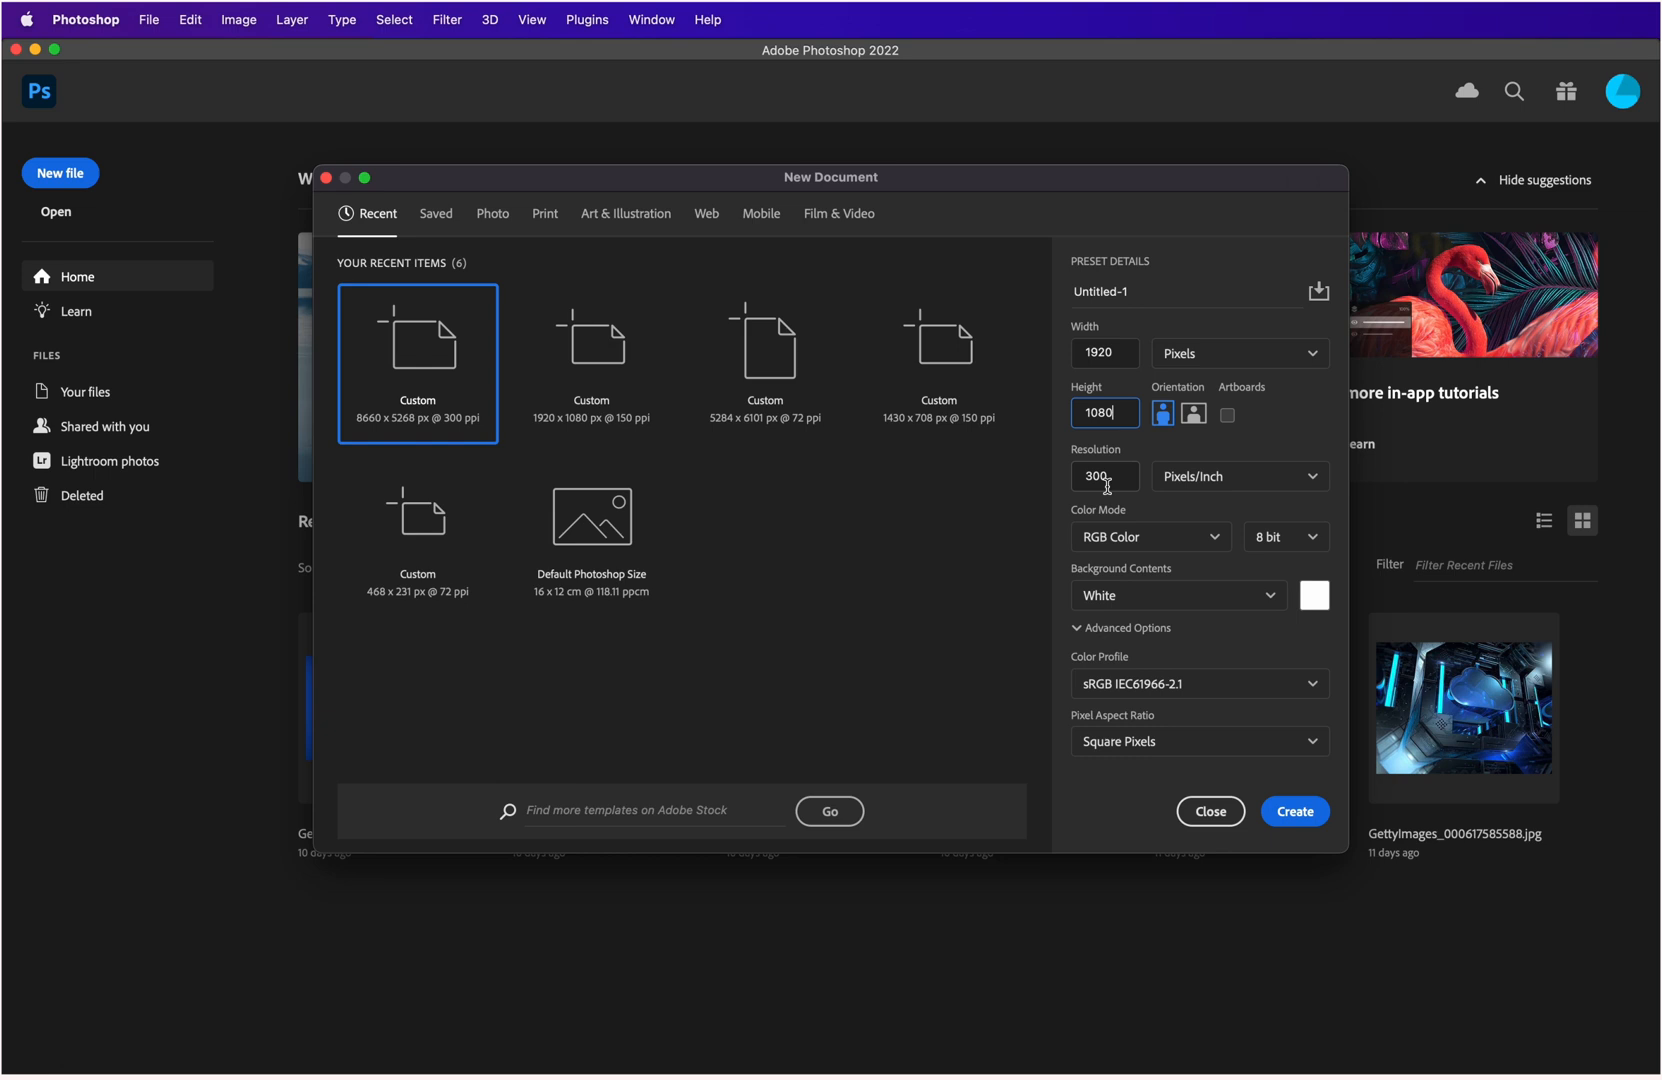
Set the resolution to 150 pixels/inch and create the new 1920 × 1080 px document.
{"action": "double_click", "coordinate": [1107, 487]}
{"action": "type", "text": "7"}
Detach the Tools panel, place it over the canvas and close it.
{"action": "left_click_drag", "start_coordinate": [26, 106], "coordinate": [406, 209]}
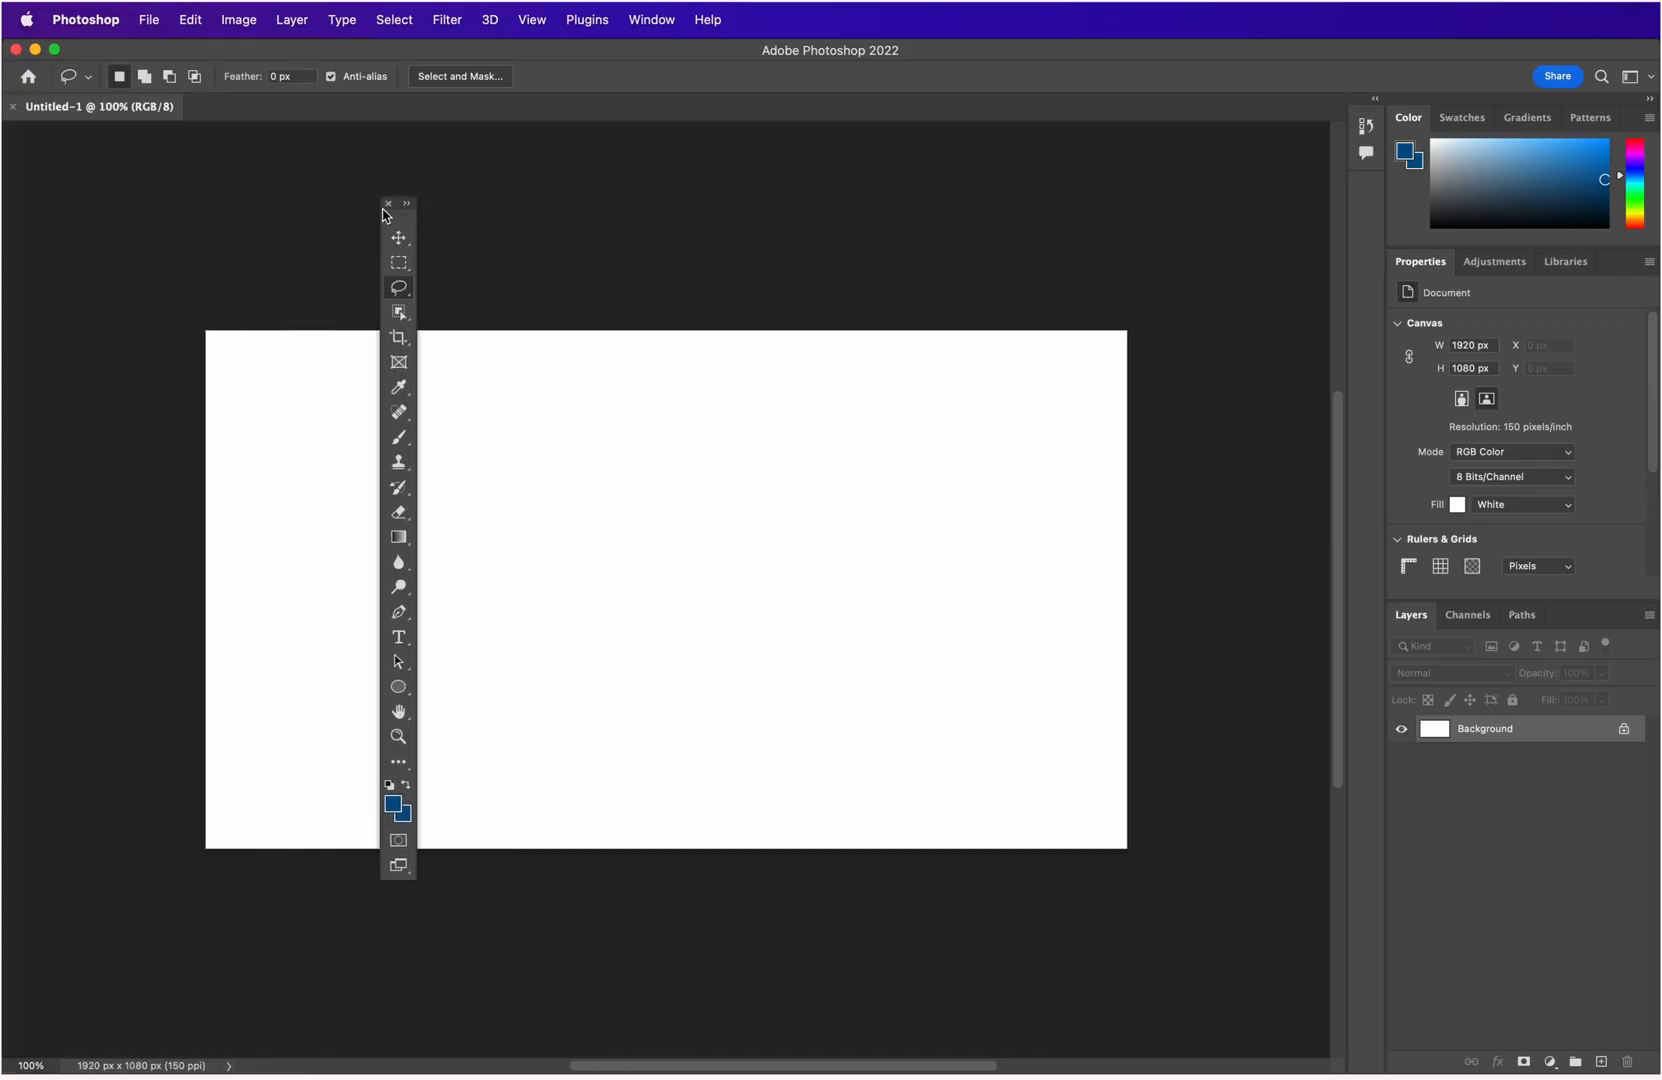
{"action": "left_click", "coordinate": [388, 208]}
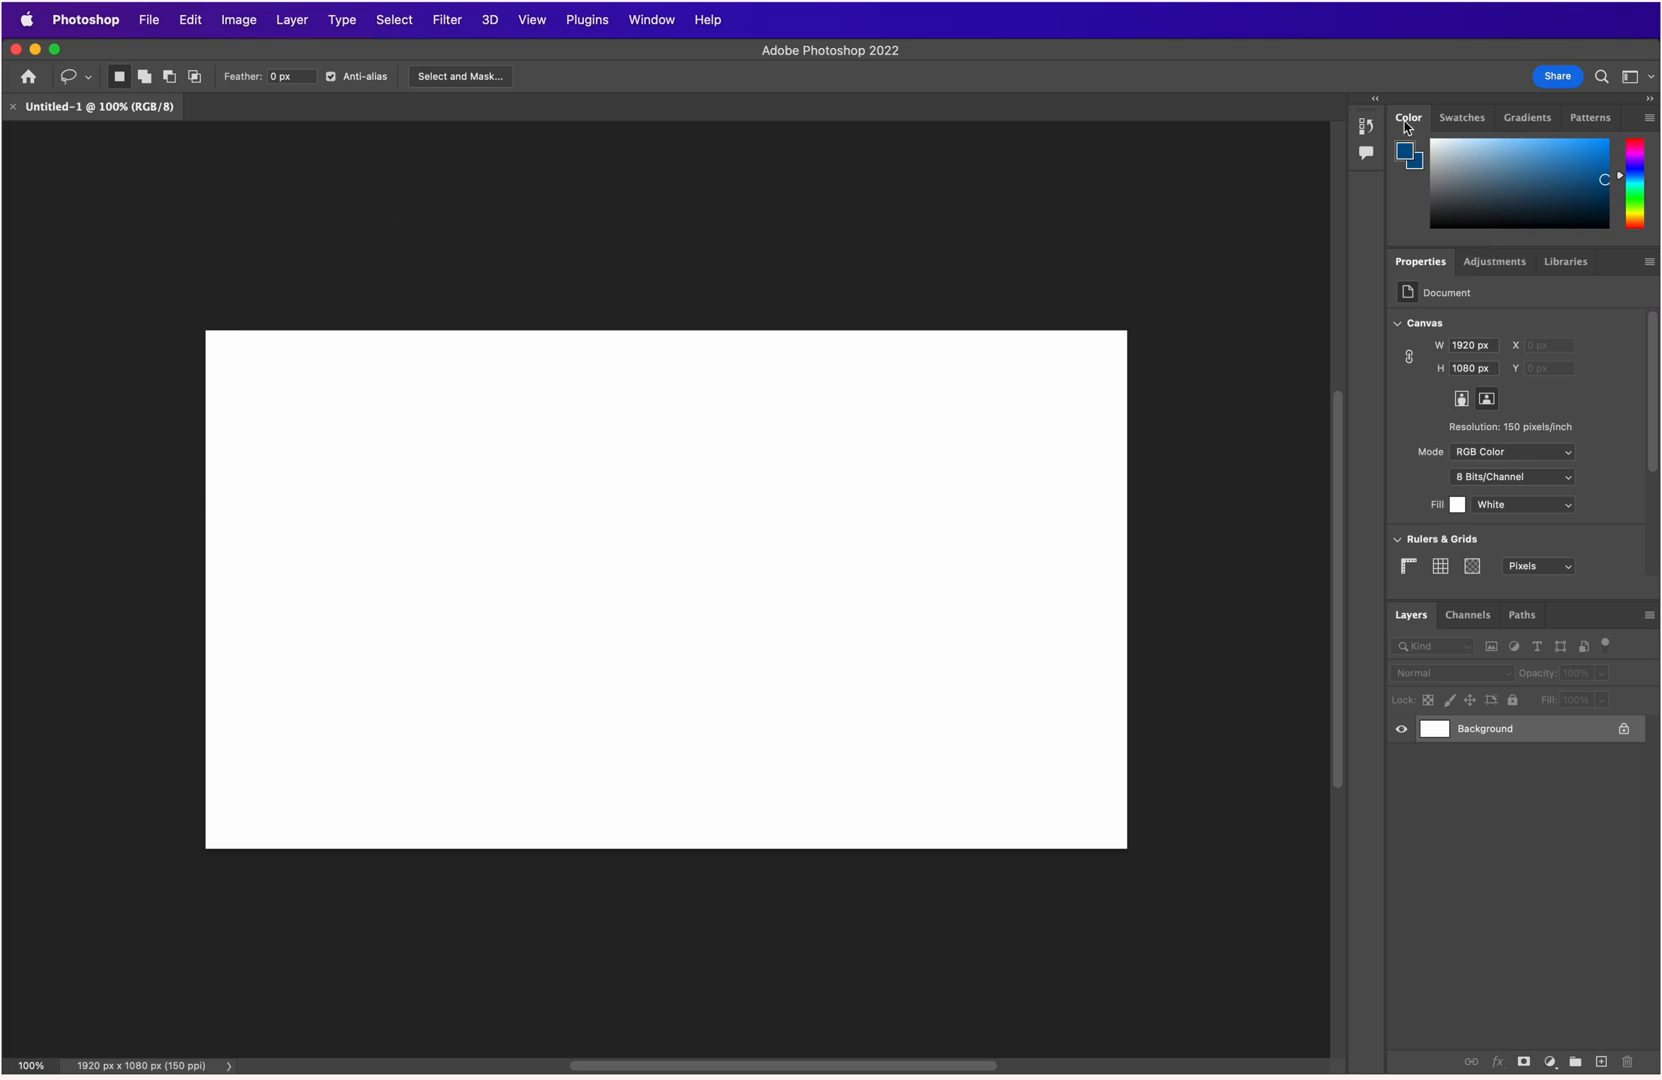
Detach the Color, Swatches, Gradients and Patterns panels as separate floating panels and close all four.
{"action": "left_click_drag", "start_coordinate": [1407, 127], "coordinate": [710, 268]}
{"action": "left_click_drag", "start_coordinate": [1418, 119], "coordinate": [836, 530]}
{"action": "left_click_drag", "start_coordinate": [1419, 117], "coordinate": [104, 307]}
{"action": "left_click_drag", "start_coordinate": [1417, 118], "coordinate": [1078, 232]}
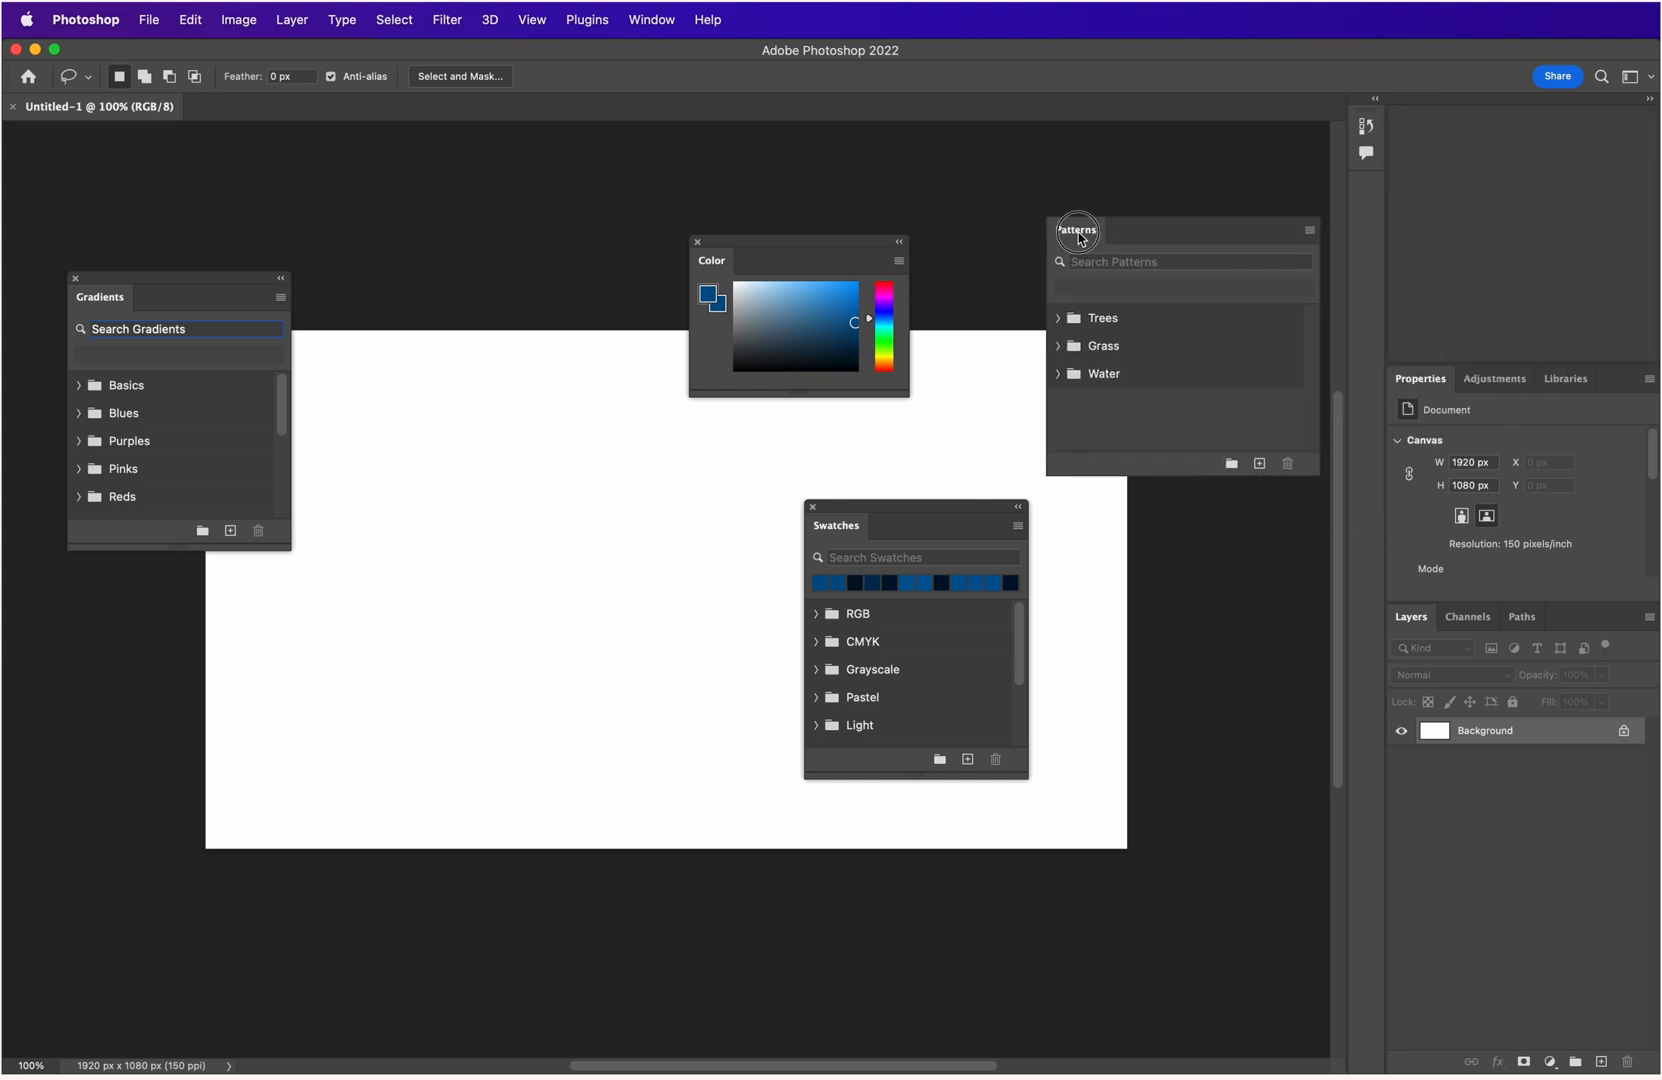
{"action": "left_click", "coordinate": [1054, 211]}
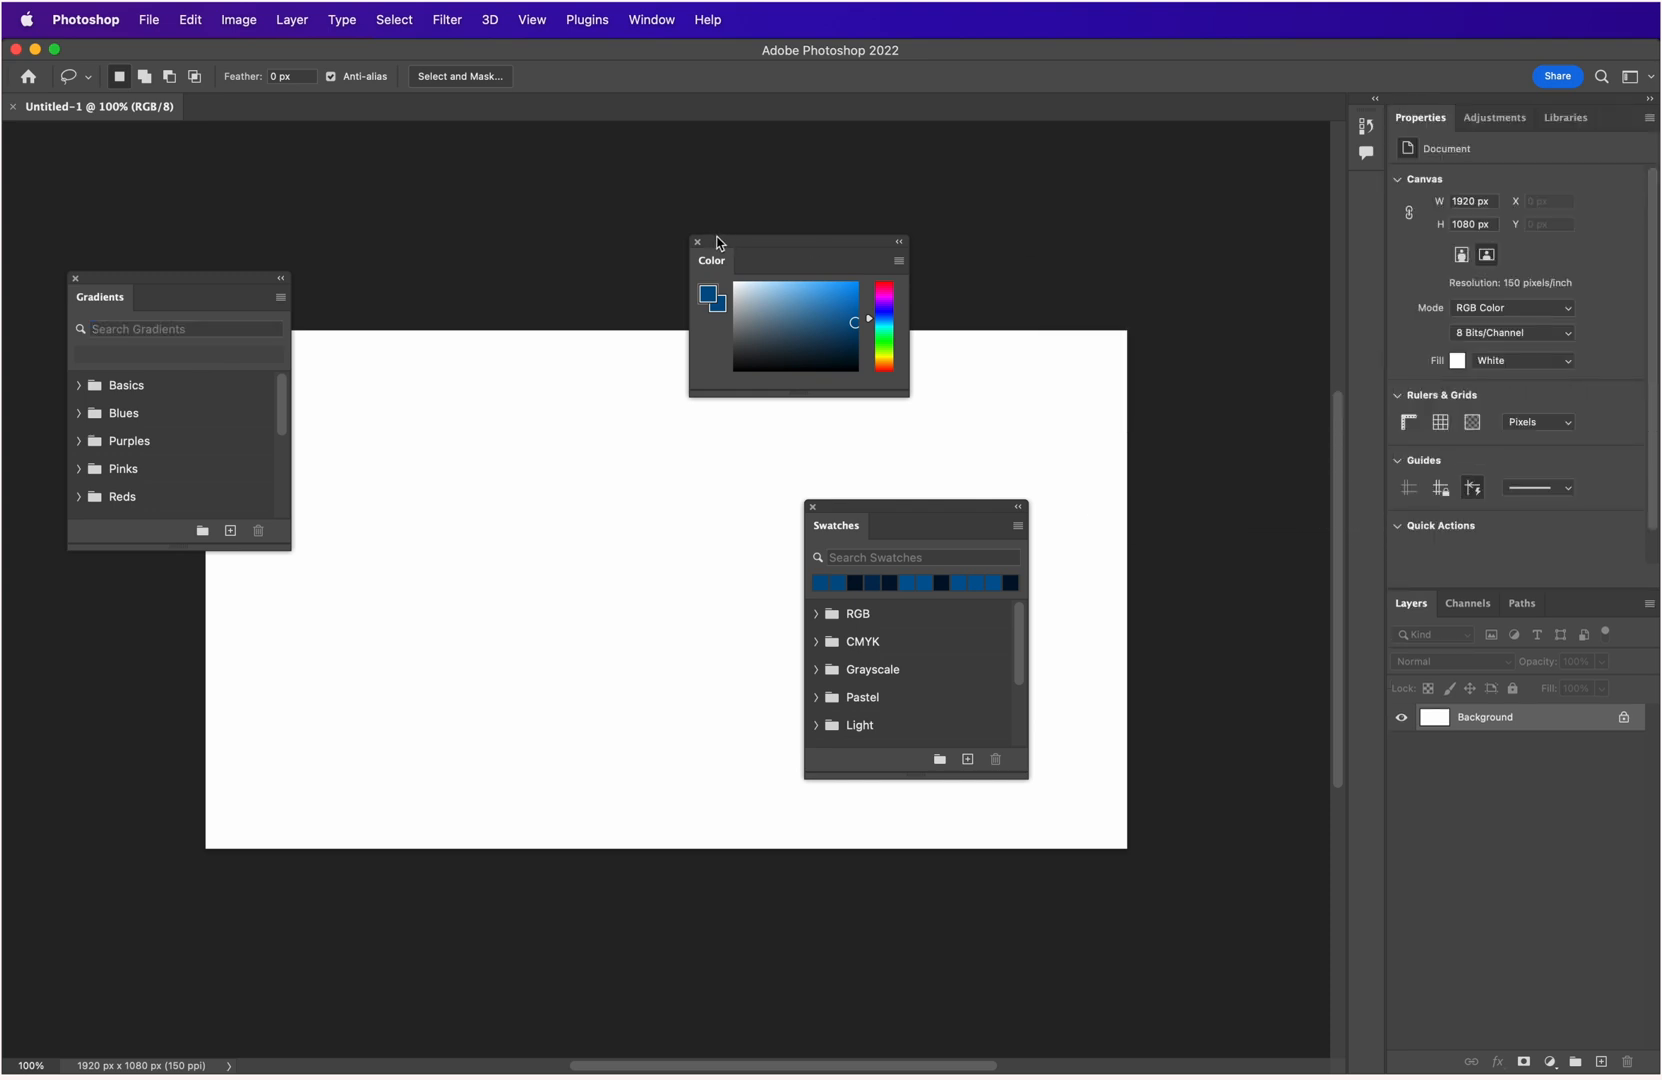
{"action": "left_click", "coordinate": [698, 243]}
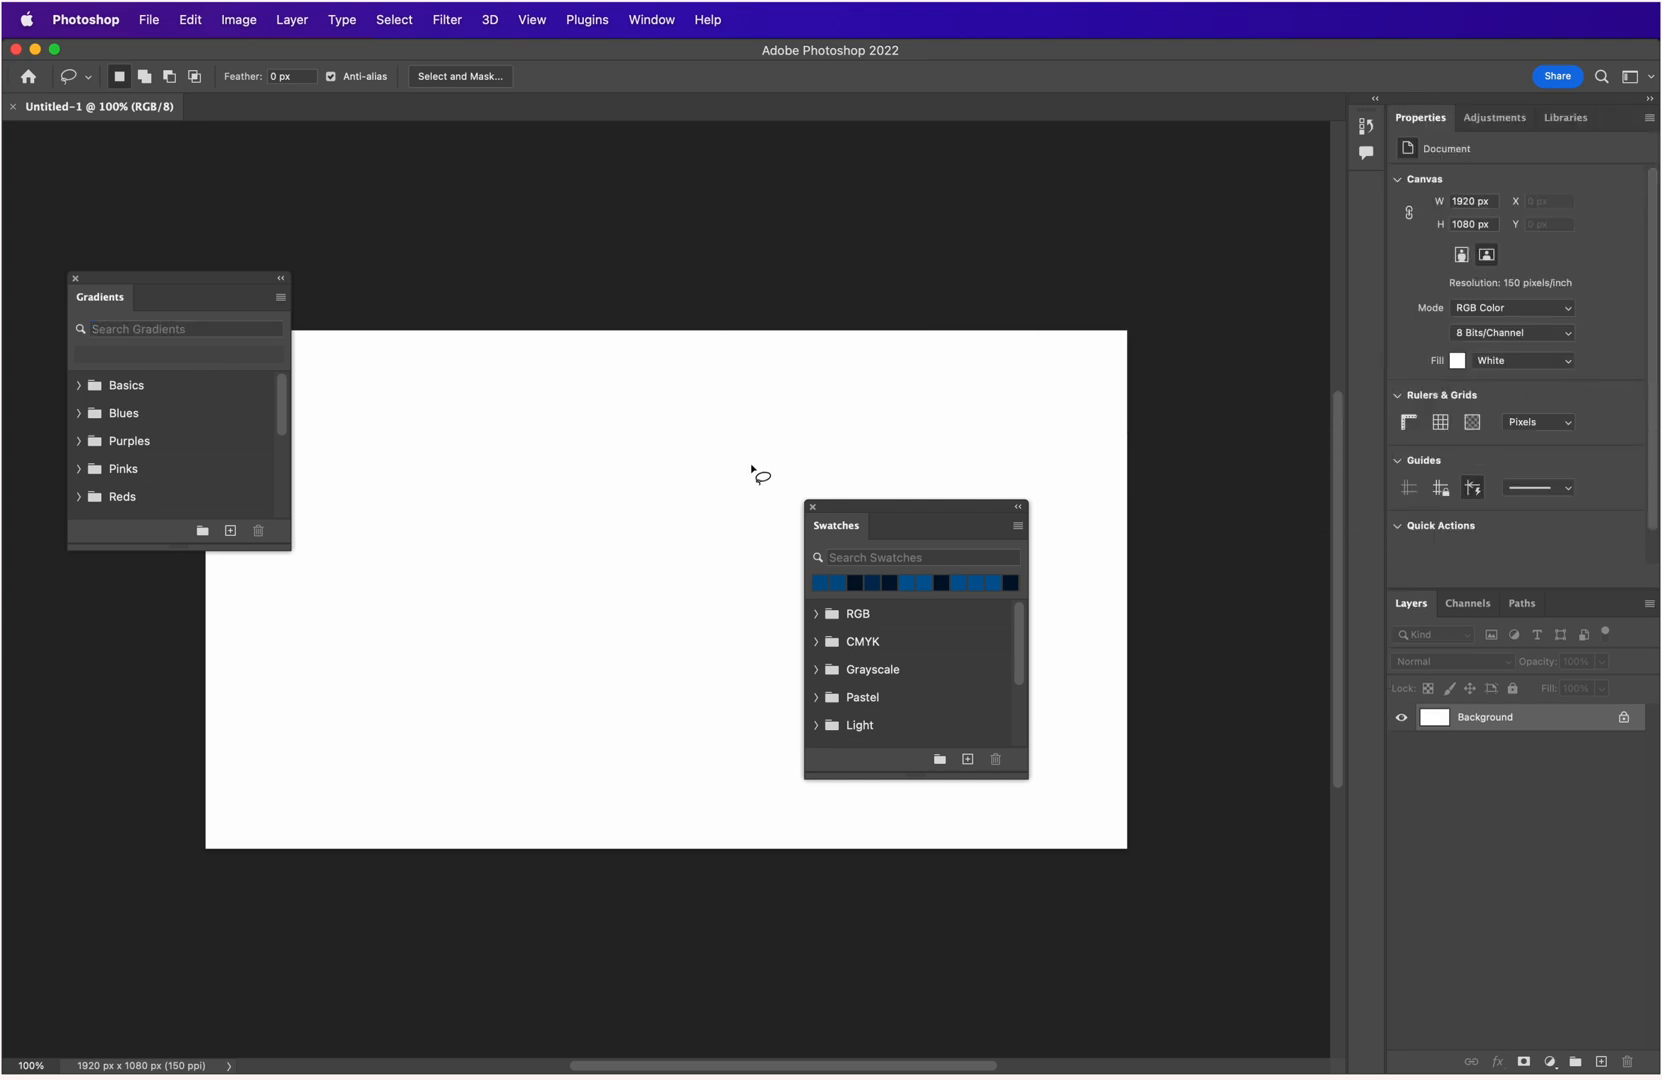
{"action": "left_click", "coordinate": [814, 508]}
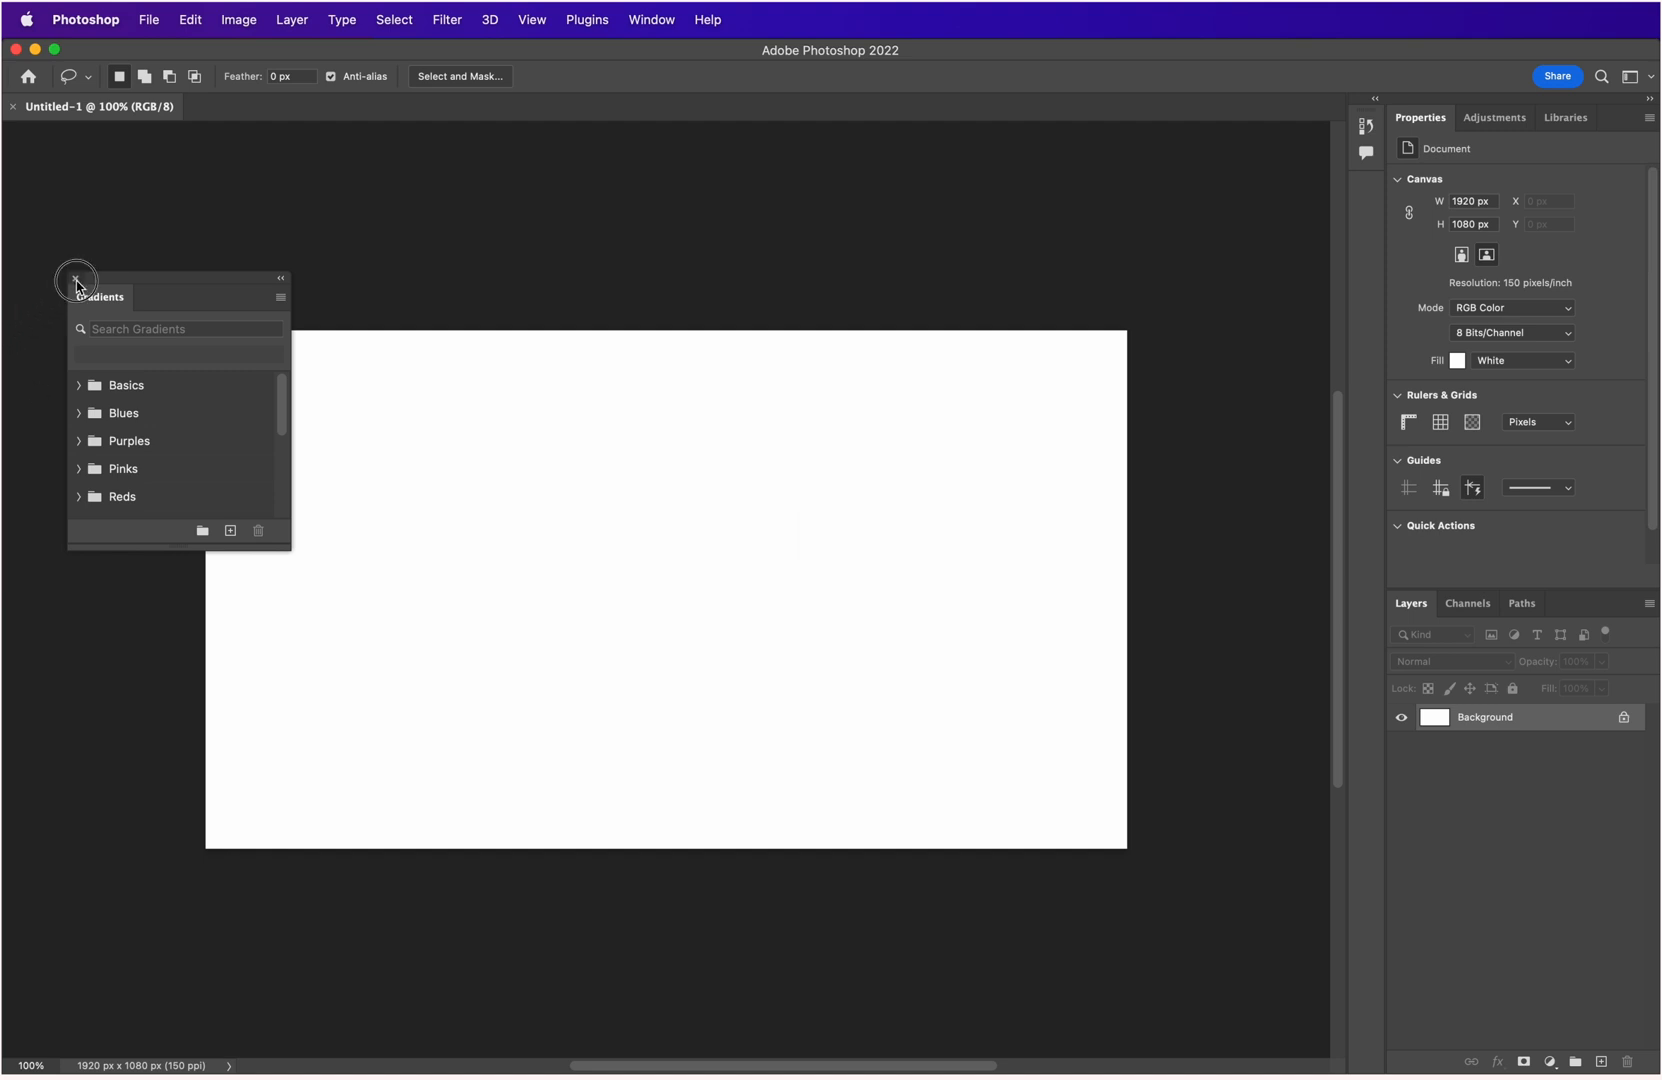
{"action": "left_click", "coordinate": [73, 279]}
Close the Properties panel and the remaining tab group containing Adjustments.
{"action": "right_click", "coordinate": [1423, 120]}
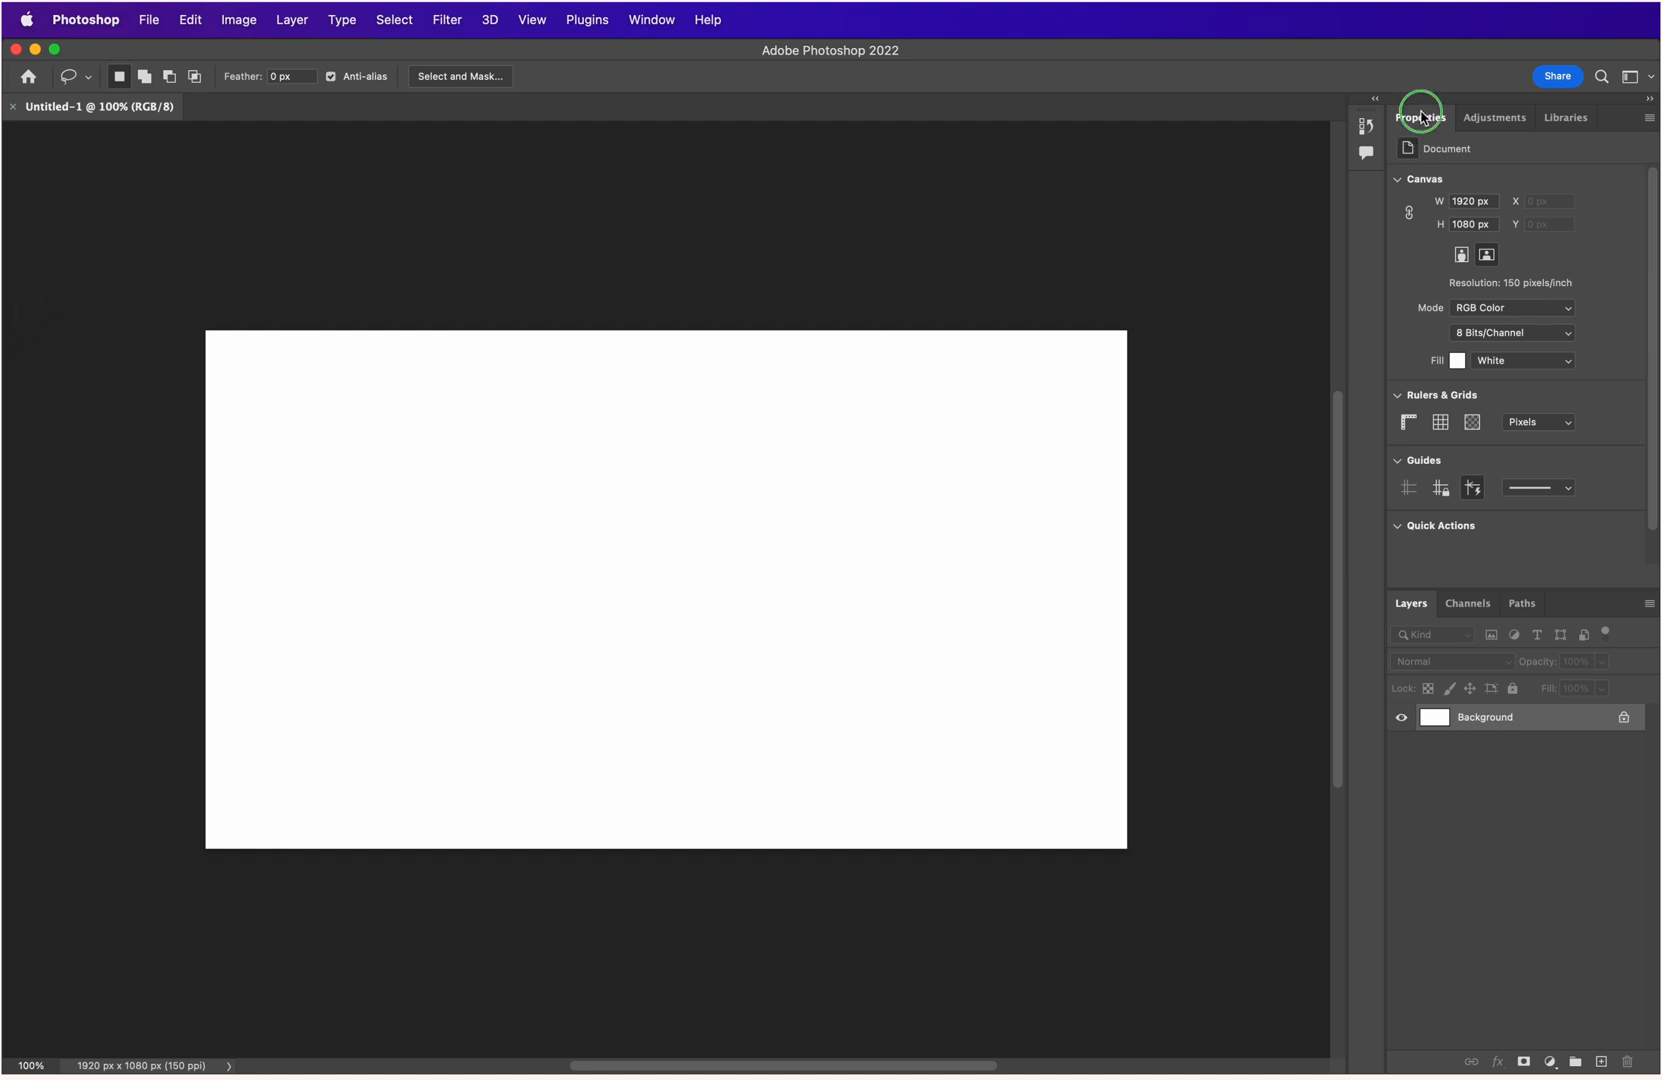
{"action": "left_click", "coordinate": [1490, 121]}
{"action": "right_click", "coordinate": [1488, 121]}
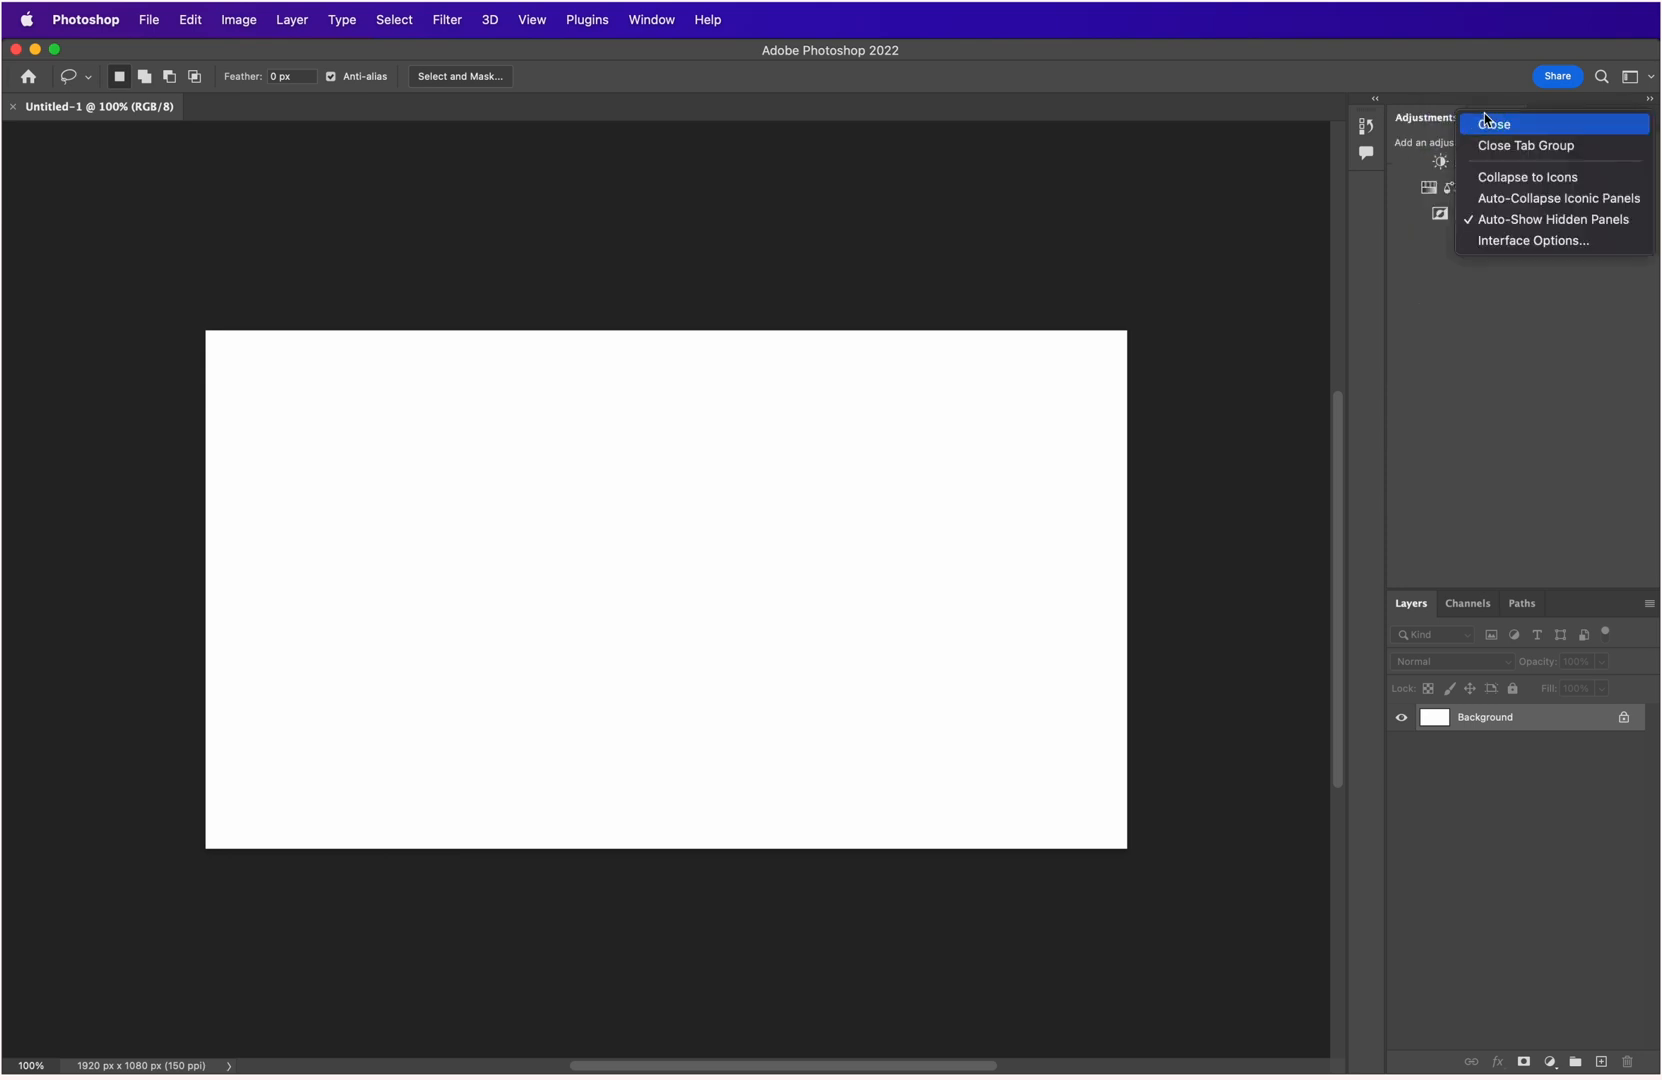
{"action": "left_click", "coordinate": [1511, 149]}
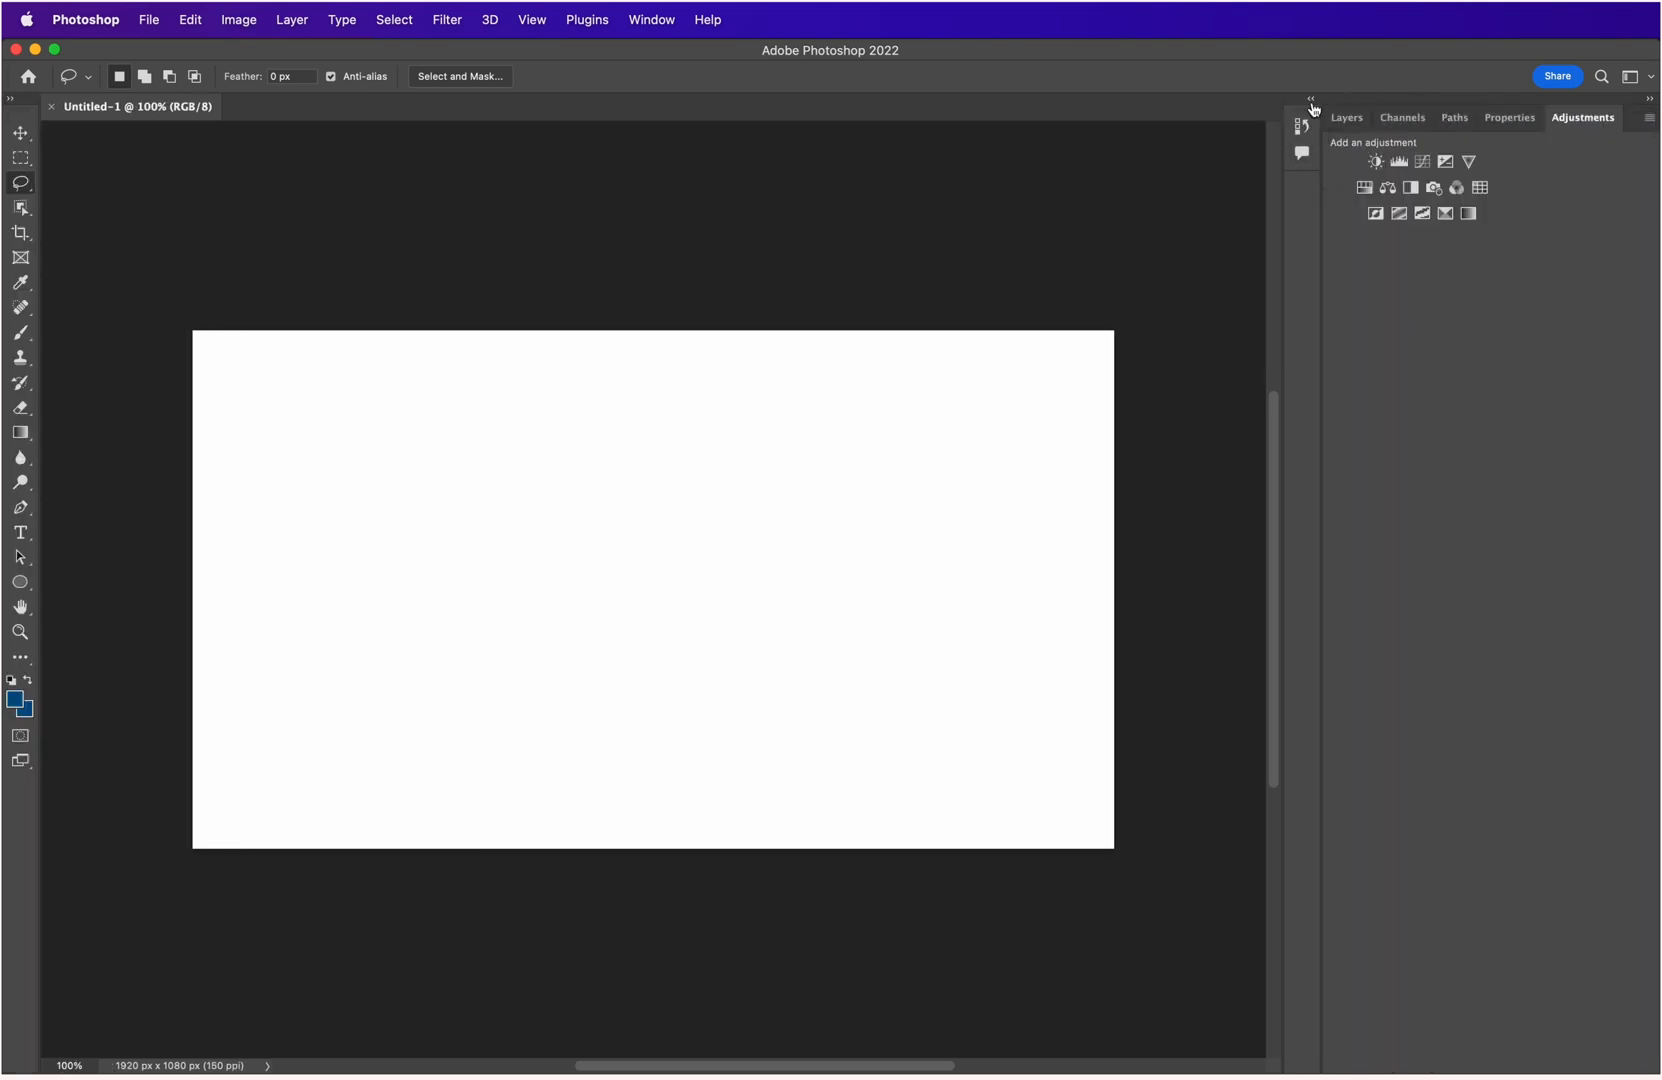
Expand the collapsed History and Comments panels and close their tab group.
{"action": "left_click", "coordinate": [1312, 101]}
{"action": "left_click", "coordinate": [1311, 118]}
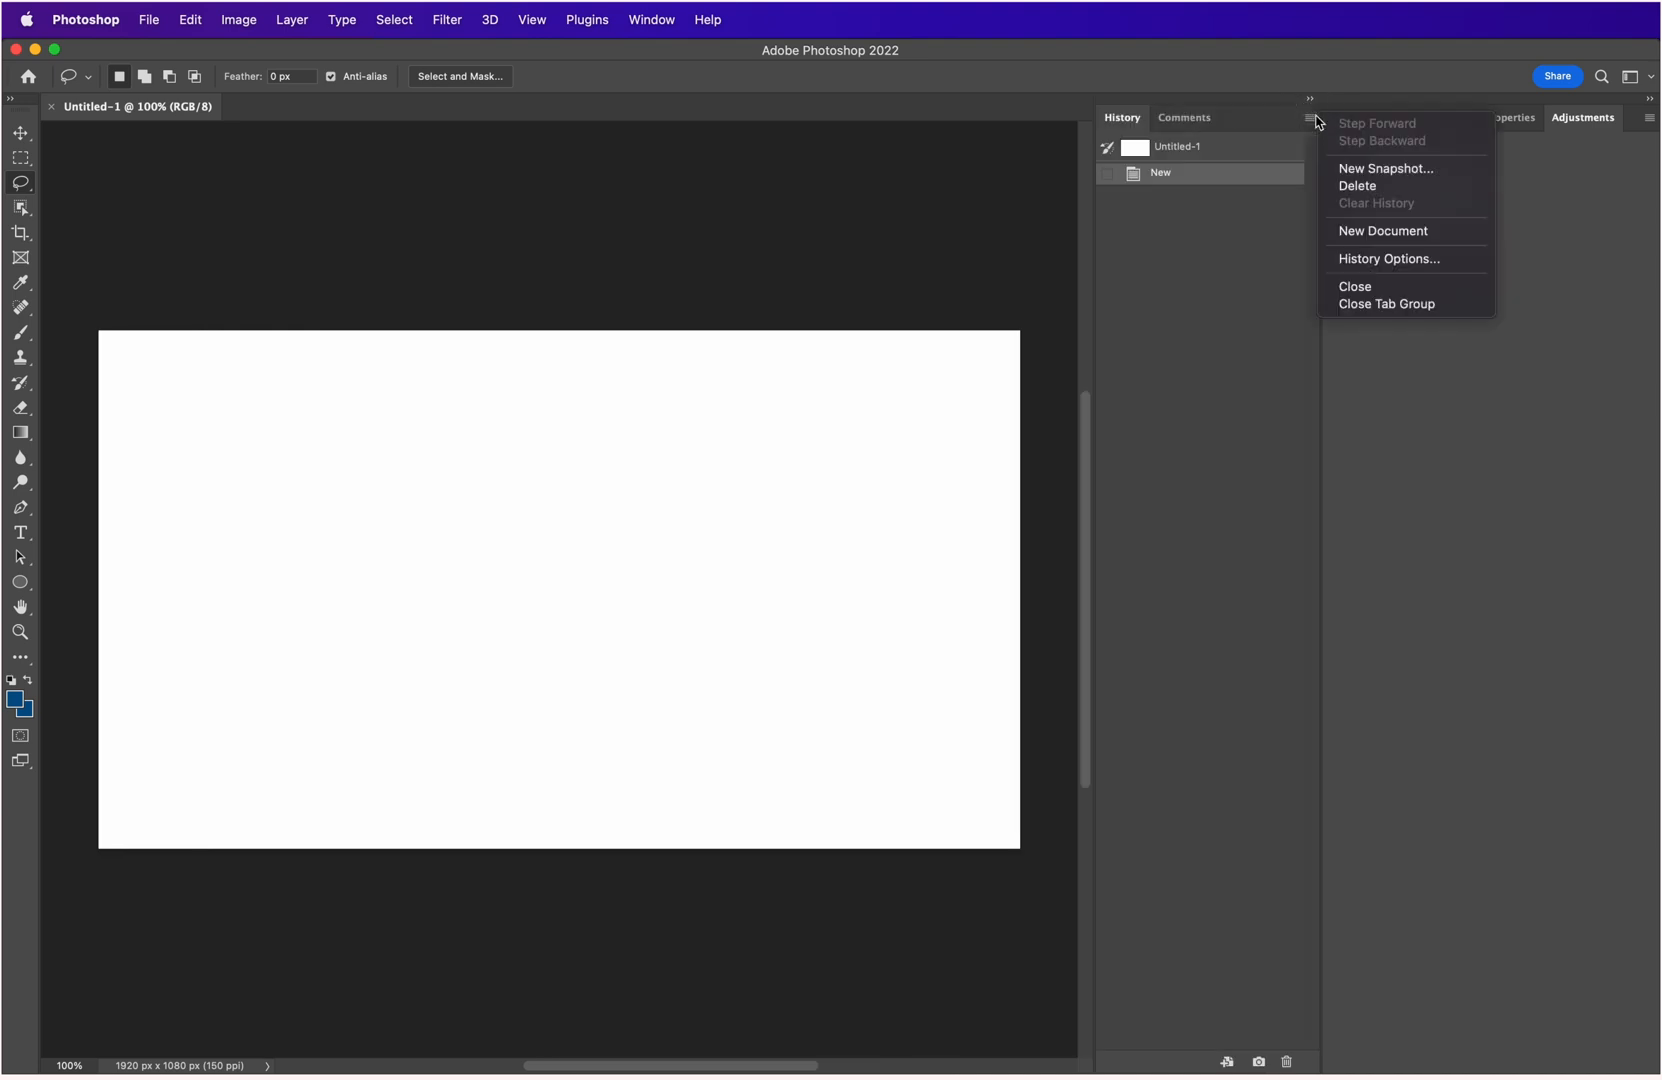
{"action": "left_click", "coordinate": [1381, 305]}
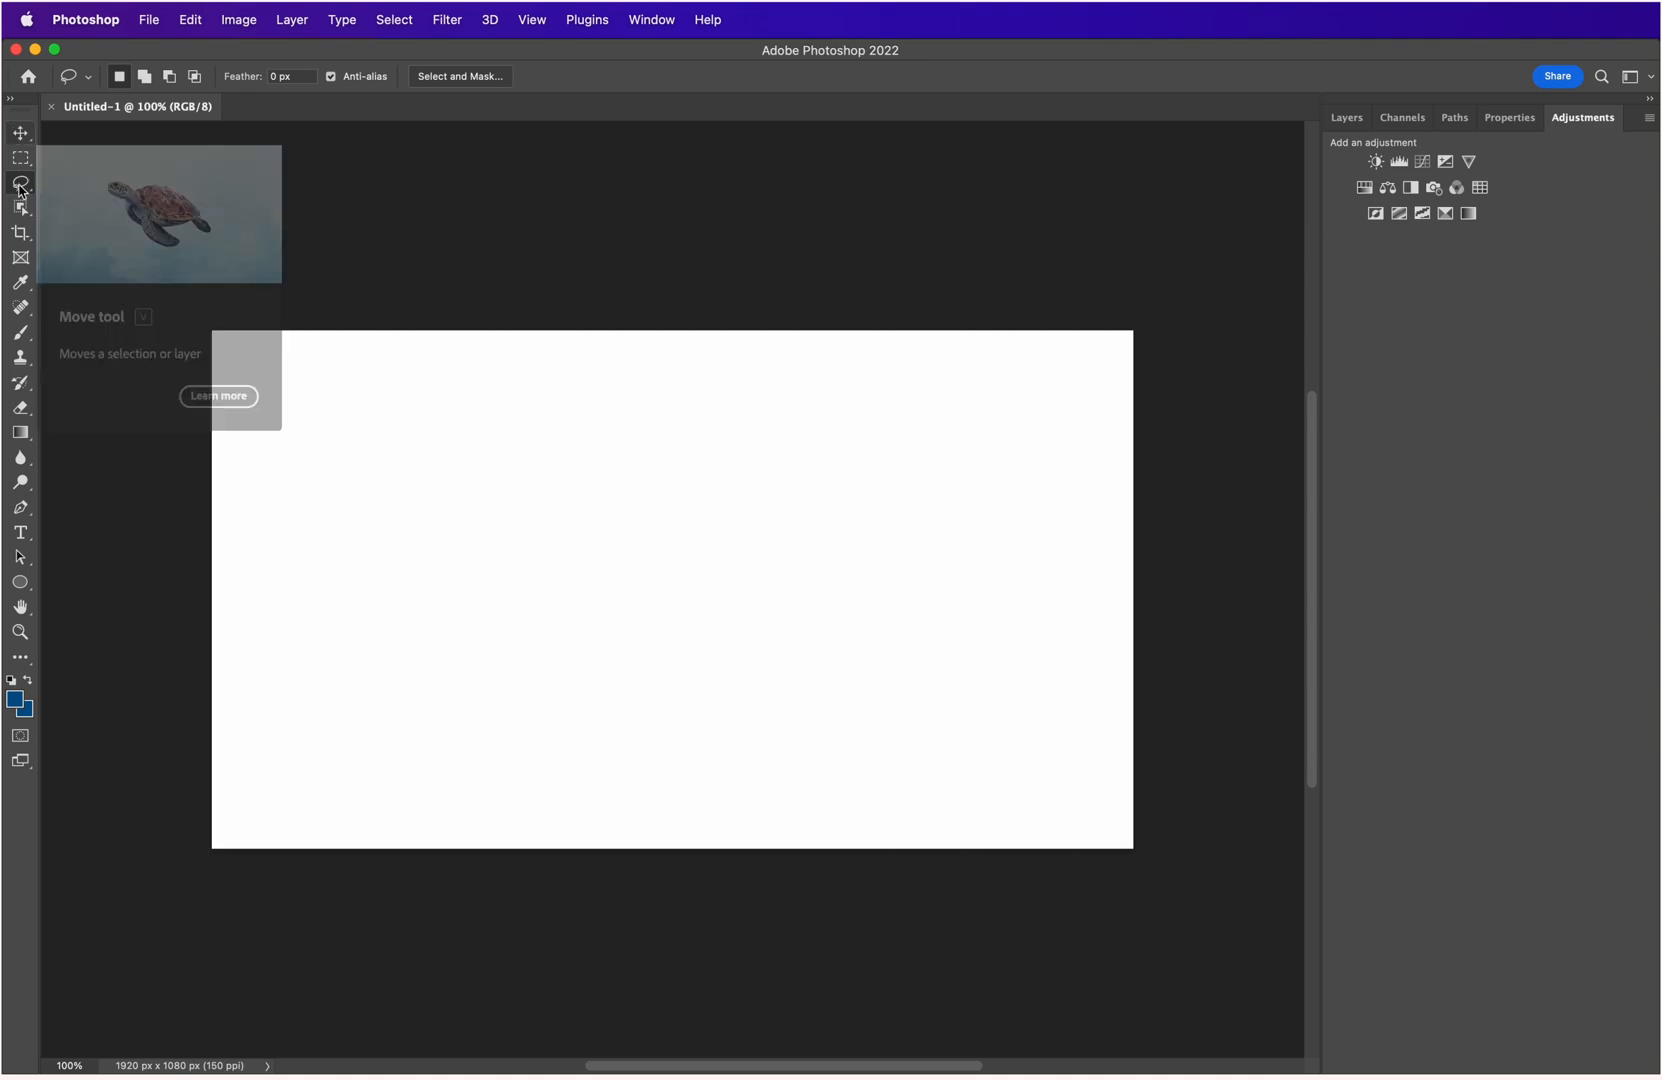
Reset the Essentials workspace to its default panel layout.
{"action": "left_click", "coordinate": [640, 19]}
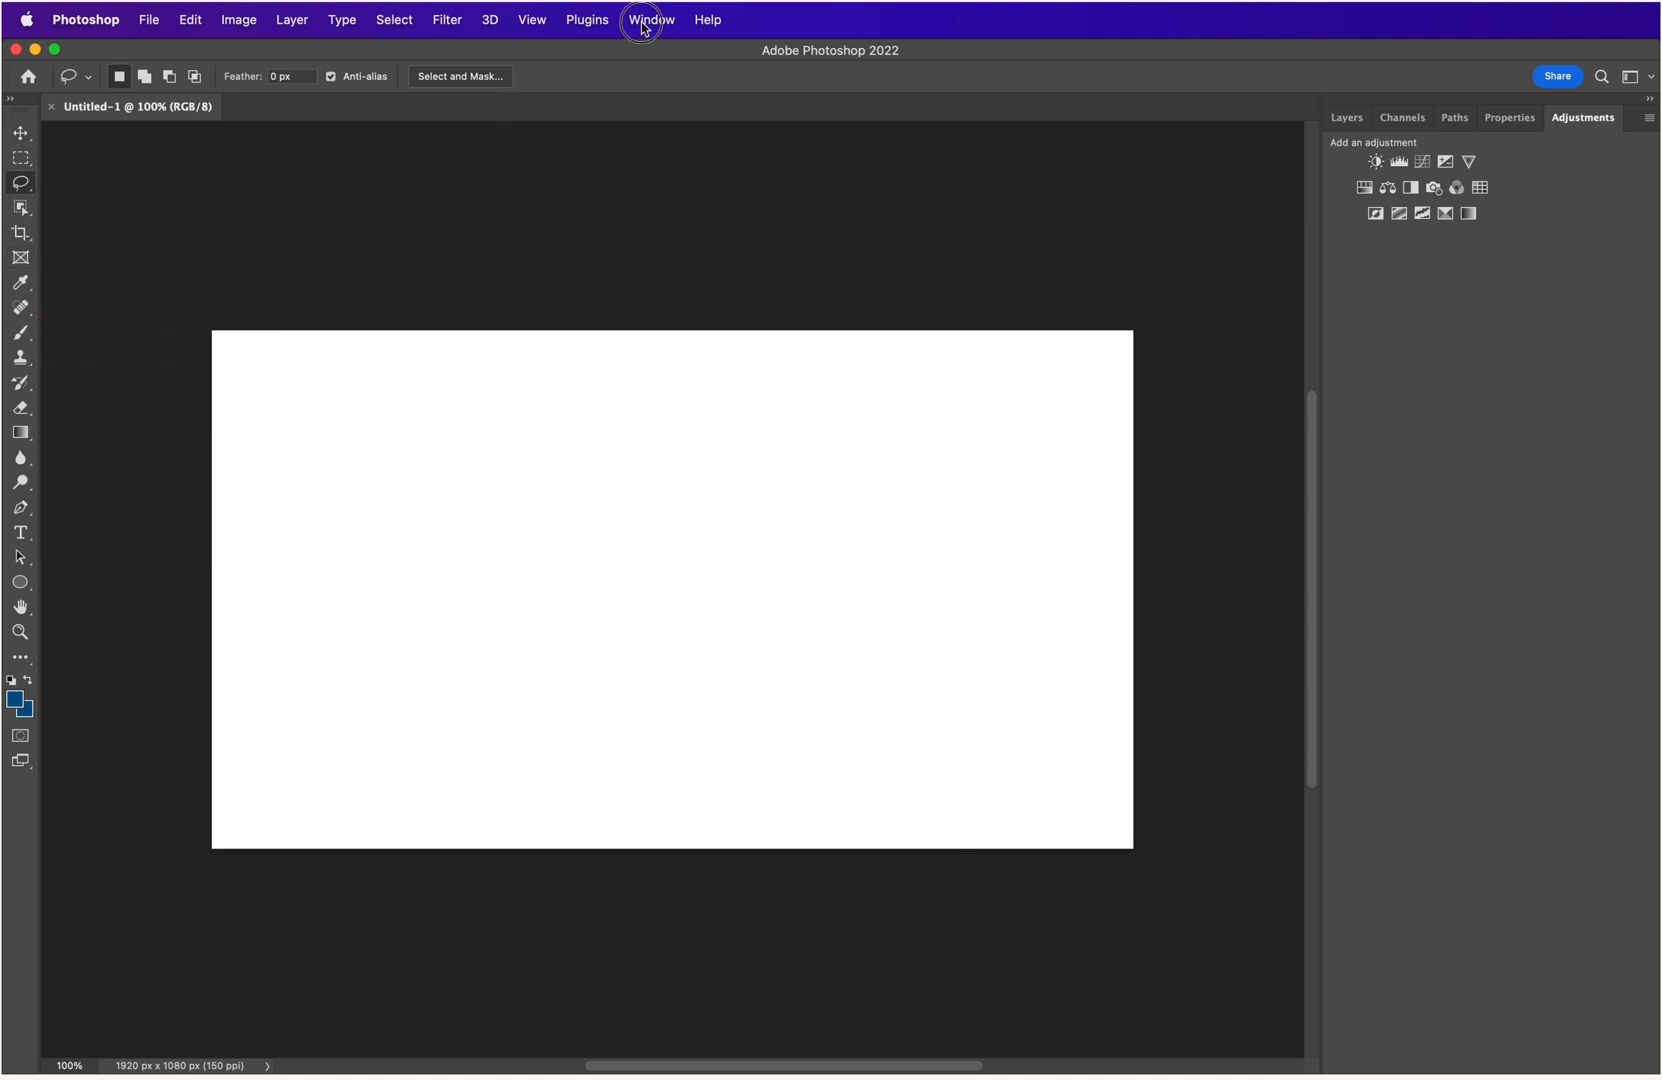
{"action": "mouse_move", "coordinate": [688, 72]}
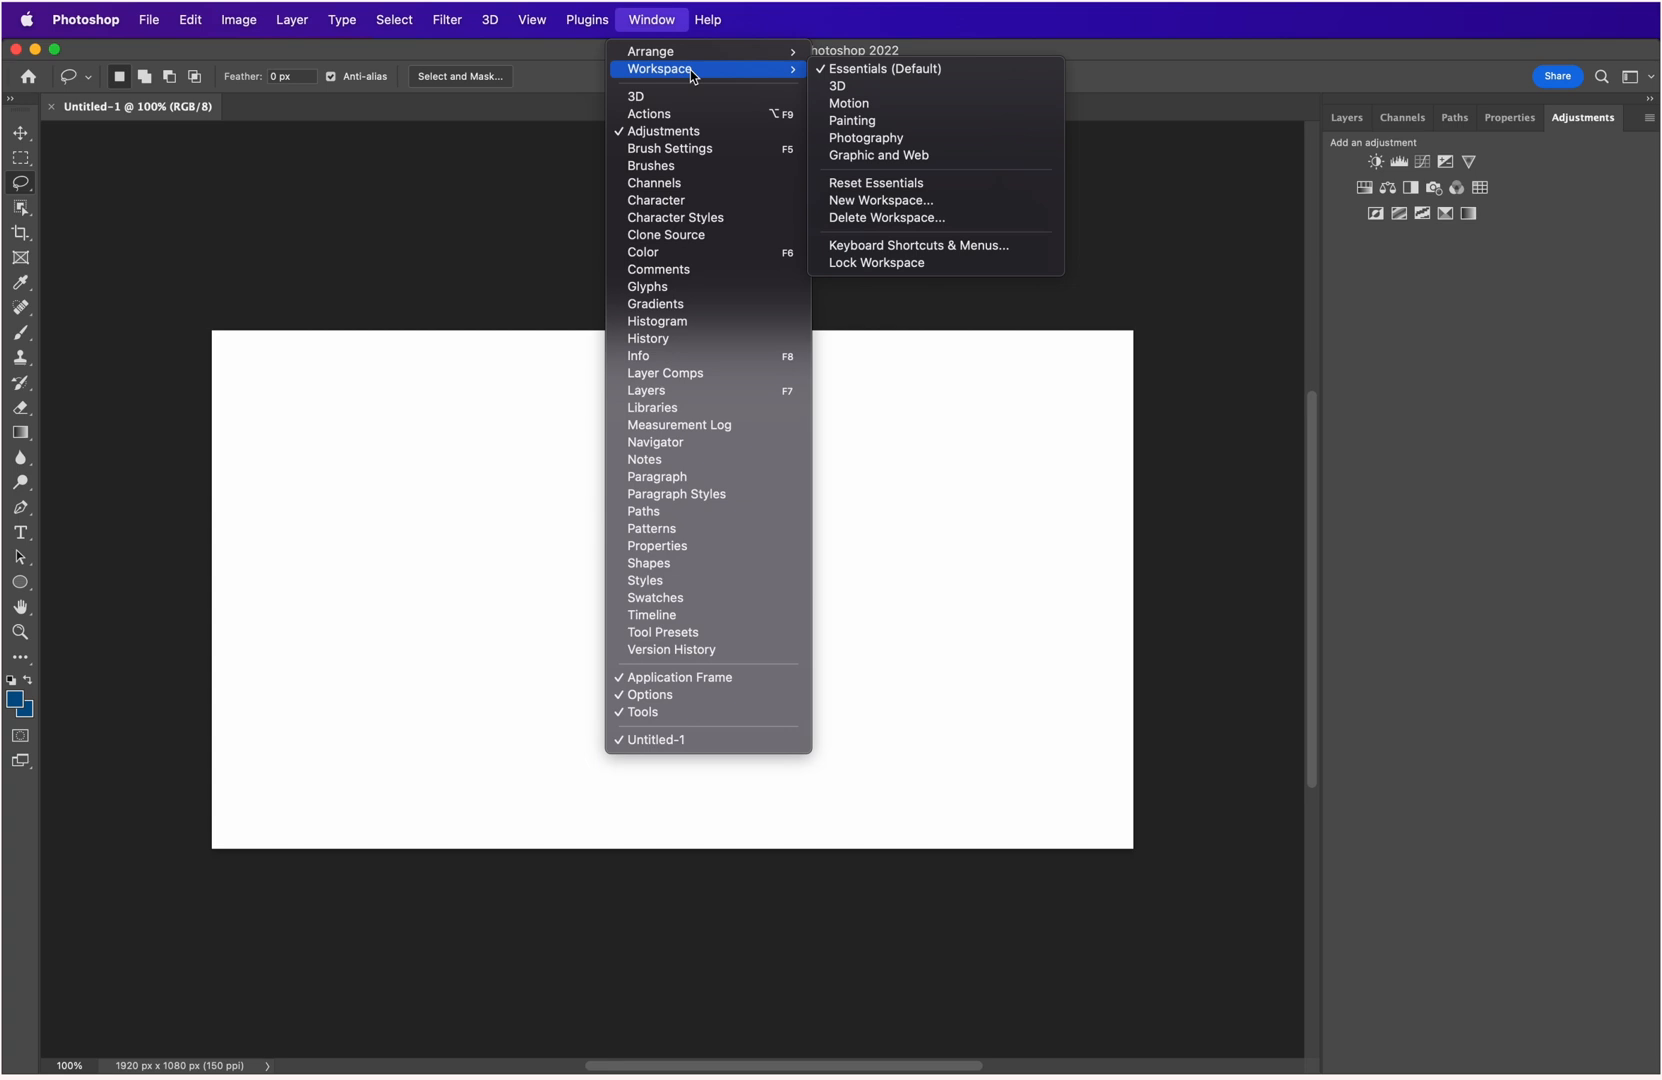
{"action": "left_click", "coordinate": [876, 183]}
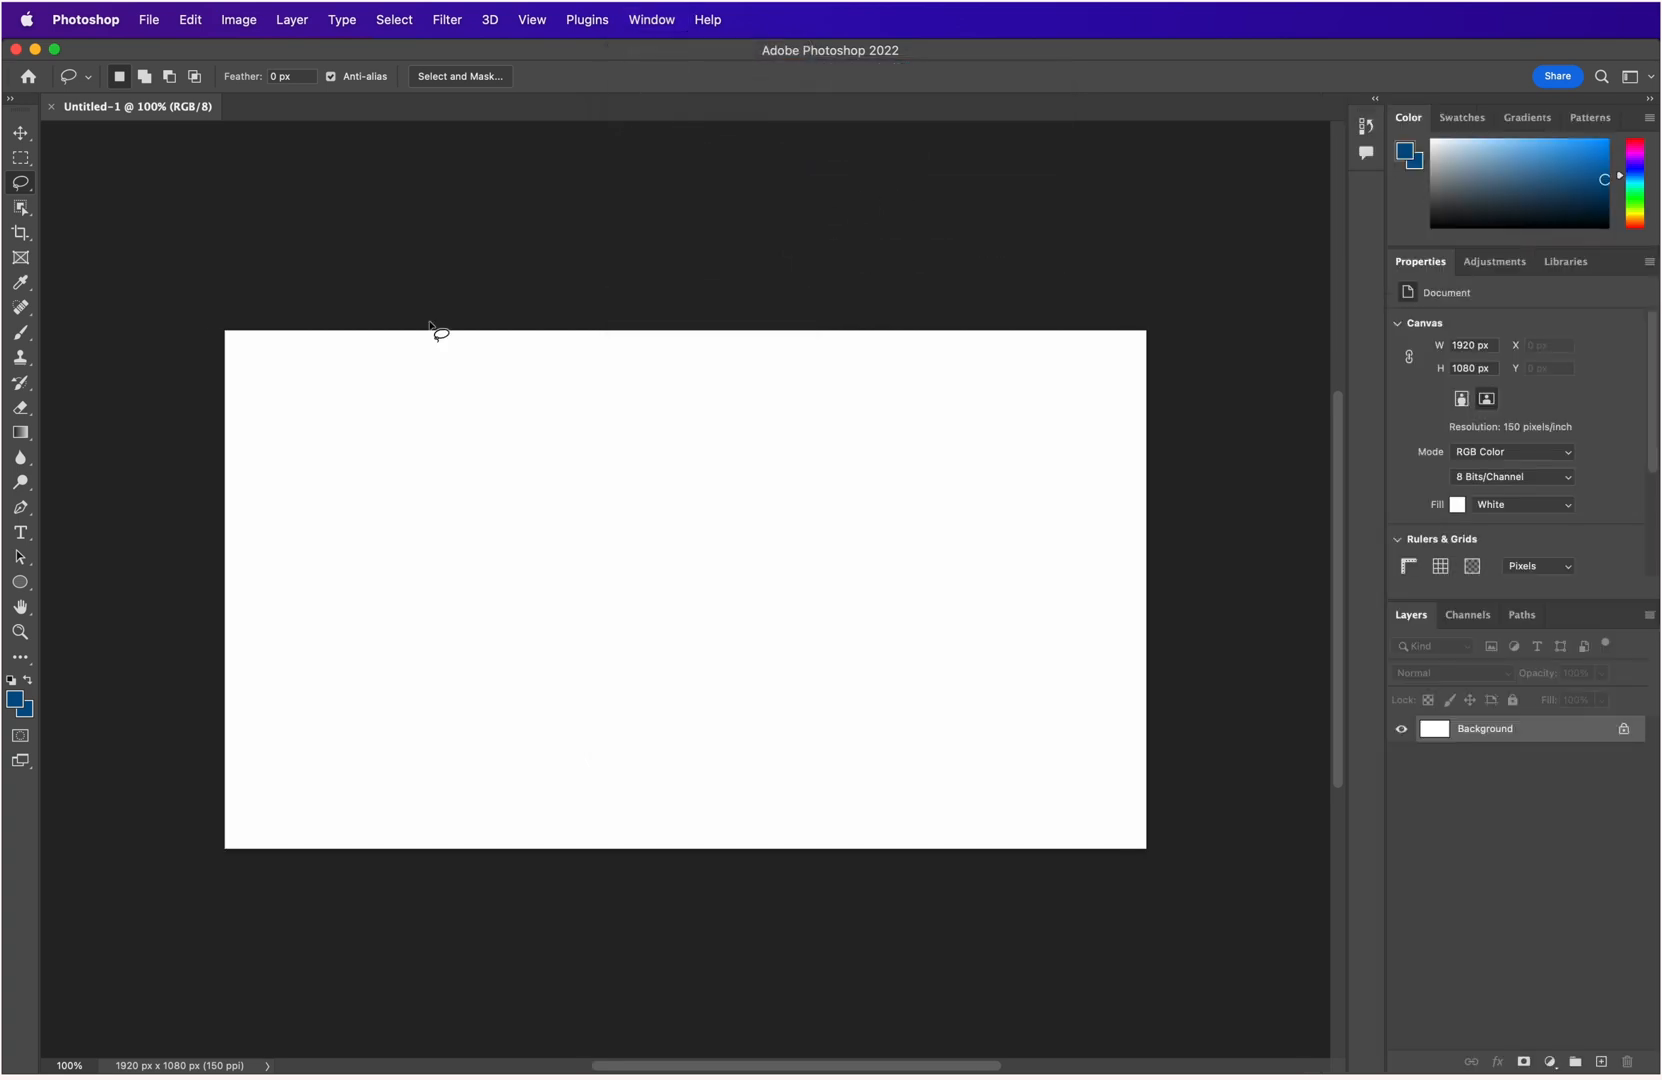
Draw a blue rectangle shape of about 527 × 345 px near the middle of the canvas.
{"action": "left_click", "coordinate": [20, 138]}
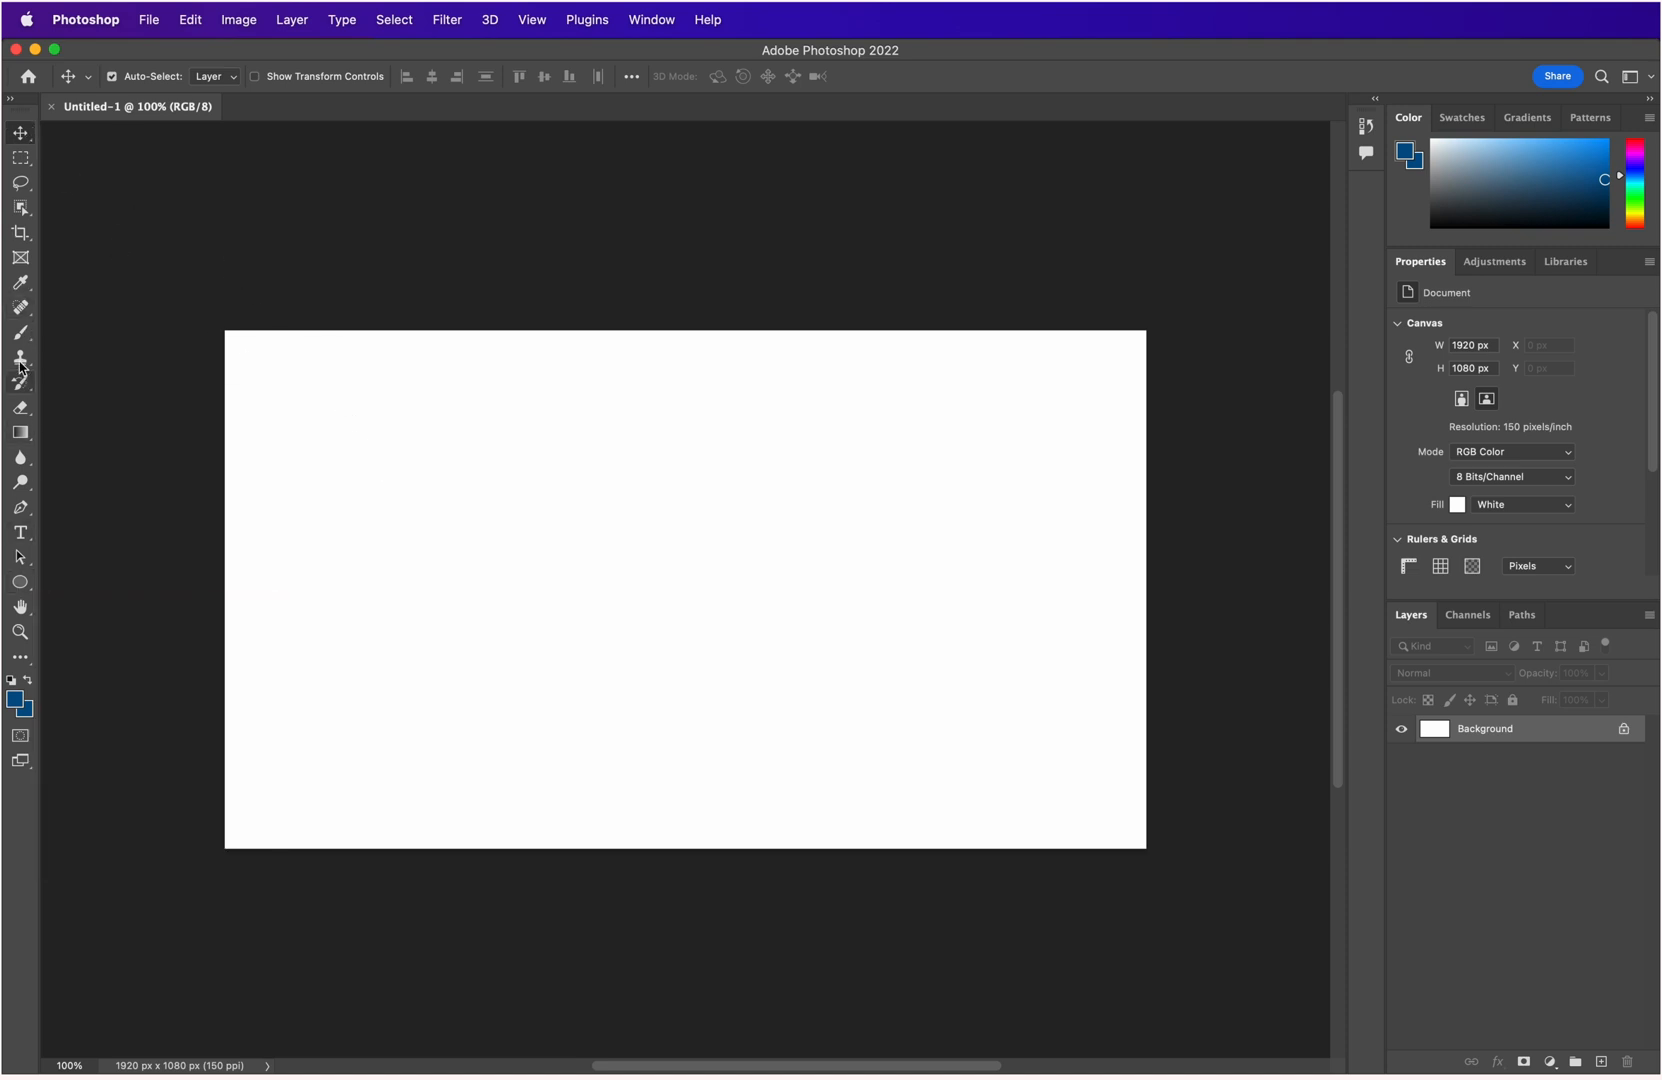
{"action": "left_click", "coordinate": [30, 584]}
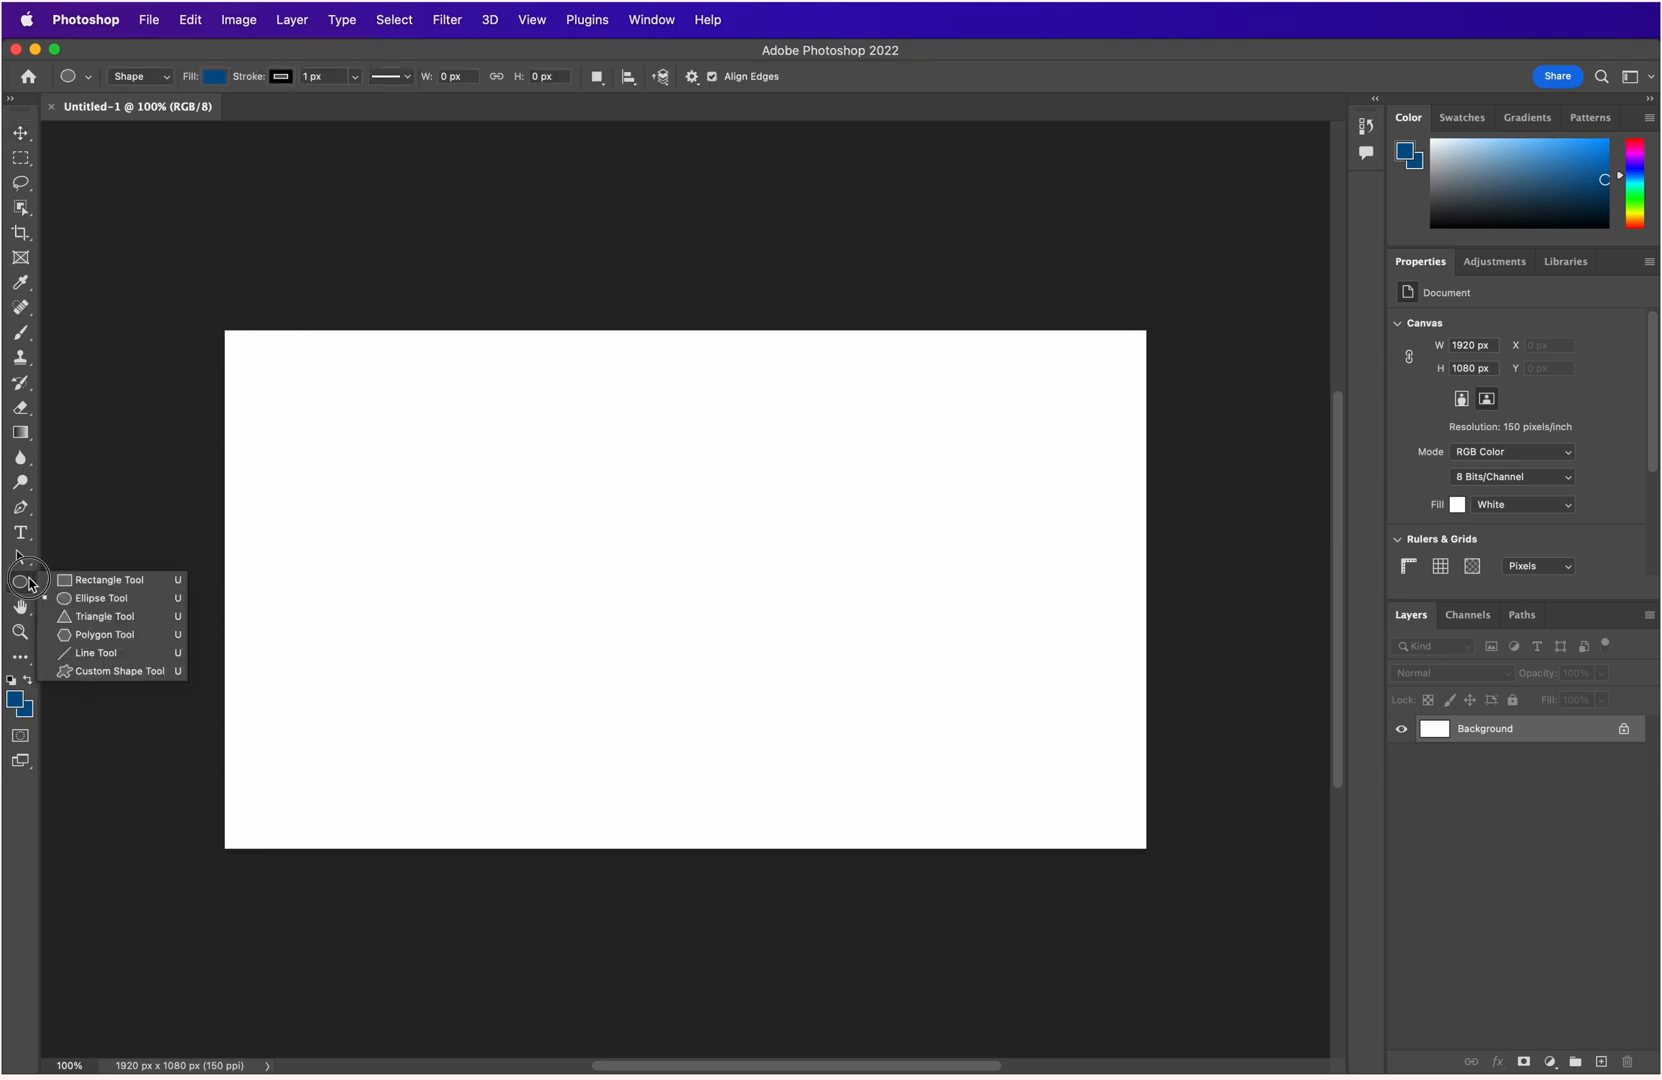
{"action": "left_click", "coordinate": [113, 580]}
{"action": "left_click_drag", "start_coordinate": [548, 482], "coordinate": [801, 646]}
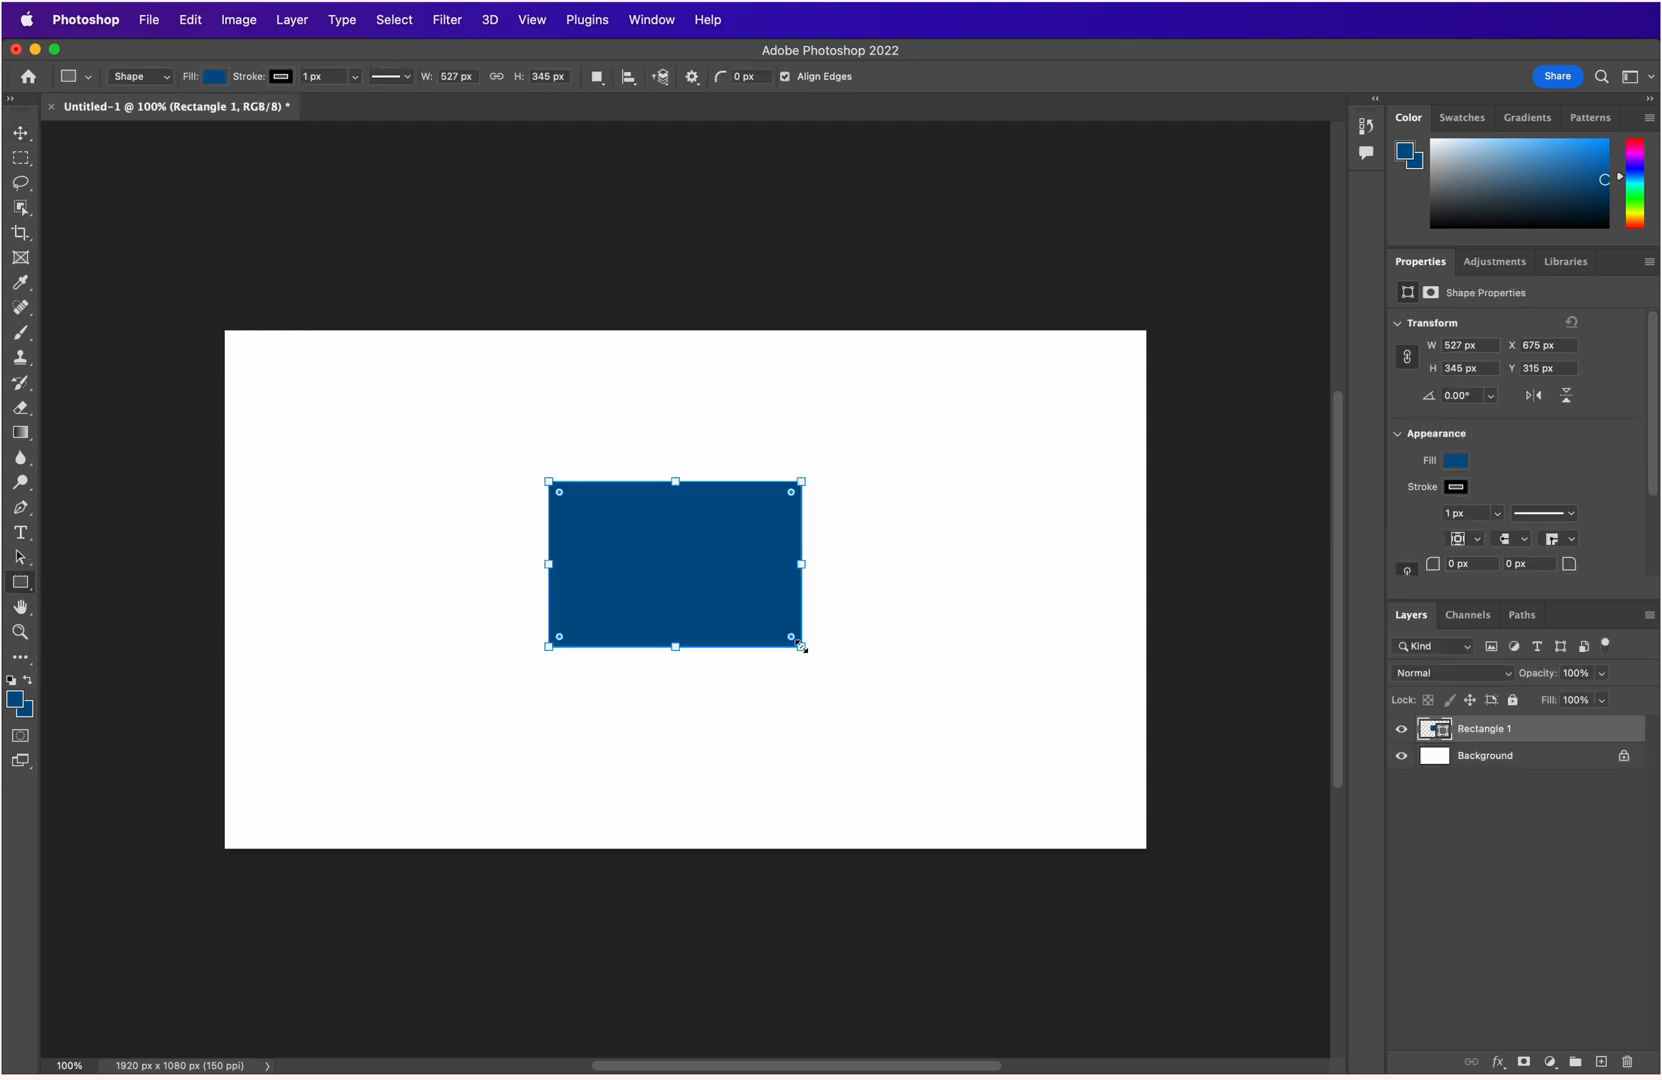
Move the blue rectangle toward the canvas's upper right with the Move tool and delete it.
{"action": "left_click", "coordinate": [20, 132]}
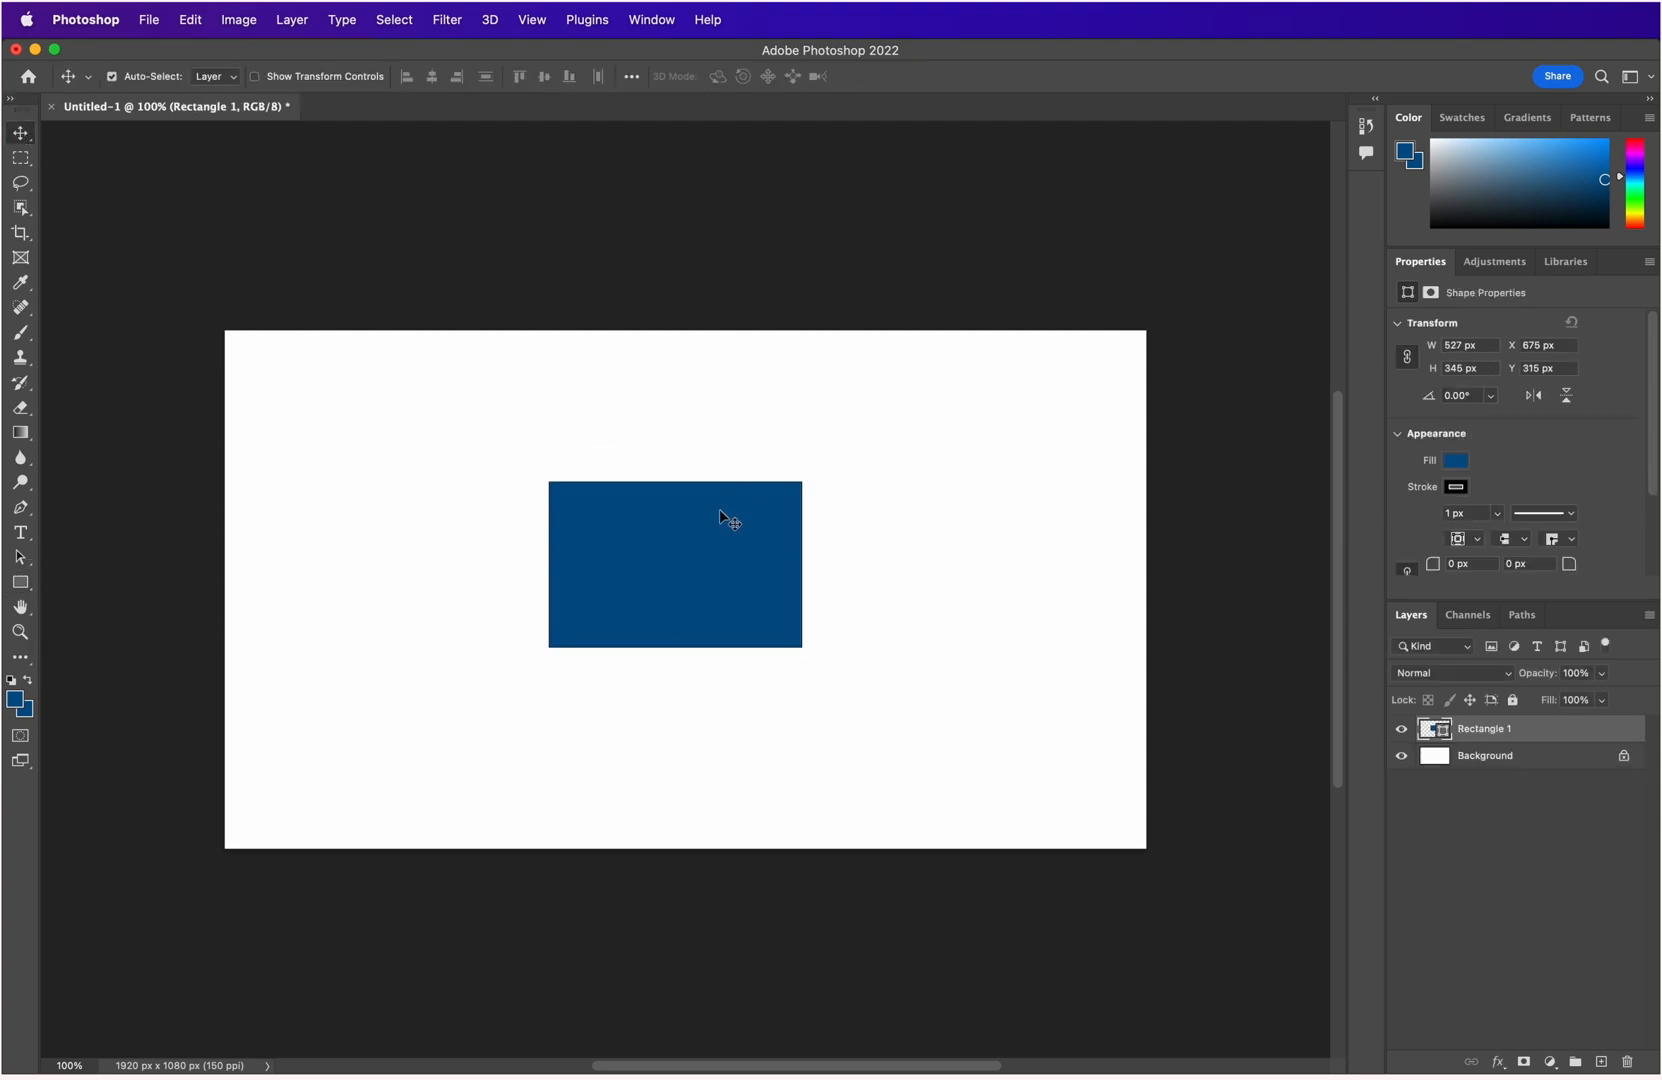
{"action": "left_click_drag", "start_coordinate": [705, 539], "coordinate": [882, 500]}
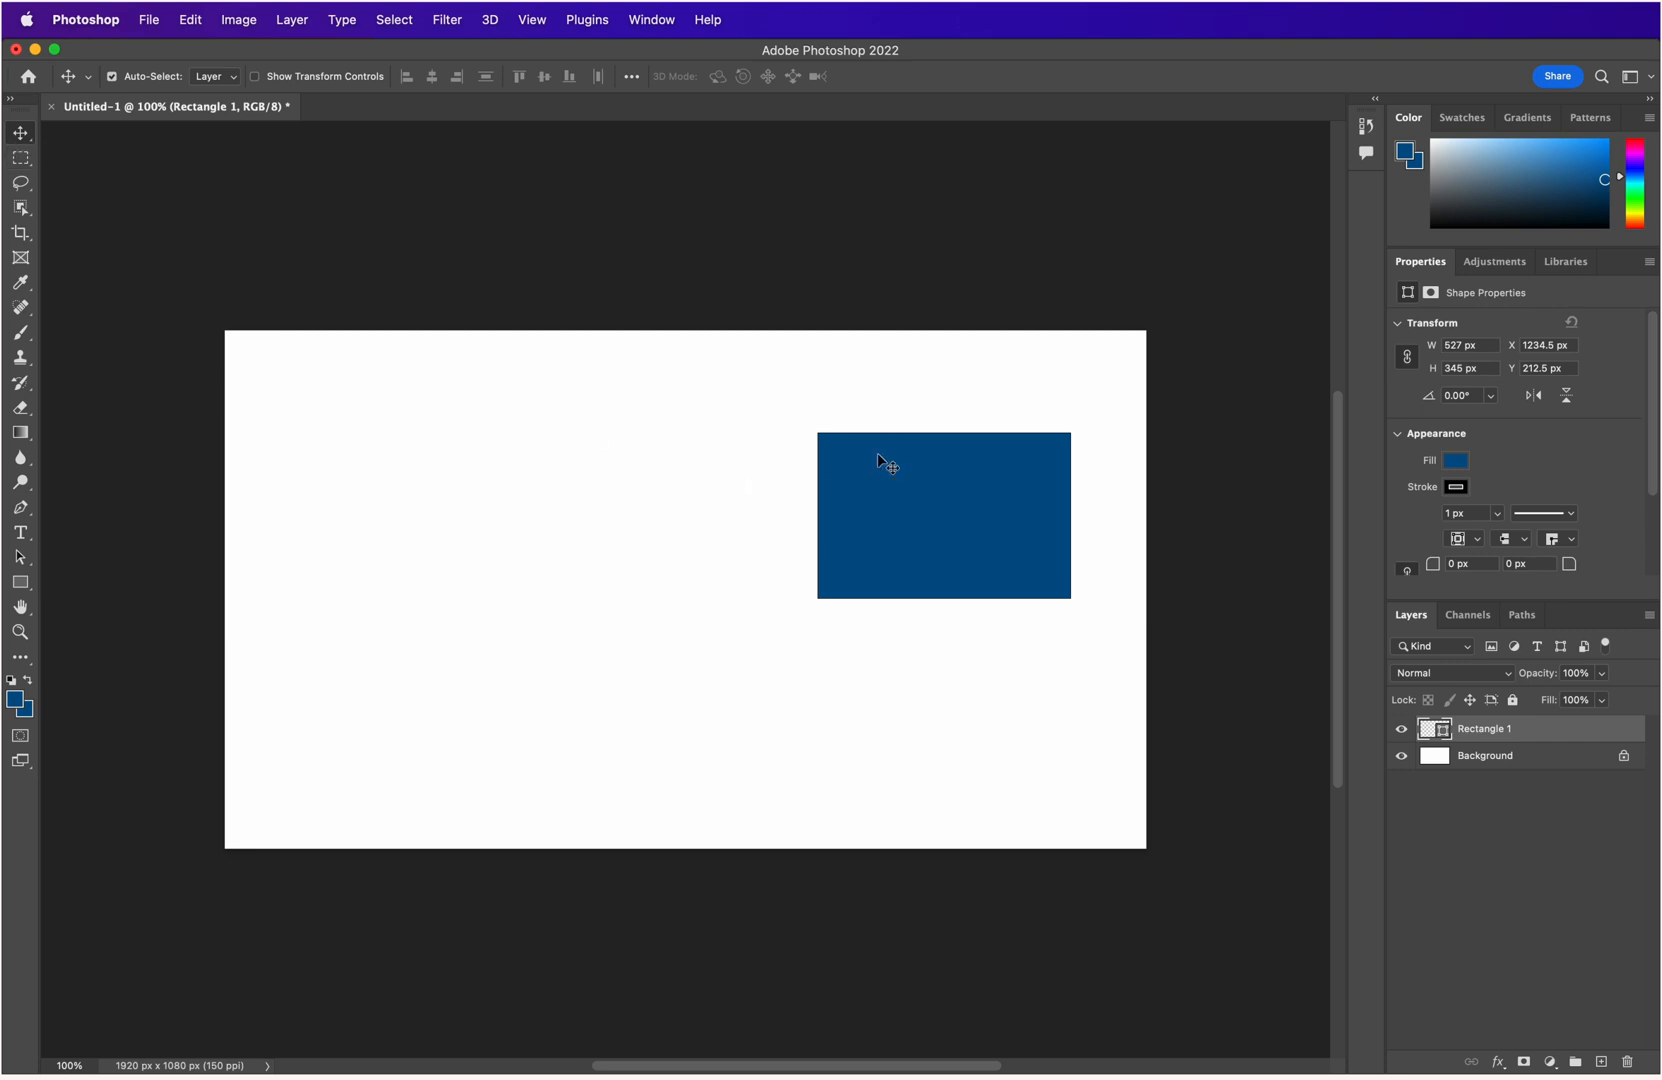
{"action": "key", "text": "Delete"}
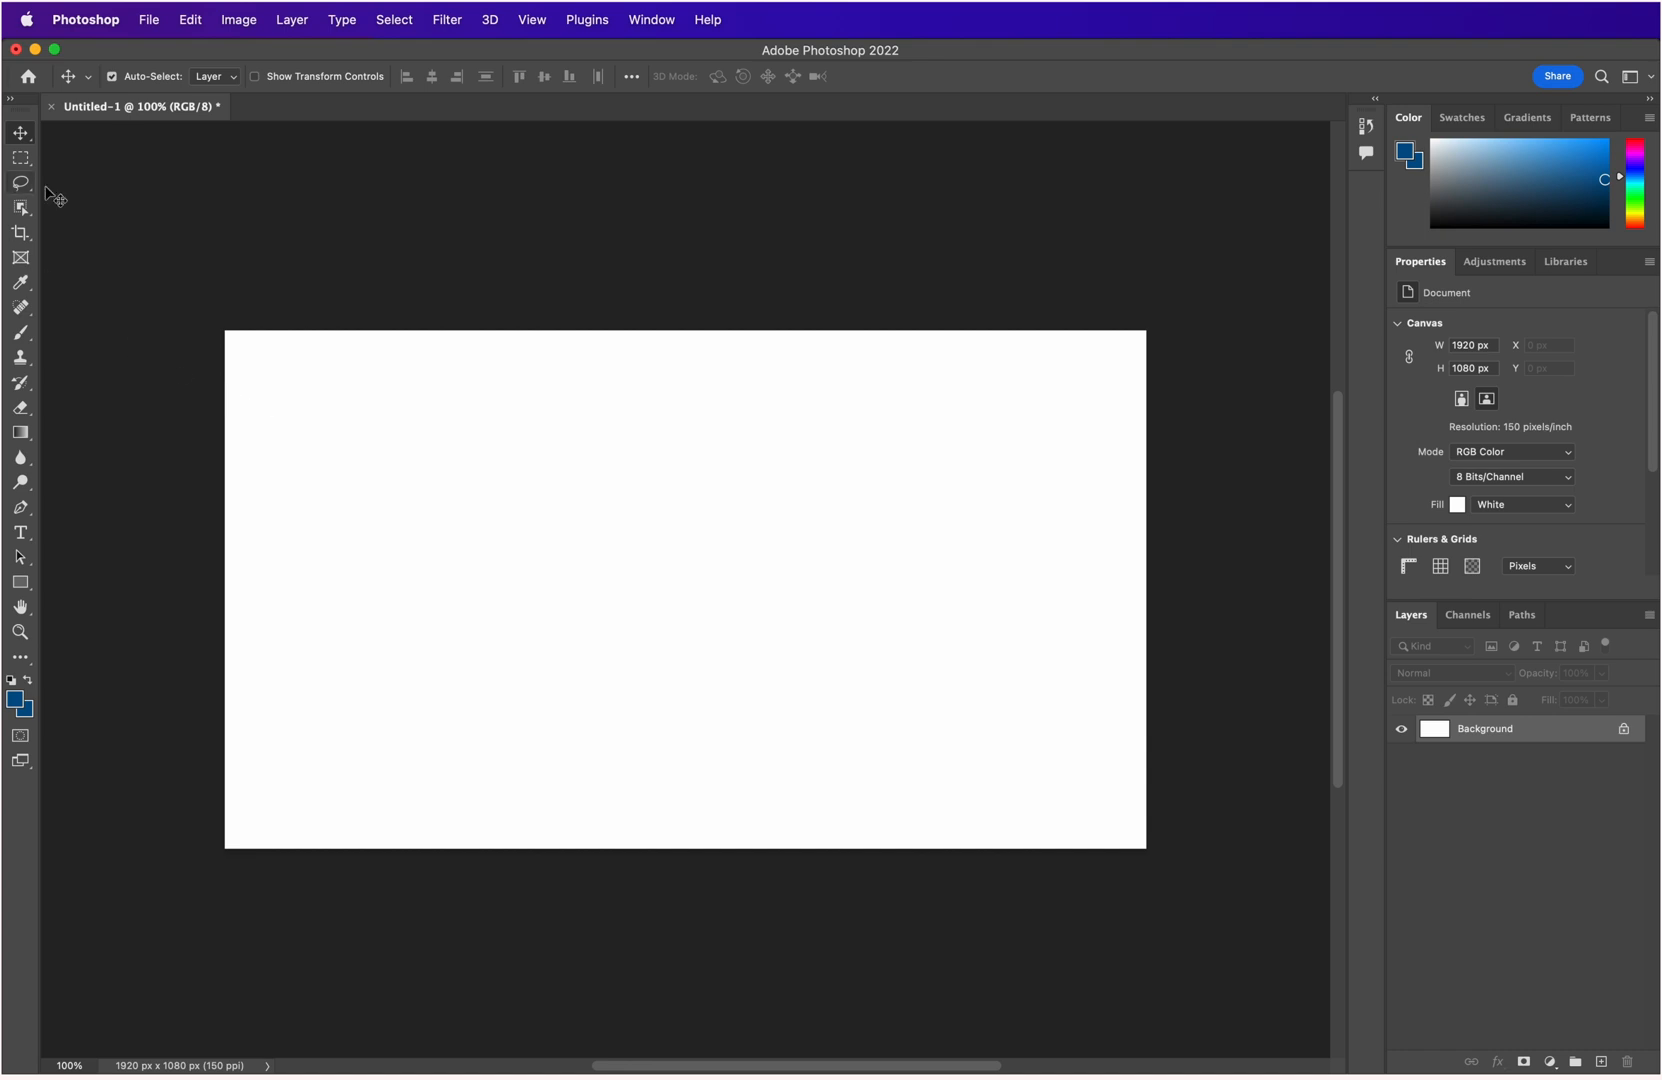
Activate the Rectangular Marquee tool and undo the deletion of the blue rectangle.
{"action": "left_click", "coordinate": [20, 158]}
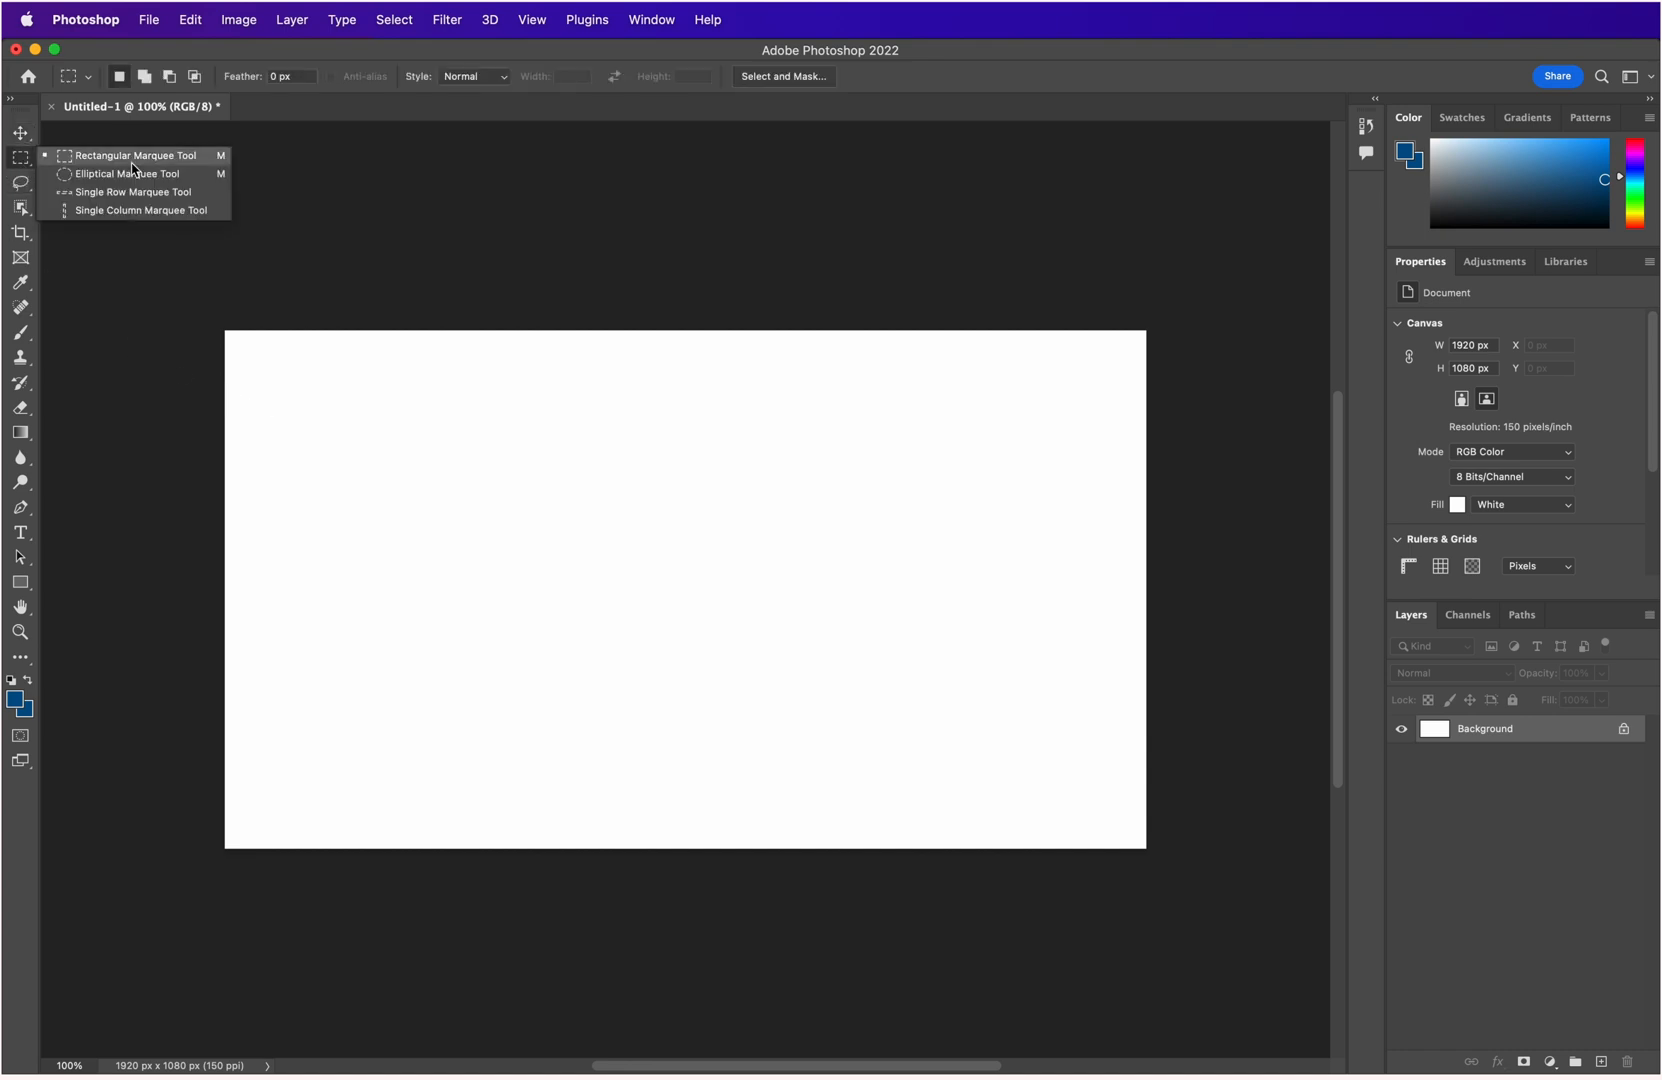
{"action": "left_click", "coordinate": [124, 160]}
{"action": "key", "text": "super+z"}
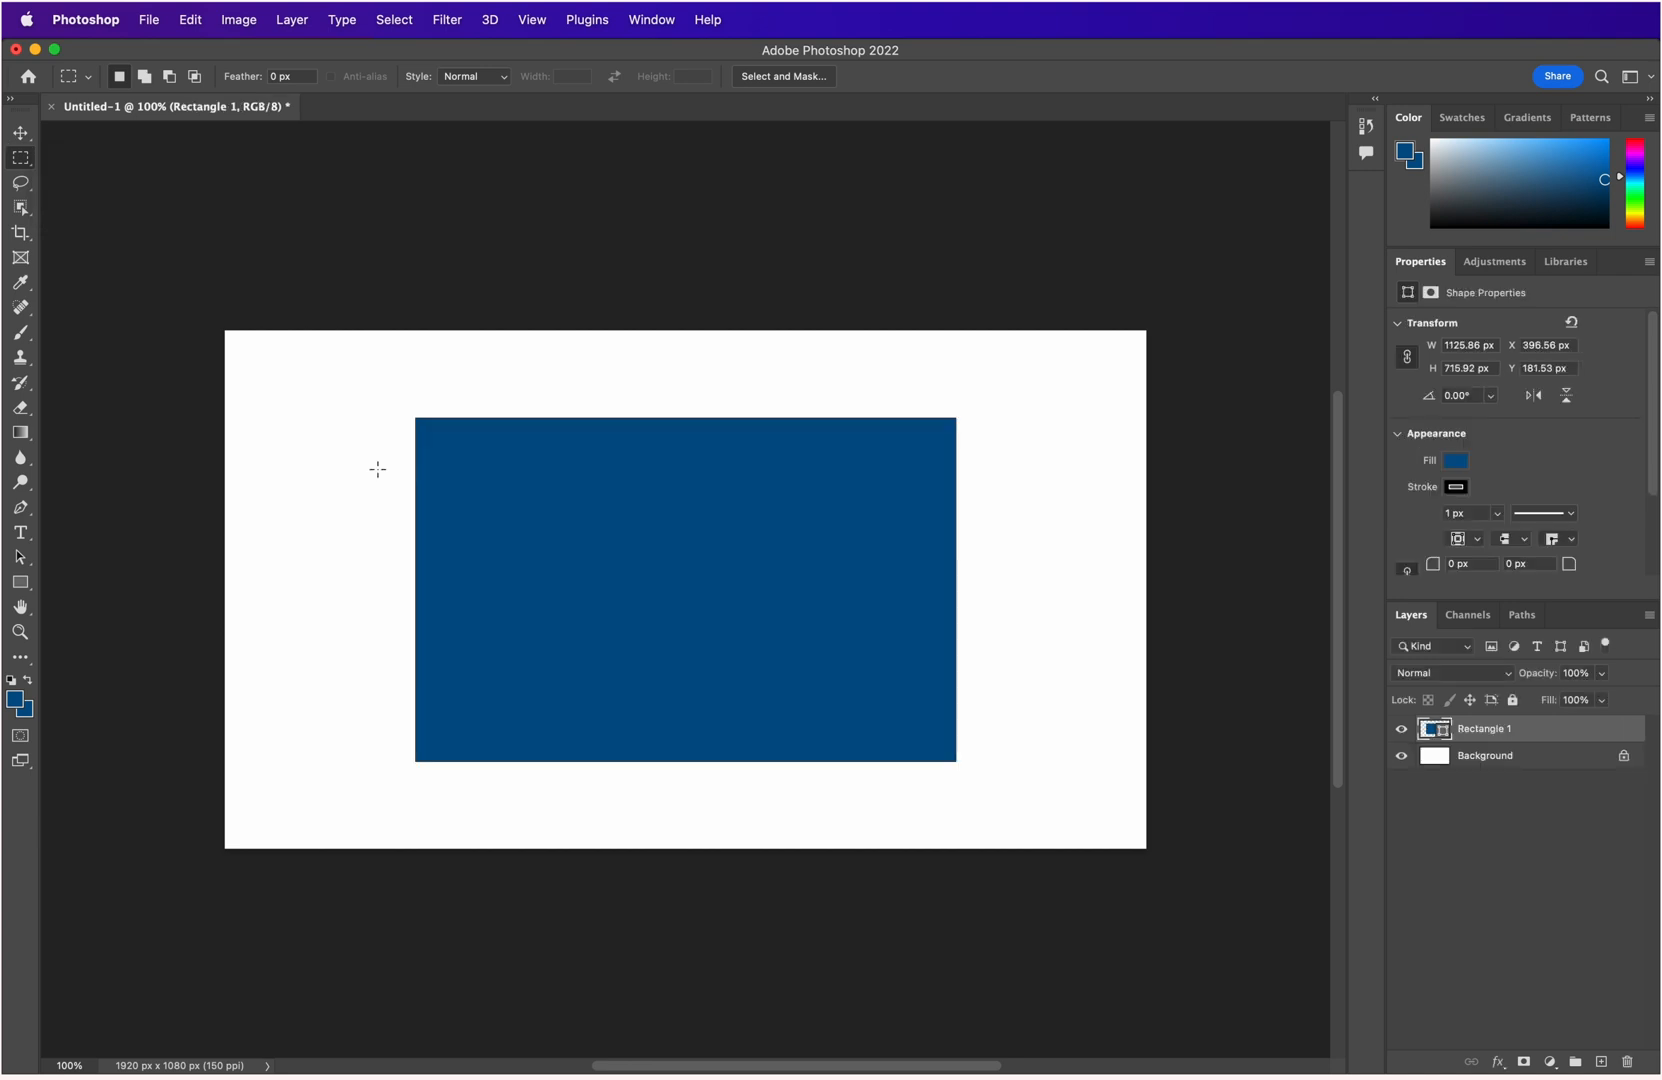
Draw several rectangular marquee selections over the blue rectangle, subtracting an overlapping area from one of them.
{"action": "left_click_drag", "start_coordinate": [378, 402], "coordinate": [531, 474]}
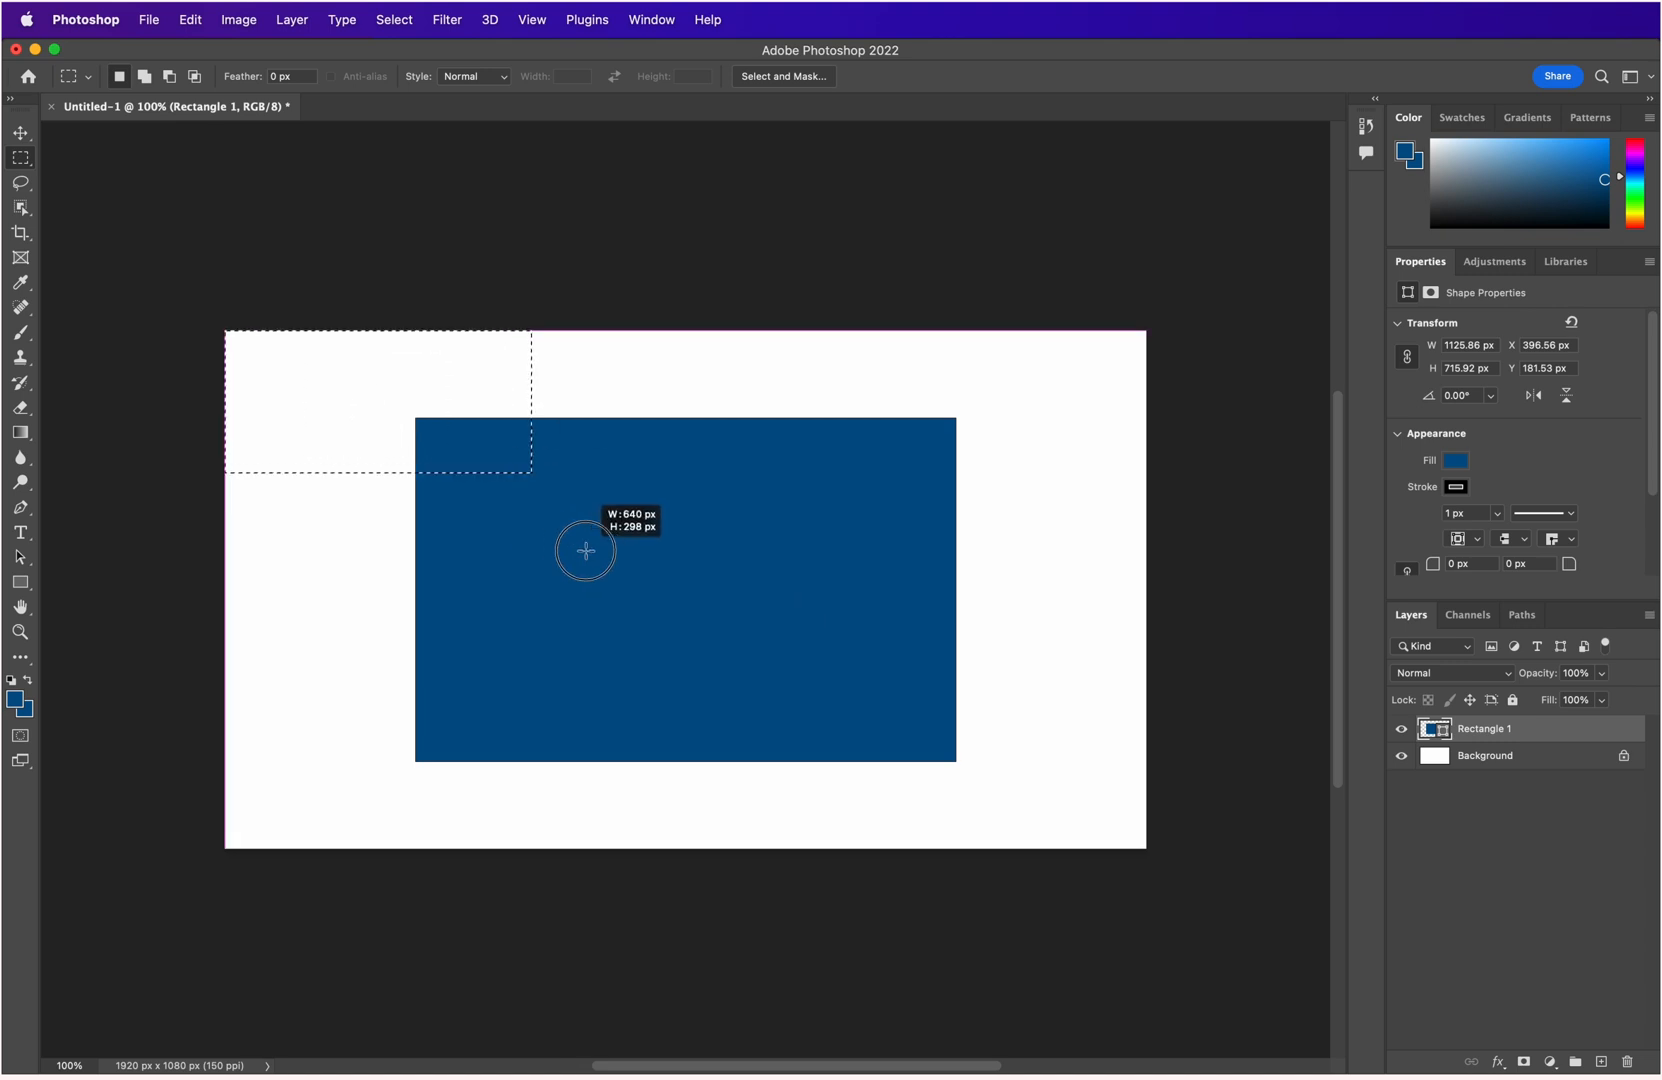
{"action": "left_click_drag", "start_coordinate": [639, 398], "coordinate": [798, 585]}
{"action": "key", "text": "alt"}
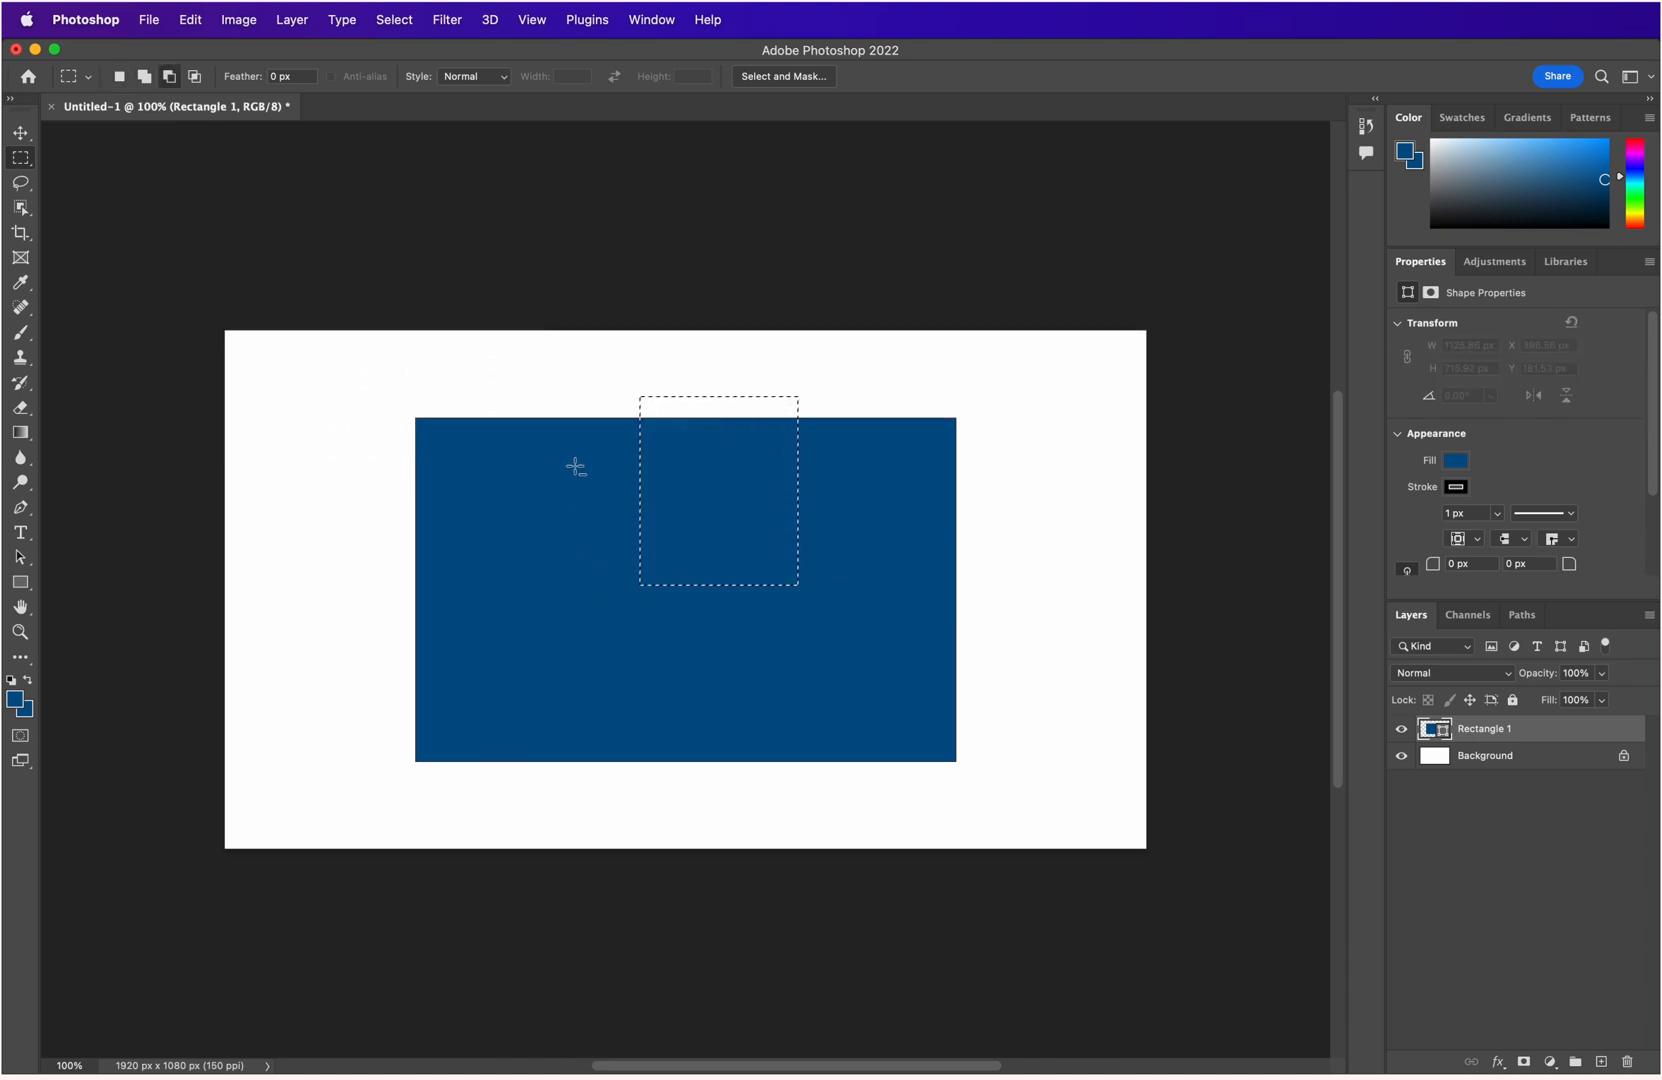
{"action": "left_click_drag", "start_coordinate": [575, 465], "coordinate": [746, 621]}
{"action": "left_click_drag", "start_coordinate": [730, 505], "coordinate": [883, 653]}
{"action": "key", "text": "alt"}
{"action": "left_click_drag", "start_coordinate": [829, 432], "coordinate": [645, 545]}
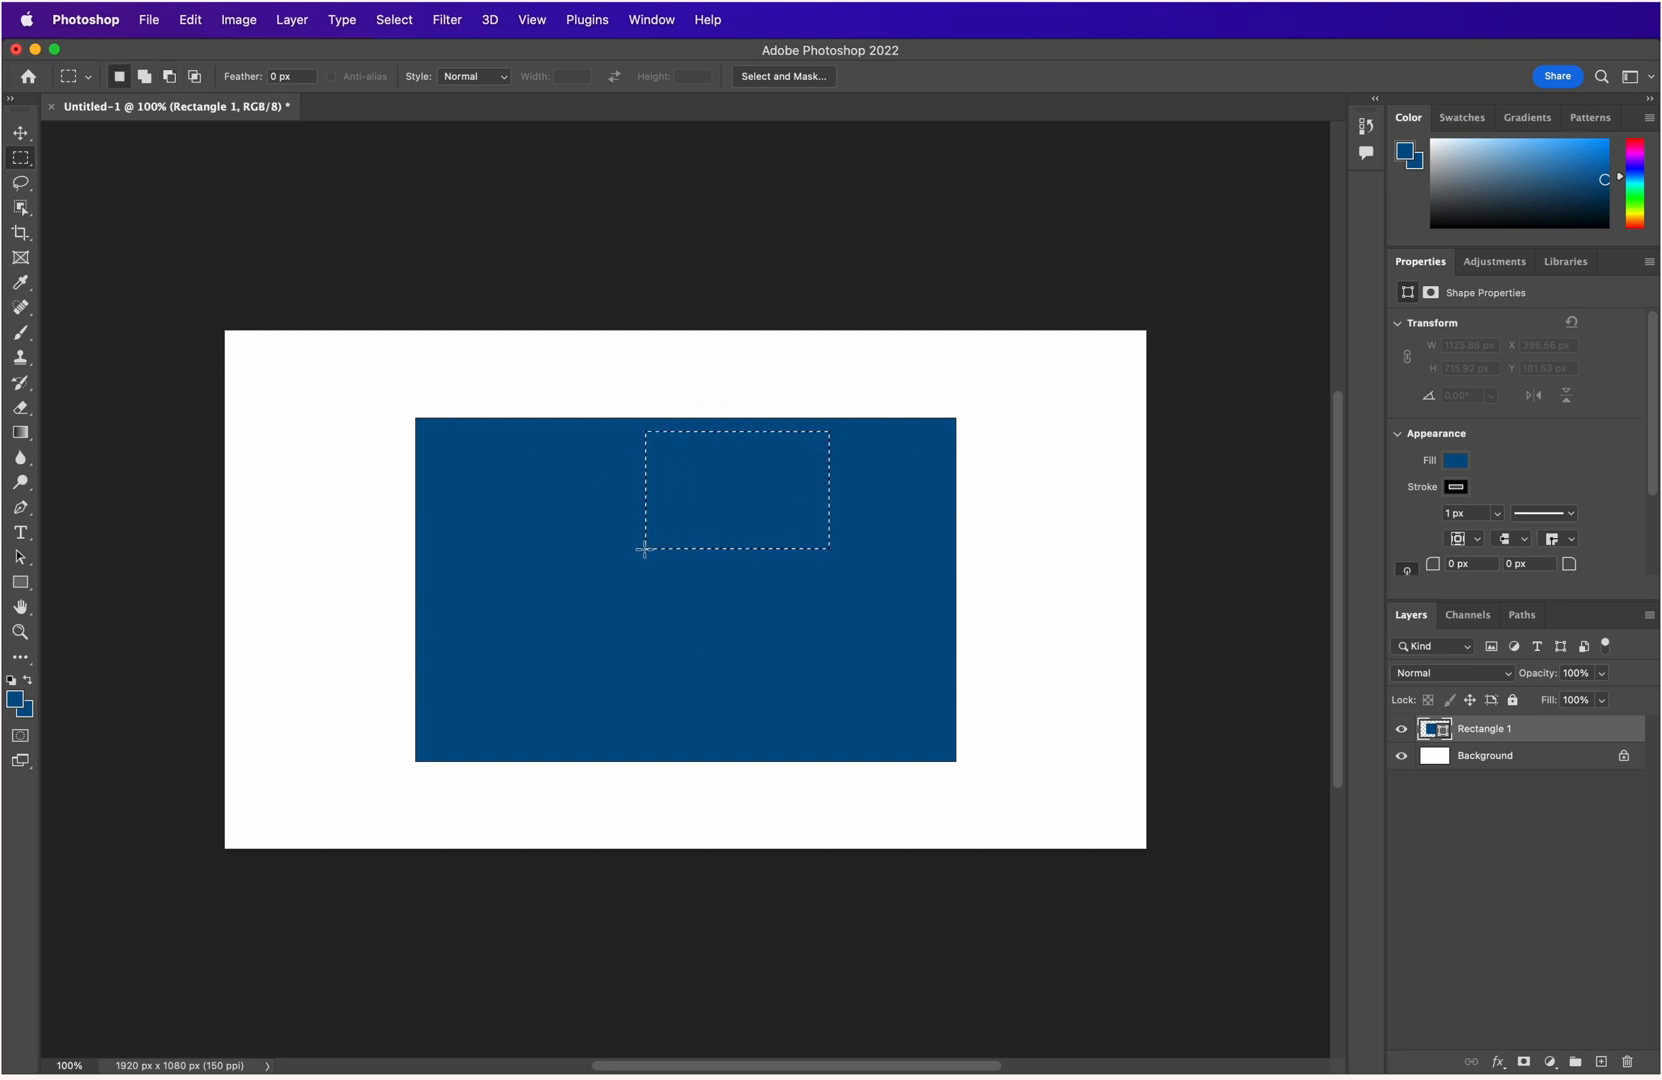
Select a narrow upright area inside the blue rectangle and add three further rectangular areas to the selection.
{"action": "left_click_drag", "start_coordinate": [616, 474], "coordinate": [701, 649]}
{"action": "left_click", "coordinate": [144, 77]}
{"action": "left_click_drag", "start_coordinate": [497, 509], "coordinate": [760, 610]}
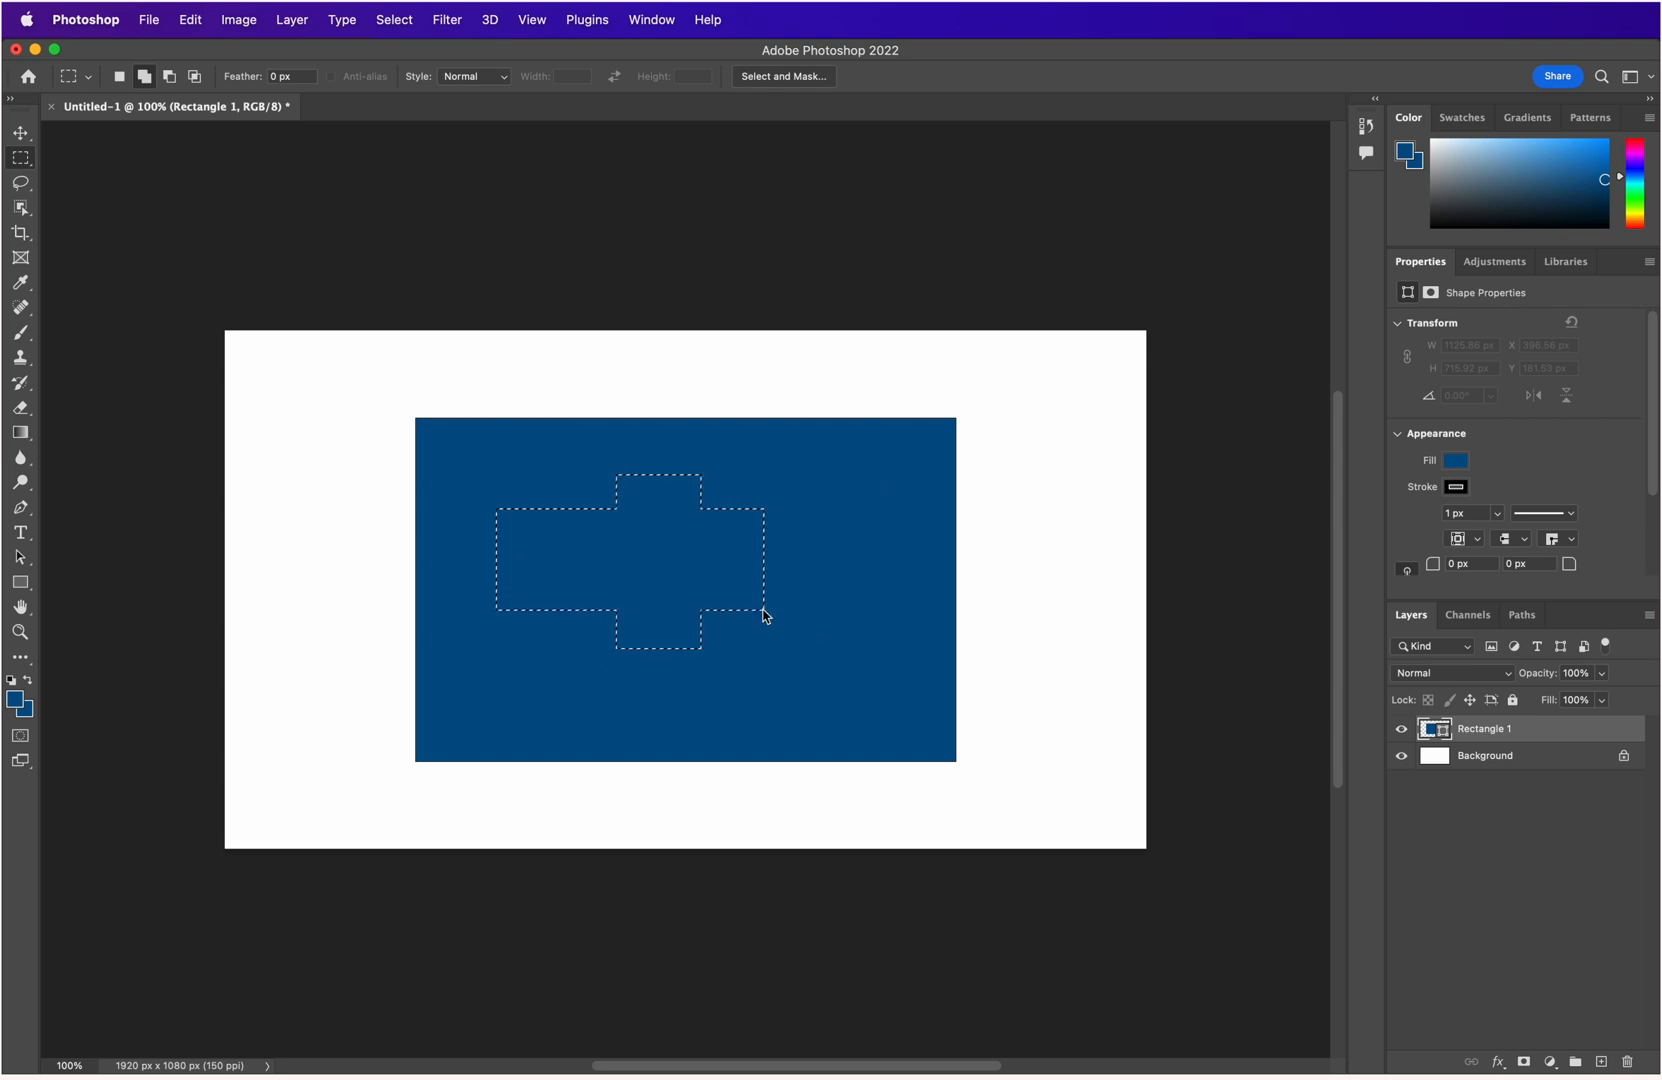
{"action": "left_click_drag", "start_coordinate": [738, 468], "coordinate": [856, 685]}
{"action": "left_click_drag", "start_coordinate": [850, 521], "coordinate": [947, 655]}
Subtract four rectangular areas from the left part of the combined selection.
{"action": "left_click", "coordinate": [170, 77]}
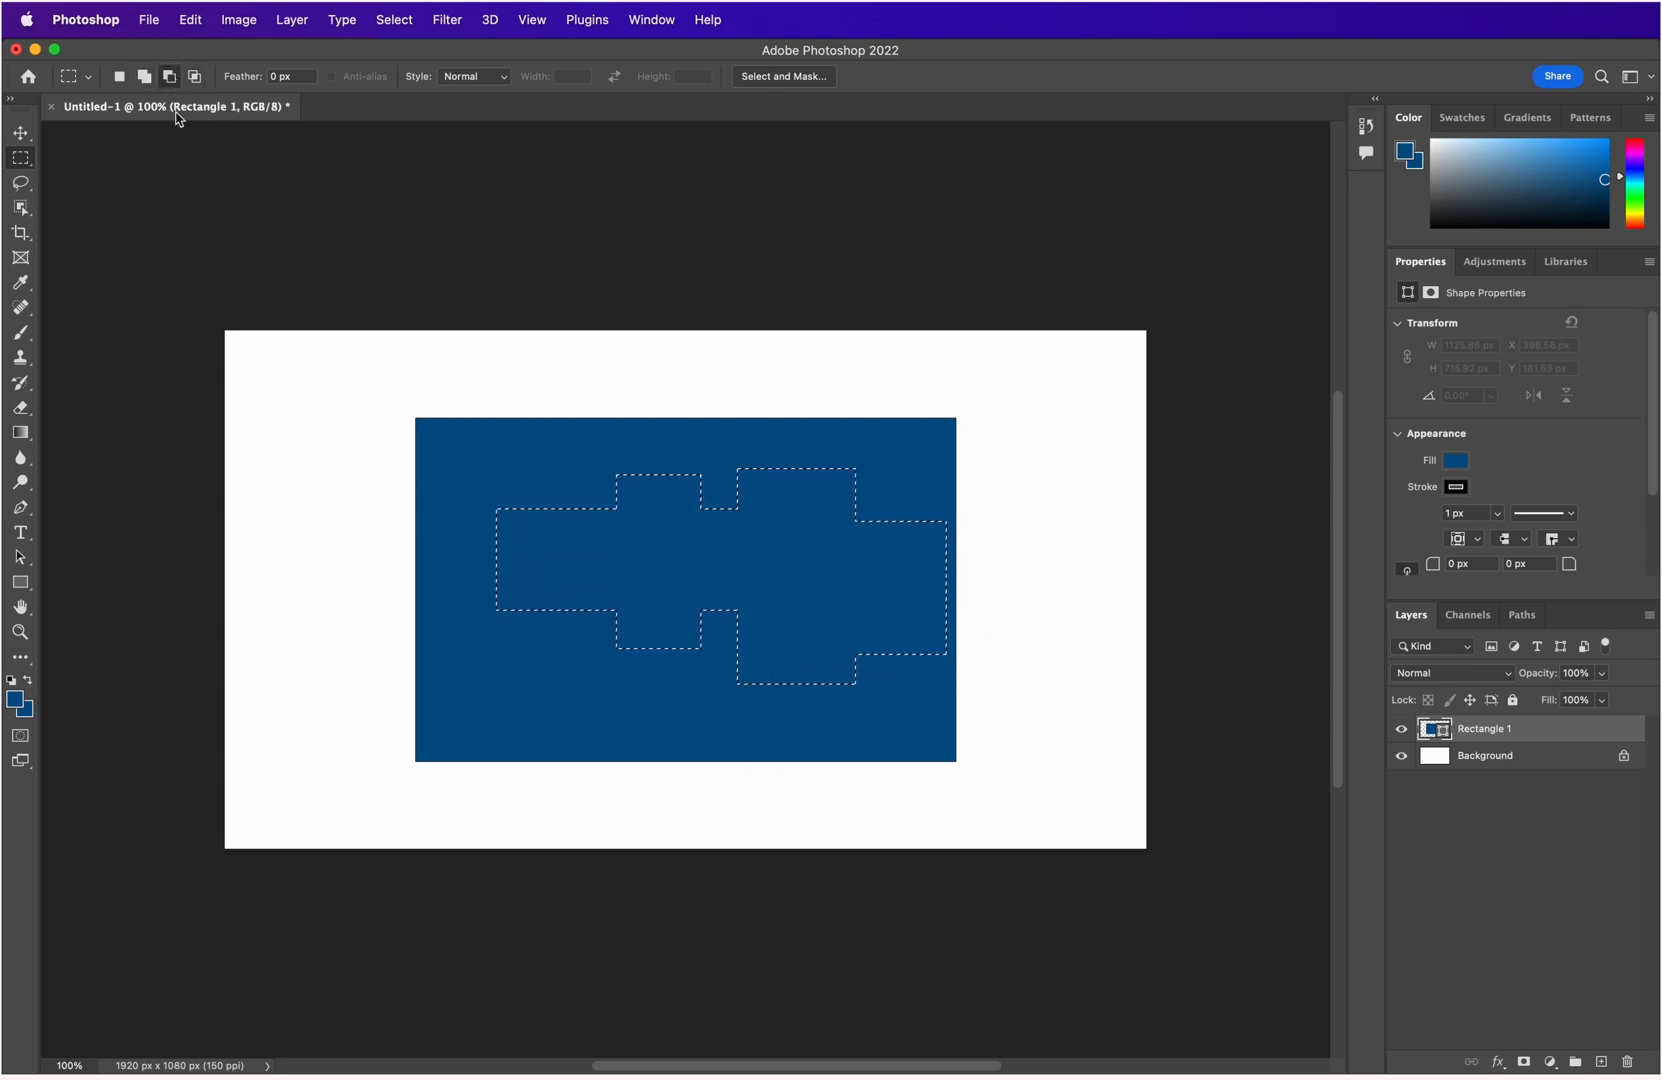
{"action": "left_click_drag", "start_coordinate": [493, 493], "coordinate": [609, 668]}
{"action": "left_click_drag", "start_coordinate": [576, 493], "coordinate": [707, 592]}
{"action": "left_click_drag", "start_coordinate": [607, 450], "coordinate": [707, 506]}
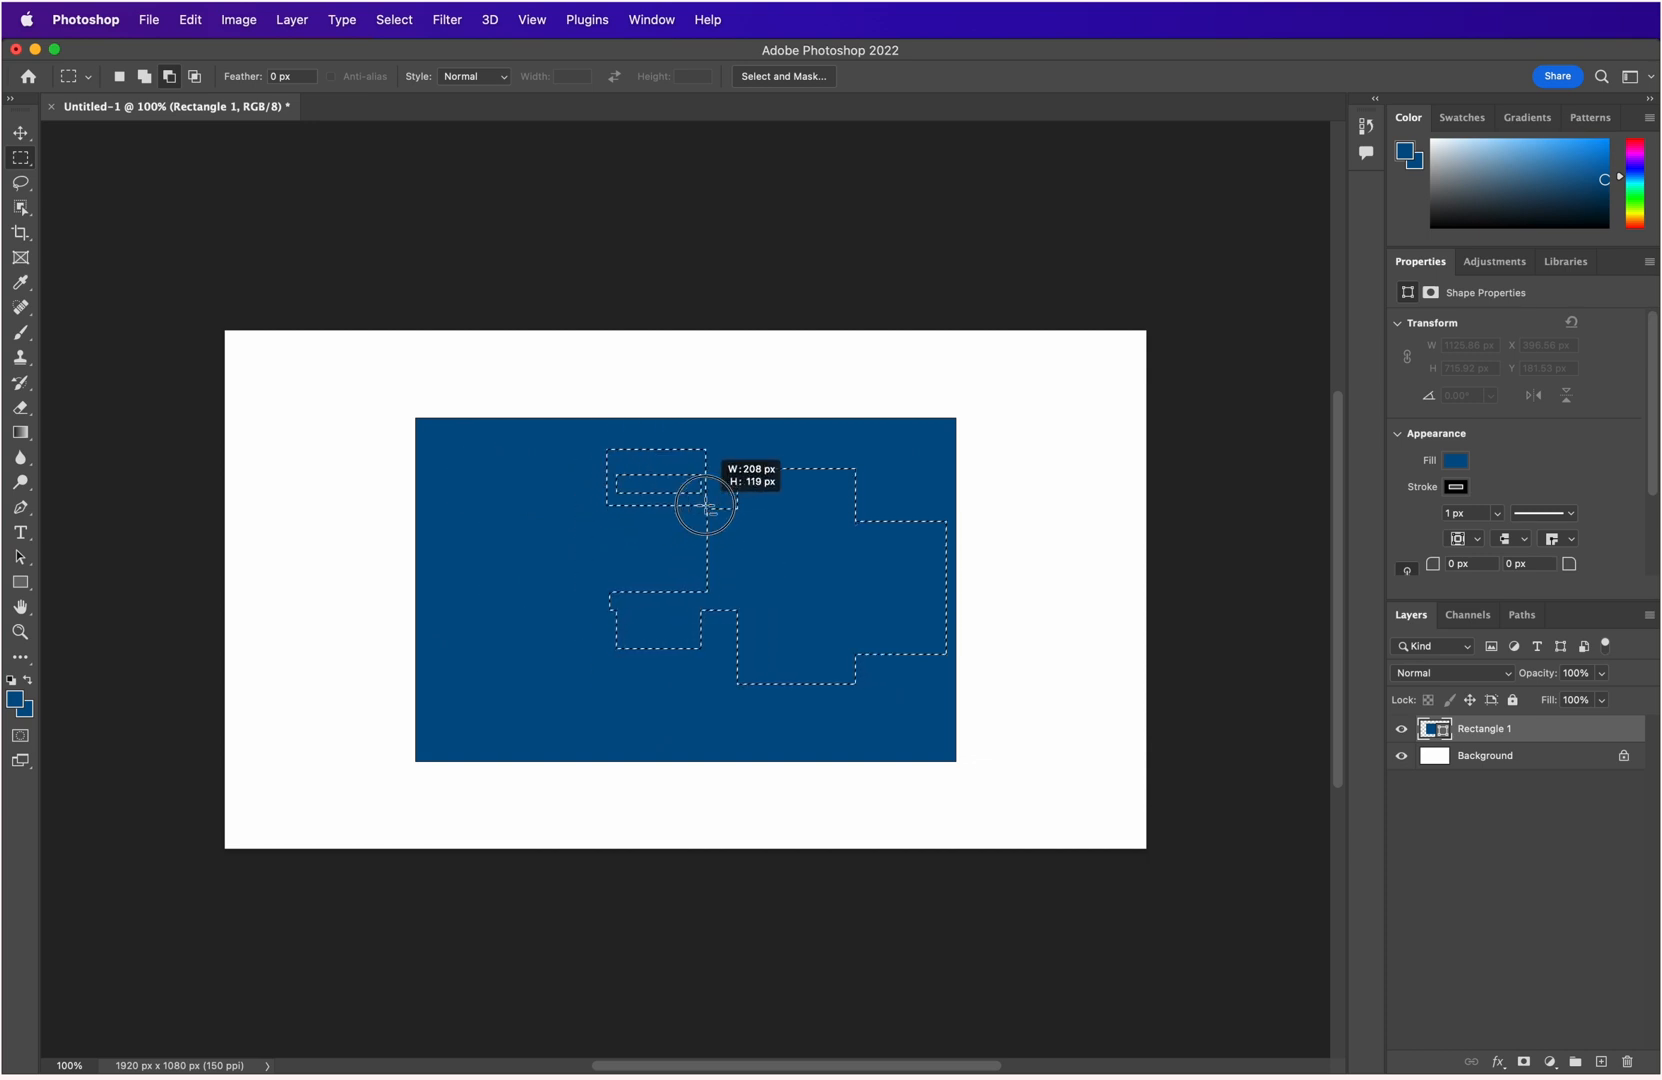
{"action": "left_click_drag", "start_coordinate": [528, 527], "coordinate": [712, 679]}
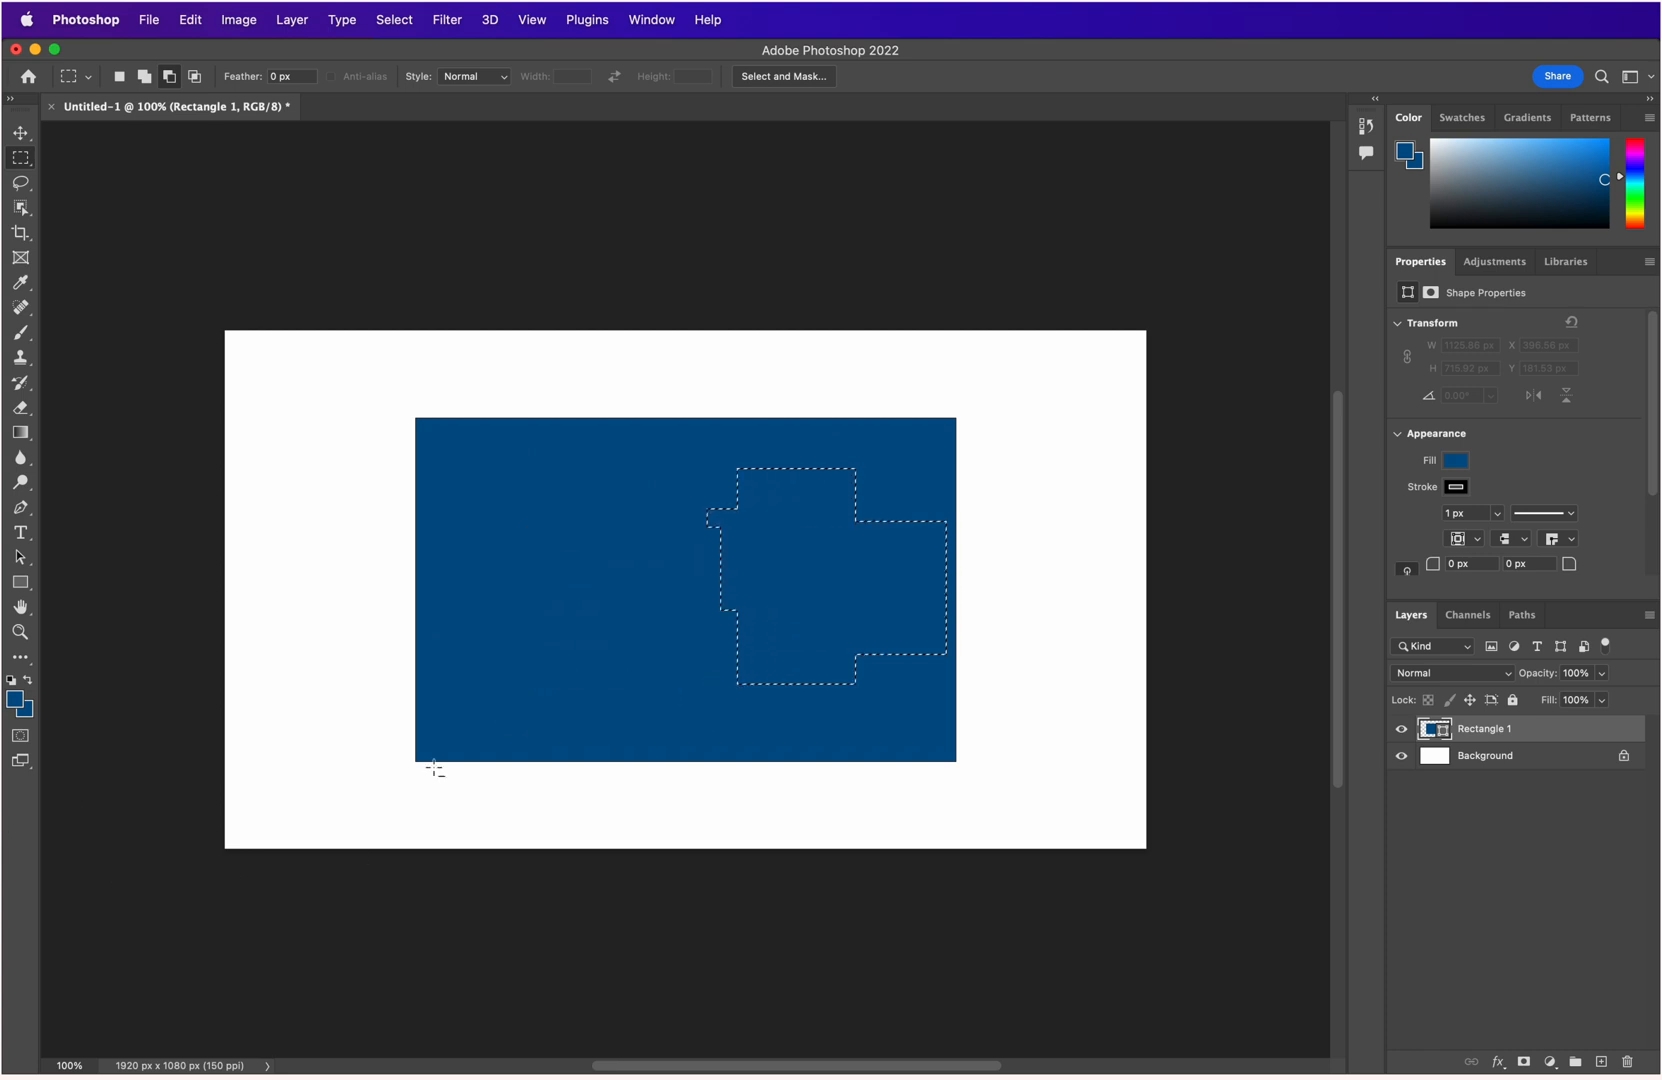
Intersect the selection with an overlapping rectangle and replace the result with new rectangular selections in New Selection mode.
{"action": "left_click", "coordinate": [194, 76]}
{"action": "left_click_drag", "start_coordinate": [643, 458], "coordinate": [801, 576]}
{"action": "left_click", "coordinate": [119, 76]}
{"action": "left_click_drag", "start_coordinate": [541, 505], "coordinate": [726, 664]}
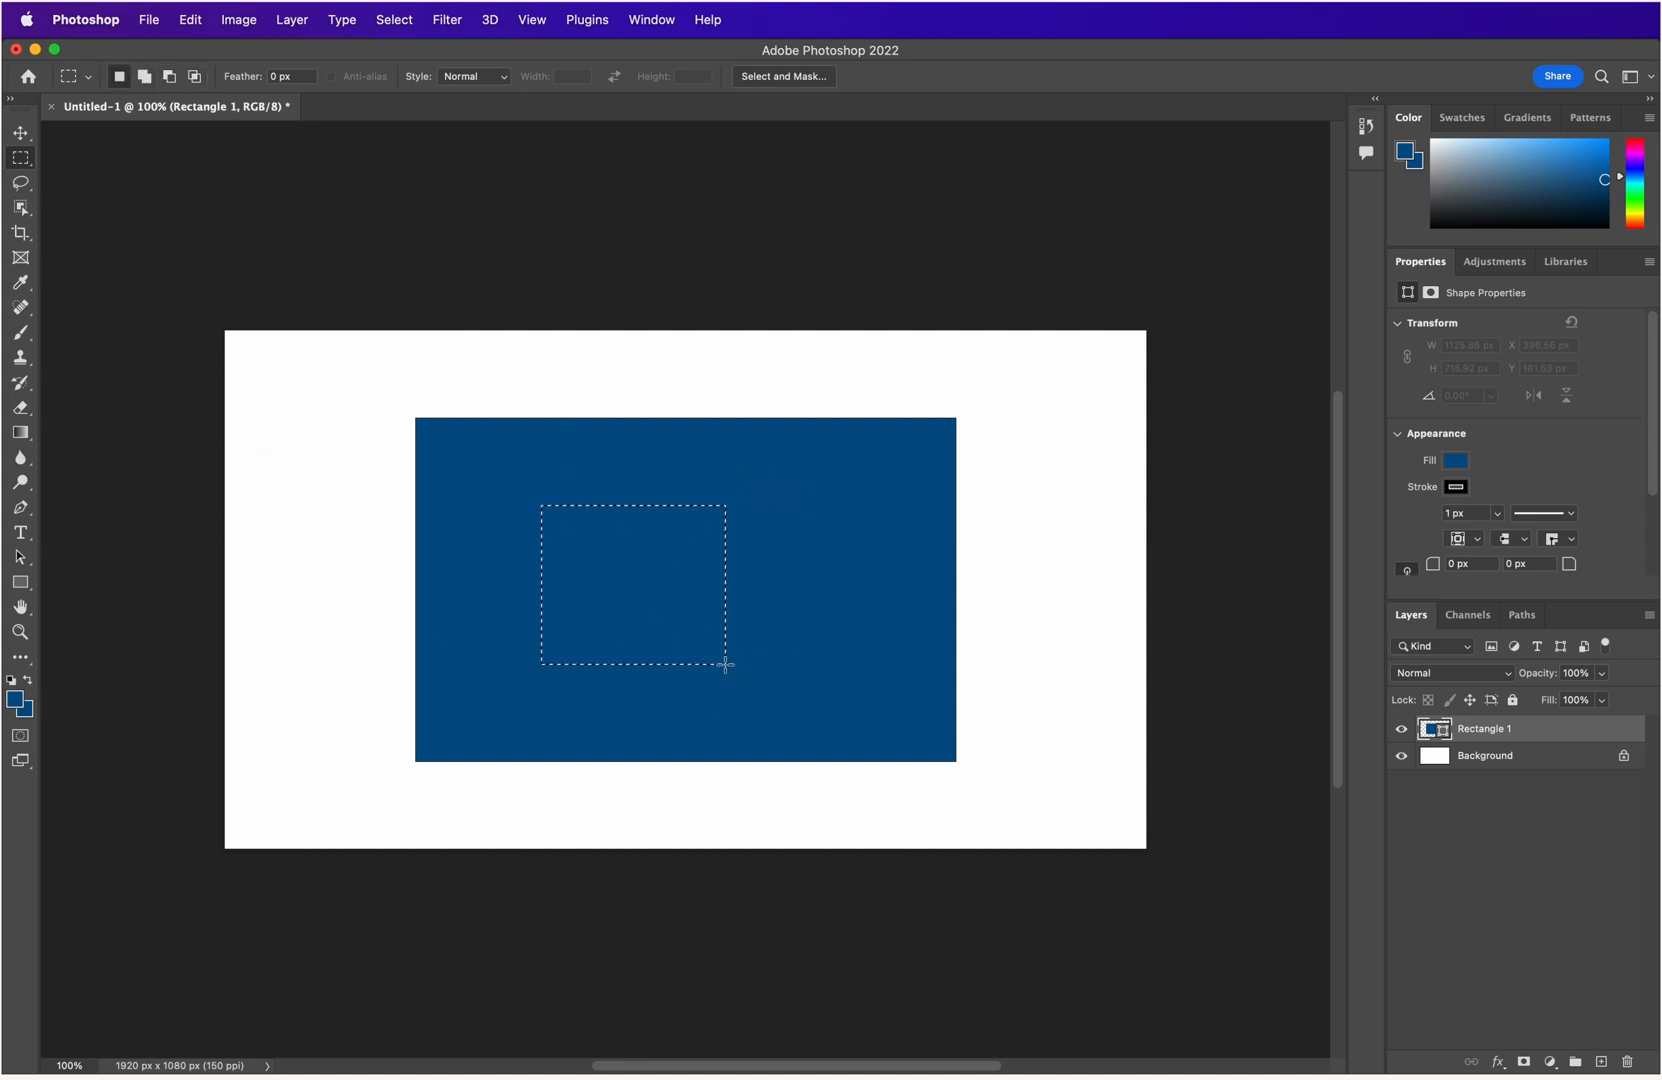
{"action": "left_click_drag", "start_coordinate": [633, 457], "coordinate": [845, 609]}
Add overlapping rectangular areas on the selection's left and lower sides, and deselect everything.
{"action": "left_click", "coordinate": [144, 76]}
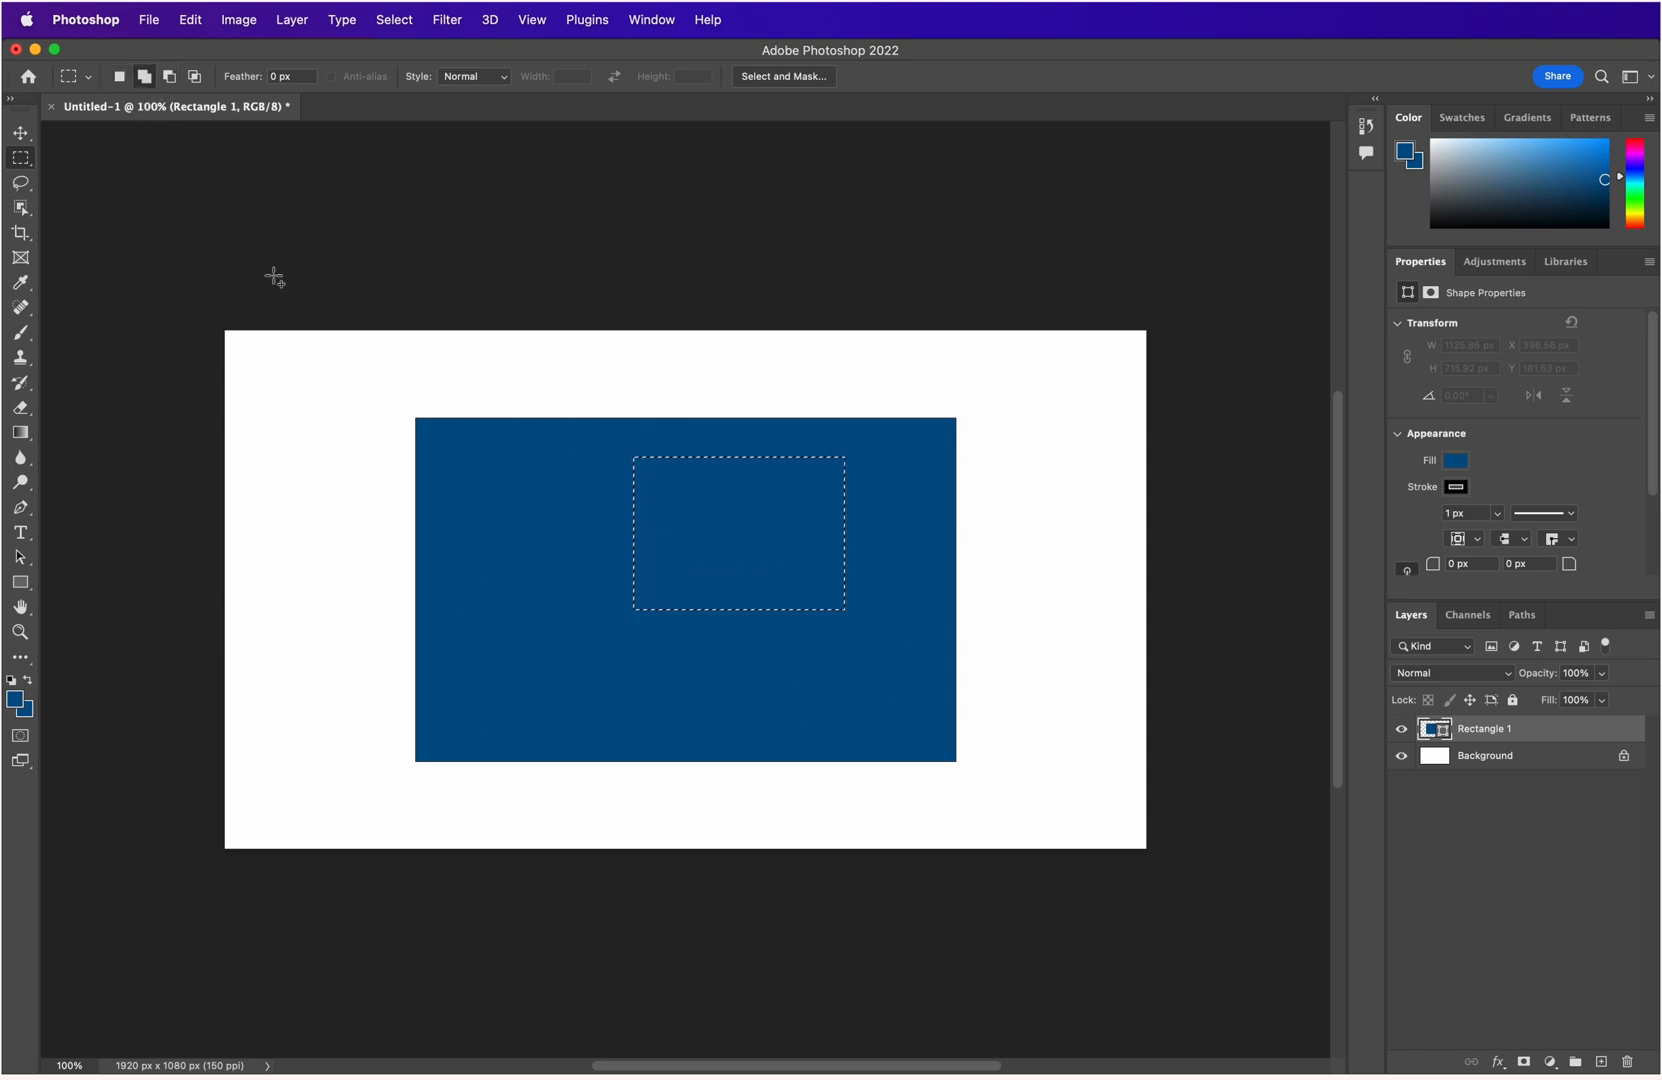
{"action": "left_click_drag", "start_coordinate": [598, 466], "coordinate": [696, 608]}
{"action": "left_click_drag", "start_coordinate": [501, 556], "coordinate": [696, 699]}
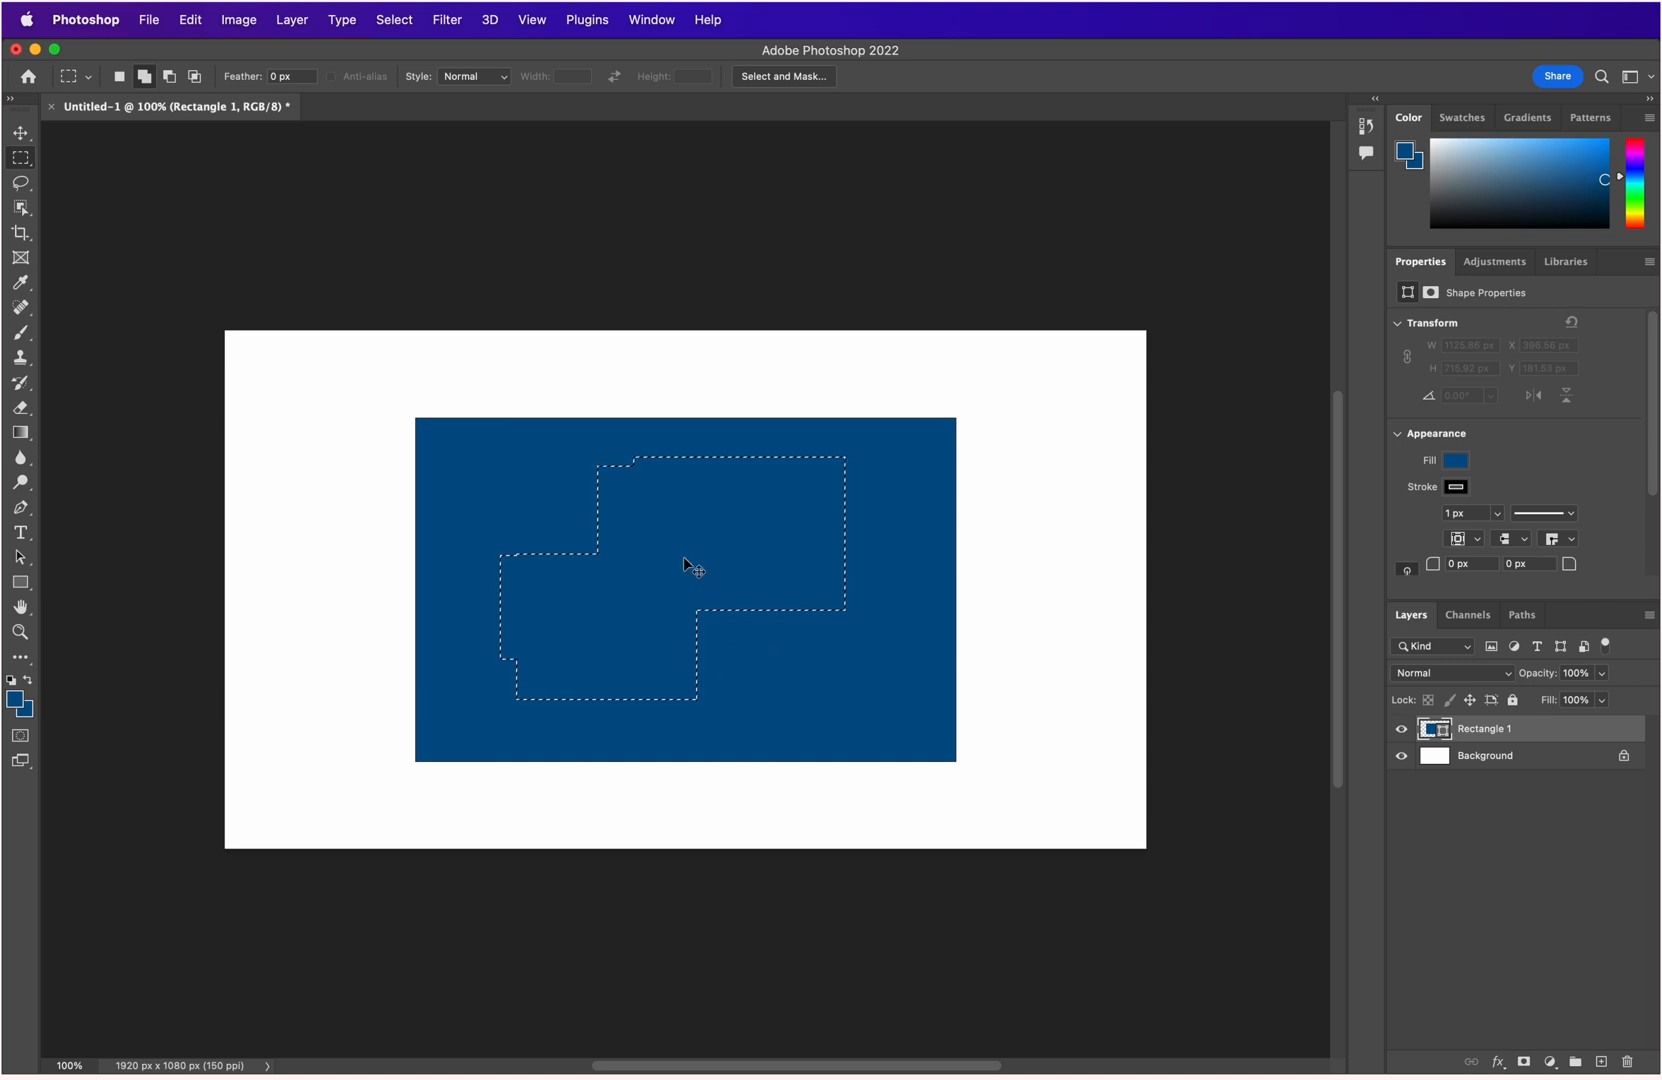
{"action": "key", "text": "super+d"}
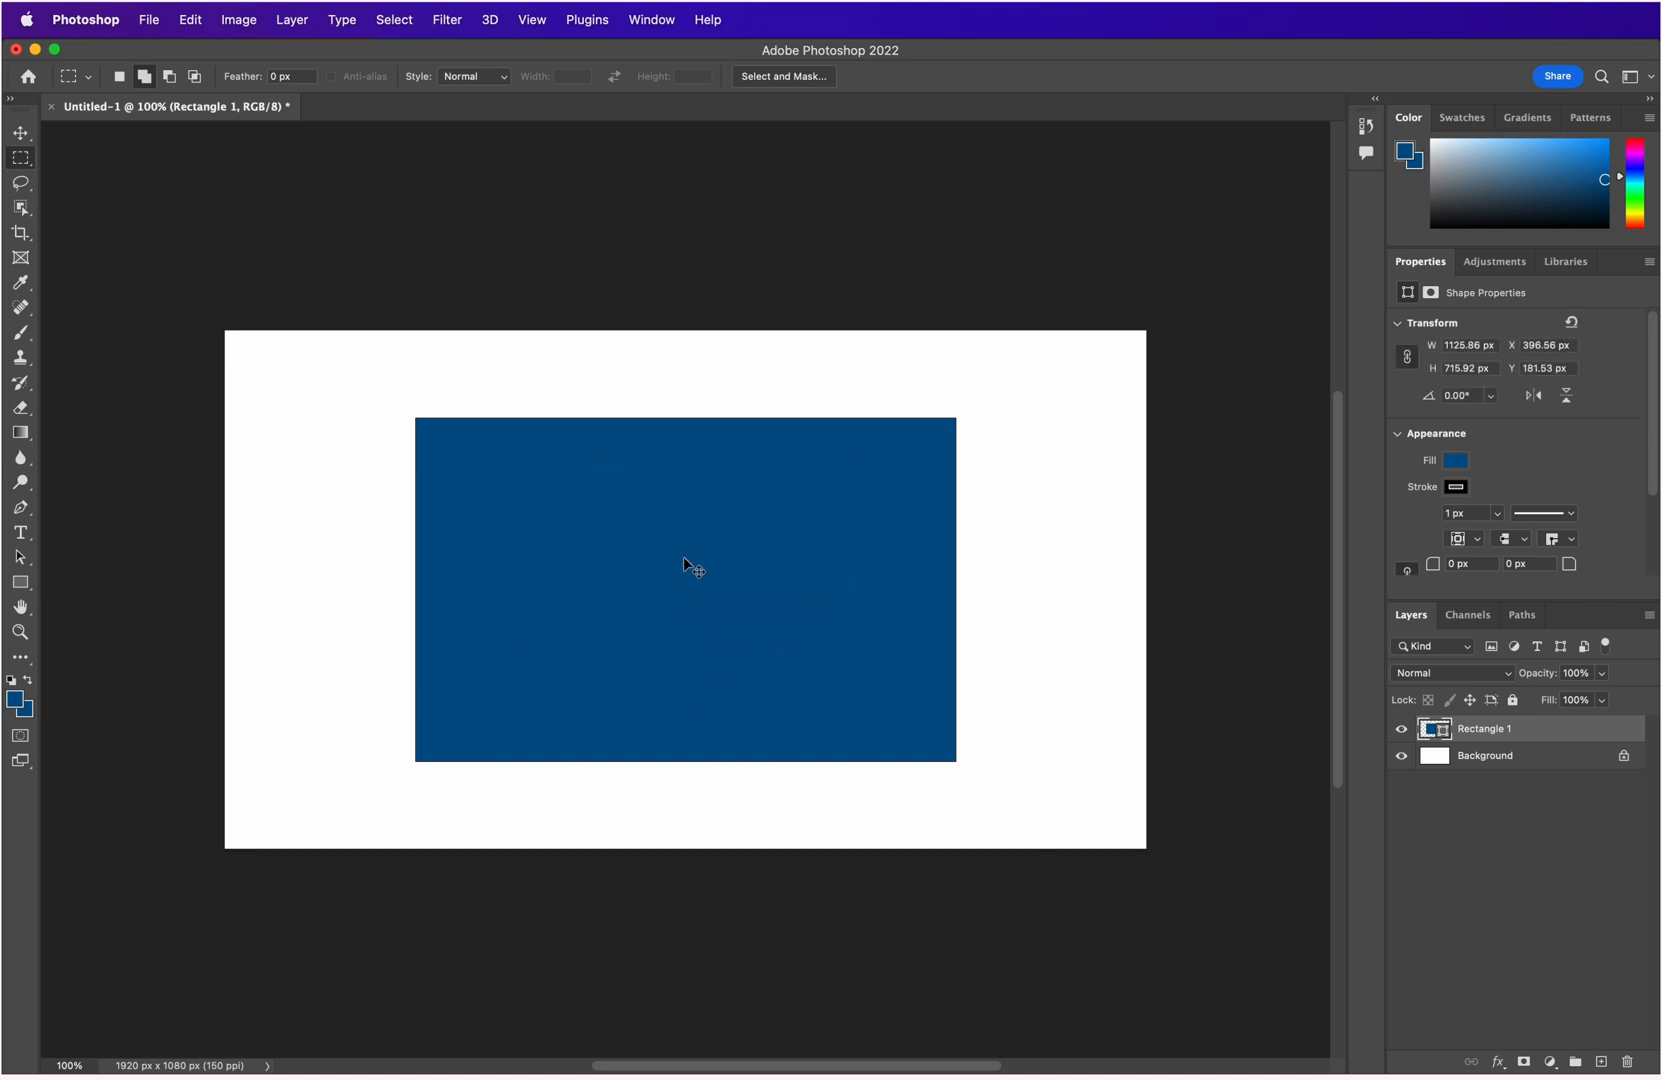
Draw an elliptical marquee selection in the upper-left part of the blue rectangle.
{"action": "right_click", "coordinate": [20, 160]}
{"action": "left_click", "coordinate": [160, 172]}
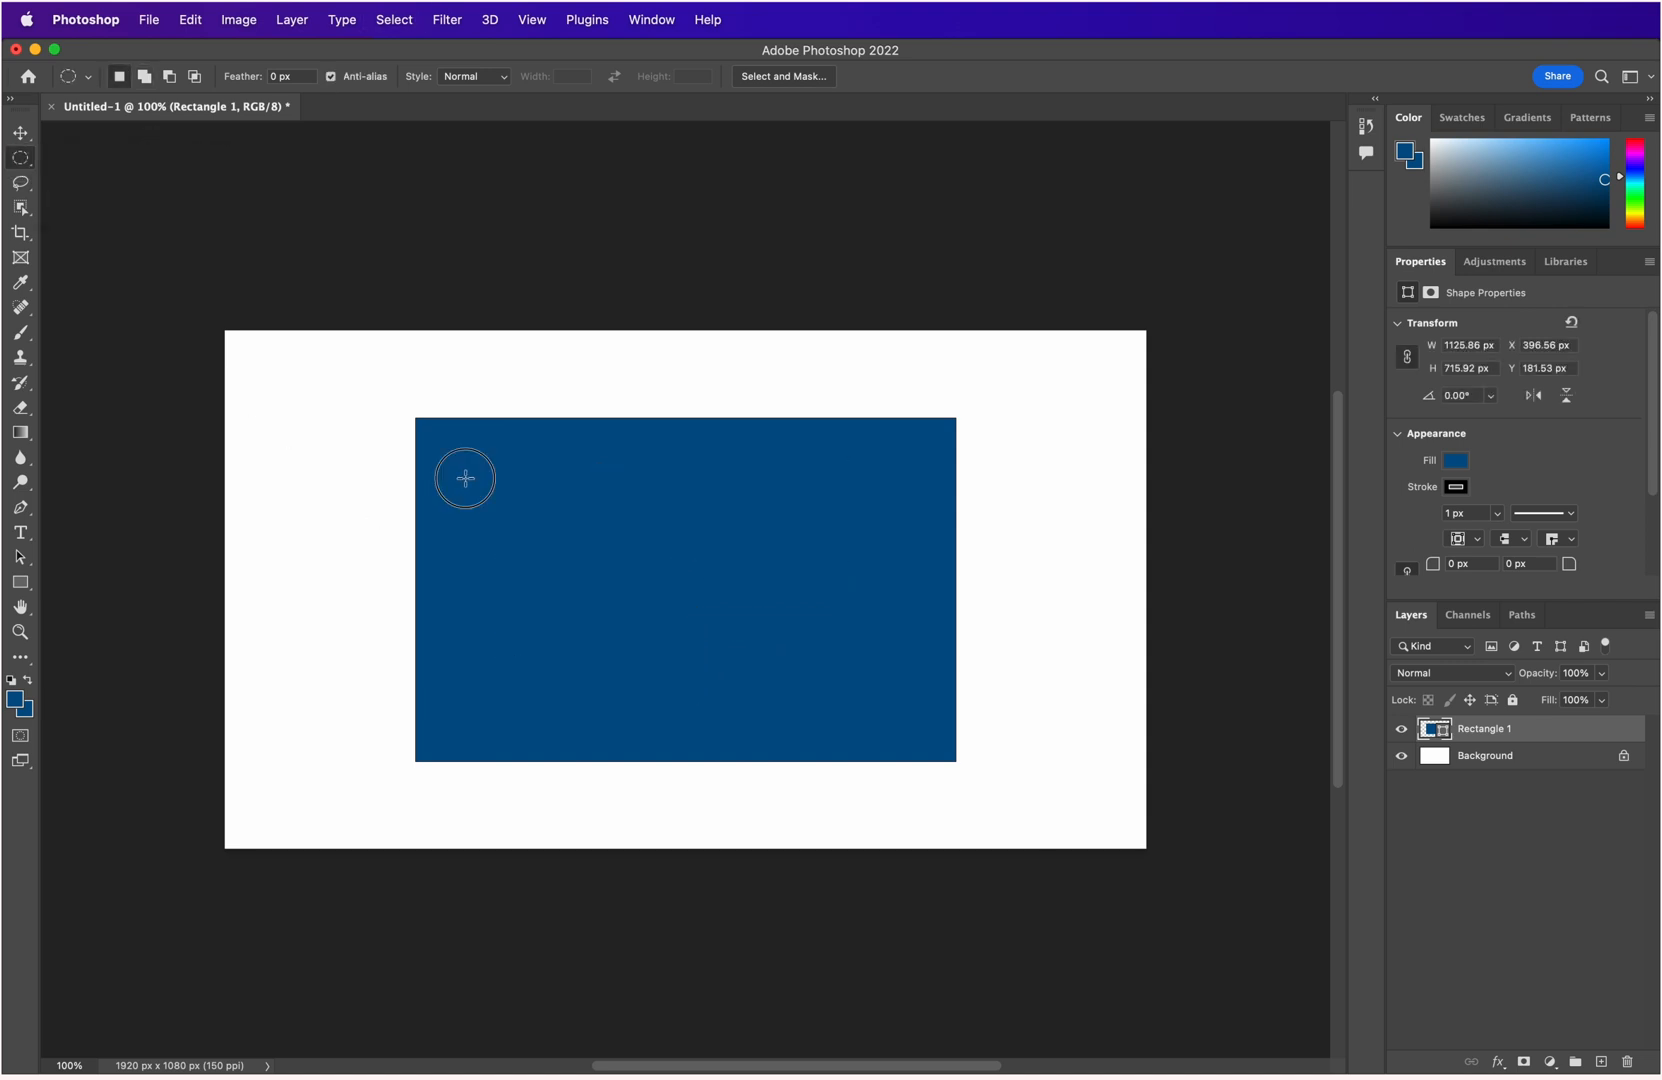
{"action": "left_click_drag", "start_coordinate": [455, 468], "coordinate": [575, 571]}
Draw a freehand Lasso selection in the middle of the blue rectangle and deselect it.
{"action": "right_click", "coordinate": [20, 158]}
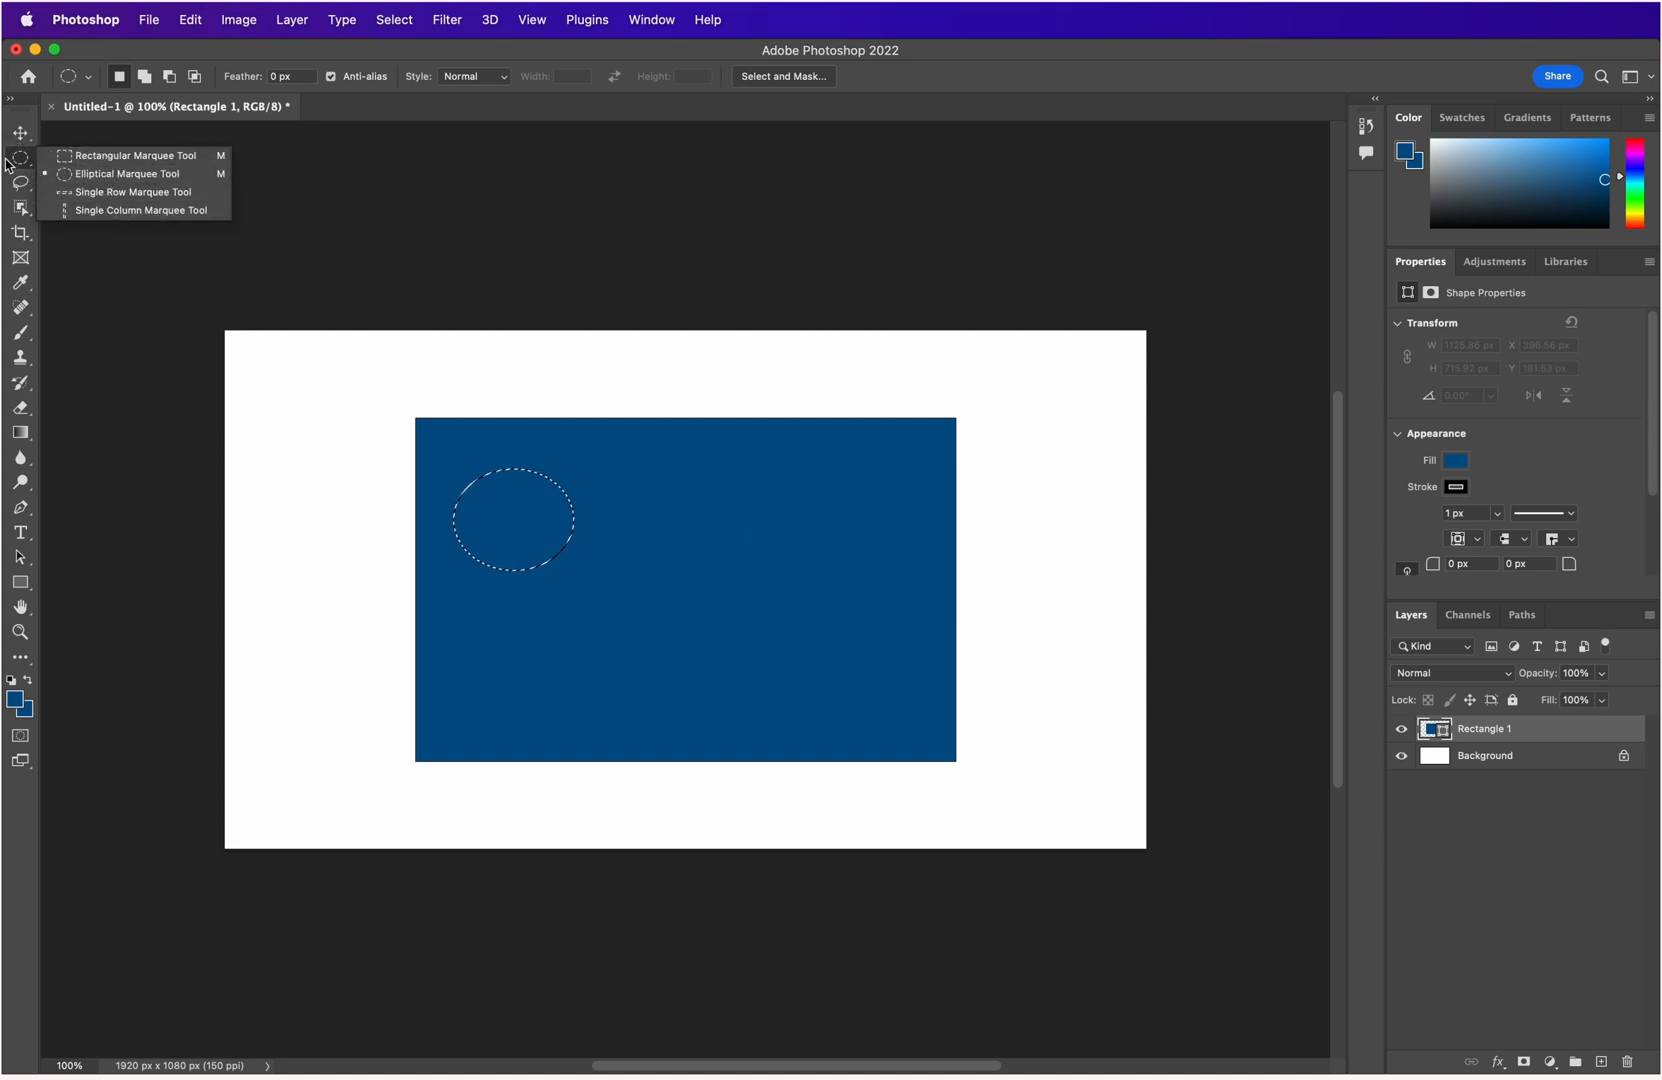
{"action": "left_click", "coordinate": [17, 190]}
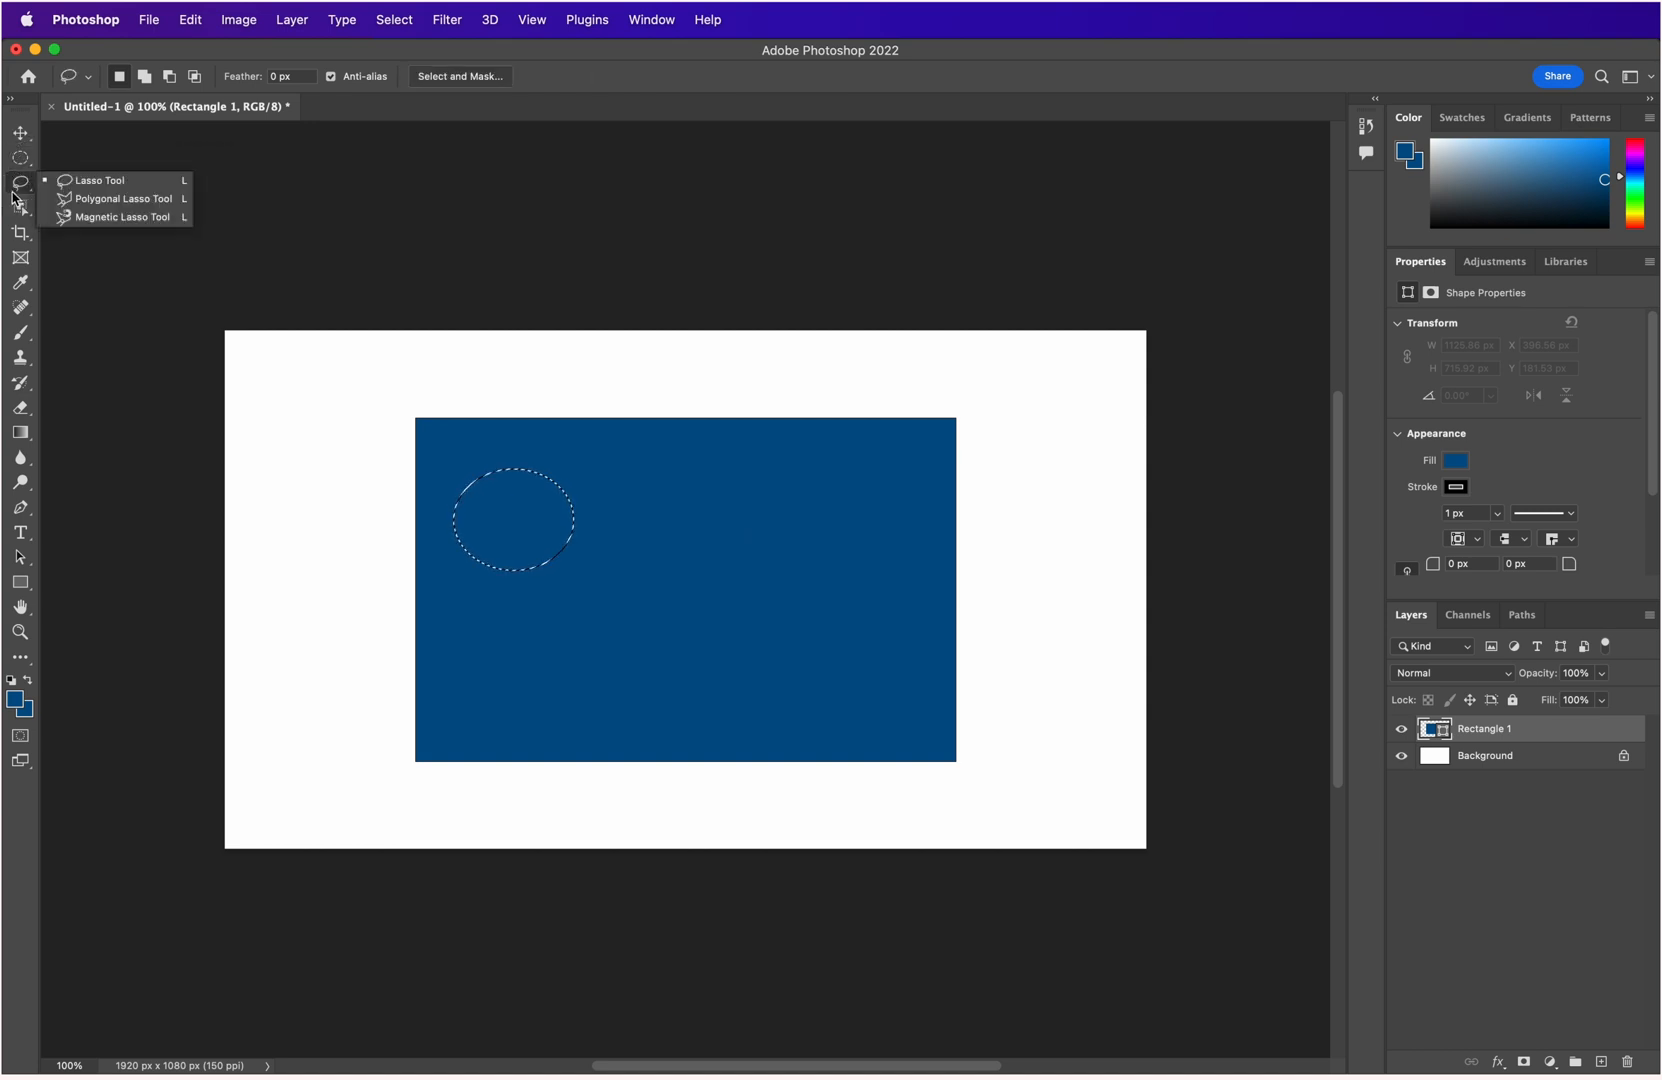
{"action": "mouse_move", "coordinate": [597, 450]}
{"action": "left_mouse_down"}
{"action": "mouse_move", "coordinate": [511, 558]}
{"action": "mouse_move", "coordinate": [605, 646]}
{"action": "mouse_move", "coordinate": [701, 560]}
{"action": "mouse_move", "coordinate": [625, 441]}
{"action": "mouse_move", "coordinate": [585, 445]}
{"action": "left_mouse_up"}
{"action": "left_click", "coordinate": [729, 516]}
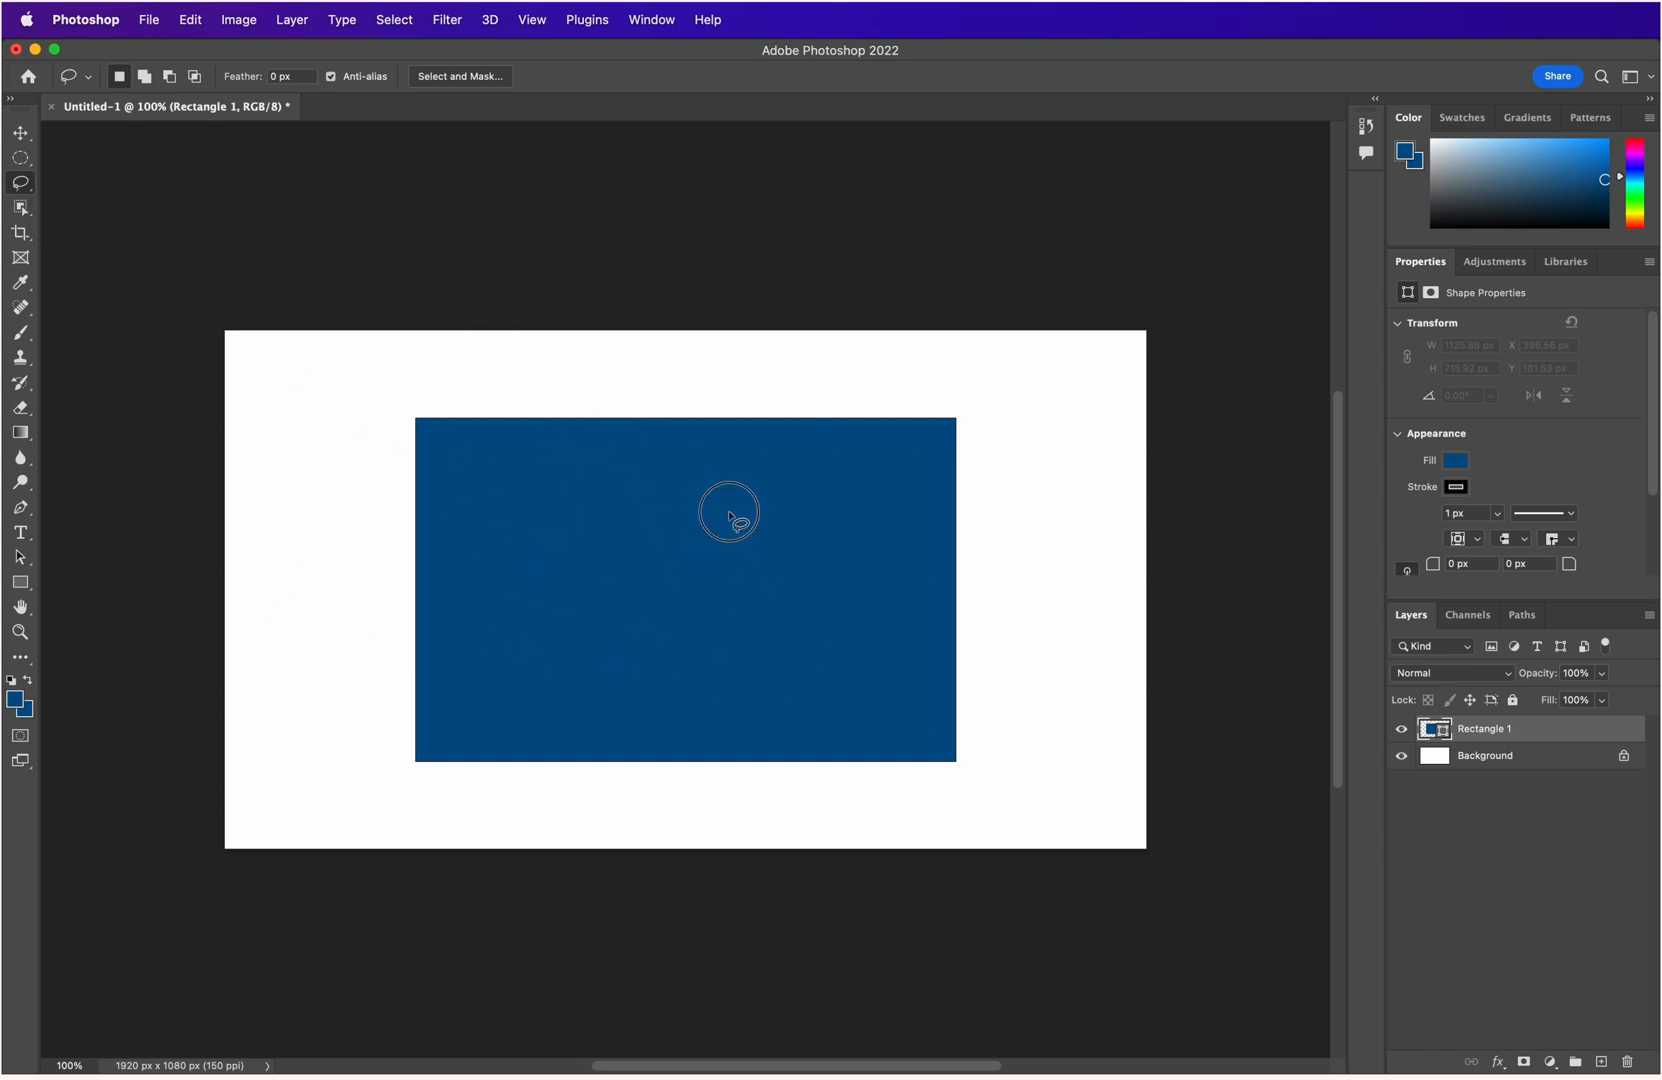
{"action": "mouse_move", "coordinate": [729, 516]}
{"action": "left_mouse_down"}
{"action": "mouse_move", "coordinate": [852, 600]}
{"action": "mouse_move", "coordinate": [729, 515]}
{"action": "left_mouse_up"}
{"action": "mouse_move", "coordinate": [644, 489]}
{"action": "left_mouse_down"}
{"action": "mouse_move", "coordinate": [678, 646]}
{"action": "mouse_move", "coordinate": [812, 523]}
{"action": "mouse_move", "coordinate": [645, 485]}
{"action": "left_mouse_up"}
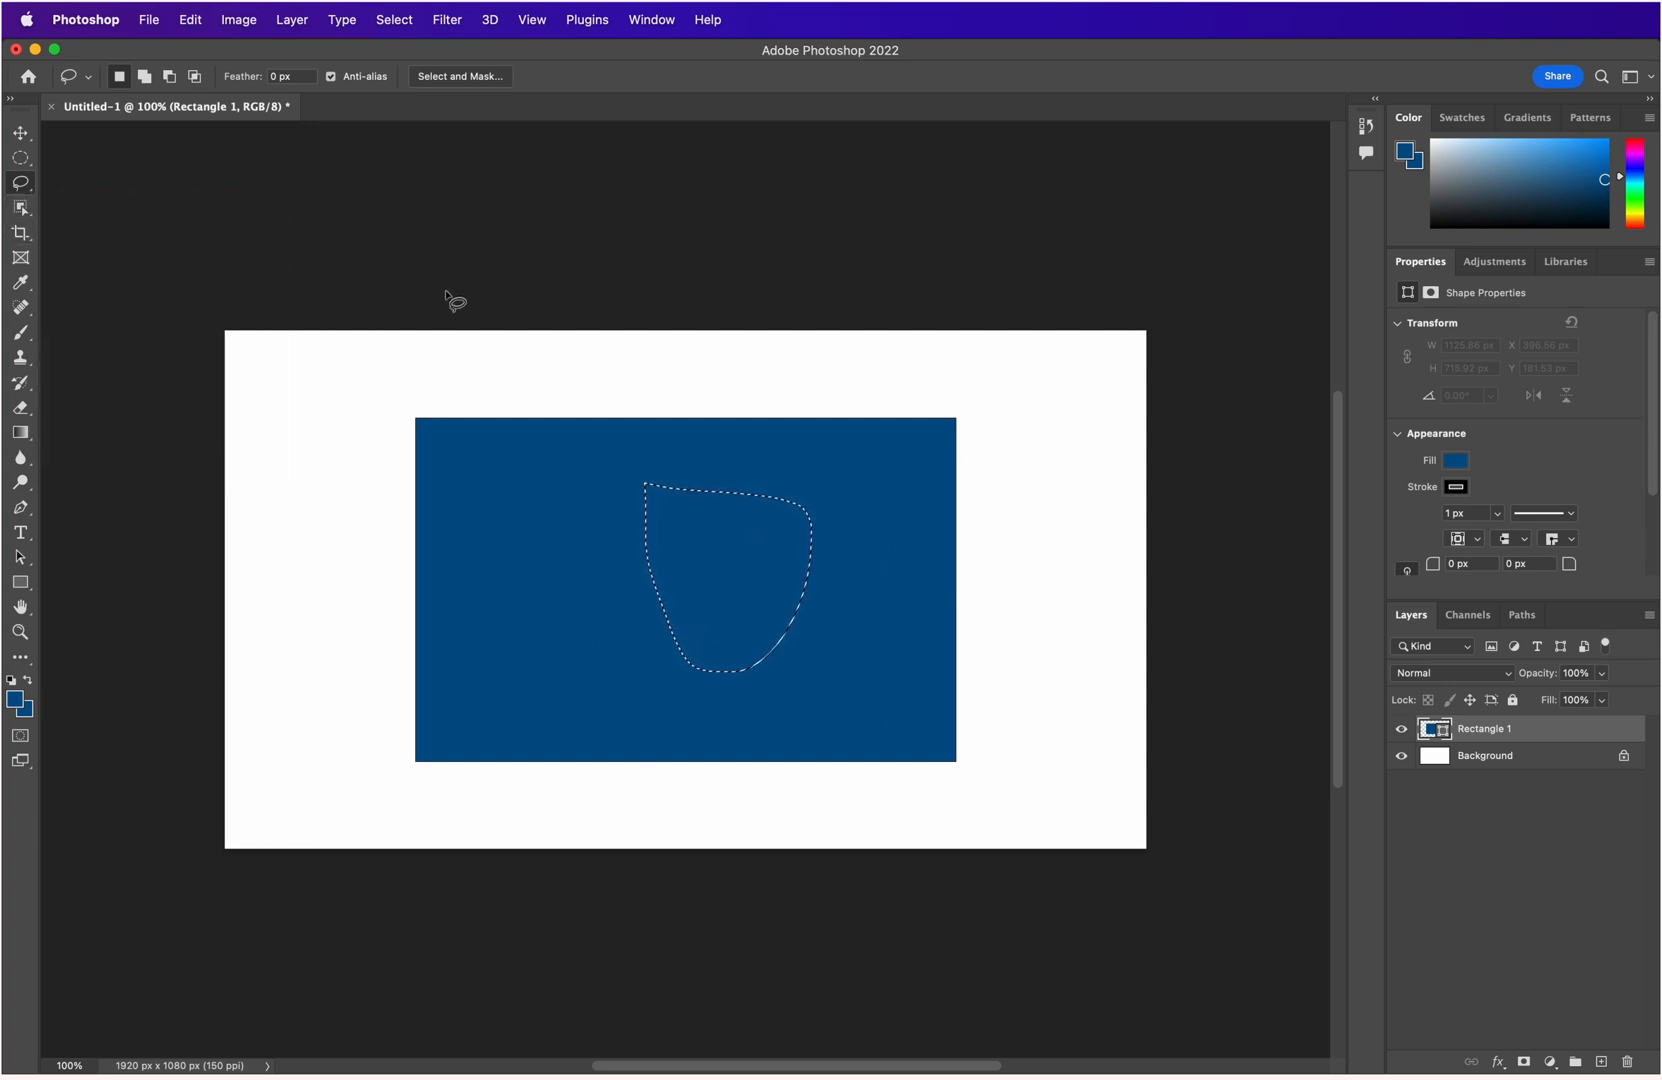
{"action": "key", "text": "super+d"}
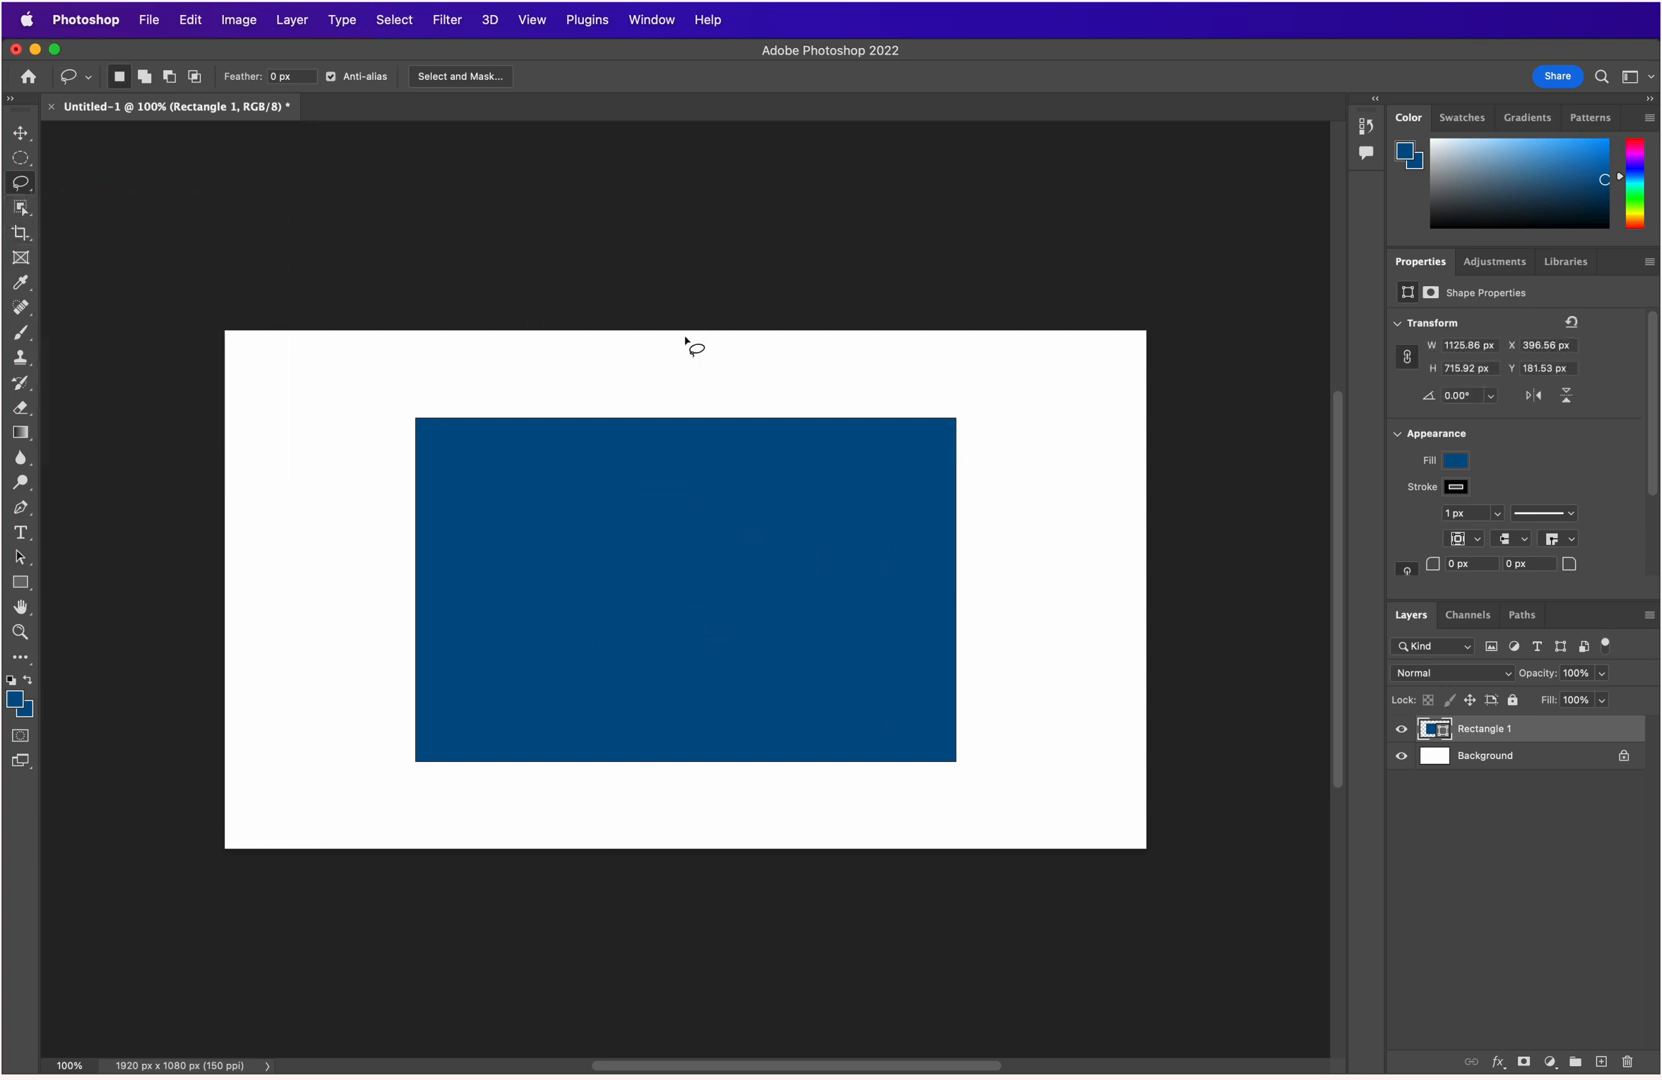
Switch to Finder and place GettyImages_0001182014860.jpg from the Downloads folder into the Photoshop document.
{"action": "key", "text": "super+Tab"}
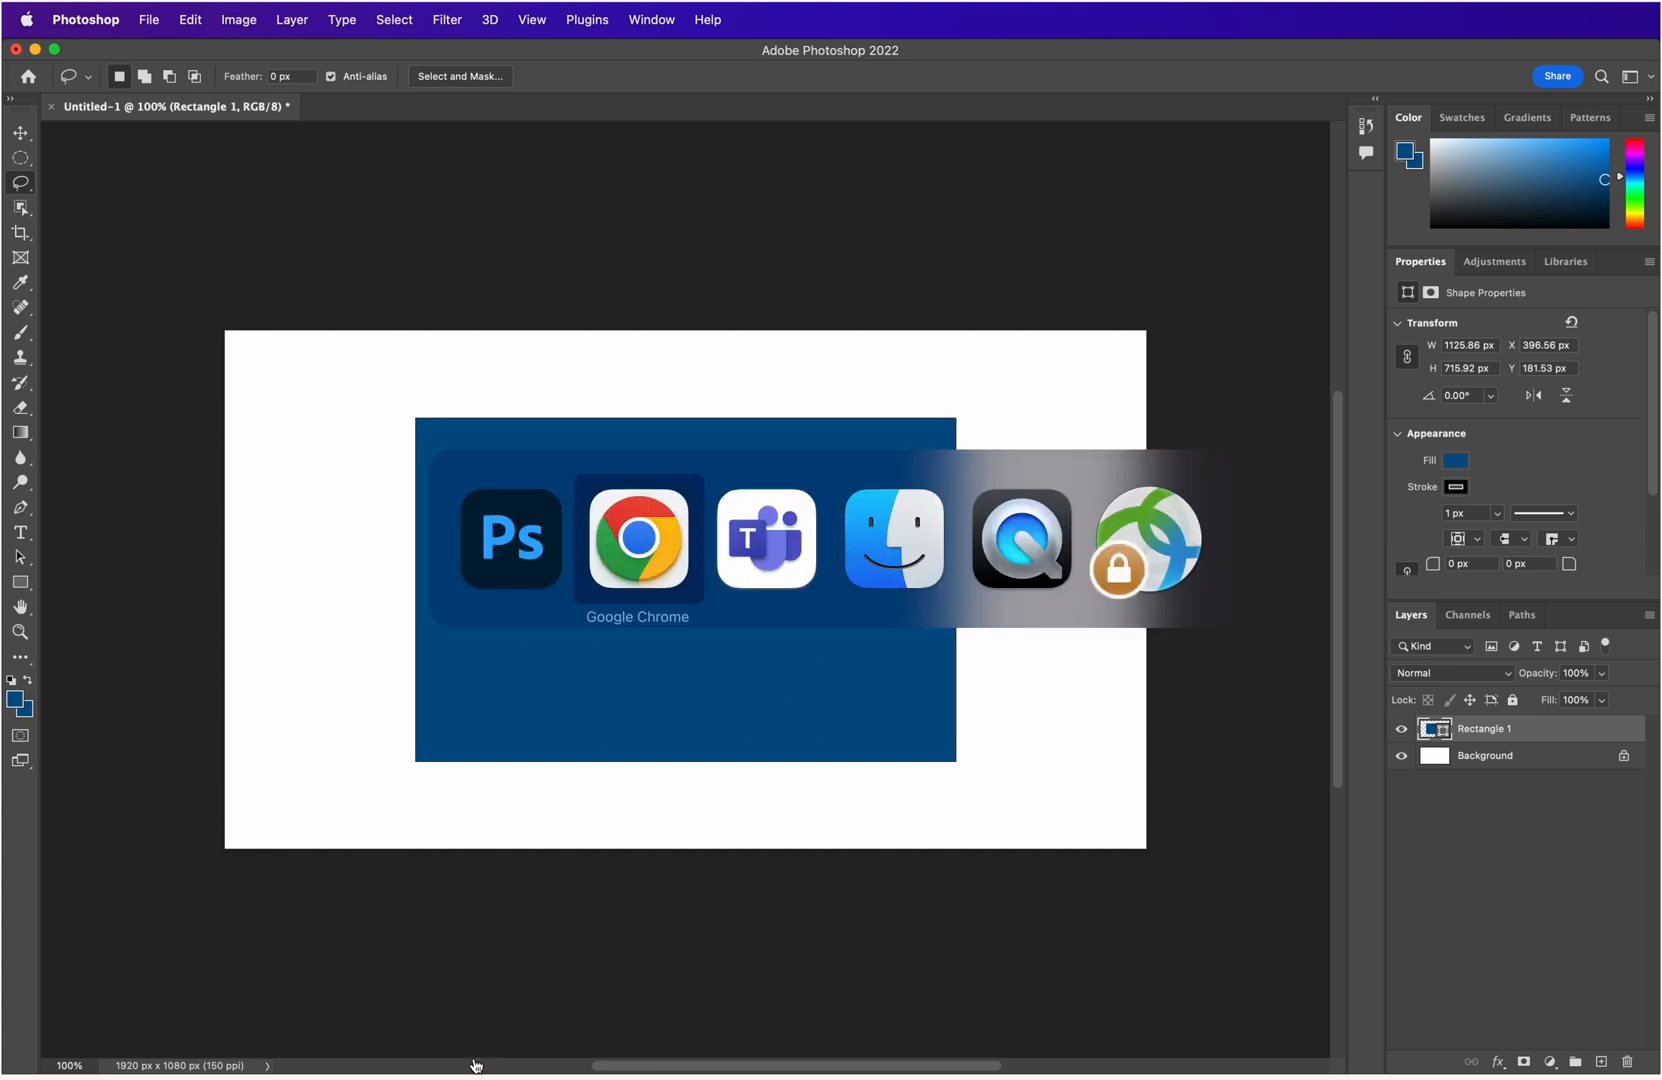
{"action": "key", "text": "super+Tab"}
{"action": "key", "text": "super+Tab"}
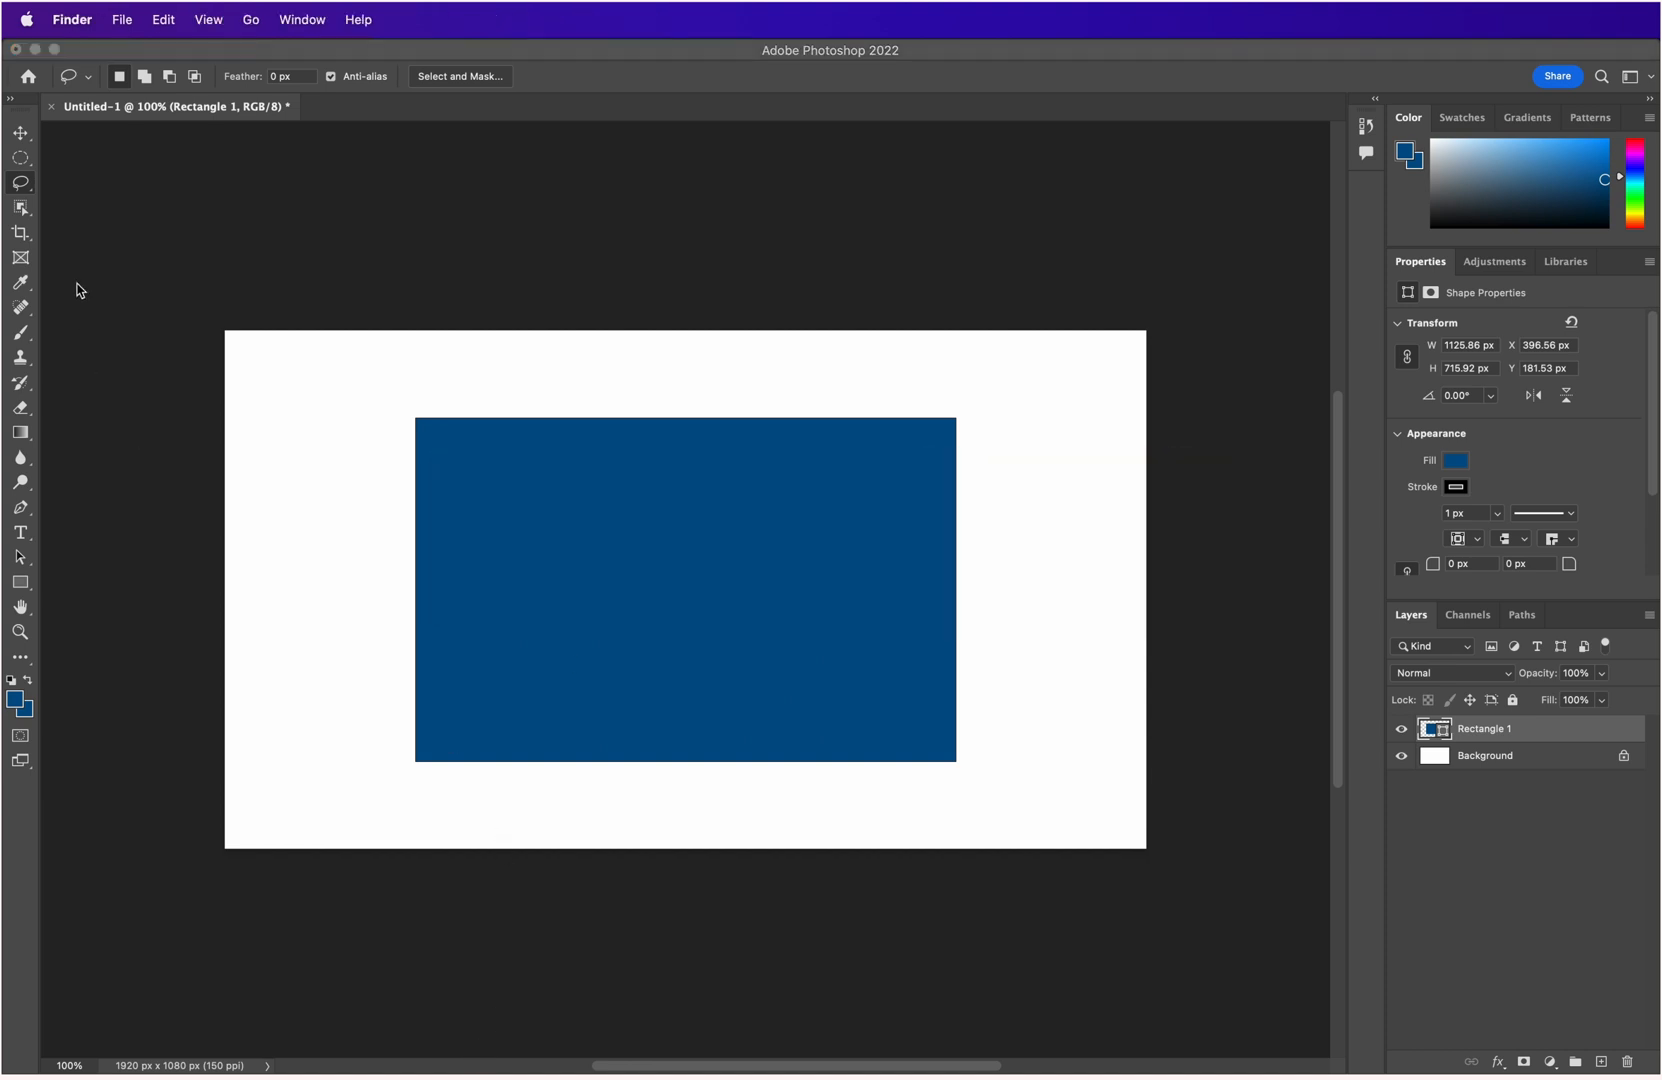
{"action": "mouse_move", "coordinate": [734, 1073]}
{"action": "left_click", "coordinate": [512, 1030]}
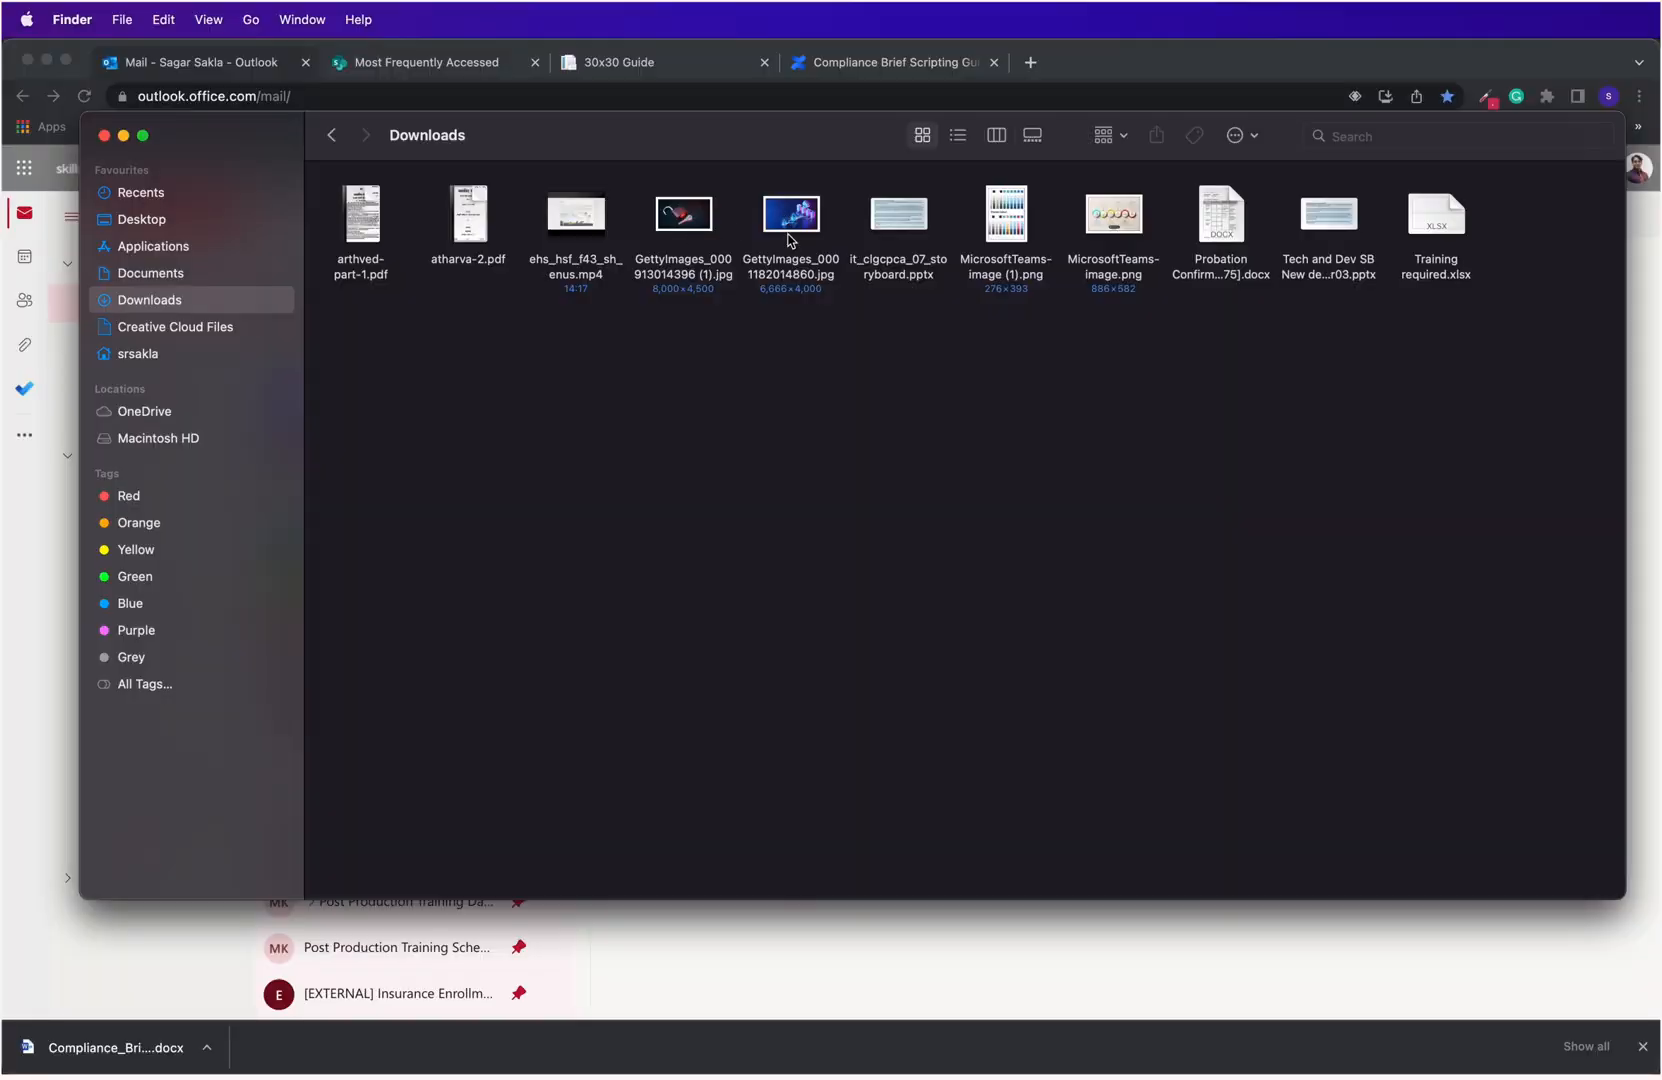
{"action": "left_click", "coordinate": [794, 226]}
{"action": "left_click_drag", "start_coordinate": [794, 228], "coordinate": [837, 545]}
{"action": "key", "text": "super+Tab"}
{"action": "key", "text": "super+Tab"}
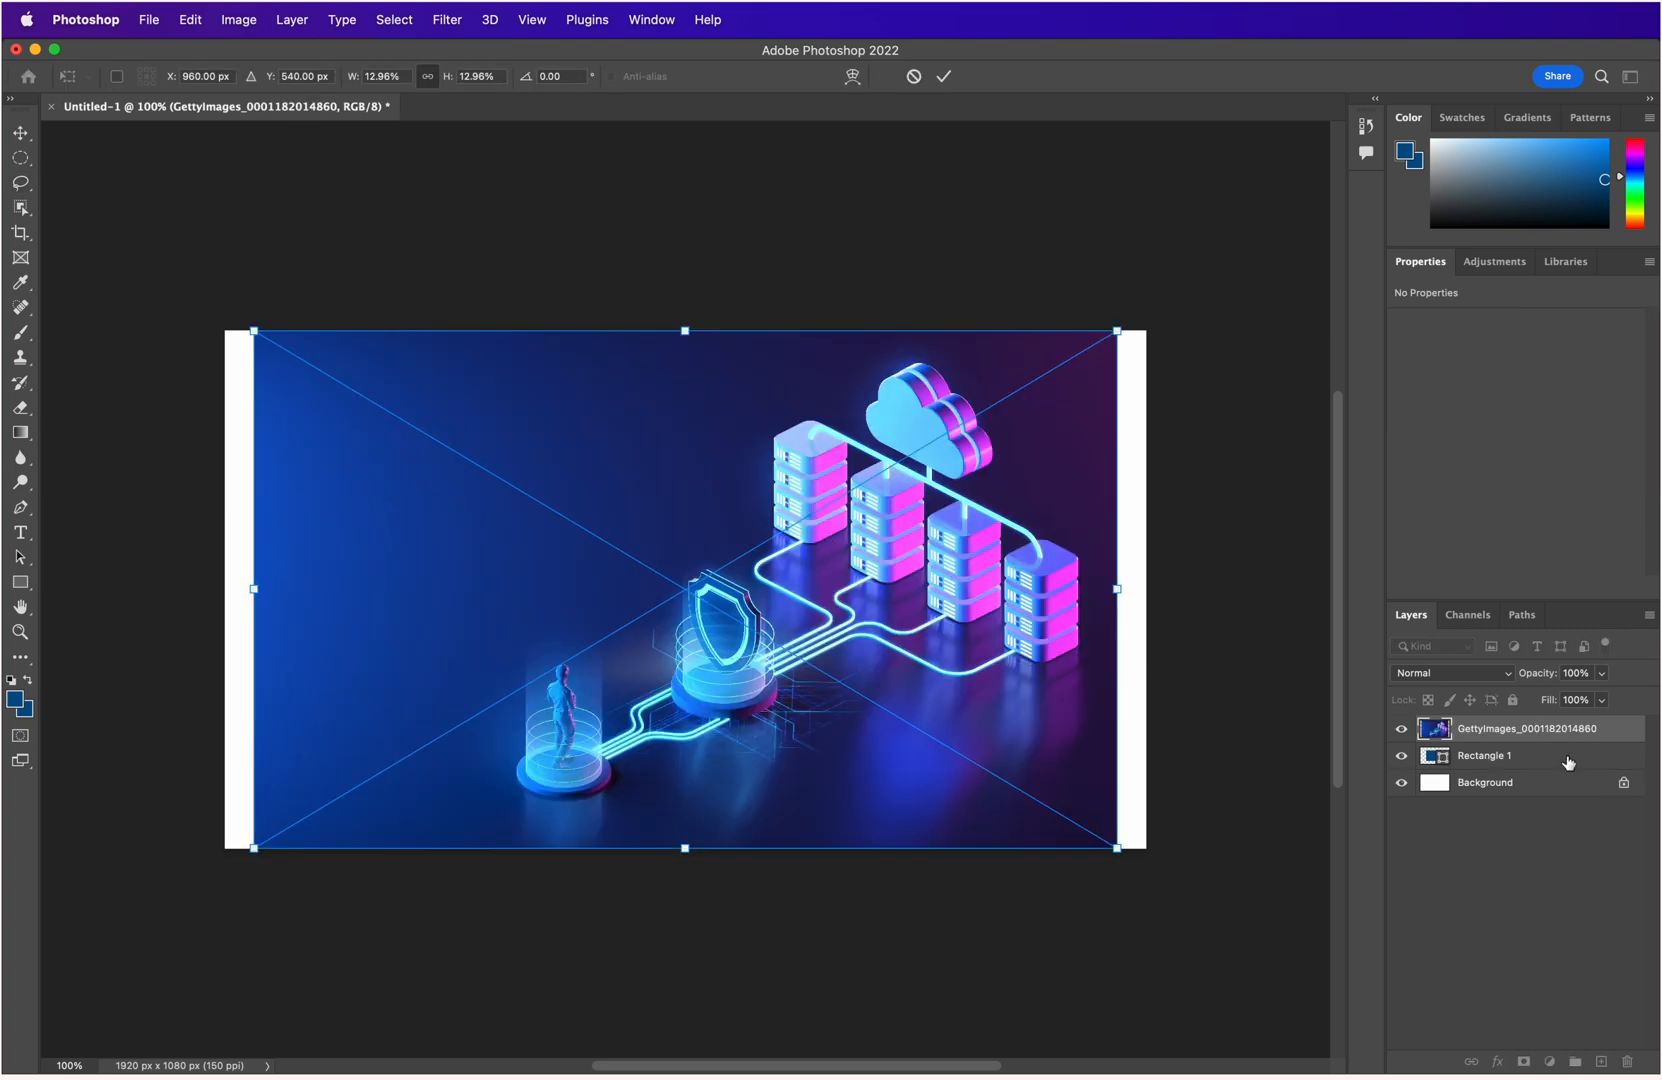
Delete the Rectangle 1 layer and scale the placed image to about 14.44% so it covers the whole canvas.
{"action": "left_click", "coordinate": [1490, 765]}
{"action": "key", "text": "Delete"}
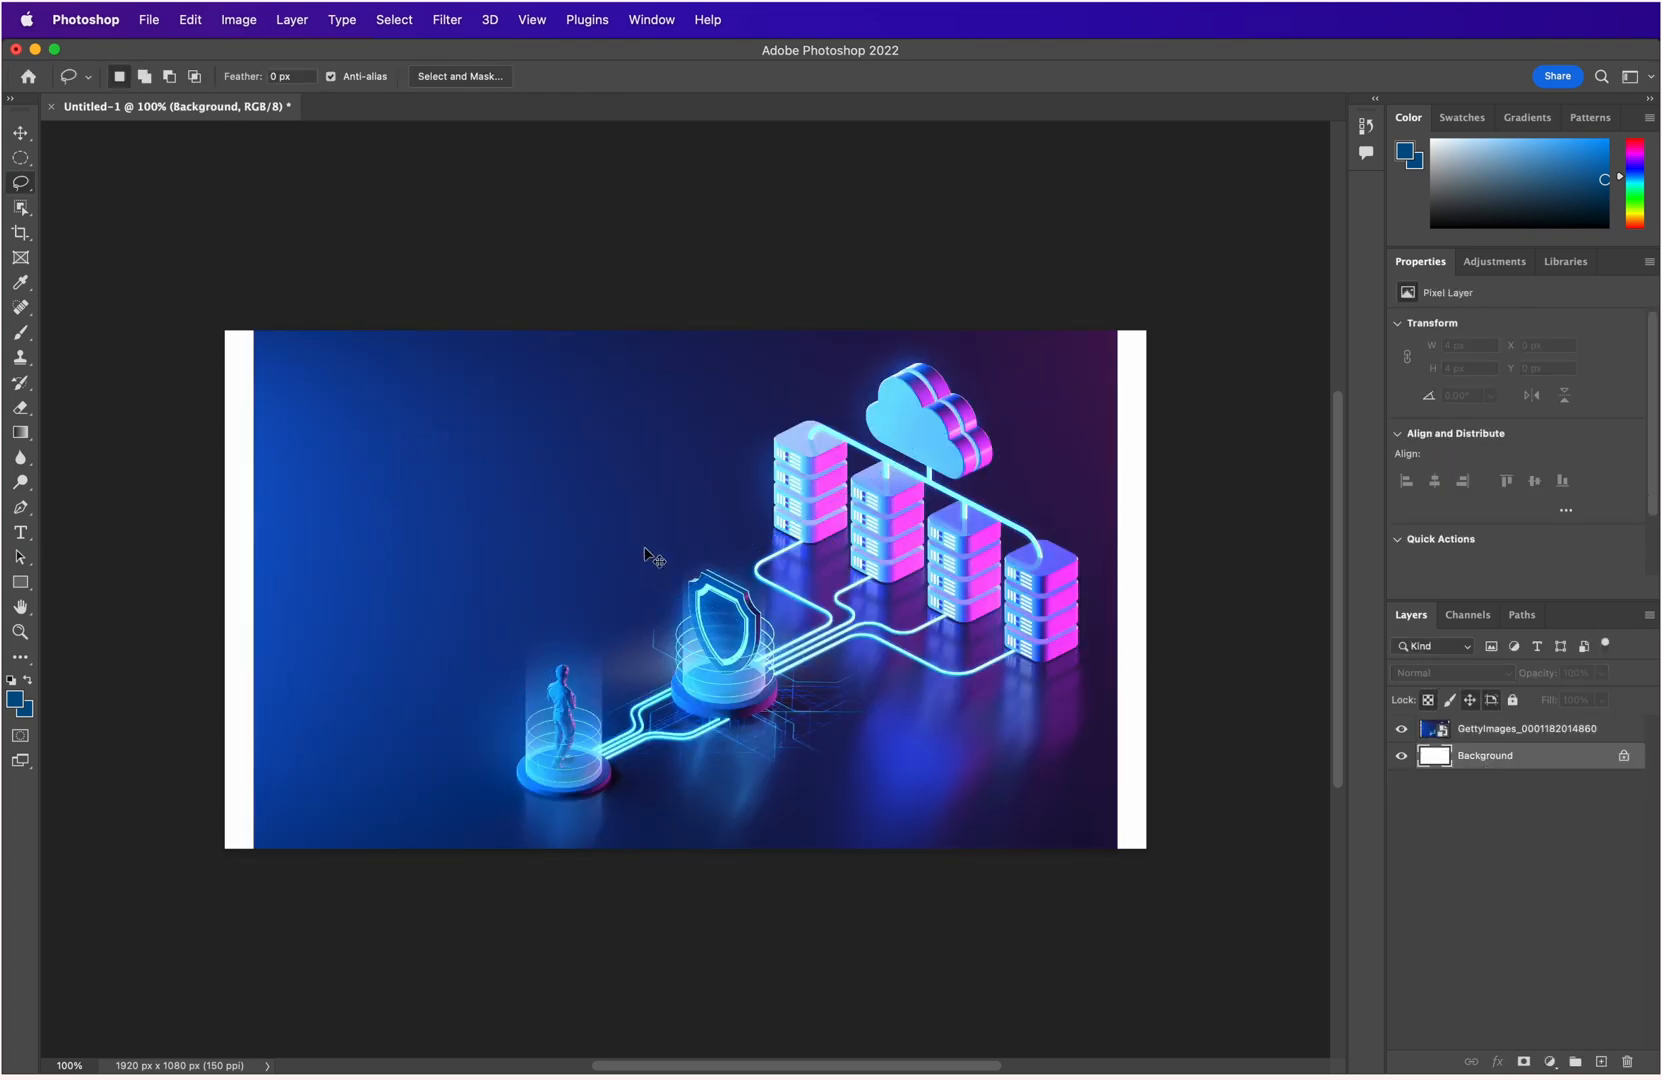
{"action": "left_click", "coordinate": [1523, 736]}
{"action": "key", "text": "super+t"}
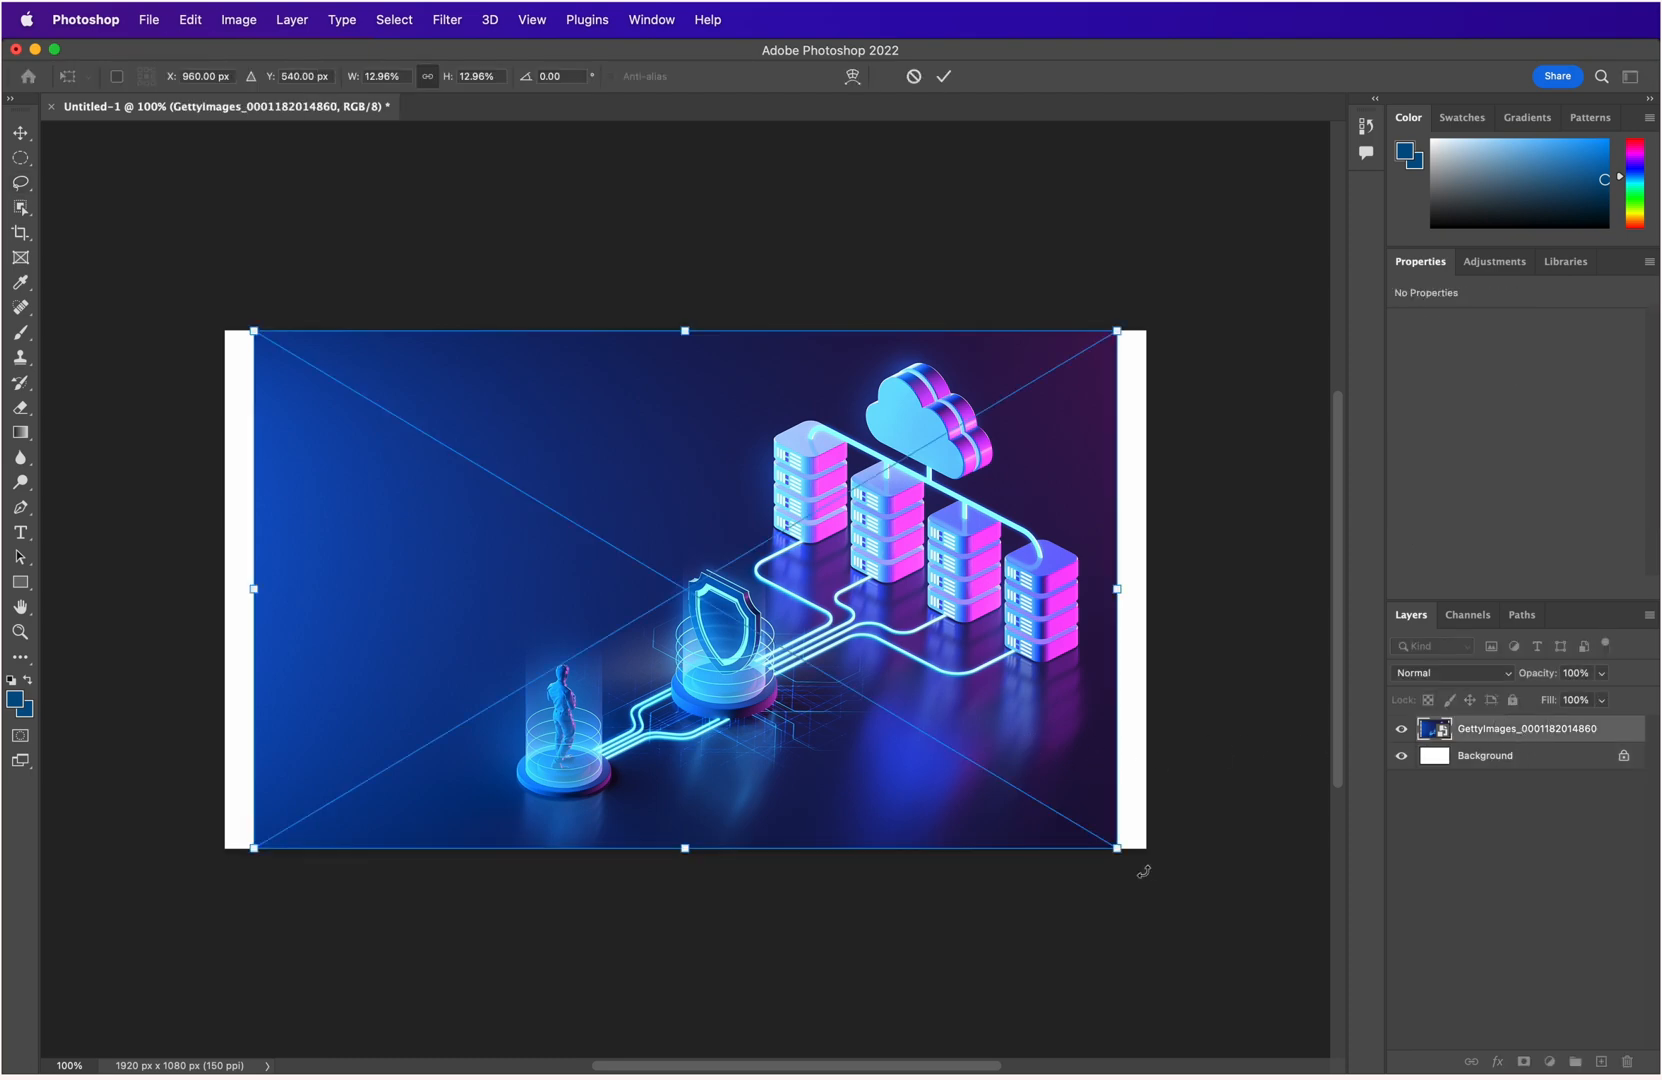
{"action": "left_click_drag", "start_coordinate": [1117, 850], "coordinate": [1158, 899]}
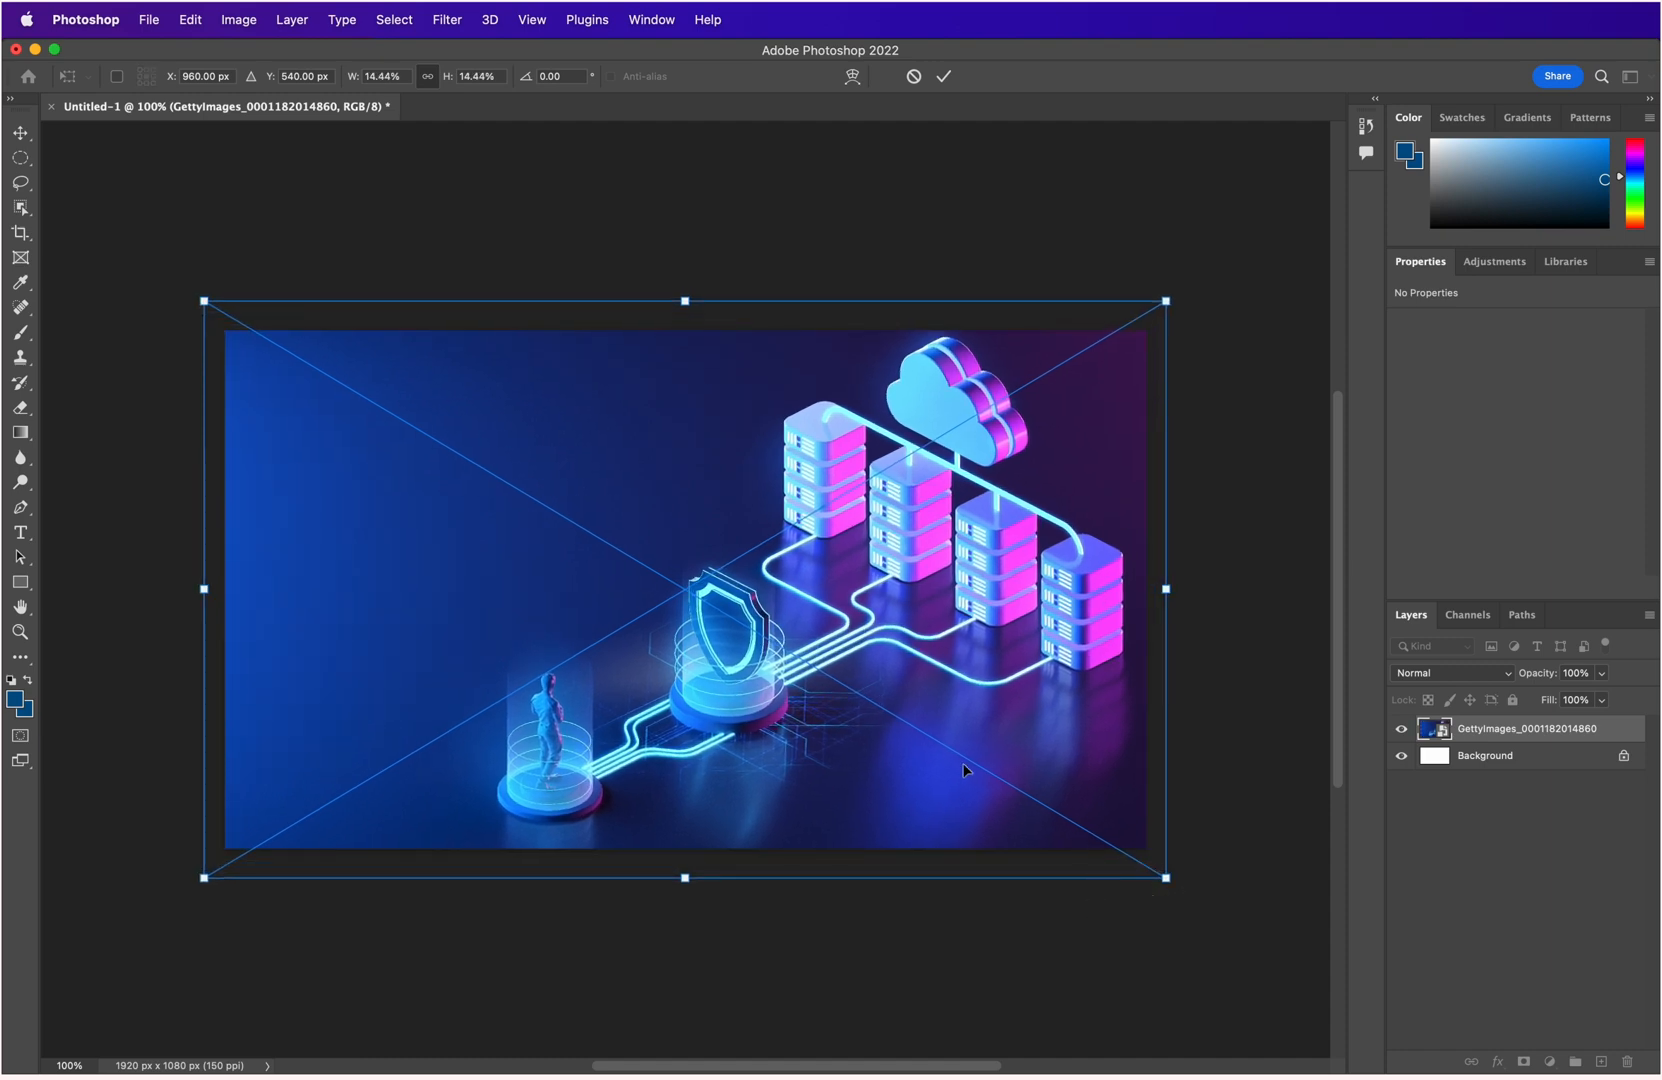
{"action": "key", "text": "Return"}
Lasso a freehand selection around the standing figure and add the shield with its connecting lines to it.
{"action": "key", "text": "l"}
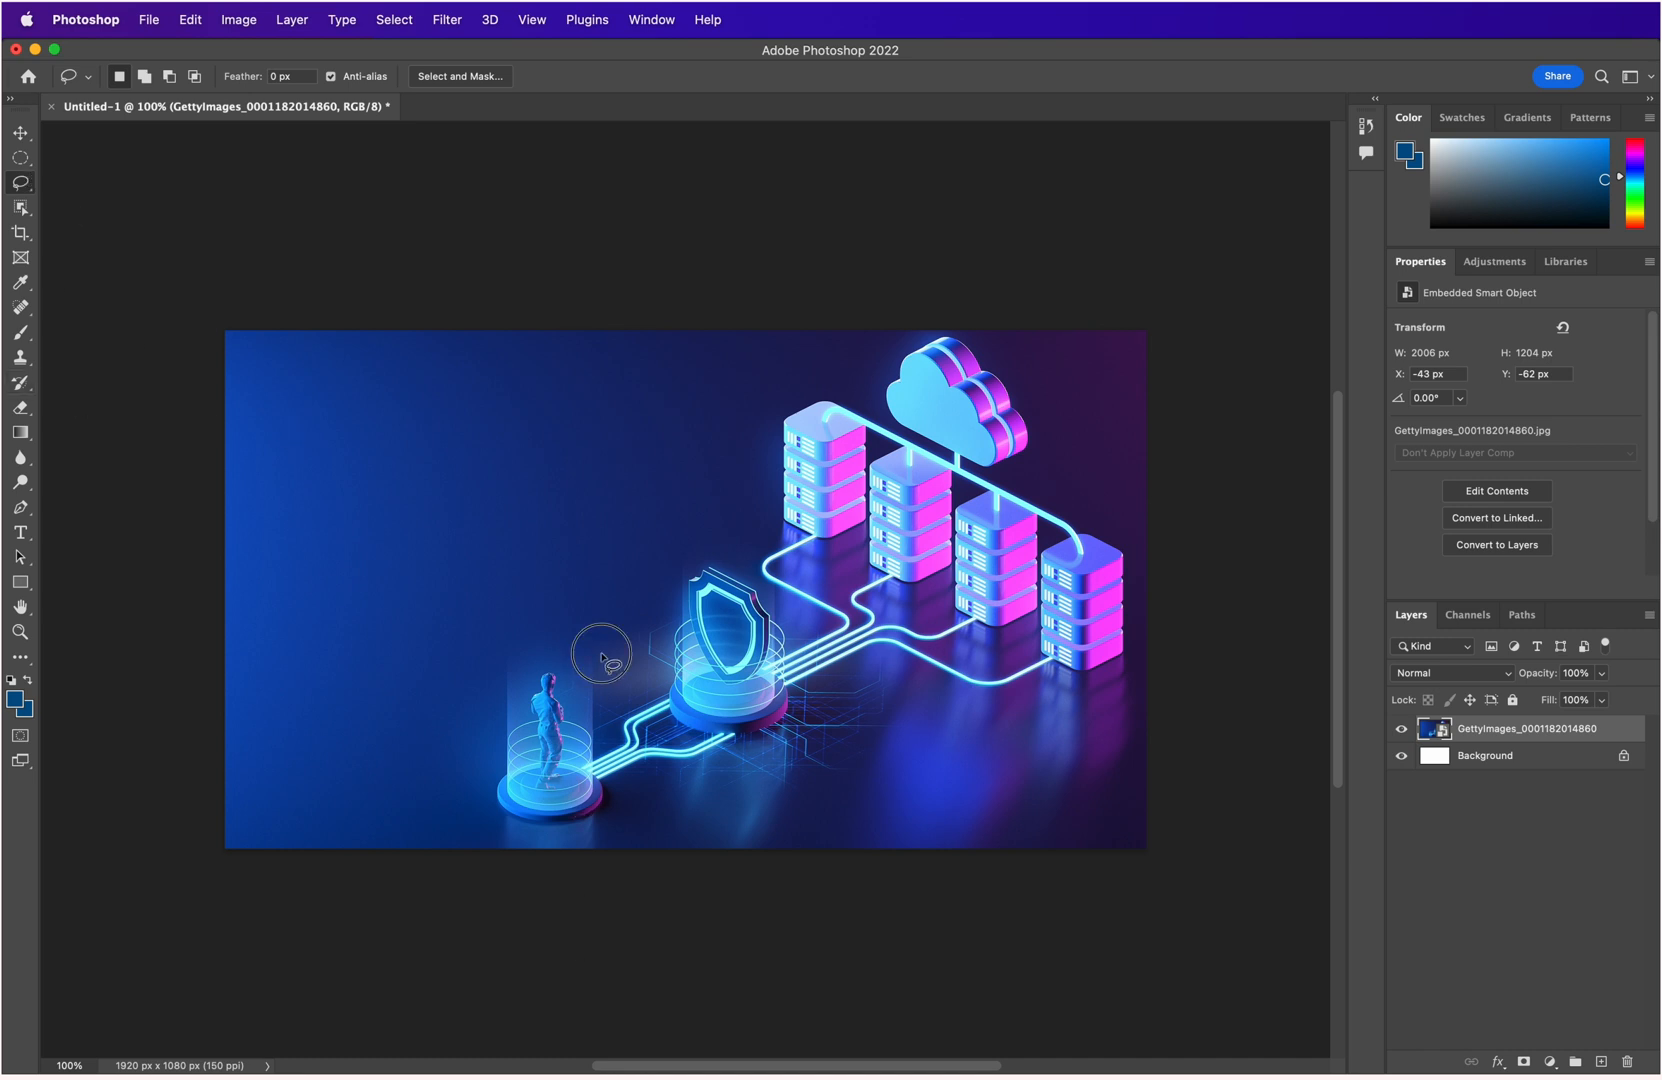
{"action": "mouse_move", "coordinate": [603, 660]}
{"action": "left_mouse_down"}
{"action": "mouse_move", "coordinate": [568, 617]}
{"action": "mouse_move", "coordinate": [523, 618]}
{"action": "mouse_move", "coordinate": [490, 656]}
{"action": "mouse_move", "coordinate": [479, 796]}
{"action": "mouse_move", "coordinate": [514, 829]}
{"action": "mouse_move", "coordinate": [597, 840]}
{"action": "mouse_move", "coordinate": [619, 800]}
{"action": "left_mouse_up"}
{"action": "left_click", "coordinate": [146, 80]}
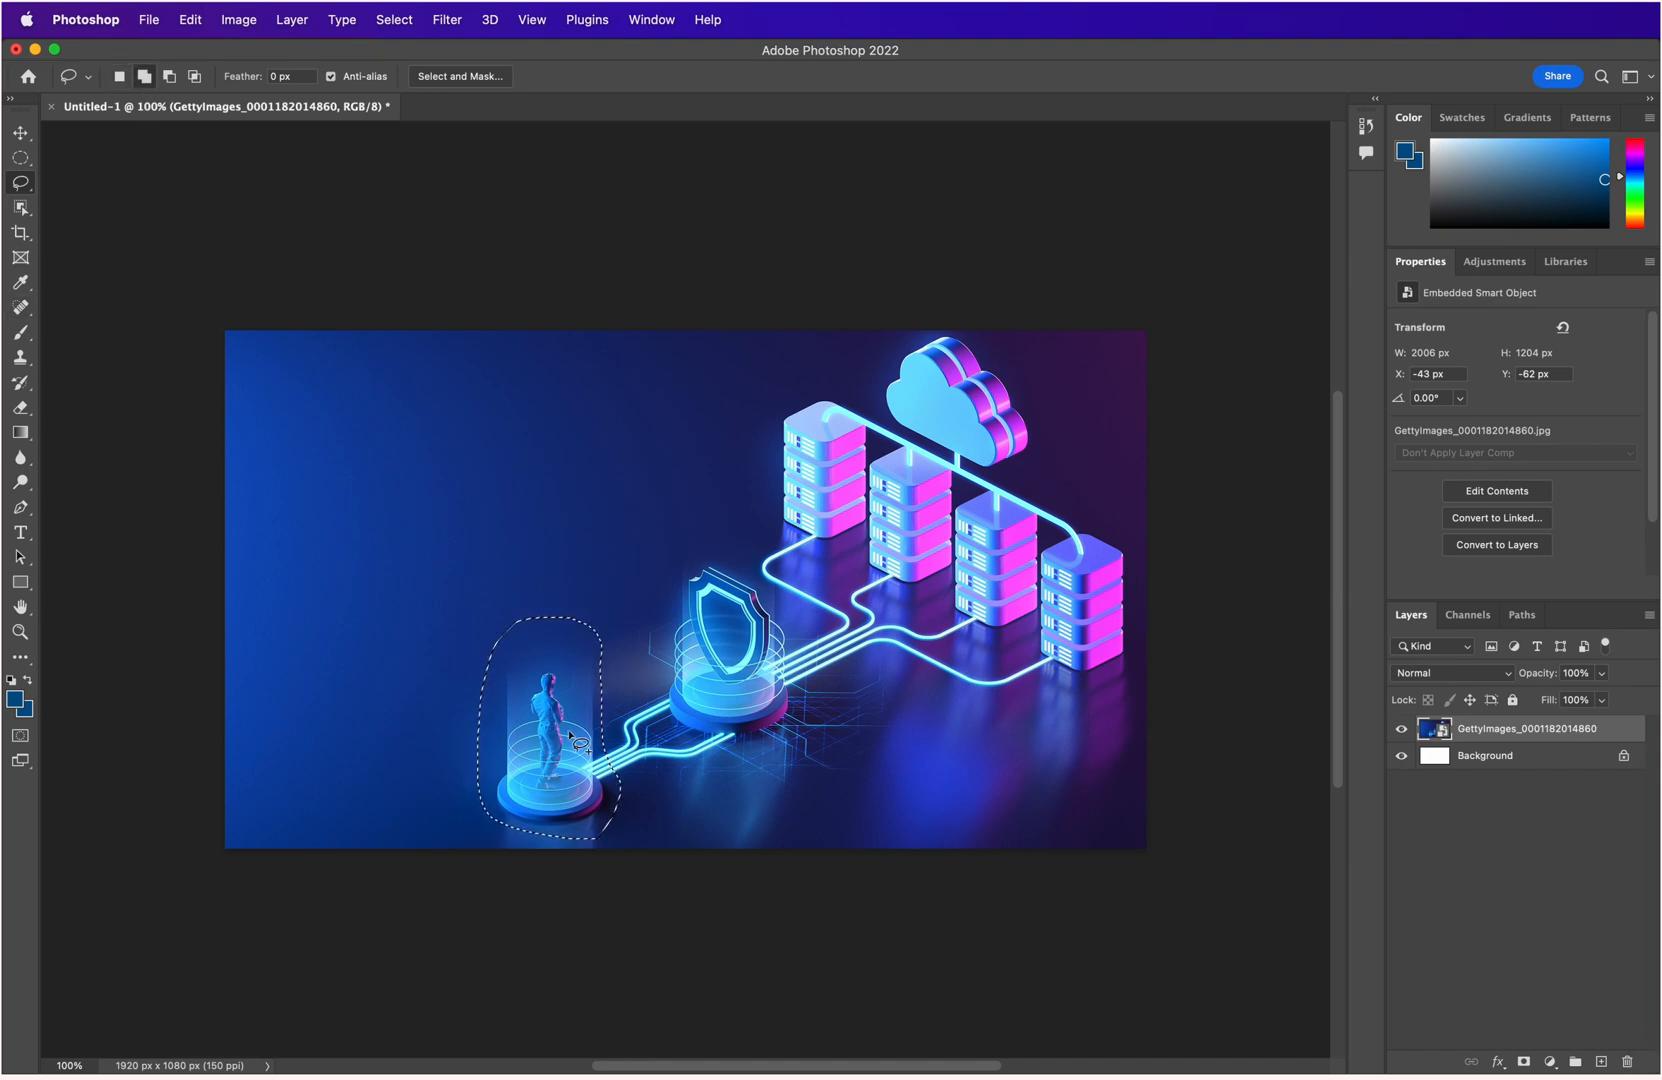
{"action": "mouse_move", "coordinate": [644, 686]}
{"action": "left_mouse_down"}
{"action": "mouse_move", "coordinate": [654, 570]}
{"action": "mouse_move", "coordinate": [686, 551]}
{"action": "mouse_move", "coordinate": [757, 573]}
{"action": "mouse_move", "coordinate": [811, 651]}
{"action": "mouse_move", "coordinate": [888, 674]}
{"action": "mouse_move", "coordinate": [907, 787]}
{"action": "mouse_move", "coordinate": [900, 814]}
{"action": "mouse_move", "coordinate": [727, 805]}
{"action": "mouse_move", "coordinate": [610, 792]}
{"action": "left_mouse_up"}
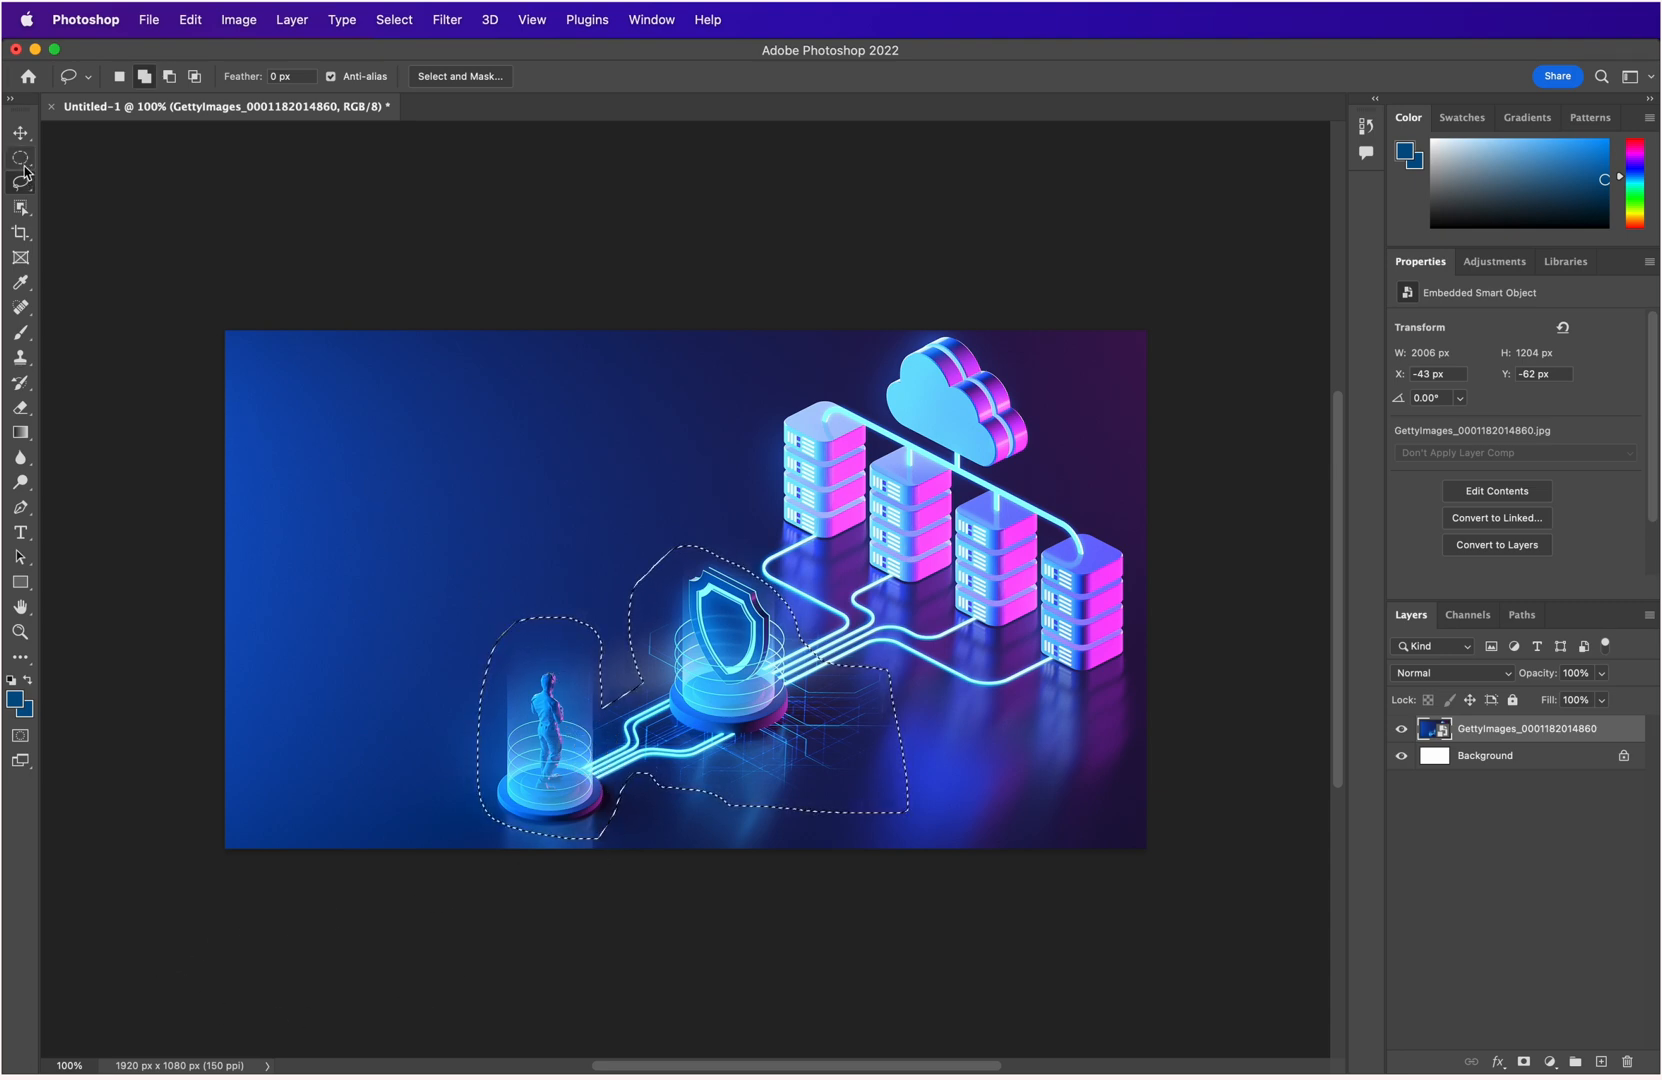
Add rectangular marquee areas around the standing figure and over the shield to the selection, and deselect everything.
{"action": "right_click", "coordinate": [24, 166]}
{"action": "left_click", "coordinate": [185, 156]}
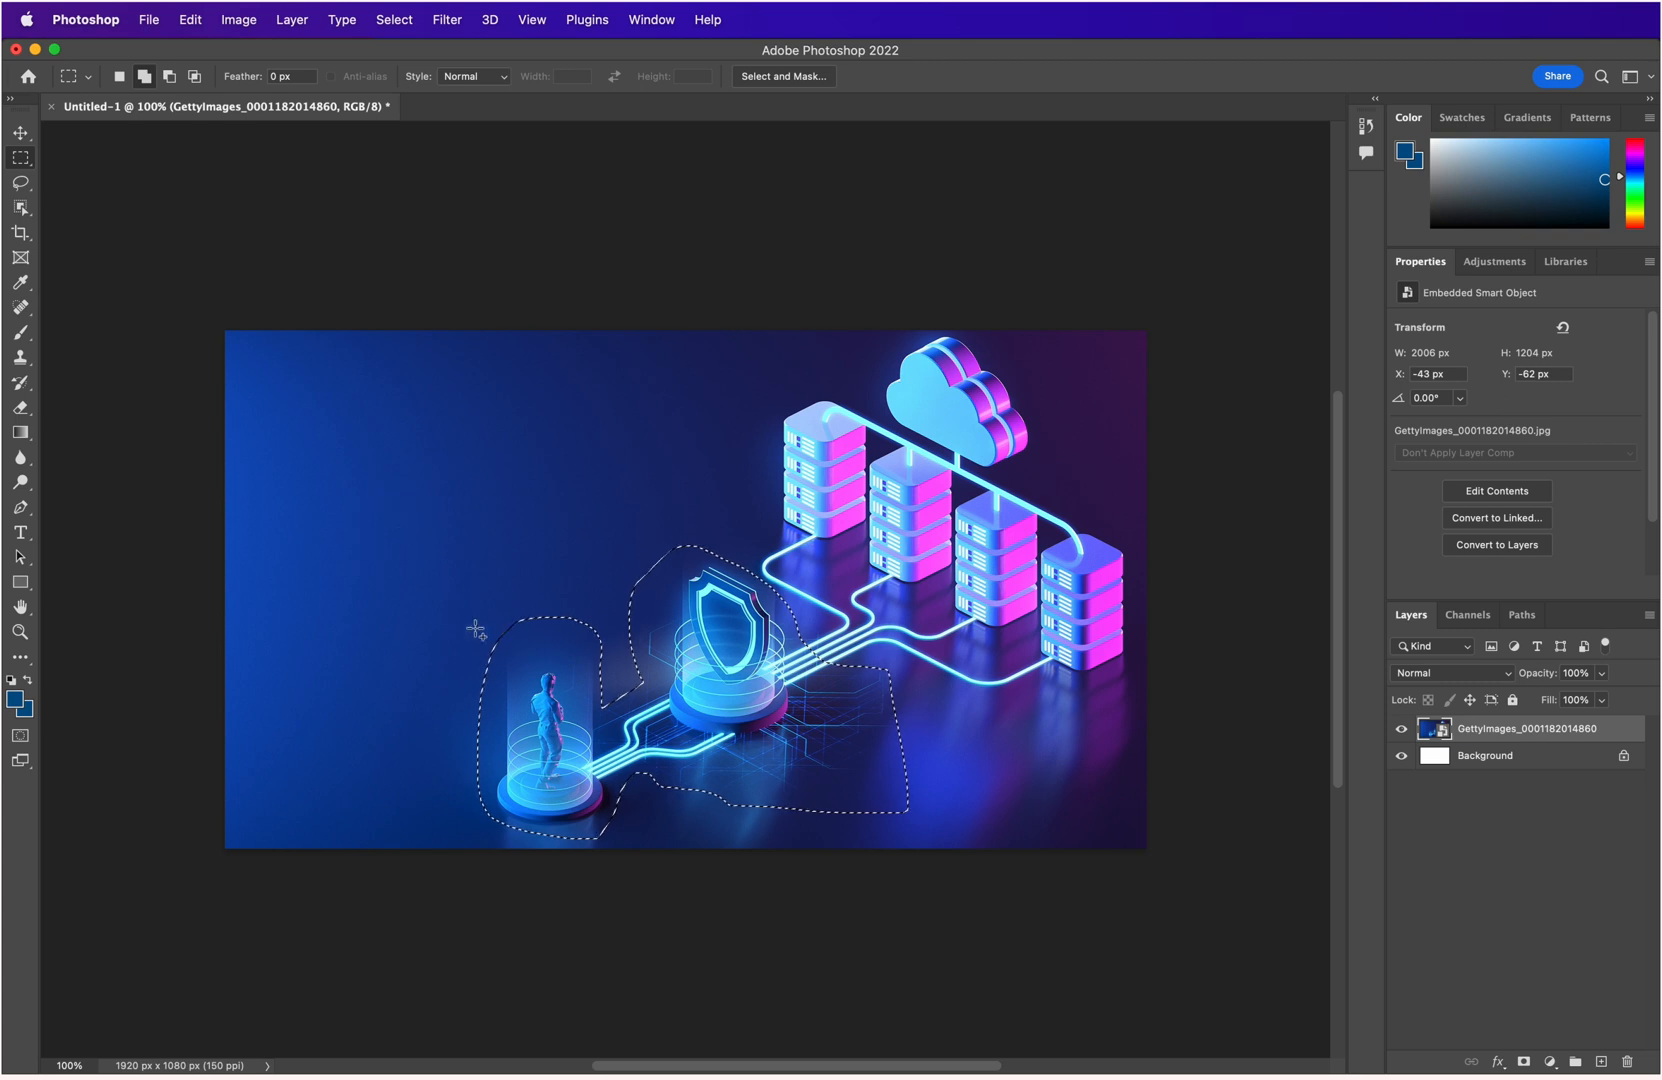
{"action": "left_click_drag", "start_coordinate": [467, 590], "coordinate": [632, 845]}
{"action": "left_click_drag", "start_coordinate": [624, 618], "coordinate": [773, 733]}
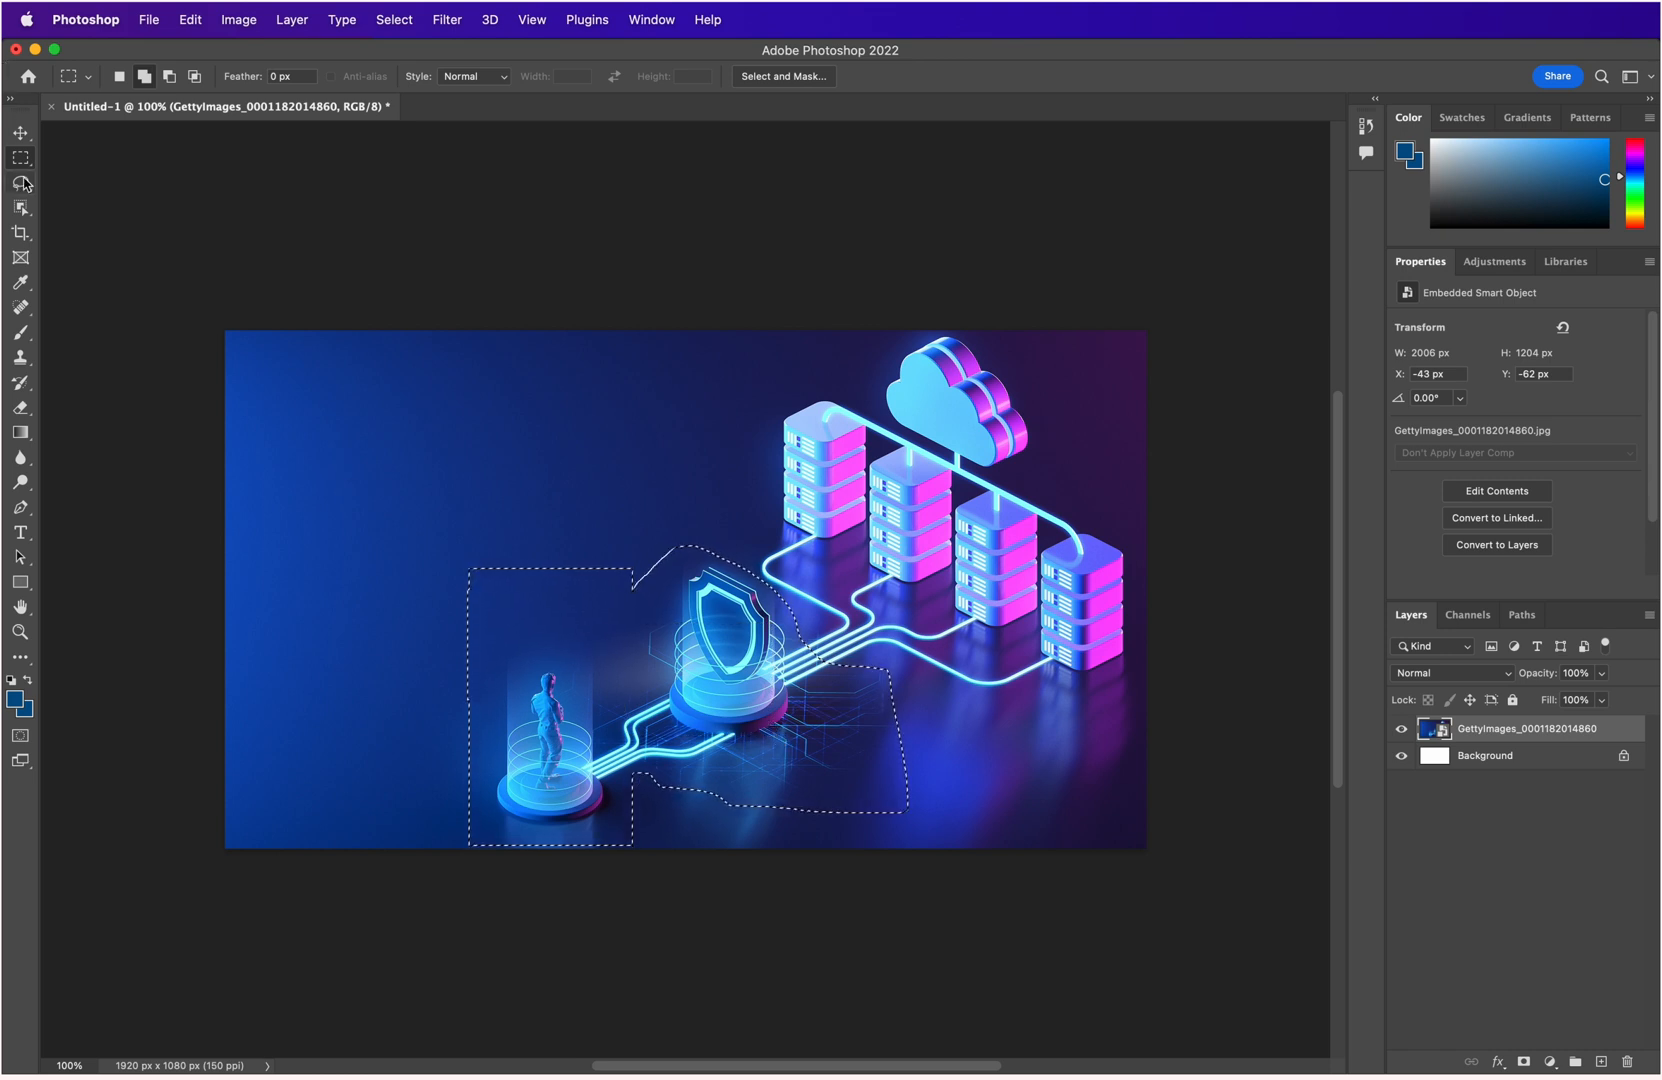
{"action": "left_click", "coordinate": [22, 183]}
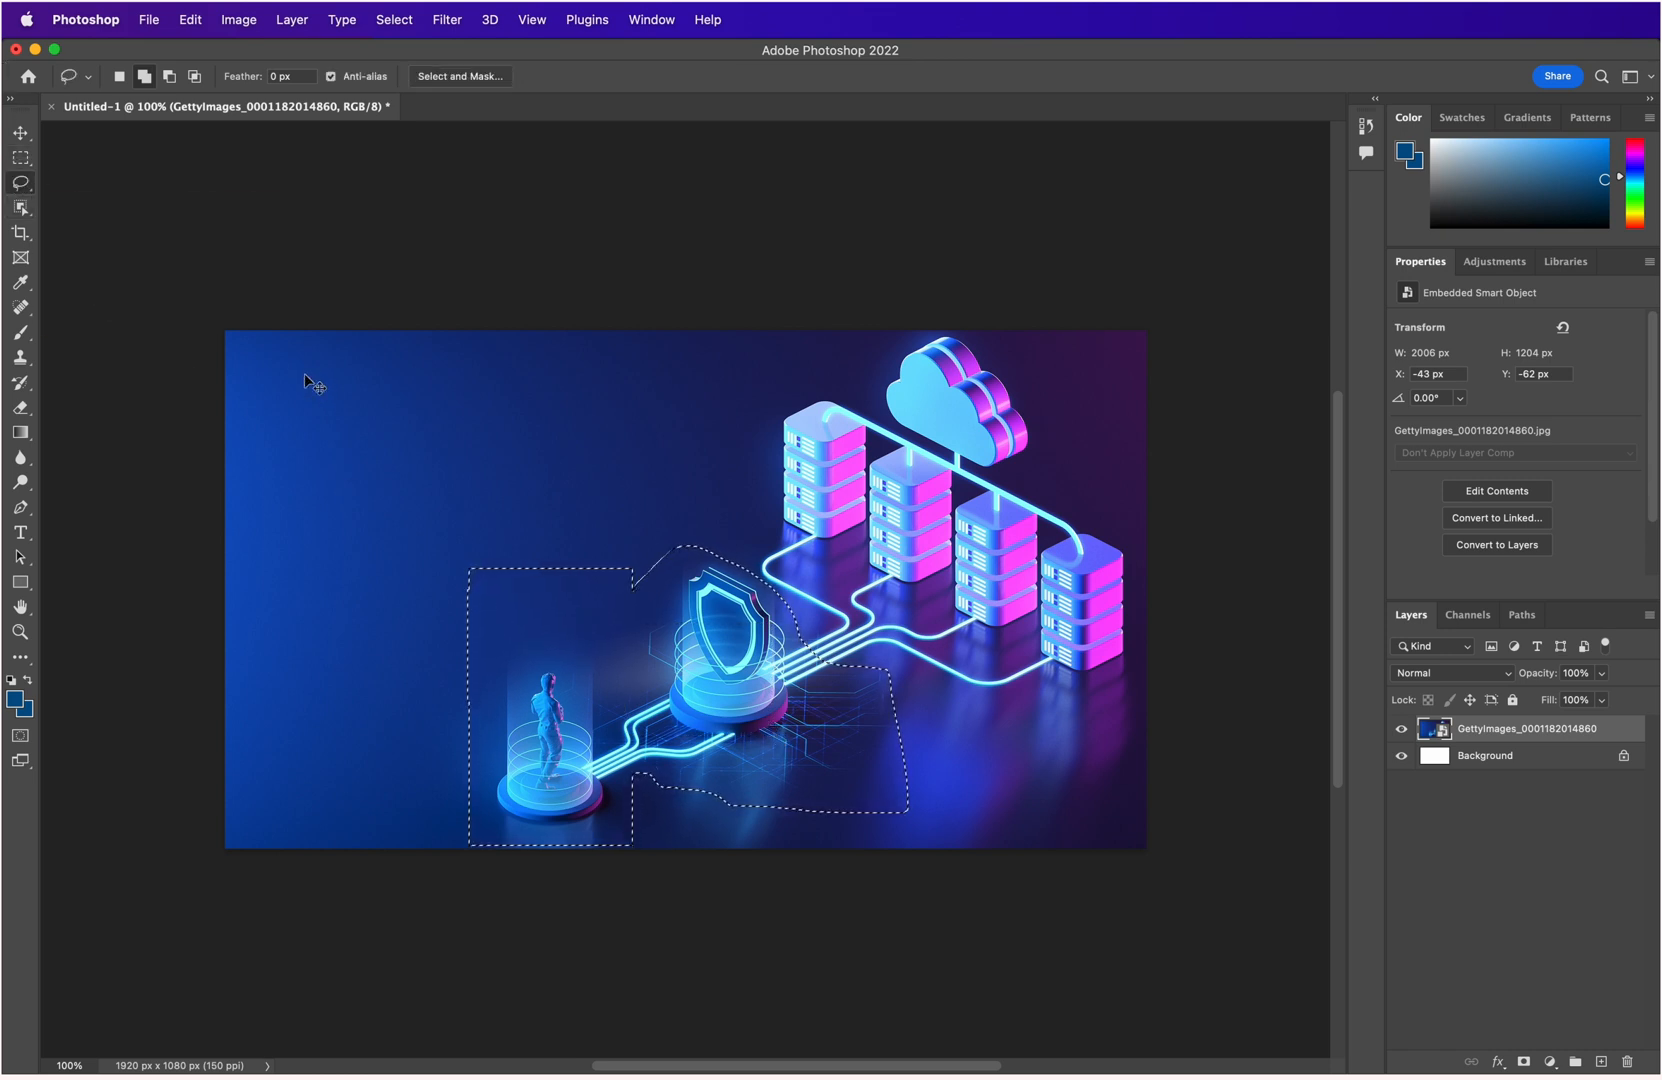
{"action": "key", "text": "super+d"}
Draw a closed straight-edged selection around the standing figure and the shield with the Polygonal Lasso tool.
{"action": "right_click", "coordinate": [22, 183]}
{"action": "left_click", "coordinate": [67, 206]}
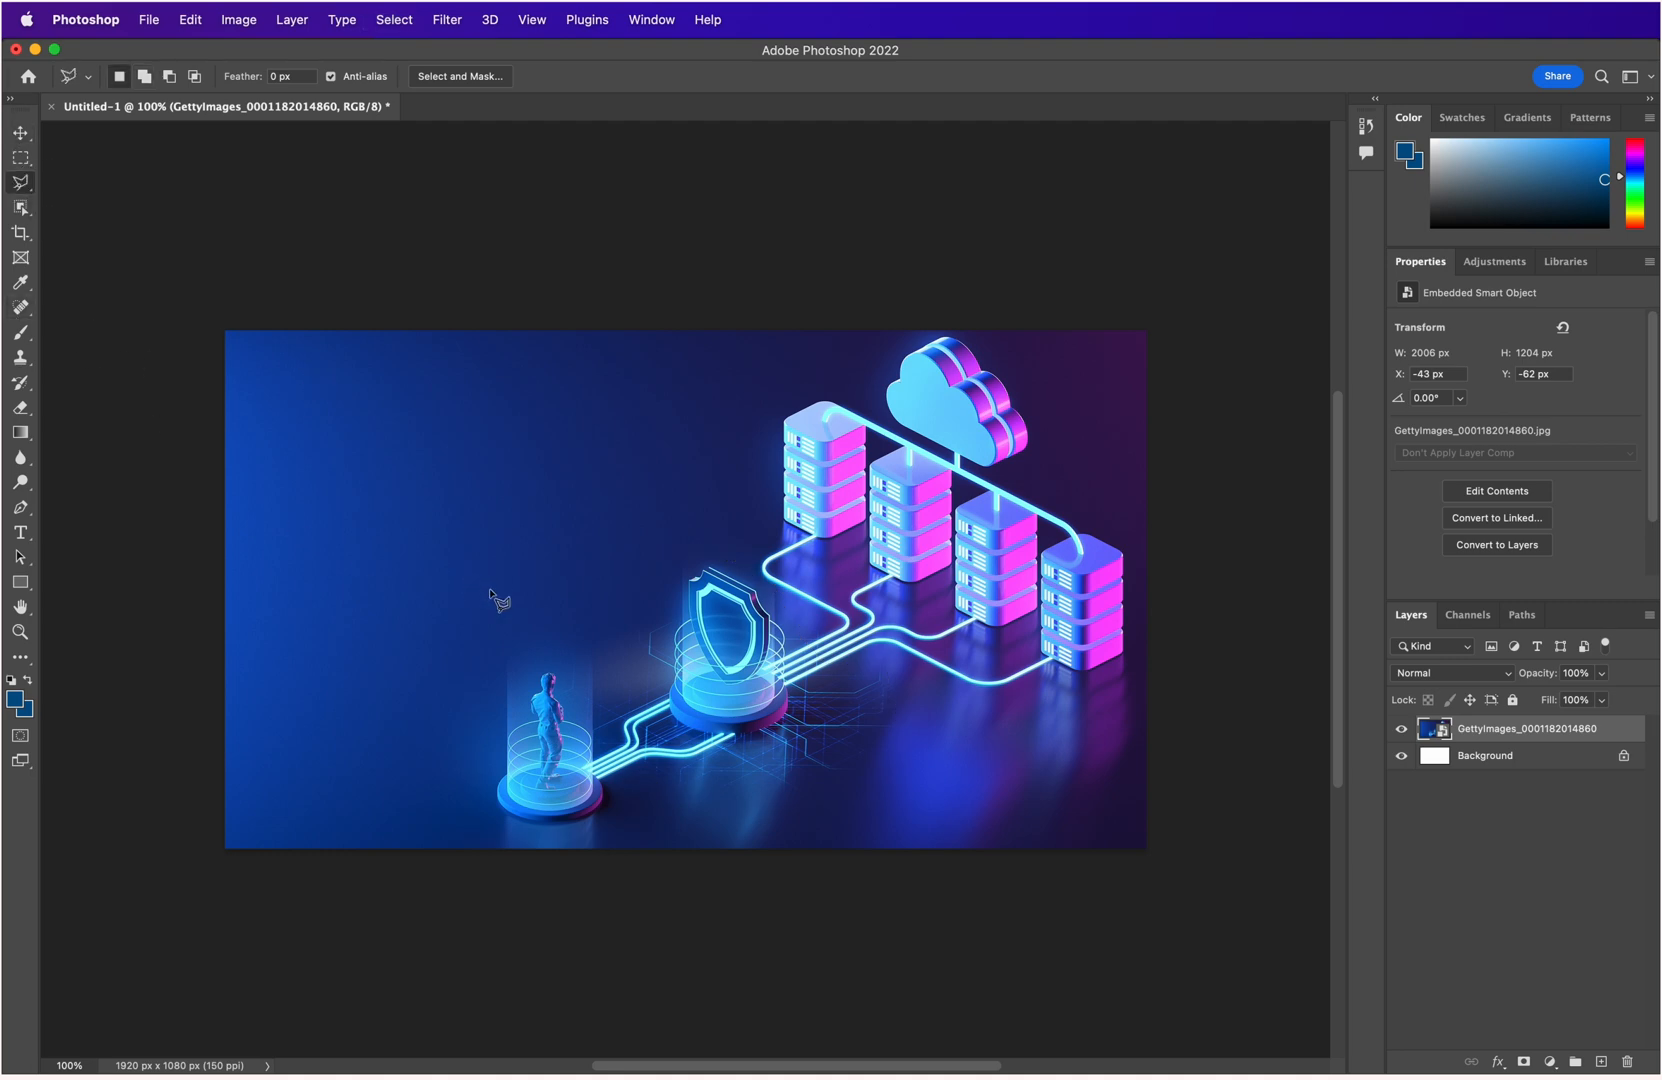
{"action": "left_click", "coordinate": [486, 805]}
{"action": "left_click", "coordinate": [489, 615]}
{"action": "left_click", "coordinate": [614, 613]}
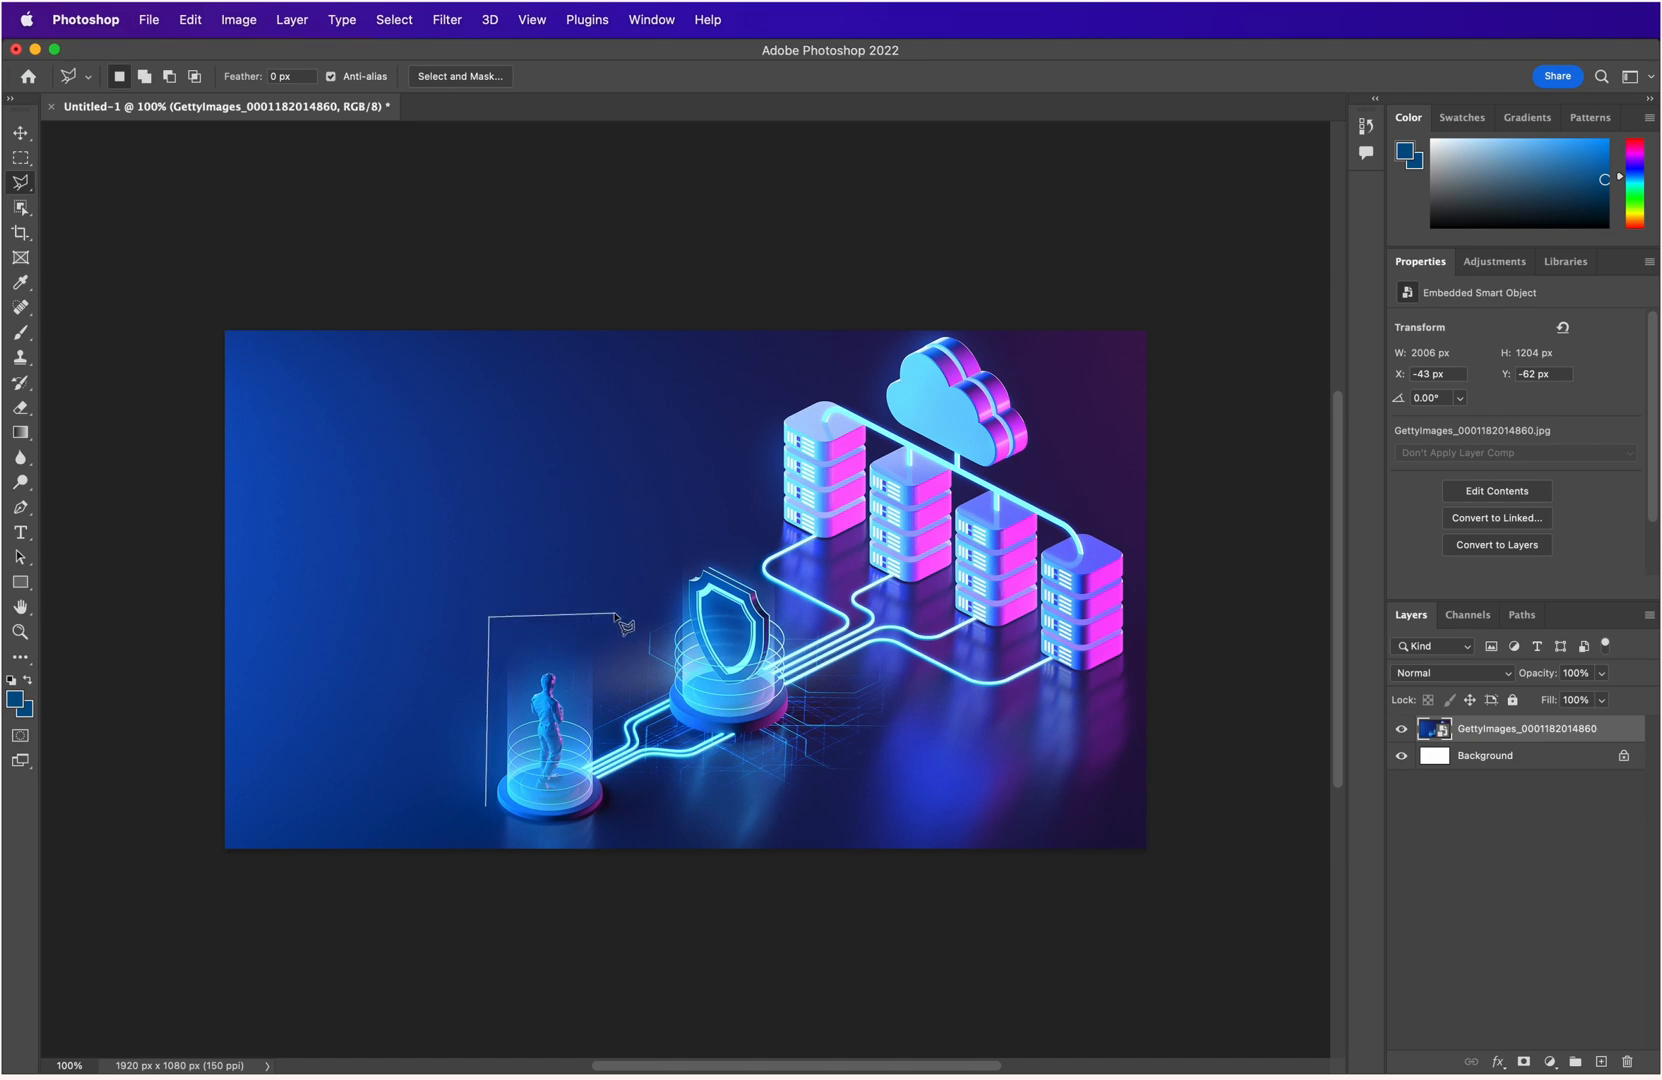
{"action": "left_click", "coordinate": [614, 691]}
{"action": "left_click", "coordinate": [633, 682]}
{"action": "left_click", "coordinate": [639, 630]}
{"action": "left_click", "coordinate": [670, 545]}
{"action": "left_click", "coordinate": [743, 539]}
{"action": "left_click", "coordinate": [937, 691]}
{"action": "left_click", "coordinate": [941, 757]}
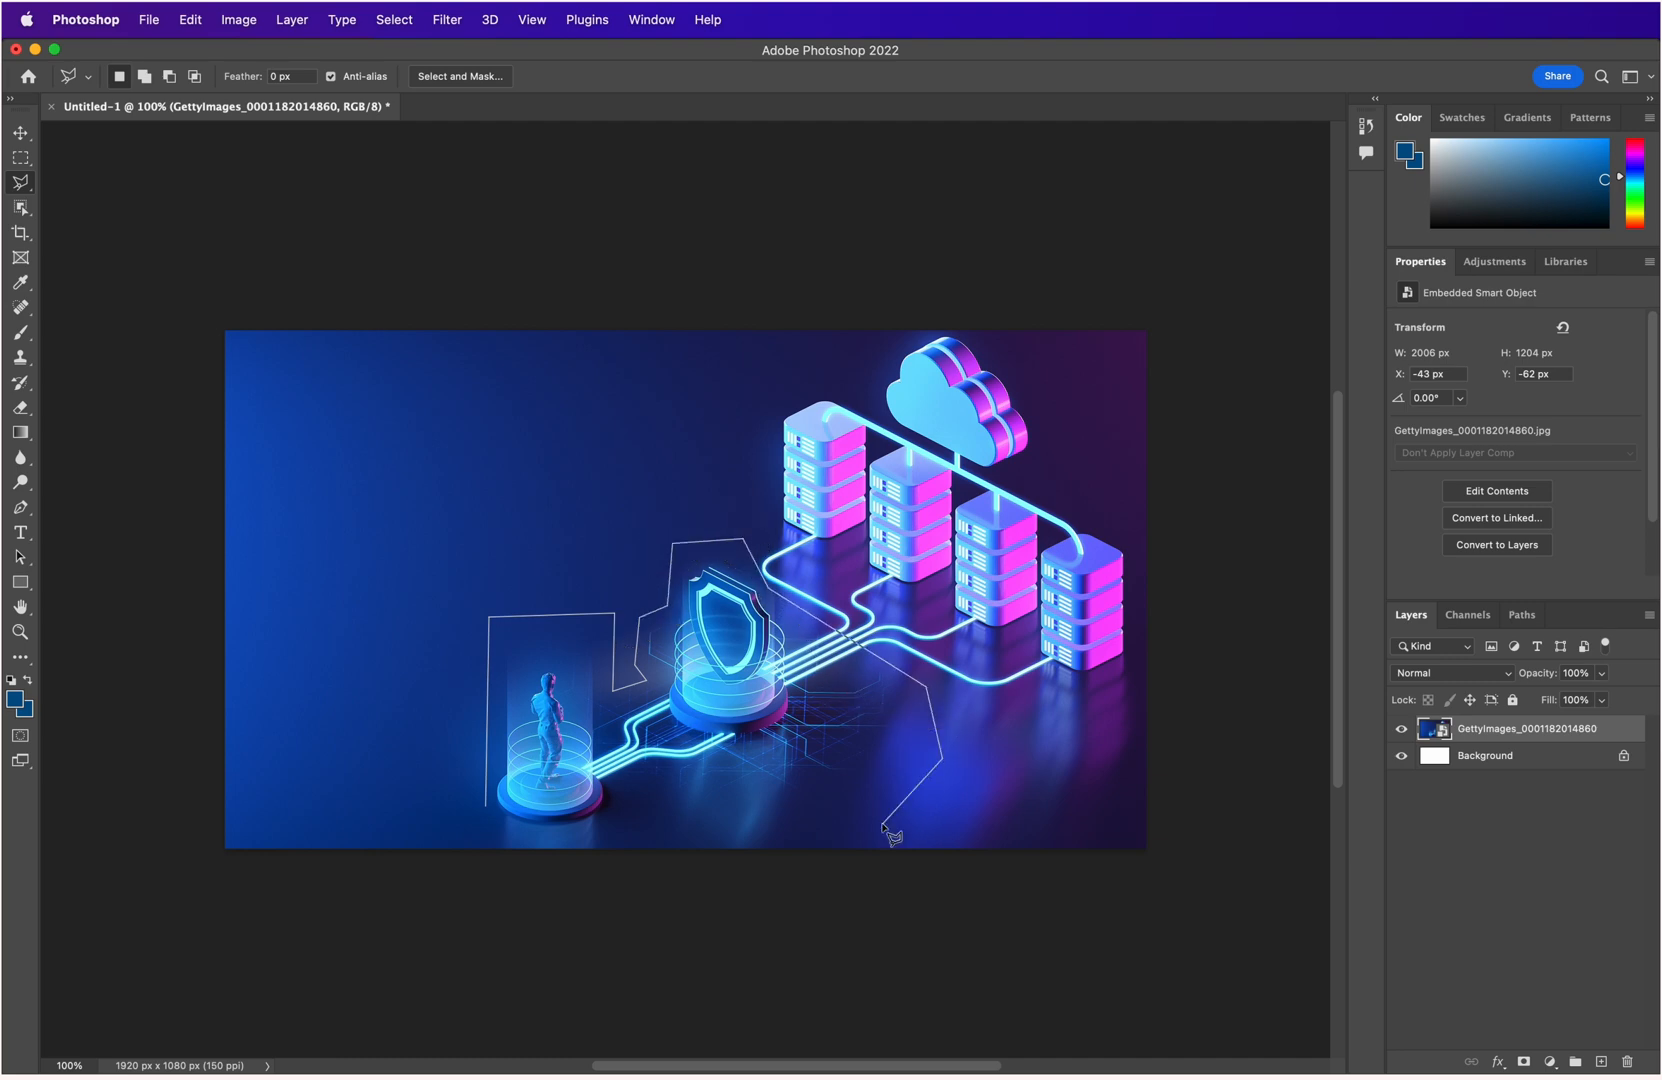
{"action": "left_click", "coordinate": [881, 822]}
{"action": "left_click", "coordinate": [628, 812]}
{"action": "left_click", "coordinate": [589, 832]}
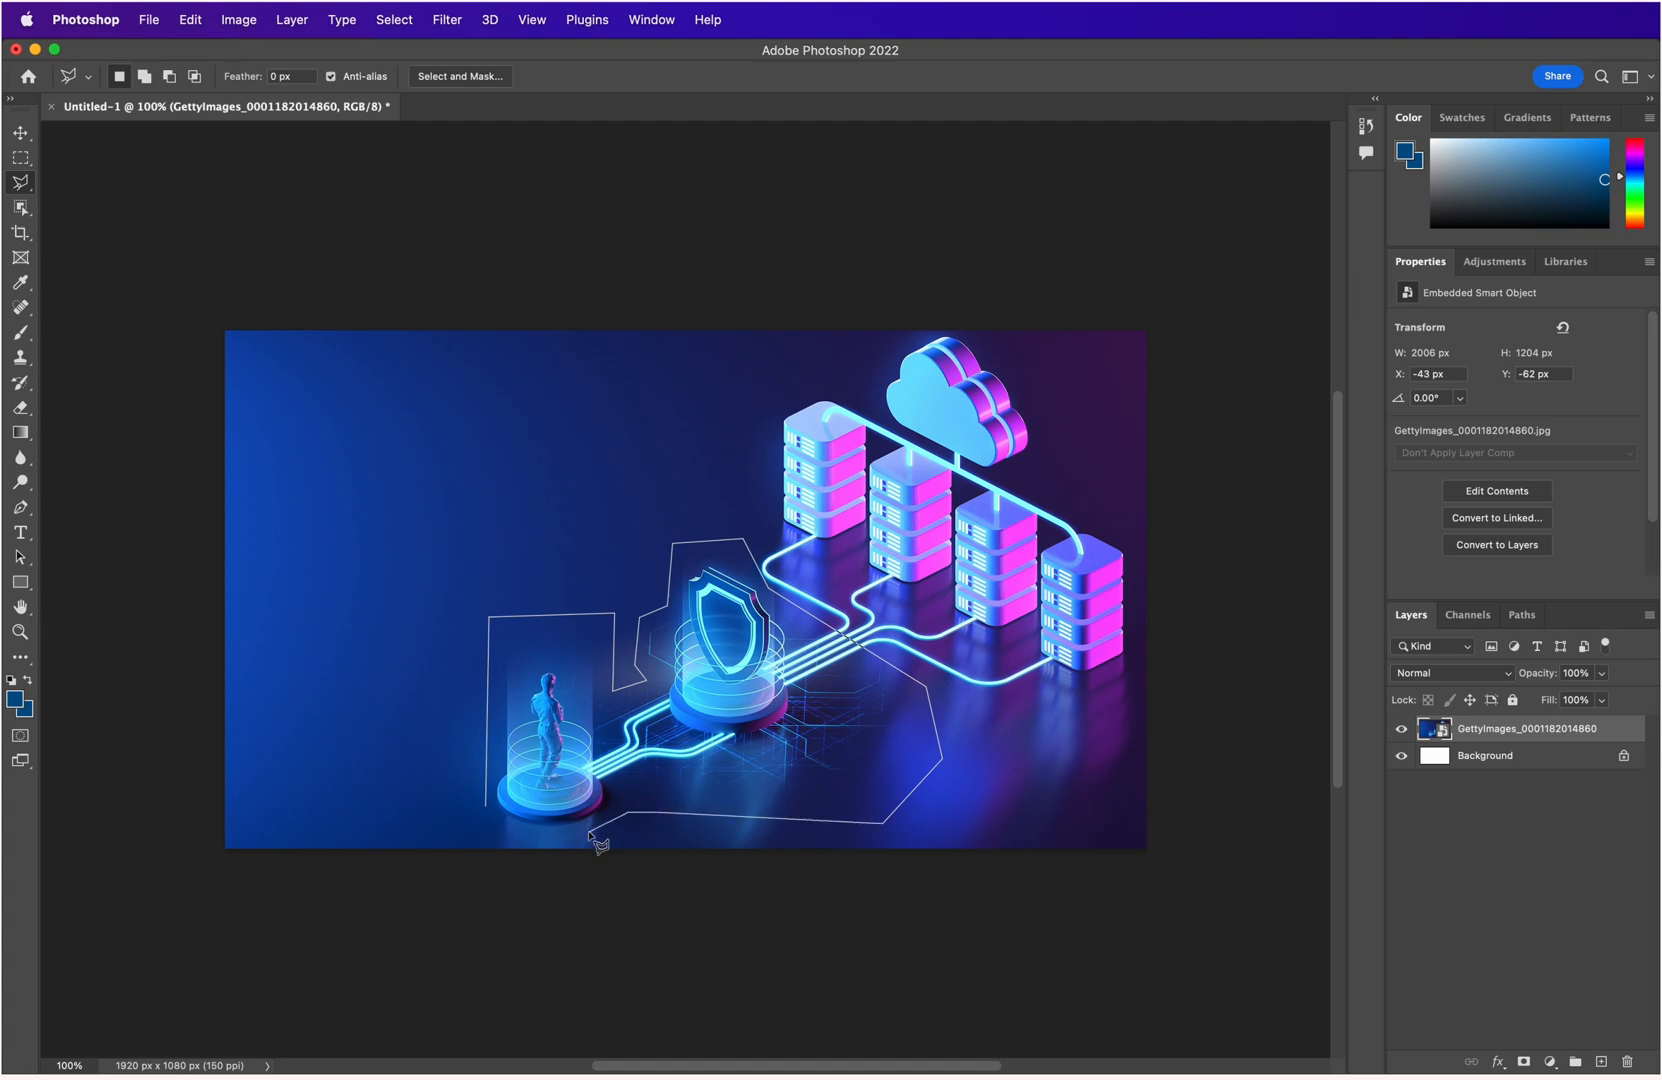
{"action": "left_click", "coordinate": [479, 833]}
{"action": "left_click", "coordinate": [487, 812]}
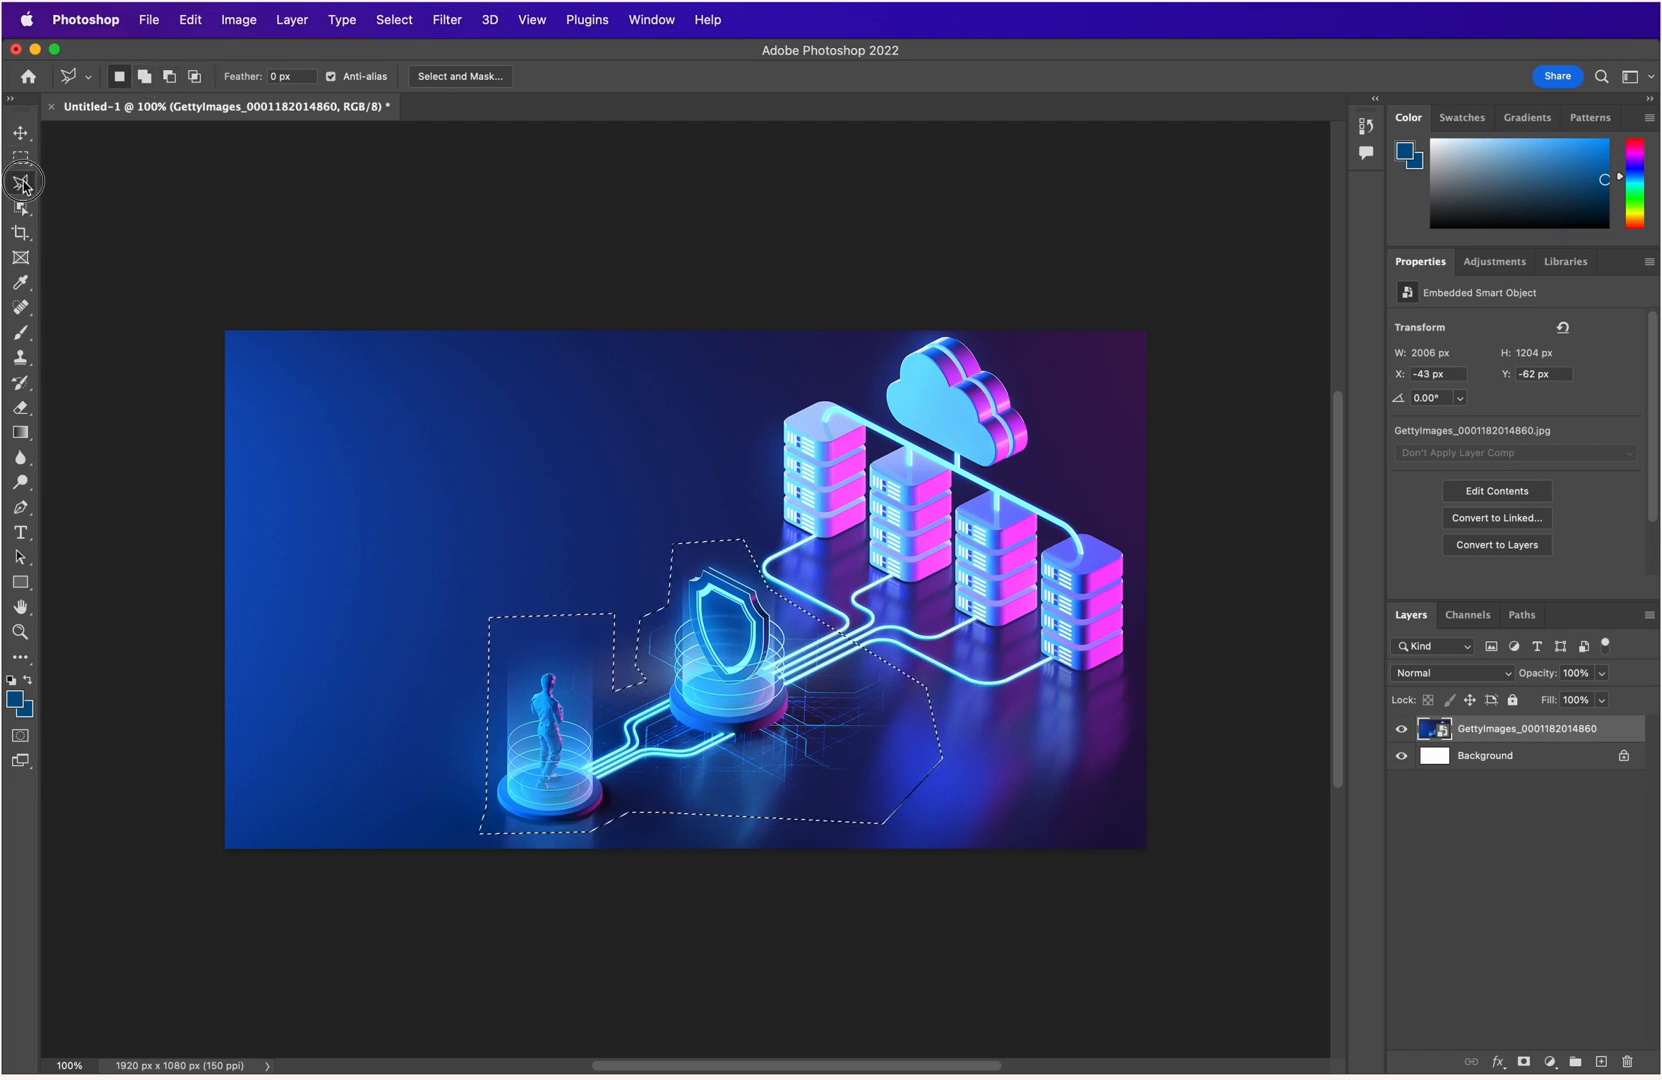
Clear the polygonal selection, trace the servers and cloud with the Magnetic Lasso tool, and undo the traced selection.
{"action": "left_click", "coordinate": [20, 182]}
{"action": "left_click", "coordinate": [98, 214]}
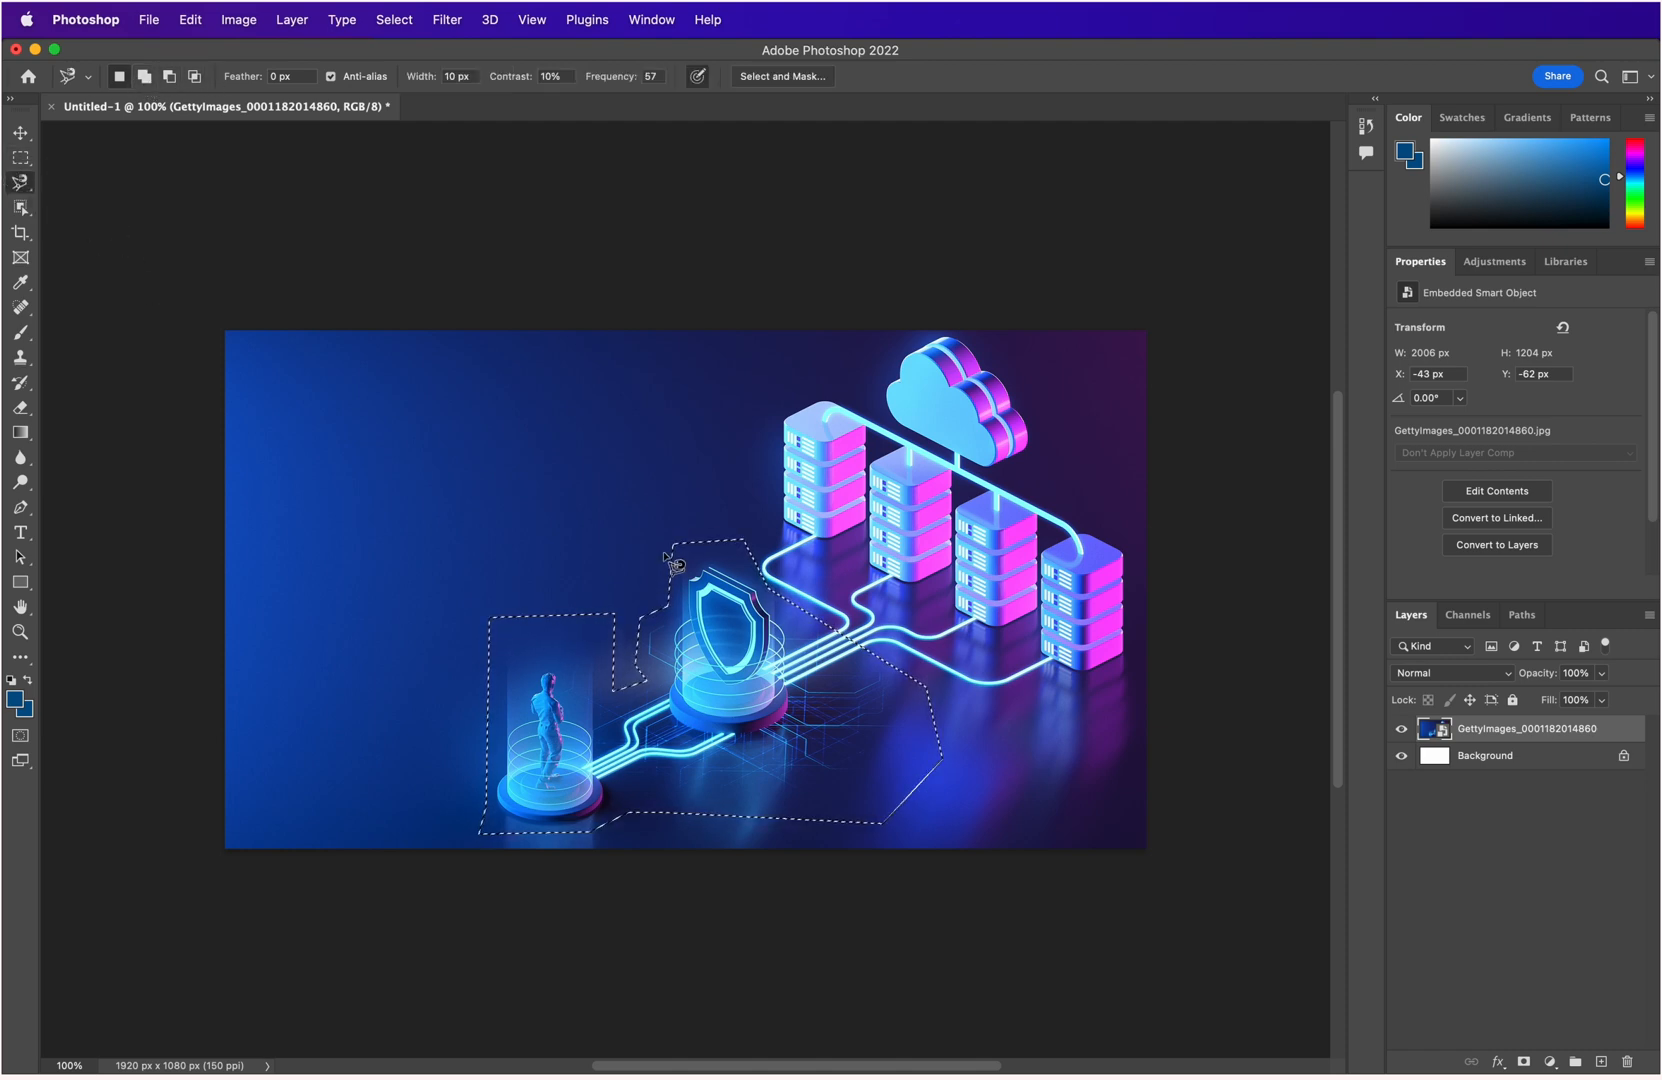
{"action": "key", "text": "super+d"}
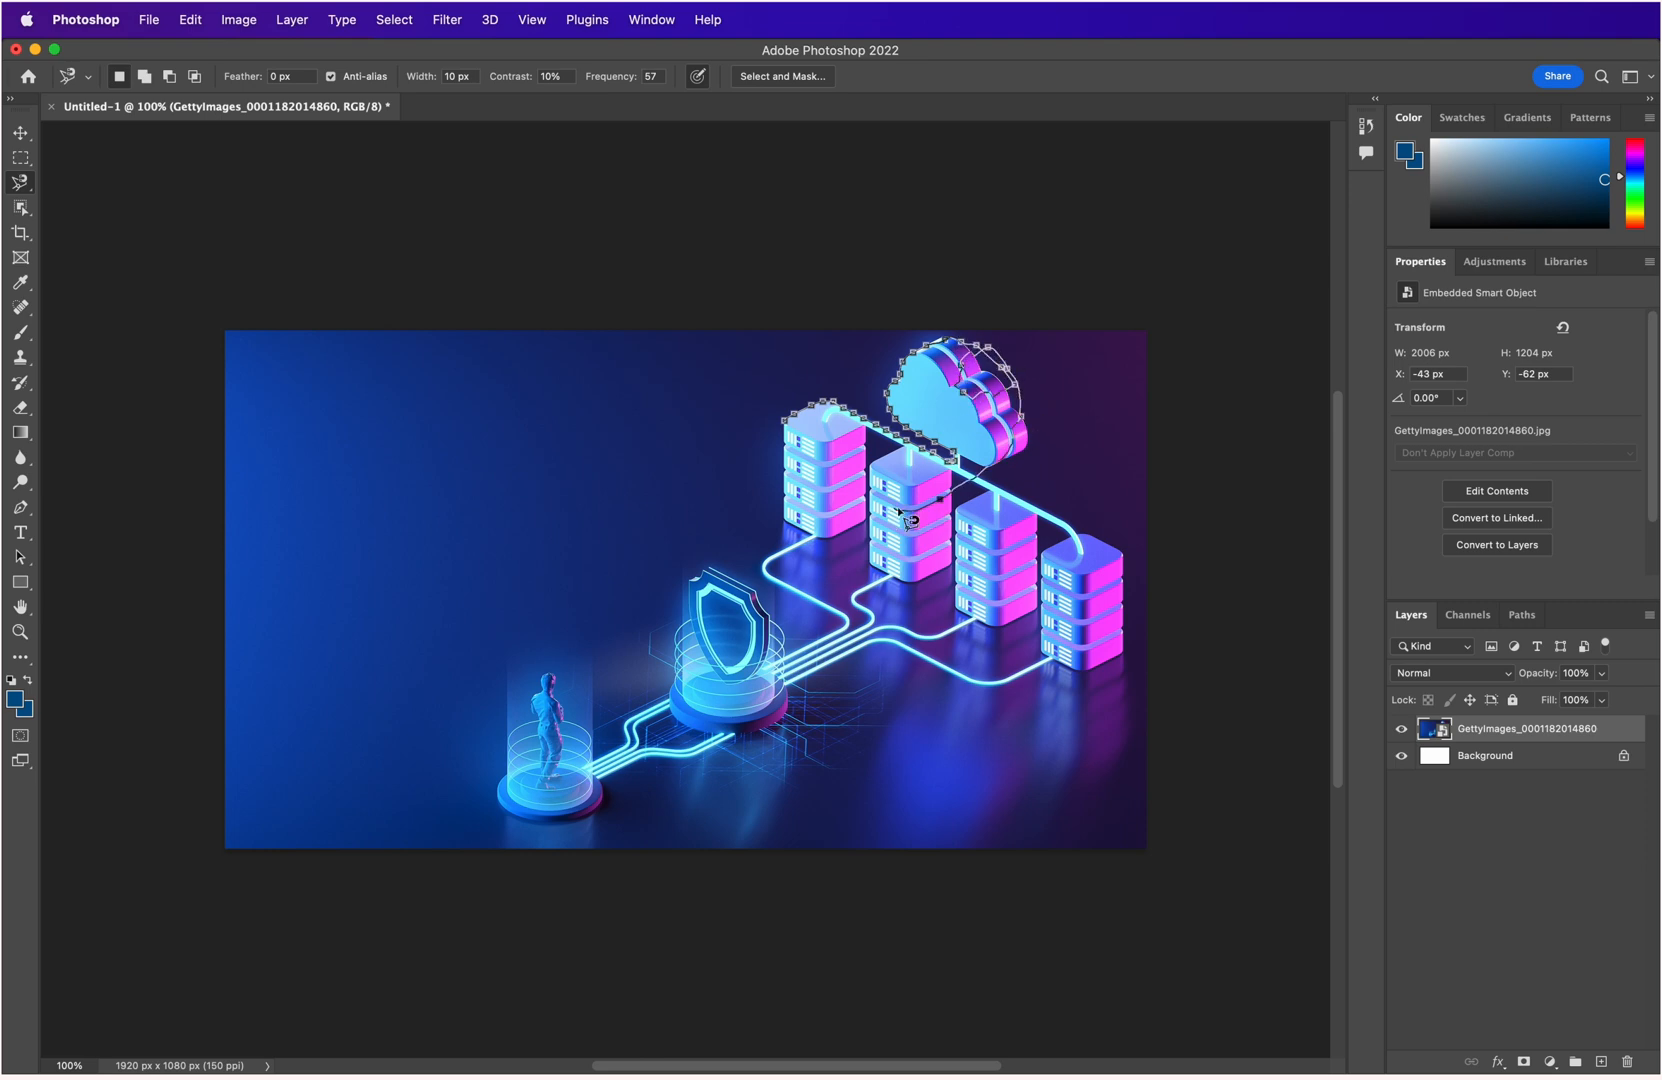
{"action": "left_click", "coordinate": [795, 432]}
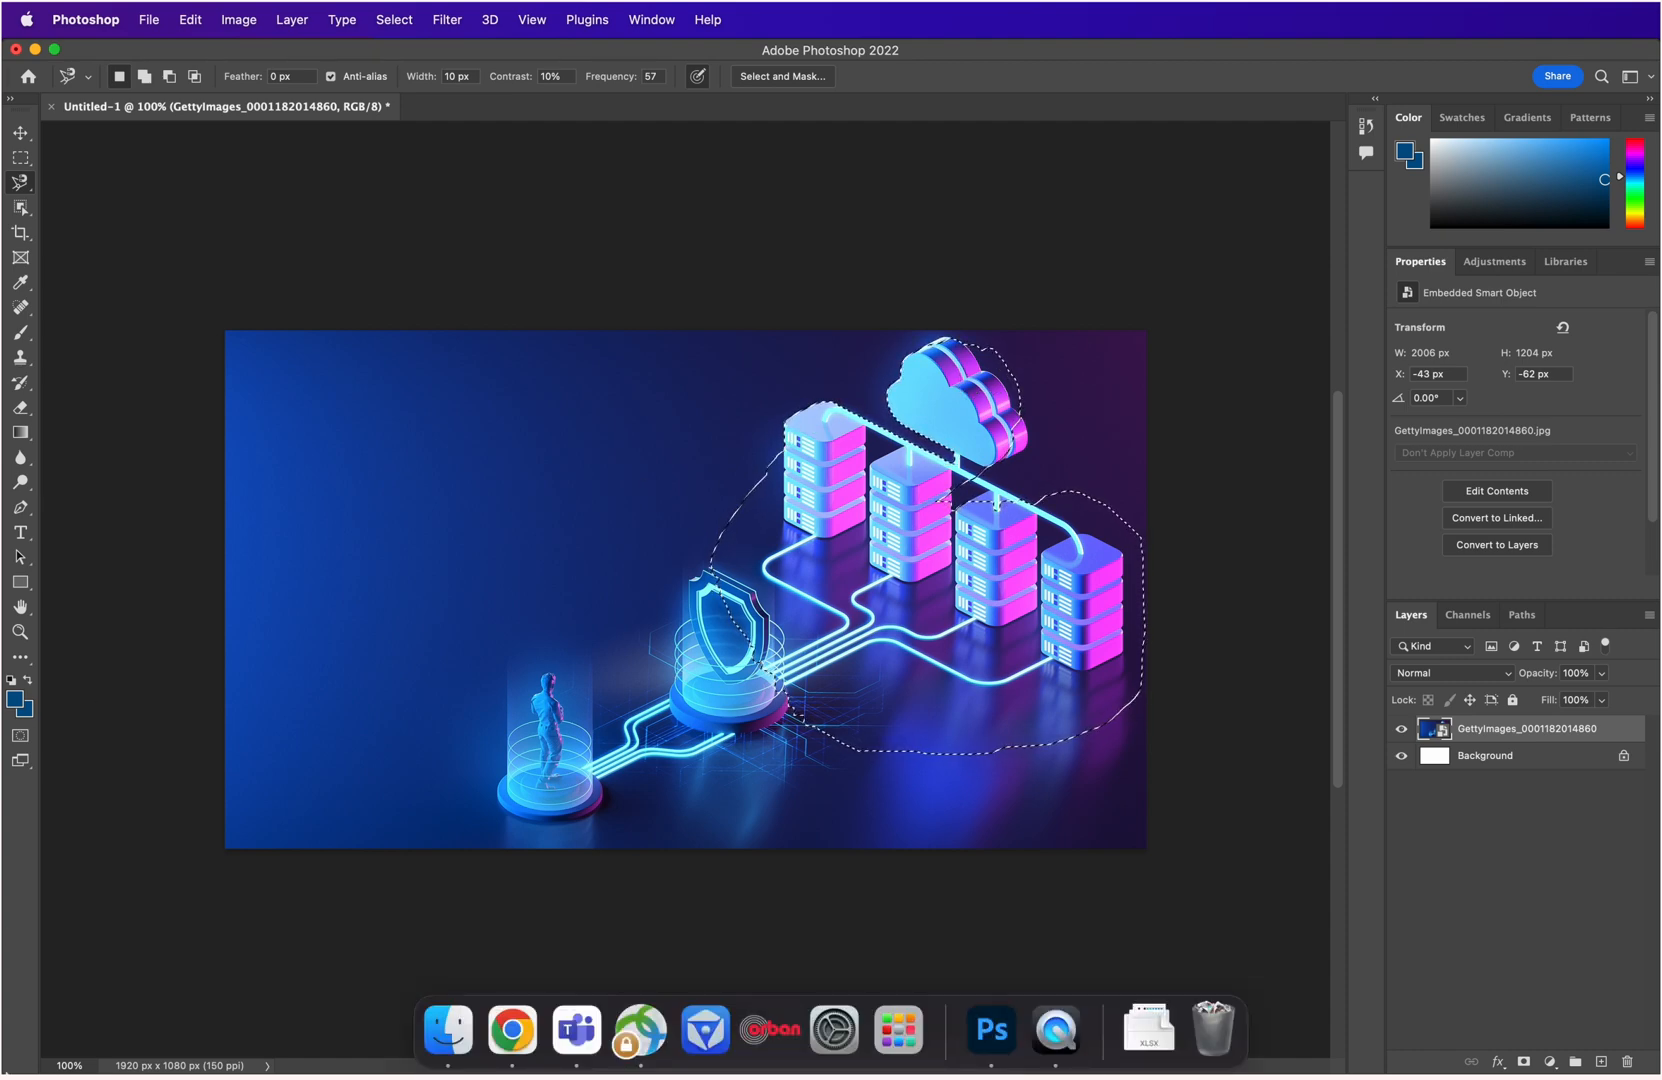
{"action": "key", "text": "super+z"}
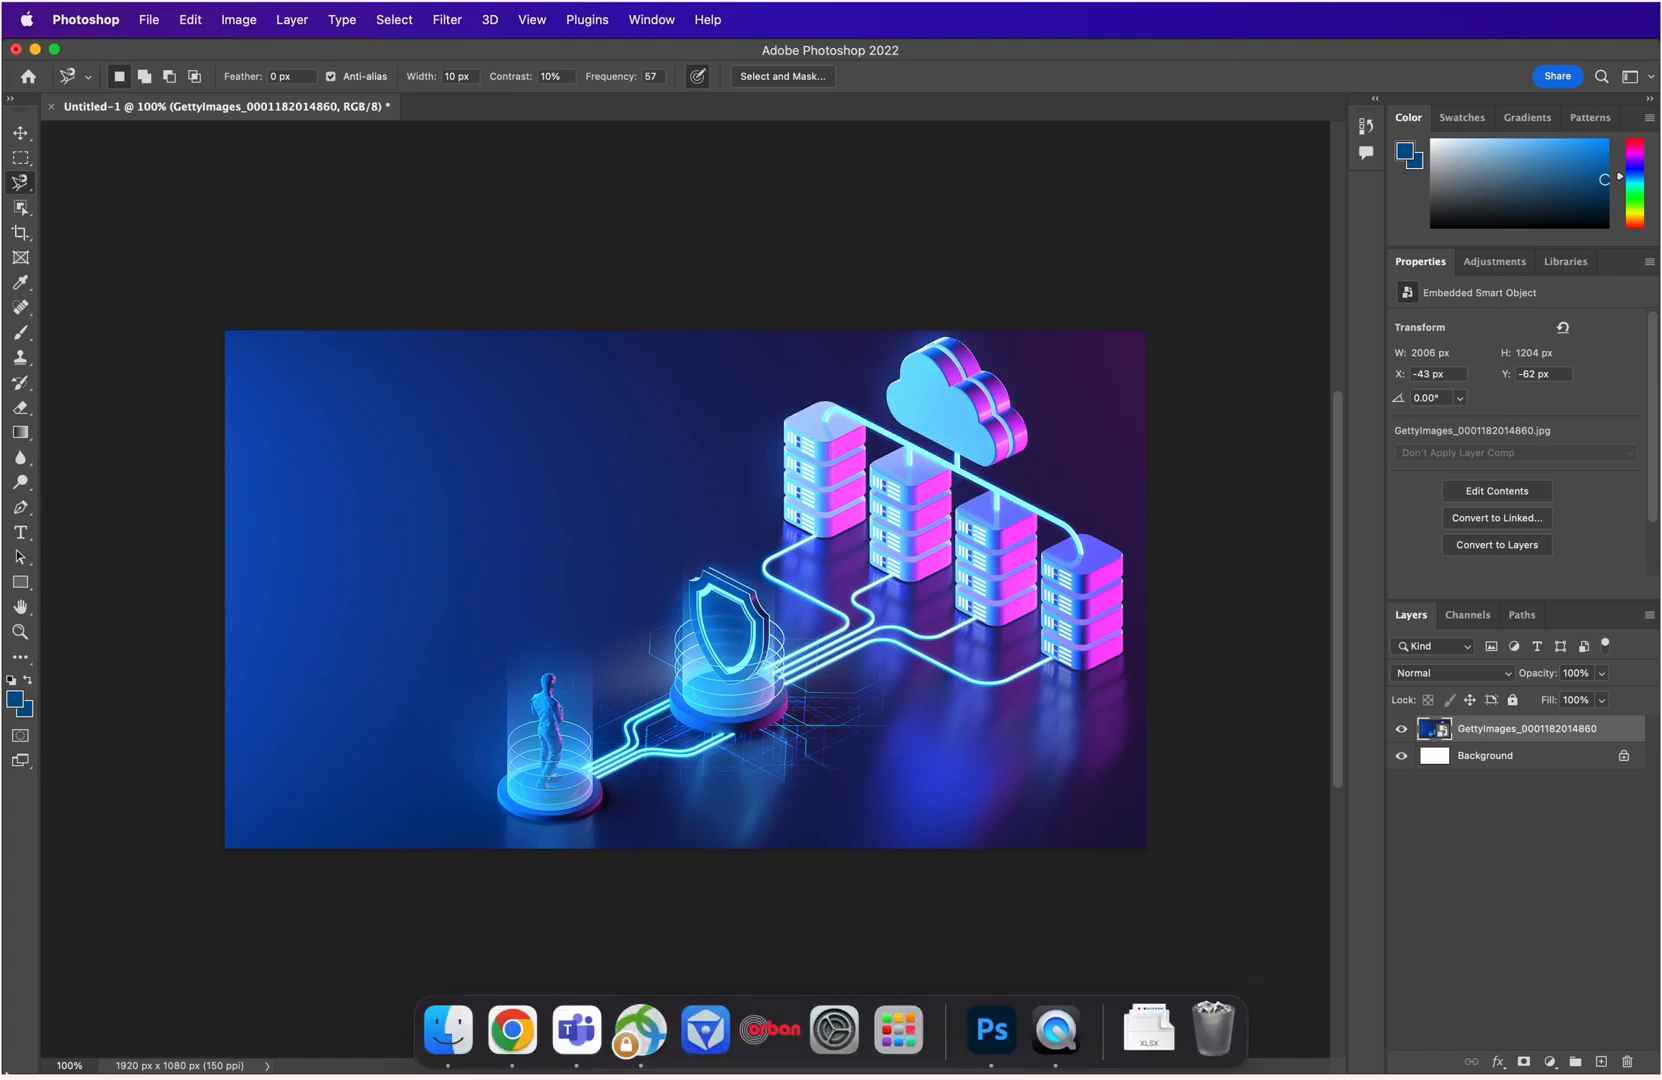
Select the standing figure and its pedestal with the Object Selection tool in Rectangle mode.
{"action": "left_click", "coordinate": [19, 185]}
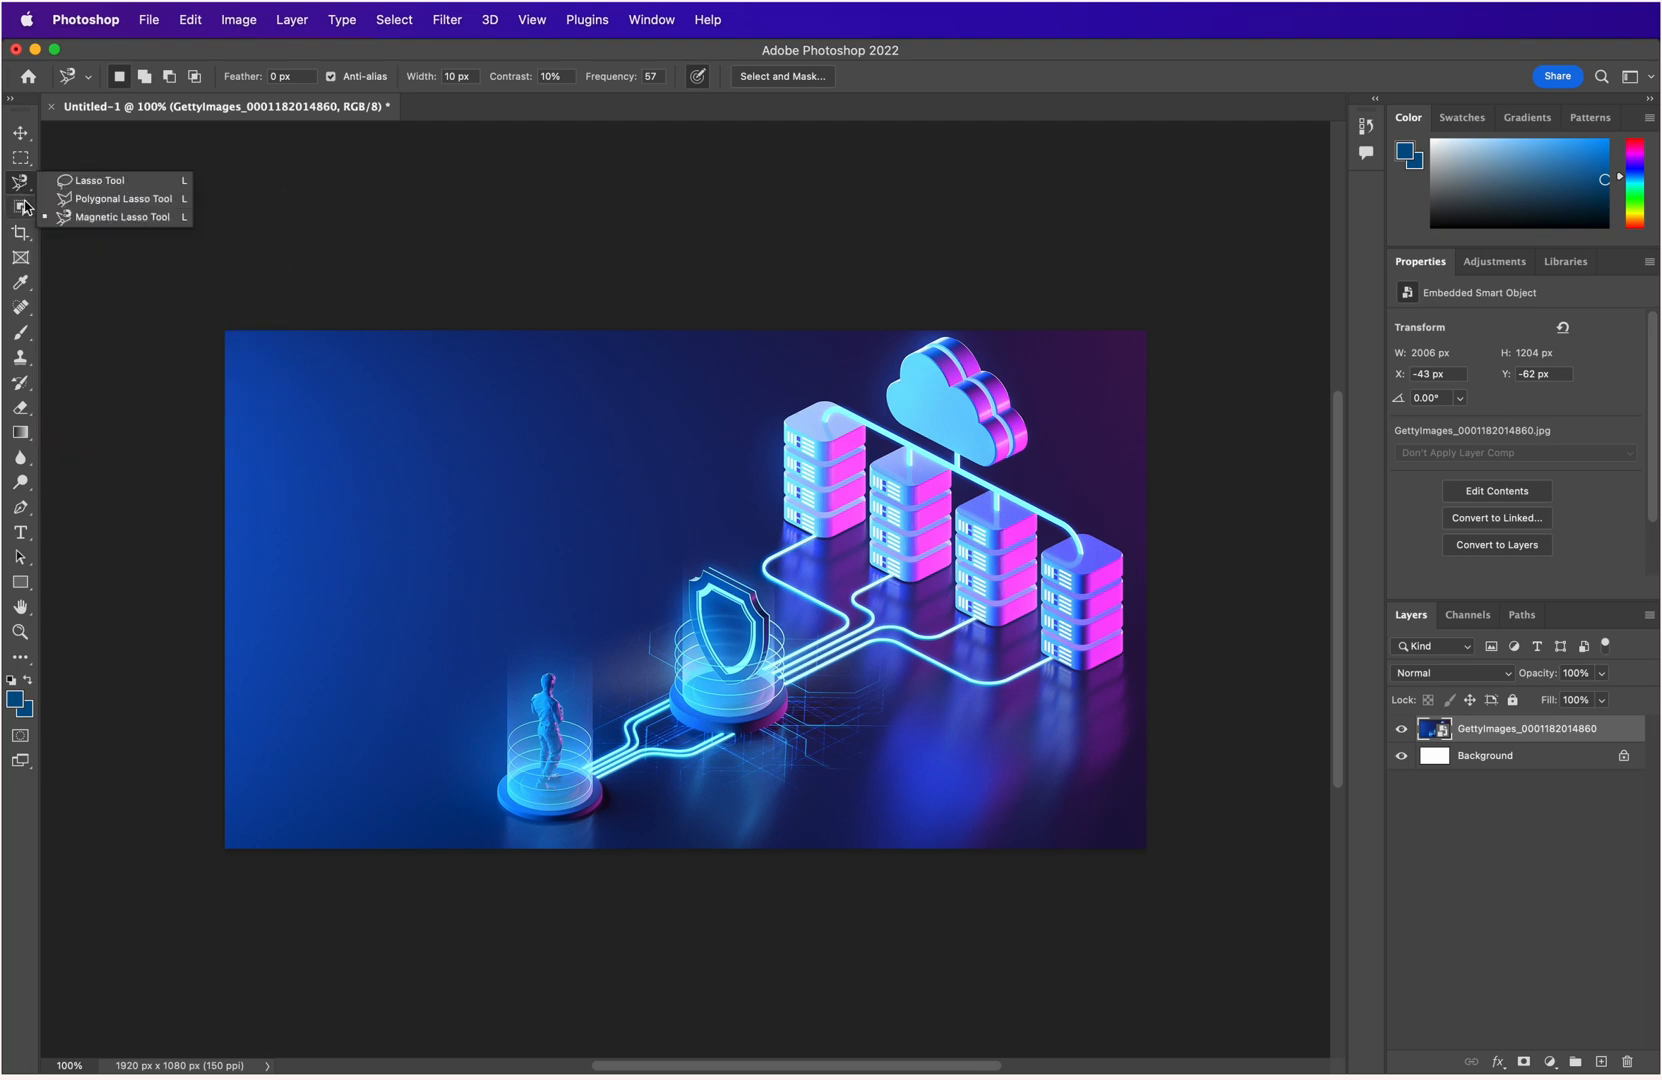
{"action": "left_click", "coordinate": [21, 208]}
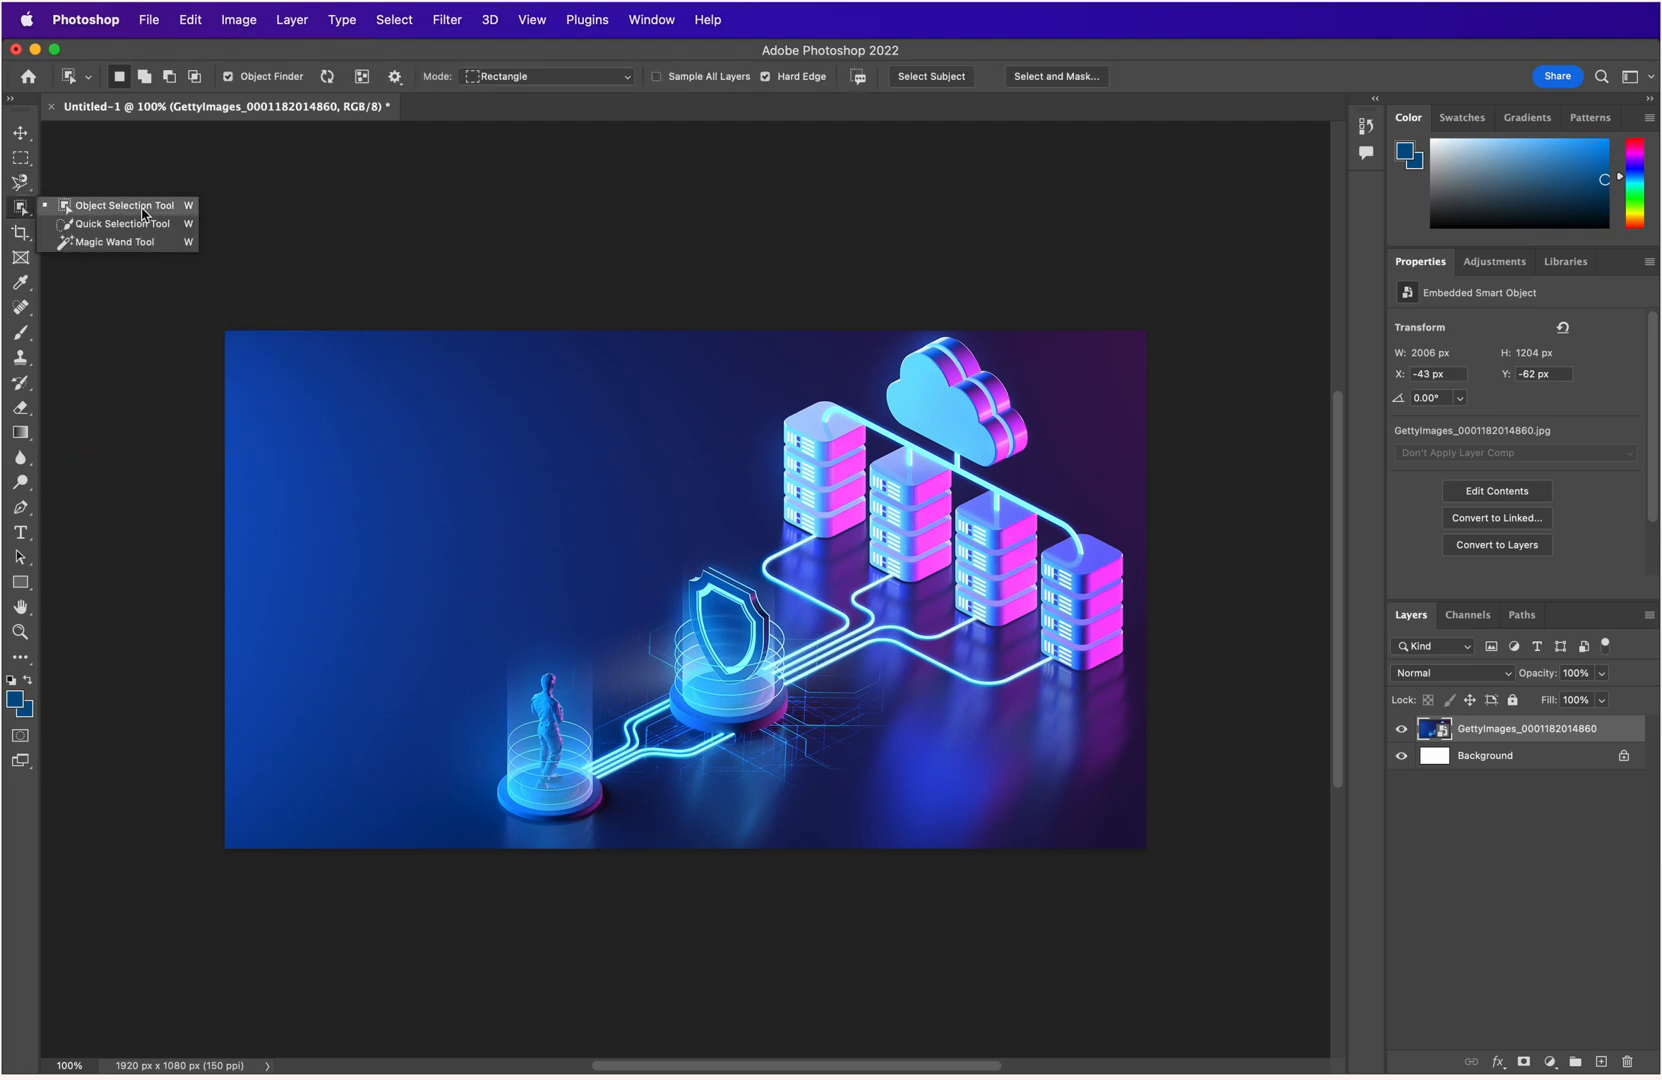
{"action": "left_click", "coordinate": [142, 210]}
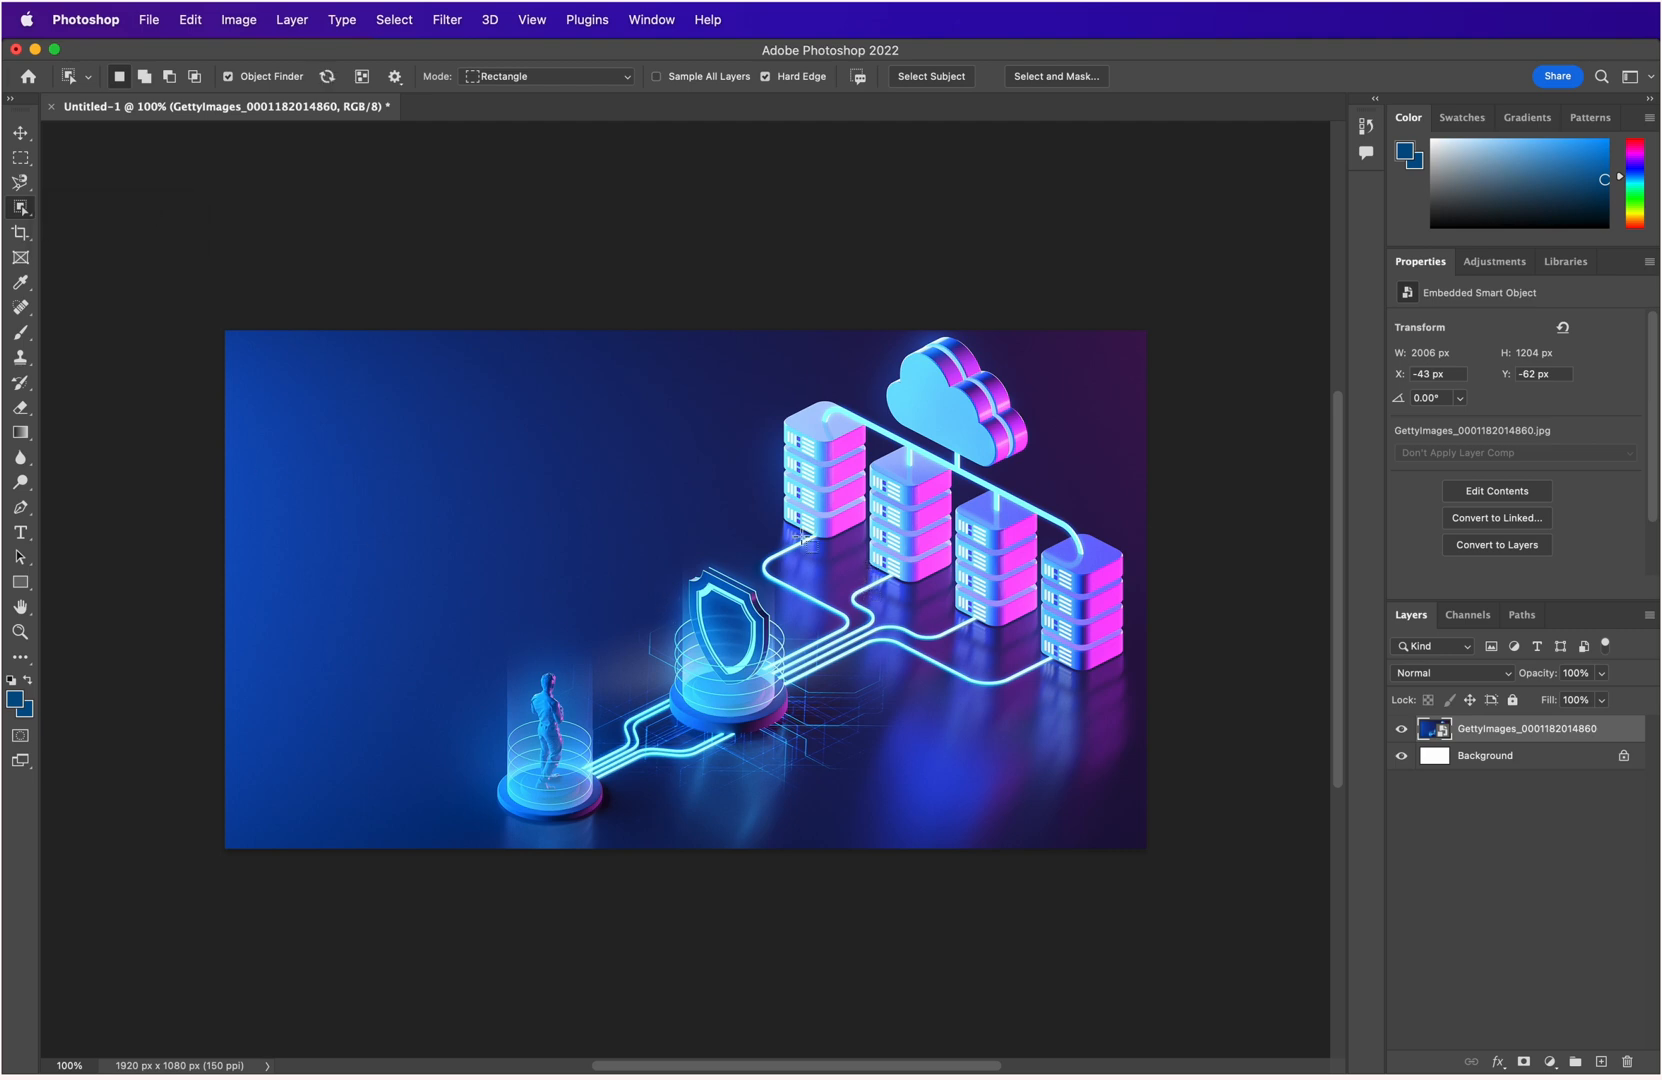
{"action": "left_click", "coordinate": [30, 217]}
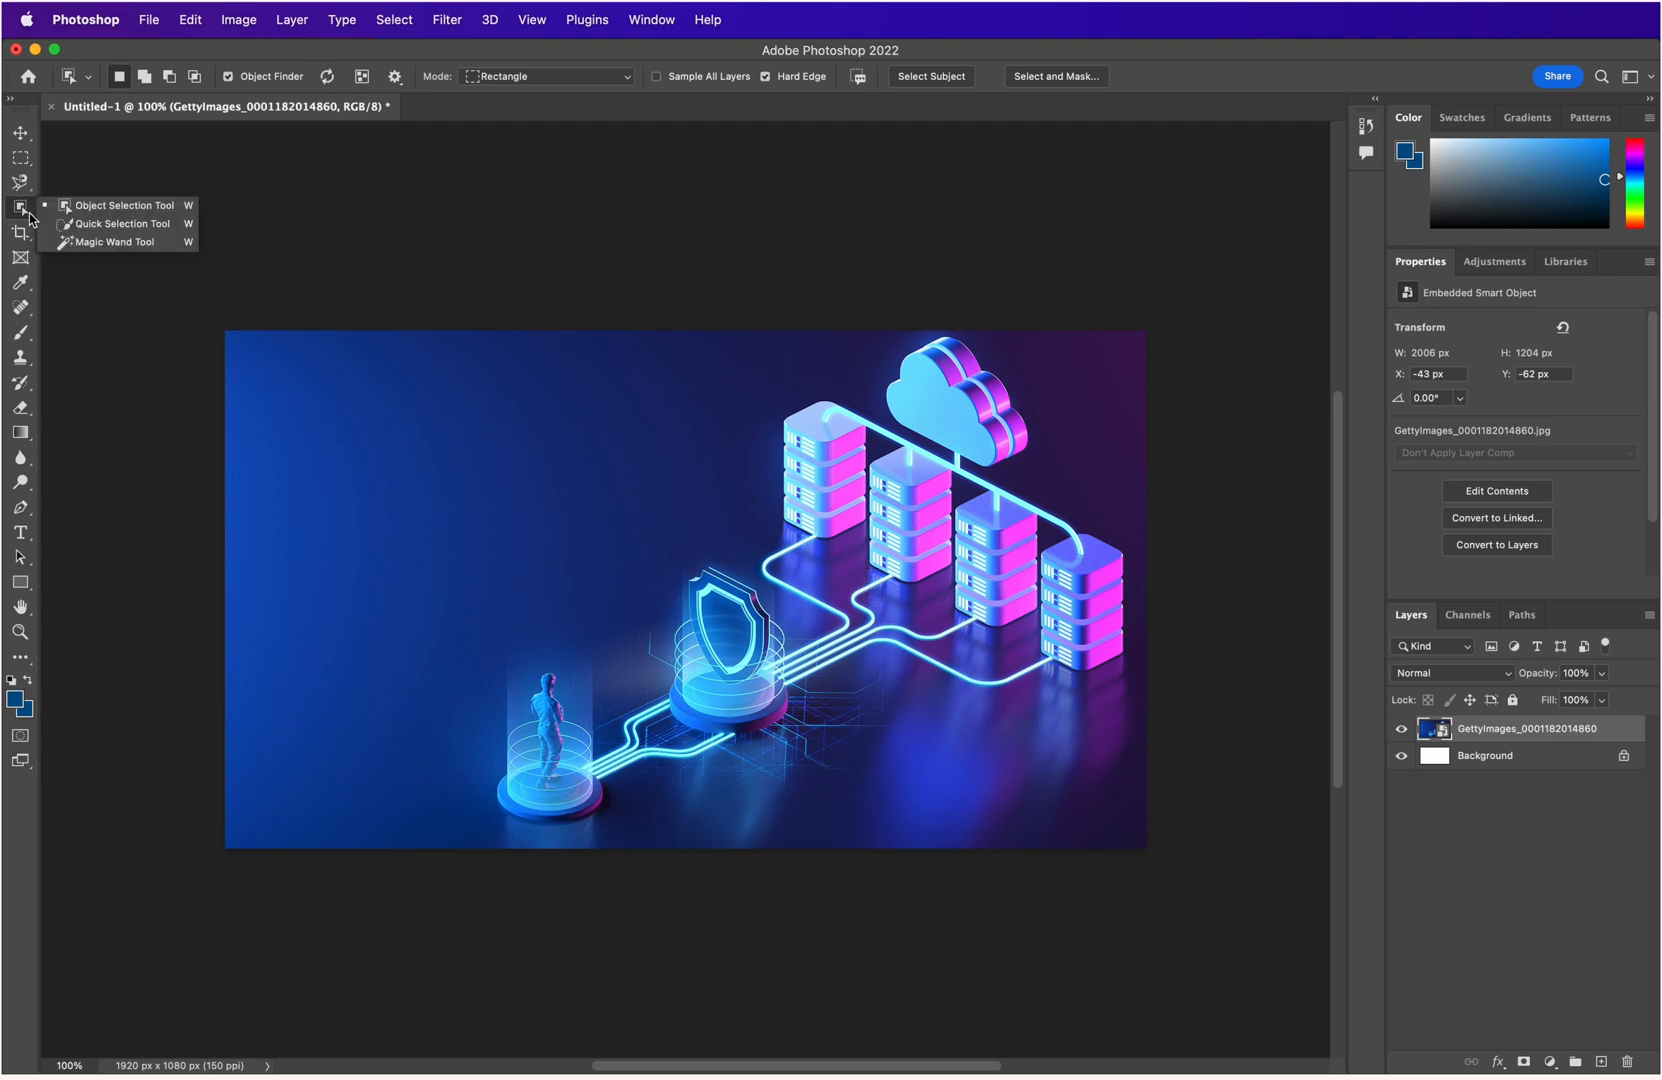
{"action": "left_click", "coordinate": [110, 206]}
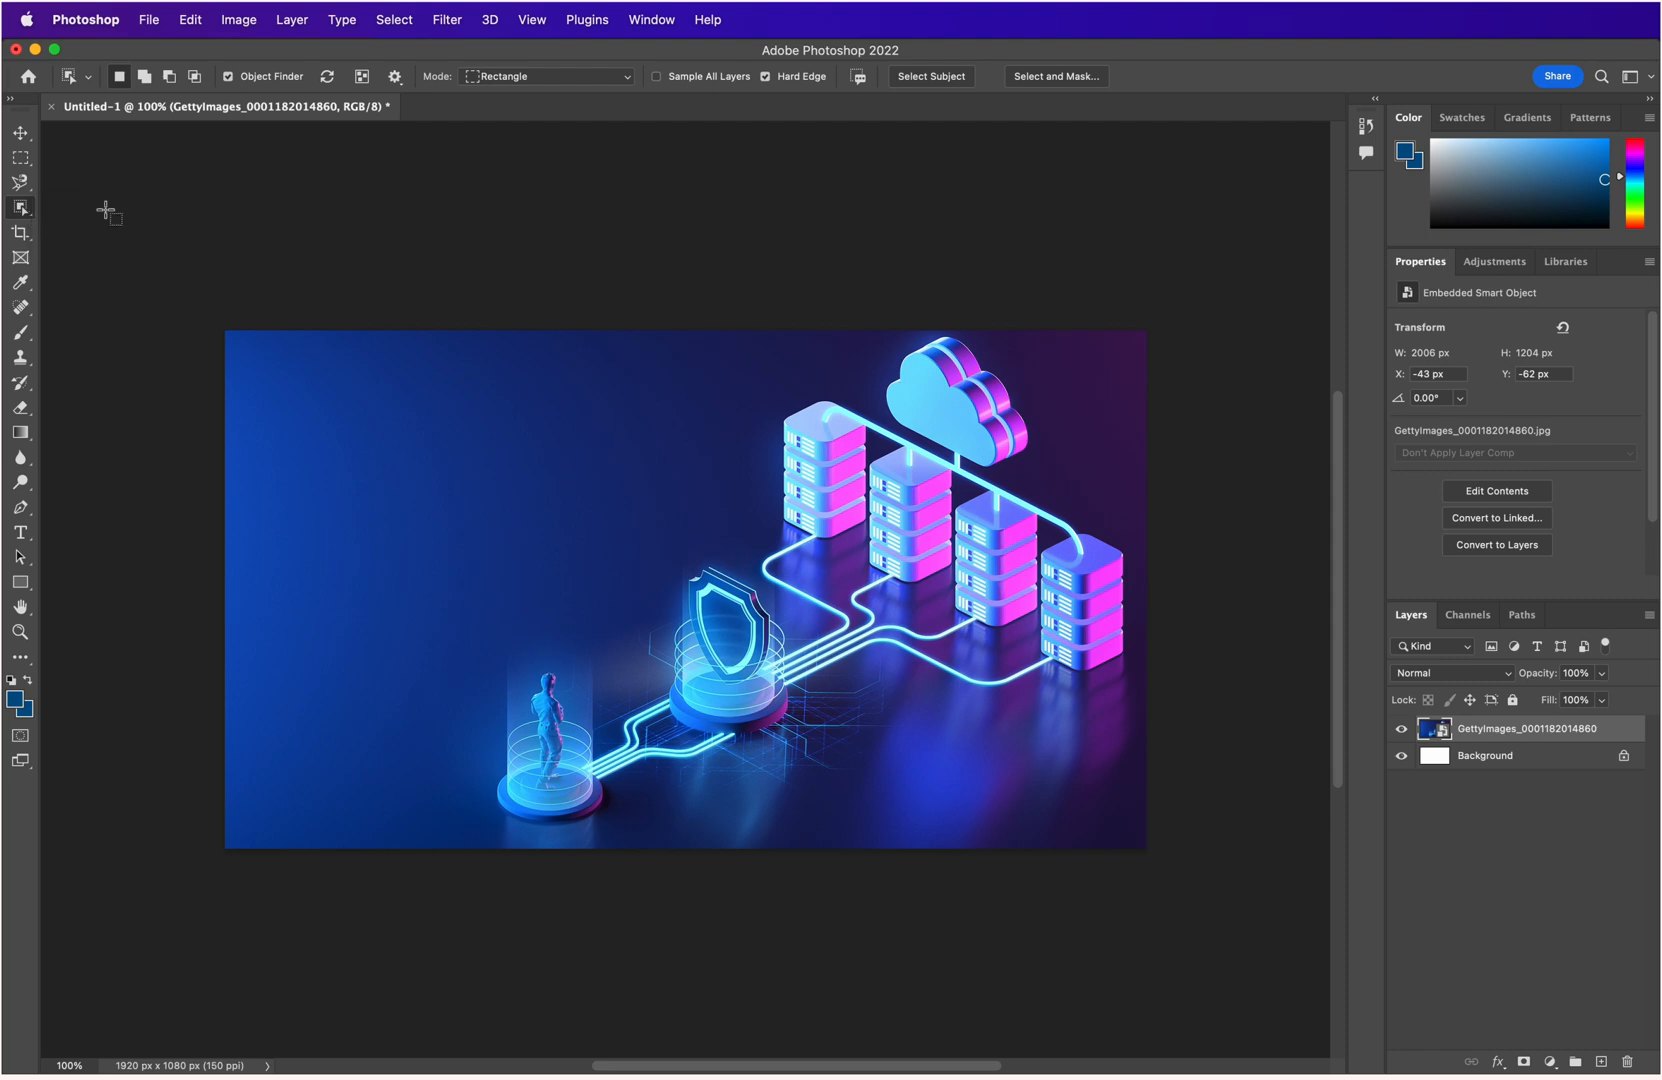
{"action": "left_click_drag", "start_coordinate": [467, 620], "coordinate": [619, 836]}
Add the shield and its pedestal with the Quick Selection tool and subtract the background between the figure and the shield.
{"action": "left_click", "coordinate": [24, 210]}
{"action": "left_click", "coordinate": [185, 226]}
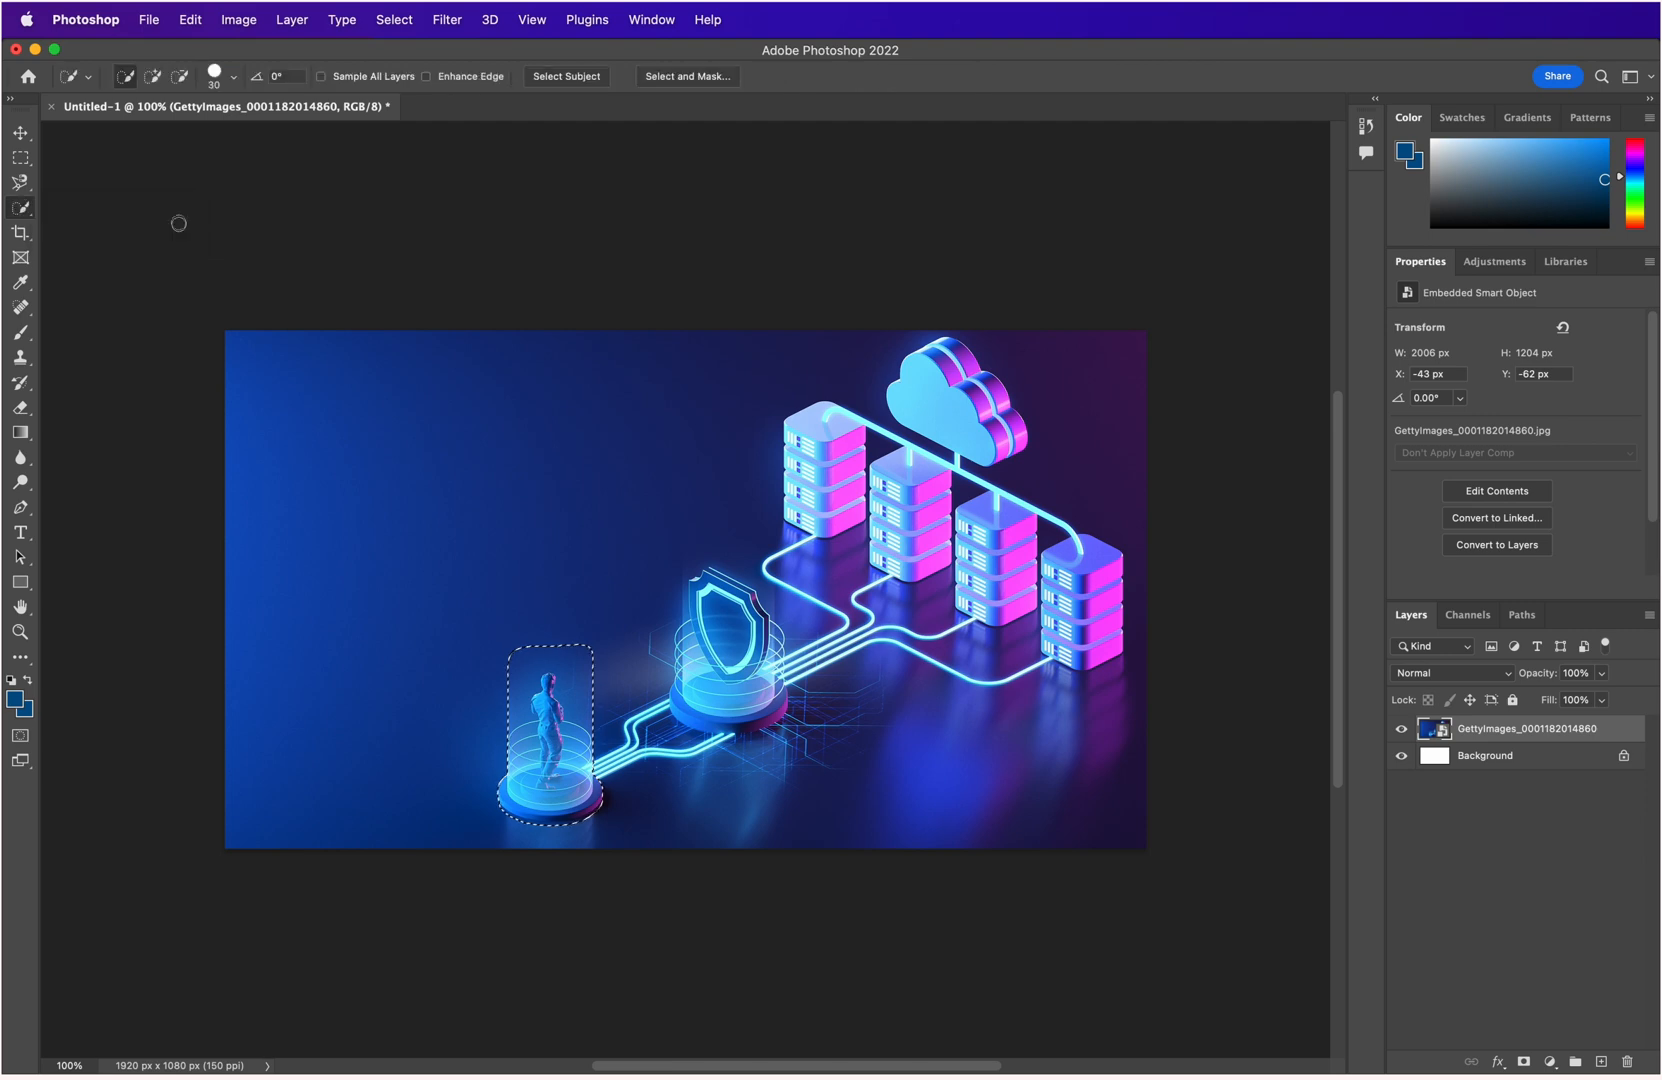
{"action": "mouse_move", "coordinate": [695, 700]}
{"action": "left_mouse_down"}
{"action": "mouse_move", "coordinate": [699, 588]}
{"action": "mouse_move", "coordinate": [735, 600]}
{"action": "mouse_move", "coordinate": [772, 655]}
{"action": "mouse_move", "coordinate": [746, 718]}
{"action": "mouse_move", "coordinate": [708, 709]}
{"action": "mouse_move", "coordinate": [644, 637]}
{"action": "mouse_move", "coordinate": [692, 585]}
{"action": "left_mouse_up"}
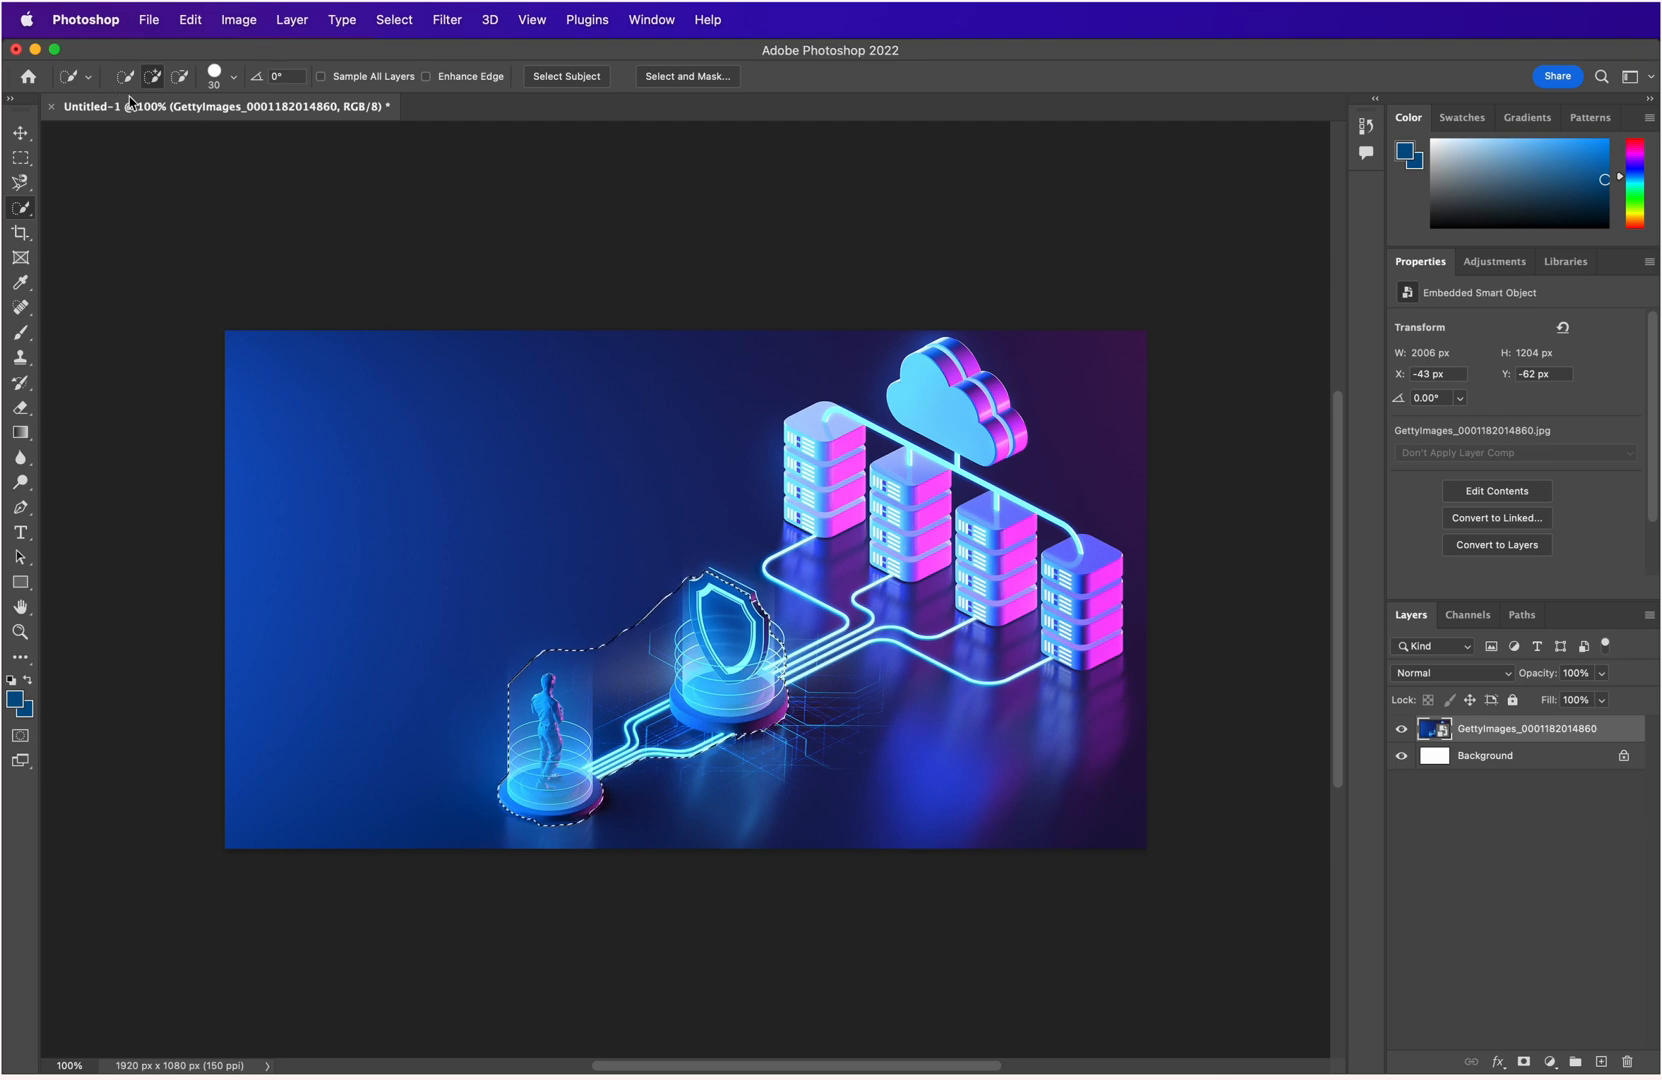
{"action": "left_click", "coordinate": [184, 83]}
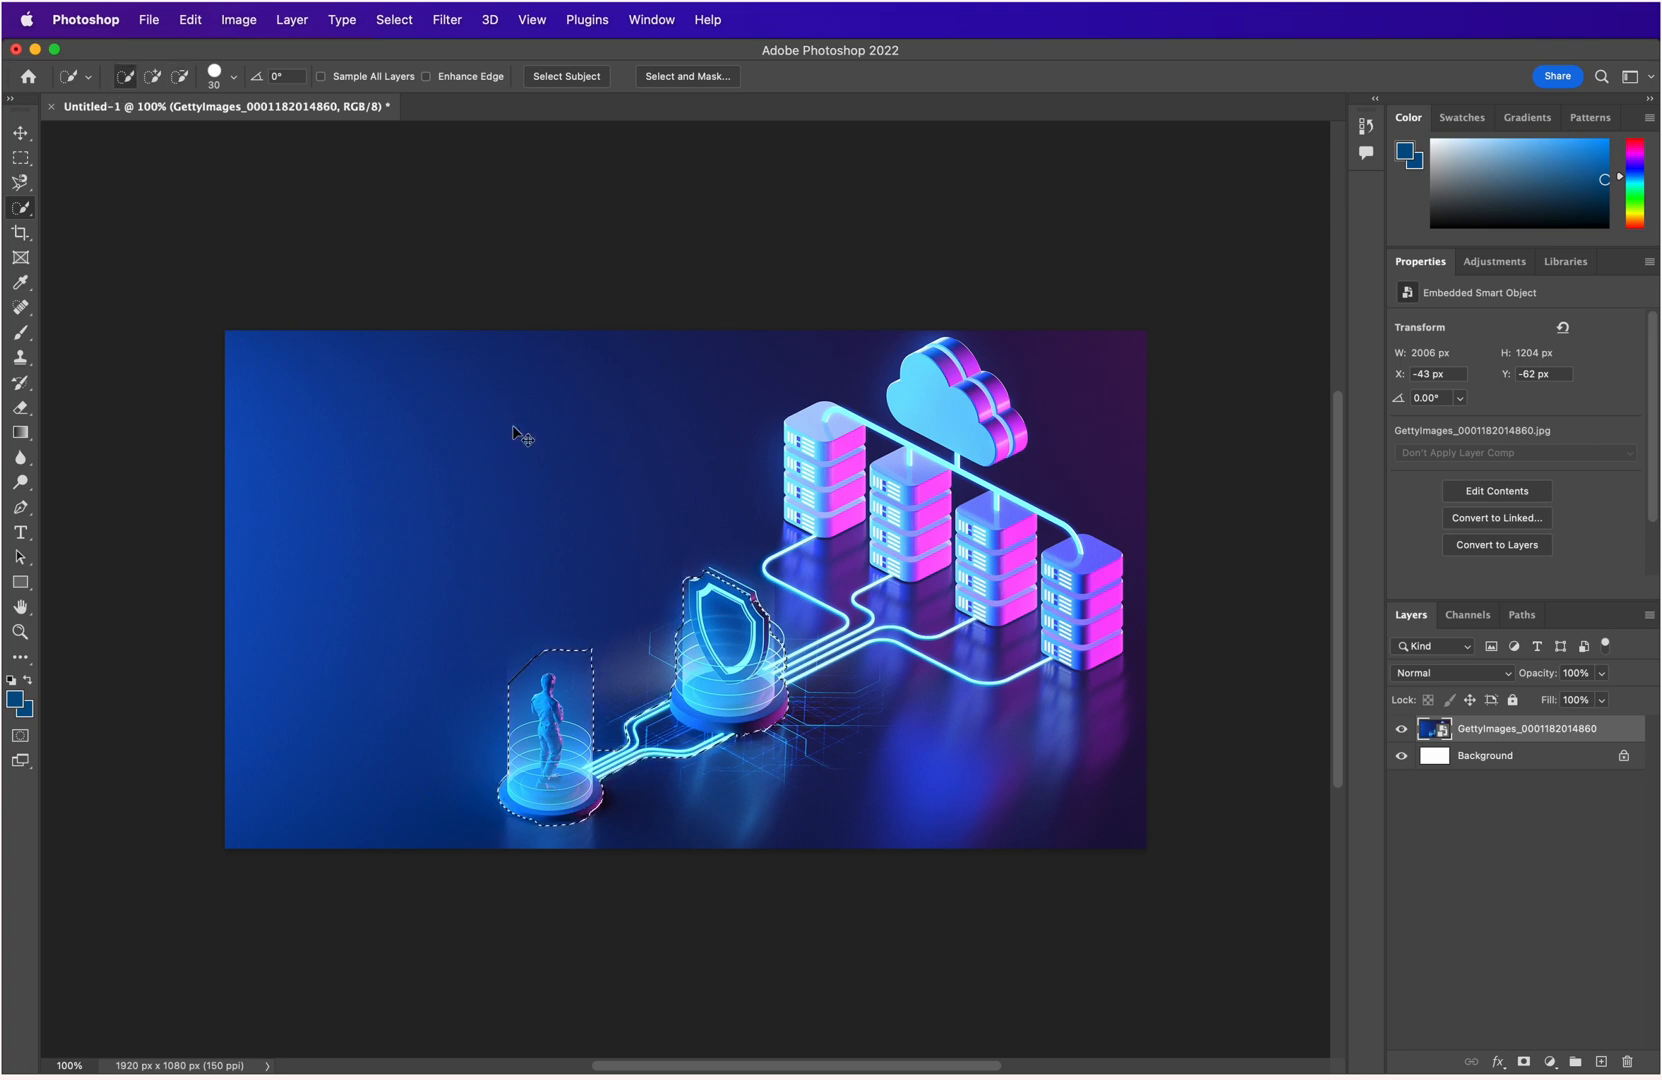
Deselect the current selection and crop the canvas to about 1512 by 1140 px, trimming the left side and extending the top and bottom.
{"action": "key", "text": "super+d"}
{"action": "key", "text": "c"}
{"action": "left_click_drag", "start_coordinate": [225, 589], "coordinate": [323, 590]}
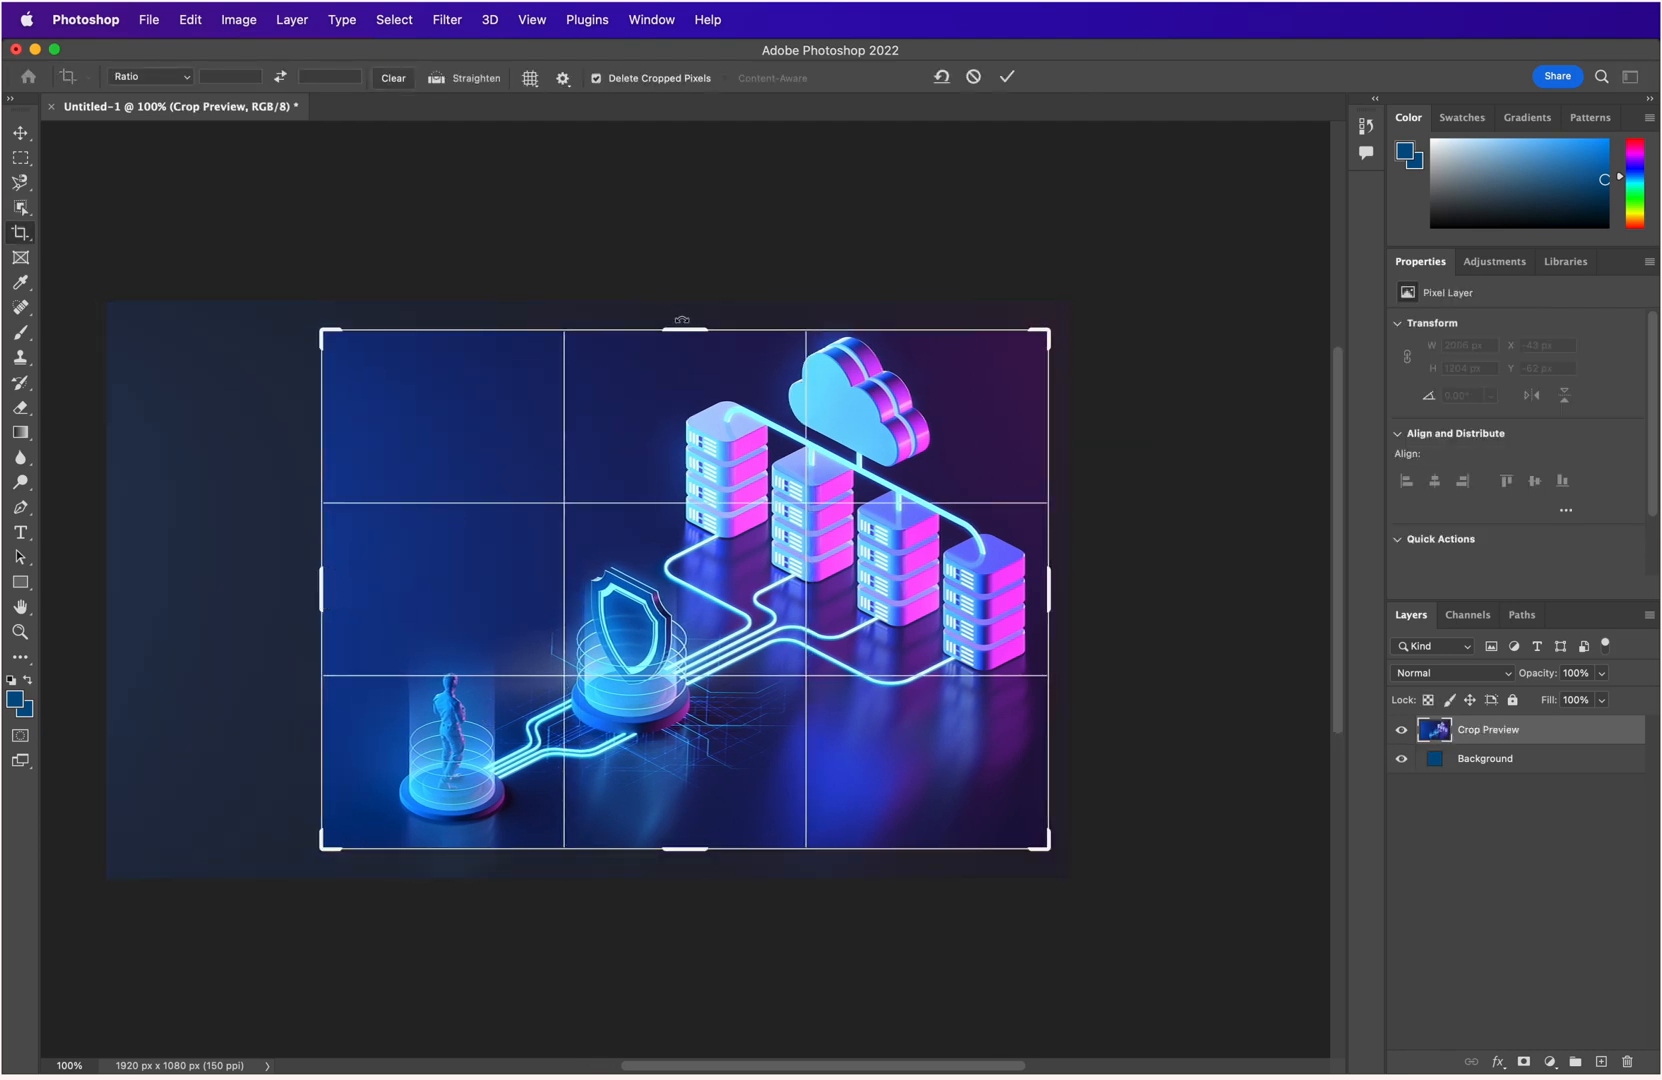
{"action": "left_click_drag", "start_coordinate": [681, 320], "coordinate": [681, 310]}
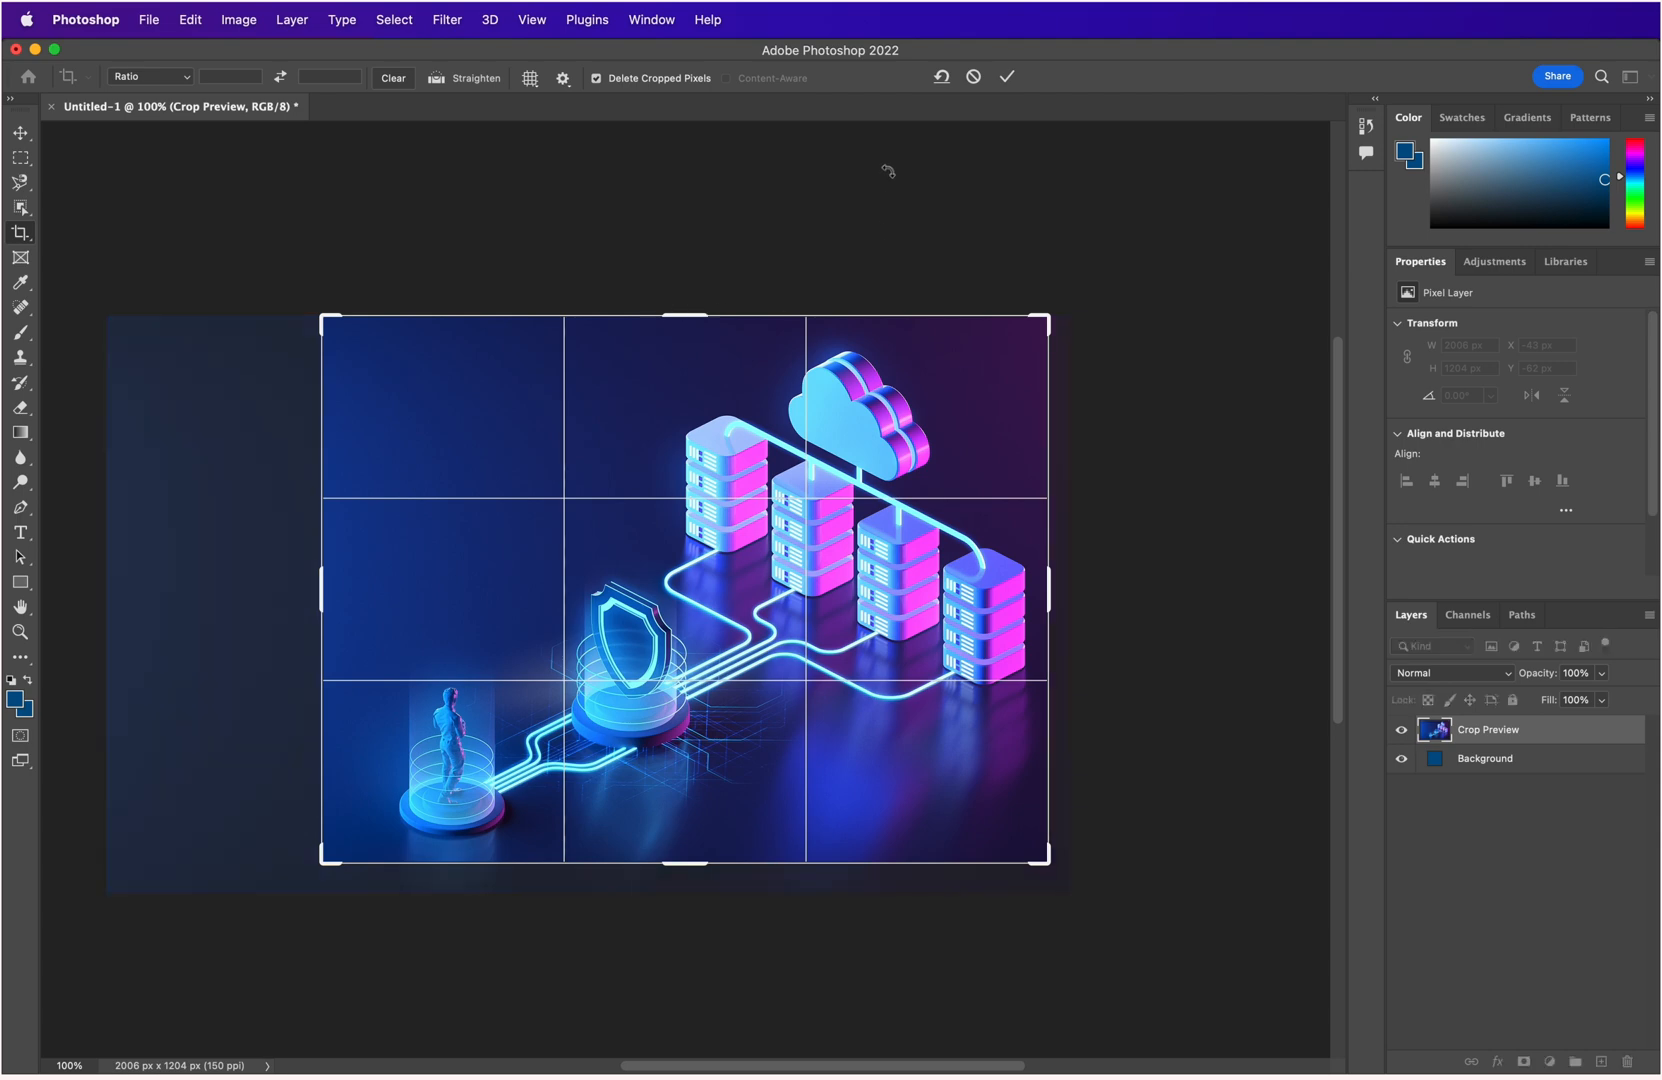
{"action": "left_click", "coordinate": [1008, 78]}
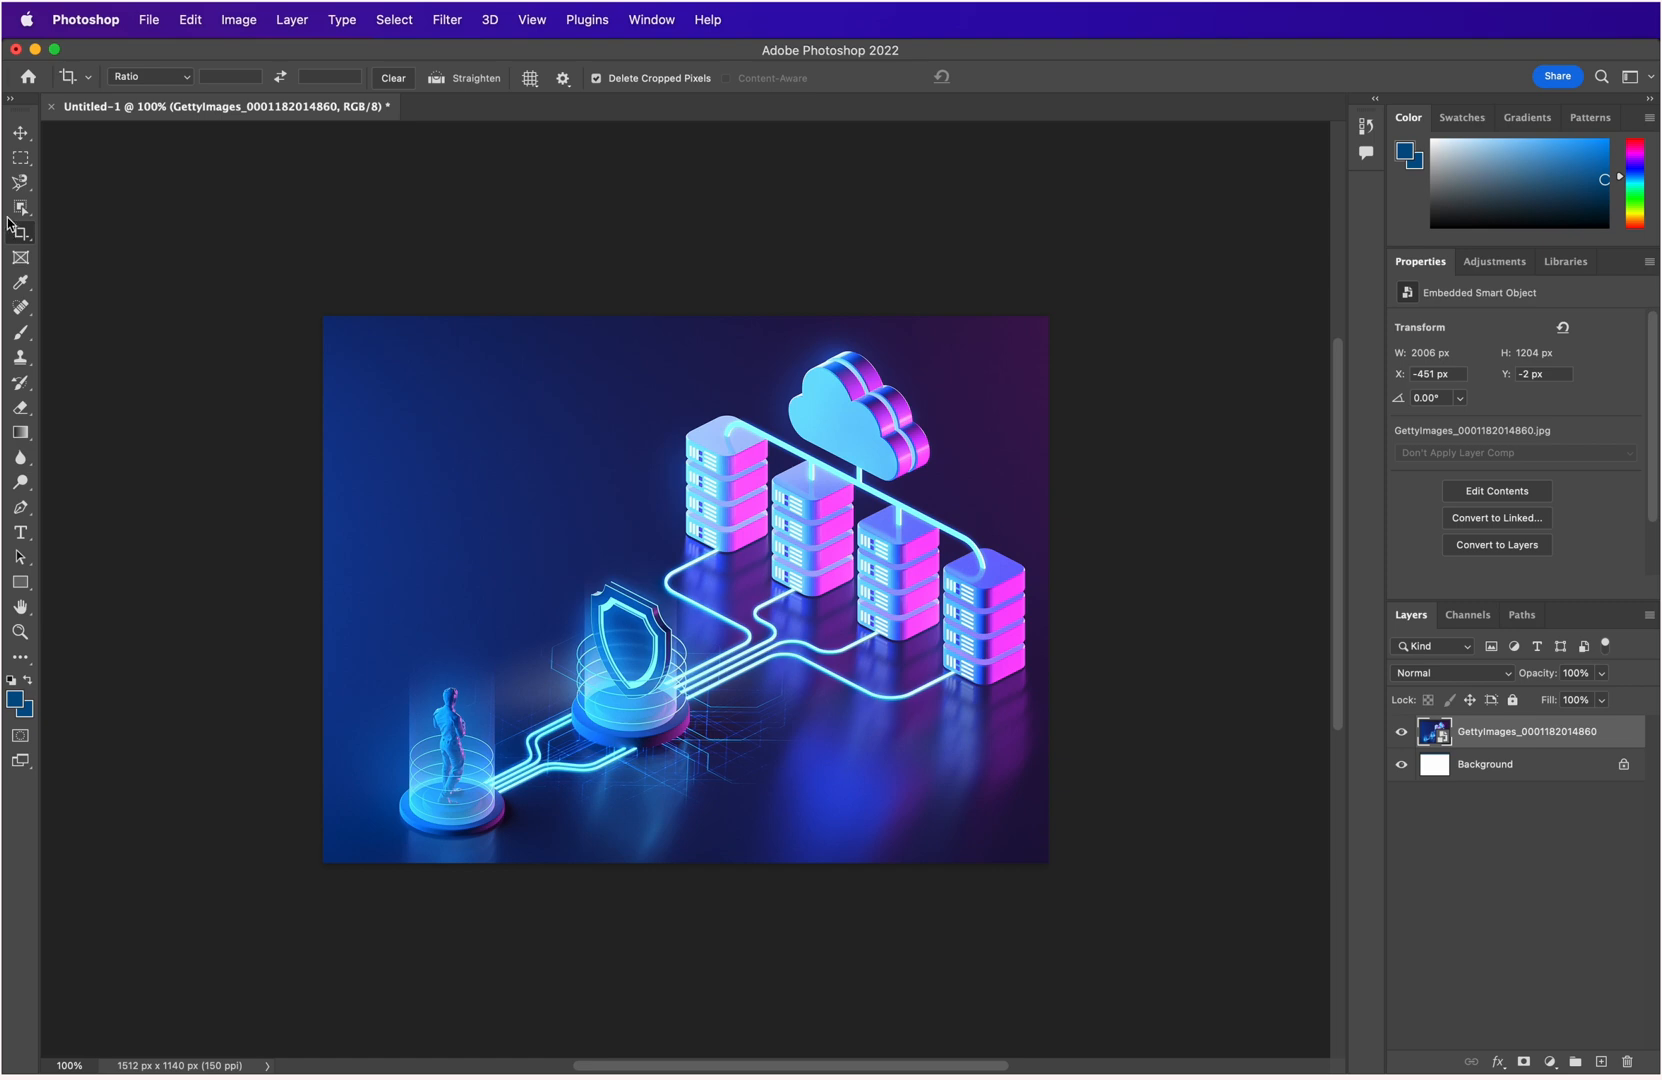
{"action": "left_click", "coordinate": [21, 235]}
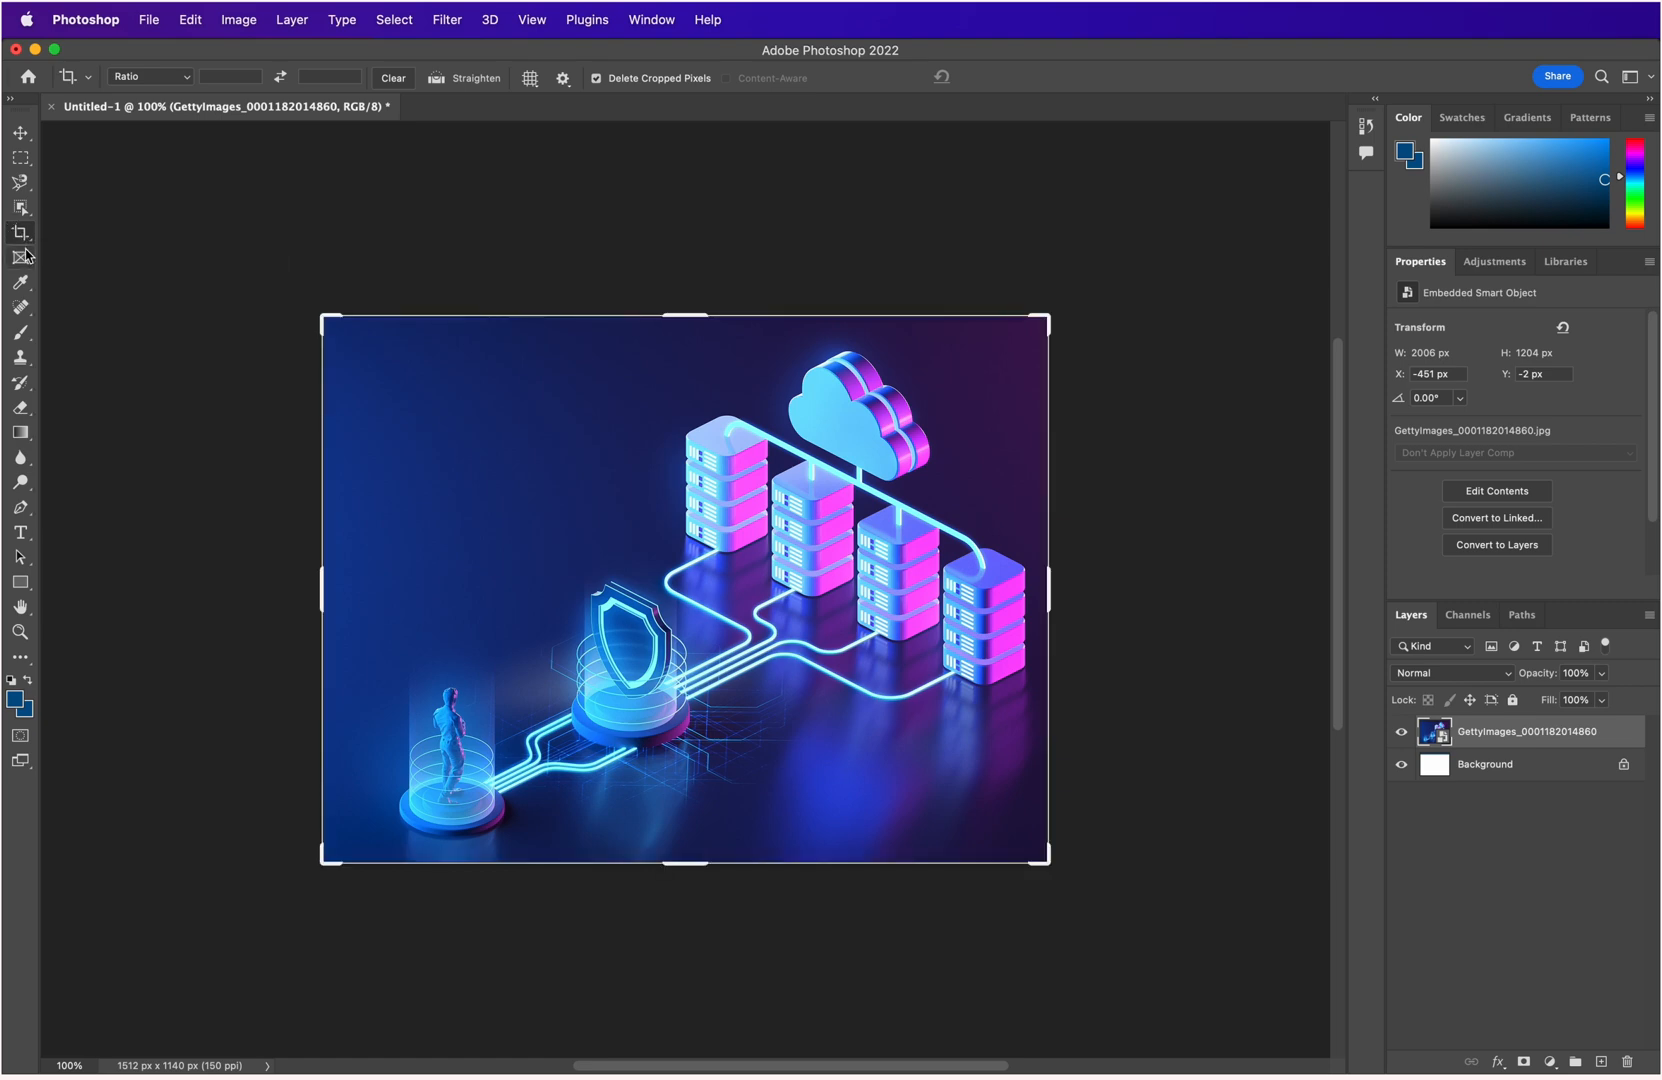
{"action": "left_click", "coordinate": [21, 257]}
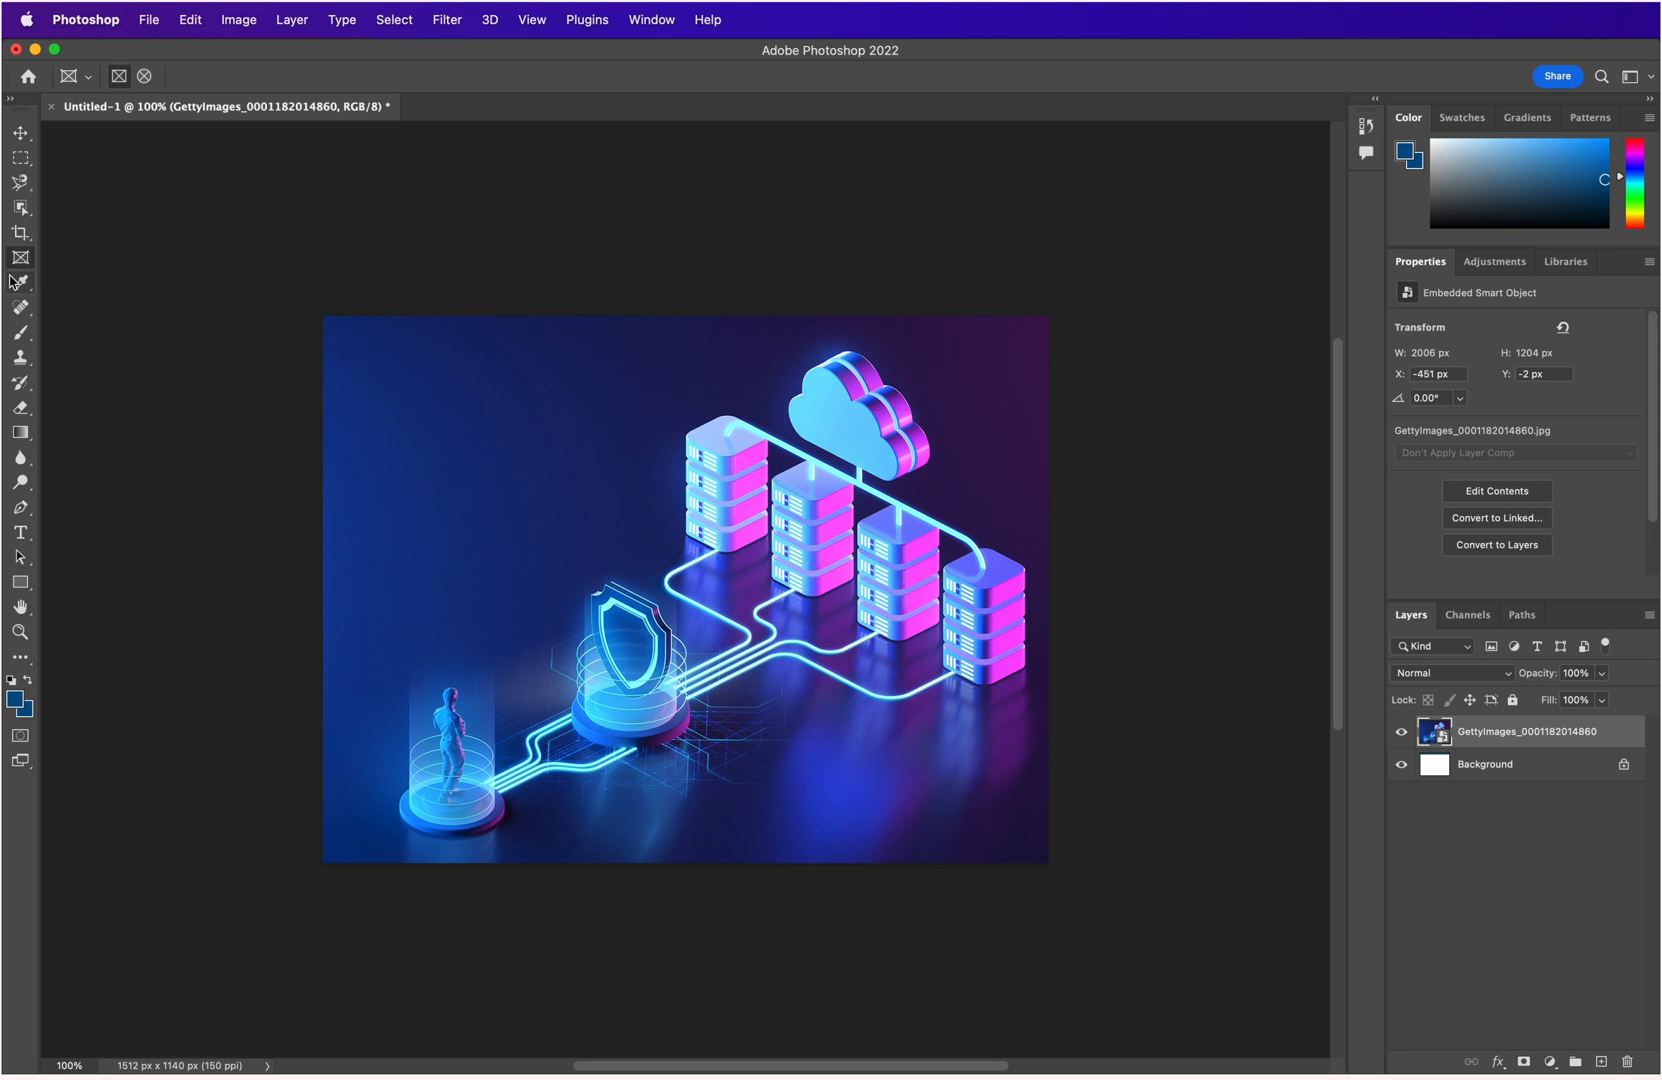
{"action": "left_click_drag", "start_coordinate": [490, 391], "coordinate": [668, 548]}
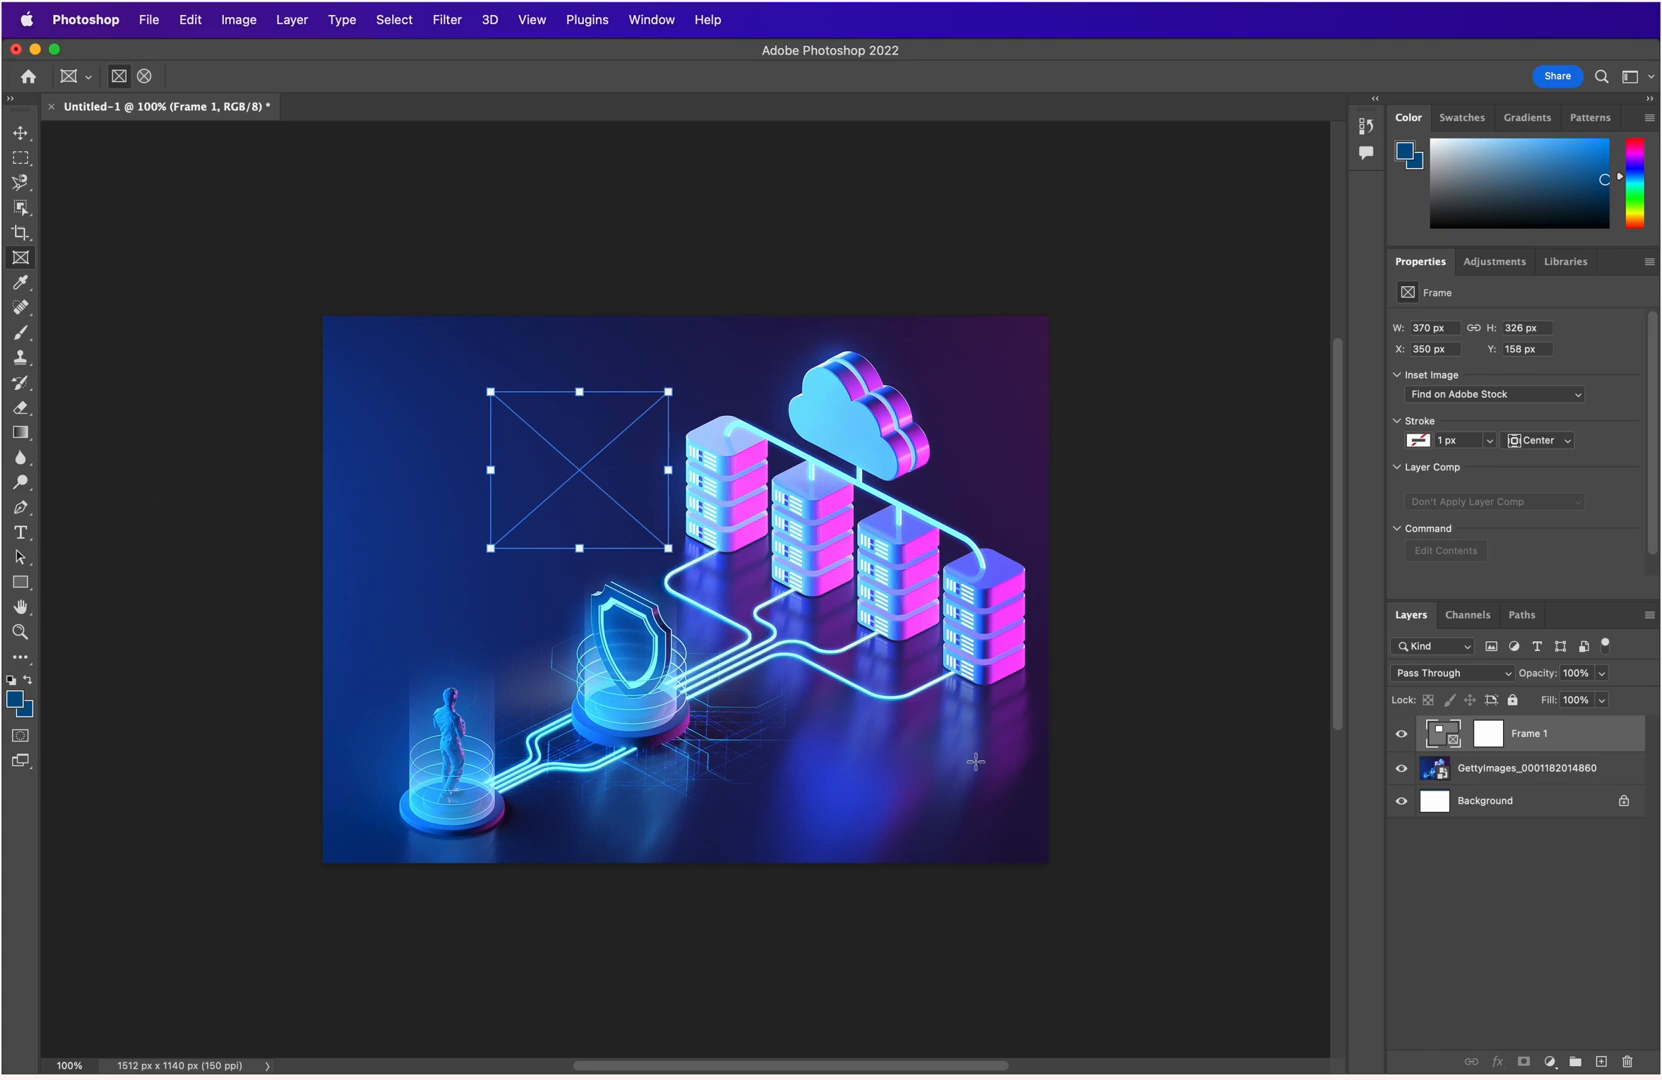
{"action": "key", "text": "super+Tab"}
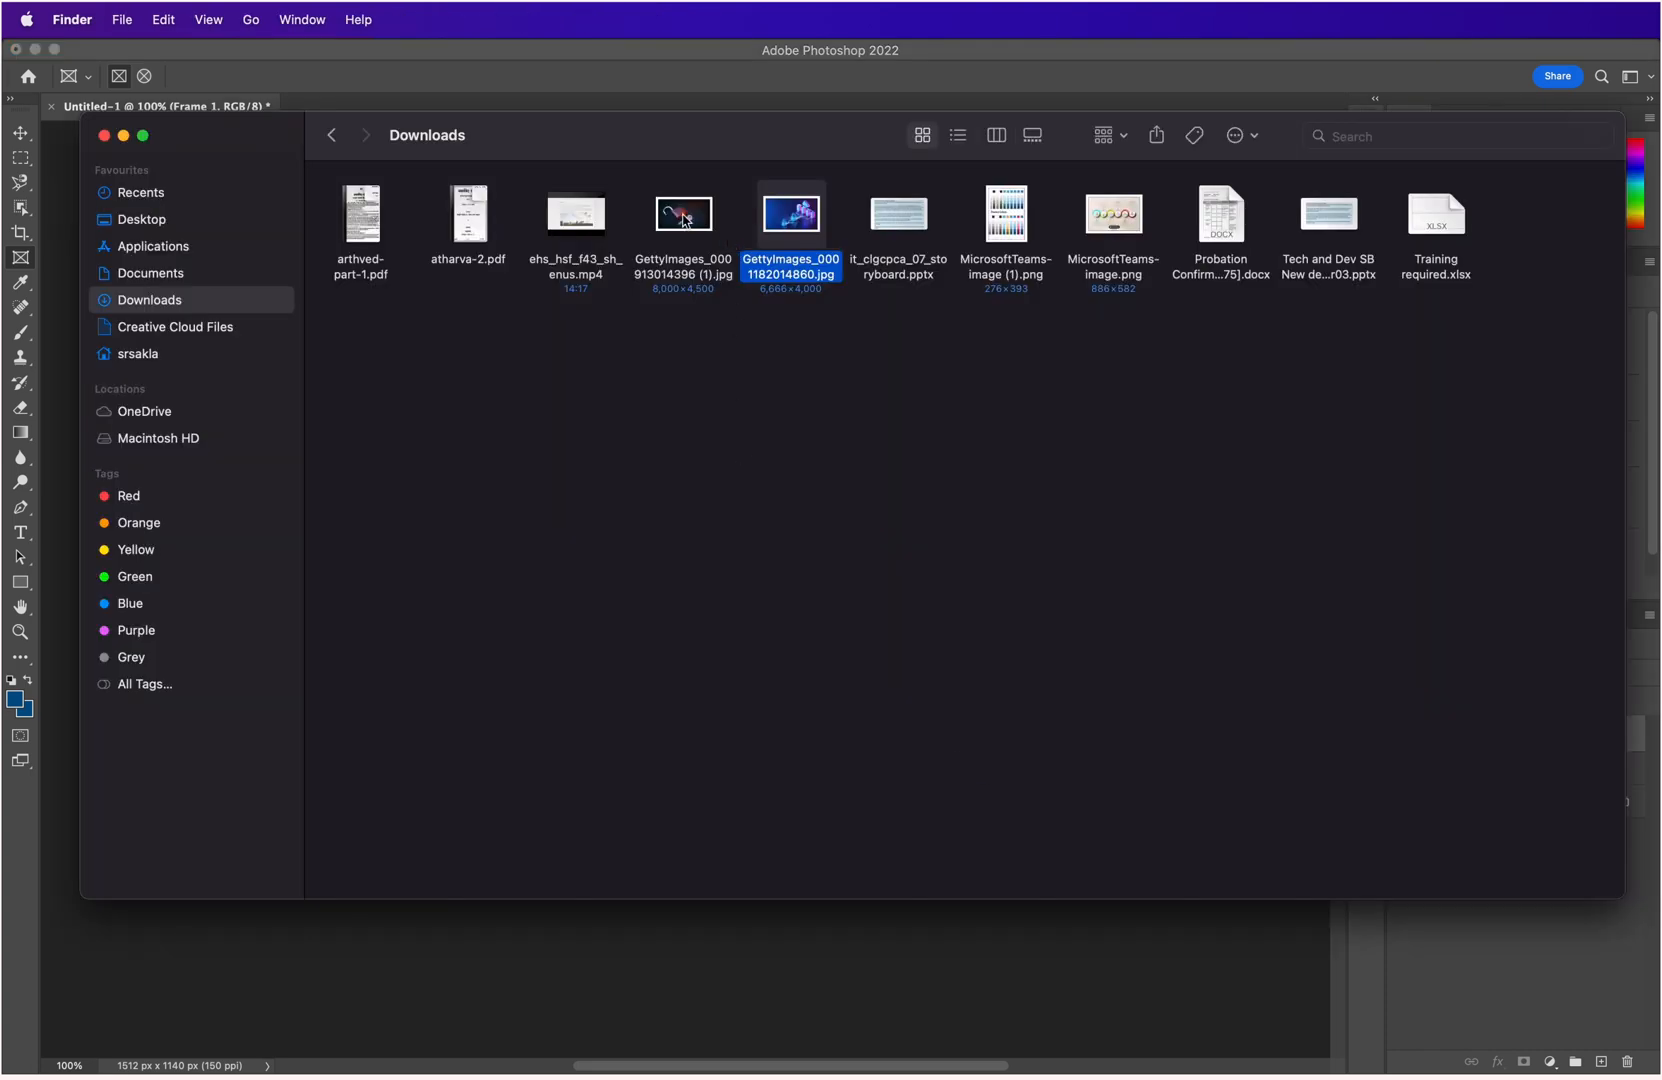
{"action": "left_click_drag", "start_coordinate": [684, 220], "coordinate": [544, 476]}
{"action": "left_click_drag", "start_coordinate": [635, 528], "coordinate": [602, 504]}
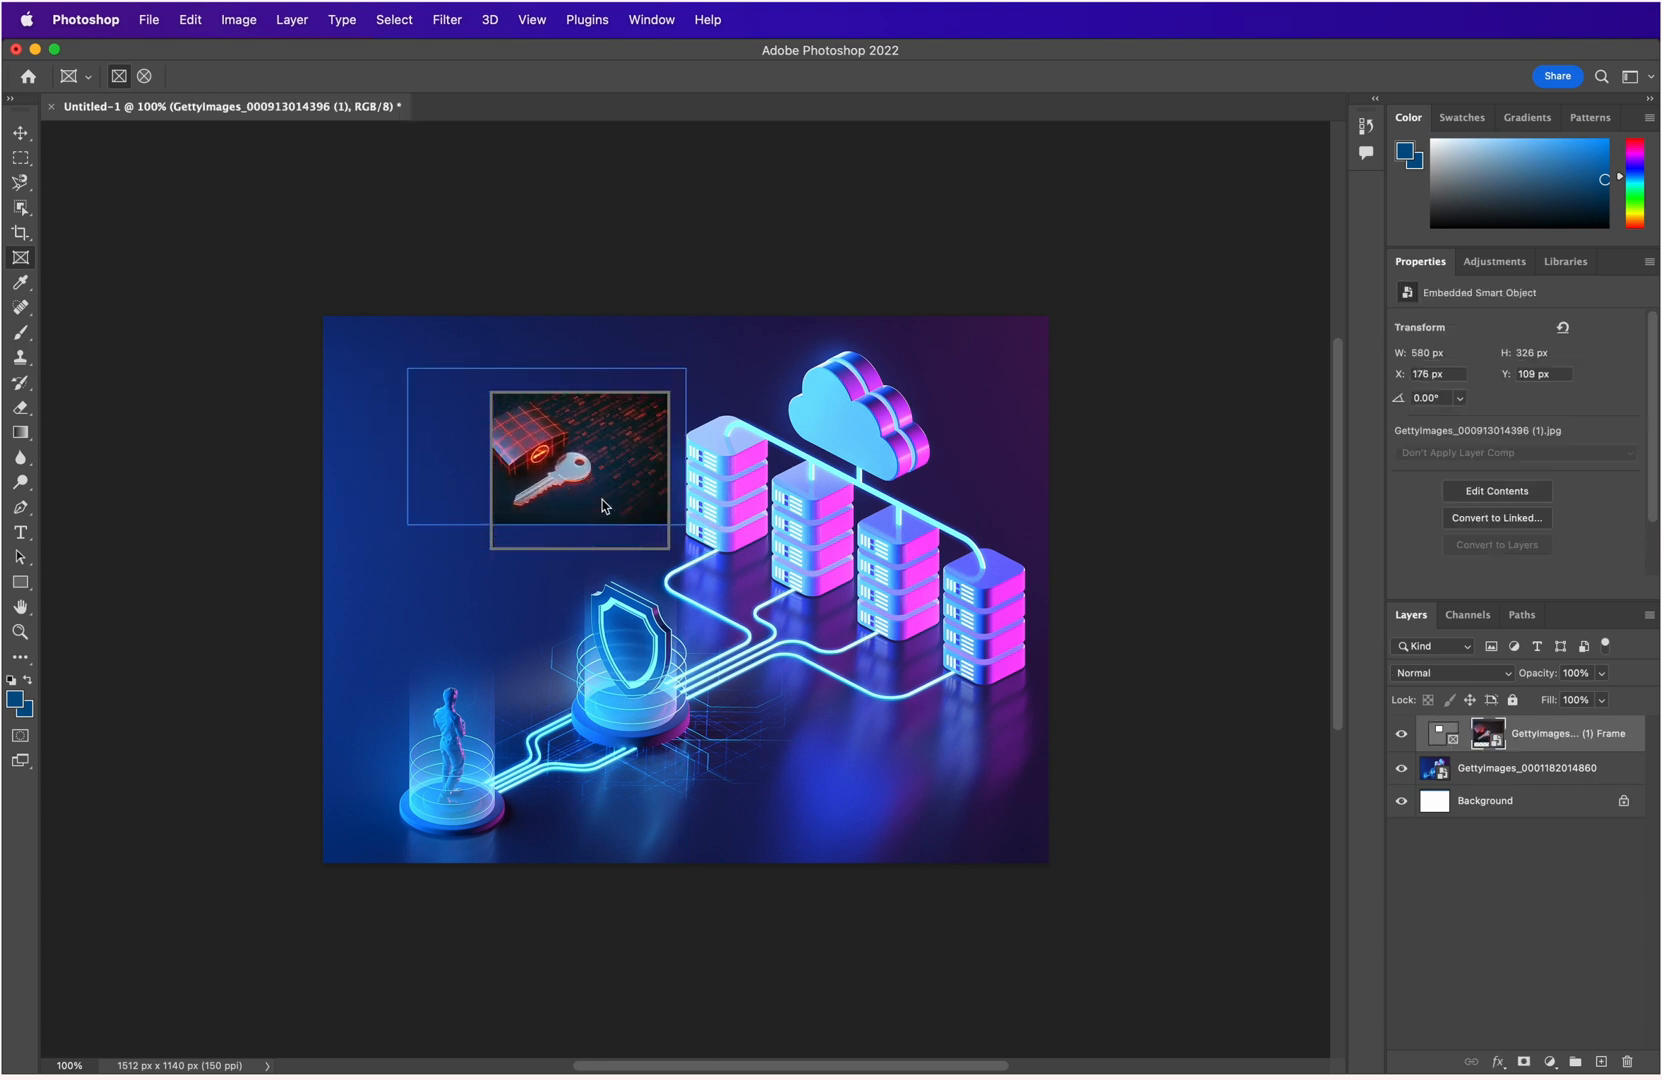
Scale the framed image to about 18% and reposition it so the padlock and key fill the frame.
{"action": "key", "text": "super+t"}
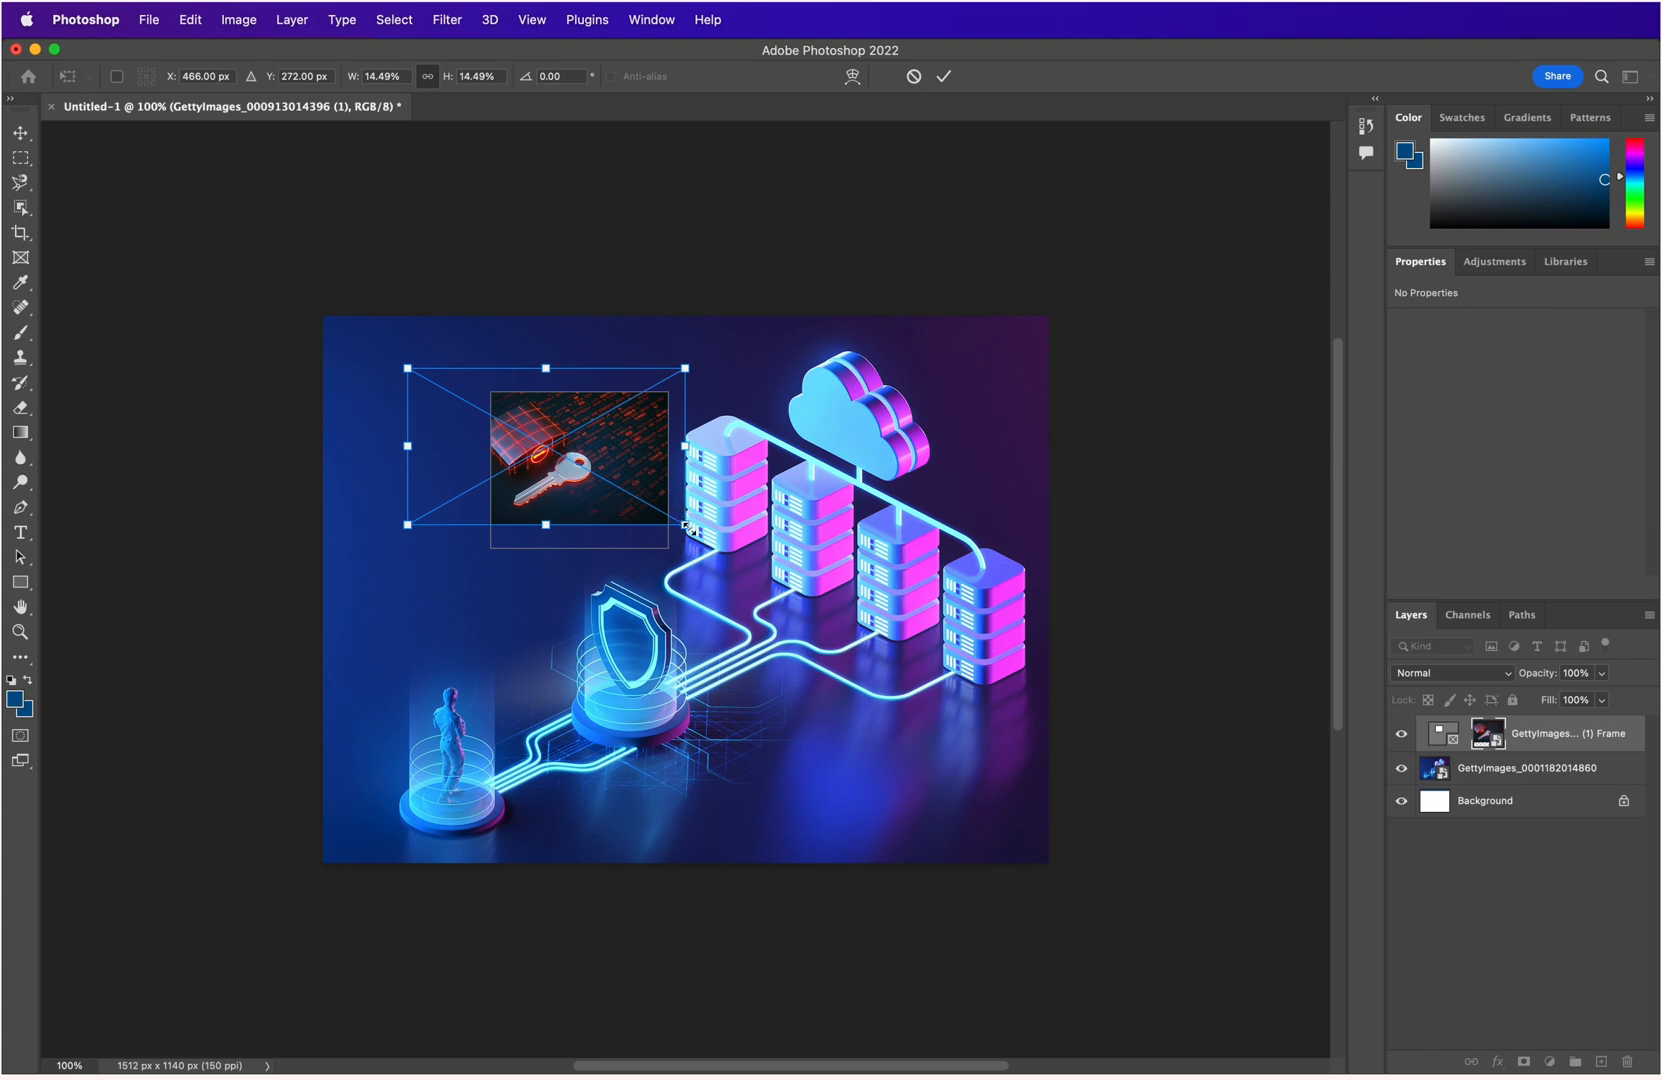
{"action": "mouse_move", "coordinate": [690, 528]}
{"action": "left_mouse_down"}
{"action": "mouse_move", "coordinate": [730, 508]}
{"action": "mouse_move", "coordinate": [732, 558]}
{"action": "mouse_move", "coordinate": [686, 524]}
{"action": "mouse_move", "coordinate": [719, 543]}
{"action": "left_mouse_up"}
{"action": "left_click_drag", "start_coordinate": [580, 516], "coordinate": [637, 547]}
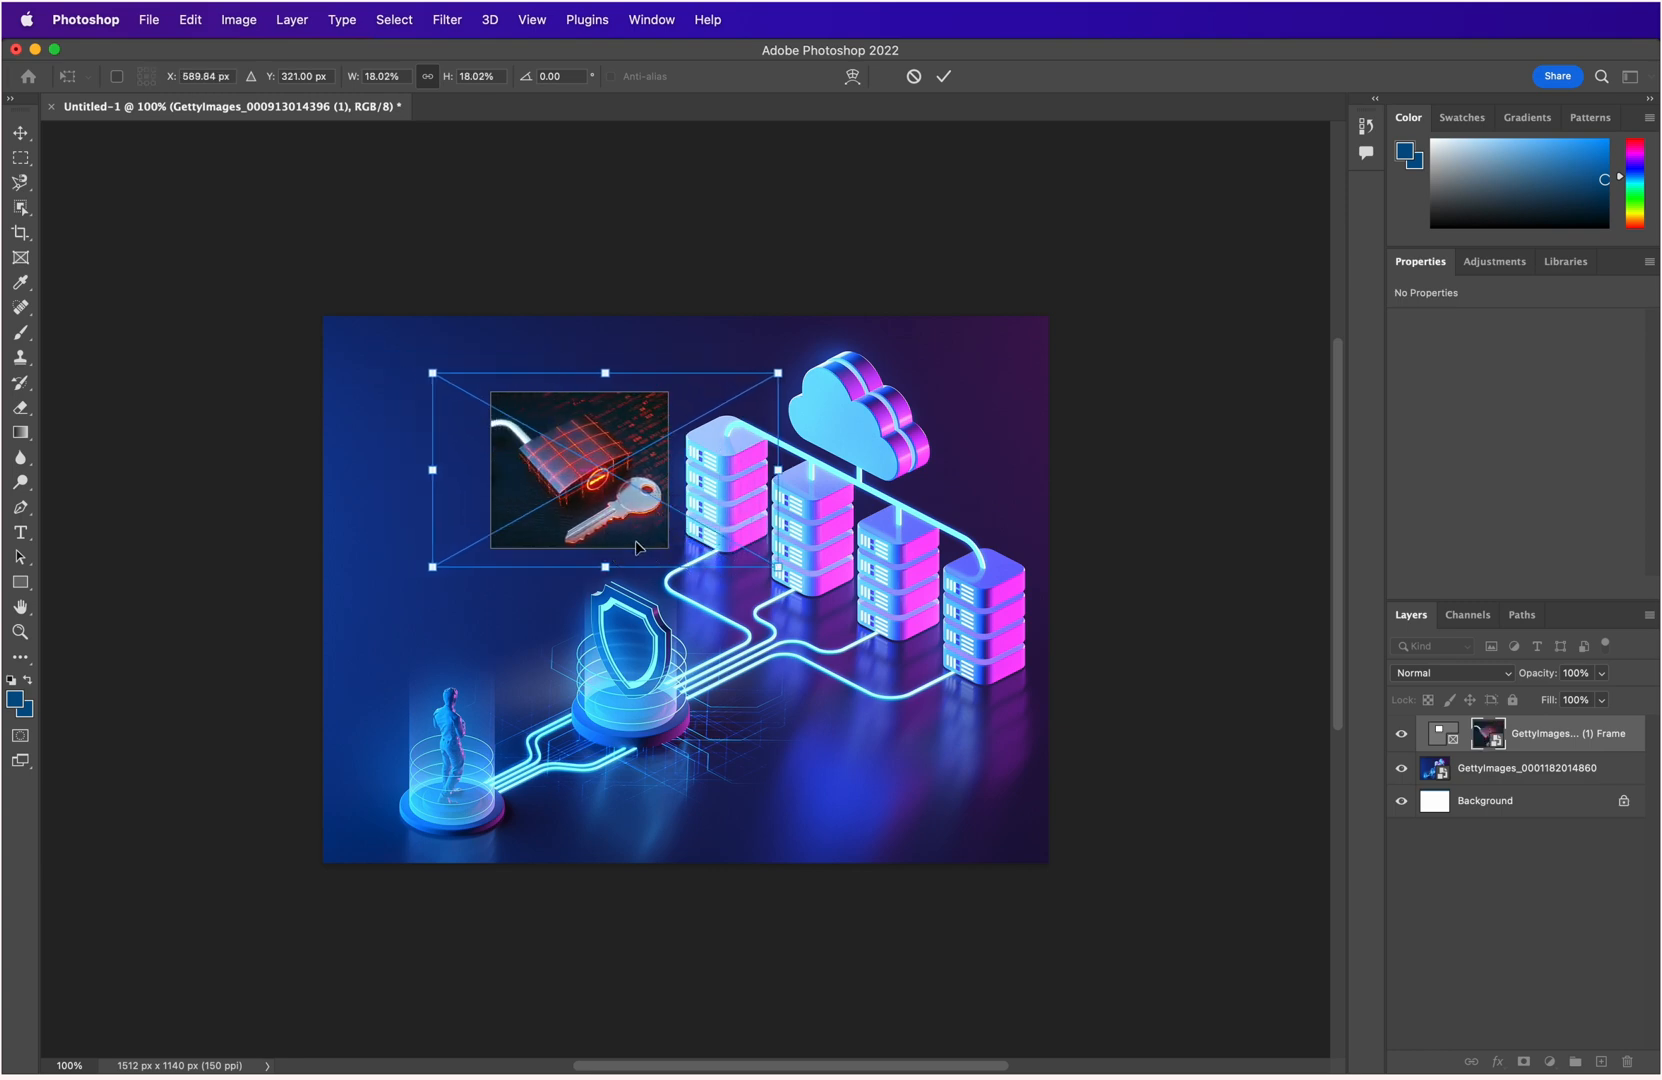
{"action": "key", "text": "Return"}
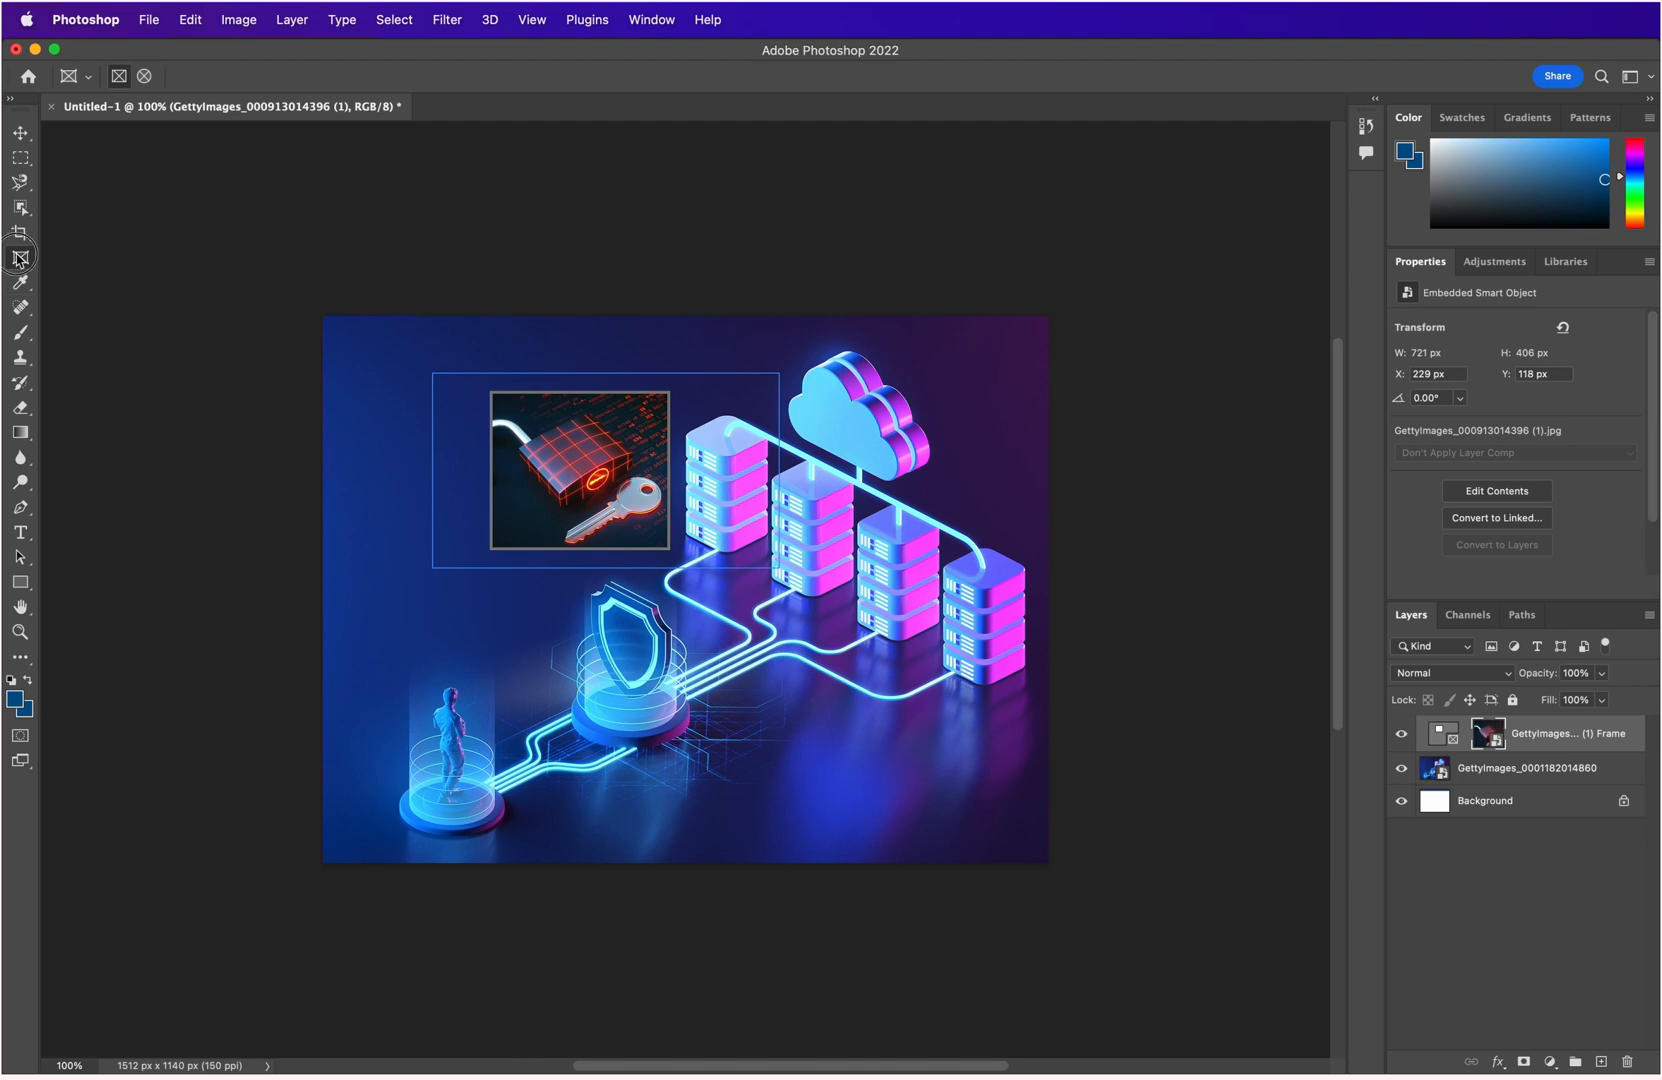
{"action": "left_click", "coordinate": [150, 77]}
Undo the framed image's changes, the frame and the canvas crop.
{"action": "left_click", "coordinate": [20, 282]}
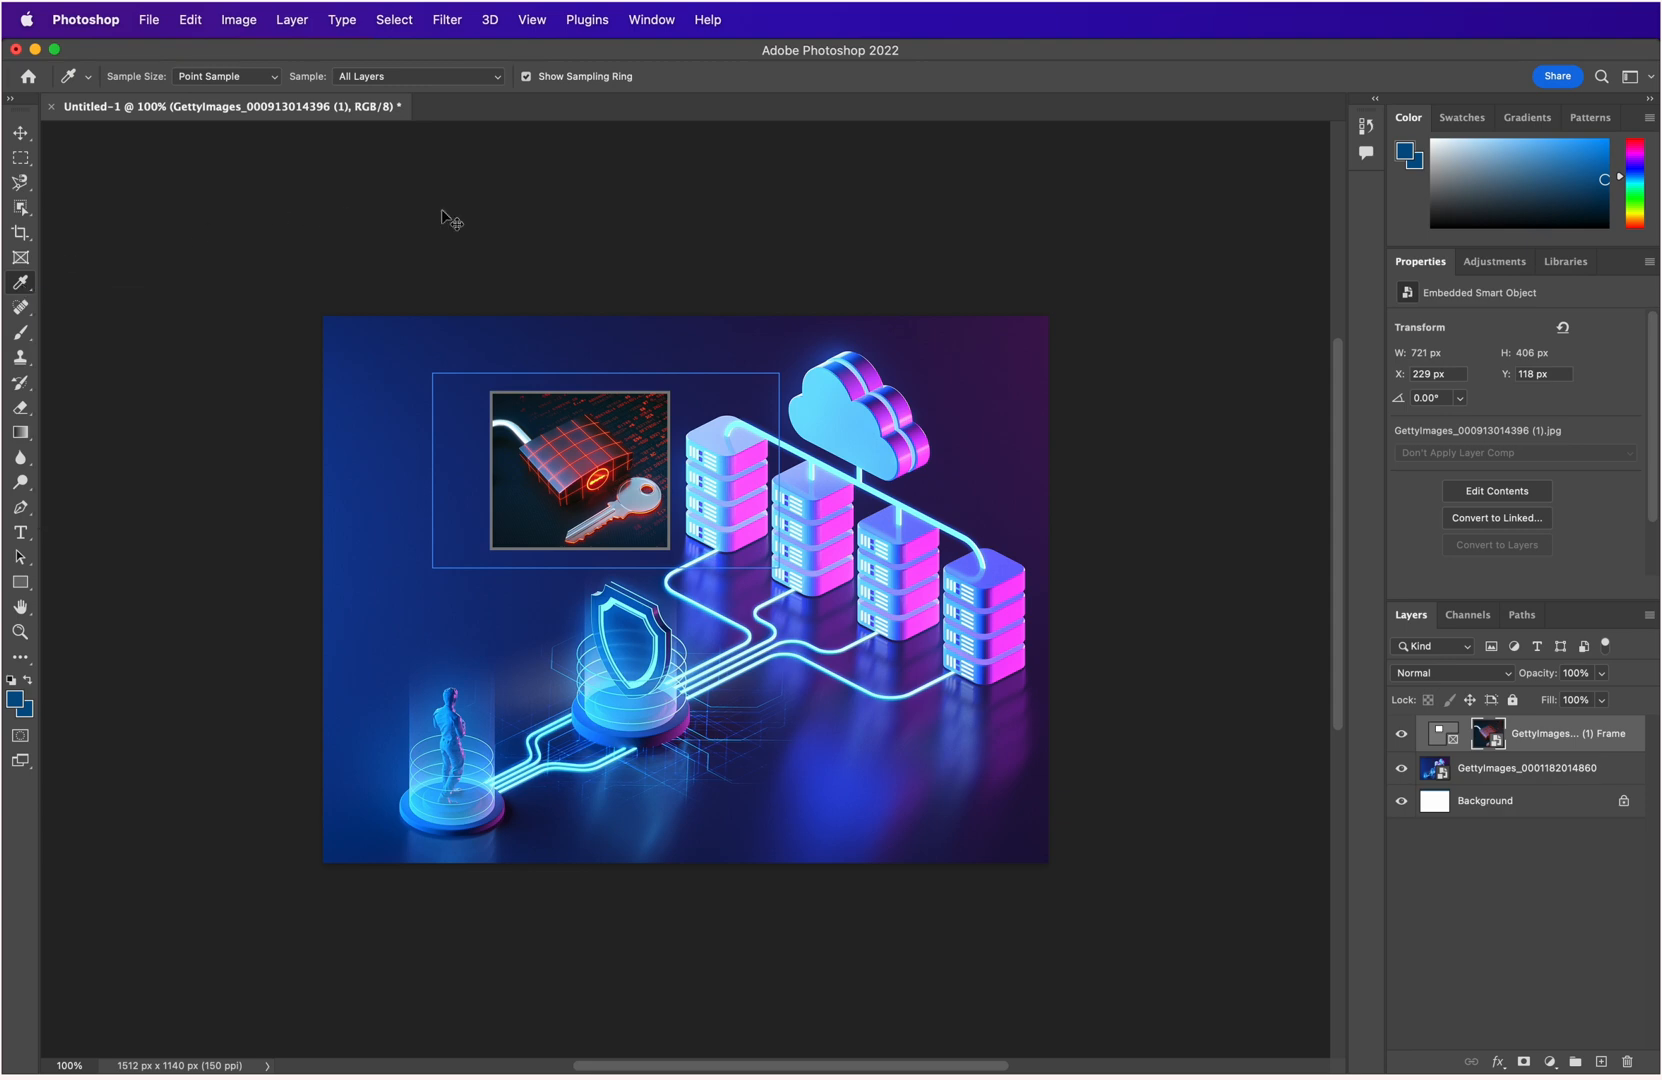
{"action": "key", "text": "super+z"}
{"action": "key", "text": "super+z"}
{"action": "key", "text": "super+z"}
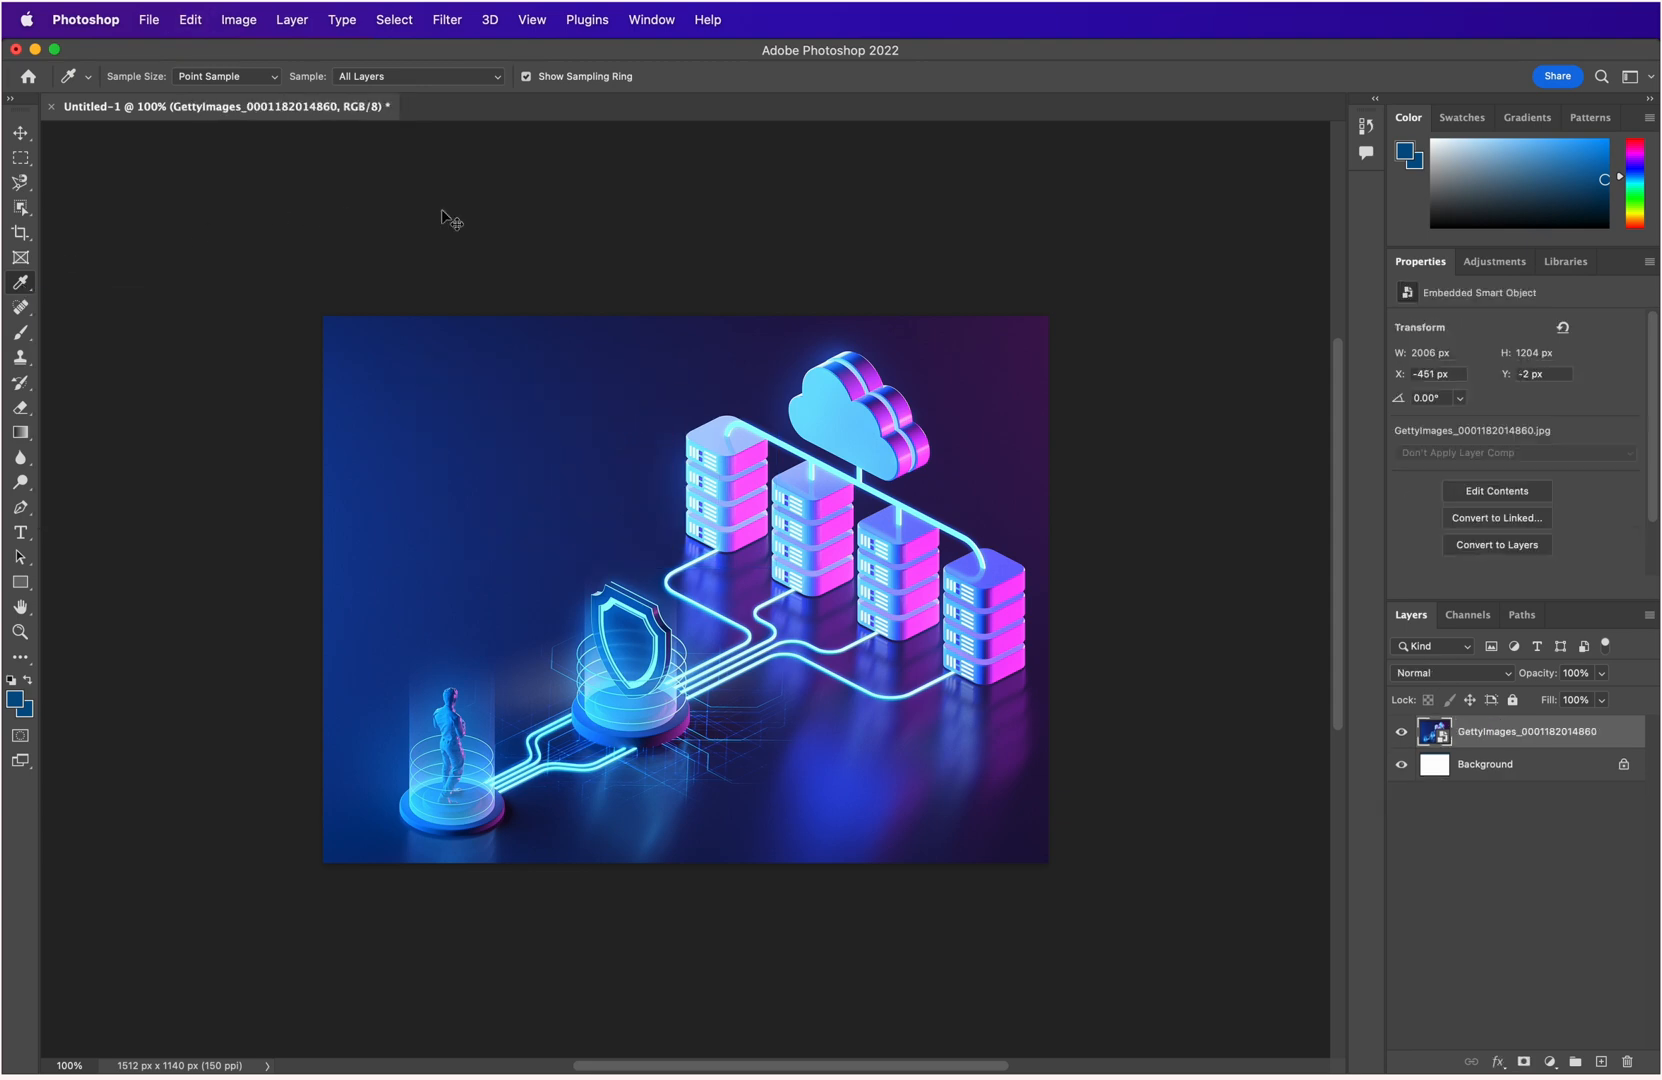
{"action": "key", "text": "super+z"}
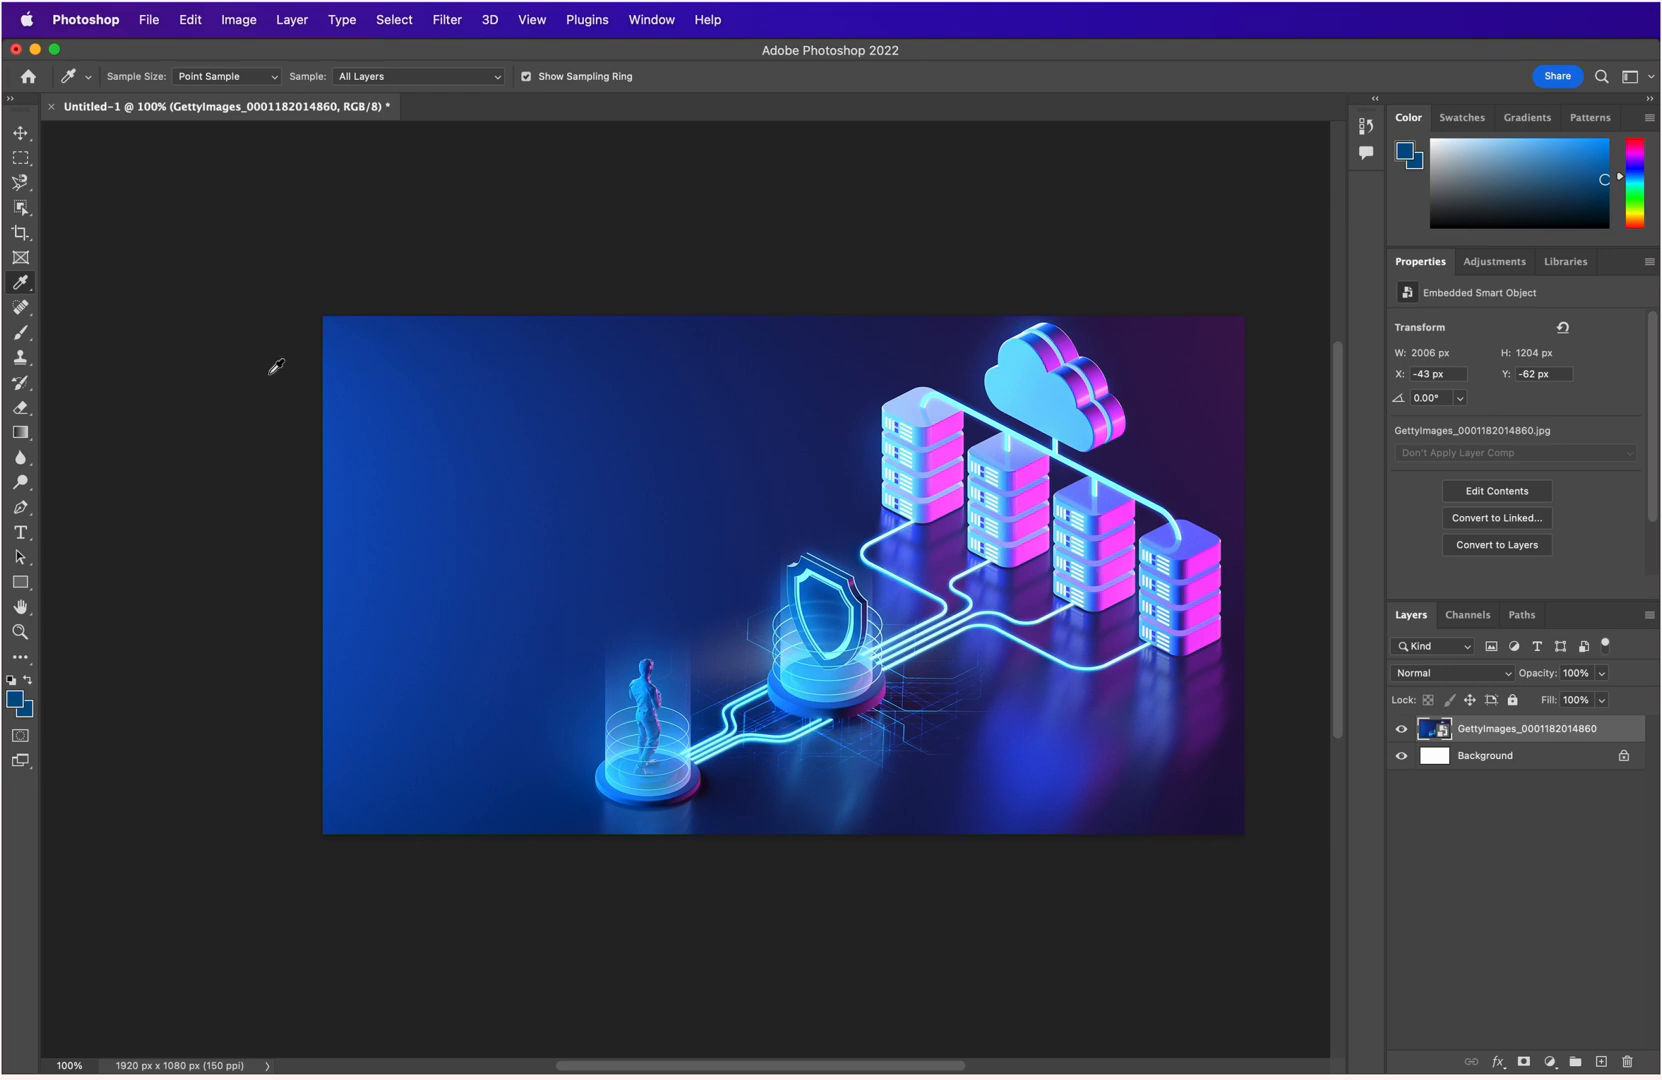
Sample several blue and purple background colors with the Eyedropper tool, ending with the bright pink of the servers as foreground color.
{"action": "left_click", "coordinate": [21, 283]}
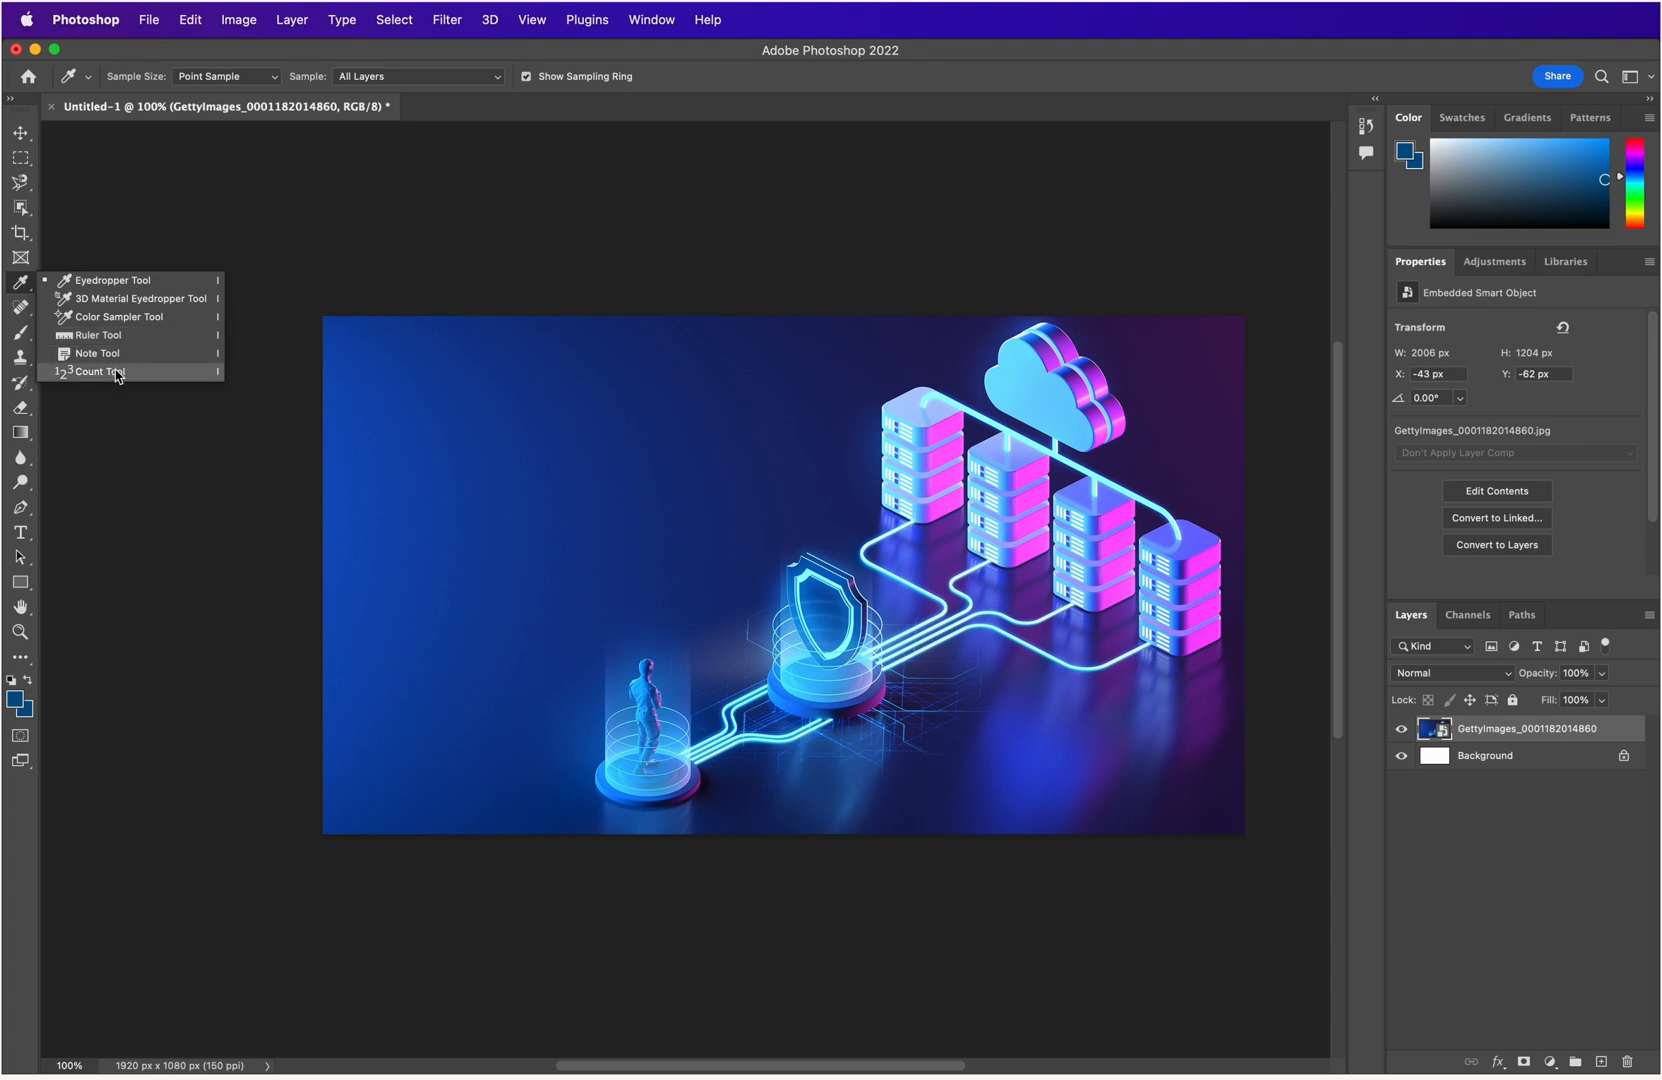
{"action": "left_click", "coordinate": [88, 283]}
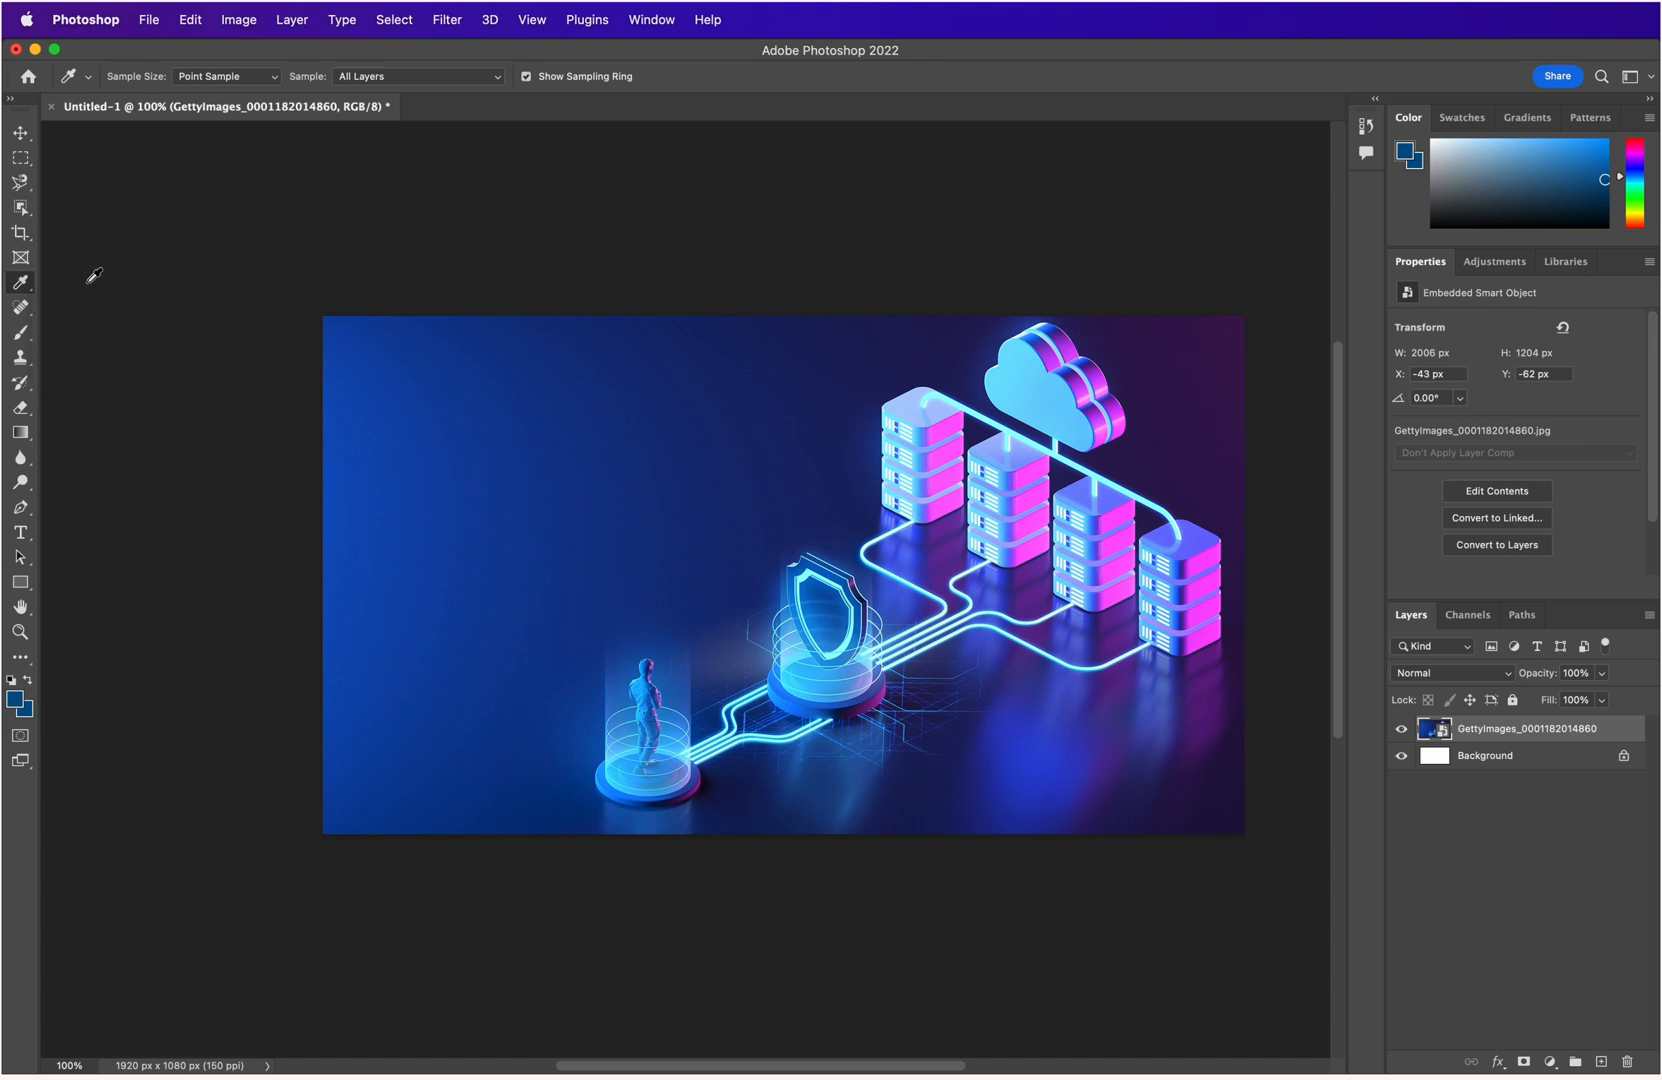
{"action": "left_click", "coordinate": [377, 370]}
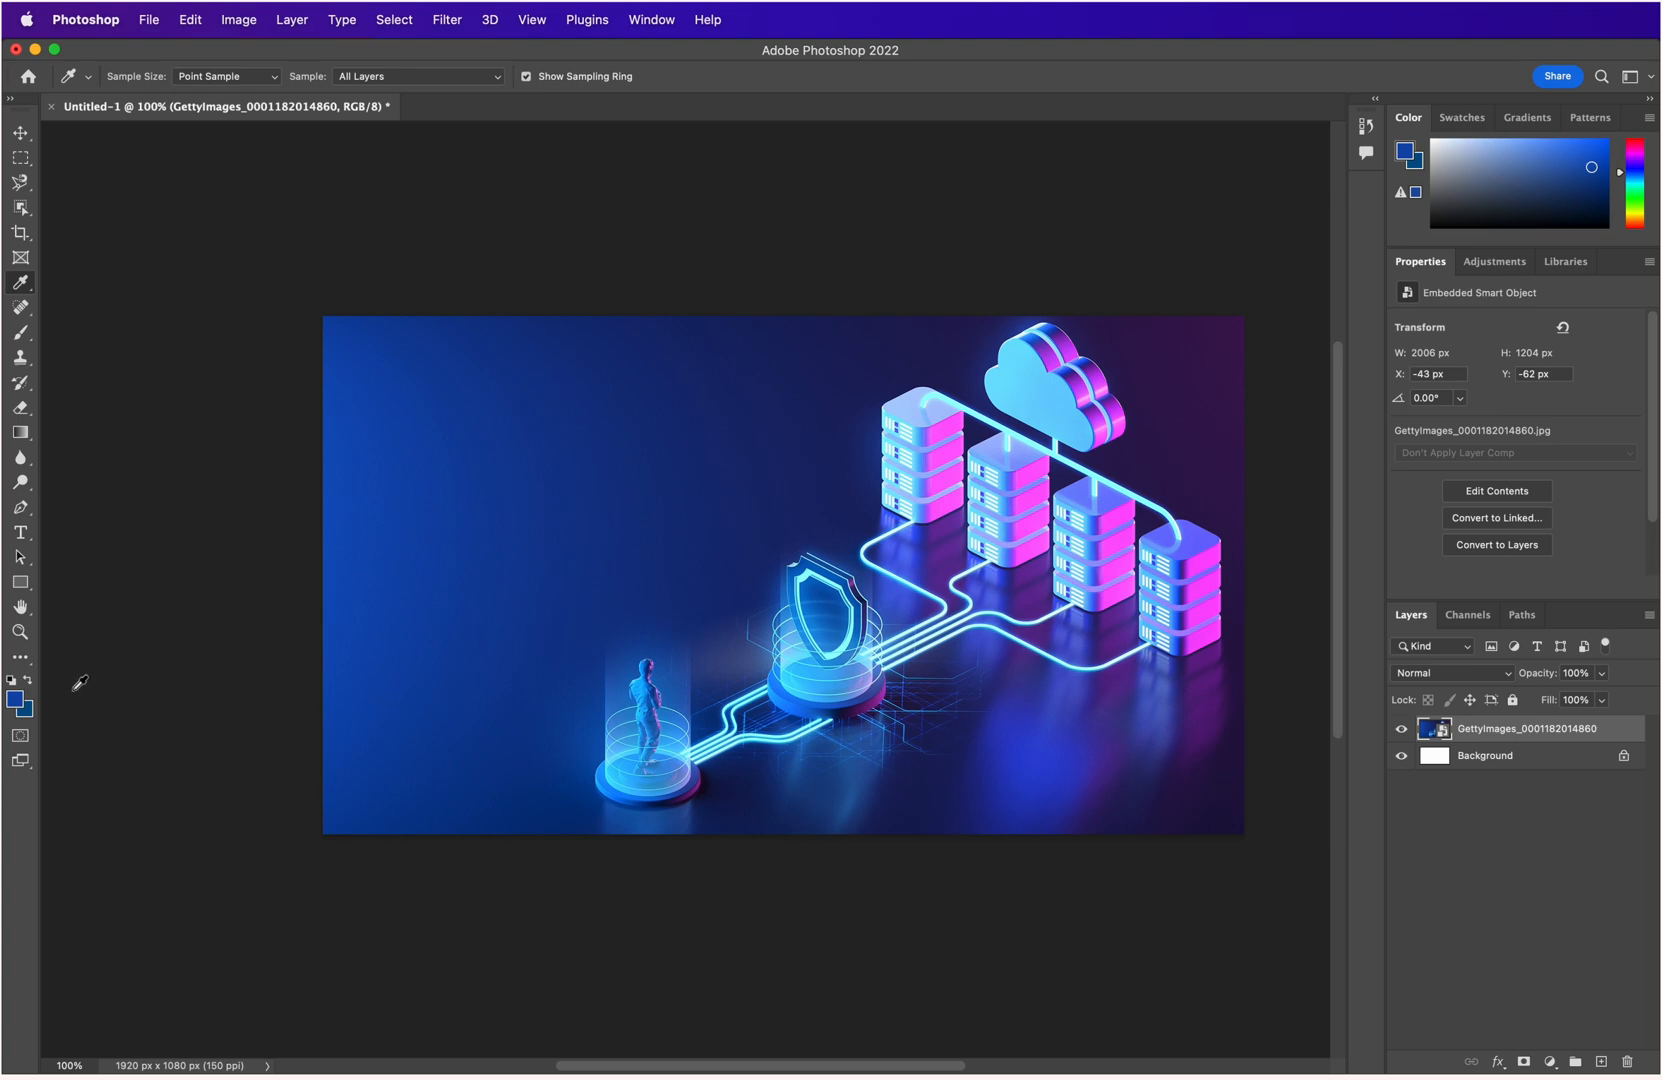
{"action": "left_click", "coordinate": [708, 342]}
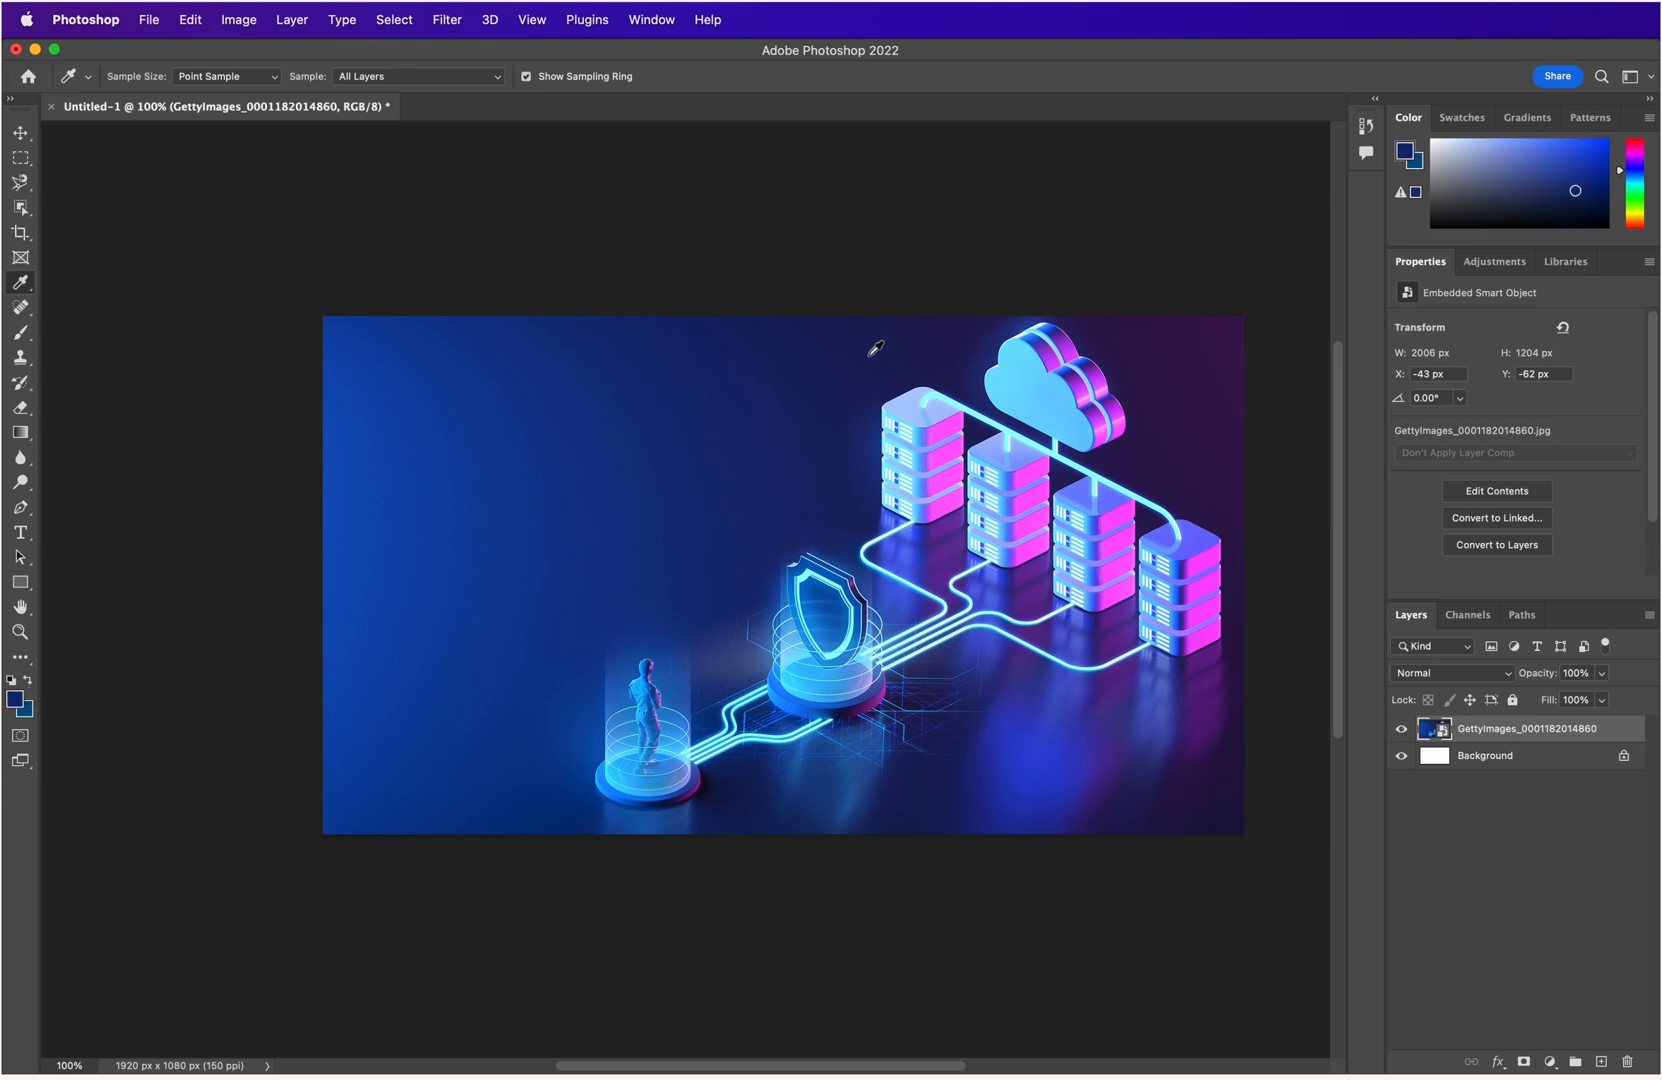
{"action": "left_click", "coordinate": [942, 350]}
{"action": "left_click", "coordinate": [1205, 355]}
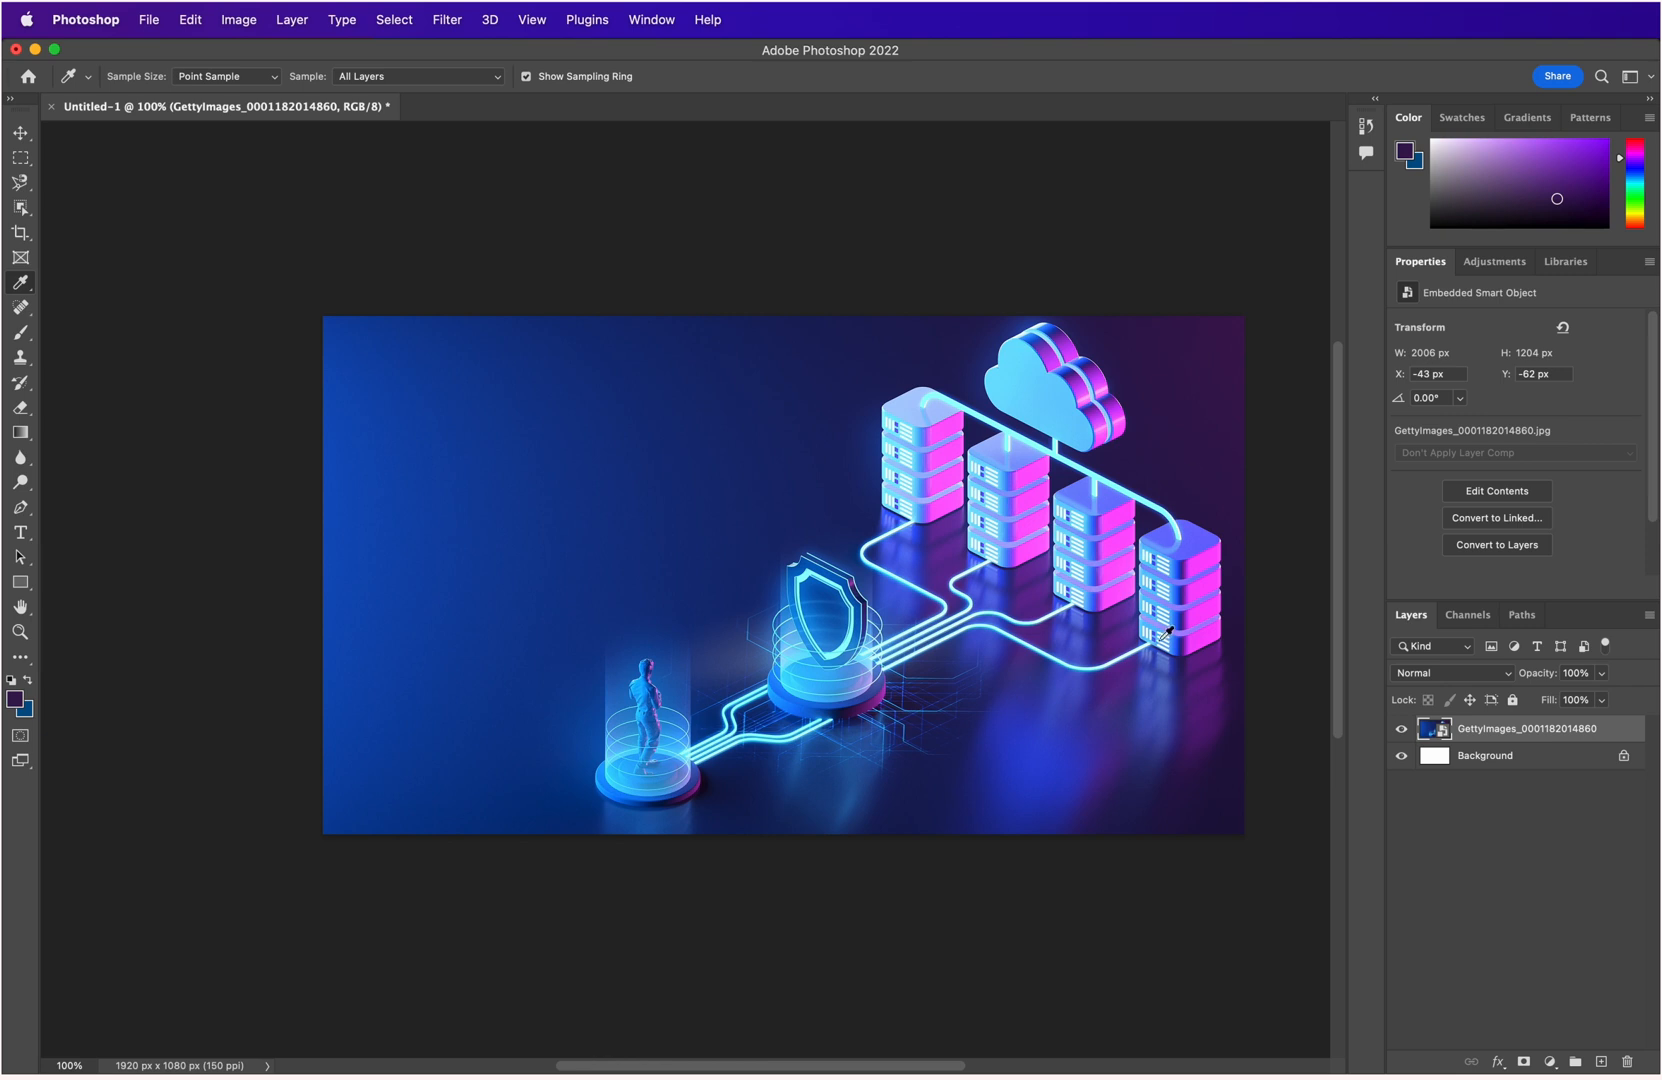
{"action": "left_click", "coordinate": [1138, 785]}
{"action": "left_click", "coordinate": [1040, 513]}
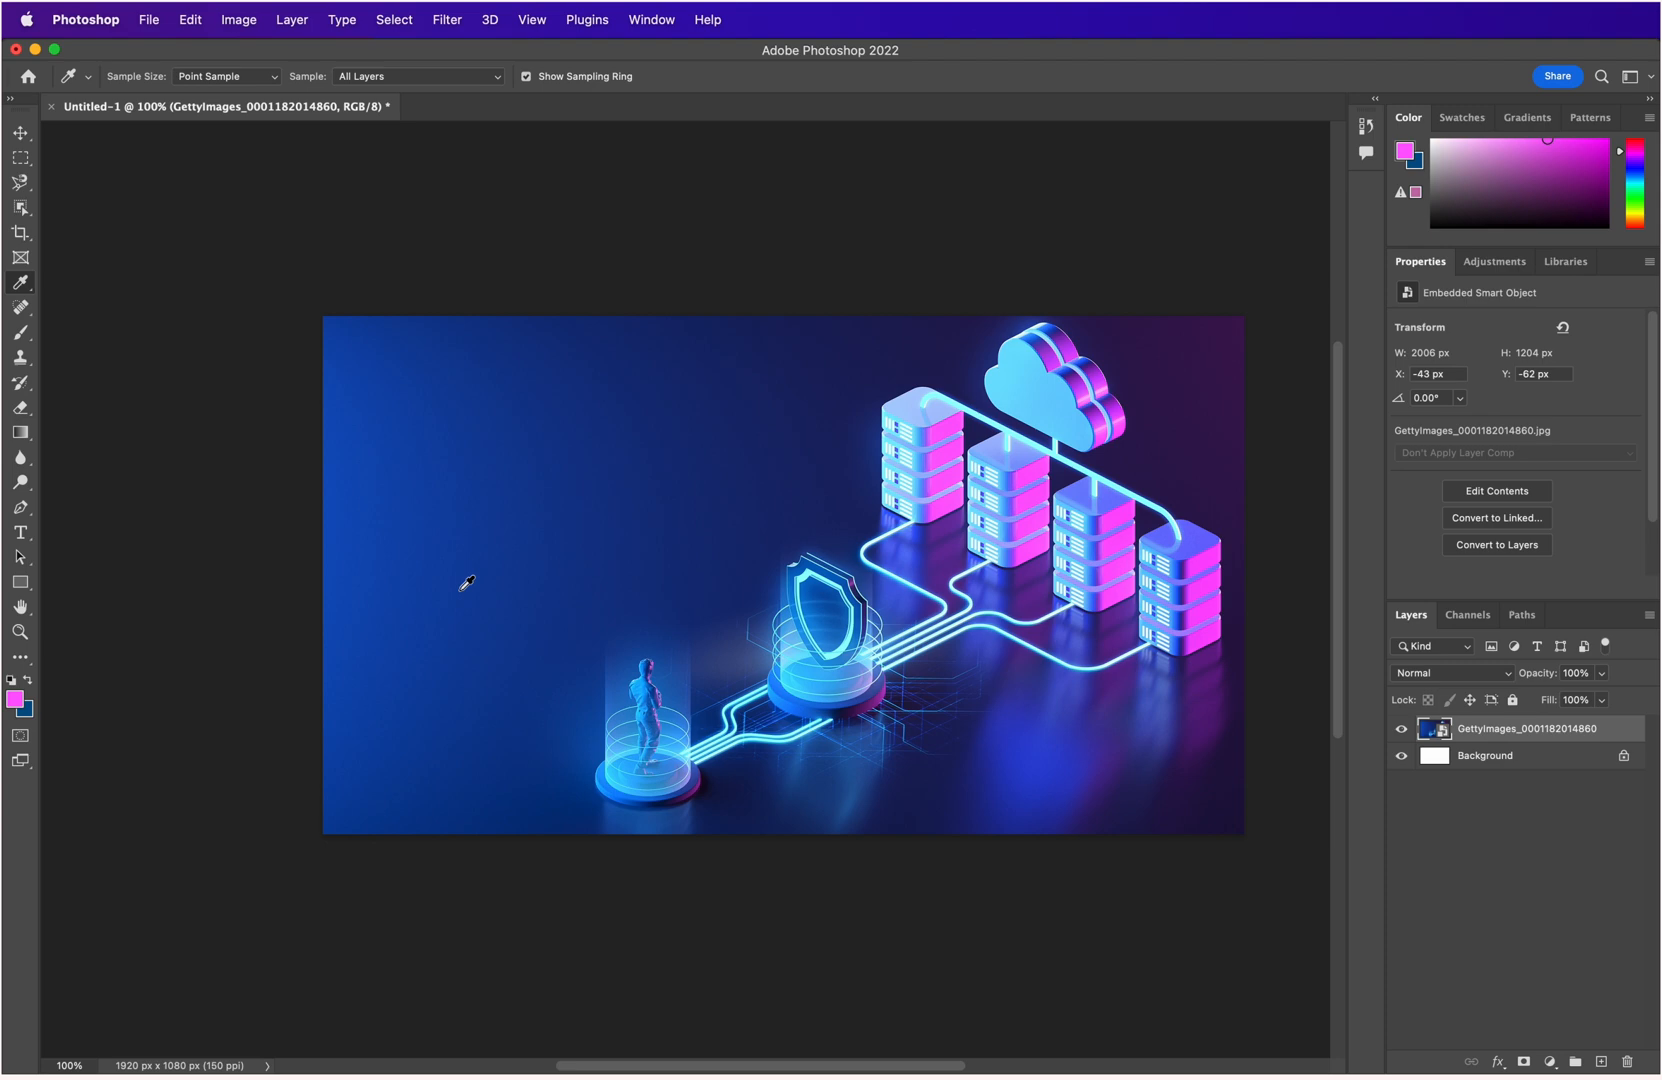
{"action": "left_click", "coordinate": [22, 307]}
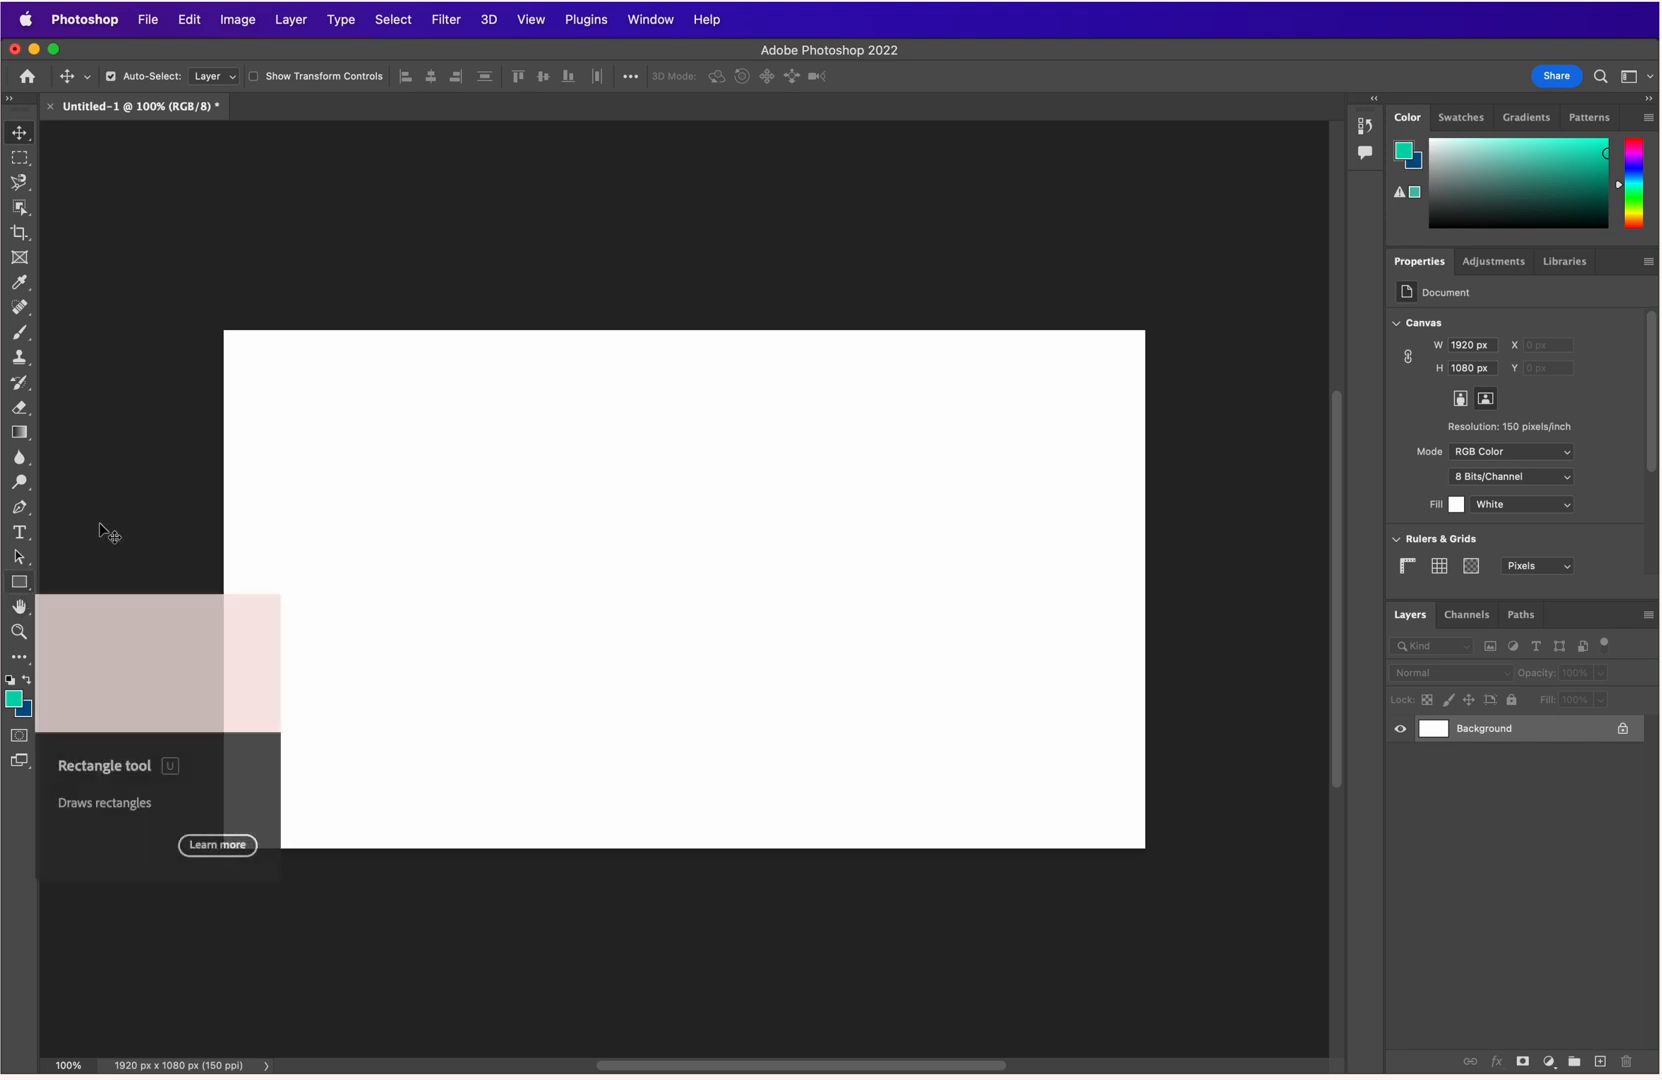
Fill the blank background with a horizontal linear gradient from teal on the left to dark blue on the right.
{"action": "left_click", "coordinate": [19, 432]}
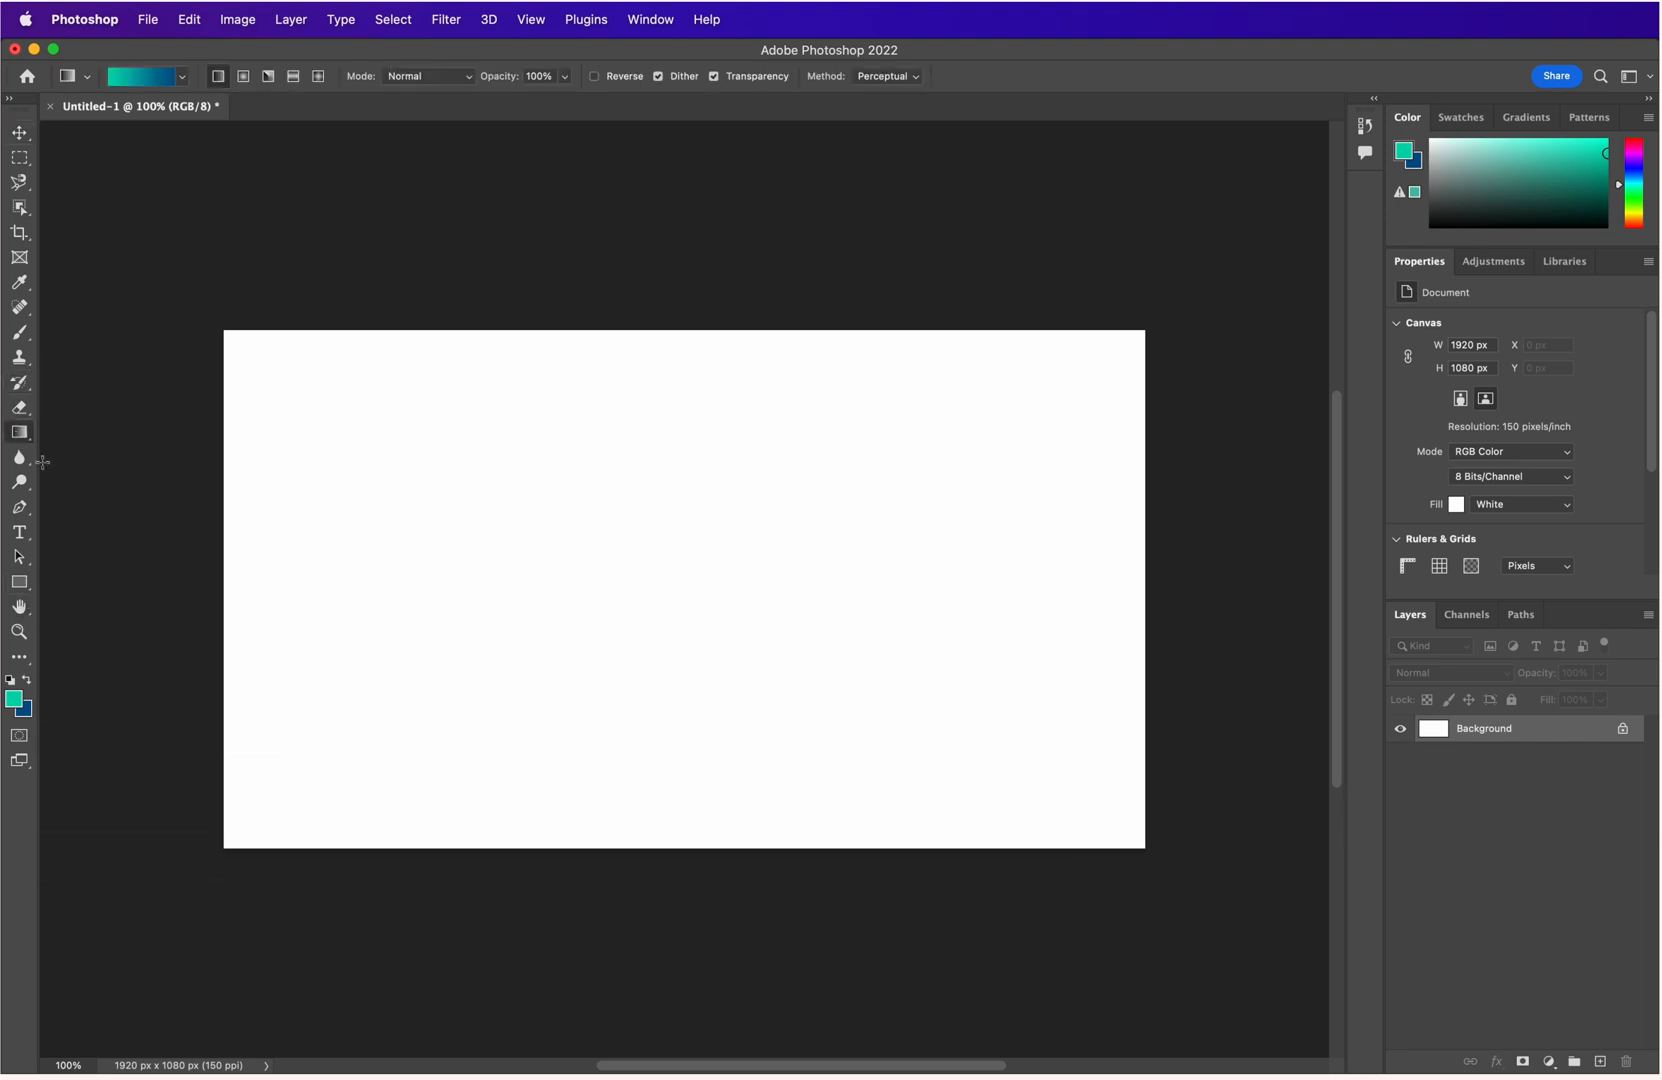
{"action": "left_click_drag", "start_coordinate": [358, 550], "coordinate": [1100, 549]}
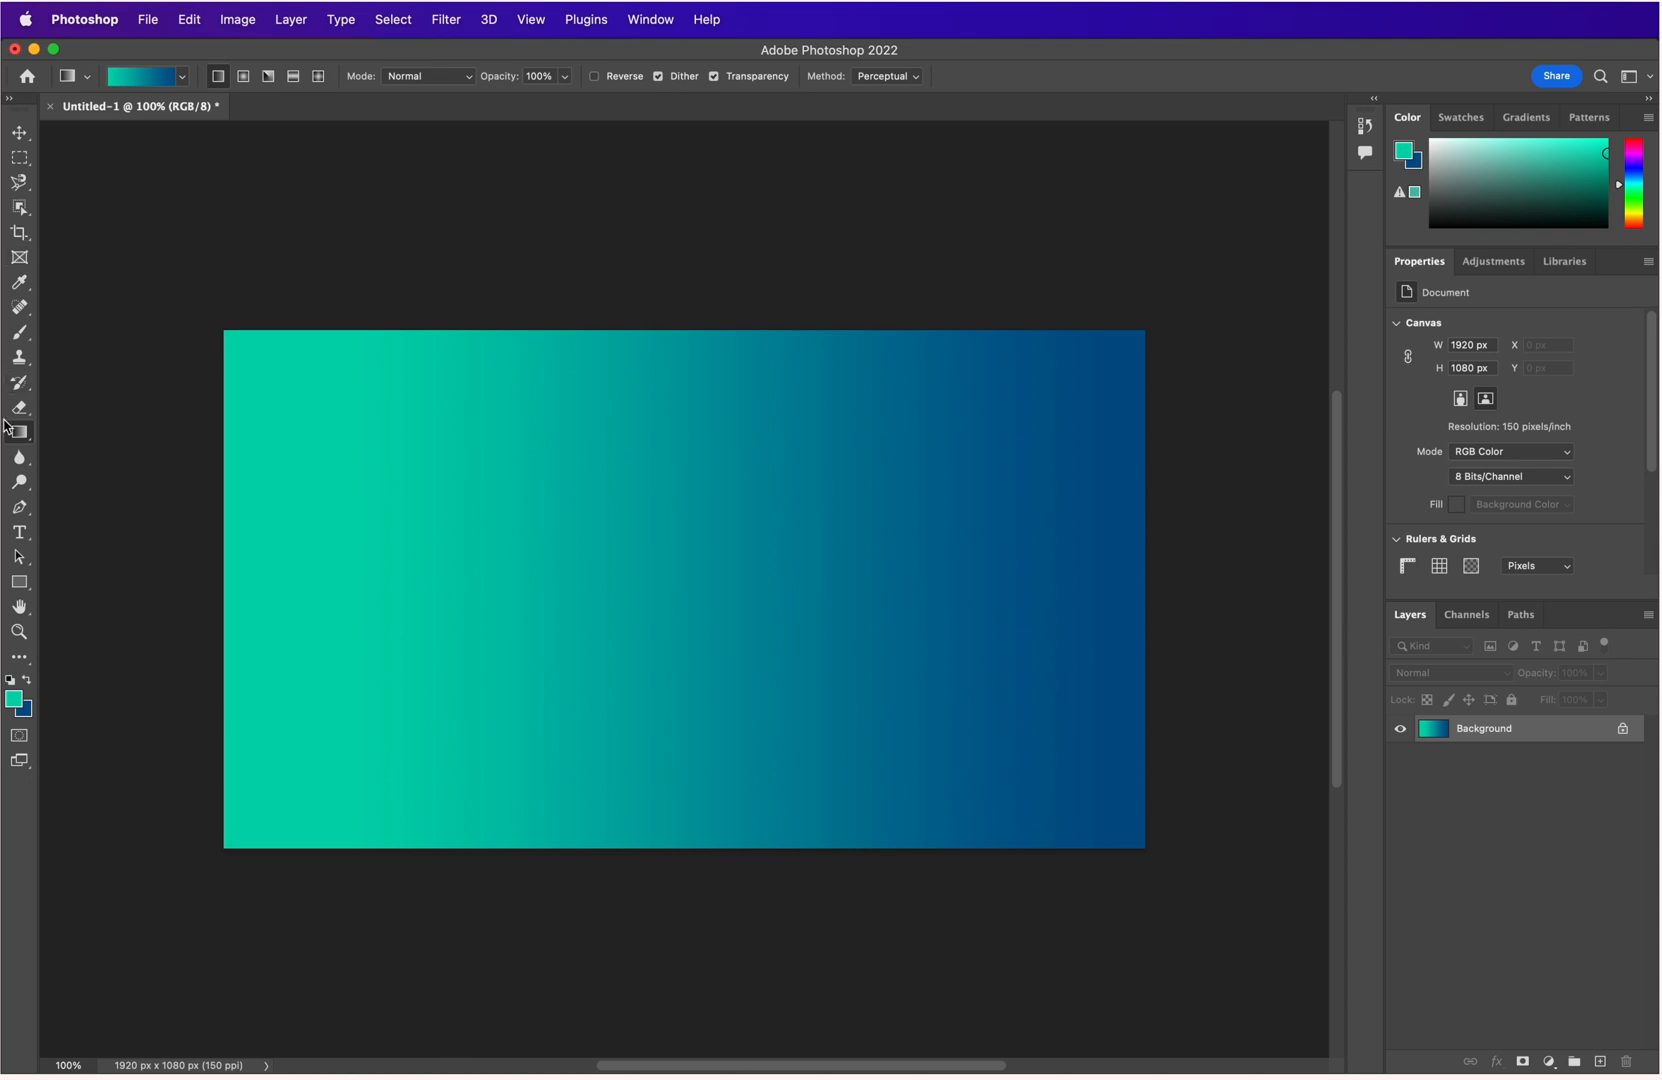
Draw a rectangle about 308 by 106 px in the canvas's upper-left area and rename its layer Logo.
{"action": "left_click", "coordinate": [18, 585]}
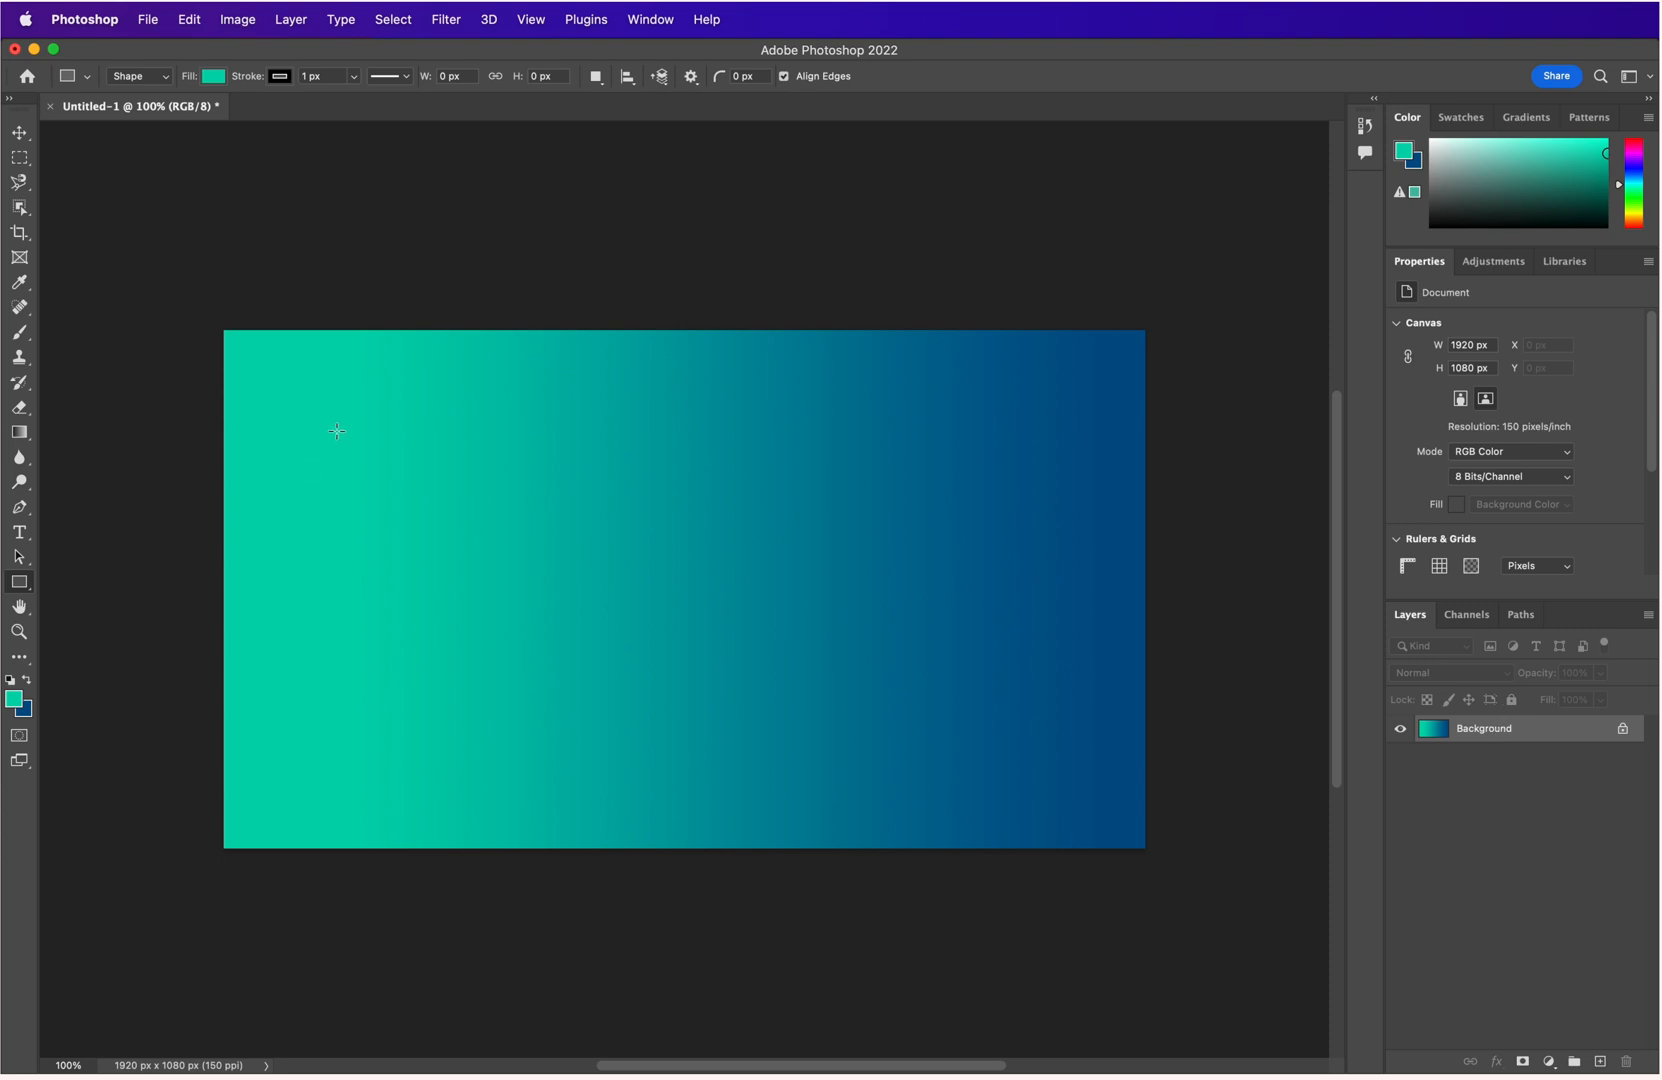
{"action": "left_click_drag", "start_coordinate": [293, 371], "coordinate": [440, 422]}
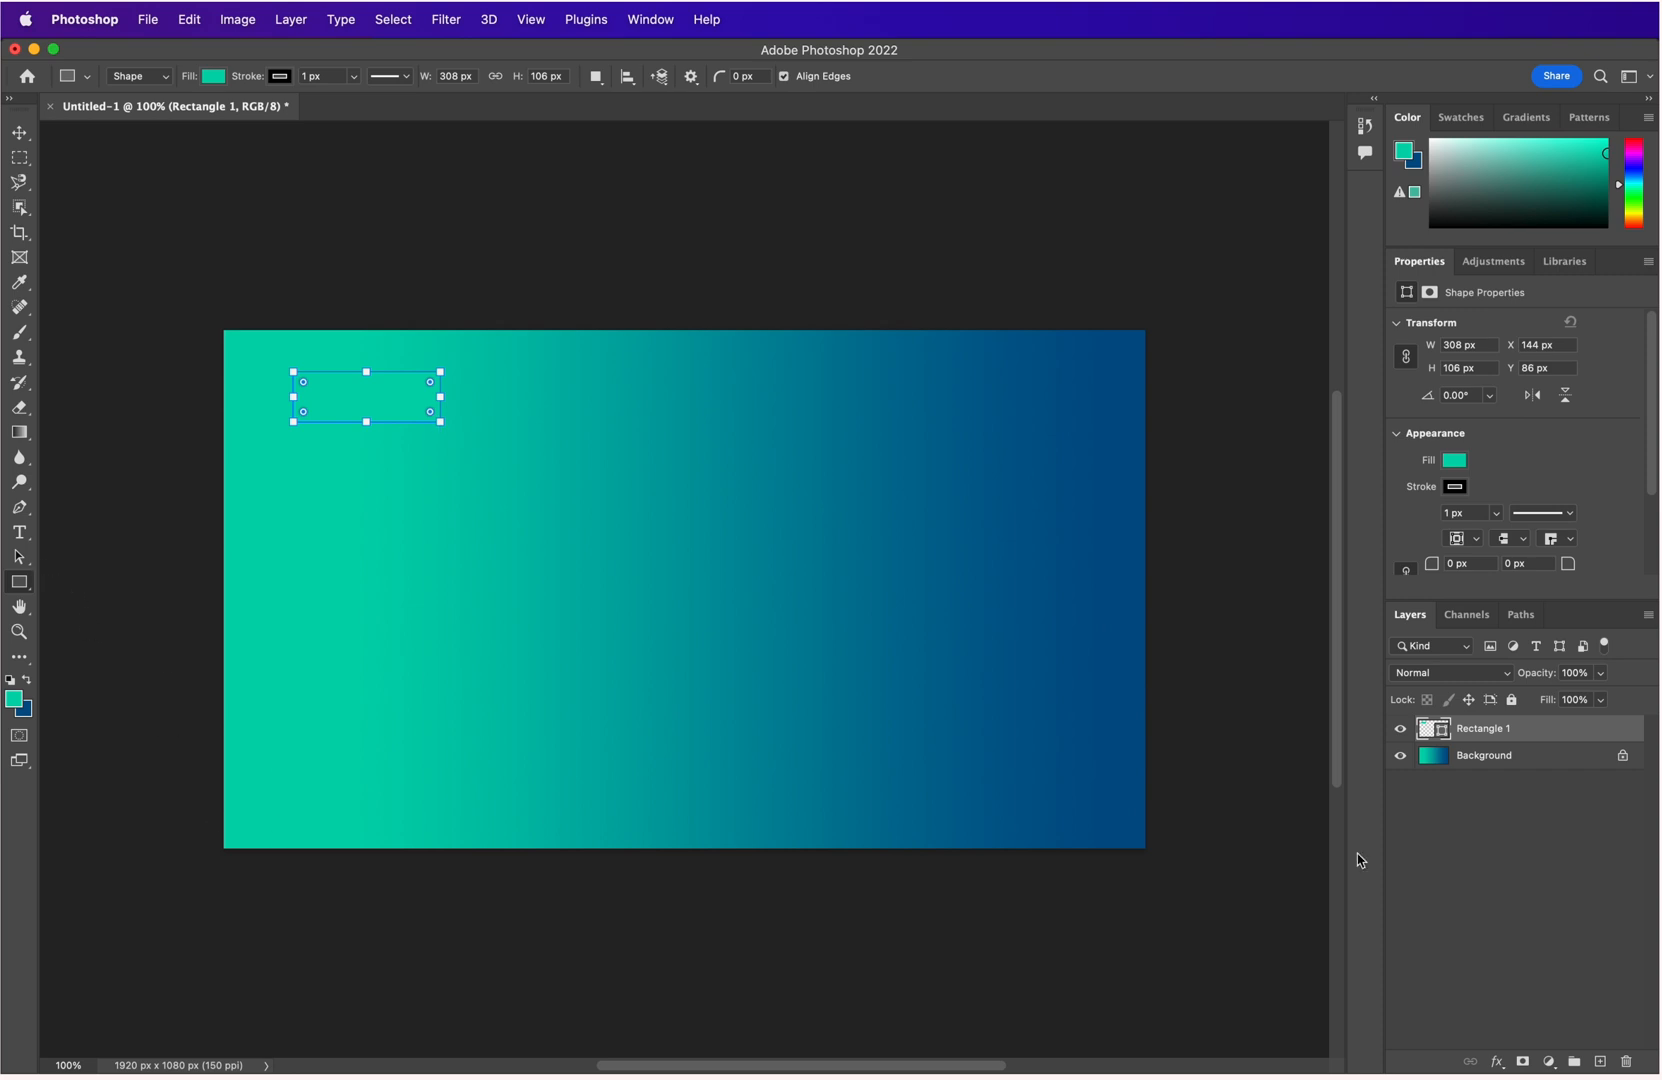
{"action": "double_click", "coordinate": [1480, 729]}
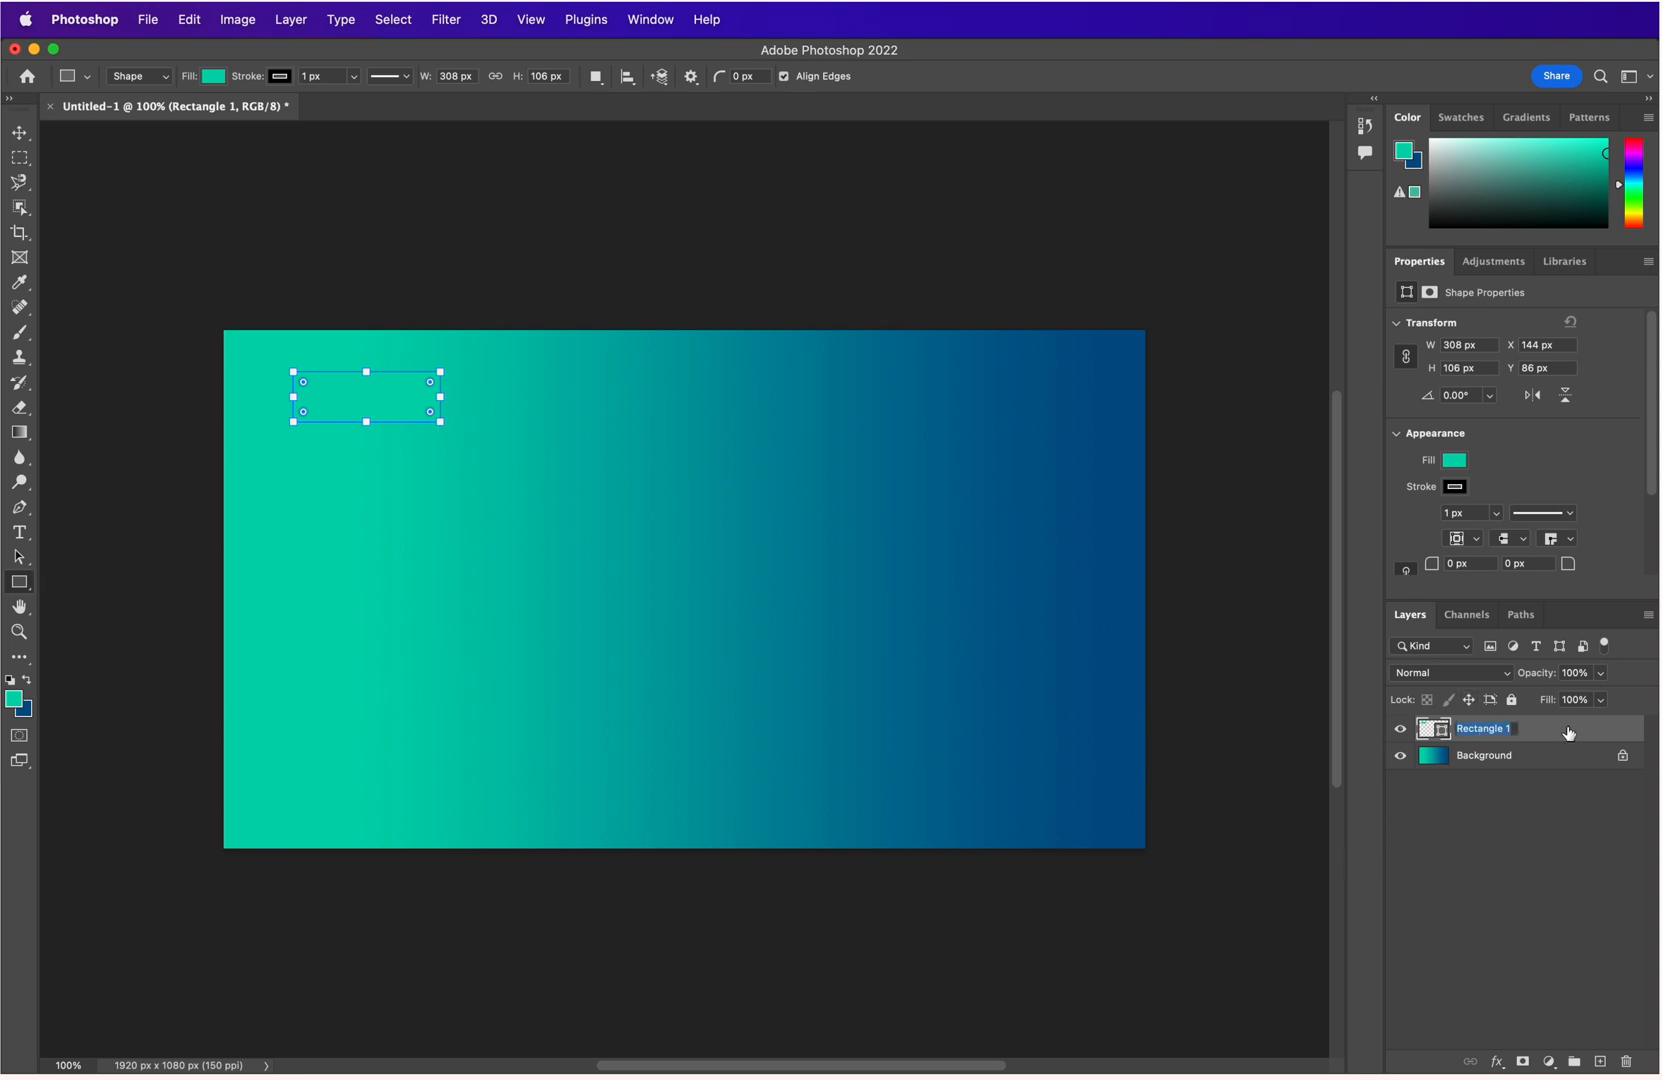
{"action": "type", "text": "Logo"}
Change the Logo rectangle's fill to the recently used dark navy color.
{"action": "left_click", "coordinate": [216, 80]}
{"action": "left_click", "coordinate": [216, 80]}
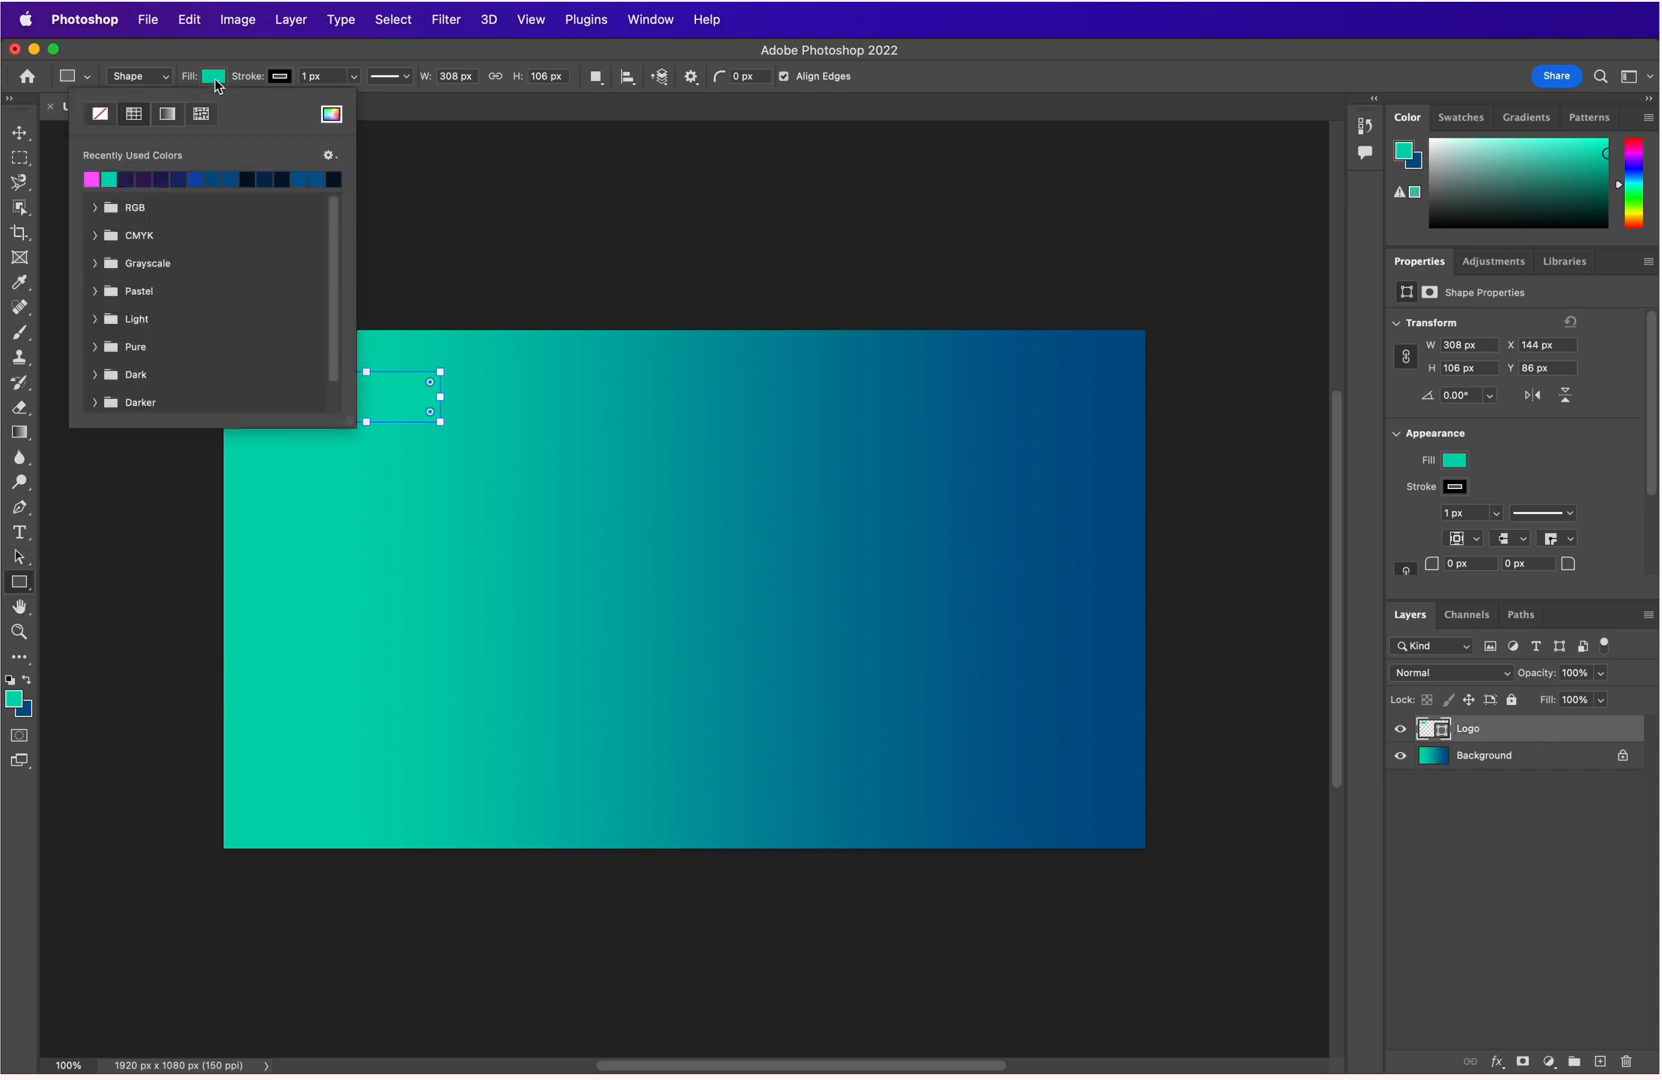
{"action": "left_click", "coordinate": [216, 80]}
{"action": "left_click", "coordinate": [216, 80]}
{"action": "left_click", "coordinate": [128, 179]}
{"action": "left_click", "coordinate": [405, 130]}
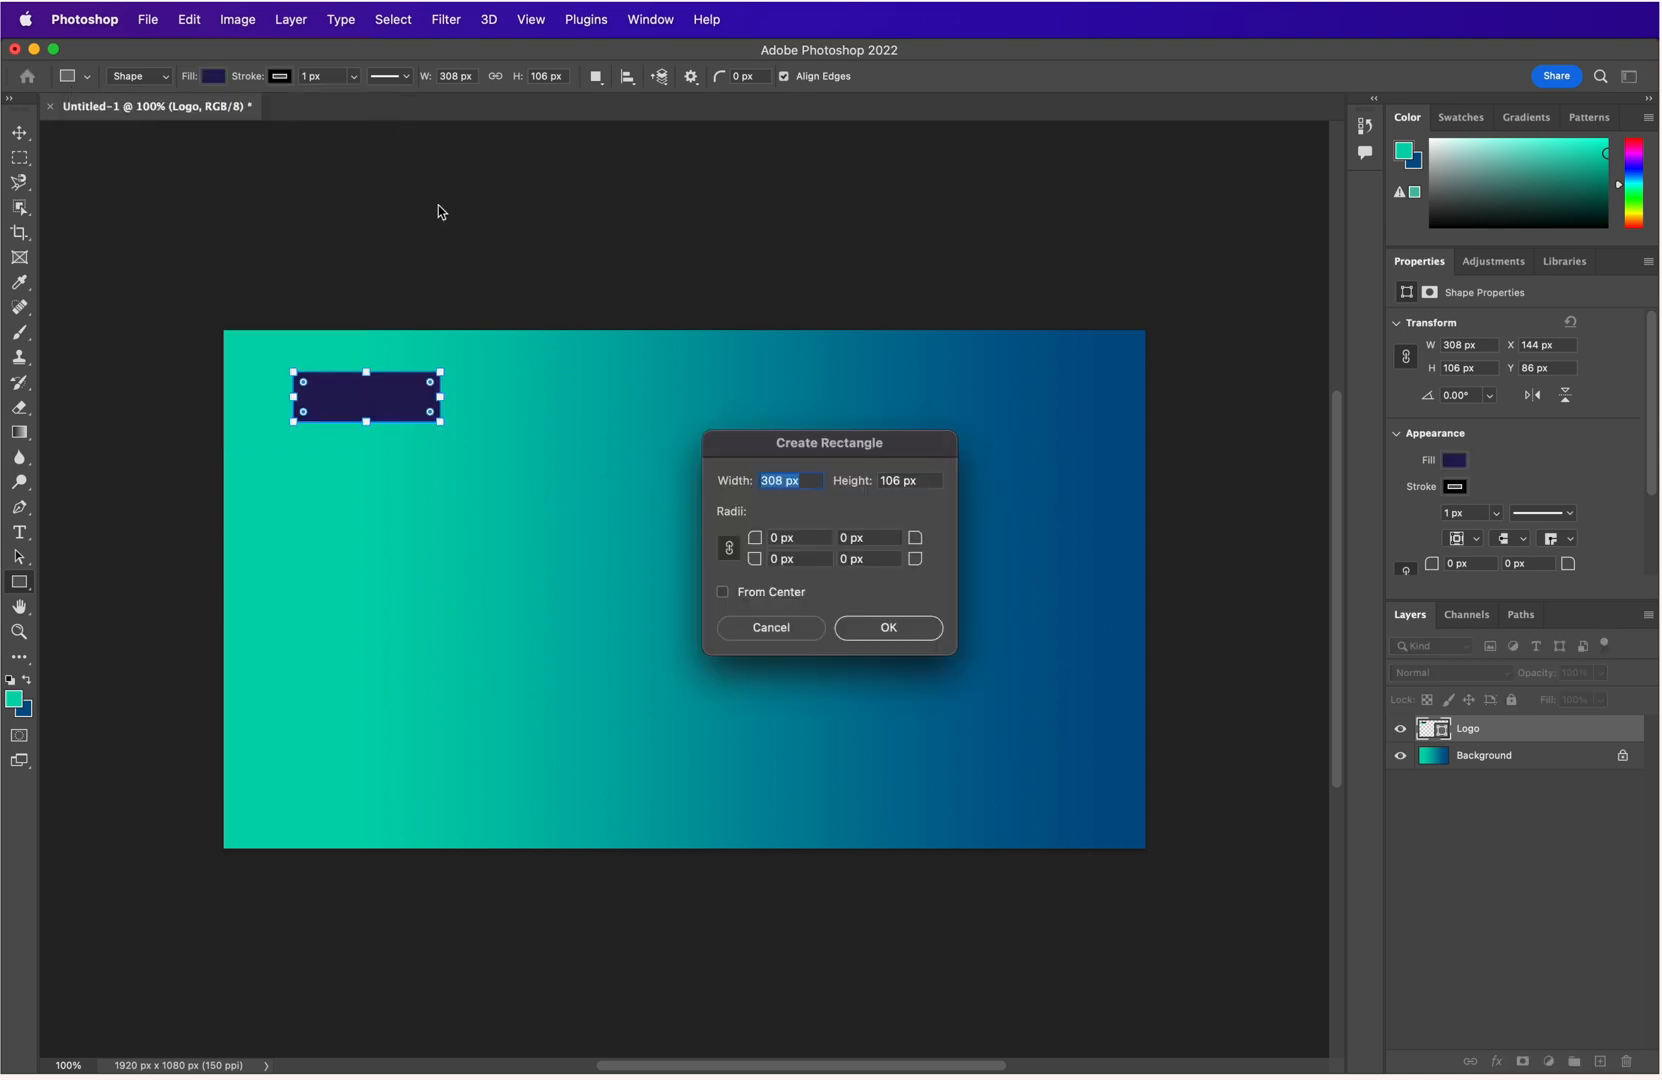
{"action": "left_click", "coordinate": [767, 628]}
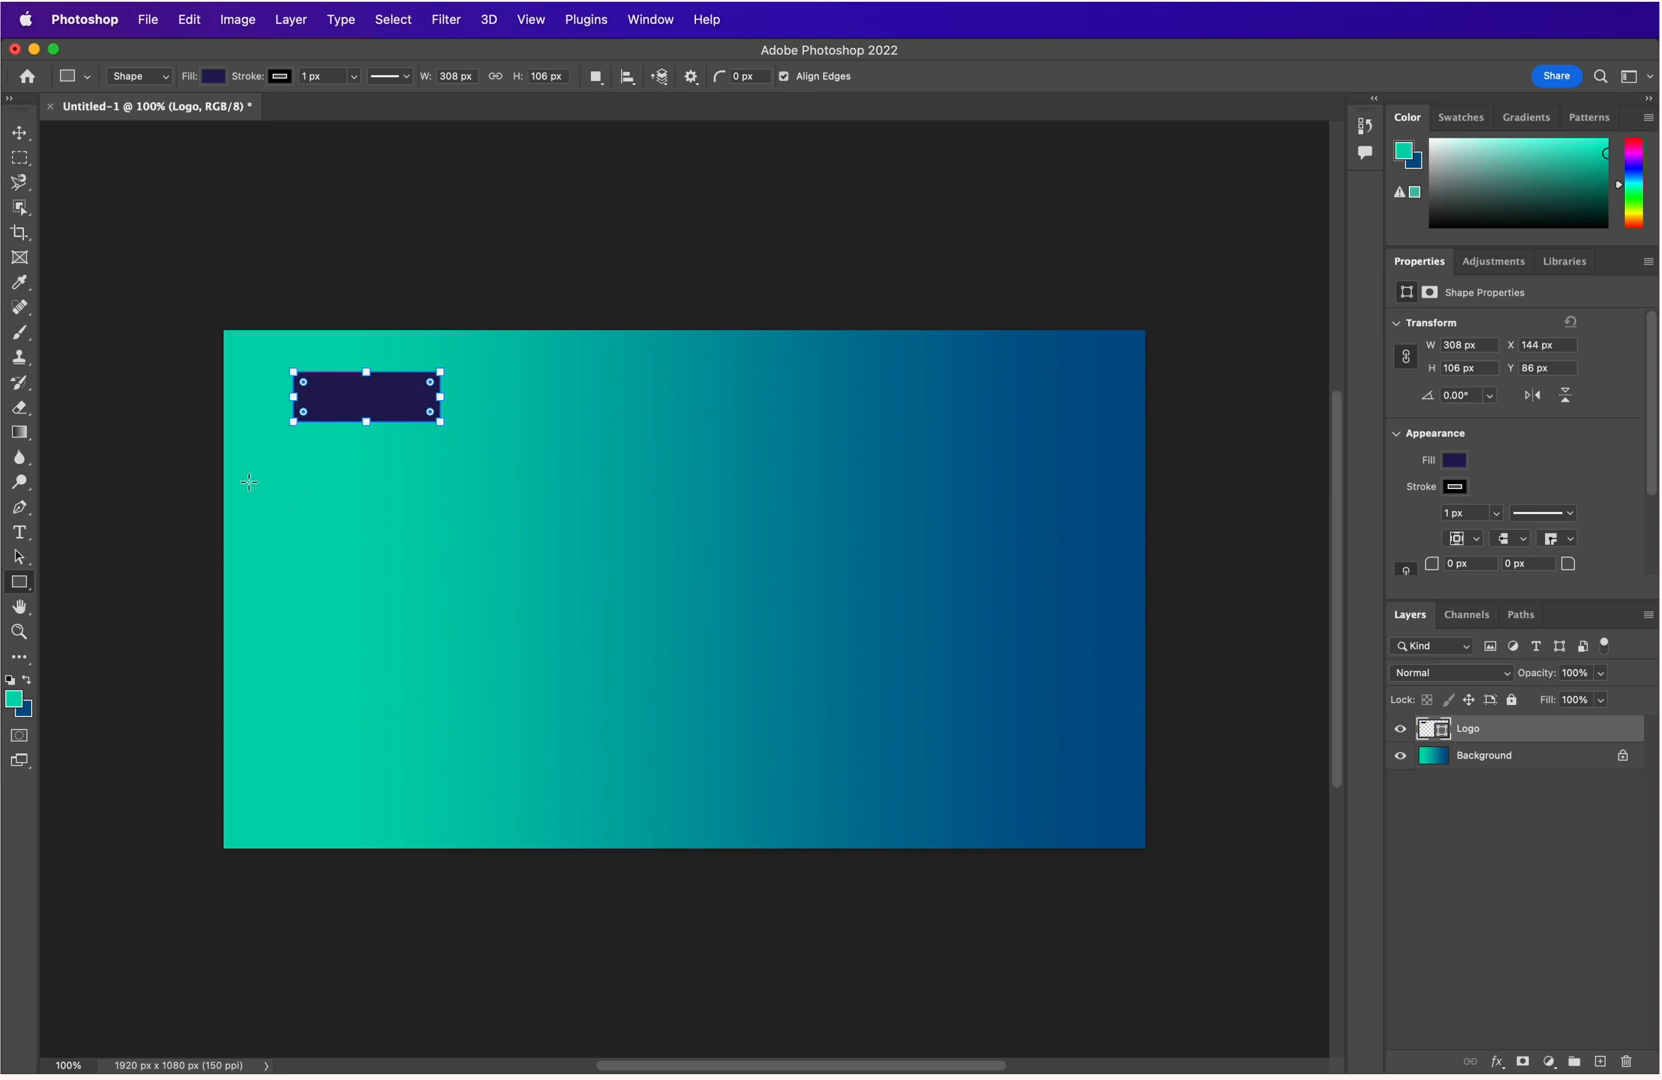
Draw a large rectangle about 1821 by 771 px below the logo shape and rename its layer Image_BG.
{"action": "left_click_drag", "start_coordinate": [245, 454], "coordinate": [1118, 823]}
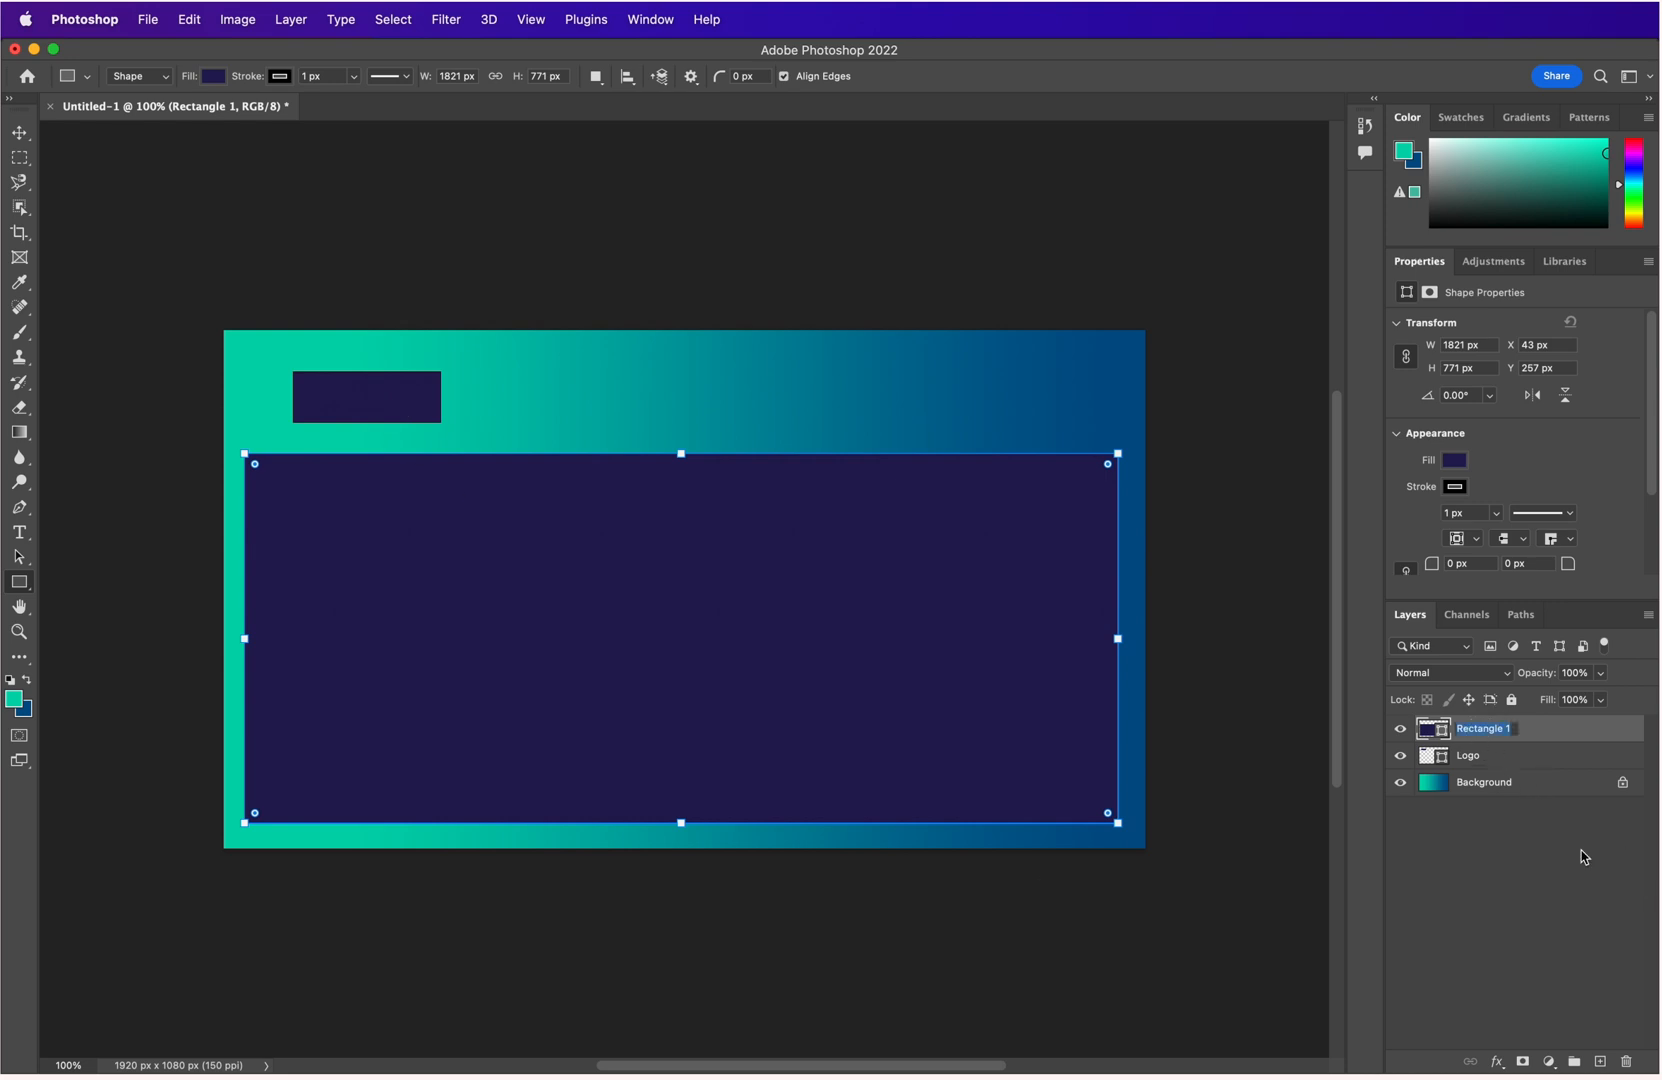
{"action": "type", "text": "Image_BG"}
{"action": "key", "text": "Return"}
Set the Image_BG rectangle's fill to a custom light lavender using the color picker.
{"action": "right_click", "coordinate": [14, 589]}
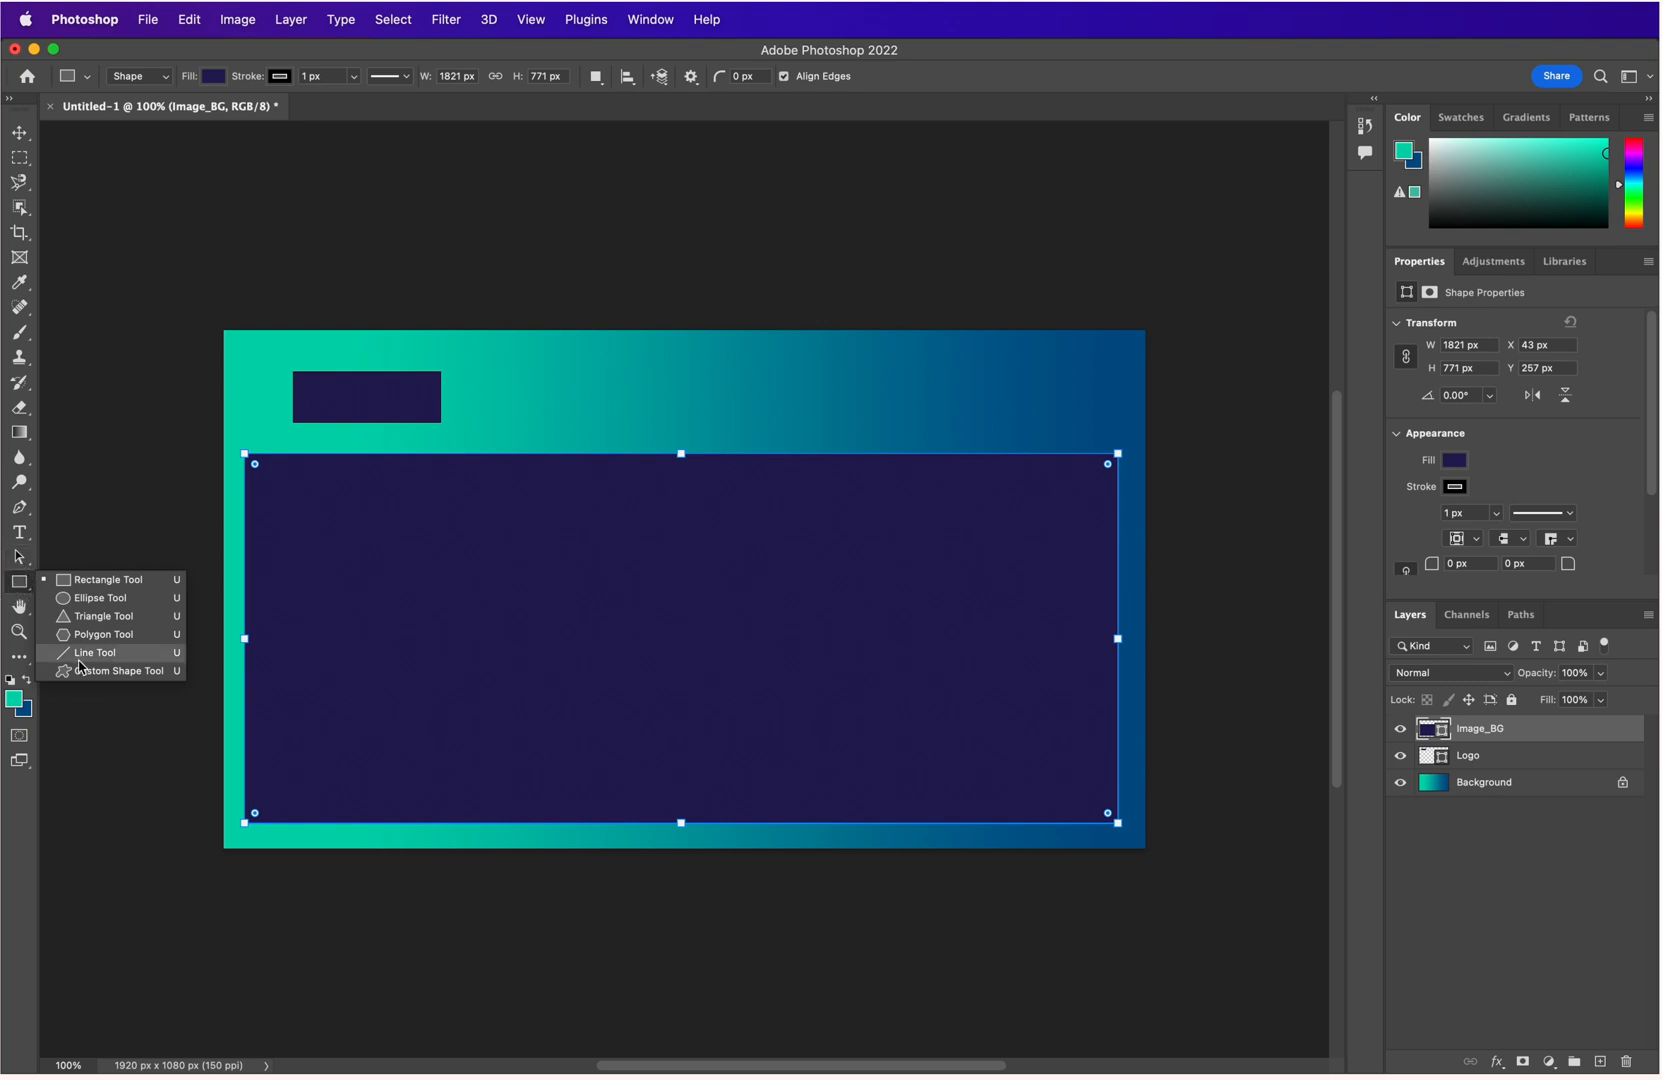
{"action": "left_click", "coordinate": [105, 580]}
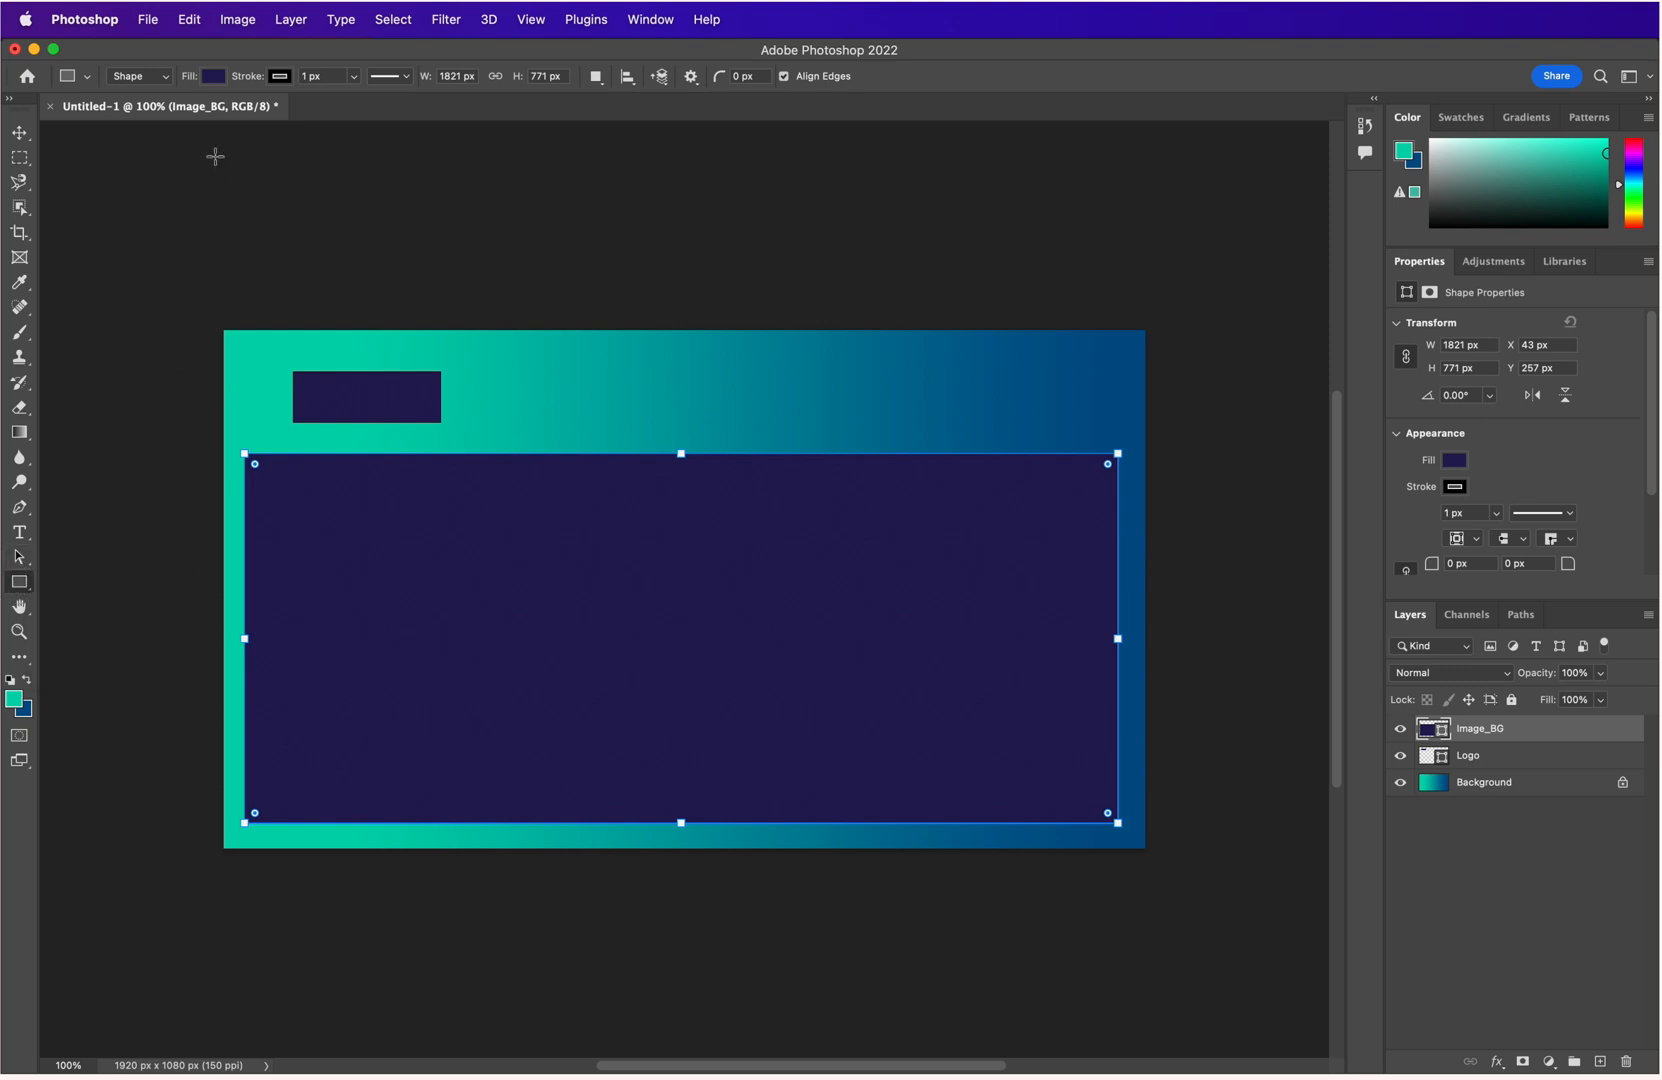
{"action": "left_click", "coordinate": [213, 77]}
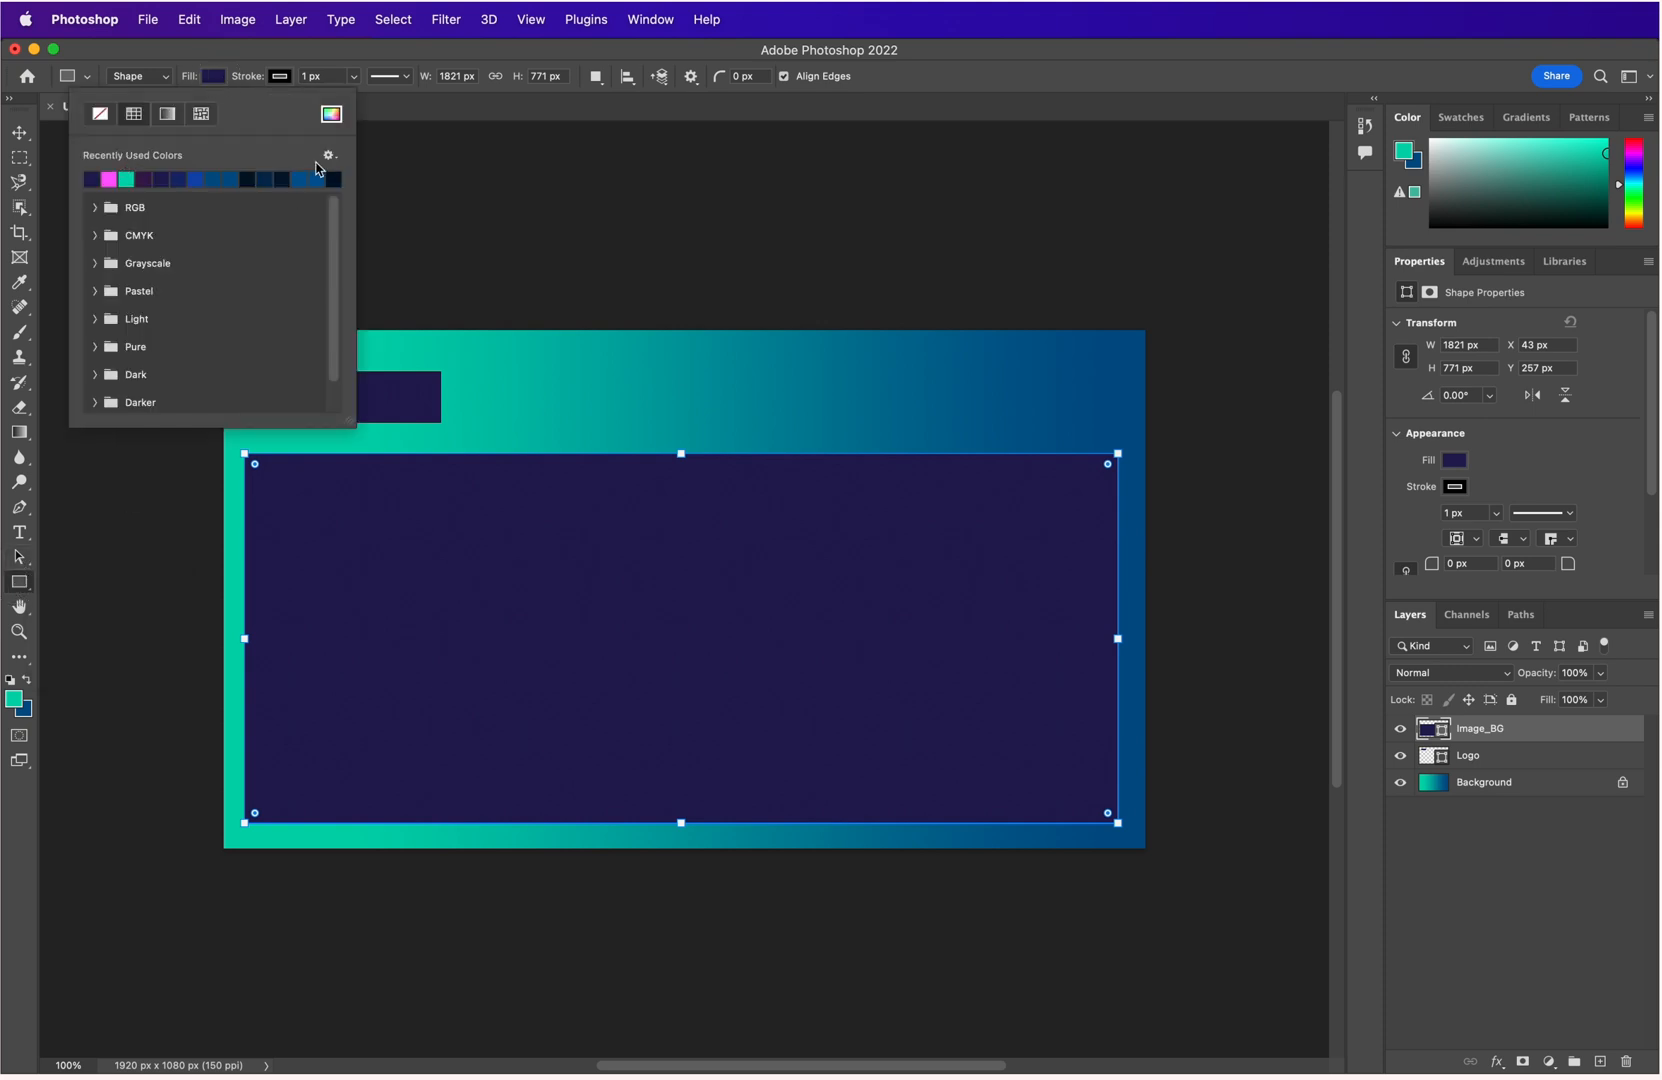
{"action": "left_click", "coordinate": [331, 113]}
{"action": "left_click_drag", "start_coordinate": [81, 371], "coordinate": [52, 336]}
{"action": "left_click", "coordinate": [430, 332]}
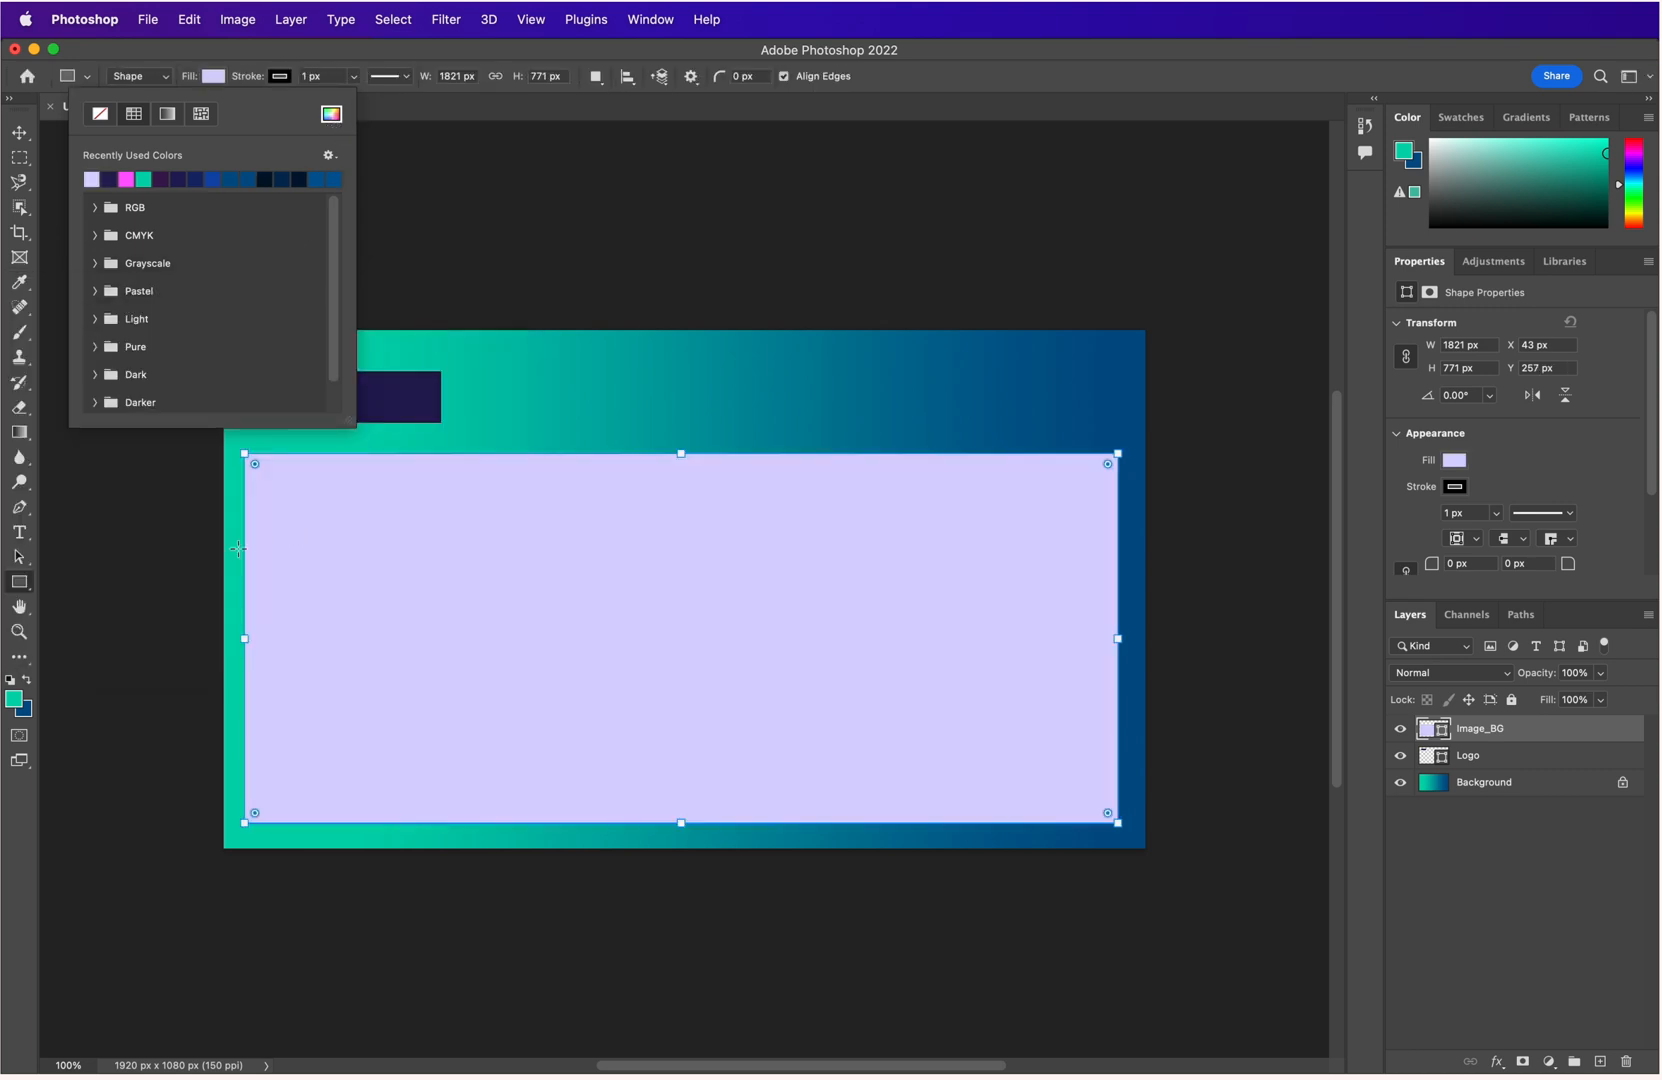
{"action": "left_click", "coordinate": [400, 112]}
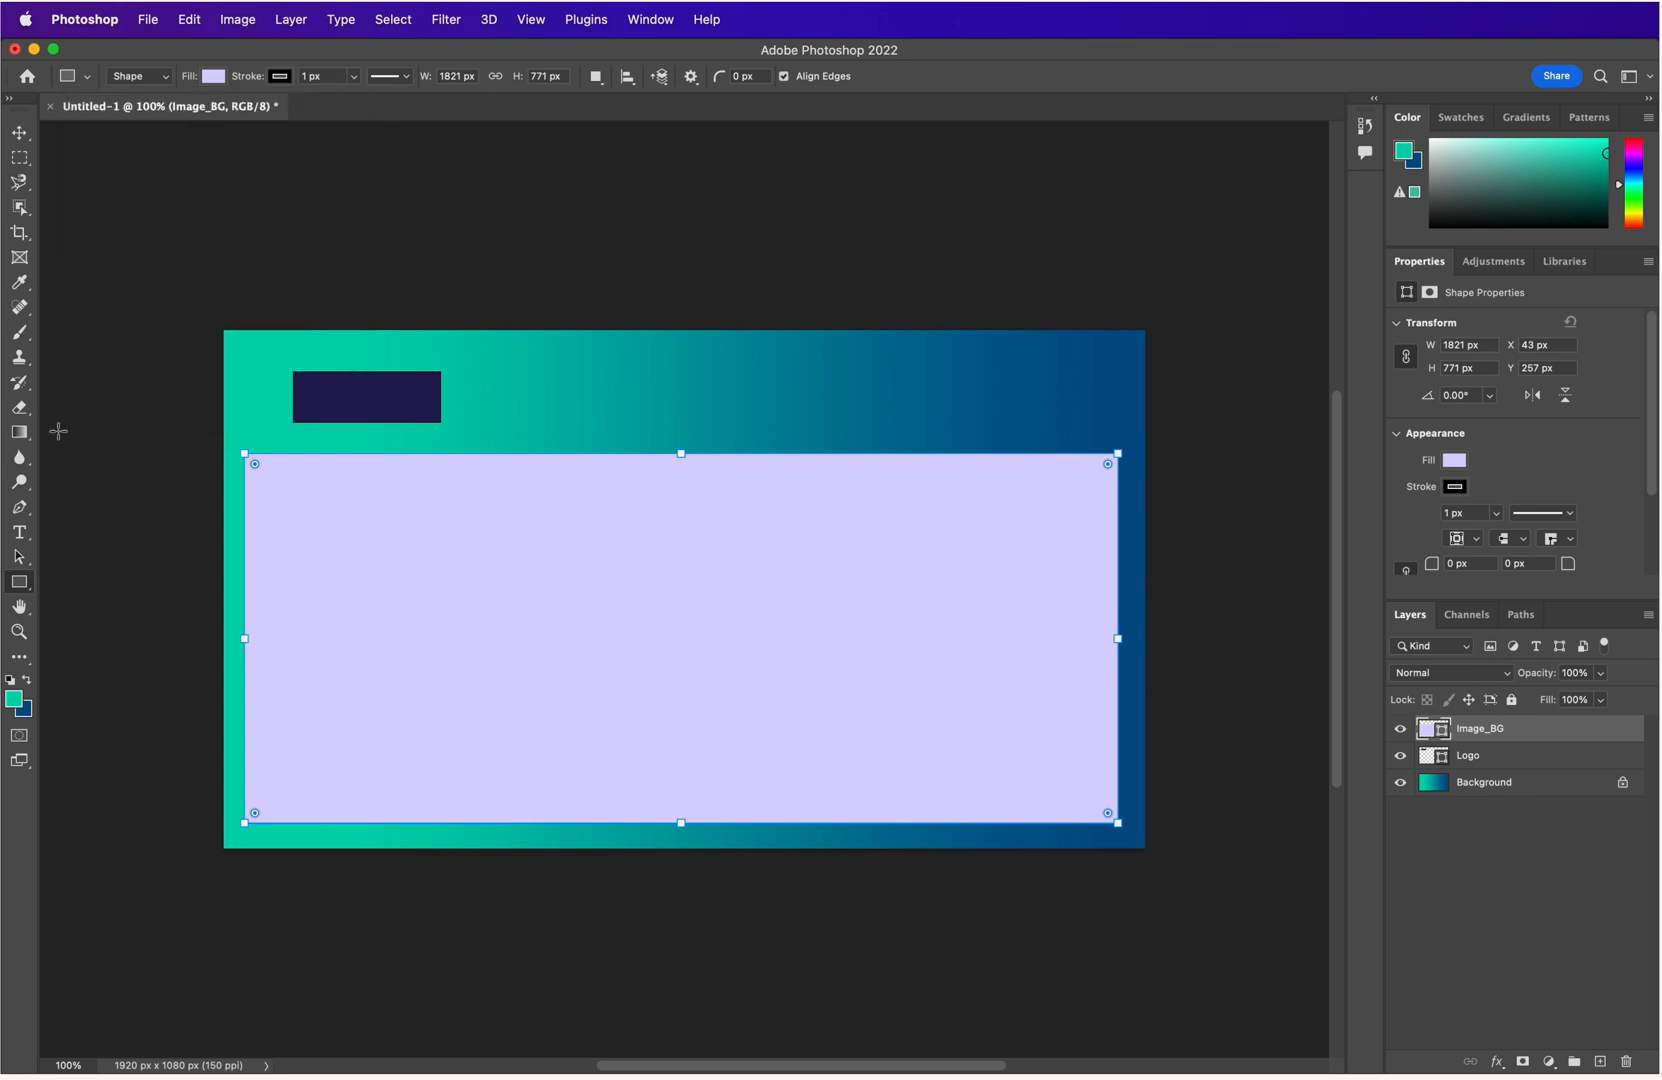
Center the Image_BG rectangle horizontally on the canvas by aligning it to a full-canvas selection, and clear the selection.
{"action": "left_click", "coordinate": [27, 134]}
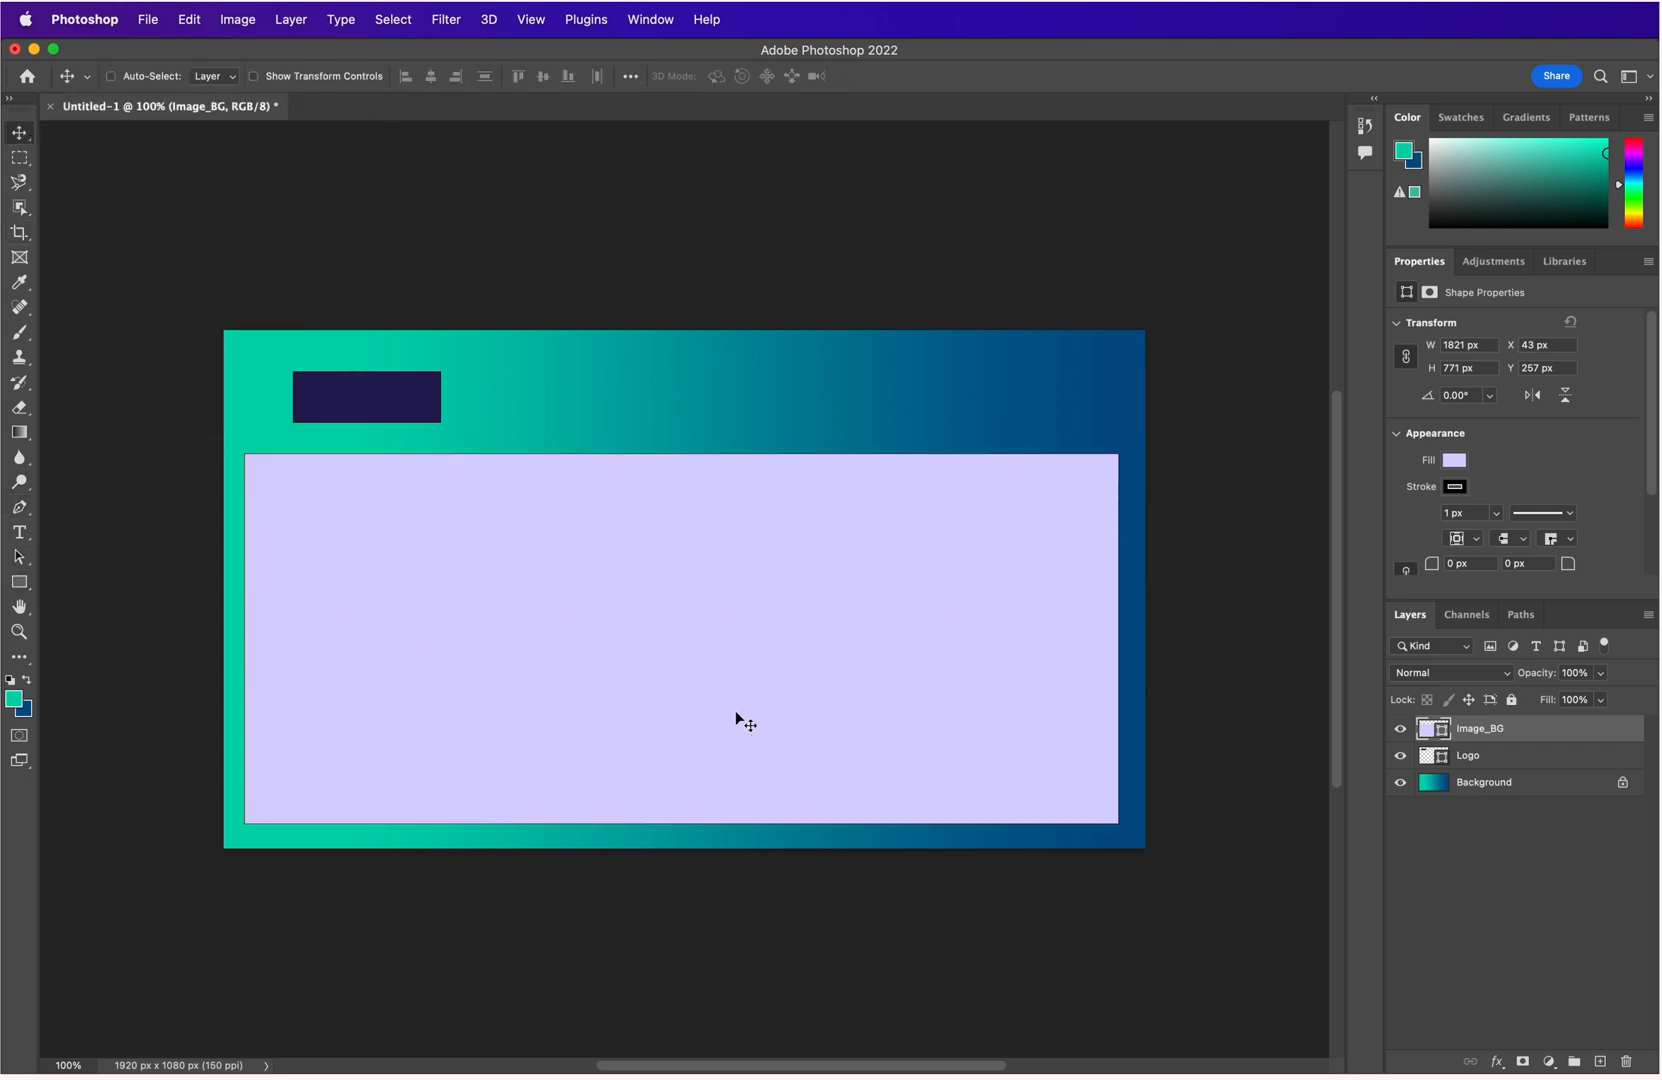
{"action": "key", "text": "super+a"}
{"action": "left_click", "coordinate": [439, 81]}
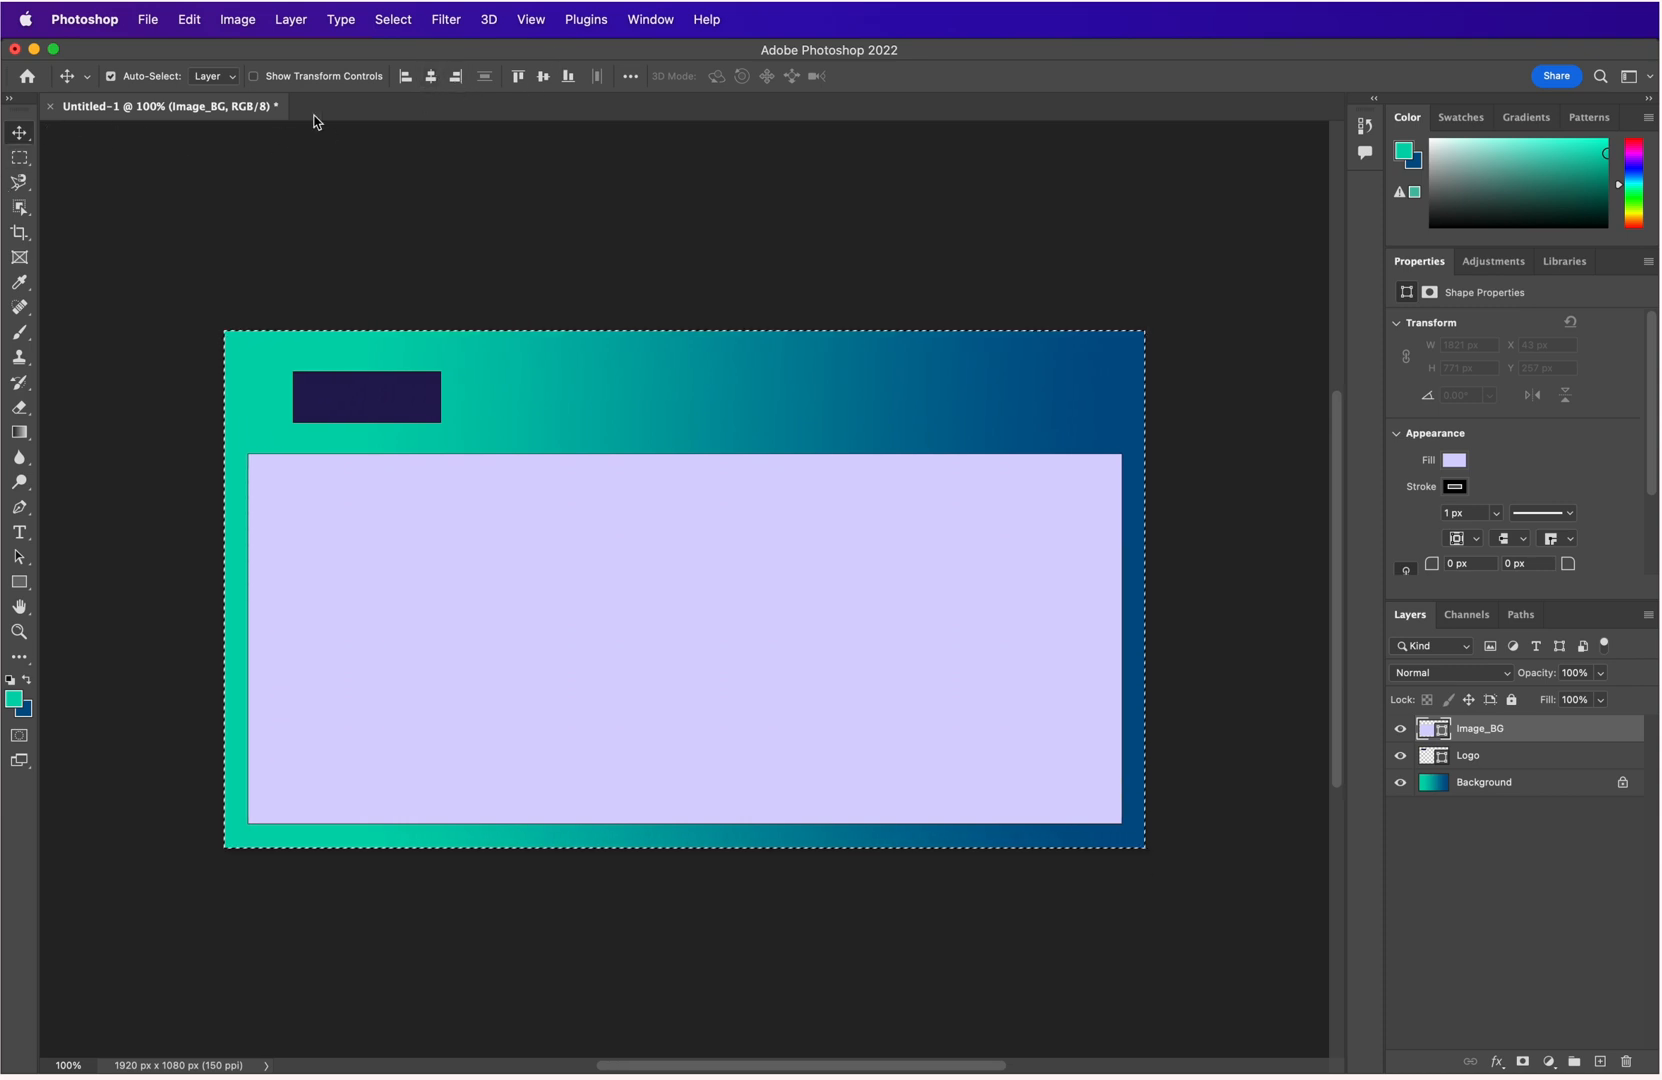
{"action": "left_click", "coordinate": [326, 178]}
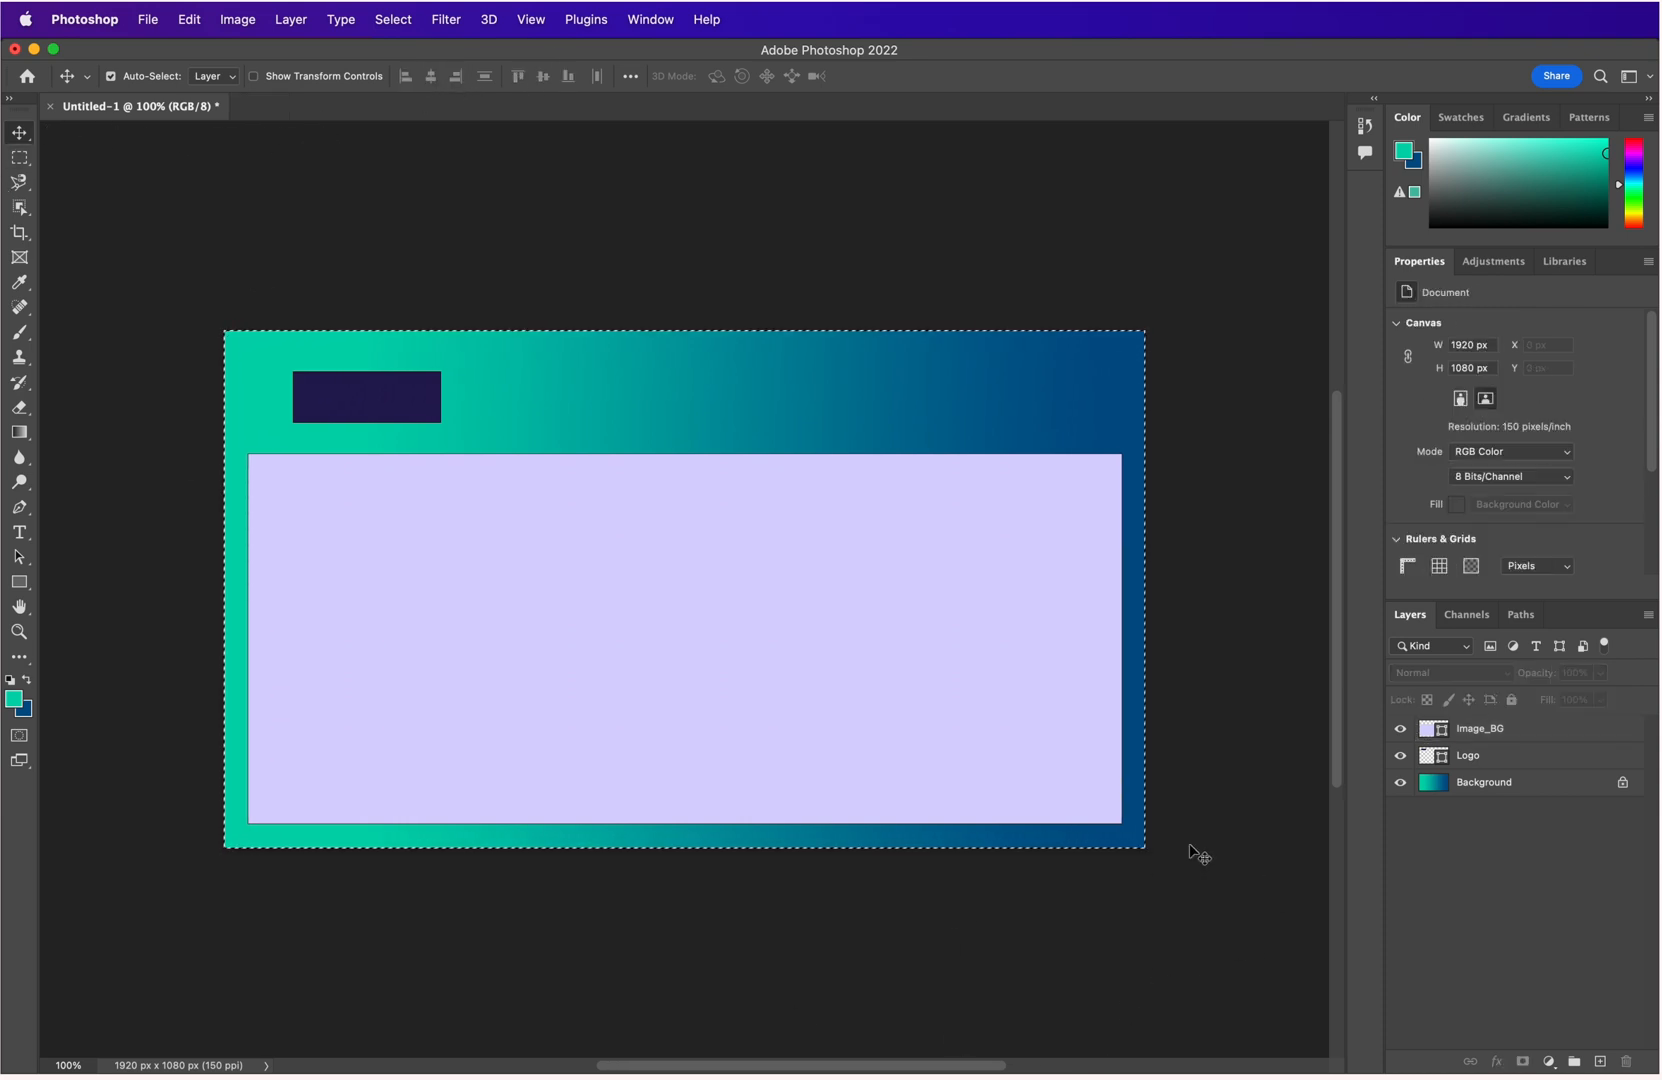
{"action": "key", "text": "super+d"}
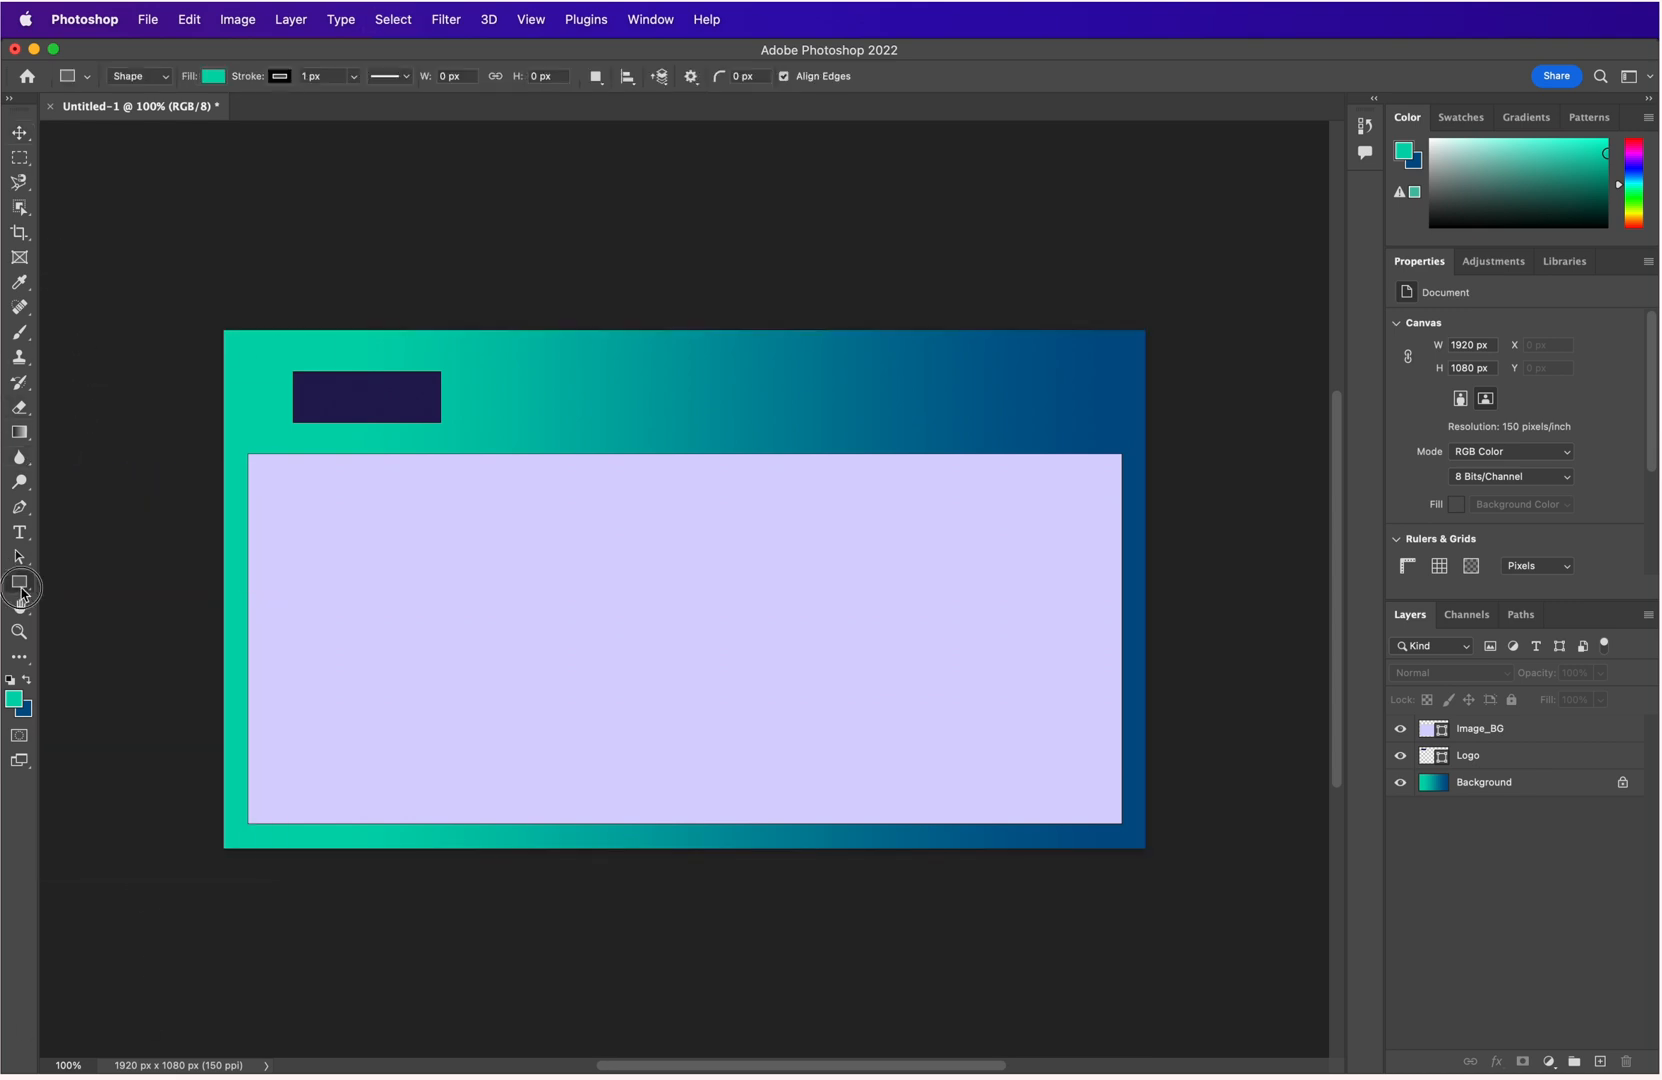
Draw a rectangle about 550 by 656 px in the lavender panel's left part and fill it with purple a4059b.
{"action": "left_click", "coordinate": [20, 583]}
{"action": "left_click_drag", "start_coordinate": [274, 484], "coordinate": [538, 798]}
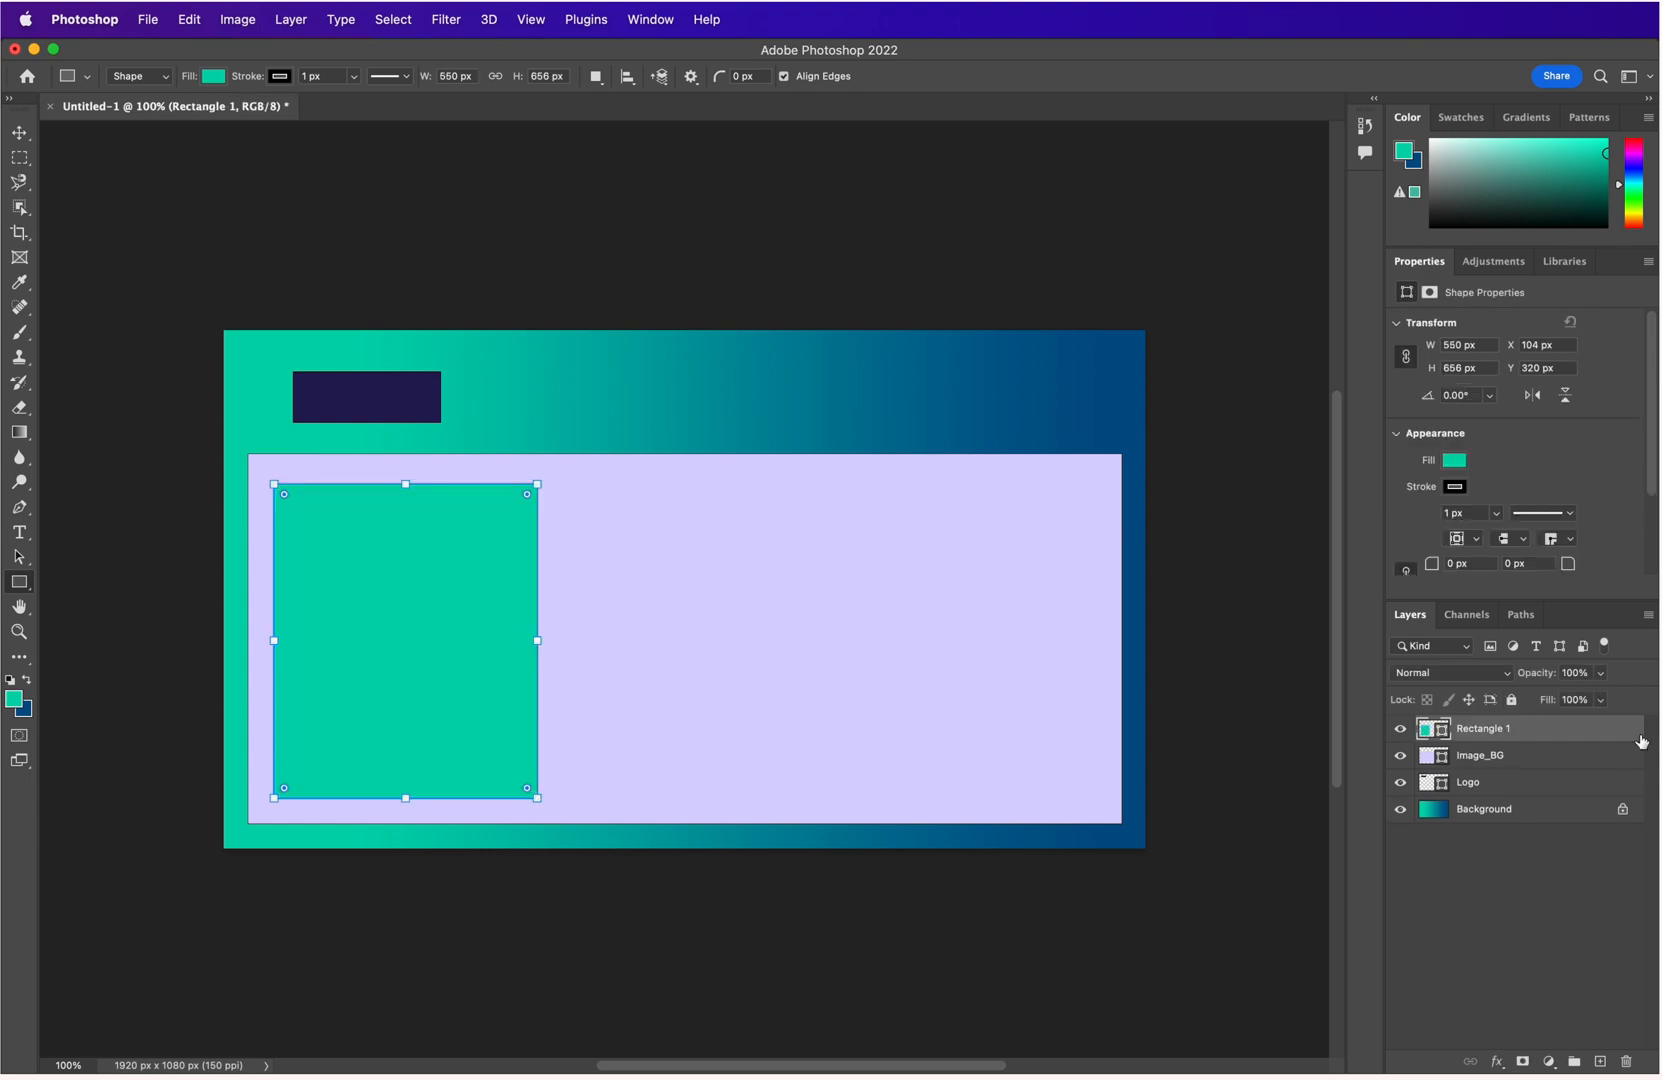
{"action": "left_click", "coordinate": [14, 701]}
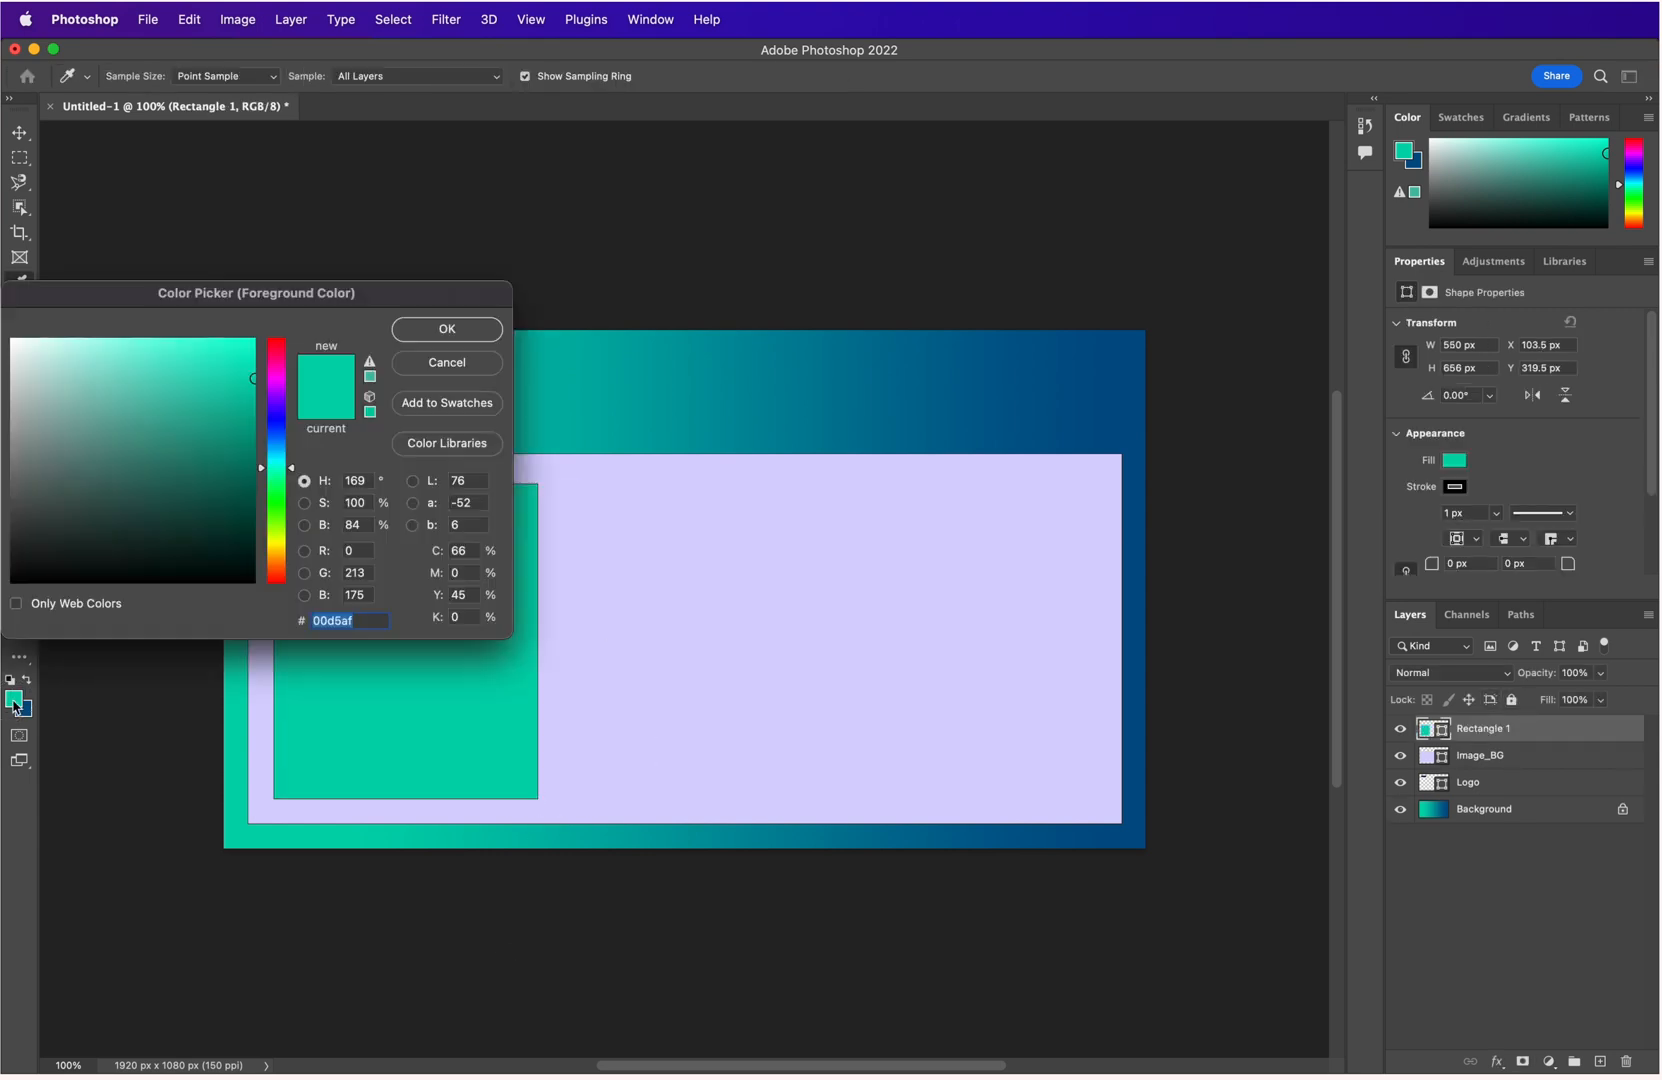
{"action": "left_click", "coordinate": [283, 380]}
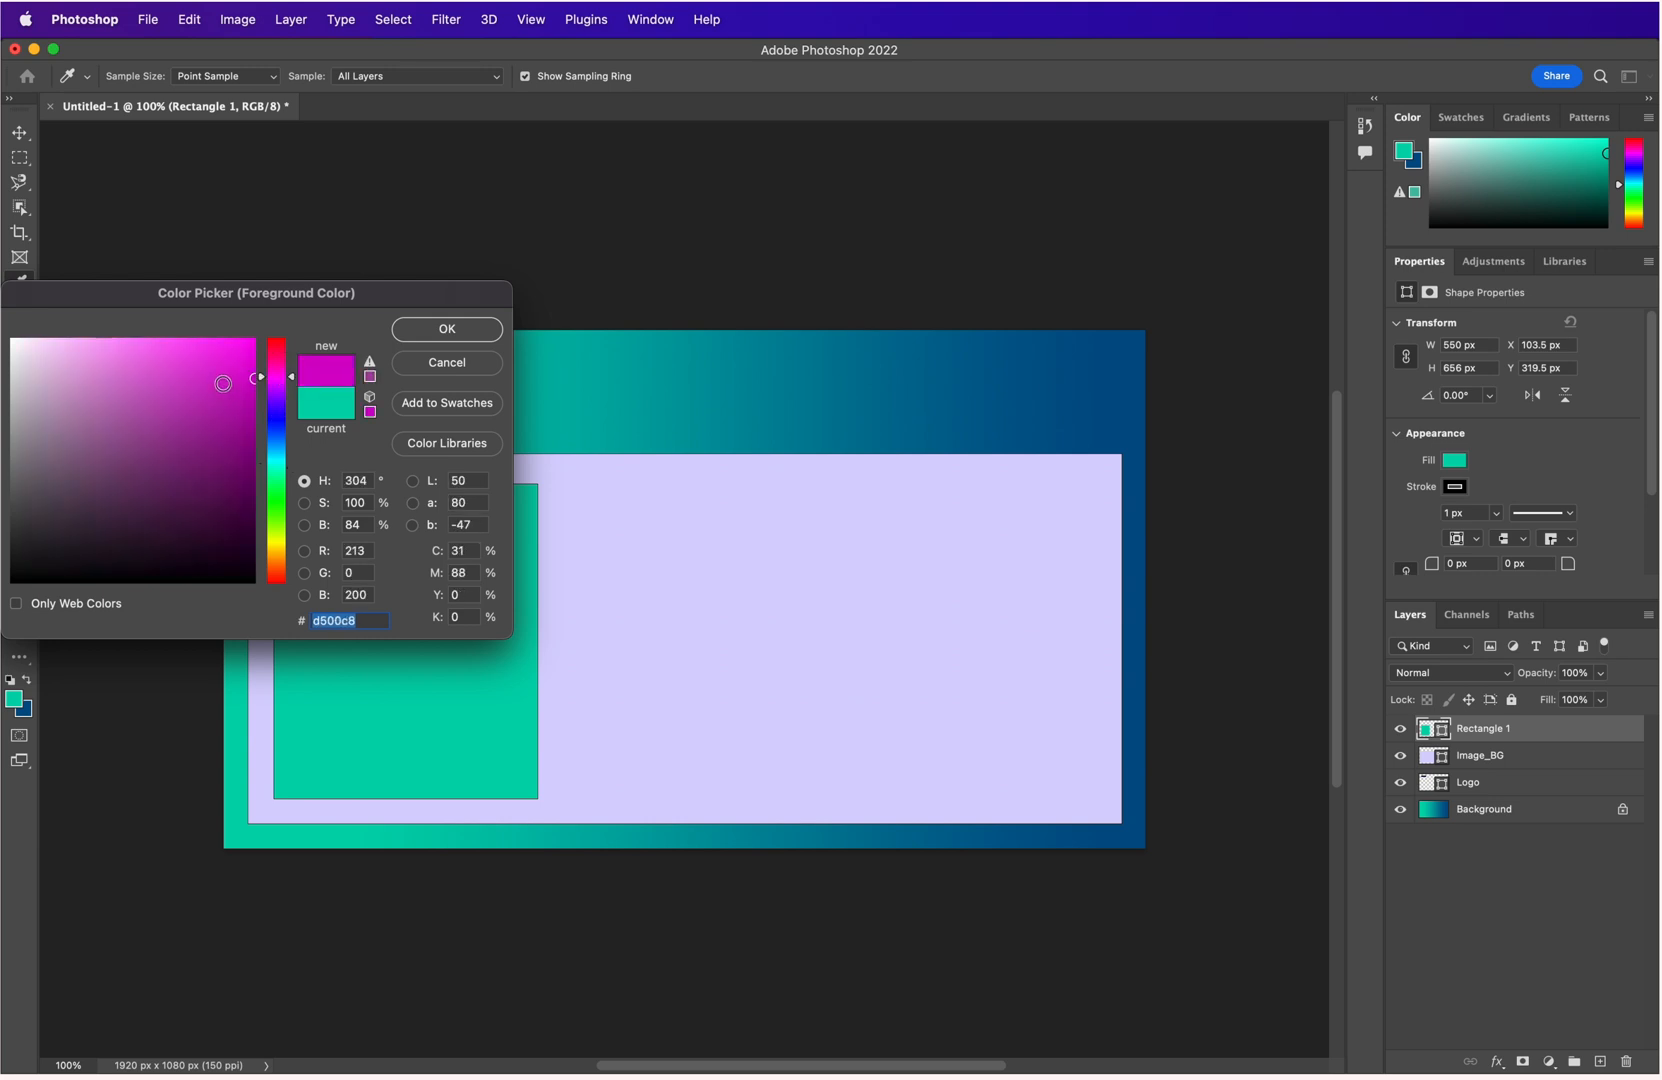
{"action": "left_click_drag", "start_coordinate": [220, 394], "coordinate": [248, 425]}
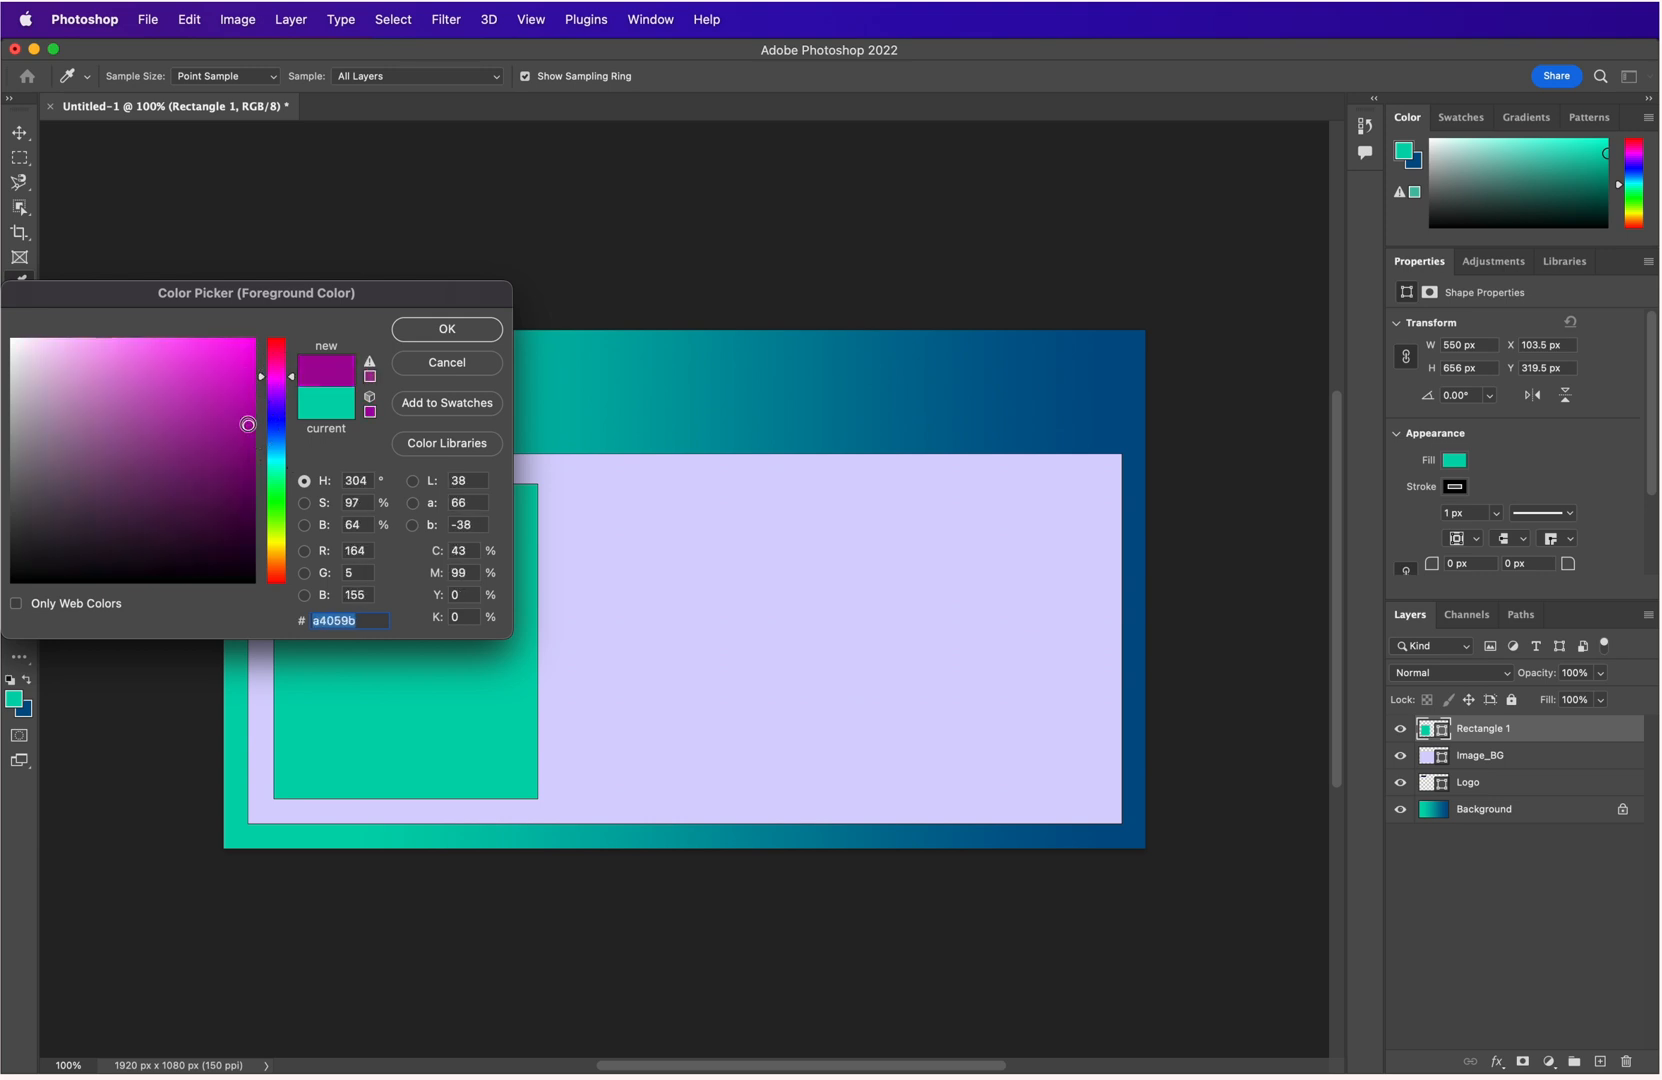
{"action": "left_click", "coordinate": [446, 330]}
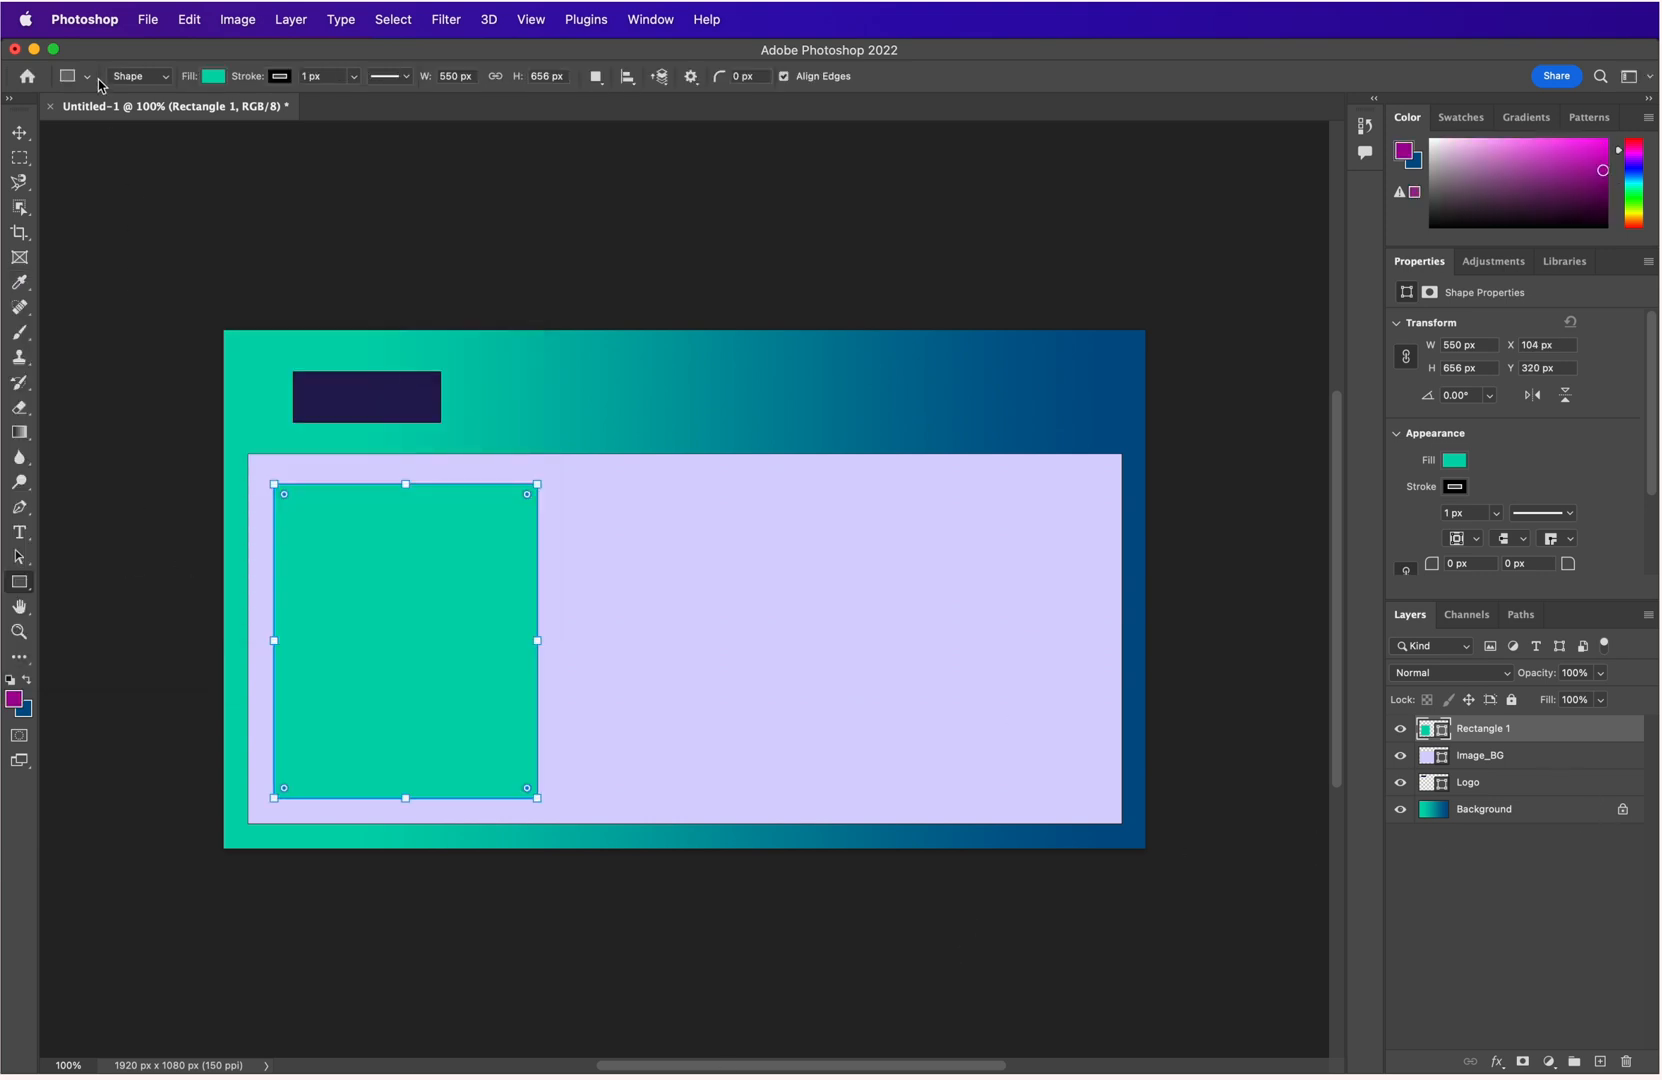
{"action": "left_click", "coordinate": [213, 76]}
{"action": "left_click", "coordinate": [91, 179]}
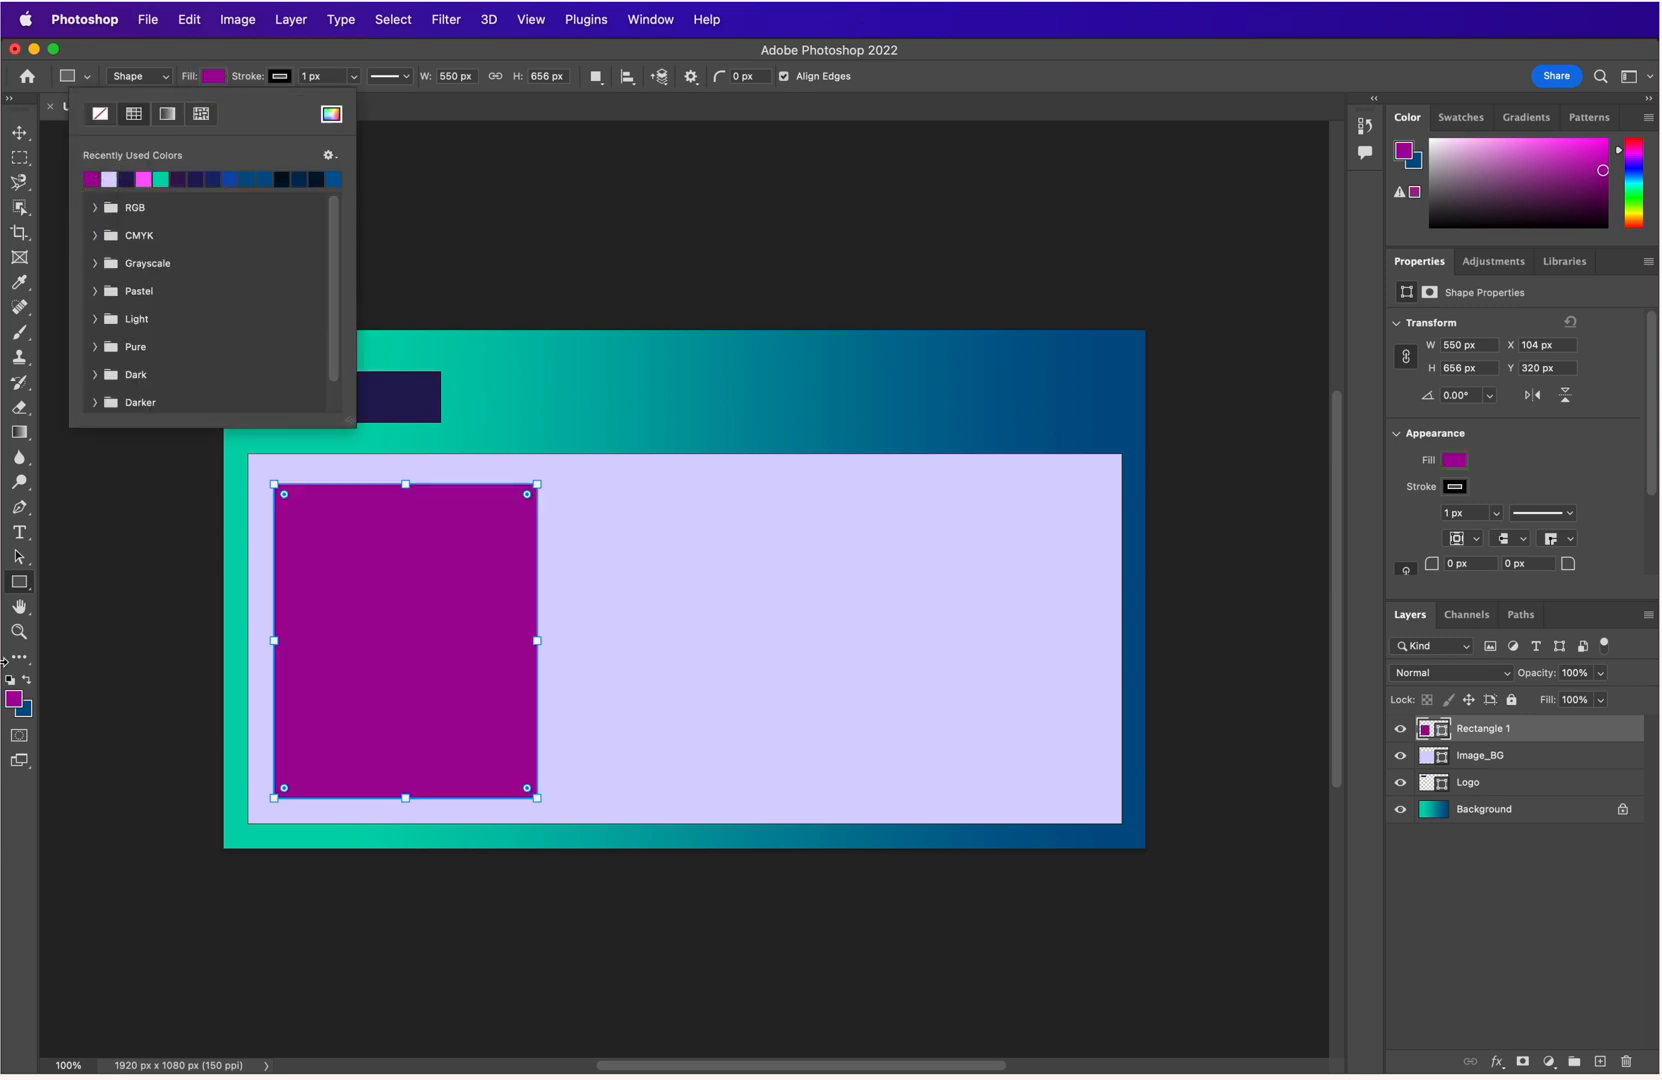
{"action": "left_click", "coordinate": [397, 60]}
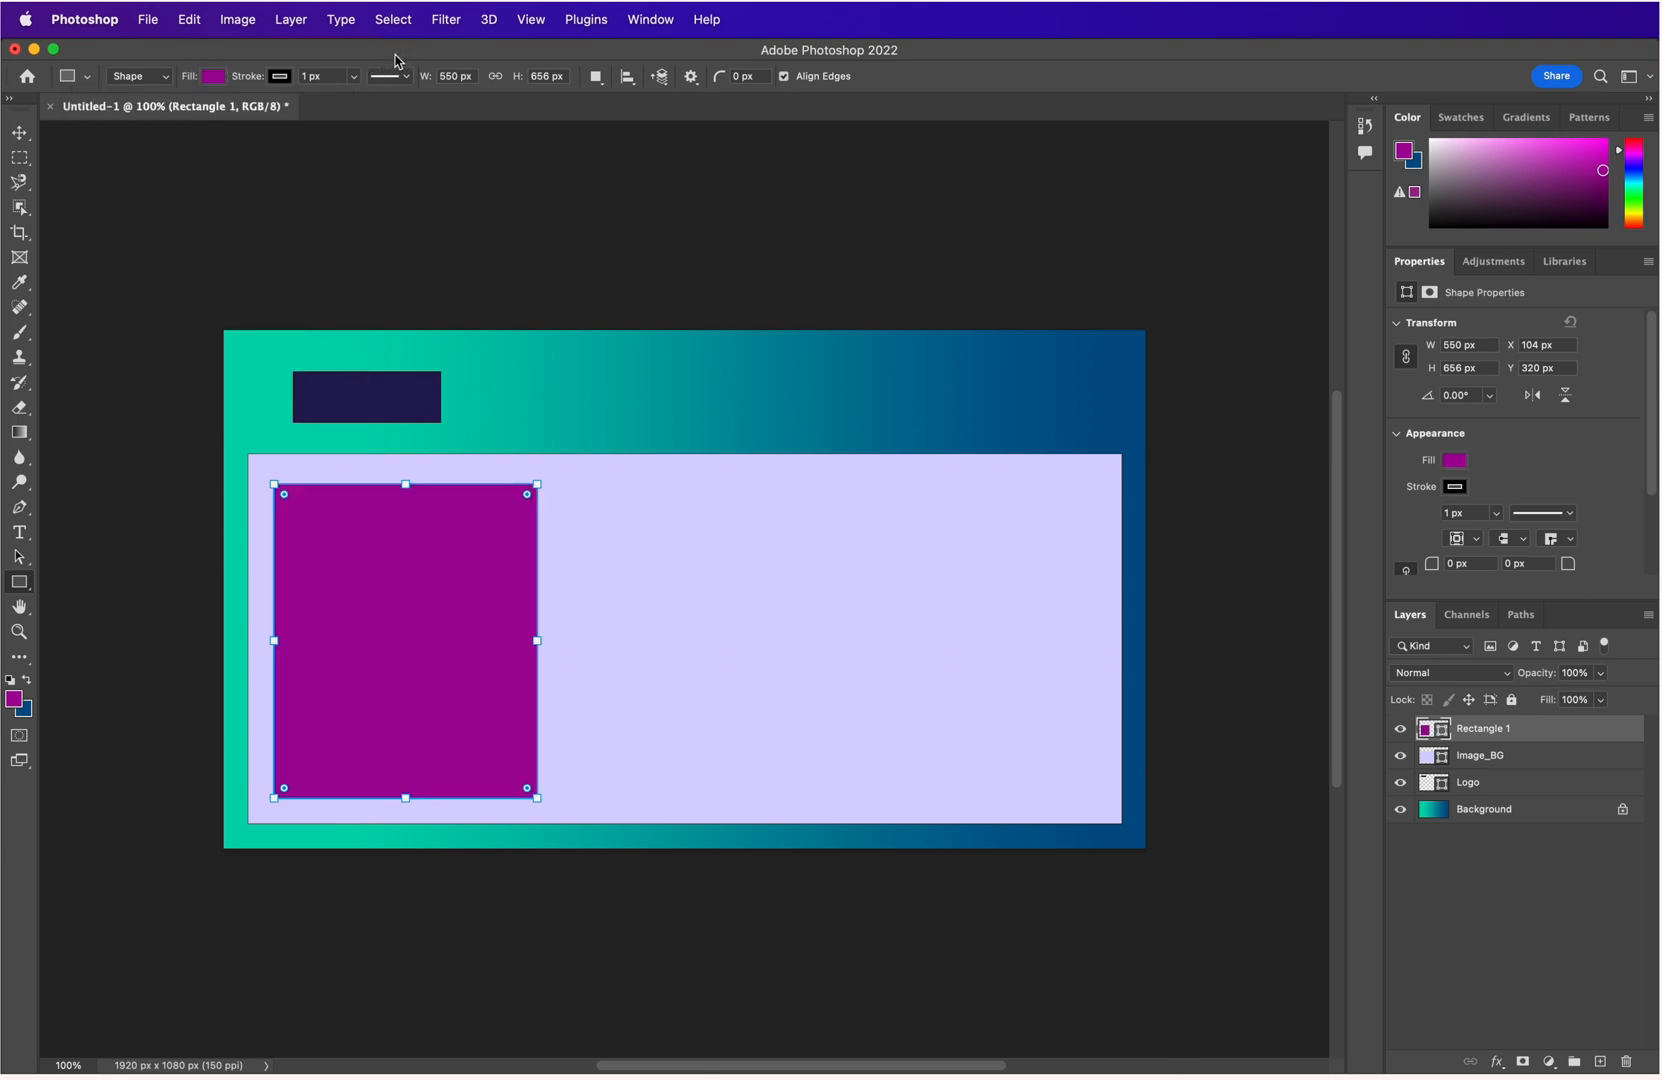
Rename the purple rectangle's layer Image_01.
{"action": "double_click", "coordinate": [1480, 733]}
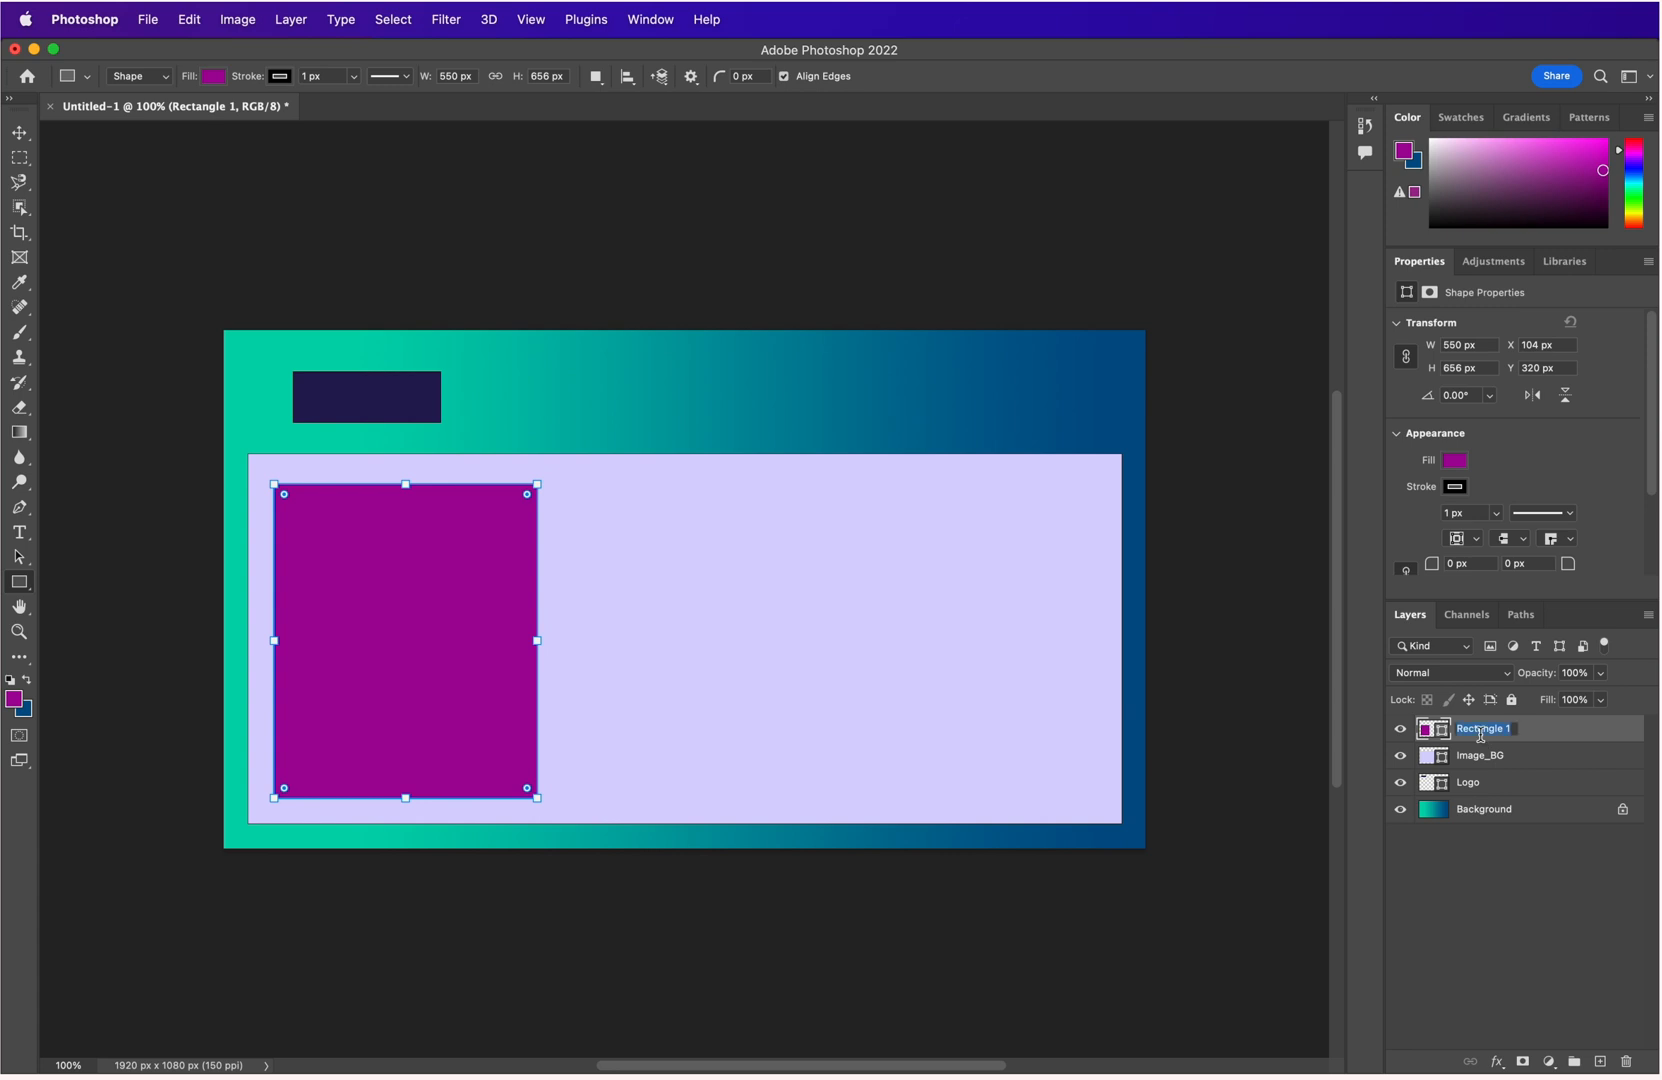
{"action": "type", "text": "Image_01"}
{"action": "key", "text": "Return"}
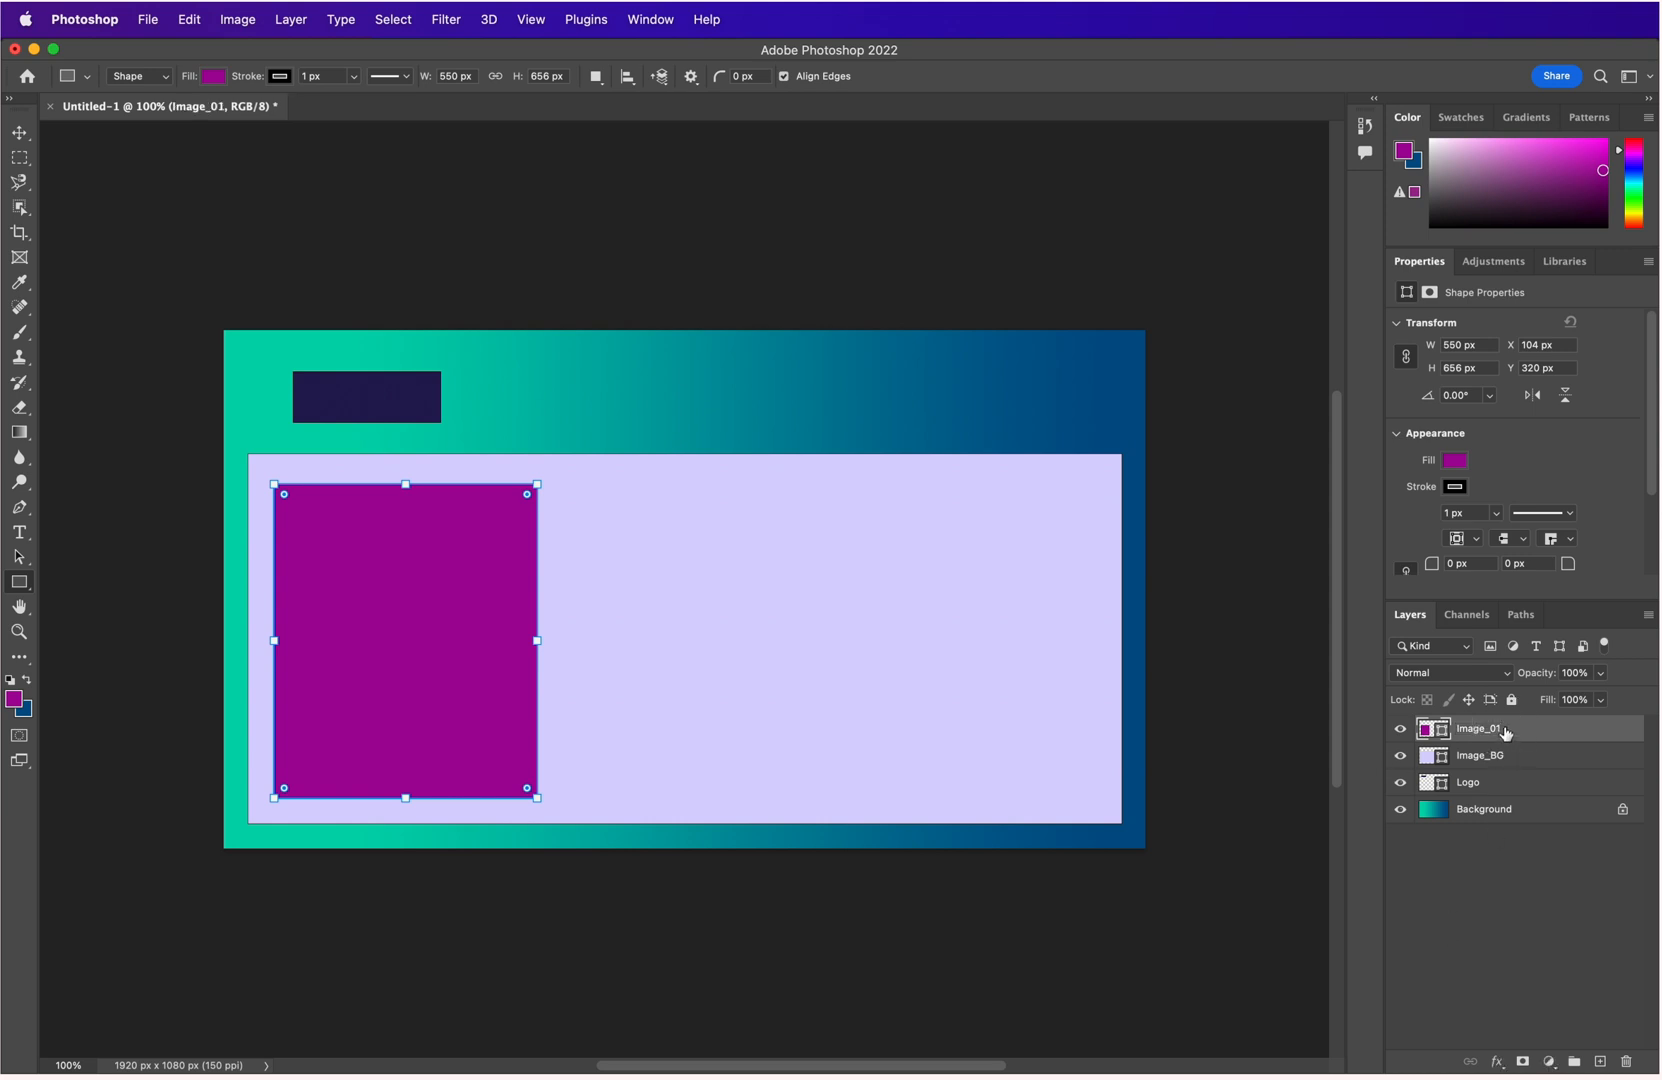
Duplicate the Image_01 layer and rename the copy Image_02.
{"action": "key", "text": "super+j"}
{"action": "double_click", "coordinate": [1504, 728]}
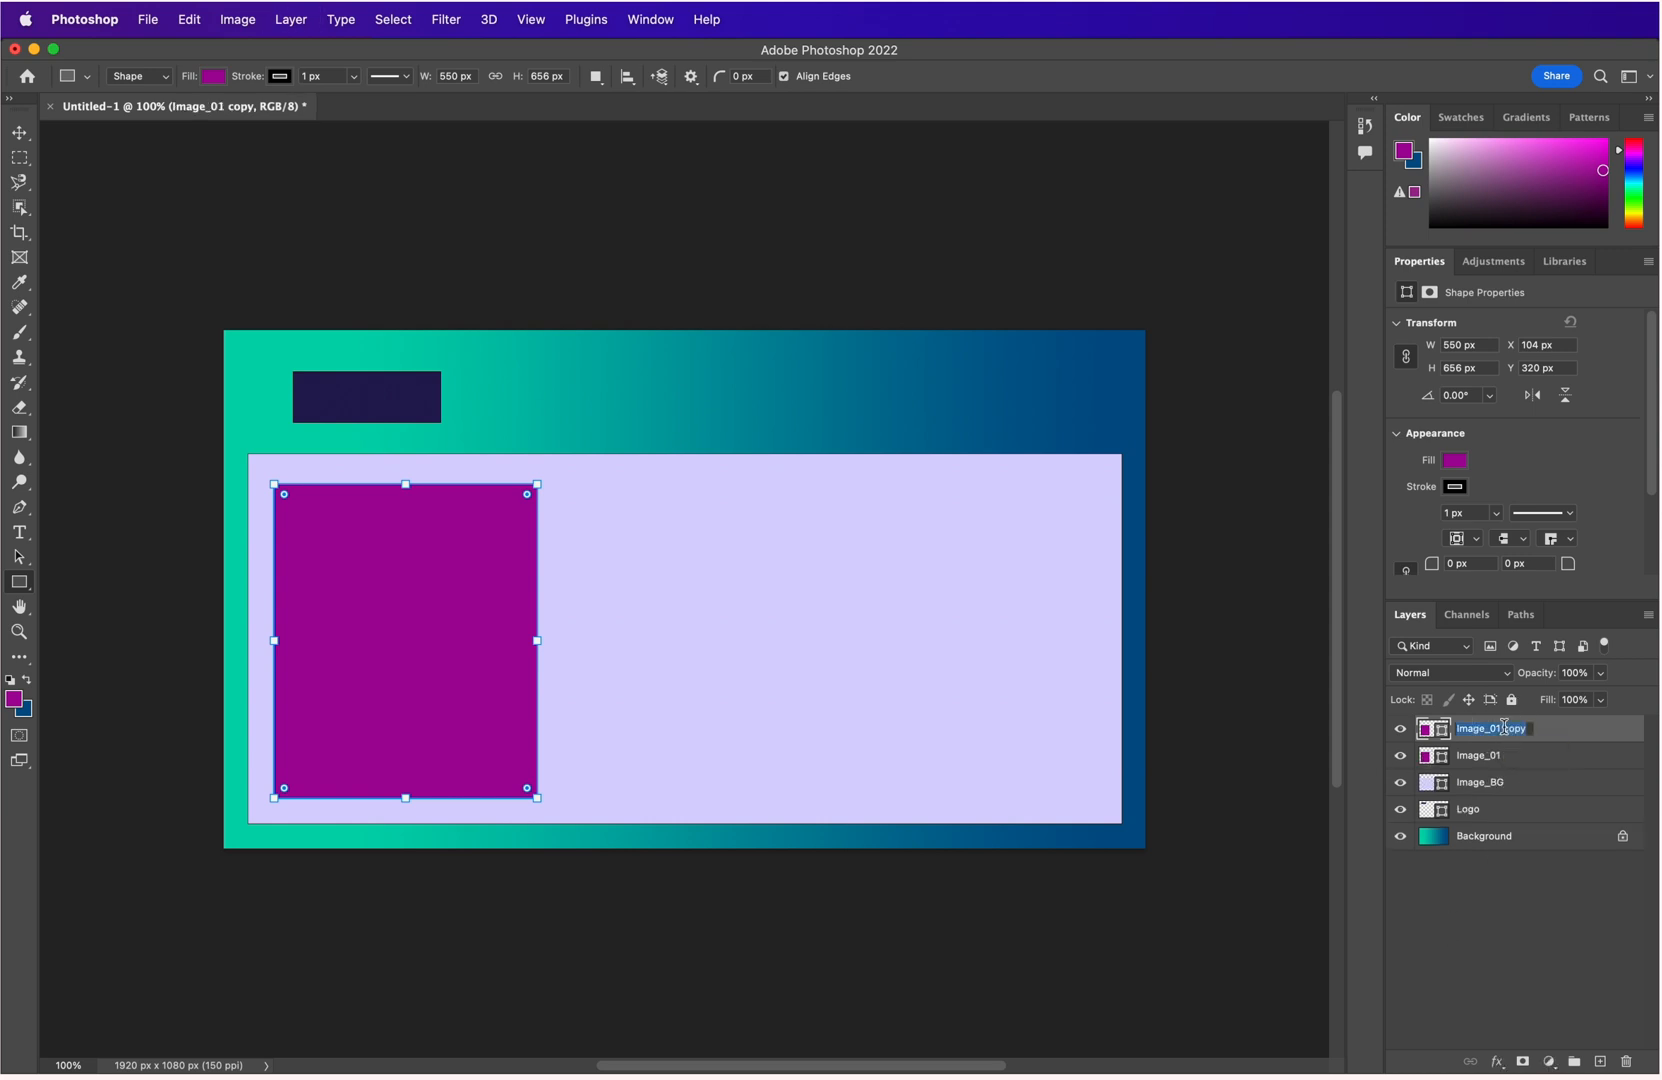
{"action": "left_click", "coordinate": [1528, 728]}
{"action": "key", "text": "Return"}
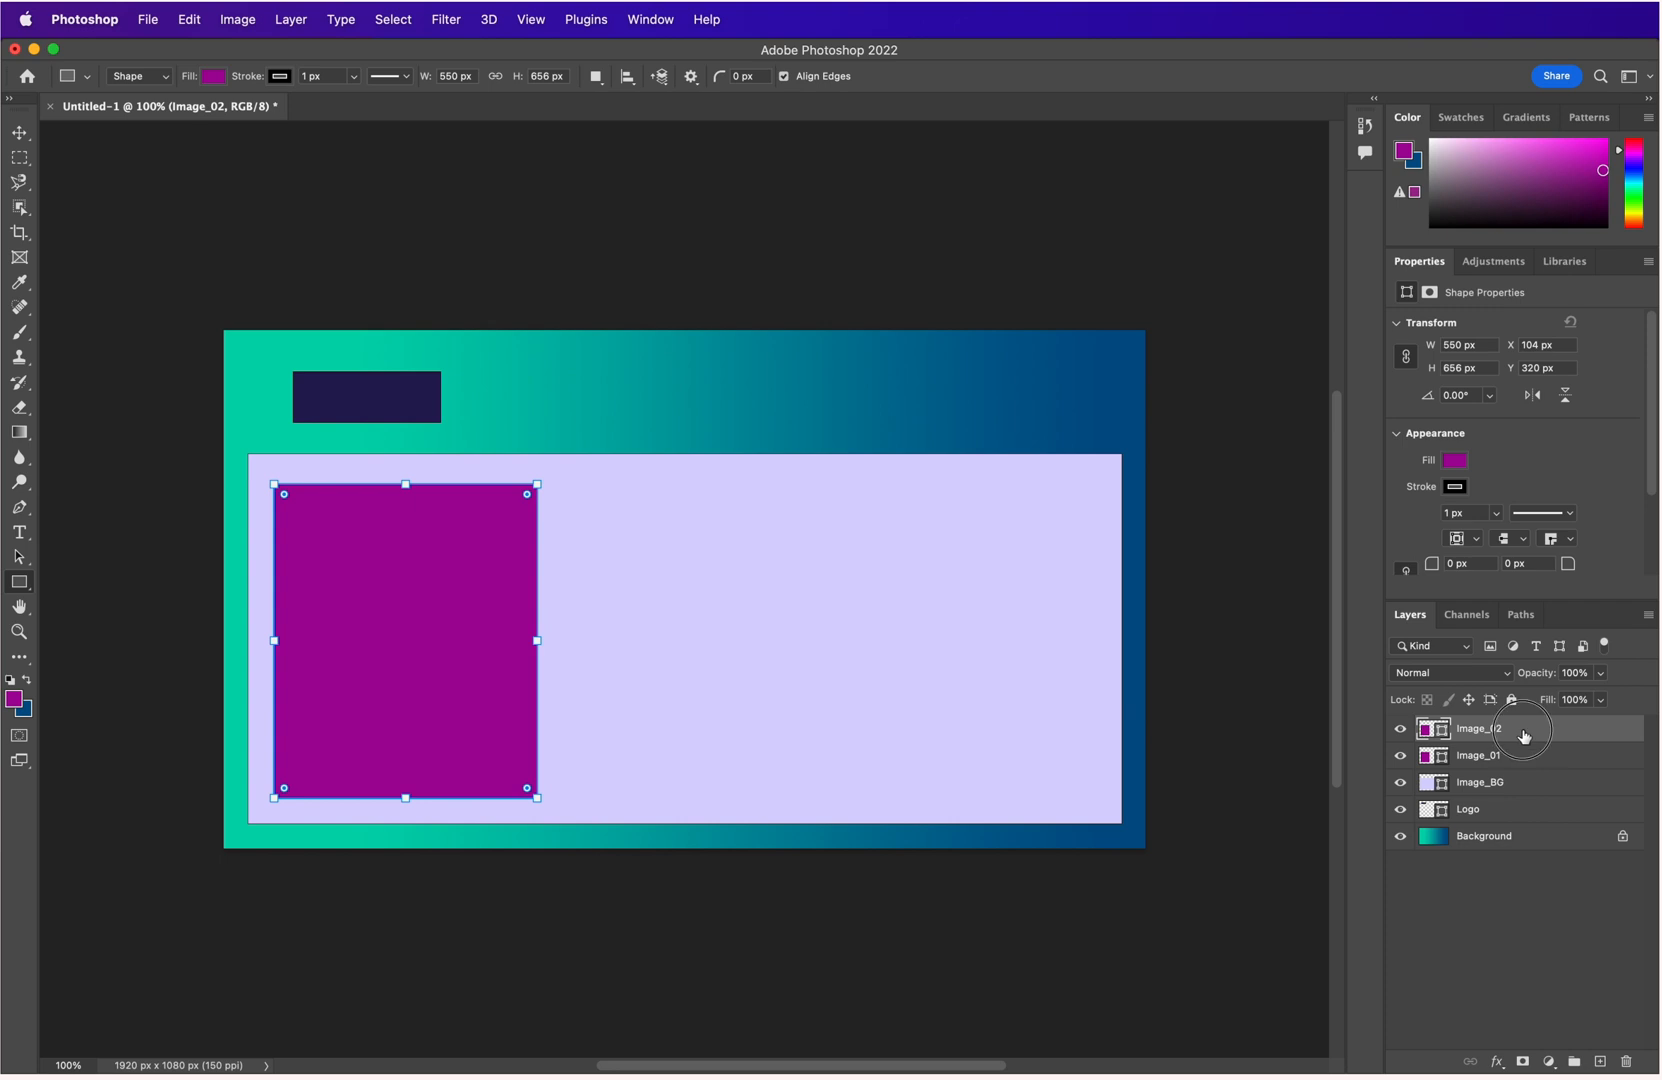
Duplicate the Image_02 layer and rename the copy Image_03.
{"action": "key", "text": "super+j"}
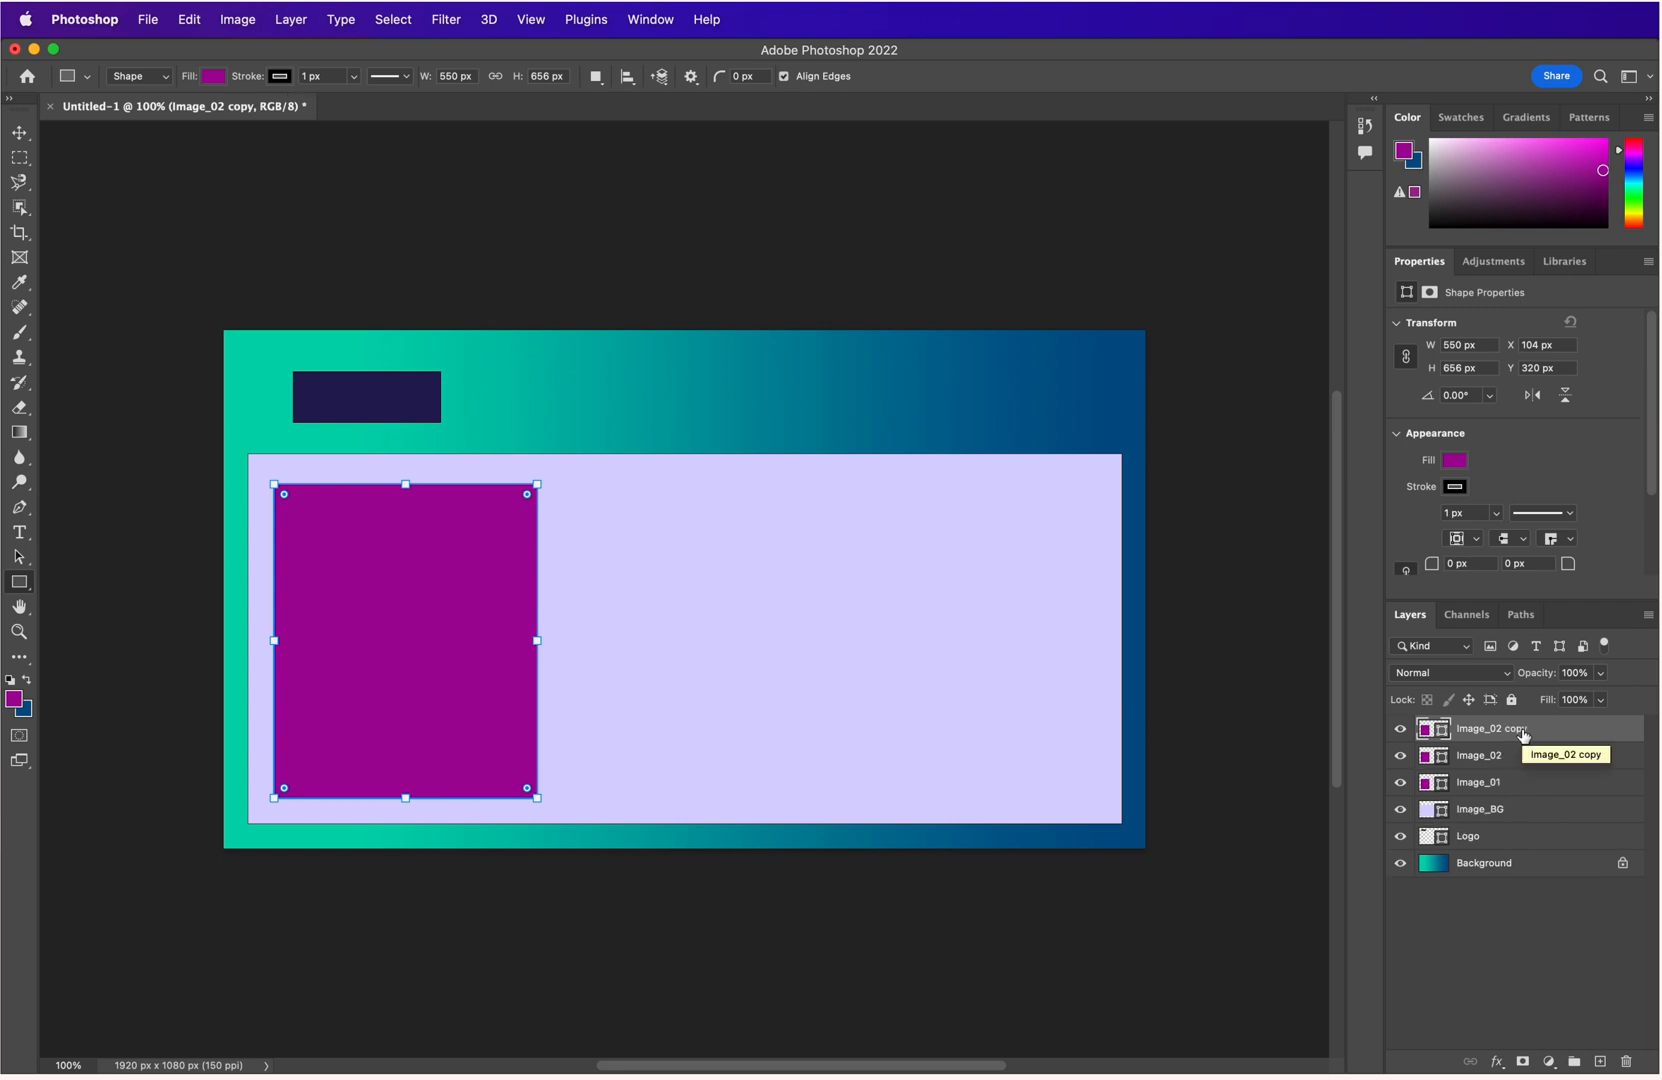
{"action": "double_click", "coordinate": [1524, 730]}
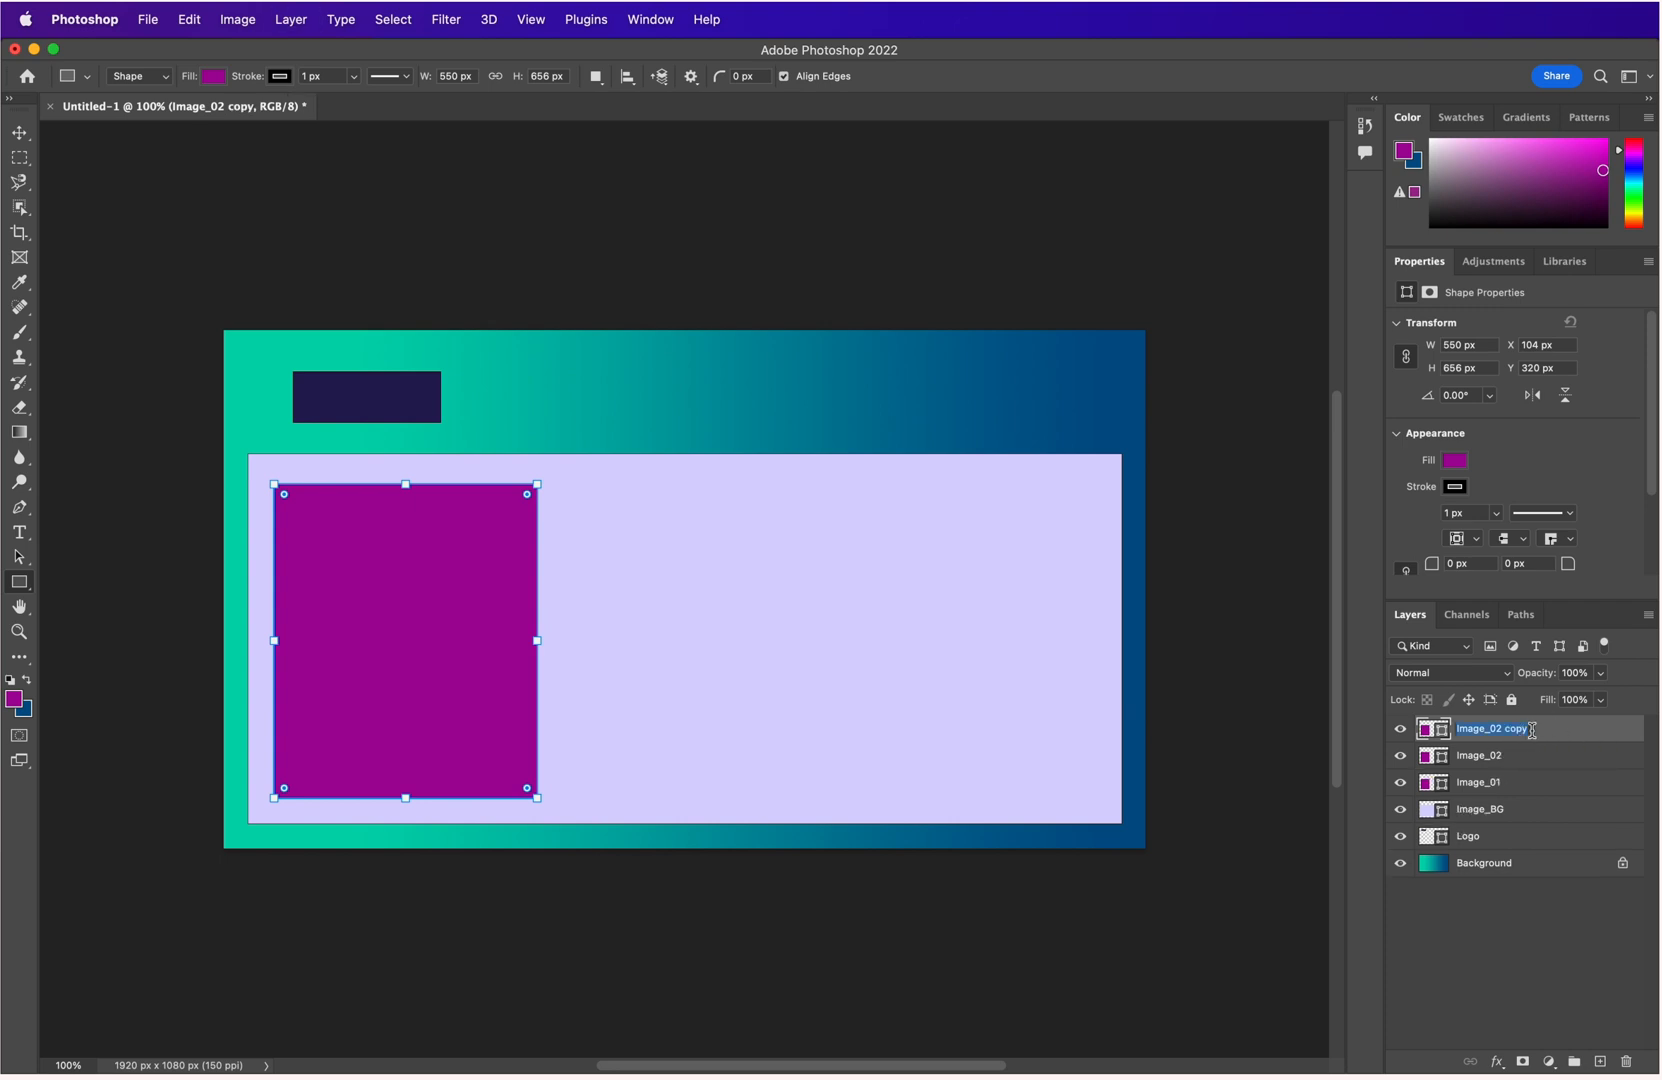
{"action": "key", "text": "Right"}
{"action": "key", "text": "BackSpace"}
{"action": "key", "text": "BackSpace"}
{"action": "key", "text": "Return"}
Move the Image_03 rectangle horizontally to the lavender panel's right part, at about X 1245 px.
{"action": "left_click", "coordinate": [1516, 762]}
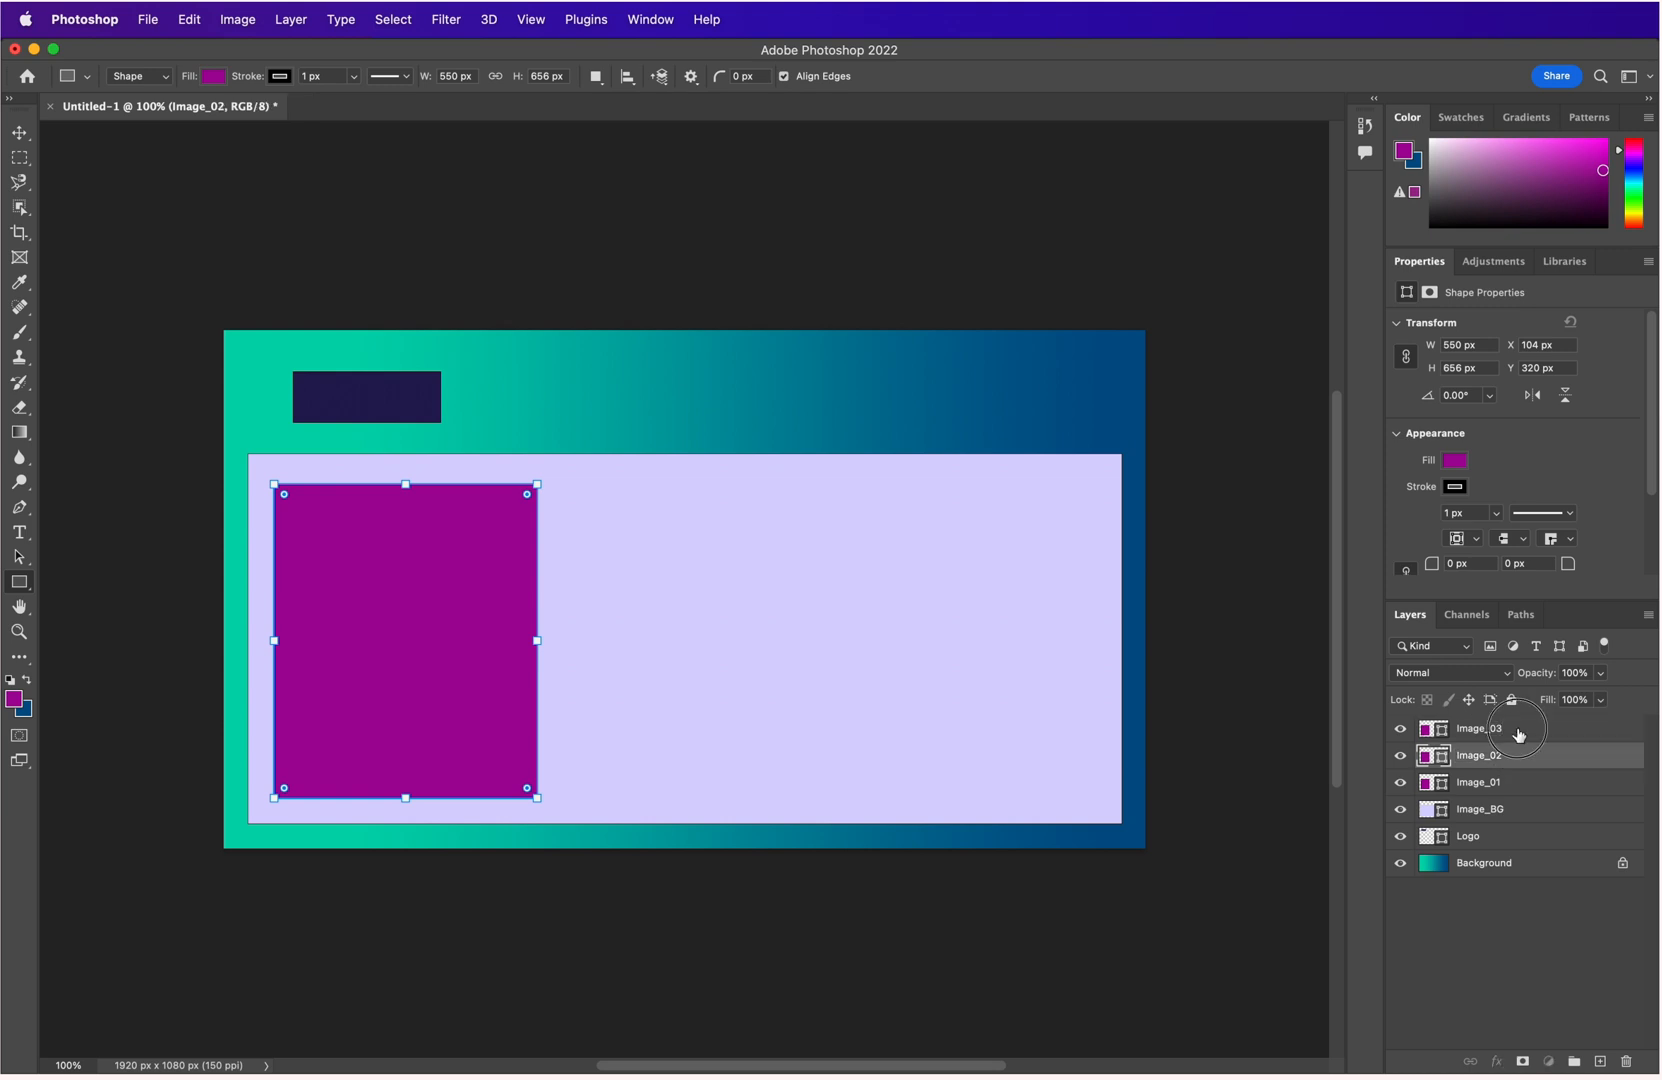
{"action": "left_click", "coordinate": [1517, 732]}
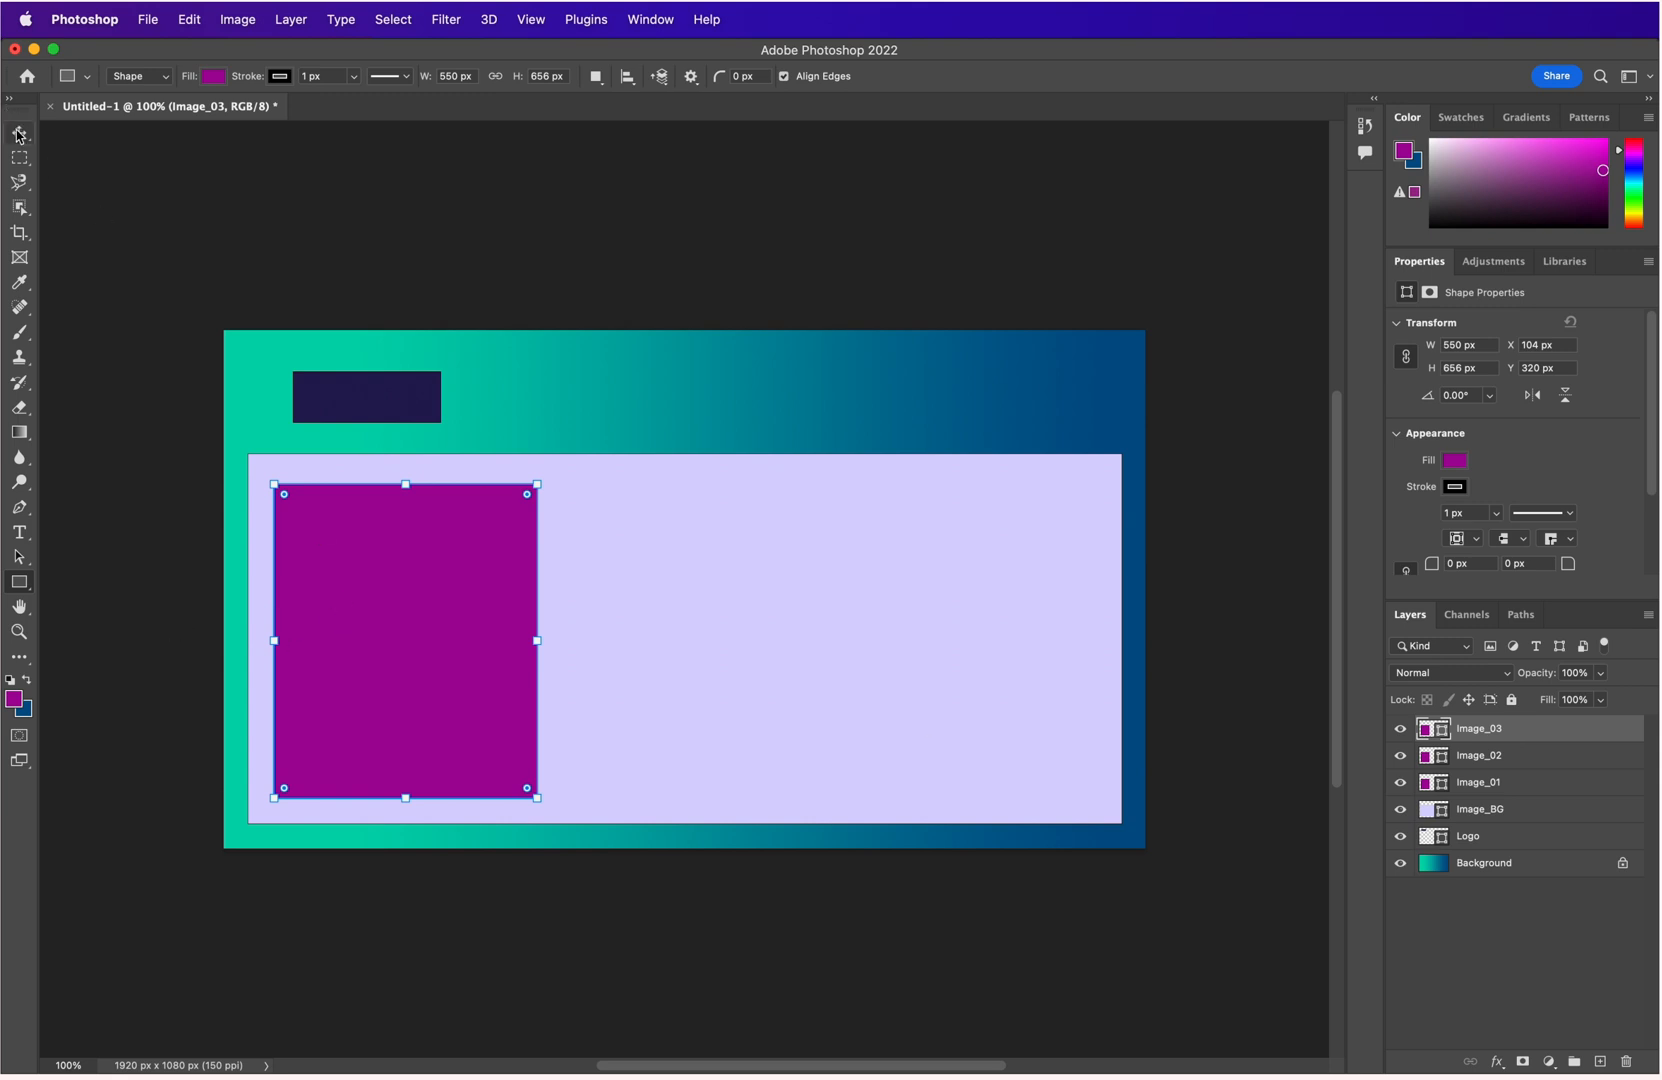
{"action": "key", "text": "v"}
{"action": "left_click_drag", "start_coordinate": [425, 631], "coordinate": [962, 672]}
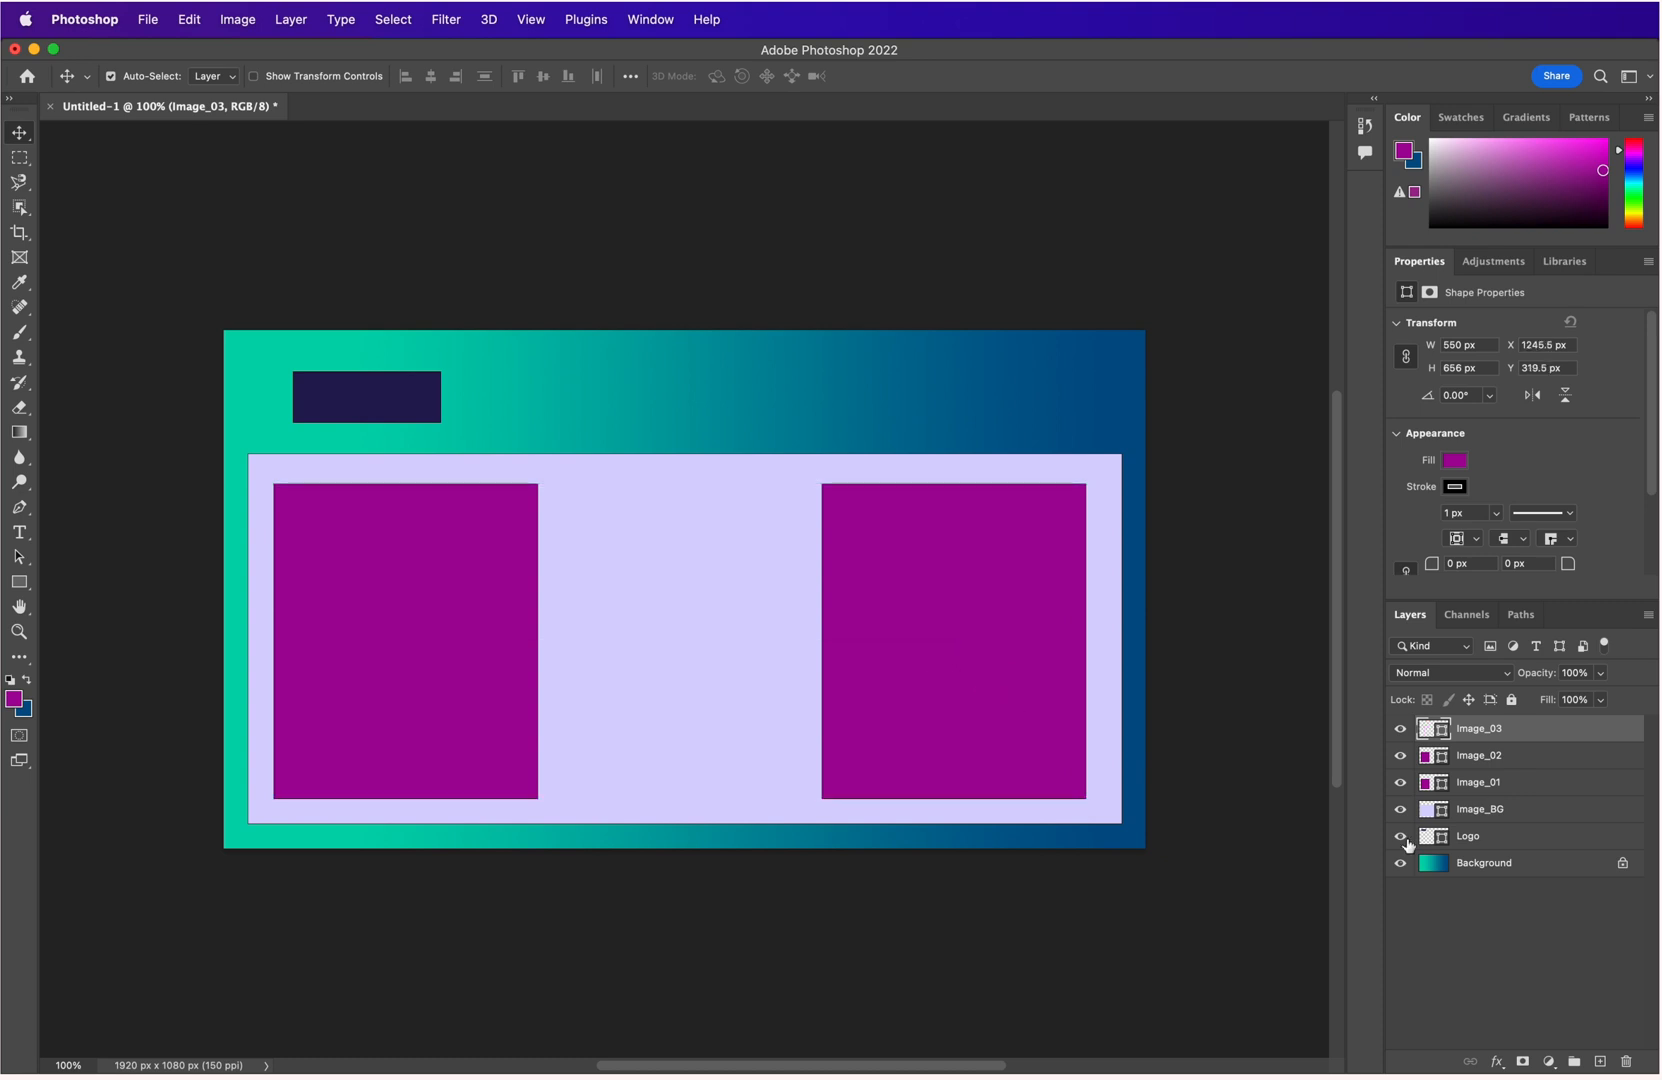
Distribute the Image_01, Image_02 and Image_03 rectangles evenly by their horizontal centers.
{"action": "left_click", "coordinate": [1489, 785], "text": "shift"}
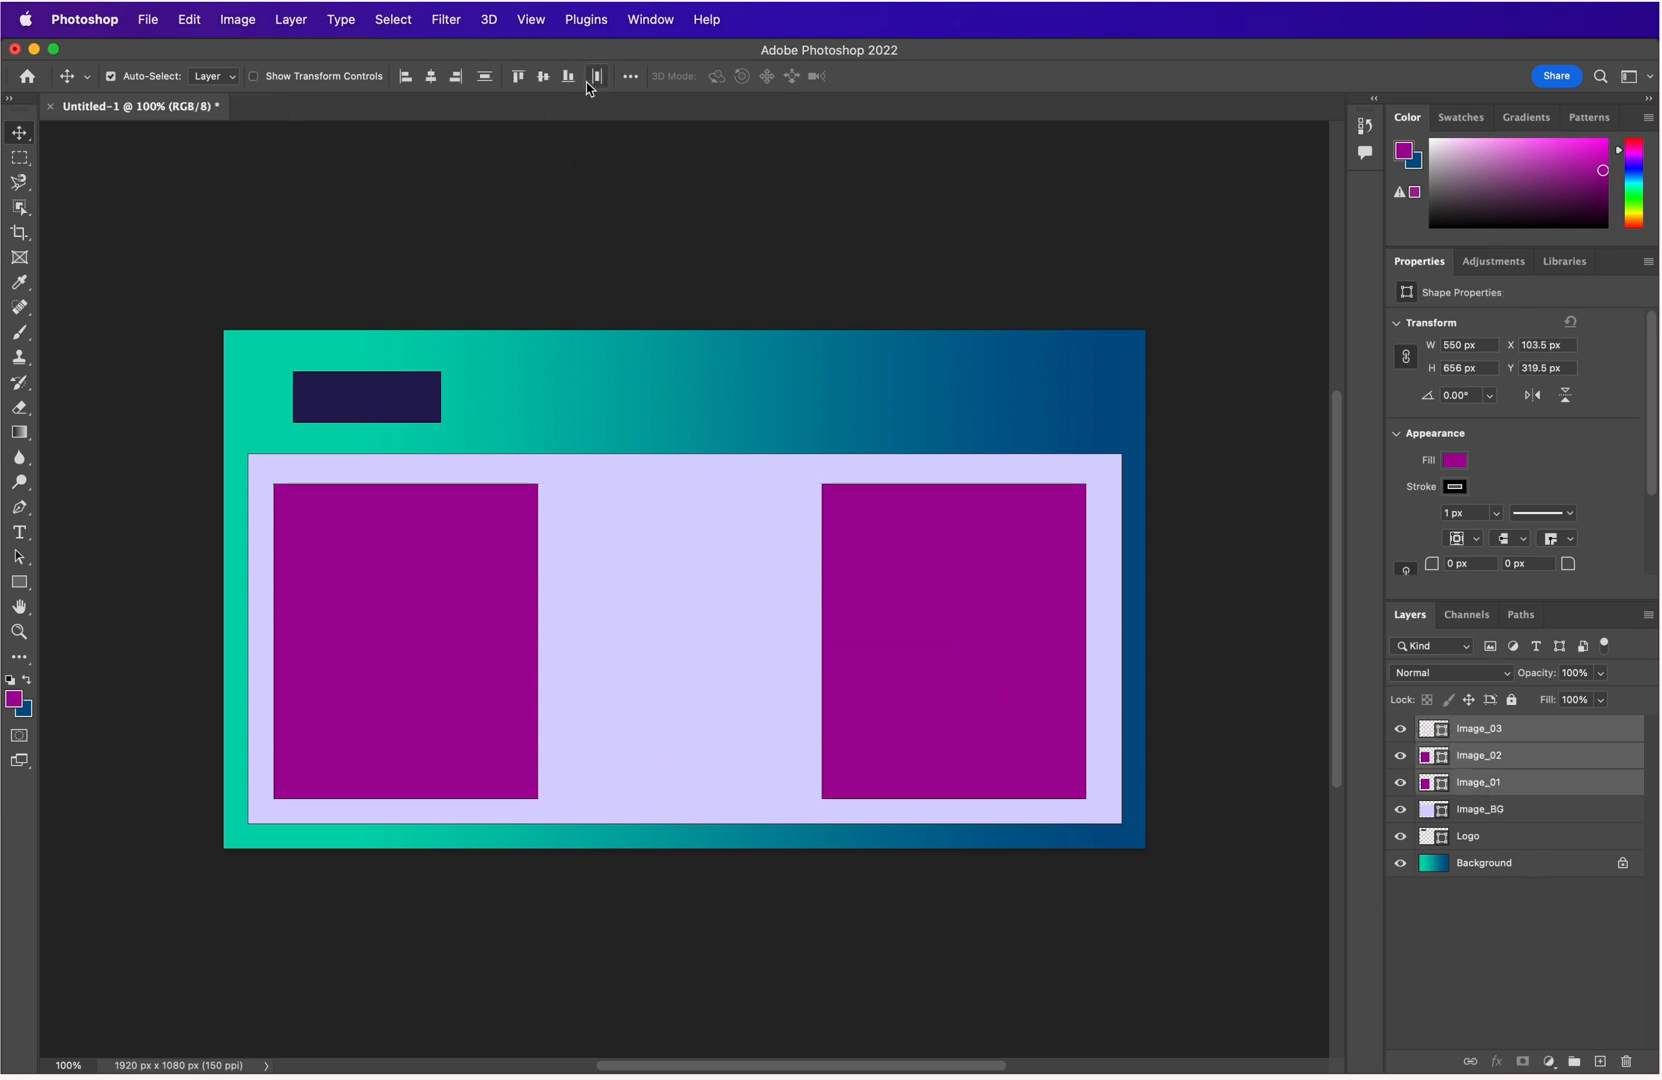
{"action": "left_click", "coordinate": [631, 78]}
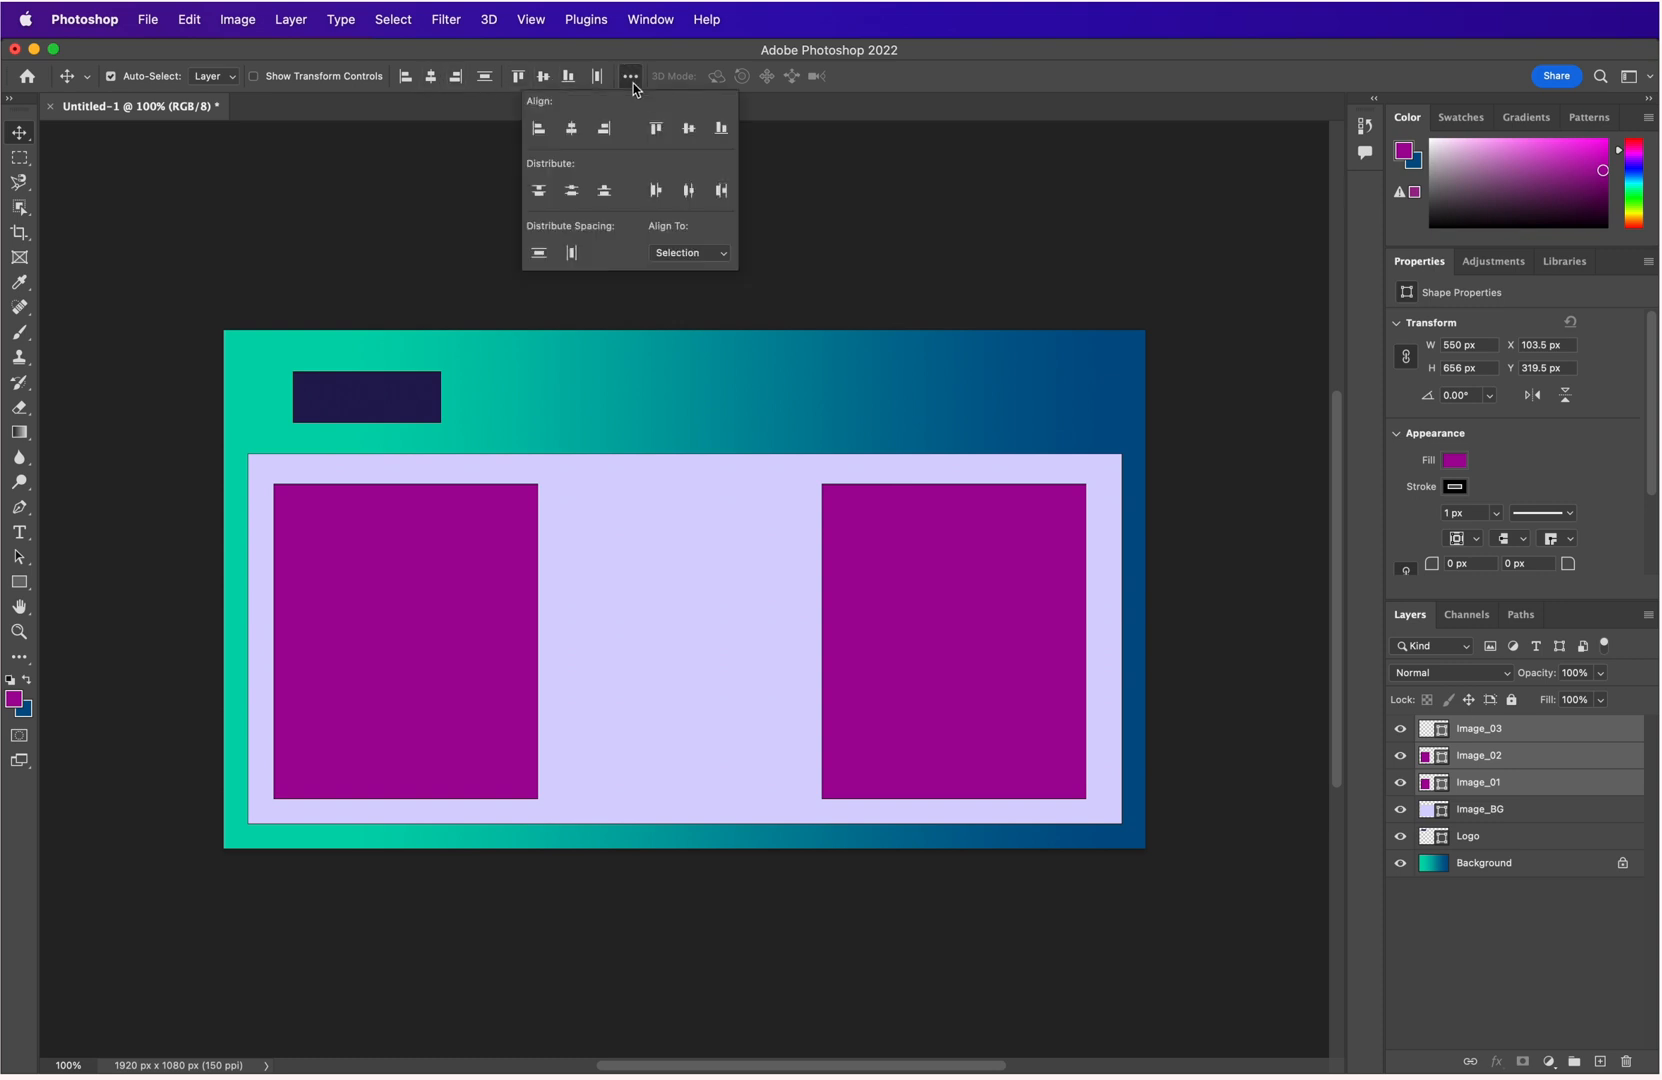
{"action": "left_click", "coordinate": [689, 193]}
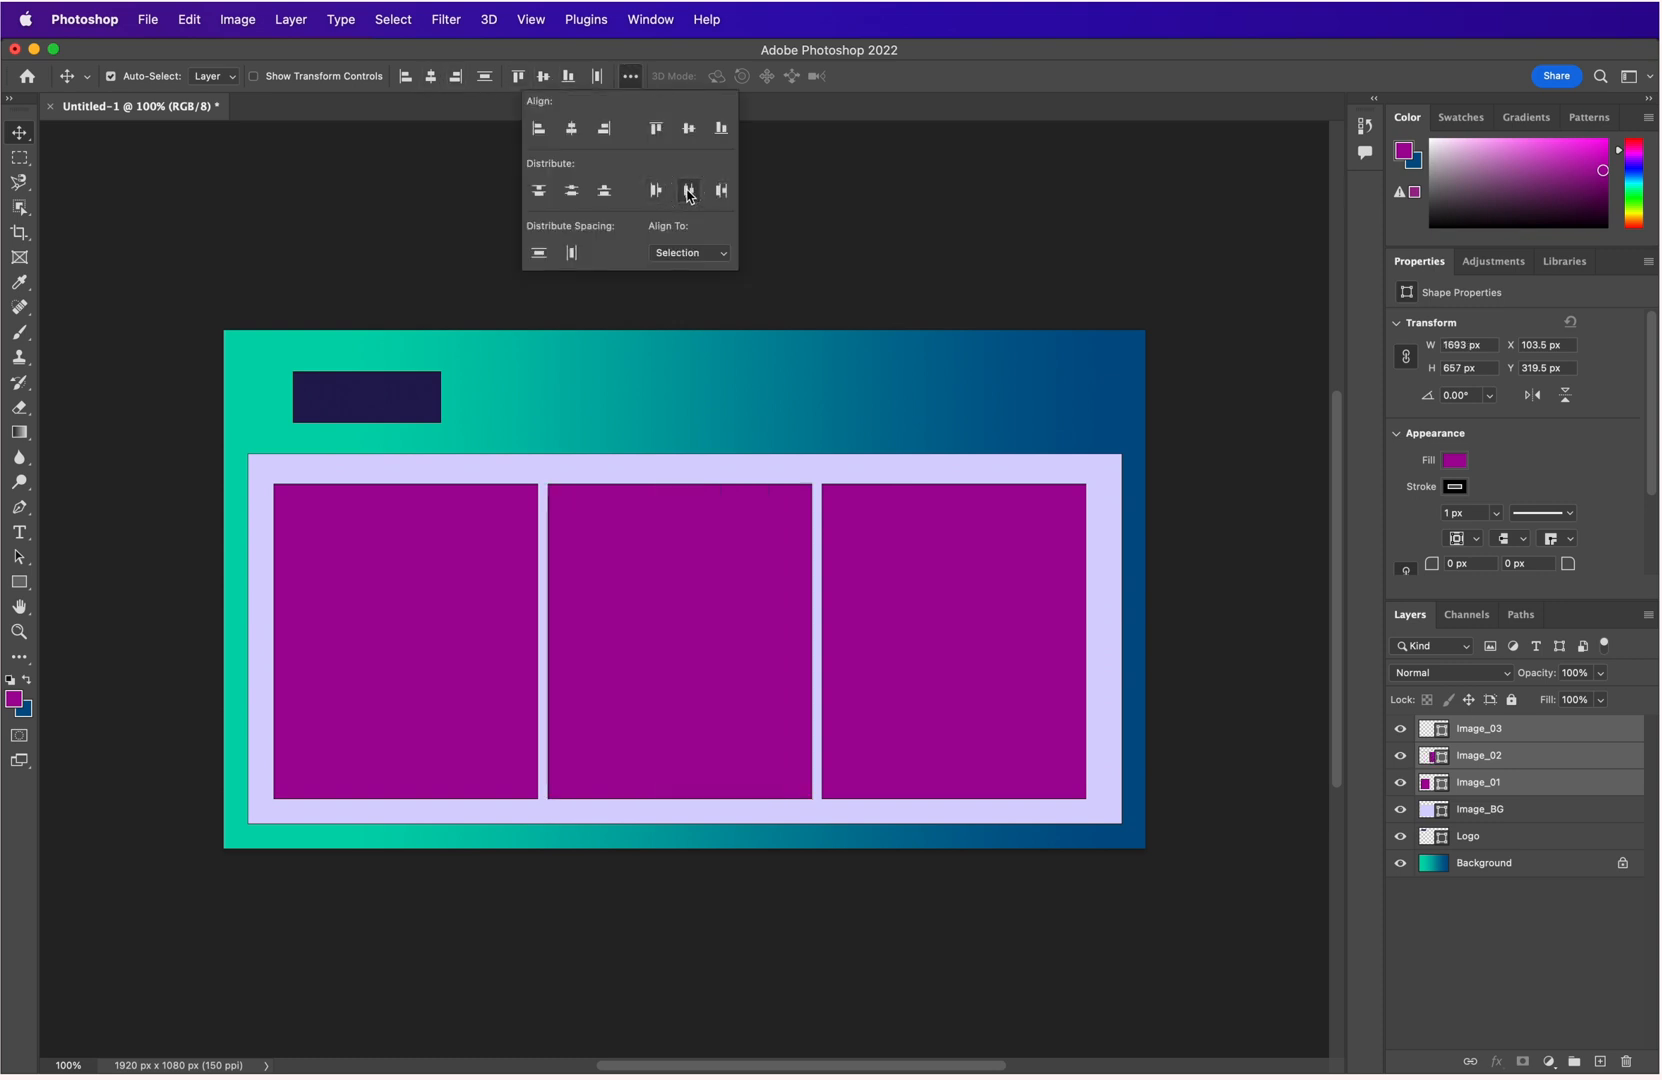
{"action": "left_click", "coordinate": [985, 103]}
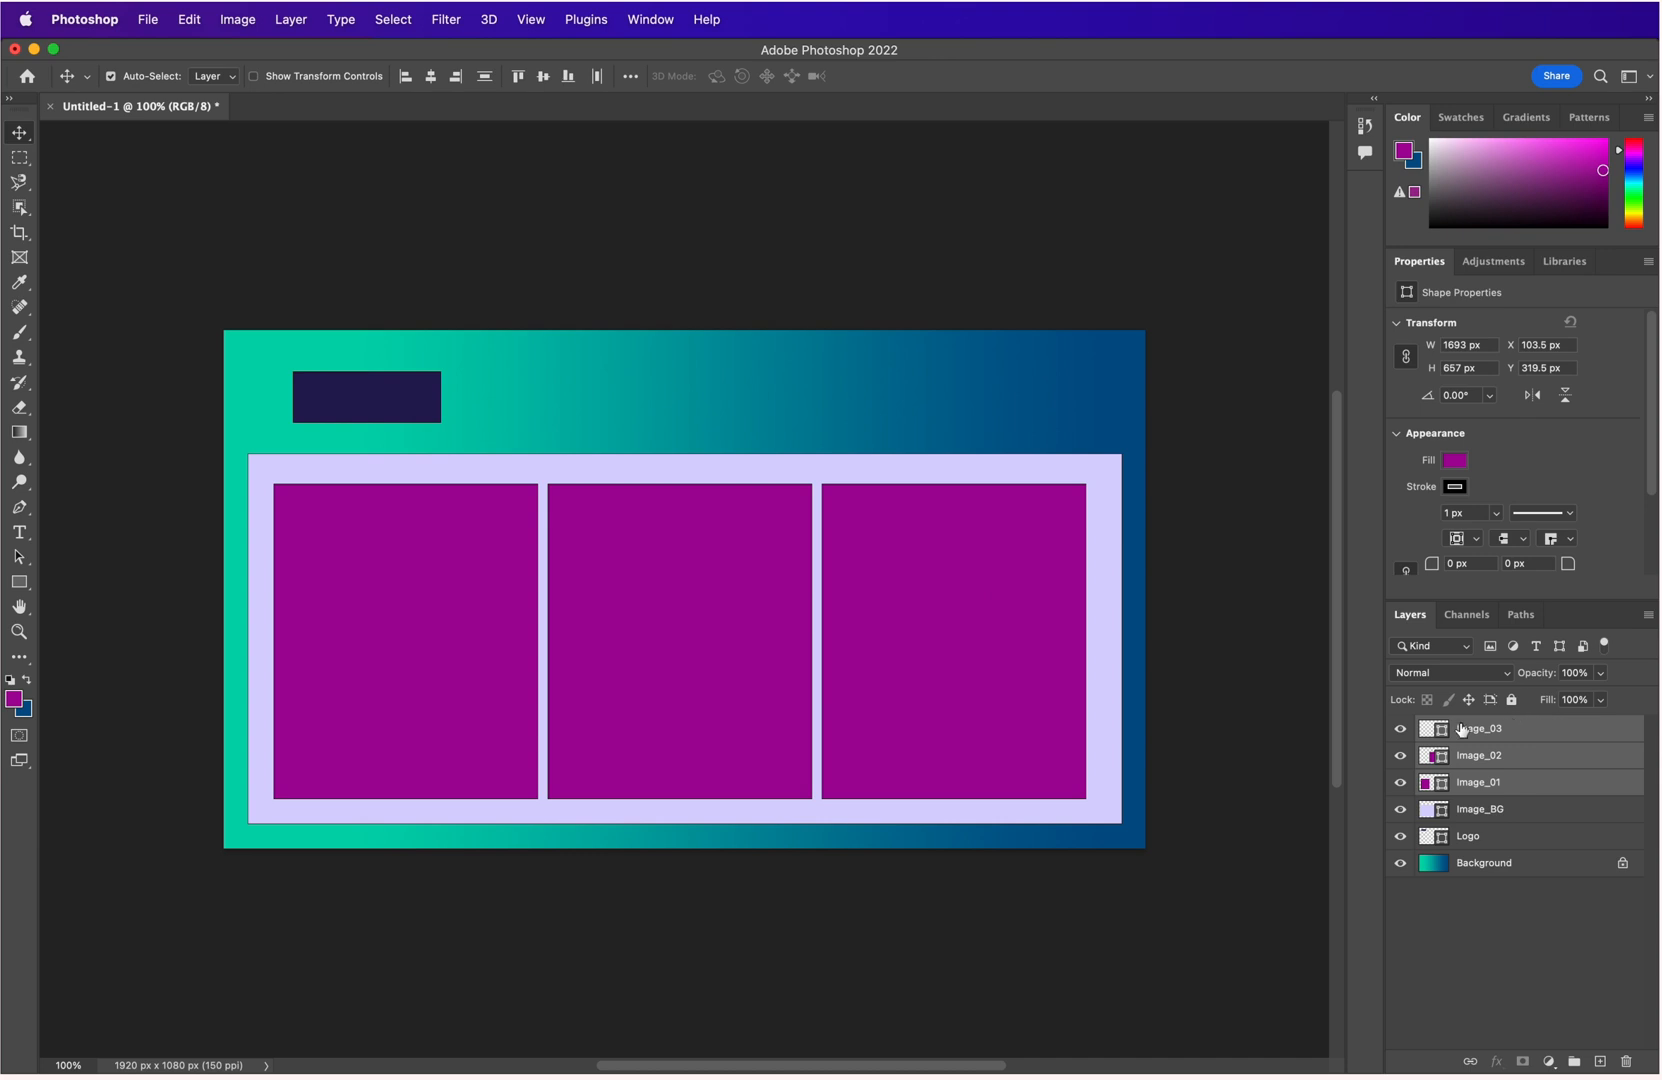
{"action": "left_click", "coordinate": [1470, 814]}
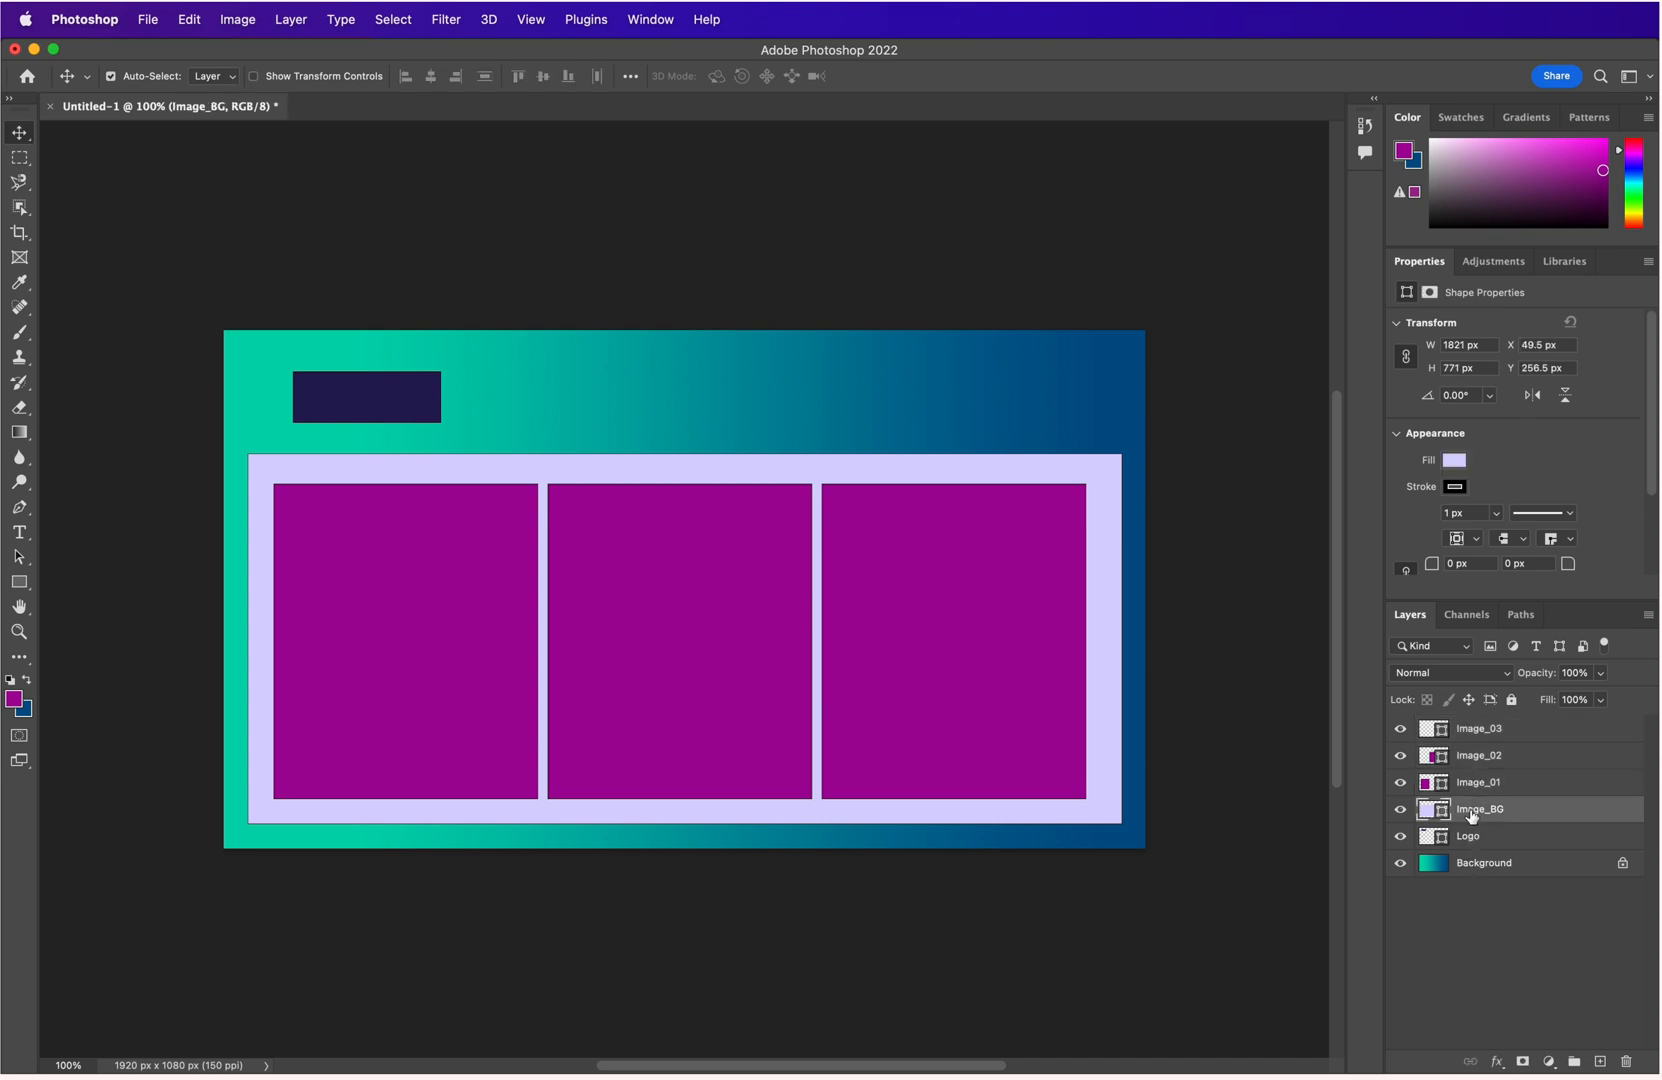
{"action": "left_click", "coordinate": [1493, 733], "text": "shift"}
{"action": "right_click", "coordinate": [1492, 733]}
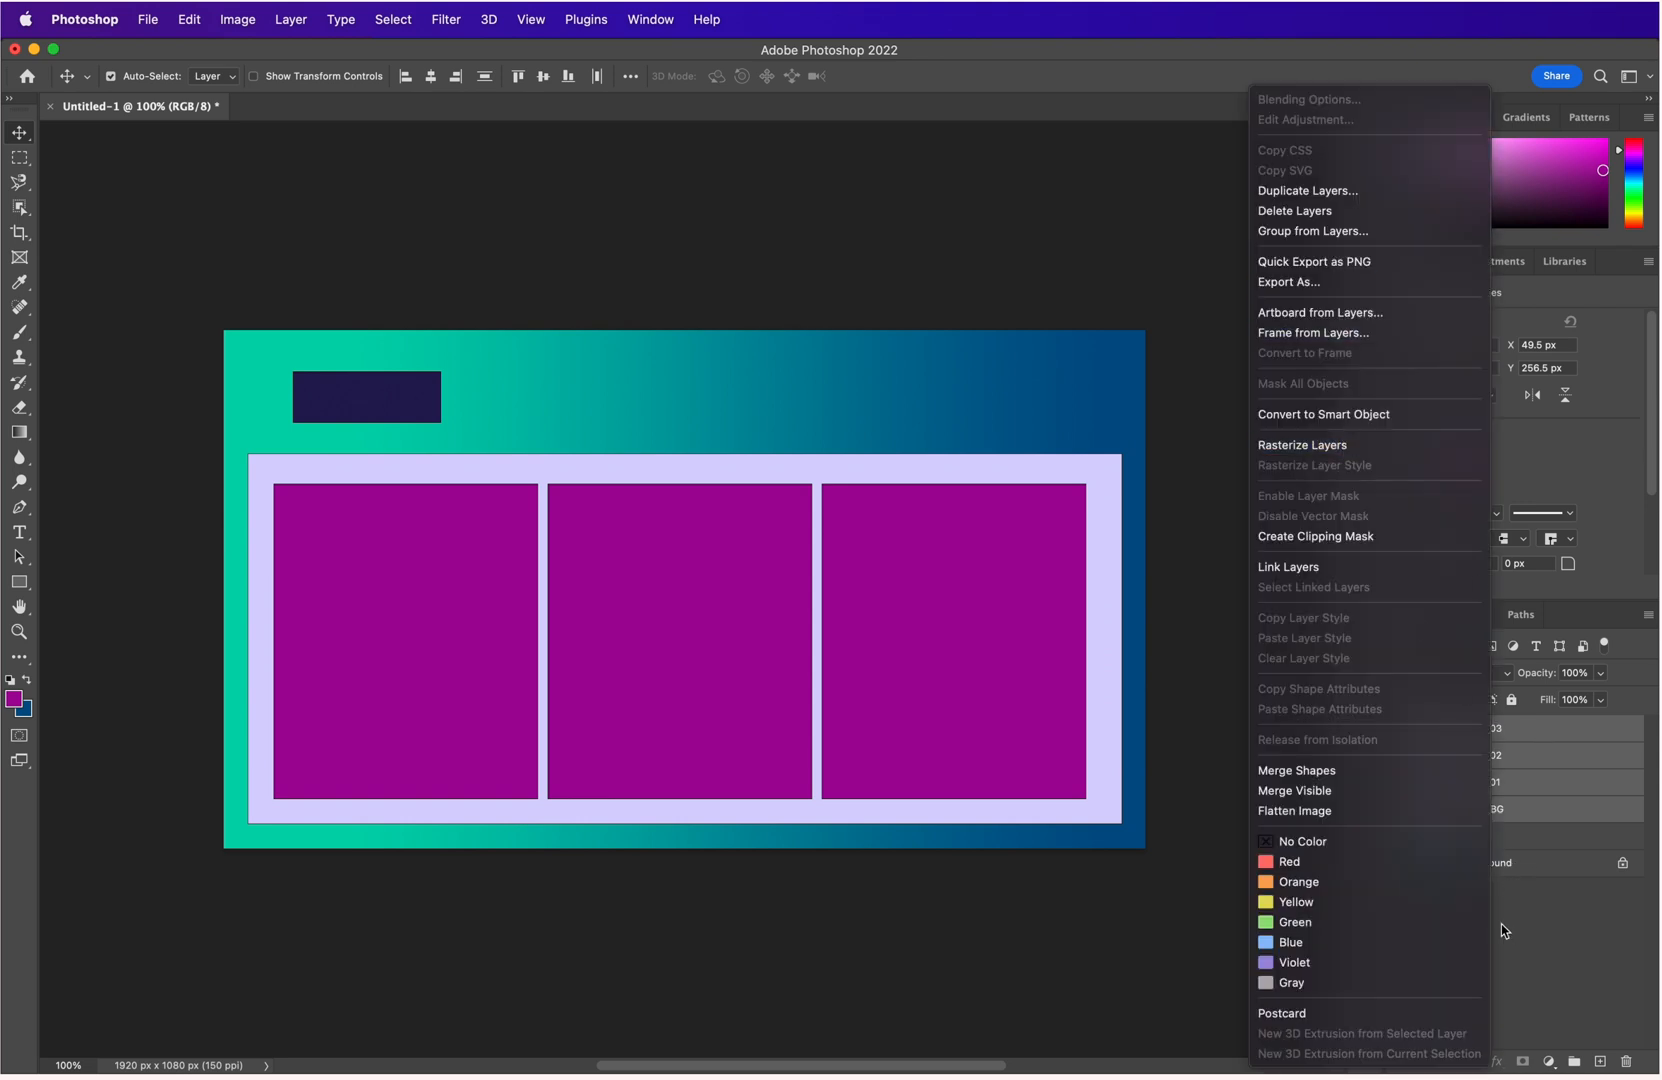
{"action": "left_click", "coordinate": [1527, 944]}
{"action": "left_click", "coordinate": [1400, 863]}
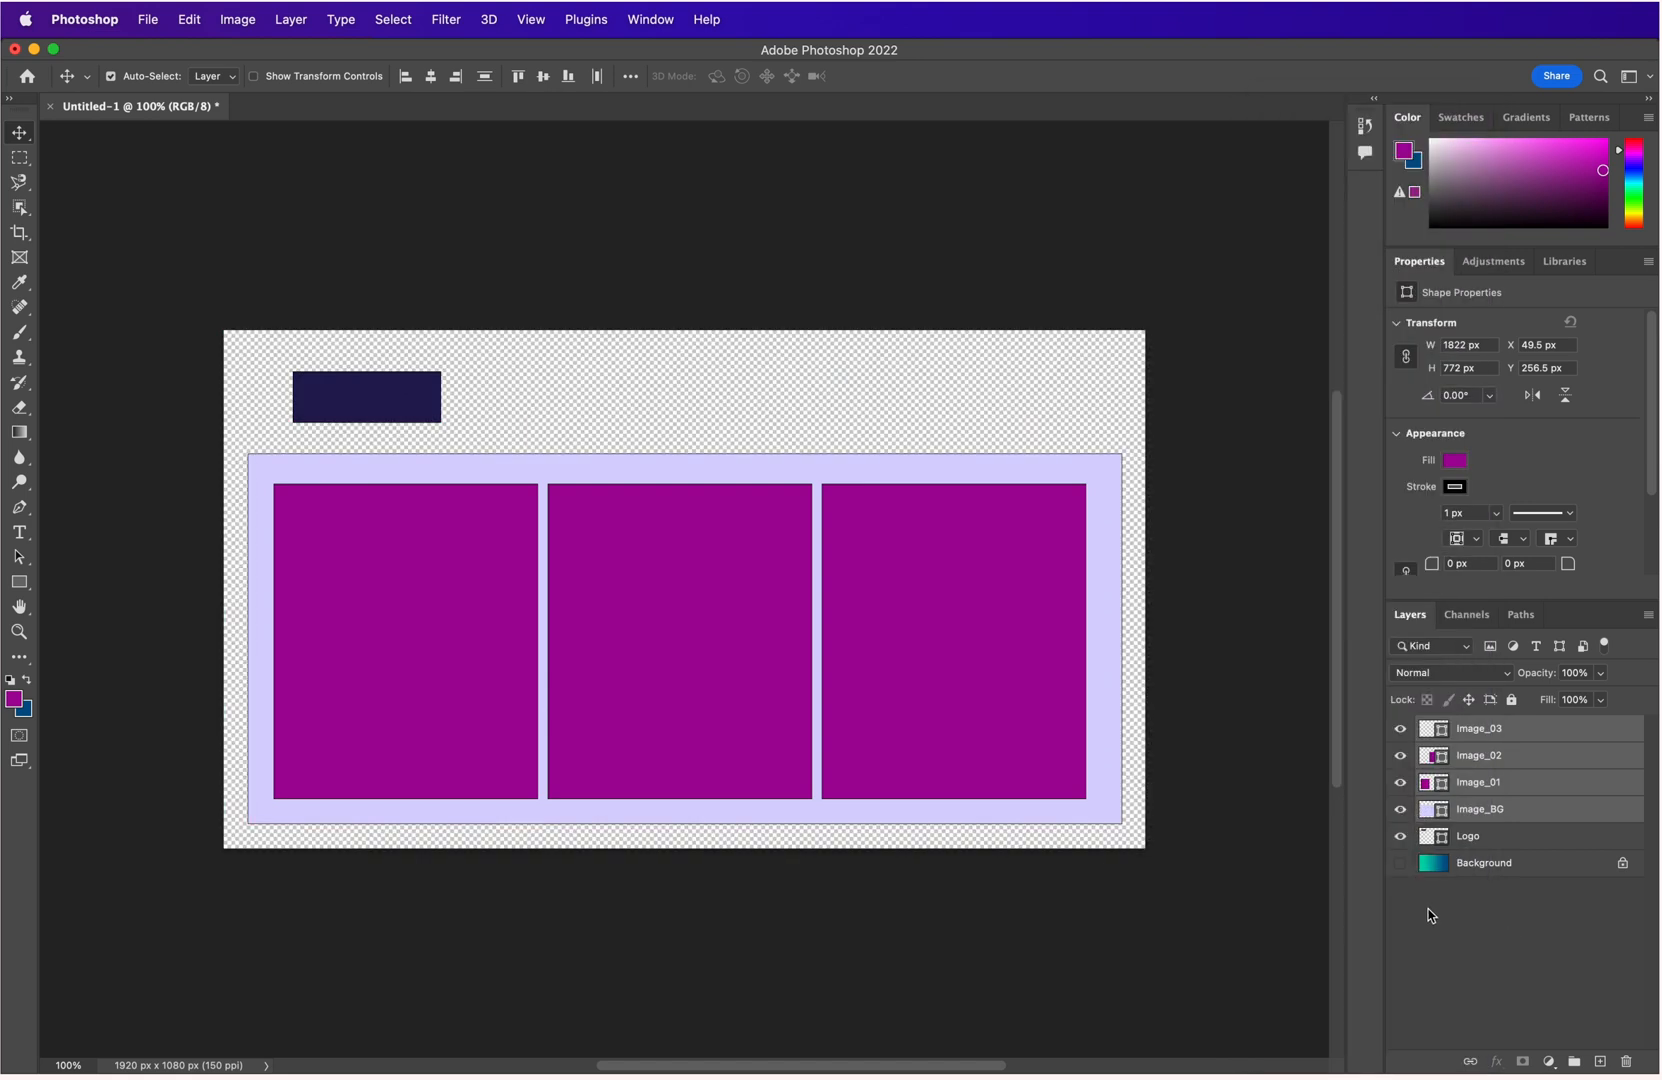
{"action": "left_click", "coordinate": [1400, 863]}
{"action": "left_click", "coordinate": [1462, 937]}
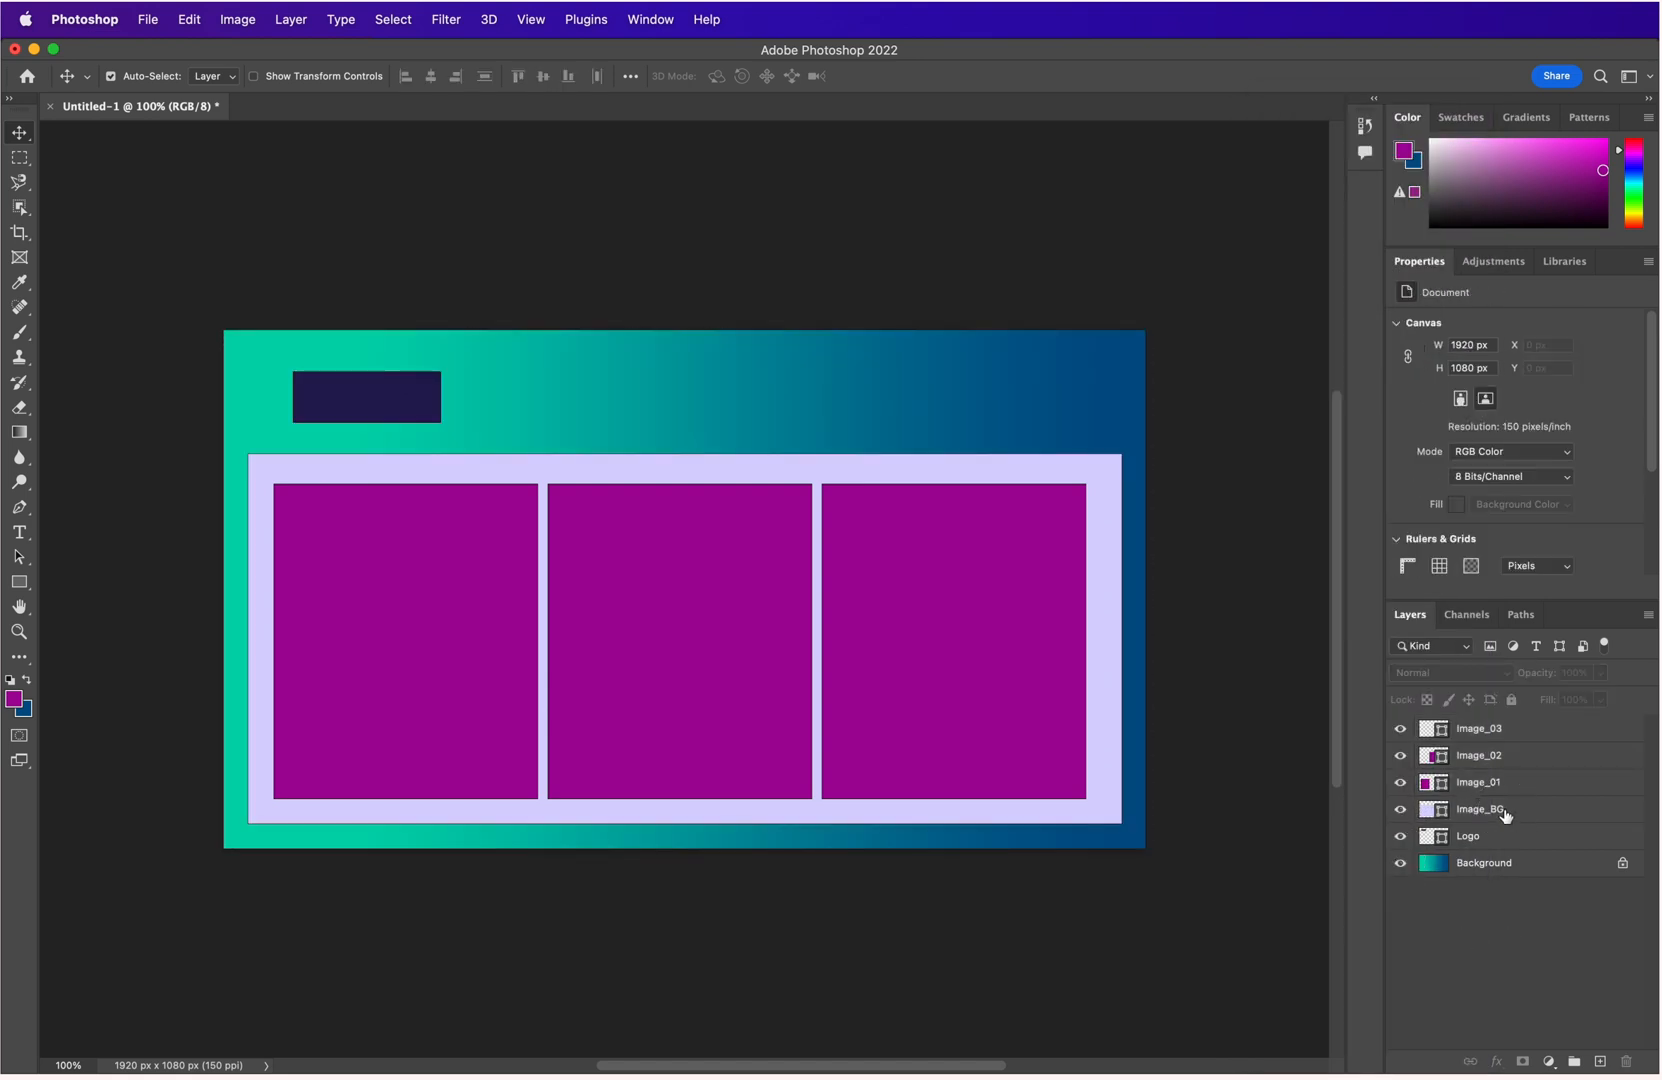
Group the Image_BG, Image_01, Image_02 and Image_03 layers and rename the group Image_Slider.
{"action": "left_click", "coordinate": [1503, 812]}
{"action": "left_click", "coordinate": [1511, 731], "text": "shift"}
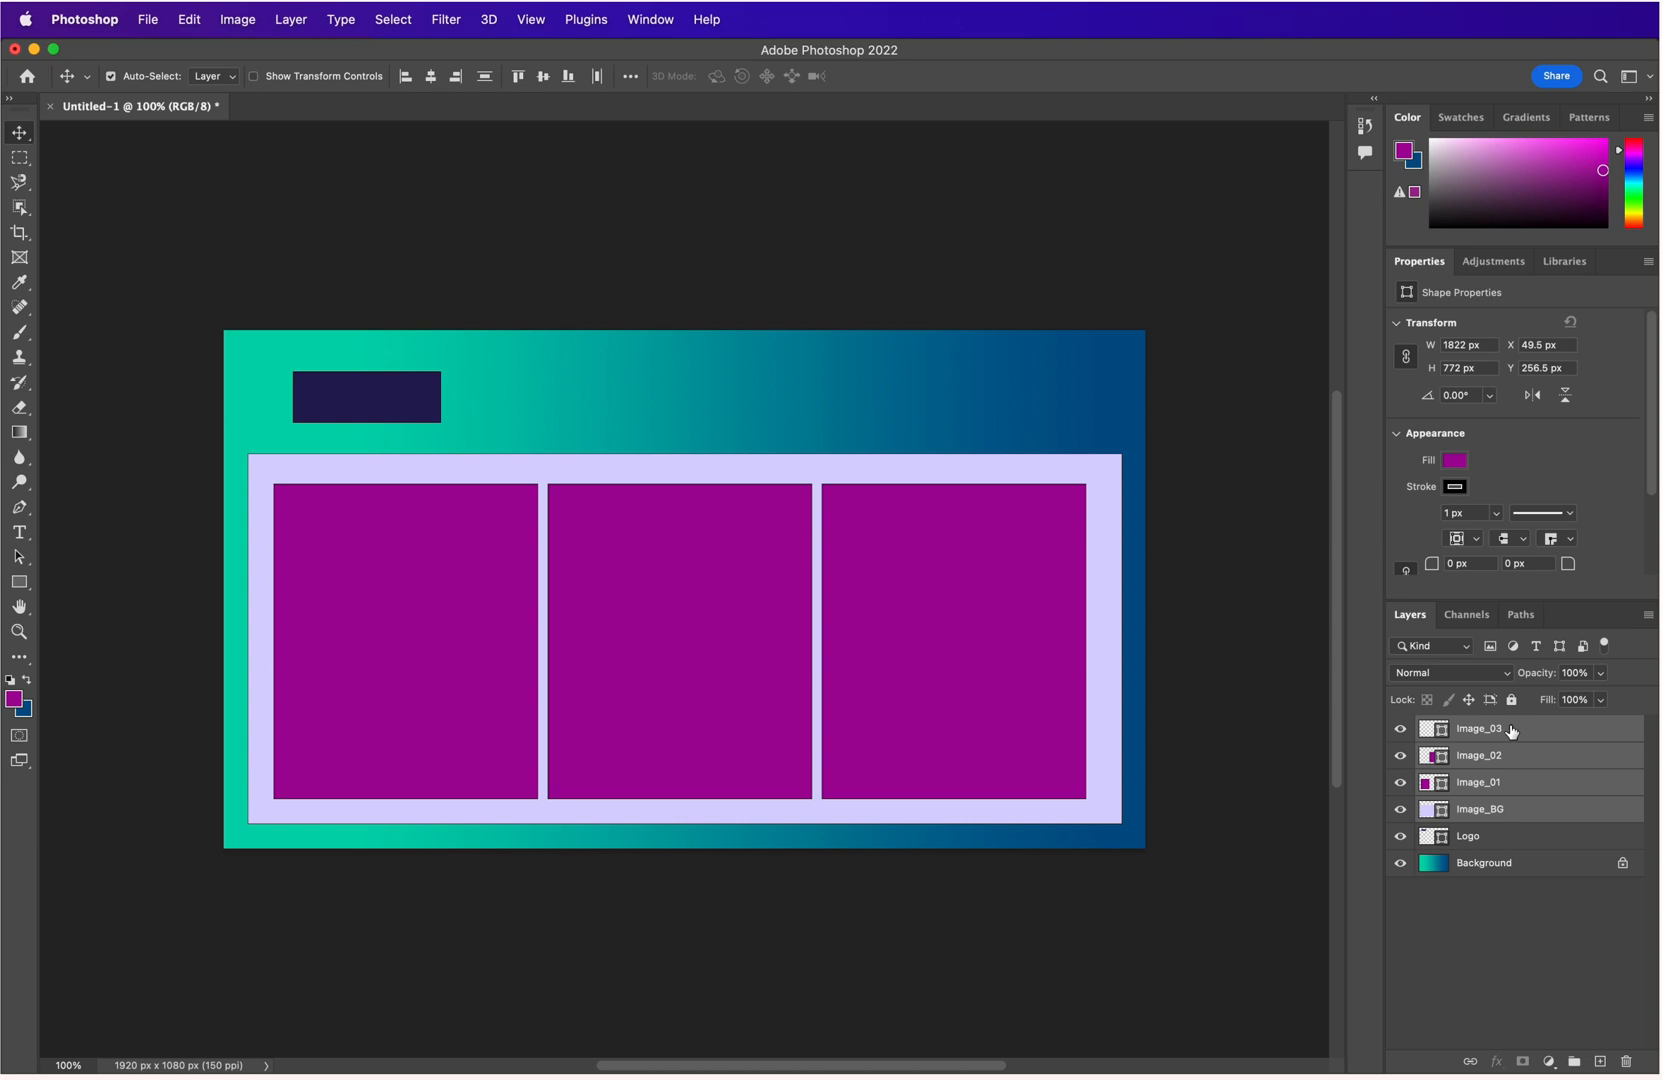
{"action": "key", "text": "super+g"}
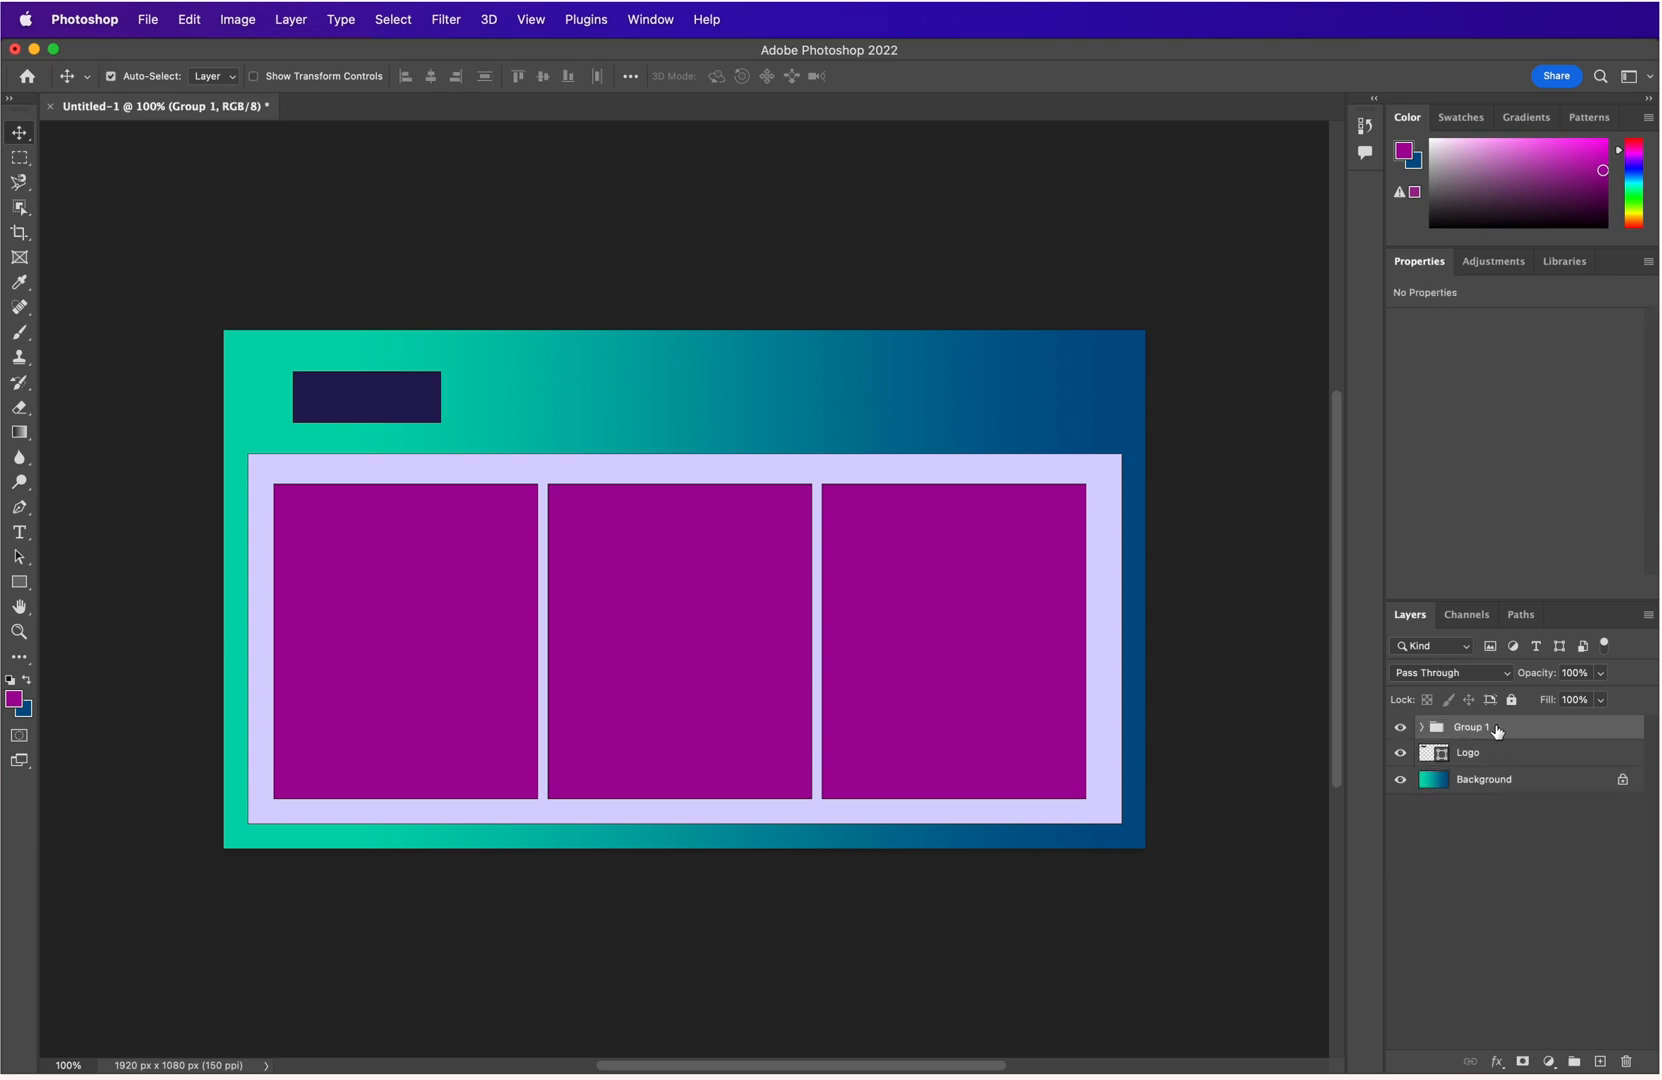
{"action": "double_click", "coordinate": [1471, 729]}
{"action": "key", "text": "BackSpace"}
{"action": "key", "text": "Return"}
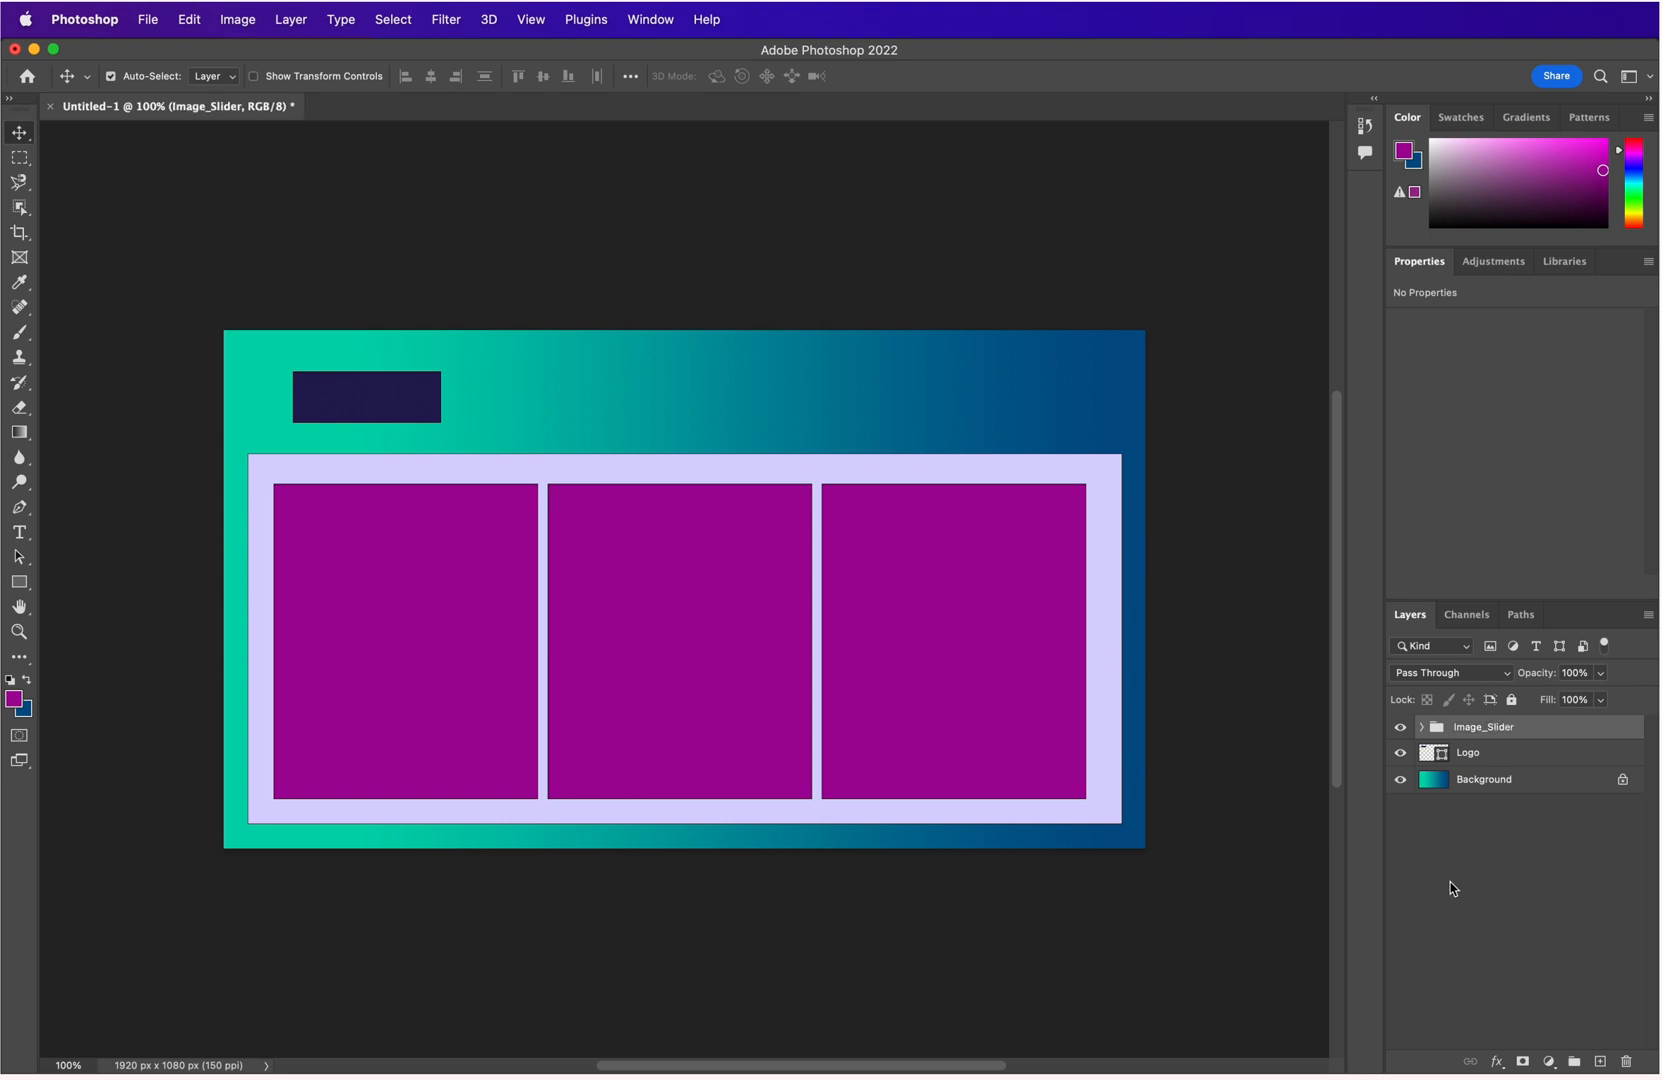
Check what the Image_Slider group, Logo layer and Background layer each contain by hiding and showing them one after another.
{"action": "left_click", "coordinate": [1404, 729]}
{"action": "left_click", "coordinate": [1401, 731]}
{"action": "left_click", "coordinate": [1401, 752]}
{"action": "left_click", "coordinate": [1401, 752]}
{"action": "left_click", "coordinate": [1400, 779]}
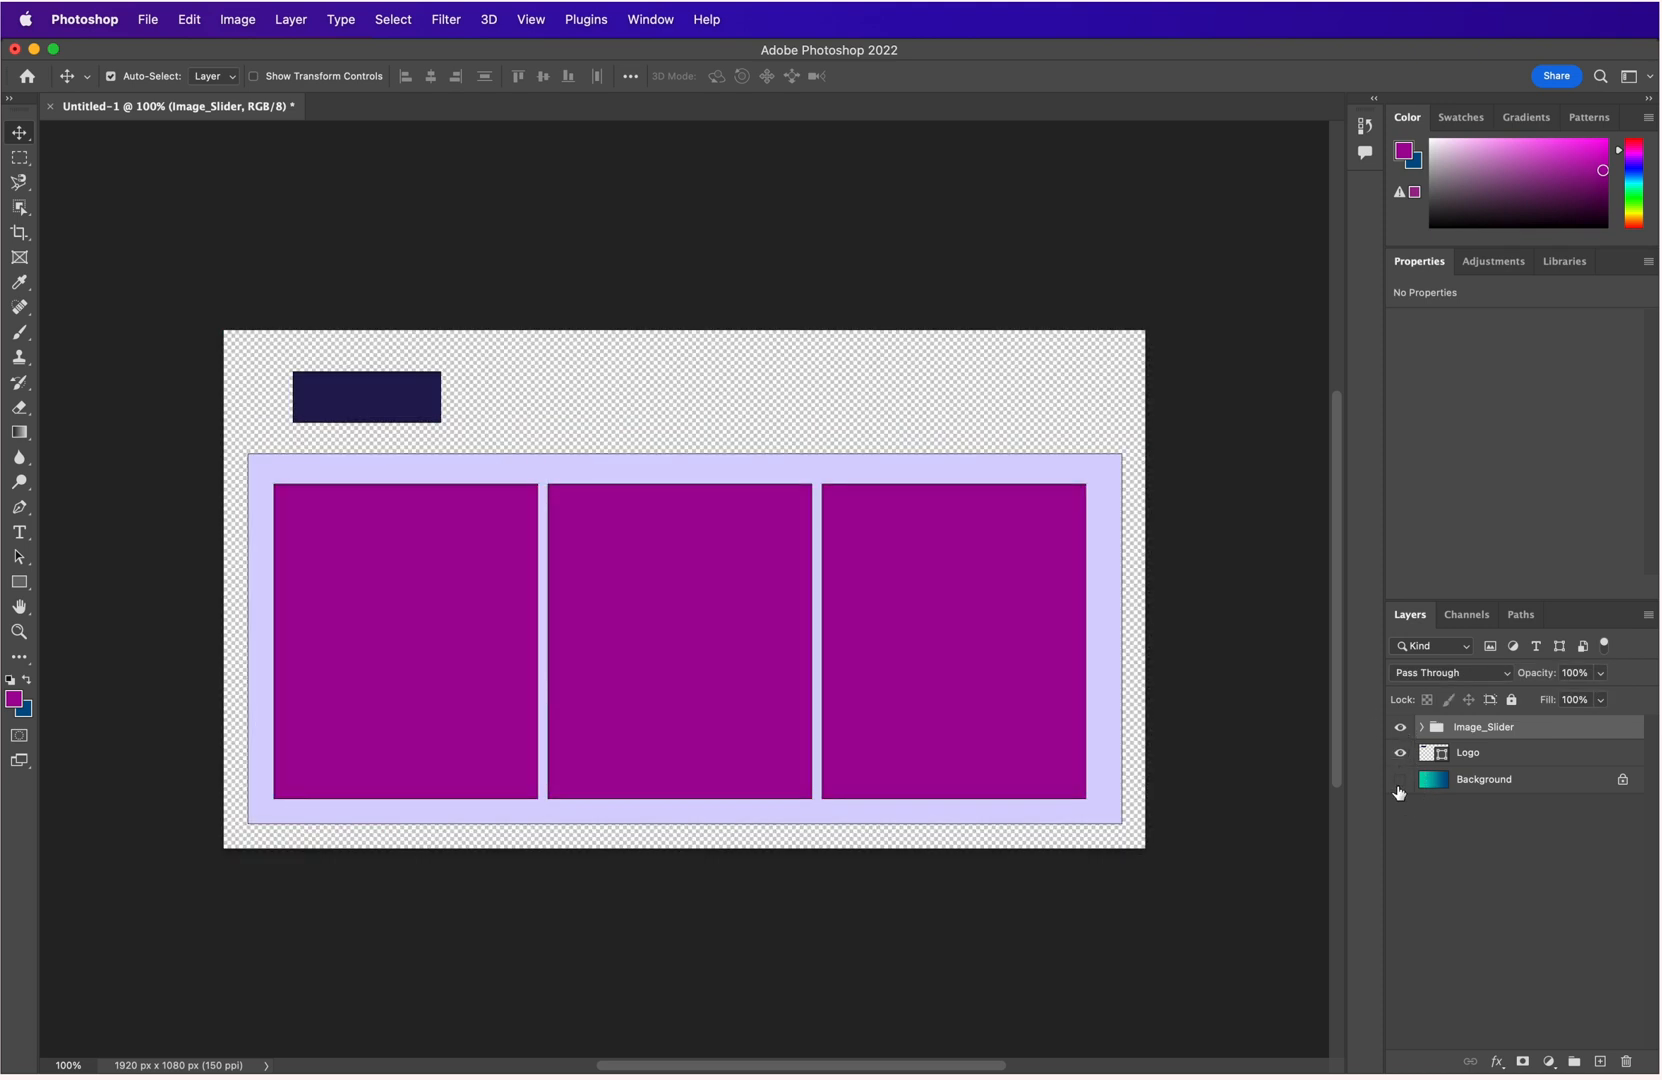
{"action": "left_click", "coordinate": [1400, 779]}
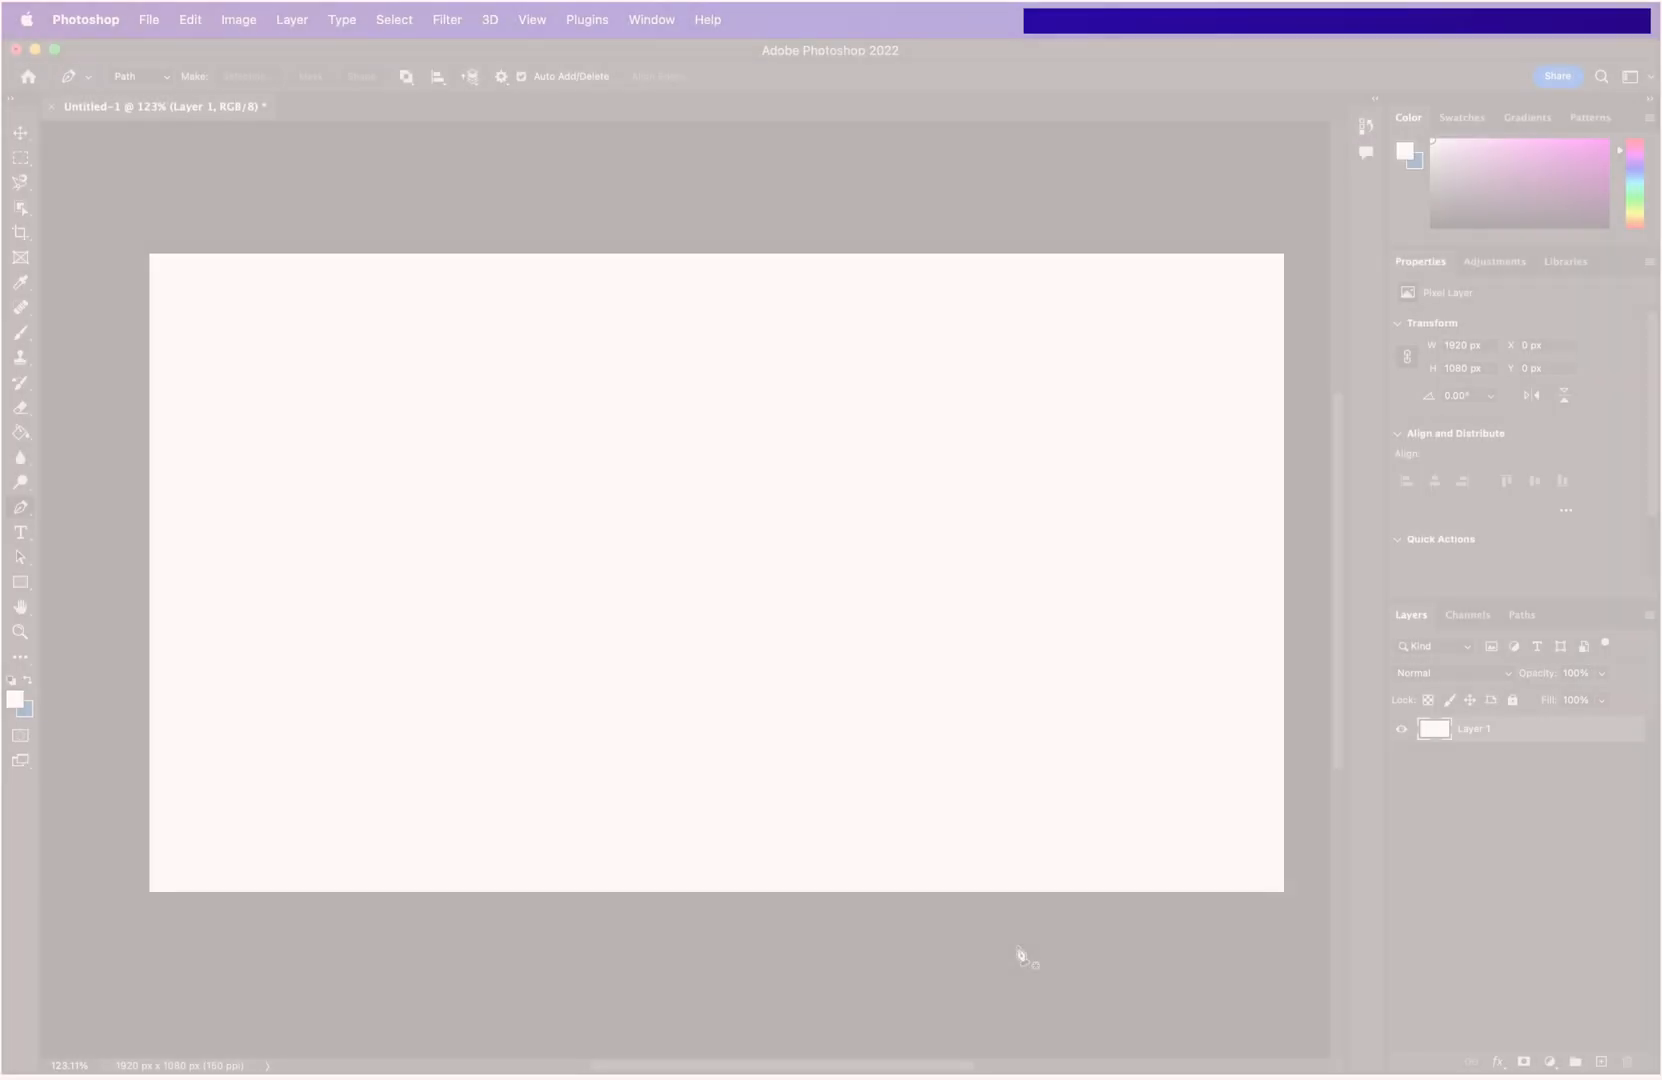
Place GettyImages_0001130717249.jpg from the Finder's Downloads folder into the Photoshop document, keeping it fitted to the canvas.
{"action": "key", "text": "super+Tab"}
{"action": "key", "text": "super+Tab"}
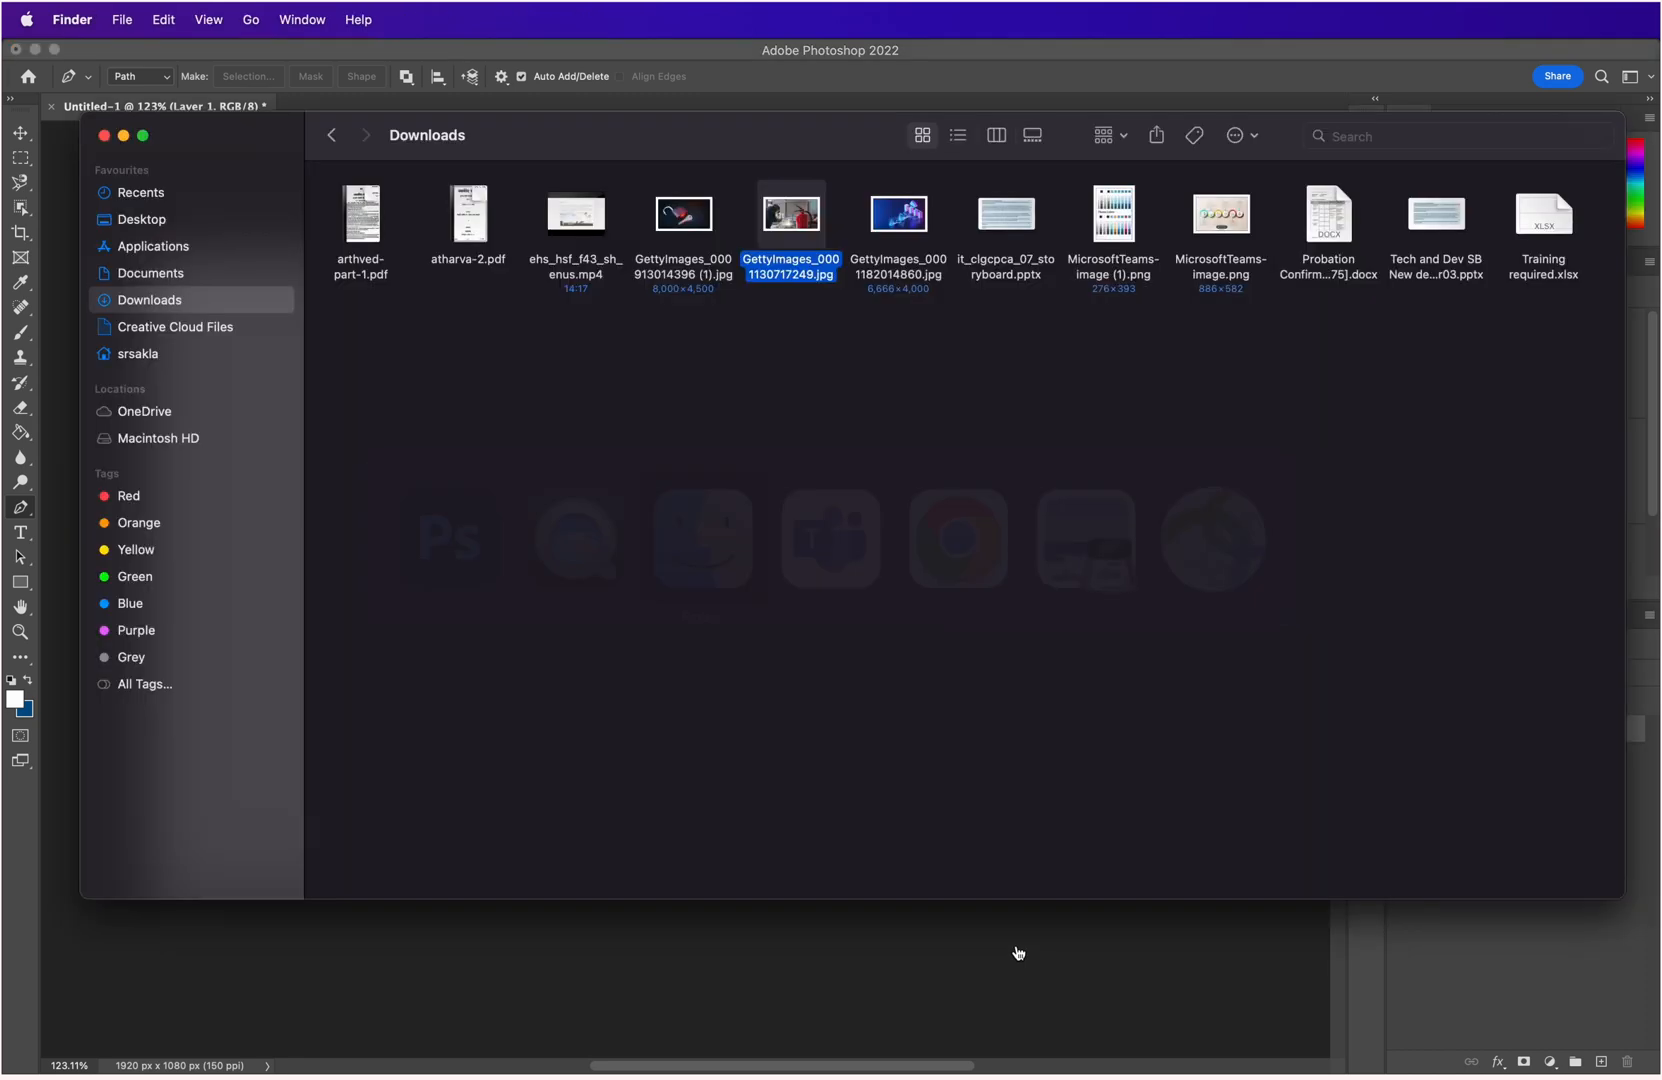
{"action": "left_click", "coordinate": [783, 228]}
{"action": "left_click_drag", "start_coordinate": [783, 228], "coordinate": [826, 460]}
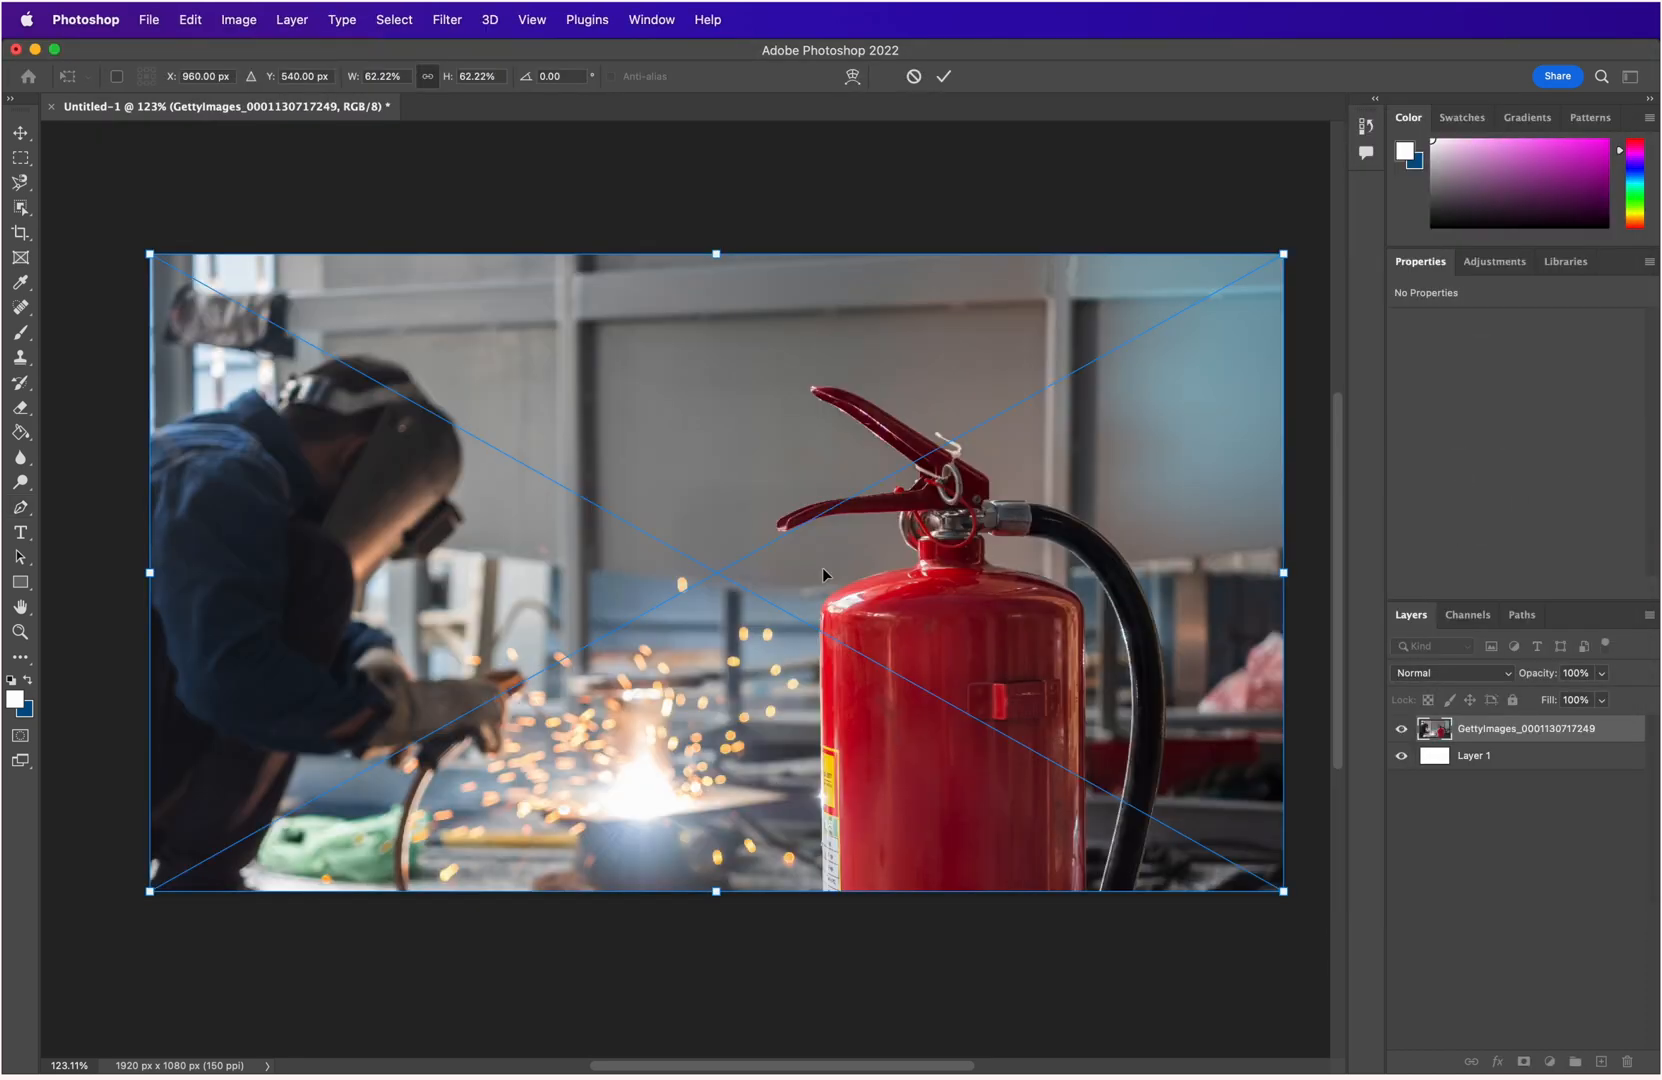
{"action": "key", "text": "Return"}
Start a Pen tool path at the bottom of the extinguisher's left edge and extend it straight up to the shoulder.
{"action": "key", "text": "p"}
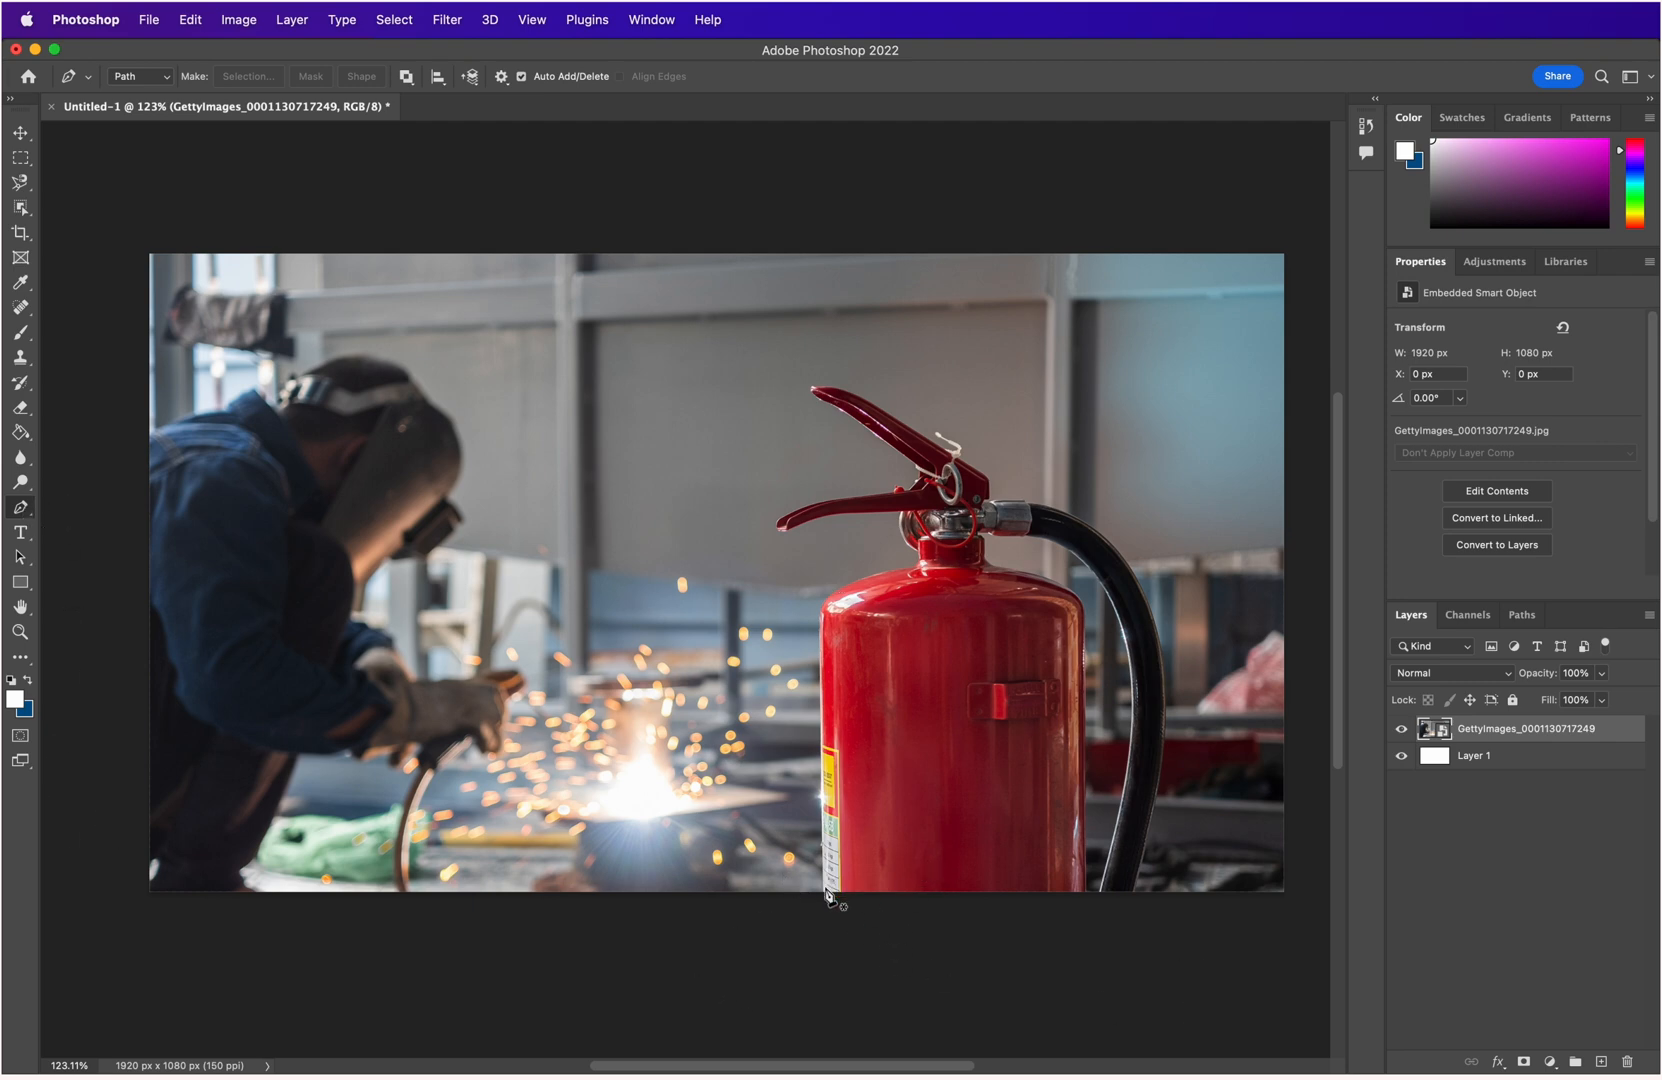
{"action": "scroll", "coordinate": [826, 893], "scroll_direction": "down", "scroll_amount": 3}
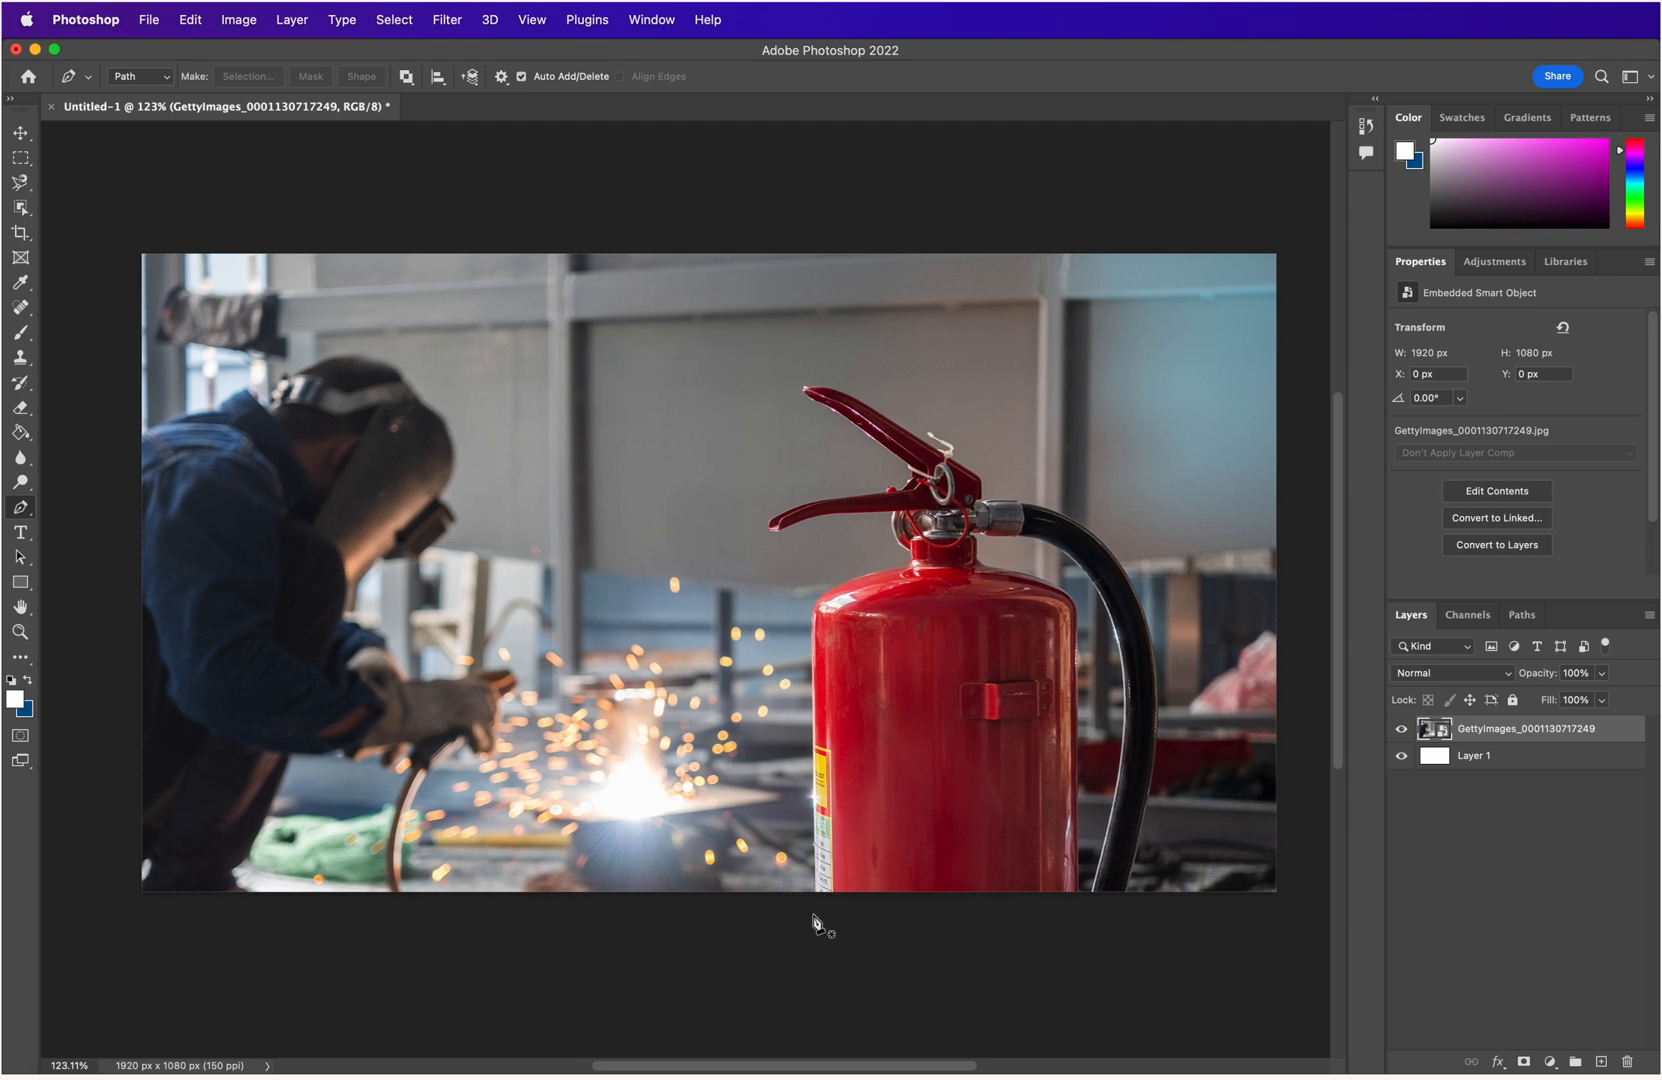
{"action": "scroll", "coordinate": [820, 905], "scroll_direction": "up", "scroll_amount": 5}
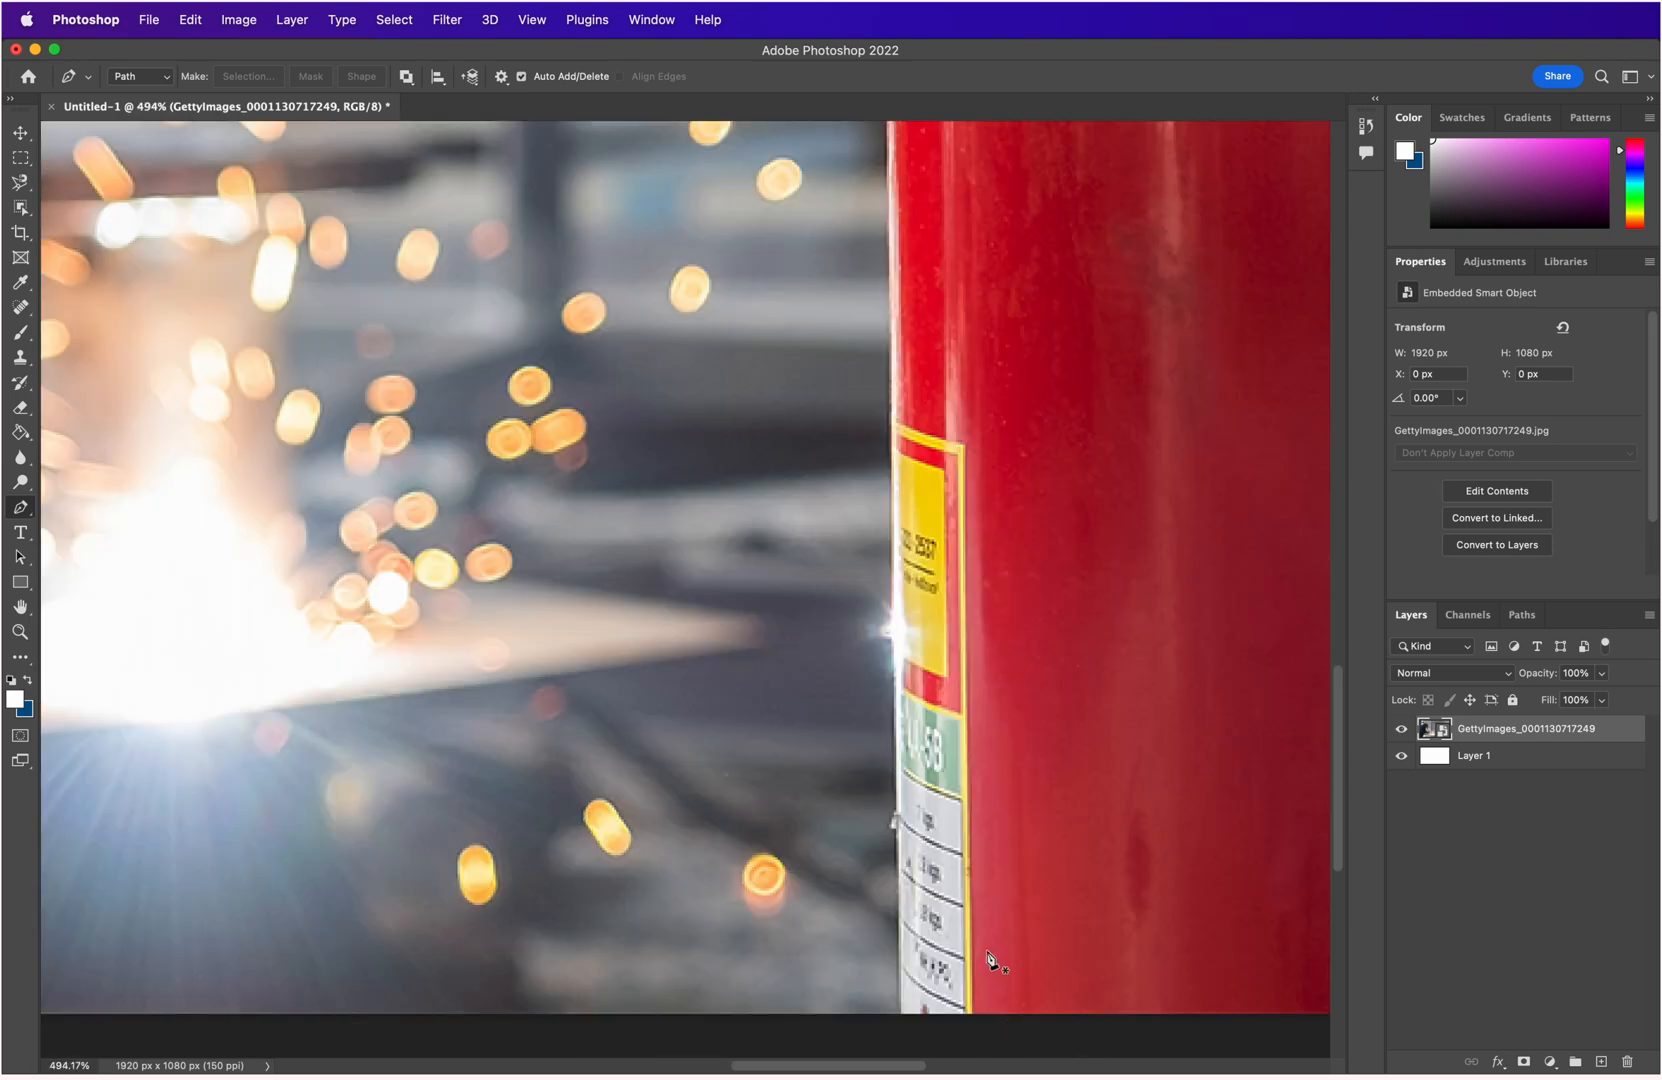
{"action": "left_click_drag", "start_coordinate": [994, 950], "coordinate": [901, 753]}
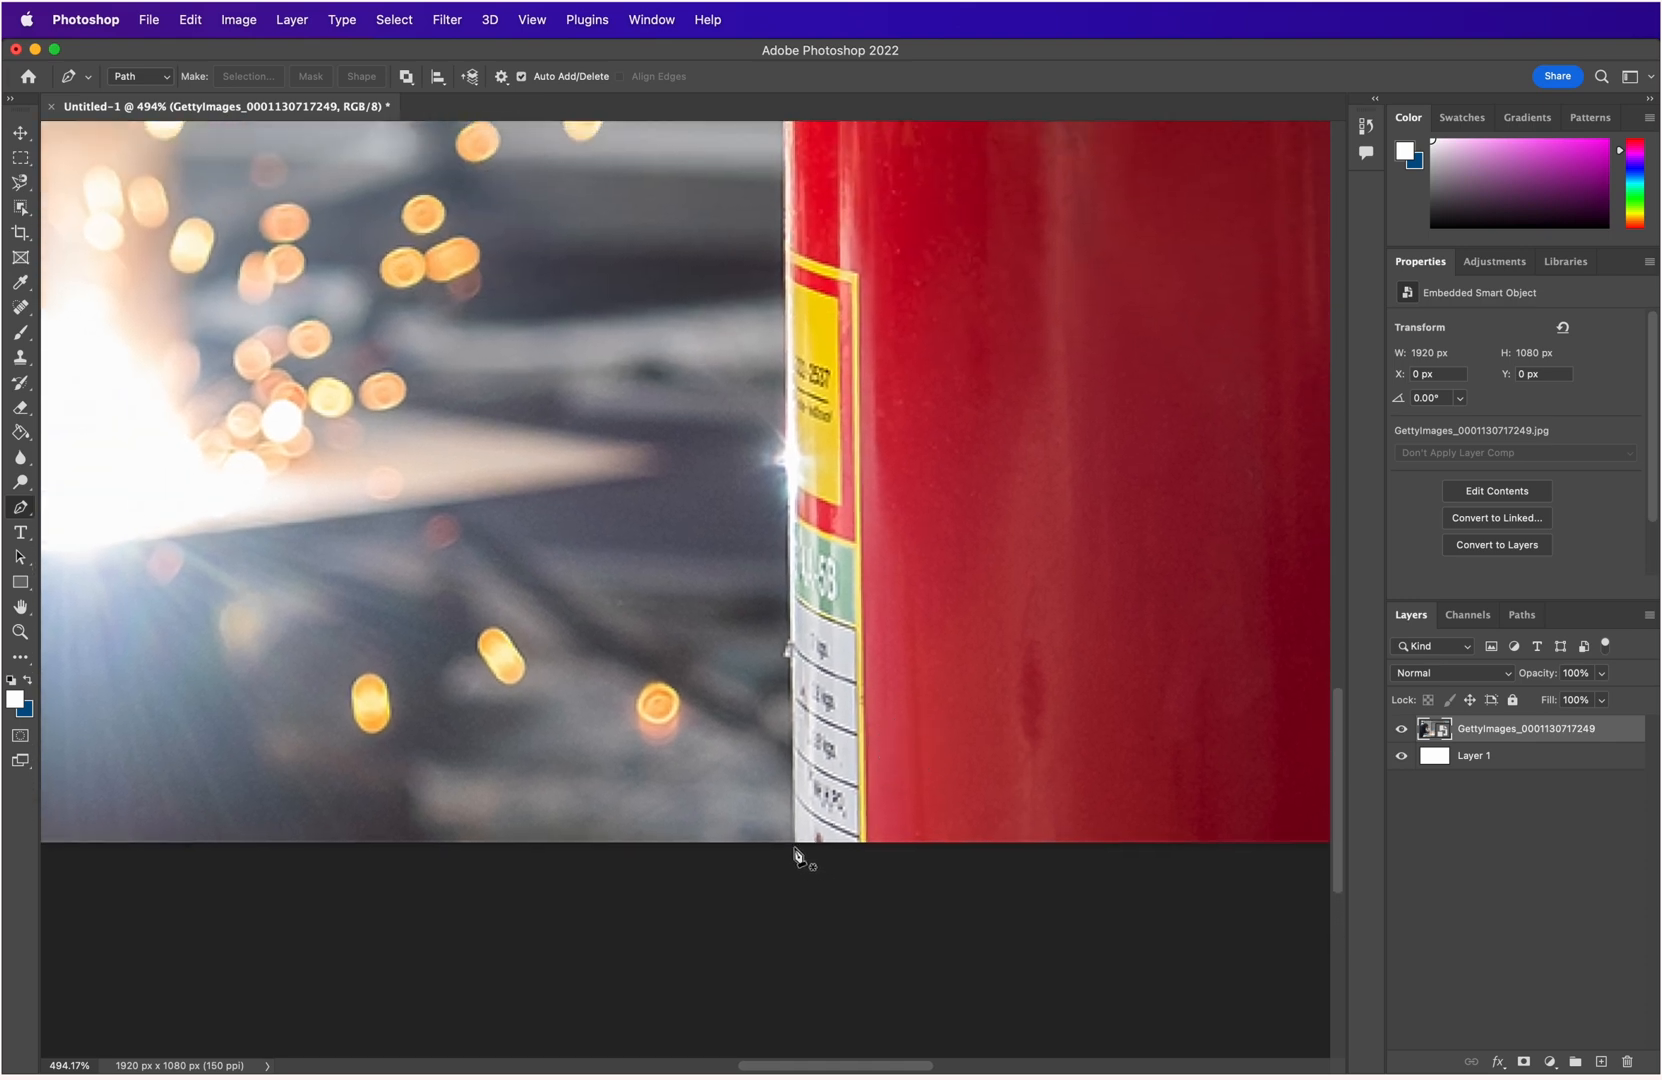
{"action": "left_click_drag", "start_coordinate": [838, 772], "coordinate": [776, 785]}
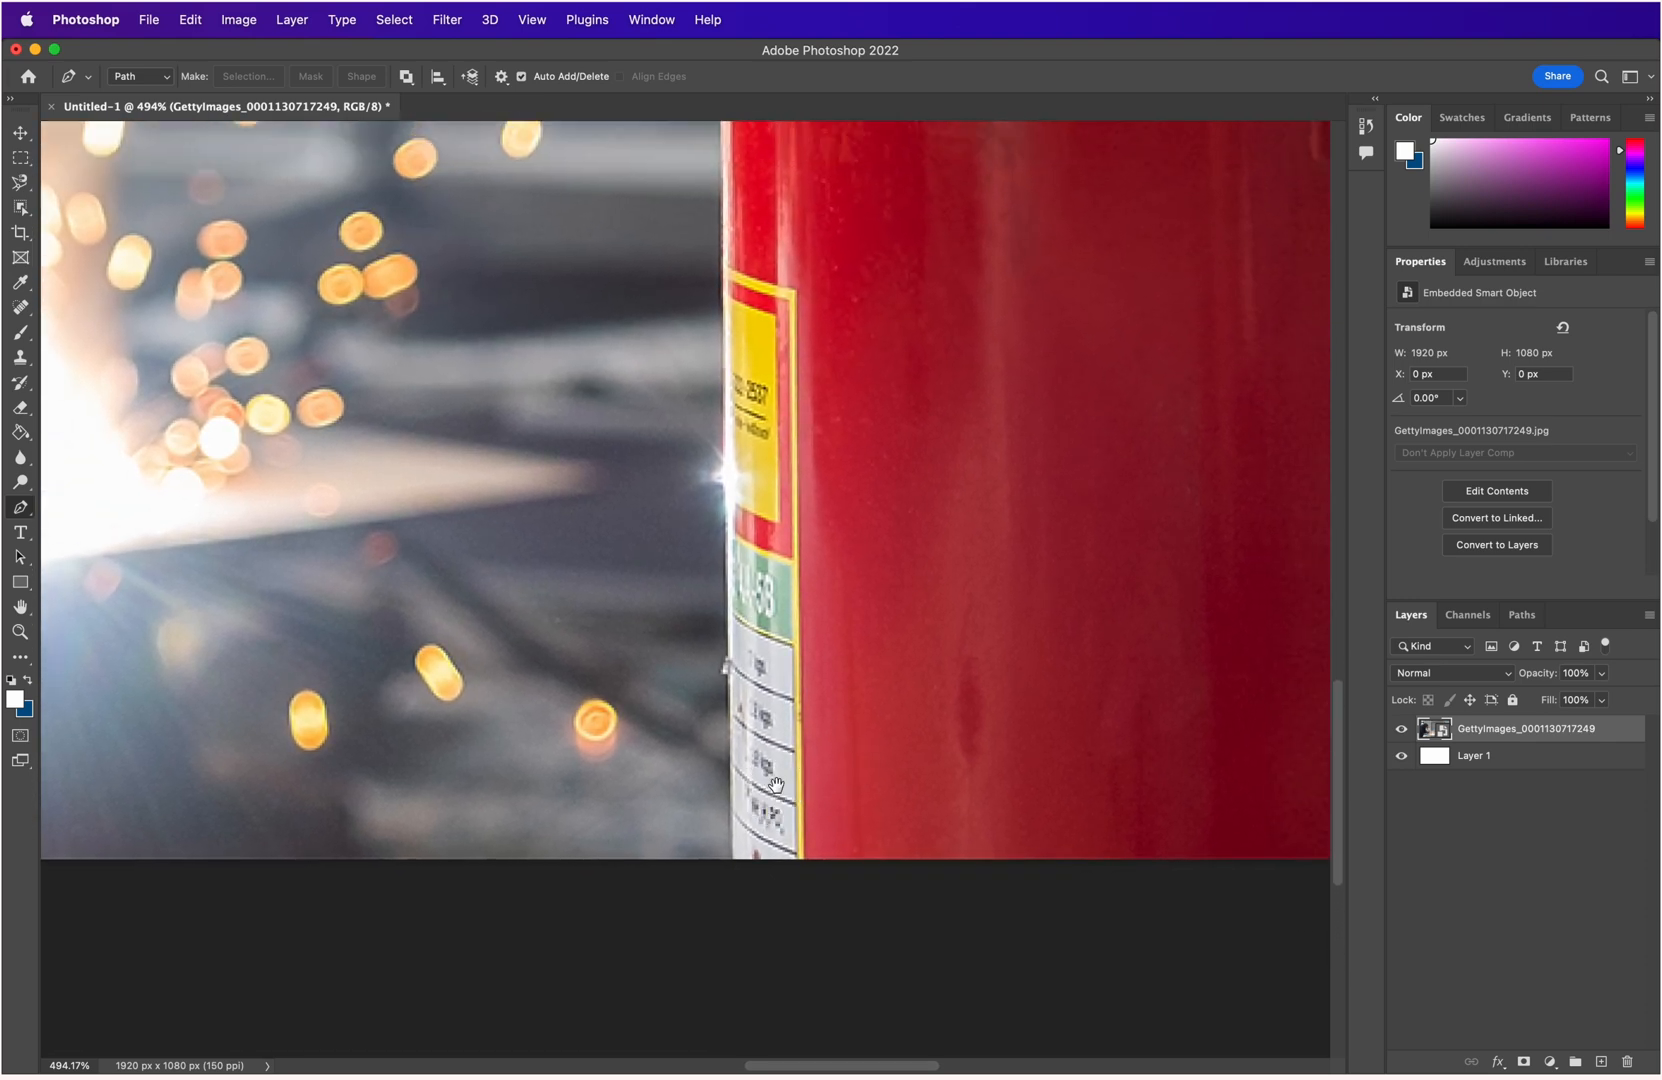
{"action": "scroll", "coordinate": [788, 822], "scroll_direction": "left", "scroll_amount": 1}
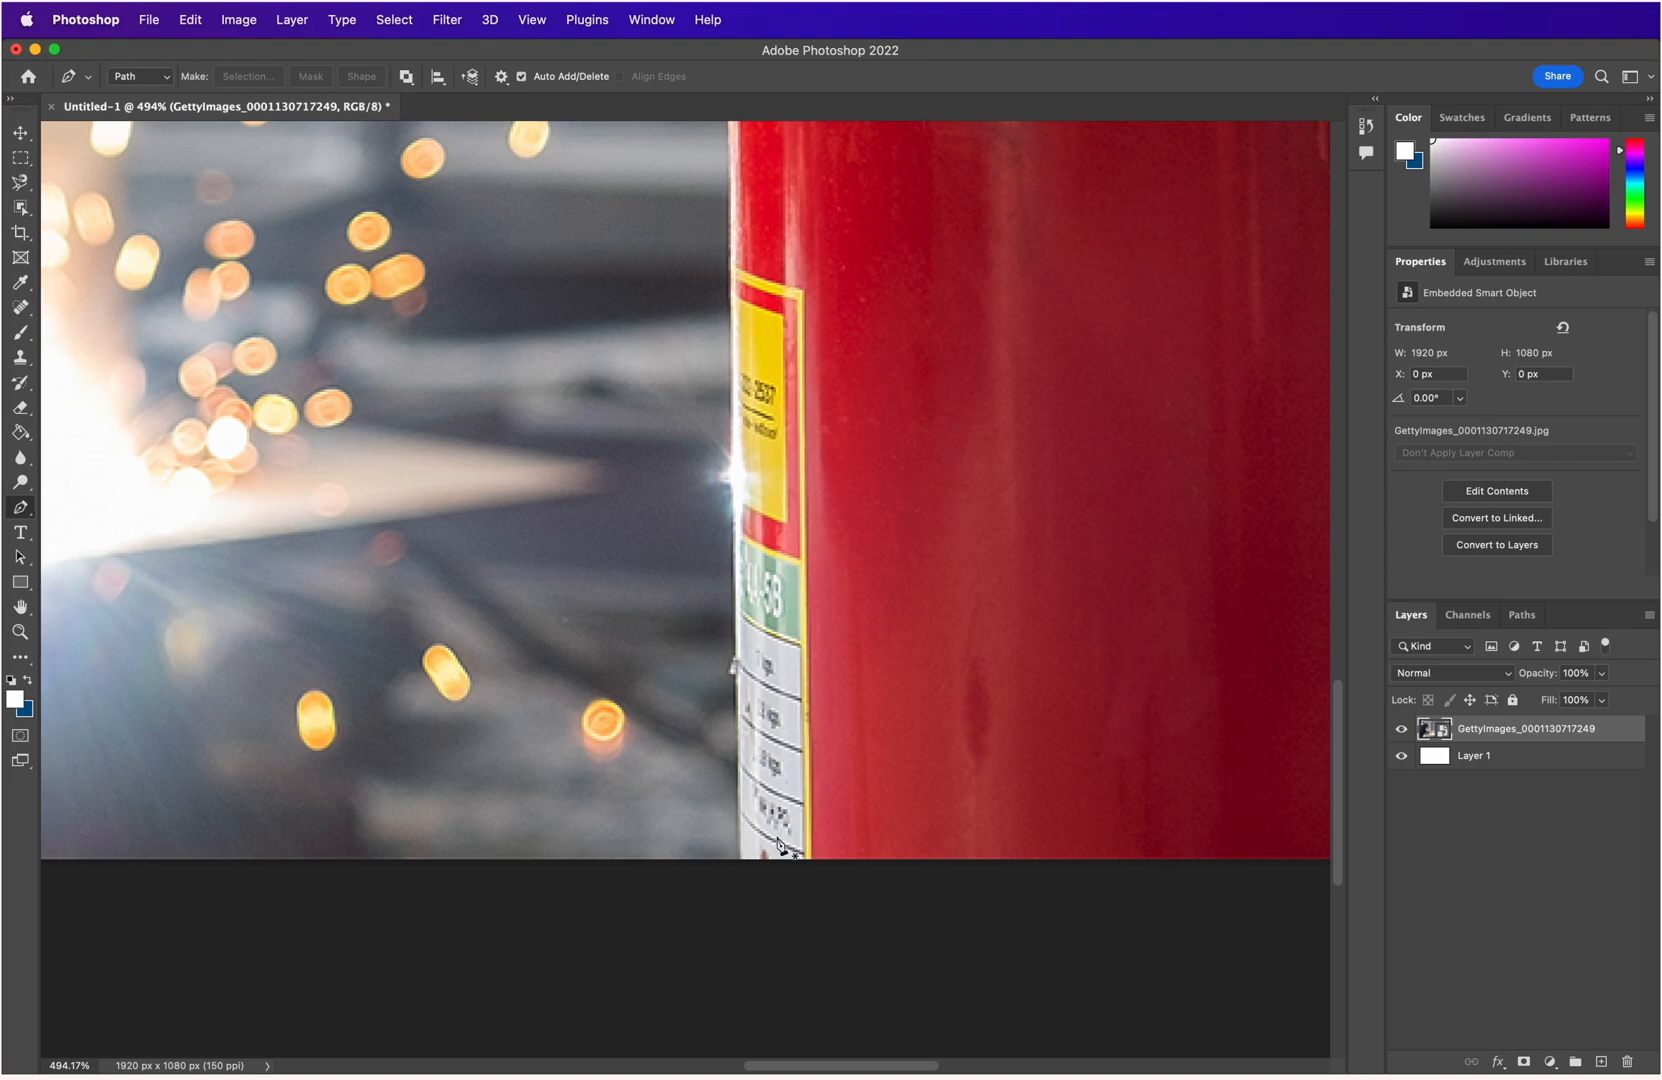
{"action": "scroll", "coordinate": [780, 845], "scroll_direction": "up", "scroll_amount": 5}
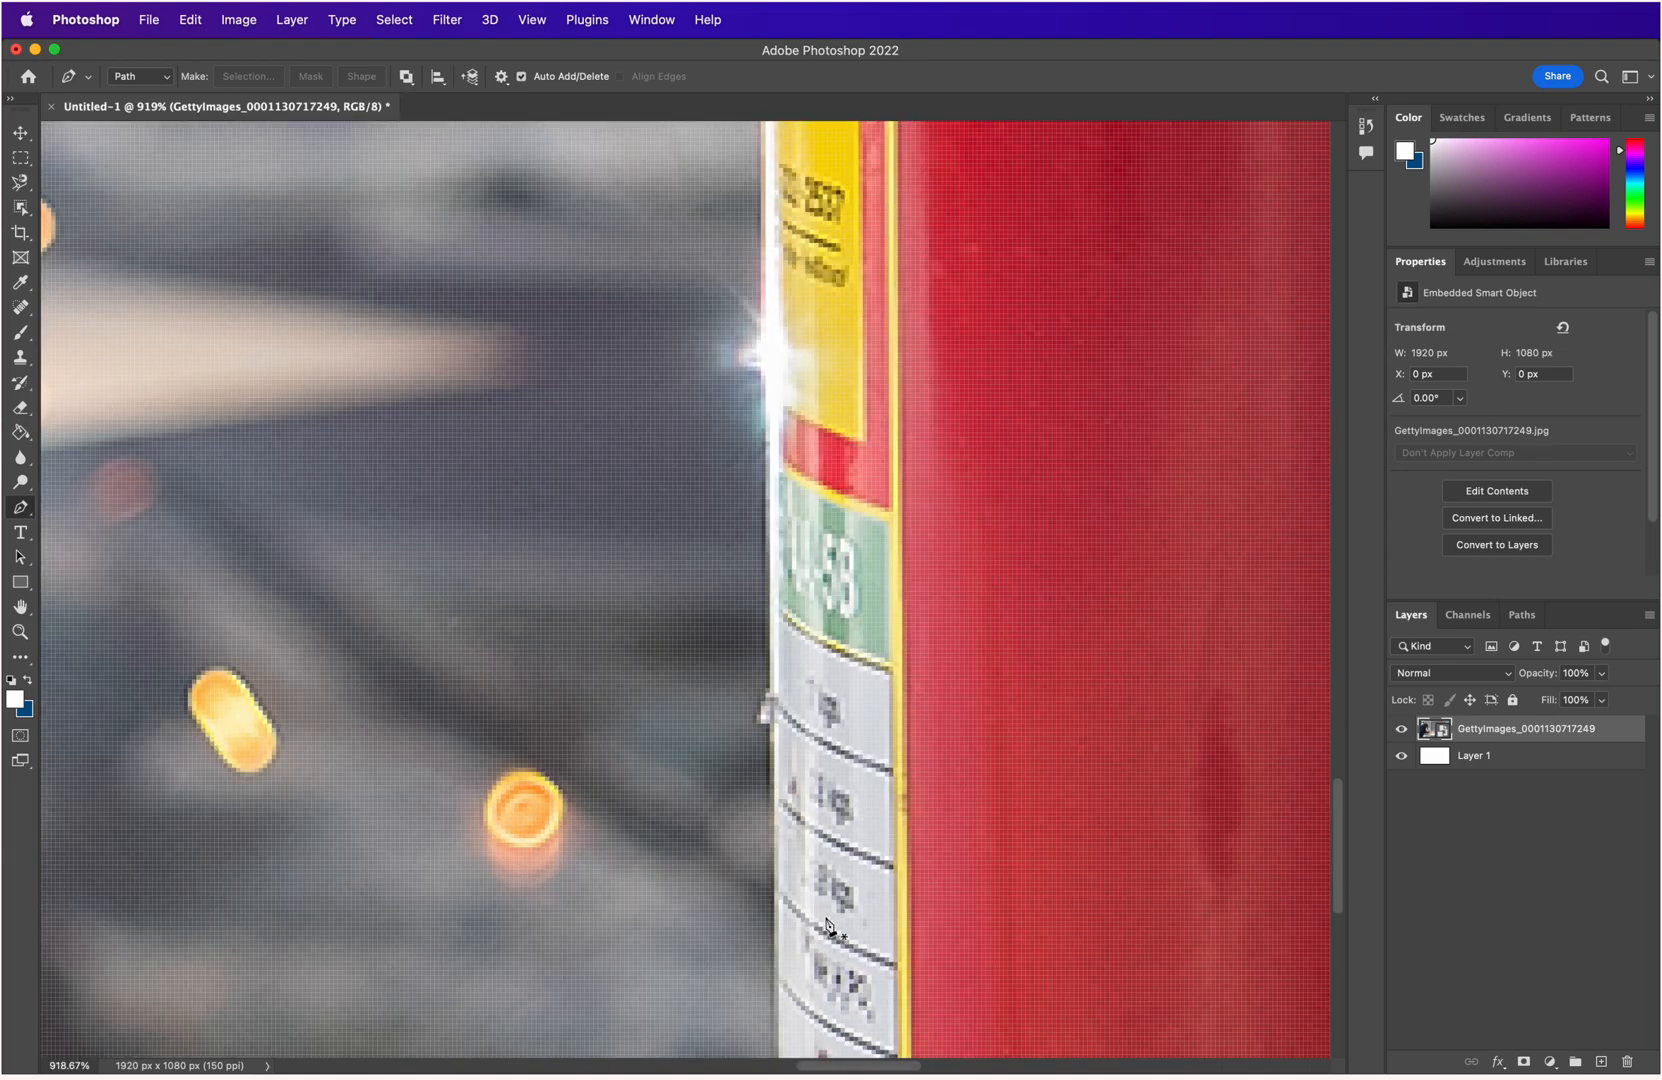
{"action": "left_click_drag", "start_coordinate": [887, 857], "coordinate": [762, 826]}
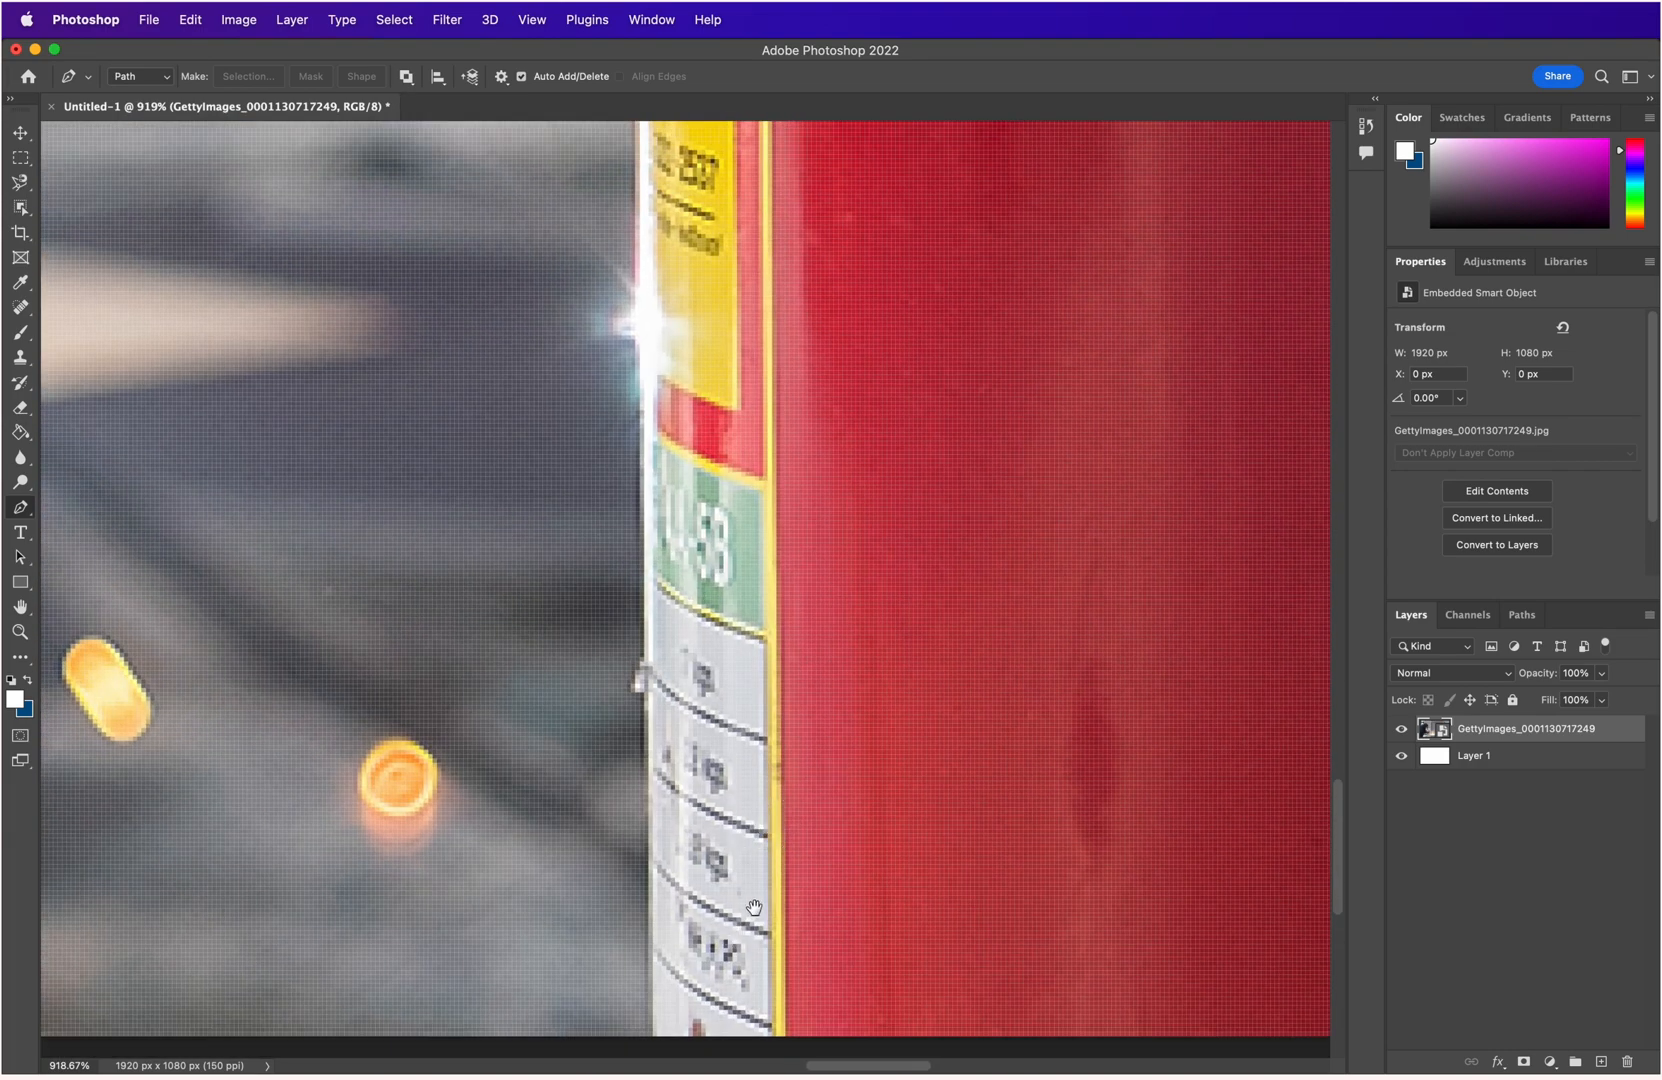
{"action": "left_click_drag", "start_coordinate": [754, 907], "coordinate": [748, 858]}
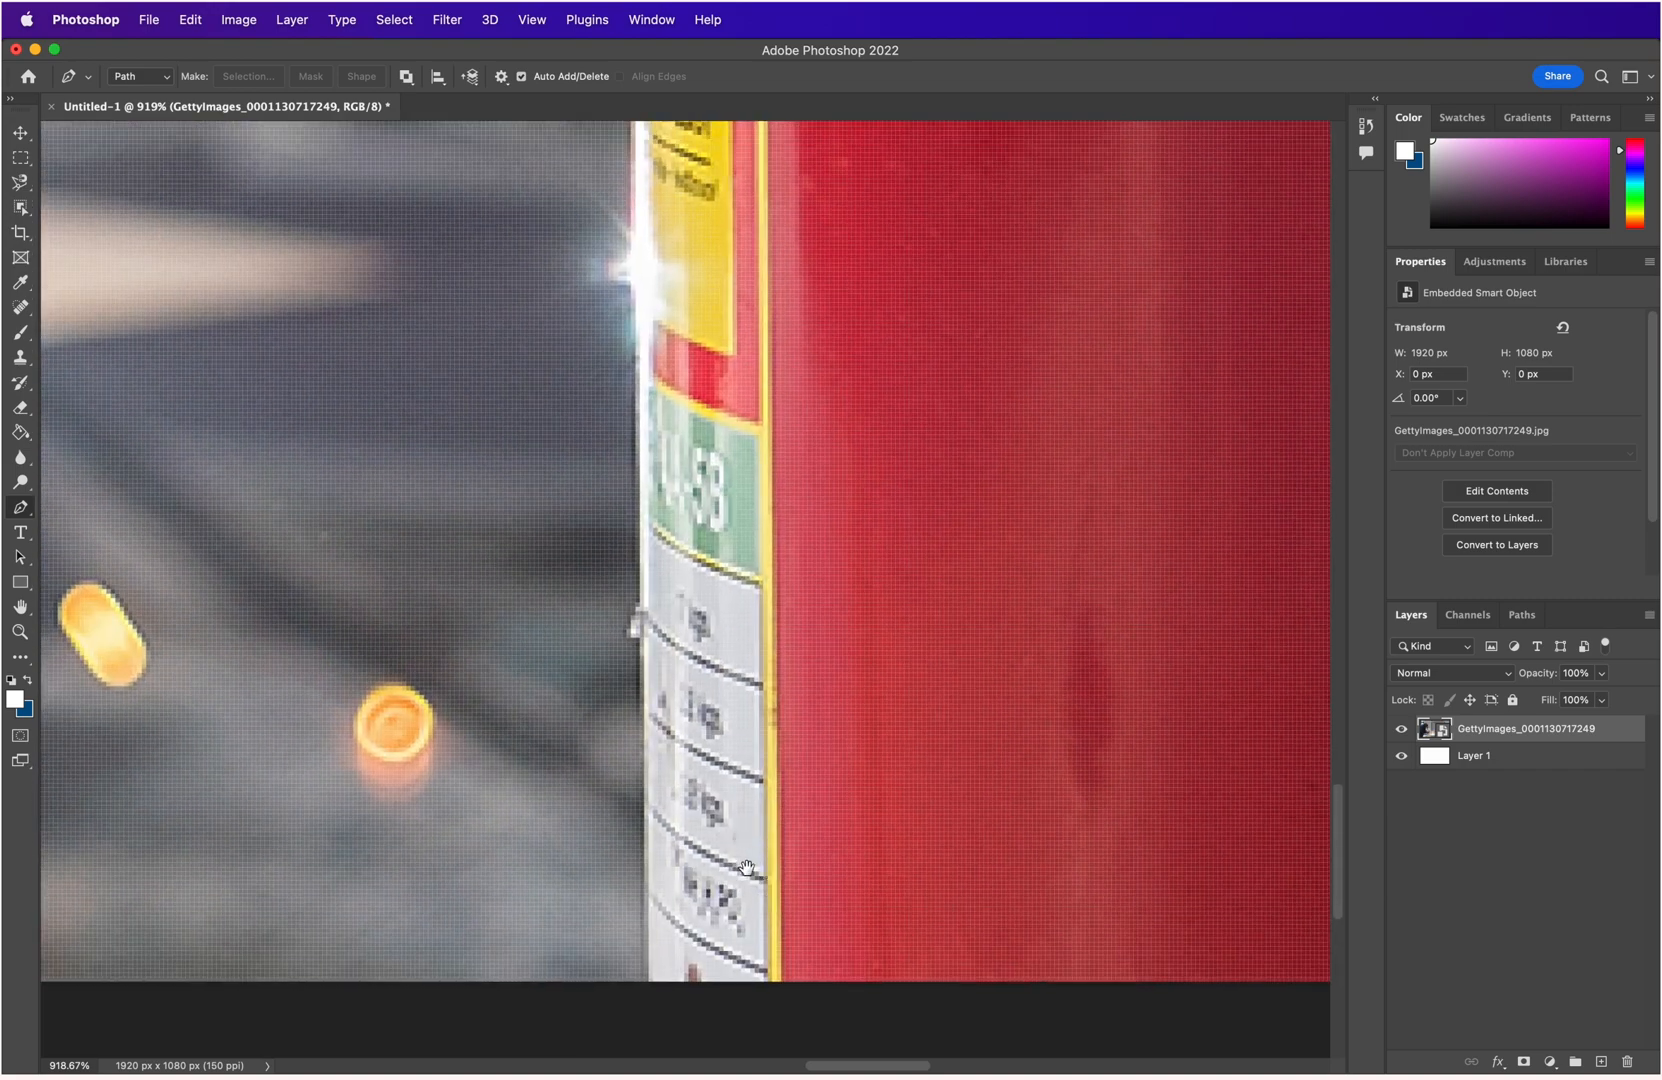
{"action": "left_click", "coordinate": [648, 987]}
{"action": "left_click_drag", "start_coordinate": [660, 167], "coordinate": [681, 895]}
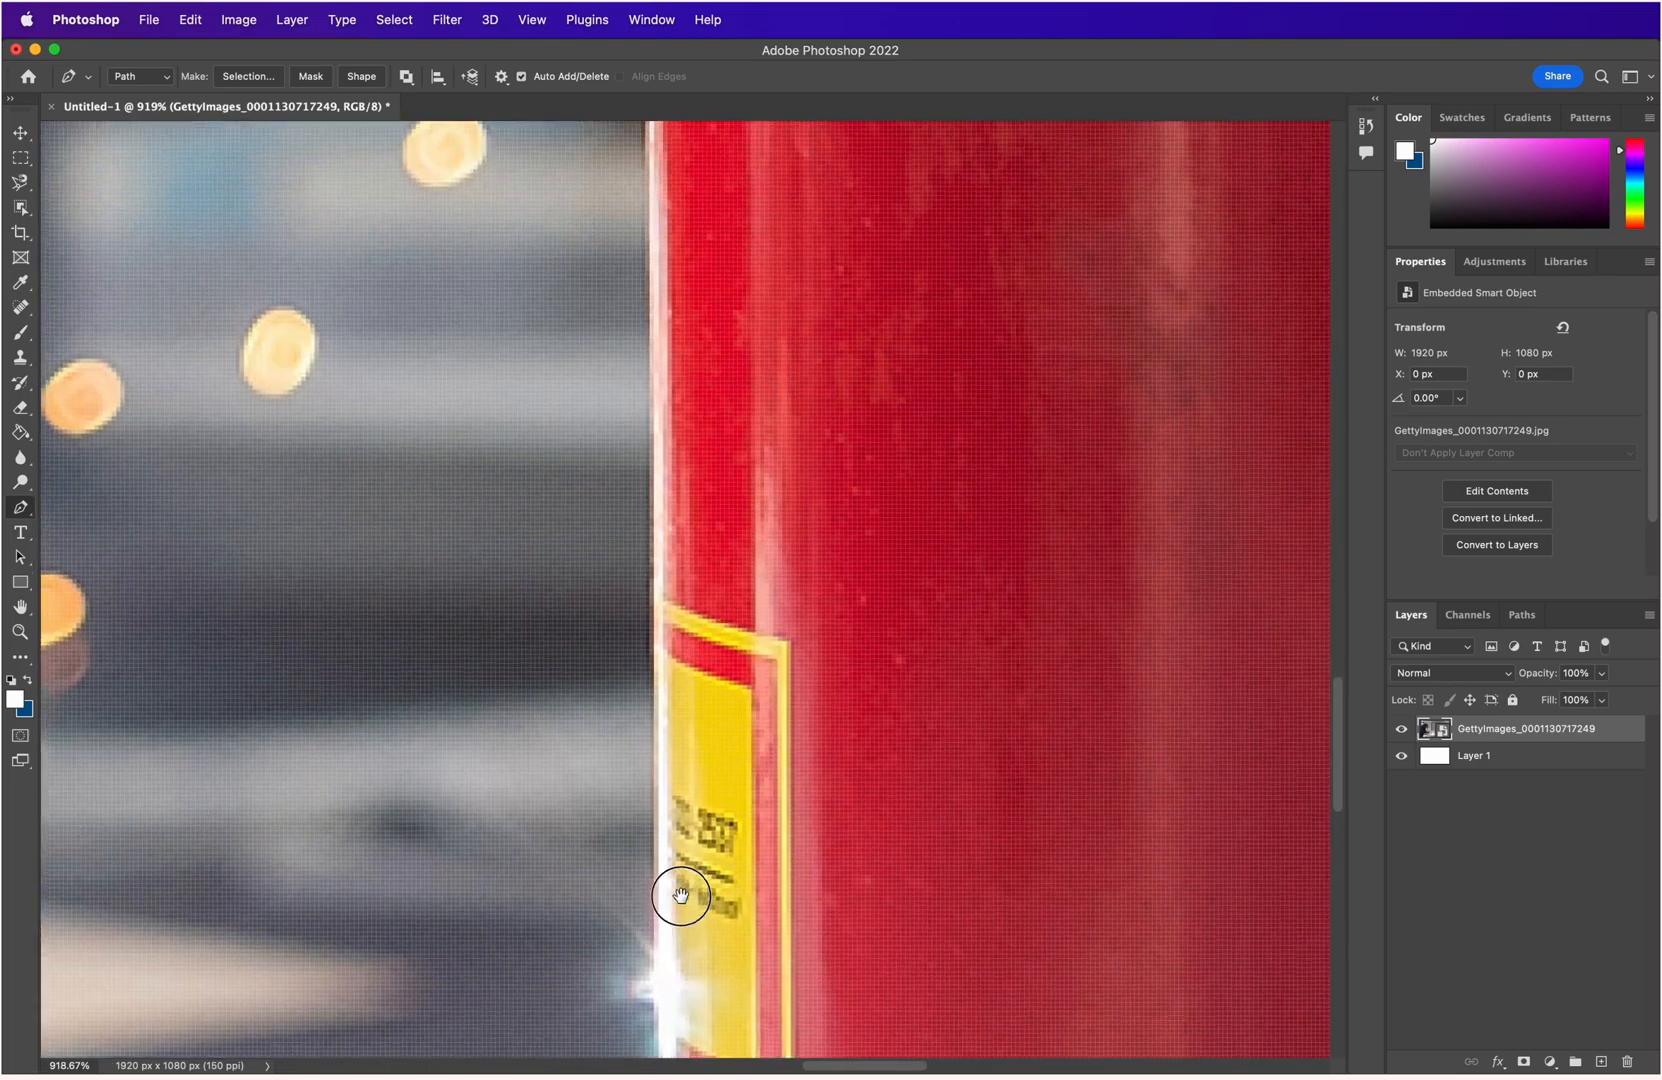
{"action": "left_click_drag", "start_coordinate": [650, 250], "coordinate": [727, 683]}
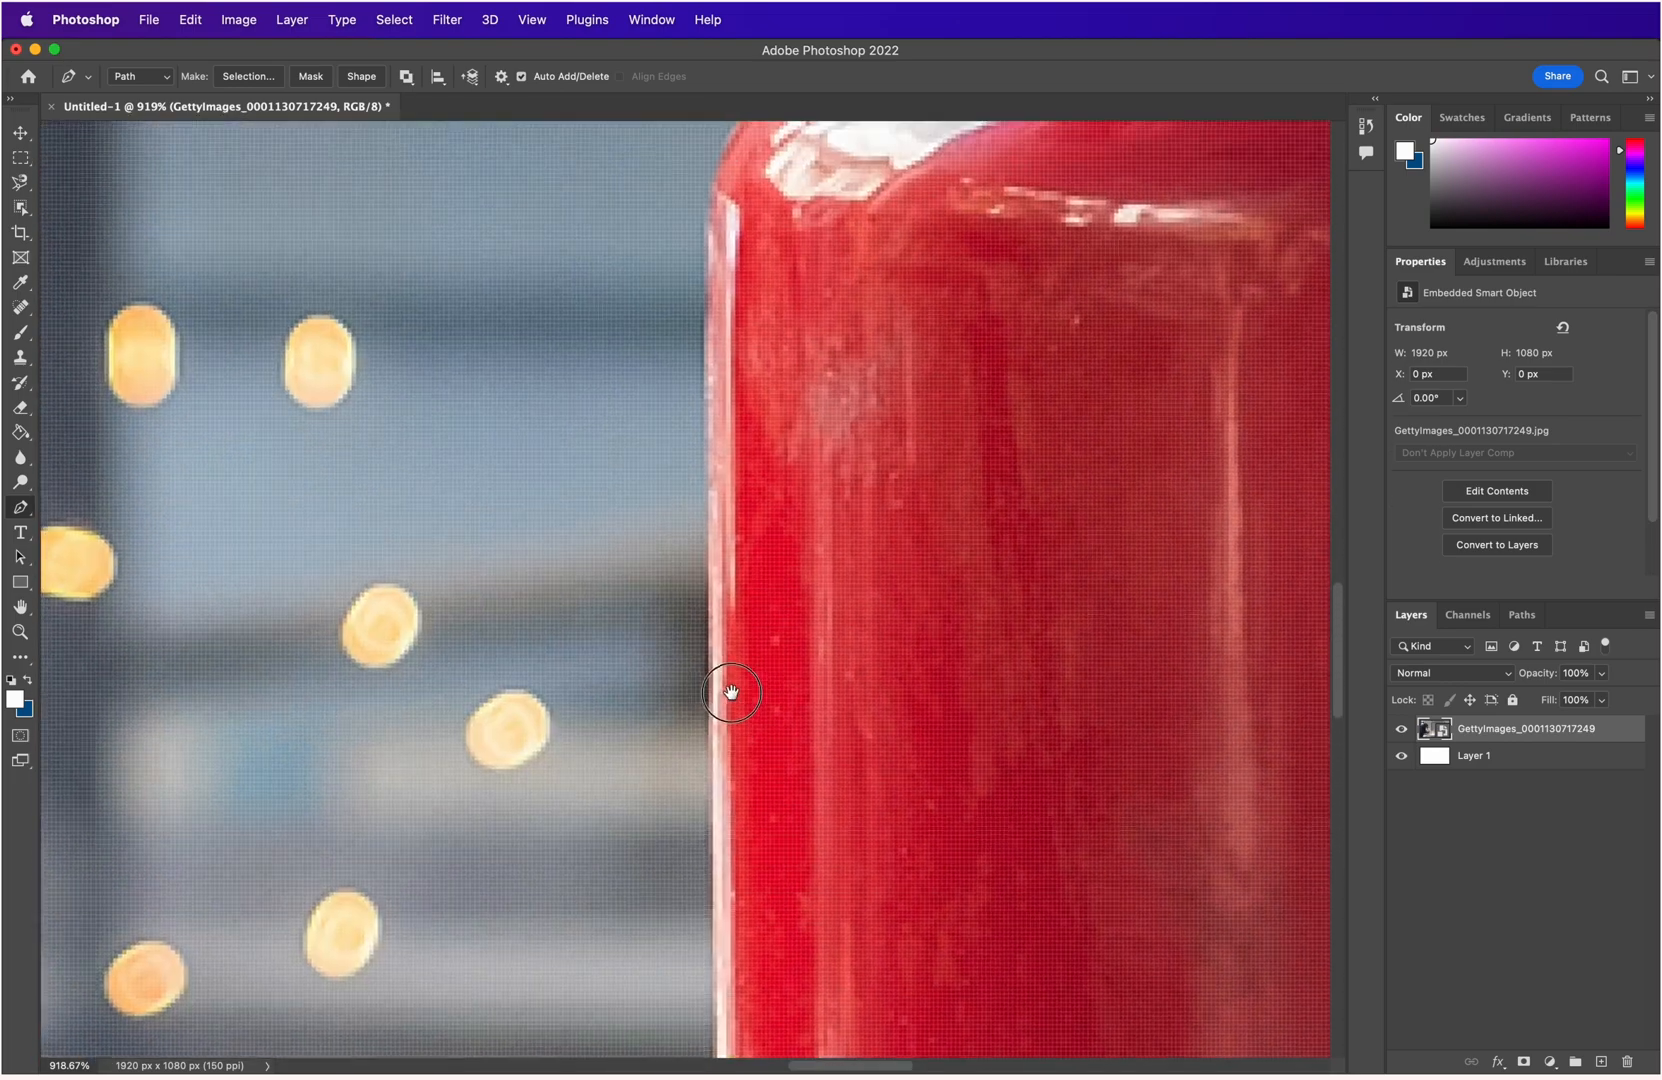
{"action": "left_click", "coordinate": [705, 238]}
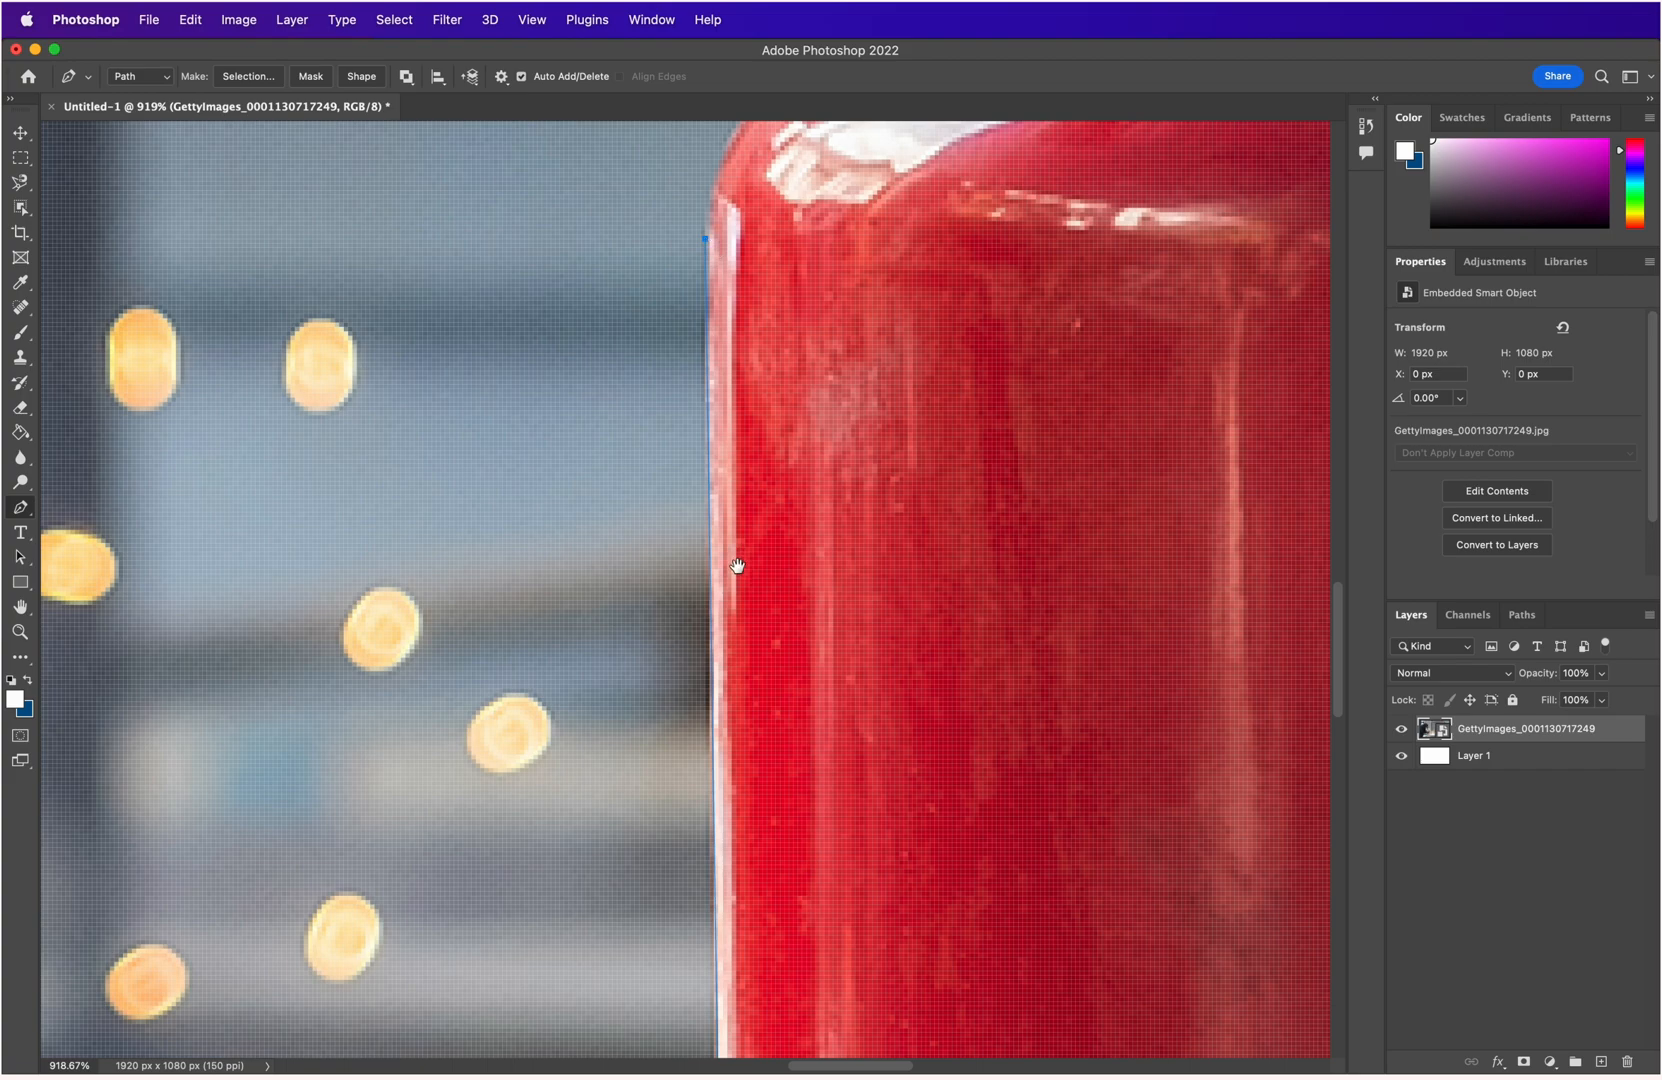
Curve the path around the extinguisher's left shoulder, placing smooth anchor points that follow the rounded outline.
{"action": "left_click_drag", "start_coordinate": [737, 608], "coordinate": [735, 4]}
{"action": "left_click_drag", "start_coordinate": [741, 965], "coordinate": [764, 262]}
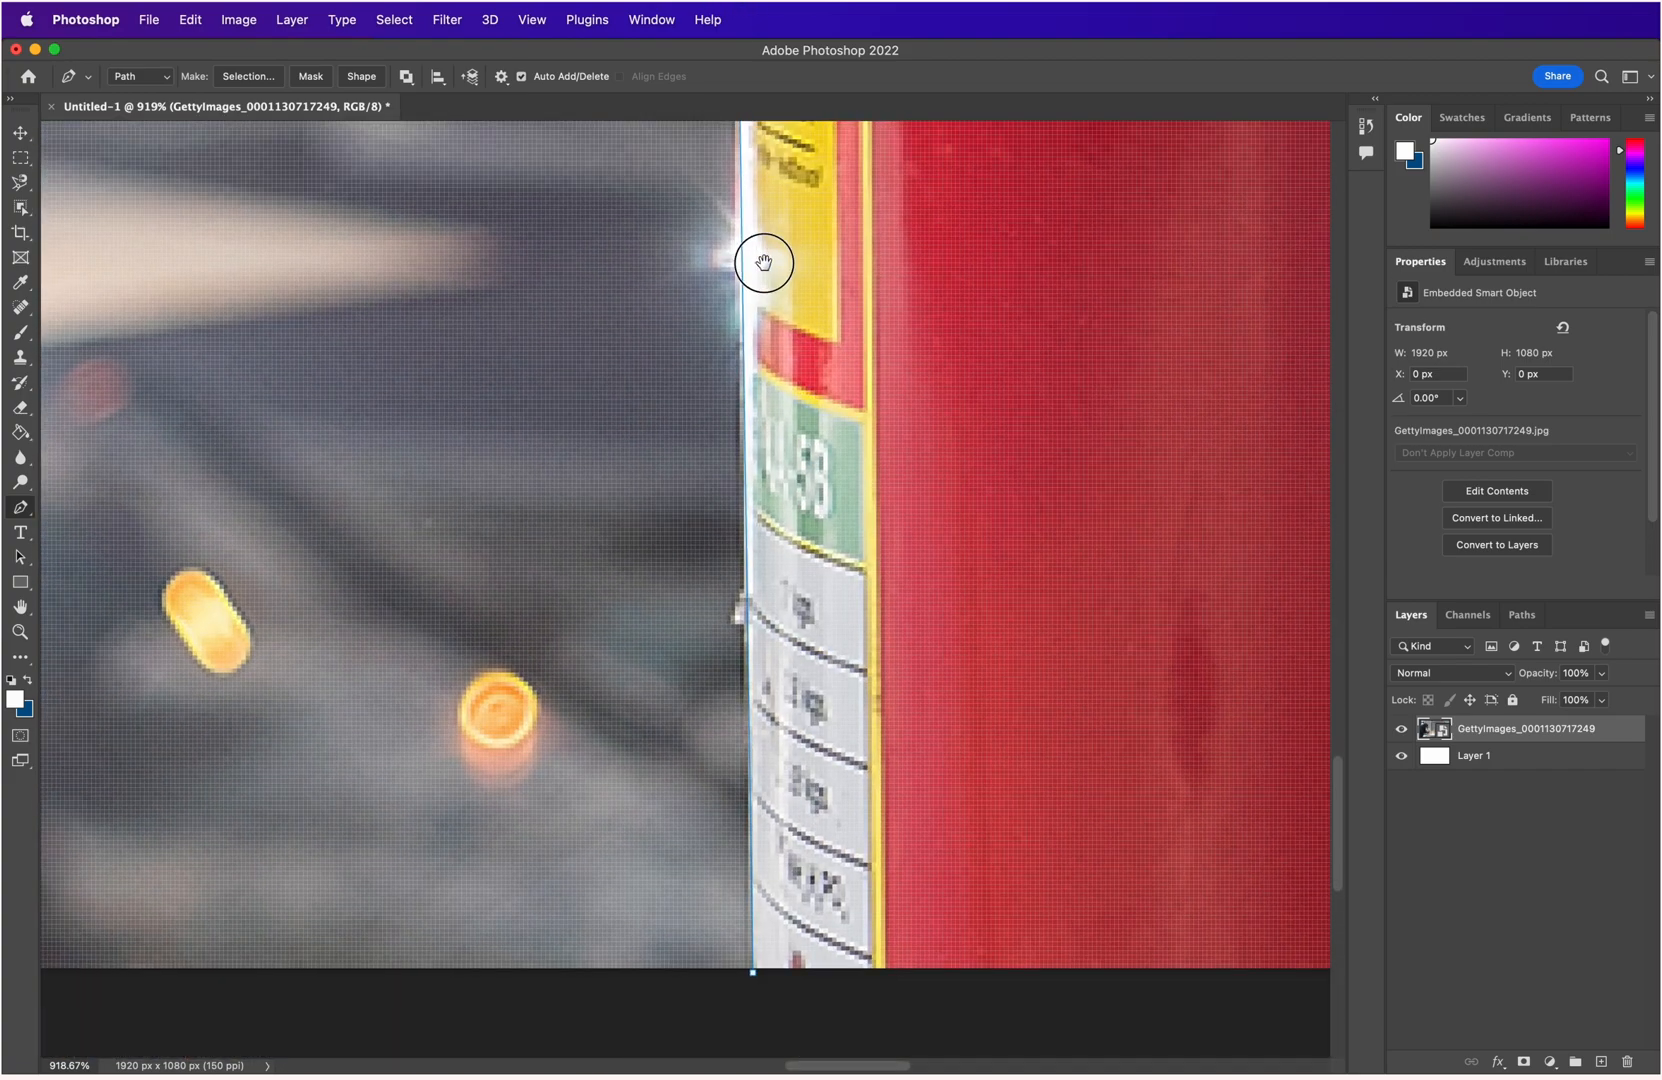
{"action": "left_click_drag", "start_coordinate": [797, 566], "coordinate": [740, 1065]}
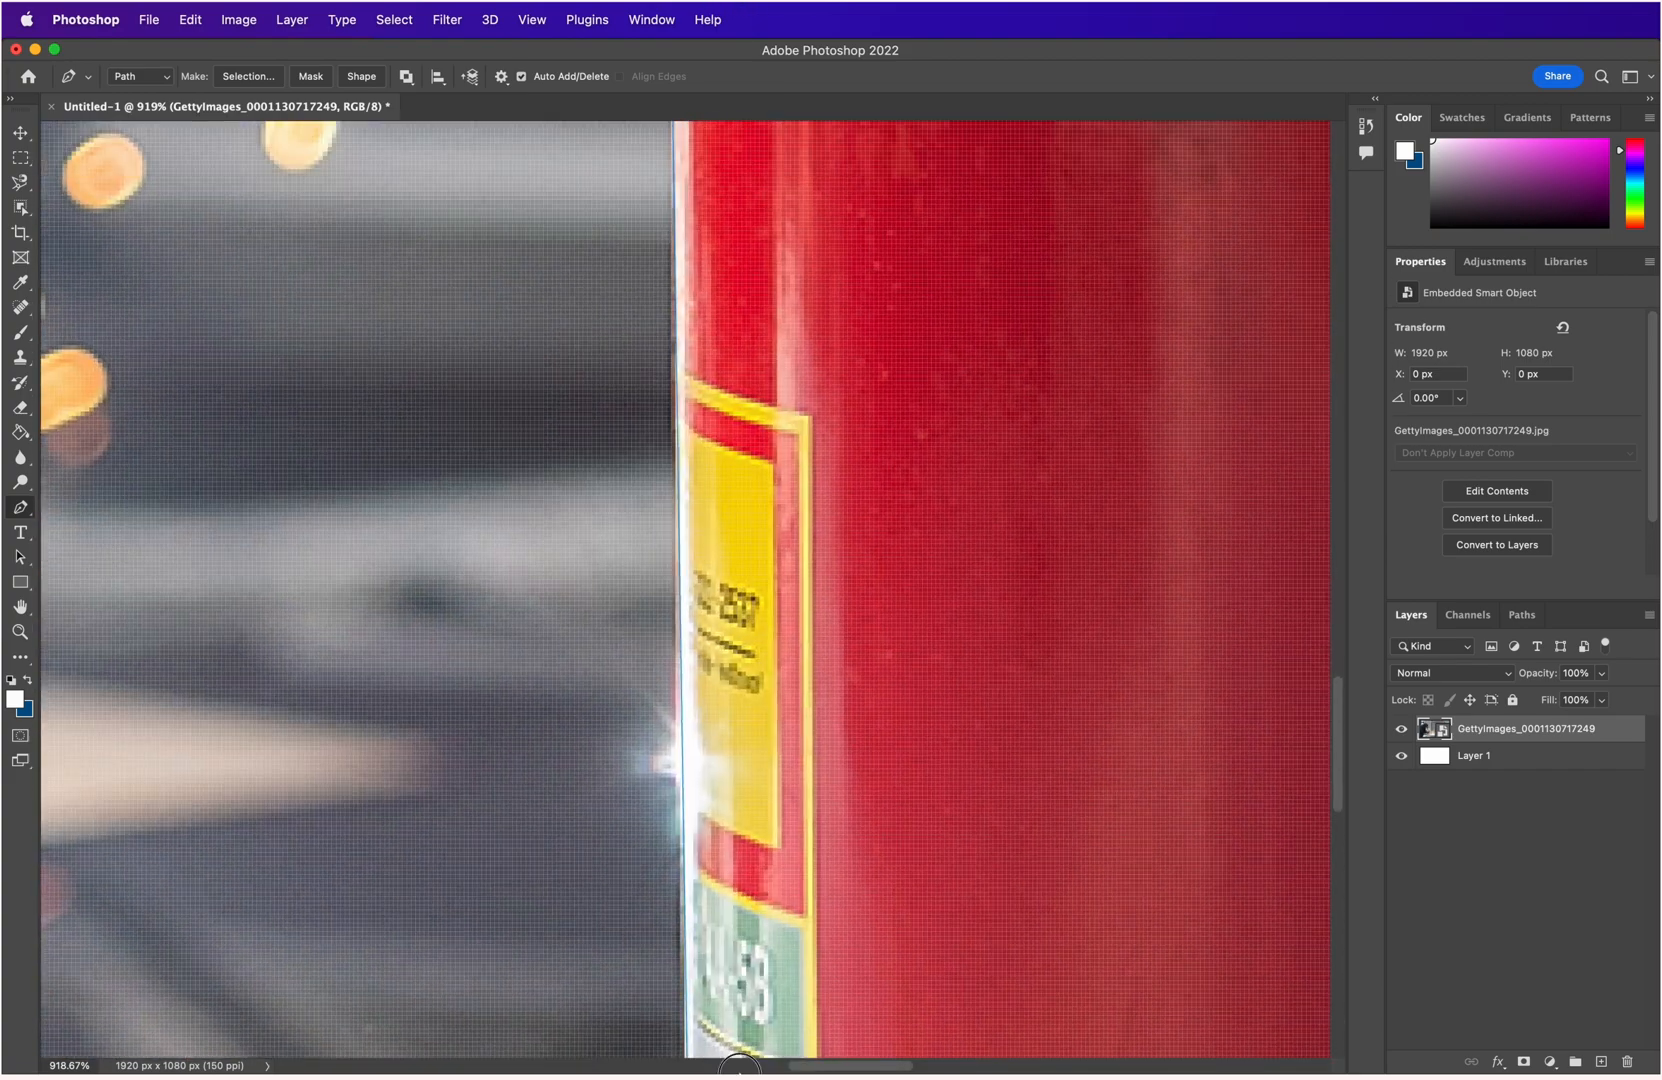
{"action": "left_click_drag", "start_coordinate": [749, 252], "coordinate": [742, 846]}
{"action": "left_click_drag", "start_coordinate": [762, 112], "coordinate": [760, 749]}
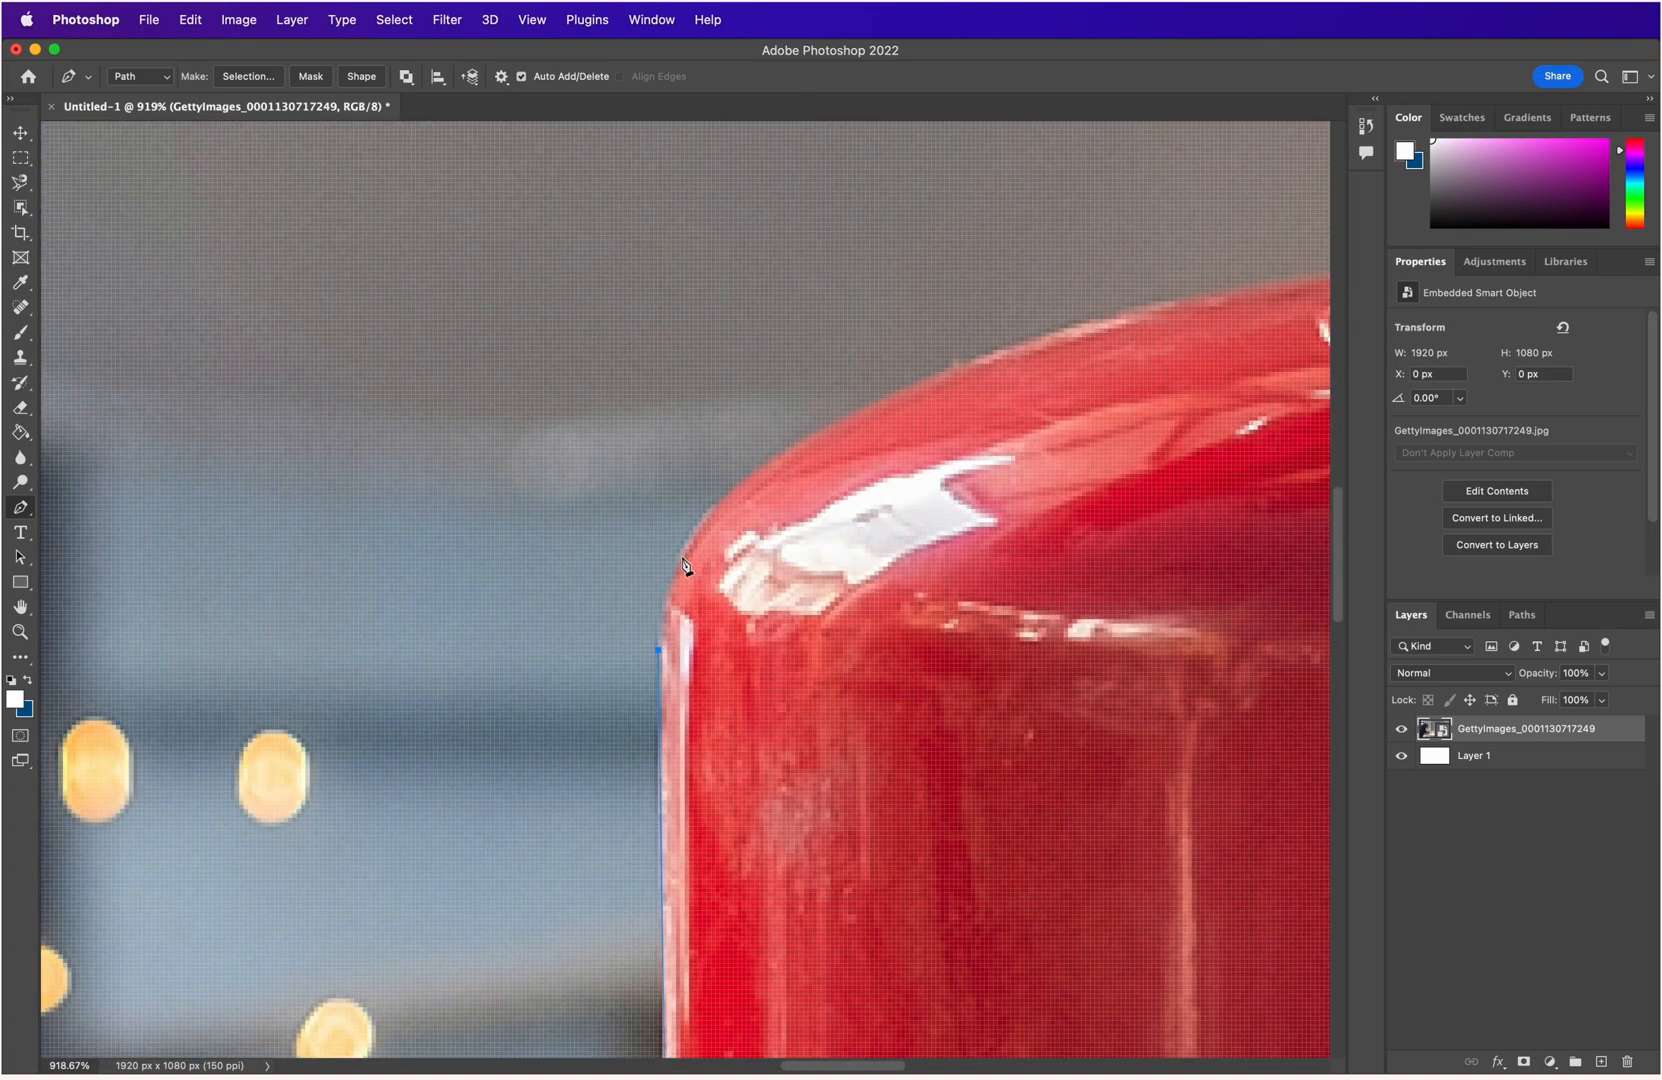
{"action": "left_click_drag", "start_coordinate": [681, 558], "coordinate": [707, 516]}
{"action": "left_click_drag", "start_coordinate": [817, 433], "coordinate": [886, 401]}
{"action": "left_click", "coordinate": [708, 519]}
{"action": "left_click_drag", "start_coordinate": [706, 512], "coordinate": [702, 512]}
{"action": "left_click", "coordinate": [704, 503]}
{"action": "key", "text": "super+z"}
{"action": "left_click_drag", "start_coordinate": [705, 507], "coordinate": [738, 488]}
{"action": "left_click", "coordinate": [749, 477]}
{"action": "left_click", "coordinate": [816, 437]}
{"action": "left_click", "coordinate": [817, 437]}
Continue the path with a curved segment along the left slope of the extinguisher's domed top.
{"action": "scroll", "coordinate": [862, 620], "scroll_direction": "up", "scroll_amount": 3}
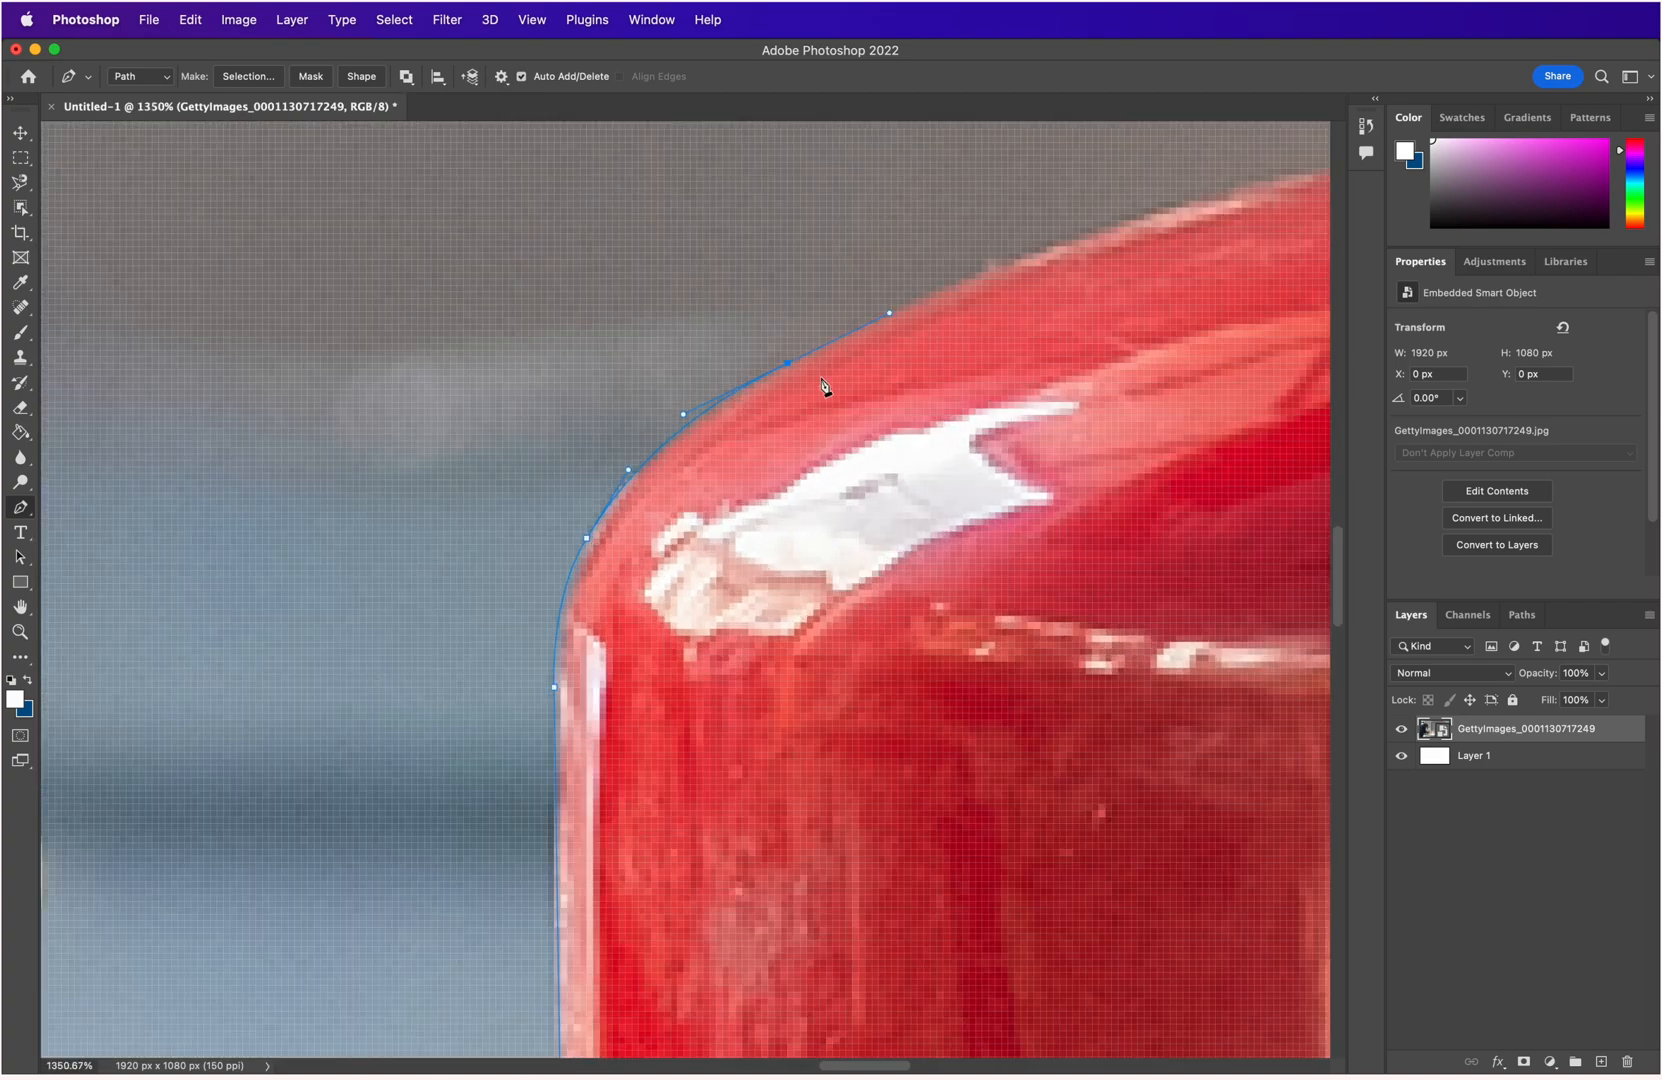
{"action": "scroll", "coordinate": [823, 387], "scroll_direction": "down", "scroll_amount": 3}
{"action": "scroll", "coordinate": [594, 738], "scroll_direction": "down", "scroll_amount": 3}
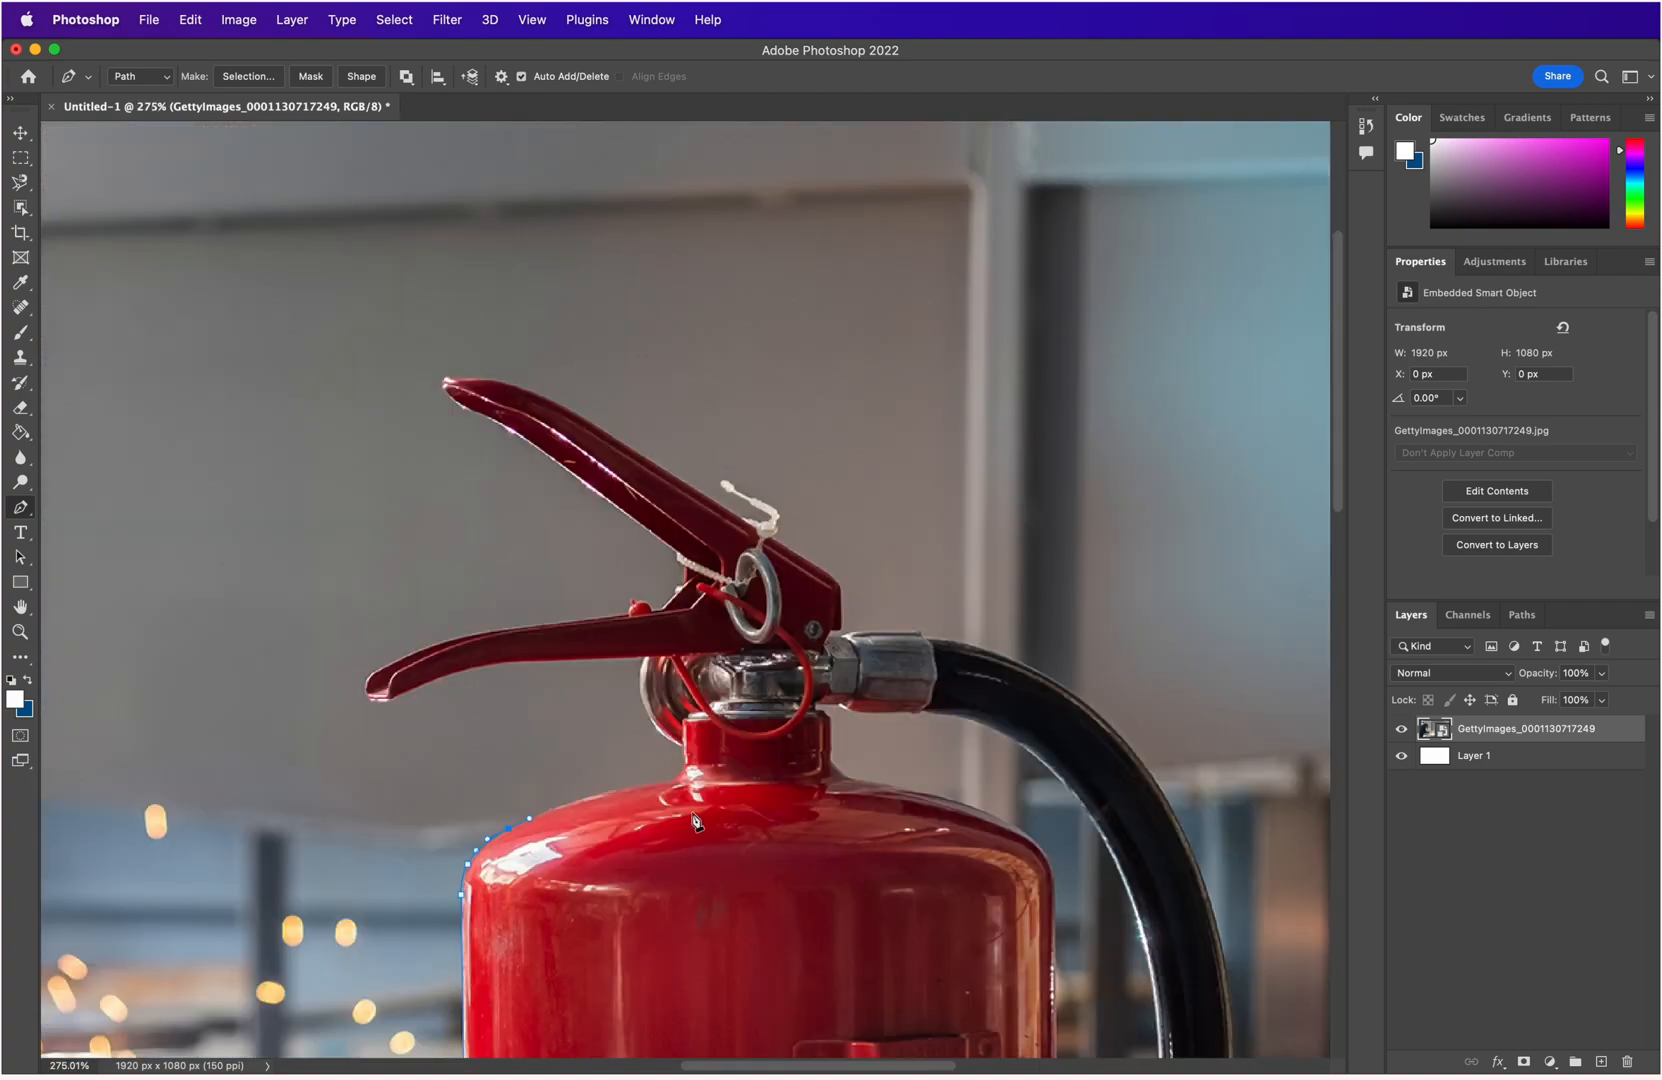
{"action": "scroll", "coordinate": [697, 822], "scroll_direction": "up", "scroll_amount": 8}
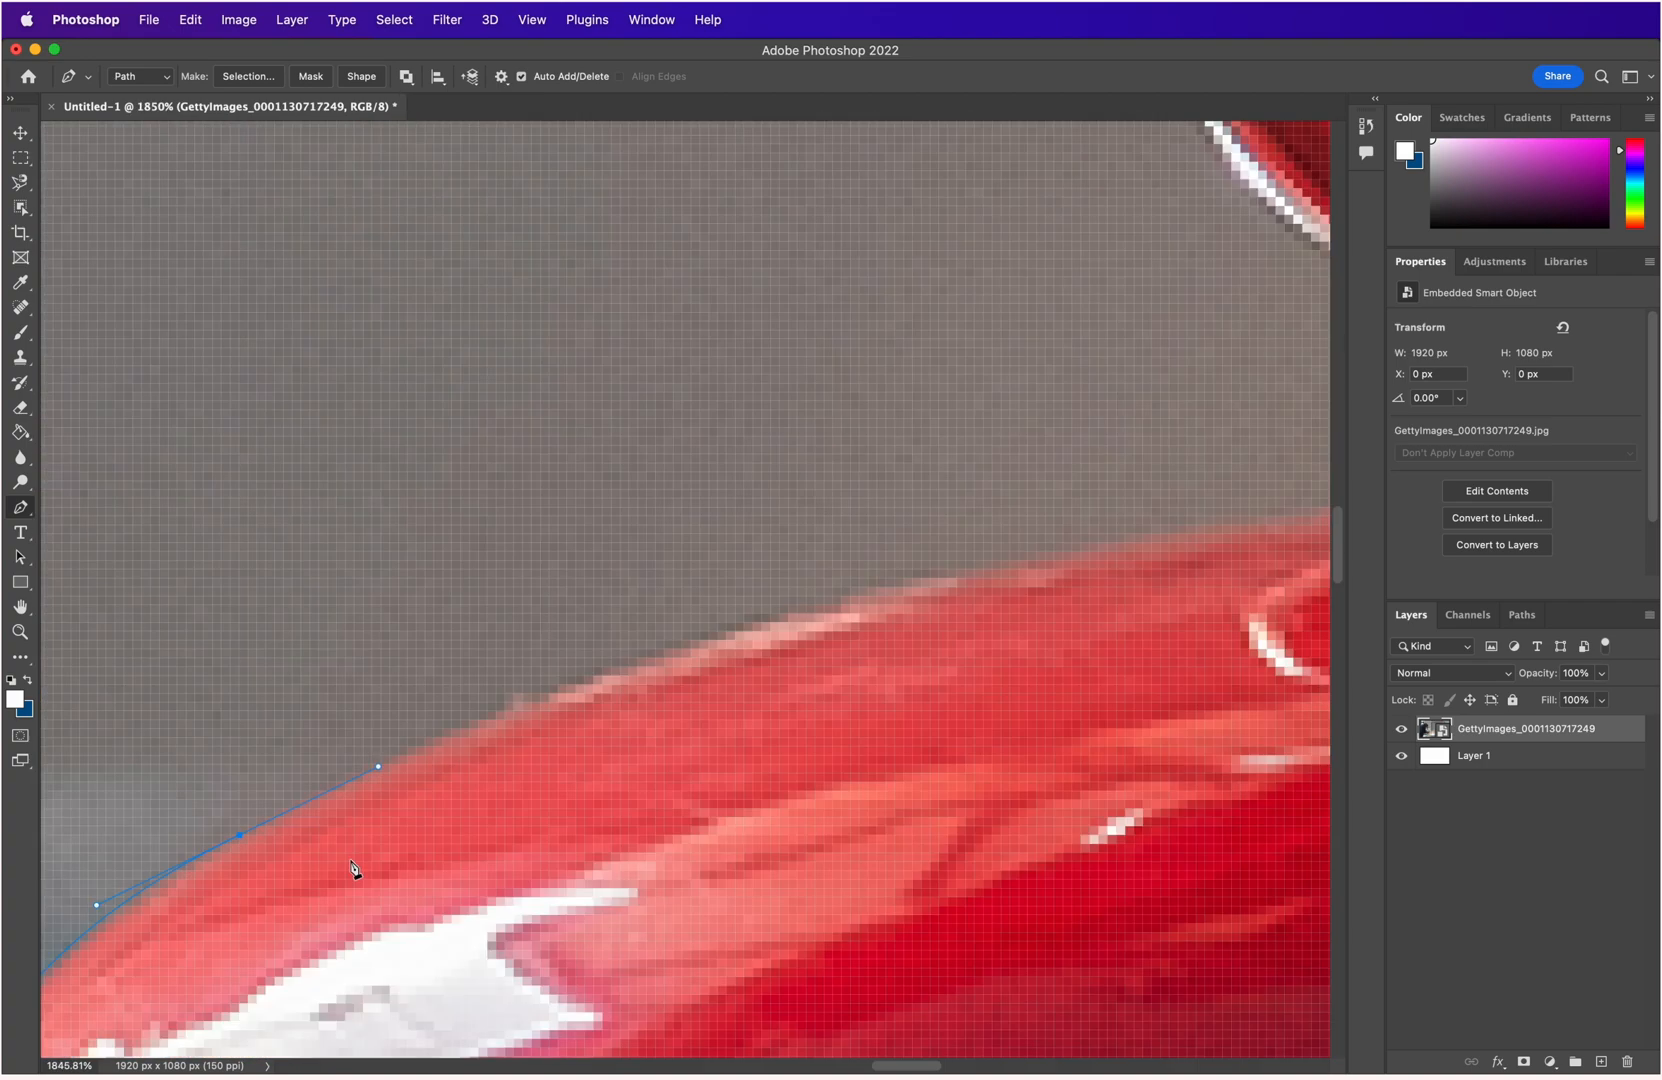
{"action": "left_click", "coordinate": [797, 614]}
{"action": "left_click_drag", "start_coordinate": [801, 618], "coordinate": [934, 575]}
{"action": "left_click", "coordinate": [380, 767]}
{"action": "key", "text": "super+z"}
{"action": "left_click_drag", "start_coordinate": [378, 767], "coordinate": [398, 751]}
Extend the path to the end of the dome and curve it into the base of the extinguisher's neck.
{"action": "scroll", "coordinate": [542, 797], "scroll_direction": "down", "scroll_amount": 5}
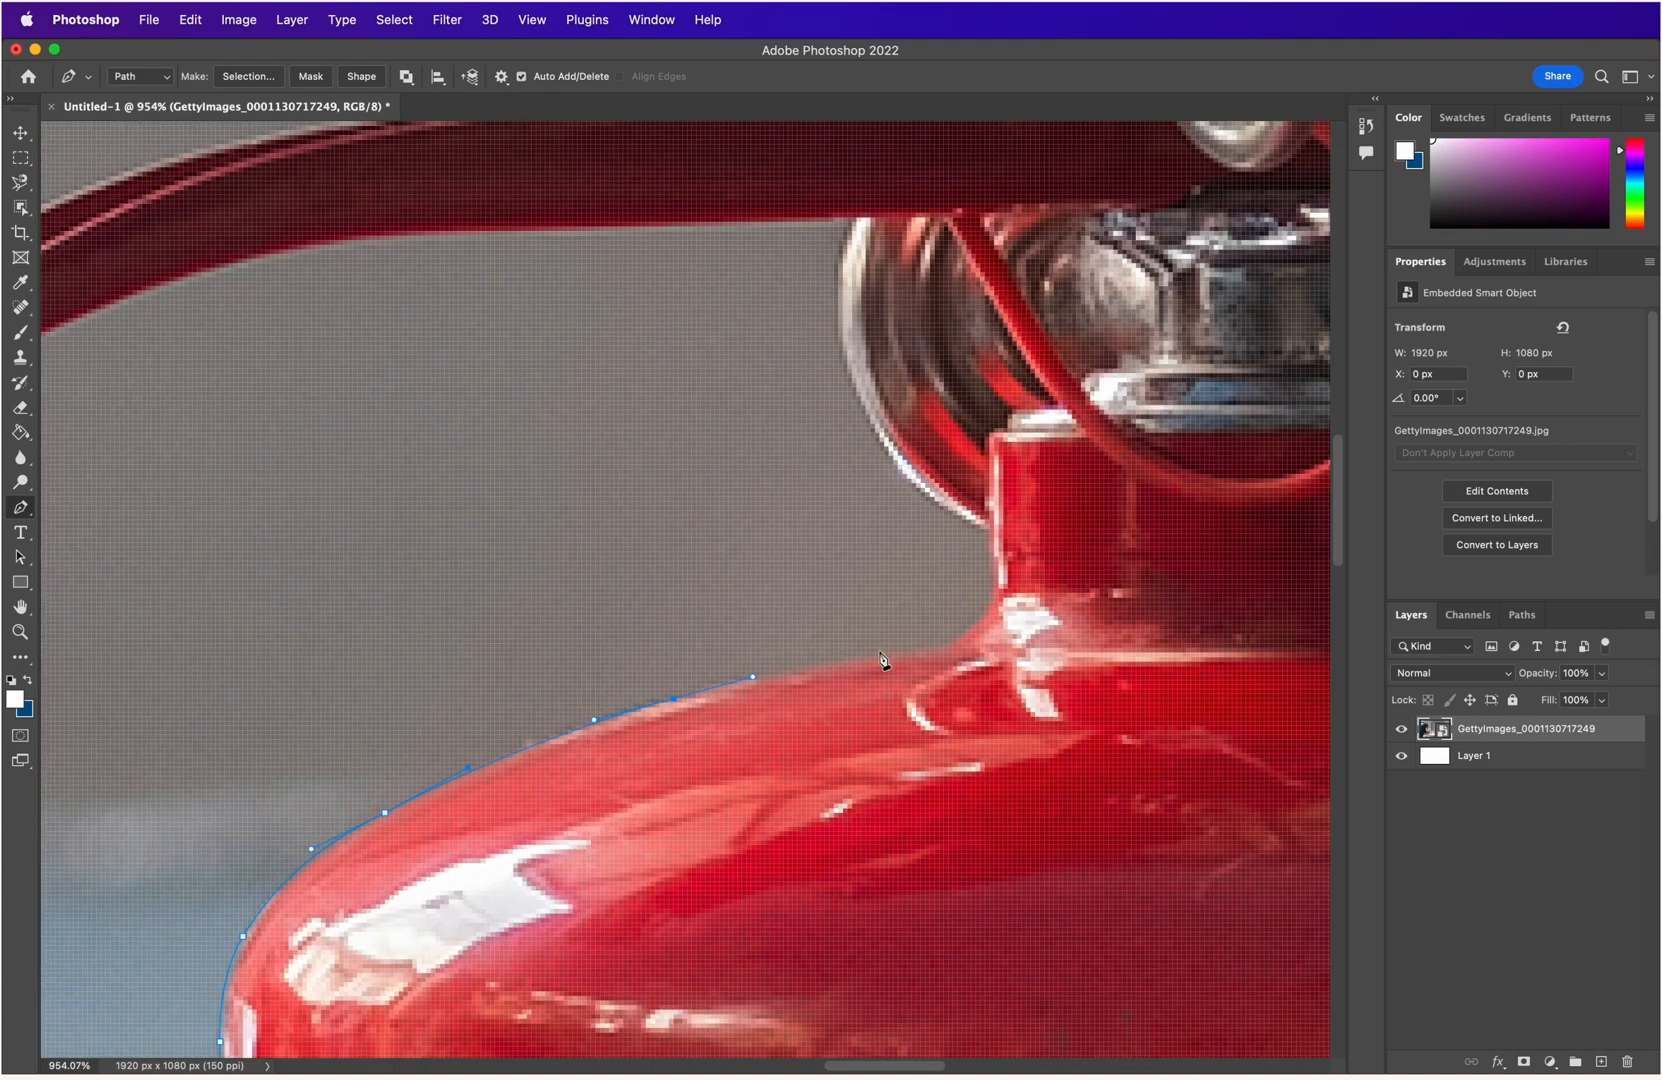
{"action": "scroll", "coordinate": [953, 669], "scroll_direction": "up", "scroll_amount": 4}
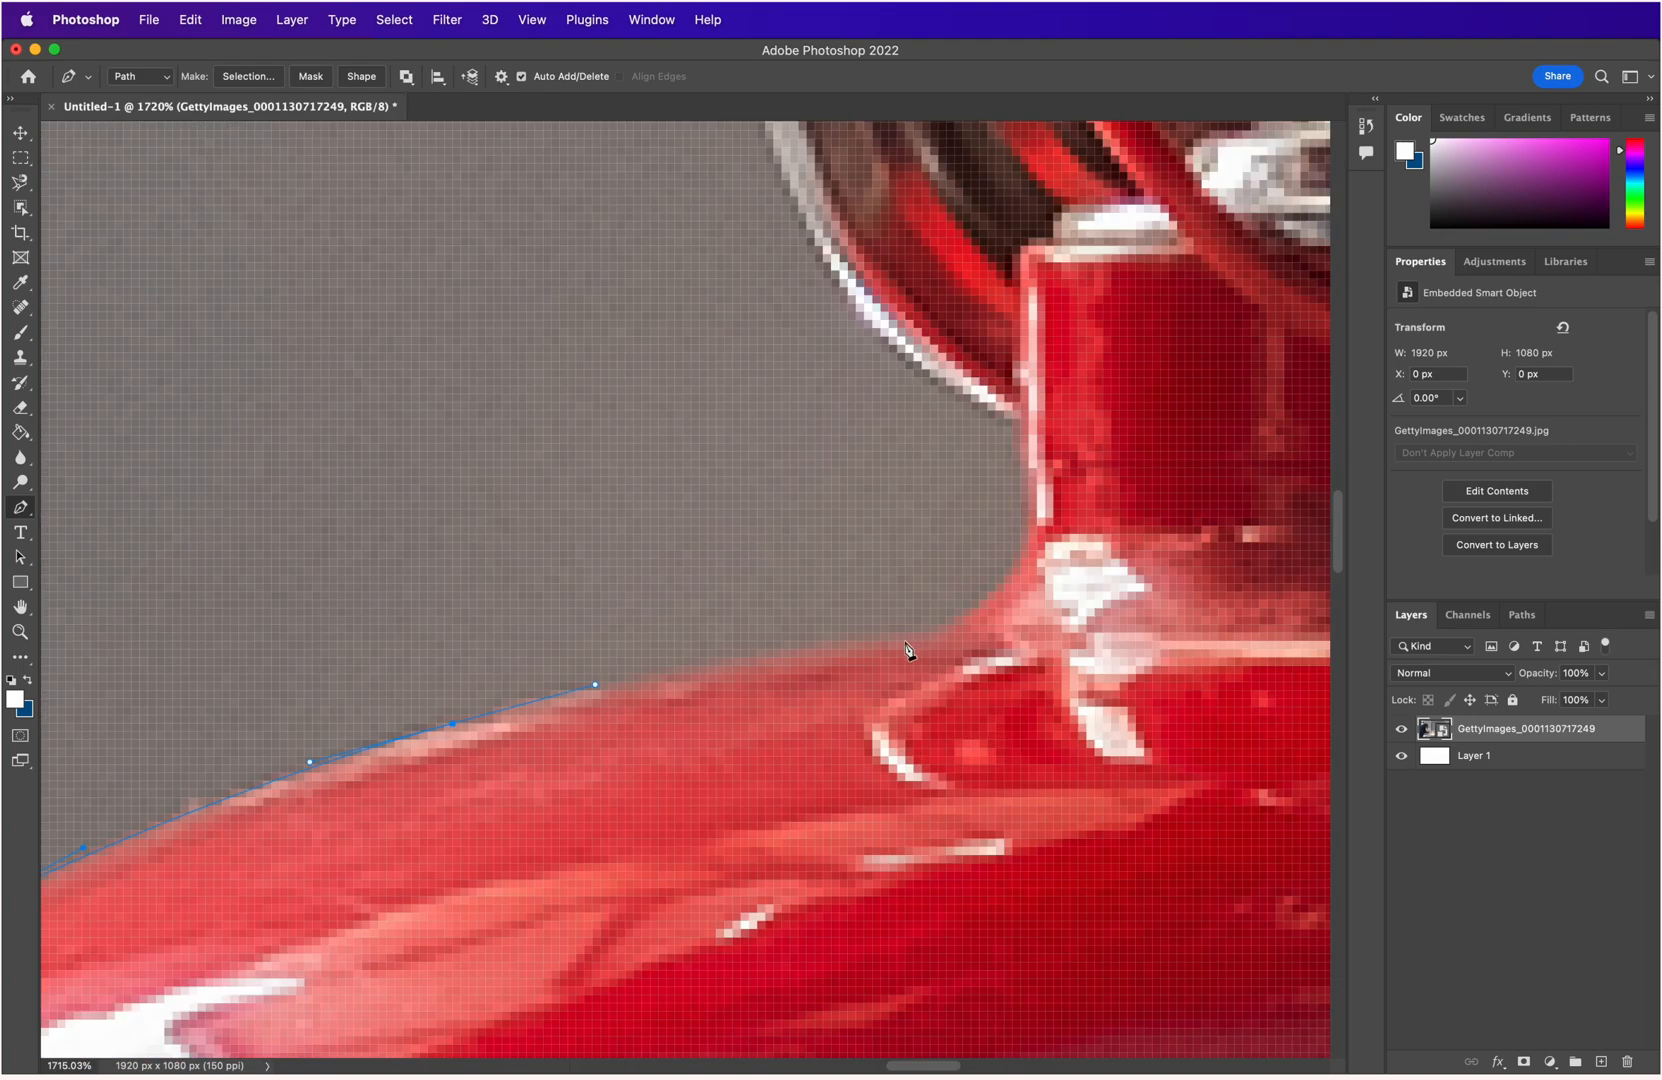
{"action": "left_click", "coordinate": [961, 633]}
{"action": "left_click", "coordinate": [1058, 628]}
{"action": "left_click", "coordinate": [1028, 550]}
{"action": "left_click", "coordinate": [1058, 626]}
{"action": "left_click_drag", "start_coordinate": [983, 634], "coordinate": [991, 633]}
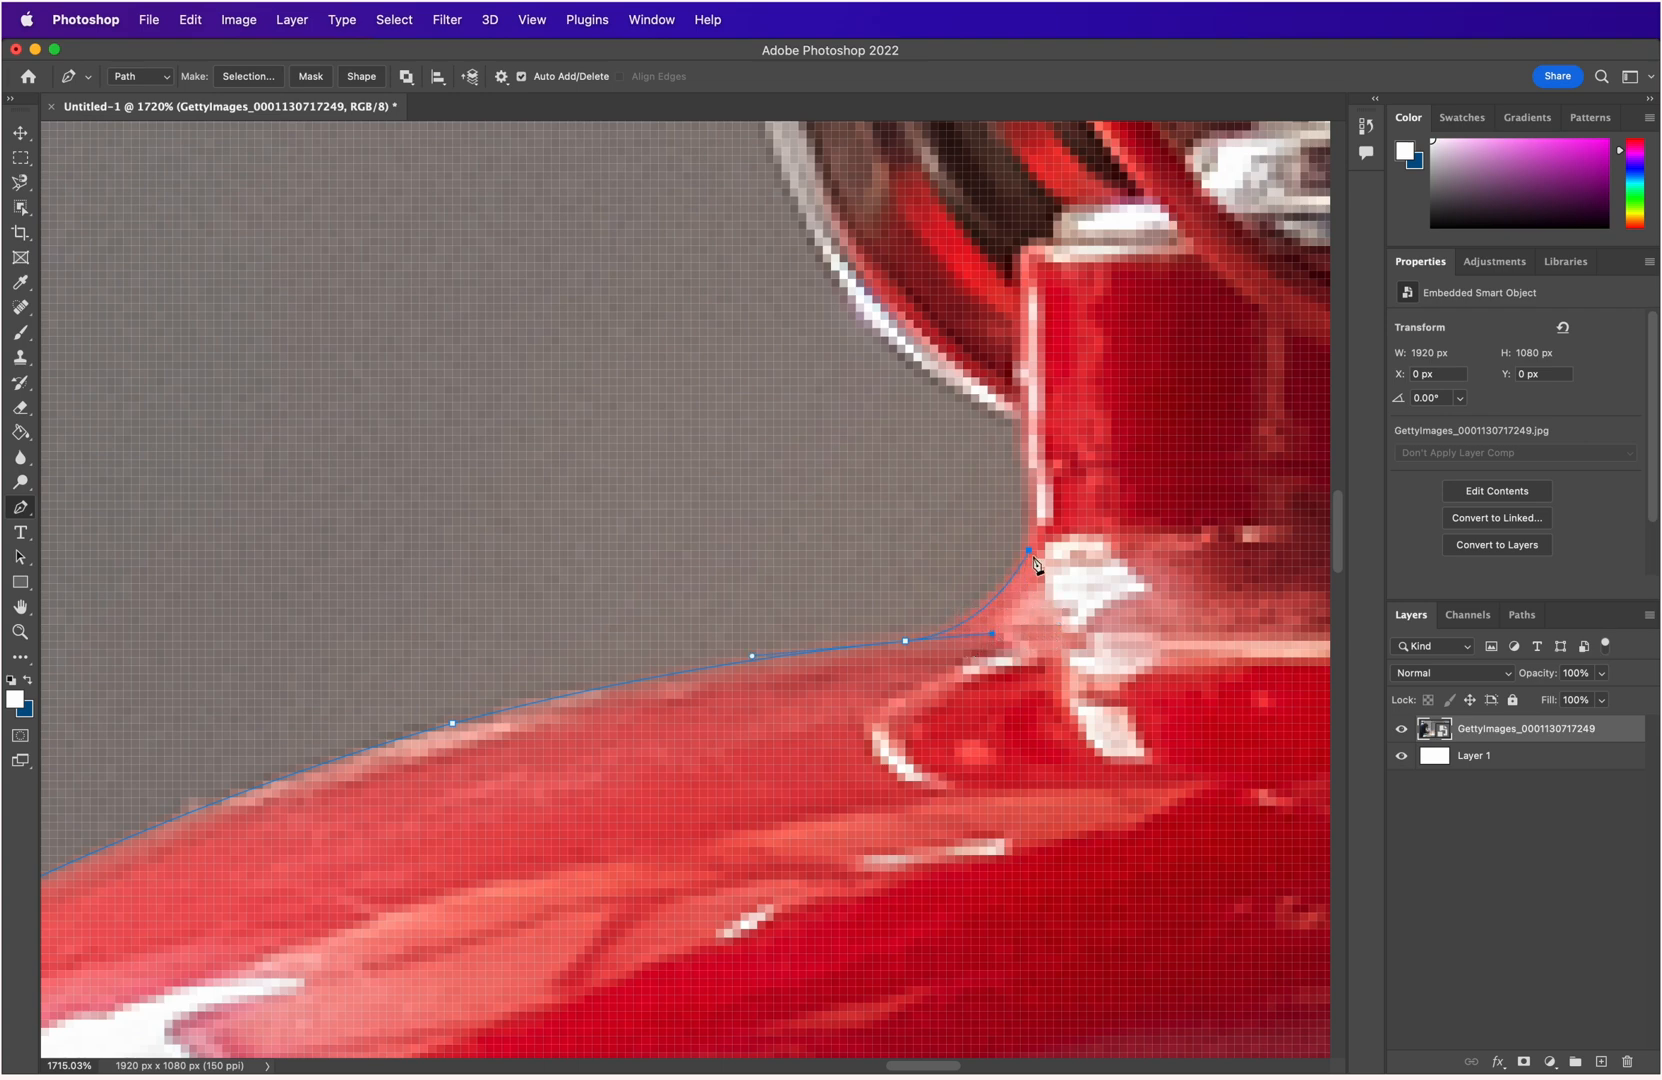
Add anchor points up the left side of the neck to where it meets the round metal fitting.
{"action": "left_click", "coordinate": [1030, 488]}
{"action": "left_click_drag", "start_coordinate": [1021, 469], "coordinate": [1021, 457]}
{"action": "left_click", "coordinate": [1019, 429]}
Curve the path around the left edge of the round metal fitting up to the underside of the lower handle.
{"action": "scroll", "coordinate": [1043, 342], "scroll_direction": "right", "scroll_amount": 1}
{"action": "scroll", "coordinate": [1012, 437], "scroll_direction": "down", "scroll_amount": 10}
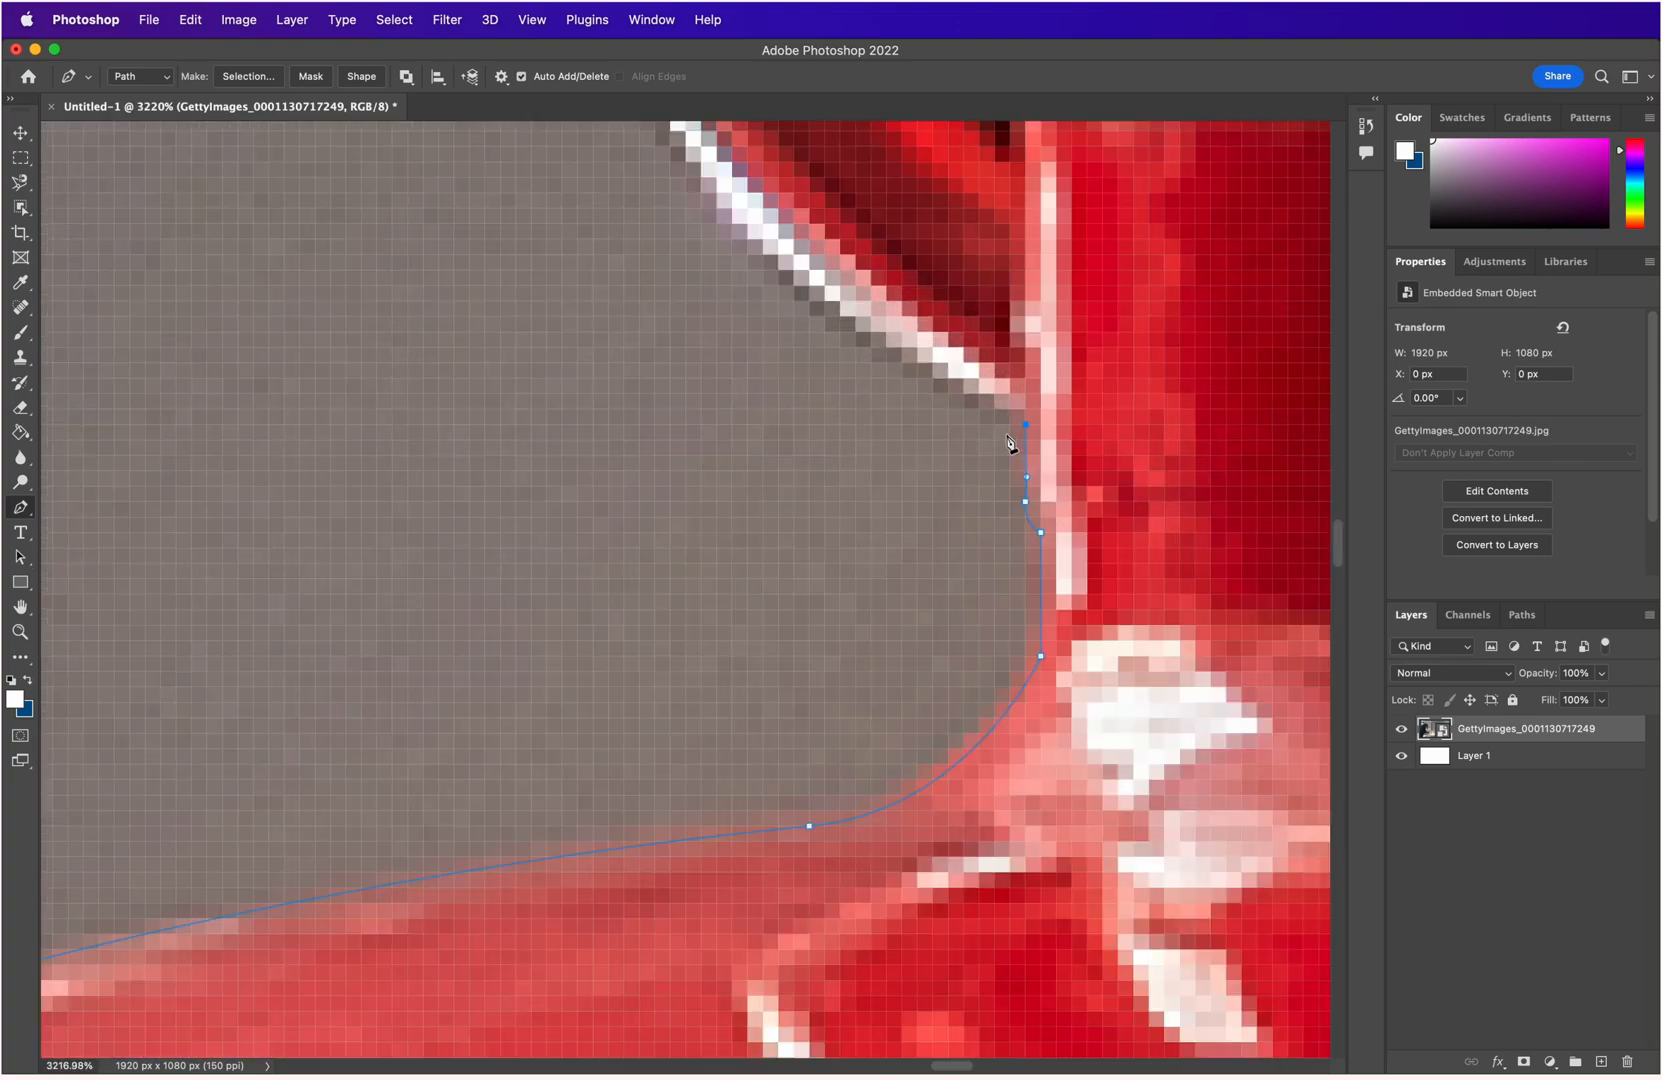
{"action": "scroll", "coordinate": [1034, 353], "scroll_direction": "up", "scroll_amount": 5}
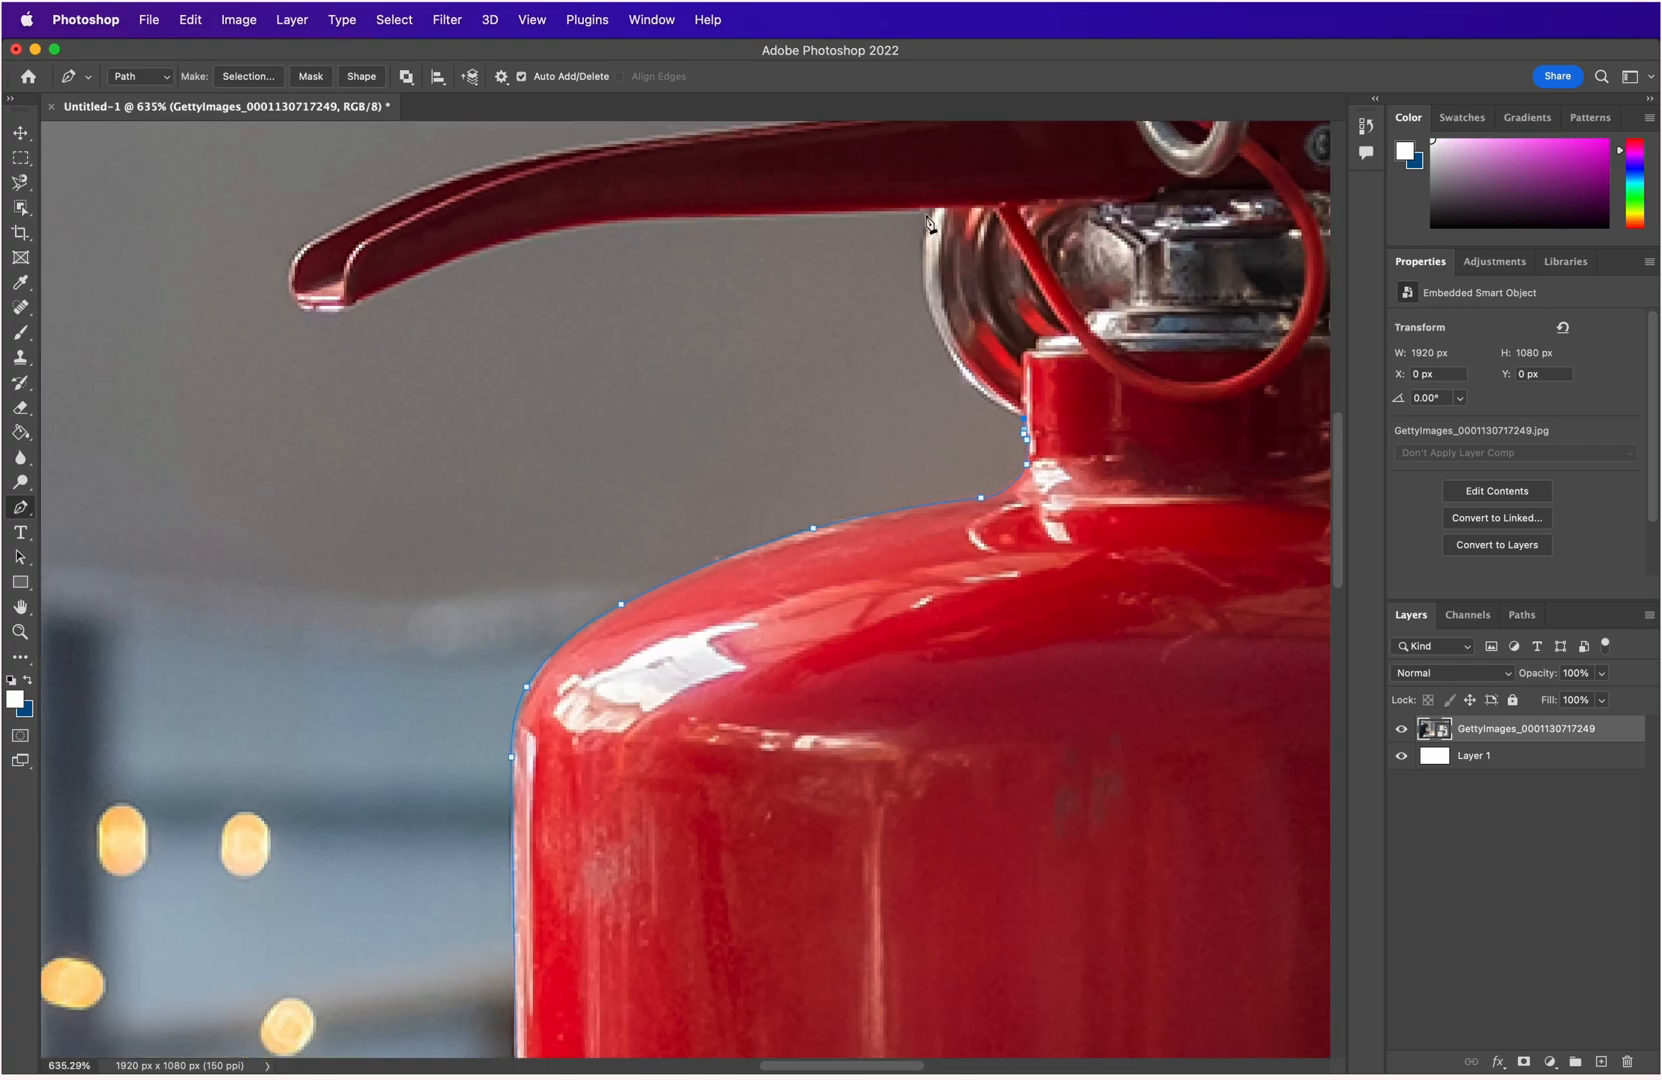
{"action": "left_click_drag", "start_coordinate": [933, 342], "coordinate": [922, 269]}
{"action": "left_click", "coordinate": [934, 214]}
{"action": "left_click_drag", "start_coordinate": [934, 214], "coordinate": [950, 148]}
Turn the path sharply at the fitting and trace it along the underside of the lower handle towards its tip.
{"action": "left_click", "coordinate": [692, 216]}
{"action": "key", "text": "super+z"}
{"action": "left_click", "coordinate": [935, 216]}
{"action": "left_click_drag", "start_coordinate": [574, 222], "coordinate": [515, 245]}
{"action": "left_click", "coordinate": [515, 243]}
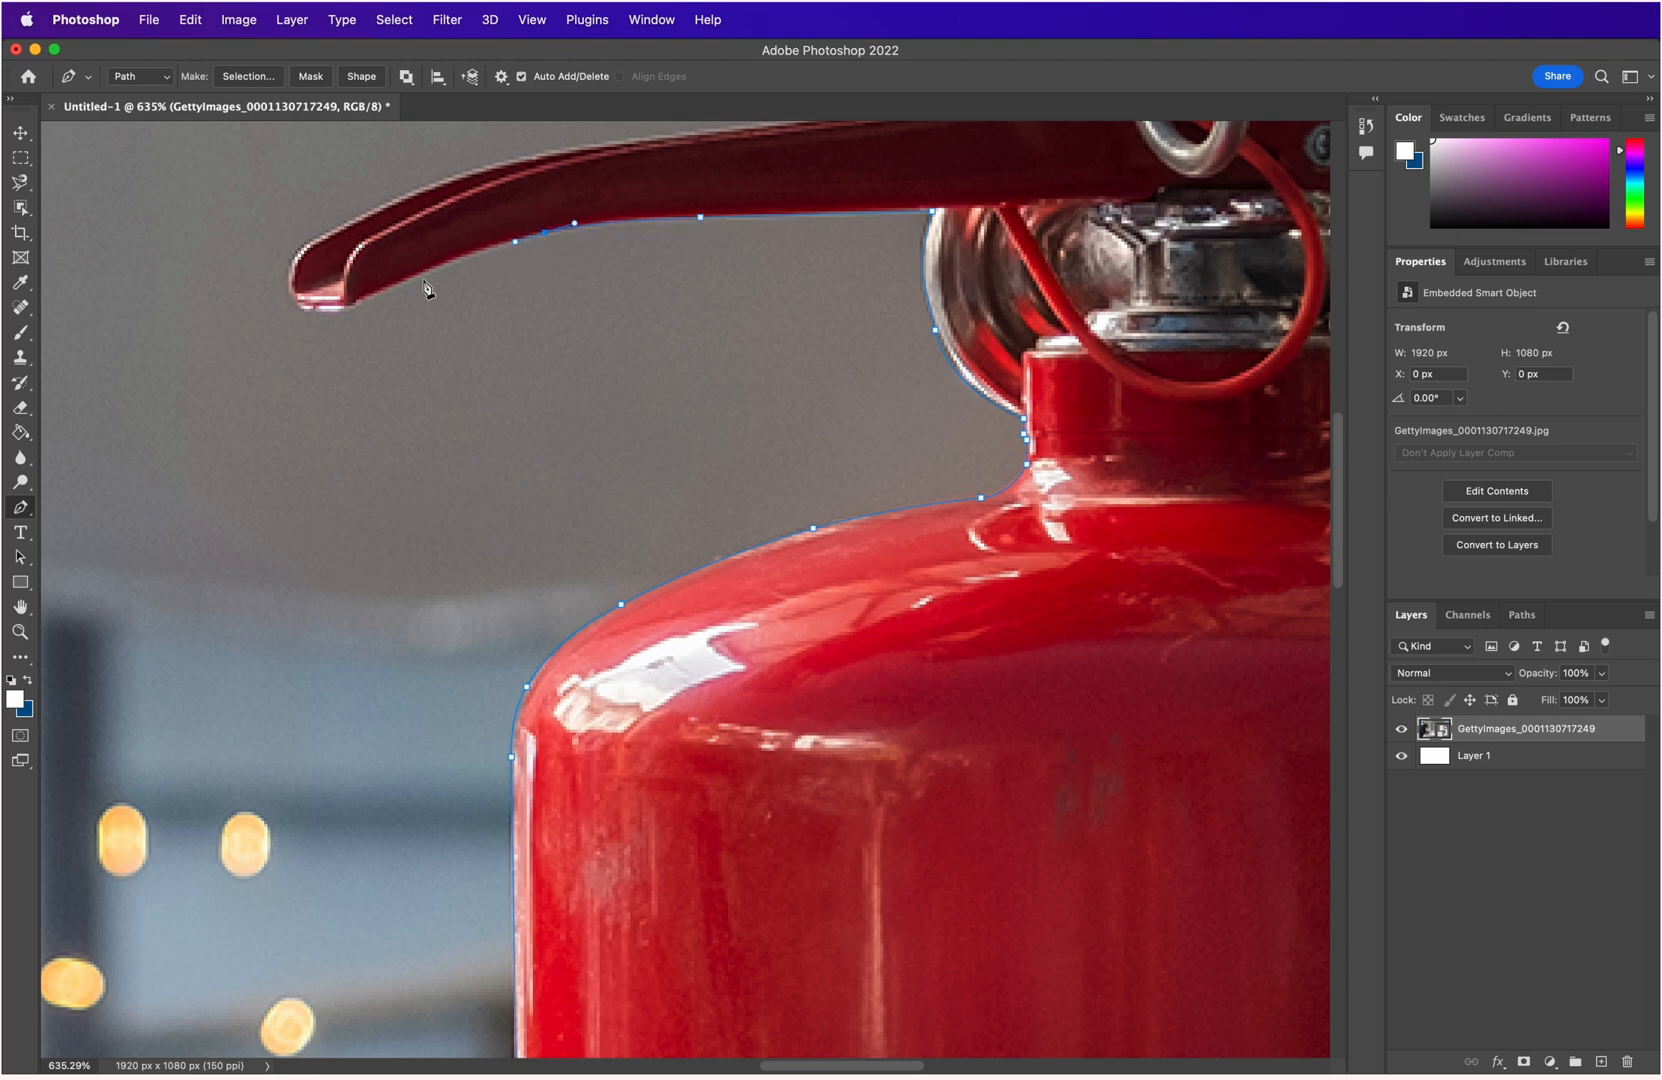
Outline the tip of the lower handle, ending with a curved anchor at the start of its upper edge.
{"action": "left_click", "coordinate": [361, 304]}
{"action": "left_click", "coordinate": [335, 311]}
{"action": "left_click", "coordinate": [299, 309]}
{"action": "left_click", "coordinate": [286, 265]}
{"action": "left_click_drag", "start_coordinate": [287, 264], "coordinate": [345, 219]}
{"action": "left_click_drag", "start_coordinate": [494, 173], "coordinate": [510, 170]}
Trace the path along the curved upper edge of the lower handle with two more anchor points.
{"action": "scroll", "coordinate": [428, 198], "scroll_direction": "up", "scroll_amount": 10}
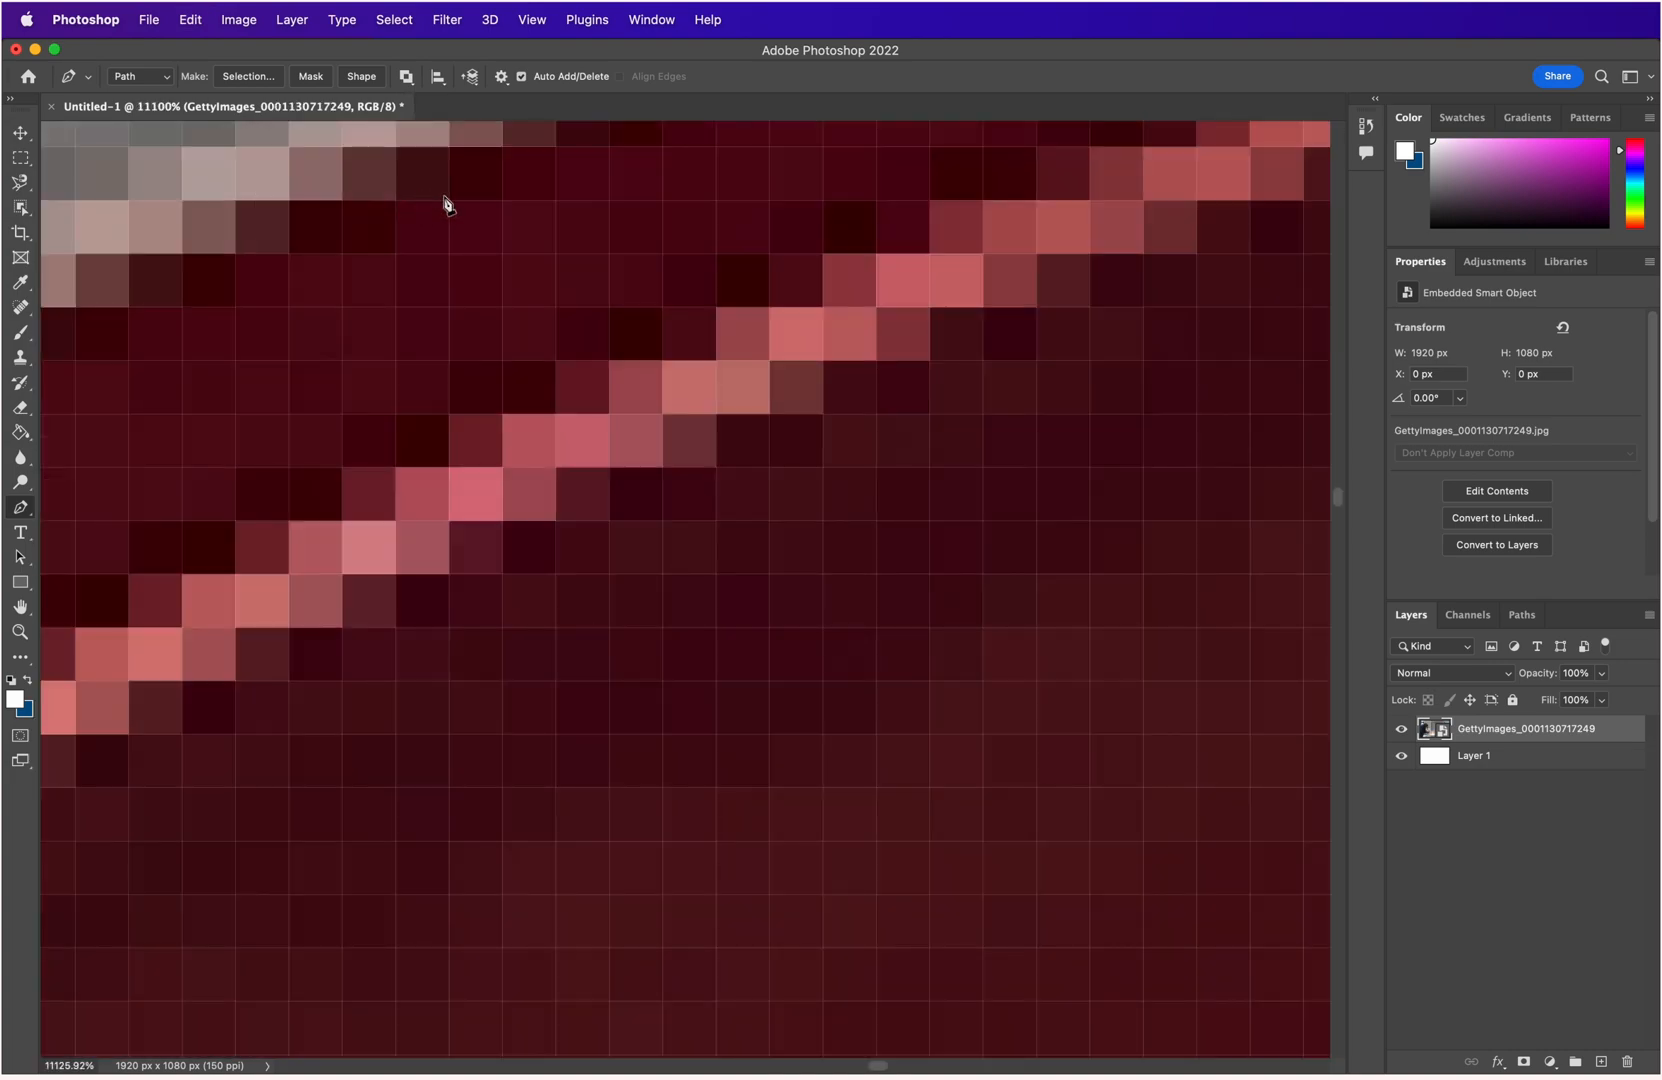
{"action": "scroll", "coordinate": [626, 354], "scroll_direction": "down", "scroll_amount": 10}
{"action": "scroll", "coordinate": [592, 357], "scroll_direction": "up", "scroll_amount": 7}
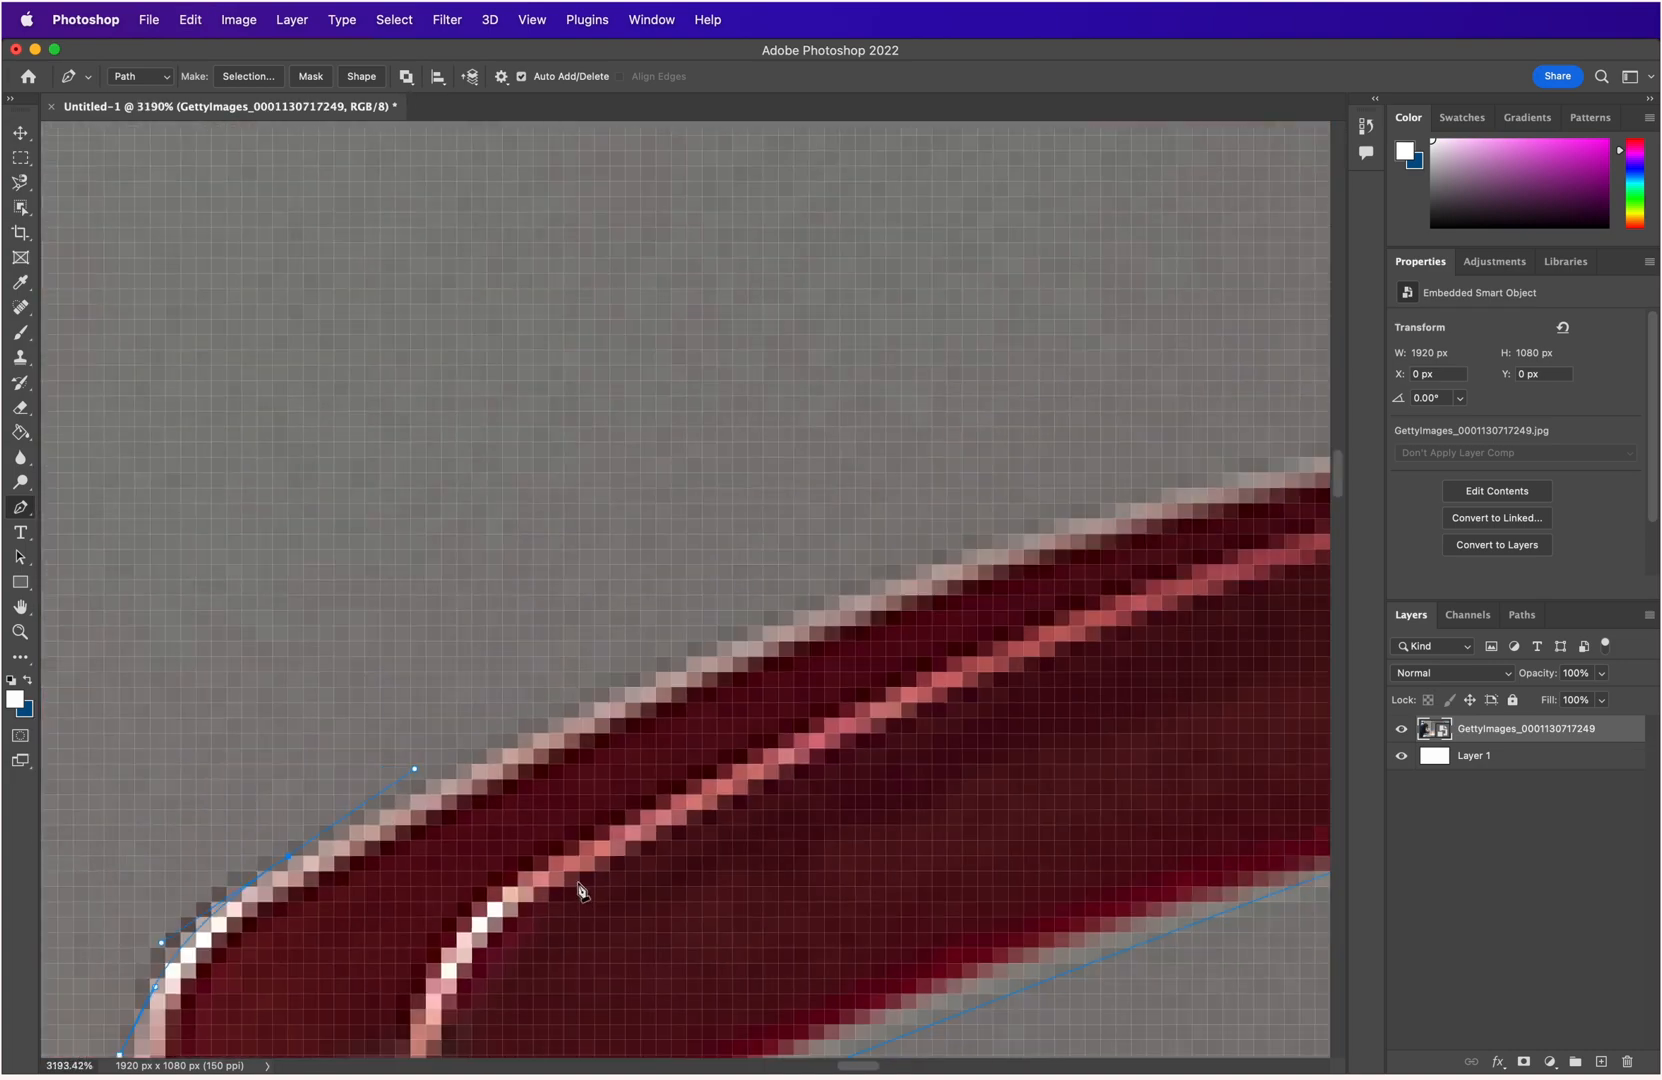
{"action": "scroll", "coordinate": [625, 725], "scroll_direction": "down", "scroll_amount": 8}
{"action": "scroll", "coordinate": [617, 742], "scroll_direction": "up", "scroll_amount": 5}
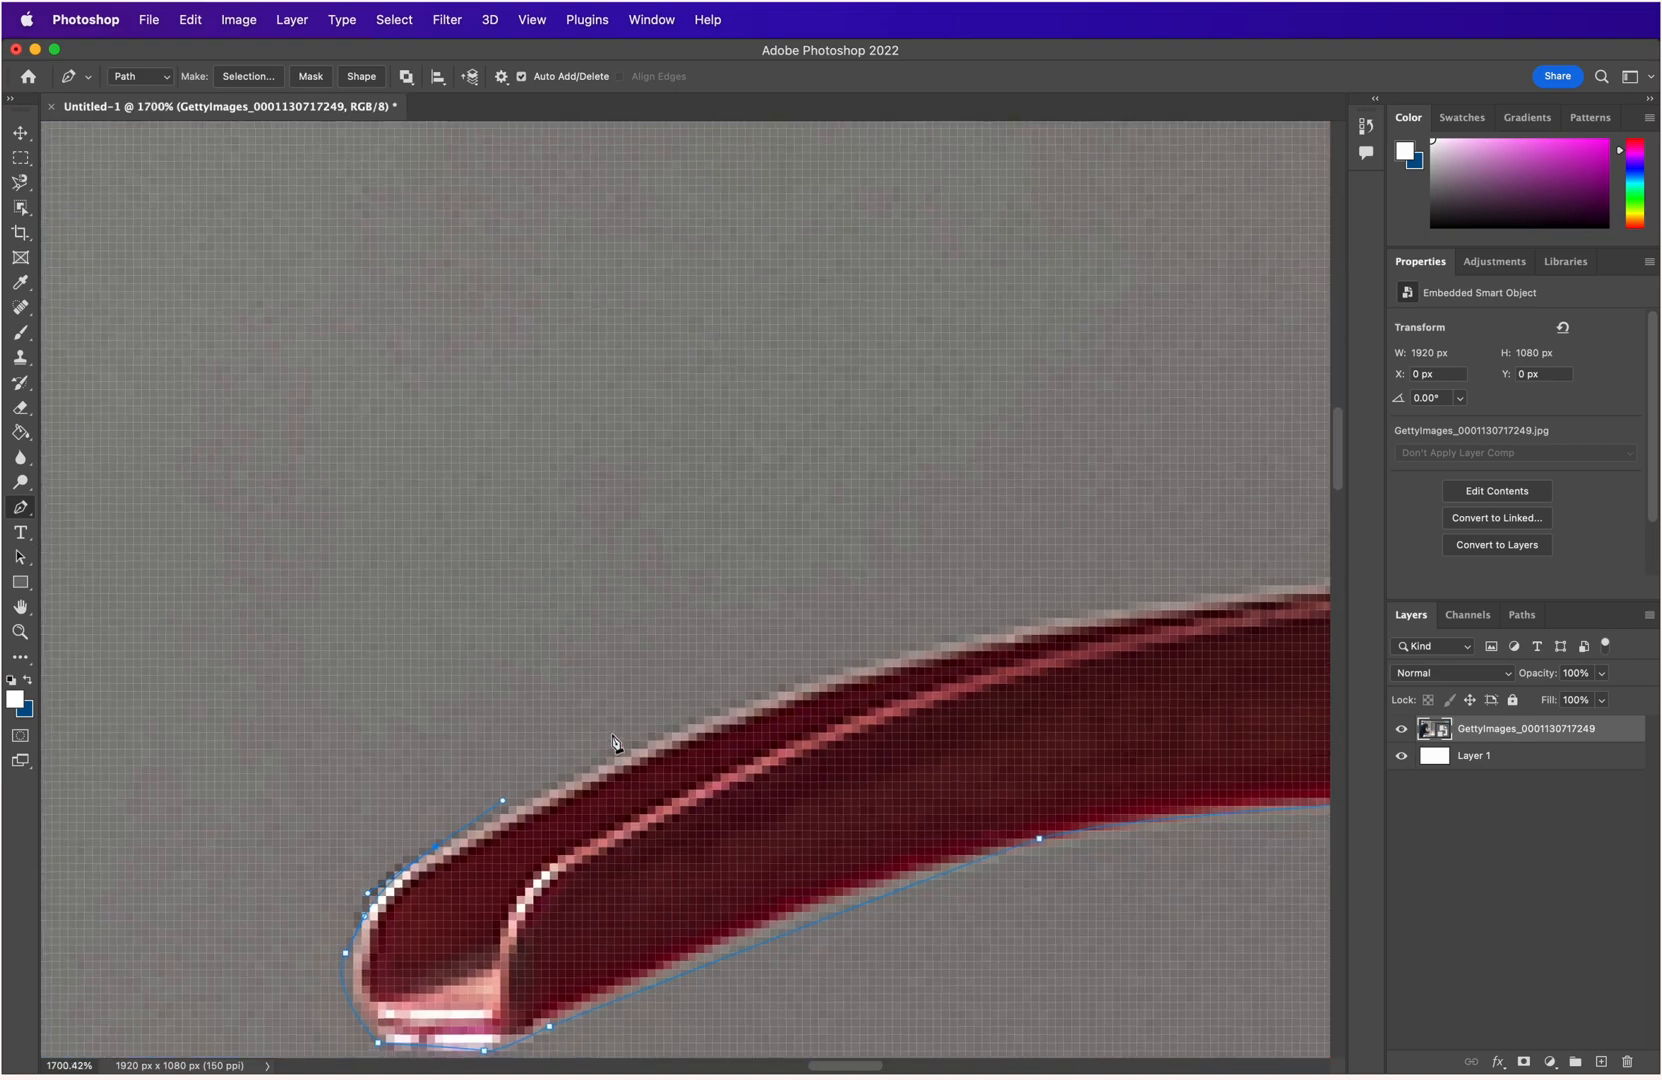
{"action": "scroll", "coordinate": [617, 742], "scroll_direction": "down", "scroll_amount": 2}
{"action": "scroll", "coordinate": [593, 913], "scroll_direction": "down", "scroll_amount": 1}
{"action": "scroll", "coordinate": [593, 913], "scroll_direction": "down", "scroll_amount": 1}
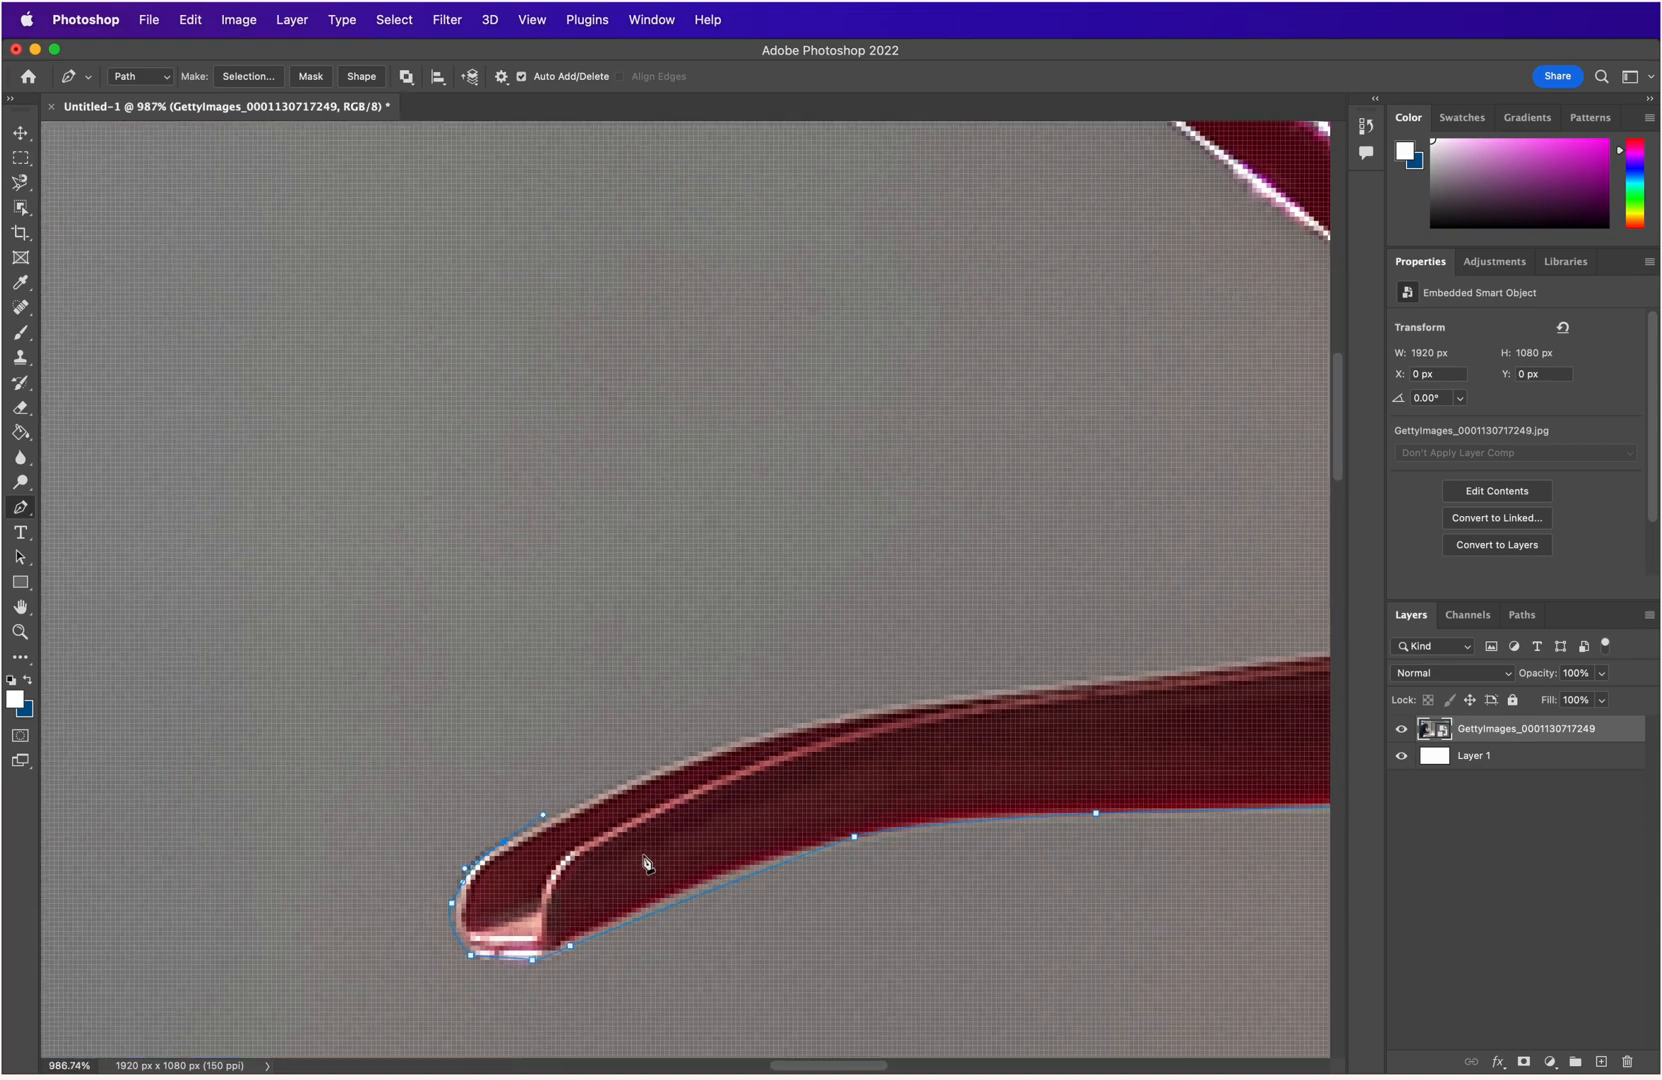
{"action": "left_click_drag", "start_coordinate": [644, 840], "coordinate": [548, 518]}
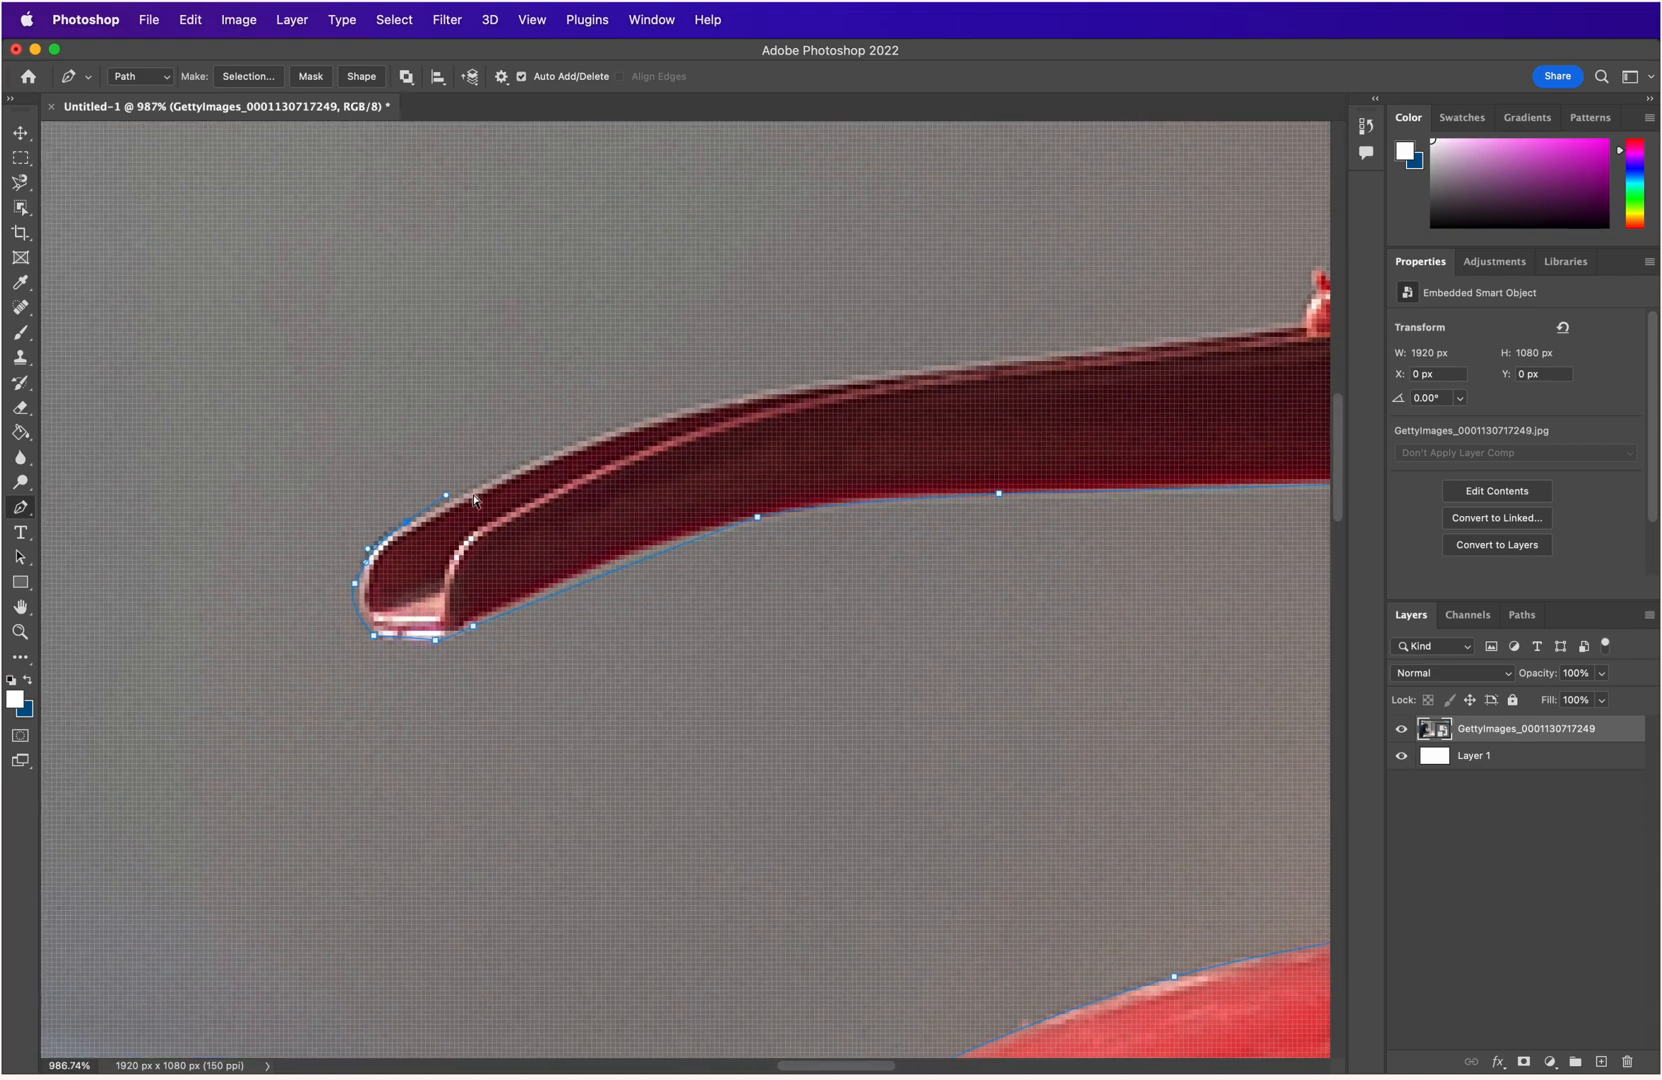
{"action": "scroll", "coordinate": [656, 486], "scroll_direction": "down", "scroll_amount": 3}
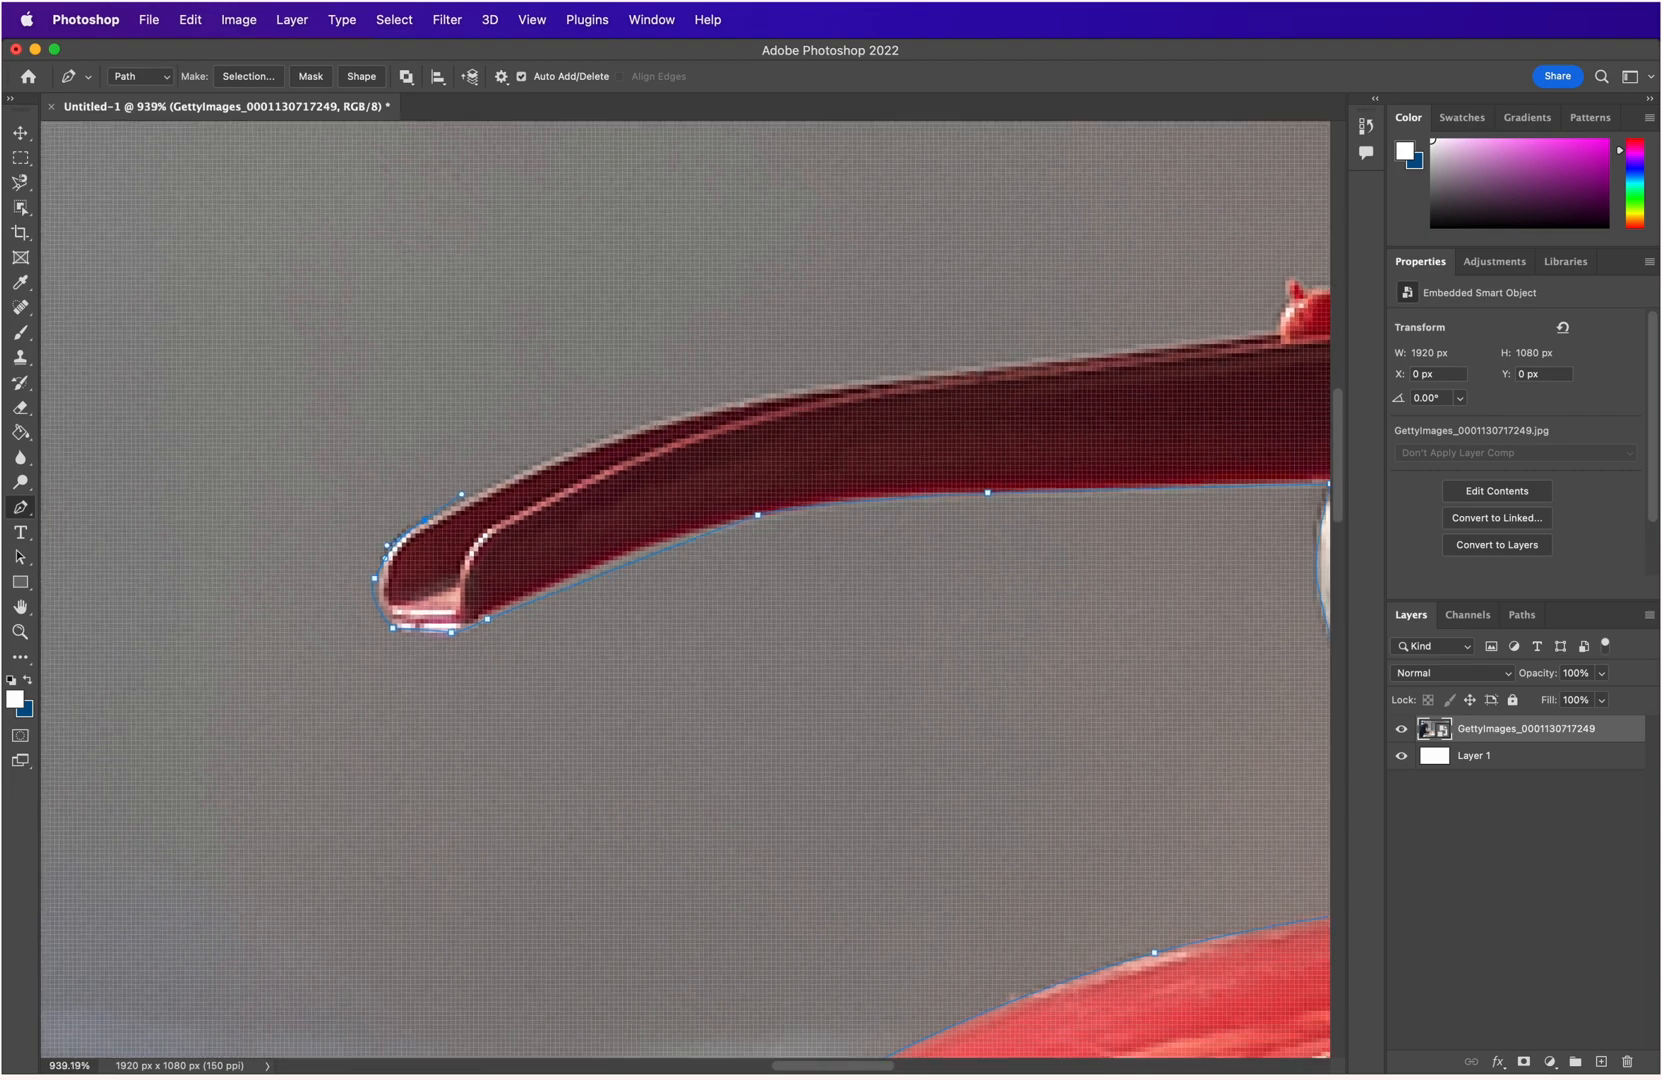
{"action": "scroll", "coordinate": [783, 444], "scroll_direction": "up", "scroll_amount": 8}
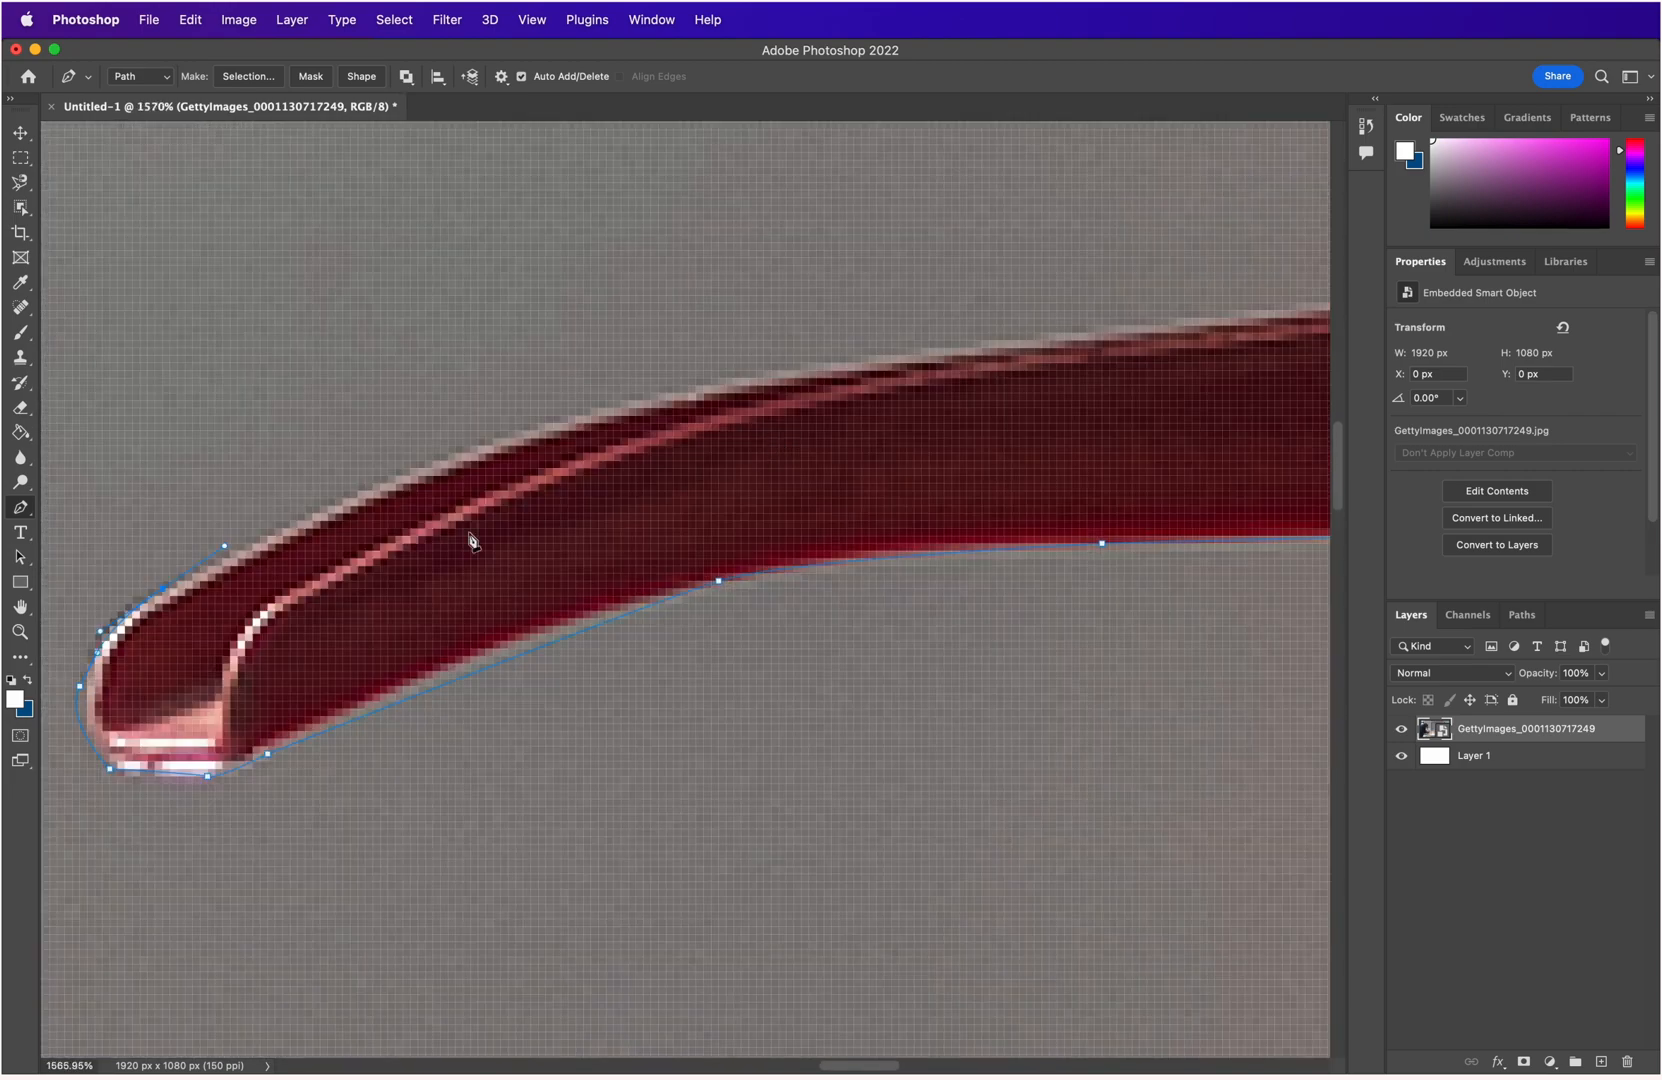
{"action": "left_click", "coordinate": [425, 468]}
{"action": "left_click_drag", "start_coordinate": [697, 389], "coordinate": [774, 377]}
{"action": "scroll", "coordinate": [779, 614], "scroll_direction": "down", "scroll_amount": 2}
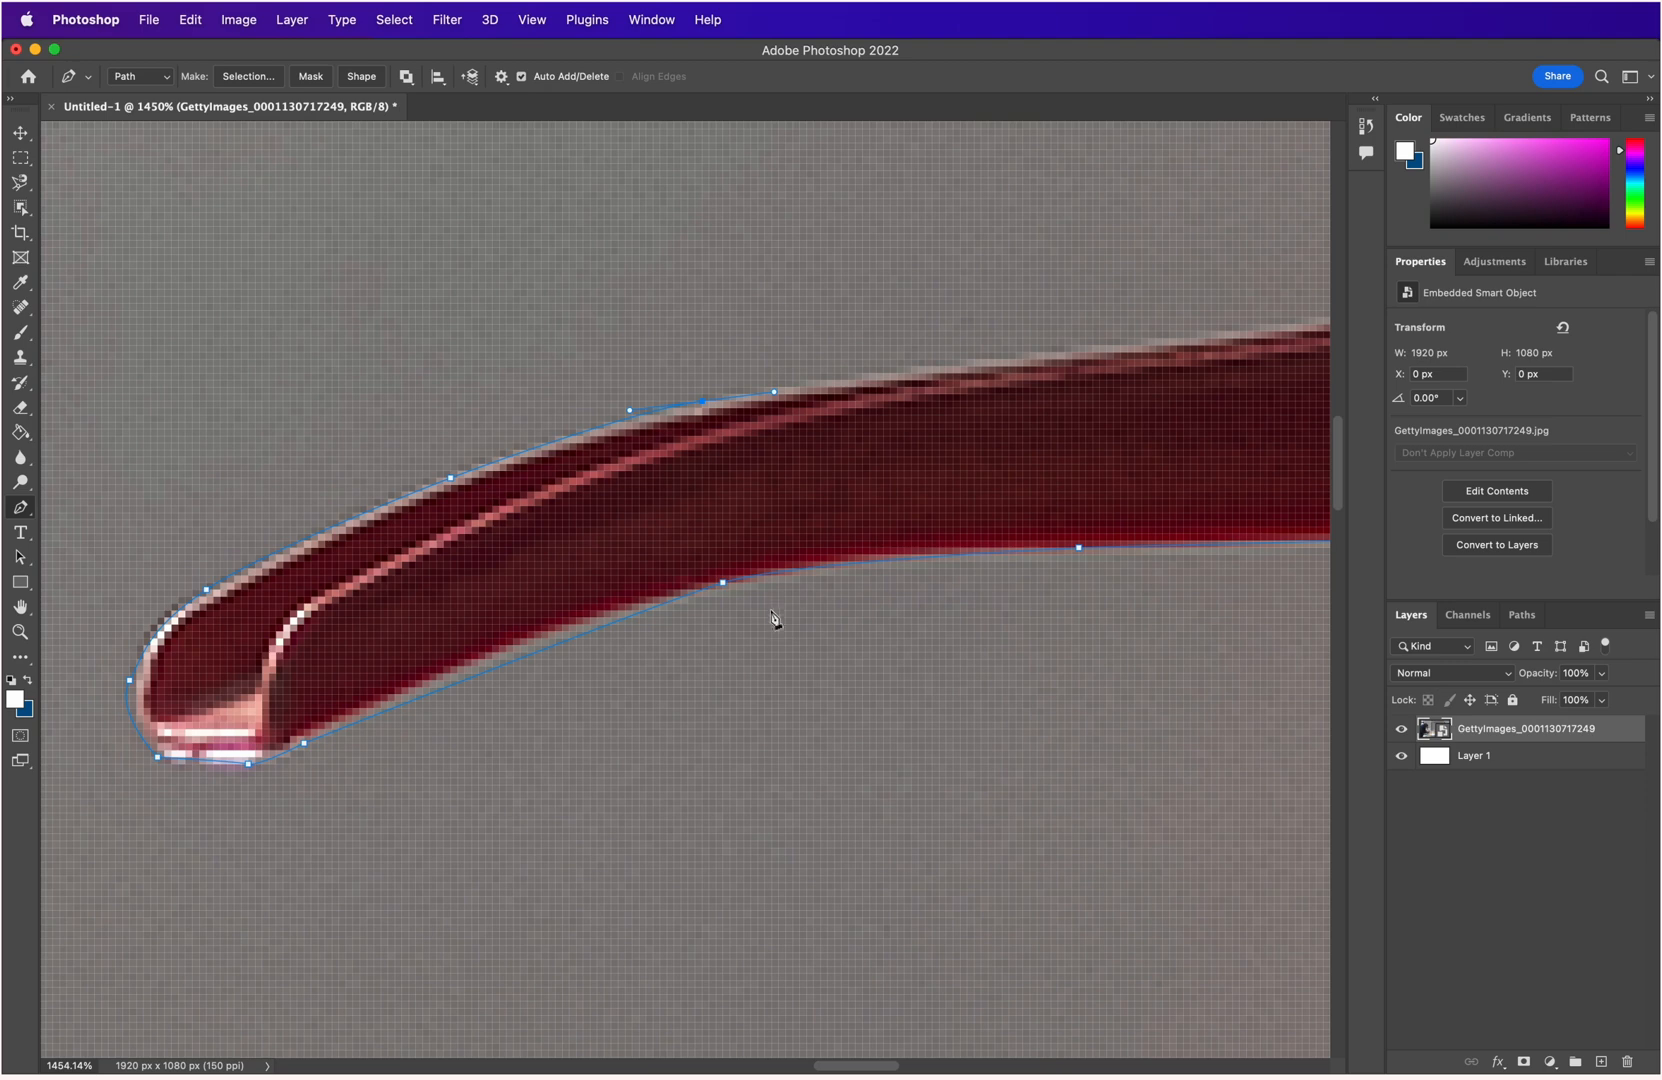
{"action": "scroll", "coordinate": [634, 827], "scroll_direction": "up", "scroll_amount": 3}
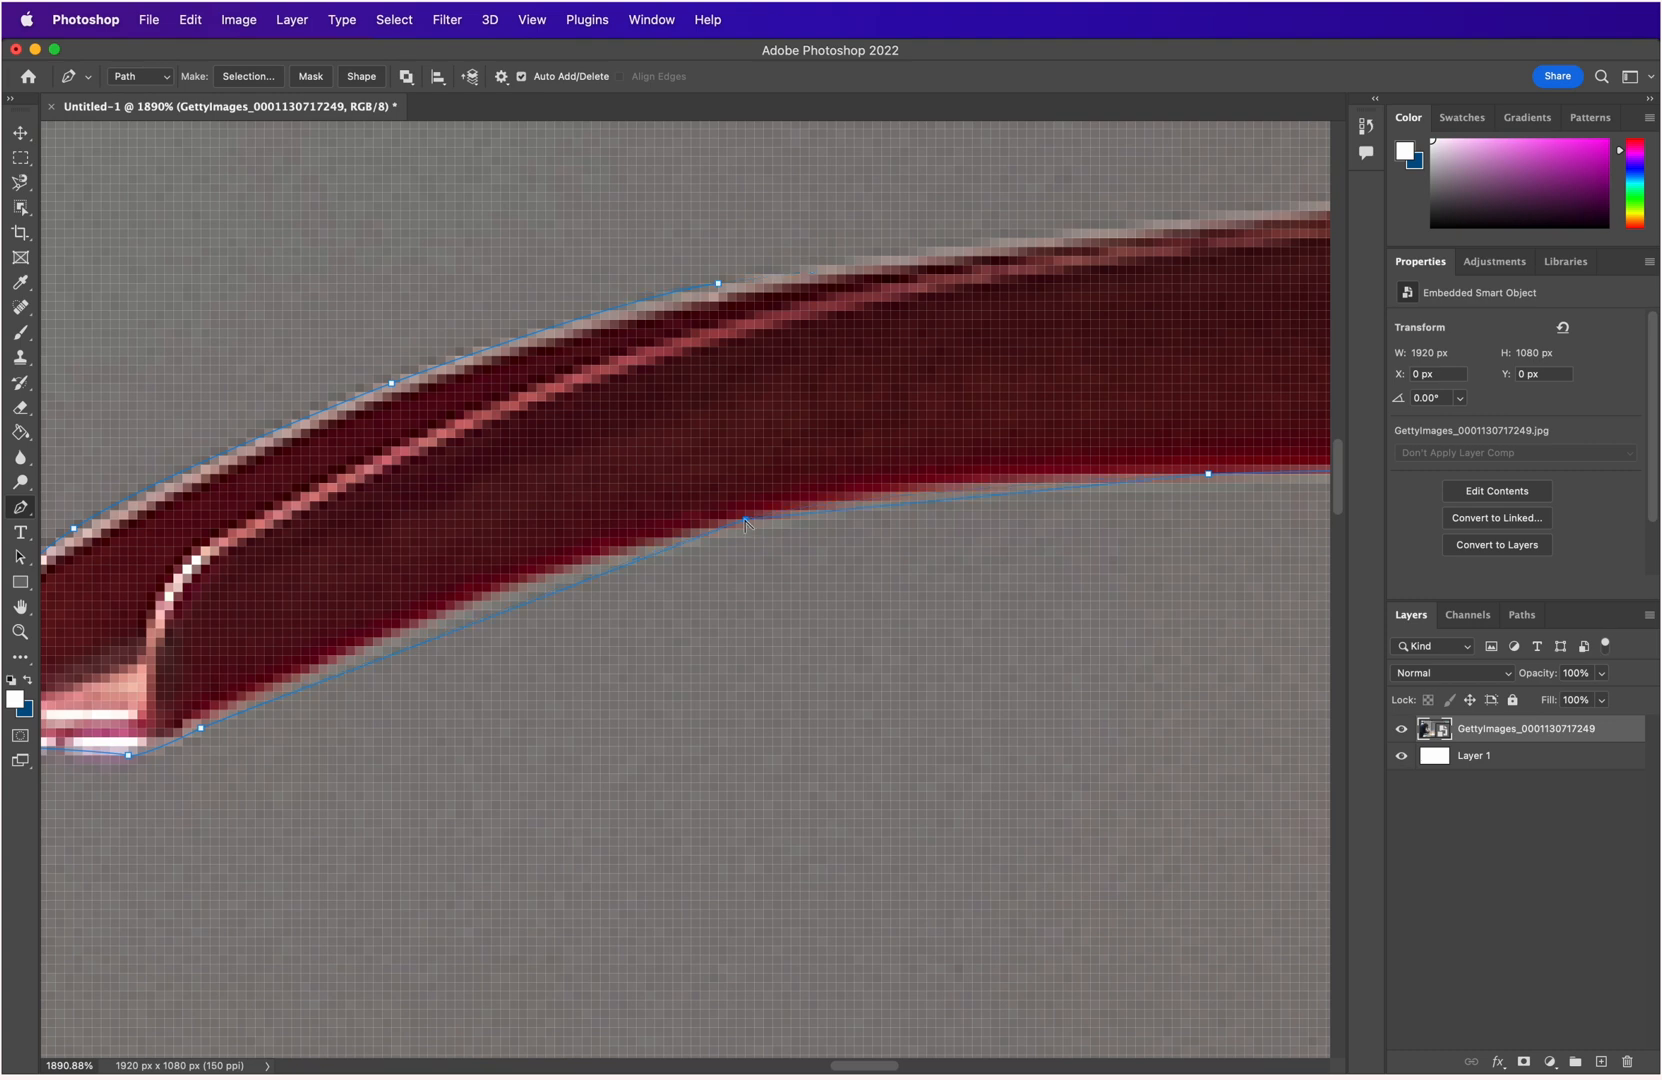
Smooth the curve on the underside of the lower handle and extend the path along its upper edge.
{"action": "left_click_drag", "start_coordinate": [745, 522], "coordinate": [574, 560]}
{"action": "left_click", "coordinate": [720, 285]}
{"action": "scroll", "coordinate": [961, 375], "scroll_direction": "down", "scroll_amount": 5}
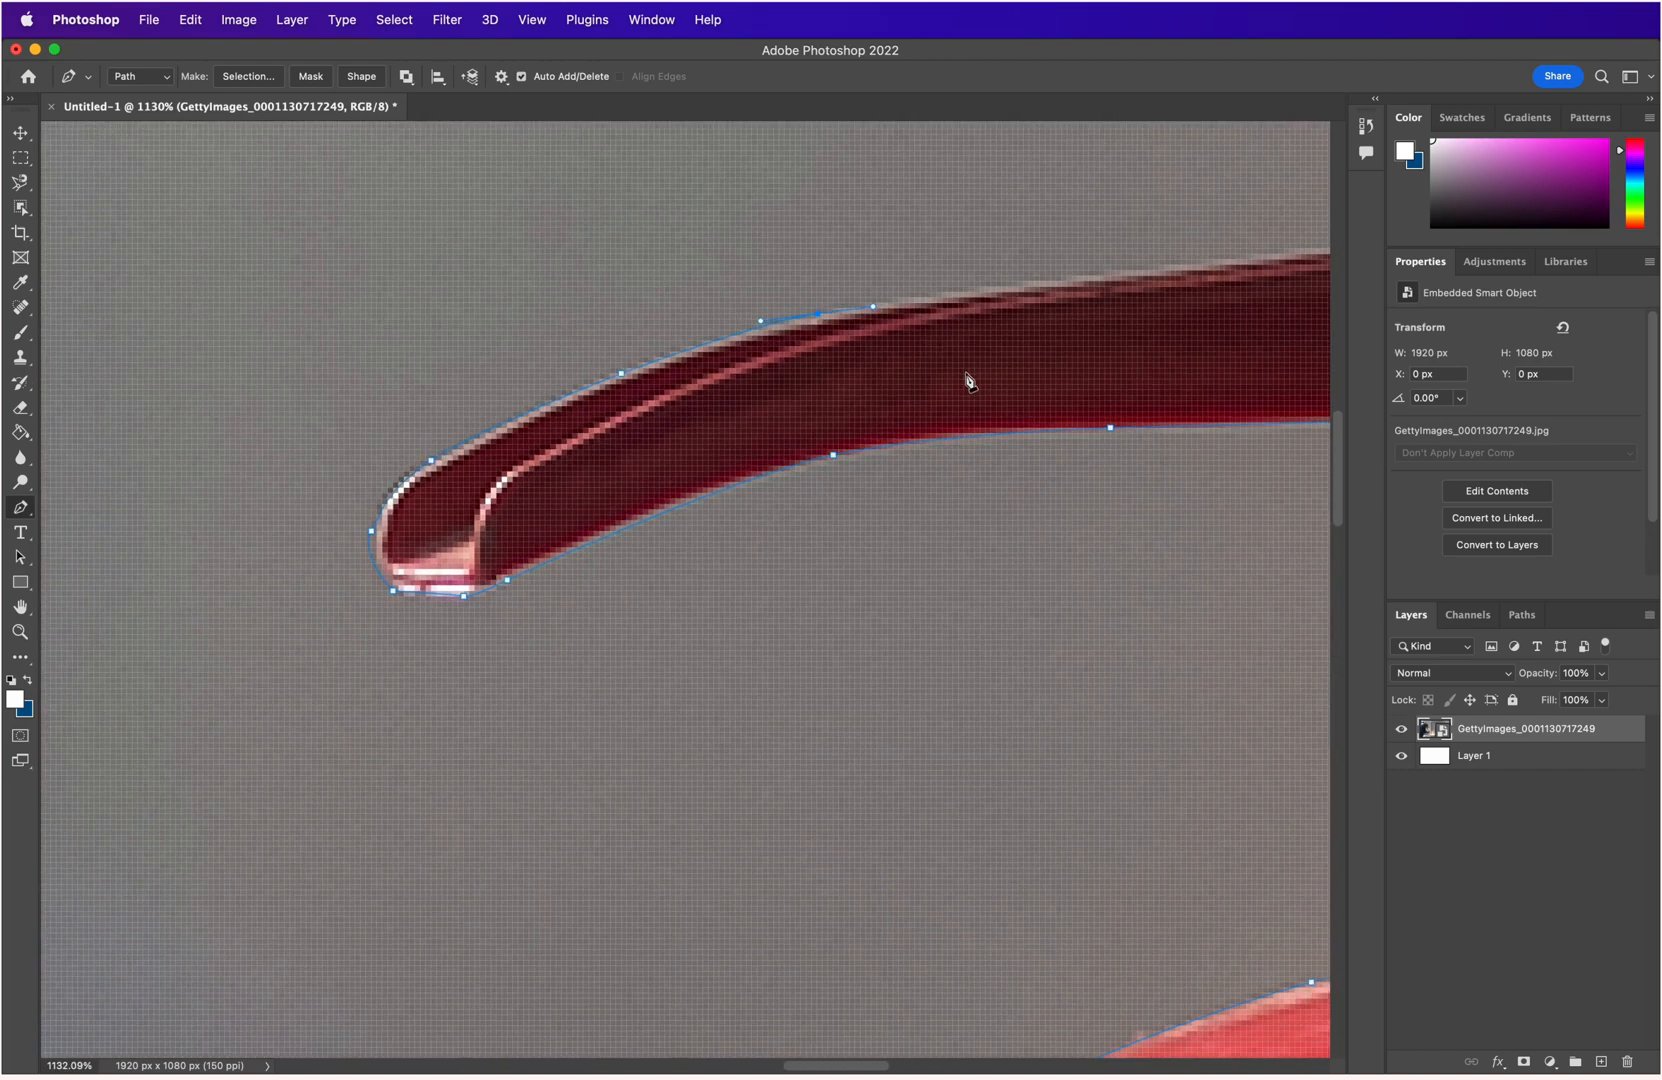
{"action": "left_click", "coordinate": [1135, 279]}
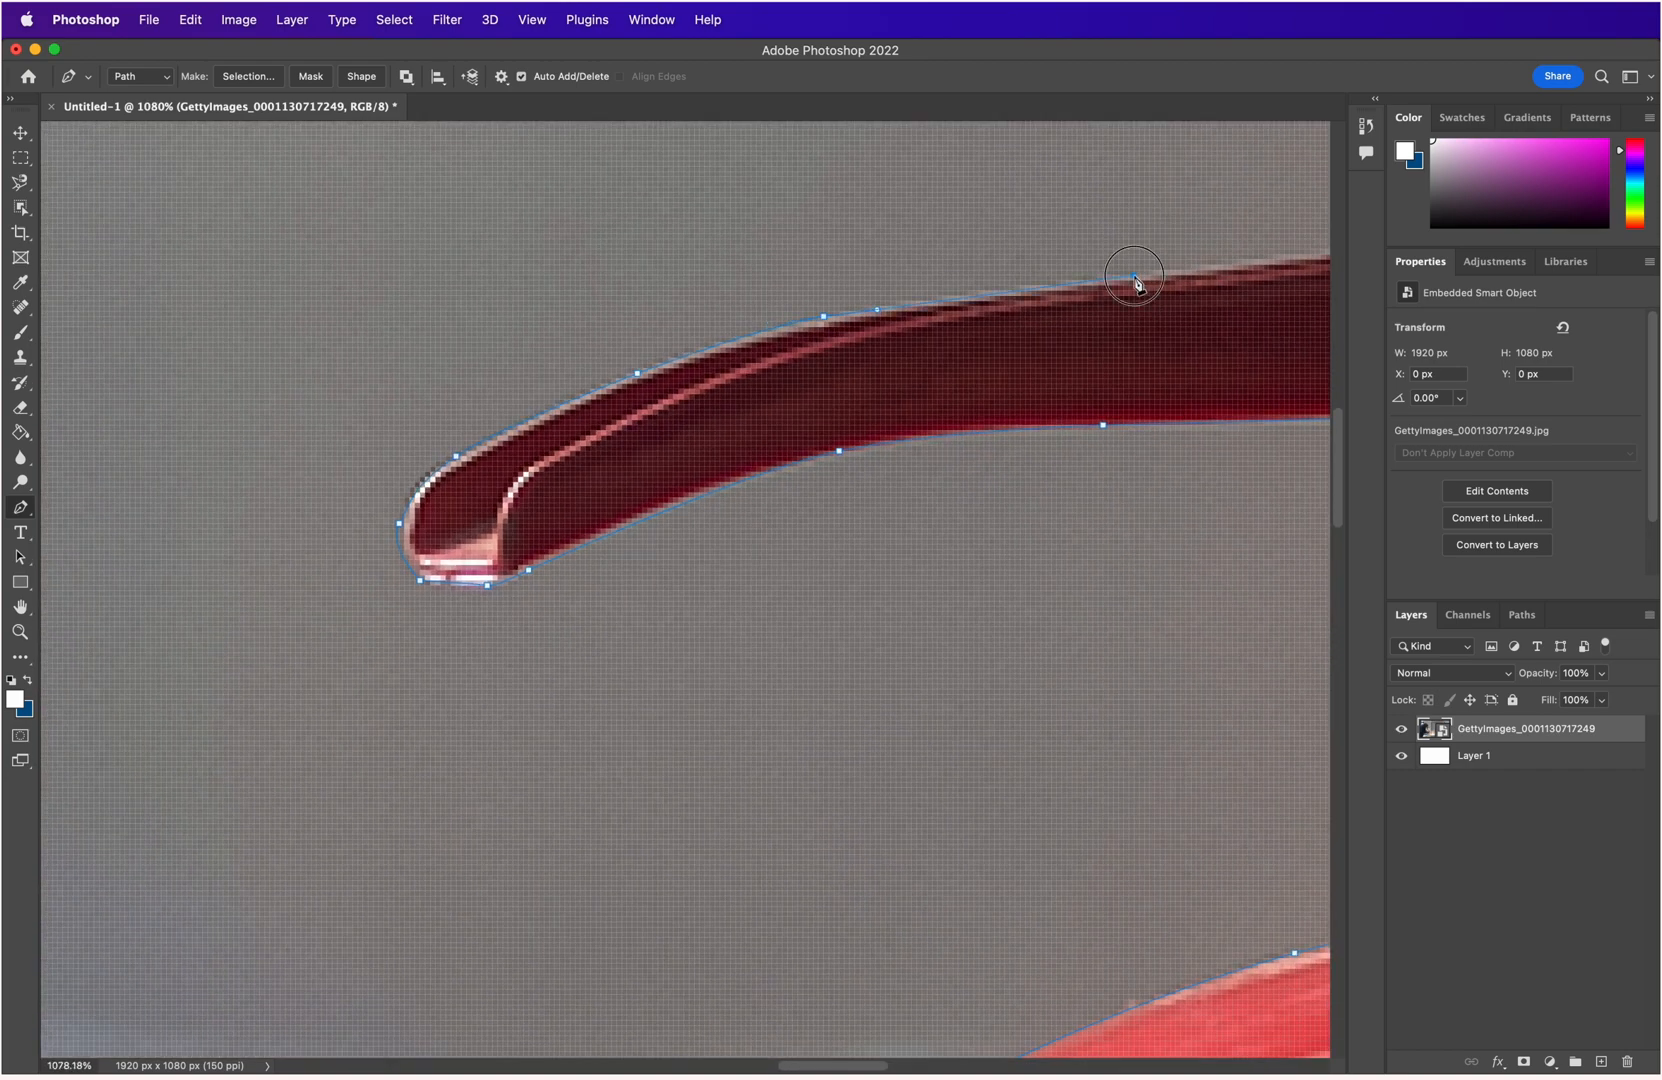
{"action": "left_click", "coordinate": [878, 303]}
{"action": "scroll", "coordinate": [998, 452], "scroll_direction": "down", "scroll_amount": 10}
{"action": "scroll", "coordinate": [1146, 420], "scroll_direction": "up", "scroll_amount": 10}
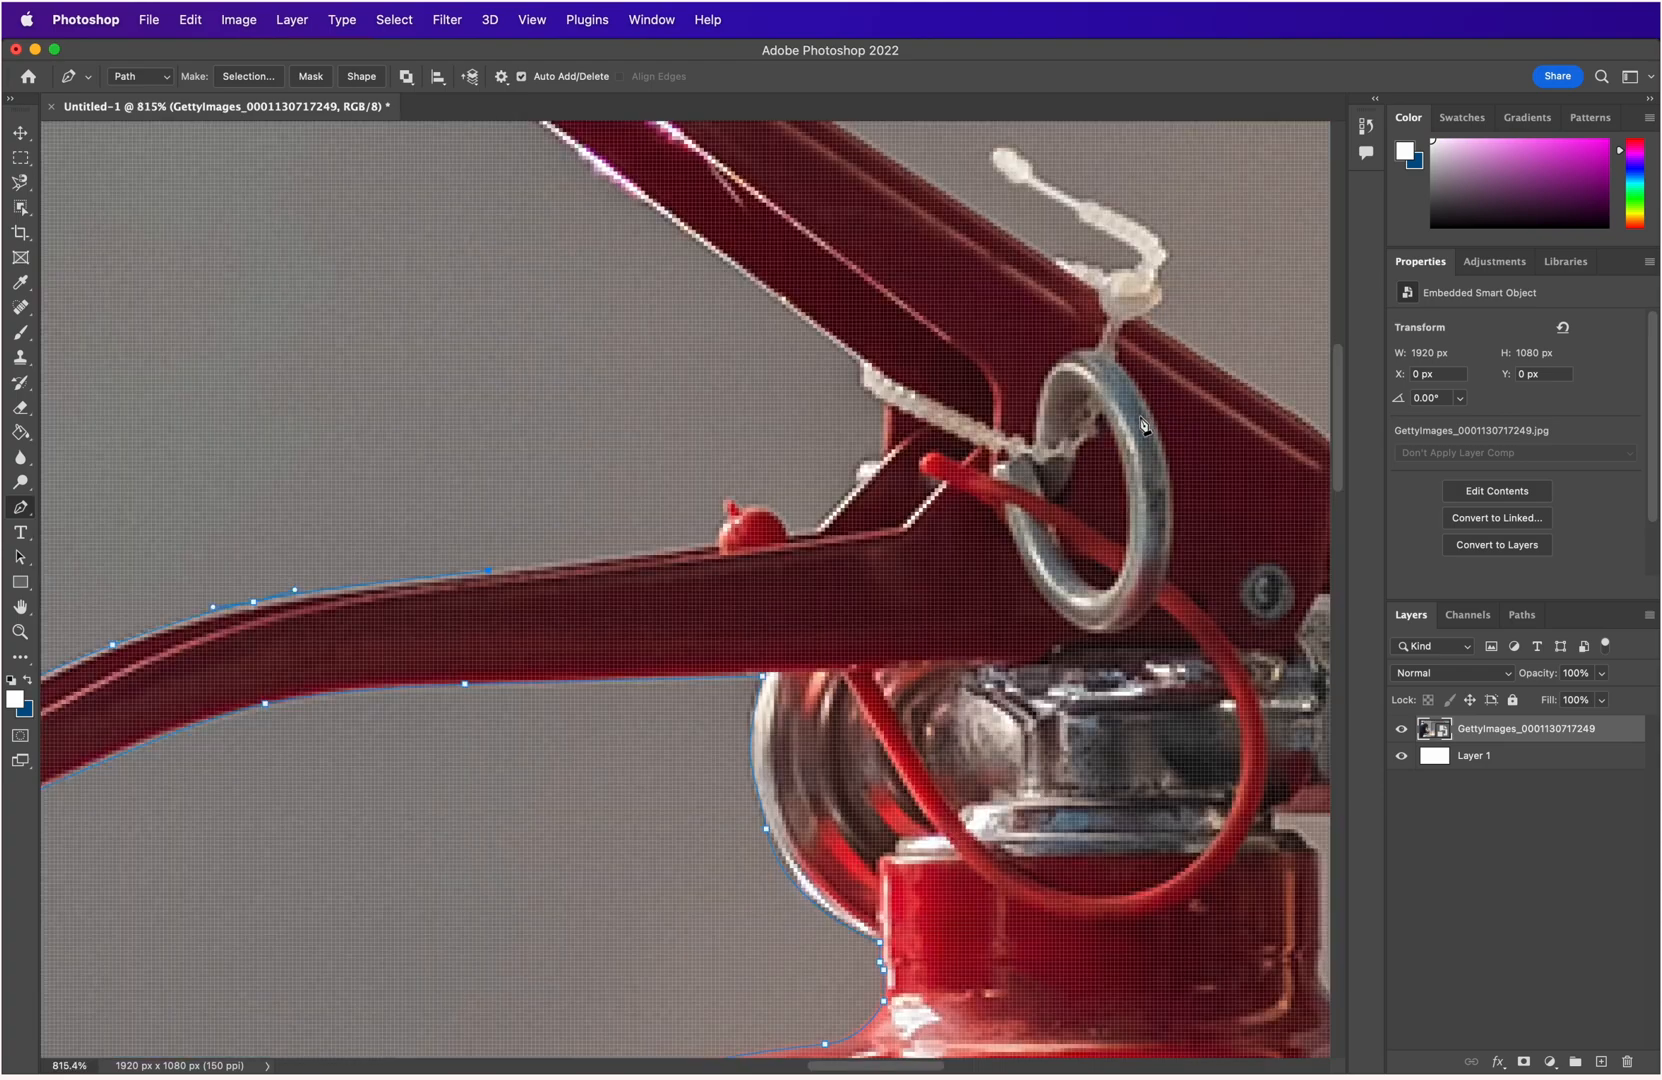
Move the end anchor along the lower handle's upper edge to the small red knob and refit the curve.
{"action": "scroll", "coordinate": [675, 585], "scroll_direction": "up", "scroll_amount": 2}
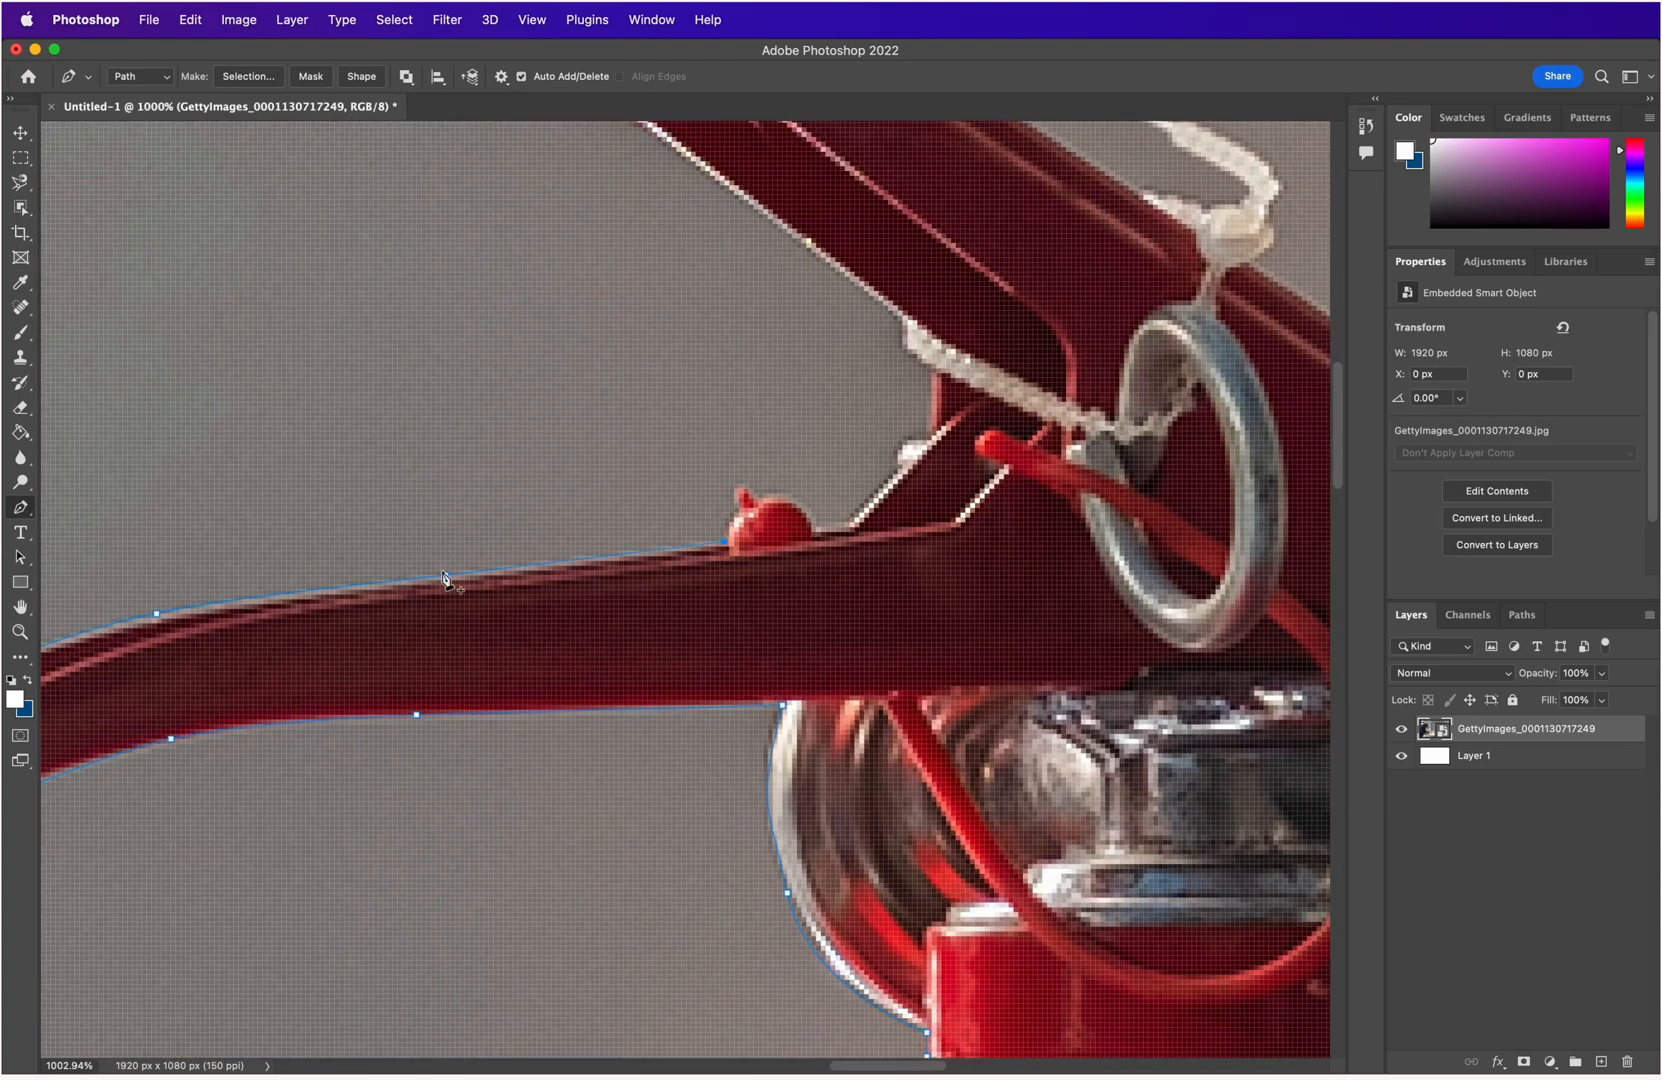
{"action": "left_click_drag", "start_coordinate": [445, 575], "coordinate": [447, 568]}
{"action": "scroll", "coordinate": [405, 602], "scroll_direction": "up", "scroll_amount": 5}
{"action": "scroll", "coordinate": [666, 559], "scroll_direction": "down", "scroll_amount": 4}
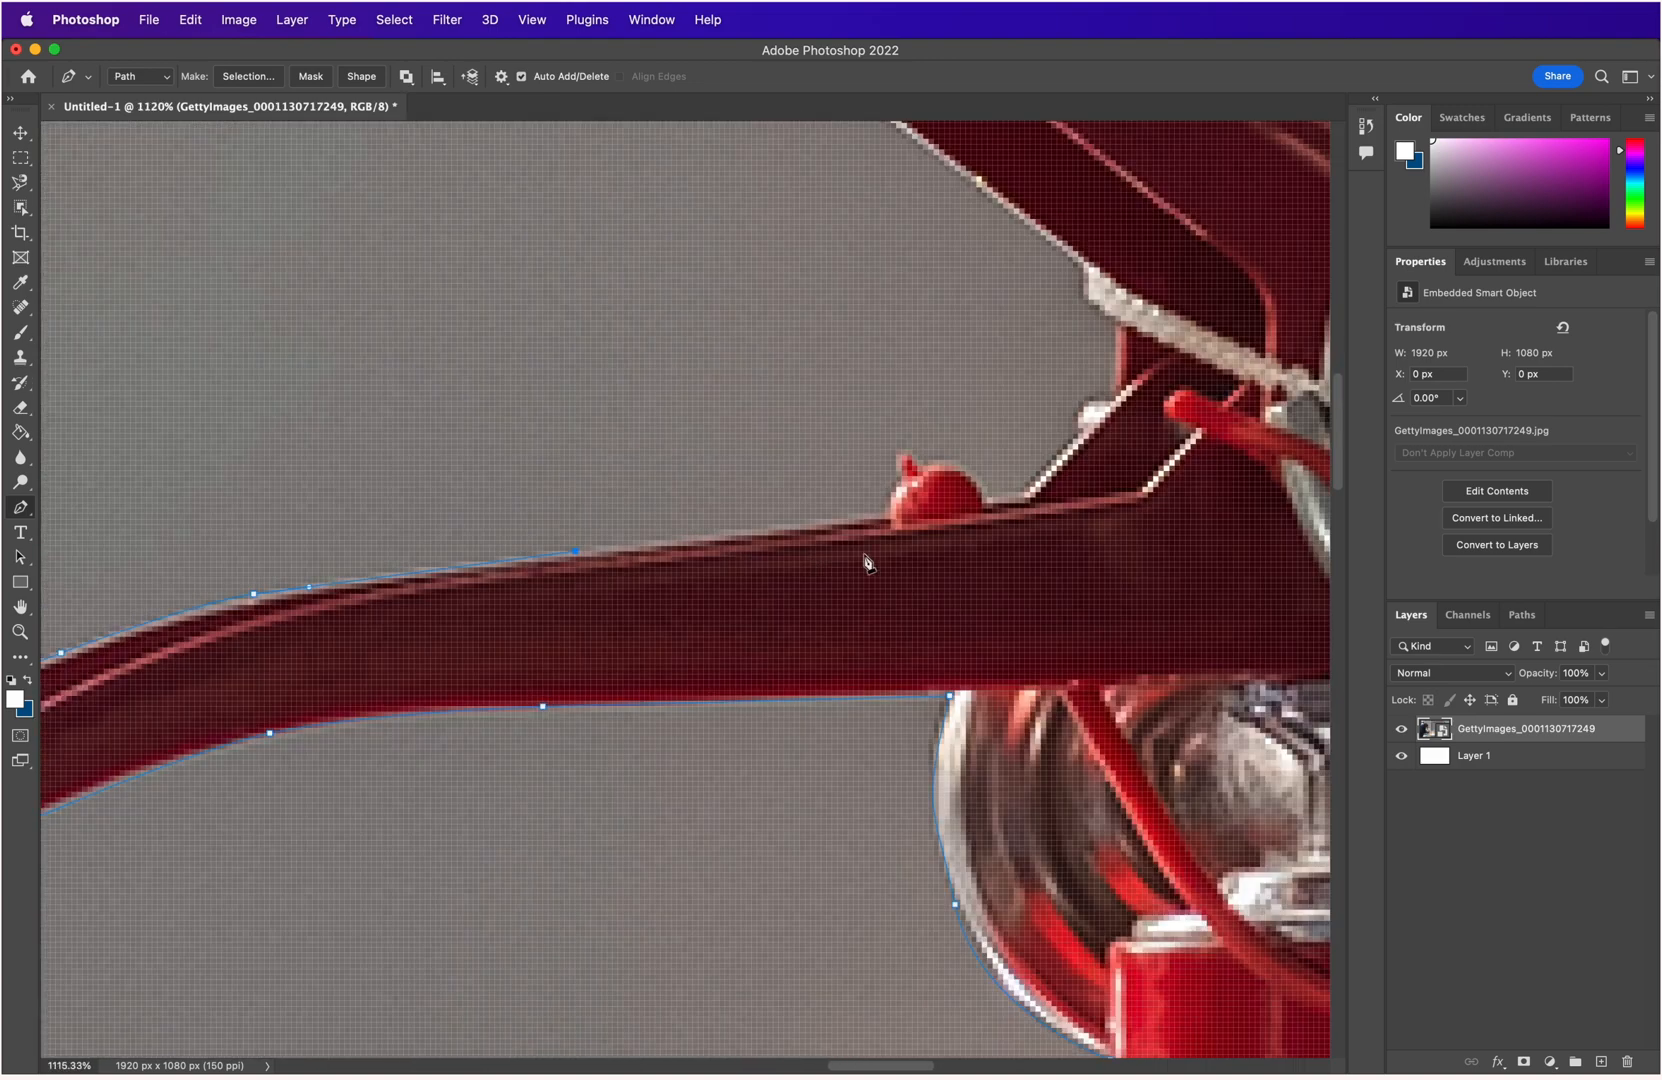
{"action": "left_click_drag", "start_coordinate": [576, 553], "coordinate": [878, 514]}
{"action": "left_click_drag", "start_coordinate": [309, 587], "coordinate": [341, 580]}
Trace the path around the small red knob and its pointed tip, ending at the base of the handle bracket.
{"action": "left_click", "coordinate": [903, 482]}
{"action": "mouse_move", "coordinate": [903, 482]}
{"action": "left_mouse_down"}
{"action": "mouse_move", "coordinate": [923, 471]}
{"action": "mouse_move", "coordinate": [886, 512]}
{"action": "left_mouse_up"}
{"action": "left_click_drag", "start_coordinate": [896, 482], "coordinate": [918, 451]}
{"action": "scroll", "coordinate": [923, 489], "scroll_direction": "up", "scroll_amount": 5}
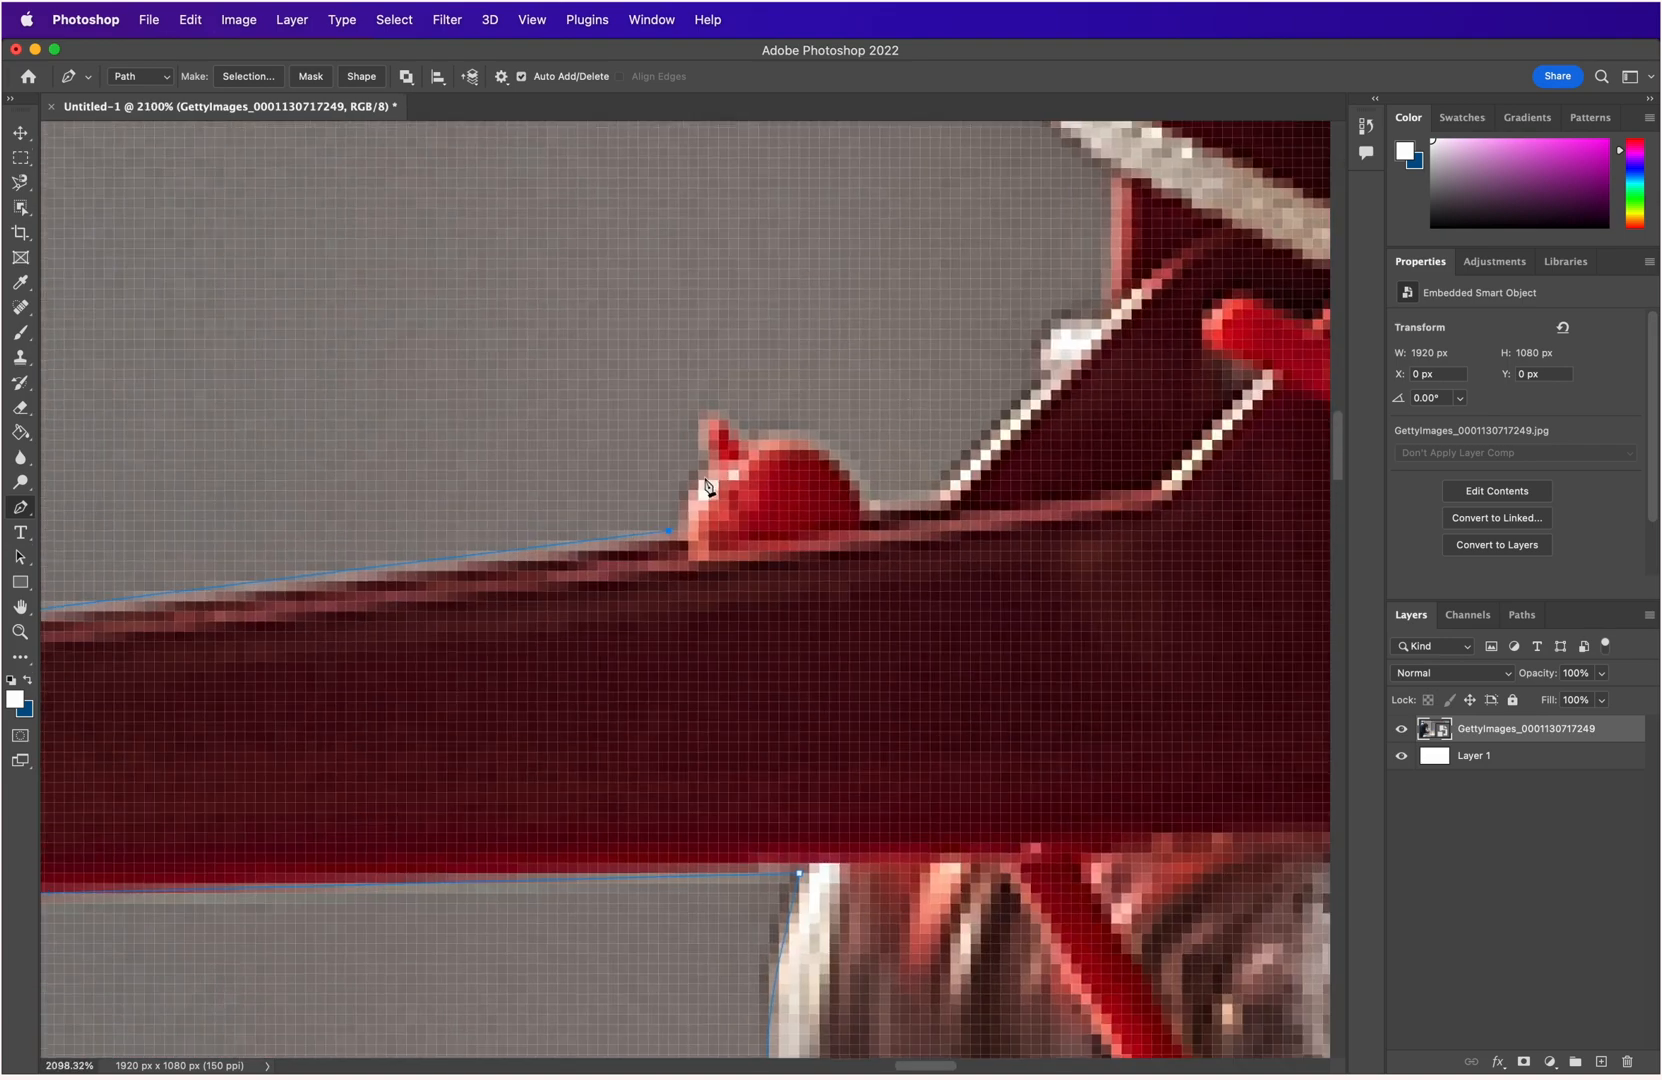
{"action": "left_click_drag", "start_coordinate": [708, 470], "coordinate": [721, 406]}
{"action": "left_click", "coordinate": [699, 420]}
{"action": "left_click", "coordinate": [750, 450]}
{"action": "left_click_drag", "start_coordinate": [860, 500], "coordinate": [890, 582]}
{"action": "left_click_drag", "start_coordinate": [940, 499], "coordinate": [905, 508]}
Trace up the bracket edge, around the white bead and the strap end, to the underside of the upper handle.
{"action": "left_click", "coordinate": [1051, 379]}
{"action": "left_click", "coordinate": [1041, 369]}
{"action": "left_click_drag", "start_coordinate": [1041, 339], "coordinate": [1114, 312]}
{"action": "scroll", "coordinate": [1126, 268], "scroll_direction": "up", "scroll_amount": 3}
{"action": "left_click", "coordinate": [884, 411]}
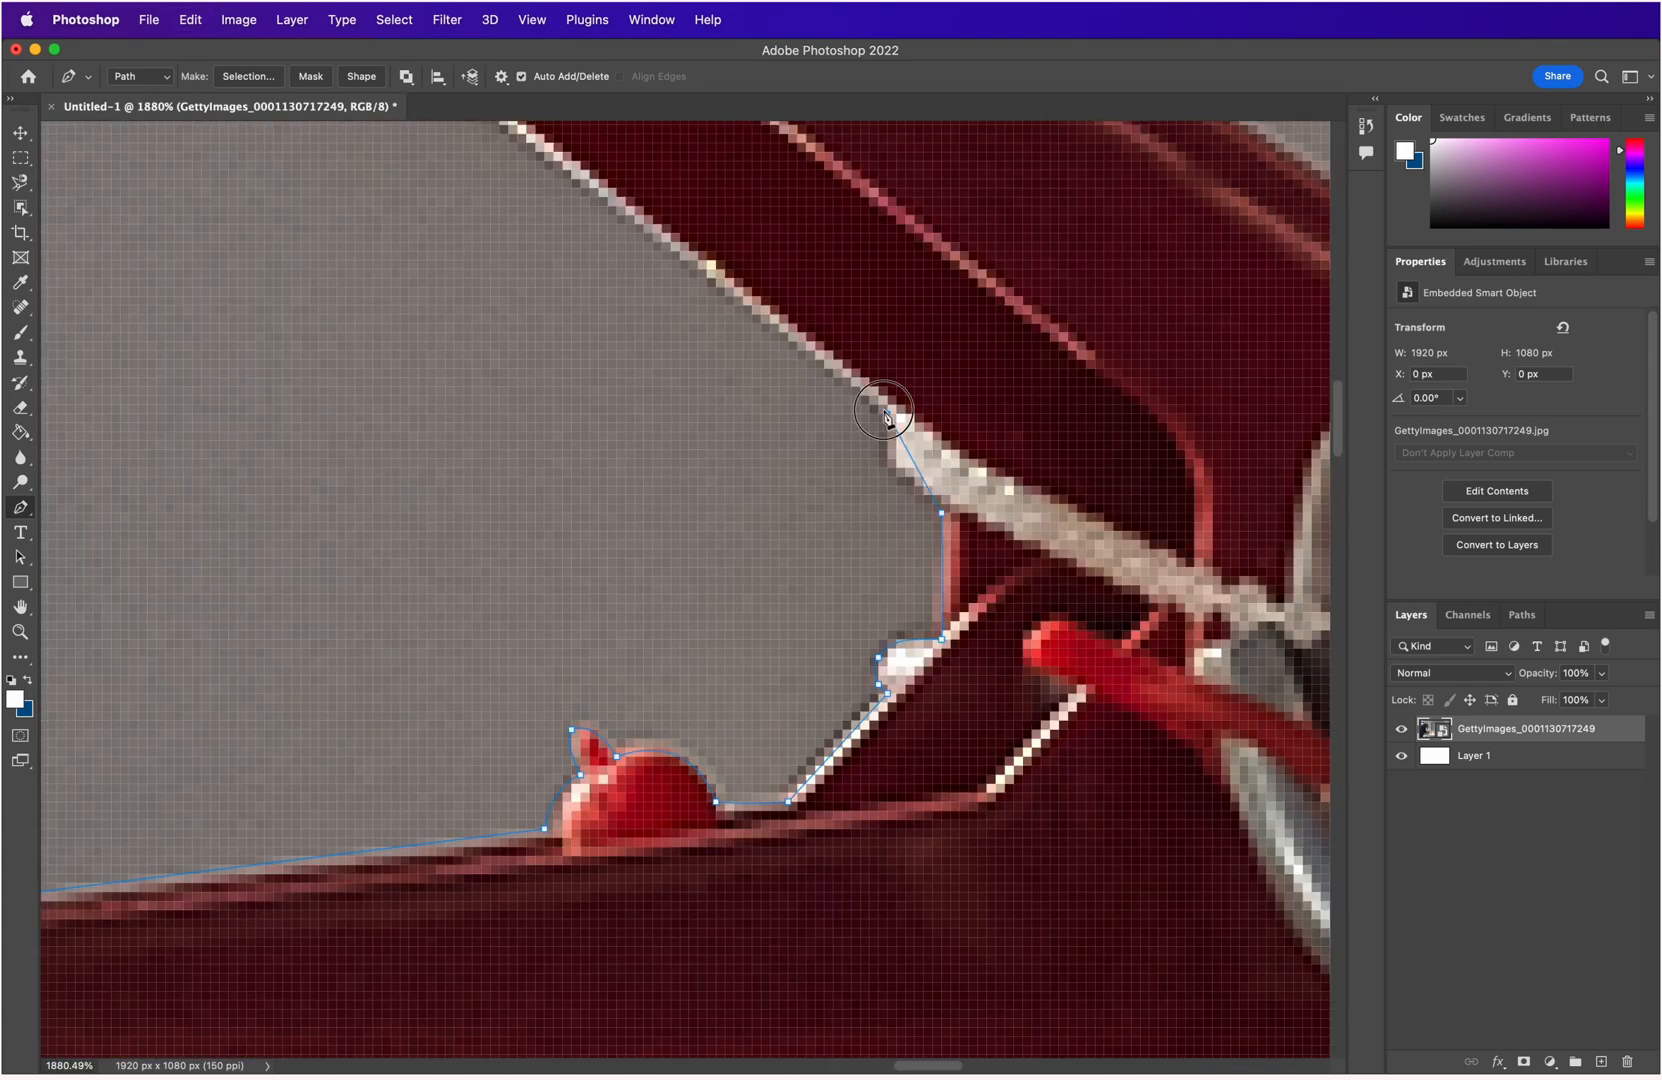
{"action": "left_click", "coordinate": [897, 477]}
{"action": "left_click", "coordinate": [886, 458]}
{"action": "left_click", "coordinate": [884, 440]}
Trace the underside of the upper handle out to its tip with curved anchors.
{"action": "scroll", "coordinate": [888, 408], "scroll_direction": "down", "scroll_amount": 10}
{"action": "scroll", "coordinate": [730, 378], "scroll_direction": "up", "scroll_amount": 6}
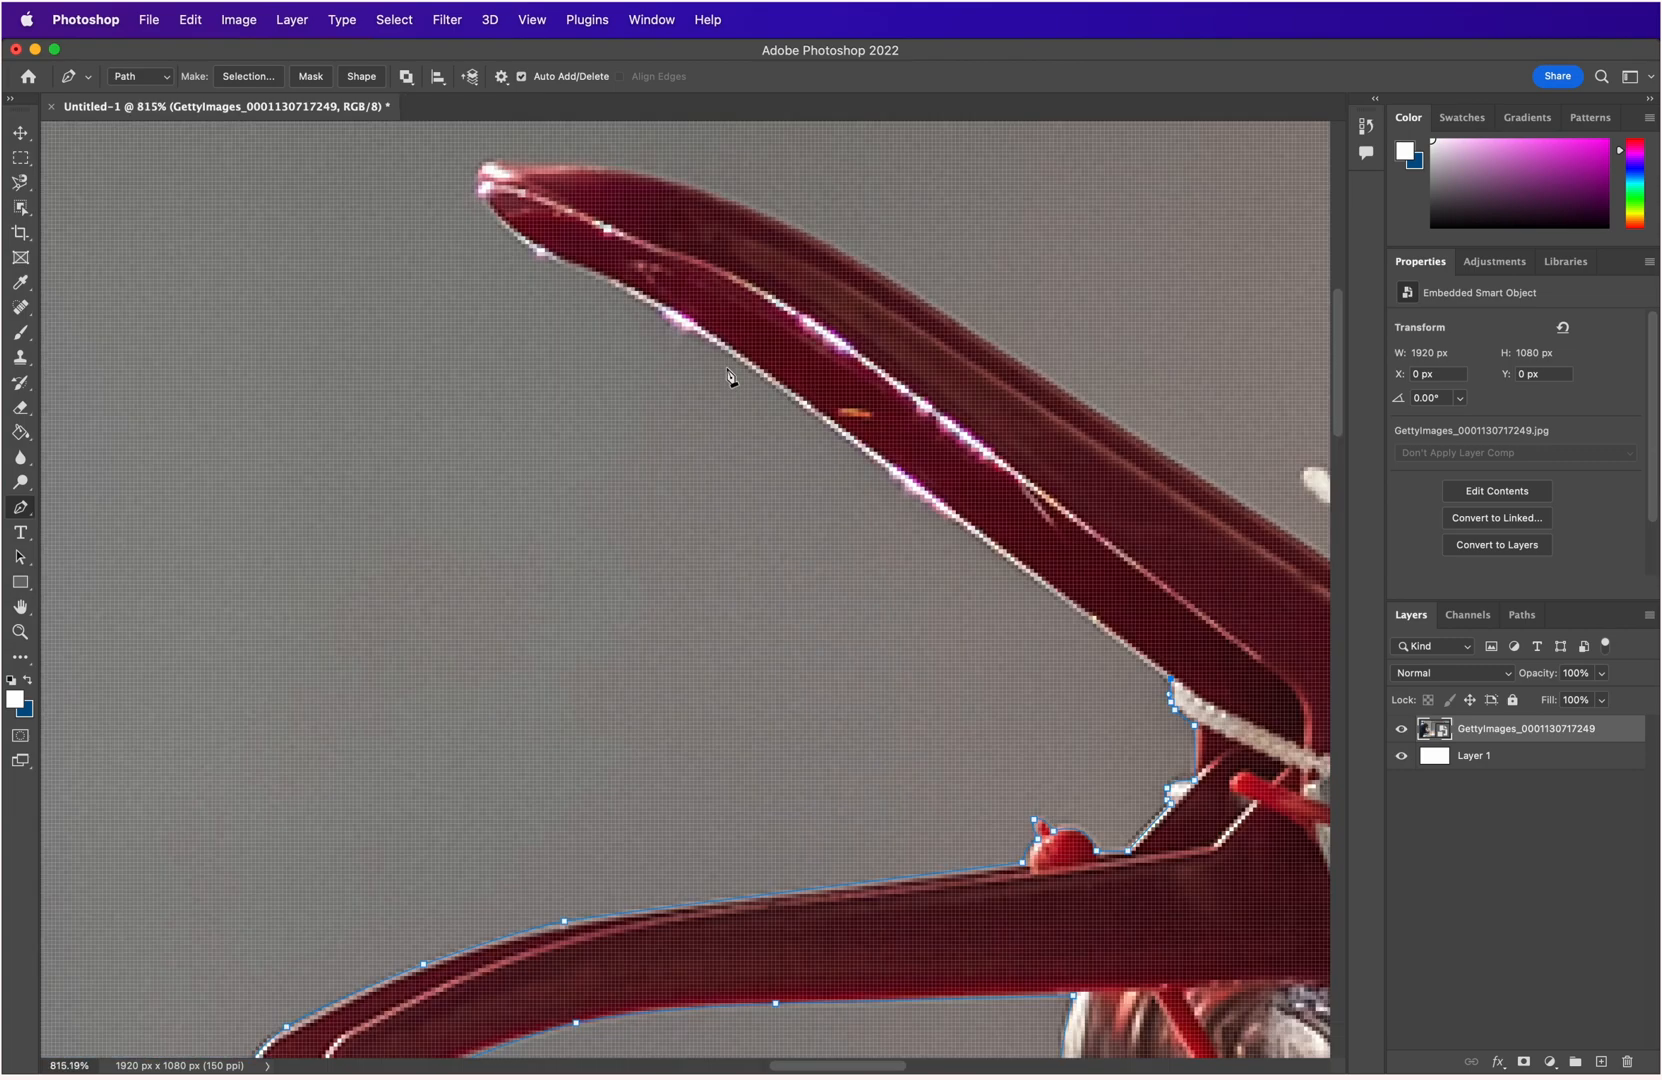
{"action": "left_click_drag", "start_coordinate": [624, 291], "coordinate": [579, 279]}
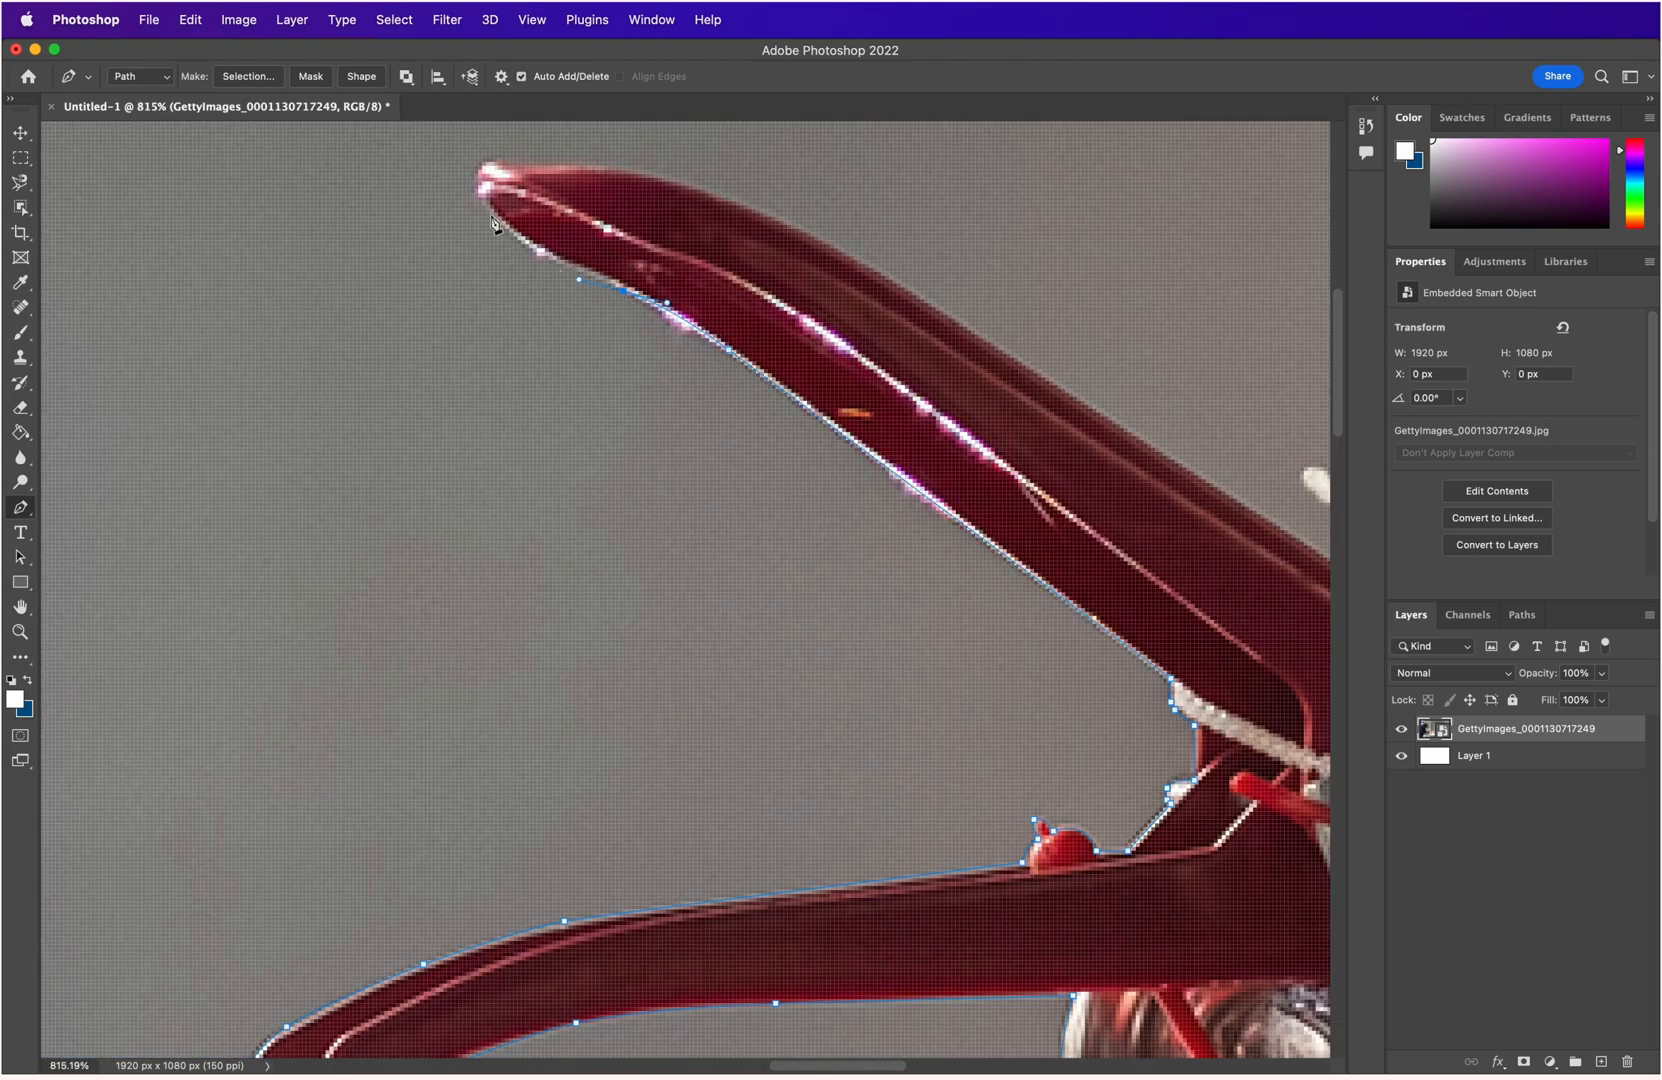
{"action": "left_click_drag", "start_coordinate": [480, 203], "coordinate": [461, 185]}
{"action": "left_click_drag", "start_coordinate": [623, 291], "coordinate": [623, 287]}
Outline the upper handle's tip and curve the path onto the start of its upper edge.
{"action": "left_click_drag", "start_coordinate": [478, 170], "coordinate": [492, 162]}
{"action": "left_click", "coordinate": [516, 166]}
{"action": "left_click_drag", "start_coordinate": [651, 173], "coordinate": [708, 196]}
{"action": "key", "text": "super+z"}
{"action": "left_click_drag", "start_coordinate": [678, 174], "coordinate": [736, 206]}
{"action": "left_click", "coordinate": [889, 271]}
{"action": "left_click_drag", "start_coordinate": [737, 204], "coordinate": [745, 196]}
Extend the path along the upper handle's top edge and trace the inner side of the white strap beside the knot.
{"action": "scroll", "coordinate": [1182, 442], "scroll_direction": "up", "scroll_amount": 5}
{"action": "scroll", "coordinate": [998, 623], "scroll_direction": "down", "scroll_amount": 4}
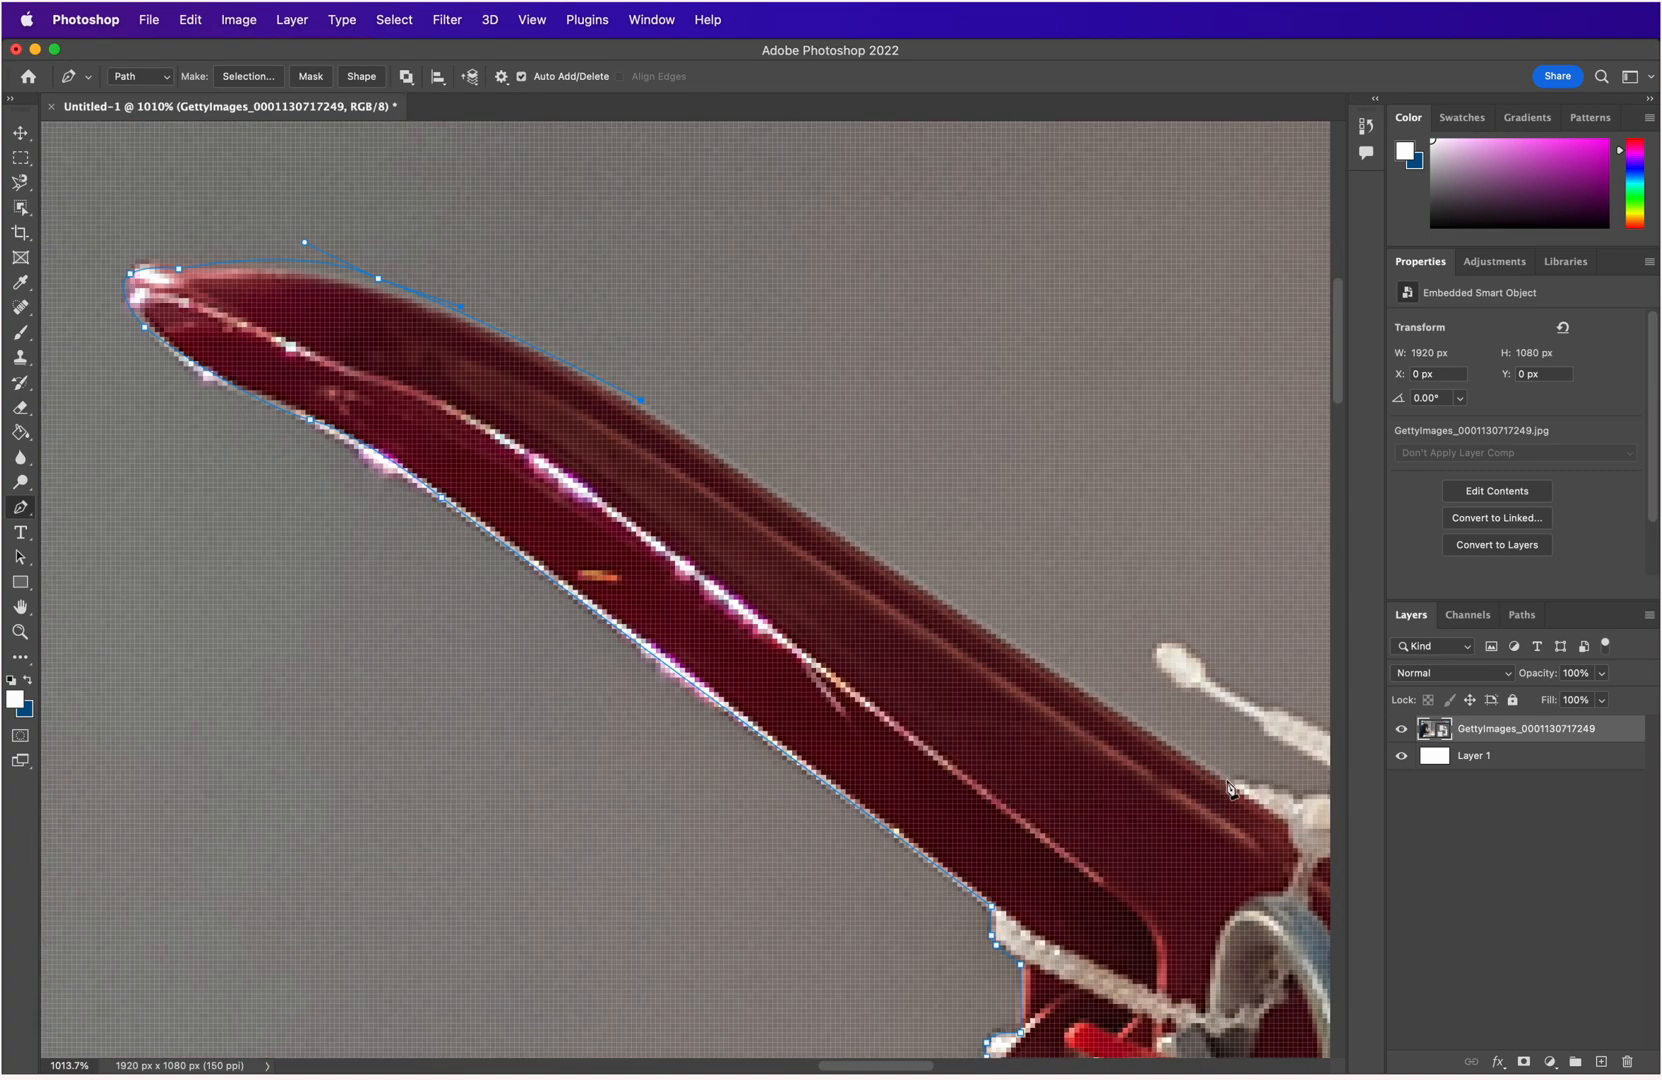
{"action": "left_click_drag", "start_coordinate": [1248, 778], "coordinate": [629, 687]}
{"action": "left_click", "coordinate": [1298, 799]}
{"action": "scroll", "coordinate": [1317, 805], "scroll_direction": "down", "scroll_amount": 1}
{"action": "scroll", "coordinate": [686, 788], "scroll_direction": "up", "scroll_amount": 10}
{"action": "scroll", "coordinate": [671, 768], "scroll_direction": "down", "scroll_amount": 1}
{"action": "left_click", "coordinate": [713, 686]}
{"action": "left_click", "coordinate": [752, 650]}
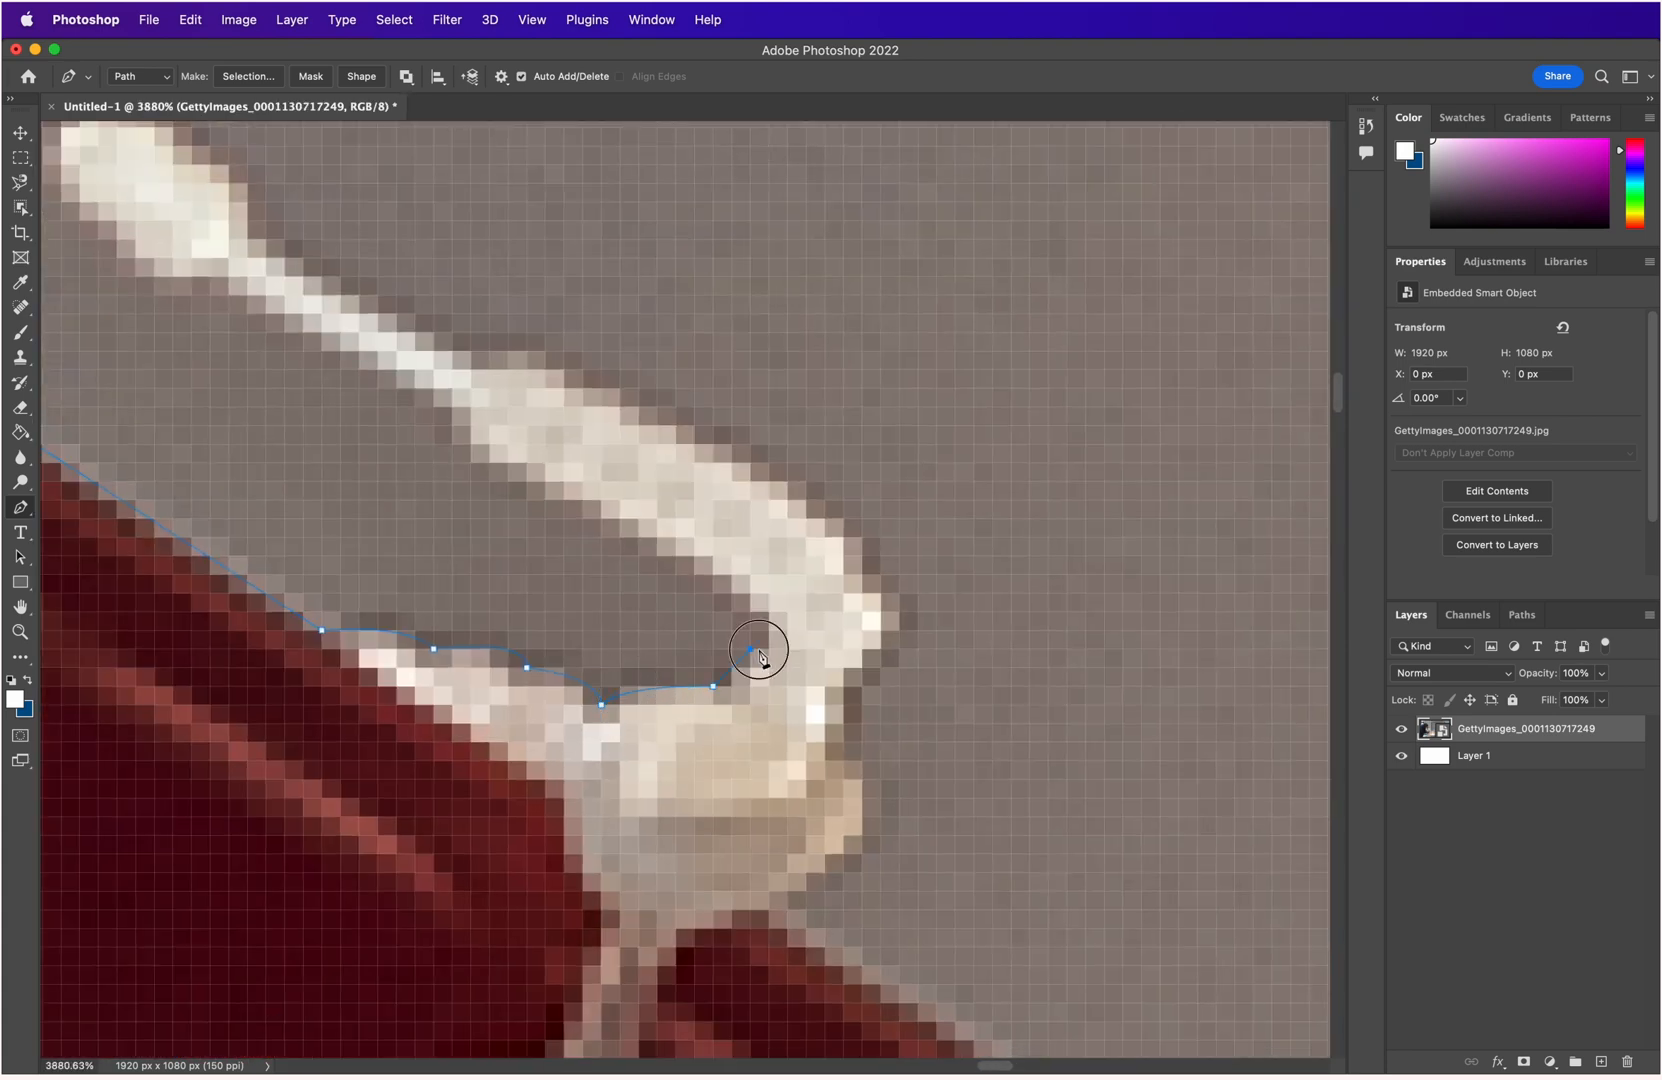
Trace the lower side of the white strap's loose tail and curve the path around its rounded end.
{"action": "left_click_drag", "start_coordinate": [695, 575], "coordinate": [624, 535]}
{"action": "left_click_drag", "start_coordinate": [452, 425], "coordinate": [369, 391]}
{"action": "left_click", "coordinate": [210, 276]}
{"action": "scroll", "coordinate": [347, 397], "scroll_direction": "down", "scroll_amount": 8}
{"action": "left_click_drag", "start_coordinate": [258, 342], "coordinate": [233, 291]}
{"action": "left_click", "coordinate": [250, 331]}
{"action": "left_click", "coordinate": [266, 284]}
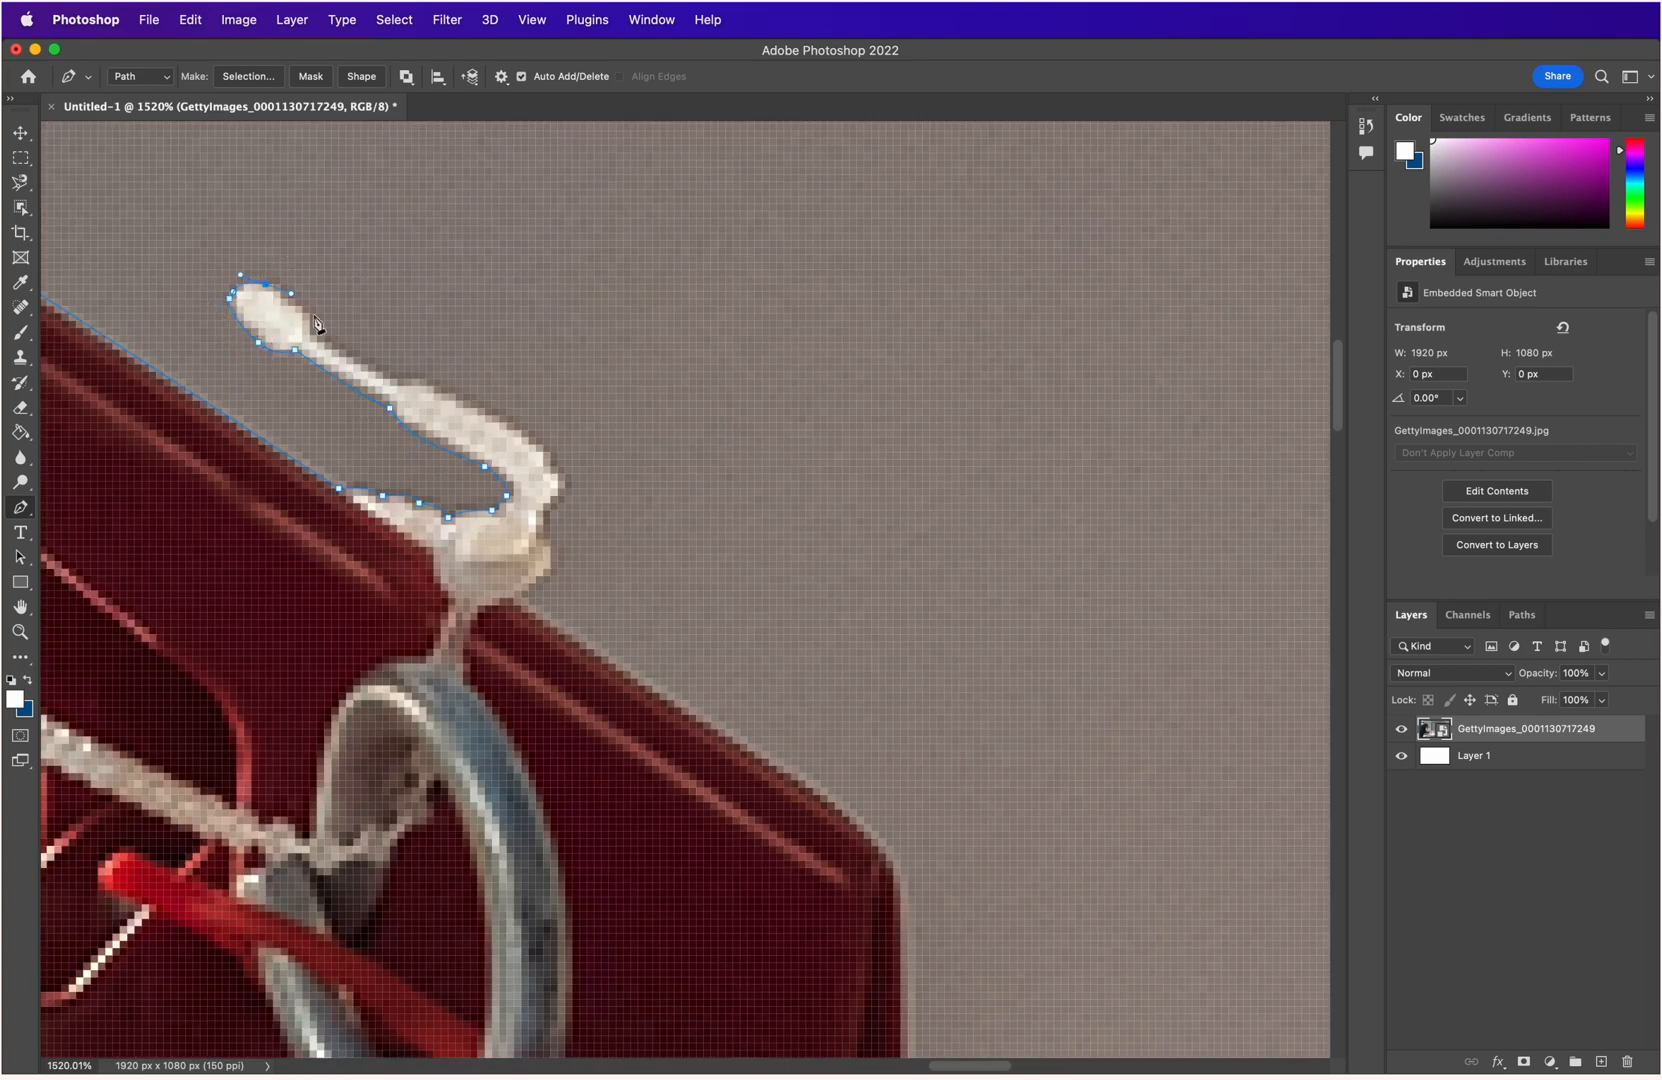
Trace back along the upper side of the white strap and around its bend down to the knot.
{"action": "left_click", "coordinate": [309, 328]}
{"action": "left_click", "coordinate": [397, 379]}
{"action": "left_click", "coordinate": [439, 395]}
{"action": "left_click_drag", "start_coordinate": [439, 393], "coordinate": [489, 411]}
{"action": "left_click", "coordinate": [397, 380], "text": "super"}
{"action": "left_click", "coordinate": [543, 445]}
{"action": "left_click", "coordinate": [558, 494]}
{"action": "left_click", "coordinate": [543, 518]}
{"action": "left_click", "coordinate": [548, 547]}
Round the knot and trace the upper handle's rear top edge to its curved back corner.
{"action": "left_click_drag", "start_coordinate": [522, 598], "coordinate": [470, 626]}
{"action": "scroll", "coordinate": [655, 760], "scroll_direction": "down", "scroll_amount": 3}
{"action": "scroll", "coordinate": [745, 778], "scroll_direction": "up", "scroll_amount": 4}
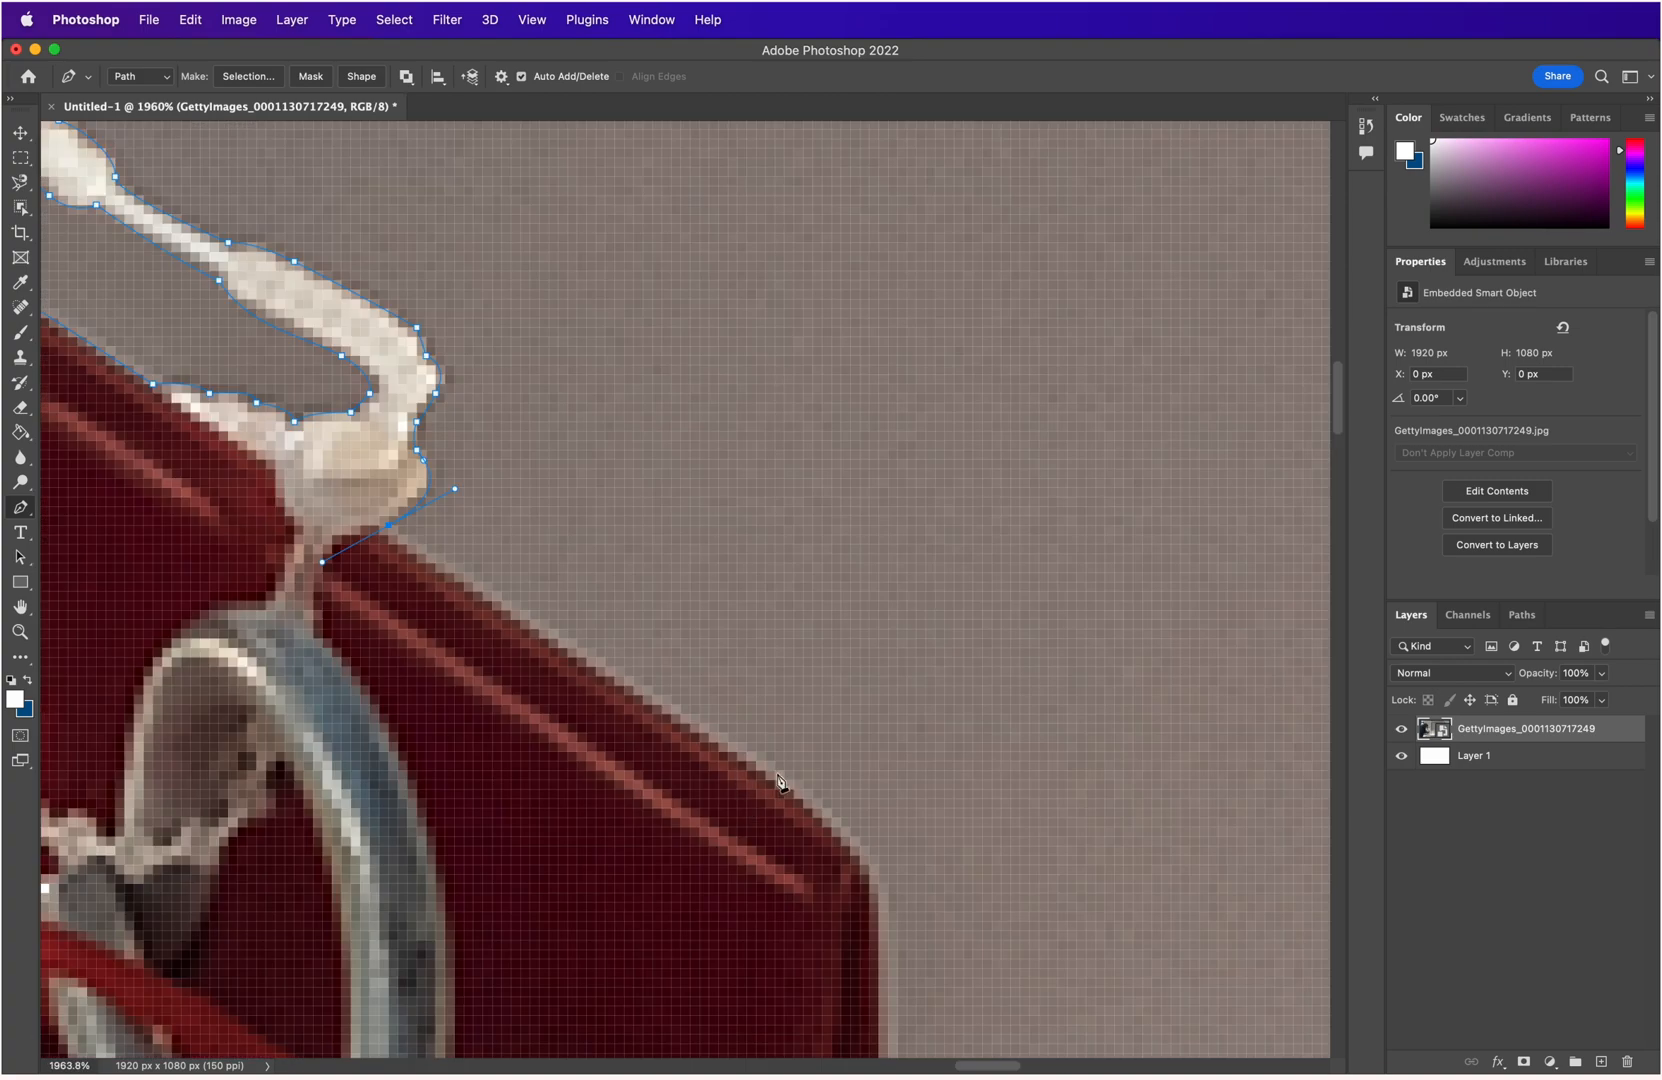
{"action": "left_click", "coordinate": [767, 759]}
{"action": "key", "text": "super+z"}
{"action": "left_click_drag", "start_coordinate": [869, 883], "coordinate": [876, 941]}
{"action": "scroll", "coordinate": [827, 901], "scroll_direction": "down", "scroll_amount": 4}
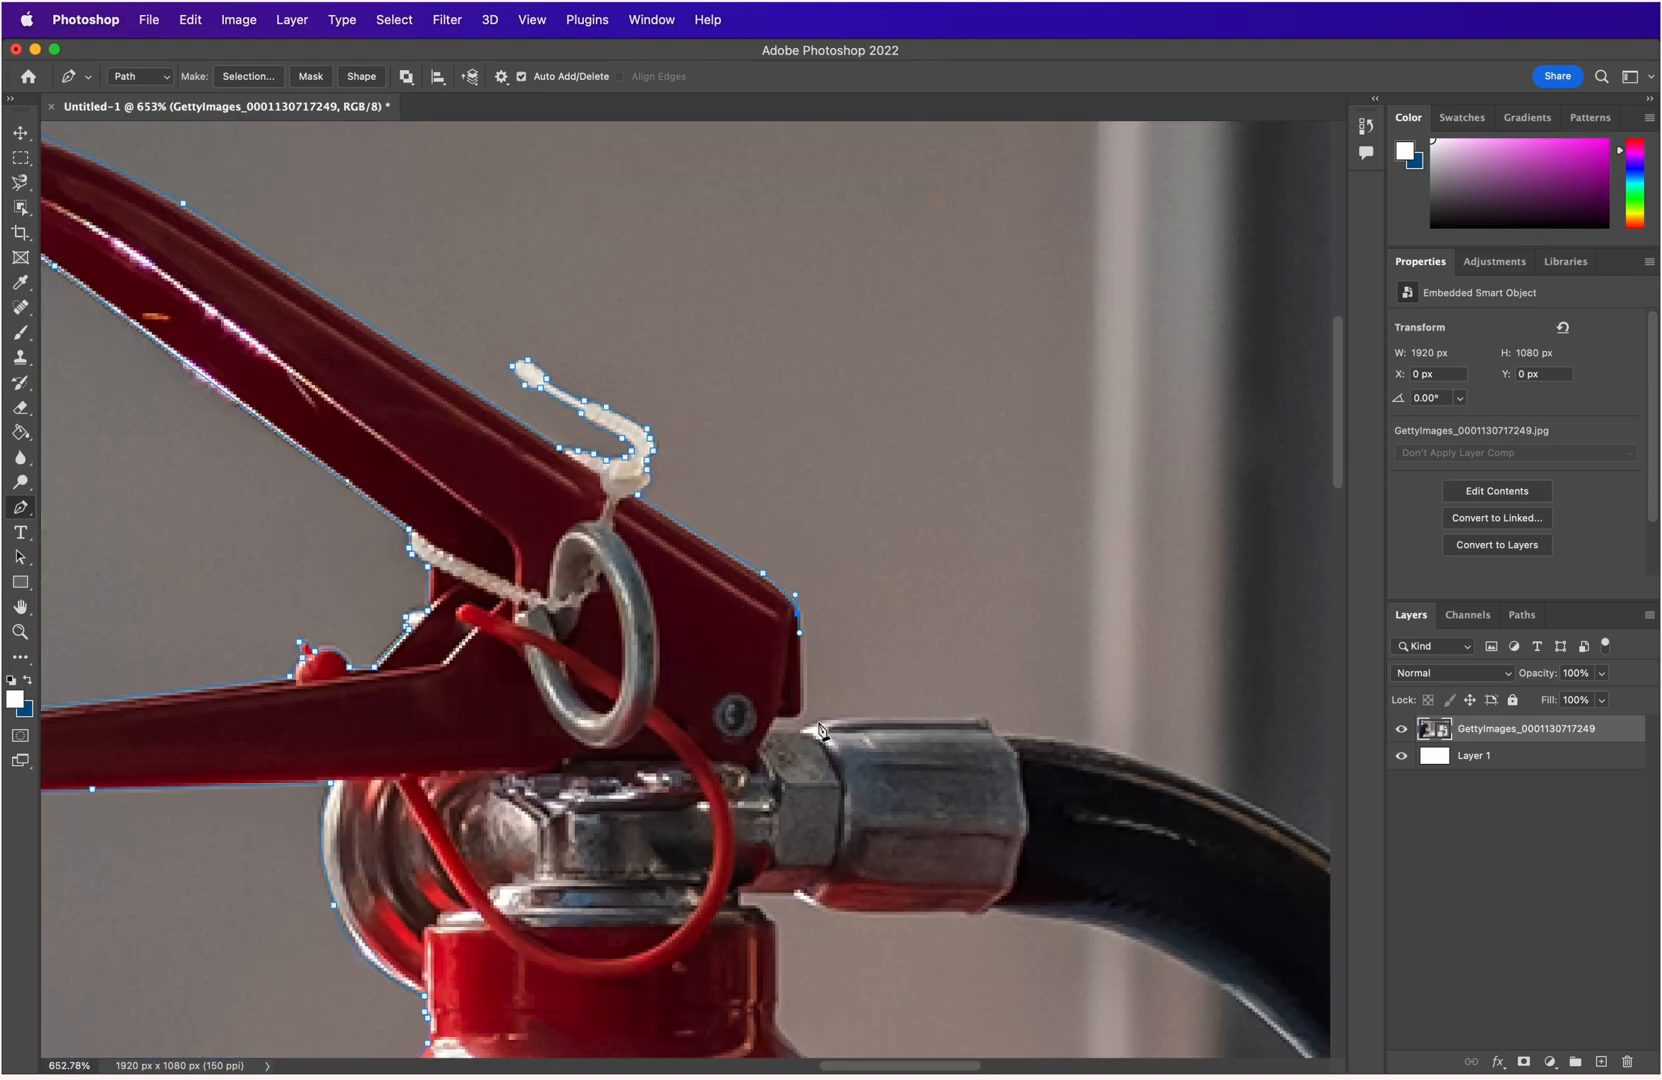
Align the anchor at the handle's back corner and trace down the rear edge and around its lower corner.
{"action": "scroll", "coordinate": [800, 690], "scroll_direction": "up", "scroll_amount": 5}
{"action": "left_click", "coordinate": [726, 443]}
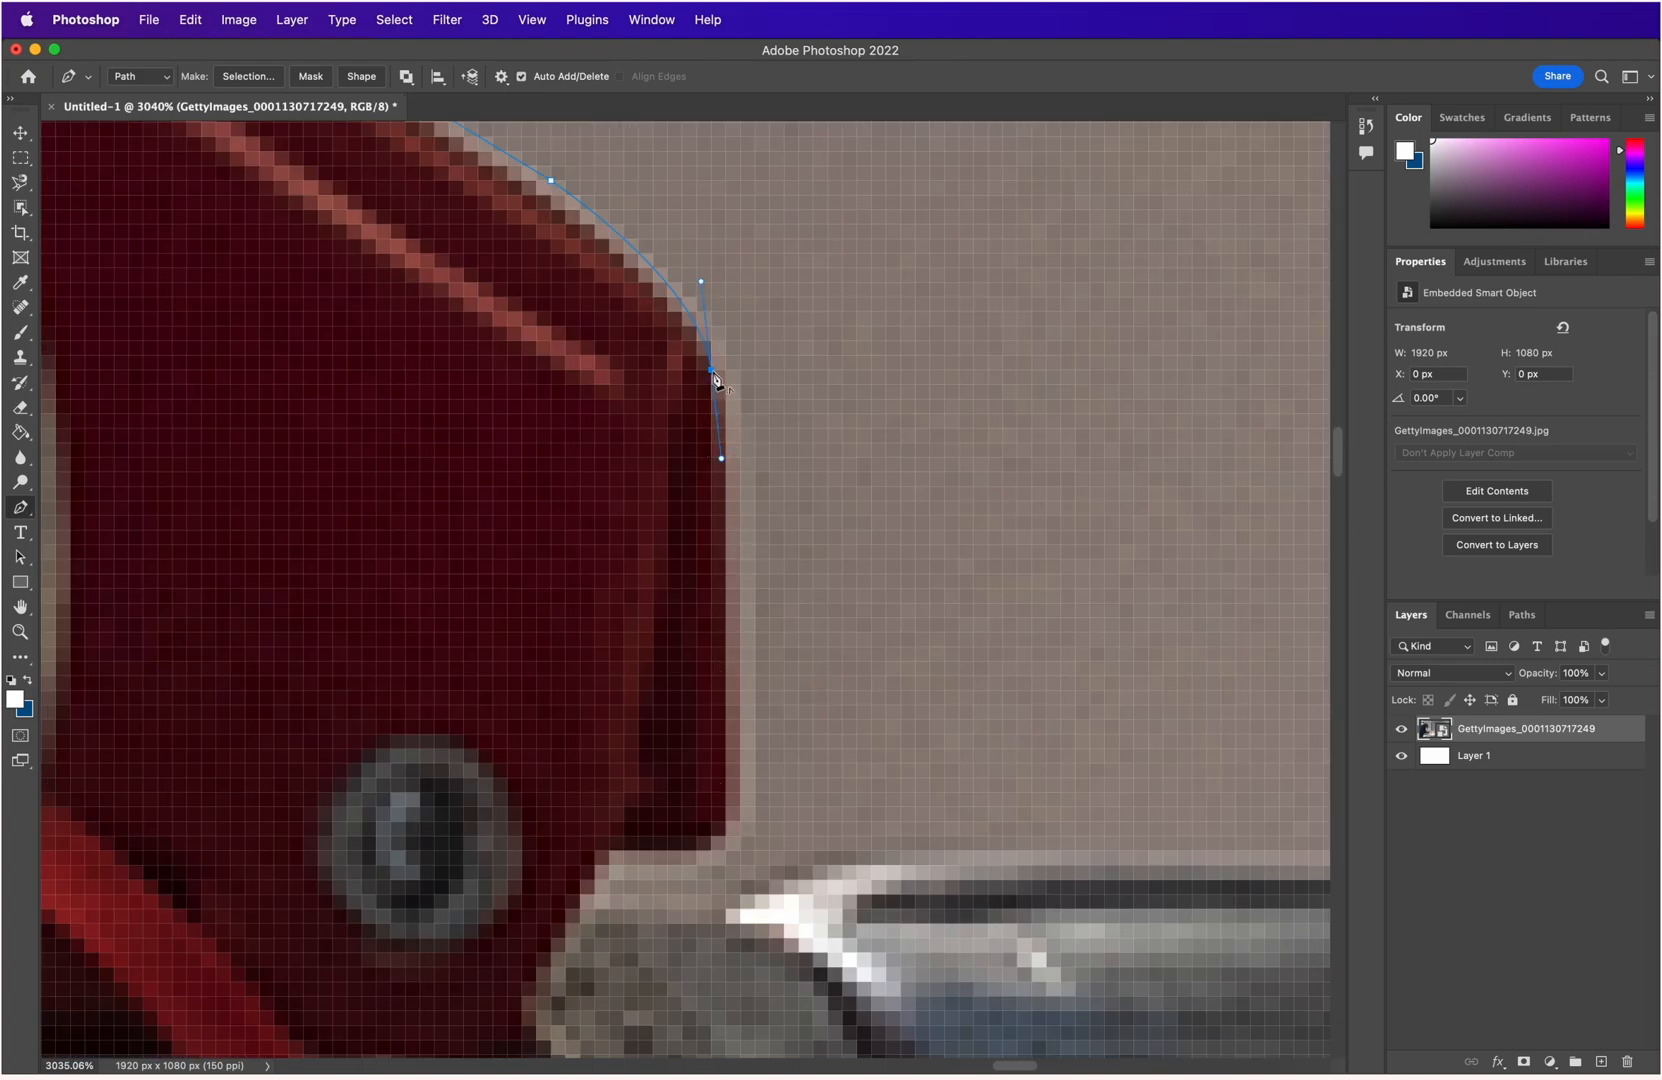
{"action": "left_click_drag", "start_coordinate": [712, 371], "coordinate": [725, 371], "text": "super"}
{"action": "left_click", "coordinate": [739, 823]}
{"action": "left_click_drag", "start_coordinate": [711, 850], "coordinate": [681, 855]}
{"action": "left_click", "coordinate": [623, 865]}
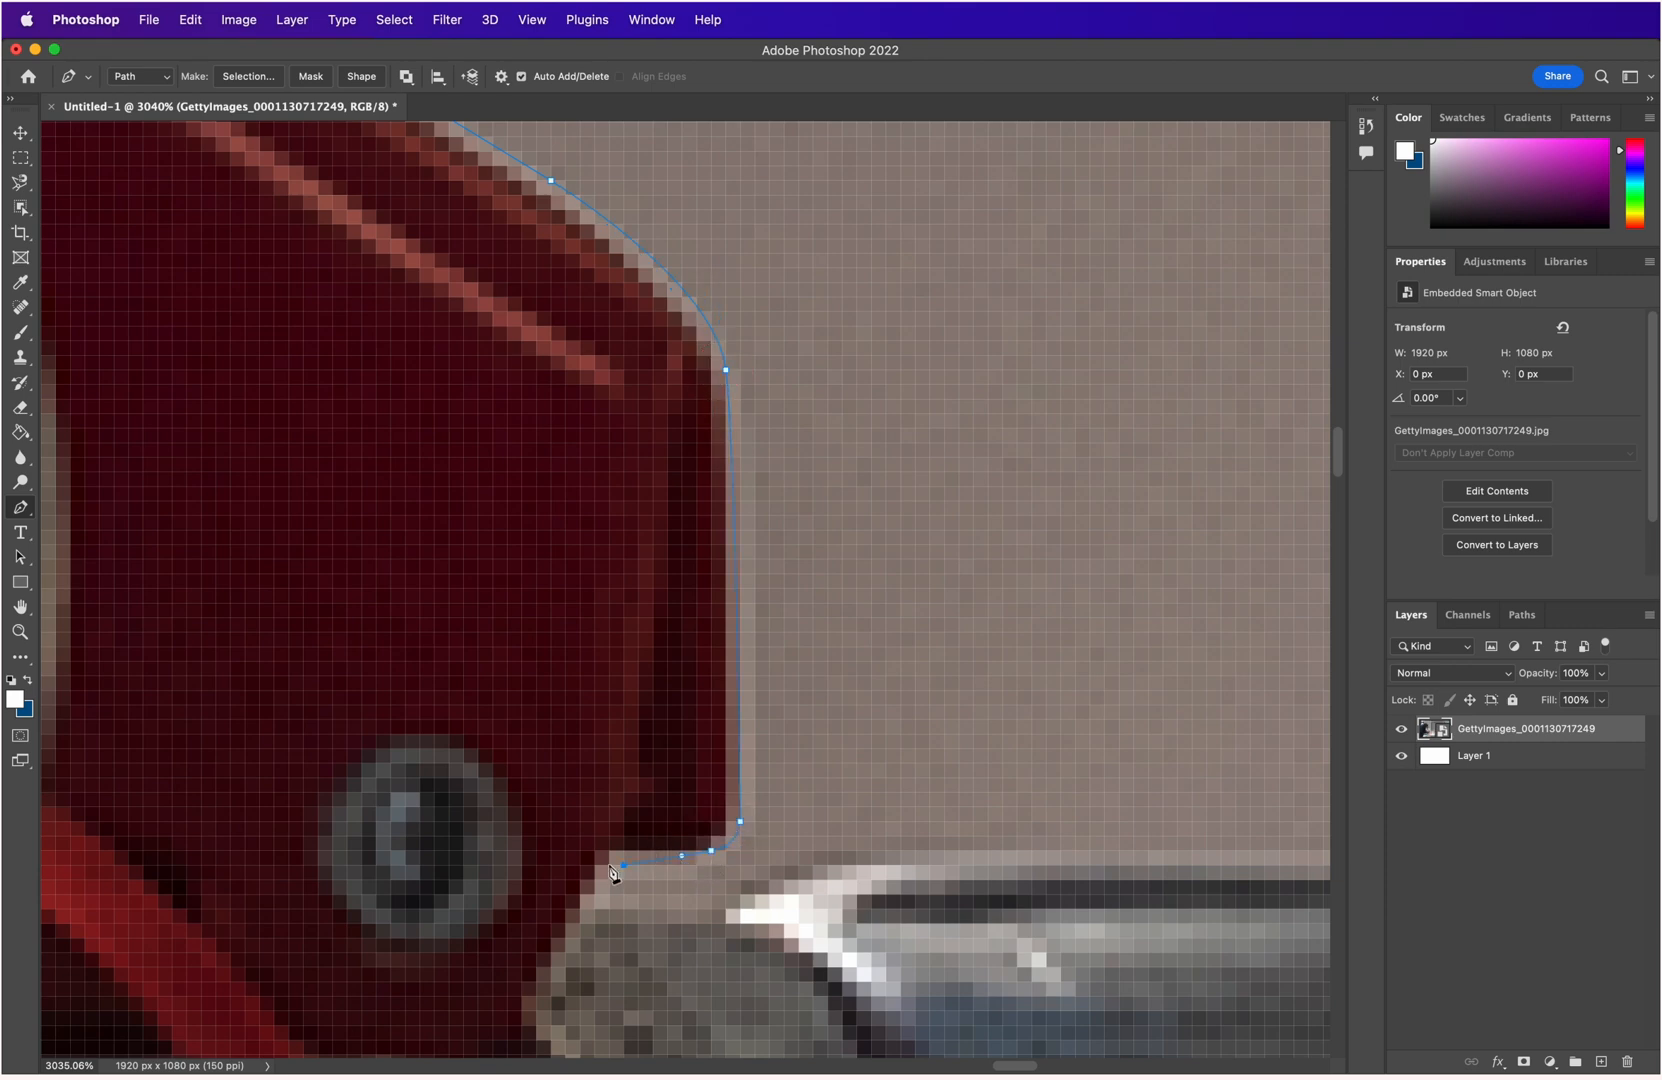
Trace the path from the handle across the top edge of the metal hose coupling and down its far corner.
{"action": "scroll", "coordinate": [612, 880], "scroll_direction": "down", "scroll_amount": 4}
{"action": "scroll", "coordinate": [606, 890], "scroll_direction": "up", "scroll_amount": 2}
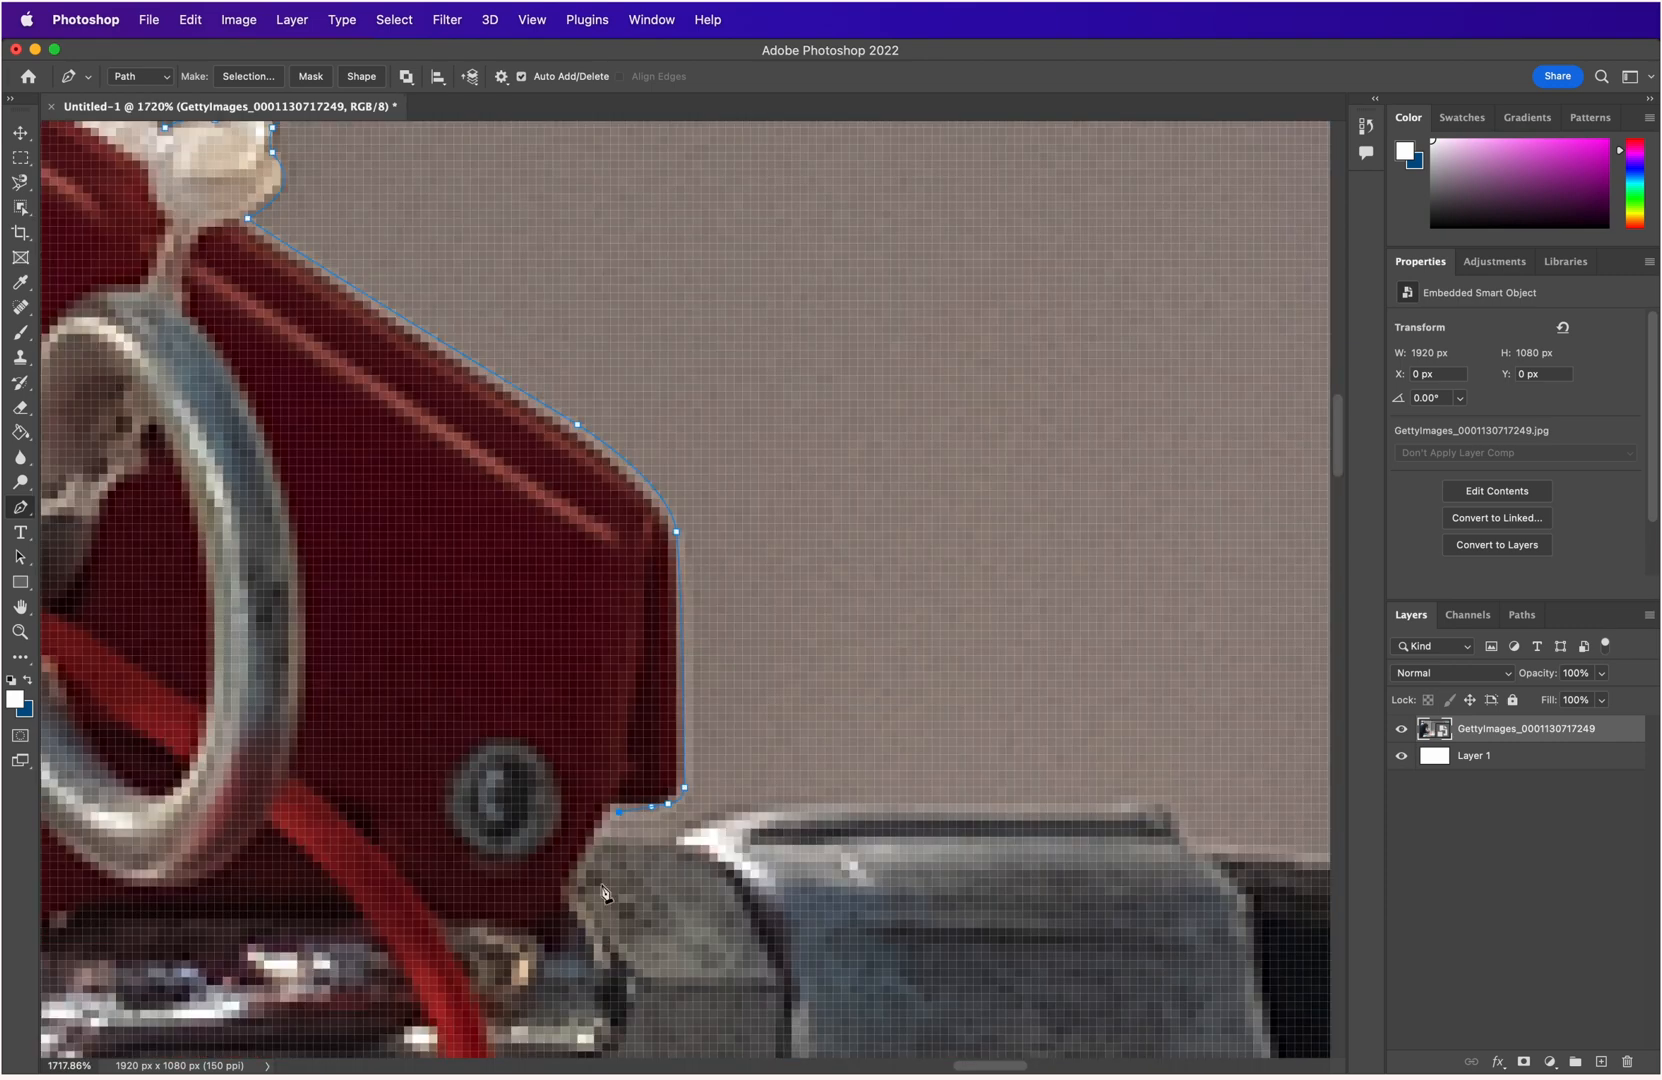
{"action": "left_click", "coordinate": [726, 812]}
{"action": "left_click", "coordinate": [1146, 803]}
{"action": "left_click", "coordinate": [1177, 817]}
{"action": "left_click", "coordinate": [1181, 840]}
Extend the path from the coupling onto the black hose and along the outside of its bend.
{"action": "scroll", "coordinate": [957, 913], "scroll_direction": "down", "scroll_amount": 5}
{"action": "scroll", "coordinate": [957, 913], "scroll_direction": "right", "scroll_amount": 4}
{"action": "scroll", "coordinate": [1085, 390], "scroll_direction": "down", "scroll_amount": 5}
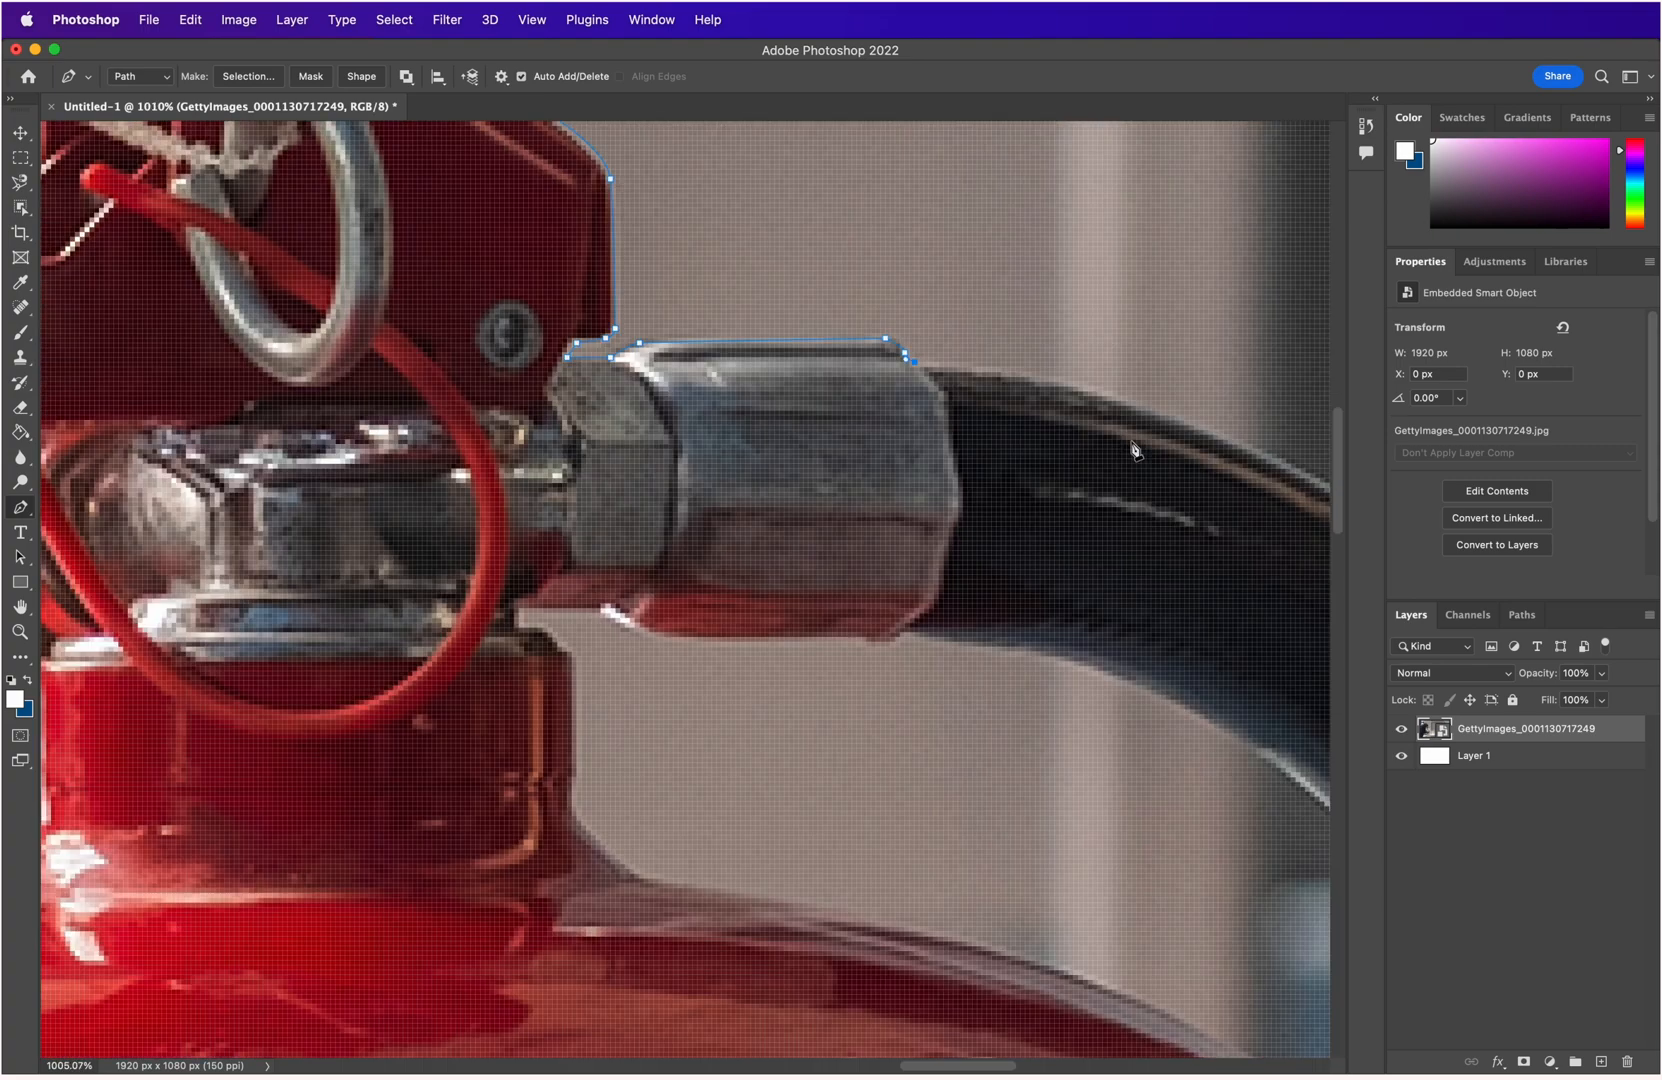
{"action": "scroll", "coordinate": [1131, 445], "scroll_direction": "up", "scroll_amount": 5}
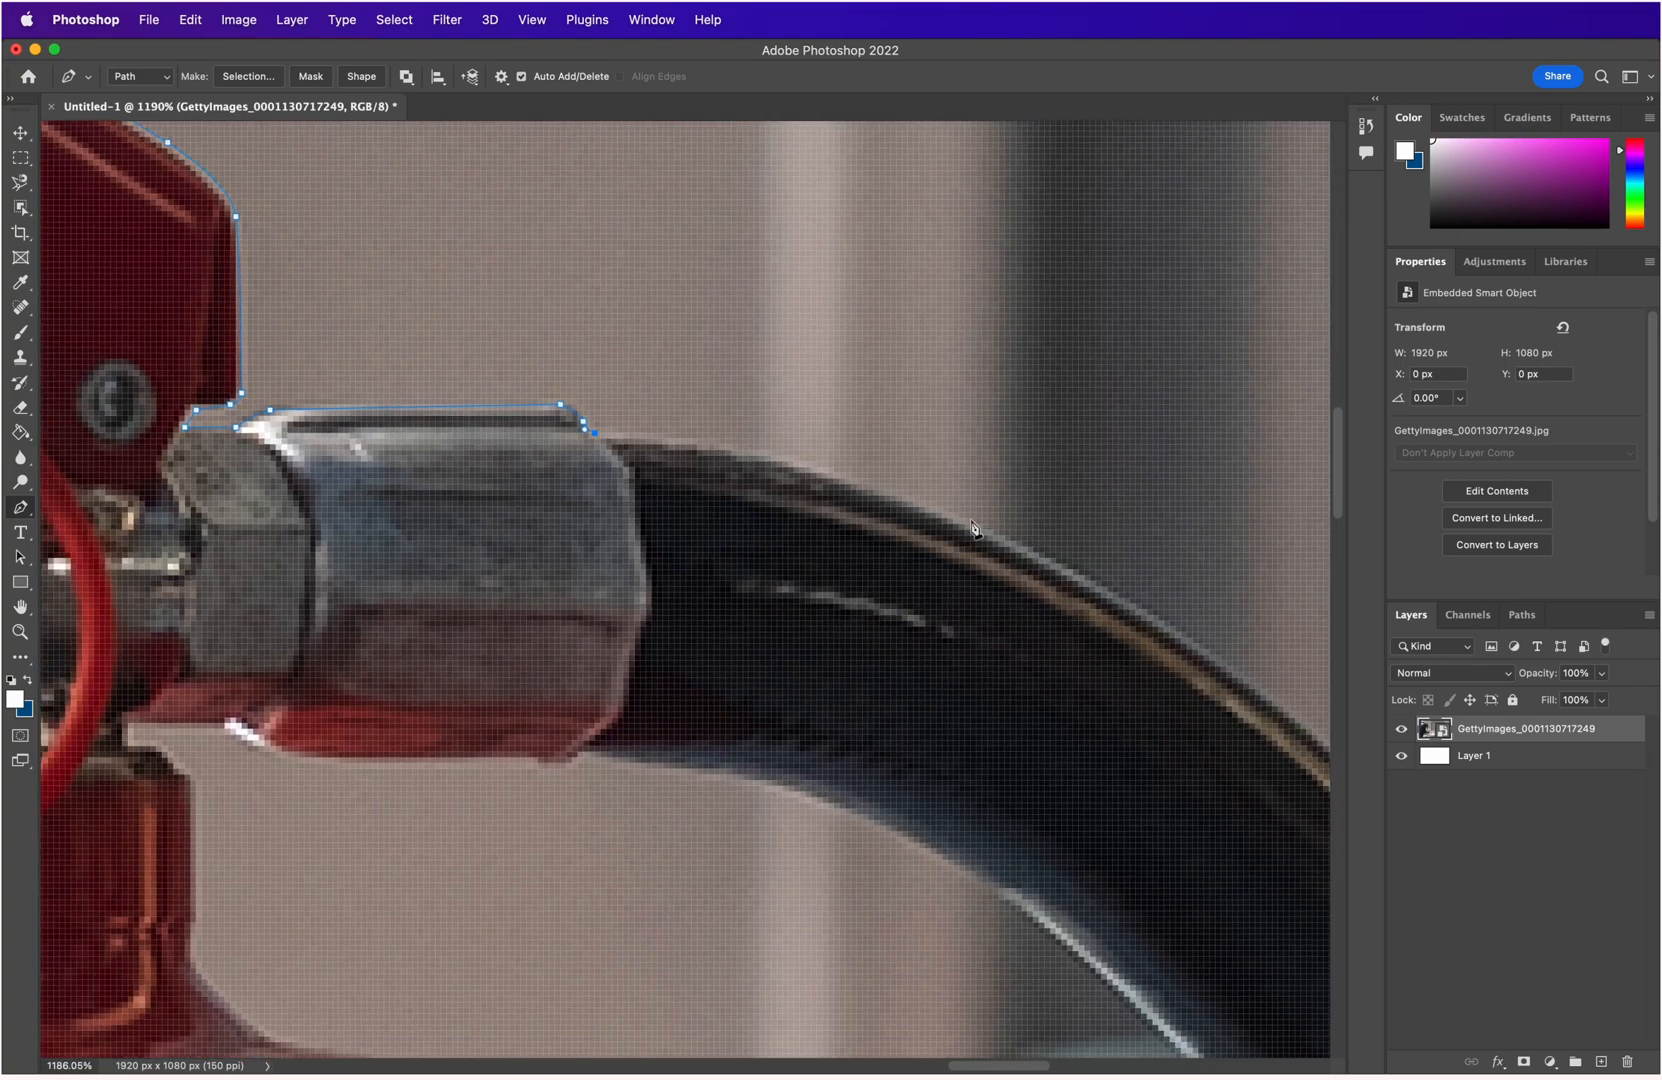
{"action": "scroll", "coordinate": [1248, 983], "scroll_direction": "down", "scroll_amount": 10}
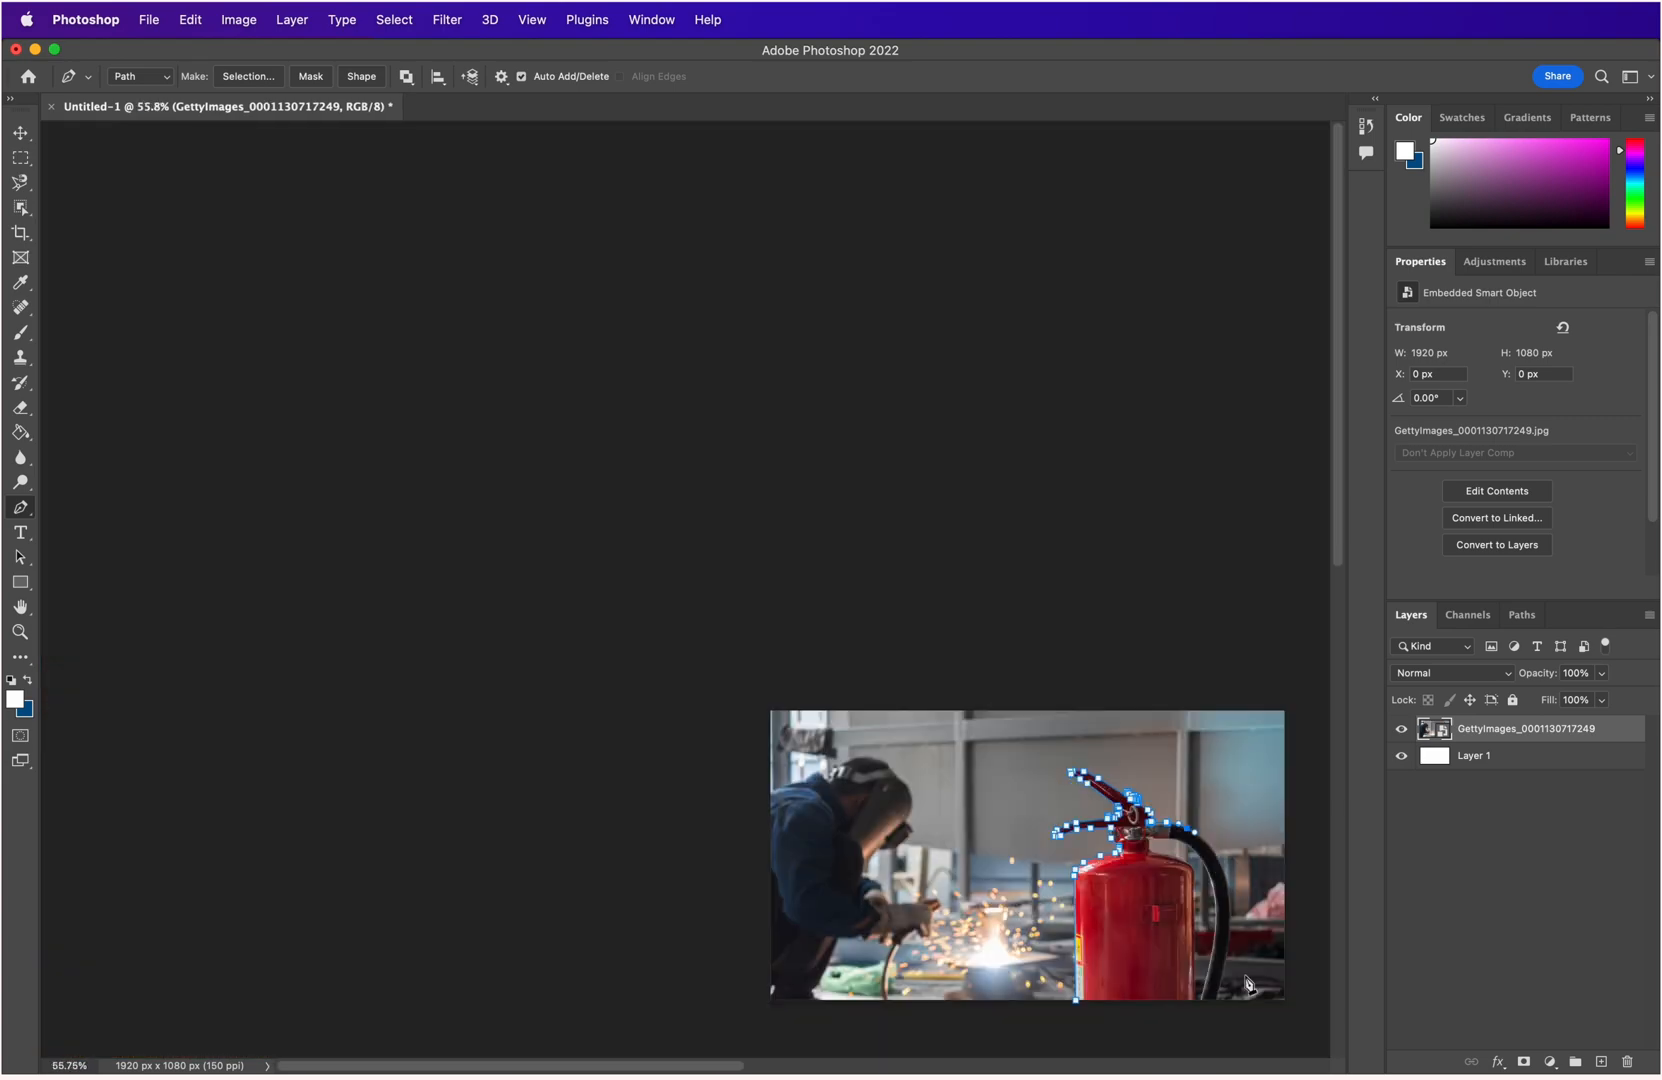
{"action": "scroll", "coordinate": [1246, 983], "scroll_direction": "up", "scroll_amount": 10}
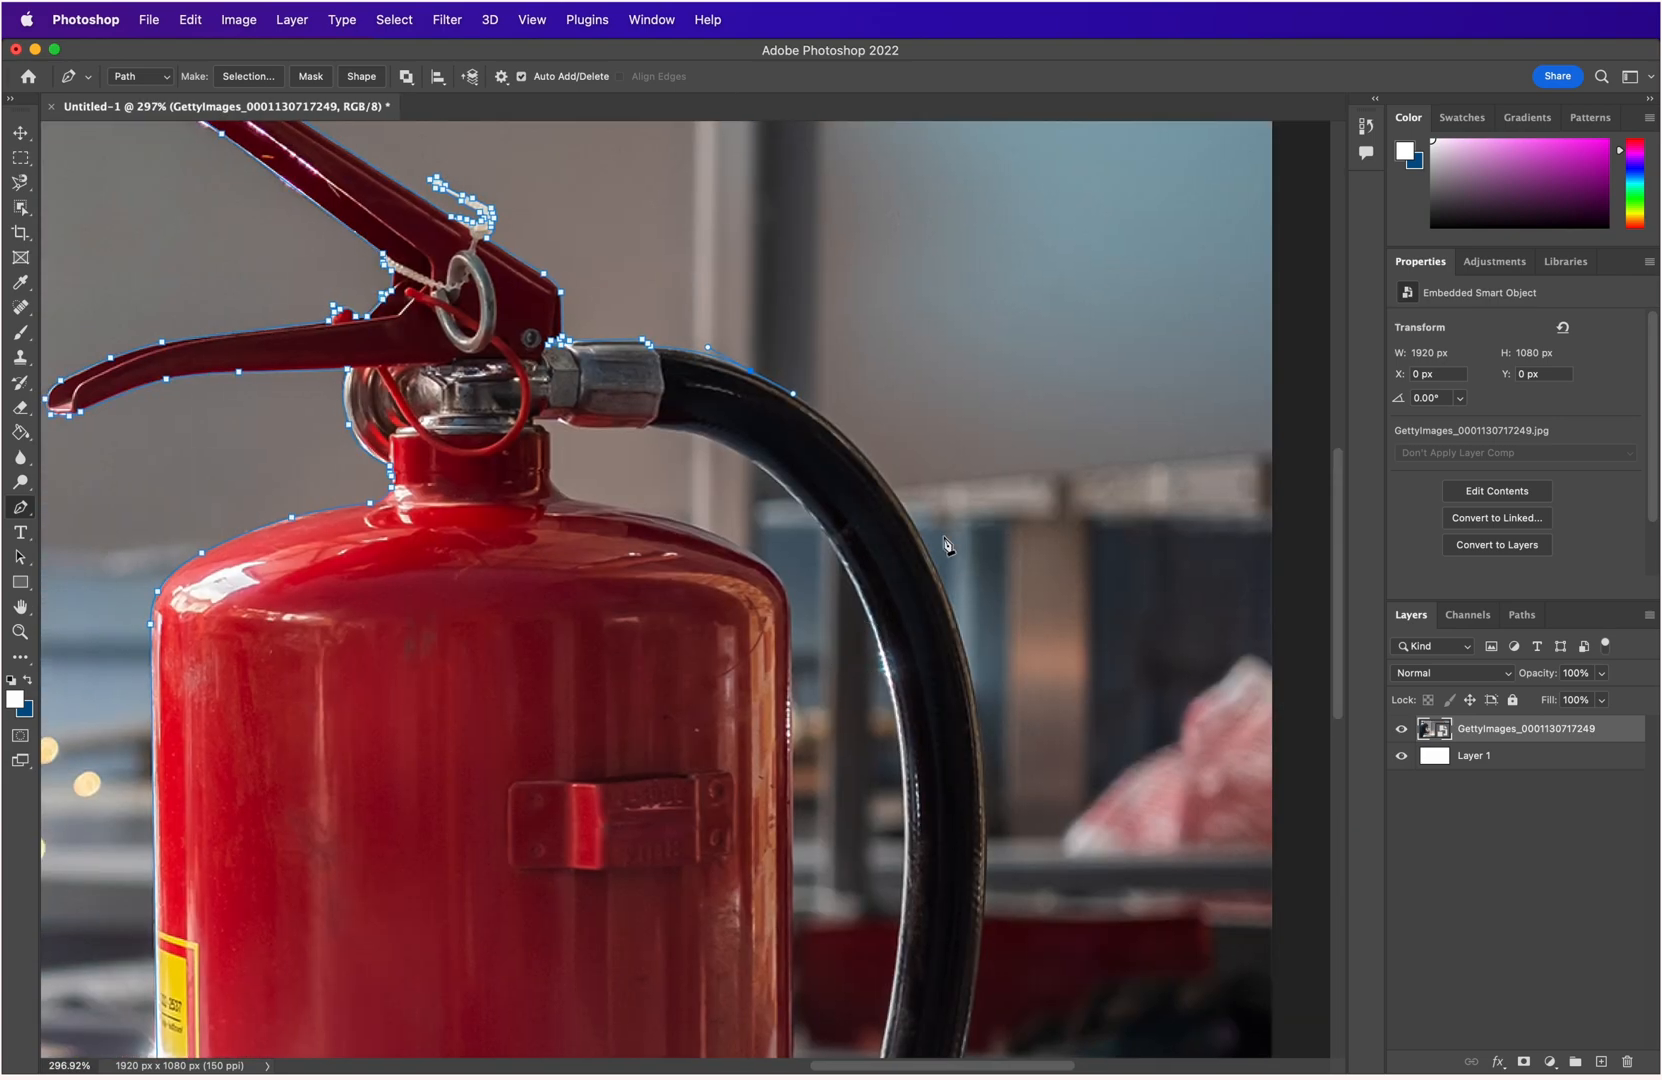
{"action": "left_click_drag", "start_coordinate": [924, 581], "coordinate": [956, 710]}
Refine the hose's outer bend with its direction handle and add a curved anchor further down the outer edge.
{"action": "scroll", "coordinate": [950, 615], "scroll_direction": "up", "scroll_amount": 3}
{"action": "scroll", "coordinate": [952, 625], "scroll_direction": "down", "scroll_amount": 1}
{"action": "mouse_move", "coordinate": [904, 565]}
{"action": "left_mouse_down"}
{"action": "mouse_move", "coordinate": [890, 556]}
{"action": "mouse_move", "coordinate": [906, 568]}
{"action": "left_mouse_up"}
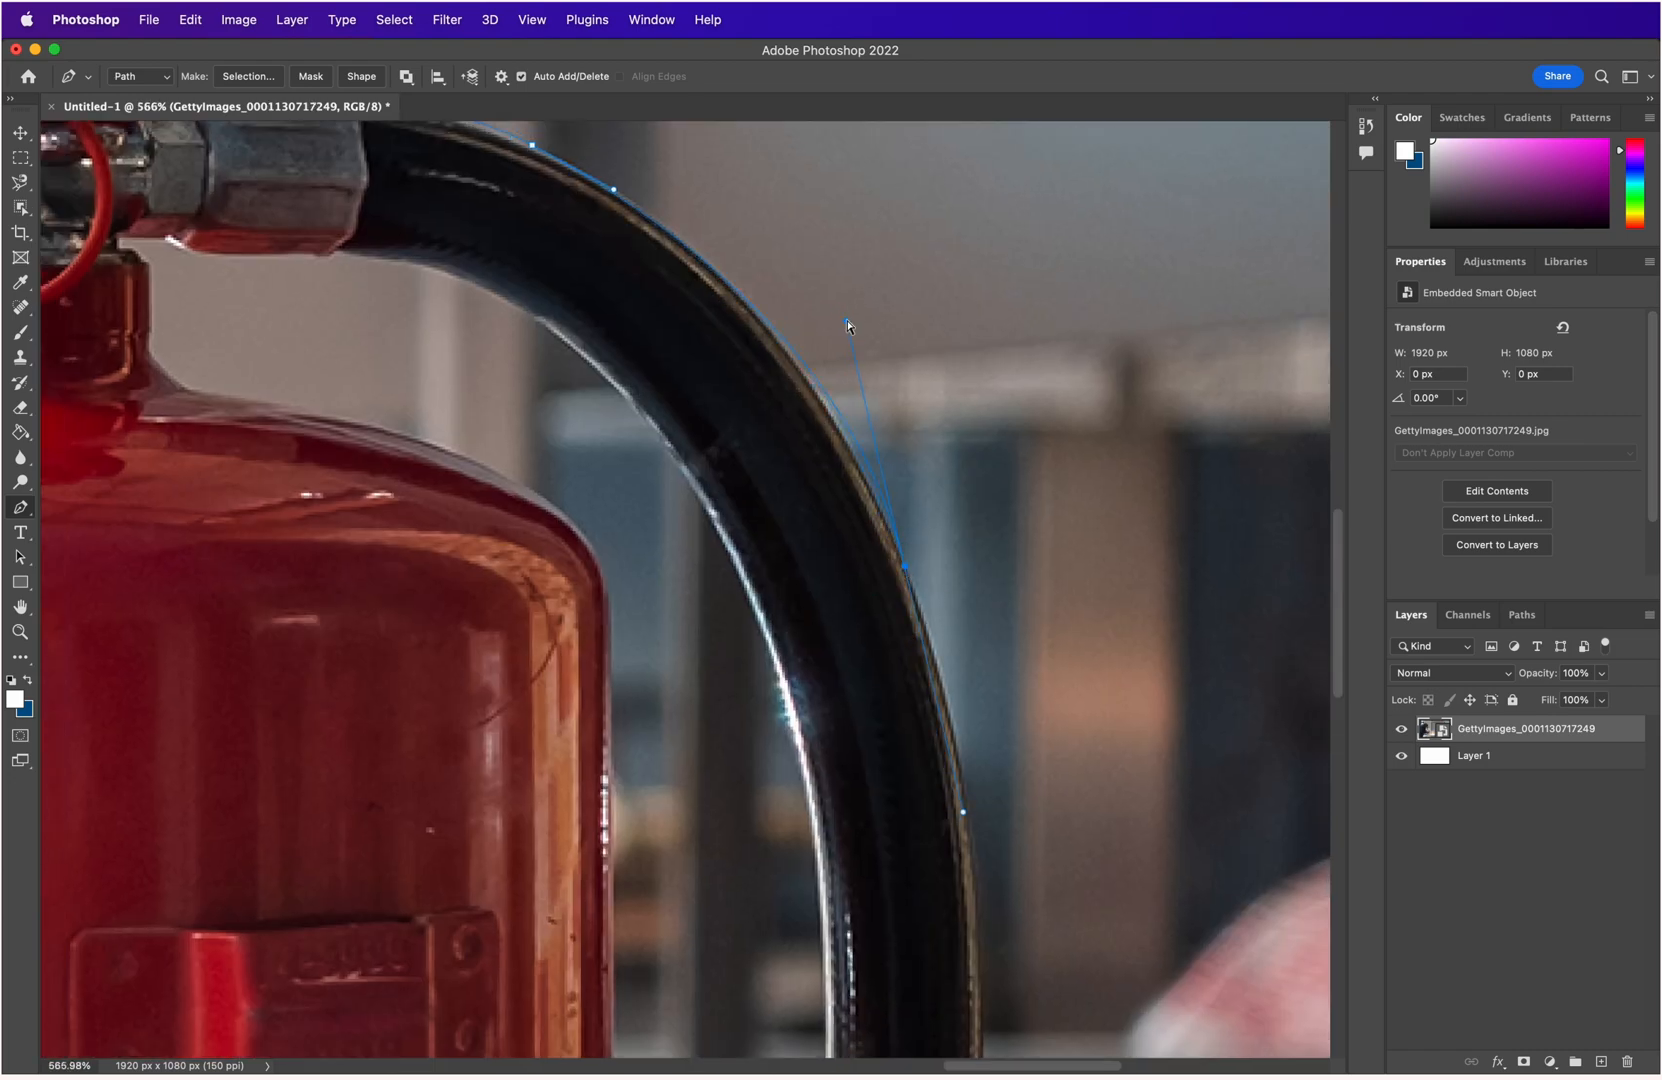
{"action": "left_click_drag", "start_coordinate": [847, 323], "coordinate": [821, 300]}
{"action": "left_click_drag", "start_coordinate": [983, 987], "coordinate": [1005, 875]}
Trace the hose's outer edge down to the bottom of the photo and across the hose's cut-off end.
{"action": "scroll", "coordinate": [987, 762], "scroll_direction": "down", "scroll_amount": 5}
{"action": "scroll", "coordinate": [987, 762], "scroll_direction": "up", "scroll_amount": 2}
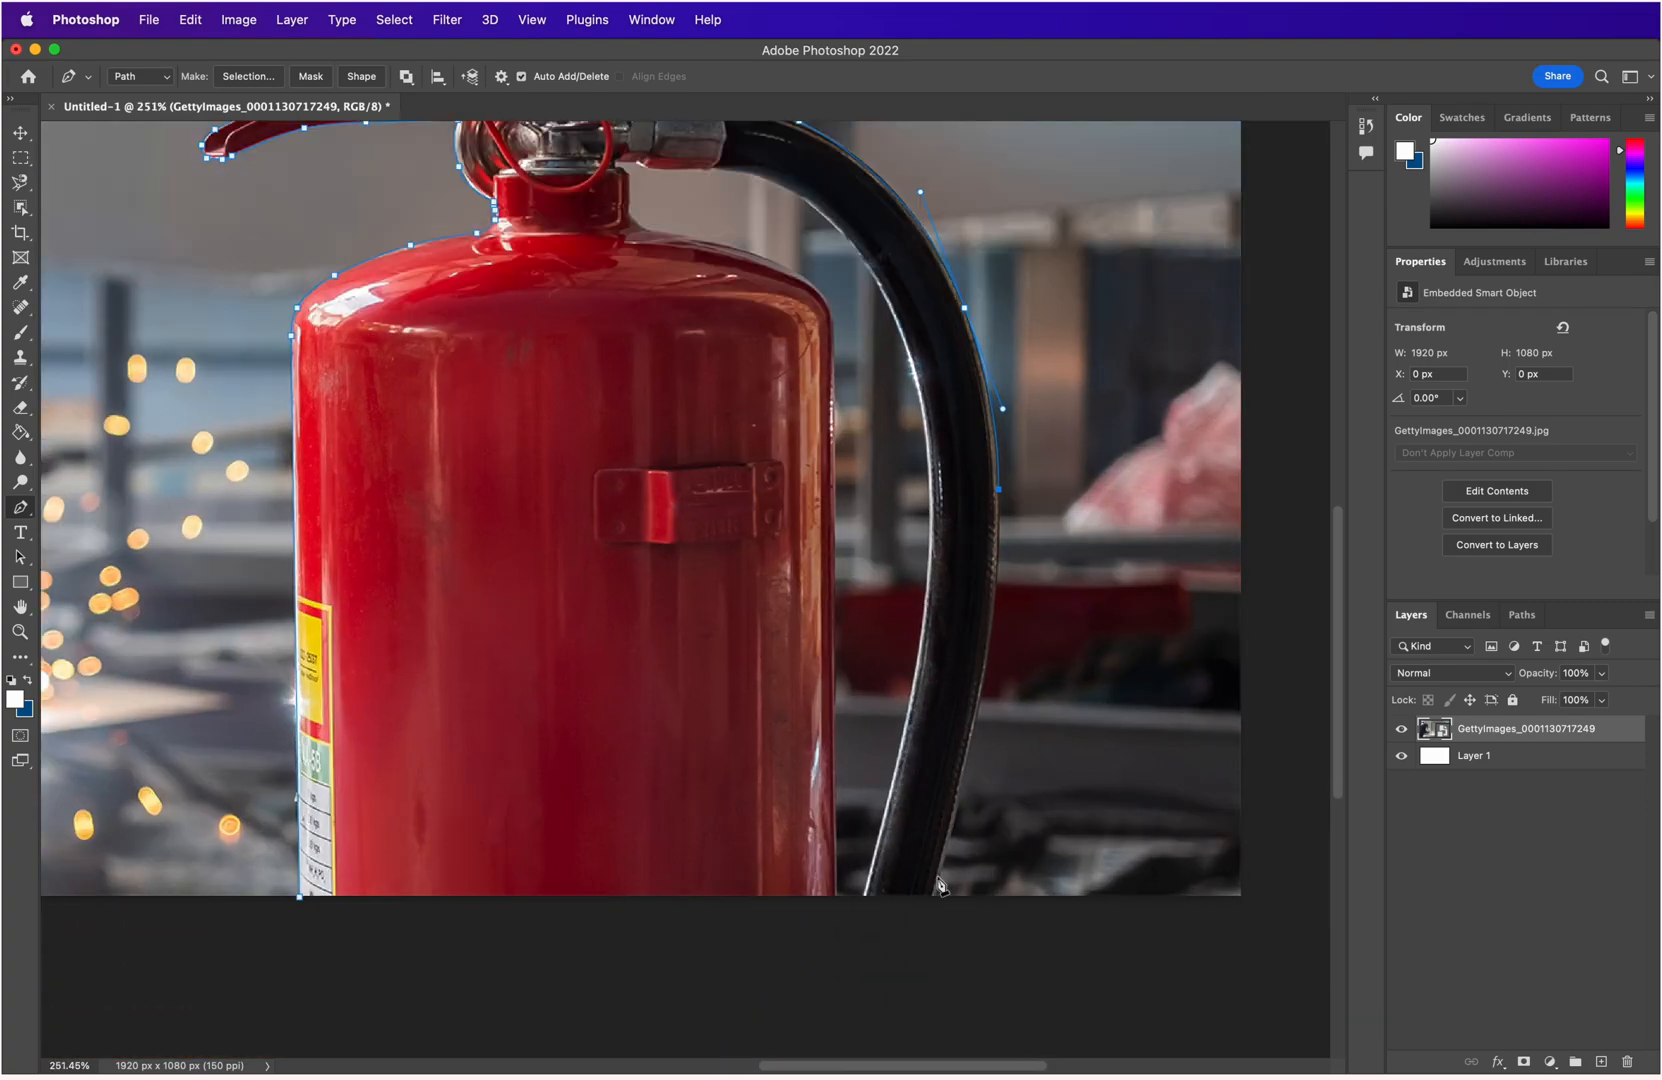
{"action": "left_click_drag", "start_coordinate": [981, 696], "coordinate": [965, 769]}
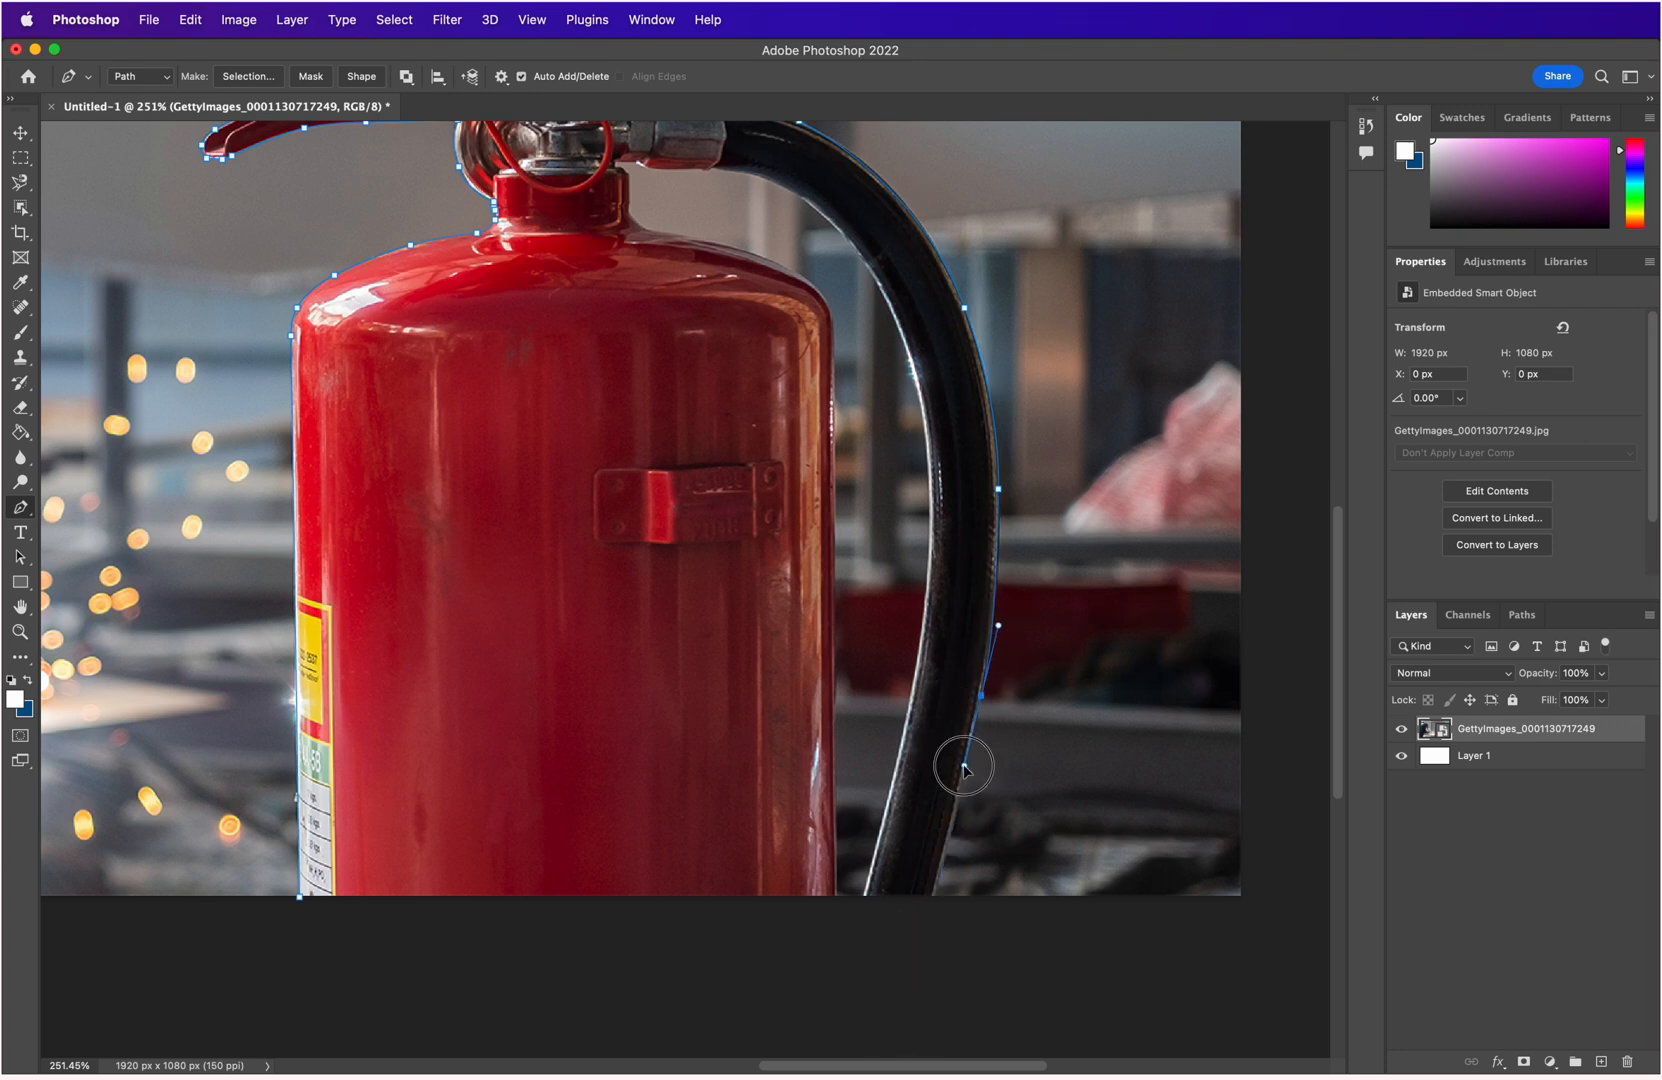
{"action": "left_click", "coordinate": [936, 894]}
{"action": "left_click", "coordinate": [863, 896]}
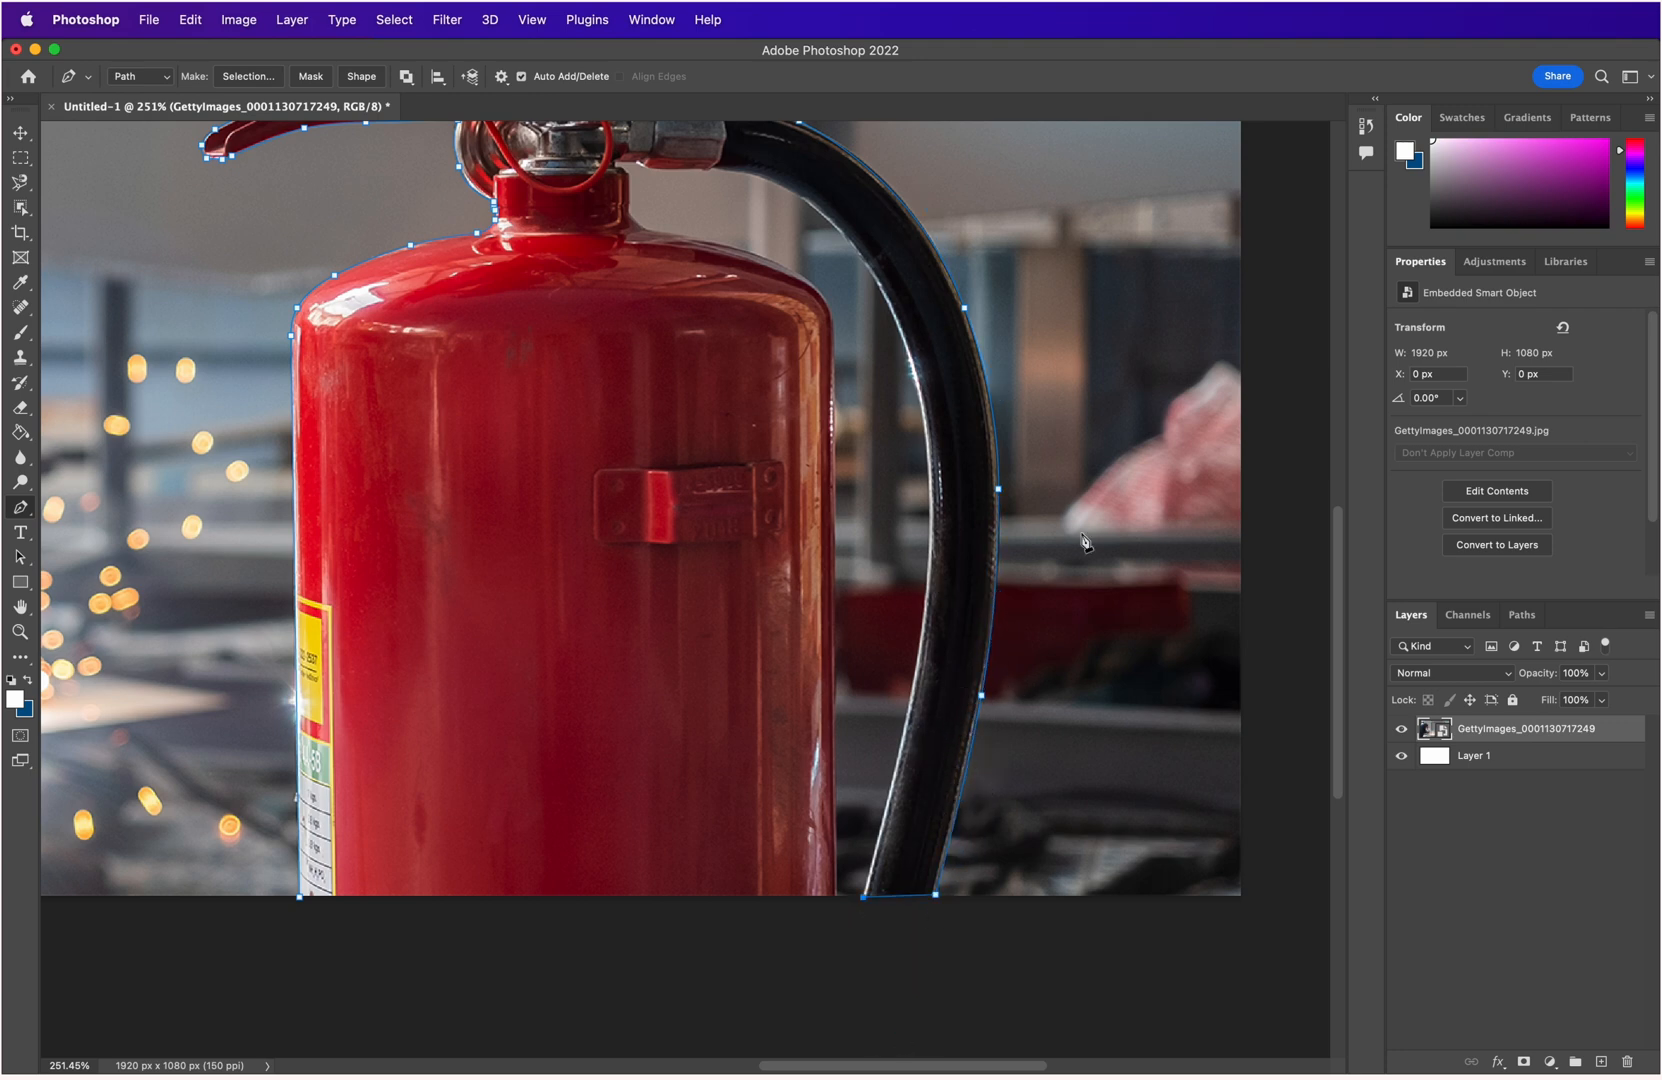
Trace the path up the inner edge of the hose with curved anchors towards its bend.
{"action": "scroll", "coordinate": [888, 905], "scroll_direction": "up", "scroll_amount": 5}
{"action": "scroll", "coordinate": [872, 790], "scroll_direction": "down", "scroll_amount": 3}
{"action": "left_click_drag", "start_coordinate": [977, 354], "coordinate": [1076, 1046]}
{"action": "left_click", "coordinate": [979, 426]}
{"action": "left_click_drag", "start_coordinate": [979, 426], "coordinate": [877, 229]}
{"action": "scroll", "coordinate": [830, 440], "scroll_direction": "up", "scroll_amount": 5}
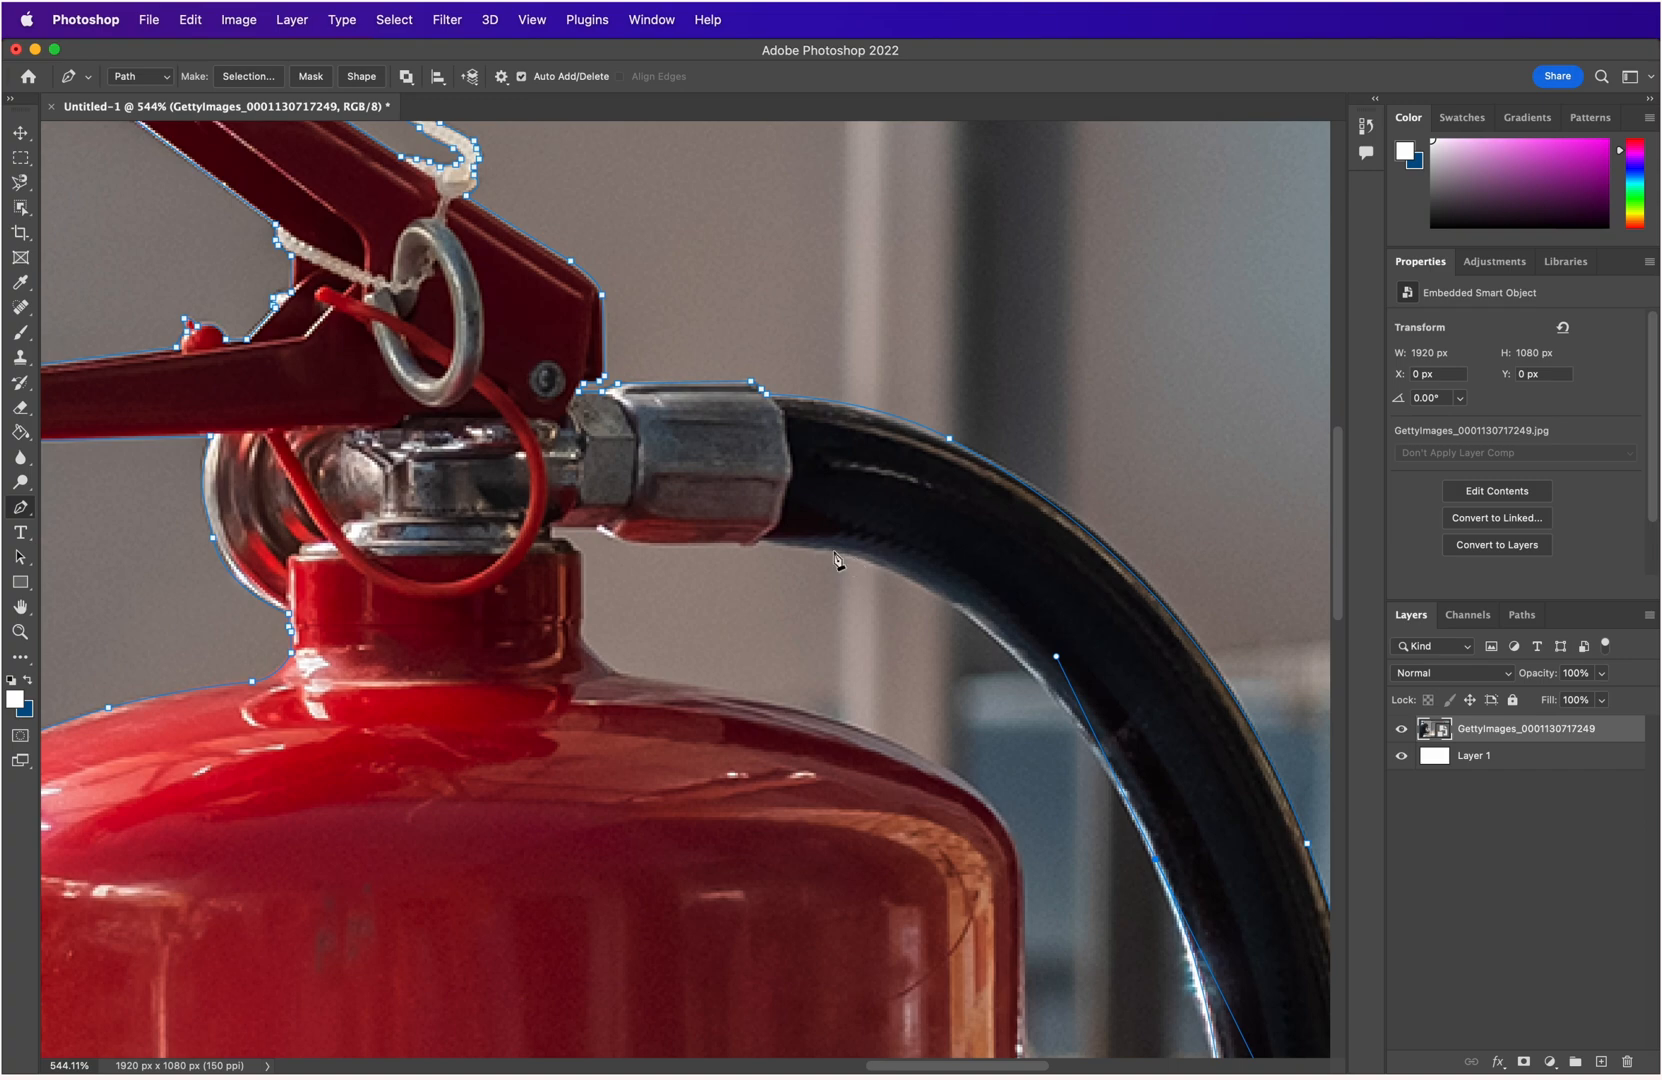
Curve the path around the inside of the hose bend up to the underside of the metal coupling.
{"action": "left_click_drag", "start_coordinate": [835, 551], "coordinate": [740, 535]}
{"action": "scroll", "coordinate": [805, 571], "scroll_direction": "up", "scroll_amount": 1}
{"action": "scroll", "coordinate": [805, 571], "scroll_direction": "right", "scroll_amount": 1}
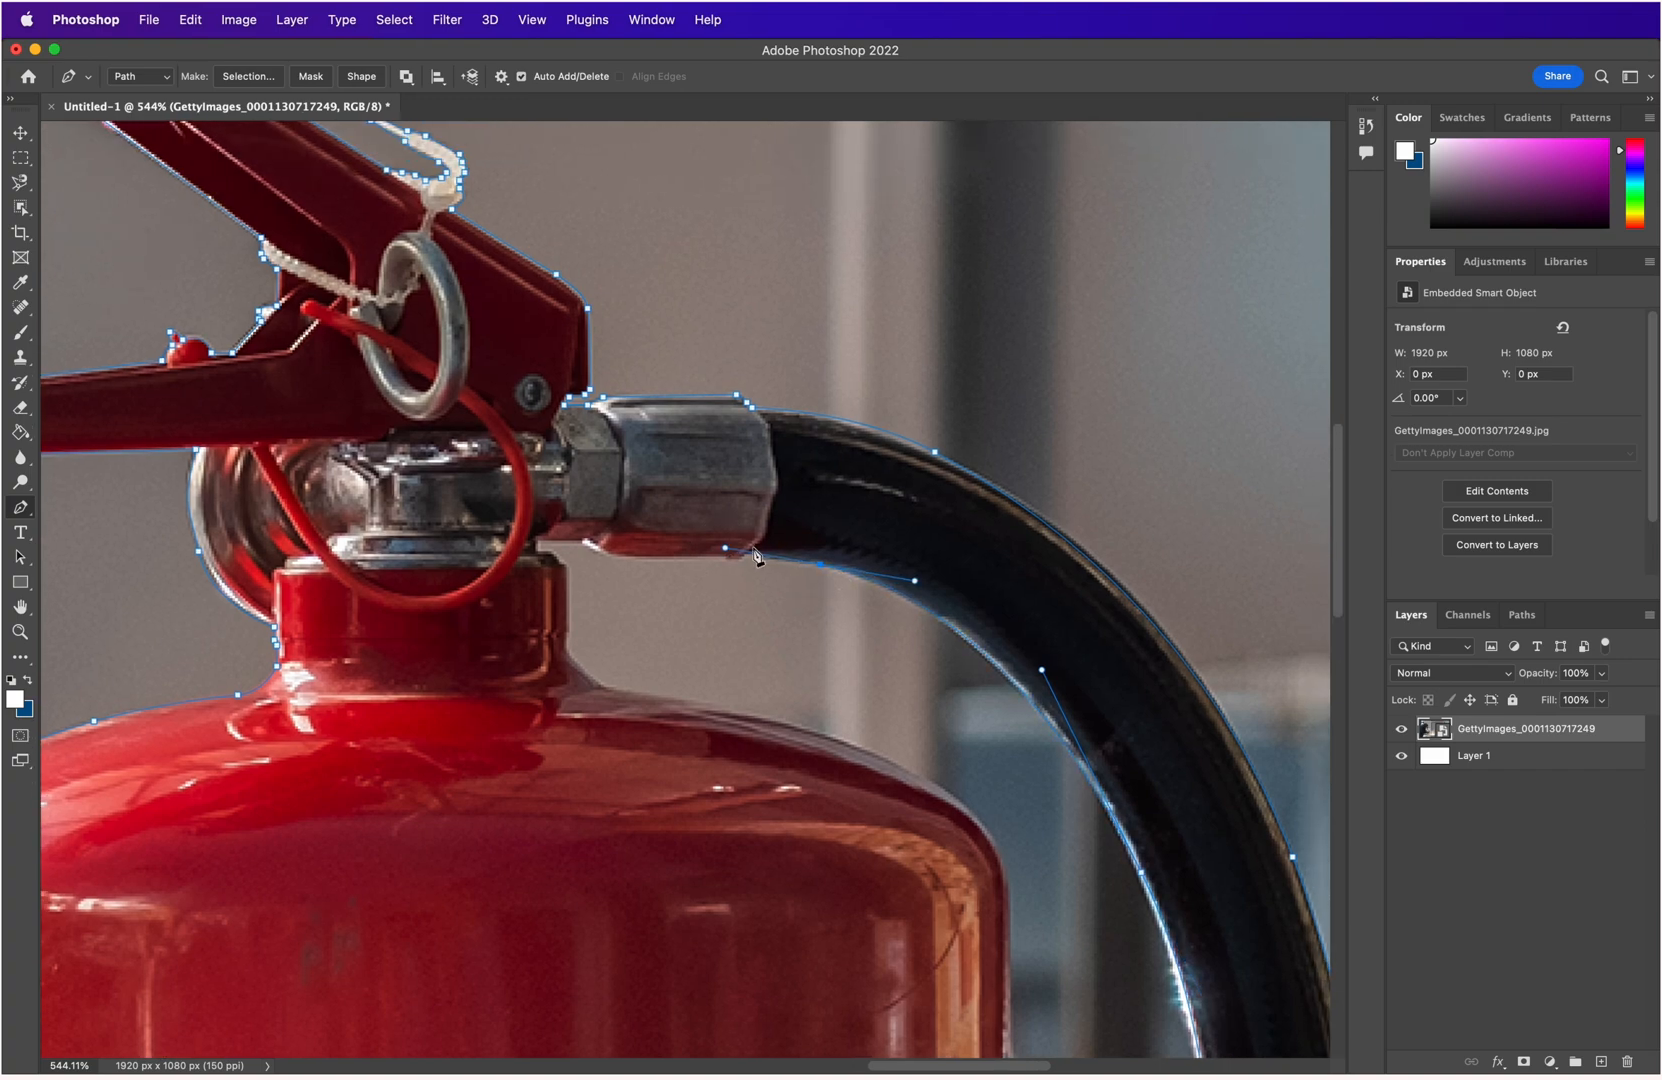
{"action": "scroll", "coordinate": [755, 565], "scroll_direction": "up", "scroll_amount": 2}
{"action": "left_click", "coordinate": [741, 556]}
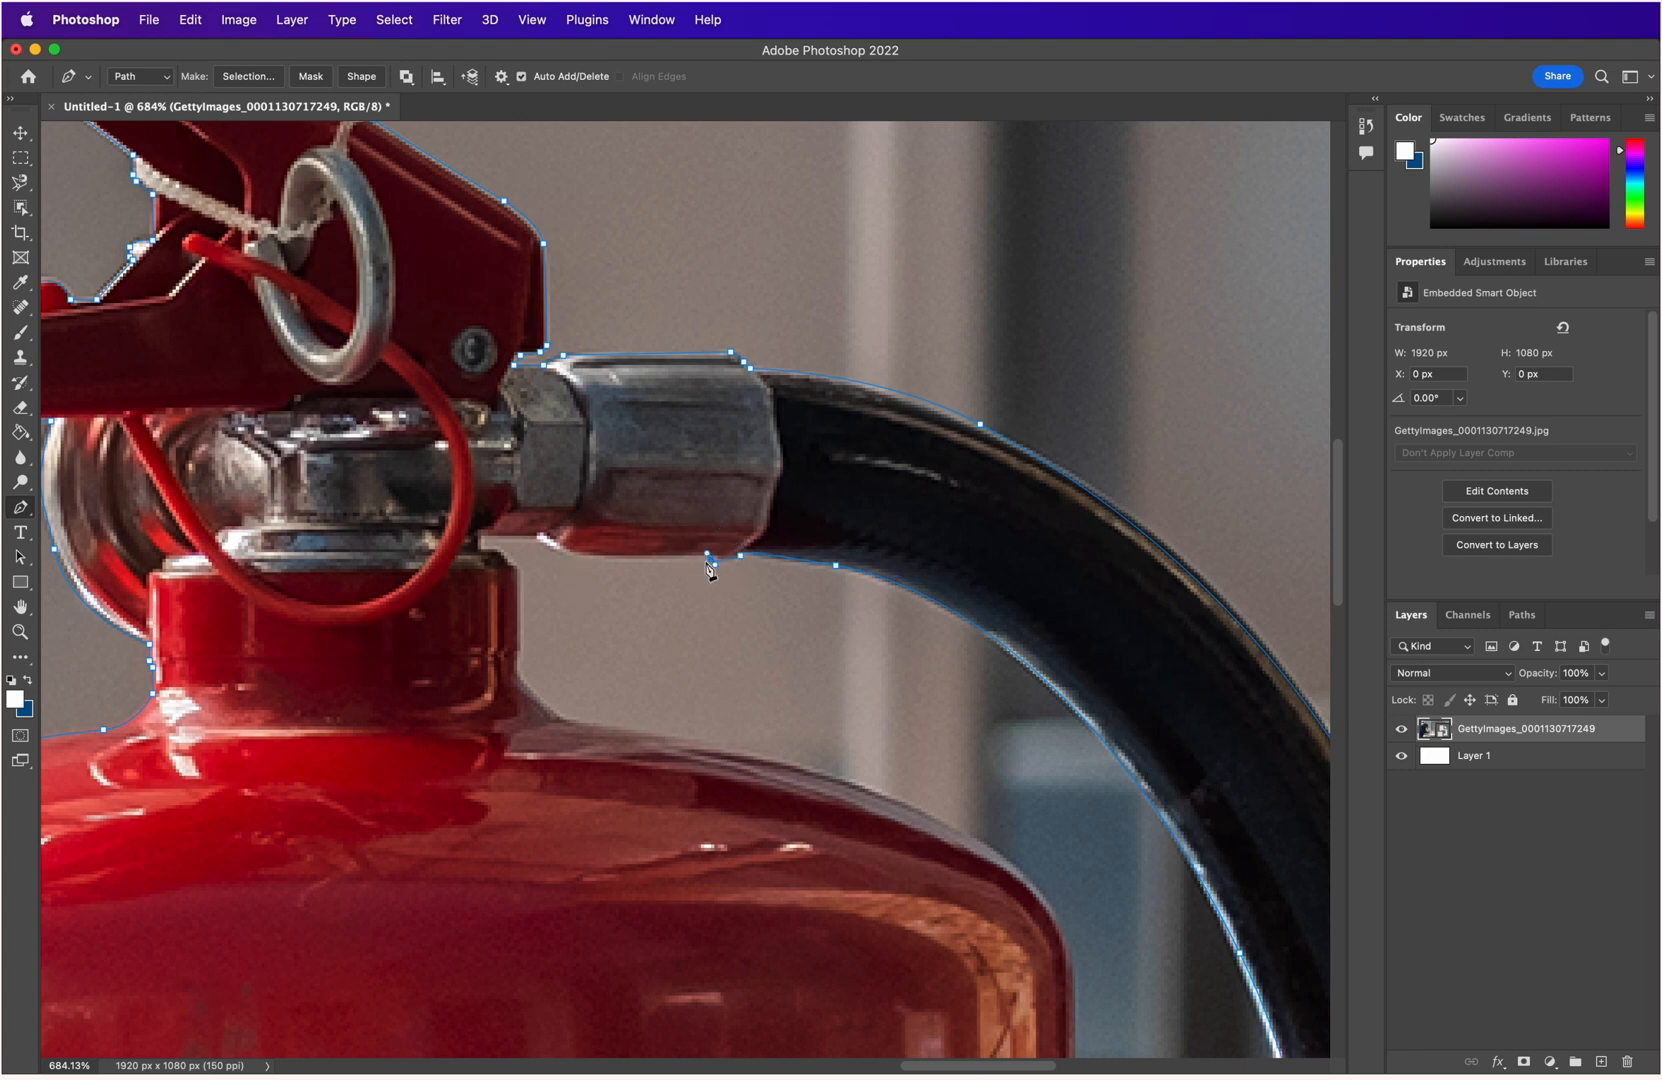
Trace the underside of the metal coupling back to the extinguisher's neck.
{"action": "left_click", "coordinate": [703, 556]}
{"action": "left_click", "coordinate": [609, 555]}
{"action": "left_click", "coordinate": [573, 557]}
{"action": "left_click", "coordinate": [484, 535]}
{"action": "left_click", "coordinate": [485, 548]}
Trace down the side of the extinguisher's neck and around its base onto the cylinder's shoulder.
{"action": "left_click", "coordinate": [511, 564]}
{"action": "left_click", "coordinate": [520, 673]}
{"action": "left_click", "coordinate": [546, 703]}
{"action": "left_click", "coordinate": [581, 722]}
{"action": "left_click", "coordinate": [631, 729]}
{"action": "left_click", "coordinate": [659, 731]}
Curve the path over the cylinder's shoulder and down its hose-side edge to the bottom of the photo.
{"action": "left_click_drag", "start_coordinate": [996, 851], "coordinate": [807, 577]}
{"action": "scroll", "coordinate": [826, 720], "scroll_direction": "down", "scroll_amount": 8}
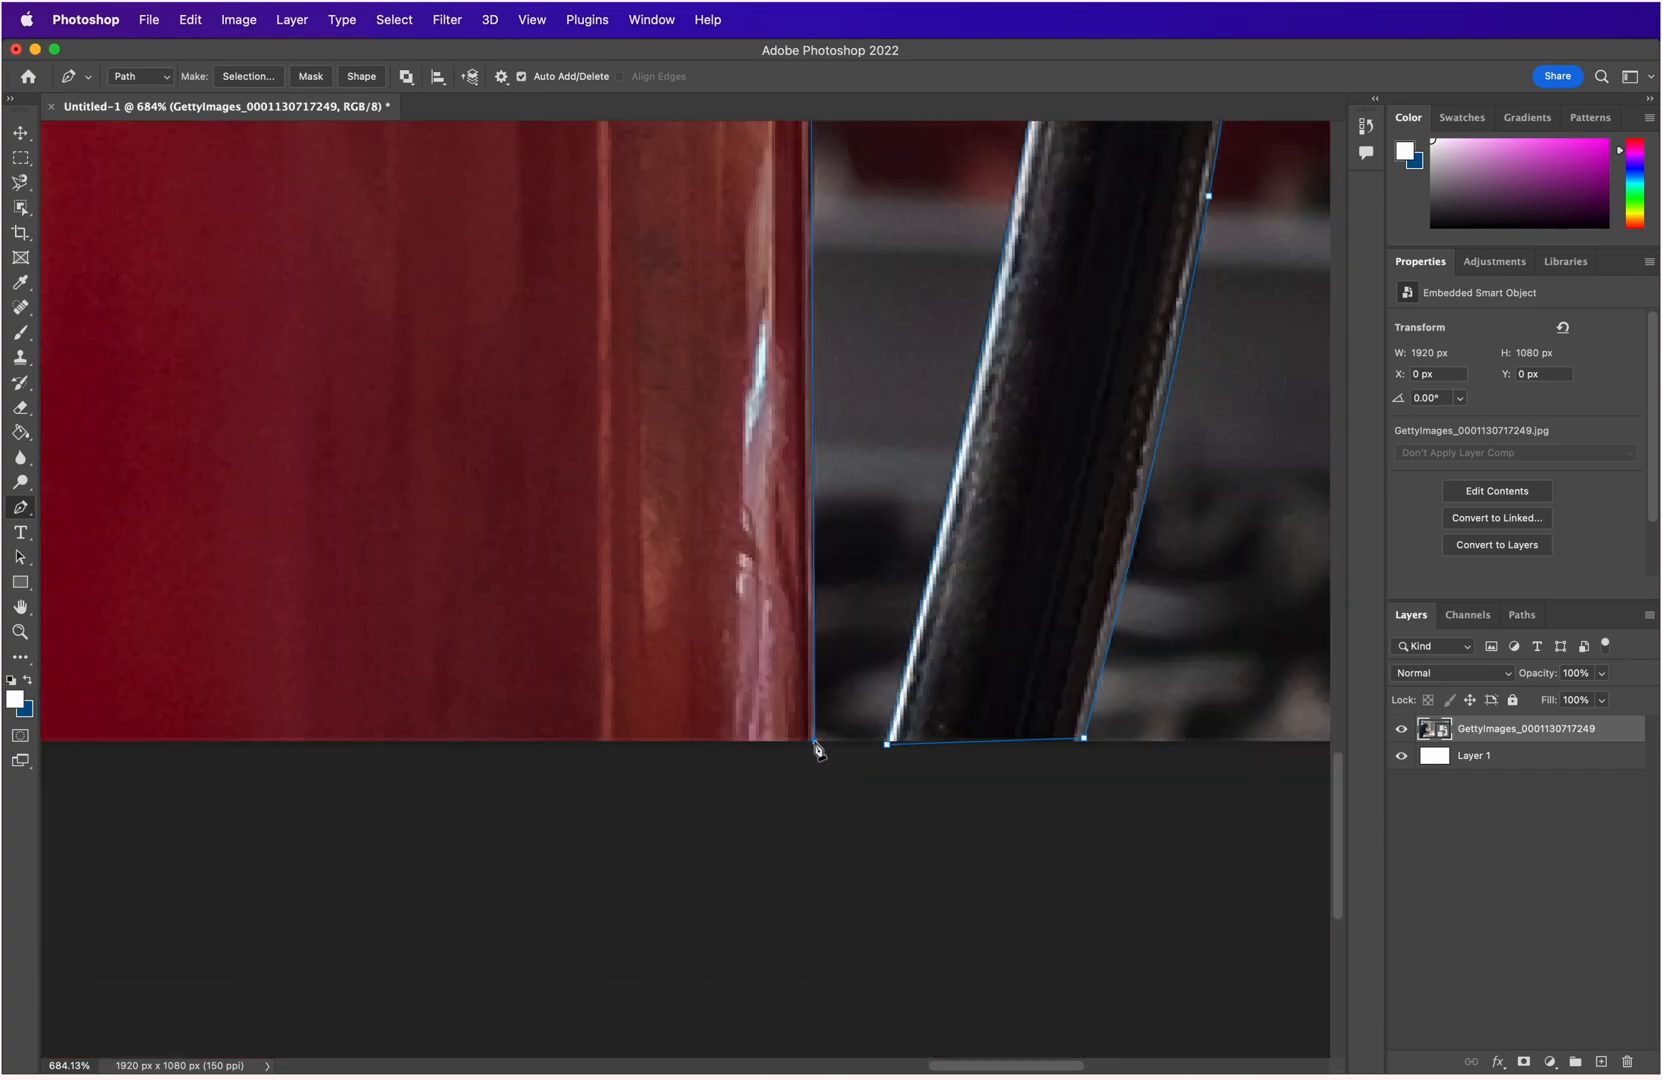
{"action": "scroll", "coordinate": [824, 790], "scroll_direction": "up", "scroll_amount": 9}
{"action": "scroll", "coordinate": [826, 801], "scroll_direction": "down", "scroll_amount": 9}
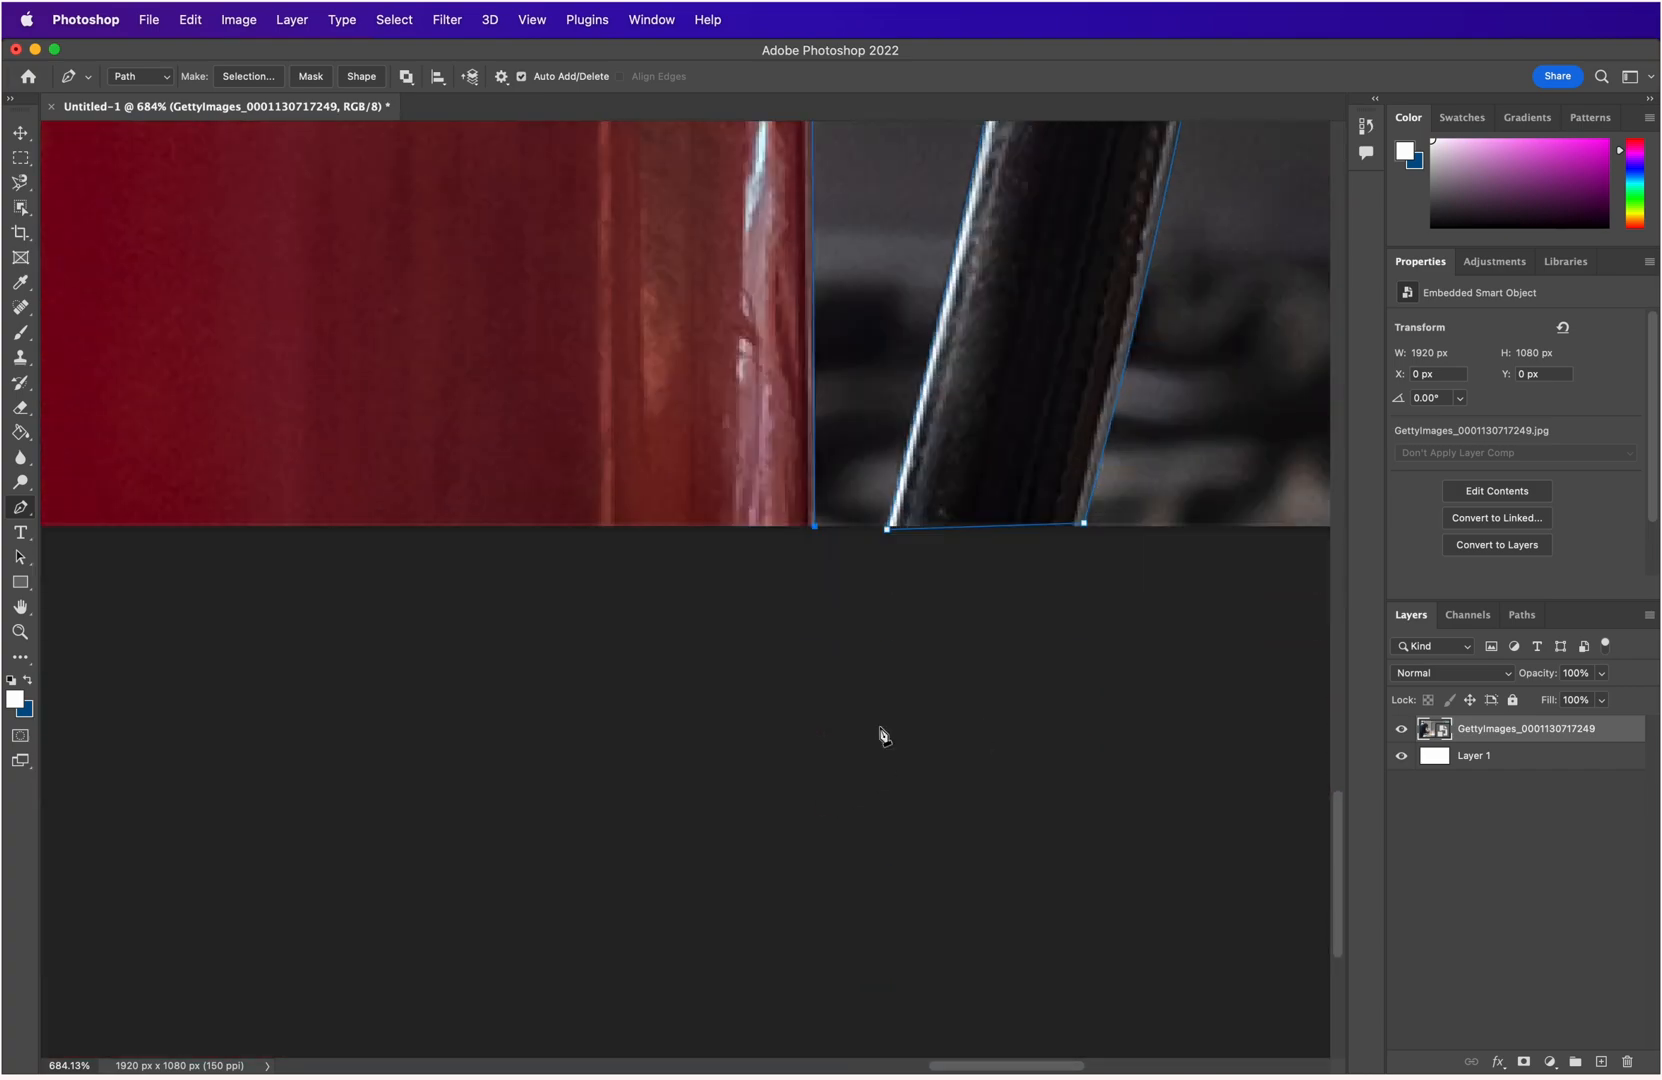
Close the path along the bottom of the photo at the starting anchor on the cylinder's opposite edge.
{"action": "scroll", "coordinate": [862, 722], "scroll_direction": "left", "scroll_amount": 3}
{"action": "scroll", "coordinate": [700, 640], "scroll_direction": "down", "scroll_amount": 8}
{"action": "scroll", "coordinate": [474, 534], "scroll_direction": "up", "scroll_amount": 4}
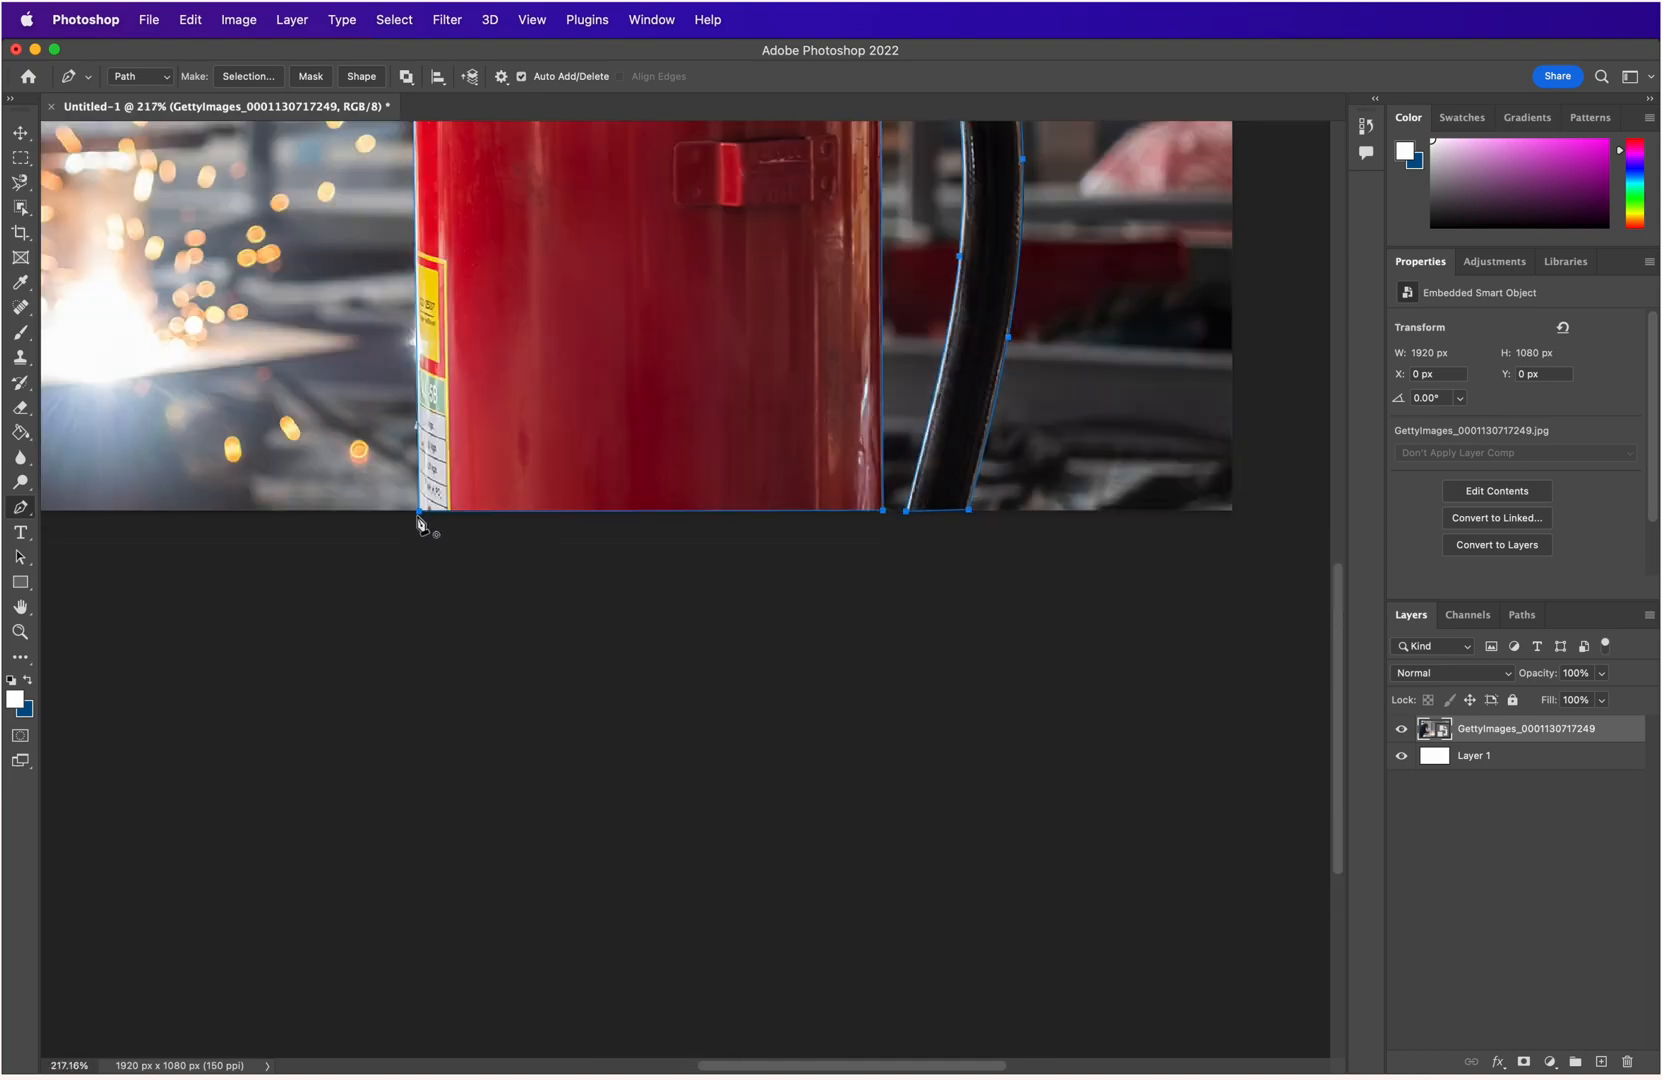
Select the anchor at the upper corner of the neck below the coupling and adjust its direction handle.
{"action": "scroll", "coordinate": [638, 471], "scroll_direction": "right", "scroll_amount": 1}
{"action": "scroll", "coordinate": [645, 218], "scroll_direction": "up", "scroll_amount": 4}
{"action": "scroll", "coordinate": [364, 486], "scroll_direction": "up", "scroll_amount": 3}
{"action": "scroll", "coordinate": [364, 486], "scroll_direction": "down", "scroll_amount": 8}
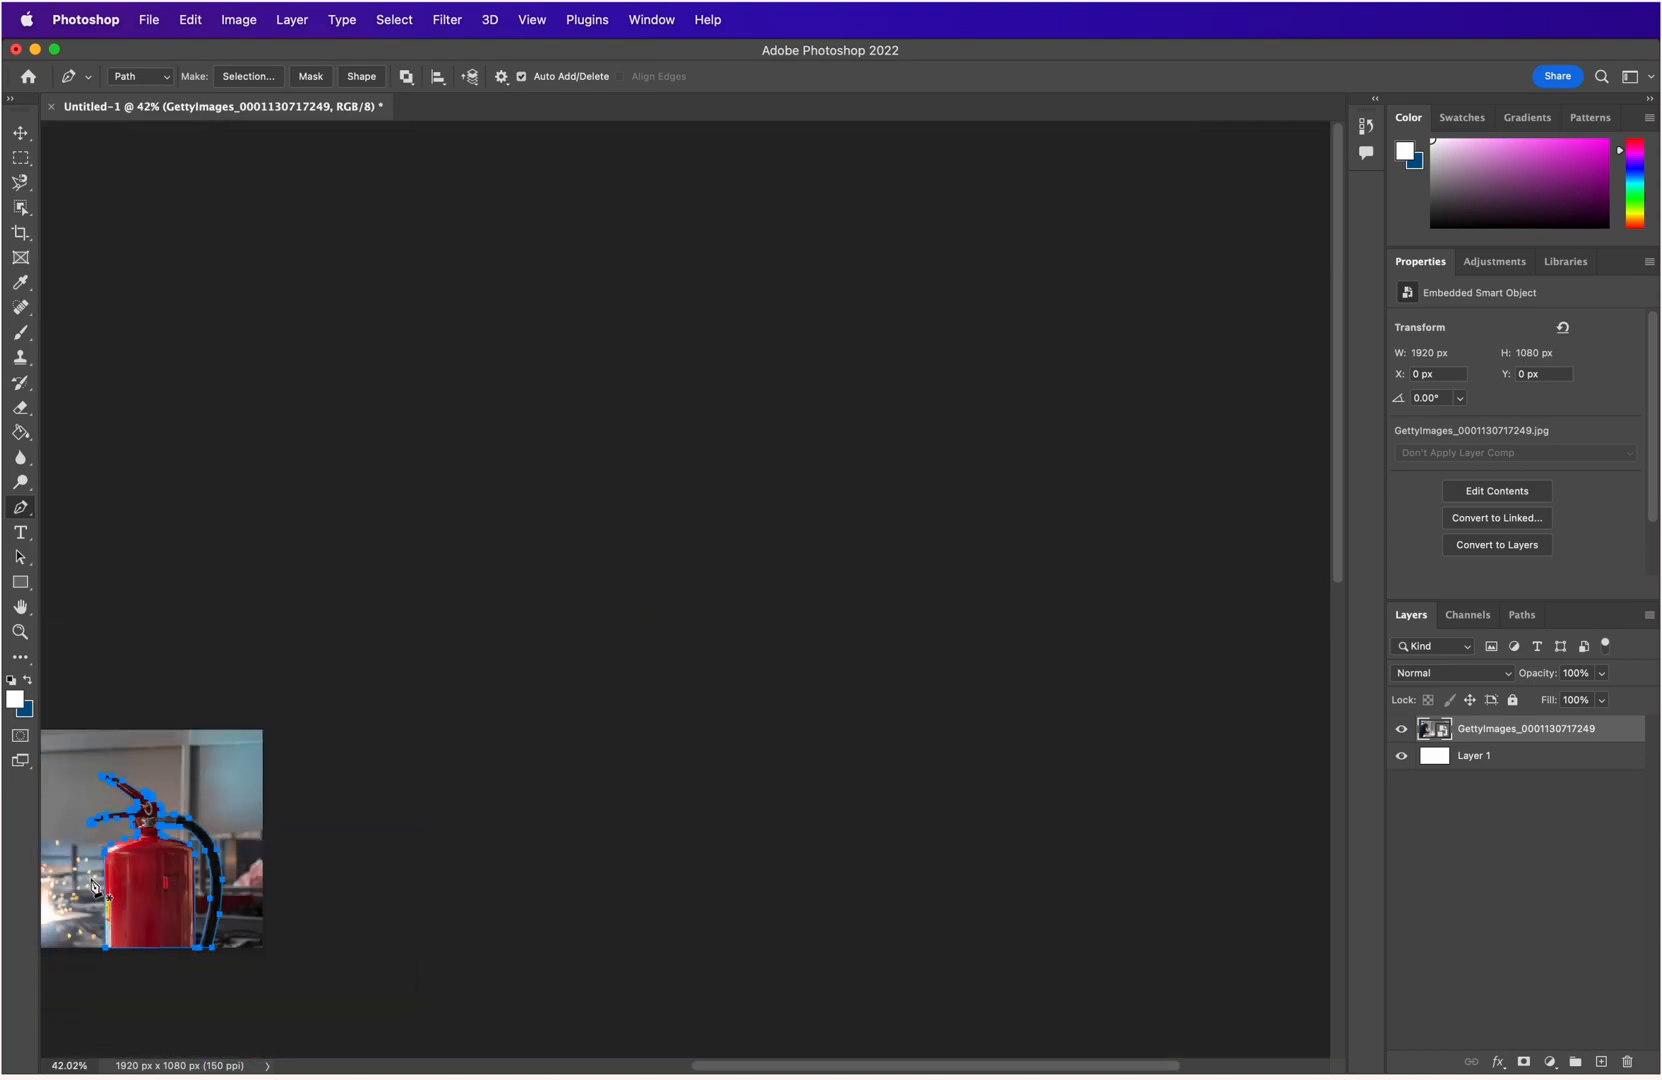
{"action": "scroll", "coordinate": [578, 578], "scroll_direction": "up", "scroll_amount": 8}
{"action": "scroll", "coordinate": [577, 578], "scroll_direction": "up", "scroll_amount": 10}
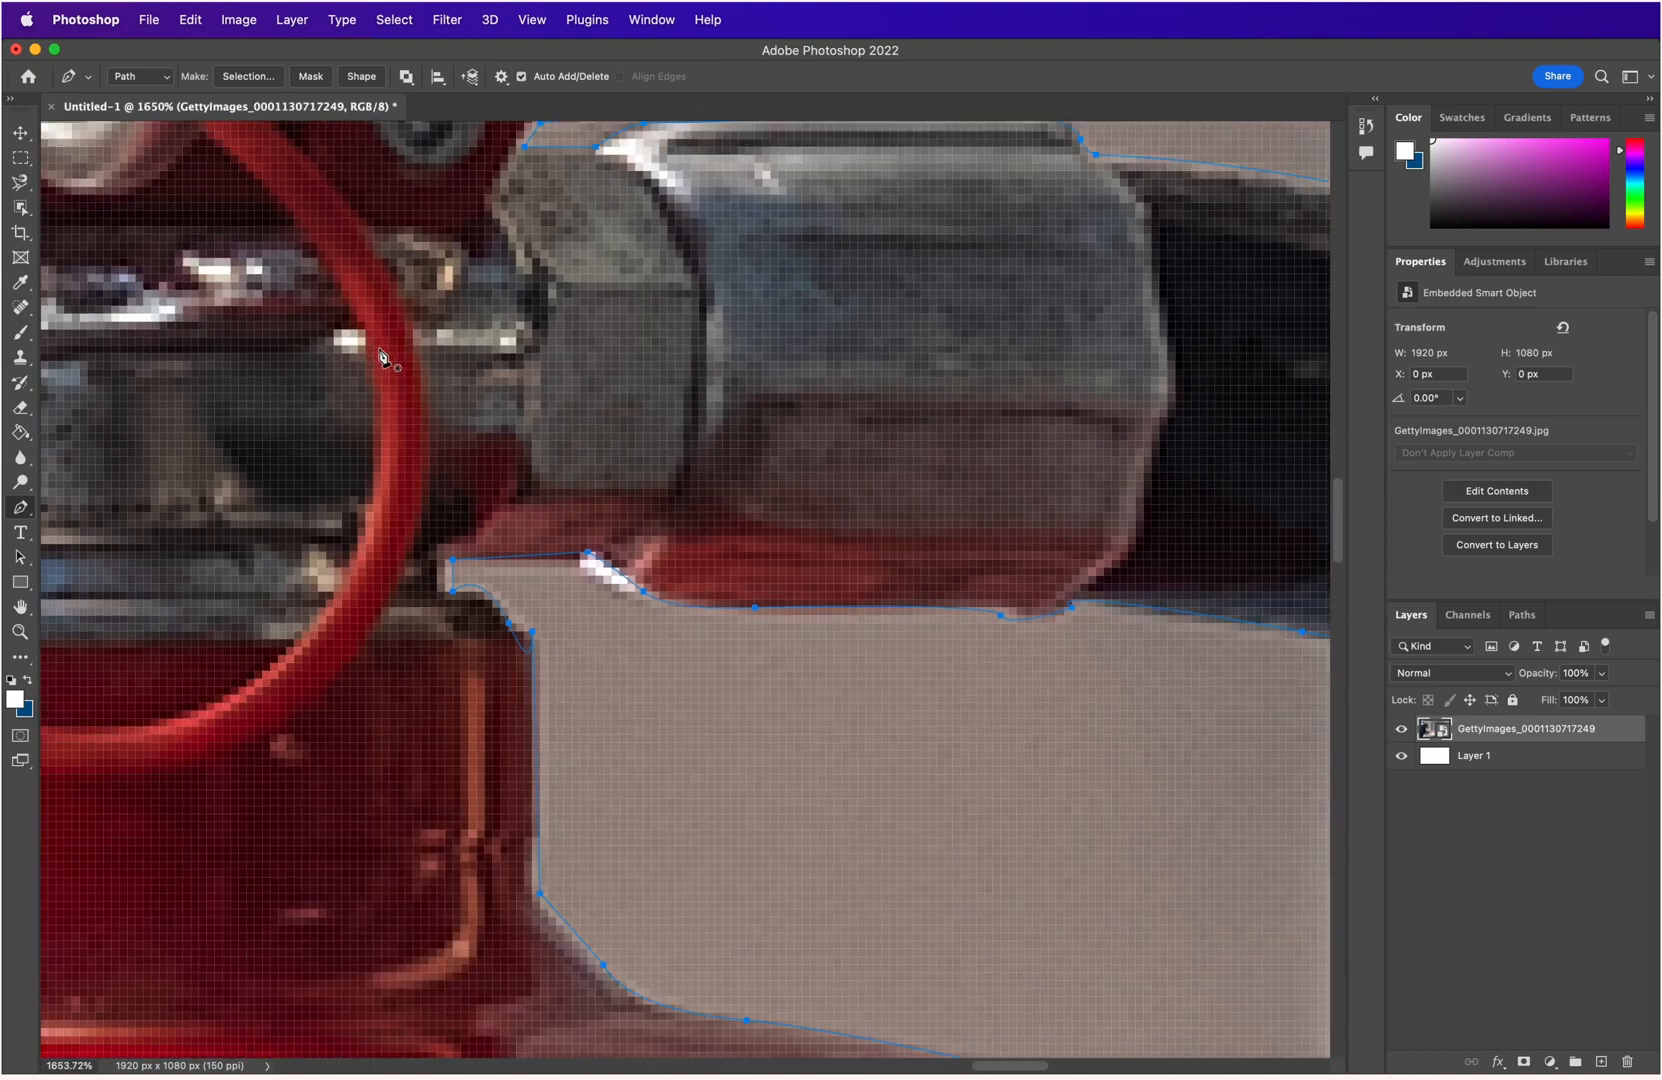
{"action": "left_click", "coordinate": [534, 632]}
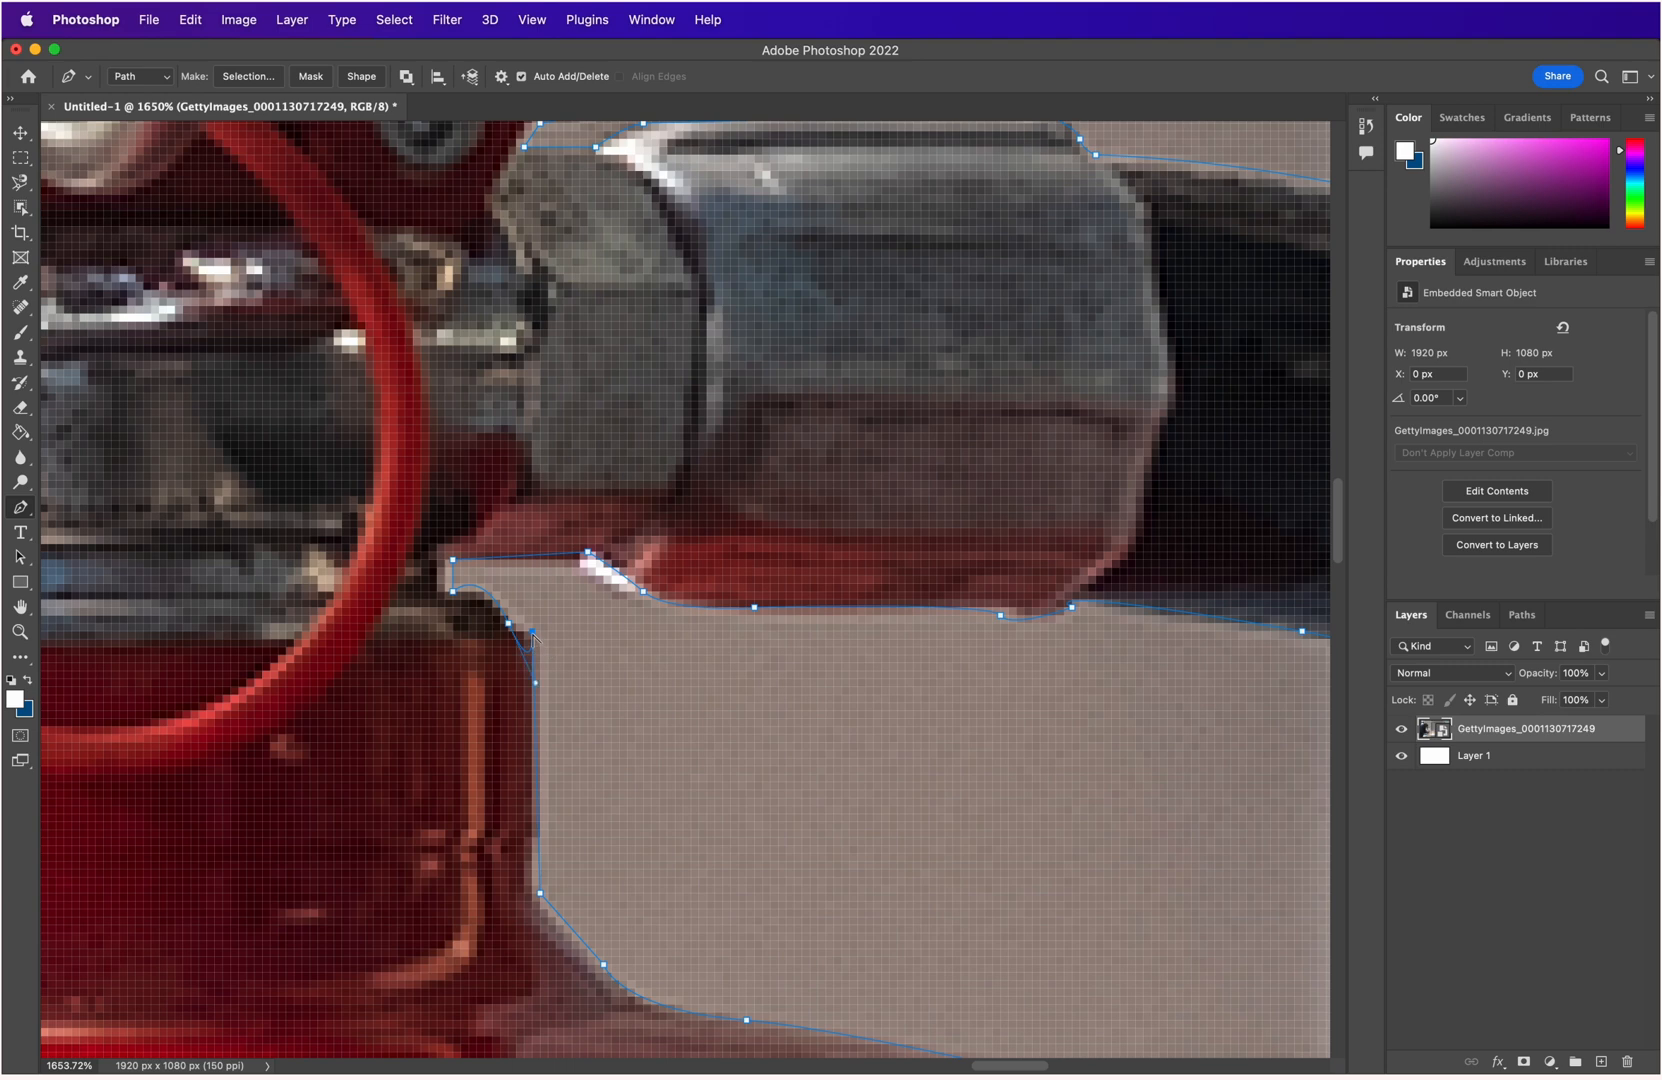
{"action": "left_click_drag", "start_coordinate": [535, 686], "coordinate": [530, 637]}
{"action": "scroll", "coordinate": [561, 805], "scroll_direction": "down", "scroll_amount": 5}
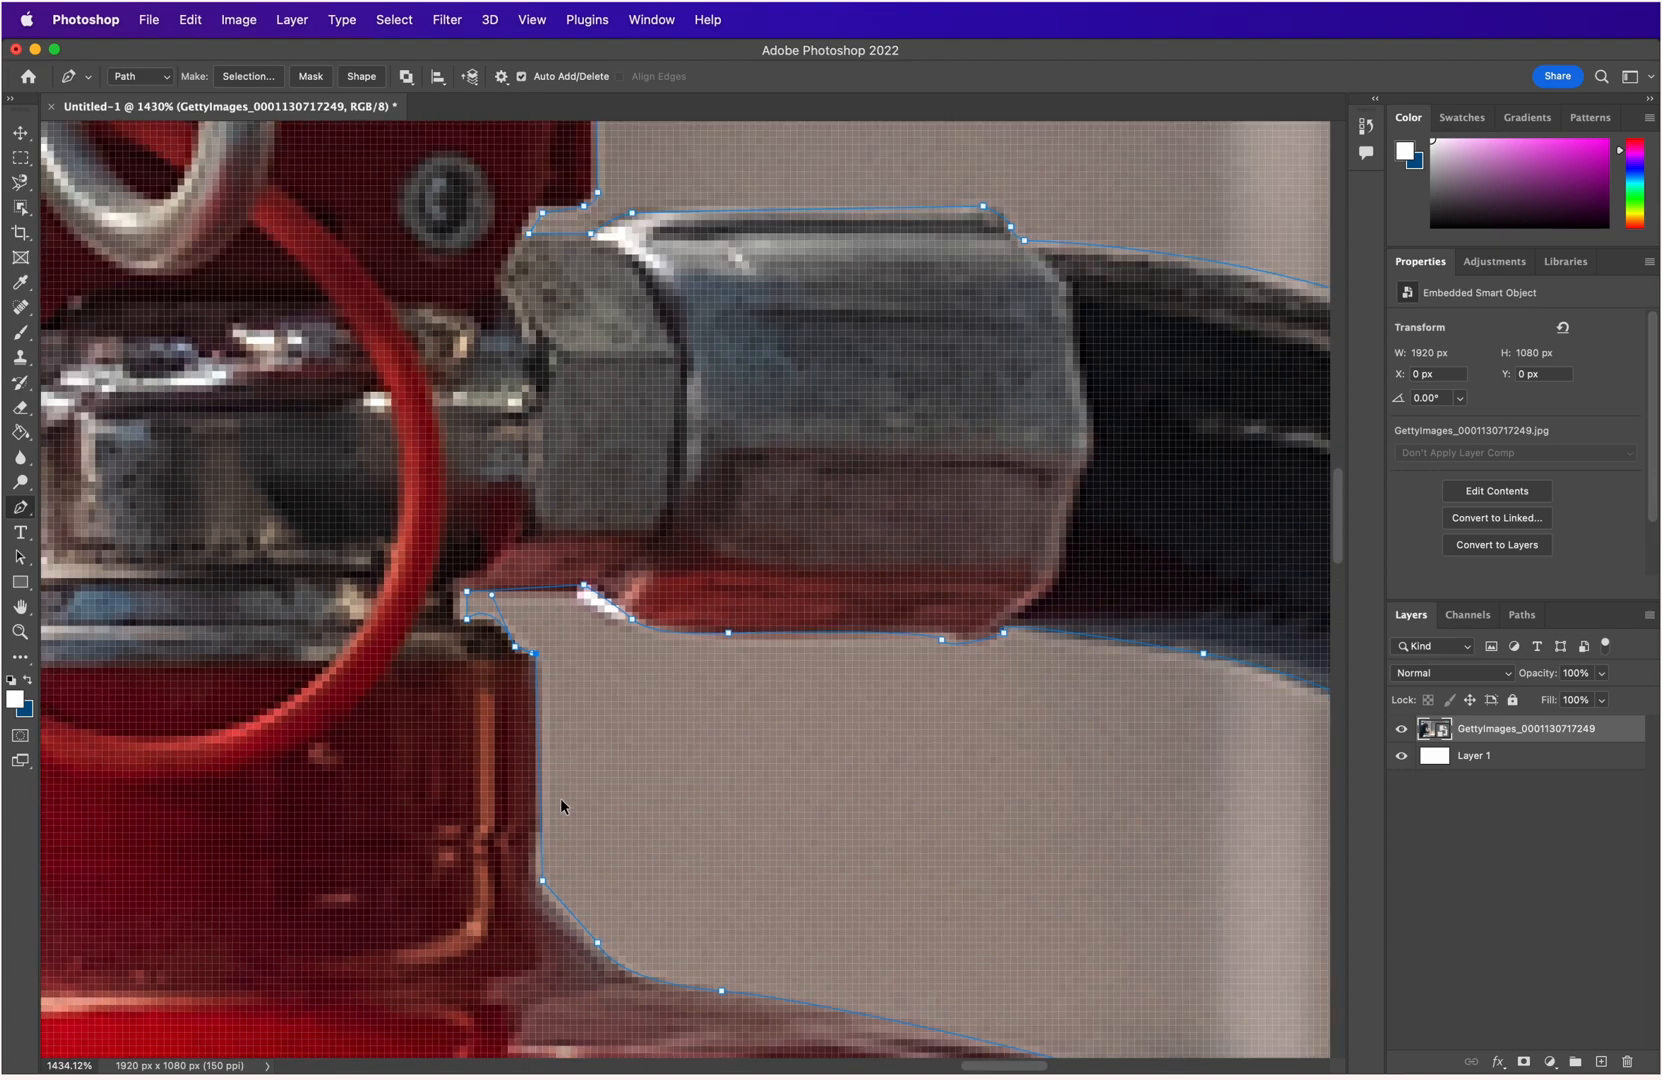
Inspect the closed path along both handles, the safety pin, the hose coupling and the neck for tracing errors.
{"action": "scroll", "coordinate": [561, 801], "scroll_direction": "down", "scroll_amount": 4}
{"action": "scroll", "coordinate": [561, 905], "scroll_direction": "up", "scroll_amount": 2}
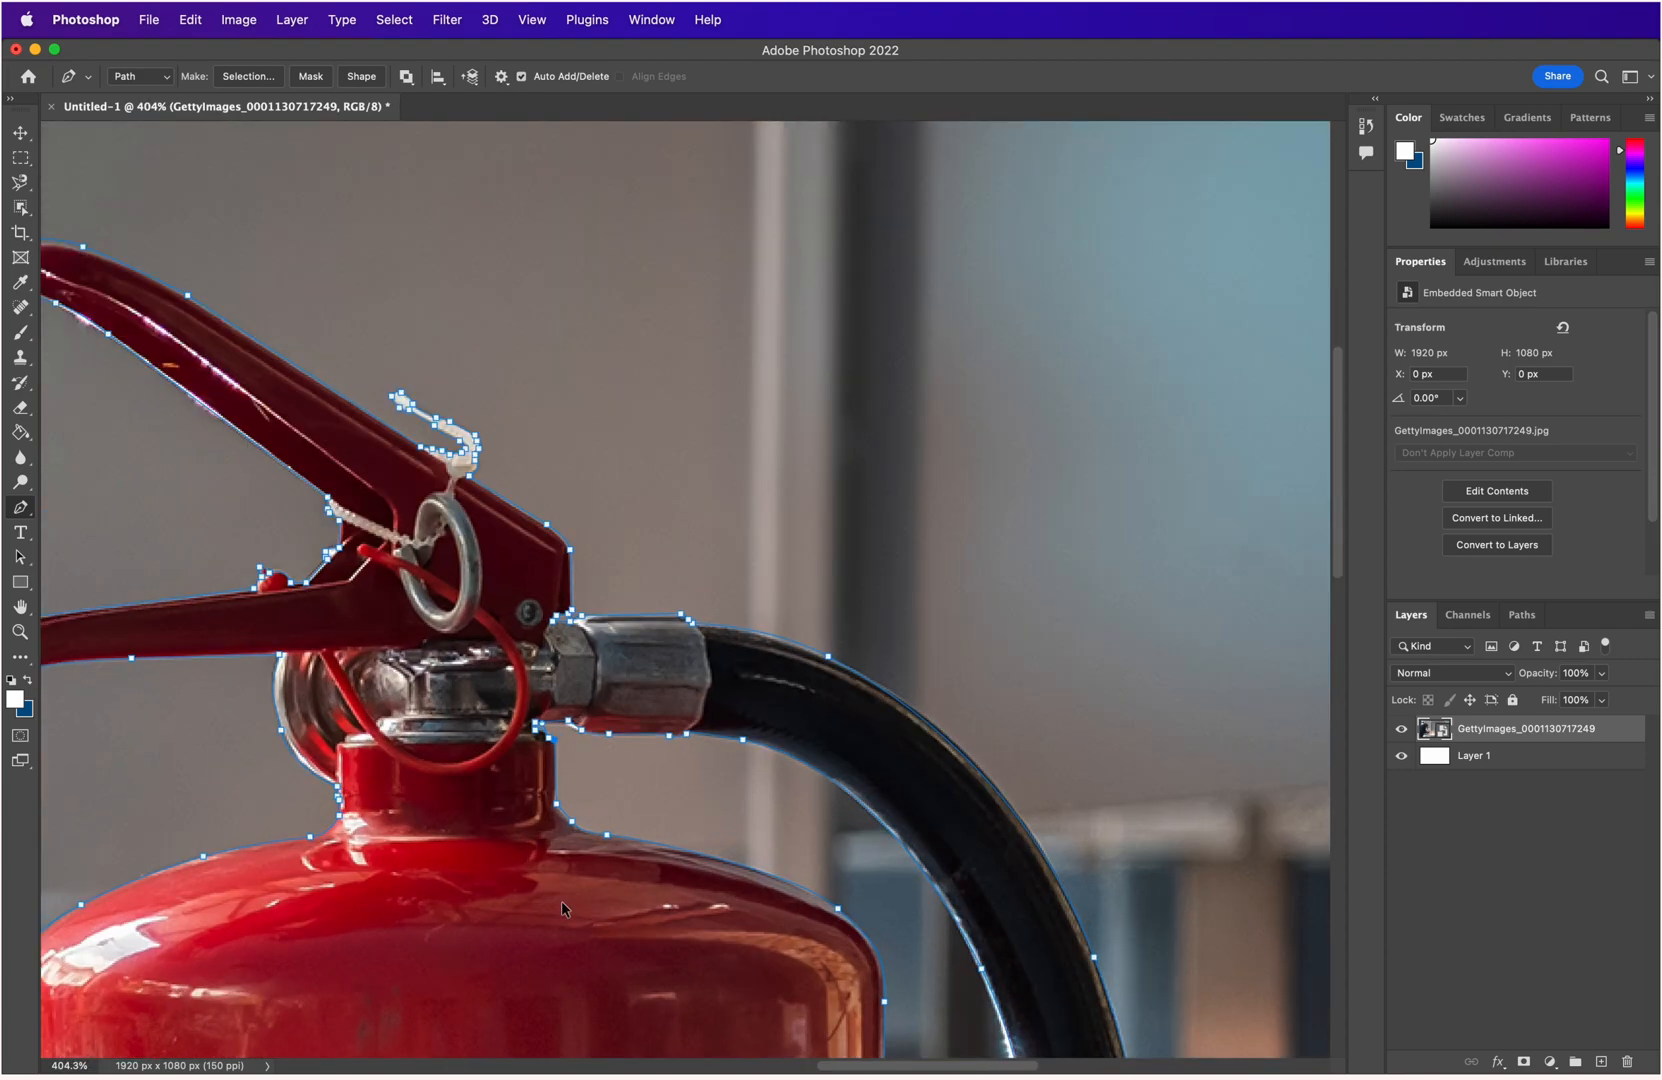
{"action": "scroll", "coordinate": [484, 446], "scroll_direction": "up", "scroll_amount": 2}
{"action": "scroll", "coordinate": [484, 446], "scroll_direction": "up", "scroll_amount": 3}
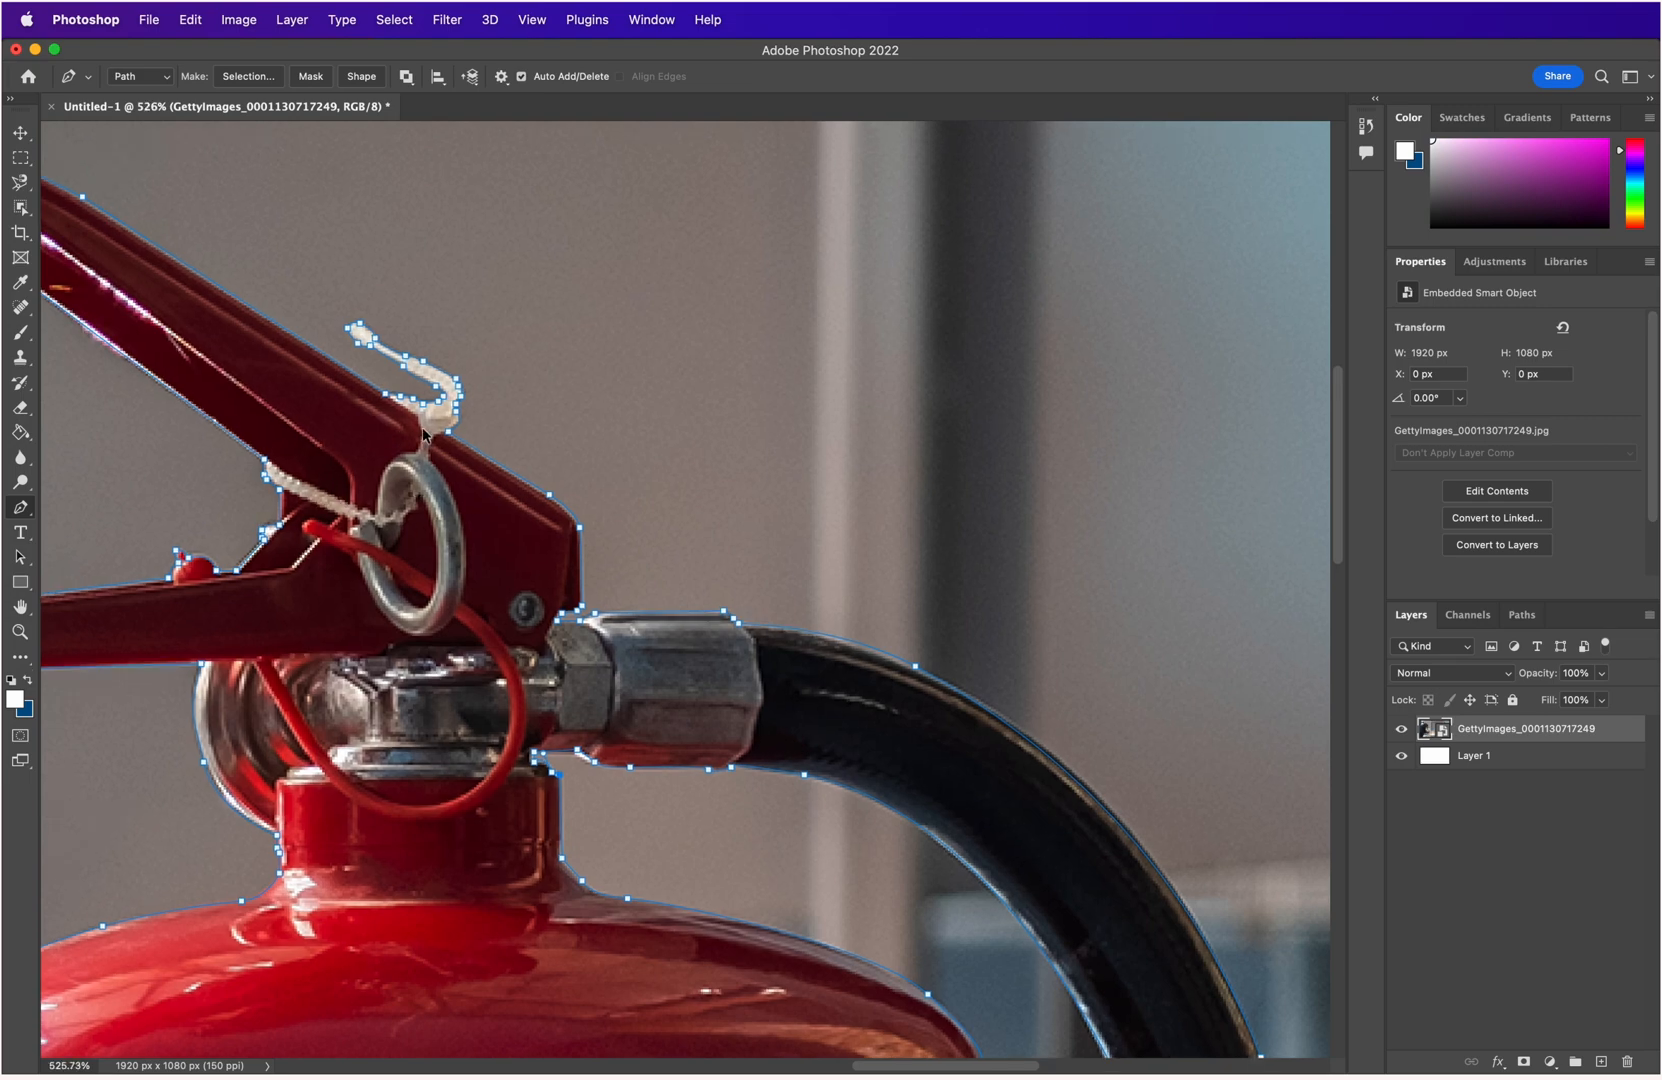
{"action": "scroll", "coordinate": [420, 437], "scroll_direction": "down", "scroll_amount": 1}
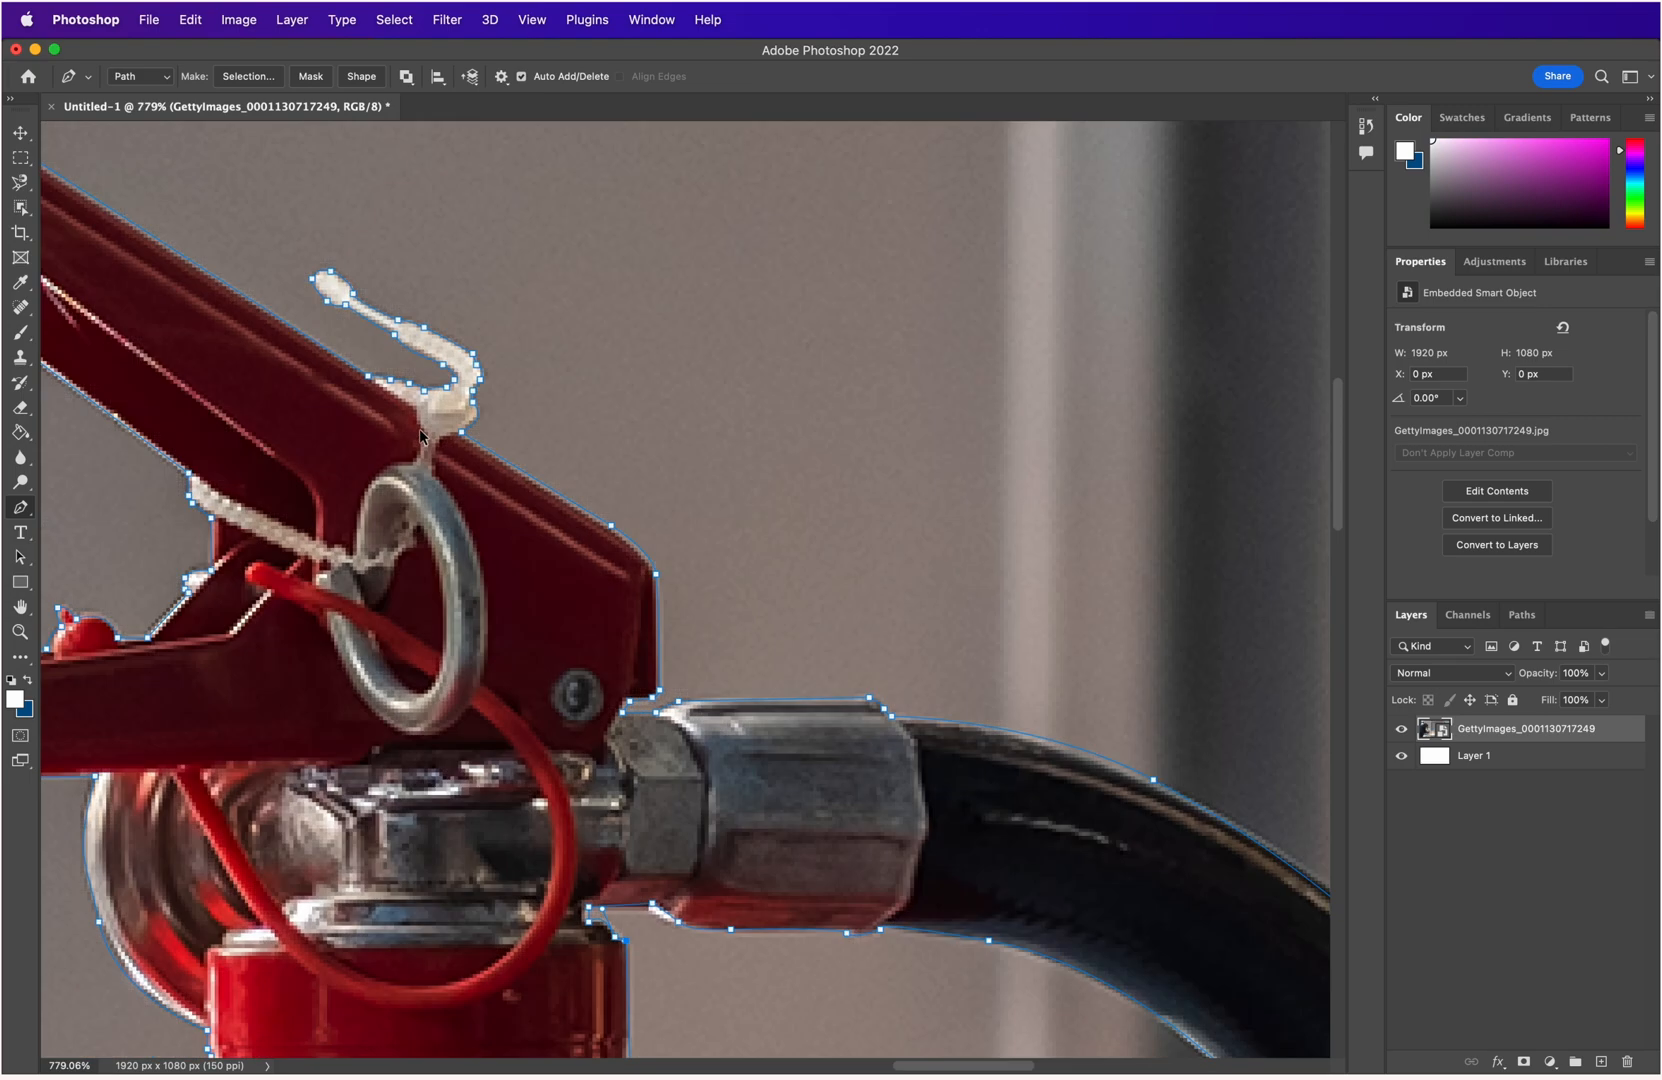
{"action": "scroll", "coordinate": [227, 474], "scroll_direction": "down", "scroll_amount": 1}
{"action": "scroll", "coordinate": [137, 651], "scroll_direction": "down", "scroll_amount": 15}
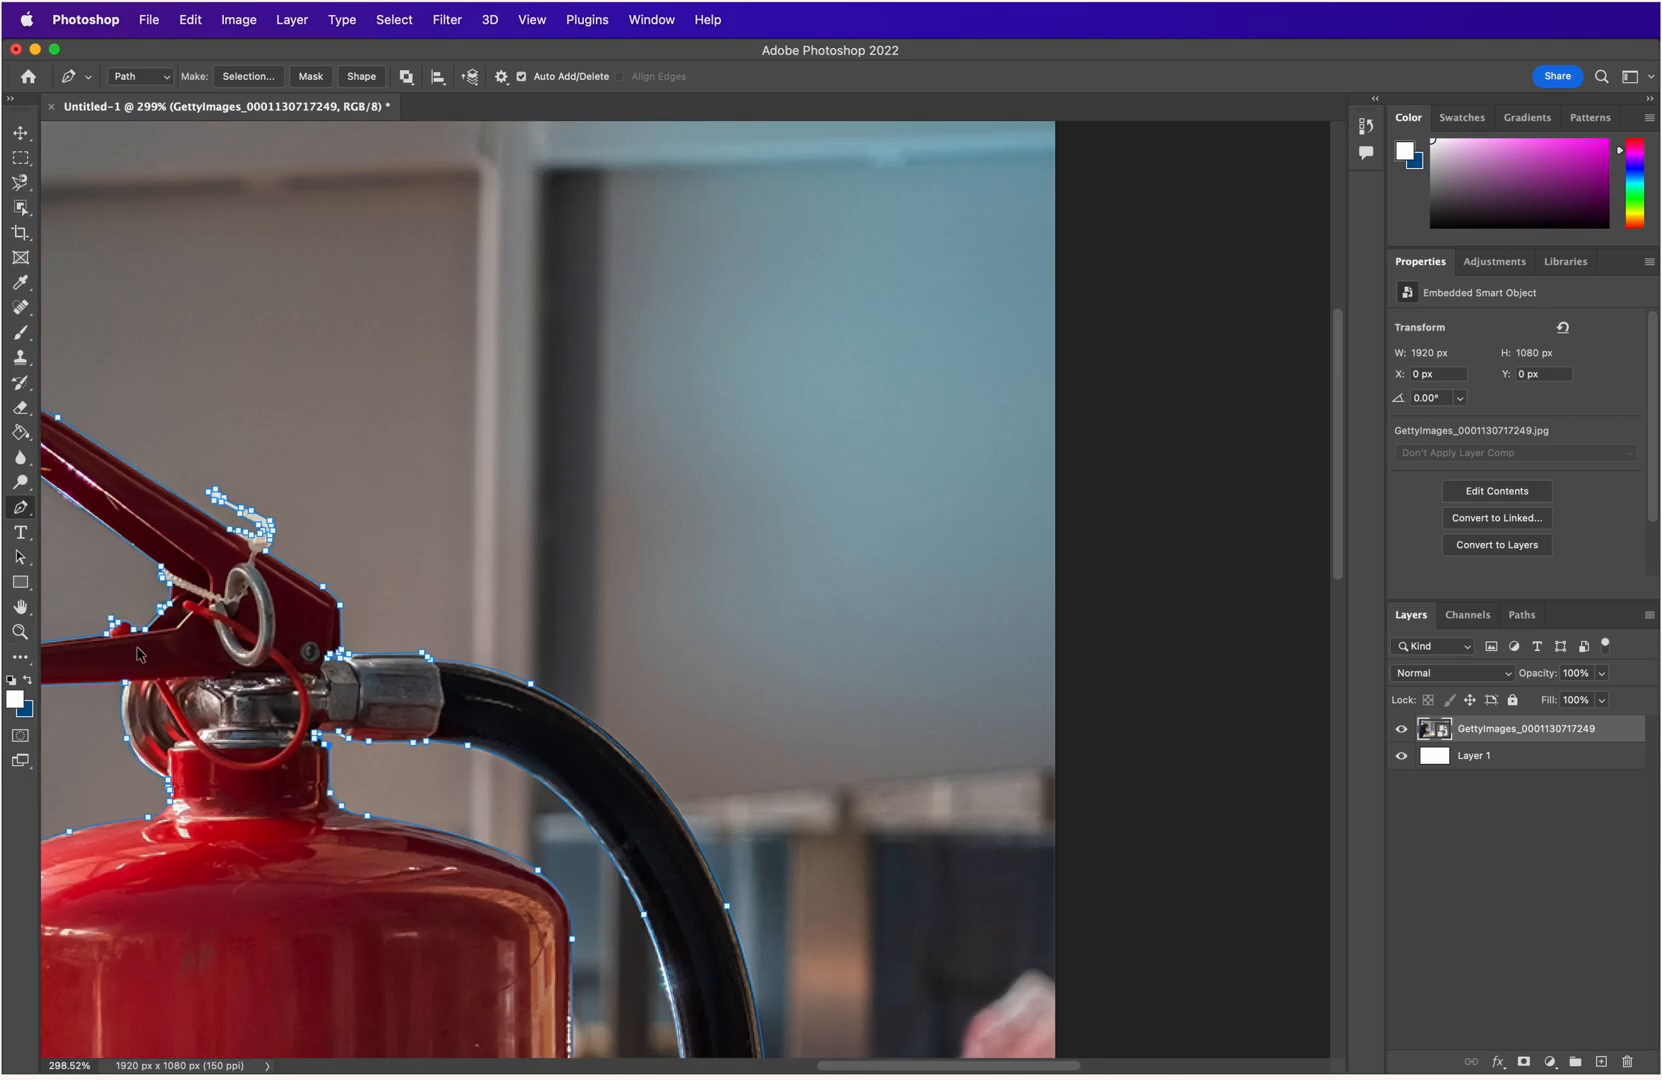
{"action": "scroll", "coordinate": [74, 665], "scroll_direction": "up", "scroll_amount": 15}
{"action": "scroll", "coordinate": [242, 619], "scroll_direction": "up", "scroll_amount": 6}
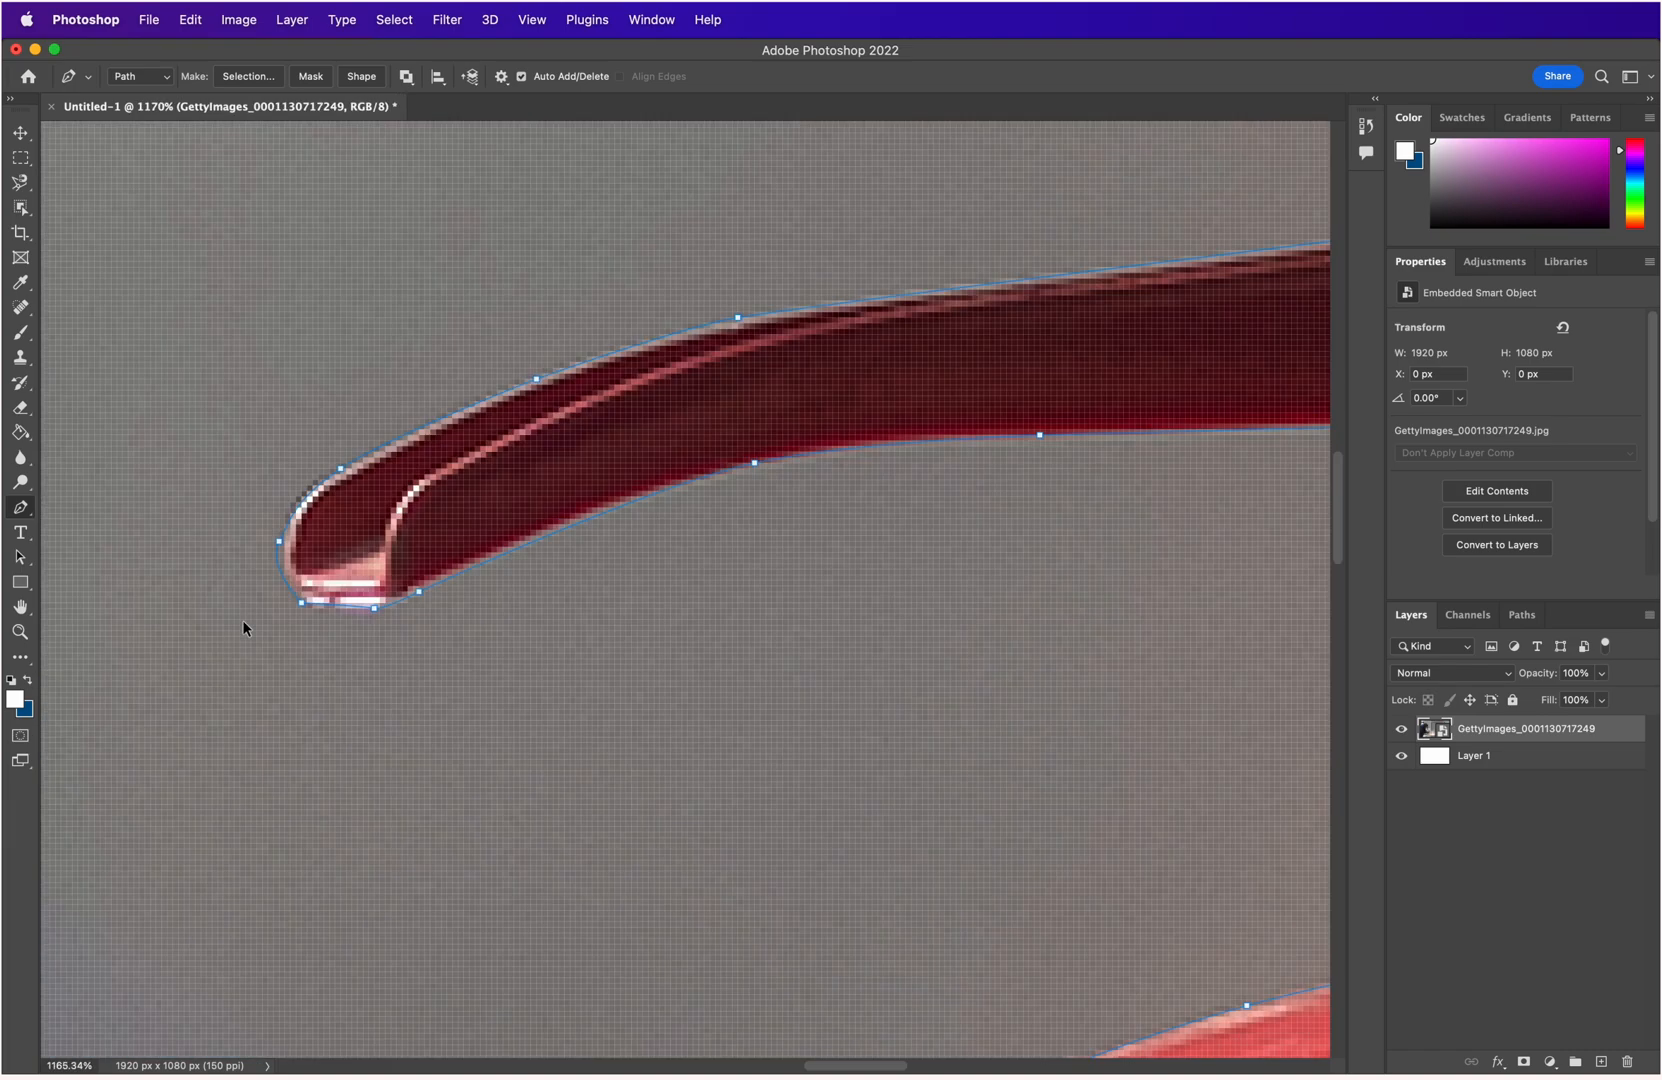
{"action": "scroll", "coordinate": [386, 640], "scroll_direction": "down", "scroll_amount": 8}
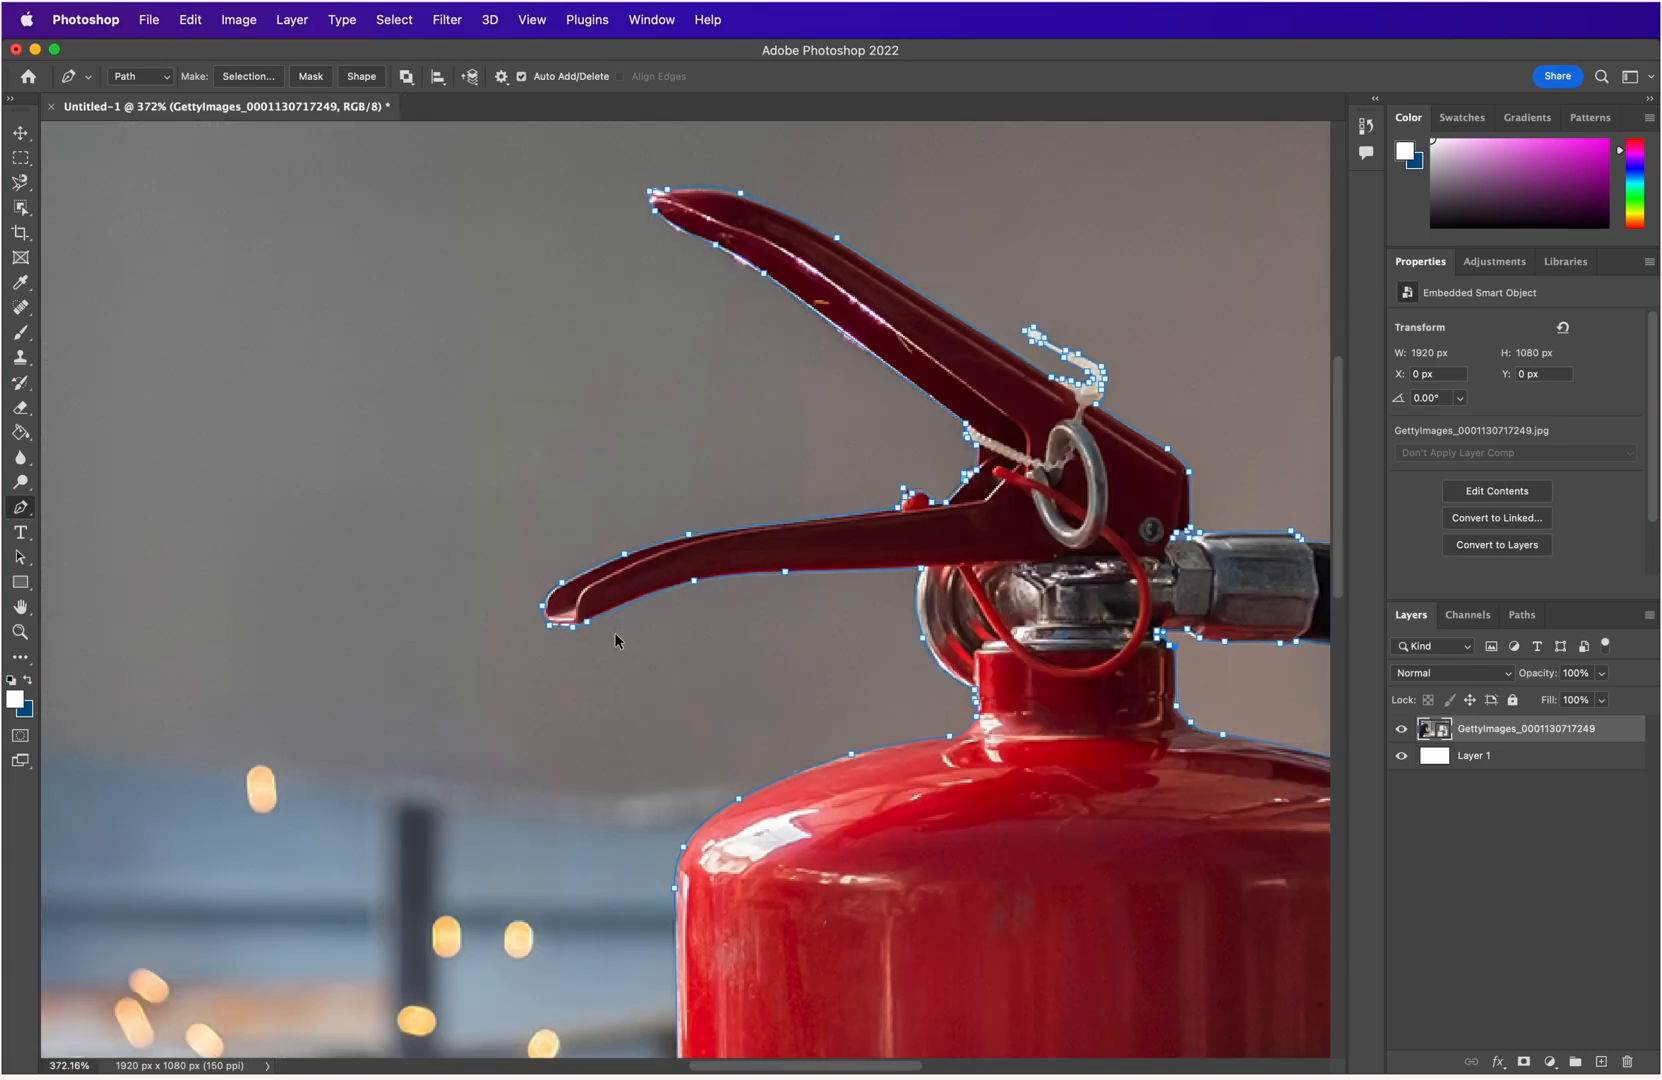
{"action": "scroll", "coordinate": [1005, 632], "scroll_direction": "up", "scroll_amount": 8}
{"action": "scroll", "coordinate": [1087, 739], "scroll_direction": "down", "scroll_amount": 8}
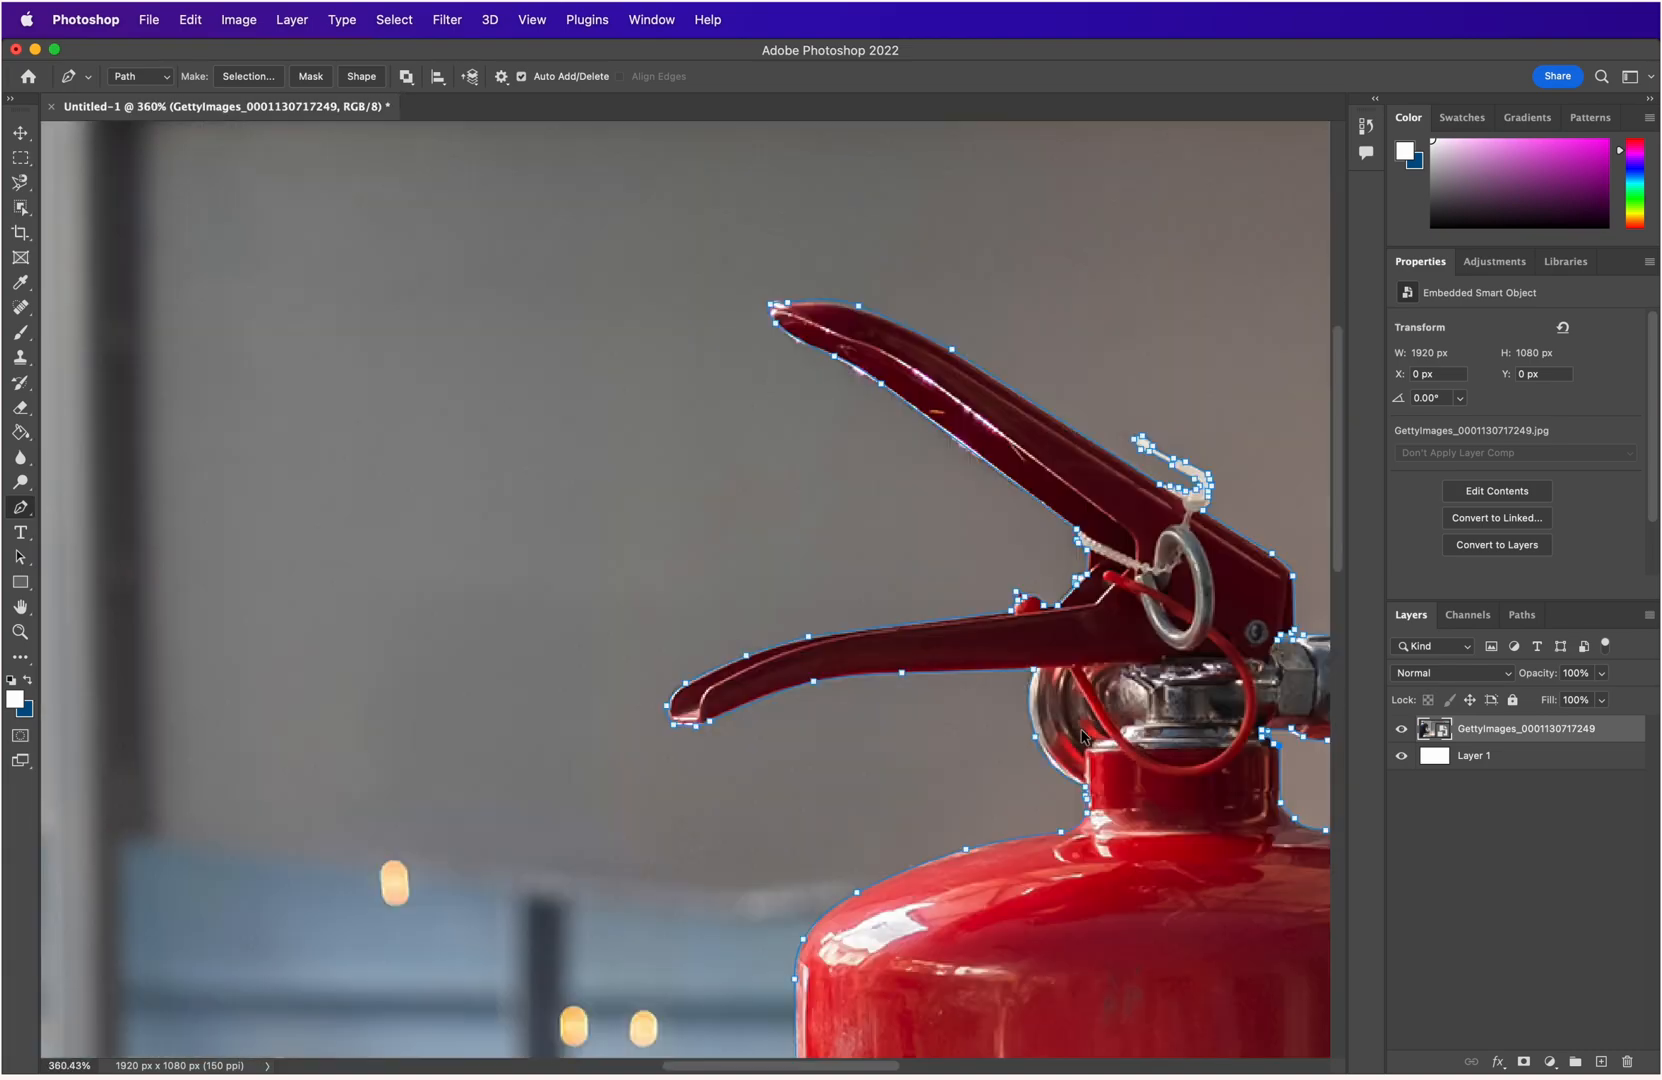
Refine the path along the valve's rounded outer edge below the lower handle by adjusting its anchors and direction handles.
{"action": "scroll", "coordinate": [1088, 740], "scroll_direction": "up", "scroll_amount": 9}
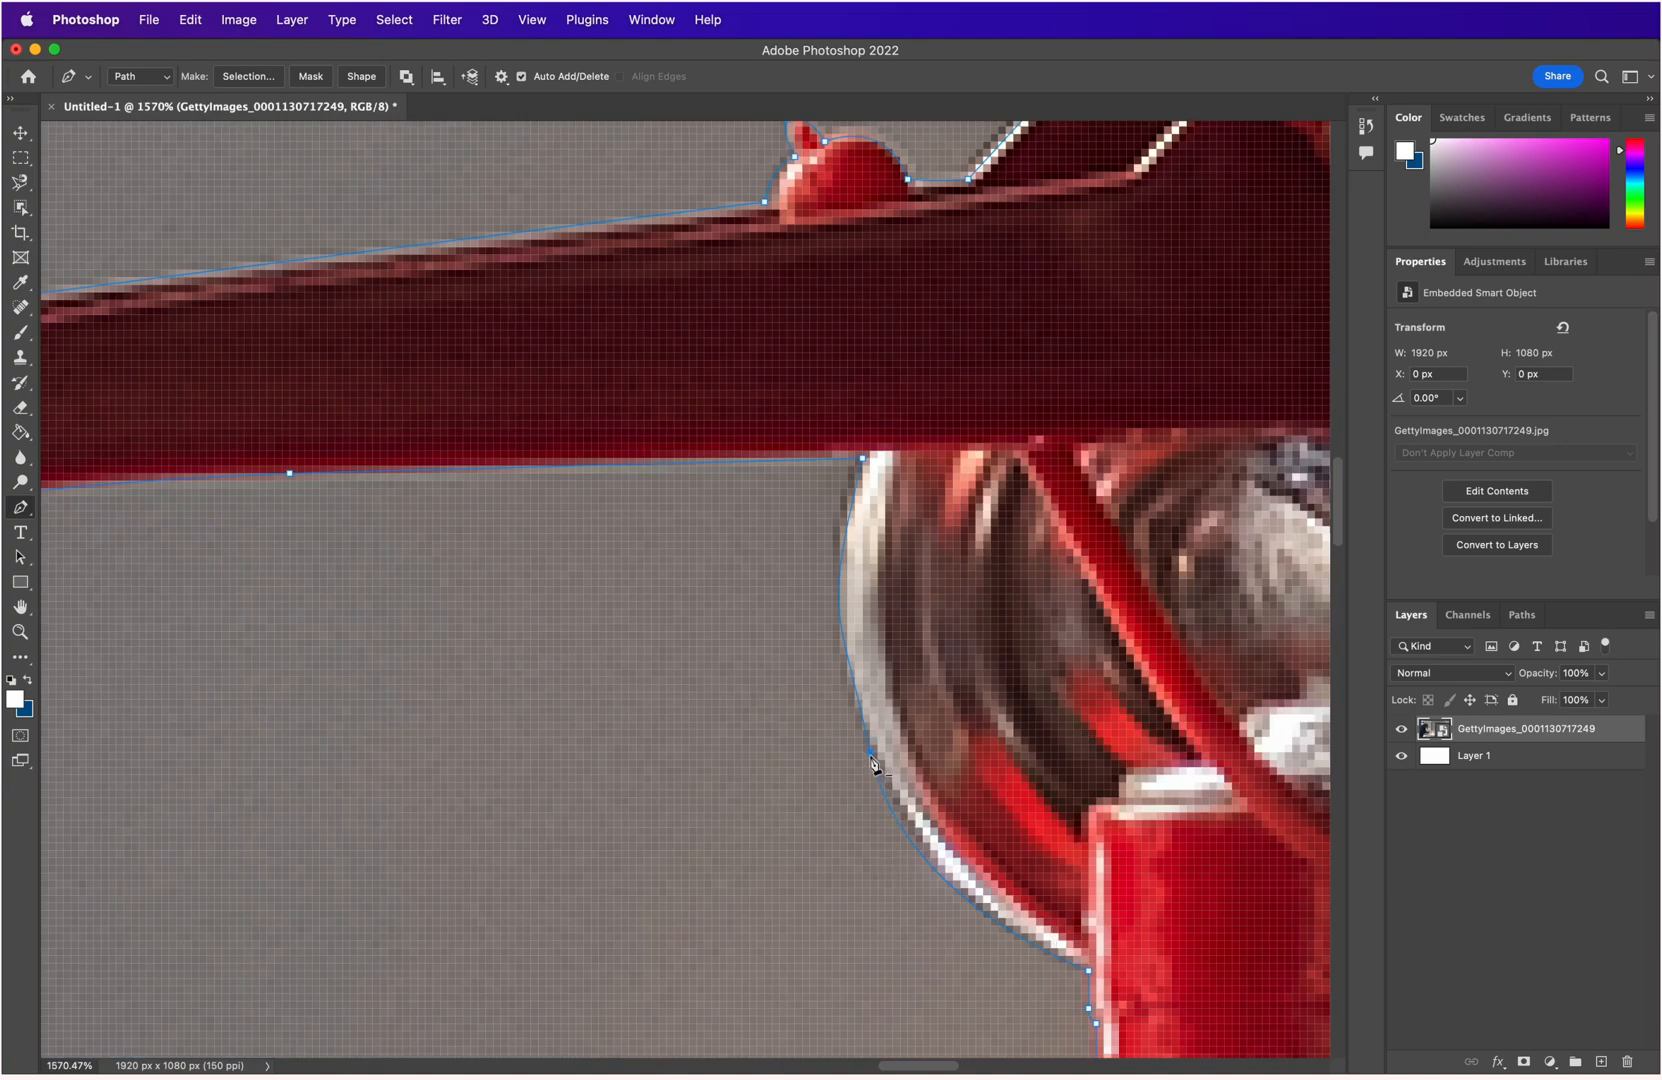
{"action": "left_click_drag", "start_coordinate": [870, 752], "coordinate": [862, 744]}
{"action": "mouse_move", "coordinate": [895, 897]}
{"action": "left_mouse_down"}
{"action": "mouse_move", "coordinate": [922, 883]}
{"action": "mouse_move", "coordinate": [882, 825]}
{"action": "mouse_move", "coordinate": [924, 890]}
{"action": "left_mouse_up"}
{"action": "left_click_drag", "start_coordinate": [936, 908], "coordinate": [936, 908]}
{"action": "left_click_drag", "start_coordinate": [803, 608], "coordinate": [843, 700]}
{"action": "left_click_drag", "start_coordinate": [820, 632], "coordinate": [813, 653]}
{"action": "scroll", "coordinate": [753, 779], "scroll_direction": "down", "scroll_amount": 6}
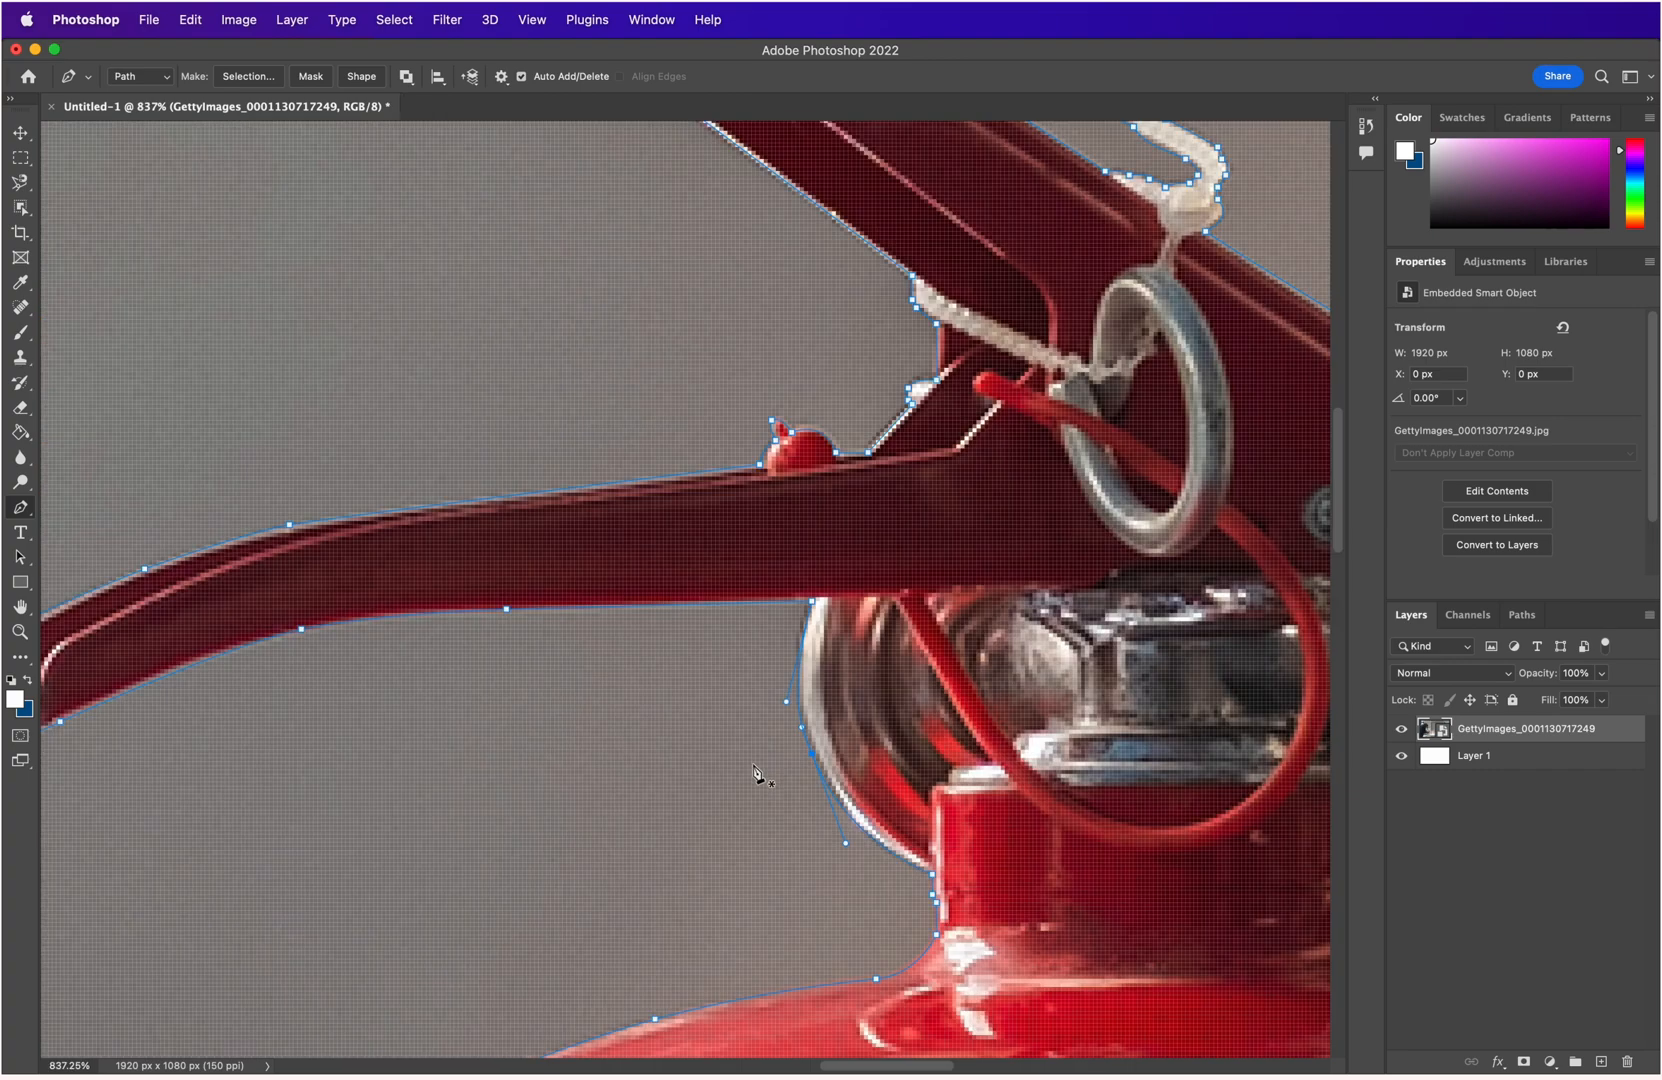
Load the Work Path as a selection and use it to add a layer mask isolating the extinguisher.
{"action": "scroll", "coordinate": [760, 785], "scroll_direction": "down", "scroll_amount": 4}
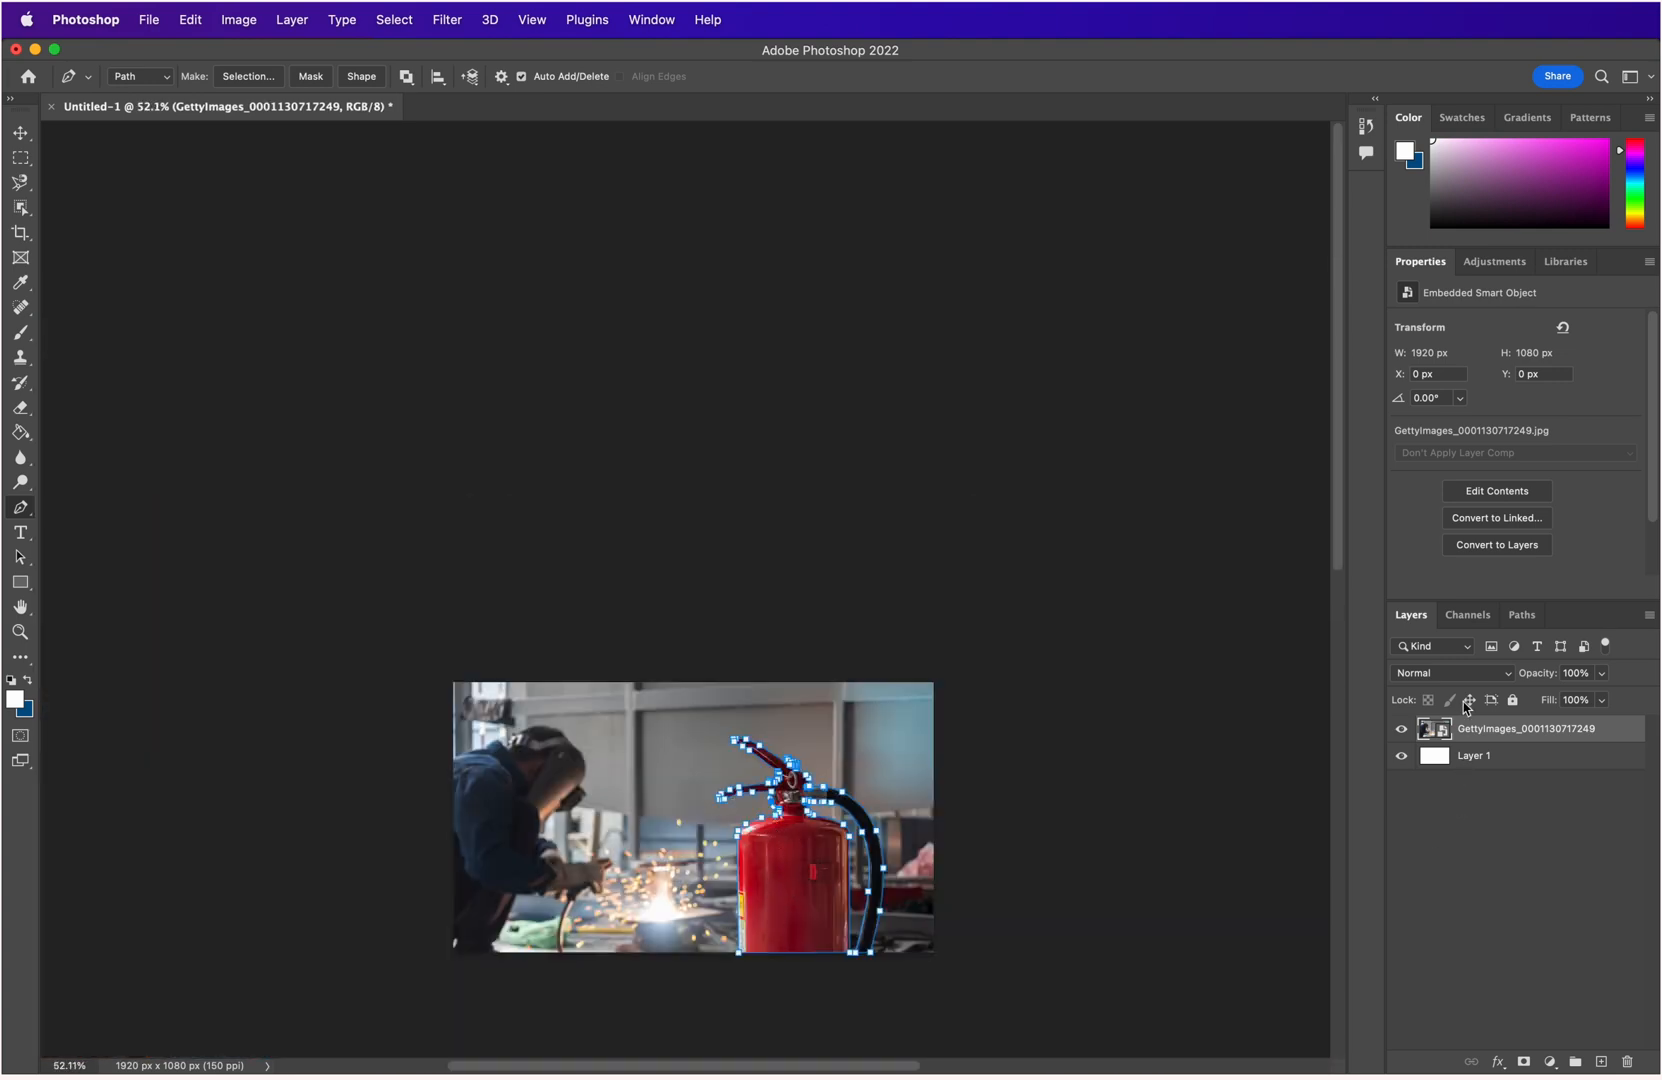
{"action": "left_click", "coordinate": [1532, 622]}
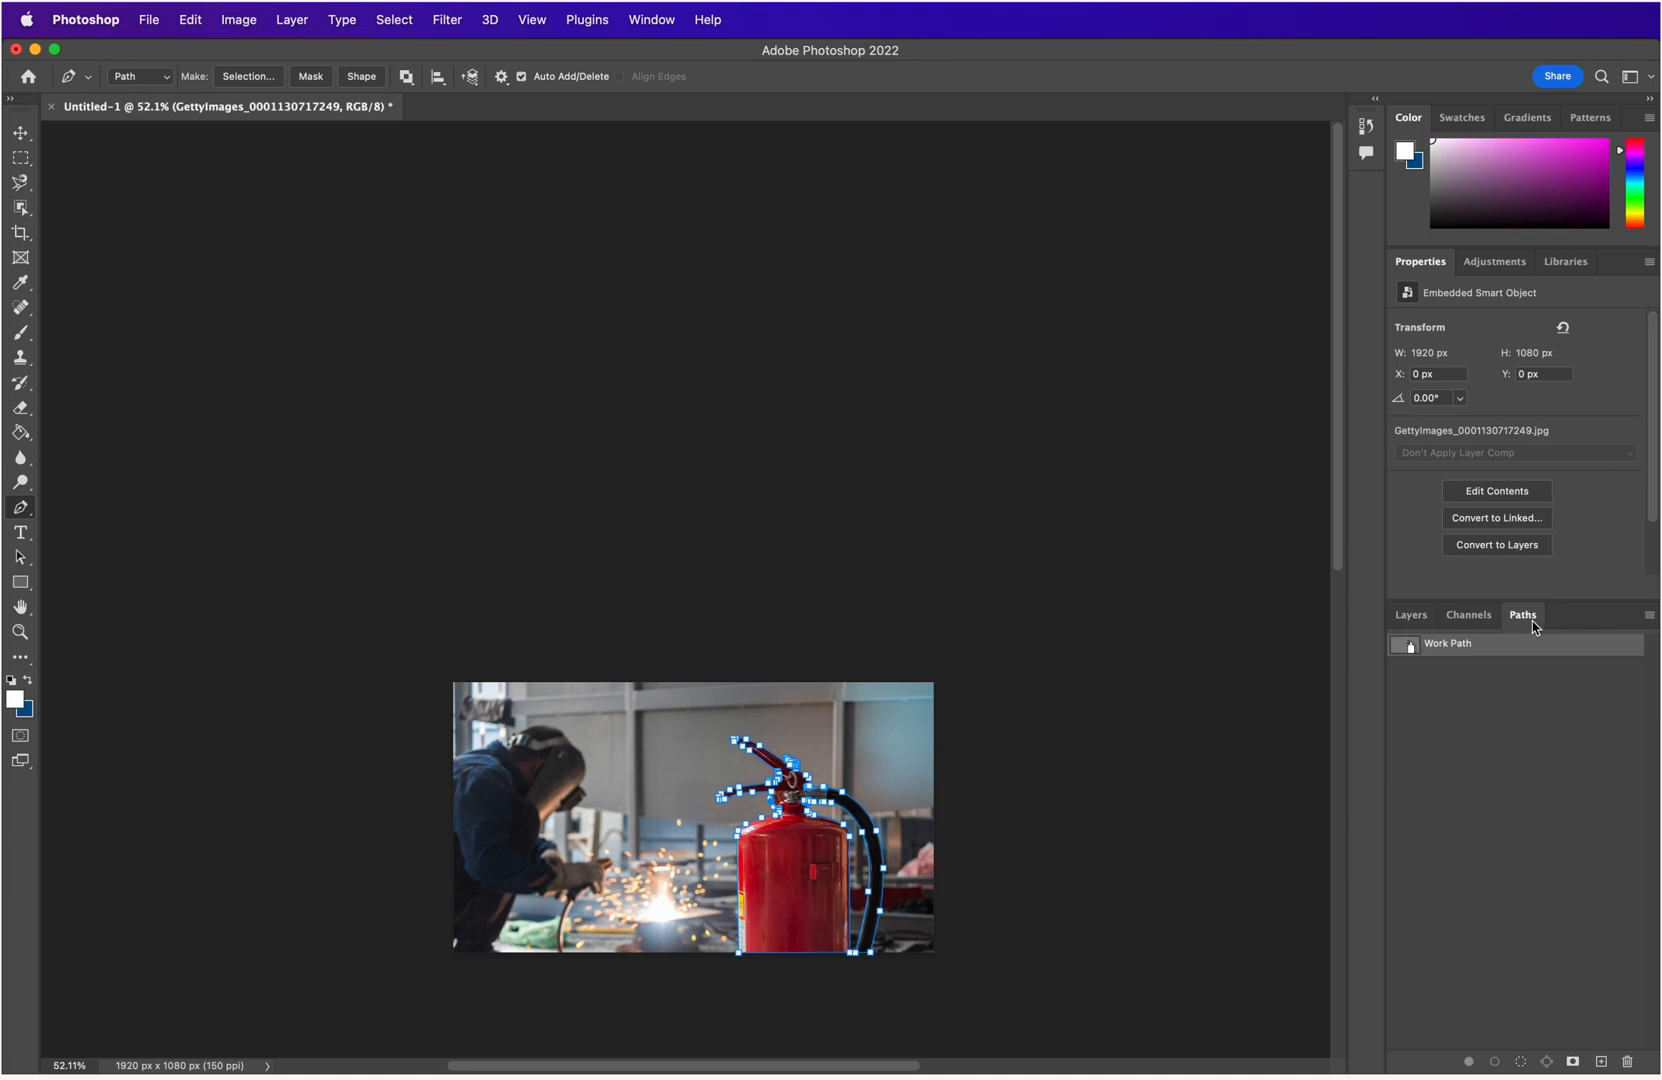
{"action": "left_click", "coordinate": [1411, 652], "text": "super"}
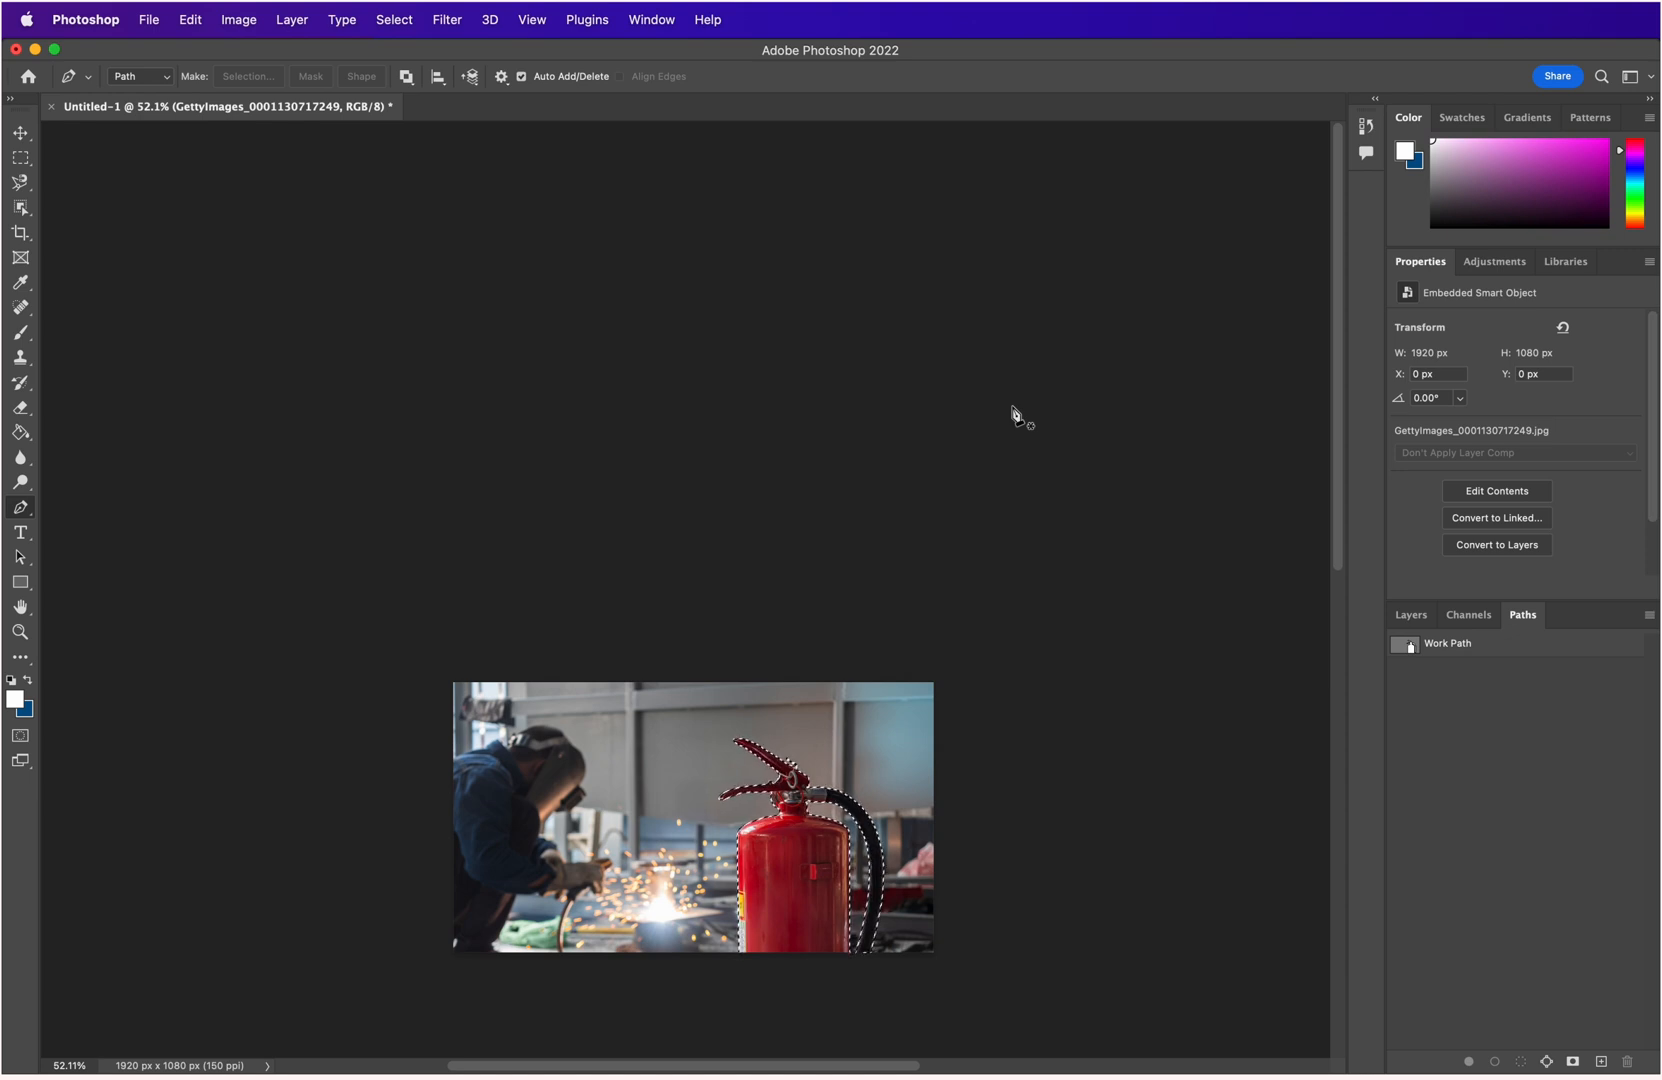
{"action": "left_click", "coordinate": [1571, 1063]}
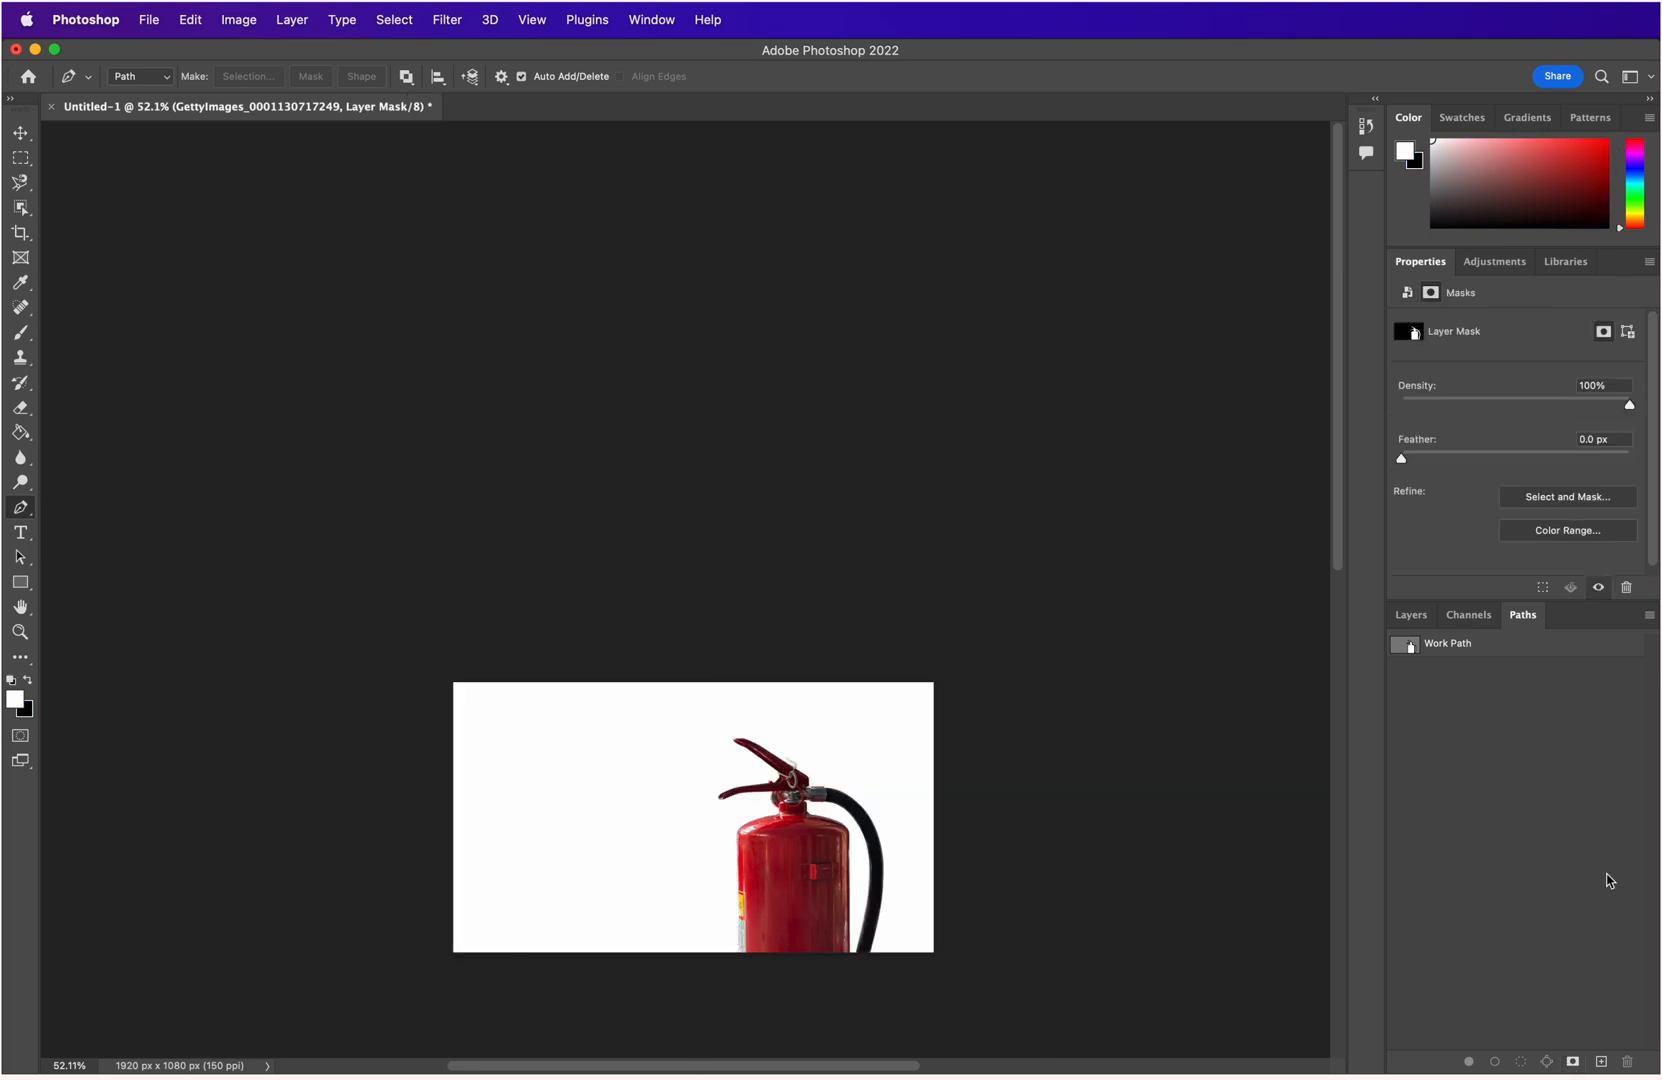
Check the masked extinguisher against transparency by briefly hiding Layer 1 and showing it again.
{"action": "left_click", "coordinate": [1412, 620]}
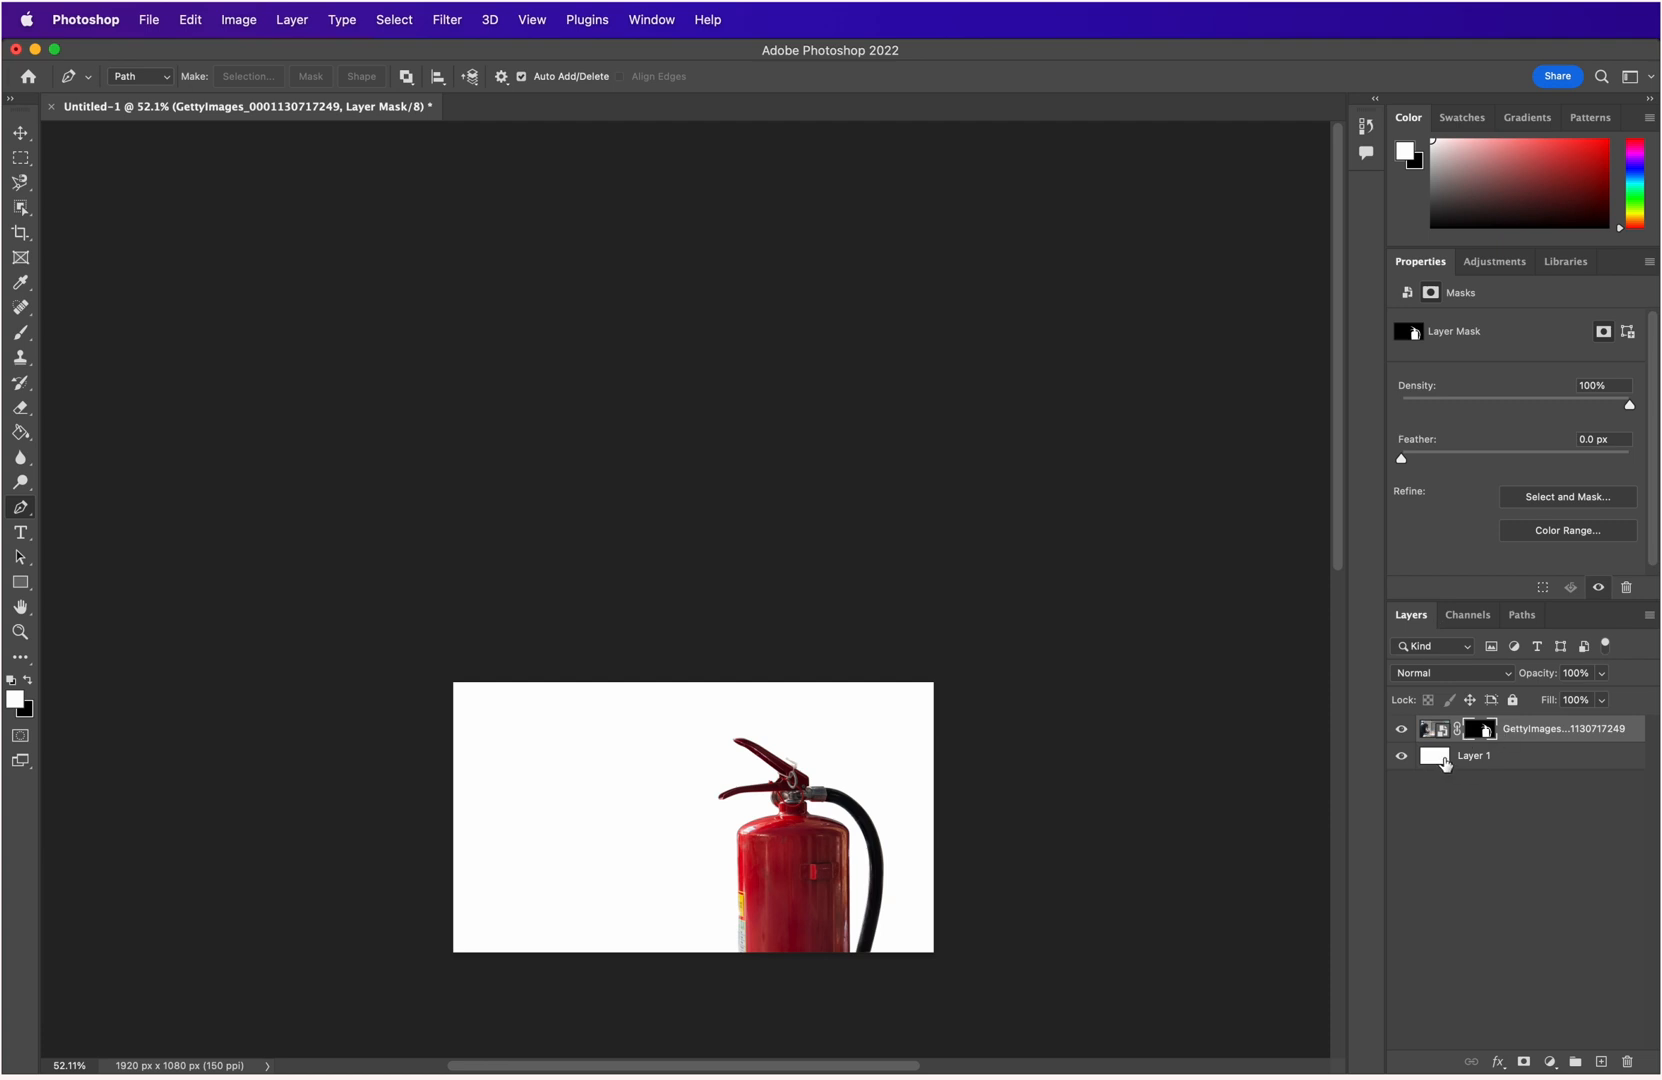
{"action": "left_click", "coordinate": [1401, 756]}
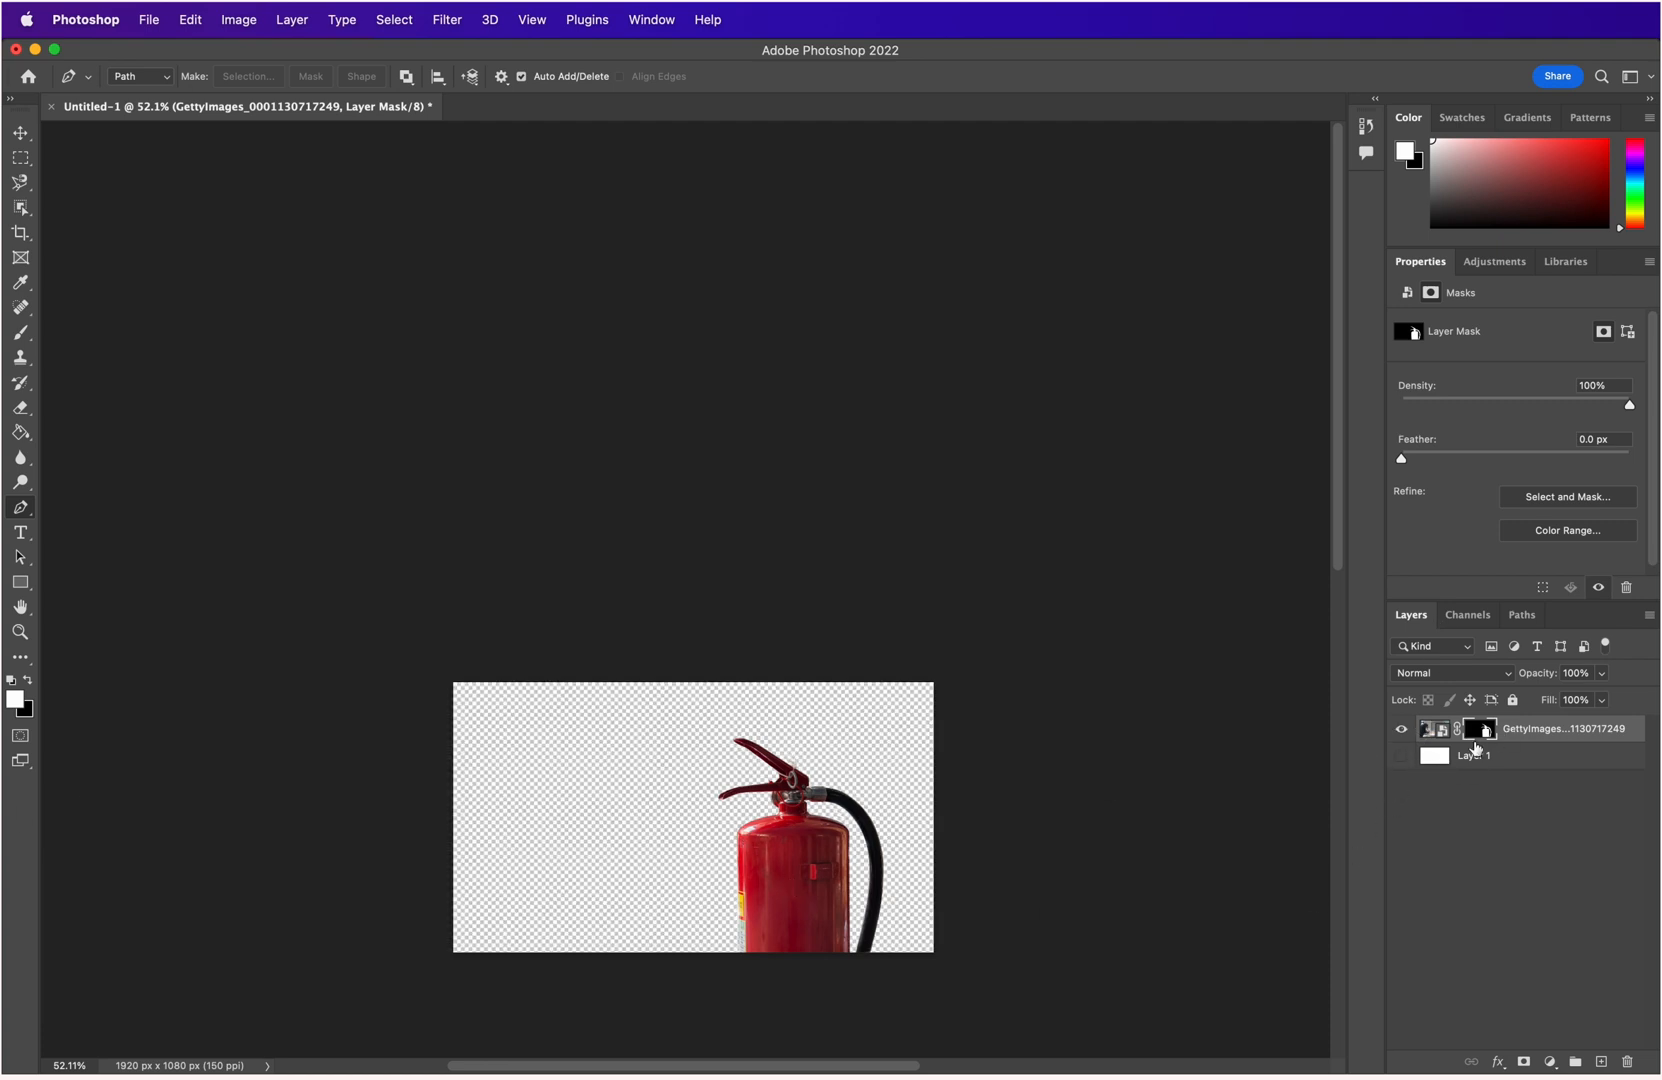
{"action": "left_click", "coordinate": [1401, 757]}
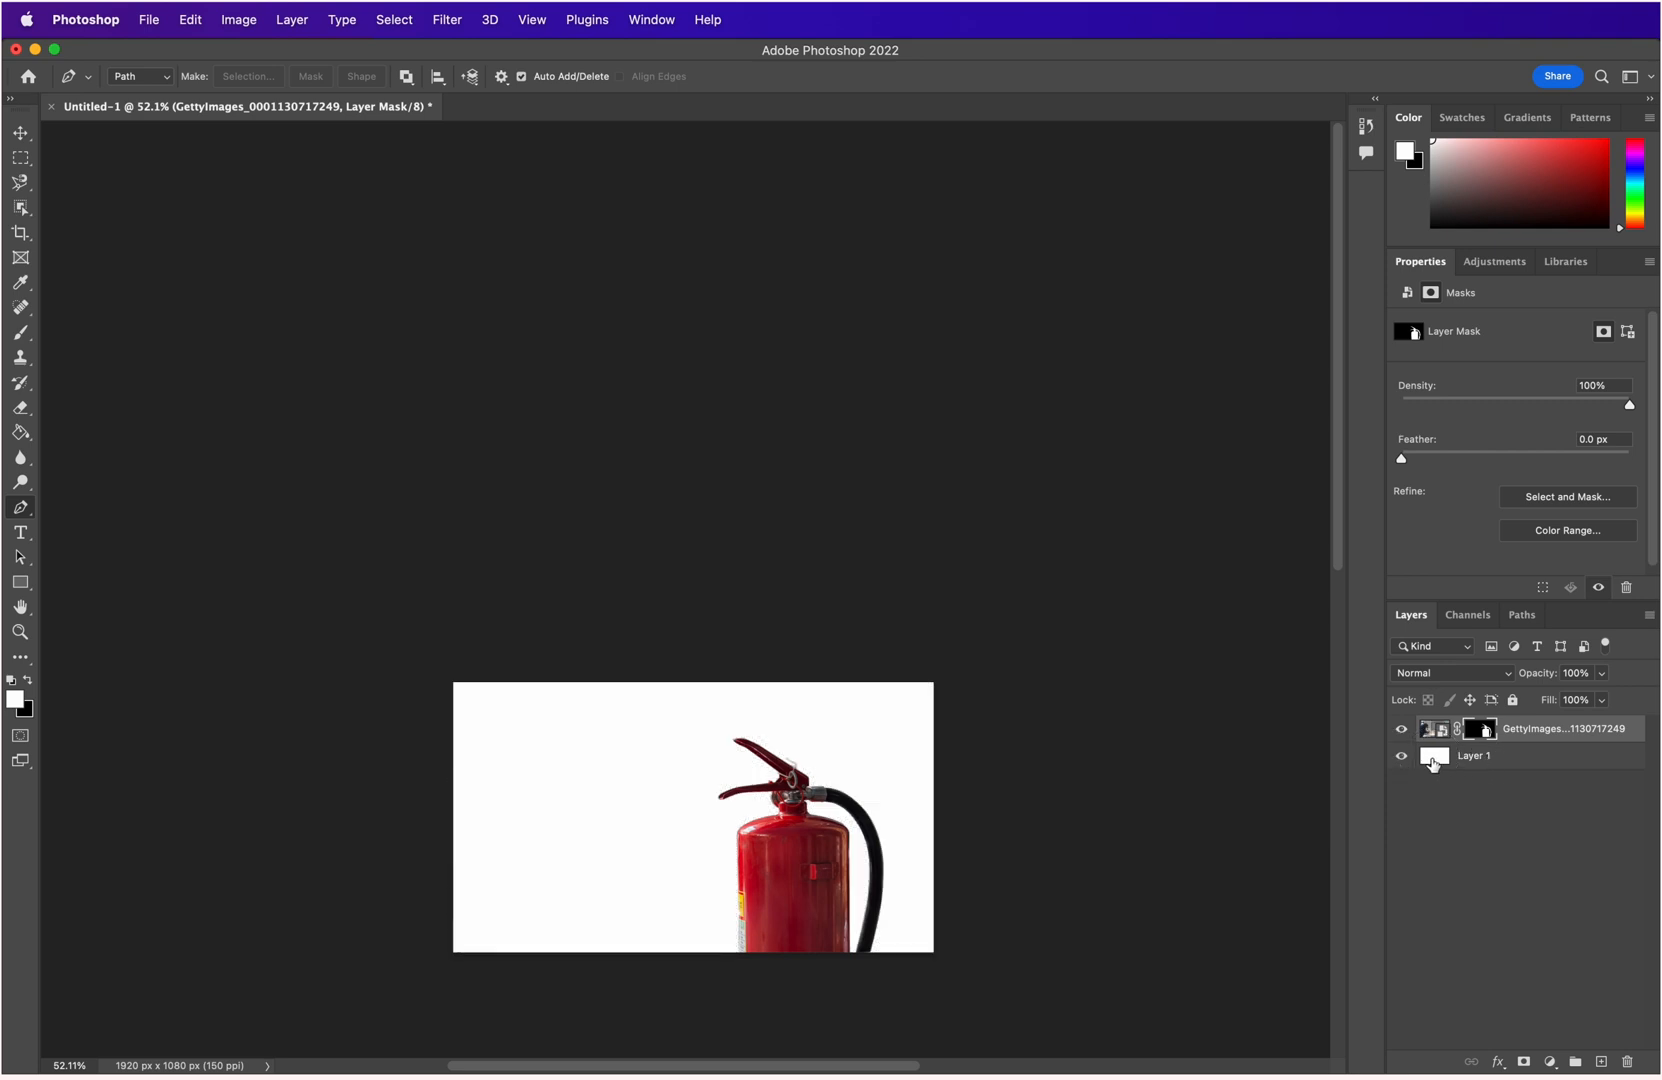
Fill Layer 1 behind the extinguisher with dark green (#3c7401) using the Paint Bucket.
{"action": "left_click", "coordinate": [1433, 762]}
{"action": "left_click", "coordinate": [20, 432]}
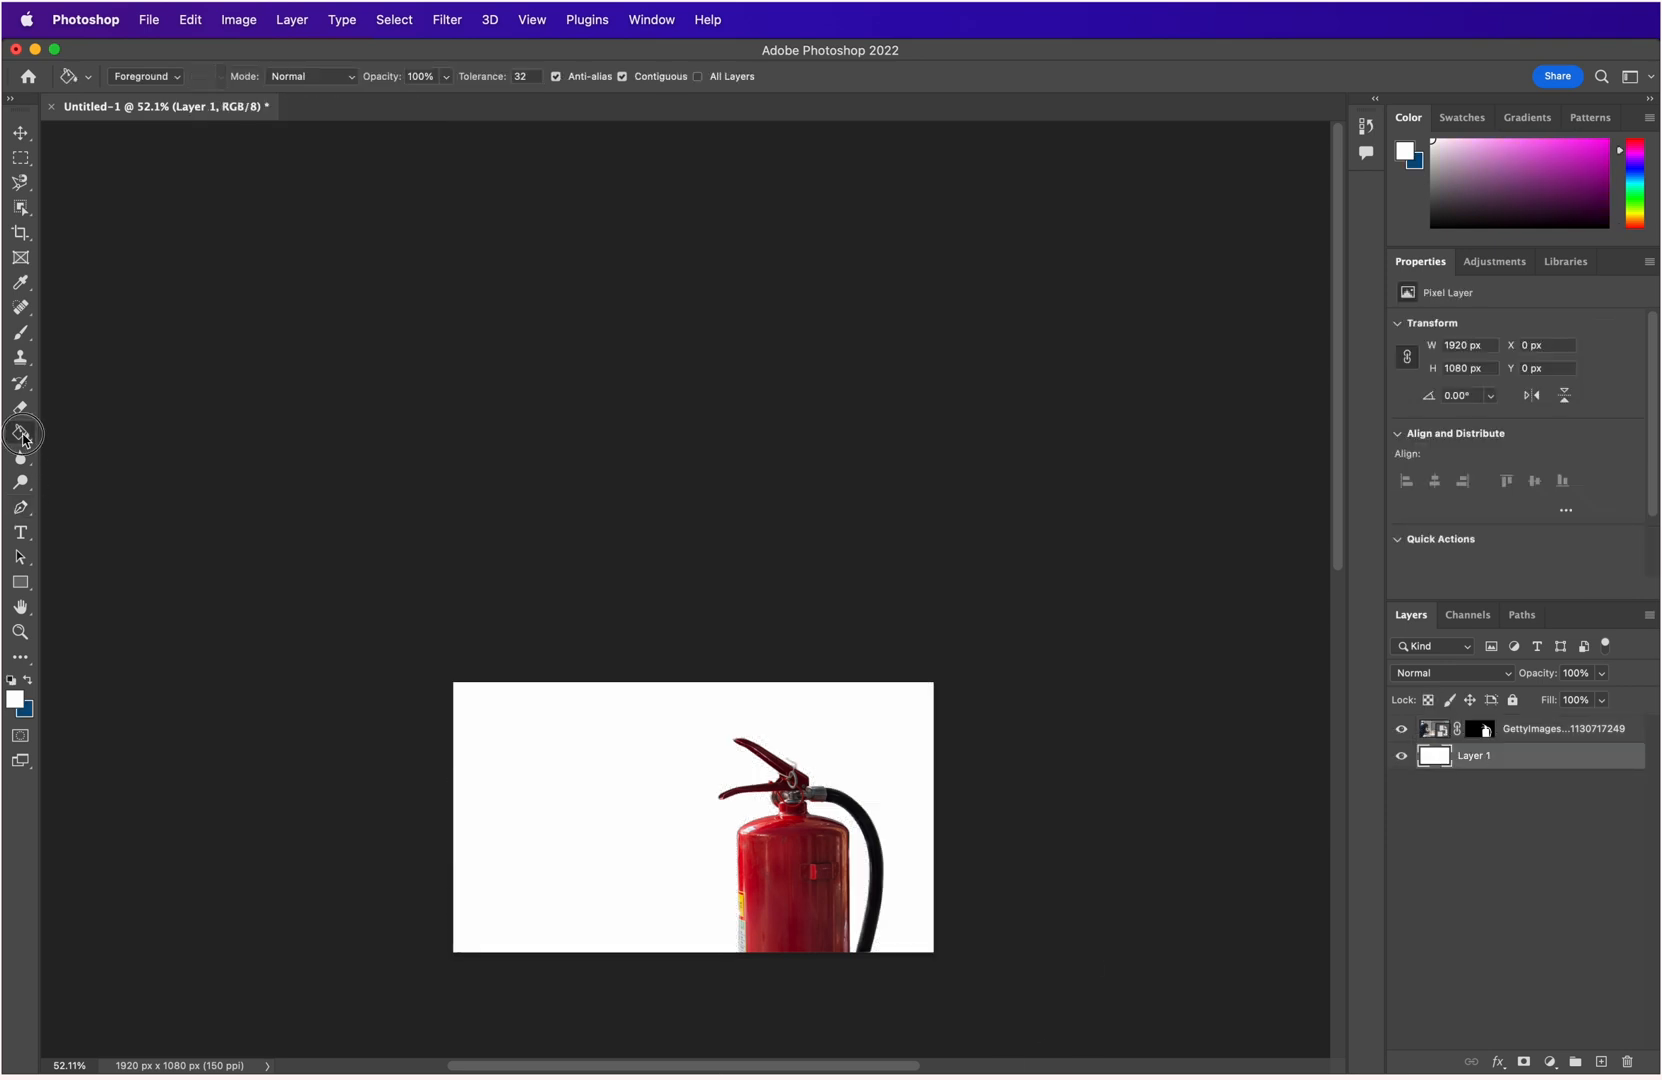
{"action": "left_click", "coordinate": [14, 702]}
{"action": "left_click", "coordinate": [254, 432]}
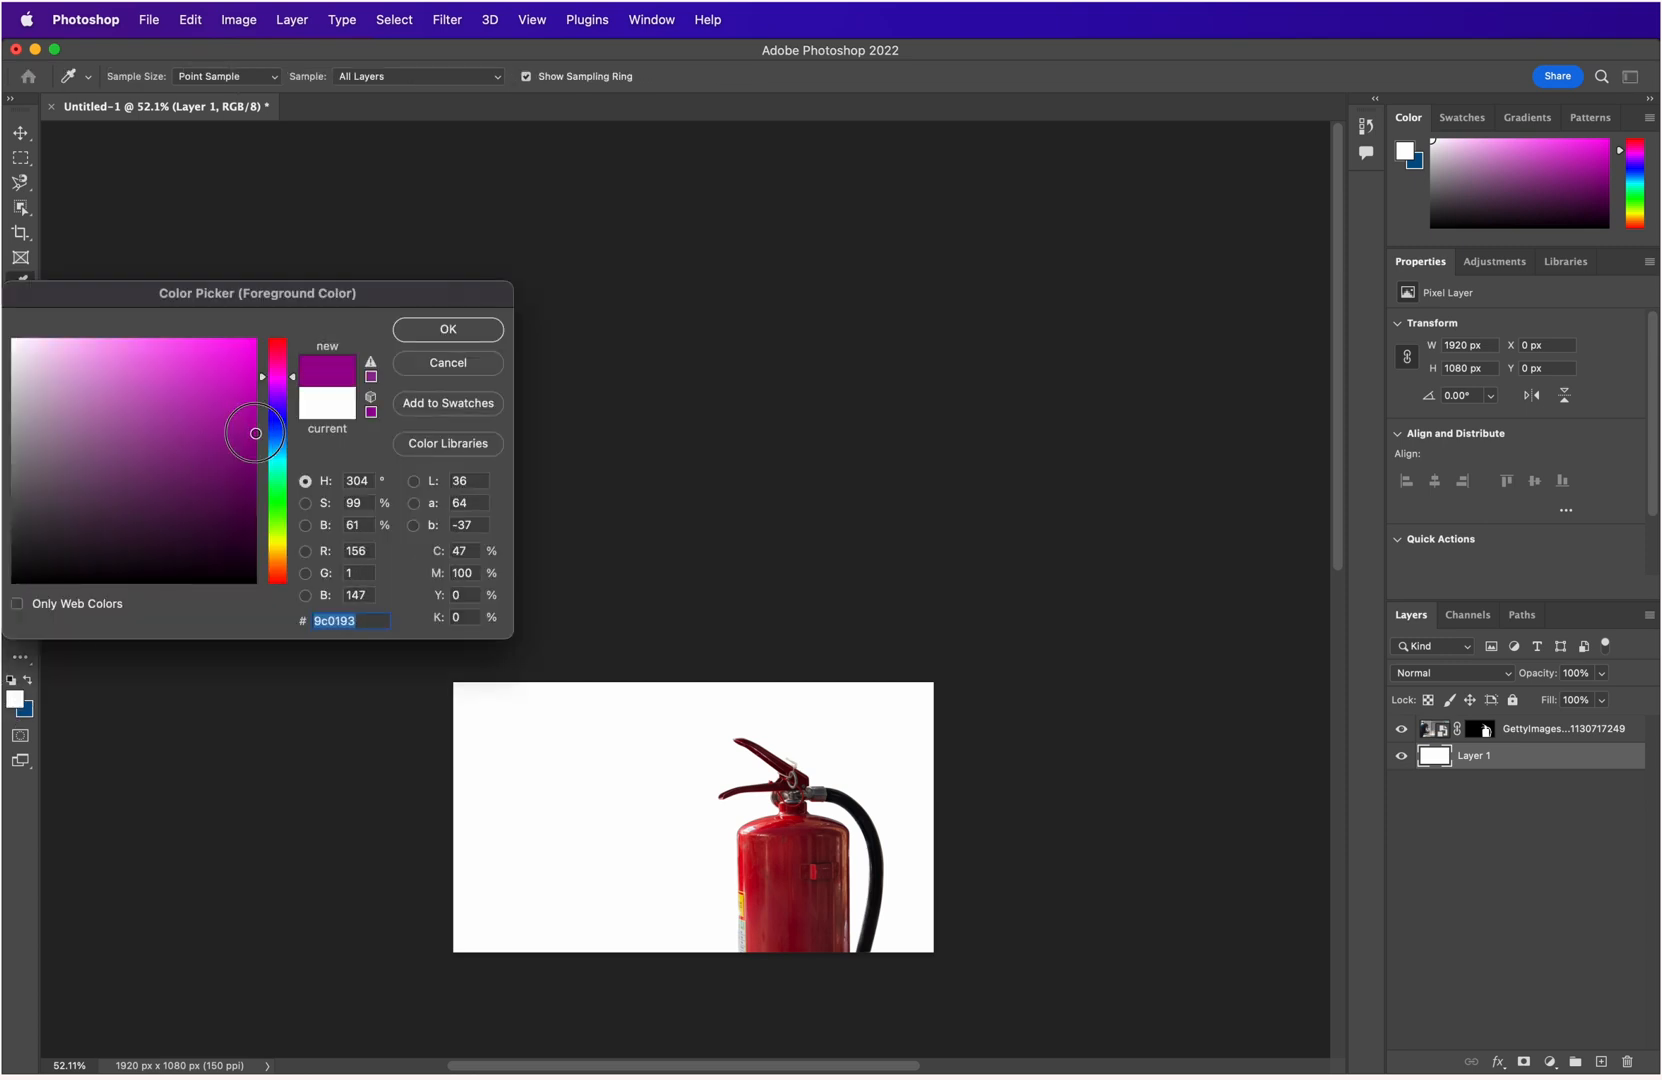
{"action": "left_click_drag", "start_coordinate": [255, 433], "coordinate": [282, 528]}
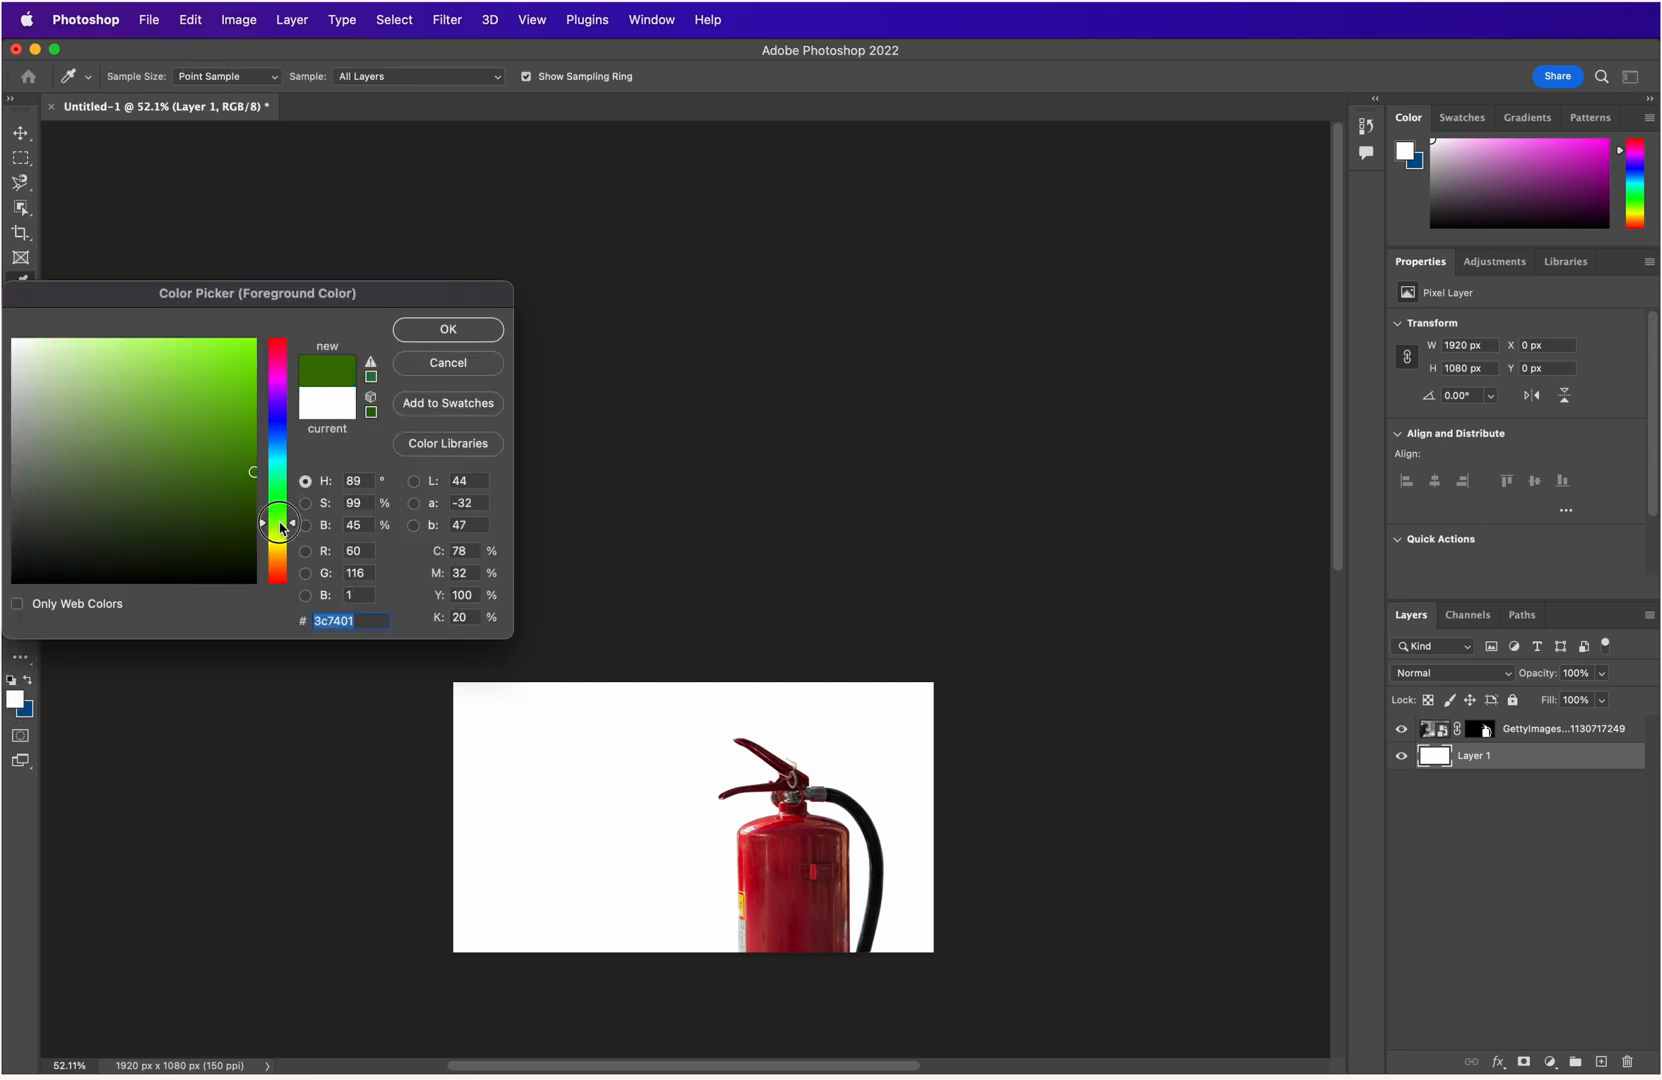
{"action": "left_click", "coordinate": [416, 334]}
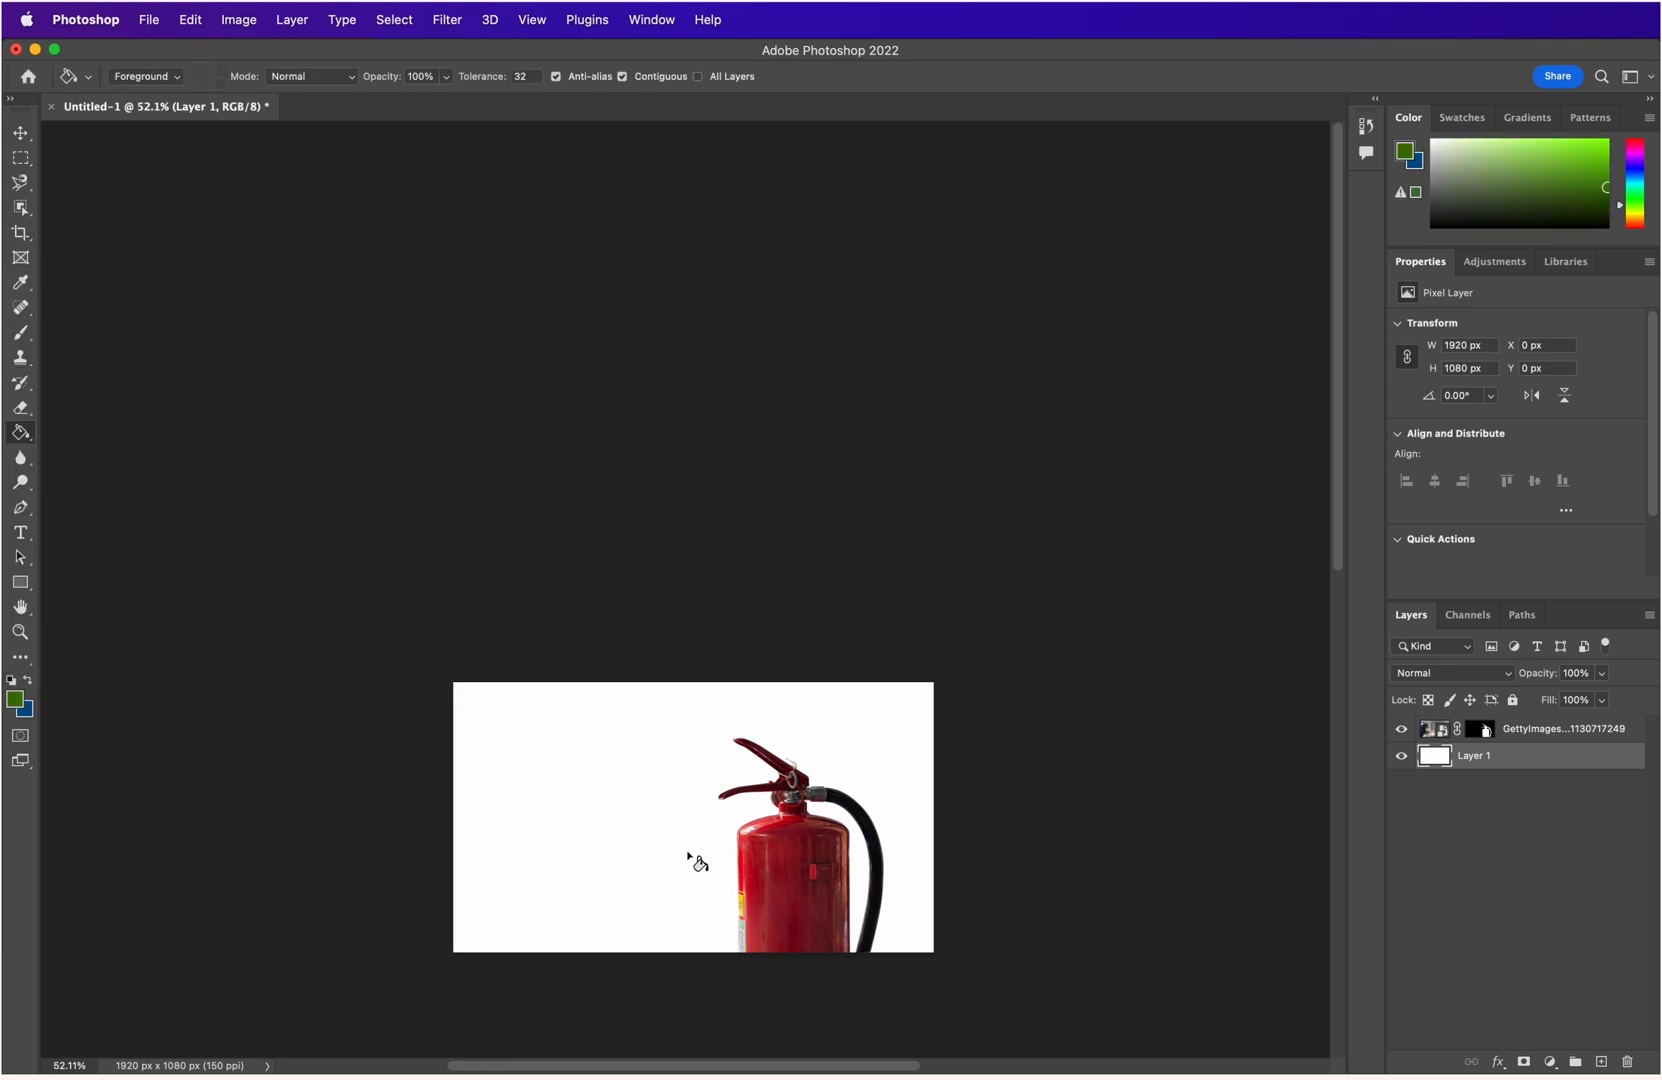
{"action": "left_click", "coordinate": [686, 860]}
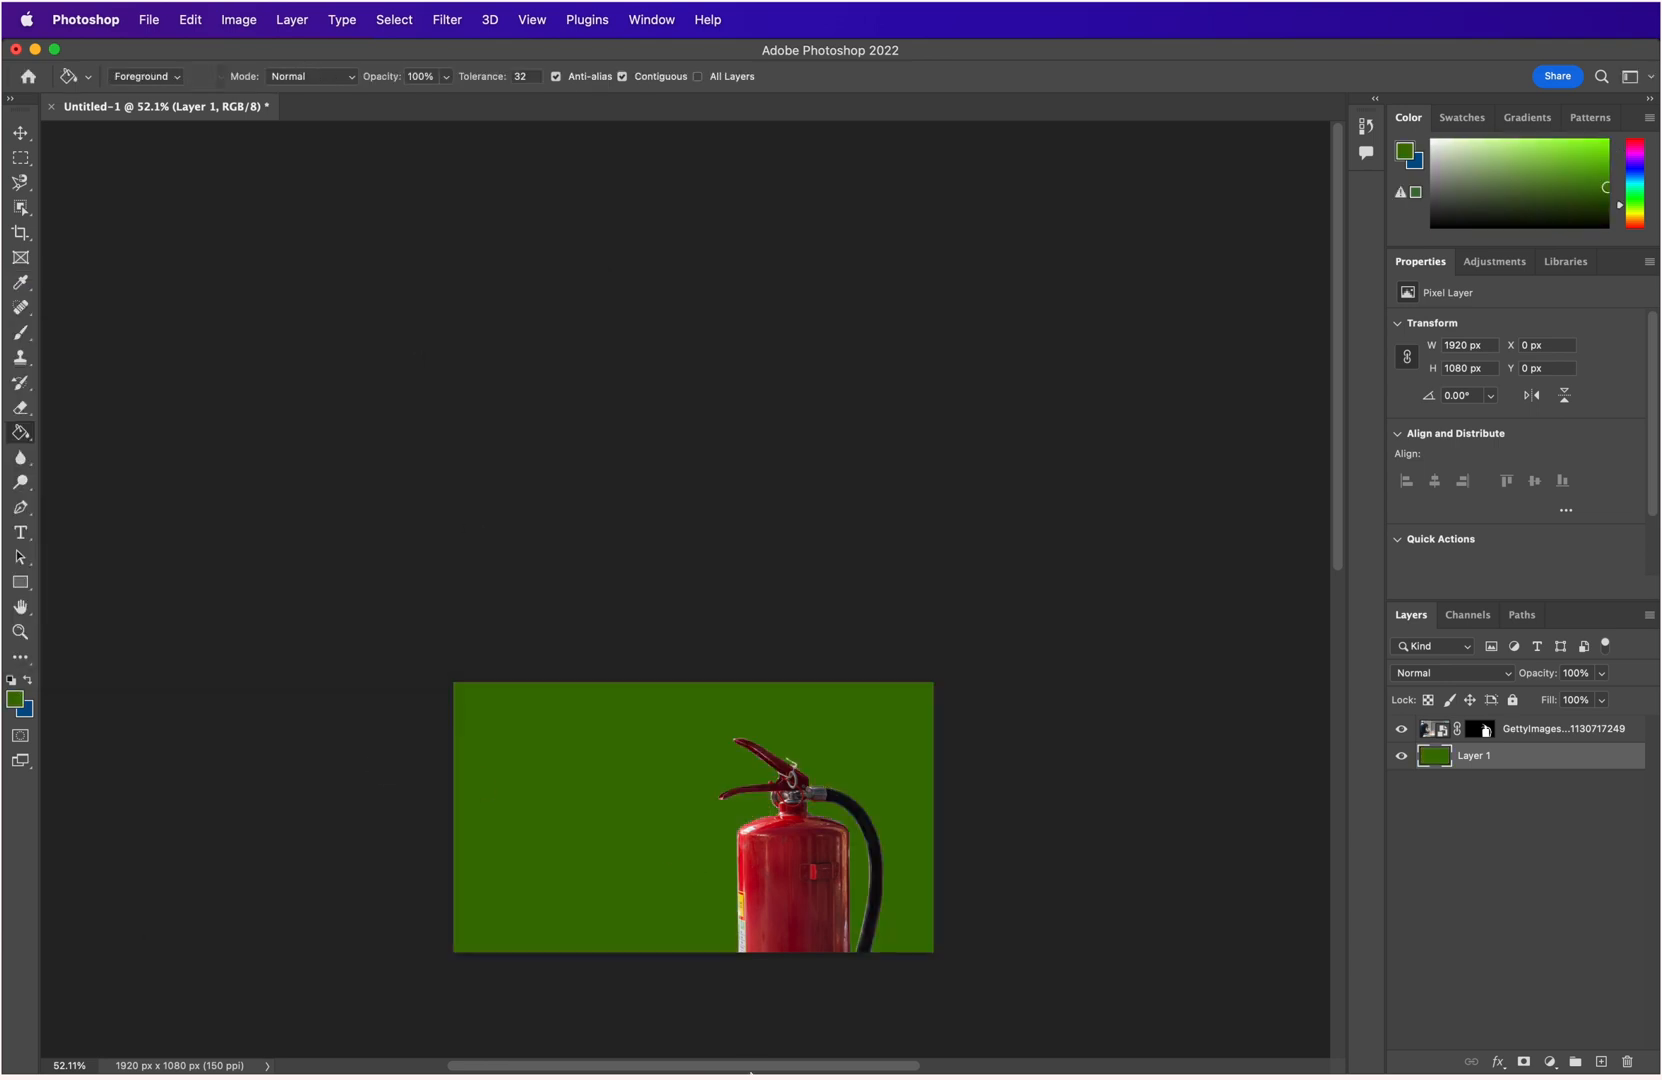
Examine the extinguisher's masked edges against the green background, from the handles and hose down to the cylinder.
{"action": "scroll", "coordinate": [772, 947], "scroll_direction": "down", "scroll_amount": 3}
{"action": "scroll", "coordinate": [790, 960], "scroll_direction": "up", "scroll_amount": 5}
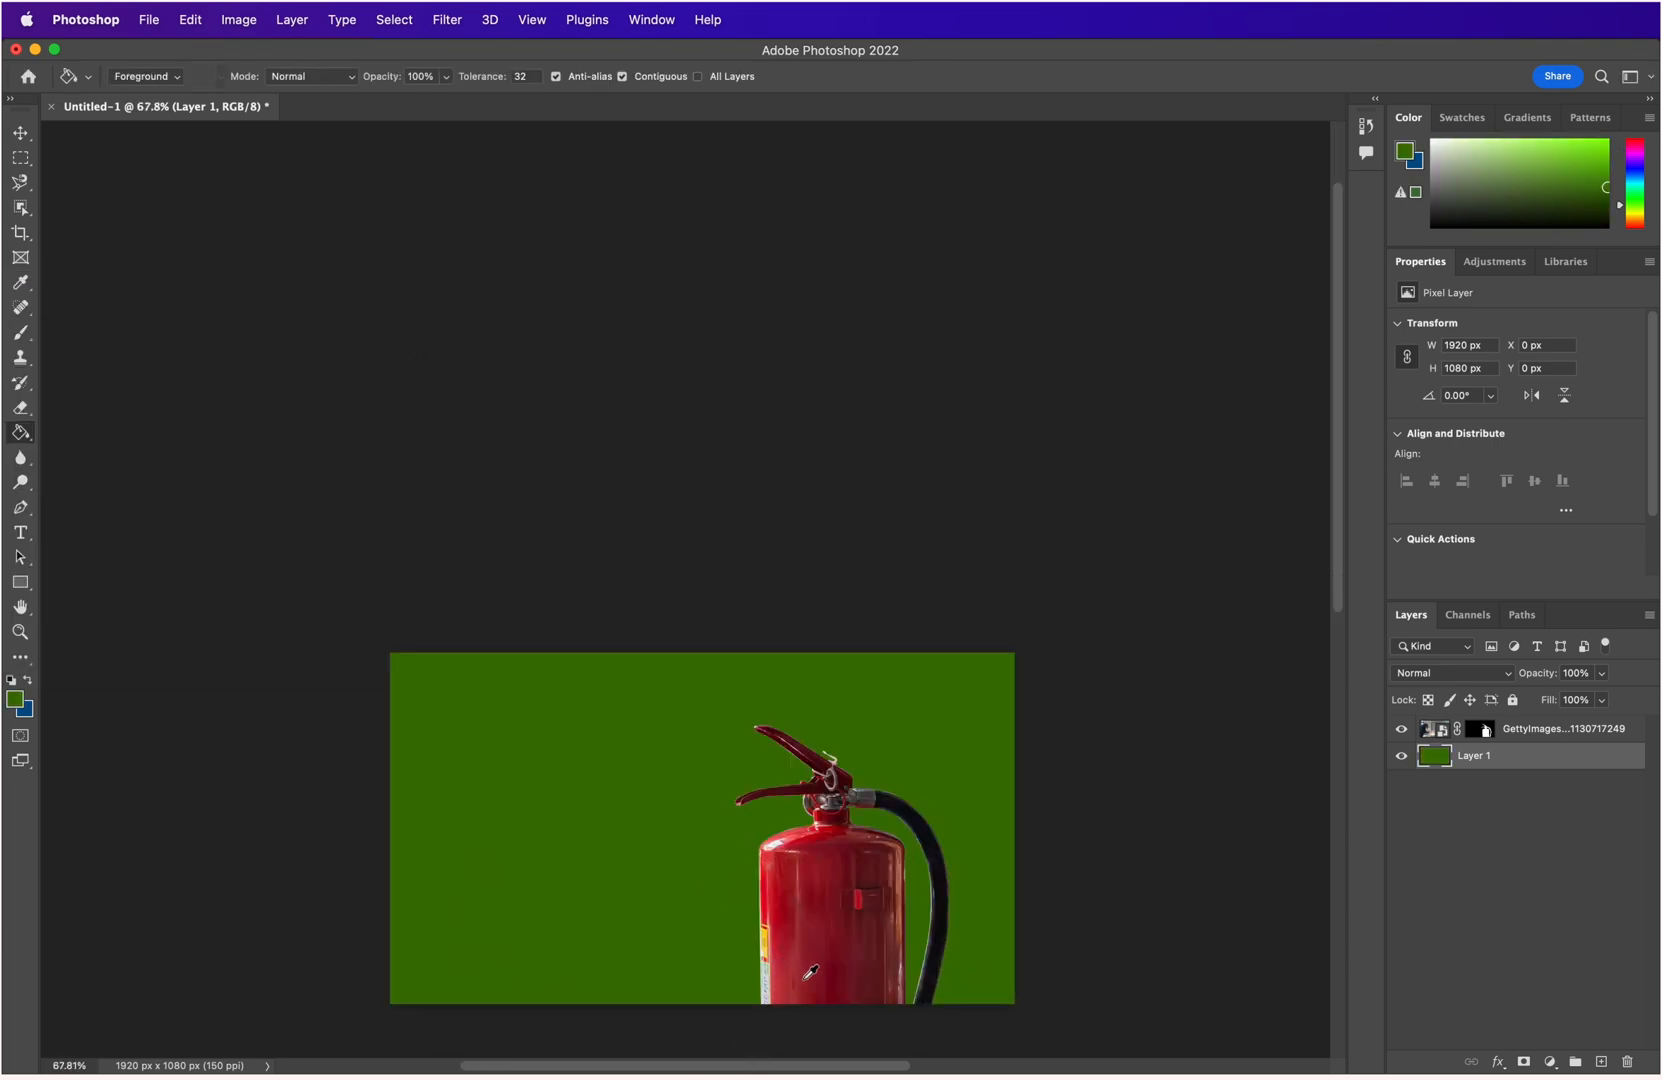
{"action": "left_click_drag", "start_coordinate": [810, 972], "coordinate": [757, 437]}
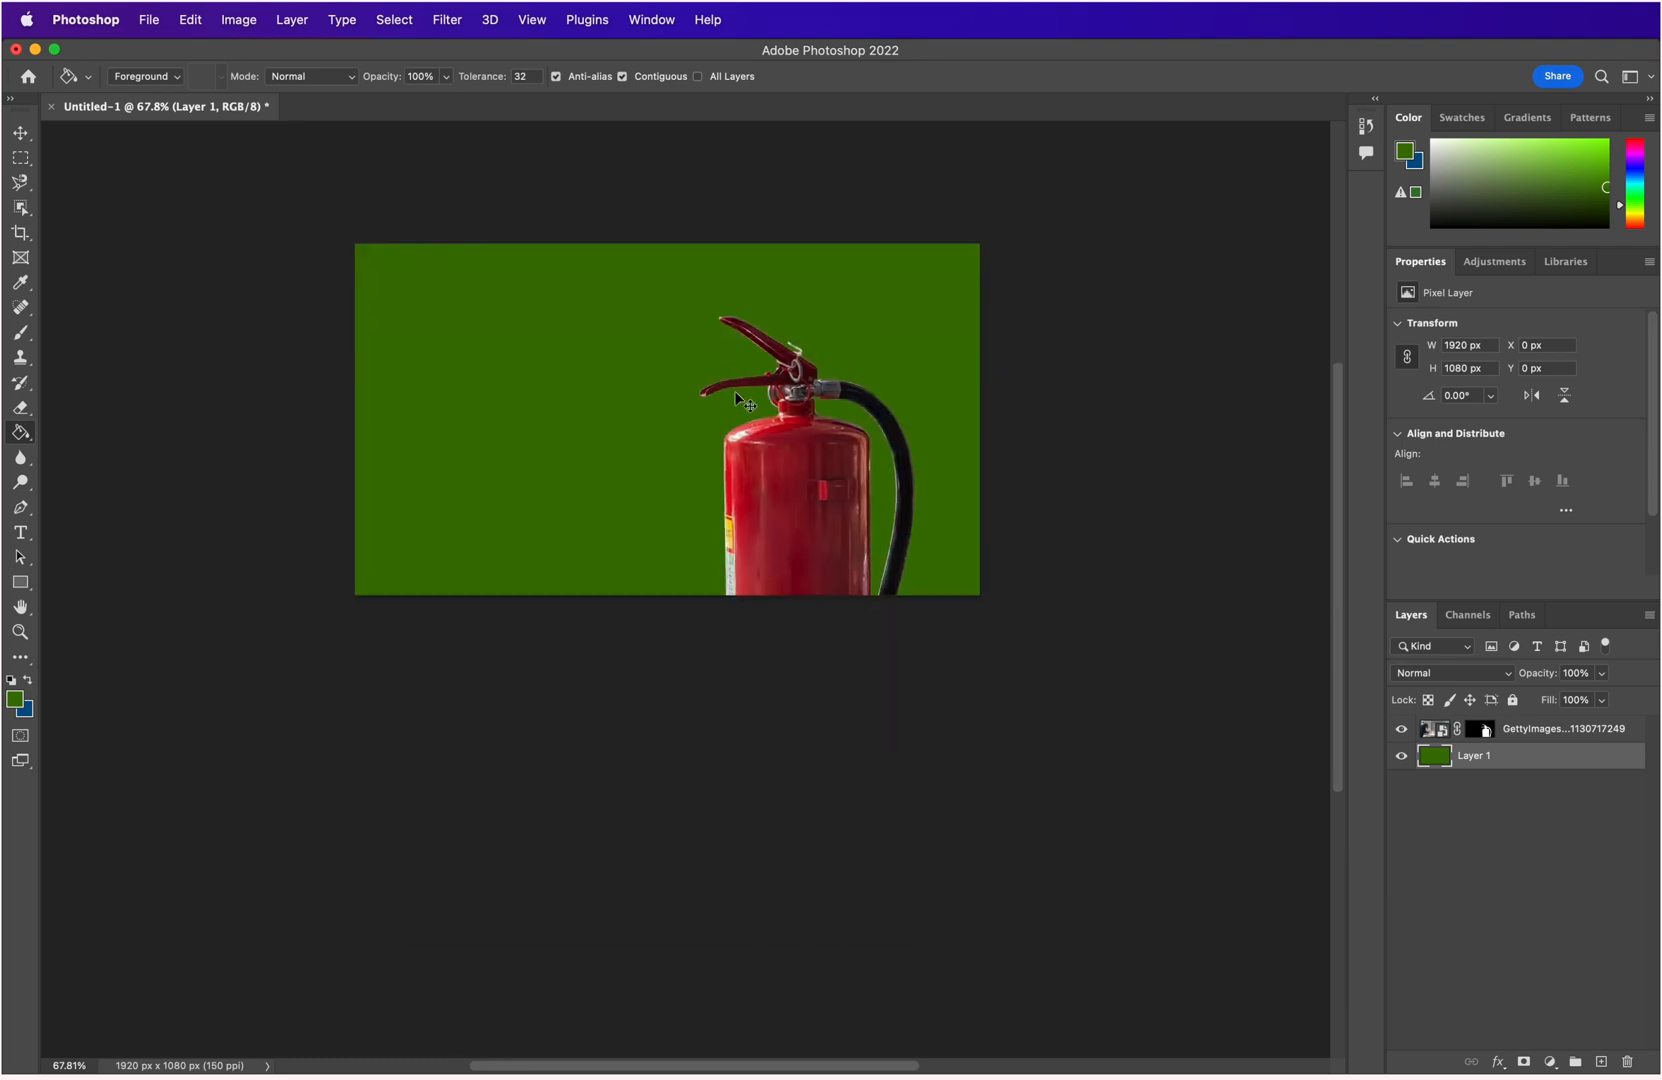
{"action": "scroll", "coordinate": [748, 405], "scroll_direction": "down", "scroll_amount": 1}
{"action": "scroll", "coordinate": [755, 400], "scroll_direction": "up", "scroll_amount": 8}
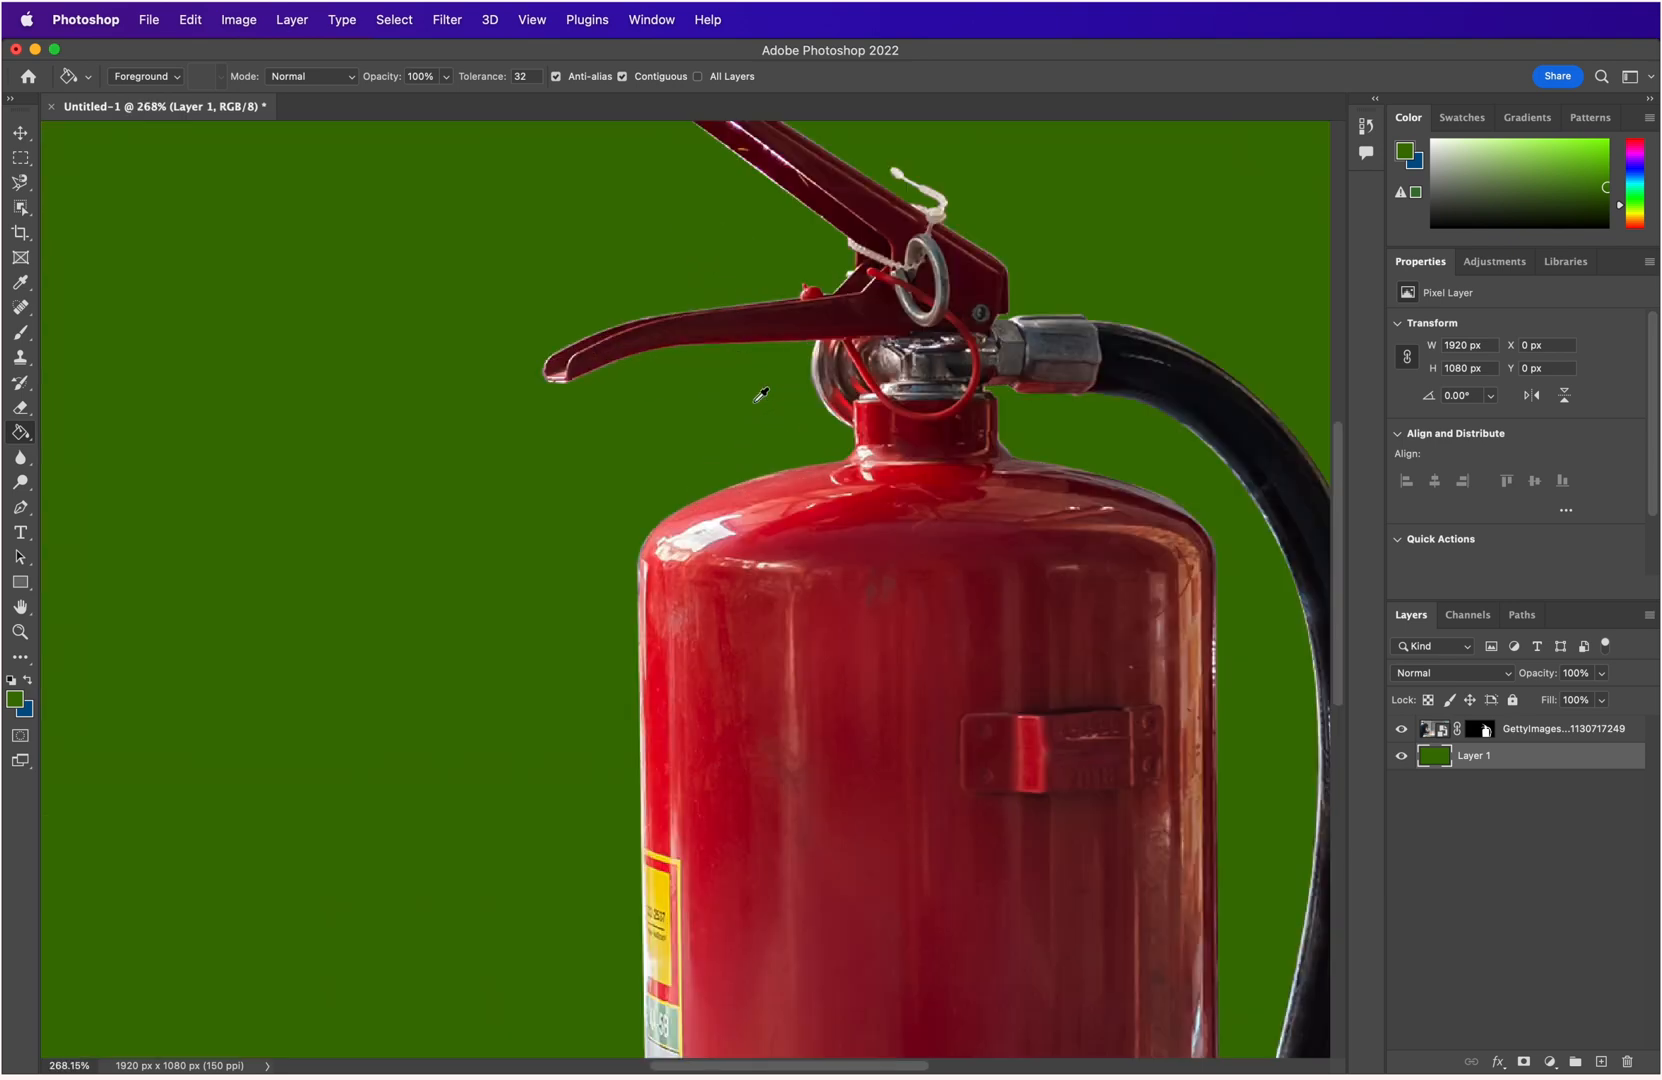
{"action": "scroll", "coordinate": [760, 395], "scroll_direction": "up", "scroll_amount": 2}
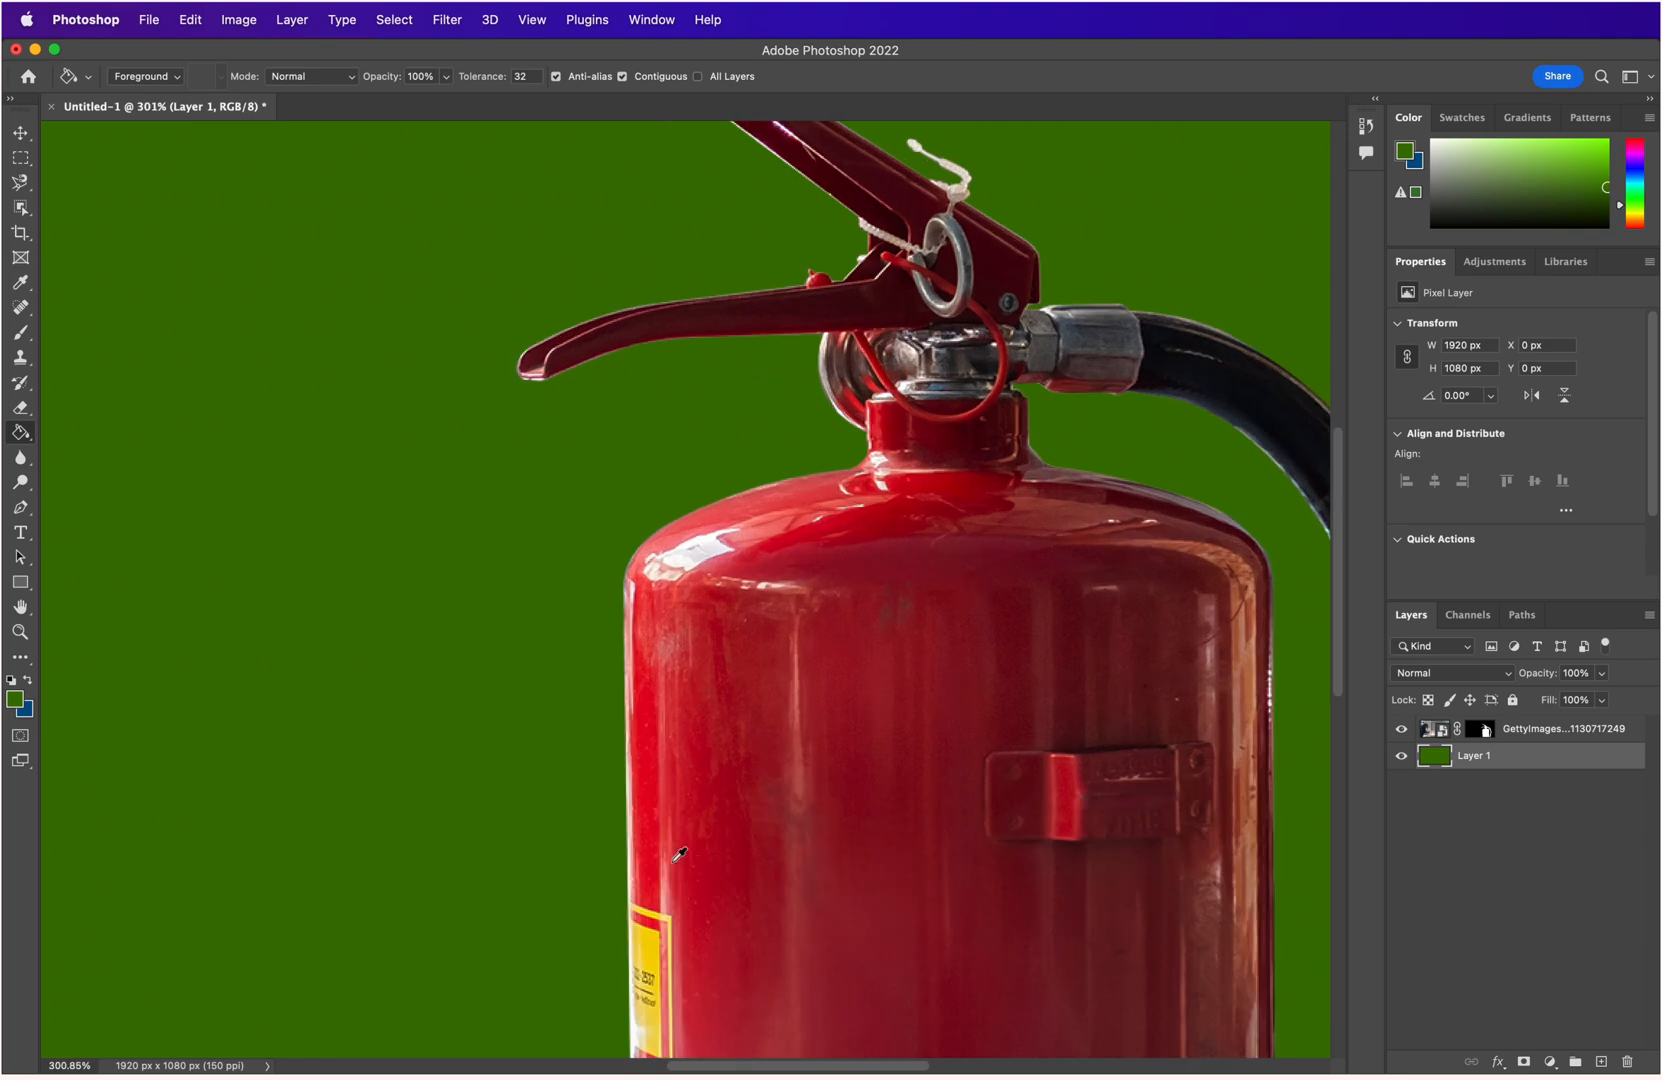
{"action": "scroll", "coordinate": [679, 855], "scroll_direction": "down", "scroll_amount": 3}
{"action": "scroll", "coordinate": [942, 862], "scroll_direction": "down", "scroll_amount": 2}
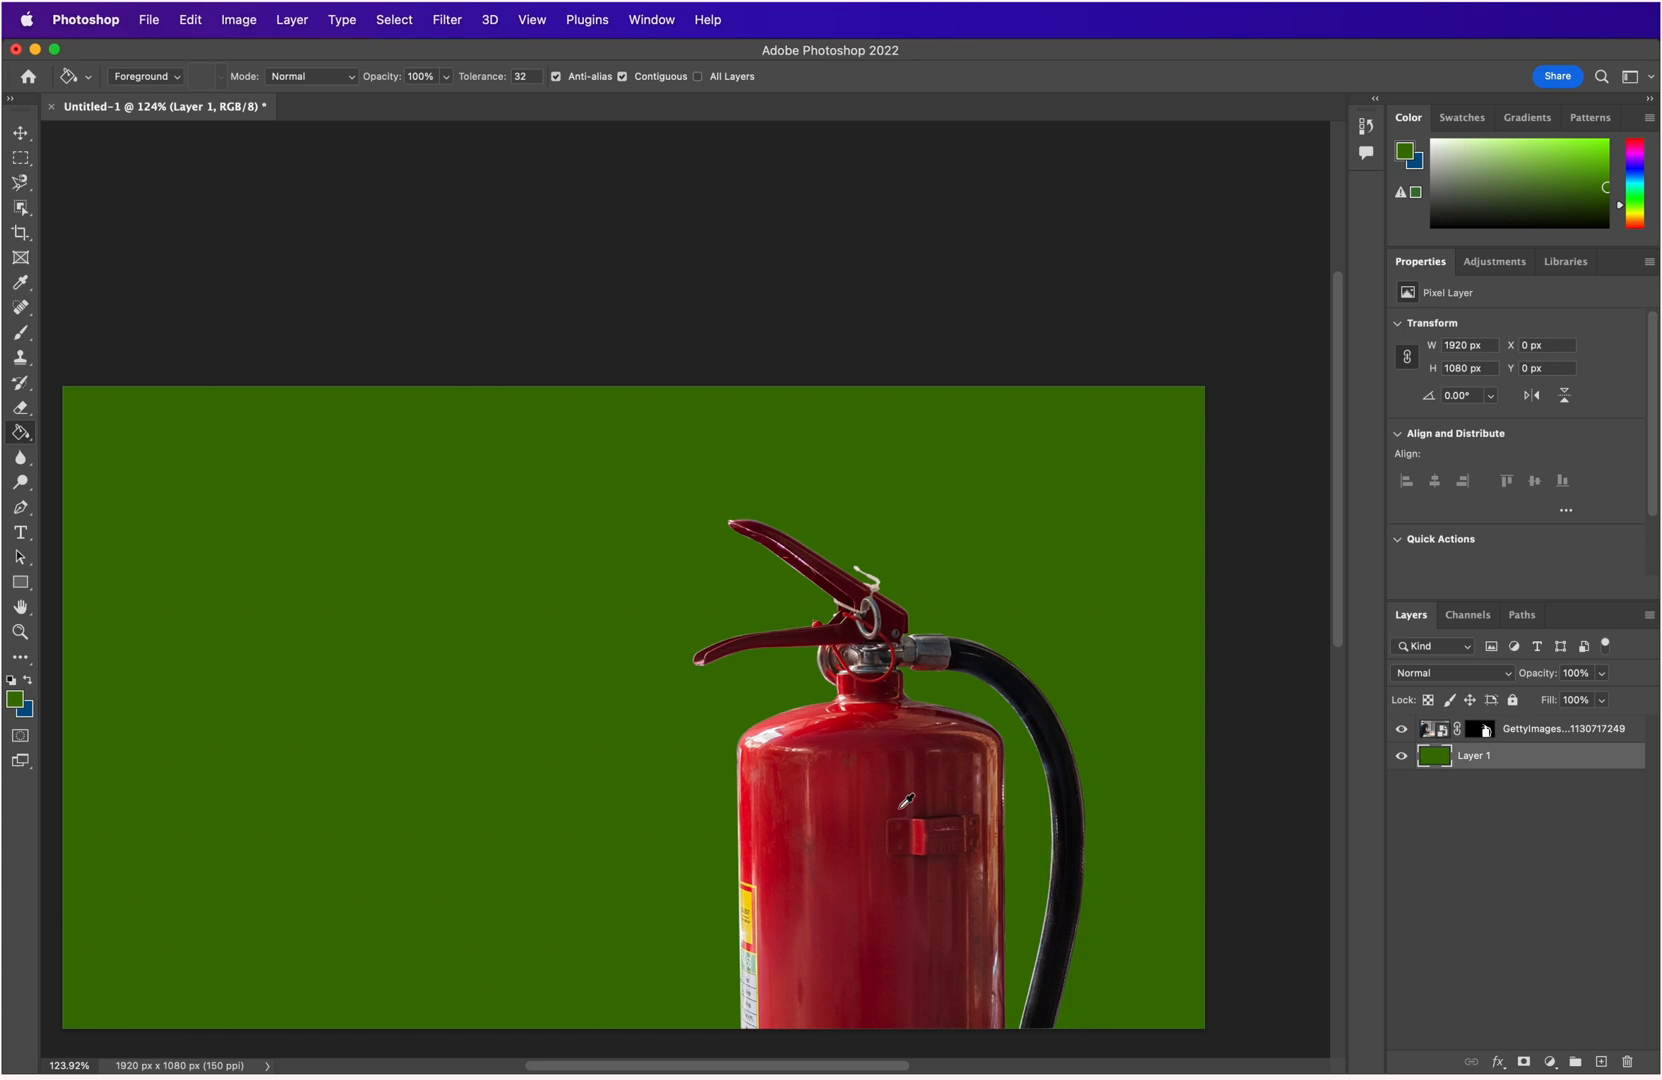
{"action": "scroll", "coordinate": [907, 800], "scroll_direction": "up", "scroll_amount": 2}
{"action": "scroll", "coordinate": [908, 808], "scroll_direction": "down", "scroll_amount": 4}
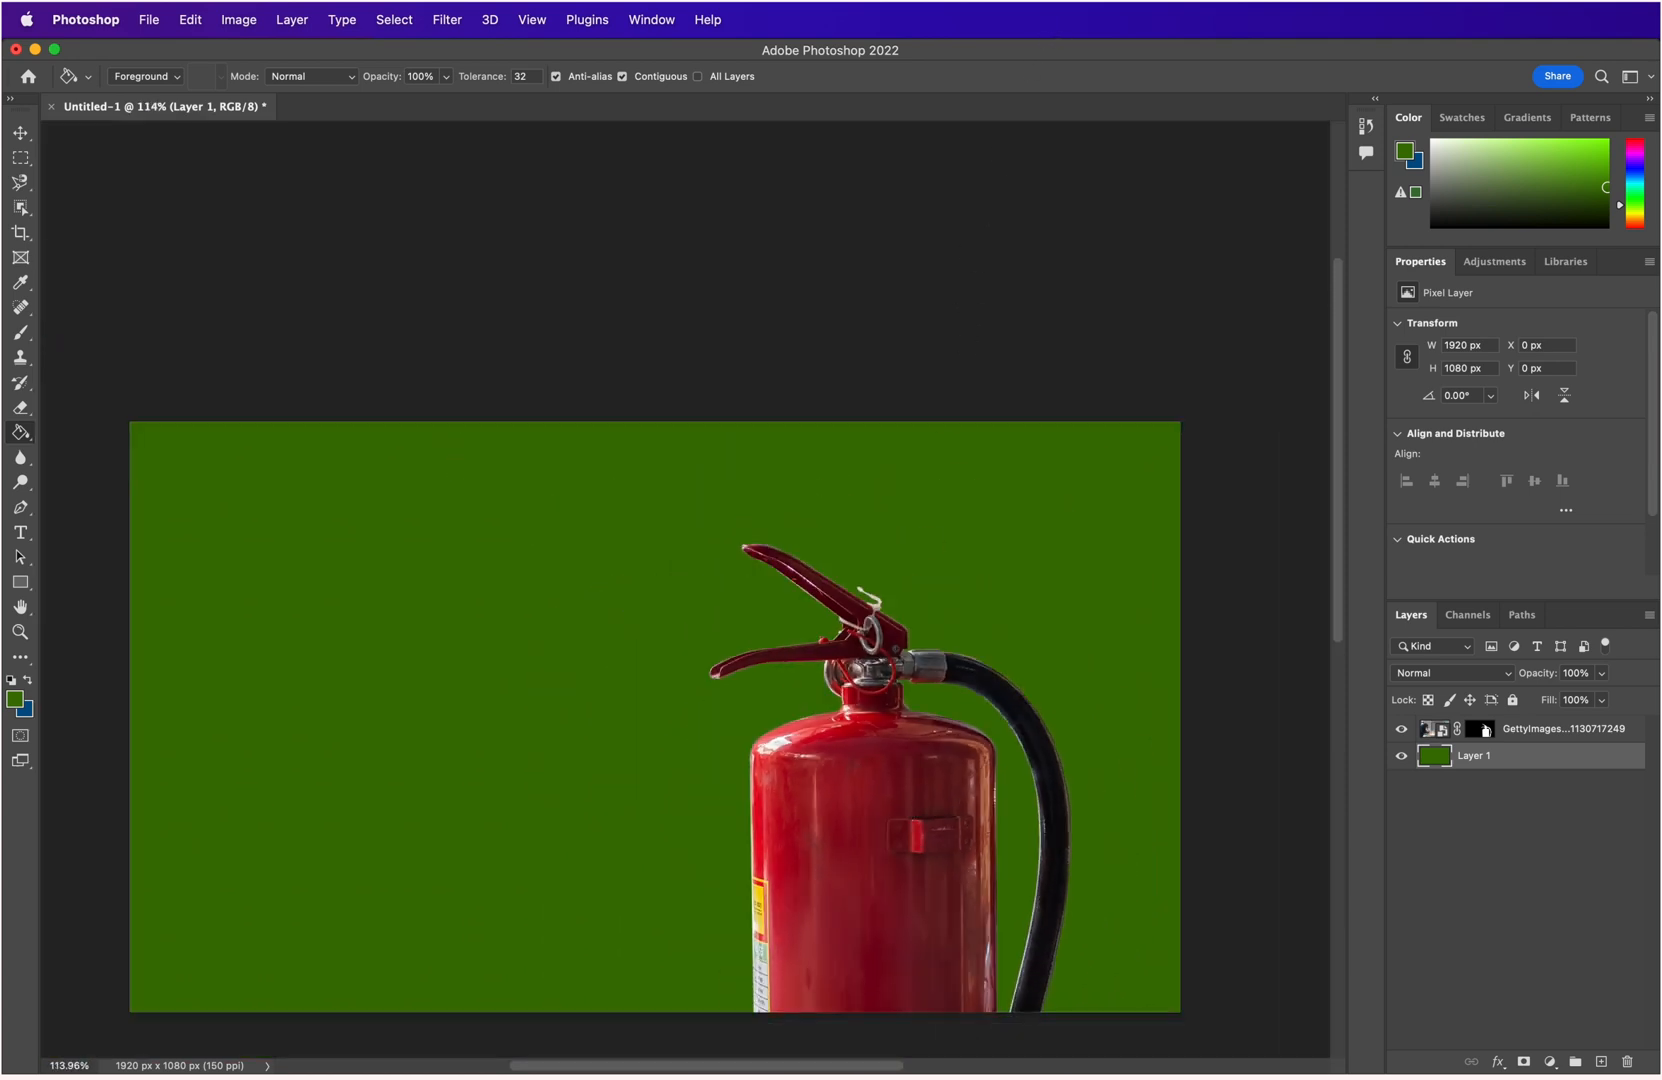
Hide Layer 1 to leave the extinguisher on a transparent background, and view the available export options.
{"action": "left_click", "coordinate": [1401, 756]}
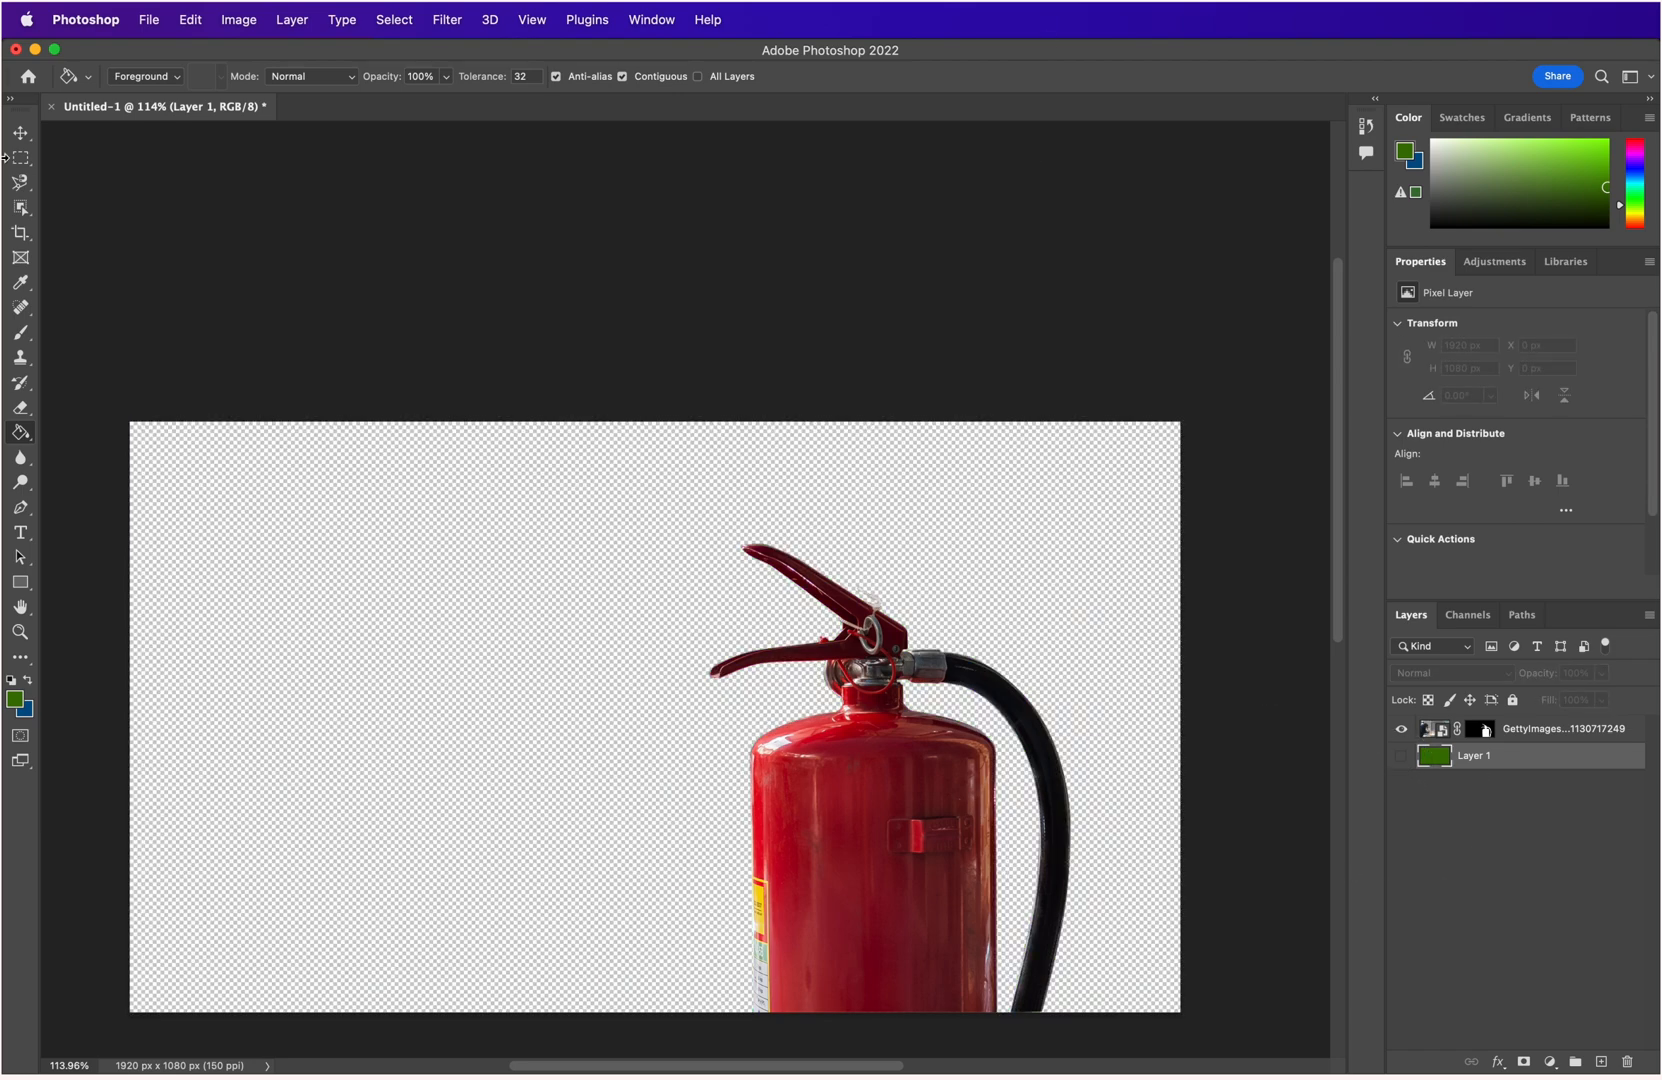
{"action": "left_click", "coordinate": [143, 21]}
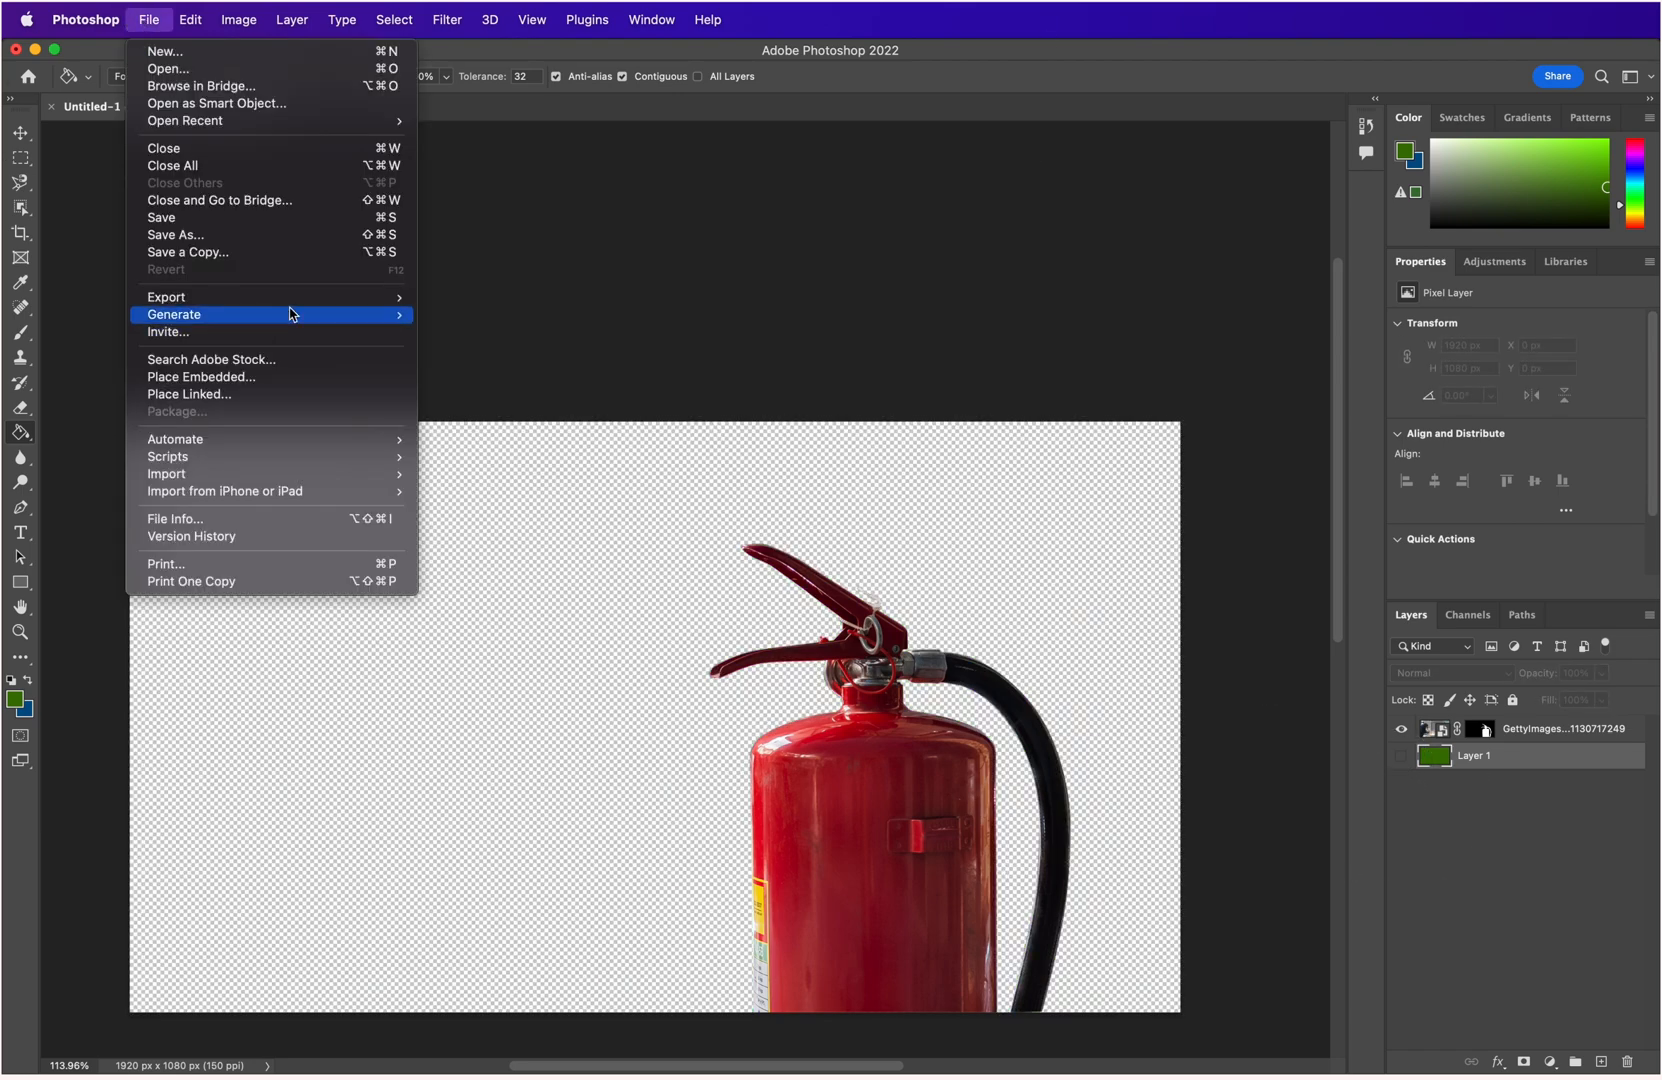
{"action": "mouse_move", "coordinate": [338, 297]}
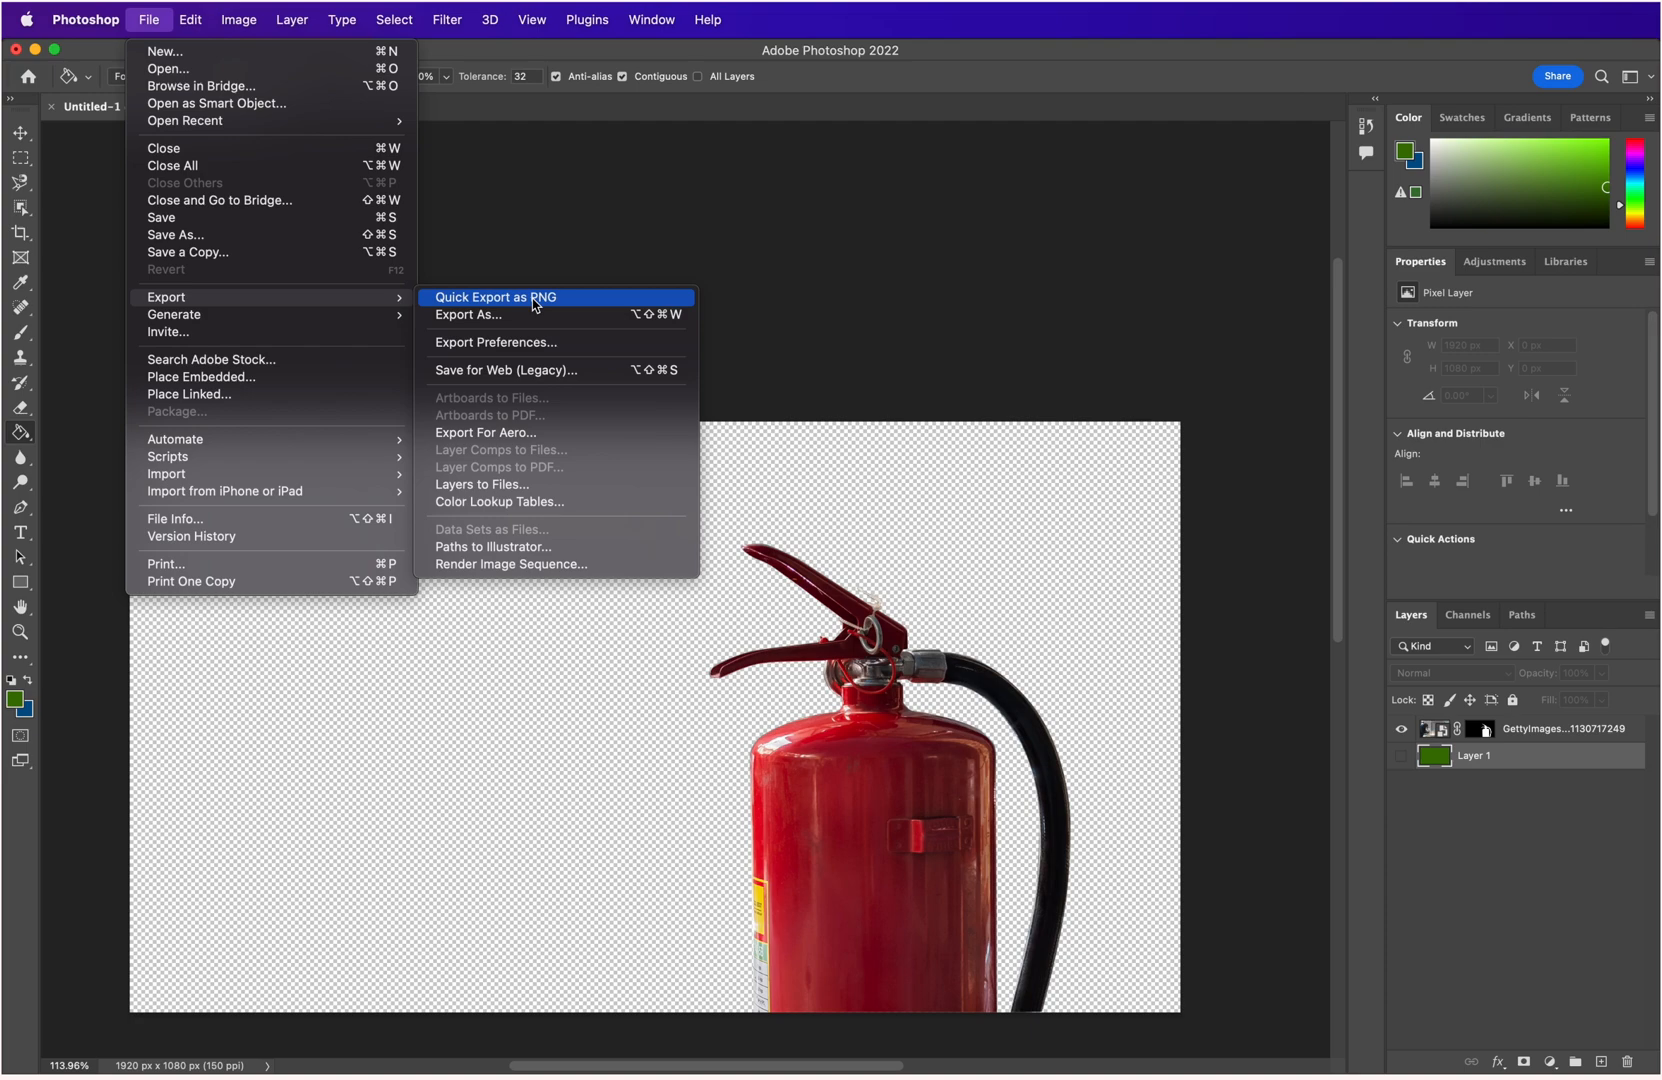
{"action": "left_click", "coordinate": [1134, 189]}
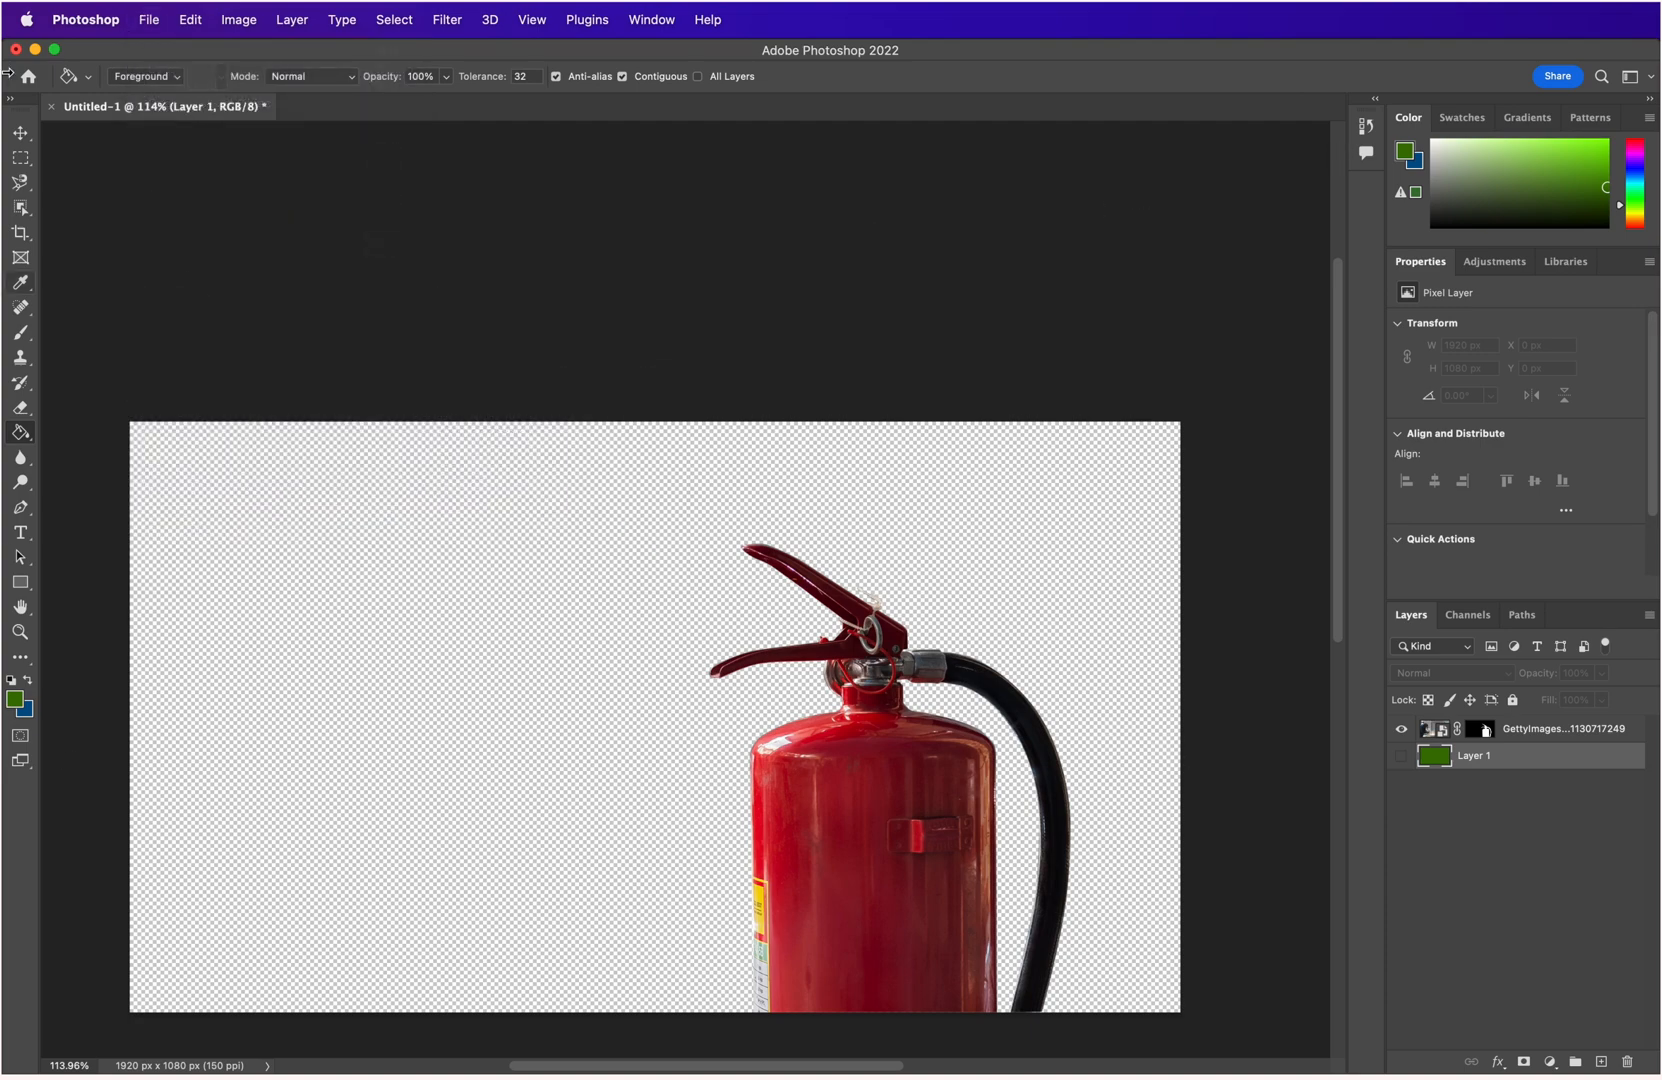
Save the document on the computer in the Downloads folder as PENTOOL_demo.psd in Photoshop format with Maximize Compatibility enabled.
{"action": "left_click", "coordinate": [152, 22]}
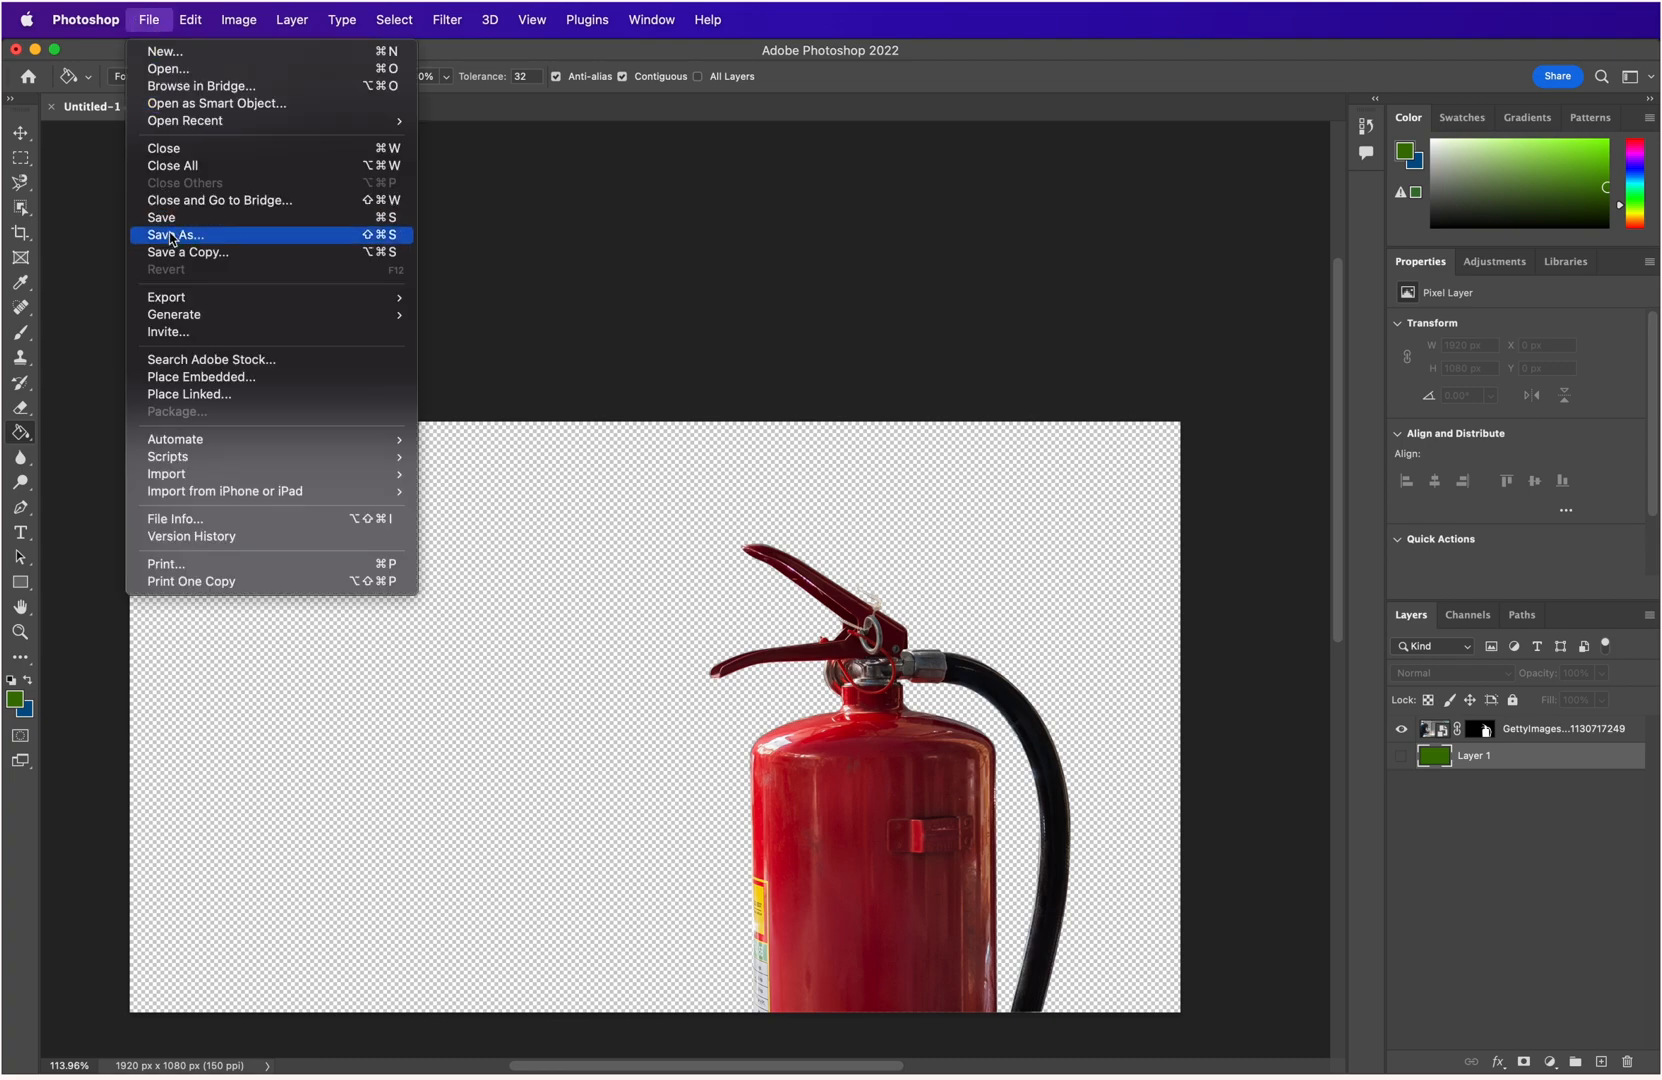
{"action": "left_click", "coordinate": [167, 230]}
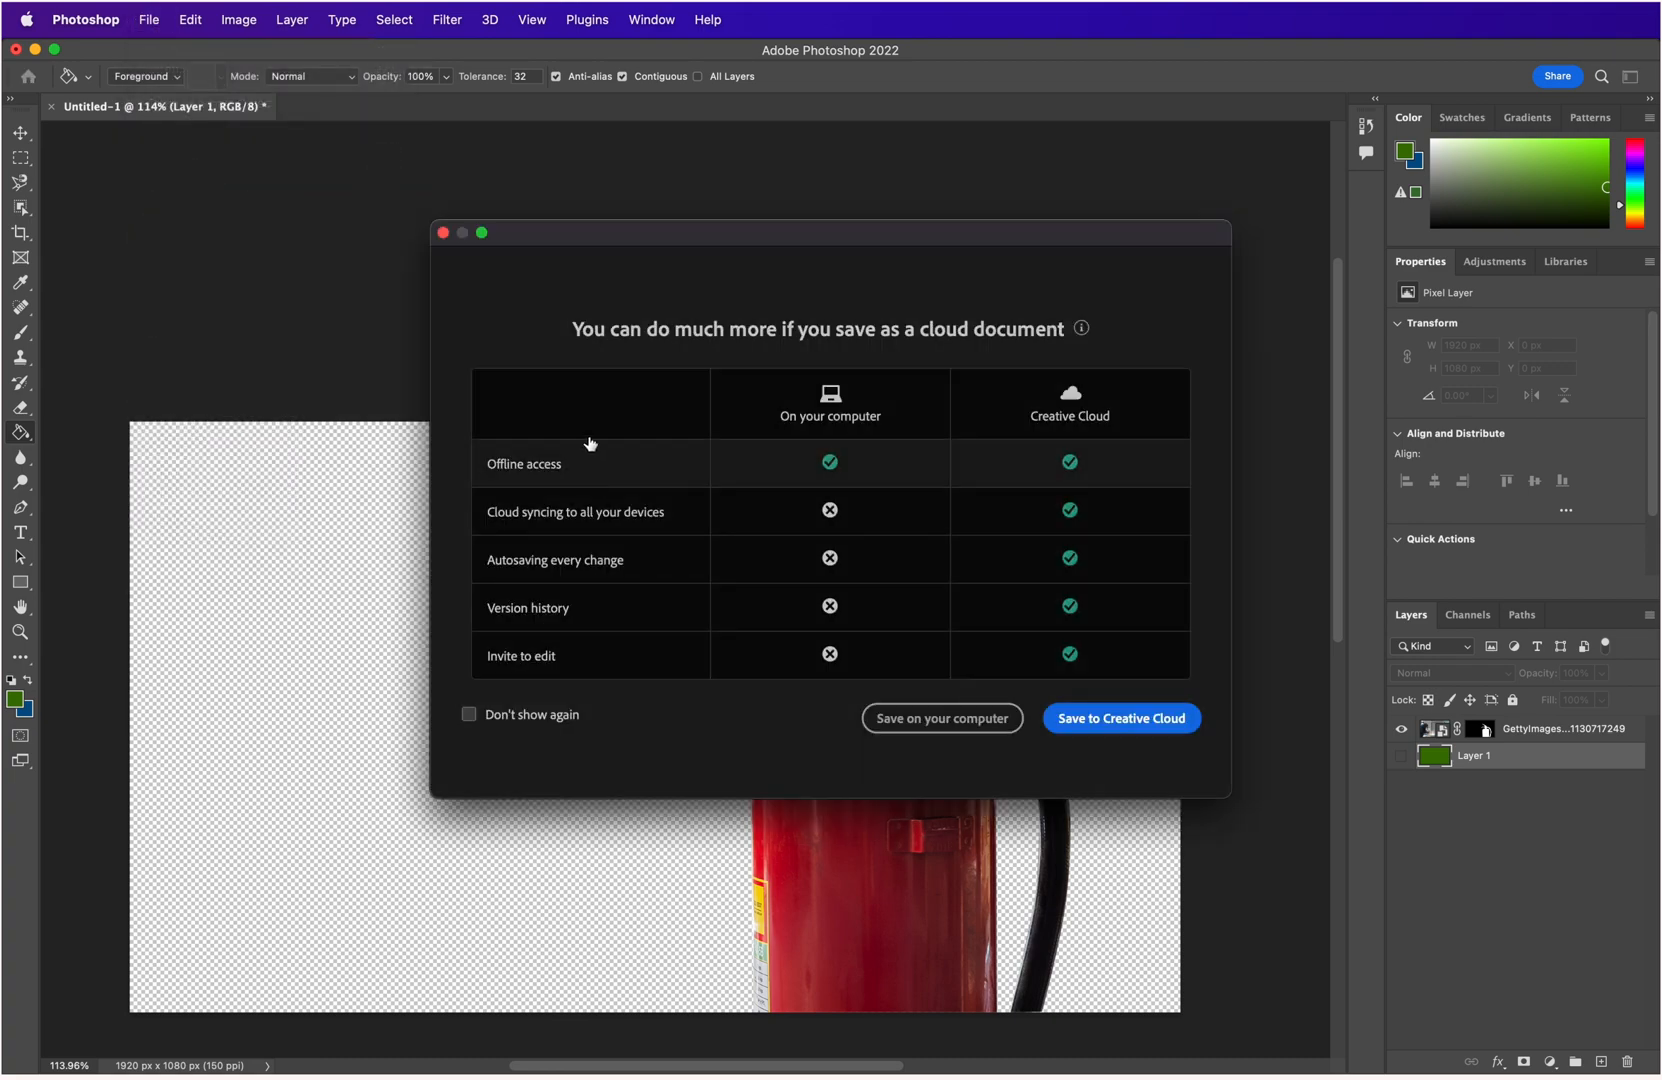
{"action": "left_click", "coordinate": [947, 726]}
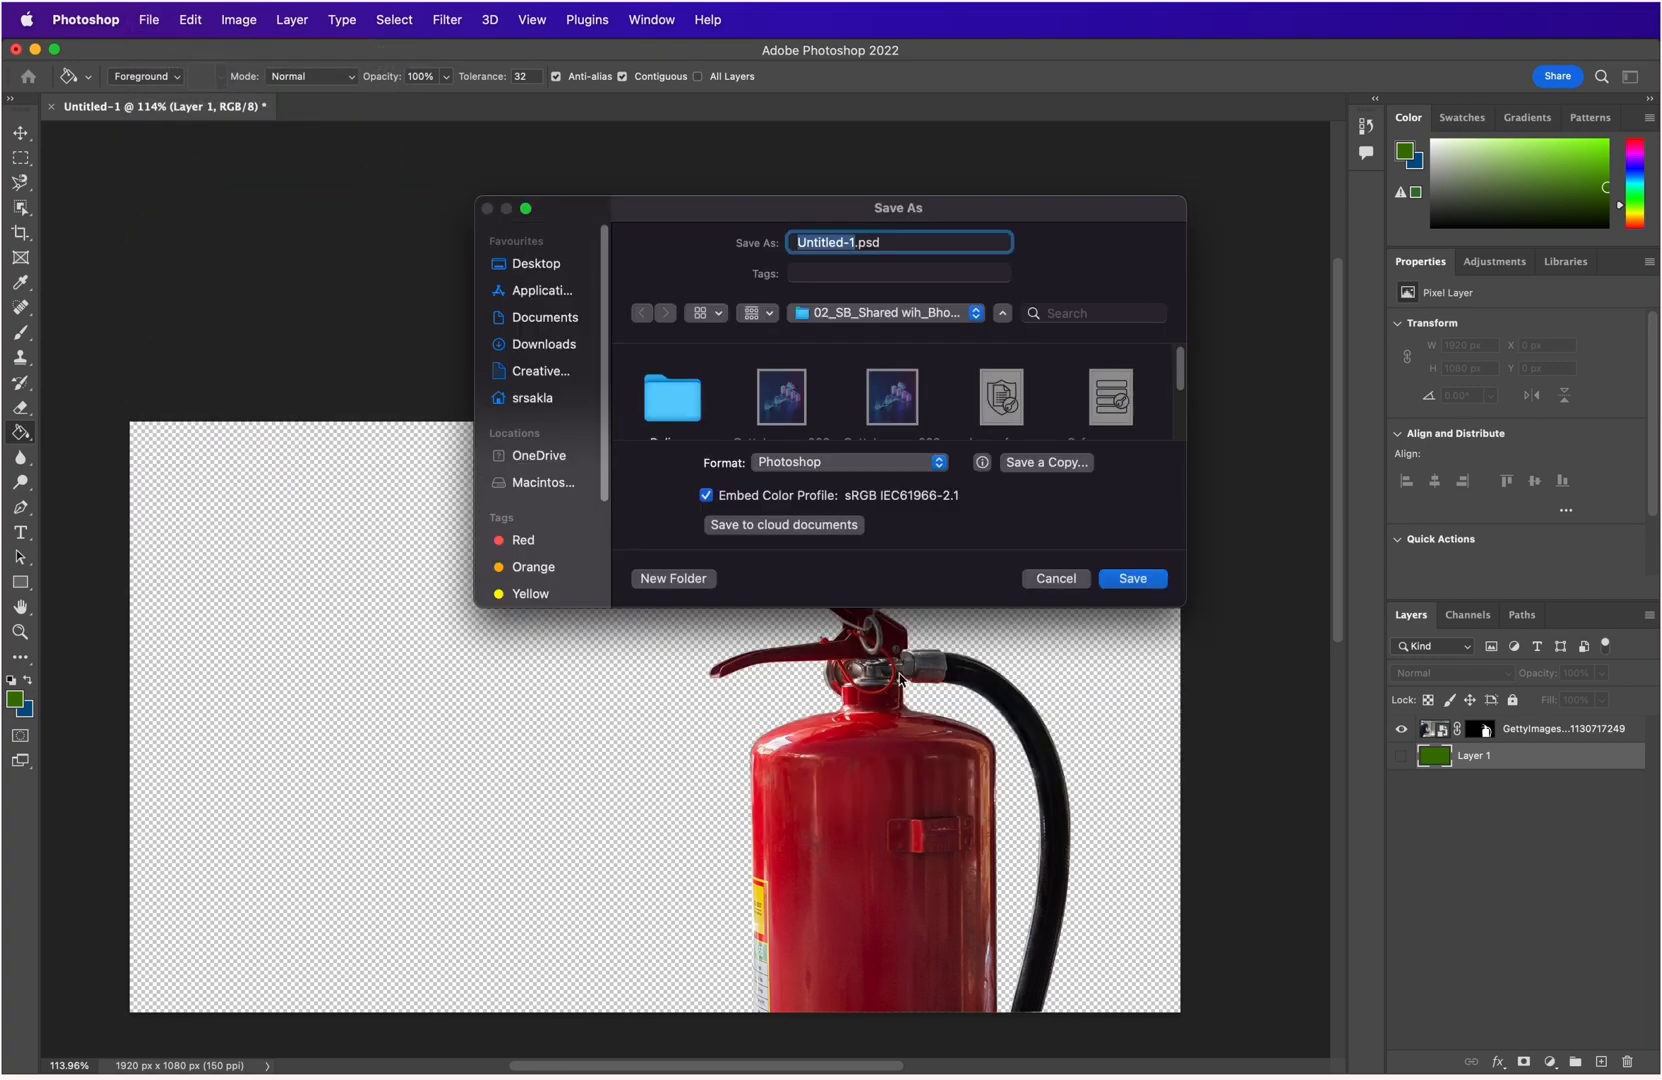
{"action": "left_click", "coordinate": [541, 352]}
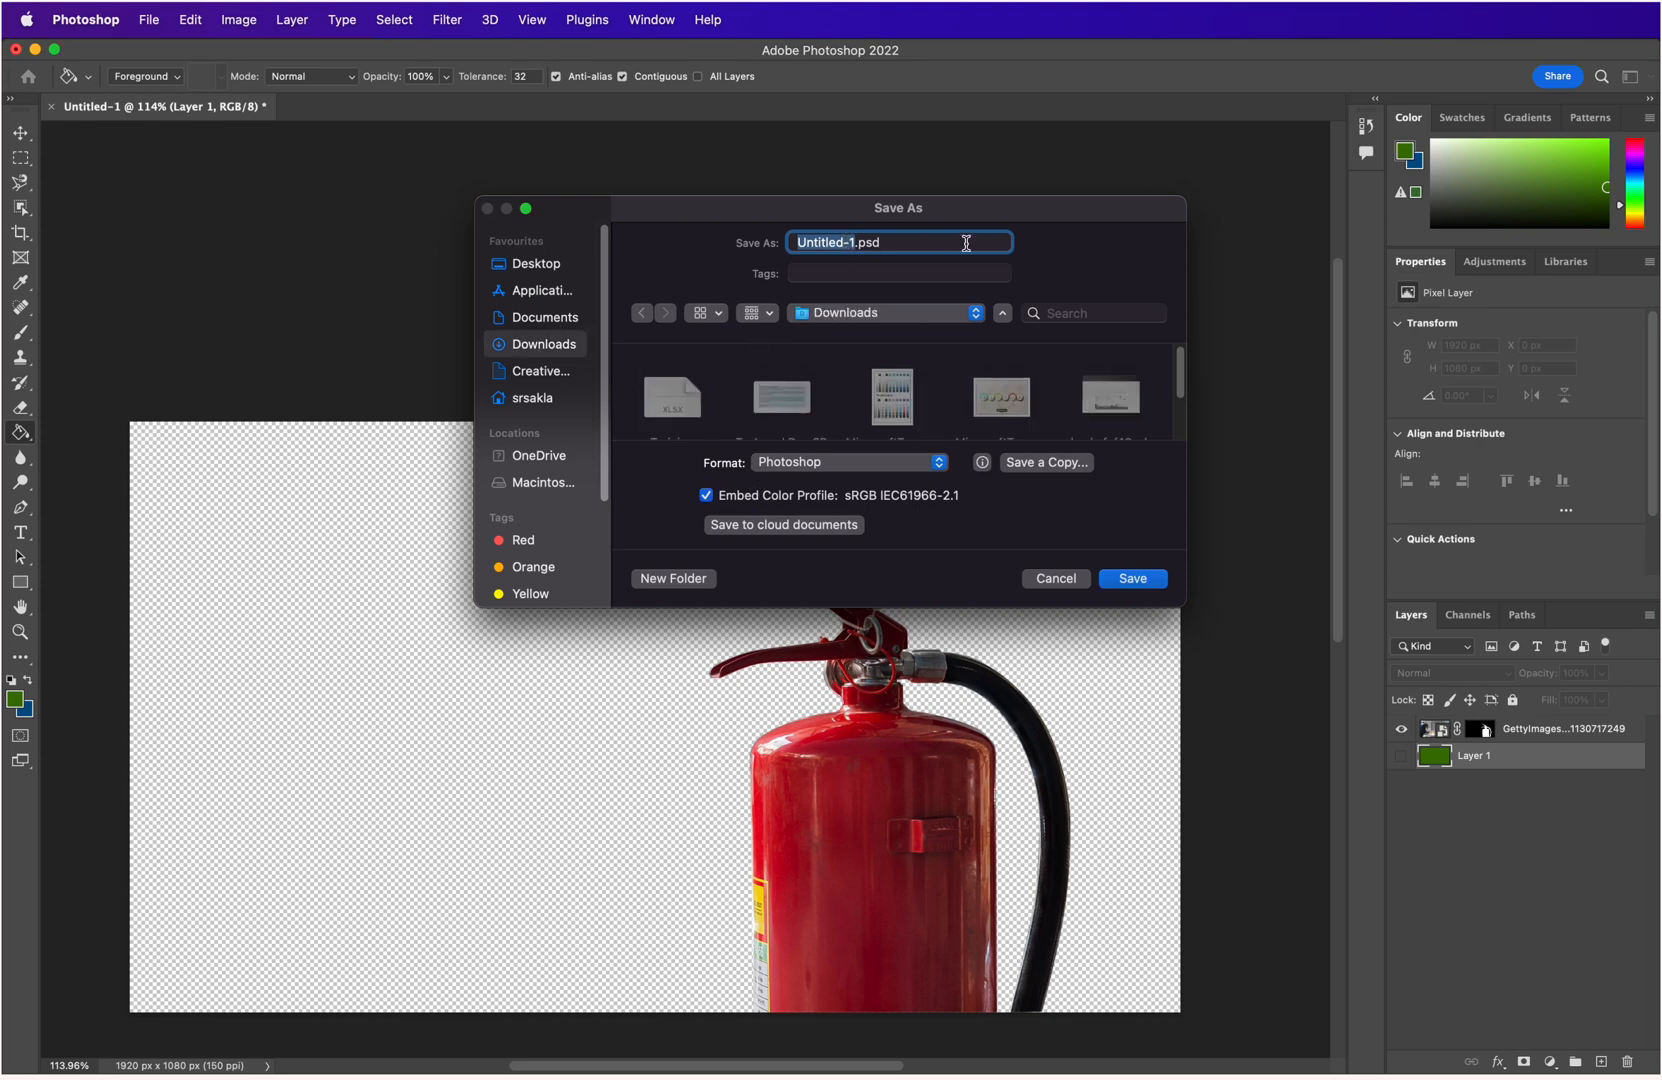
{"action": "type", "text": "PENTOOL_ddemo"}
{"action": "left_click", "coordinate": [872, 242]}
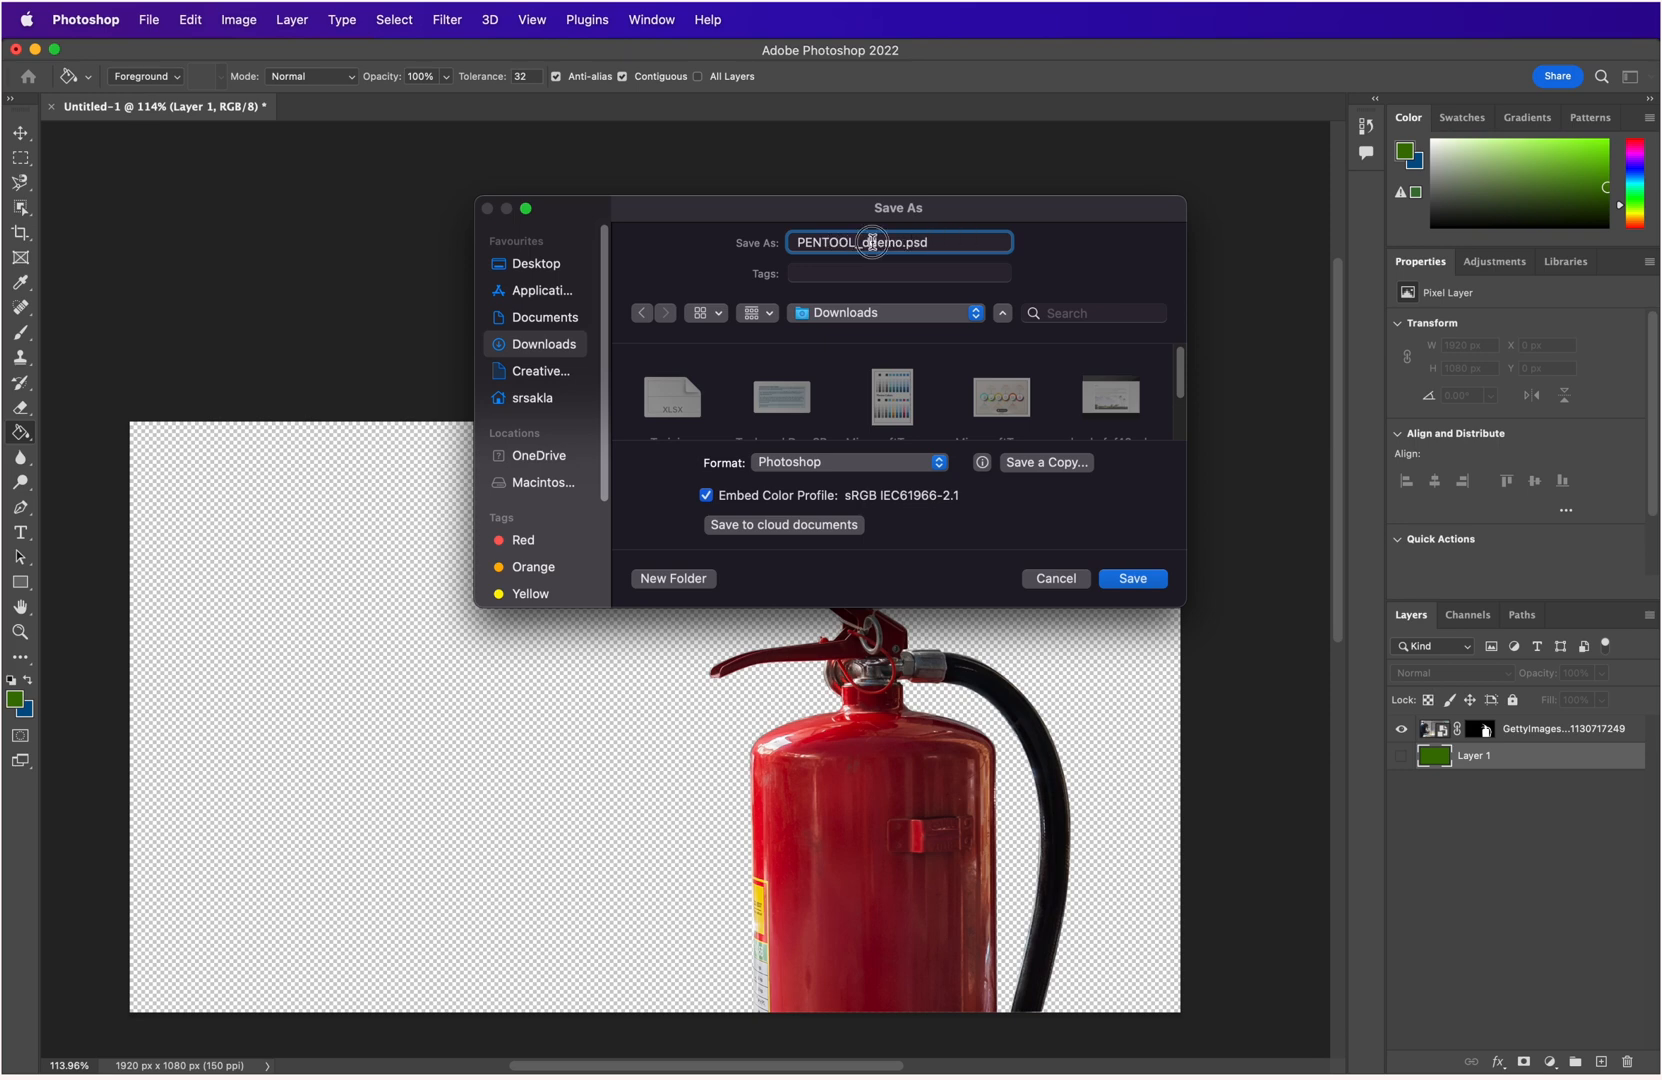
{"action": "key", "text": "BackSpace"}
{"action": "left_click", "coordinate": [1138, 579]}
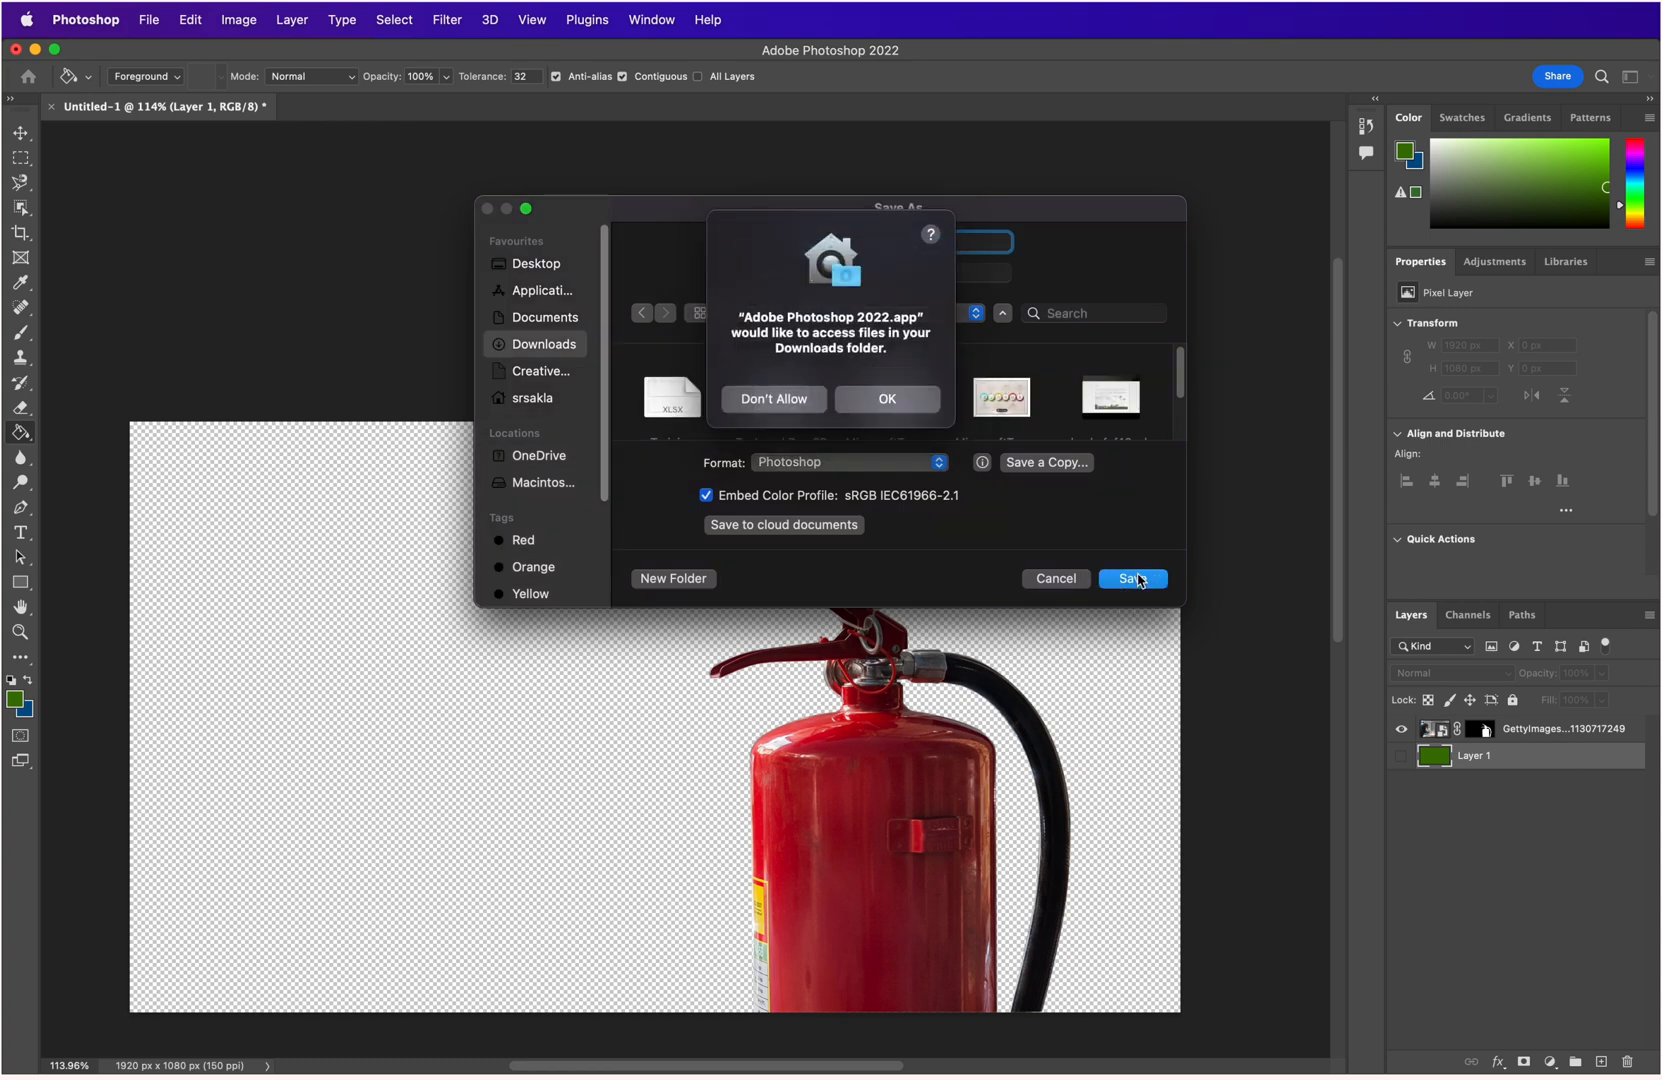
{"action": "left_click", "coordinate": [905, 402]}
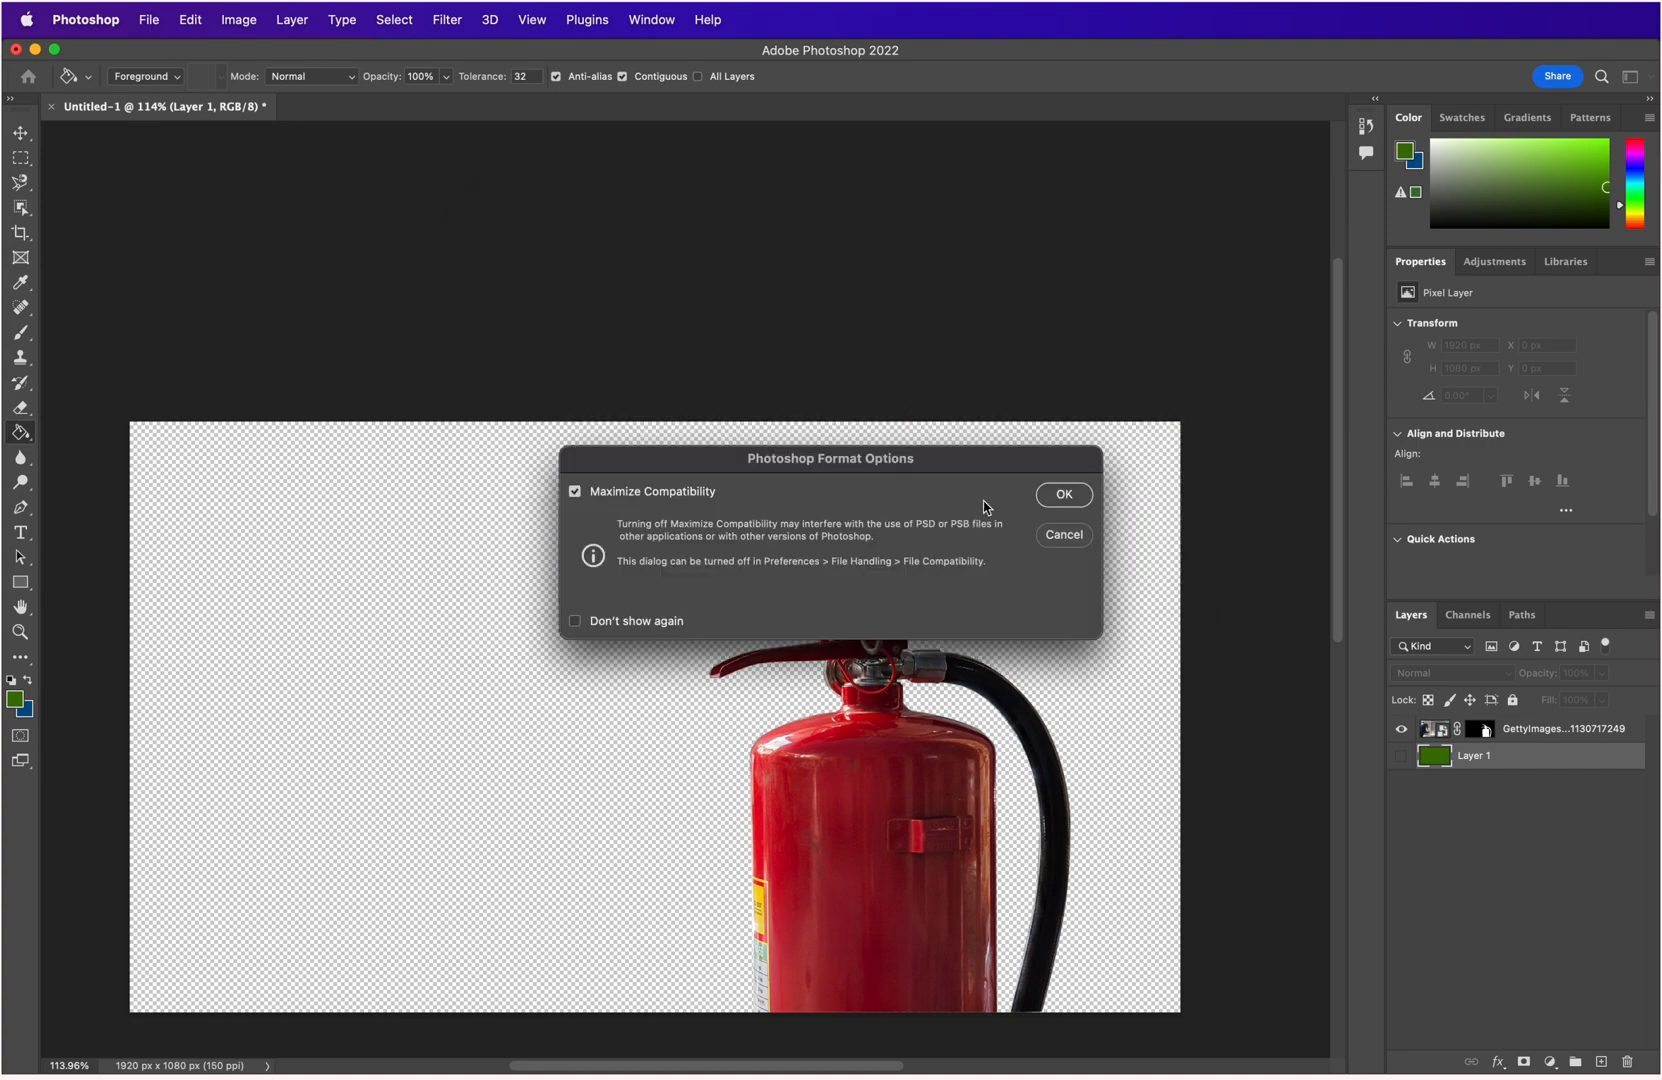
{"action": "left_click", "coordinate": [1064, 496]}
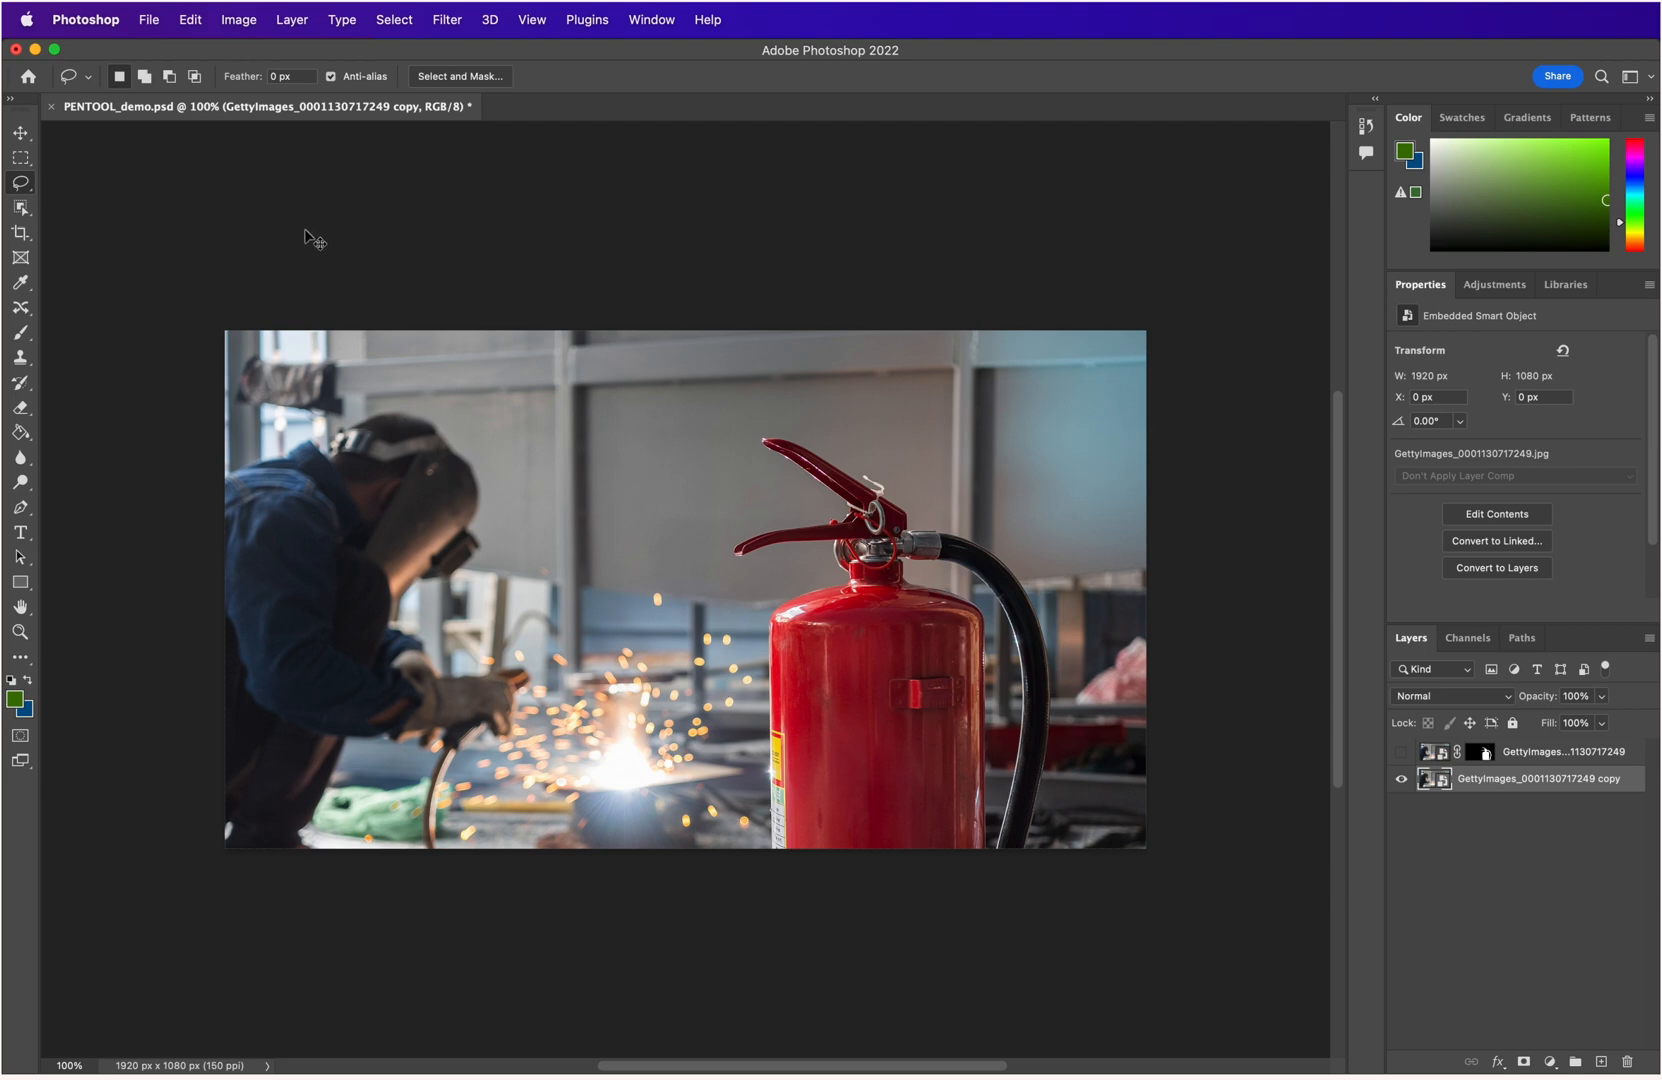
{"action": "left_click", "coordinate": [1486, 842]}
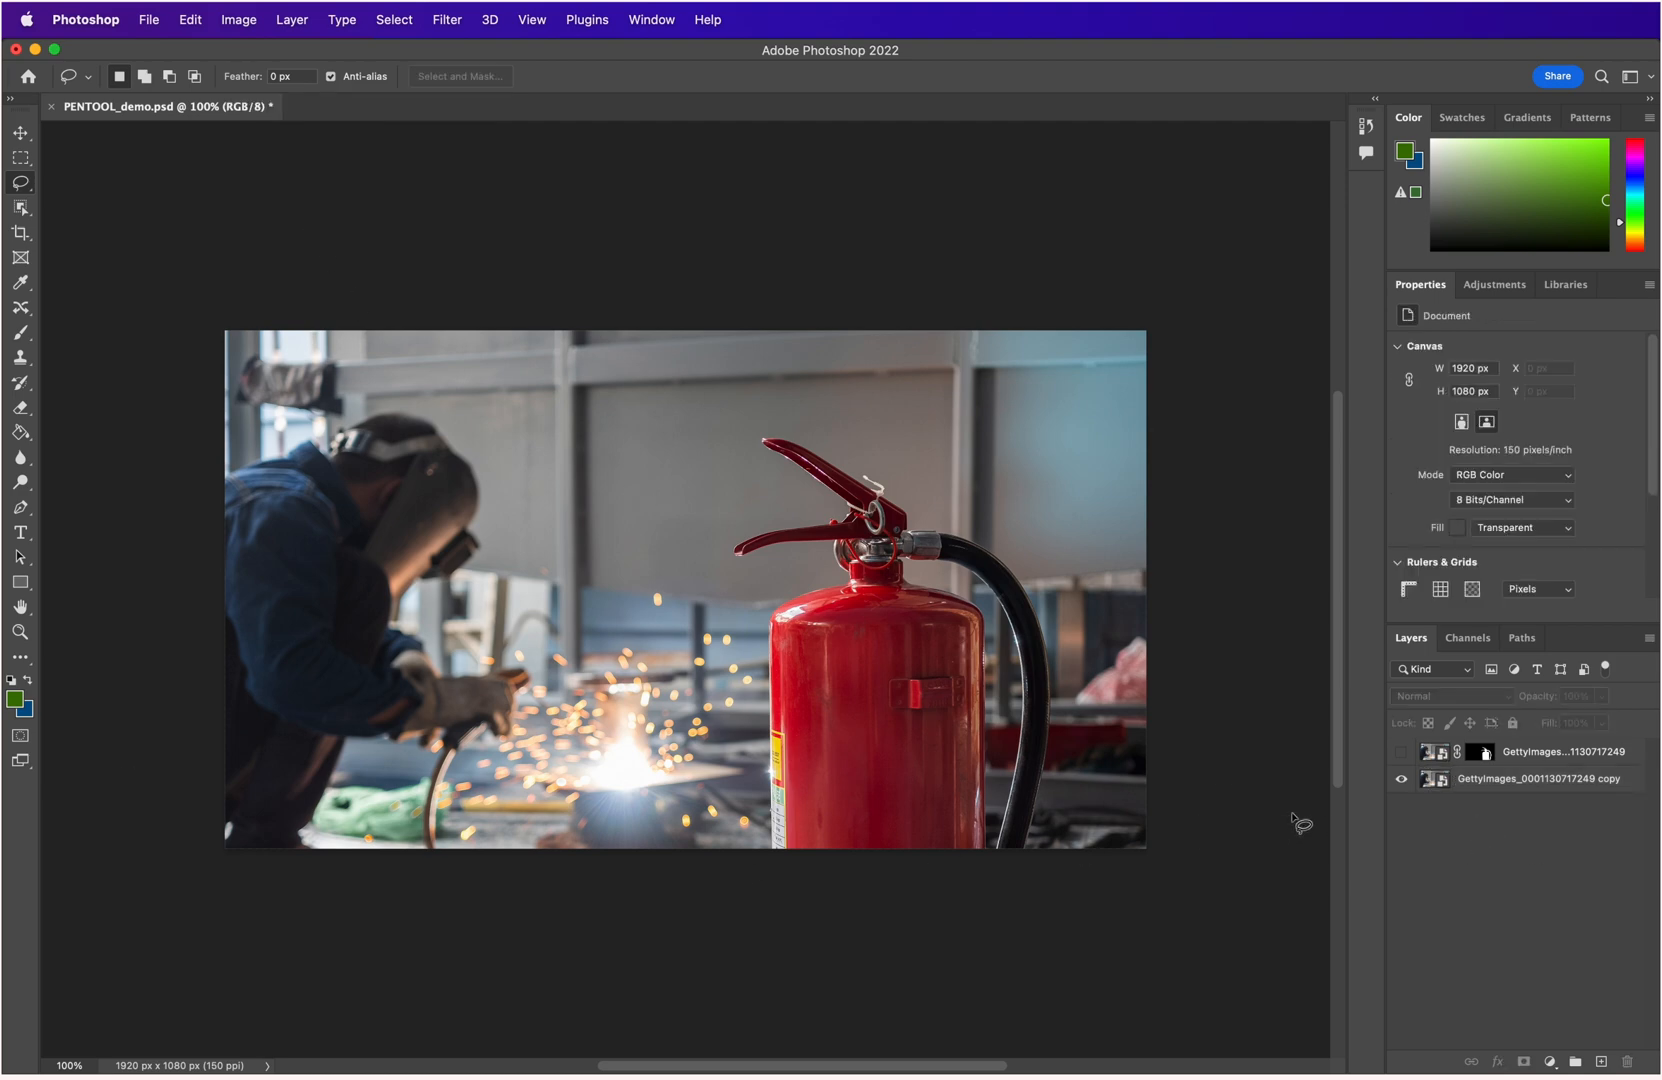
{"action": "right_click", "coordinate": [1492, 787]}
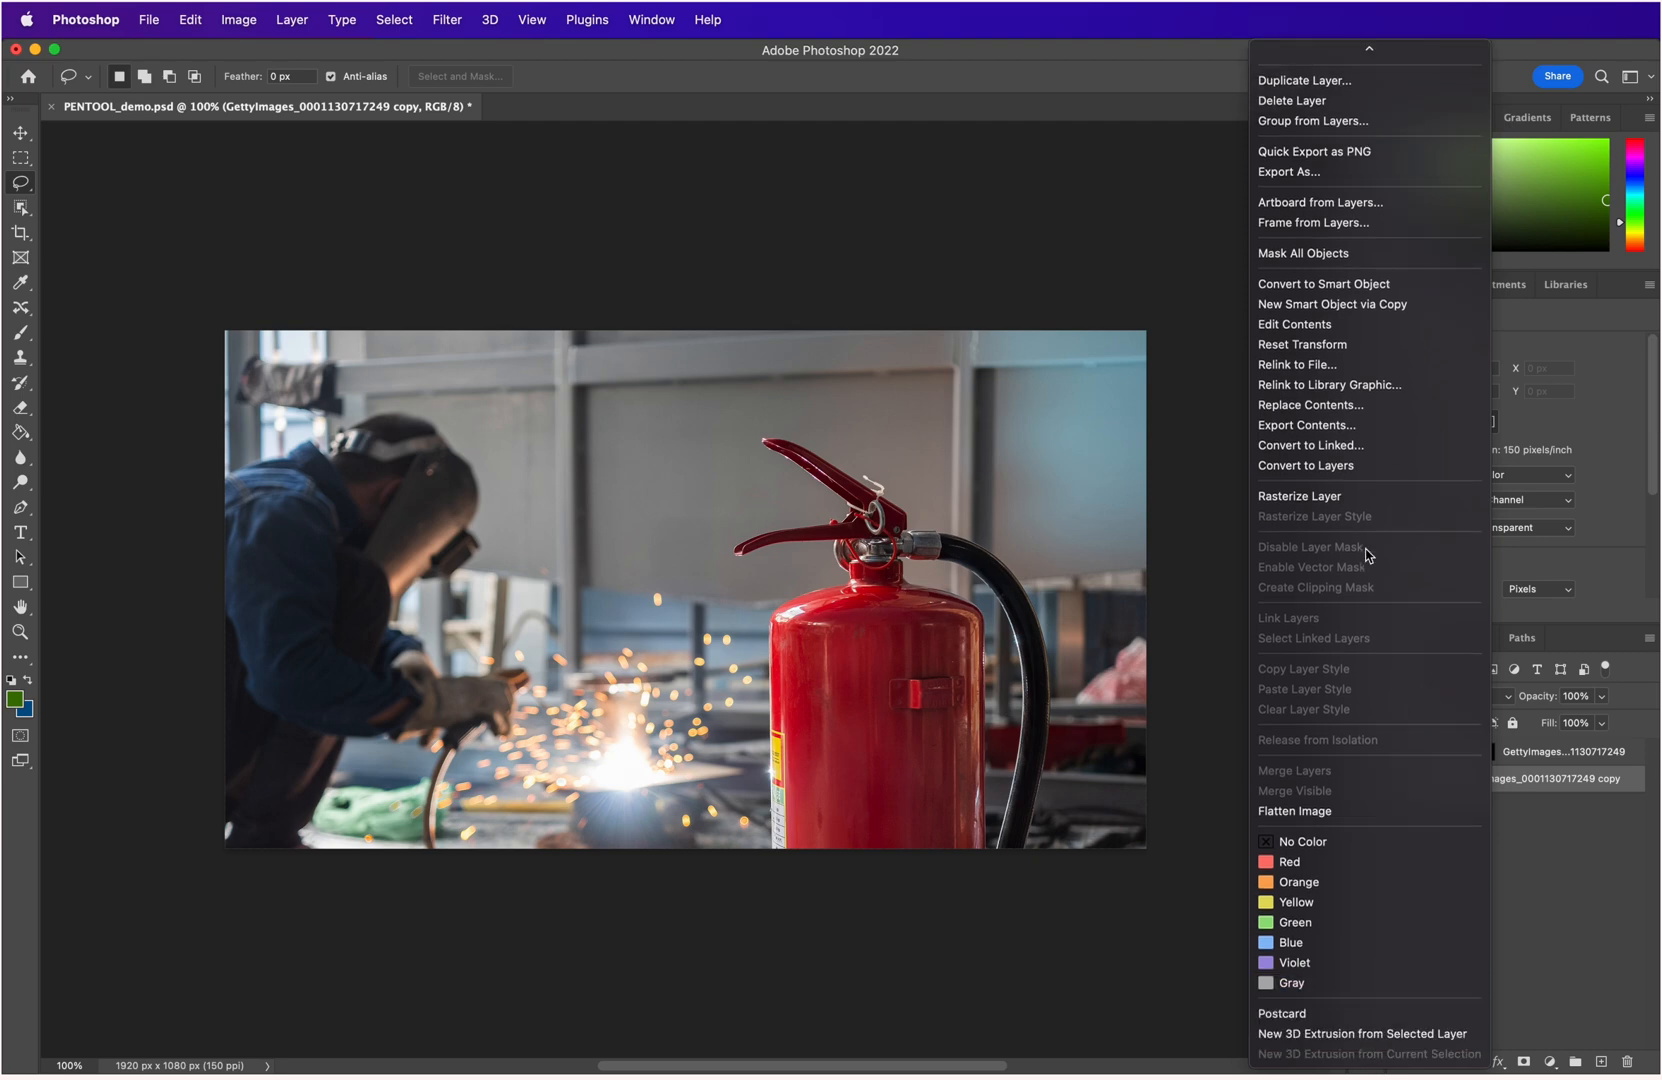
{"action": "left_click", "coordinate": [1355, 500]}
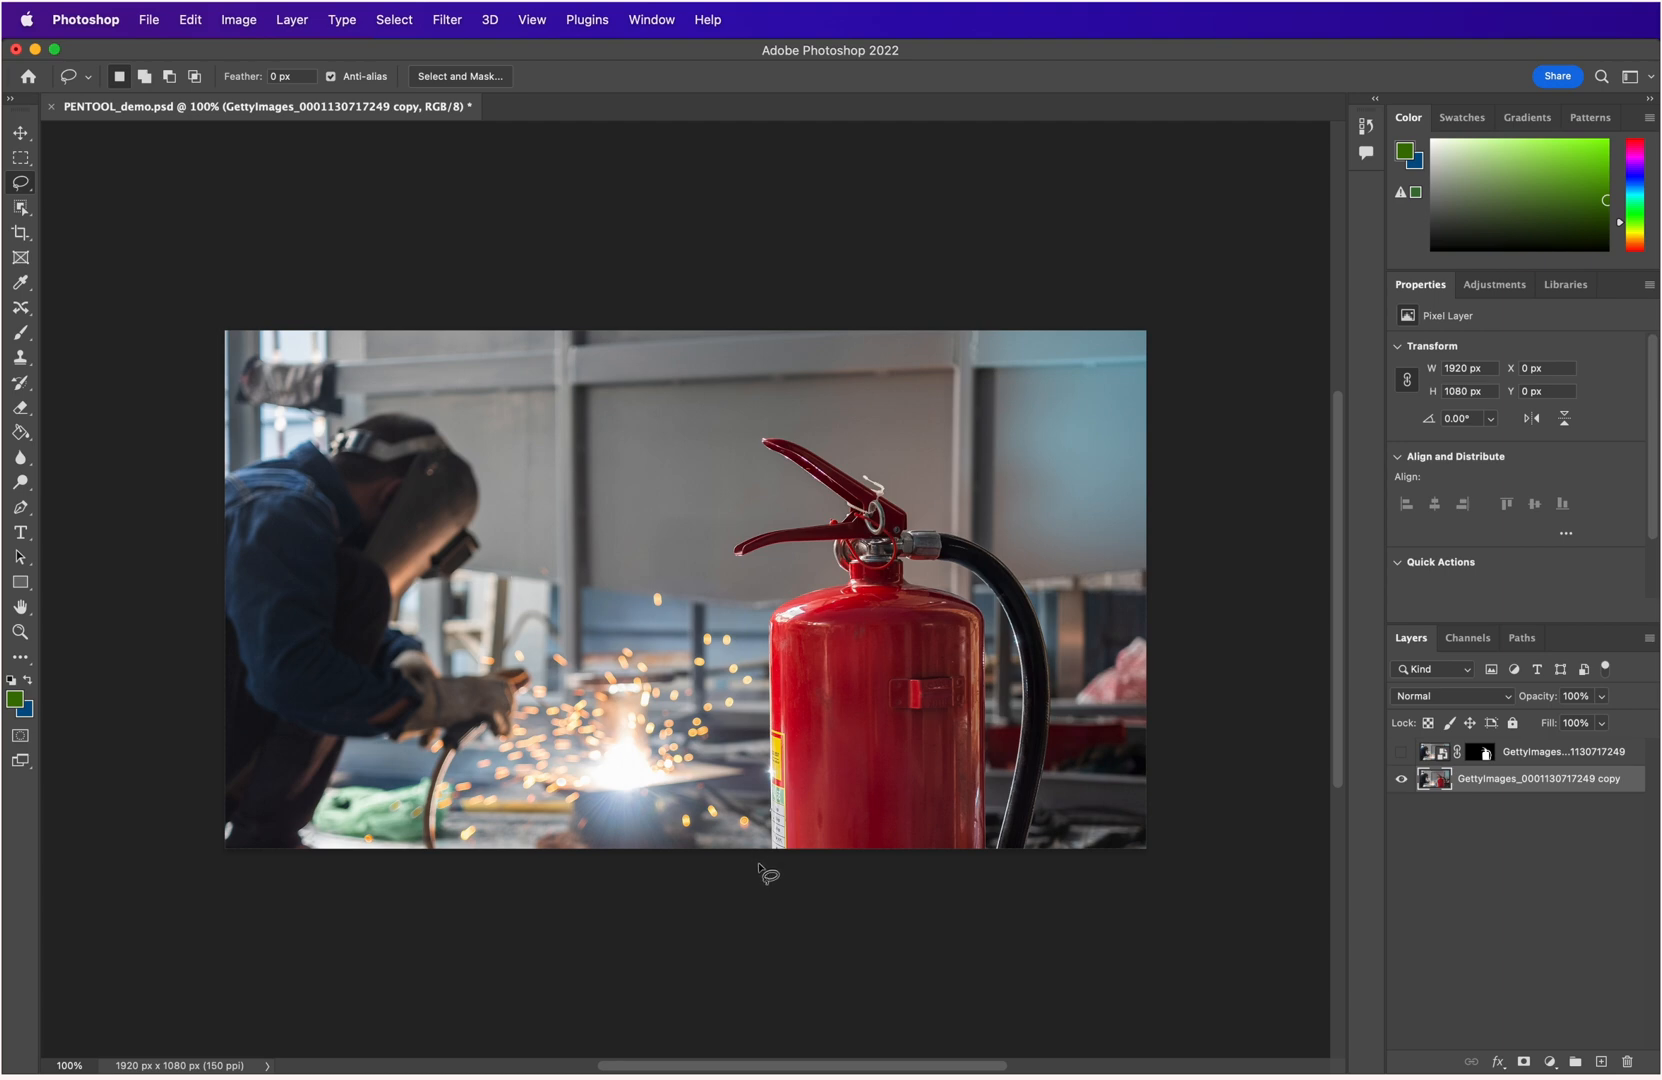
Lasso loosely around the fire extinguisher and remove it with Content-Aware Fill using Rectangular sampling, output to a new layer, and deselect.
{"action": "mouse_move", "coordinate": [760, 866]}
{"action": "left_mouse_down"}
{"action": "mouse_move", "coordinate": [748, 650]}
{"action": "mouse_move", "coordinate": [767, 595]}
{"action": "mouse_move", "coordinate": [799, 576]}
{"action": "mouse_move", "coordinate": [742, 580]}
{"action": "mouse_move", "coordinate": [720, 554]}
{"action": "mouse_move", "coordinate": [738, 522]}
{"action": "mouse_move", "coordinate": [809, 509]}
{"action": "mouse_move", "coordinate": [723, 425]}
{"action": "mouse_move", "coordinate": [865, 433]}
{"action": "mouse_move", "coordinate": [1045, 563]}
{"action": "mouse_move", "coordinate": [1067, 757]}
{"action": "mouse_move", "coordinate": [1058, 857]}
{"action": "mouse_move", "coordinate": [1039, 875]}
{"action": "mouse_move", "coordinate": [756, 911]}
{"action": "left_mouse_up"}
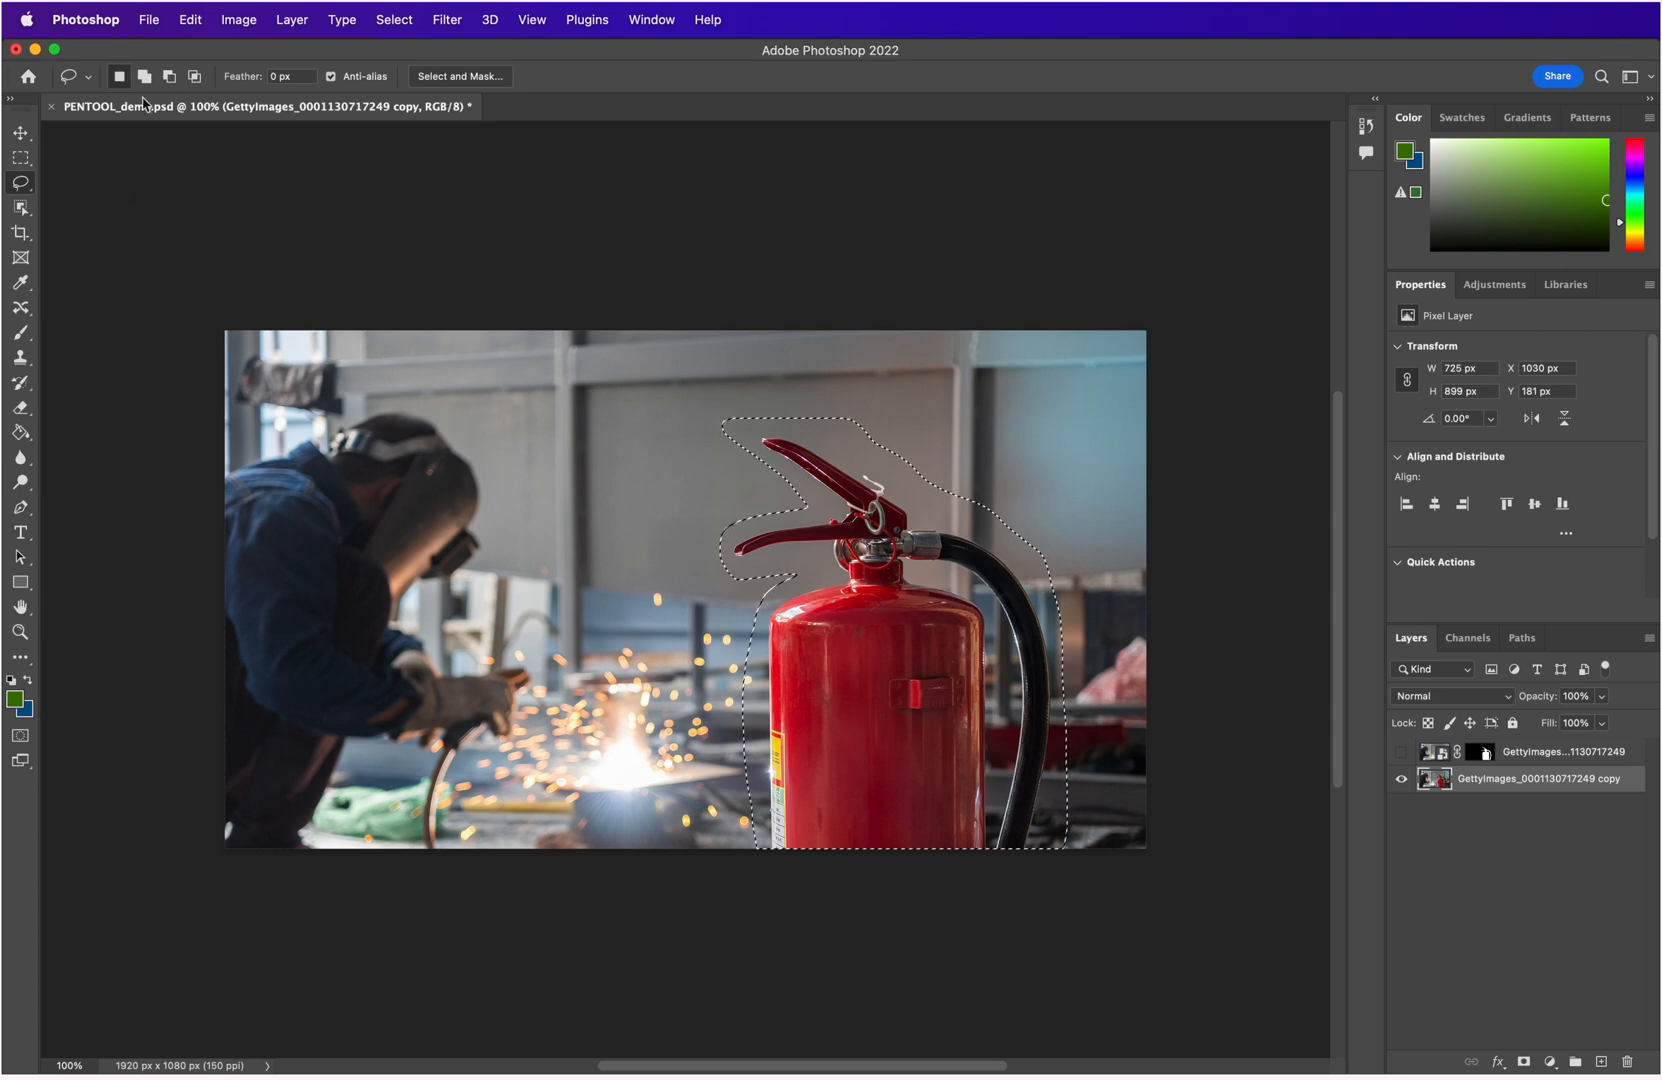
{"action": "left_click", "coordinate": [188, 20]}
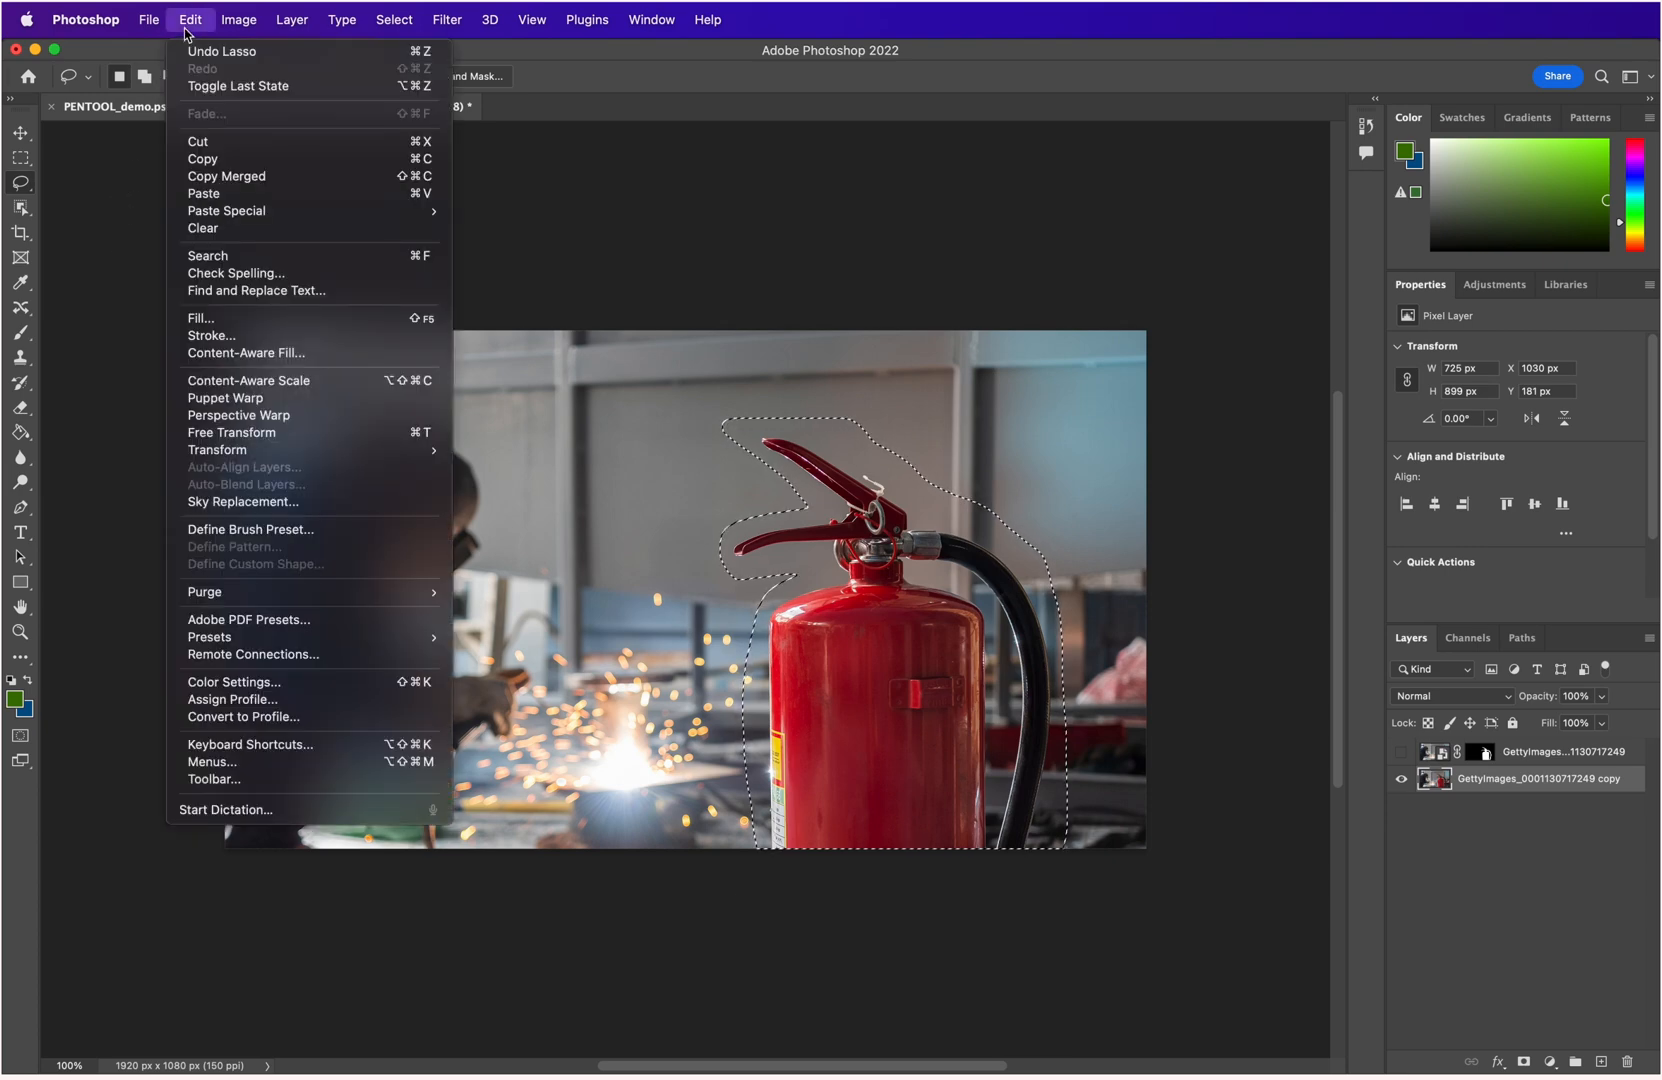
{"action": "left_click", "coordinate": [208, 355]}
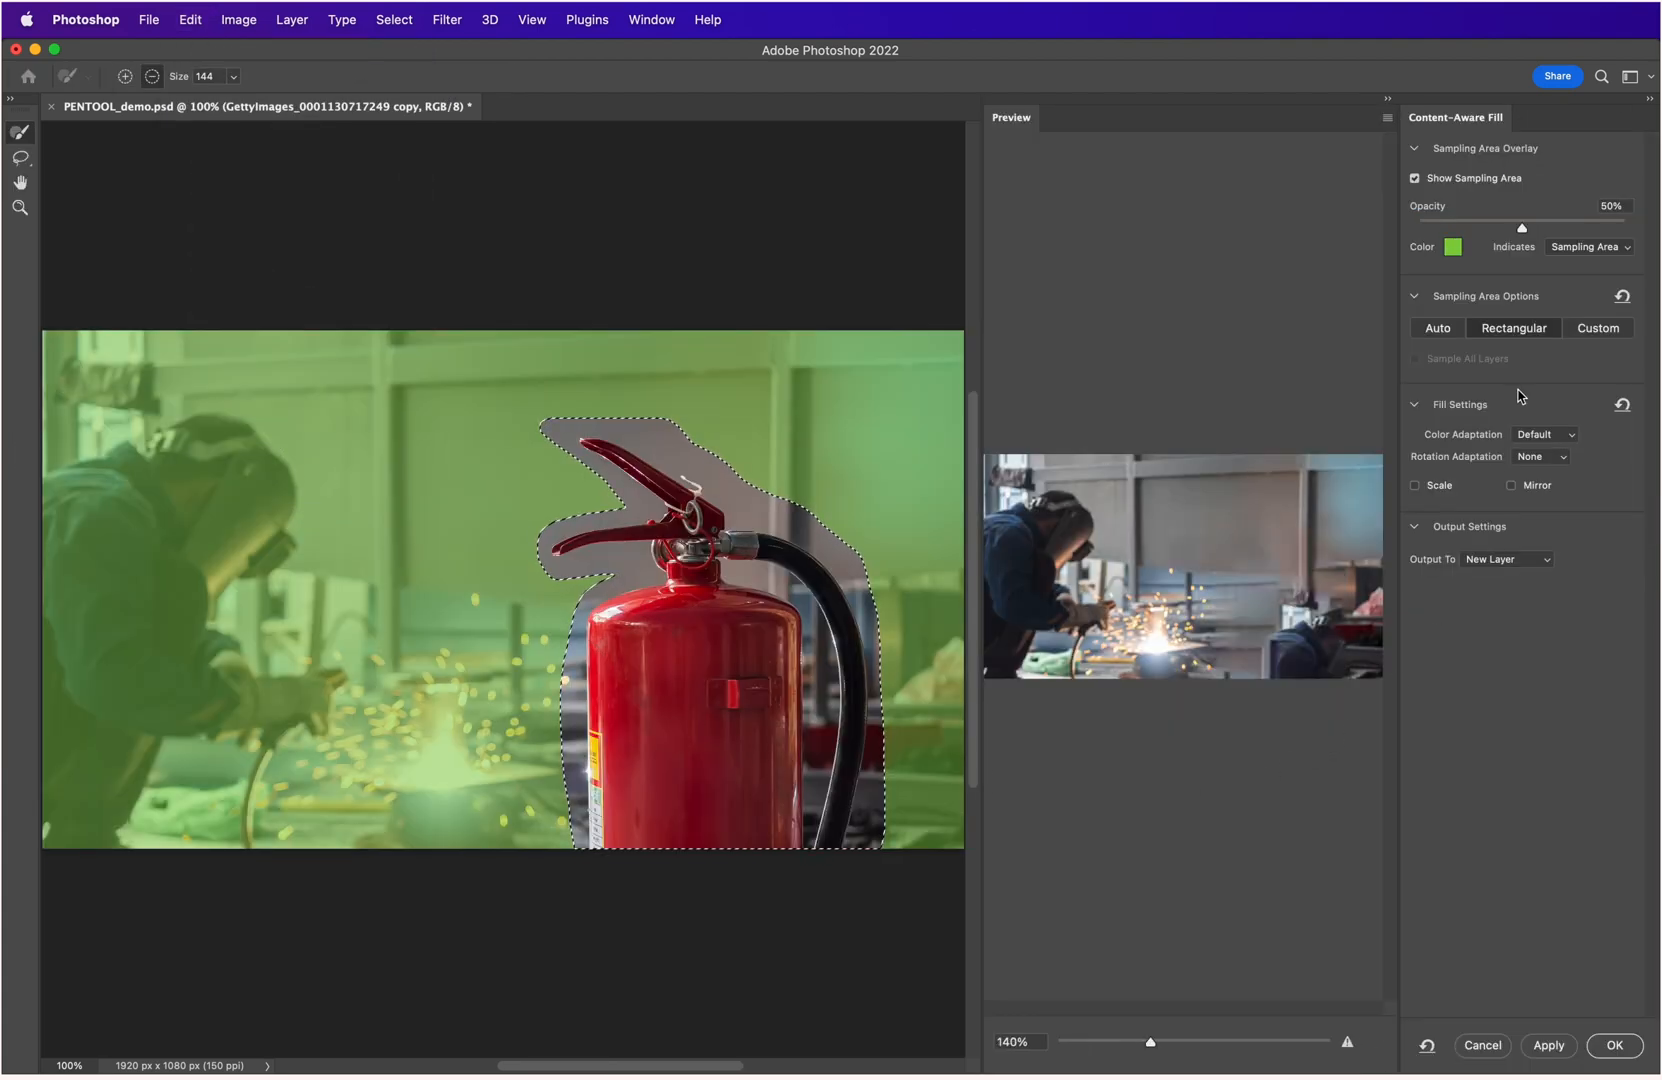
{"action": "left_click", "coordinate": [1614, 1045]}
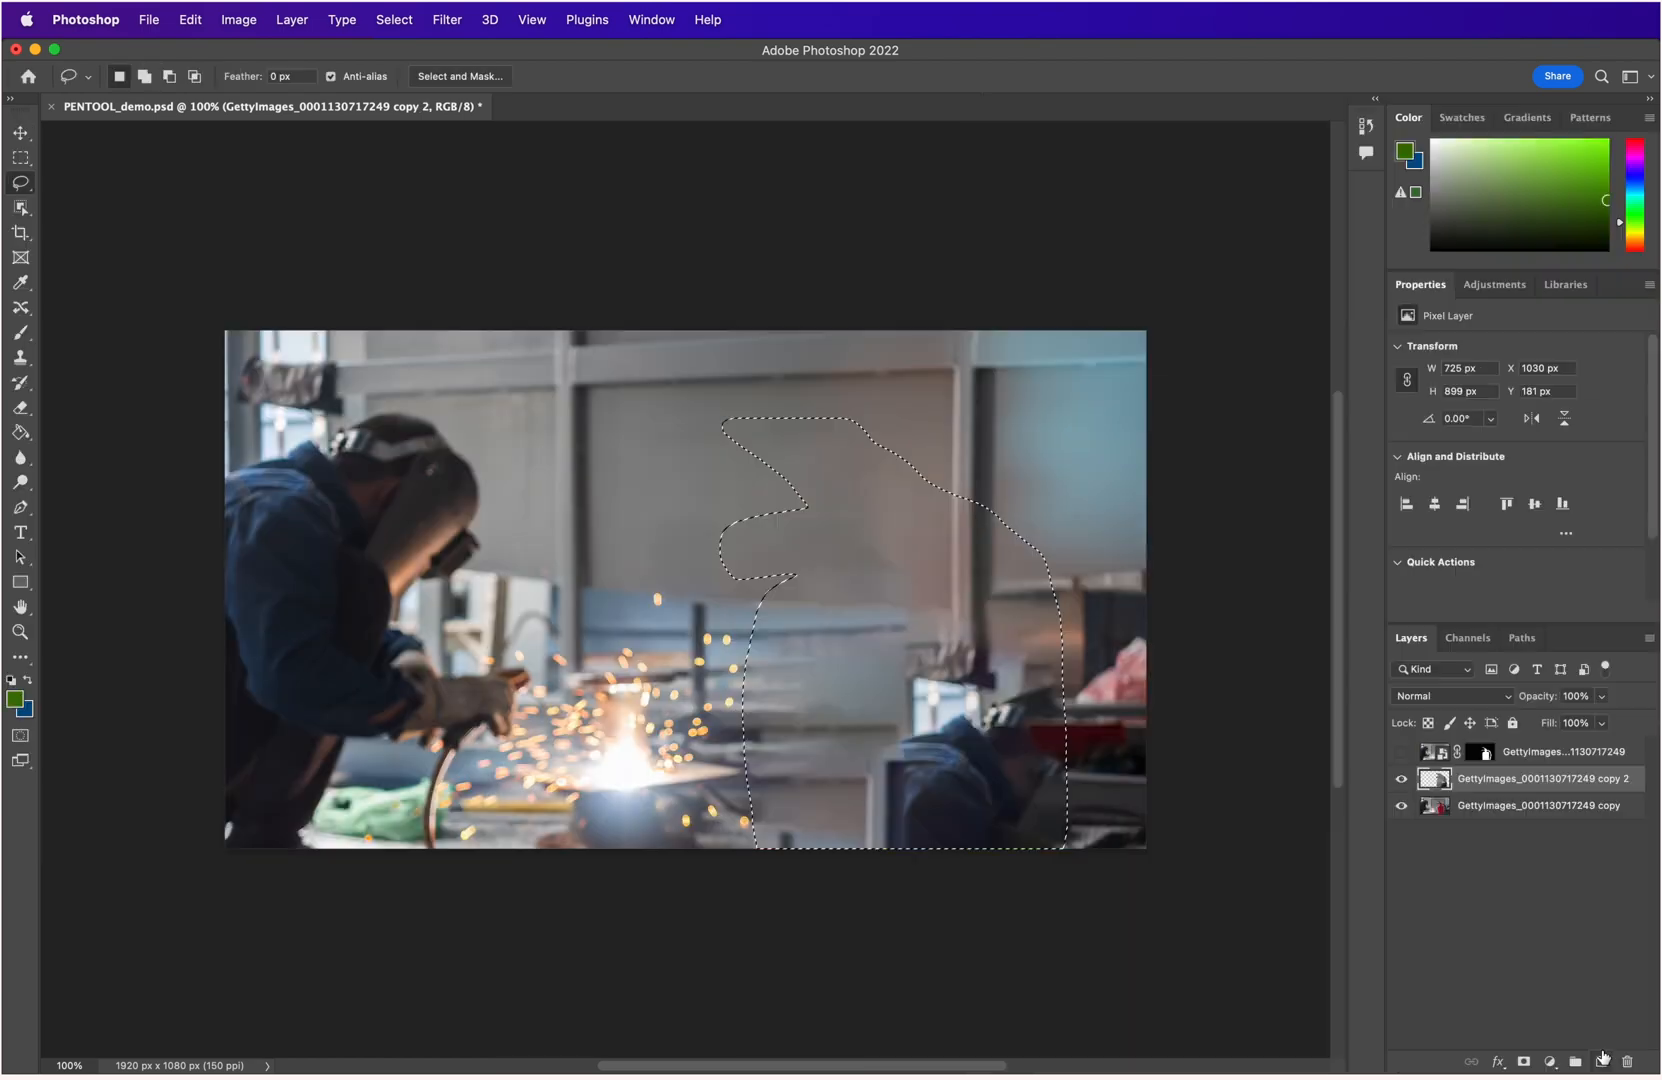
{"action": "left_click", "coordinate": [849, 265]}
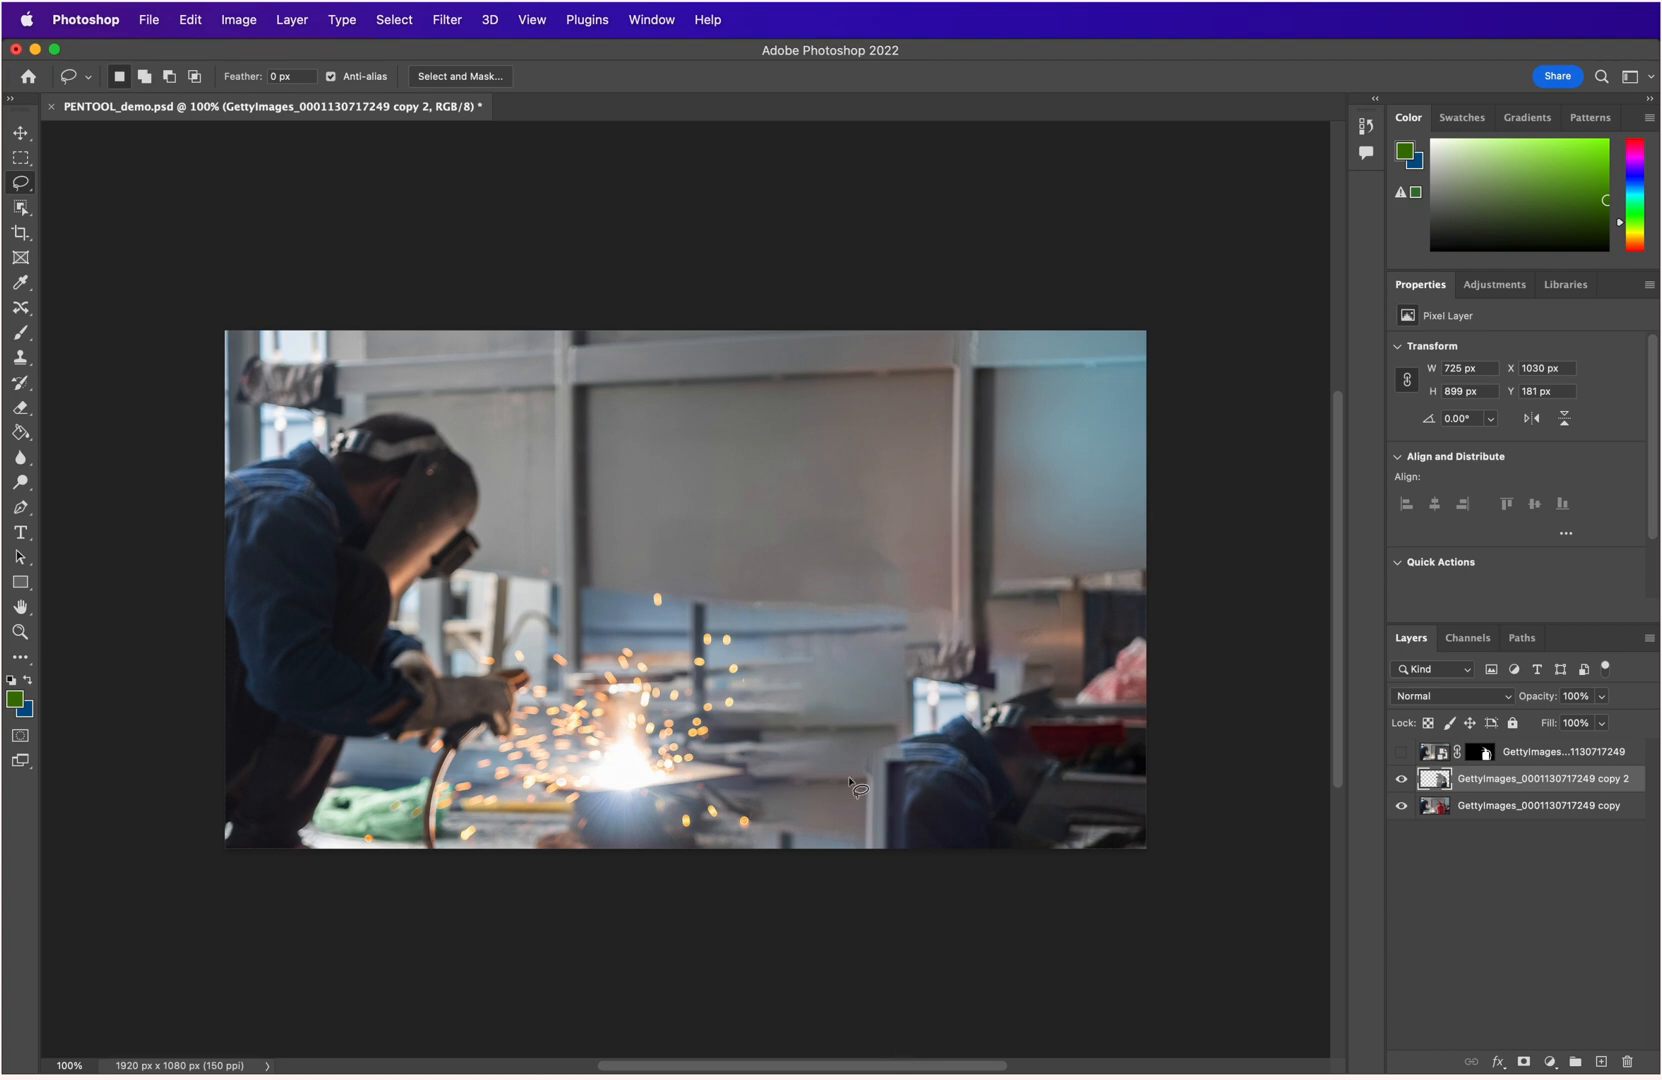
{"action": "left_click", "coordinate": [246, 24]}
{"action": "mouse_move", "coordinate": [583, 28]}
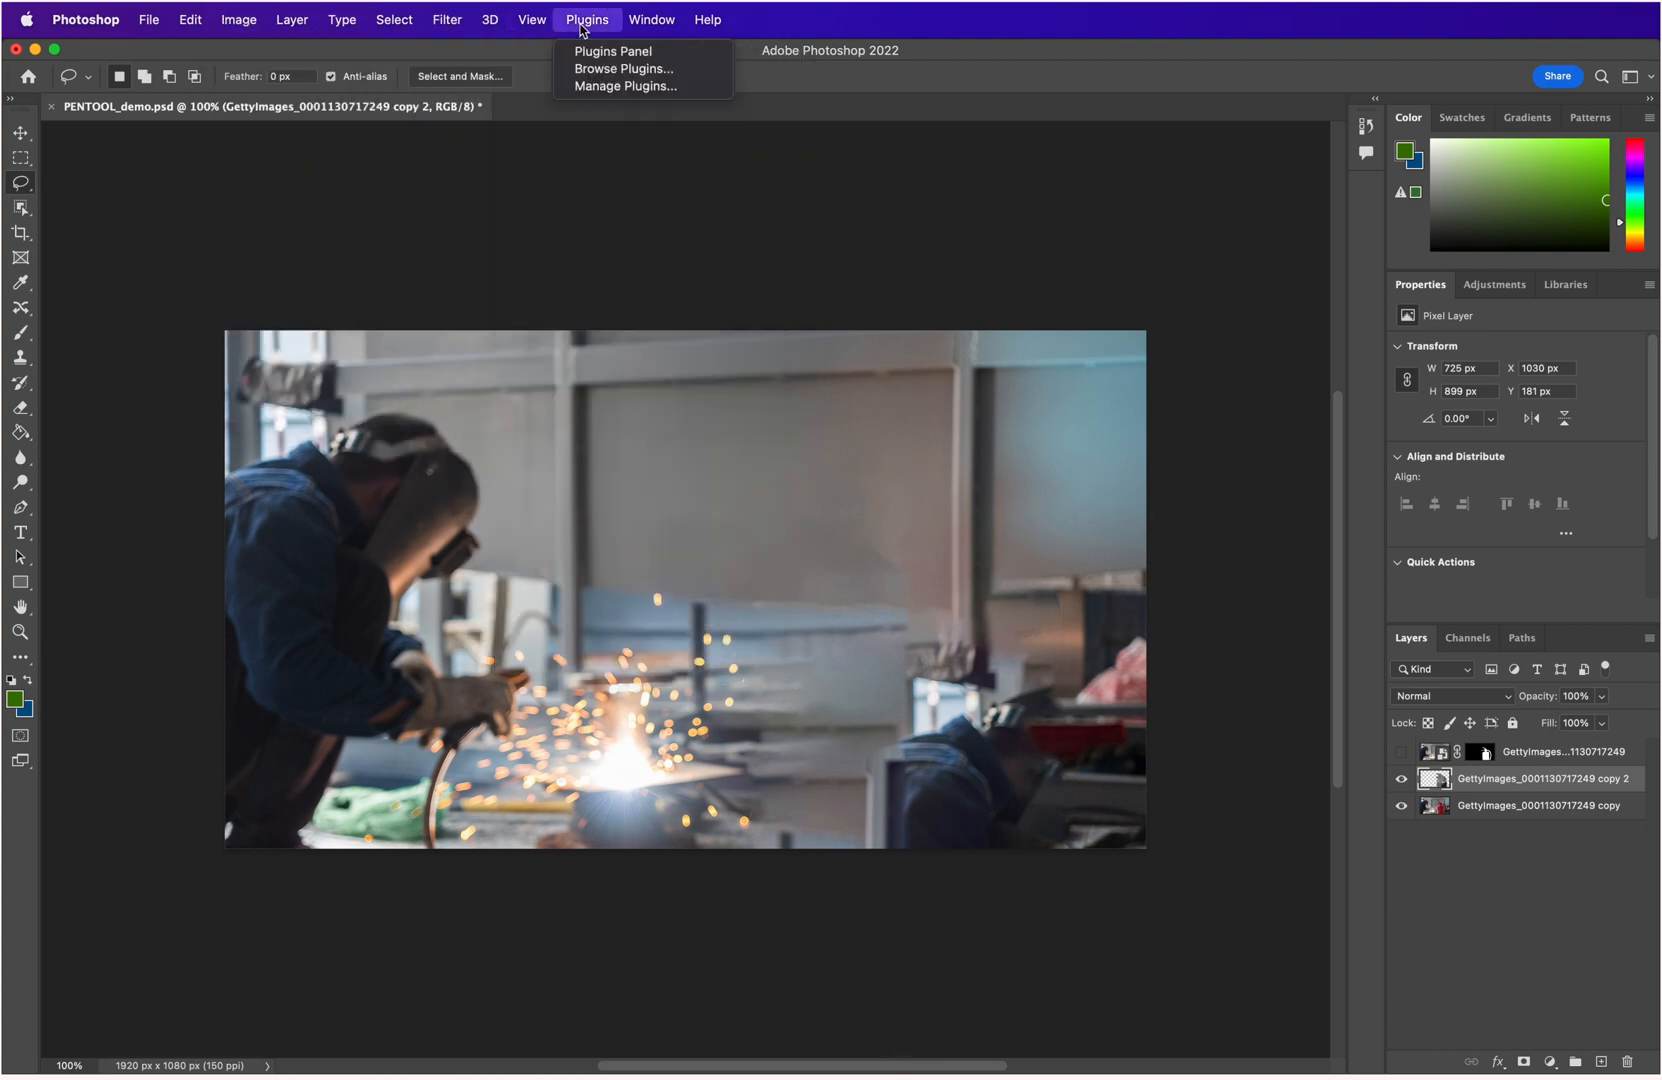
{"action": "mouse_move", "coordinate": [462, 22]}
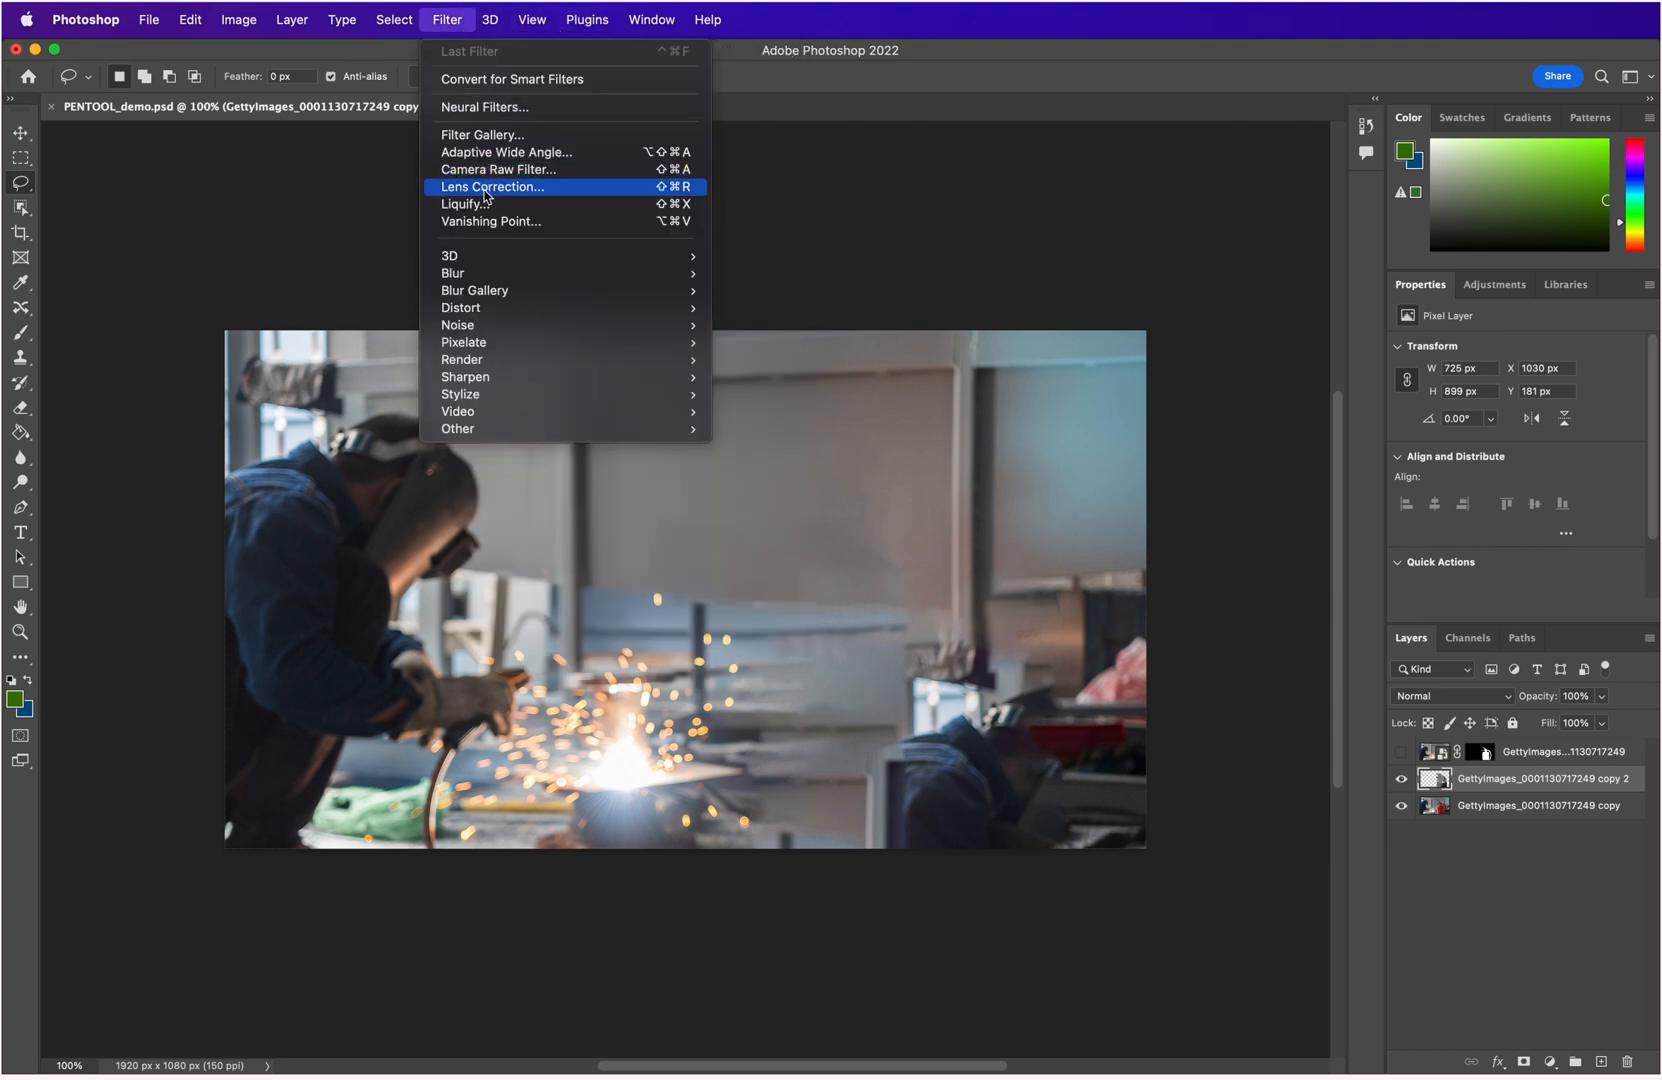
{"action": "mouse_move", "coordinate": [707, 279]}
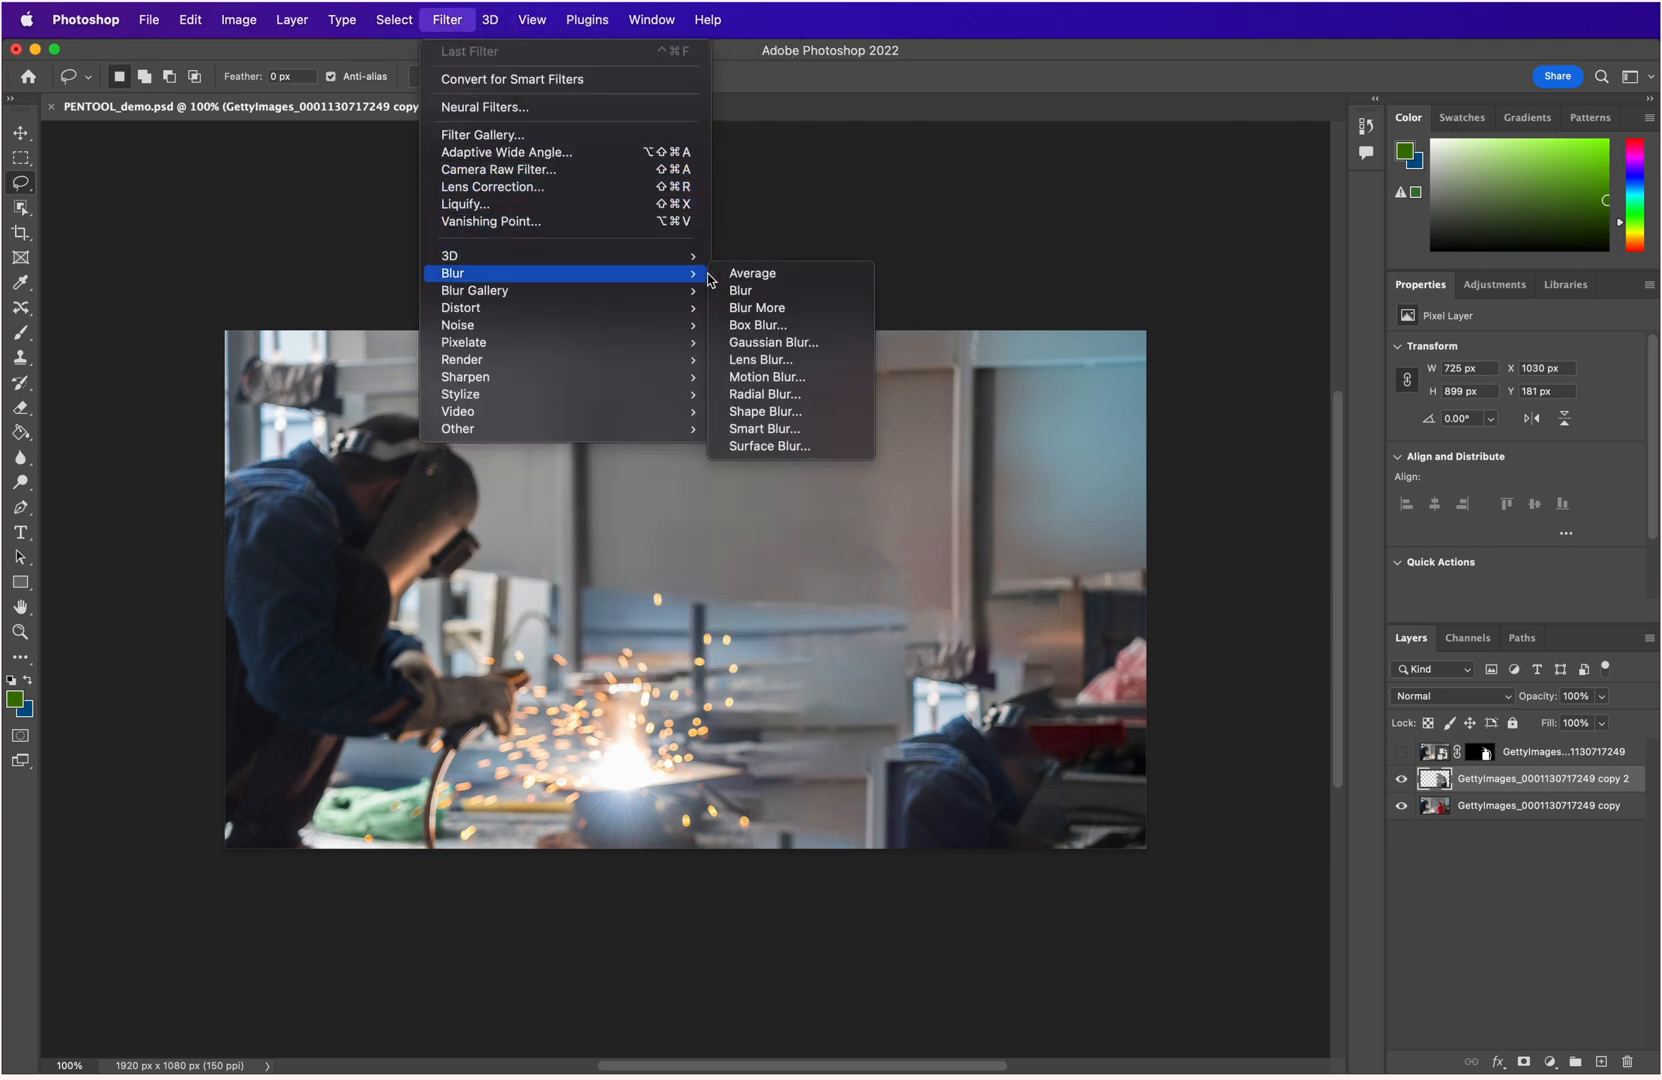
{"action": "left_click", "coordinate": [765, 343]}
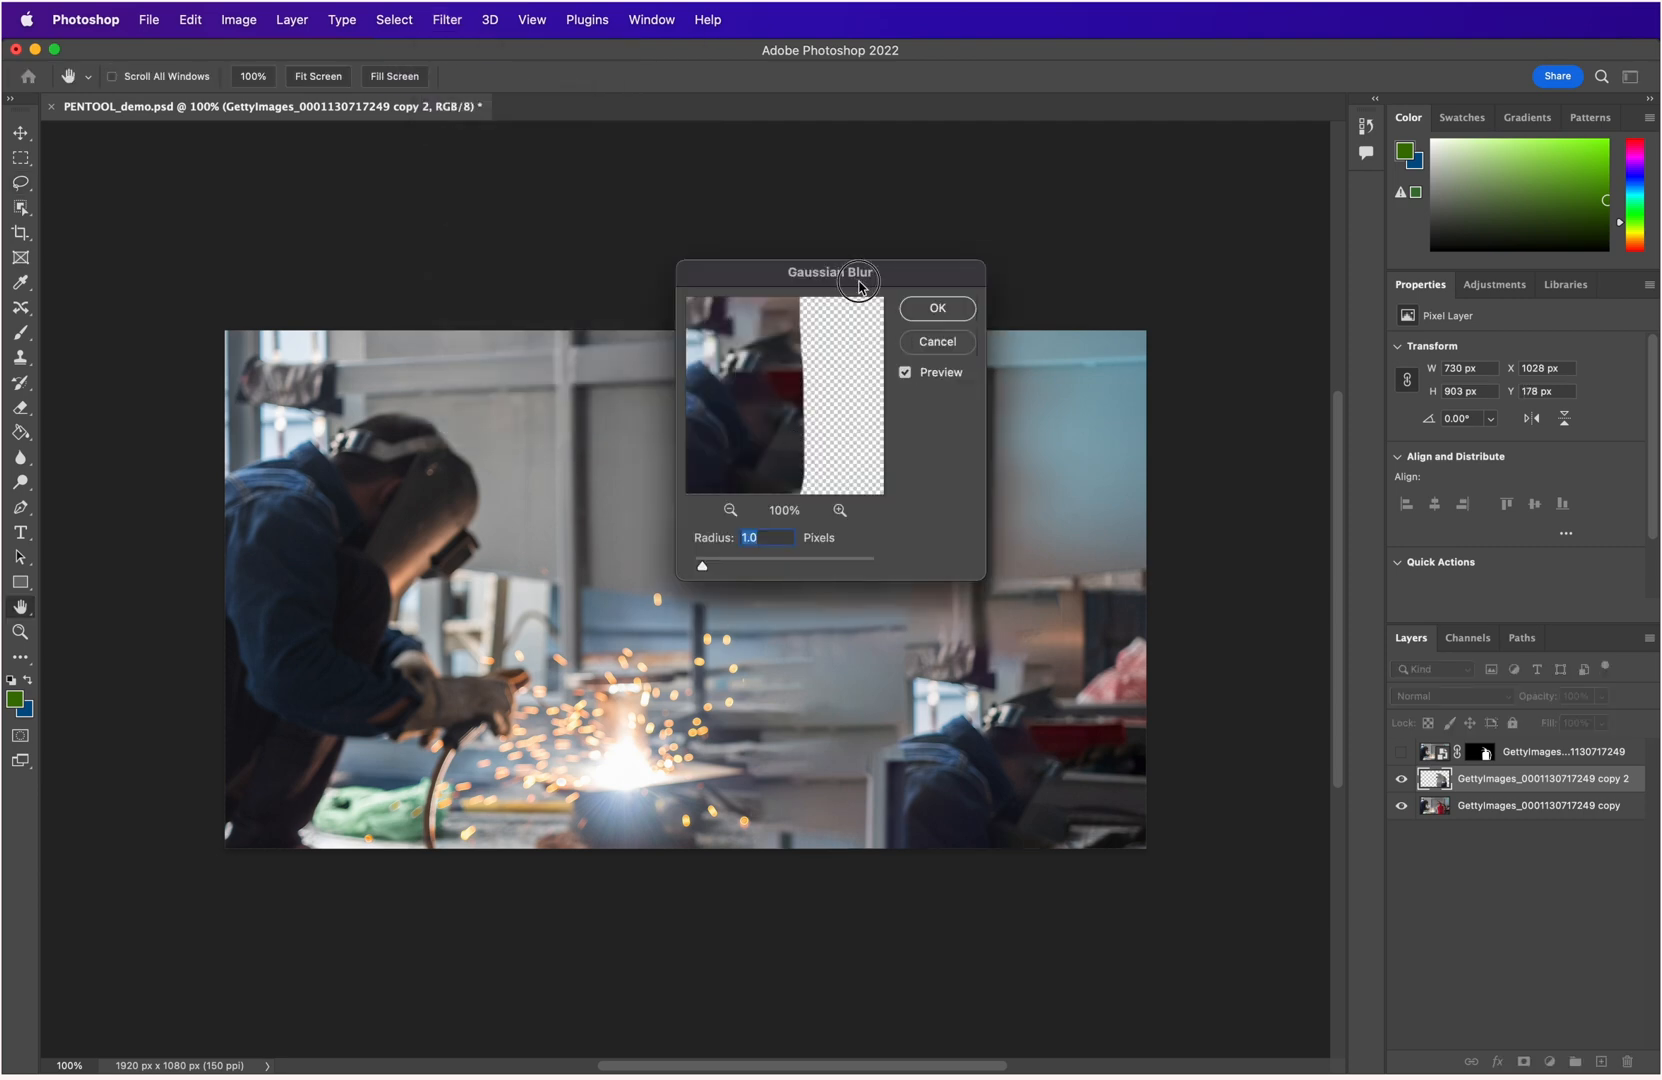
{"action": "left_click_drag", "start_coordinate": [855, 290], "coordinate": [1014, 320]}
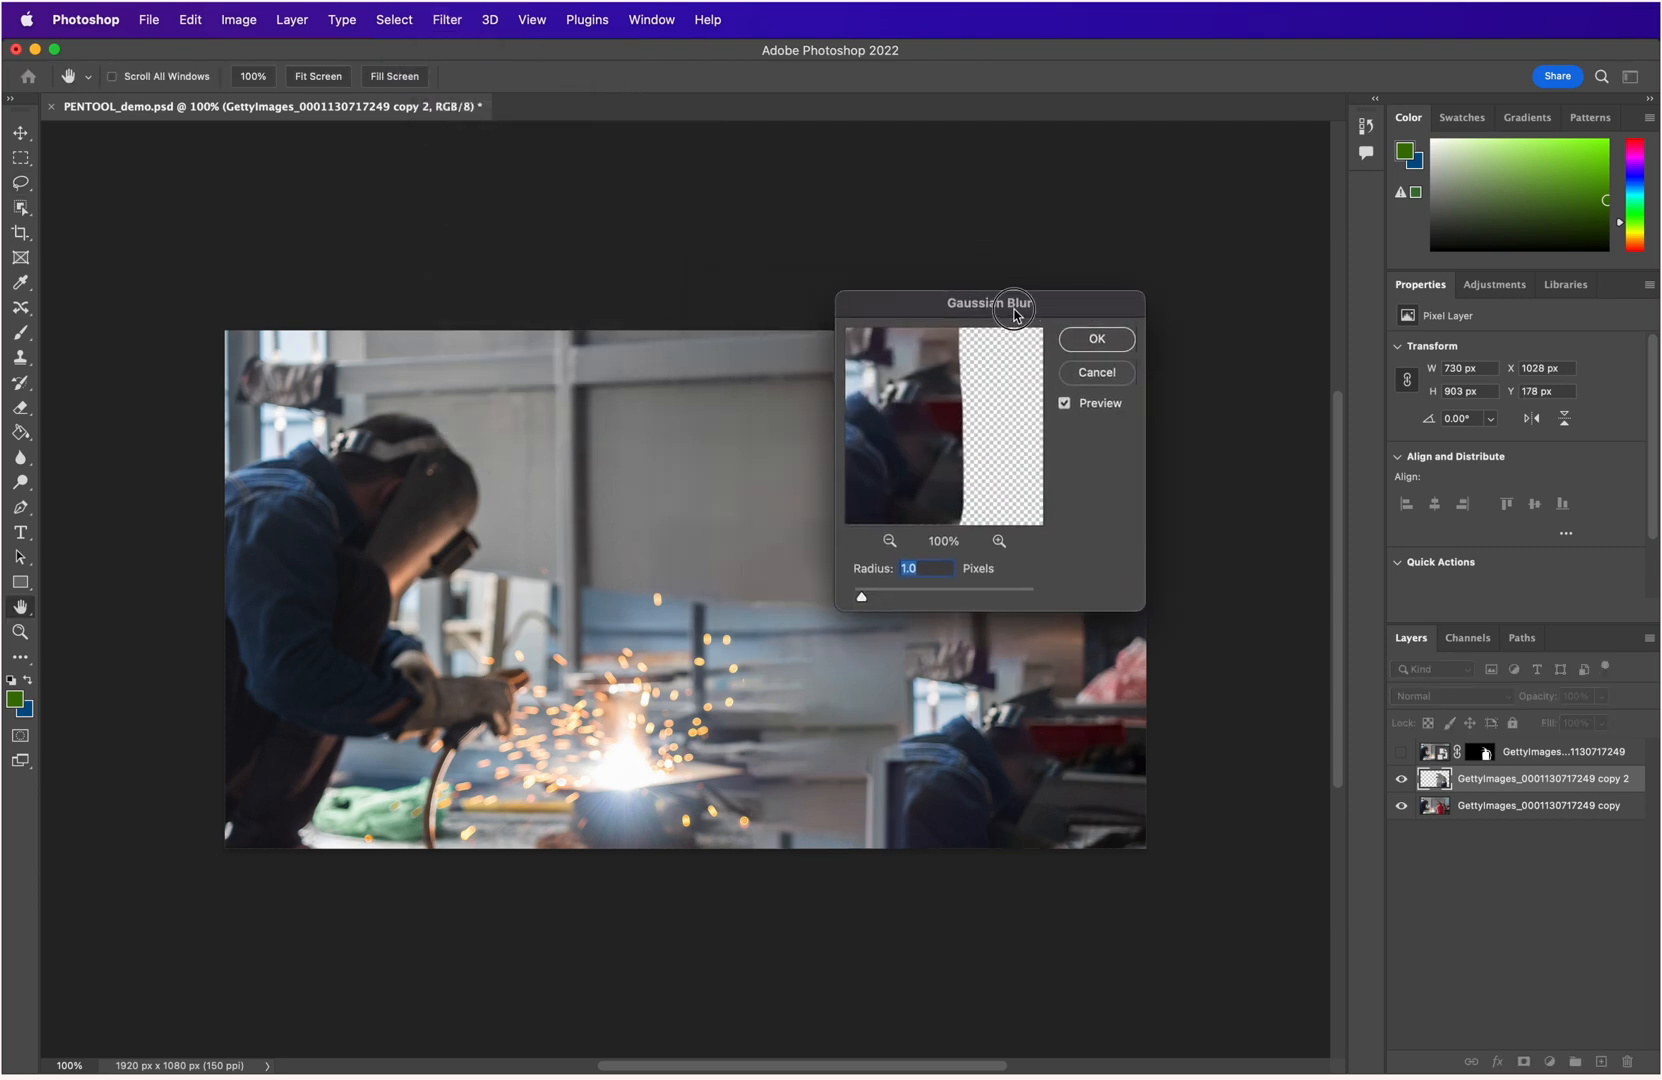
{"action": "left_click", "coordinate": [1100, 374]}
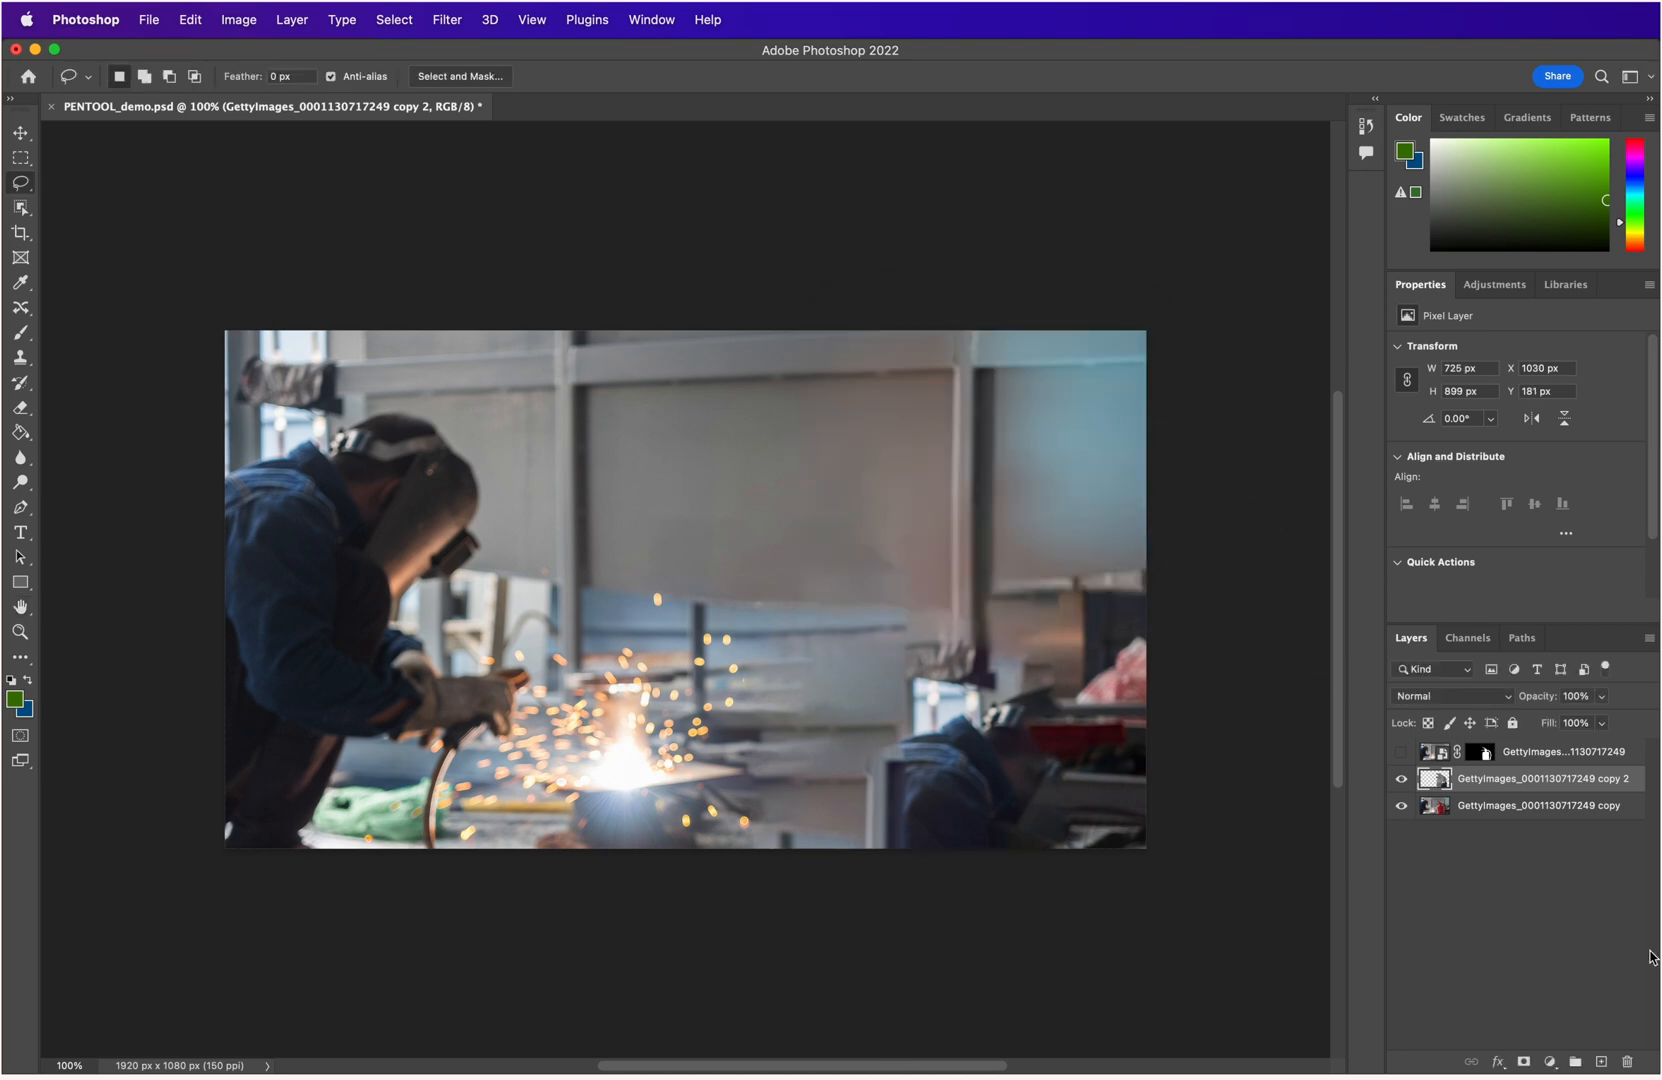
Merge the content-aware fill layer with the rasterized photo copy below it.
{"action": "left_click", "coordinate": [1478, 808], "text": "shift"}
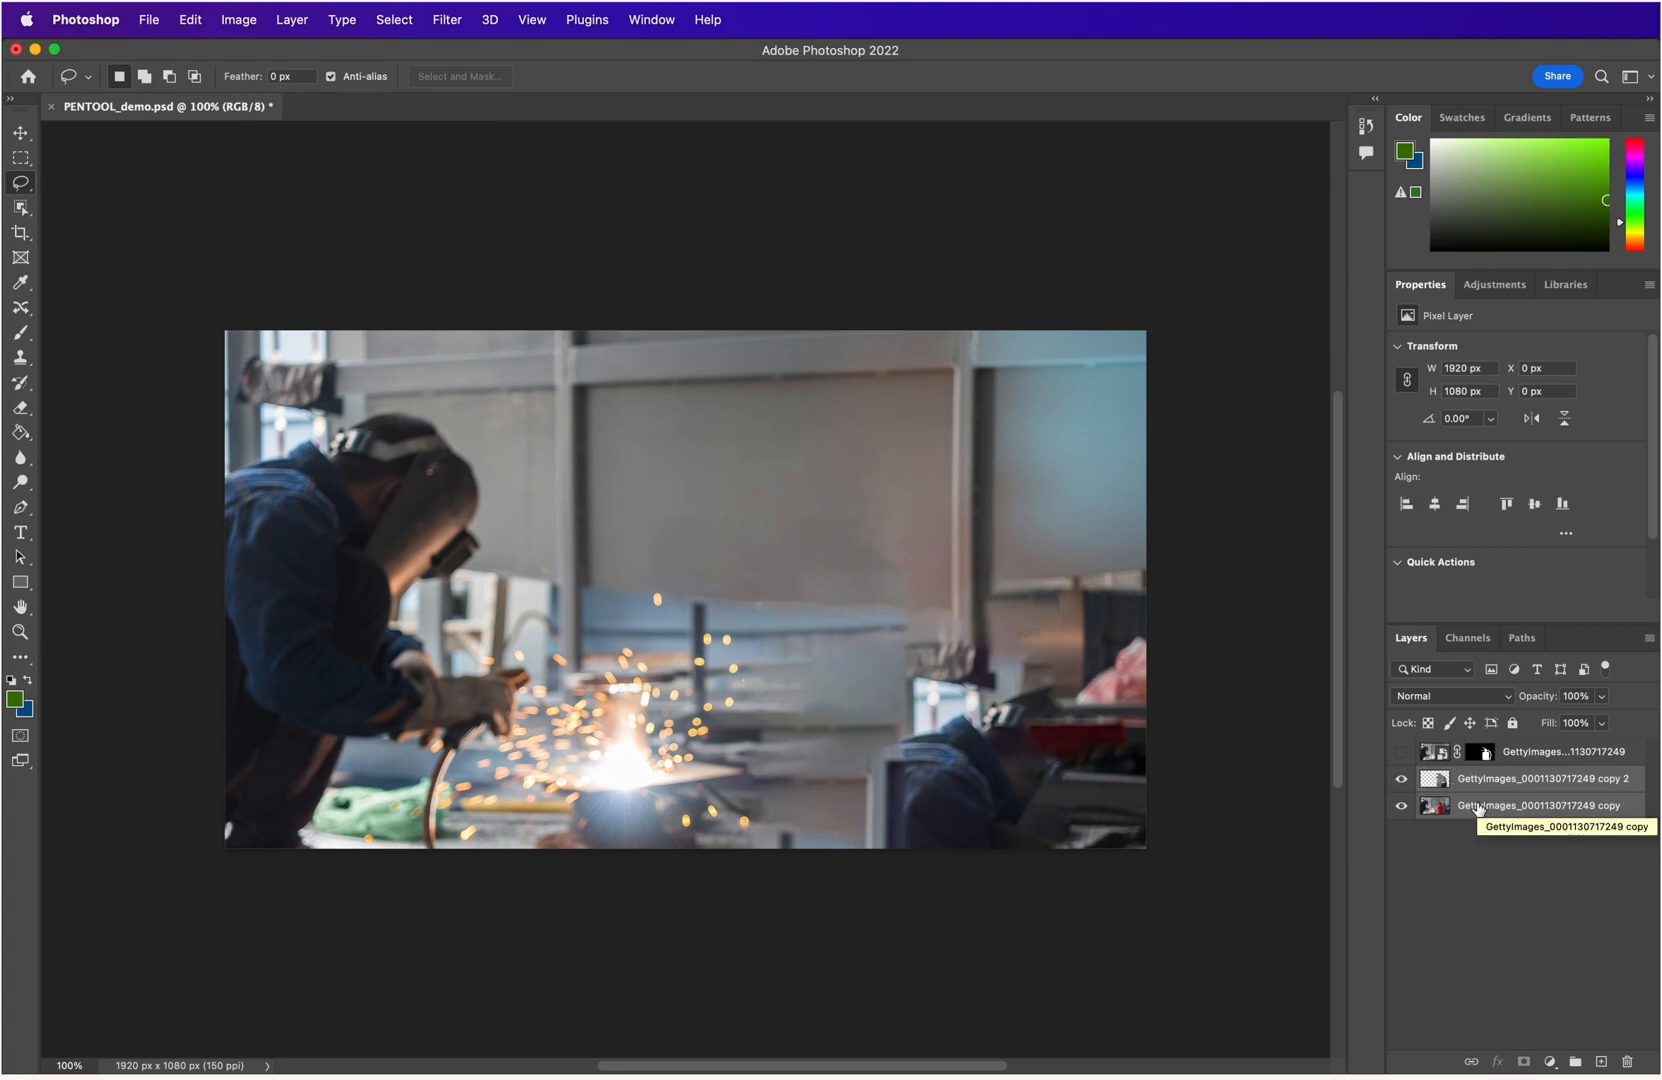
{"action": "right_click", "coordinate": [1478, 808]}
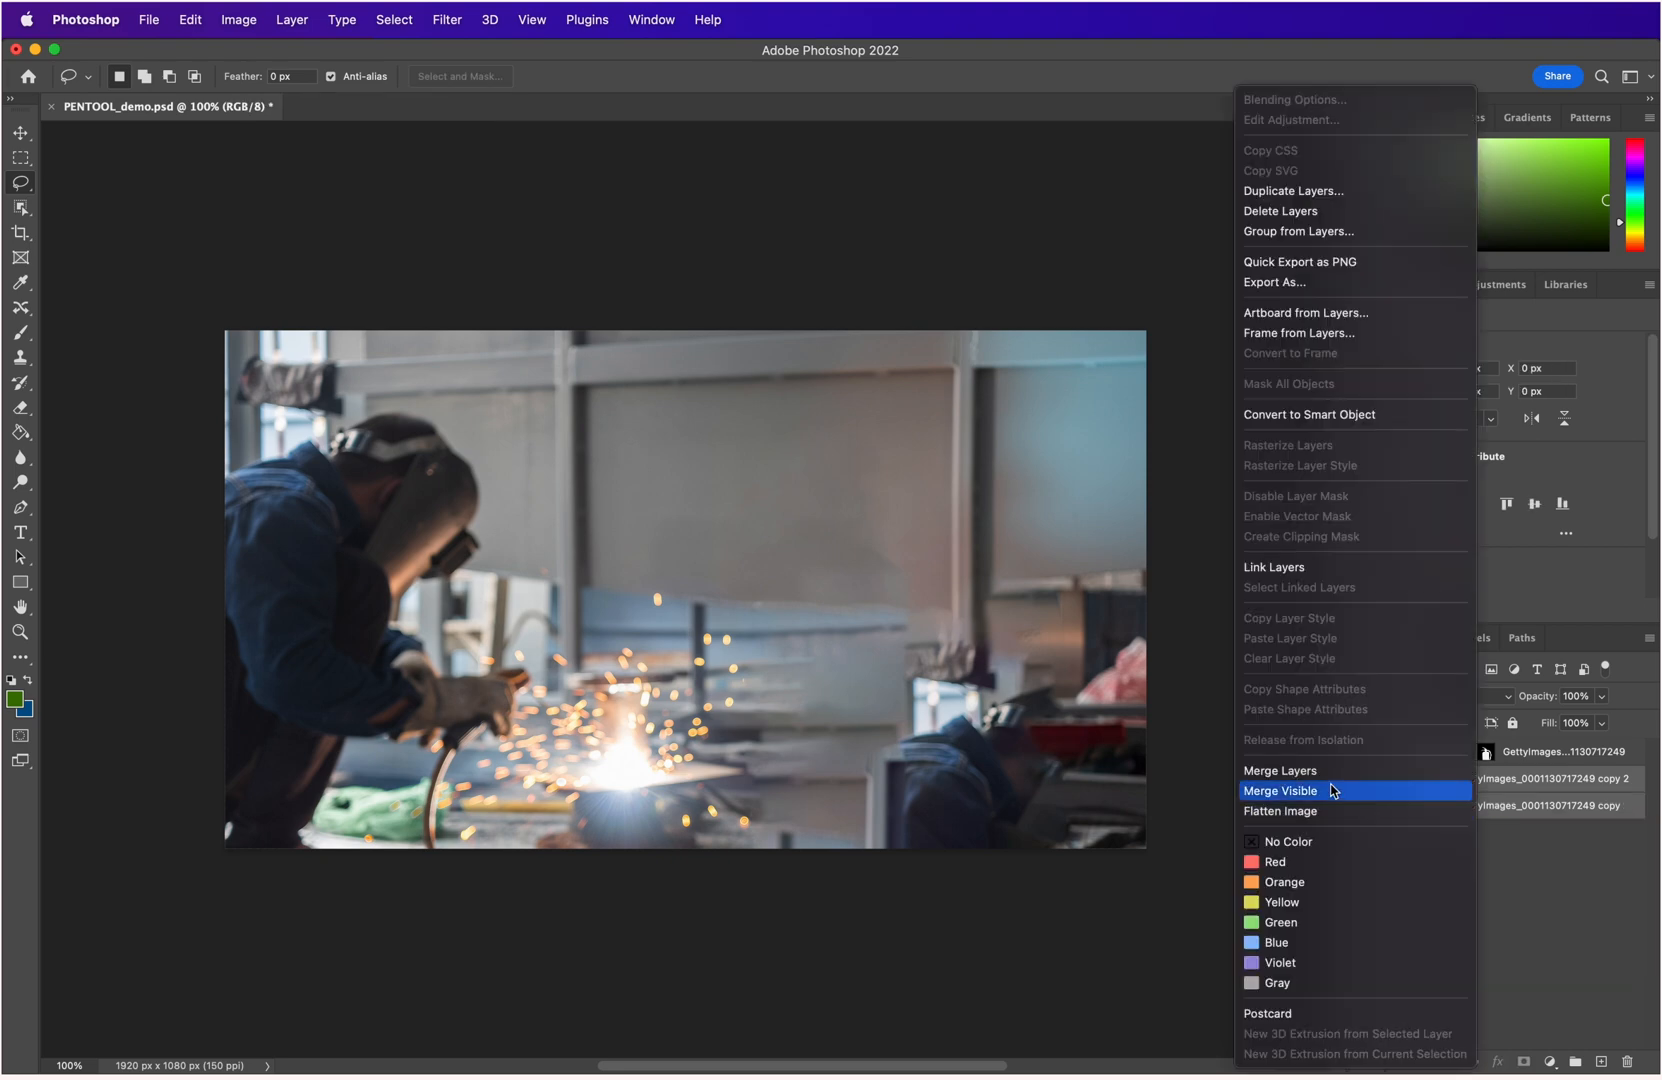
{"action": "left_click", "coordinate": [1300, 770]}
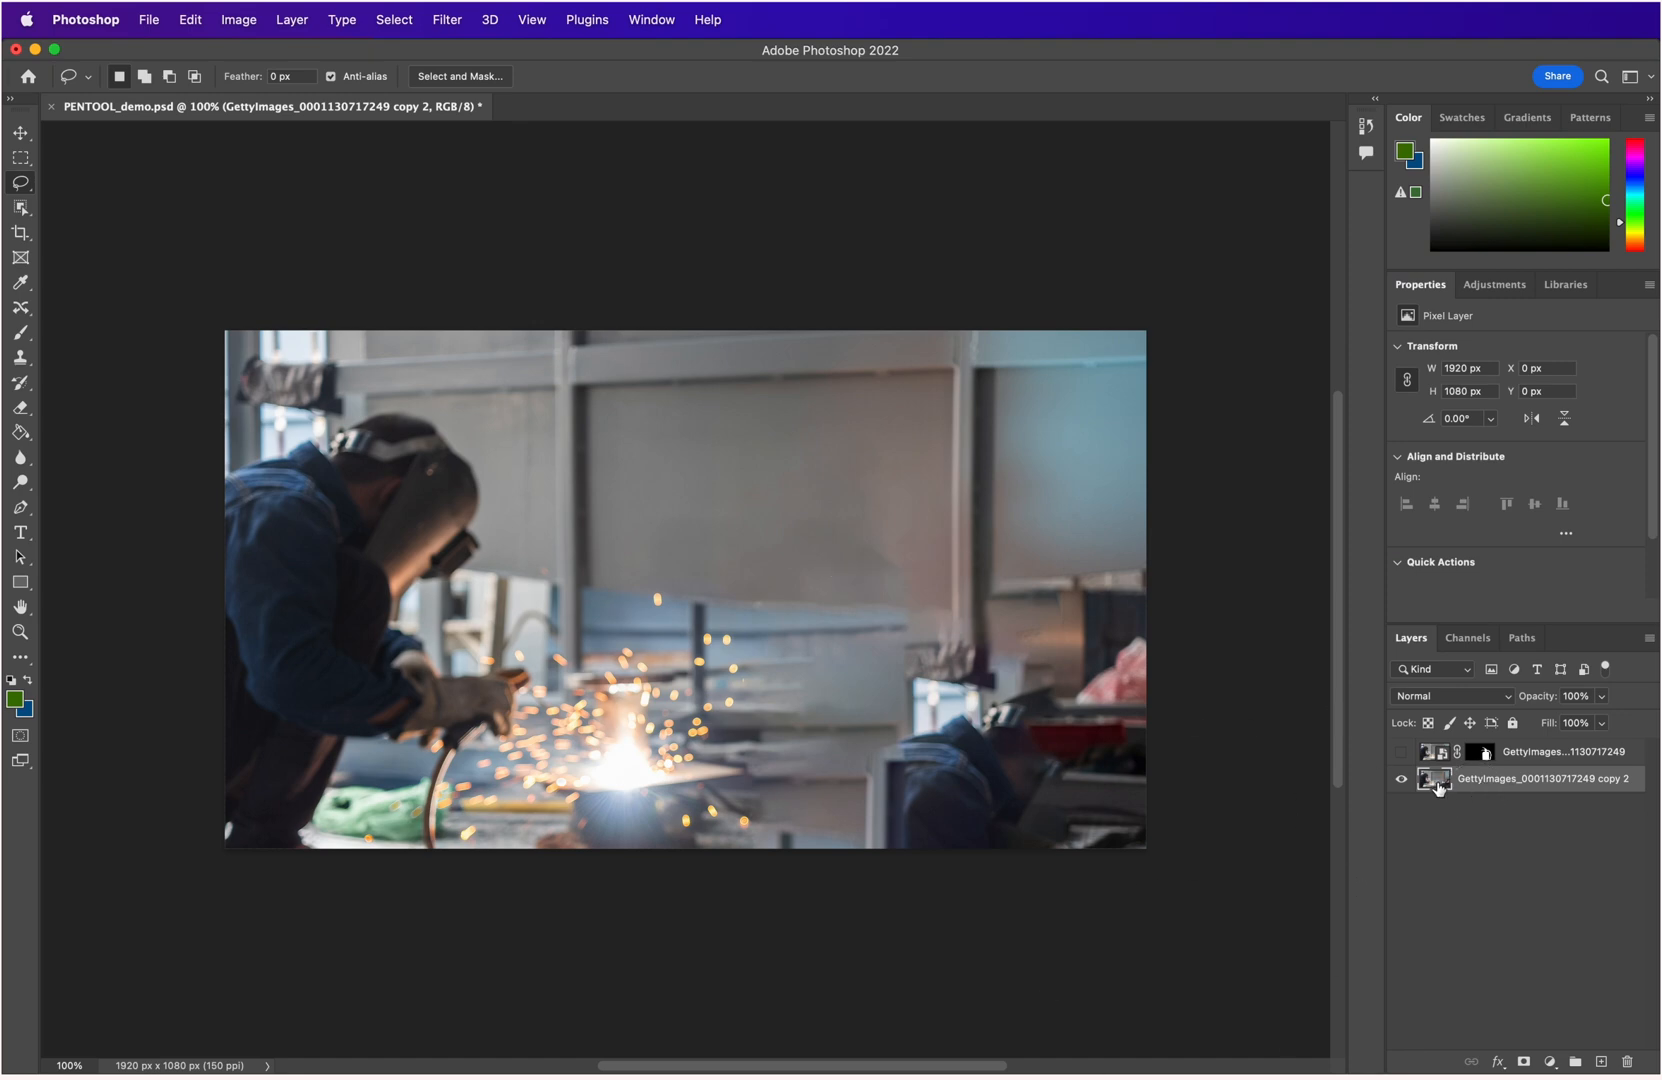
Apply a Gaussian Blur with a 3.2-pixel radius to the merged background layer and show the masked extinguisher layer above it.
{"action": "left_click", "coordinate": [463, 26]}
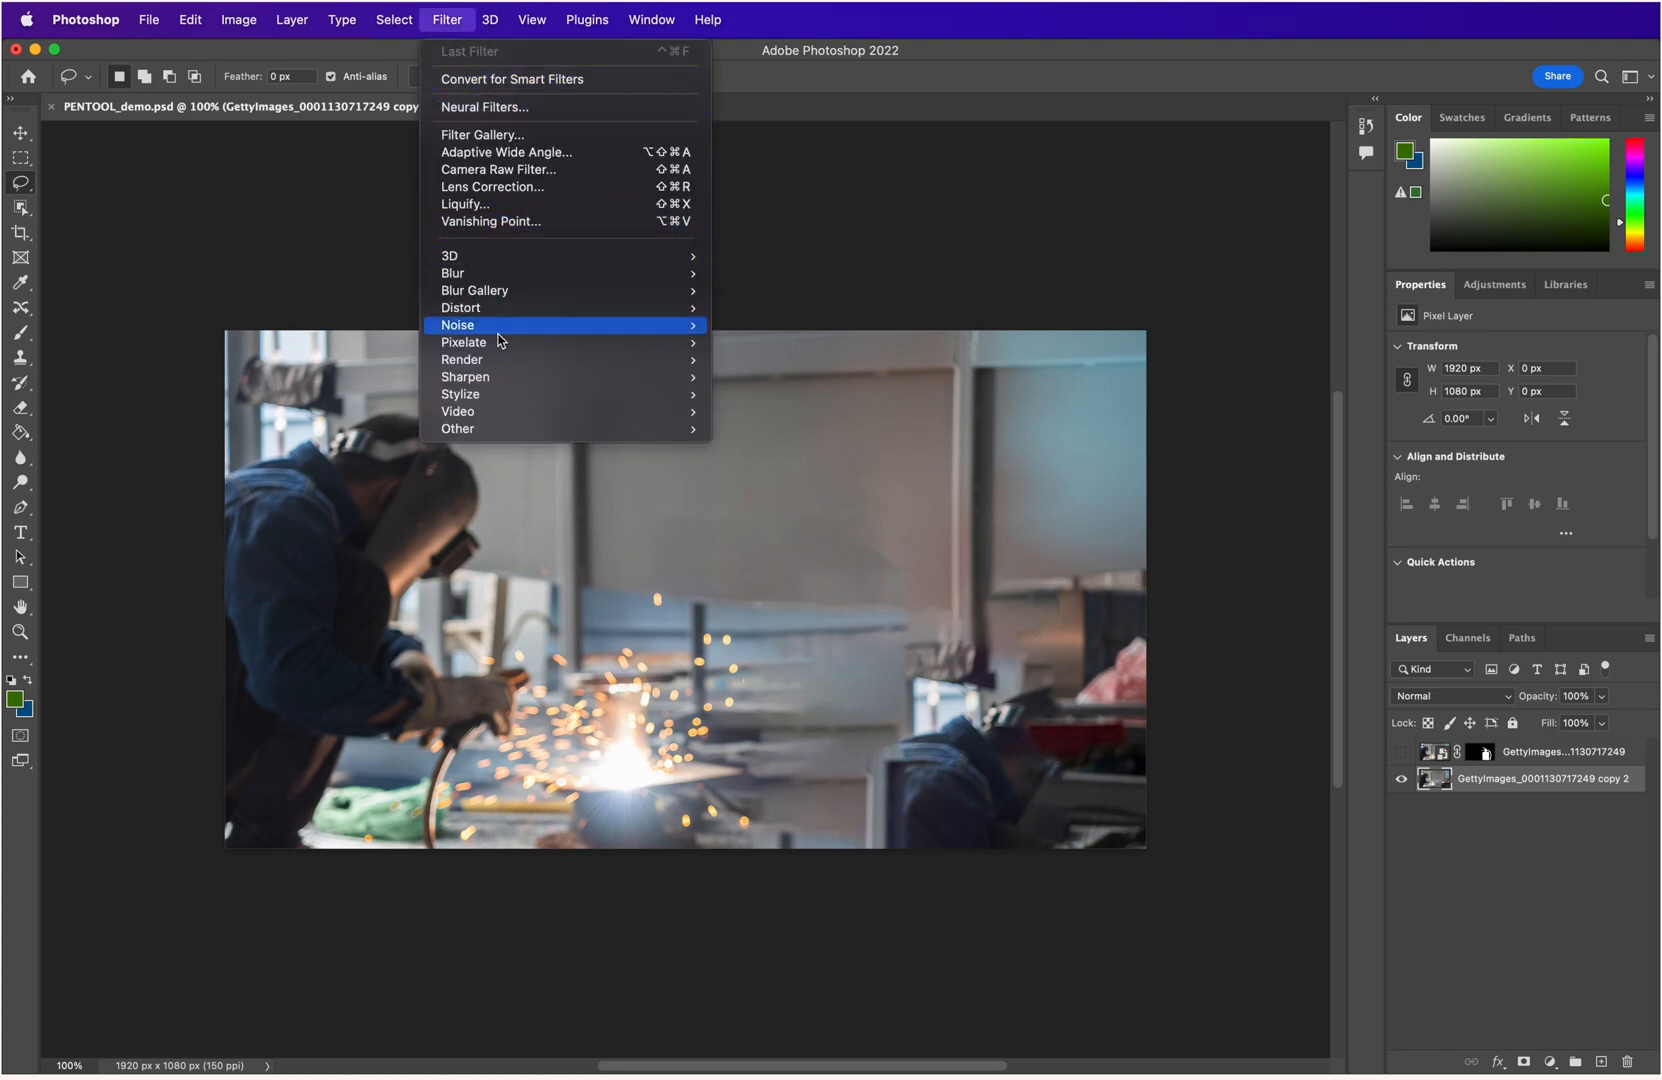
{"action": "mouse_move", "coordinate": [579, 281]}
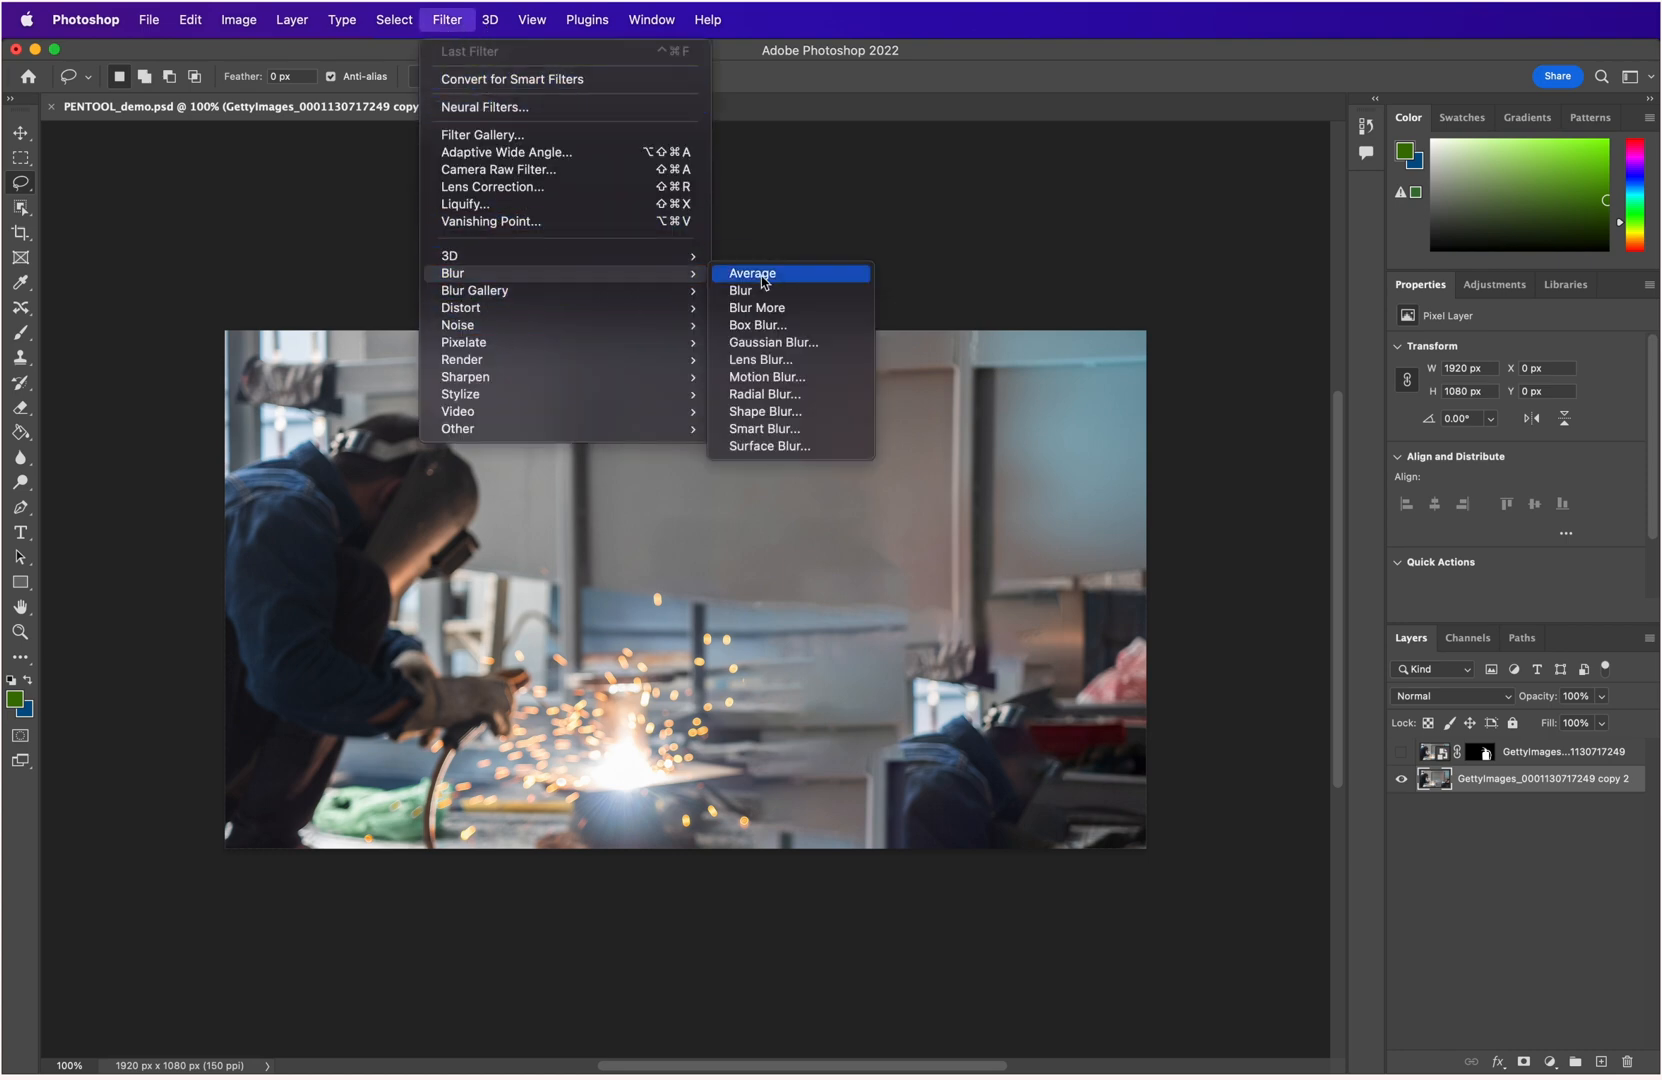
{"action": "left_click", "coordinate": [769, 342]}
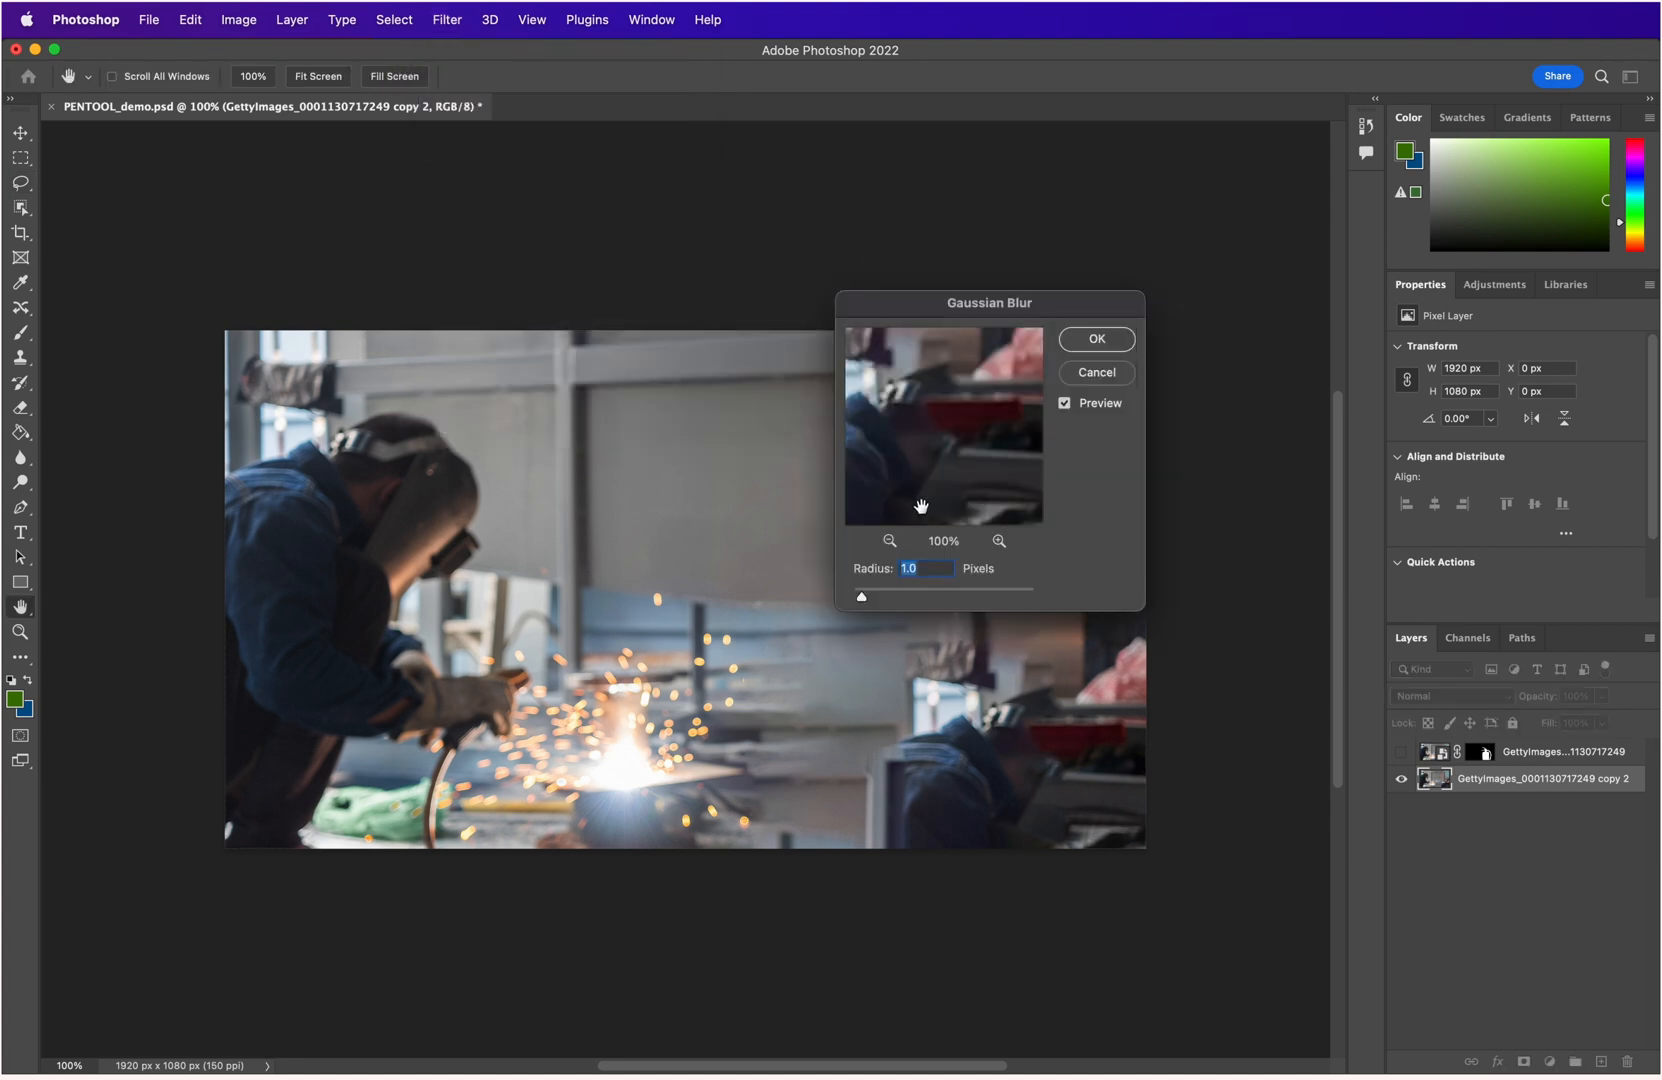
{"action": "left_click_drag", "start_coordinate": [864, 596], "coordinate": [884, 604]}
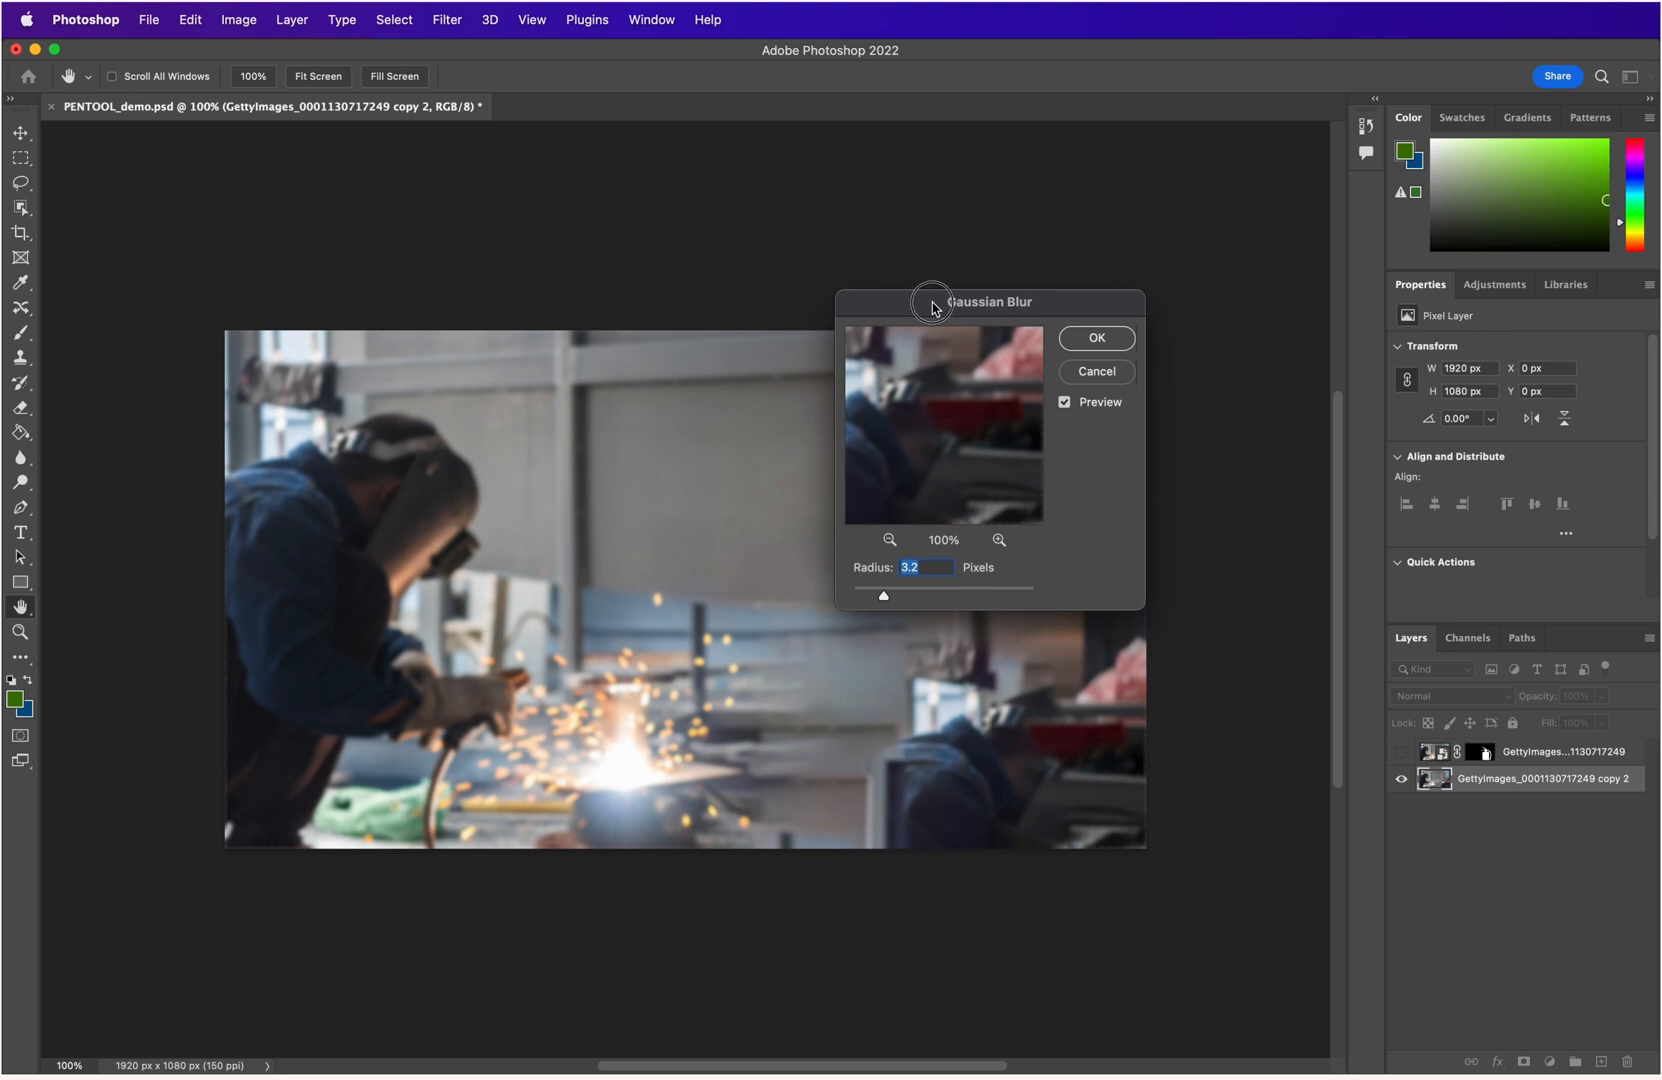
{"action": "left_click_drag", "start_coordinate": [931, 306], "coordinate": [1158, 200]}
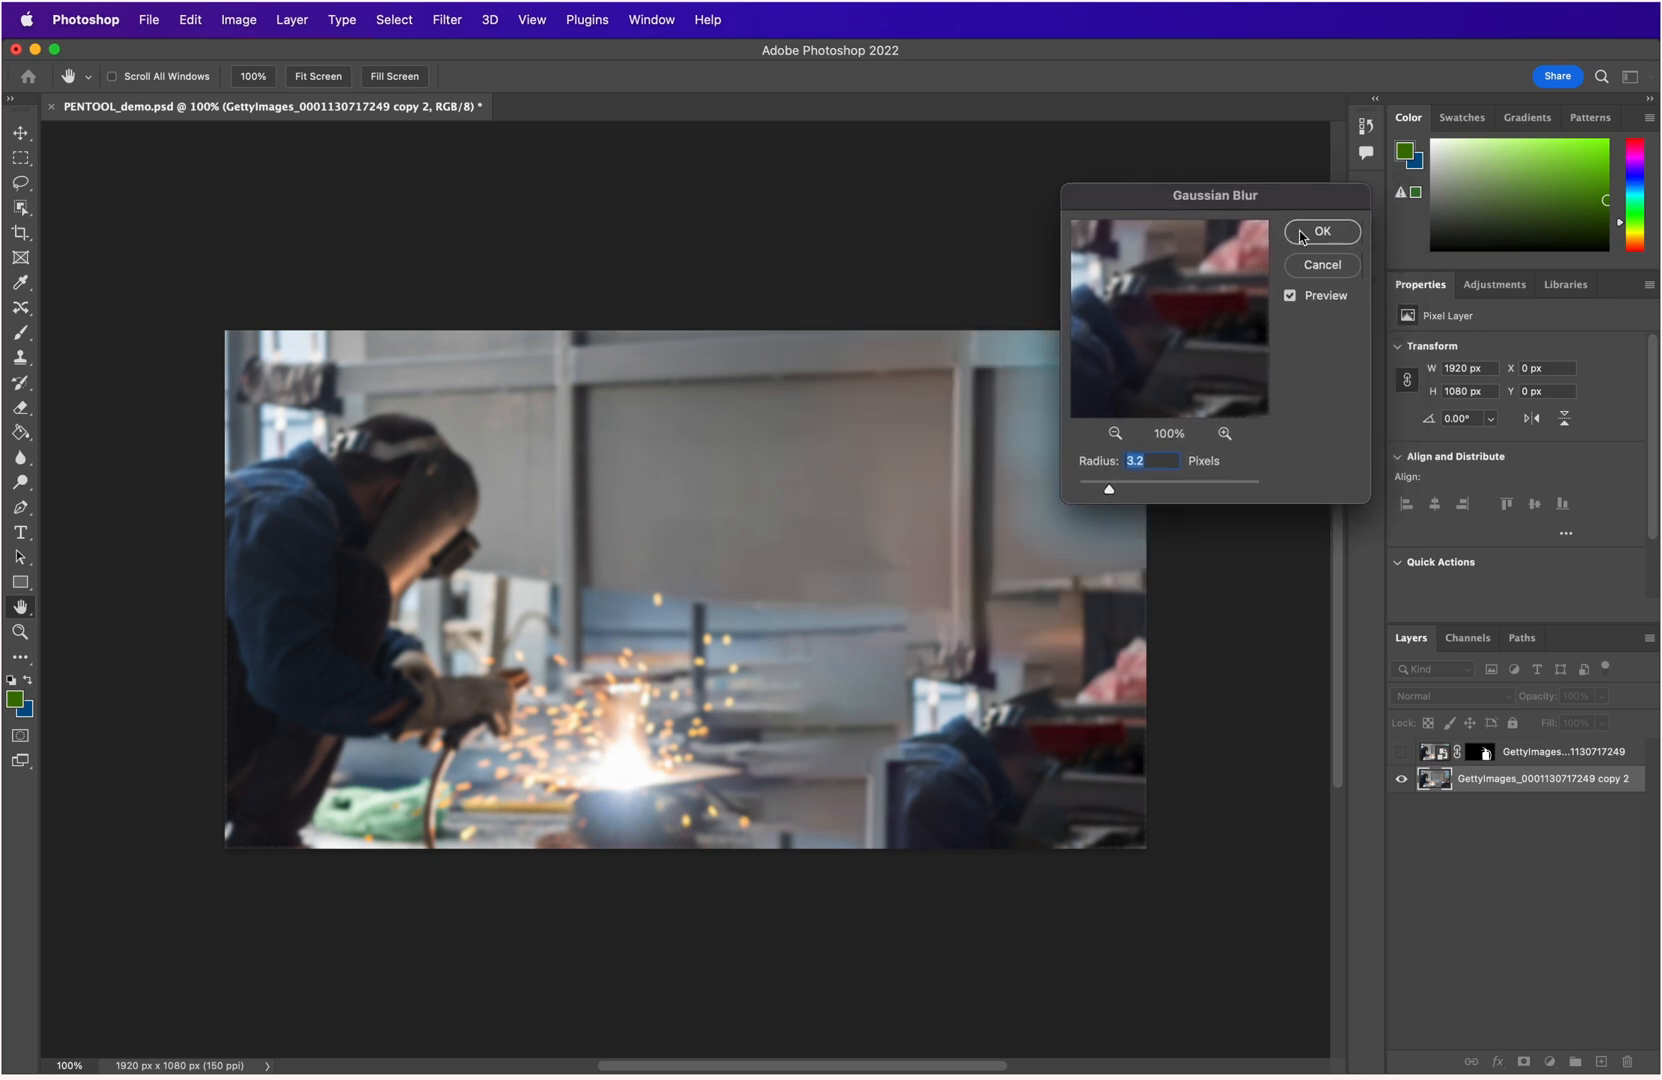
{"action": "left_click", "coordinate": [1301, 236]}
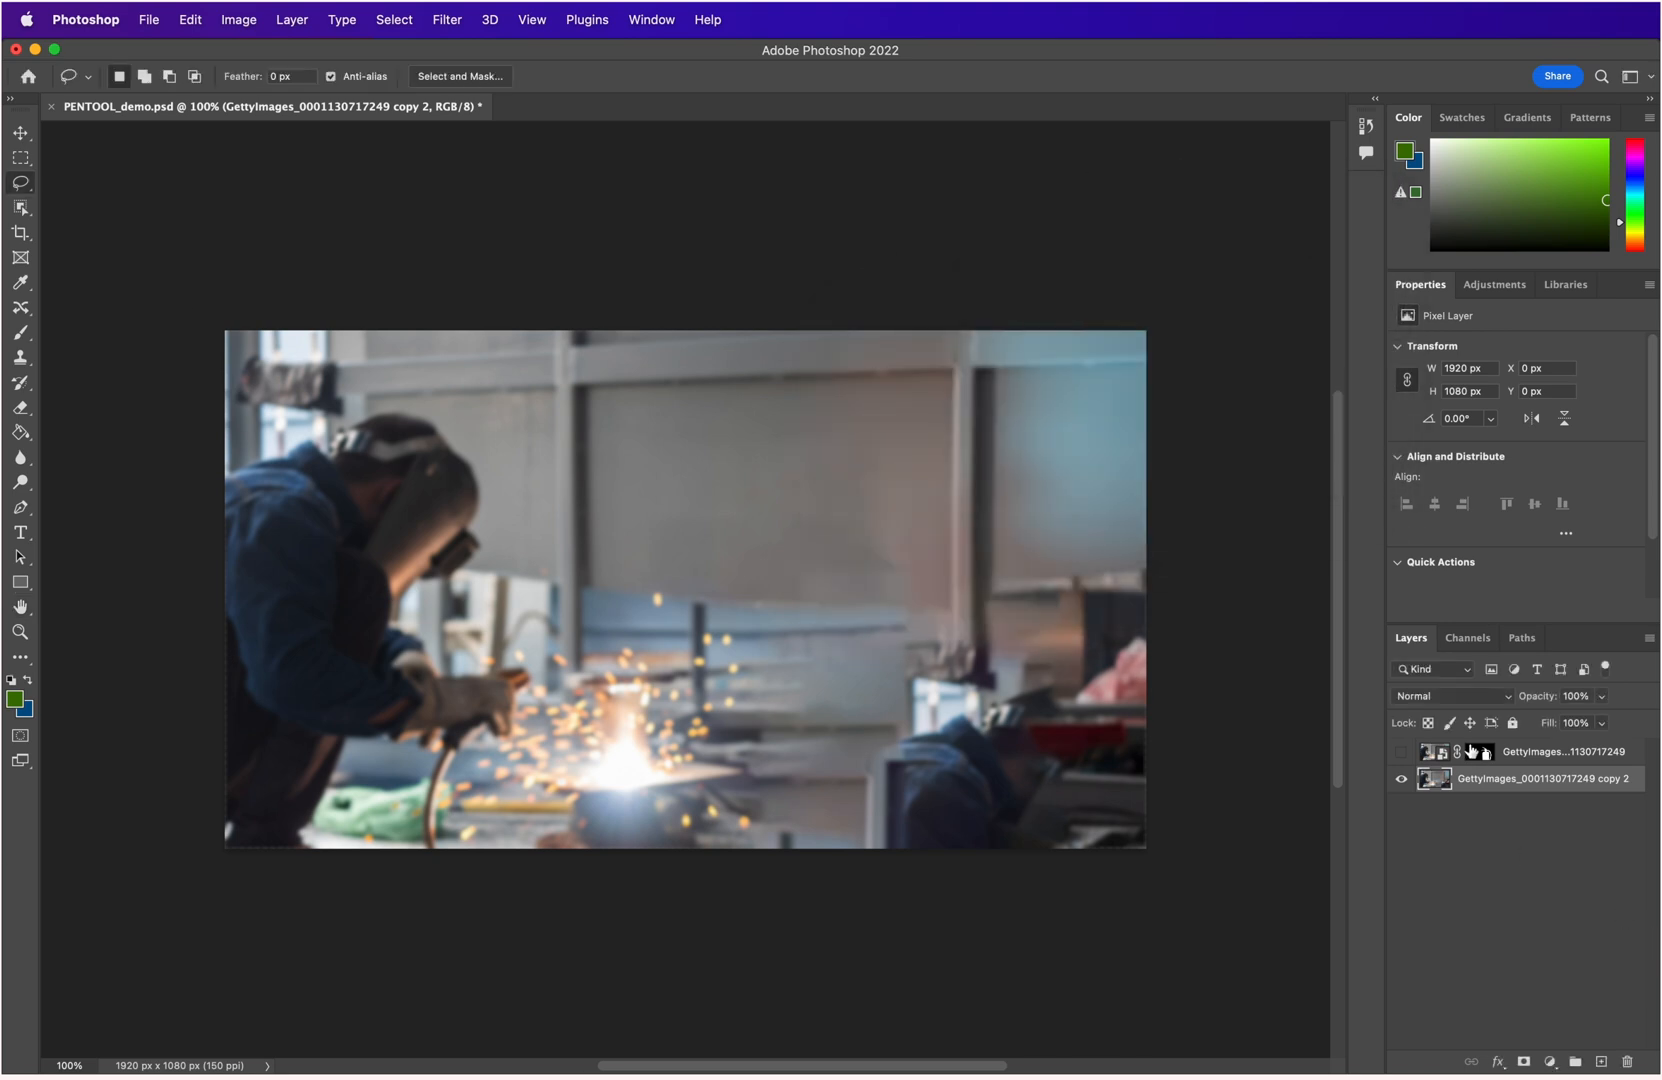
{"action": "left_click", "coordinate": [1403, 752]}
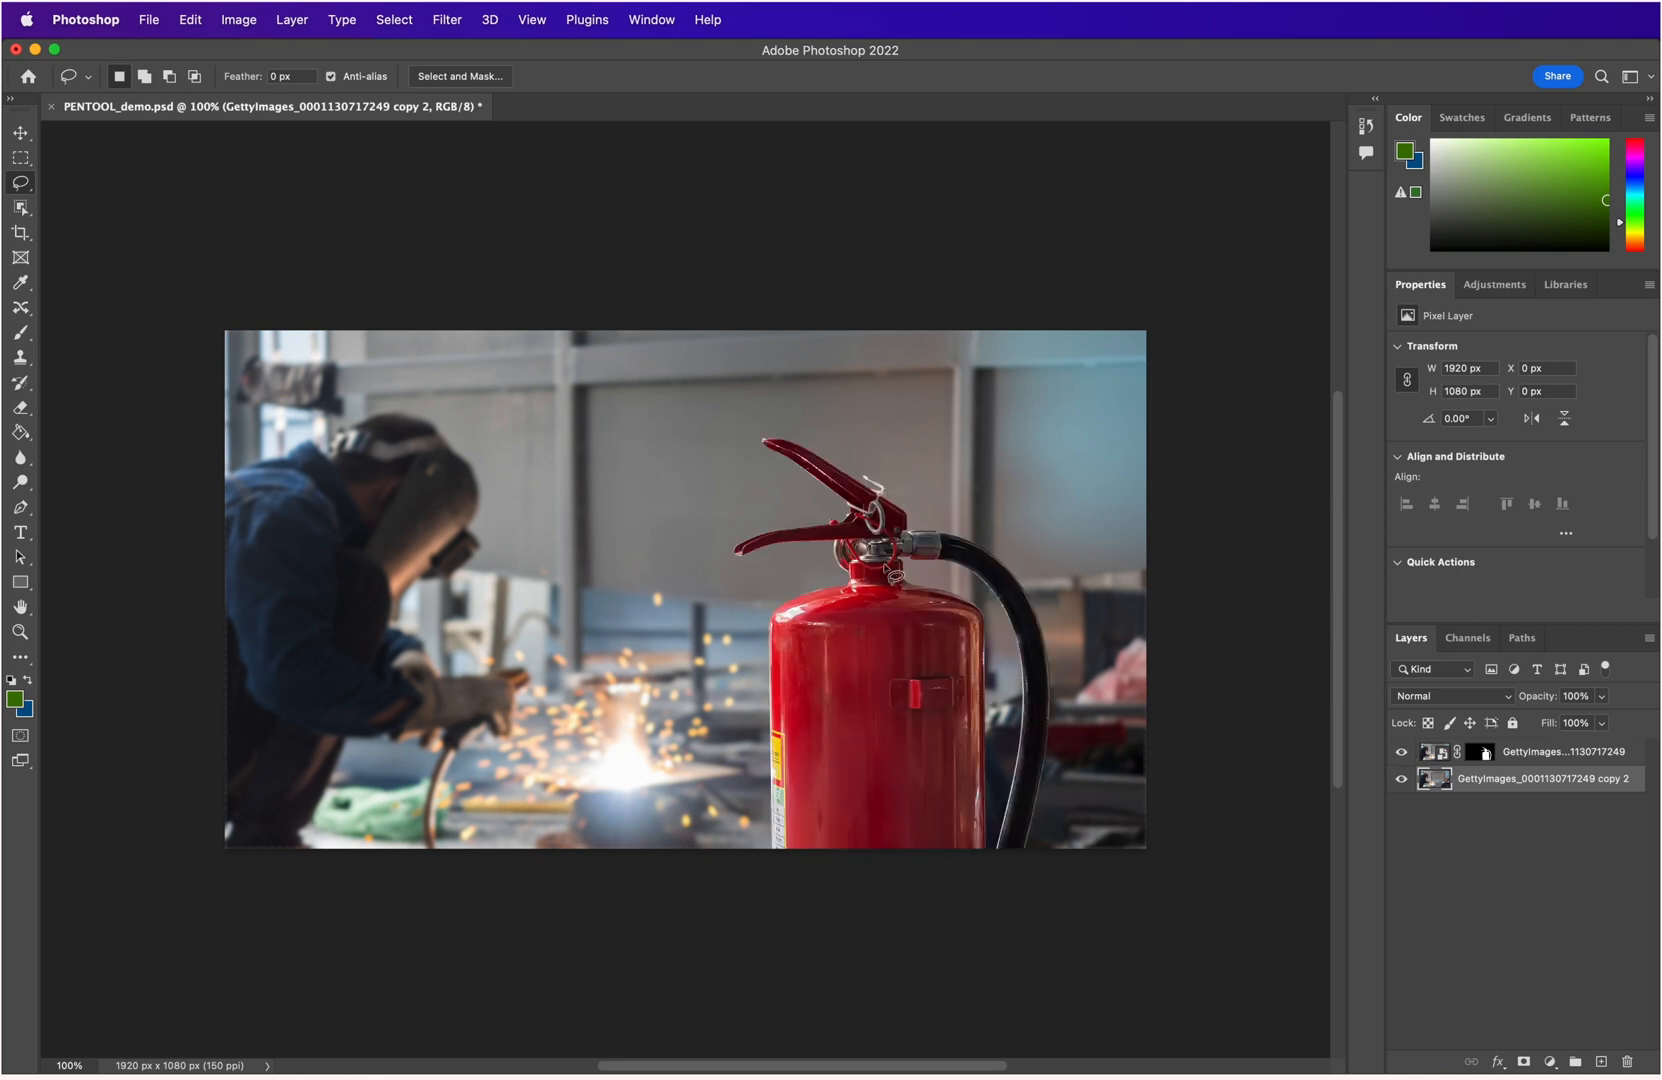
Try moving the masked extinguisher layer over the blurred background with the Move tool, and undo the move.
{"action": "left_click", "coordinate": [1519, 754]}
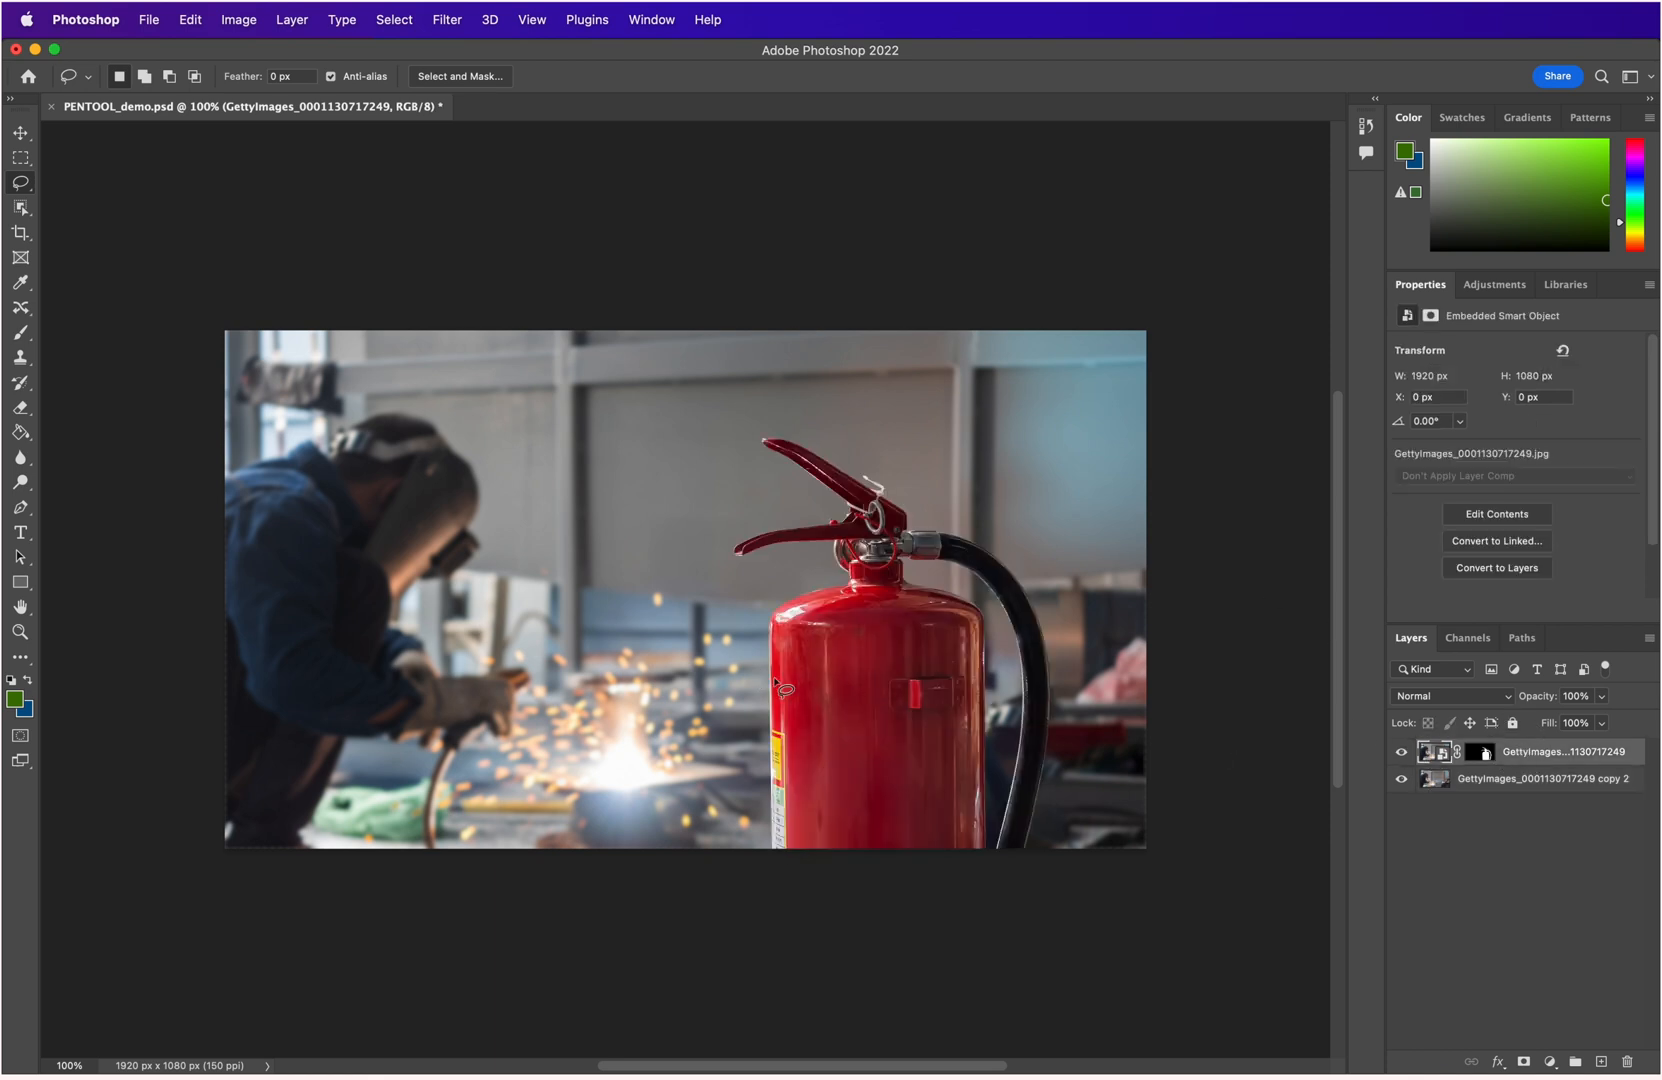
{"action": "left_click", "coordinate": [20, 132]}
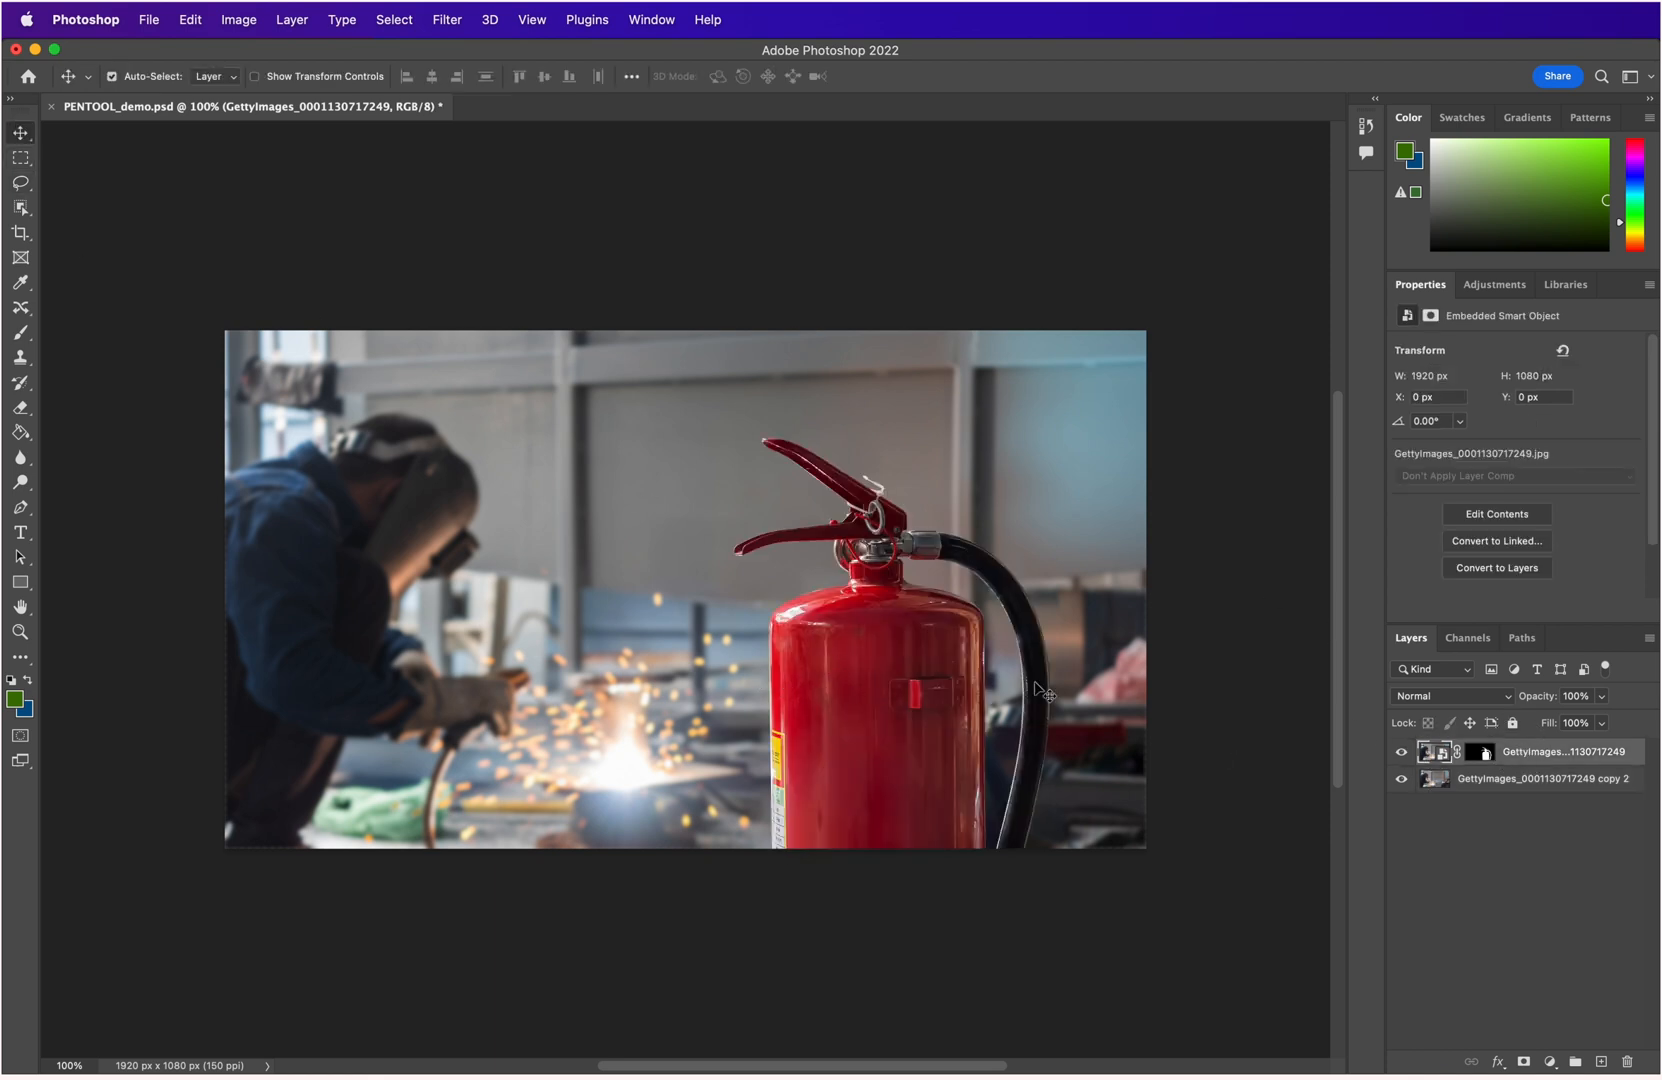
{"action": "left_click", "coordinate": [866, 727]}
{"action": "mouse_move", "coordinate": [866, 727]}
{"action": "left_mouse_down"}
{"action": "mouse_move", "coordinate": [812, 722]}
{"action": "mouse_move", "coordinate": [856, 726]}
{"action": "left_mouse_up"}
{"action": "key", "text": "super+z"}
Free-transform the blurred background layer to about 110.5% width and 110.7% height, centred near X 973 px, Y 548 px.
{"action": "left_click", "coordinate": [1478, 786]}
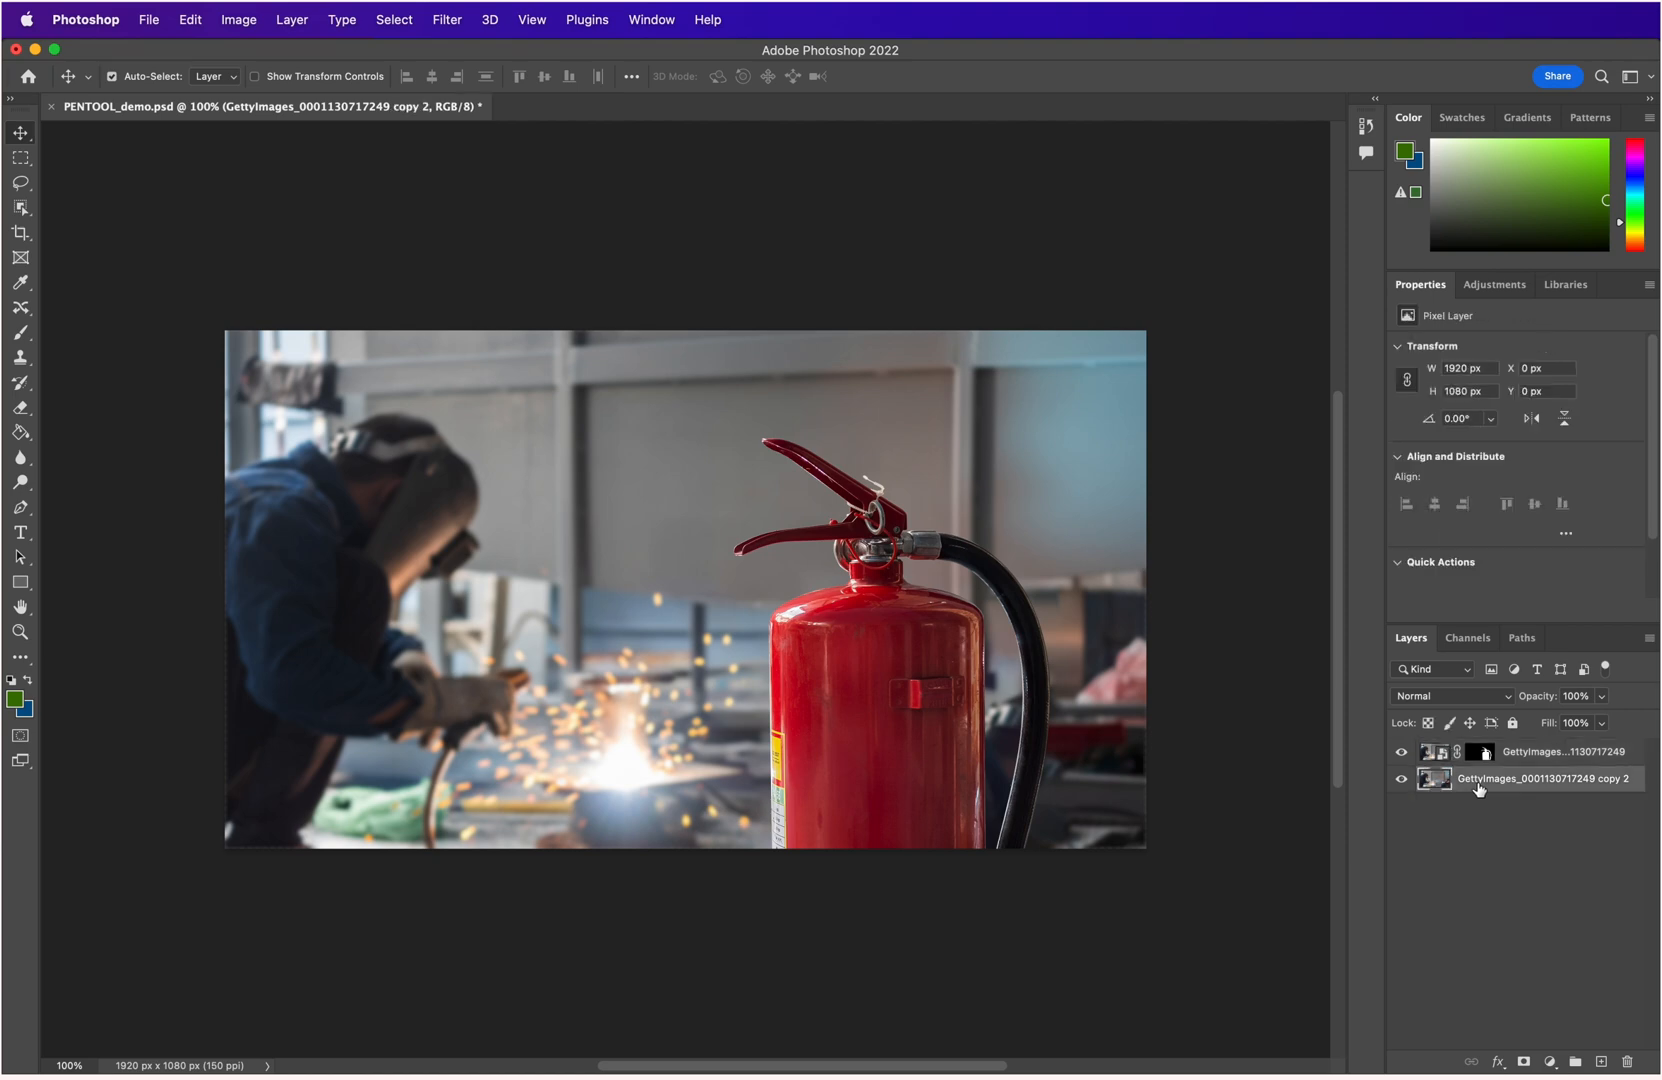
{"action": "key", "text": "super+t"}
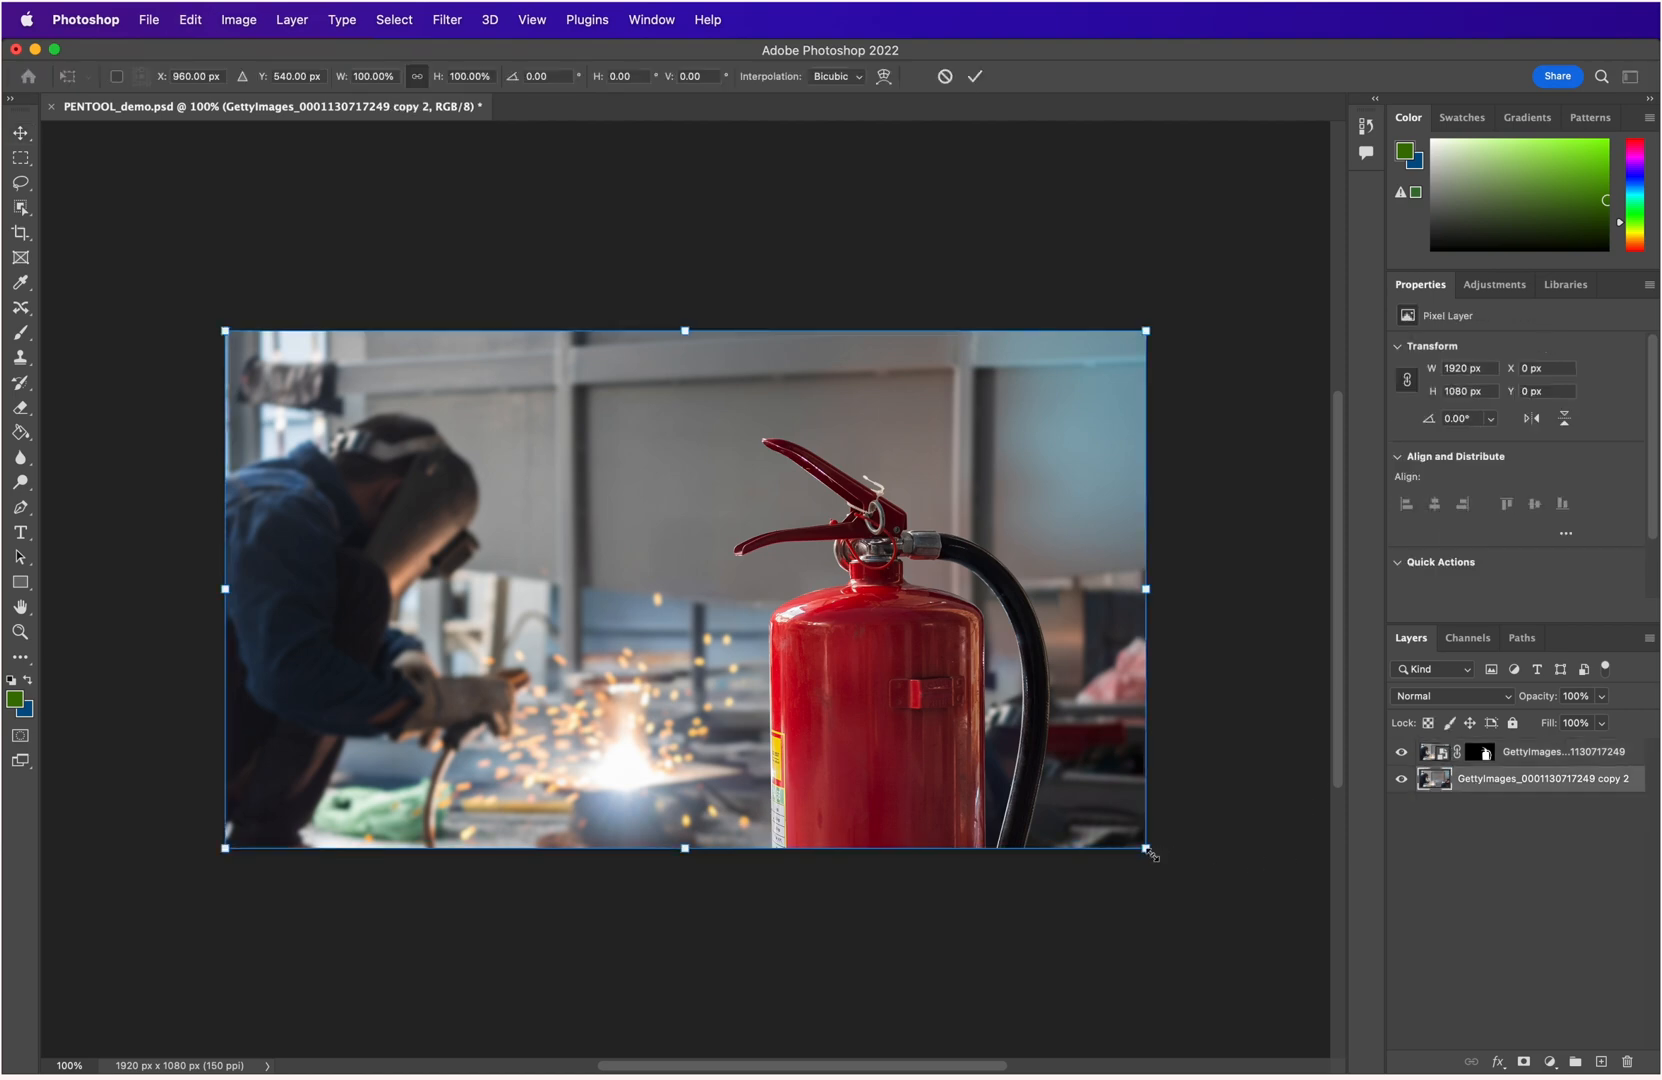
{"action": "left_click_drag", "start_coordinate": [1152, 855], "coordinate": [1189, 886]}
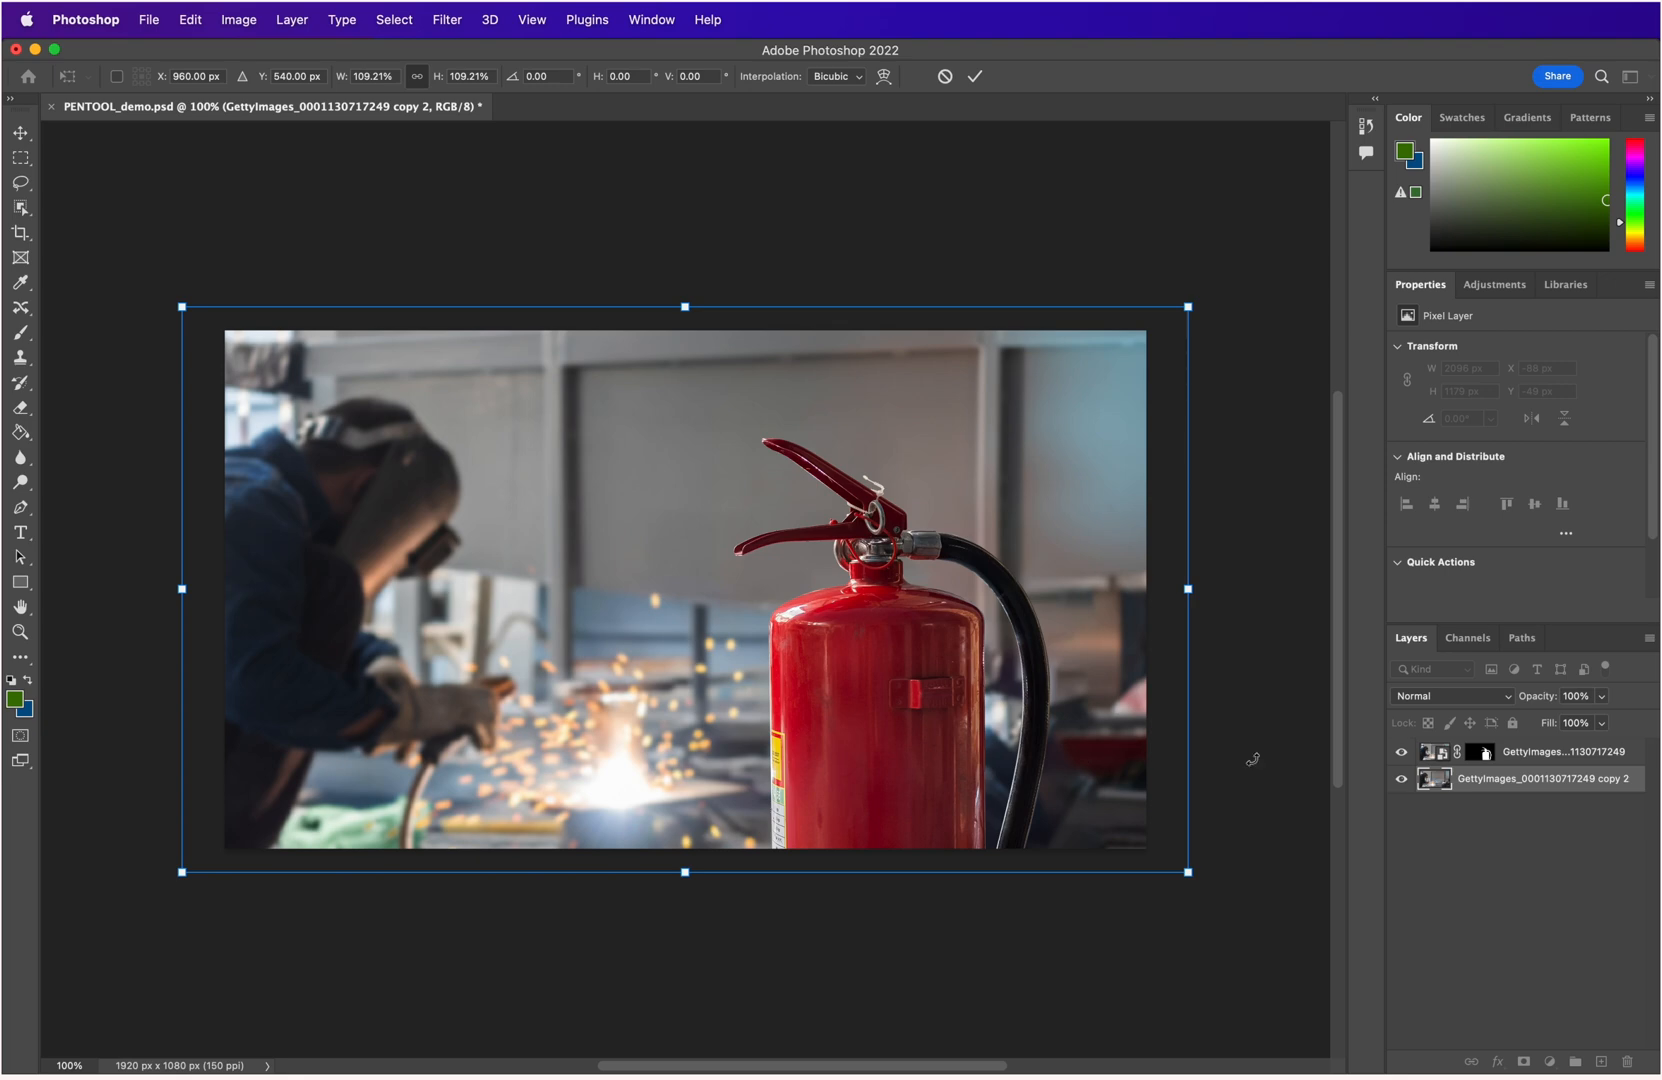
{"action": "left_click", "coordinate": [587, 679]}
{"action": "mouse_move", "coordinate": [587, 679]}
{"action": "left_mouse_down"}
{"action": "mouse_move", "coordinate": [544, 663]}
{"action": "mouse_move", "coordinate": [620, 664]}
{"action": "mouse_move", "coordinate": [591, 663]}
{"action": "left_mouse_up"}
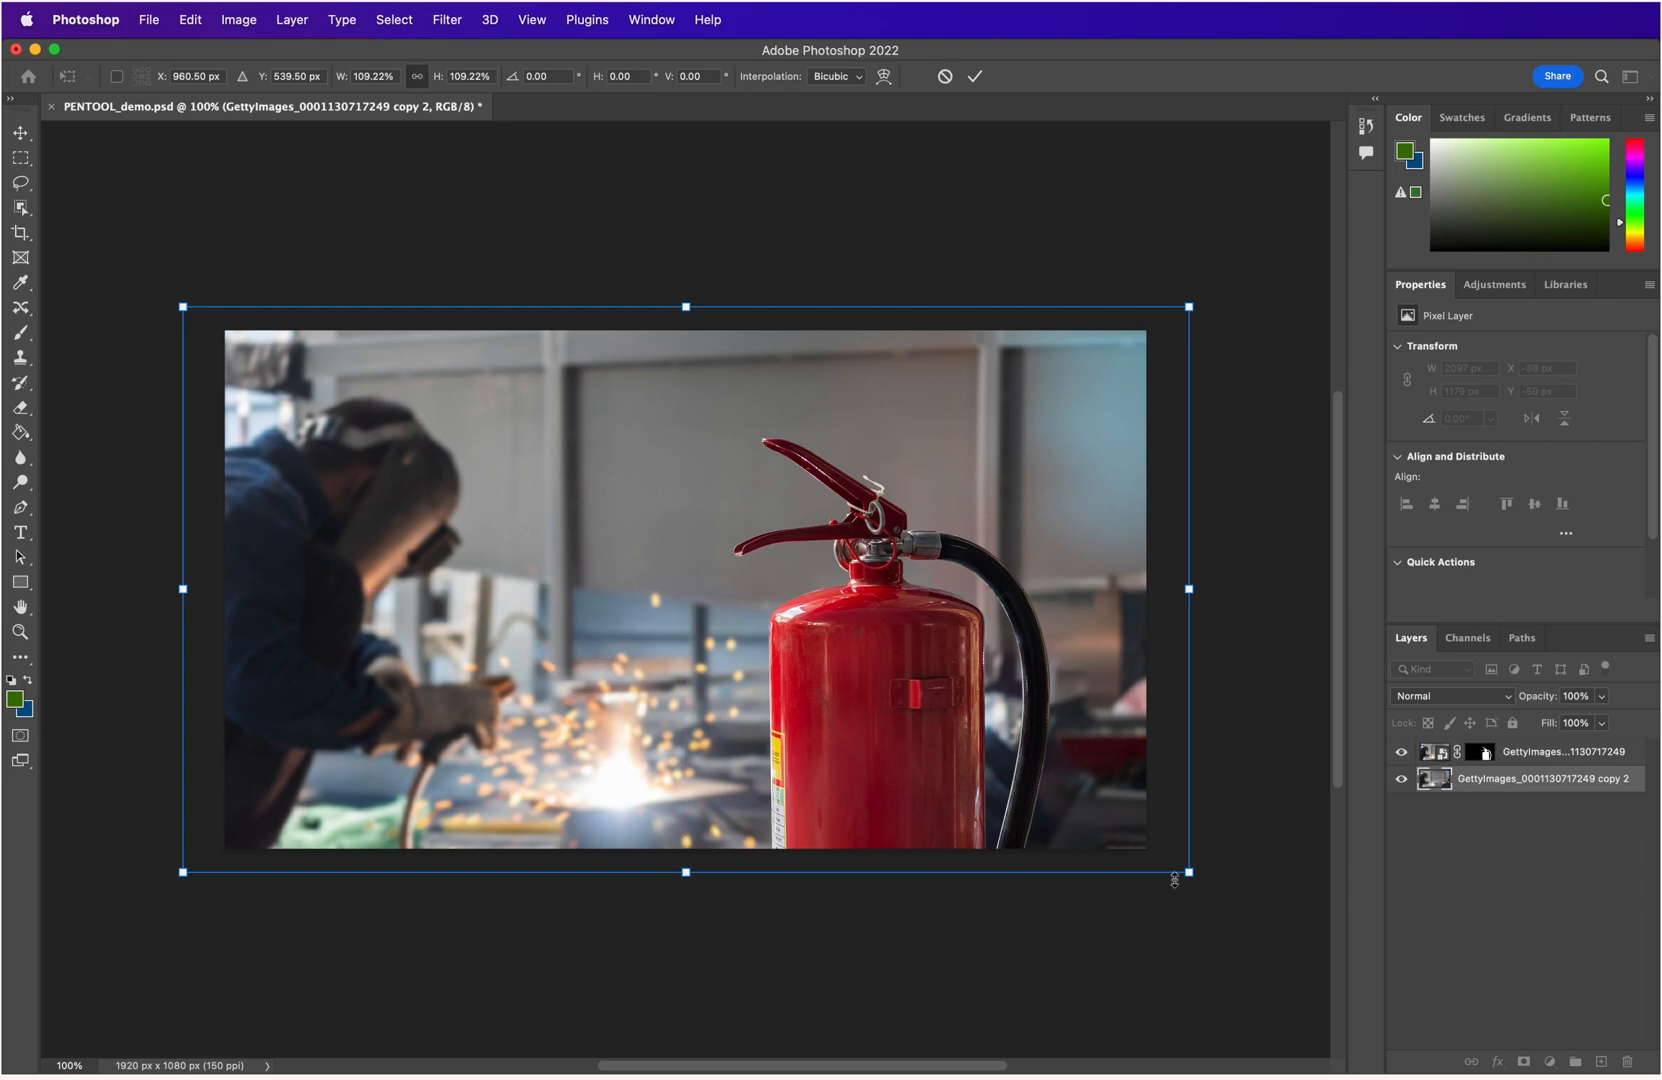
{"action": "mouse_move", "coordinate": [1188, 871]}
{"action": "left_mouse_down"}
{"action": "mouse_move", "coordinate": [1223, 908]}
{"action": "mouse_move", "coordinate": [1200, 880]}
{"action": "left_mouse_up"}
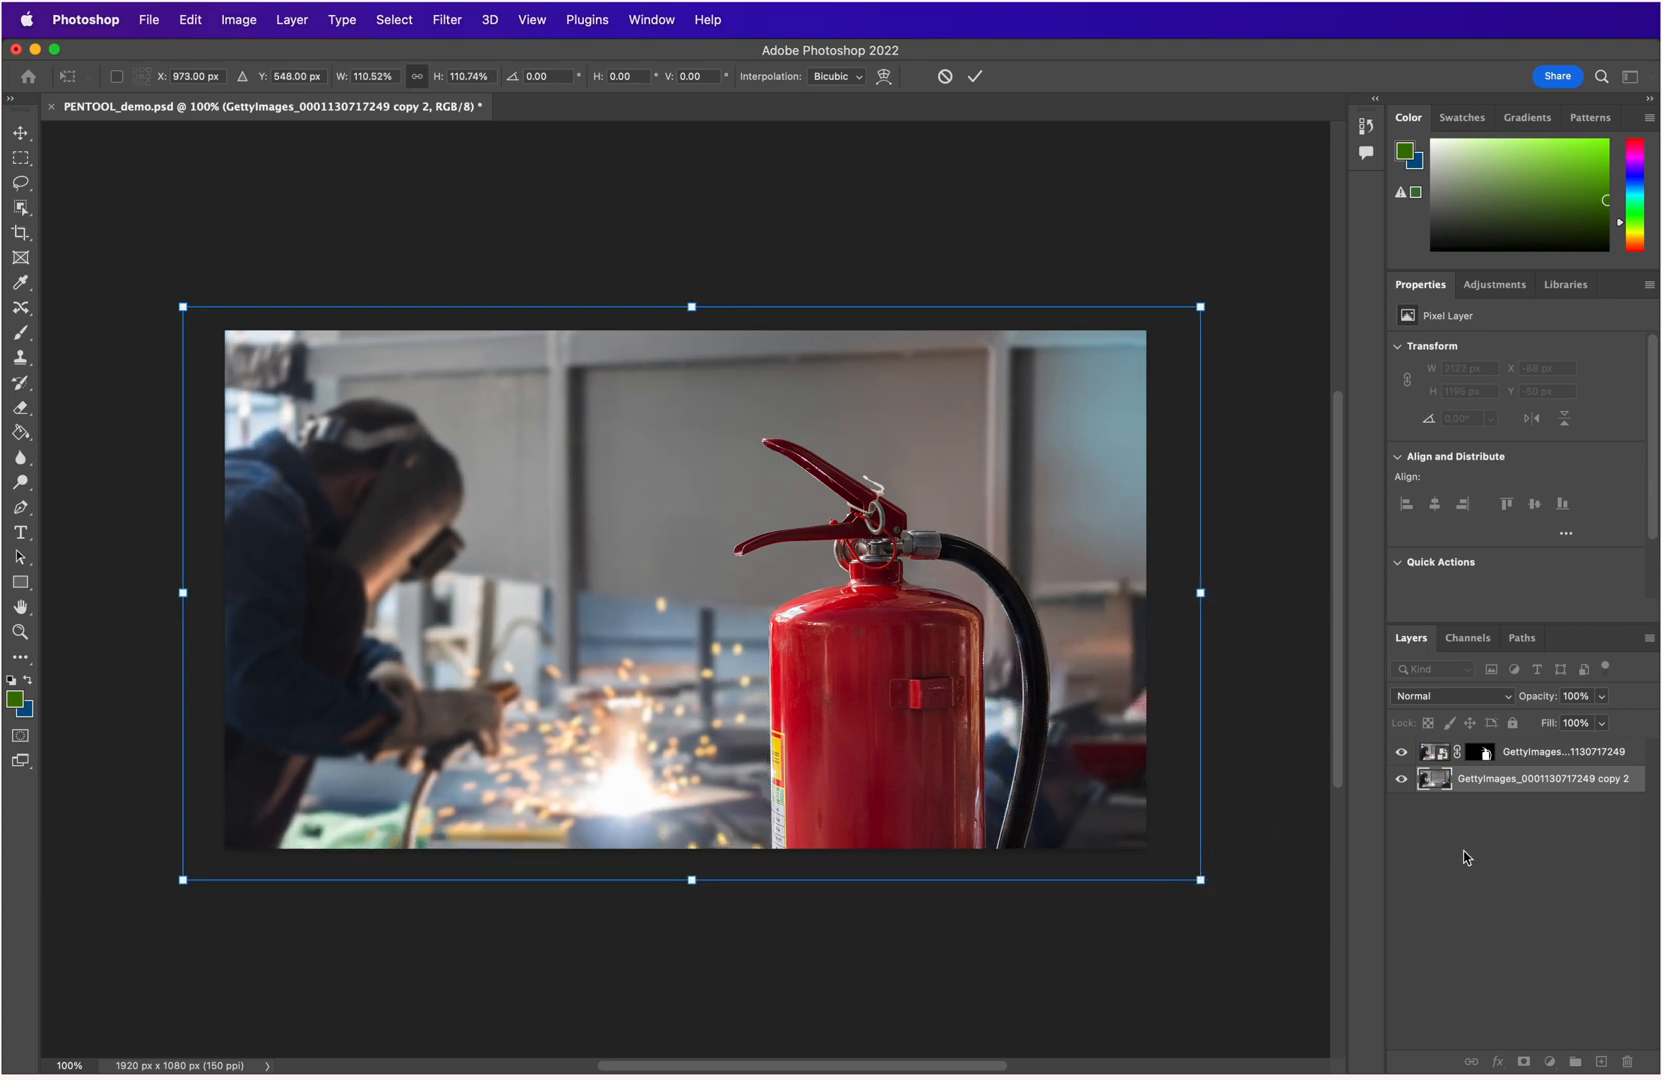
Scale the masked fire extinguisher layer up to about 102% from its centre with Free Transform.
{"action": "left_click", "coordinate": [1526, 760]}
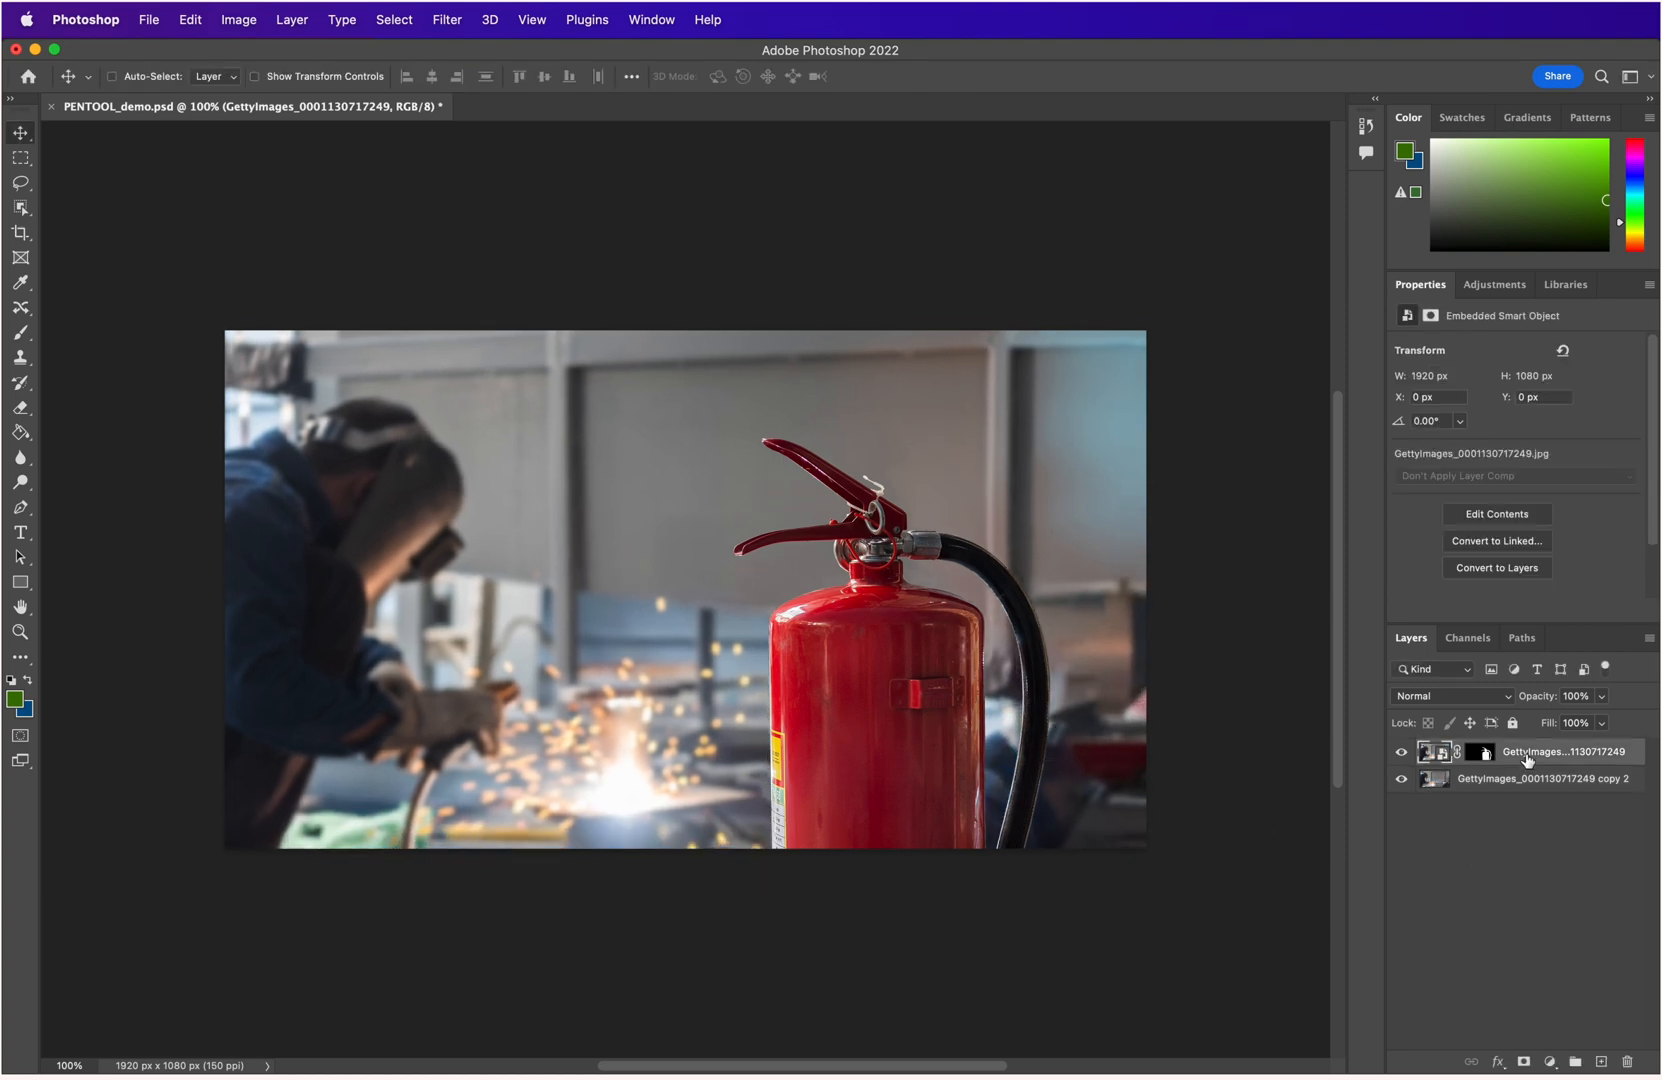
{"action": "key", "text": "super+t"}
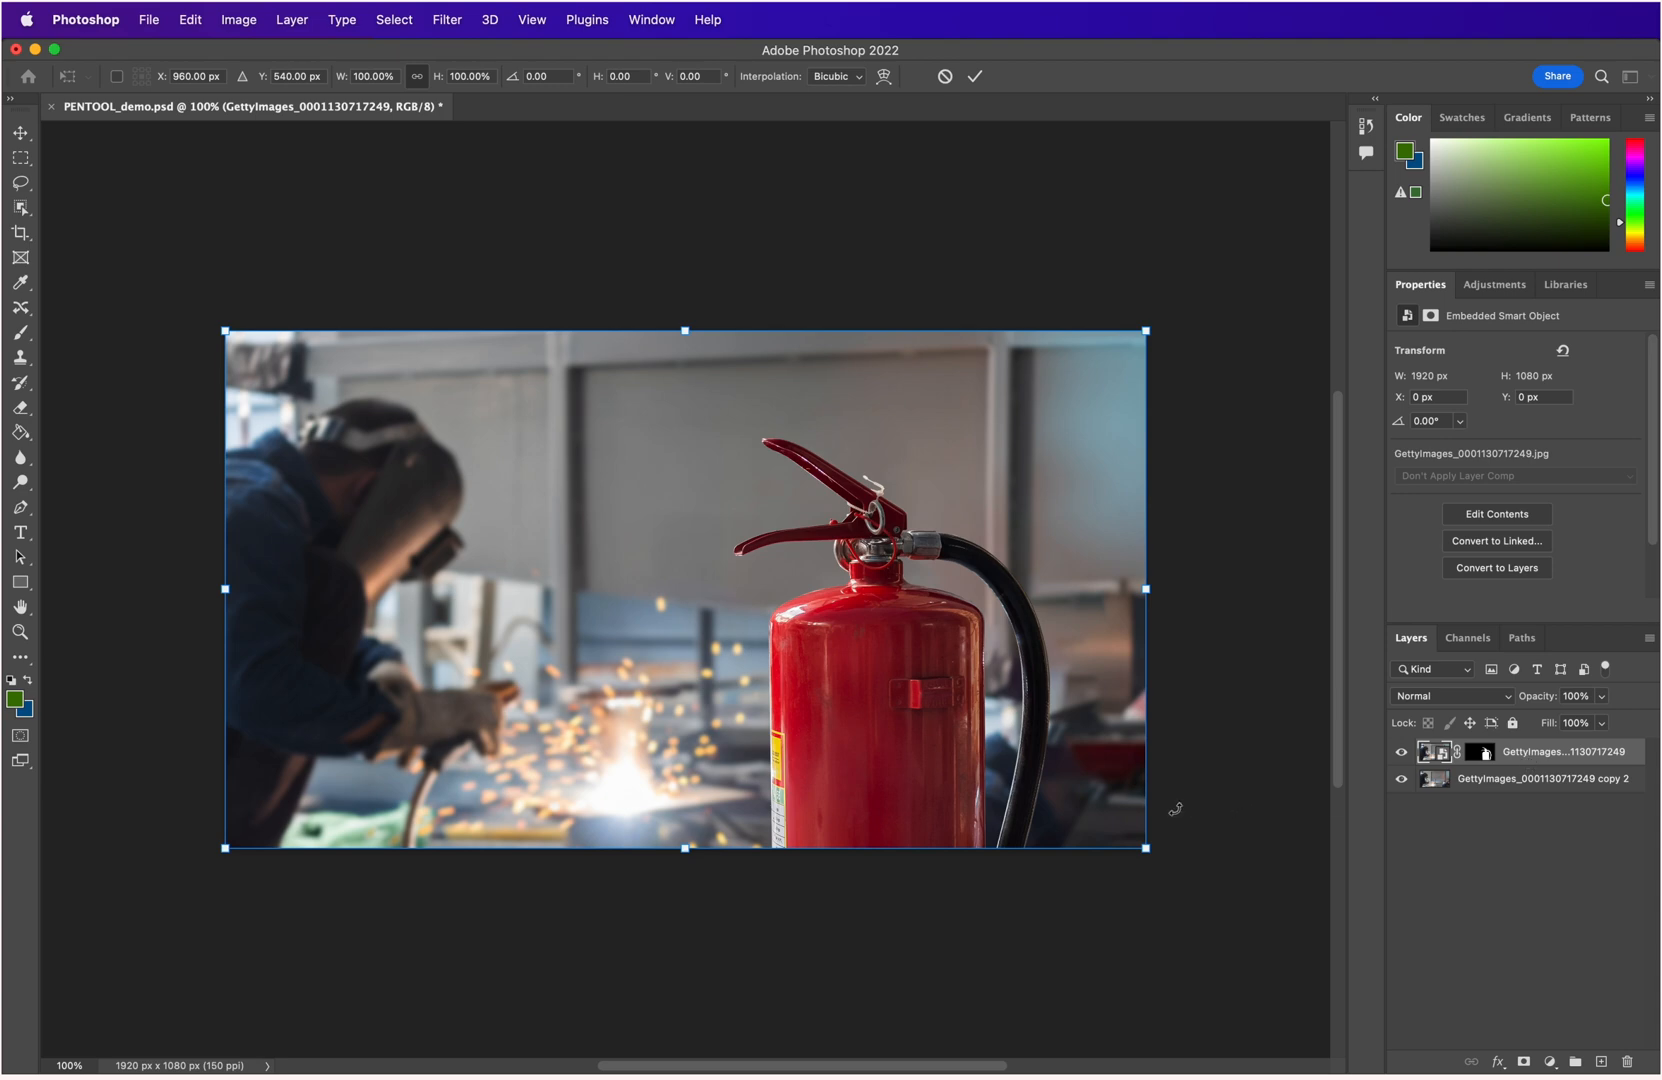
{"action": "mouse_move", "coordinate": [1146, 848]}
{"action": "left_mouse_down"}
{"action": "mouse_move", "coordinate": [1188, 892]}
{"action": "mouse_move", "coordinate": [1152, 858]}
{"action": "left_mouse_up"}
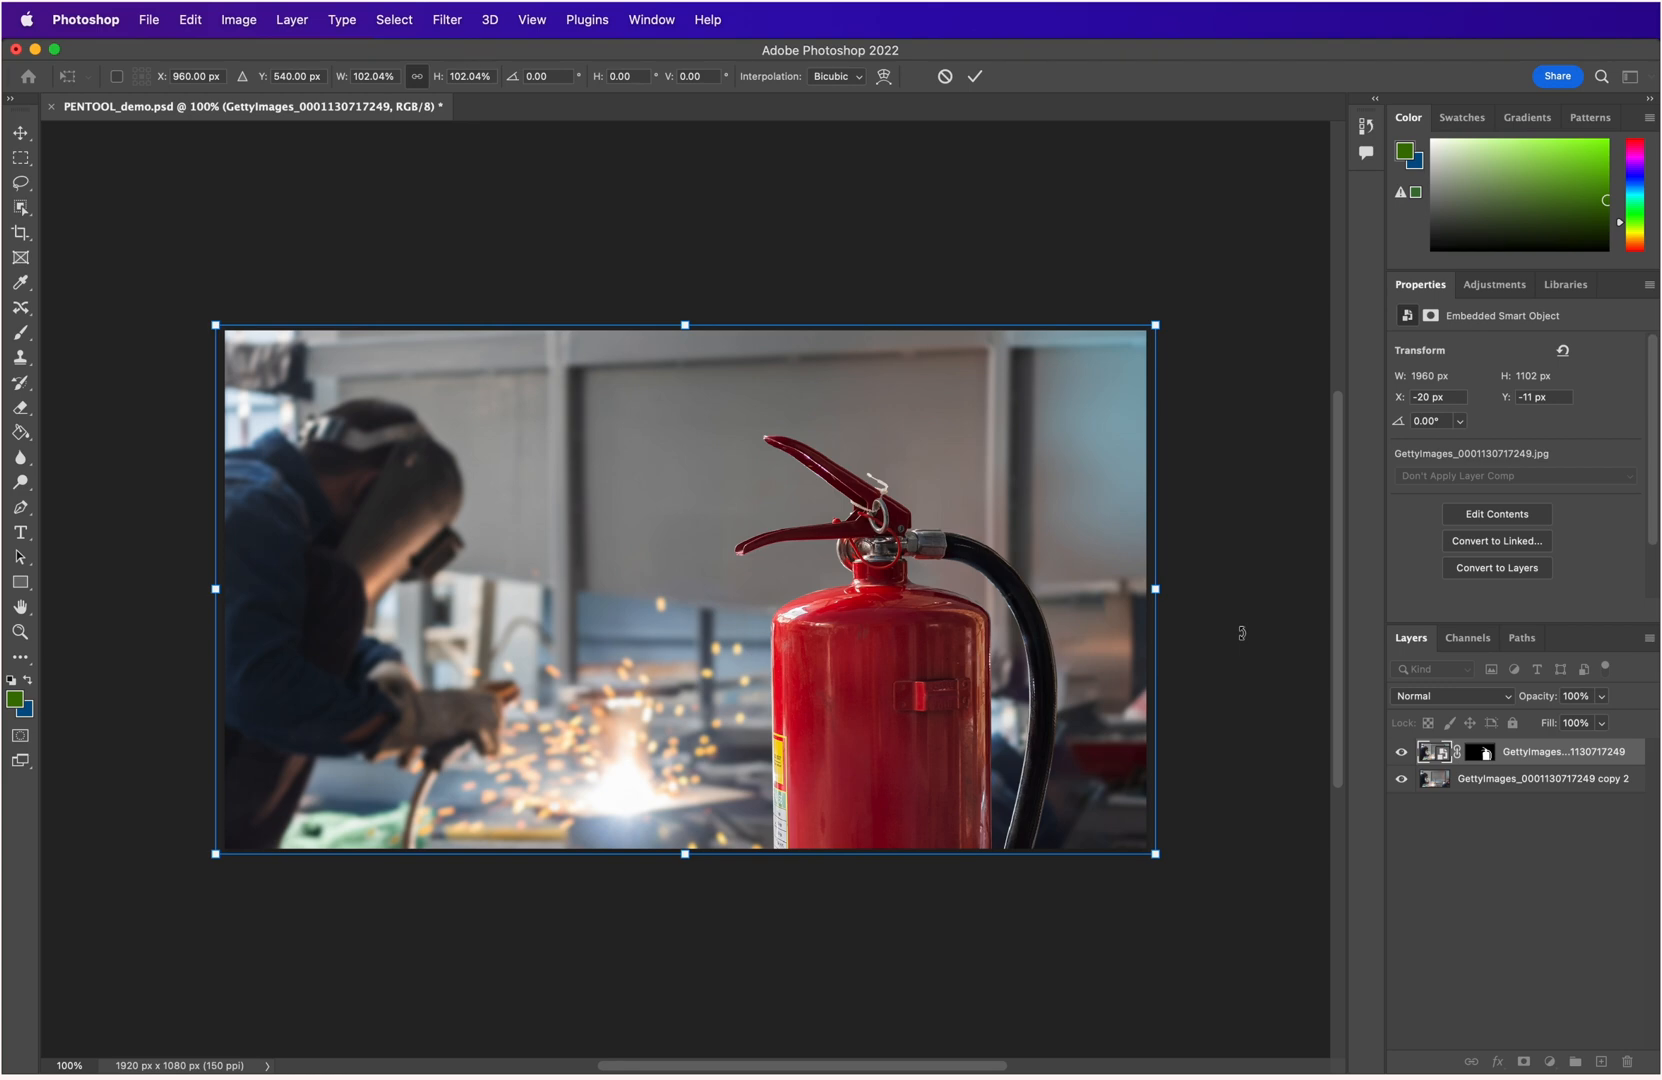
{"action": "key", "text": "Return"}
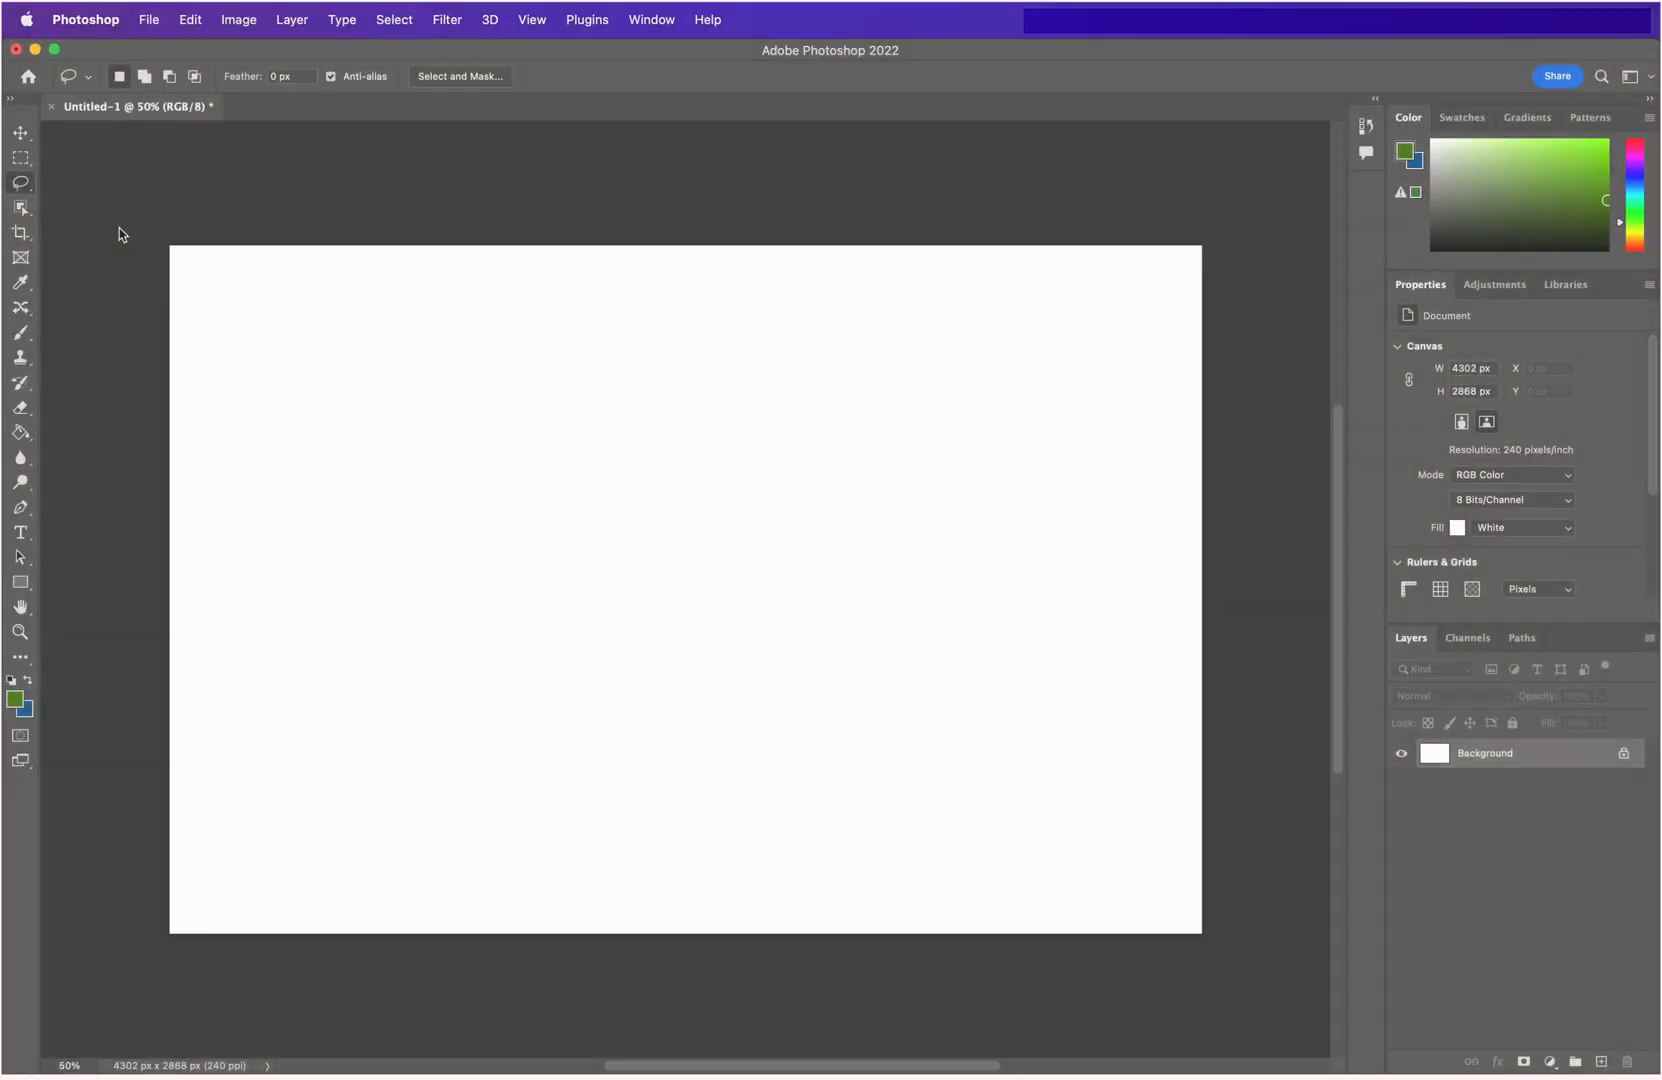
Place GettyImages_0001002180680.jpg from the Downloads folder into the blank Untitled-1 document and rasterize its layer.
{"action": "key", "text": "super+Tab"}
{"action": "key", "text": "super+Tab"}
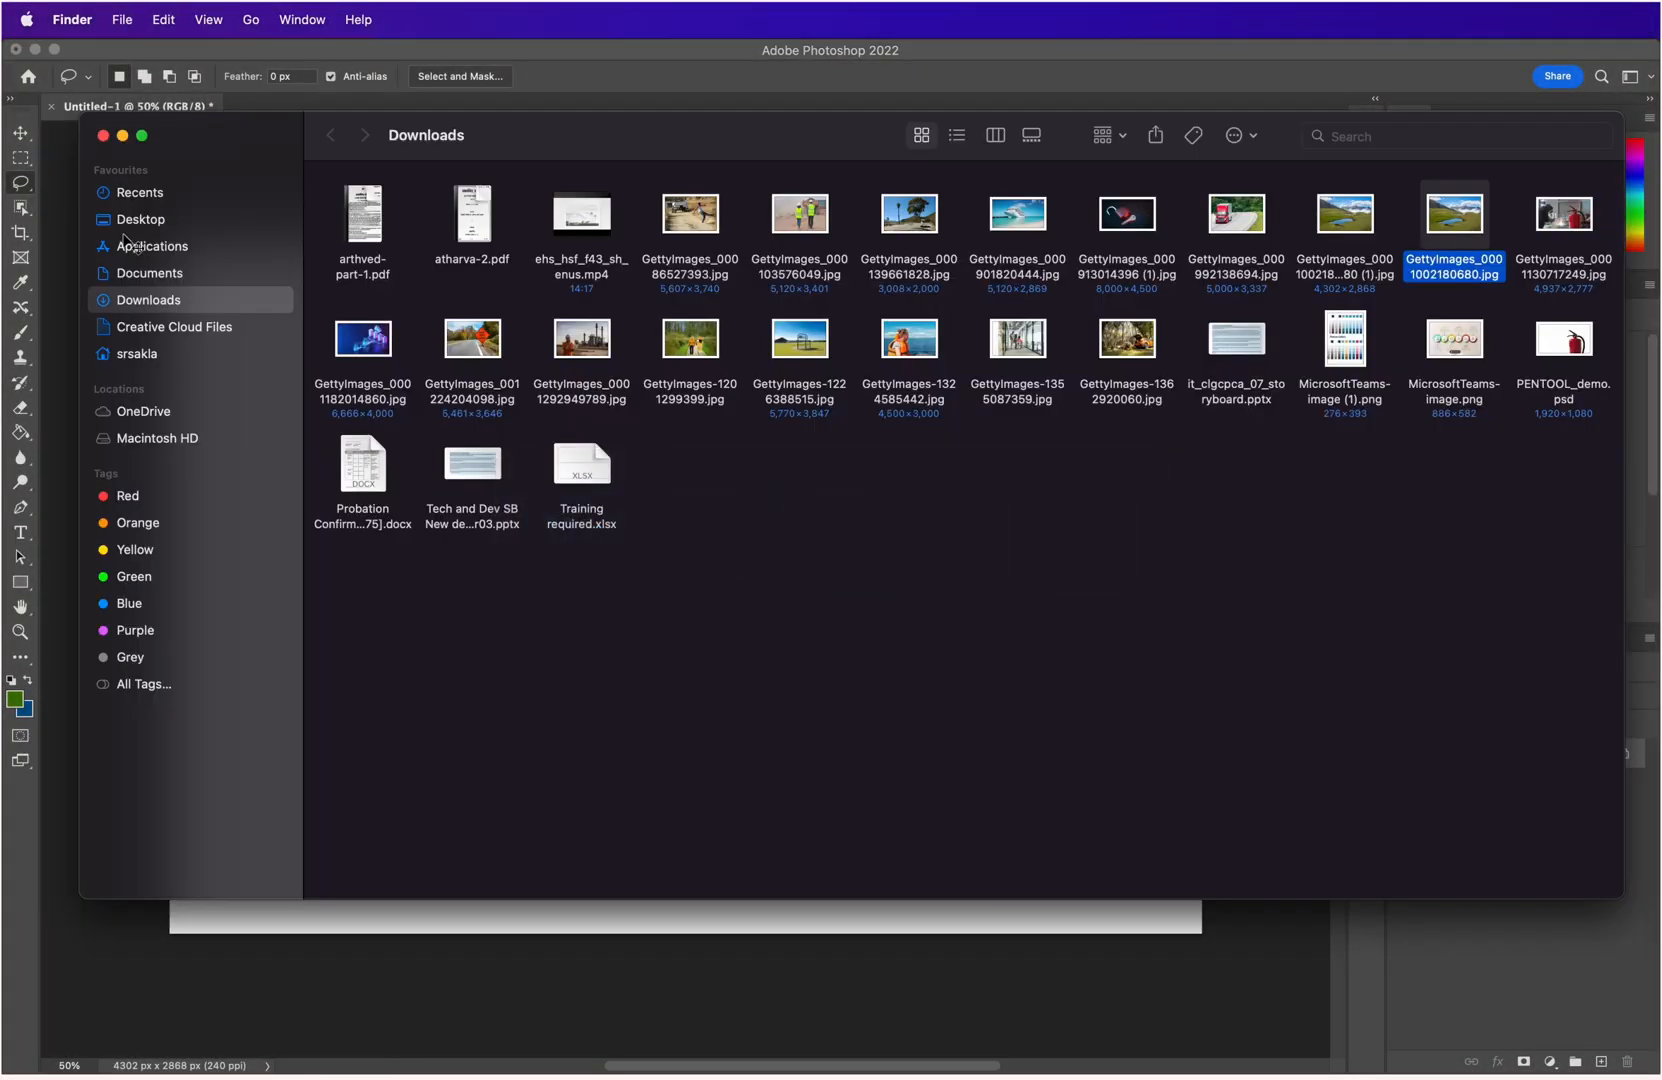
{"action": "left_click_drag", "start_coordinate": [1436, 281], "coordinate": [636, 562]}
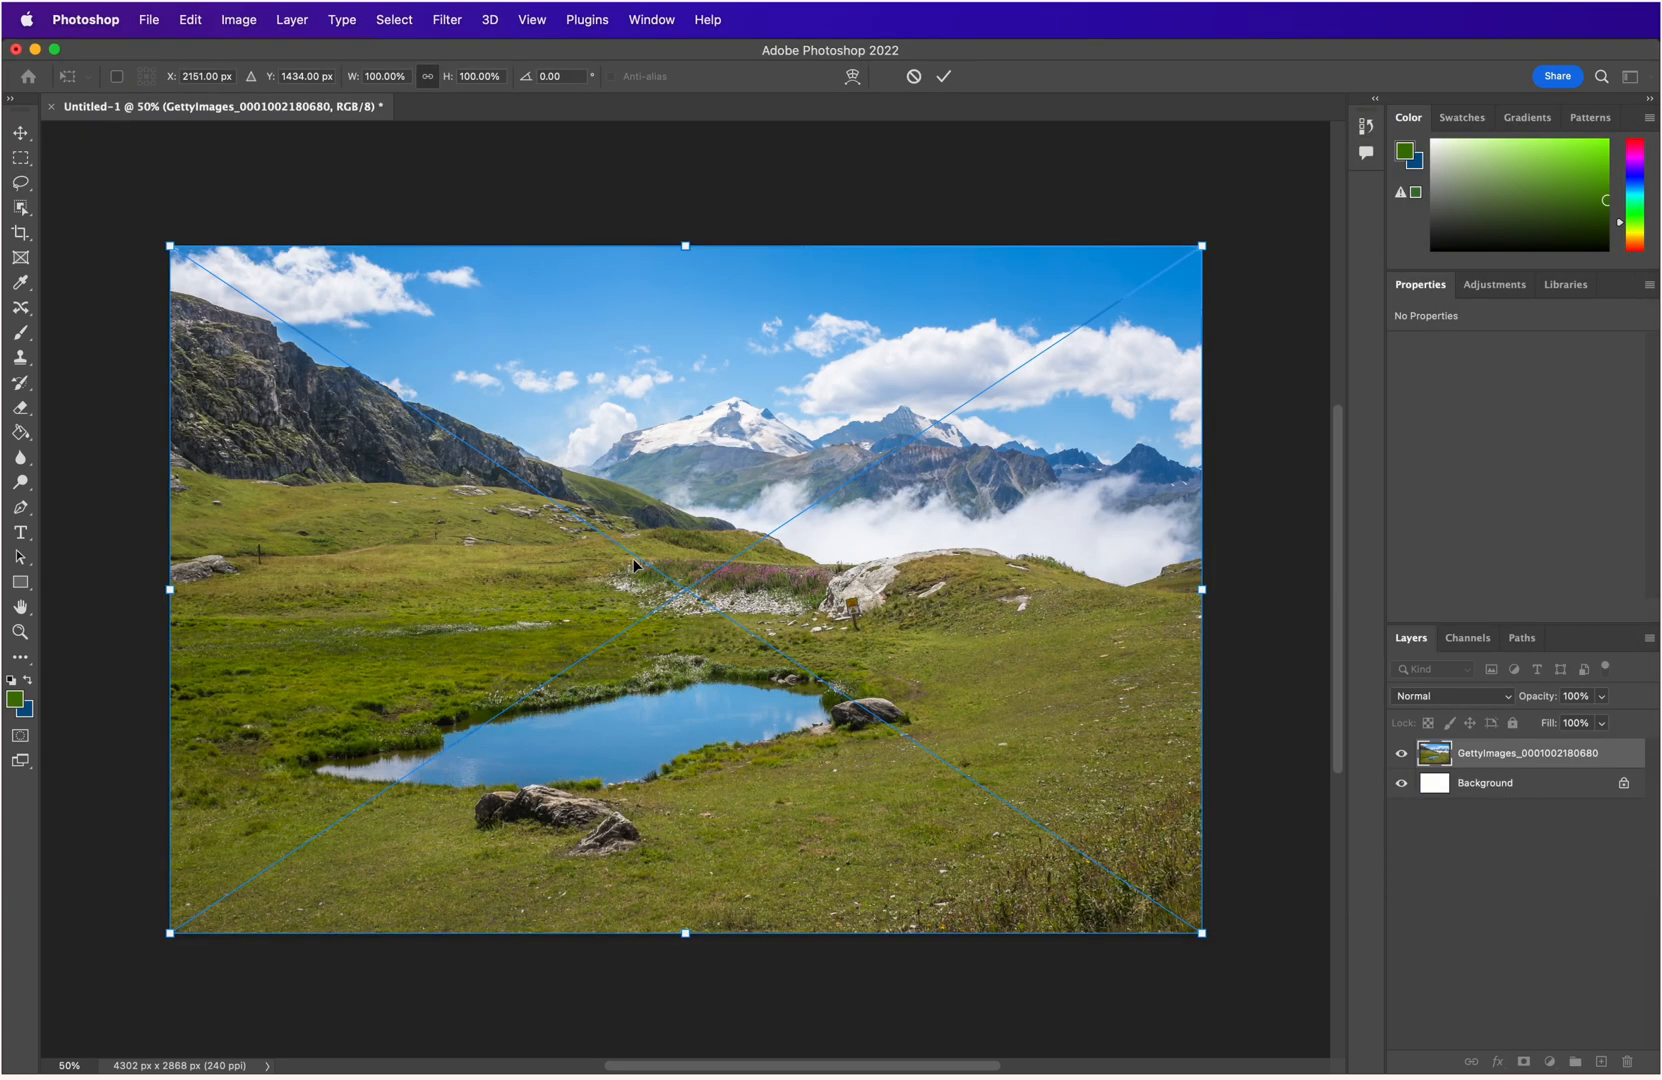
{"action": "key", "text": "Return"}
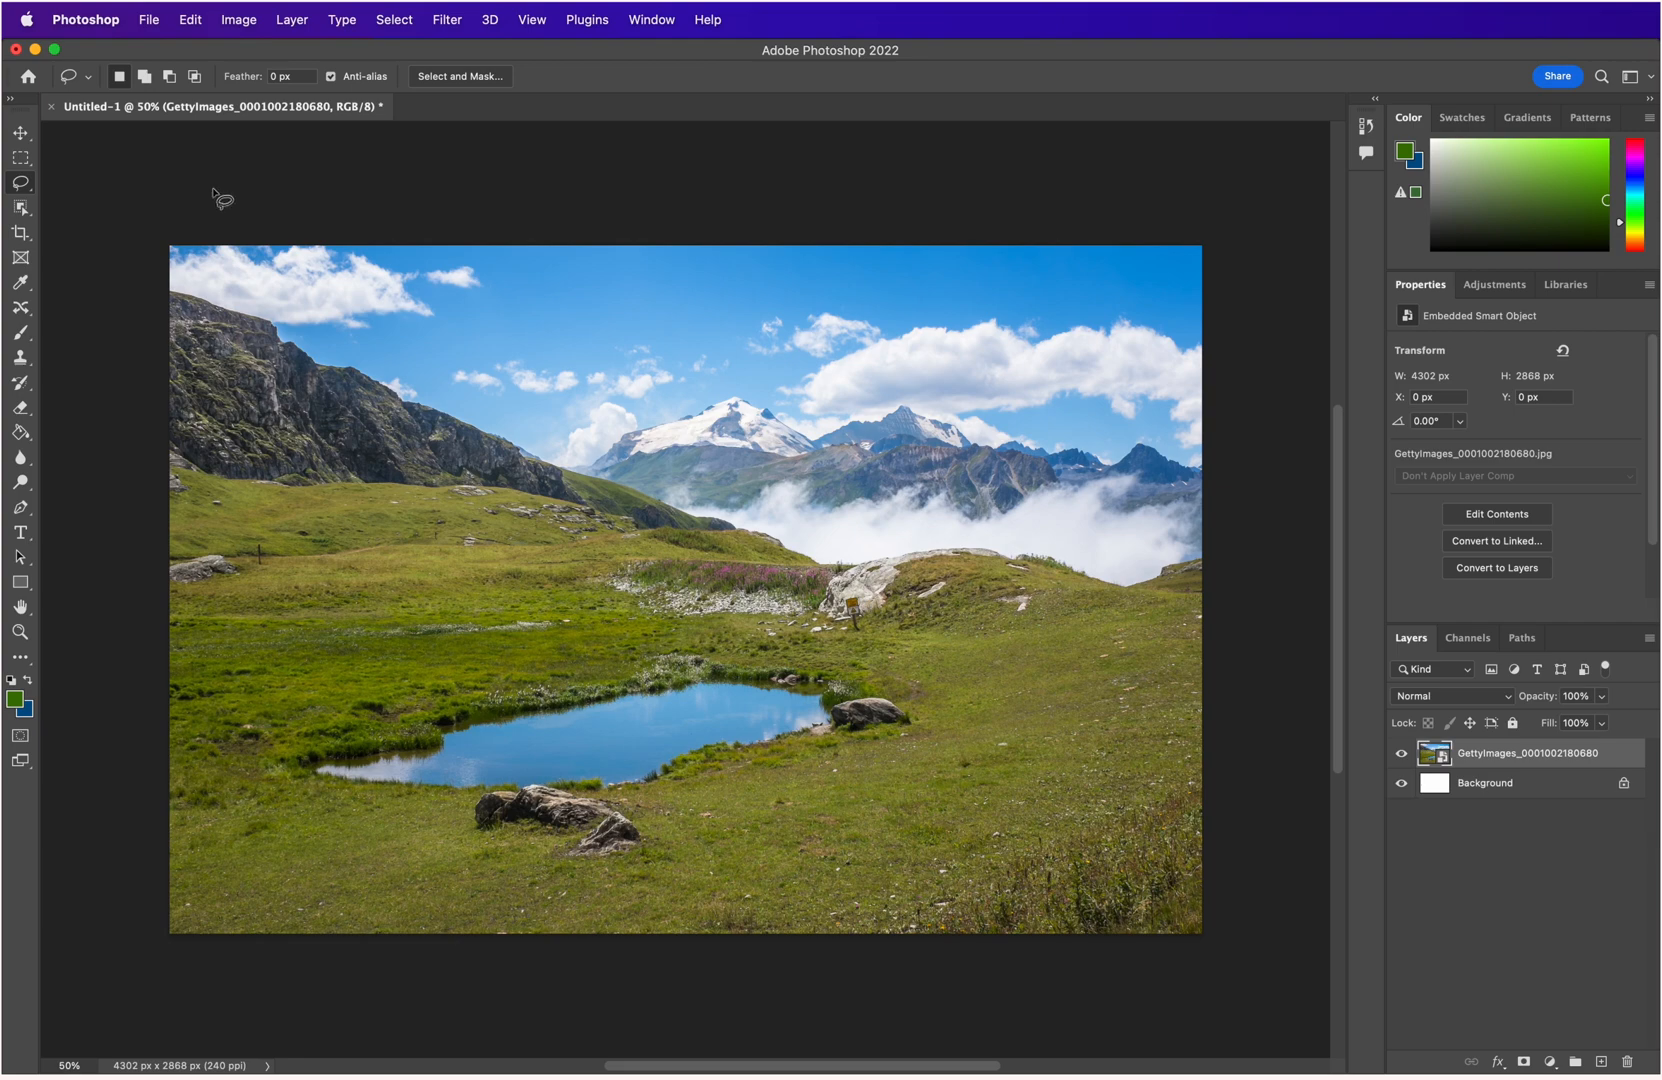
{"action": "right_click", "coordinate": [1477, 766]}
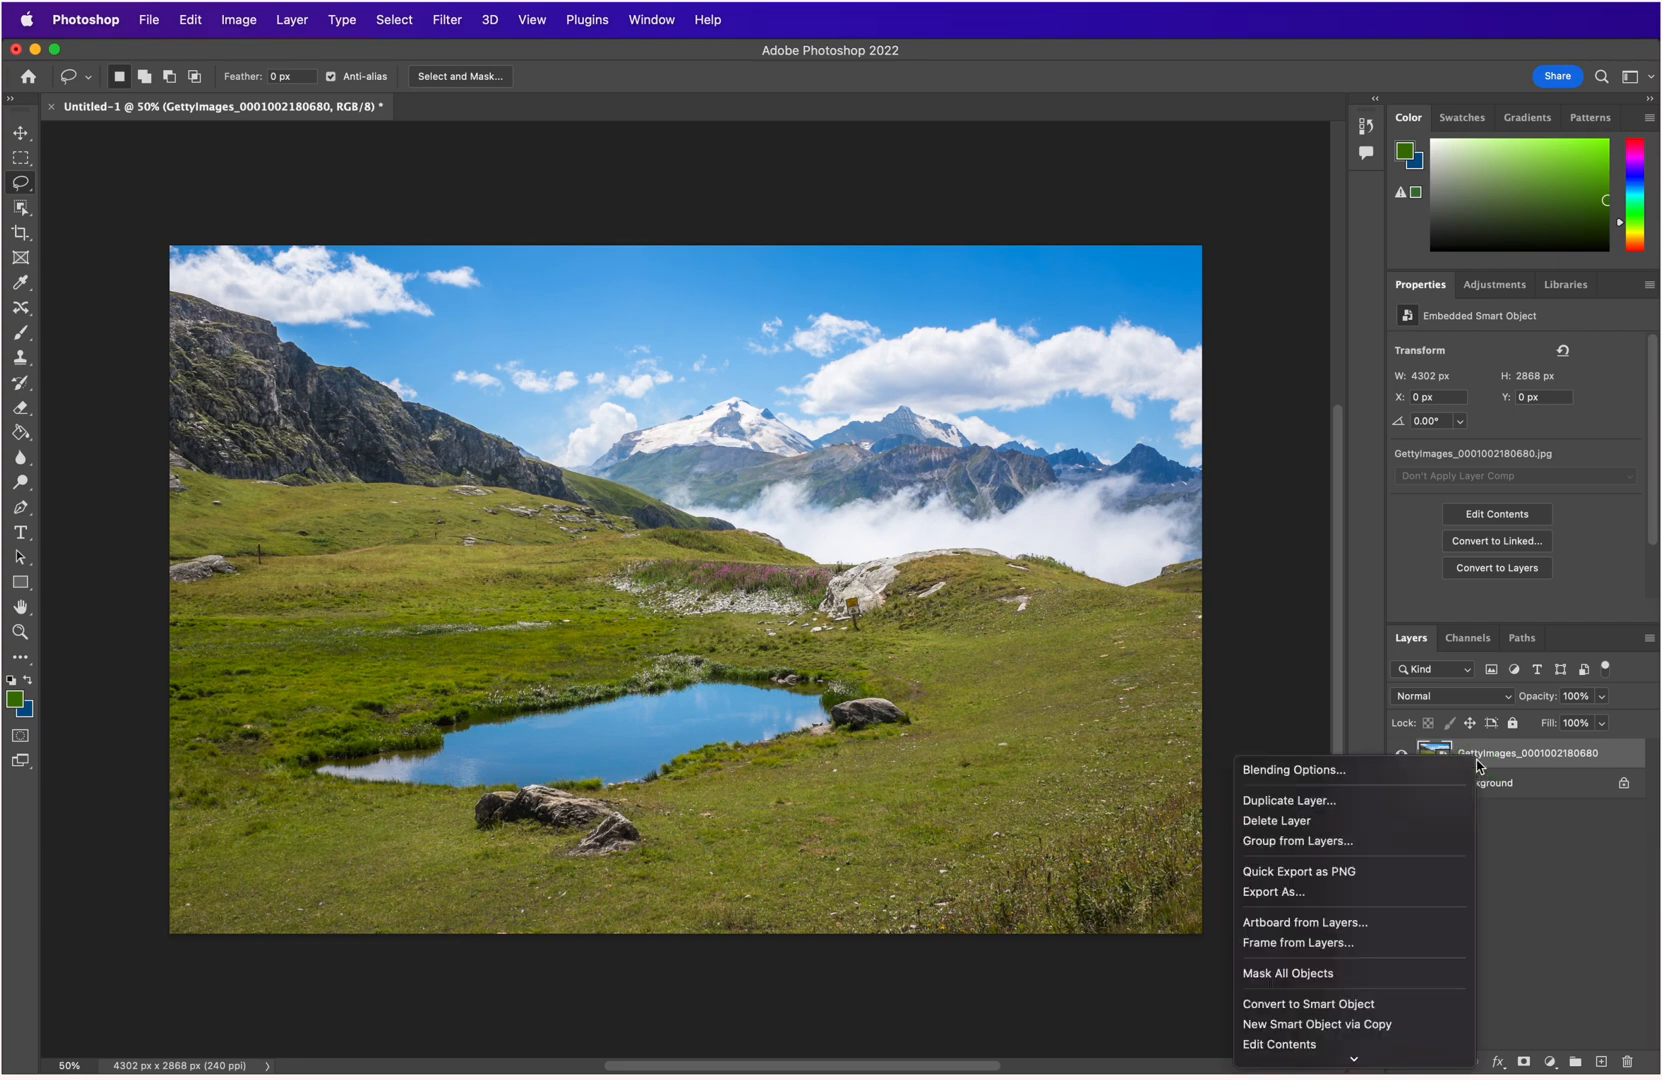
{"action": "mouse_move", "coordinate": [1360, 1062]}
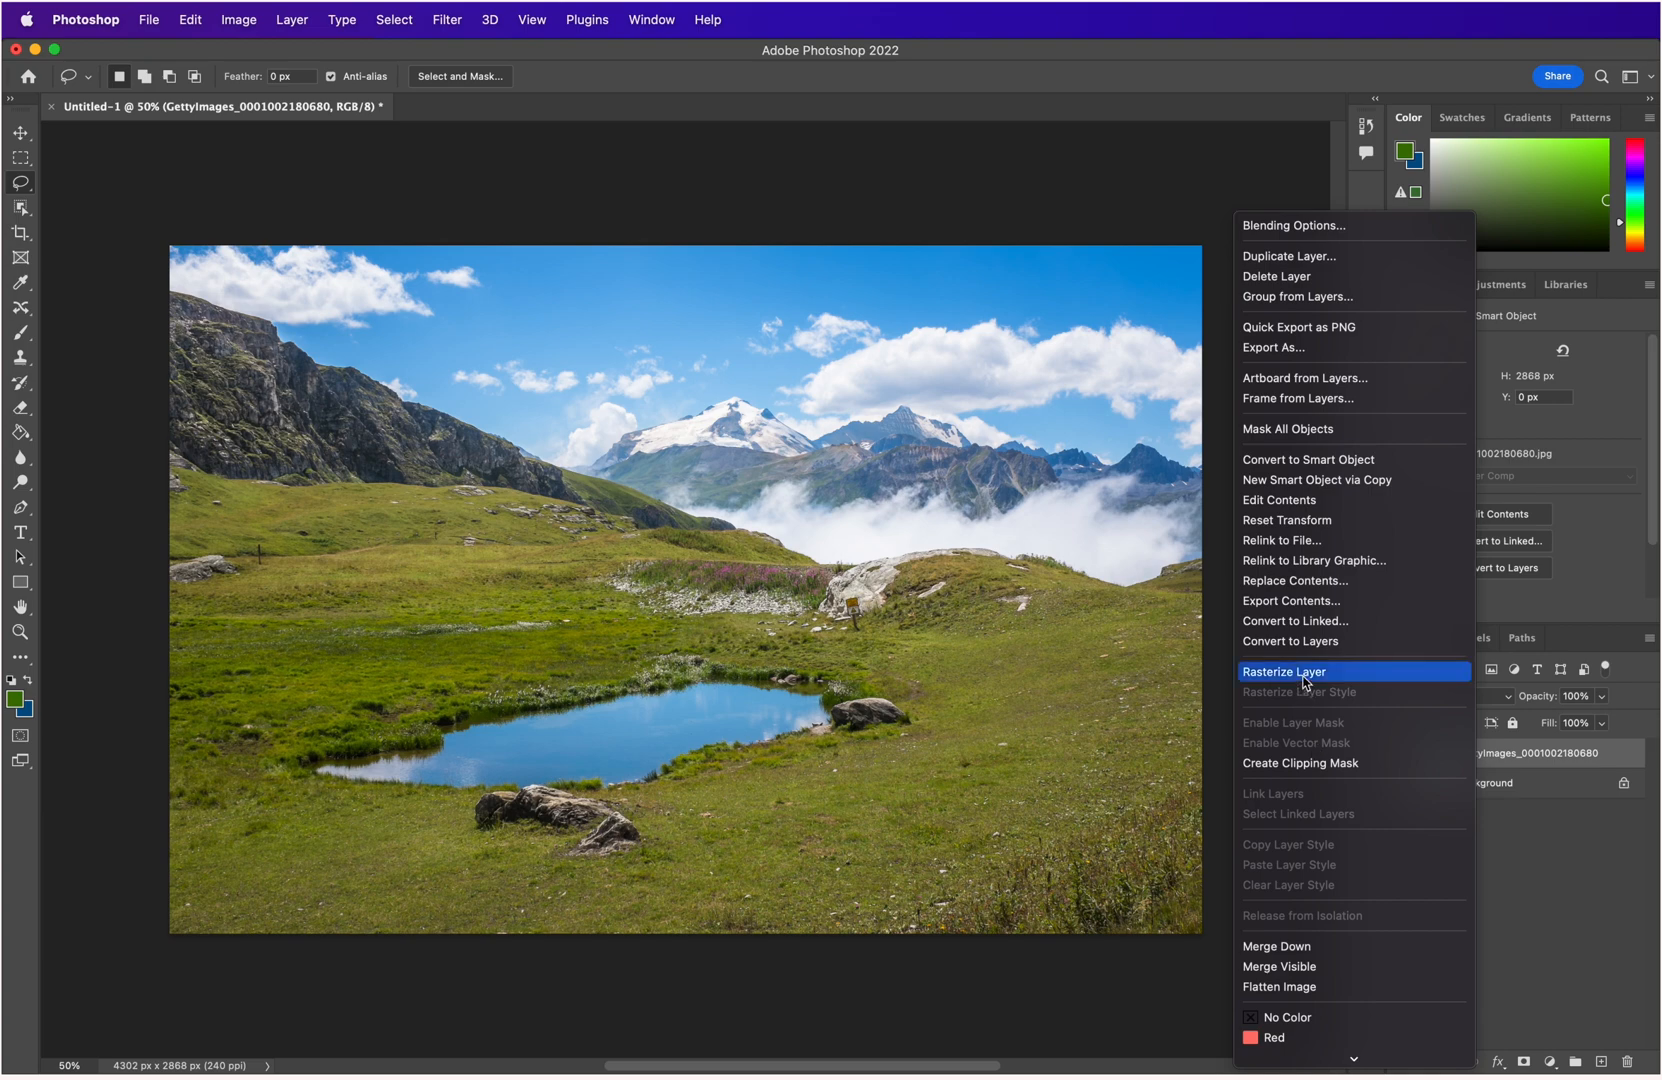
{"action": "left_click", "coordinate": [1301, 675]}
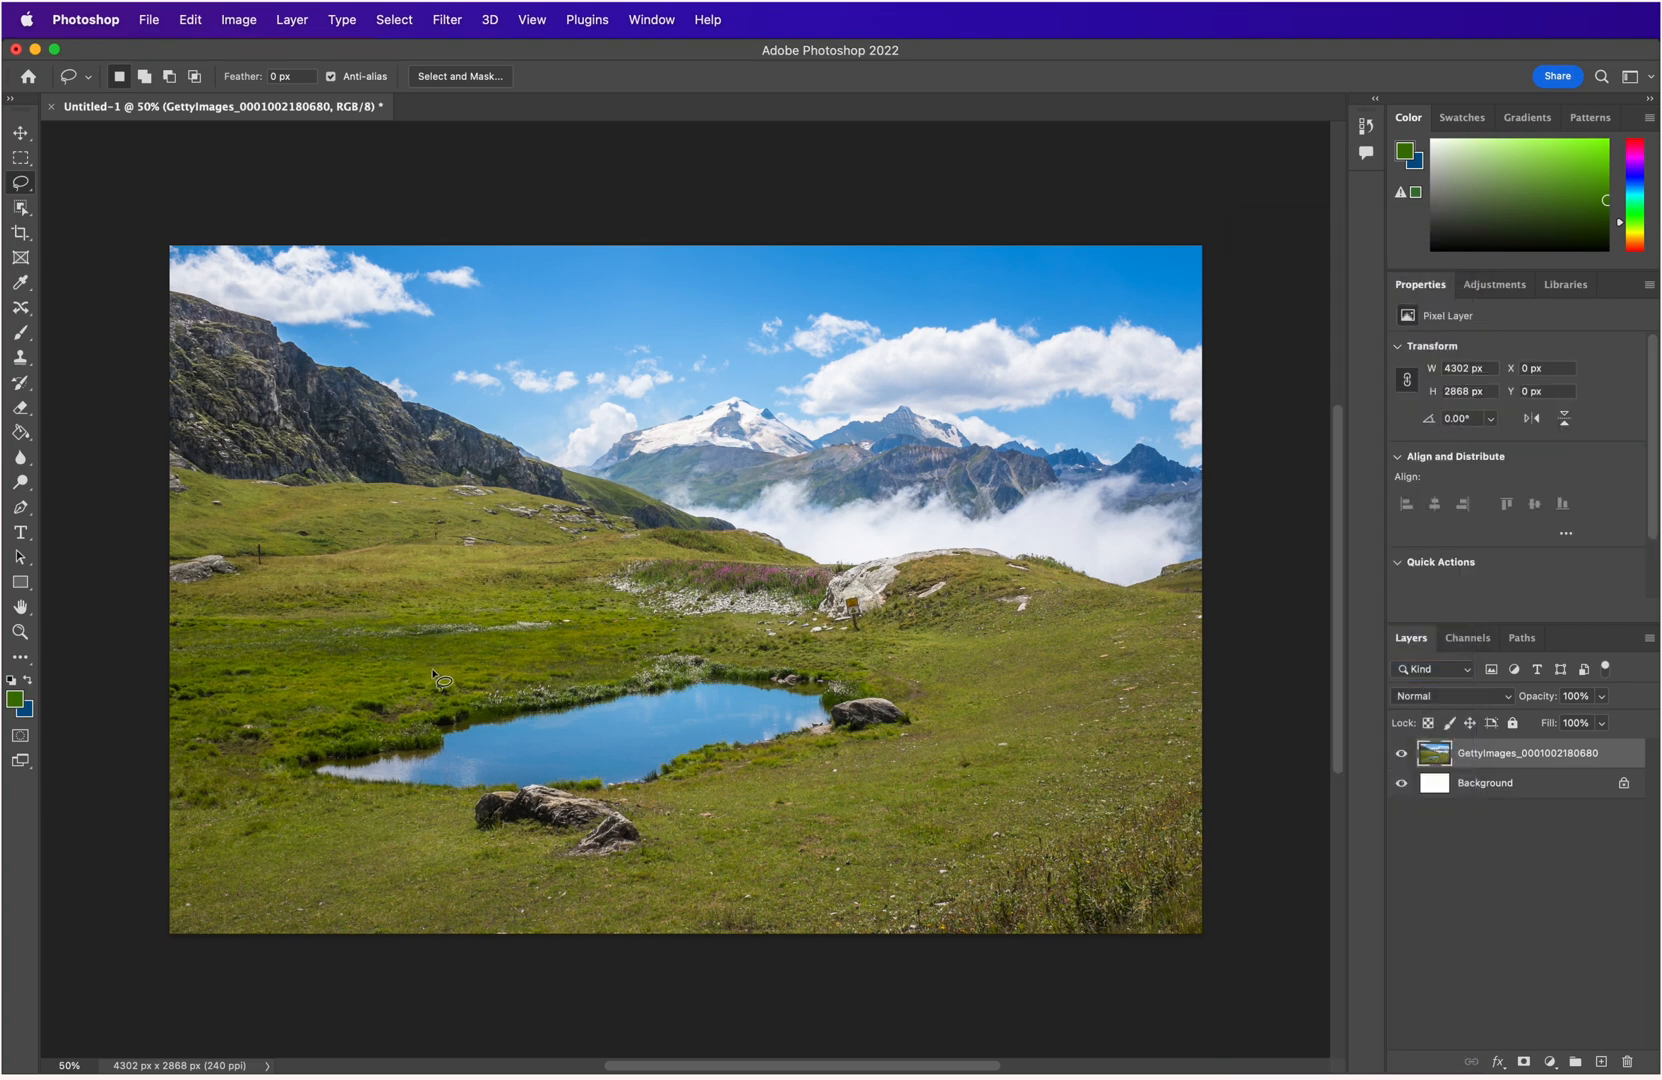
Lasso loosely around the pond and its rocks, remove them with Content-Aware Fill output to a new layer, and deselect.
{"action": "mouse_move", "coordinate": [463, 676]}
{"action": "left_mouse_down"}
{"action": "mouse_move", "coordinate": [822, 640]}
{"action": "mouse_move", "coordinate": [907, 672]}
{"action": "mouse_move", "coordinate": [933, 722]}
{"action": "mouse_move", "coordinate": [890, 763]}
{"action": "mouse_move", "coordinate": [708, 842]}
{"action": "mouse_move", "coordinate": [585, 869]}
{"action": "mouse_move", "coordinate": [267, 806]}
{"action": "mouse_move", "coordinate": [261, 756]}
{"action": "mouse_move", "coordinate": [320, 707]}
{"action": "mouse_move", "coordinate": [466, 676]}
{"action": "left_mouse_up"}
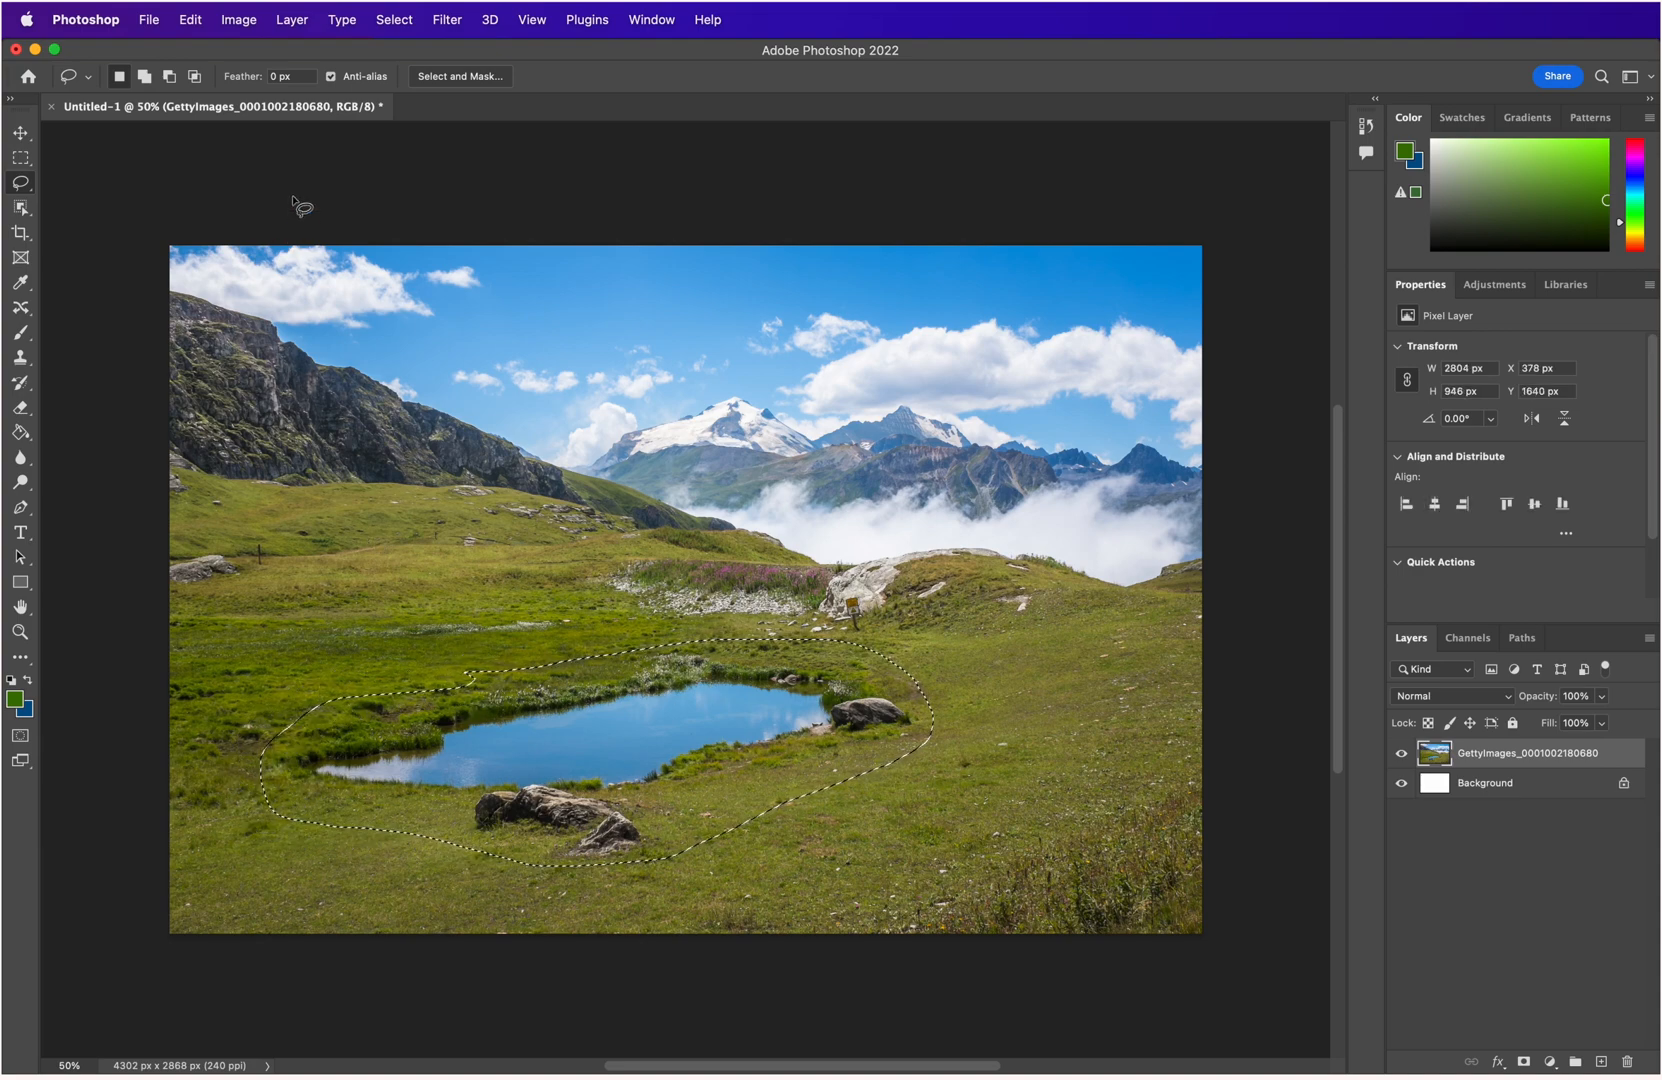
{"action": "left_click", "coordinate": [186, 22]}
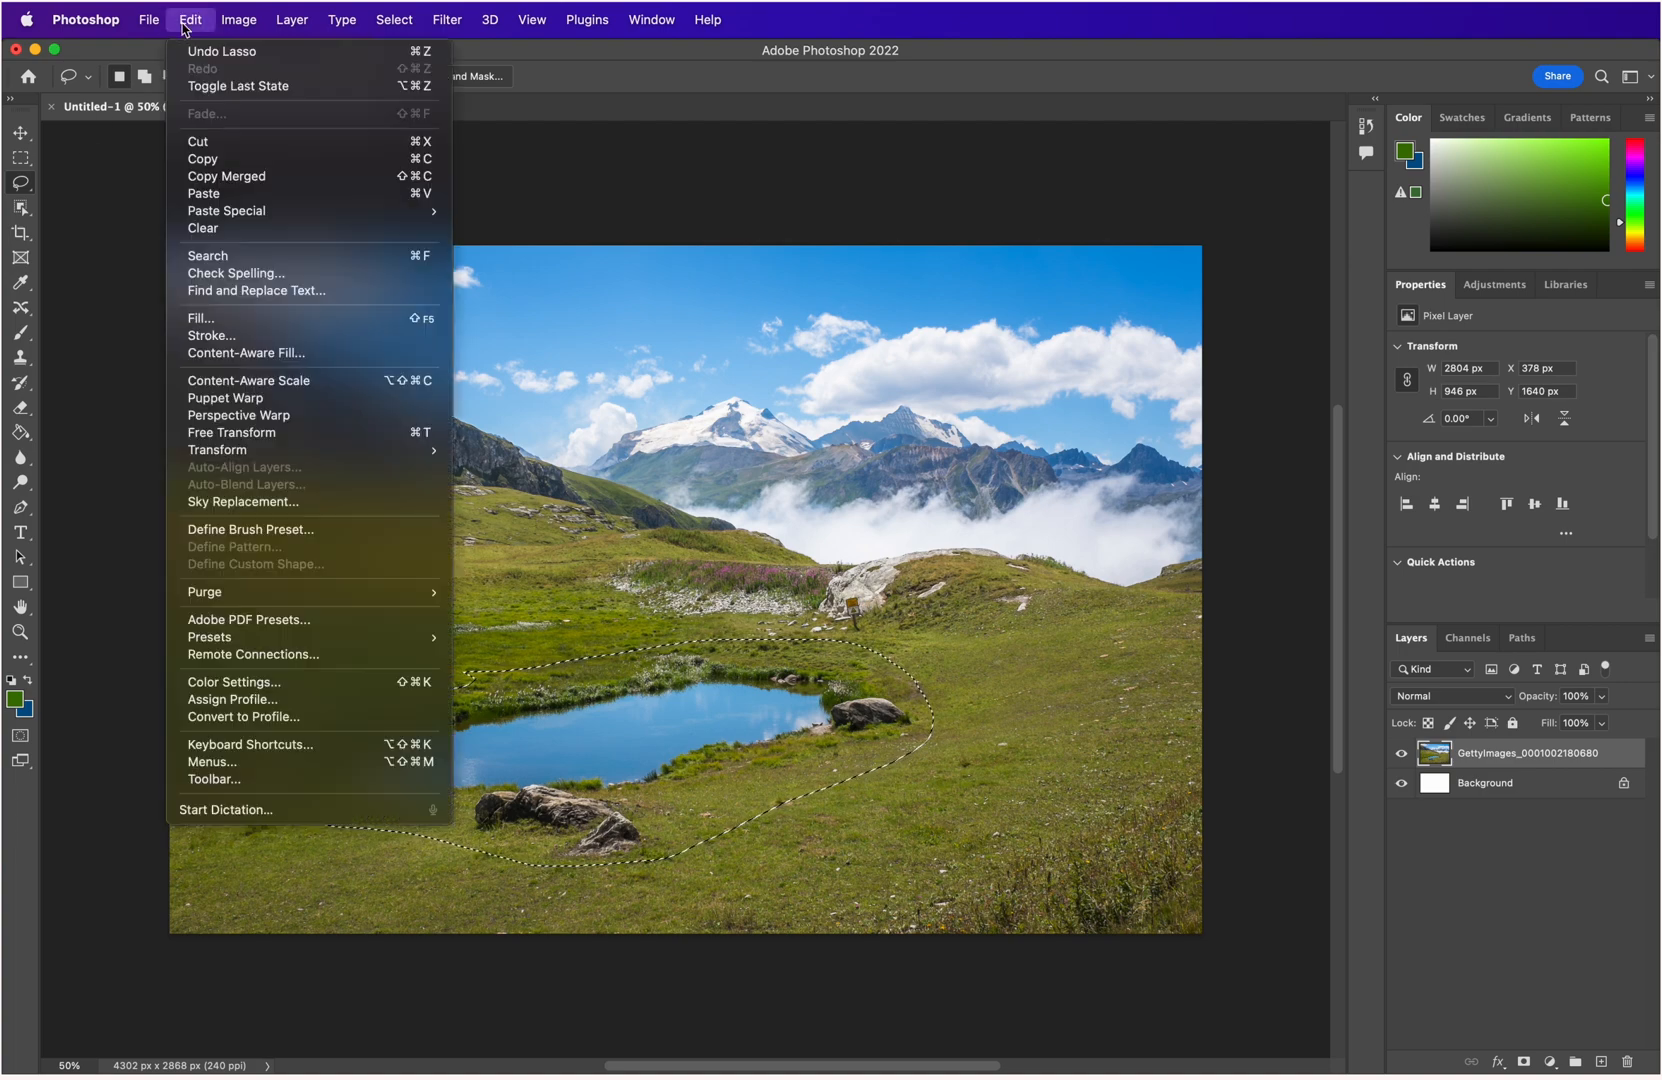
{"action": "left_click", "coordinate": [212, 356]}
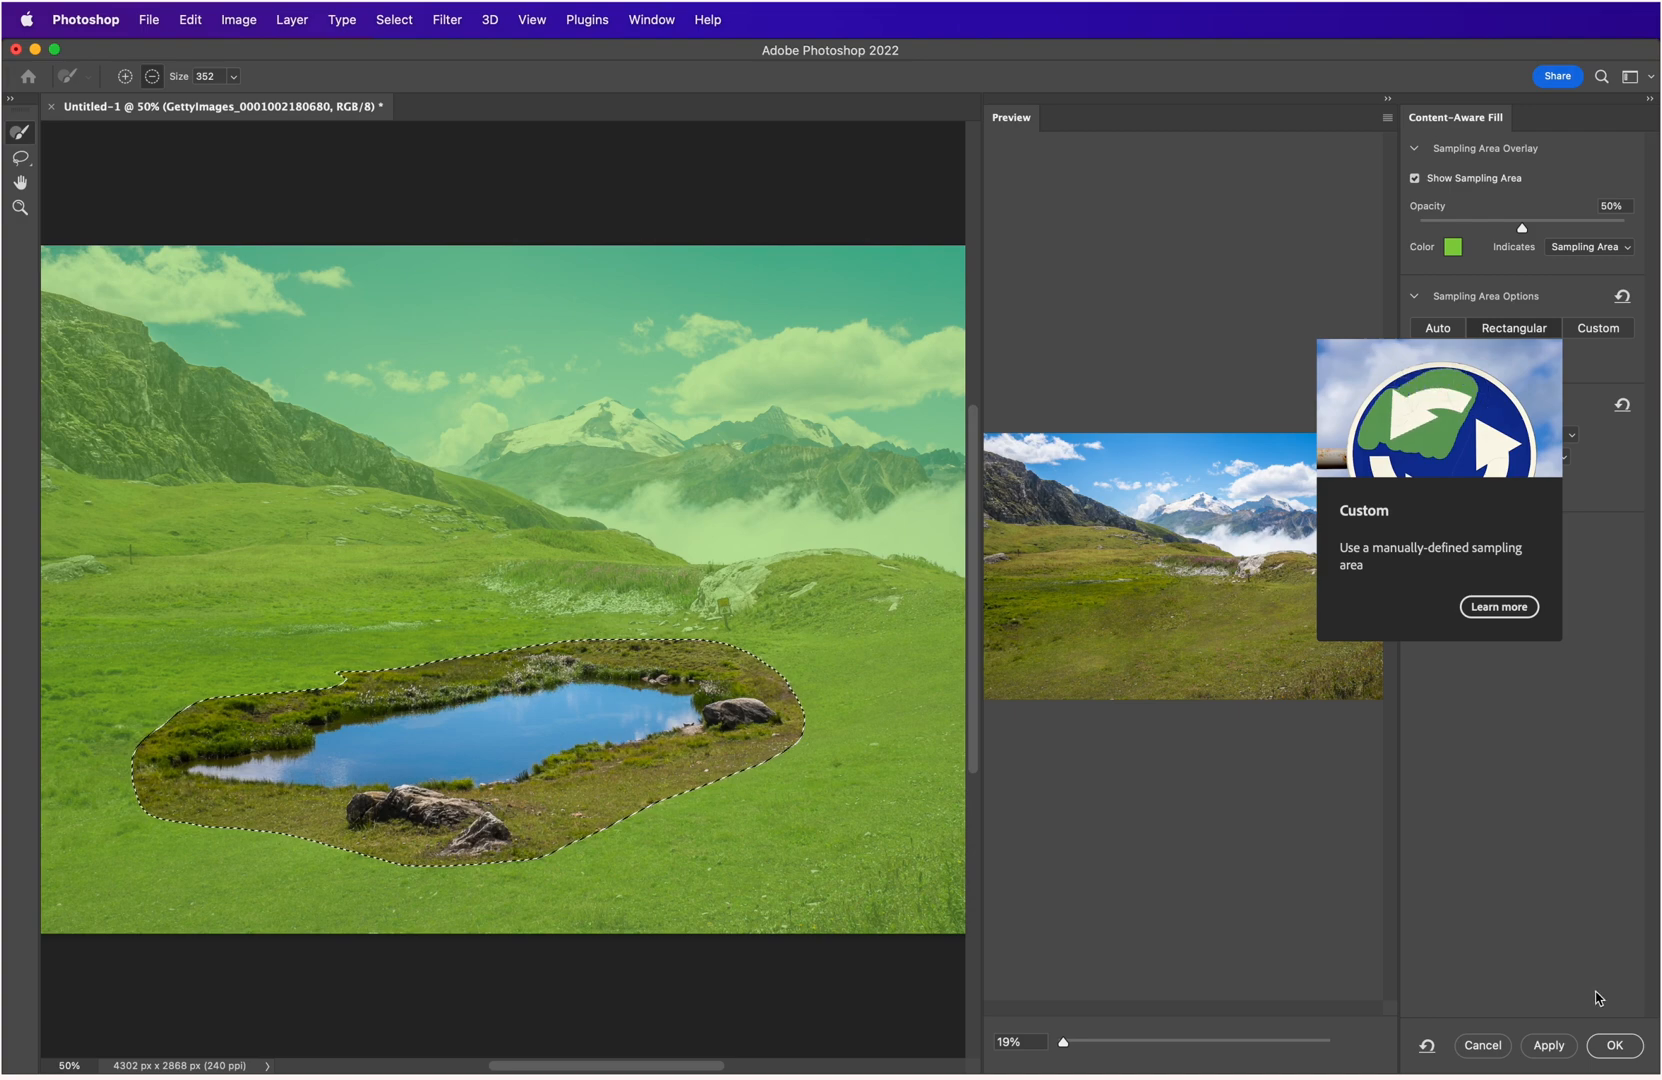
{"action": "left_click", "coordinate": [1614, 1045]}
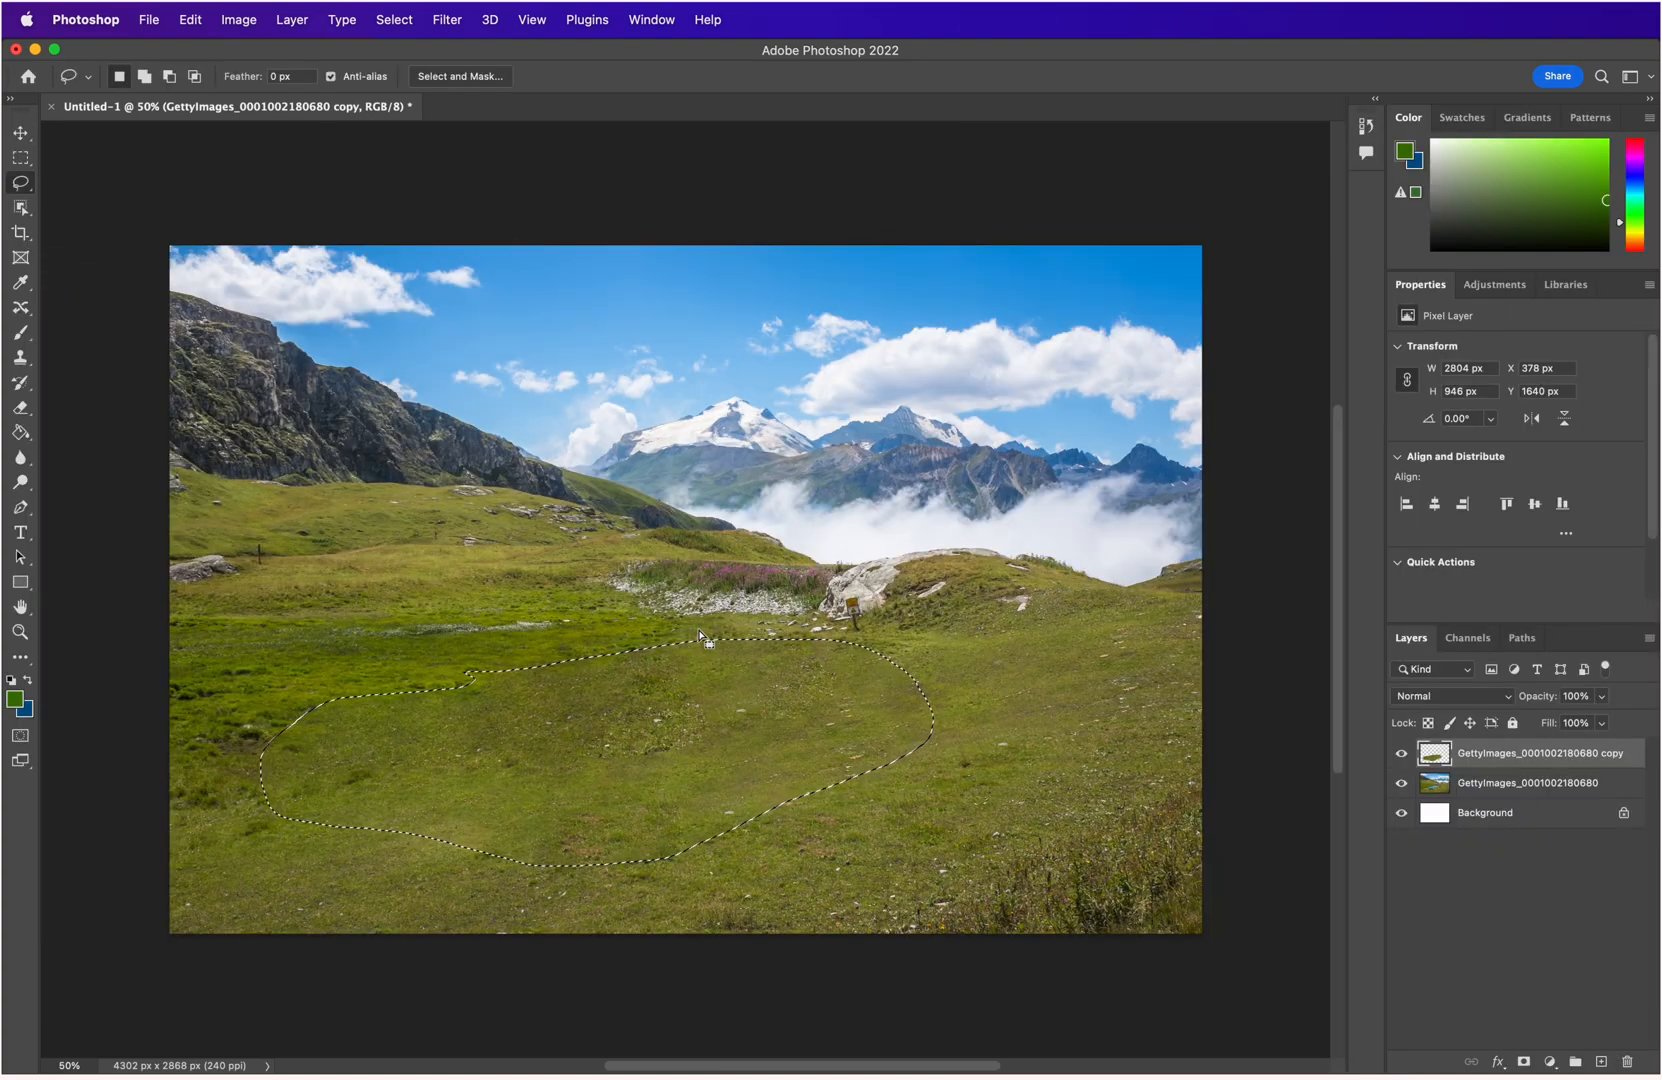
{"action": "left_click", "coordinate": [676, 598]}
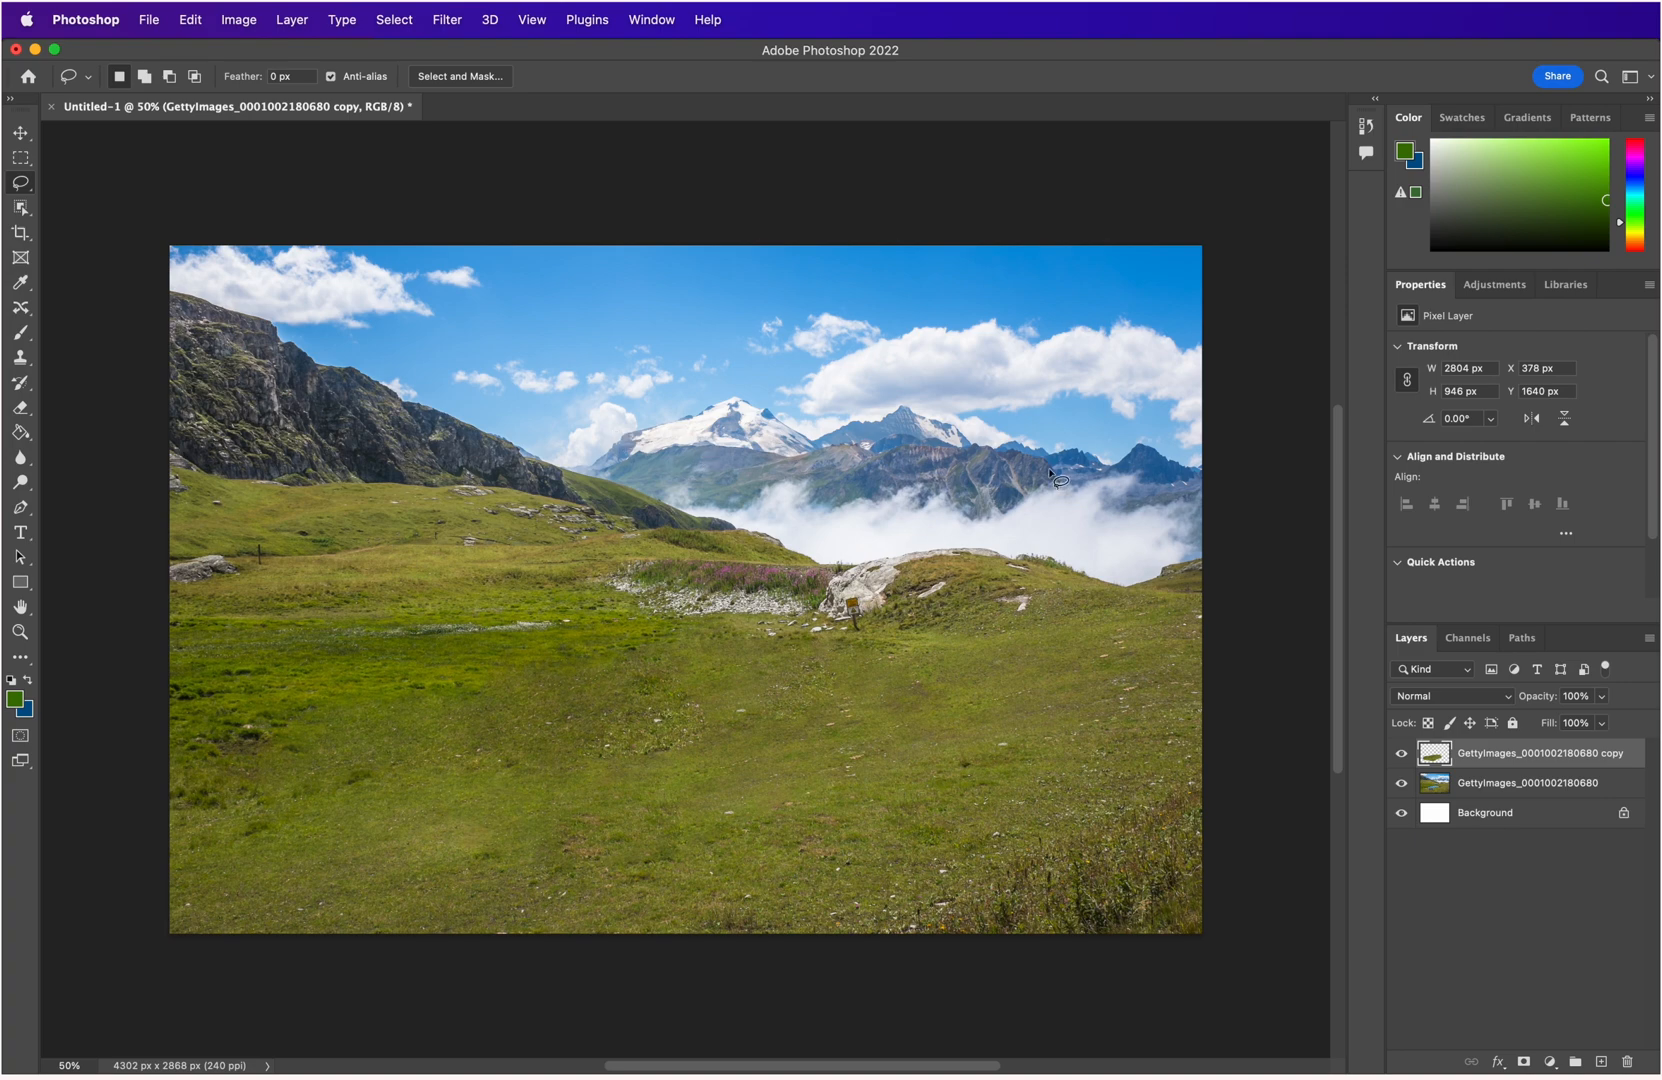
Lasso around the snowy peak in the middle and relocate it to the photo's right edge with the Content-Aware Move tool.
{"action": "mouse_move", "coordinate": [750, 390]}
{"action": "left_mouse_down"}
{"action": "mouse_move", "coordinate": [618, 428]}
{"action": "mouse_move", "coordinate": [587, 459]}
{"action": "mouse_move", "coordinate": [728, 509]}
{"action": "mouse_move", "coordinate": [824, 451]}
{"action": "mouse_move", "coordinate": [821, 416]}
{"action": "mouse_move", "coordinate": [752, 390]}
{"action": "left_mouse_up"}
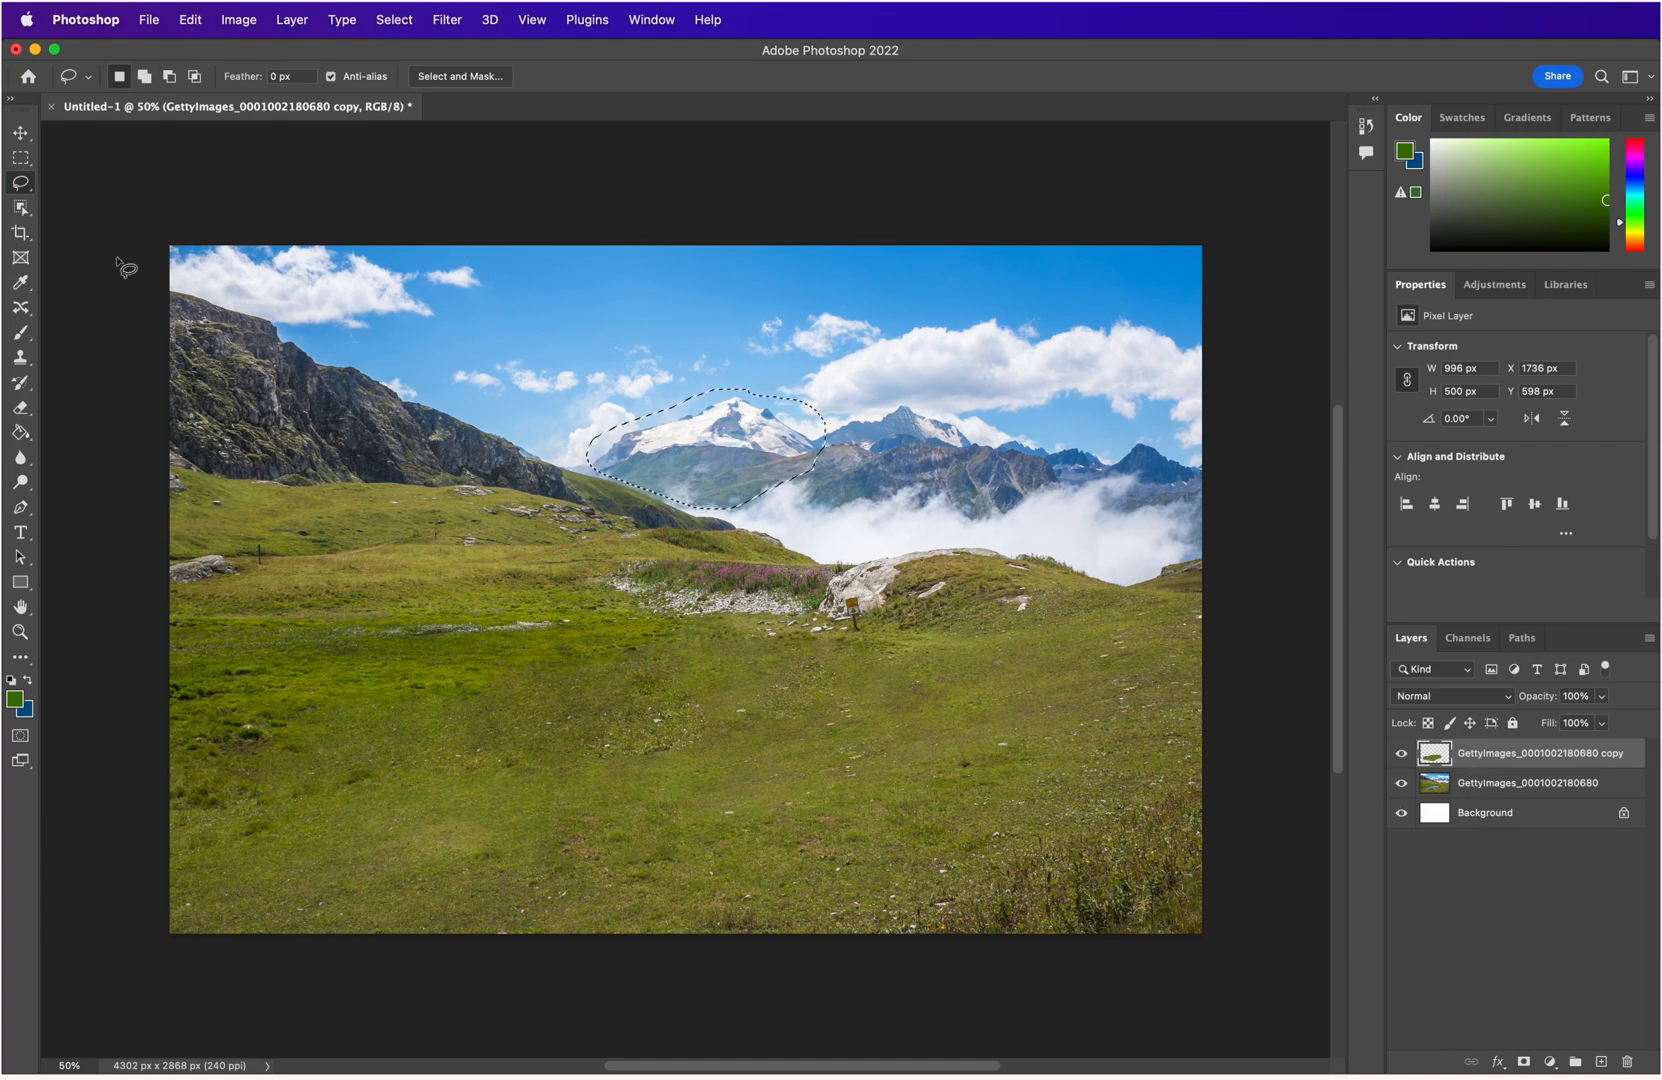
{"action": "left_click", "coordinate": [20, 307]}
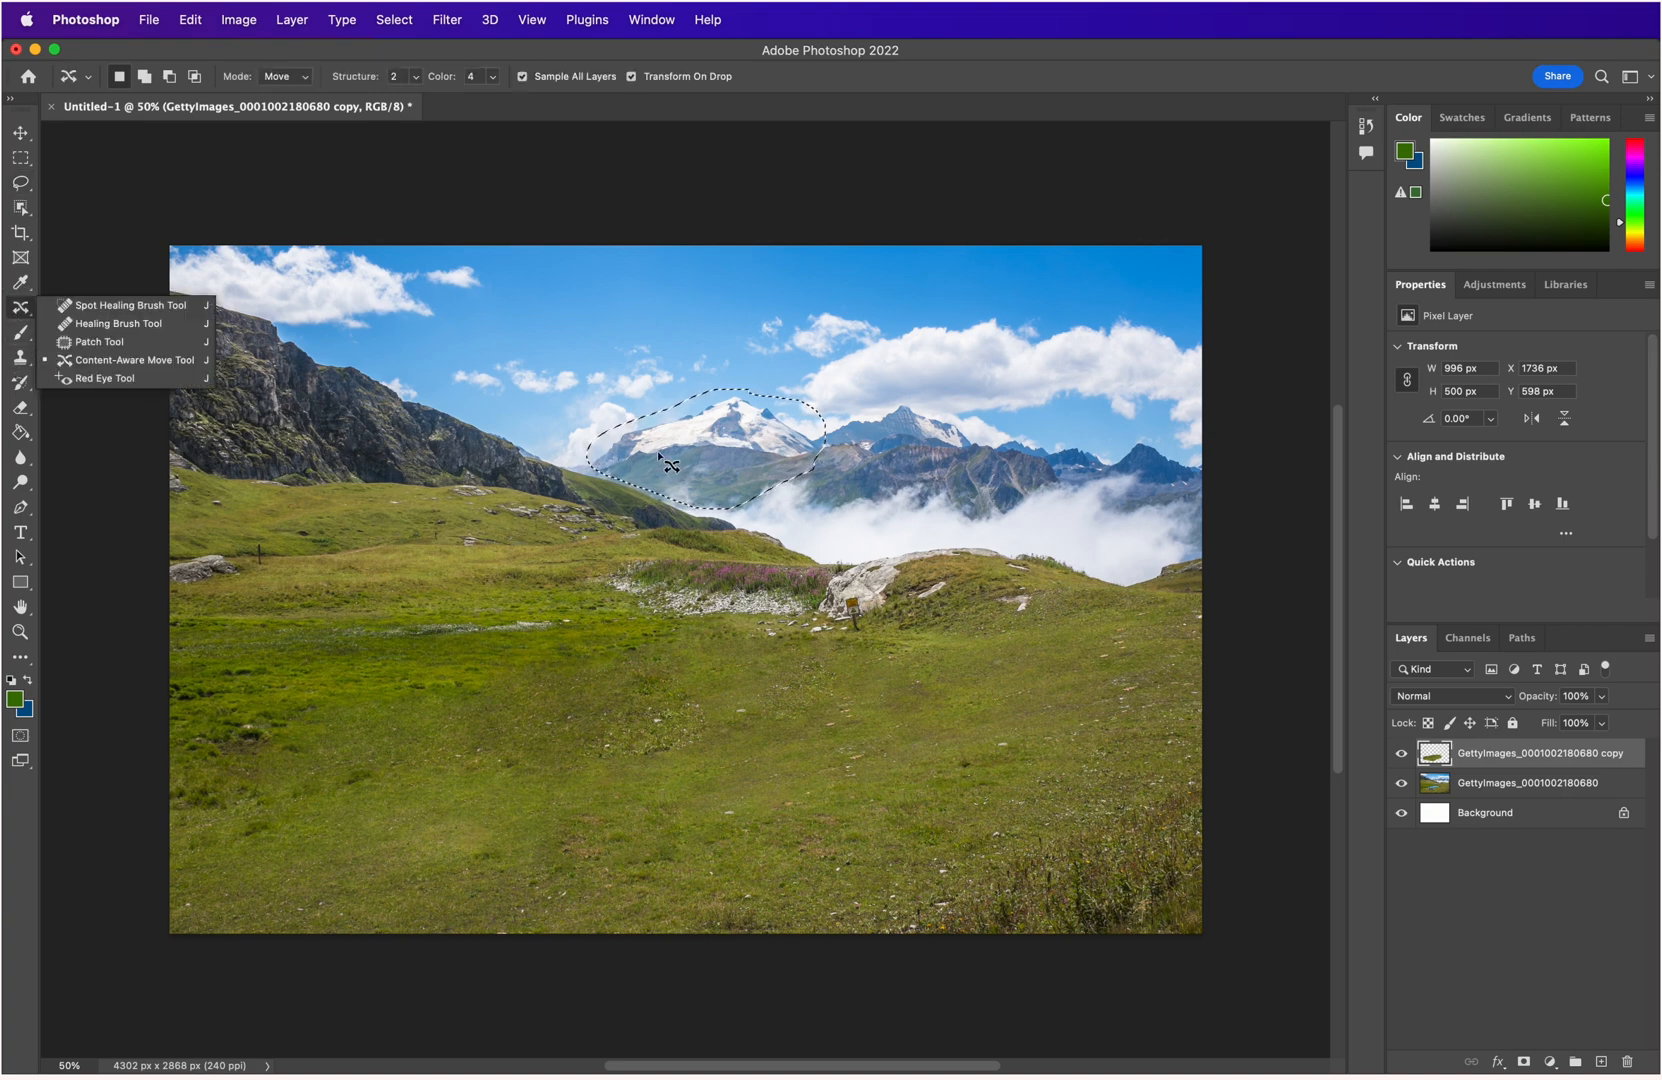
{"action": "left_click_drag", "start_coordinate": [662, 457], "coordinate": [1058, 454]}
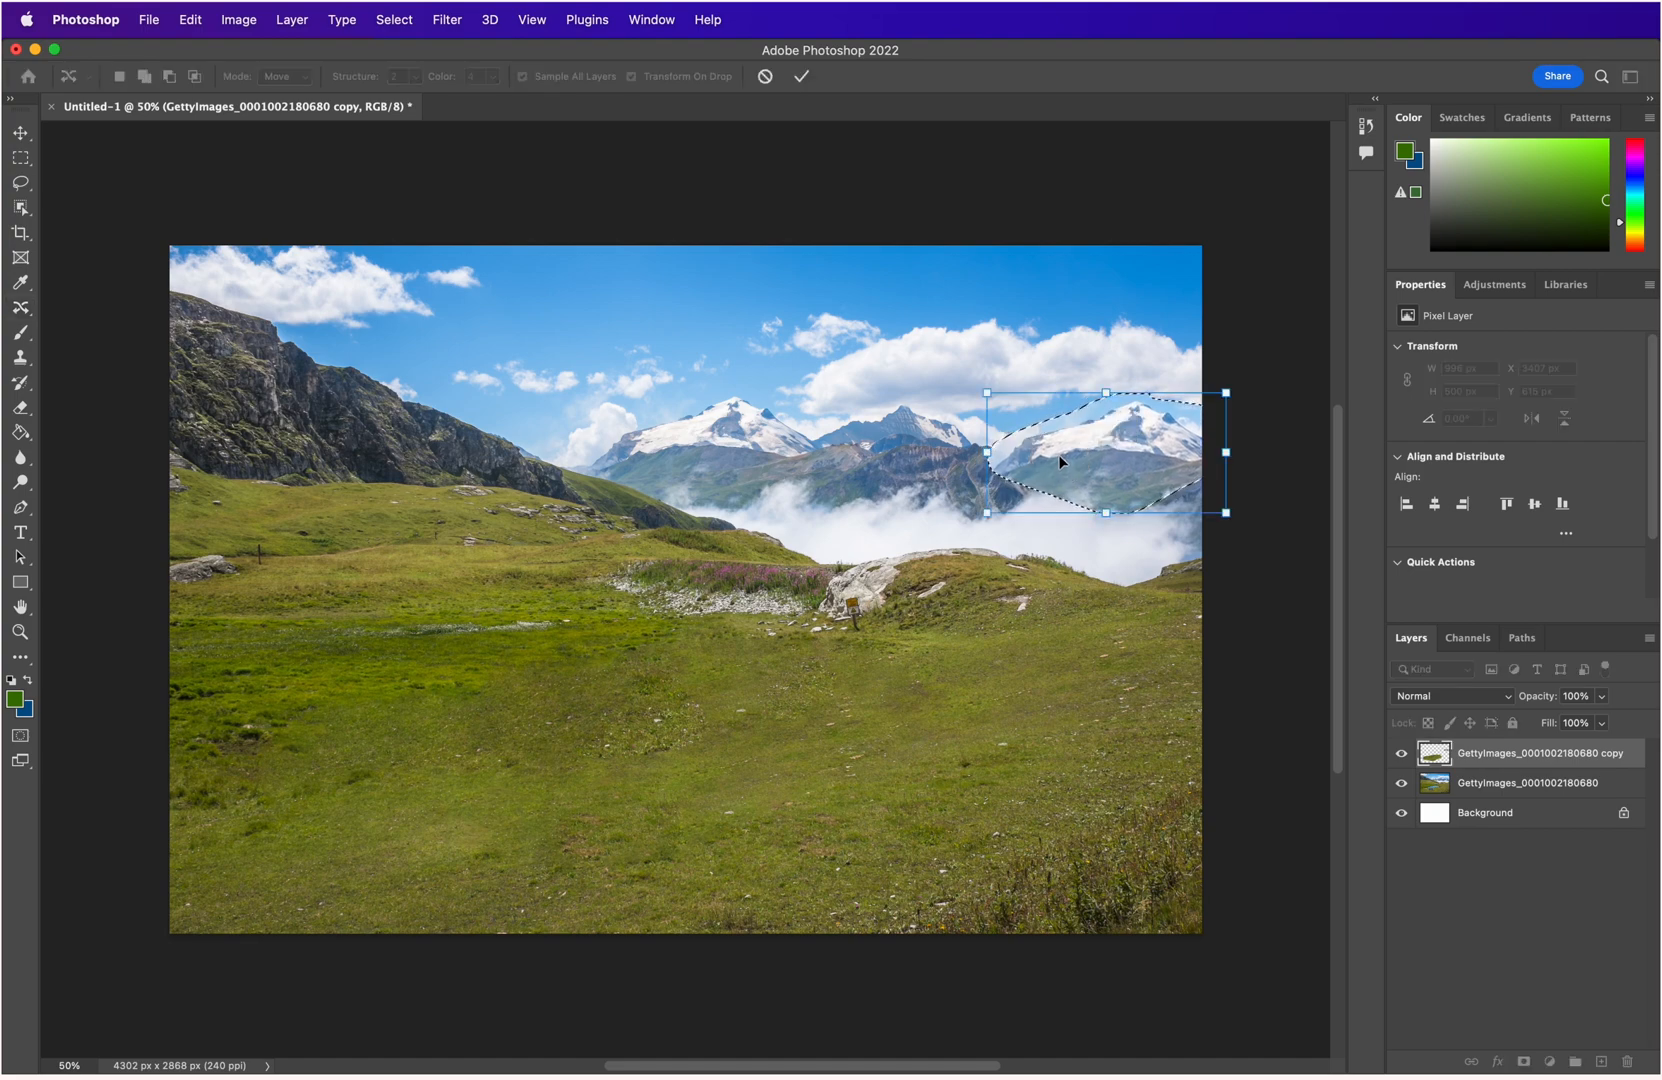
{"action": "key", "text": "Return"}
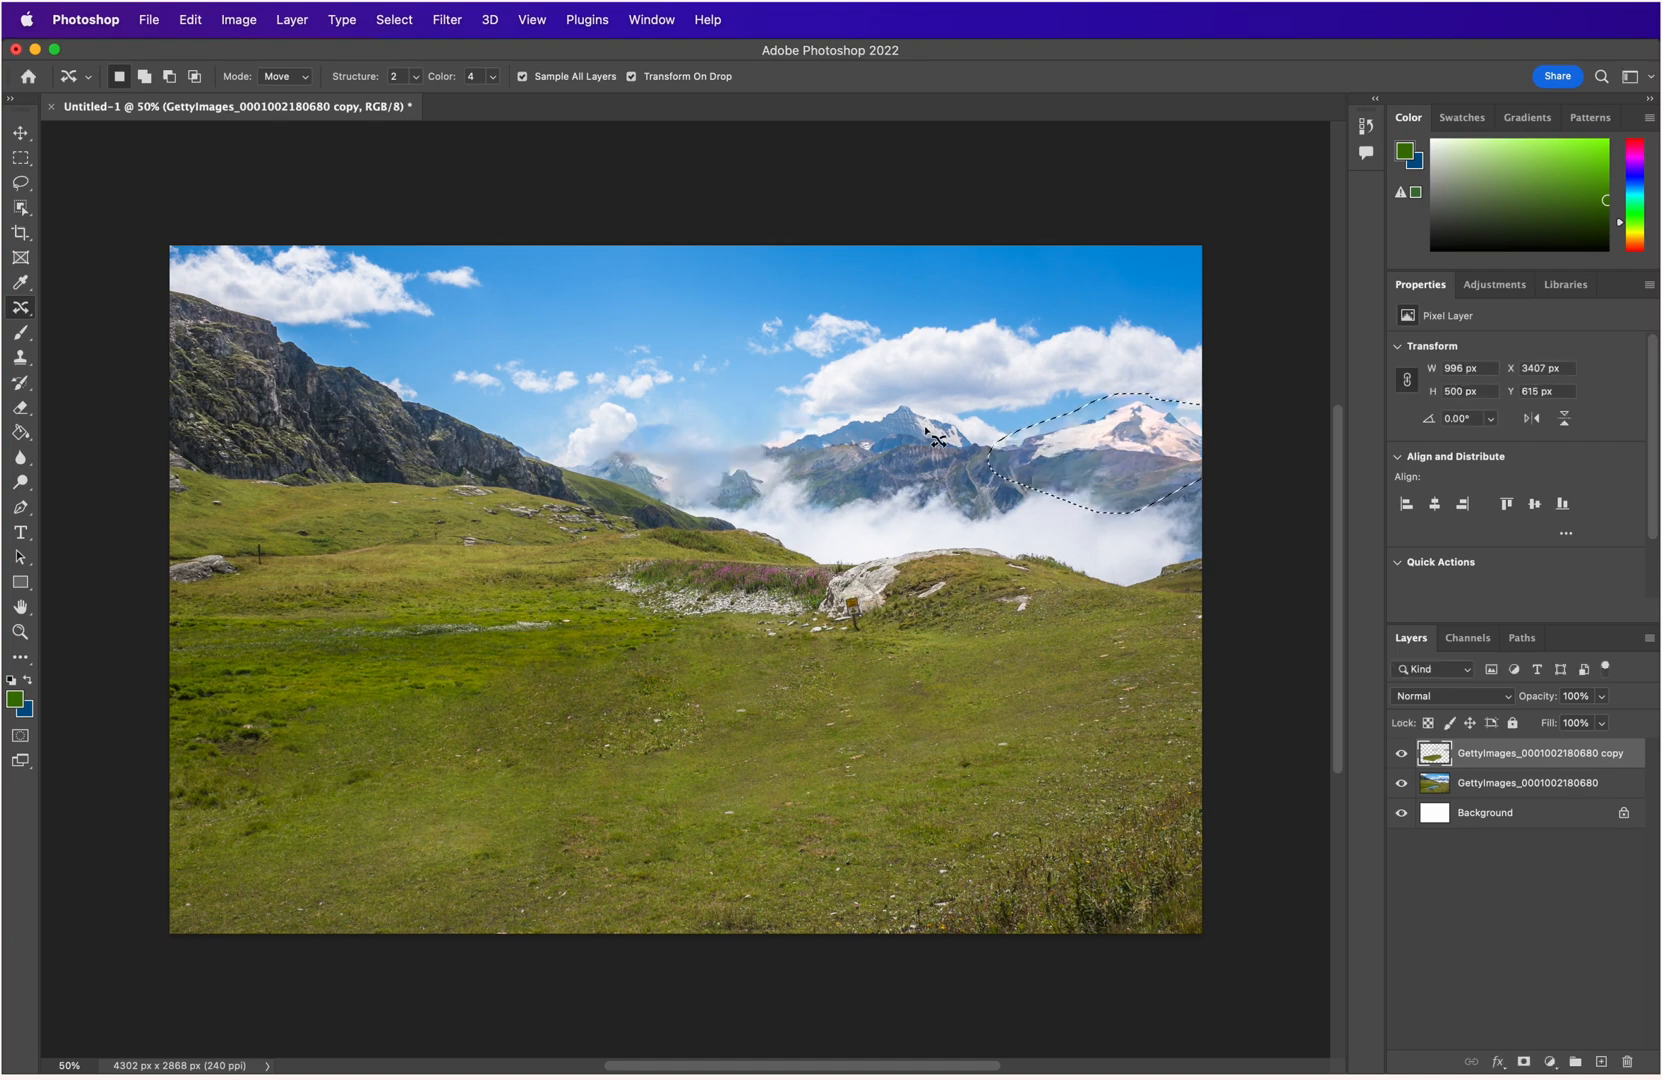
Deselect the moved peak and lasso around the hazy sky patch at its original position.
{"action": "left_click", "coordinate": [20, 182]}
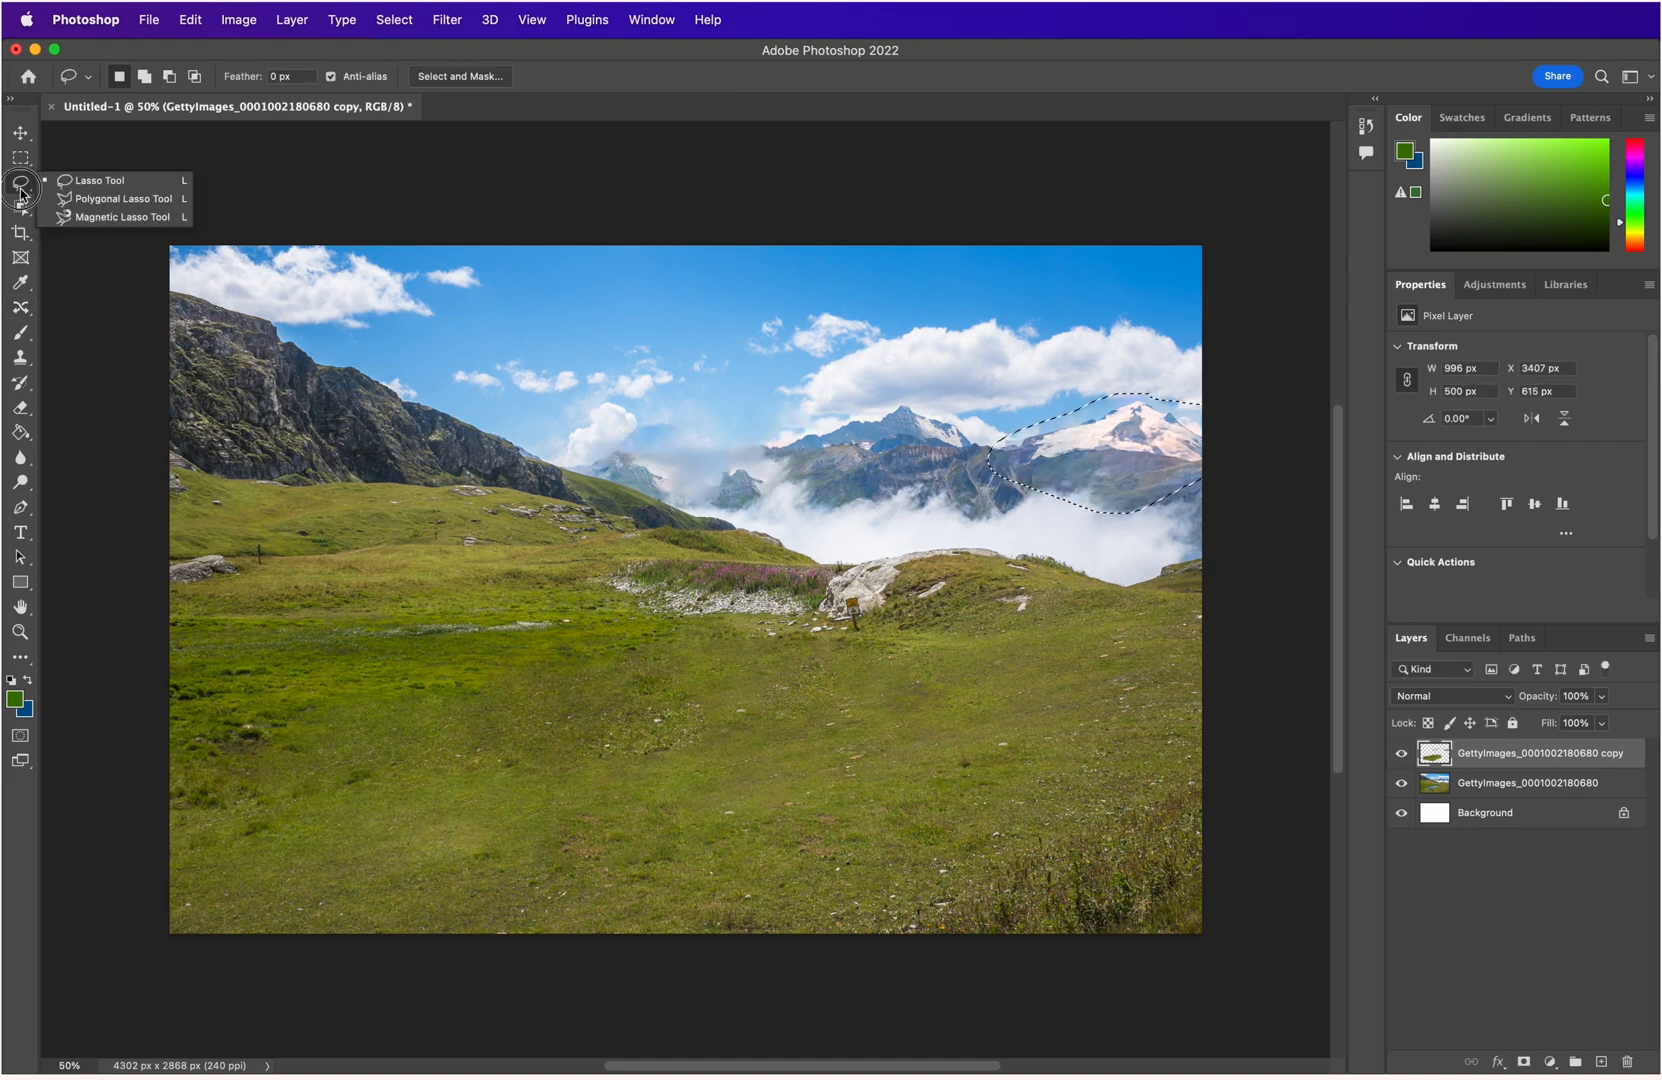
{"action": "left_click", "coordinate": [75, 186]}
{"action": "left_click", "coordinate": [272, 683]}
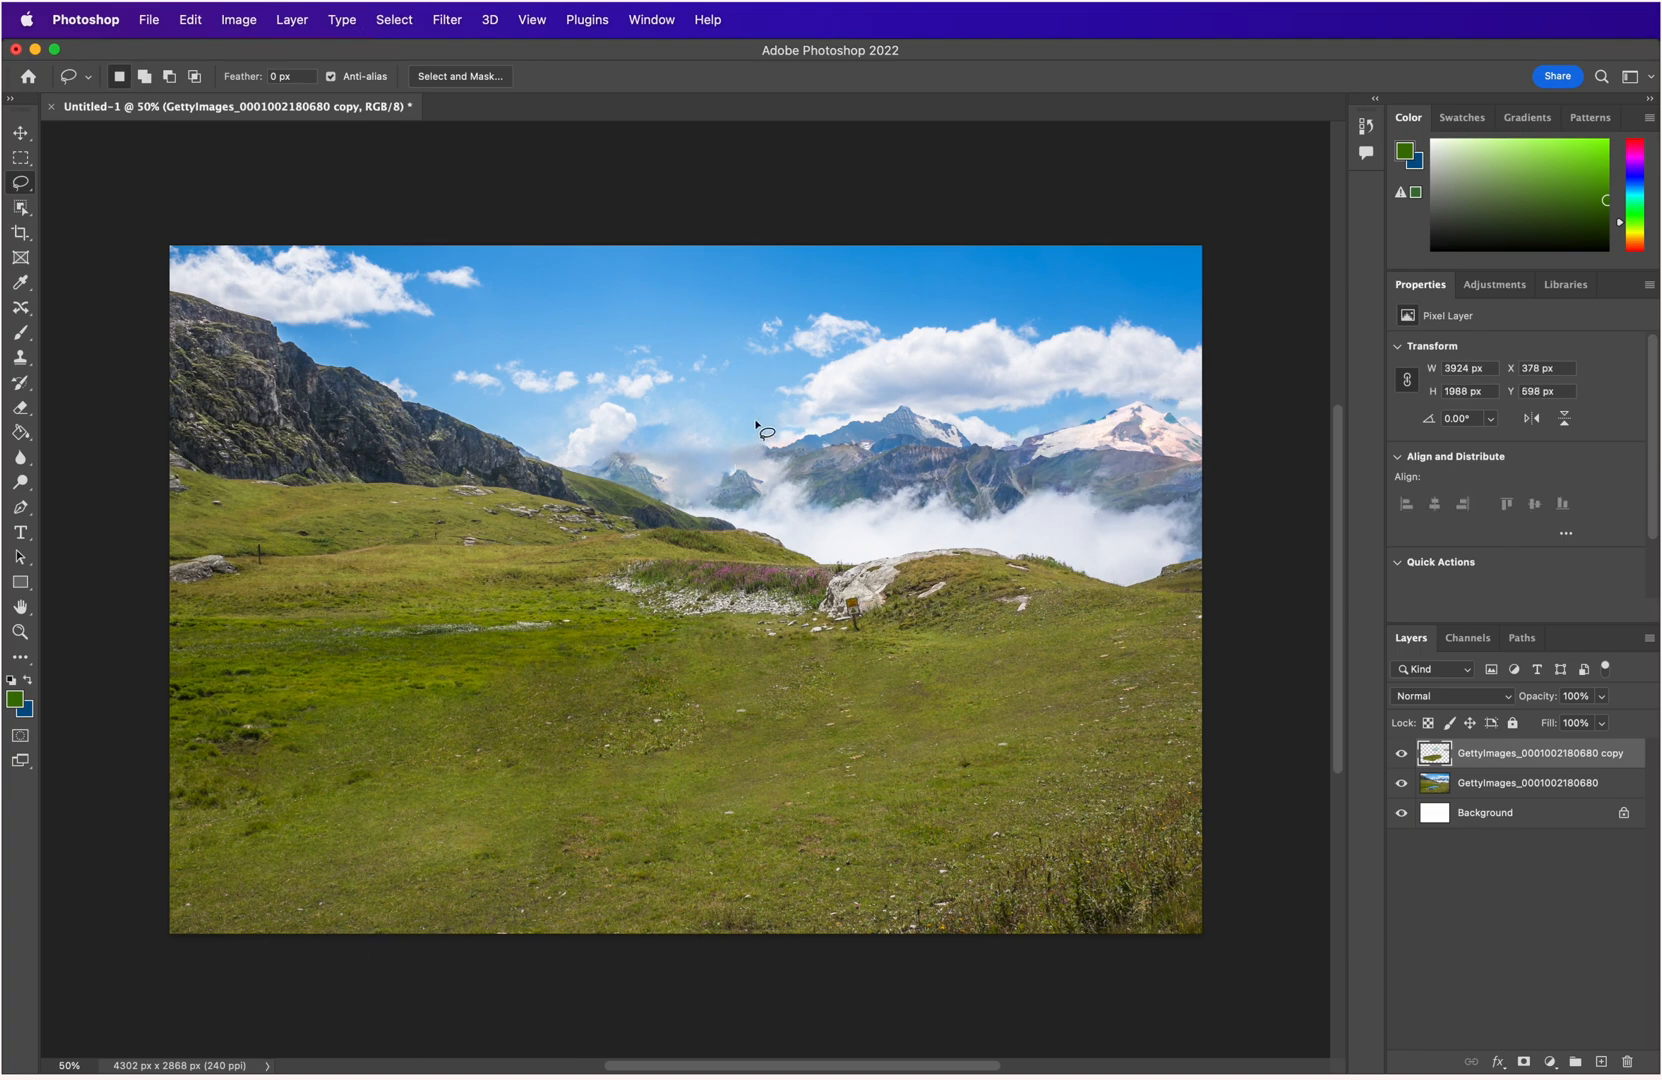
{"action": "mouse_move", "coordinate": [756, 423]}
{"action": "left_mouse_down"}
{"action": "mouse_move", "coordinate": [672, 402]}
{"action": "mouse_move", "coordinate": [612, 410]}
{"action": "mouse_move", "coordinate": [605, 427]}
{"action": "mouse_move", "coordinate": [632, 453]}
{"action": "left_mouse_up"}
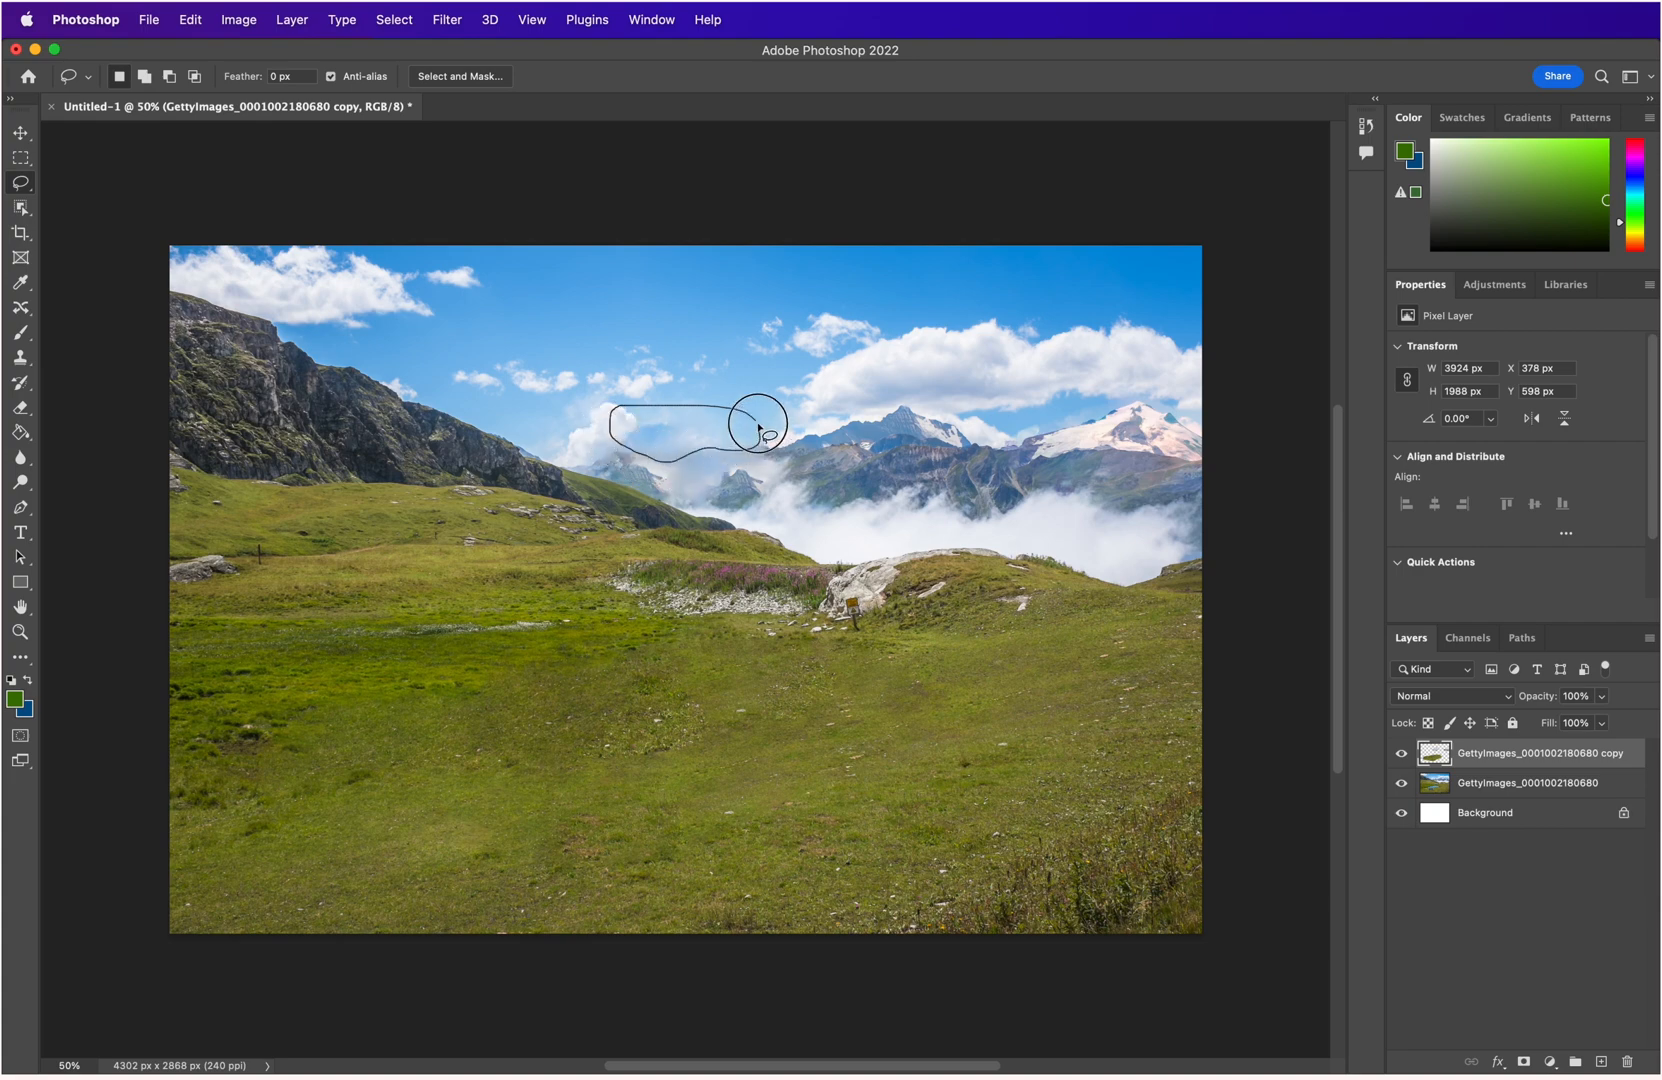
{"action": "left_click_drag", "start_coordinate": [759, 427], "coordinate": [760, 433]}
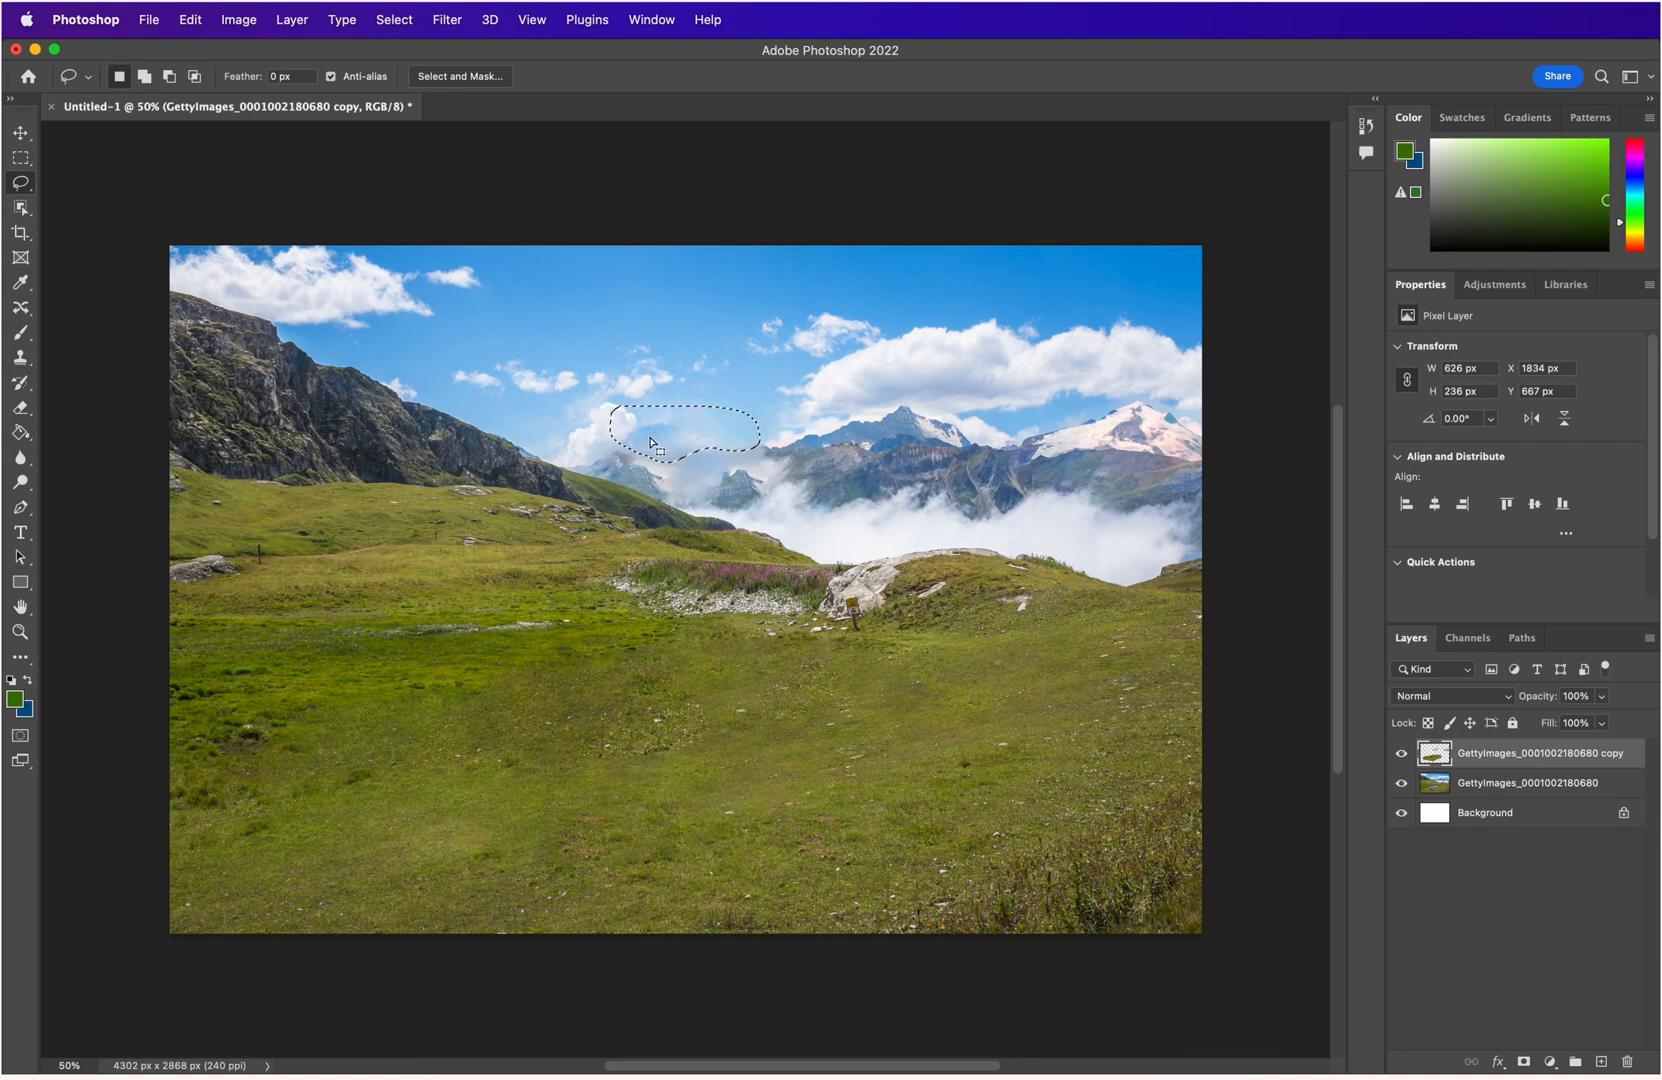
Try moving the small cloud in the upper sky onto the hazy patch with Content-Aware Move, and undo the move.
{"action": "left_click", "coordinate": [21, 309]}
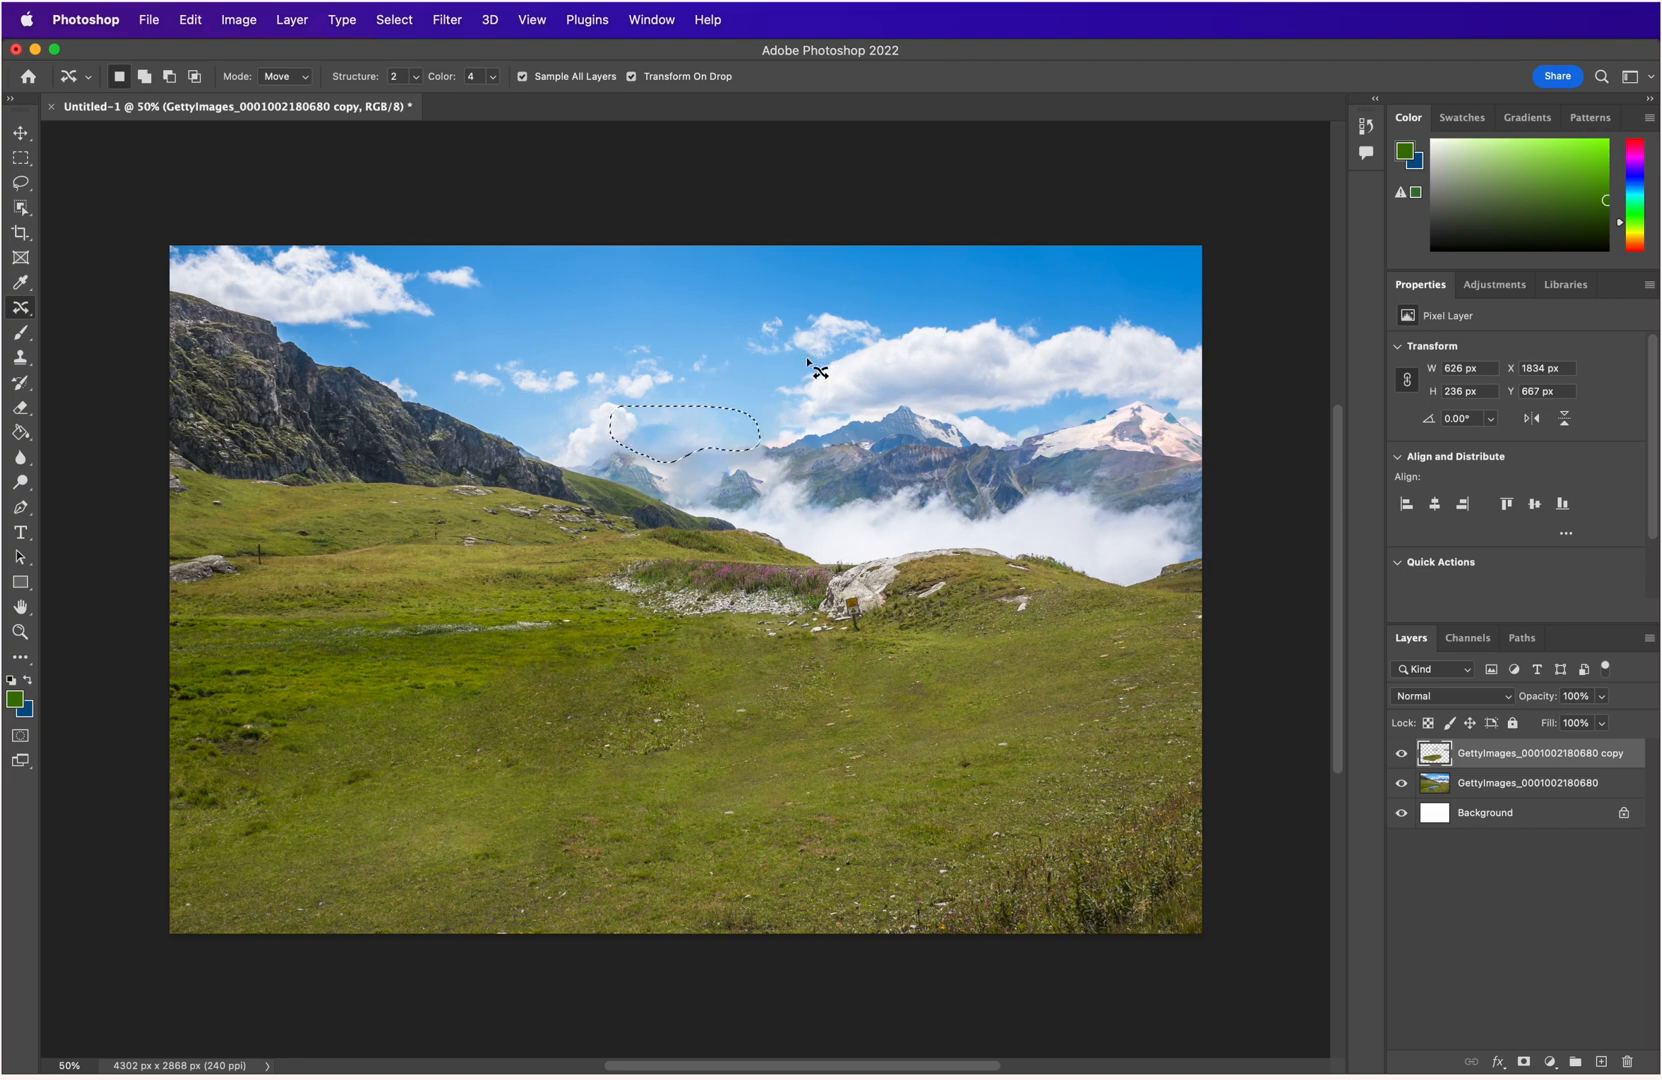
{"action": "mouse_move", "coordinate": [808, 360]}
{"action": "left_mouse_down"}
{"action": "mouse_move", "coordinate": [762, 359]}
{"action": "mouse_move", "coordinate": [733, 339]}
{"action": "mouse_move", "coordinate": [739, 314]}
{"action": "mouse_move", "coordinate": [889, 320]}
{"action": "mouse_move", "coordinate": [829, 361]}
{"action": "mouse_move", "coordinate": [768, 373]}
{"action": "mouse_move", "coordinate": [688, 434]}
{"action": "left_mouse_up"}
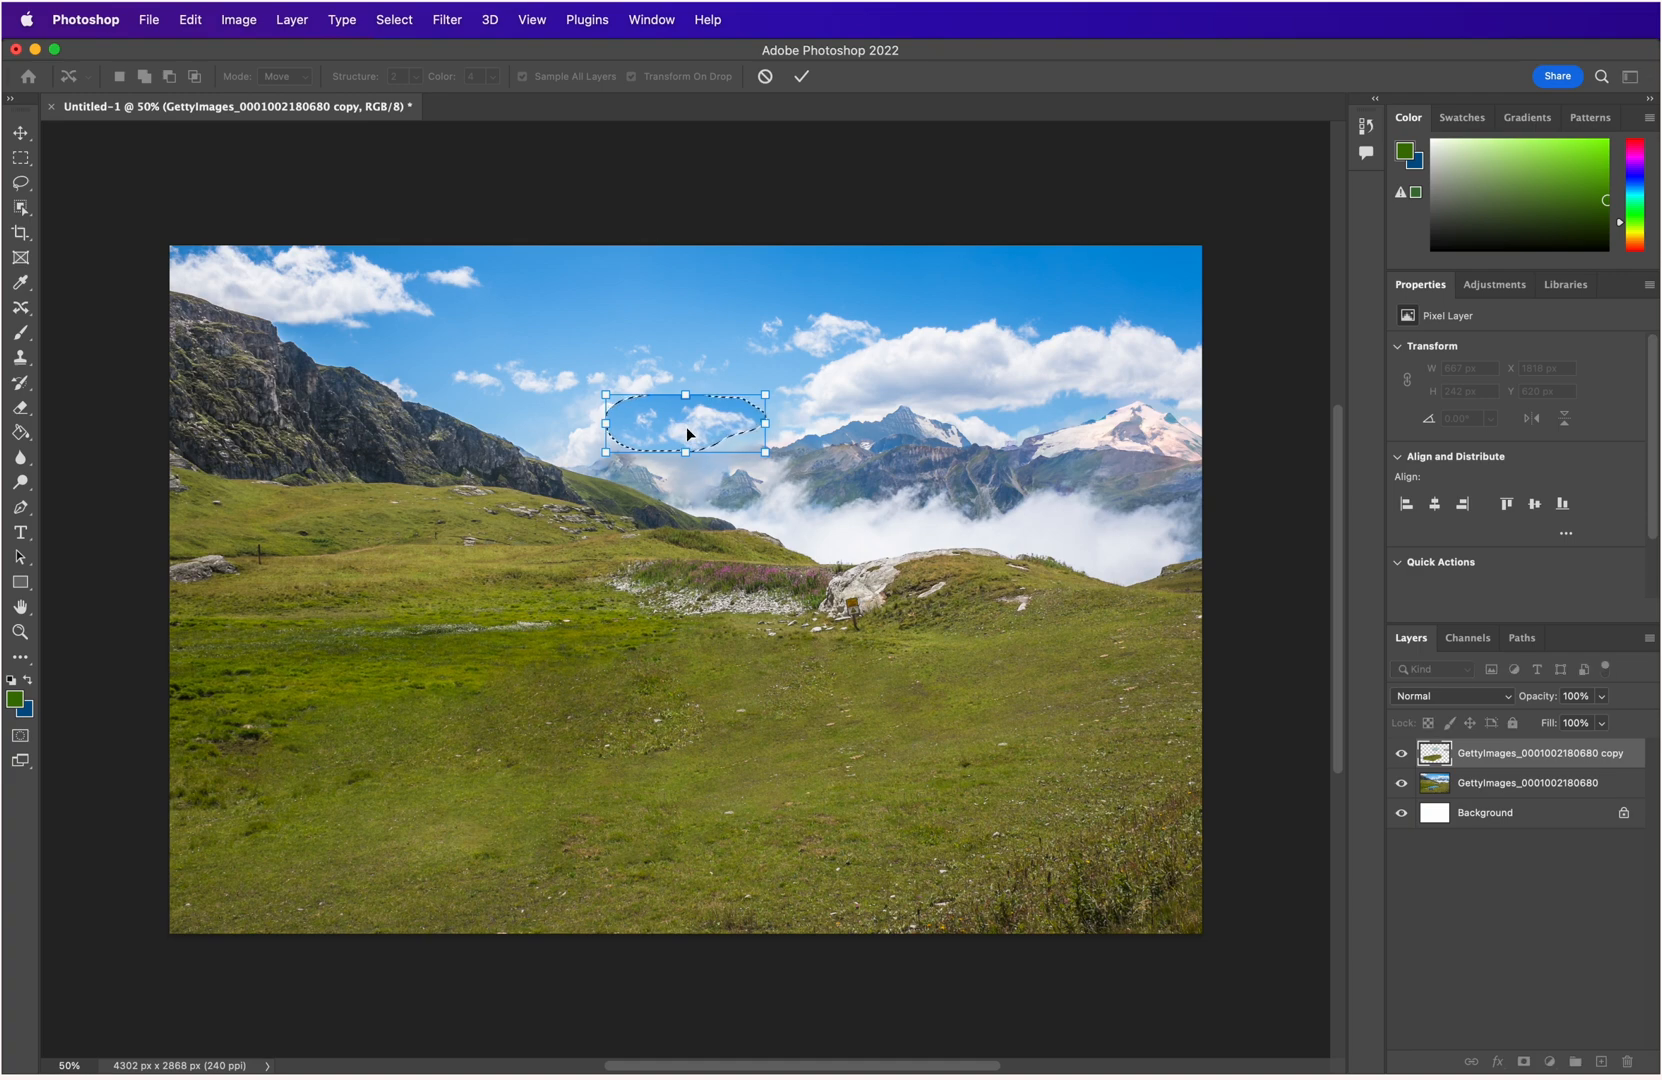
{"action": "key", "text": "Return"}
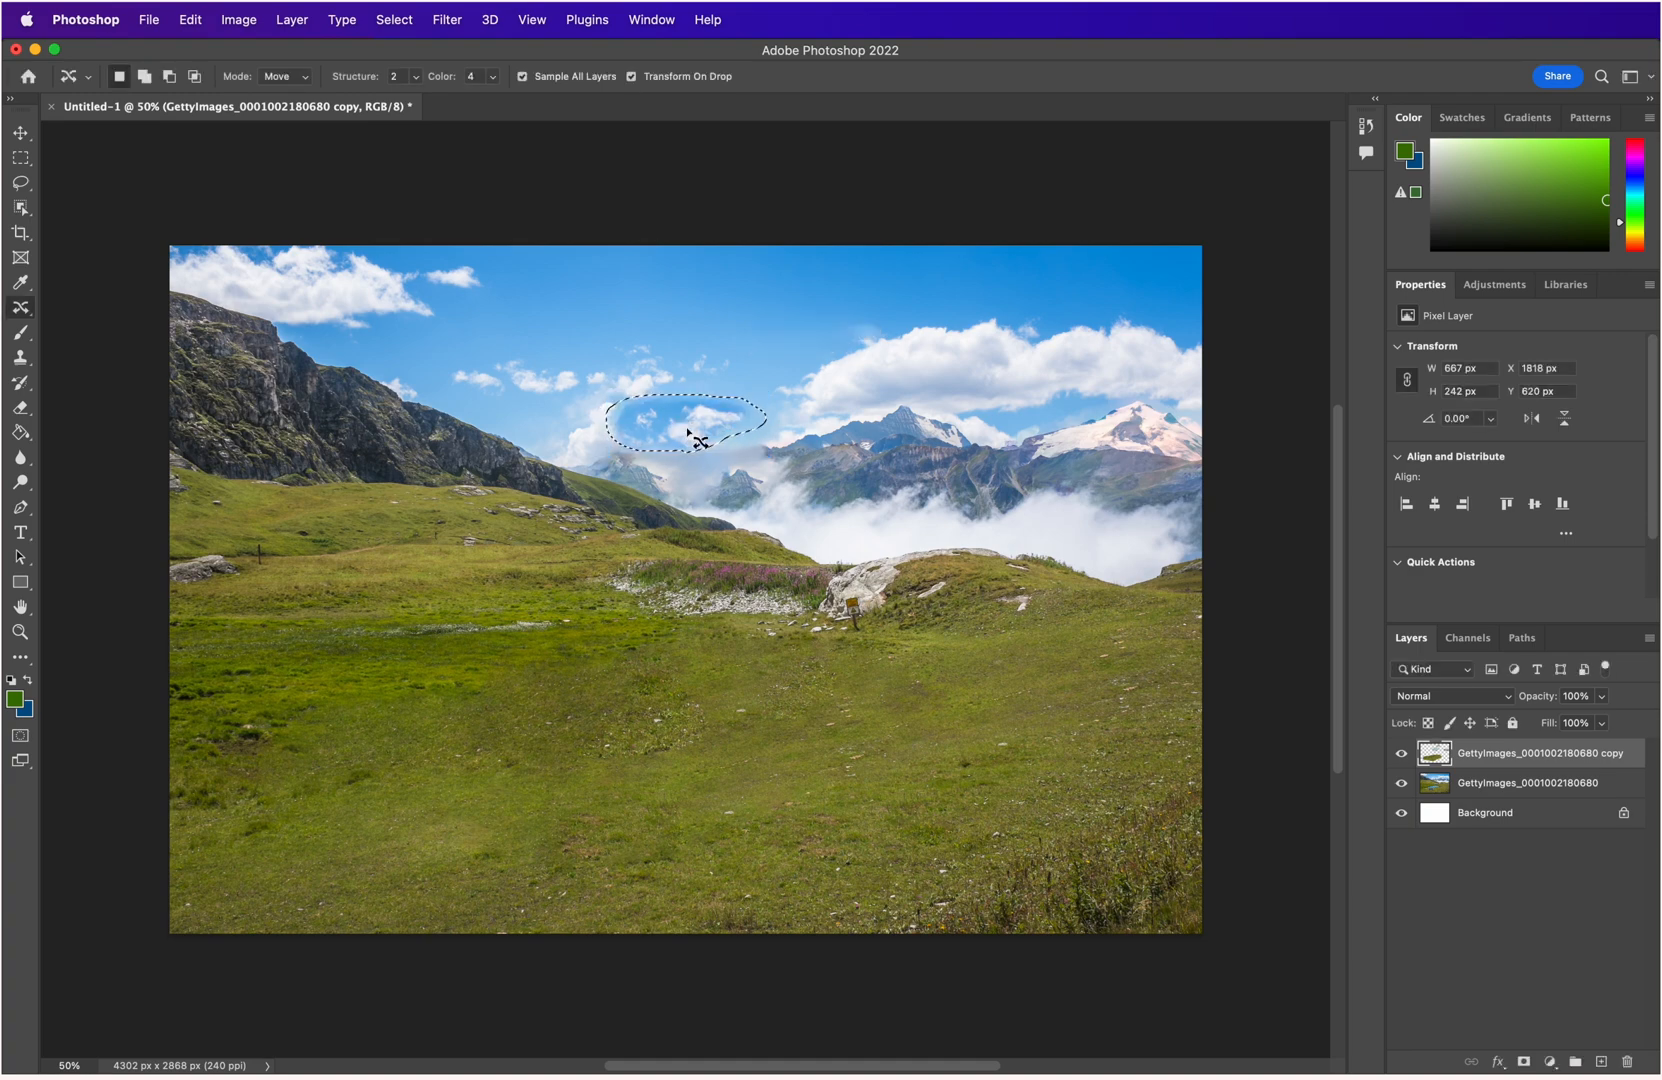
{"action": "left_click", "coordinate": [795, 360]}
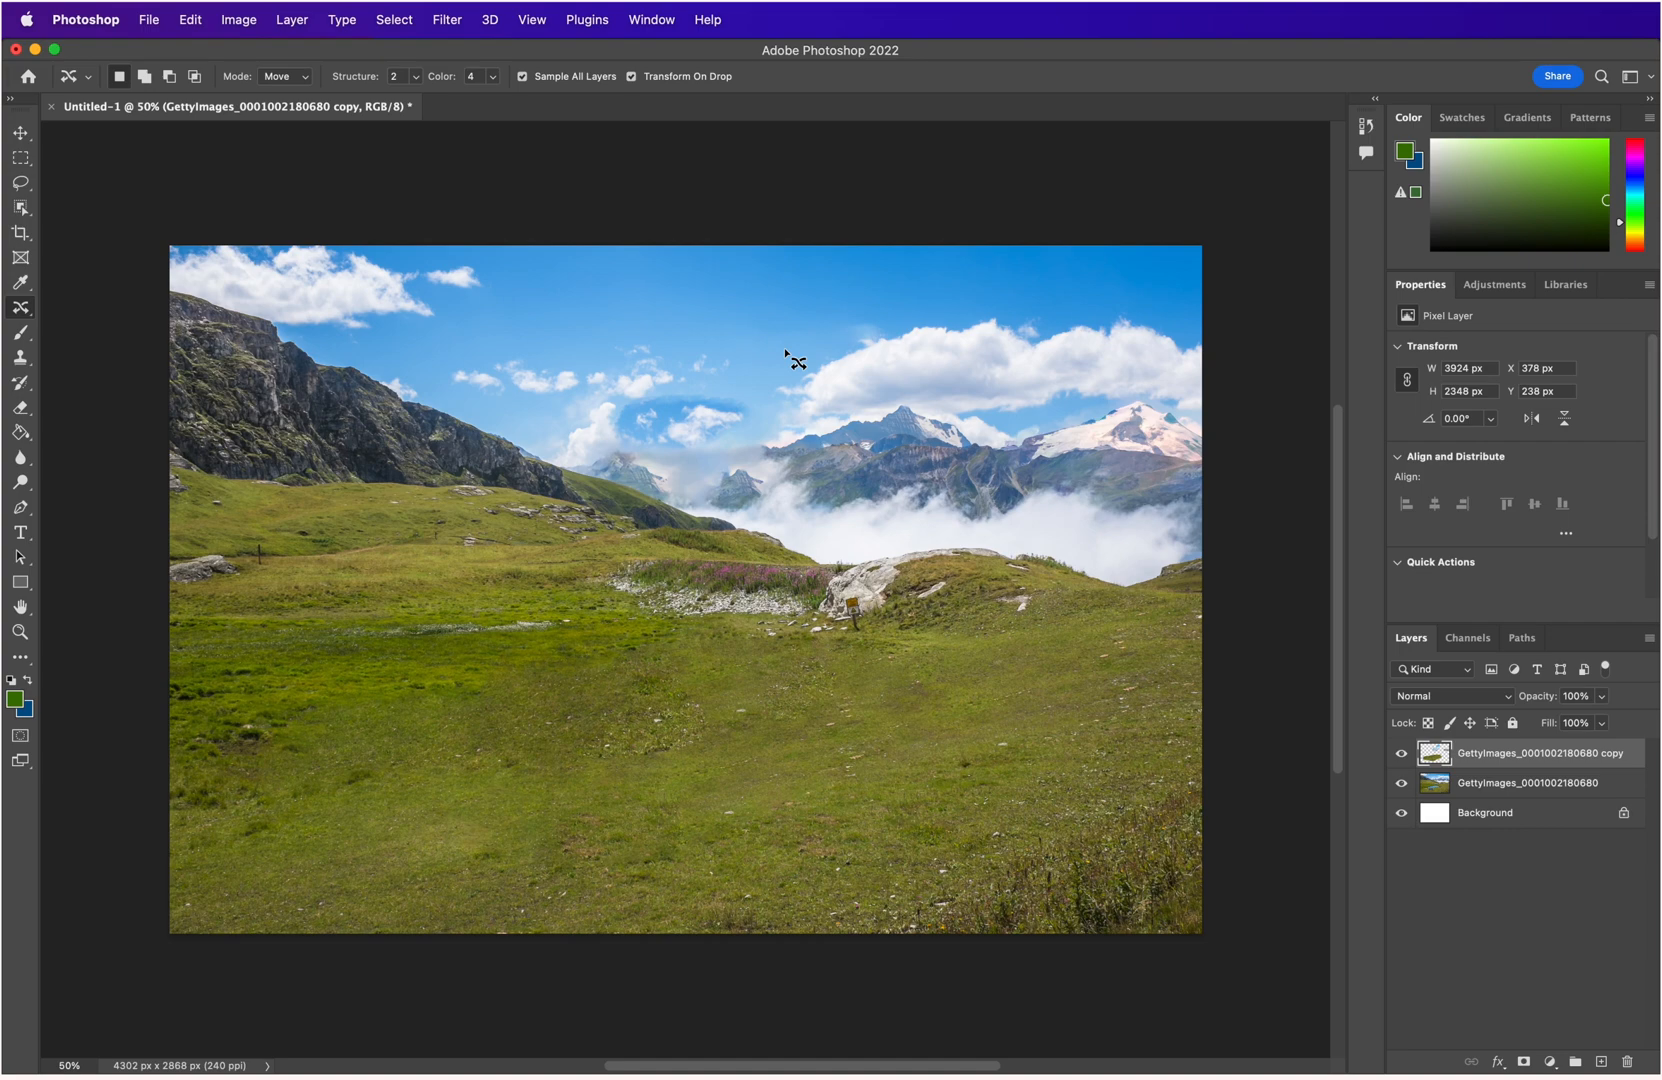
{"action": "key", "text": "super+z"}
{"action": "key", "text": "super+z"}
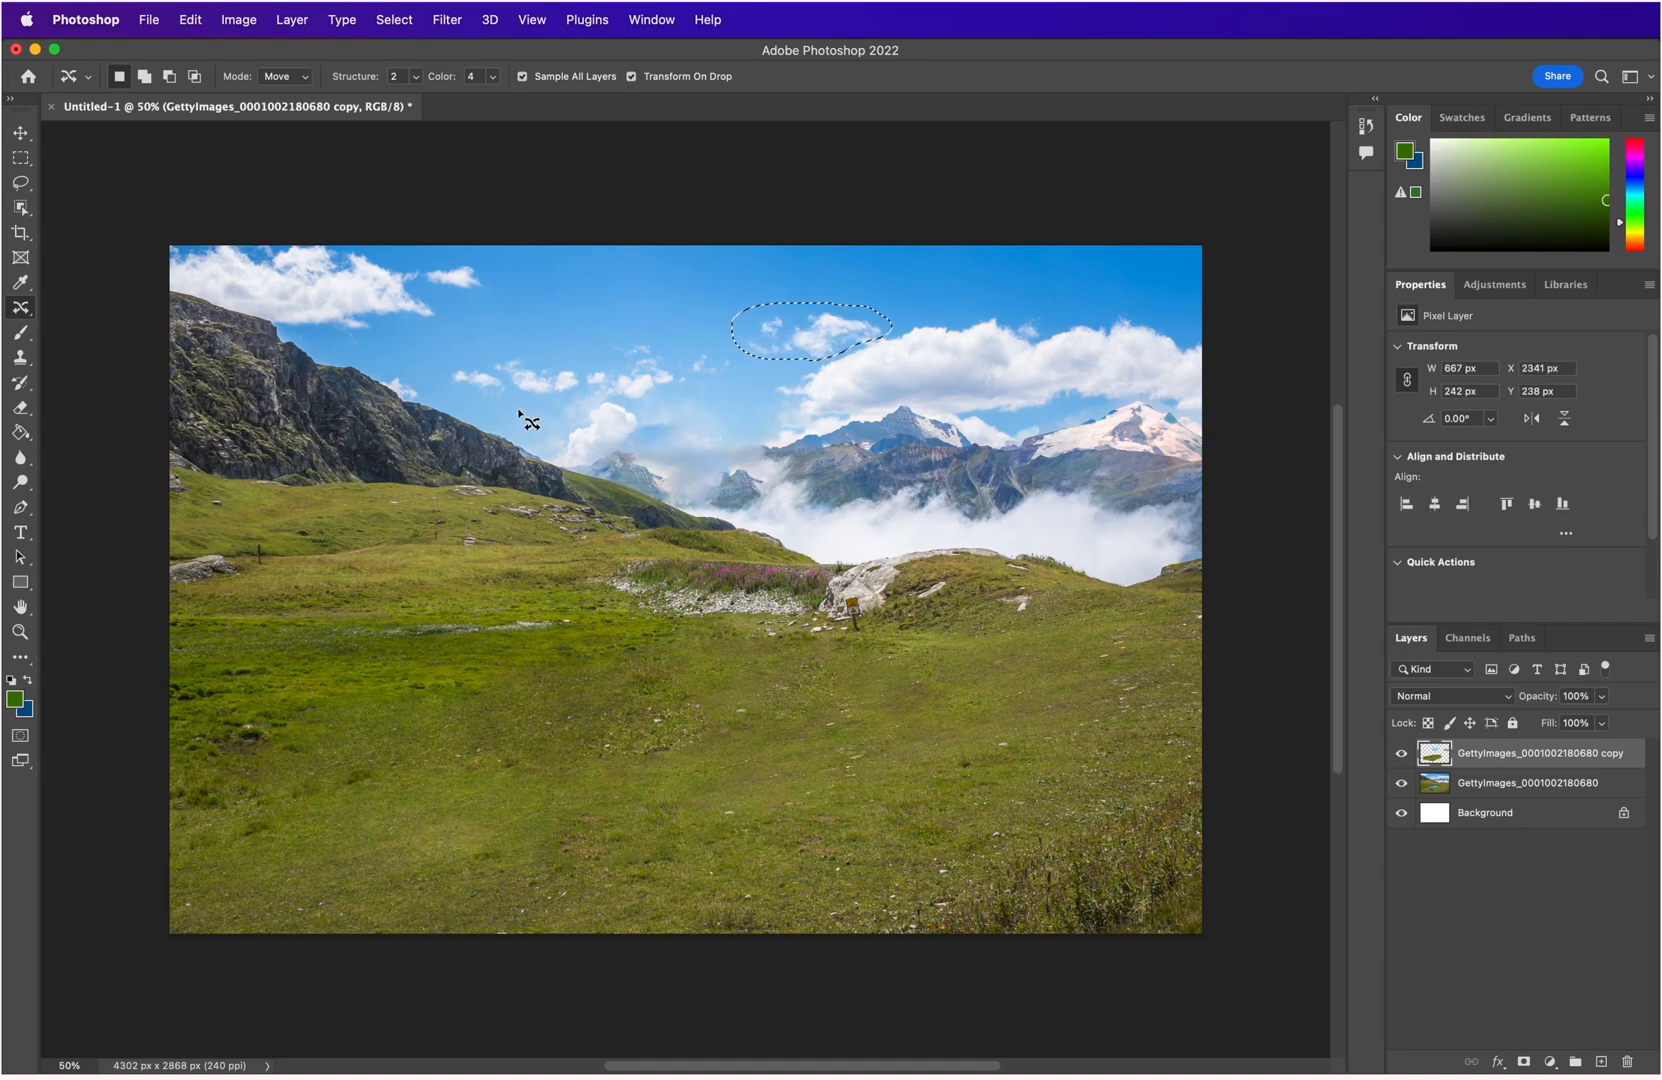
Lasso the small cloud near the dark slope, move it onto the hazy sky patch with Content-Aware Move, enlarge it slightly, and deselect.
{"action": "mouse_move", "coordinate": [484, 403]}
{"action": "left_mouse_down"}
{"action": "mouse_move", "coordinate": [438, 375]}
{"action": "mouse_move", "coordinate": [445, 360]}
{"action": "mouse_move", "coordinate": [497, 374]}
{"action": "mouse_move", "coordinate": [503, 410]}
{"action": "mouse_move", "coordinate": [709, 408]}
{"action": "mouse_move", "coordinate": [777, 464]}
{"action": "left_mouse_up"}
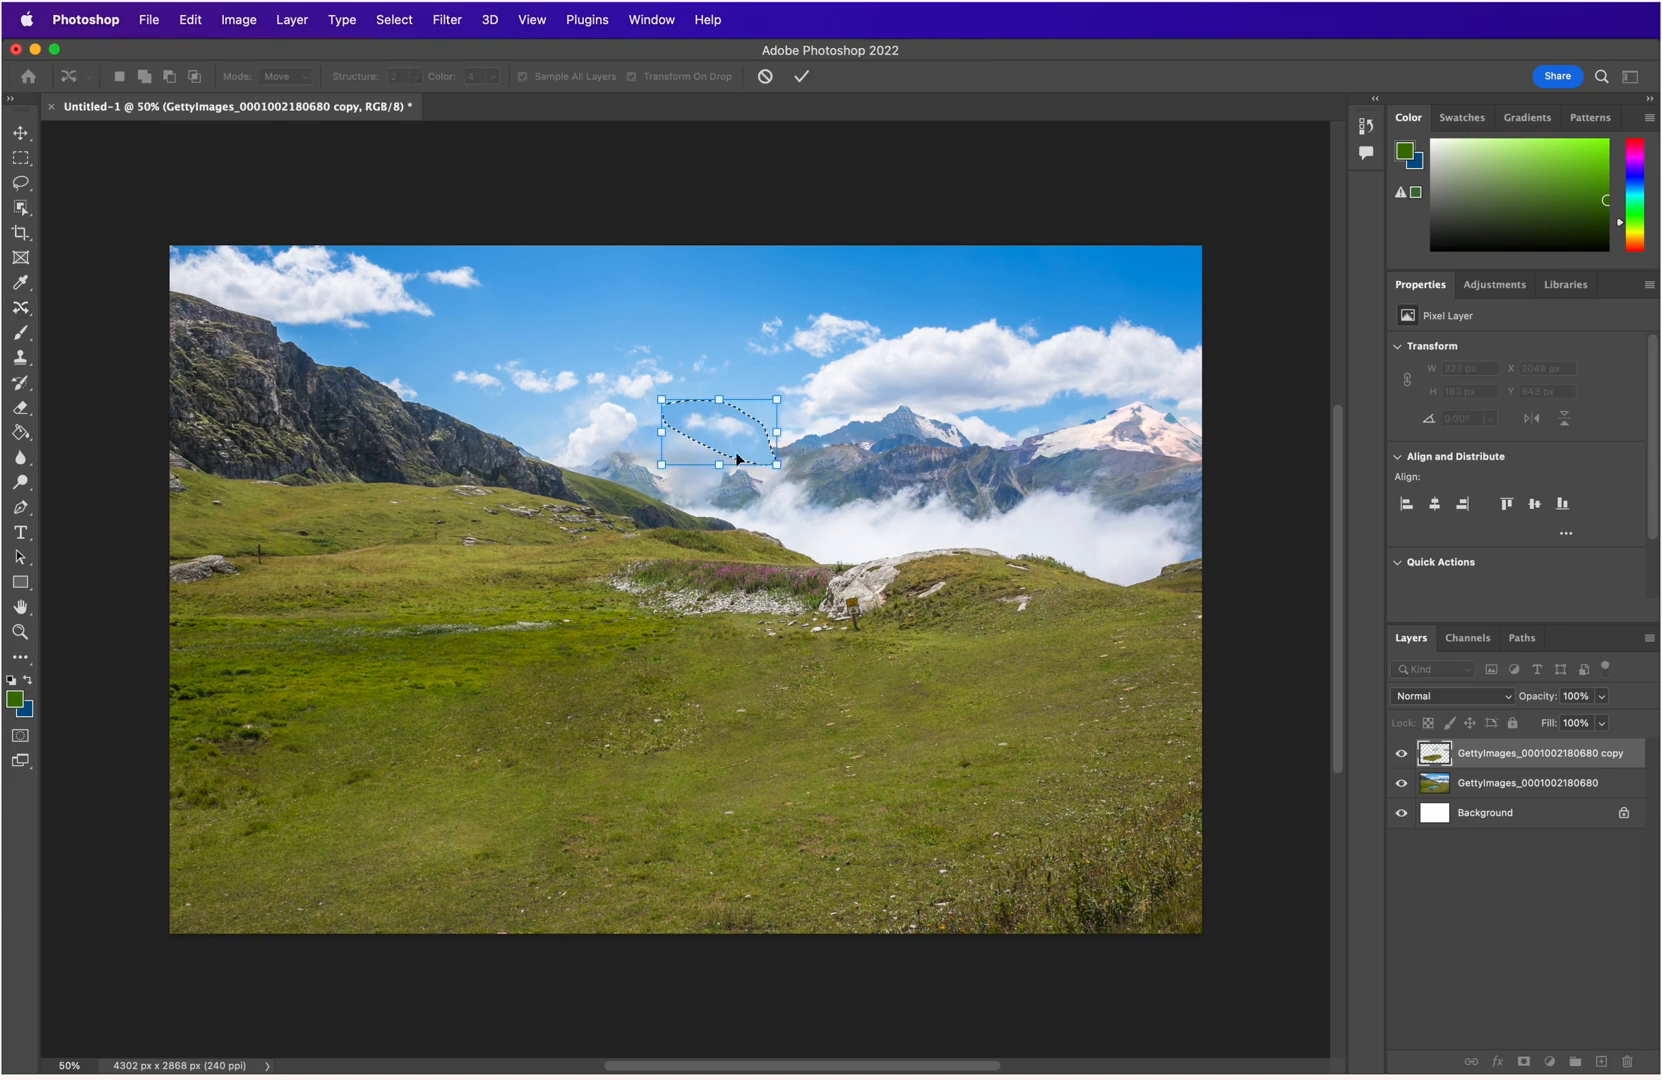
{"action": "left_click_drag", "start_coordinate": [664, 402], "coordinate": [628, 381]}
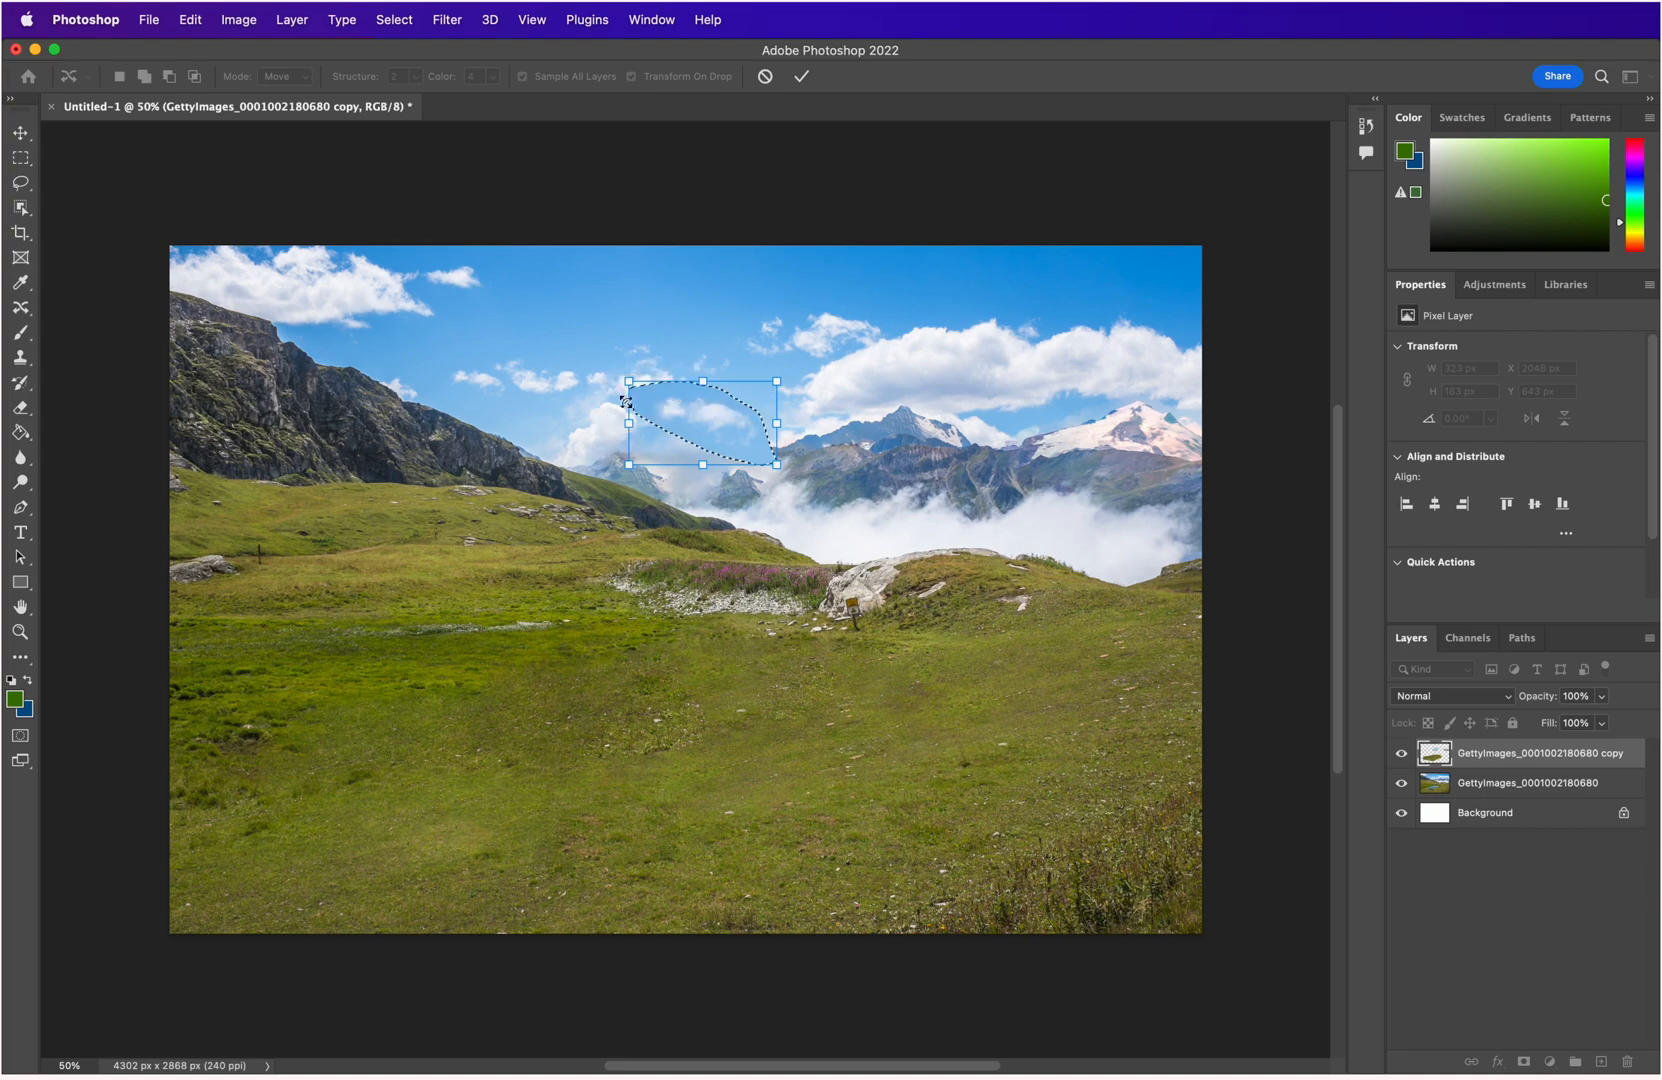
{"action": "left_click_drag", "start_coordinate": [788, 380], "coordinate": [765, 368]}
{"action": "key", "text": "Return"}
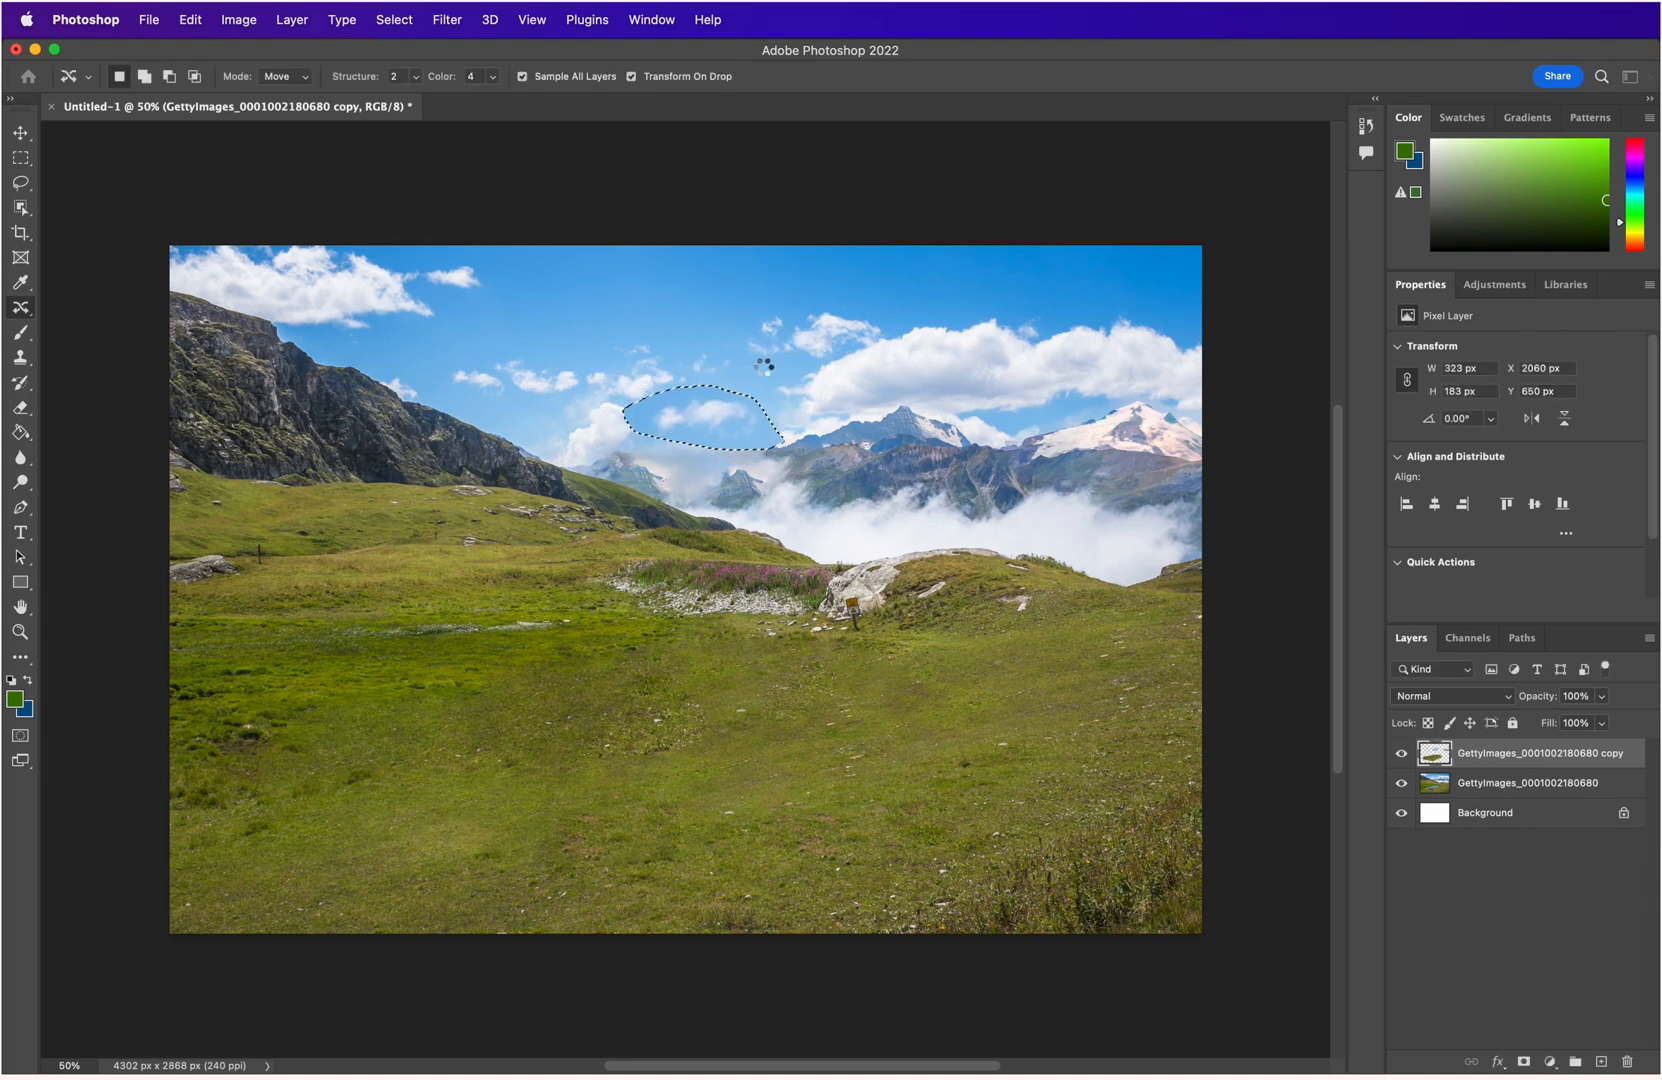
{"action": "key", "text": "super+d"}
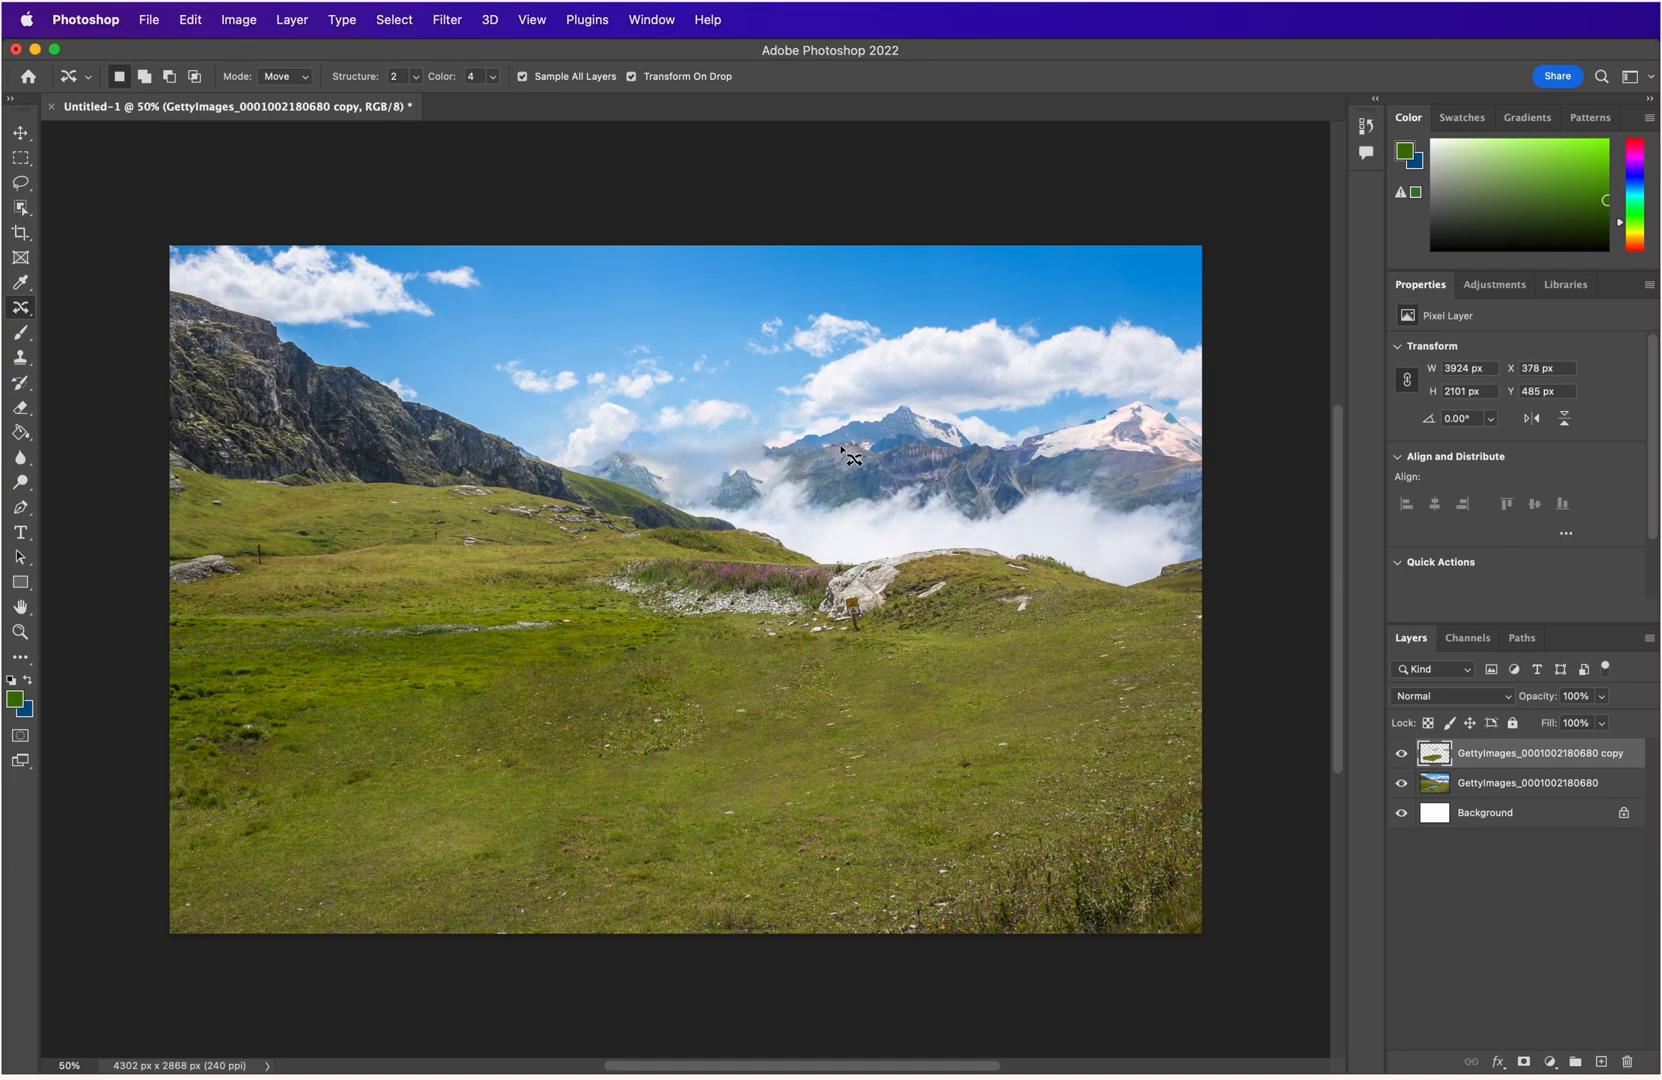
Try moving a strip of ridge from below the middle peak onto the hazy gap with Content-Aware Move, and undo the attempts.
{"action": "mouse_move", "coordinate": [873, 440]}
{"action": "left_mouse_down"}
{"action": "mouse_move", "coordinate": [762, 450]}
{"action": "mouse_move", "coordinate": [891, 479]}
{"action": "mouse_move", "coordinate": [944, 457]}
{"action": "mouse_move", "coordinate": [884, 433]}
{"action": "mouse_move", "coordinate": [854, 457]}
{"action": "mouse_move", "coordinate": [693, 474]}
{"action": "left_mouse_up"}
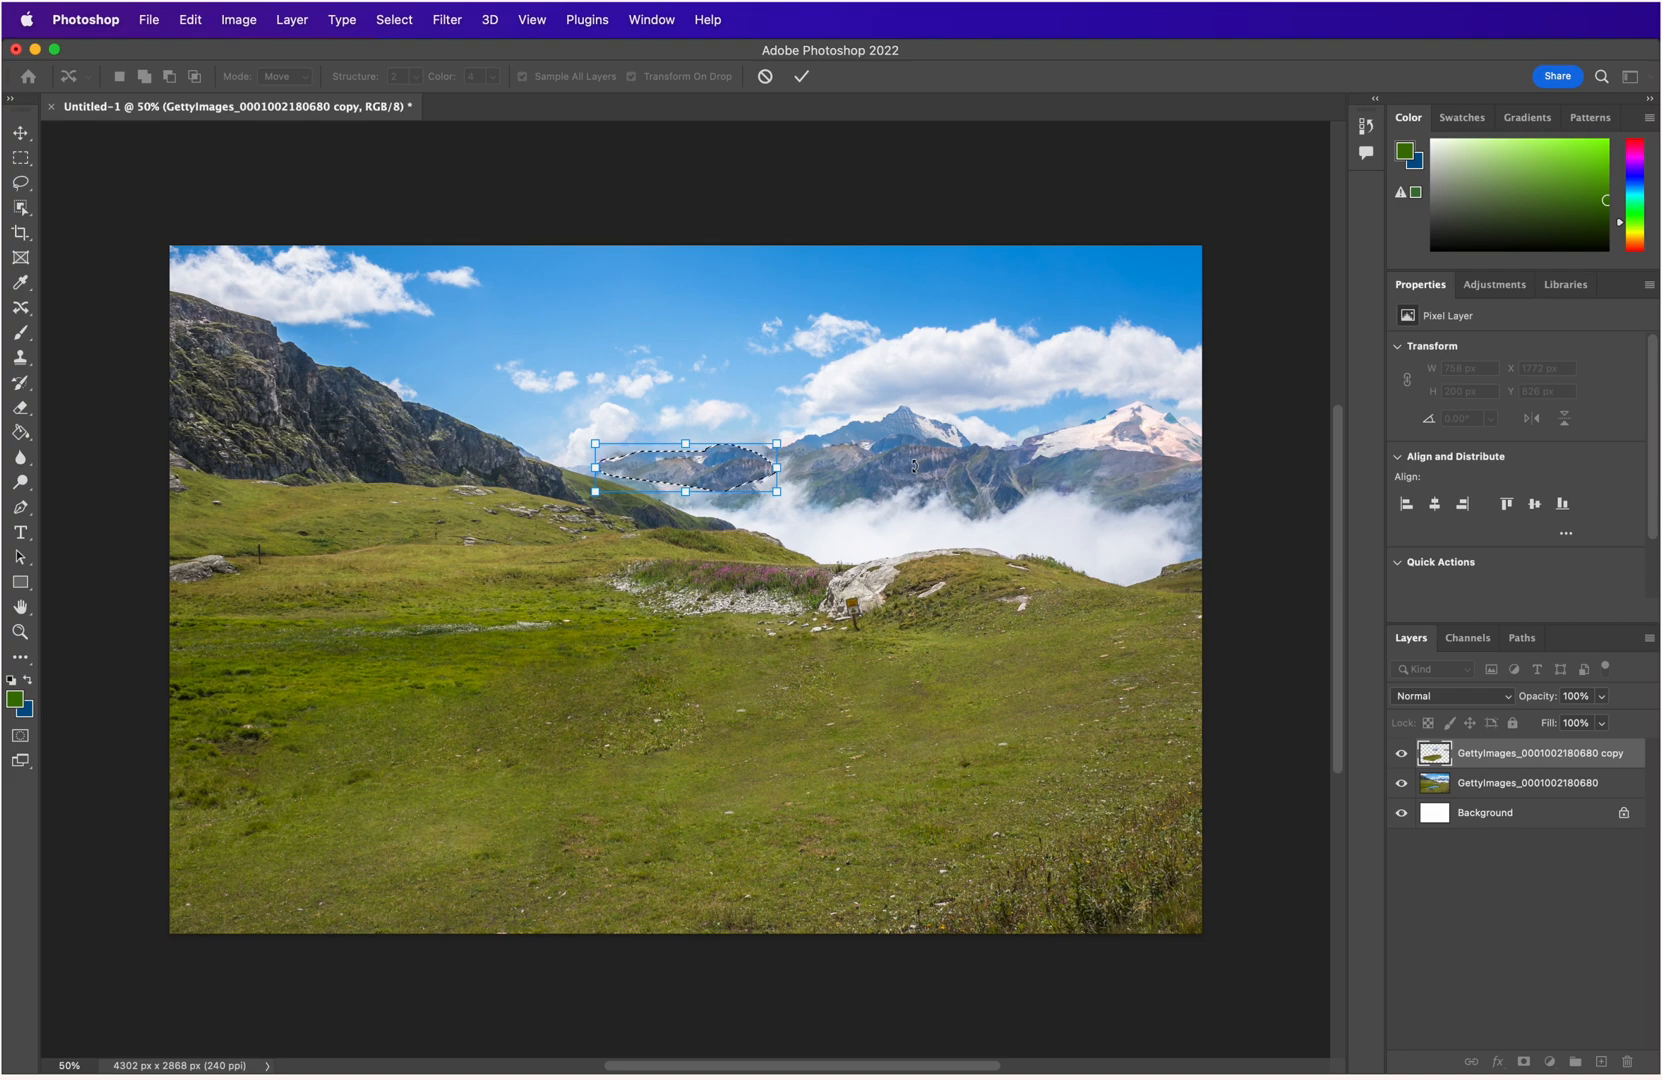
{"action": "key", "text": "Return"}
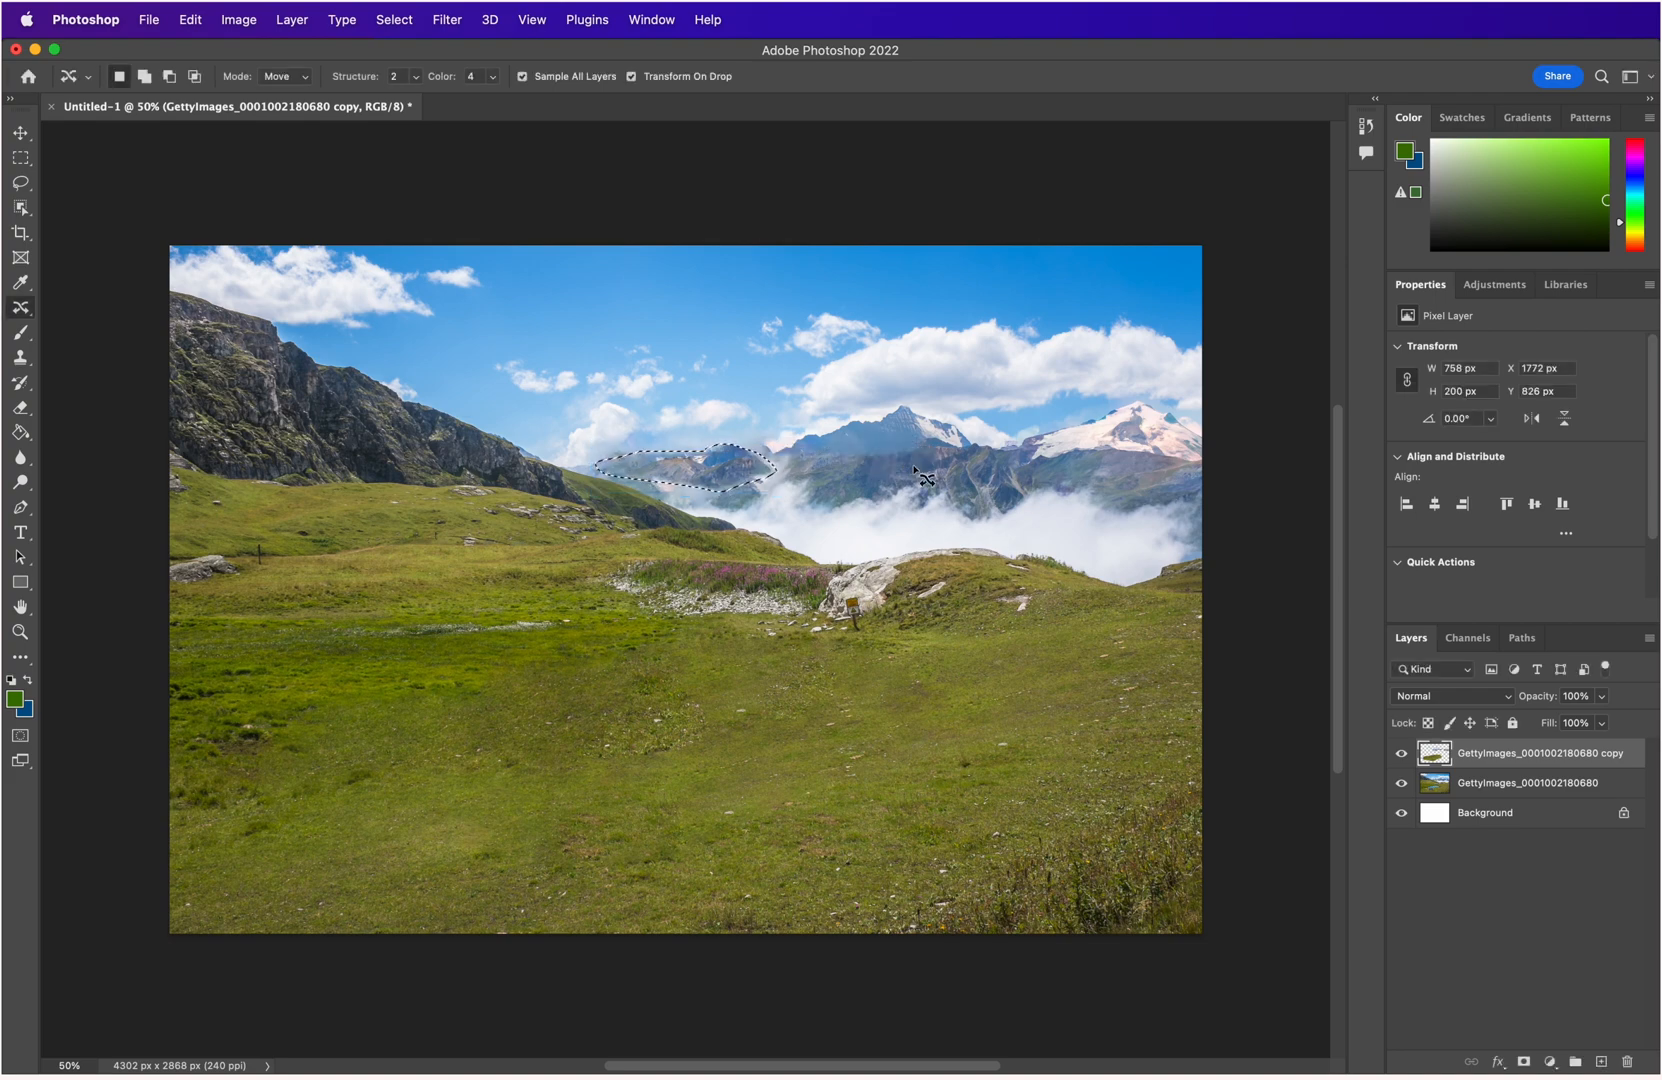
{"action": "key", "text": "super+d"}
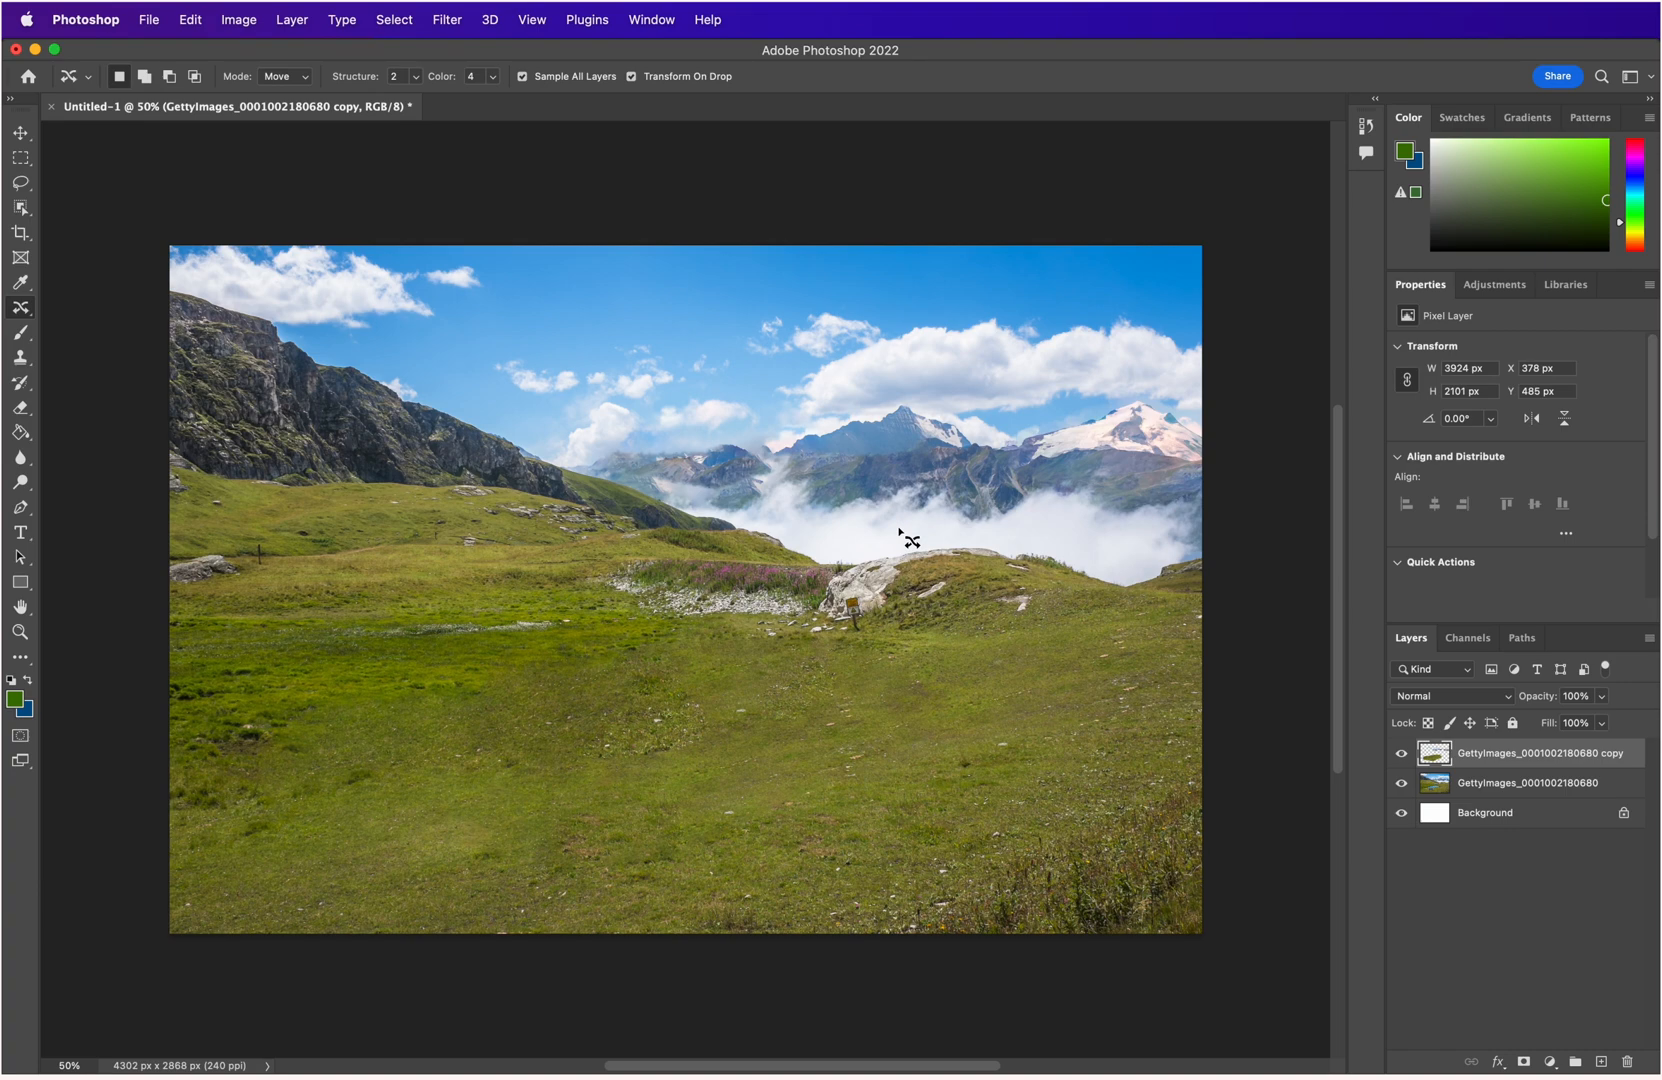
{"action": "key", "text": "super+z"}
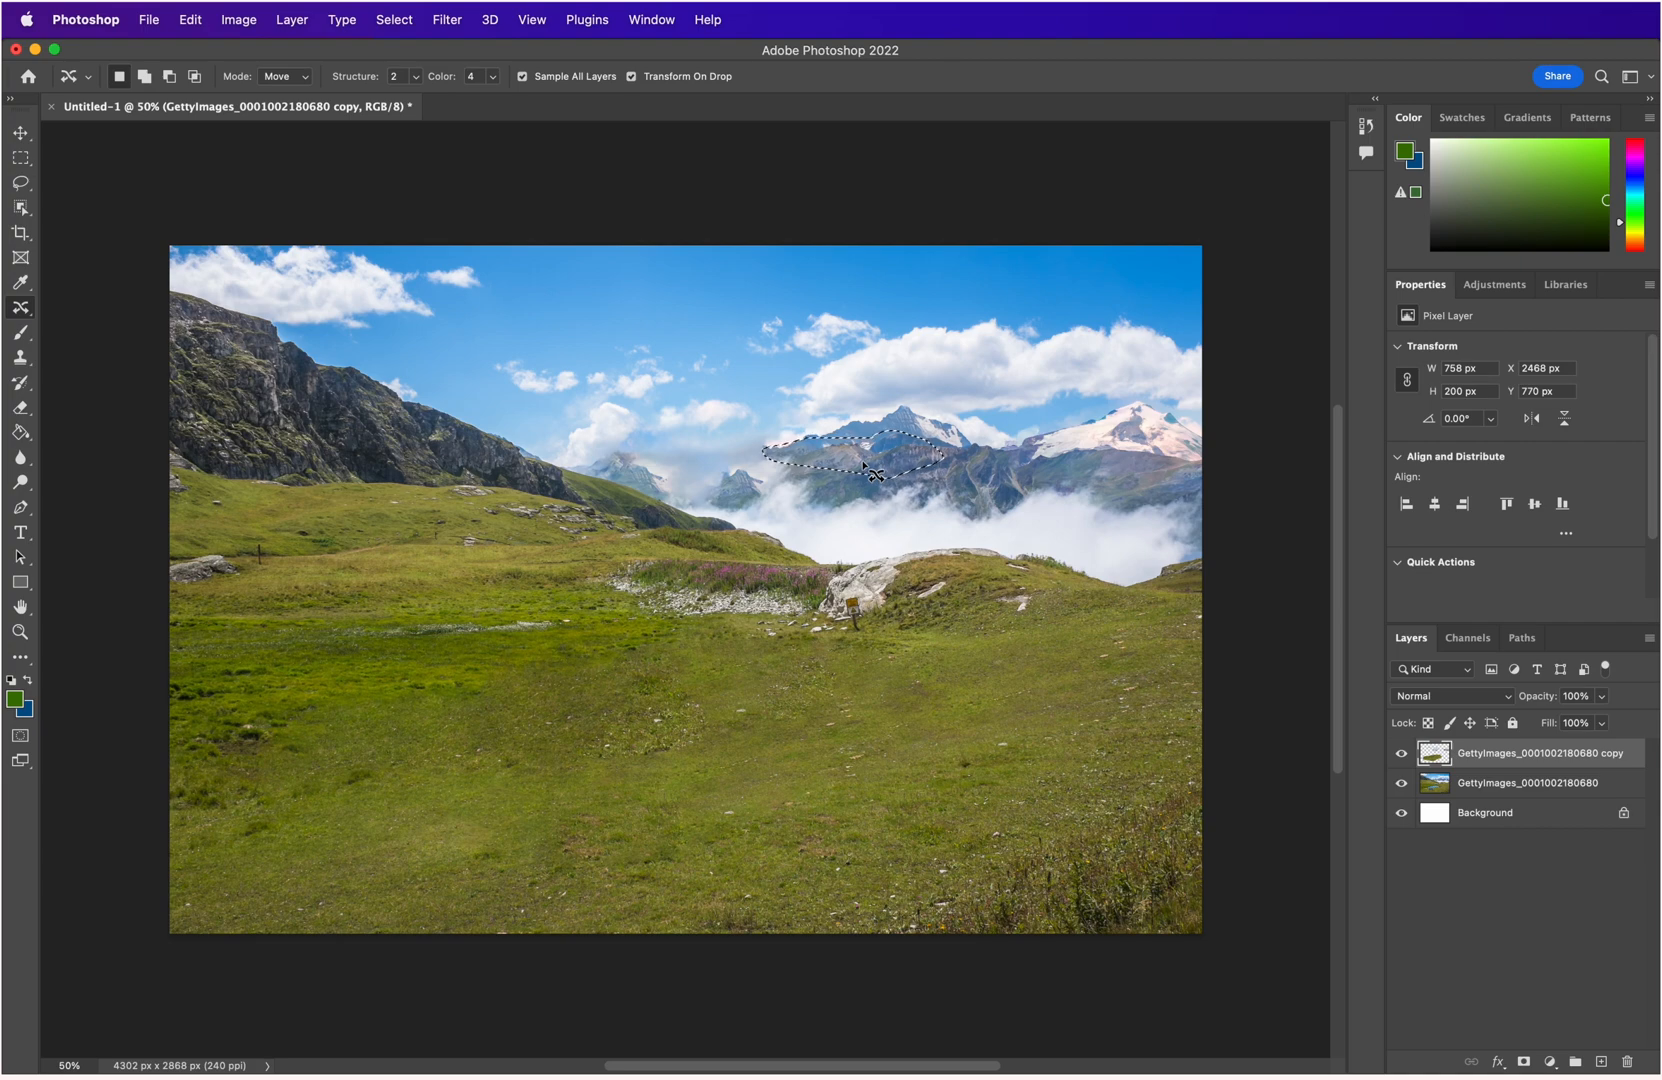
{"action": "left_click_drag", "start_coordinate": [866, 468], "coordinate": [694, 483]}
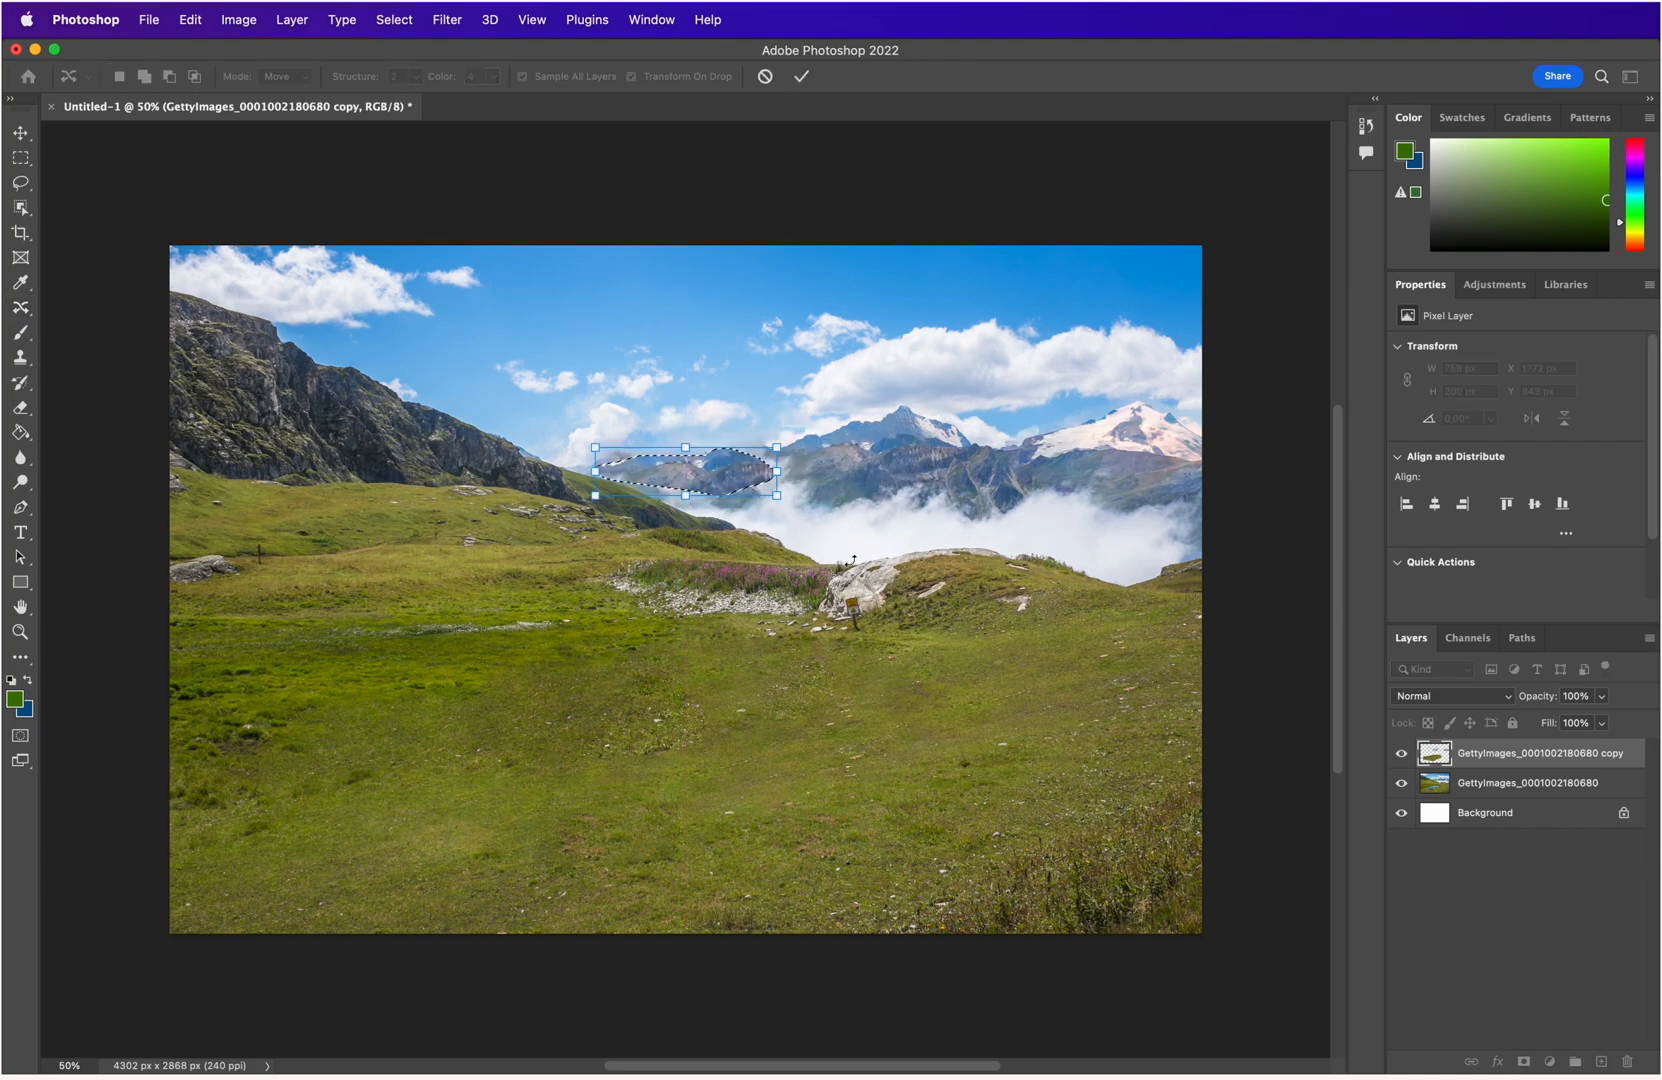
{"action": "key", "text": "Return"}
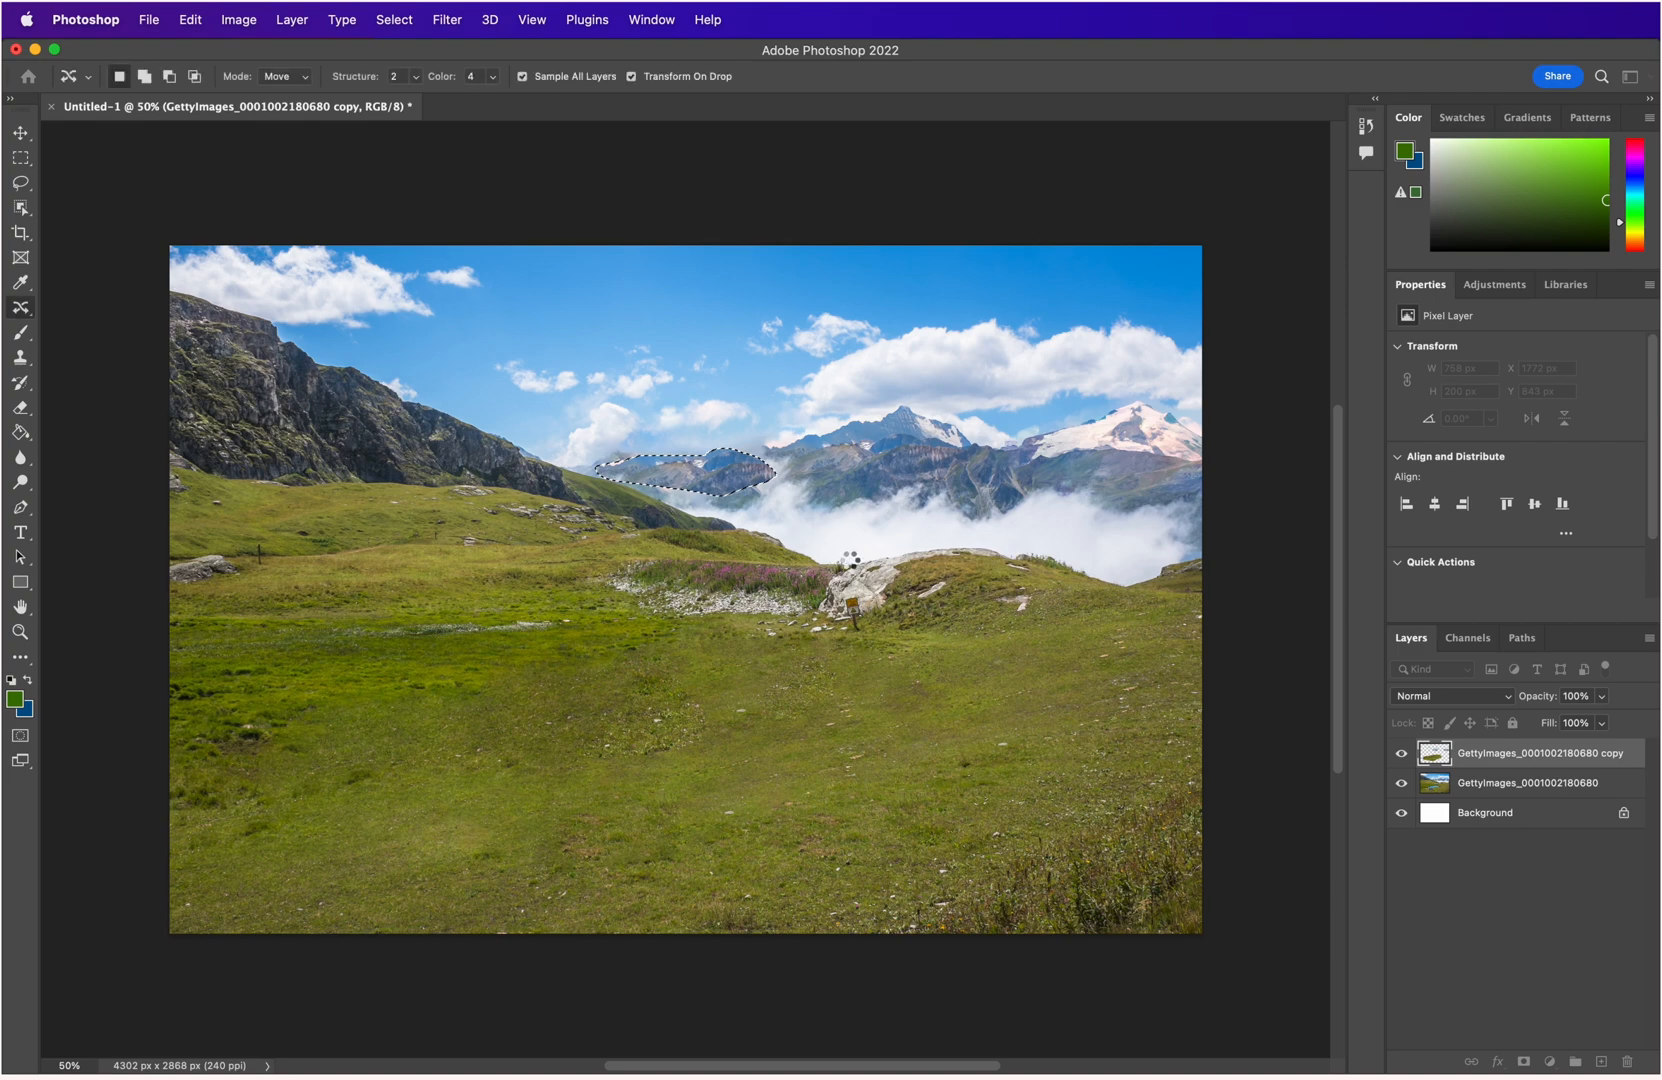
{"action": "left_click", "coordinate": [788, 420]}
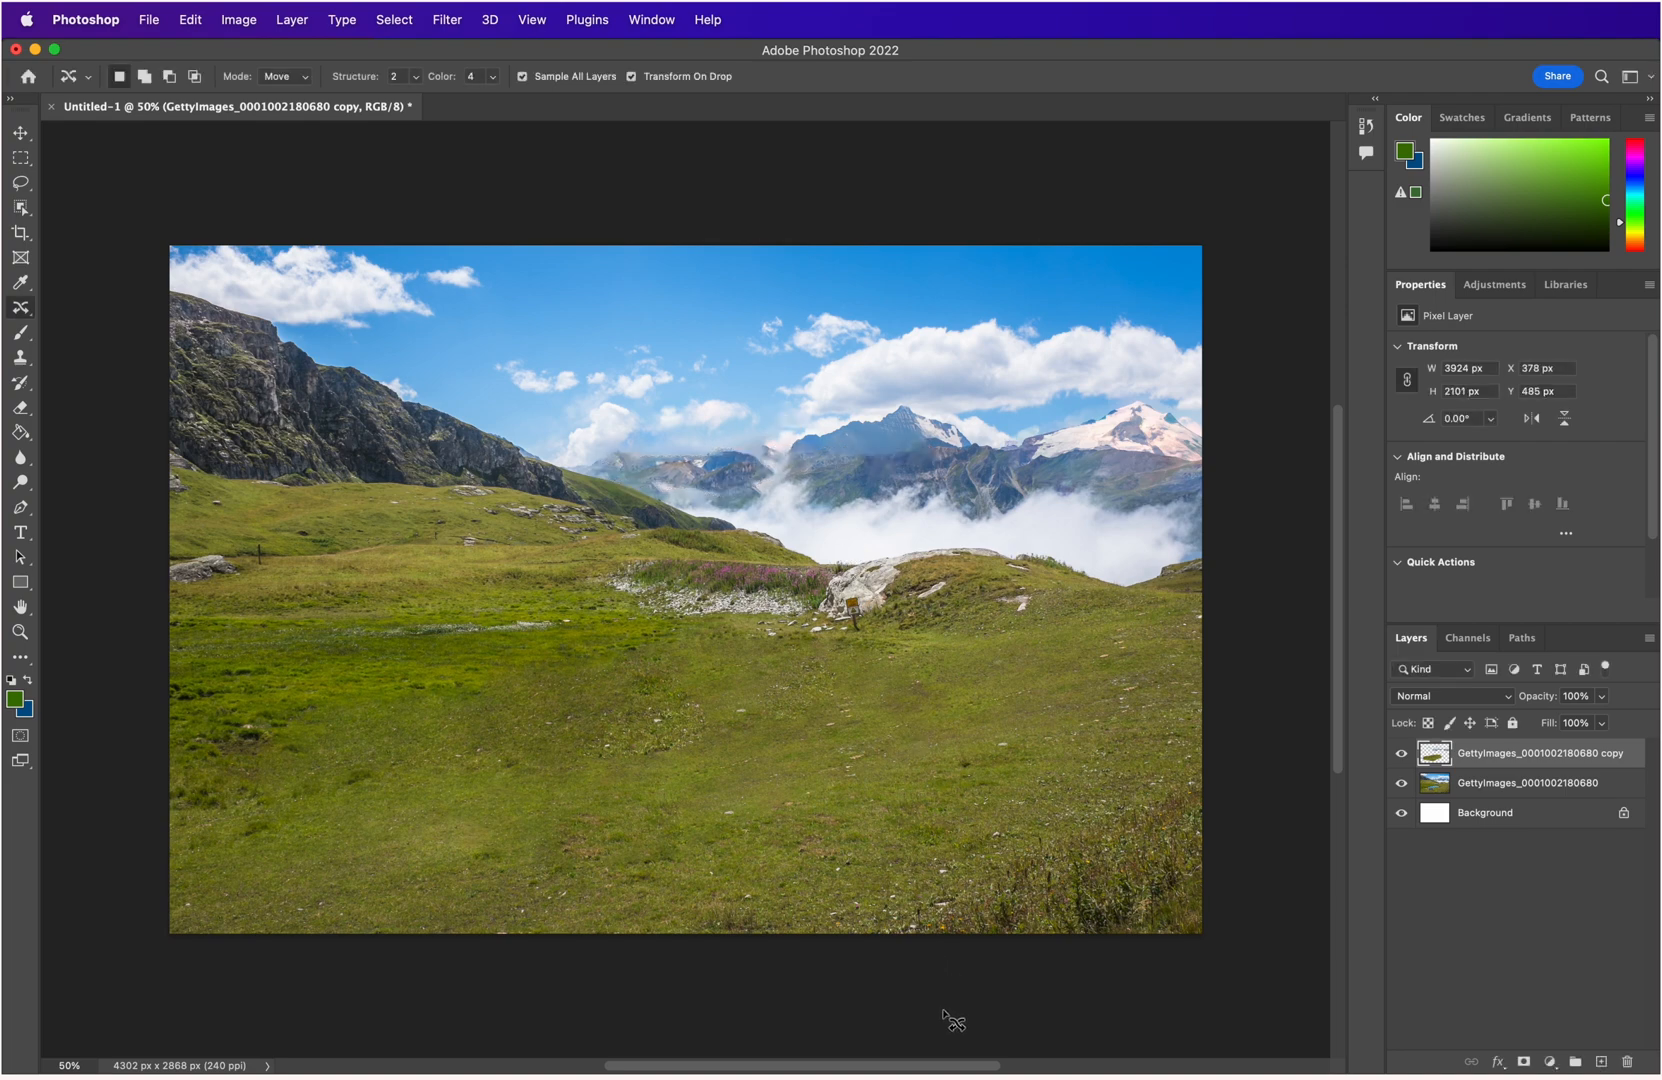
{"action": "key", "text": "super+z"}
{"action": "key", "text": "super+z"}
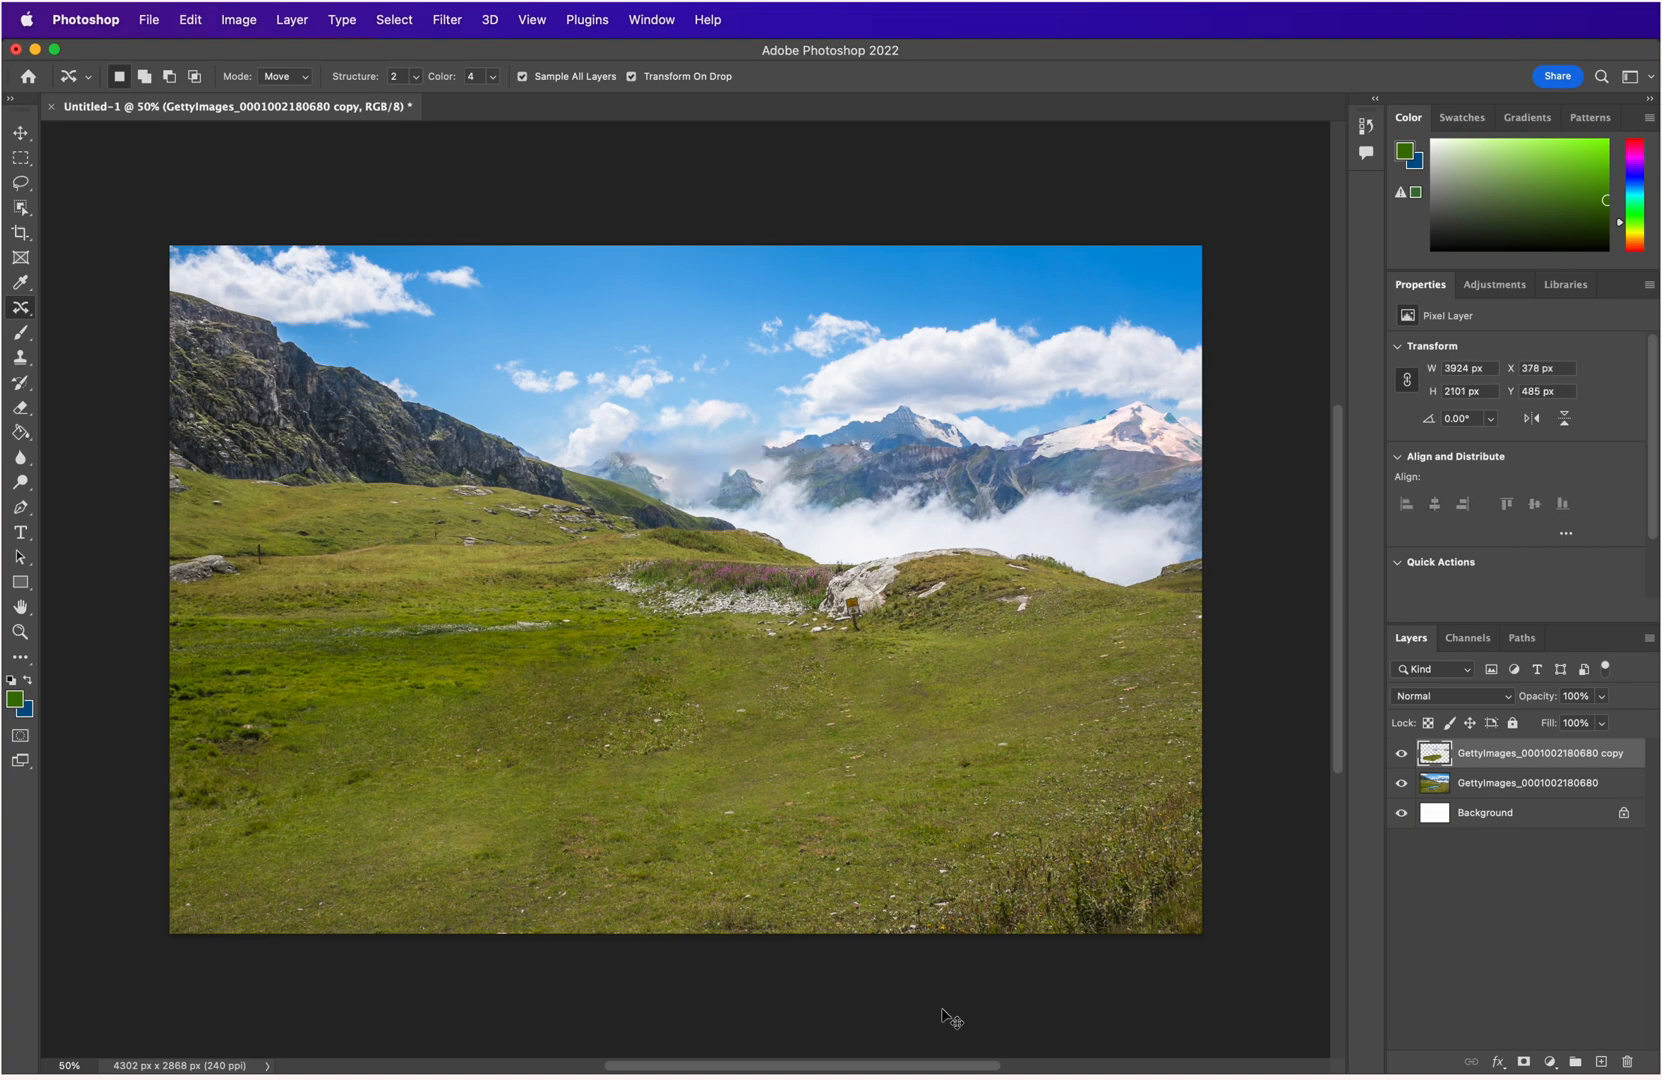
Lasso the ridge below the relocated snowy peak, move it over the hazy gap with Content-Aware Move, and deselect.
{"action": "left_click_drag", "start_coordinate": [1003, 466], "coordinate": [1152, 456]}
{"action": "mouse_move", "coordinate": [1192, 460]}
{"action": "left_mouse_down"}
{"action": "mouse_move", "coordinate": [1212, 460]}
{"action": "mouse_move", "coordinate": [1195, 500]}
{"action": "mouse_move", "coordinate": [1125, 522]}
{"action": "mouse_move", "coordinate": [1001, 489]}
{"action": "mouse_move", "coordinate": [1005, 468]}
{"action": "mouse_move", "coordinate": [1056, 485]}
{"action": "mouse_move", "coordinate": [687, 480]}
{"action": "left_mouse_up"}
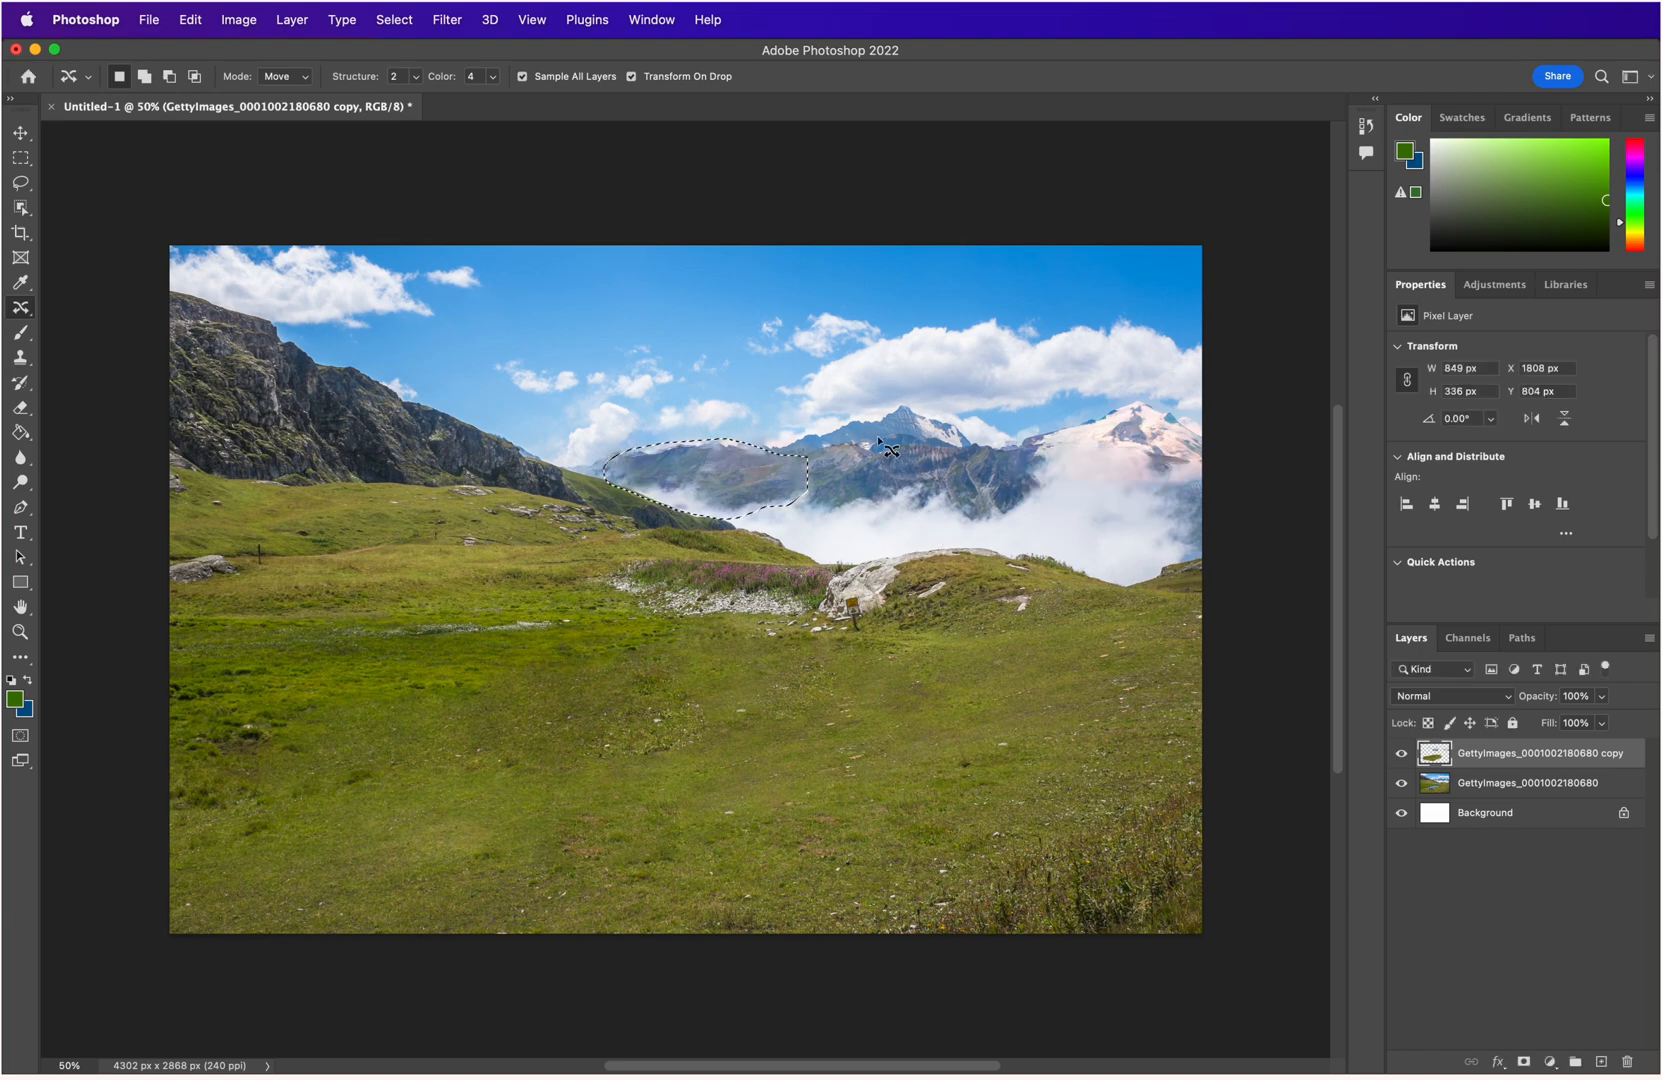
{"action": "left_click", "coordinate": [803, 378]}
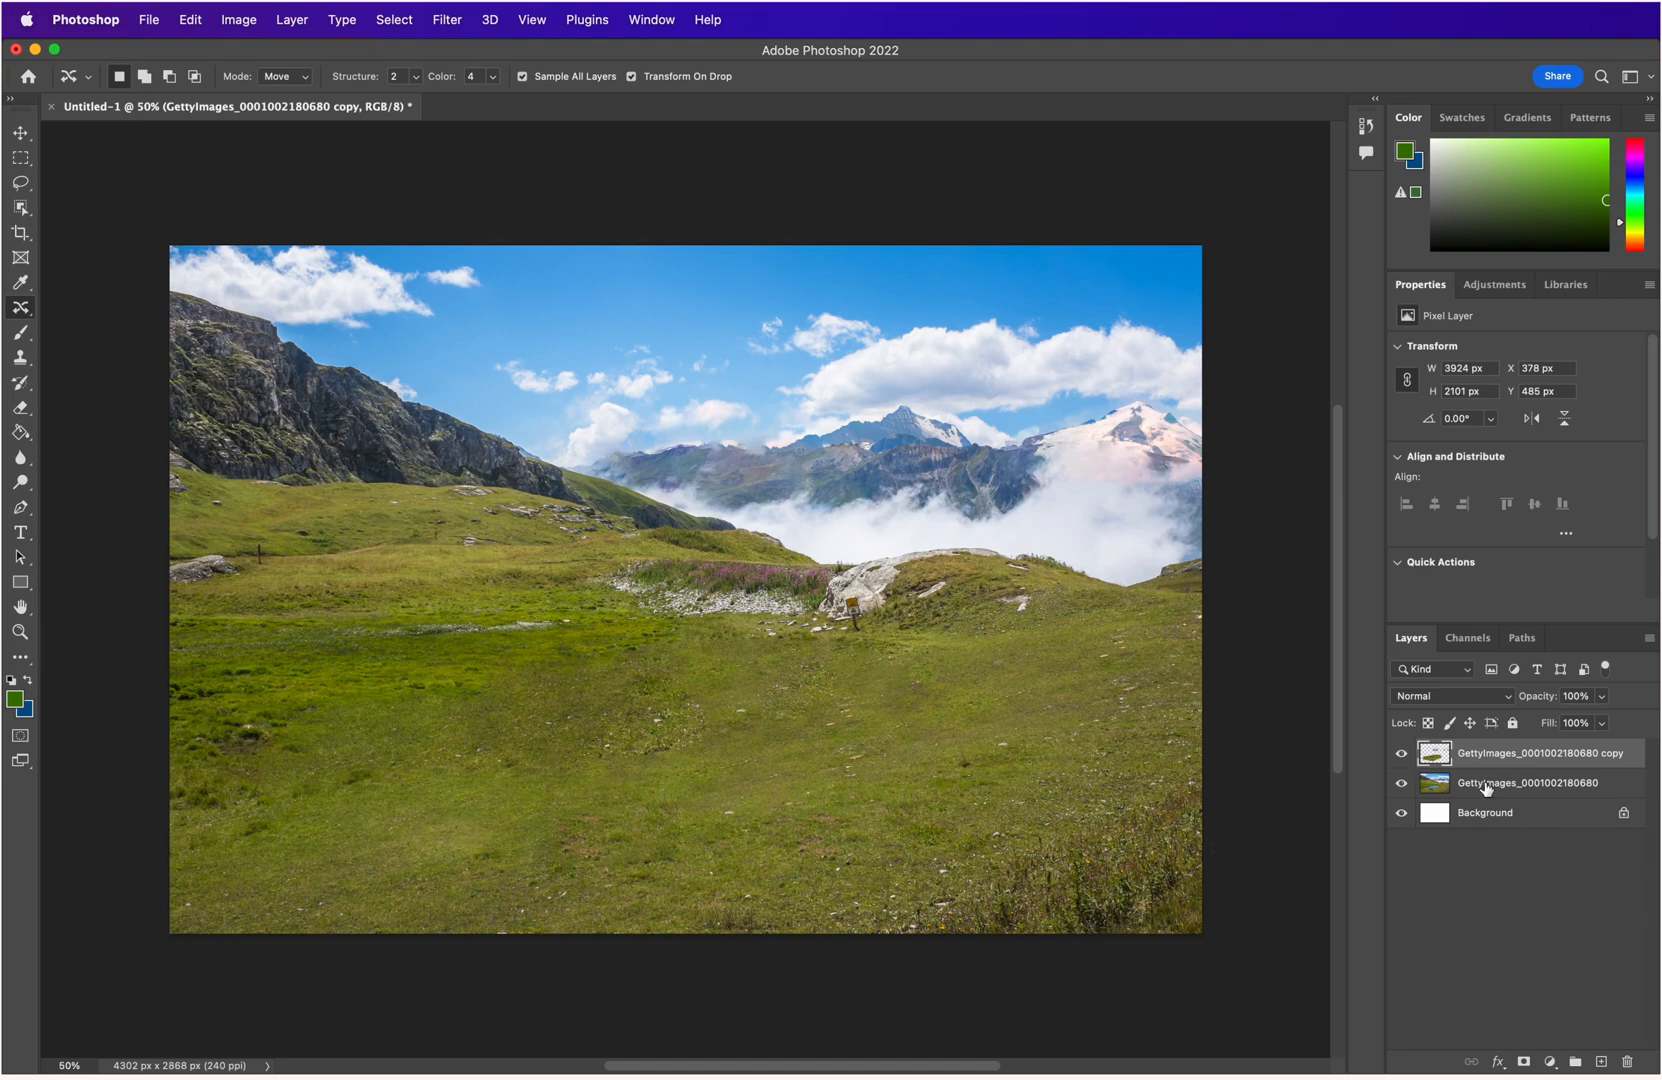
Toggle the visibility of the retouched copy layer to compare the edited landscape with the original.
{"action": "left_click", "coordinate": [1402, 760]}
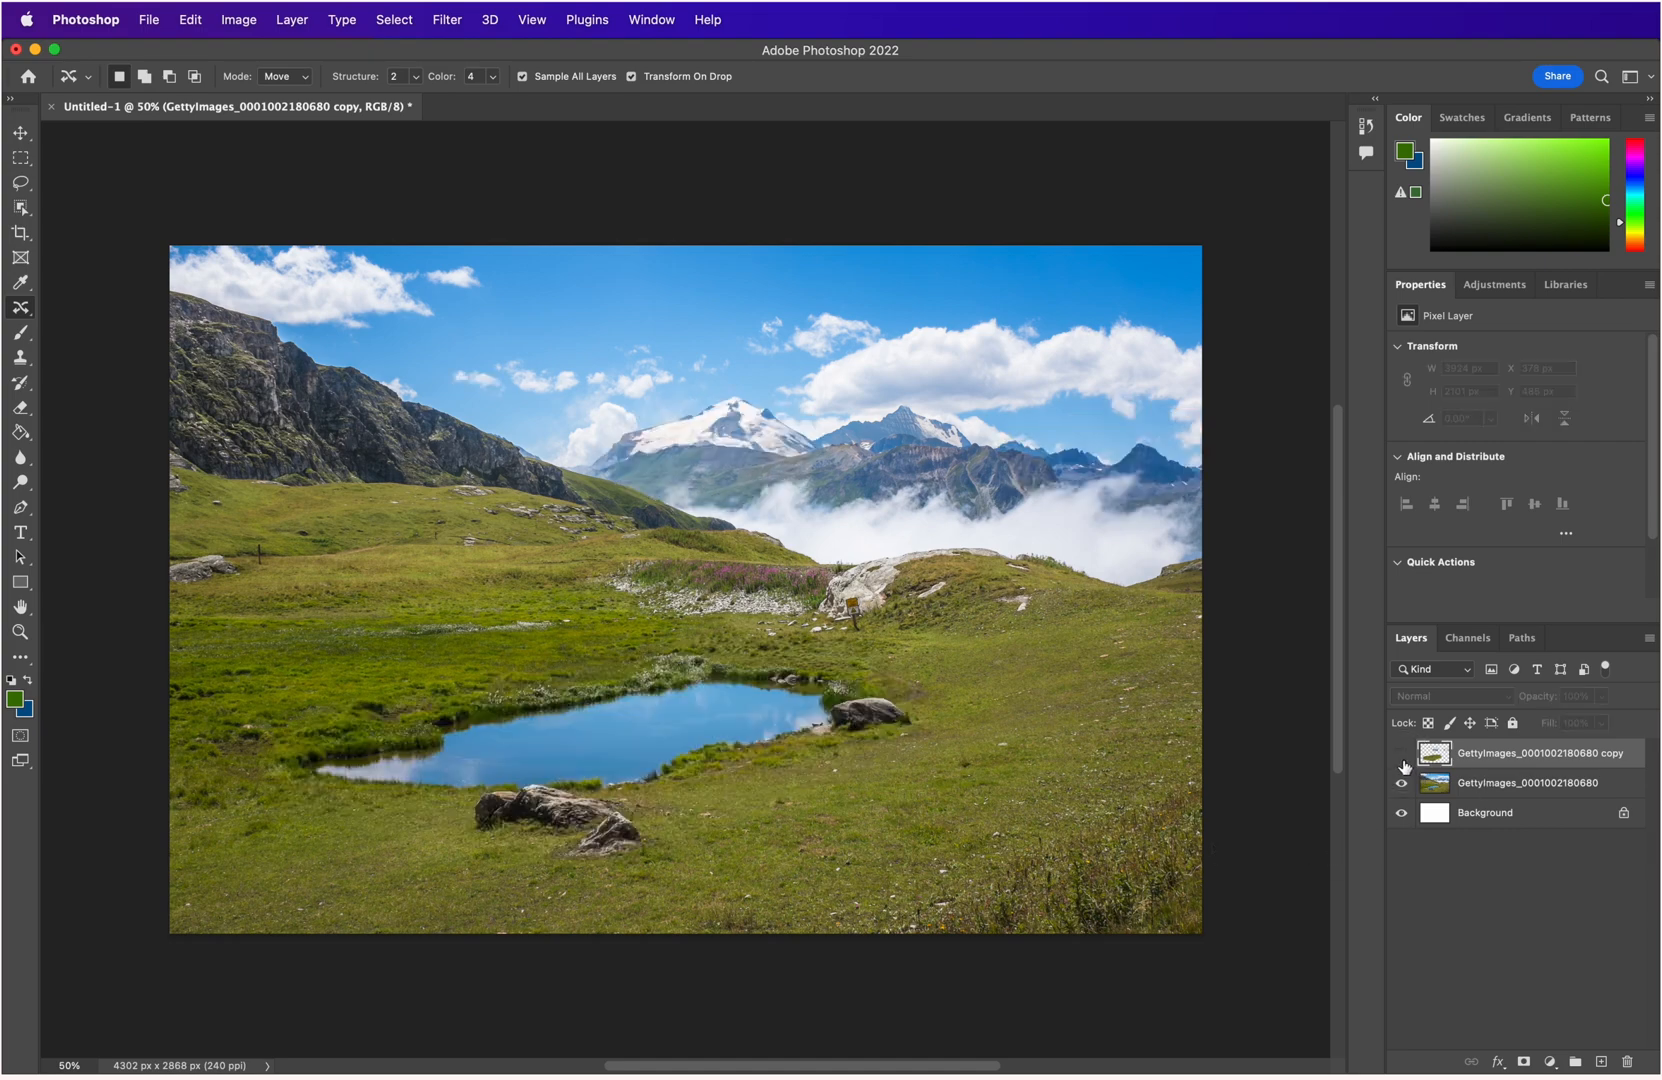
{"action": "left_click", "coordinate": [1402, 755]}
{"action": "left_click", "coordinate": [1402, 756]}
{"action": "left_click", "coordinate": [1402, 757]}
{"action": "left_click", "coordinate": [1402, 757]}
{"action": "left_click", "coordinate": [1402, 757]}
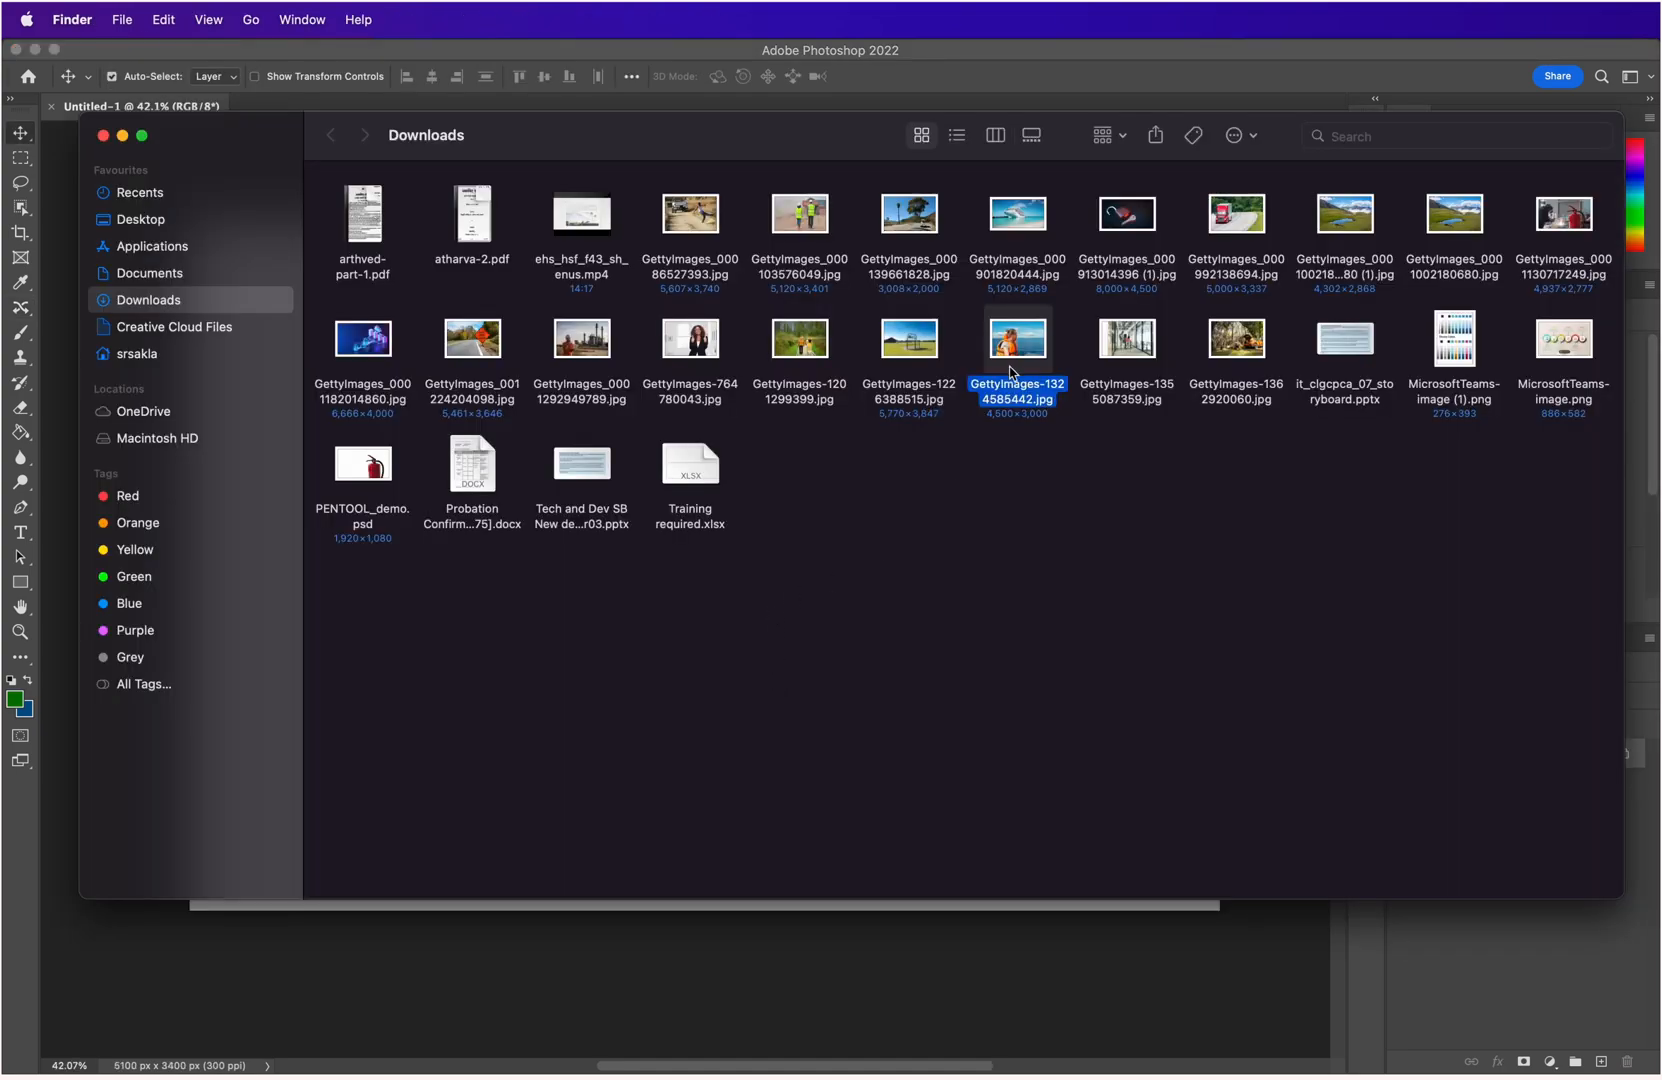
Place GettyImages-1324585442.jpg from Downloads on the blank canvas and scale it to 113.65% so it fills the canvas.
{"action": "left_click_drag", "start_coordinate": [1010, 372], "coordinate": [669, 648]}
{"action": "key", "text": "super+Tab"}
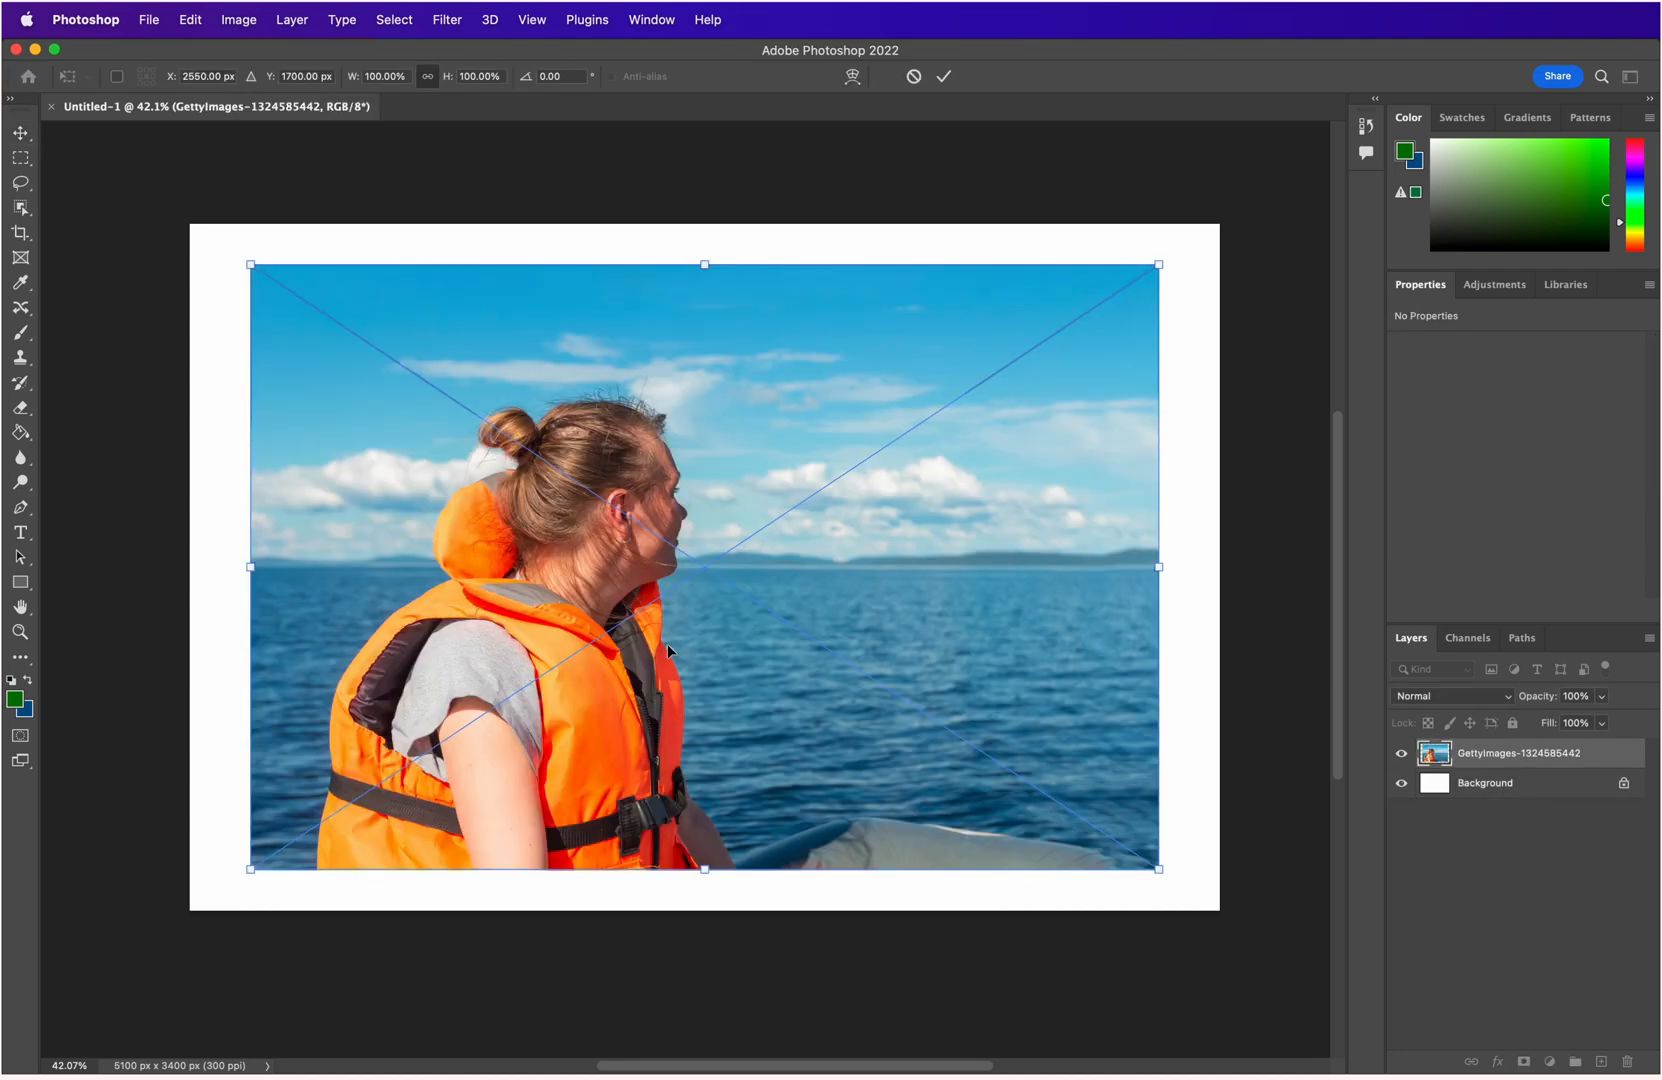
{"action": "left_click_drag", "start_coordinate": [1163, 872], "coordinate": [1218, 926]}
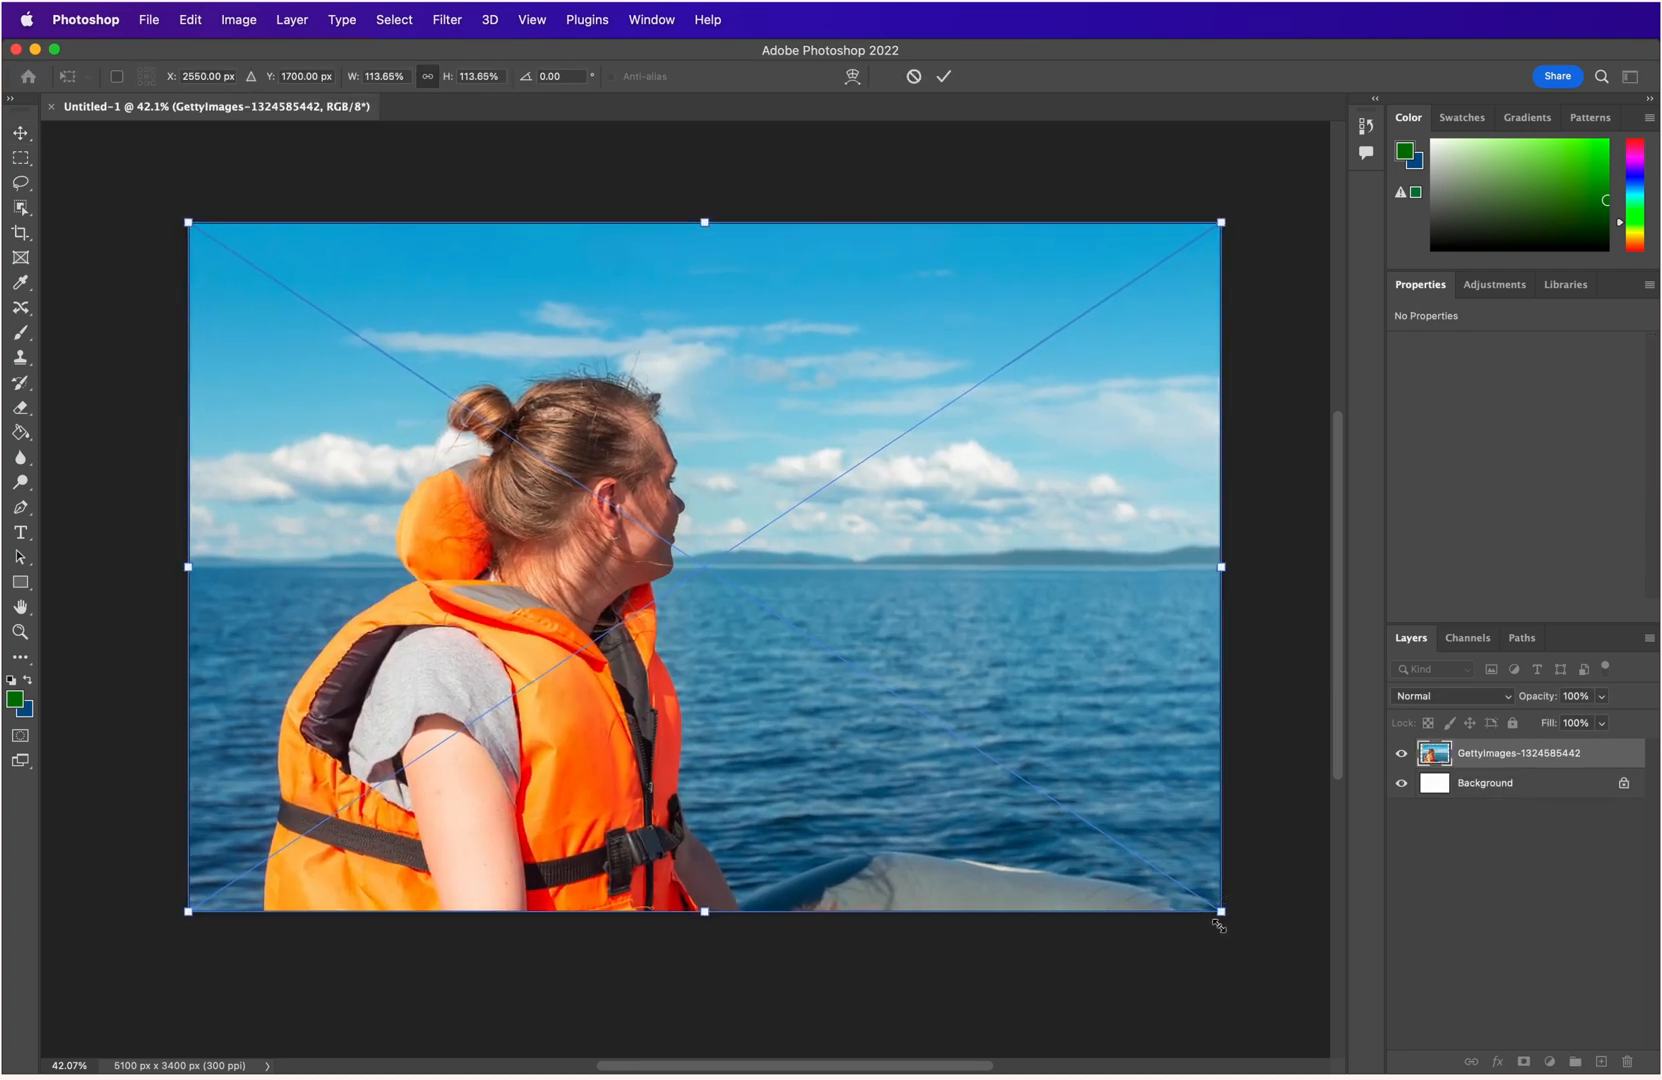
{"action": "key", "text": "Return"}
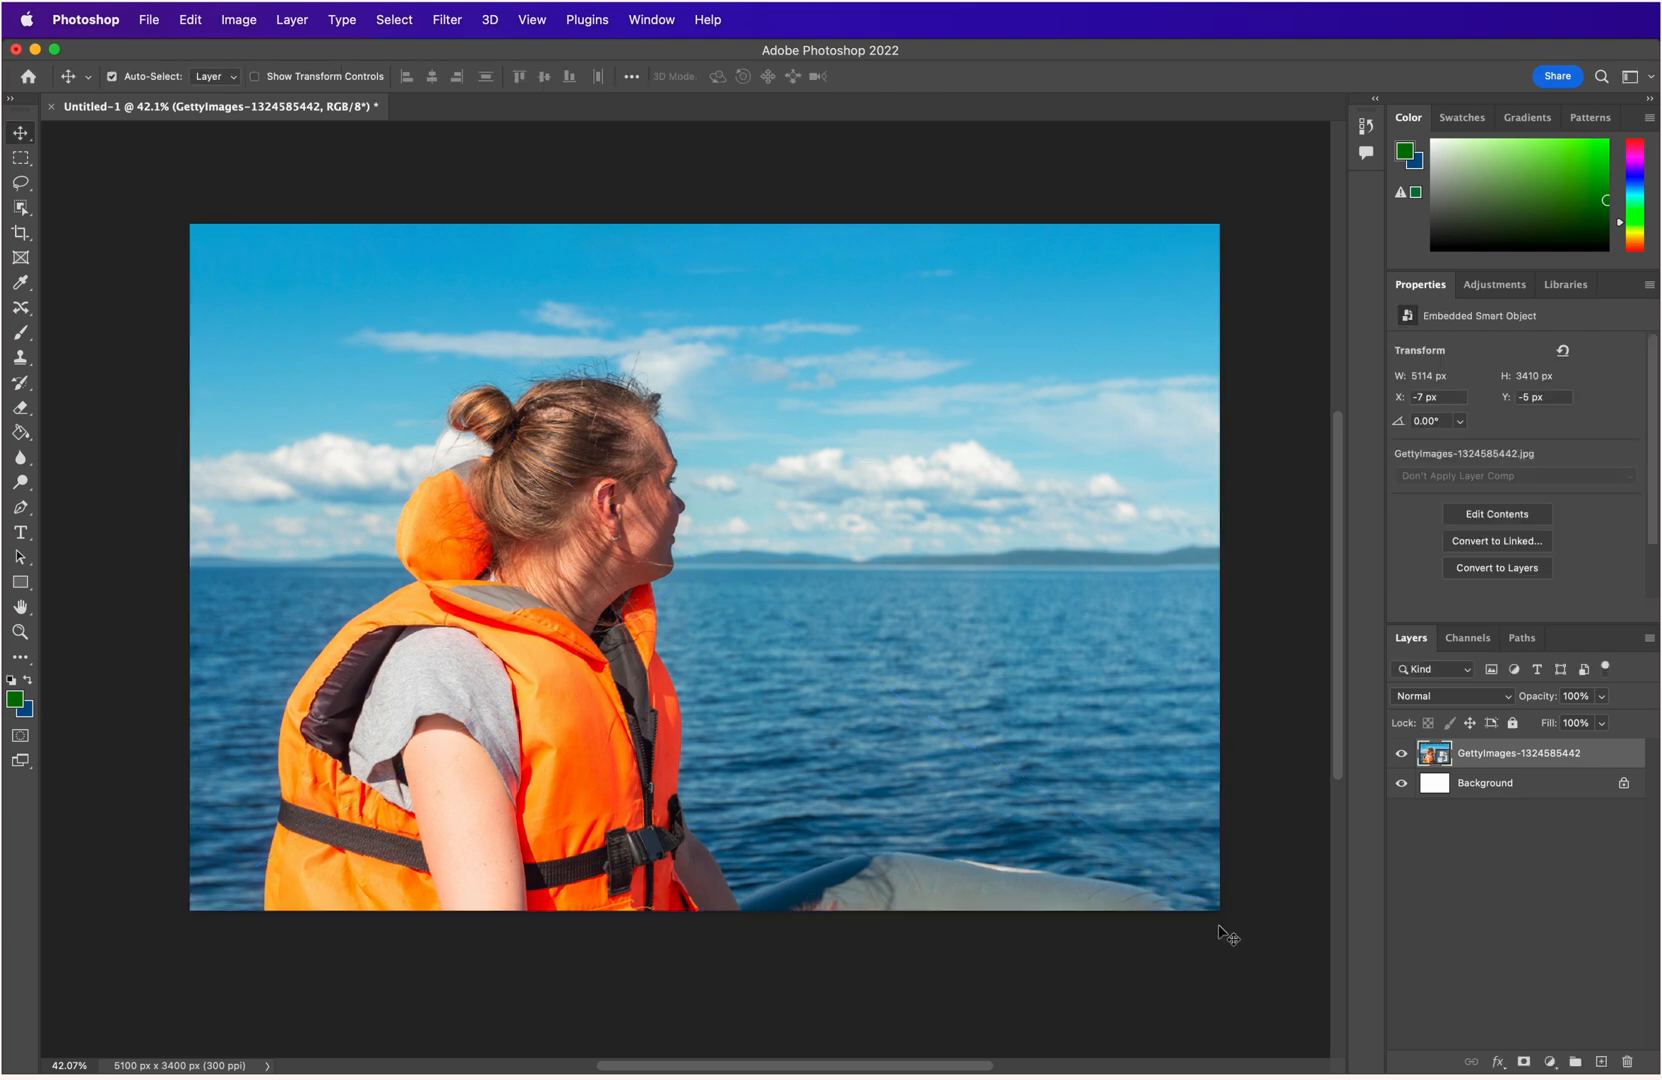
Select the woman in the life jacket with the Object Selection tool in Rectangle mode.
{"action": "left_click", "coordinate": [20, 213]}
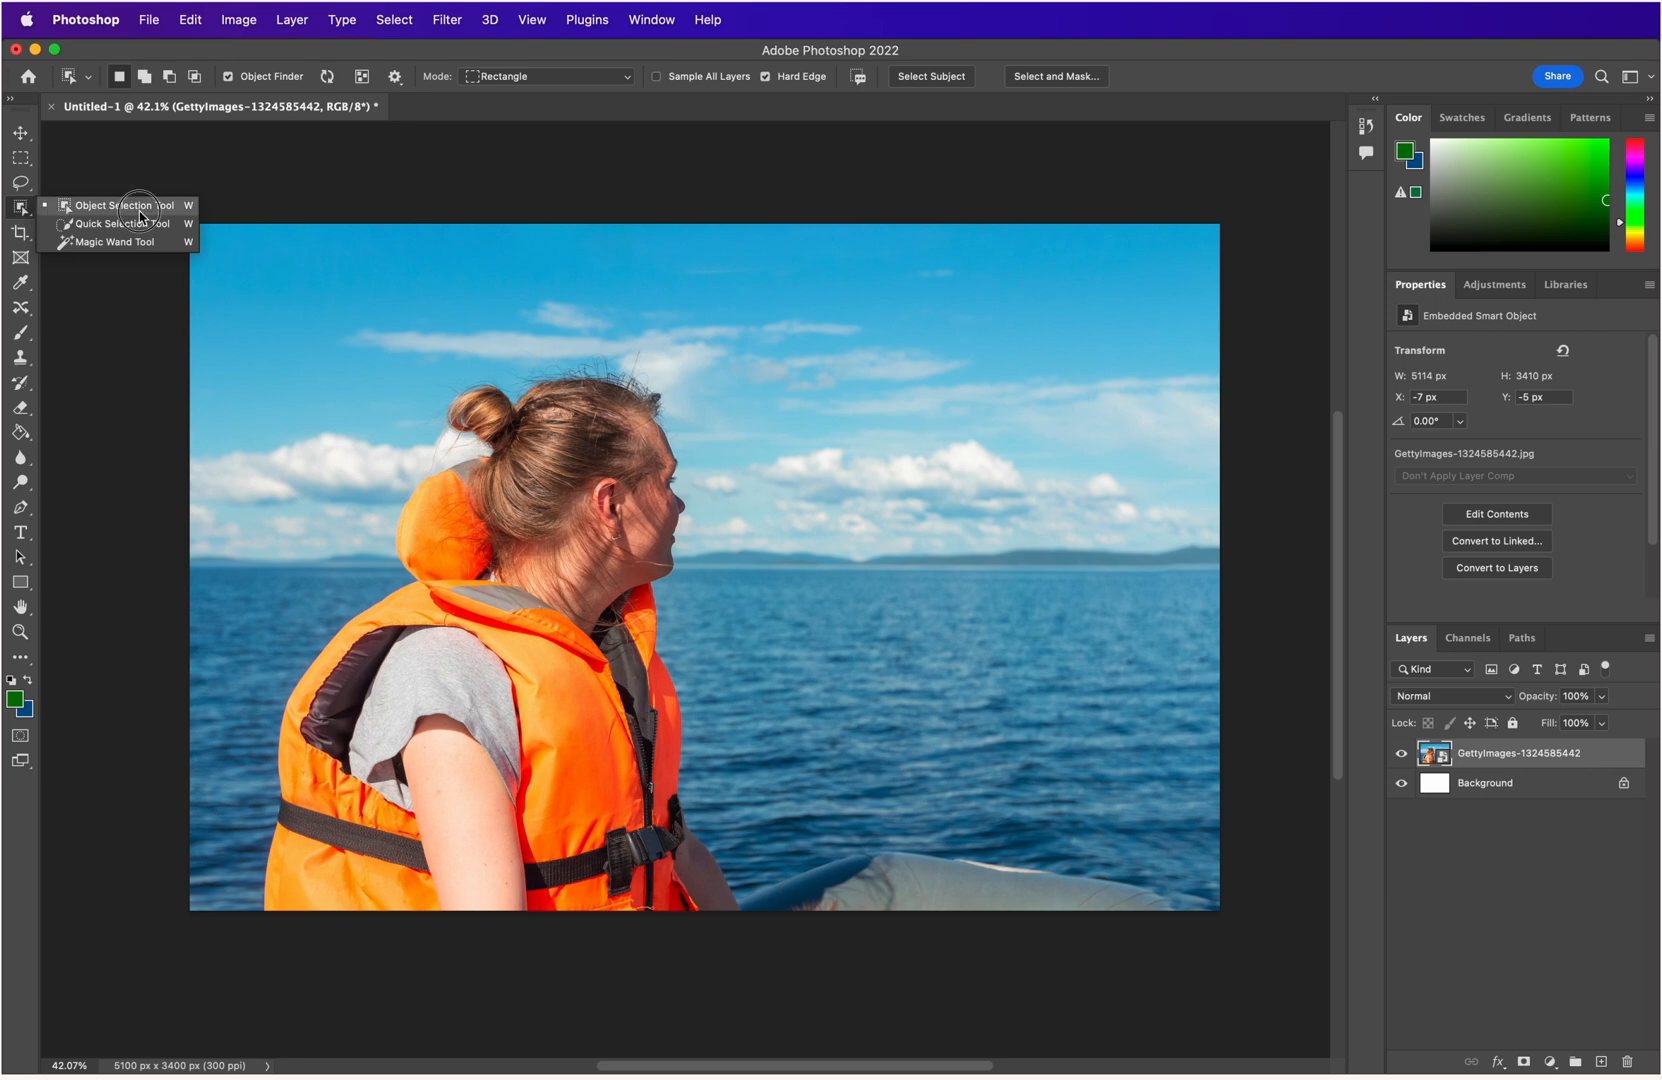
{"action": "left_click", "coordinate": [62, 201]}
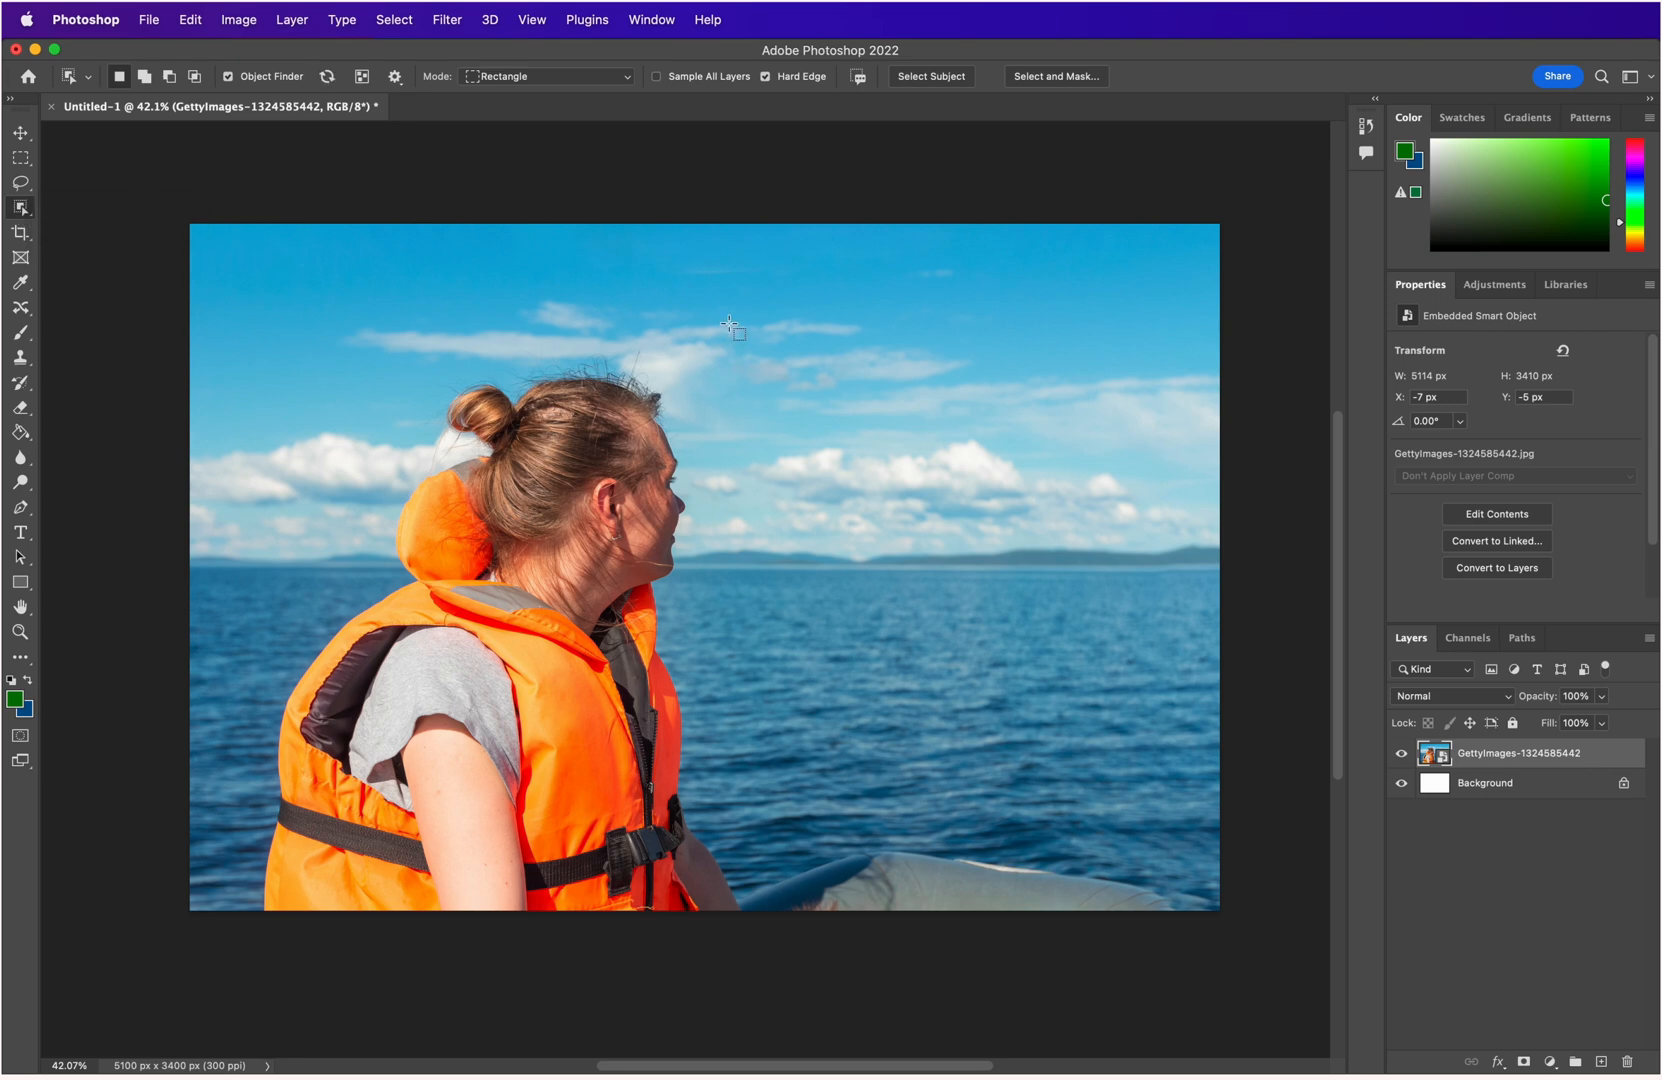
{"action": "left_click_drag", "start_coordinate": [729, 324], "coordinate": [326, 679]}
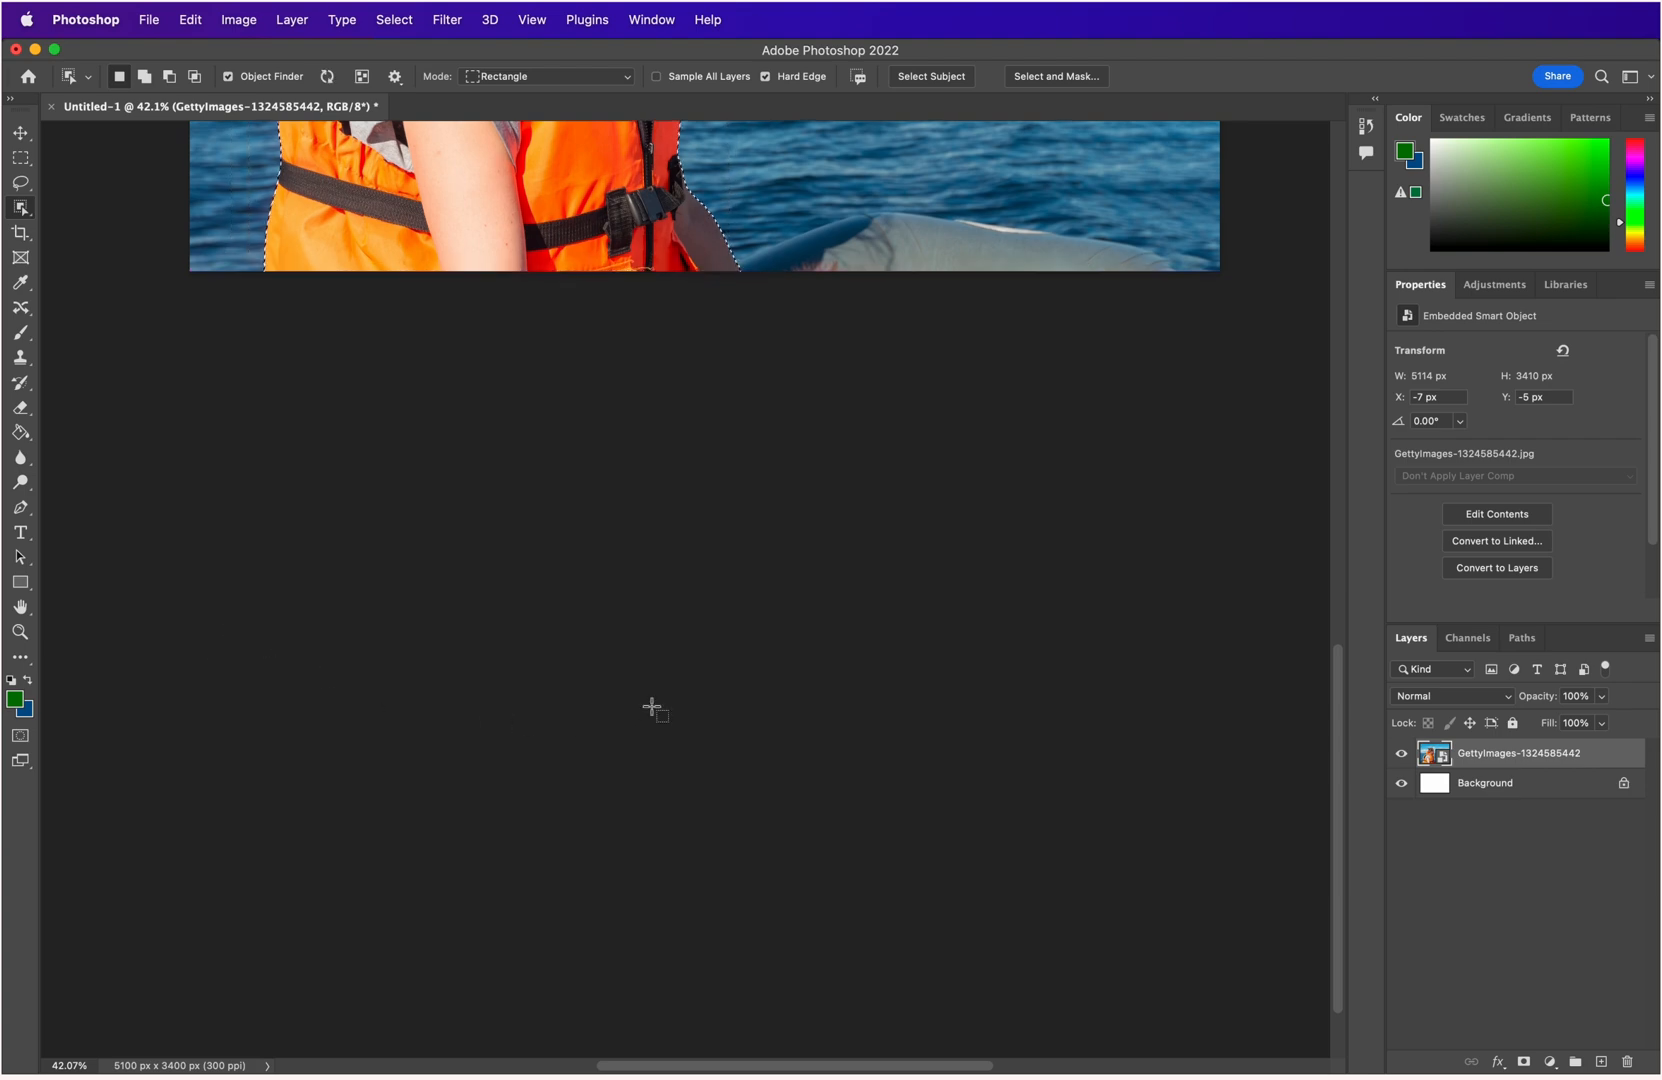
{"action": "scroll", "coordinate": [655, 710], "scroll_direction": "up", "scroll_amount": 5}
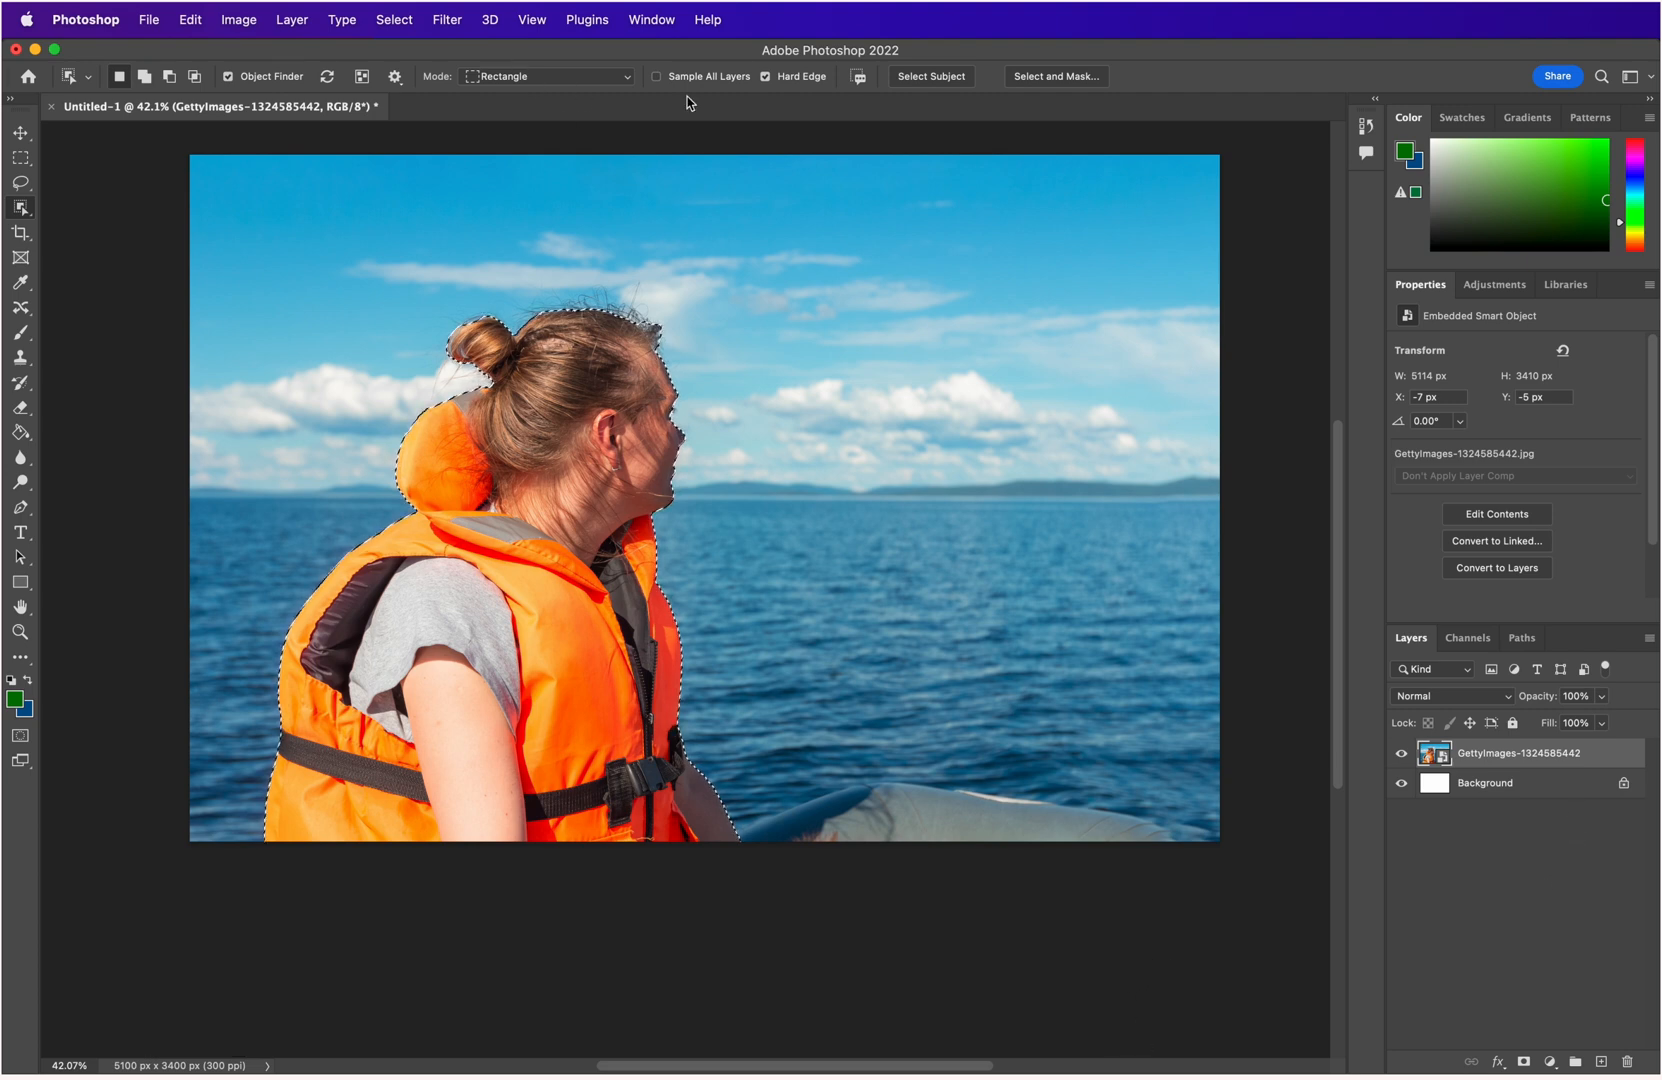
Open the woman's selection in Select and Mask, set the view mode to Overlay, and inspect the hair edges.
{"action": "left_click", "coordinate": [1060, 82]}
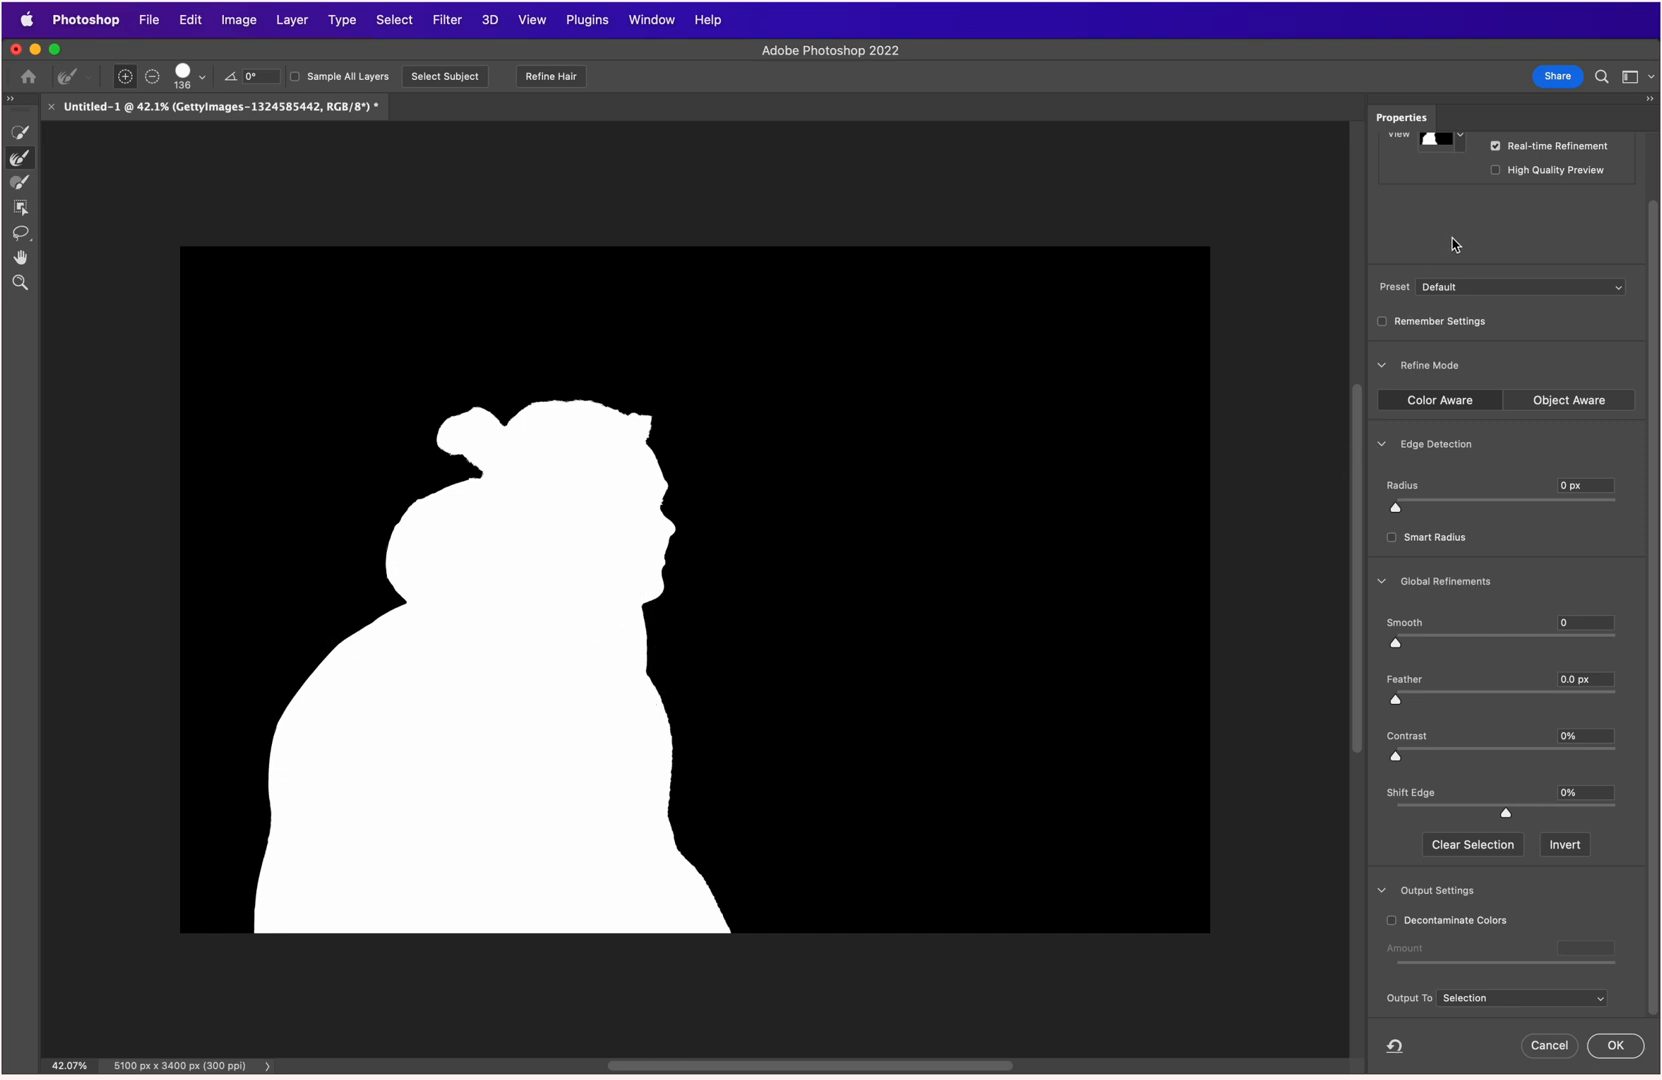
{"action": "scroll", "coordinate": [1452, 243], "scroll_direction": "up", "scroll_amount": 2}
{"action": "left_click", "coordinate": [1460, 208]}
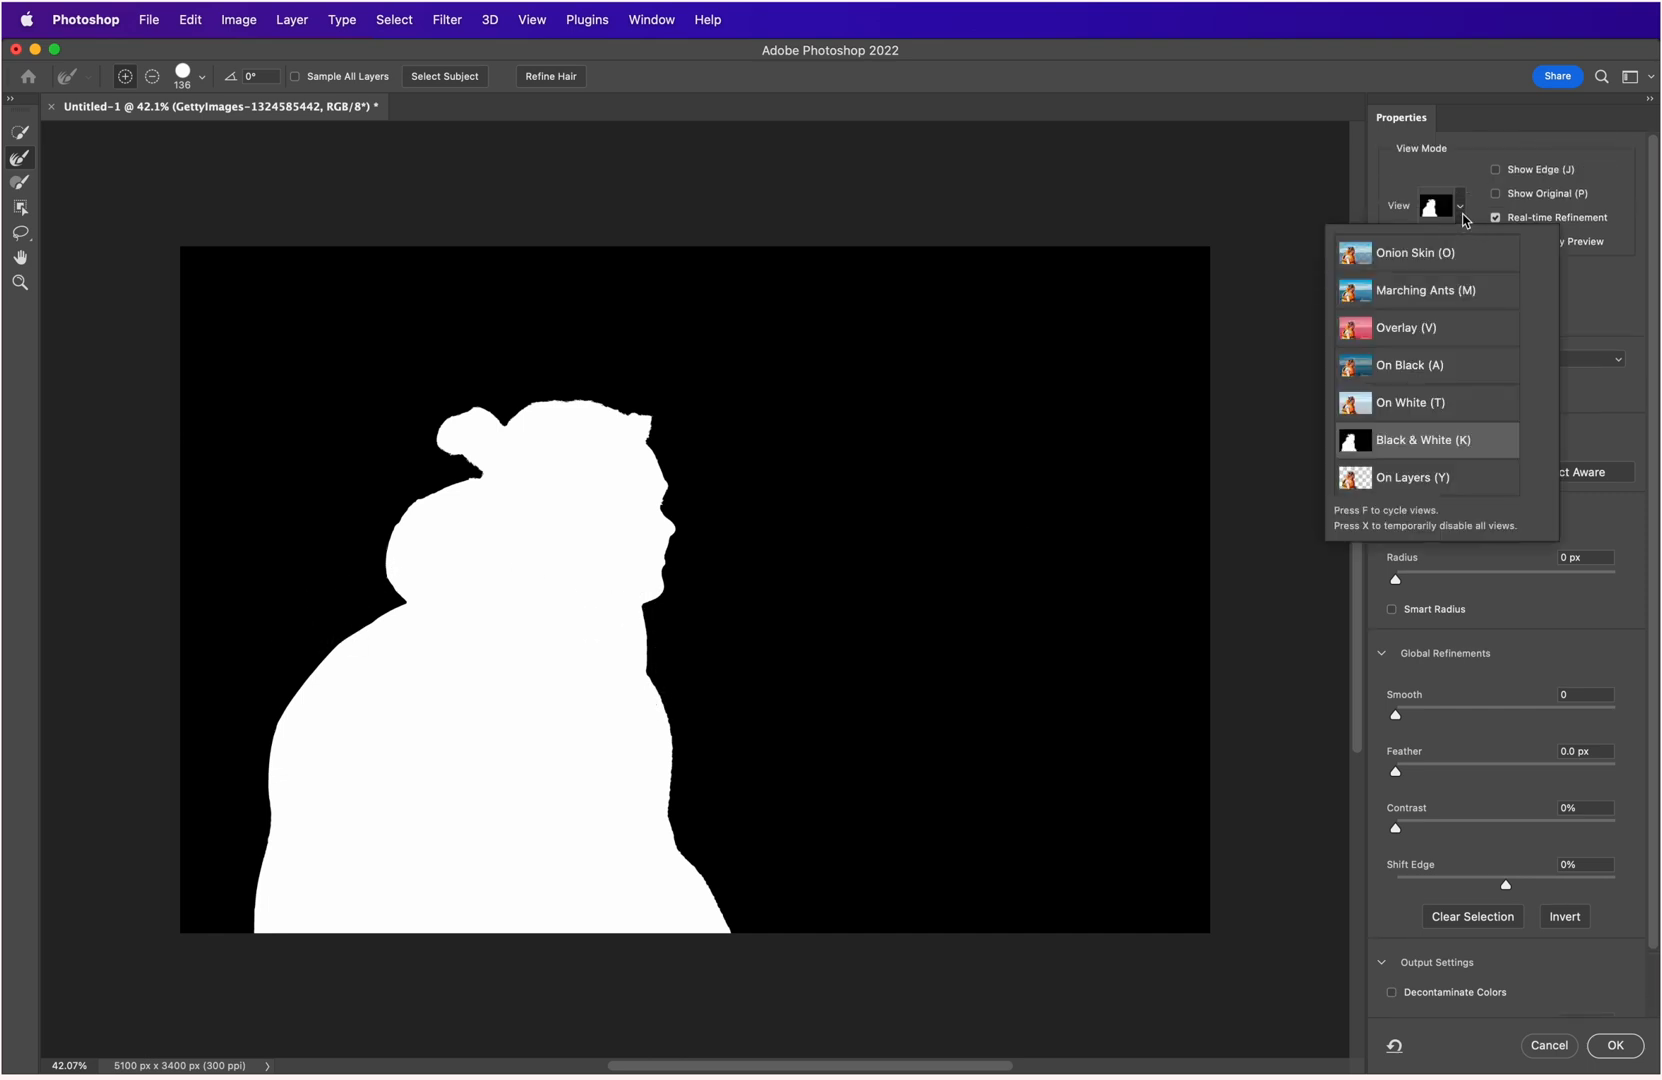
{"action": "left_click", "coordinate": [1409, 332]}
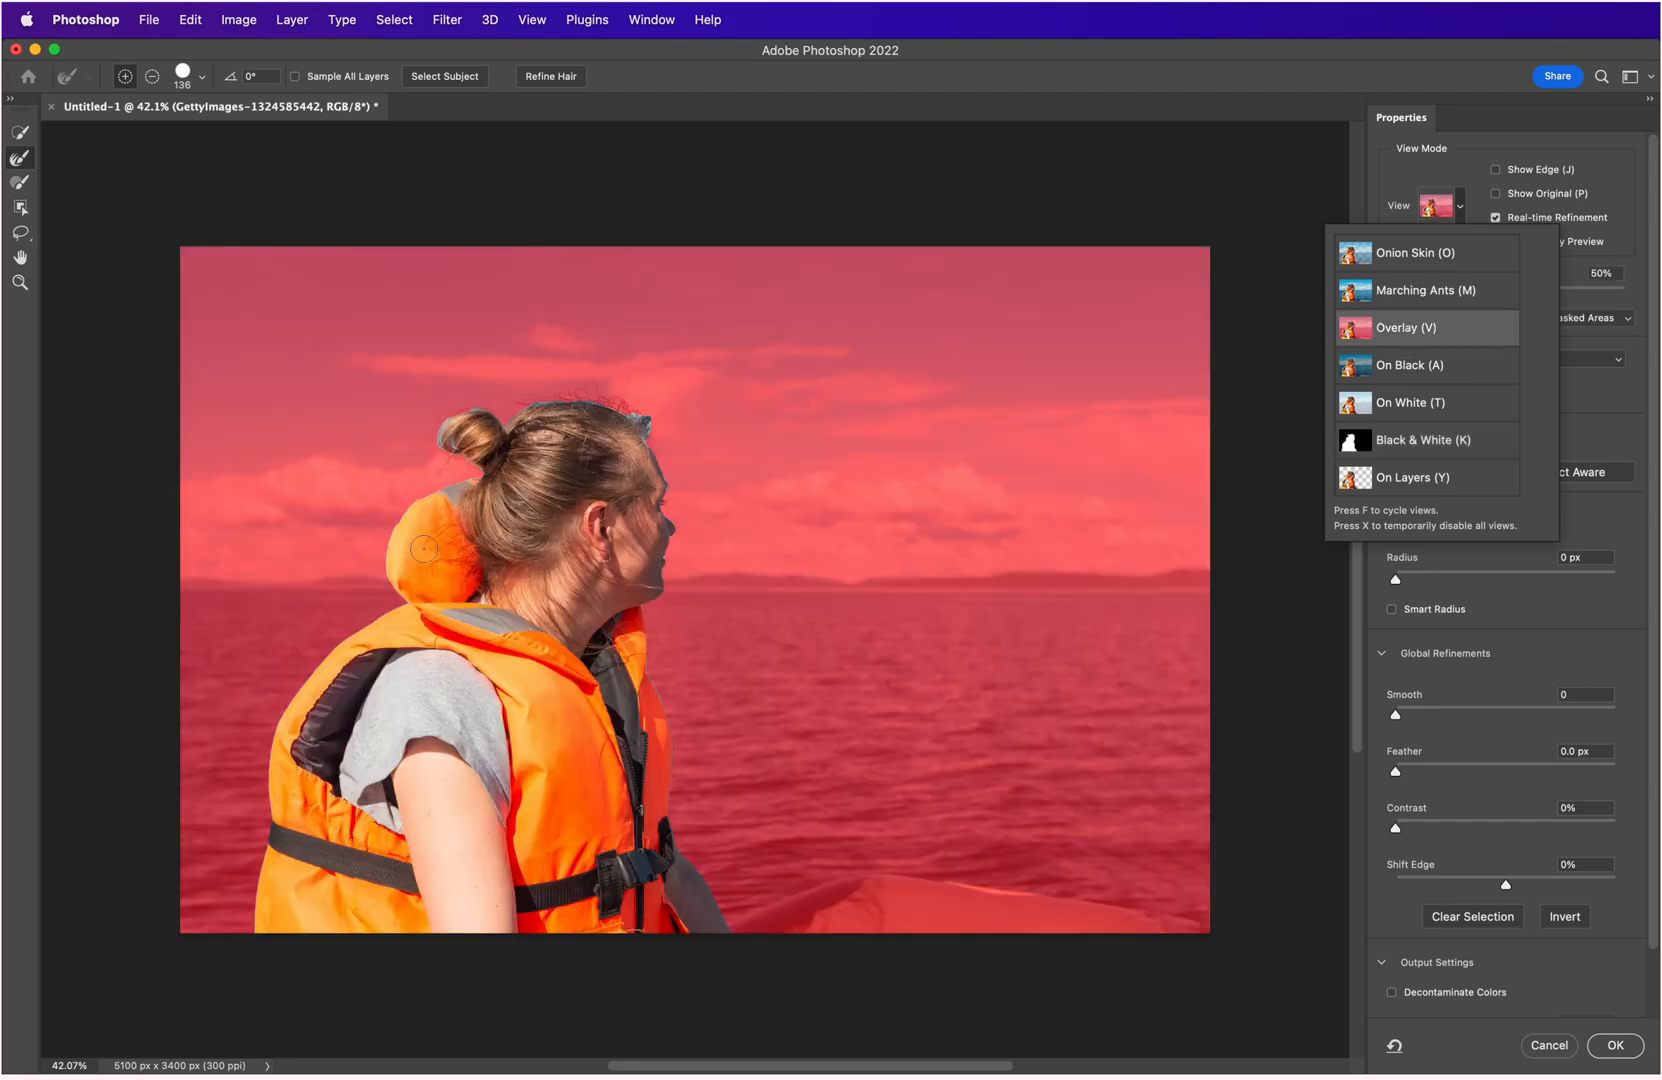
{"action": "scroll", "coordinate": [405, 430], "scroll_direction": "down", "scroll_amount": 1}
{"action": "scroll", "coordinate": [545, 575], "scroll_direction": "up", "scroll_amount": 8}
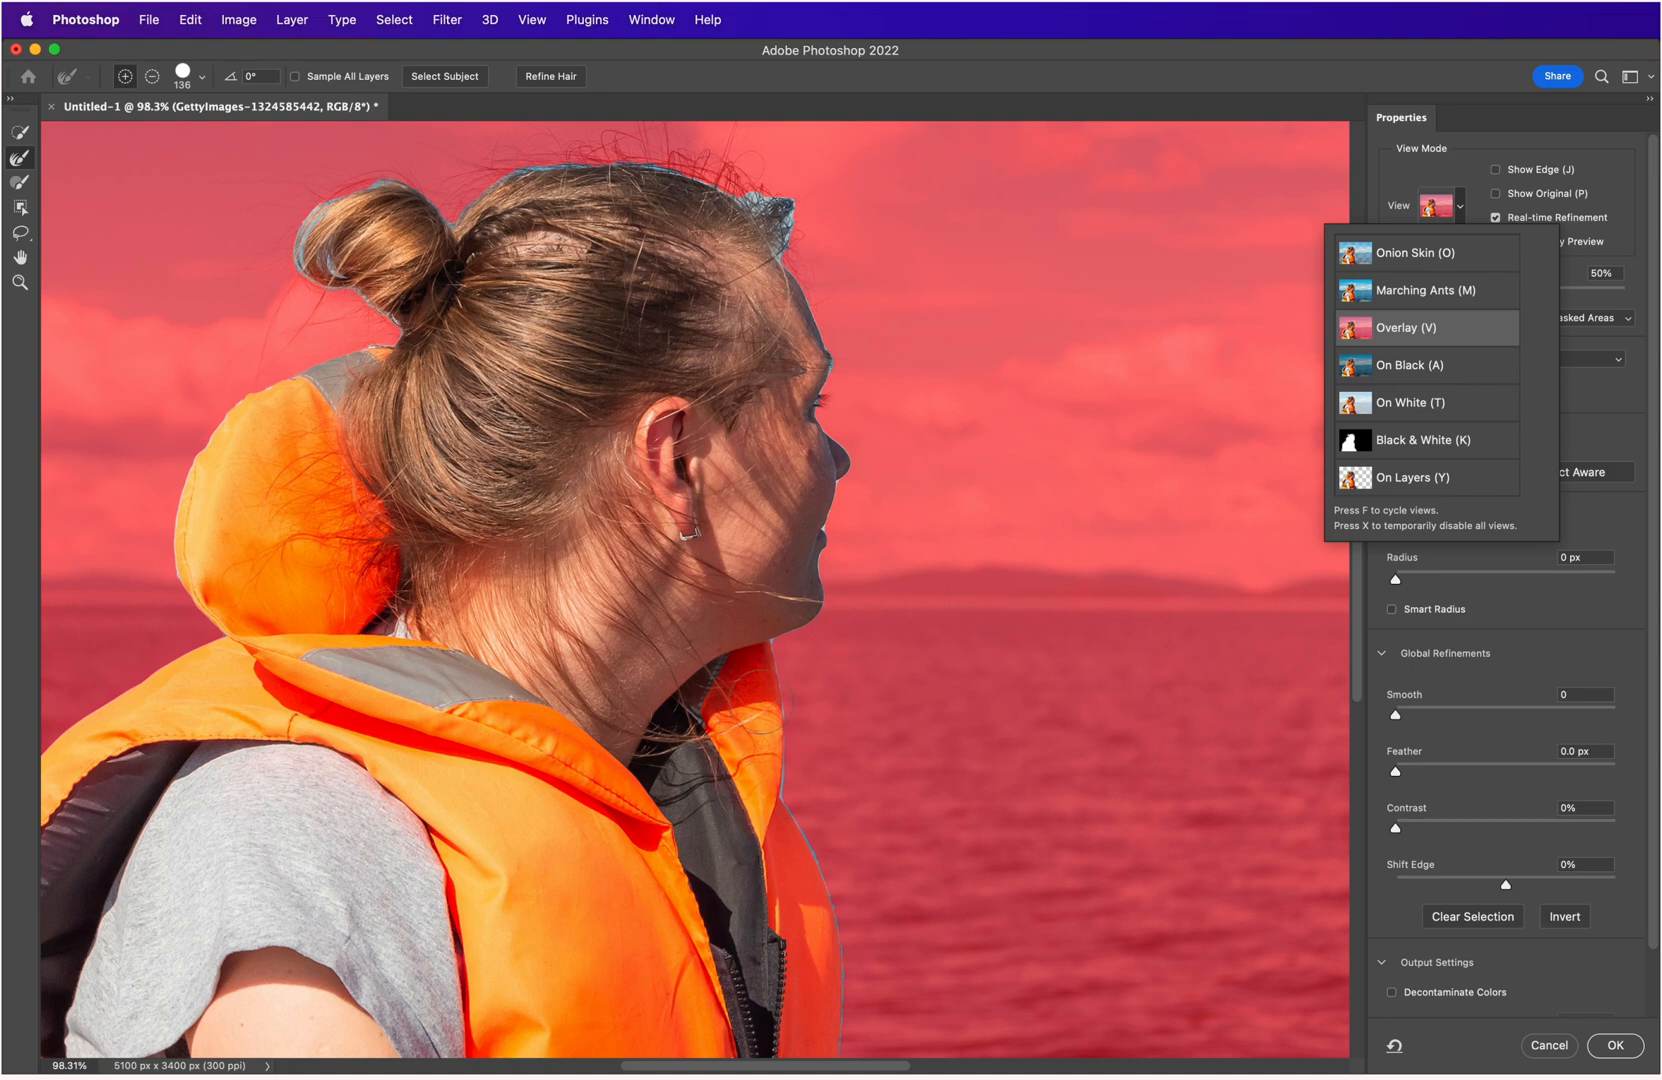
{"action": "scroll", "coordinate": [717, 404], "scroll_direction": "down", "scroll_amount": 8}
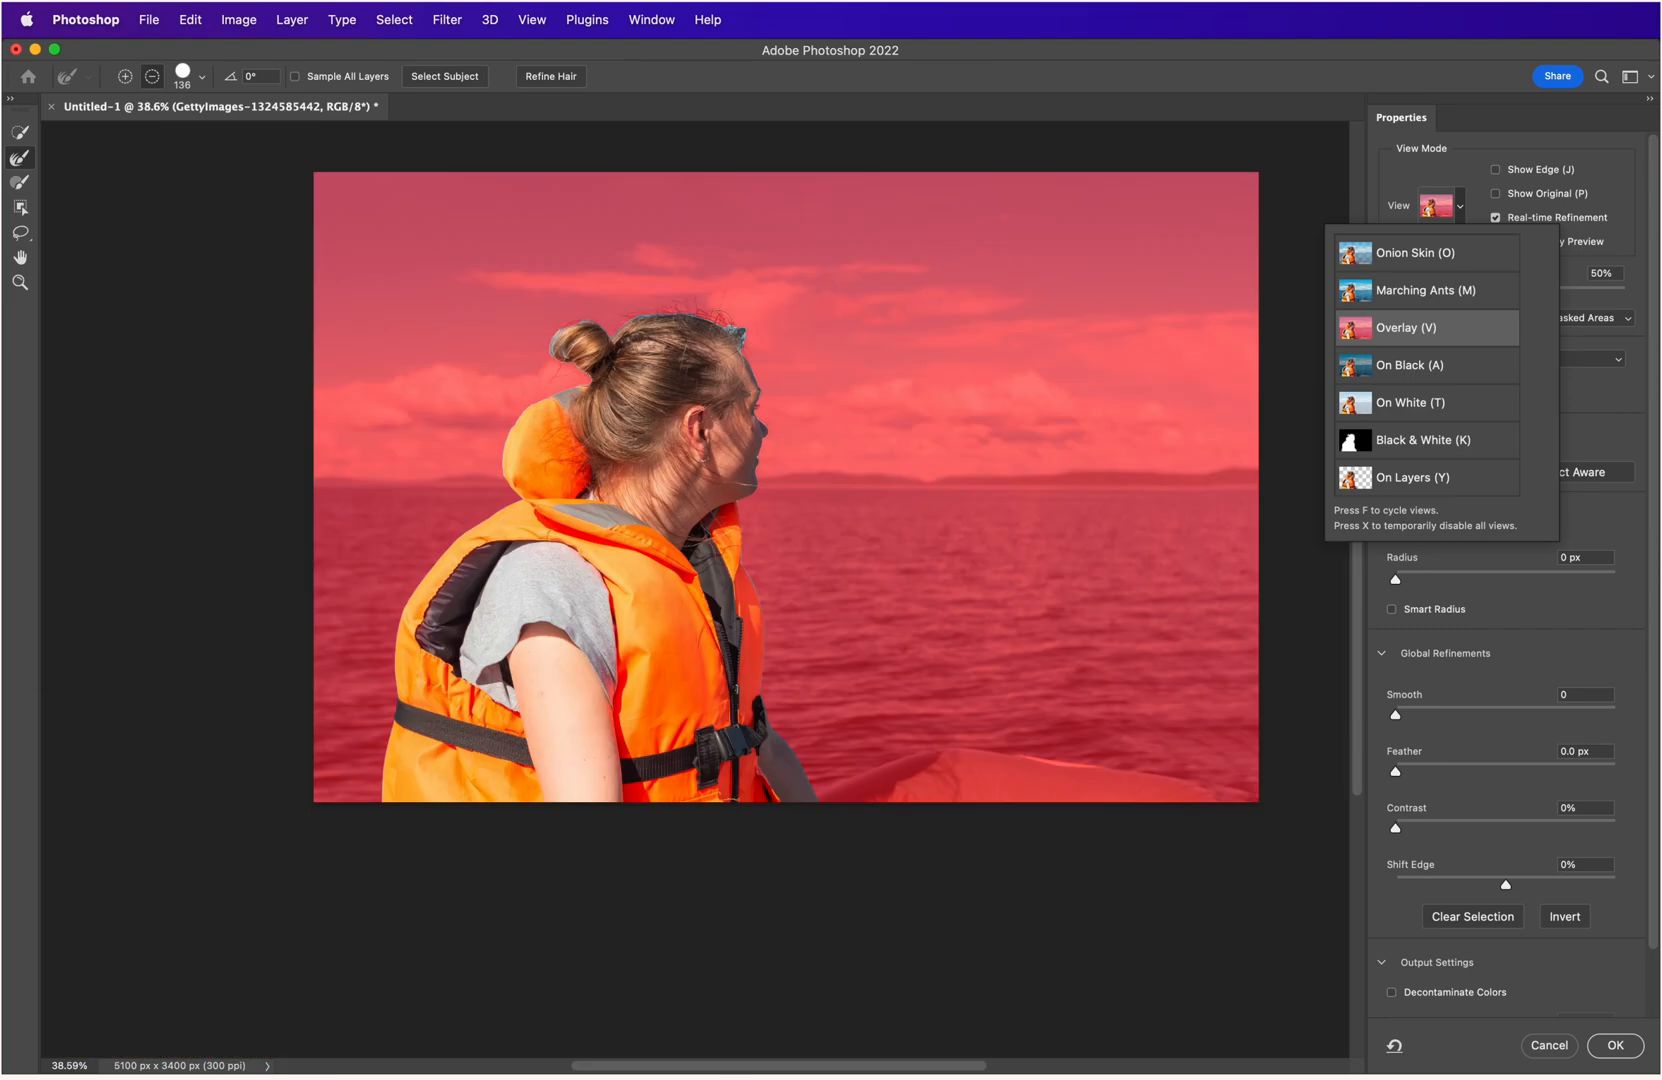
{"action": "scroll", "coordinate": [730, 265], "scroll_direction": "up", "scroll_amount": 8}
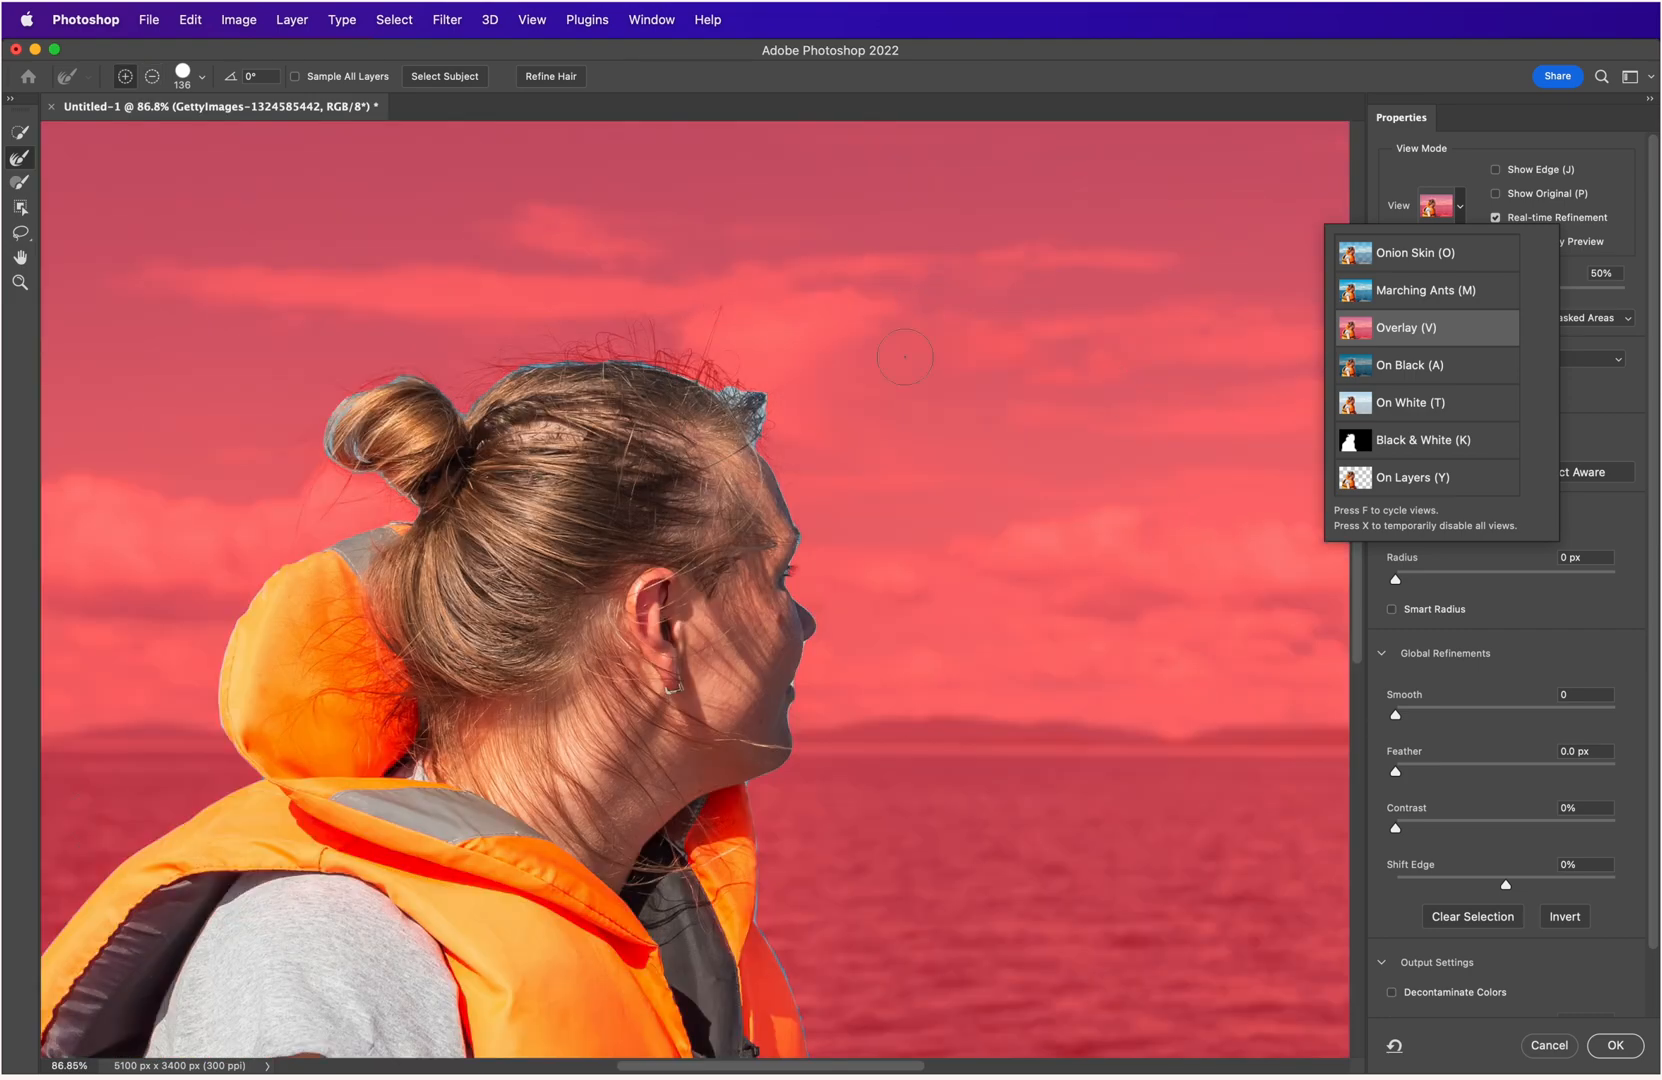
{"action": "left_click", "coordinate": [1386, 184]}
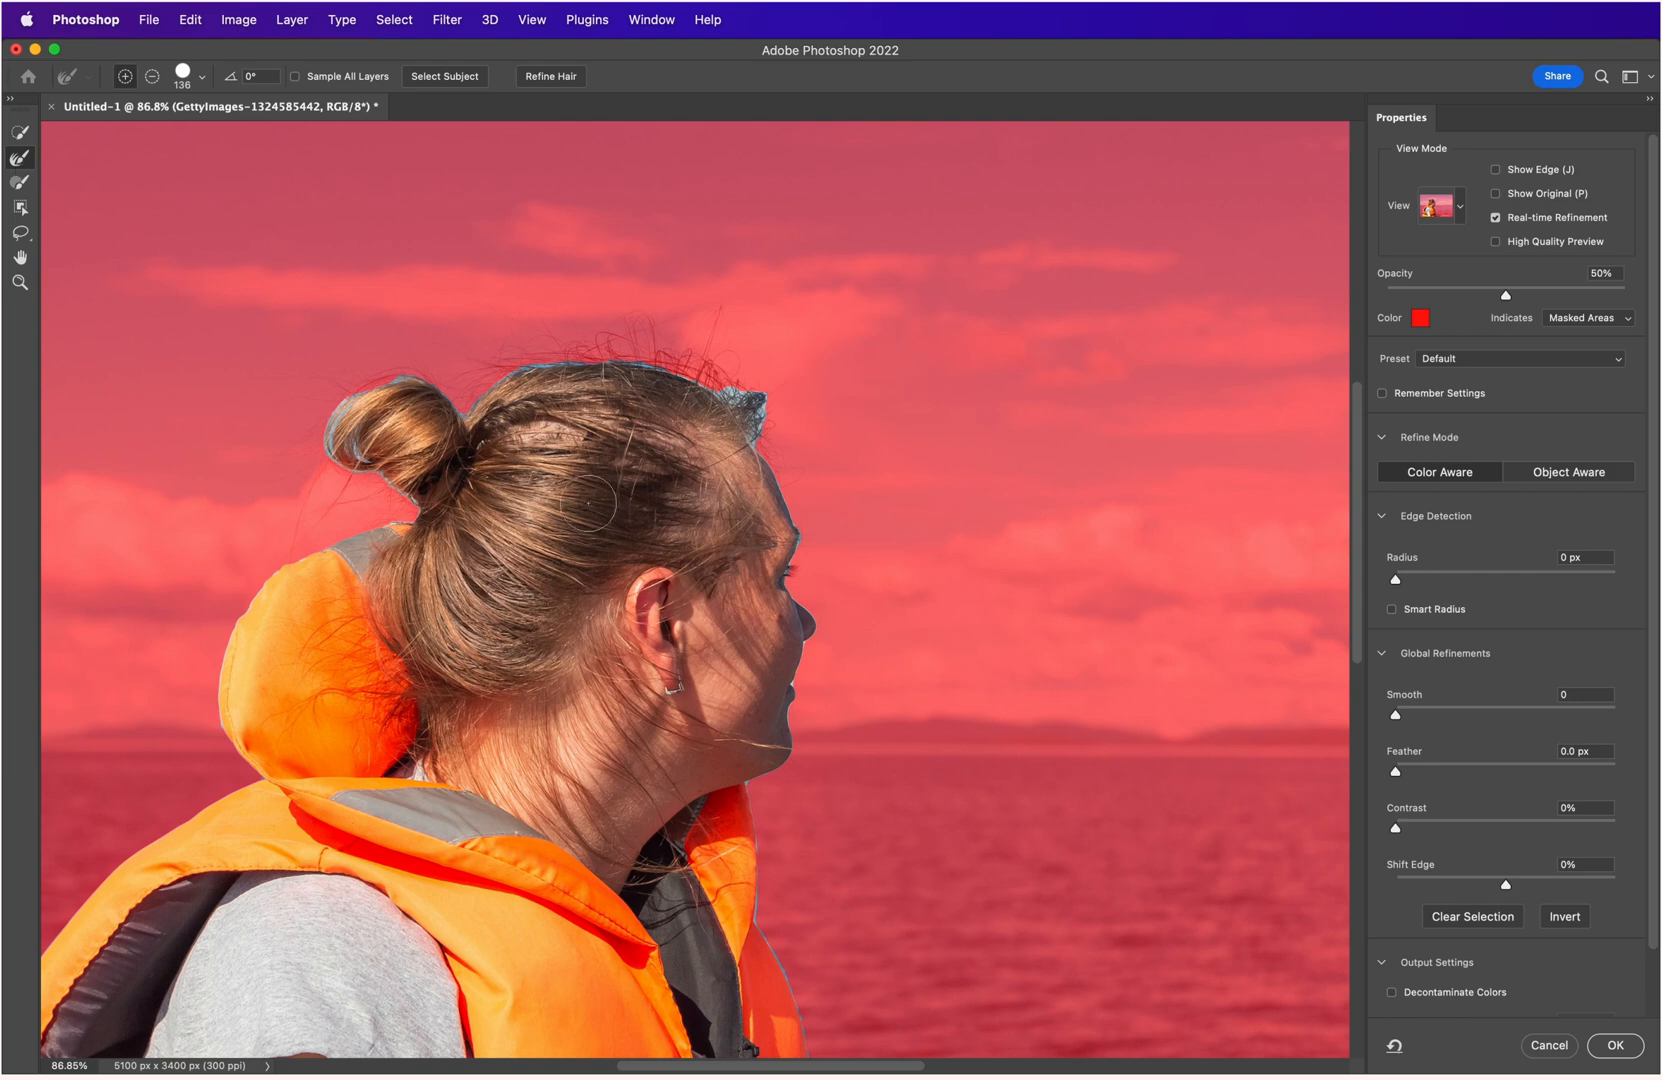
Brush along the woman's hairline, bun and the front edge of the life jacket with the Refine Edge Brush.
{"action": "mouse_move", "coordinate": [740, 395]}
{"action": "left_mouse_down"}
{"action": "mouse_move", "coordinate": [731, 371]}
{"action": "mouse_move", "coordinate": [675, 345]}
{"action": "mouse_move", "coordinate": [522, 320]}
{"action": "left_mouse_up"}
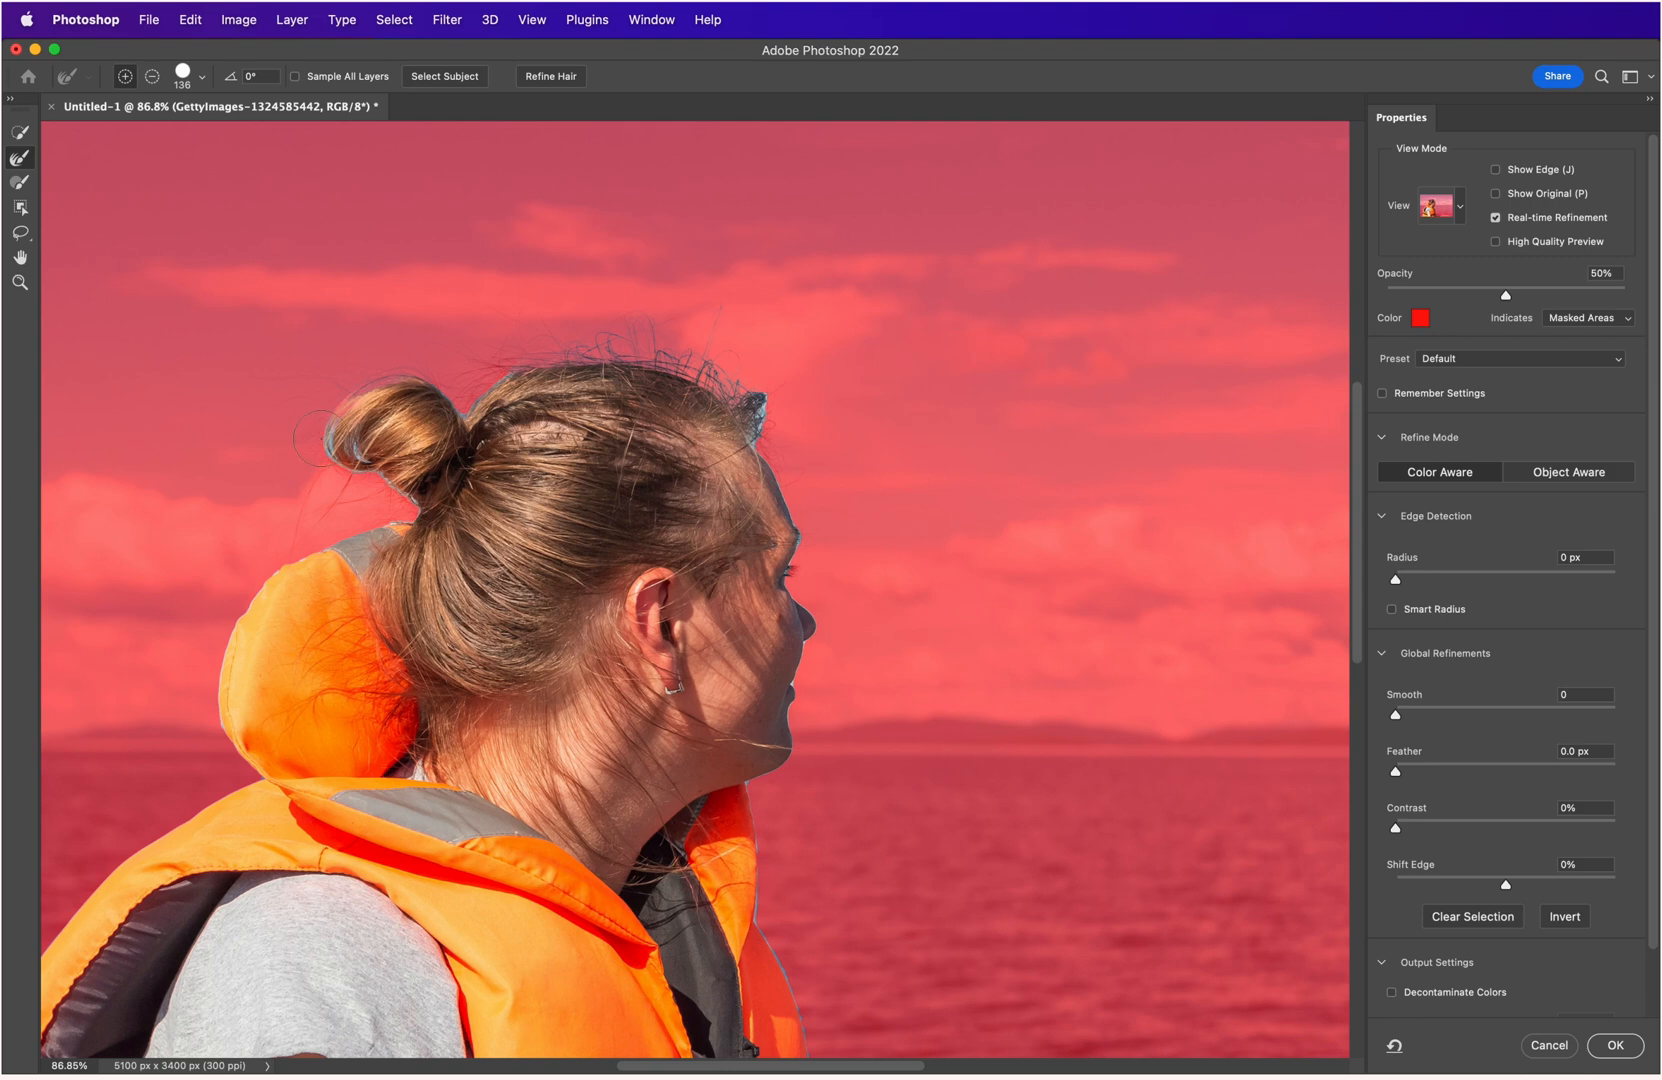
{"action": "mouse_move", "coordinate": [322, 438]}
{"action": "left_mouse_down"}
{"action": "mouse_move", "coordinate": [327, 457]}
{"action": "mouse_move", "coordinate": [381, 470]}
{"action": "left_mouse_up"}
{"action": "left_click_drag", "start_coordinate": [803, 920], "coordinate": [797, 501]}
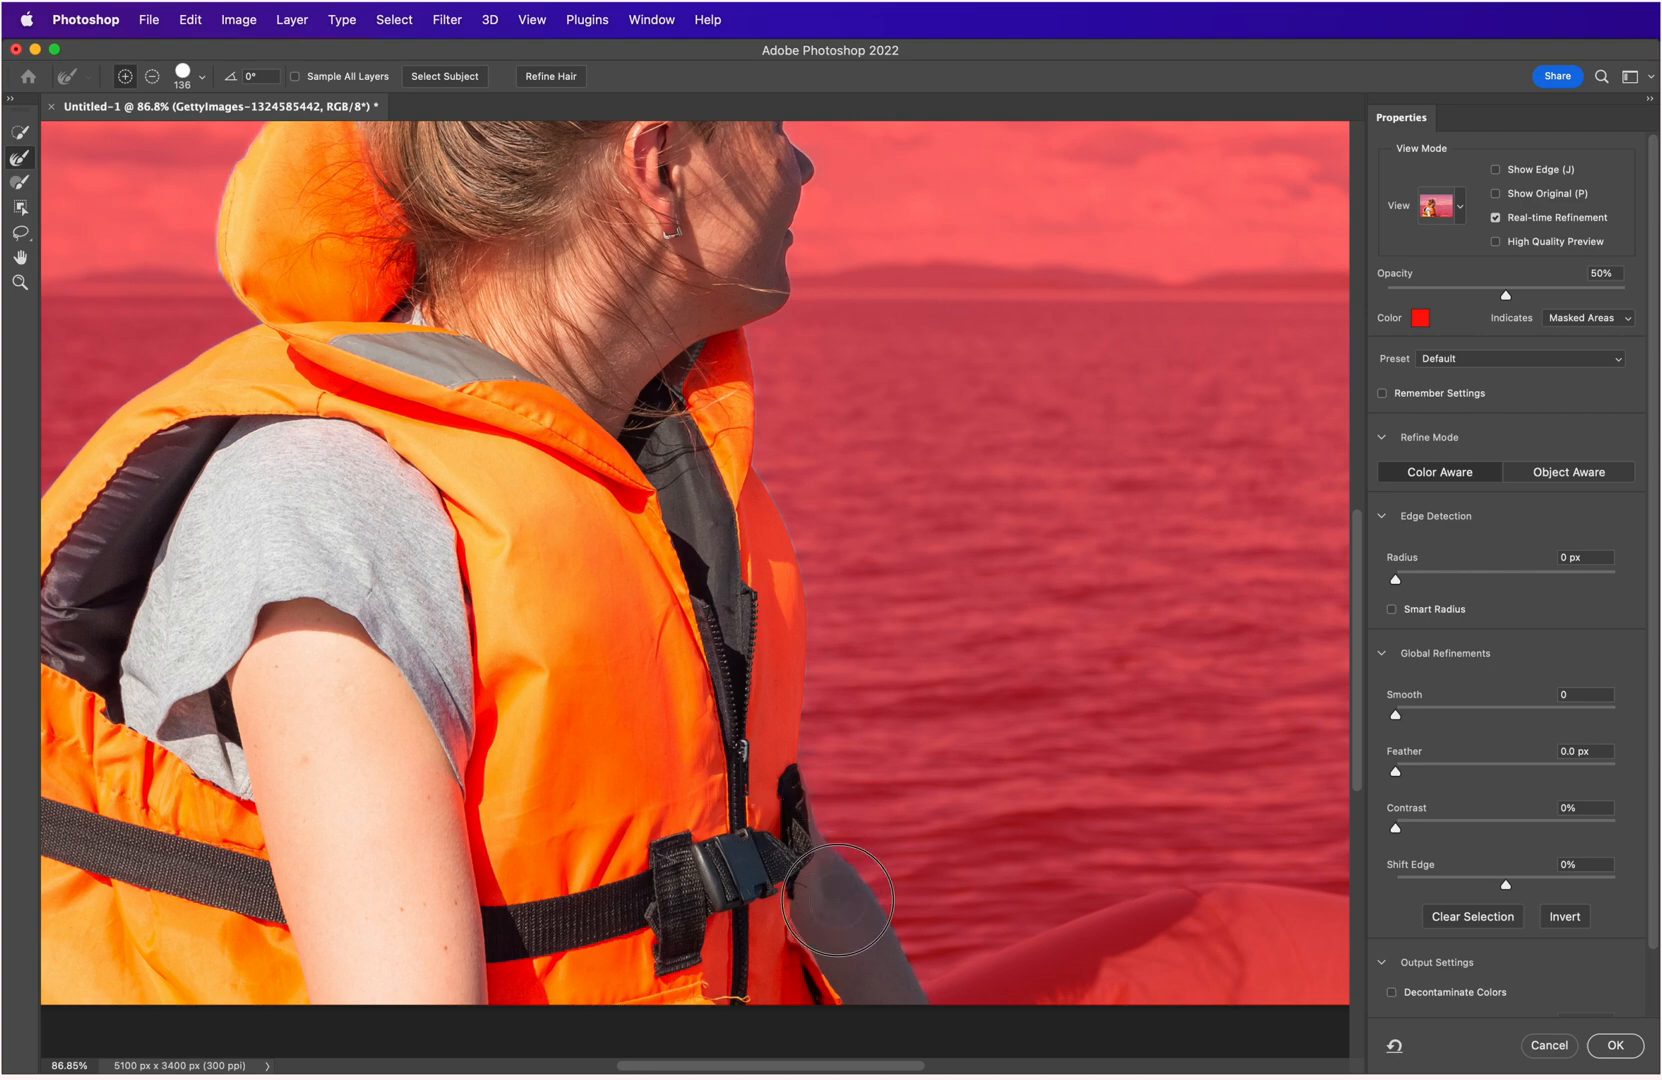
{"action": "scroll", "coordinate": [955, 1030], "scroll_direction": "down", "scroll_amount": 3}
{"action": "scroll", "coordinate": [910, 713], "scroll_direction": "up", "scroll_amount": 8}
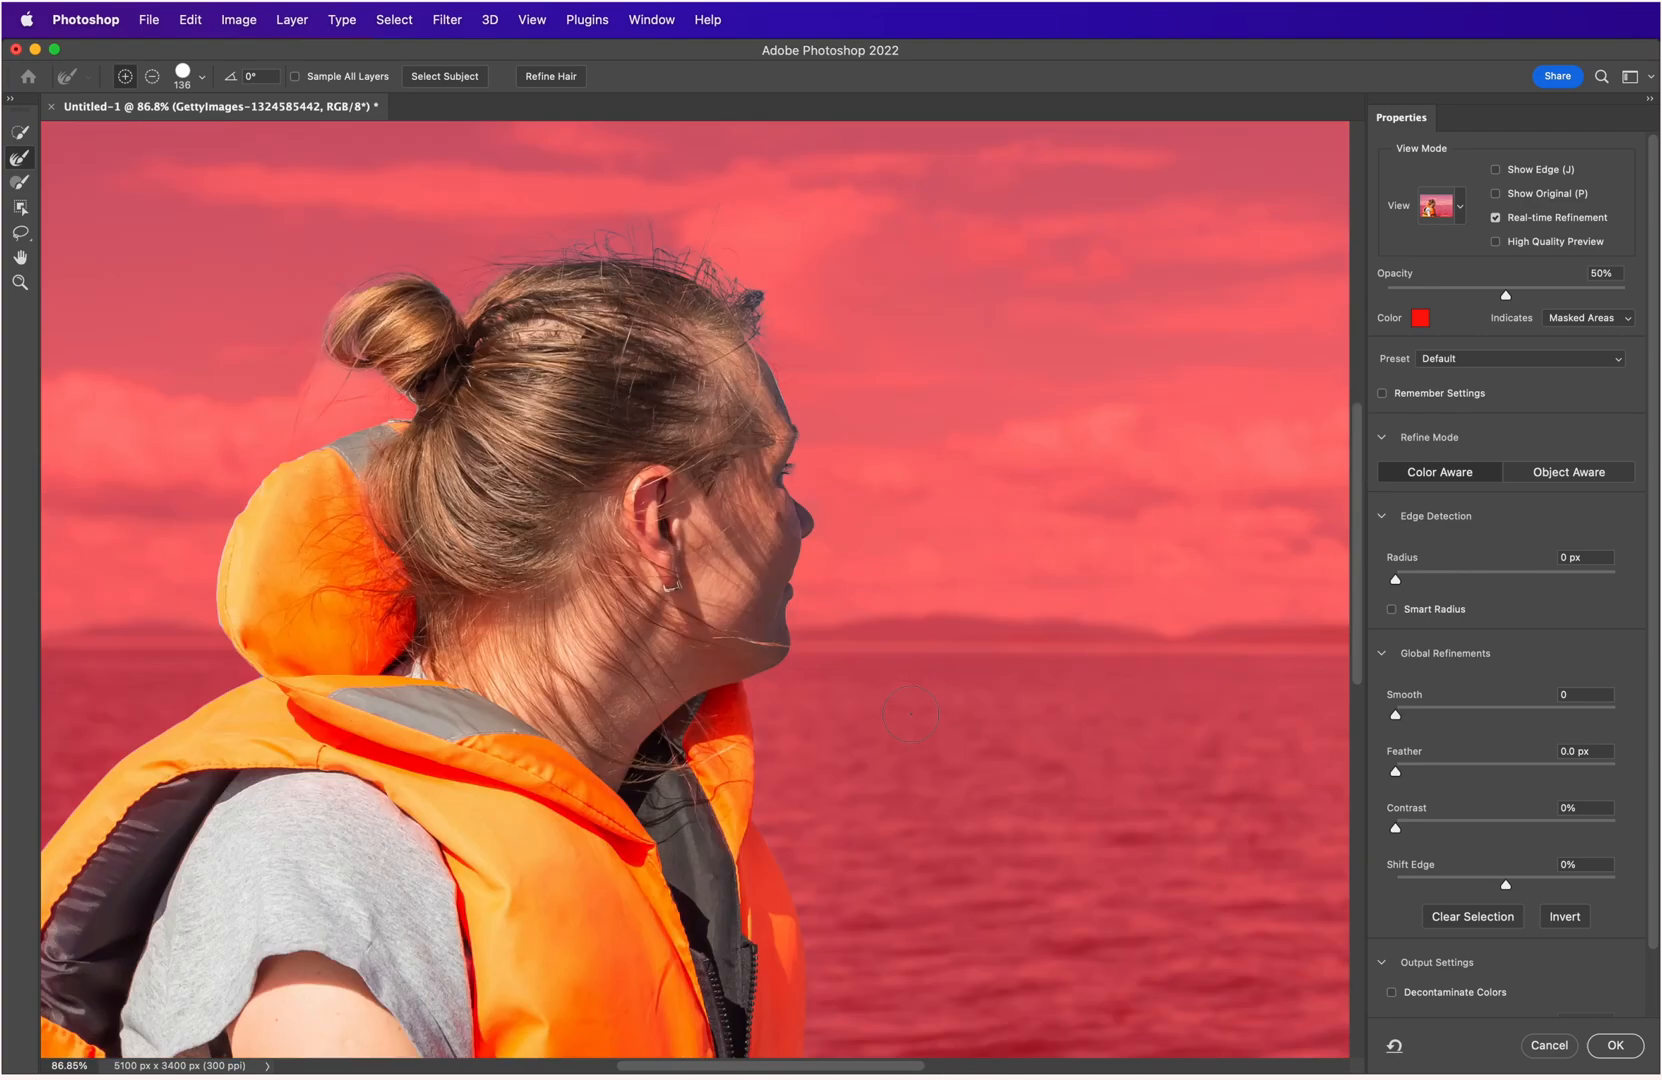
Switch the selection preview of the woman from Overlay to the Black & White view.
{"action": "scroll", "coordinate": [910, 713], "scroll_direction": "up", "scroll_amount": 4}
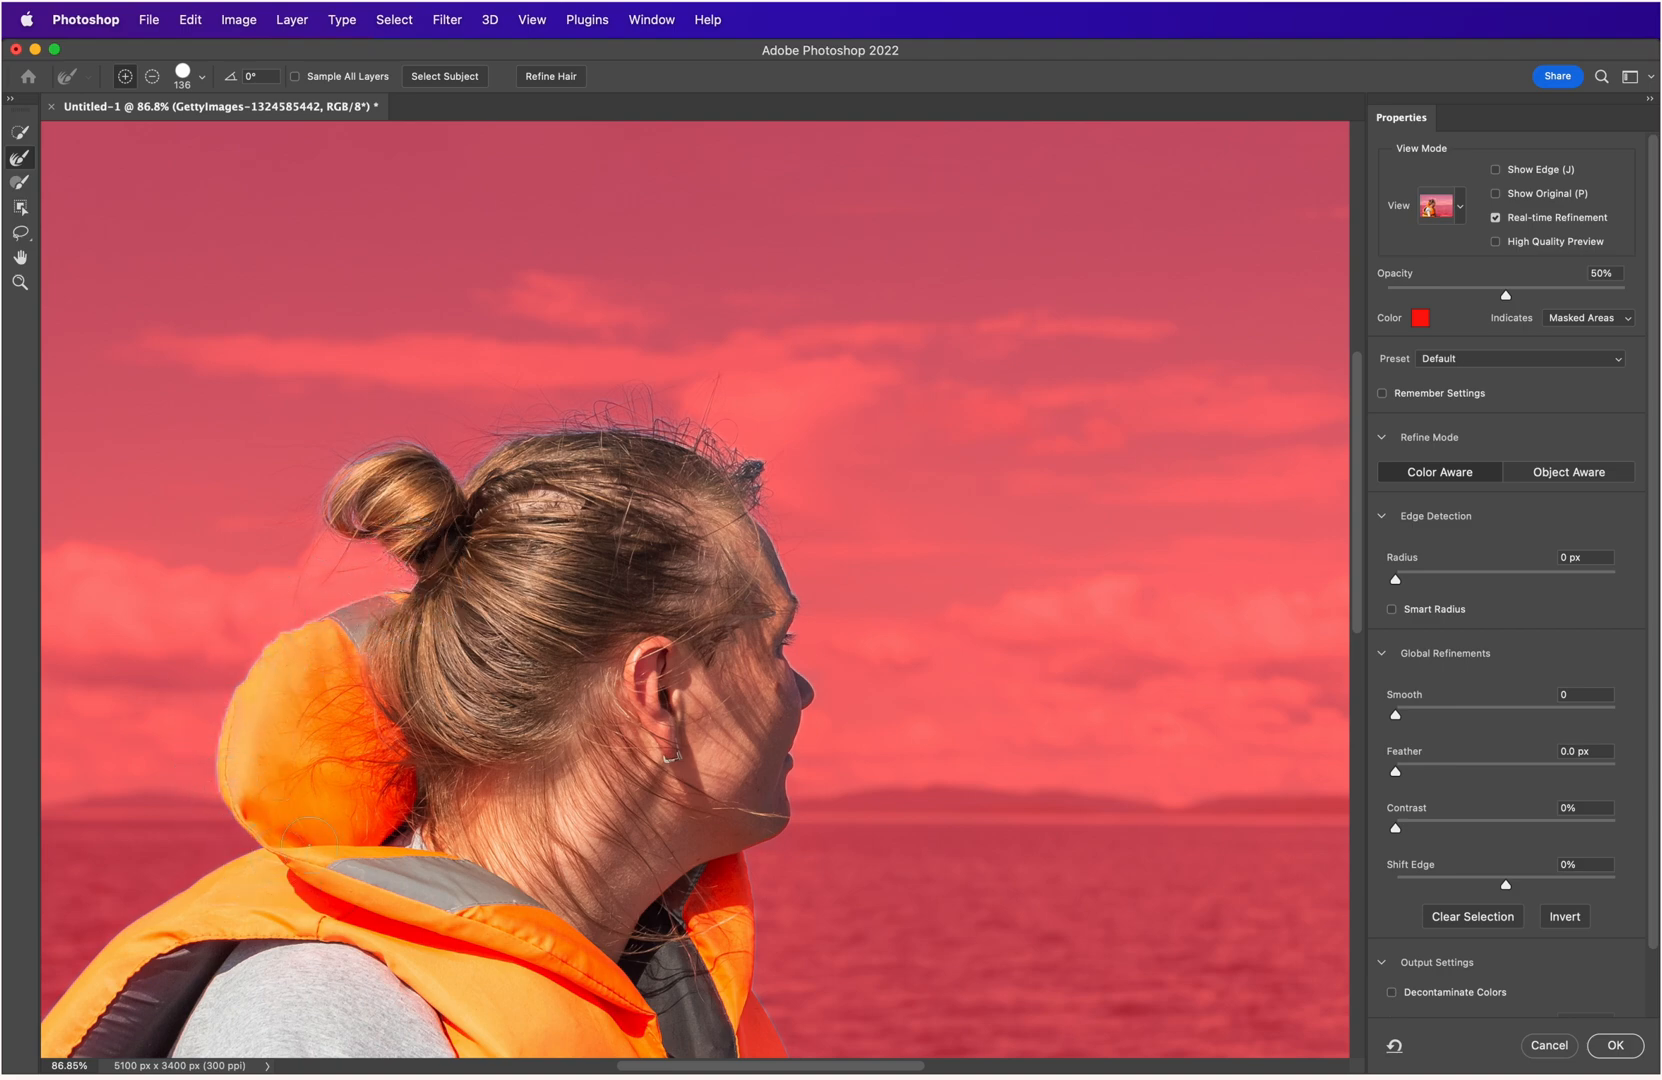
{"action": "scroll", "coordinate": [465, 640], "scroll_direction": "down", "scroll_amount": 11}
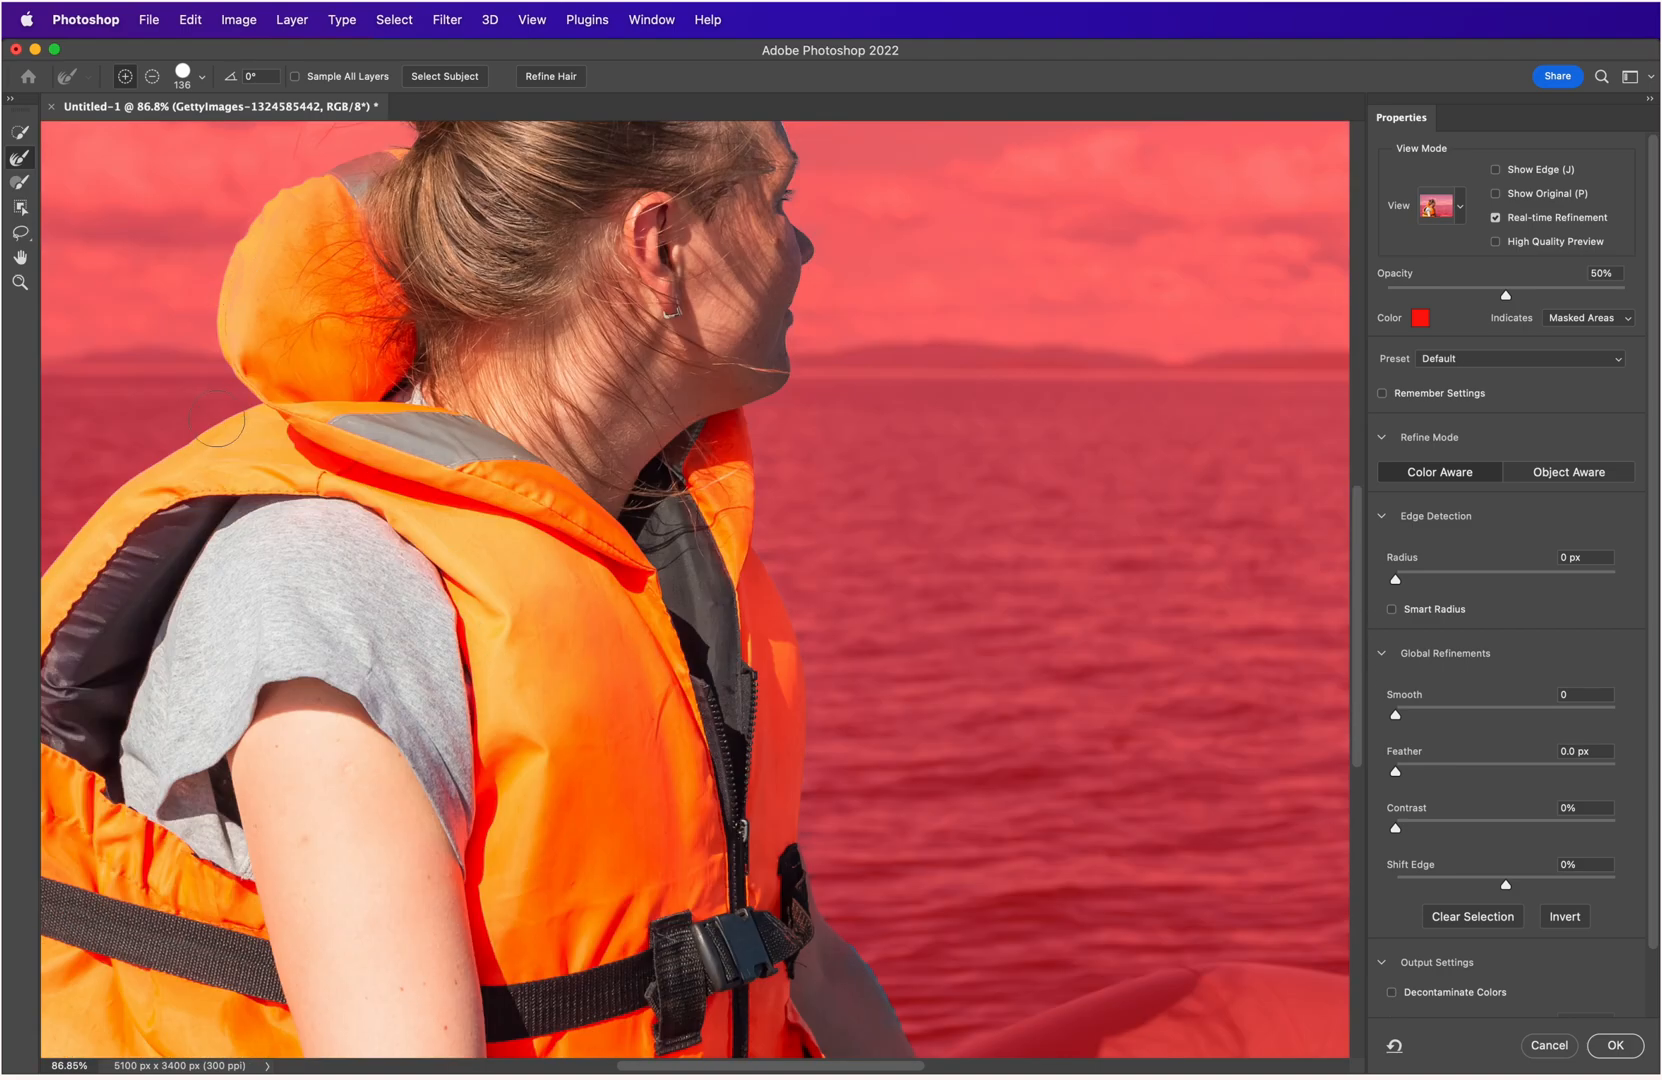
{"action": "left_click_drag", "start_coordinate": [475, 790], "coordinate": [950, 738]}
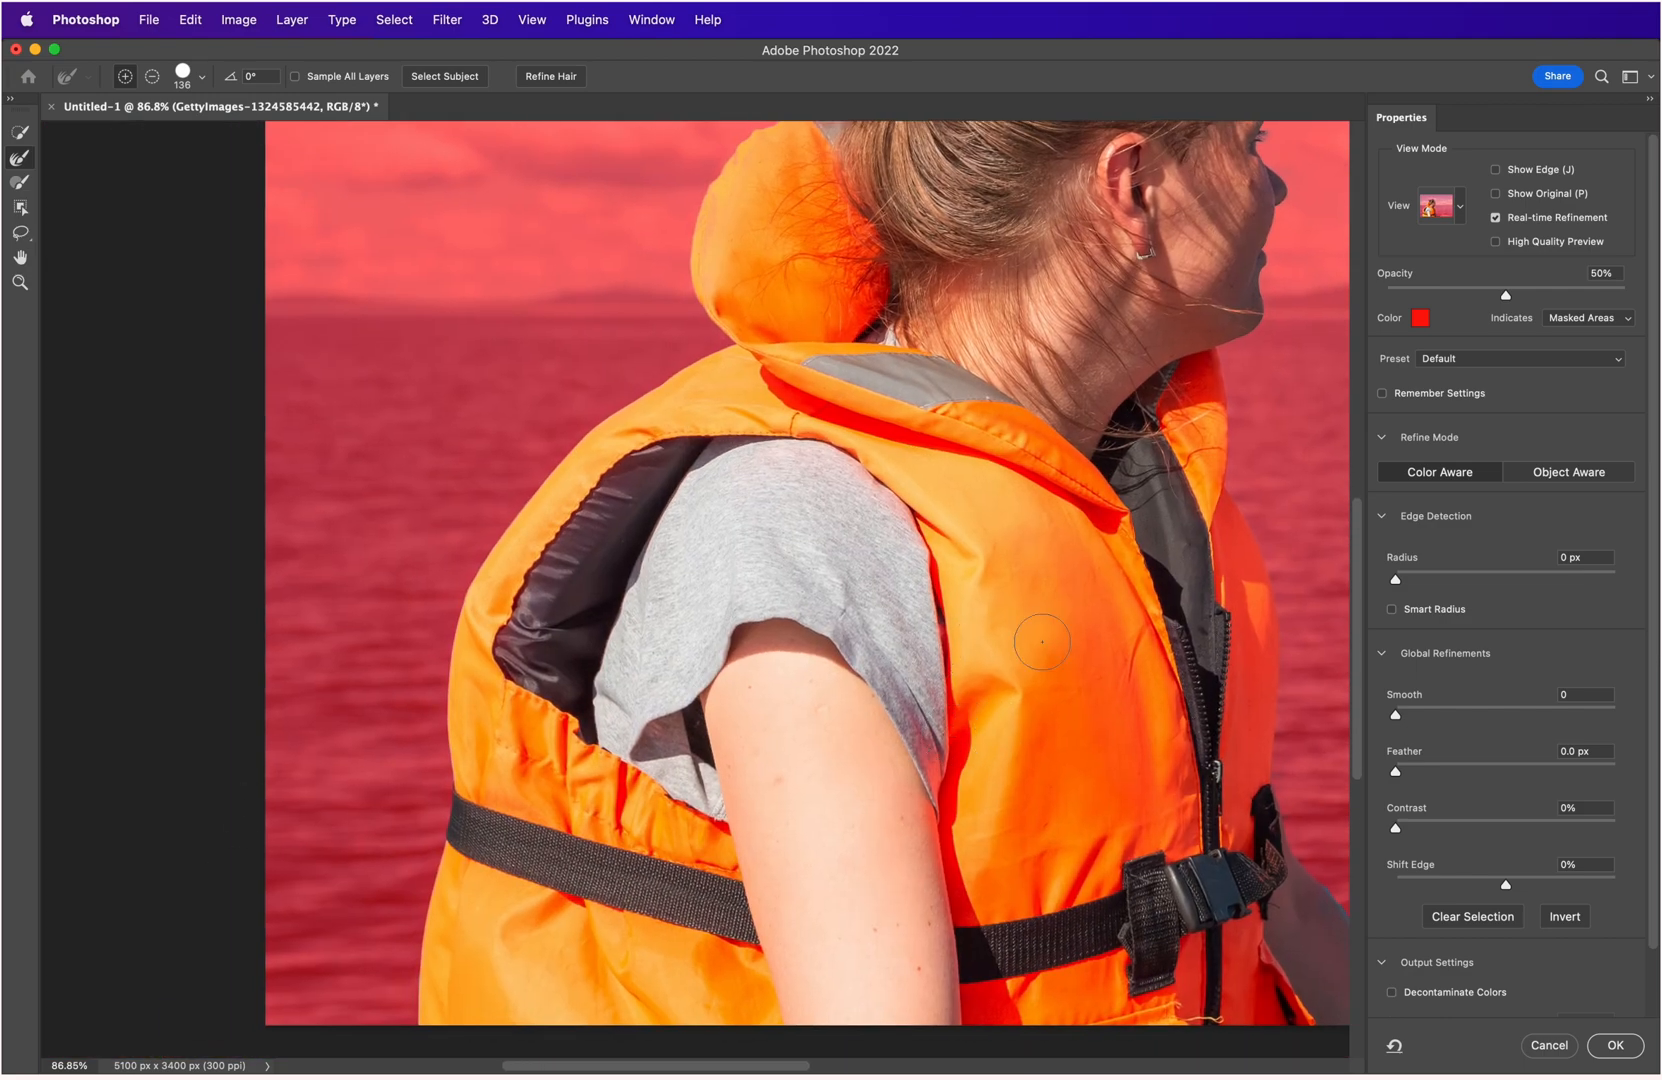
{"action": "left_click_drag", "start_coordinate": [1010, 641], "coordinate": [771, 690]}
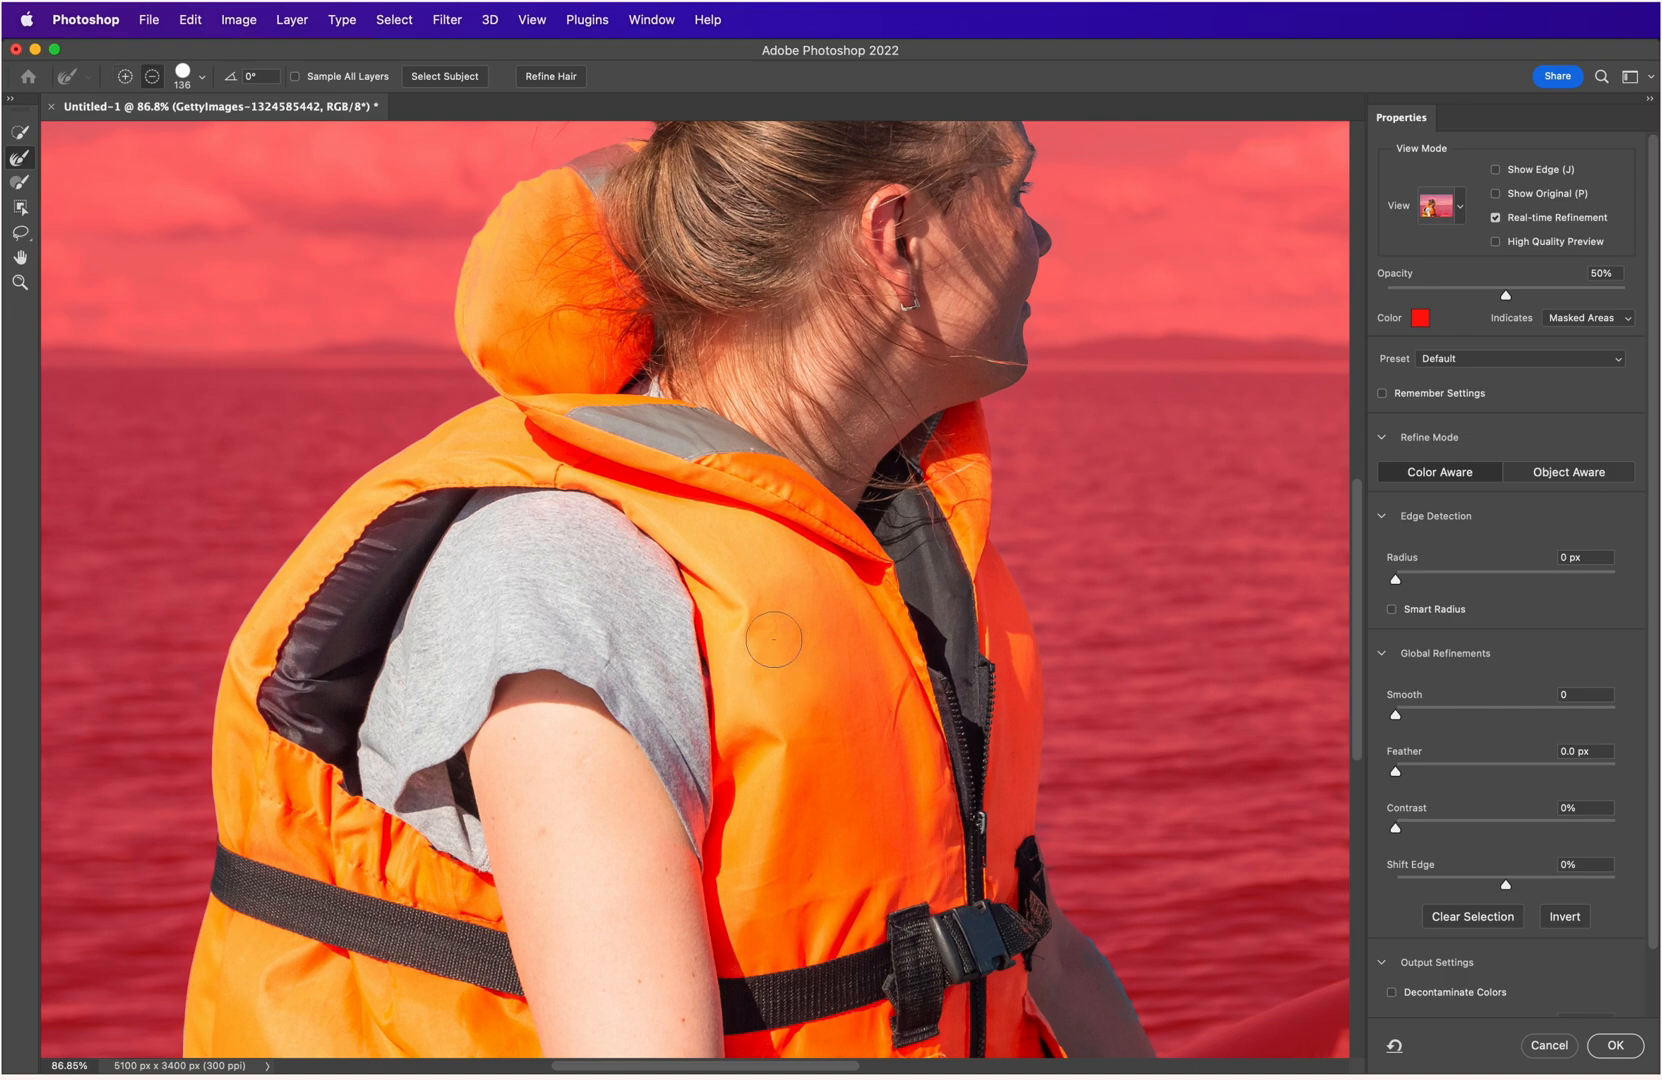
{"action": "scroll", "coordinate": [773, 637], "scroll_direction": "down", "scroll_amount": 2}
{"action": "scroll", "coordinate": [773, 637], "scroll_direction": "down", "scroll_amount": 5}
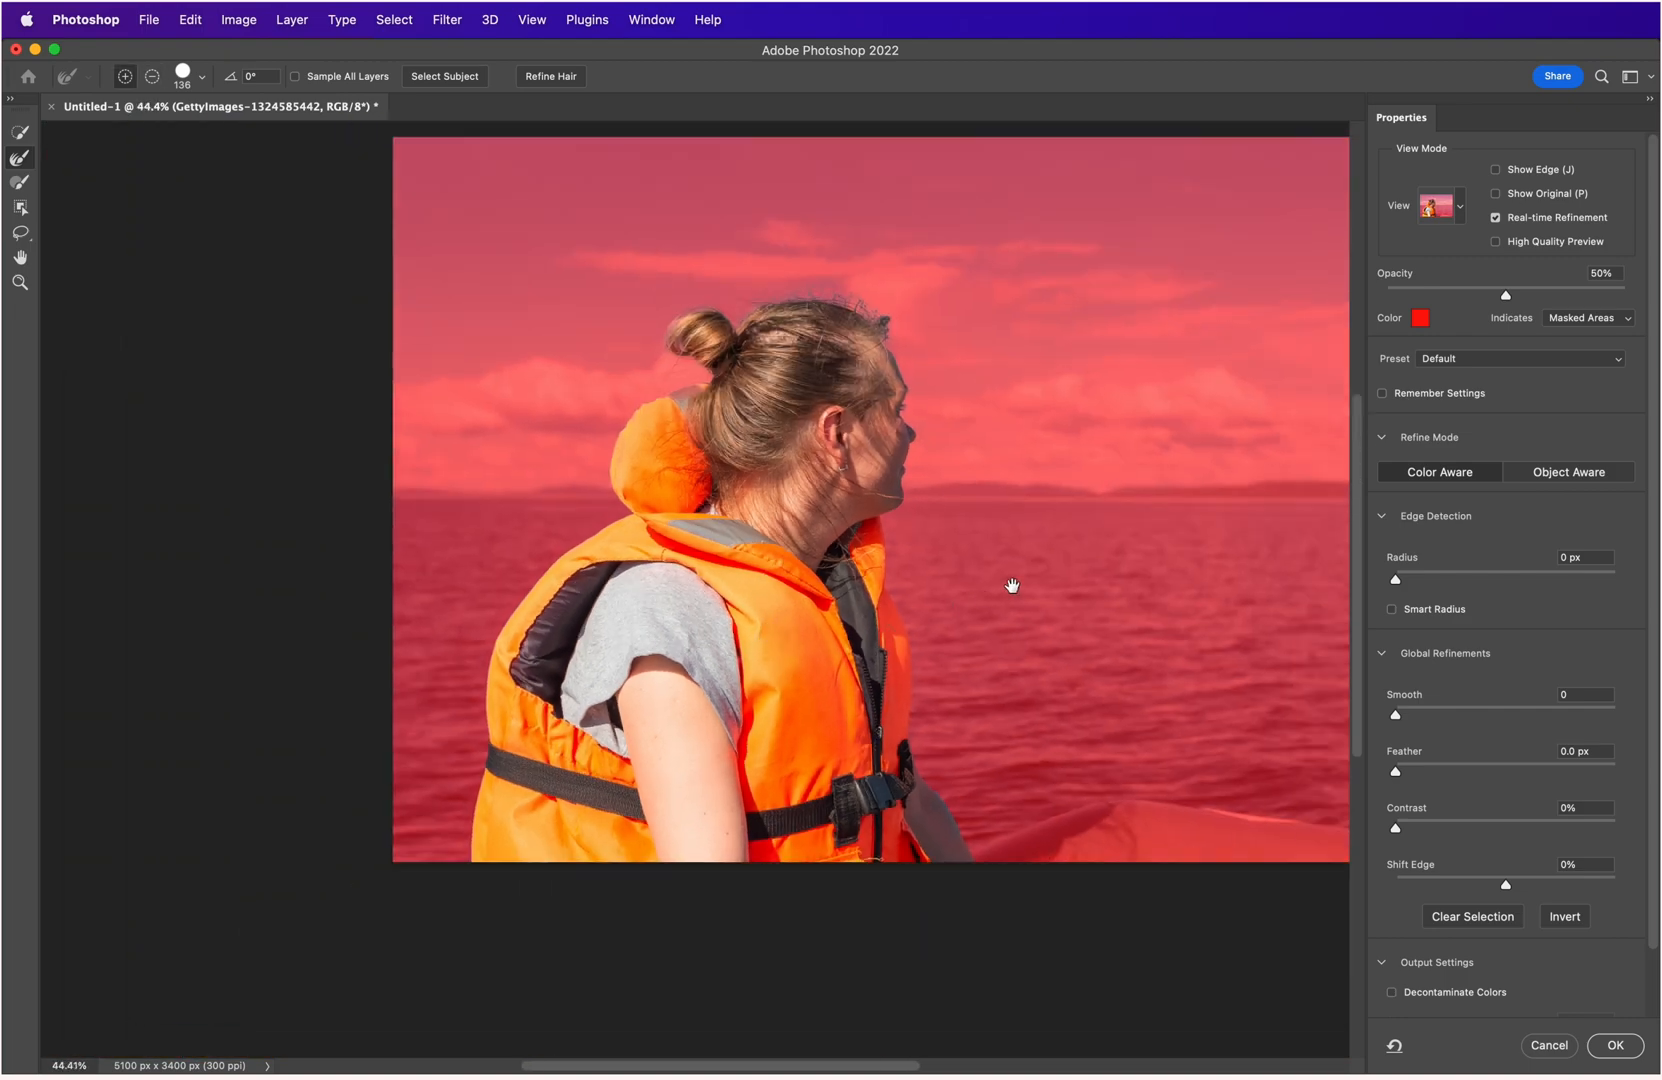
{"action": "left_click_drag", "start_coordinate": [1012, 586], "coordinate": [735, 629]}
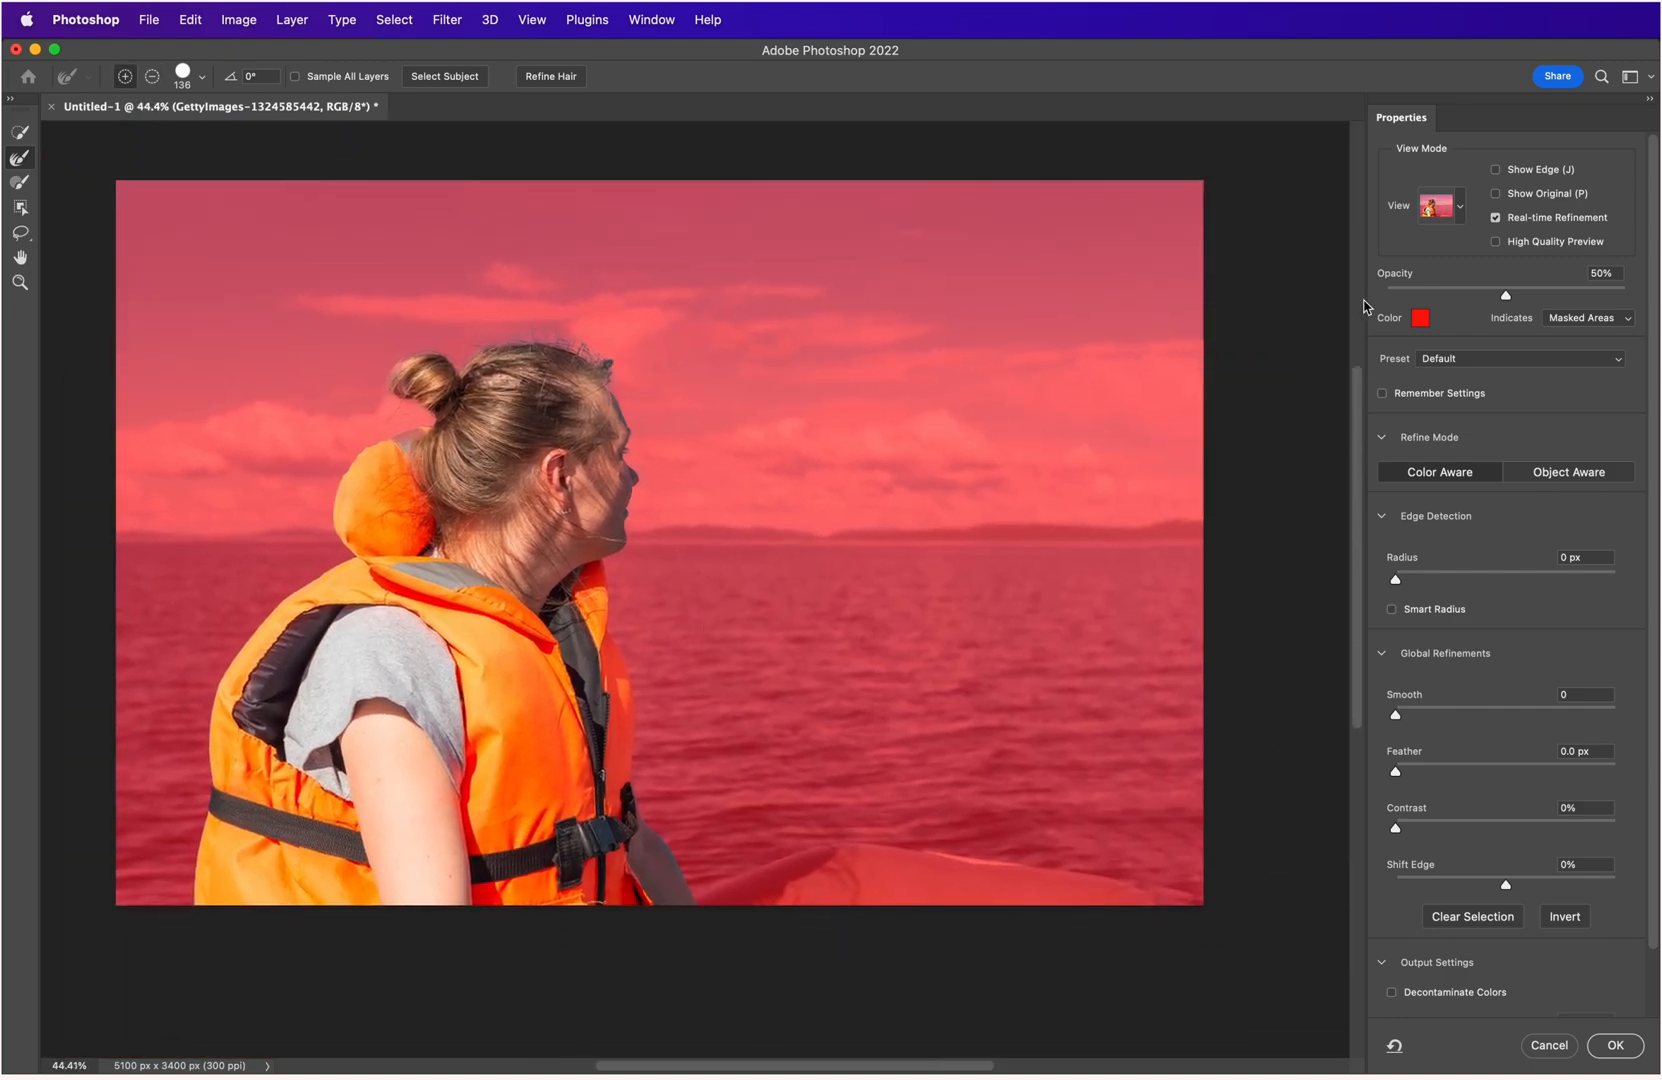
{"action": "left_click", "coordinate": [1462, 210]}
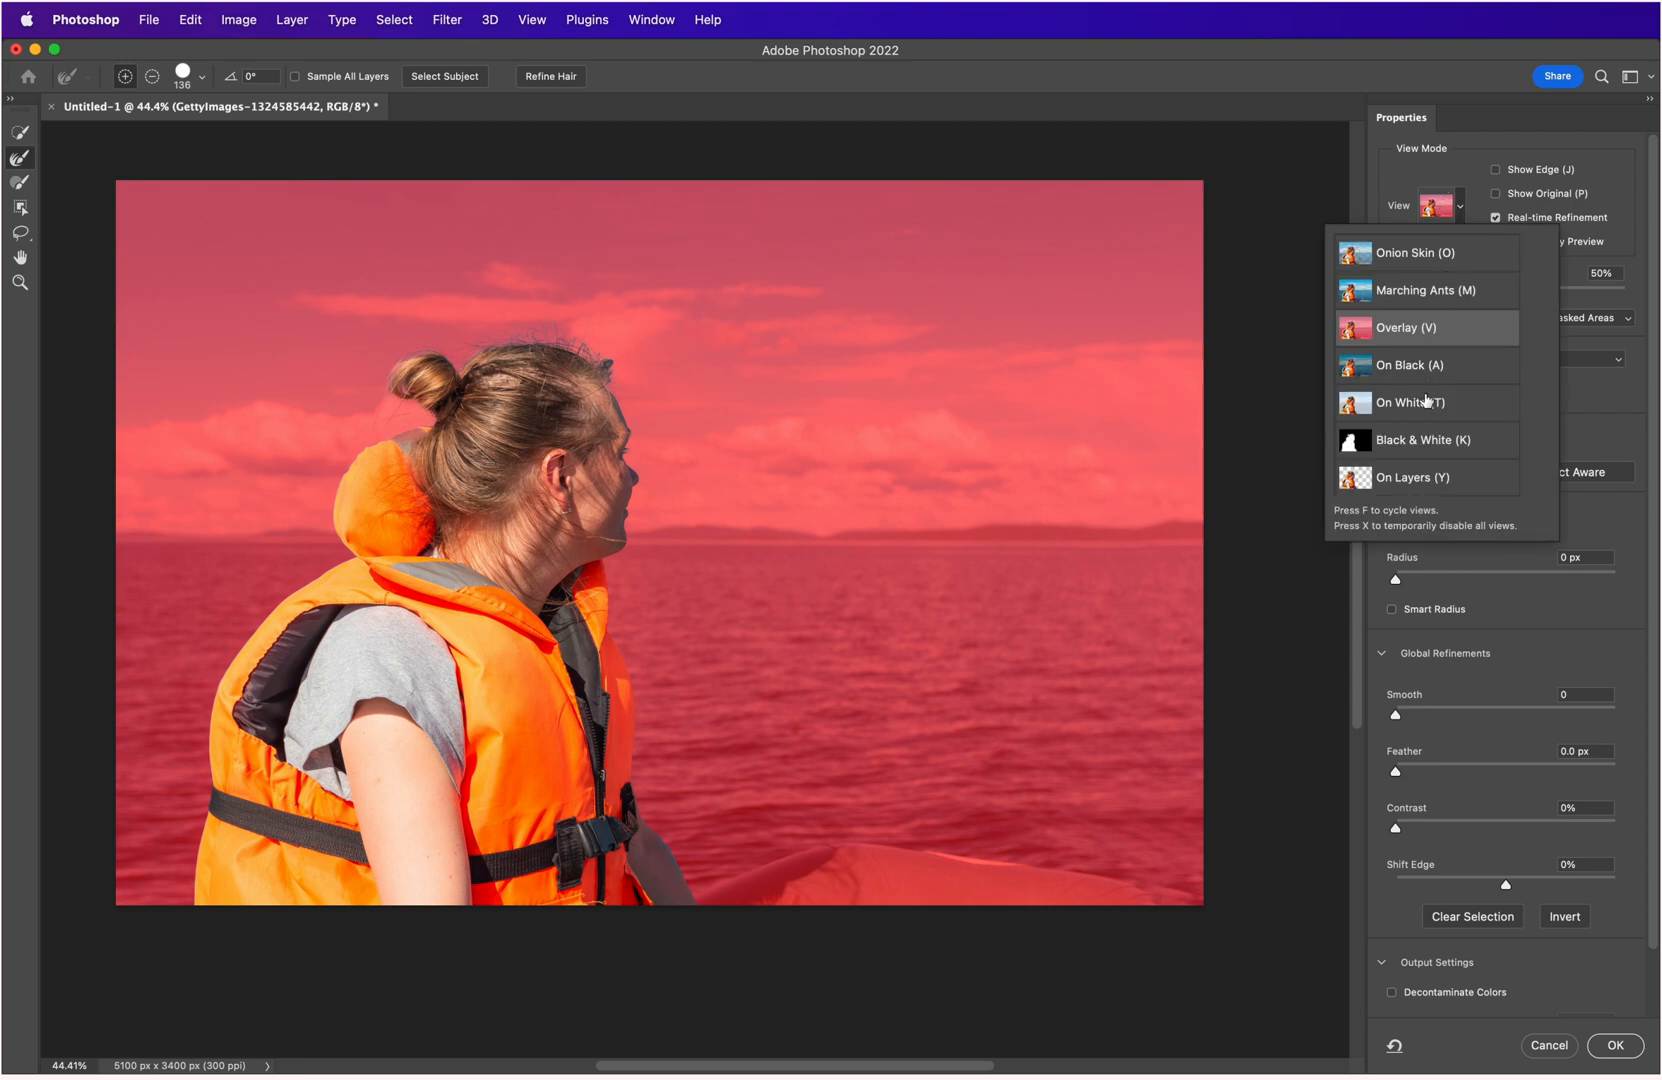
{"action": "left_click", "coordinate": [1421, 446]}
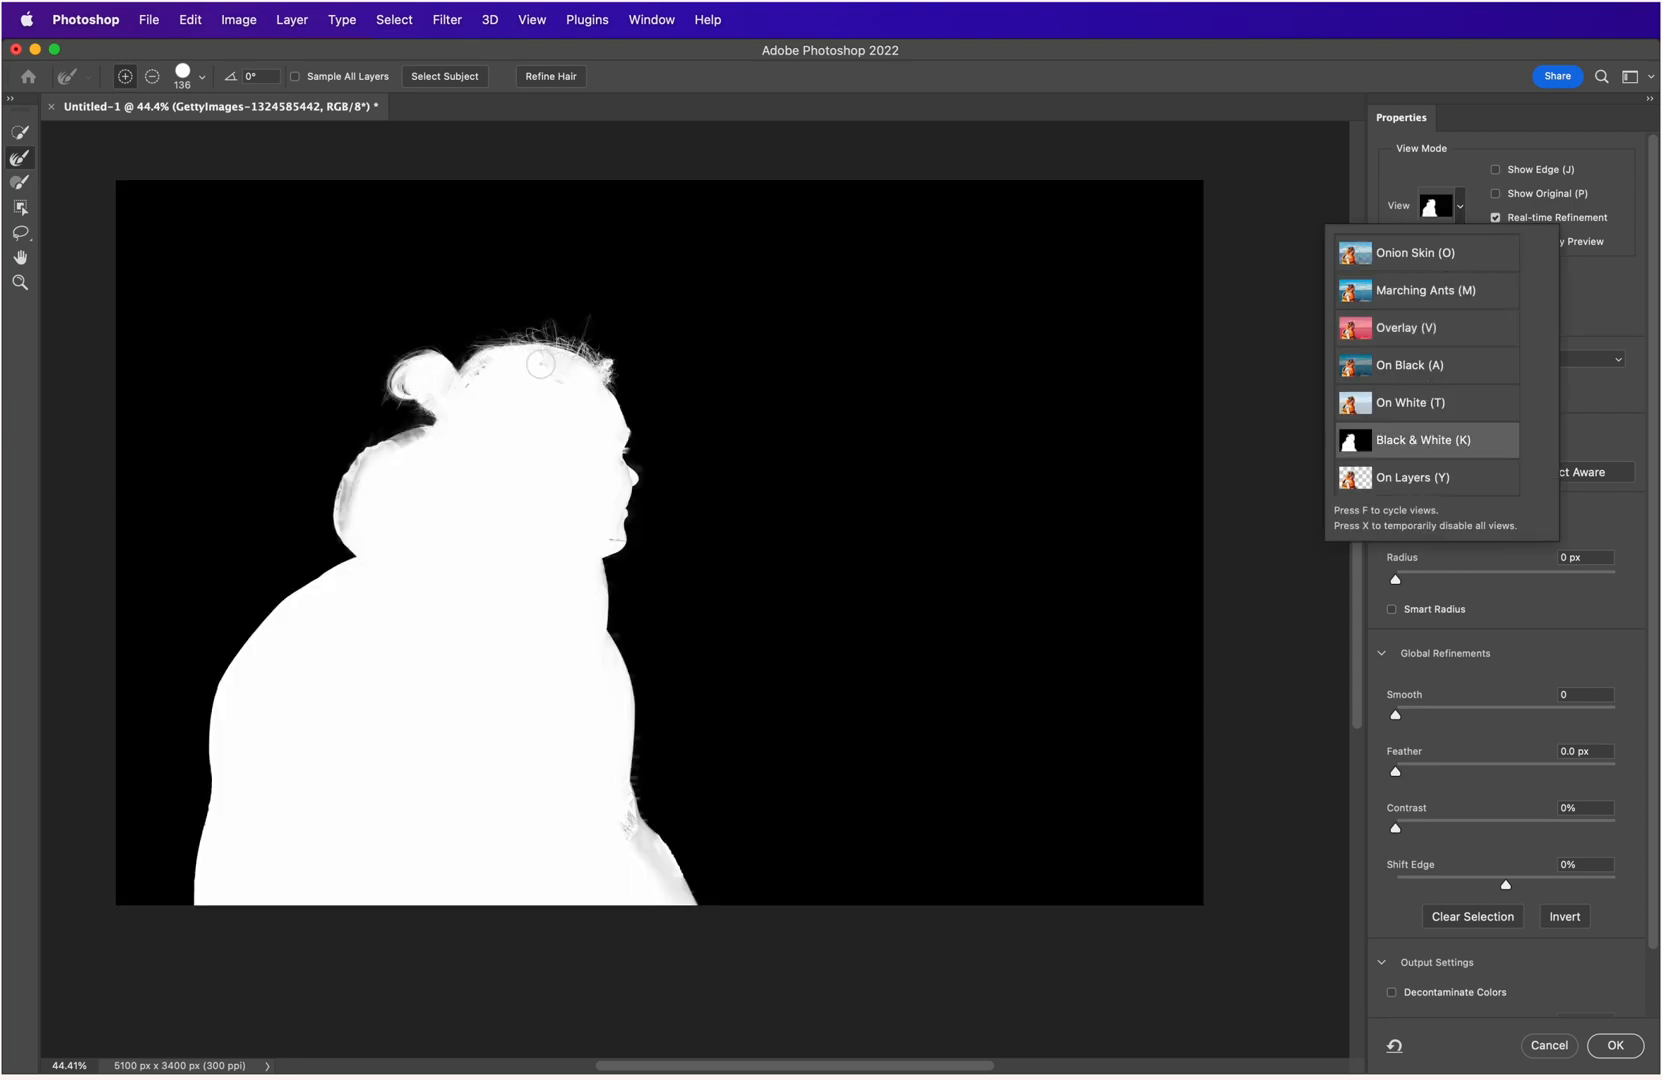
Set the Refine Edge Brush to subtract mode and paint over the grey patches inside the woman's hair and forehead.
{"action": "scroll", "coordinate": [541, 364], "scroll_direction": "down", "scroll_amount": 1}
{"action": "scroll", "coordinate": [530, 372], "scroll_direction": "up", "scroll_amount": 6}
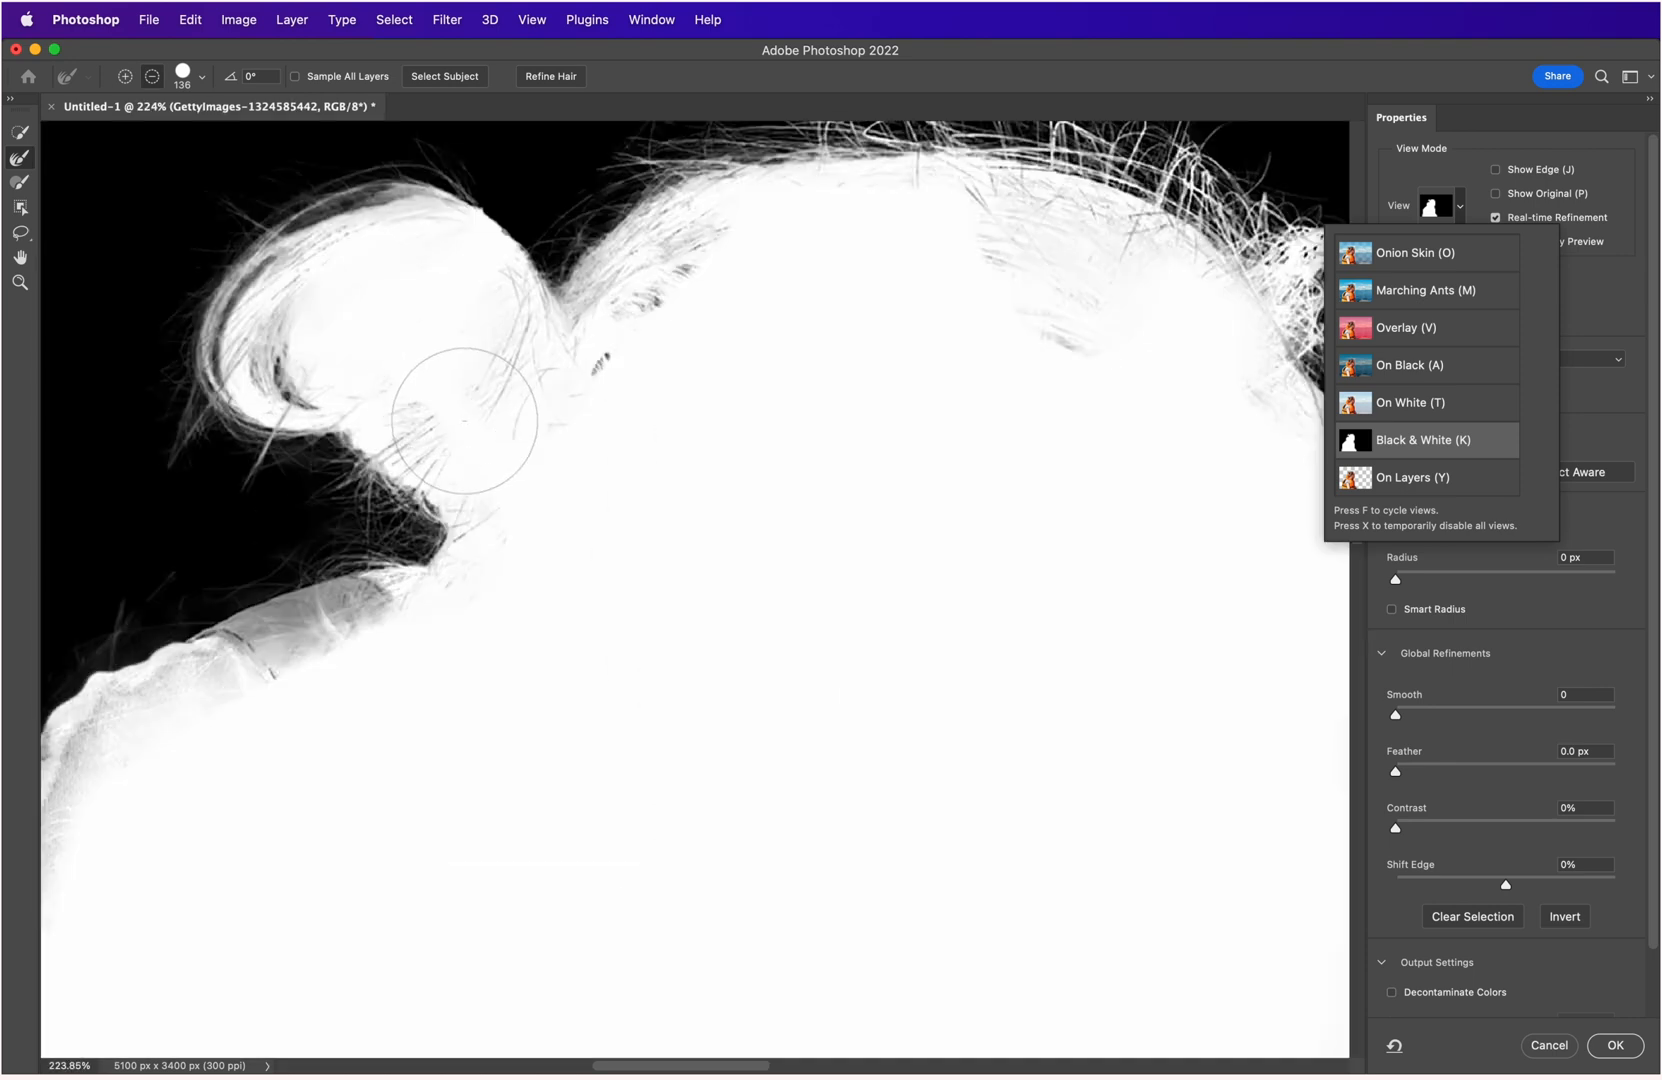
{"action": "scroll", "coordinate": [465, 421], "scroll_direction": "down", "scroll_amount": 4}
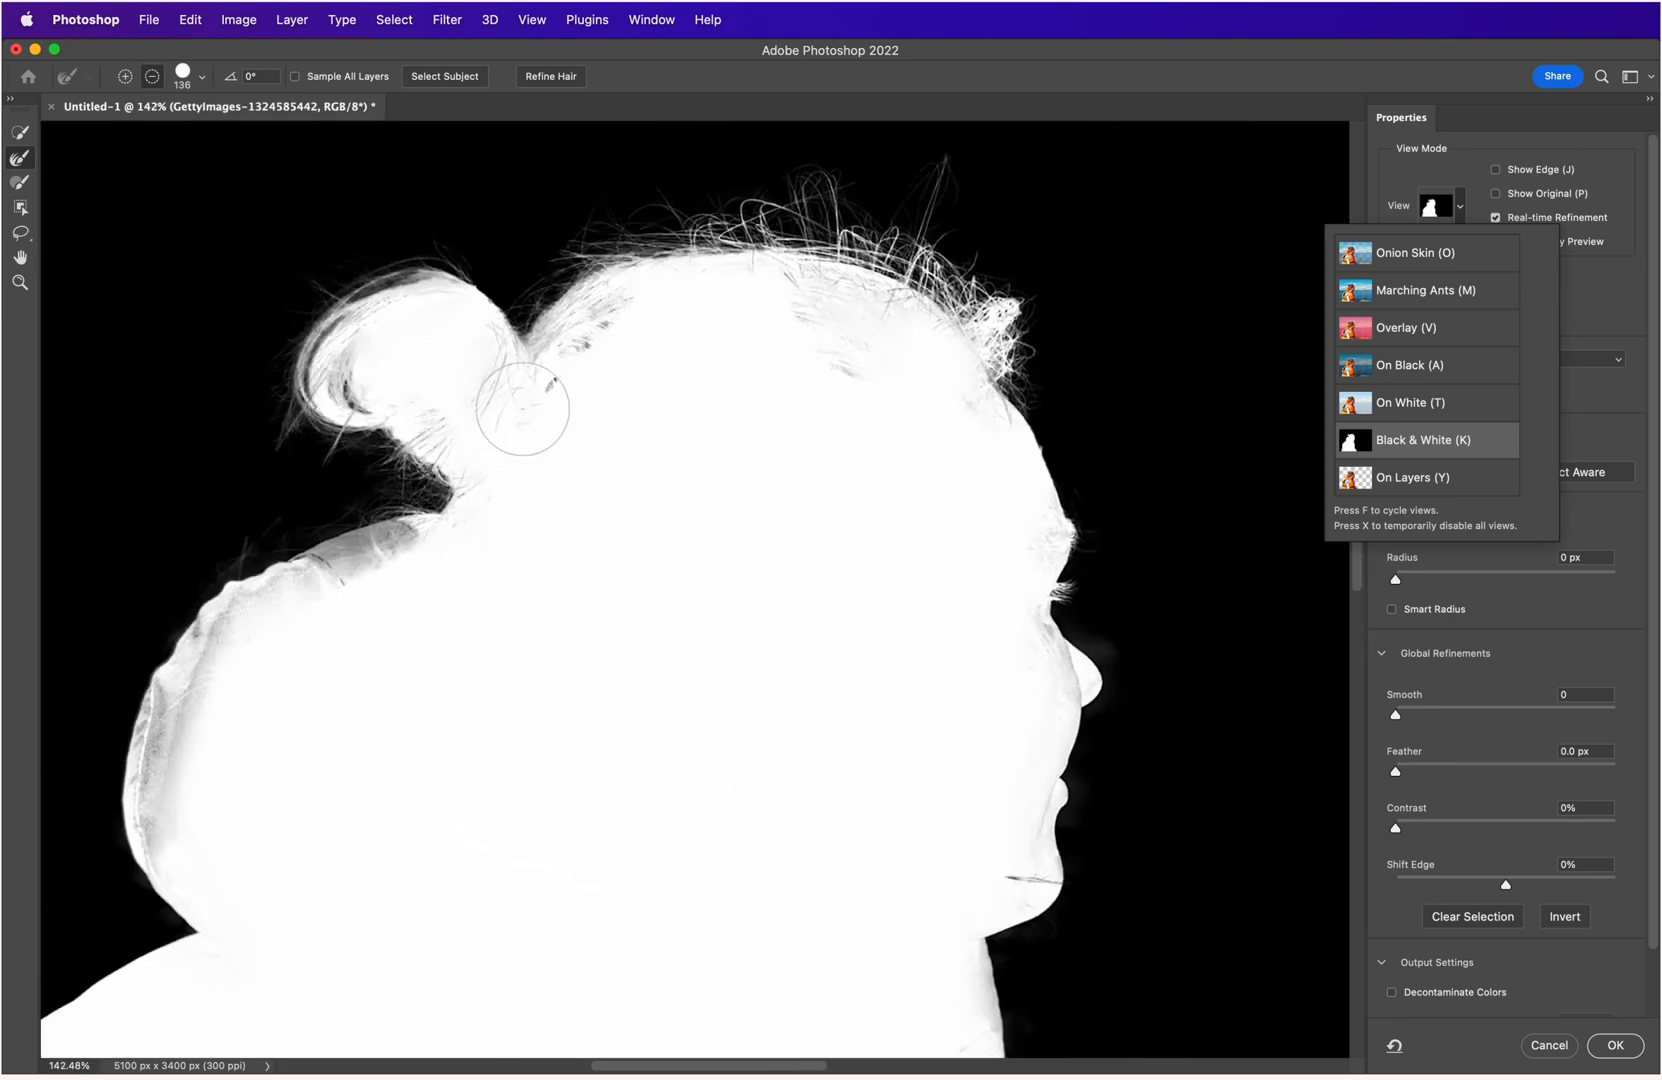
{"action": "scroll", "coordinate": [698, 358], "scroll_direction": "down", "scroll_amount": 1}
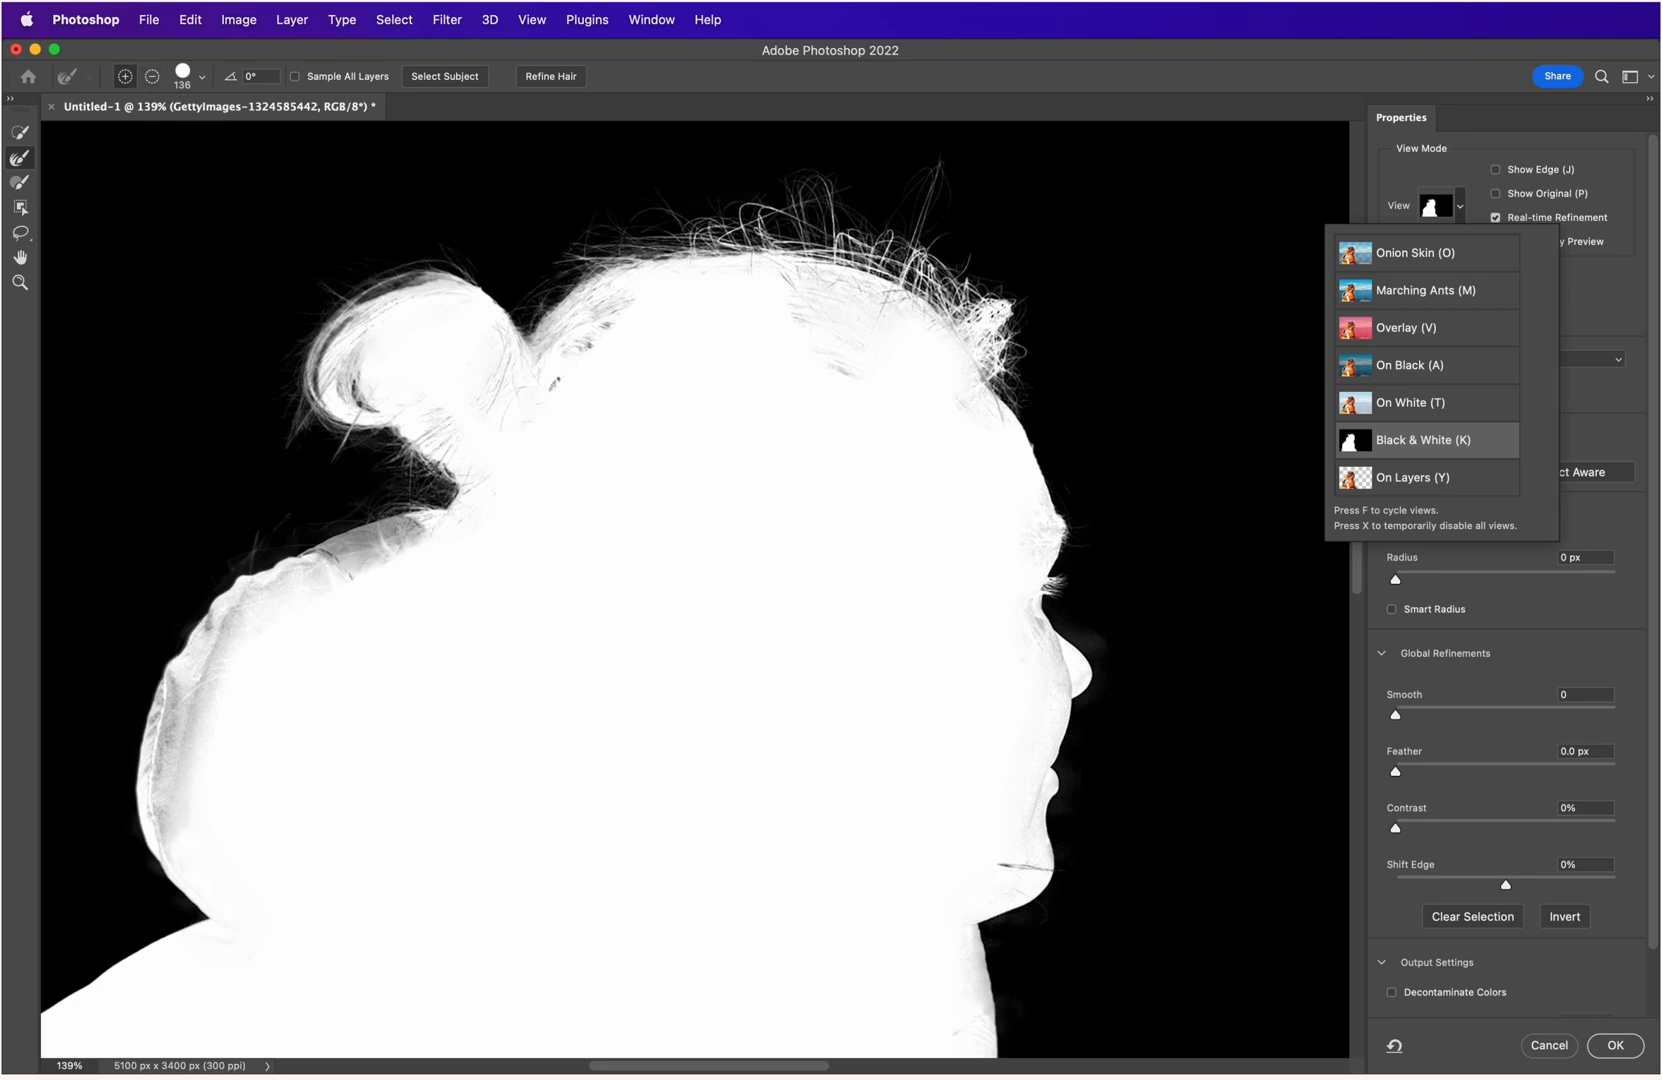
{"action": "left_click", "coordinate": [152, 76]}
{"action": "left_click", "coordinate": [834, 345]}
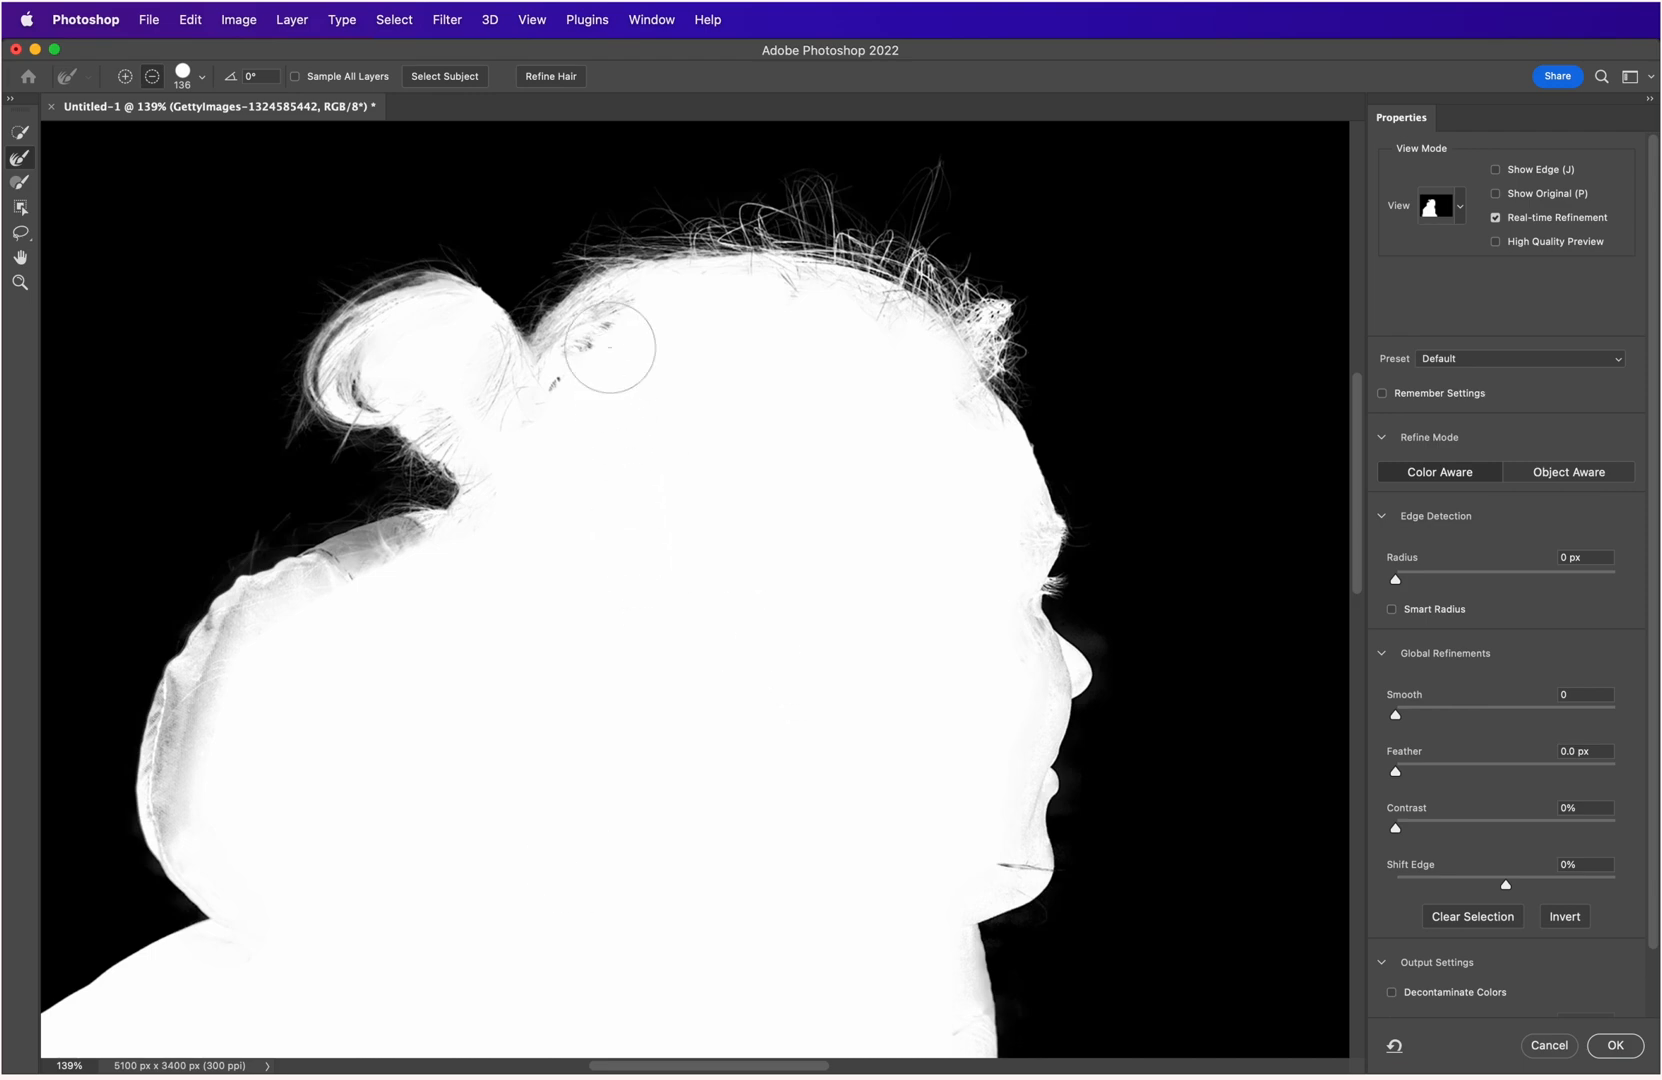
{"action": "left_click_drag", "start_coordinate": [610, 347], "coordinate": [568, 412]}
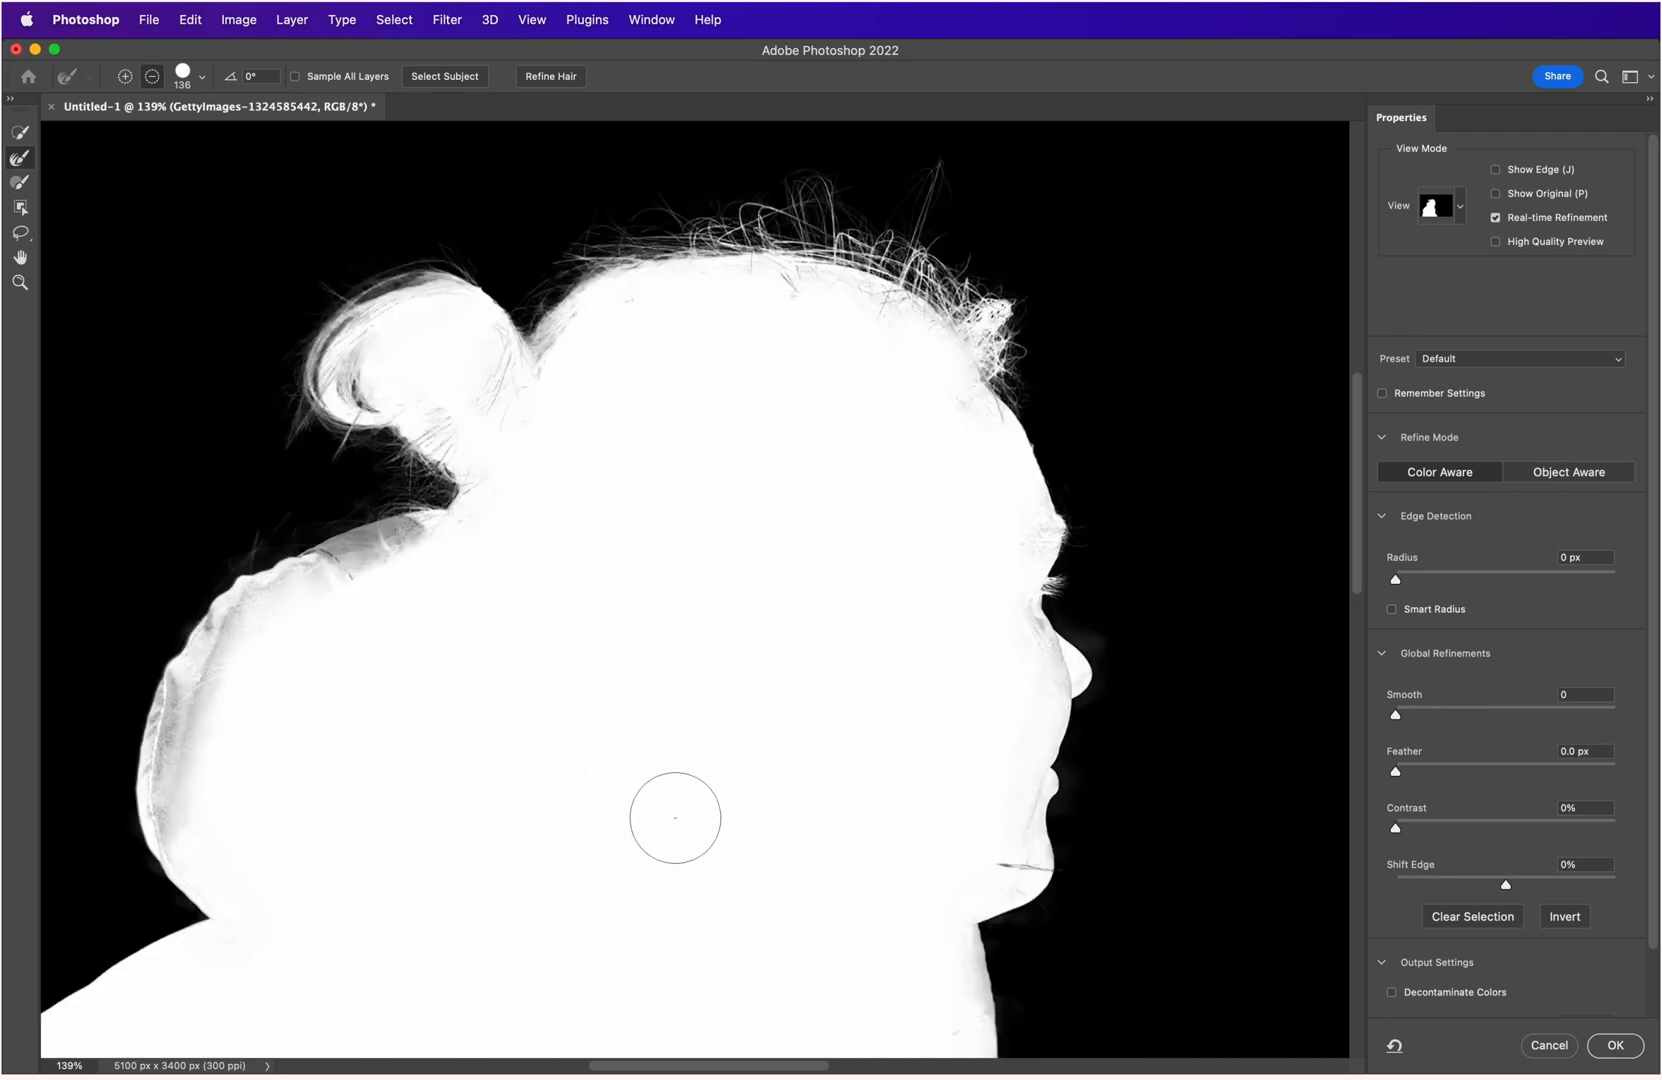
{"action": "mouse_move", "coordinate": [975, 382]}
{"action": "left_mouse_down"}
{"action": "mouse_move", "coordinate": [913, 419]}
{"action": "mouse_move", "coordinate": [932, 421]}
{"action": "left_mouse_up"}
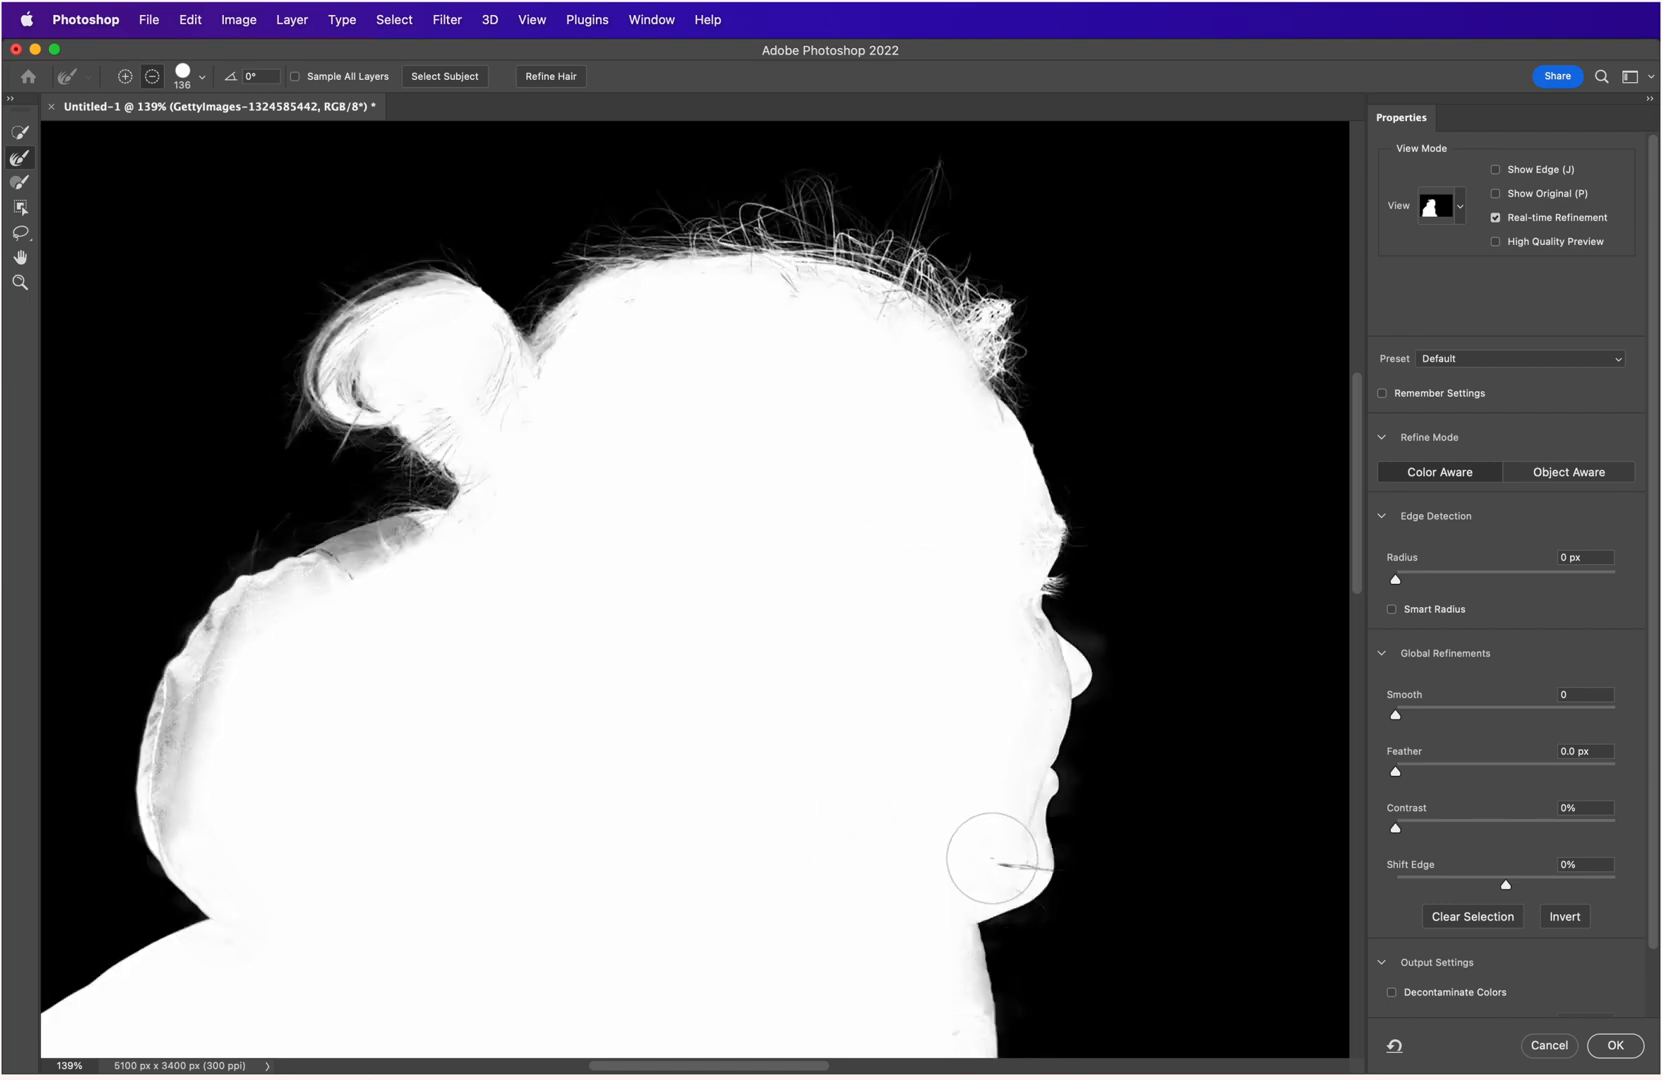
Reduce the brush size to 45 and paint over the grey areas at the chin and along the life jacket's collar behind the head.
{"action": "key", "text": "bracketleft"}
{"action": "key", "text": "bracketleft"}
{"action": "key", "text": "bracketleft"}
{"action": "key", "text": "bracketleft"}
{"action": "key", "text": "bracketleft"}
{"action": "key", "text": "bracketleft"}
{"action": "key", "text": "bracketleft"}
{"action": "key", "text": "bracketleft"}
{"action": "left_click_drag", "start_coordinate": [1036, 868], "coordinate": [997, 879]}
{"action": "mouse_move", "coordinate": [429, 543]}
{"action": "left_mouse_down"}
{"action": "mouse_move", "coordinate": [297, 586]}
{"action": "mouse_move", "coordinate": [308, 638]}
{"action": "left_mouse_up"}
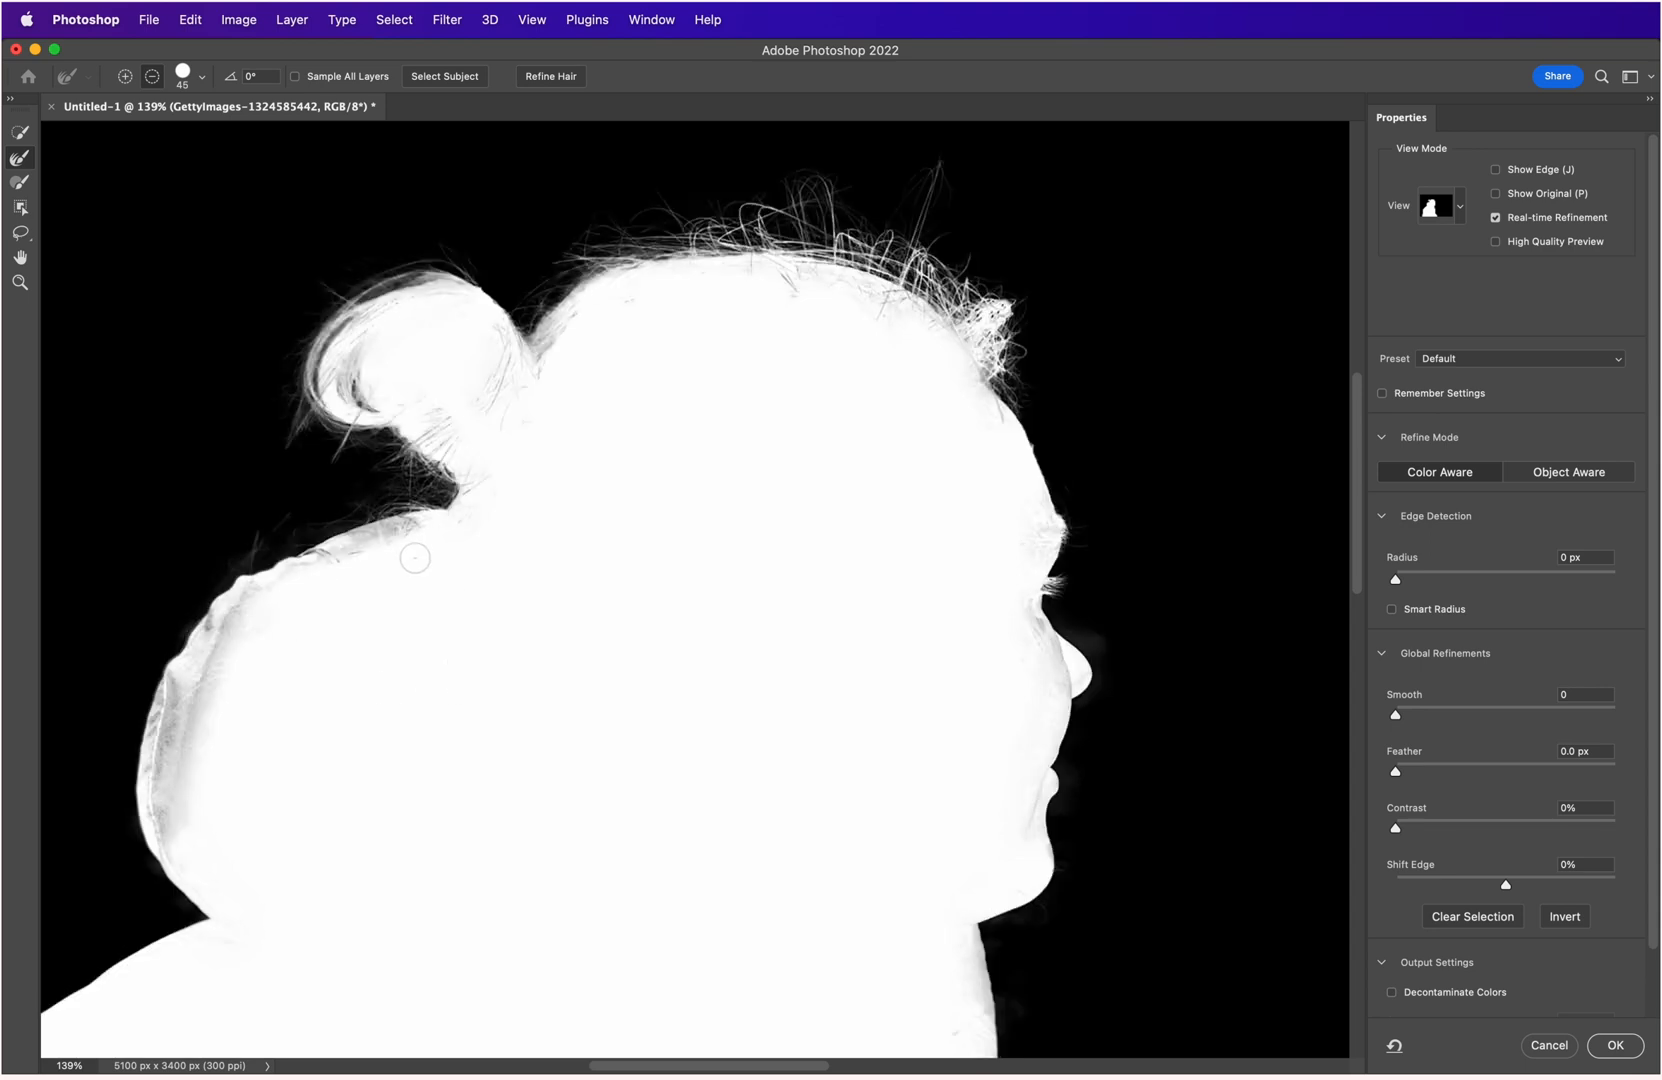
{"action": "mouse_move", "coordinate": [407, 537]}
{"action": "left_mouse_down"}
{"action": "mouse_move", "coordinate": [291, 579]}
{"action": "mouse_move", "coordinate": [260, 610]}
{"action": "mouse_move", "coordinate": [189, 727]}
{"action": "mouse_move", "coordinate": [183, 849]}
{"action": "mouse_move", "coordinate": [188, 699]}
{"action": "mouse_move", "coordinate": [167, 768]}
{"action": "left_mouse_up"}
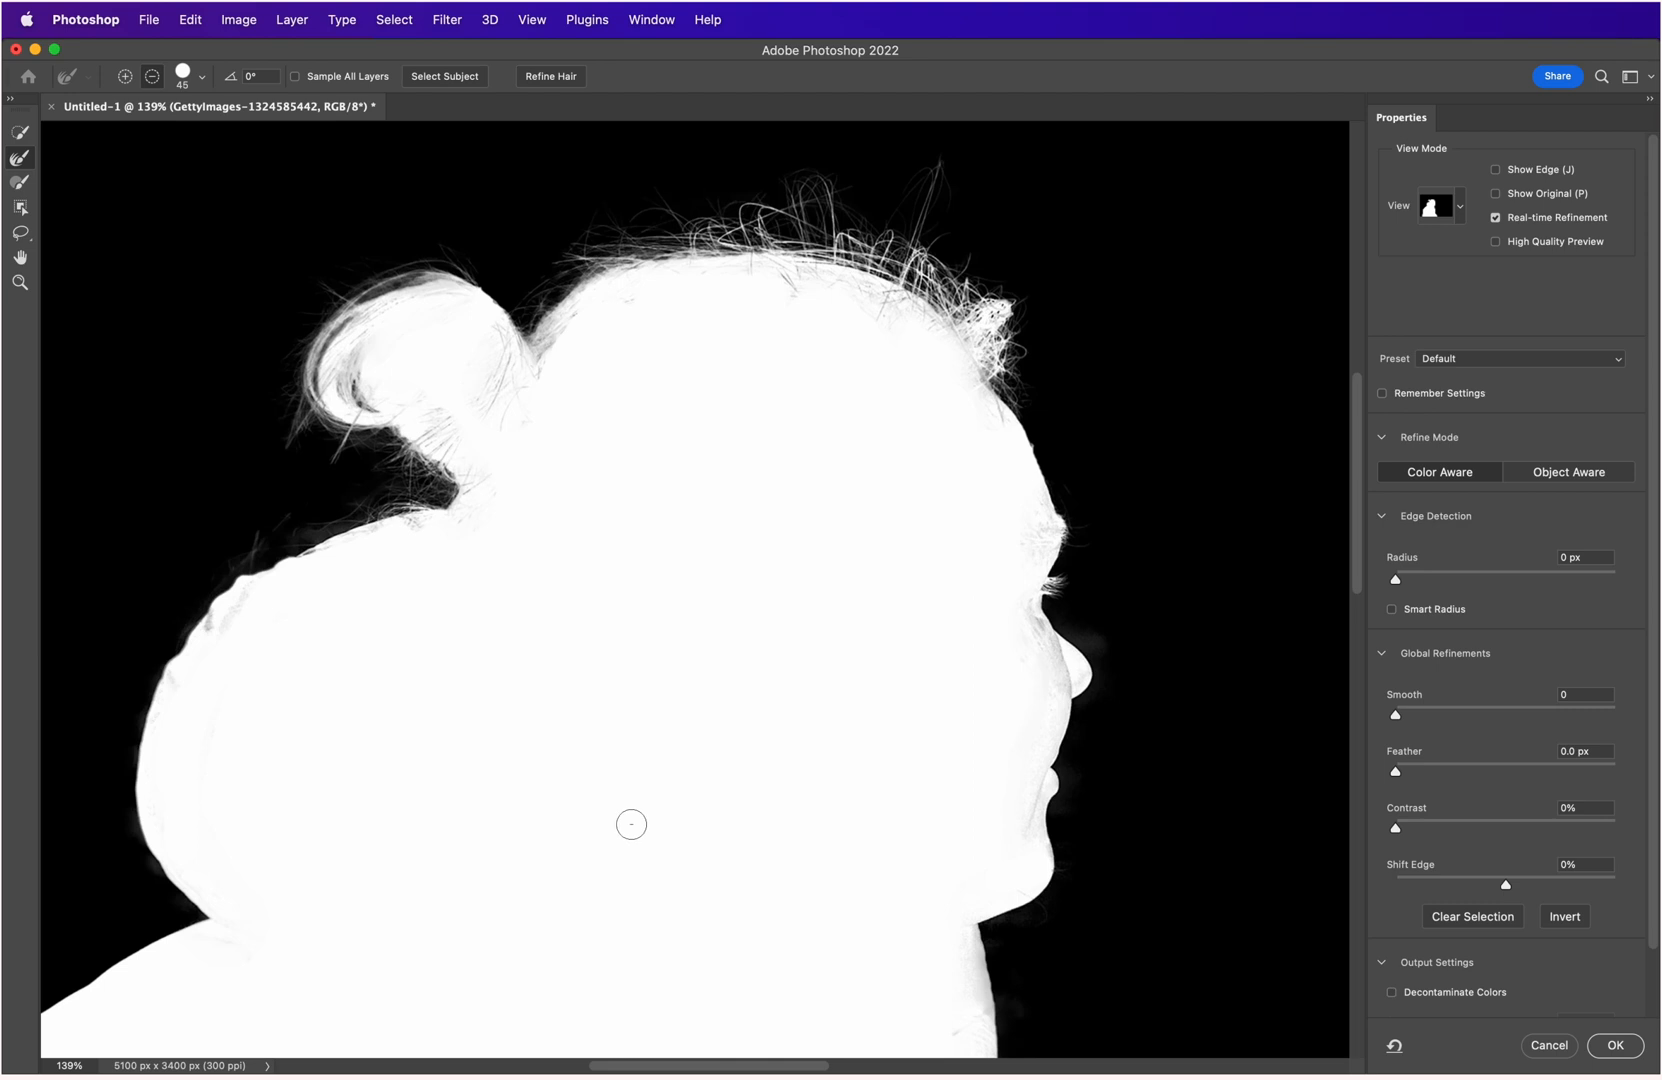
Brush away the grey areas inside the face profile around the nose and mouth, and along the jacket's front edge.
{"action": "scroll", "coordinate": [855, 630], "scroll_direction": "down", "scroll_amount": 5}
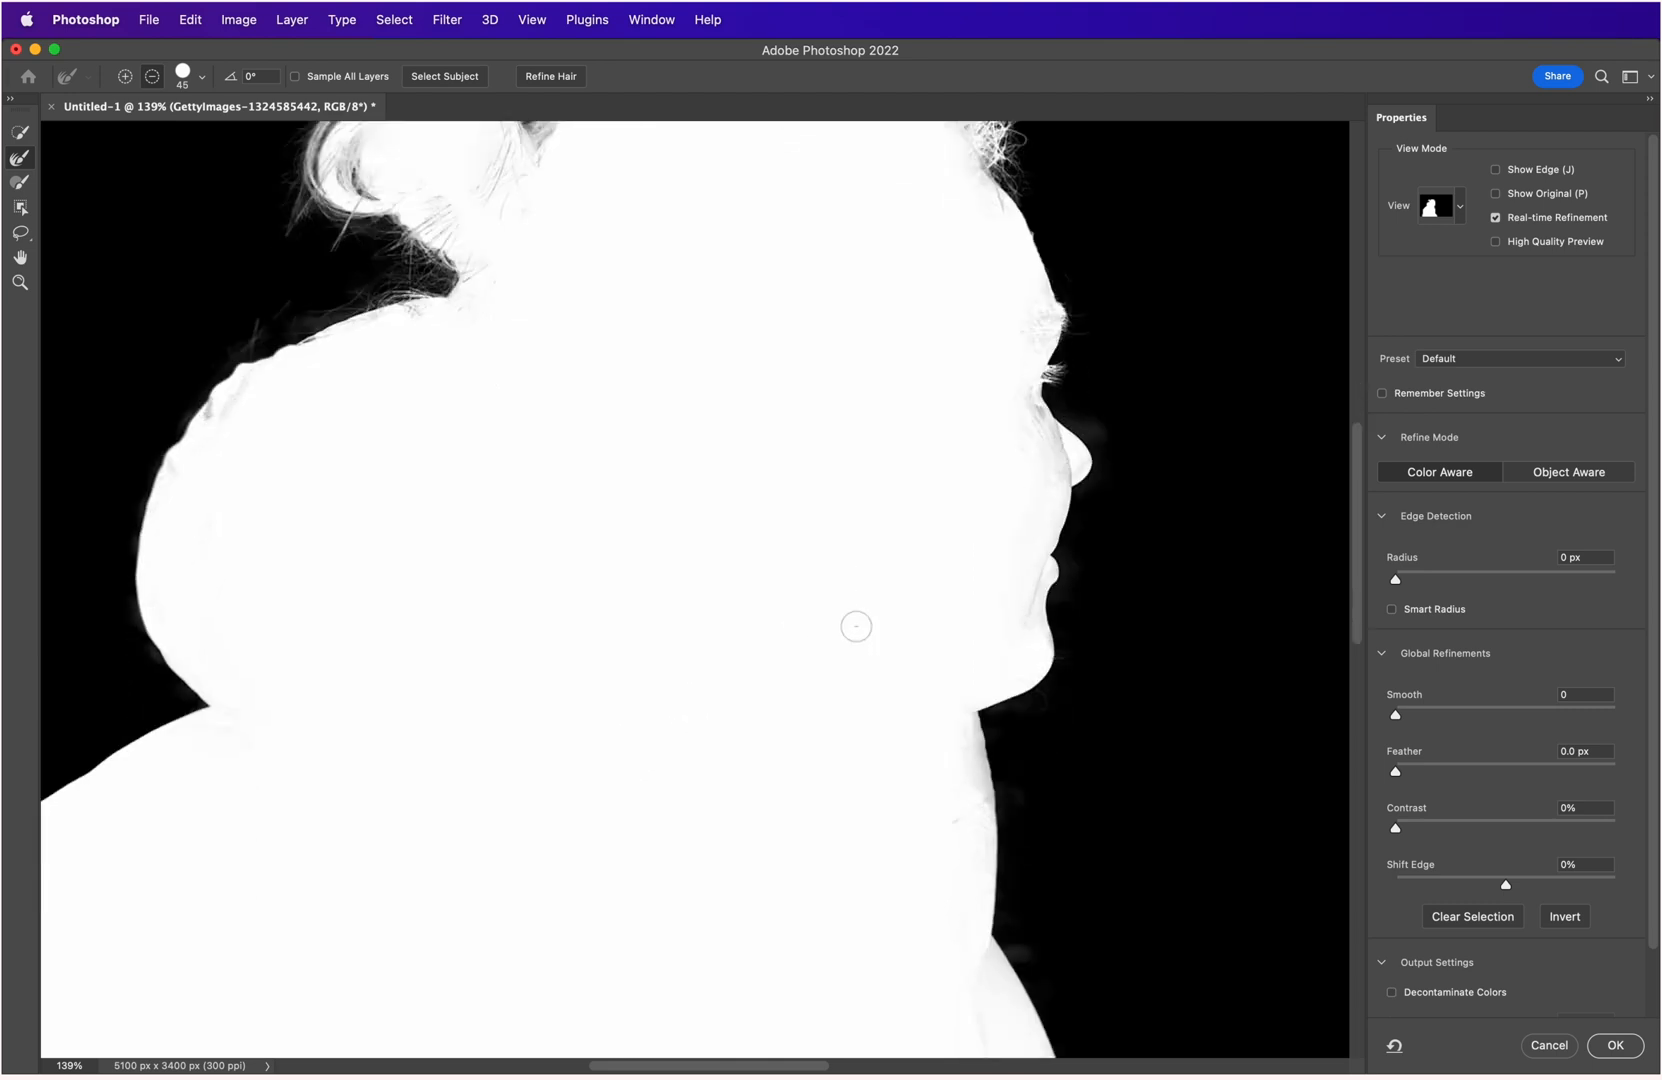
{"action": "mouse_move", "coordinate": [1010, 411]}
{"action": "left_mouse_down"}
{"action": "mouse_move", "coordinate": [1039, 437]}
{"action": "mouse_move", "coordinate": [1045, 478]}
{"action": "left_mouse_up"}
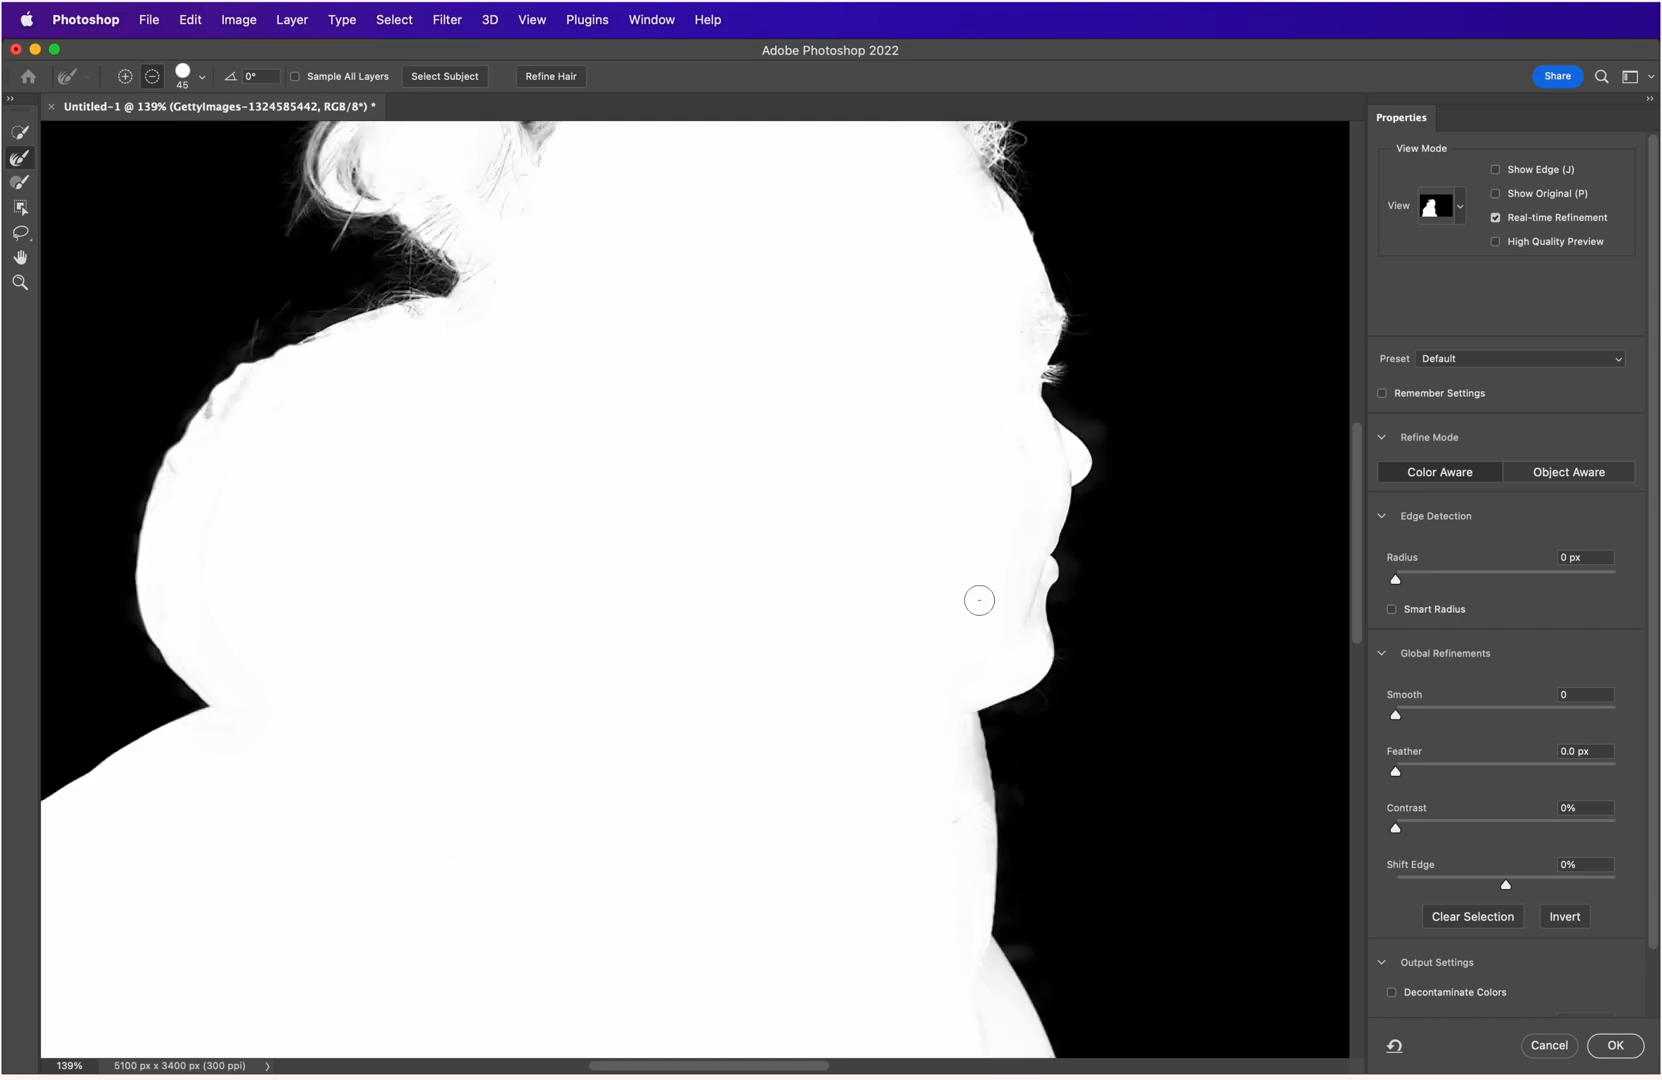
{"action": "left_click_drag", "start_coordinate": [1032, 572], "coordinate": [1028, 625]}
{"action": "left_click_drag", "start_coordinate": [1055, 438], "coordinate": [986, 470]}
{"action": "scroll", "coordinate": [631, 708], "scroll_direction": "down", "scroll_amount": 5}
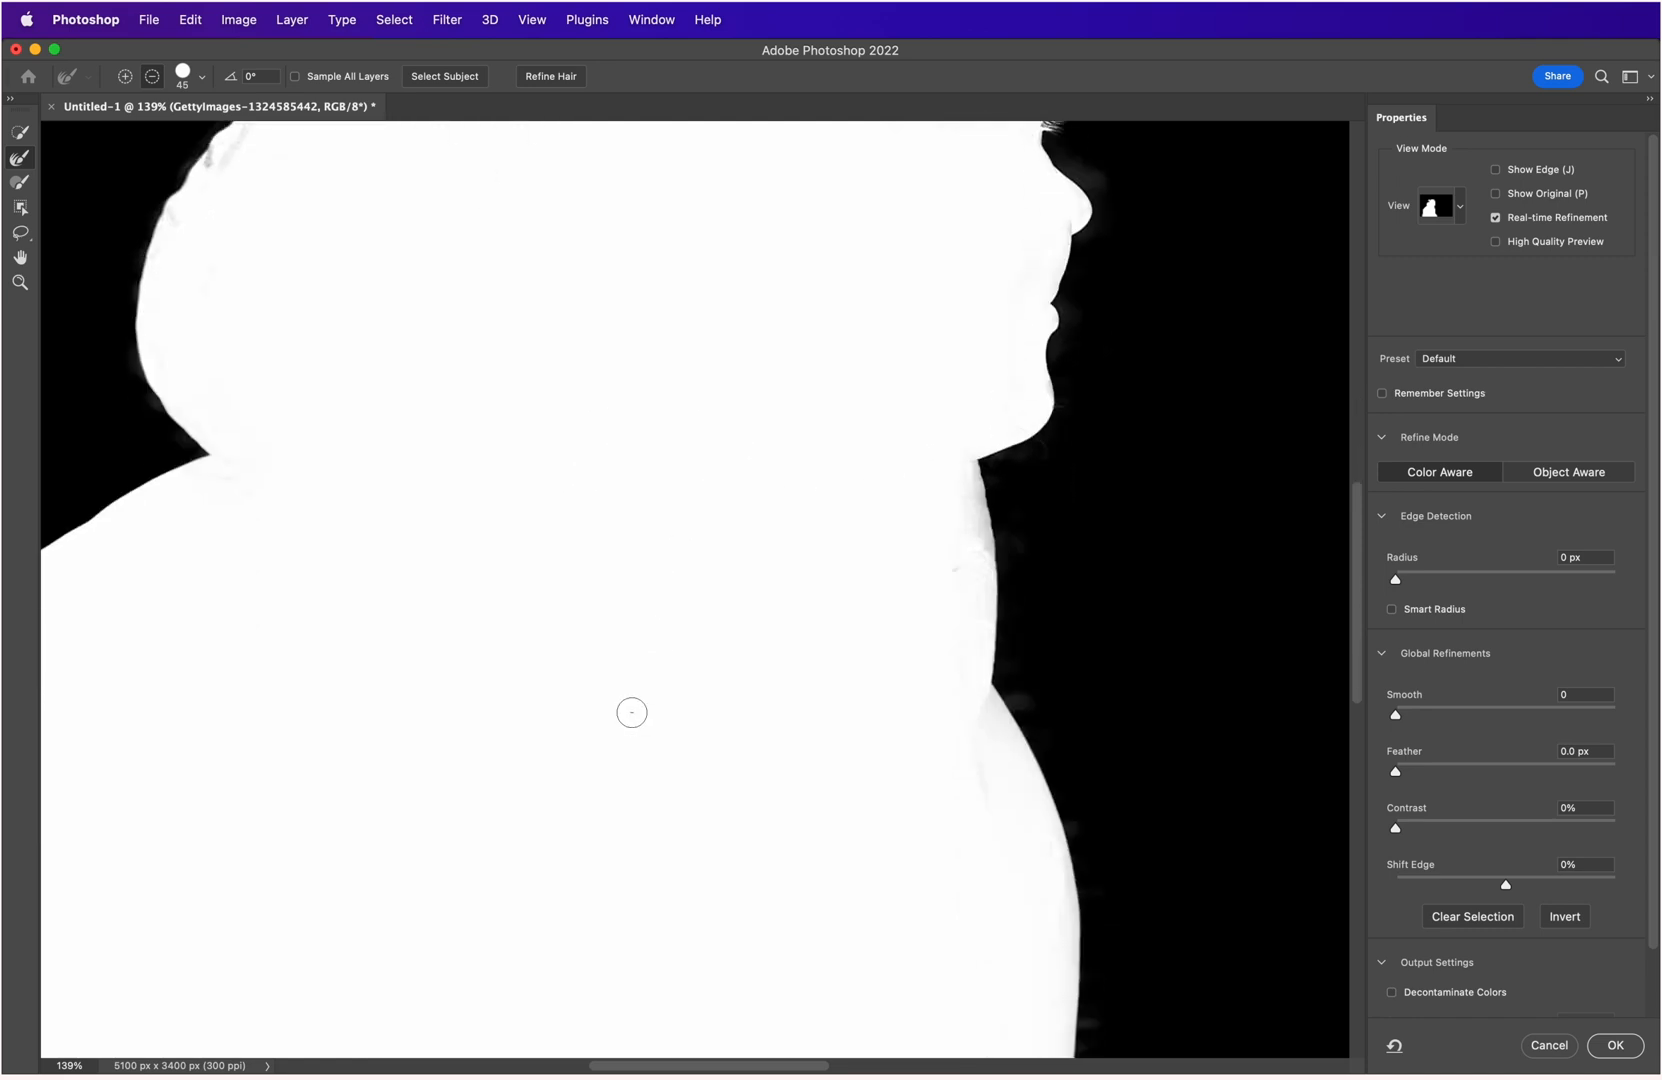
{"action": "left_click_drag", "start_coordinate": [968, 701], "coordinate": [1001, 809]}
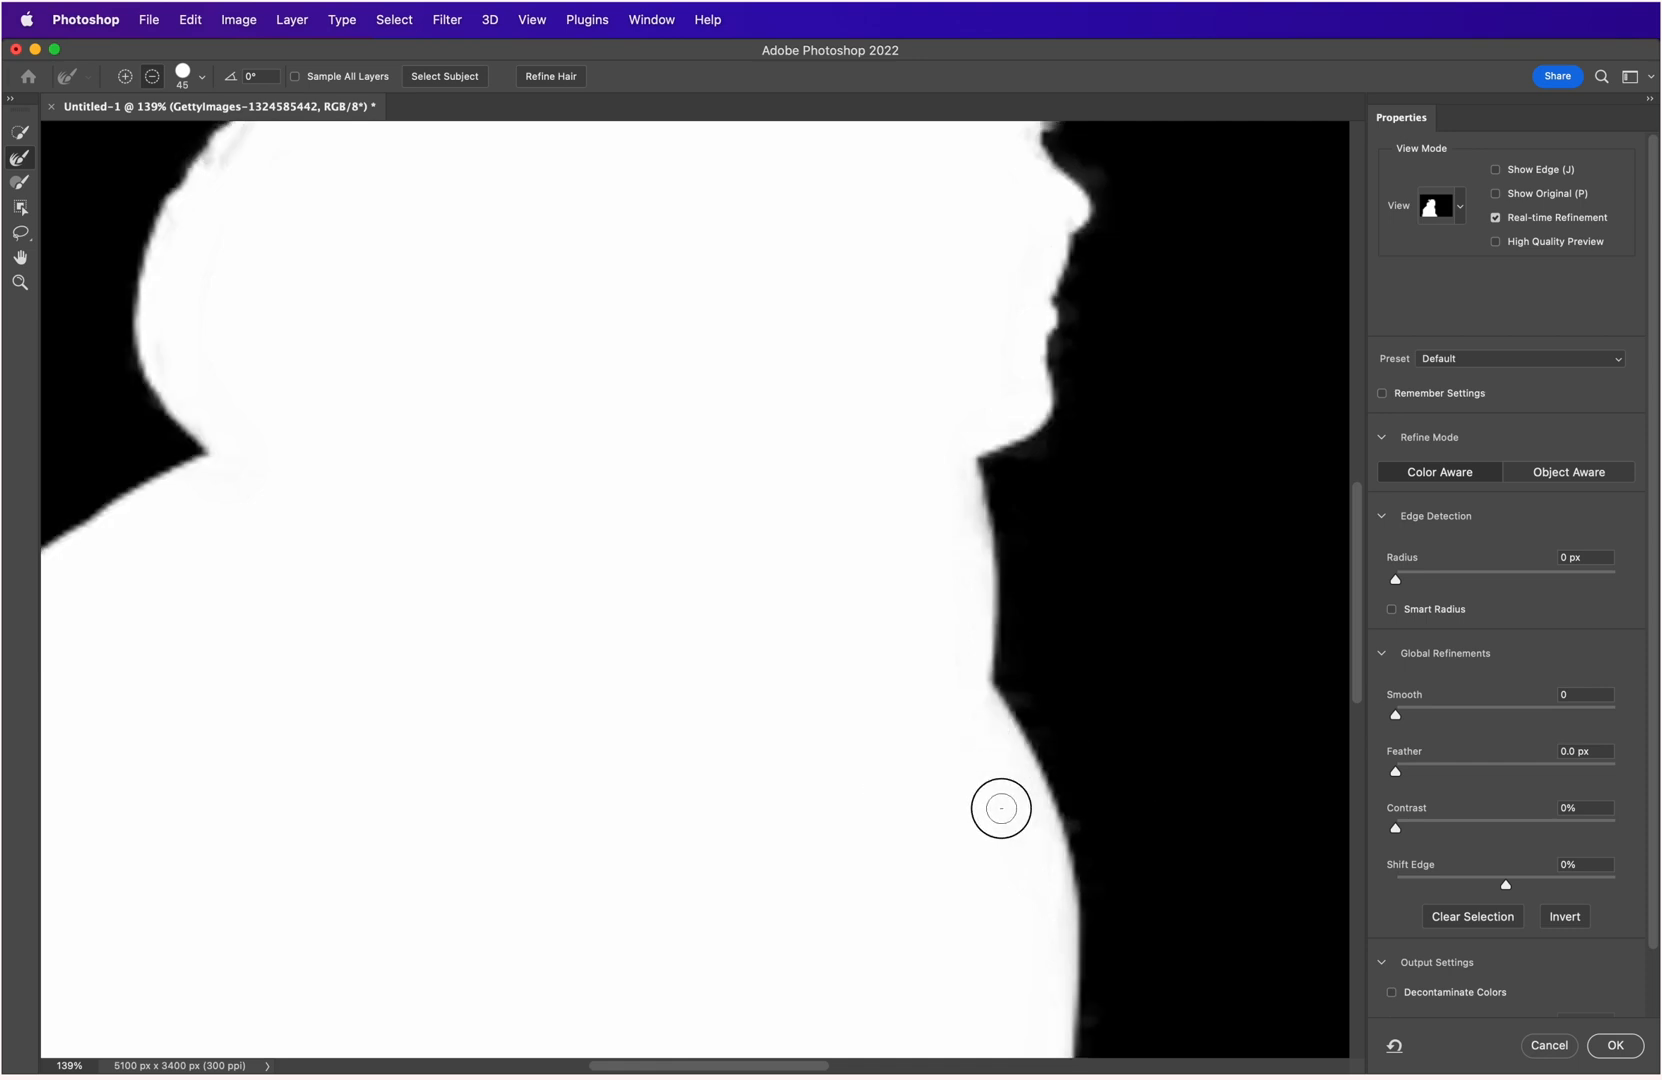
Brush away the grey areas on the jacket's buckle and the forearm at the lower front of the silhouette.
{"action": "scroll", "coordinate": [836, 648], "scroll_direction": "down", "scroll_amount": 5}
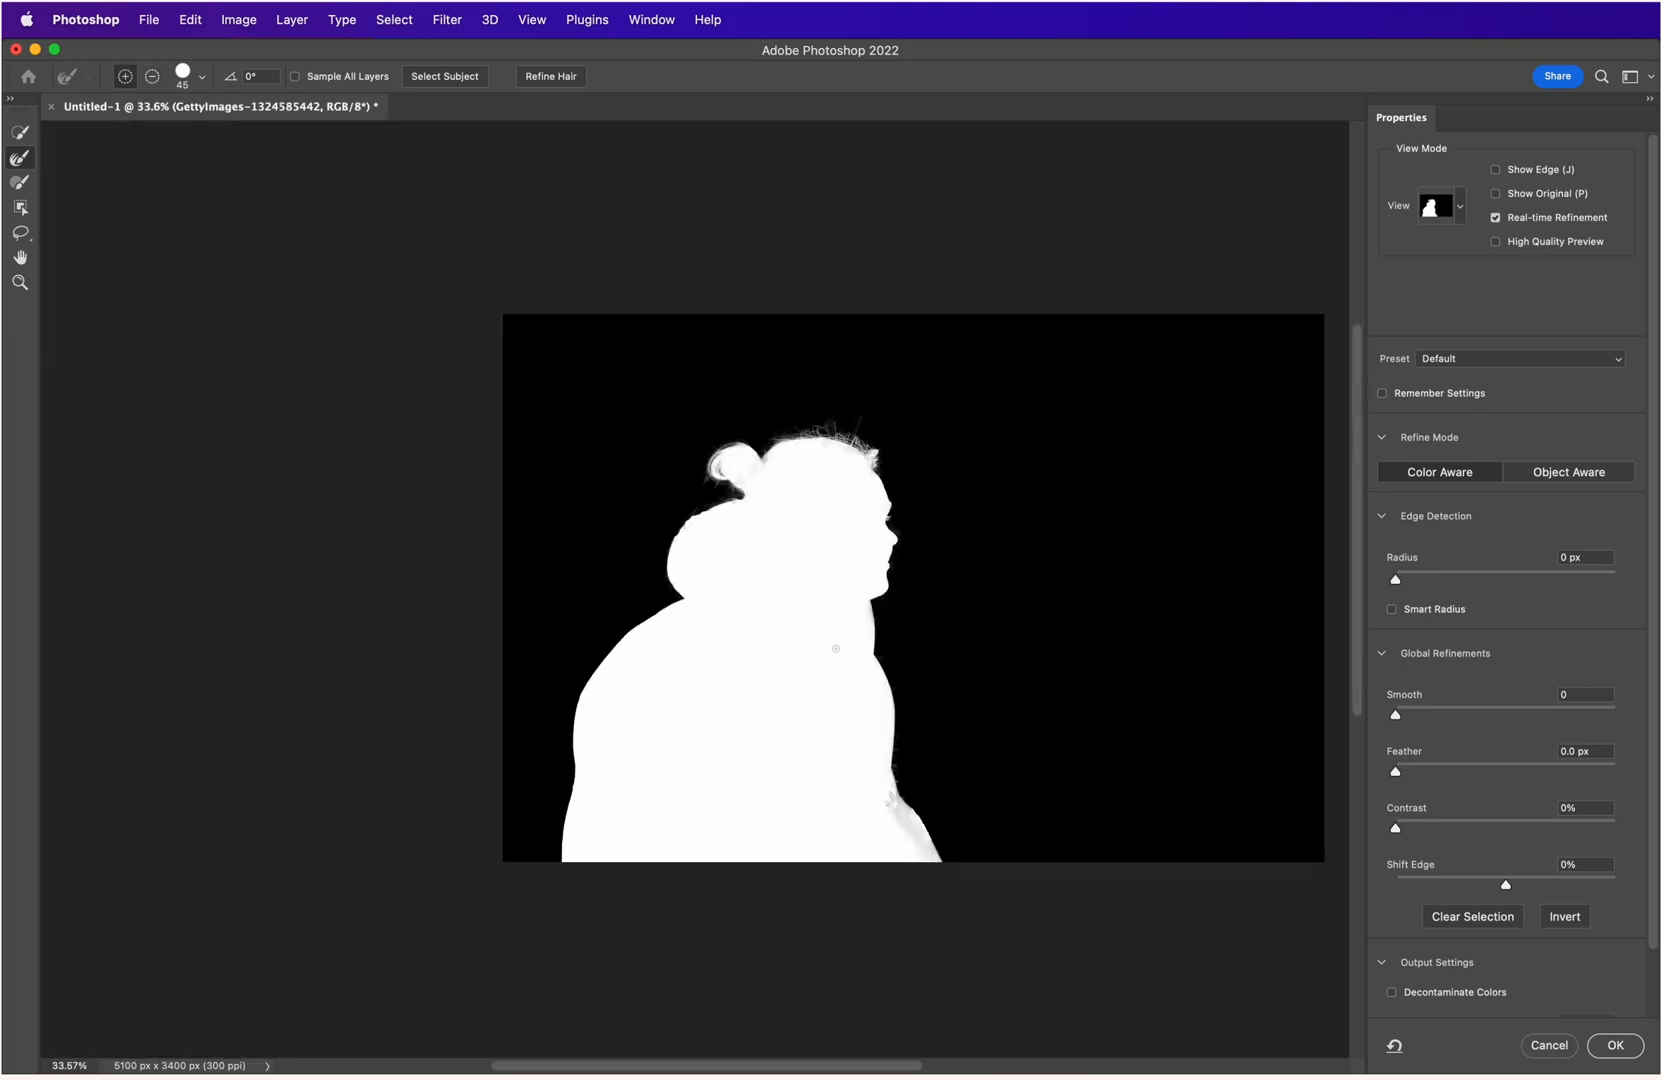
{"action": "scroll", "coordinate": [872, 799], "scroll_direction": "up", "scroll_amount": 4}
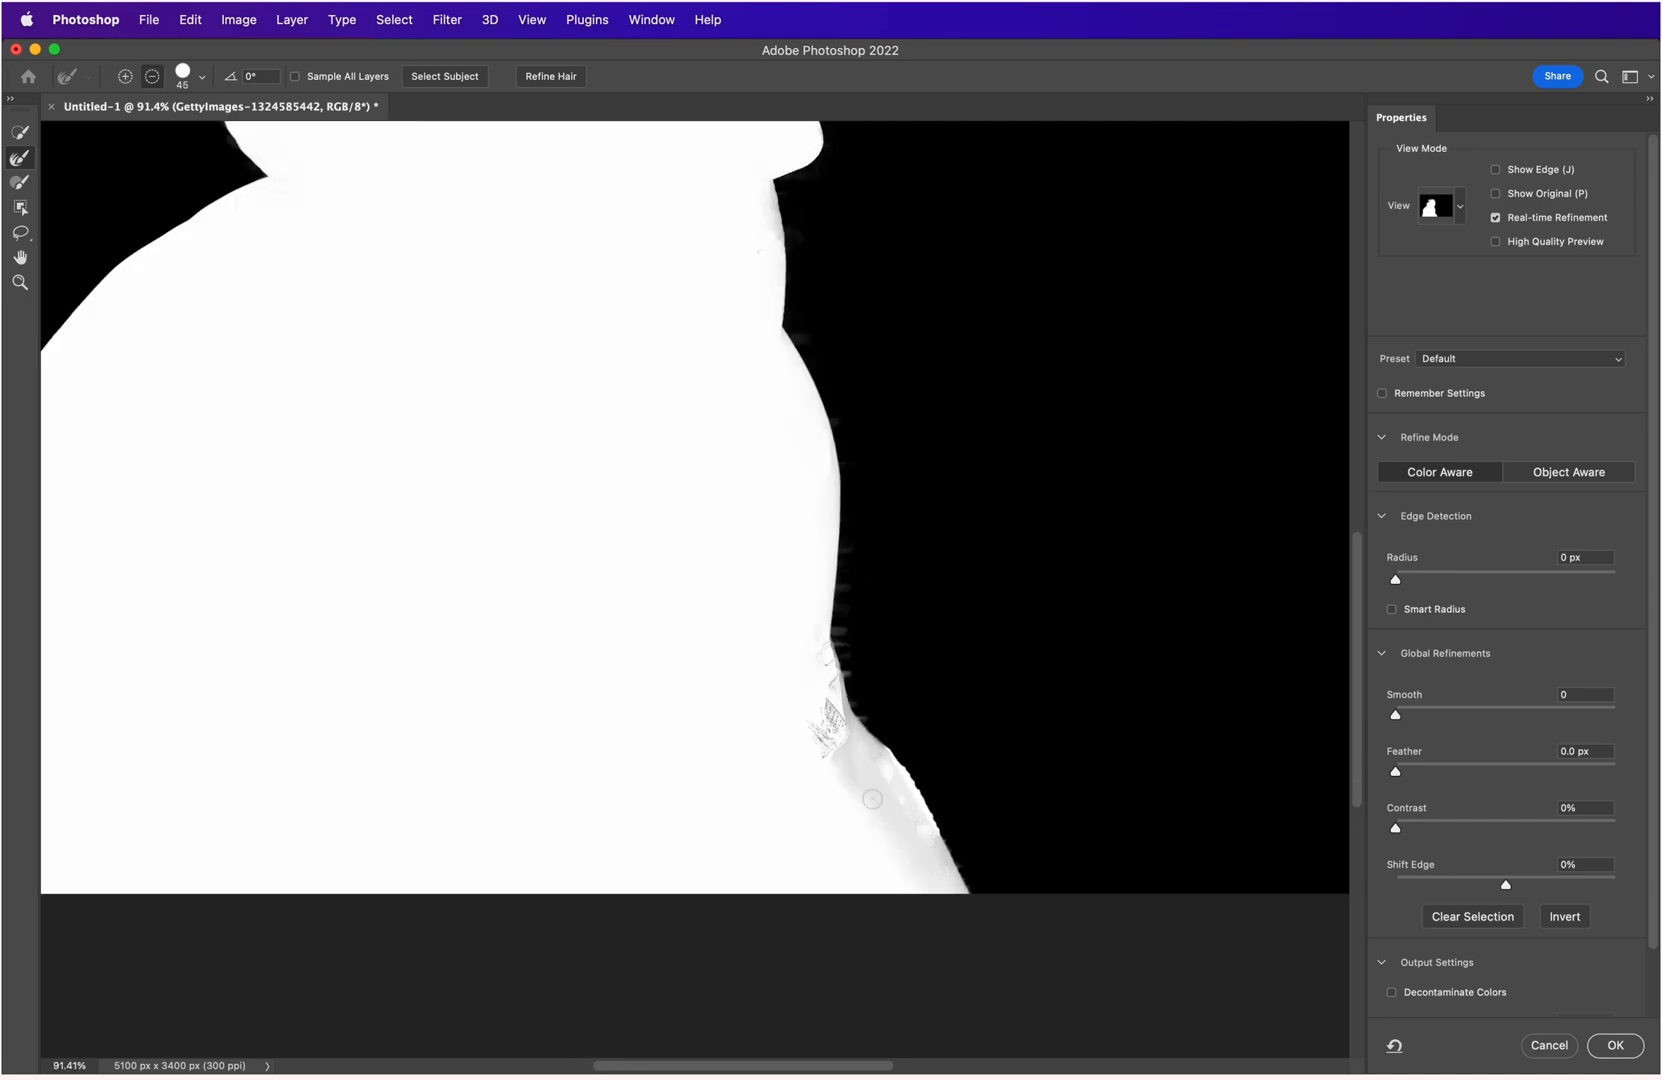
{"action": "left_click_drag", "start_coordinate": [822, 686], "coordinate": [928, 908]}
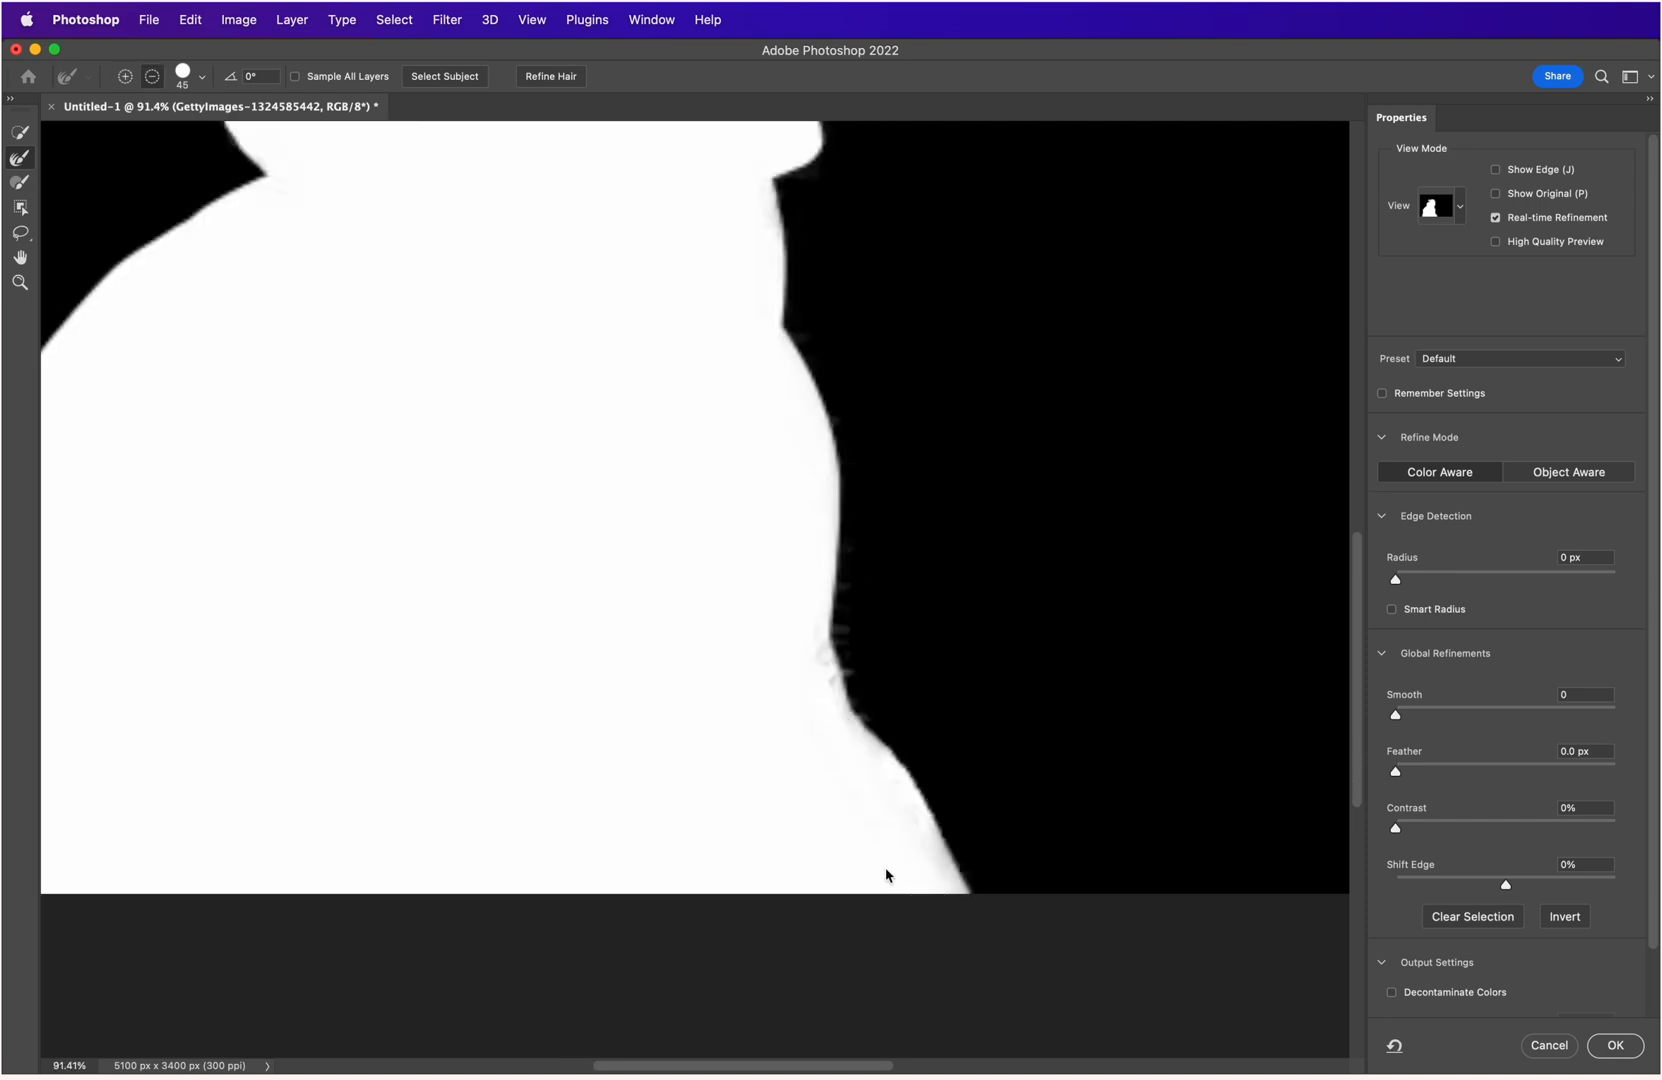
{"action": "left_click_drag", "start_coordinate": [810, 661], "coordinate": [853, 824]}
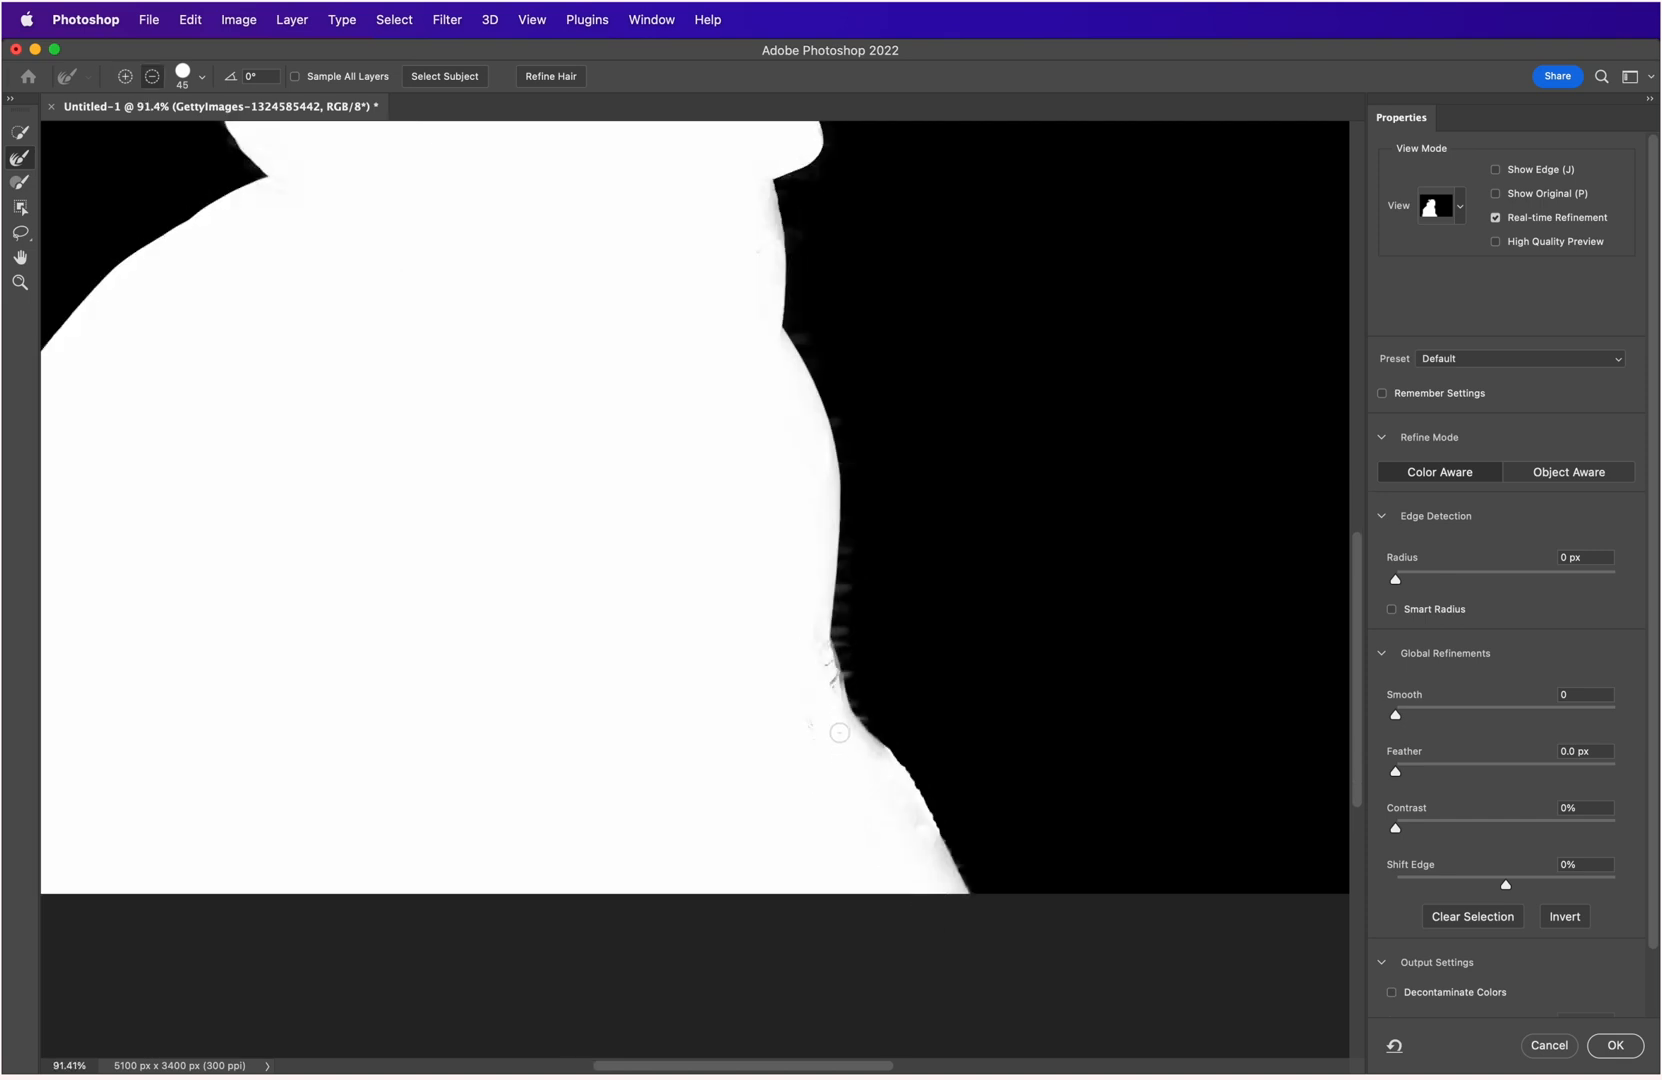
{"action": "left_click_drag", "start_coordinate": [805, 716], "coordinate": [839, 821]}
{"action": "mouse_move", "coordinate": [816, 668]}
{"action": "left_mouse_down"}
{"action": "mouse_move", "coordinate": [838, 740]}
{"action": "mouse_move", "coordinate": [891, 794]}
{"action": "mouse_move", "coordinate": [845, 874]}
{"action": "left_mouse_up"}
Clean the remaining grey spots along the upper edge of the jacket's collar in subtract mode.
{"action": "scroll", "coordinate": [654, 816], "scroll_direction": "down", "scroll_amount": 5}
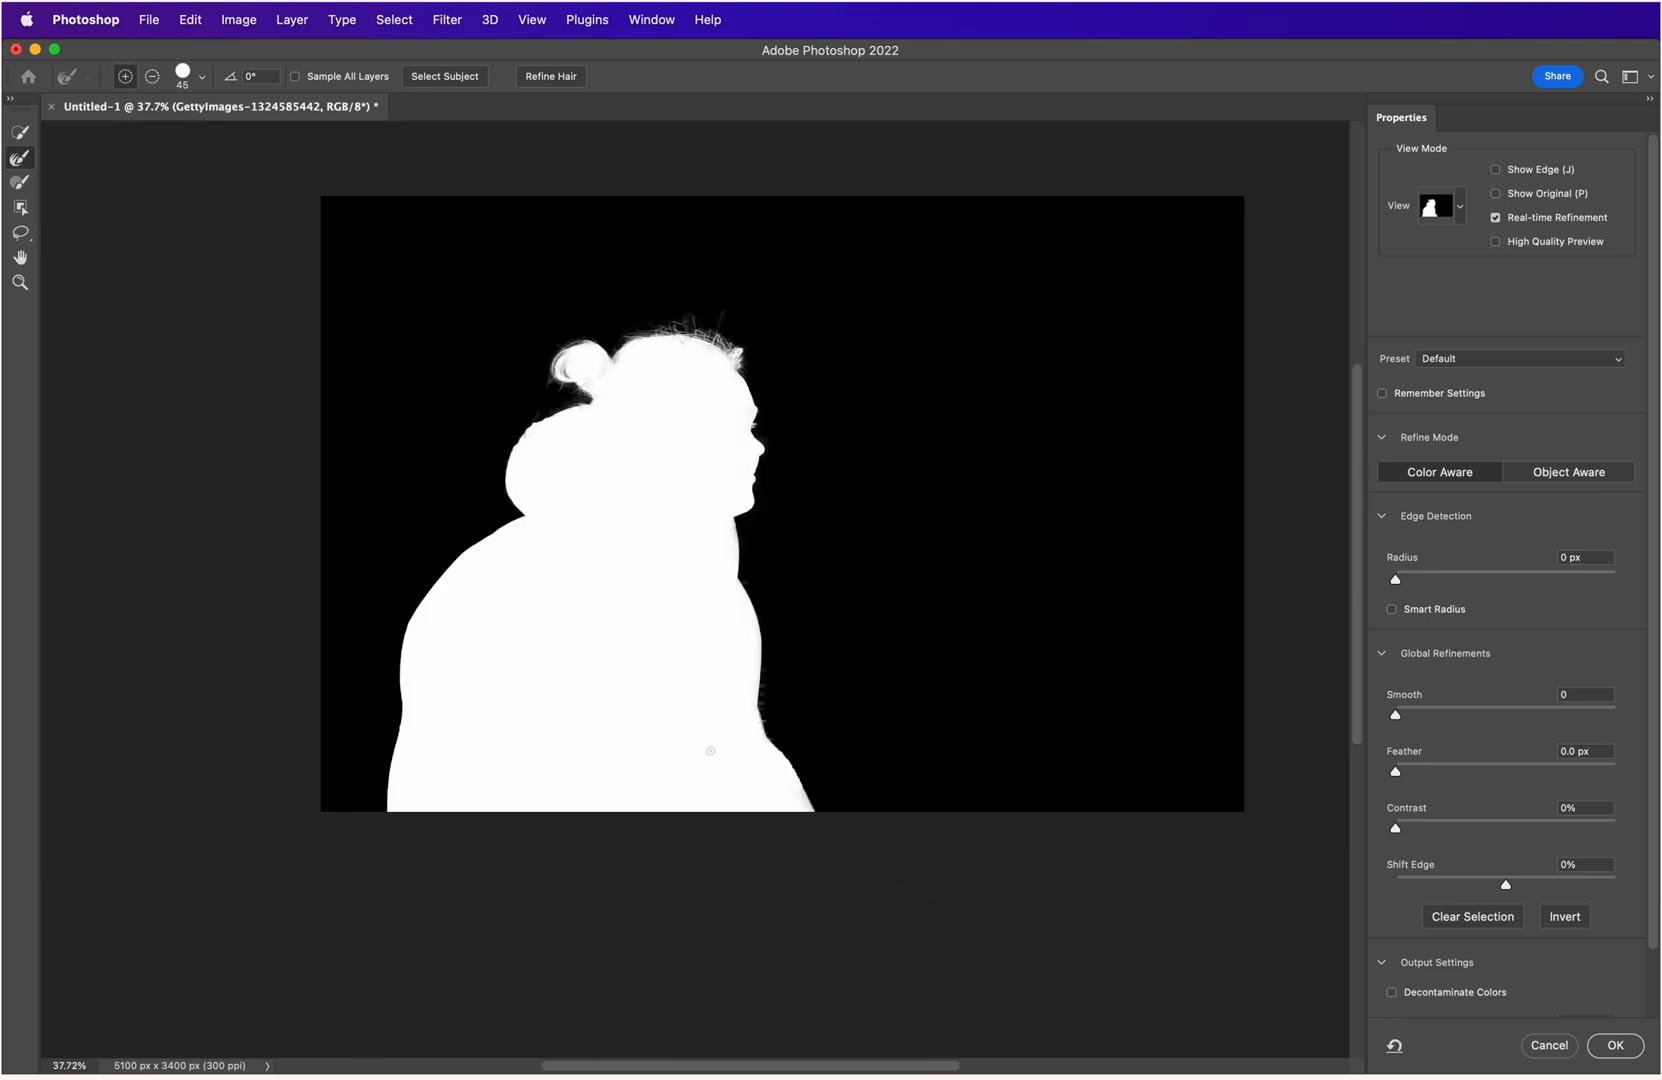
{"action": "scroll", "coordinate": [489, 805], "scroll_direction": "up", "scroll_amount": 3}
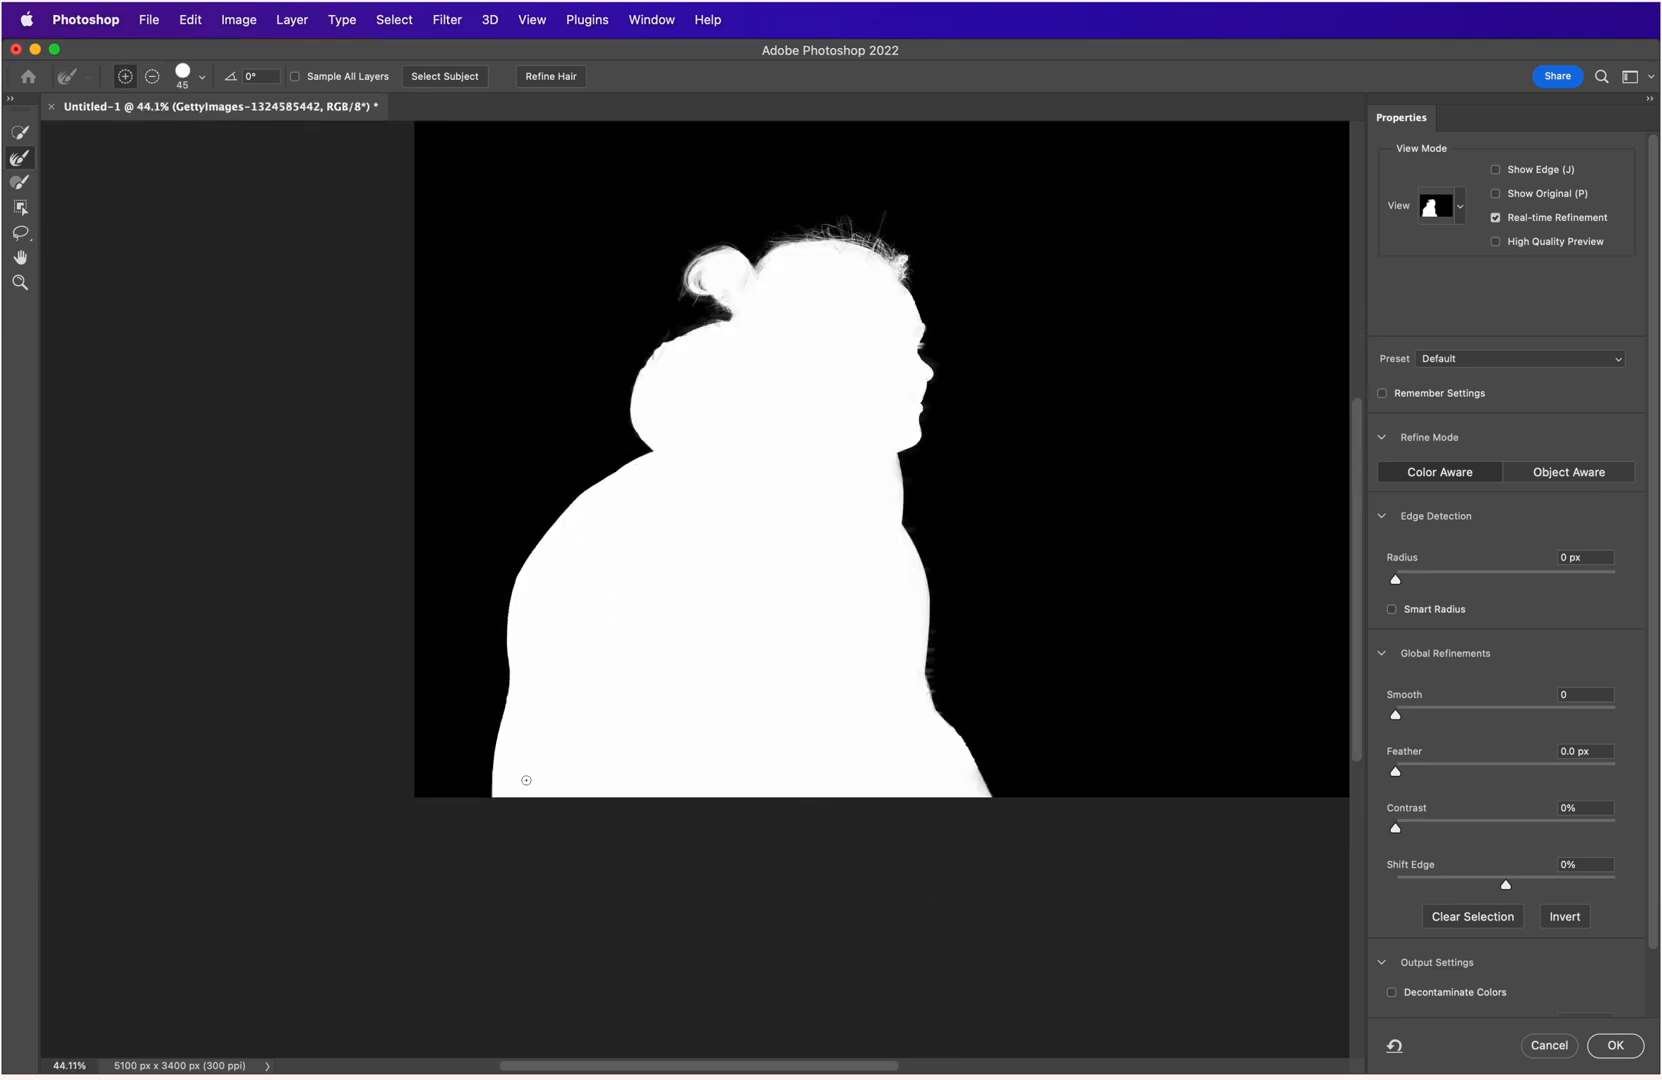
{"action": "scroll", "coordinate": [692, 379], "scroll_direction": "up", "scroll_amount": 4}
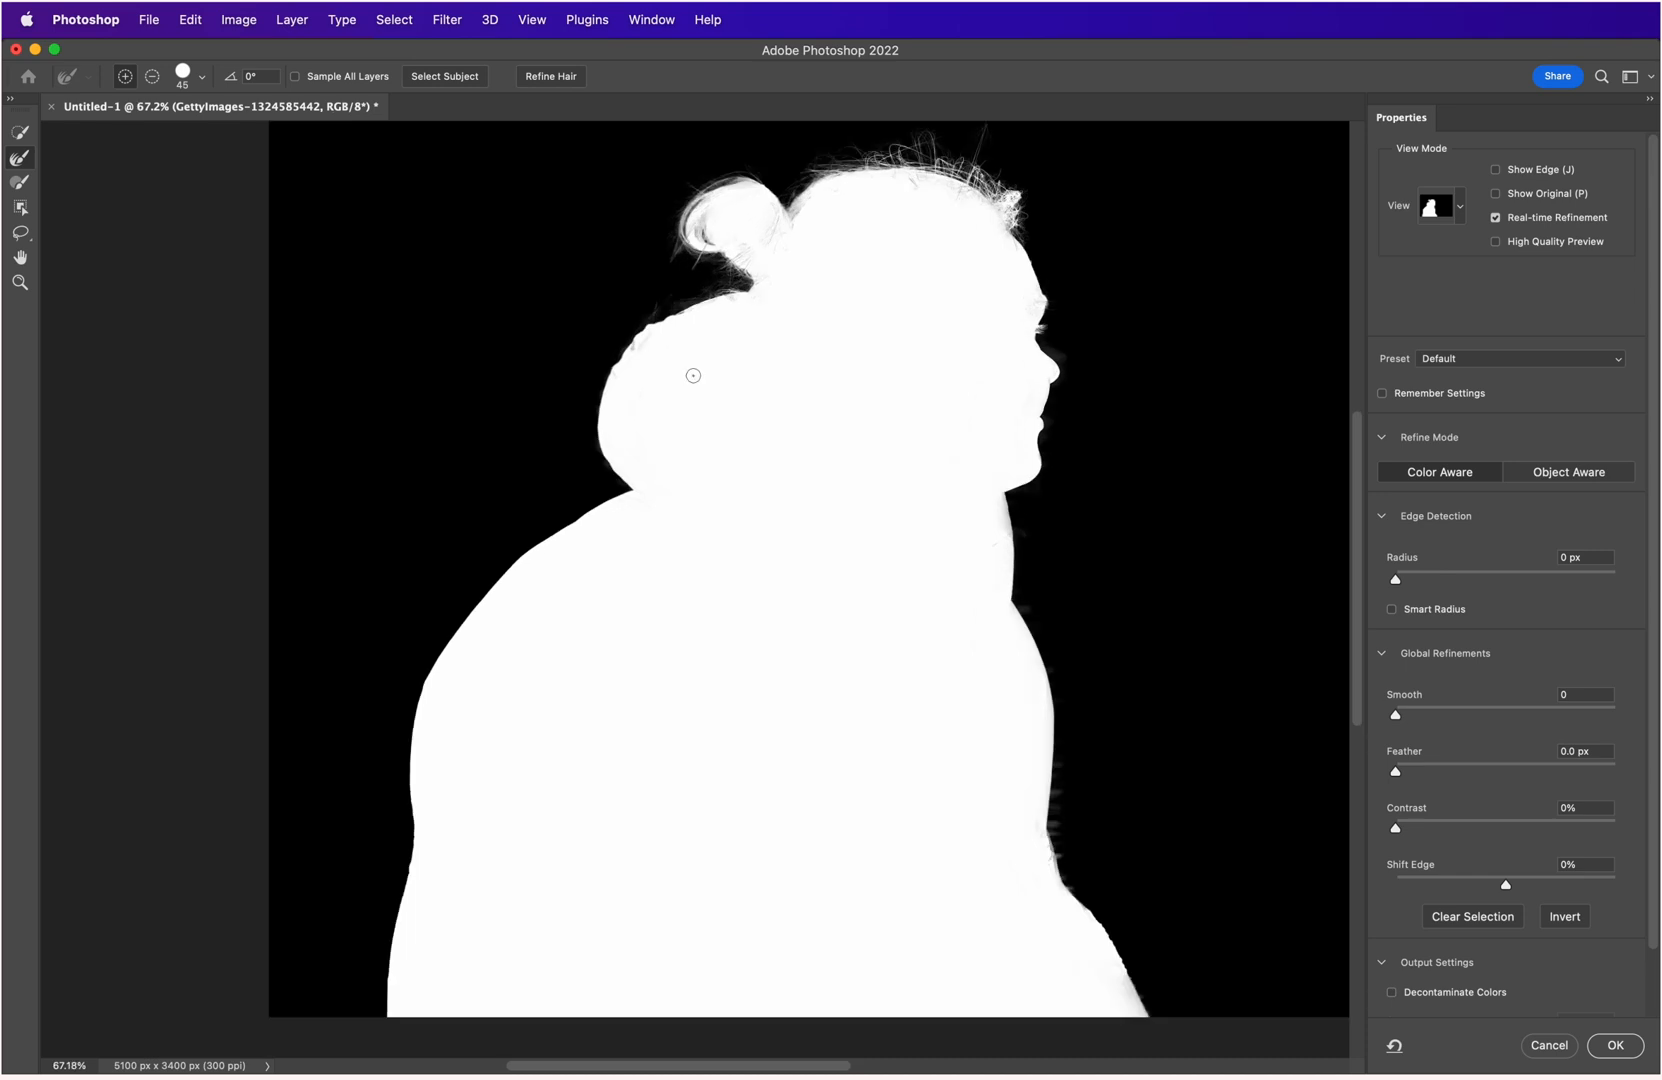
{"action": "left_click_drag", "start_coordinate": [646, 332], "coordinate": [628, 362], "text": "alt"}
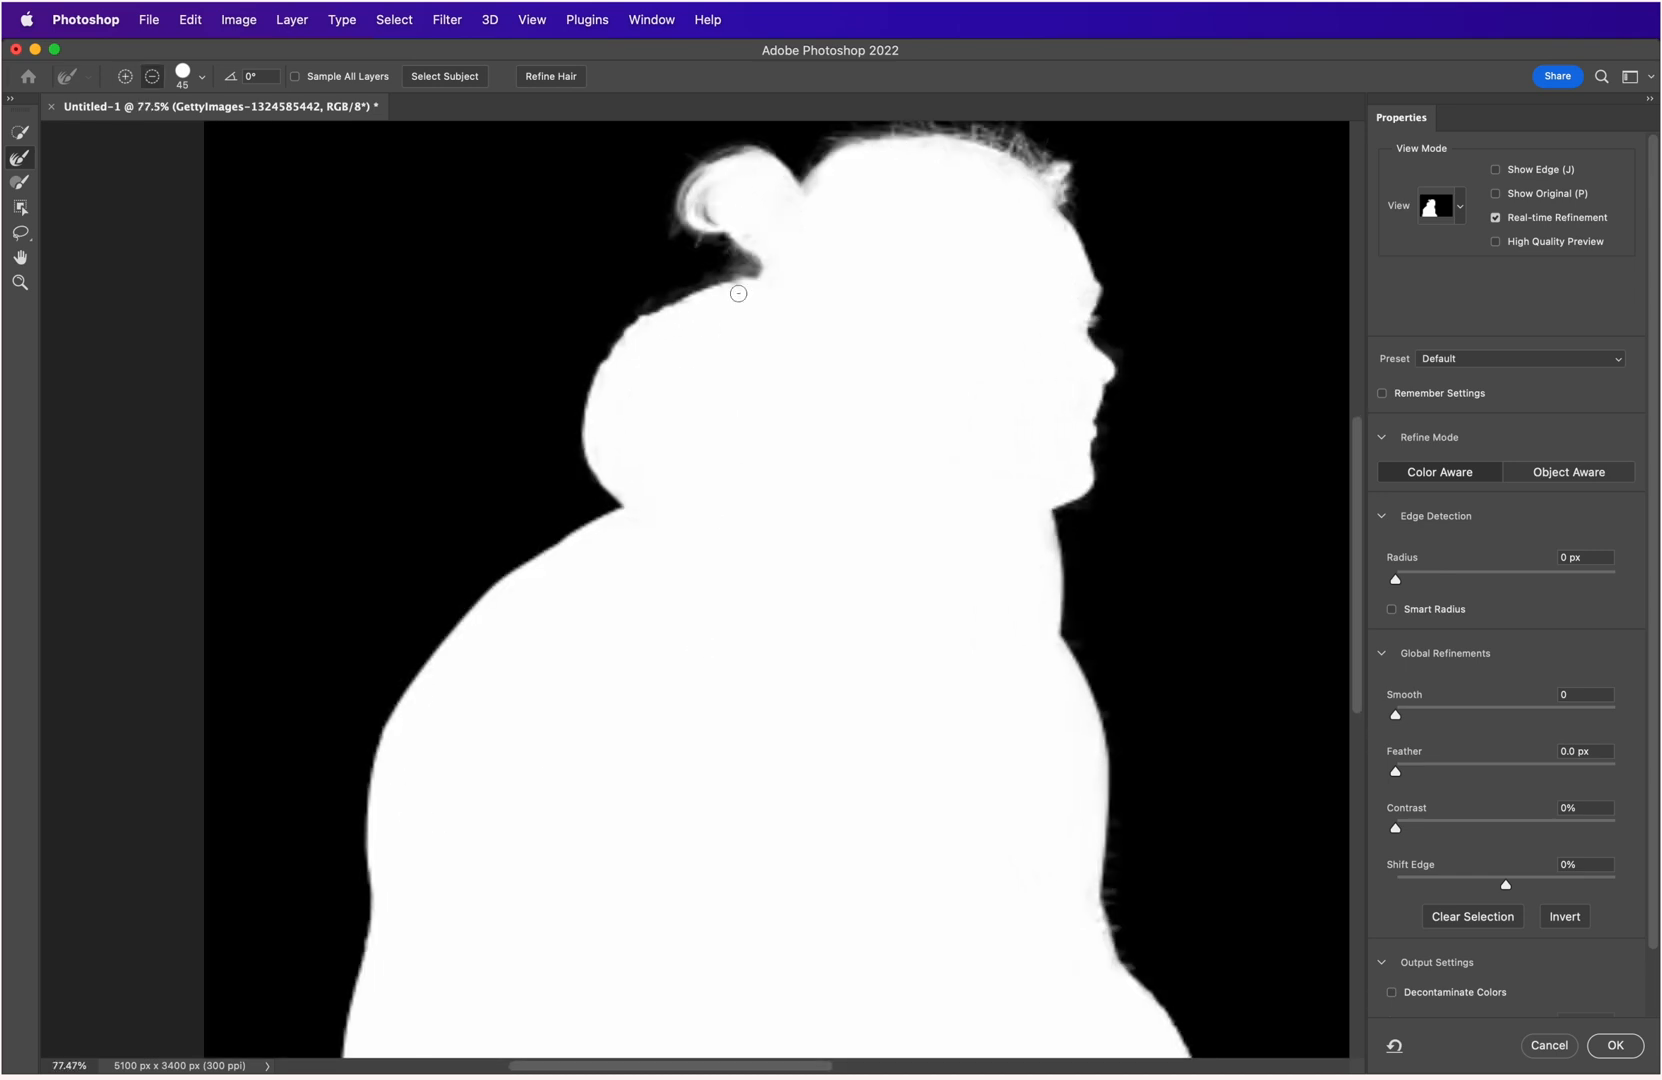
Output the refined selection to New Layer with Layer Mask and apply it.
{"action": "scroll", "coordinate": [679, 863], "scroll_direction": "down", "scroll_amount": 8}
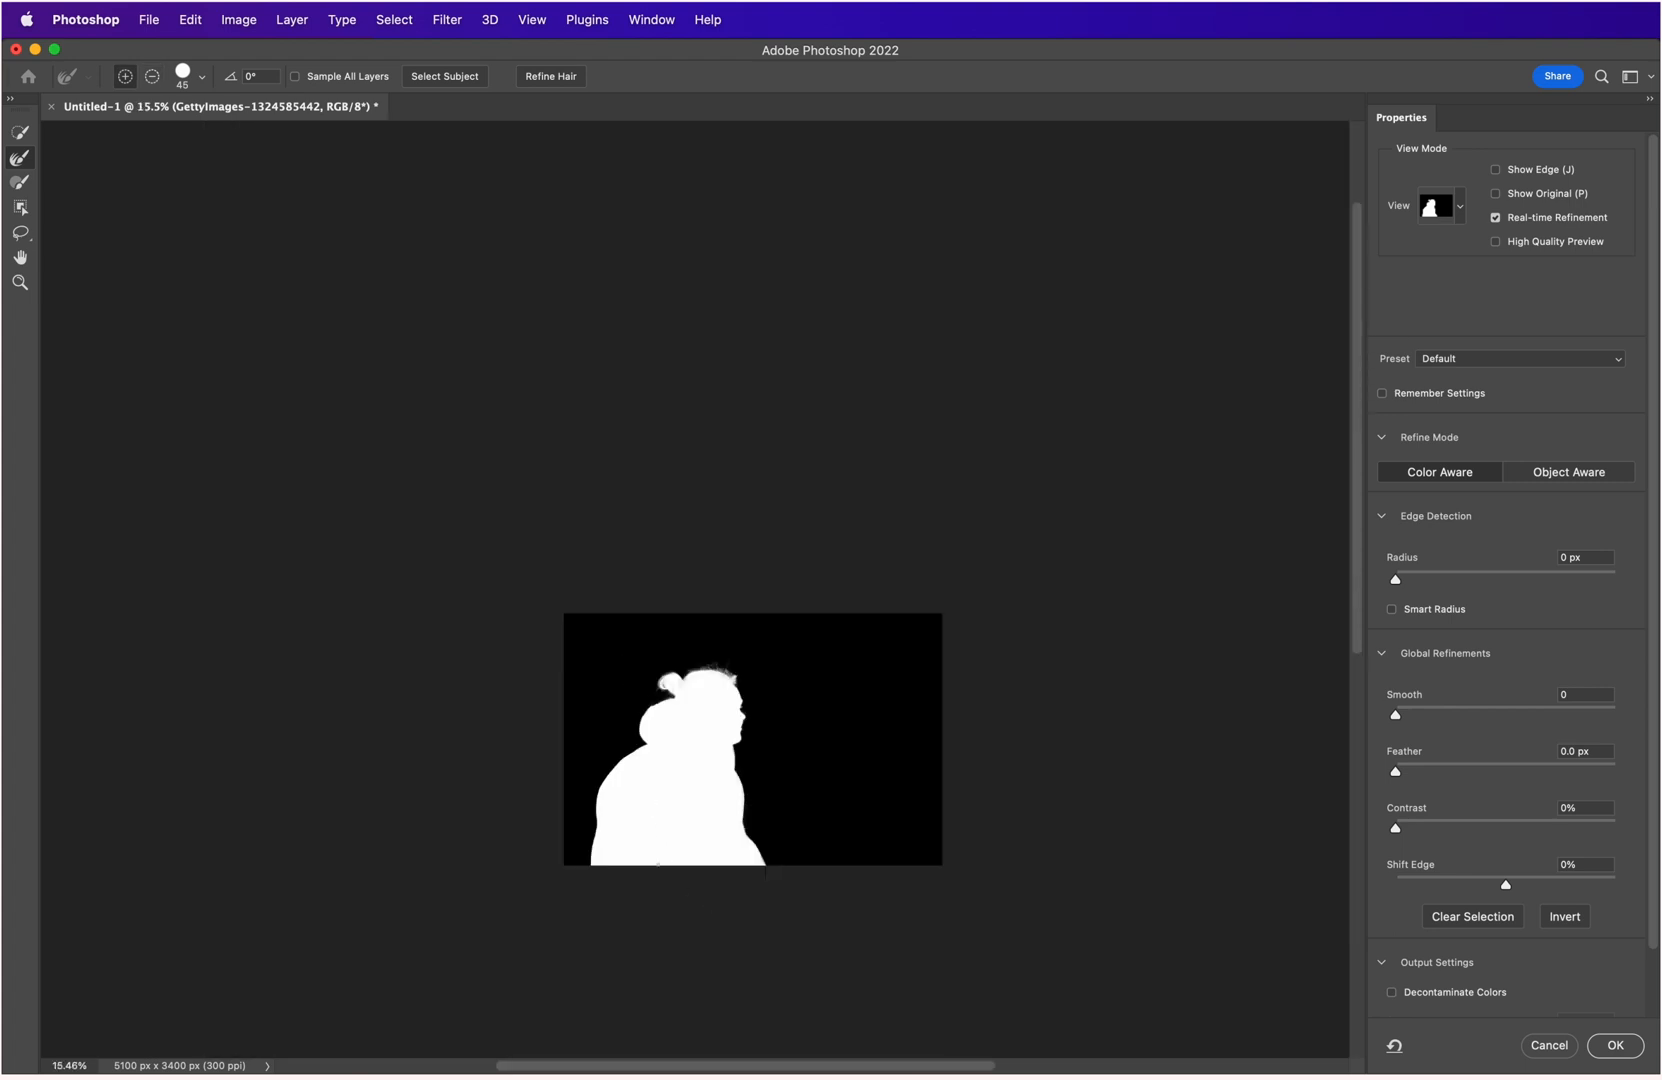
{"action": "scroll", "coordinate": [646, 851], "scroll_direction": "up", "scroll_amount": 4}
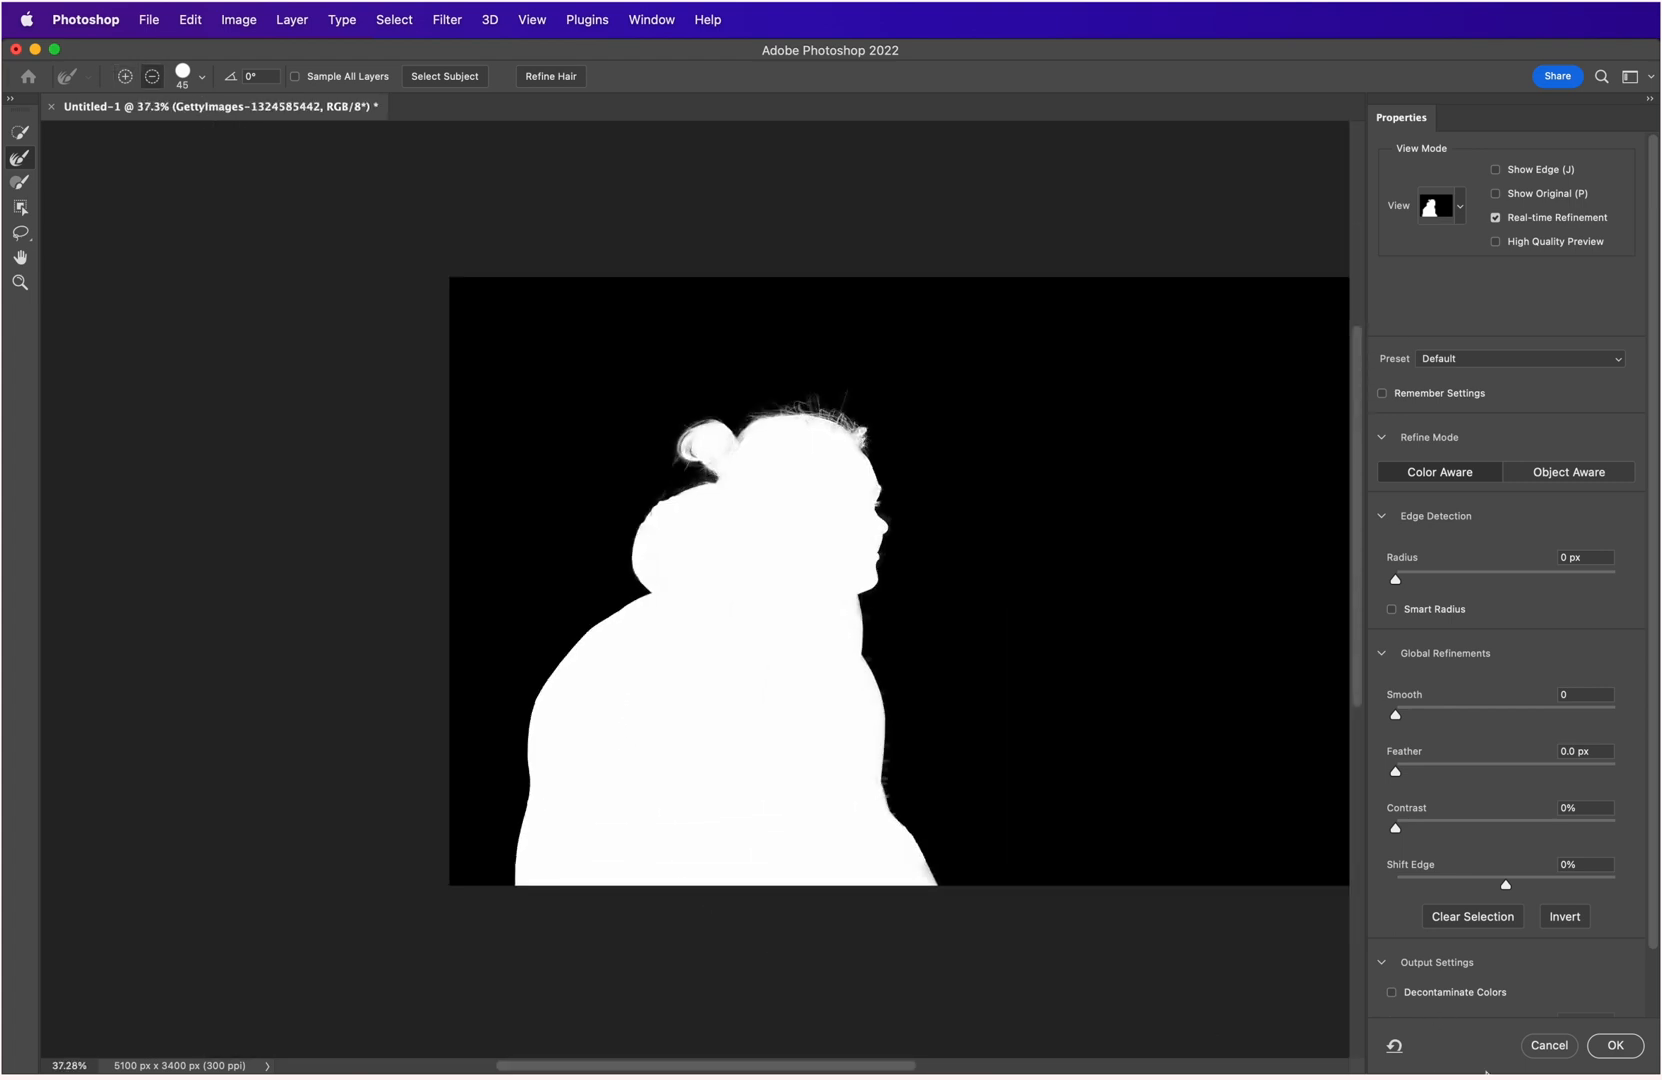
{"action": "scroll", "coordinate": [1590, 884], "scroll_direction": "down", "scroll_amount": 2}
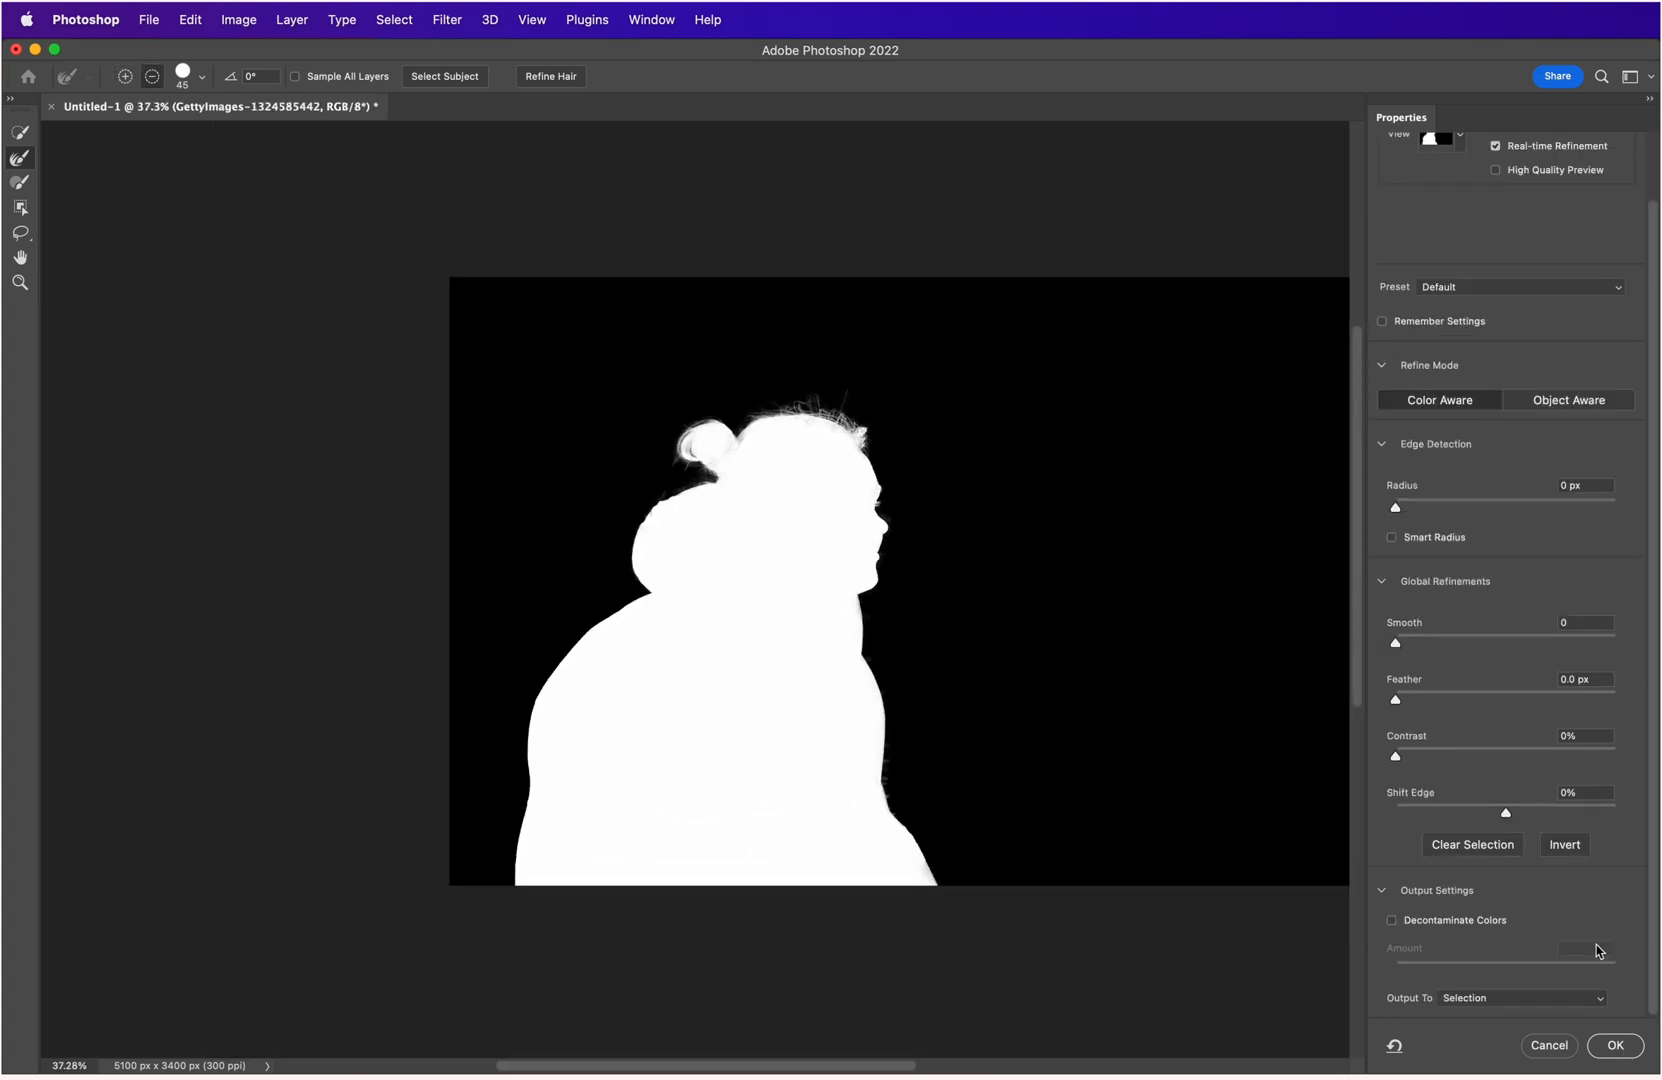
{"action": "left_click", "coordinate": [1489, 1000]}
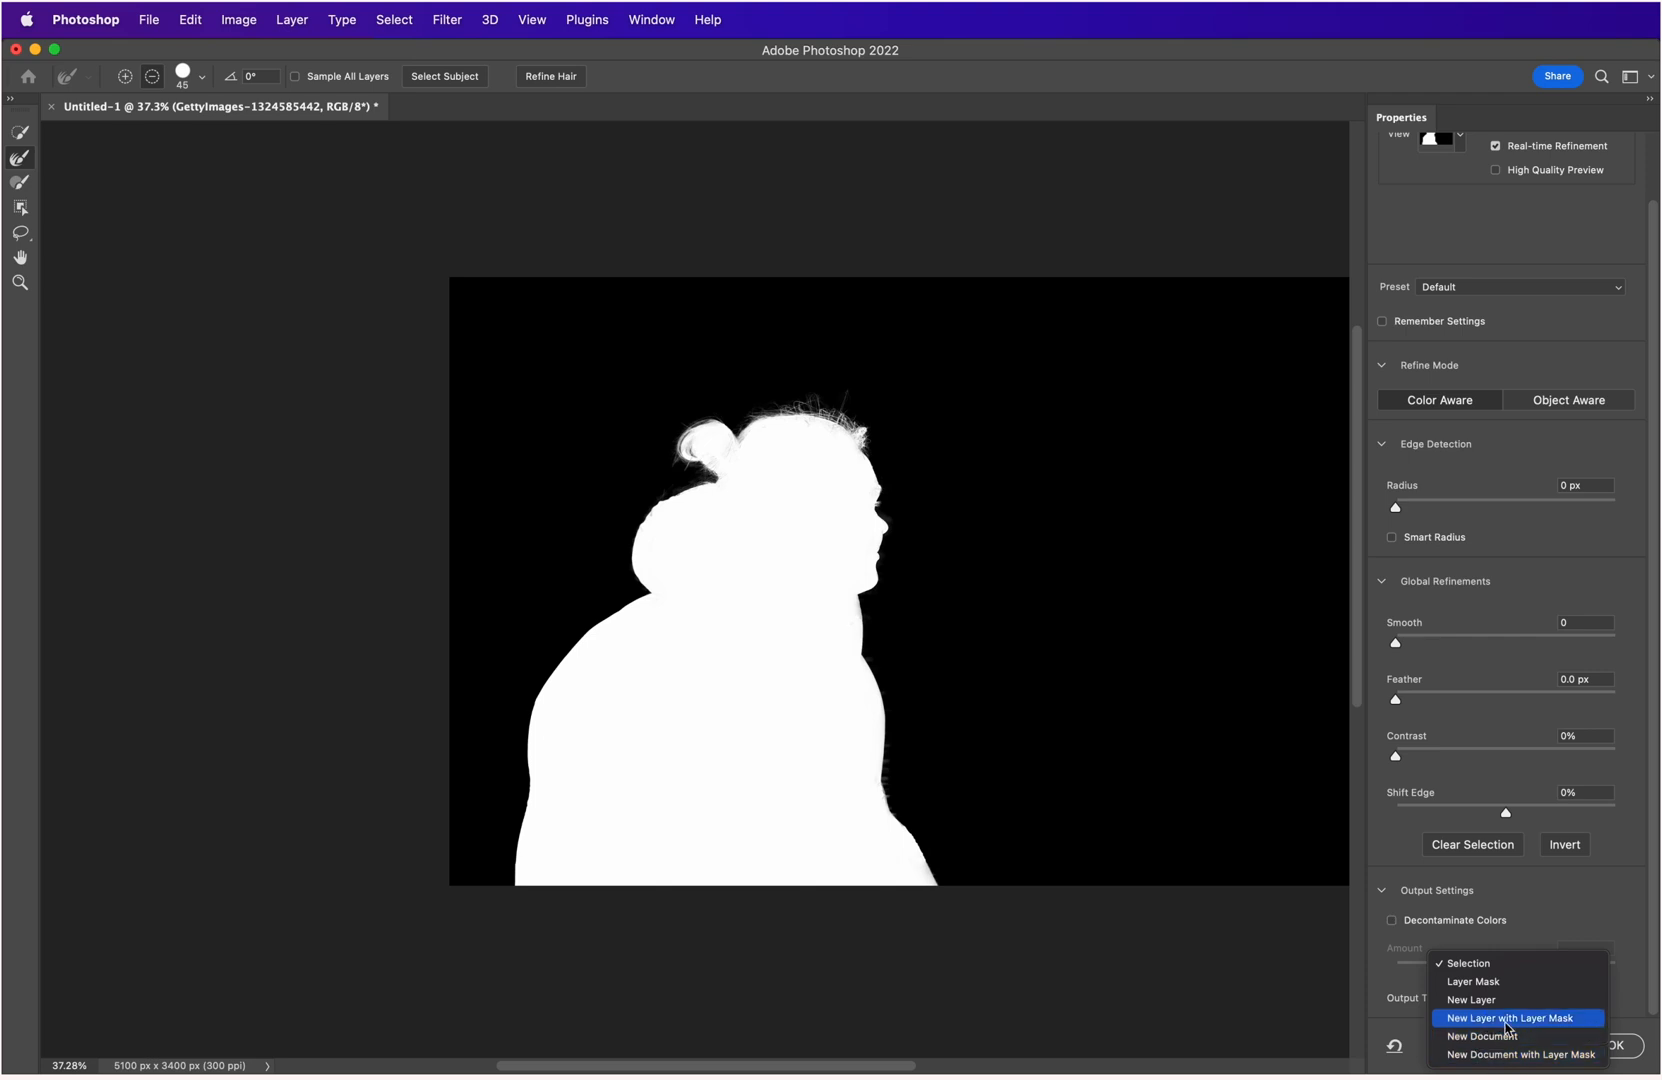
{"action": "left_click", "coordinate": [1528, 1018]}
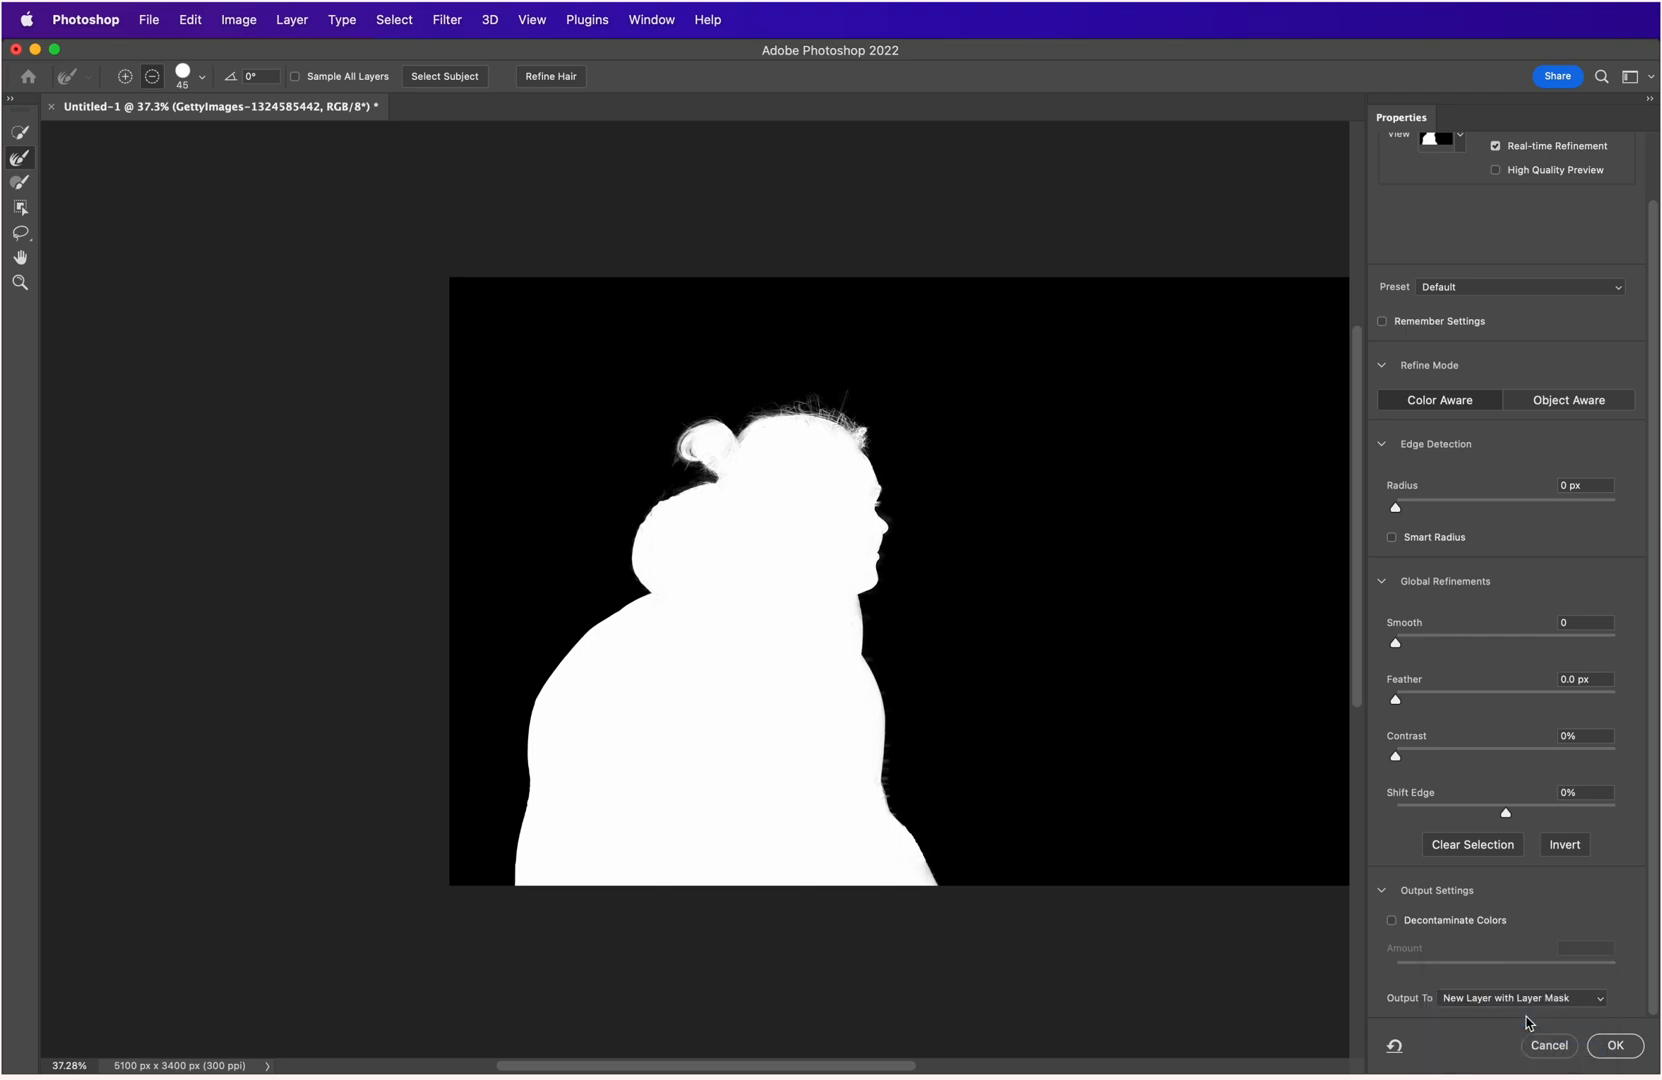
{"action": "left_click", "coordinate": [1614, 1045]}
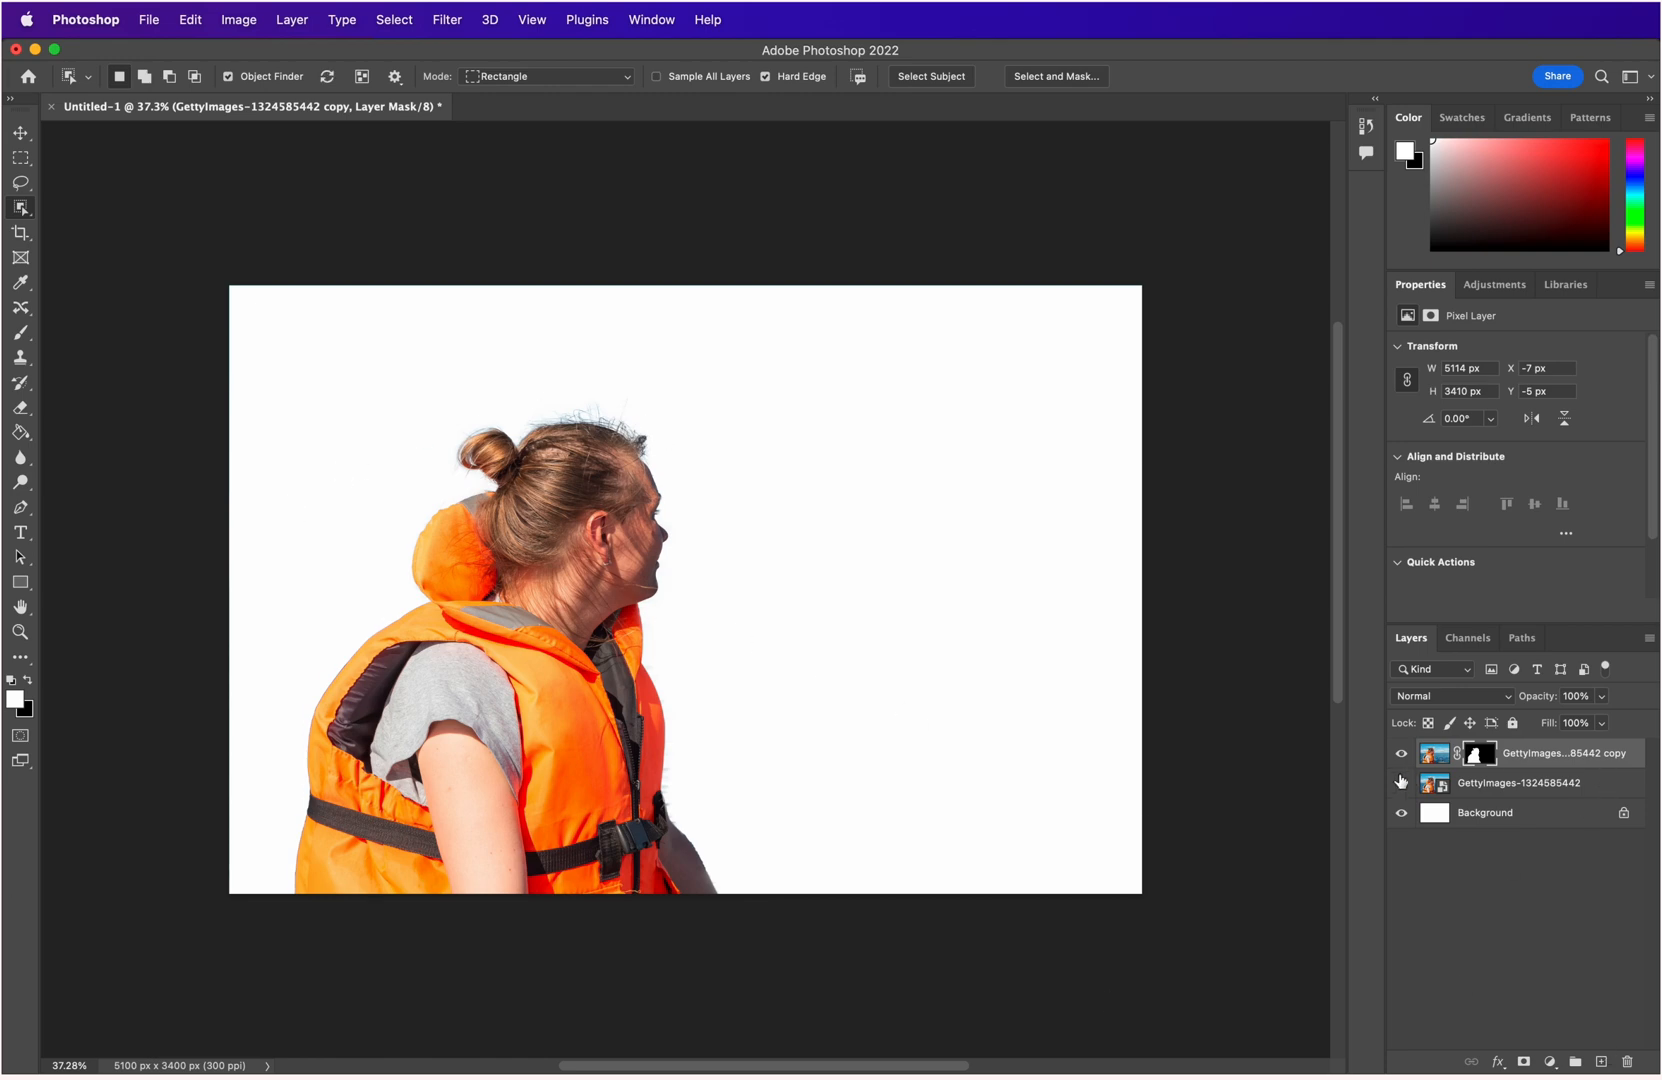
Place GettyImages_0001002180680.jpg from the Downloads folder in Finder into the Photoshop document and order its layer below the woman's cutout.
{"action": "key", "text": "super+Tab"}
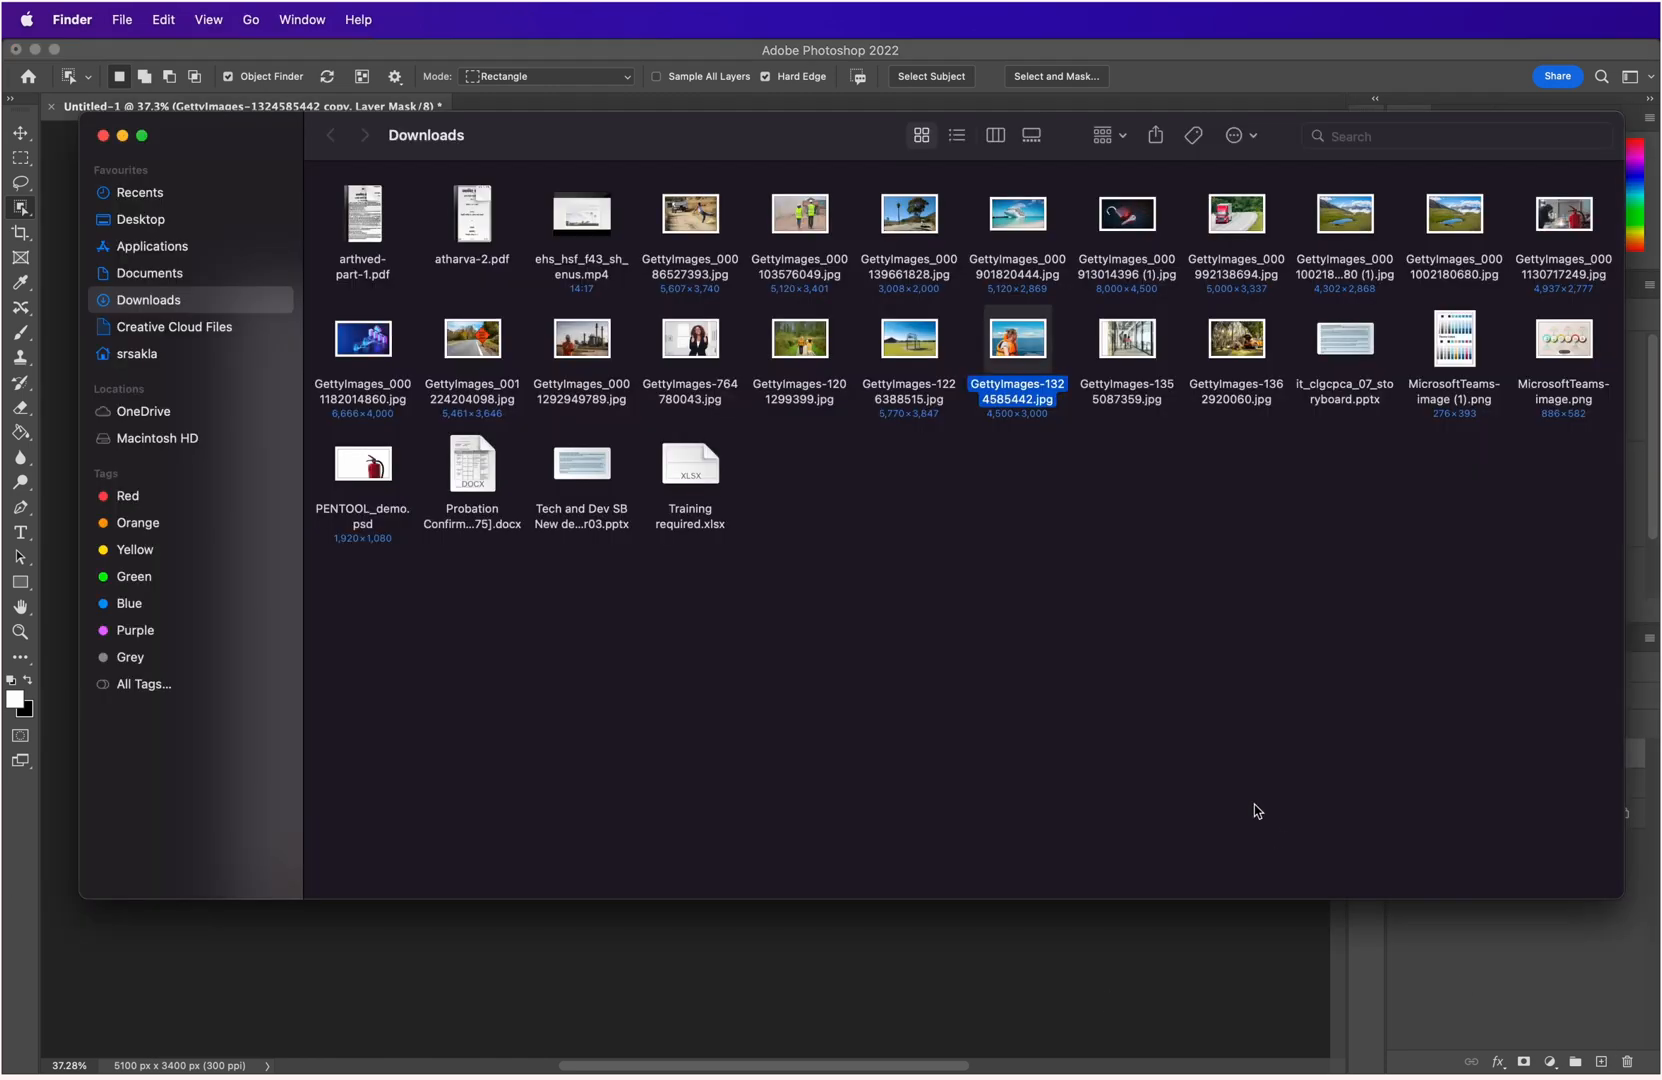
{"action": "left_click_drag", "start_coordinate": [1476, 219], "coordinate": [854, 577]}
{"action": "key", "text": "super+Tab"}
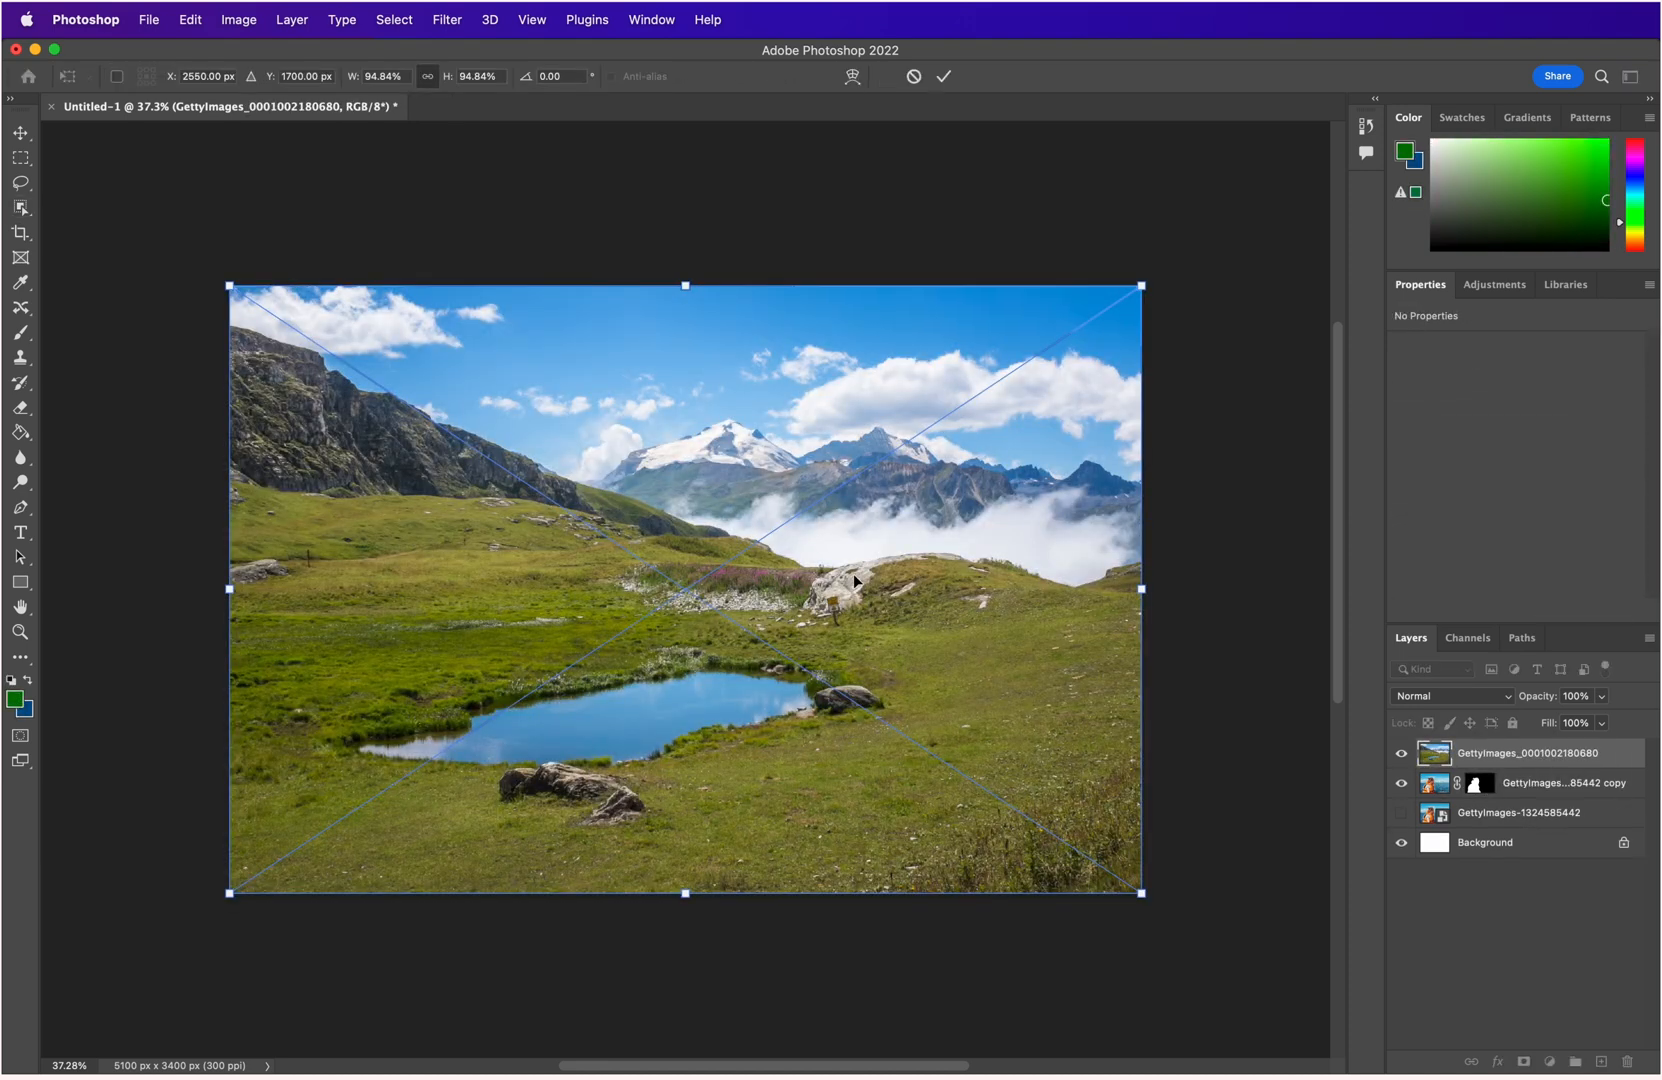
{"action": "key", "text": "Return"}
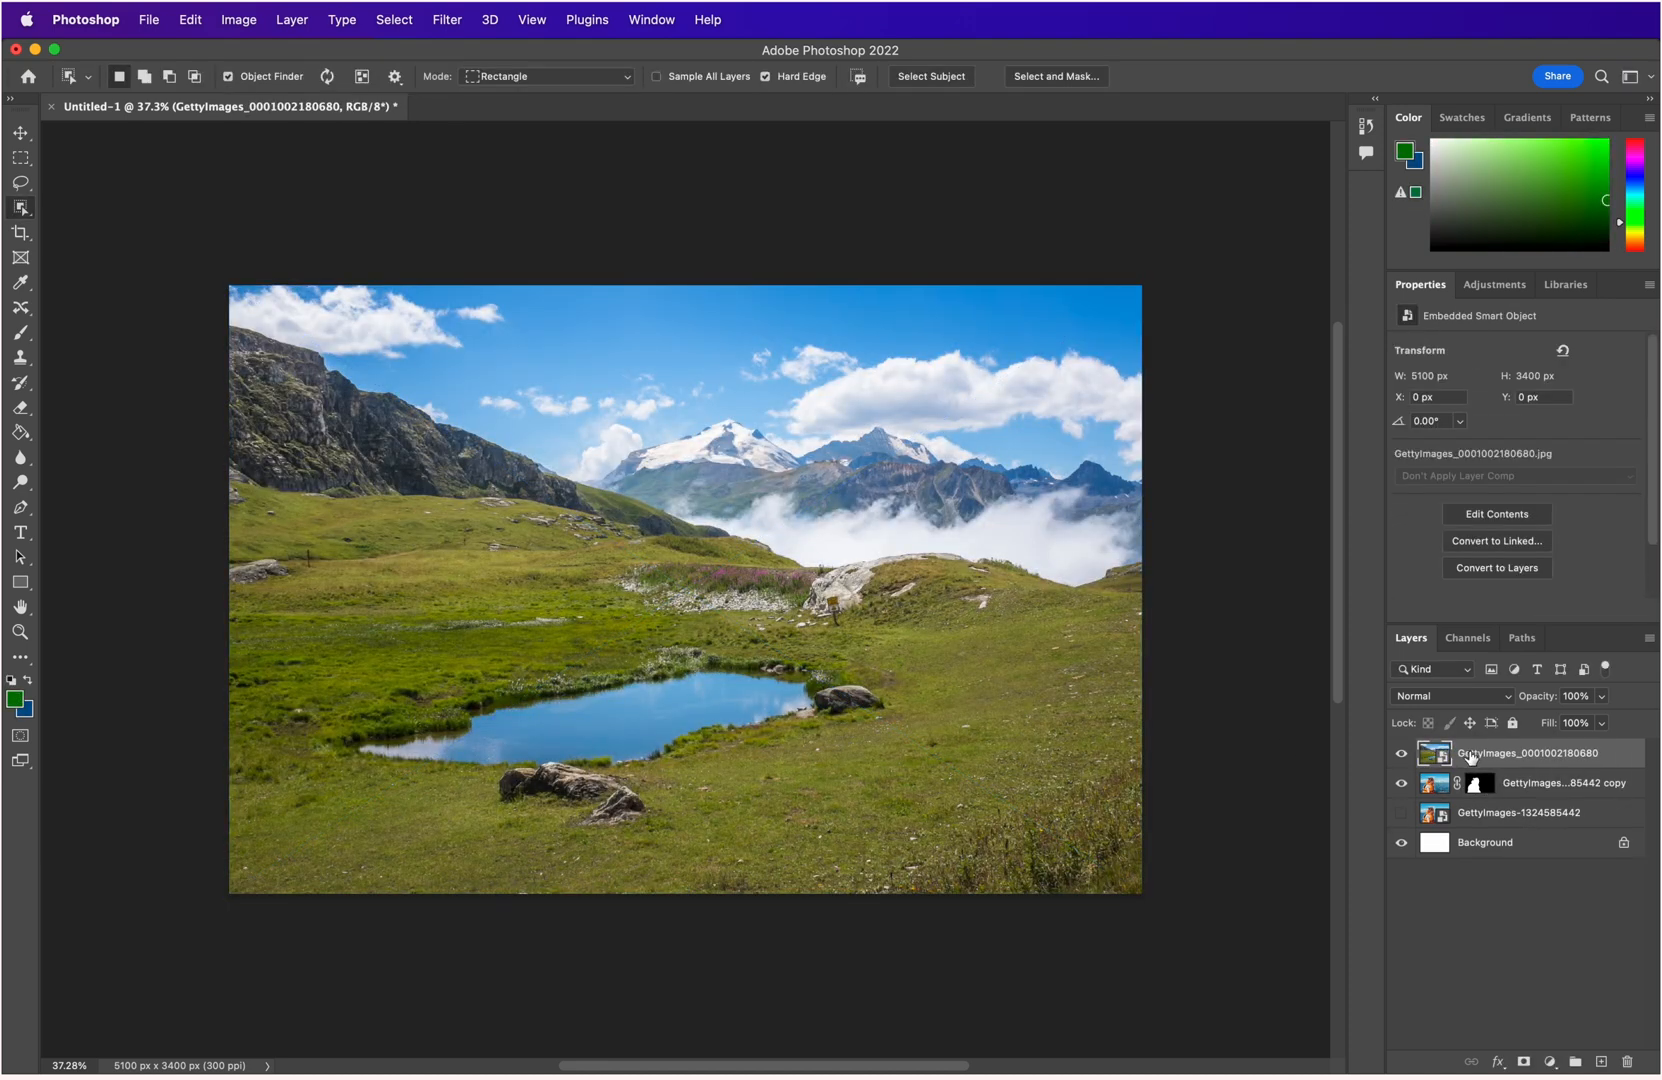
{"action": "left_click_drag", "start_coordinate": [1470, 757], "coordinate": [1473, 798]}
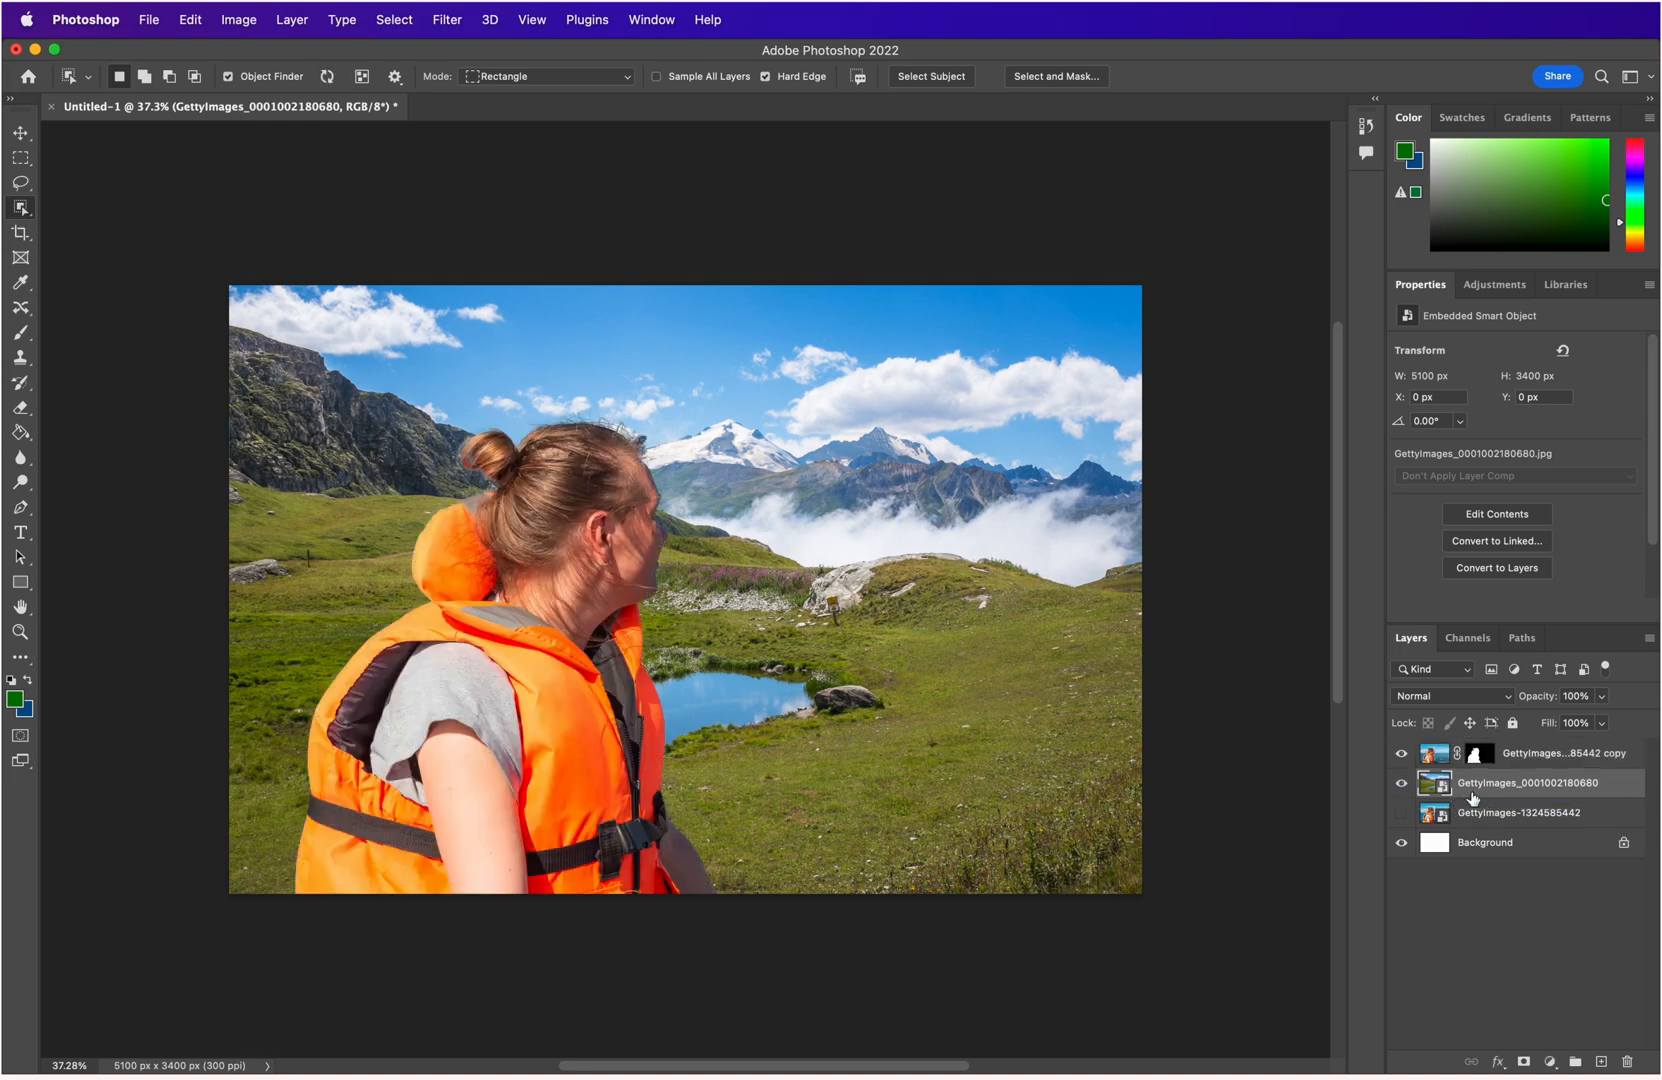
Inspect the cutout's hair, bun and face edges up close against the mountain landscape, and check the whole composite.
{"action": "scroll", "coordinate": [515, 447], "scroll_direction": "down", "scroll_amount": 1}
{"action": "scroll", "coordinate": [571, 431], "scroll_direction": "up", "scroll_amount": 5}
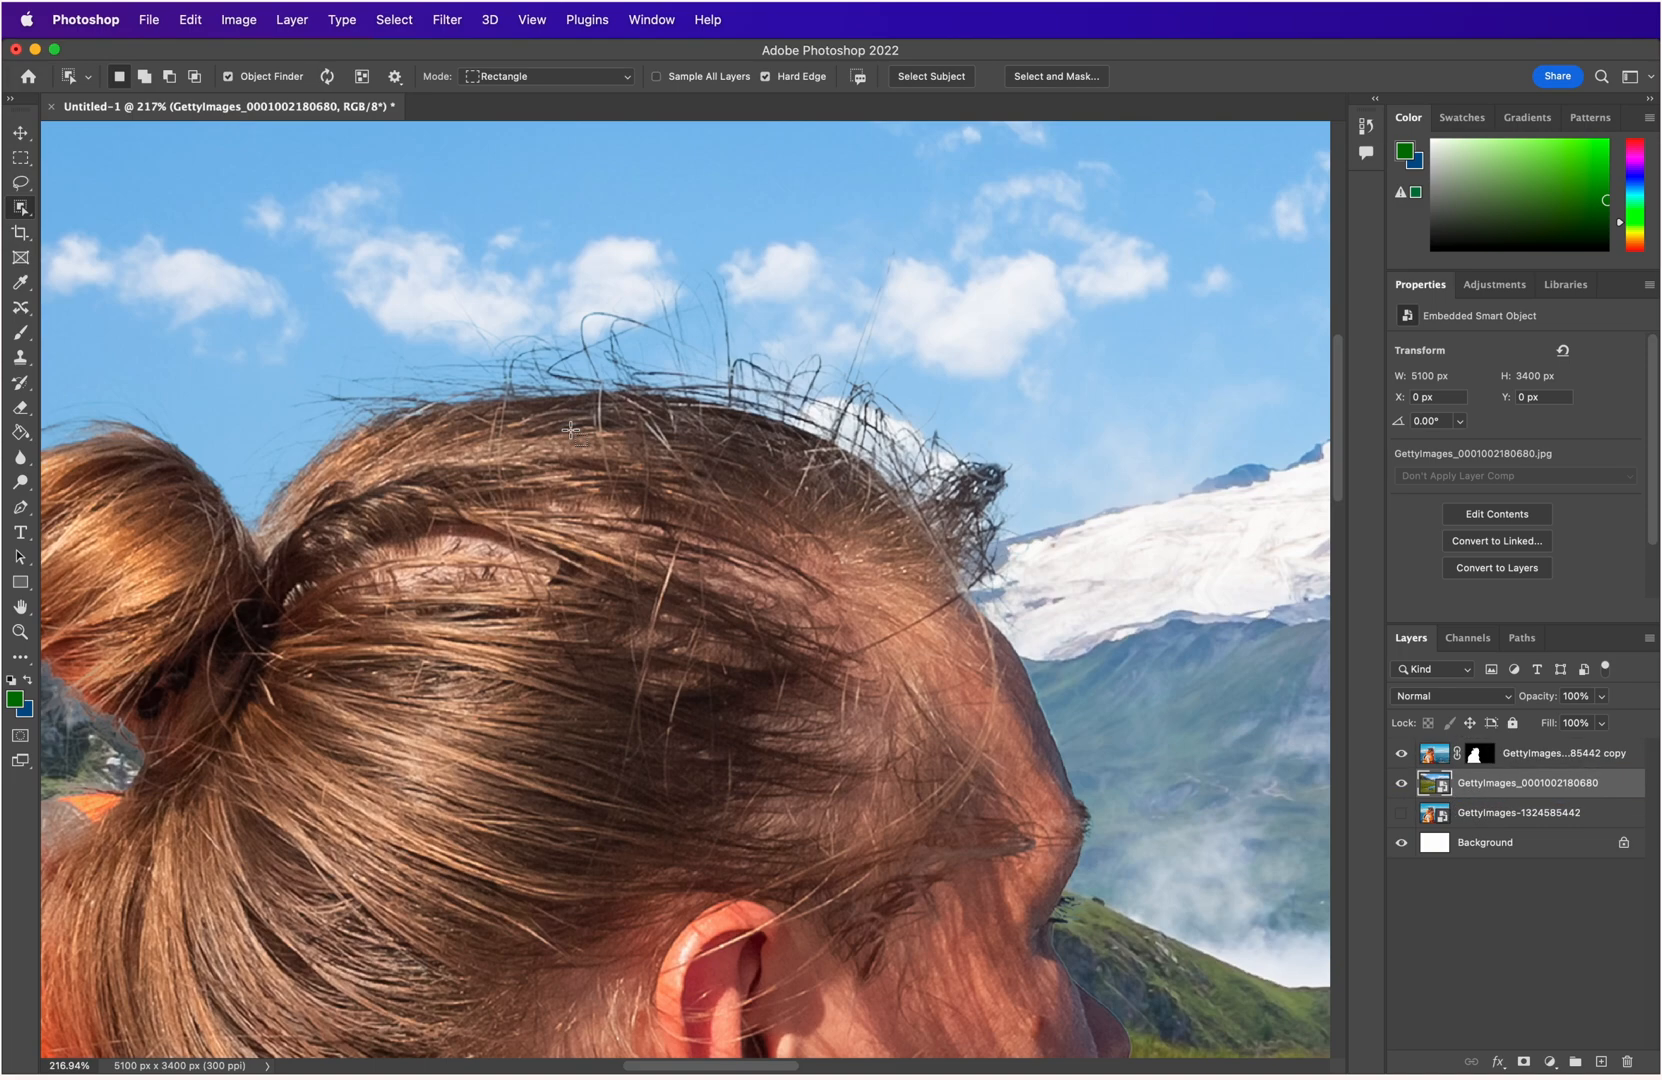
{"action": "scroll", "coordinate": [900, 410], "scroll_direction": "up", "scroll_amount": 3}
{"action": "scroll", "coordinate": [892, 512], "scroll_direction": "down", "scroll_amount": 8}
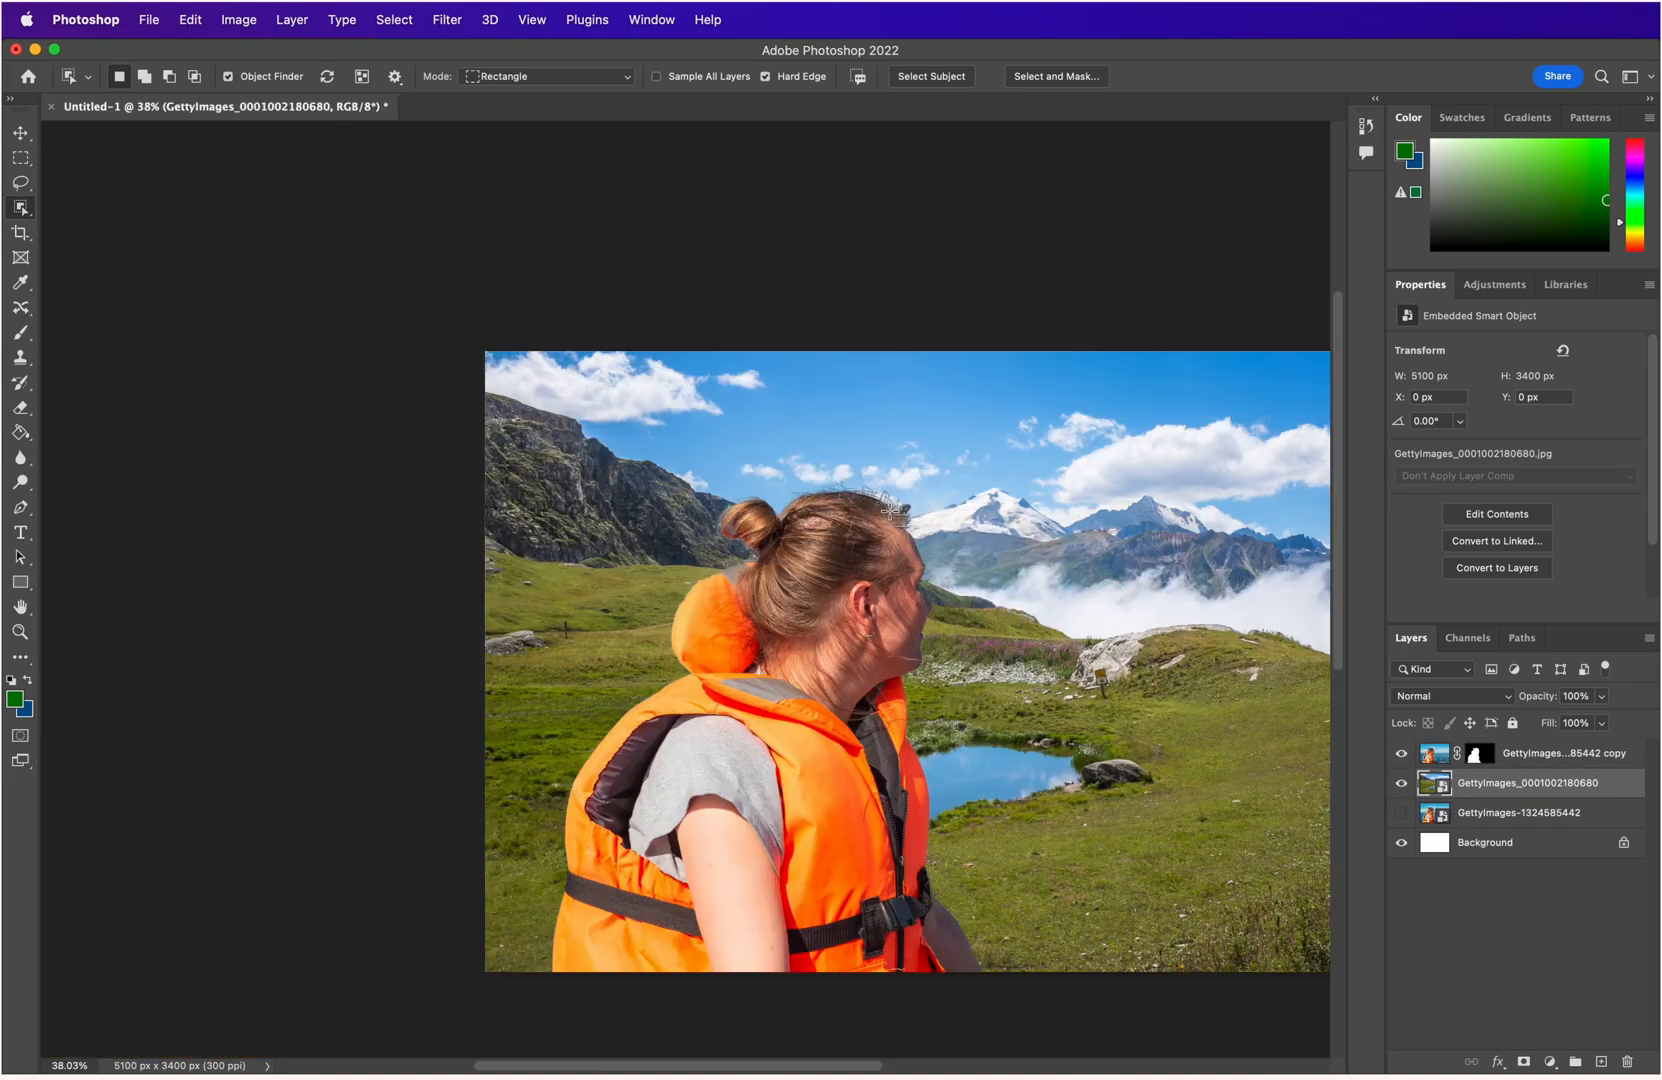
{"action": "scroll", "coordinate": [892, 515], "scroll_direction": "up", "scroll_amount": 1}
{"action": "scroll", "coordinate": [892, 515], "scroll_direction": "up", "scroll_amount": 4}
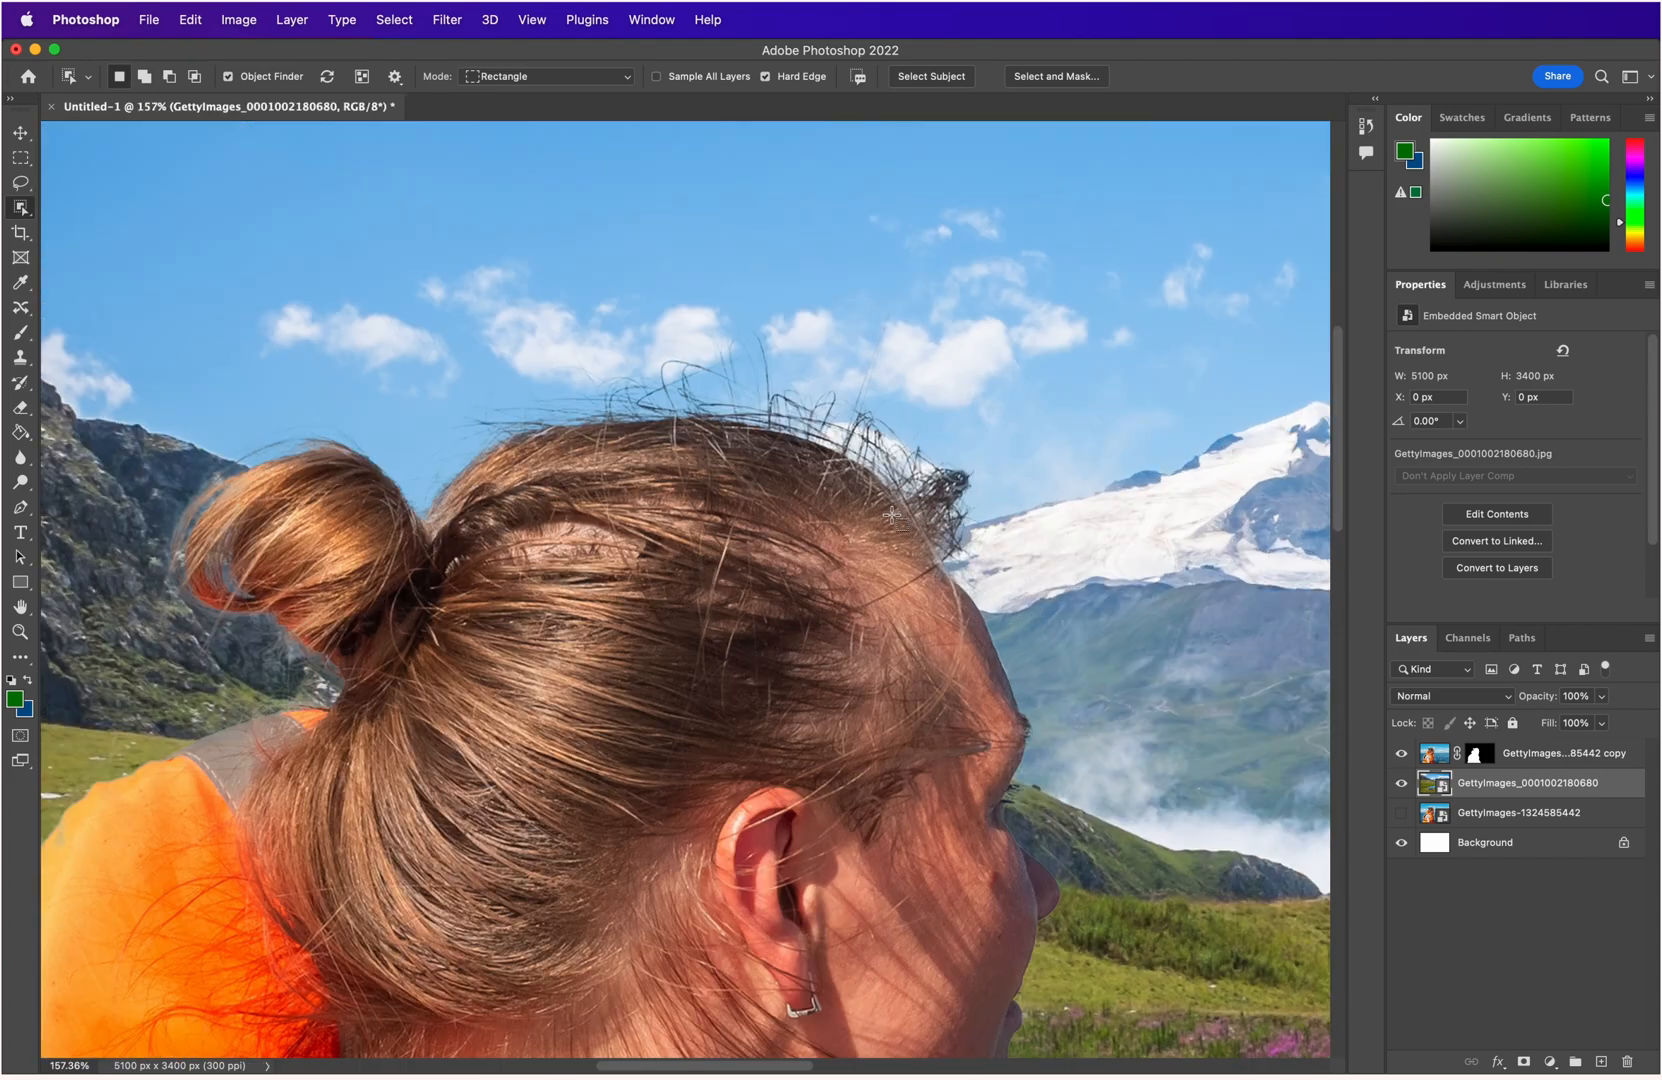
{"action": "scroll", "coordinate": [650, 575], "scroll_direction": "up", "scroll_amount": 2}
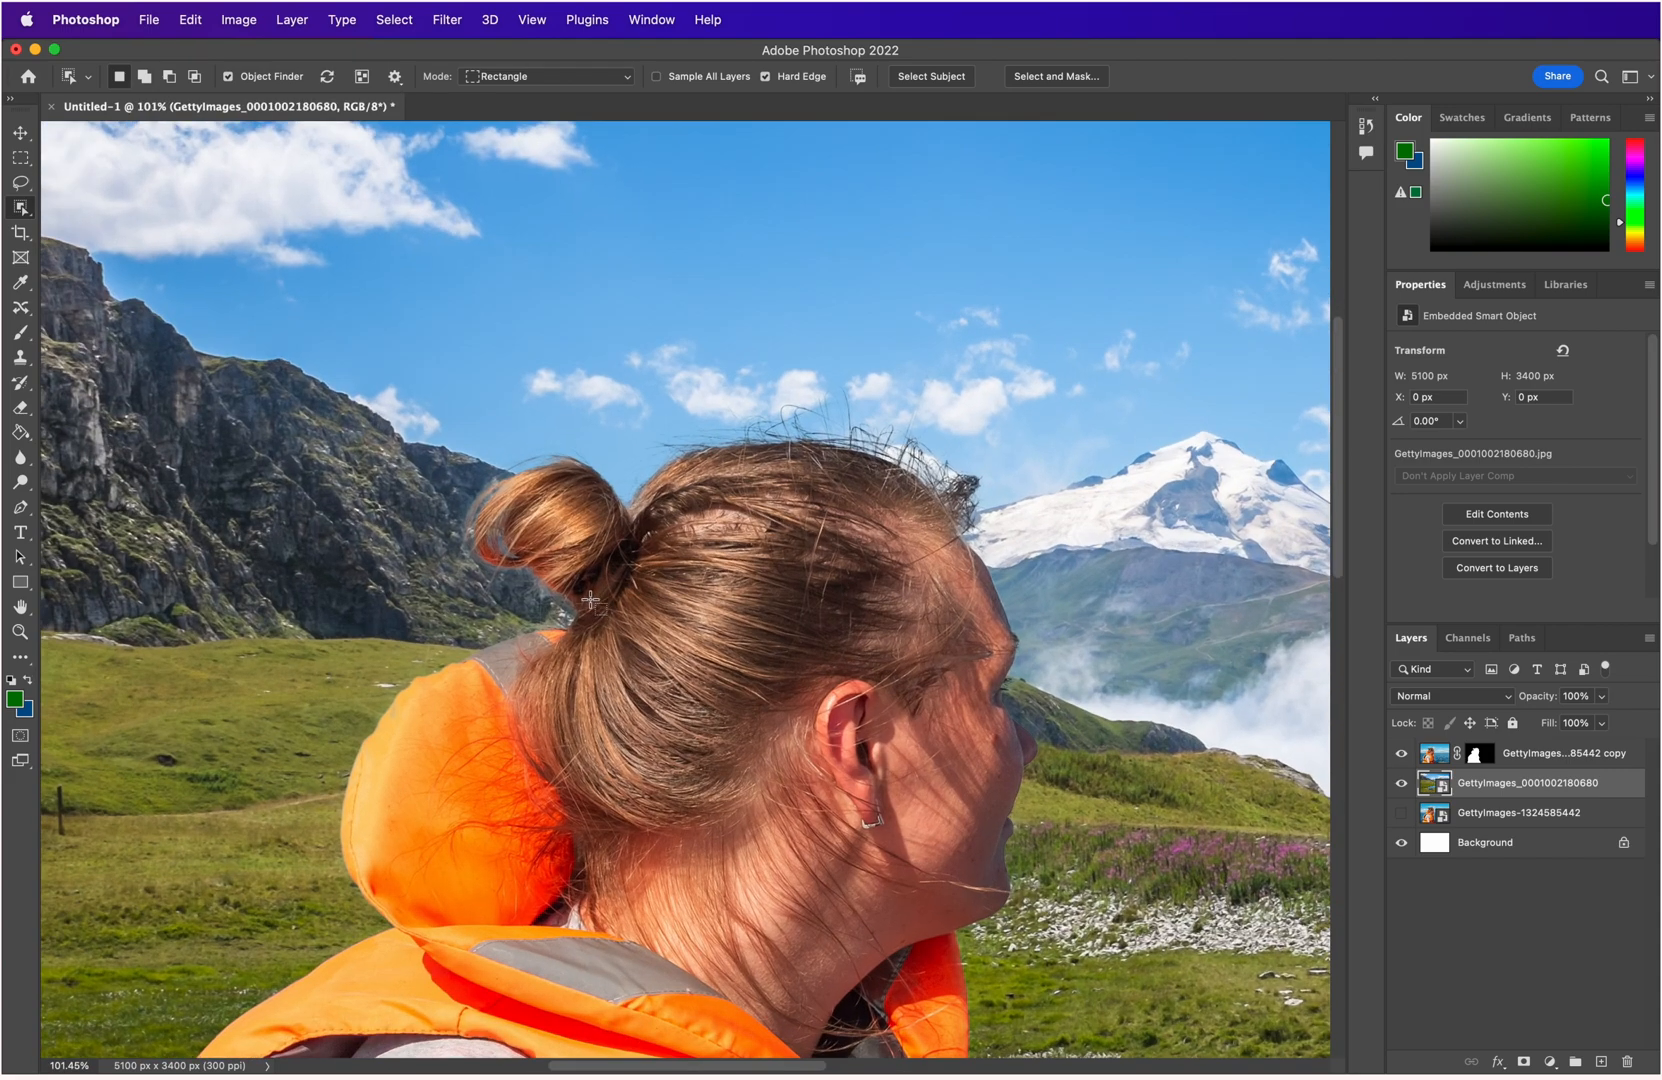
{"action": "scroll", "coordinate": [590, 600], "scroll_direction": "down", "scroll_amount": 5}
{"action": "scroll", "coordinate": [651, 693], "scroll_direction": "down", "scroll_amount": 1}
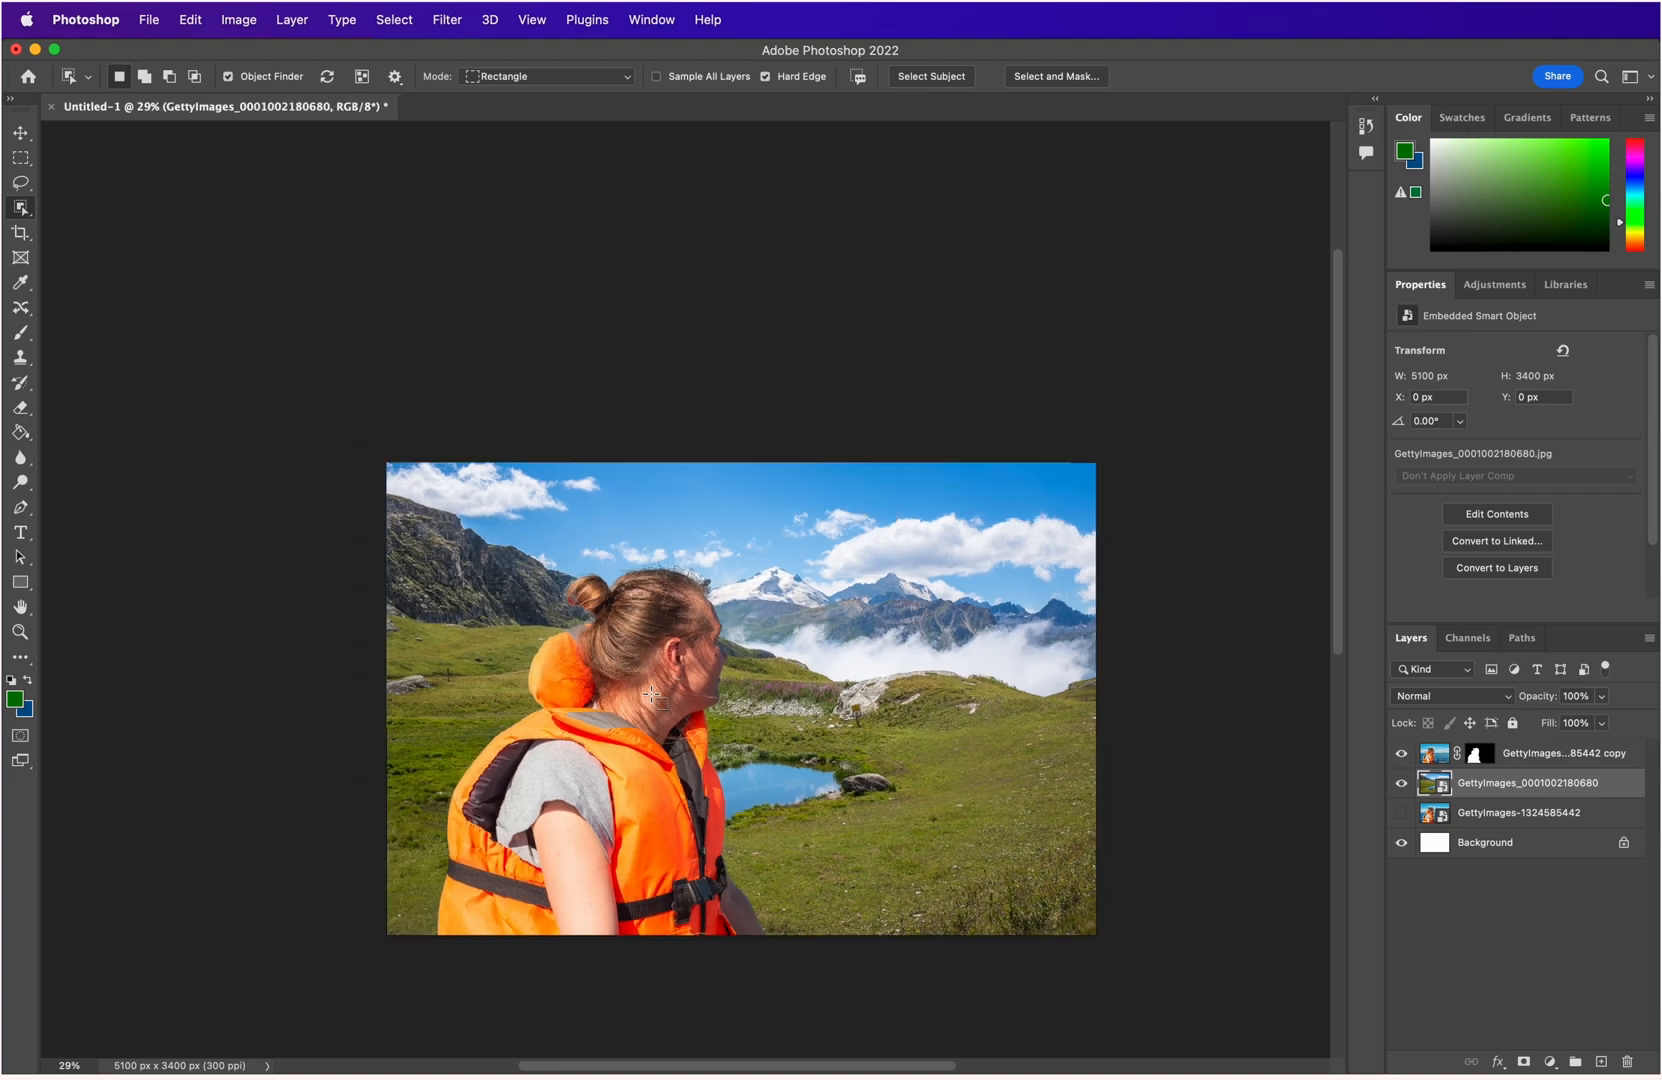
{"action": "scroll", "coordinate": [651, 693], "scroll_direction": "up", "scroll_amount": 3}
{"action": "scroll", "coordinate": [651, 693], "scroll_direction": "down", "scroll_amount": 1}
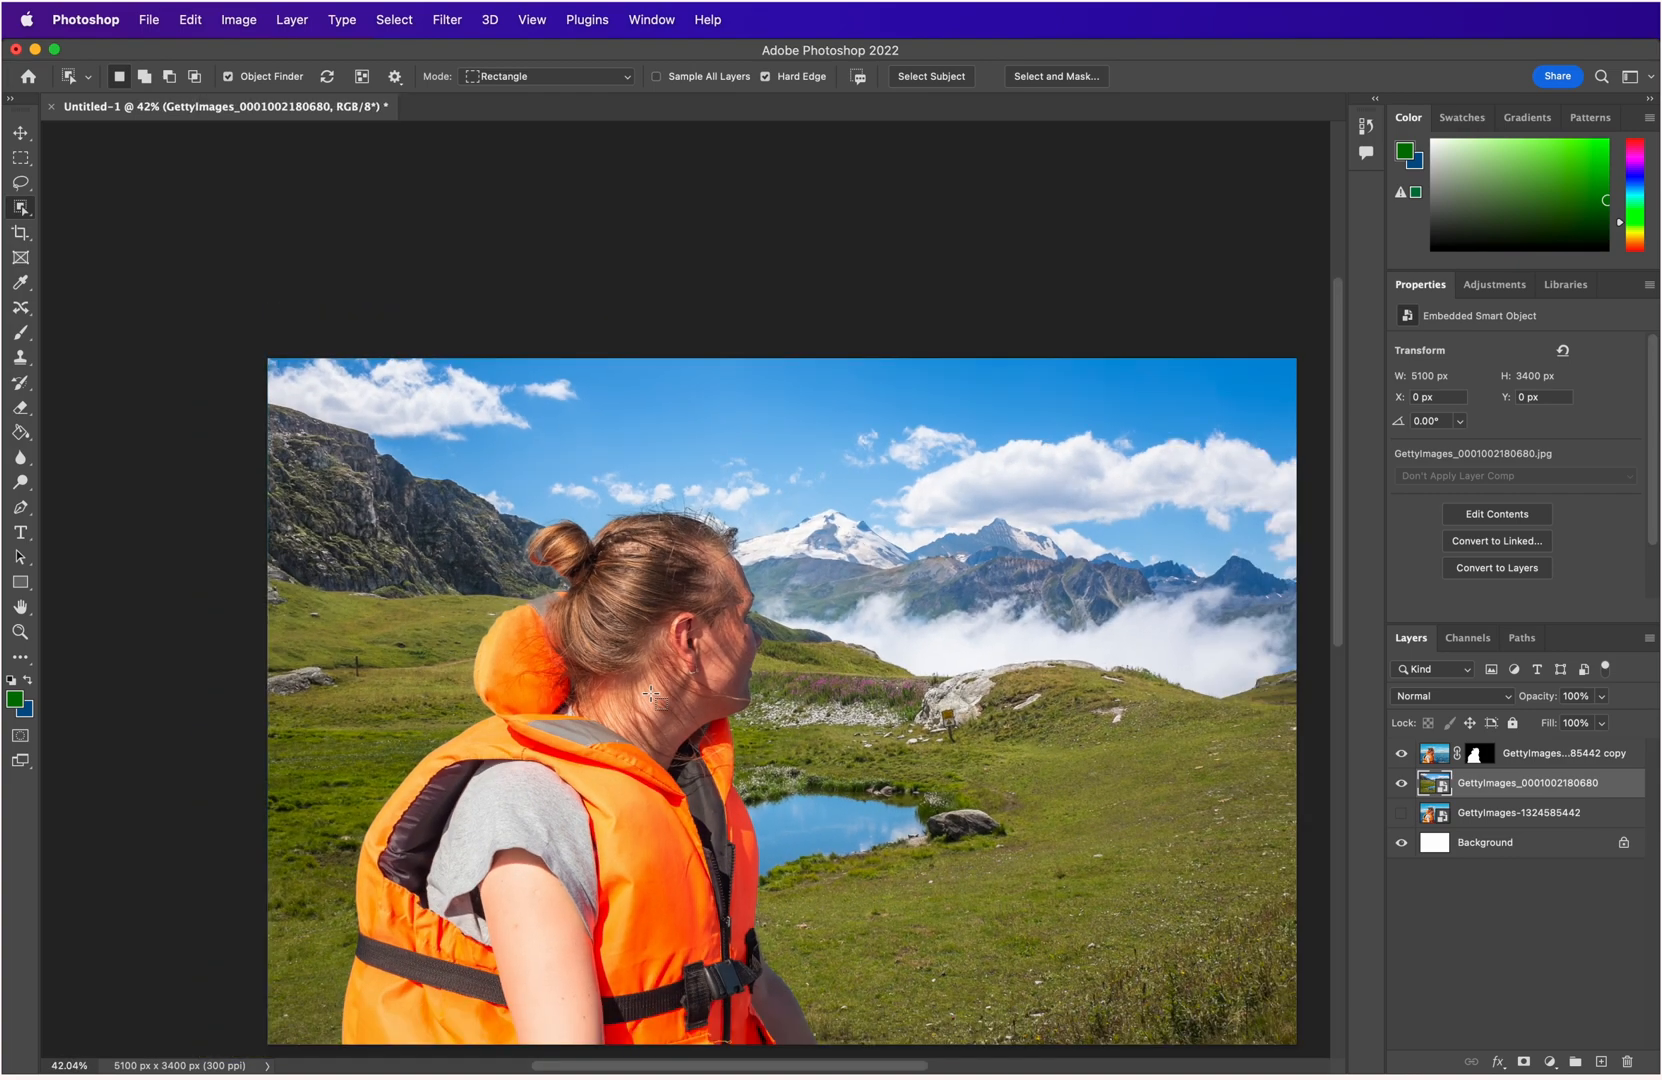
{"action": "scroll", "coordinate": [651, 693], "scroll_direction": "down", "scroll_amount": 5}
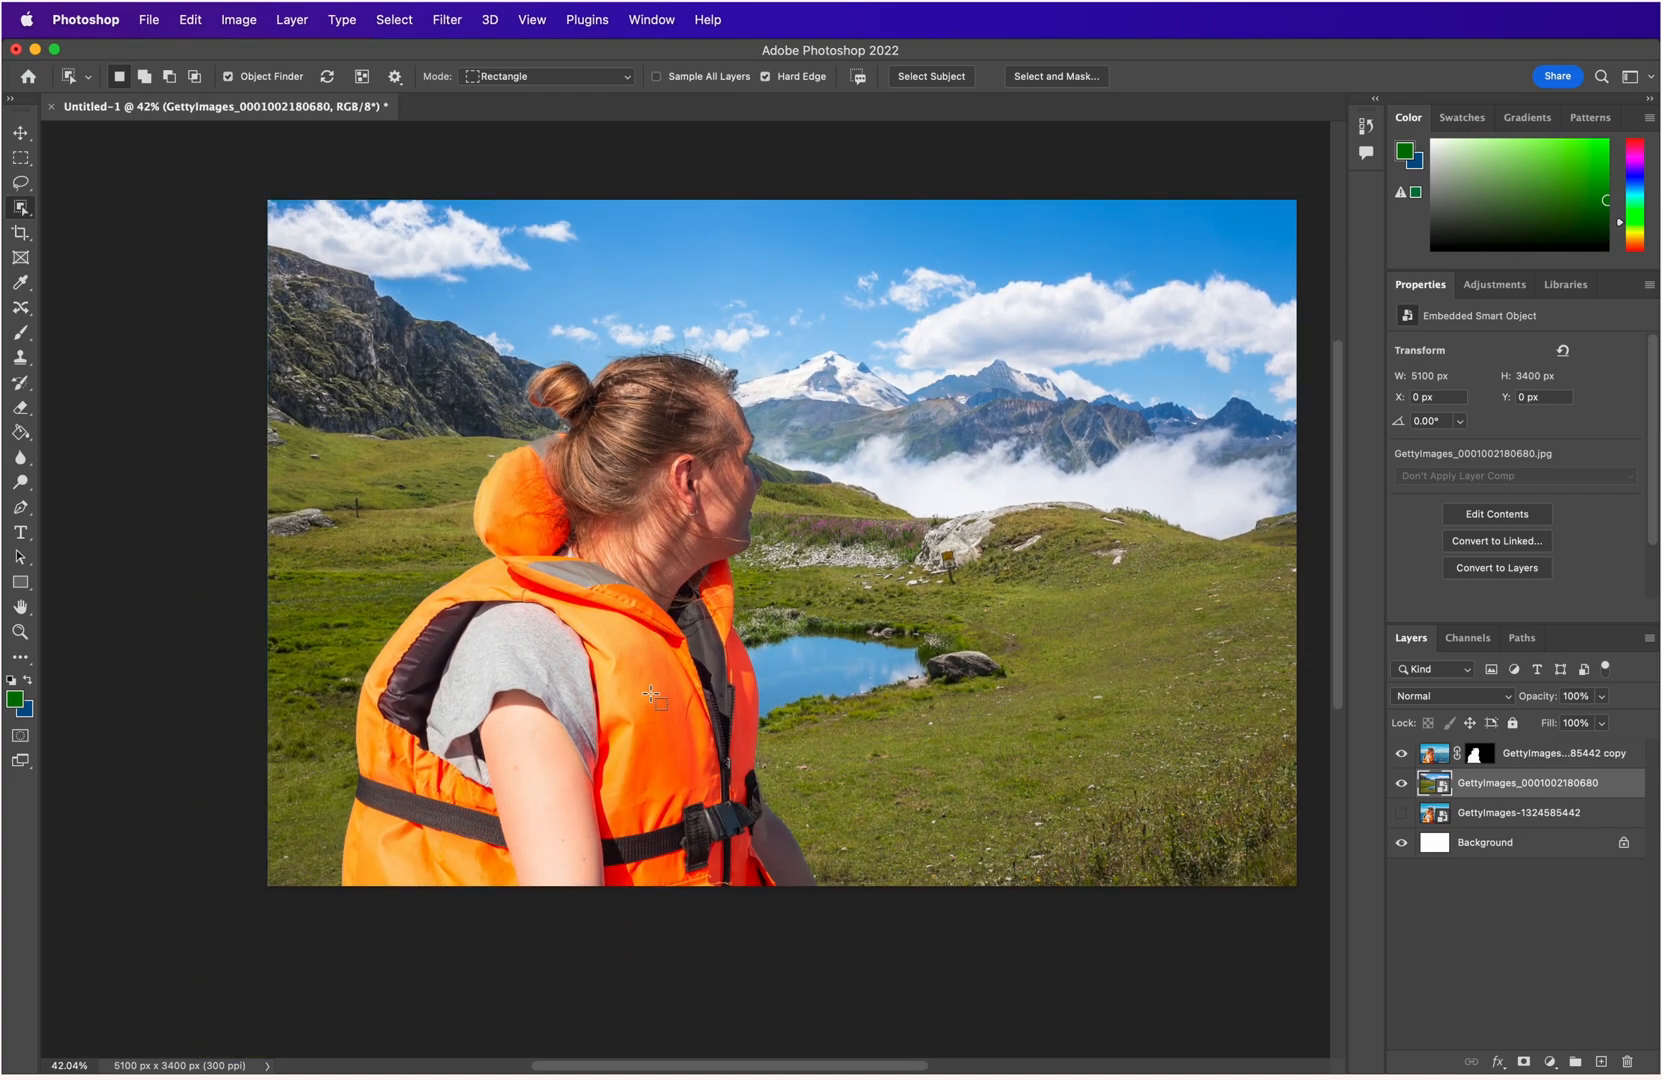
Hide the masked cutout layer of the woman so that only the mountain landscape shows.
{"action": "right_click", "coordinate": [1487, 795]}
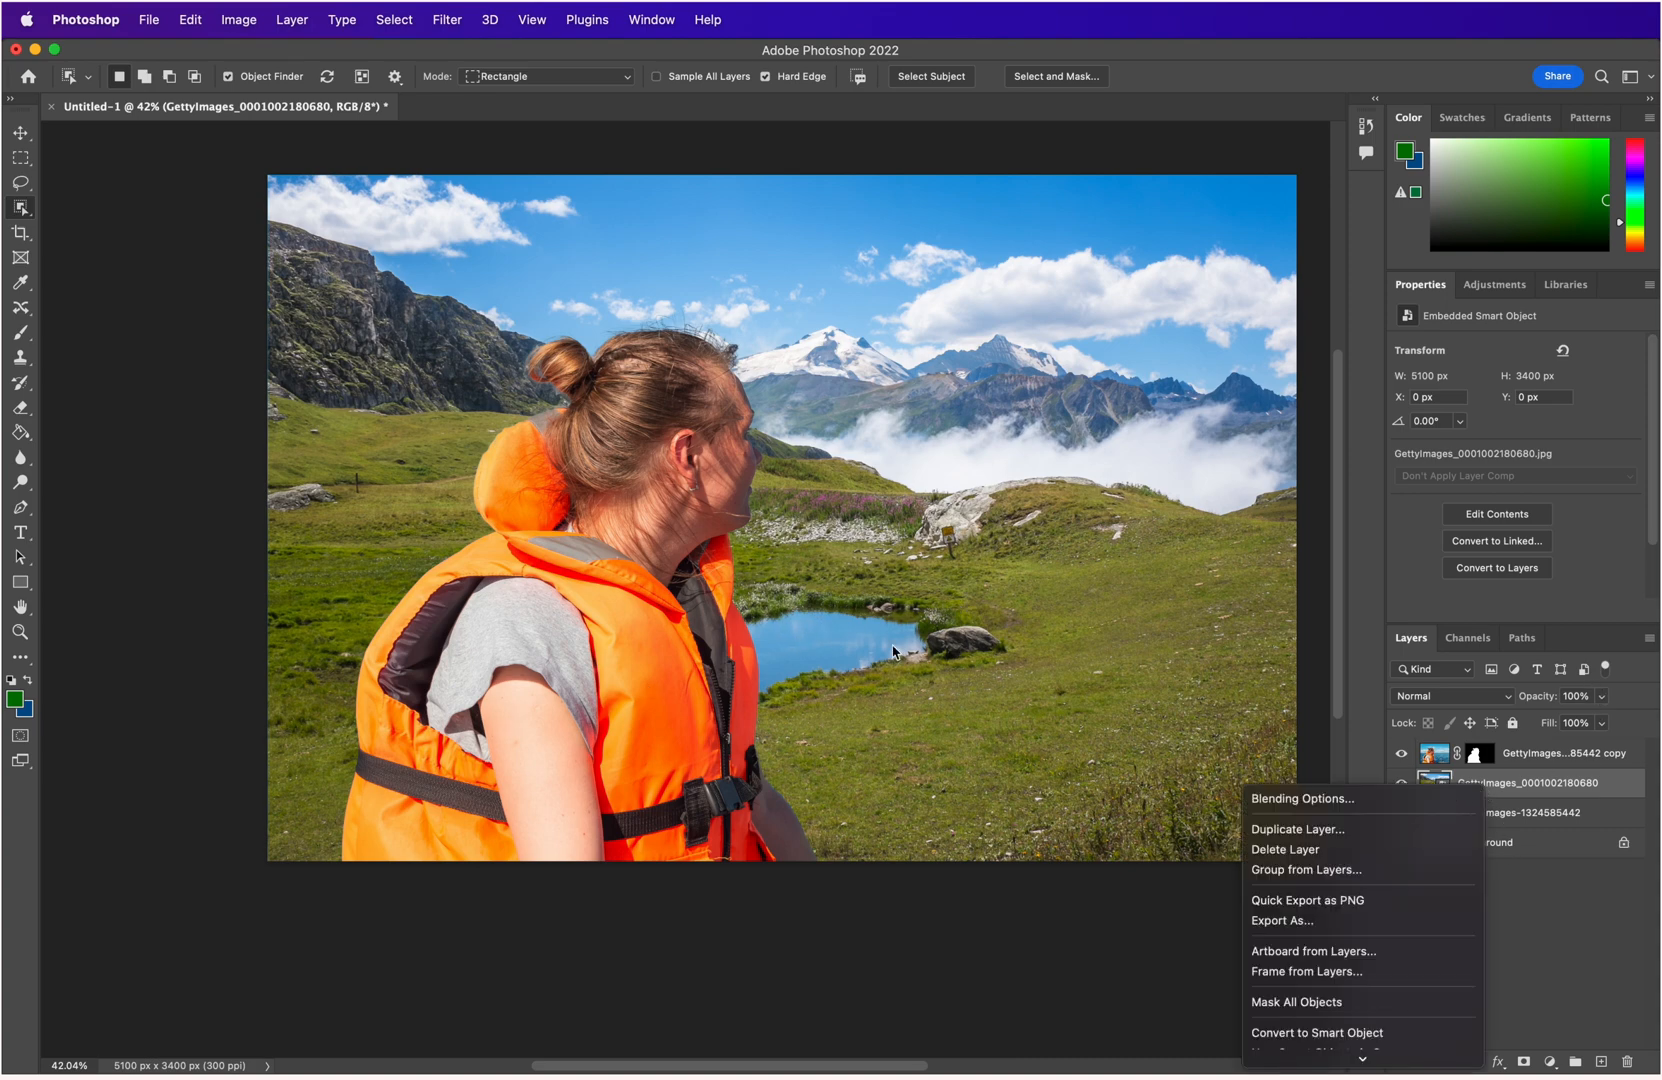
{"action": "left_click", "coordinate": [1402, 756]}
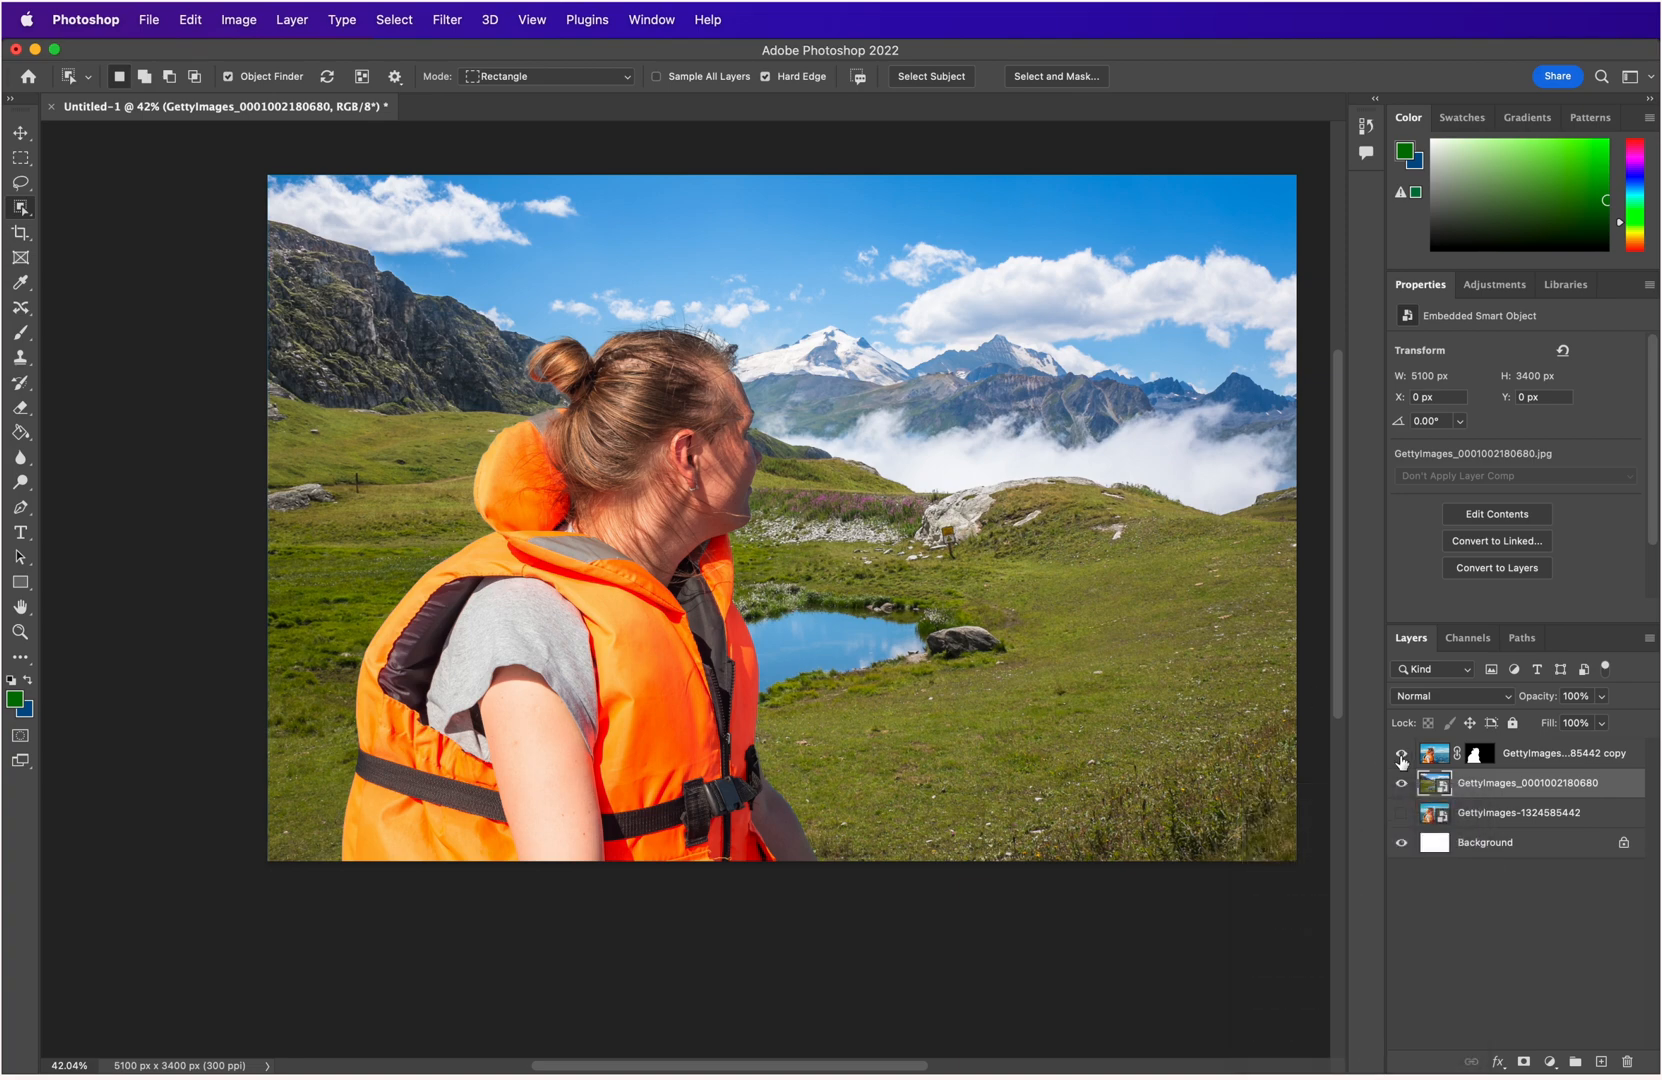
{"action": "left_click", "coordinate": [1401, 757]}
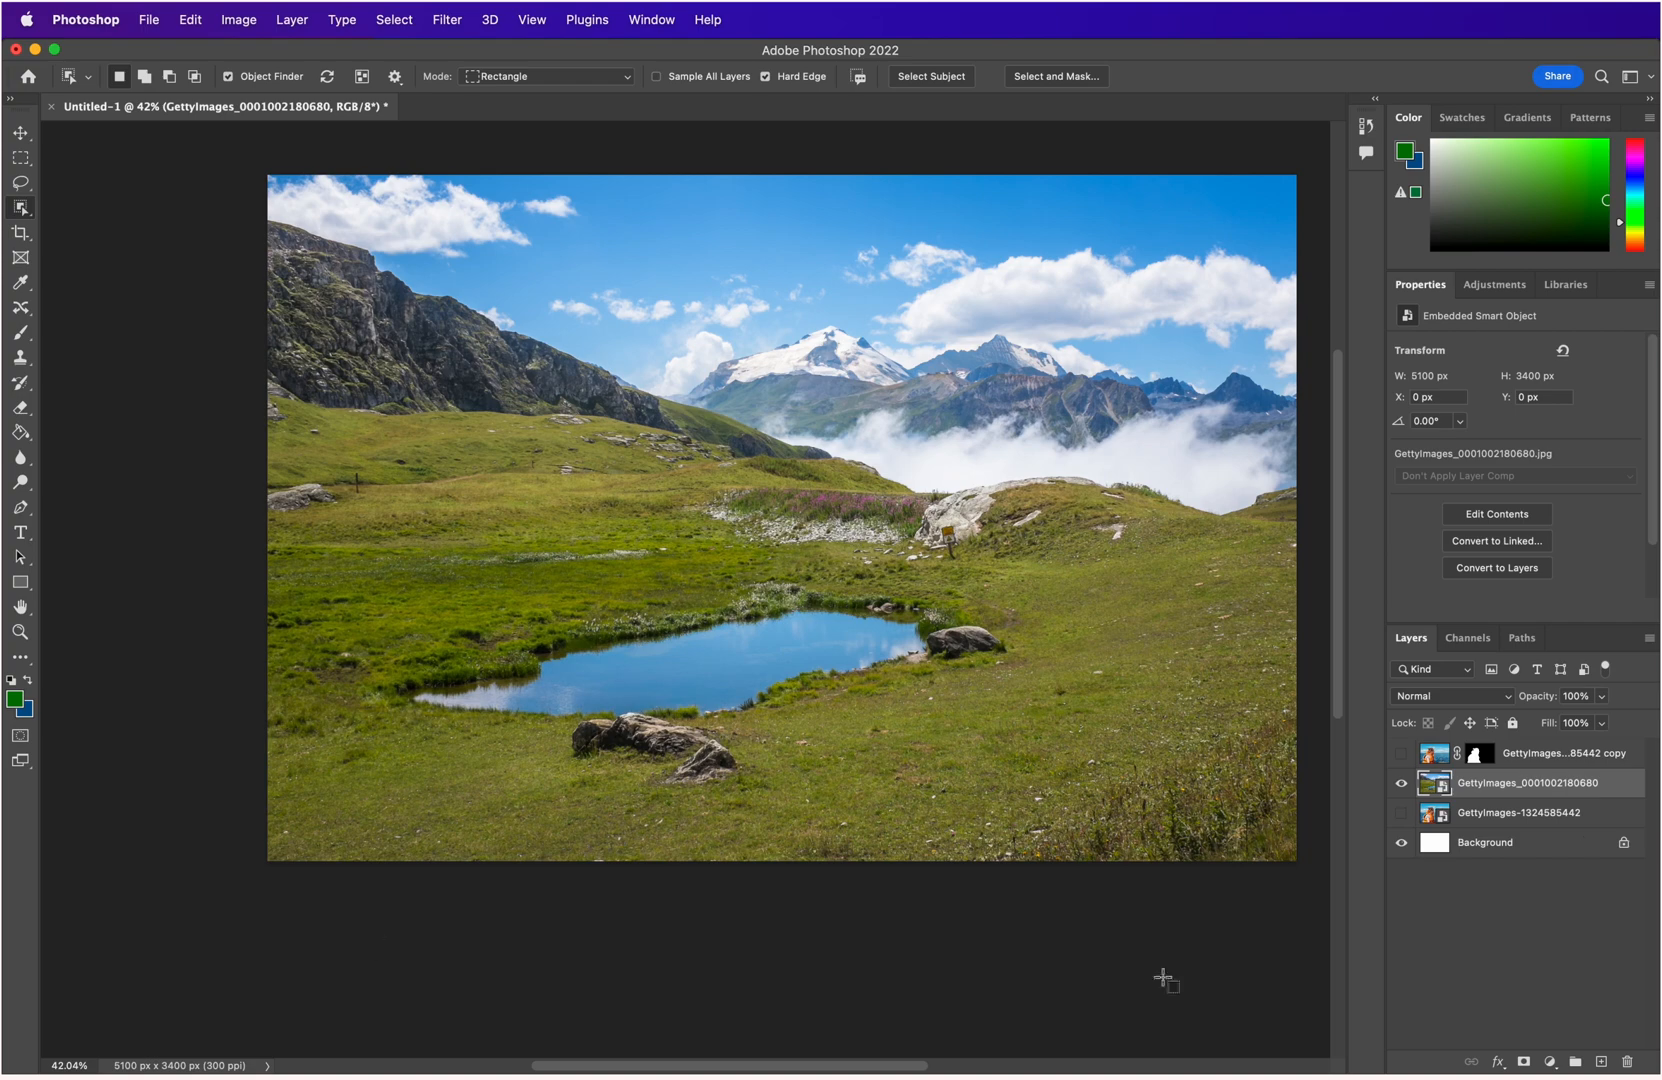
{"action": "left_click", "coordinate": [1528, 757]}
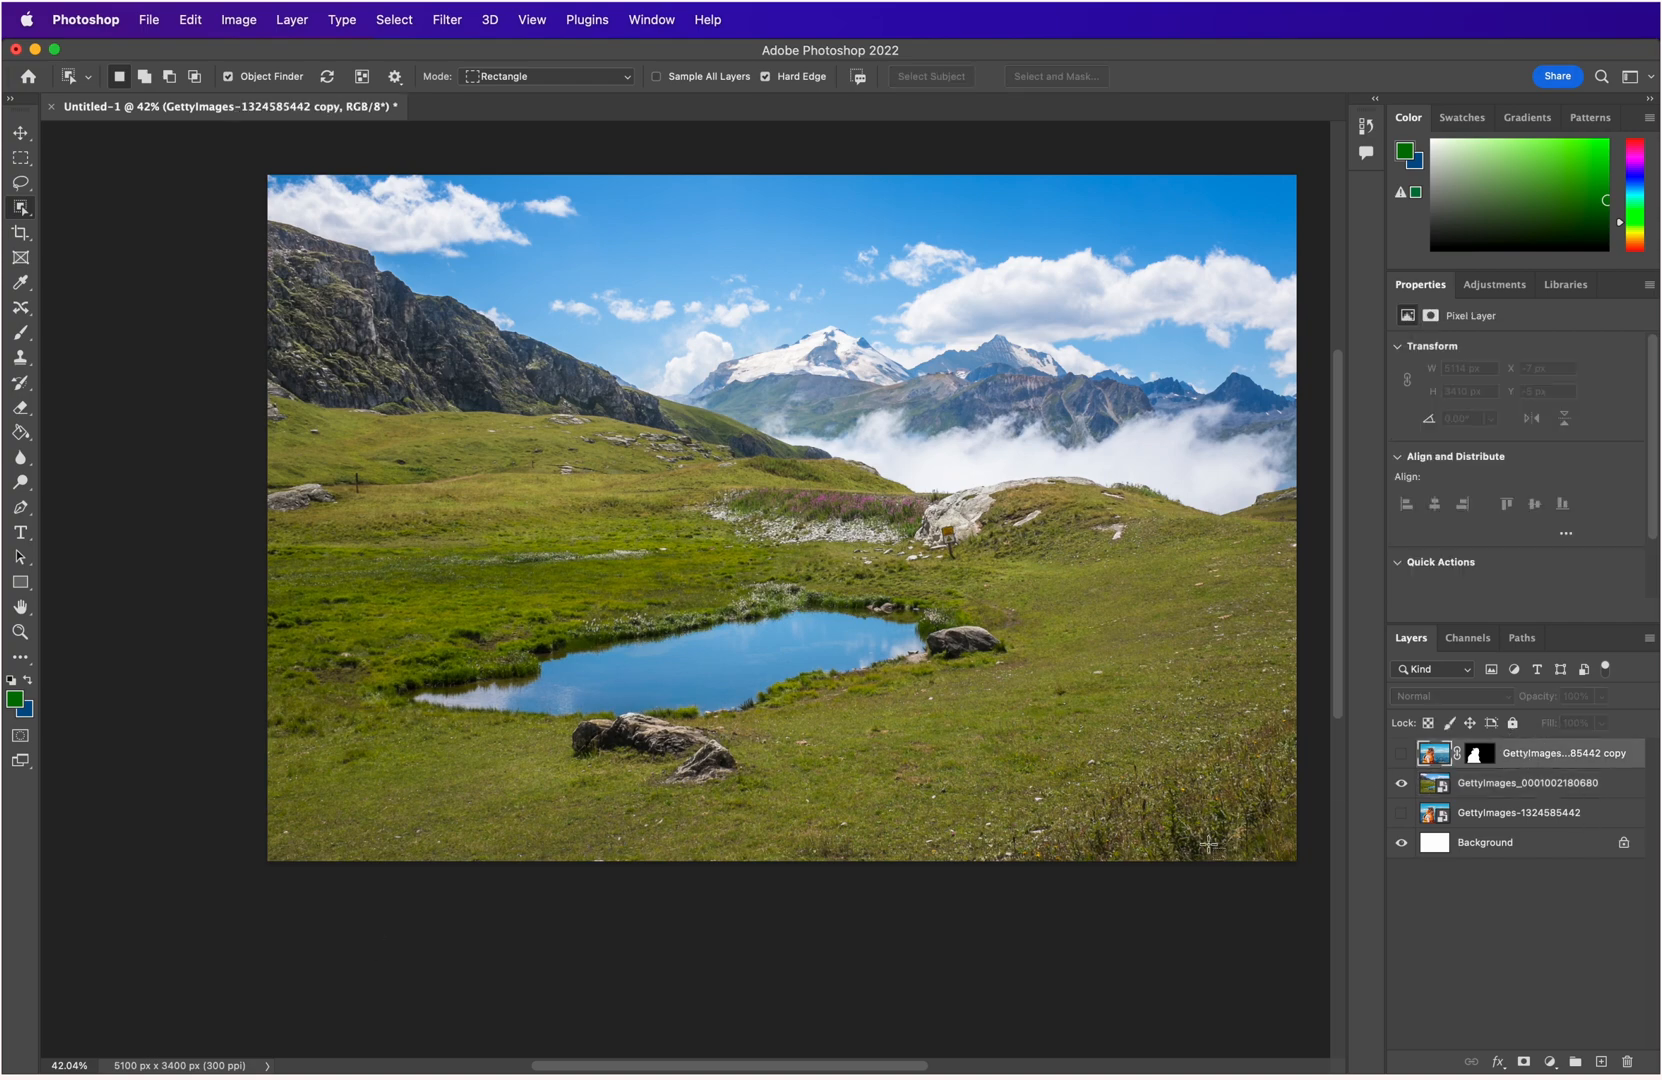
{"action": "left_click", "coordinate": [1458, 789]}
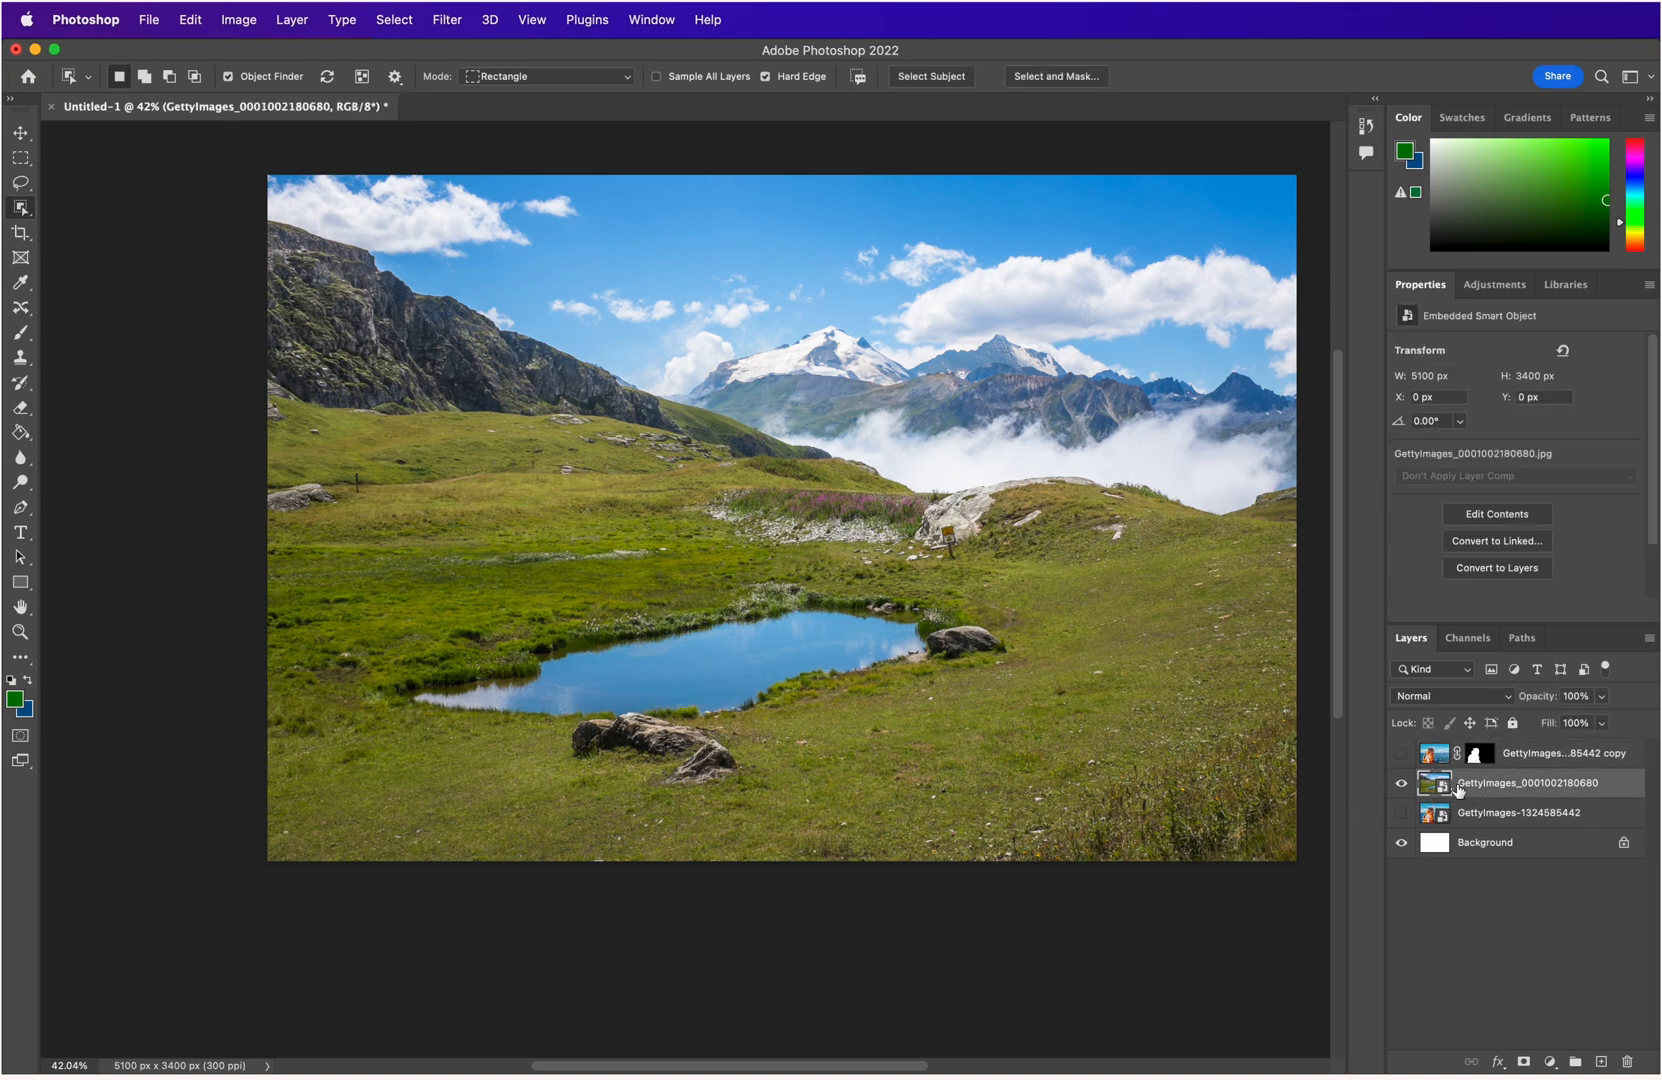
{"action": "right_click", "coordinate": [1460, 787]}
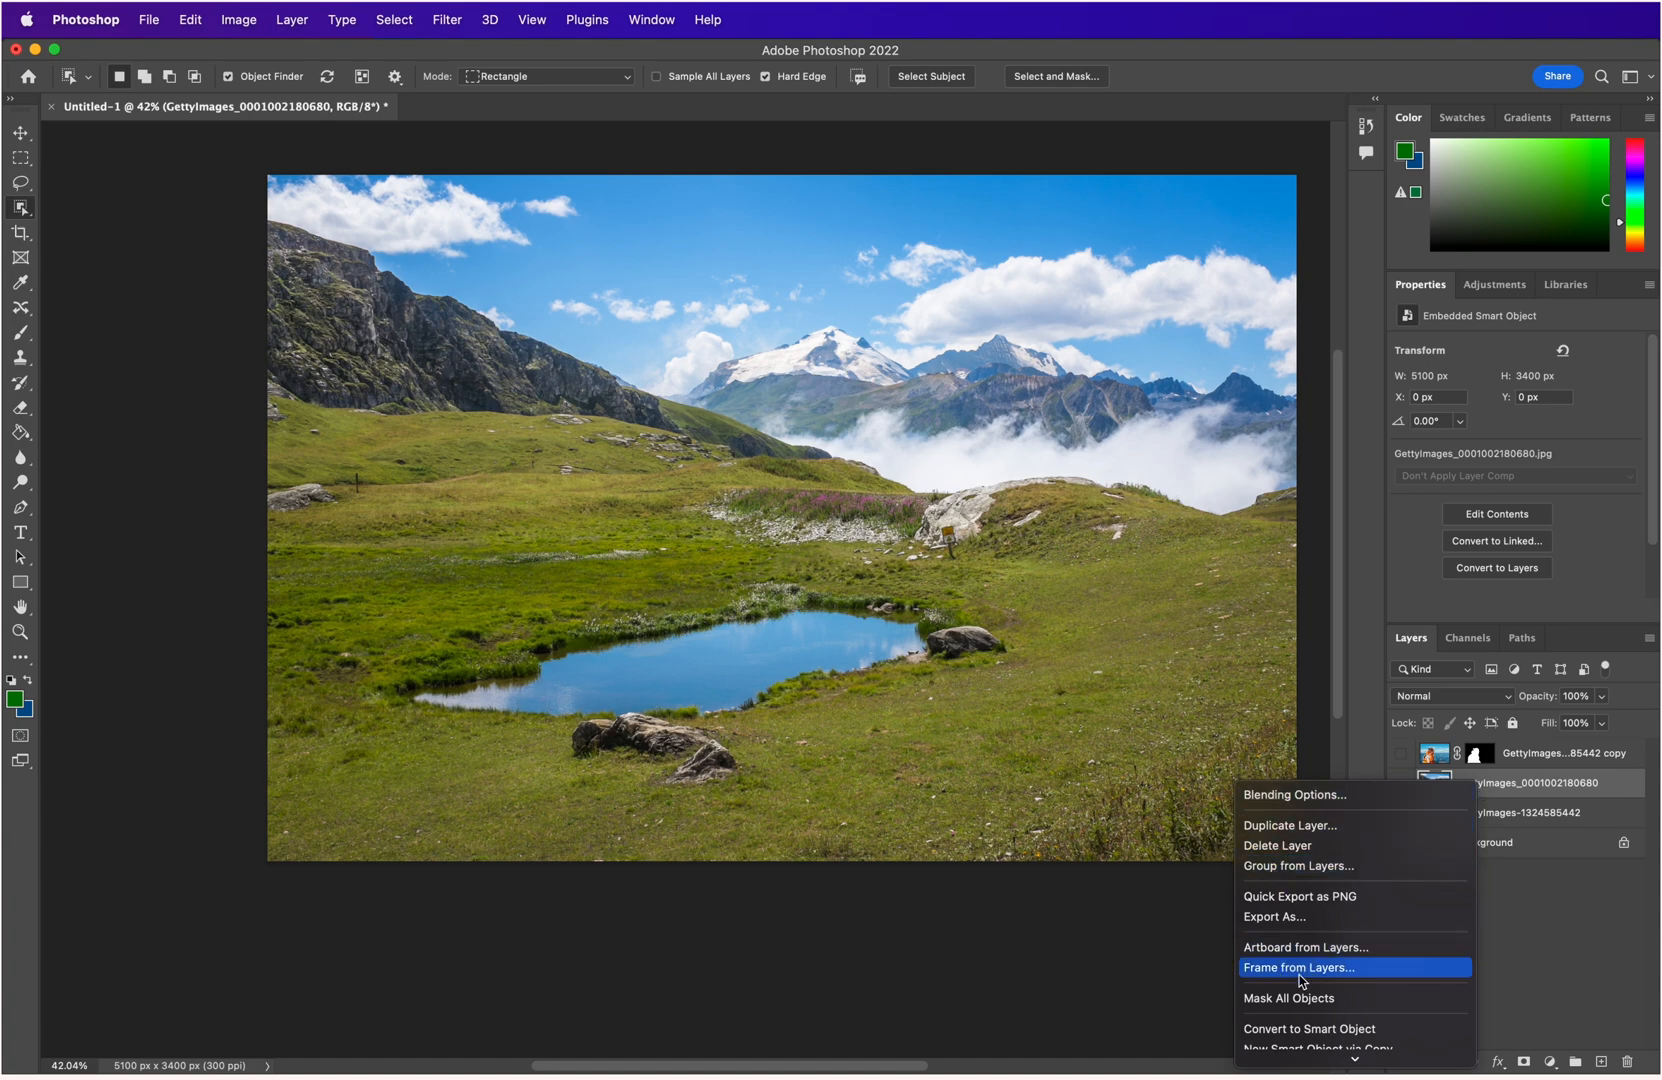
{"action": "mouse_move", "coordinate": [1294, 1073]}
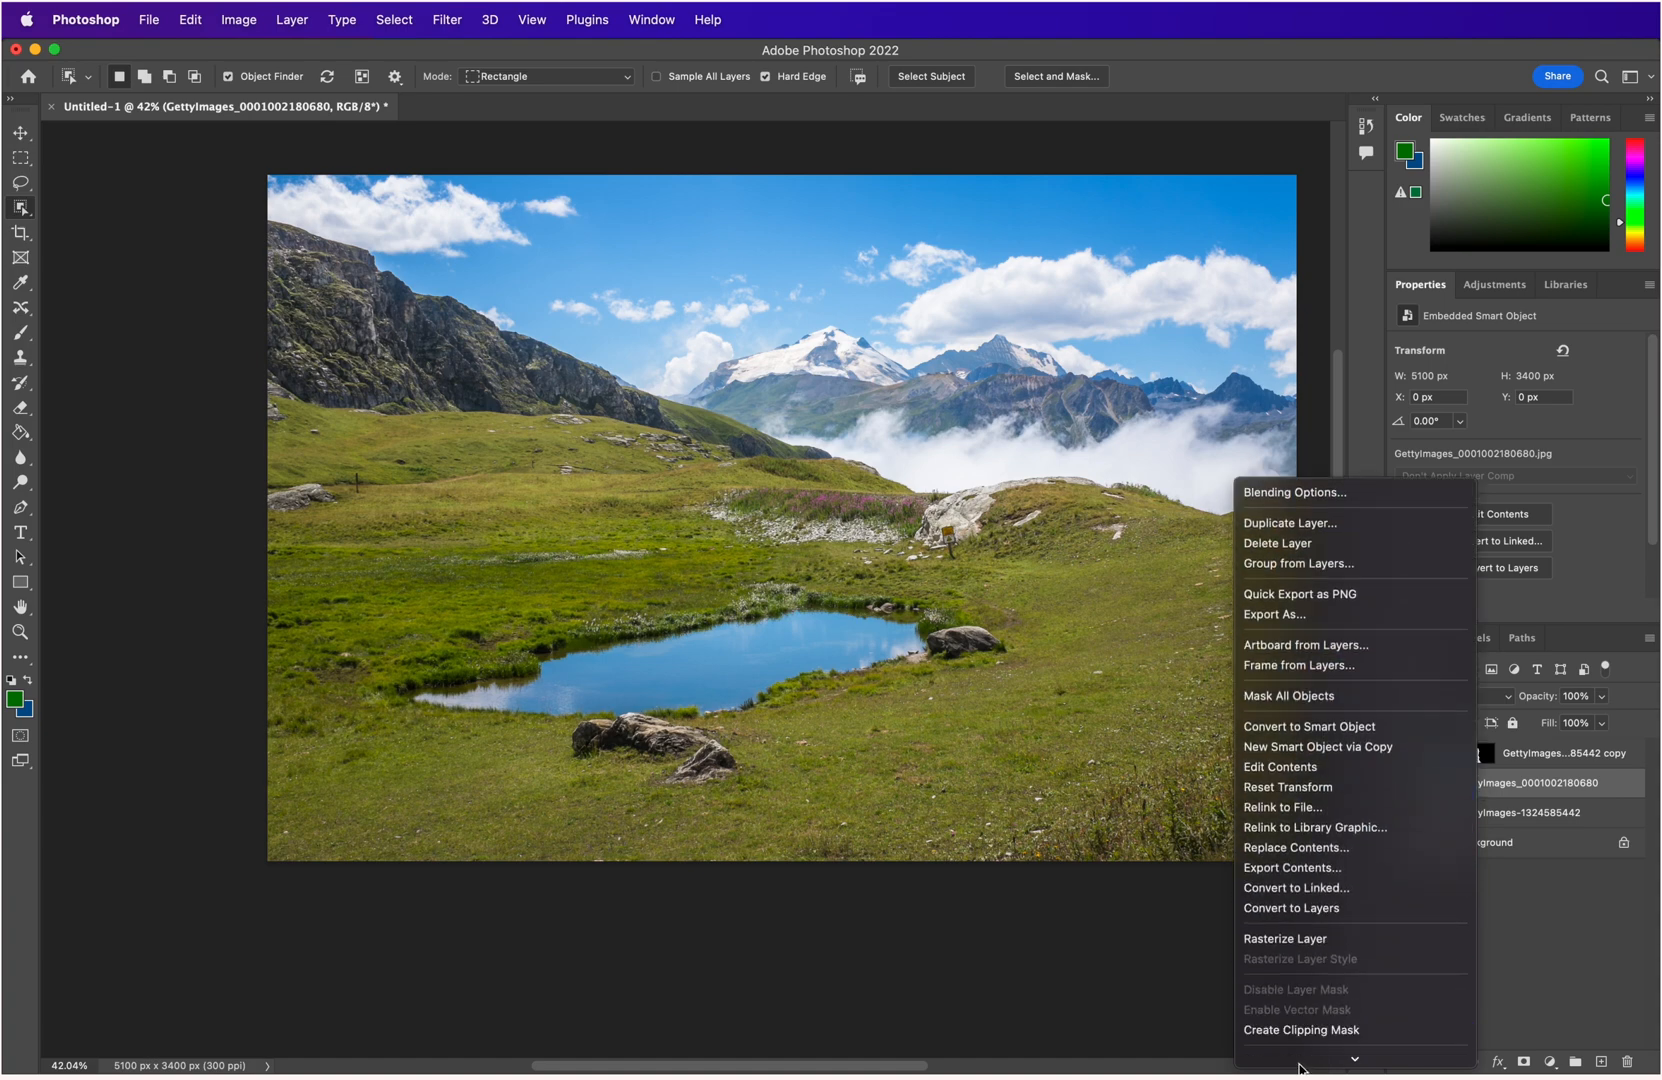
{"action": "left_click", "coordinate": [1278, 858]}
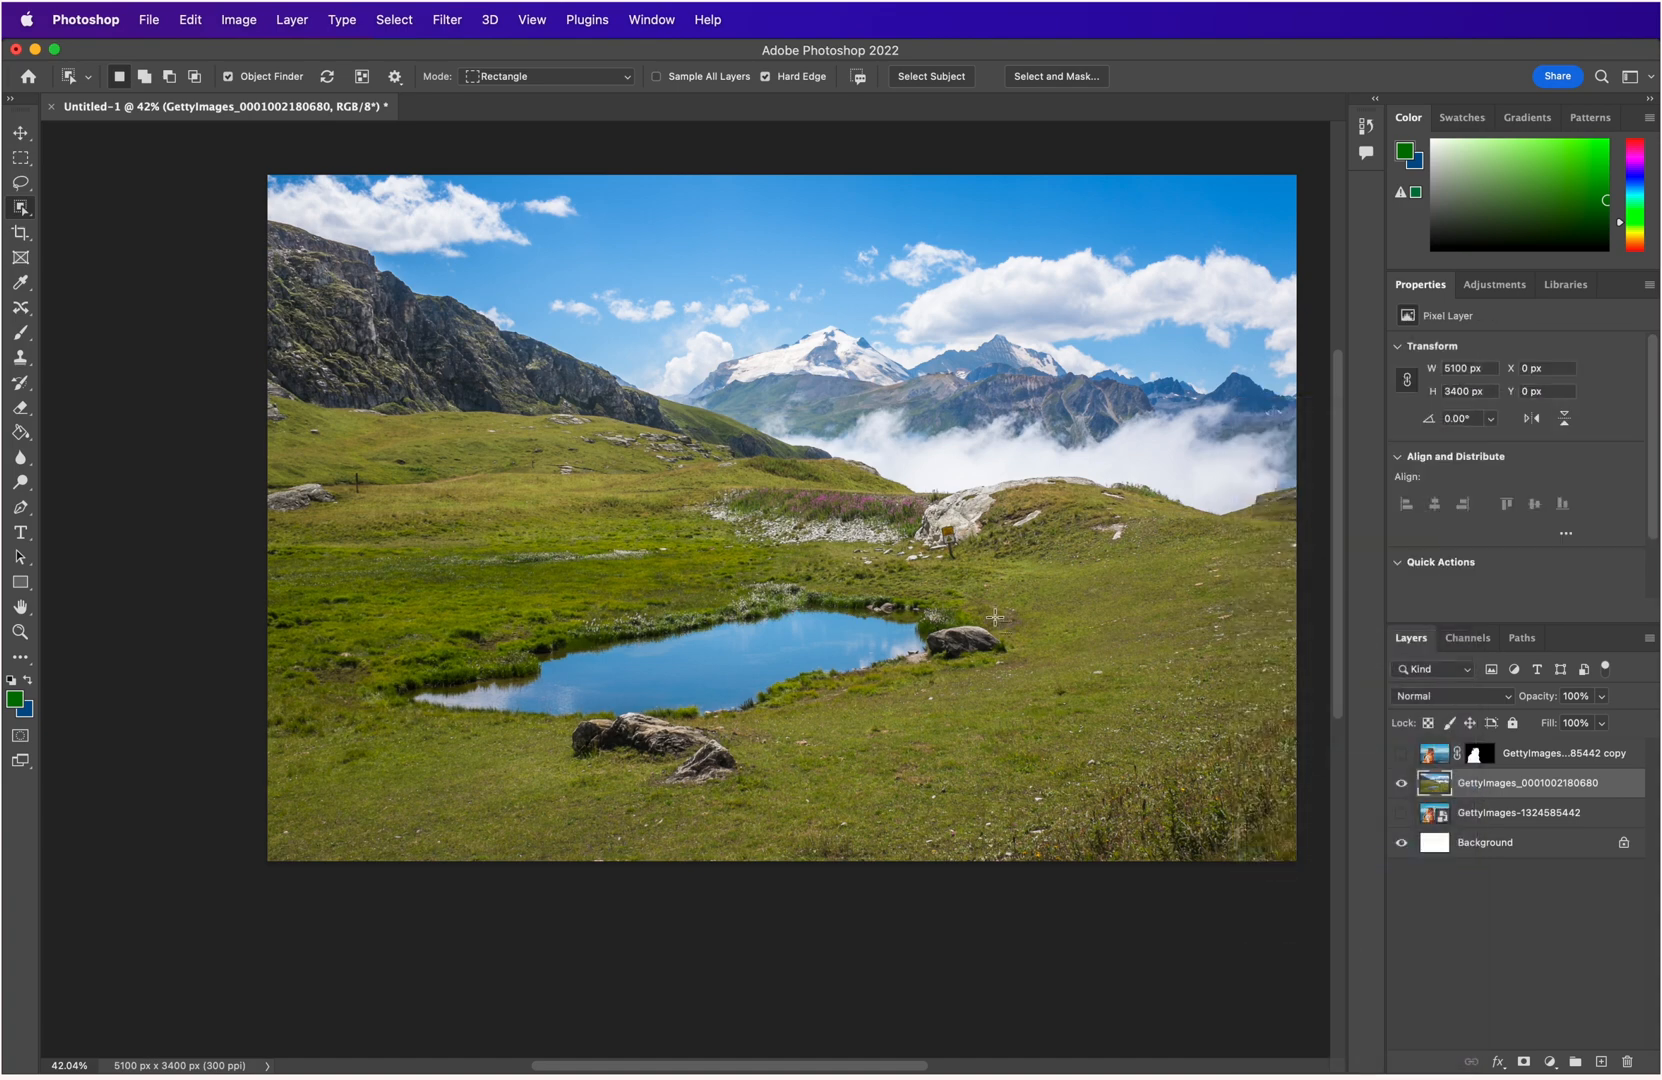
Lasso a freehand selection of about 3325 × 1260 px around the pond, its banks and the rocks.
{"action": "left_click", "coordinate": [21, 183]}
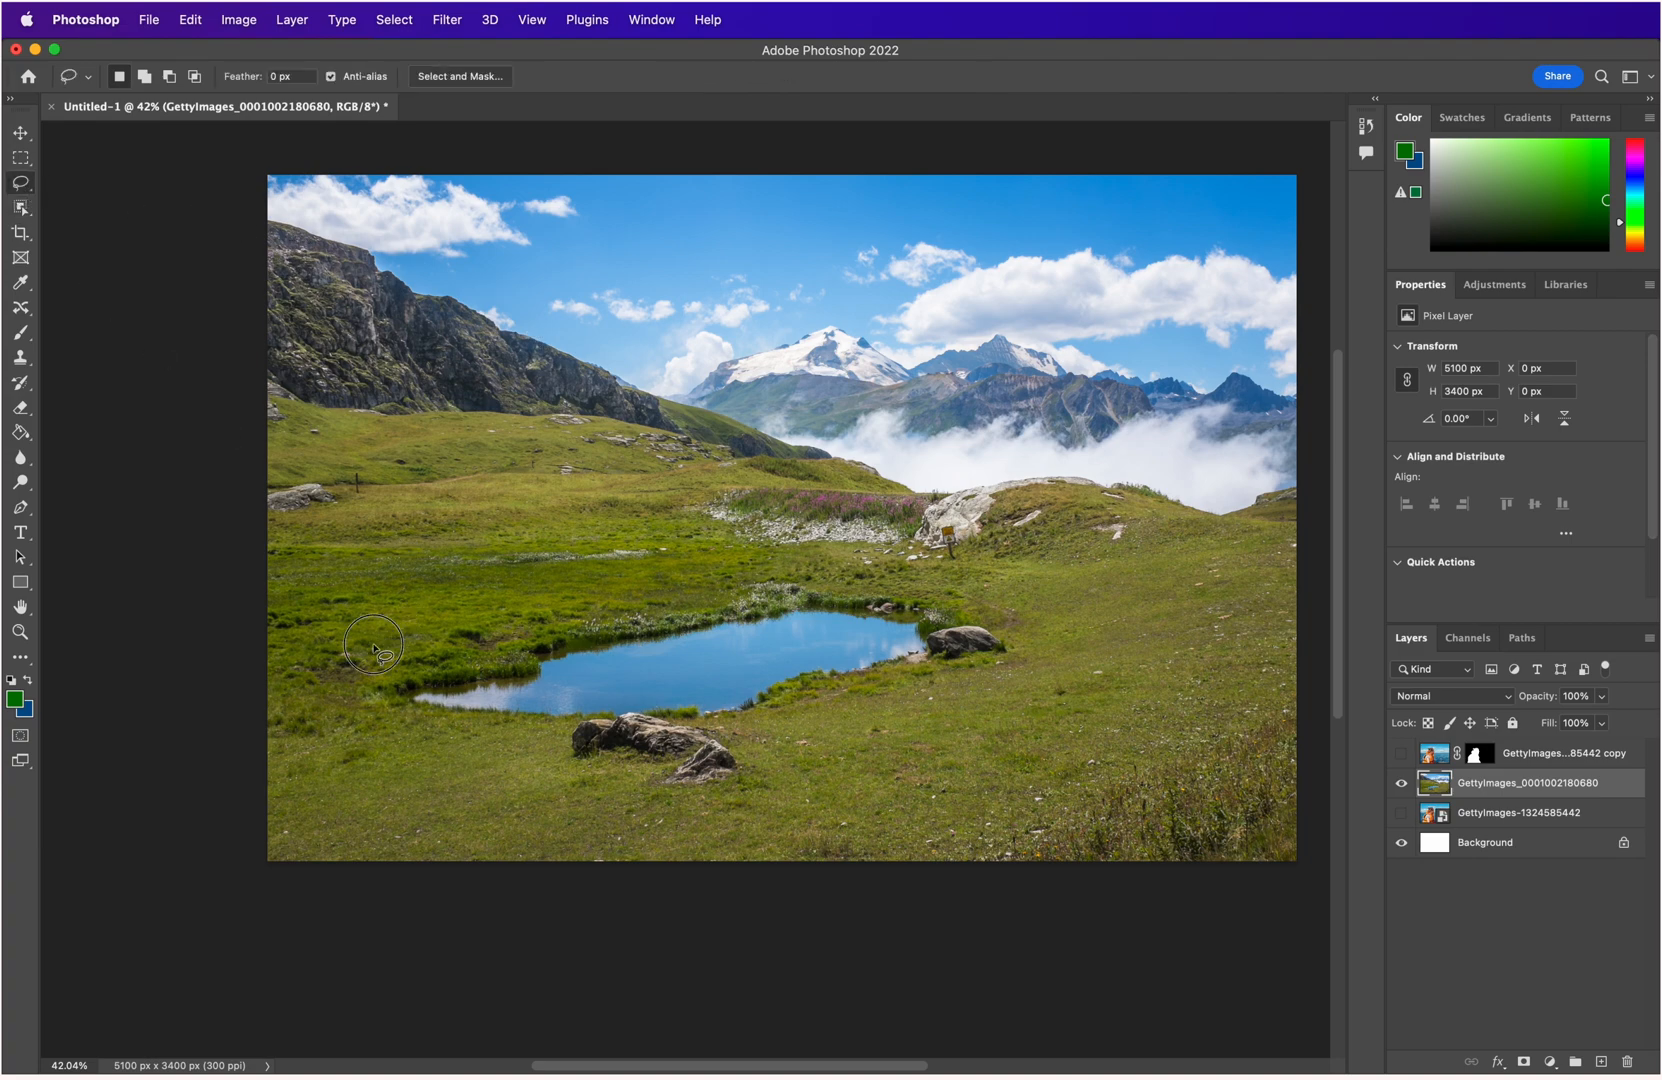
{"action": "mouse_move", "coordinate": [373, 644]}
{"action": "left_mouse_down"}
{"action": "mouse_move", "coordinate": [655, 578]}
{"action": "mouse_move", "coordinate": [820, 566]}
{"action": "mouse_move", "coordinate": [1005, 606]}
{"action": "mouse_move", "coordinate": [1020, 636]}
{"action": "mouse_move", "coordinate": [1005, 678]}
{"action": "mouse_move", "coordinate": [915, 703]}
{"action": "mouse_move", "coordinate": [765, 810]}
{"action": "mouse_move", "coordinate": [420, 752]}
{"action": "mouse_move", "coordinate": [352, 690]}
{"action": "mouse_move", "coordinate": [378, 645]}
{"action": "left_mouse_up"}
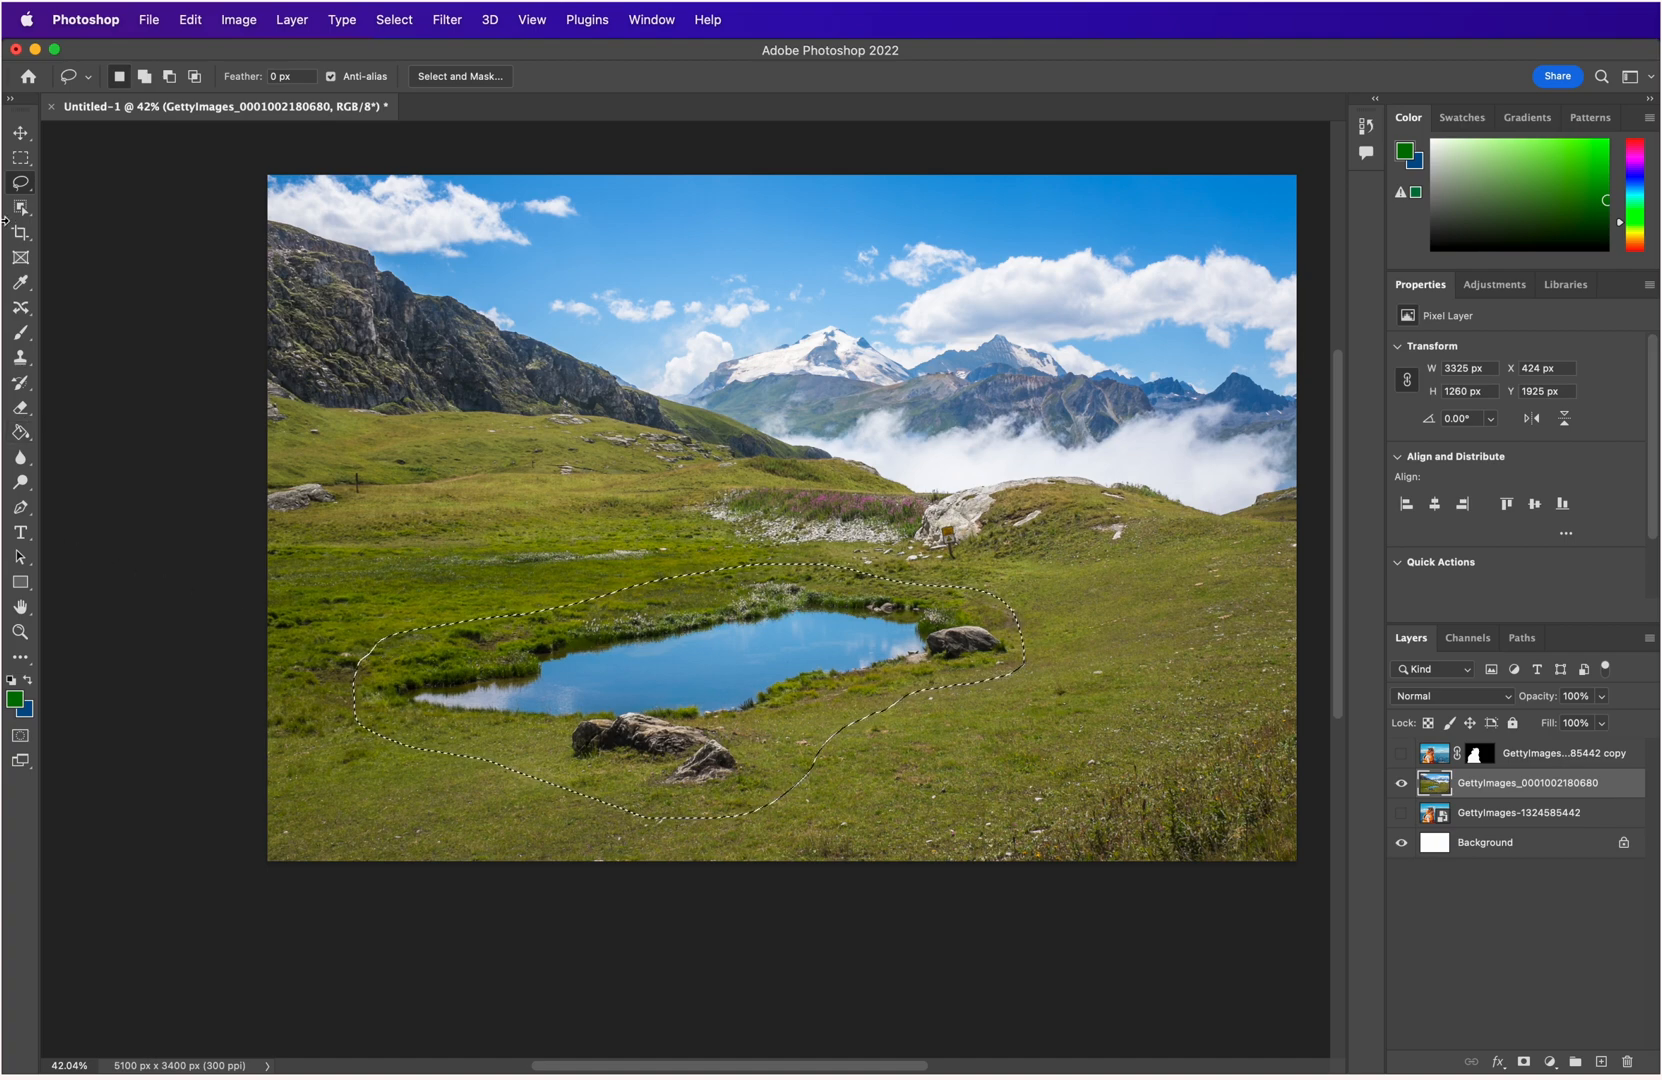
Try to shift the selected pond to the right with Content-Aware Move, enlarge it to about 4915 × 1862 px, apply it and deselect.
{"action": "left_click", "coordinate": [21, 309]}
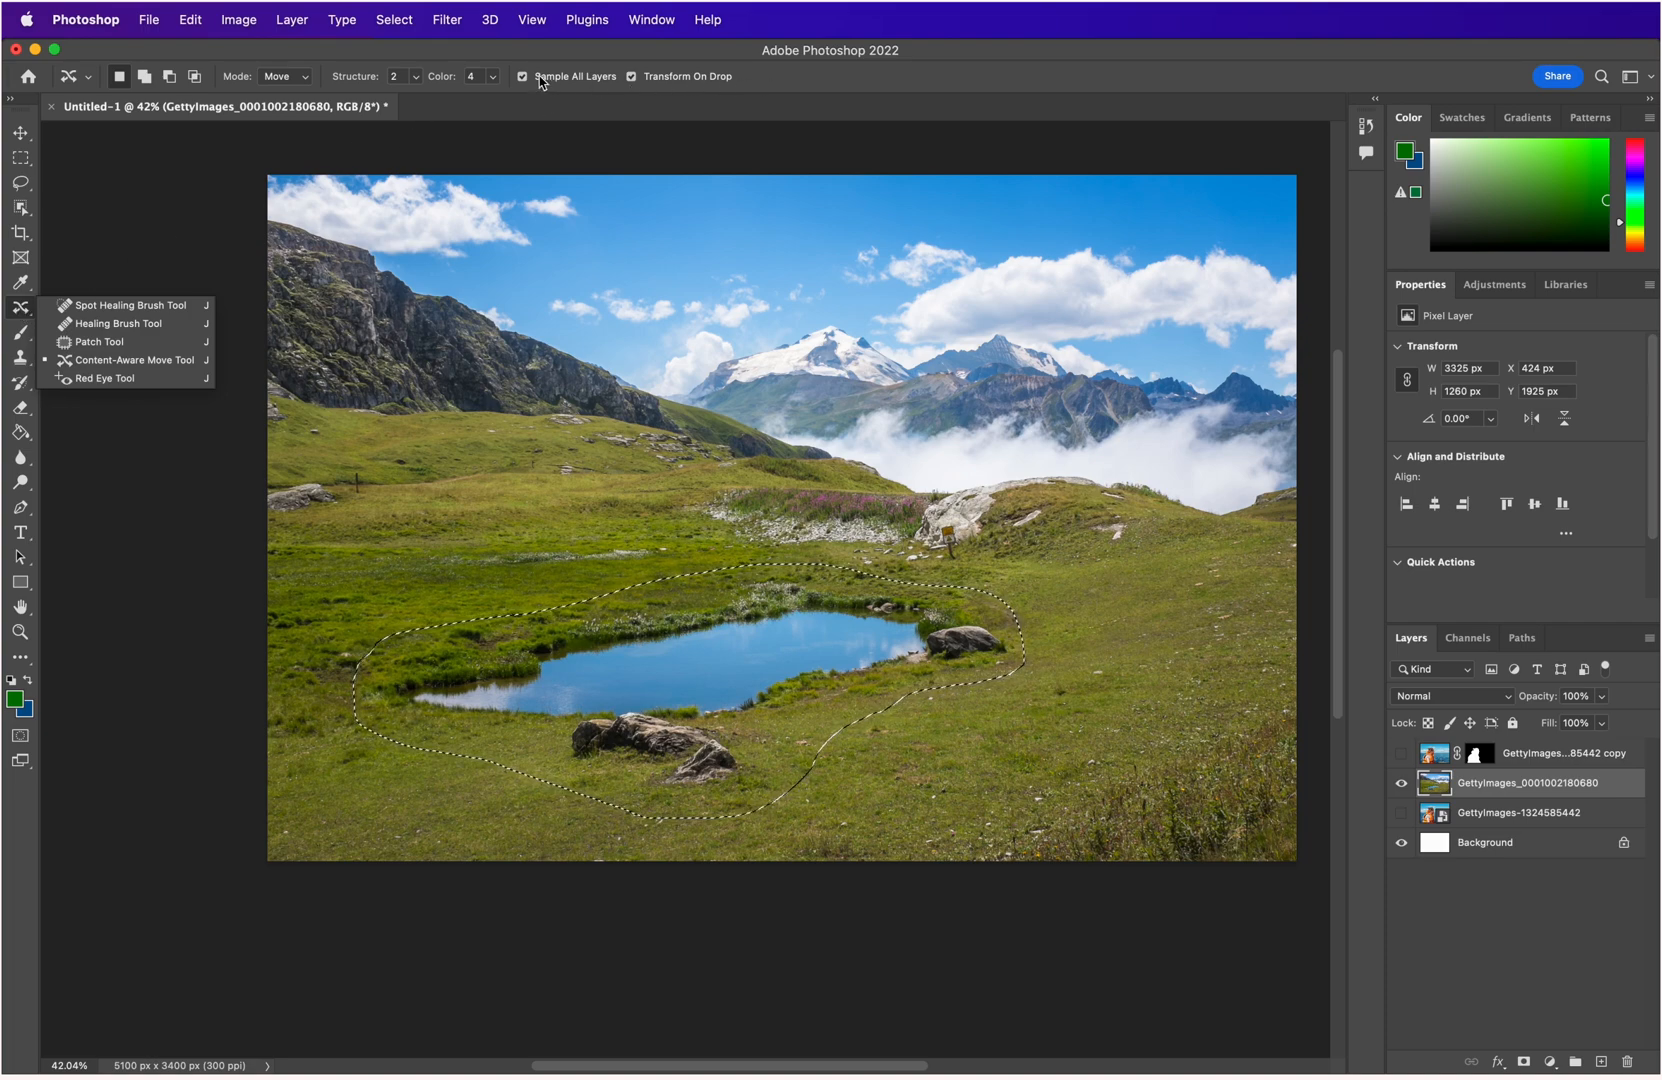
{"action": "left_click", "coordinate": [104, 362]}
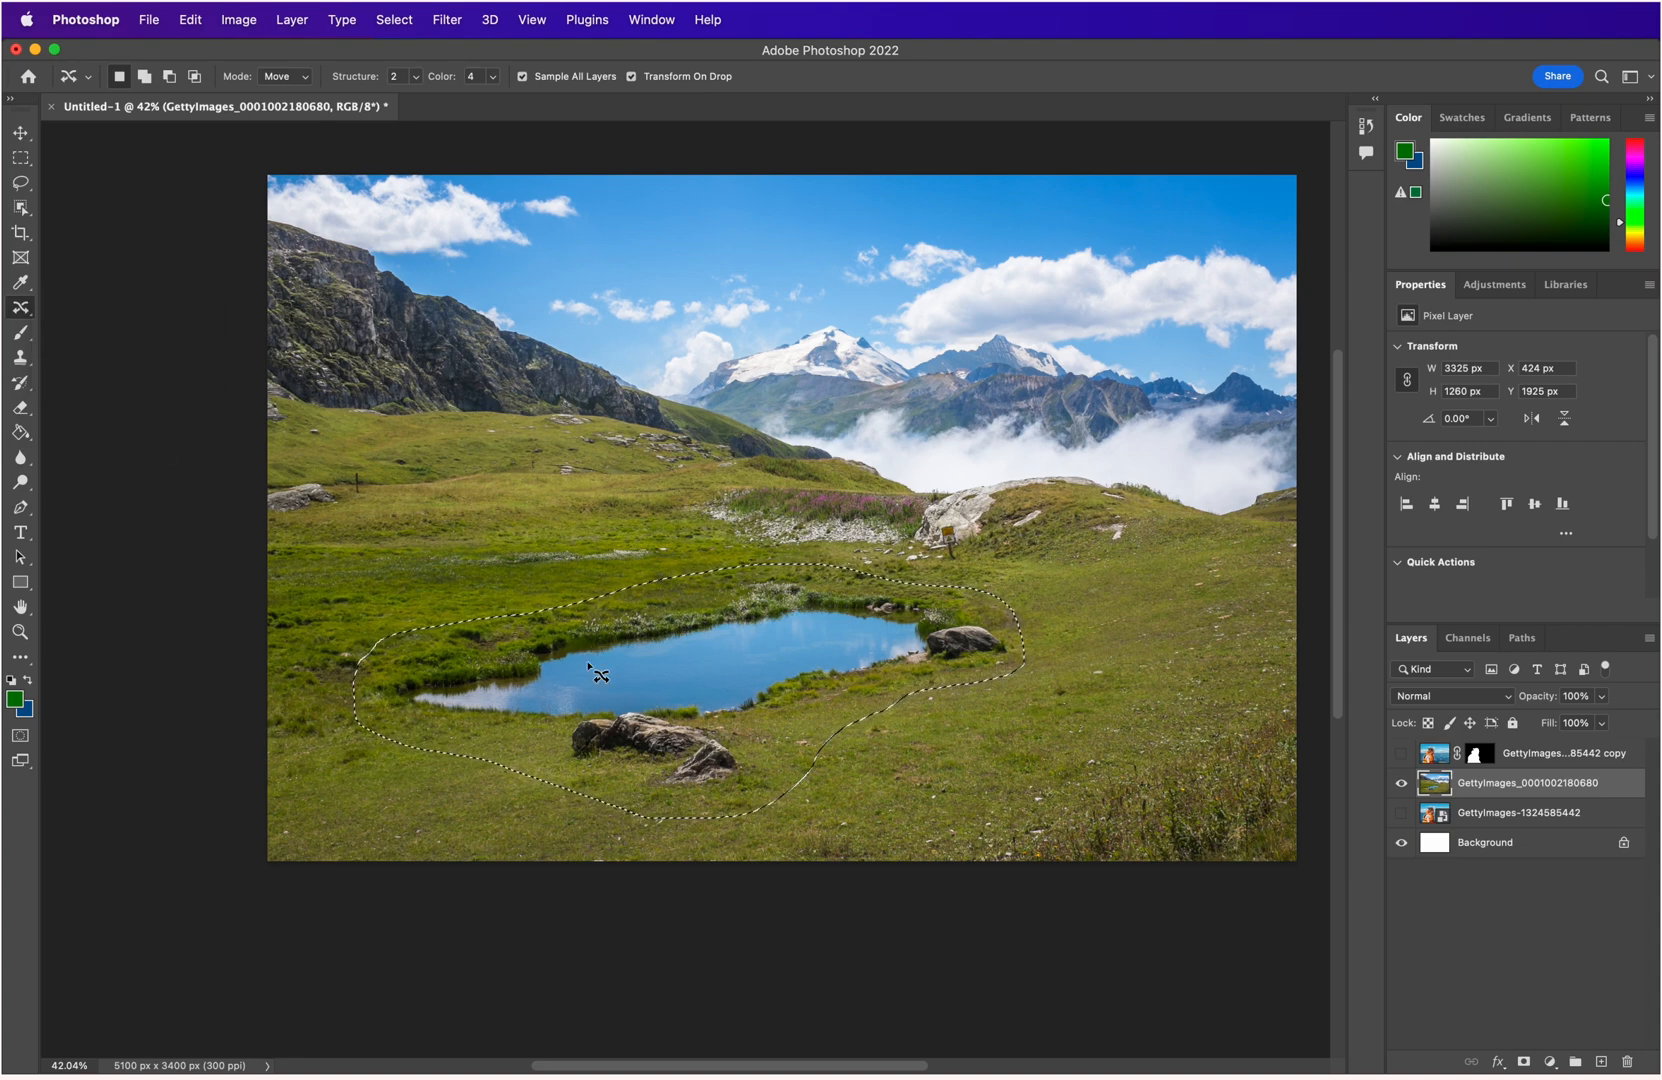
{"action": "left_click_drag", "start_coordinate": [620, 670], "coordinate": [838, 647]}
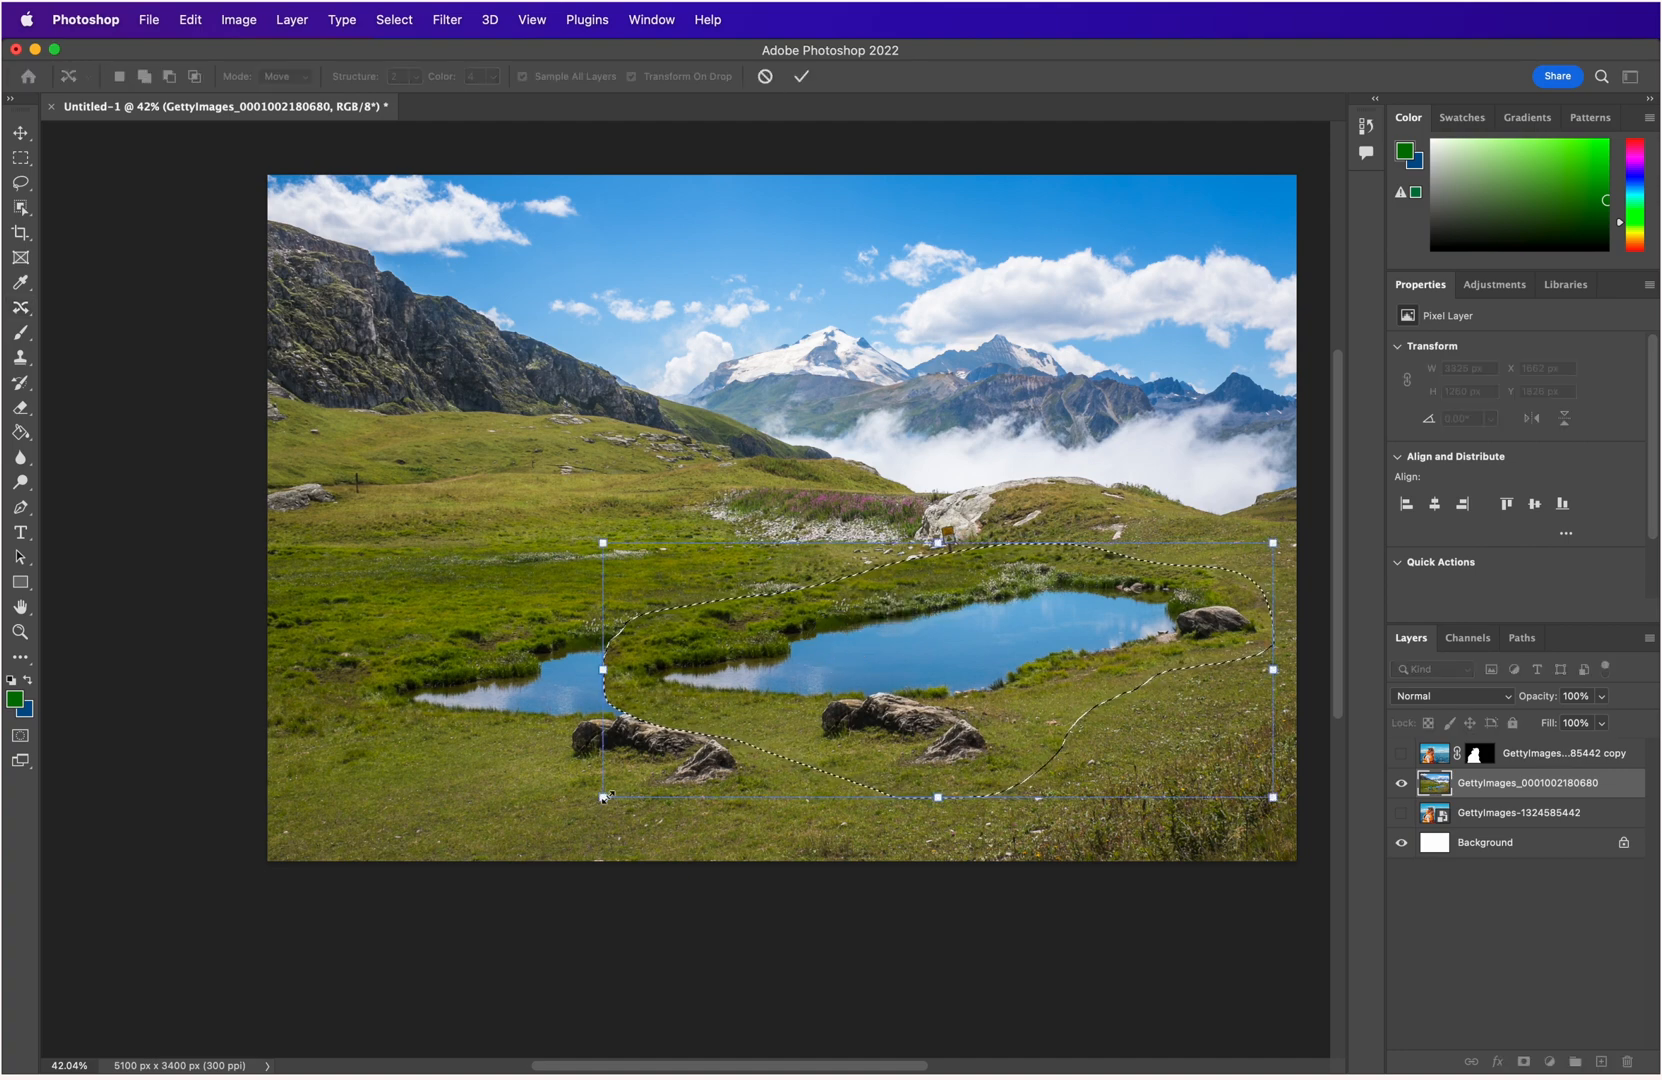
{"action": "left_click_drag", "start_coordinate": [600, 798], "coordinate": [253, 829]}
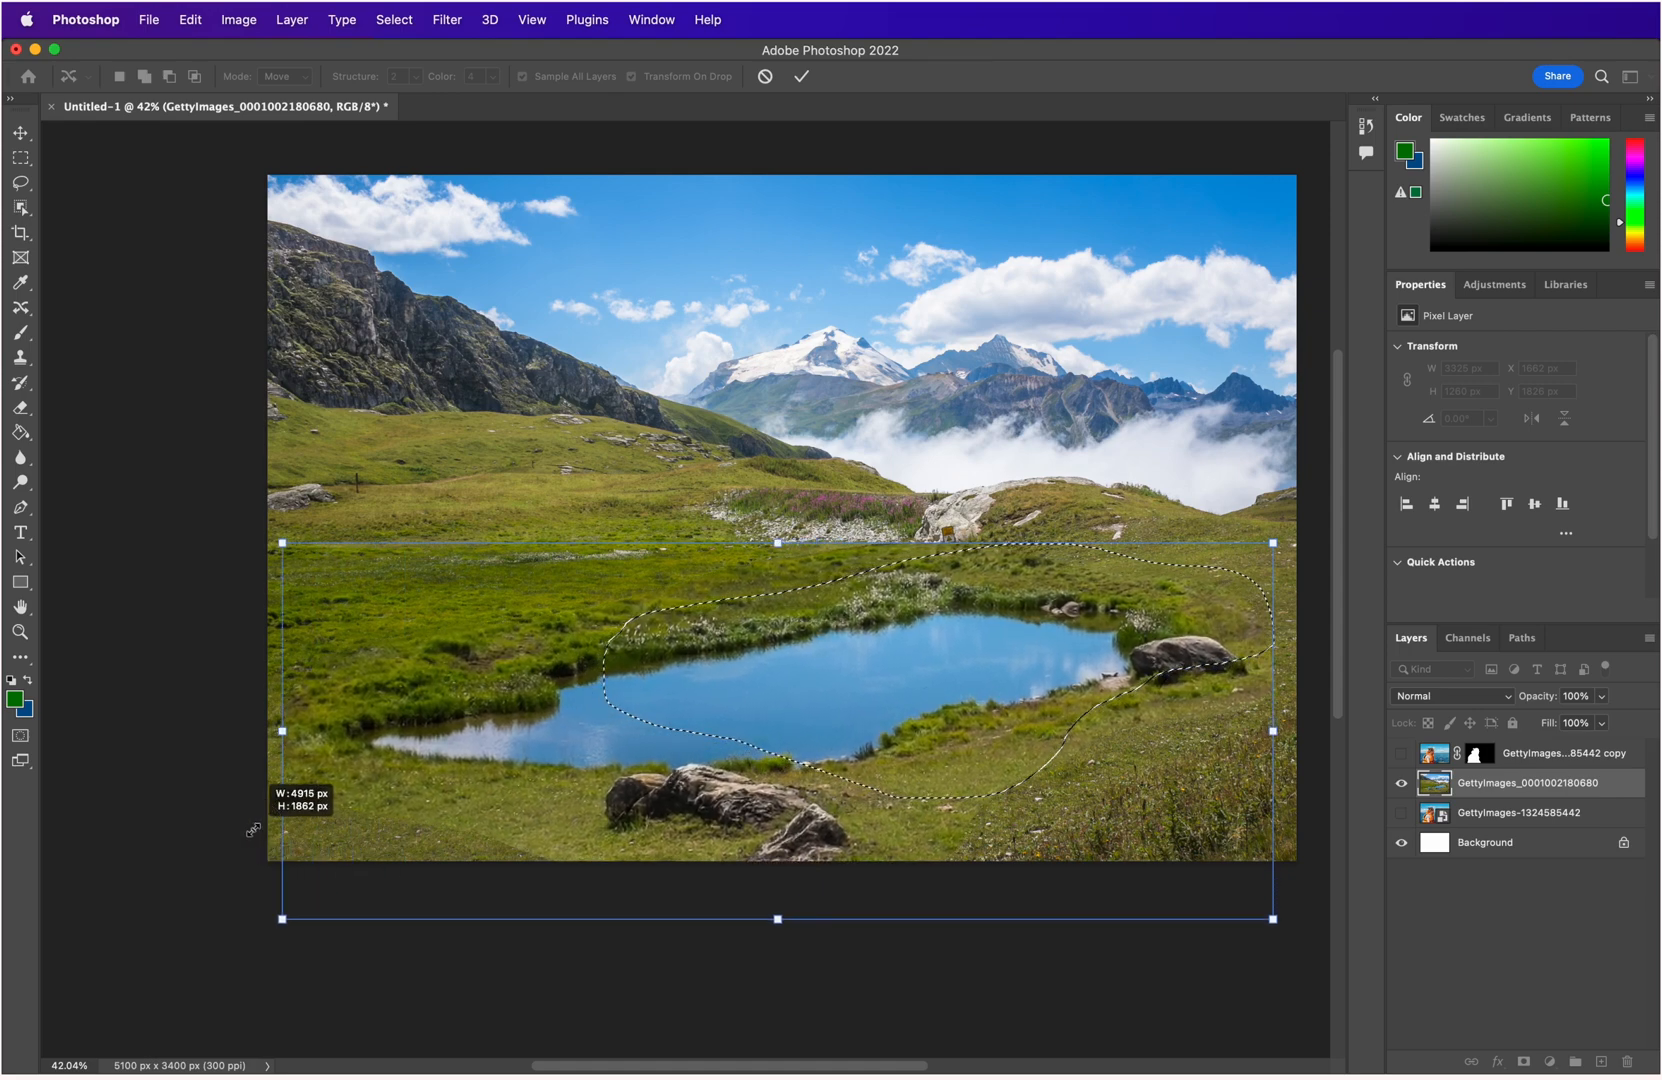
{"action": "key", "text": "Return"}
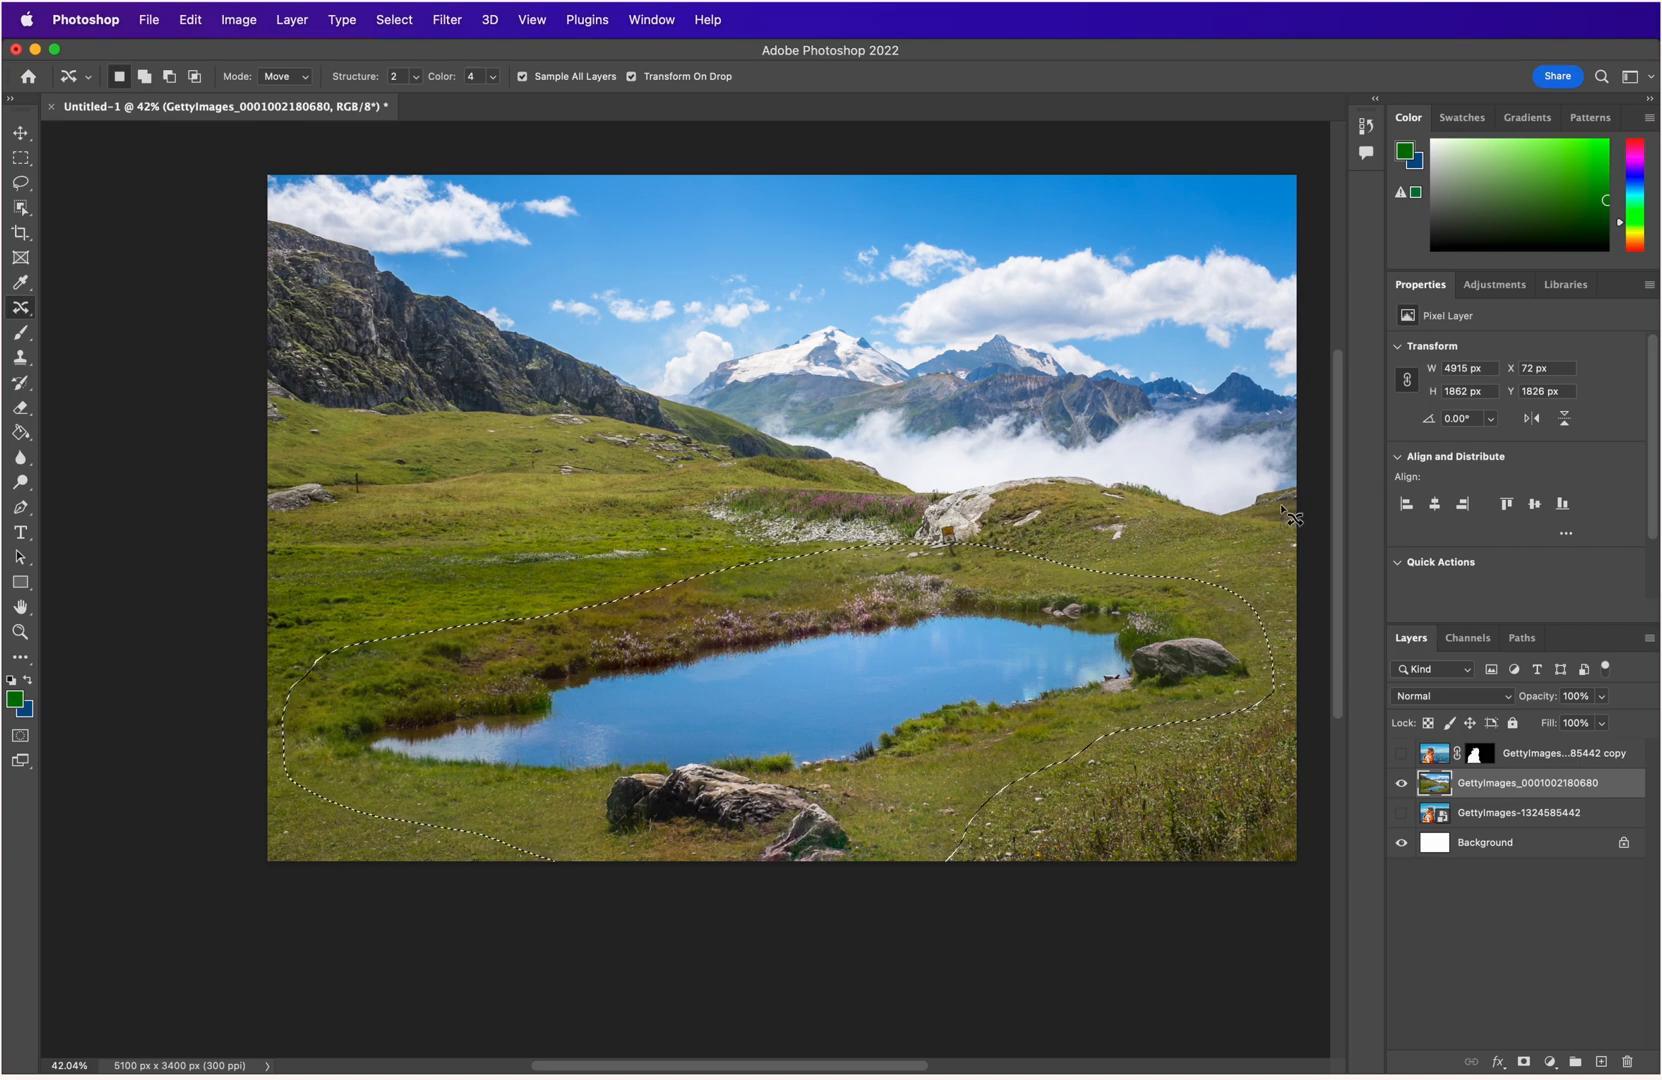
{"action": "key", "text": "super+d"}
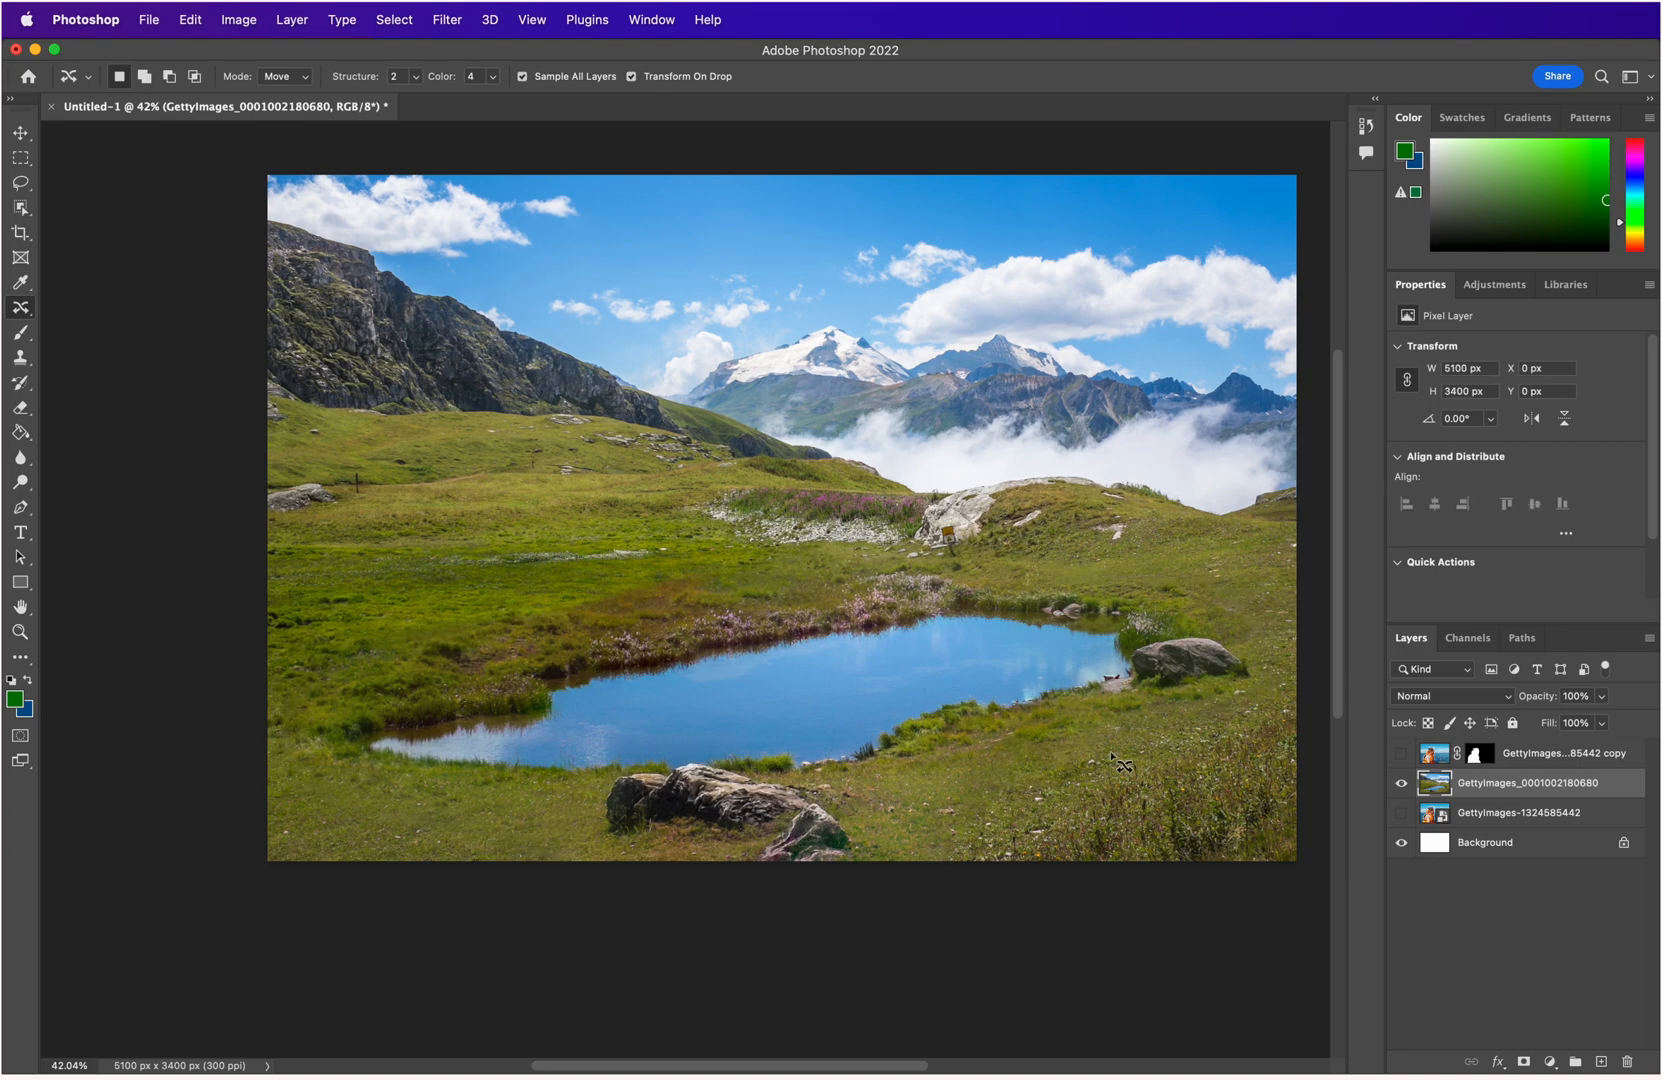
Undo the deselection and the Content-Aware Move of the pond.
{"action": "key", "text": "super+z"}
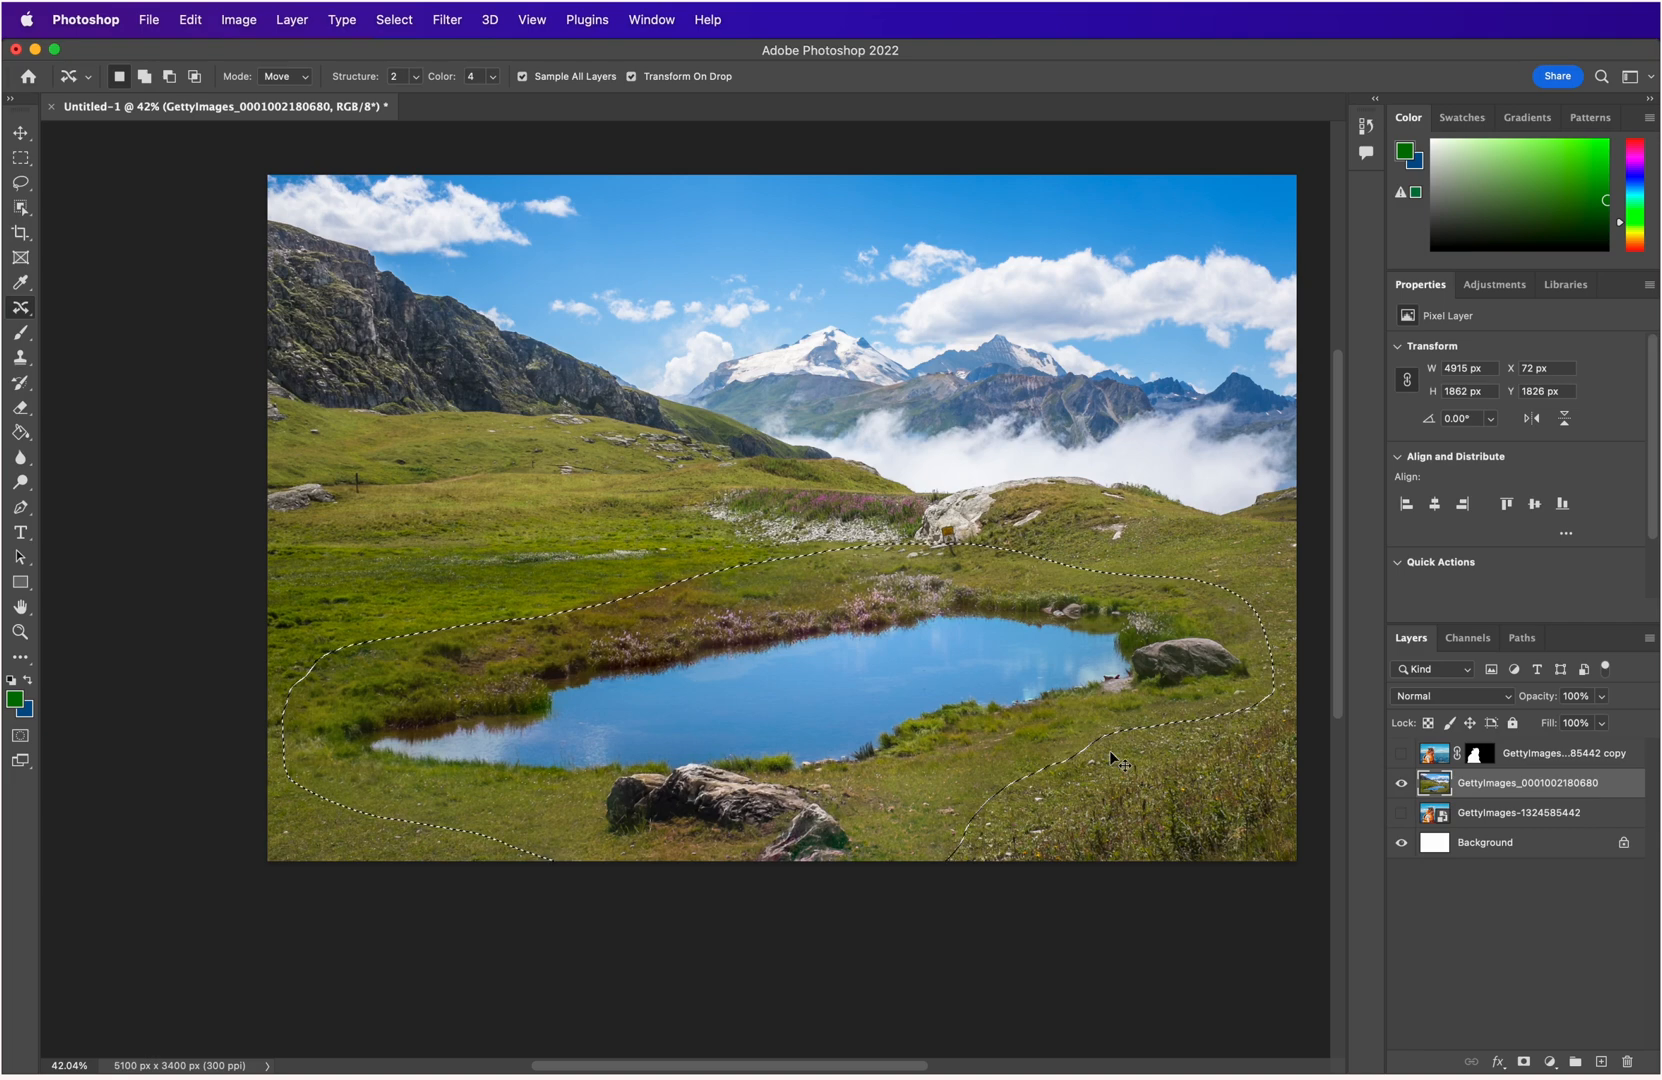
{"action": "key", "text": "super+z"}
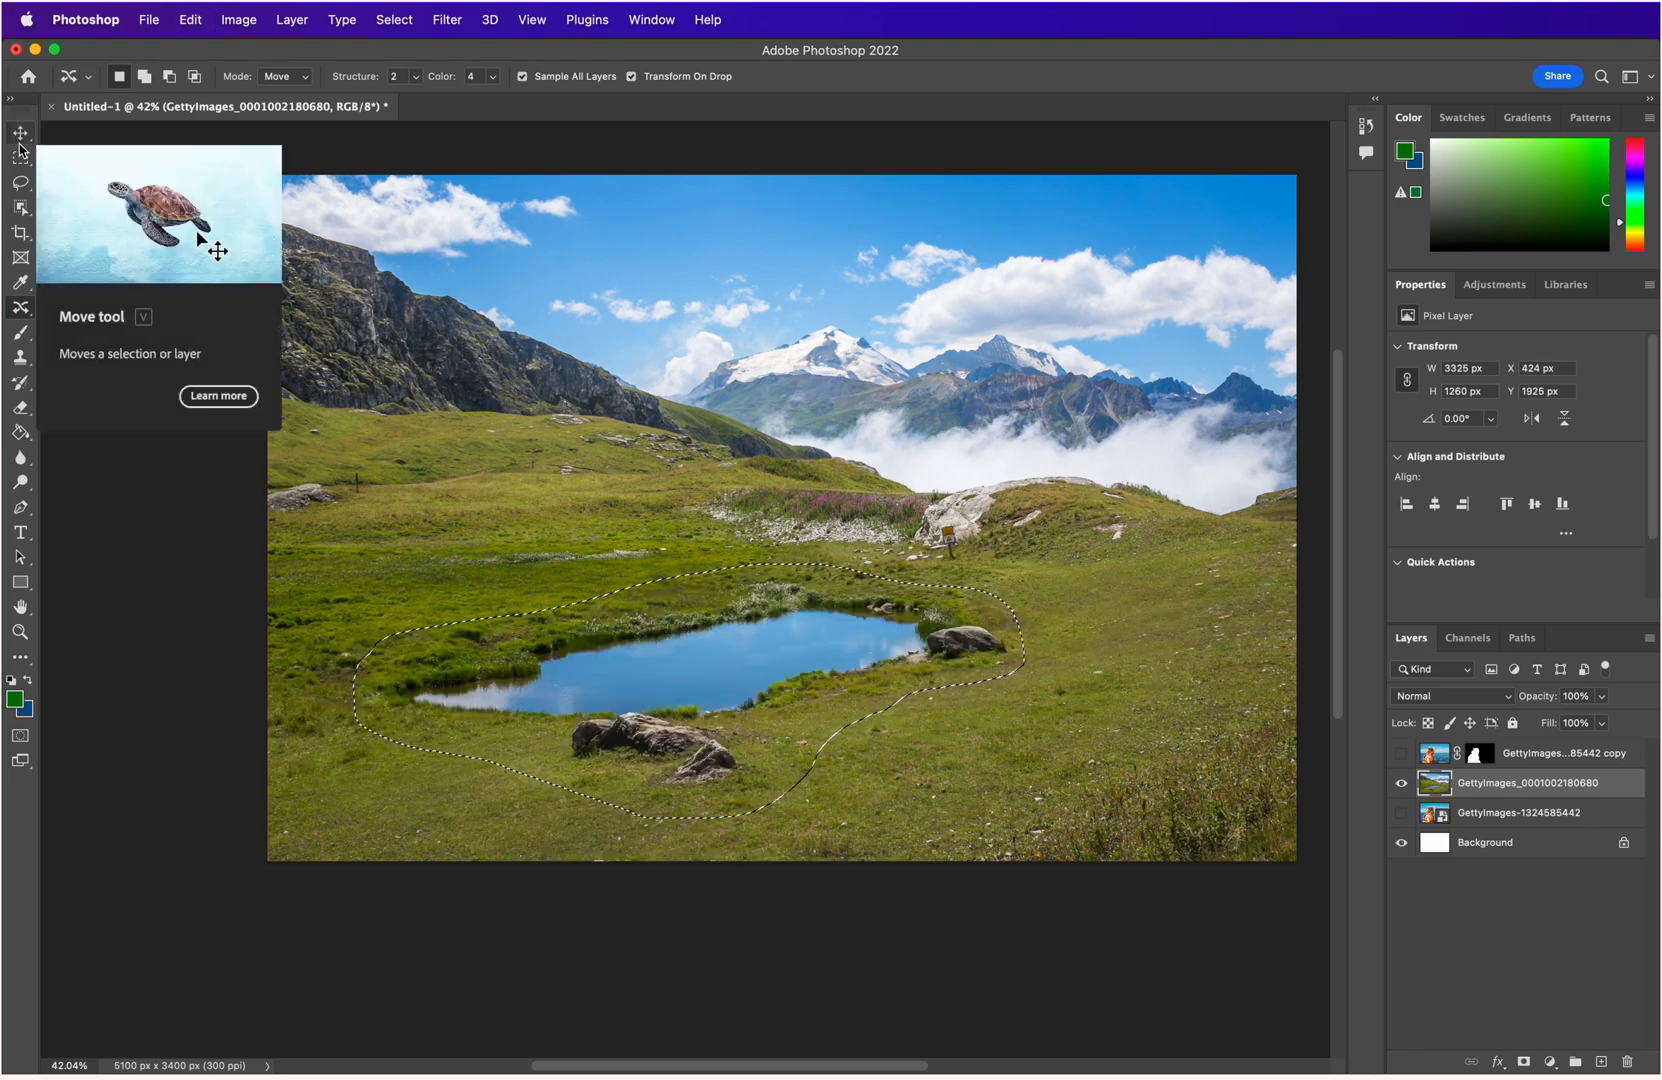
Add the grass along the pond's left and upper-left bank to the lasso selection, extending it to about 3473 × 1289 px.
{"action": "left_click", "coordinate": [16, 188]}
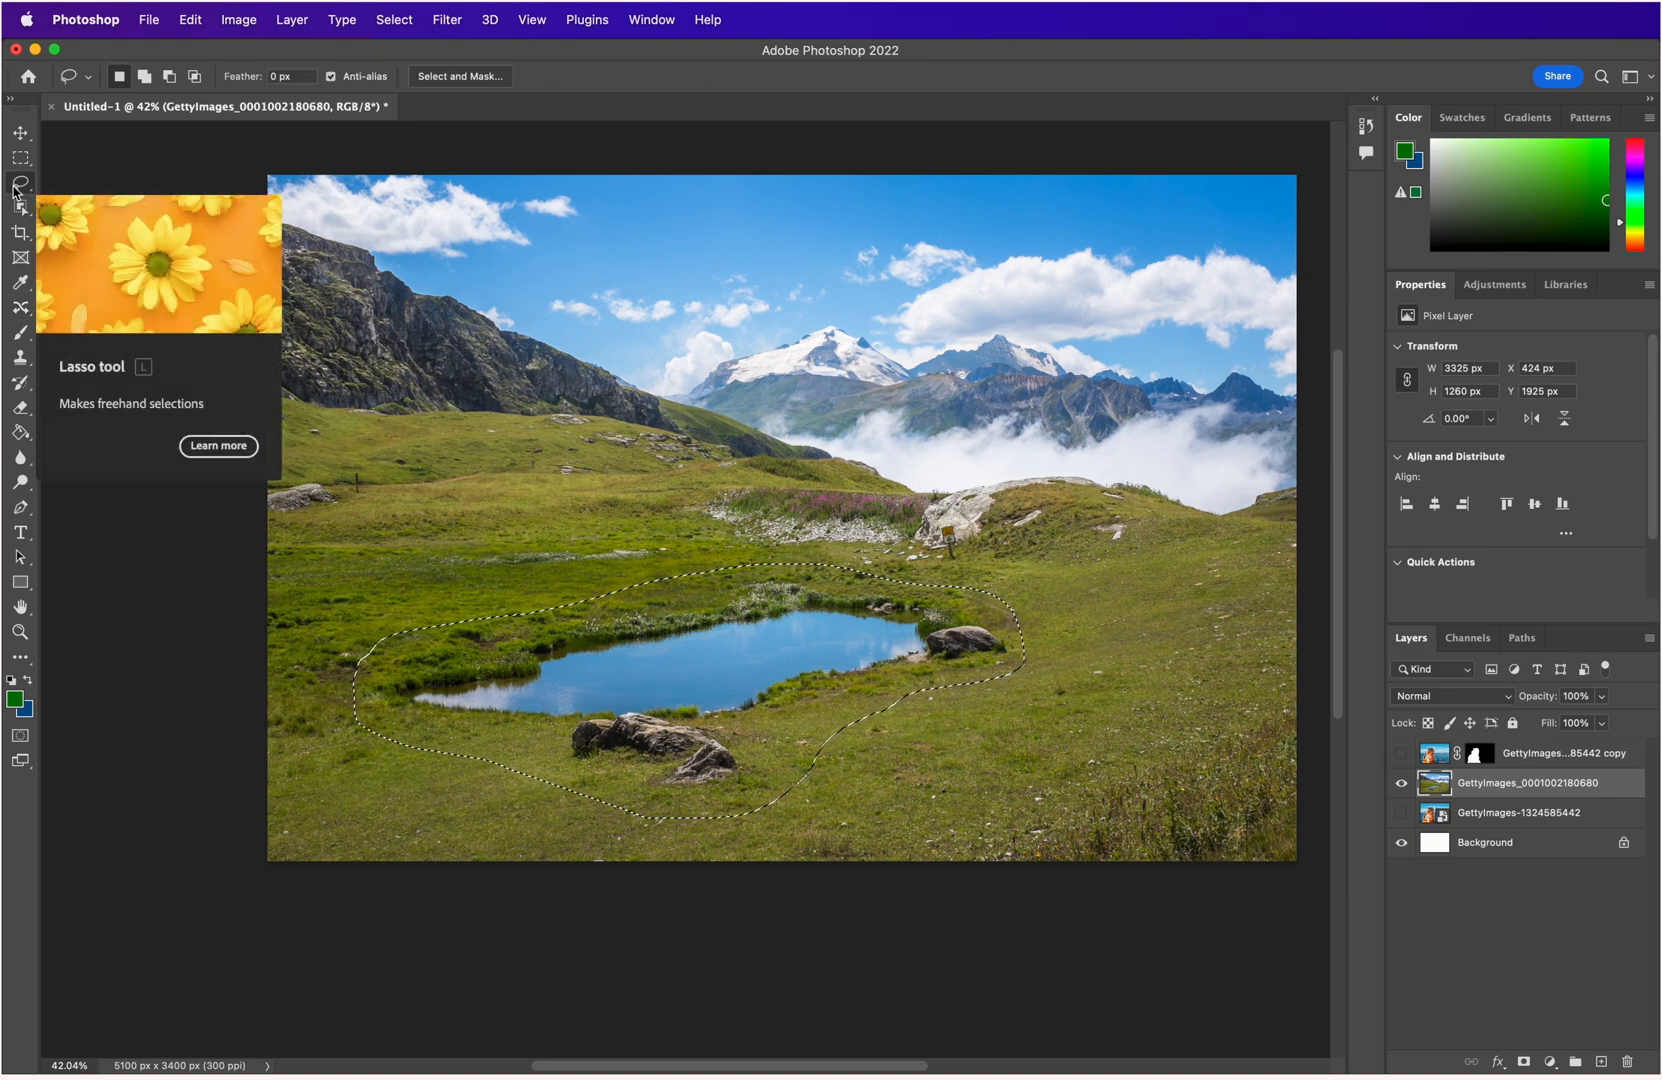
{"action": "left_click", "coordinate": [144, 76]}
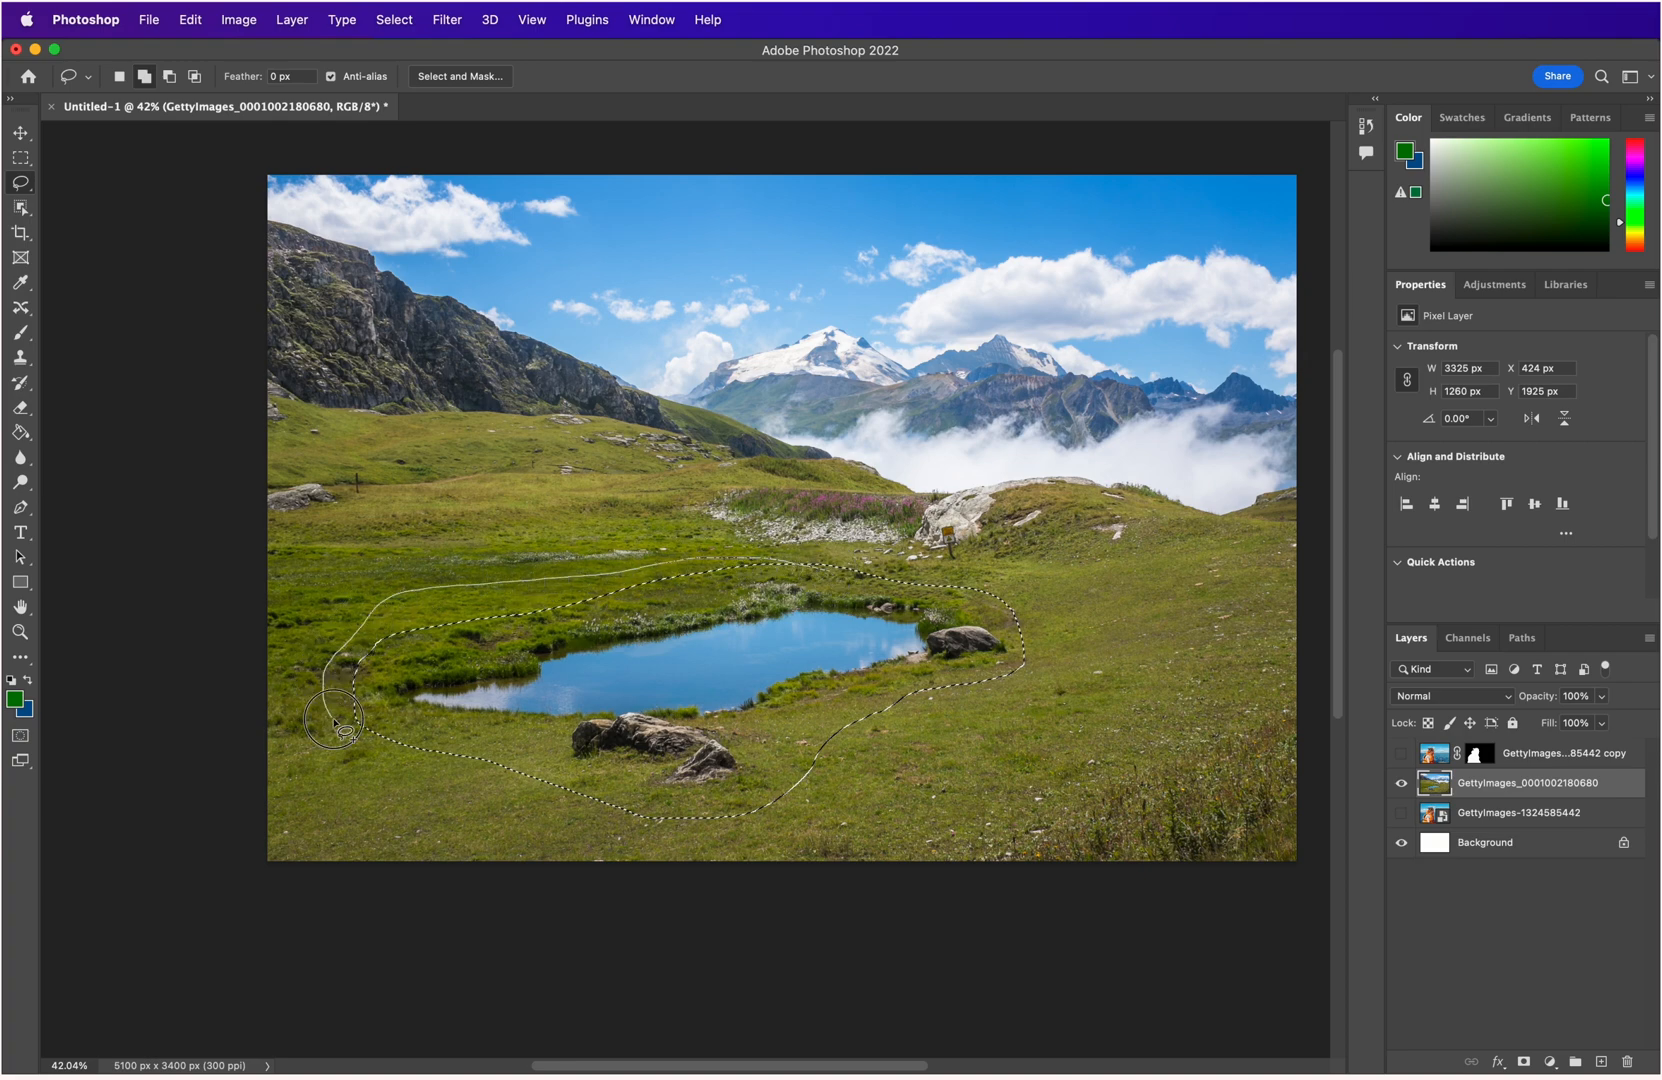
{"action": "mouse_move", "coordinate": [440, 760]}
{"action": "left_mouse_down"}
{"action": "mouse_move", "coordinate": [500, 765]}
{"action": "mouse_move", "coordinate": [512, 742]}
{"action": "left_mouse_up"}
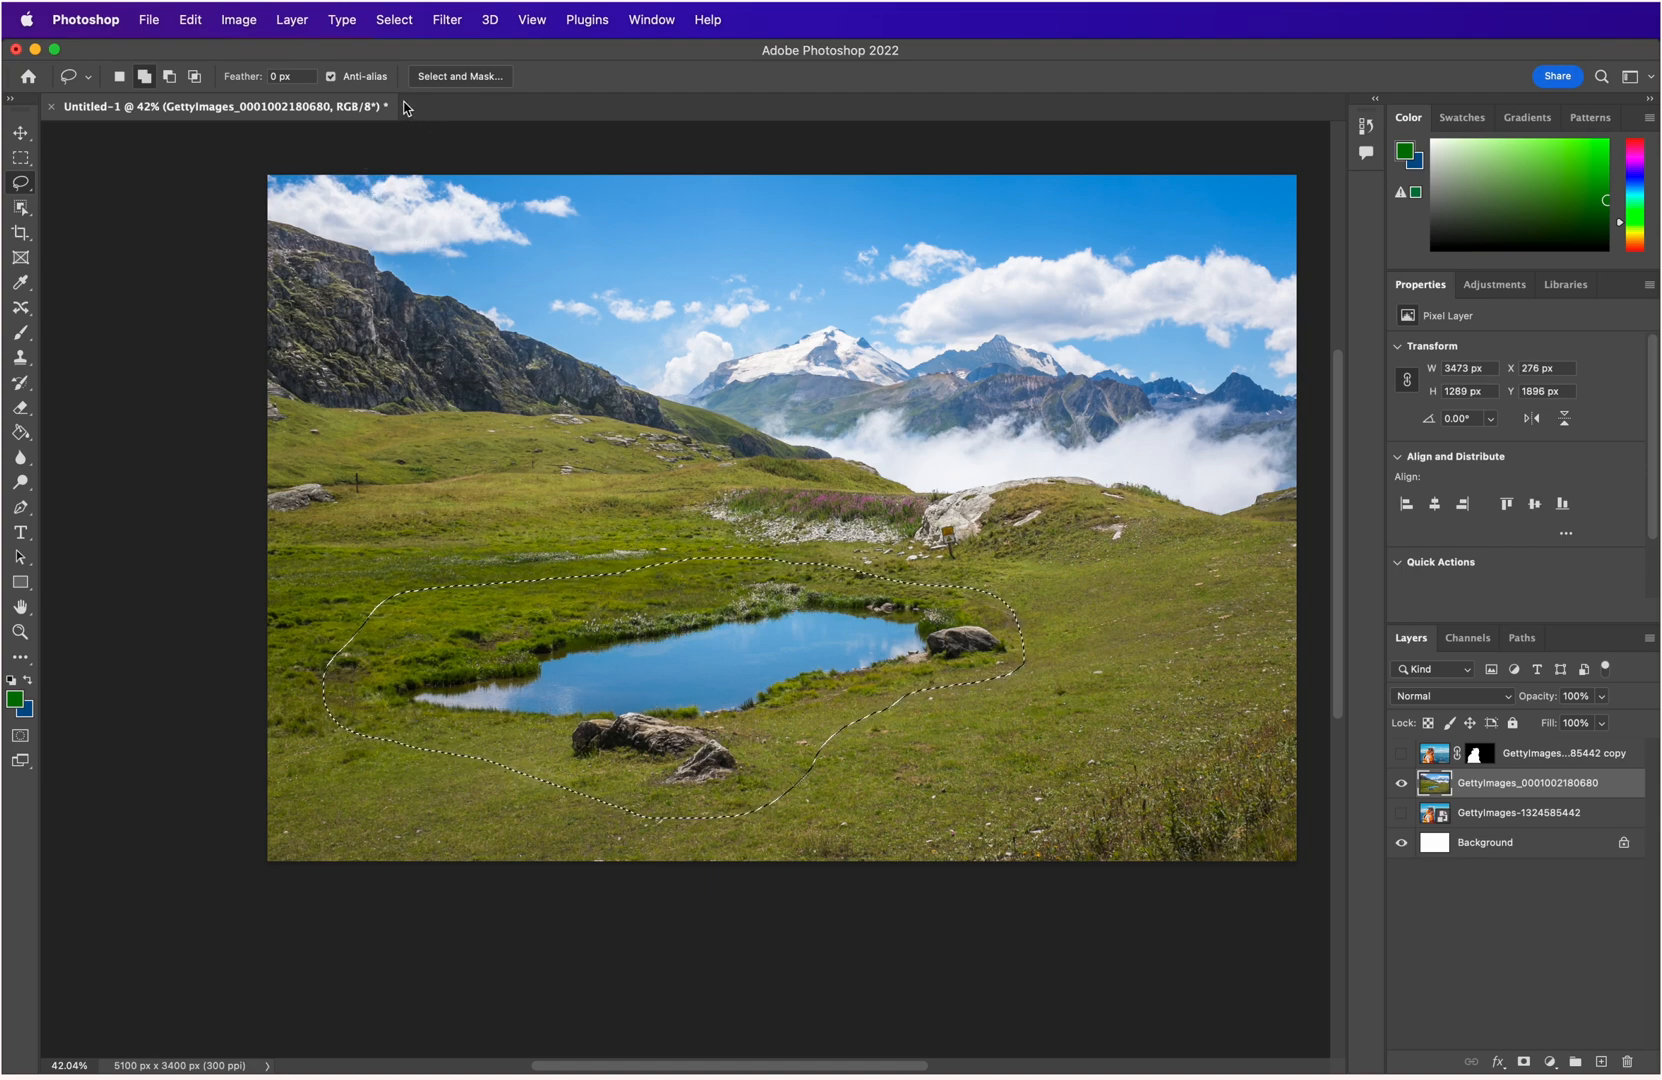
Shift the extended pond selection to the right with Content-Aware Move, enlarge it from its lower-left corner and apply the transform.
{"action": "left_click", "coordinate": [24, 309]}
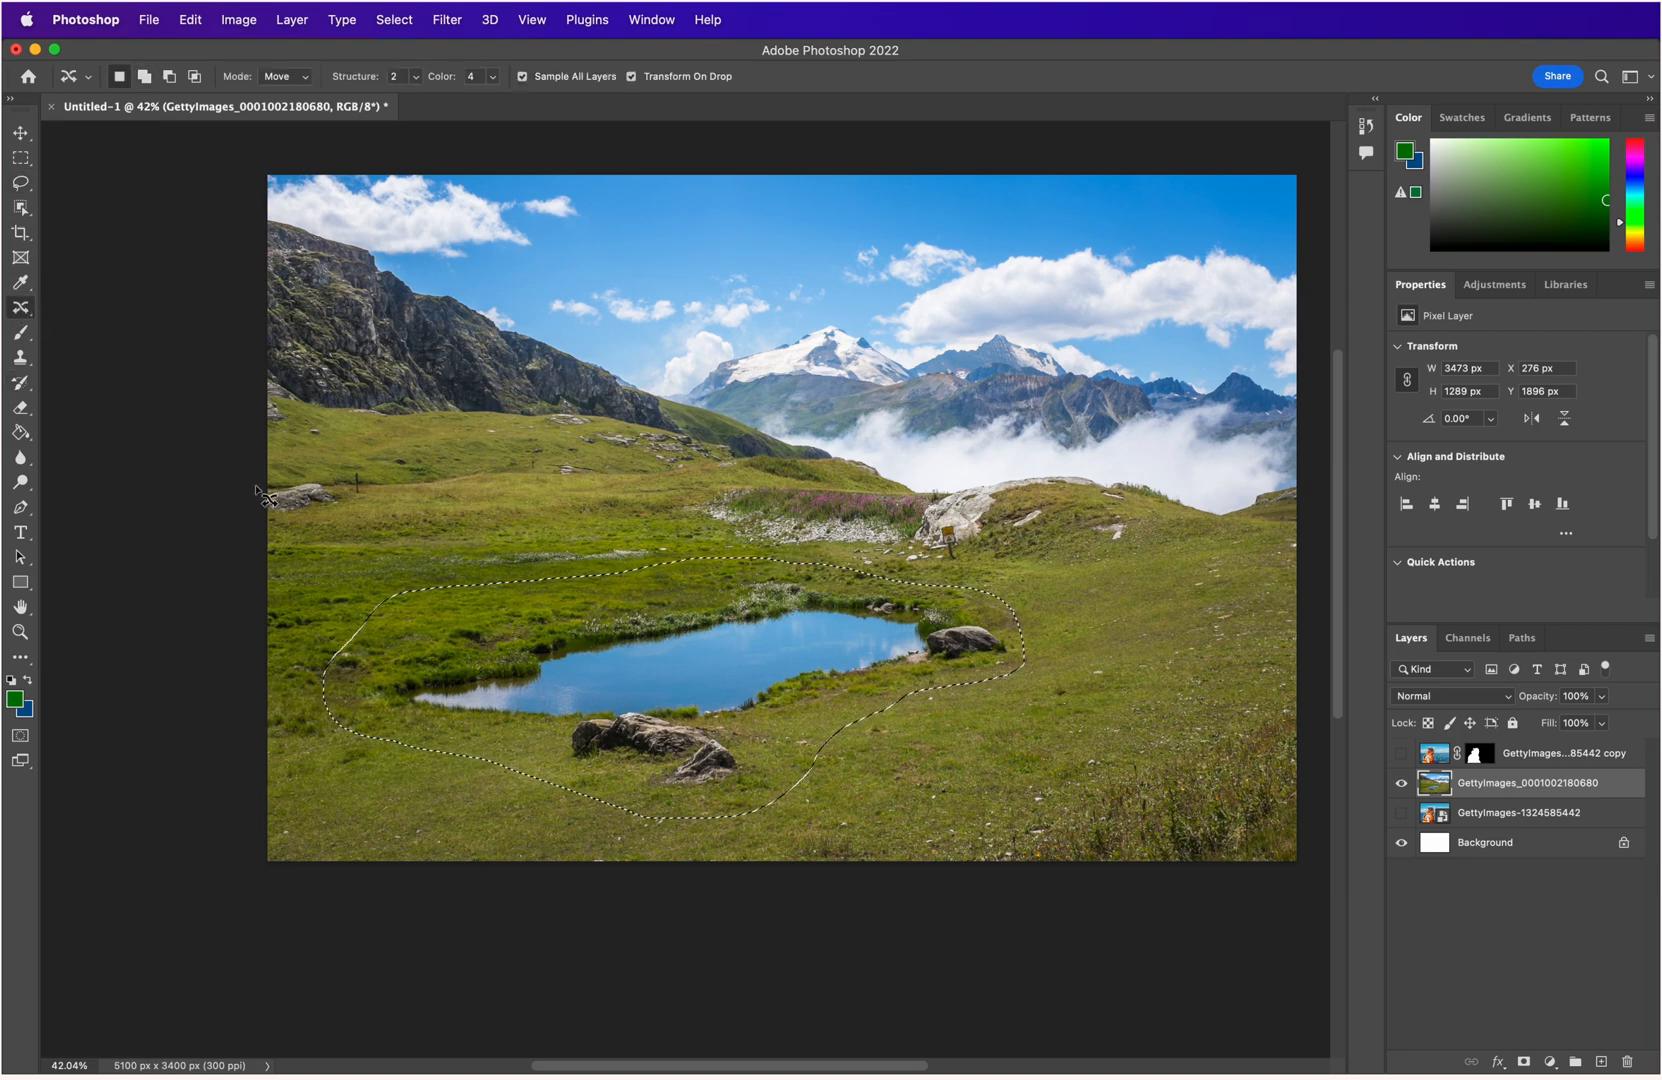
{"action": "left_click_drag", "start_coordinate": [667, 662], "coordinate": [920, 649]}
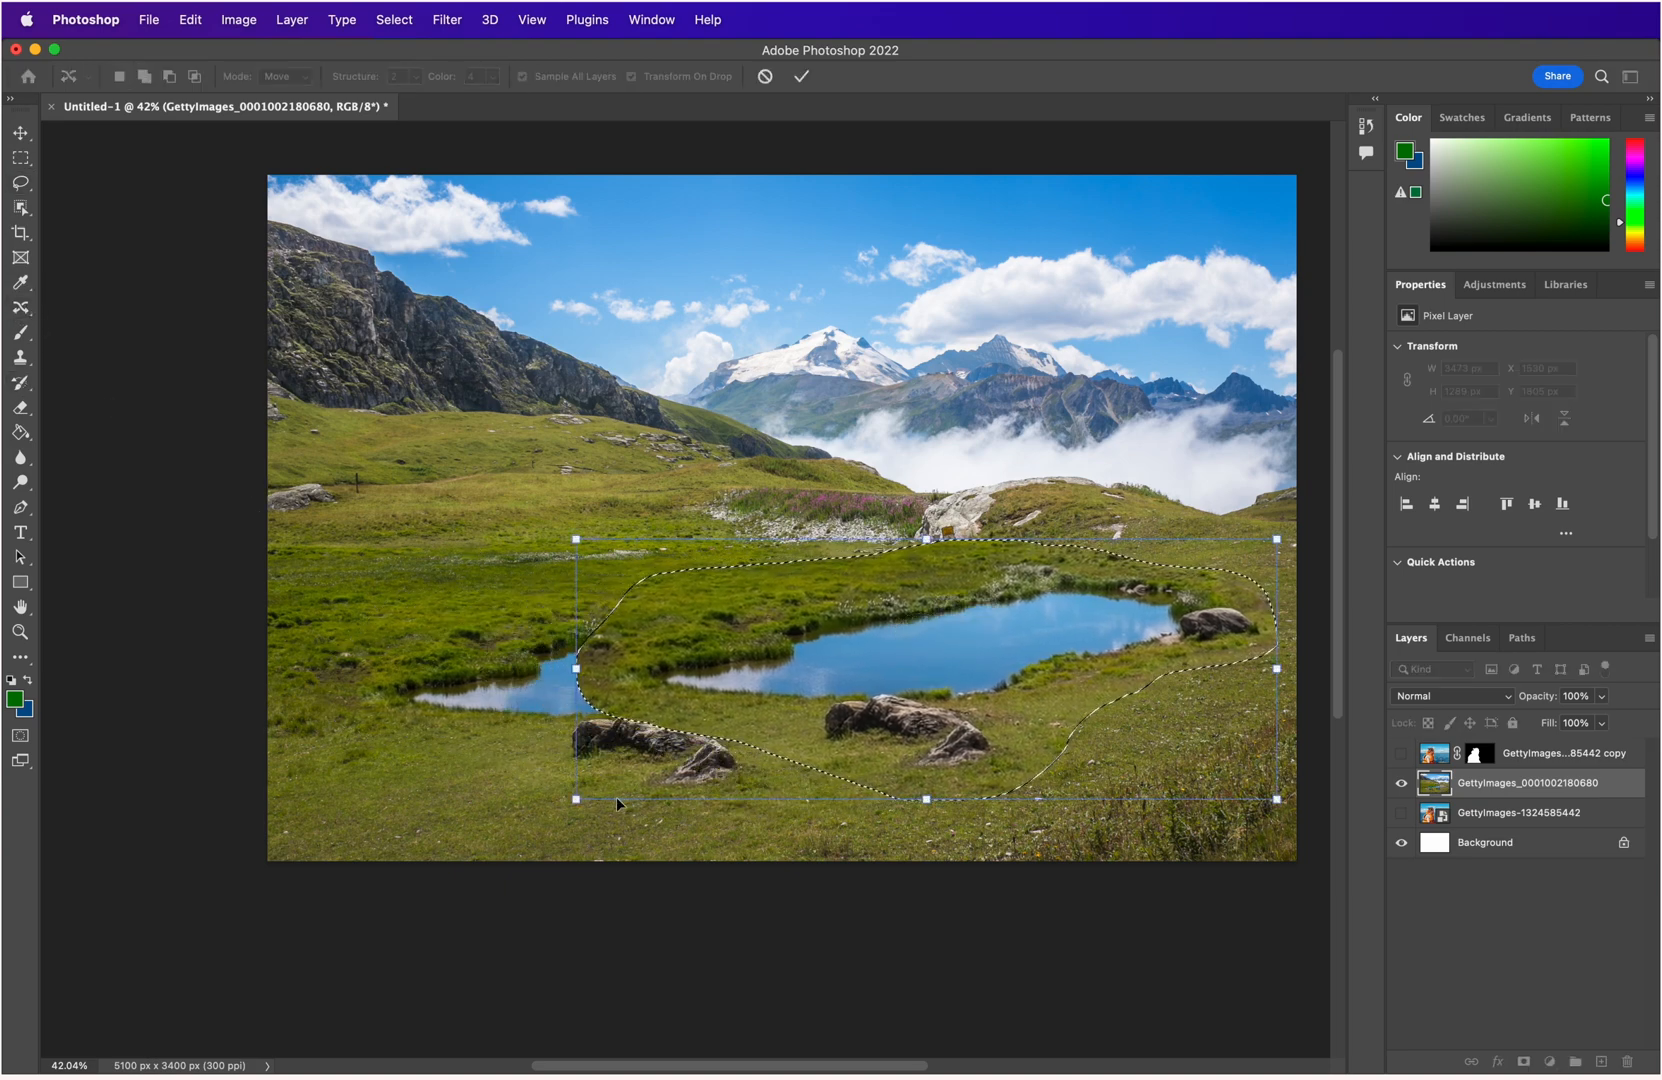
{"action": "left_click_drag", "start_coordinate": [576, 799], "coordinate": [318, 855]}
{"action": "key", "text": "Return"}
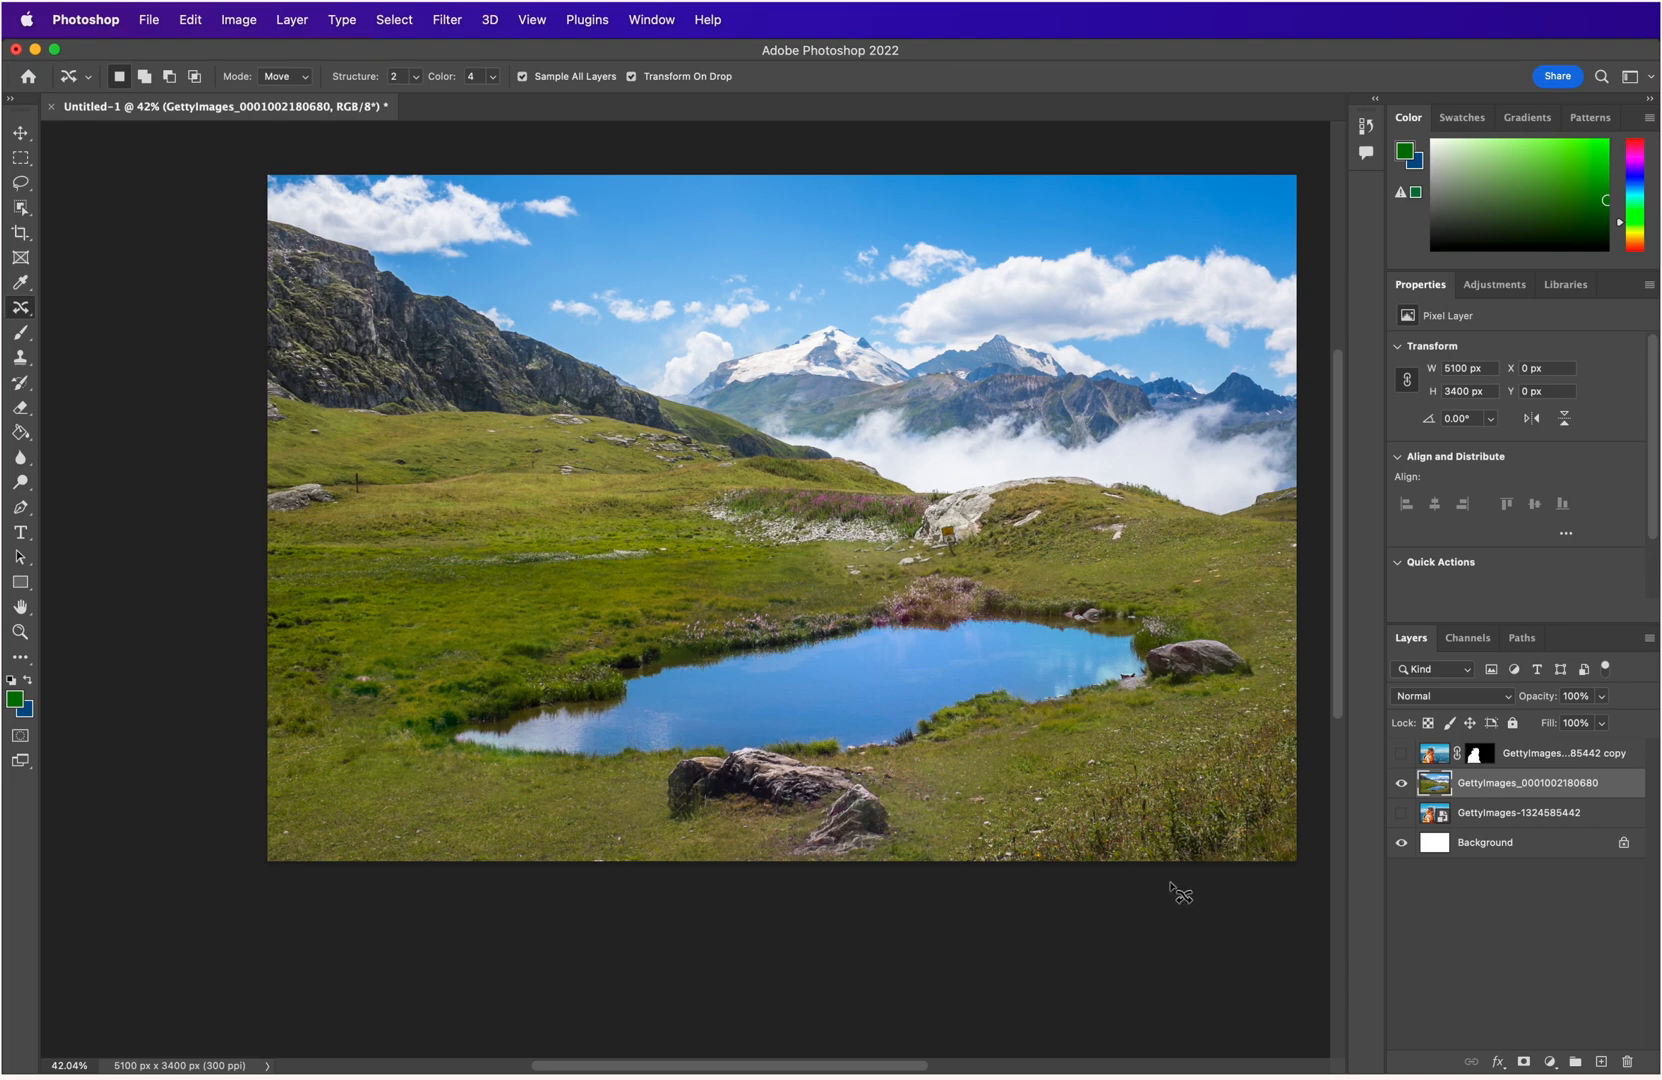
Show the woman's masked cutout layer and shift it 260 px to the left over the landscape with Free Transform.
{"action": "left_click", "coordinate": [1402, 754]}
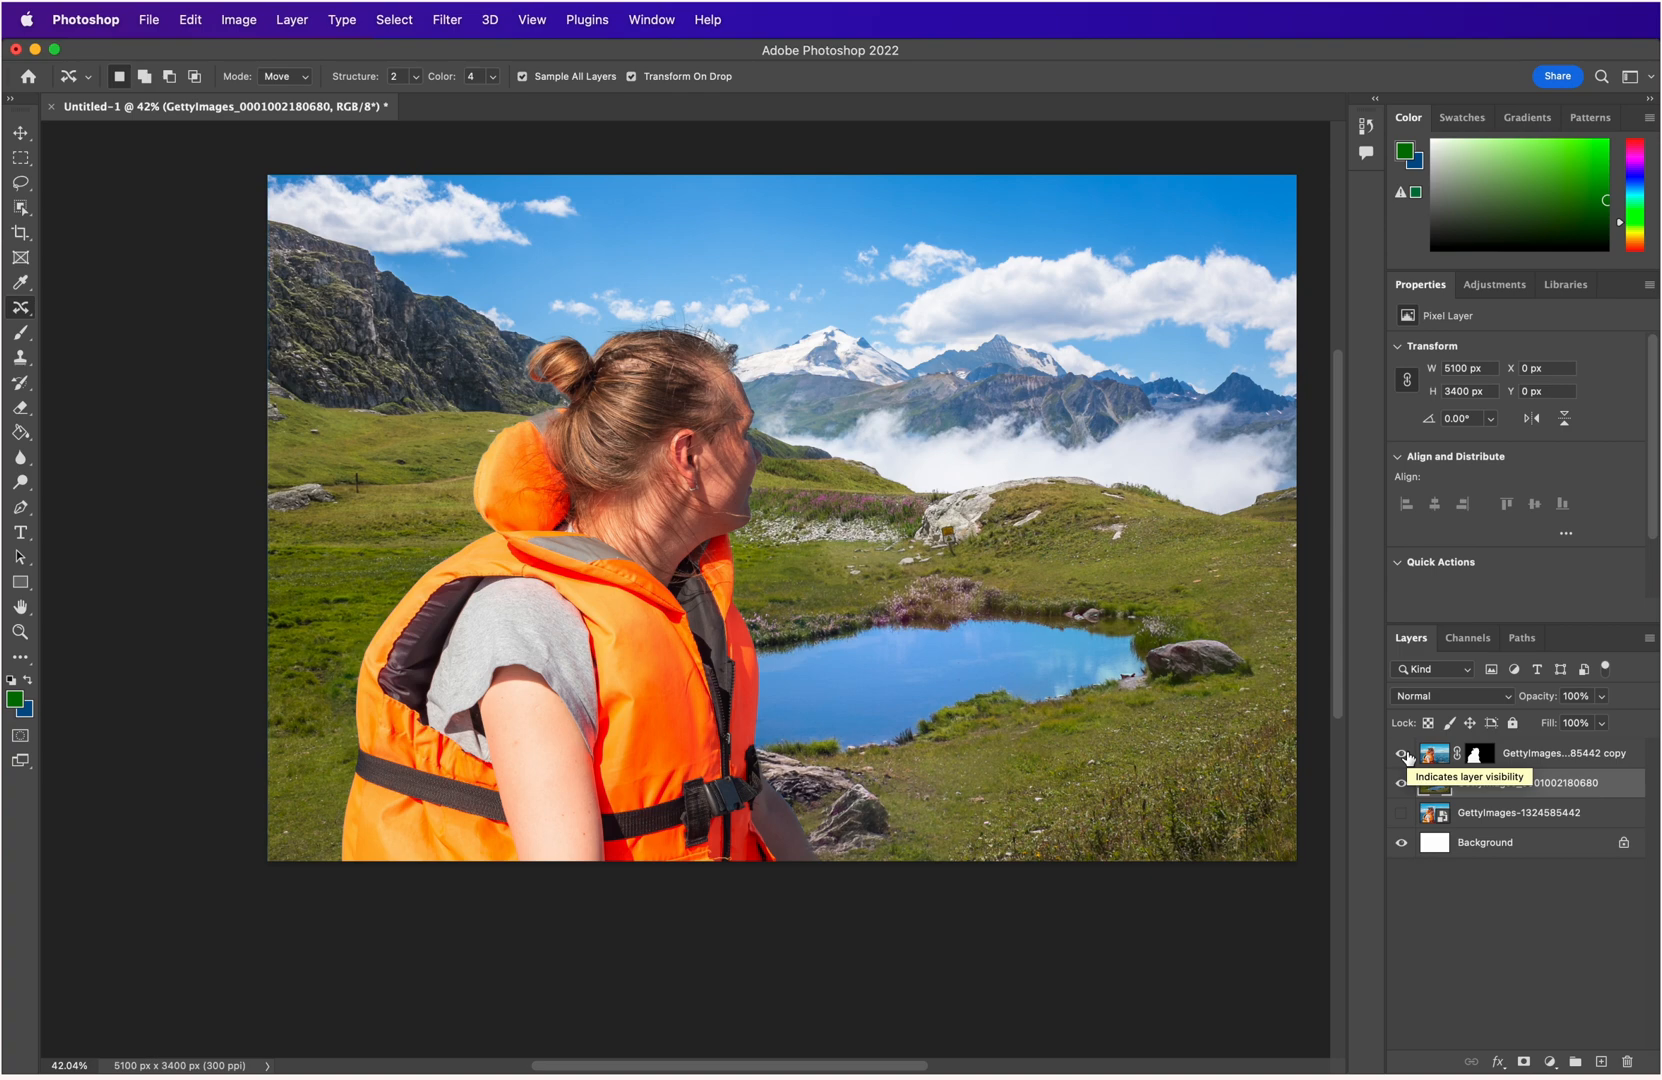
{"action": "left_click", "coordinate": [1528, 758]}
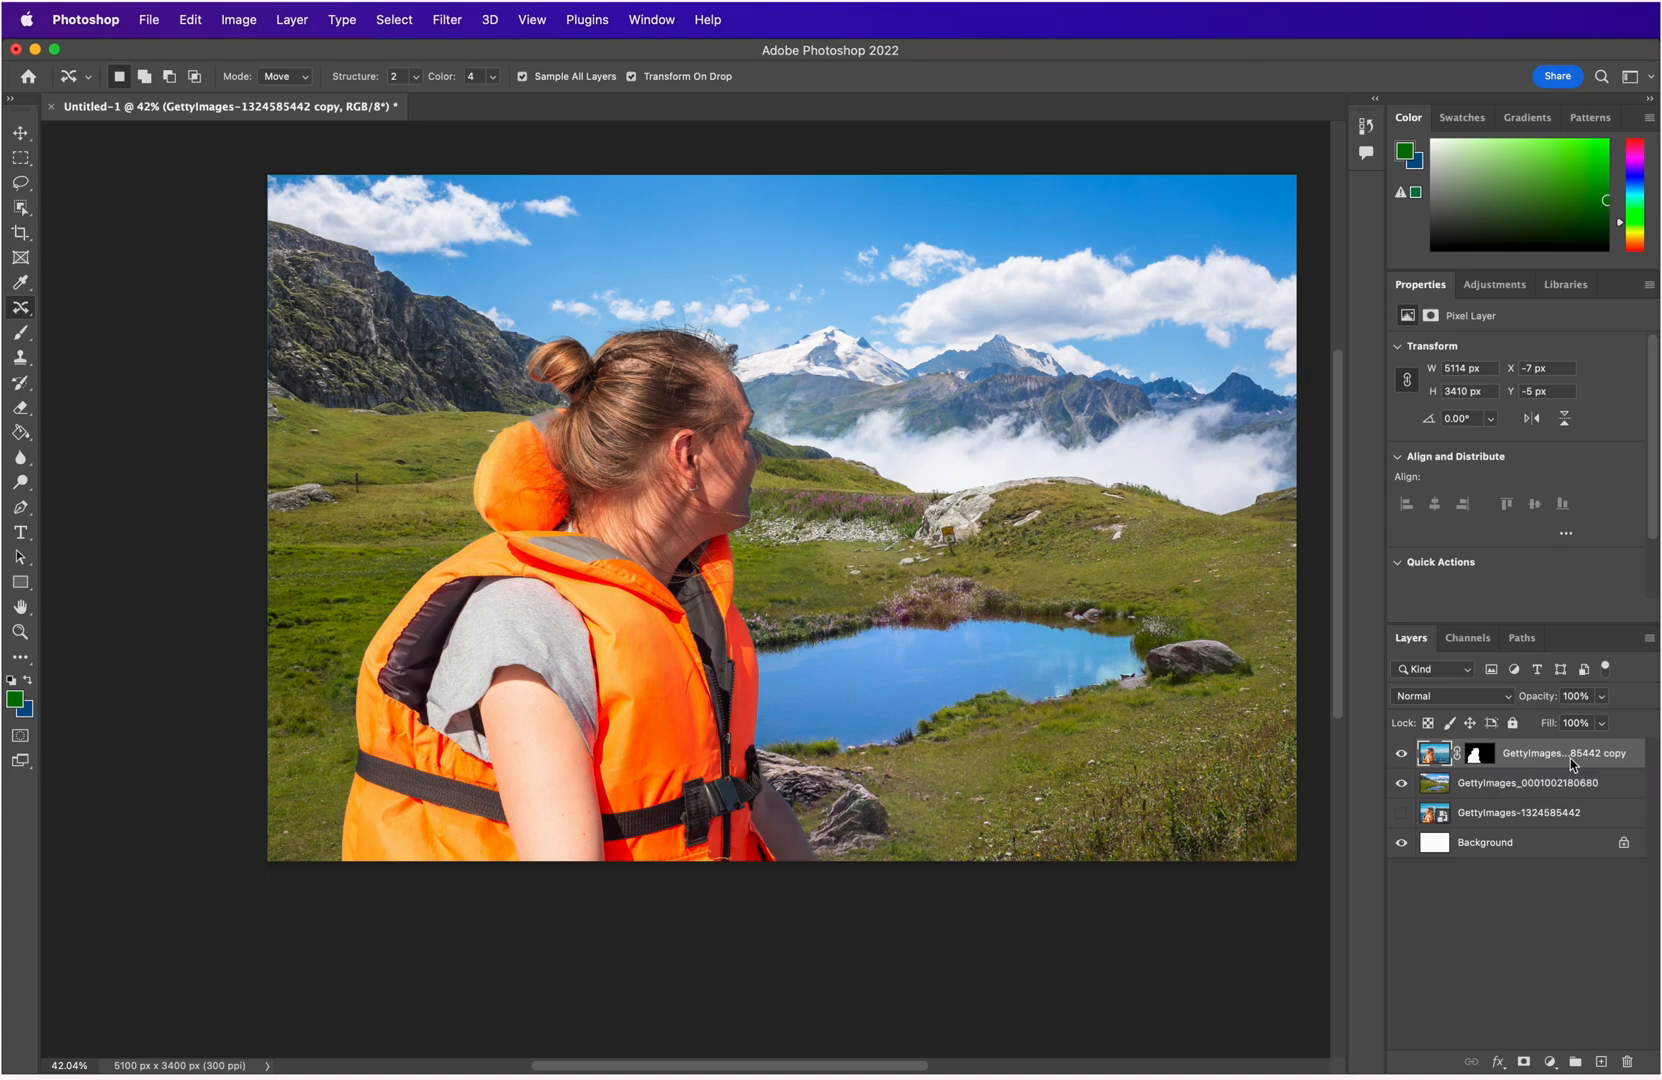
{"action": "key", "text": "super+t"}
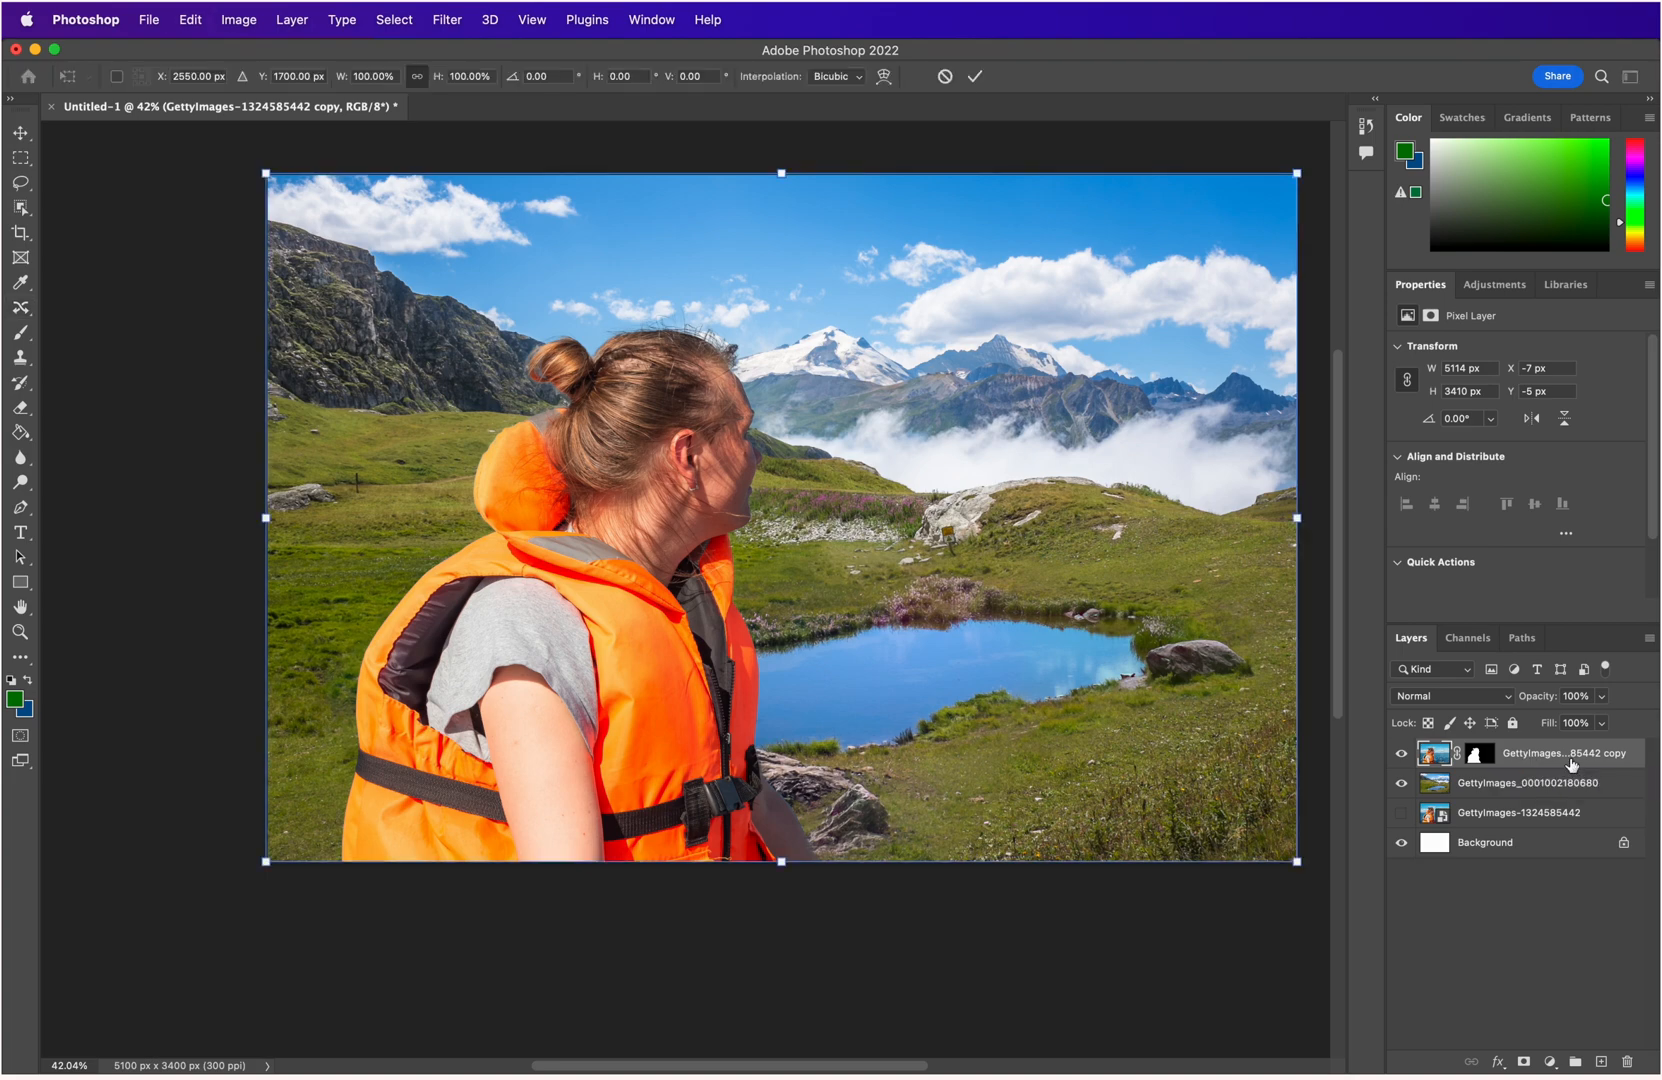
{"action": "key", "text": "shift+Left"}
{"action": "key", "text": "shift+Left"}
{"action": "key", "text": "shift+Left"}
{"action": "key", "text": "shift+Left"}
{"action": "key", "text": "shift+Left"}
{"action": "key", "text": "shift+Left"}
{"action": "key", "text": "shift+Left"}
{"action": "key", "text": "shift+Left"}
{"action": "key", "text": "shift+Left"}
{"action": "key", "text": "shift+Left"}
{"action": "key", "text": "shift+Left"}
{"action": "key", "text": "shift+Left"}
{"action": "key", "text": "shift+Left"}
{"action": "key", "text": "shift+Left"}
{"action": "key", "text": "shift+Left"}
{"action": "key", "text": "shift+Left"}
{"action": "key", "text": "shift+Left"}
{"action": "key", "text": "shift+Left"}
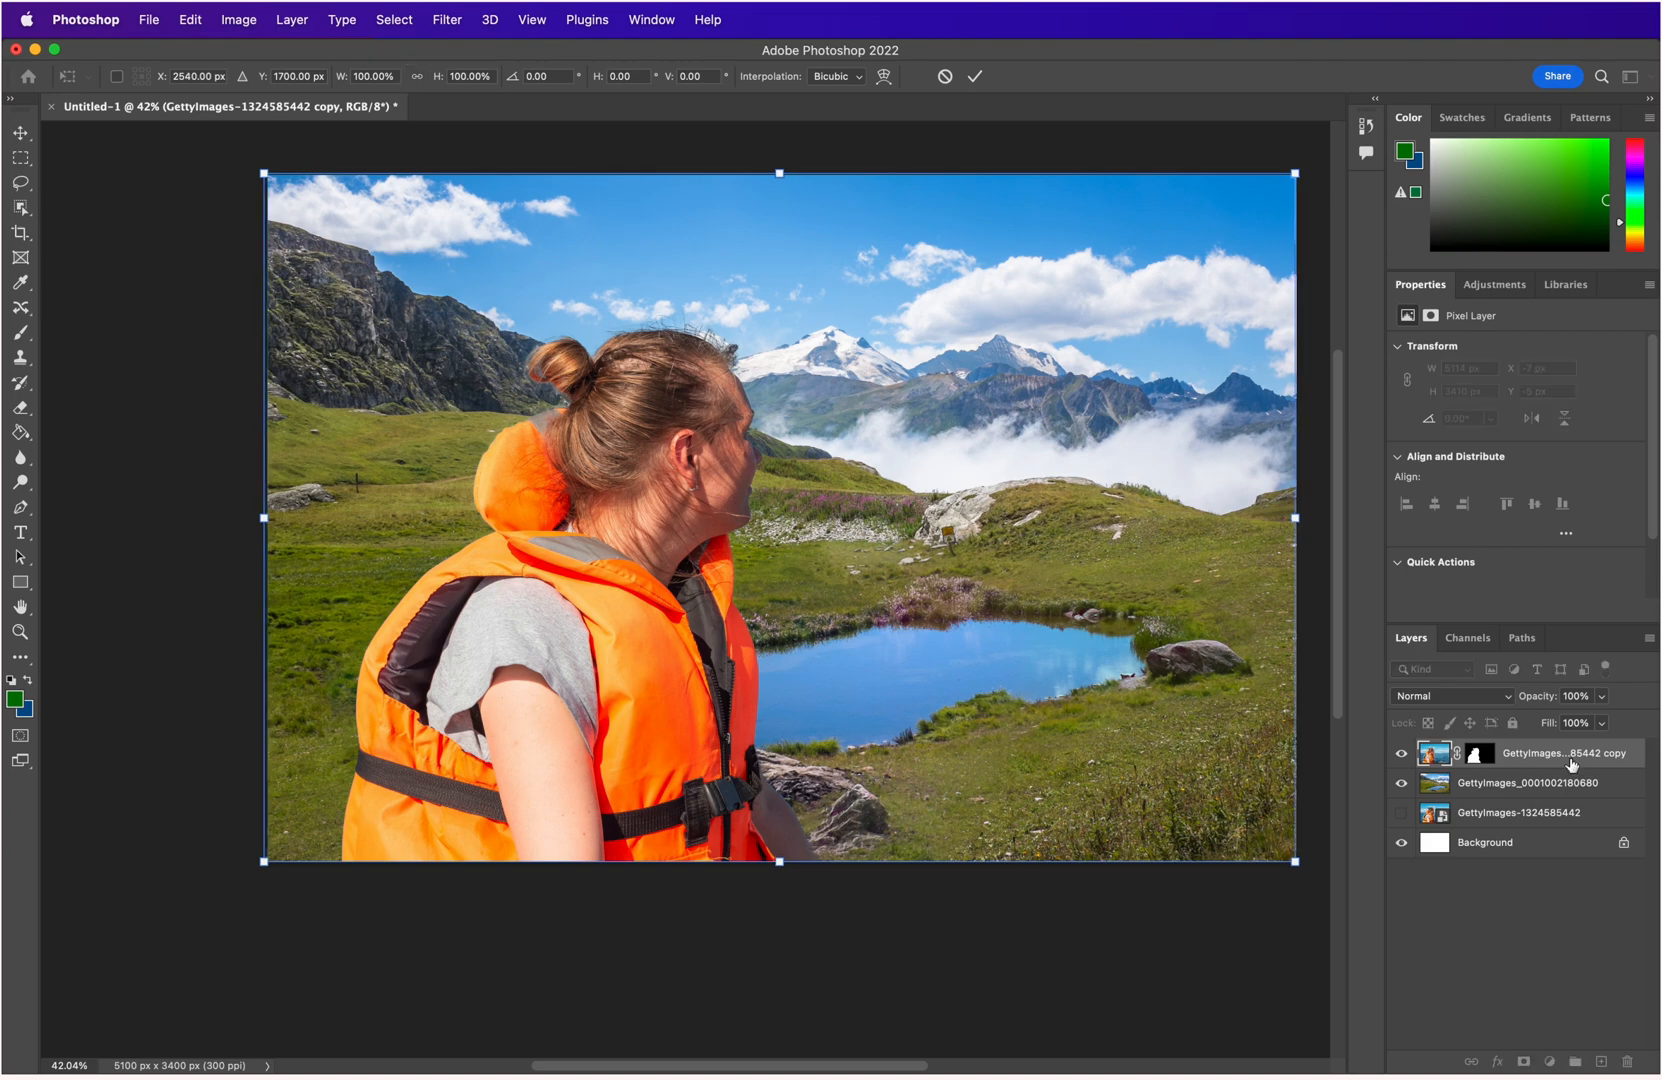
{"action": "key", "text": "shift+Left"}
{"action": "key", "text": "shift+Left"}
{"action": "key", "text": "shift+Left"}
{"action": "key", "text": "shift+Left"}
{"action": "key", "text": "shift+Left"}
{"action": "key", "text": "shift+Left"}
{"action": "key", "text": "shift+Left"}
{"action": "key", "text": "shift+Left"}
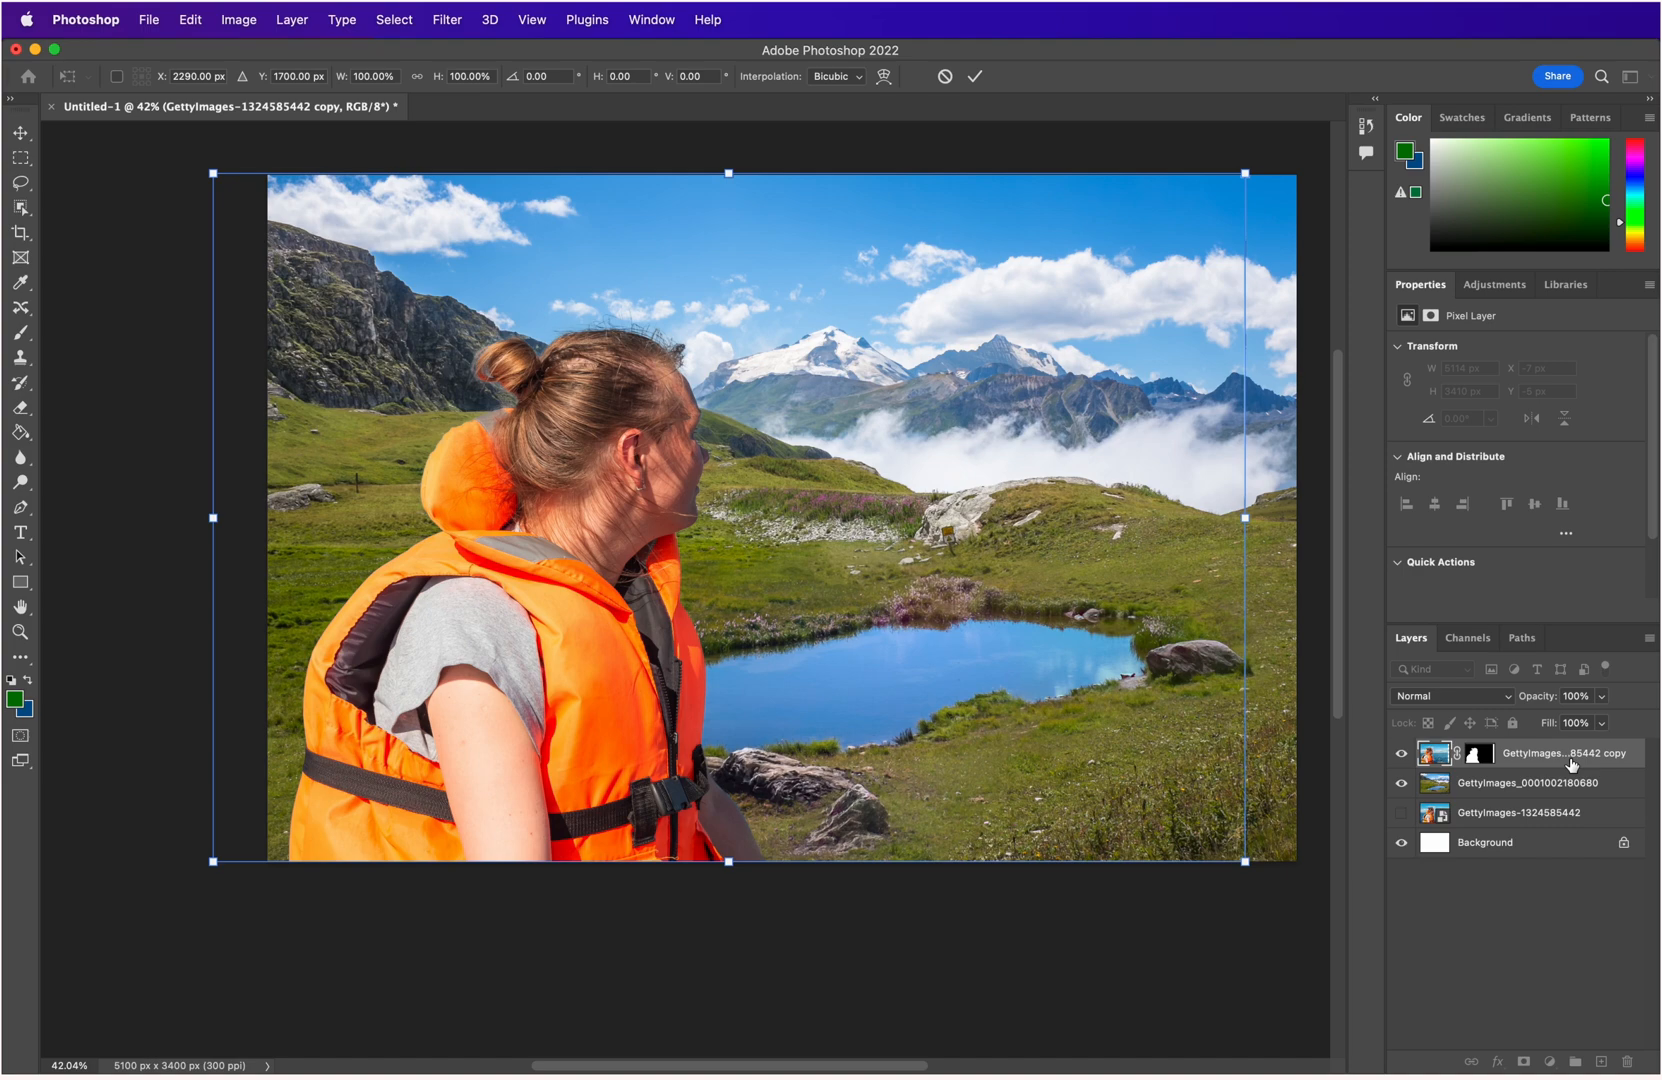
{"action": "key", "text": "Return"}
{"action": "key", "text": "j"}
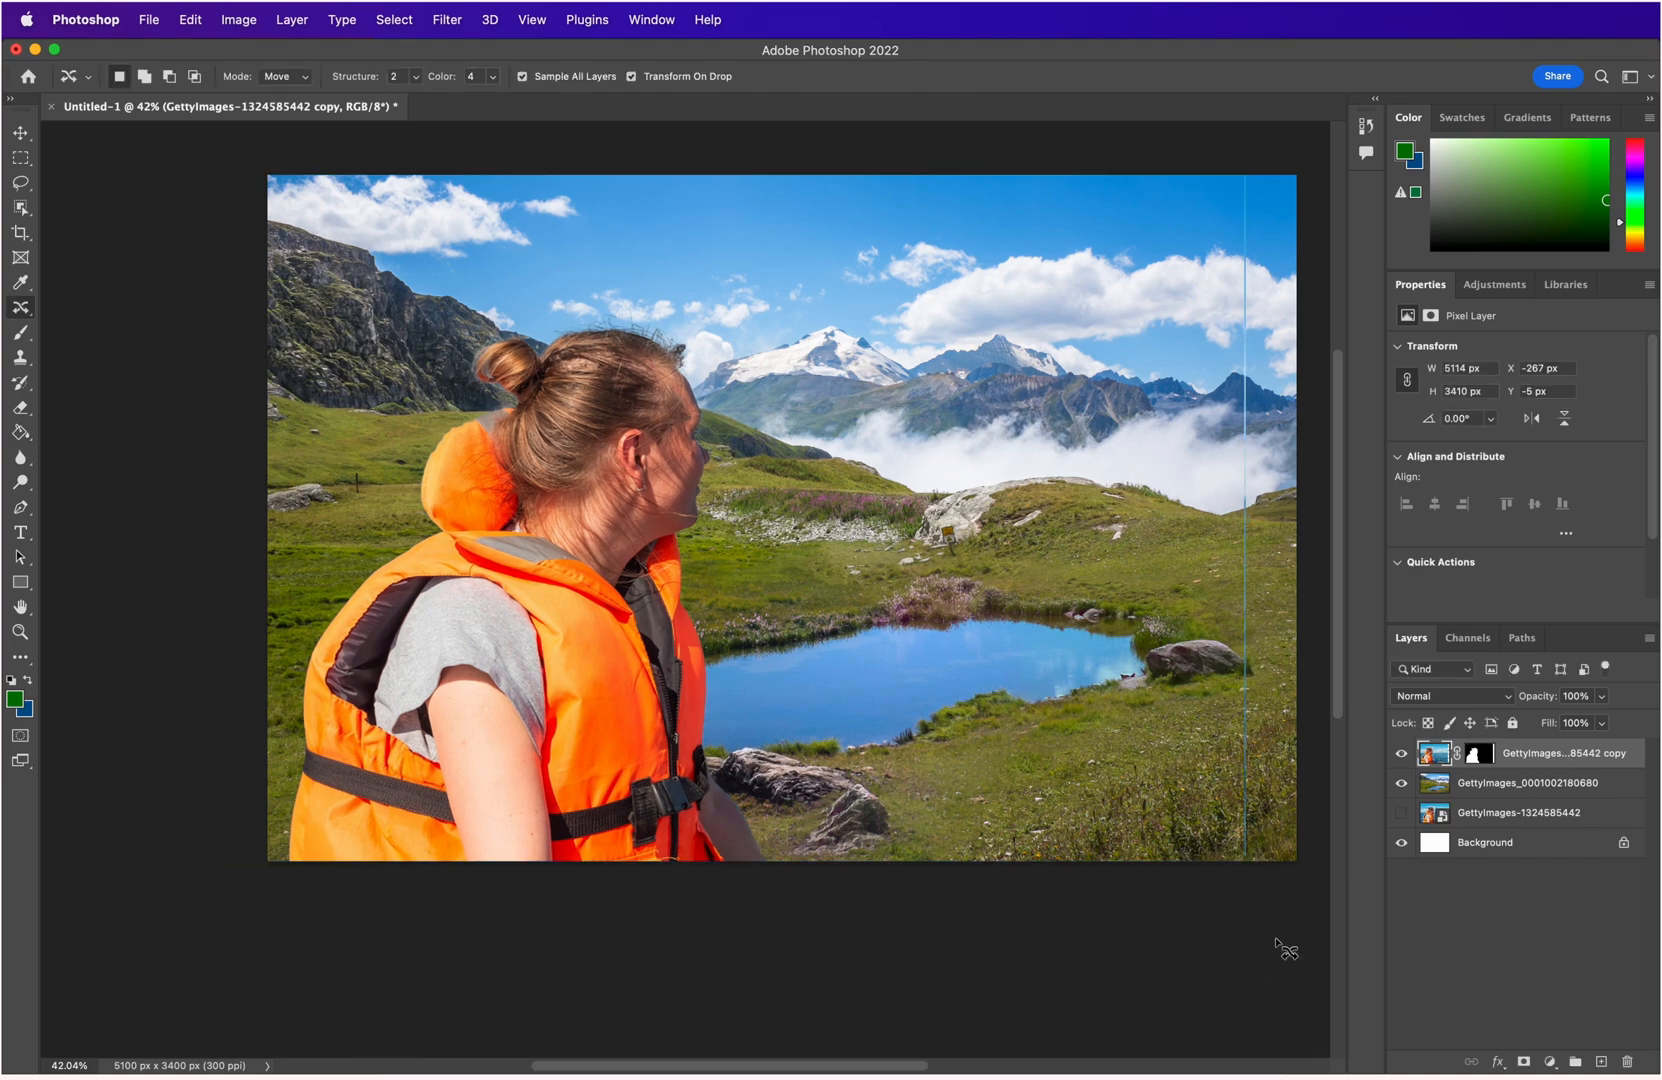
Target the cutout's layer mask and select a full-height rectangular strip along the image's right edge, around the thin vertical line.
{"action": "left_click", "coordinate": [24, 141]}
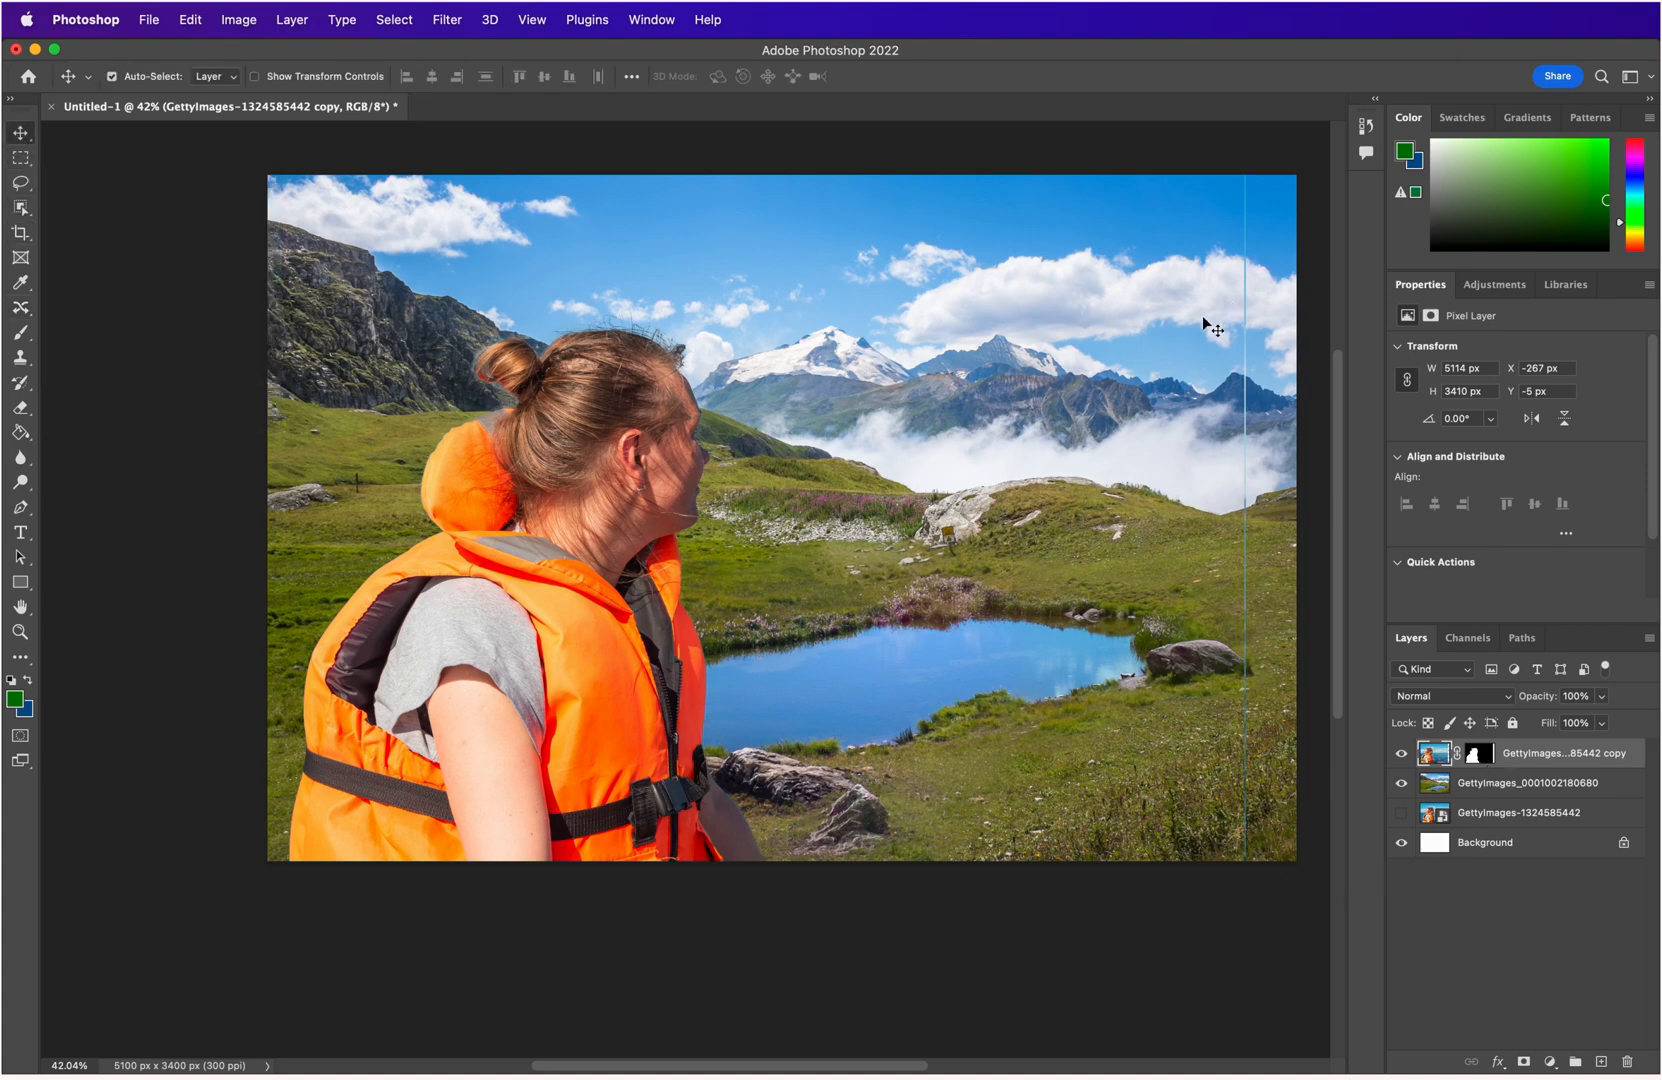
{"action": "left_click", "coordinate": [20, 158]}
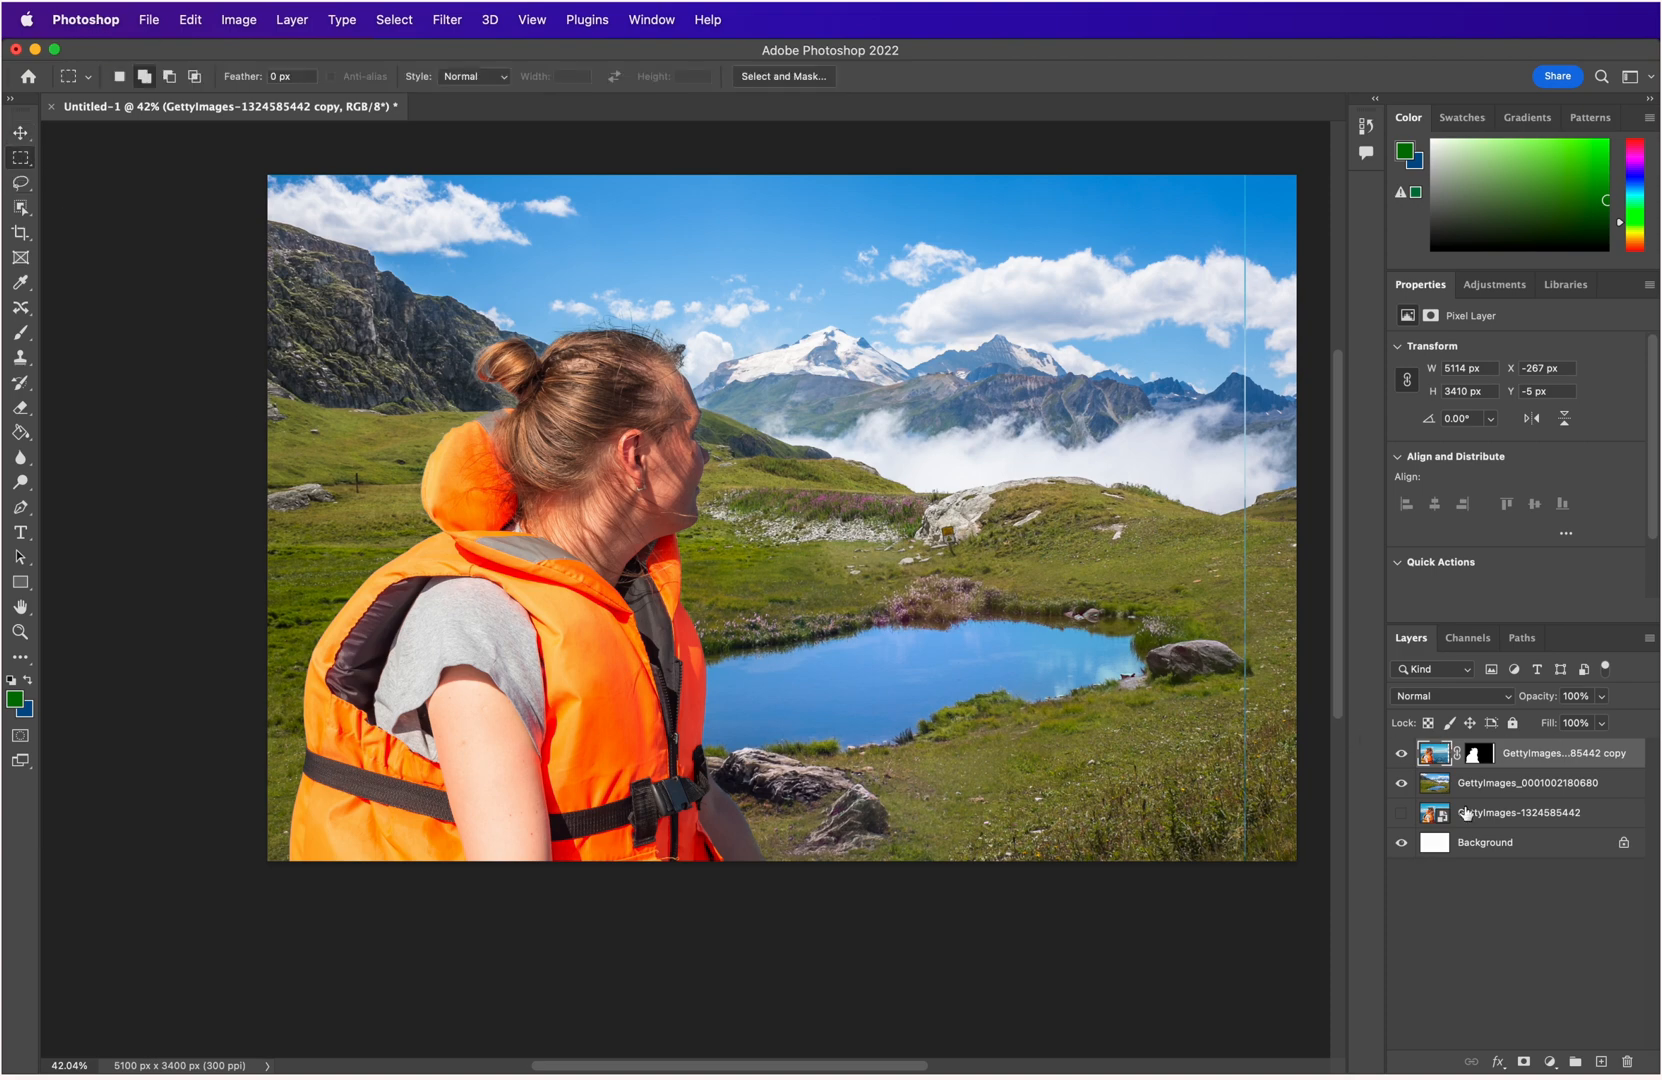
{"action": "left_click", "coordinate": [1481, 754]}
{"action": "left_click_drag", "start_coordinate": [1167, 923], "coordinate": [1153, 152]}
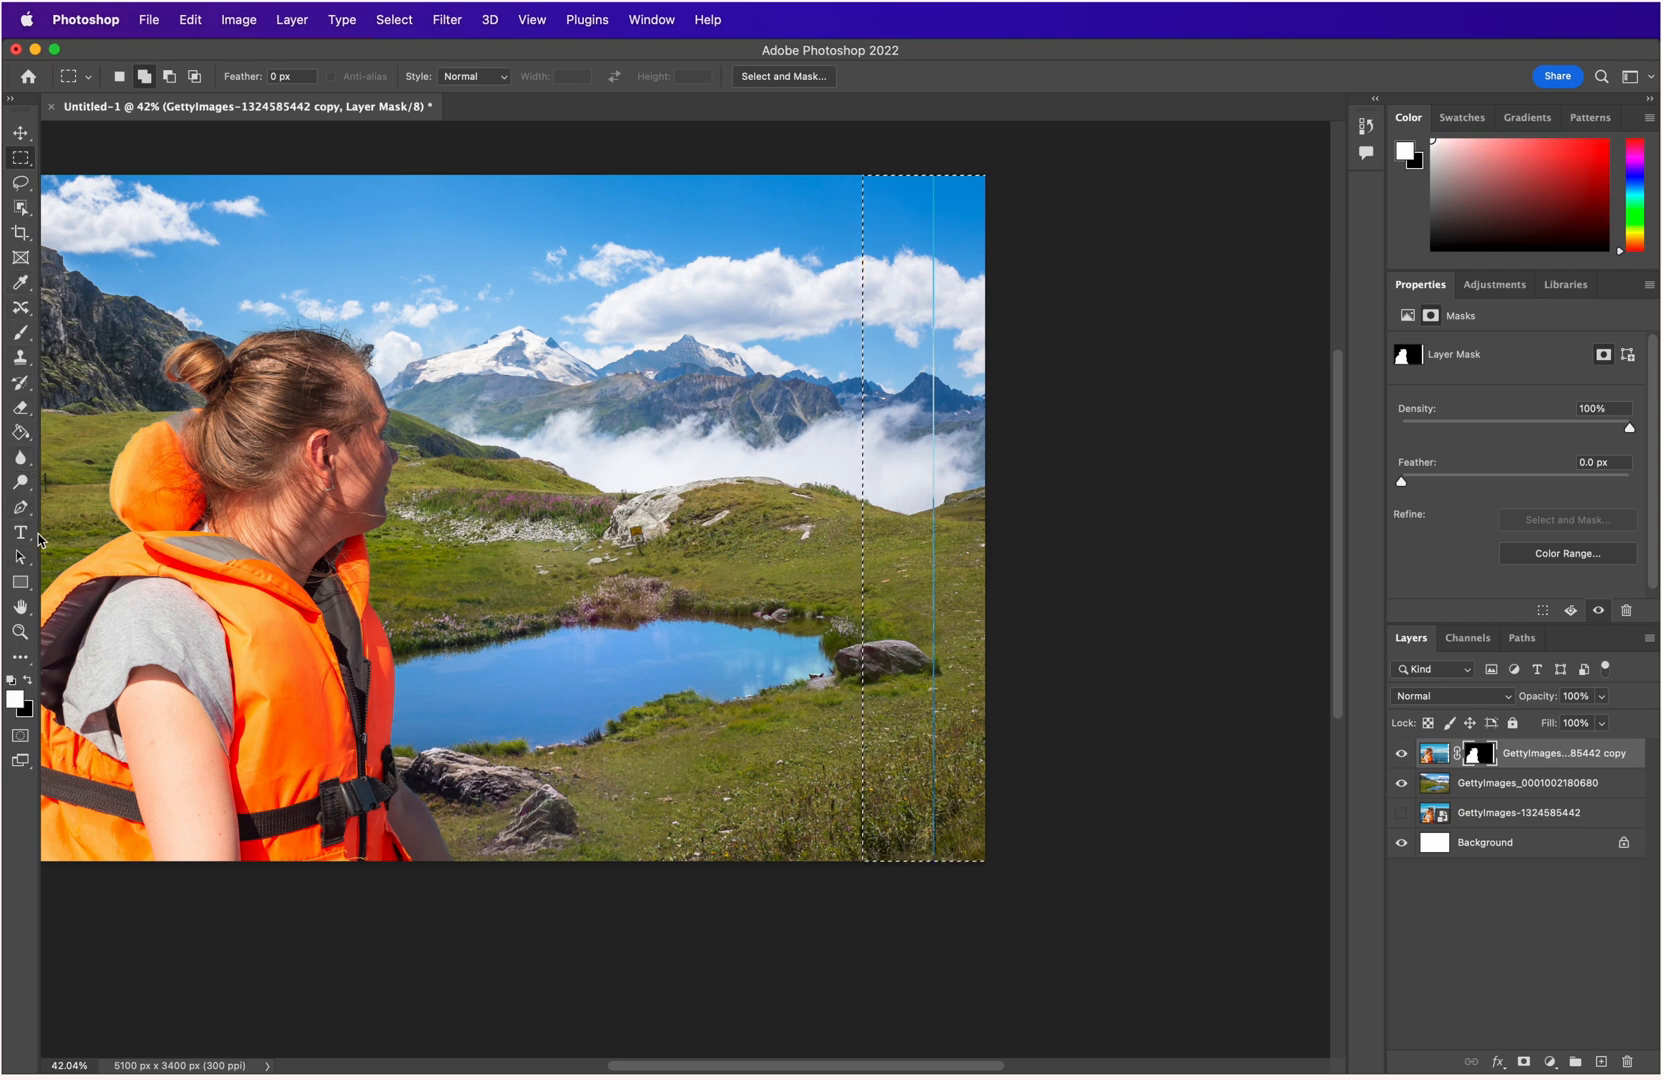
Paint the selected mask strip black with a 1200 px Hard Round brush to hide the thin vertical line, and deselect.
{"action": "key", "text": "b"}
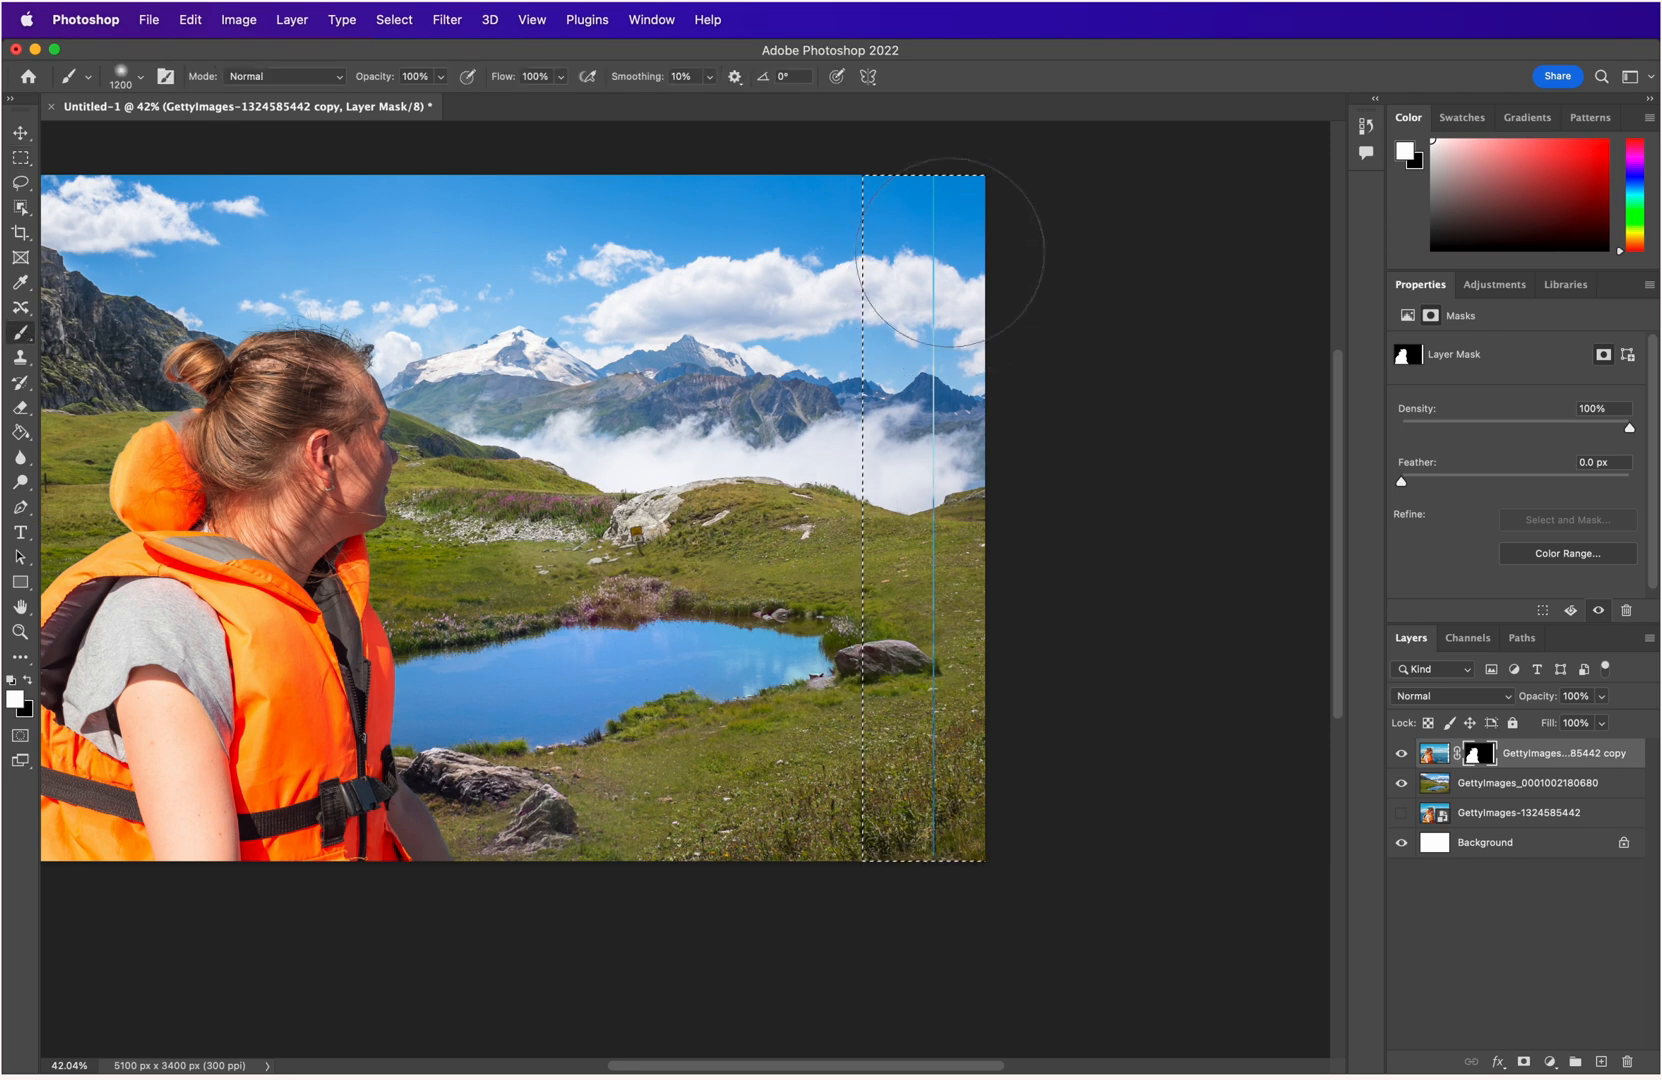
{"action": "left_click_drag", "start_coordinate": [950, 225], "coordinate": [1000, 880]}
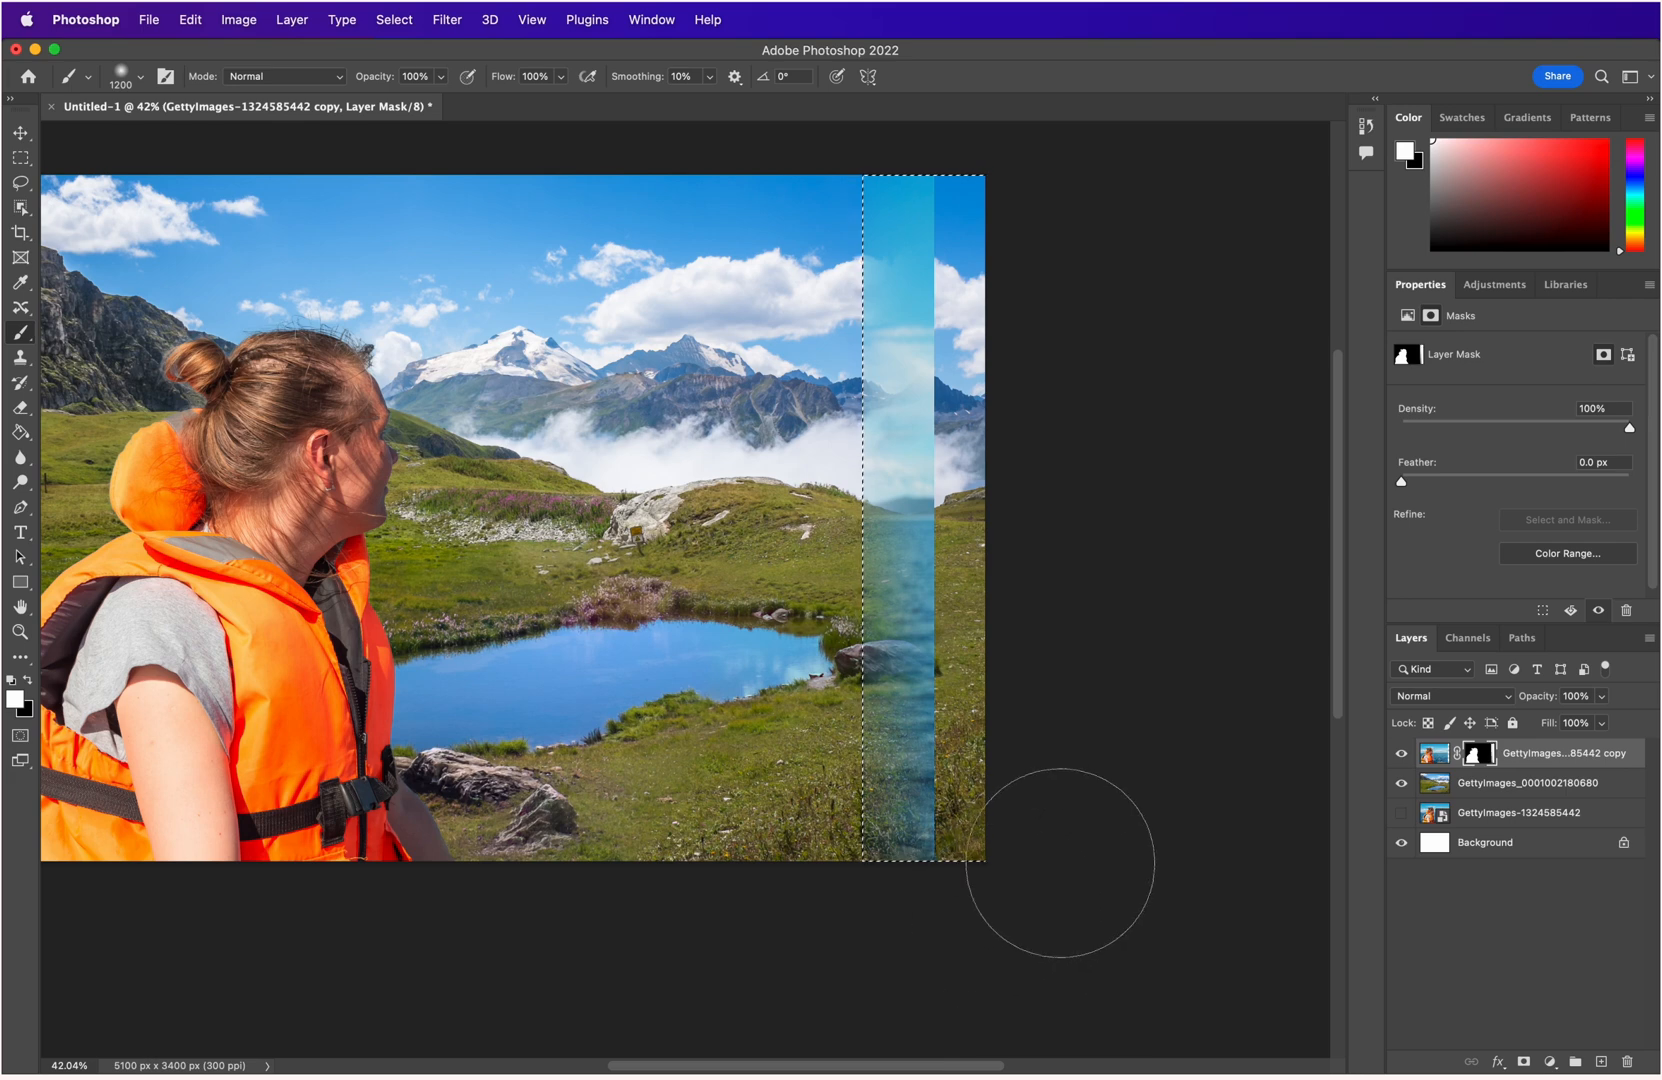
{"action": "left_click", "coordinate": [139, 82]}
{"action": "left_click", "coordinate": [130, 372]}
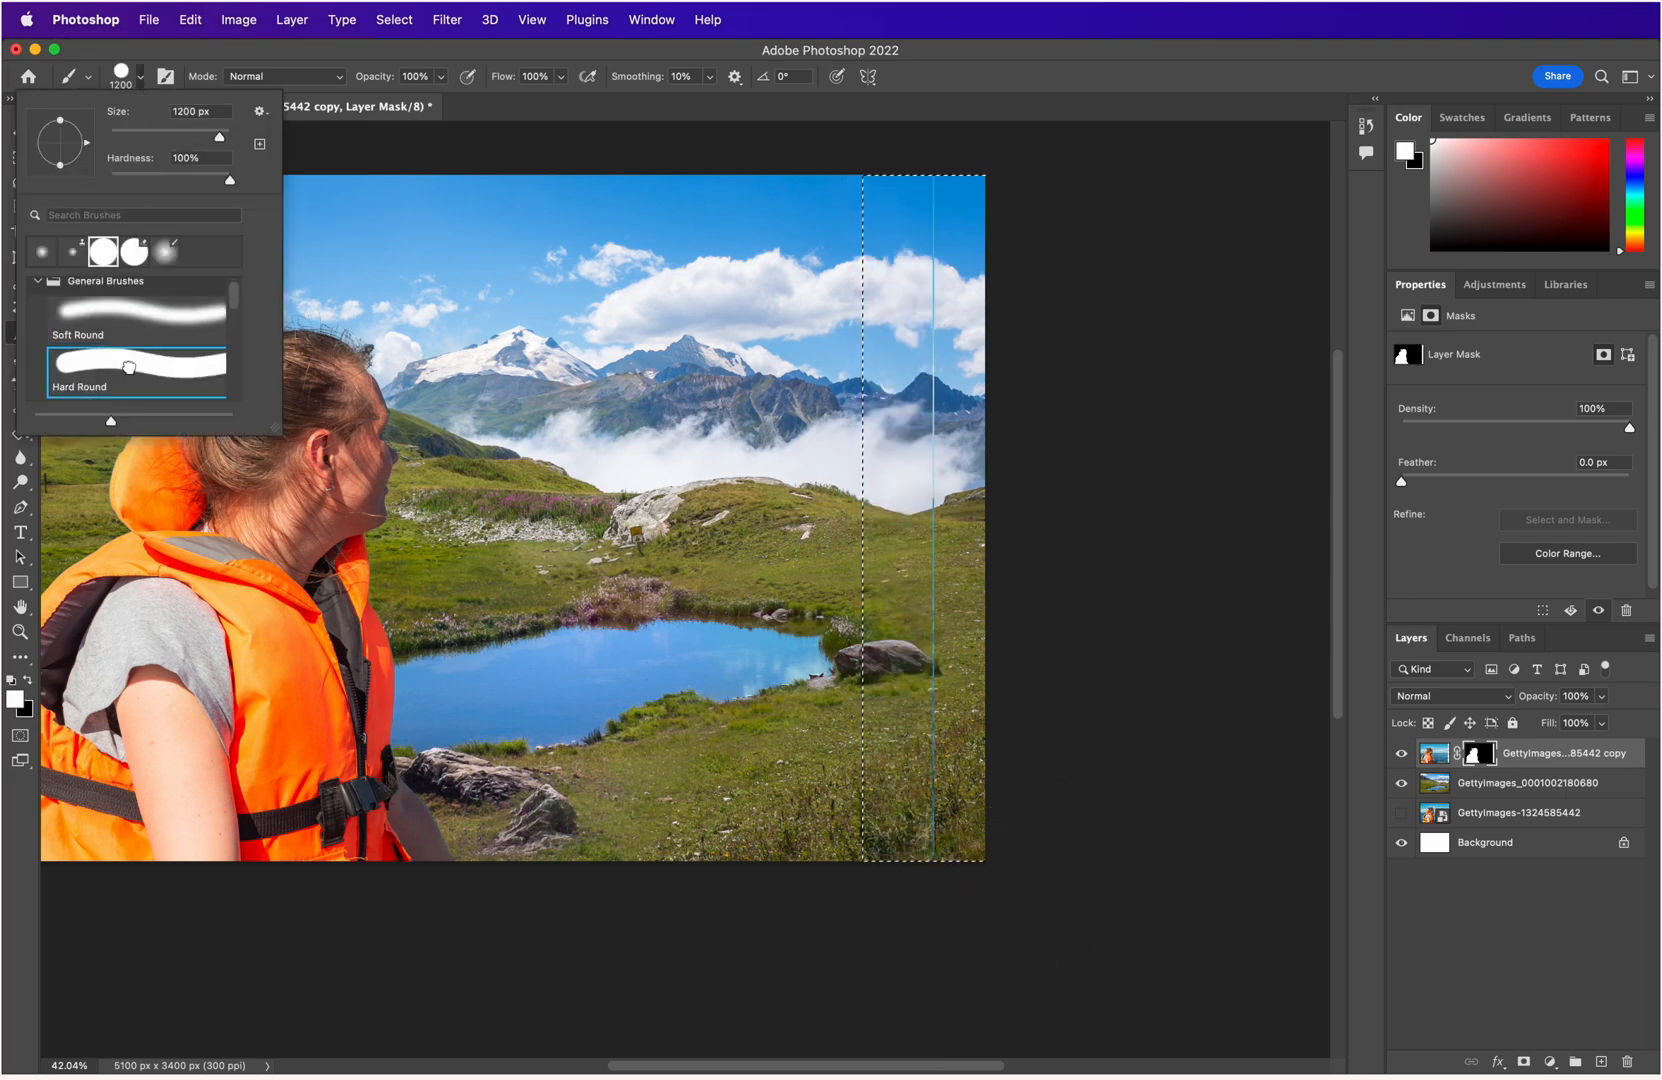
{"action": "left_click", "coordinate": [940, 225]}
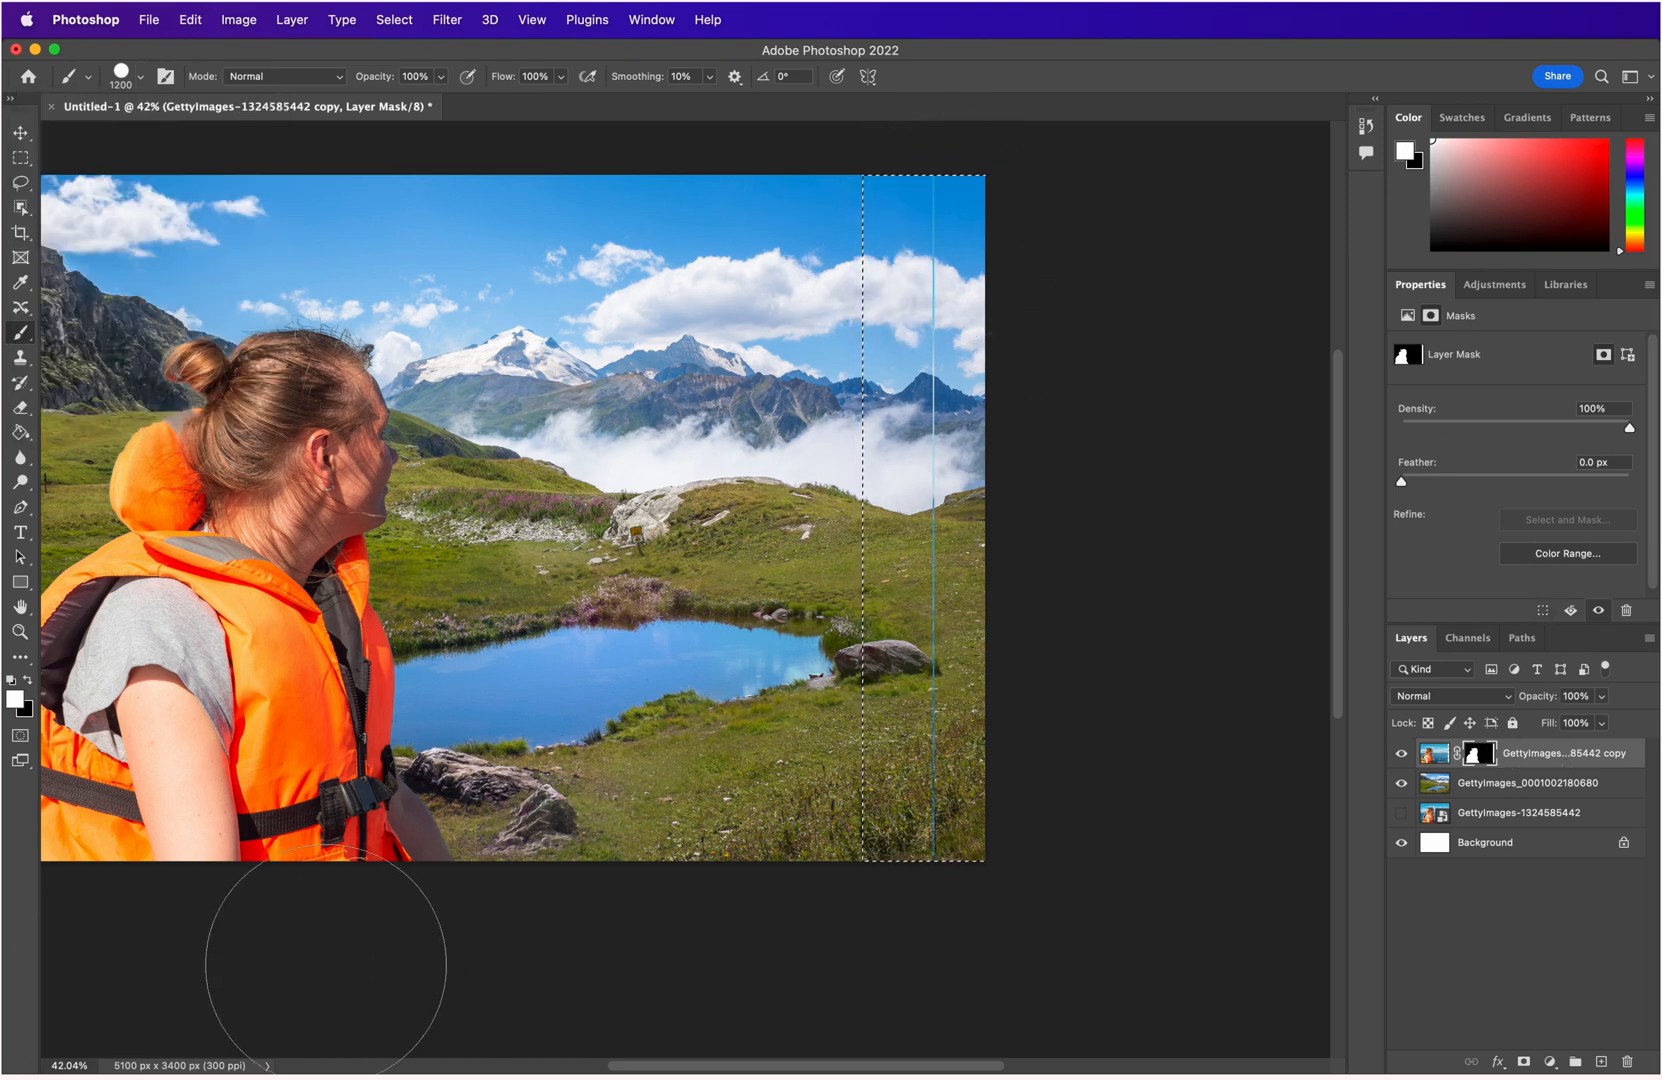
{"action": "left_click", "coordinate": [27, 681]}
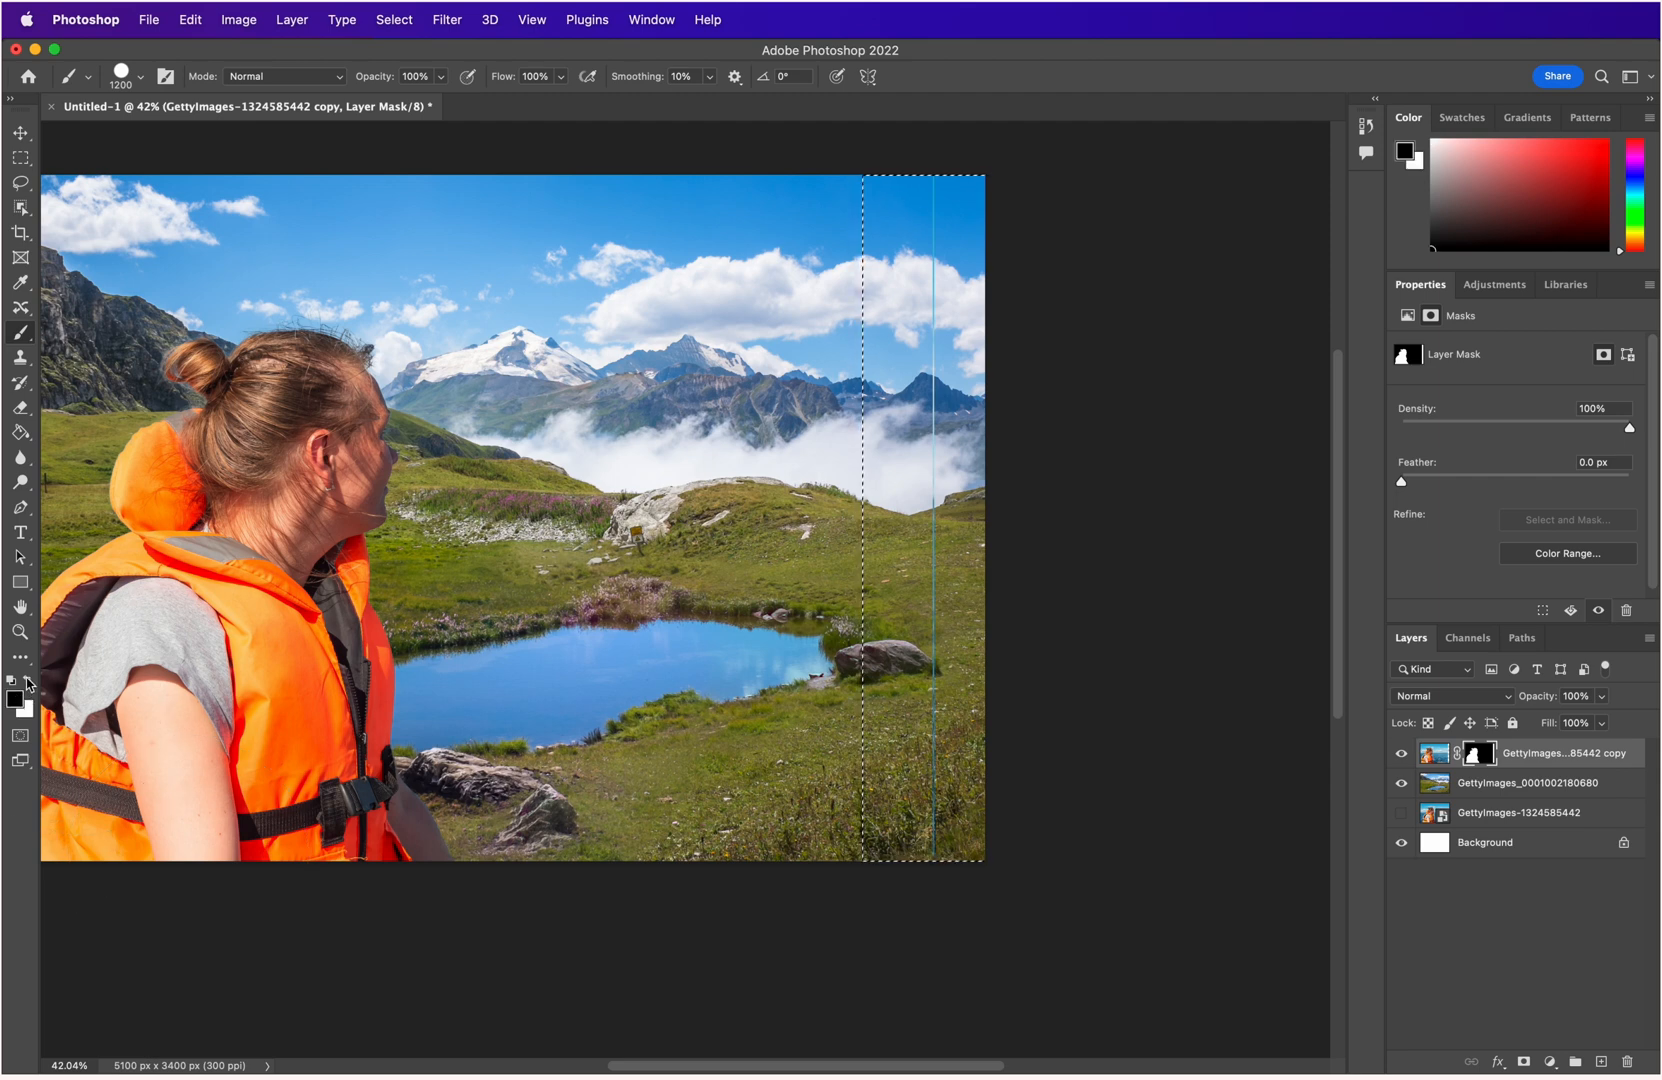
{"action": "left_click_drag", "start_coordinate": [925, 224], "coordinate": [976, 1012]}
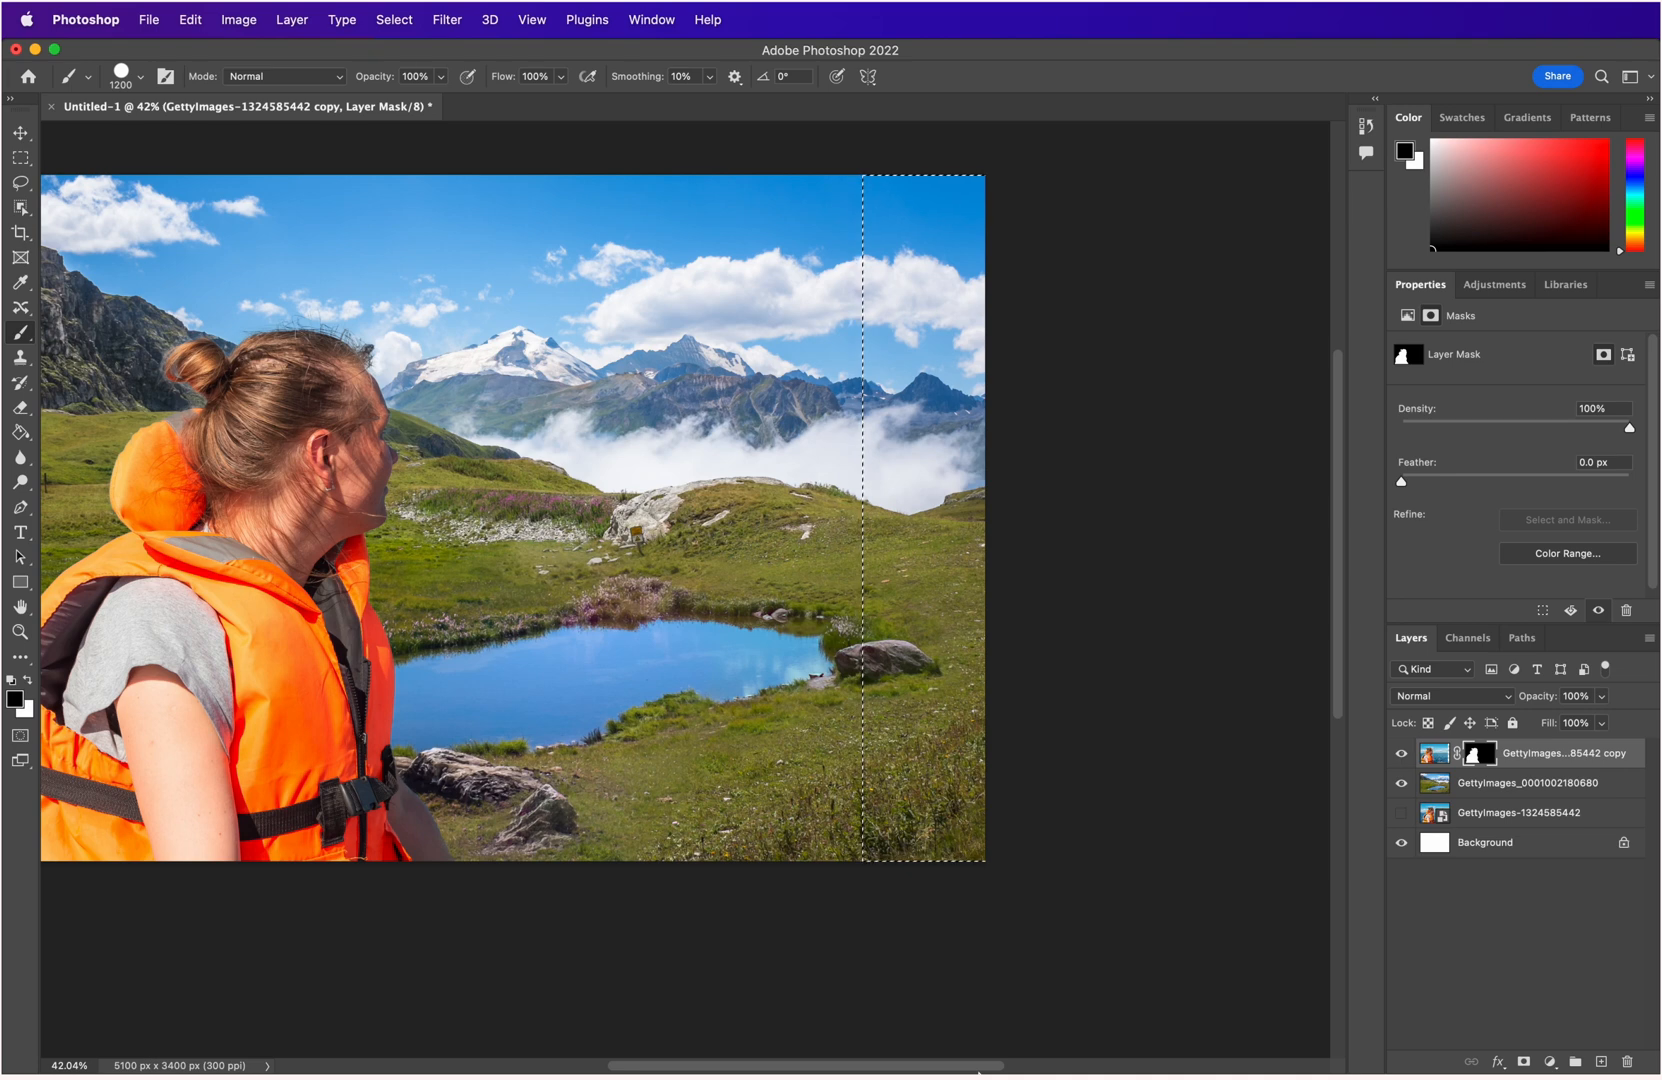
{"action": "left_click", "coordinate": [20, 192]}
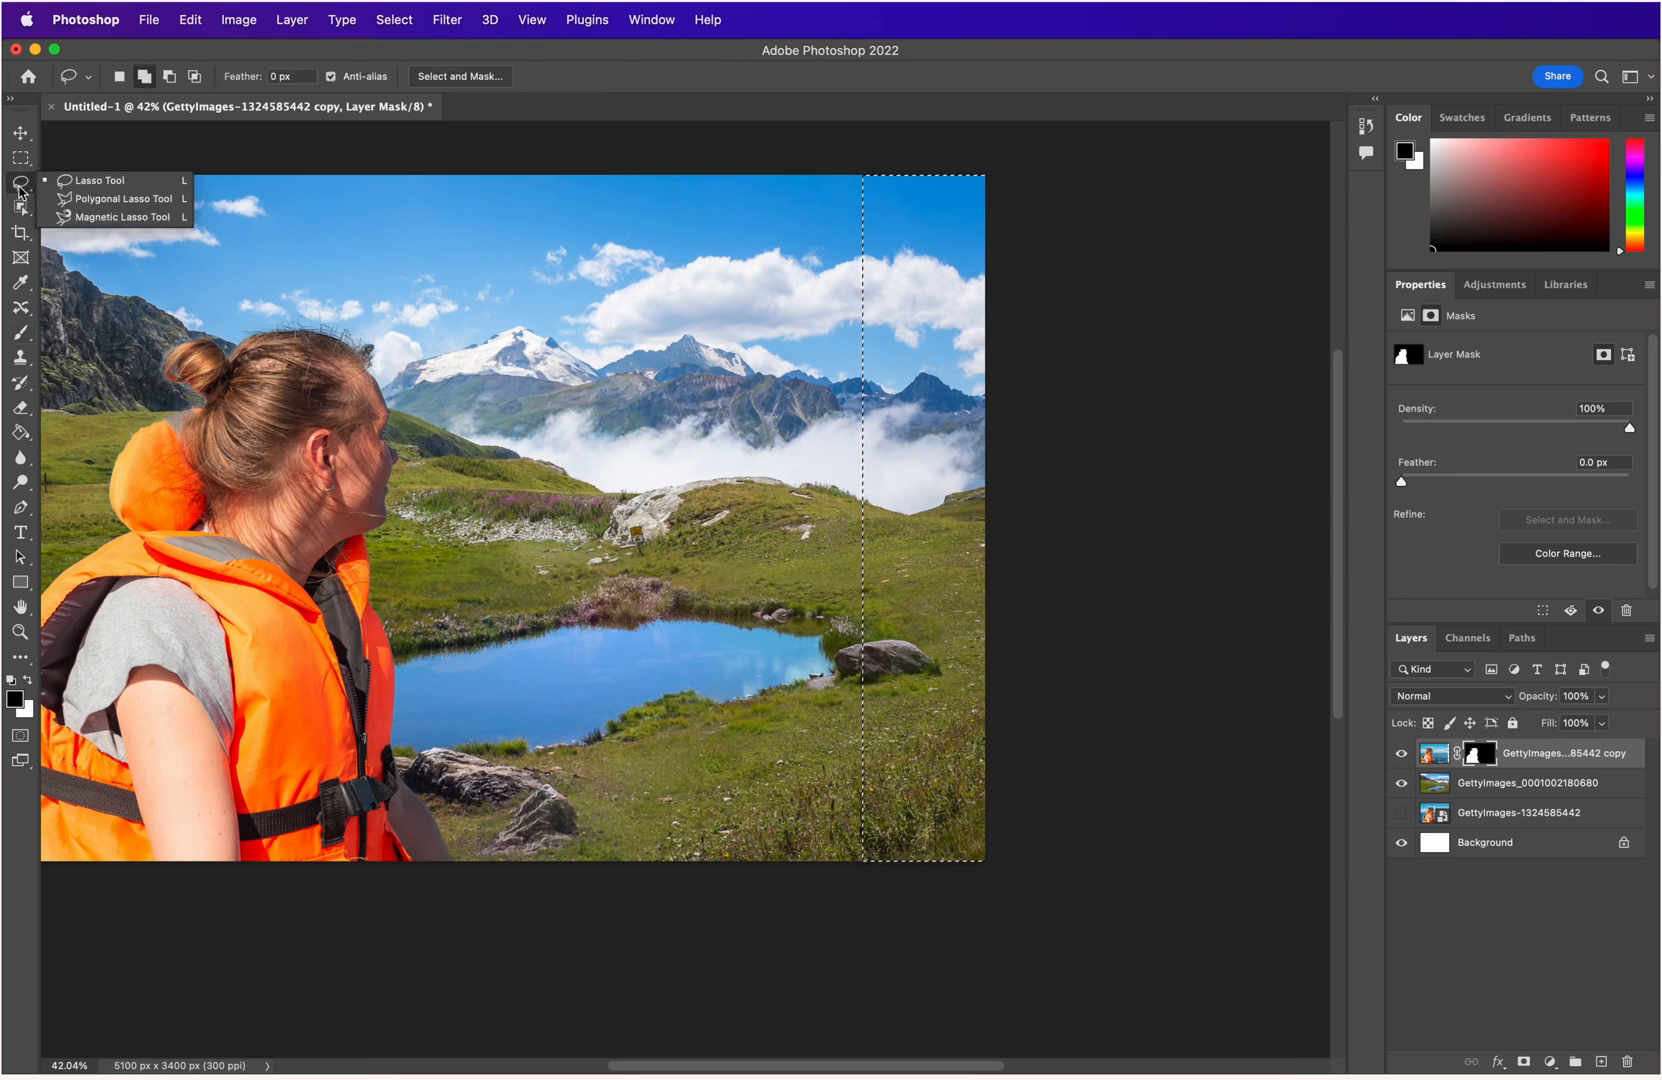
{"action": "left_click", "coordinate": [100, 180]}
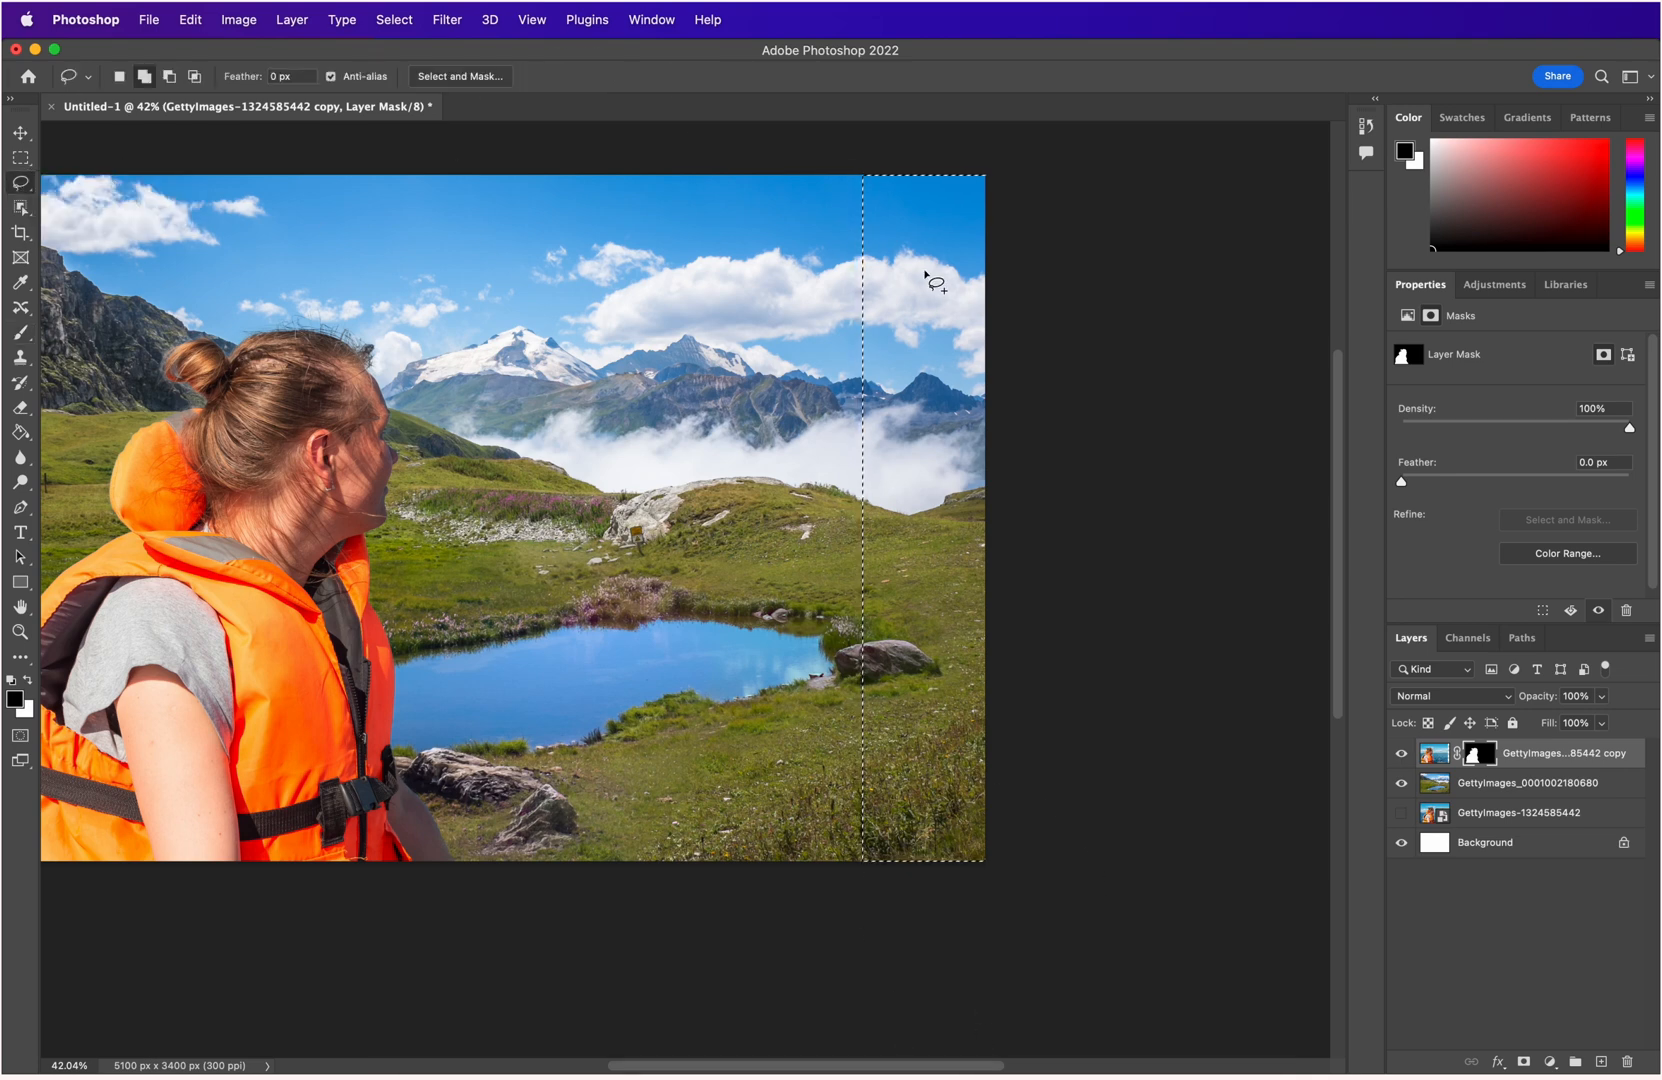
{"action": "key", "text": "super+d"}
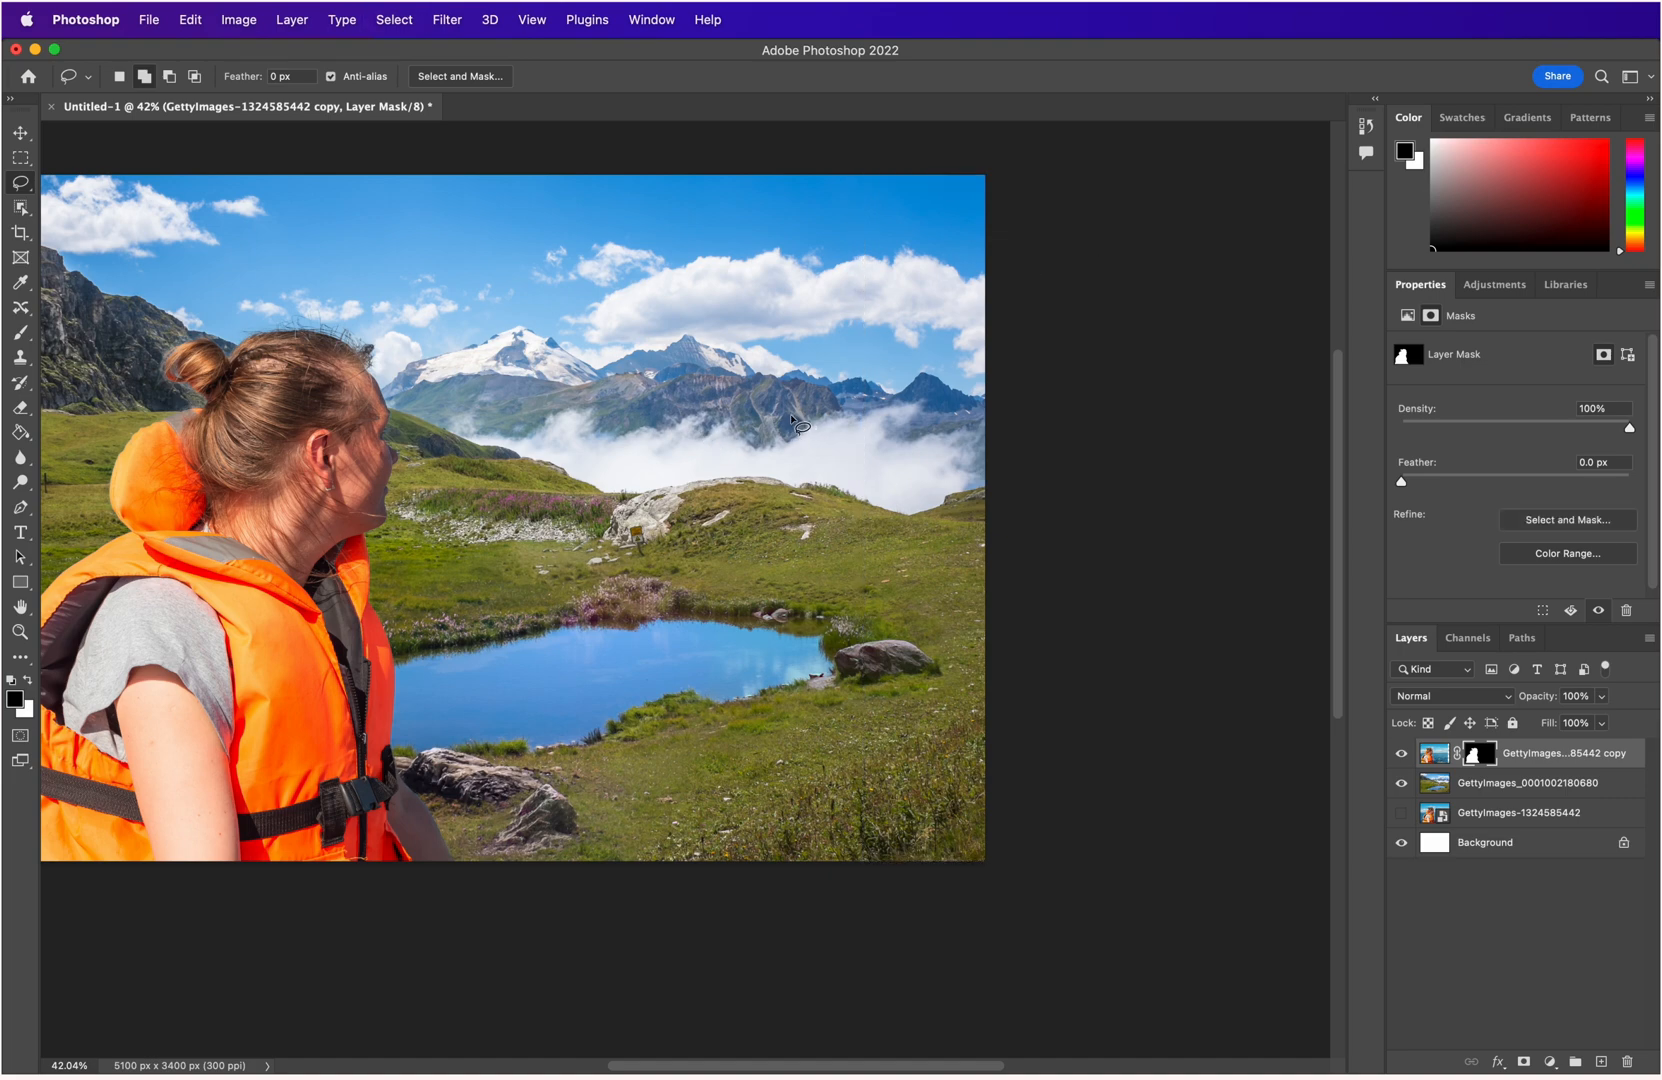
Make the landscape layer active and hide the woman's cutout layer.
{"action": "scroll", "coordinate": [790, 430], "scroll_direction": "down", "scroll_amount": 5}
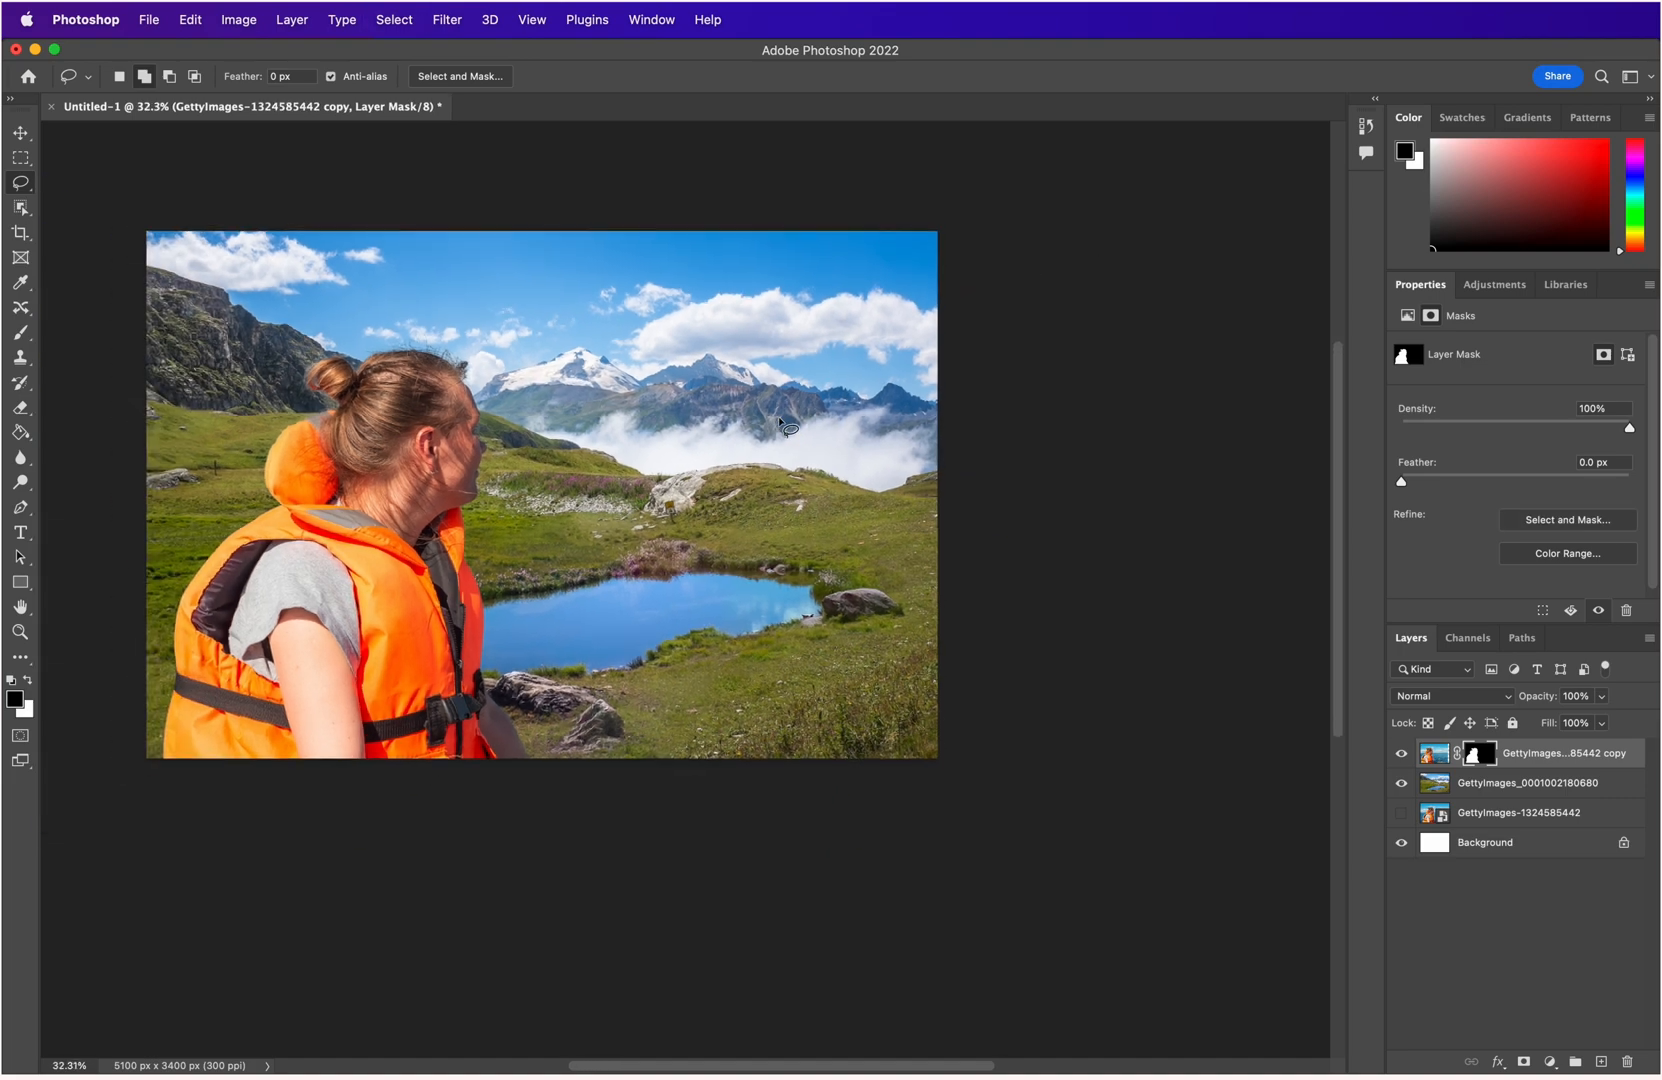
{"action": "scroll", "coordinate": [518, 327], "scroll_direction": "up", "scroll_amount": 2}
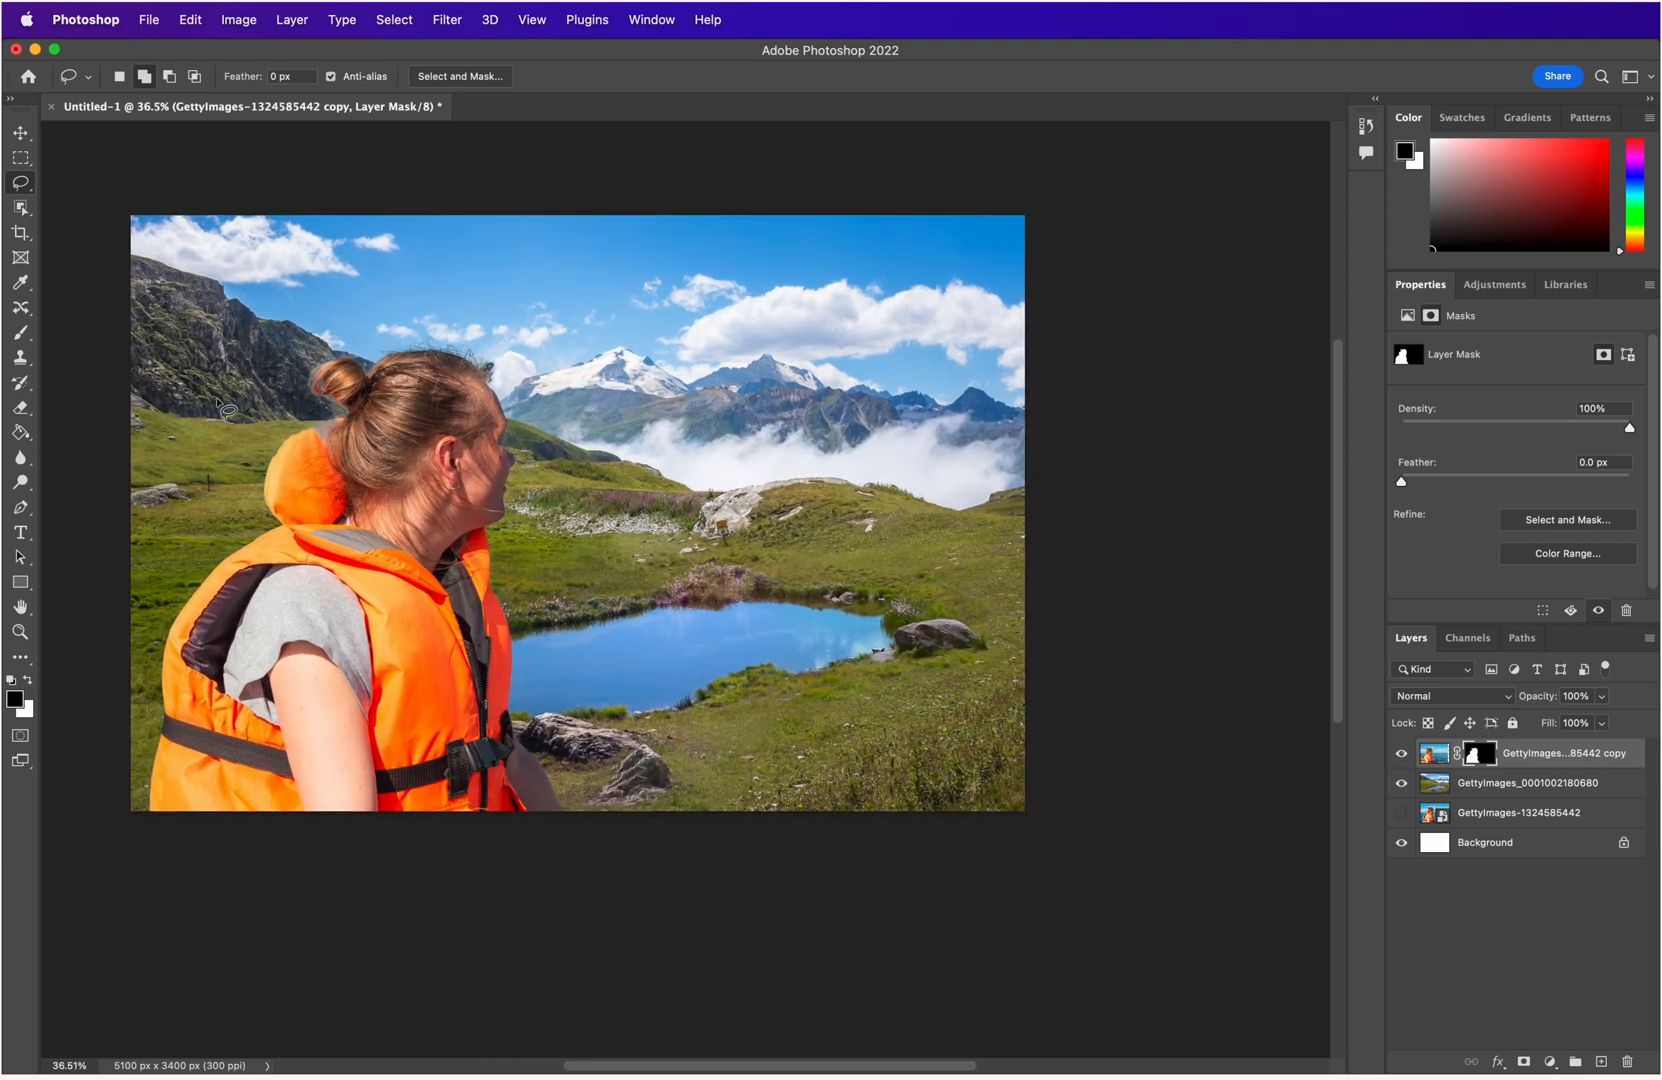
{"action": "scroll", "coordinate": [218, 404], "scroll_direction": "down", "scroll_amount": 2}
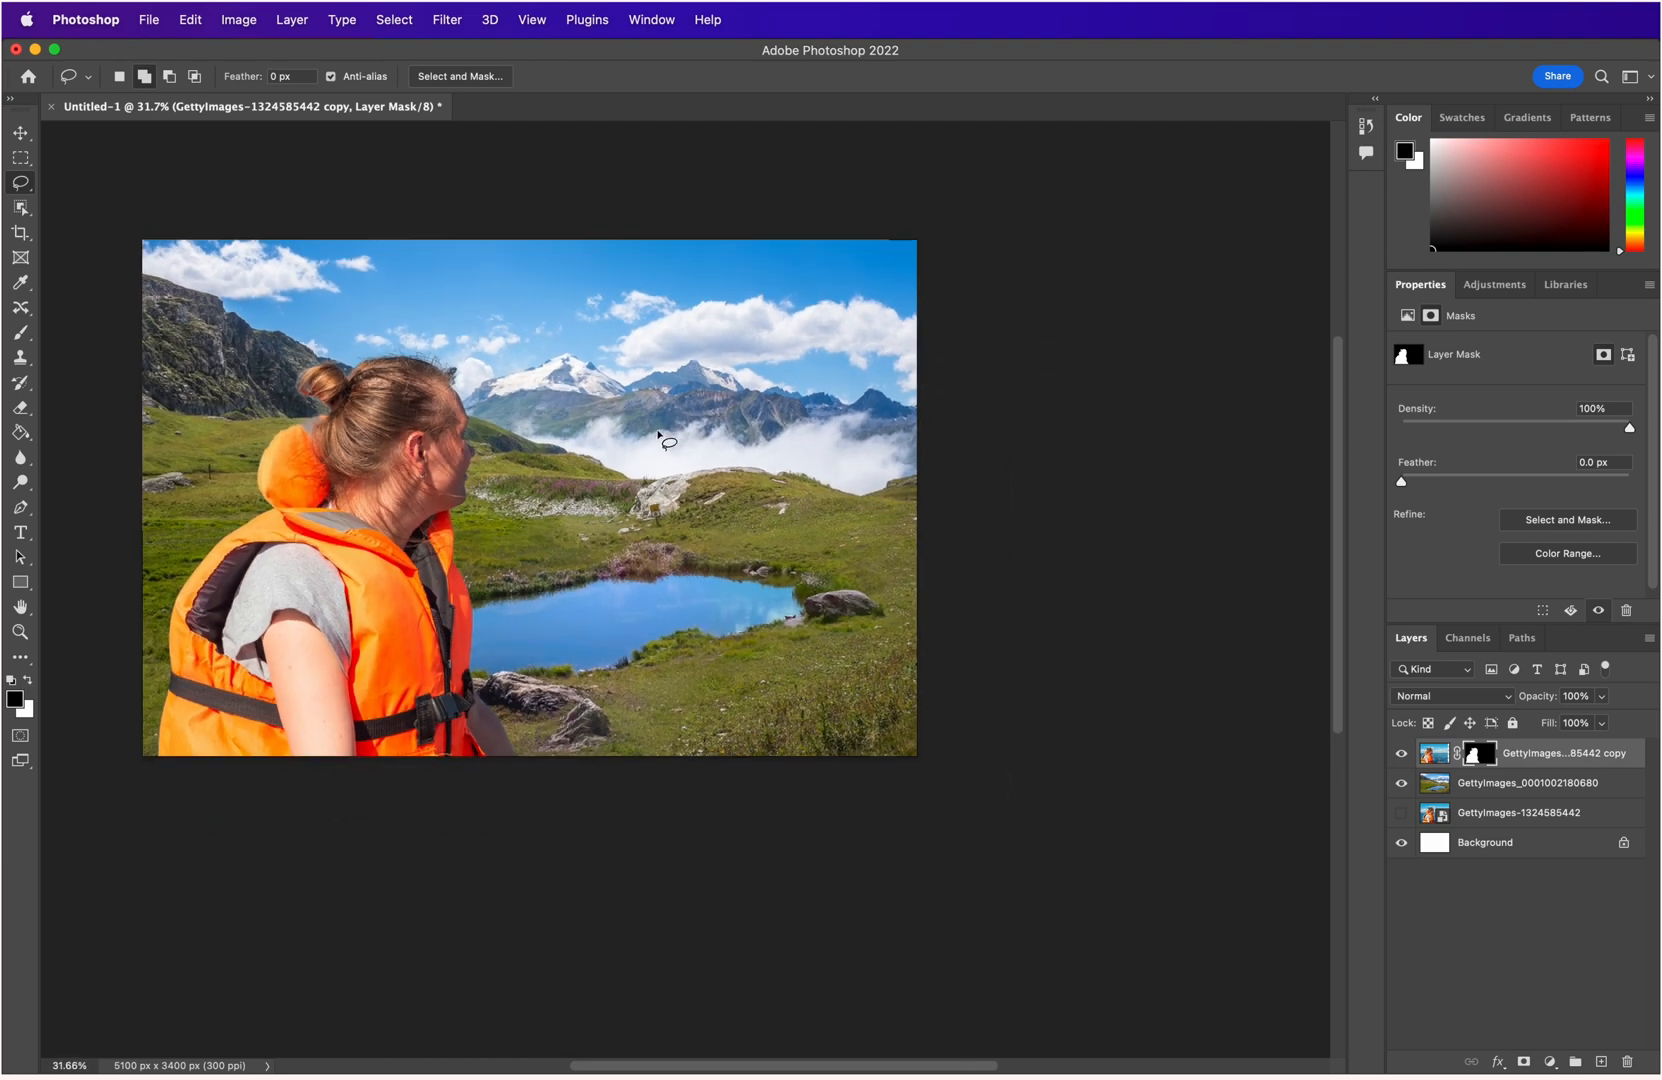
{"action": "left_click", "coordinate": [1475, 790]}
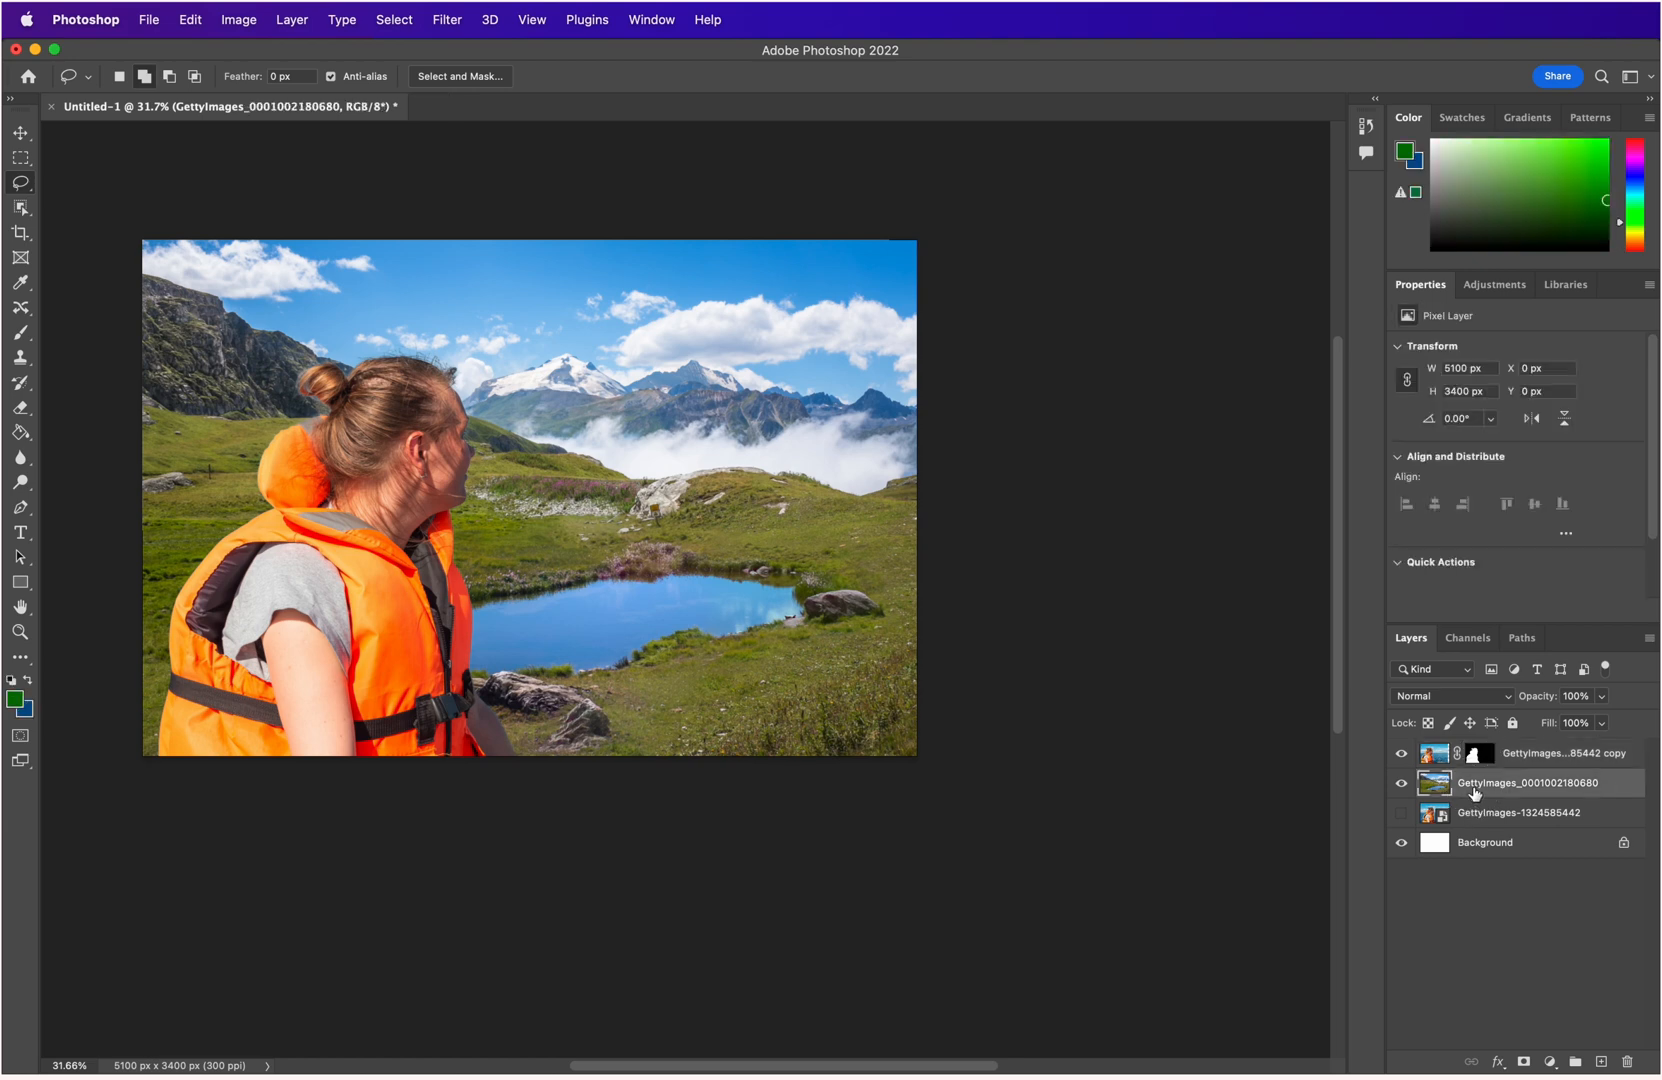
{"action": "left_click", "coordinate": [1400, 755]}
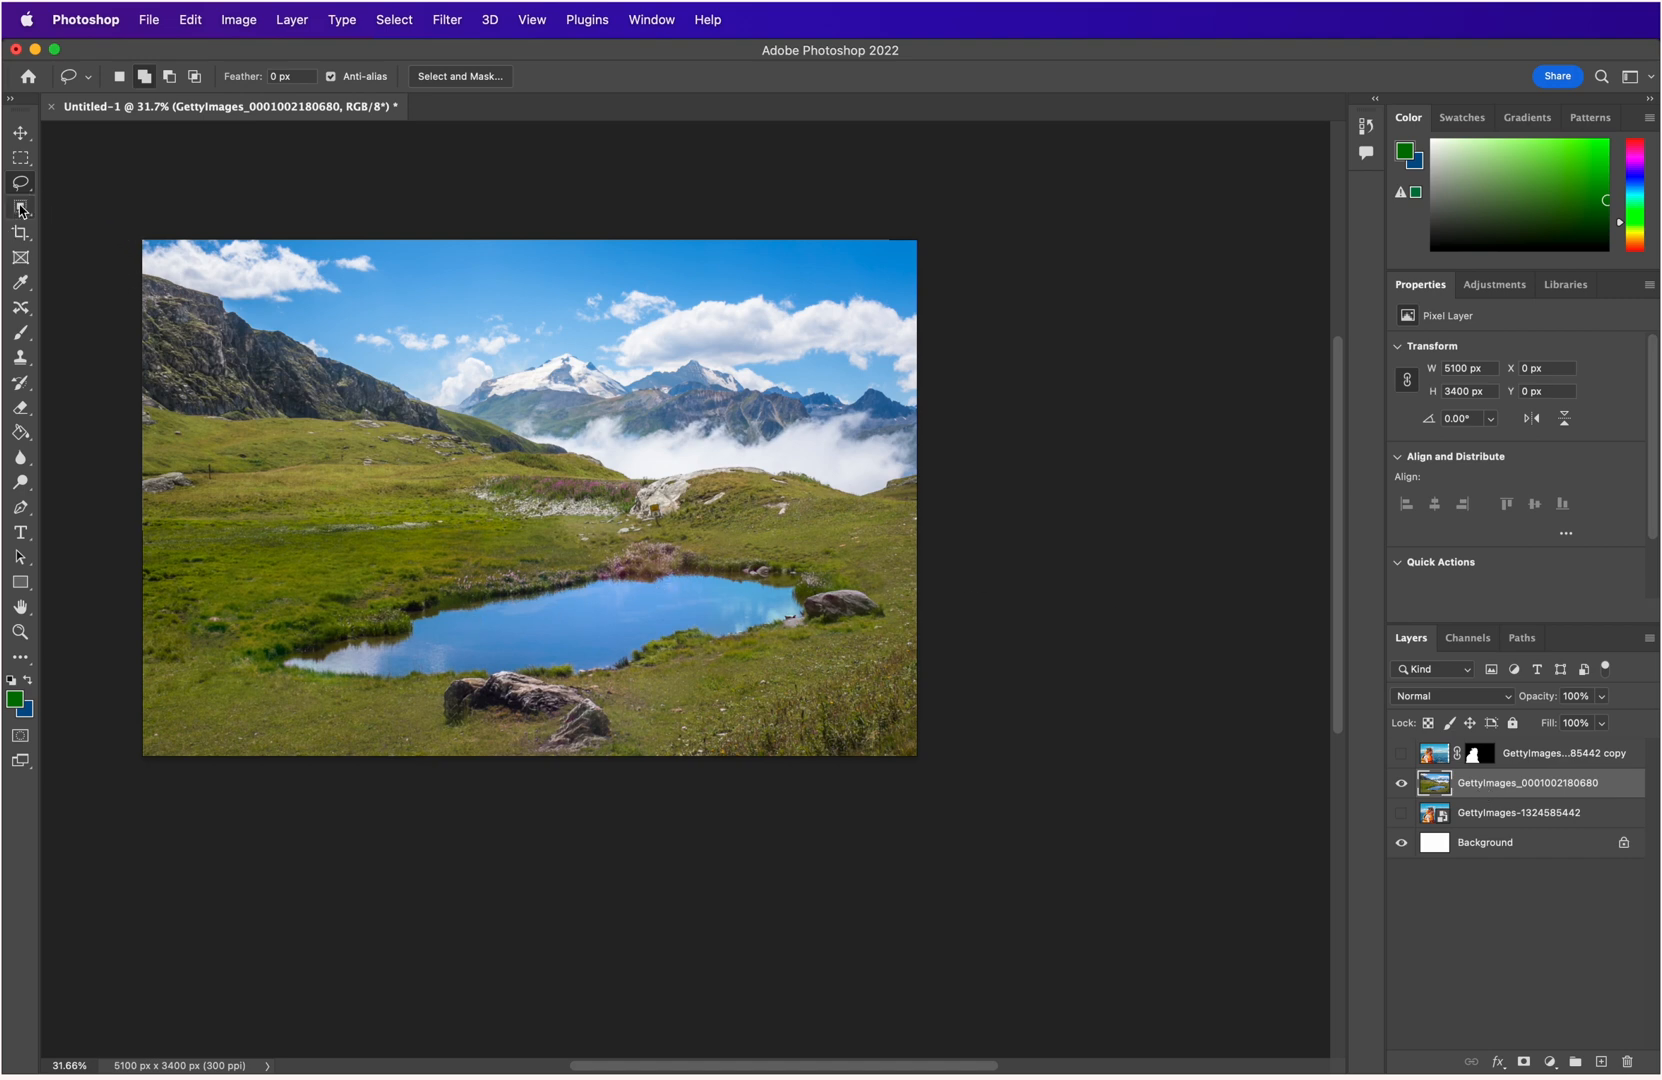
Try selecting the pond's water with the Quick Selection tool at brush size 30, and undo the selection.
{"action": "left_click", "coordinate": [20, 210]}
{"action": "left_click", "coordinate": [100, 205]}
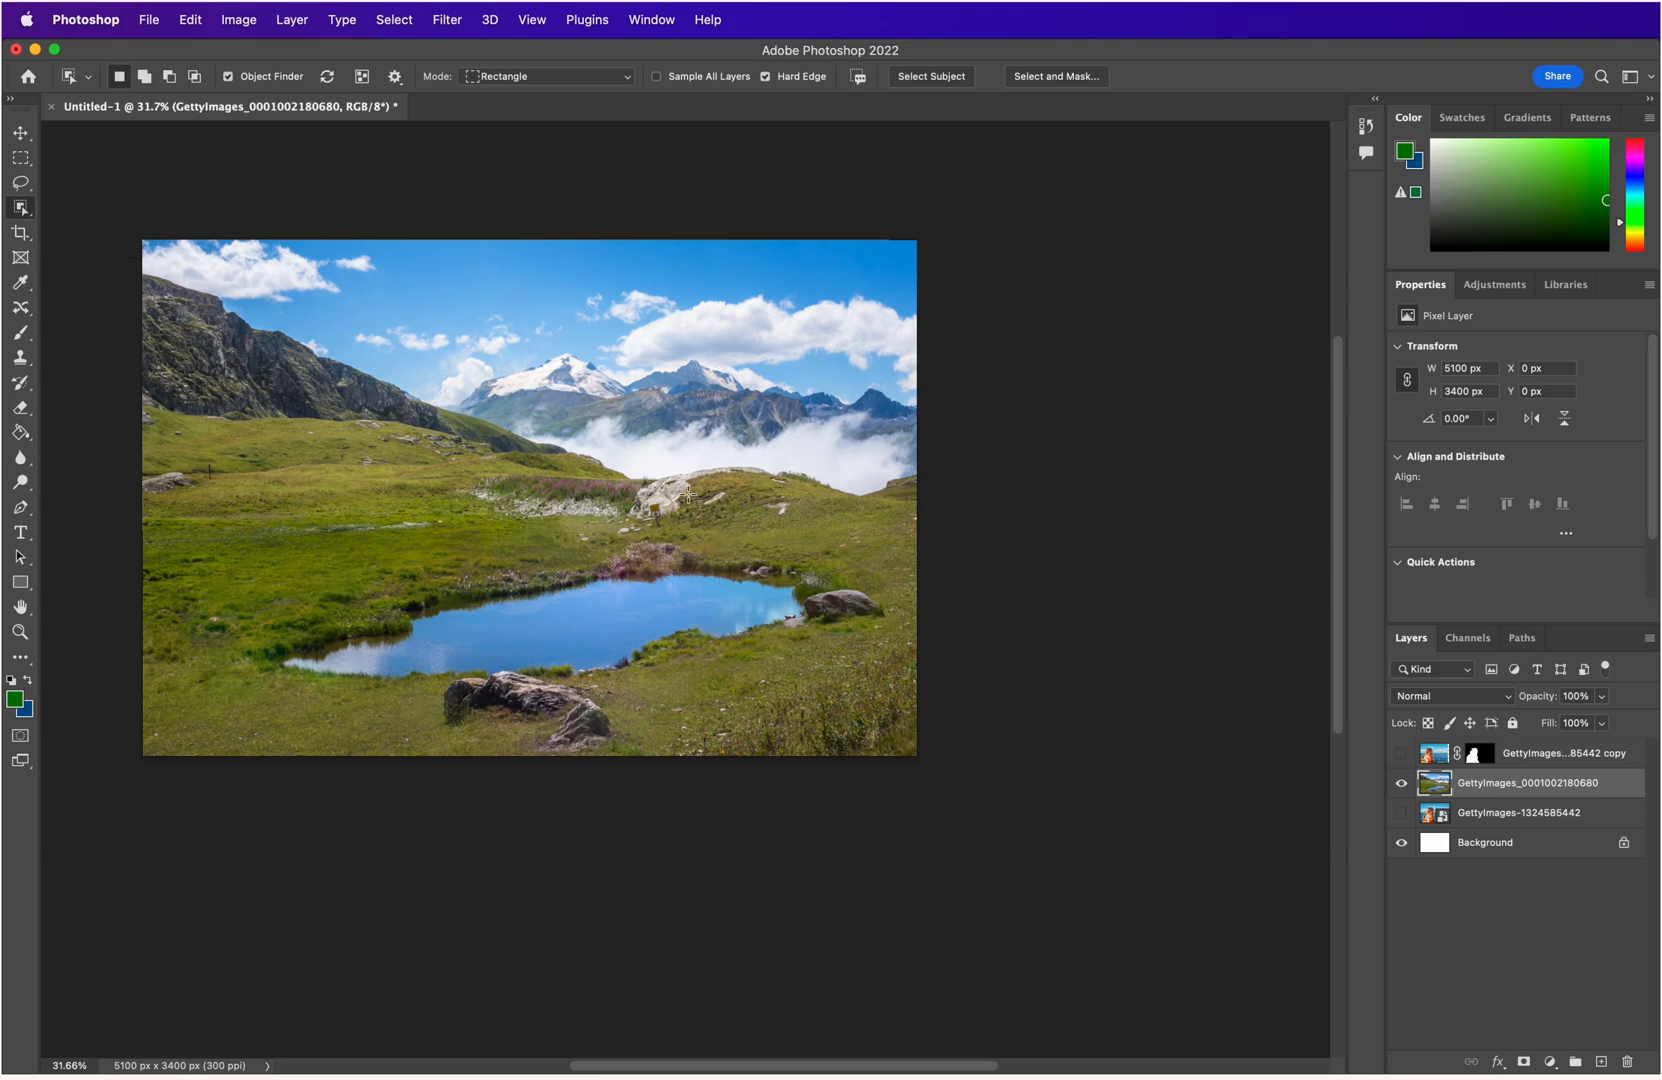
{"action": "left_click", "coordinate": [25, 217]}
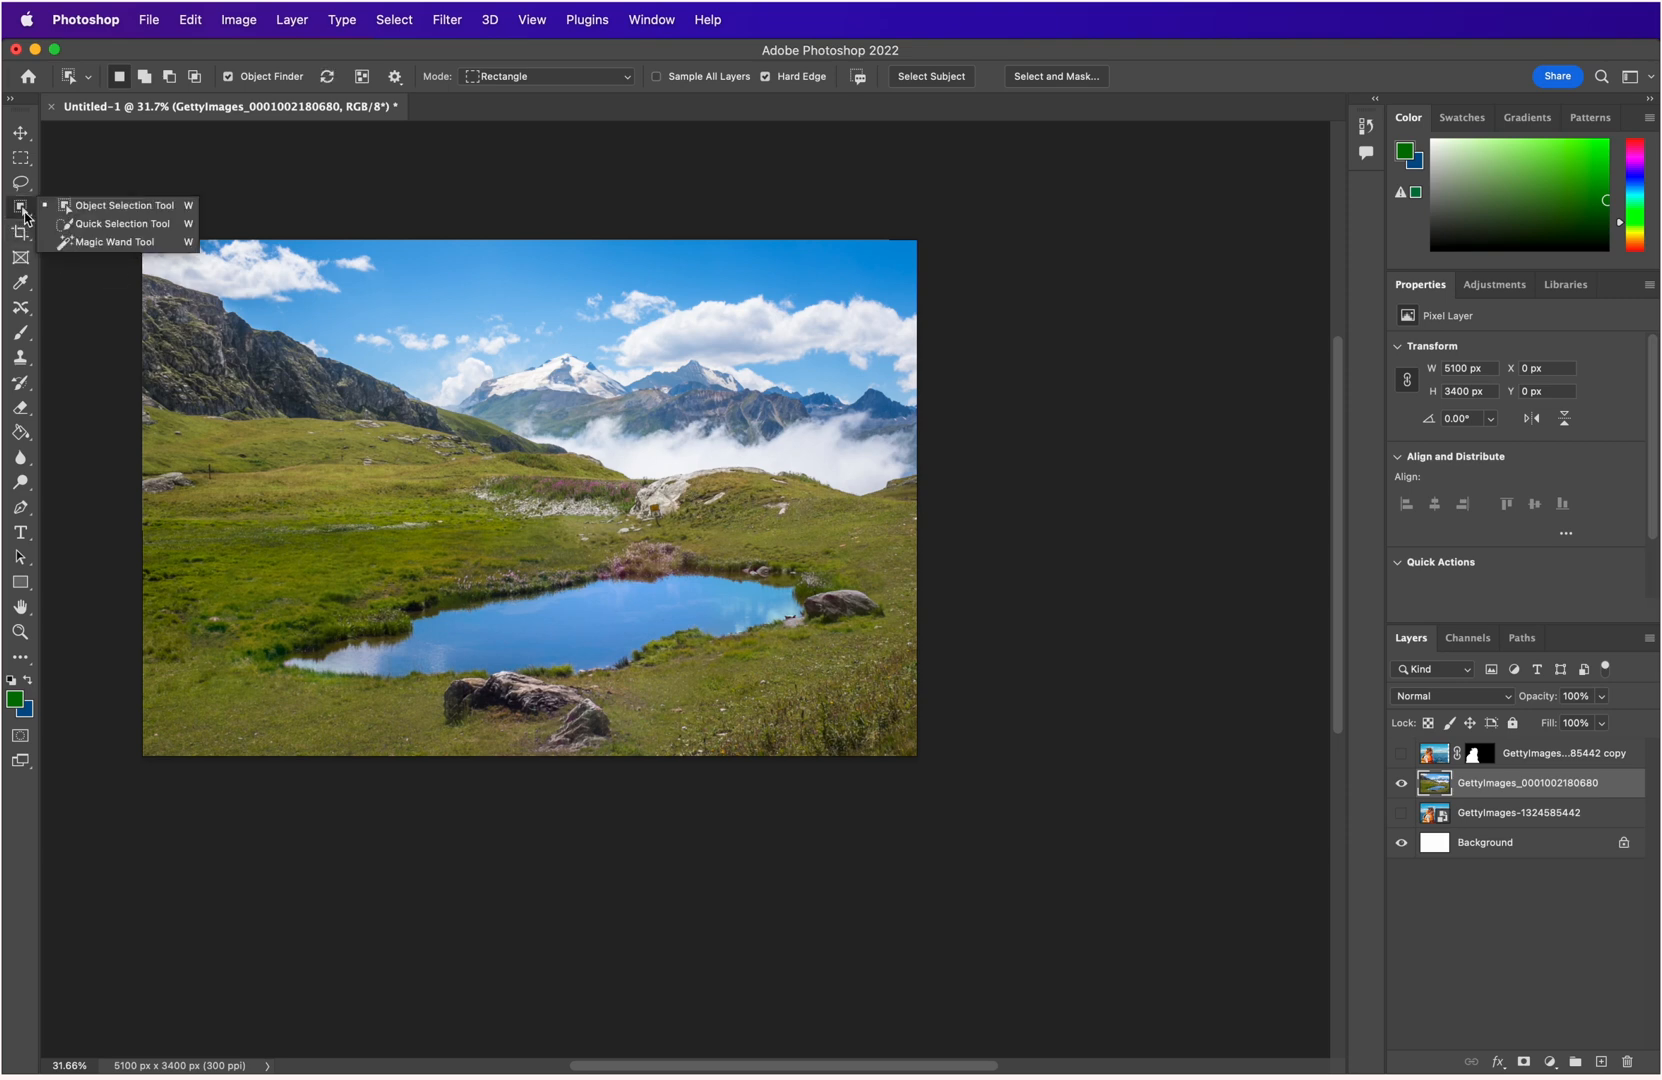
{"action": "left_click", "coordinate": [100, 229]}
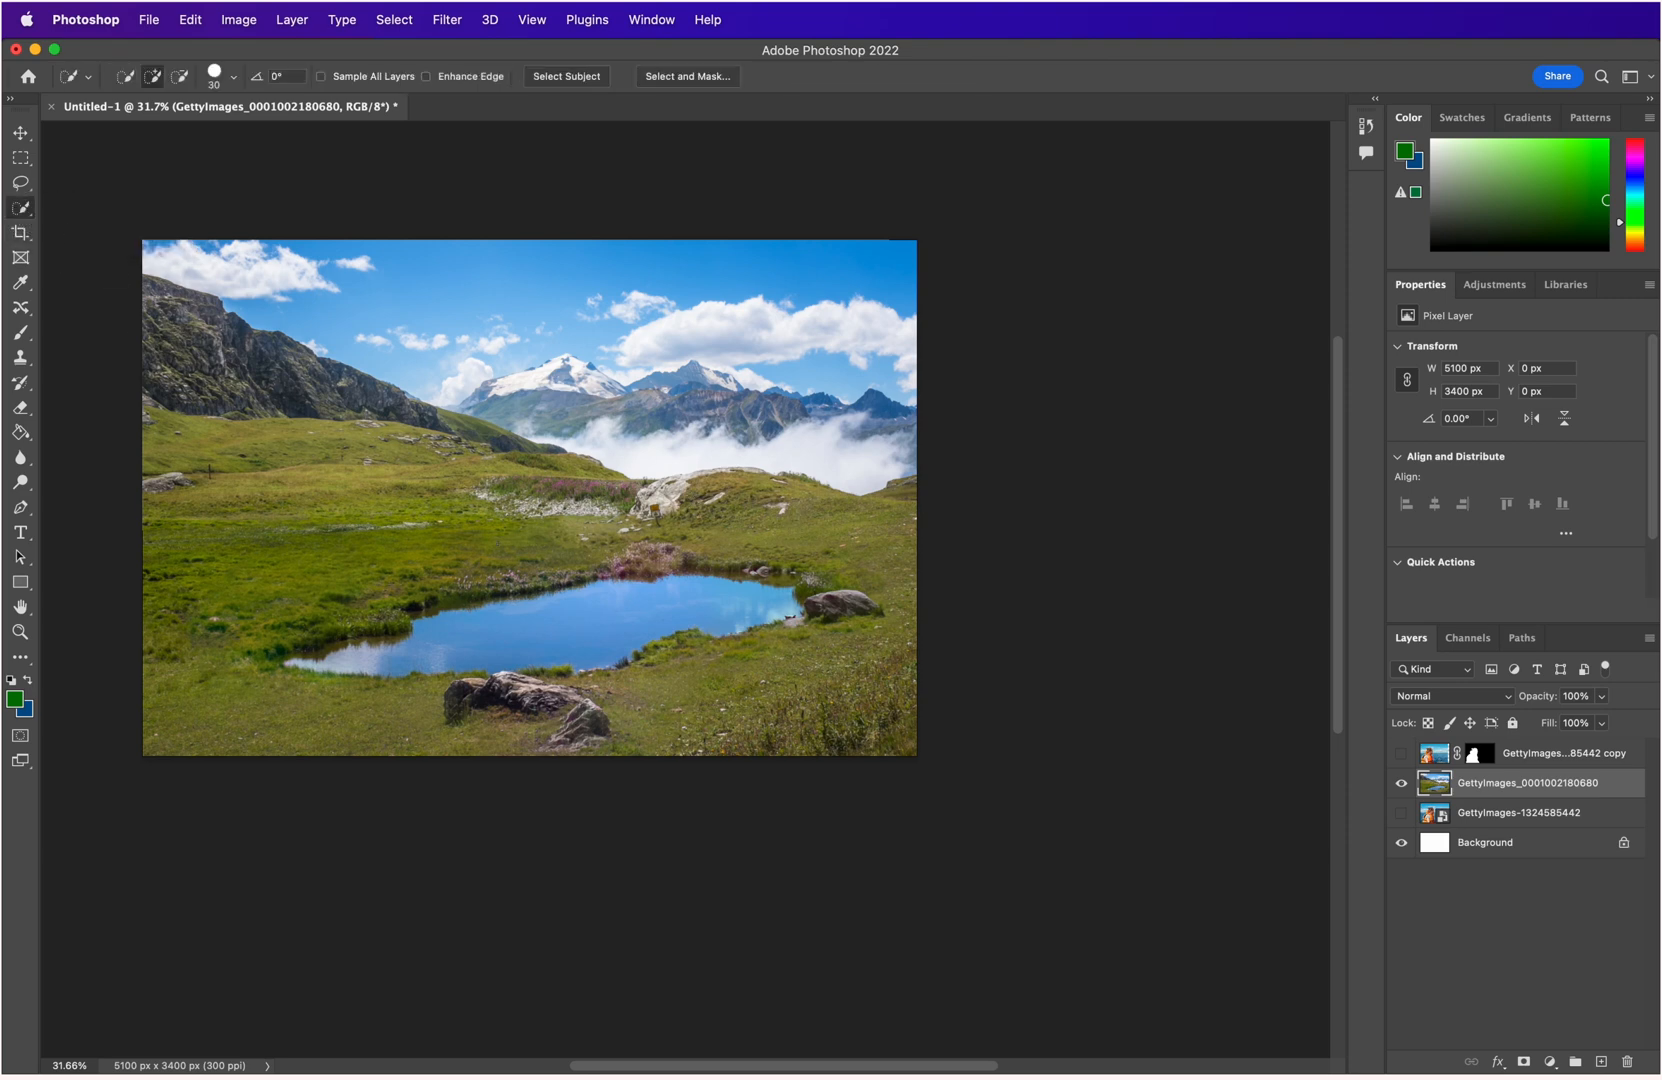
{"action": "left_click", "coordinate": [567, 599]}
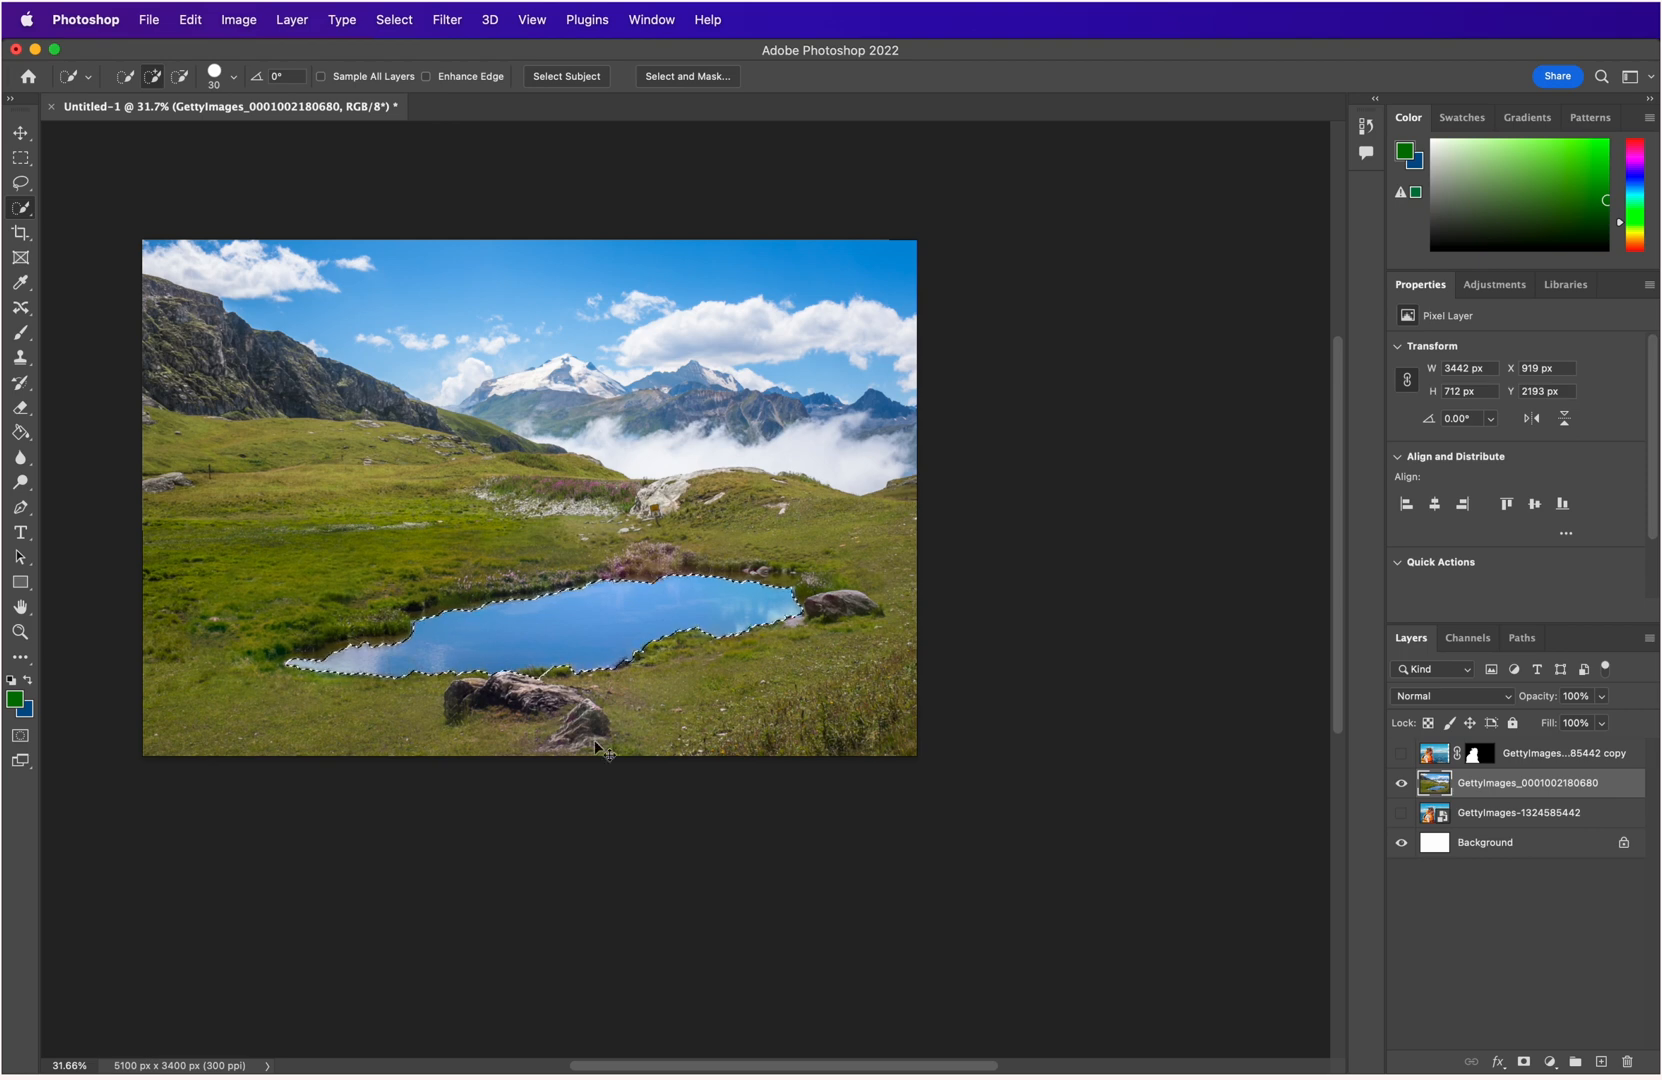
{"action": "key", "text": "super+z"}
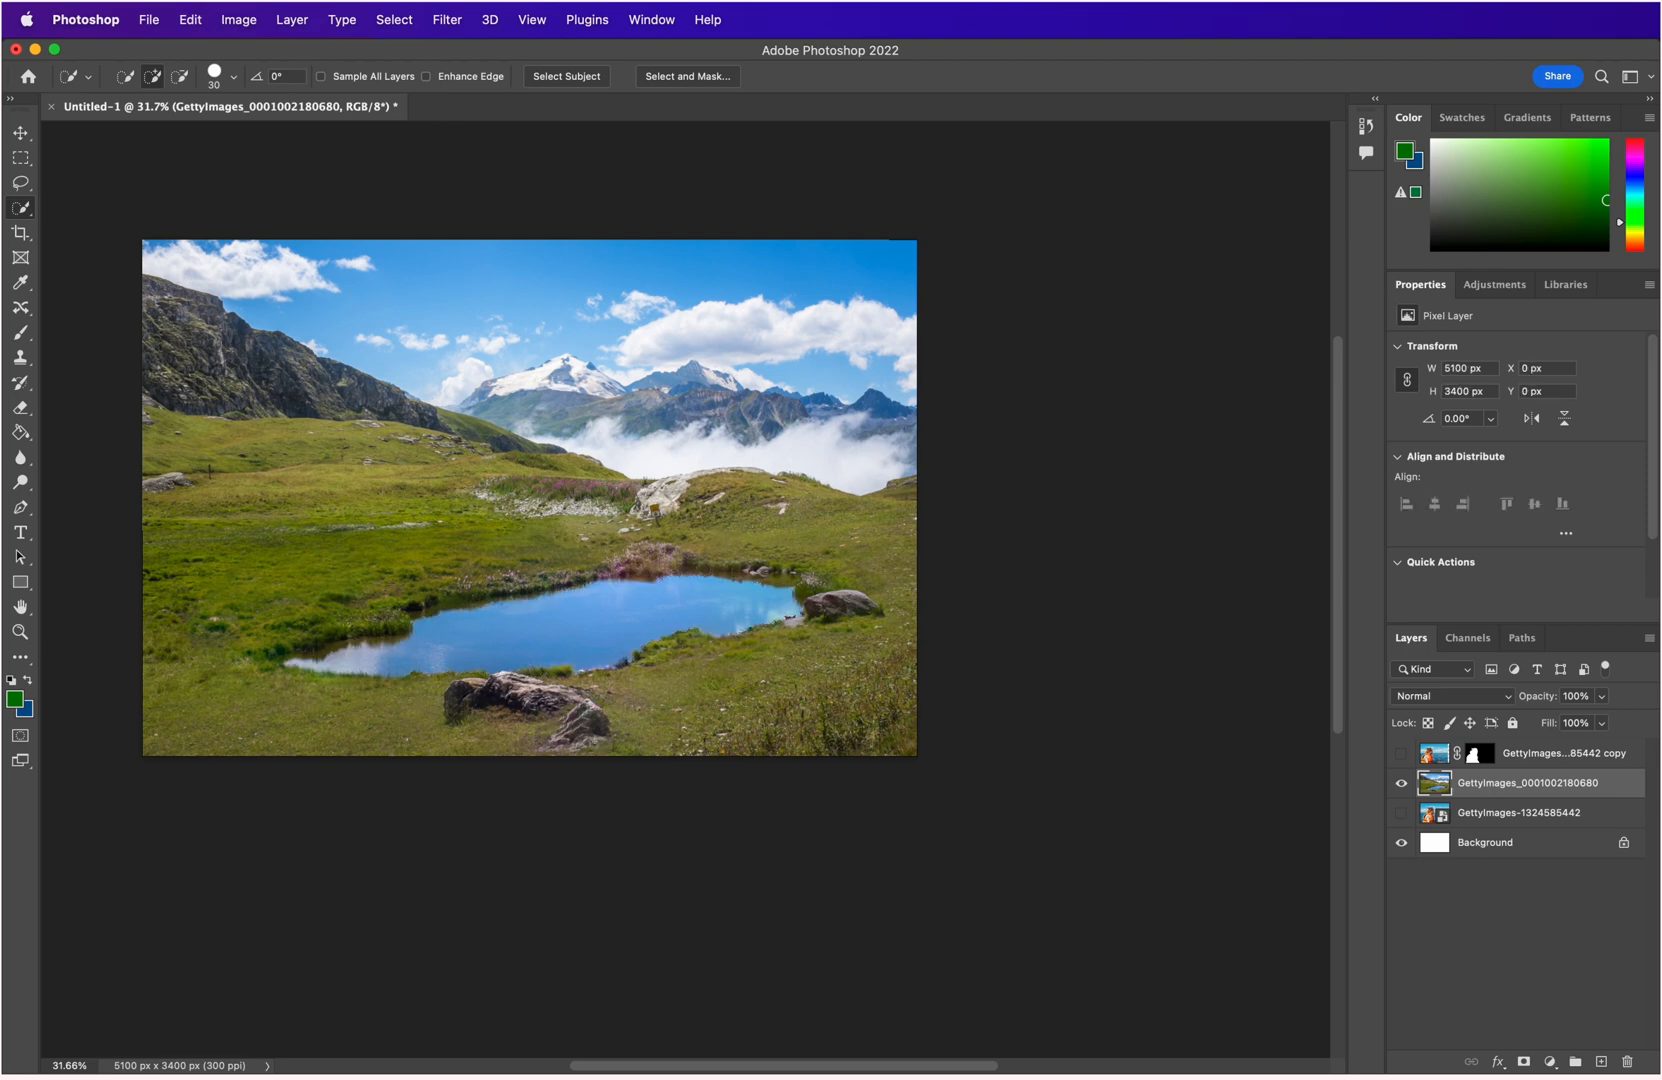
Select the pond with its bank plants and boulder by framing it with the Object Selection tool in Rectangle mode.
{"action": "left_click", "coordinate": [20, 213]}
{"action": "left_click", "coordinate": [97, 207]}
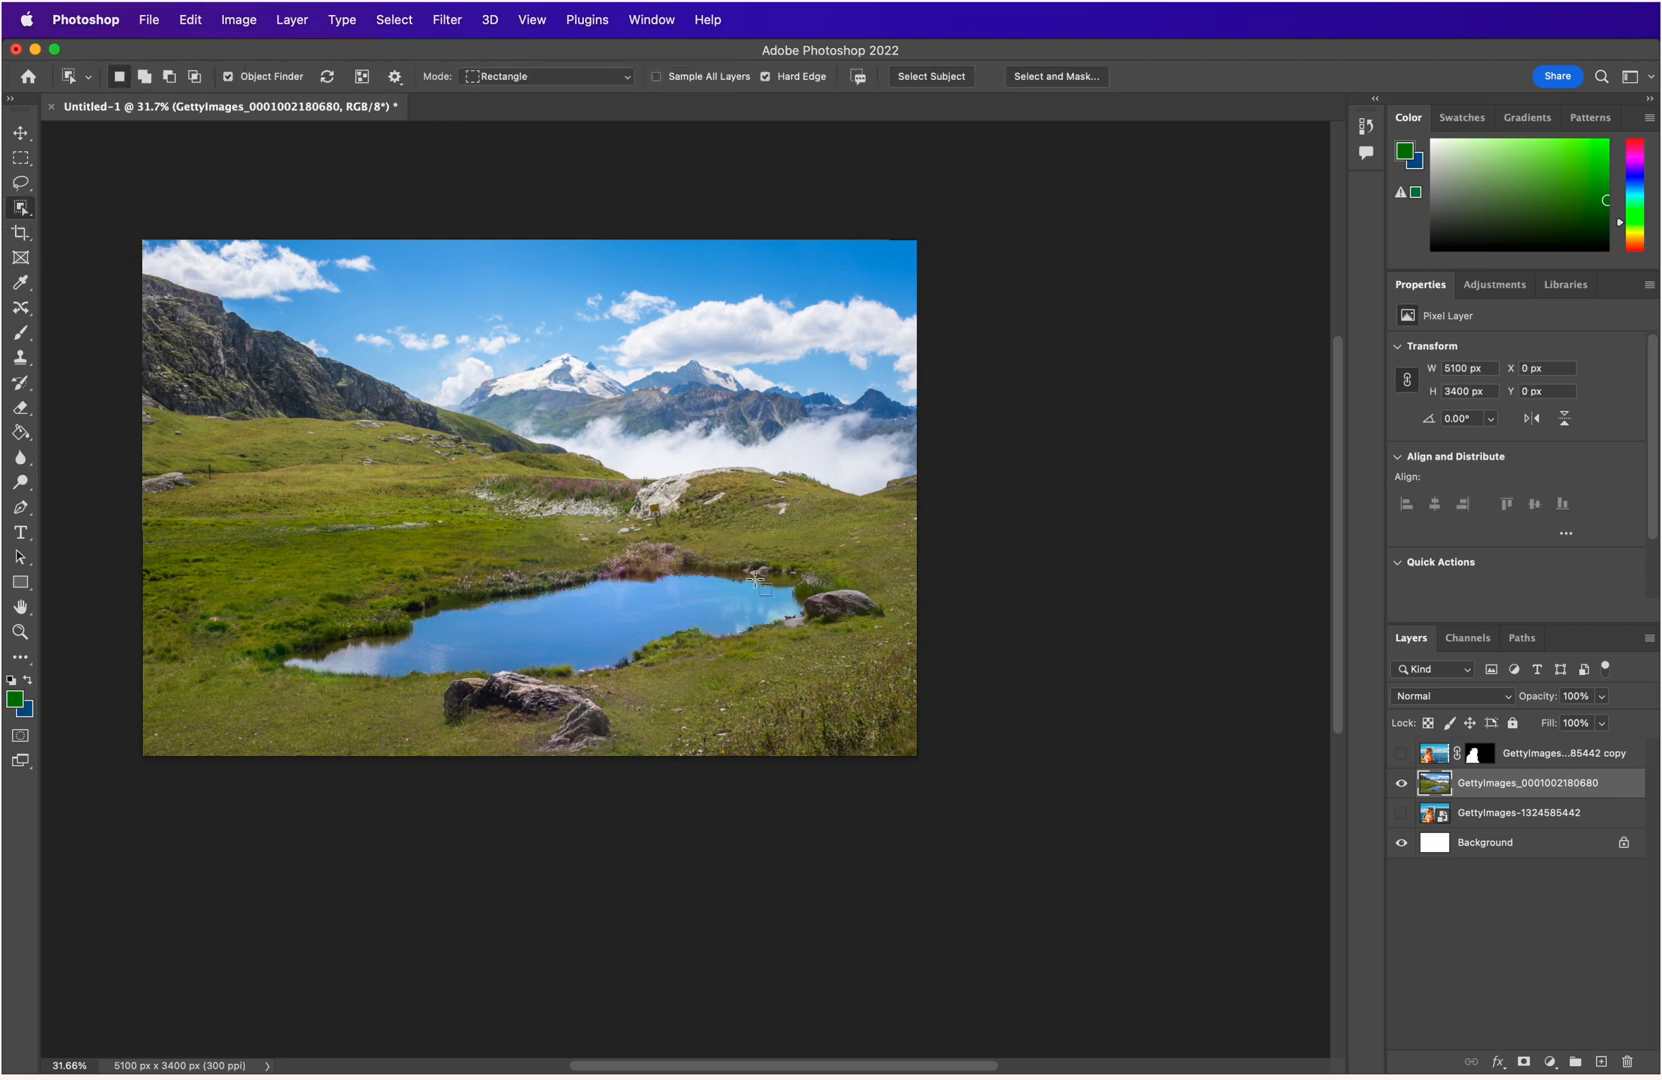
{"action": "left_click_drag", "start_coordinate": [867, 543], "coordinate": [248, 707]}
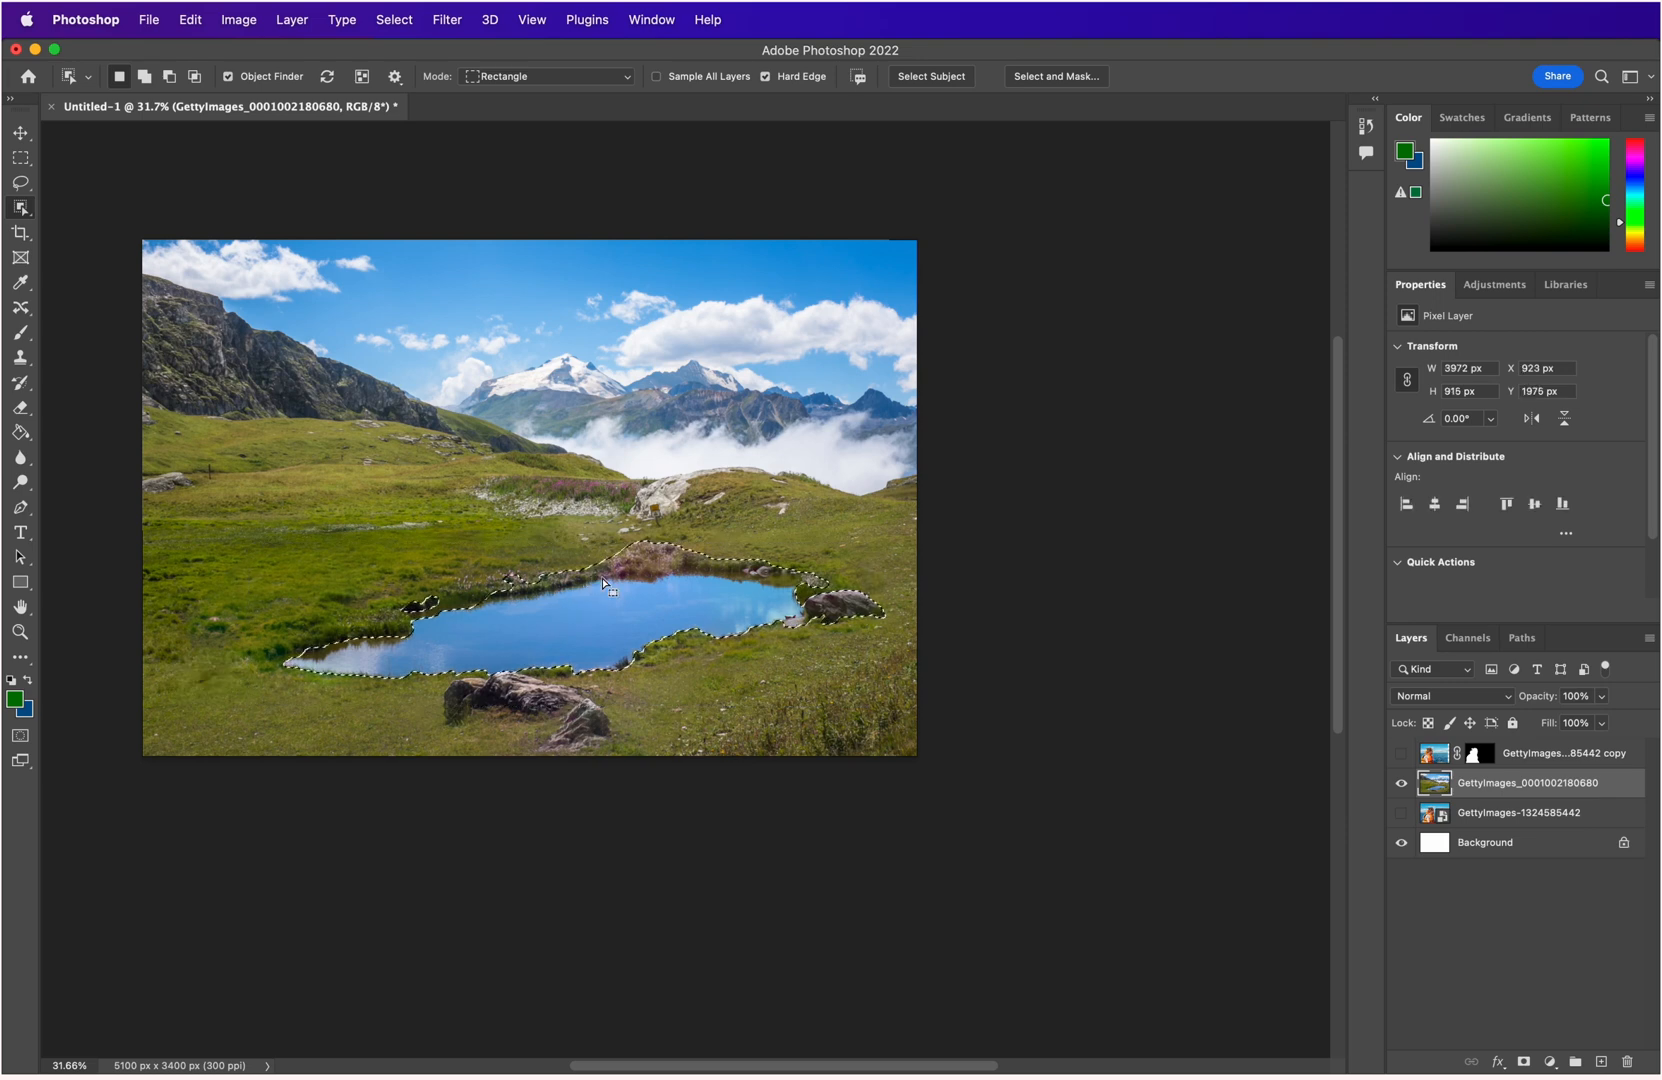
Clear the pond selection, try sampling different areas of the water with the Magic Wand at tolerance 32, and deselect.
{"action": "right_click", "coordinate": [21, 212]}
{"action": "left_click", "coordinate": [82, 242]}
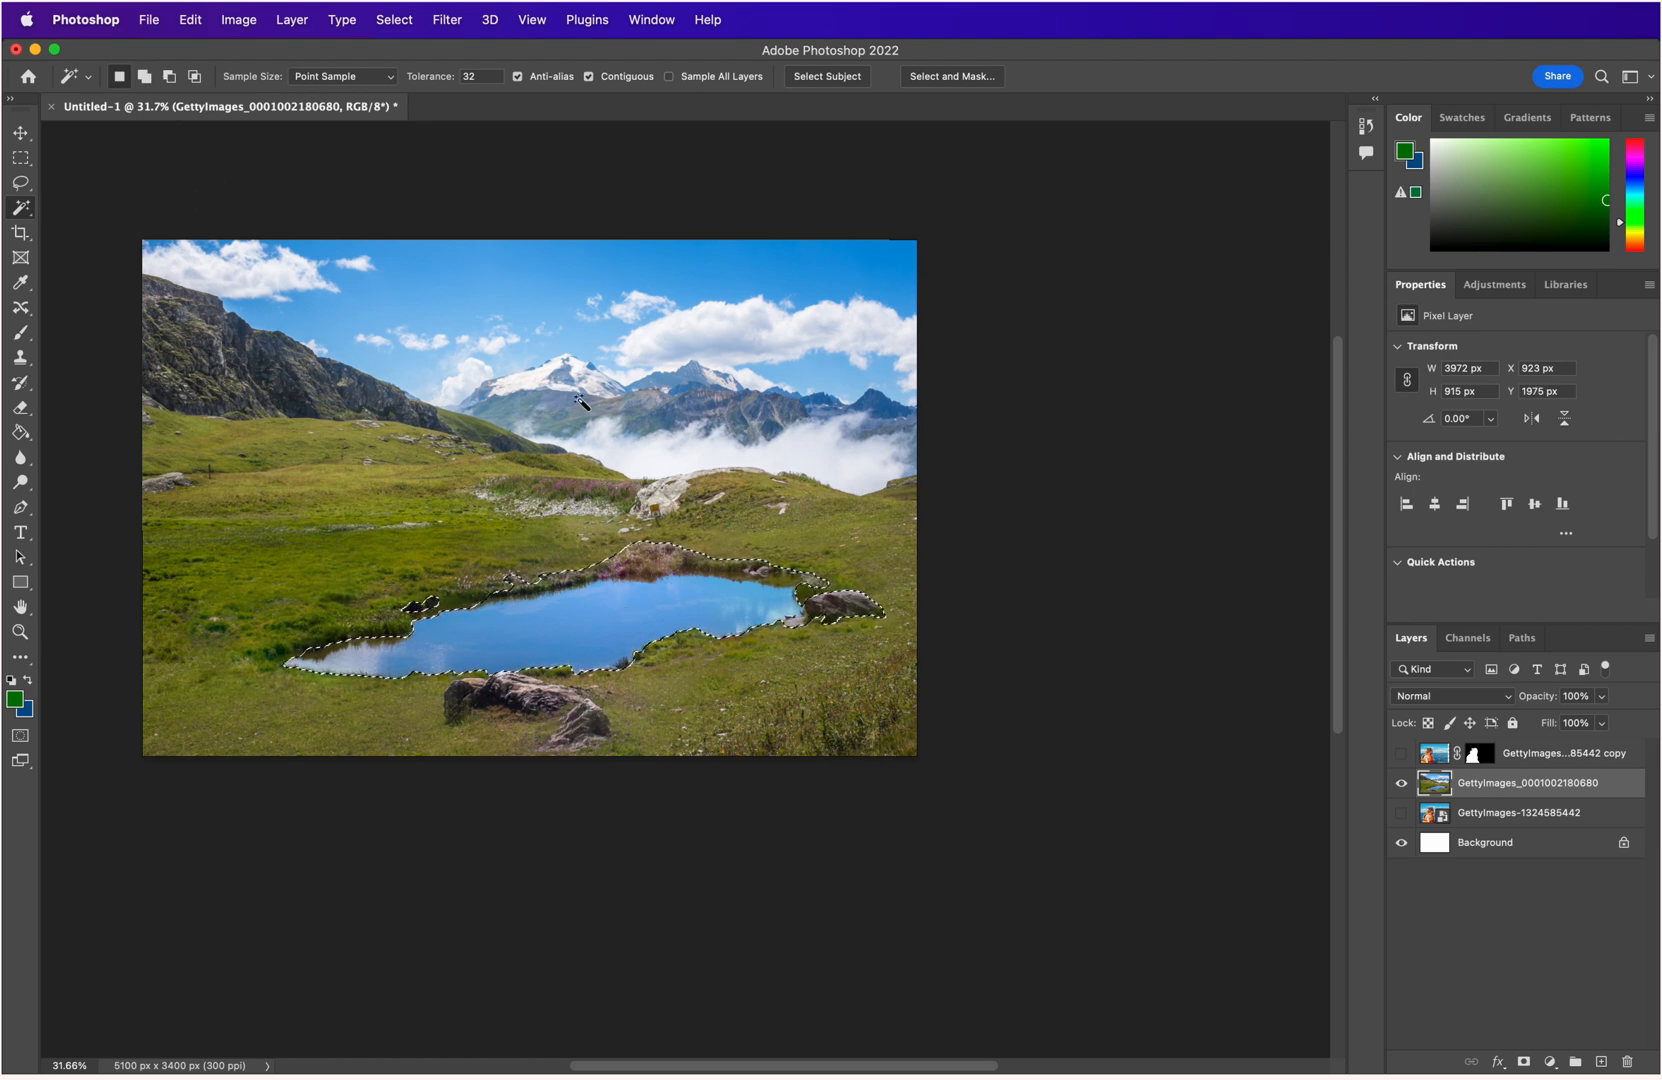
{"action": "key", "text": "super+d"}
{"action": "left_click", "coordinate": [576, 592]}
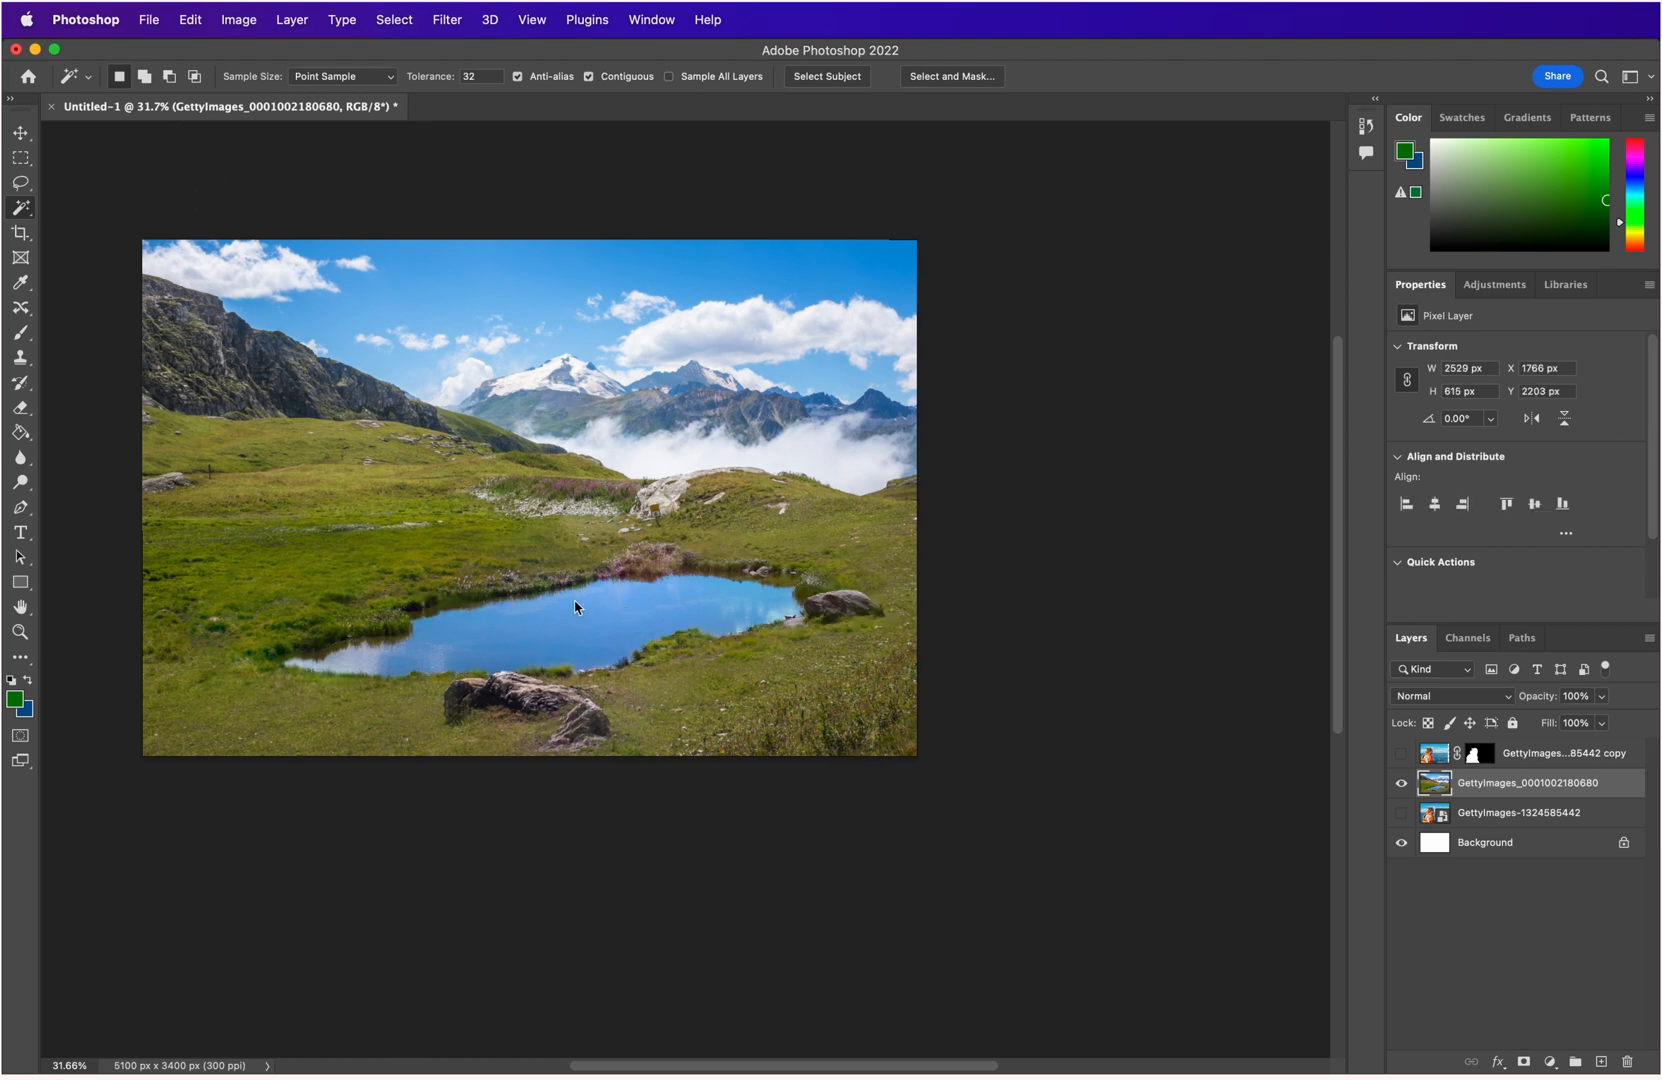
{"action": "left_click", "coordinate": [795, 616]}
{"action": "left_click", "coordinate": [494, 616]}
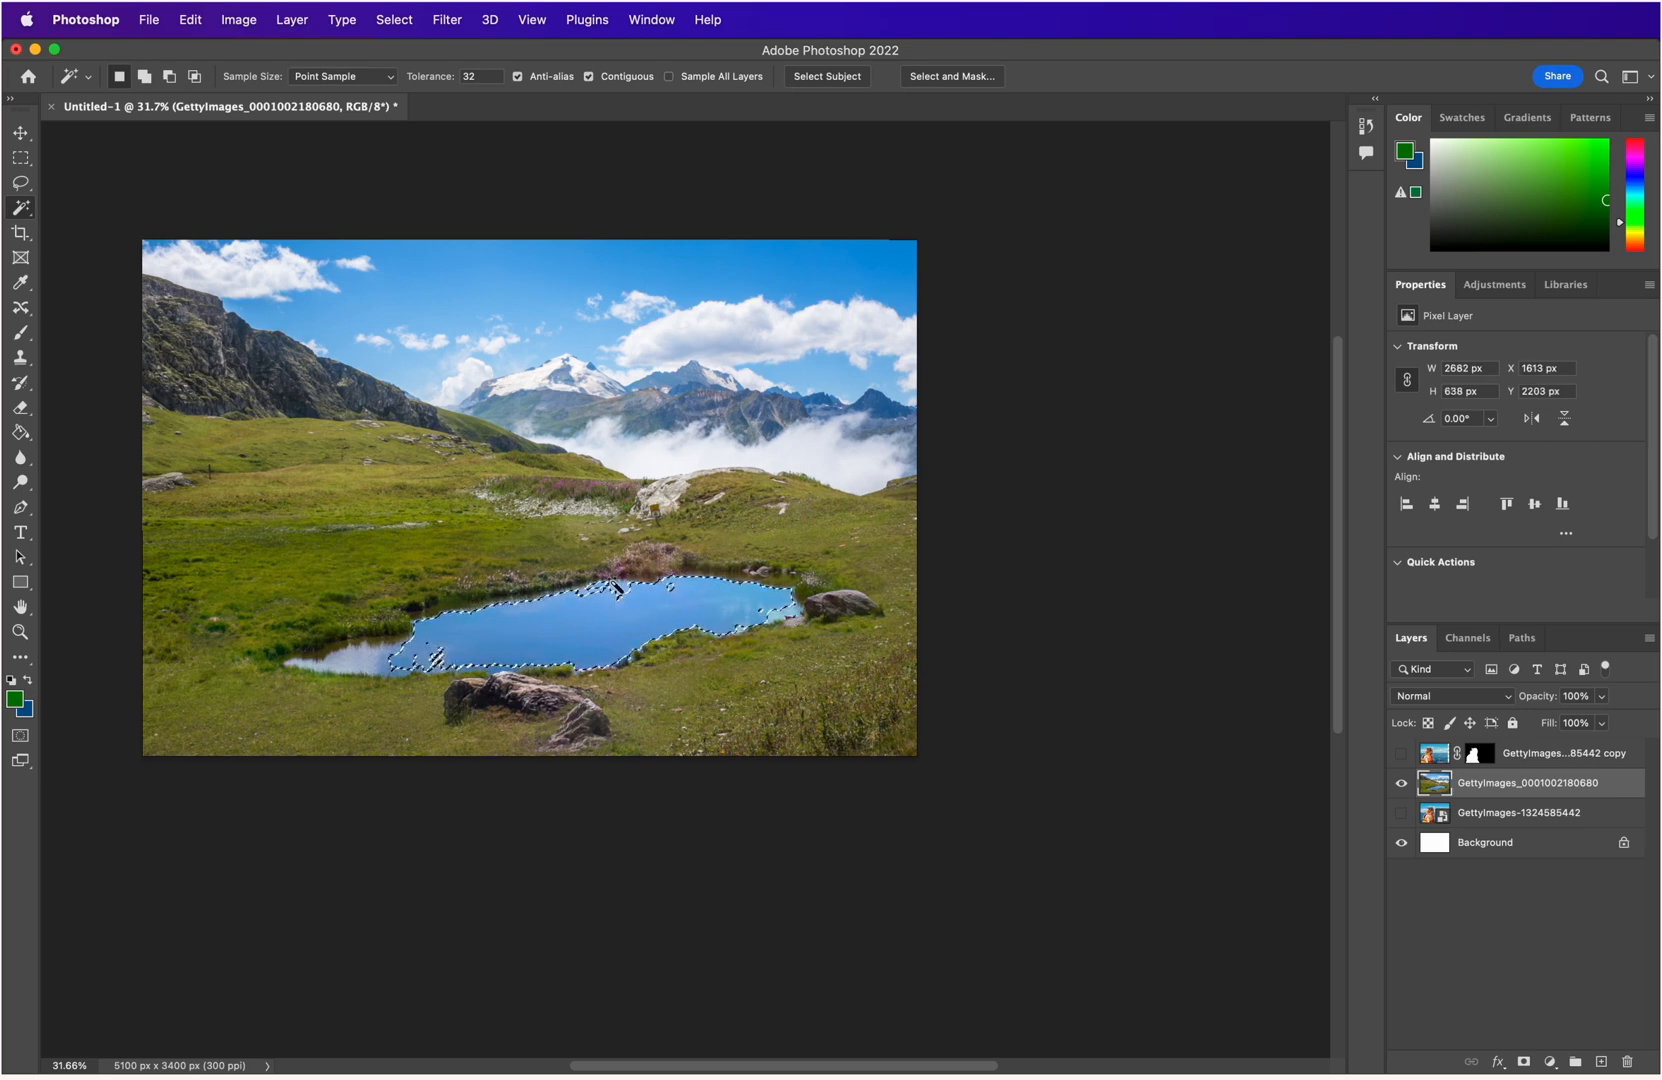
{"action": "left_click", "coordinate": [616, 583]}
{"action": "left_click", "coordinate": [478, 595], "text": "alt"}
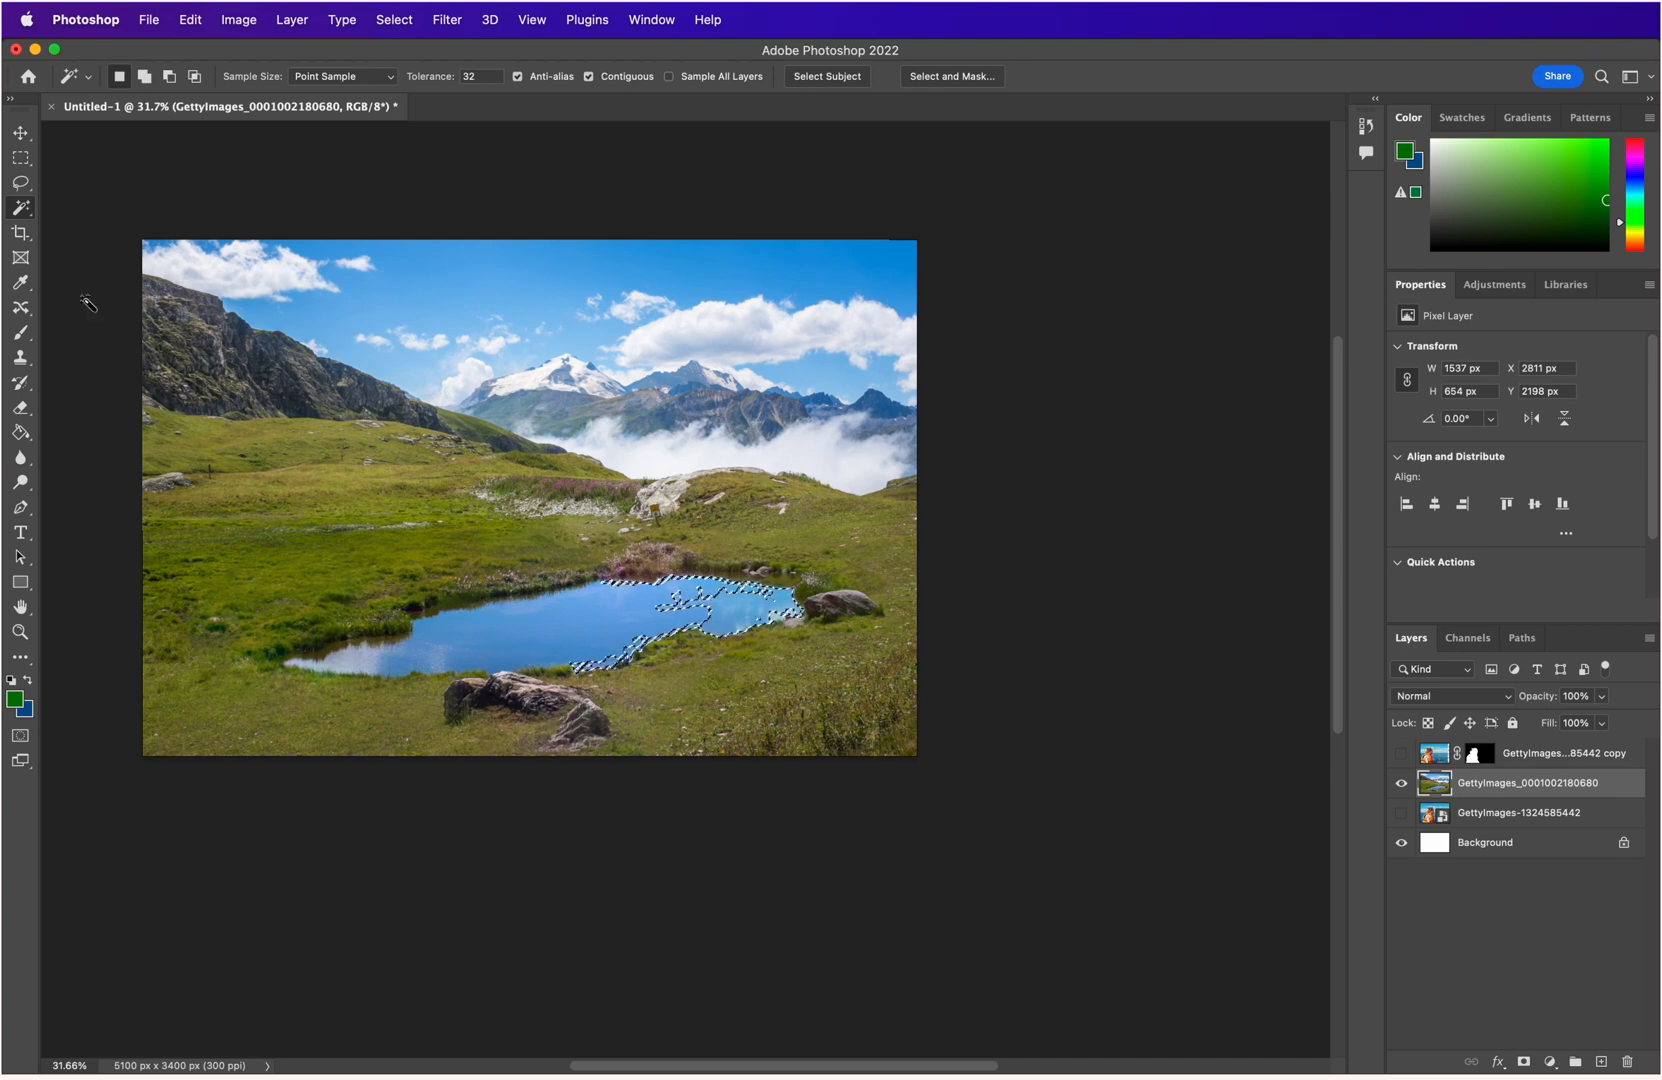
{"action": "key", "text": "super+d"}
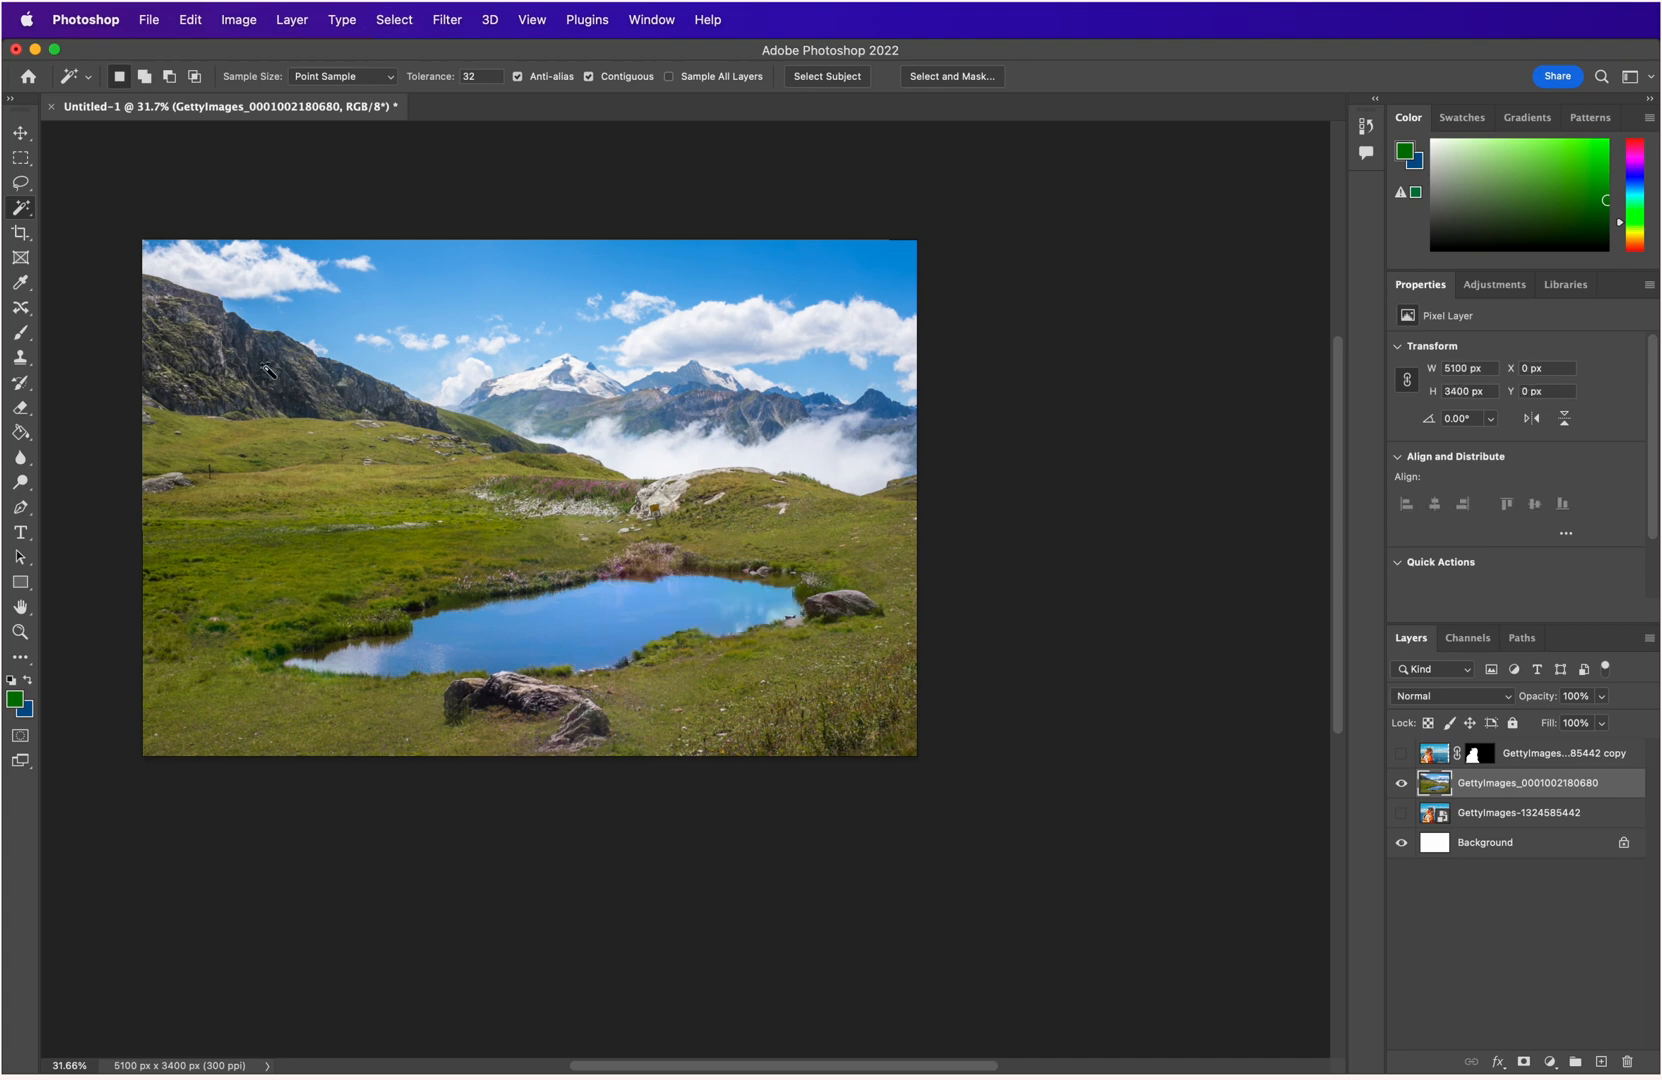
Select only the pond's water with the Quick Selection tool.
{"action": "right_click", "coordinate": [22, 203]}
{"action": "left_click", "coordinate": [90, 230]}
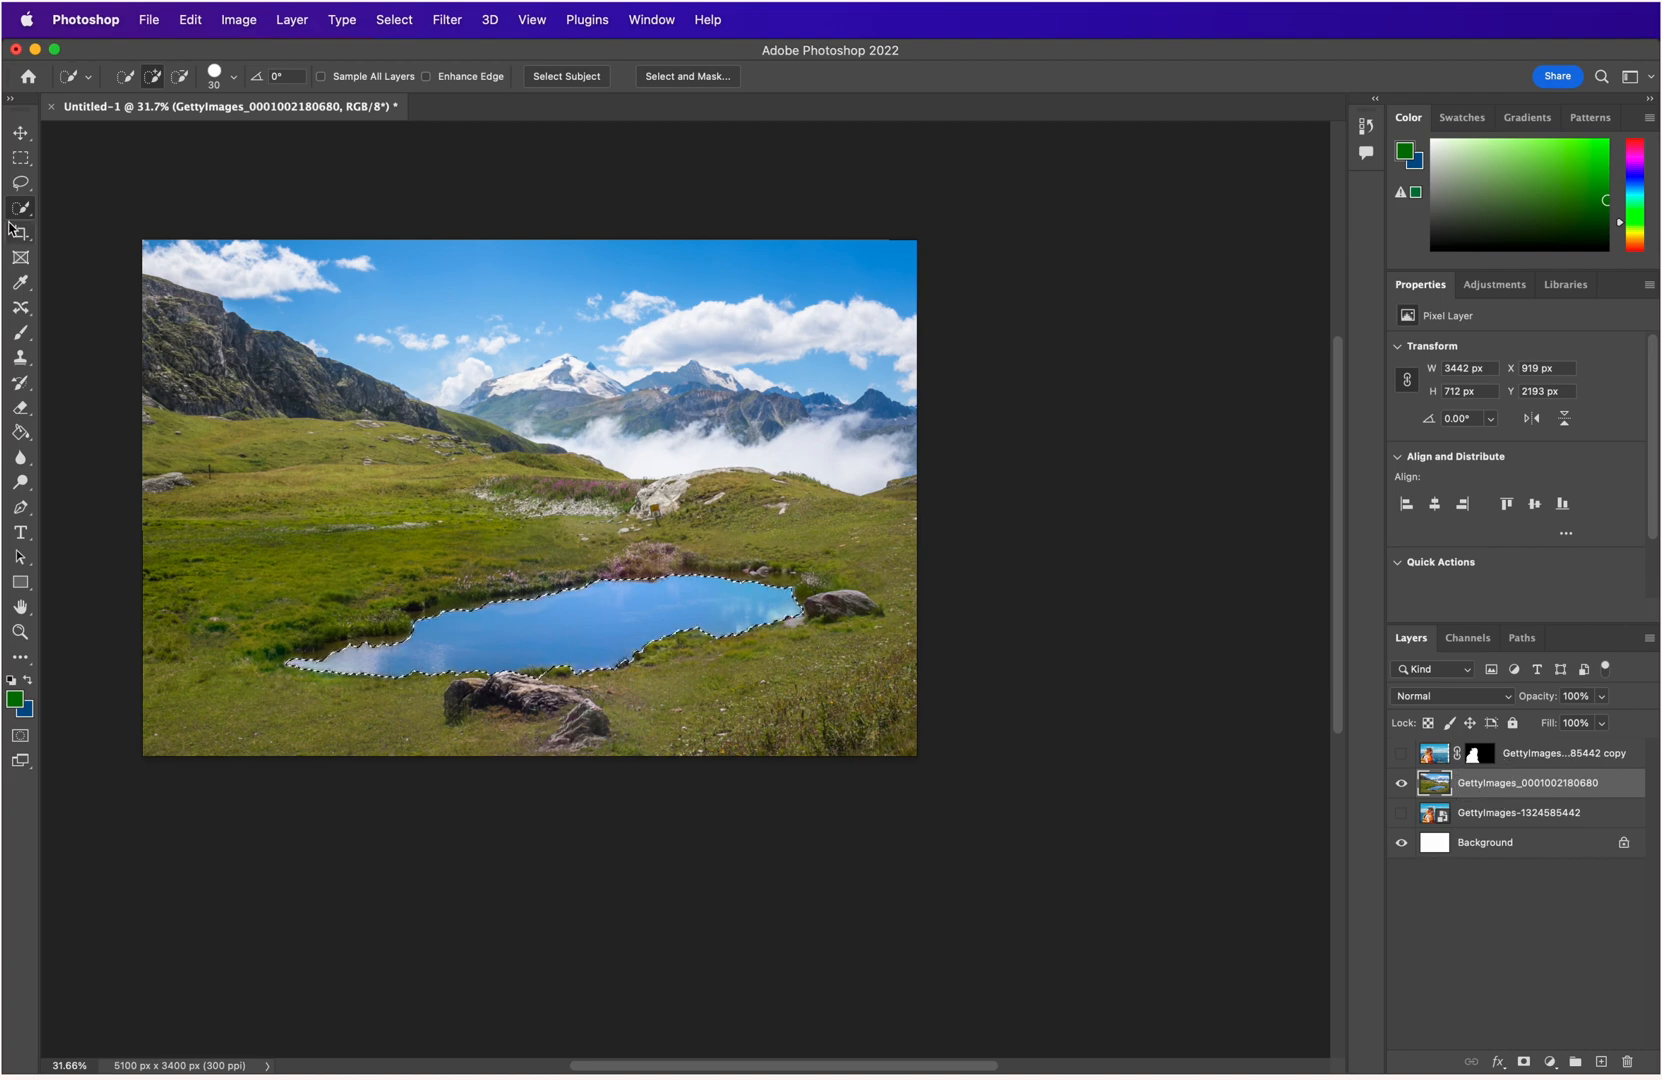
{"action": "key", "text": "super+d"}
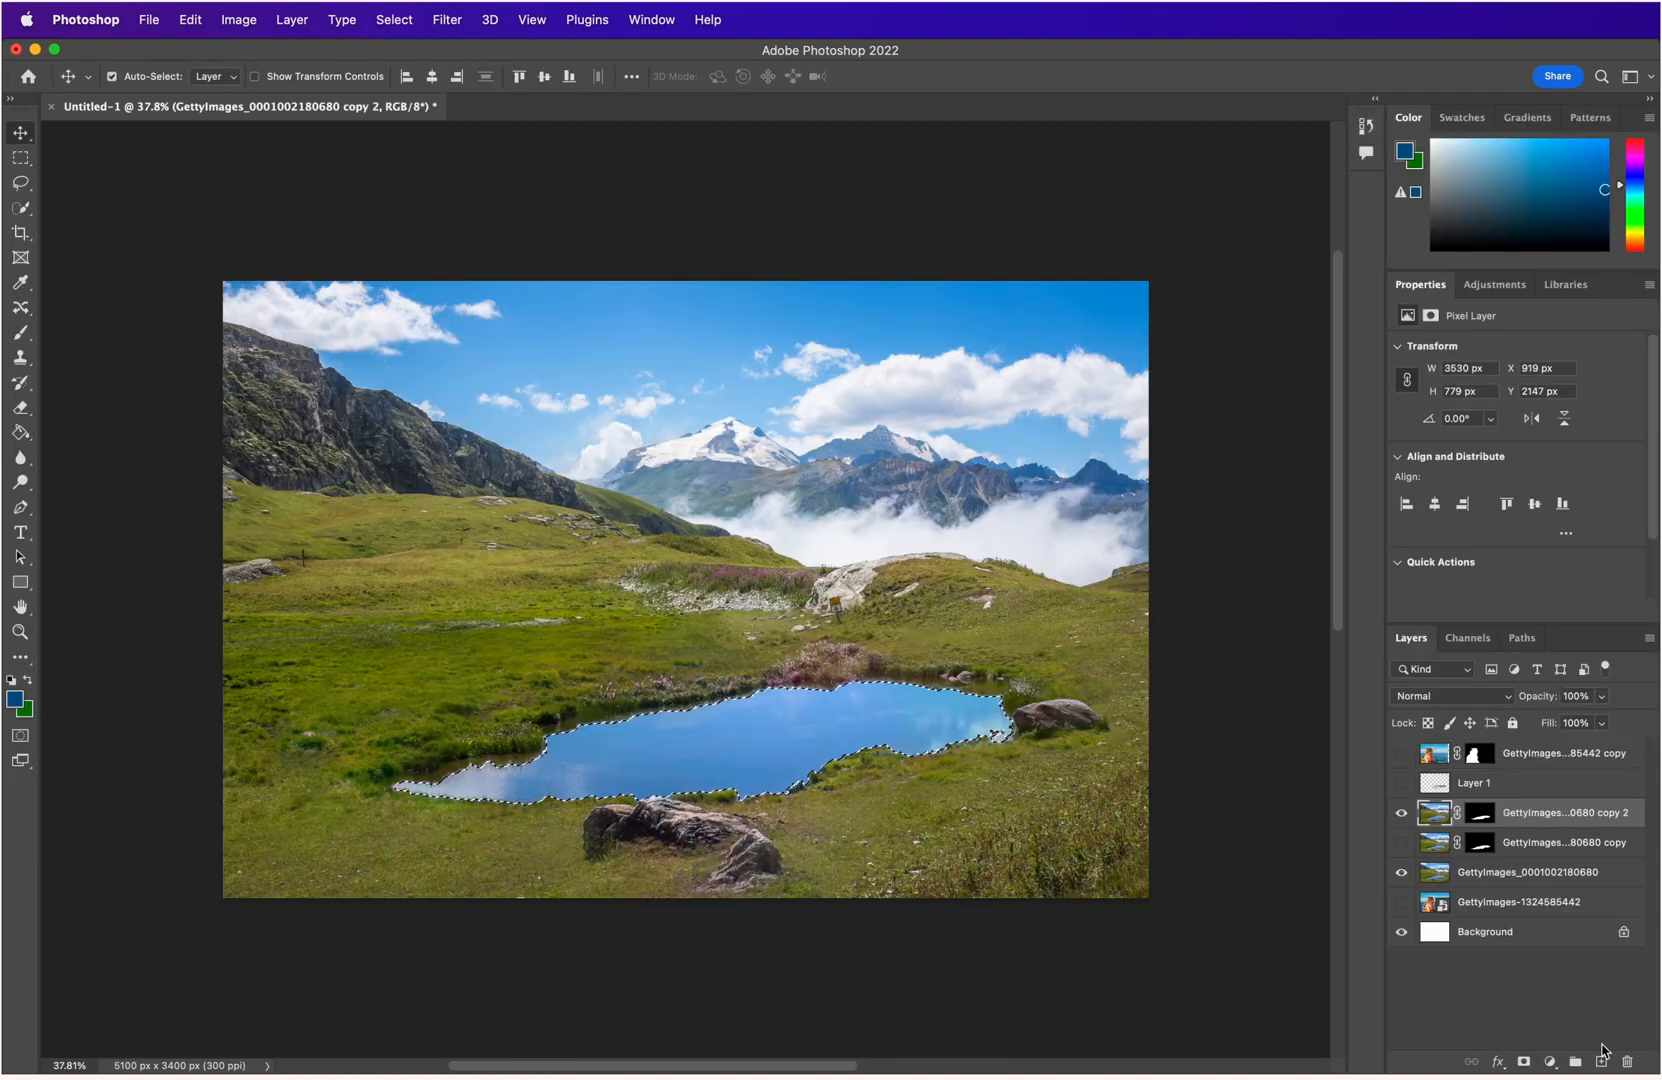
Show the reflection layer, Layer 1, and add a layer mask that limits it to the pond selection.
{"action": "left_click", "coordinate": [1458, 790]}
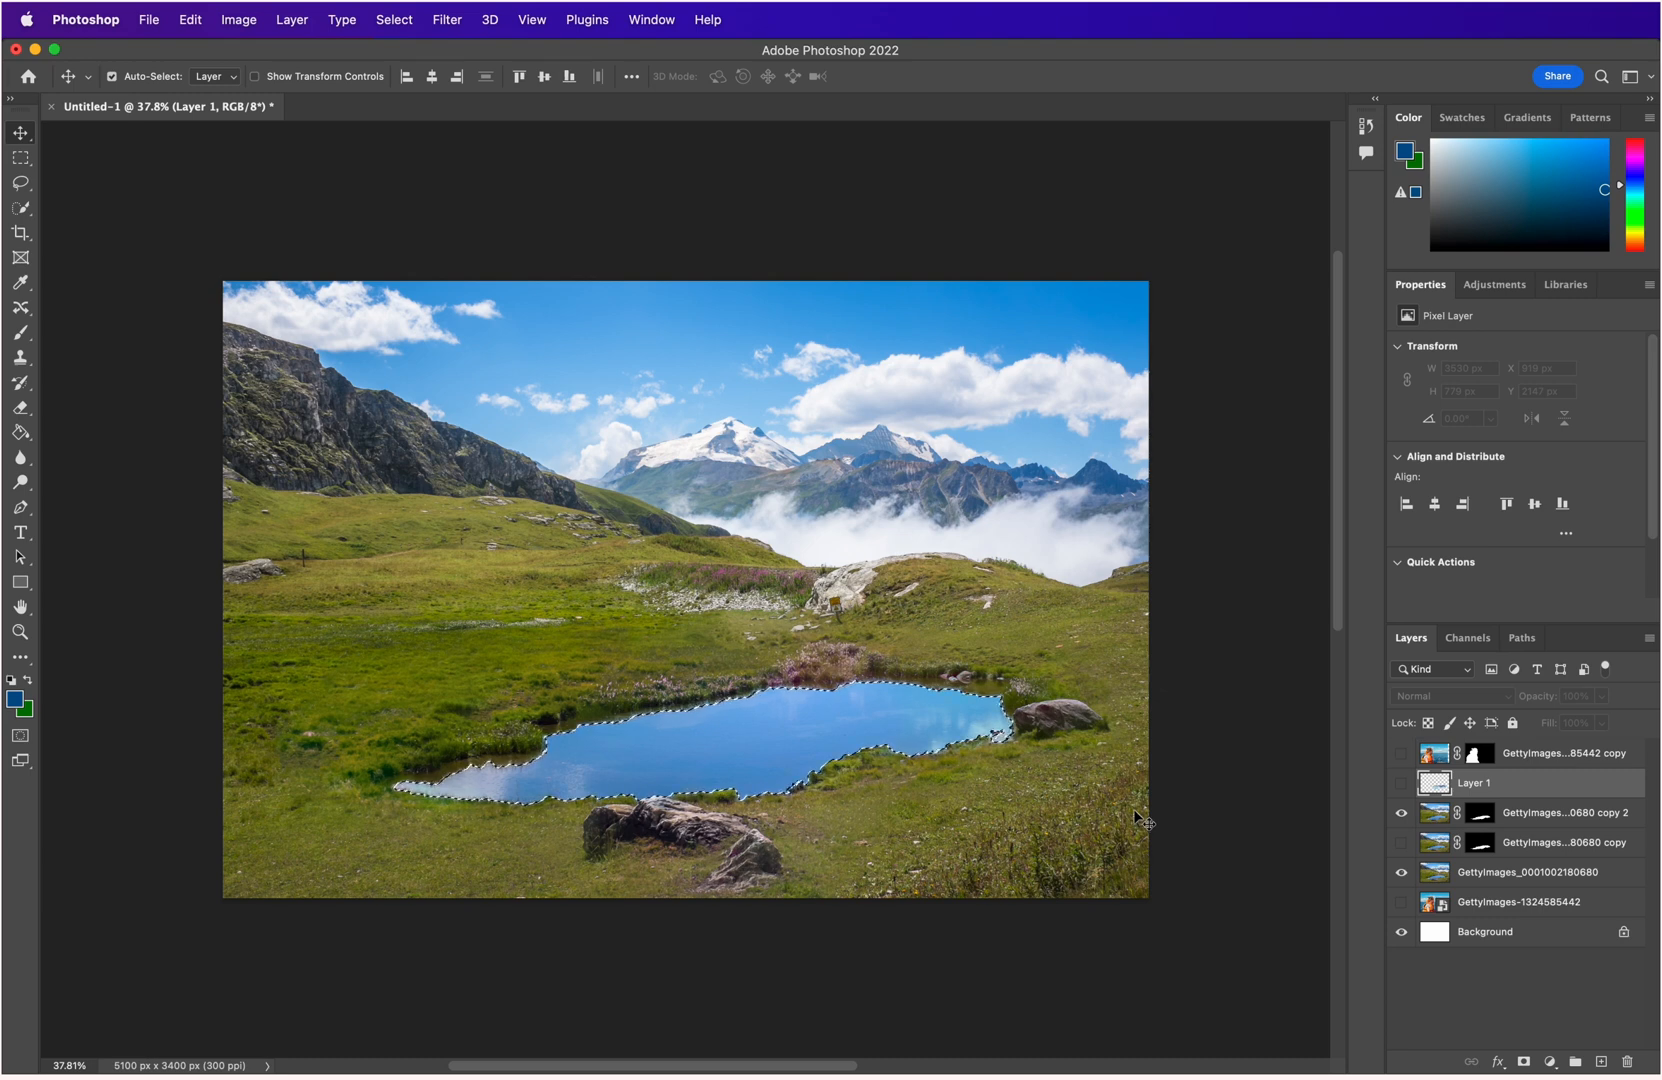
{"action": "left_click", "coordinate": [1401, 783]}
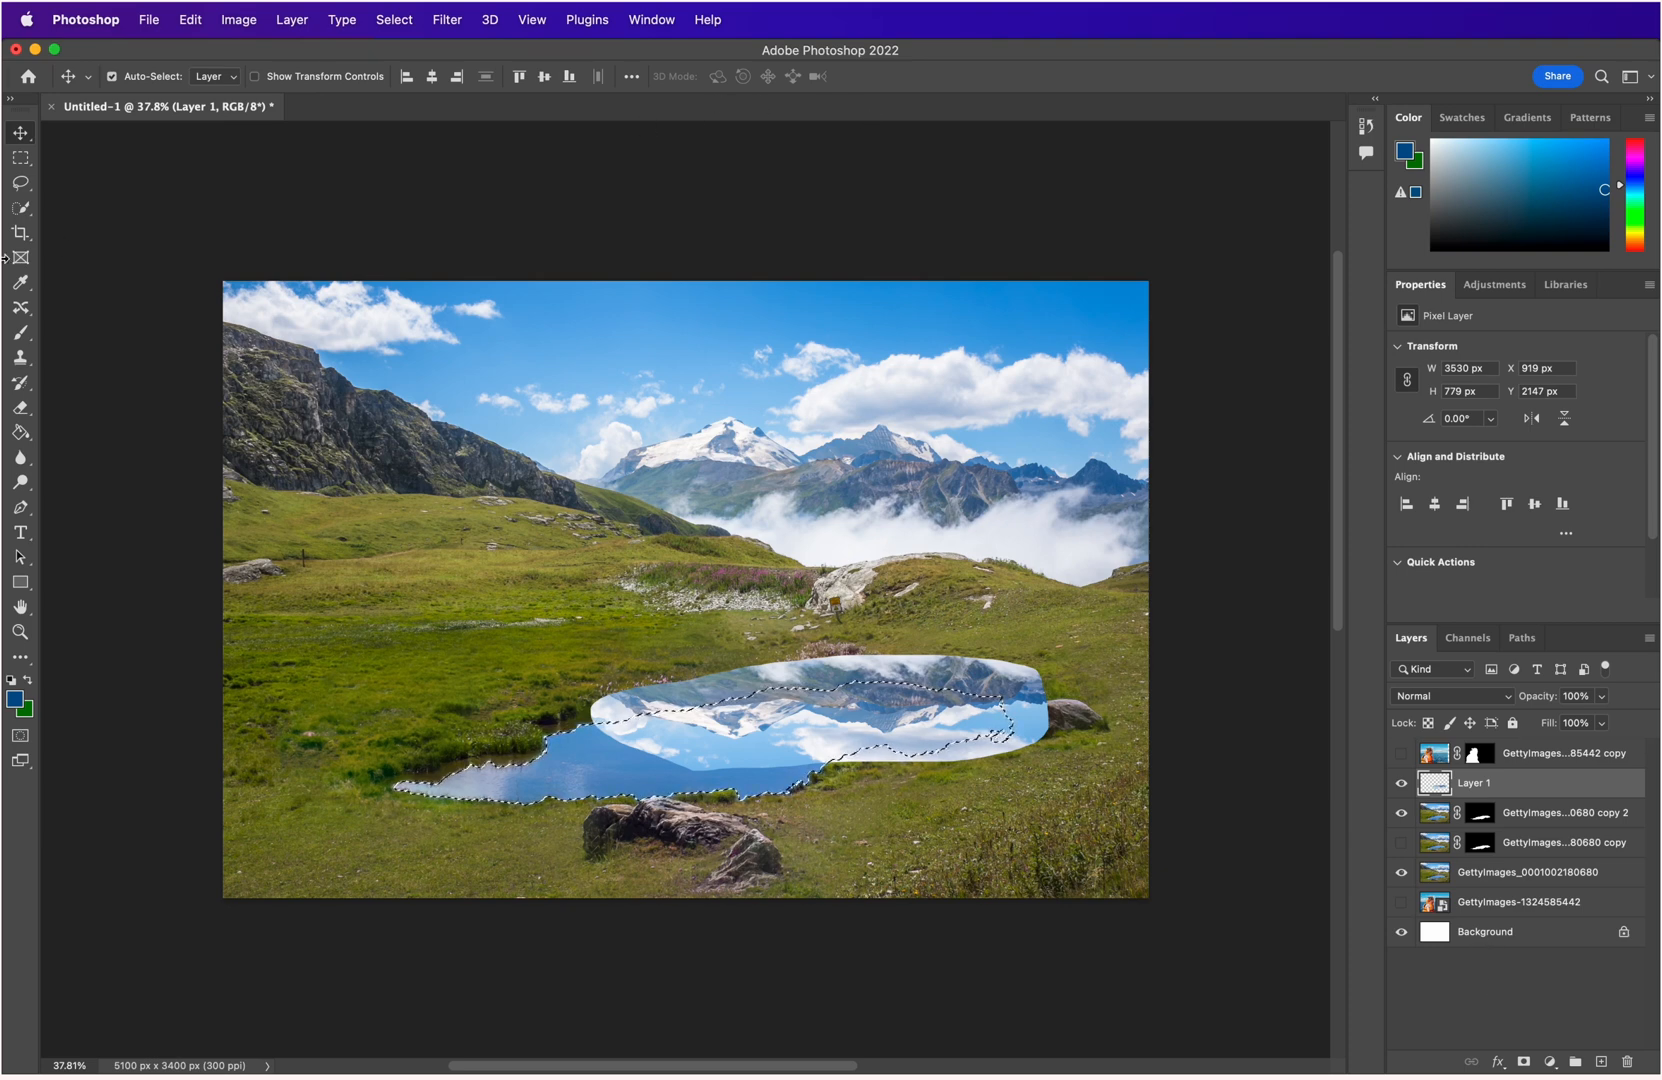
{"action": "left_click", "coordinate": [1432, 766]}
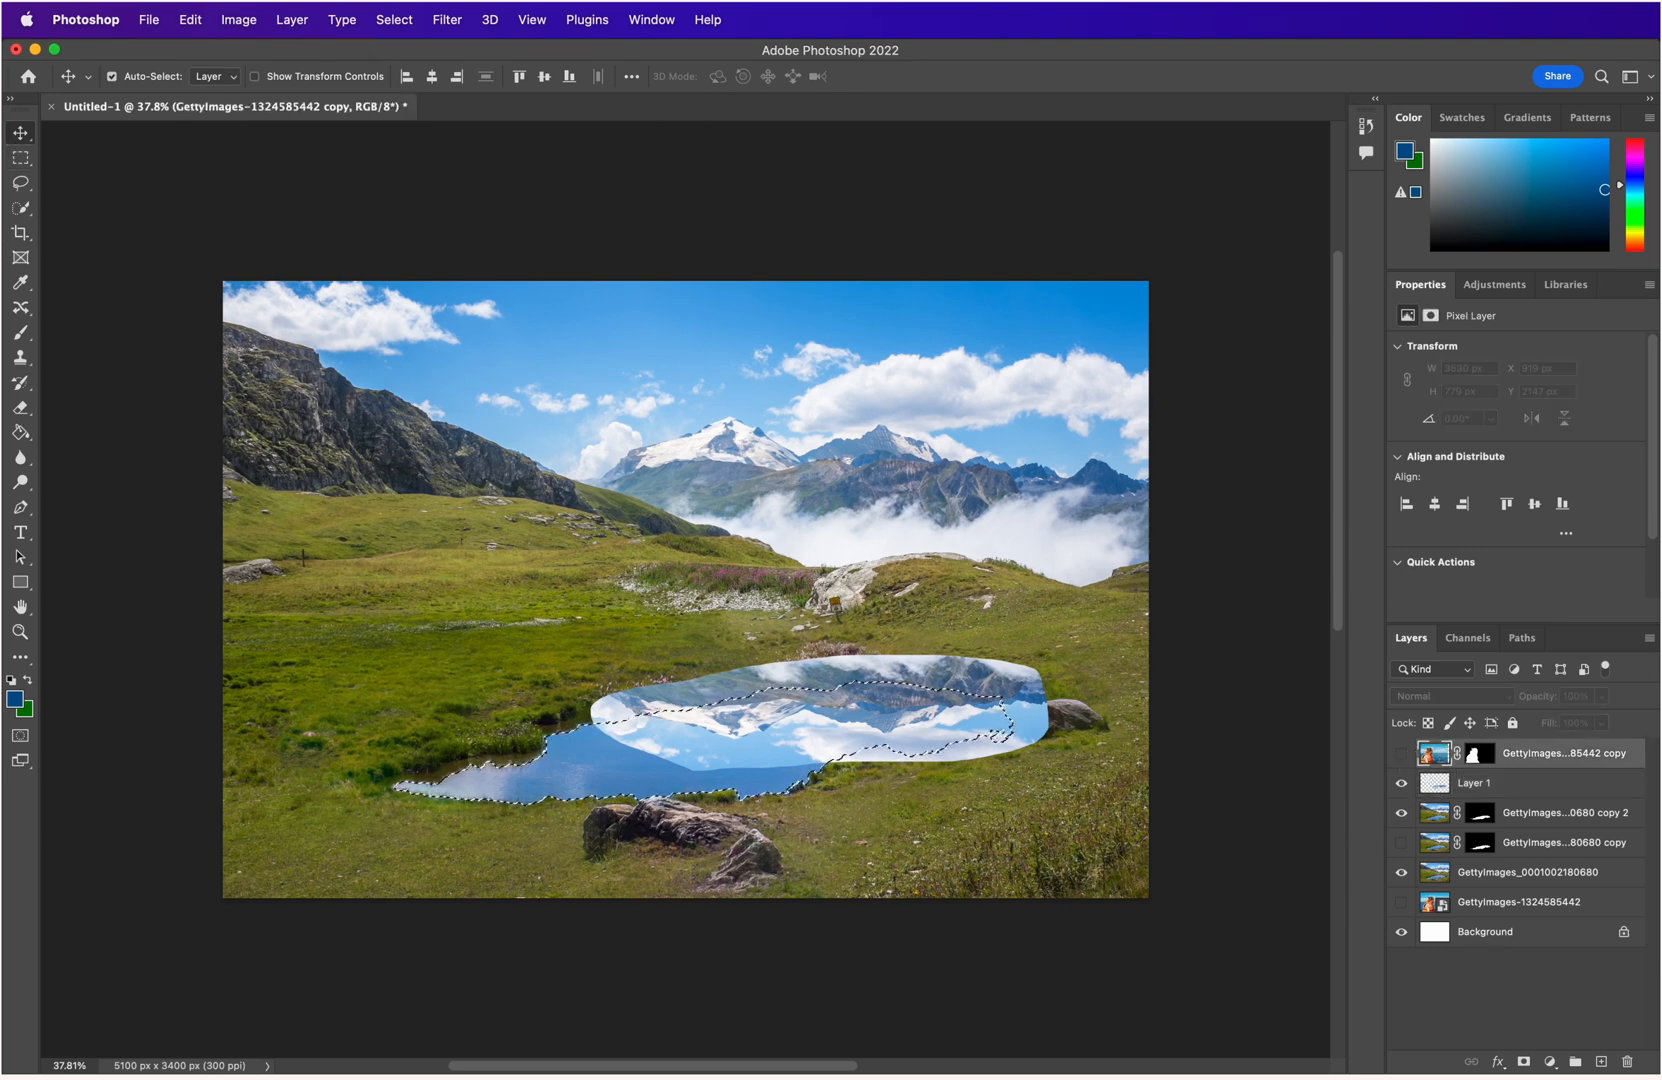
{"action": "left_click", "coordinate": [1432, 783]}
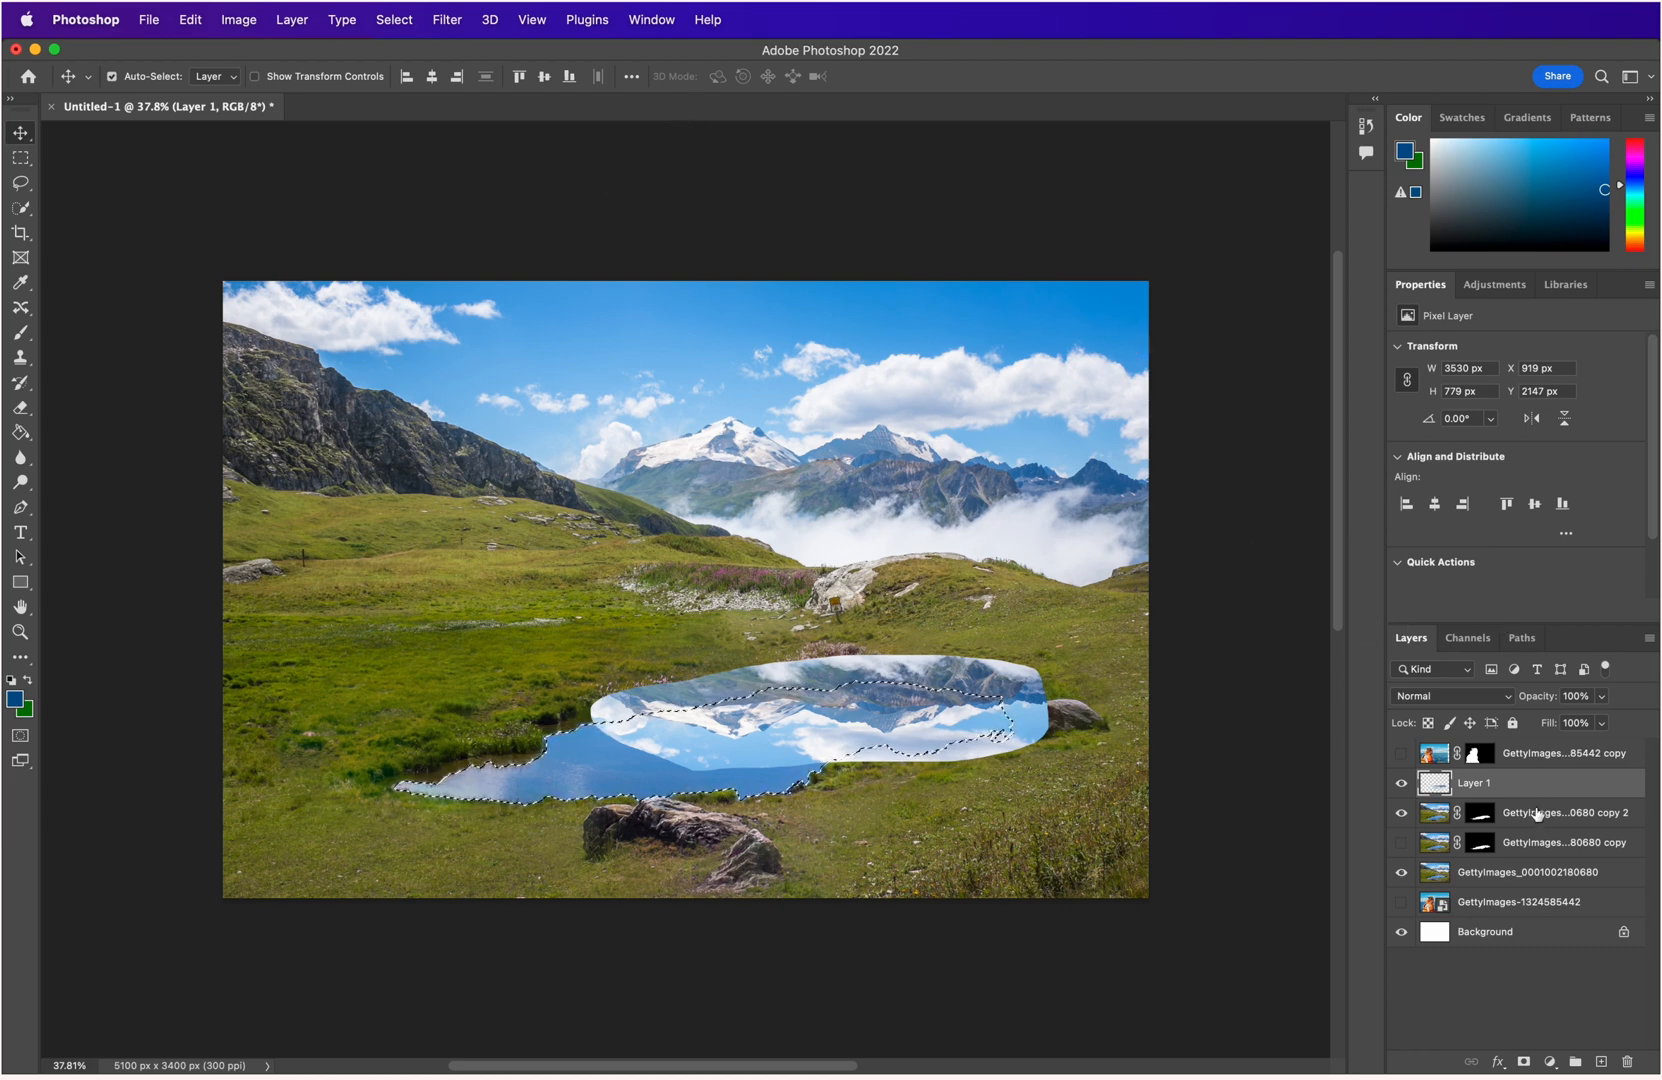
{"action": "left_click", "coordinate": [1524, 1062]}
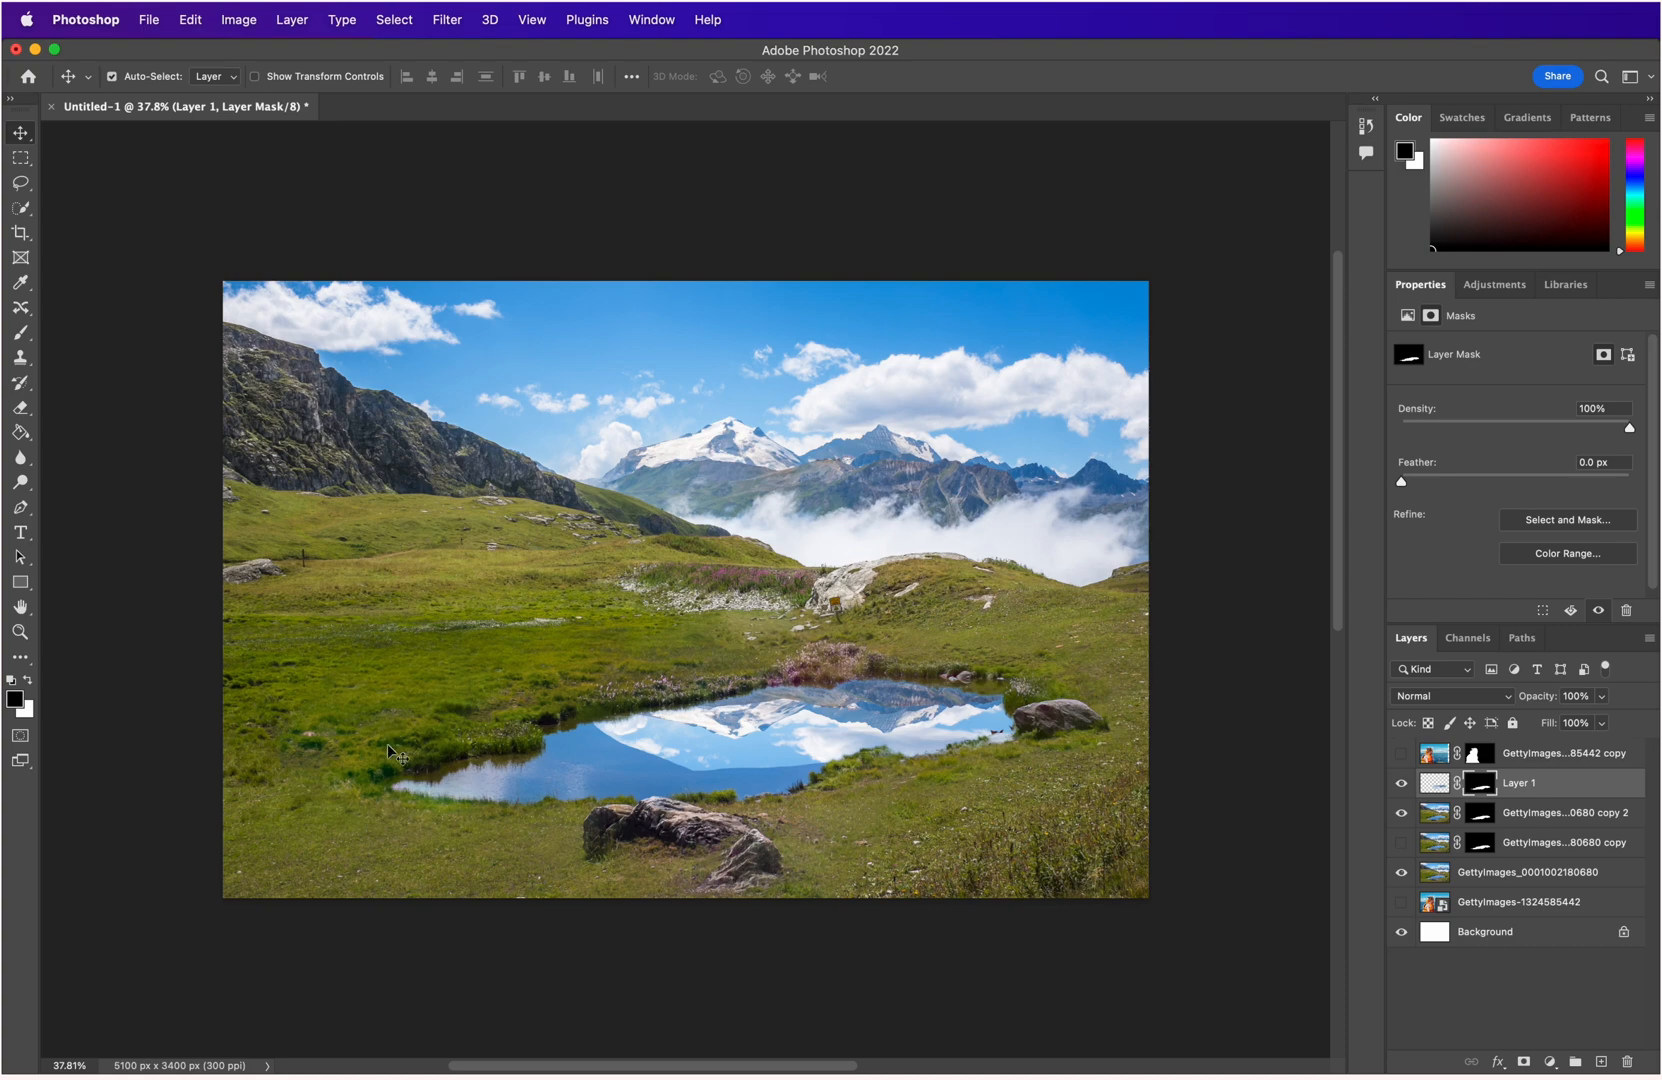
Compare blend modes on the reflection layer's image, trying Luminosity before settling on Soft Light.
{"action": "scroll", "coordinate": [709, 720], "scroll_direction": "down", "scroll_amount": 1}
{"action": "scroll", "coordinate": [712, 722], "scroll_direction": "up", "scroll_amount": 10}
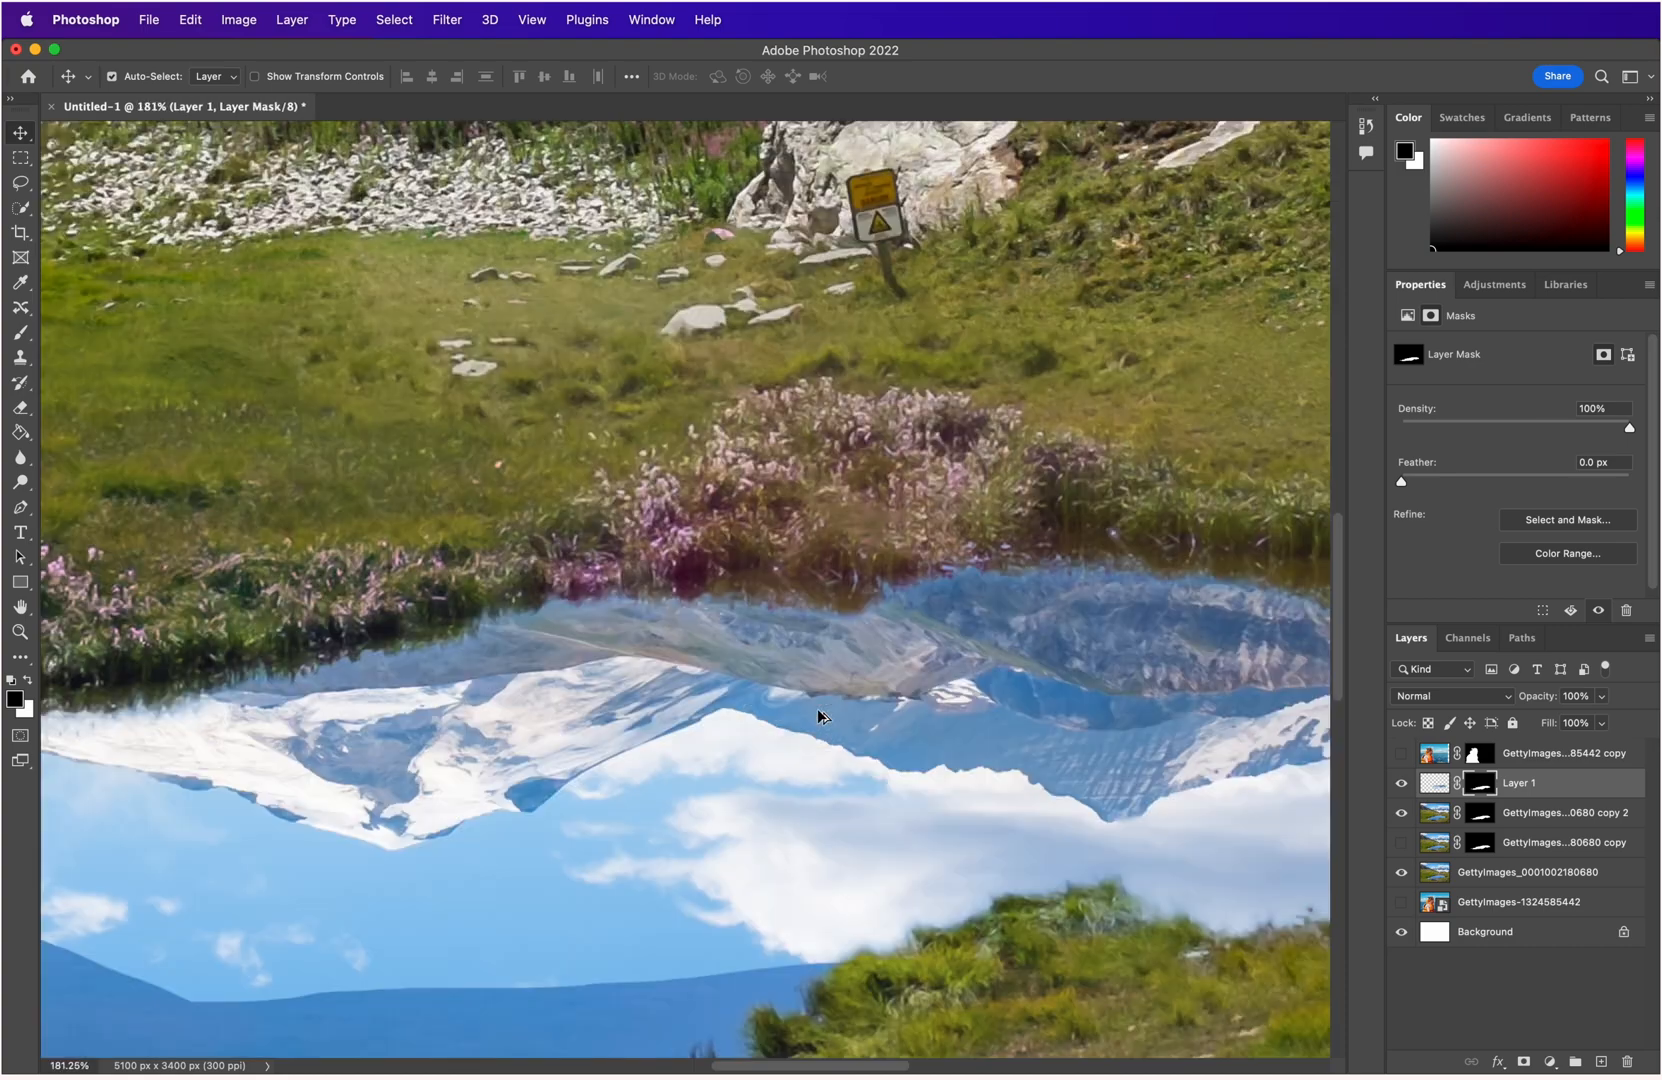
{"action": "scroll", "coordinate": [518, 643], "scroll_direction": "up", "scroll_amount": 2}
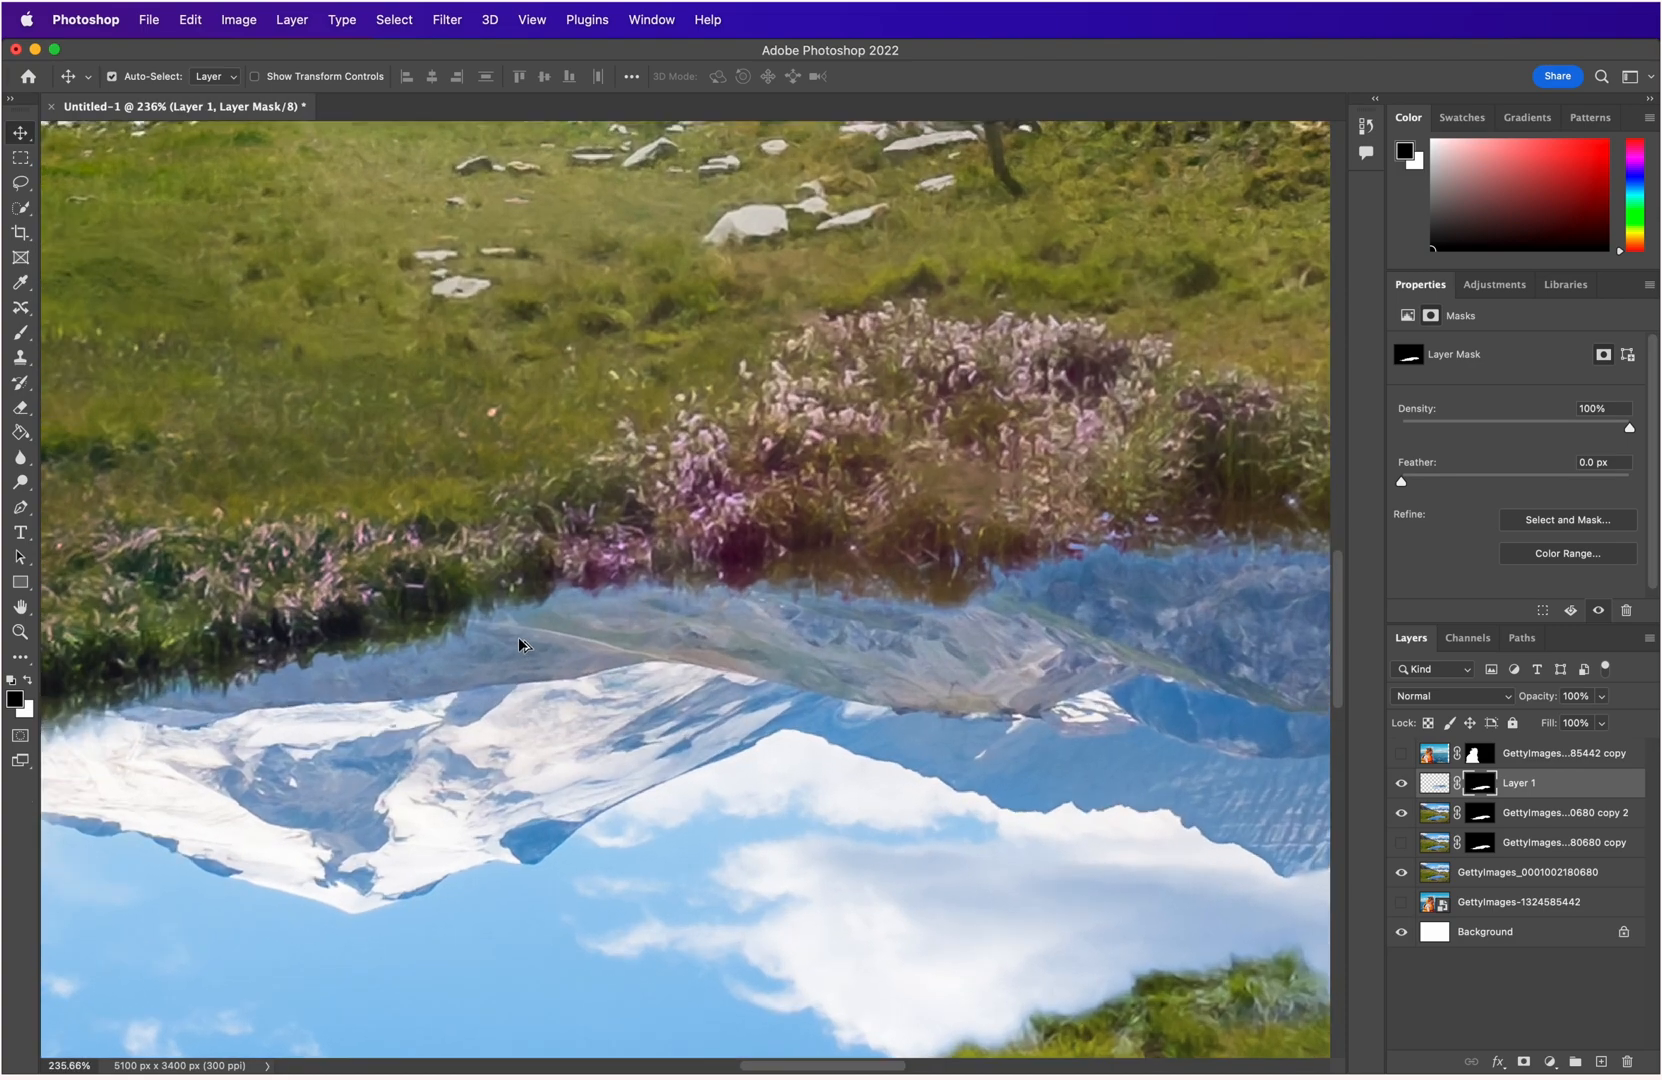
{"action": "scroll", "coordinate": [518, 643], "scroll_direction": "down", "scroll_amount": 10}
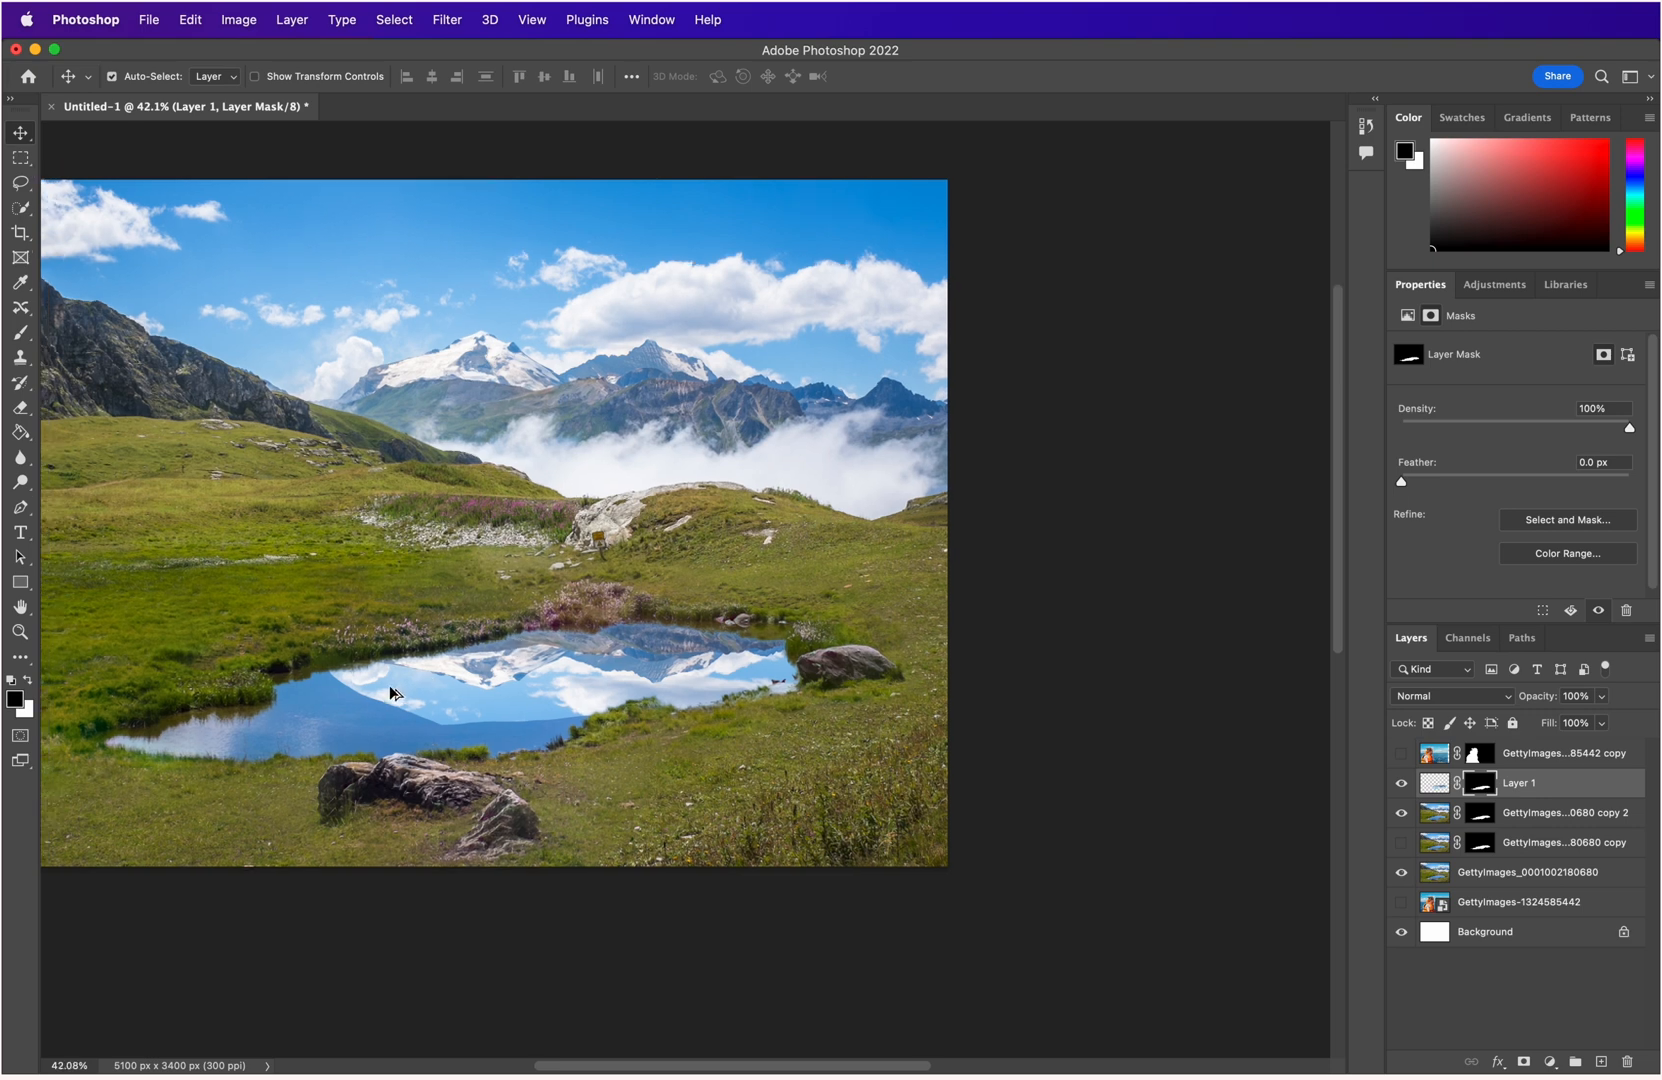
{"action": "scroll", "coordinate": [390, 692], "scroll_direction": "down", "scroll_amount": 1}
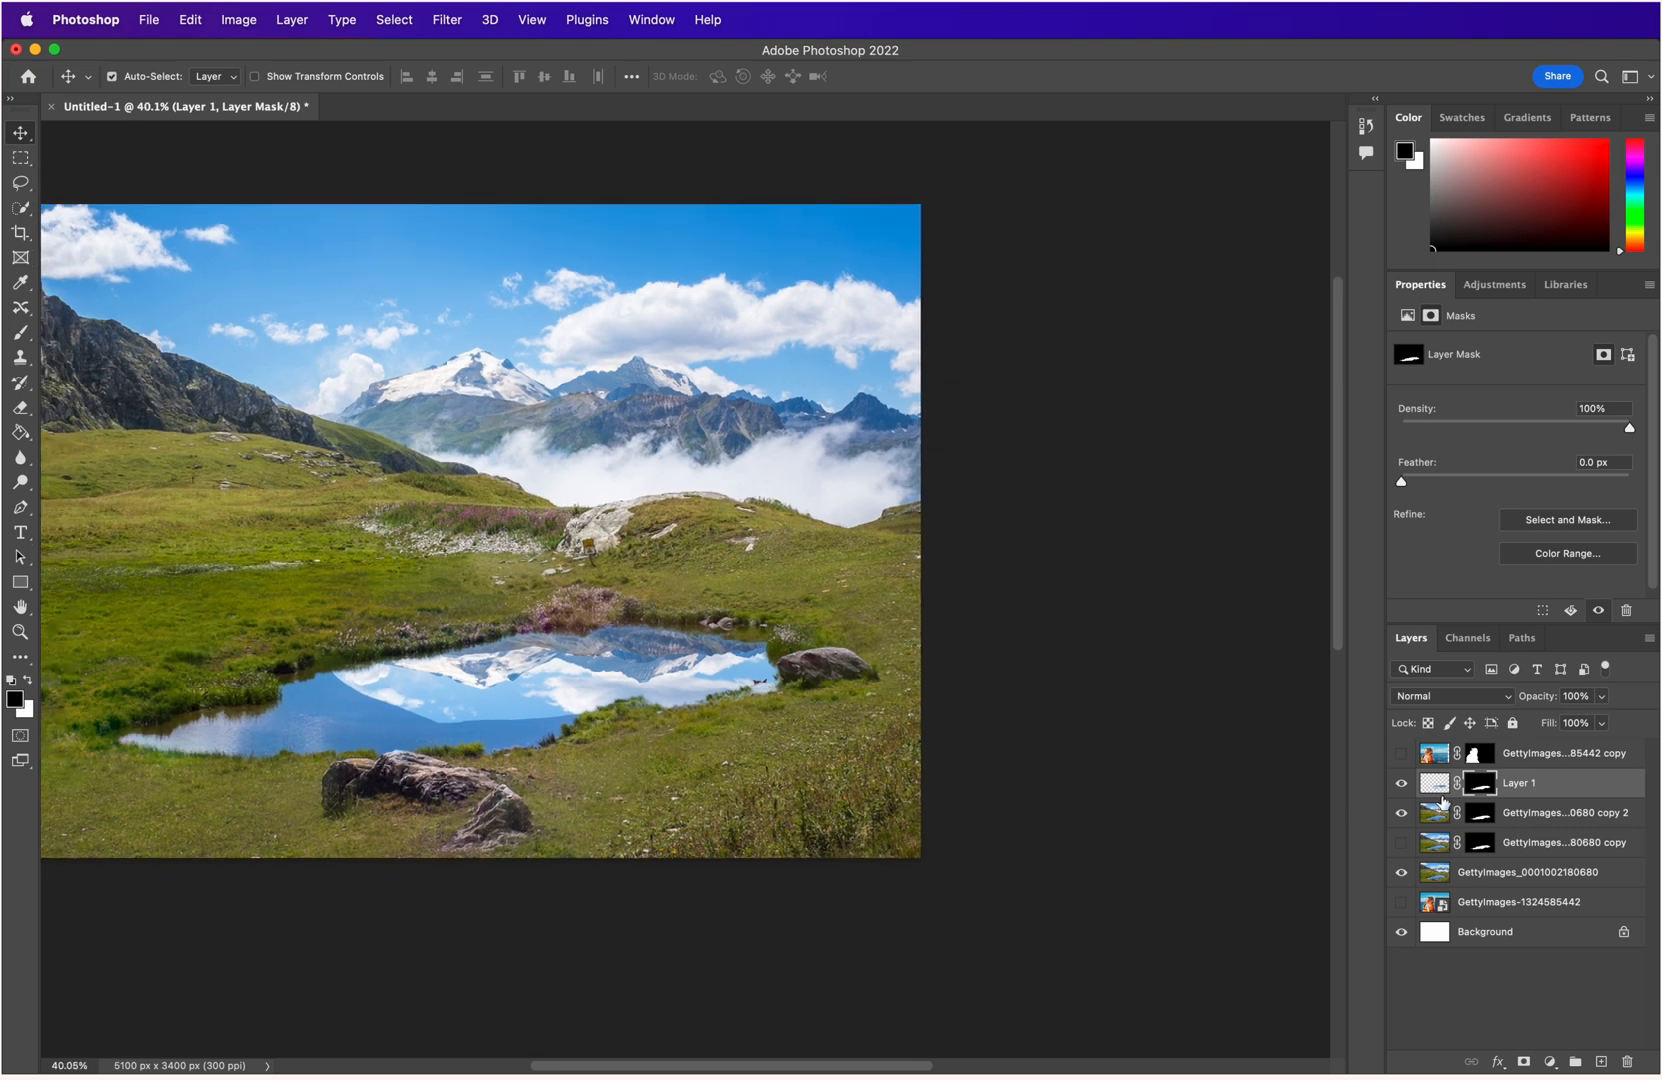
{"action": "left_click", "coordinate": [1437, 787]}
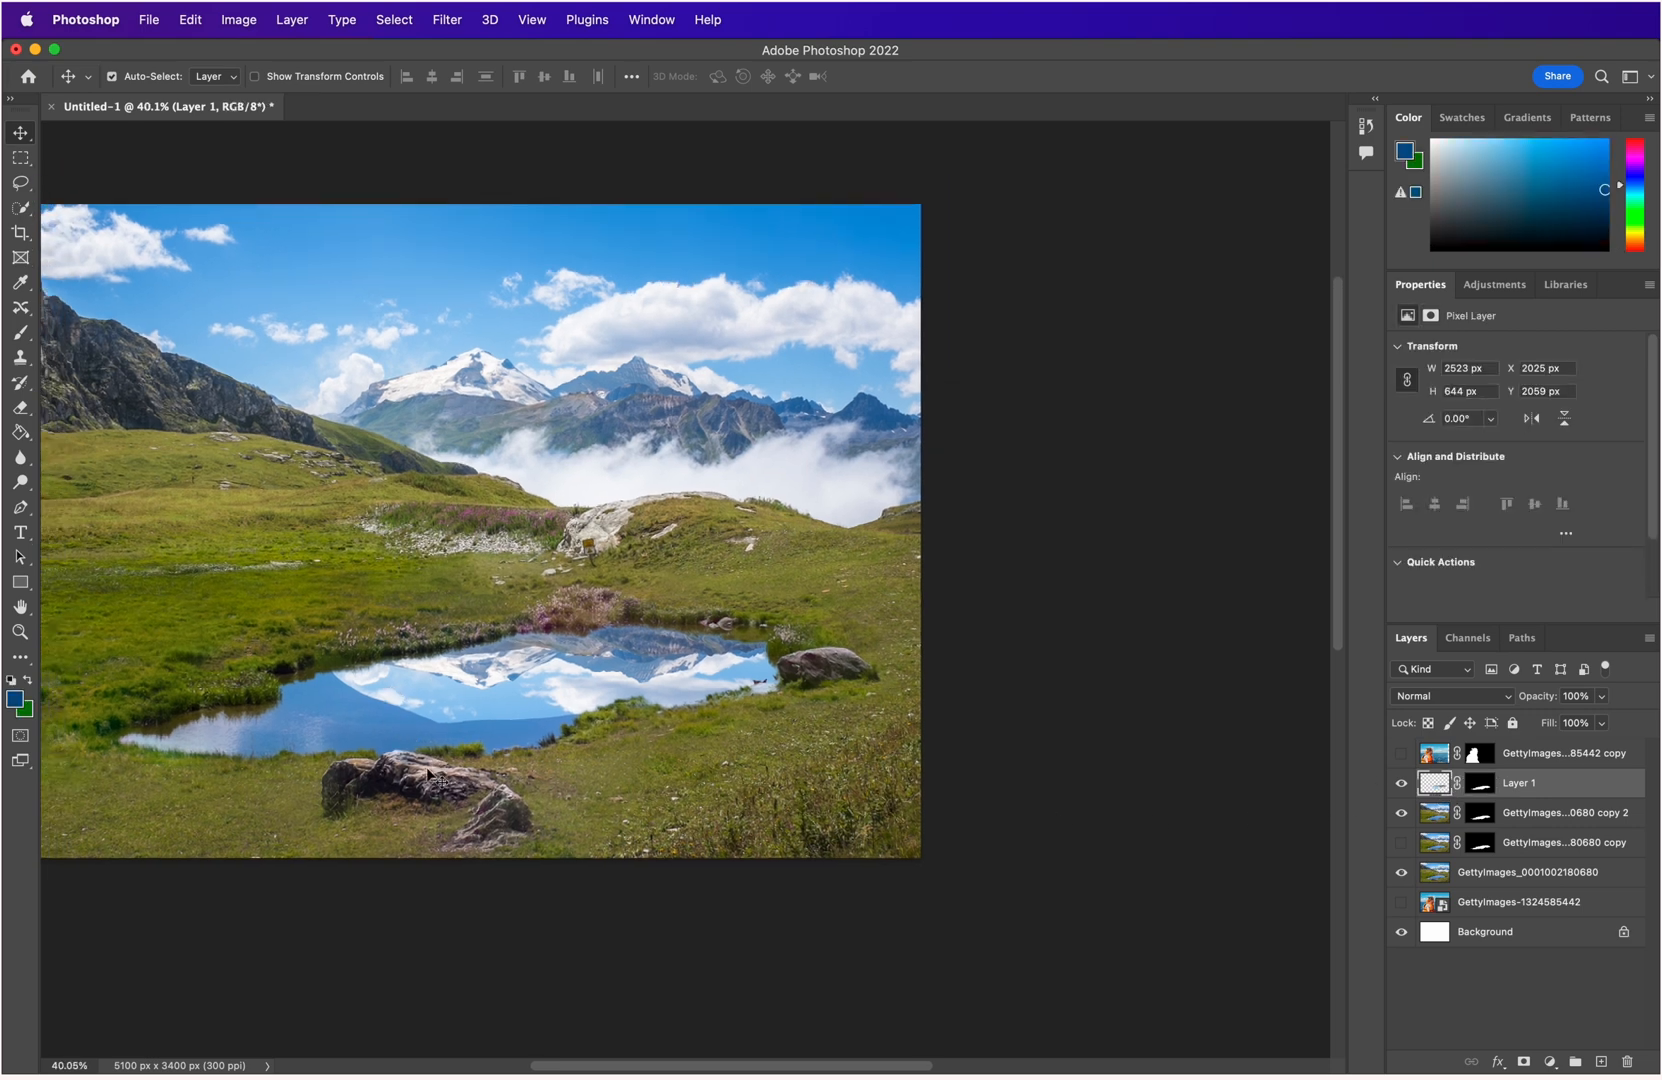
{"action": "left_click", "coordinate": [1400, 702]}
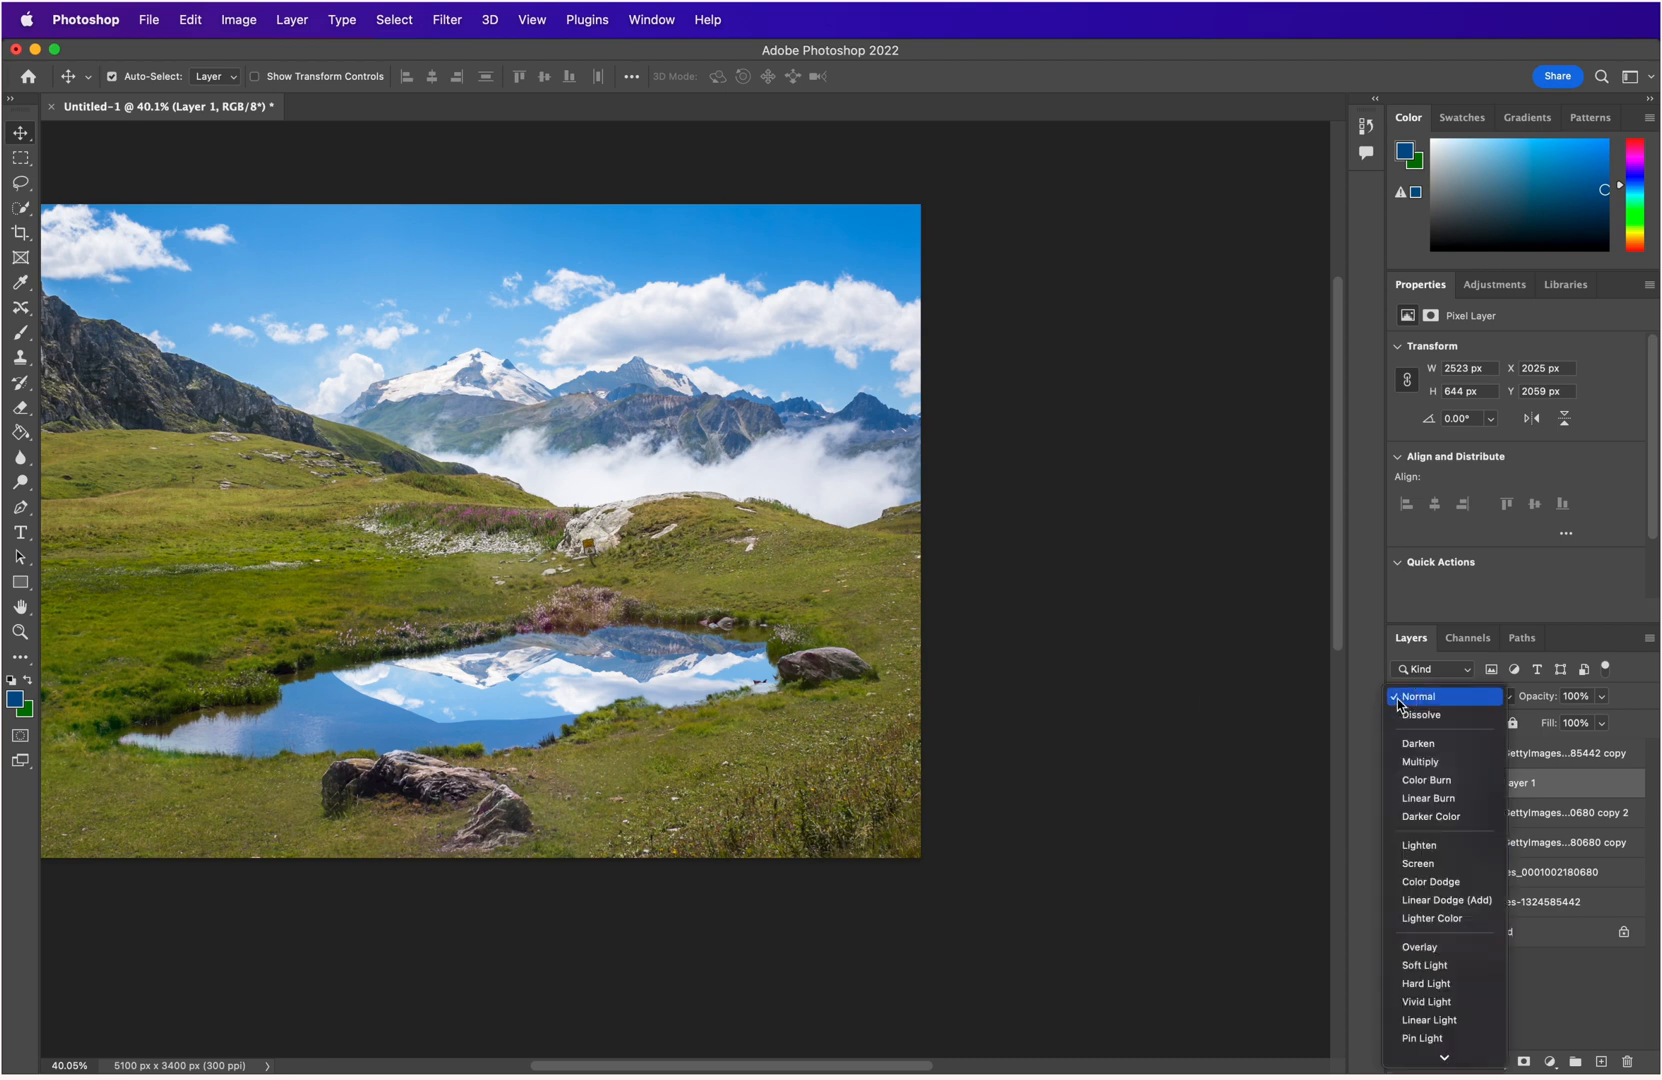
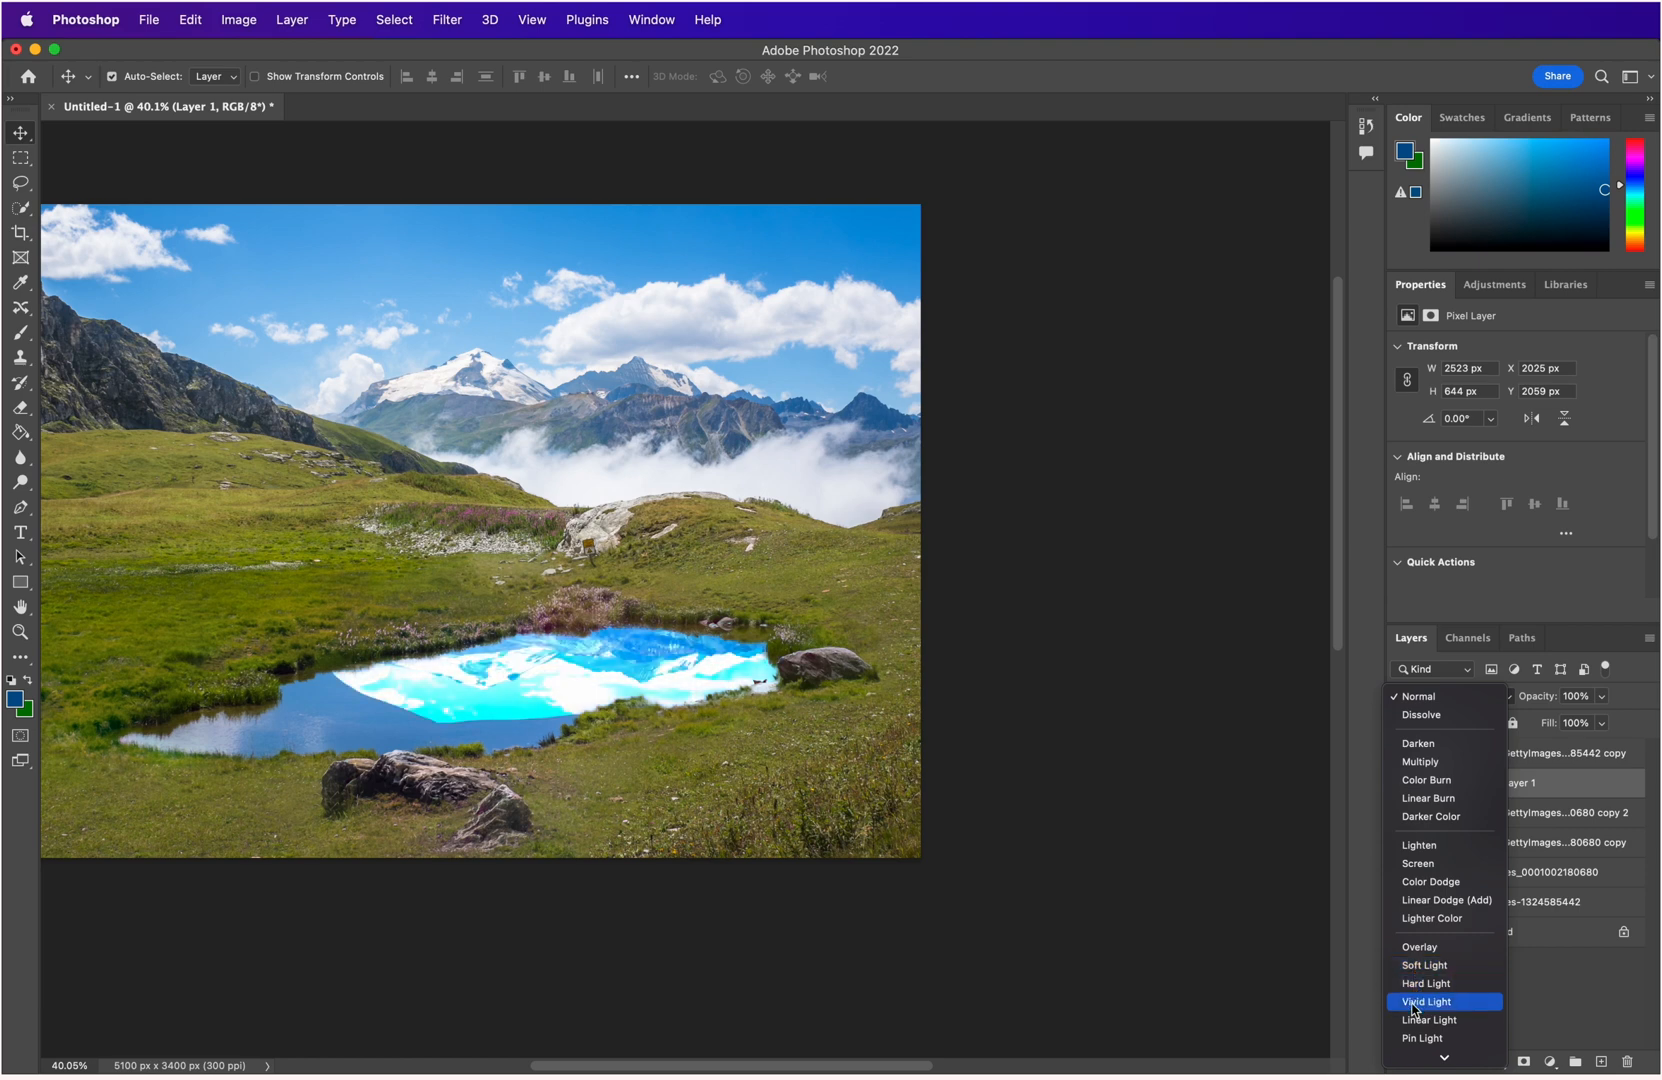
{"action": "mouse_move", "coordinate": [1432, 1056]}
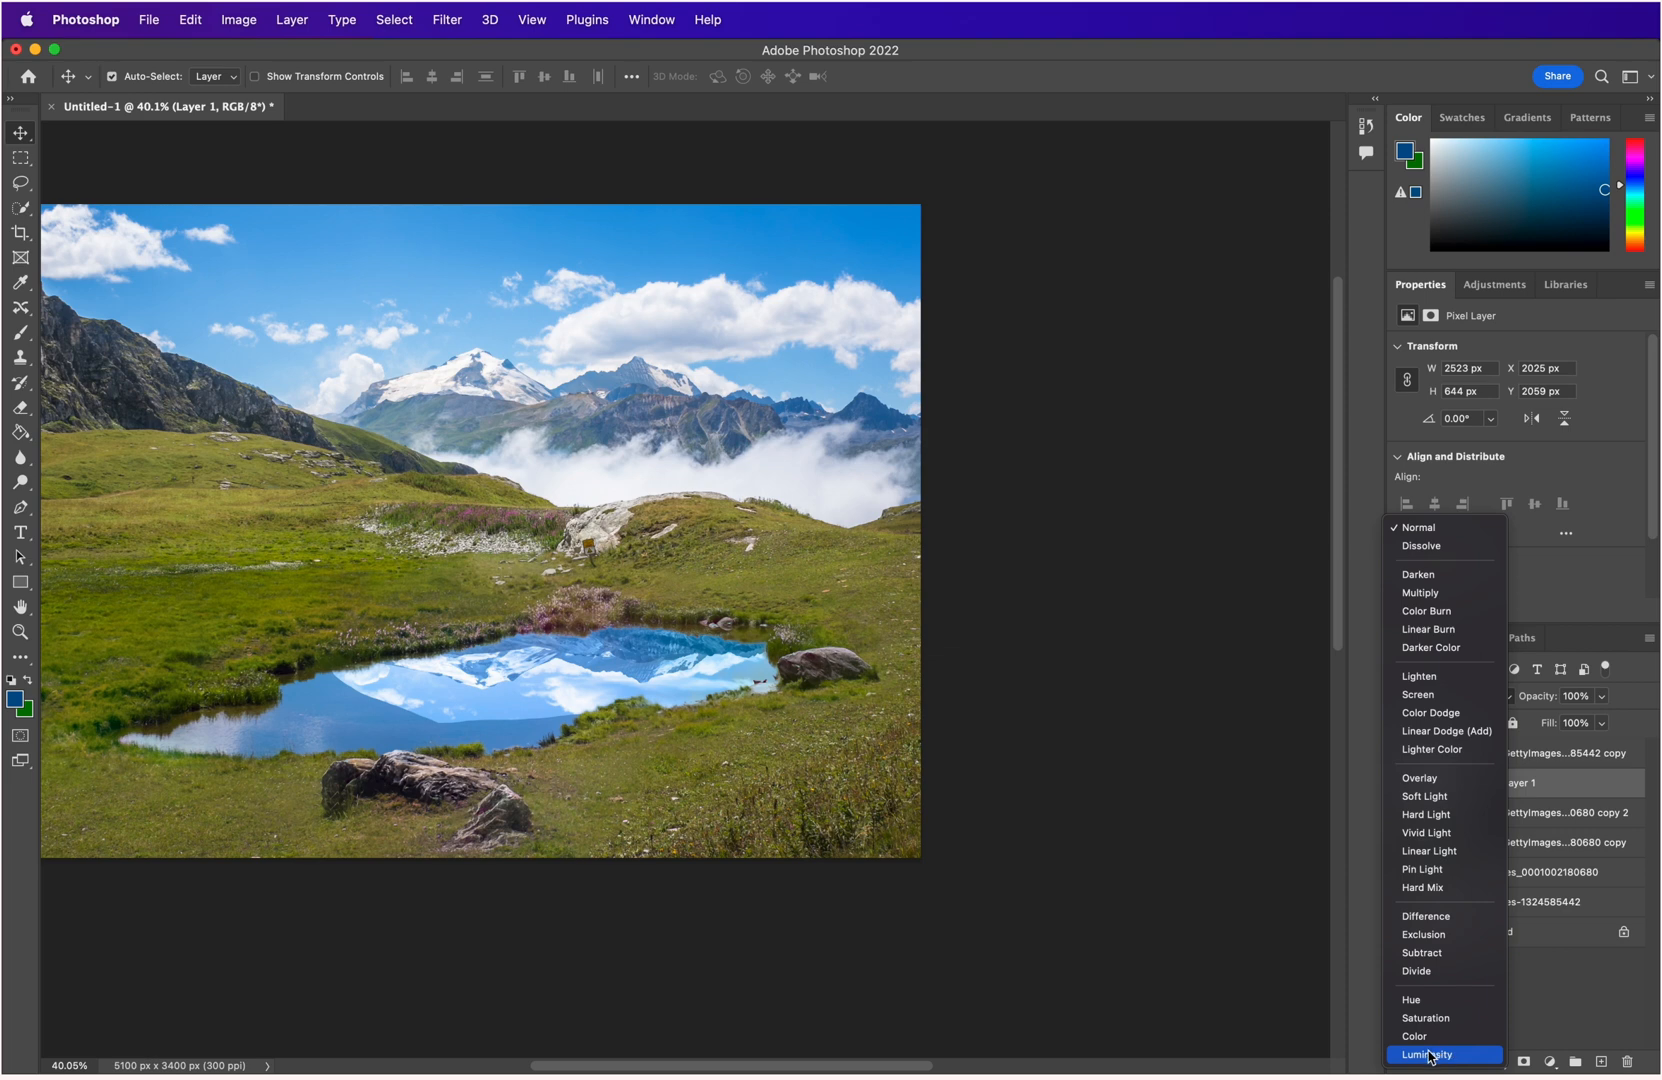
{"action": "left_click", "coordinate": [1430, 1055]}
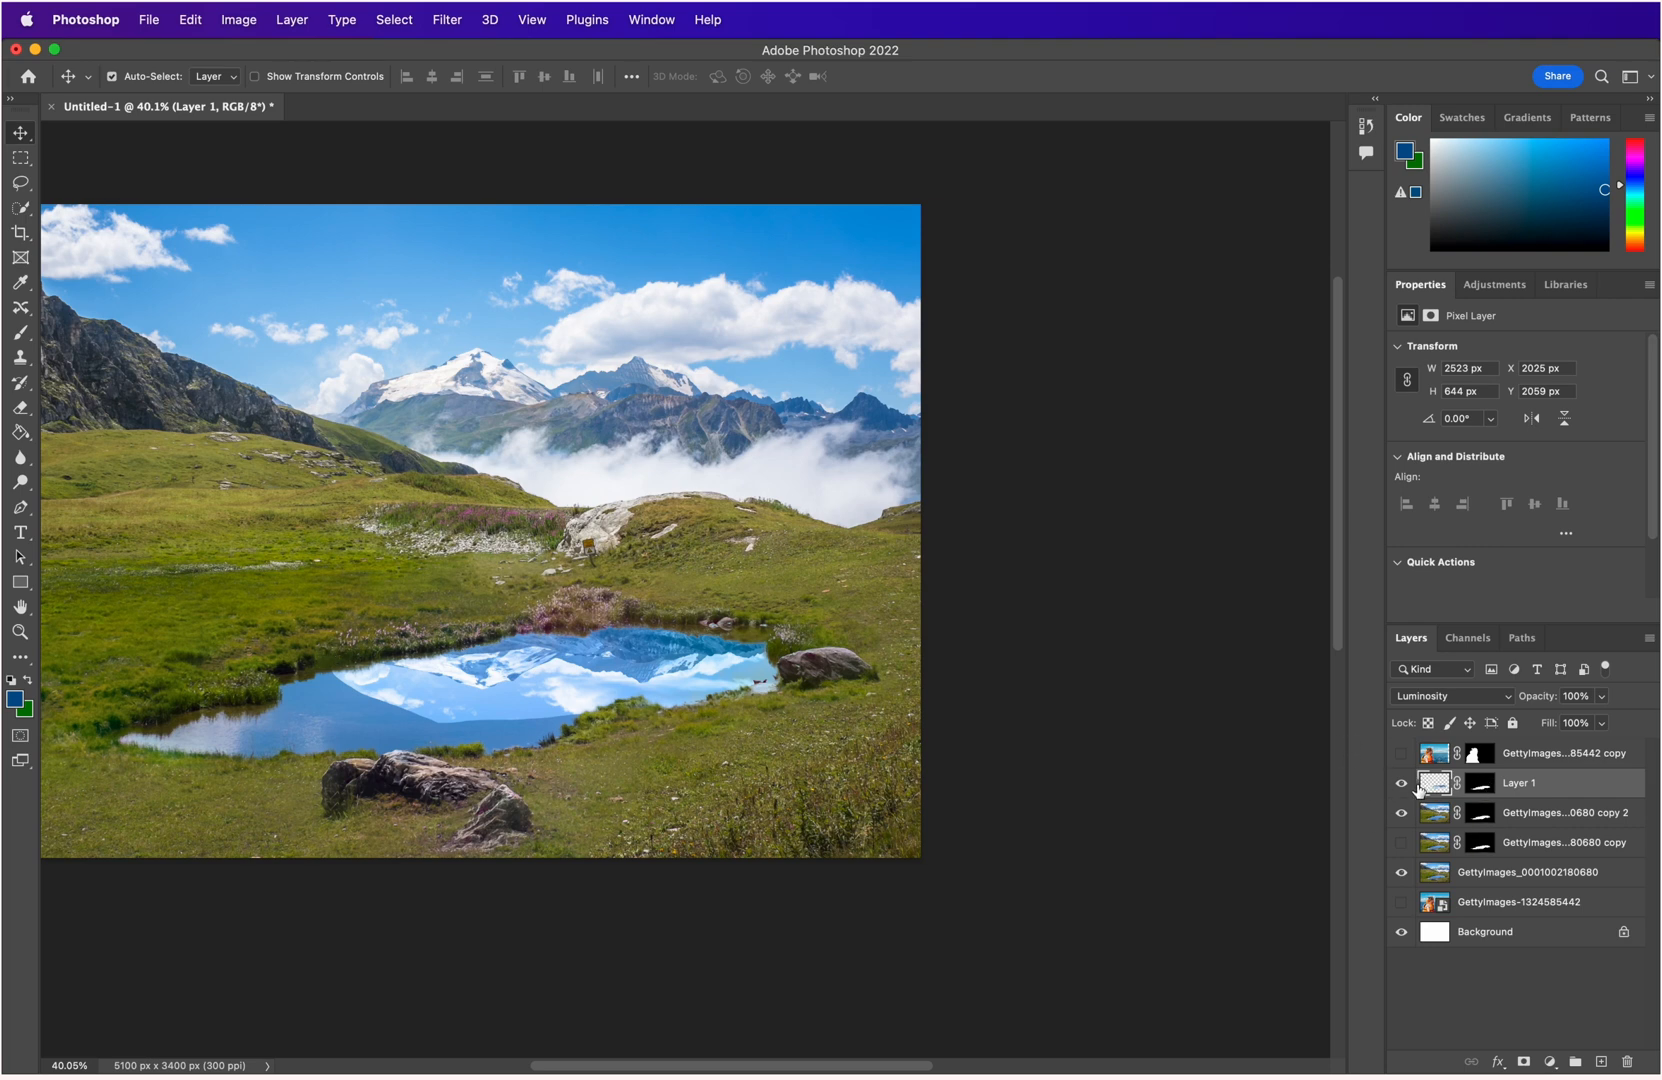
{"action": "left_click", "coordinate": [1449, 697]}
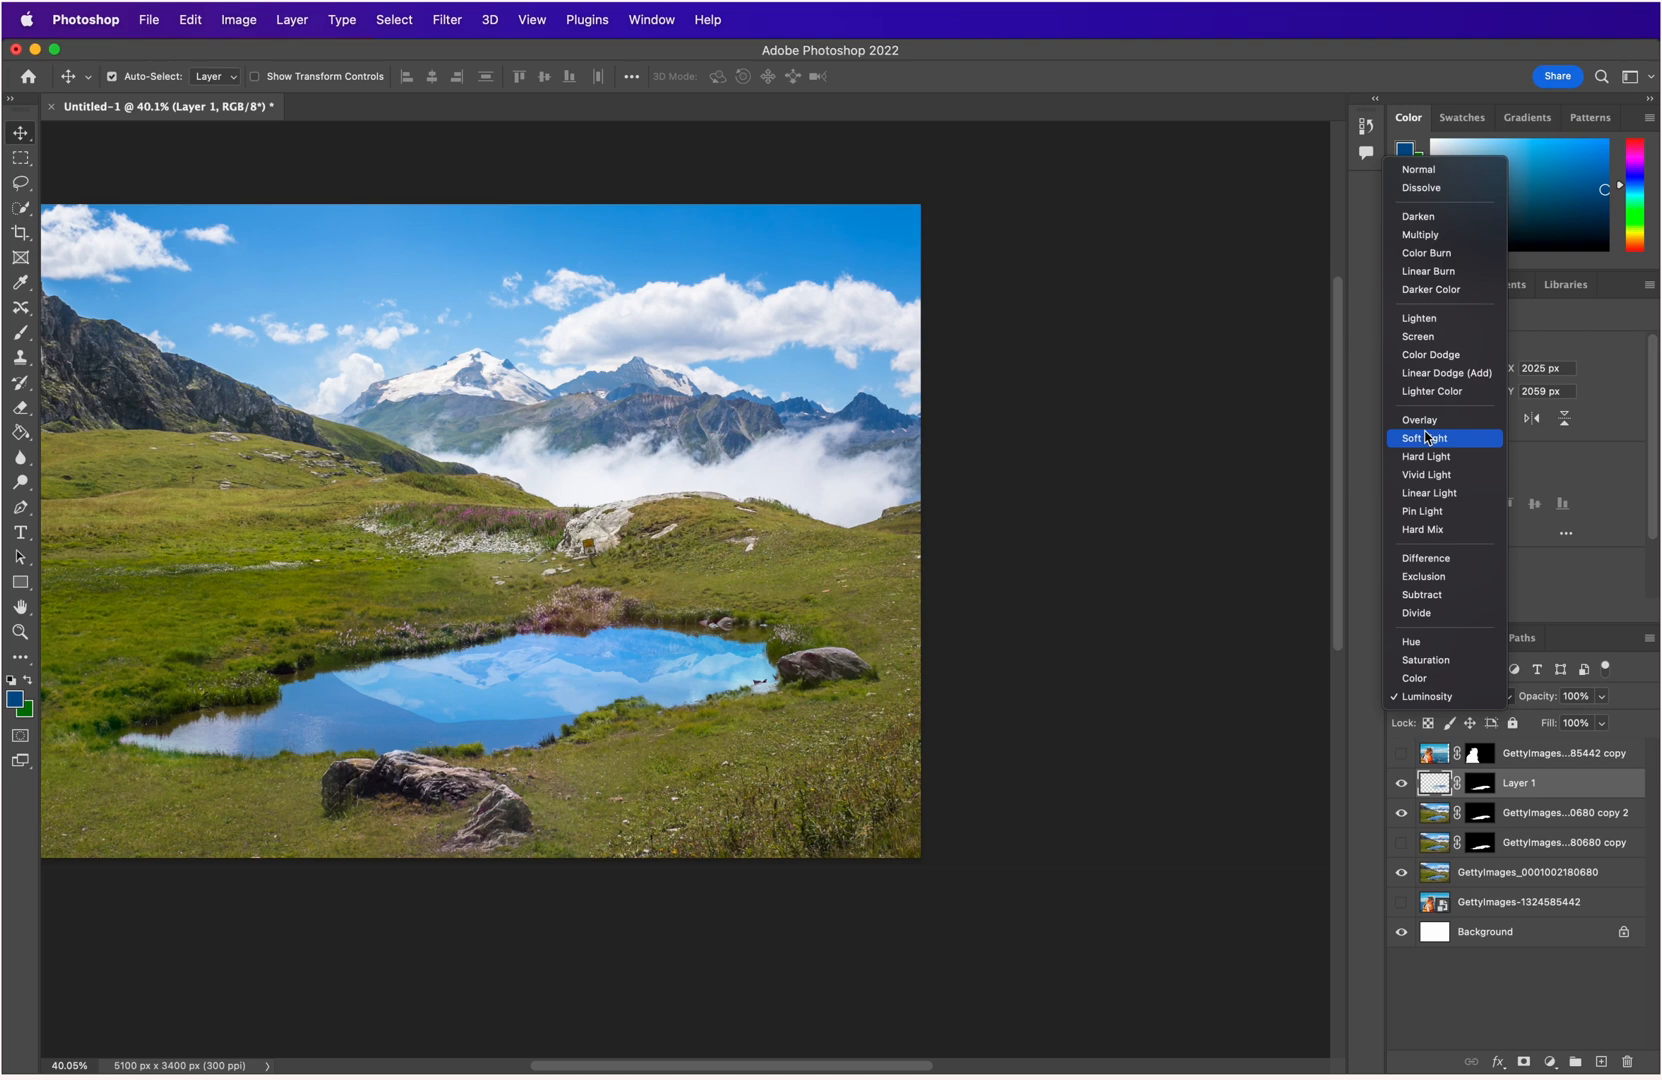
{"action": "left_click", "coordinate": [1426, 440]}
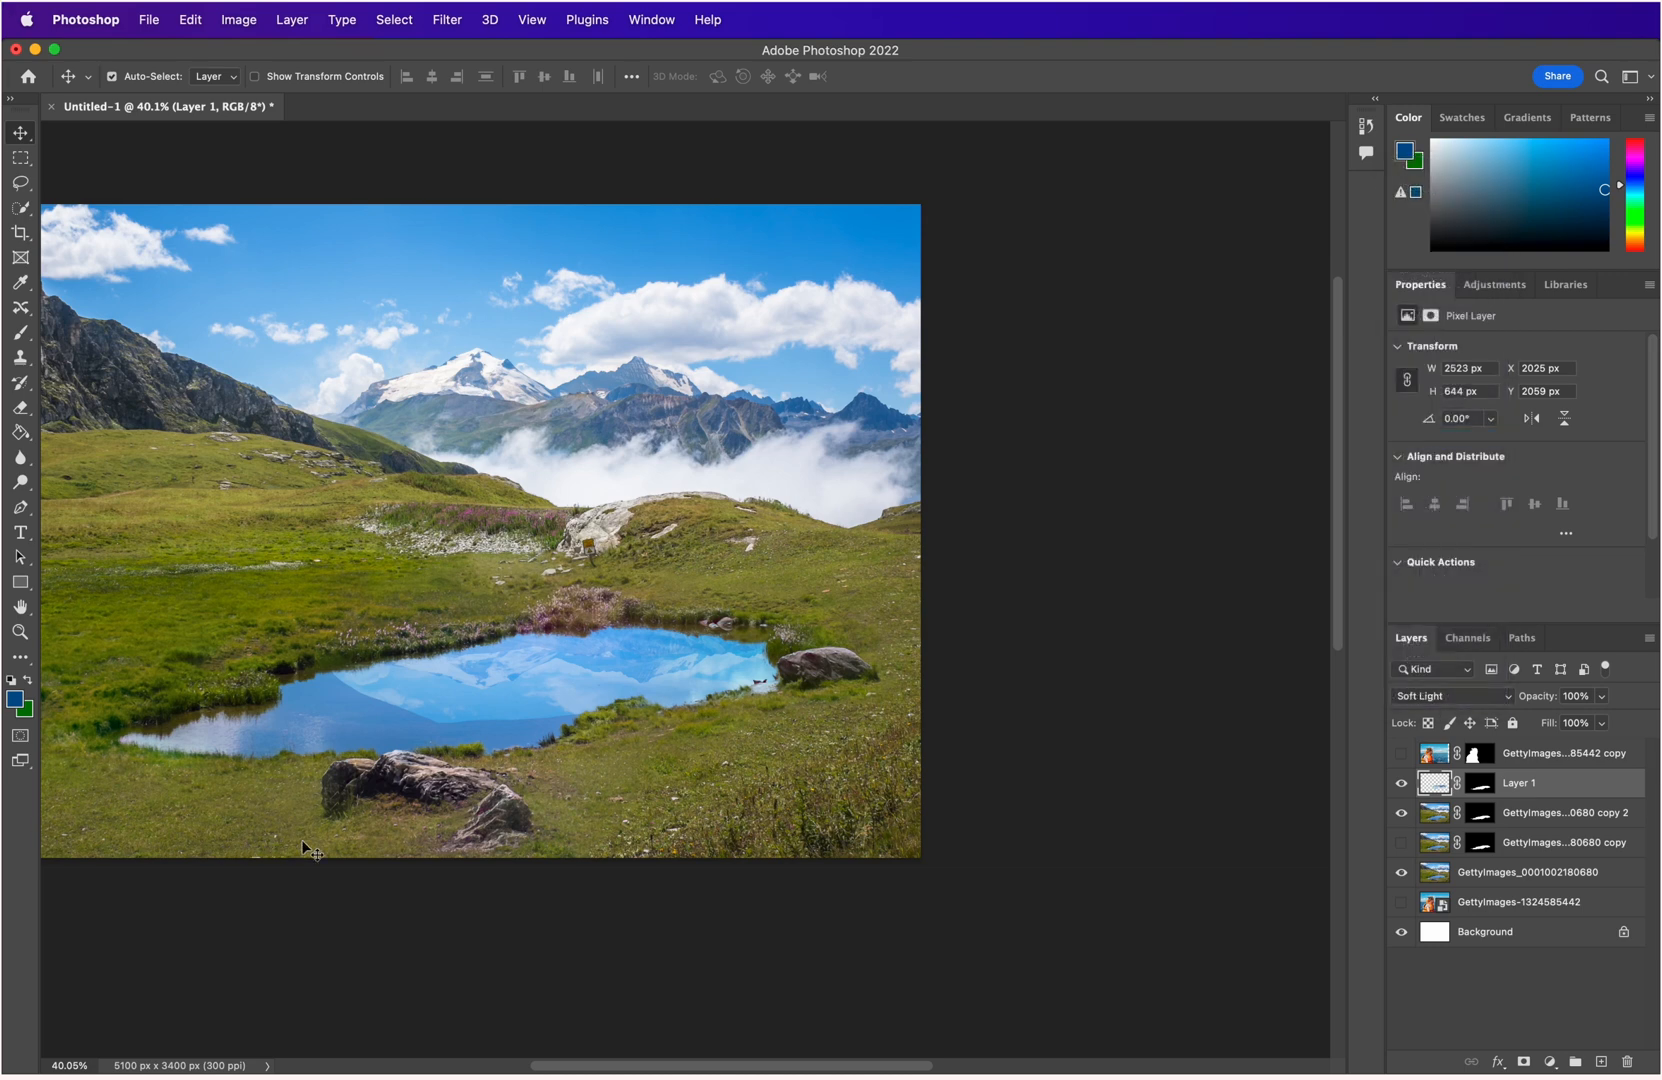
Try a reduced opacity on the reflection layer and set its fill to 75%.
{"action": "left_click", "coordinate": [1600, 697]}
{"action": "left_click", "coordinate": [1566, 721]}
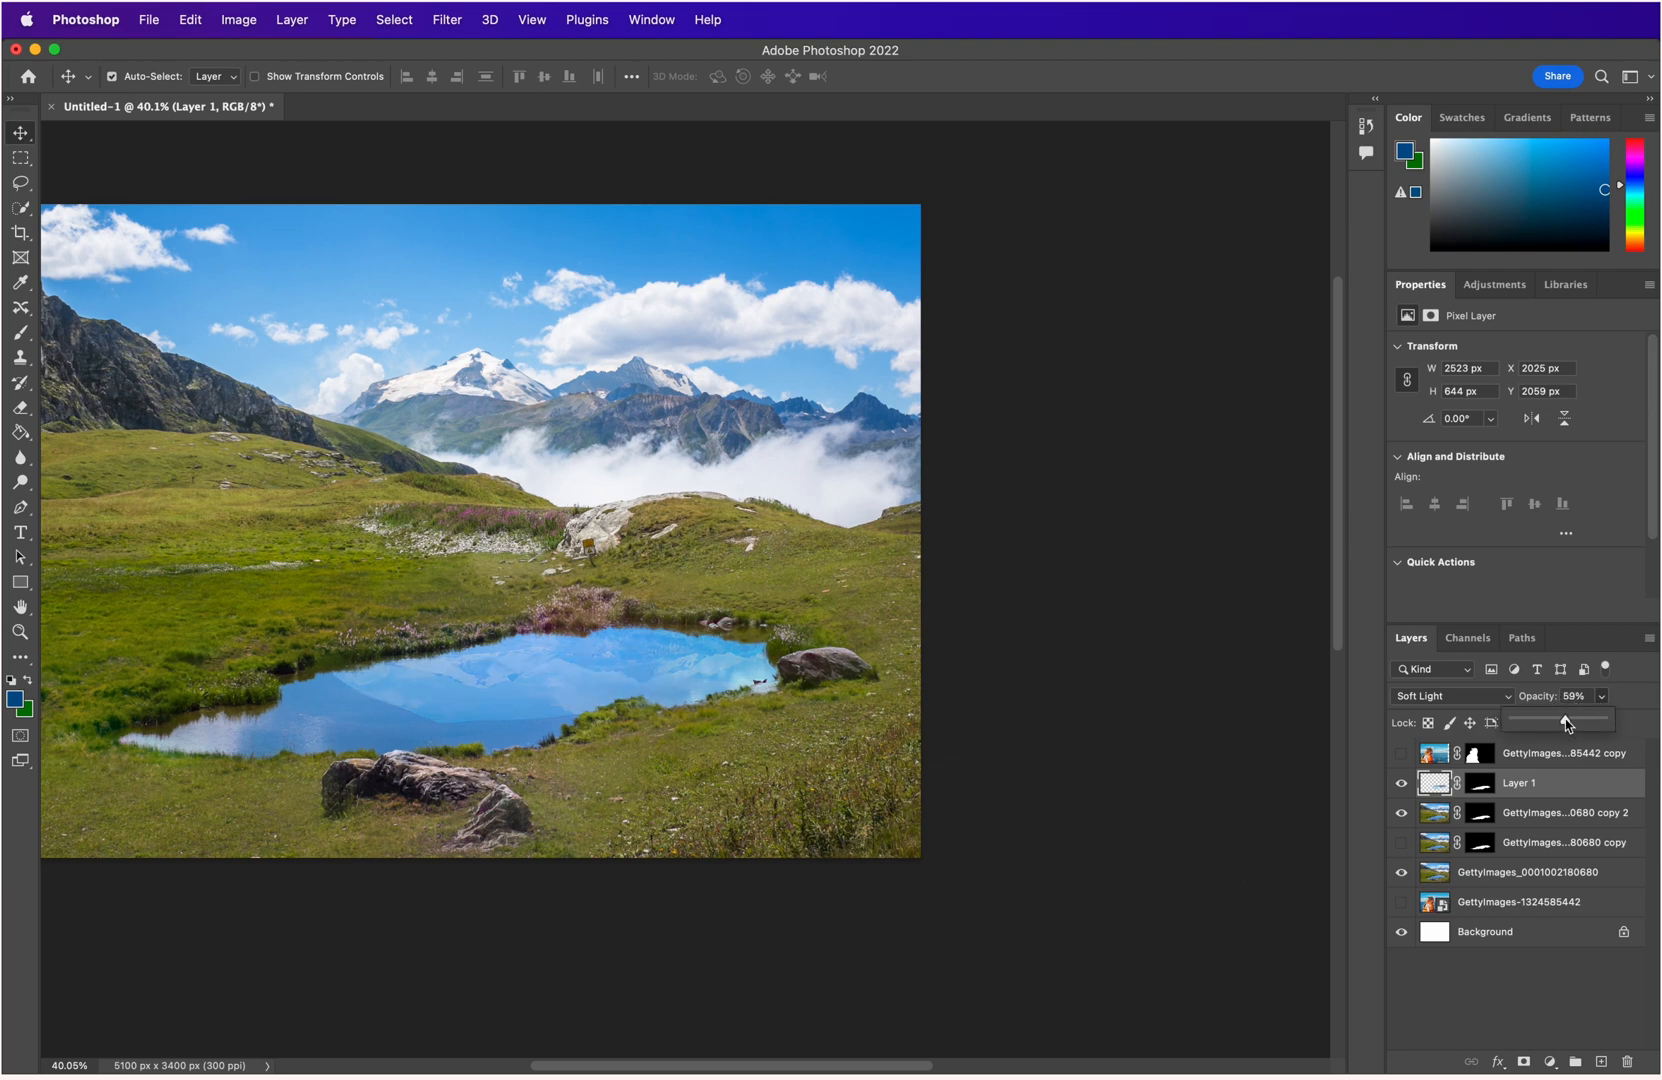
{"action": "left_click_drag", "start_coordinate": [1566, 724], "coordinate": [1551, 759]}
{"action": "left_click", "coordinate": [1601, 722]}
{"action": "left_click", "coordinate": [1589, 750]}
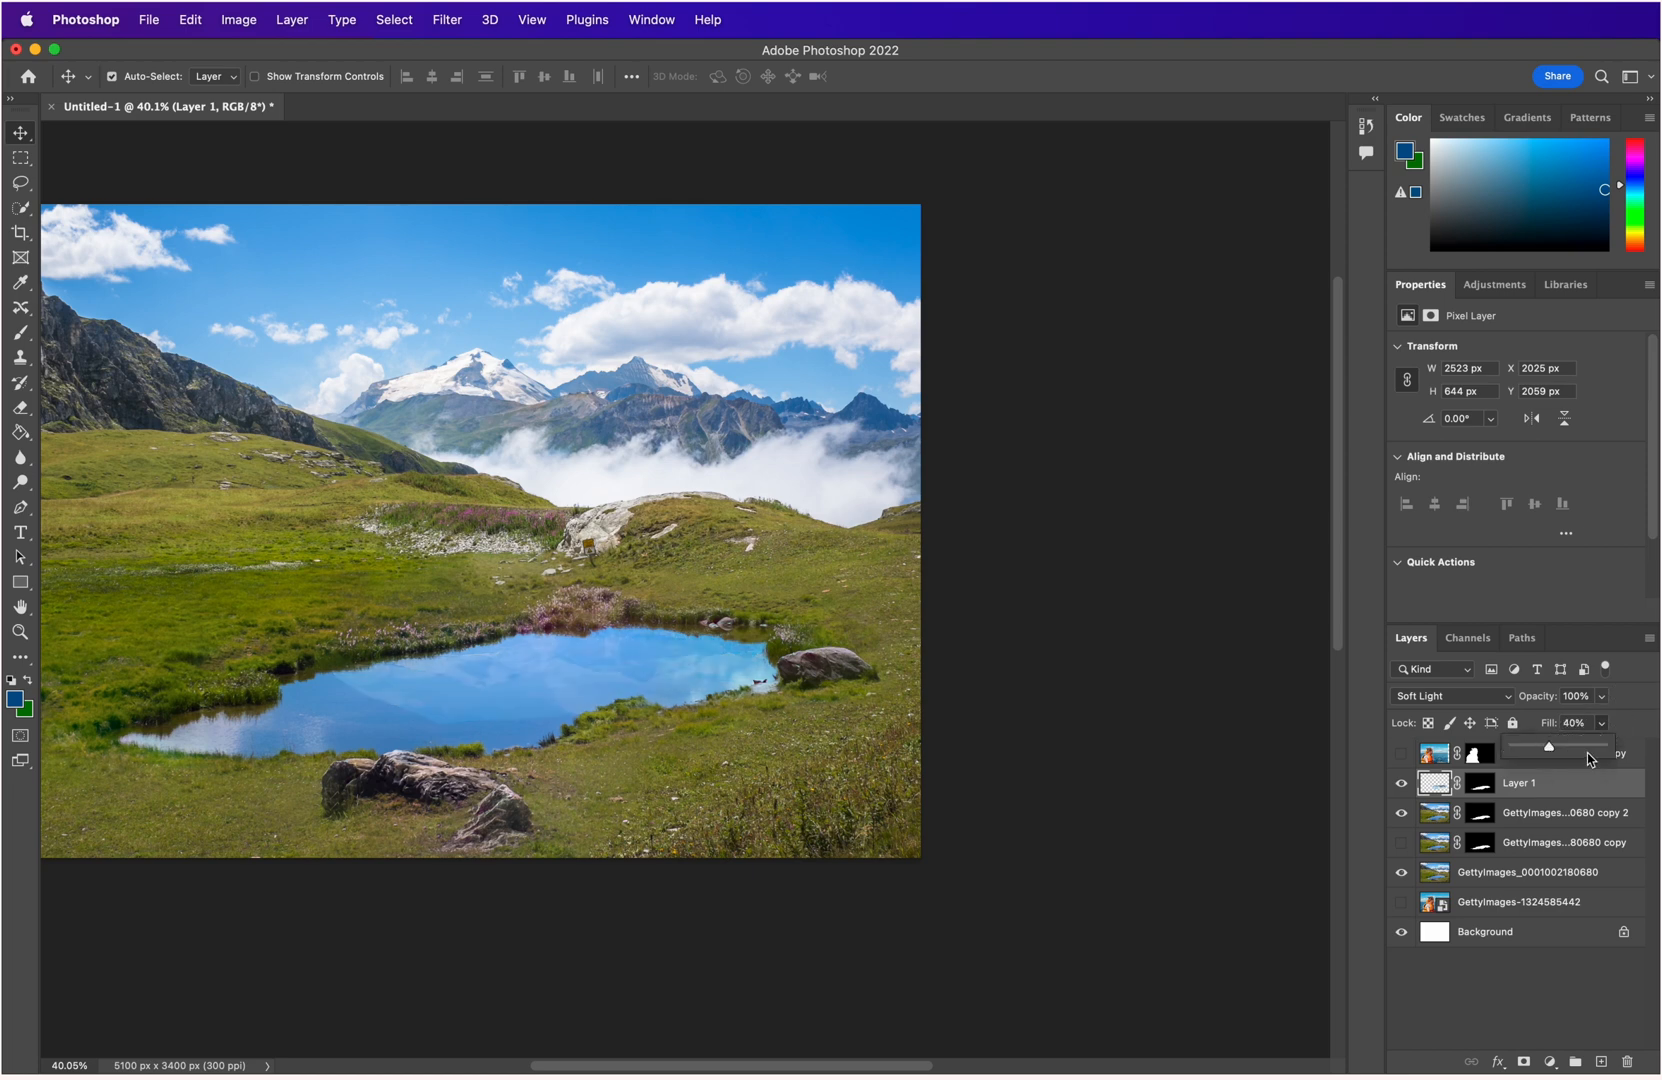
{"action": "left_click", "coordinate": [1548, 746]}
{"action": "left_click_drag", "start_coordinate": [1549, 750], "coordinate": [1581, 755]}
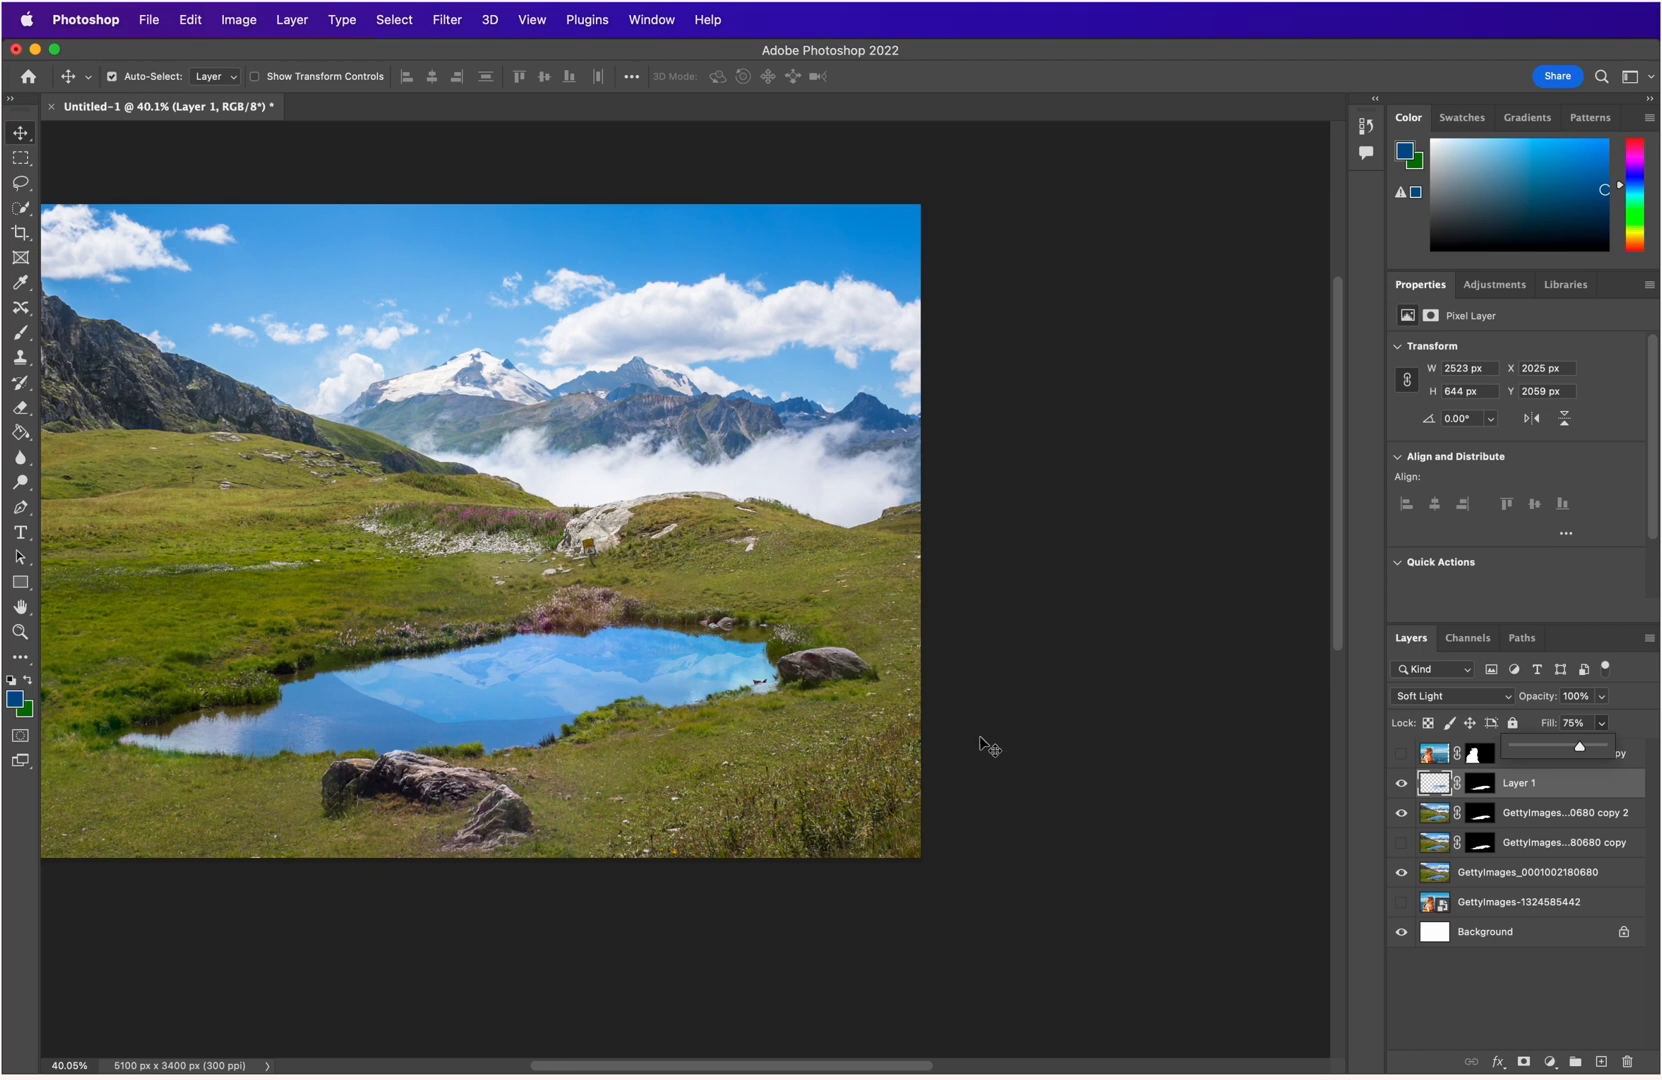
Erase the hard lower edge of the mountain reflection in the pond with a soft Eraser at size 800.
{"action": "key", "text": "e"}
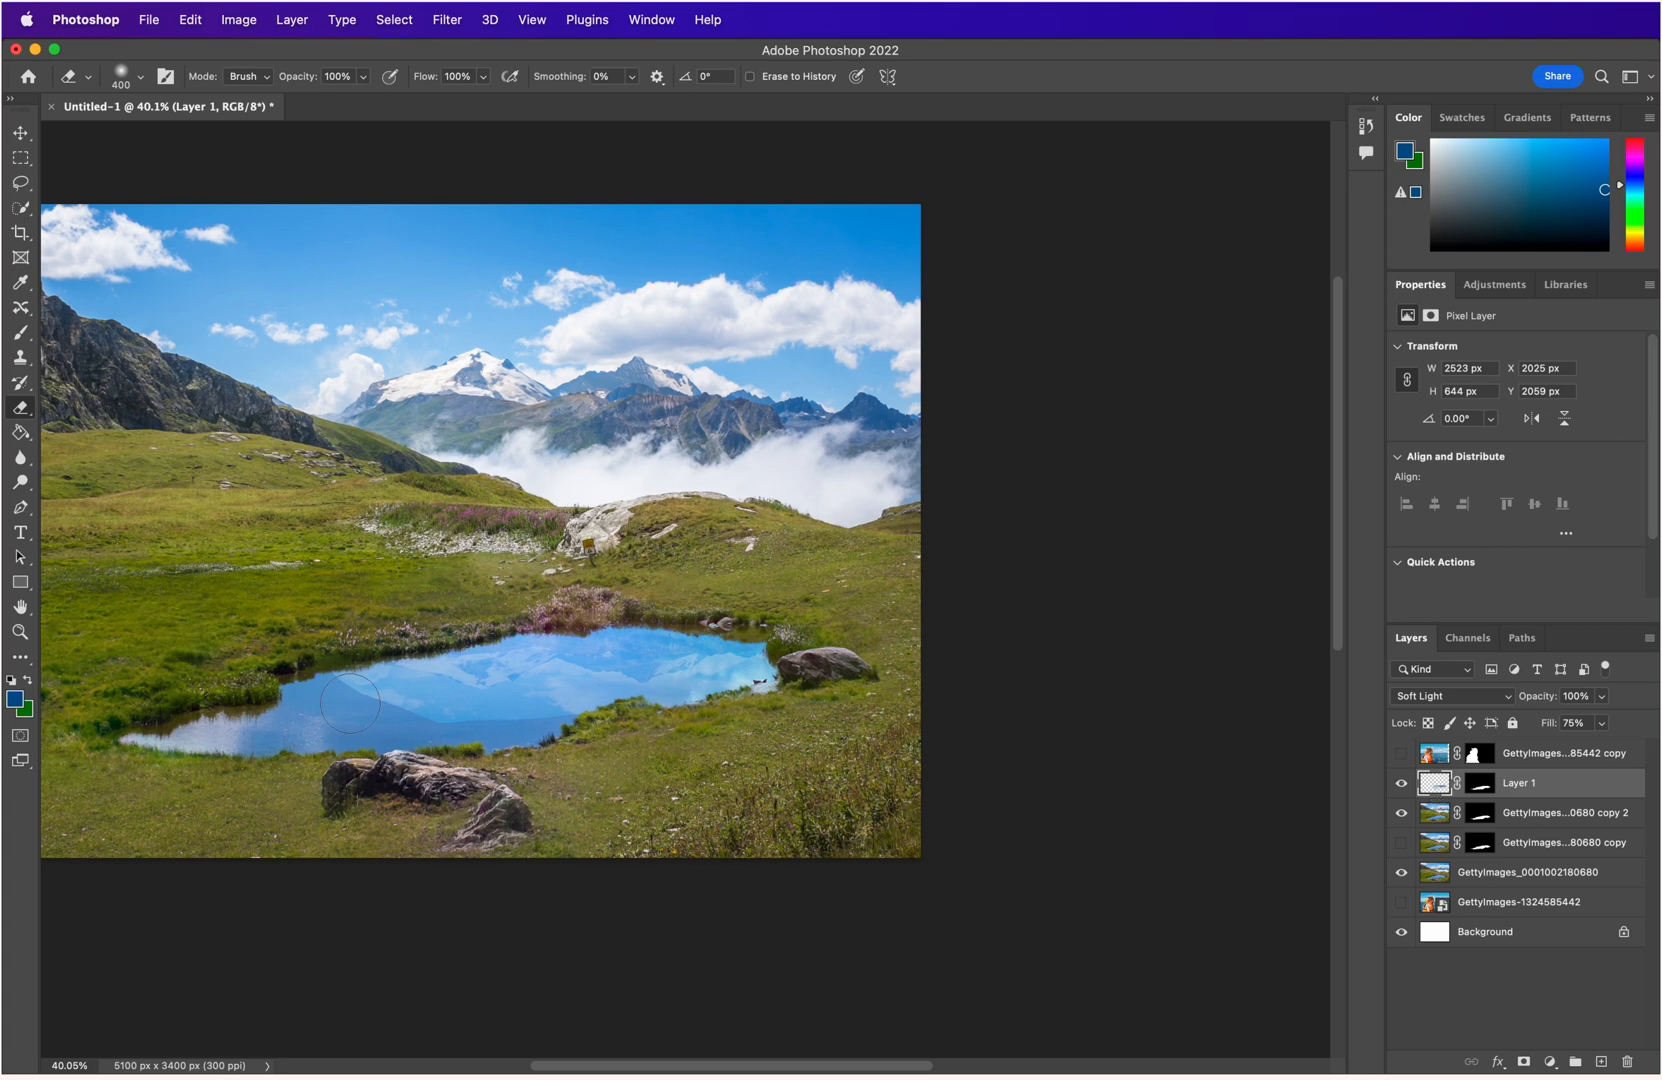
{"action": "key", "text": "bracketright"}
{"action": "key", "text": "bracketright"}
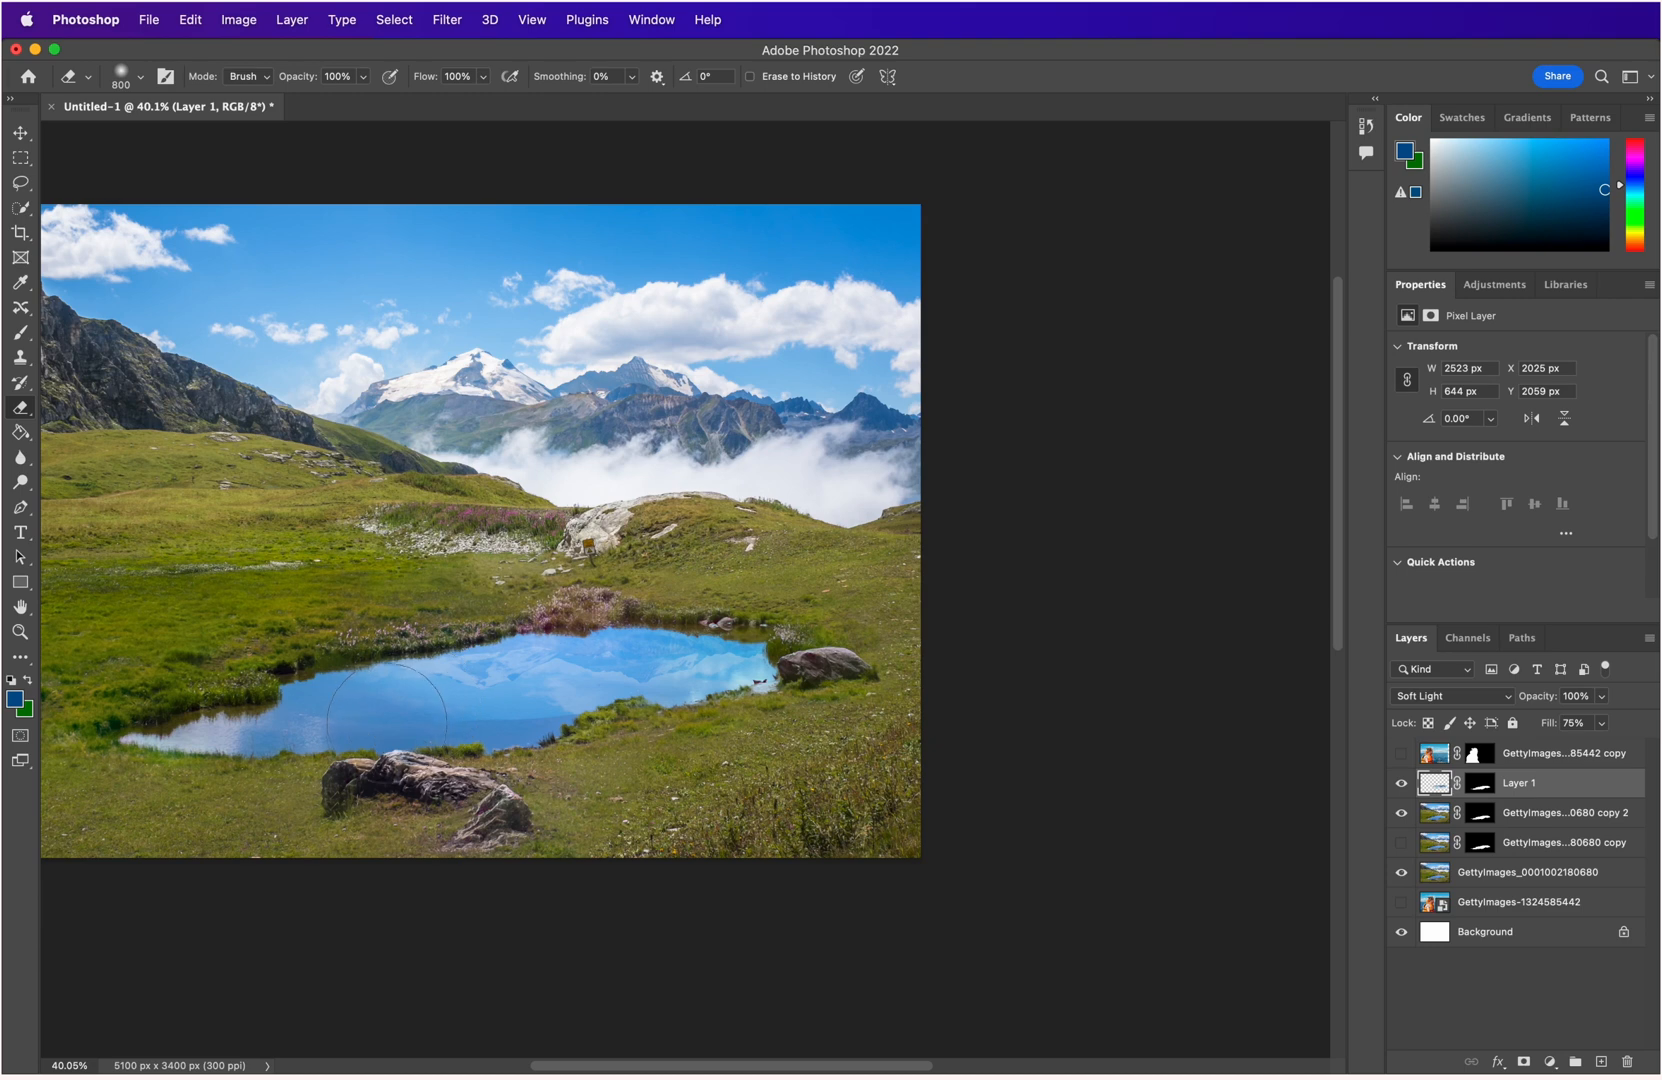
{"action": "key", "text": "bracketright"}
{"action": "key", "text": "bracketright"}
{"action": "left_click_drag", "start_coordinate": [536, 739], "coordinate": [790, 738]}
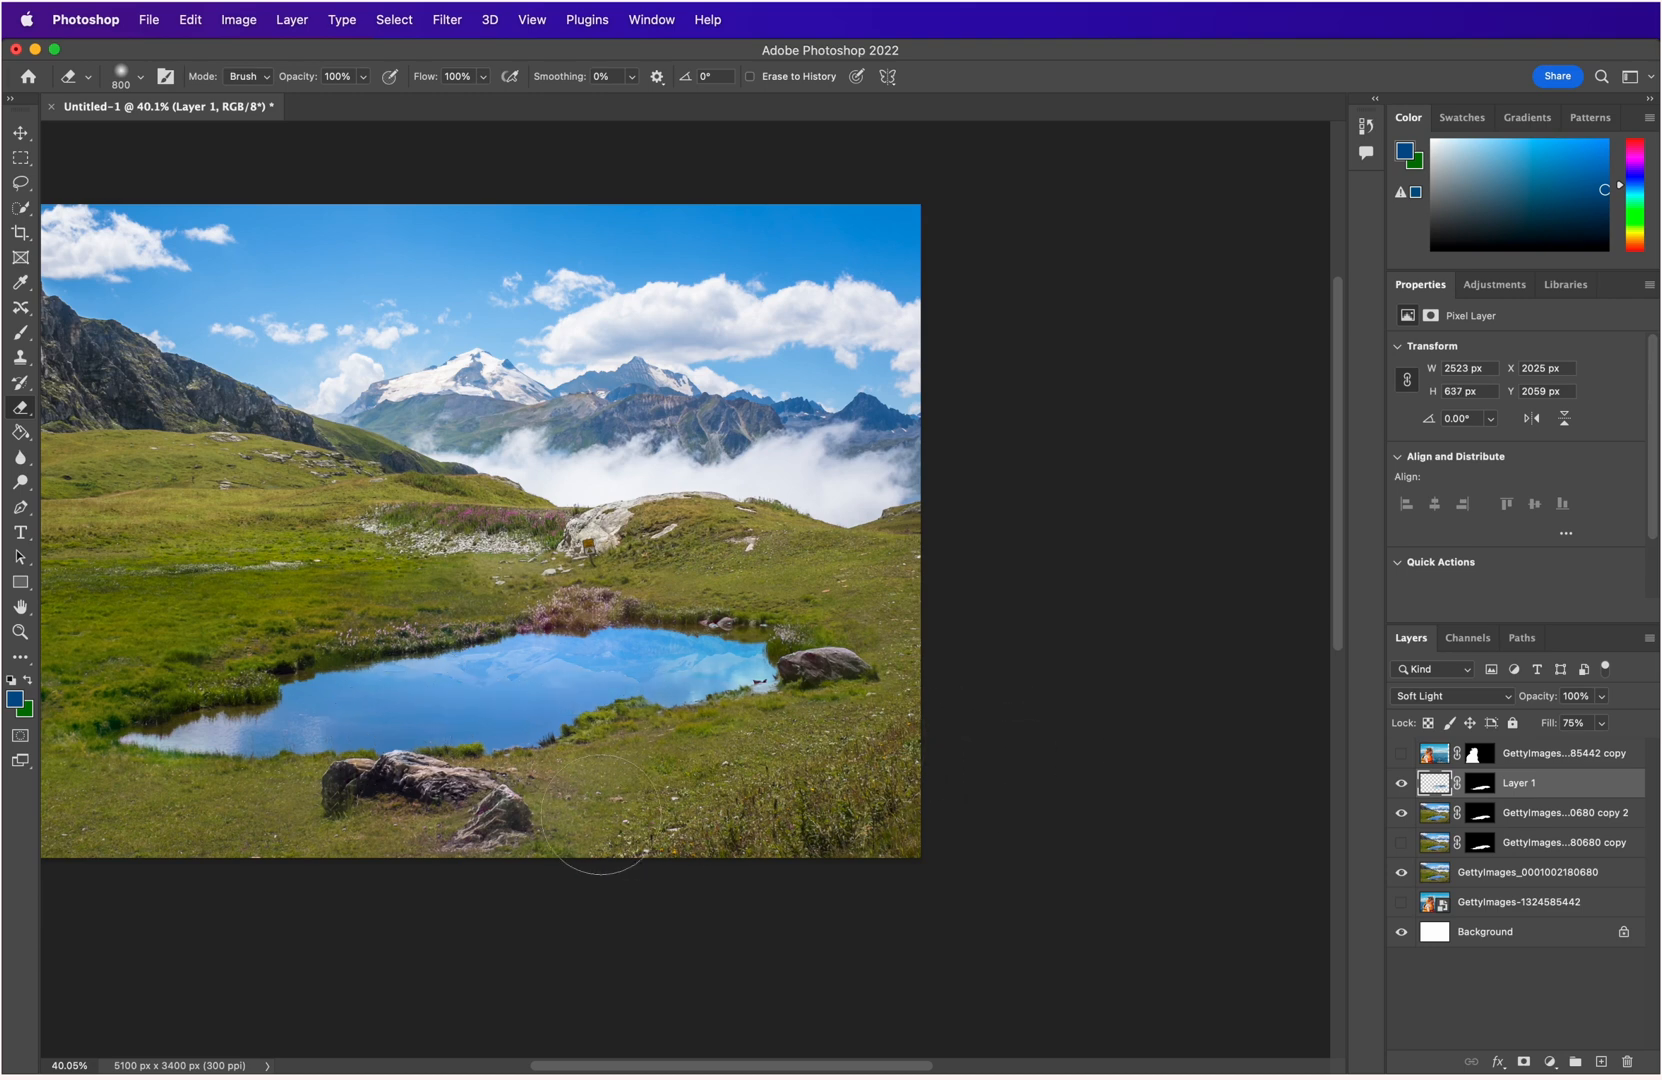
Set the reflection layer's fill to 100%.
{"action": "scroll", "coordinate": [598, 815], "scroll_direction": "down", "scroll_amount": 2}
{"action": "scroll", "coordinate": [598, 815], "scroll_direction": "up", "scroll_amount": 8}
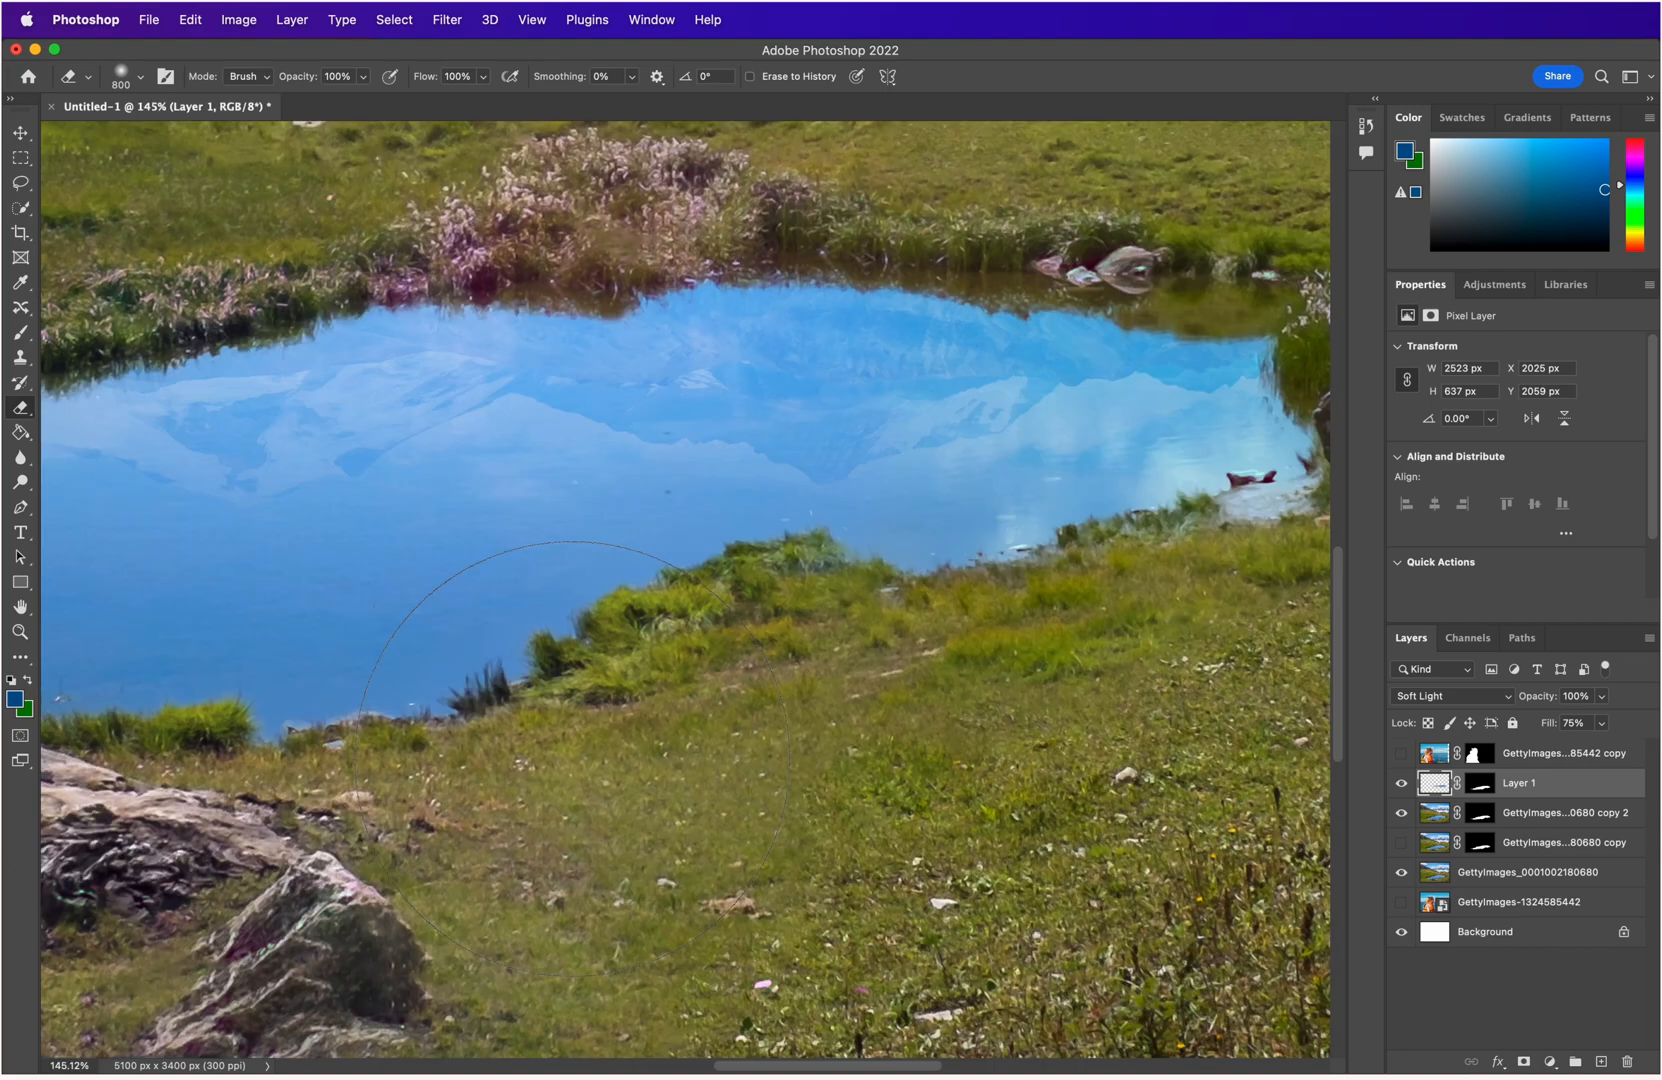
{"action": "scroll", "coordinate": [577, 747], "scroll_direction": "down", "scroll_amount": 8}
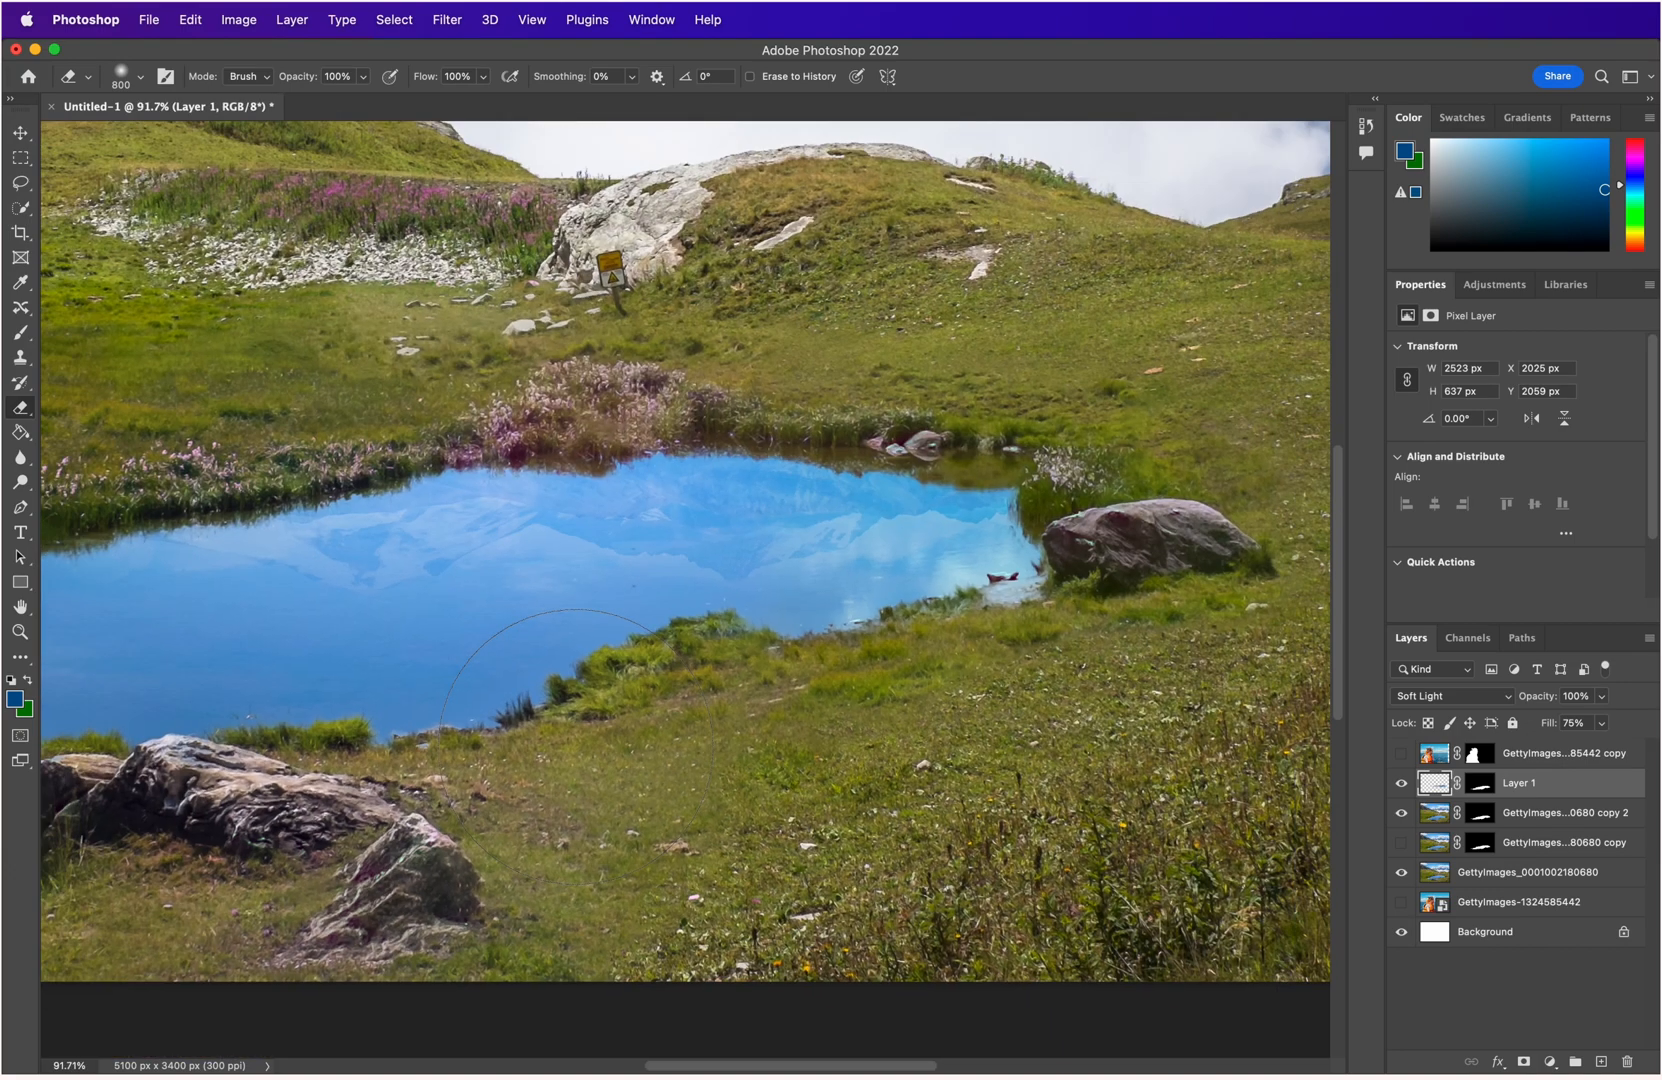
{"action": "scroll", "coordinate": [575, 745], "scroll_direction": "up", "scroll_amount": 3}
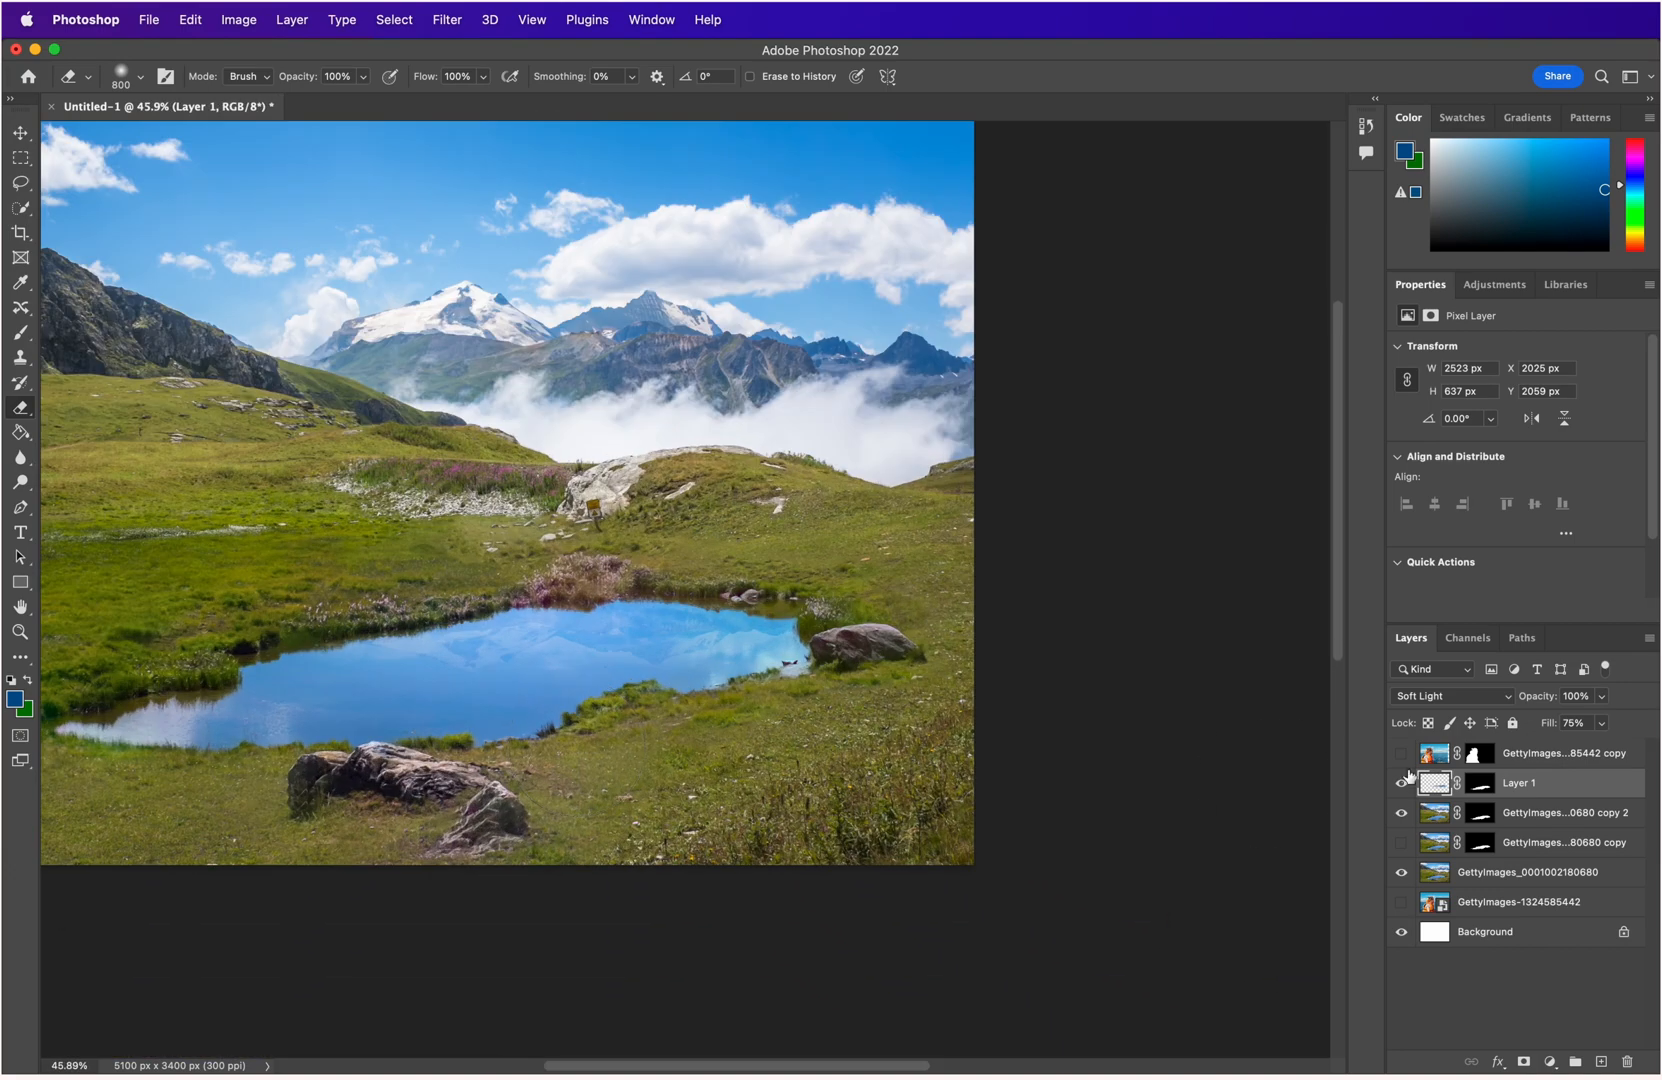
{"action": "left_click", "coordinate": [1601, 722]}
{"action": "left_click_drag", "start_coordinate": [1600, 755], "coordinate": [1625, 755]}
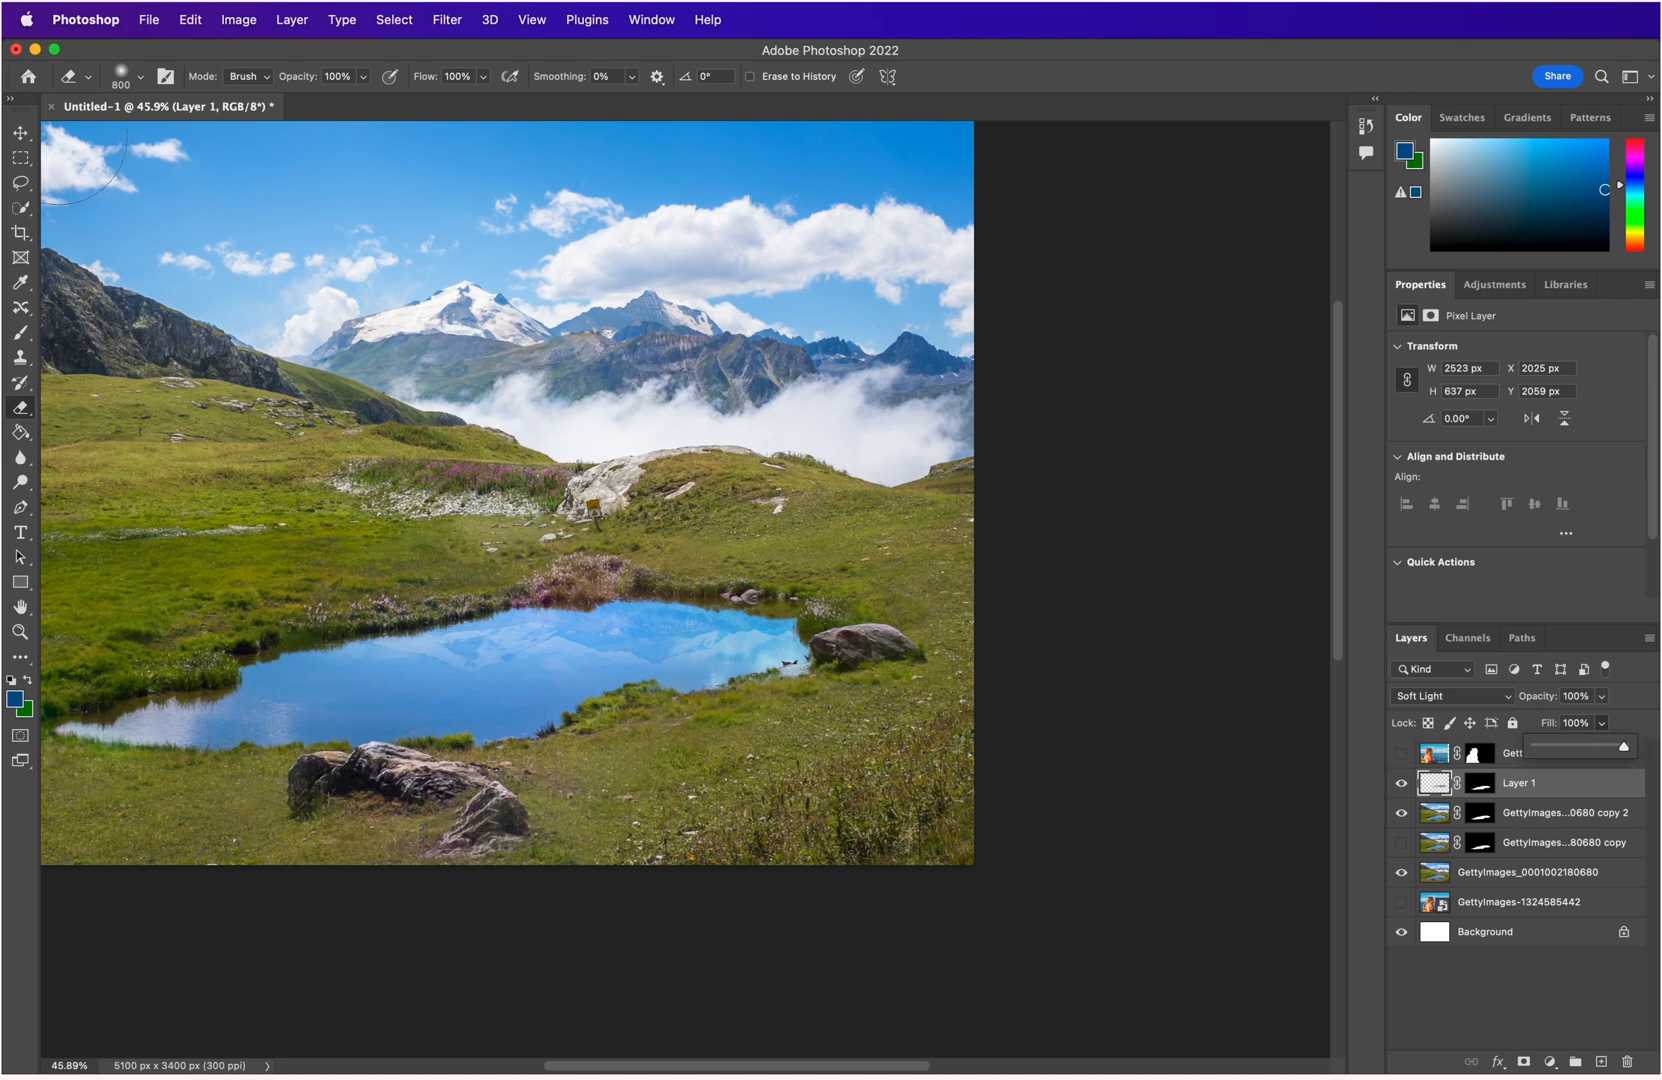
Switch to the Lasso tool, show the woman's cutout layer over the landscape and check the composite up close.
{"action": "left_click", "coordinate": [20, 183]}
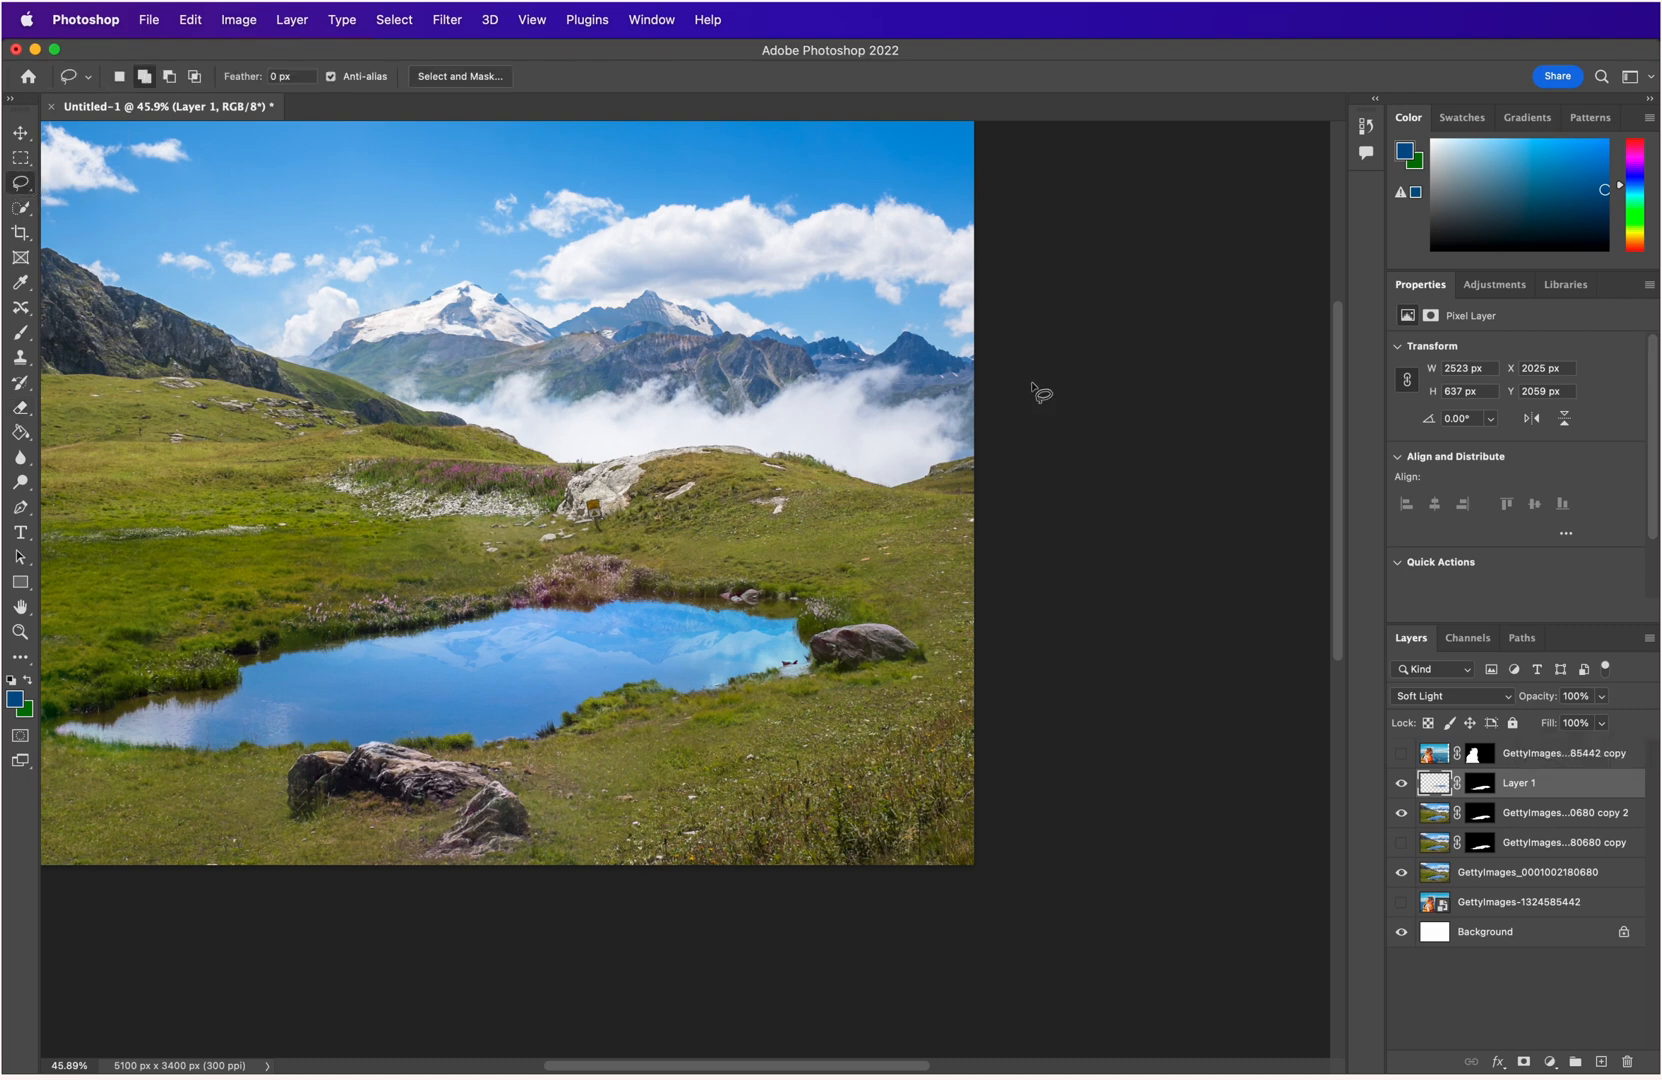
{"action": "scroll", "coordinate": [660, 700], "scroll_direction": "down", "scroll_amount": 3}
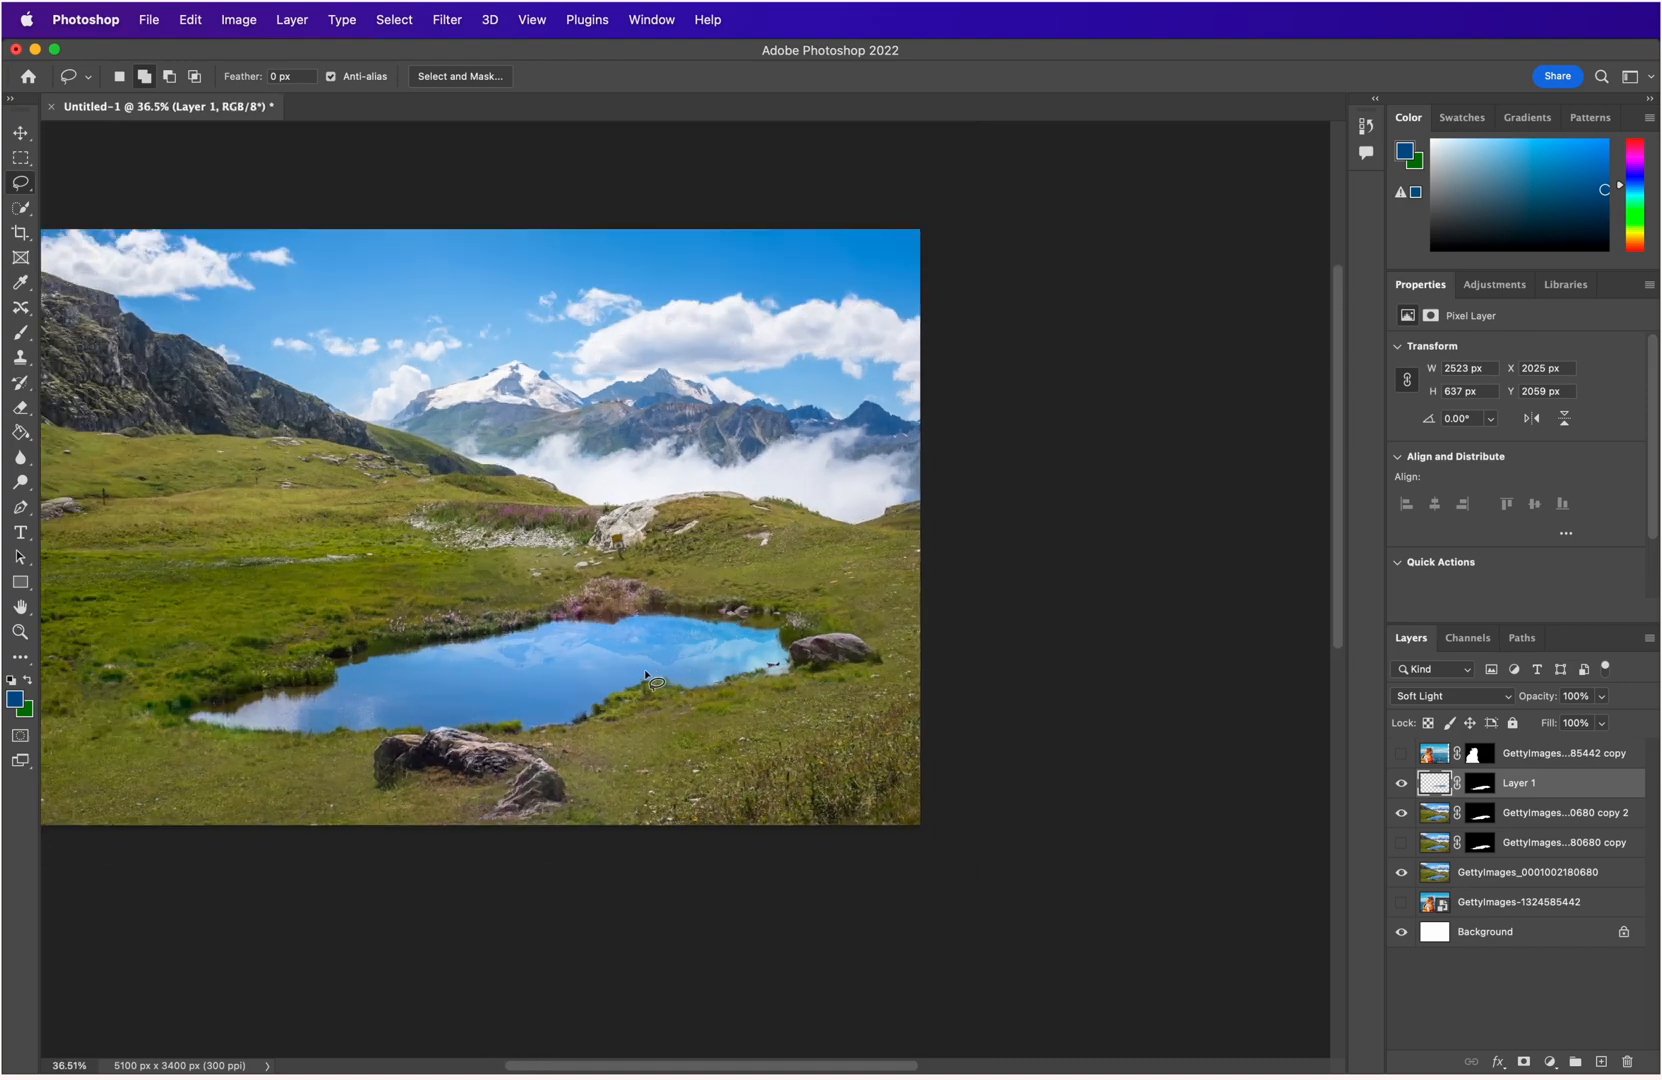
{"action": "scroll", "coordinate": [650, 682], "scroll_direction": "up", "scroll_amount": 1}
{"action": "scroll", "coordinate": [611, 683], "scroll_direction": "down", "scroll_amount": 3}
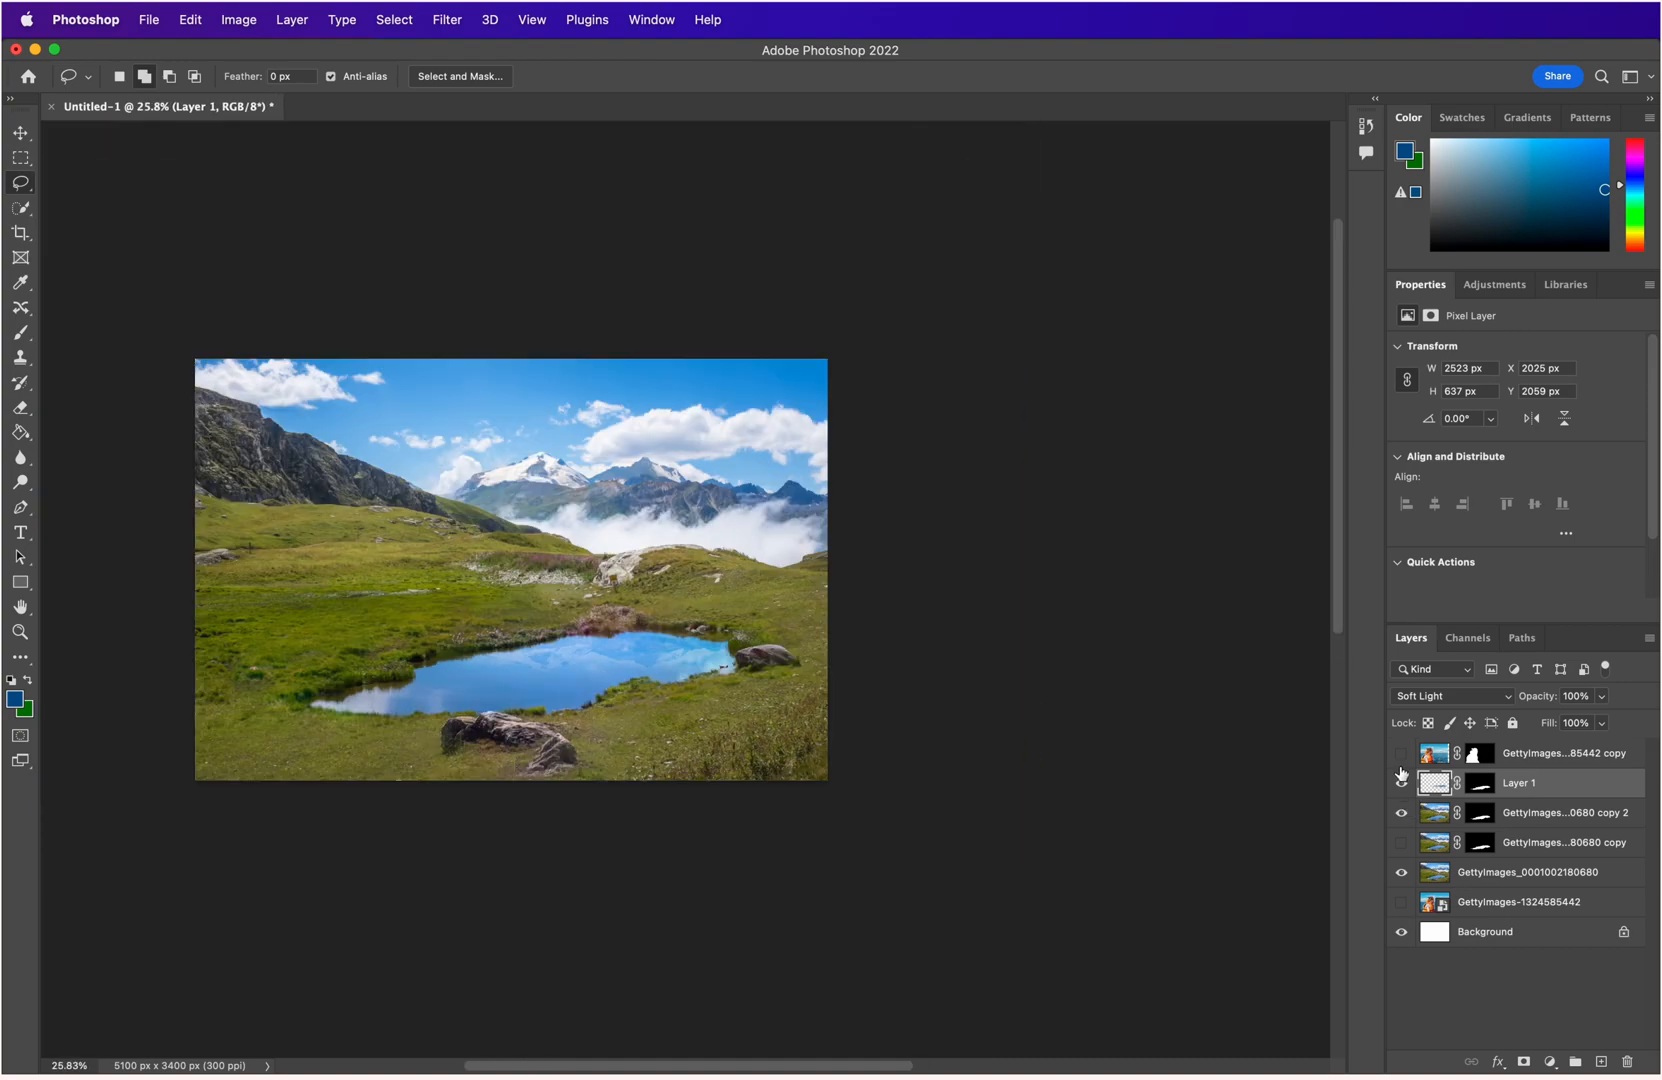
{"action": "left_click", "coordinate": [1401, 756]}
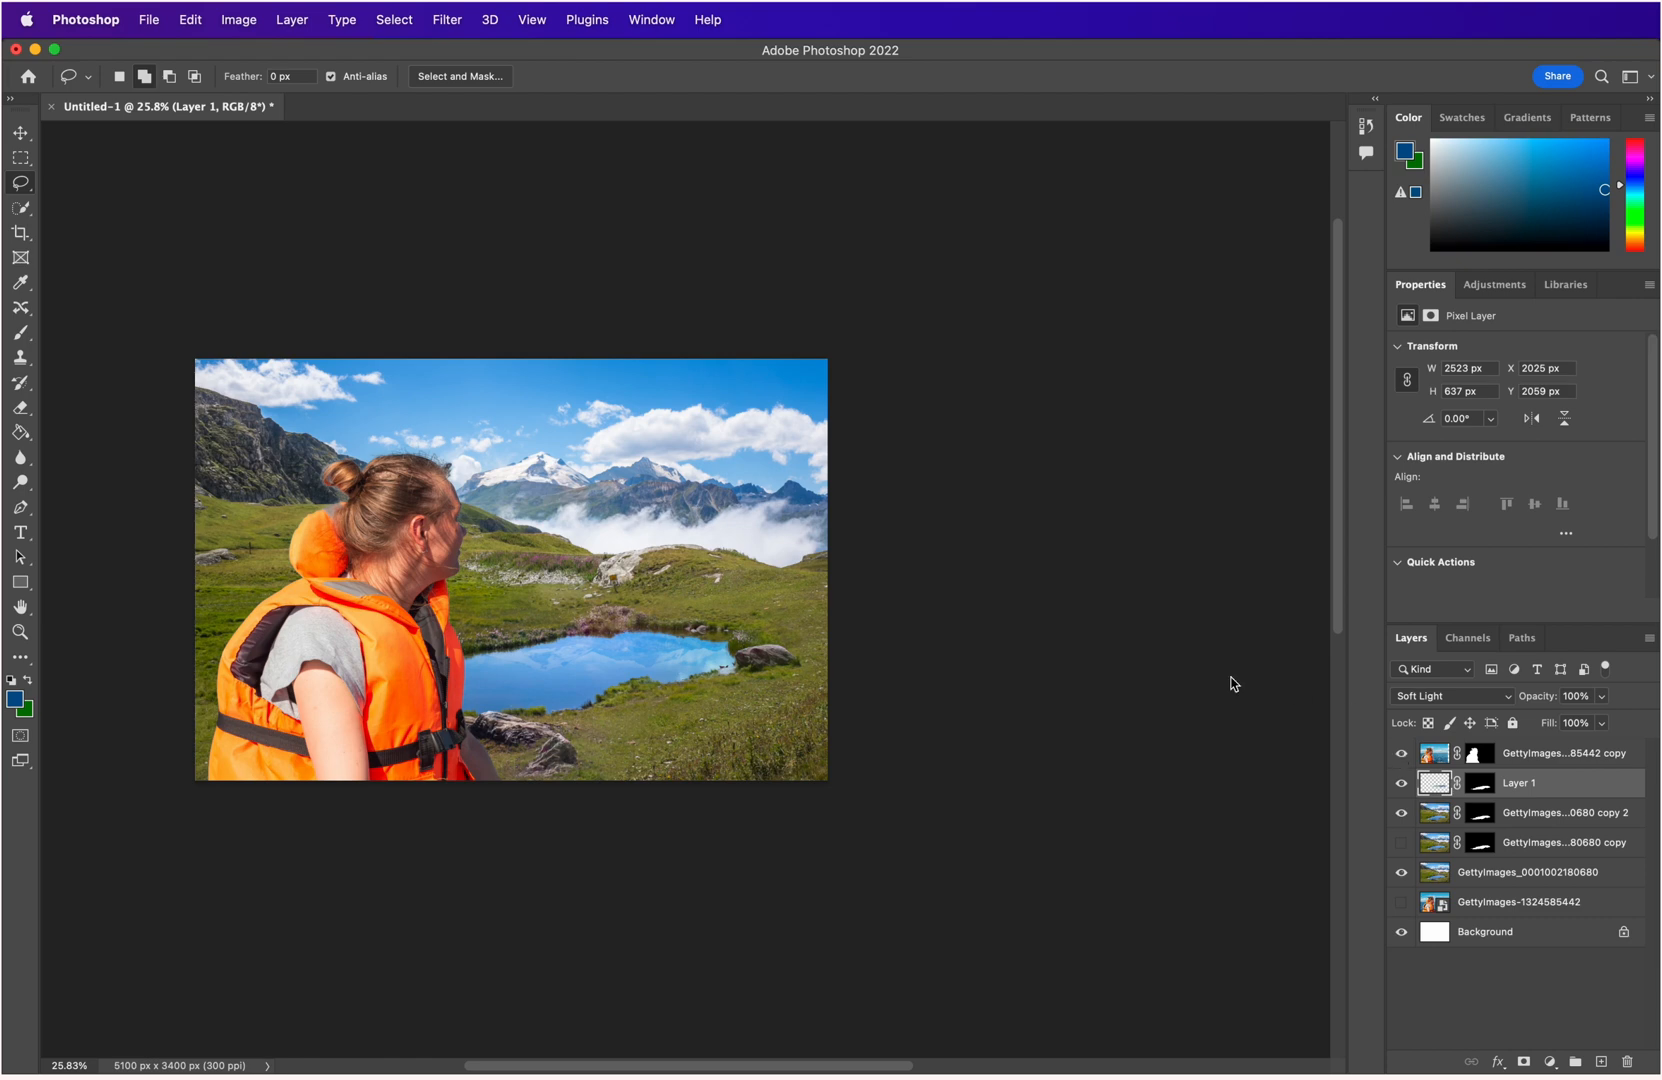
{"action": "scroll", "coordinate": [384, 514], "scroll_direction": "up", "scroll_amount": 5}
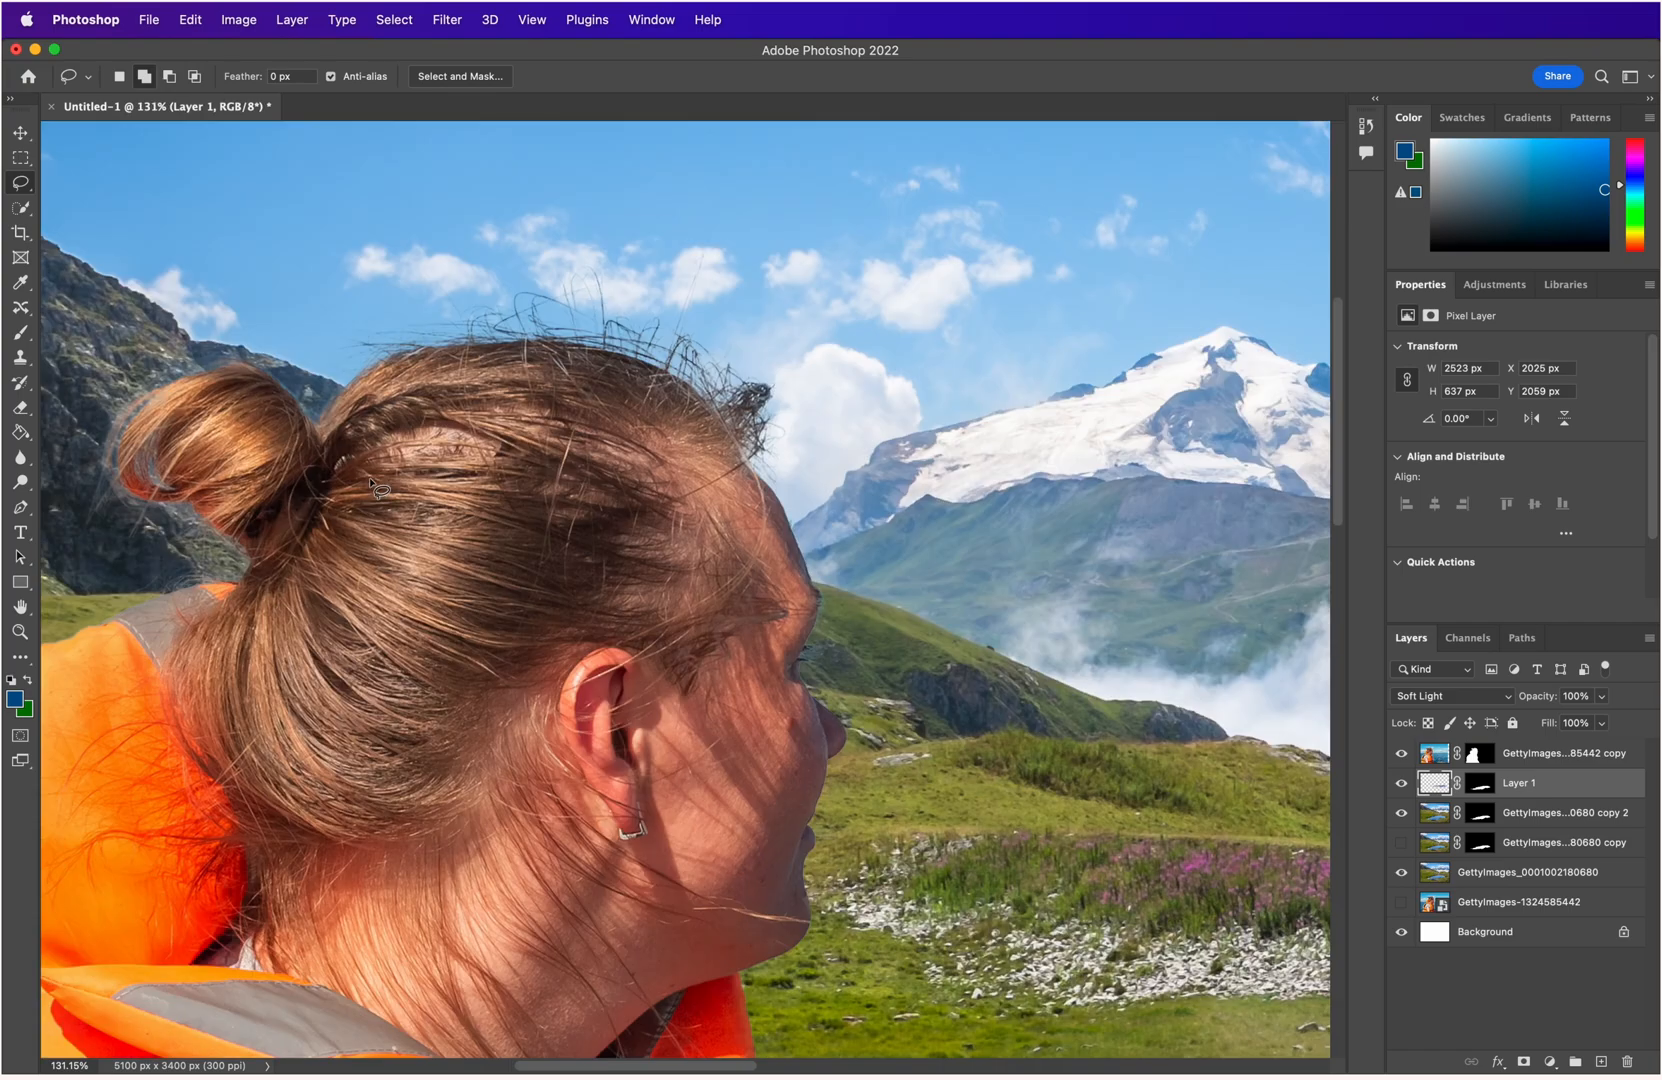
{"action": "scroll", "coordinate": [437, 506], "scroll_direction": "down", "scroll_amount": 2}
{"action": "scroll", "coordinate": [437, 506], "scroll_direction": "down", "scroll_amount": 1}
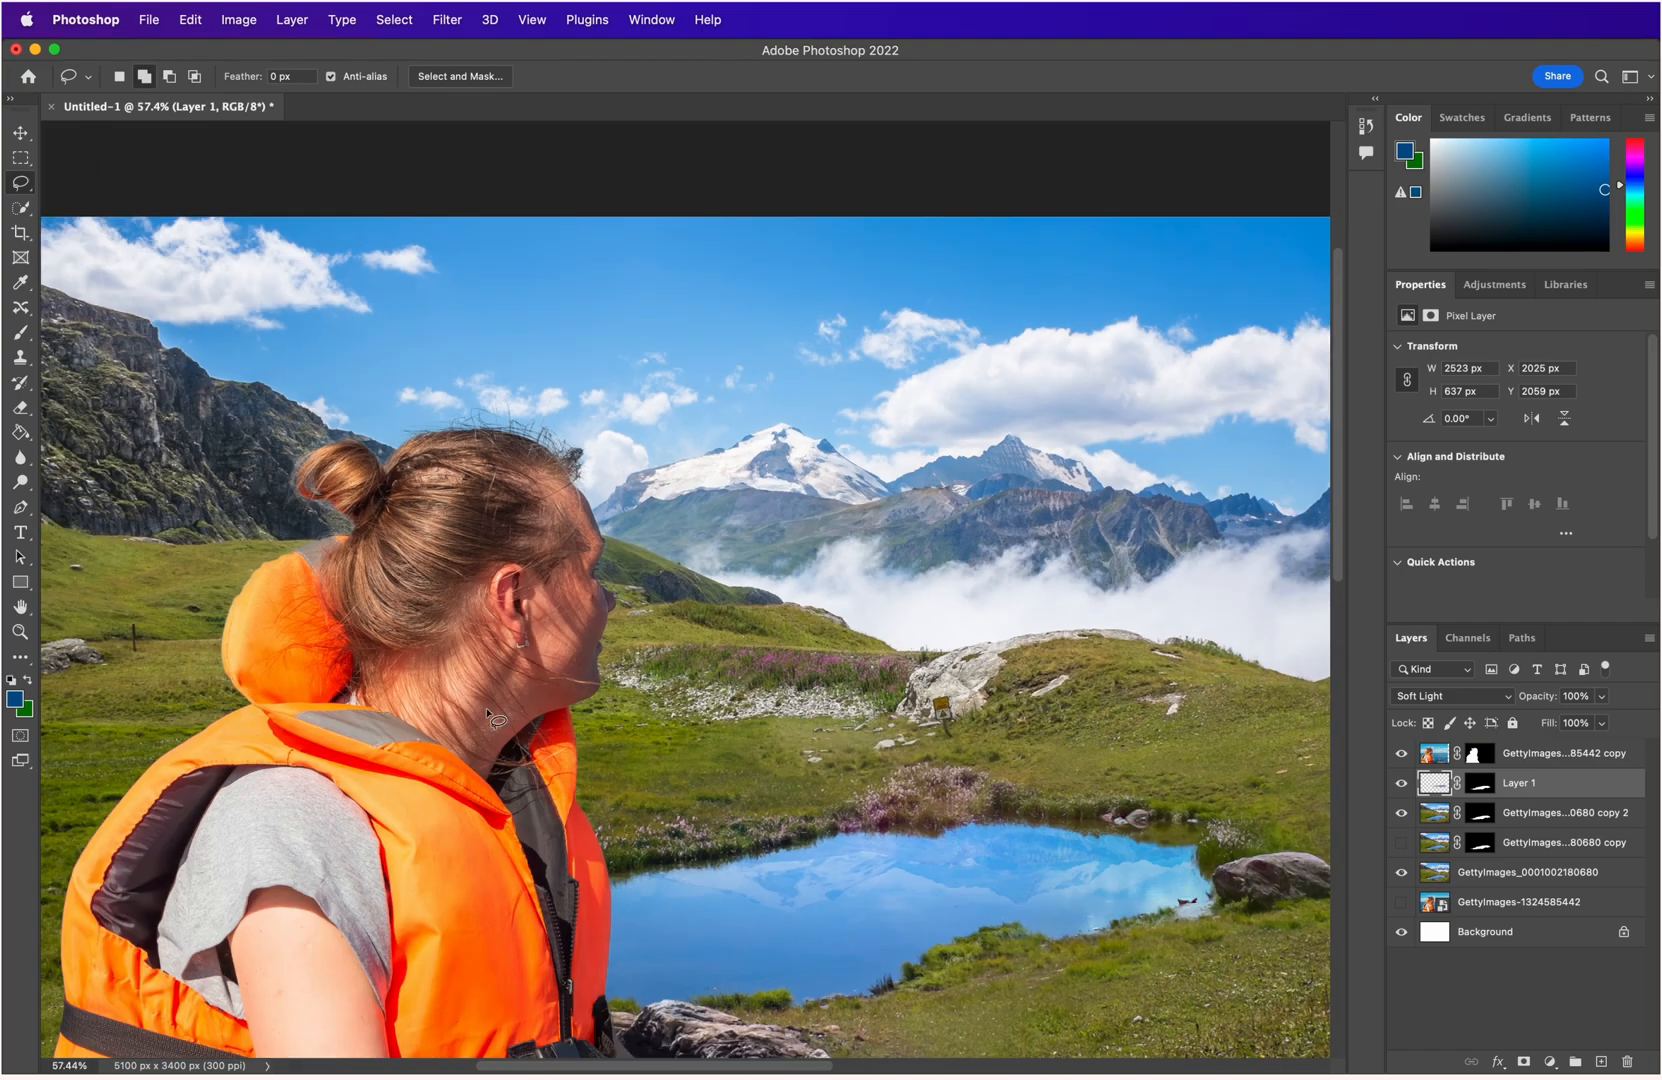
{"action": "scroll", "coordinate": [490, 716], "scroll_direction": "down", "scroll_amount": 1}
{"action": "scroll", "coordinate": [490, 716], "scroll_direction": "down", "scroll_amount": 3}
{"action": "scroll", "coordinate": [490, 716], "scroll_direction": "up", "scroll_amount": 5}
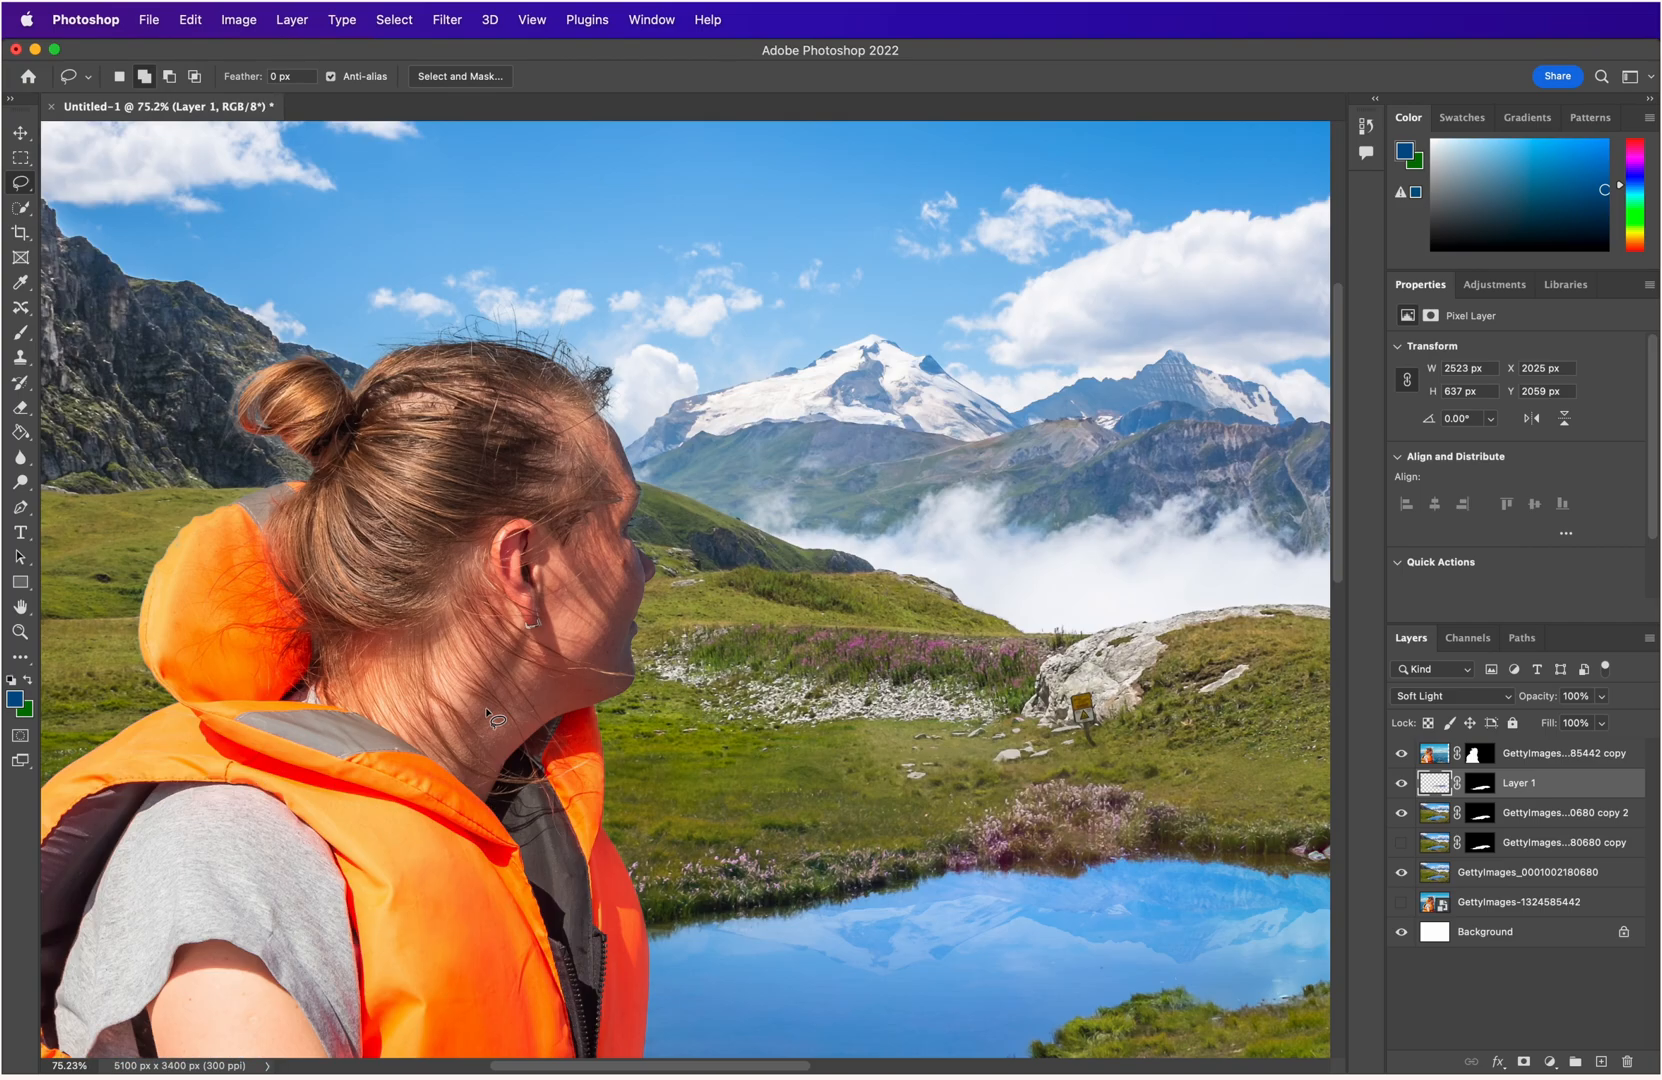
Examine the whole composite and the mountain reflection along the pond's edges up close.
{"action": "scroll", "coordinate": [490, 716], "scroll_direction": "down", "scroll_amount": 4}
{"action": "scroll", "coordinate": [490, 716], "scroll_direction": "up", "scroll_amount": 1}
{"action": "scroll", "coordinate": [490, 716], "scroll_direction": "up", "scroll_amount": 1}
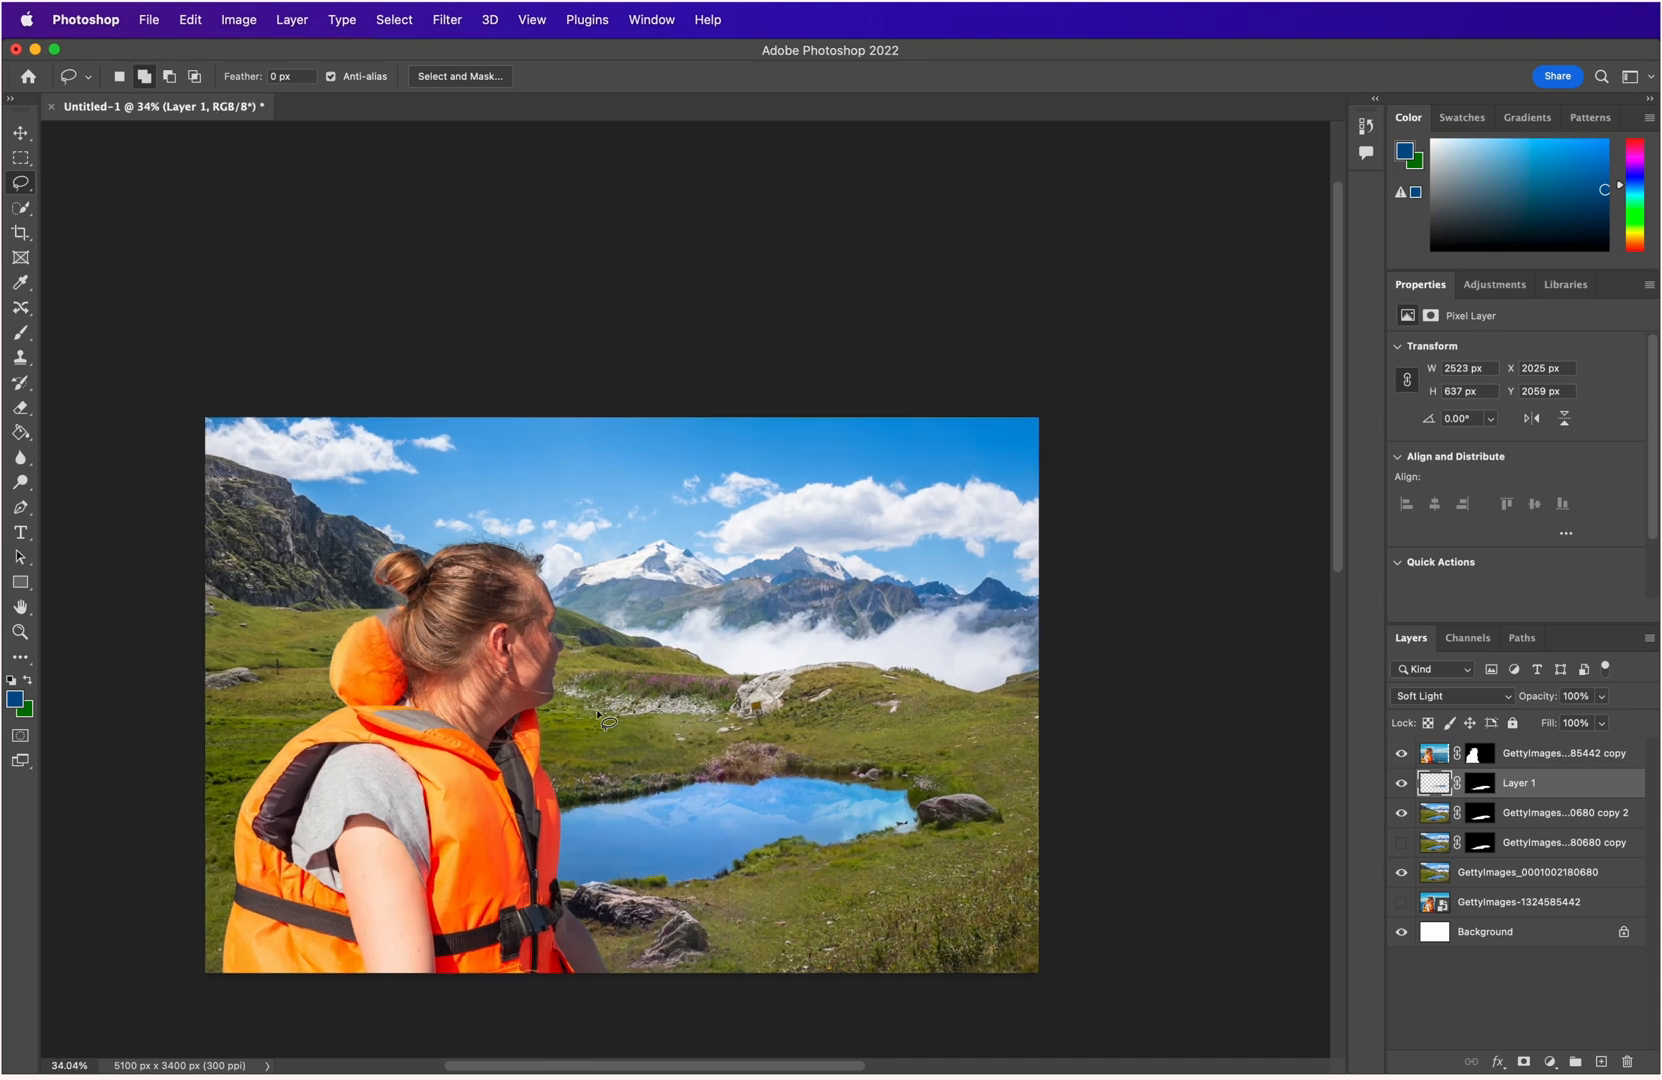
{"action": "left_click_drag", "start_coordinate": [625, 702], "coordinate": [703, 483]}
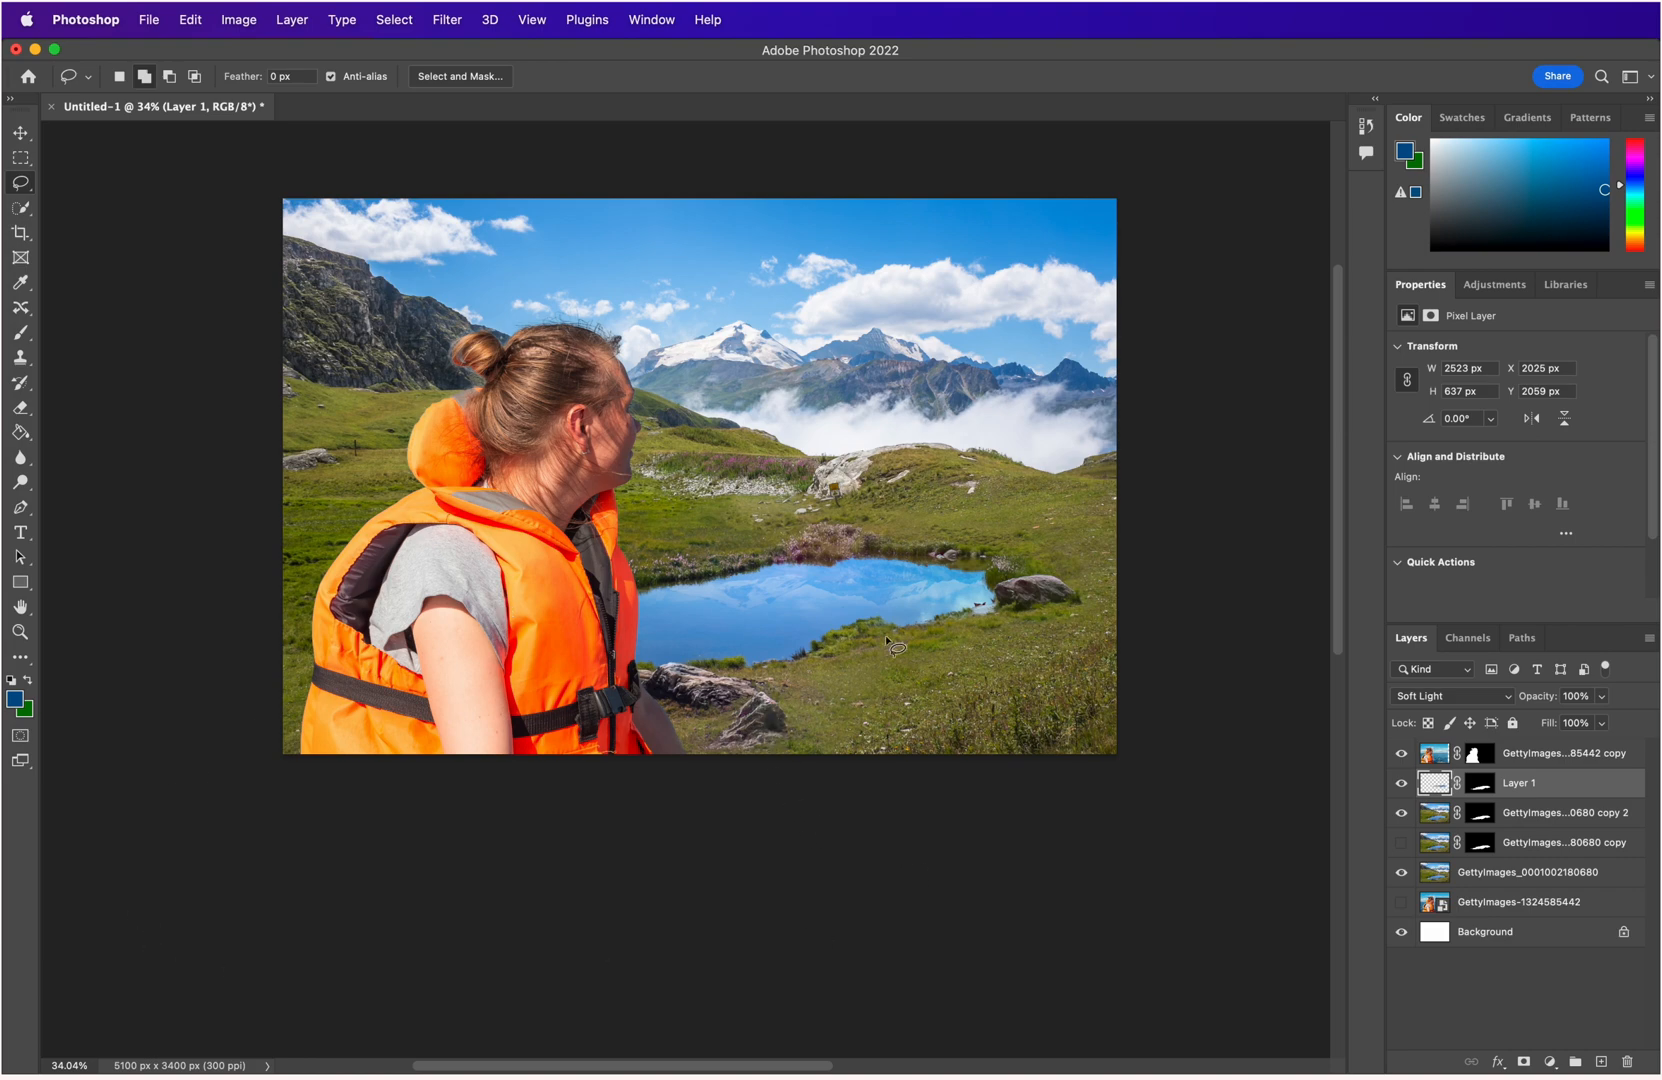
{"action": "scroll", "coordinate": [1005, 600], "scroll_direction": "down", "scroll_amount": 1}
{"action": "scroll", "coordinate": [1000, 602], "scroll_direction": "up", "scroll_amount": 5}
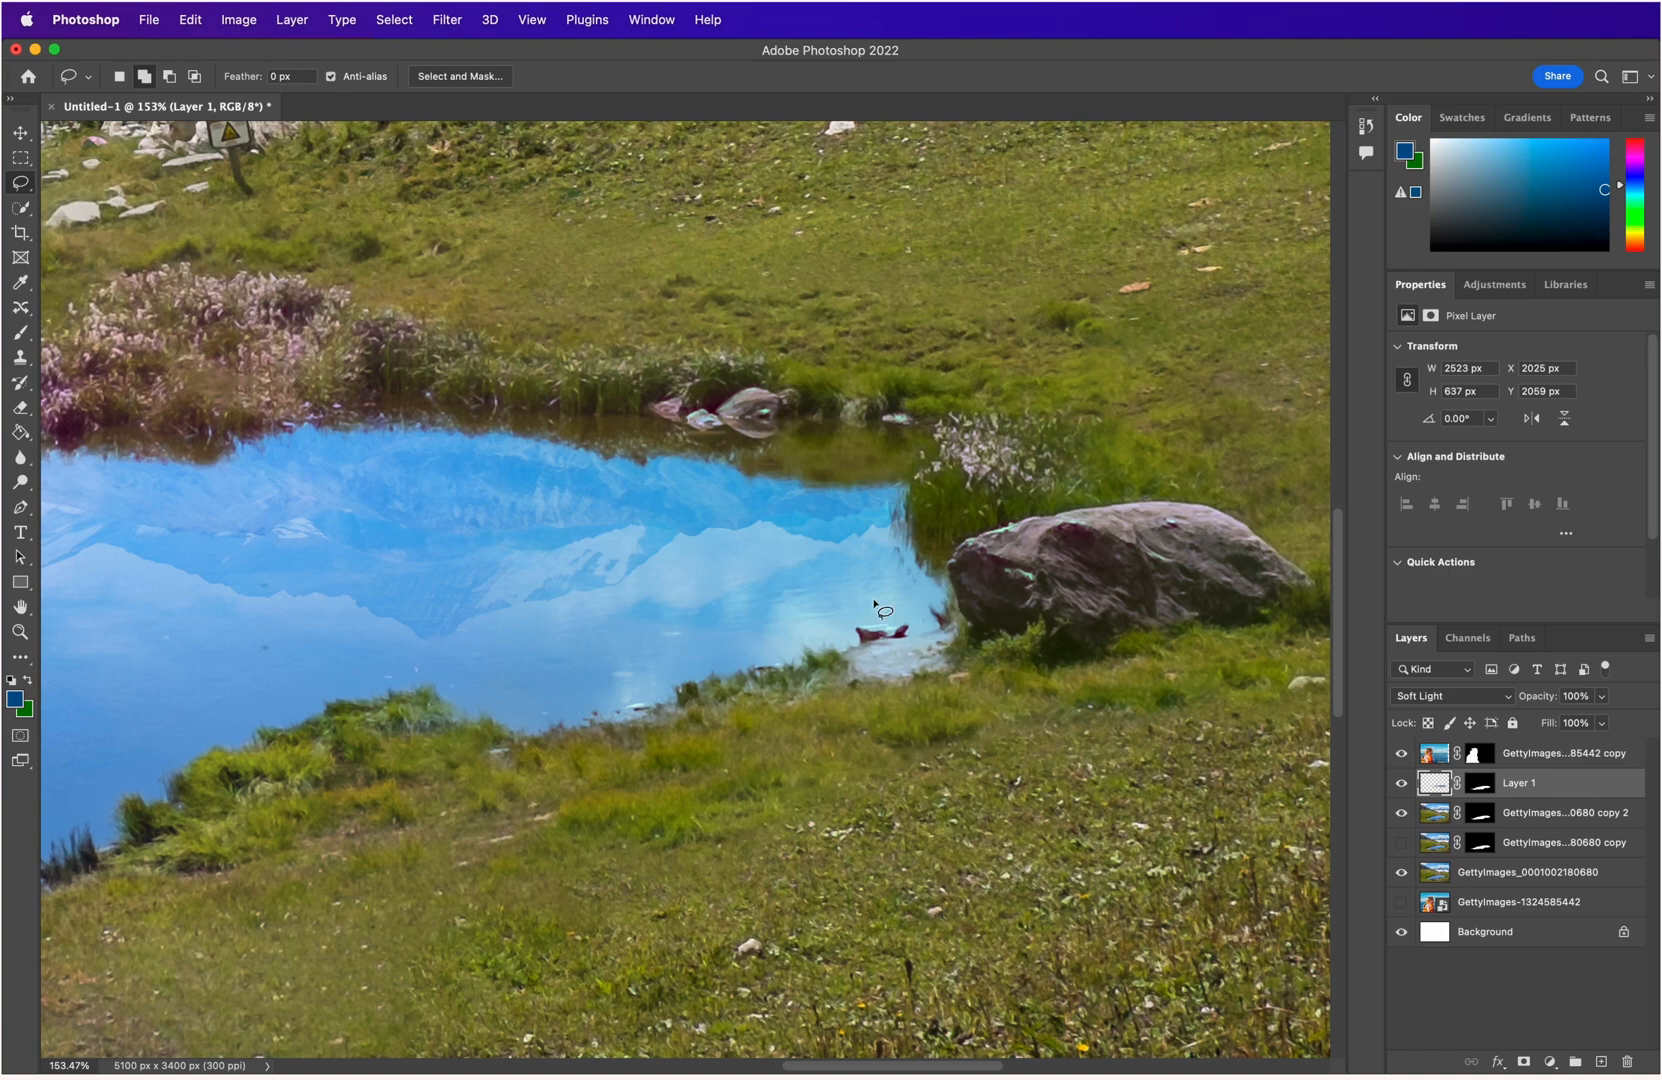
{"action": "scroll", "coordinate": [874, 601], "scroll_direction": "down", "scroll_amount": 2}
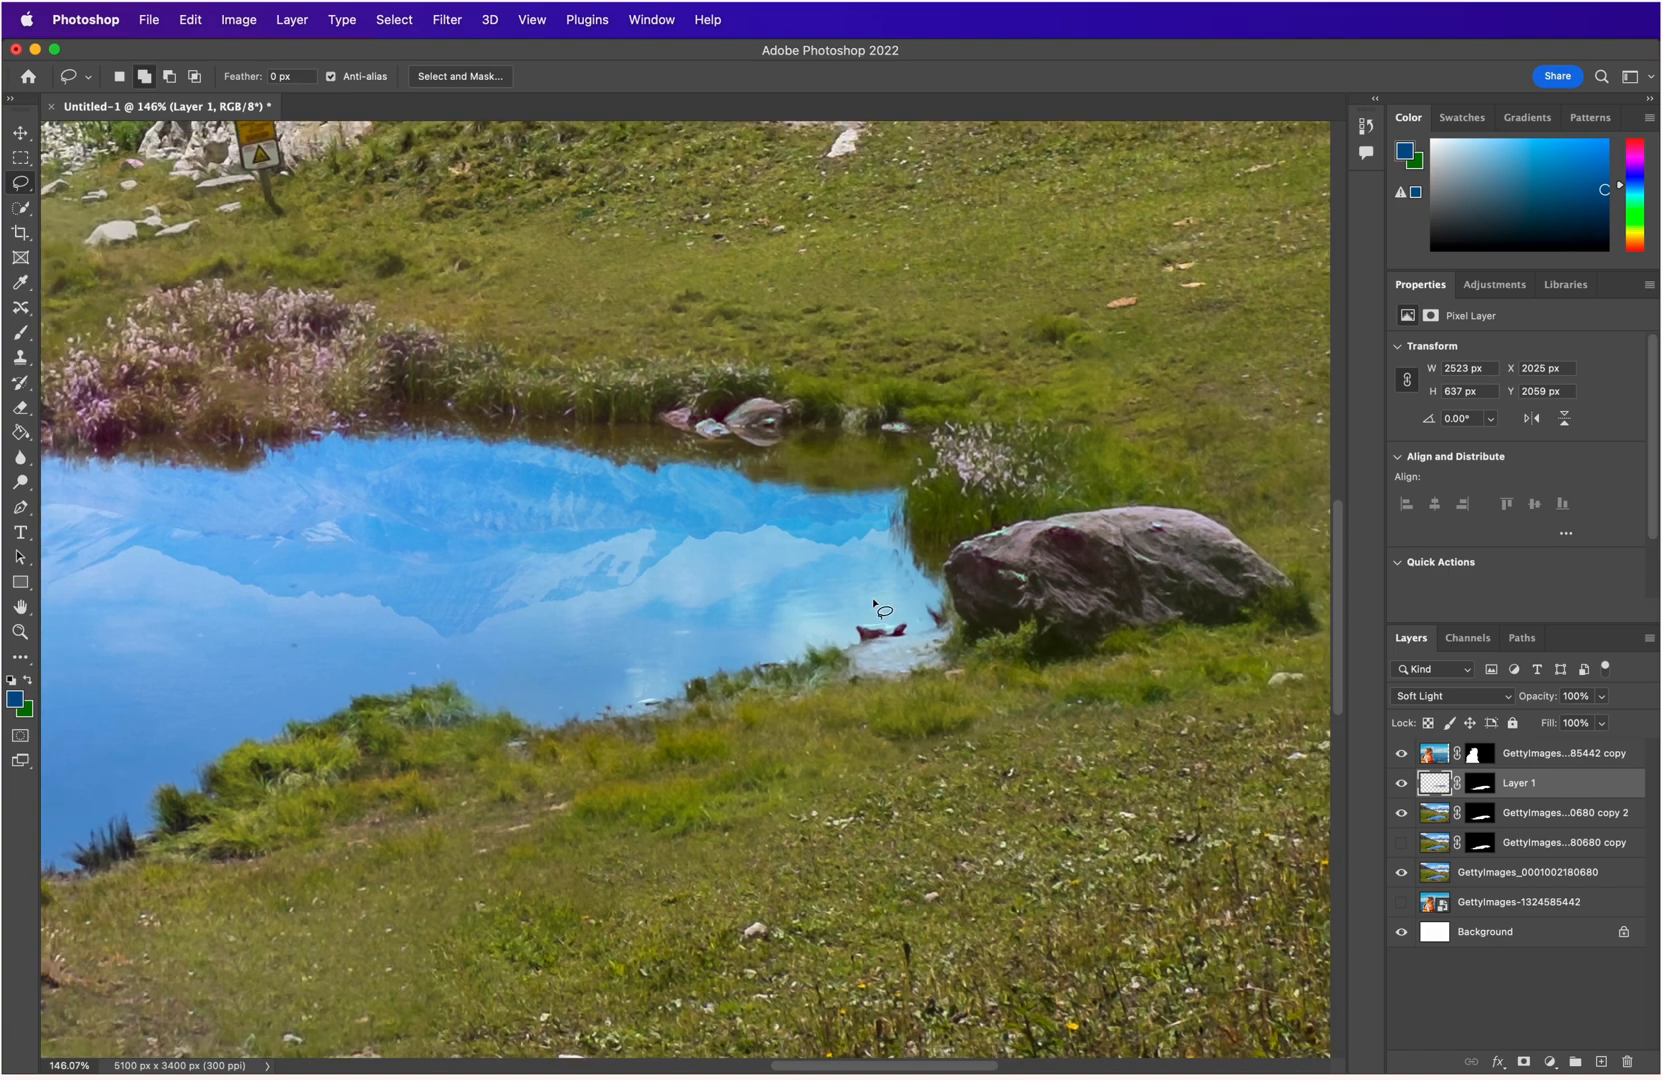
{"action": "scroll", "coordinate": [873, 601], "scroll_direction": "down", "scroll_amount": 5}
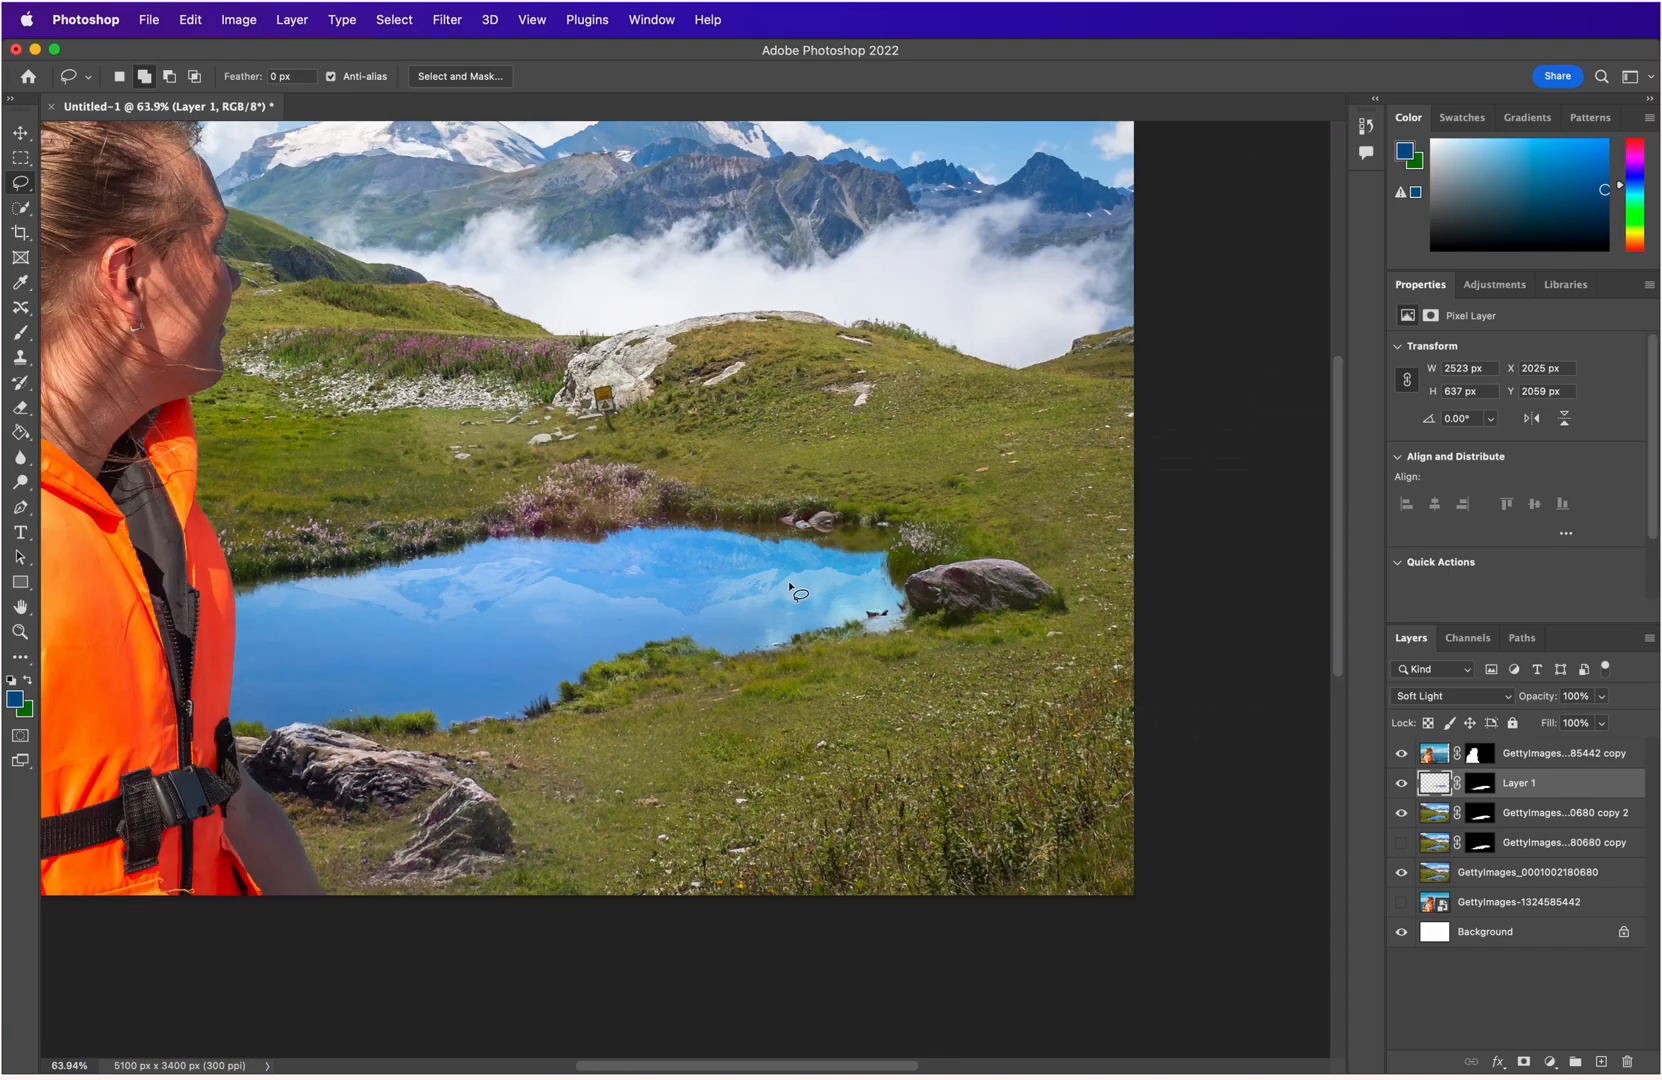
{"action": "scroll", "coordinate": [763, 569], "scroll_direction": "down", "scroll_amount": 2}
{"action": "scroll", "coordinate": [762, 570], "scroll_direction": "up", "scroll_amount": 5}
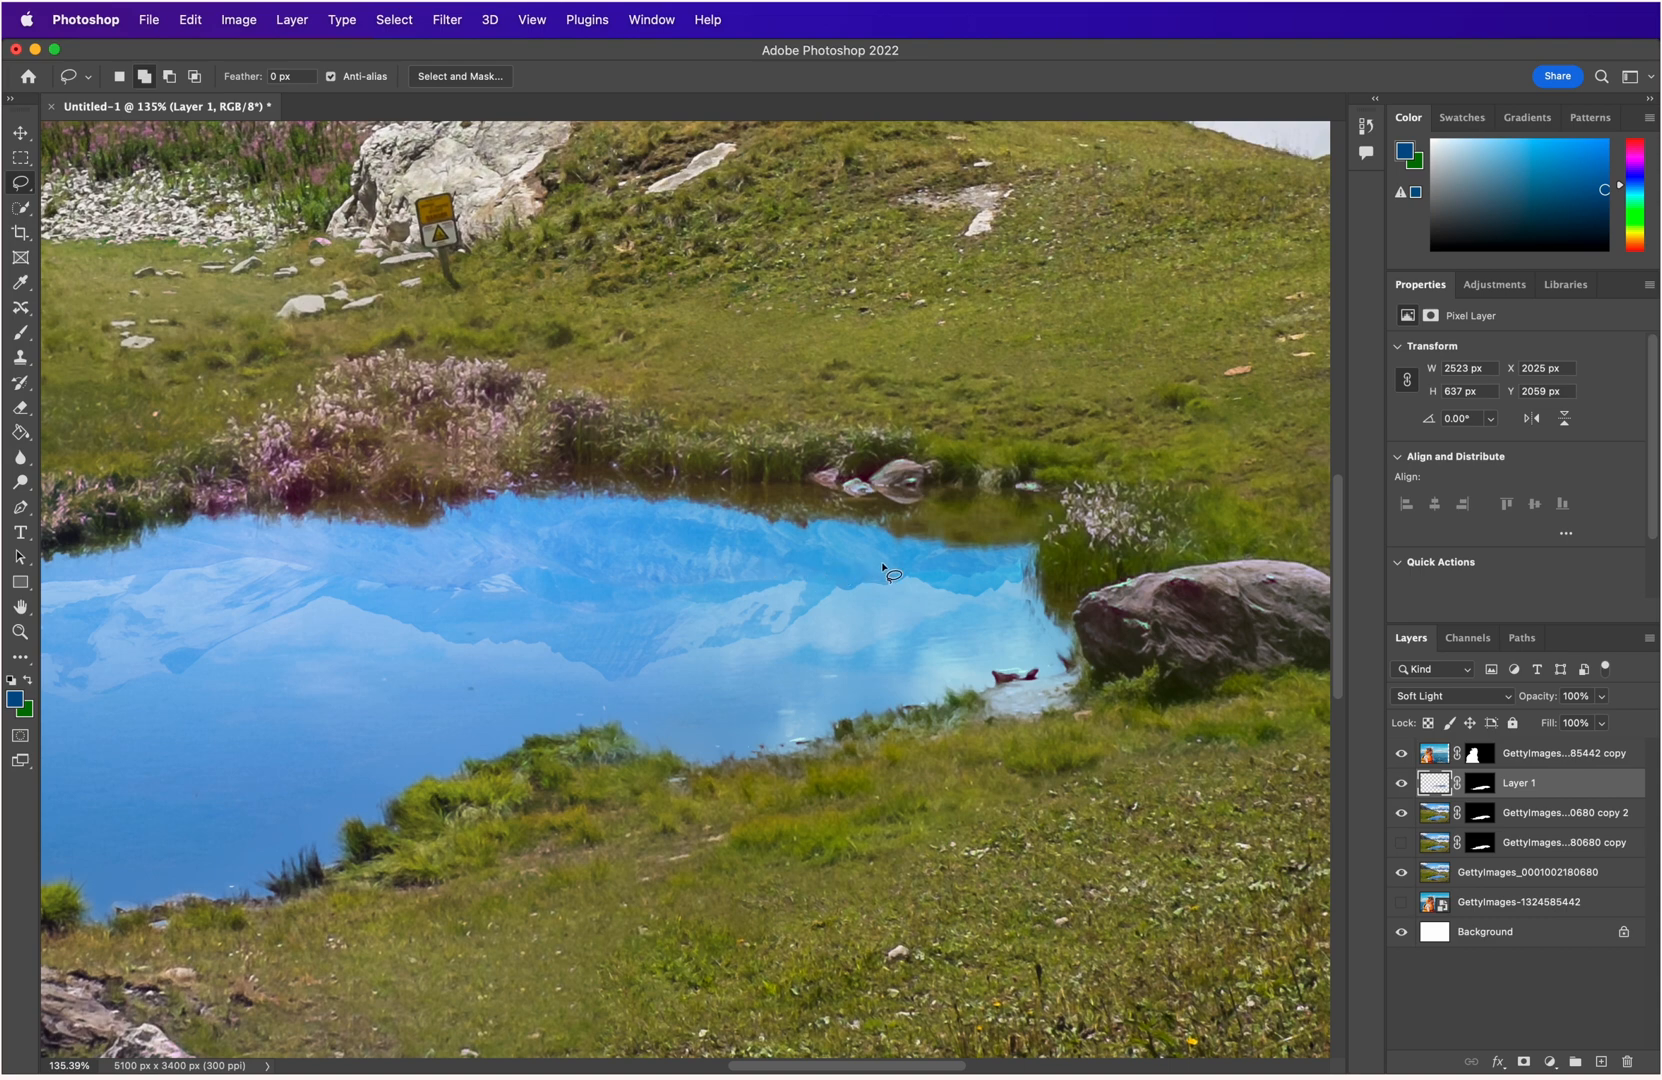
{"action": "scroll", "coordinate": [885, 569], "scroll_direction": "down", "scroll_amount": 3}
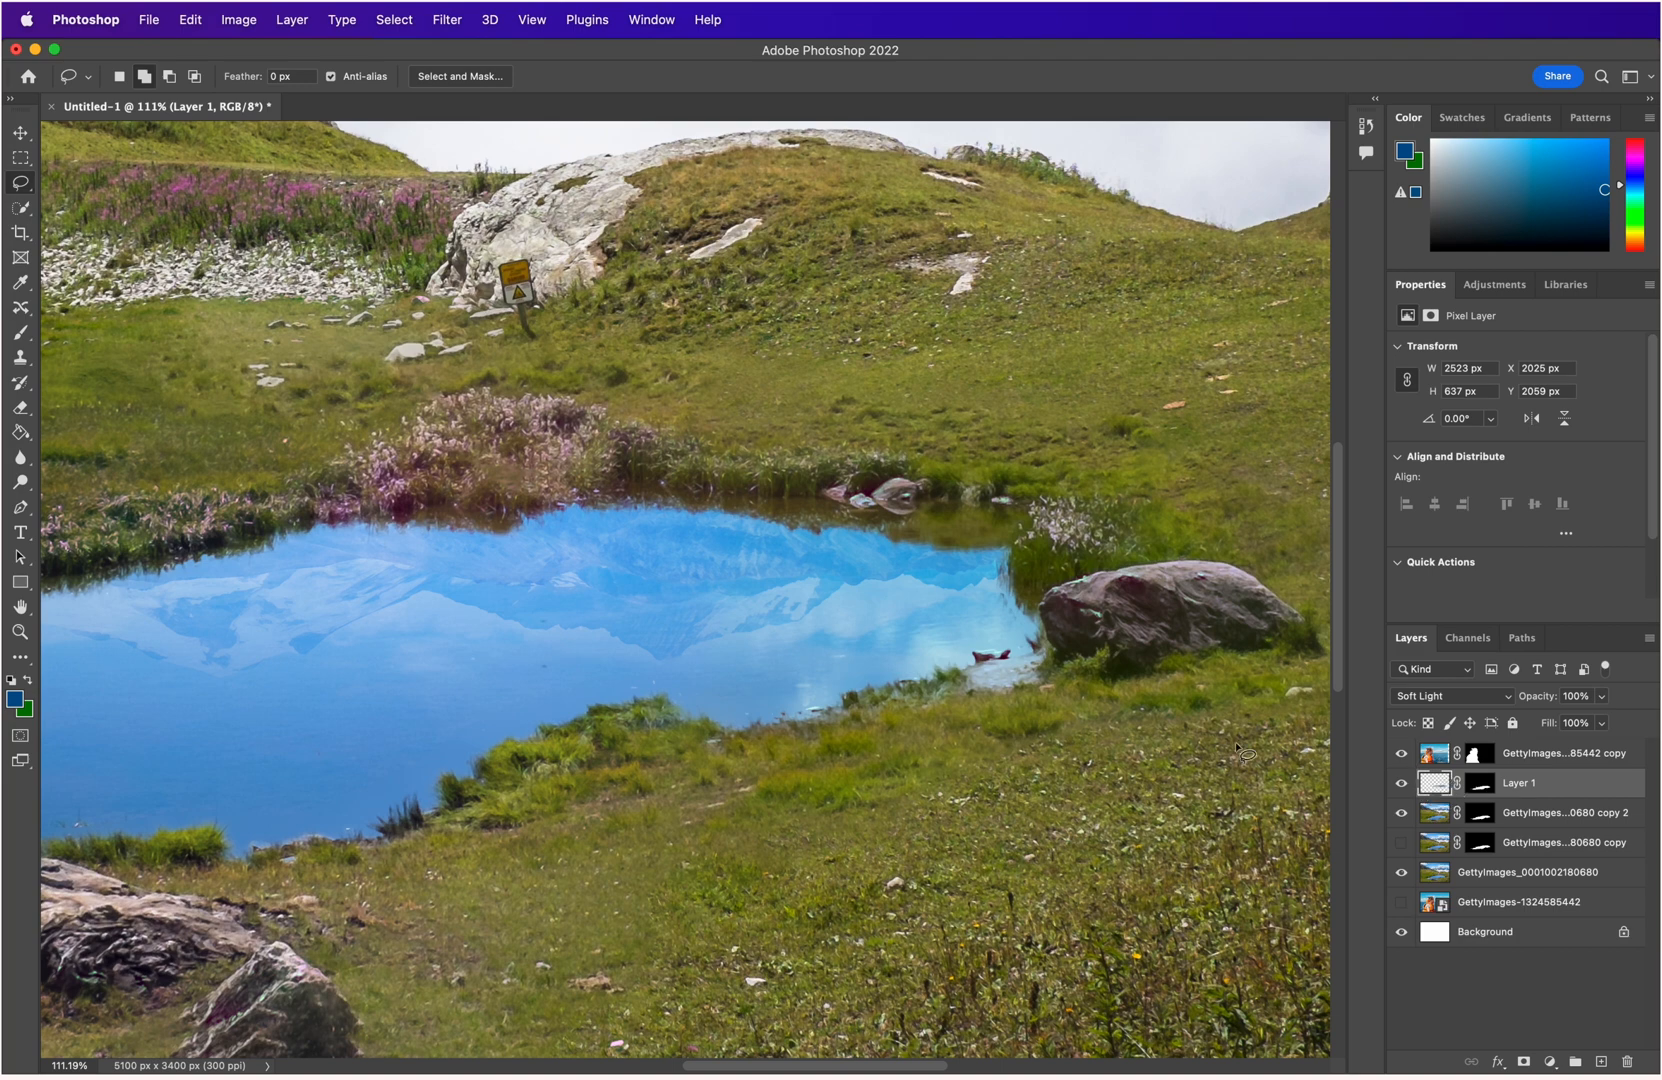
Compare the pond with and without the mountain reflection by toggling its layer's visibility, and review the full composite.
{"action": "key", "text": "e"}
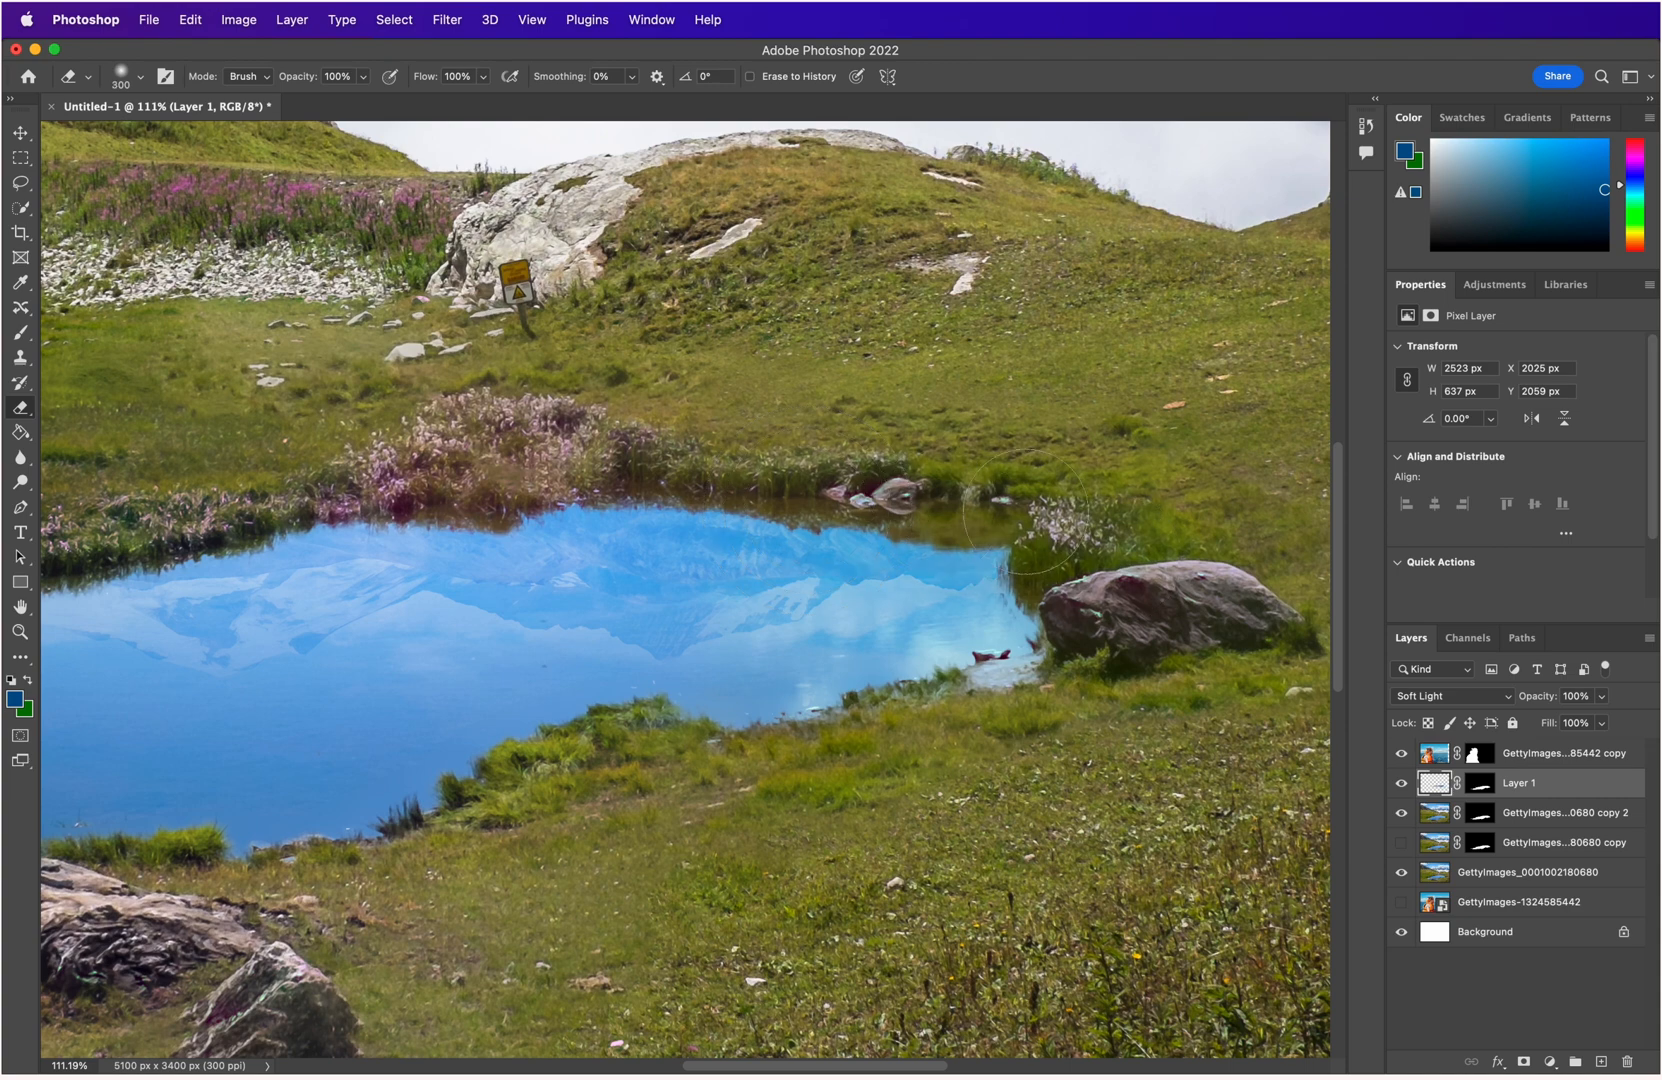
{"action": "key", "text": "super+z"}
{"action": "left_click", "coordinate": [1402, 784]}
{"action": "left_click", "coordinate": [1404, 785]}
{"action": "left_click", "coordinate": [1404, 785]}
{"action": "left_click", "coordinate": [1404, 785]}
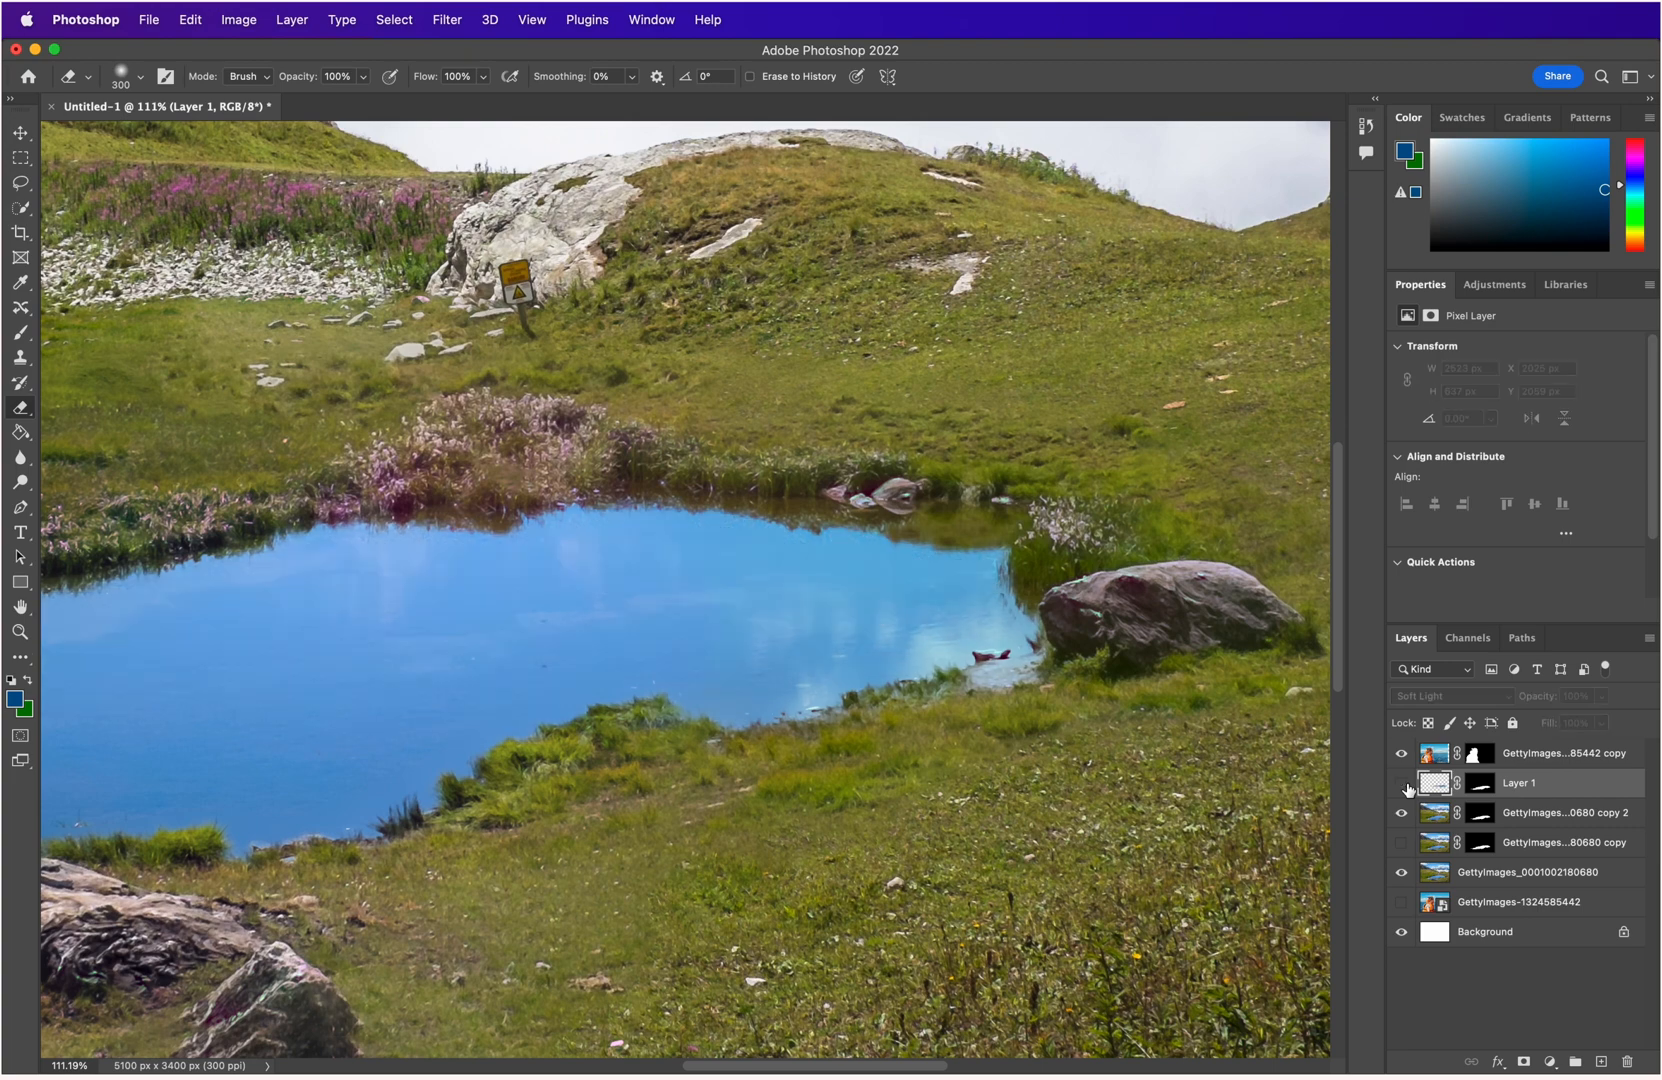
{"action": "left_click", "coordinate": [1404, 785]}
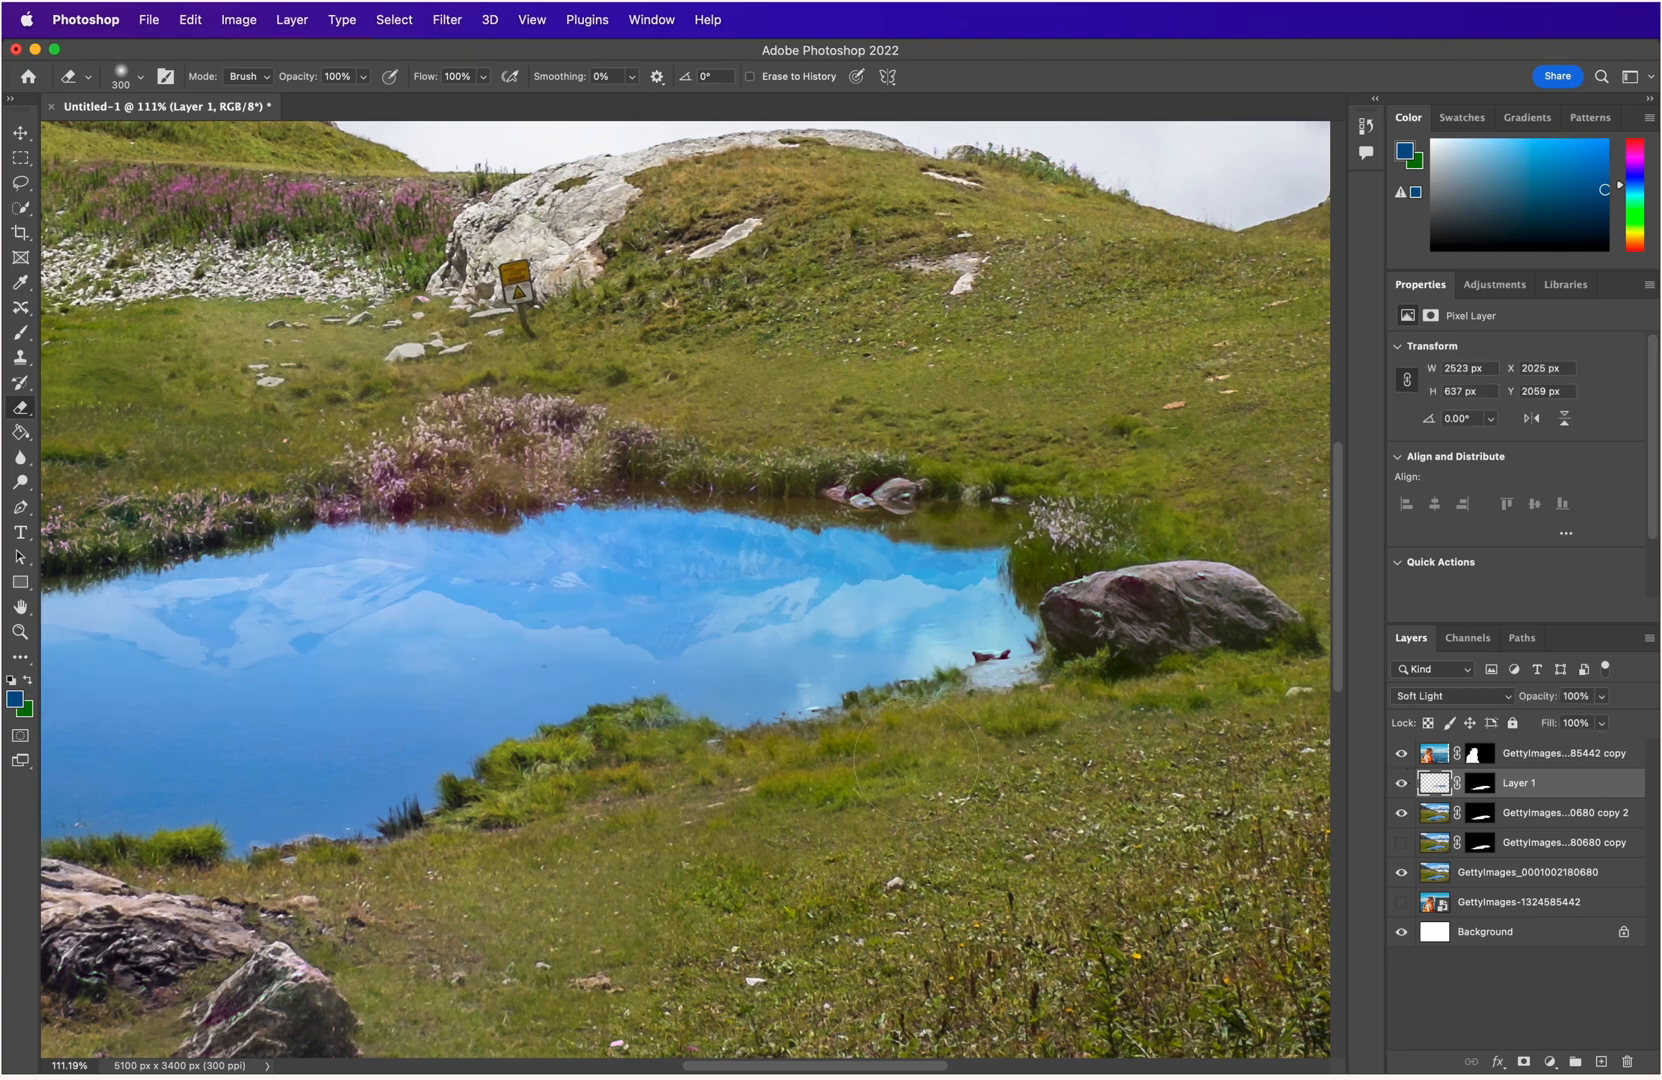
{"action": "scroll", "coordinate": [915, 760], "scroll_direction": "down", "scroll_amount": 10}
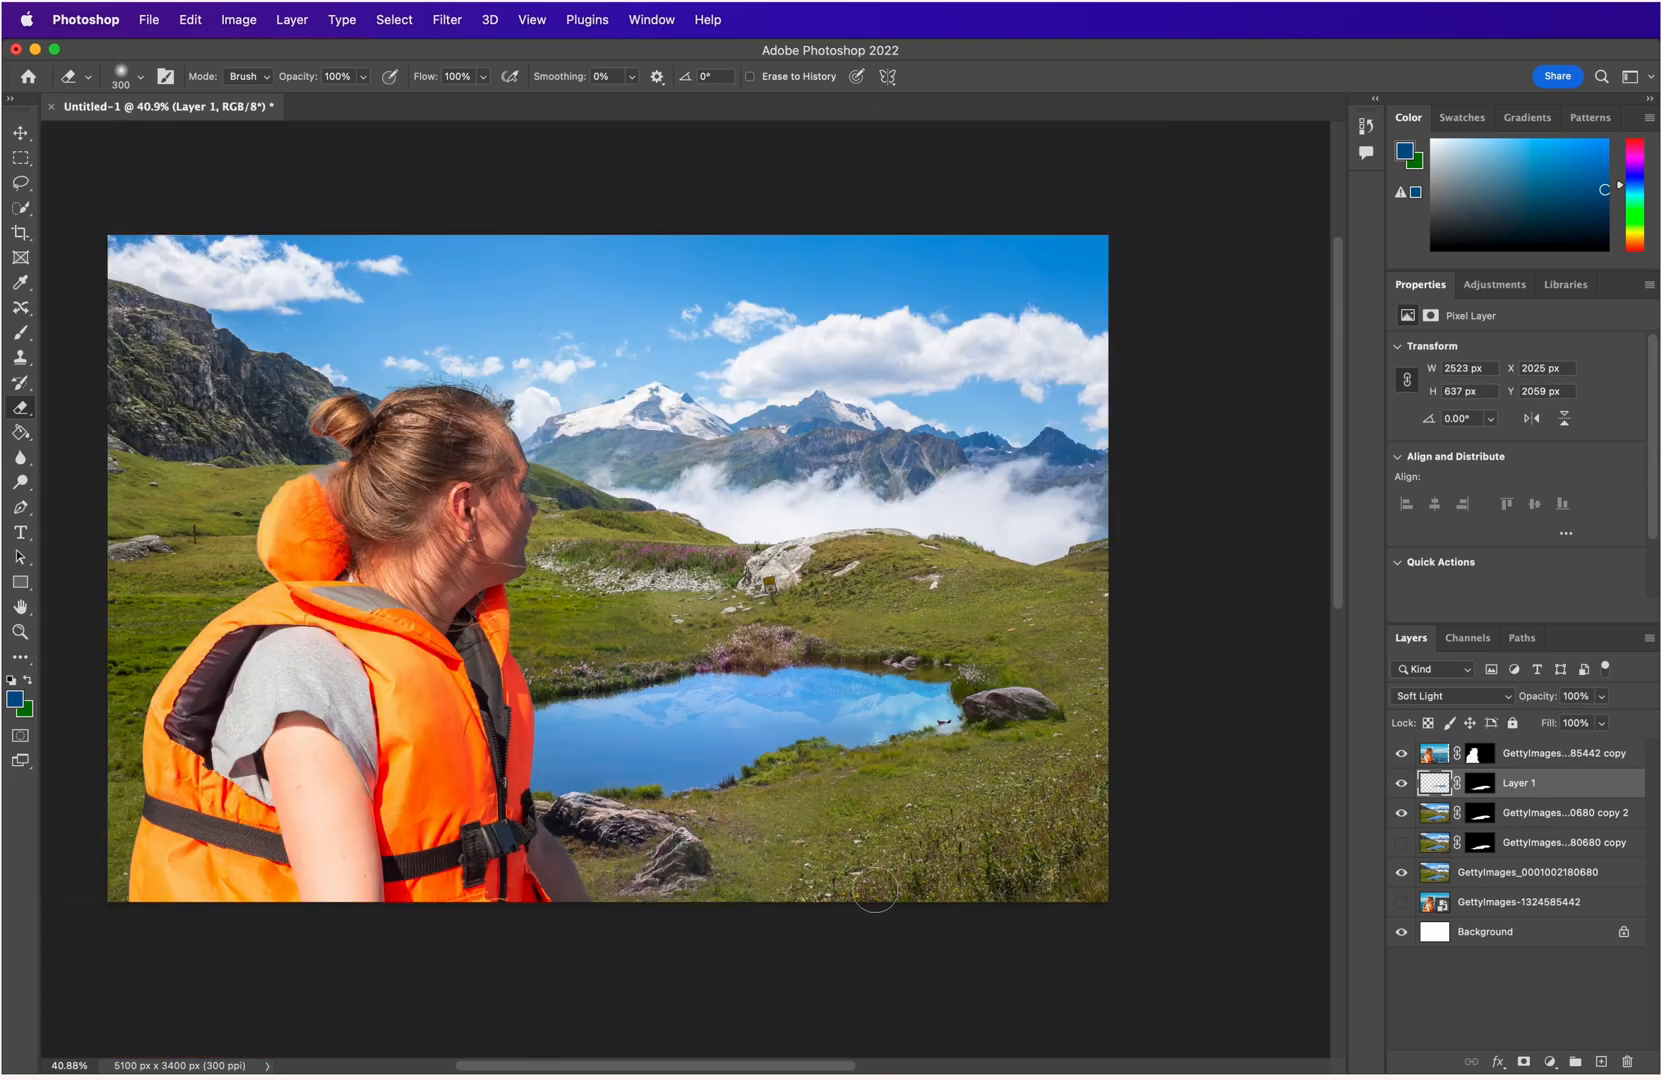
{"action": "scroll", "coordinate": [875, 890], "scroll_direction": "up", "scroll_amount": 3}
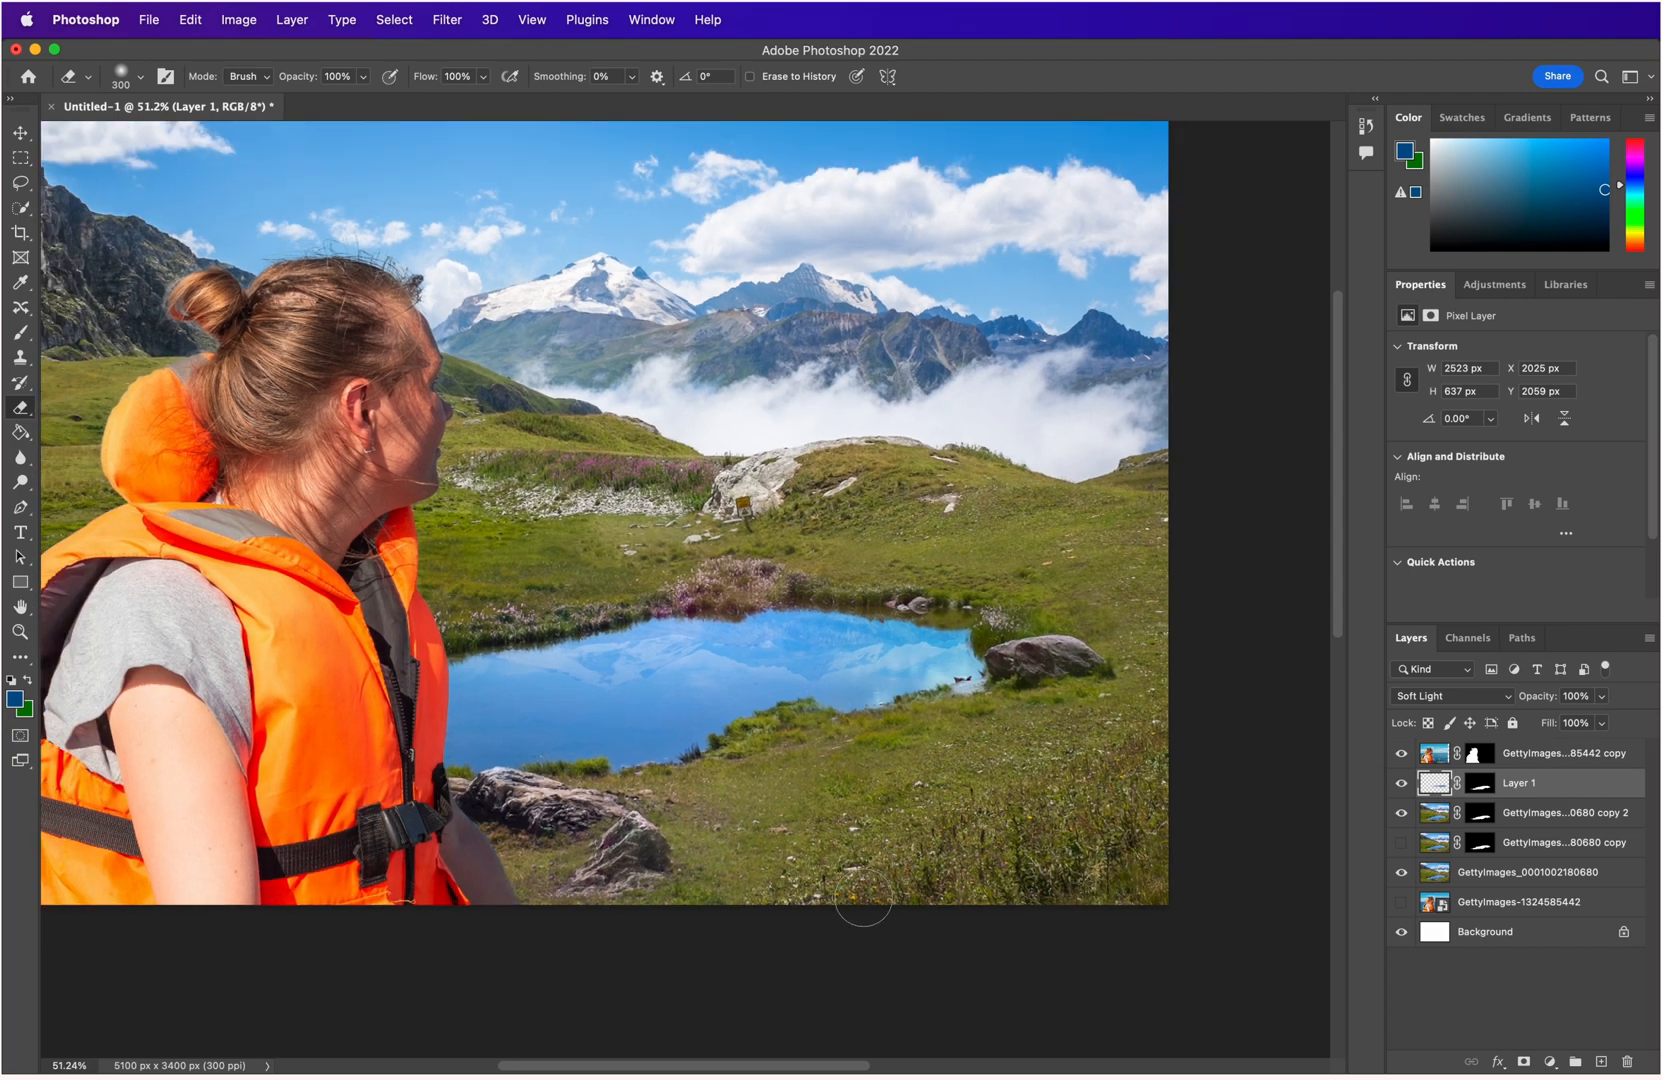
{"action": "scroll", "coordinate": [863, 898], "scroll_direction": "down", "scroll_amount": 3}
{"action": "scroll", "coordinate": [864, 897], "scroll_direction": "up", "scroll_amount": 2}
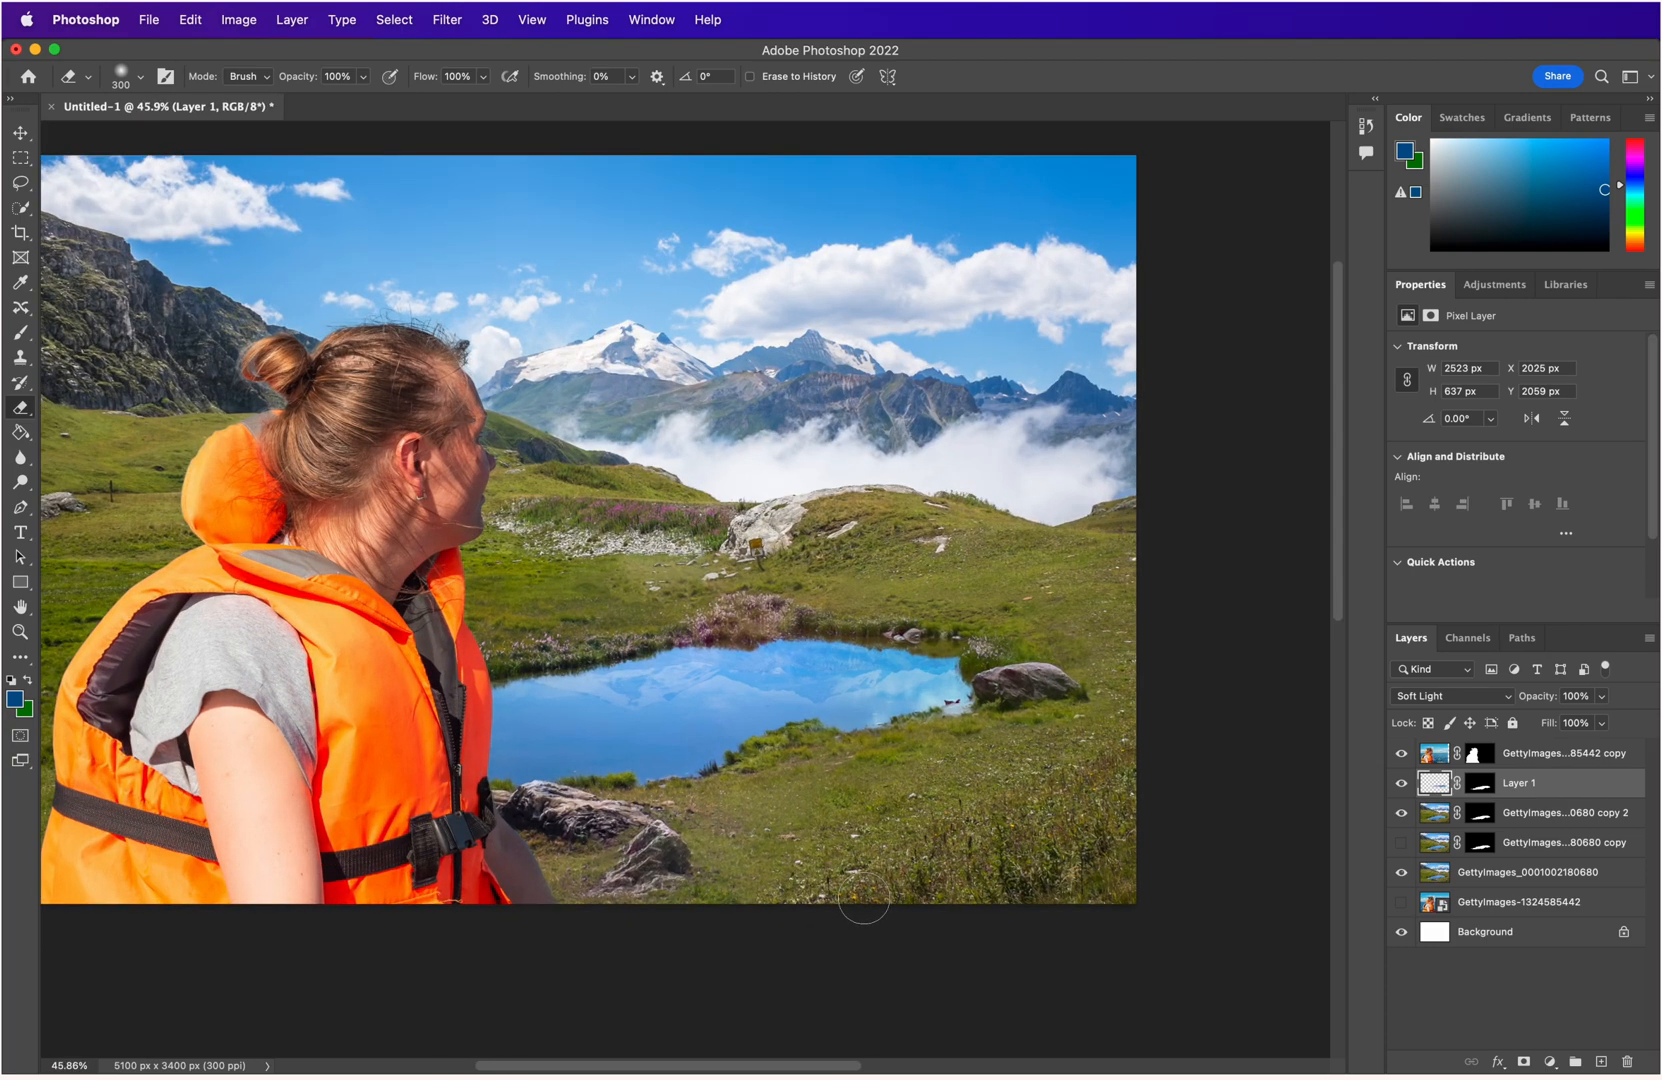
{"action": "mouse_move", "coordinate": [457, 882]}
{"action": "left_mouse_down"}
{"action": "mouse_move", "coordinate": [578, 890]}
{"action": "mouse_move", "coordinate": [567, 901]}
{"action": "left_mouse_up"}
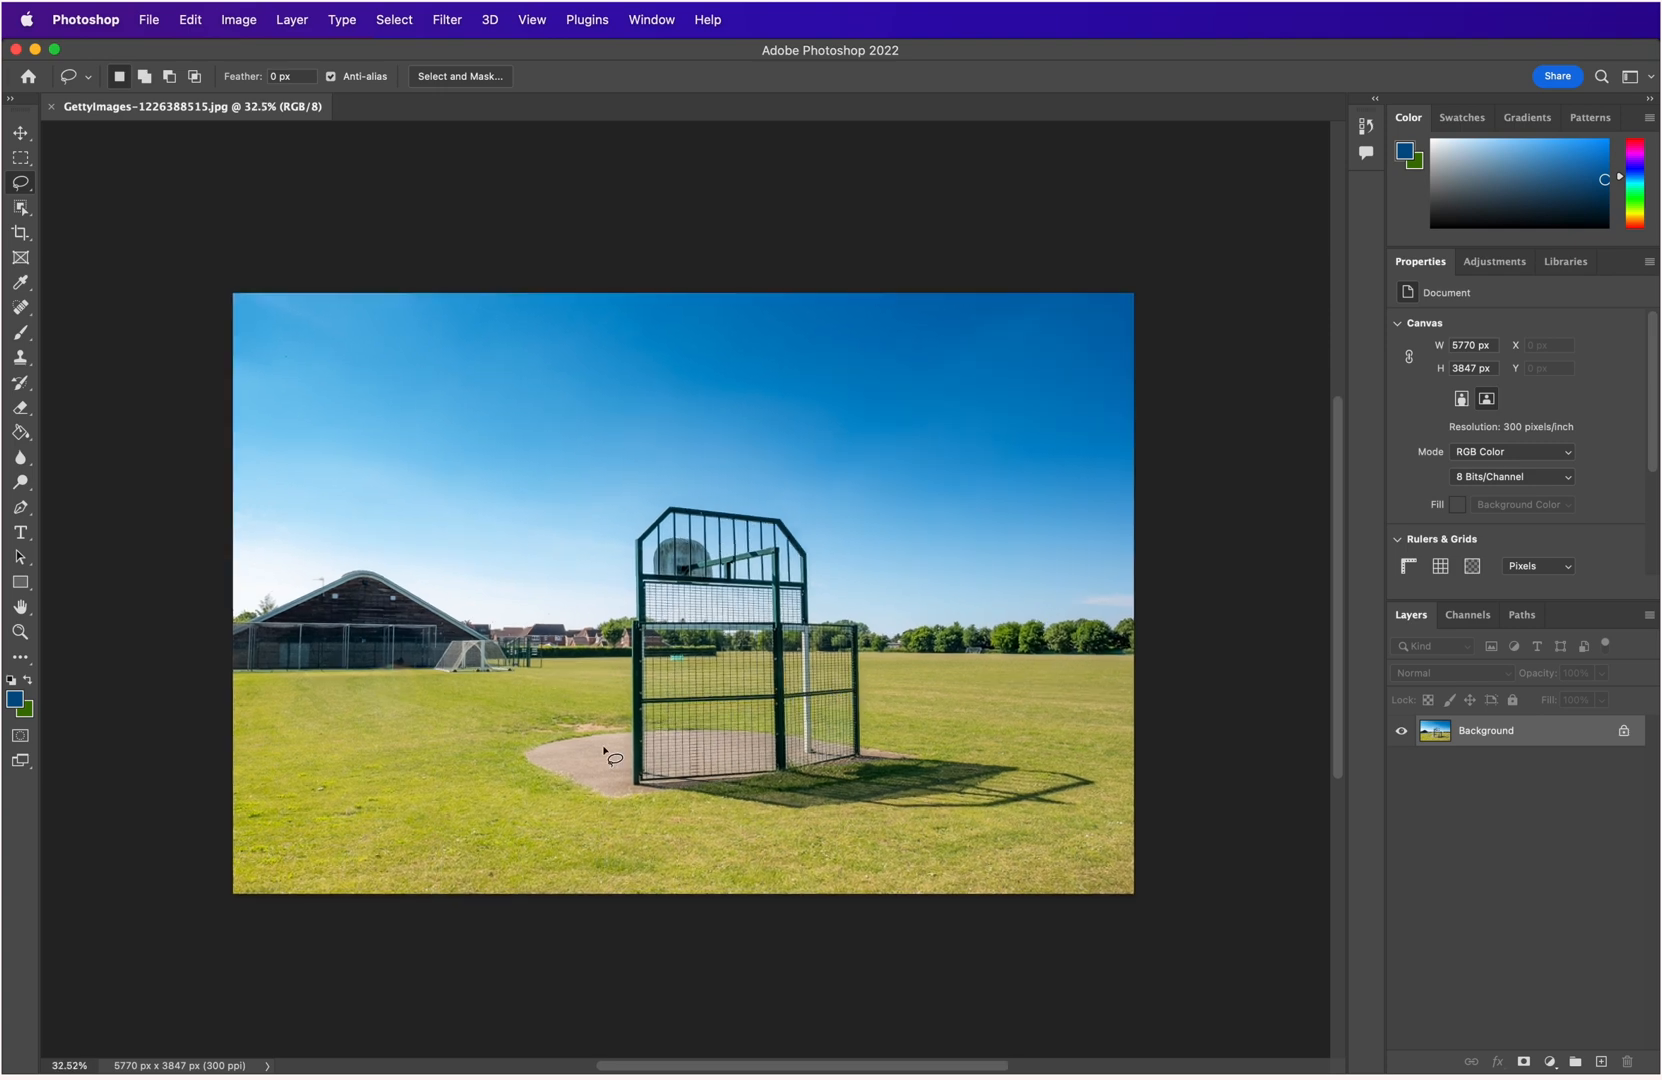
Outline the basketball hoop cage with its concrete pad and shadow in the field photo using the Content-Aware Move tool.
{"action": "scroll", "coordinate": [605, 752], "scroll_direction": "up", "scroll_amount": 1}
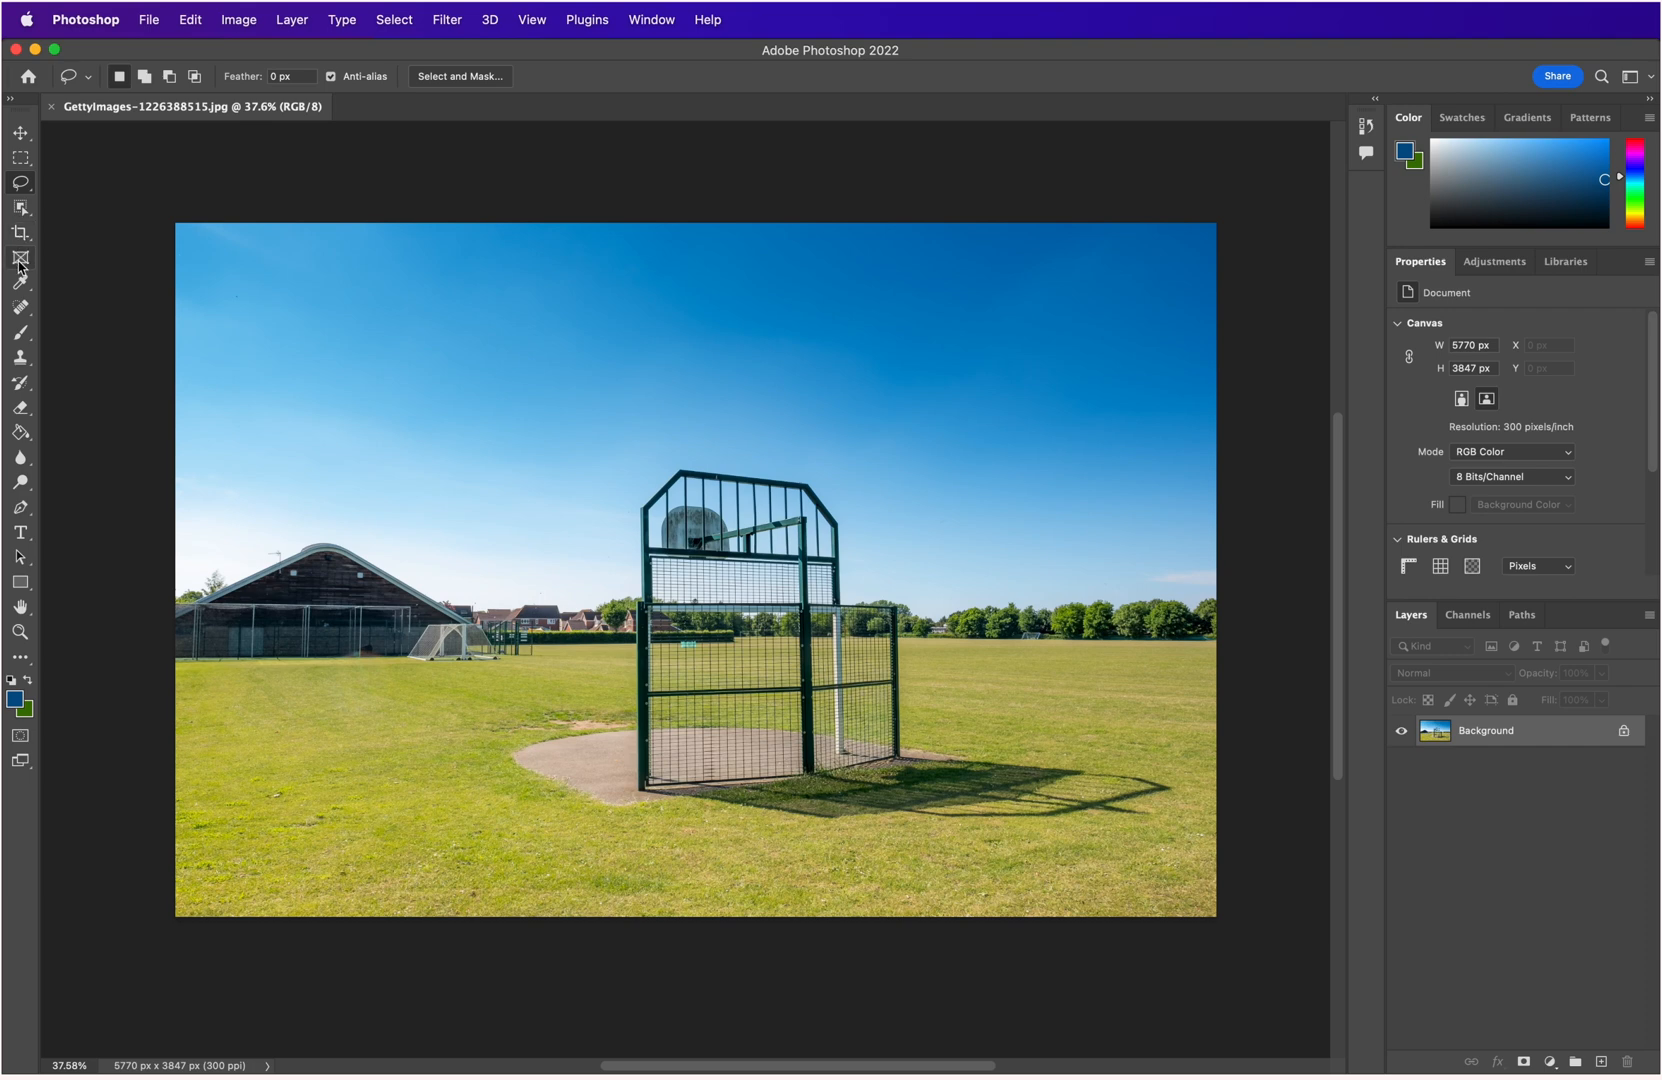
{"action": "left_click", "coordinate": [20, 307]}
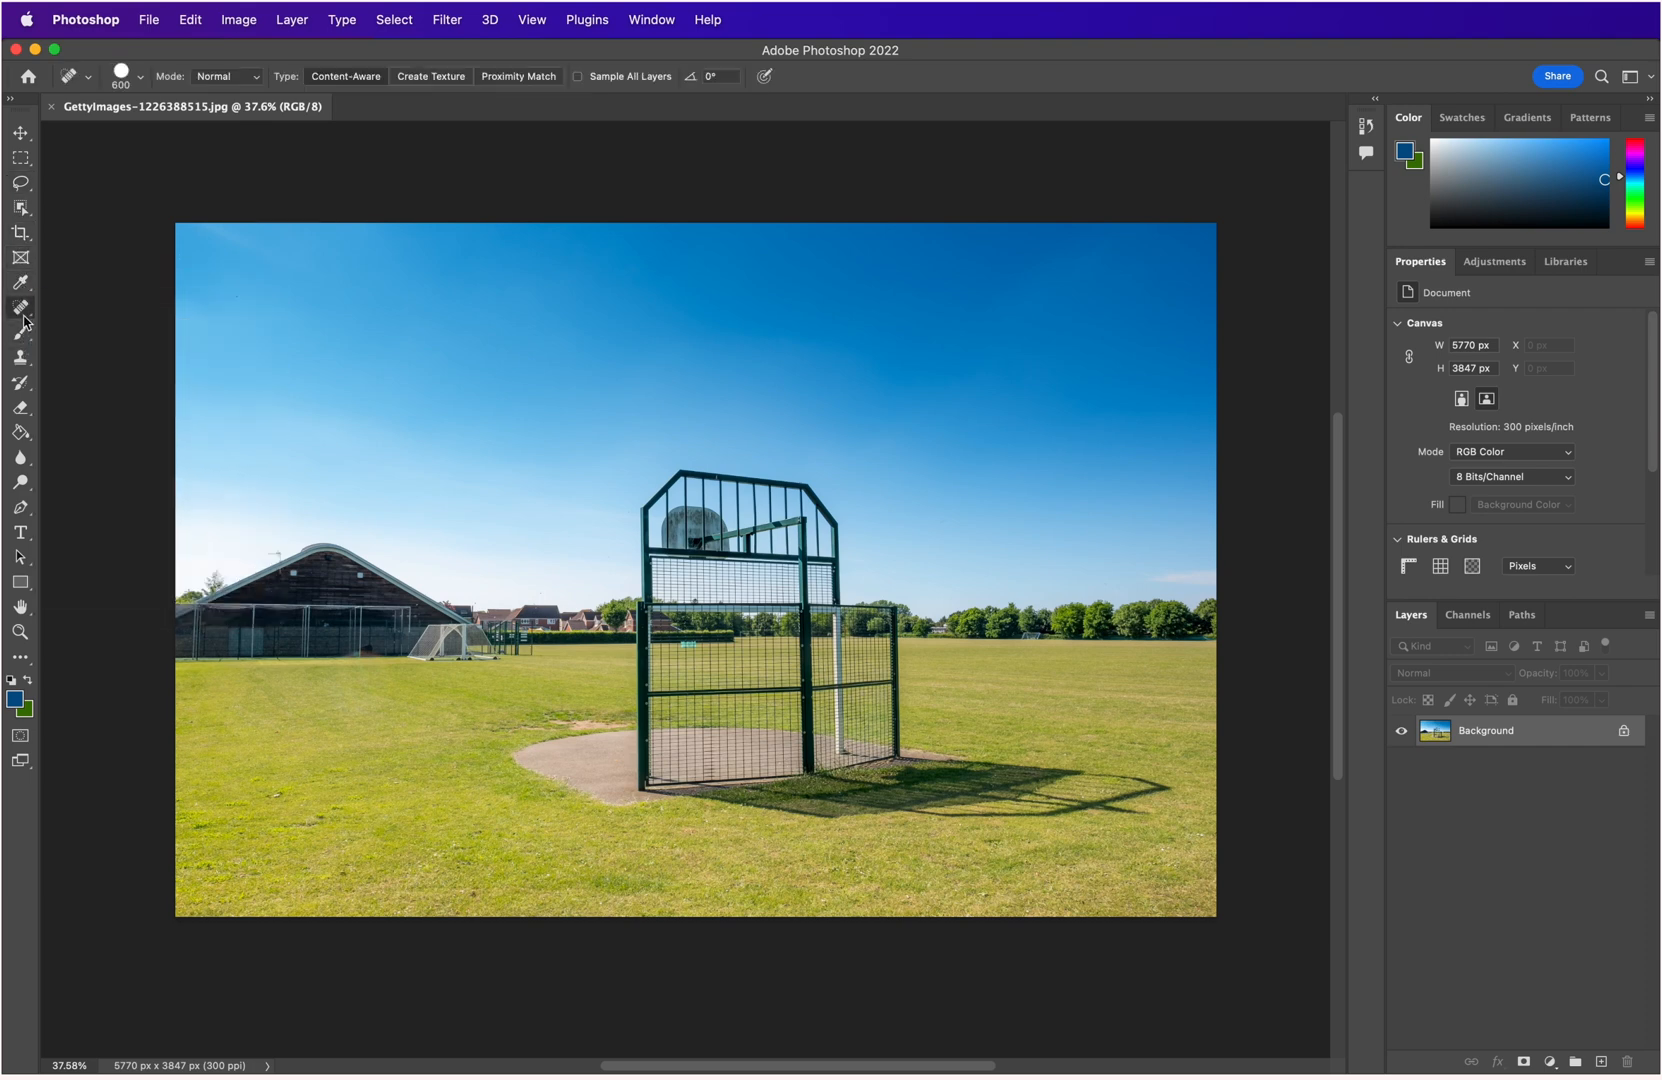
{"action": "left_click", "coordinate": [88, 360]}
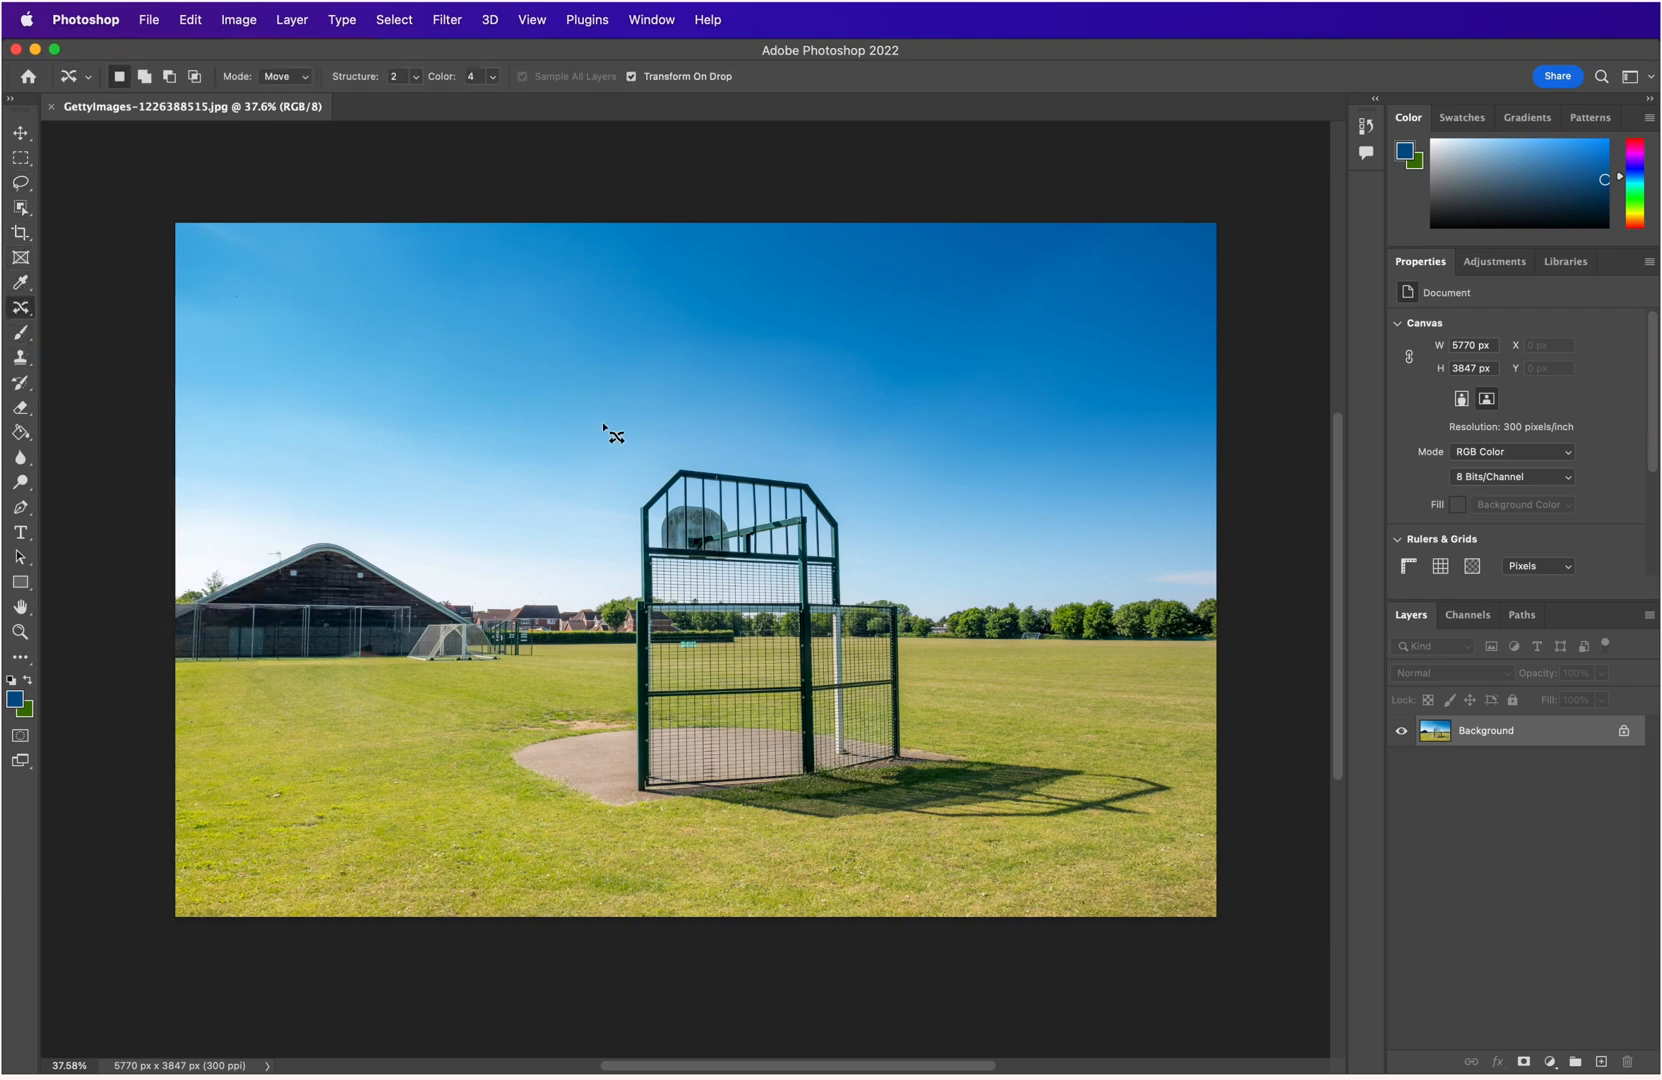
{"action": "mouse_move", "coordinate": [719, 456]}
{"action": "left_mouse_down"}
{"action": "mouse_move", "coordinate": [608, 520]}
{"action": "mouse_move", "coordinate": [597, 711]}
{"action": "mouse_move", "coordinate": [456, 751]}
{"action": "mouse_move", "coordinate": [503, 787]}
{"action": "mouse_move", "coordinate": [771, 830]}
{"action": "mouse_move", "coordinate": [1095, 842]}
{"action": "mouse_move", "coordinate": [1158, 826]}
{"action": "mouse_move", "coordinate": [1201, 785]}
{"action": "mouse_move", "coordinate": [1178, 758]}
{"action": "mouse_move", "coordinate": [948, 746]}
{"action": "mouse_move", "coordinate": [924, 724]}
{"action": "mouse_move", "coordinate": [905, 578]}
{"action": "mouse_move", "coordinate": [868, 562]}
{"action": "mouse_move", "coordinate": [813, 471]}
{"action": "mouse_move", "coordinate": [705, 452]}
{"action": "left_mouse_up"}
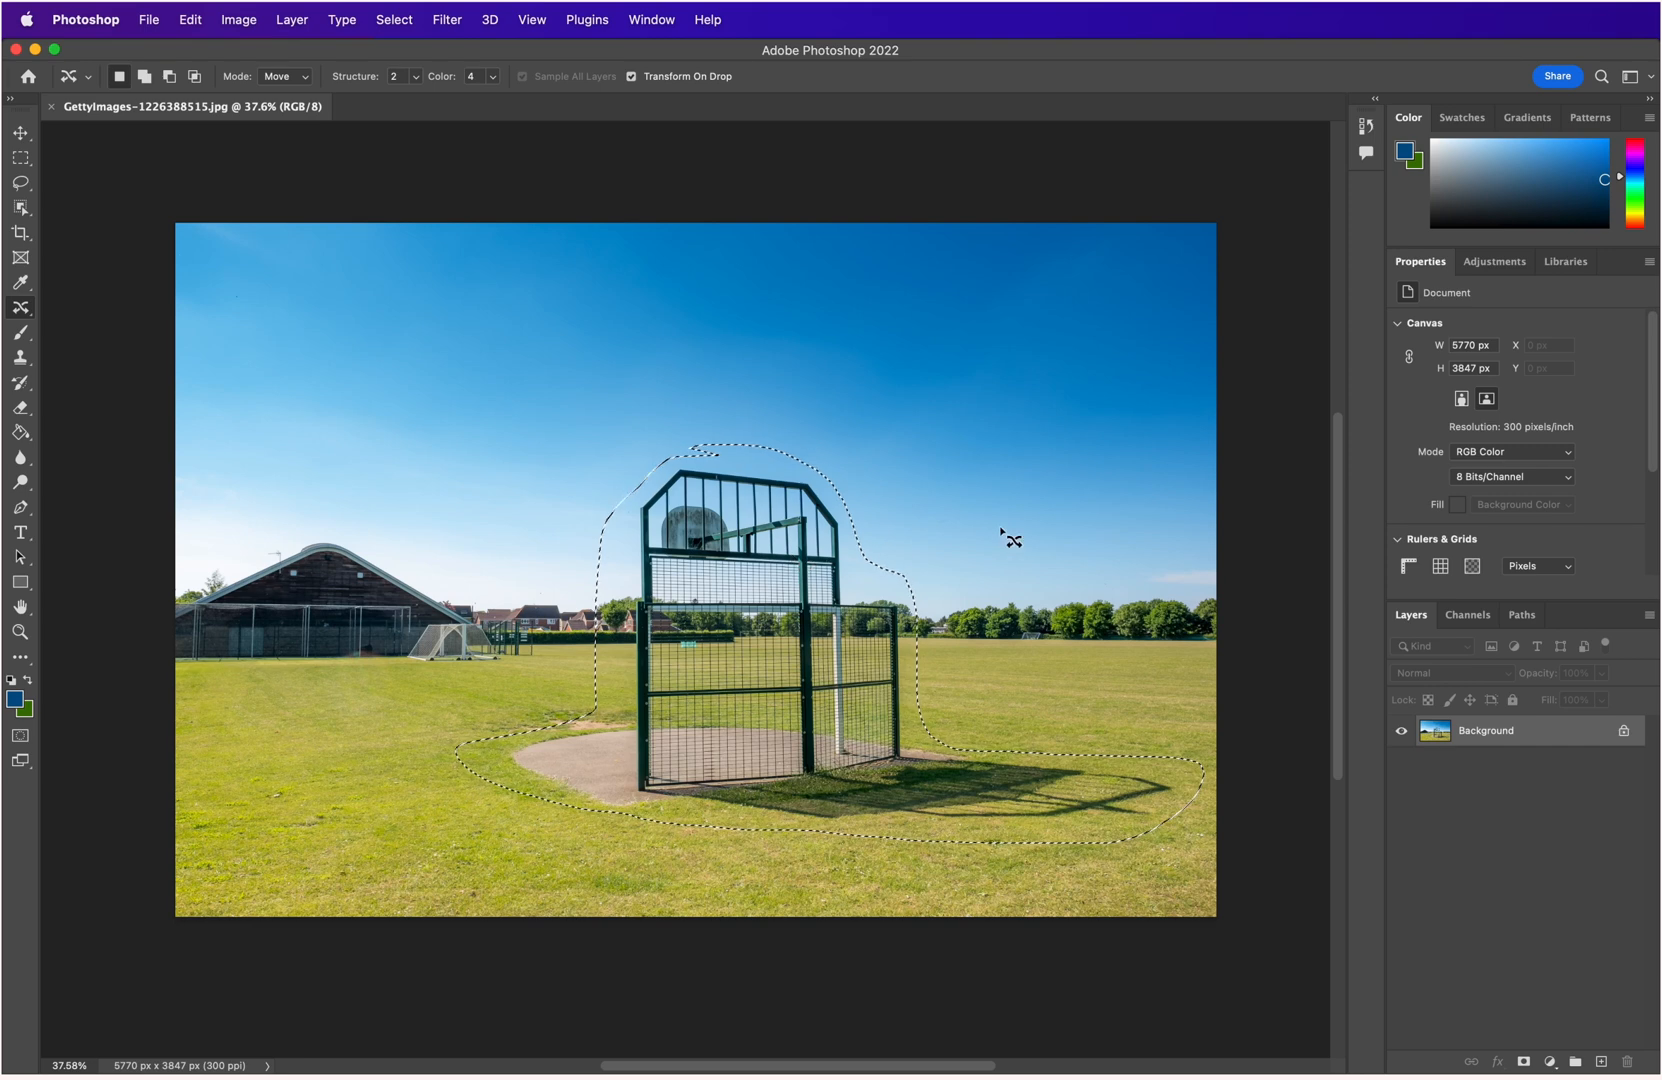
Fill the outlined hoop cage area with Content-Aware, Color Adaptation on, at 100% opacity in Normal mode, and deselect.
{"action": "key", "text": "shift+BackSpace"}
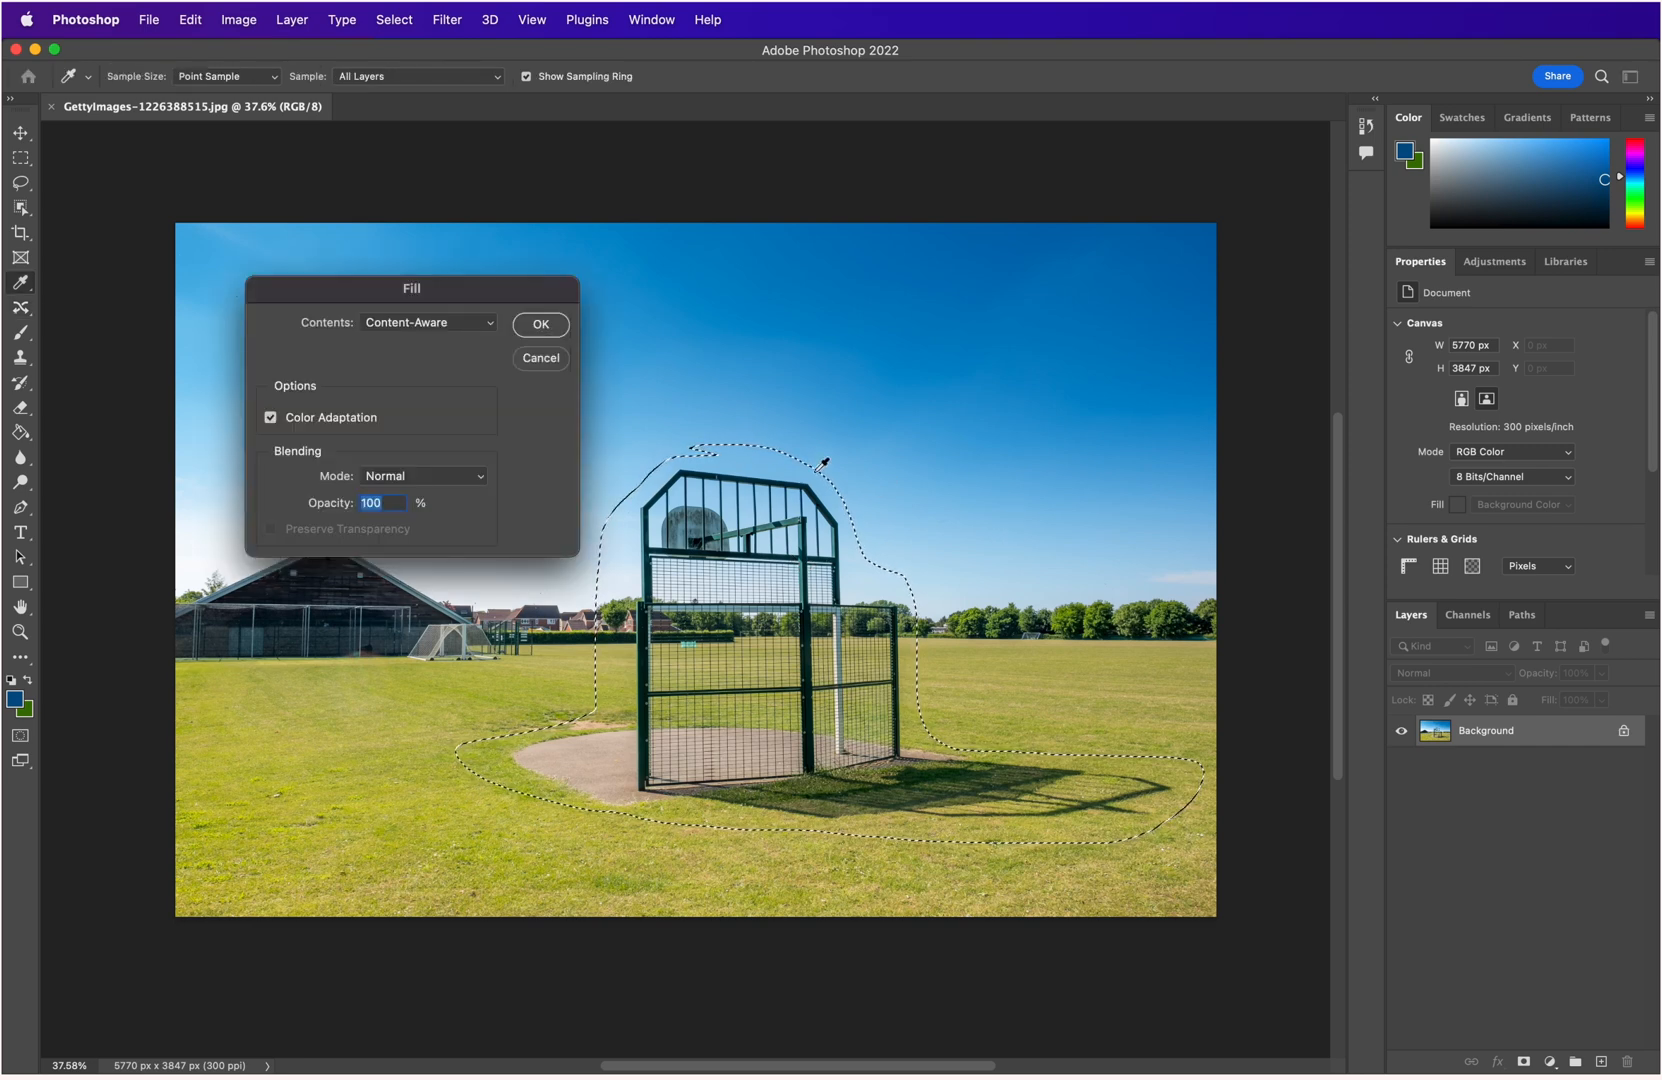
{"action": "left_click", "coordinate": [539, 327]}
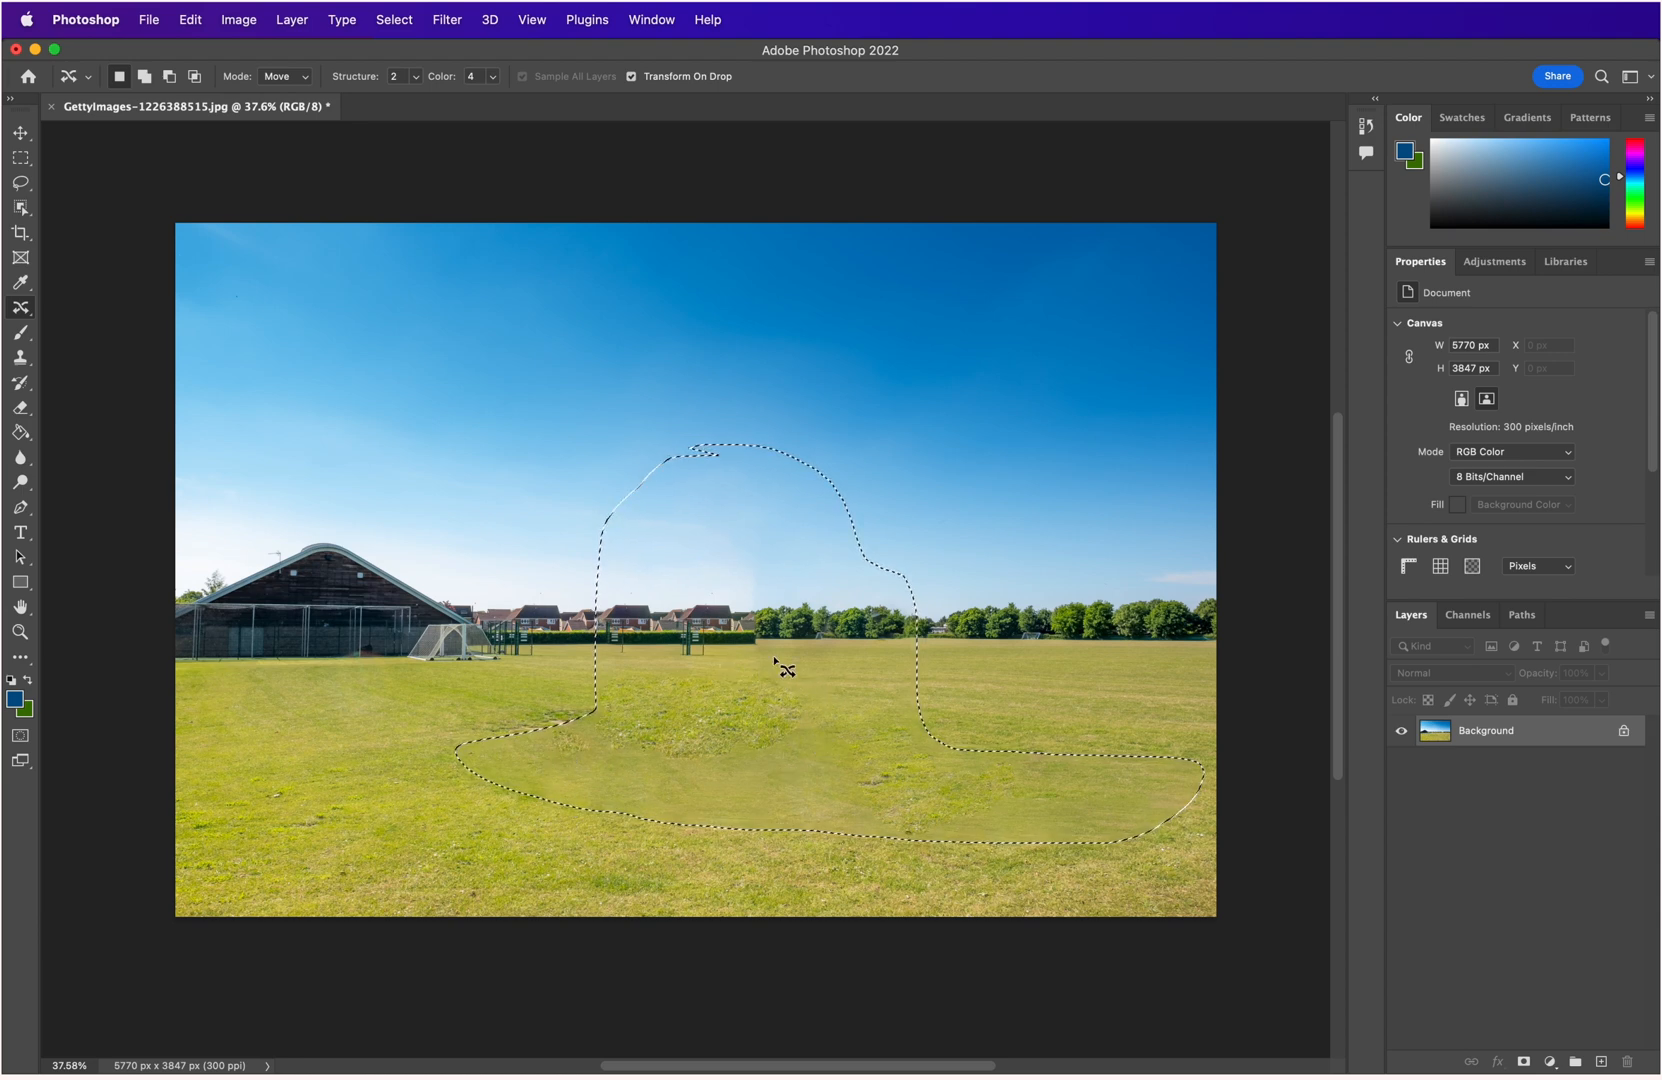
{"action": "left_click", "coordinate": [1017, 718]}
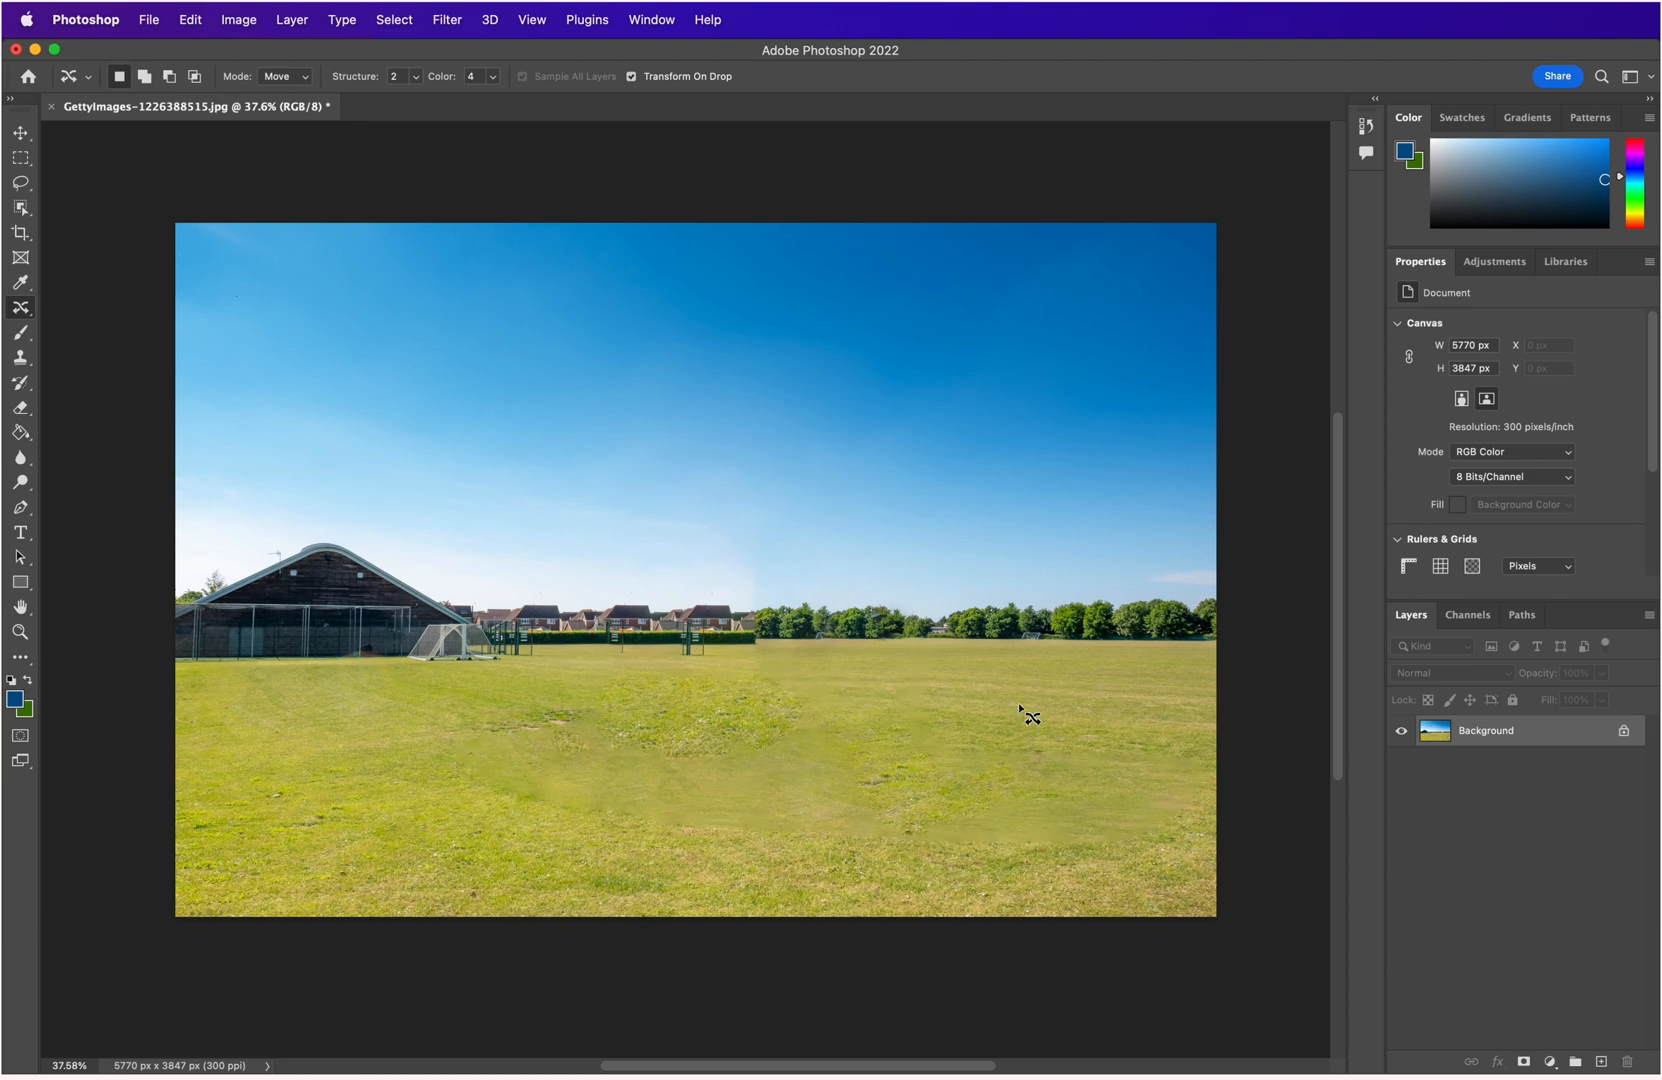
Undo the content-aware fill of the hoop cage and clear the selection.
{"action": "key", "text": "super+z"}
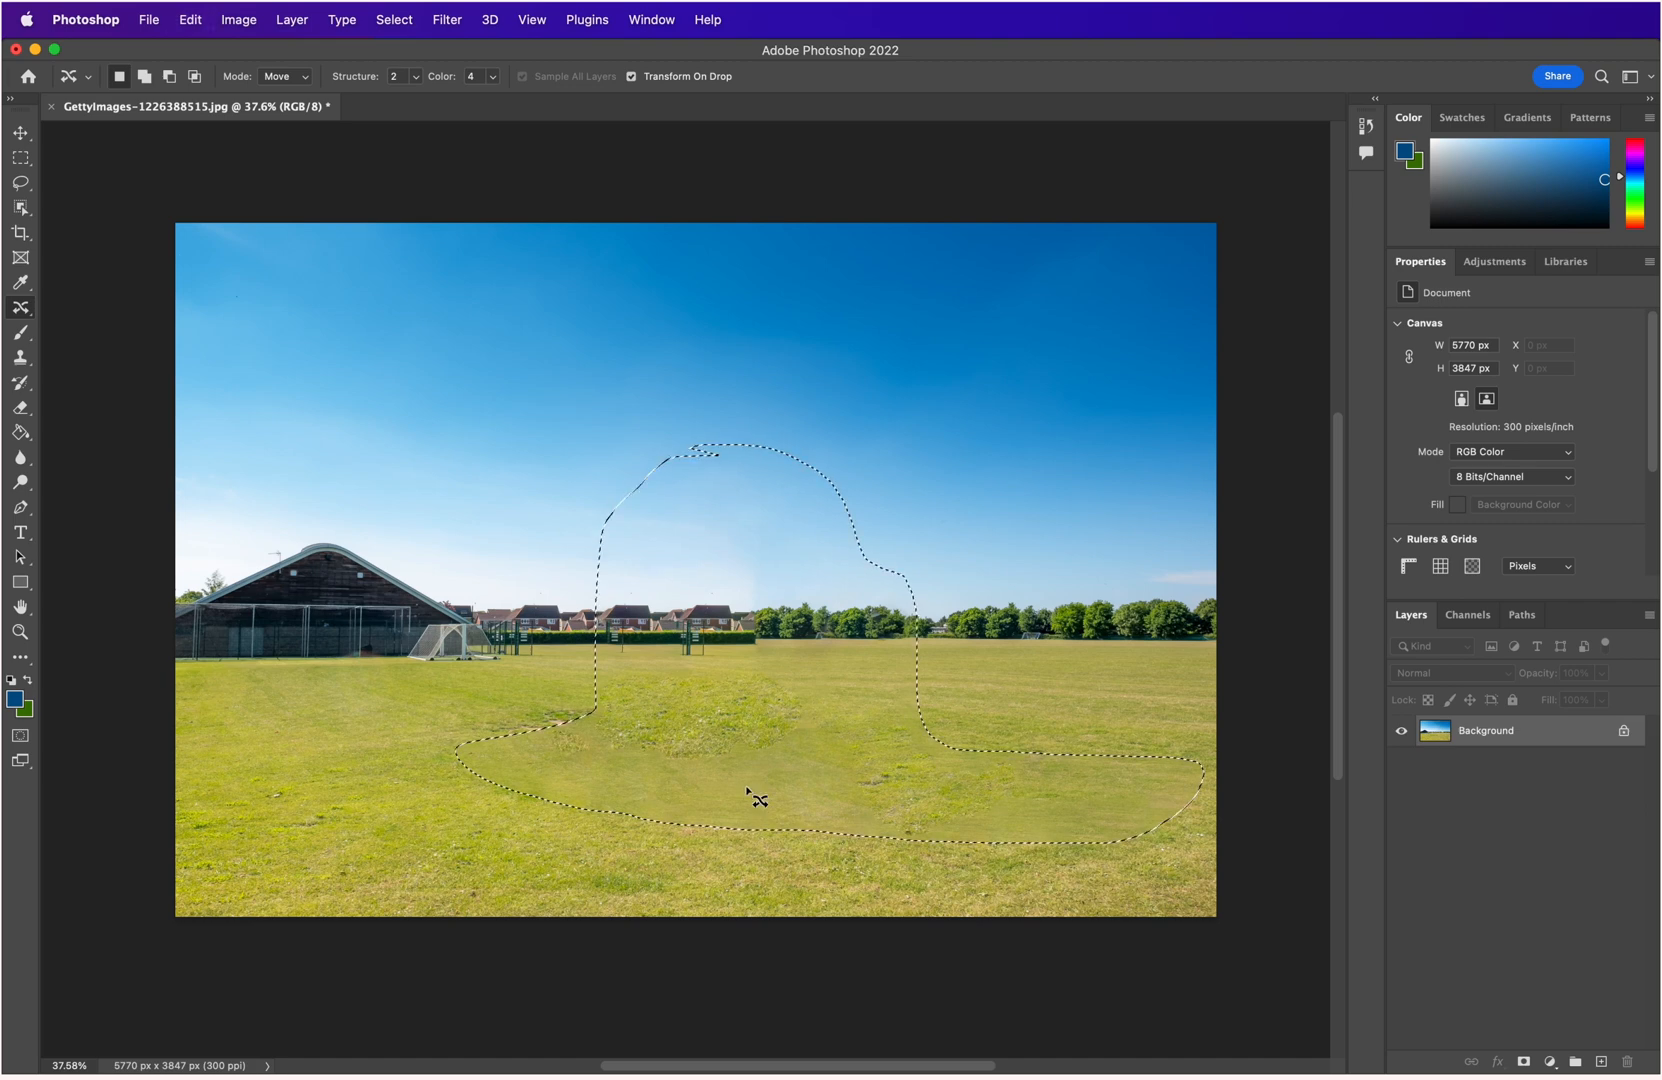
{"action": "key", "text": "super+z"}
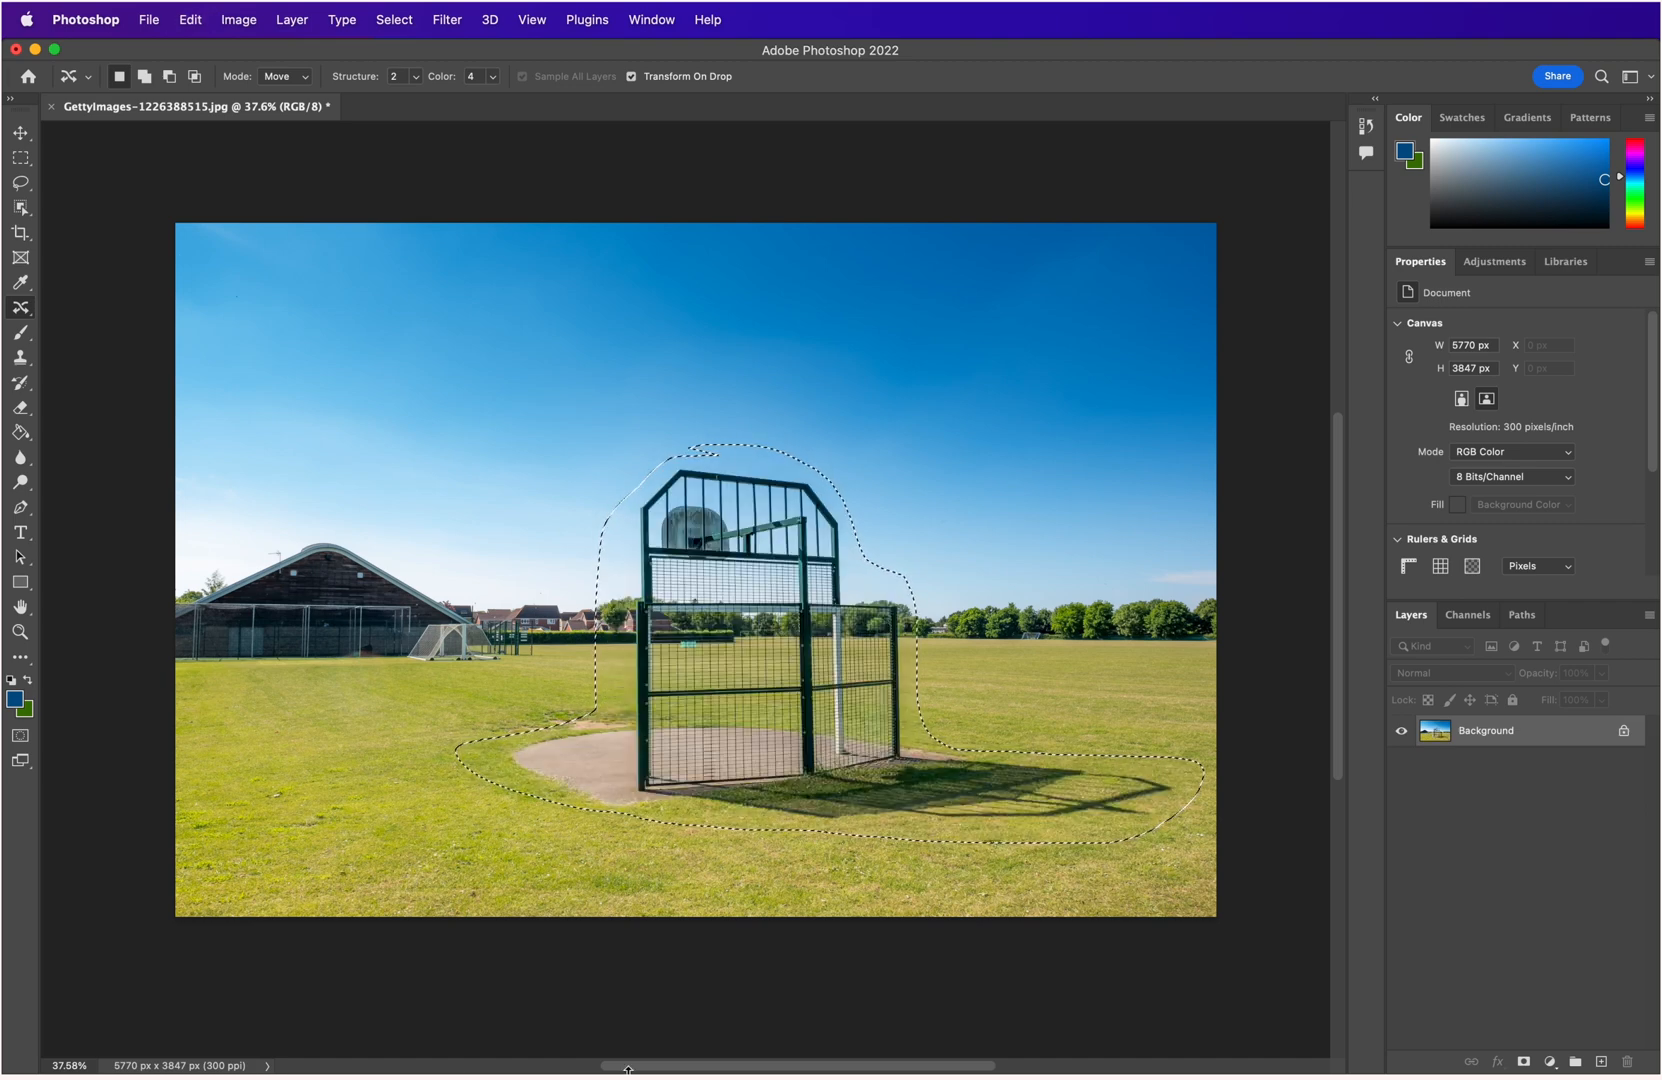
{"action": "left_click", "coordinate": [475, 517]}
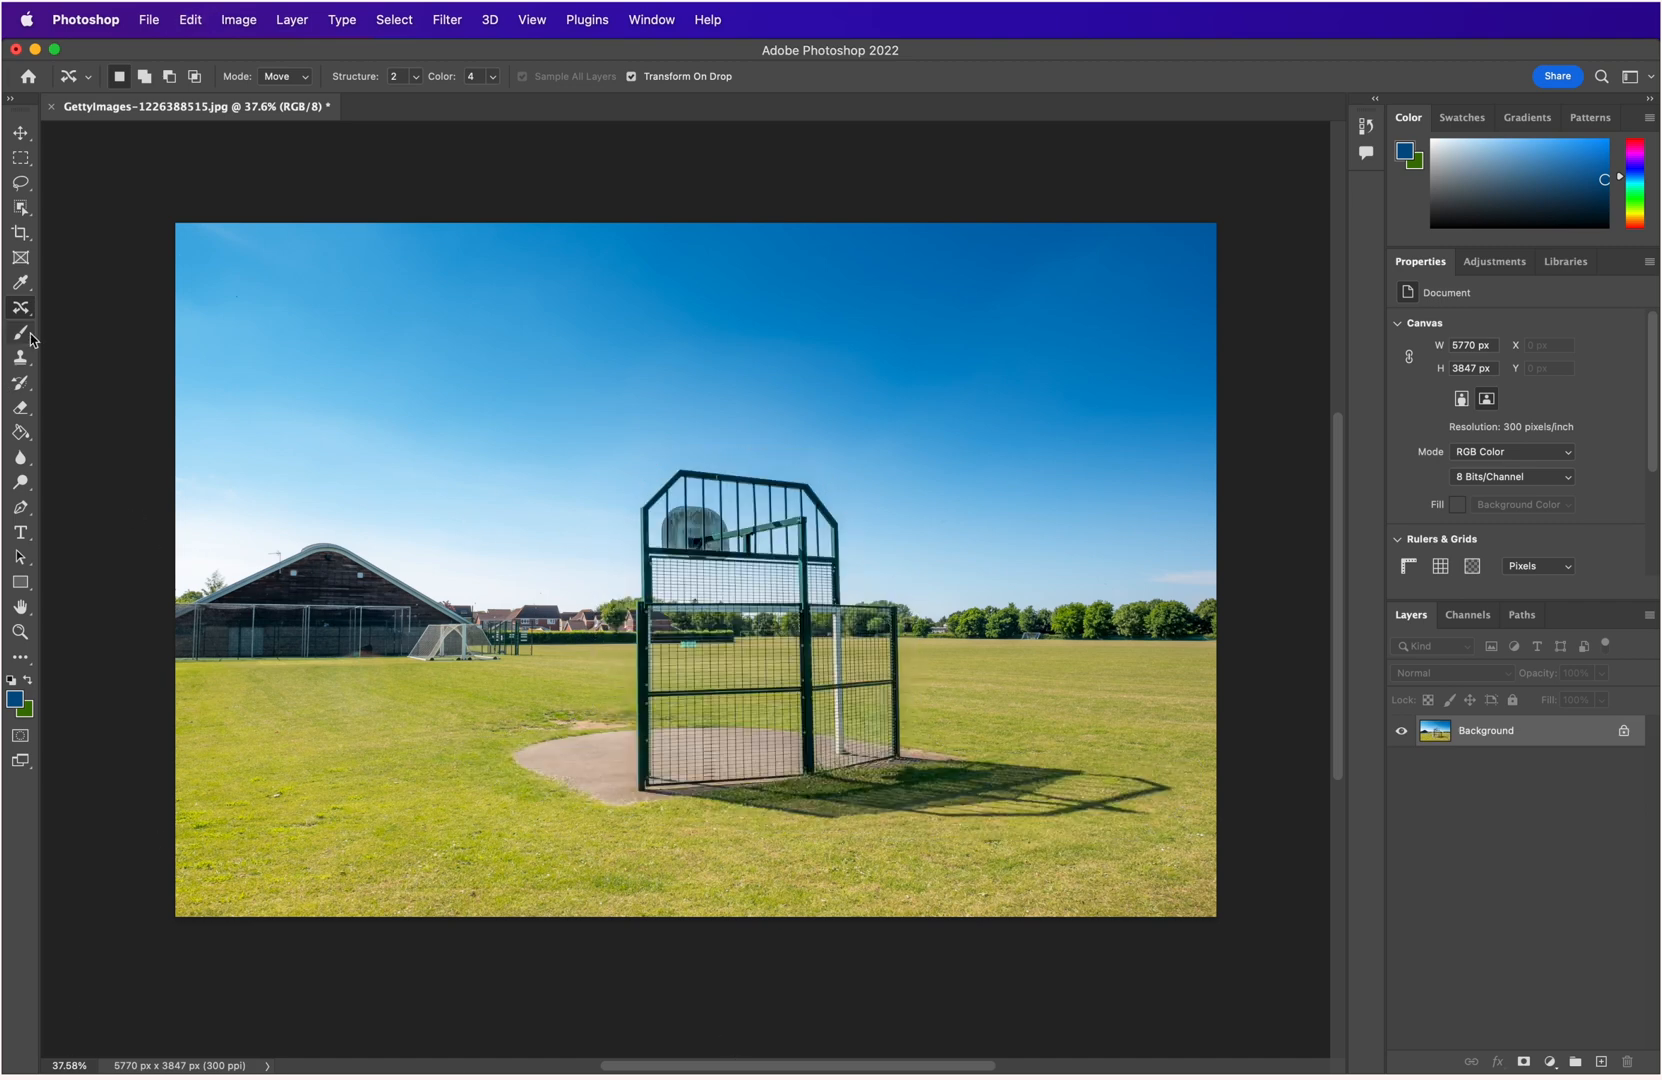
Try painting out the concrete pad left of the cage with the content-aware Spot Healing Brush at size 600, and undo both strokes.
{"action": "mouse_move", "coordinate": [20, 307]}
{"action": "left_mouse_down"}
{"action": "mouse_move", "coordinate": [95, 308]}
{"action": "mouse_move", "coordinate": [105, 373]}
{"action": "mouse_move", "coordinate": [109, 313]}
{"action": "left_mouse_up"}
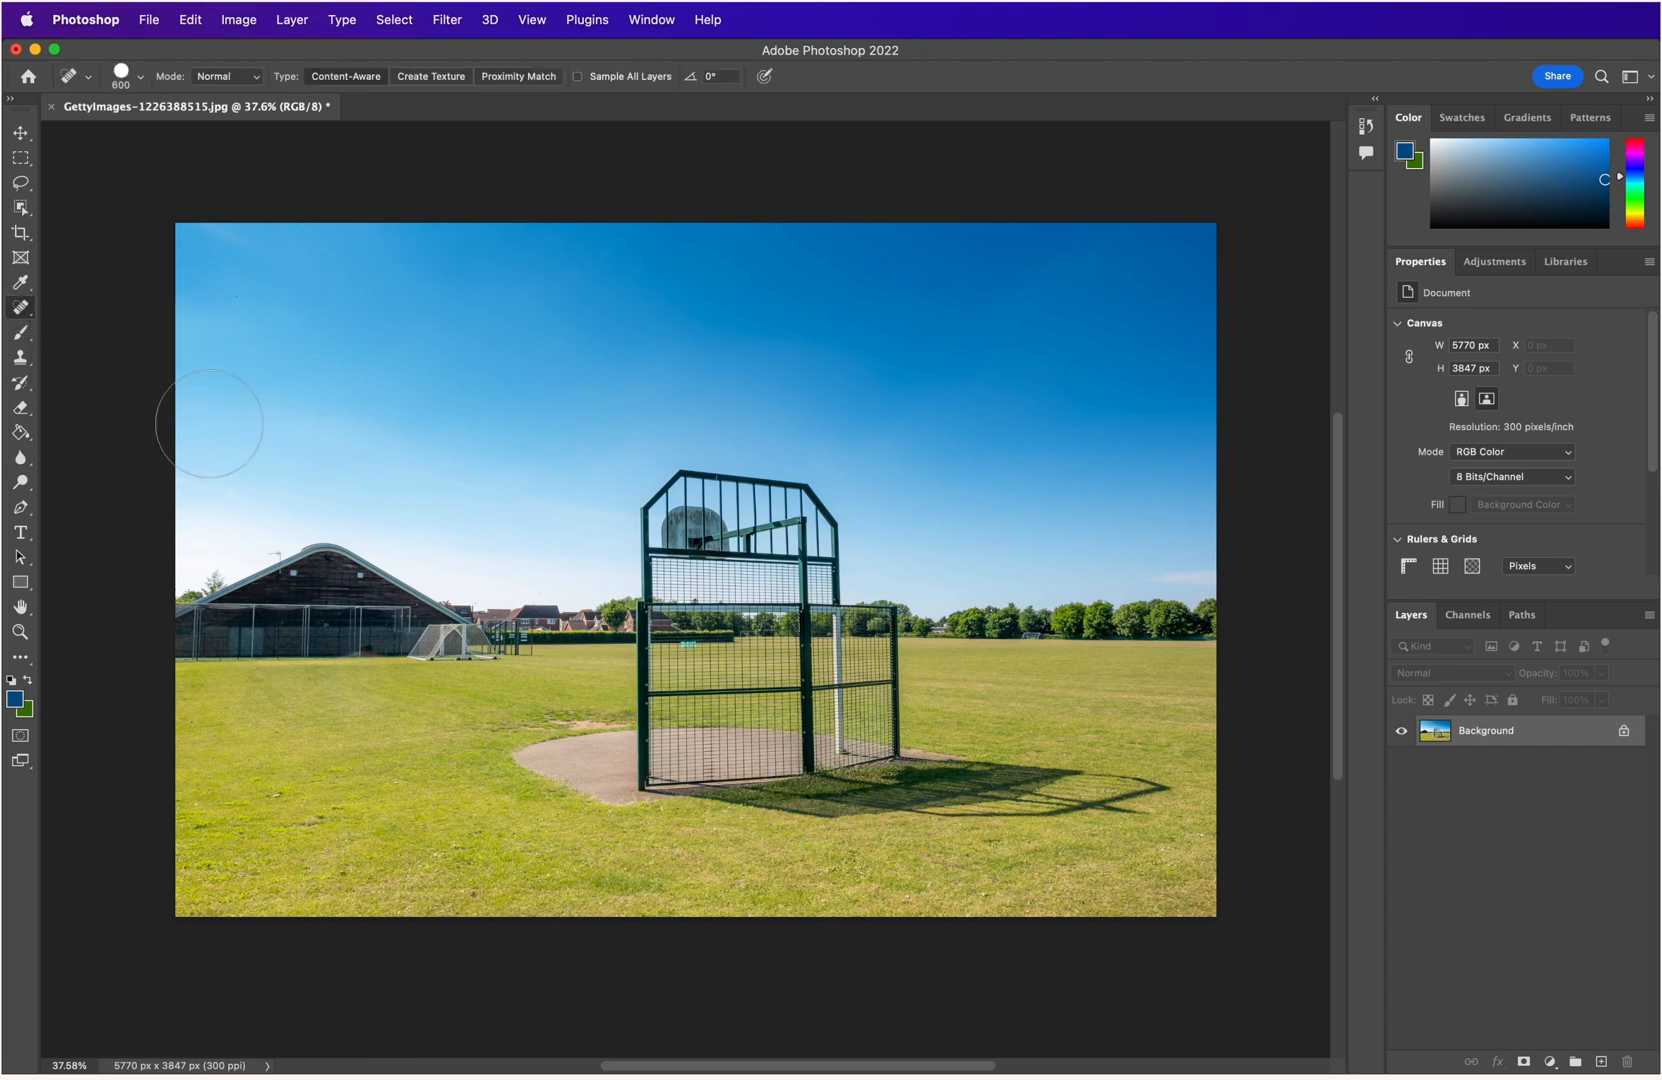
{"action": "mouse_move", "coordinate": [557, 758]}
{"action": "left_mouse_down"}
{"action": "mouse_move", "coordinate": [578, 795]}
{"action": "mouse_move", "coordinate": [583, 738]}
{"action": "mouse_move", "coordinate": [580, 808]}
{"action": "left_mouse_up"}
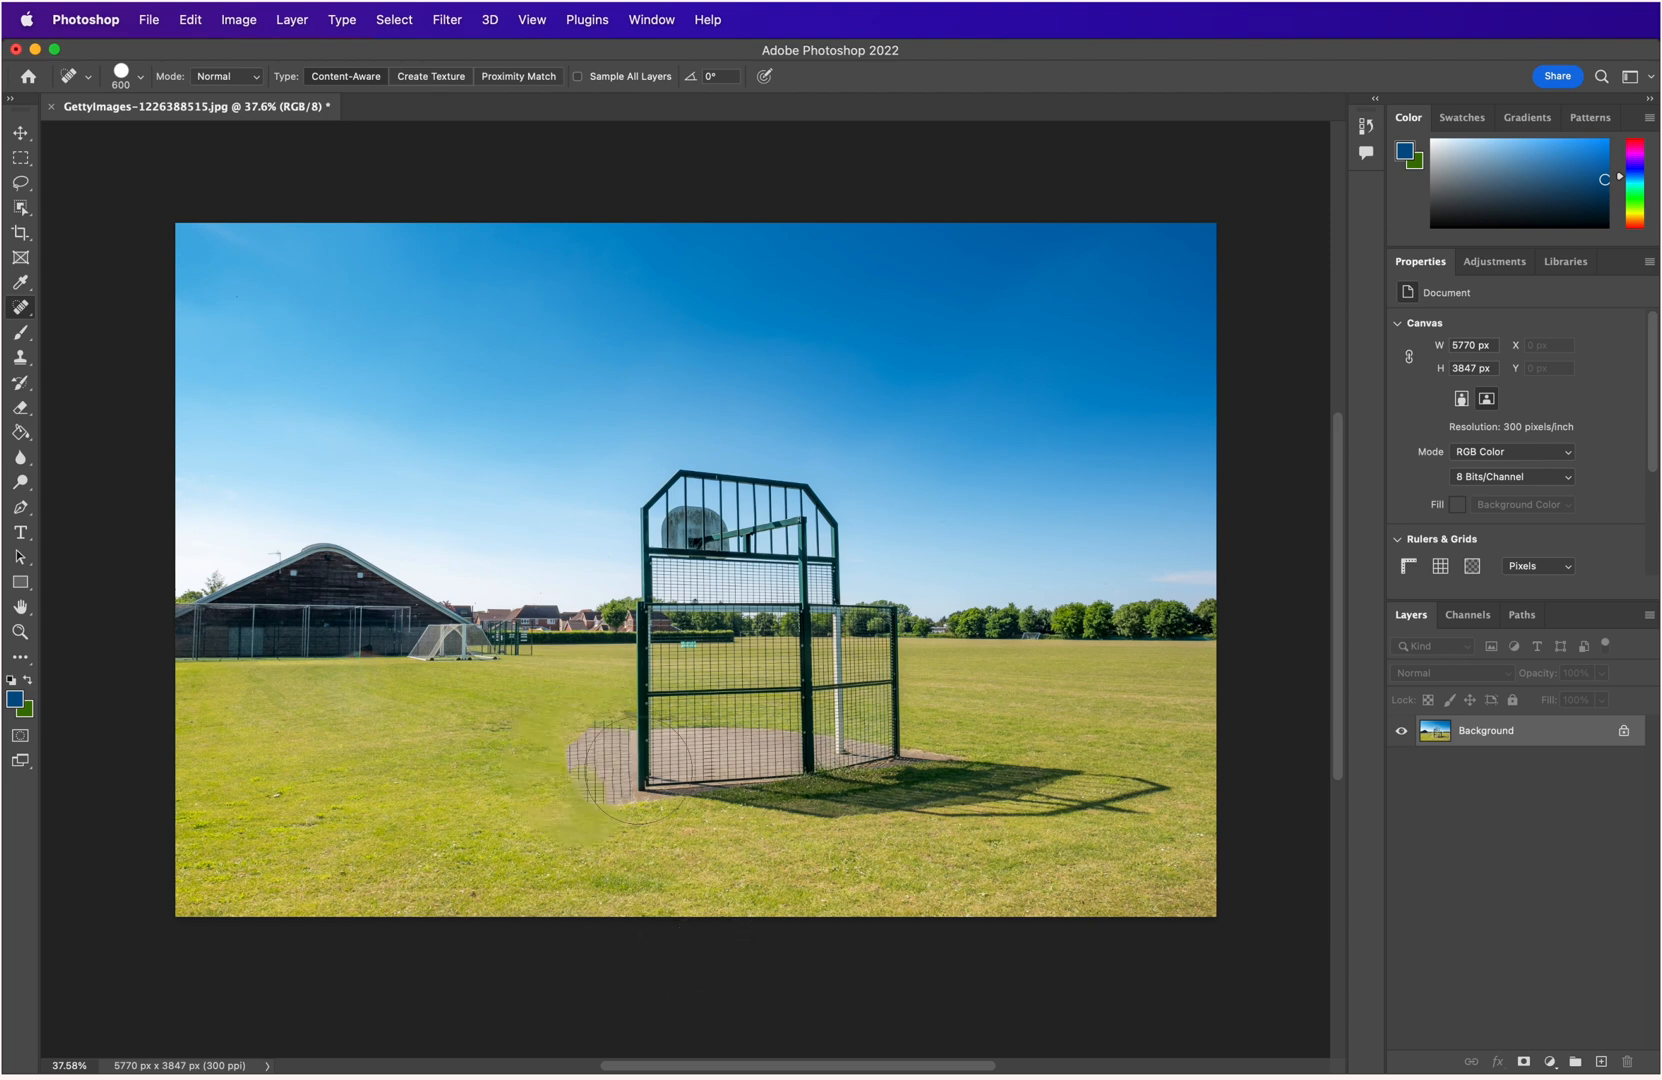
{"action": "left_click_drag", "start_coordinate": [594, 746], "coordinate": [590, 793]}
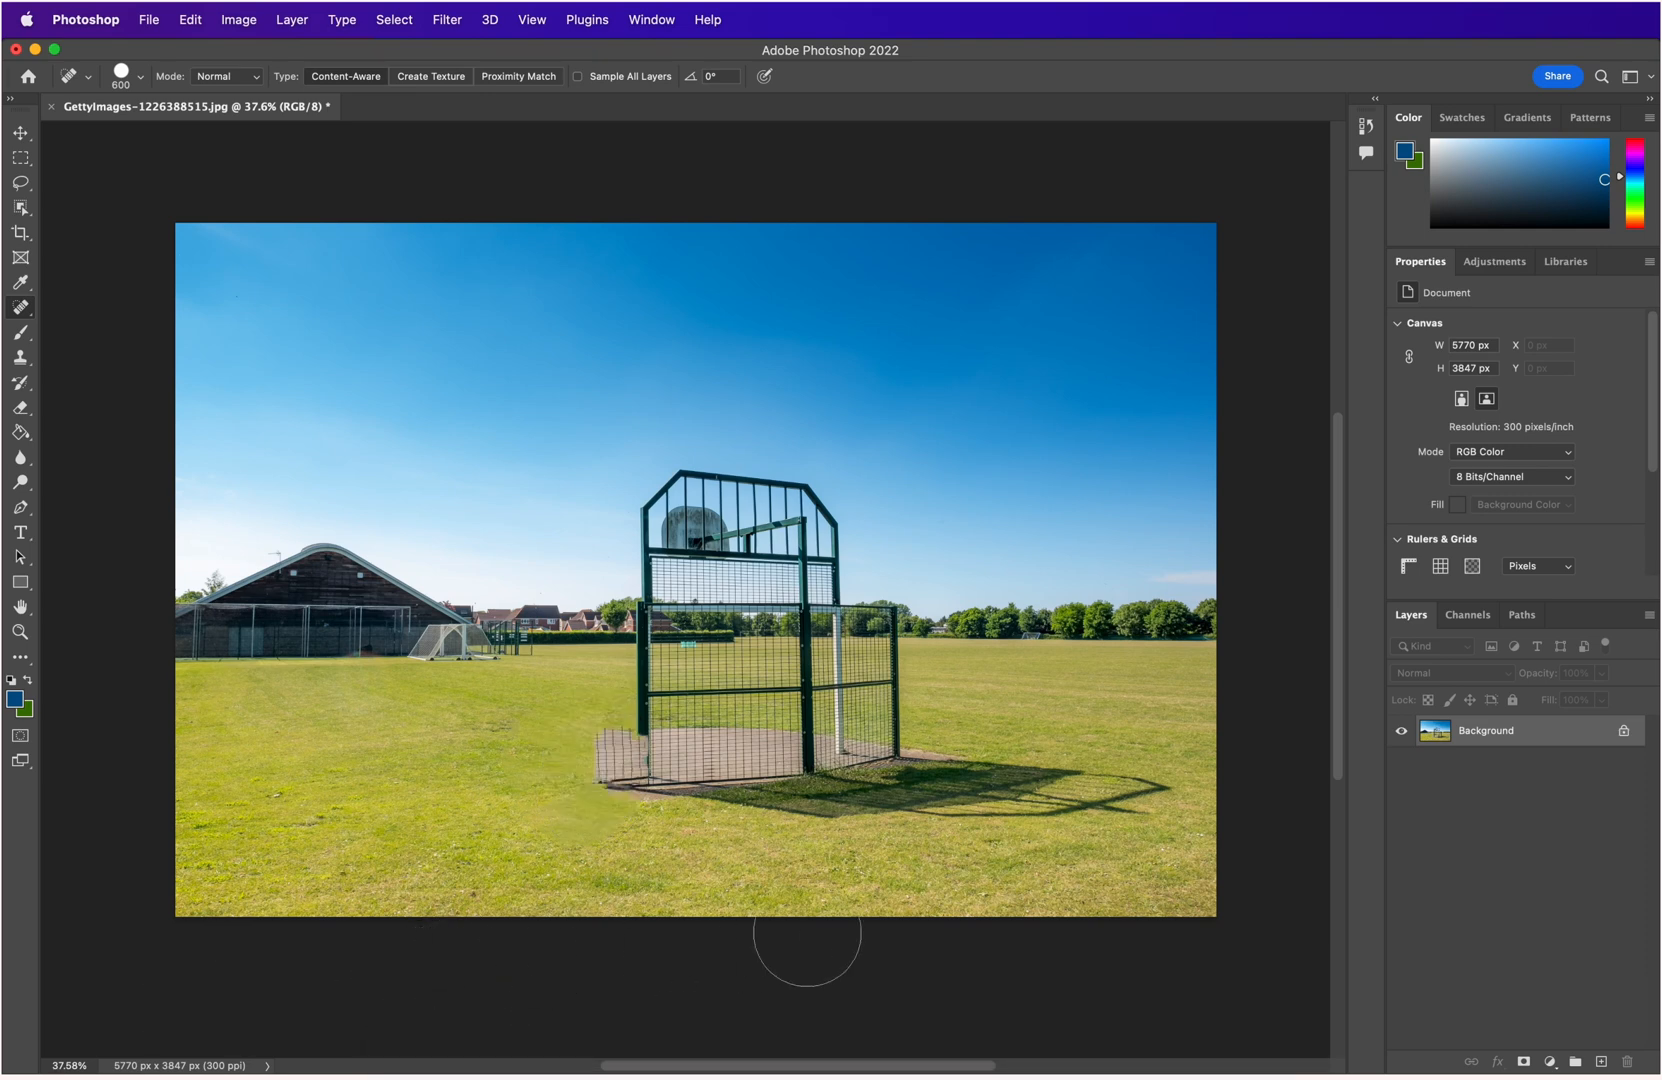
{"action": "key", "text": "super+z"}
{"action": "key", "text": "super+z"}
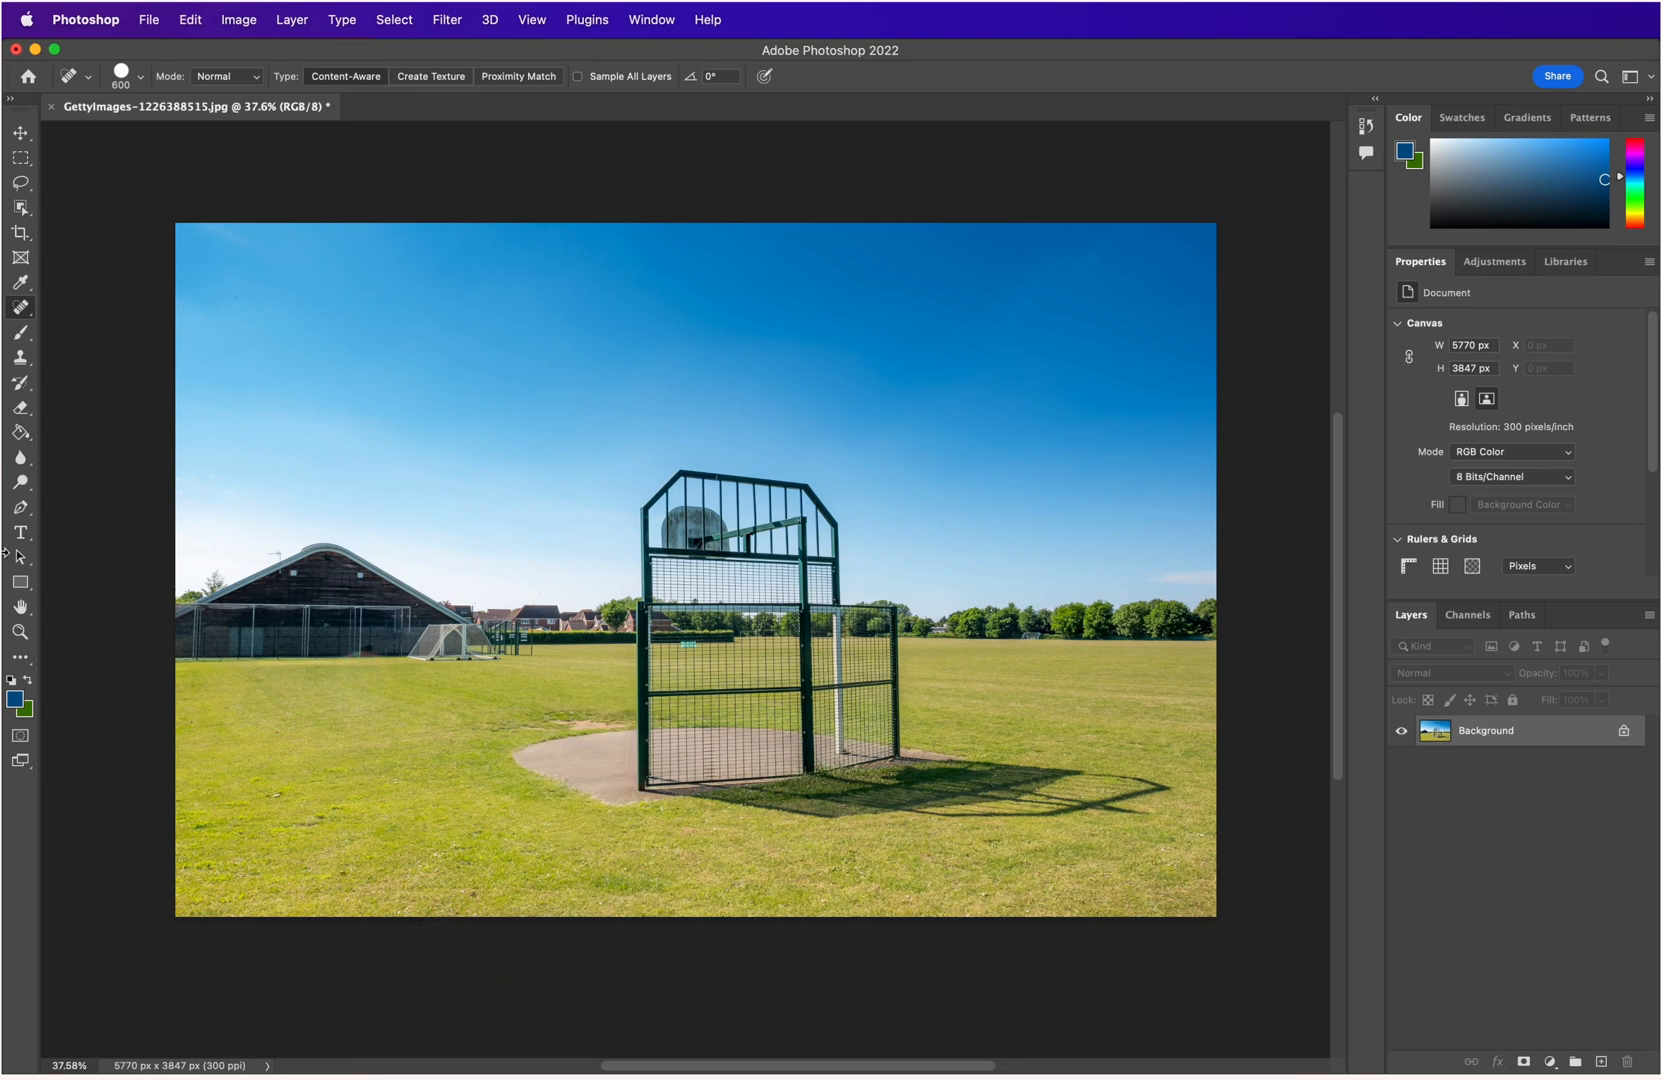
Replace the concrete pad left of the cage with nearby grass using the Patch tool in Normal mode, deselect and inspect the patch.
{"action": "right_click", "coordinate": [24, 314]}
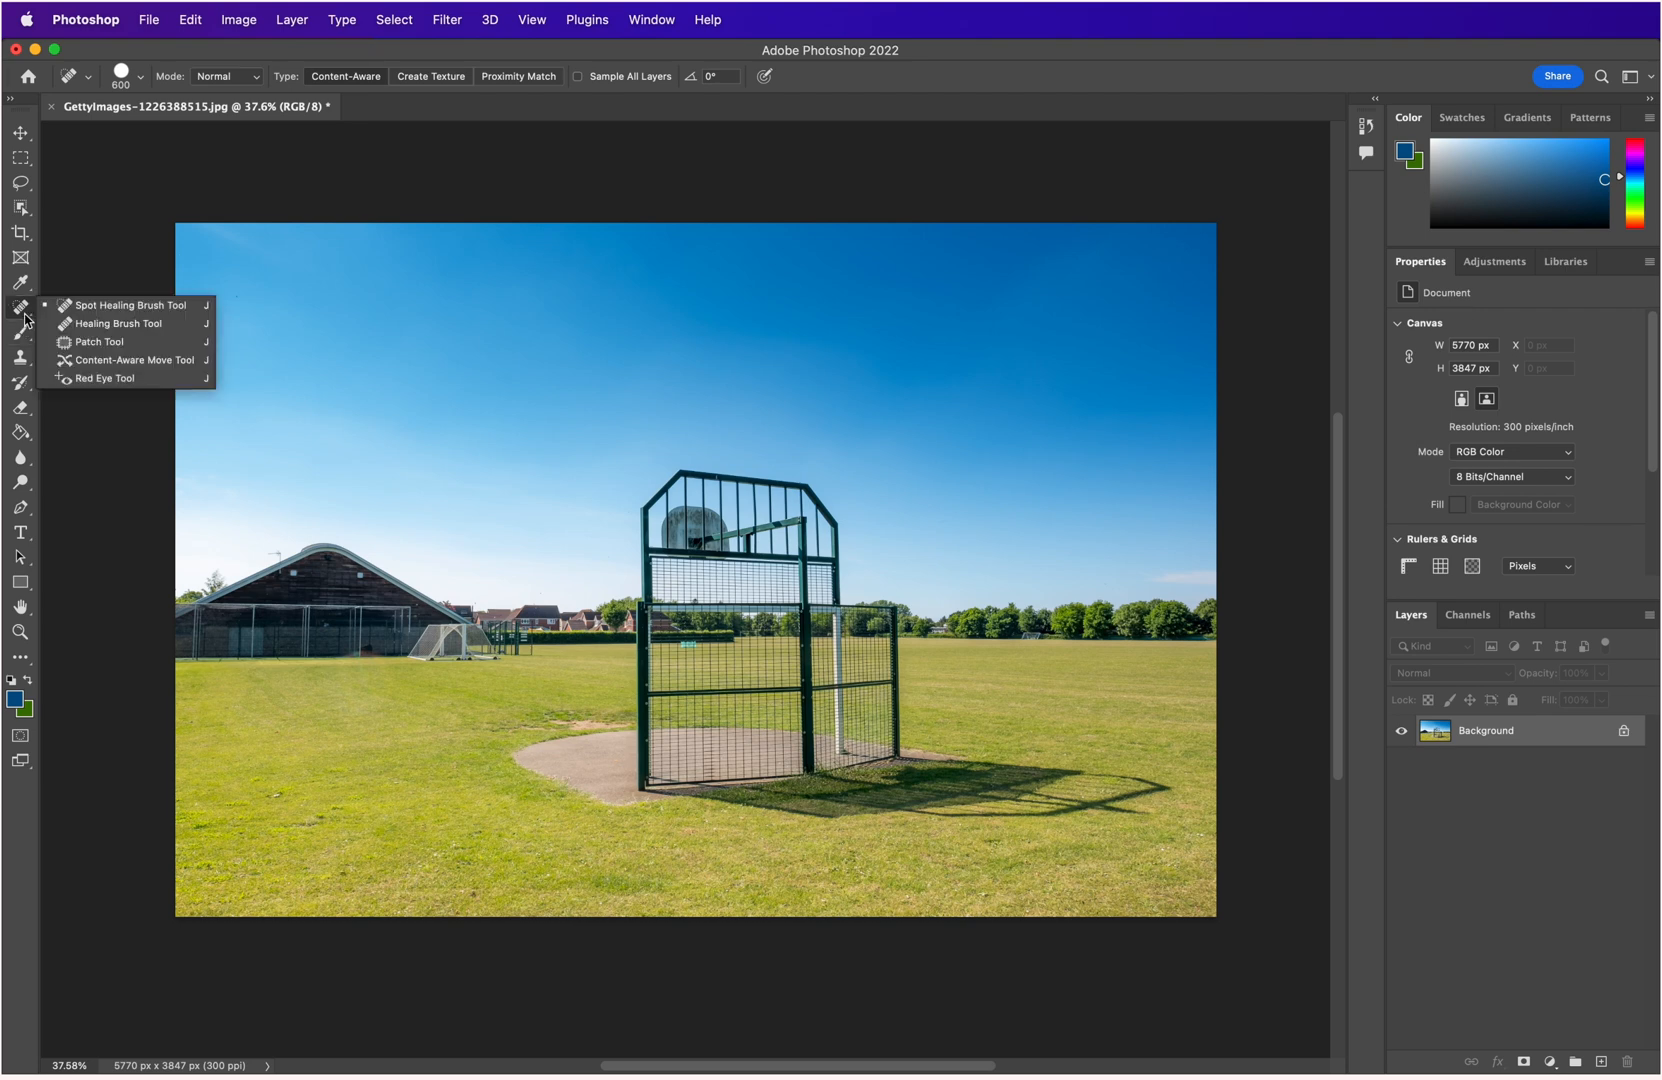
{"action": "left_click", "coordinate": [101, 342]}
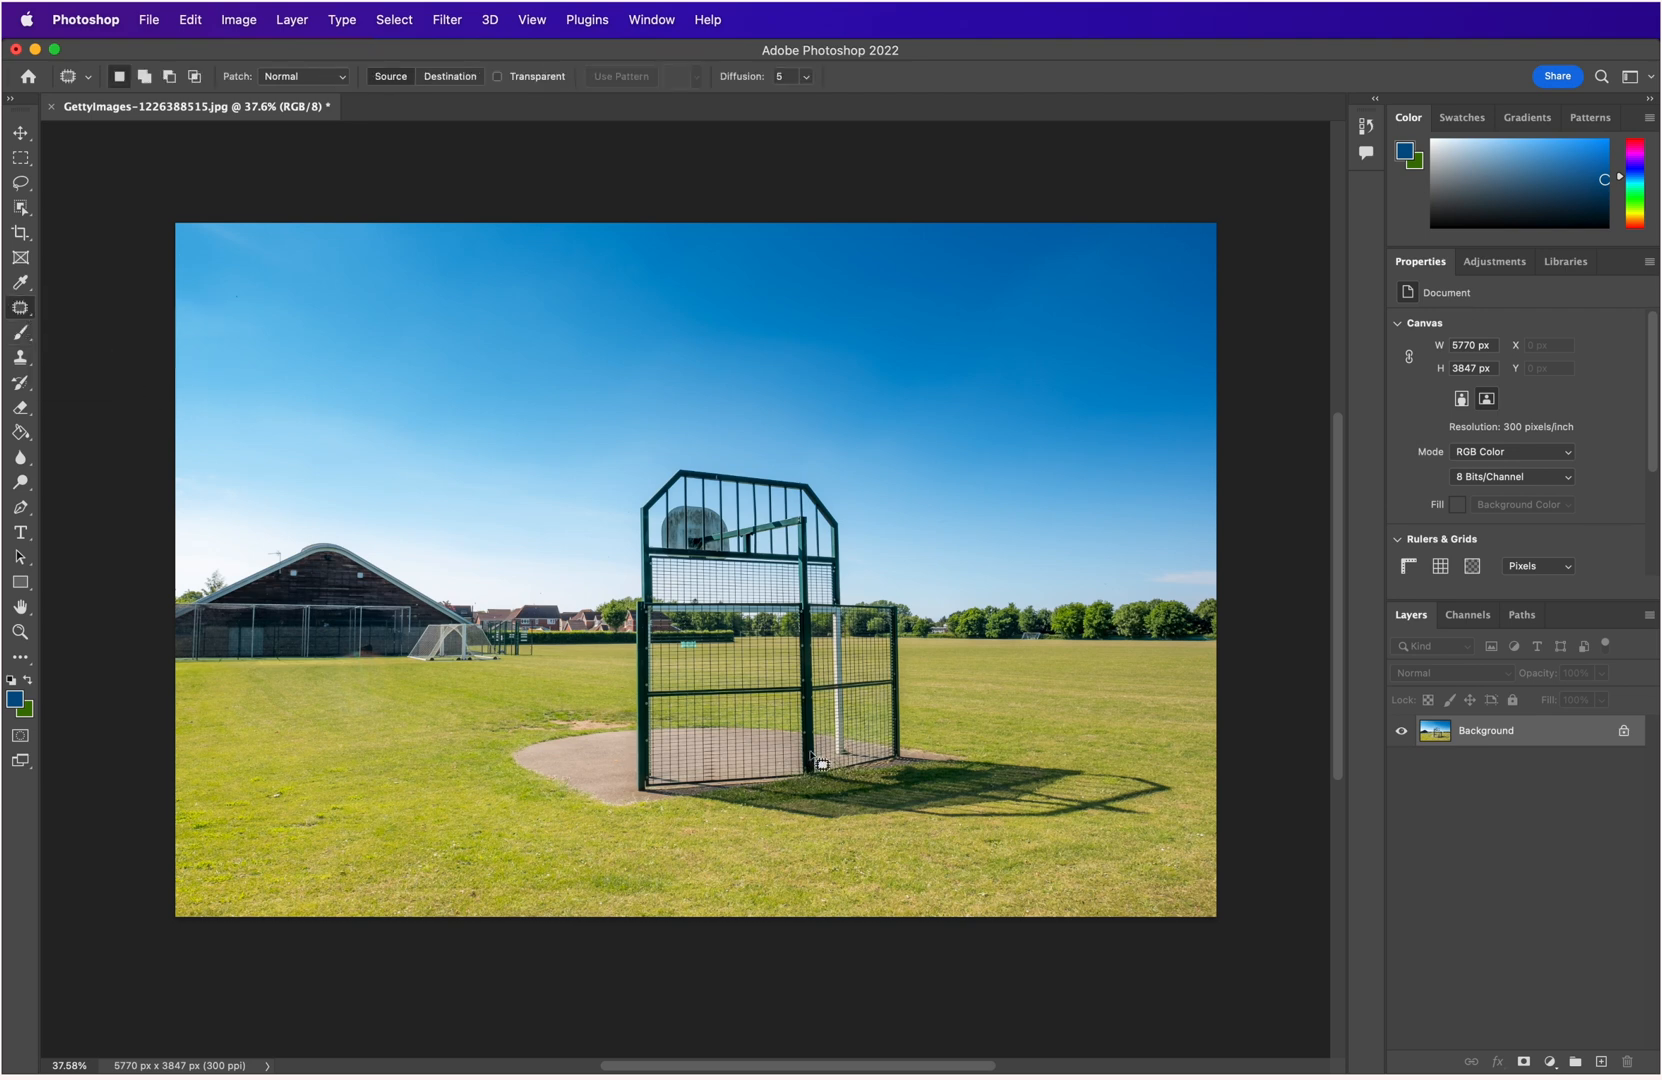
{"action": "mouse_move", "coordinate": [633, 720]}
{"action": "left_mouse_down"}
{"action": "mouse_move", "coordinate": [635, 803]}
{"action": "mouse_move", "coordinate": [611, 812]}
{"action": "mouse_move", "coordinate": [513, 791]}
{"action": "mouse_move", "coordinate": [490, 759]}
{"action": "mouse_move", "coordinate": [497, 732]}
{"action": "mouse_move", "coordinate": [585, 706]}
{"action": "mouse_move", "coordinate": [636, 717]}
{"action": "mouse_move", "coordinate": [592, 770]}
{"action": "mouse_move", "coordinate": [355, 798]}
{"action": "left_mouse_up"}
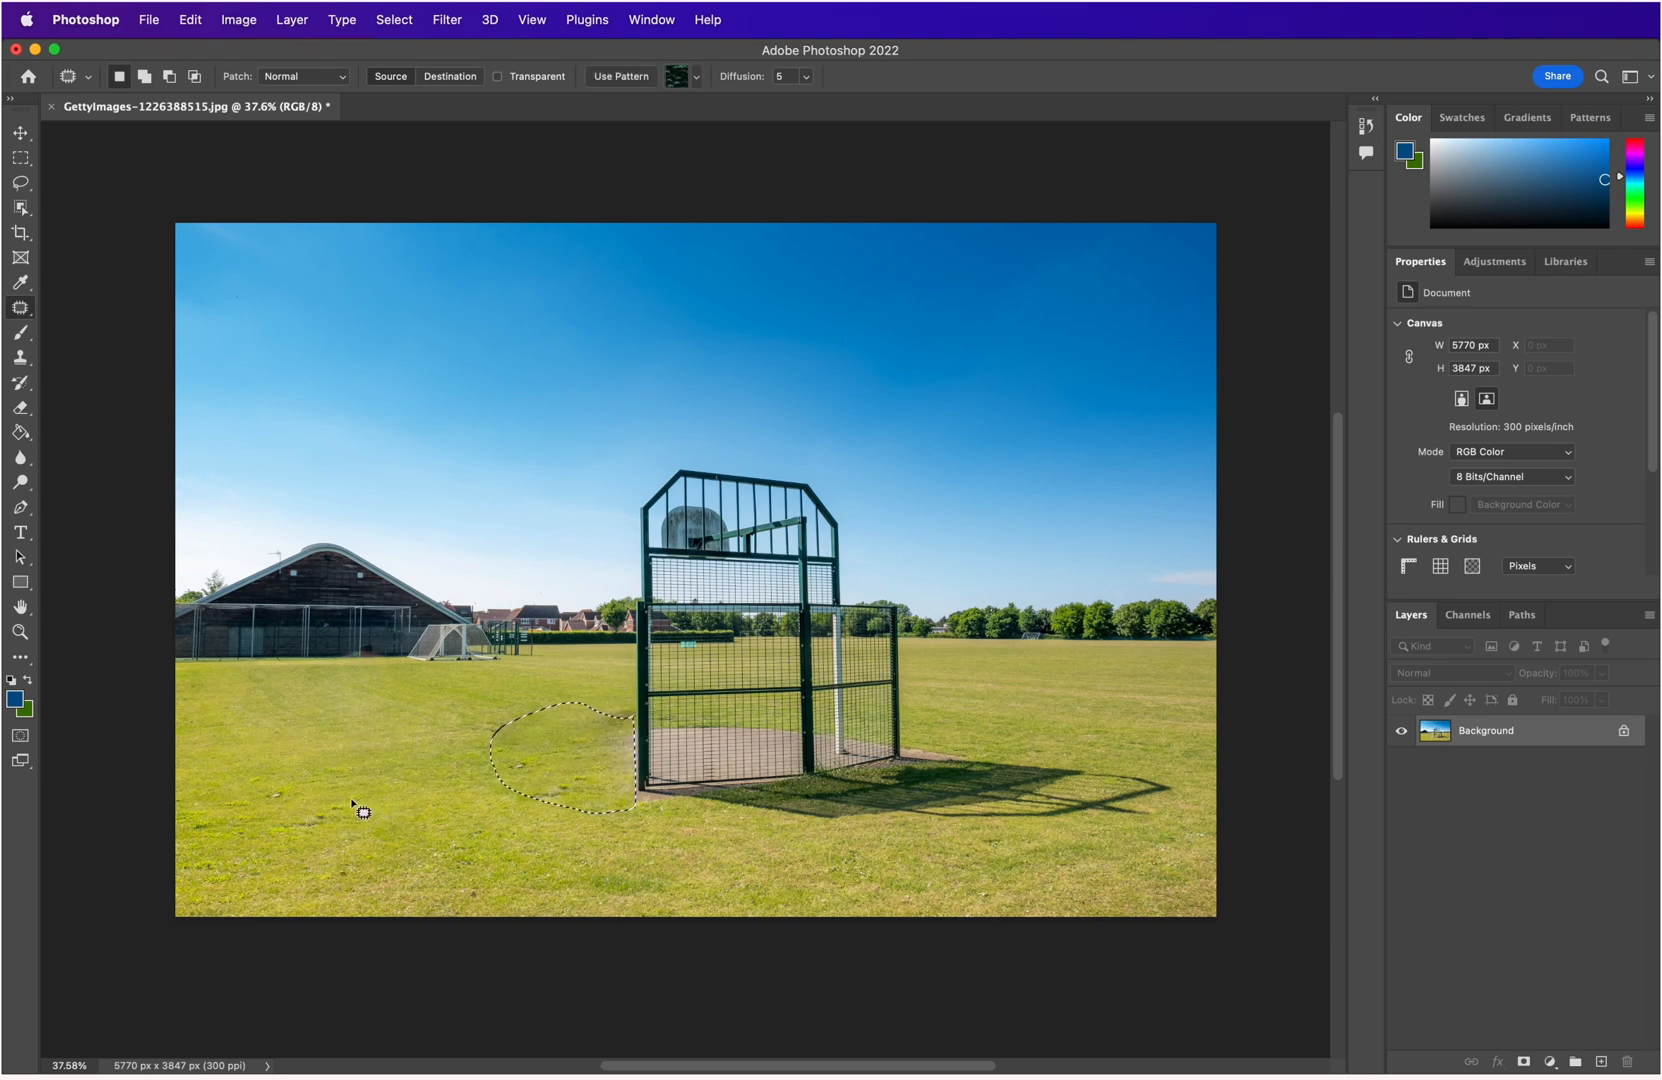
{"action": "left_click", "coordinate": [538, 671]}
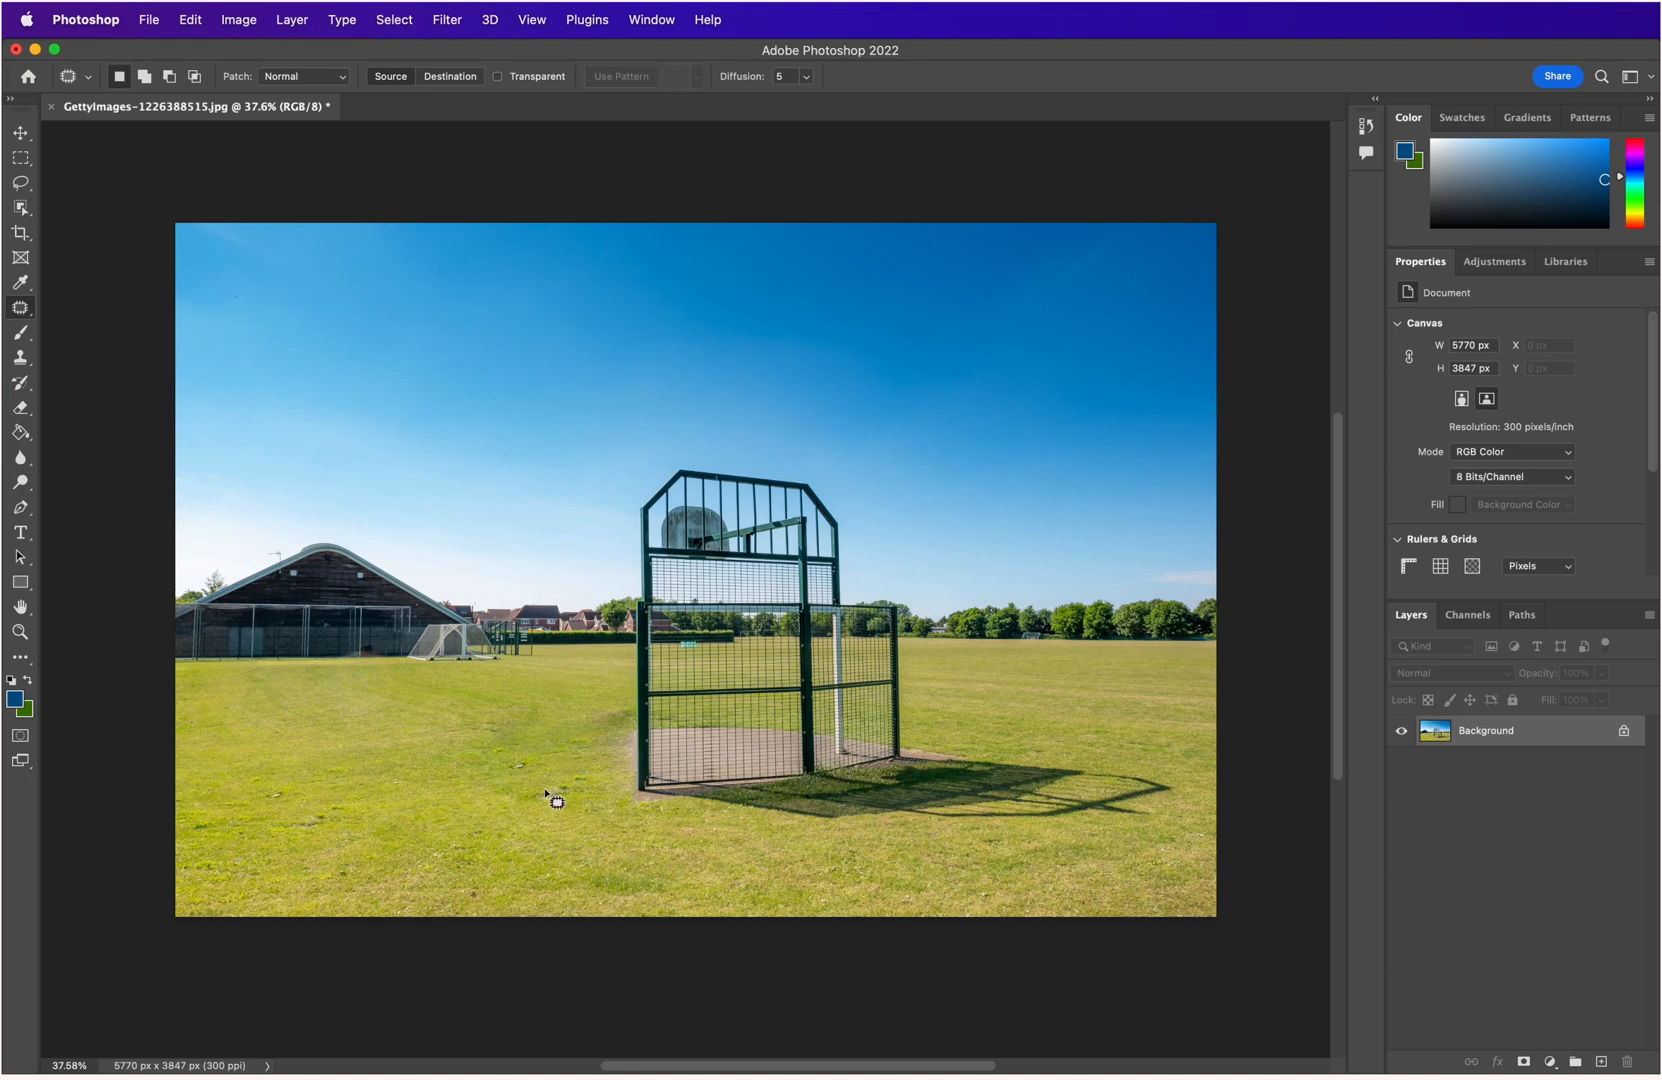
{"action": "scroll", "coordinate": [538, 783], "scroll_direction": "up", "scroll_amount": 5}
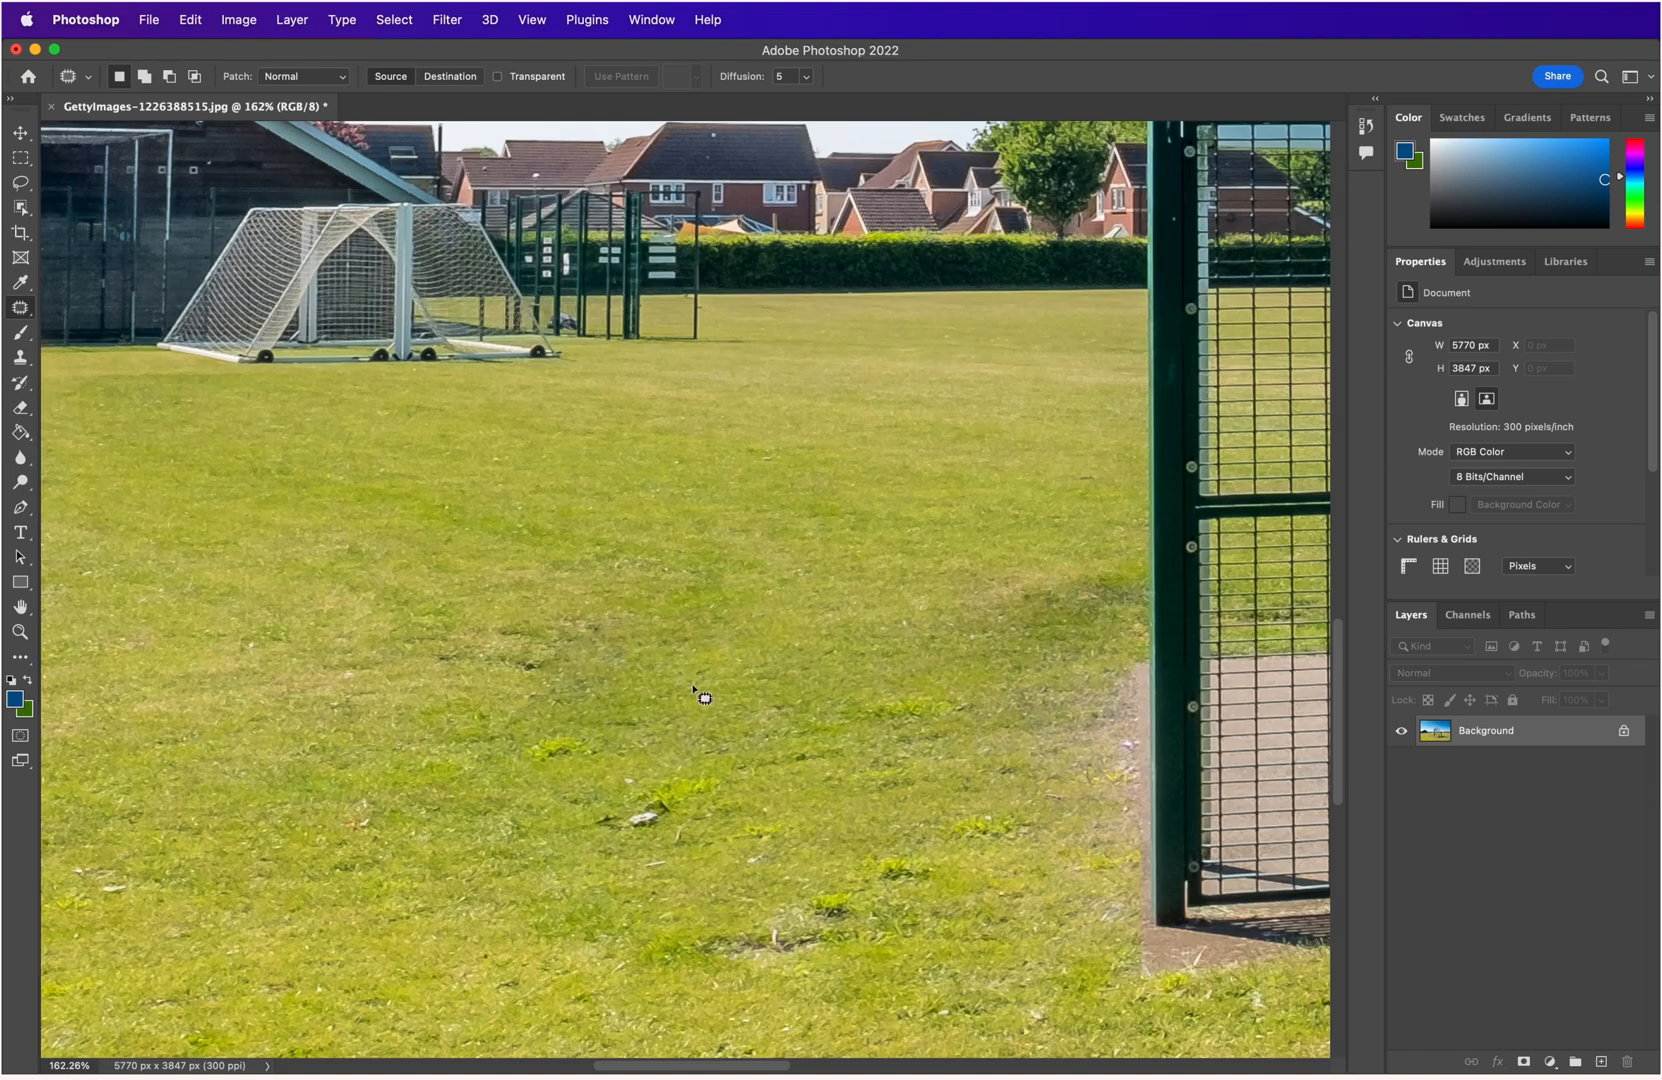
{"action": "scroll", "coordinate": [668, 660], "scroll_direction": "down", "scroll_amount": 6}
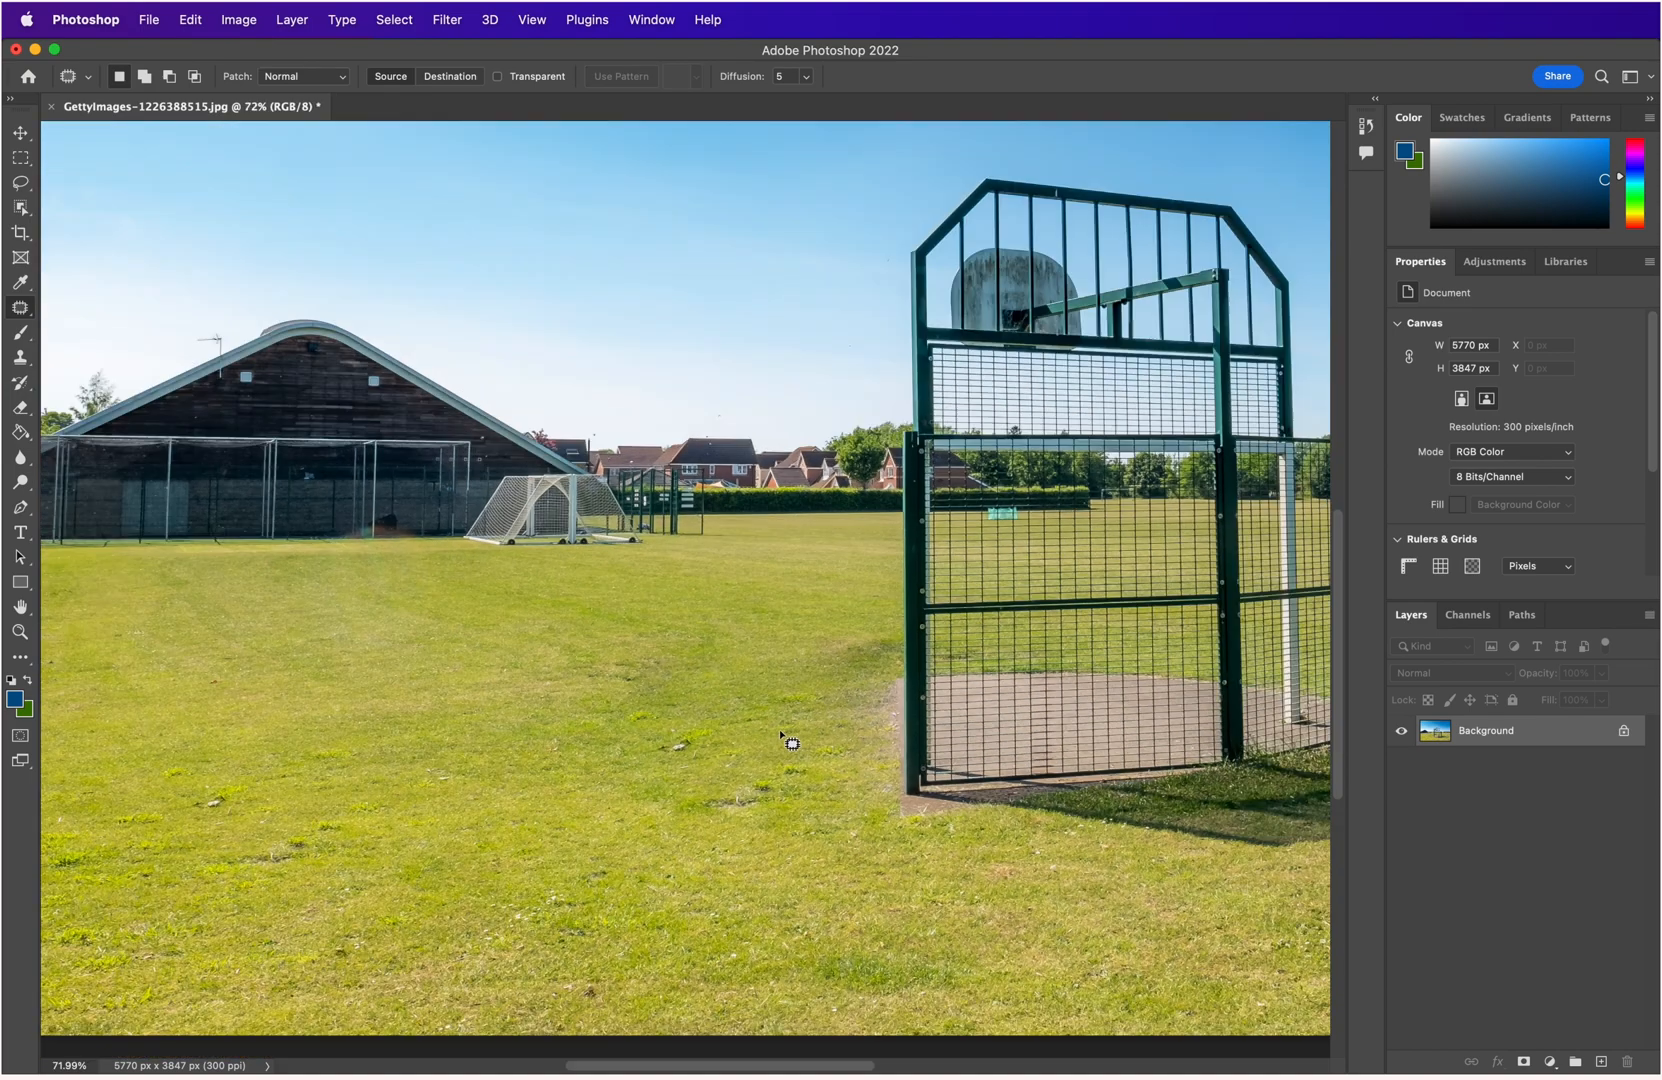
{"action": "scroll", "coordinate": [869, 789], "scroll_direction": "down", "scroll_amount": 1}
{"action": "scroll", "coordinate": [757, 765], "scroll_direction": "down", "scroll_amount": 3}
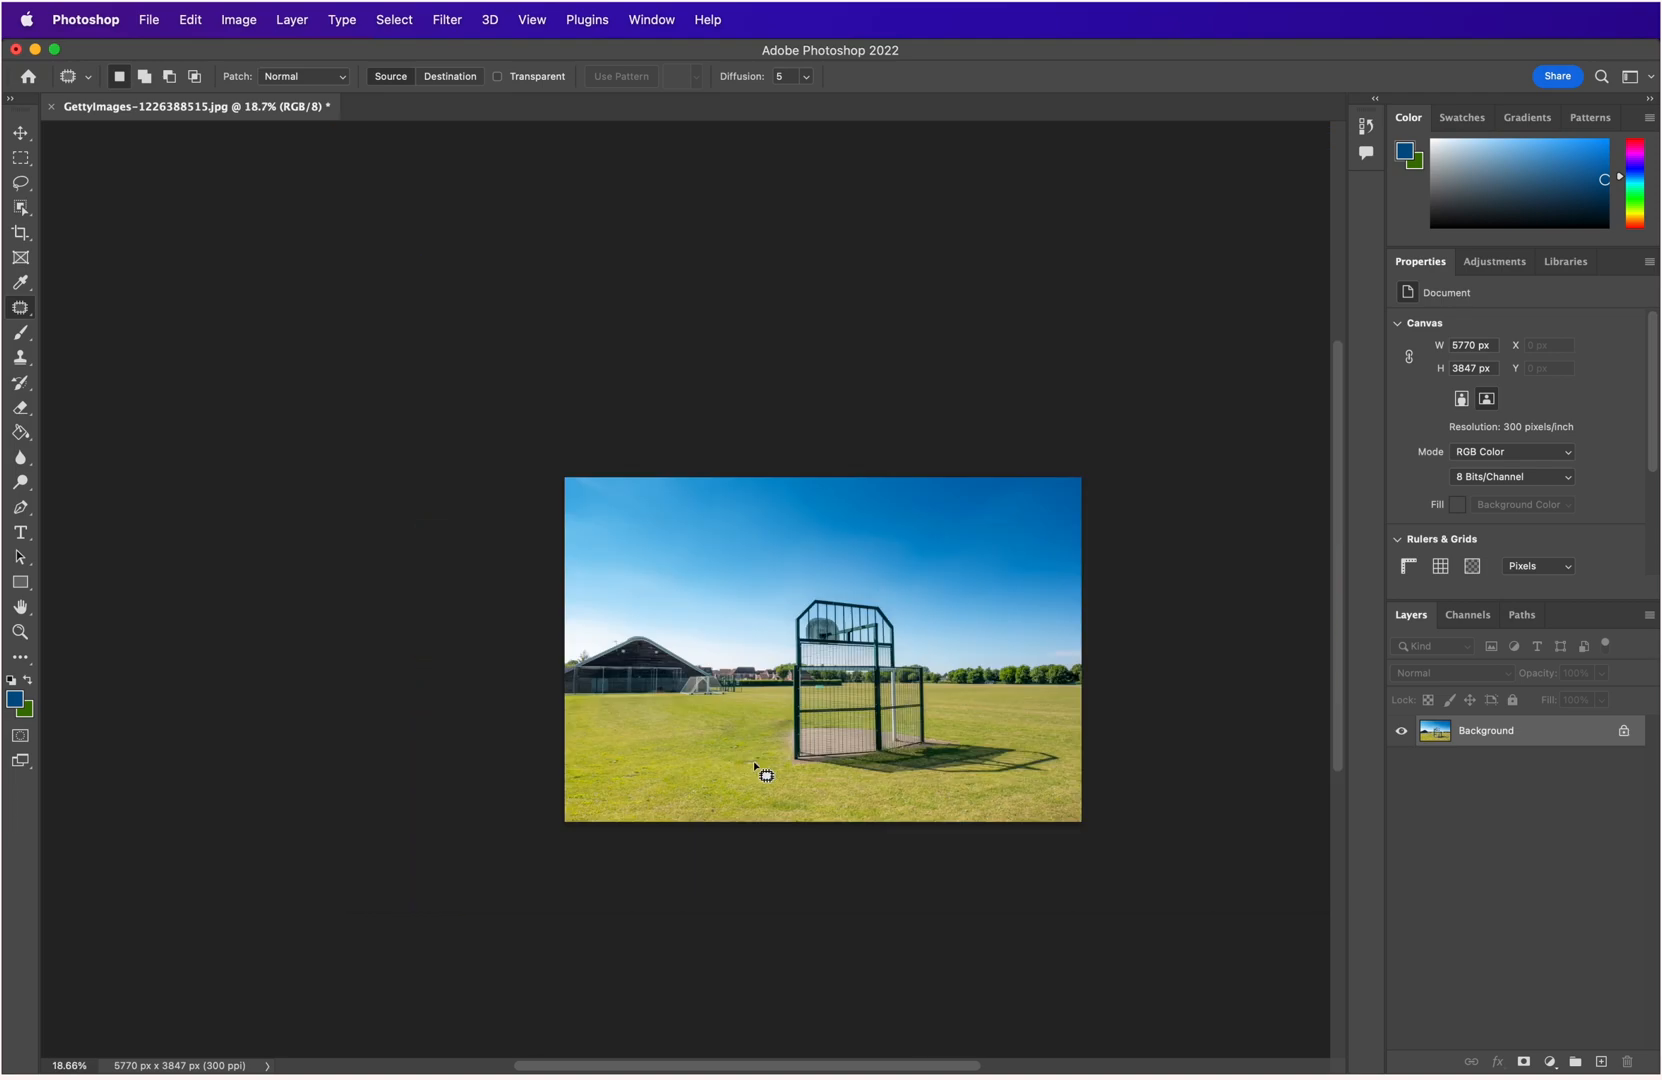
Replace the cage's shadow on the field with clean grass using the Patch tool in Normal mode, and deselect.
{"action": "scroll", "coordinate": [1078, 802], "scroll_direction": "down", "scroll_amount": 2}
{"action": "scroll", "coordinate": [1076, 800], "scroll_direction": "up", "scroll_amount": 7}
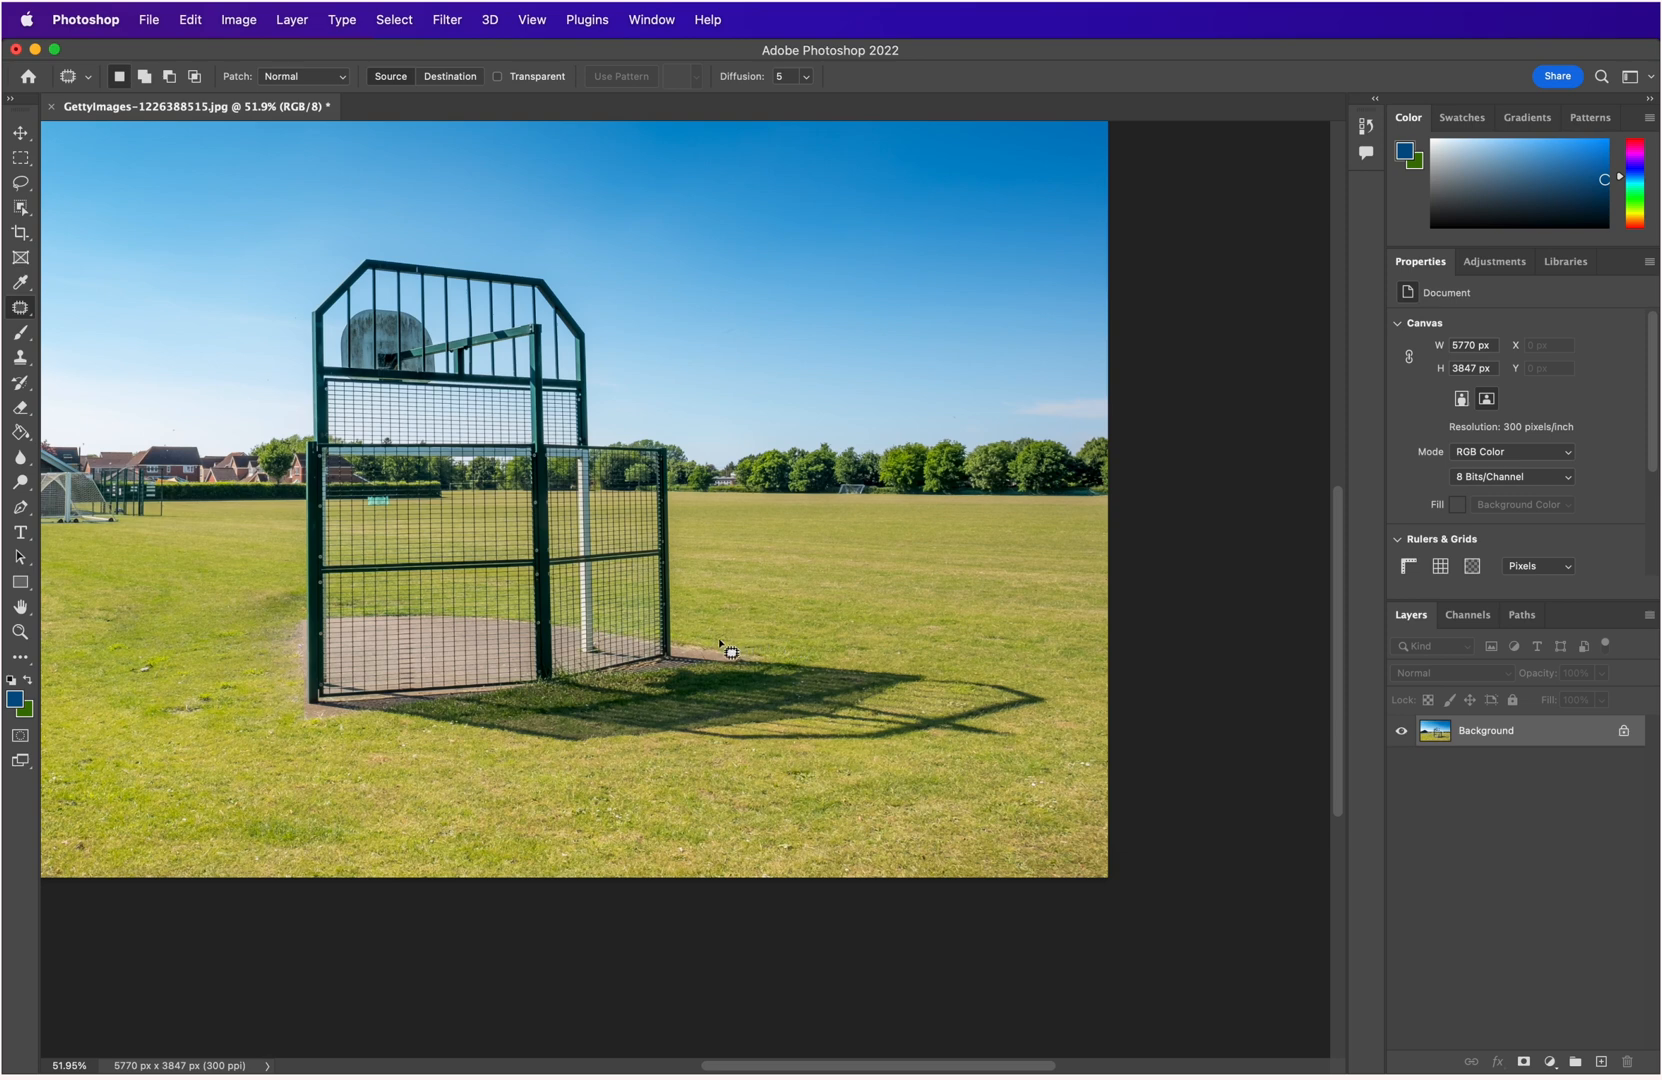
{"action": "mouse_move", "coordinate": [707, 645]}
{"action": "left_mouse_down"}
{"action": "mouse_move", "coordinate": [1020, 670]}
{"action": "mouse_move", "coordinate": [1052, 704]}
{"action": "mouse_move", "coordinate": [1038, 743]}
{"action": "mouse_move", "coordinate": [979, 764]}
{"action": "mouse_move", "coordinate": [827, 777]}
{"action": "mouse_move", "coordinate": [360, 756]}
{"action": "mouse_move", "coordinate": [307, 711]}
{"action": "mouse_move", "coordinate": [707, 633]}
{"action": "left_mouse_up"}
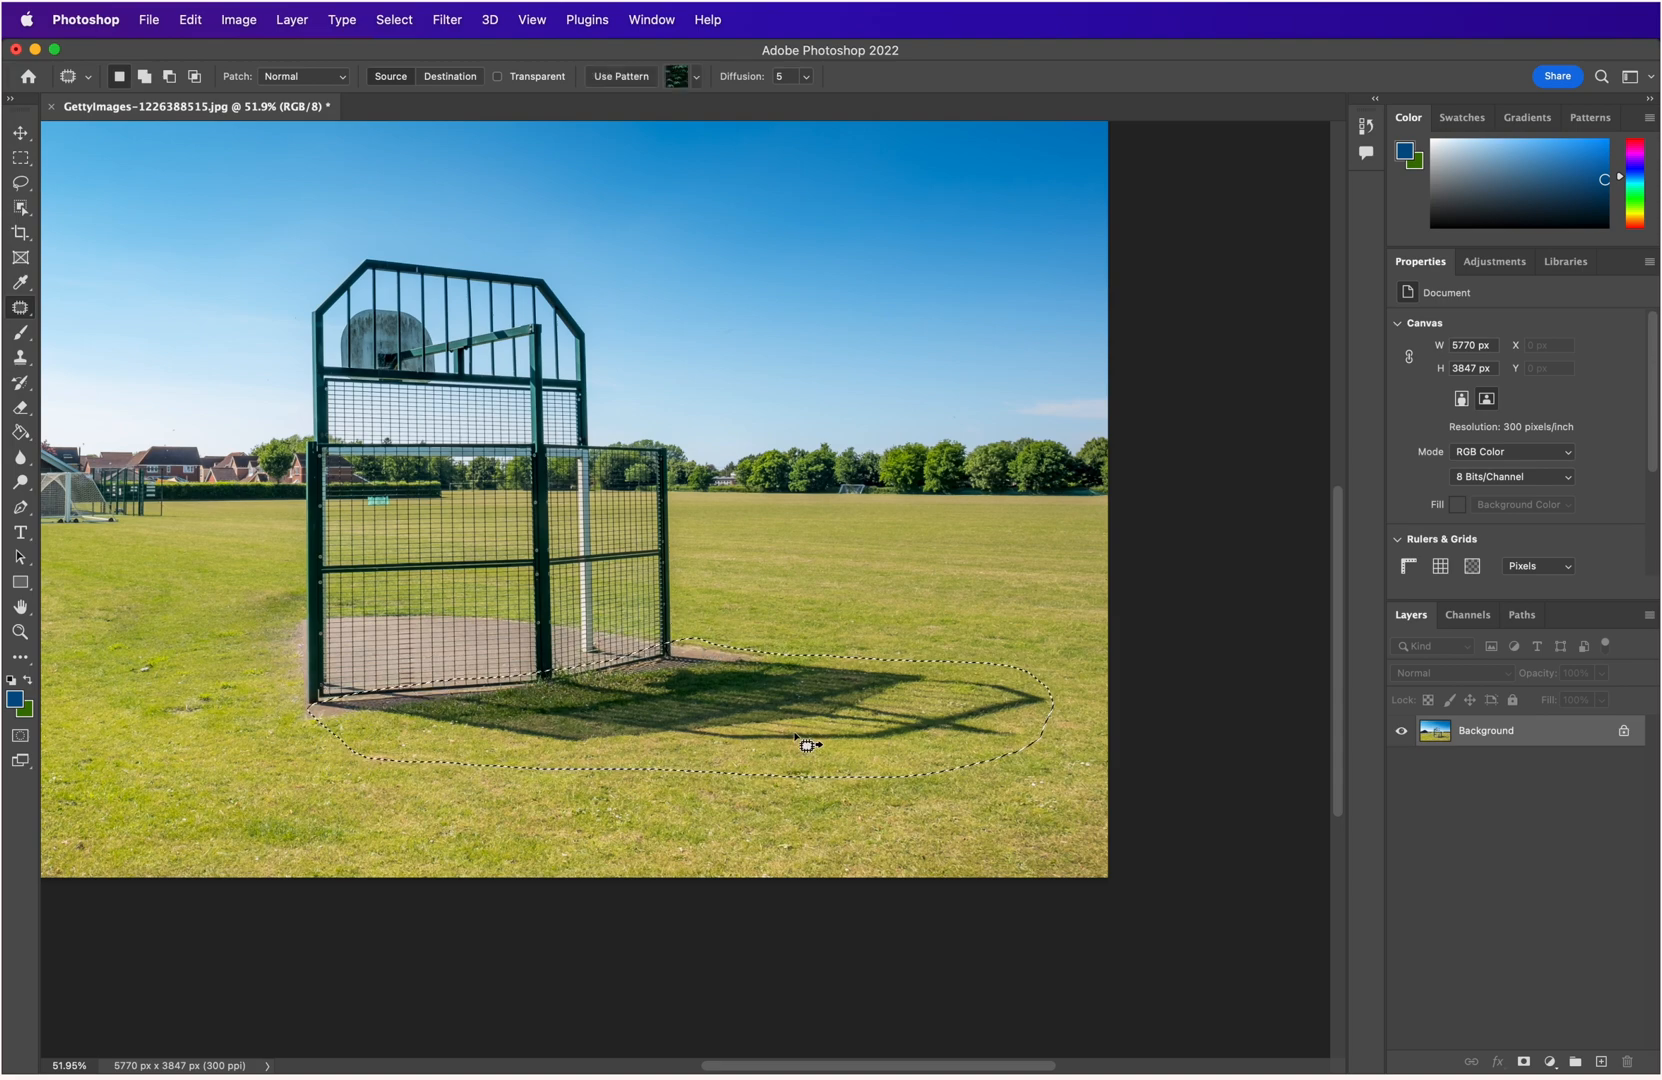
{"action": "mouse_move", "coordinate": [781, 706]}
{"action": "left_mouse_down"}
{"action": "mouse_move", "coordinate": [957, 560]}
{"action": "mouse_move", "coordinate": [1042, 579]}
{"action": "mouse_move", "coordinate": [1147, 572]}
{"action": "mouse_move", "coordinate": [174, 671]}
{"action": "mouse_move", "coordinate": [130, 779]}
{"action": "mouse_move", "coordinate": [138, 818]}
{"action": "left_mouse_up"}
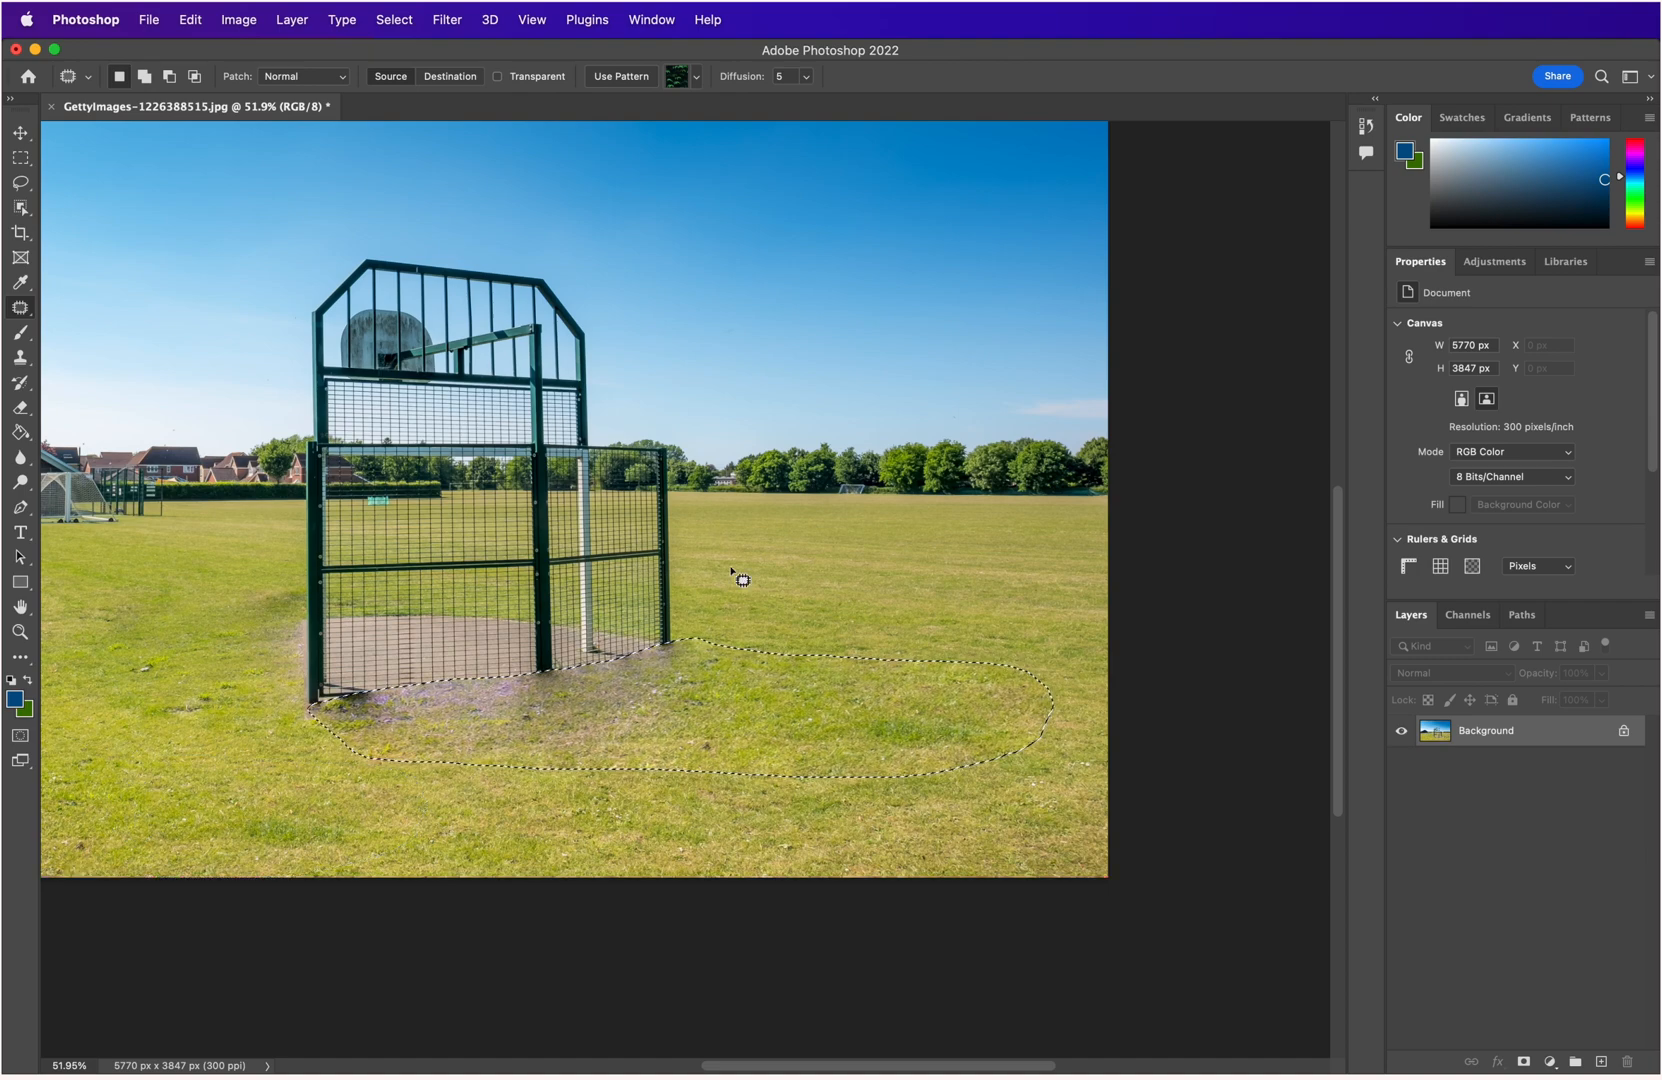
{"action": "key", "text": "super+d"}
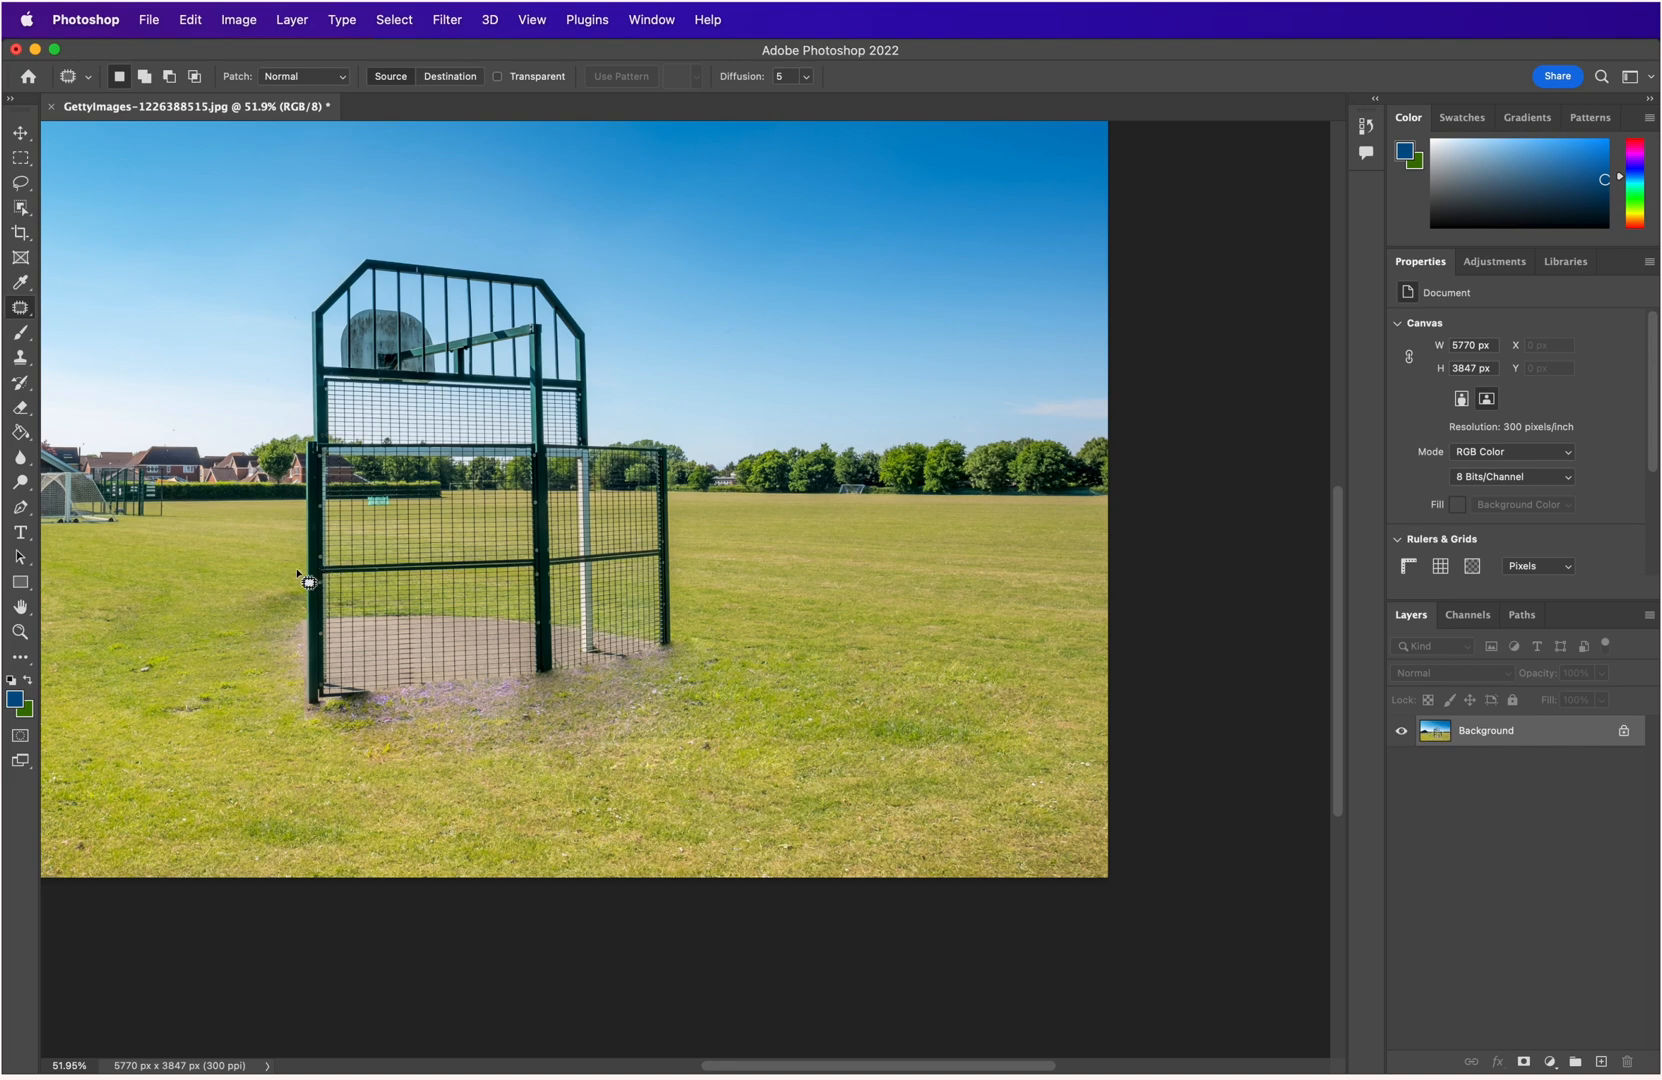
{"action": "scroll", "coordinate": [667, 737], "scroll_direction": "down", "scroll_amount": 5}
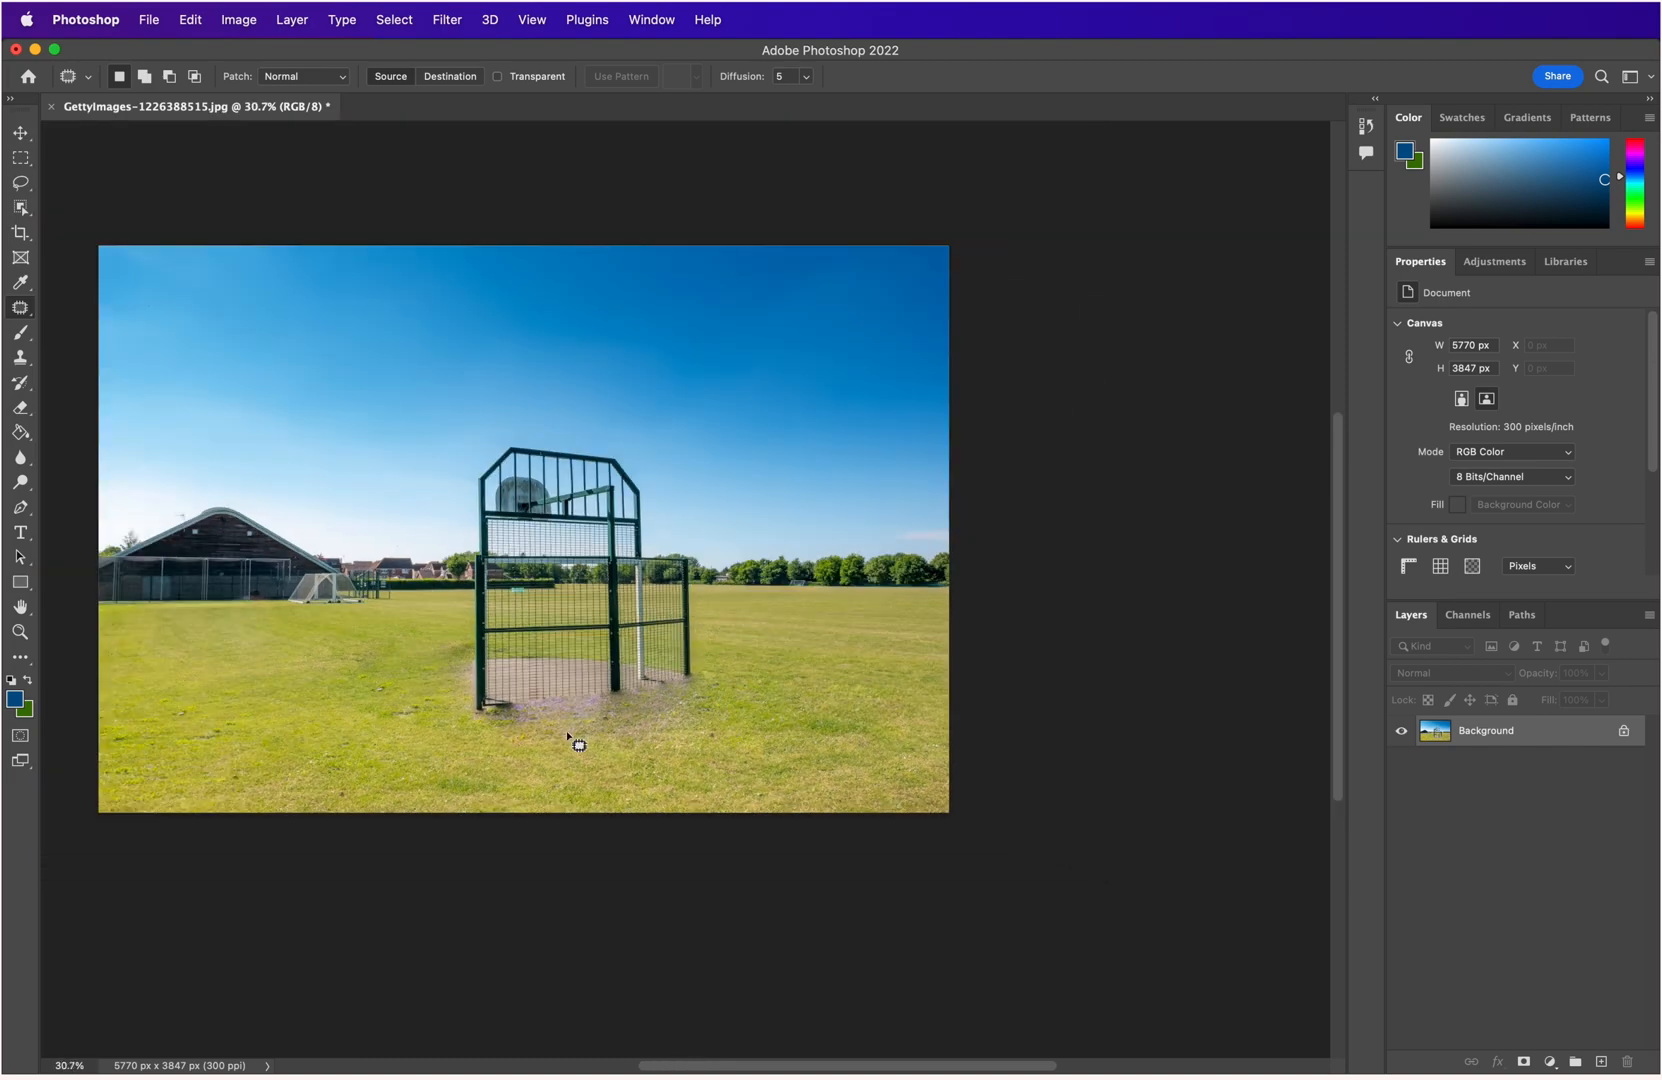
{"action": "scroll", "coordinate": [480, 742], "scroll_direction": "up", "scroll_amount": 4}
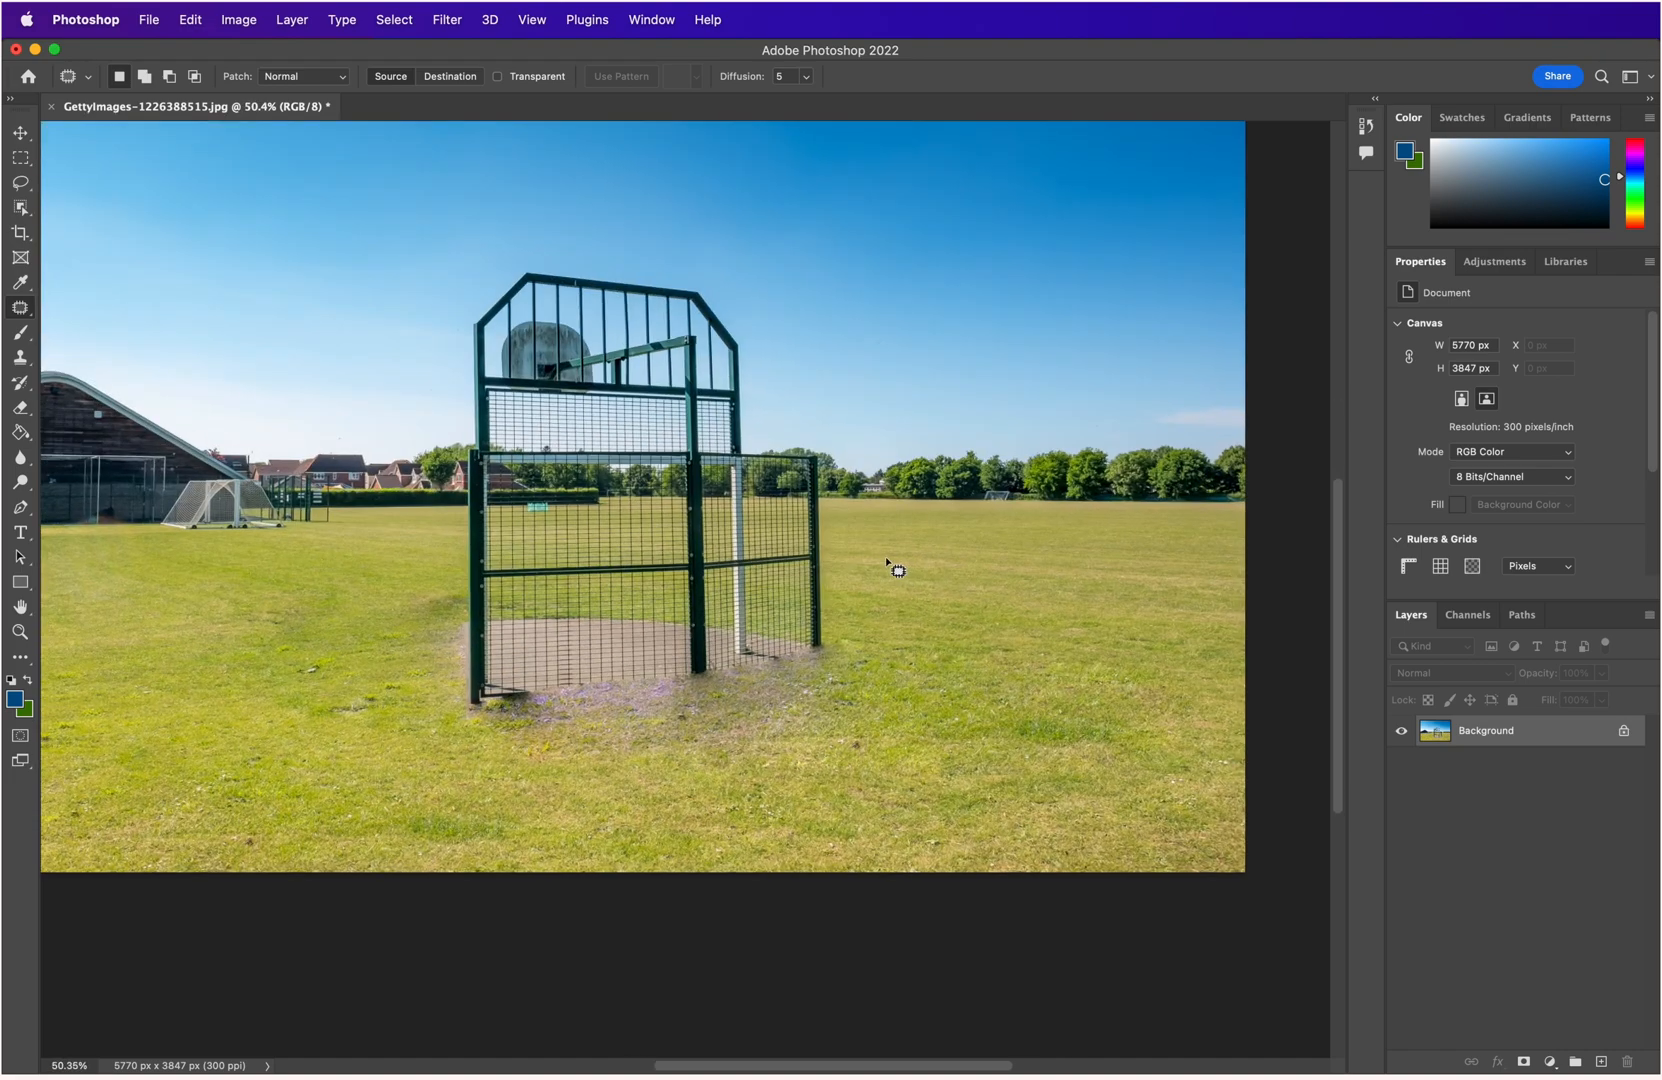
{"action": "scroll", "coordinate": [513, 690], "scroll_direction": "down", "scroll_amount": 1}
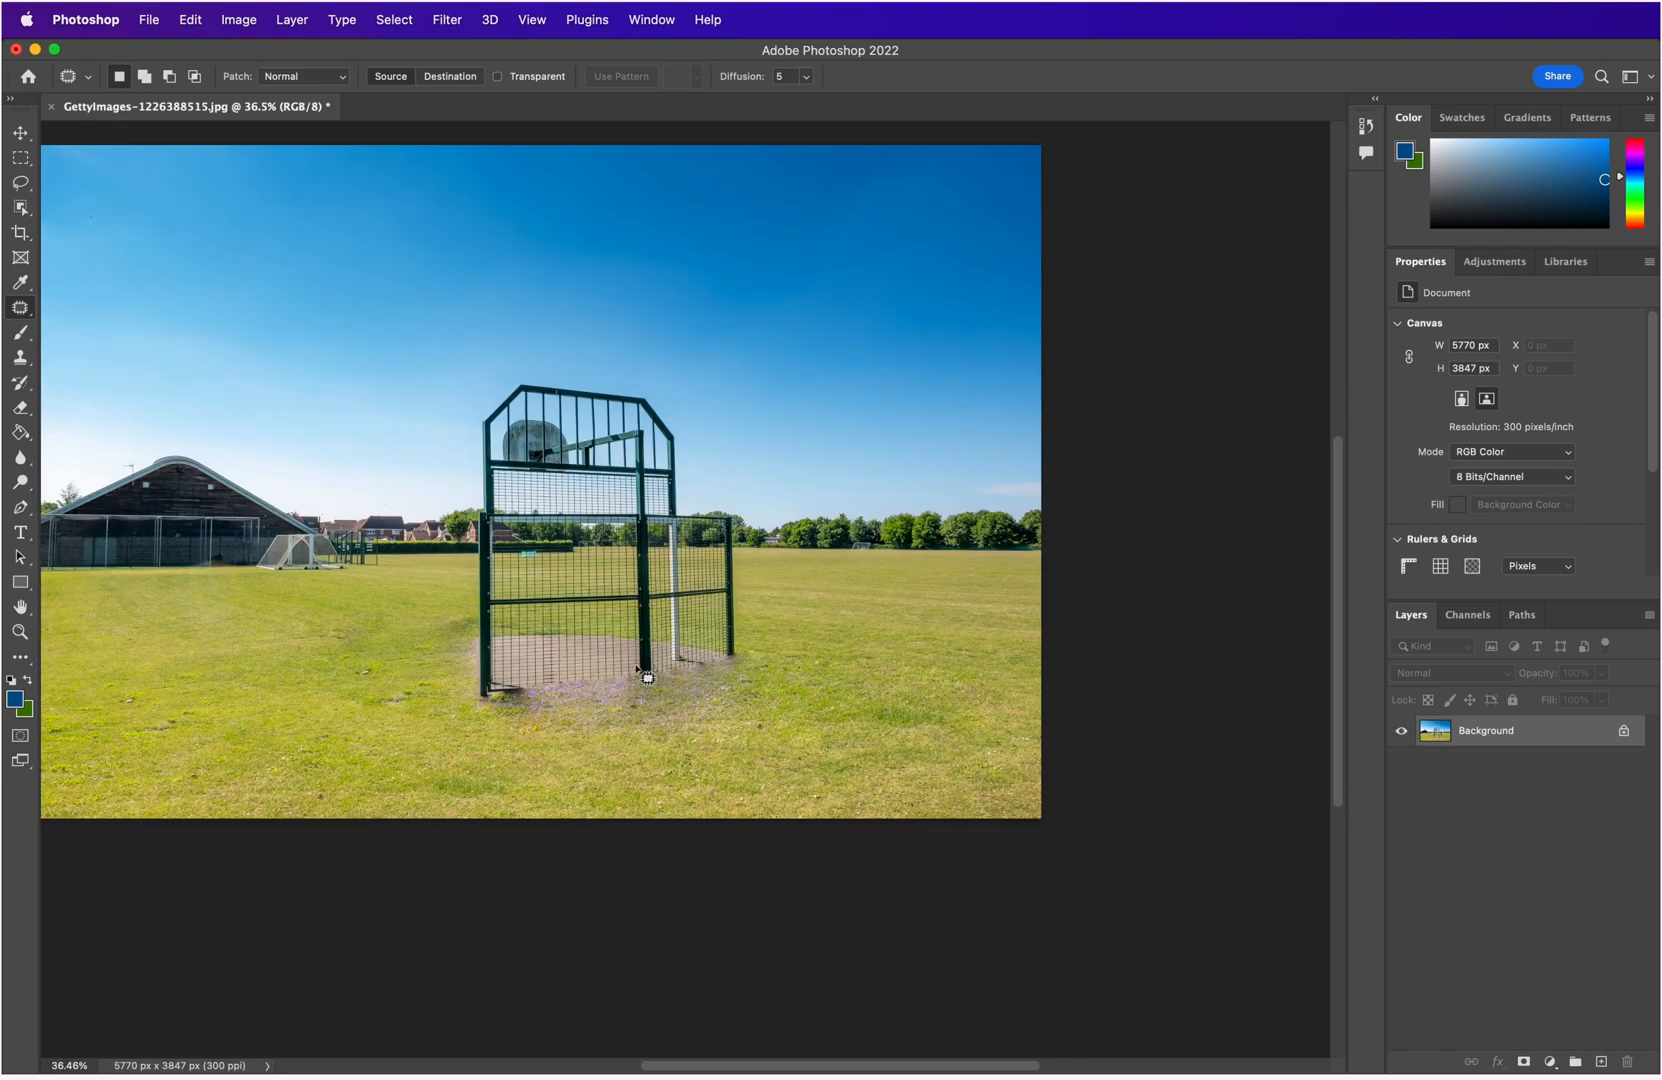
Paint out the concrete pad and the lower part of the cage with the content-aware Spot Healing Brush at size 600, and inspect the result.
{"action": "right_click", "coordinate": [22, 310]}
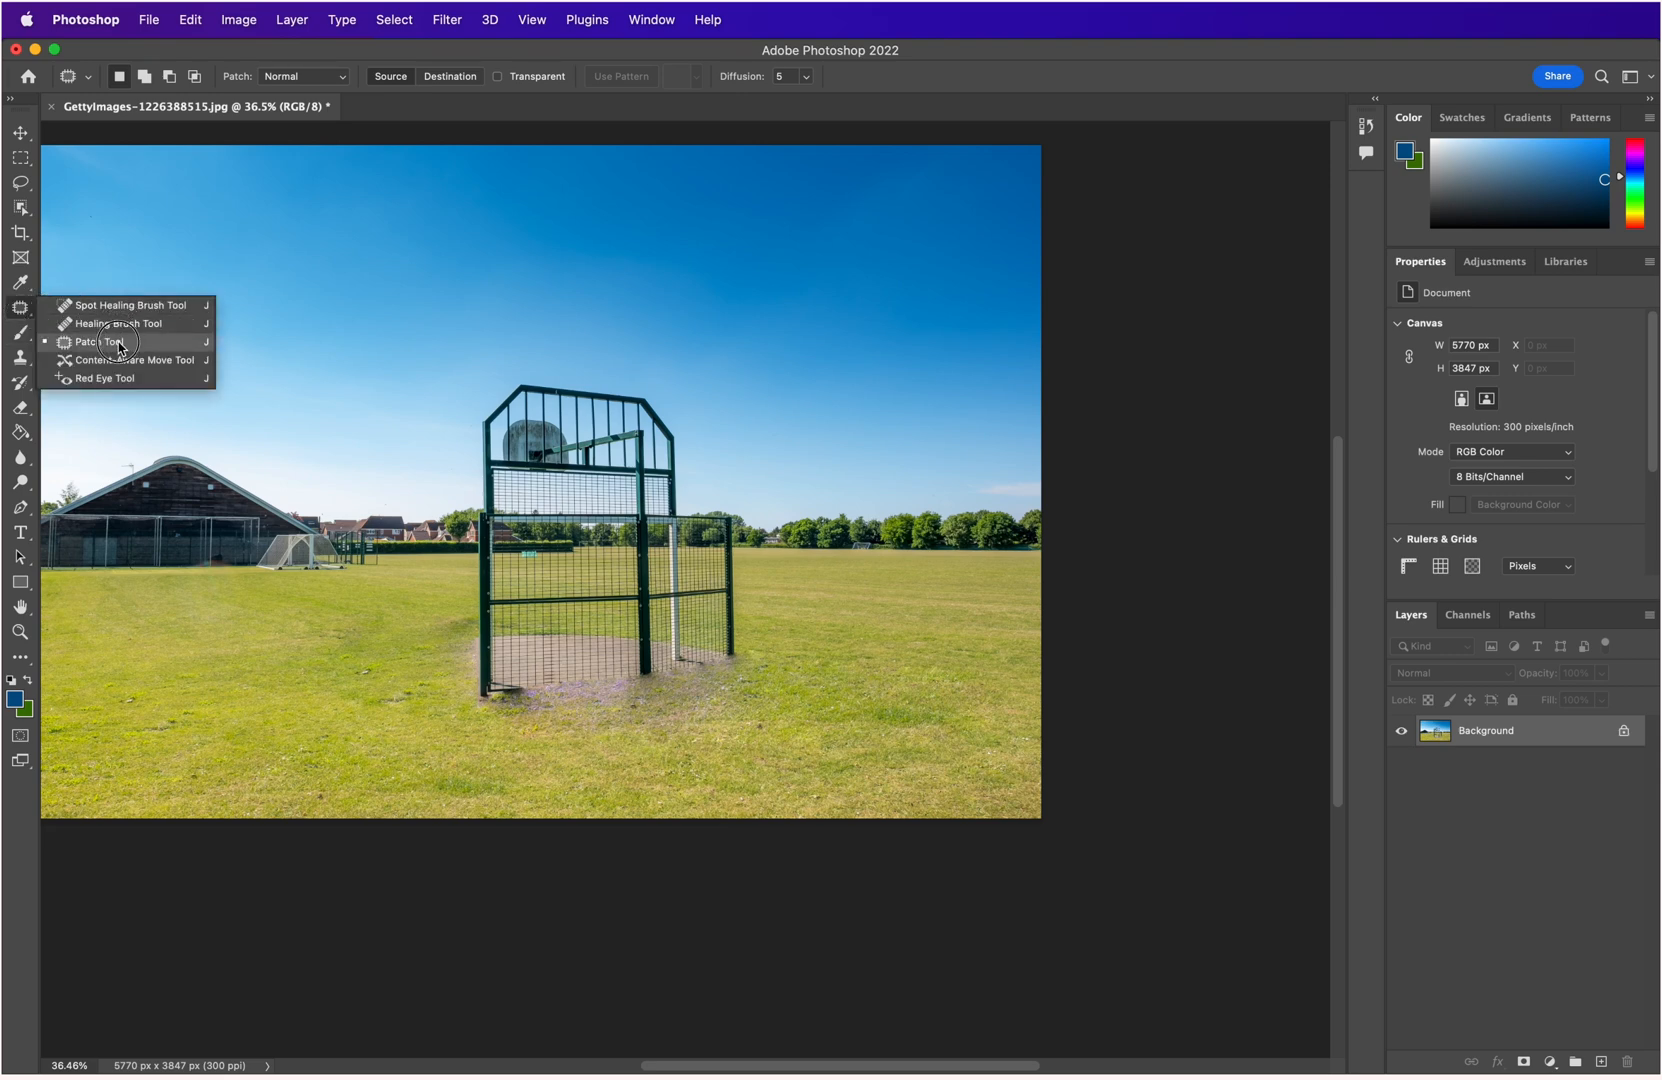
{"action": "left_click", "coordinate": [128, 305]}
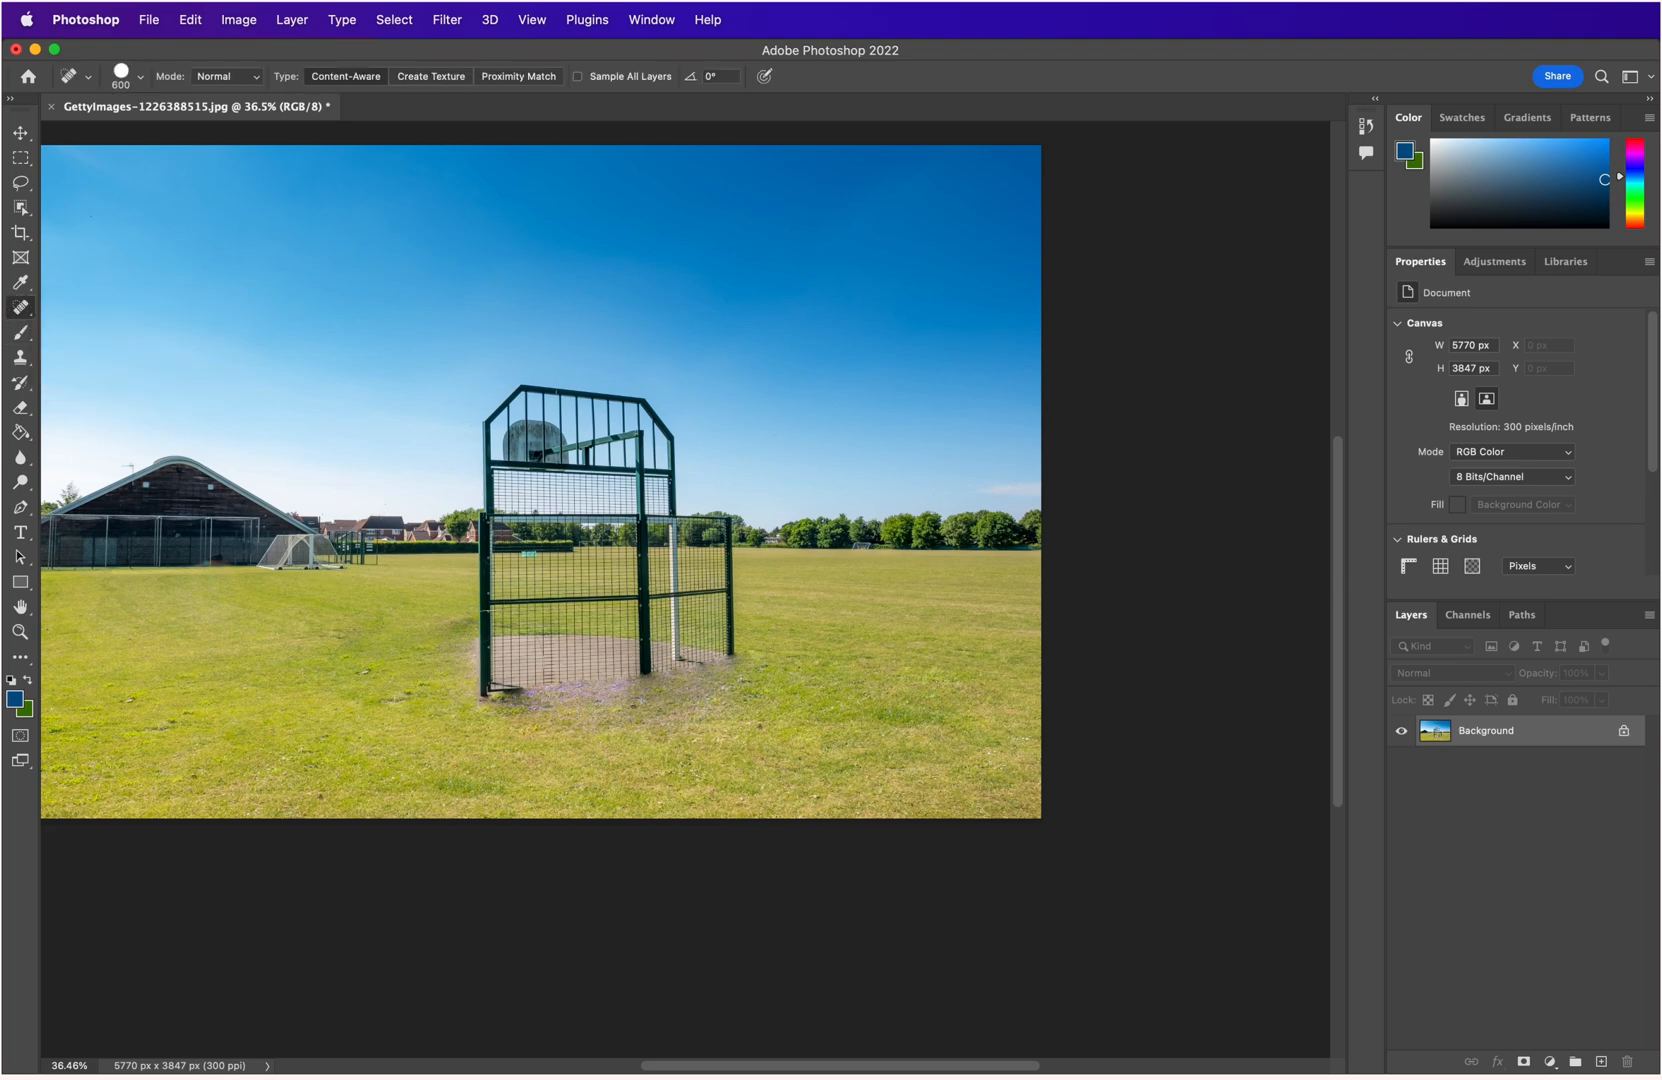
{"action": "mouse_move", "coordinate": [492, 662]}
{"action": "left_mouse_down"}
{"action": "mouse_move", "coordinate": [681, 663]}
{"action": "mouse_move", "coordinate": [700, 628]}
{"action": "mouse_move", "coordinate": [493, 635]}
{"action": "mouse_move", "coordinate": [108, 870]}
{"action": "left_mouse_up"}
{"action": "mouse_move", "coordinate": [660, 712]}
{"action": "left_mouse_down"}
{"action": "mouse_move", "coordinate": [538, 703]}
{"action": "mouse_move", "coordinate": [722, 682]}
{"action": "mouse_move", "coordinate": [720, 1076]}
{"action": "left_mouse_up"}
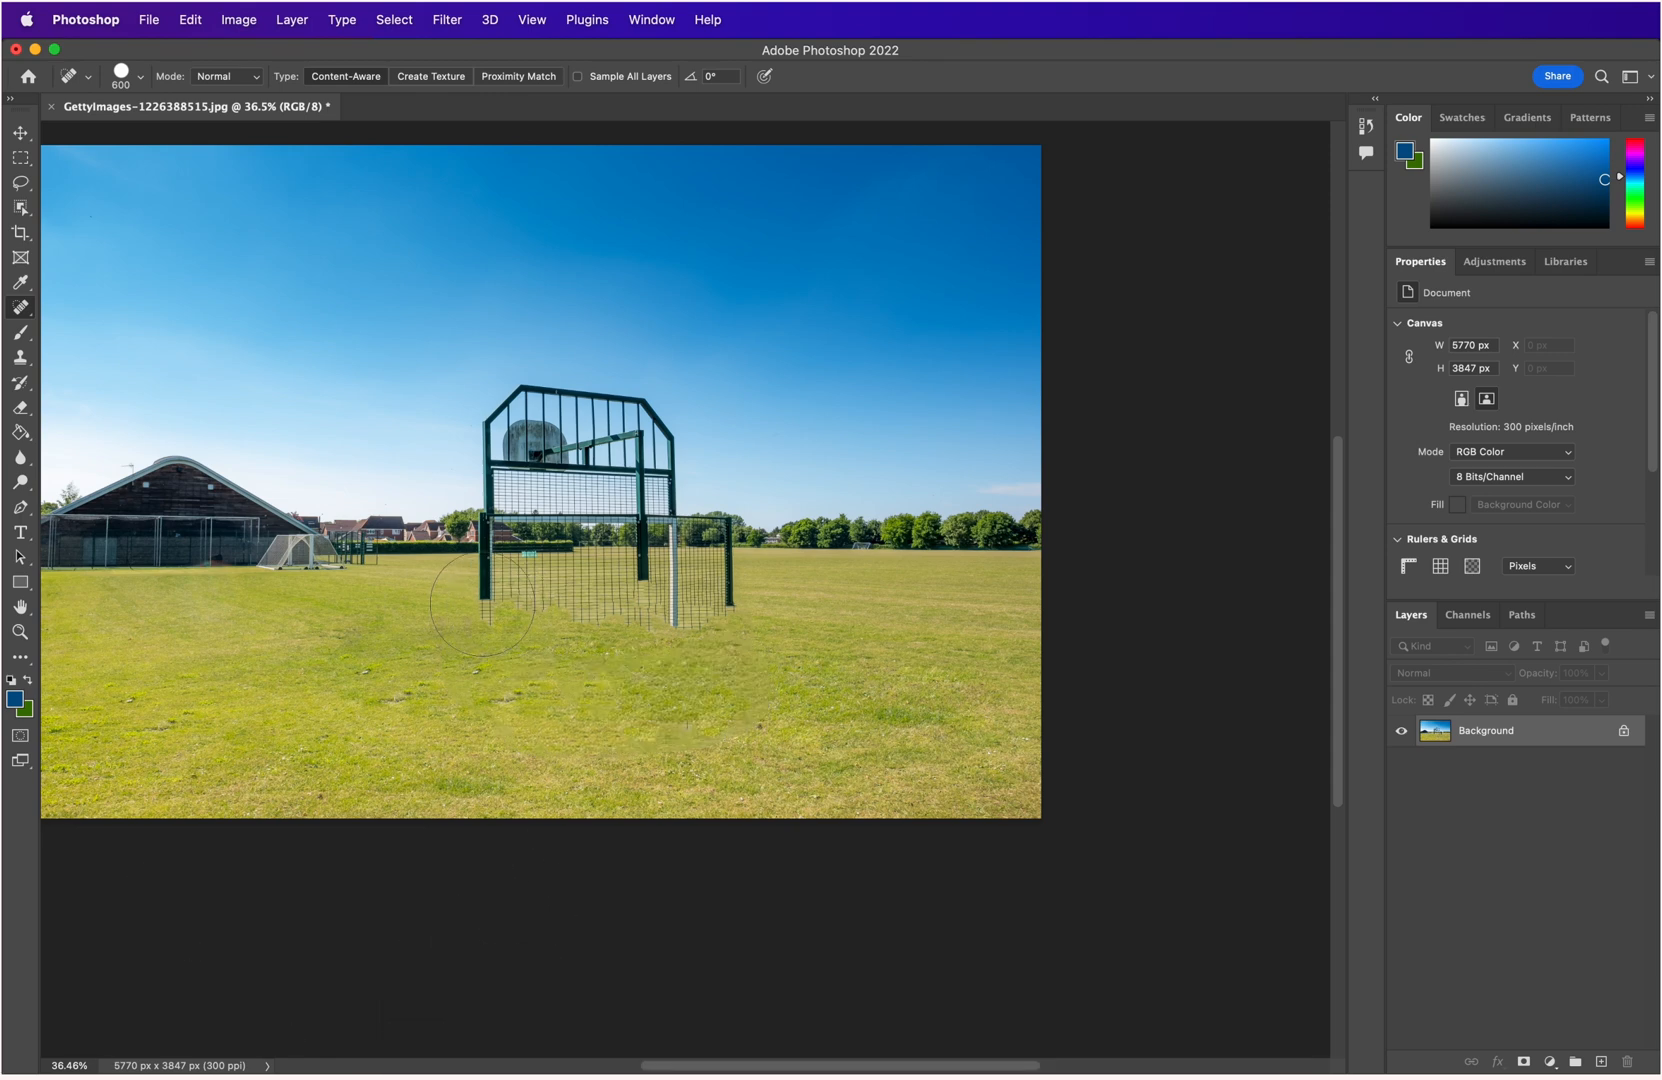
{"action": "mouse_move", "coordinate": [481, 603]}
{"action": "left_mouse_down"}
{"action": "mouse_move", "coordinate": [720, 600]}
{"action": "mouse_move", "coordinate": [720, 1076]}
{"action": "left_mouse_up"}
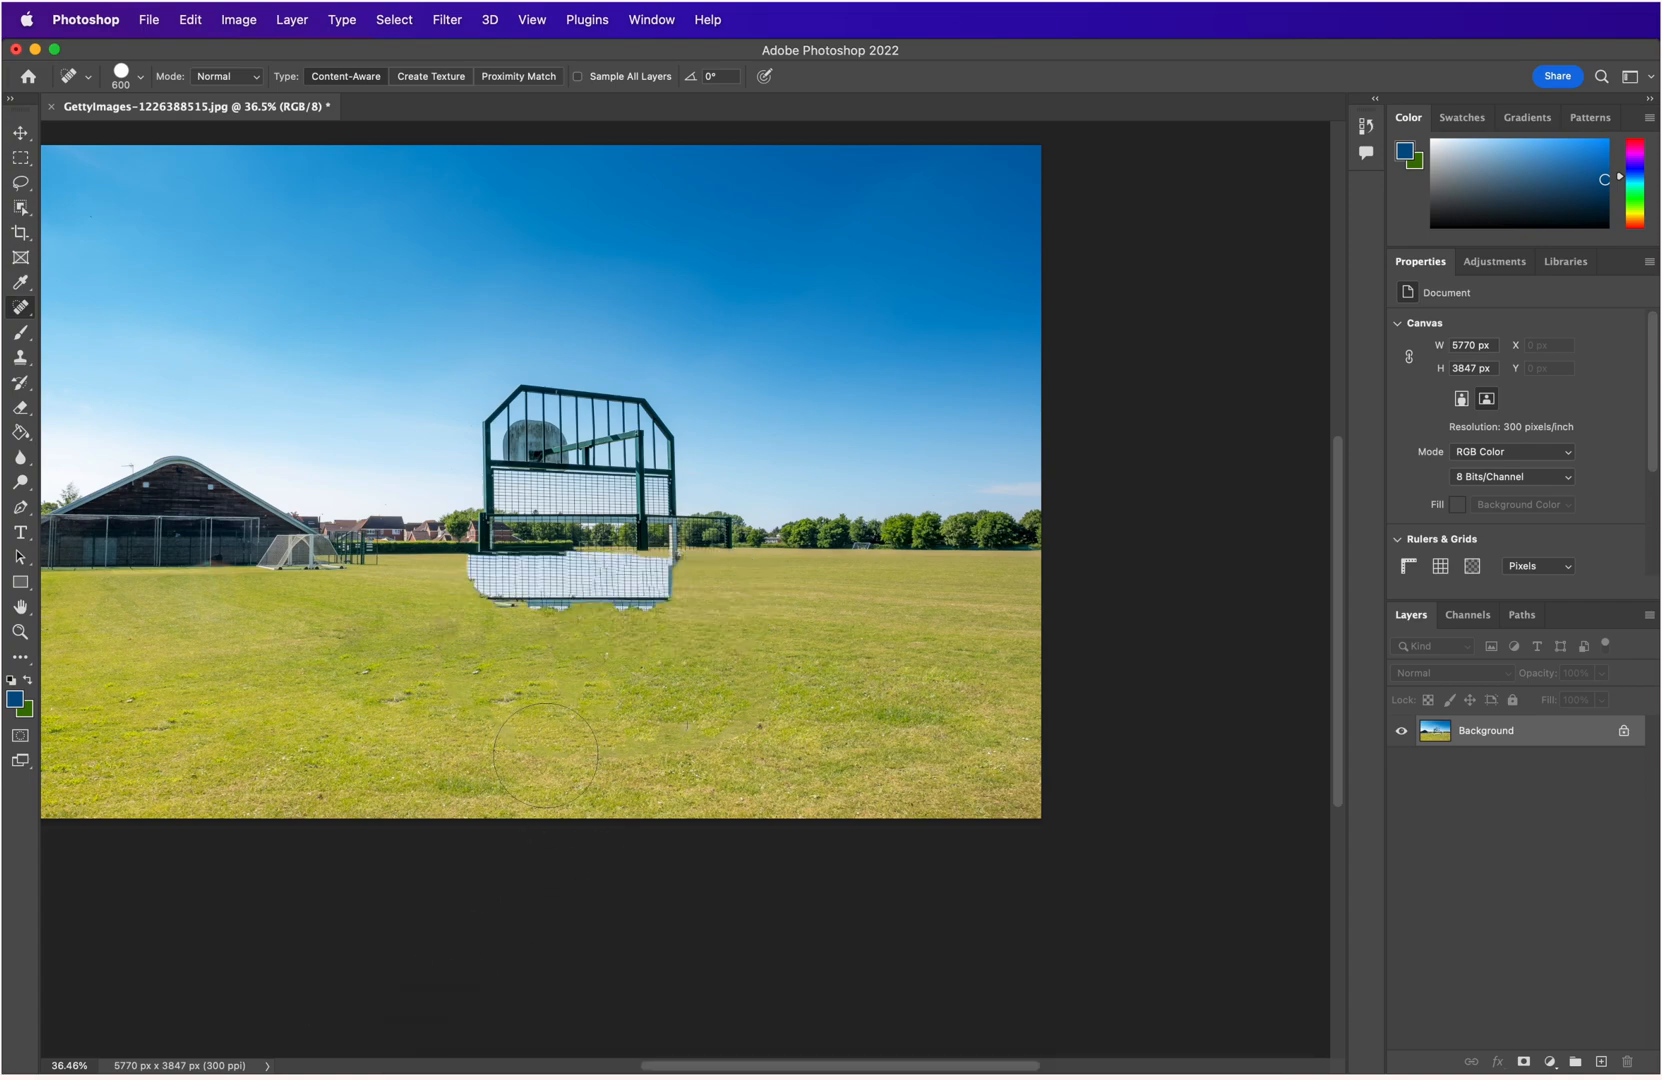
{"action": "scroll", "coordinate": [519, 640], "scroll_direction": "up", "scroll_amount": 5}
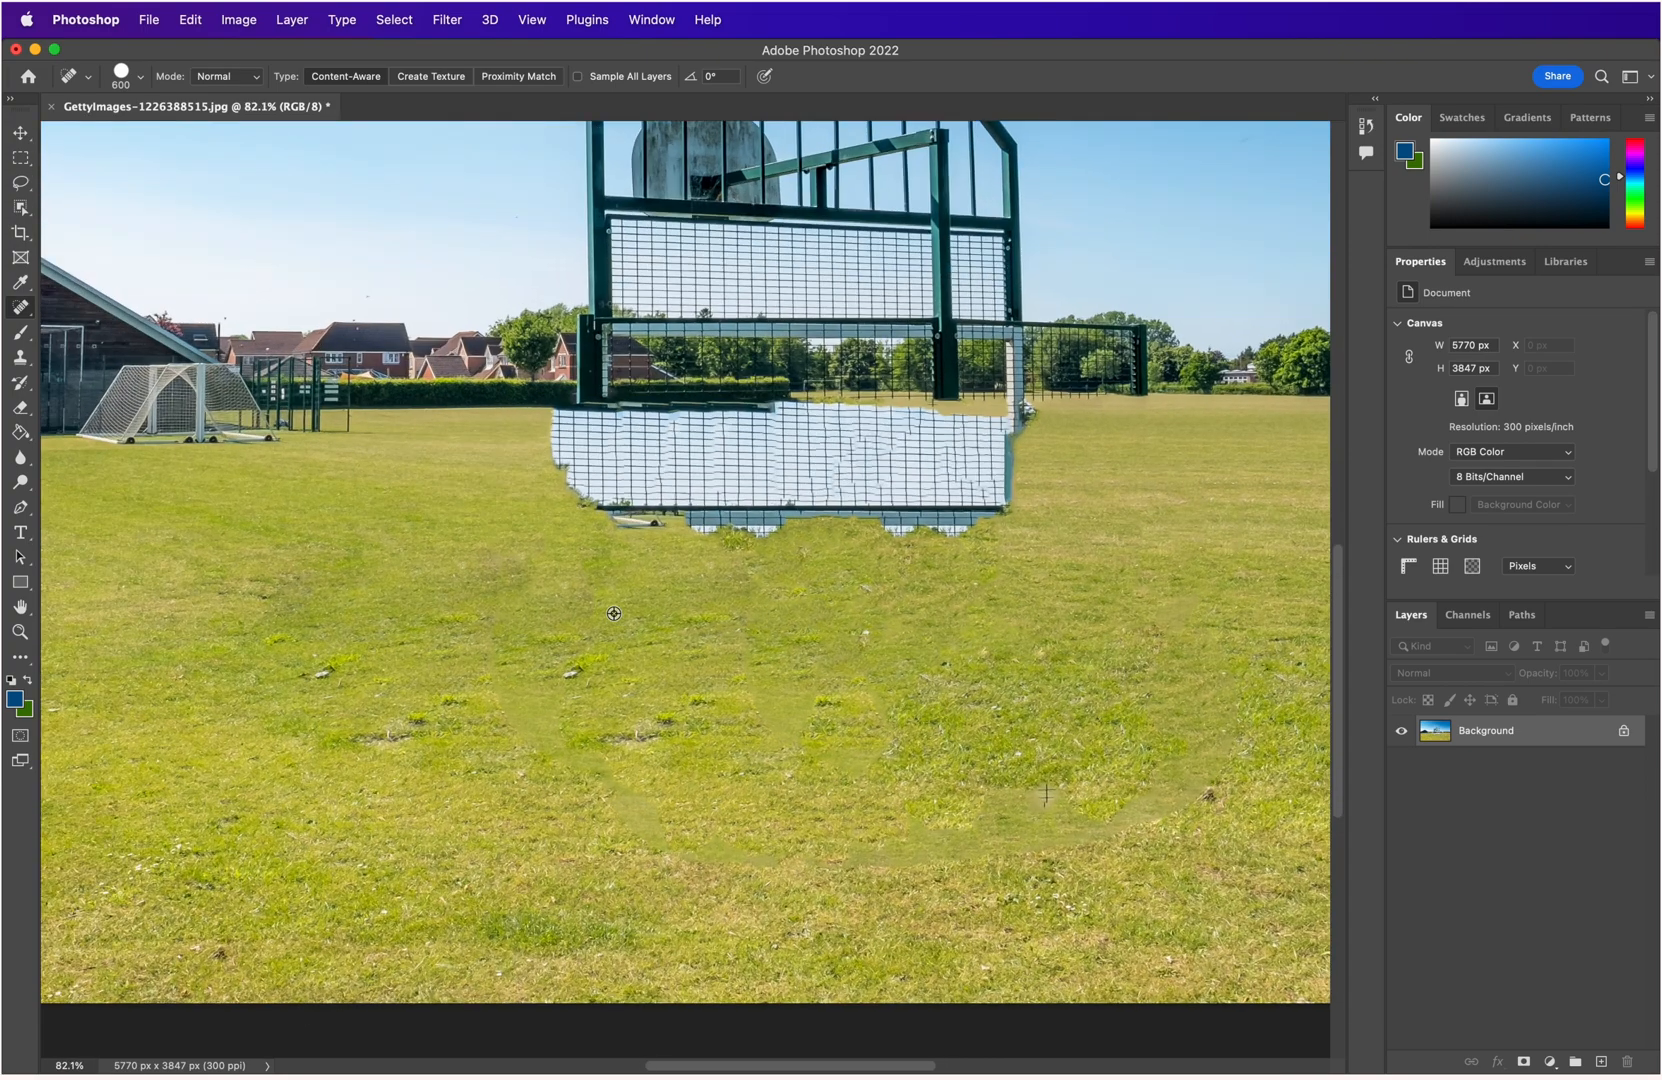
{"action": "scroll", "coordinate": [641, 683], "scroll_direction": "down", "scroll_amount": 5}
{"action": "scroll", "coordinate": [720, 775], "scroll_direction": "up", "scroll_amount": 2}
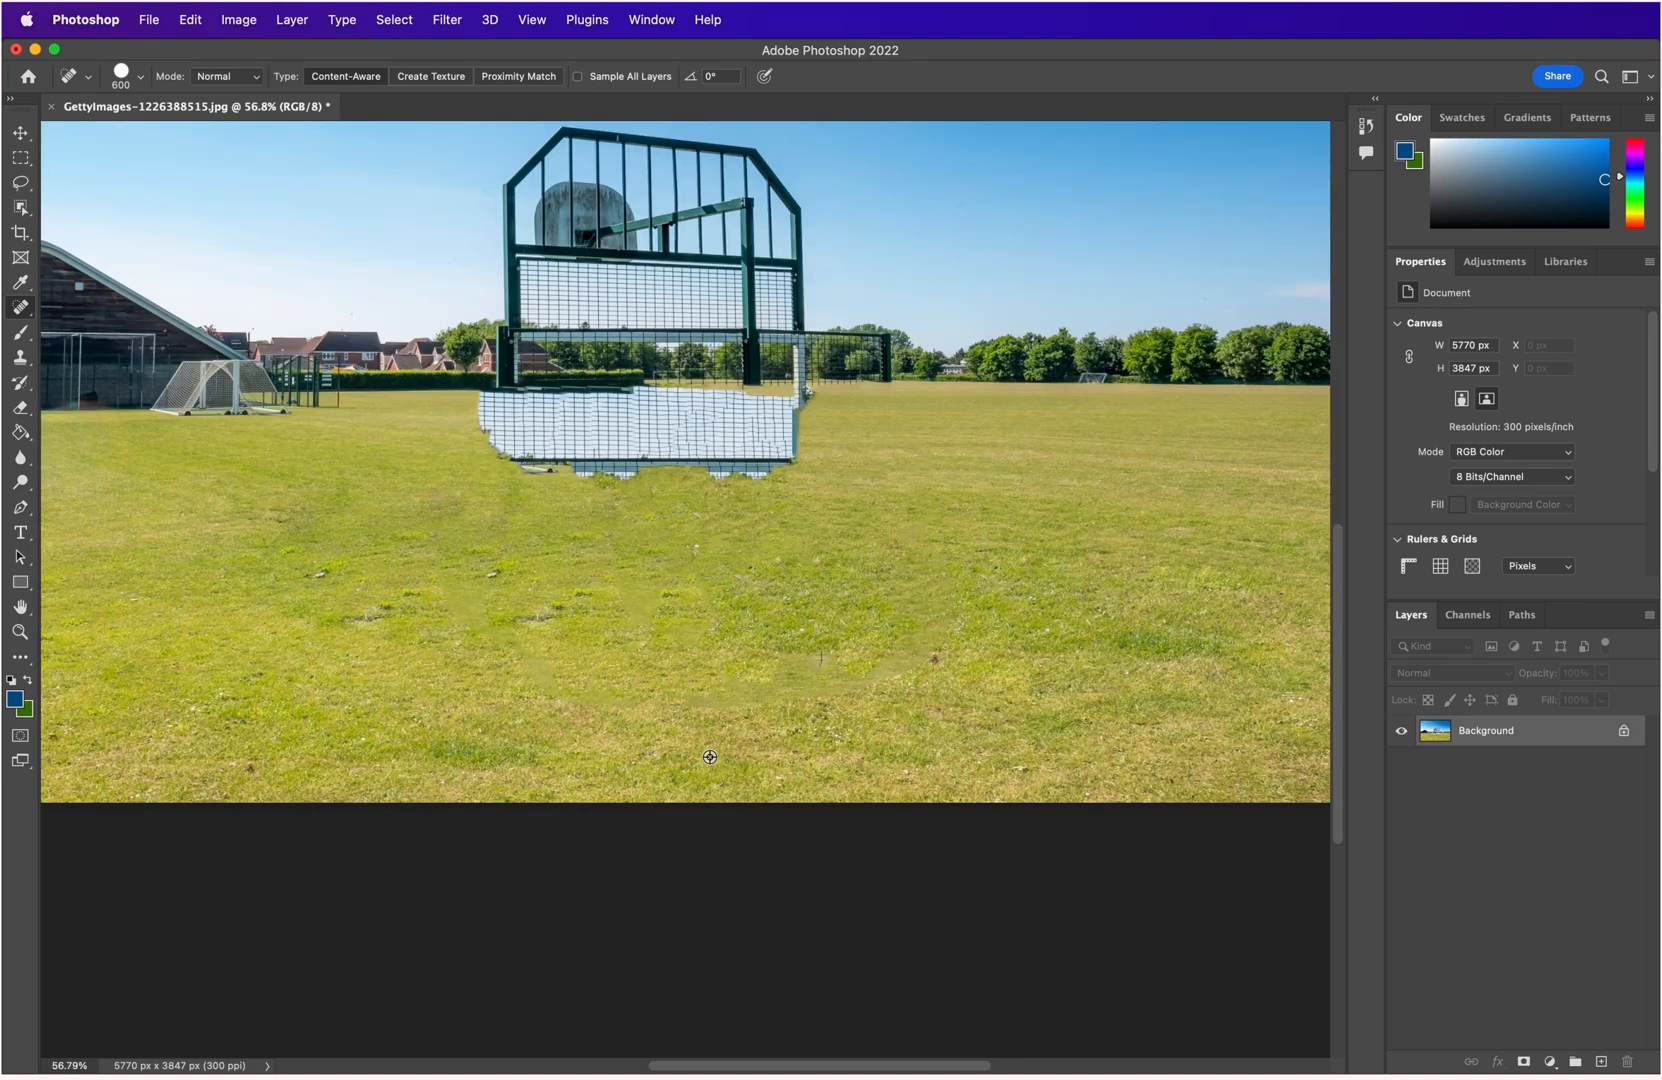
{"action": "scroll", "coordinate": [704, 706], "scroll_direction": "down", "scroll_amount": 2}
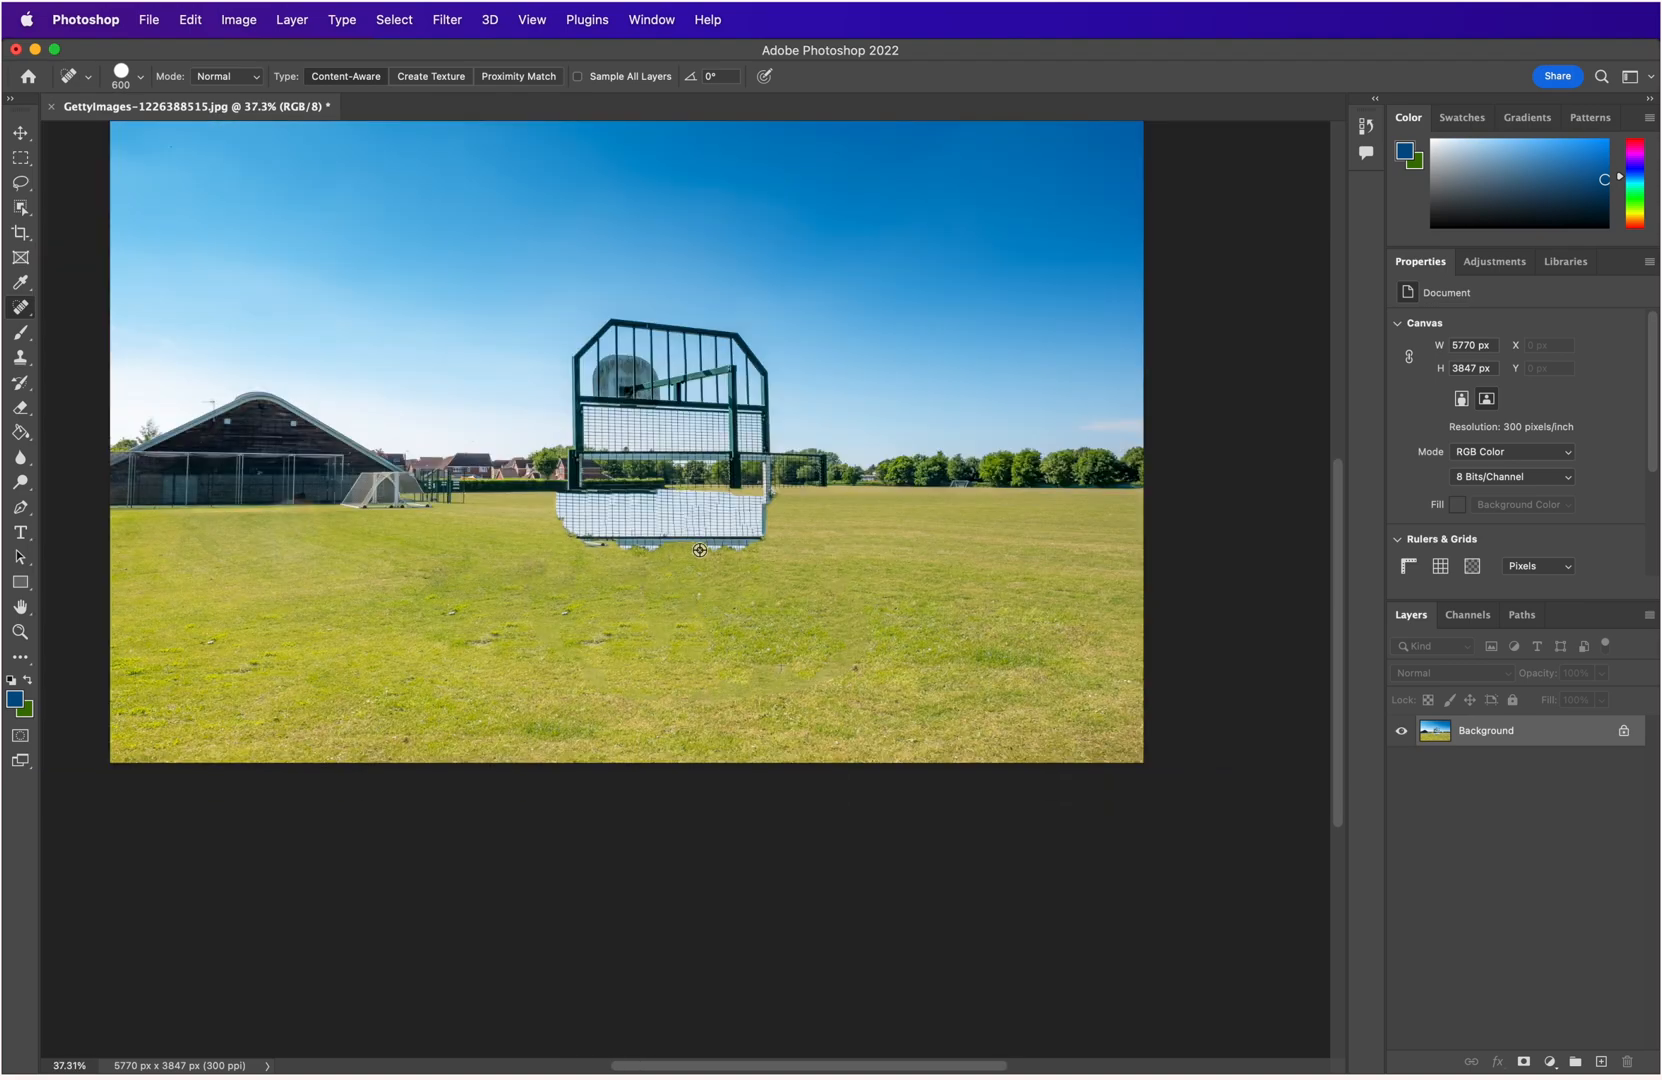
{"action": "scroll", "coordinate": [698, 590], "scroll_direction": "up", "scroll_amount": 1}
{"action": "scroll", "coordinate": [673, 444], "scroll_direction": "down", "scroll_amount": 5}
{"action": "scroll", "coordinate": [675, 400], "scroll_direction": "up", "scroll_amount": 3}
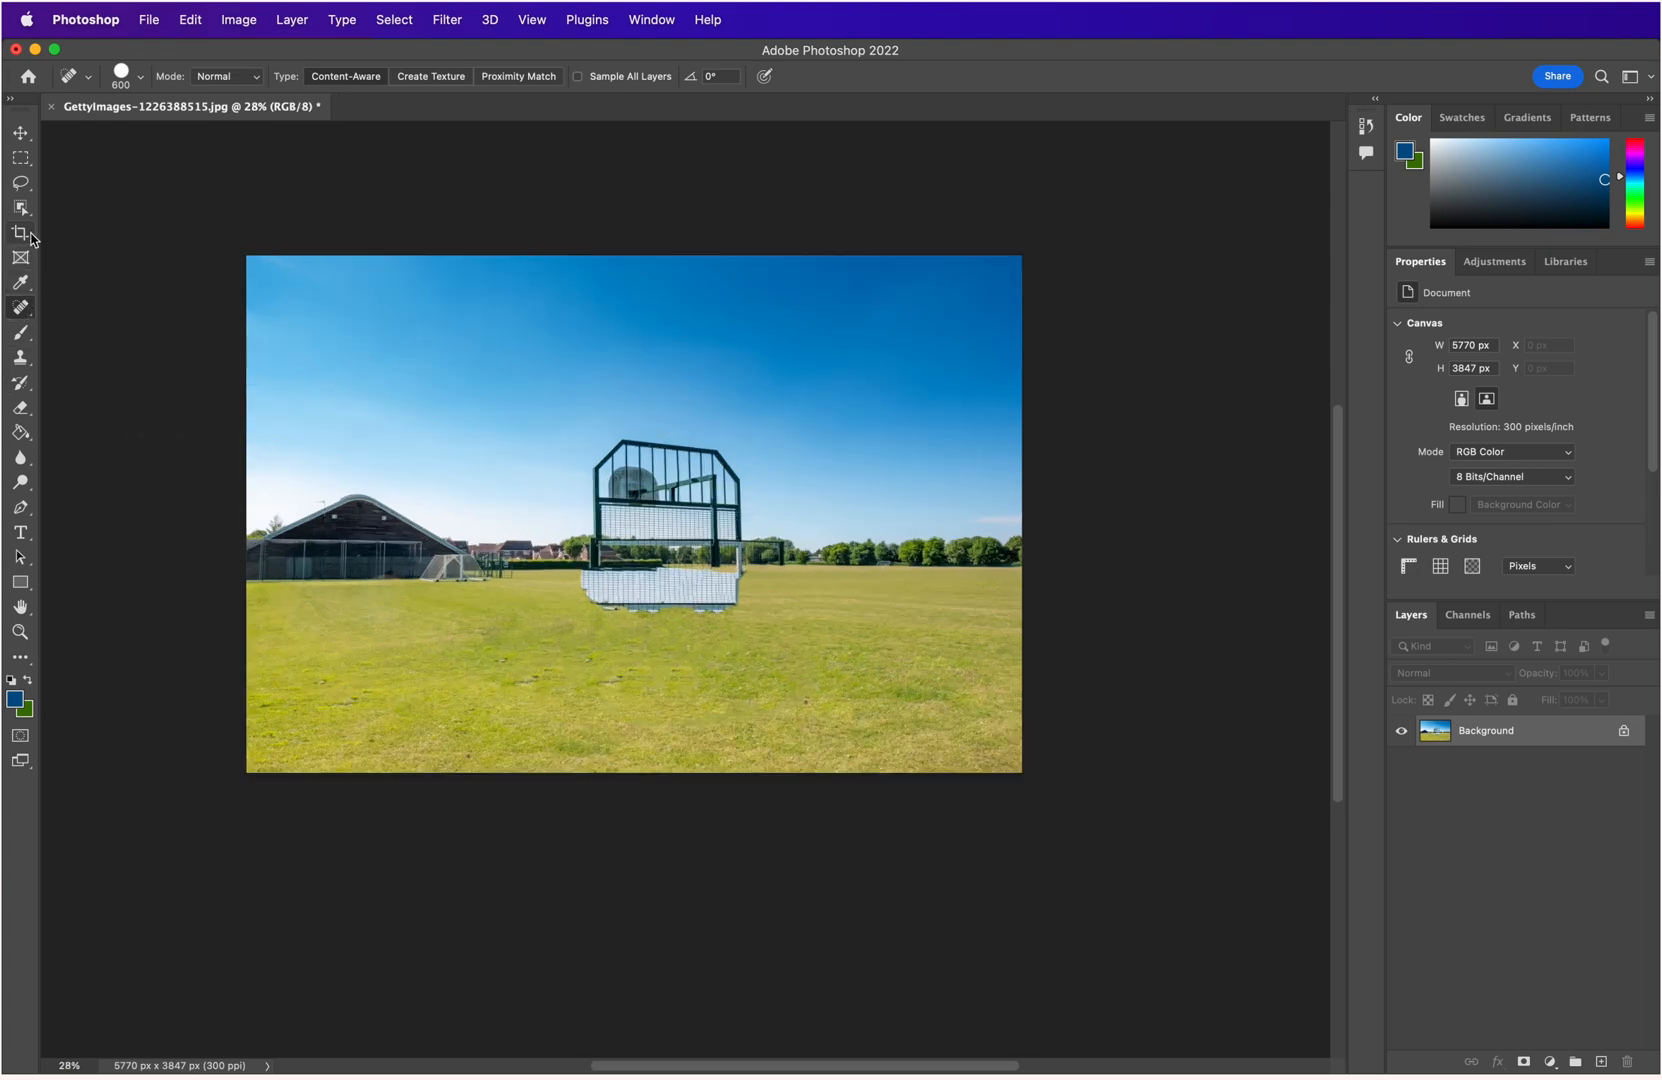
Outline the remaining hoop cage with the Content-Aware Move tool, fill it with Content-Aware at 100% opacity with Color Adaptation, and deselect.
{"action": "left_click", "coordinate": [24, 314]}
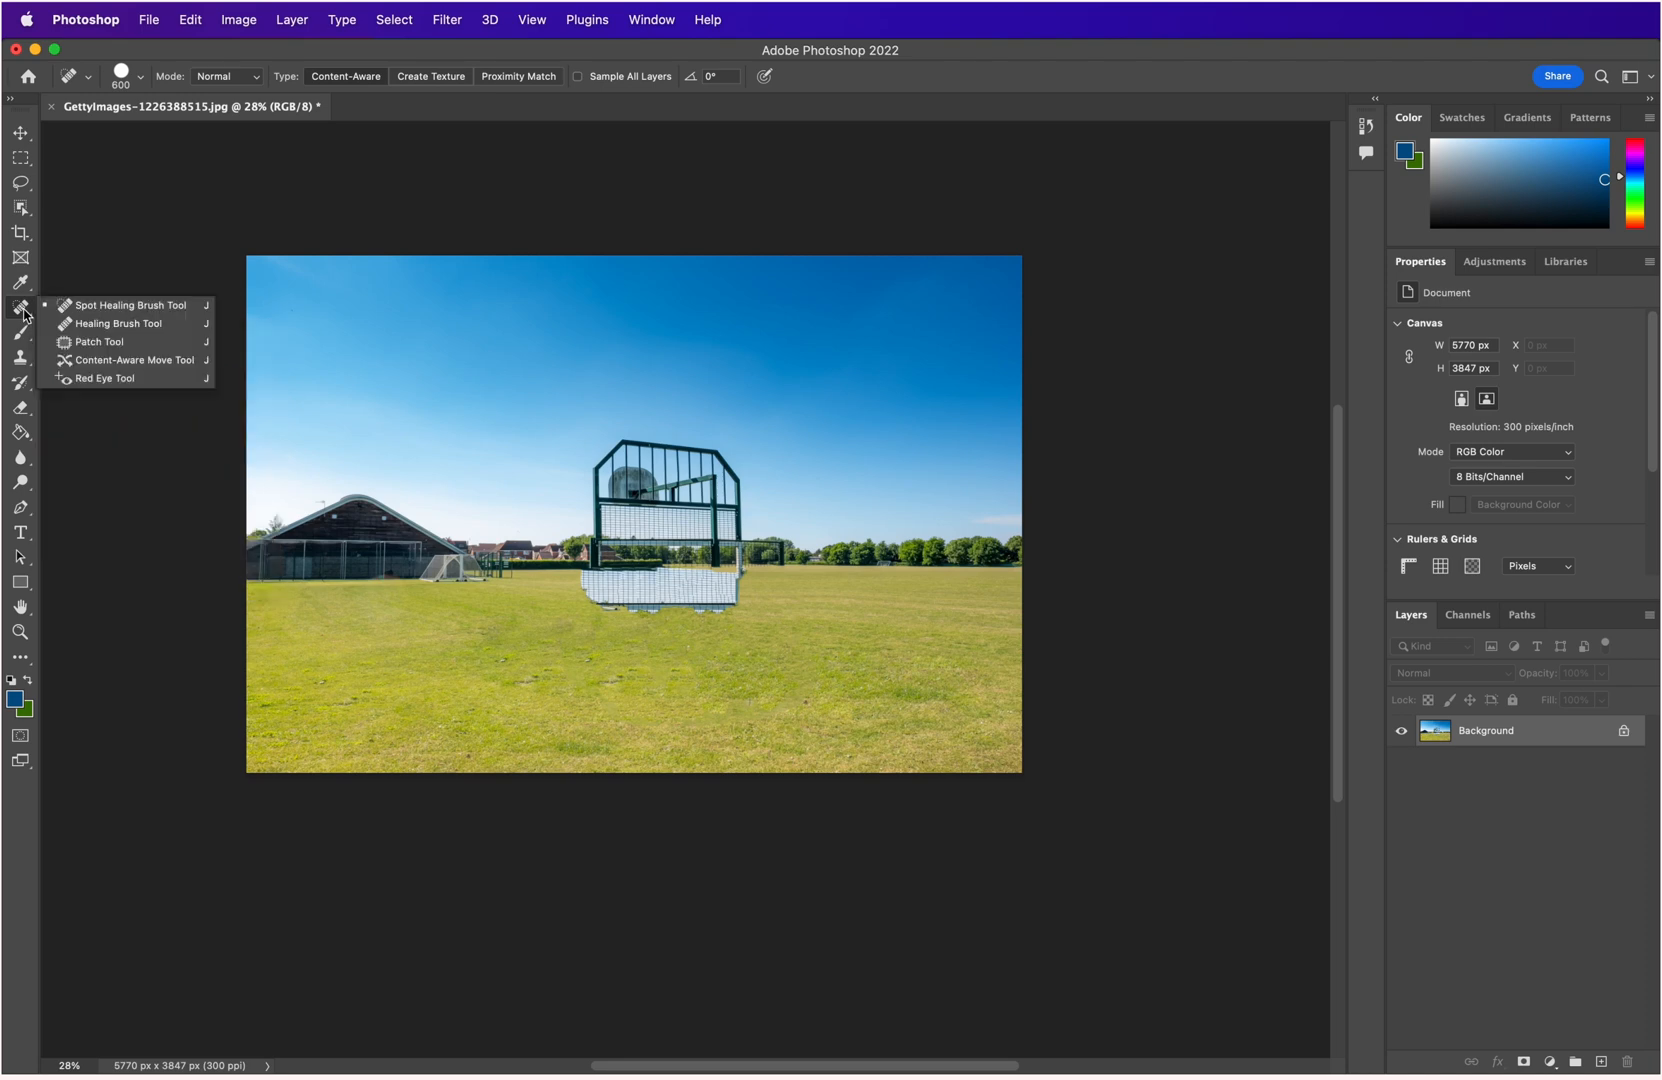
{"action": "left_click", "coordinate": [88, 362]}
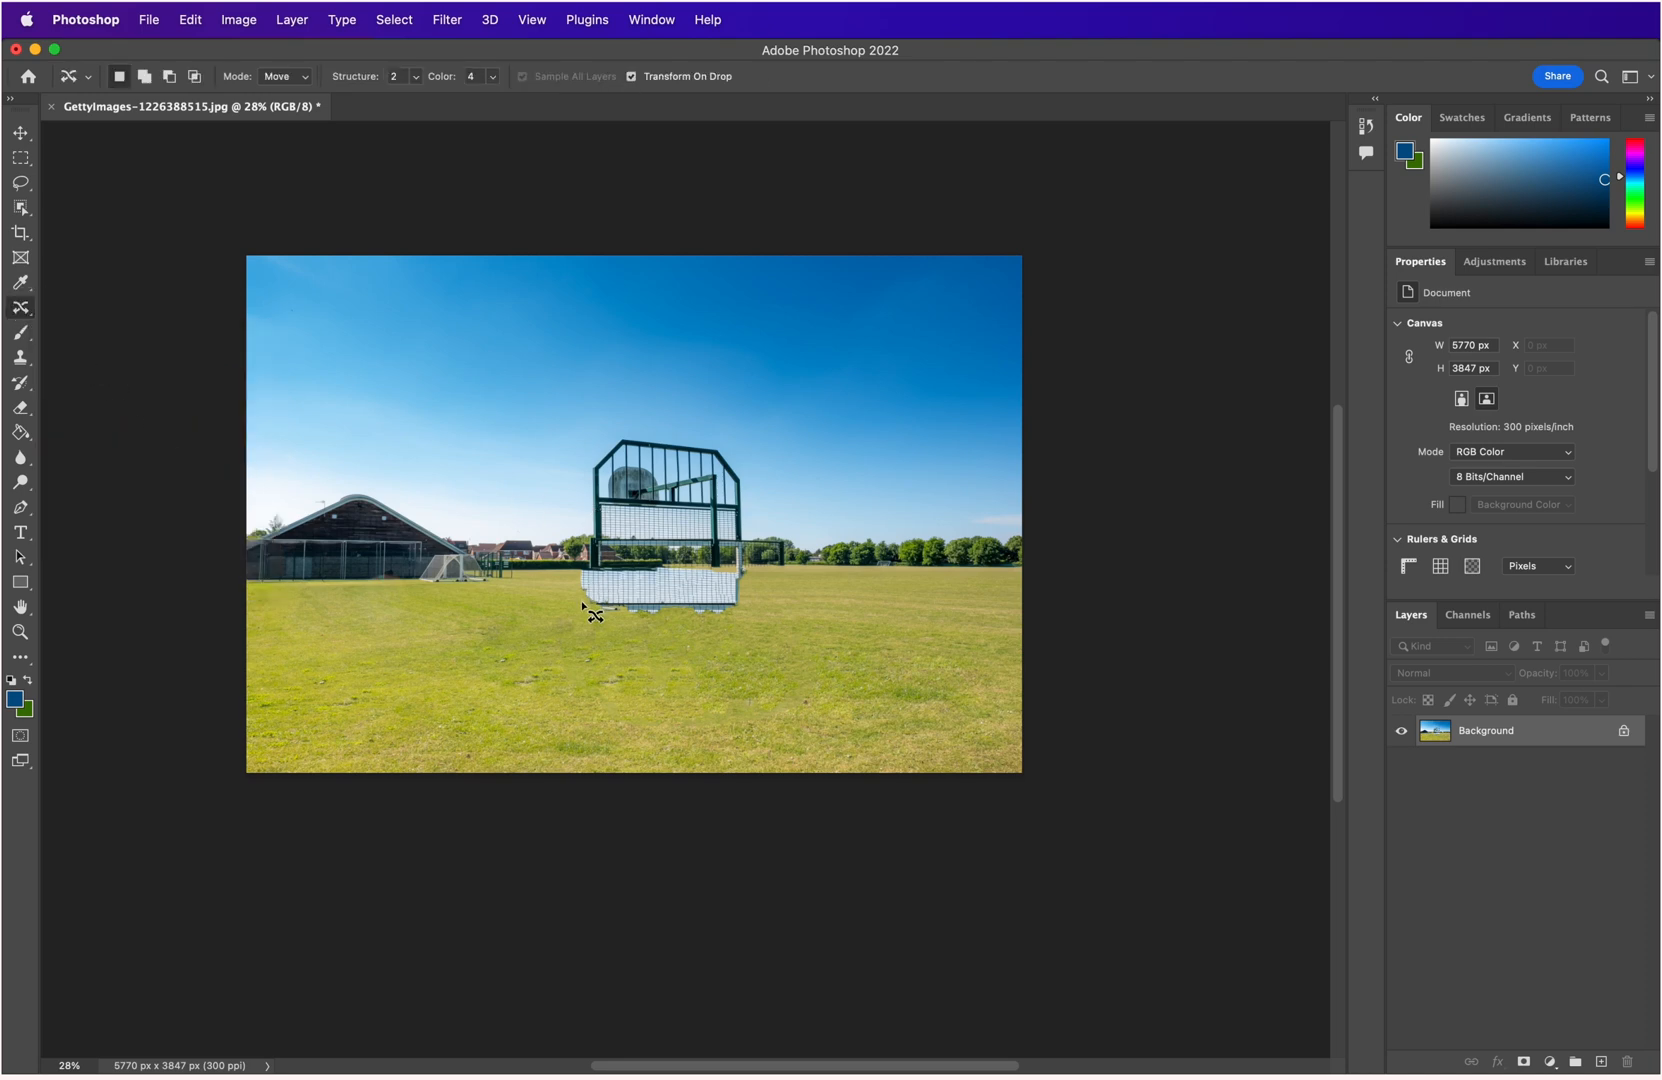
{"action": "mouse_move", "coordinate": [583, 606]}
{"action": "left_mouse_down"}
{"action": "mouse_move", "coordinate": [568, 475]}
{"action": "mouse_move", "coordinate": [600, 440]}
{"action": "mouse_move", "coordinate": [680, 416]}
{"action": "mouse_move", "coordinate": [735, 450]}
{"action": "mouse_move", "coordinate": [761, 508]}
{"action": "mouse_move", "coordinate": [762, 604]}
{"action": "mouse_move", "coordinate": [705, 638]}
{"action": "mouse_move", "coordinate": [578, 610]}
{"action": "left_mouse_up"}
{"action": "key", "text": "shift+BackSpace"}
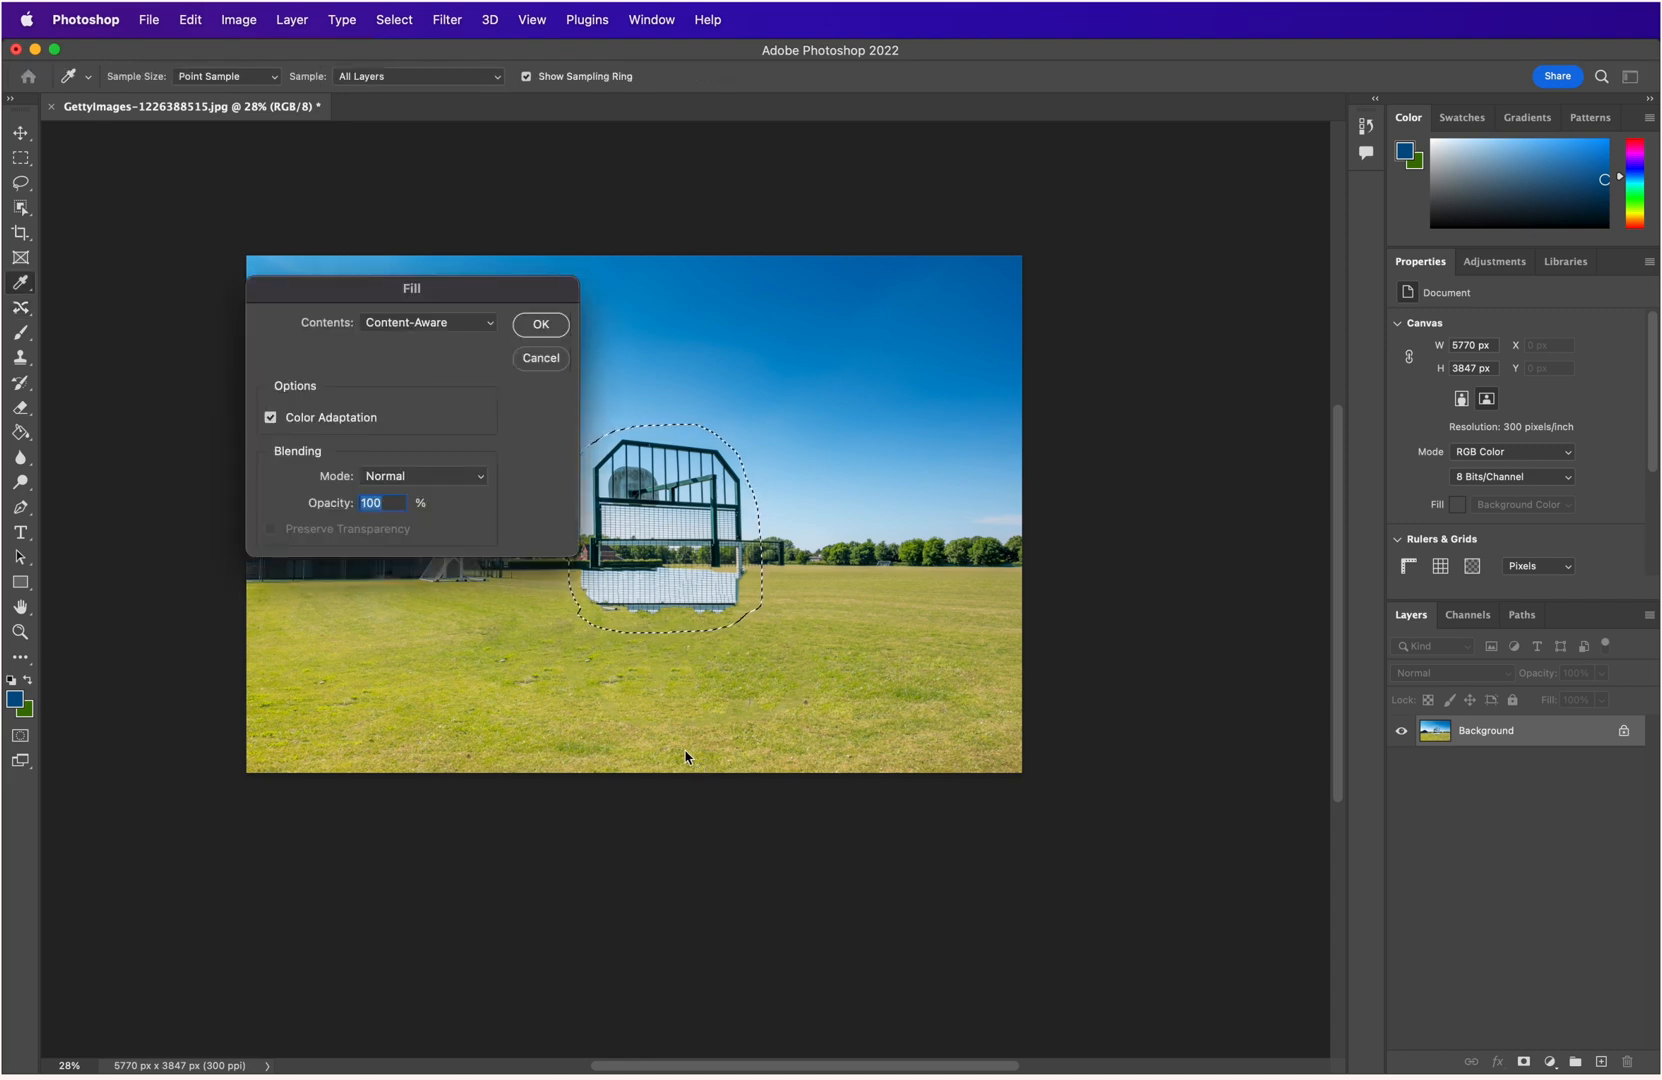
{"action": "left_click", "coordinate": [558, 323]}
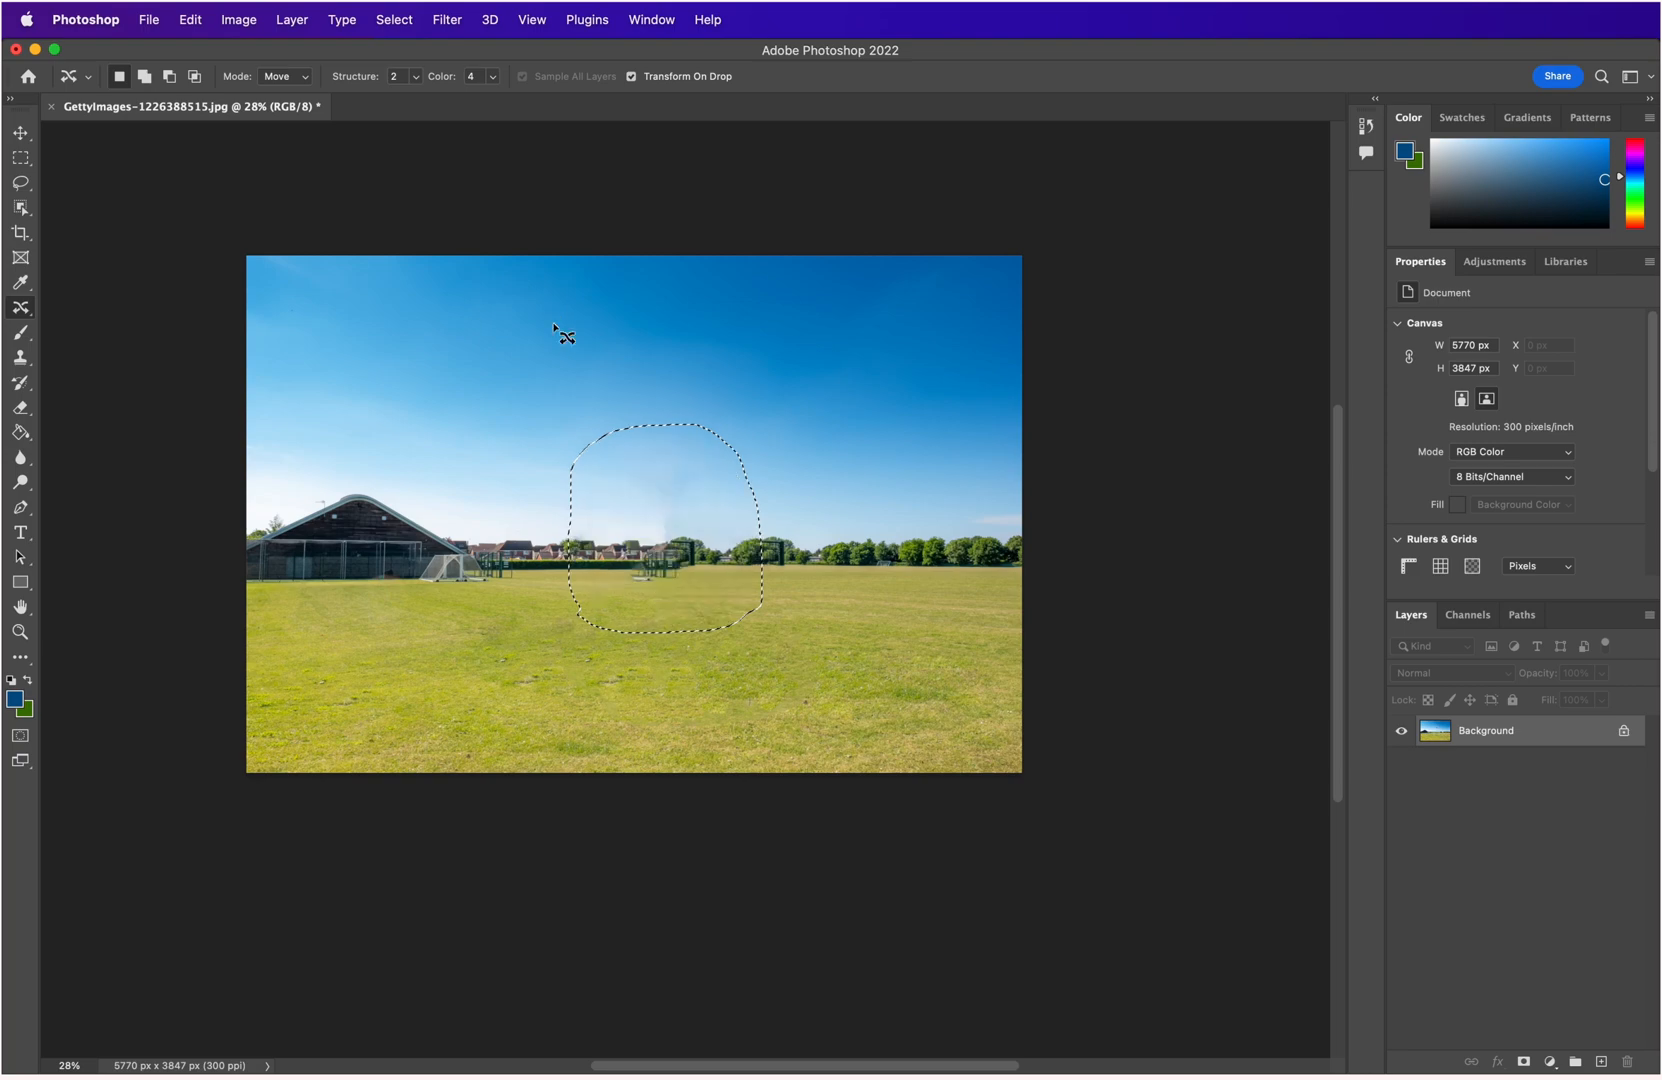
{"action": "key", "text": "super+d"}
Examine the filled area along the horizon and in the sky where the hoop cage stood.
{"action": "scroll", "coordinate": [629, 606], "scroll_direction": "up", "scroll_amount": 5}
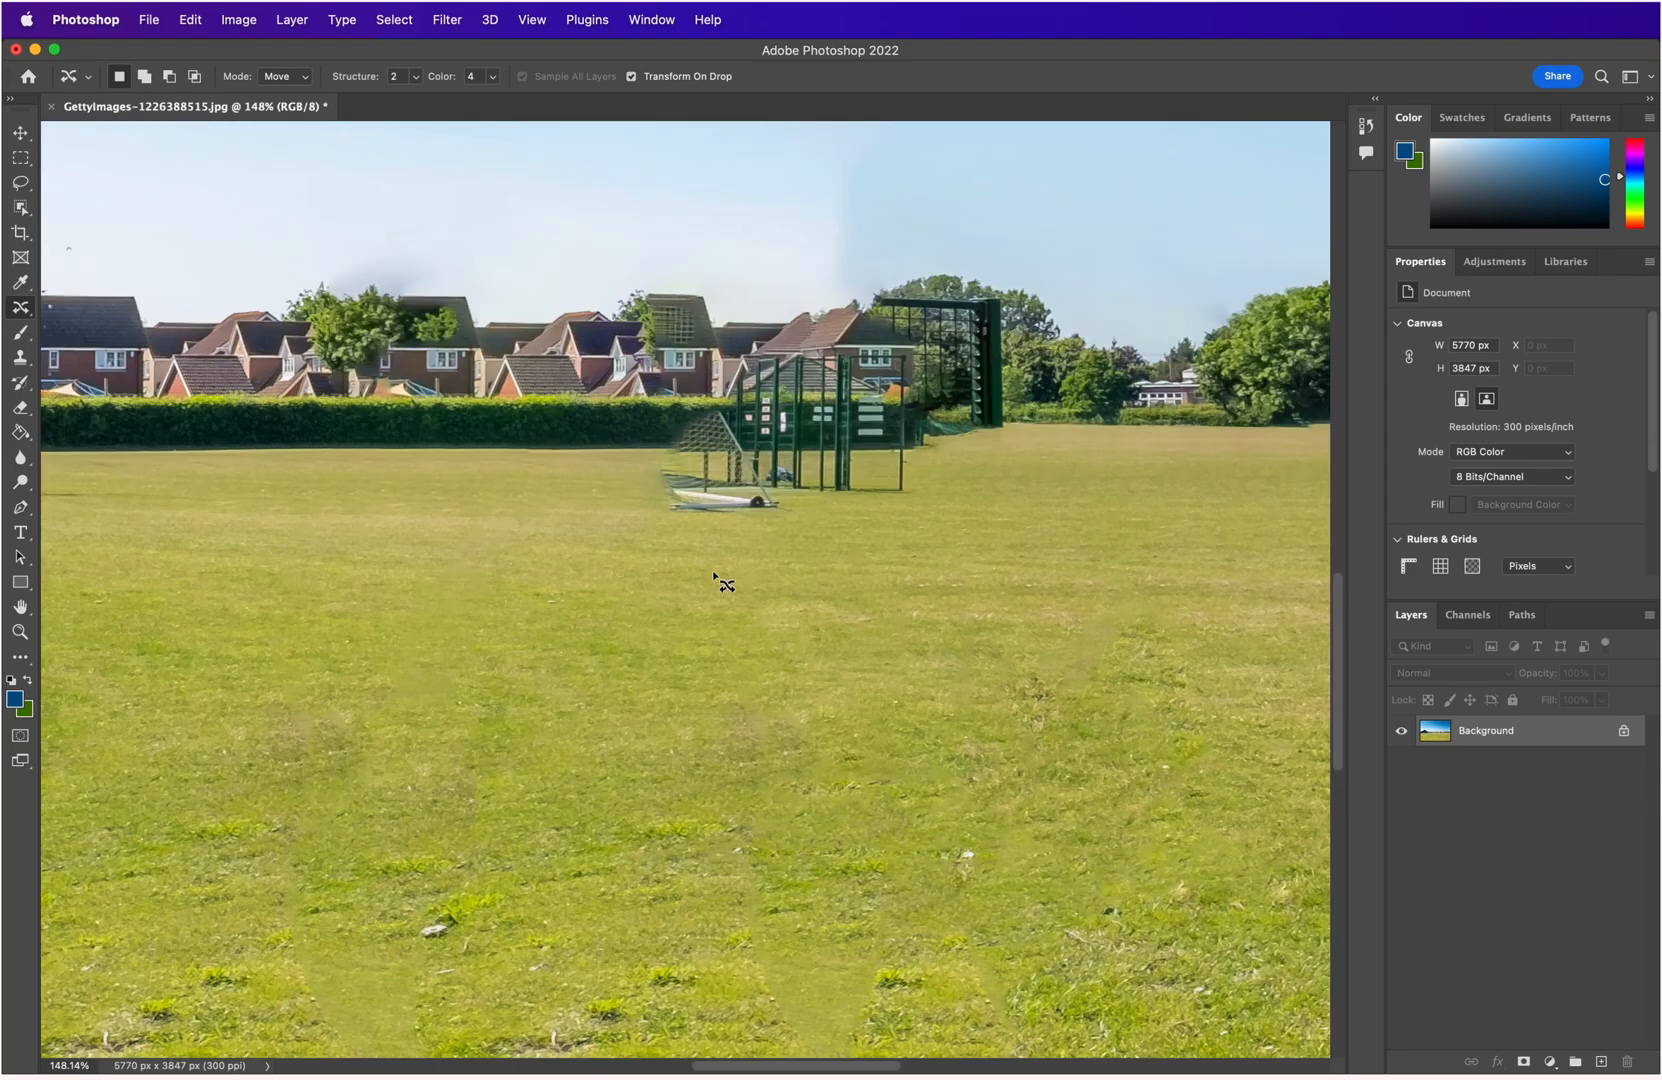
{"action": "scroll", "coordinate": [724, 584], "scroll_direction": "down", "scroll_amount": 5}
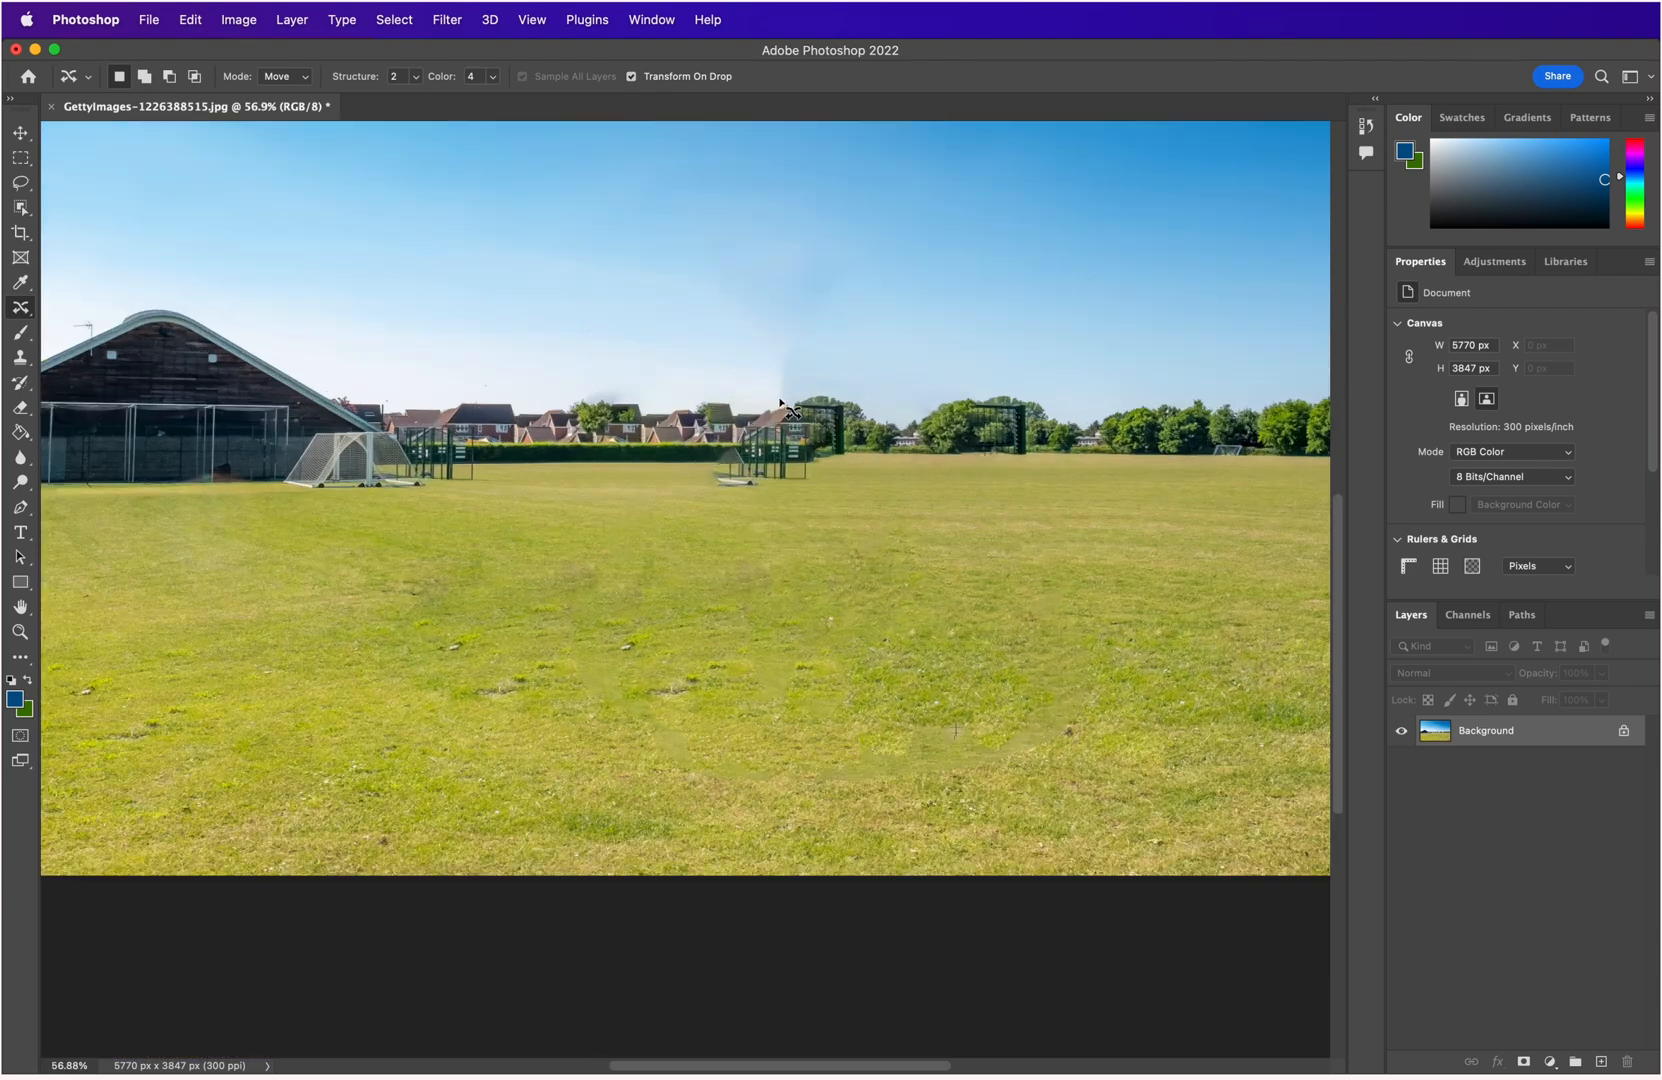
{"action": "scroll", "coordinate": [790, 410], "scroll_direction": "up", "scroll_amount": 3}
{"action": "scroll", "coordinate": [790, 410], "scroll_direction": "down", "scroll_amount": 4}
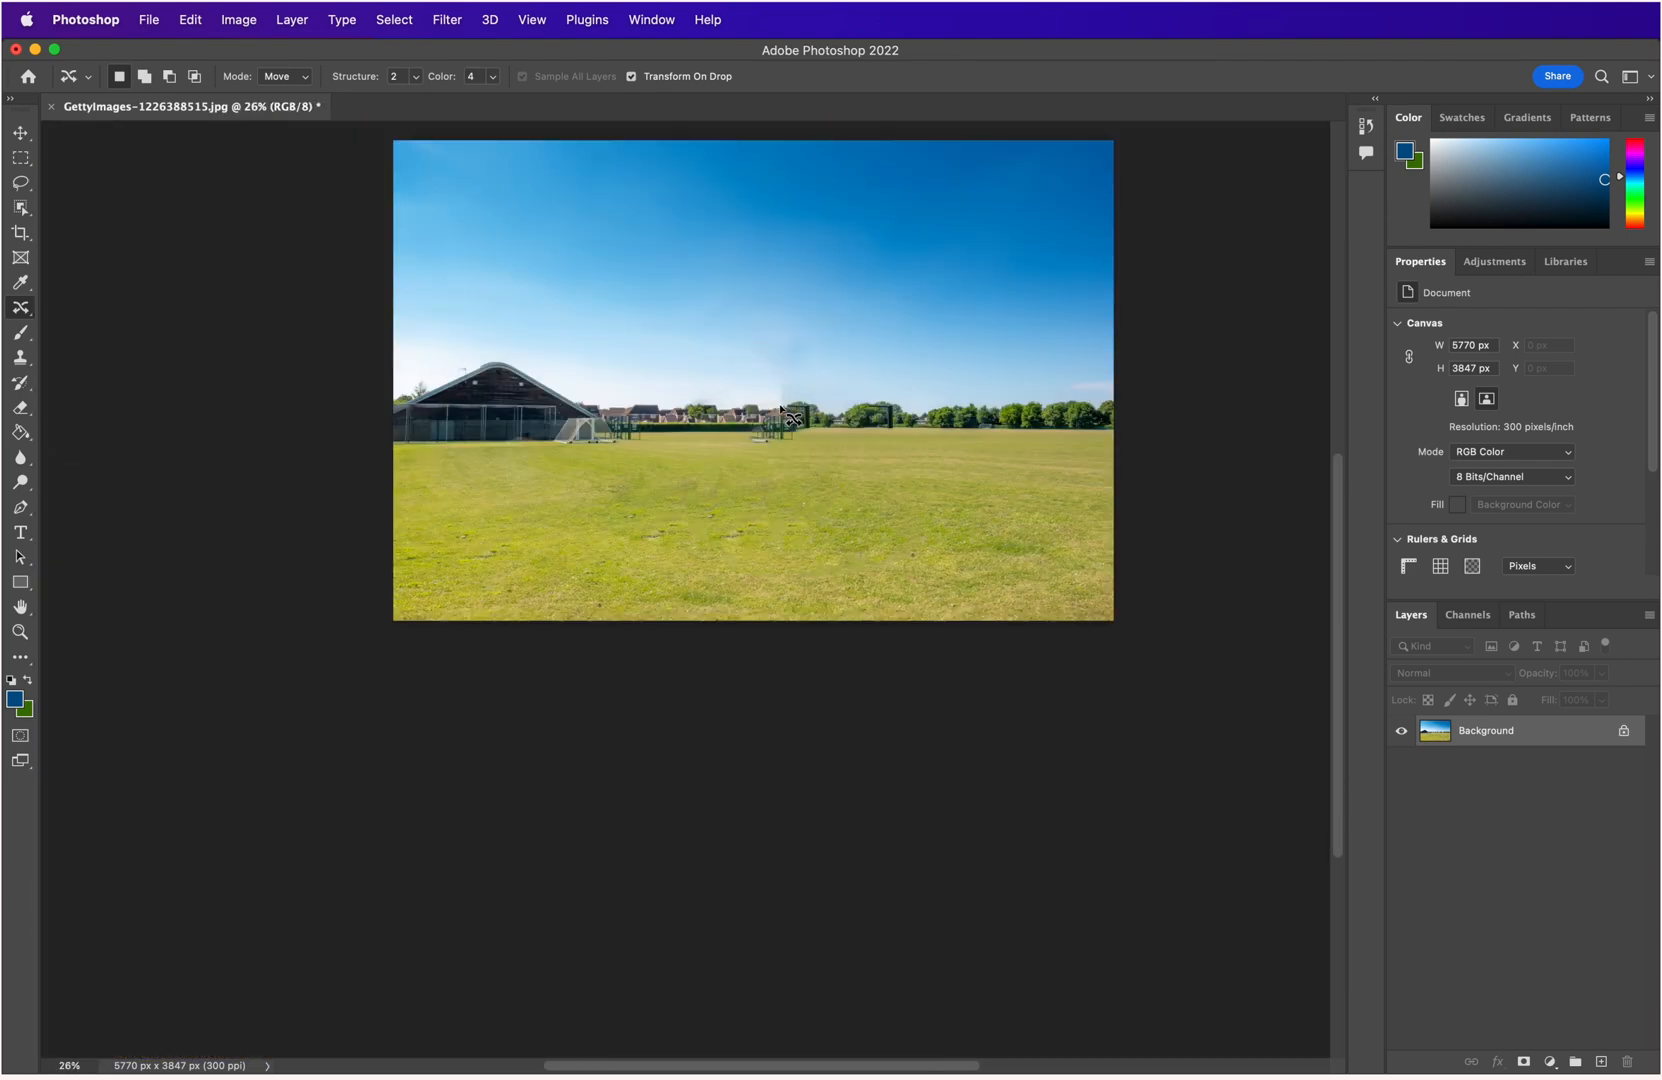
{"action": "scroll", "coordinate": [790, 410], "scroll_direction": "up", "scroll_amount": 2}
{"action": "scroll", "coordinate": [790, 412], "scroll_direction": "down", "scroll_amount": 3}
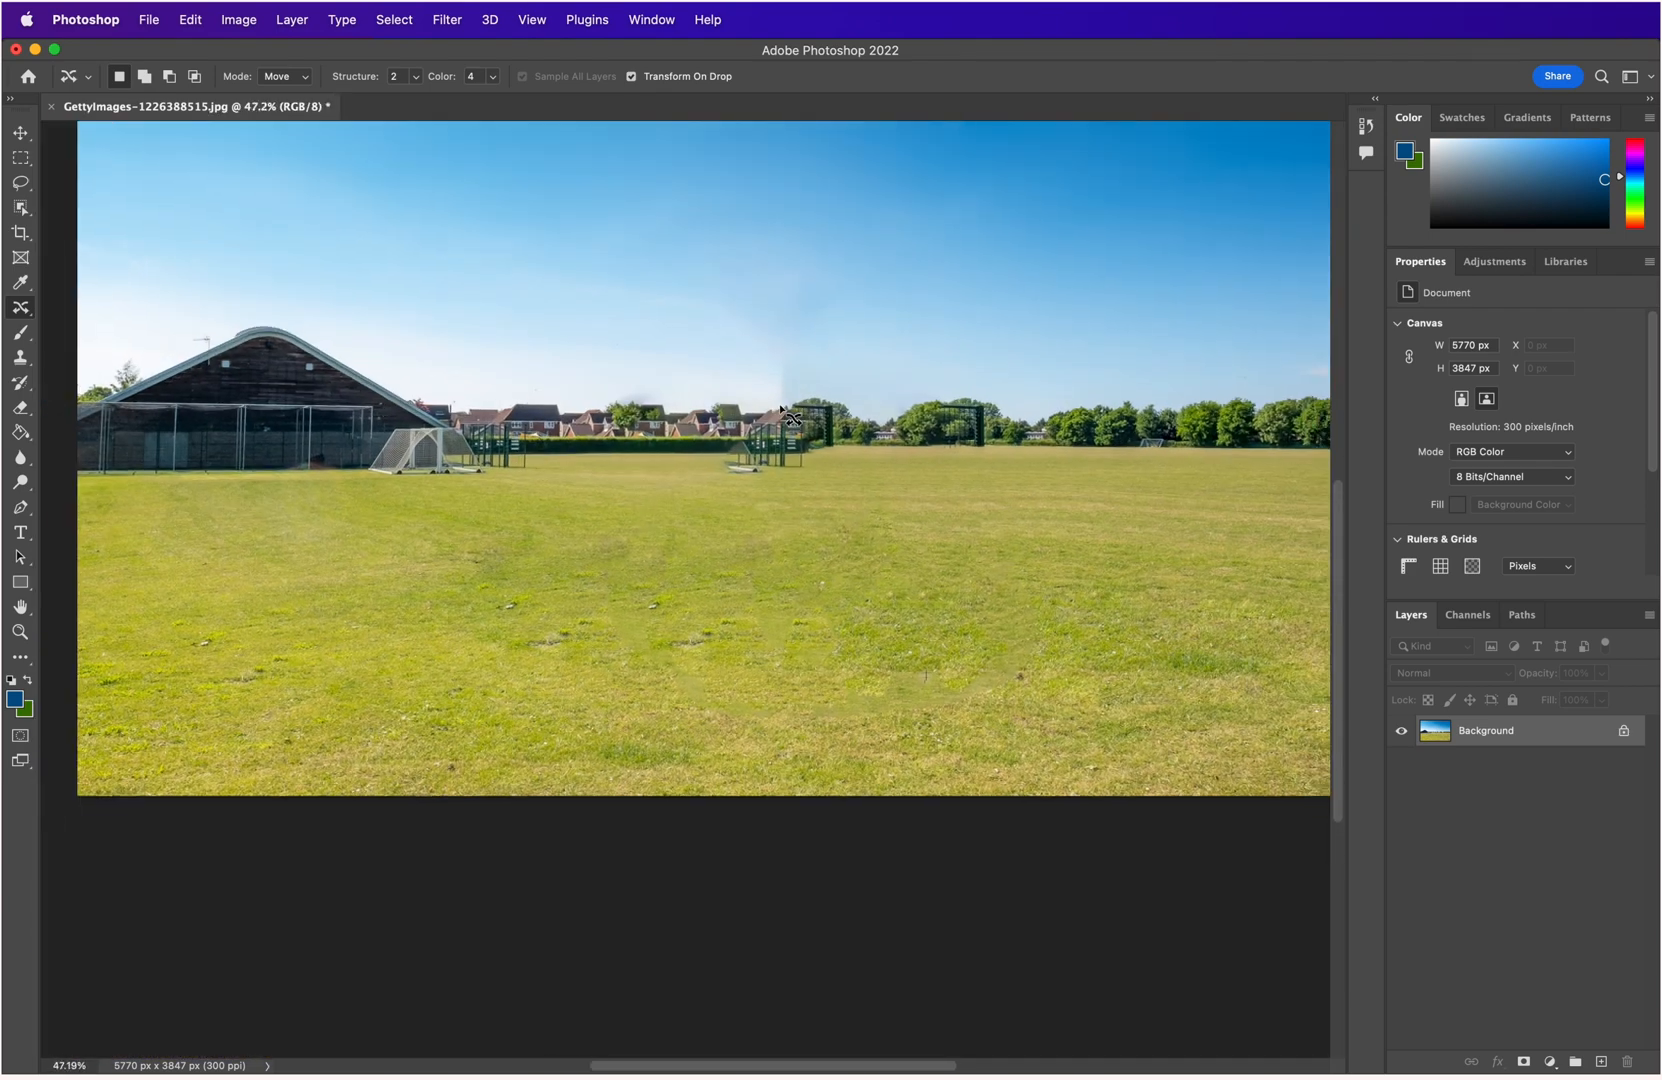
{"action": "scroll", "coordinate": [781, 410], "scroll_direction": "up", "scroll_amount": 4}
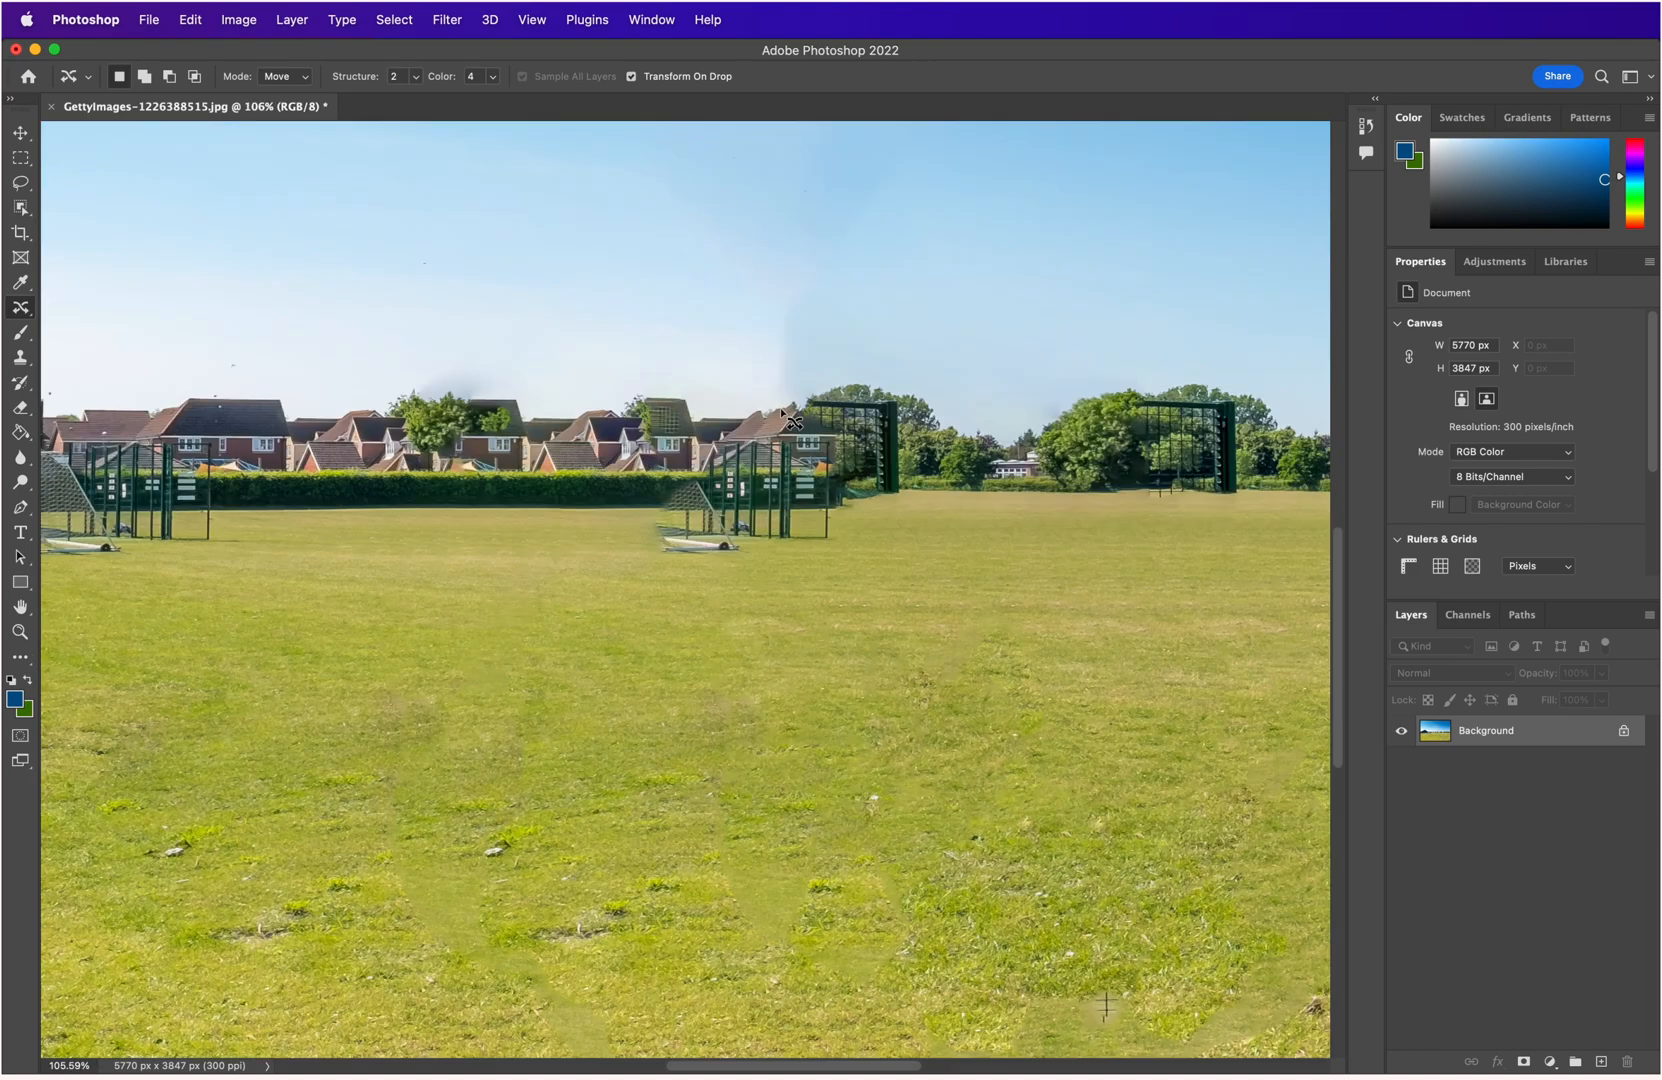
{"action": "scroll", "coordinate": [634, 545], "scroll_direction": "down", "scroll_amount": 3}
{"action": "scroll", "coordinate": [730, 545], "scroll_direction": "up", "scroll_amount": 1}
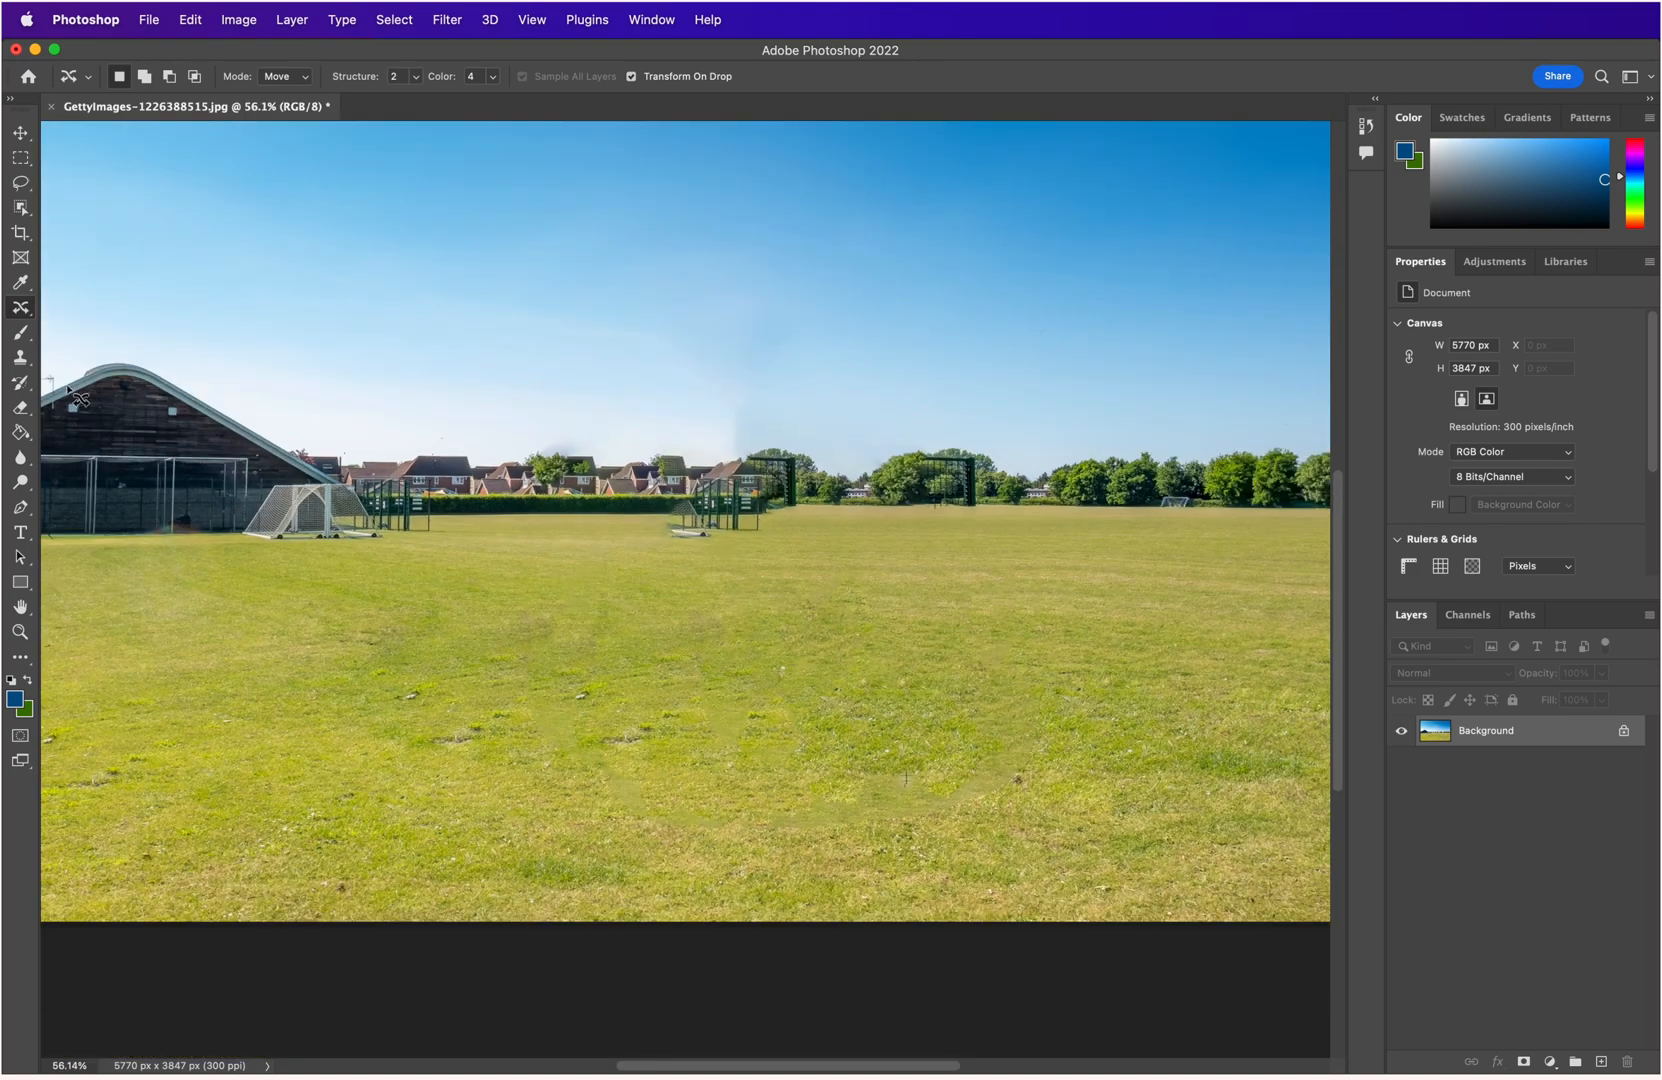
Paint over the leftover cage and goal fragments along the horizon with the content-aware Spot Healing Brush at size 600.
{"action": "left_click", "coordinate": [18, 316]}
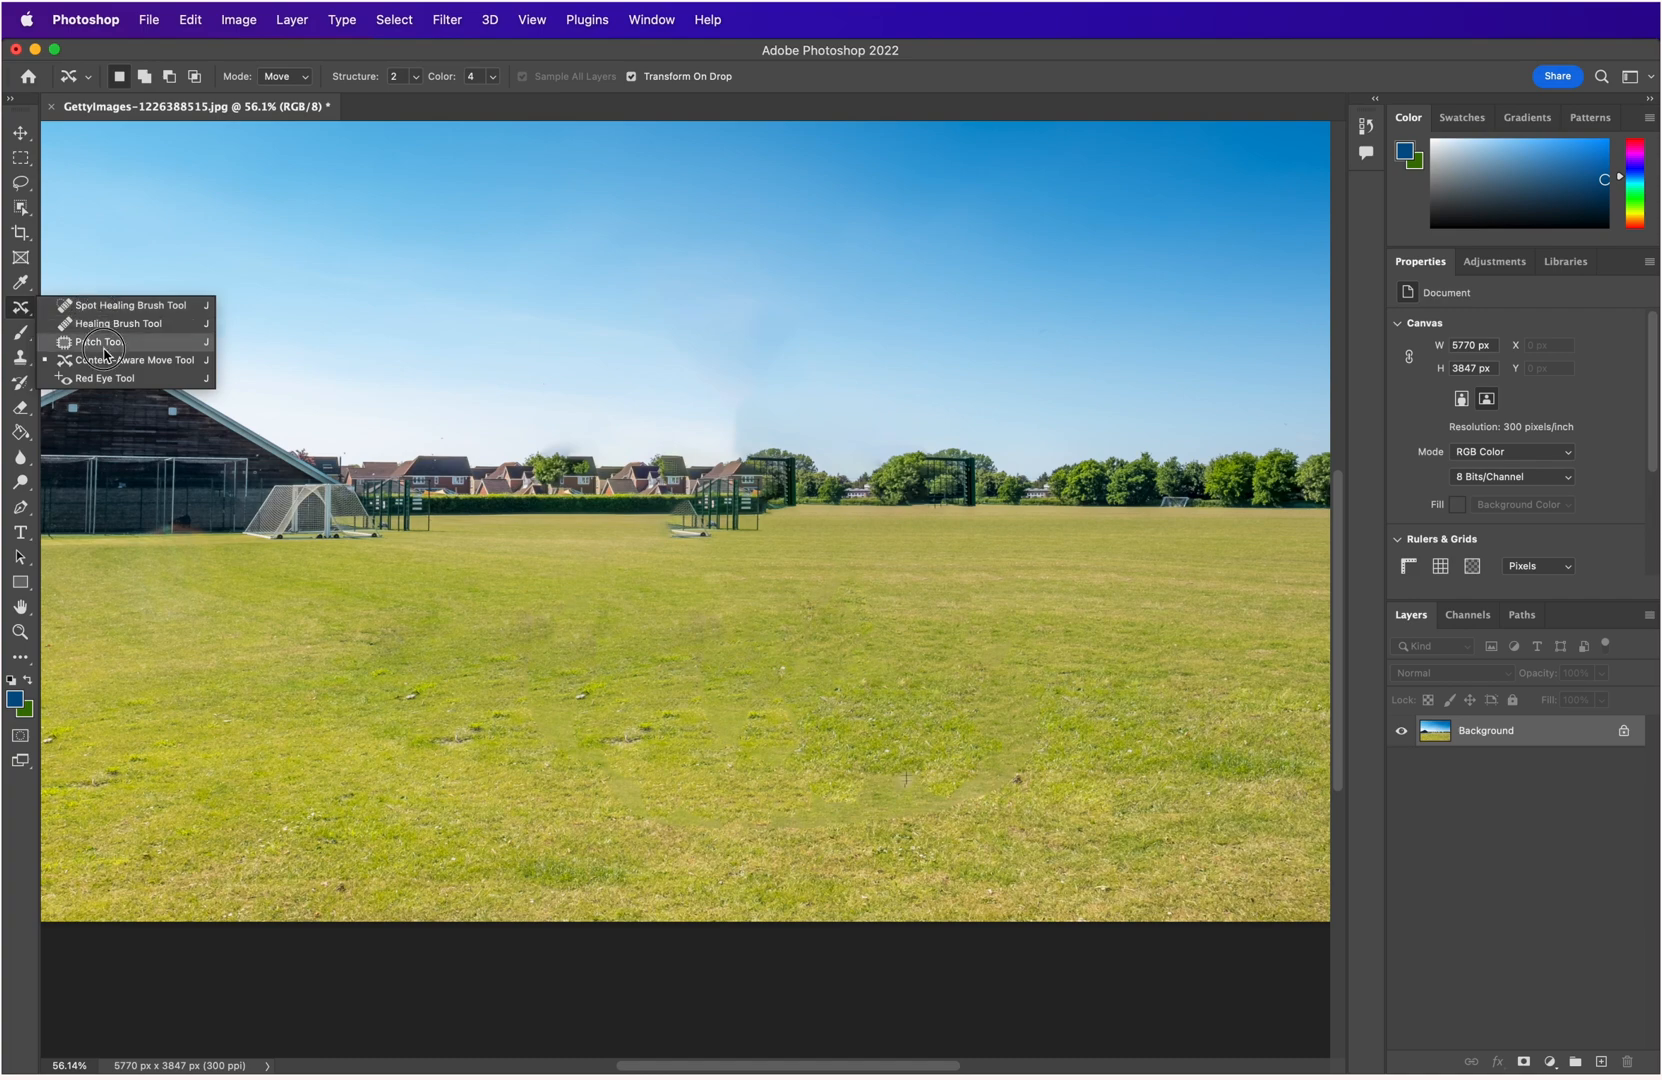
{"action": "left_click", "coordinate": [125, 305]}
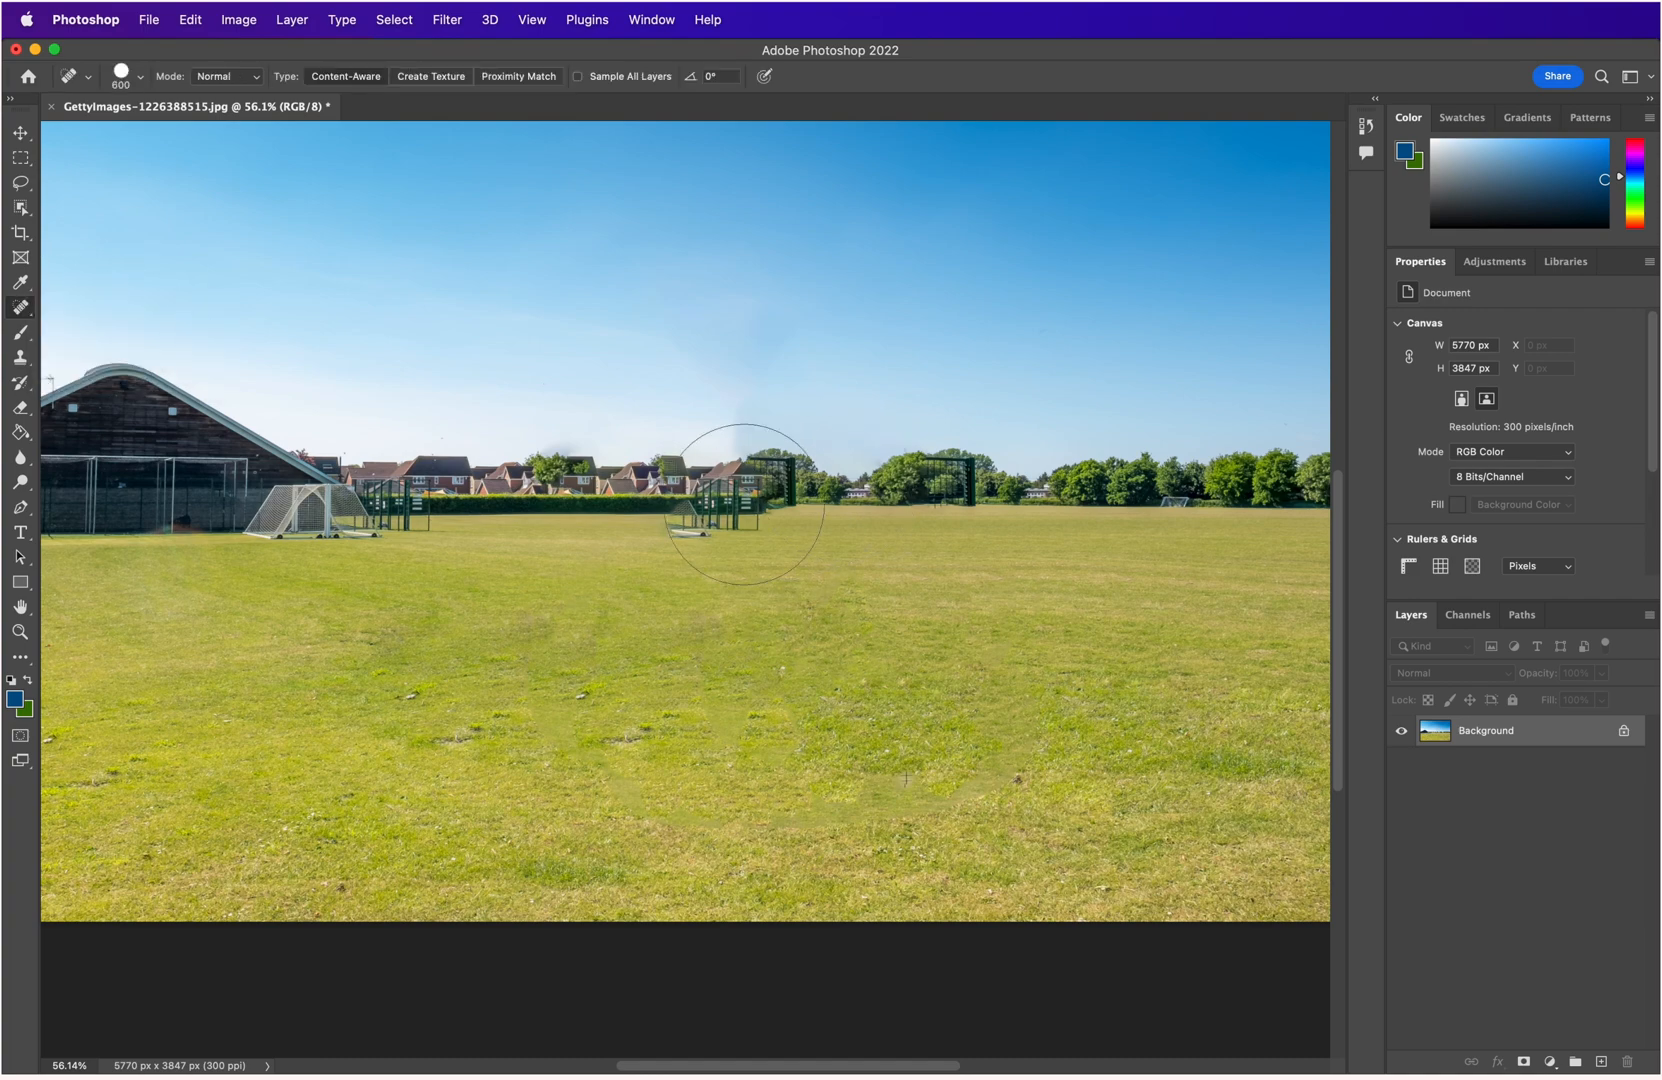
{"action": "left_click_drag", "start_coordinate": [735, 500], "coordinate": [917, 493]}
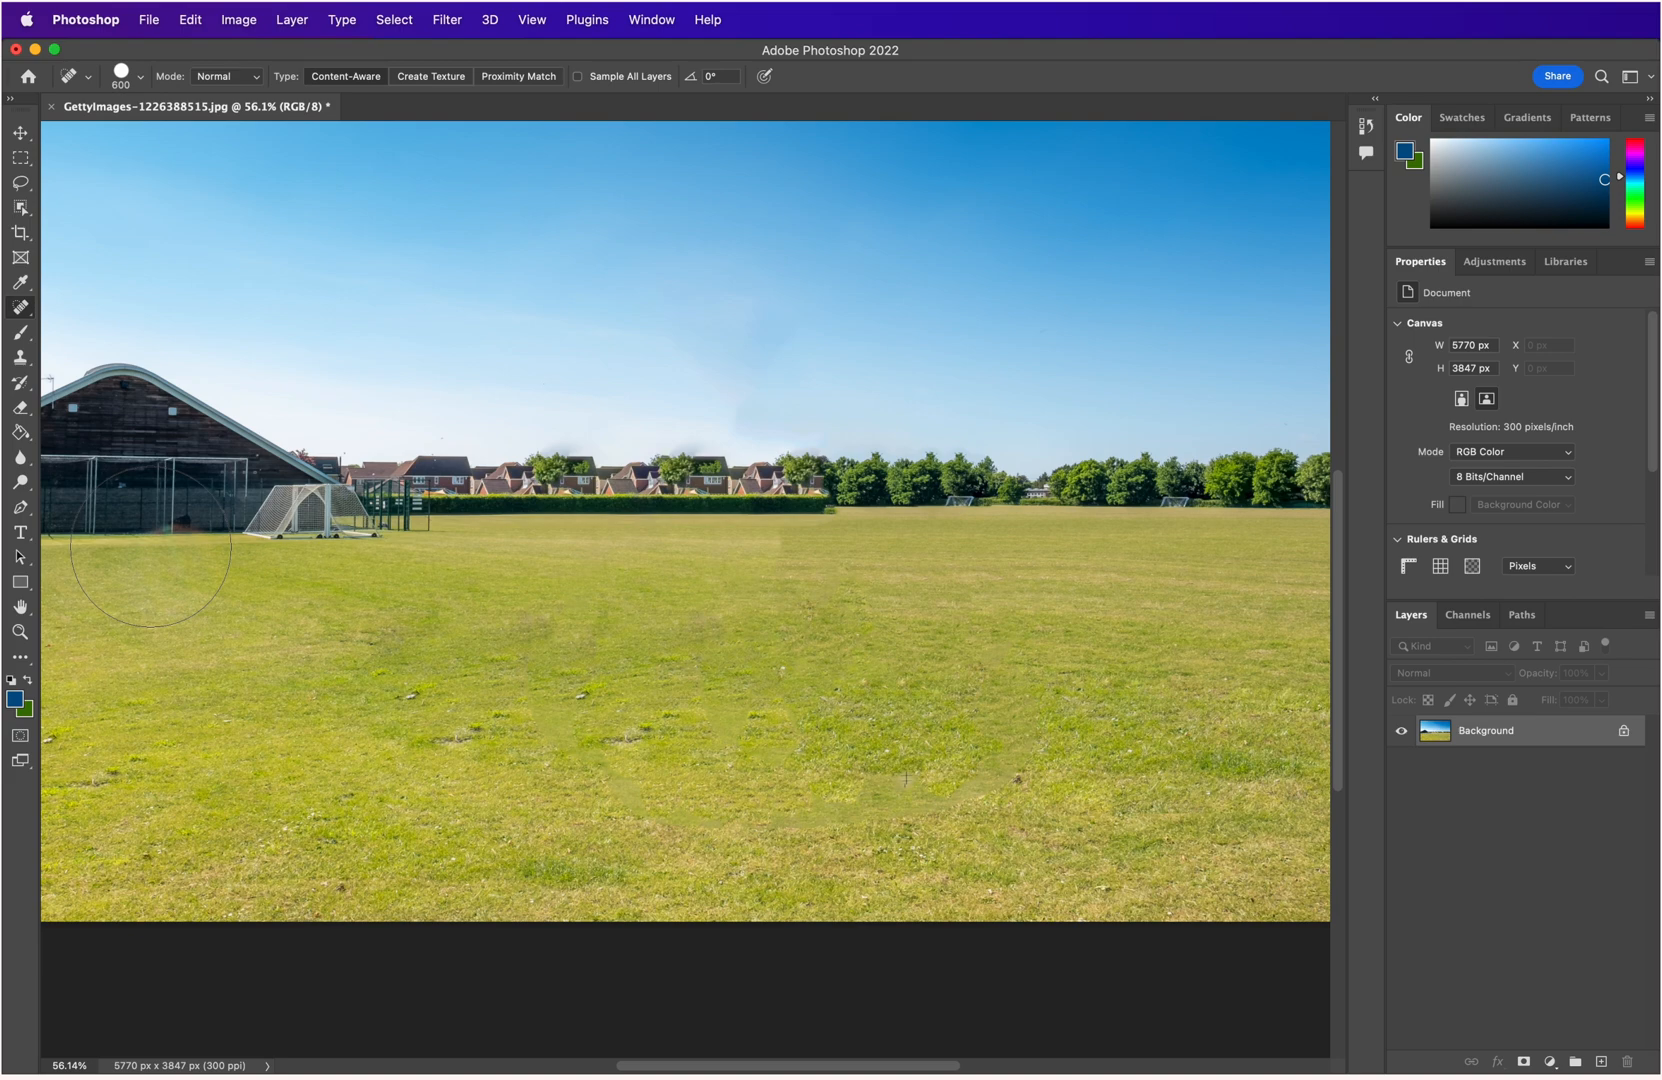
{"action": "scroll", "coordinate": [460, 562], "scroll_direction": "down", "scroll_amount": 3}
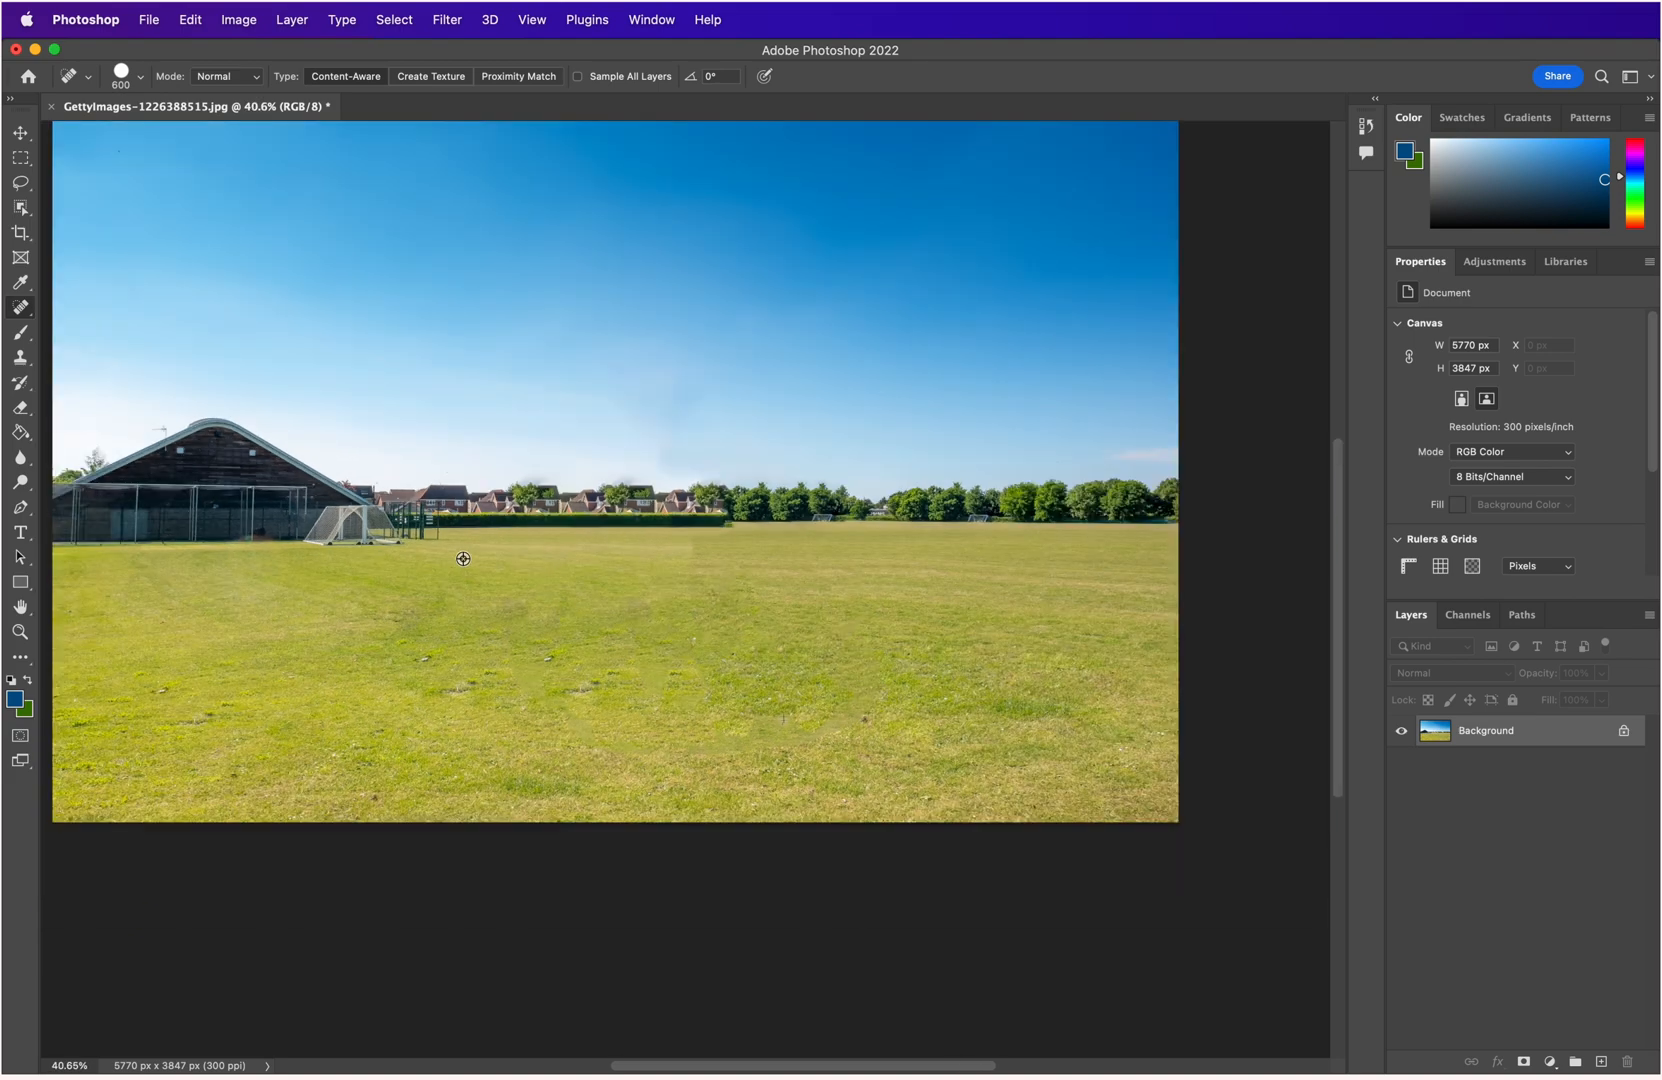
Remove the small duplicated goal nearer the middle of the tree line with the Spot Healing Brush at size 100, and review the whole photo.
{"action": "scroll", "coordinate": [749, 535], "scroll_direction": "up", "scroll_amount": 5}
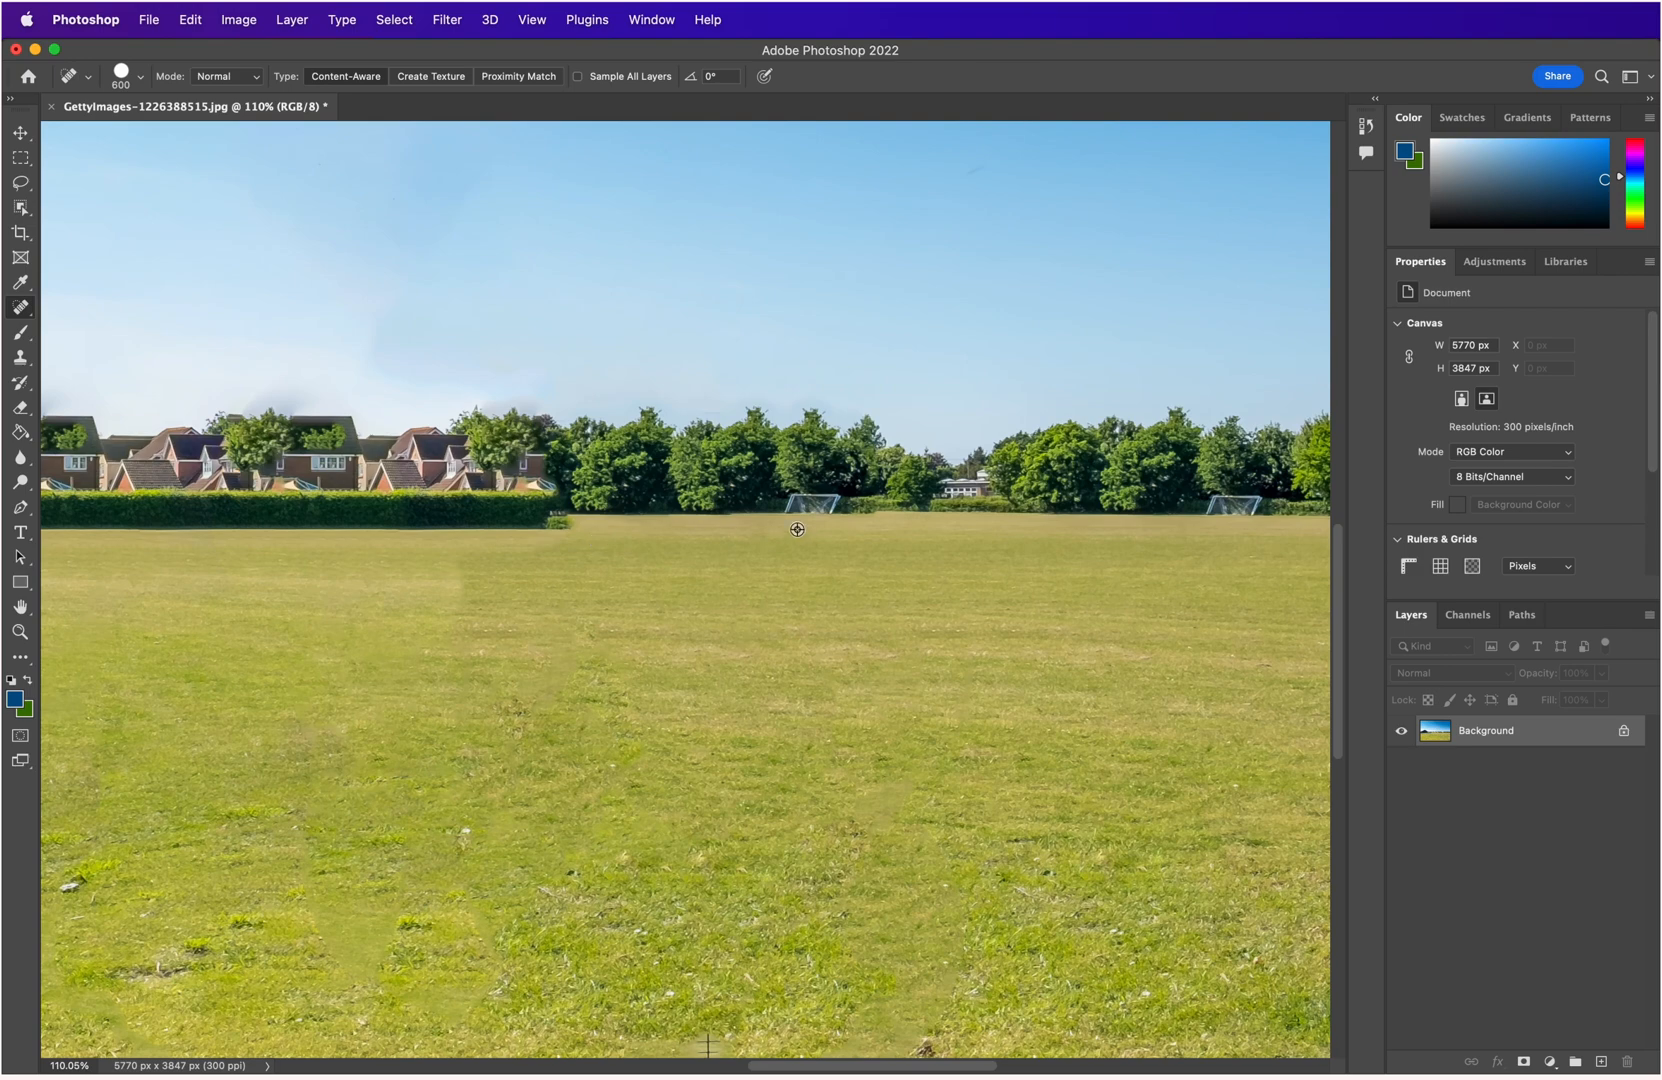
{"action": "scroll", "coordinate": [797, 529], "scroll_direction": "down", "scroll_amount": 1}
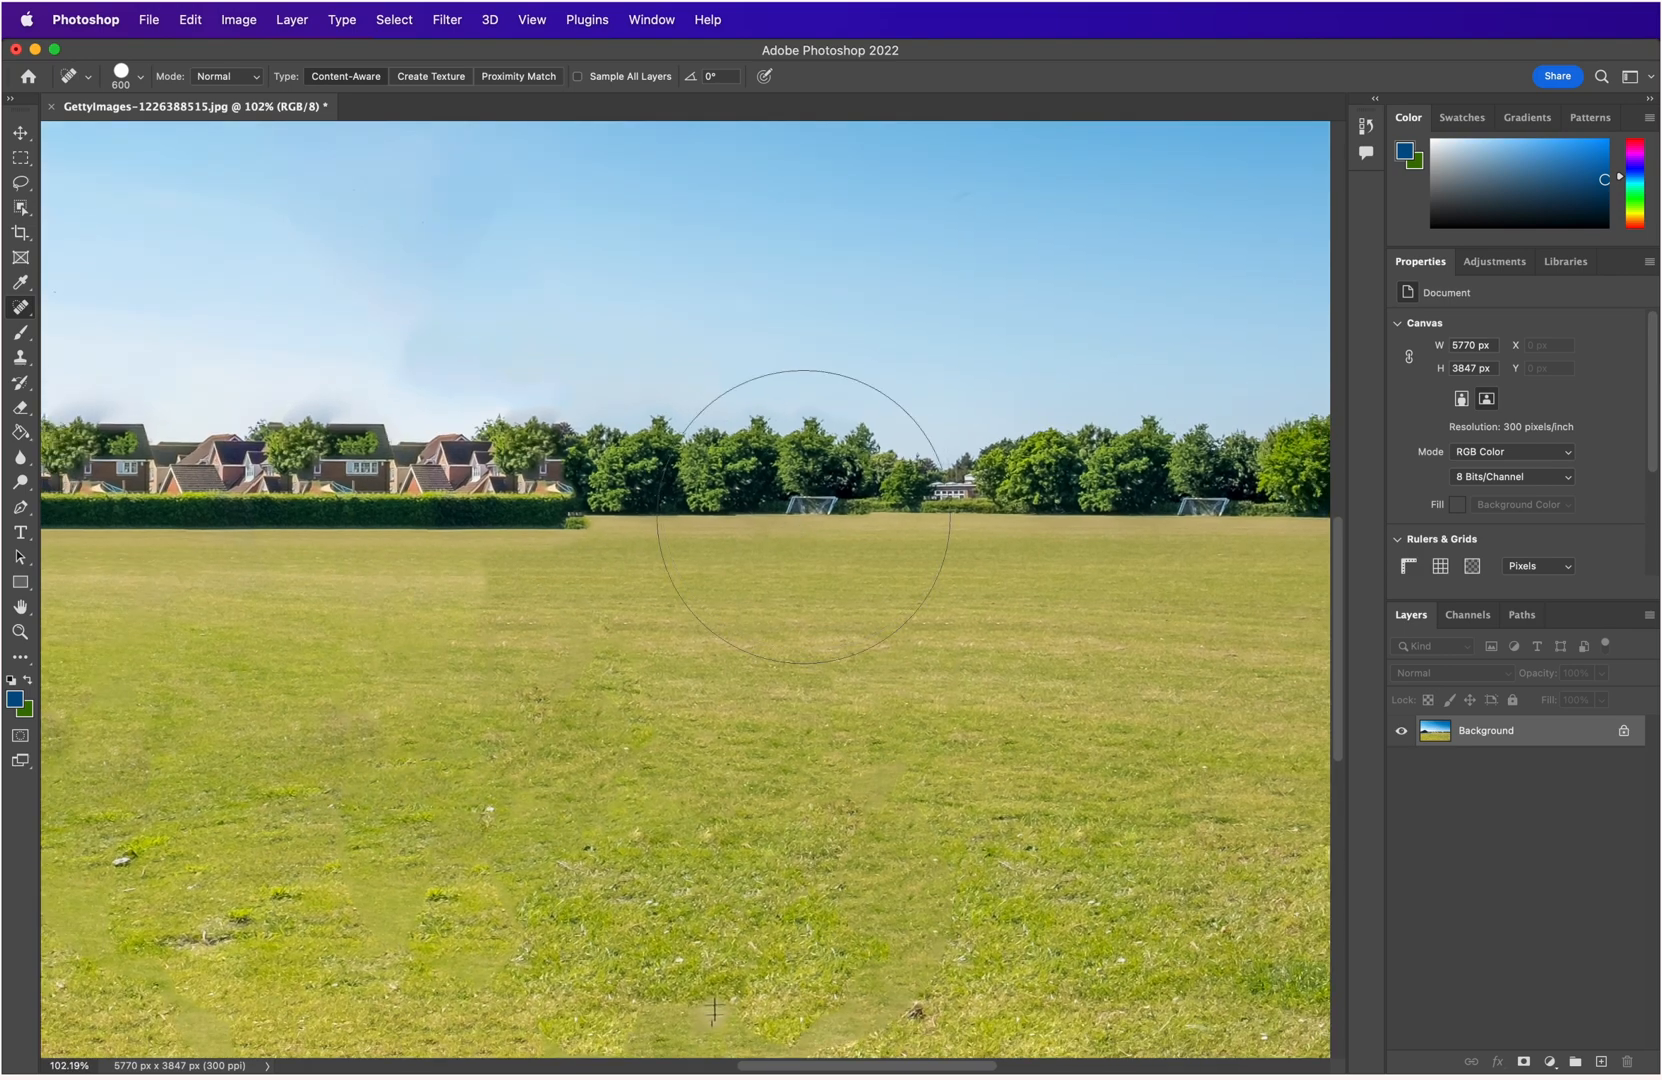
{"action": "key", "text": "bracketleft"}
{"action": "key", "text": "bracketleft"}
{"action": "key", "text": "bracketleft"}
{"action": "key", "text": "bracketleft"}
{"action": "key", "text": "bracketleft"}
{"action": "mouse_move", "coordinate": [828, 503]}
{"action": "left_mouse_down"}
{"action": "mouse_move", "coordinate": [797, 501]}
{"action": "mouse_move", "coordinate": [812, 506]}
{"action": "left_mouse_up"}
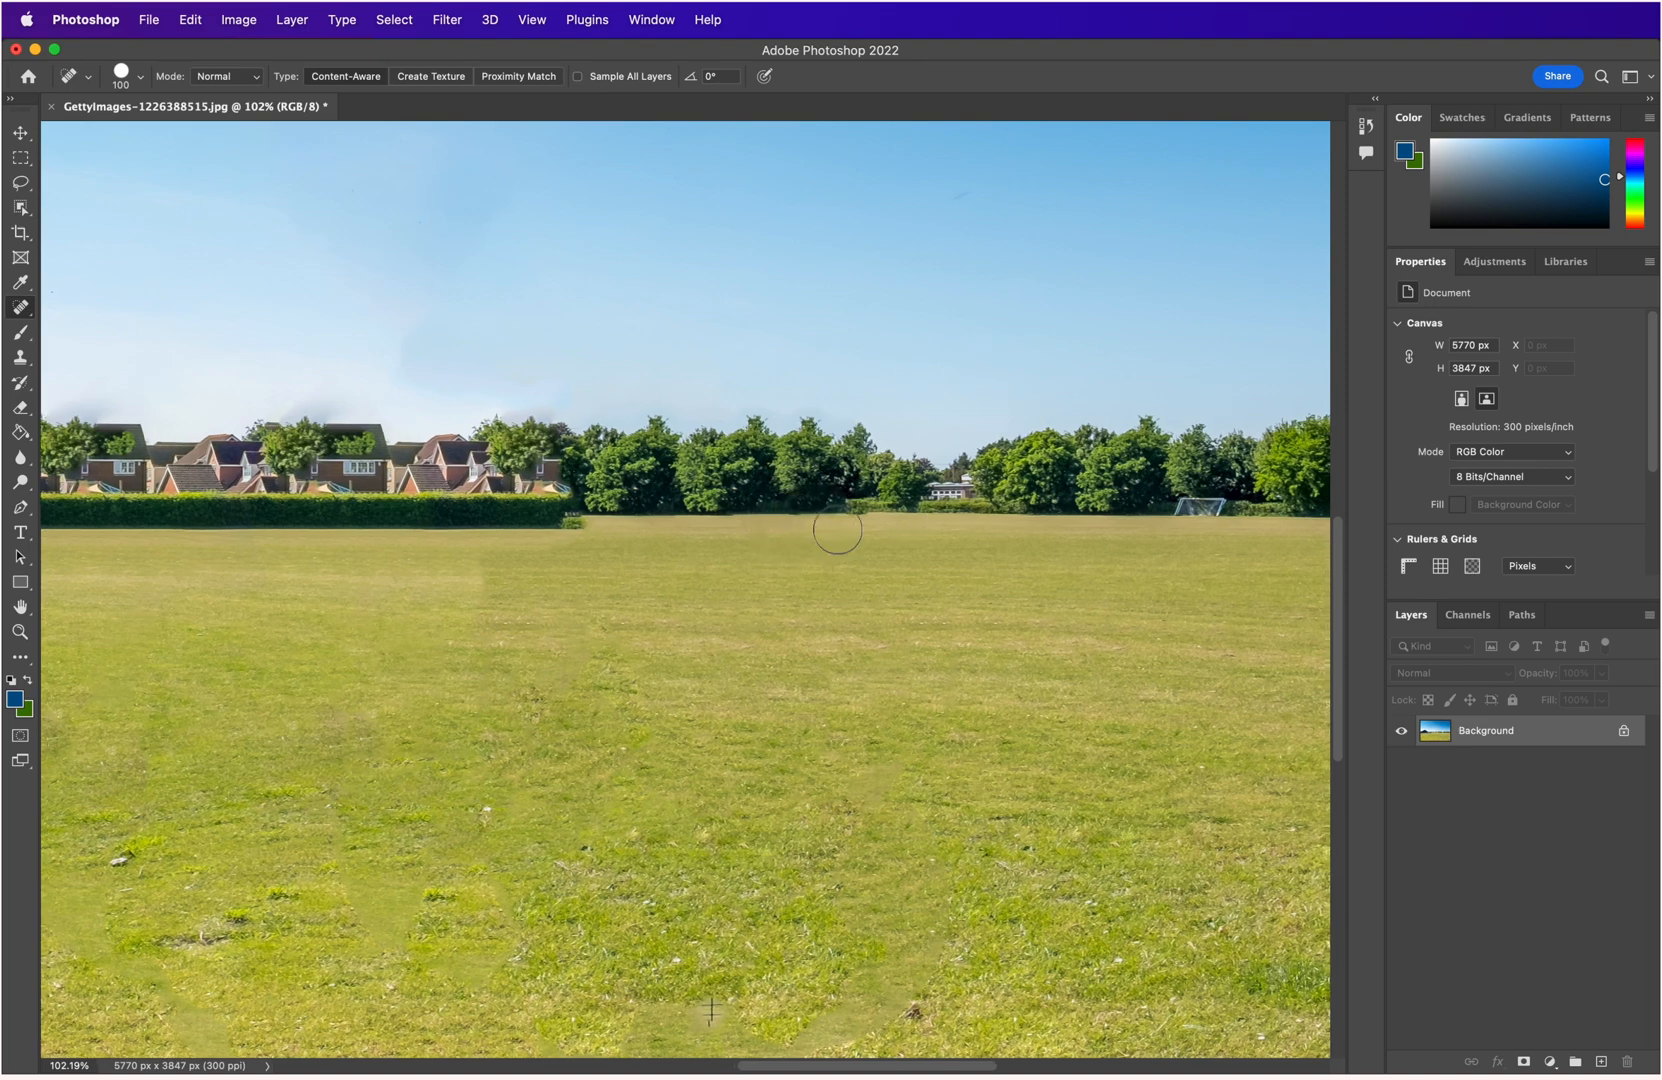
{"action": "scroll", "coordinate": [838, 520], "scroll_direction": "down", "scroll_amount": 5}
{"action": "scroll", "coordinate": [773, 501], "scroll_direction": "up", "scroll_amount": 3}
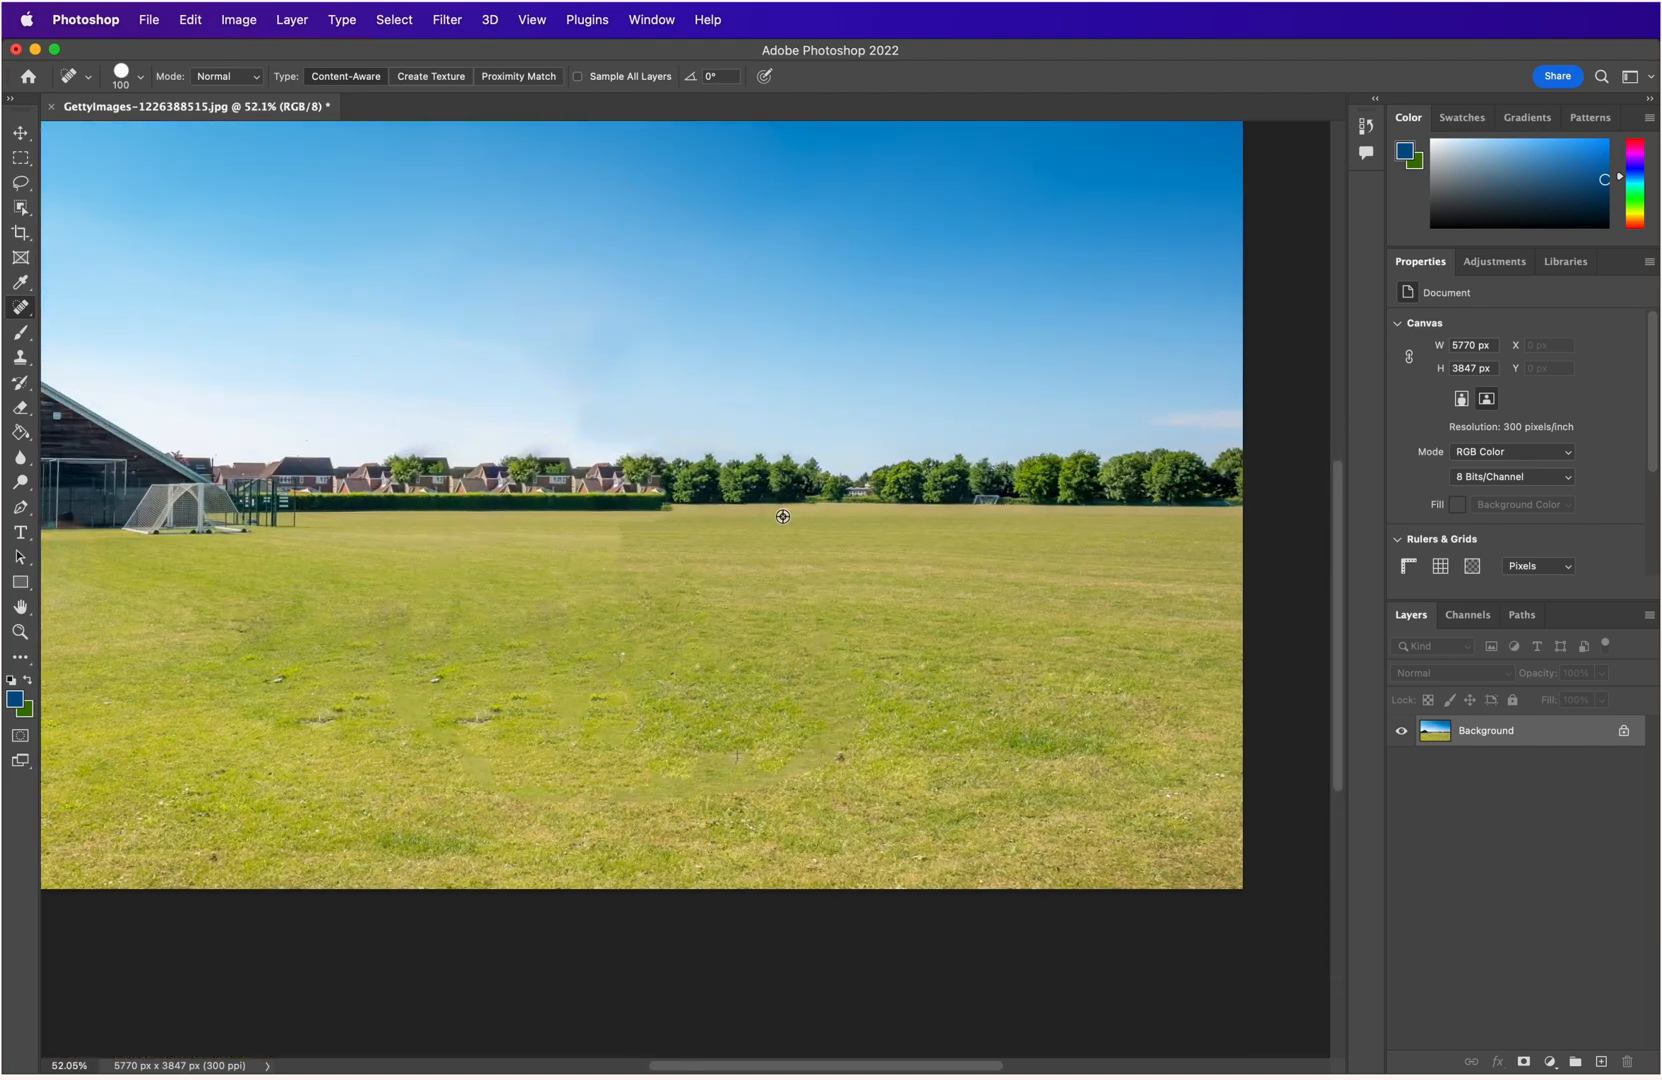
{"action": "scroll", "coordinate": [1052, 501], "scroll_direction": "down", "scroll_amount": 3}
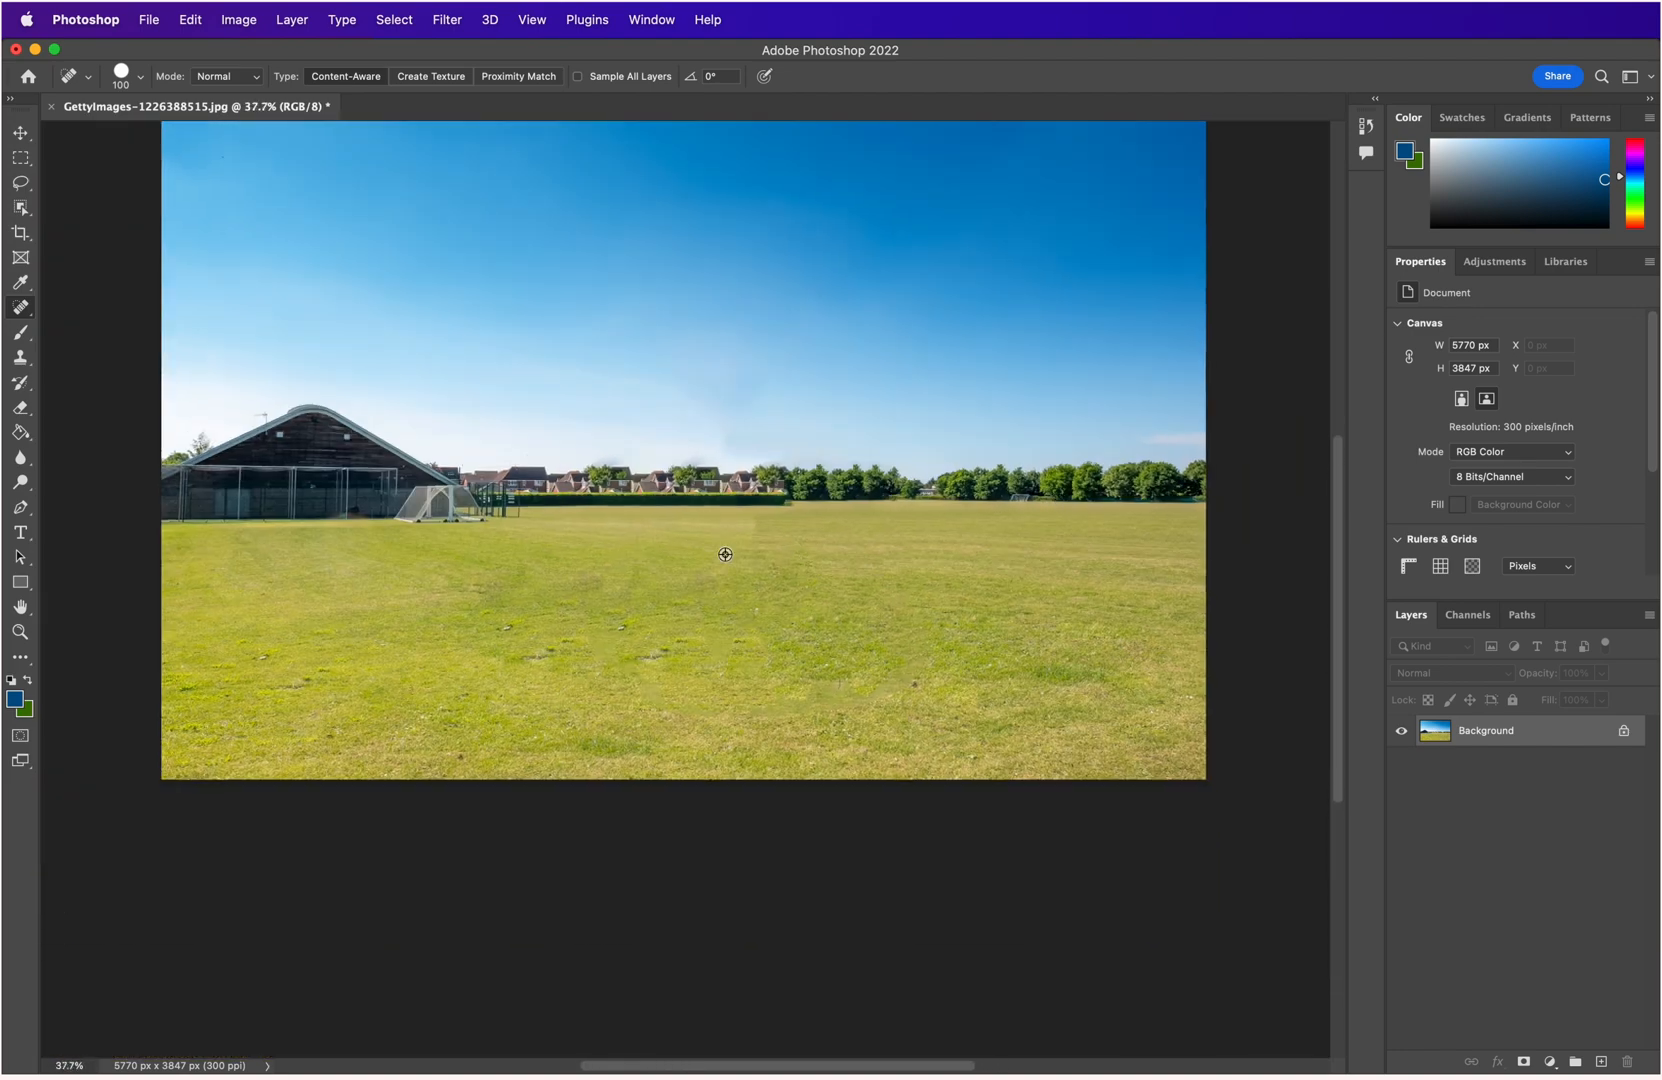
{"action": "scroll", "coordinate": [637, 600], "scroll_direction": "down", "scroll_amount": 3}
{"action": "scroll", "coordinate": [260, 583], "scroll_direction": "up", "scroll_amount": 4}
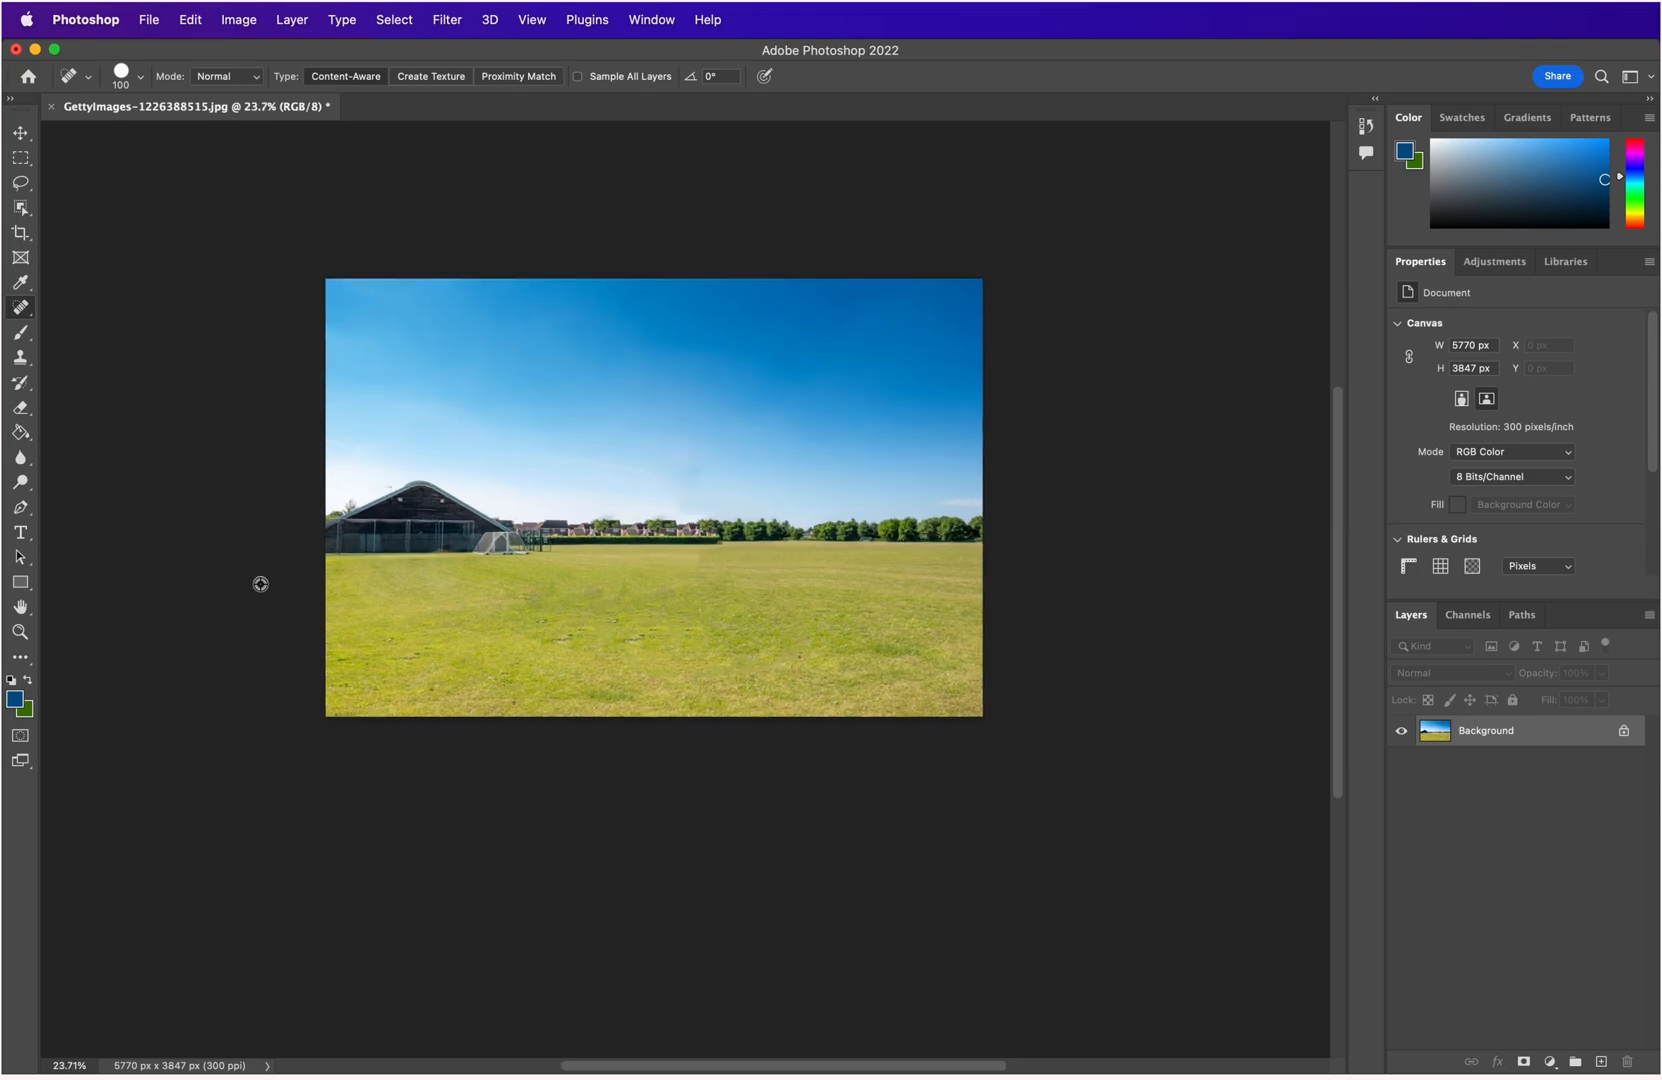
Paint over the uneven patch of sky above the houses with the content-aware Spot Healing Brush at size 500.
{"action": "scroll", "coordinate": [445, 565], "scroll_direction": "down", "scroll_amount": 2}
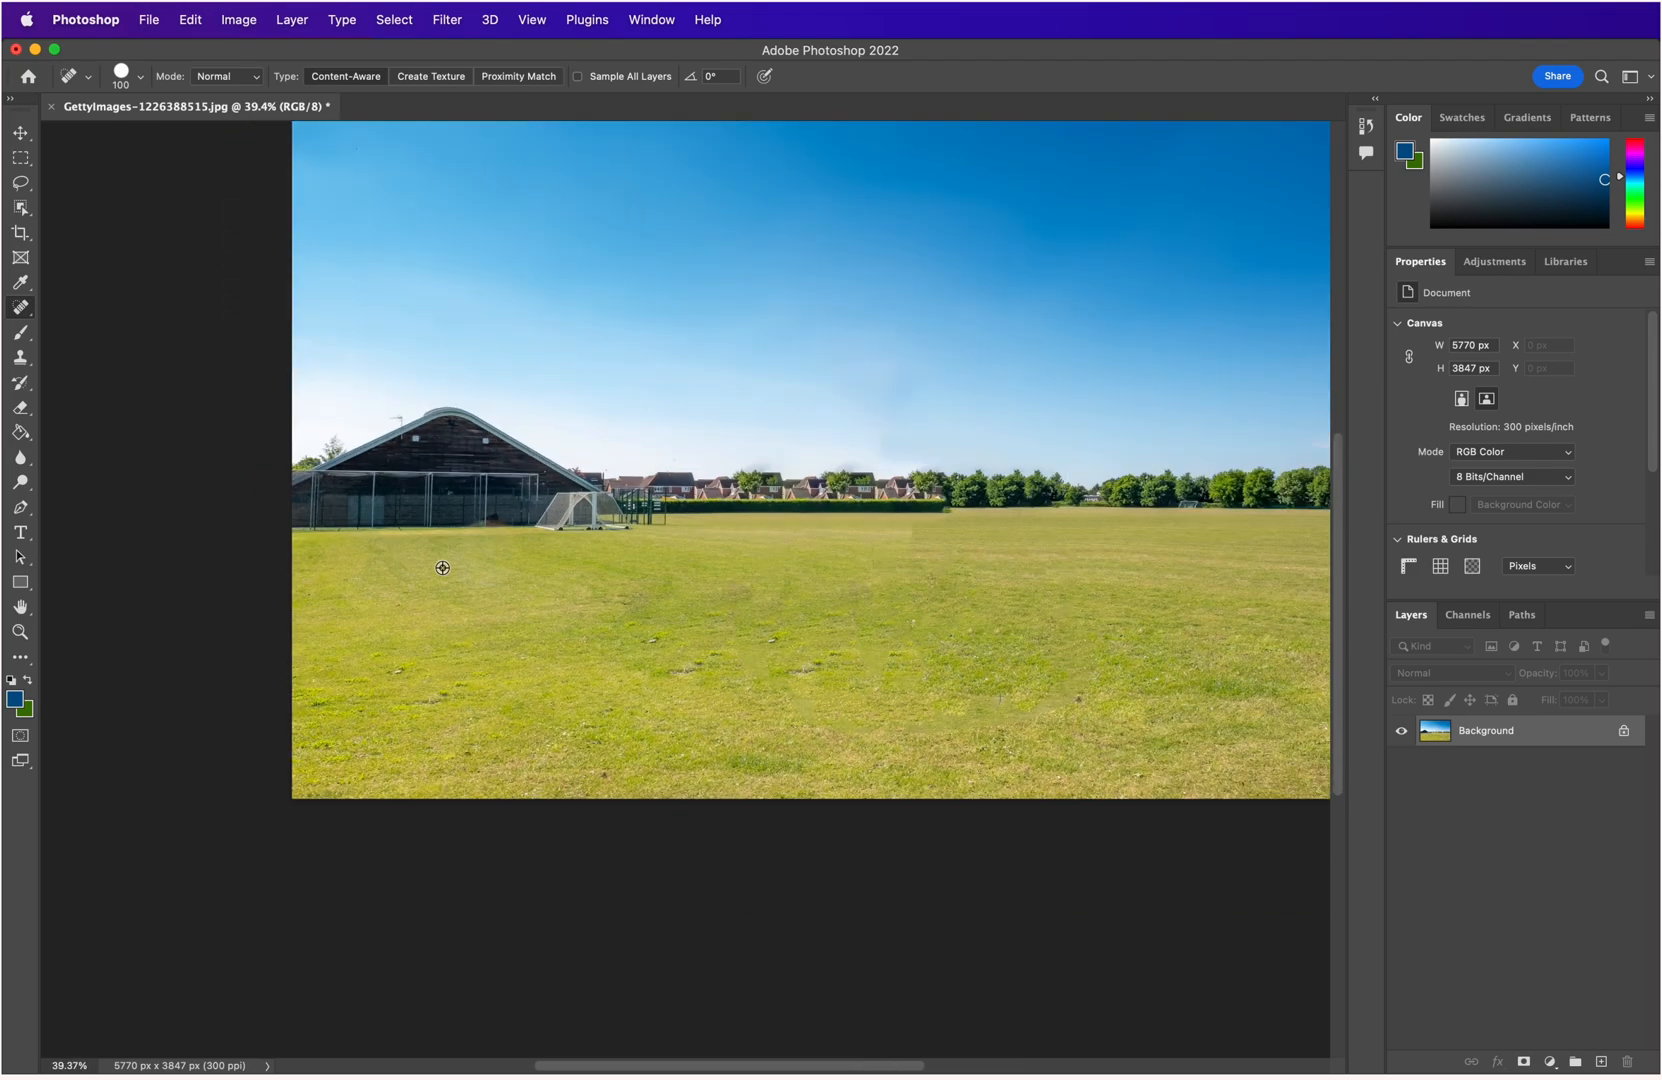
{"action": "scroll", "coordinate": [866, 438], "scroll_direction": "up", "scroll_amount": 4}
{"action": "scroll", "coordinate": [866, 438], "scroll_direction": "down", "scroll_amount": 3}
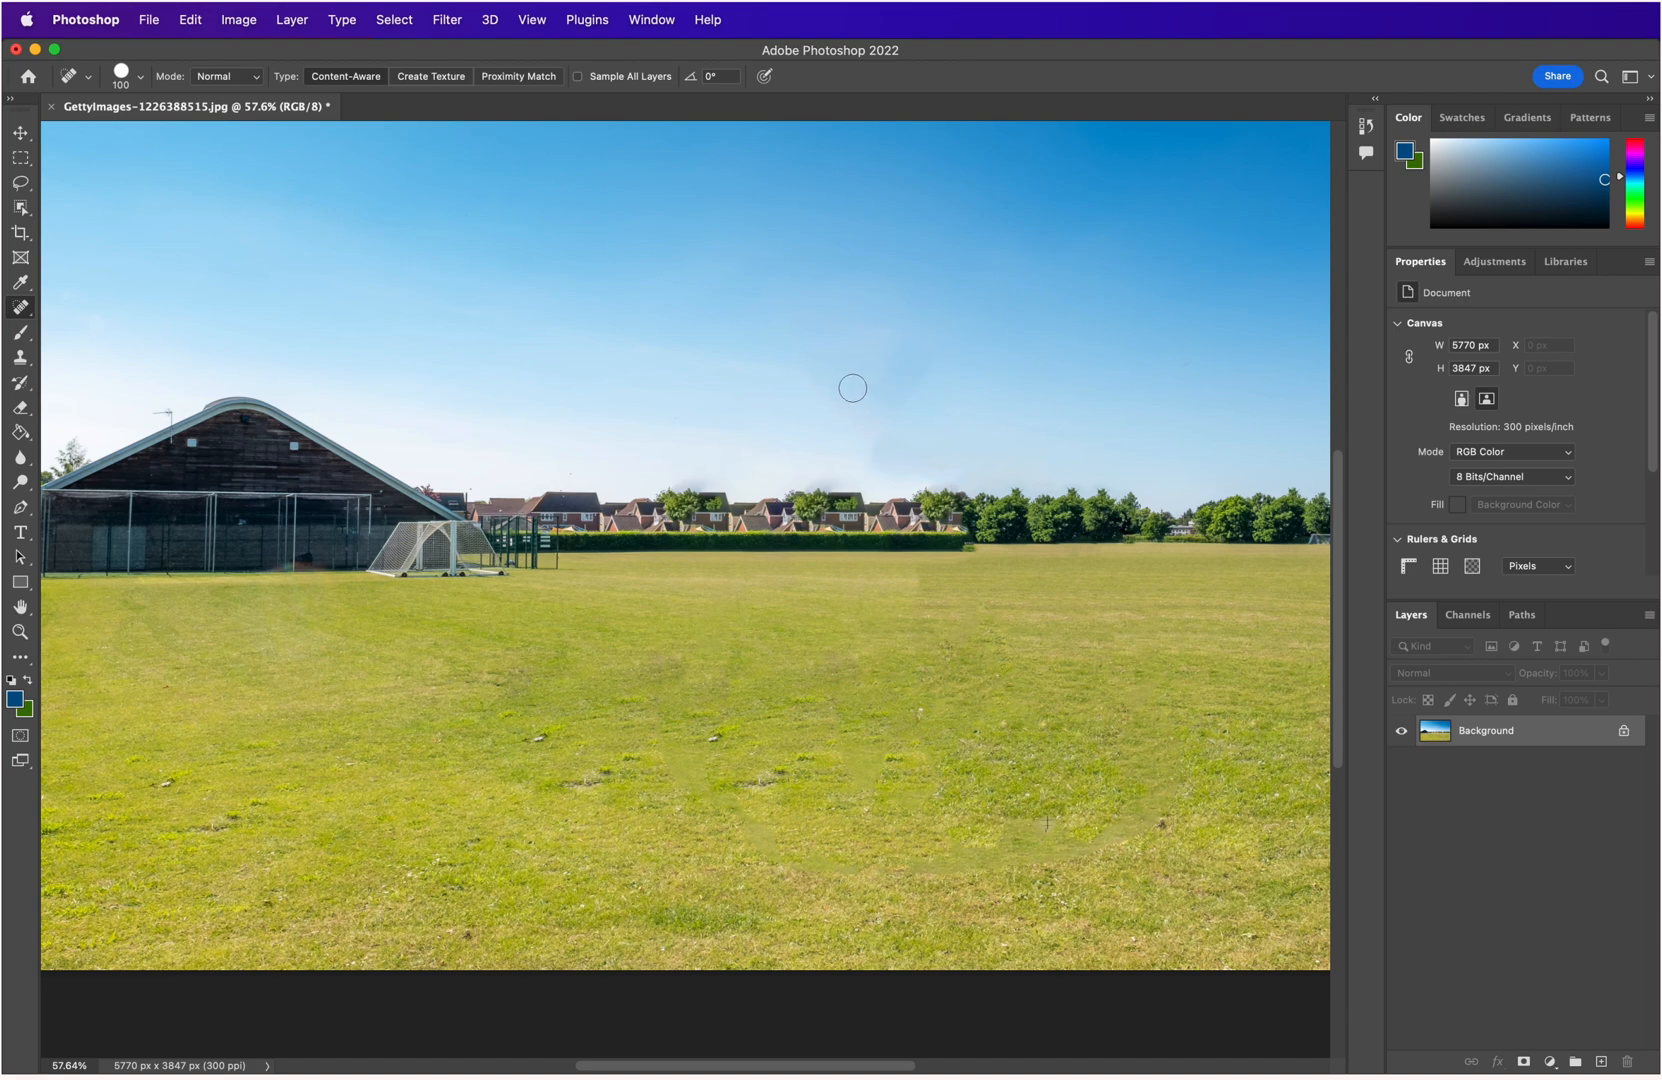
{"action": "key", "text": "bracketright"}
{"action": "key", "text": "bracketright"}
{"action": "key", "text": "bracketright"}
{"action": "key", "text": "bracketright"}
{"action": "key", "text": "bracketright"}
{"action": "key", "text": "bracketright"}
{"action": "key", "text": "bracketright"}
{"action": "mouse_move", "coordinate": [886, 423]}
{"action": "left_mouse_down"}
{"action": "mouse_move", "coordinate": [867, 395]}
{"action": "mouse_move", "coordinate": [896, 418]}
{"action": "mouse_move", "coordinate": [990, 418]}
{"action": "left_mouse_up"}
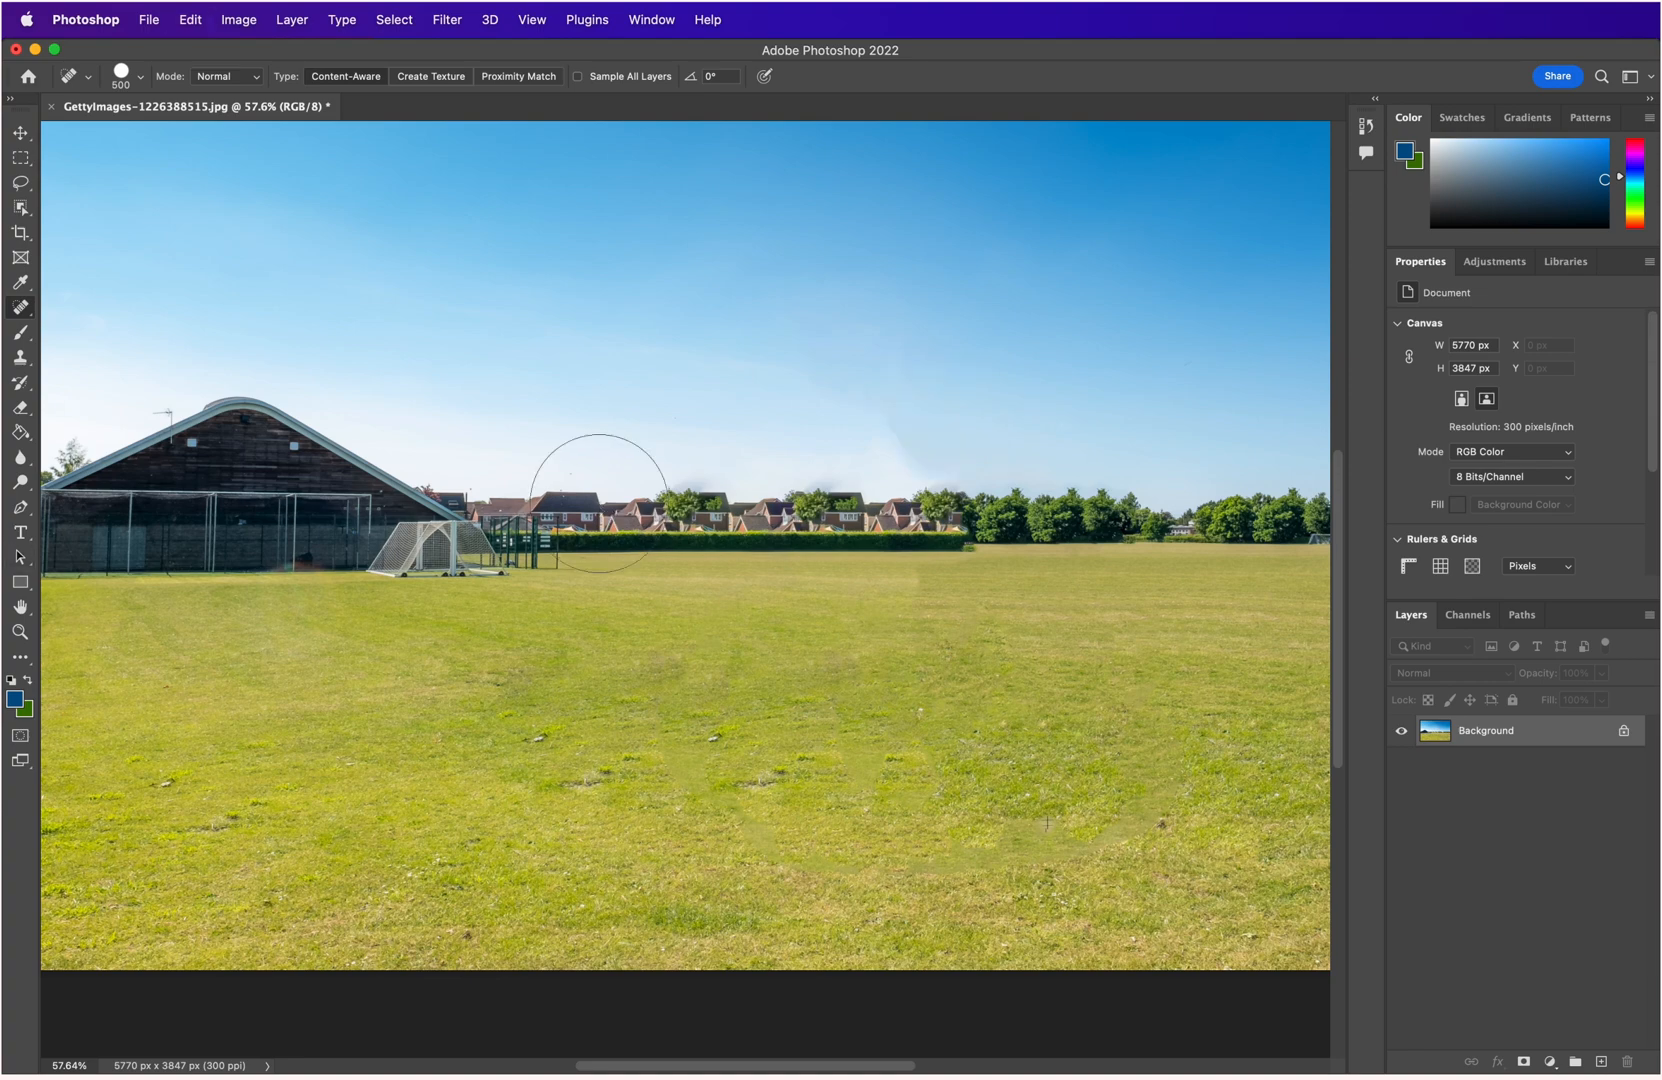
{"action": "left_click_drag", "start_coordinate": [880, 430], "coordinate": [883, 433]}
Outline the blotchy sky above the houses with the Patch tool, replace it with nearby clean sky, and deselect.
{"action": "right_click", "coordinate": [20, 308]}
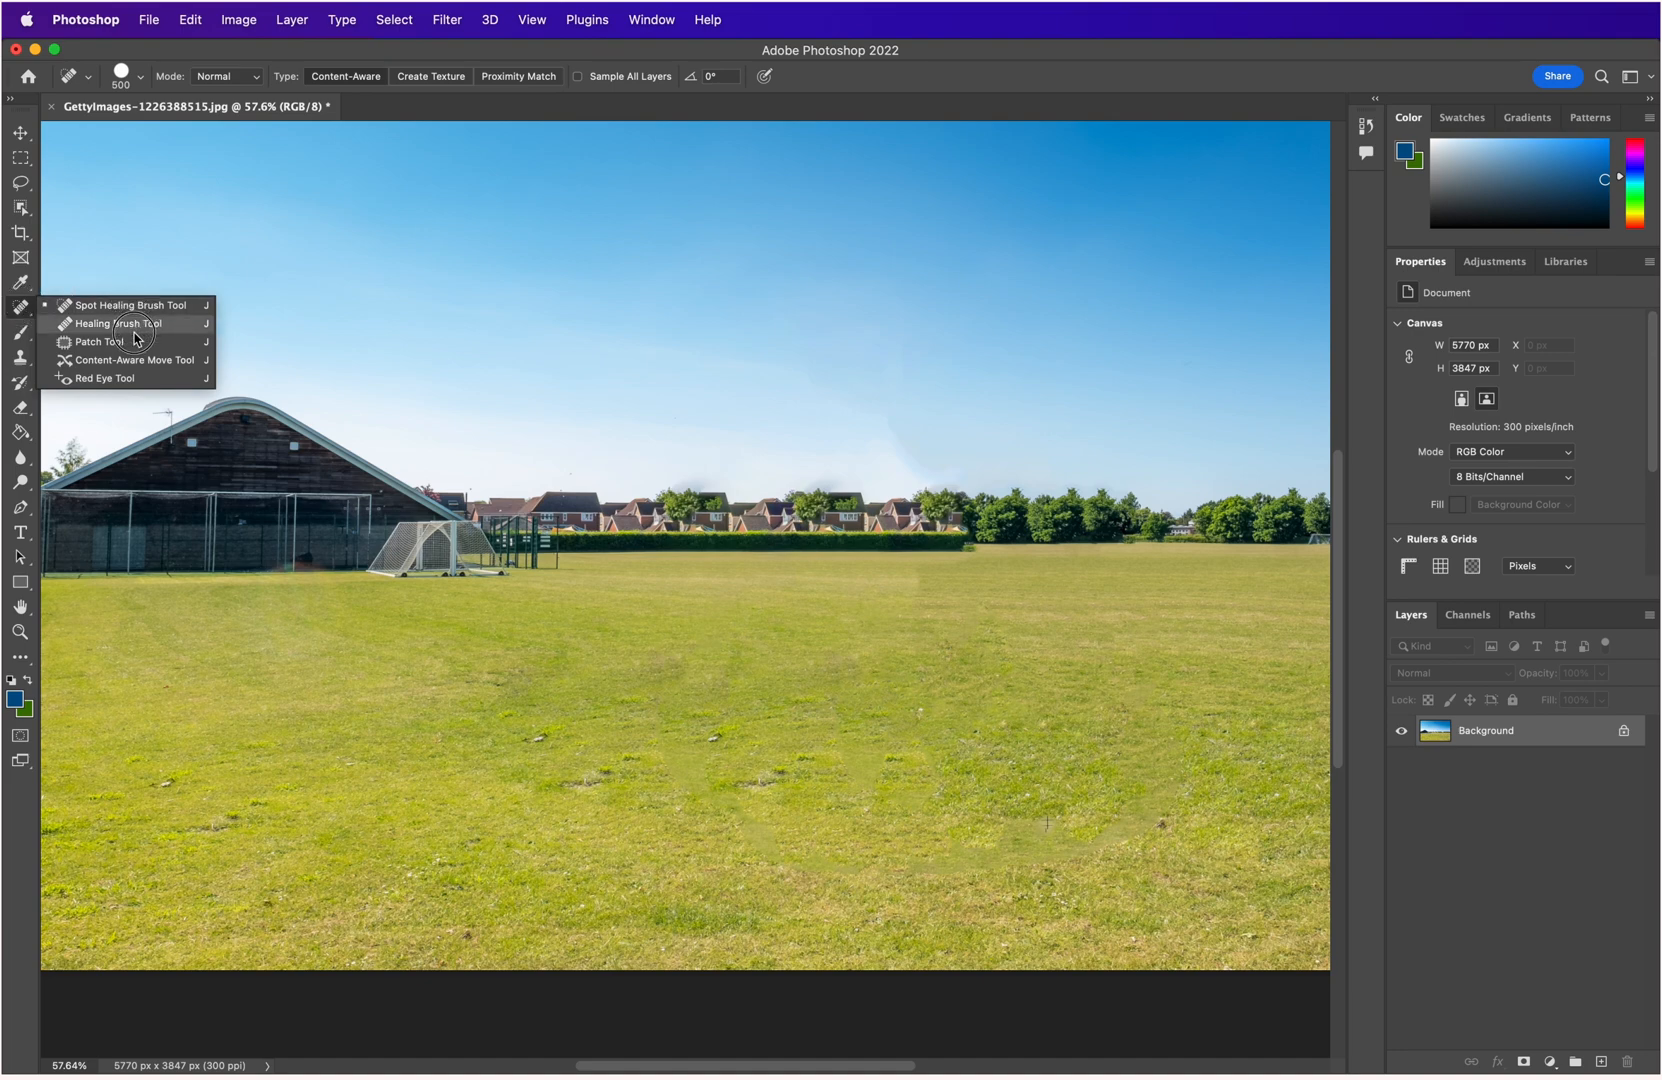
{"action": "left_click", "coordinate": [100, 342]}
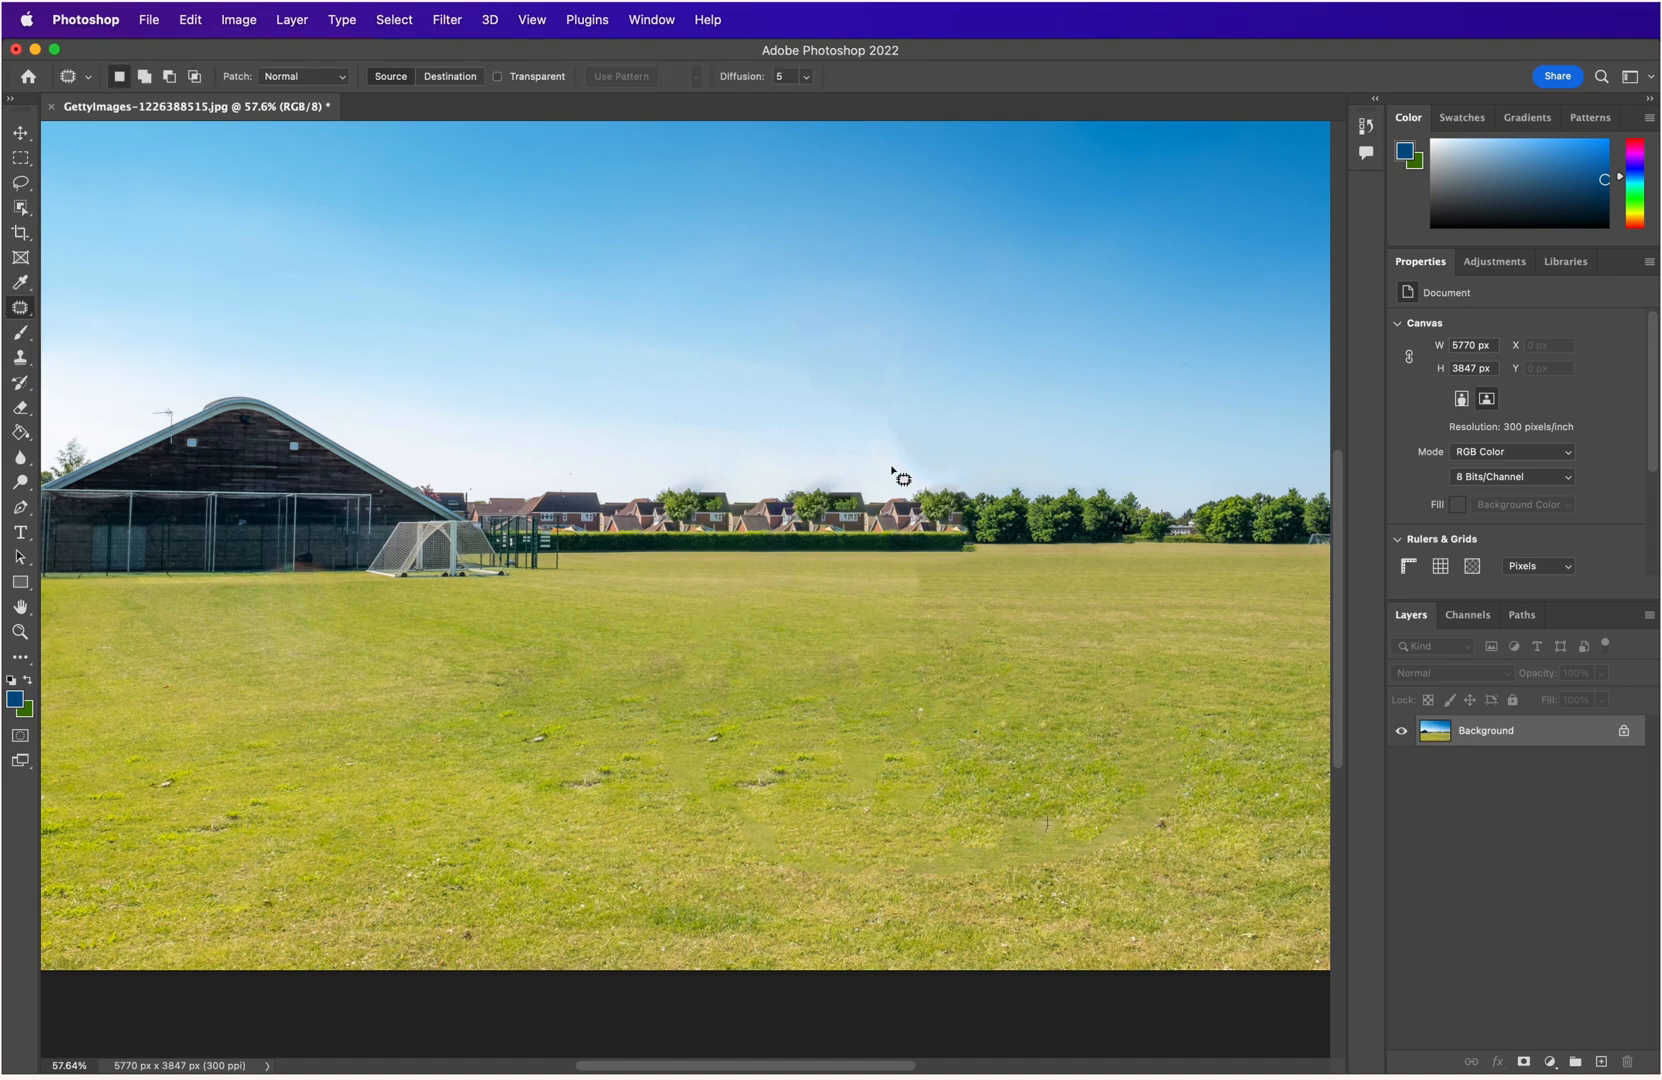
{"action": "mouse_move", "coordinate": [942, 480]}
{"action": "left_mouse_down"}
{"action": "mouse_move", "coordinate": [969, 428]}
{"action": "mouse_move", "coordinate": [957, 357]}
{"action": "mouse_move", "coordinate": [857, 325]}
{"action": "mouse_move", "coordinate": [670, 346]}
{"action": "mouse_move", "coordinate": [666, 409]}
{"action": "mouse_move", "coordinate": [691, 443]}
{"action": "mouse_move", "coordinate": [796, 471]}
{"action": "mouse_move", "coordinate": [947, 475]}
{"action": "mouse_move", "coordinate": [618, 470]}
{"action": "left_mouse_up"}
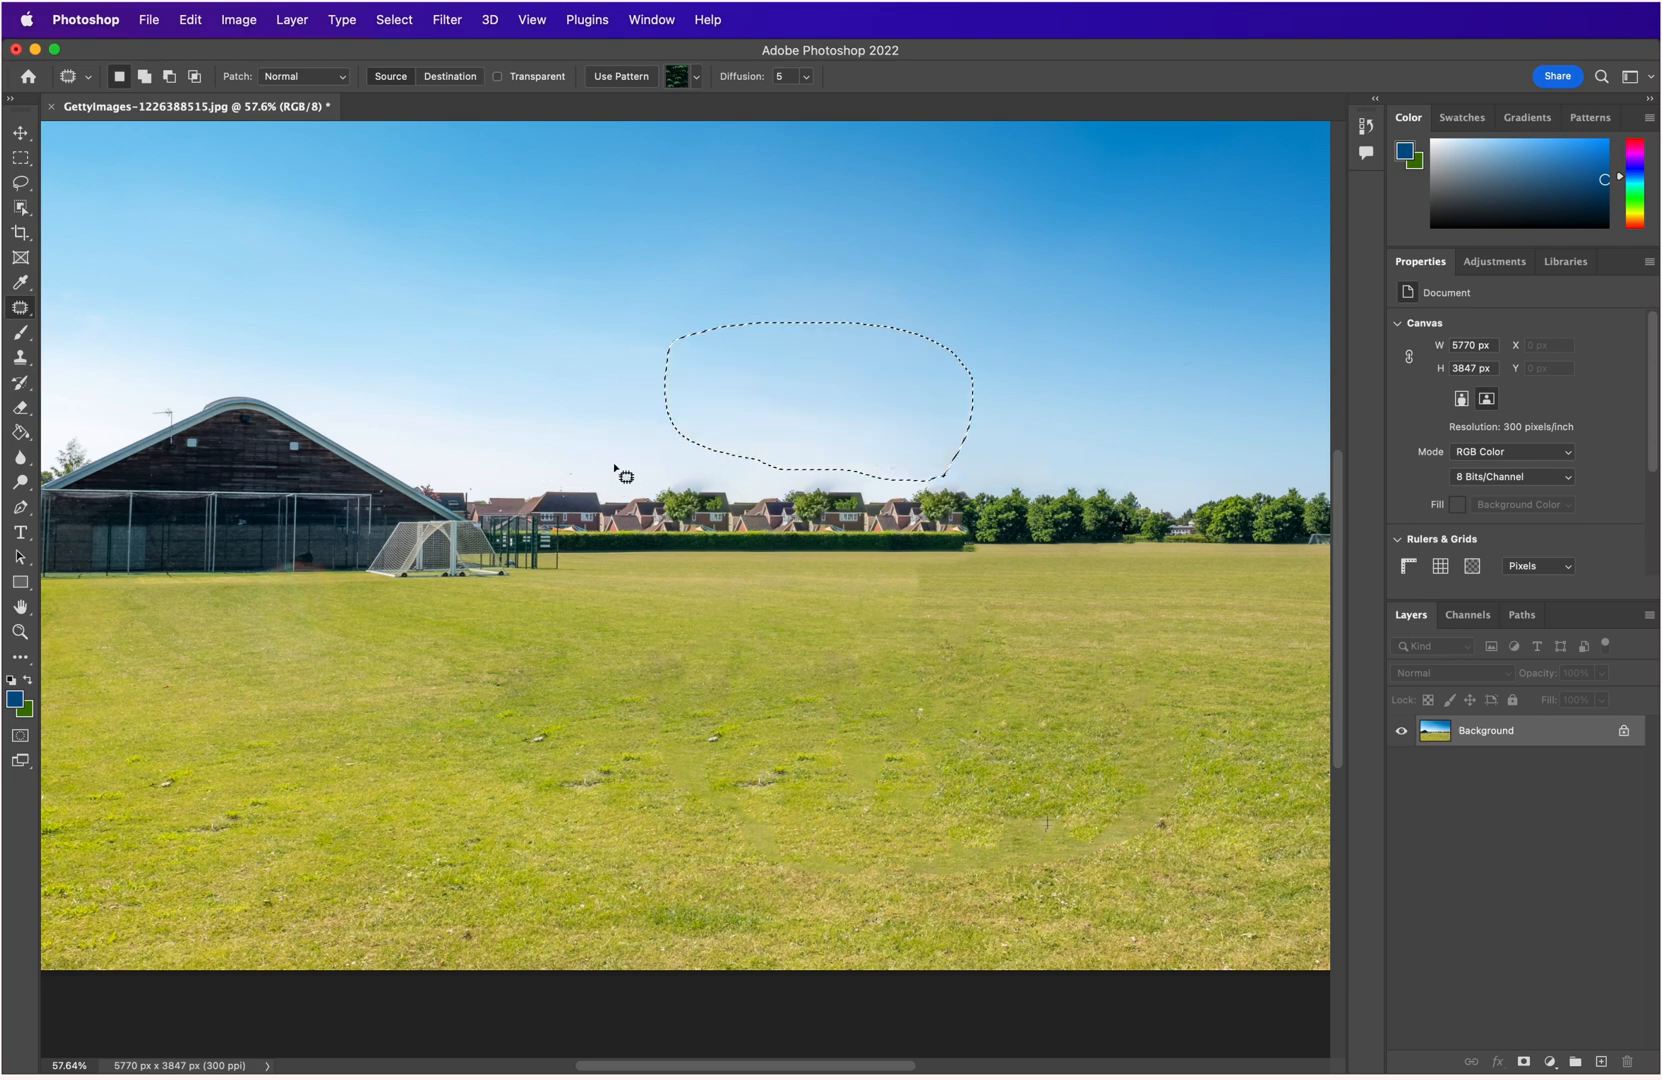
{"action": "key", "text": "super+d"}
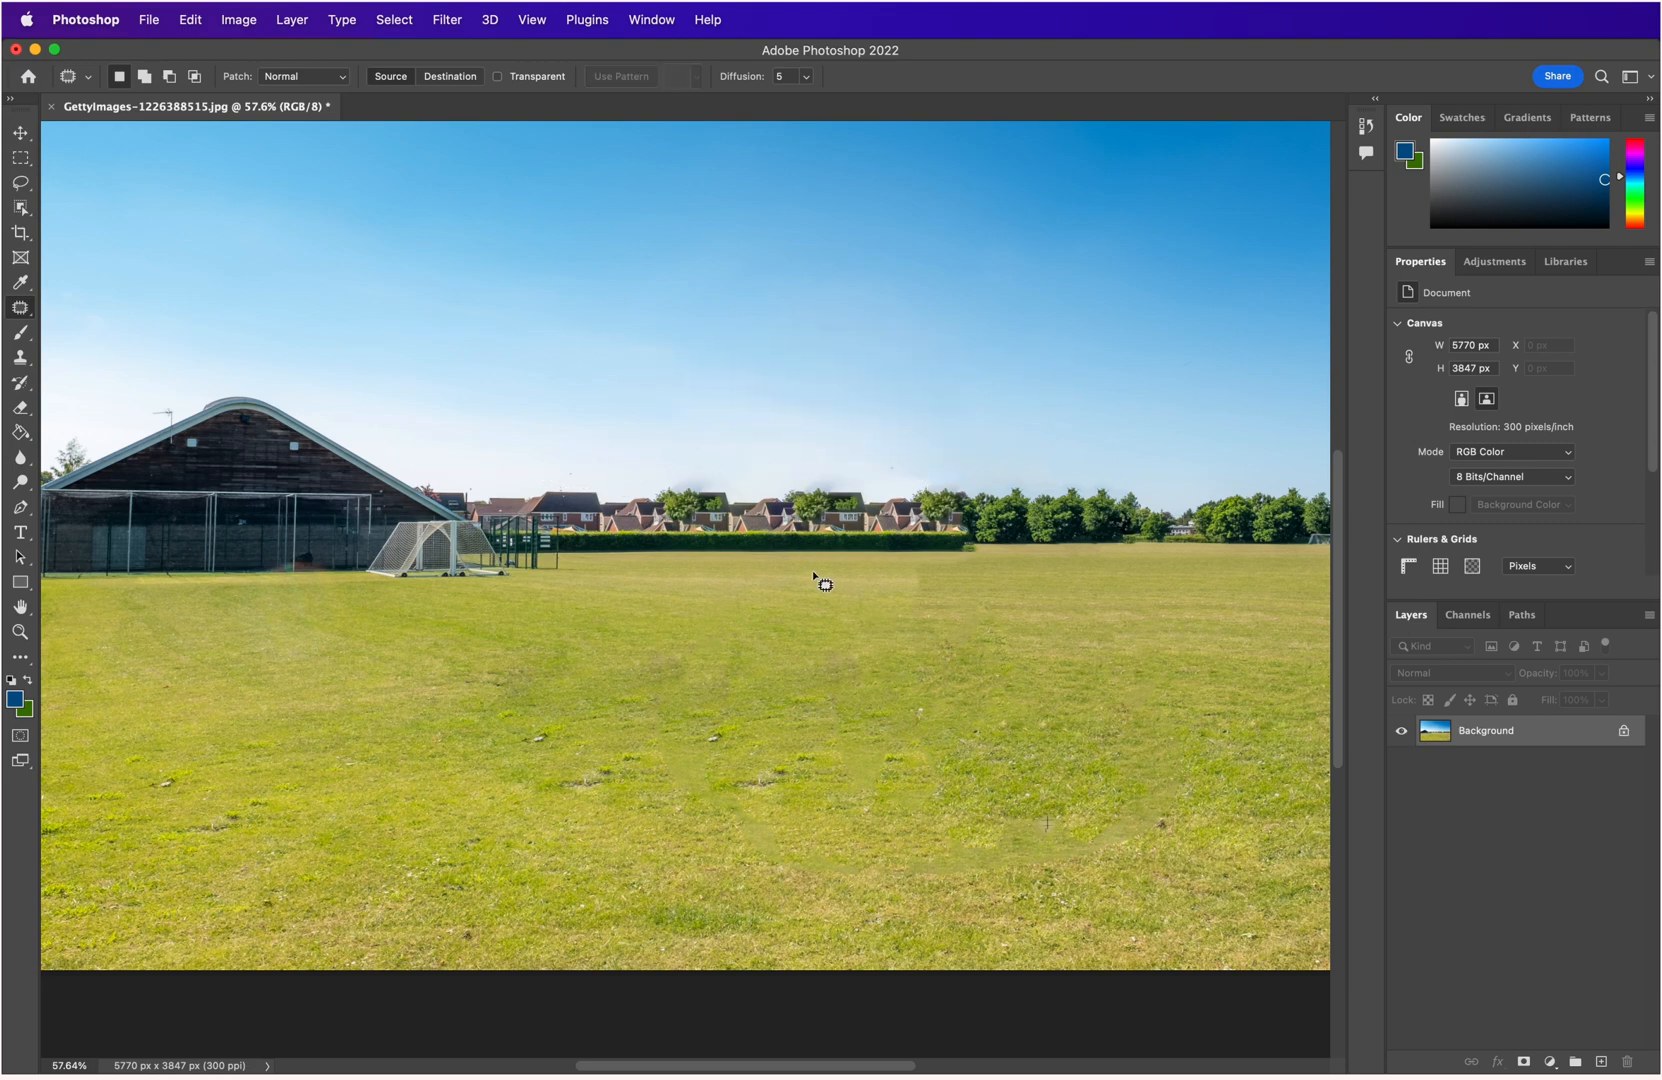
Blend the visible seam in the grass below the hedge with the Spot Healing Brush, starting at size 500 and continuing with a smaller brush.
{"action": "scroll", "coordinate": [820, 580], "scroll_direction": "down", "scroll_amount": 4}
{"action": "scroll", "coordinate": [948, 558], "scroll_direction": "up", "scroll_amount": 5}
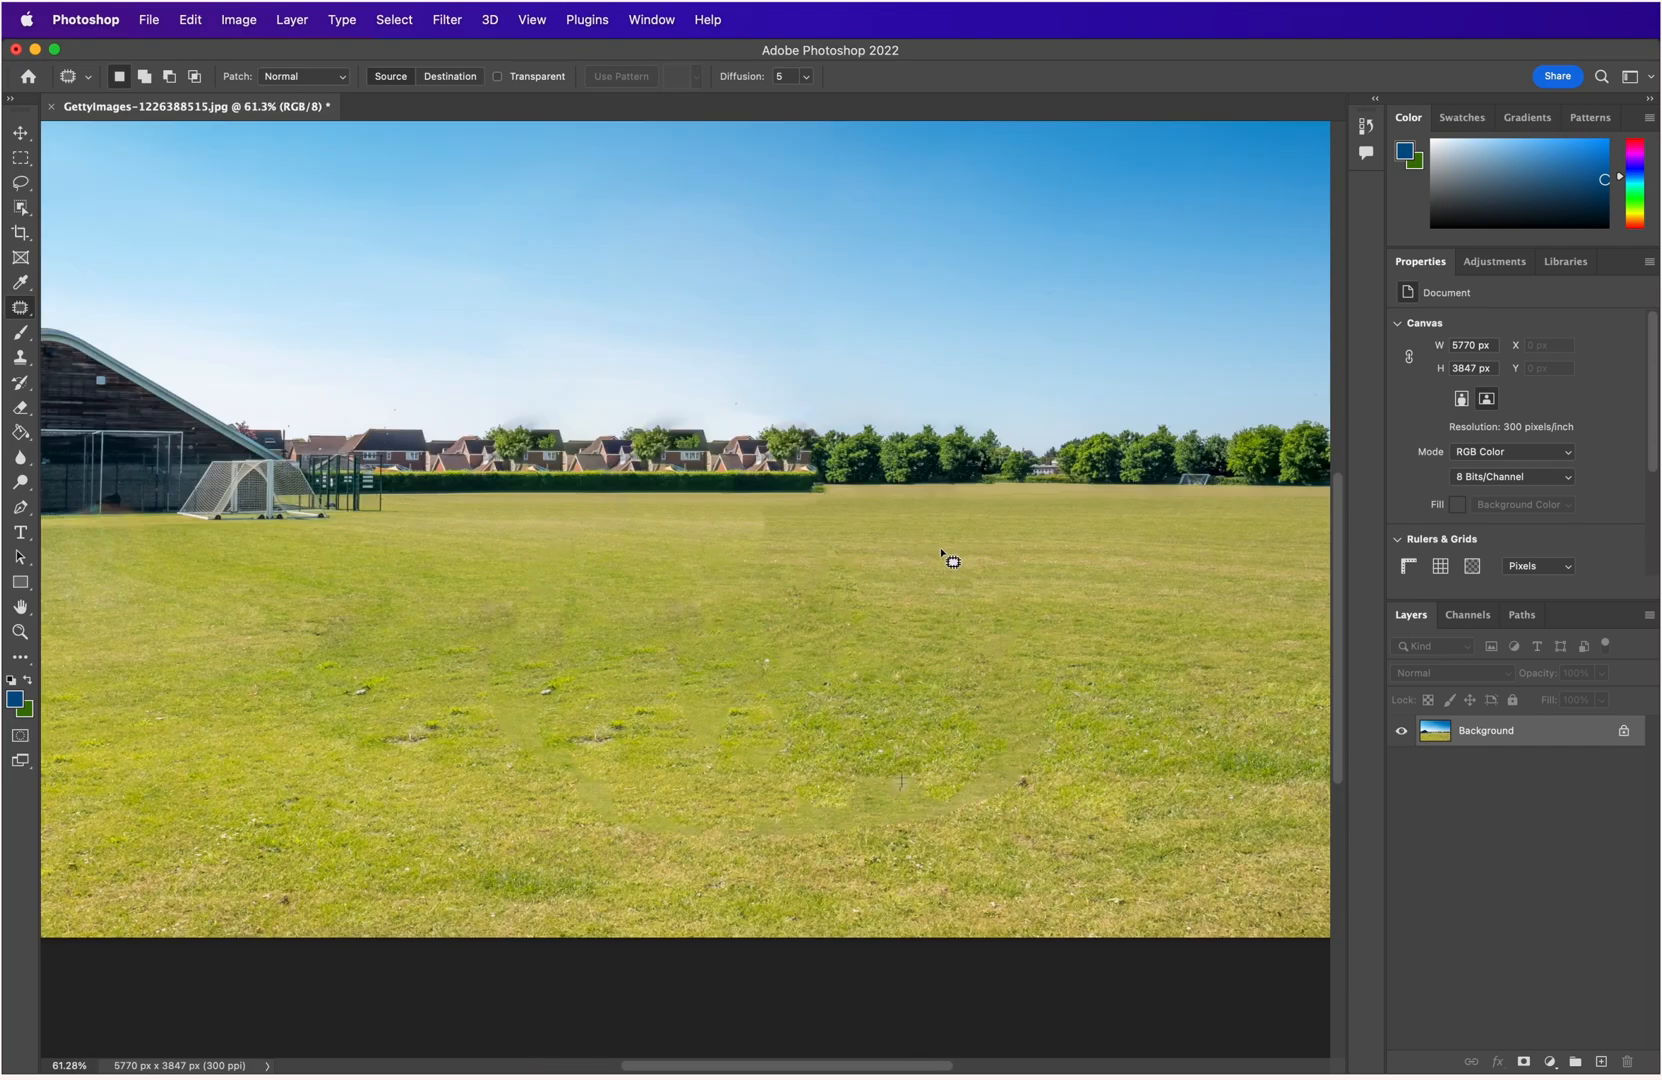
{"action": "scroll", "coordinate": [949, 558], "scroll_direction": "down", "scroll_amount": 2}
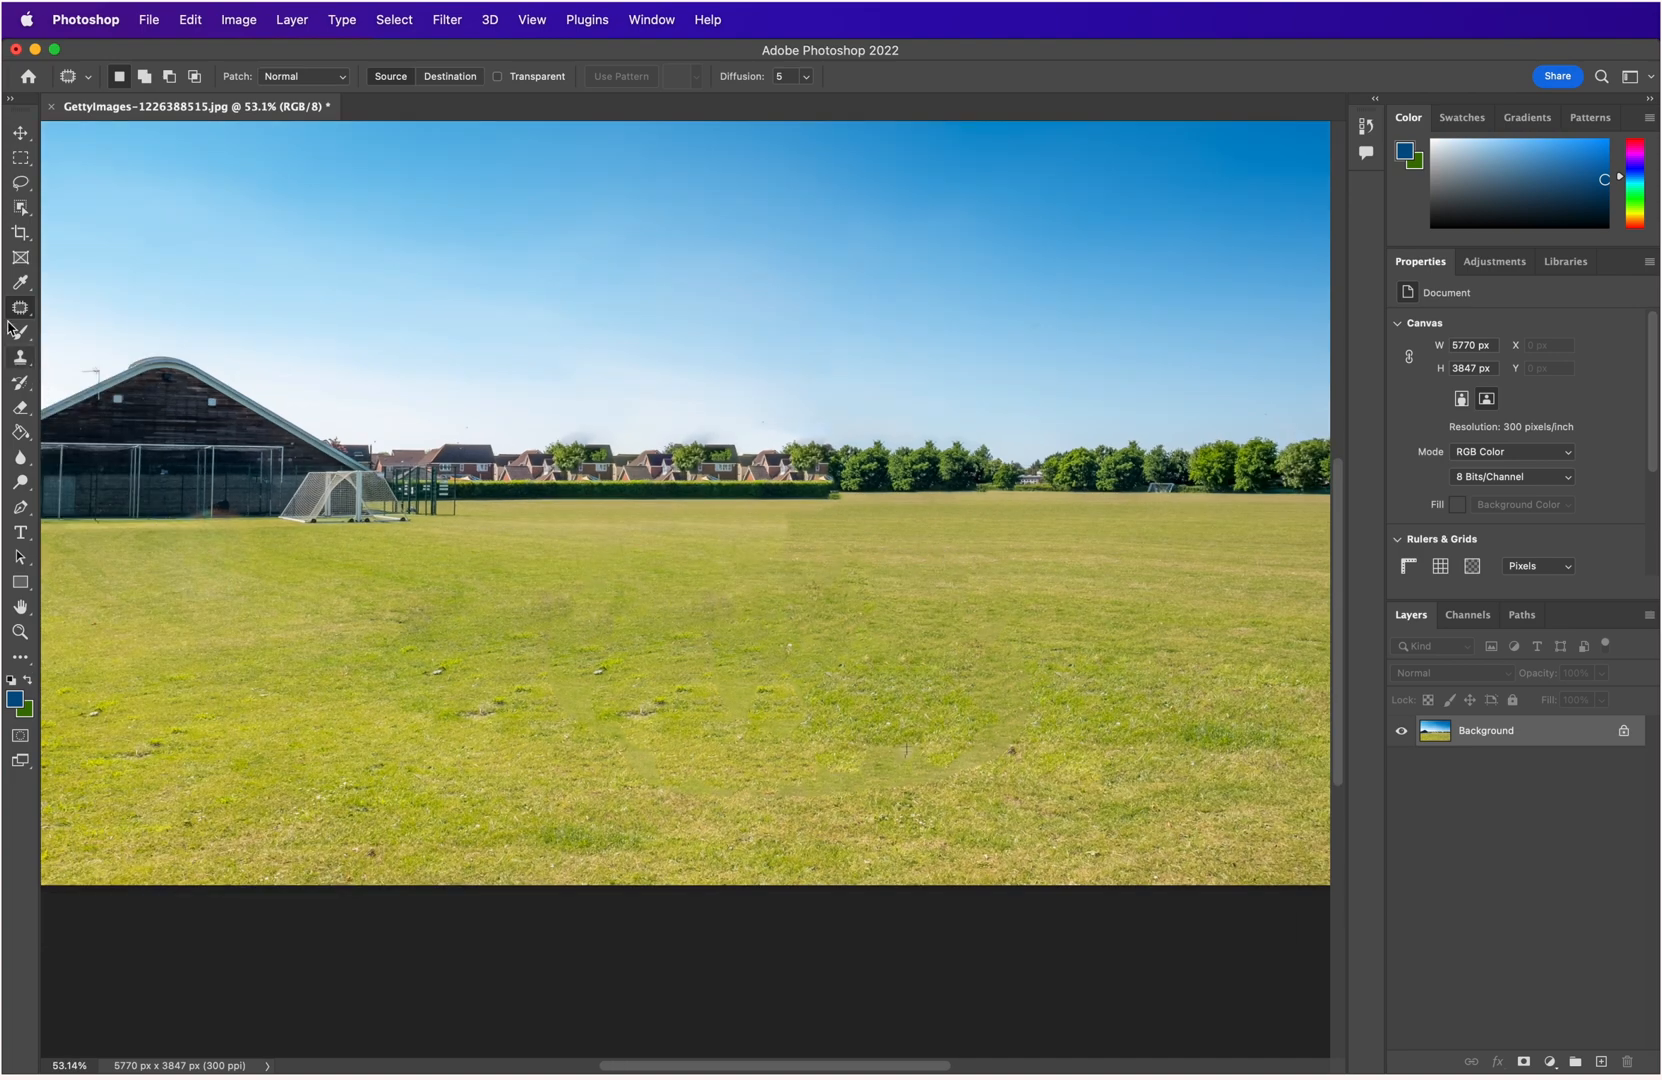
{"action": "left_click", "coordinate": [19, 310]}
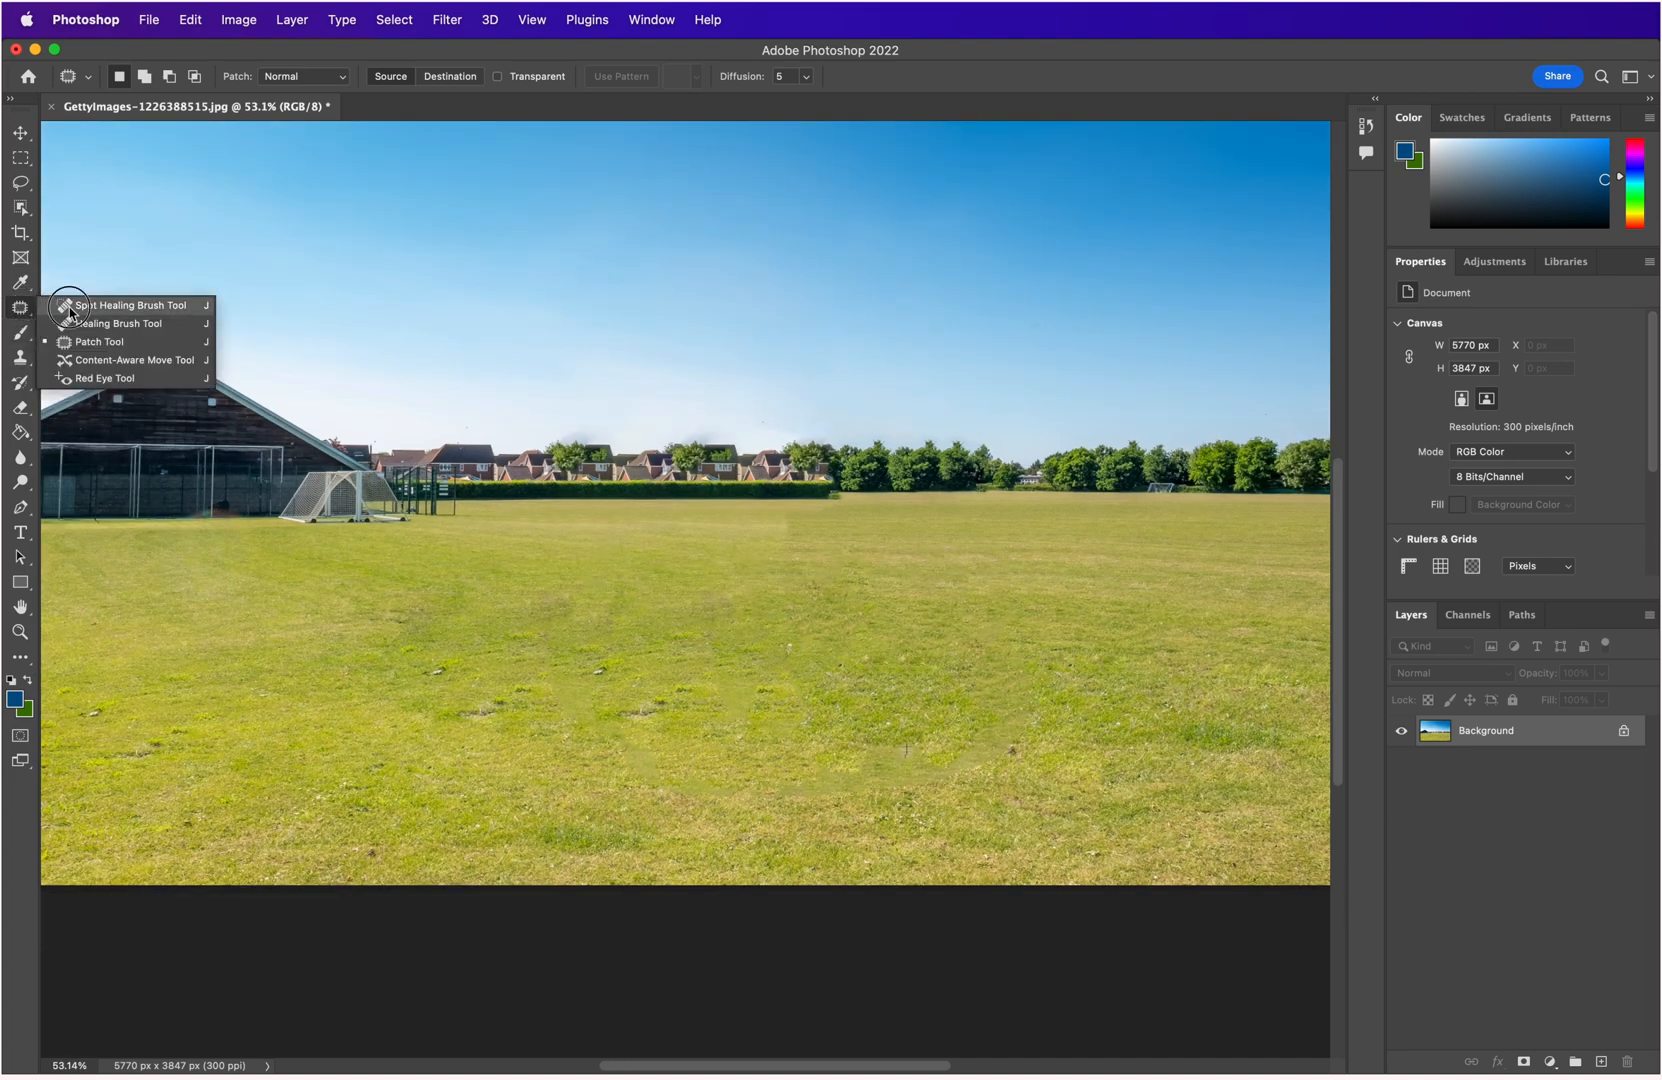
{"action": "left_click", "coordinate": [116, 309]}
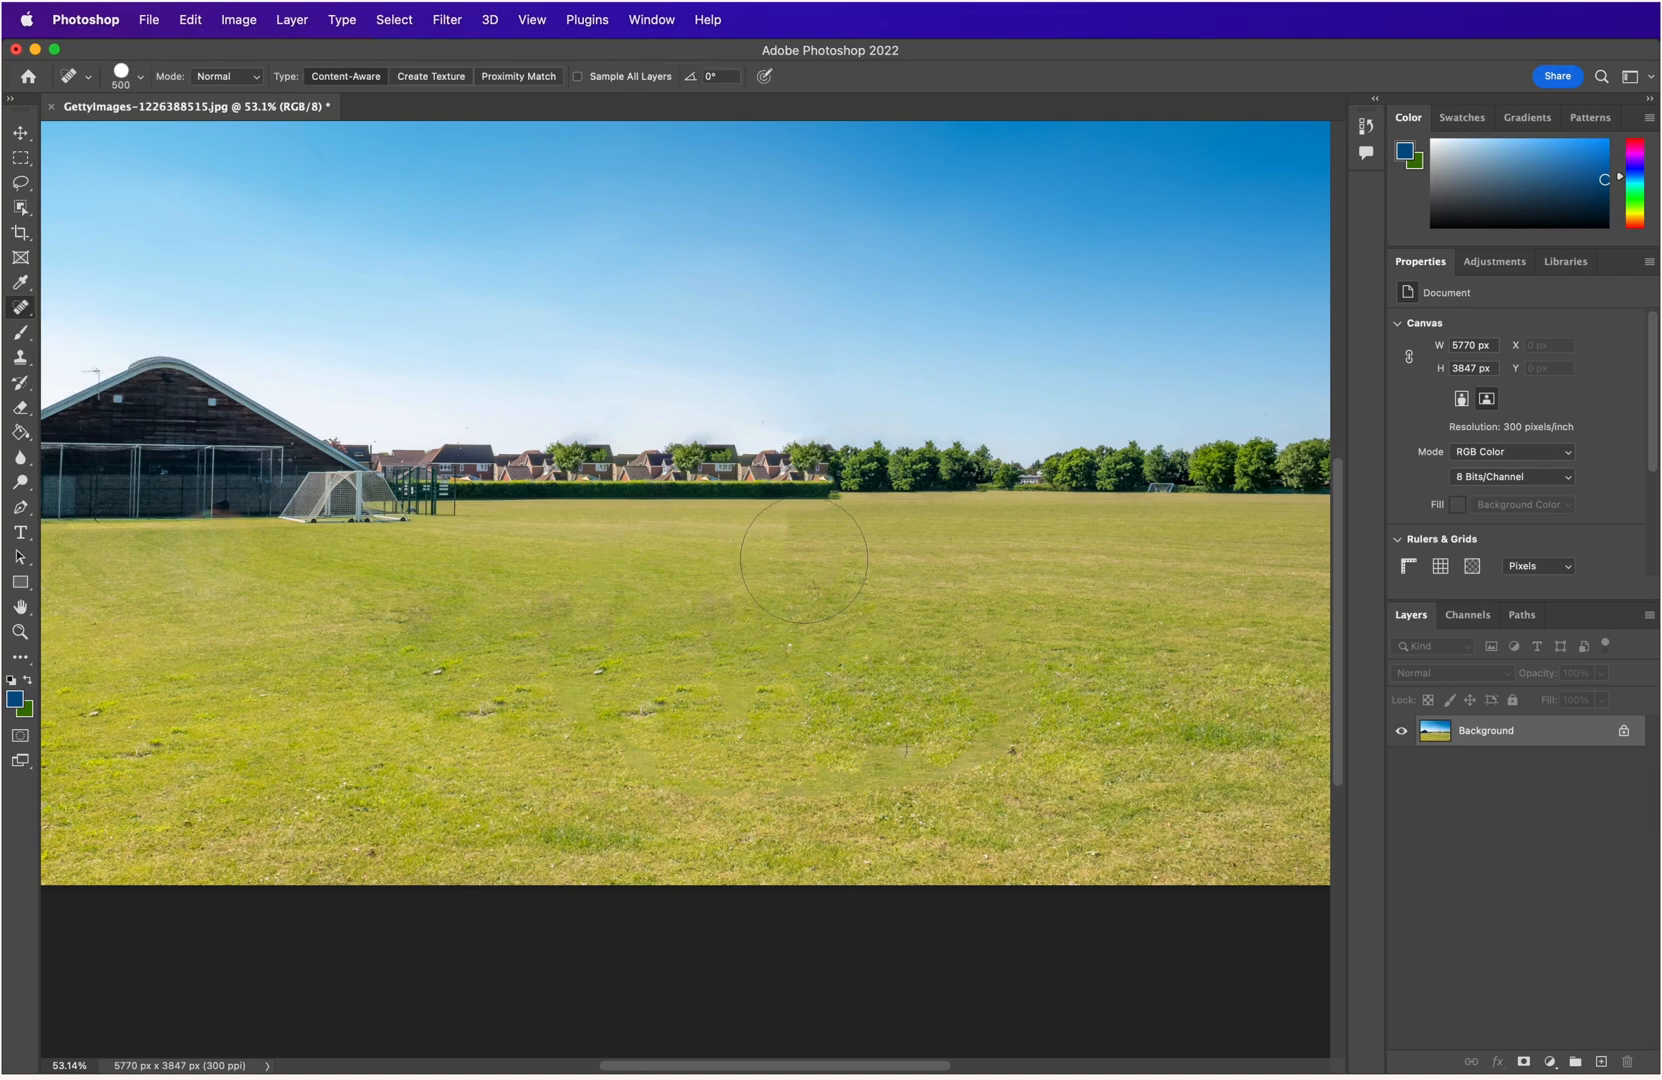
{"action": "left_click_drag", "start_coordinate": [810, 570], "coordinate": [490, 592]}
{"action": "key", "text": "bracketleft"}
{"action": "key", "text": "bracketleft"}
{"action": "key", "text": "bracketleft"}
{"action": "left_click_drag", "start_coordinate": [798, 542], "coordinate": [770, 548]}
{"action": "left_click_drag", "start_coordinate": [563, 604], "coordinate": [637, 606]}
Remove the small bare spots in the middle of the grass with the Spot Healing Brush at size 150.
{"action": "key", "text": "bracketleft"}
{"action": "key", "text": "bracketleft"}
{"action": "left_click", "coordinate": [592, 672]}
{"action": "left_click", "coordinate": [438, 675]}
{"action": "mouse_move", "coordinate": [661, 710]}
{"action": "left_mouse_down"}
{"action": "mouse_move", "coordinate": [621, 710]}
{"action": "mouse_move", "coordinate": [712, 694]}
{"action": "left_mouse_up"}
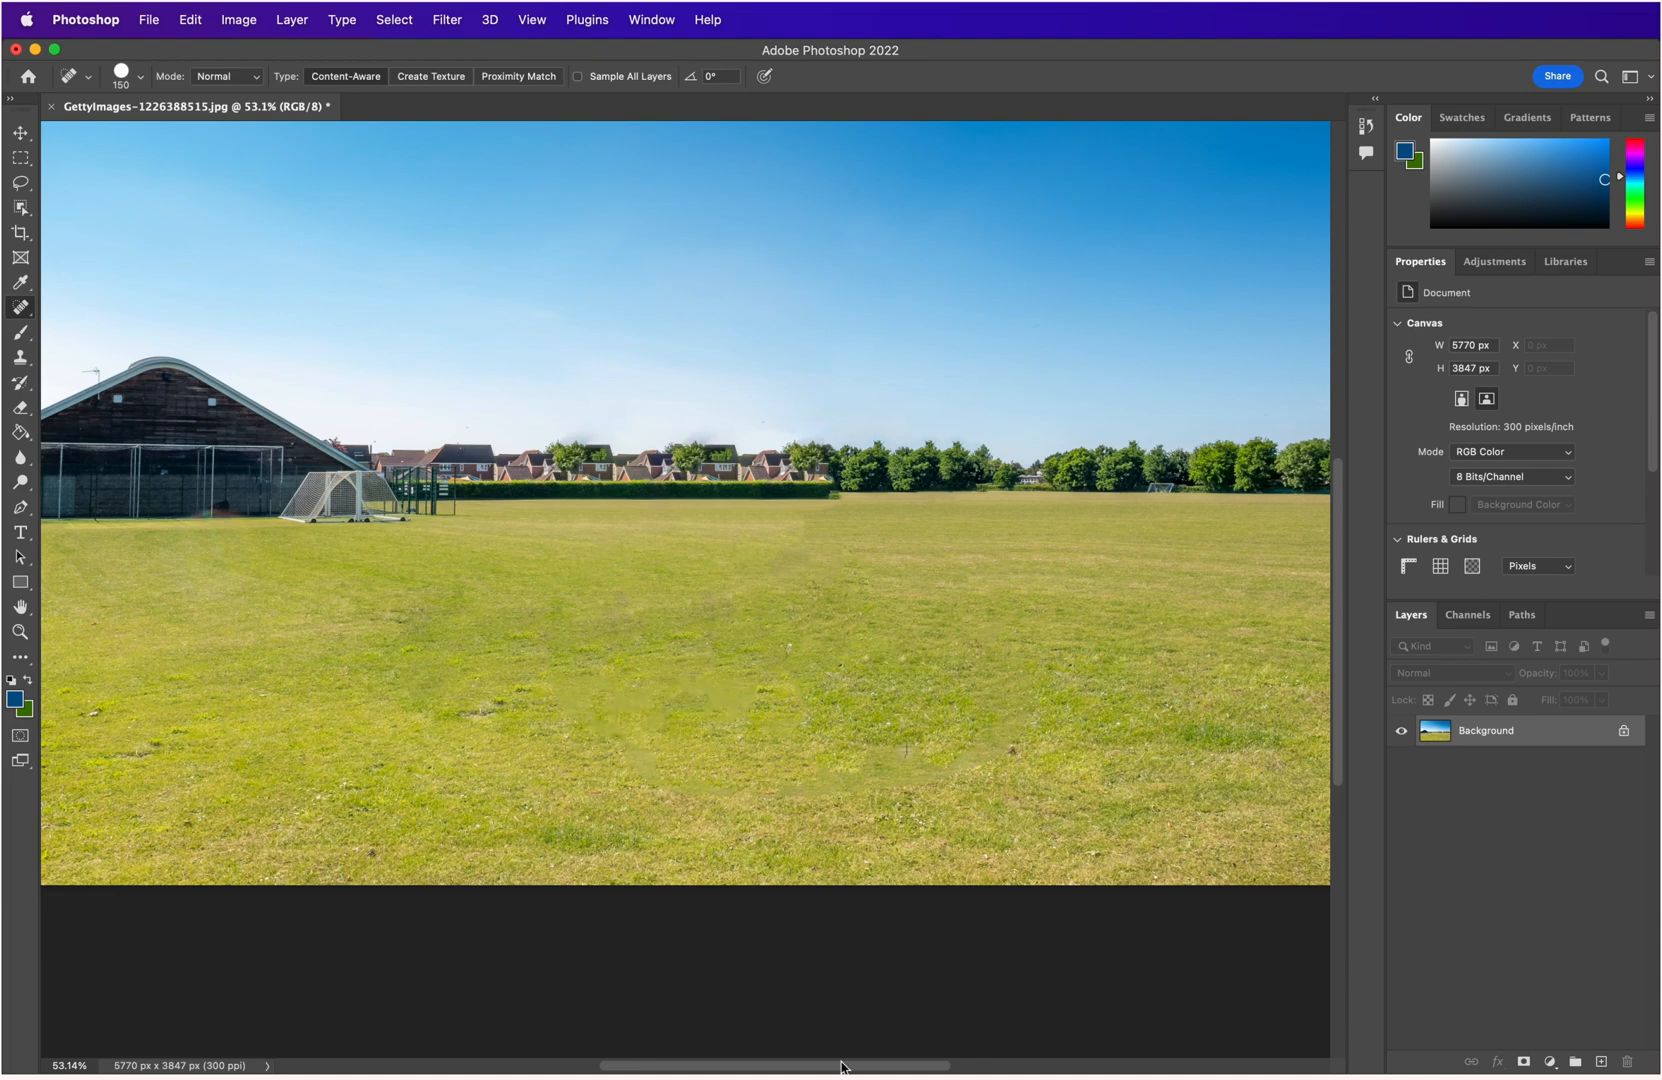
Remove the stray tuft at the end of the hedge beside the trees with the Spot Healing Brush at size 45.
{"action": "scroll", "coordinate": [906, 771], "scroll_direction": "down", "scroll_amount": 3}
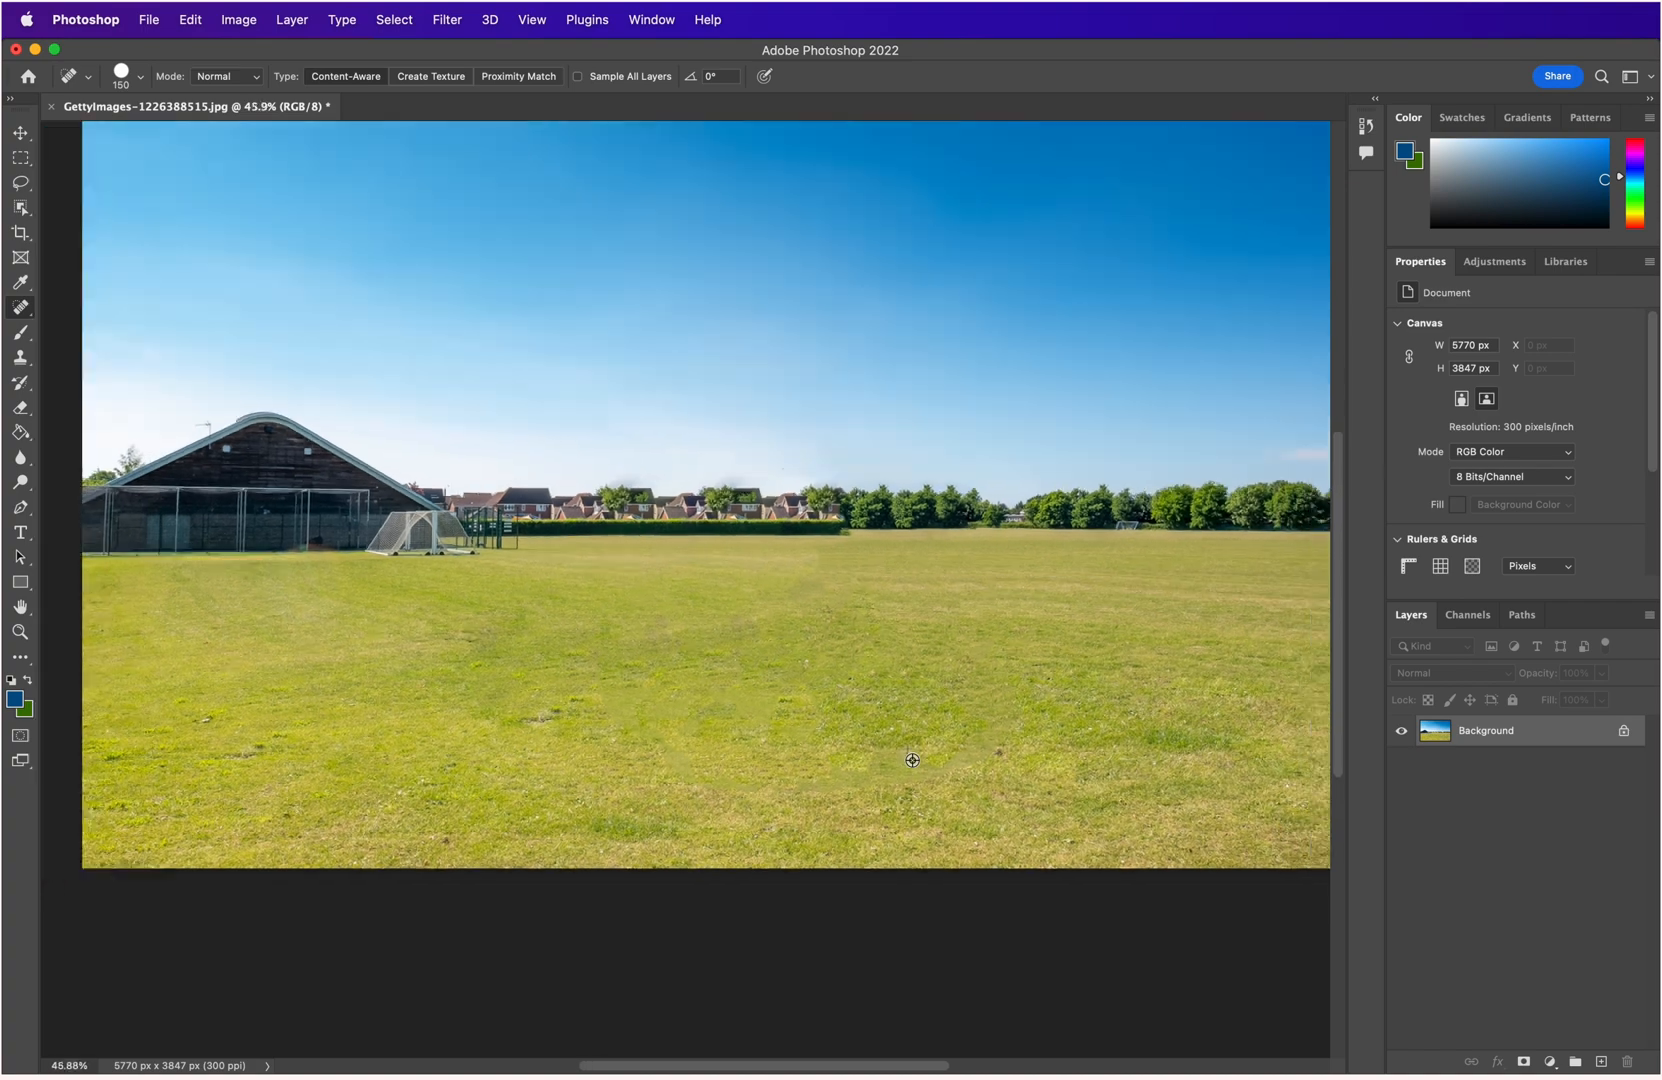
{"action": "scroll", "coordinate": [502, 787], "scroll_direction": "up", "scroll_amount": 1}
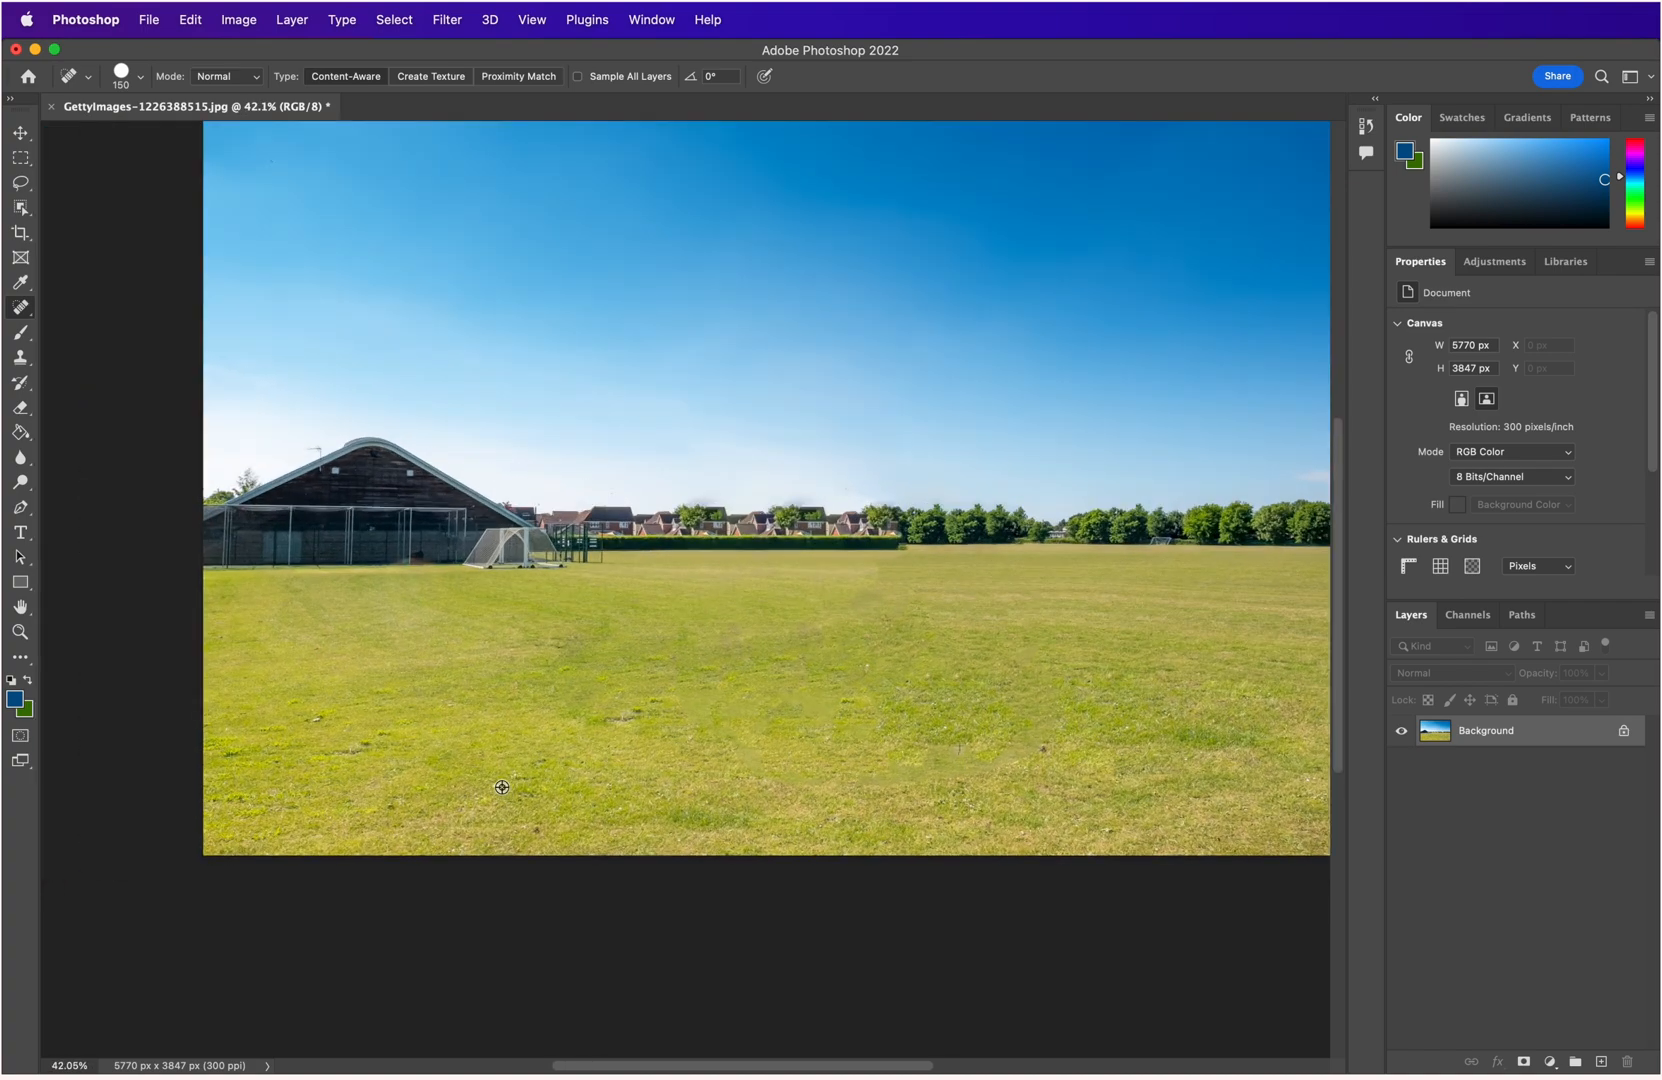
{"action": "scroll", "coordinate": [548, 715], "scroll_direction": "down", "scroll_amount": 3}
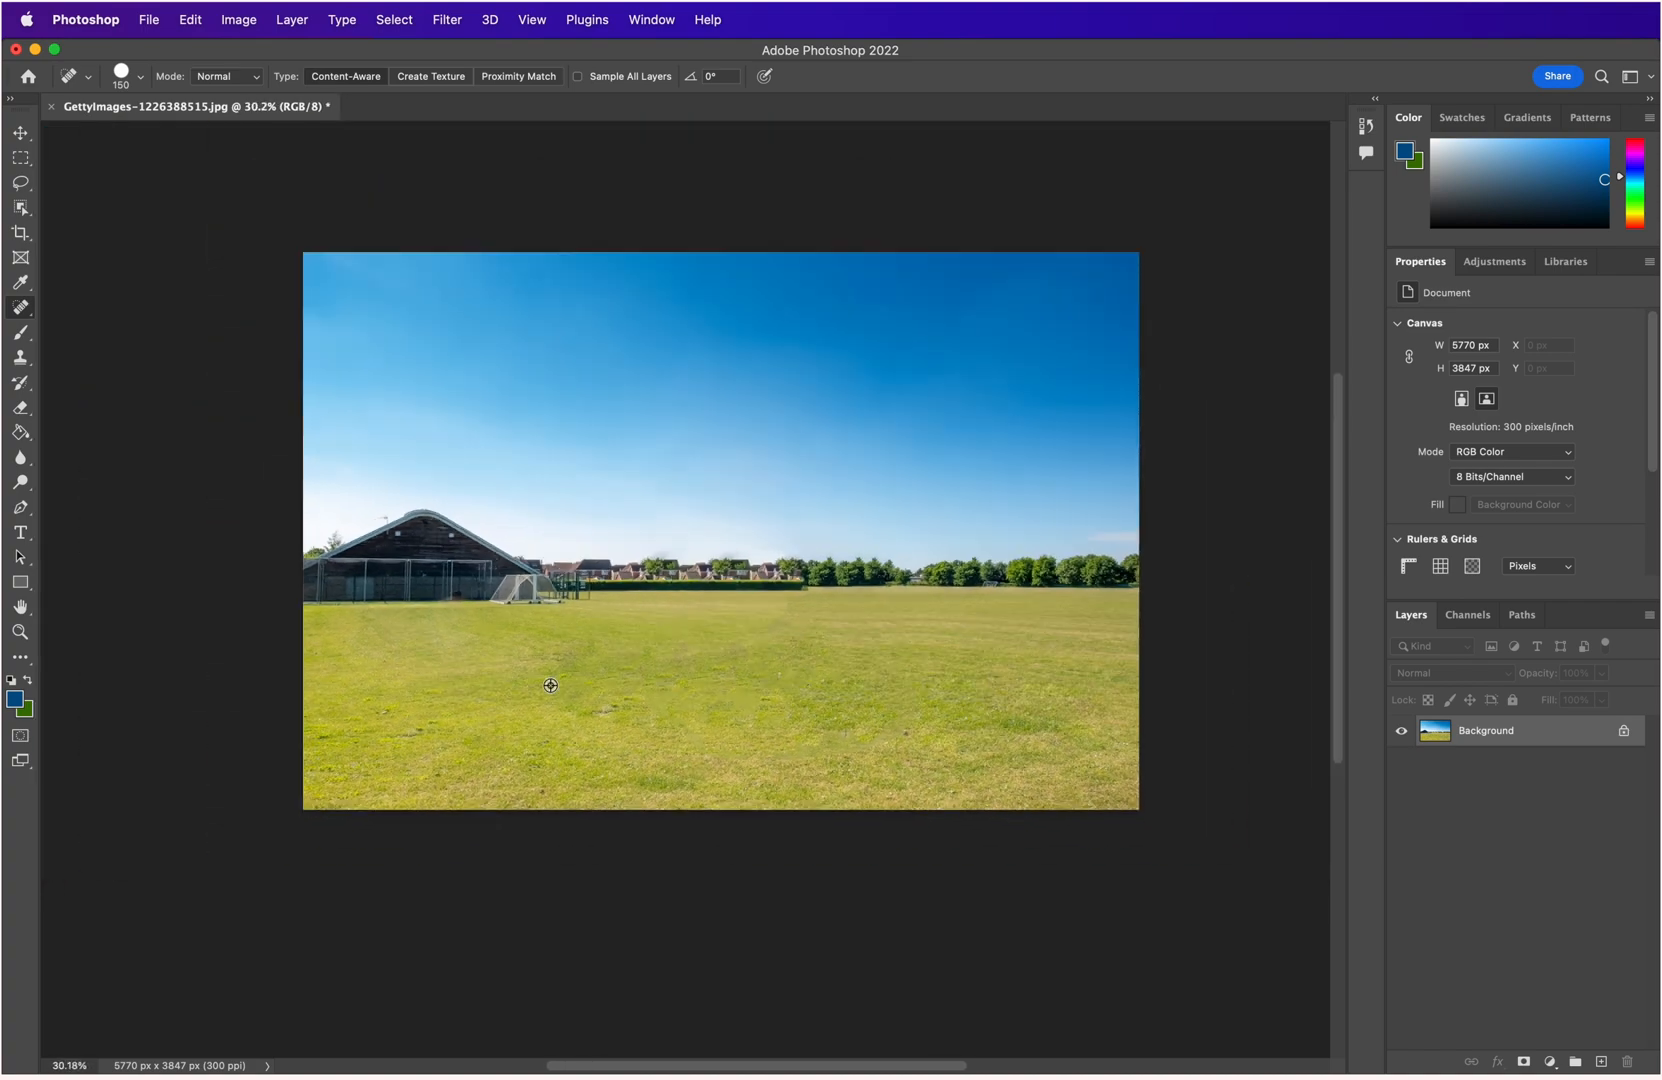
{"action": "scroll", "coordinate": [633, 673], "scroll_direction": "down", "scroll_amount": 1}
{"action": "scroll", "coordinate": [635, 674], "scroll_direction": "up", "scroll_amount": 8}
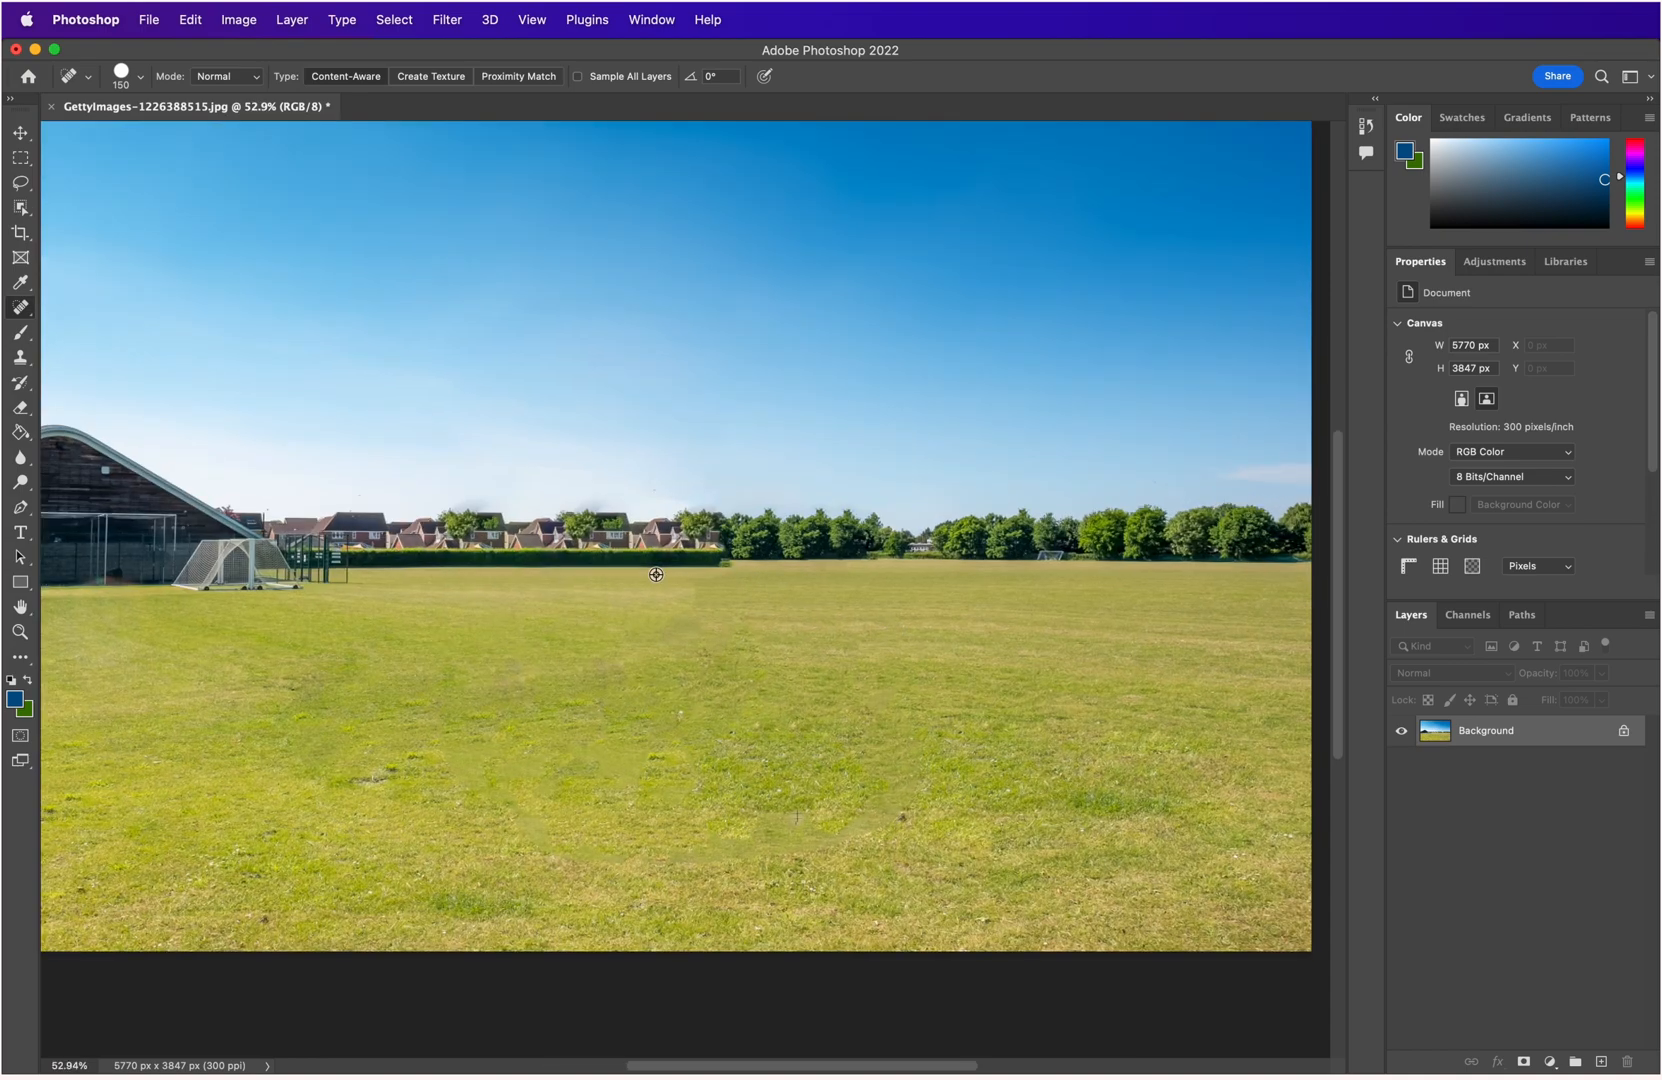
{"action": "scroll", "coordinate": [657, 591], "scroll_direction": "up", "scroll_amount": 4}
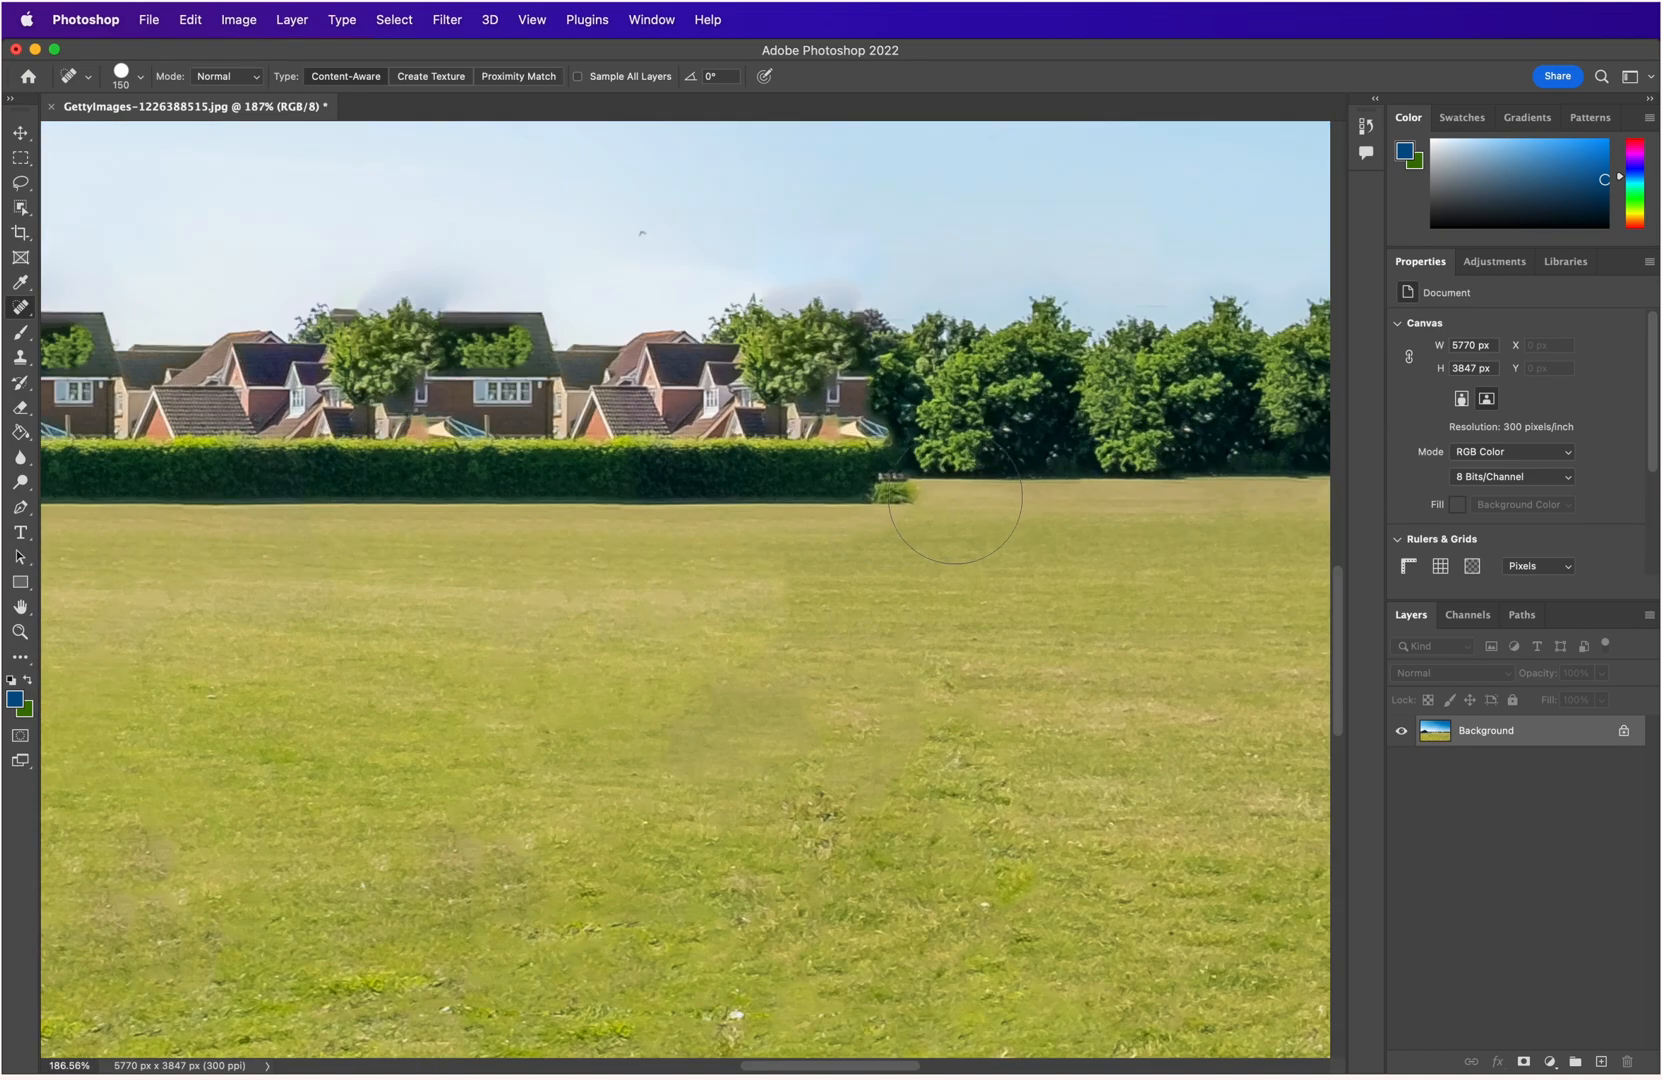
{"action": "key", "text": "bracketleft"}
{"action": "key", "text": "bracketleft"}
{"action": "key", "text": "bracketleft"}
{"action": "key", "text": "bracketleft"}
{"action": "left_click", "coordinate": [893, 489]}
Review the whole retouched photo, checking the sky, hedge line and grass at several magnifications.
{"action": "scroll", "coordinate": [869, 760], "scroll_direction": "down", "scroll_amount": 5}
{"action": "scroll", "coordinate": [881, 750], "scroll_direction": "down", "scroll_amount": 5}
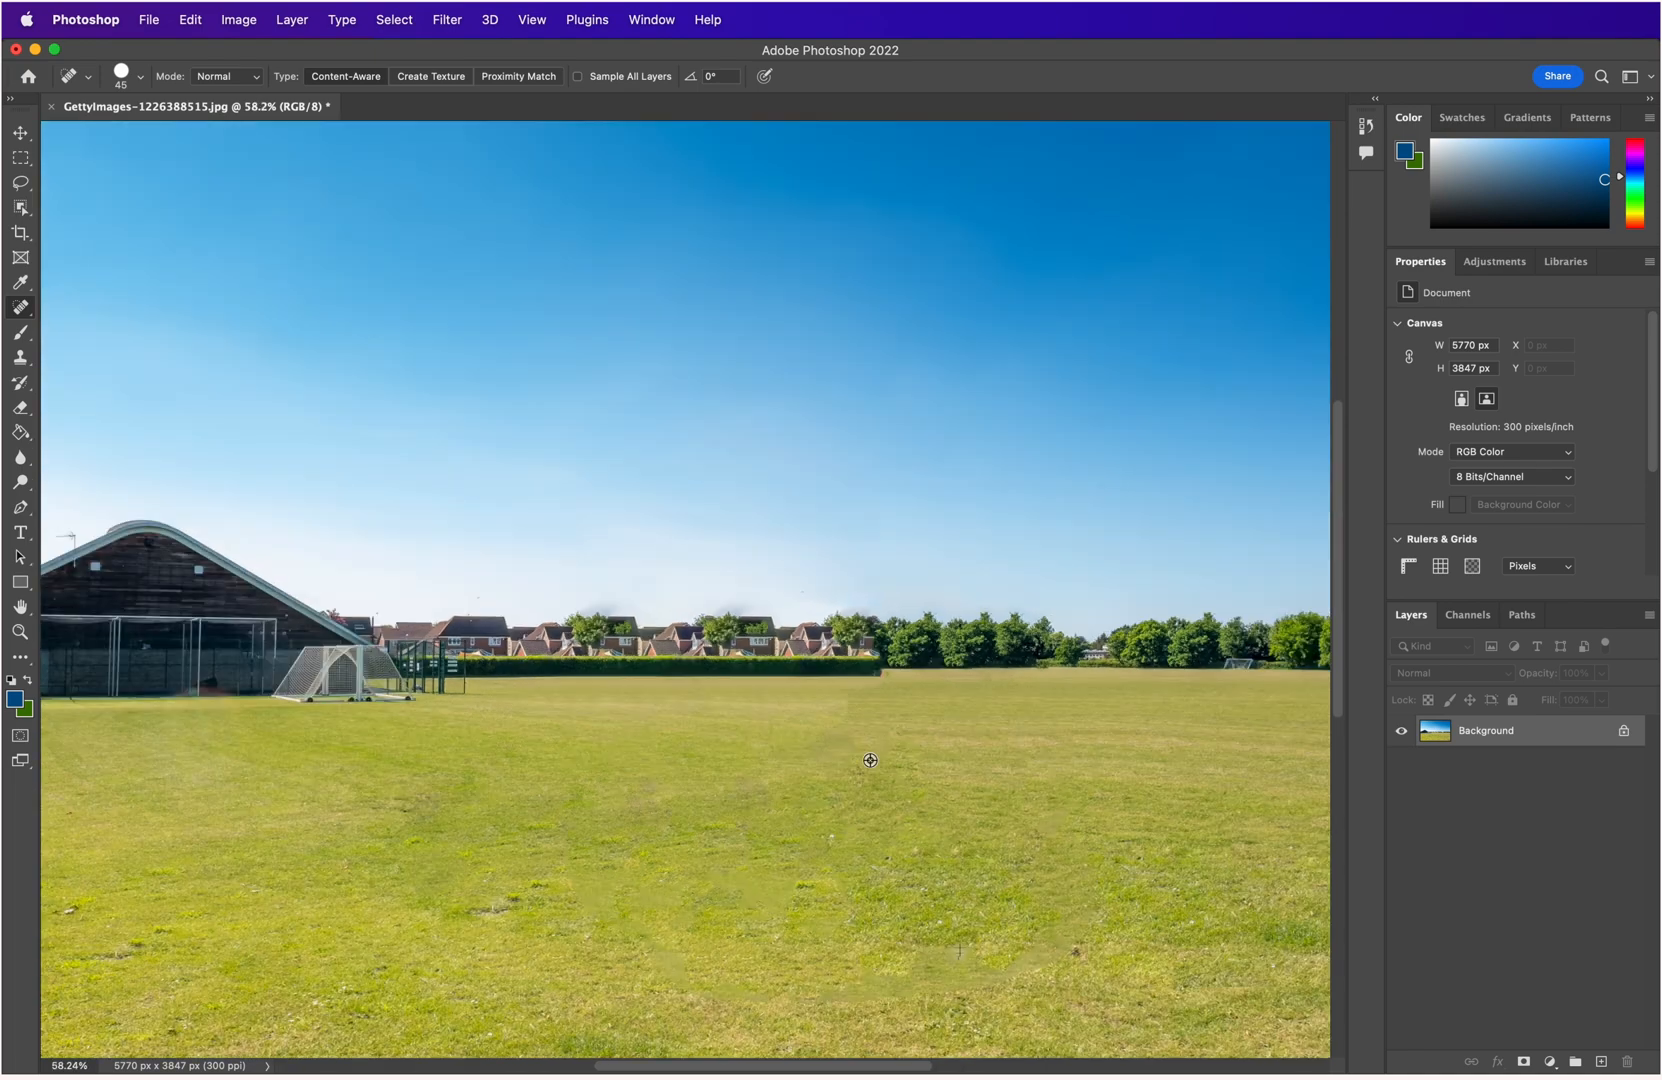
{"action": "scroll", "coordinate": [839, 808], "scroll_direction": "up", "scroll_amount": 2}
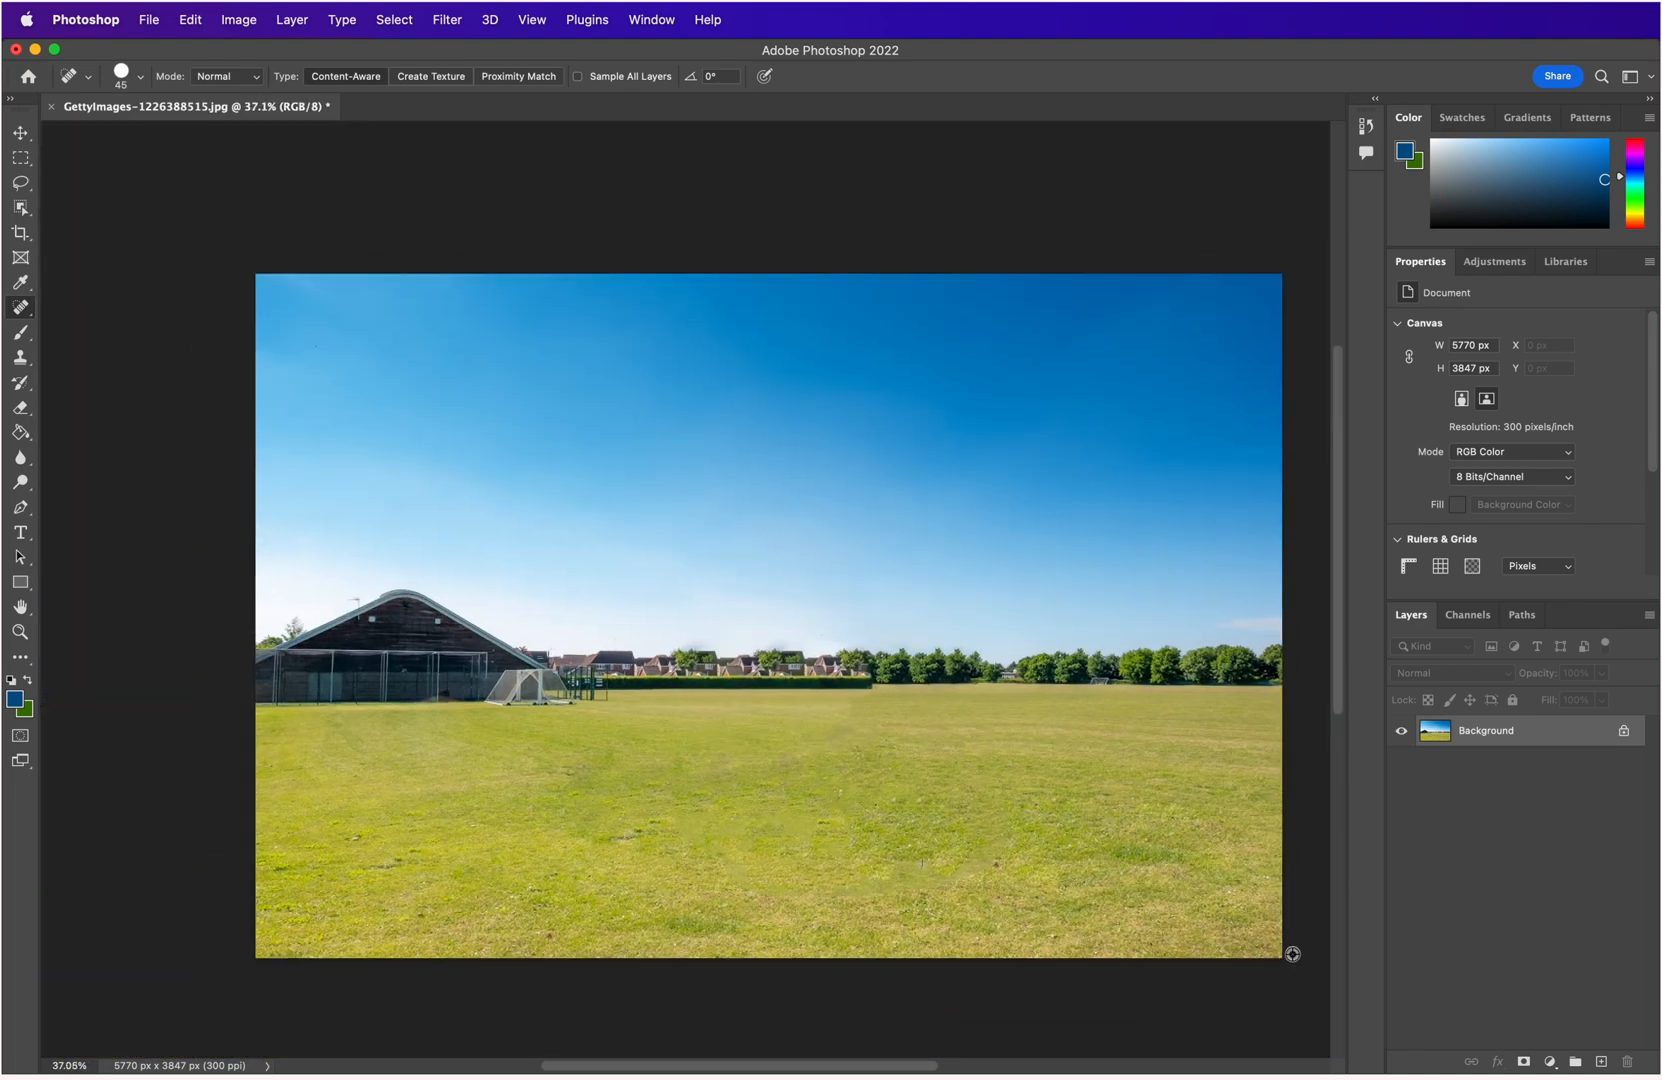
{"action": "scroll", "coordinate": [1298, 975], "scroll_direction": "down", "scroll_amount": 2}
{"action": "scroll", "coordinate": [1298, 980], "scroll_direction": "up", "scroll_amount": 4}
{"action": "scroll", "coordinate": [1261, 968], "scroll_direction": "down", "scroll_amount": 6}
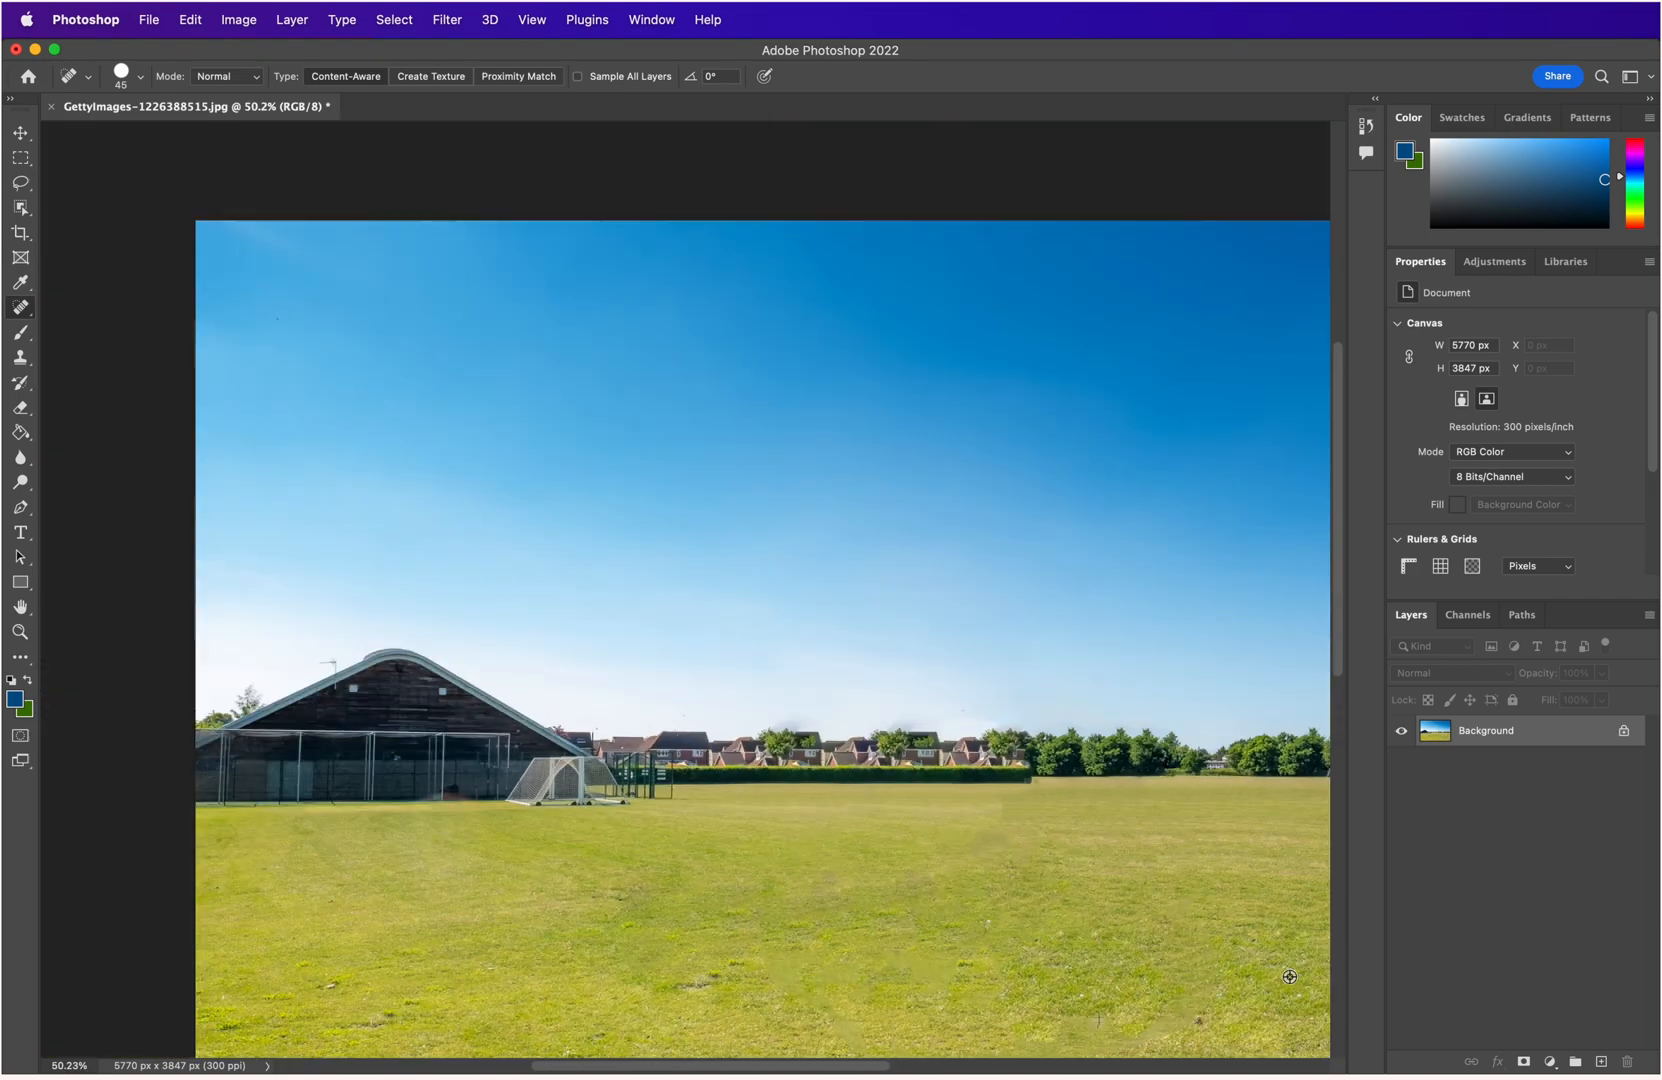
{"action": "left_click_drag", "start_coordinate": [1068, 898], "coordinate": [541, 581]}
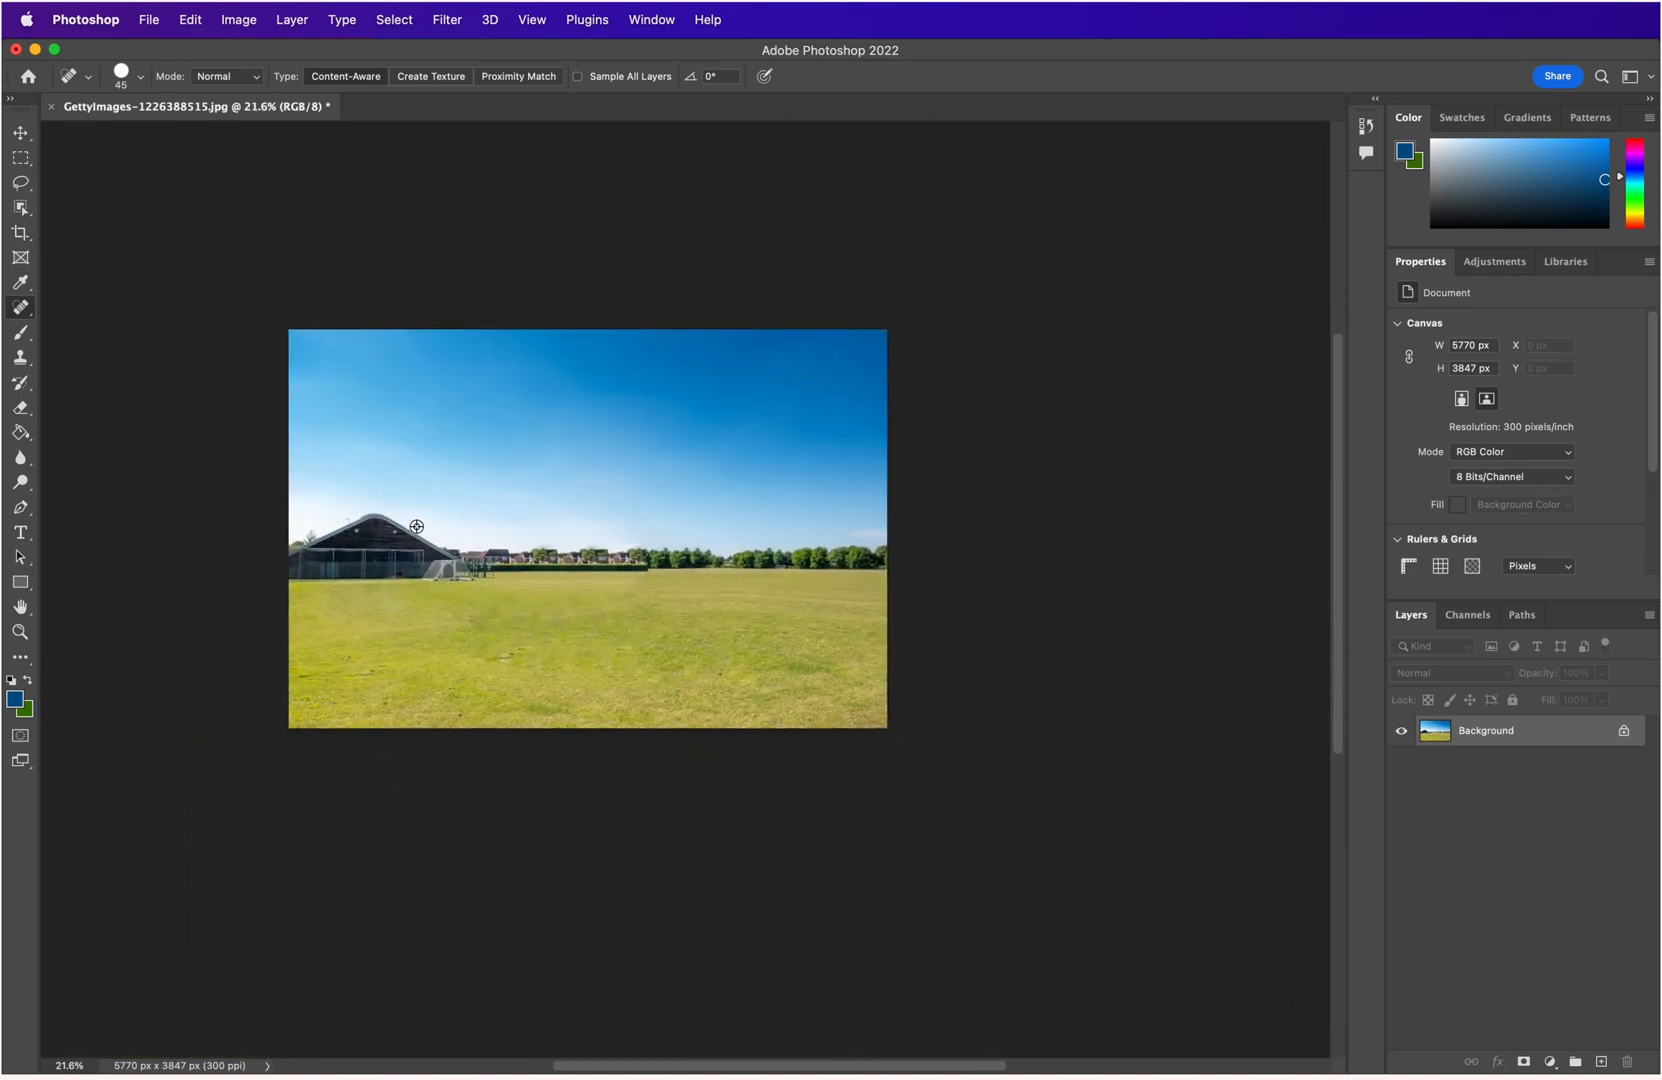
{"action": "scroll", "coordinate": [420, 530], "scroll_direction": "up", "scroll_amount": 3}
{"action": "scroll", "coordinate": [432, 538], "scroll_direction": "up", "scroll_amount": 1}
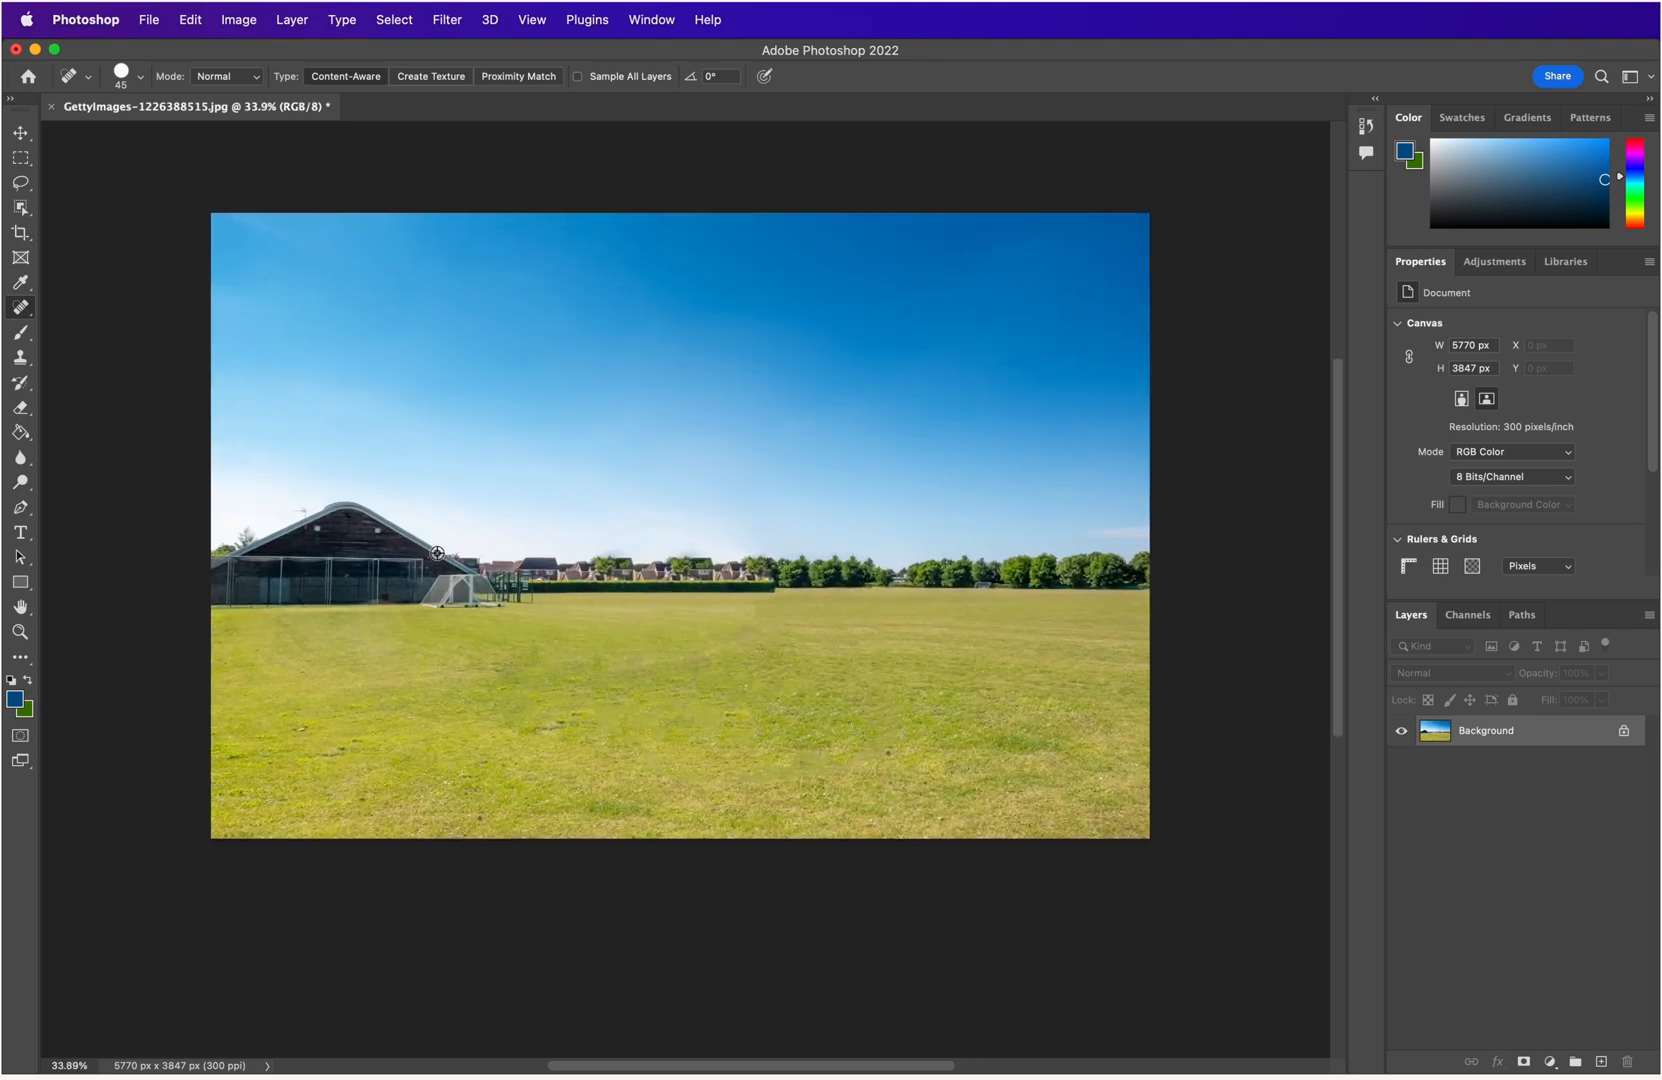
{"action": "left_click_drag", "start_coordinate": [738, 586], "coordinate": [771, 658]}
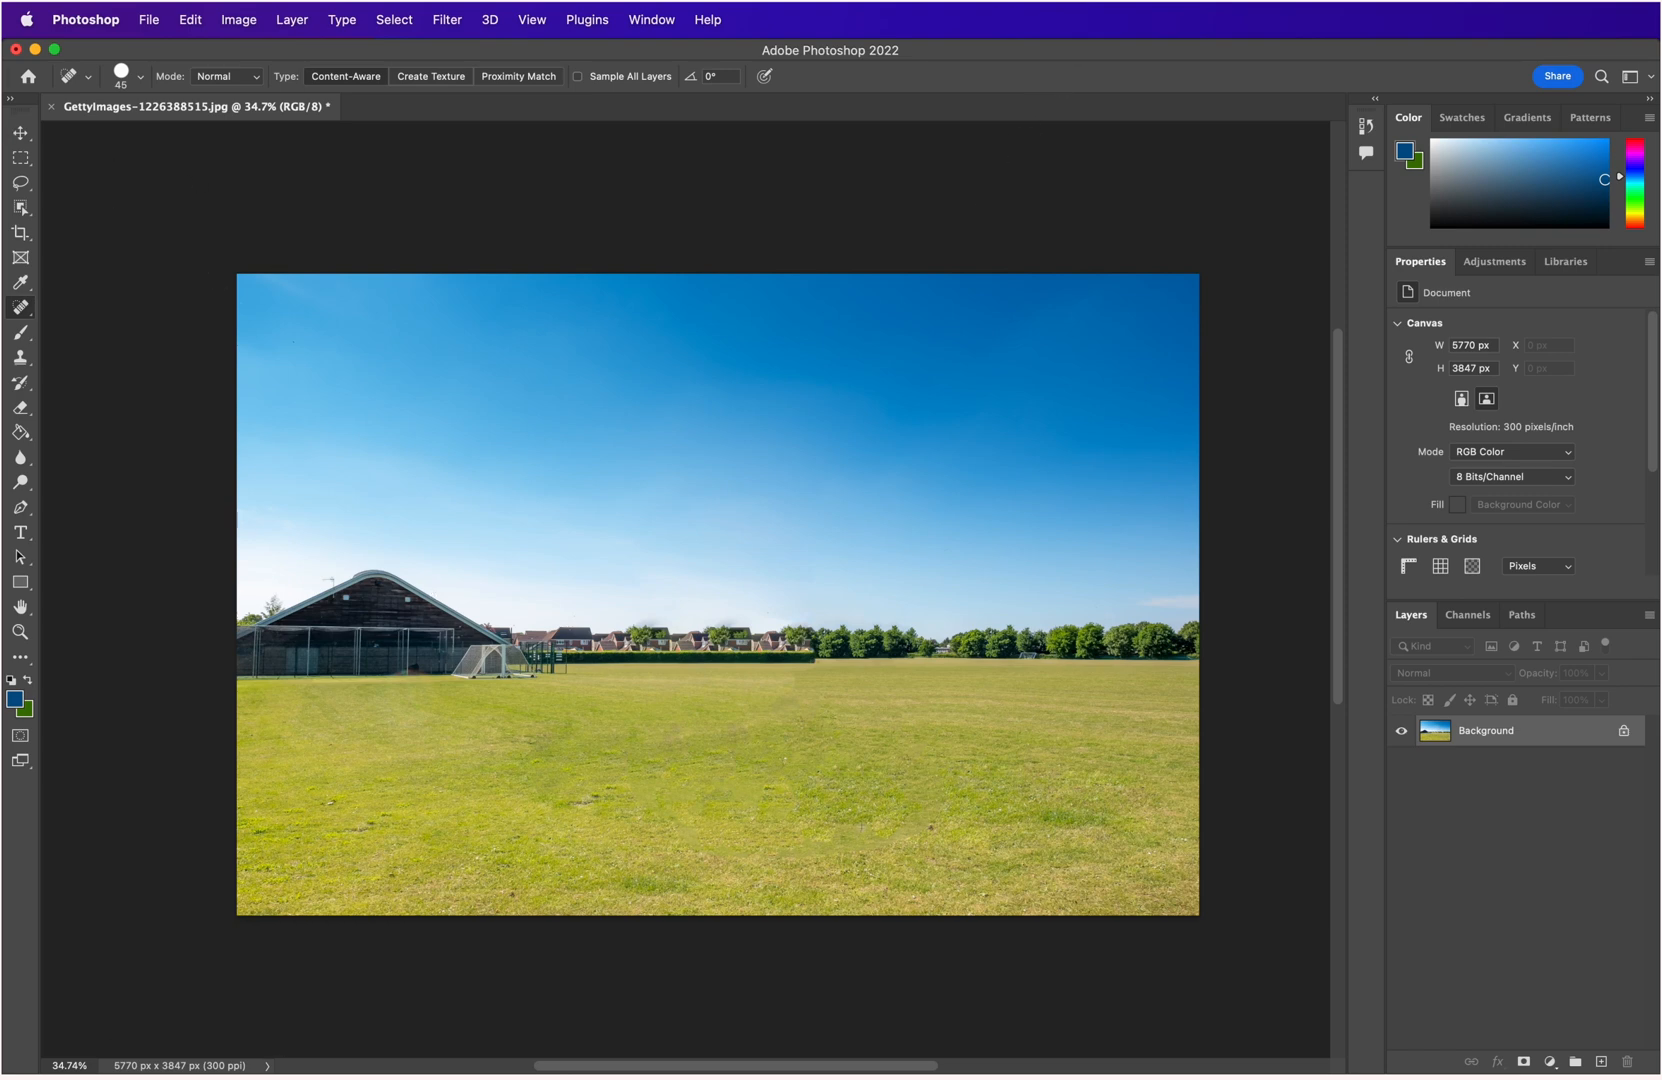
{"action": "left_click", "coordinate": [156, 22]}
{"action": "mouse_move", "coordinate": [236, 302]}
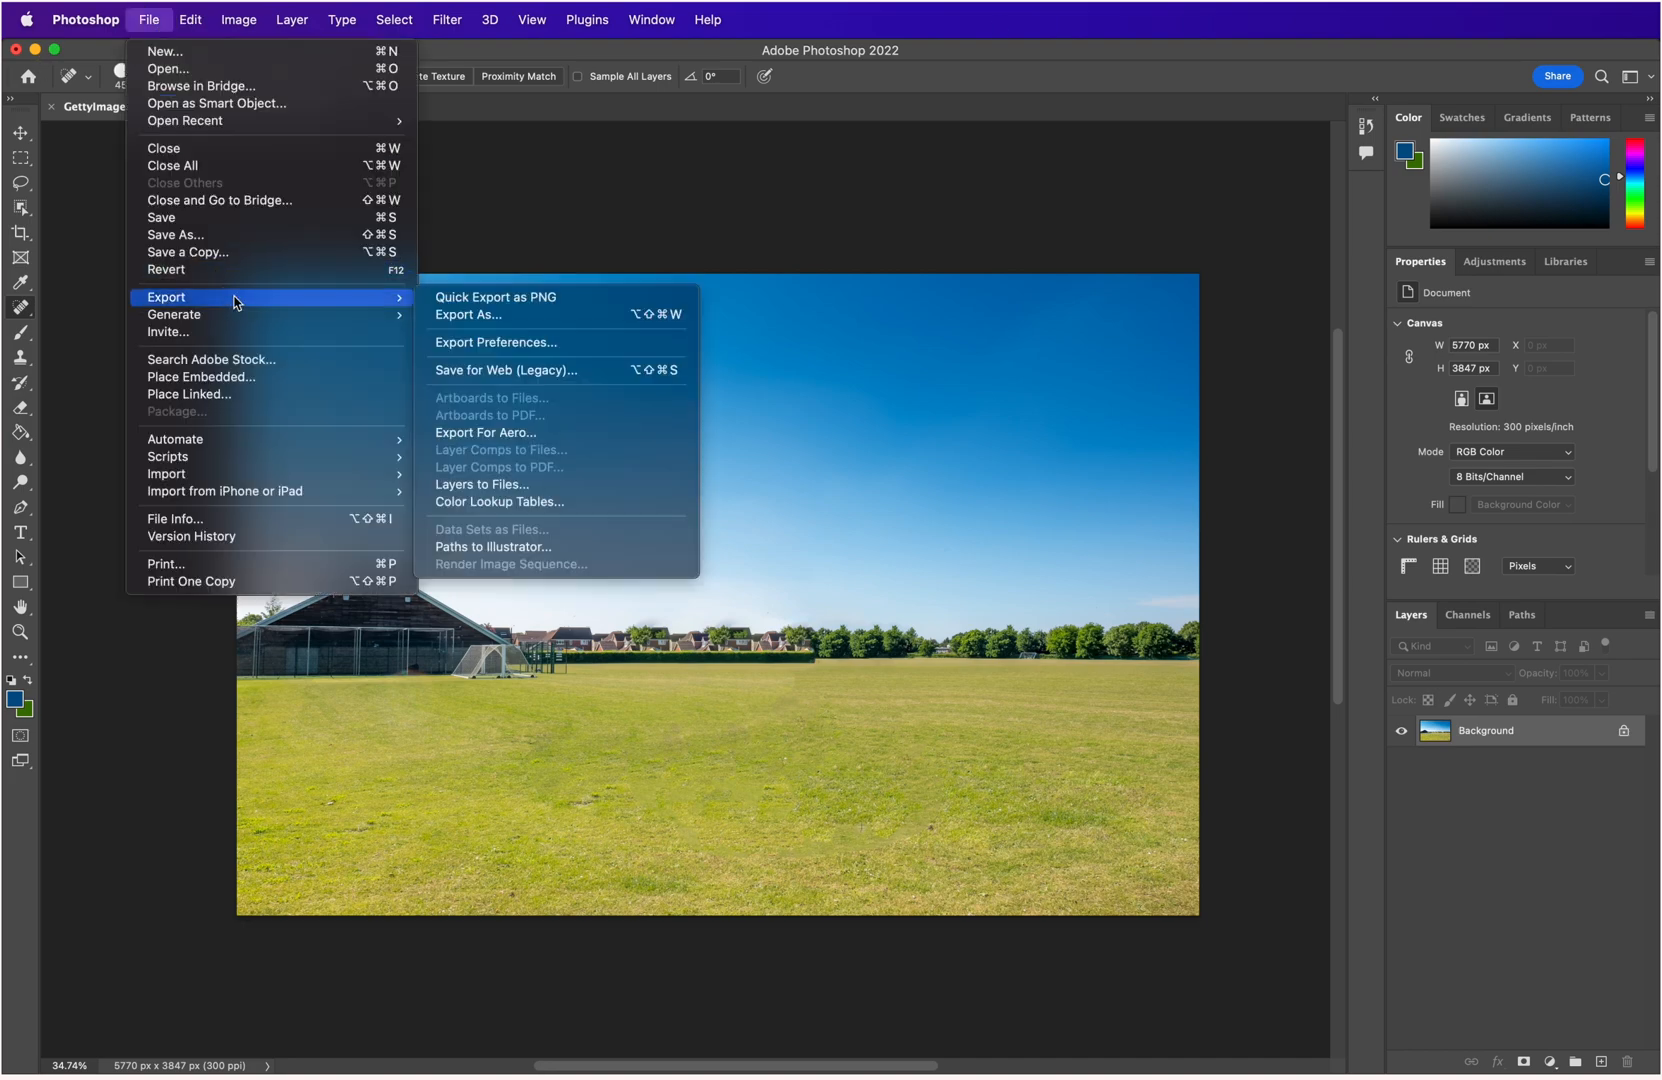
{"action": "left_click", "coordinate": [513, 295]}
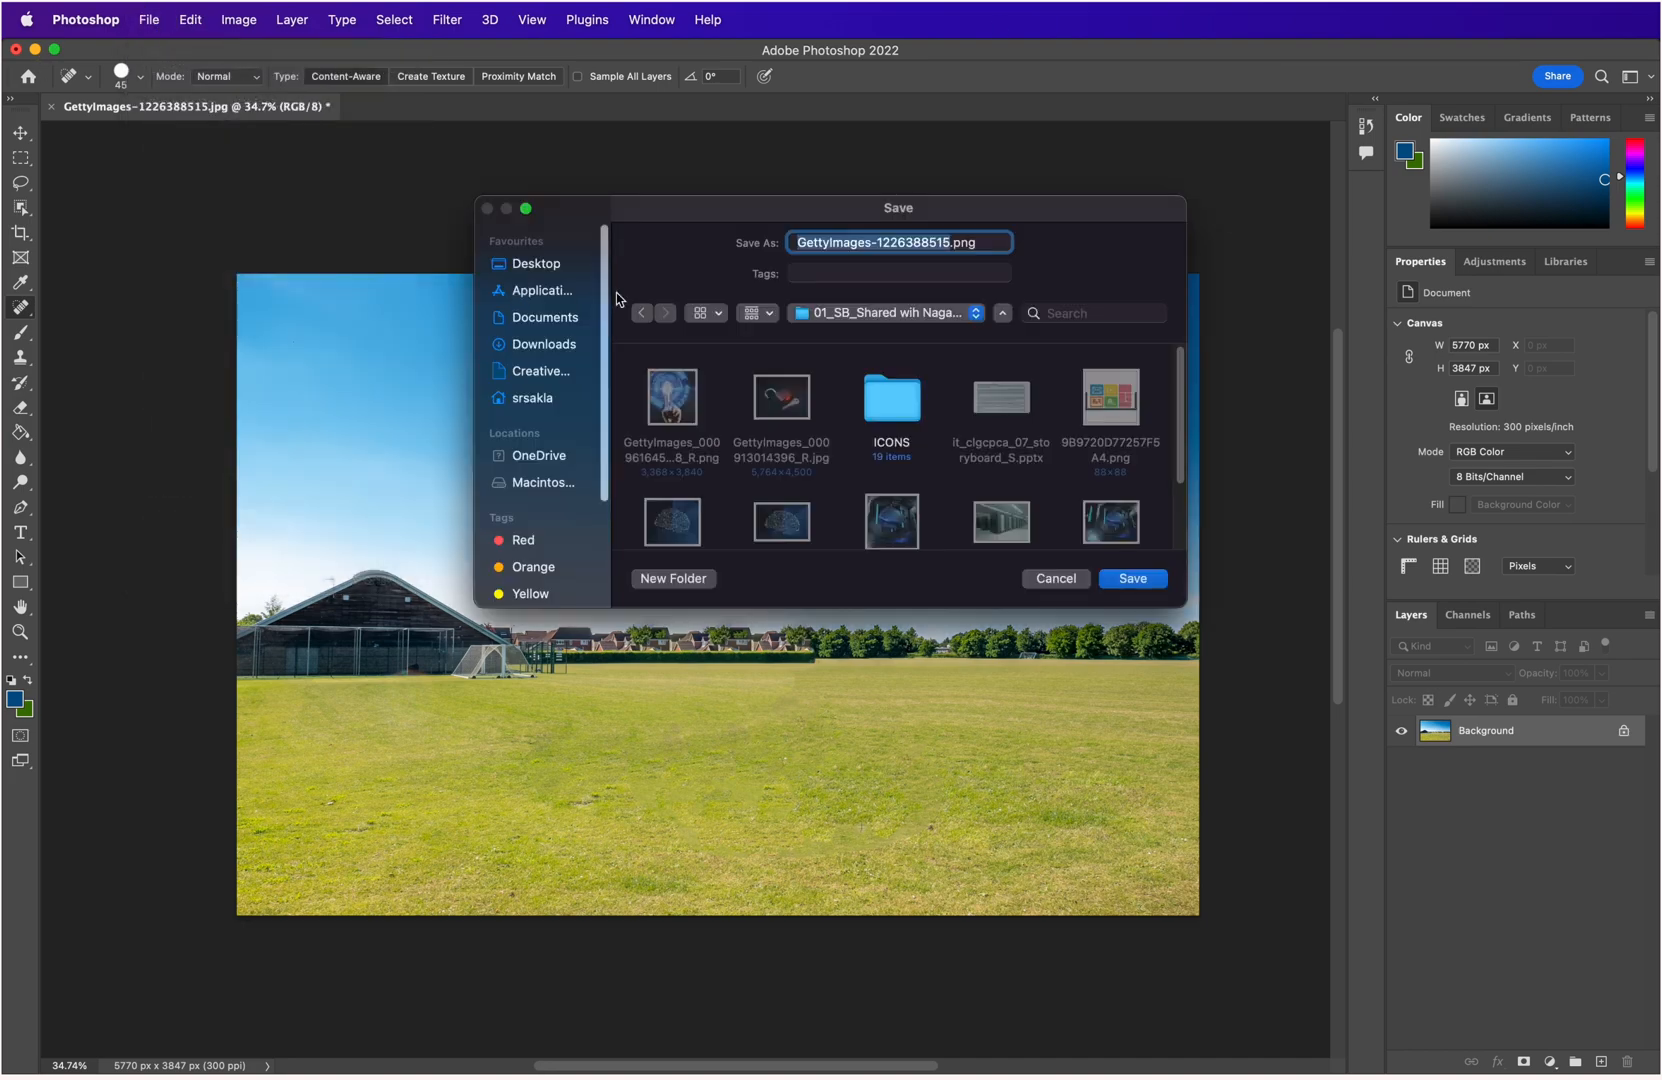
{"action": "left_click", "coordinate": [953, 243]}
{"action": "key", "text": "Left"}
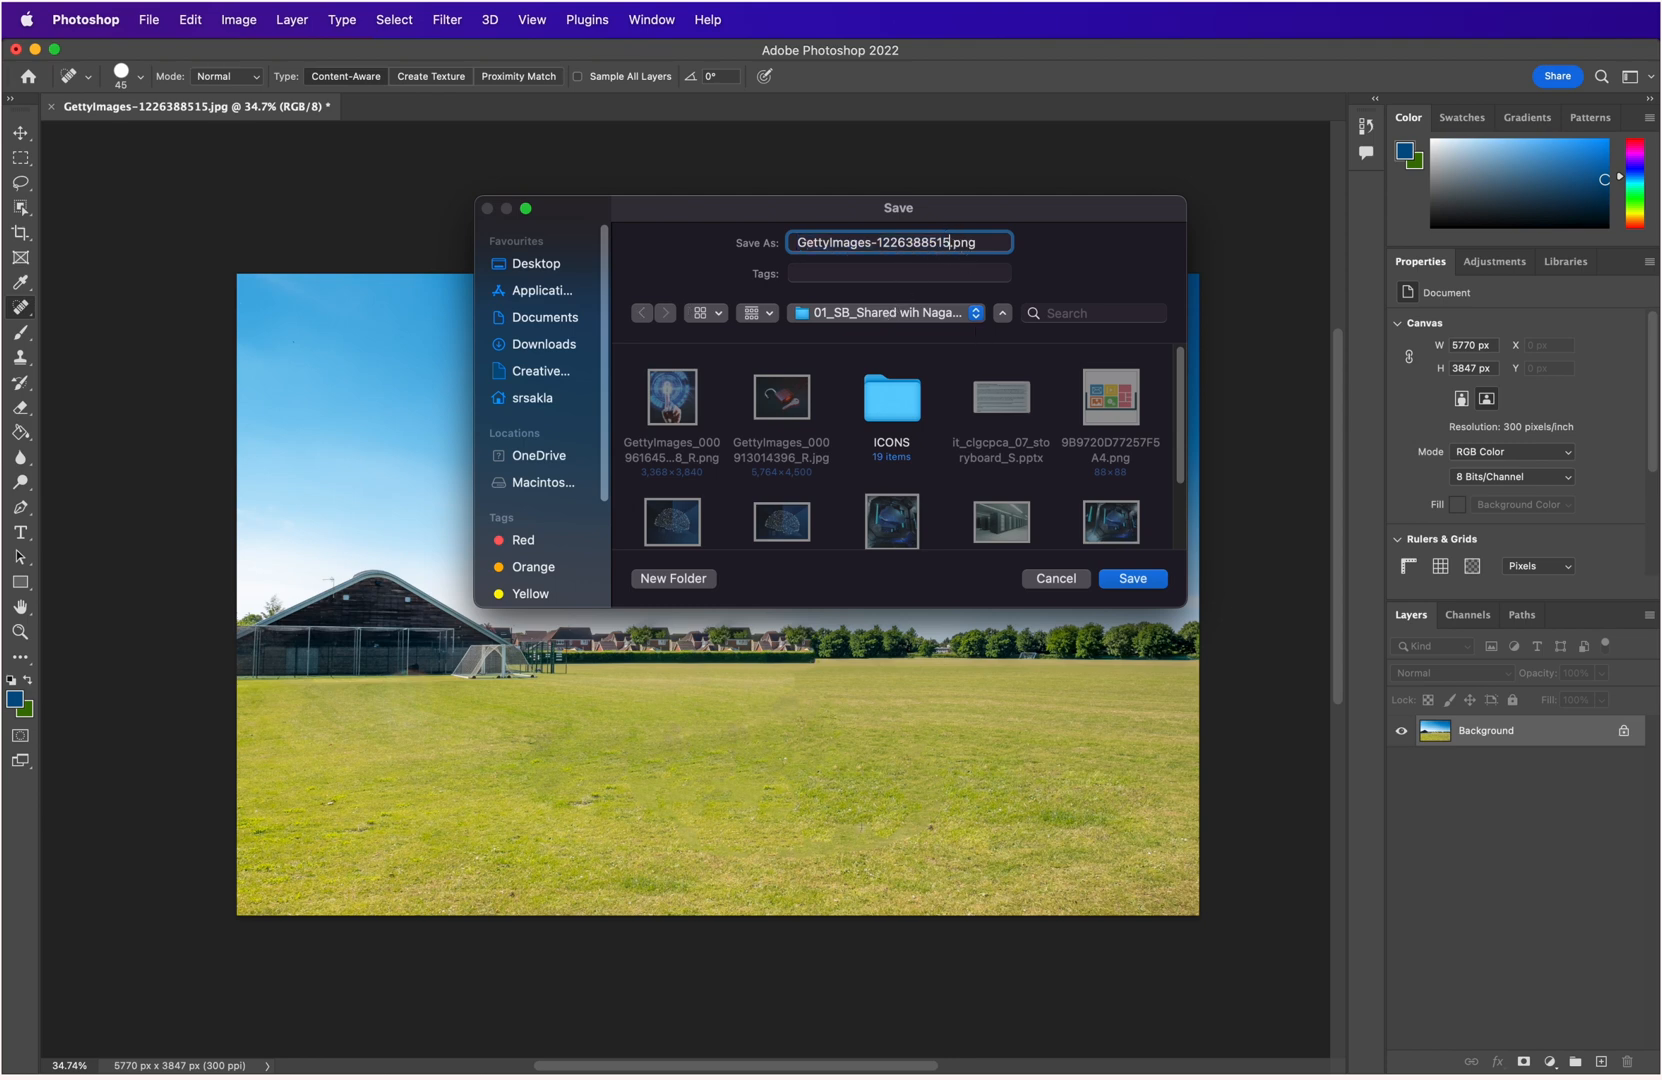
{"action": "type", "text": "R"}
{"action": "key", "text": "Return"}
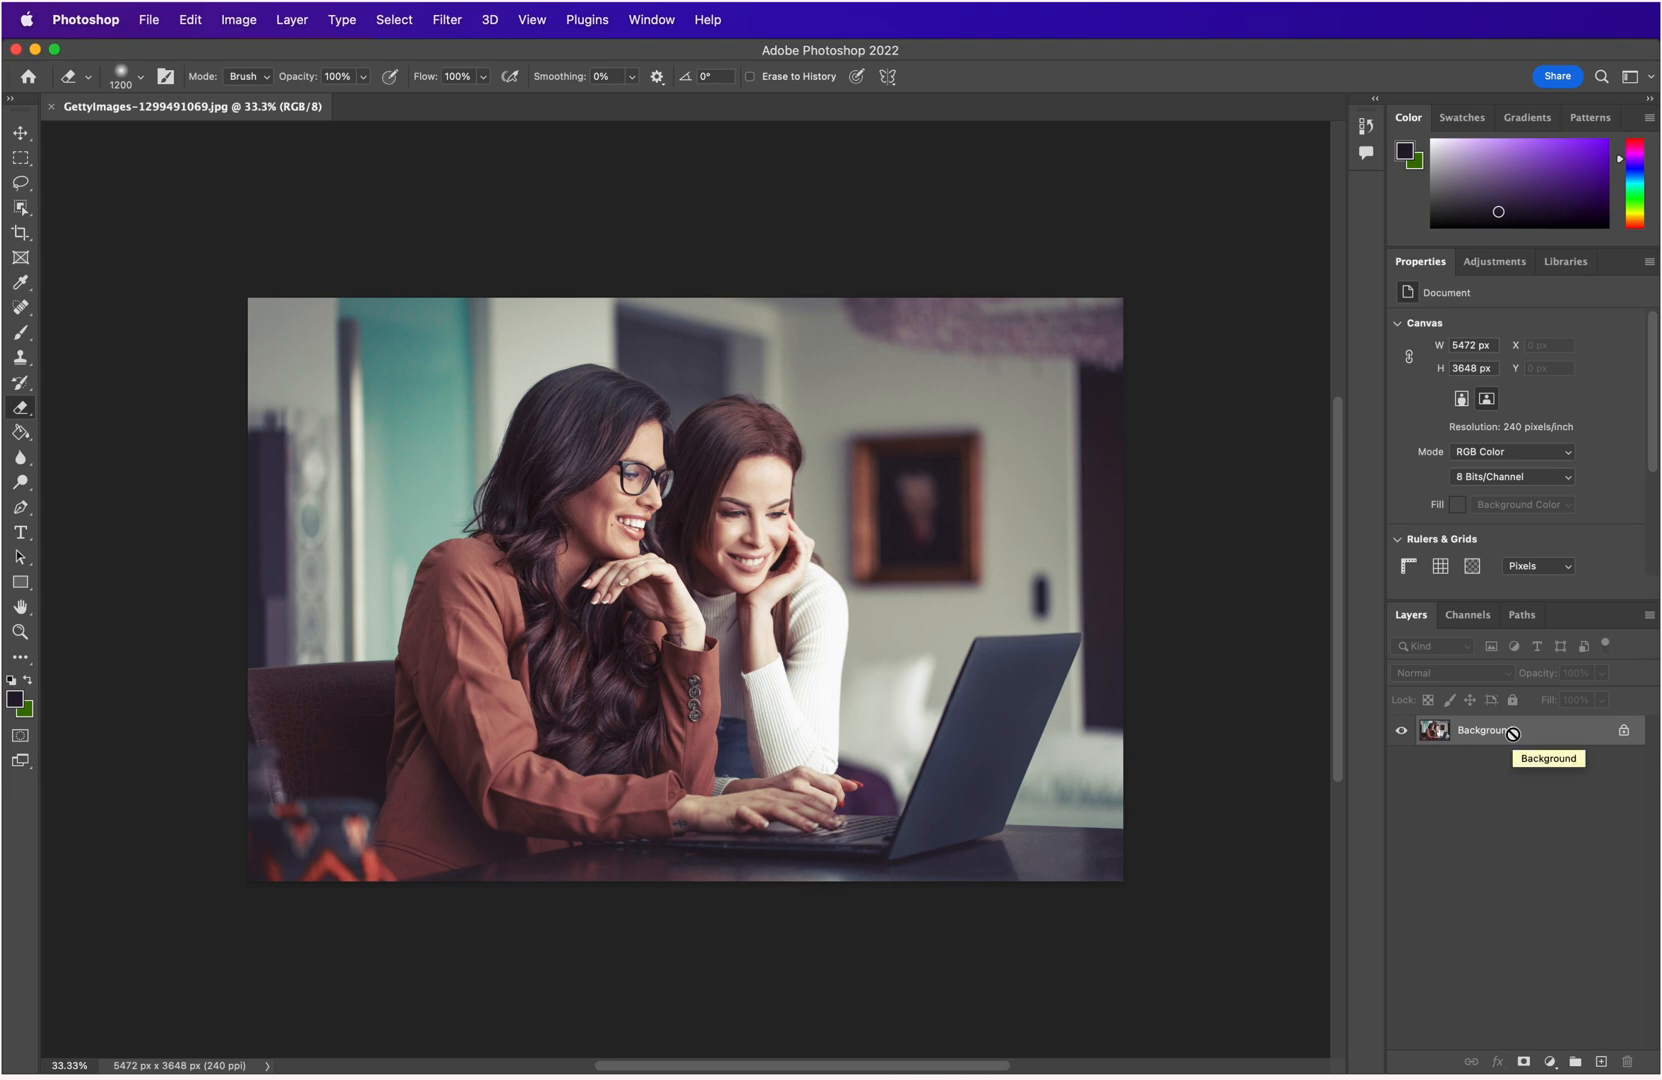
Duplicate the Background layer of the photo of two women at a laptop and convert the copy to a Smart Object.
{"action": "key", "text": "super+j"}
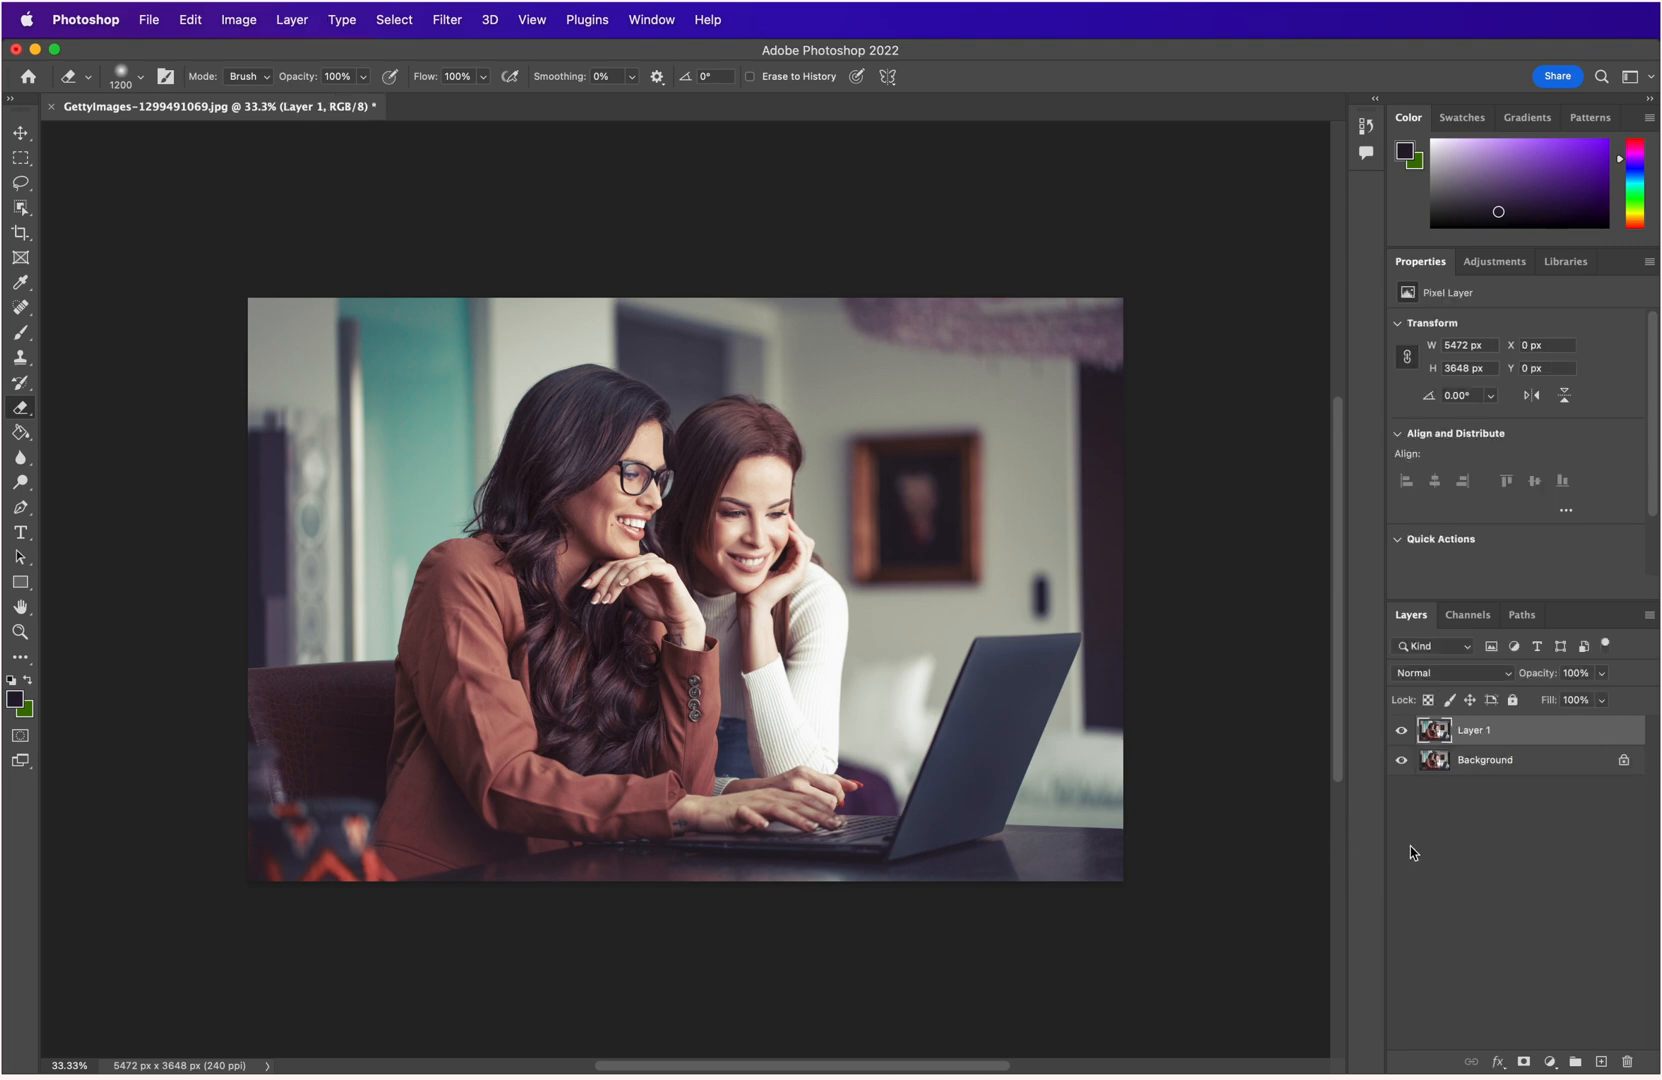
{"action": "right_click", "coordinate": [1479, 733]}
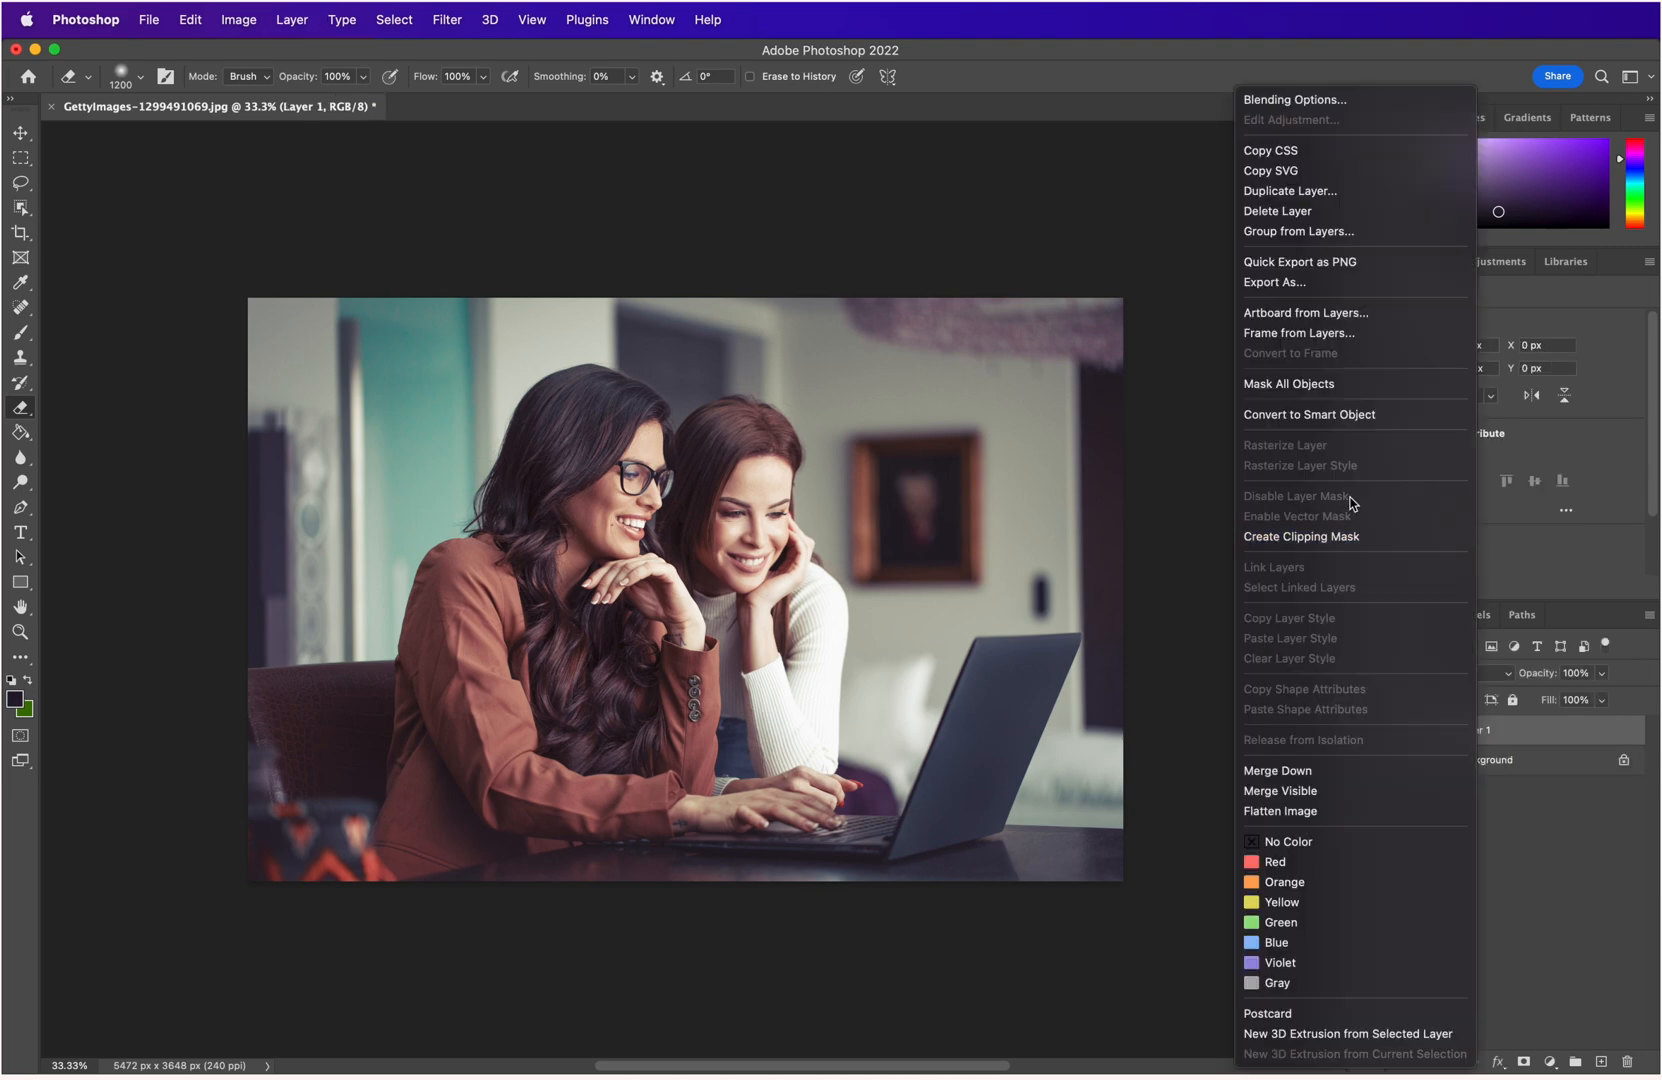
{"action": "left_click", "coordinate": [1307, 420]}
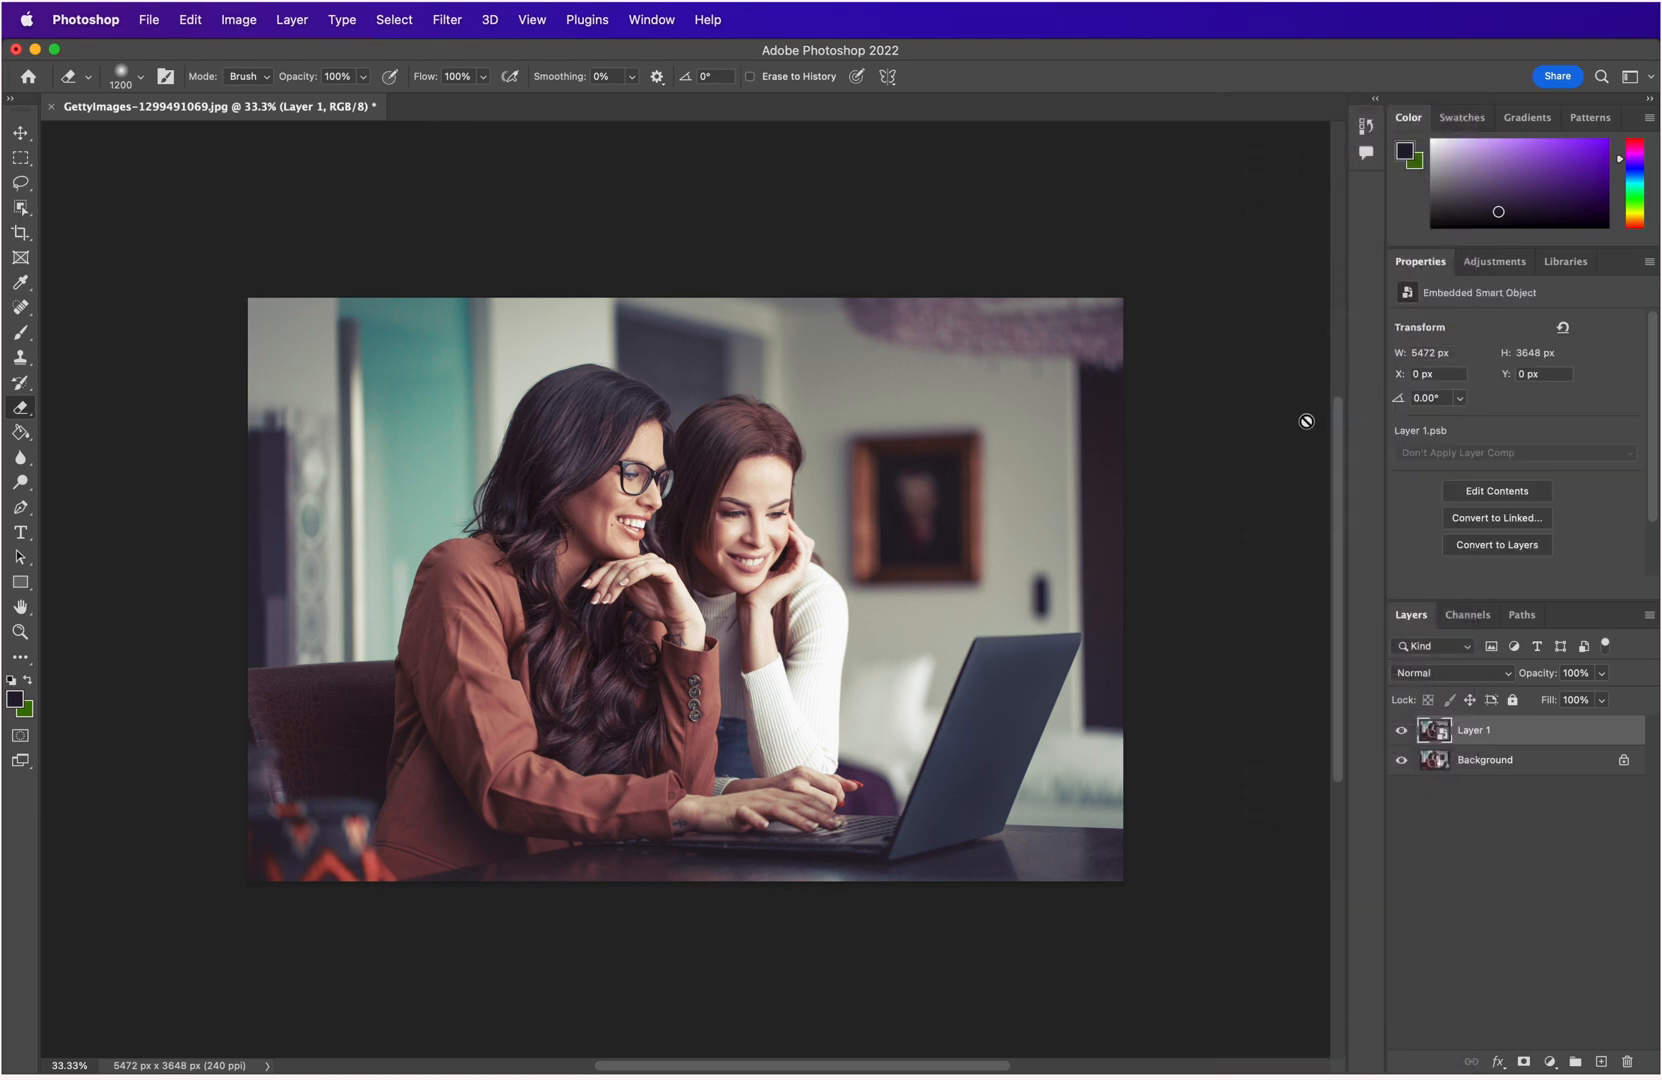
Open the Smart Object's contents and apply HDR Toning with the Photorealistic High Contrast preset, accepting the flattening of the document.
{"action": "double_click", "coordinate": [1424, 738]}
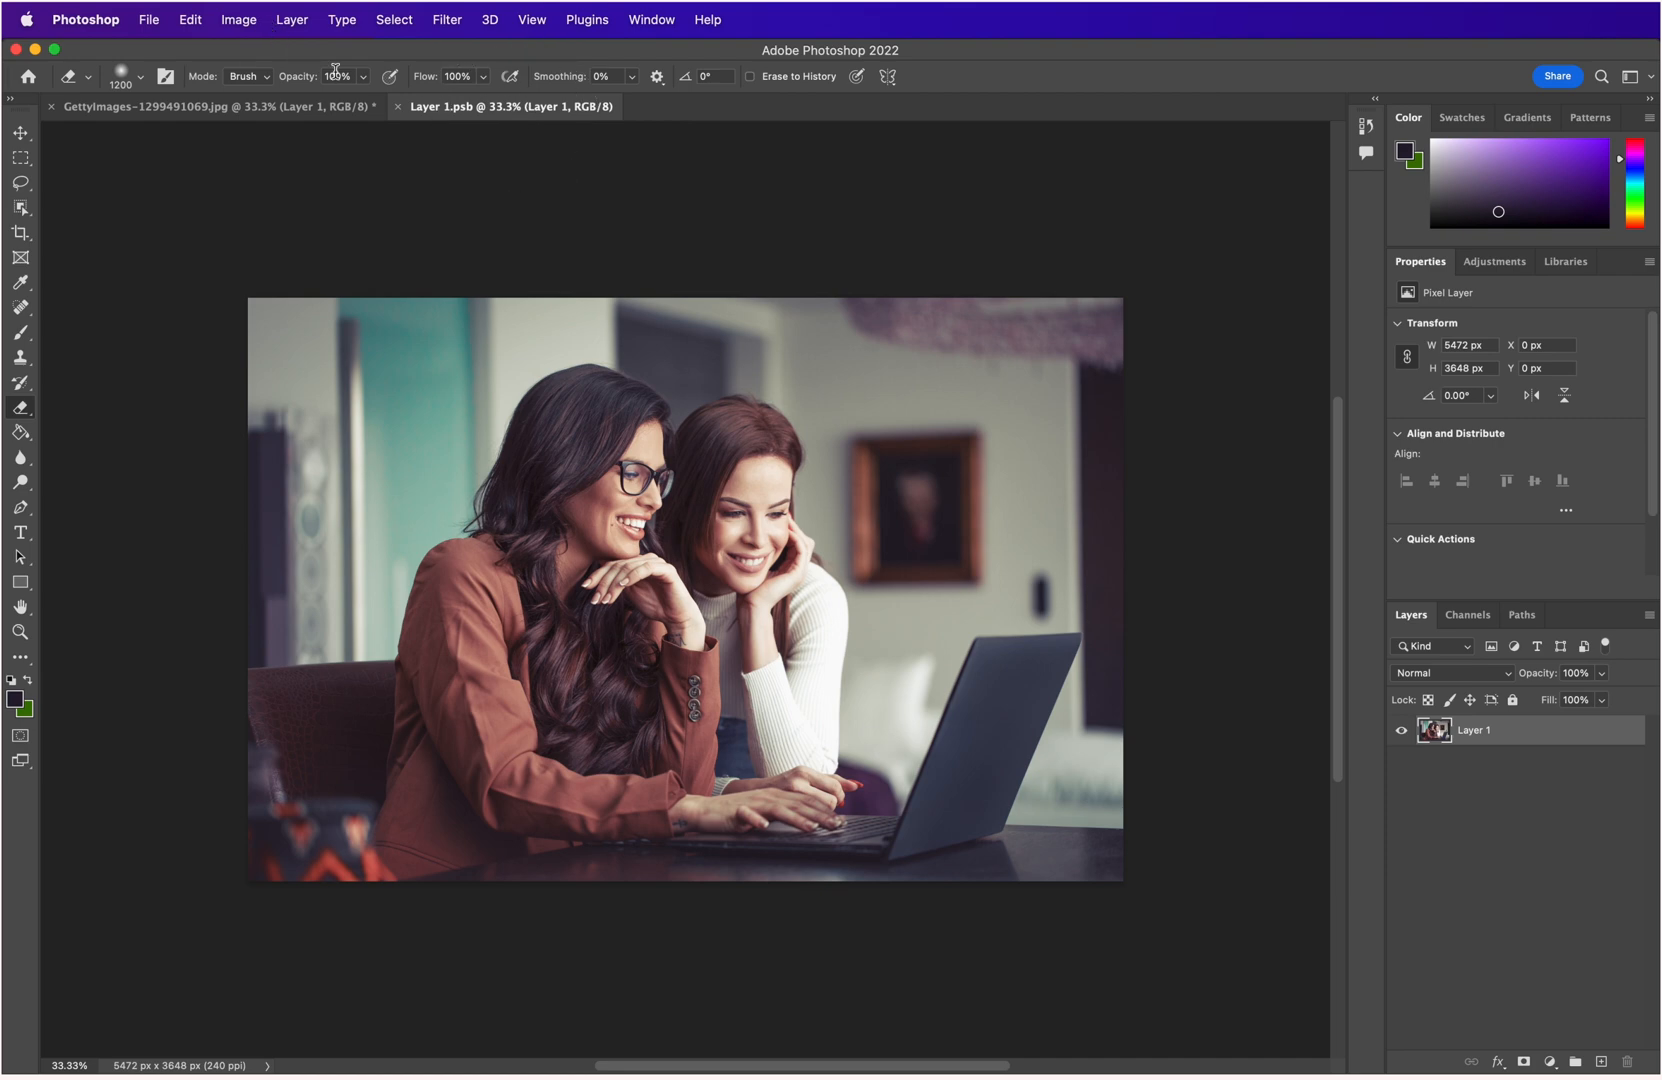
{"action": "left_click", "coordinate": [237, 21]}
{"action": "mouse_move", "coordinate": [252, 79]}
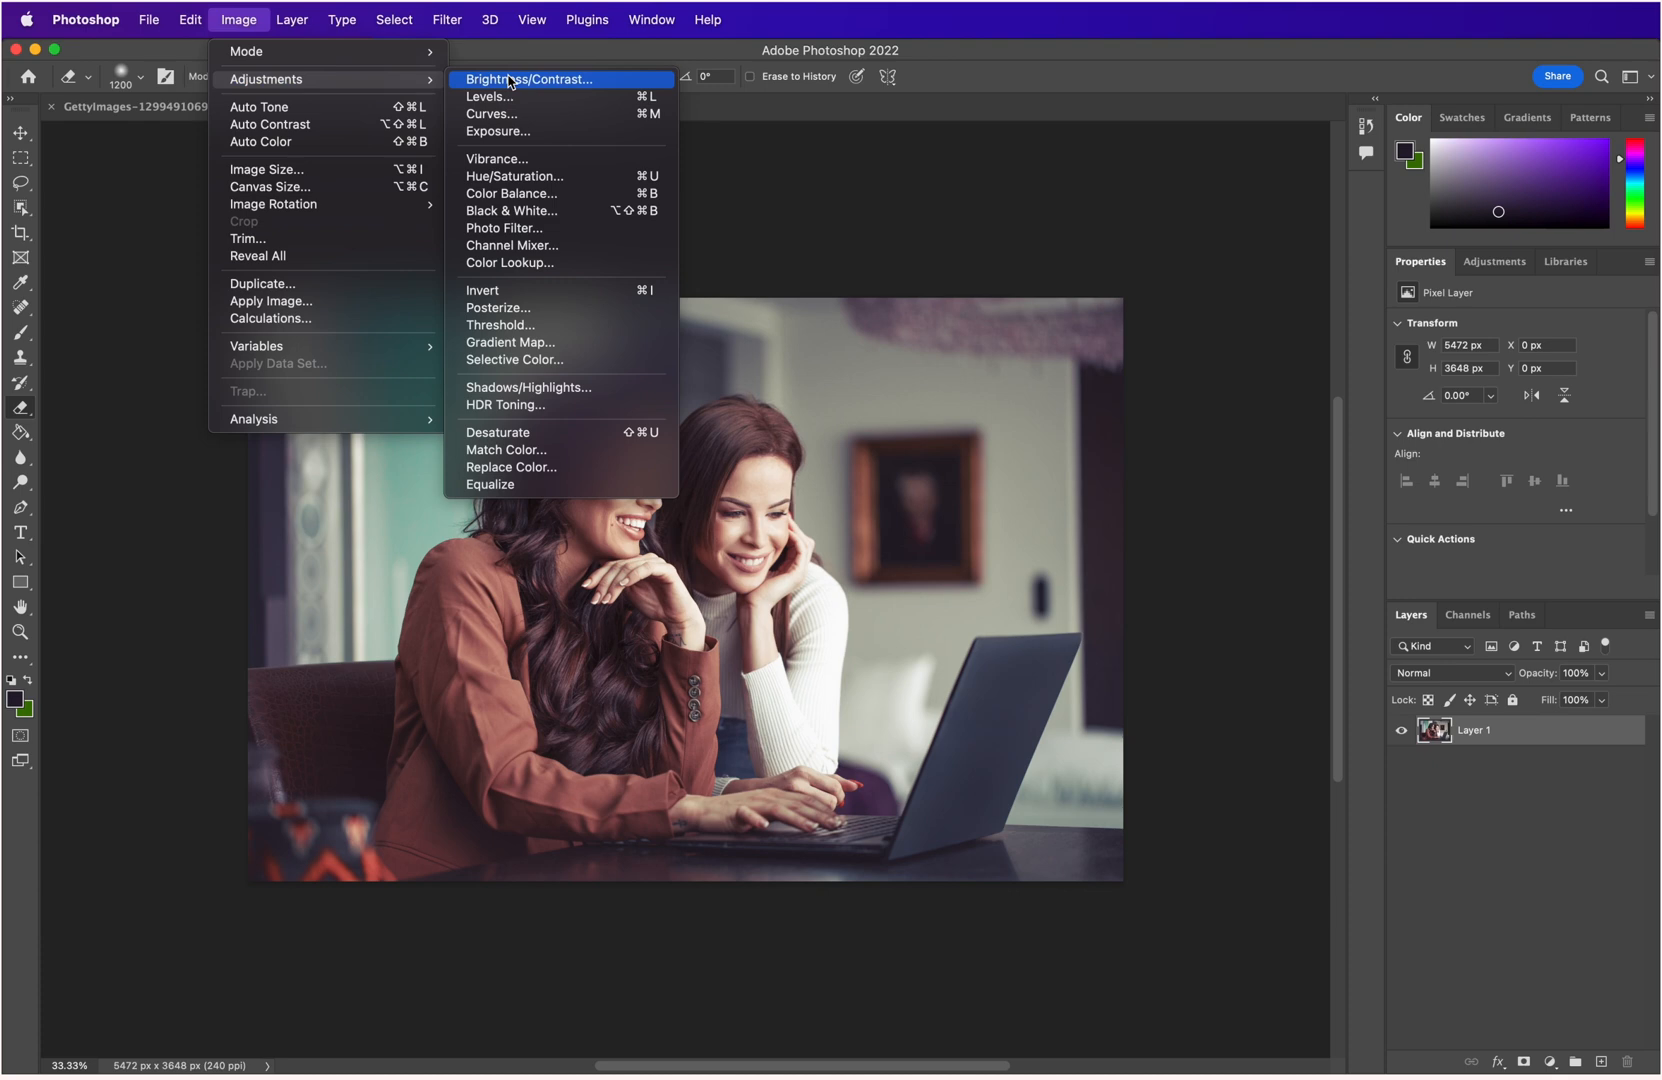
{"action": "left_click", "coordinate": [510, 406]}
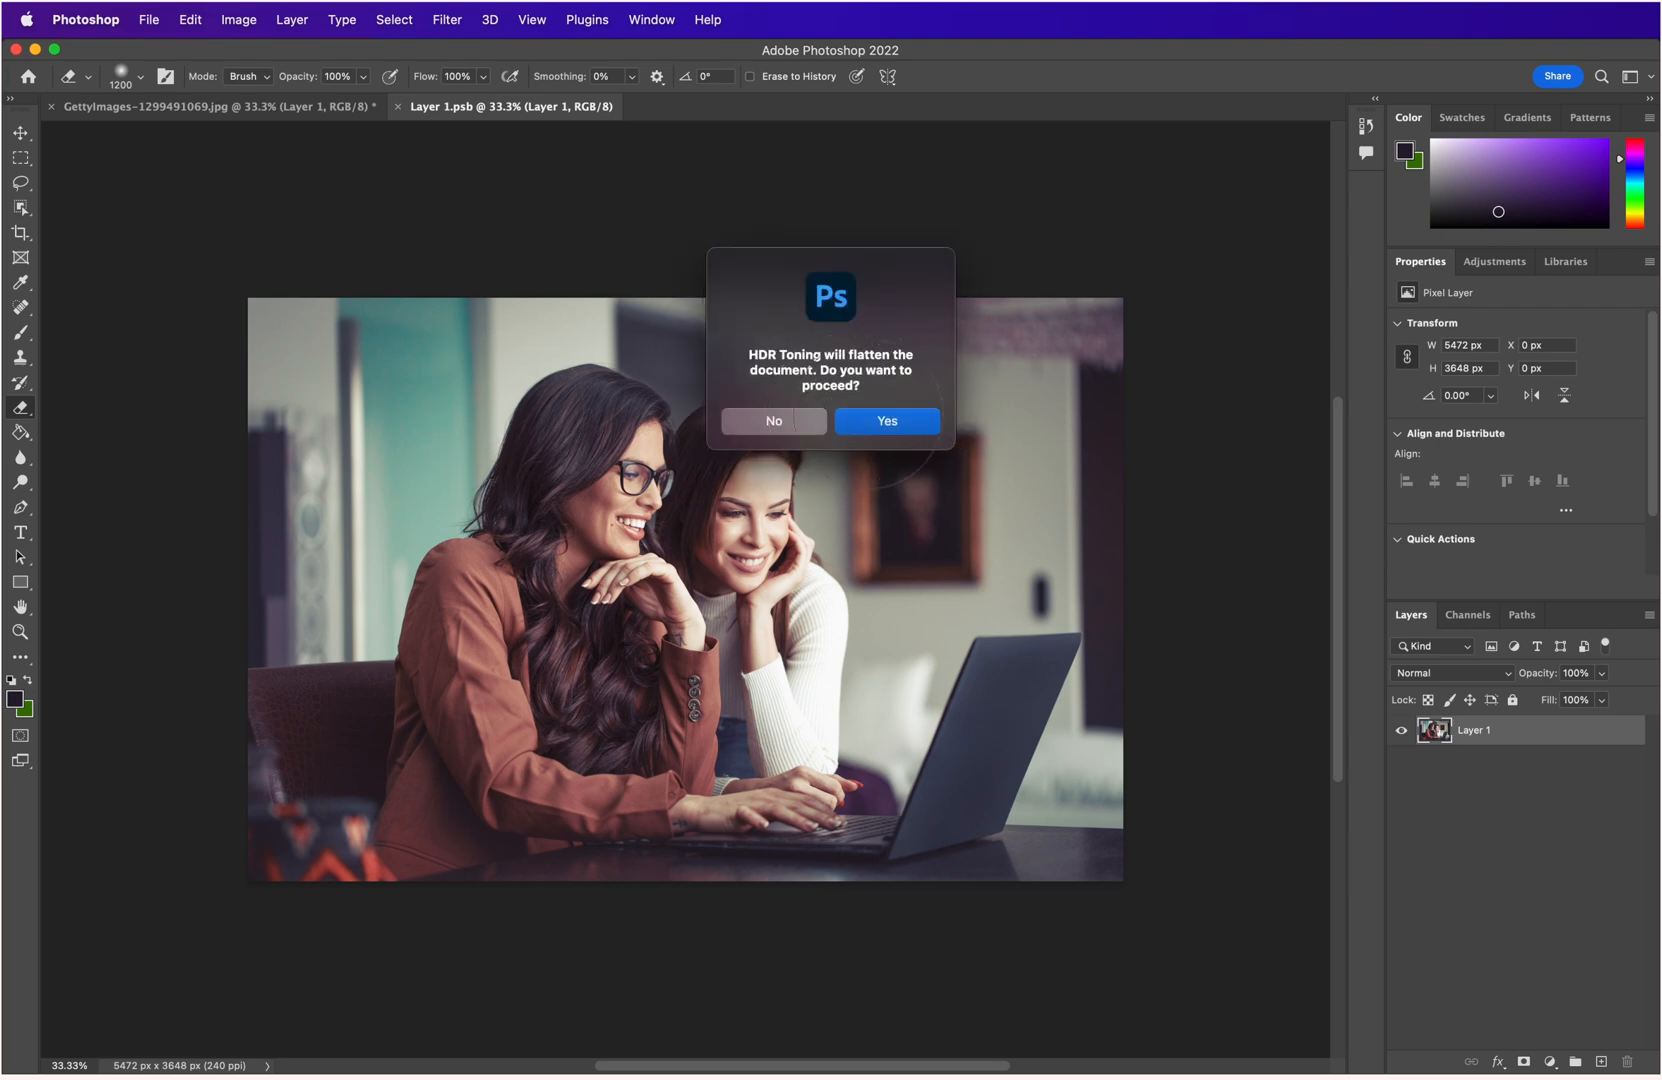
{"action": "left_click", "coordinate": [885, 421]}
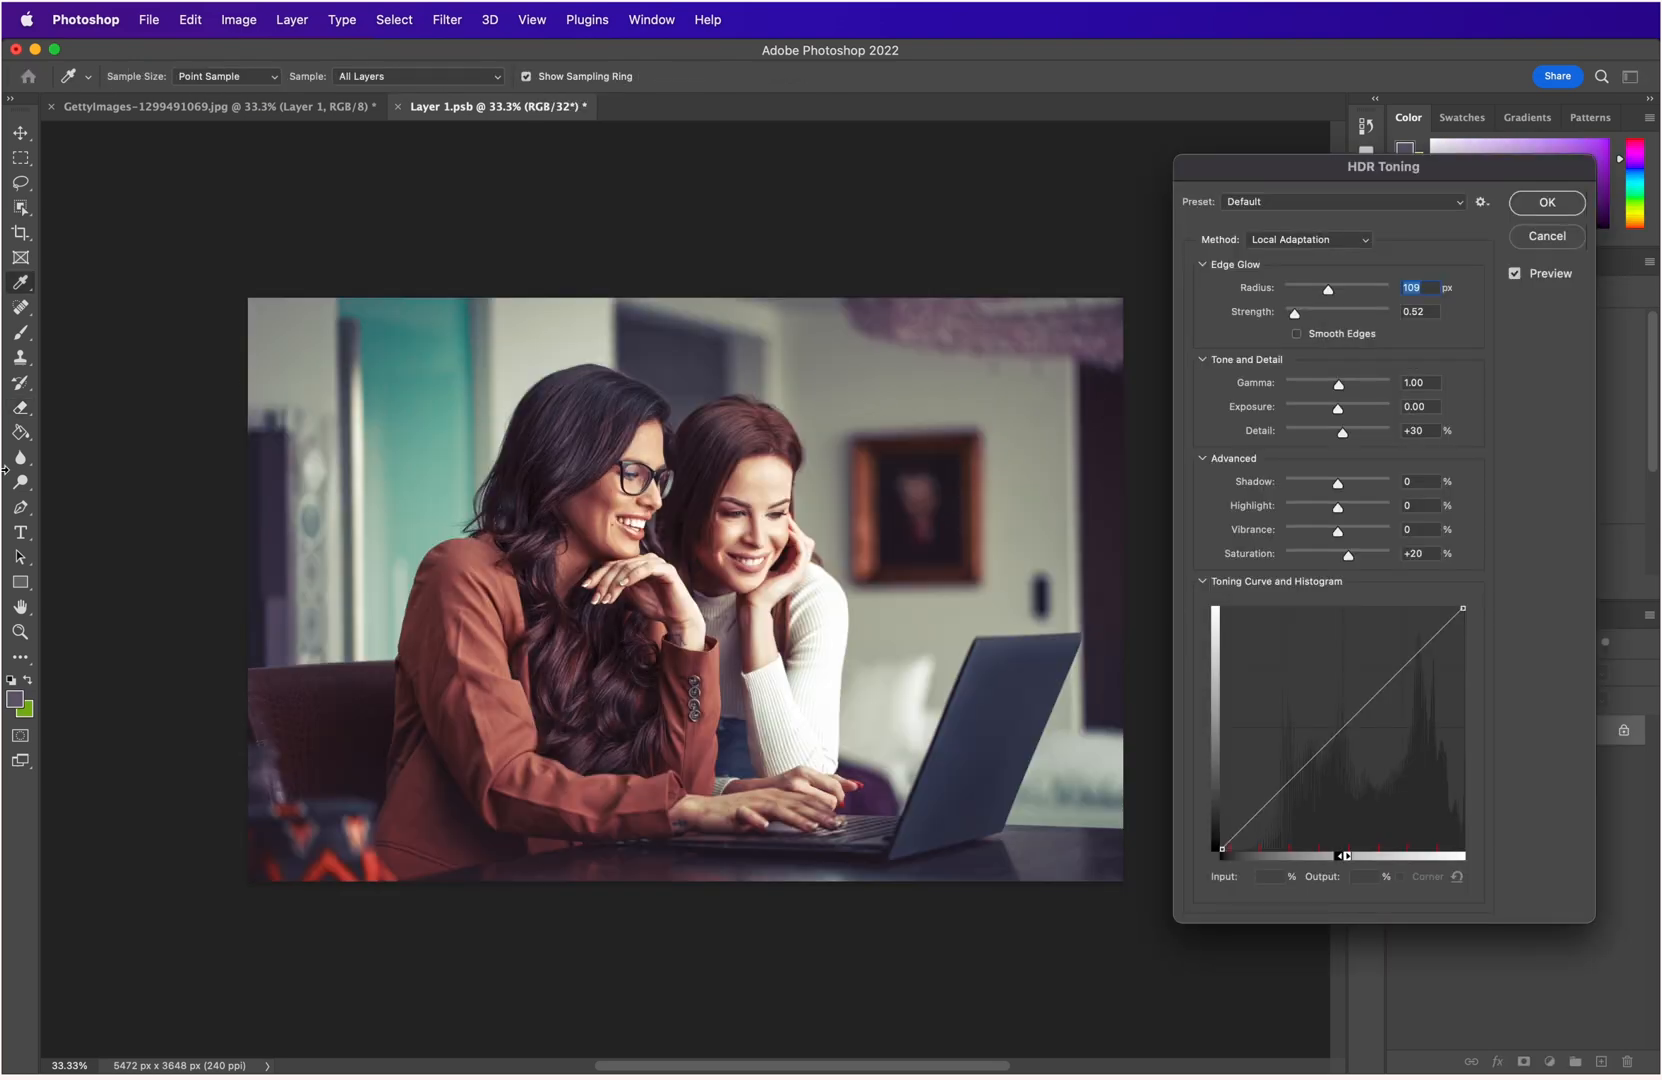
{"action": "left_click", "coordinate": [1294, 205]}
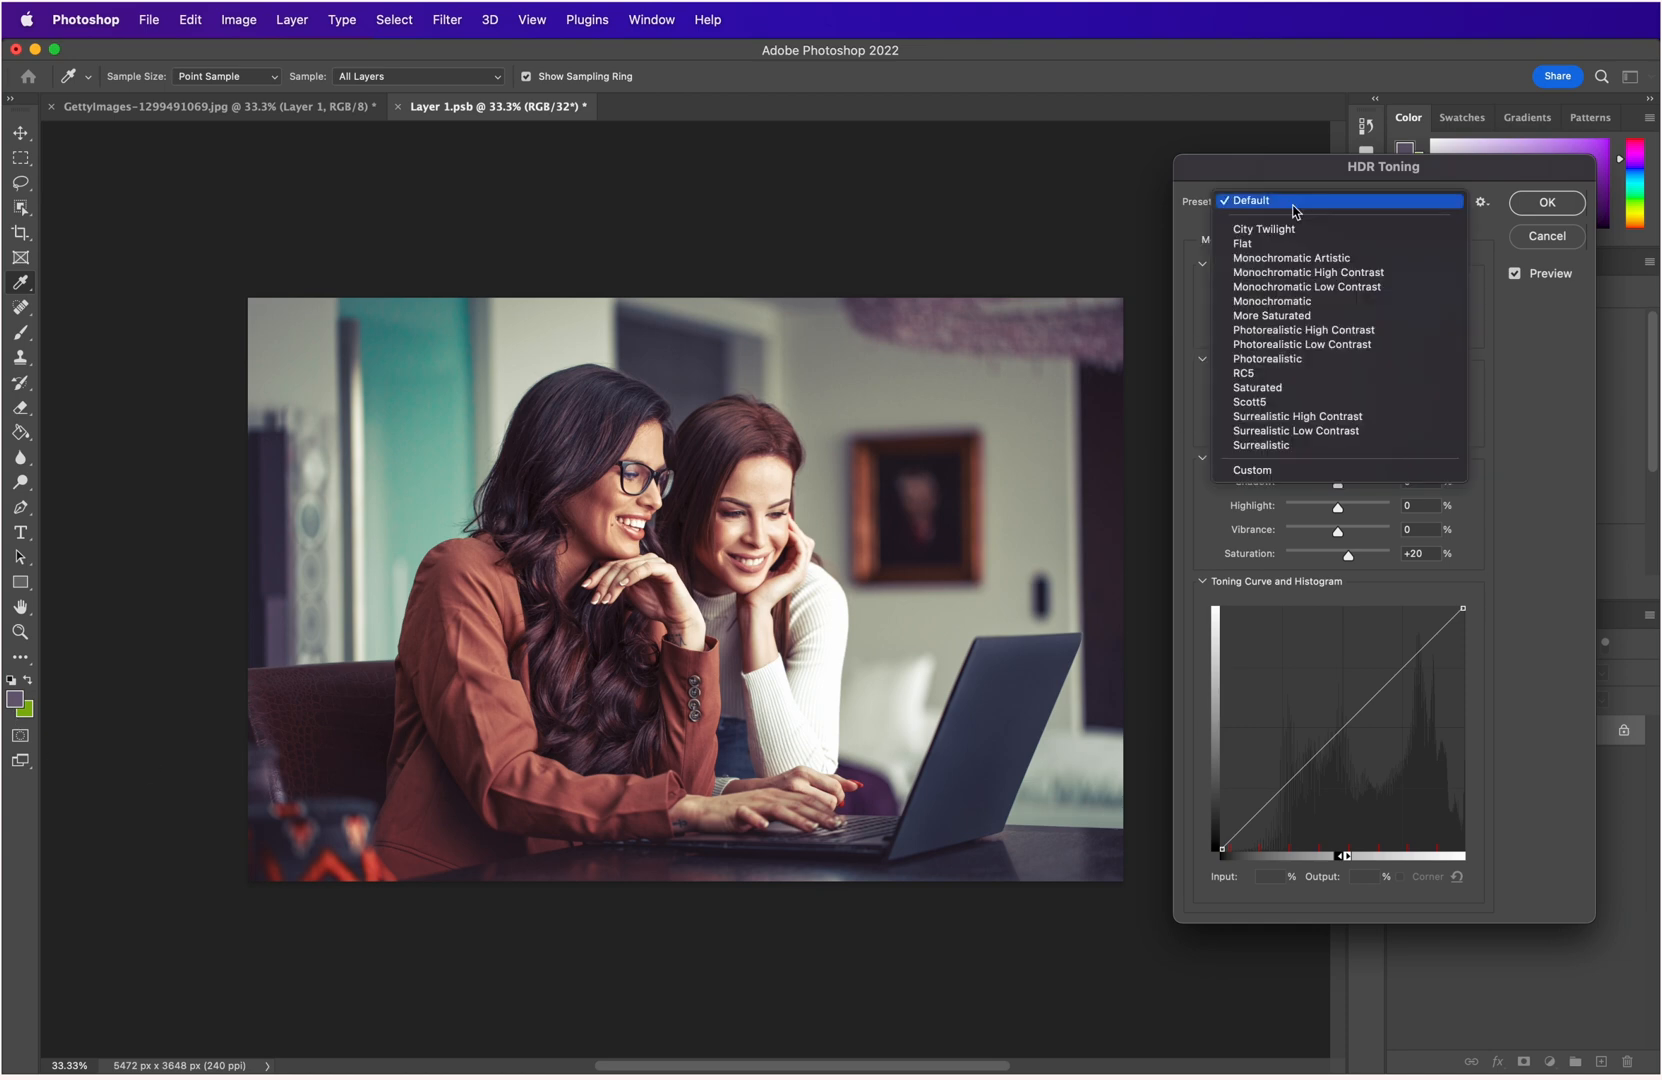
{"action": "left_click", "coordinate": [1289, 330]}
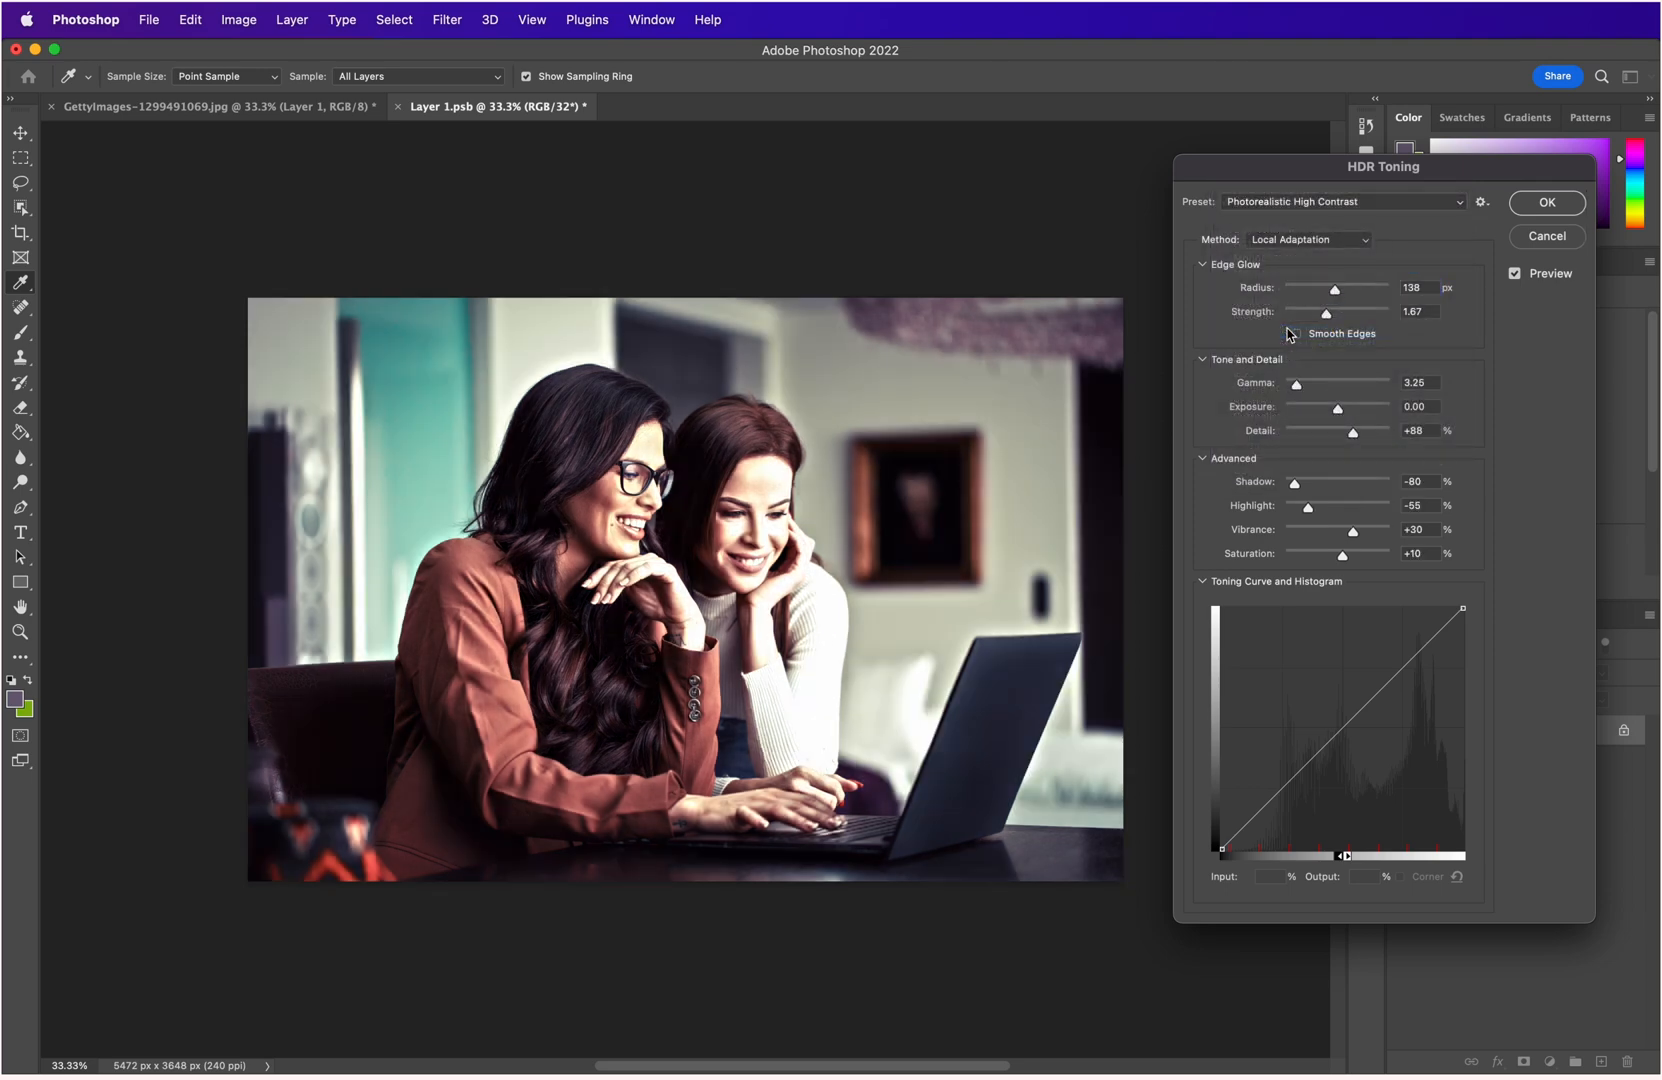
{"action": "left_click", "coordinate": [1543, 203]}
{"action": "key", "text": "e"}
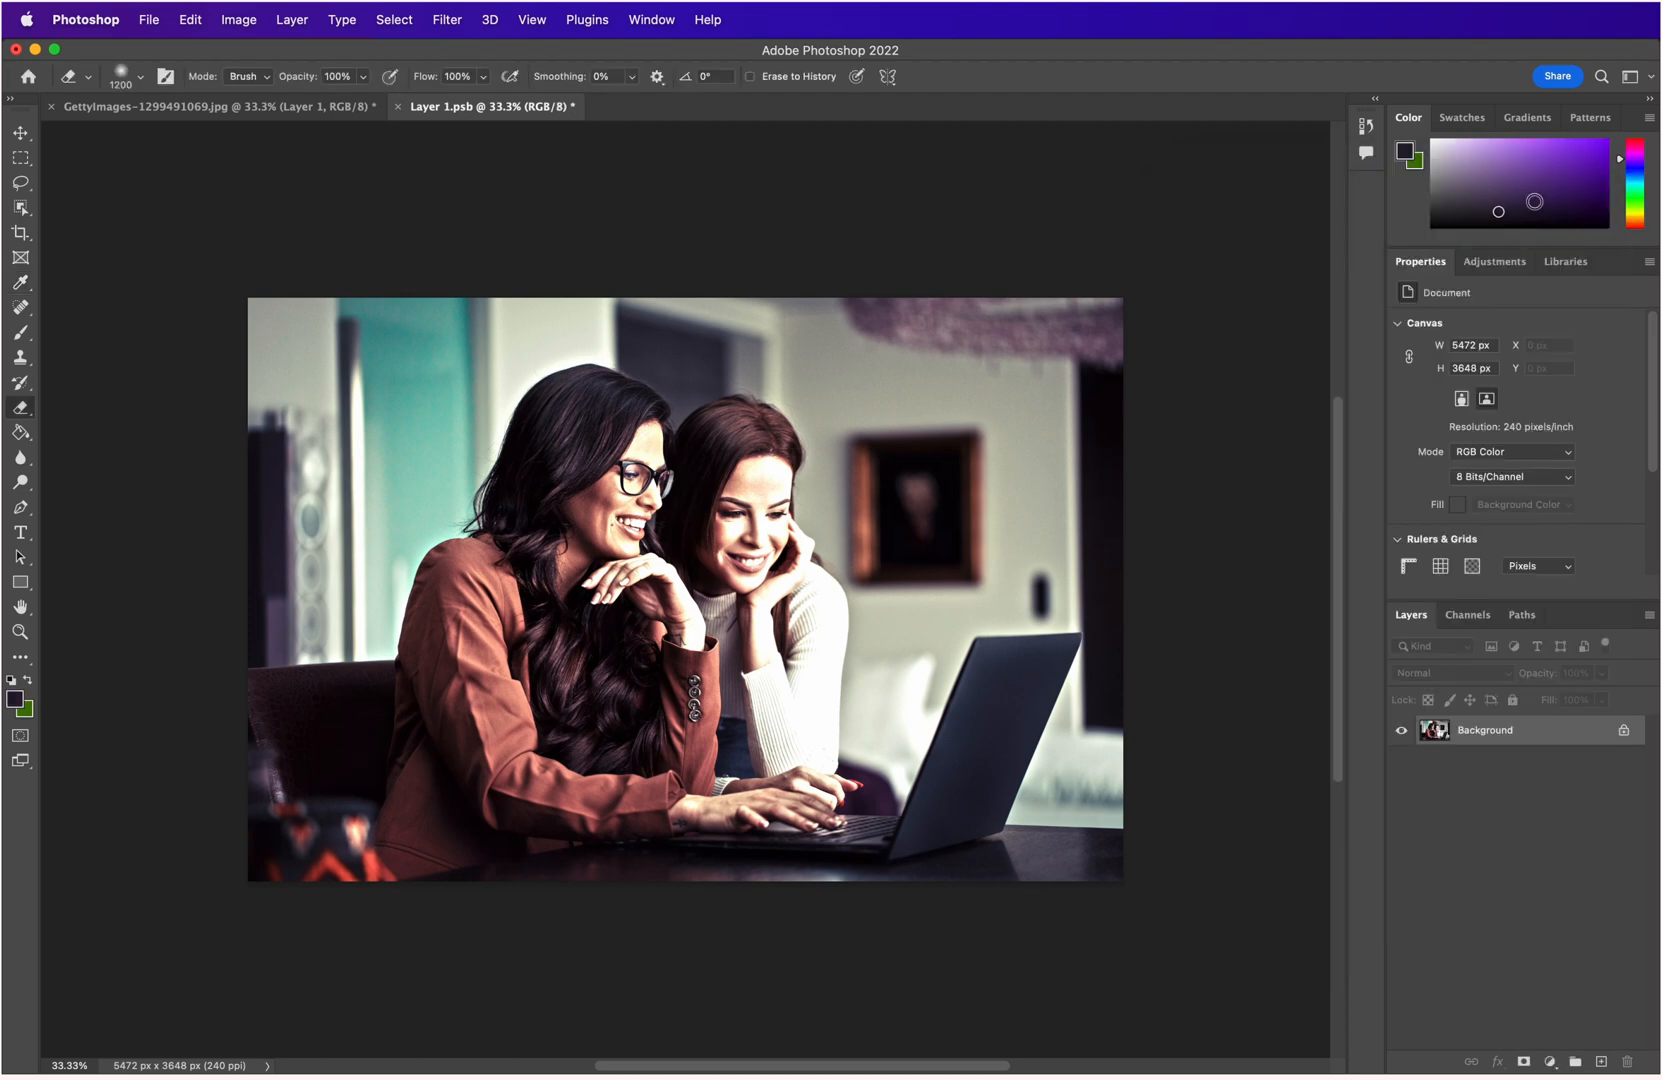
Save and close the Smart Object's contents, and compare the photo with and without the HDR-toned layer.
{"action": "left_click", "coordinate": [399, 108]}
{"action": "left_click", "coordinate": [804, 404]}
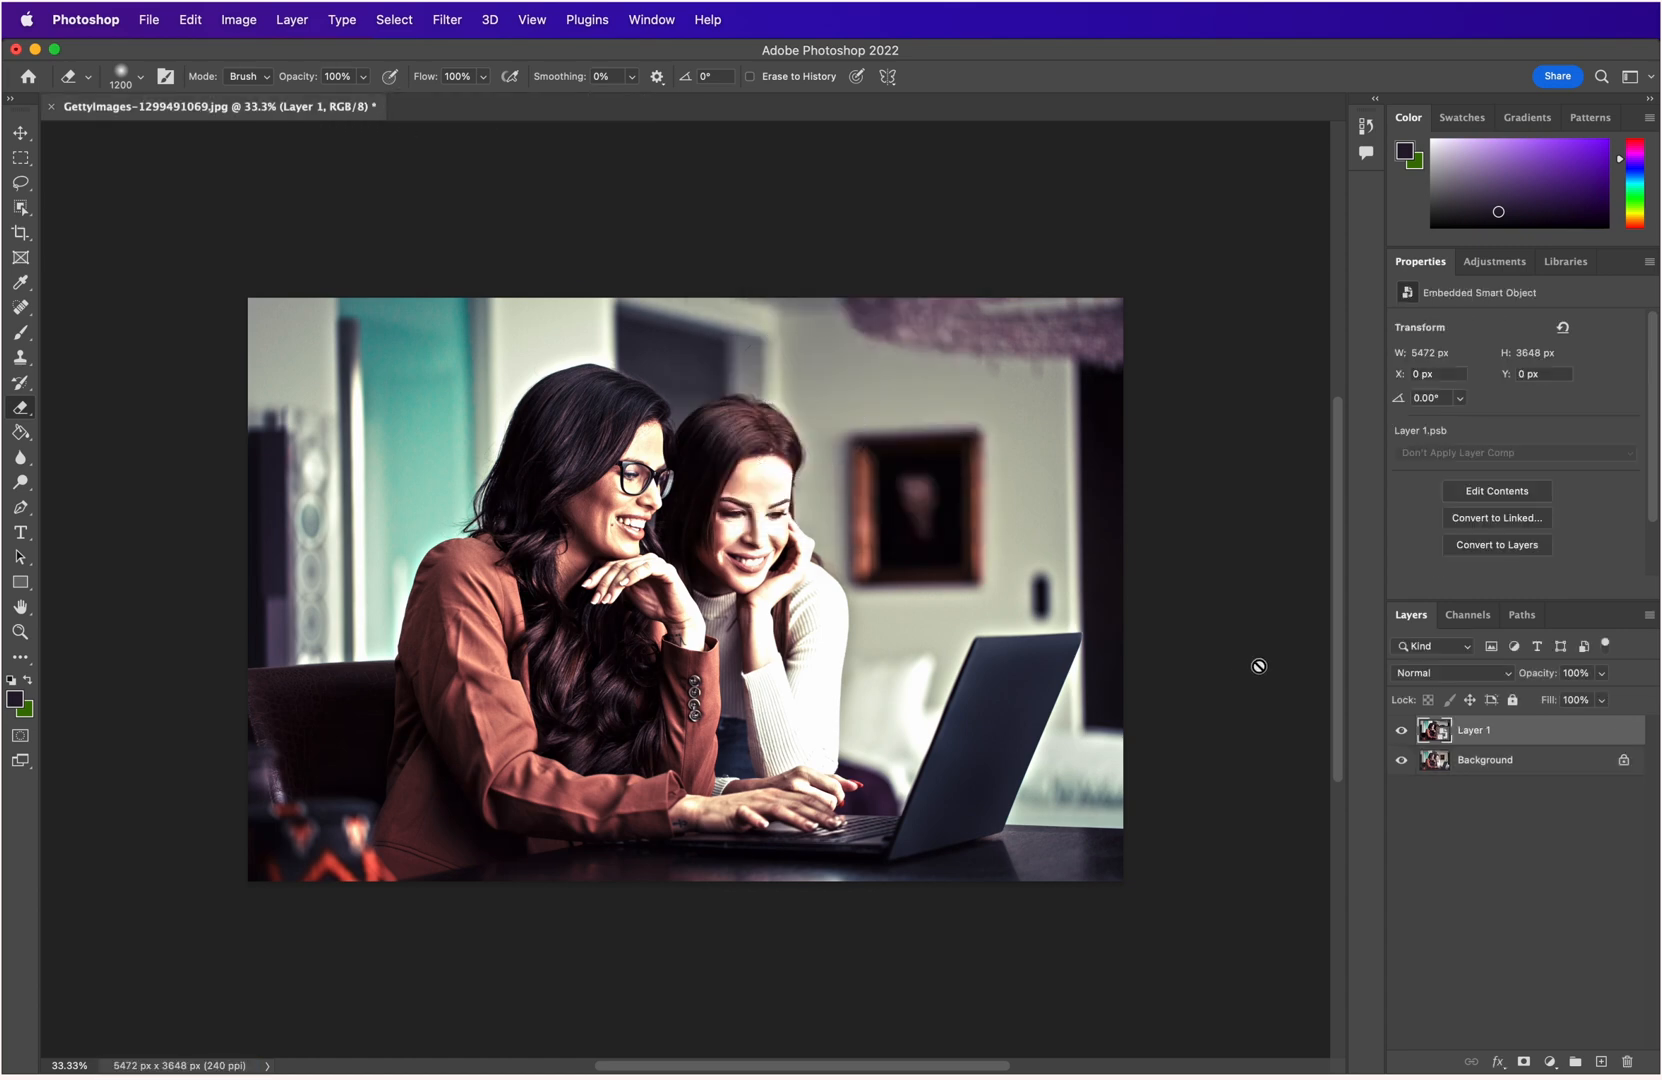
{"action": "left_click", "coordinate": [1402, 731]}
{"action": "left_click", "coordinate": [1402, 731]}
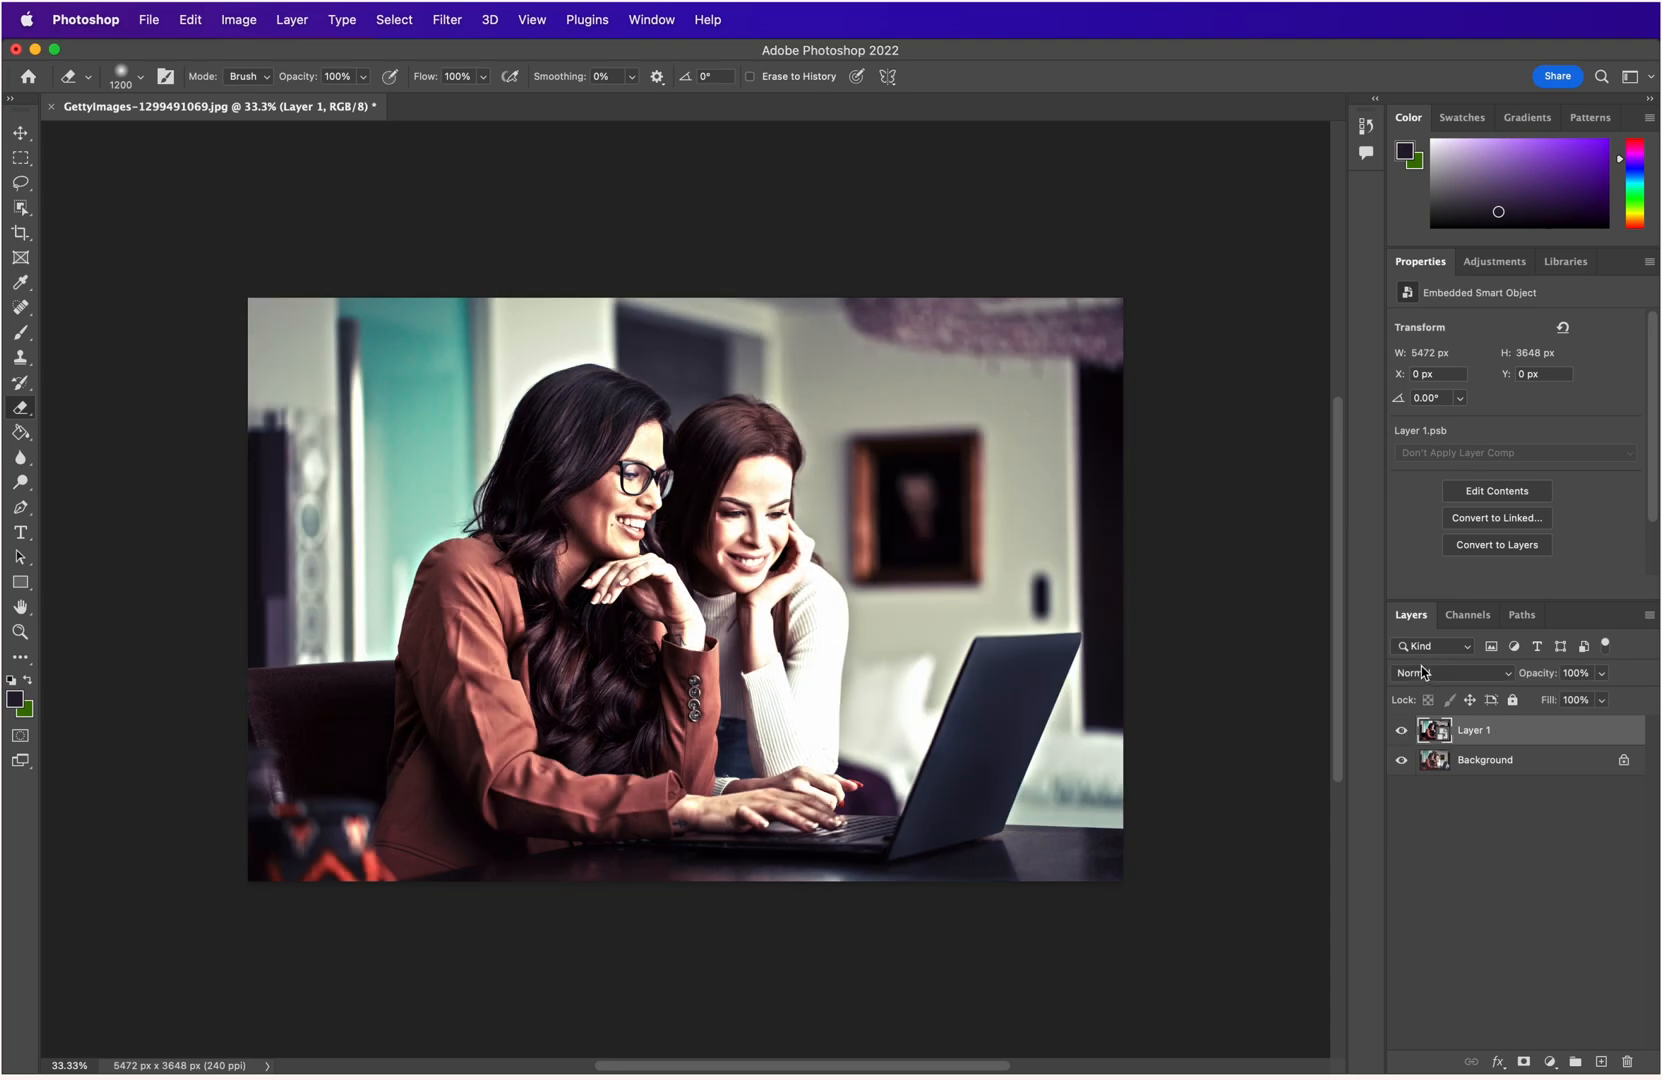
Set the HDR-toned layer's blend mode to Soft Light and compare the photo with and without it.
{"action": "left_click", "coordinate": [1459, 678]}
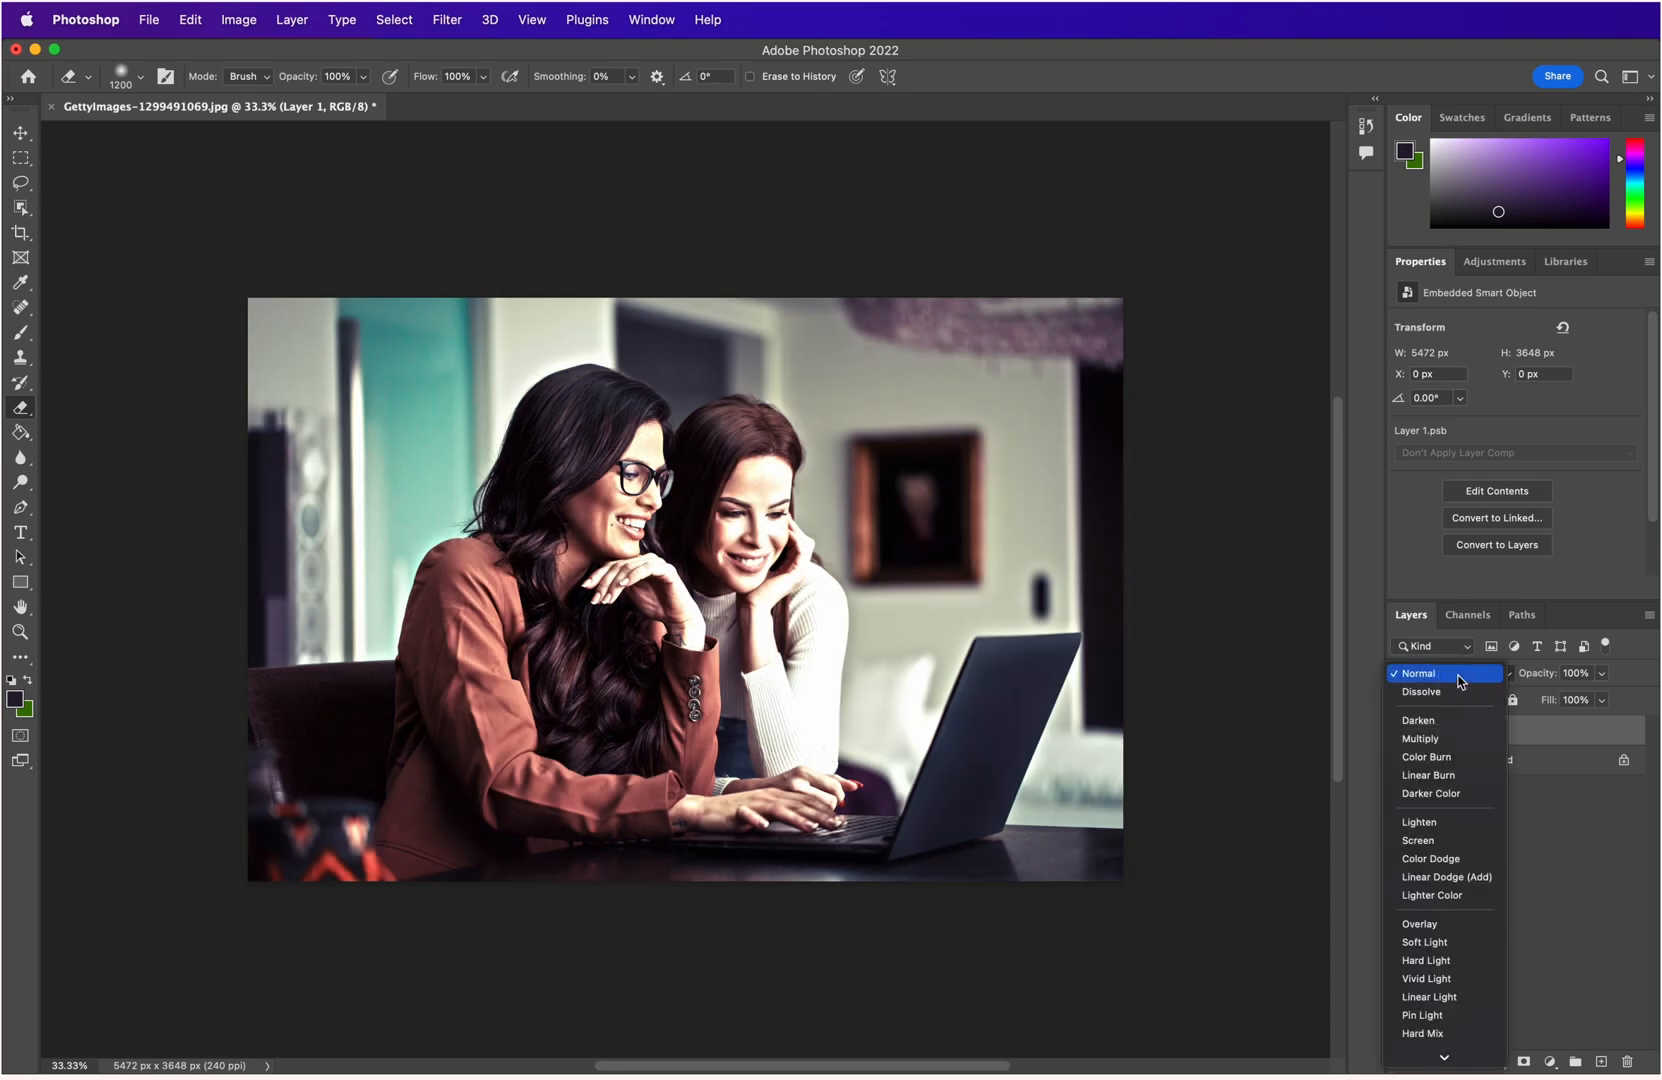
{"action": "left_click", "coordinate": [1440, 947]}
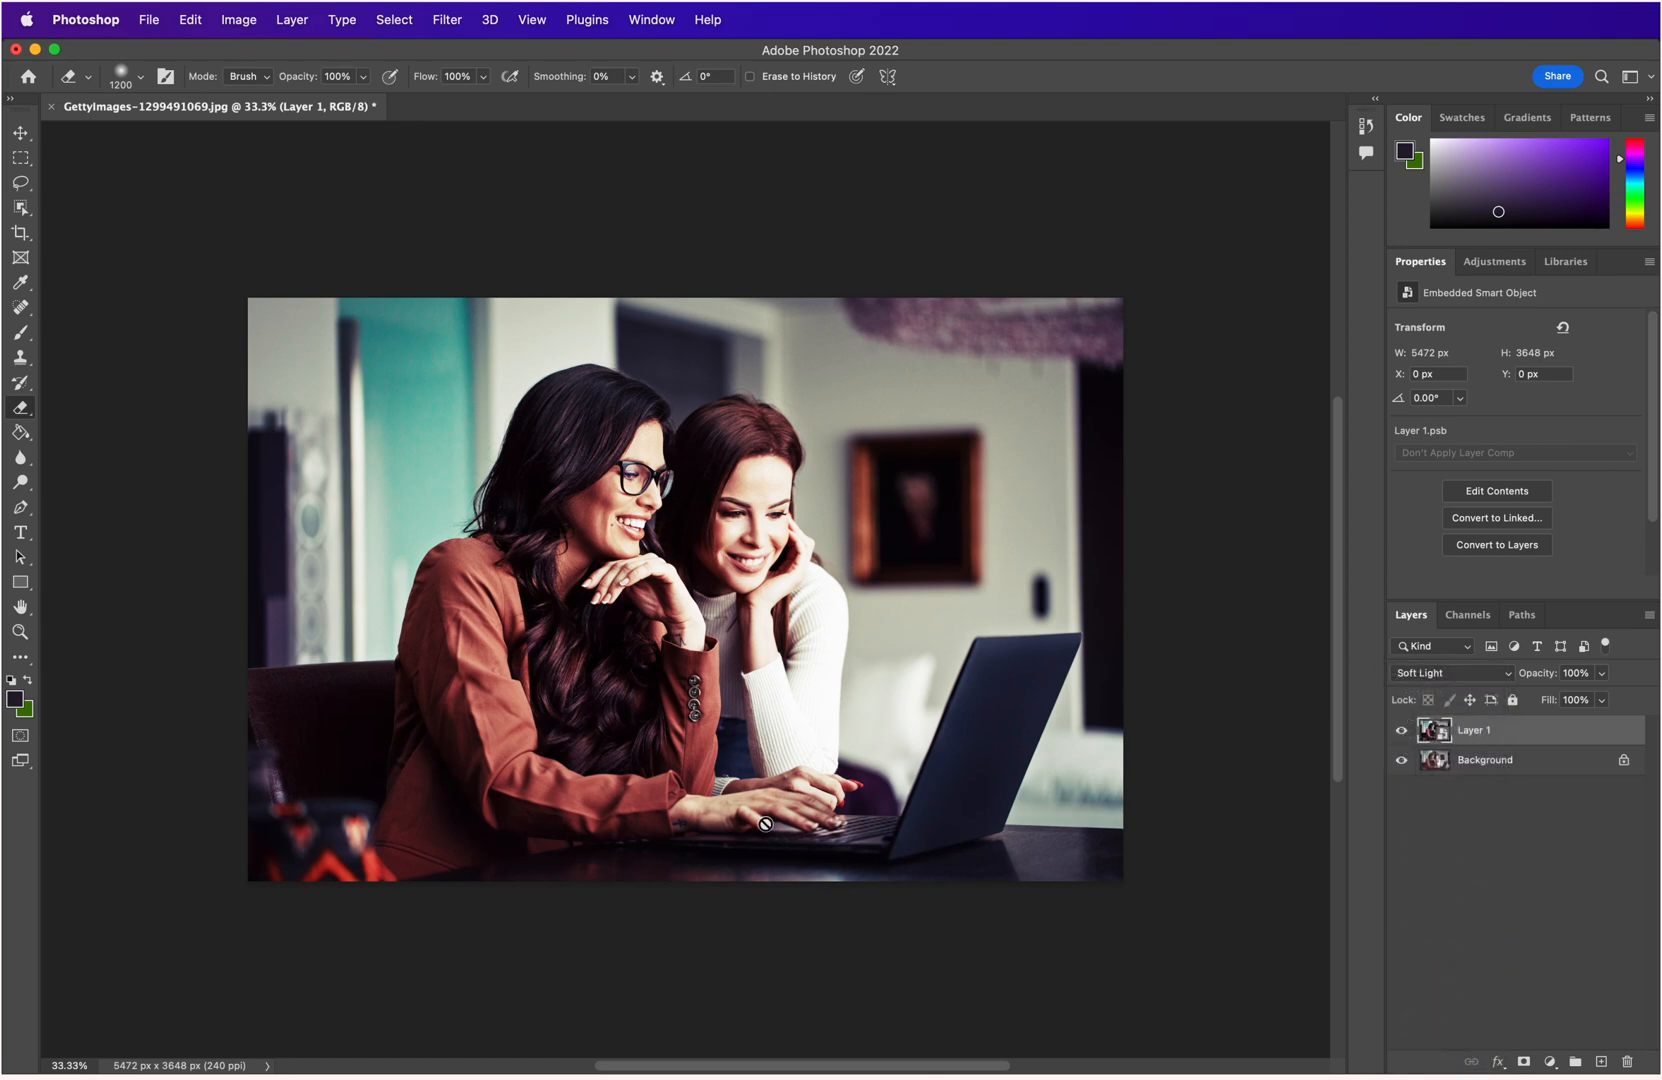
{"action": "left_click", "coordinate": [1405, 733]}
{"action": "left_click", "coordinate": [1404, 733]}
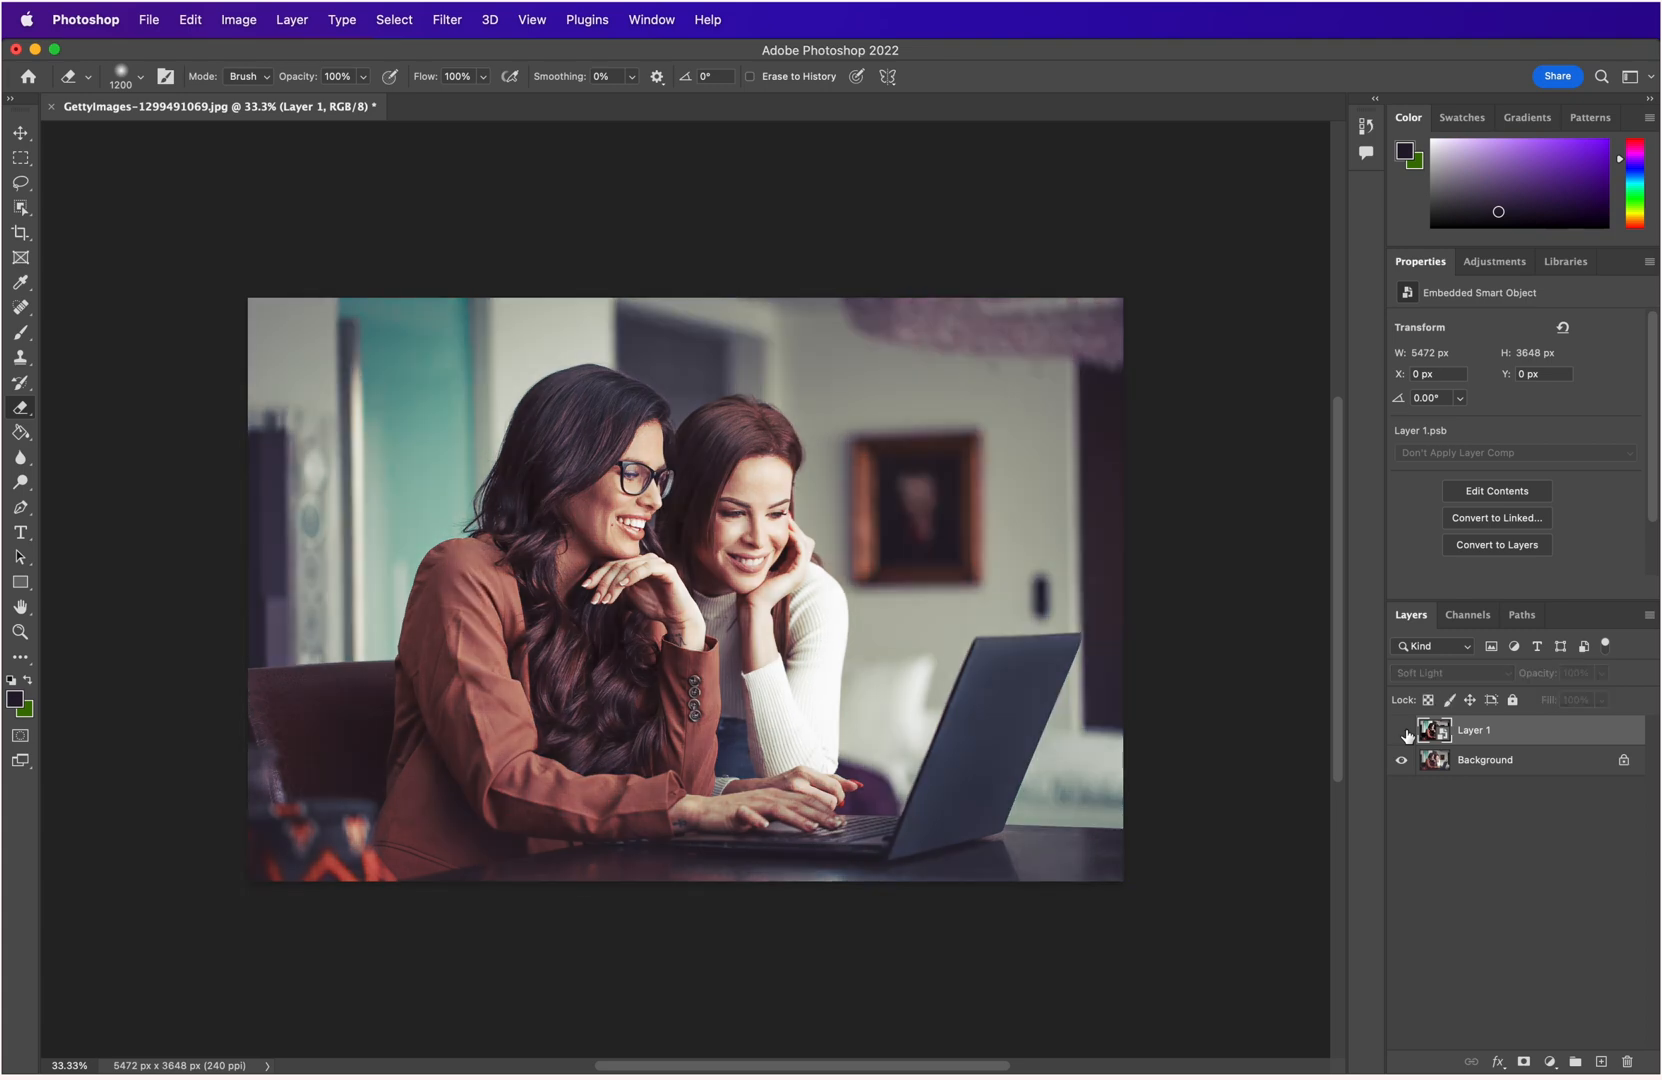
{"action": "left_click", "coordinate": [1404, 733]}
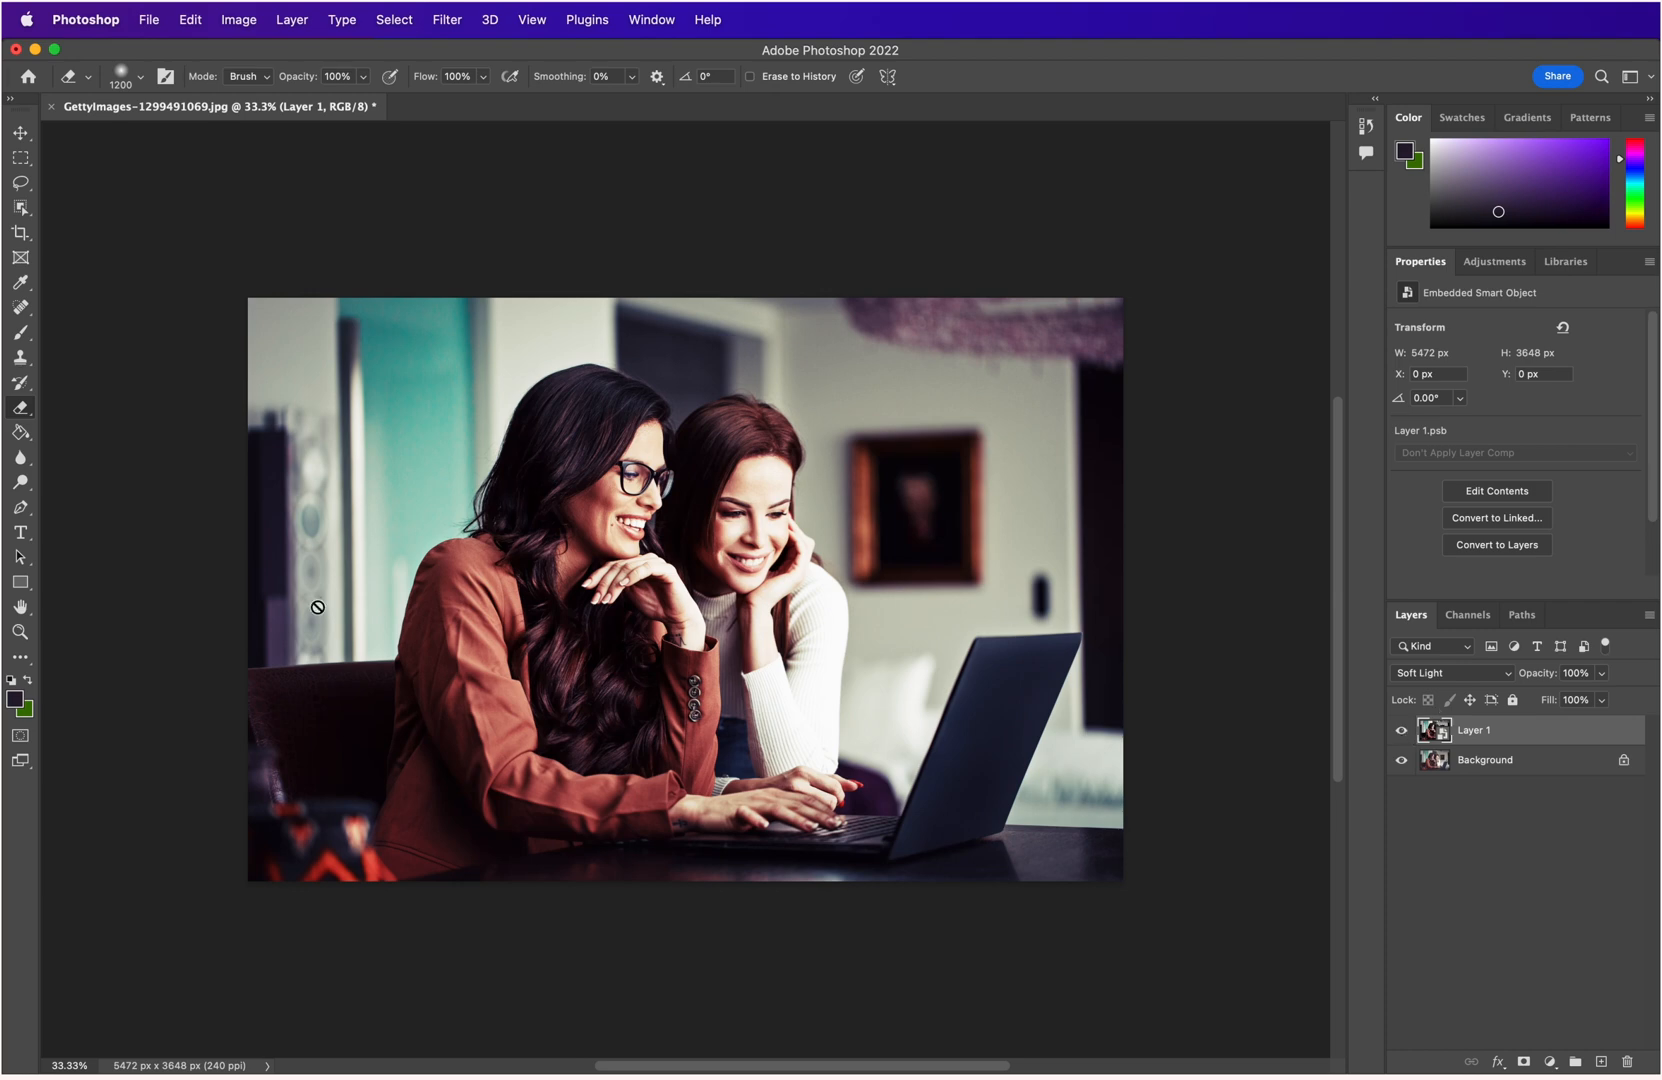
{"action": "scroll", "coordinate": [544, 558], "scroll_direction": "down", "scroll_amount": 1}
{"action": "scroll", "coordinate": [544, 558], "scroll_direction": "up", "scroll_amount": 10}
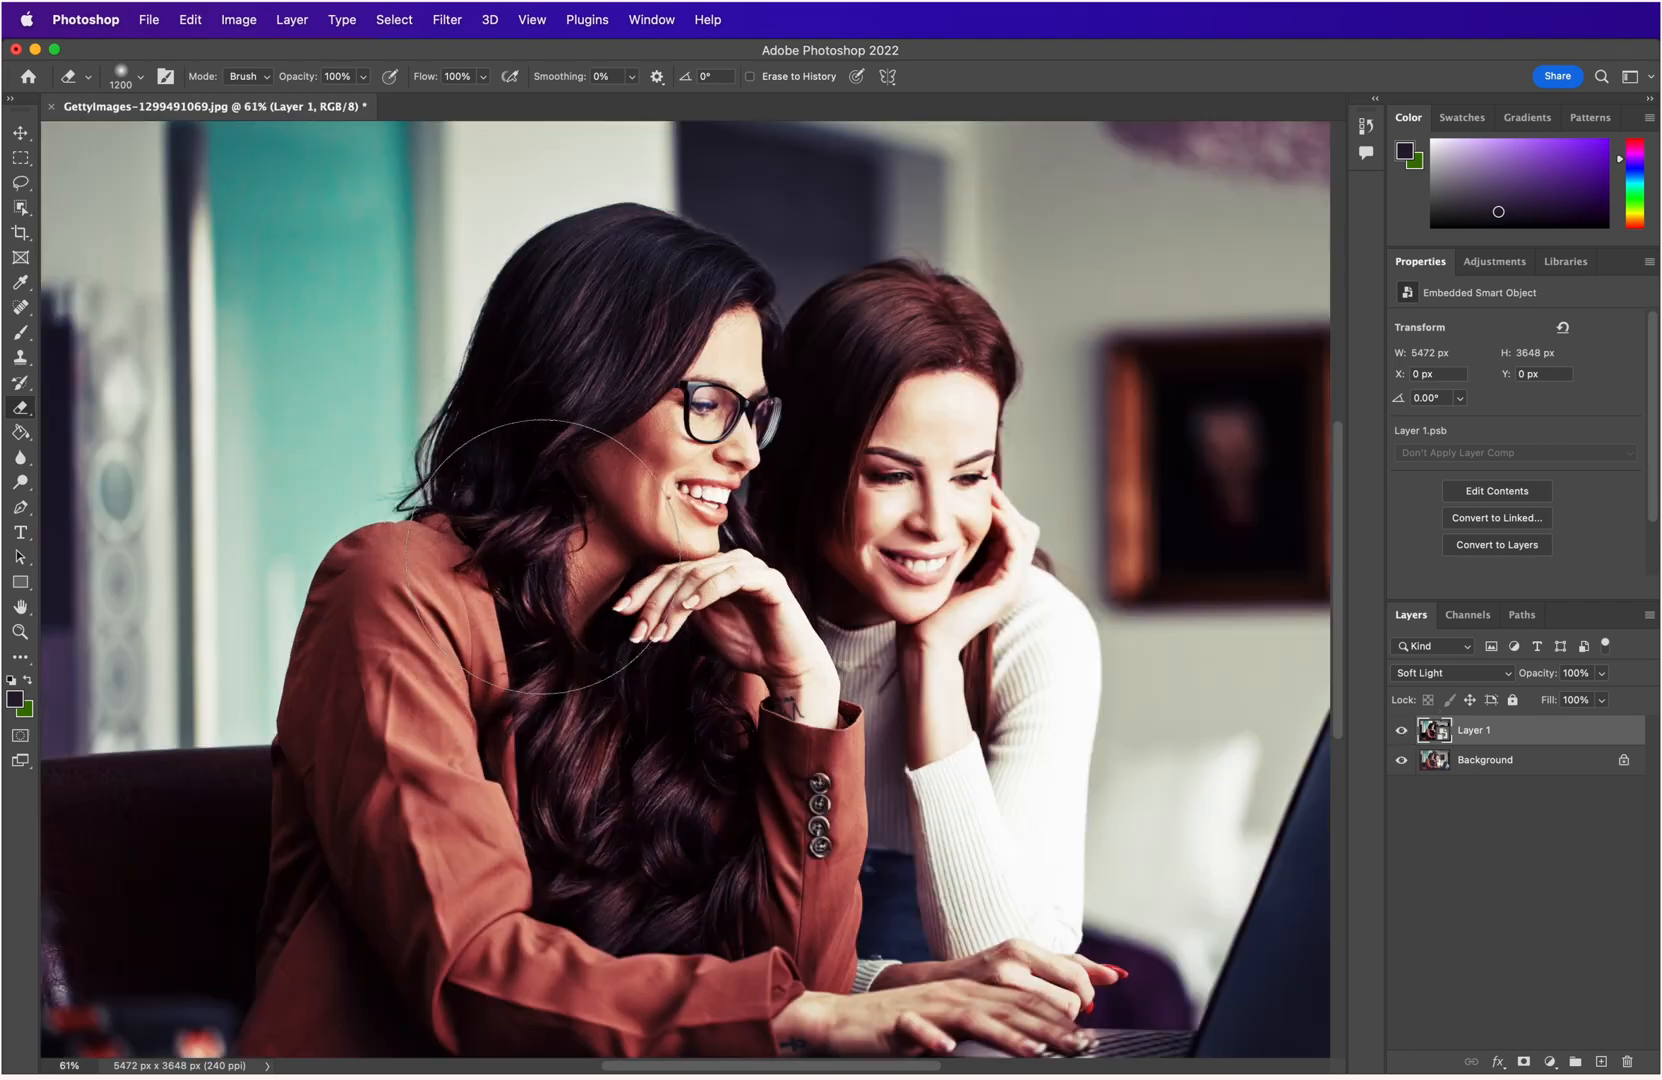
{"action": "scroll", "coordinate": [509, 736], "scroll_direction": "down", "scroll_amount": 10}
{"action": "scroll", "coordinate": [509, 736], "scroll_direction": "up", "scroll_amount": 3}
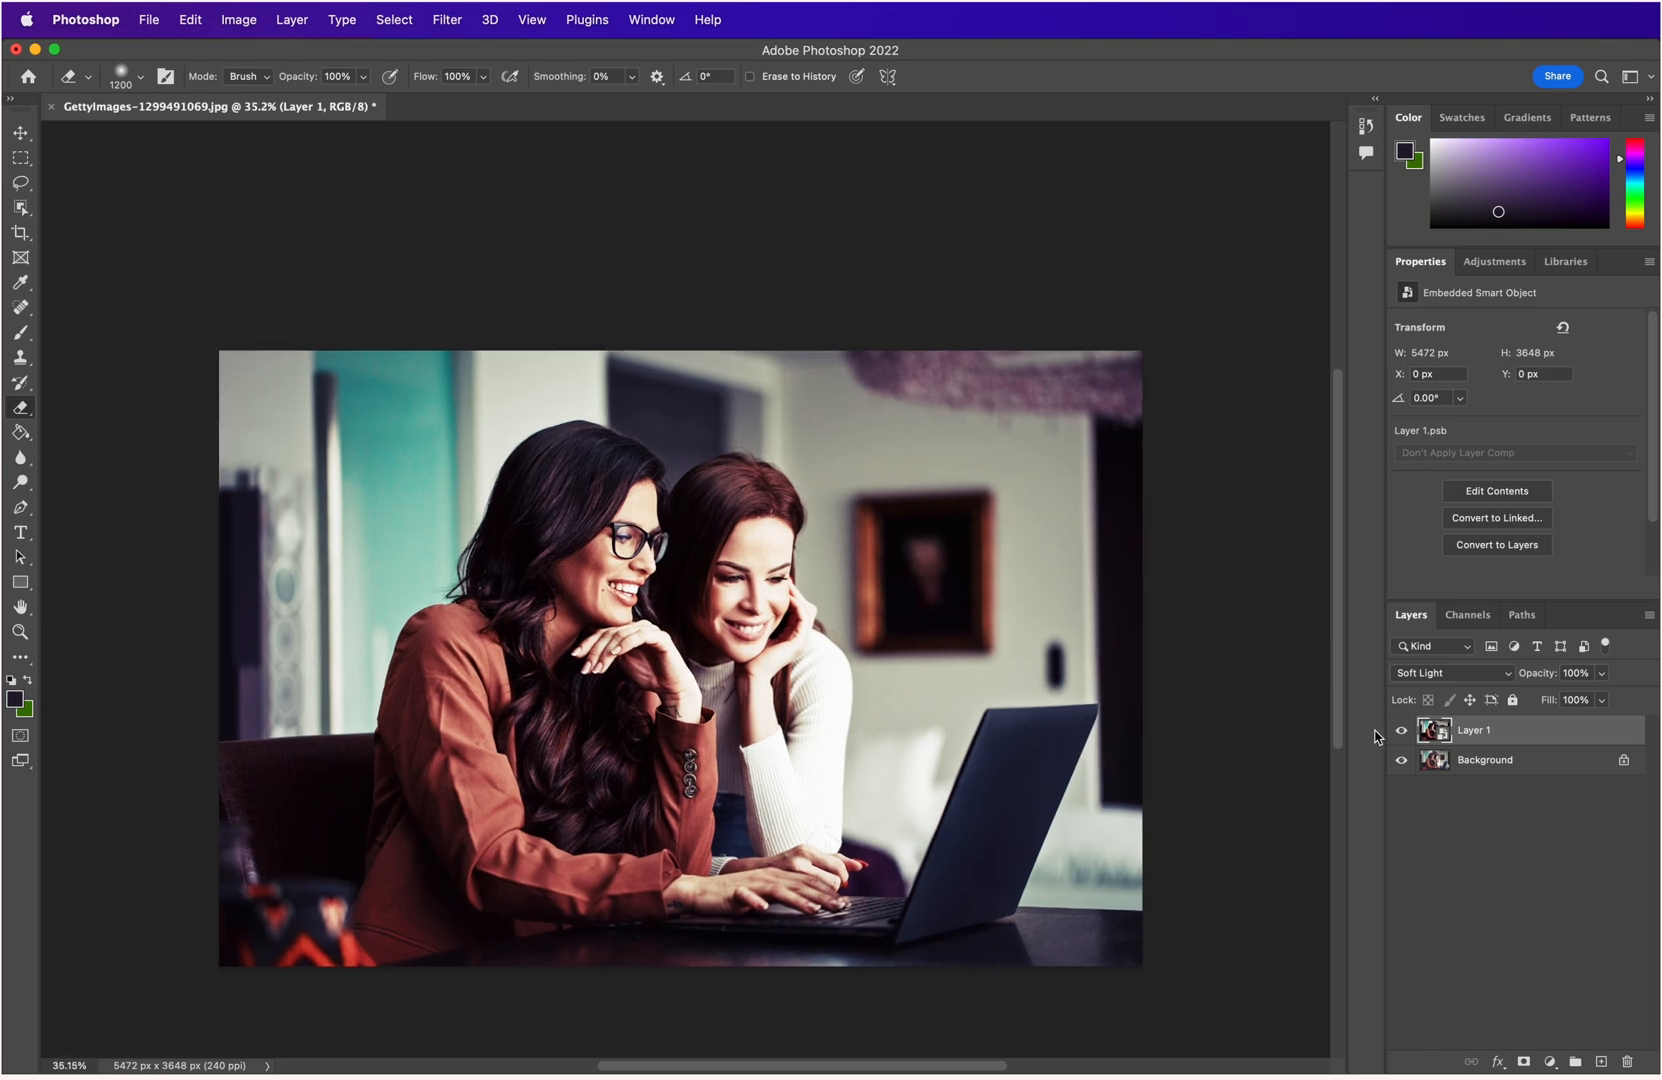
Set the HDR-toned layer's opacity to 70% and compare the photo with and without it.
{"action": "left_click", "coordinate": [1578, 673]}
{"action": "type", "text": "70"}
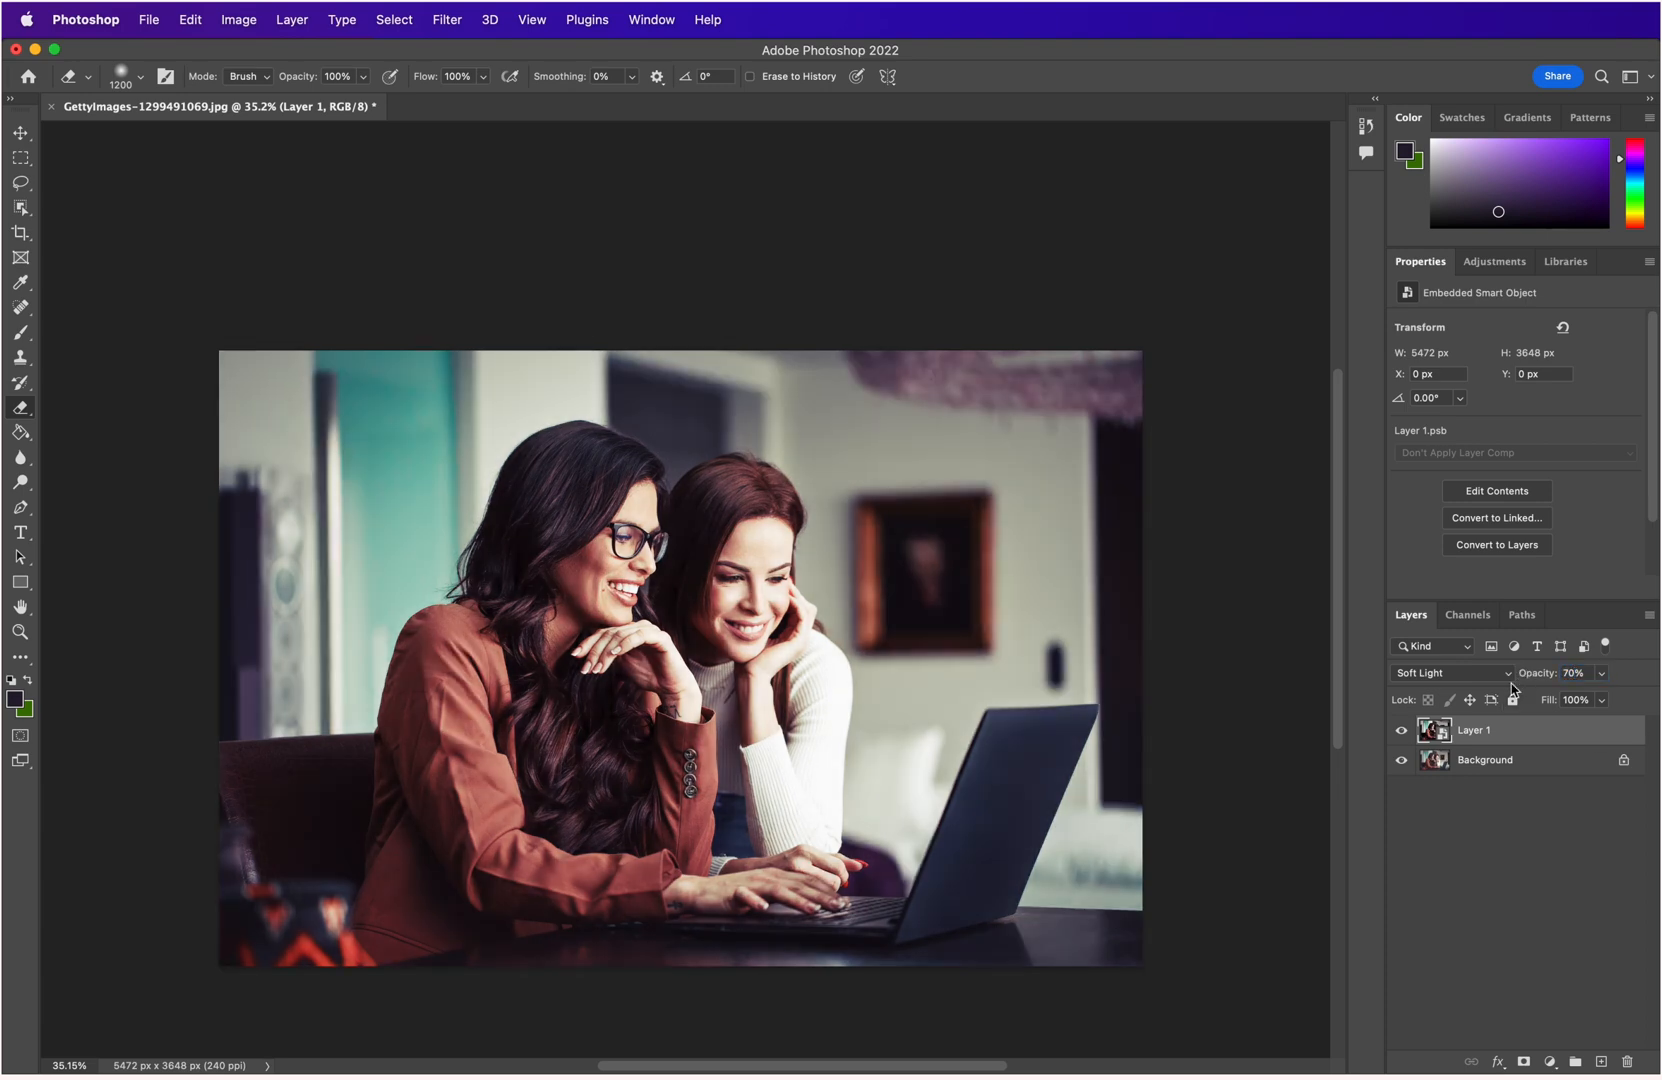
{"action": "left_click", "coordinate": [1402, 734]}
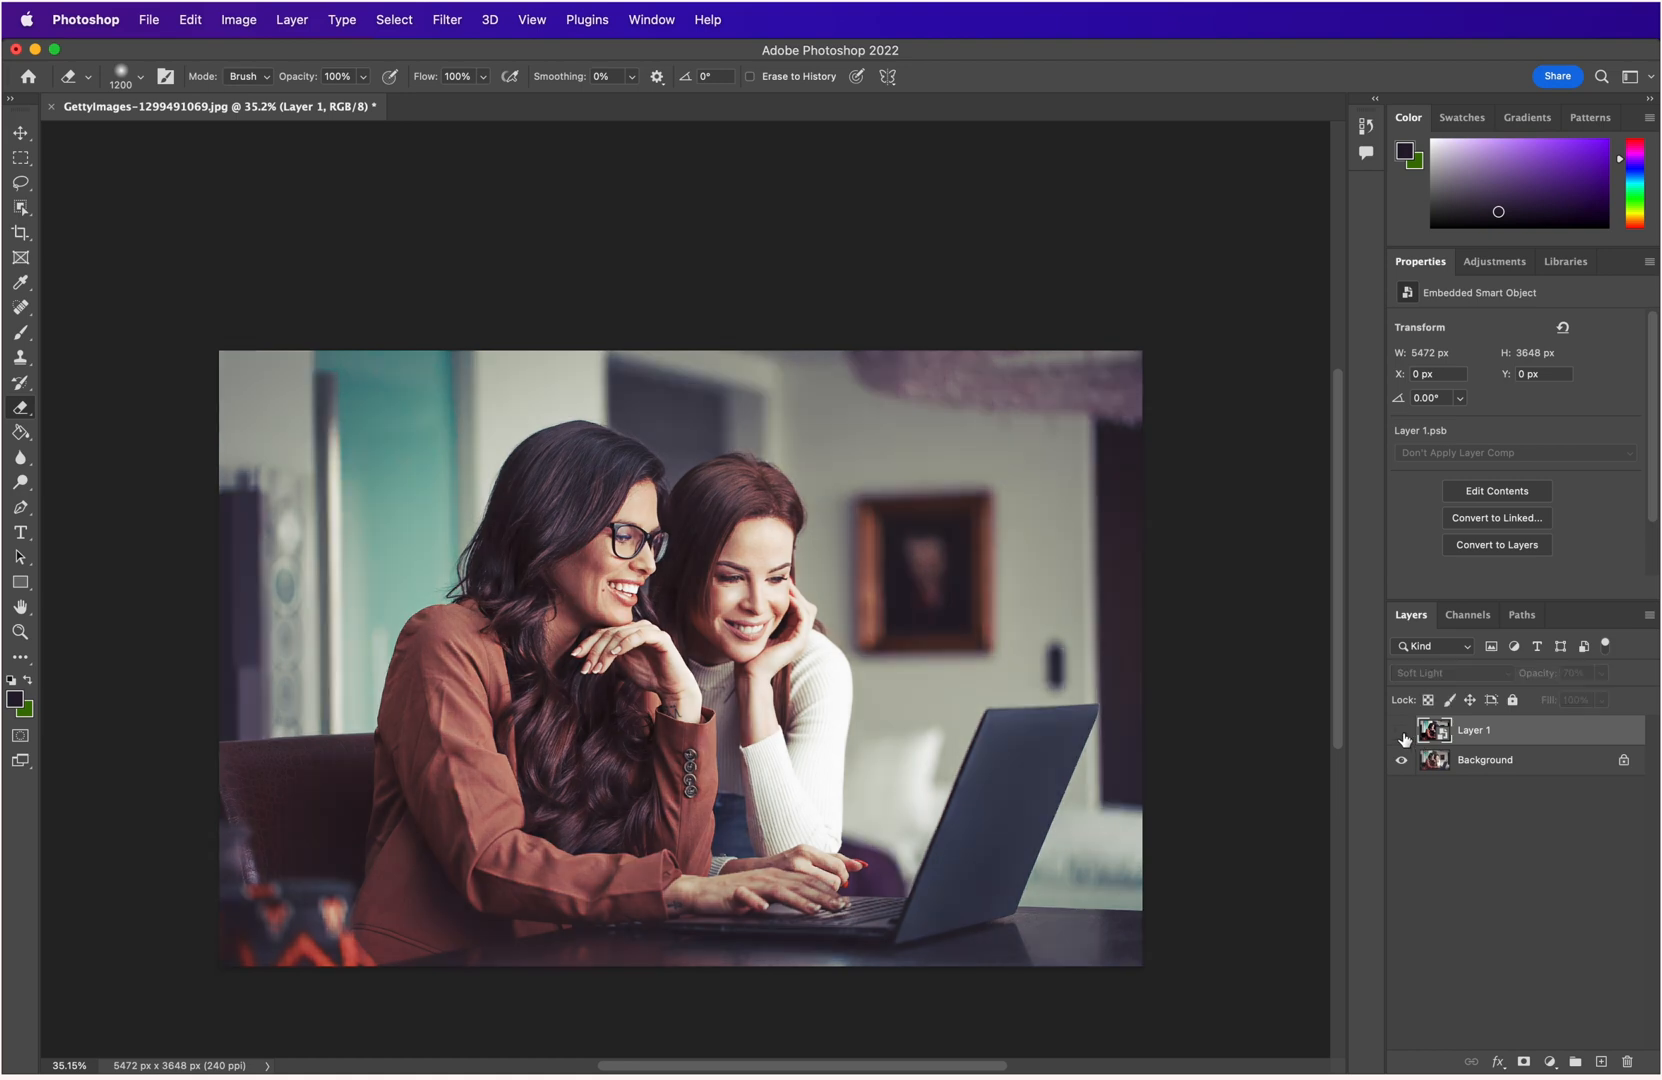
{"action": "left_click", "coordinate": [1402, 734]}
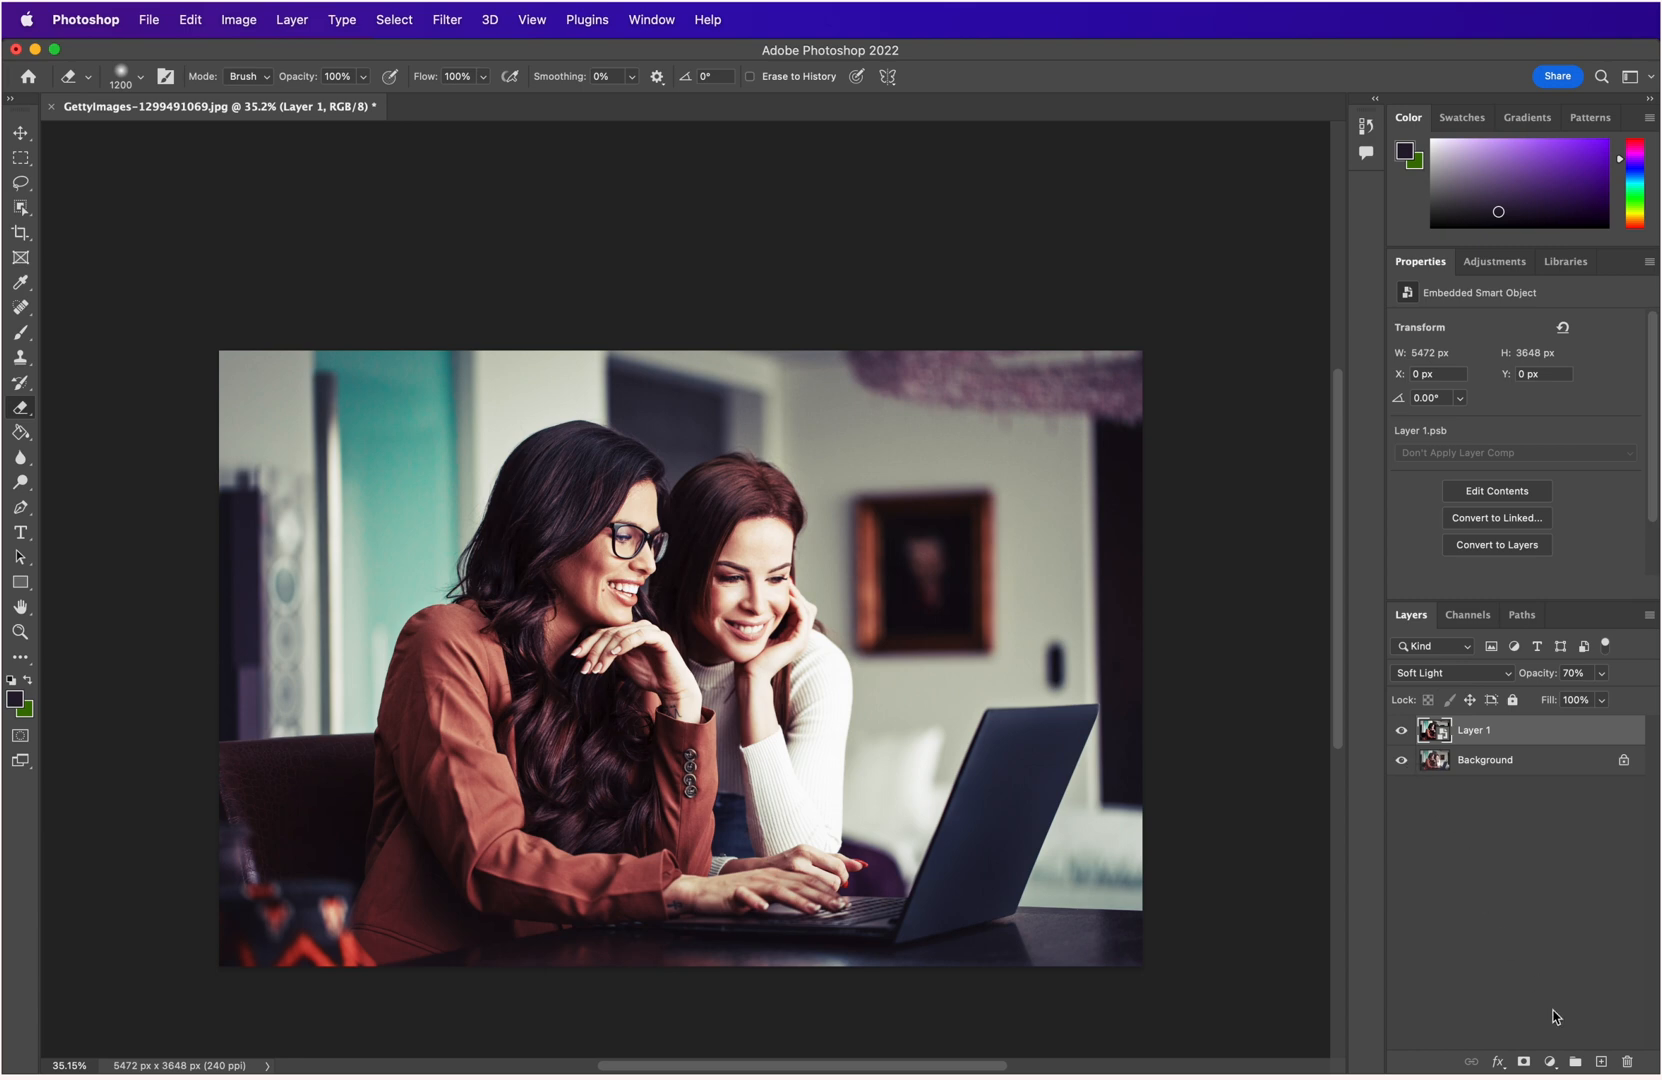
Add a Curves adjustment layer and sample the gray point on the laptop, white point on the white sleeve and black point on the dark table.
{"action": "left_click", "coordinate": [1551, 1062]}
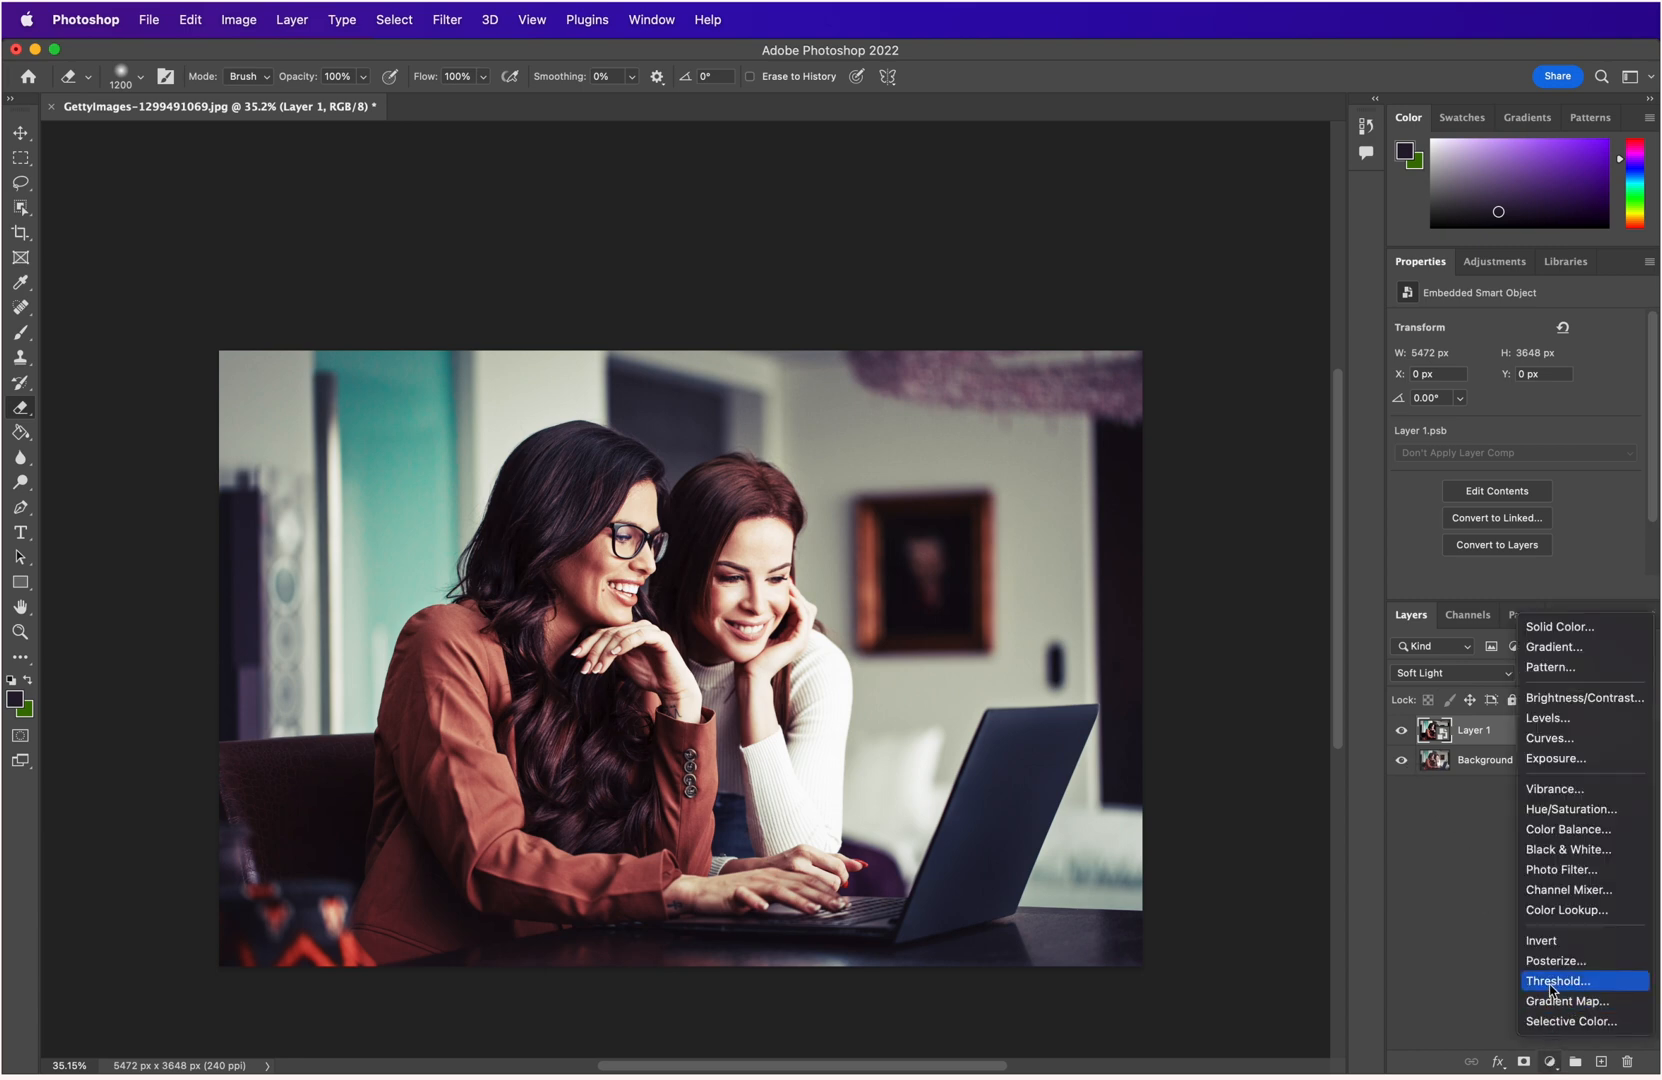
{"action": "left_click", "coordinate": [1565, 743]}
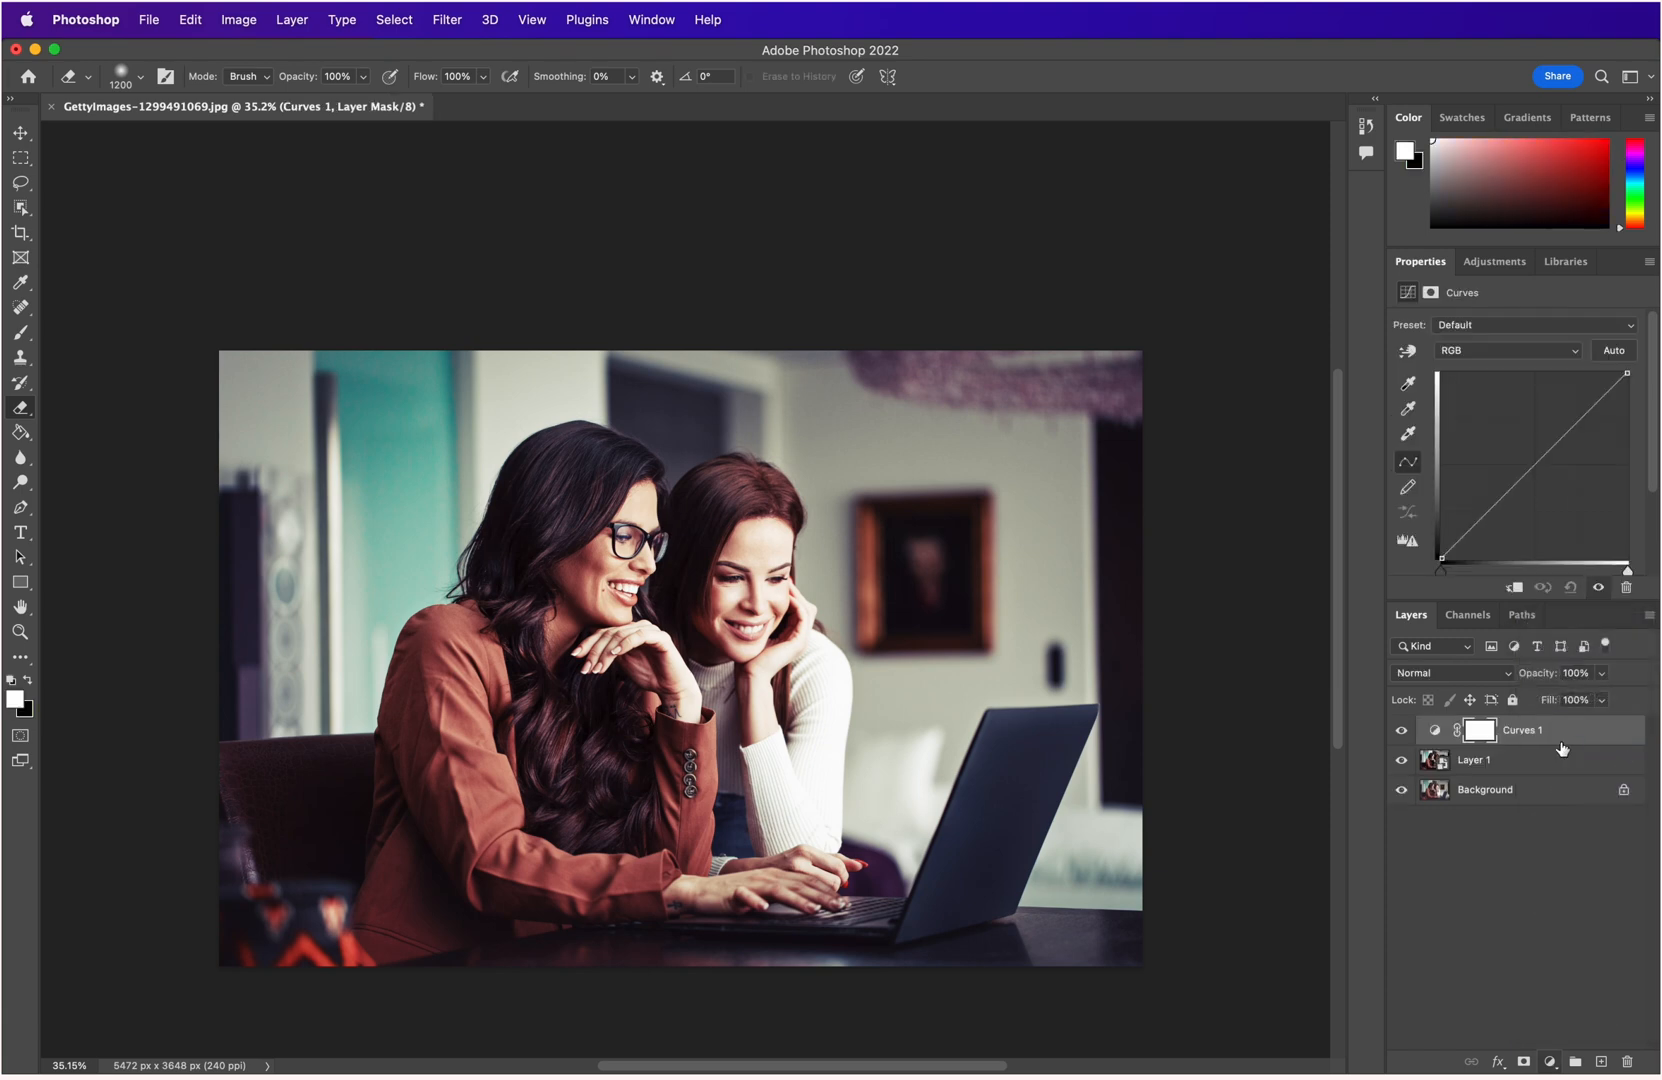
{"action": "left_click", "coordinate": [1407, 410]}
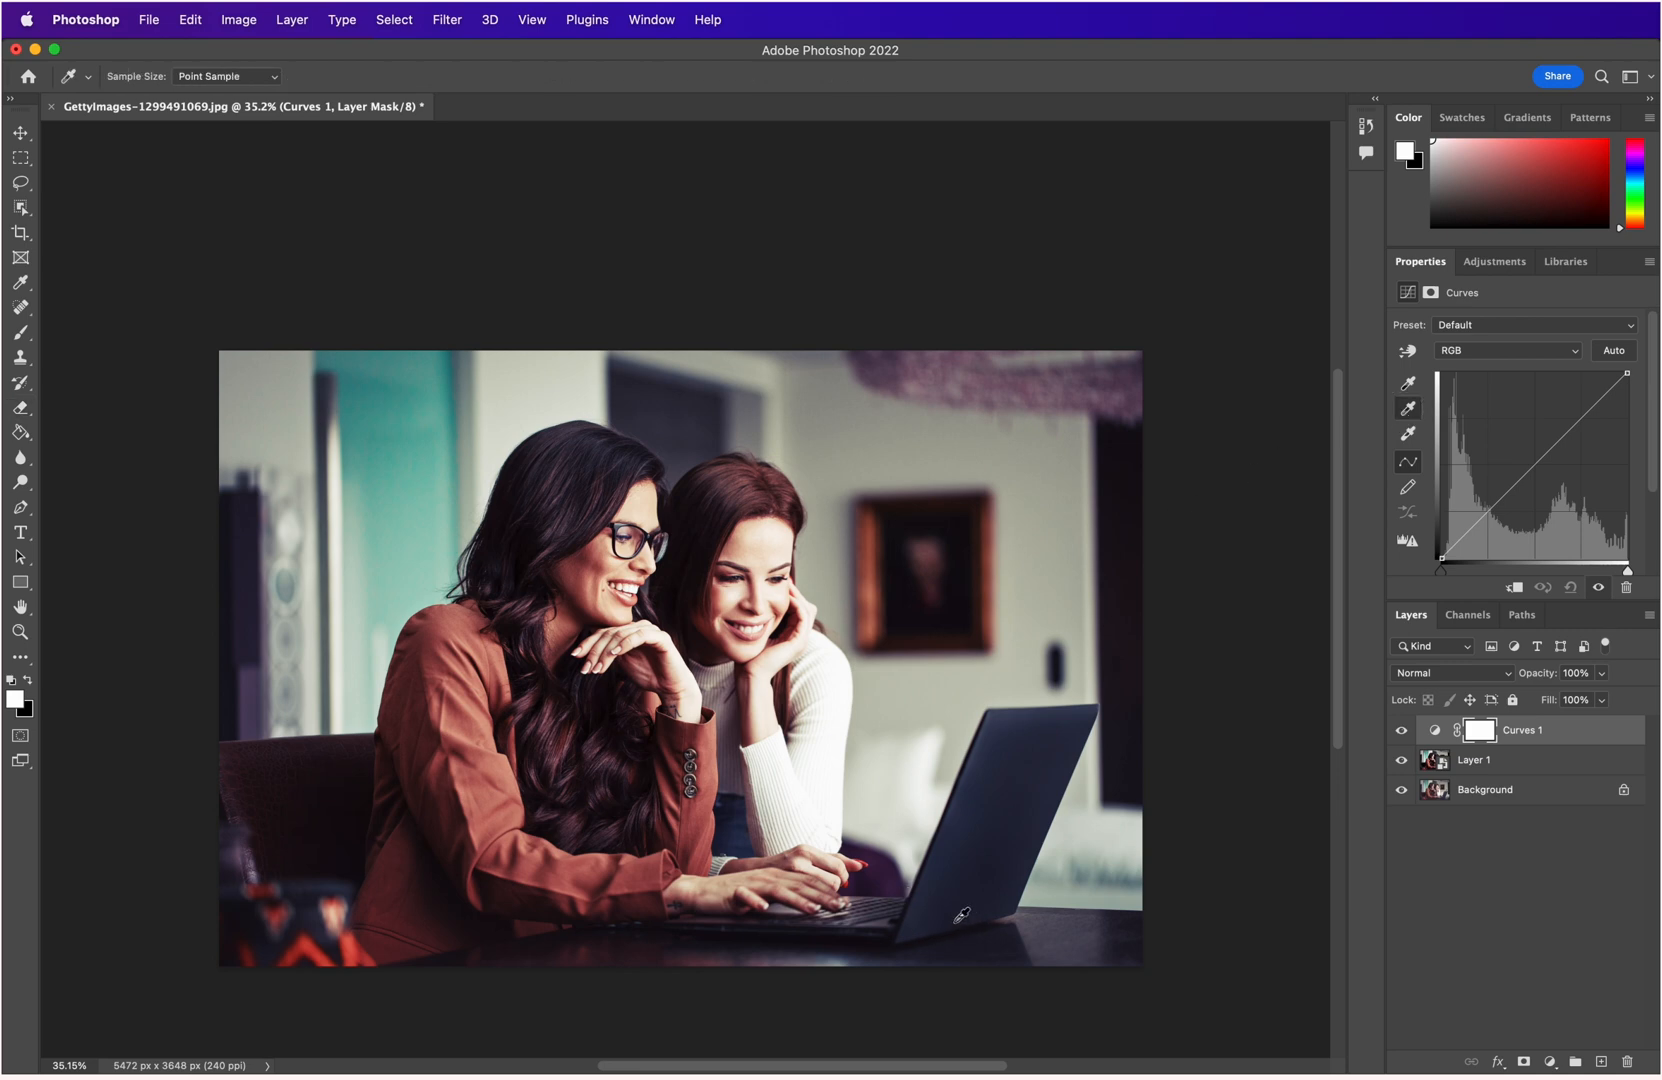
{"action": "left_click", "coordinate": [961, 915]}
{"action": "left_click", "coordinate": [1417, 438]}
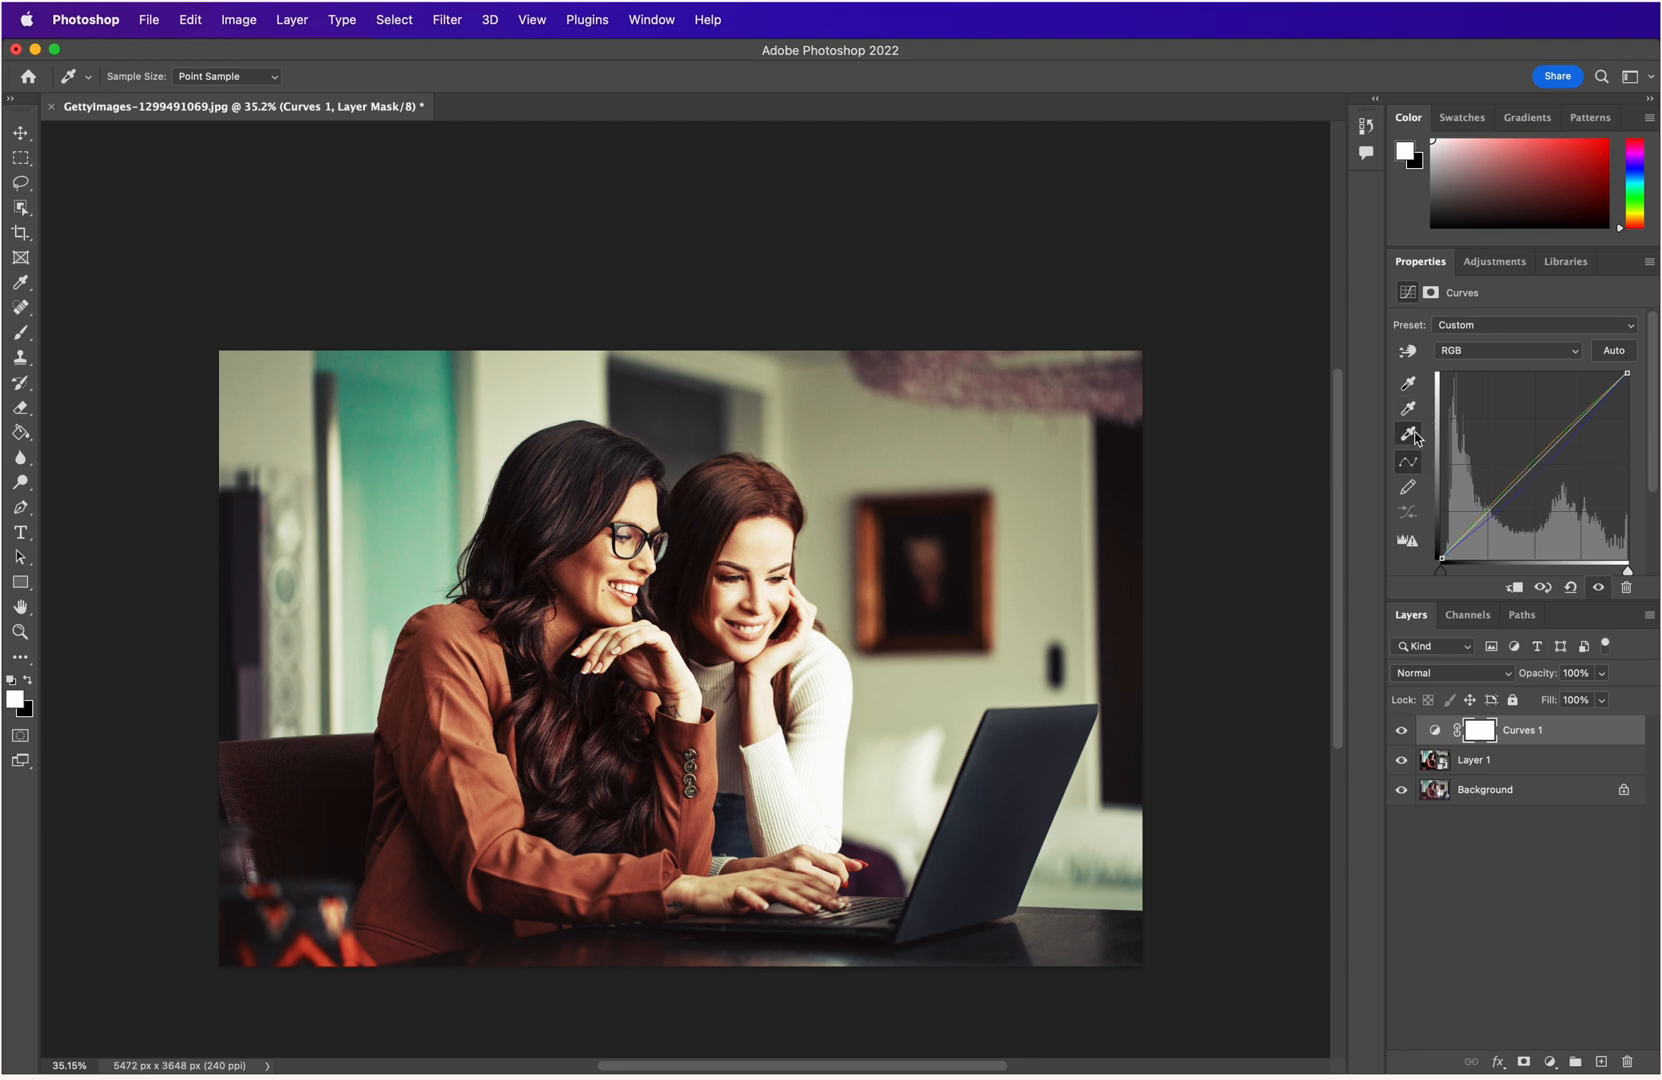
{"action": "left_click", "coordinate": [825, 811]}
{"action": "left_click", "coordinate": [1407, 383]}
{"action": "left_click", "coordinate": [762, 940]}
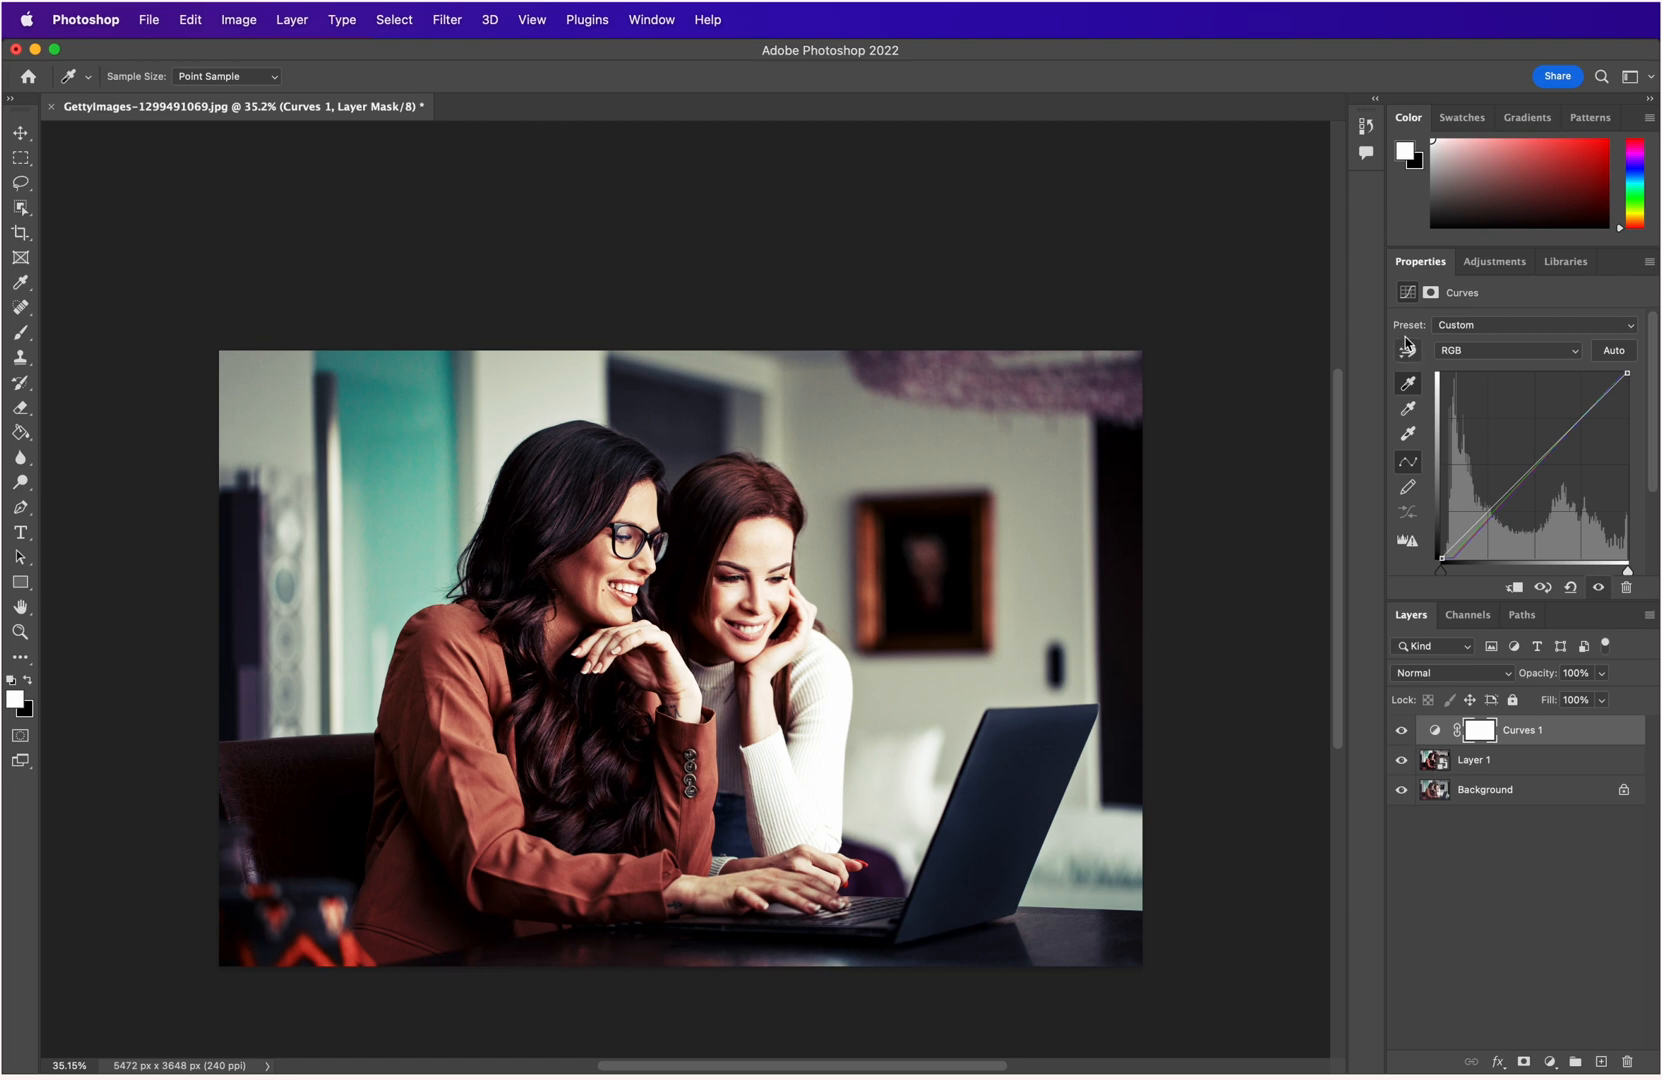
Compare the photo with and without the Curves adjustment, and delete the Curves layer.
{"action": "left_click", "coordinate": [1430, 873]}
{"action": "key", "text": "e"}
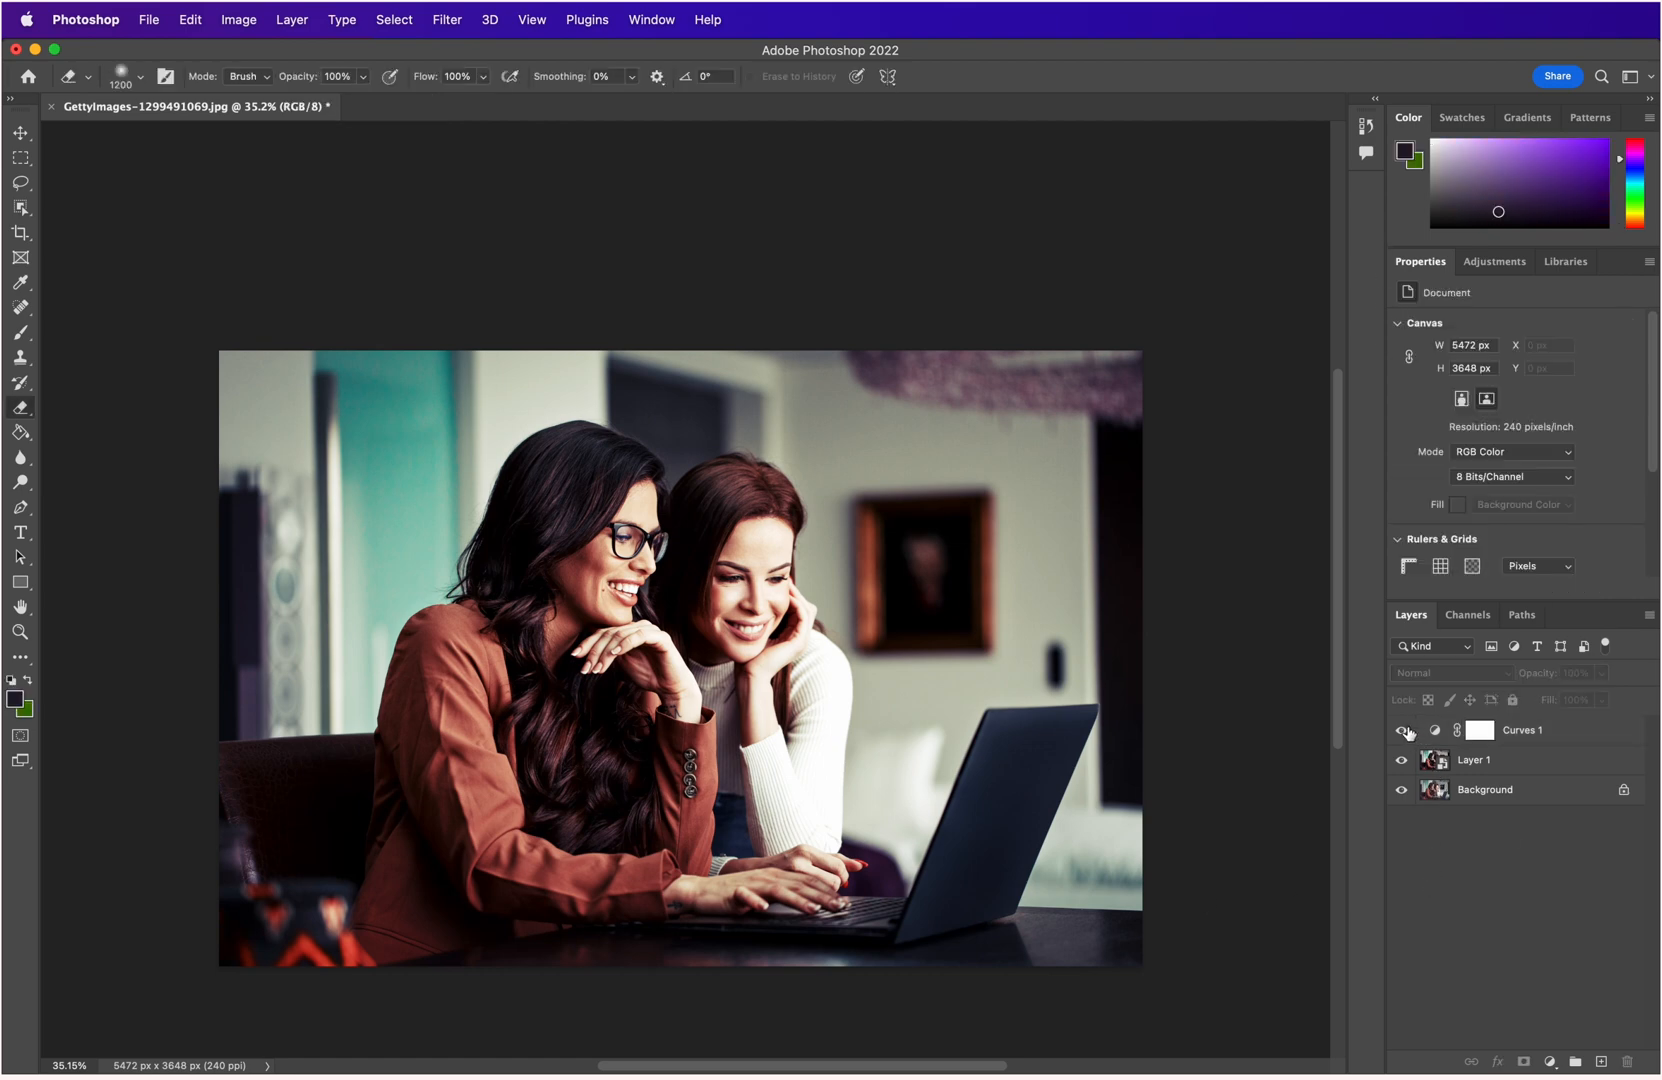
{"action": "left_click", "coordinate": [1402, 730]}
{"action": "left_click", "coordinate": [1402, 730]}
{"action": "left_click", "coordinate": [1403, 731]}
{"action": "left_click", "coordinate": [1403, 731]}
{"action": "left_click", "coordinate": [1403, 731]}
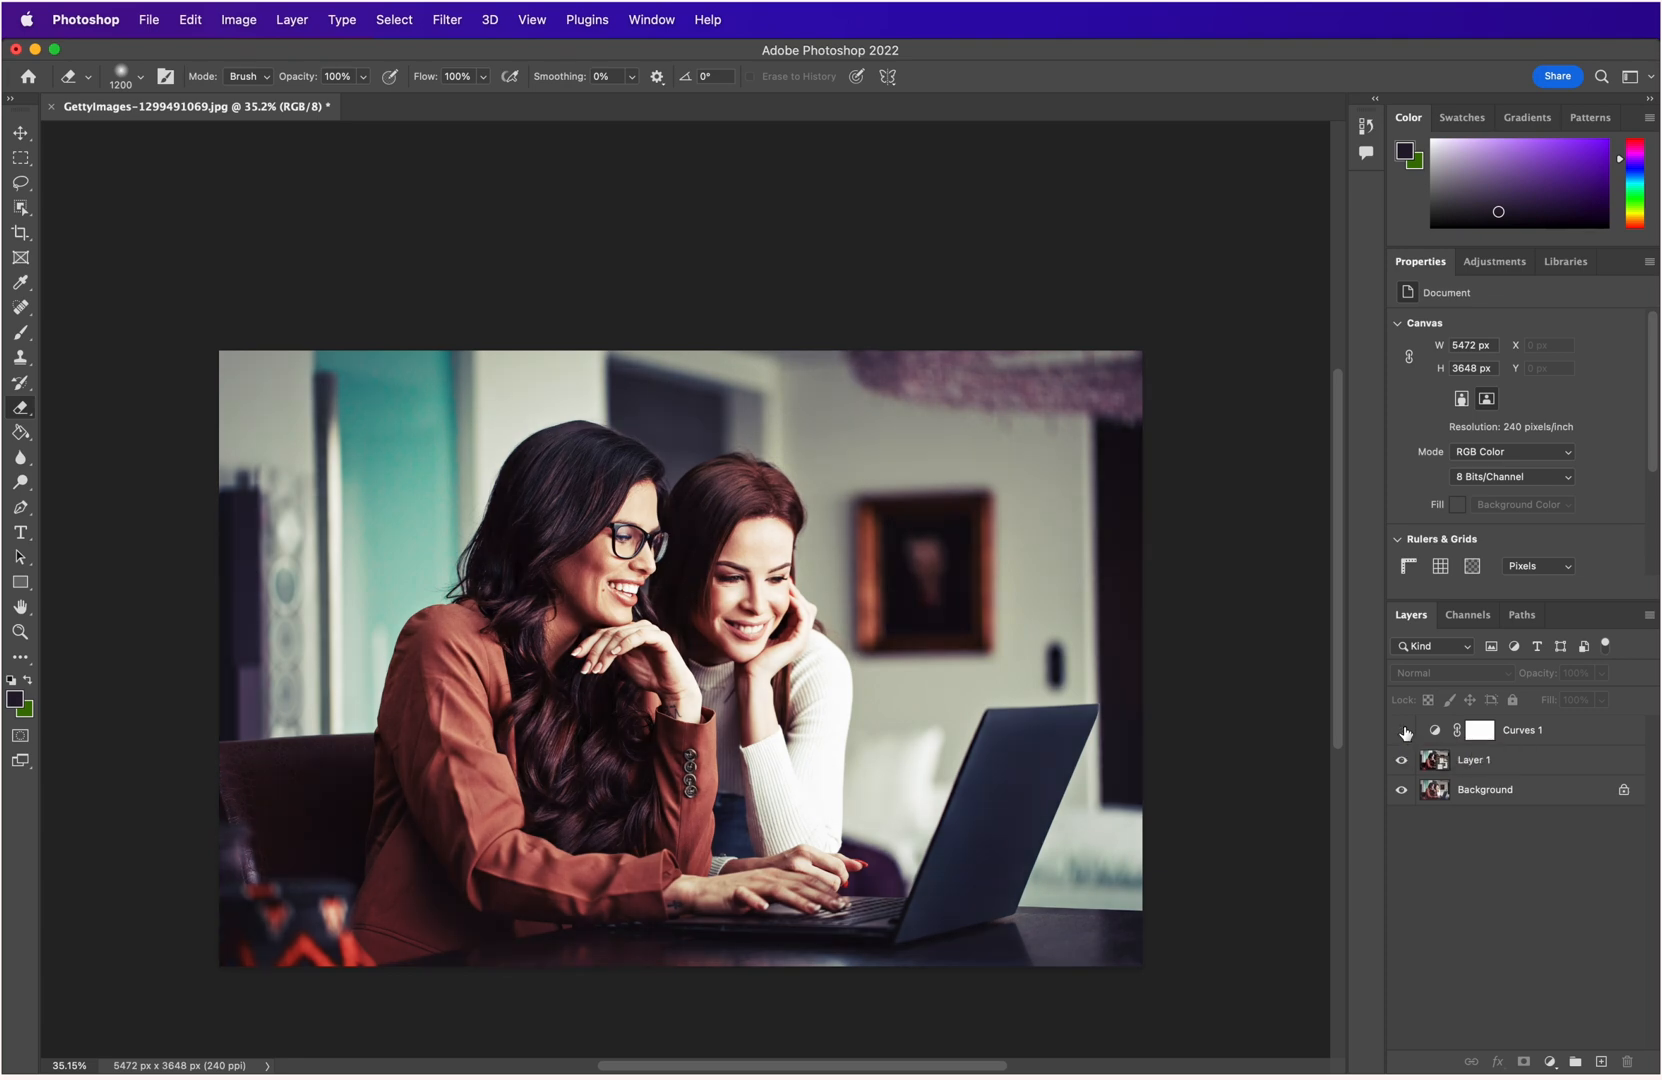
{"action": "left_click", "coordinate": [1538, 739]}
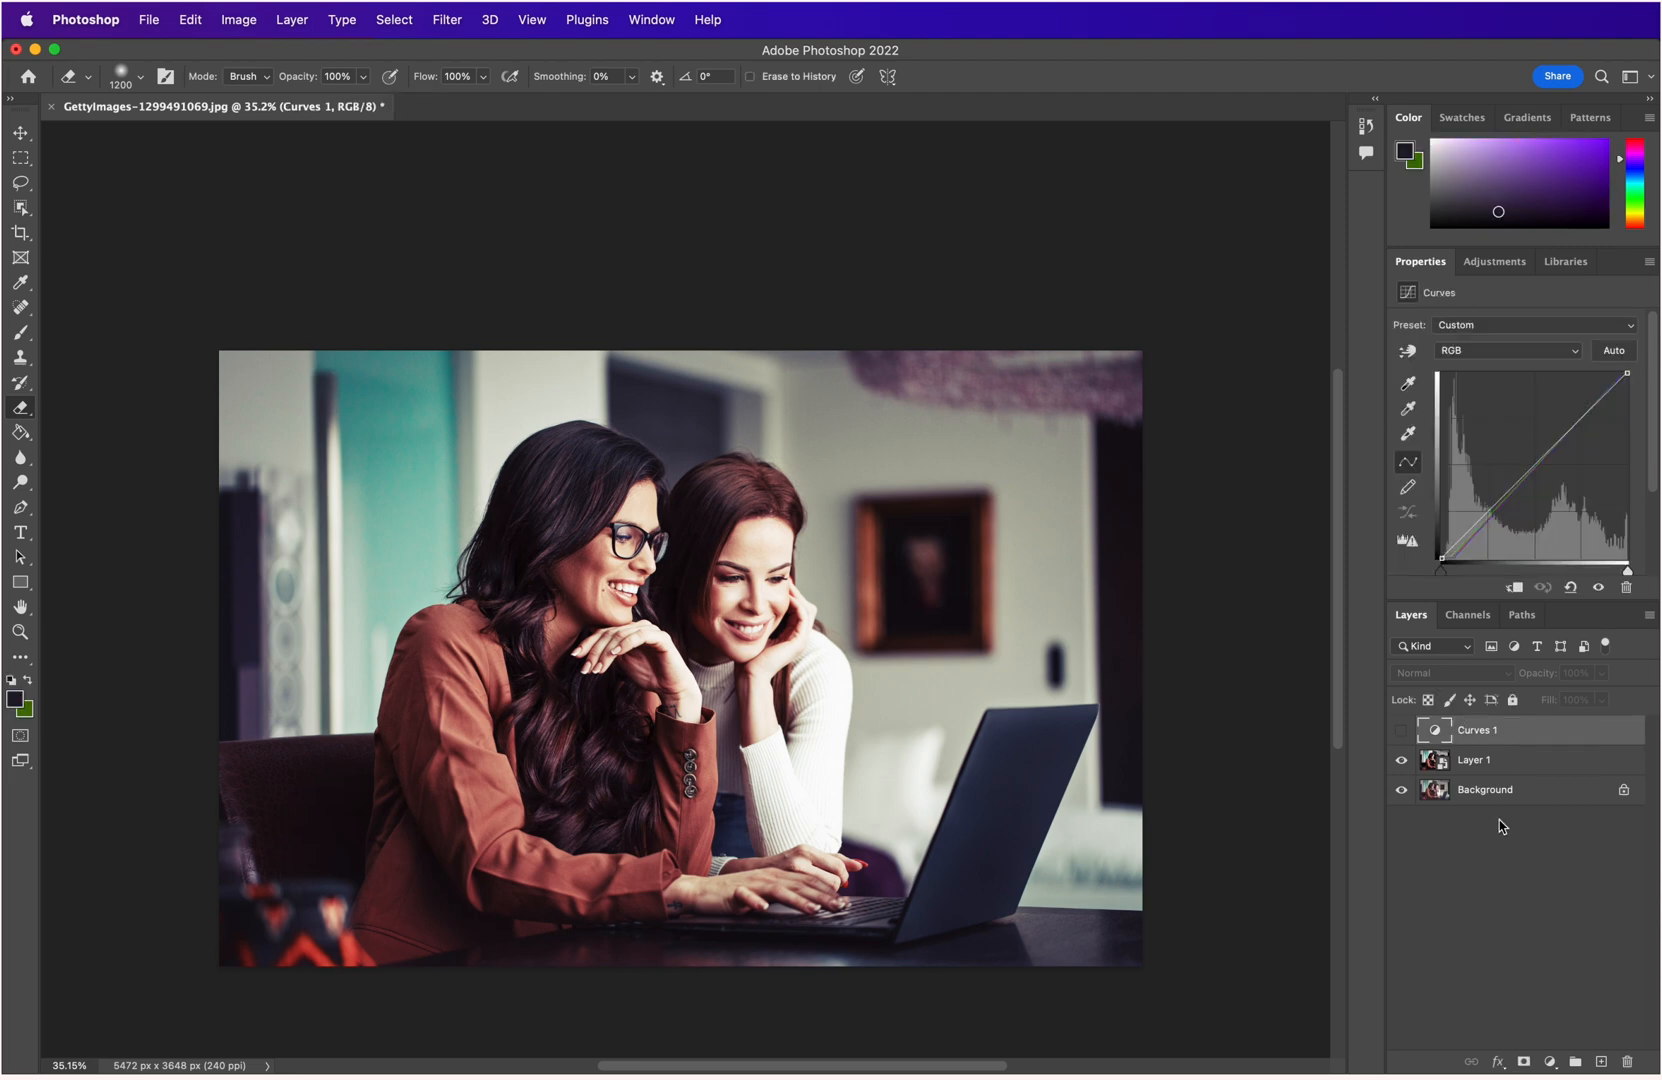
{"action": "key", "text": "Delete"}
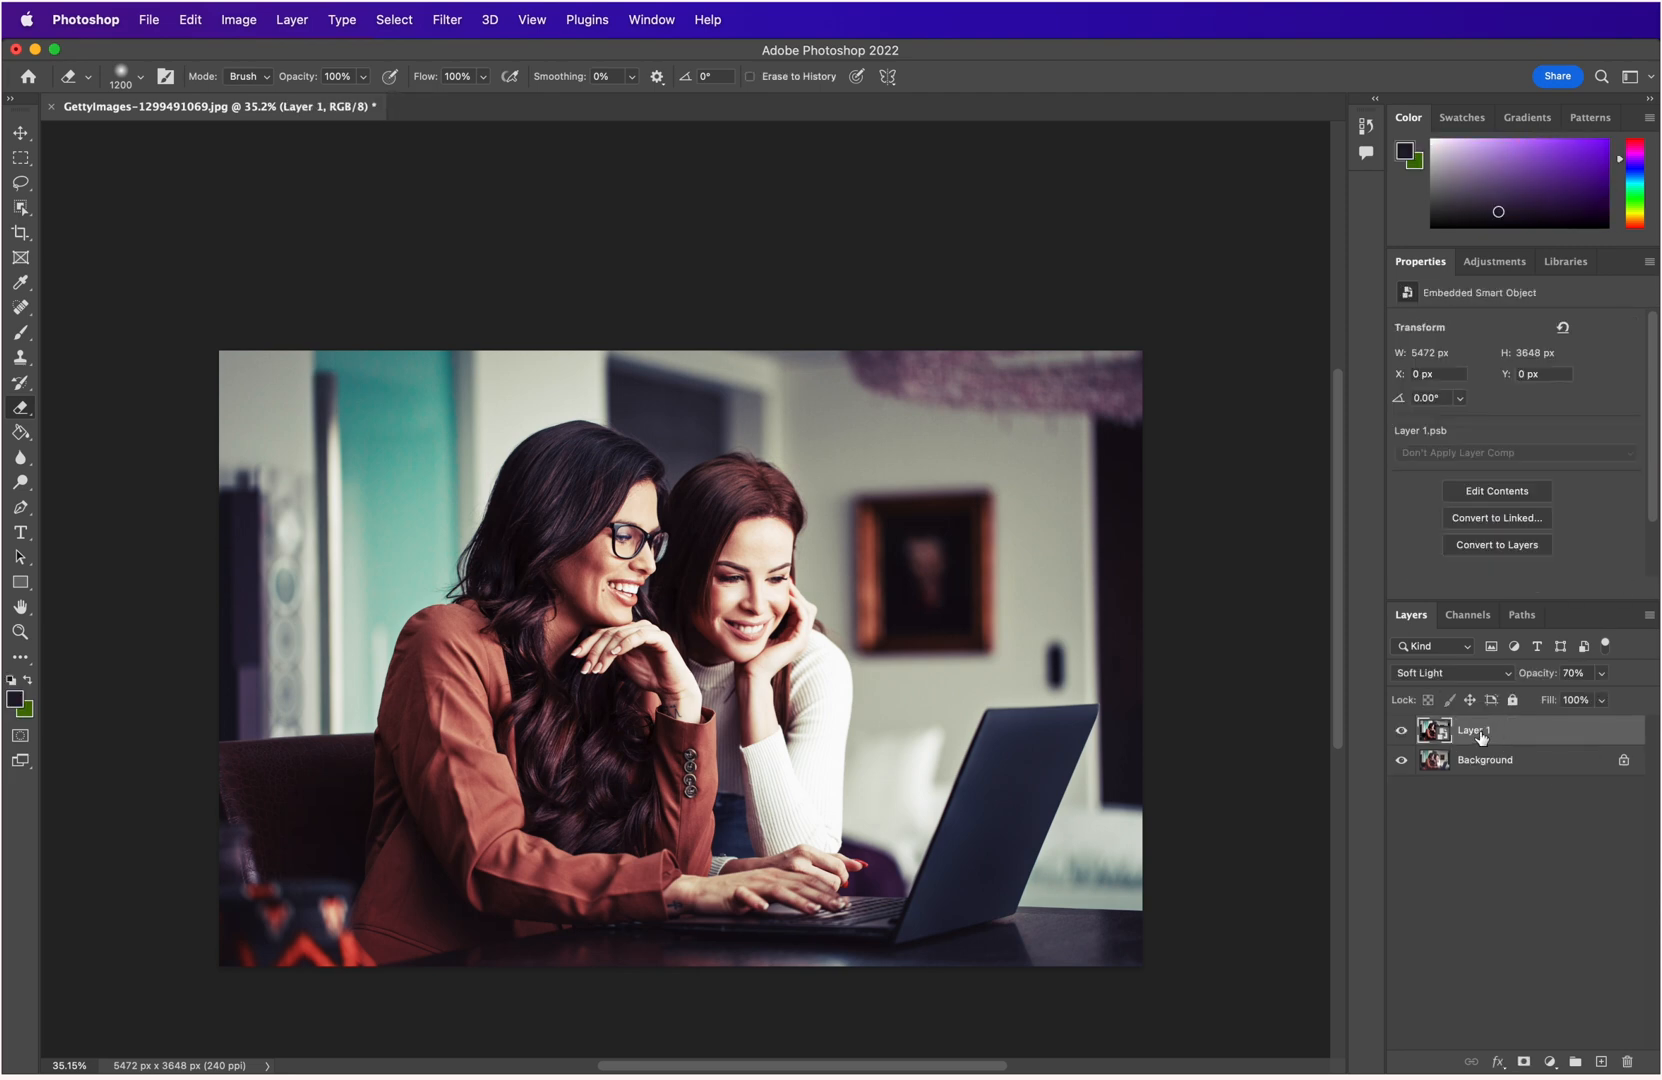
{"action": "left_click", "coordinate": [1436, 858]}
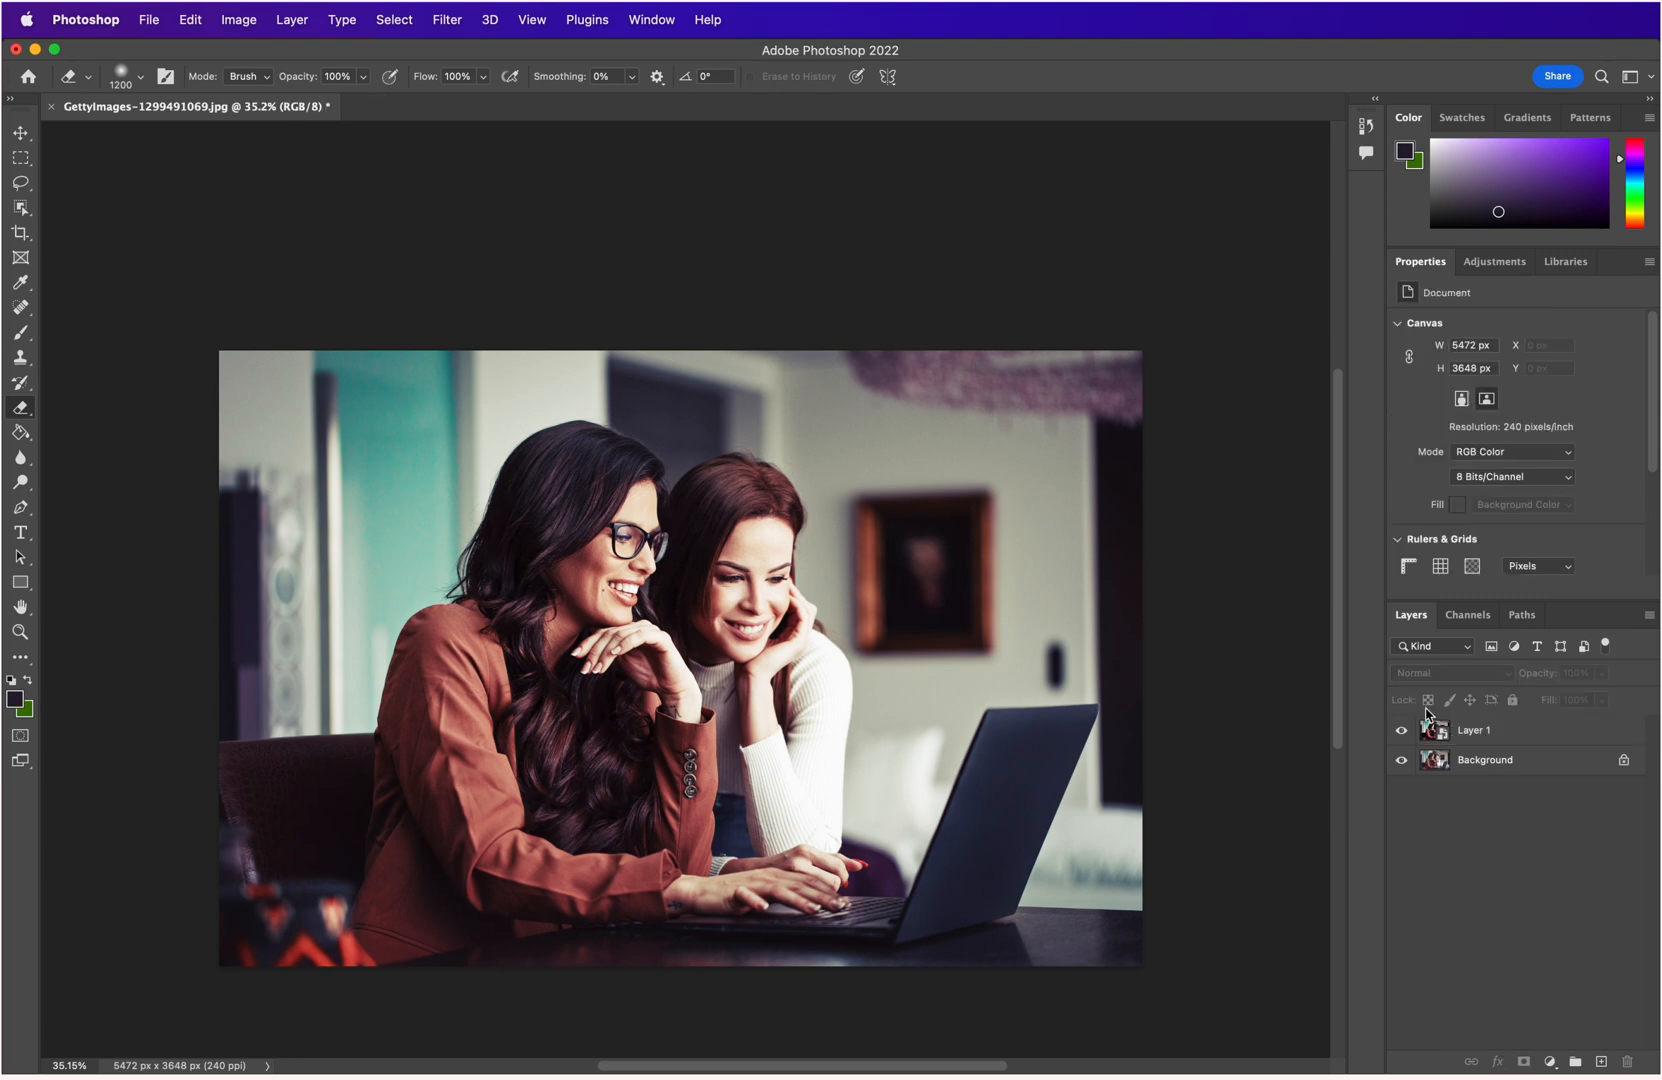
Try a Solid Color fill layer in bright red ff0505 over the photo, and delete it.
{"action": "left_click", "coordinate": [1550, 1062]}
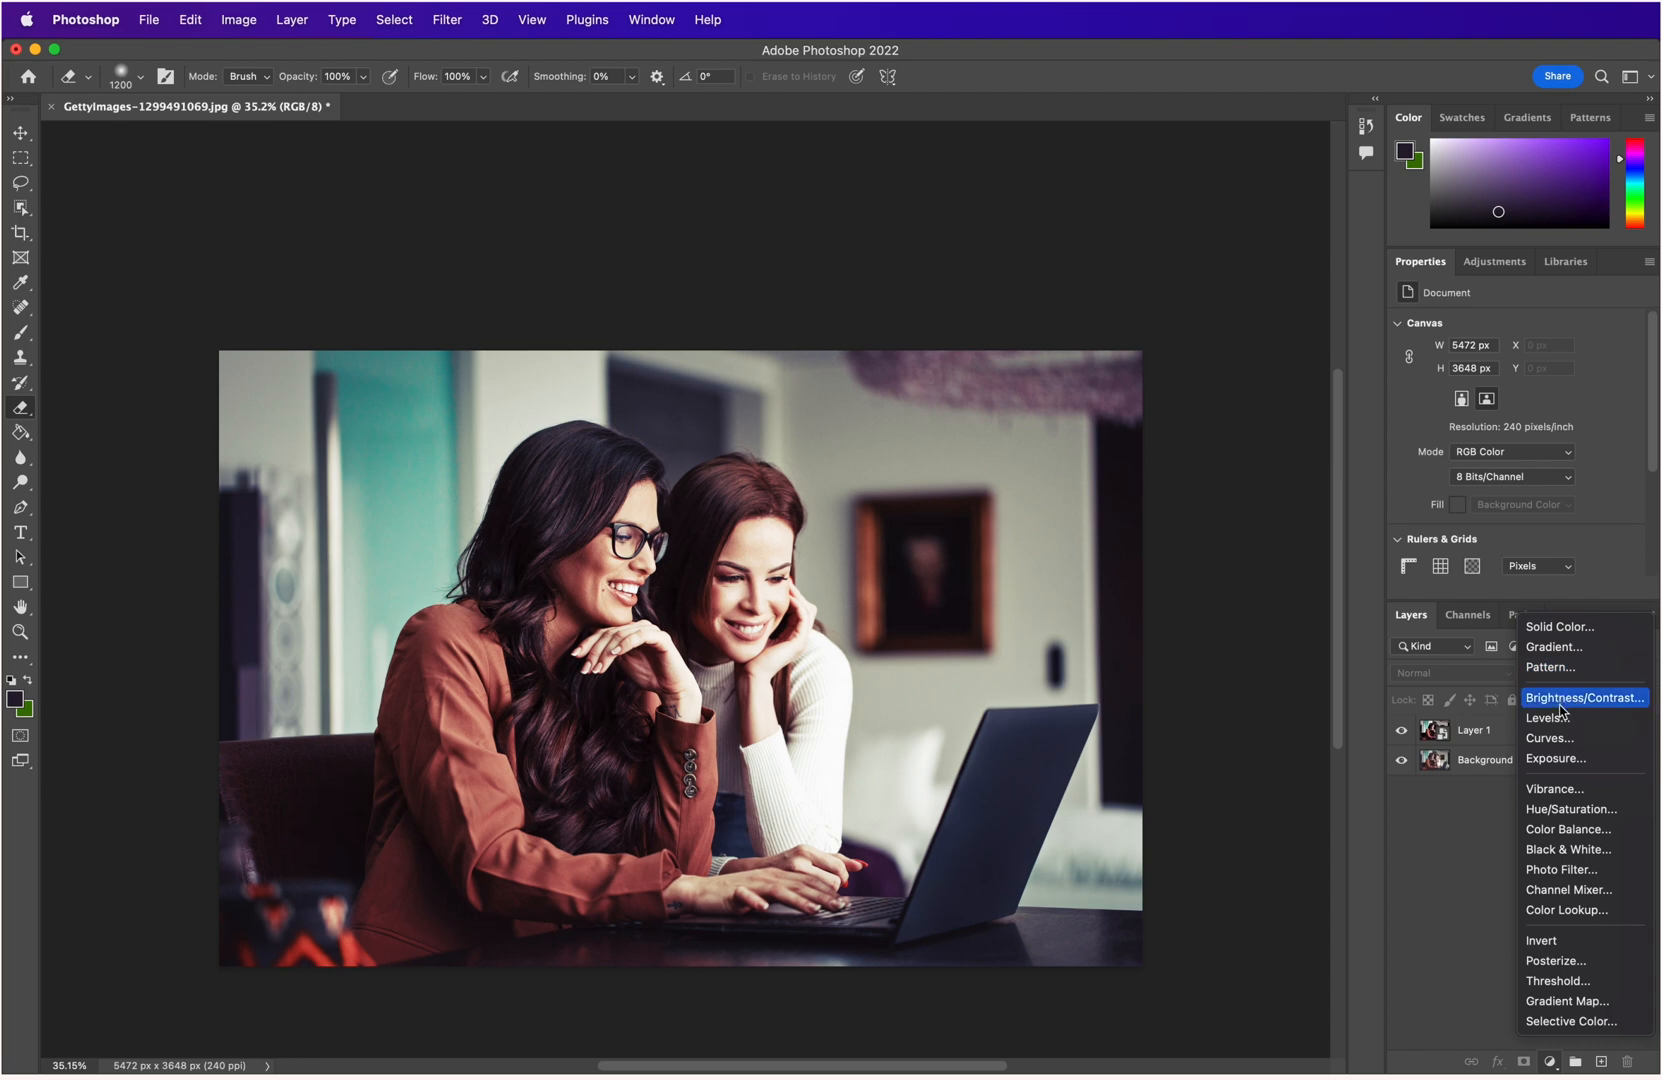
{"action": "left_click", "coordinate": [1565, 630]}
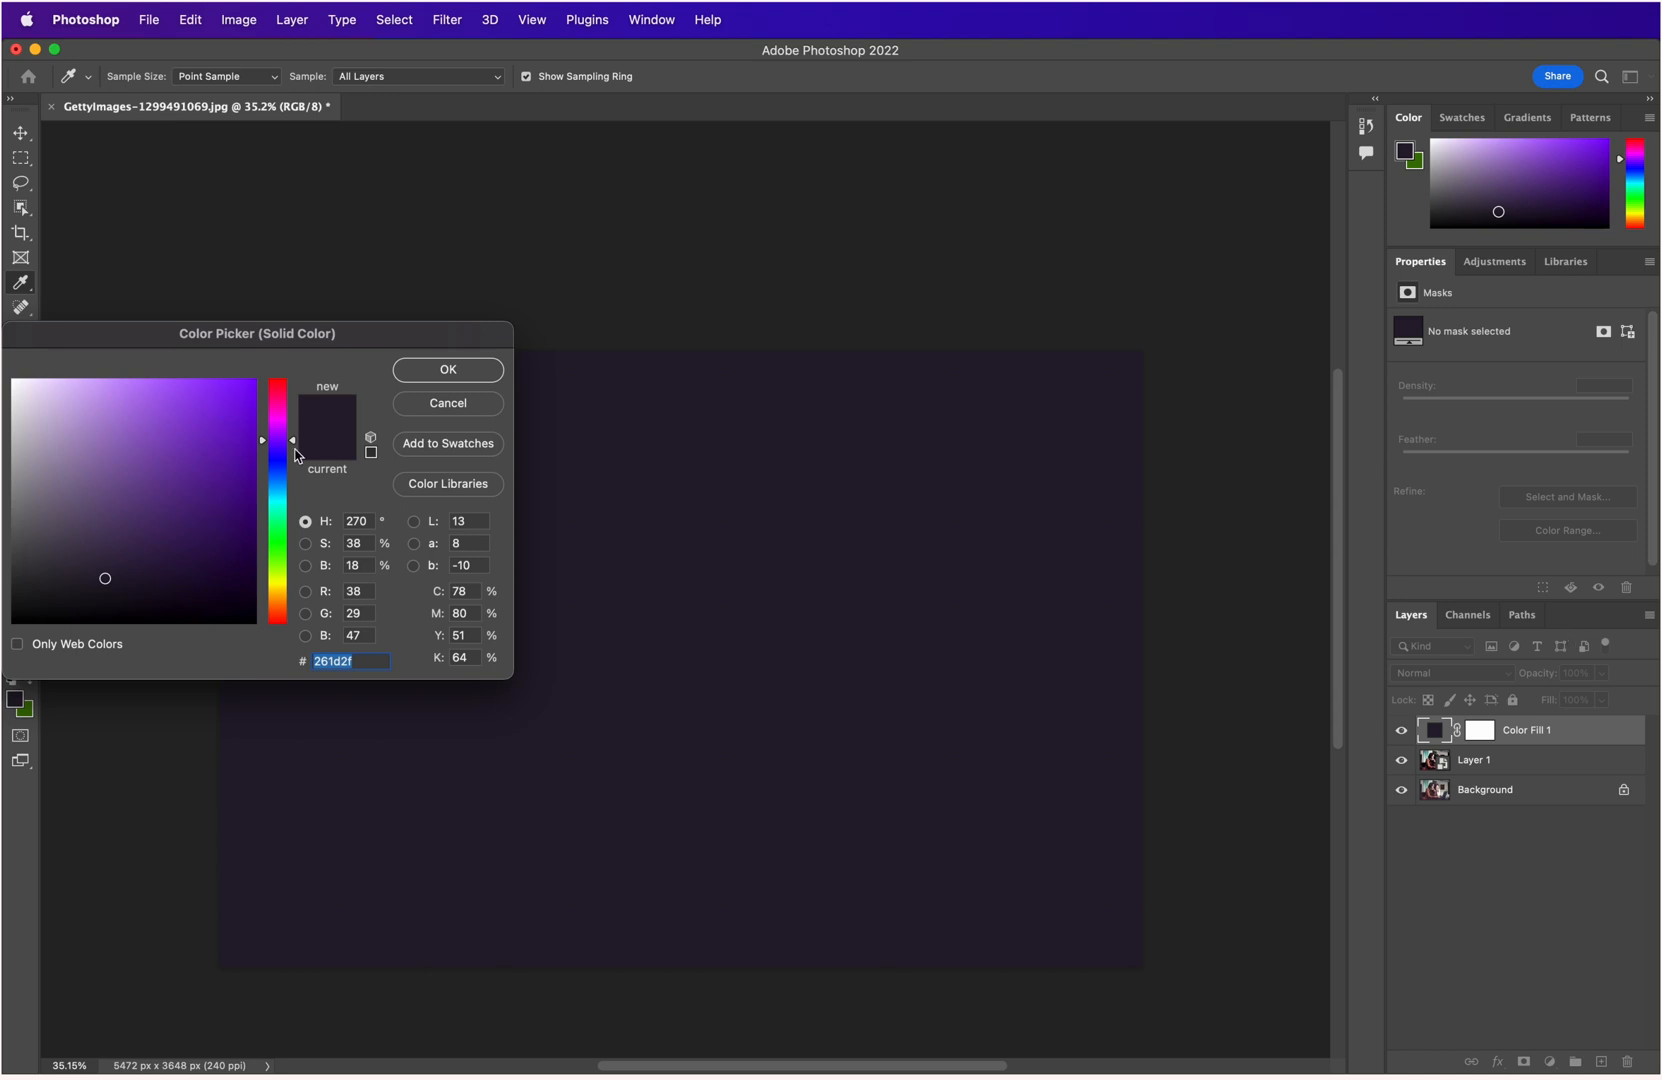
{"action": "left_click_drag", "start_coordinate": [295, 455], "coordinate": [286, 679]}
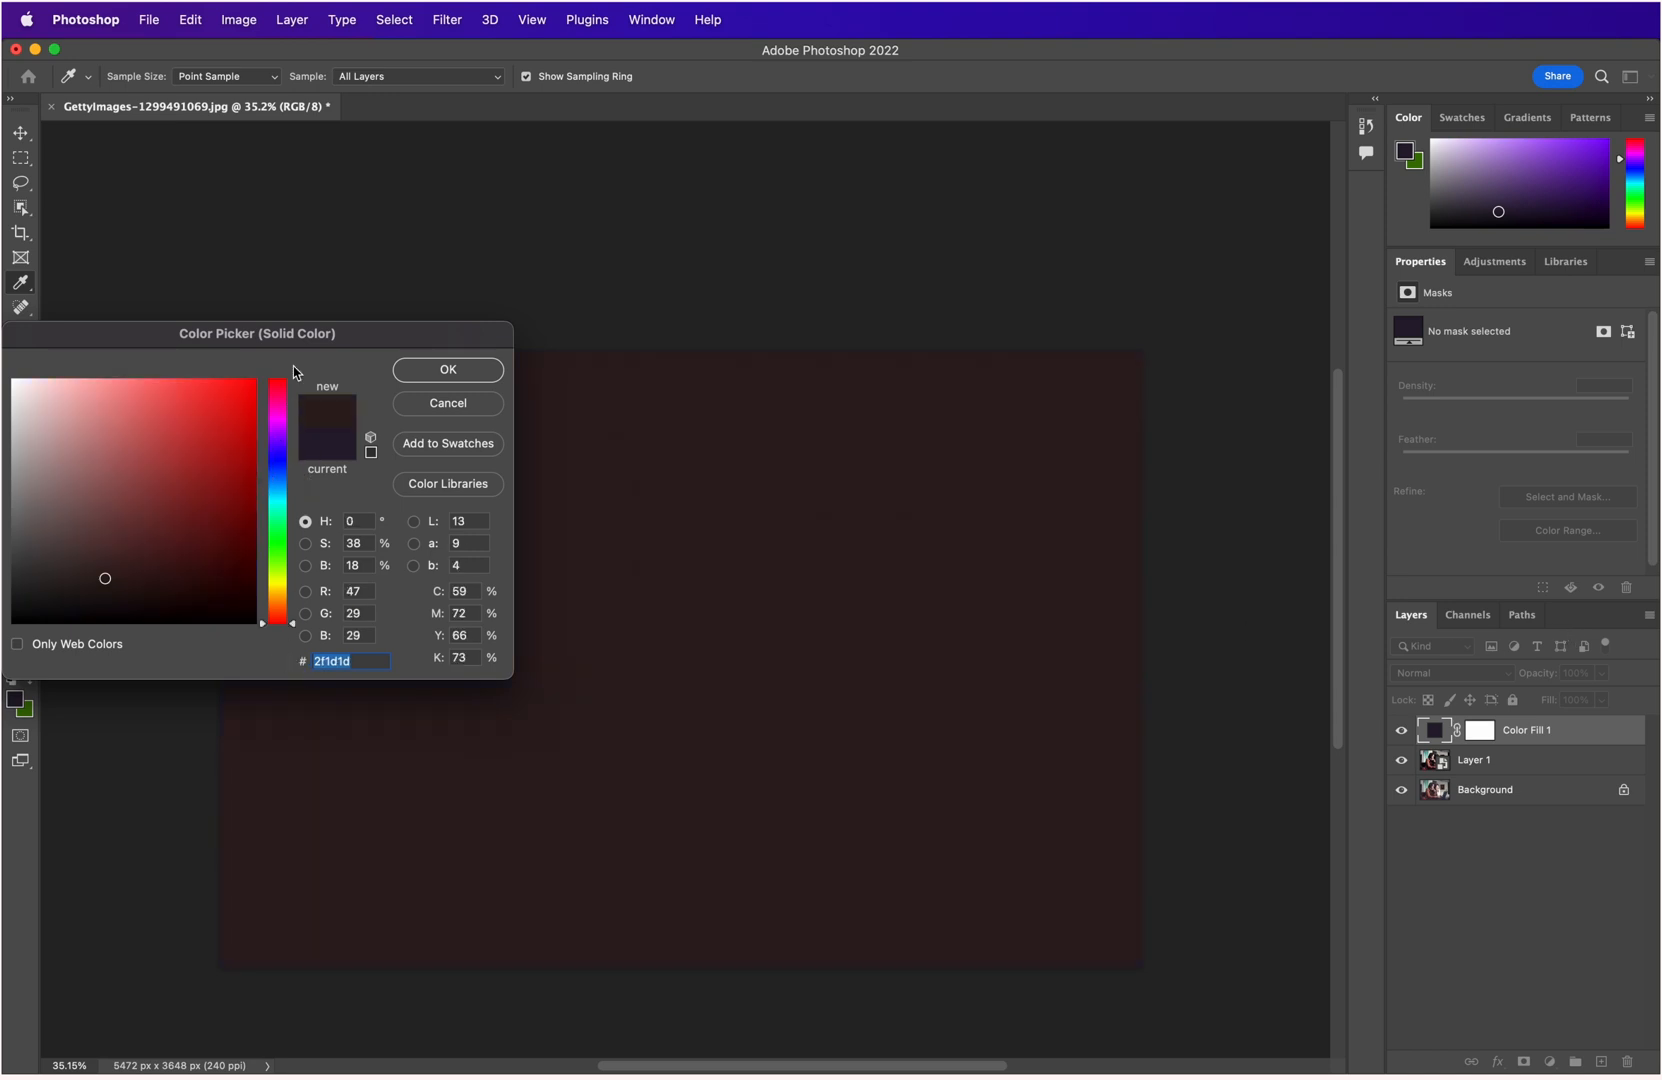
{"action": "mouse_move", "coordinate": [303, 336]}
{"action": "left_mouse_down"}
{"action": "mouse_move", "coordinate": [517, 330]}
{"action": "mouse_move", "coordinate": [1182, 243]}
{"action": "left_mouse_up"}
{"action": "mouse_move", "coordinate": [988, 487]}
{"action": "left_mouse_down"}
{"action": "mouse_move", "coordinate": [1050, 430]}
{"action": "mouse_move", "coordinate": [1132, 286]}
{"action": "left_mouse_up"}
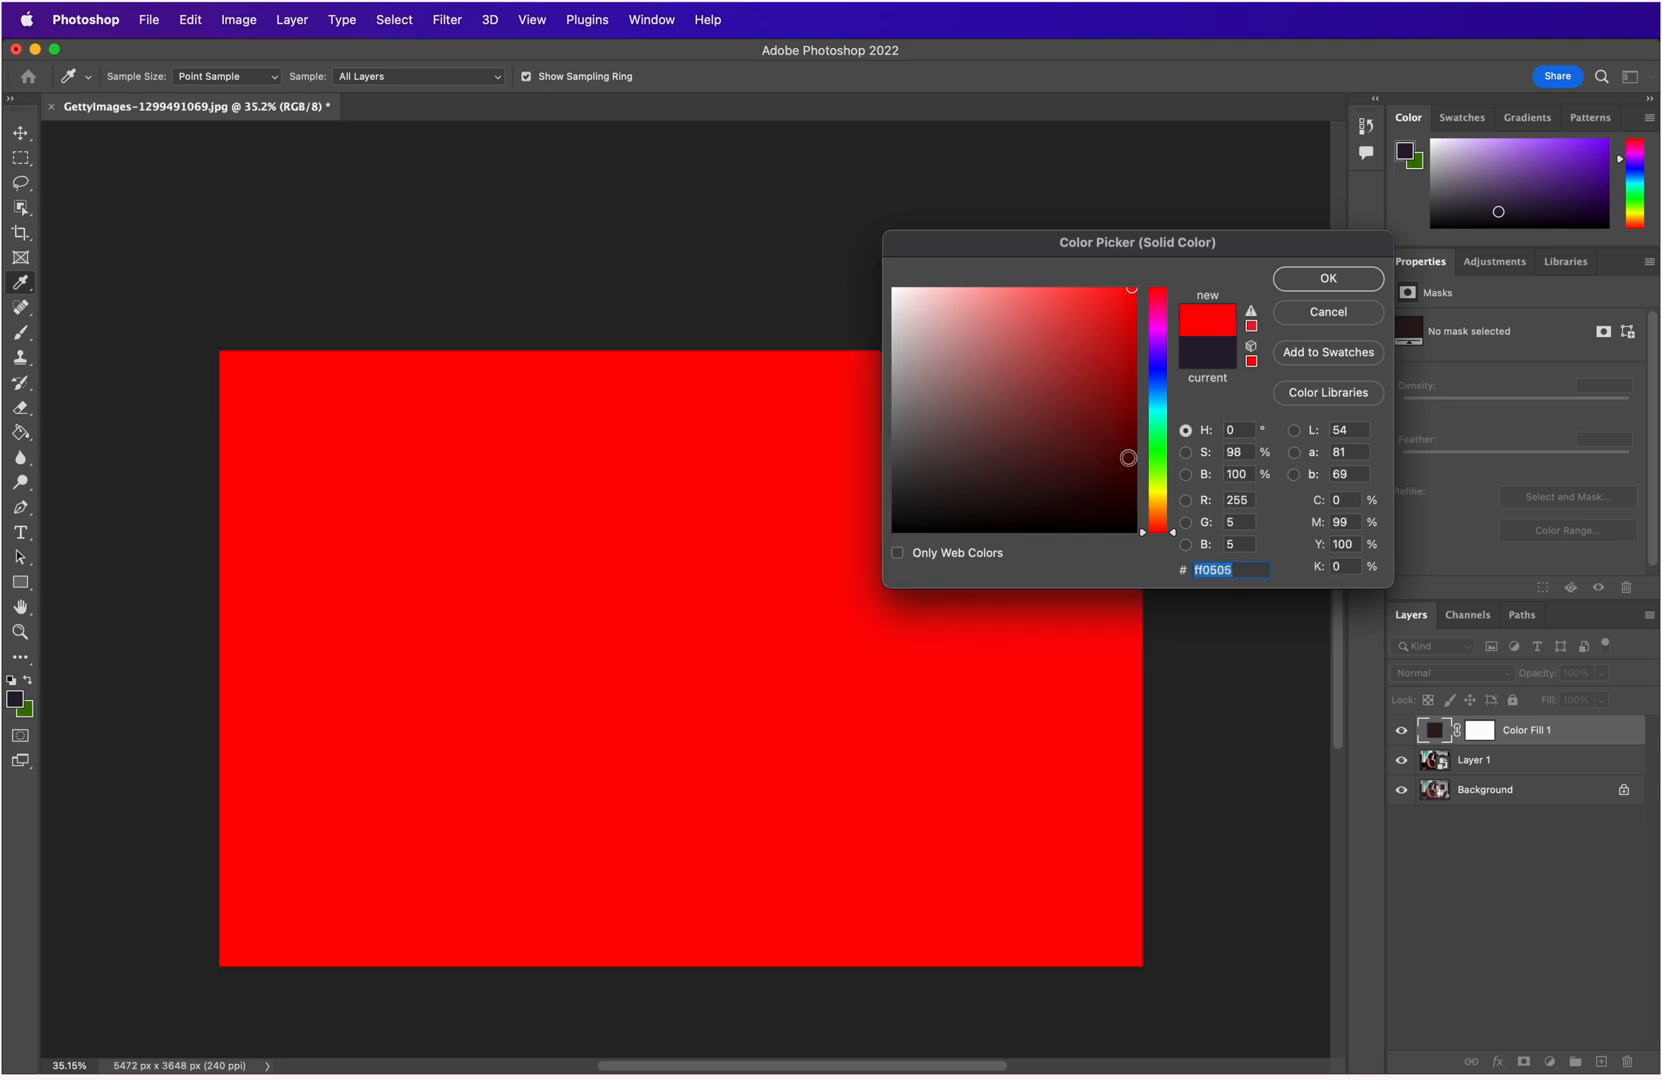
{"action": "left_click", "coordinate": [1366, 289]}
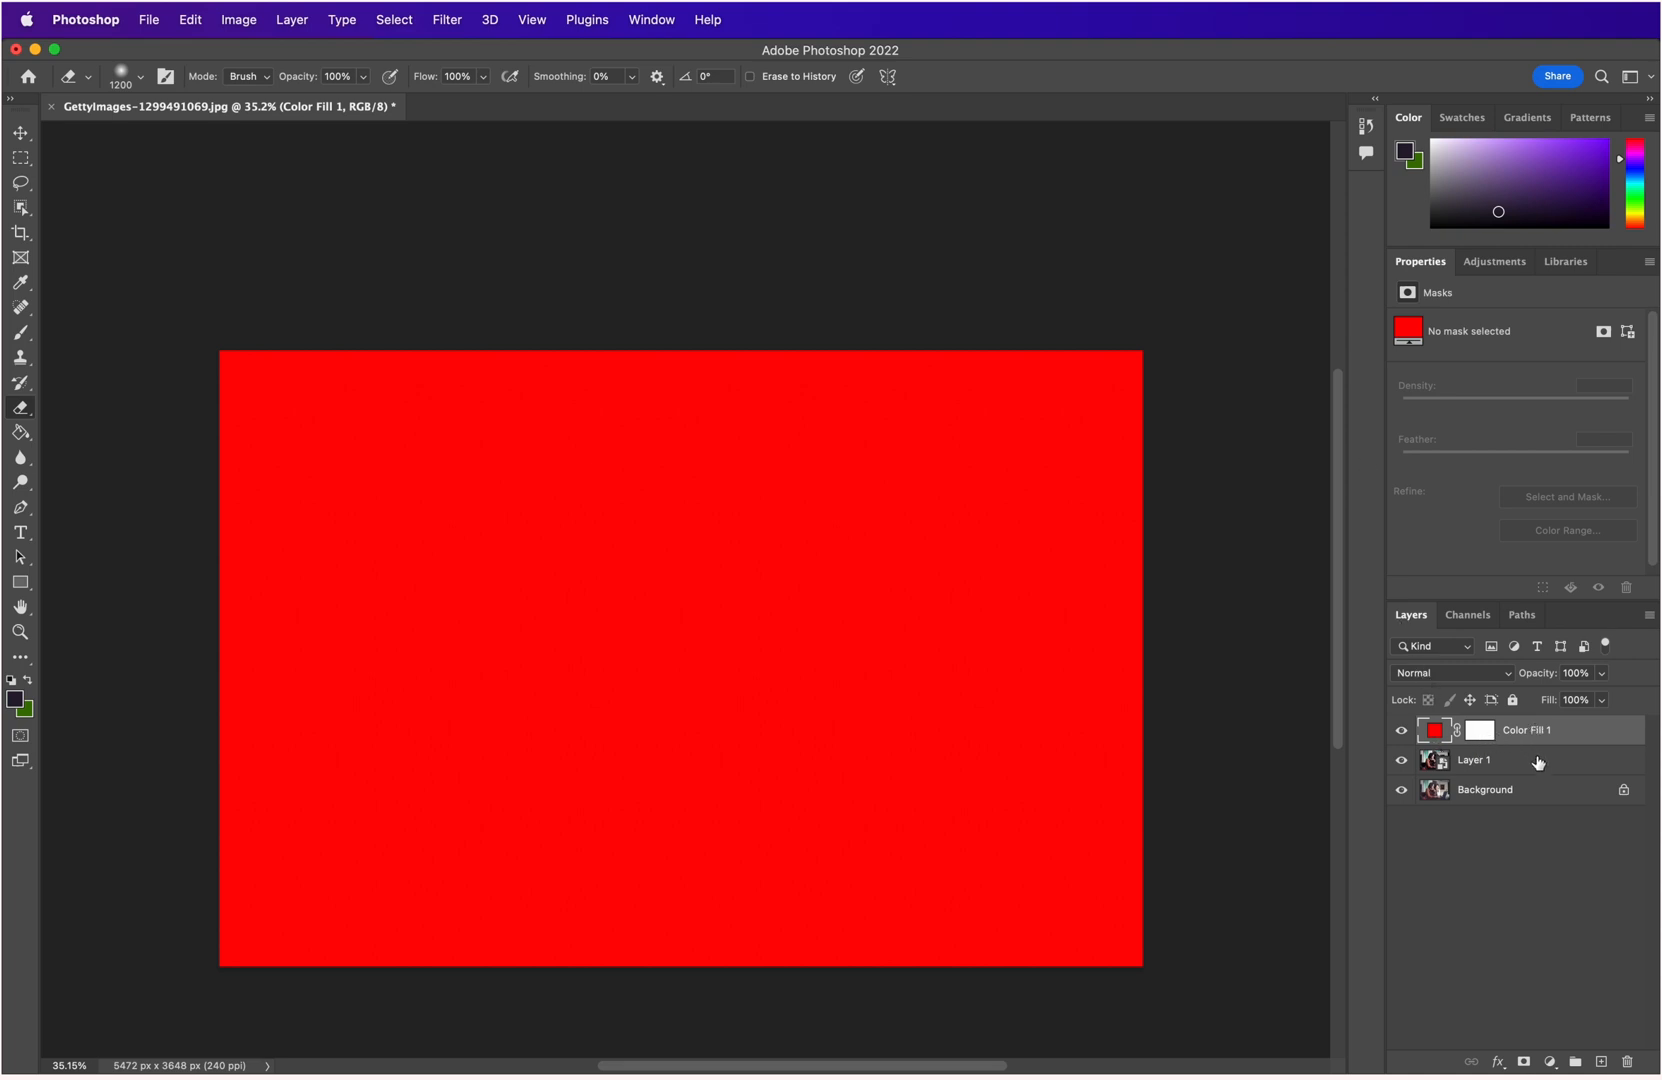
{"action": "key", "text": "BackSpace"}
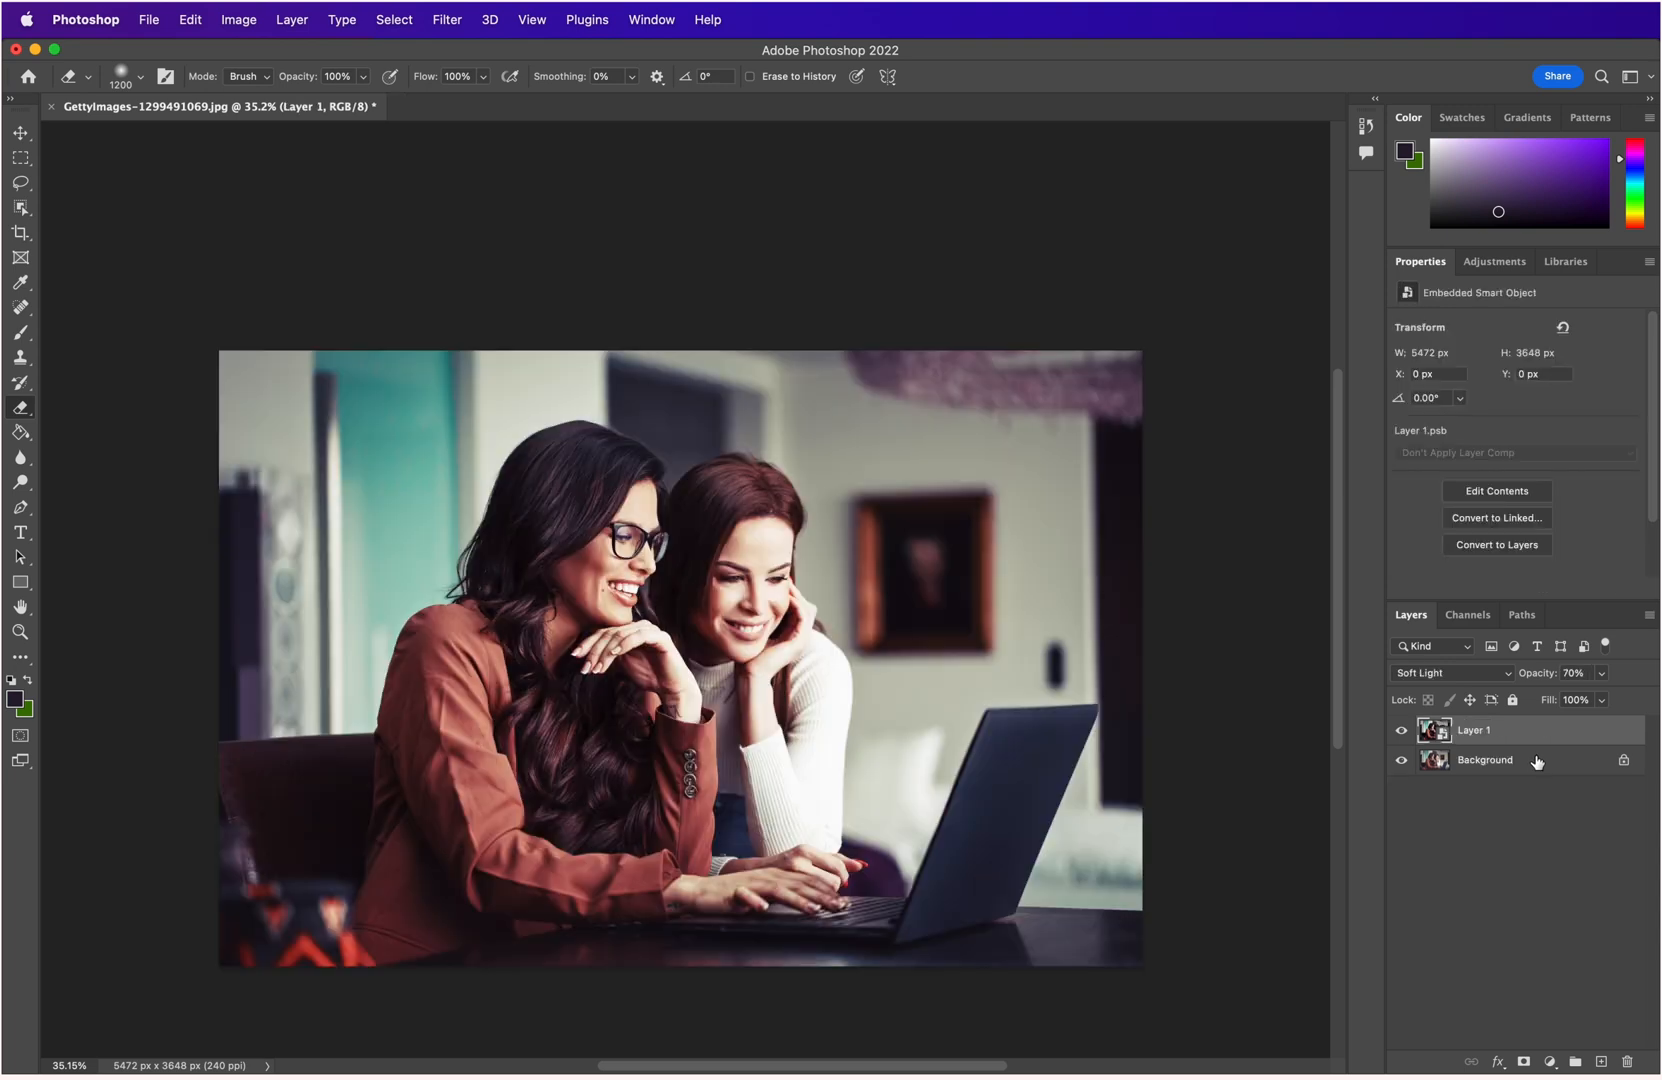
{"action": "left_click", "coordinate": [1550, 1062]}
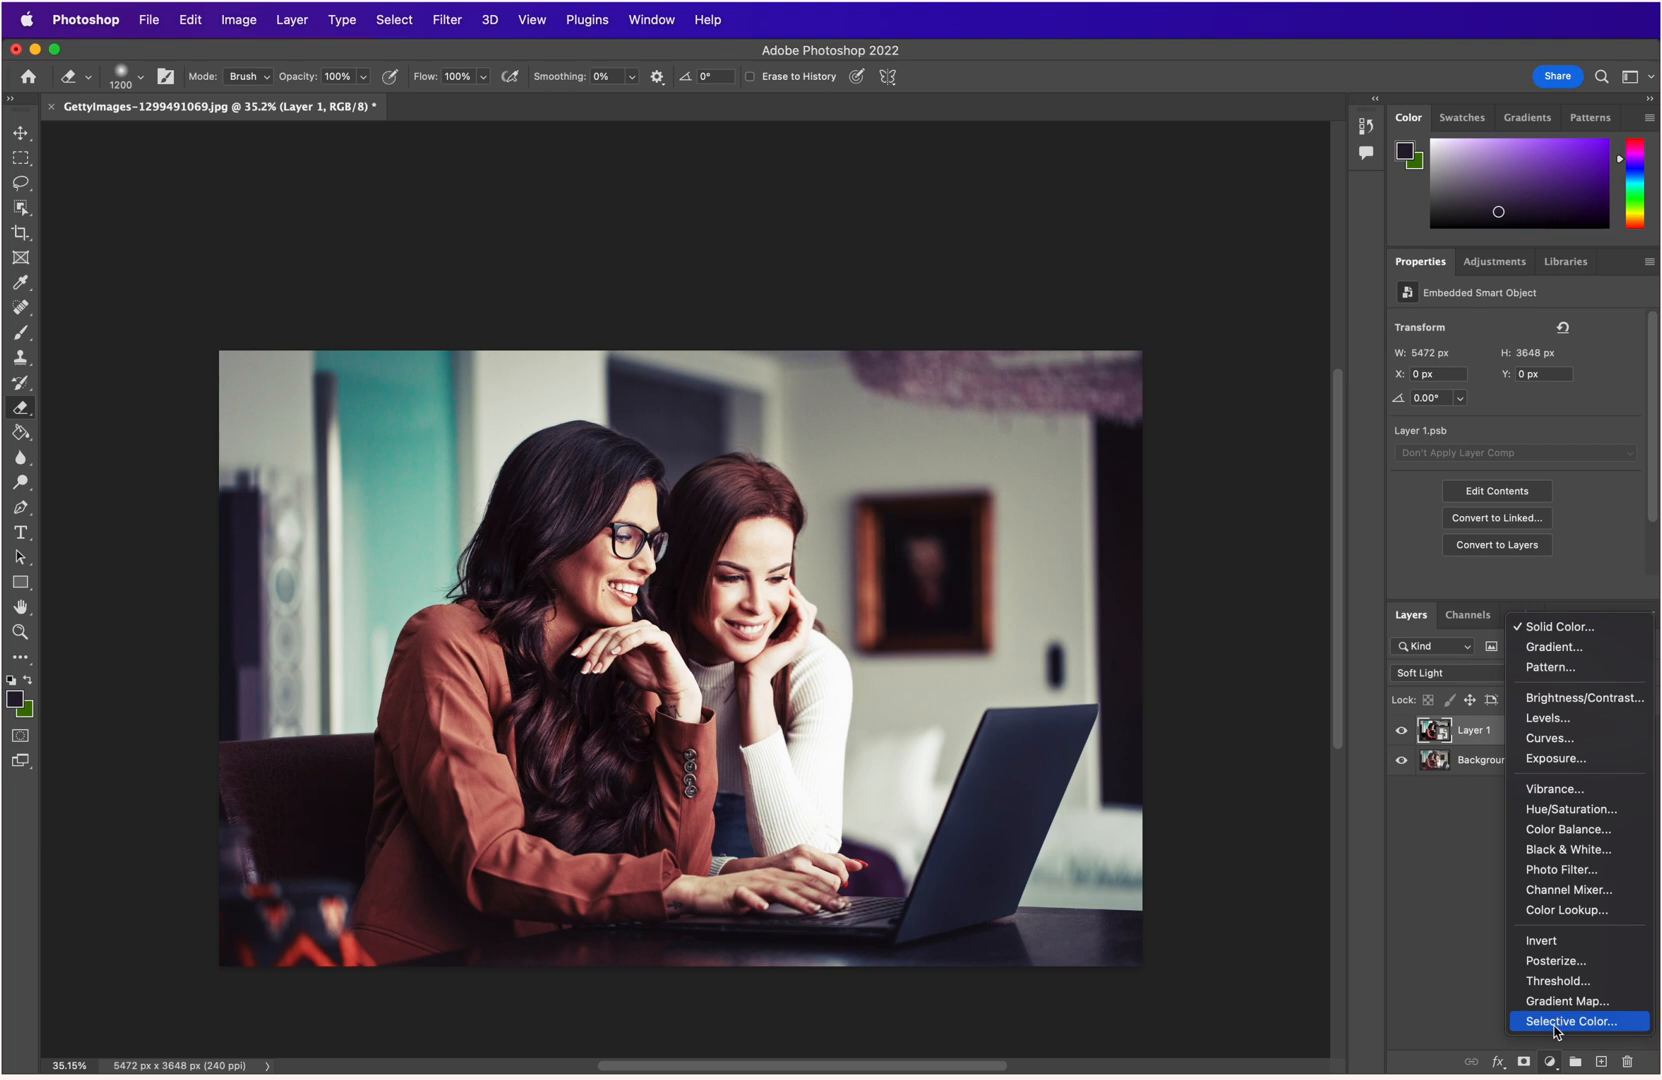
{"action": "left_click", "coordinate": [1428, 946]}
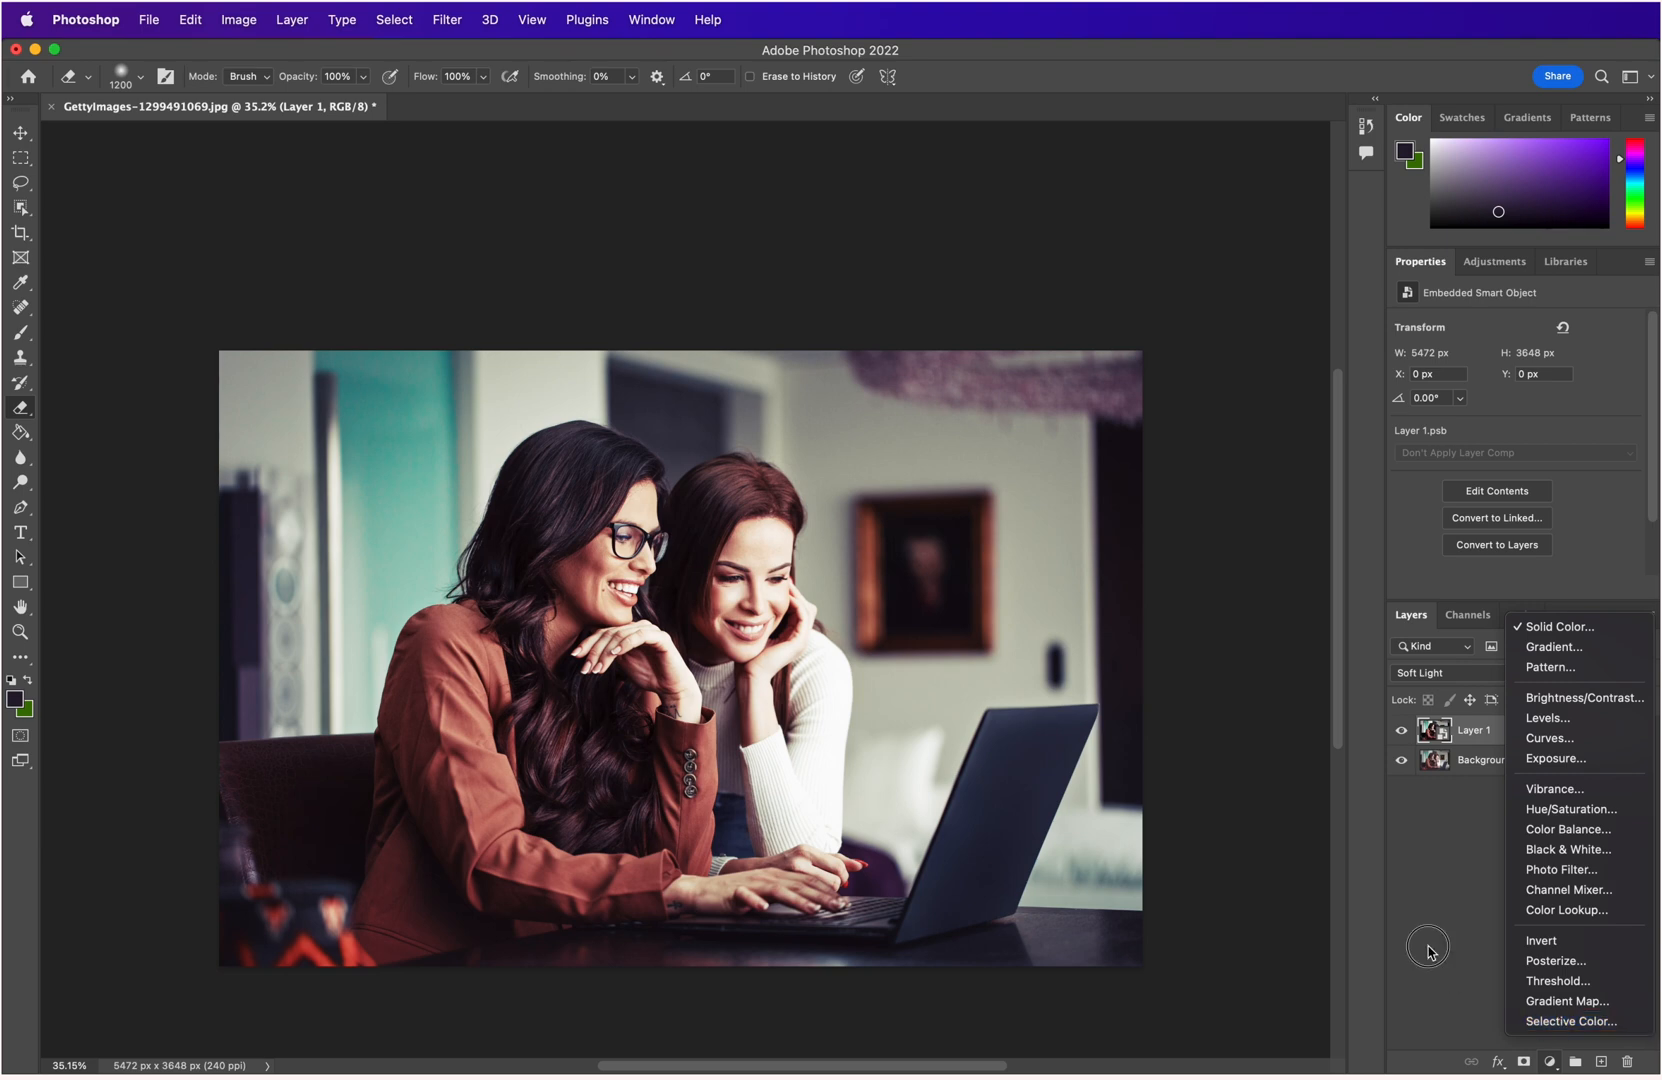
Duplicate the HDR-toned Layer 1 and rasterize the original layer beneath the copy.
{"action": "left_click", "coordinate": [1473, 740]}
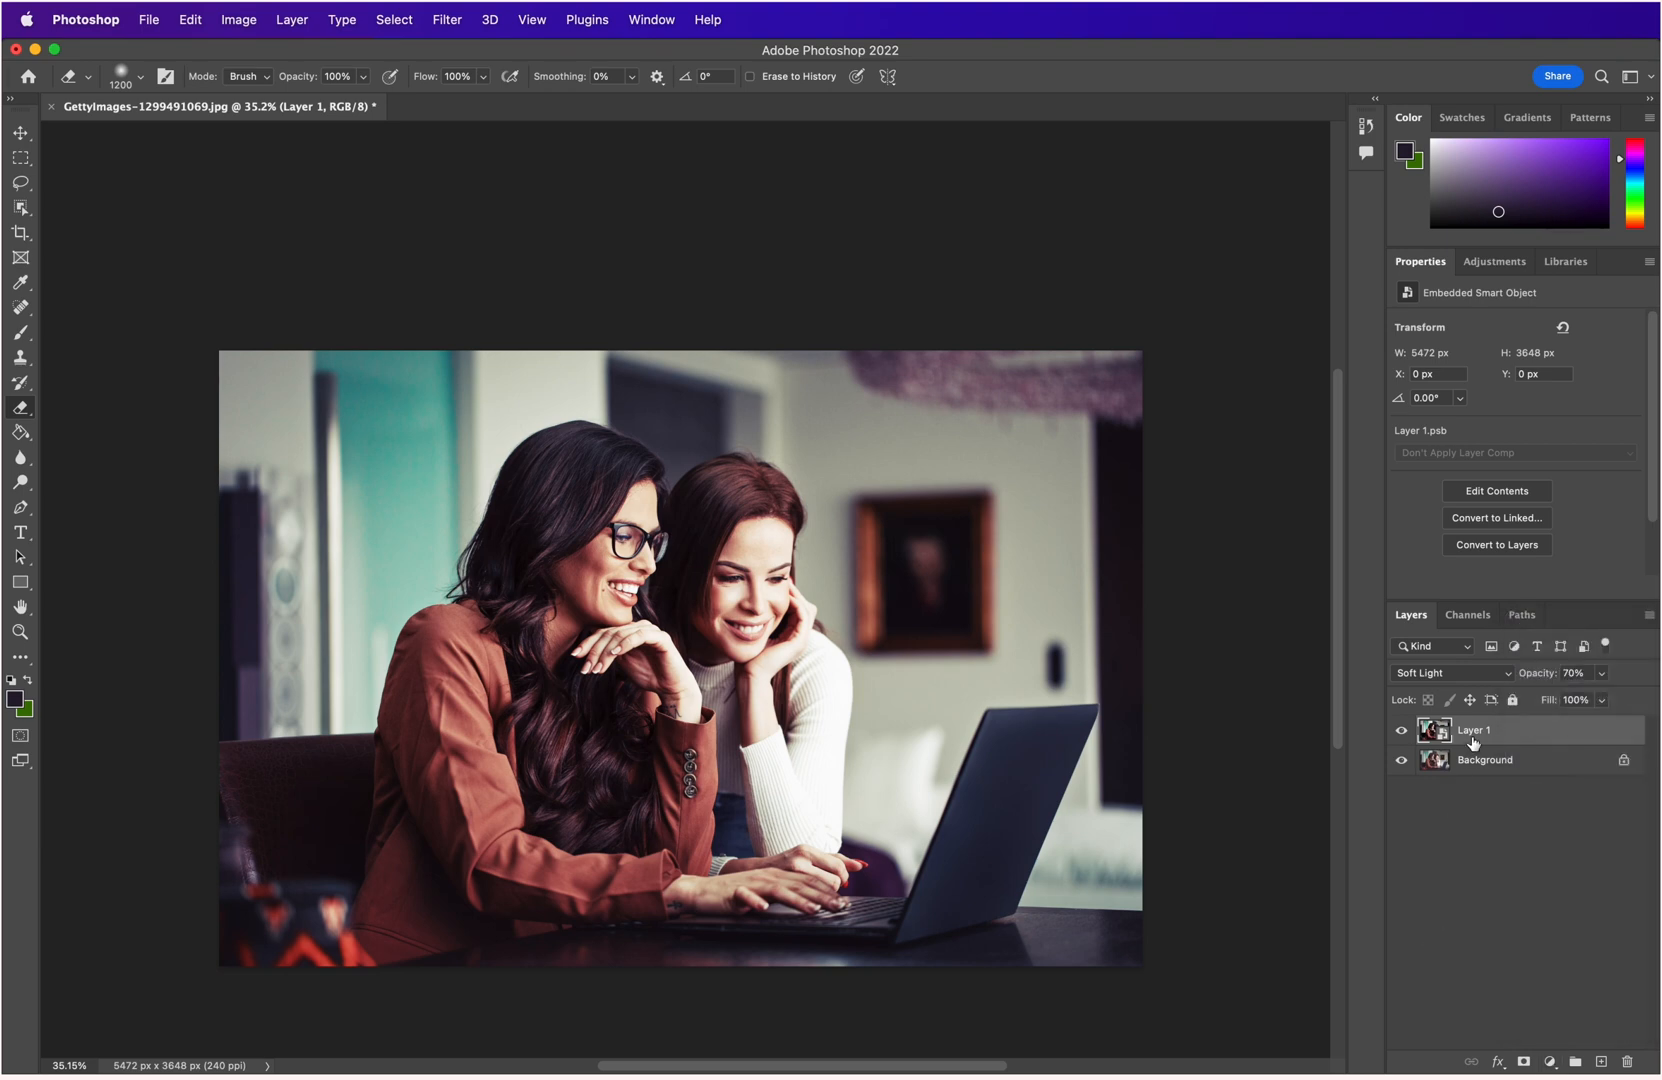
{"action": "key", "text": "super+j"}
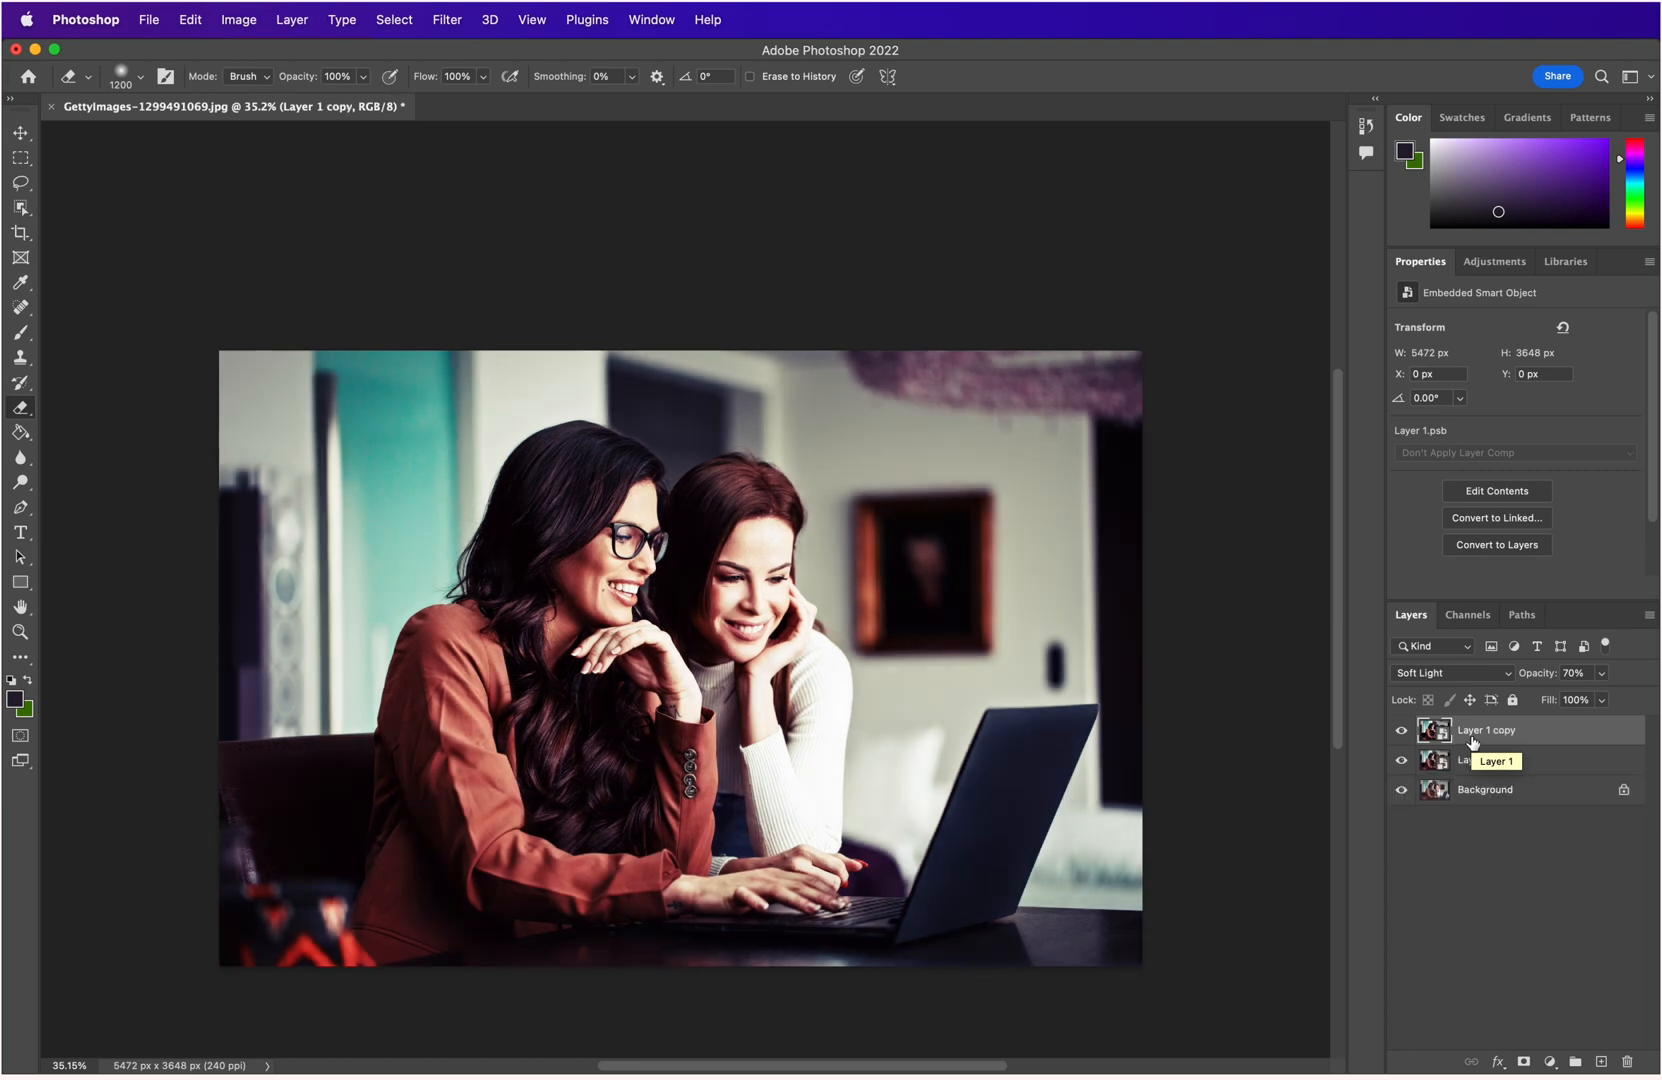
{"action": "left_click", "coordinate": [1463, 762]}
{"action": "right_click", "coordinate": [1463, 762]}
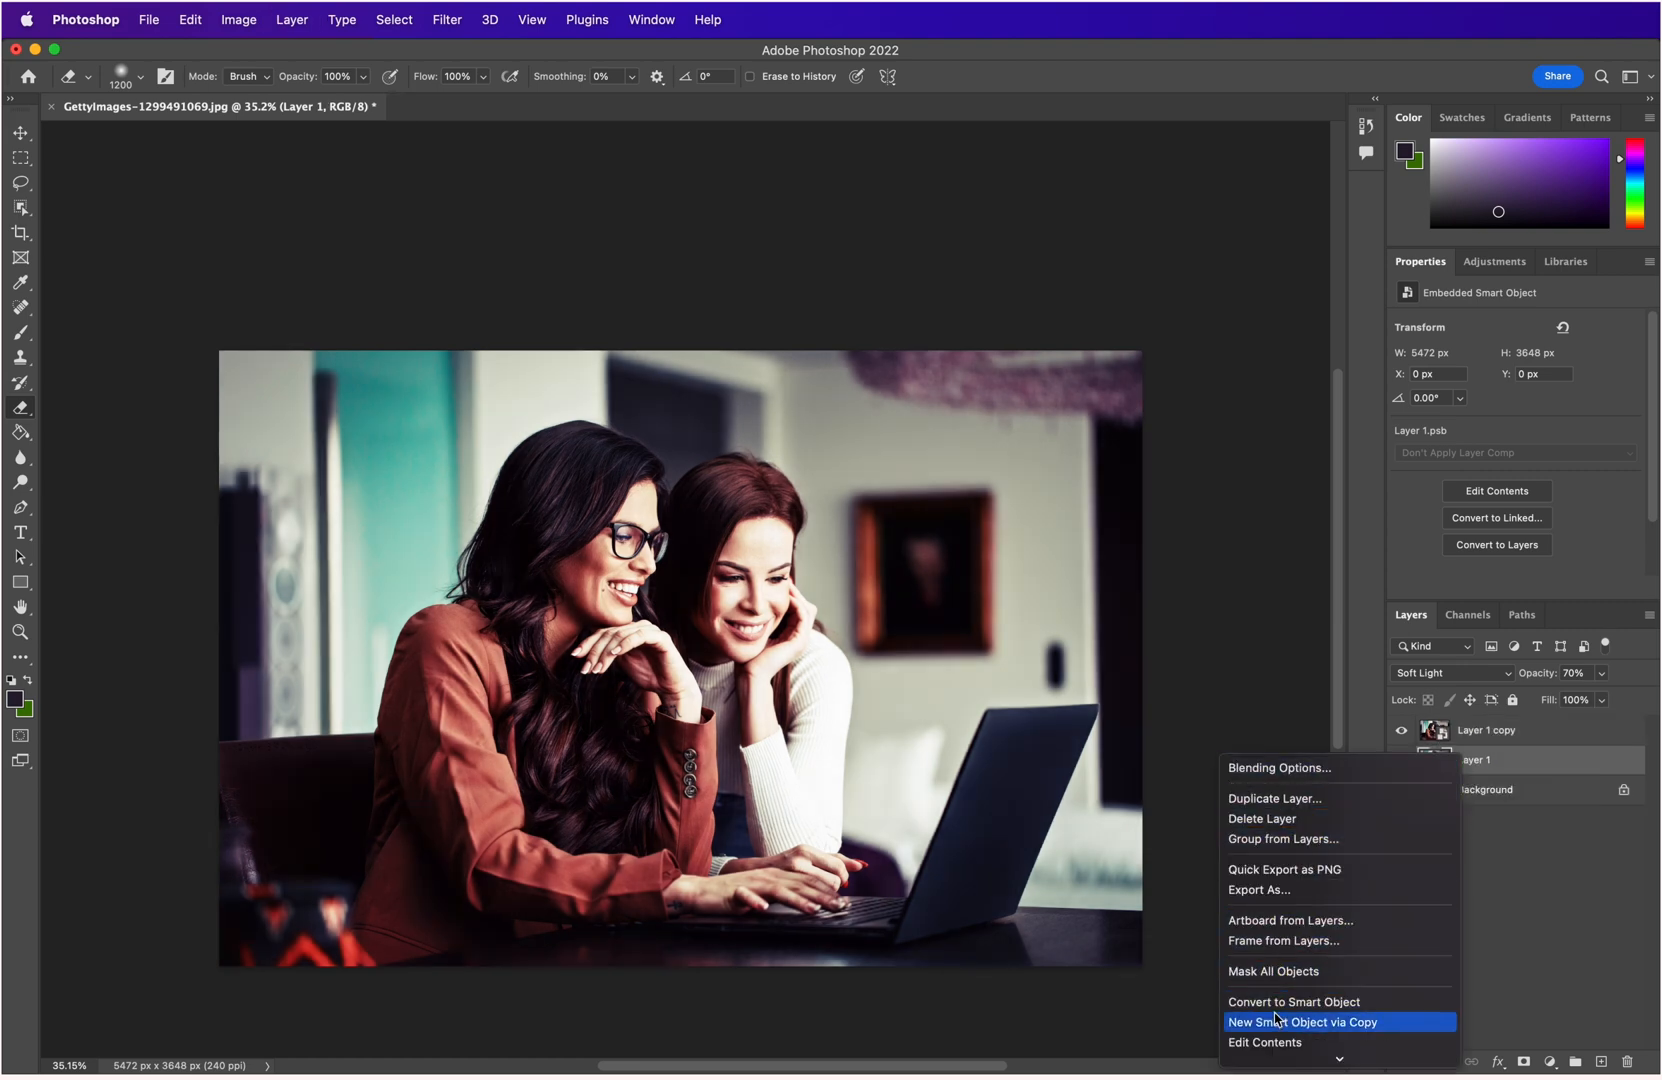
{"action": "mouse_move", "coordinate": [1277, 1060]}
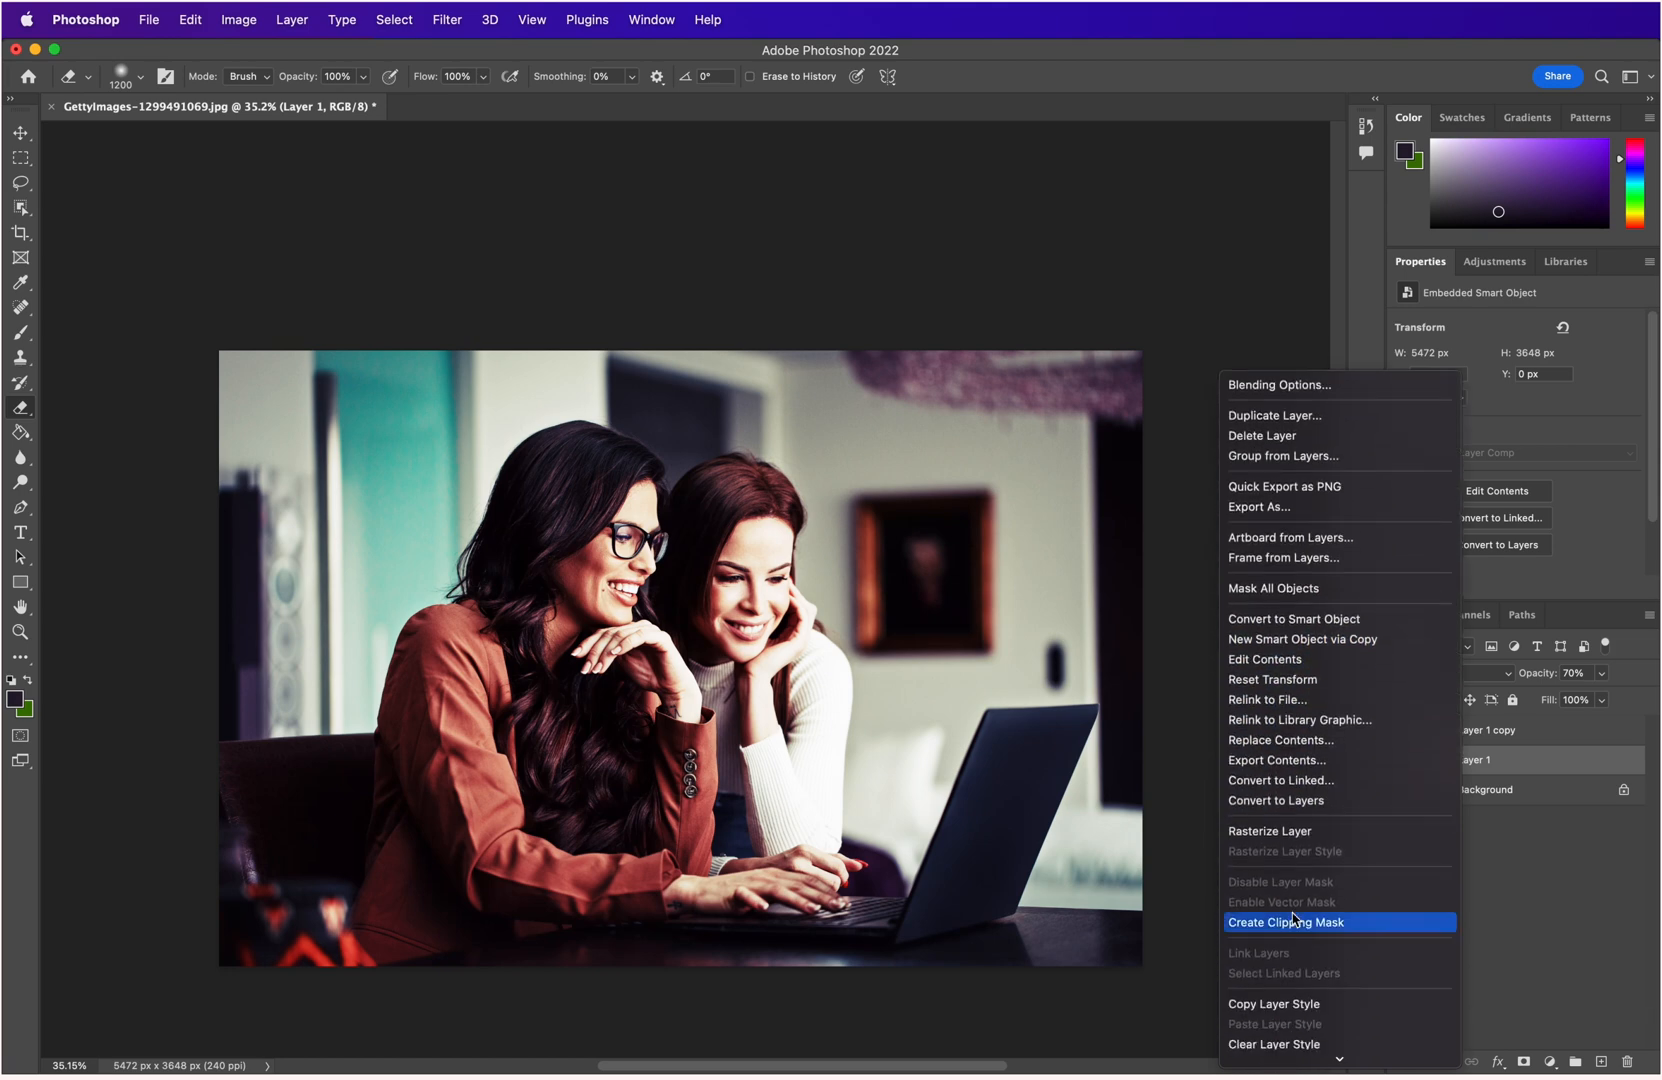
{"action": "left_click", "coordinate": [1297, 831]}
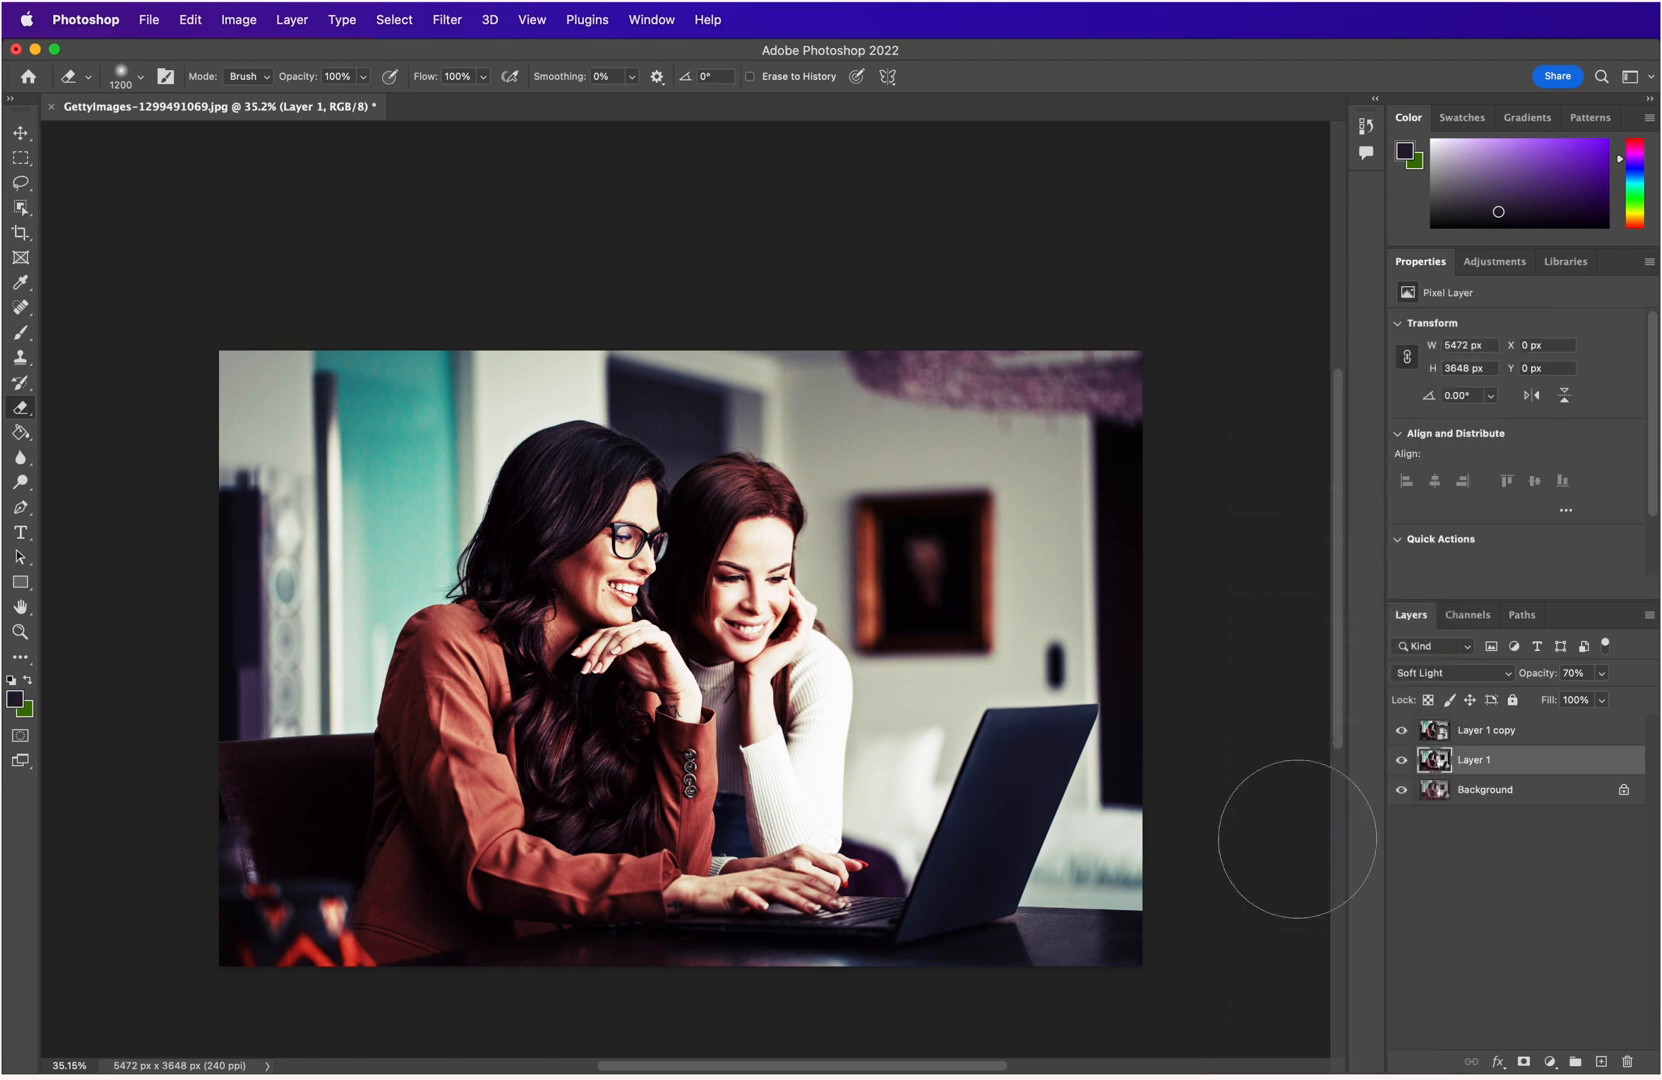
Open the embedded contents of the Layer 1 copy smart object and start a Selective Color adjustment on its image.
{"action": "double_click", "coordinate": [1462, 733]}
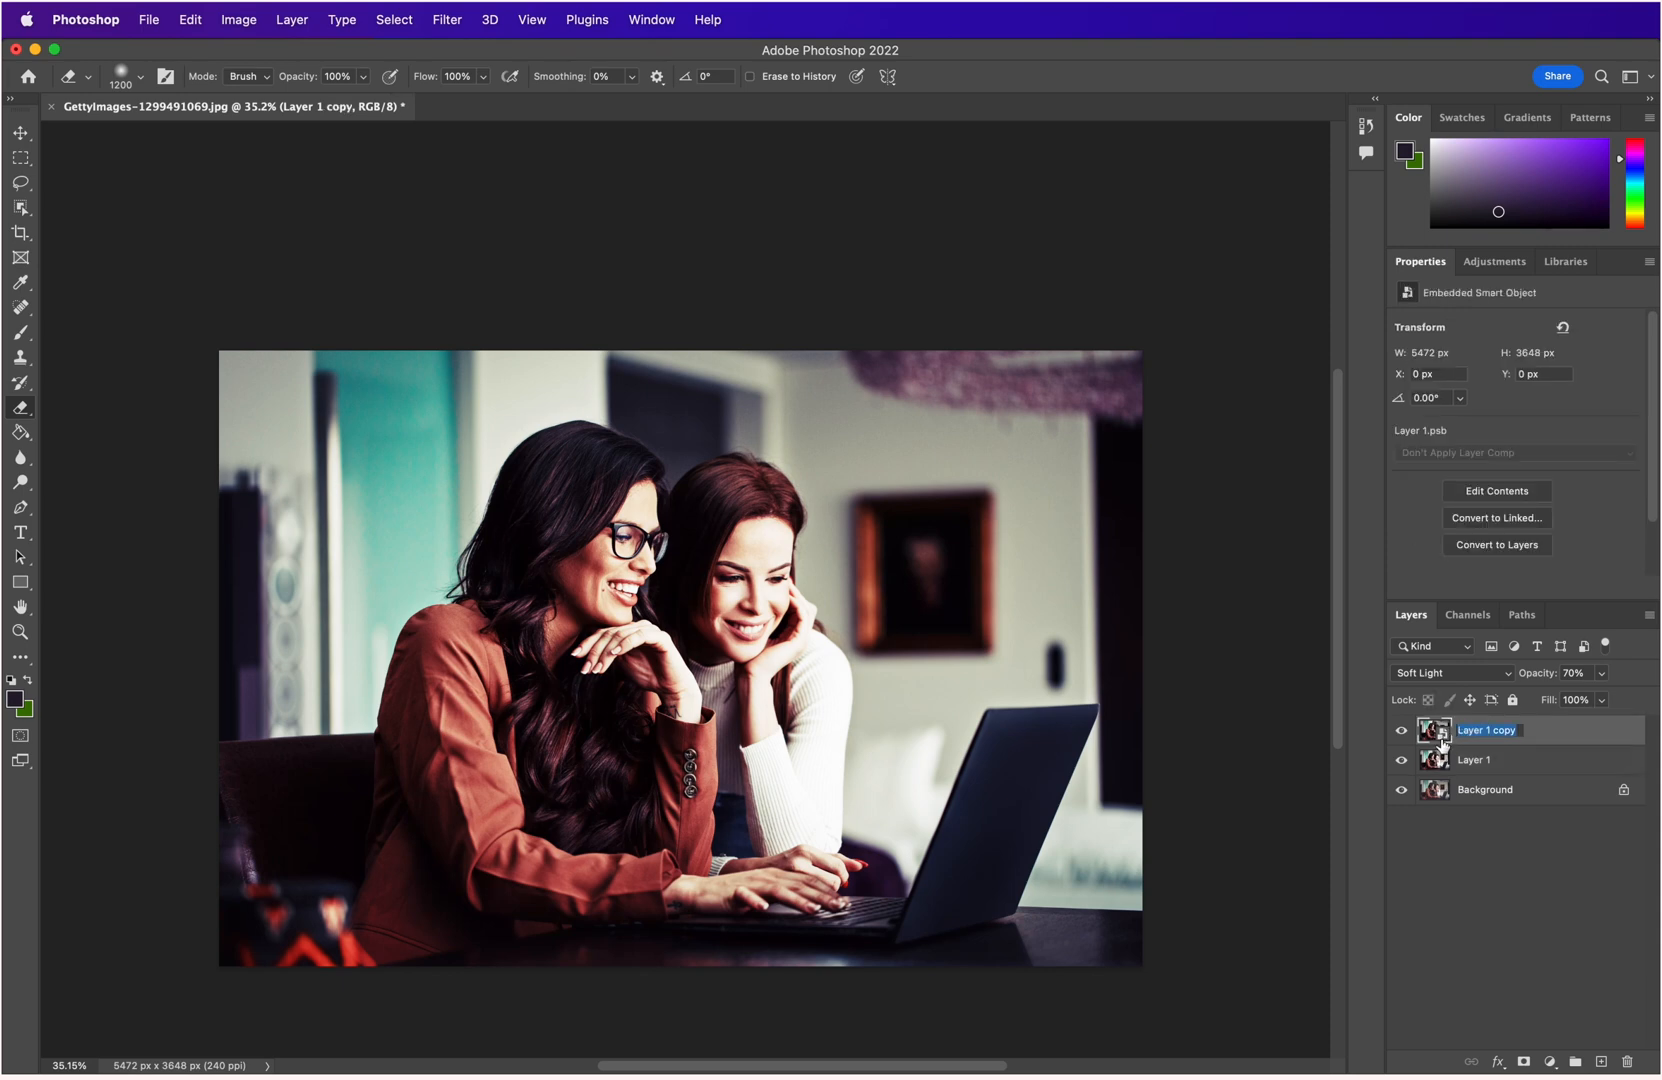
{"action": "double_click", "coordinate": [1442, 742]}
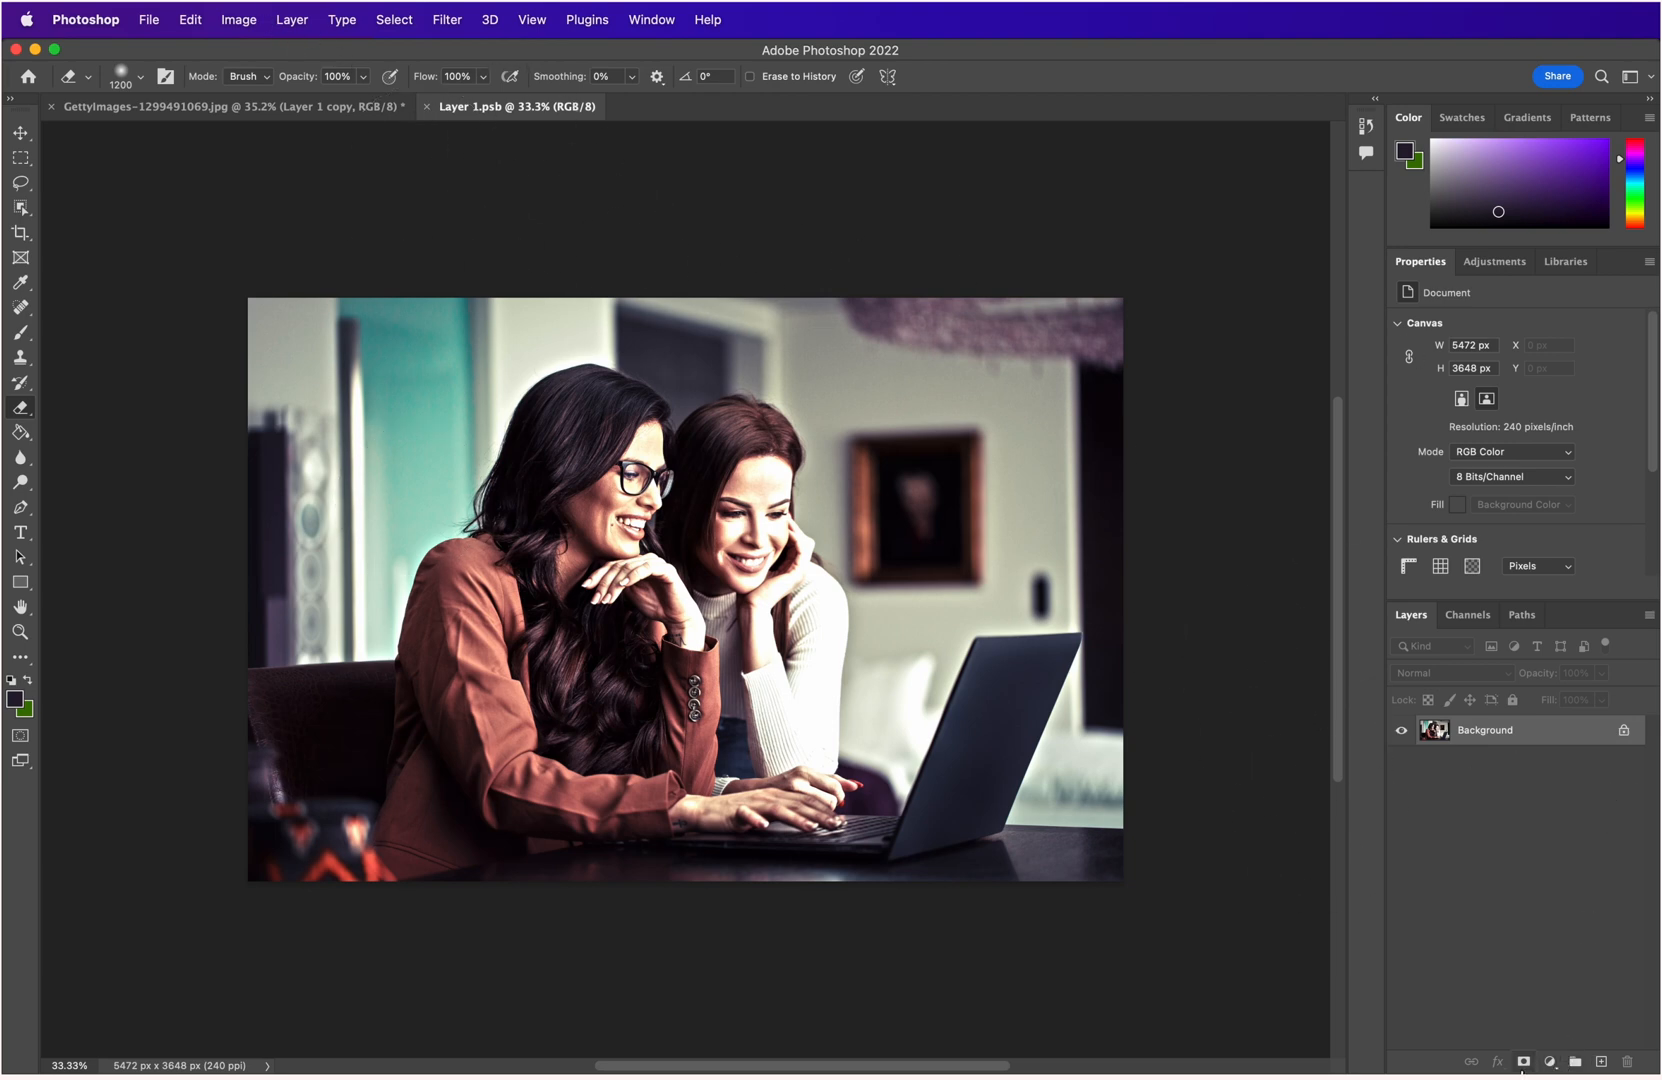
{"action": "left_click", "coordinate": [395, 20]}
{"action": "mouse_move", "coordinate": [225, 25]}
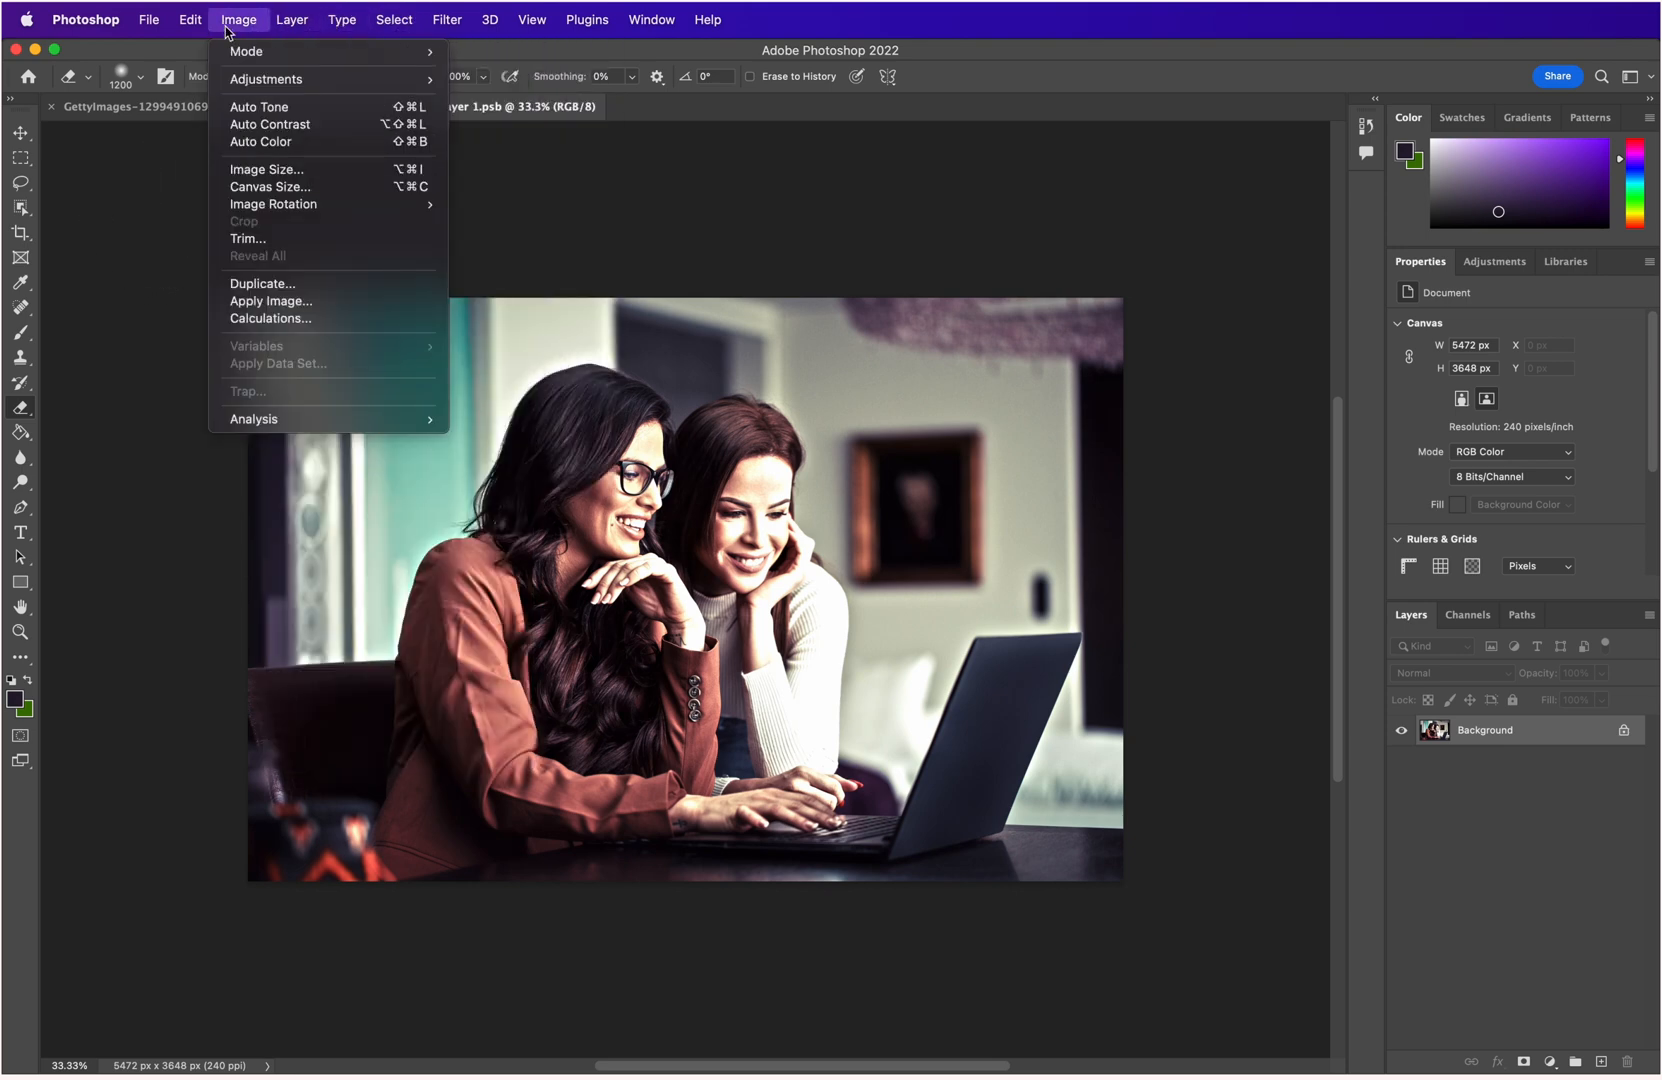
{"action": "mouse_move", "coordinate": [272, 80]}
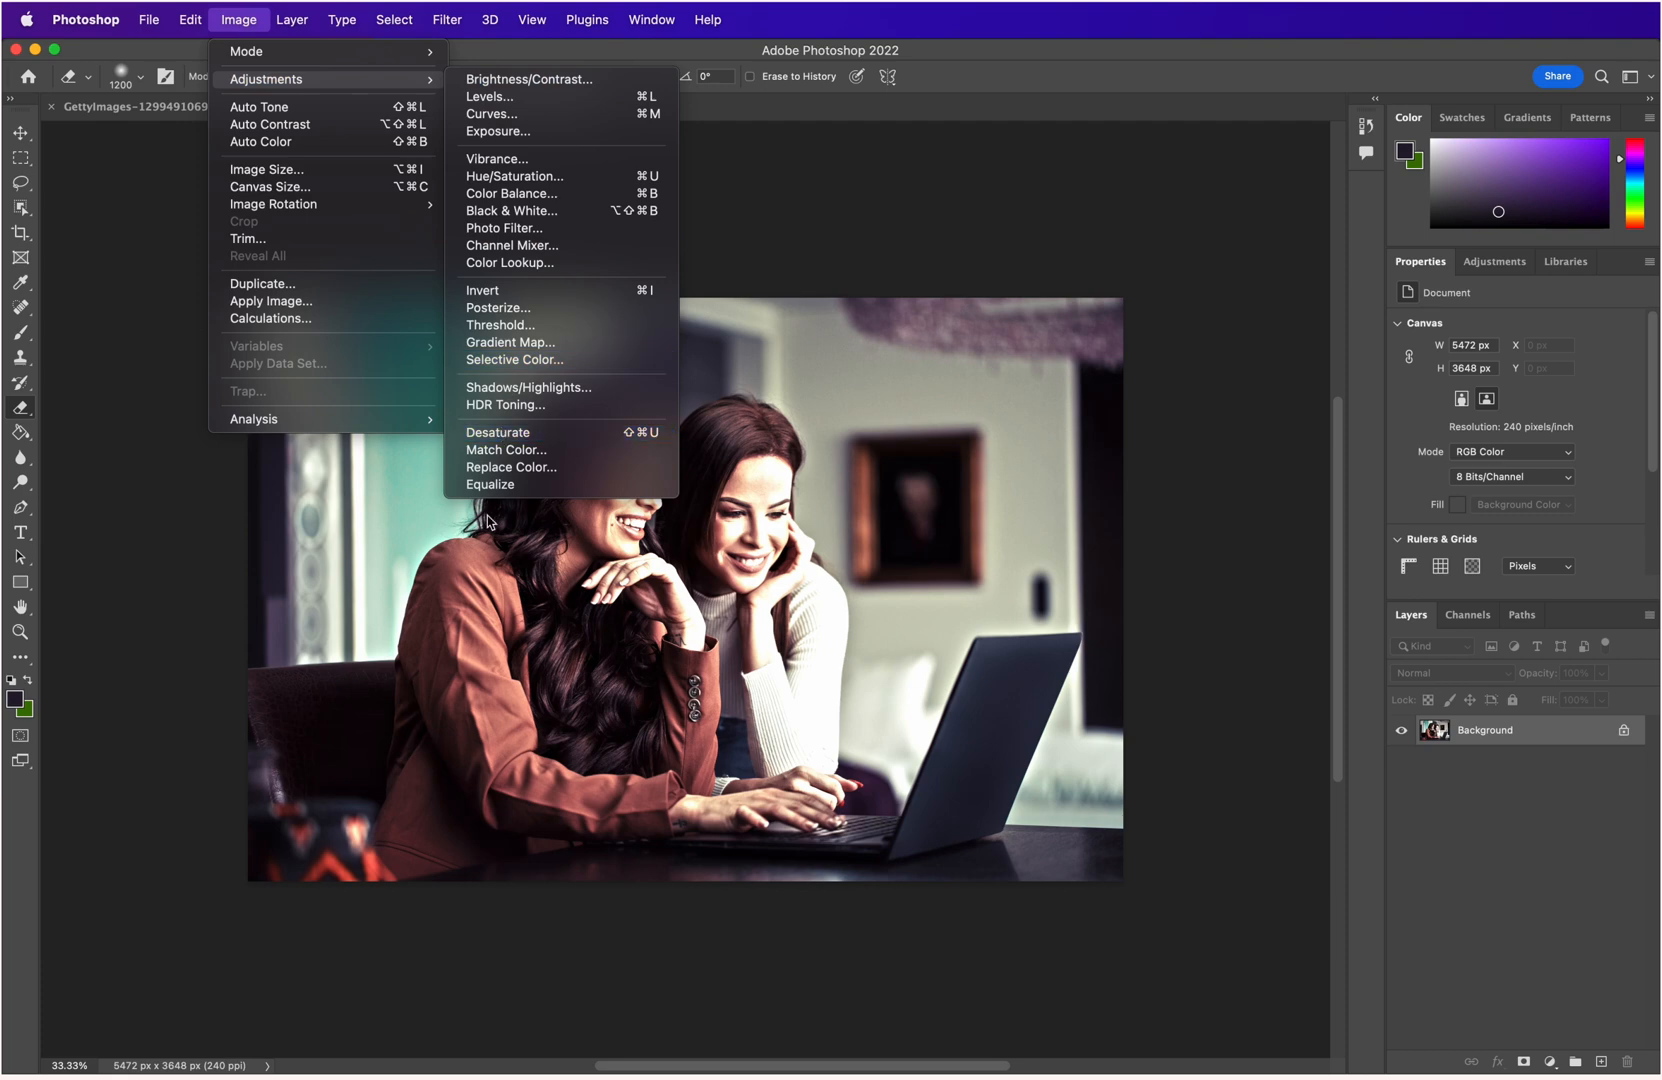
{"action": "left_click", "coordinate": [513, 361]}
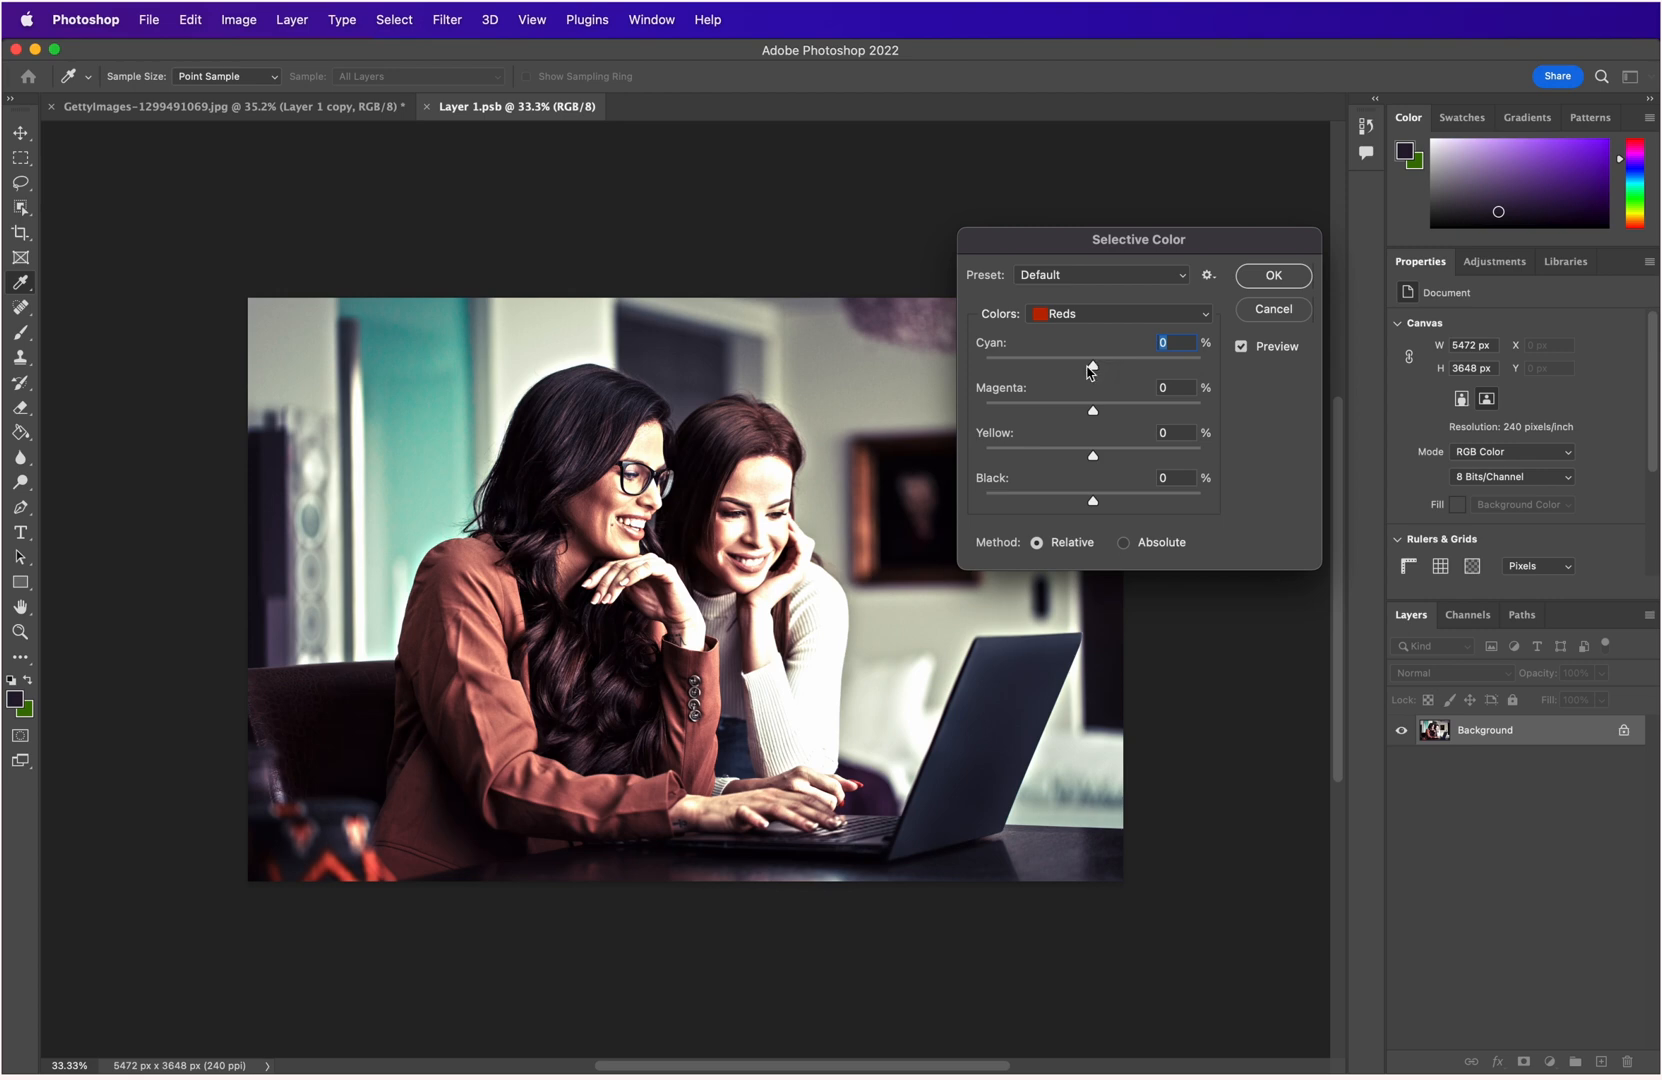
Apply Selective Color to the Reds with Cyan -100, Magenta +70, Yellow +36 and Black +20.
{"action": "left_click_drag", "start_coordinate": [1090, 372], "coordinate": [1063, 371]}
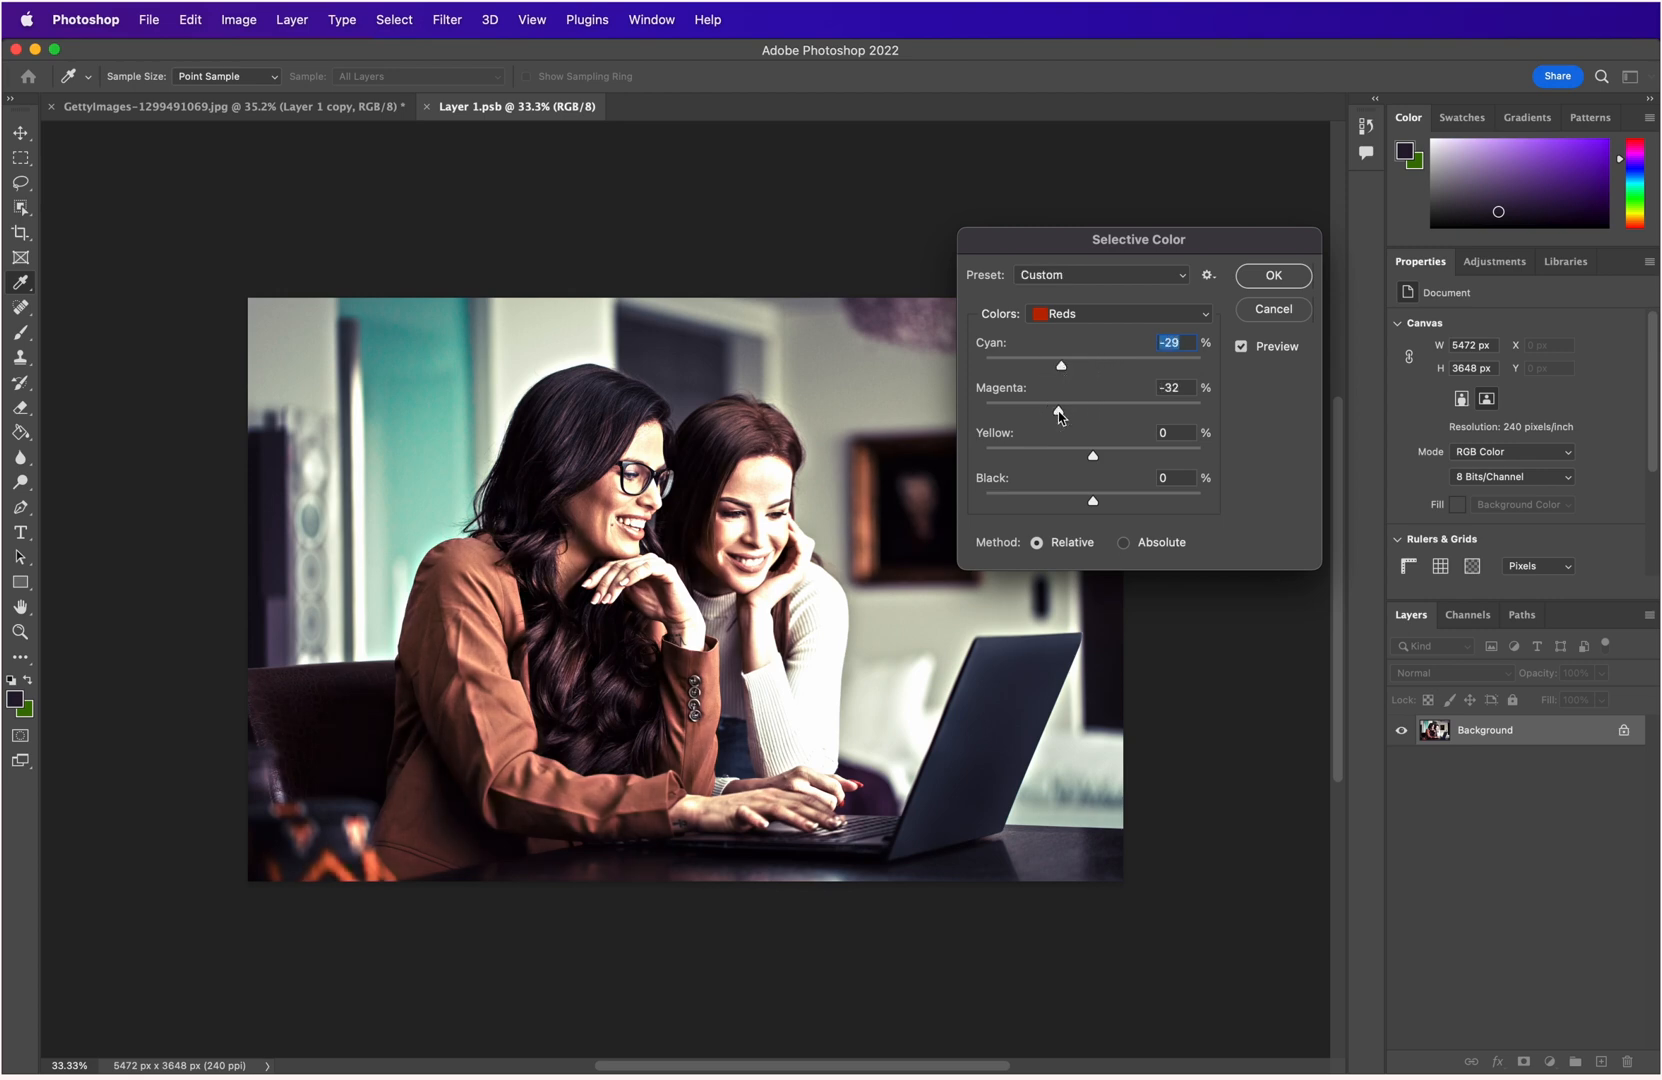
{"action": "left_click_drag", "start_coordinate": [1058, 411], "coordinate": [1028, 367]}
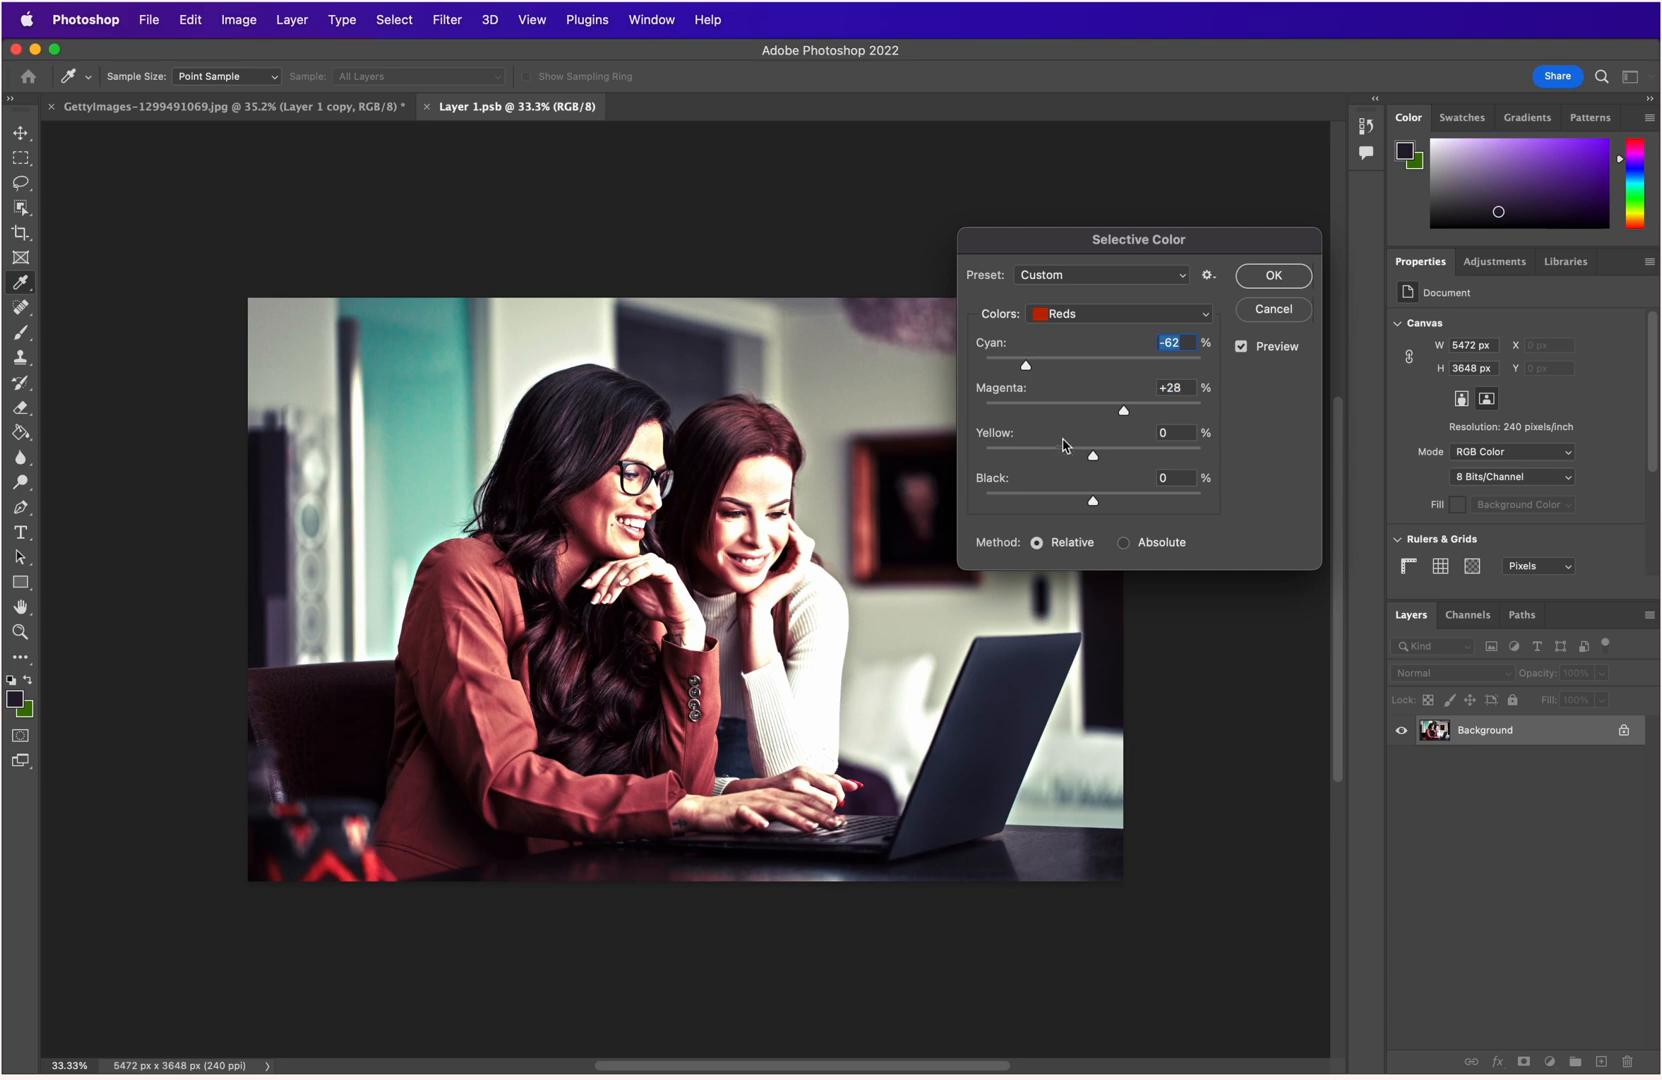
{"action": "left_click_drag", "start_coordinate": [1091, 458], "coordinate": [1117, 505]}
{"action": "left_click_drag", "start_coordinate": [1030, 374], "coordinate": [934, 392]}
{"action": "left_click_drag", "start_coordinate": [1125, 412], "coordinate": [1171, 415]}
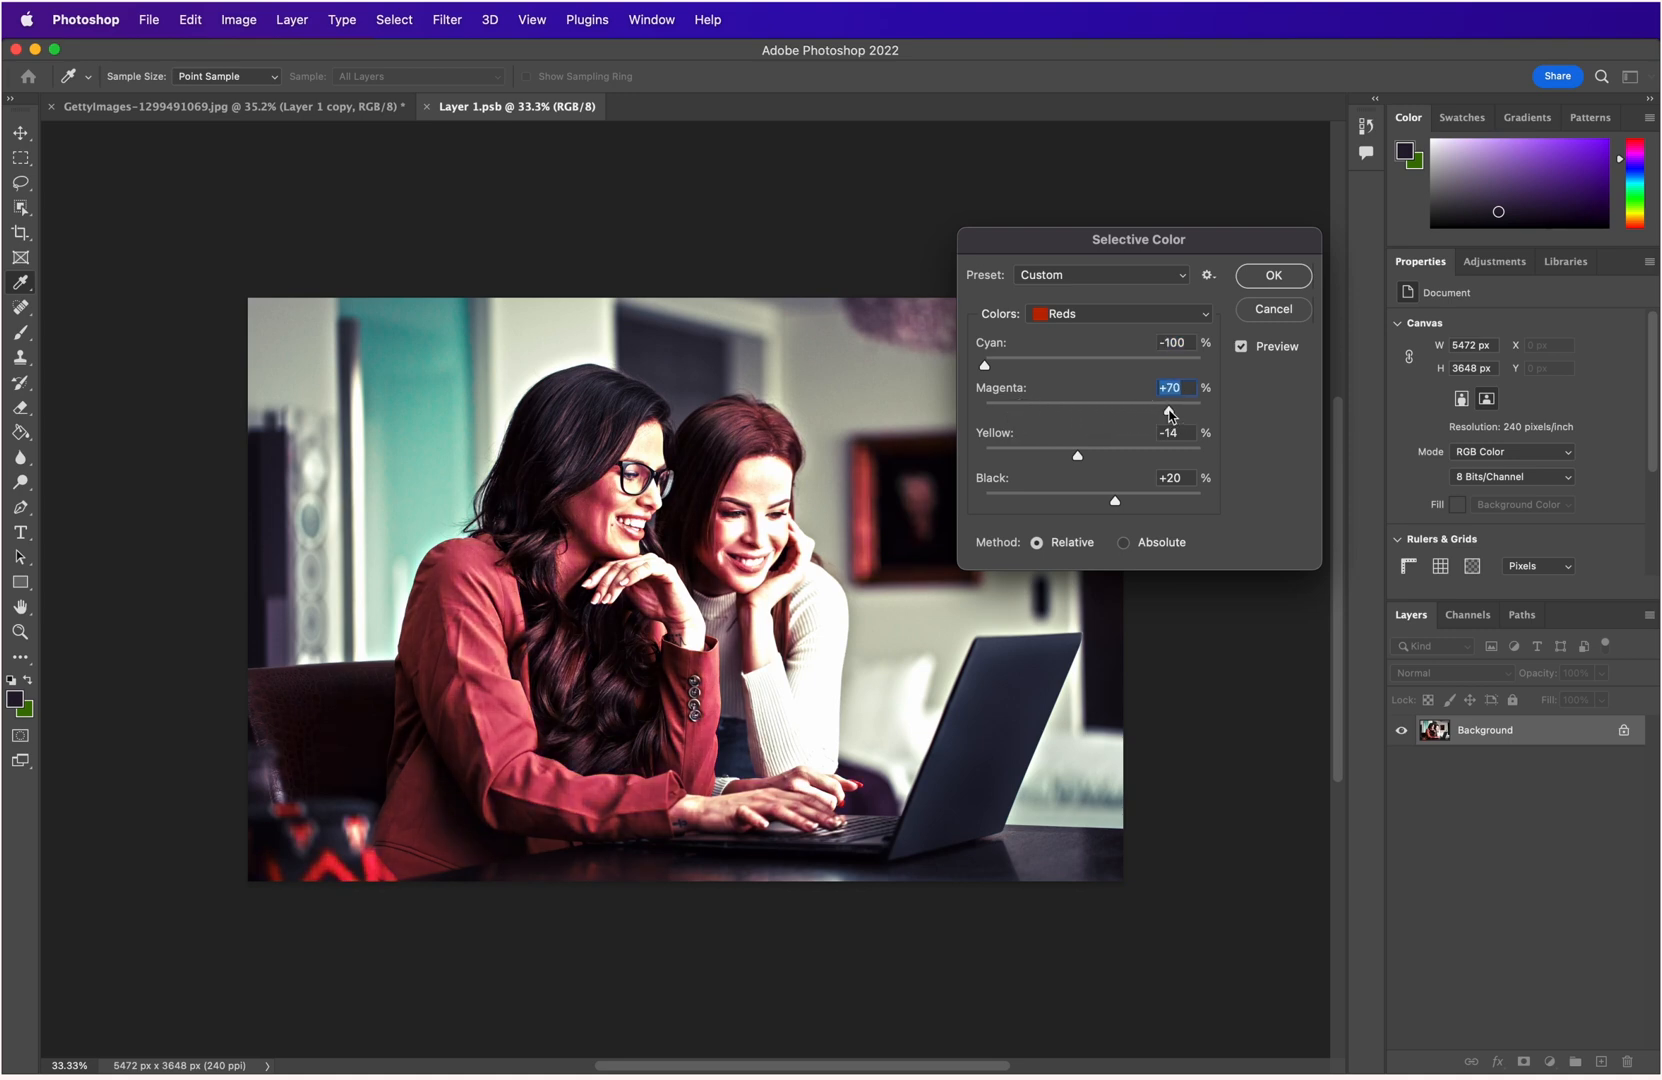
{"action": "left_click_drag", "start_coordinate": [1083, 462], "coordinate": [1135, 467]}
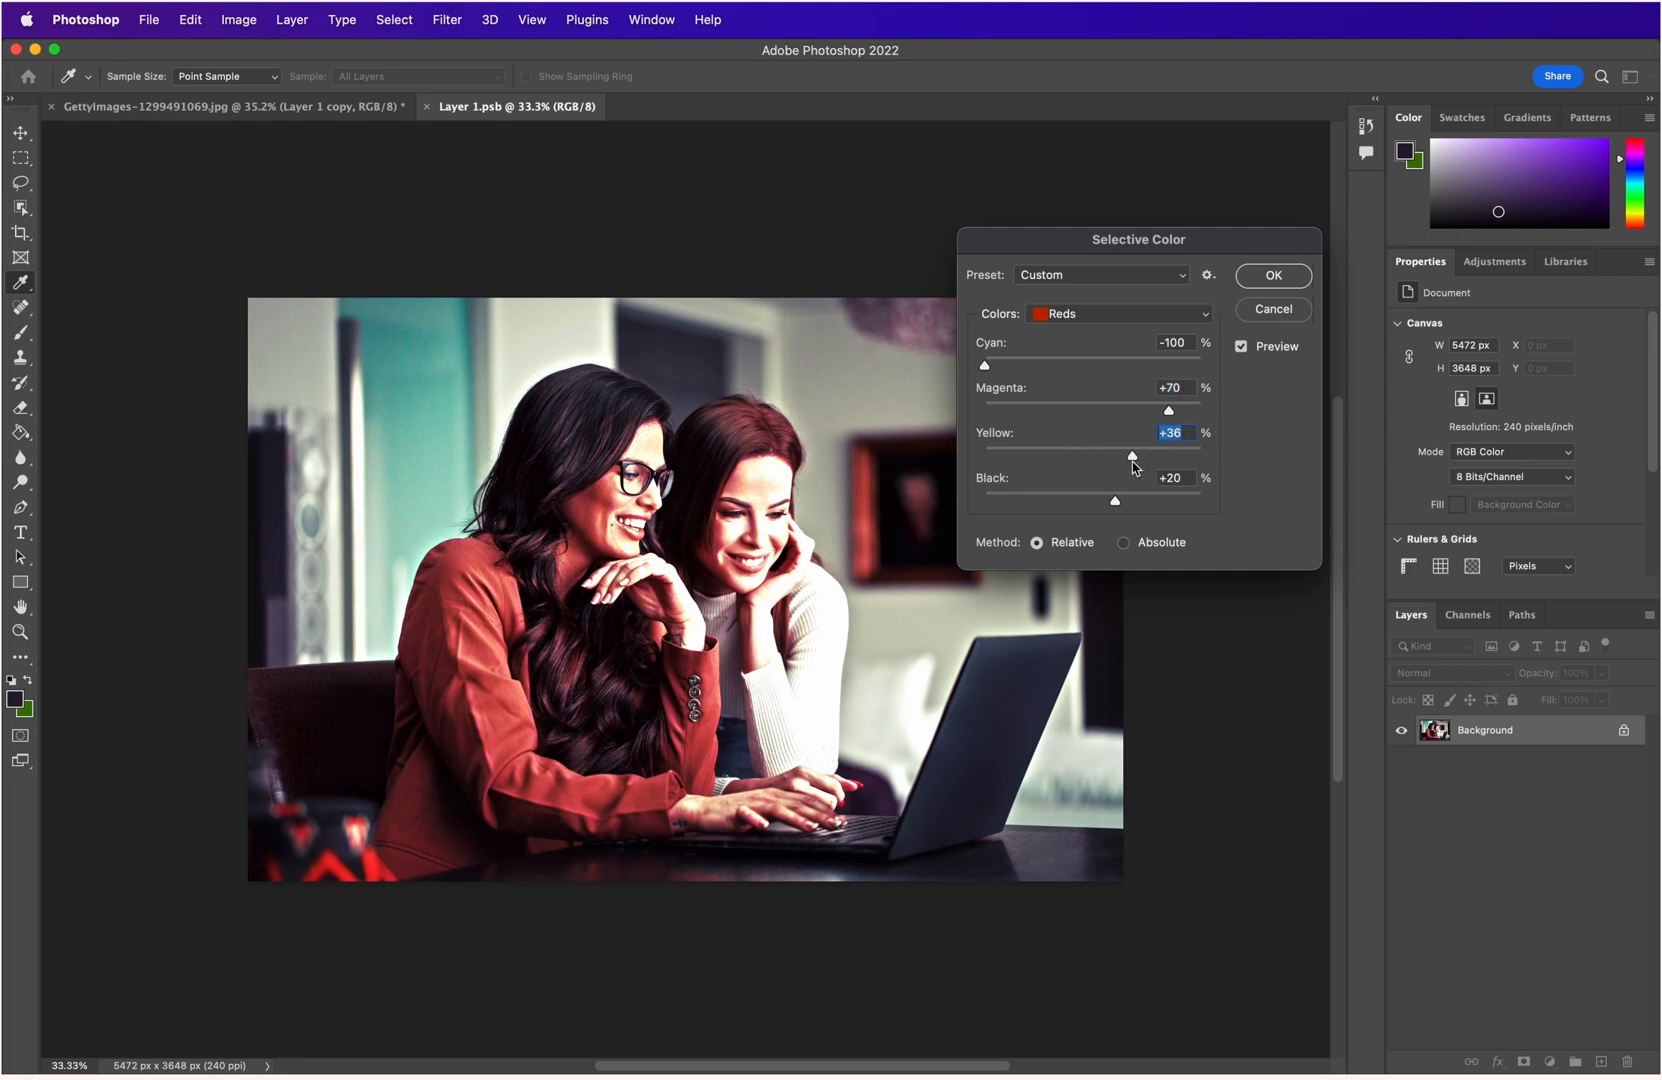
{"action": "left_click", "coordinate": [1256, 286]}
{"action": "key", "text": "e"}
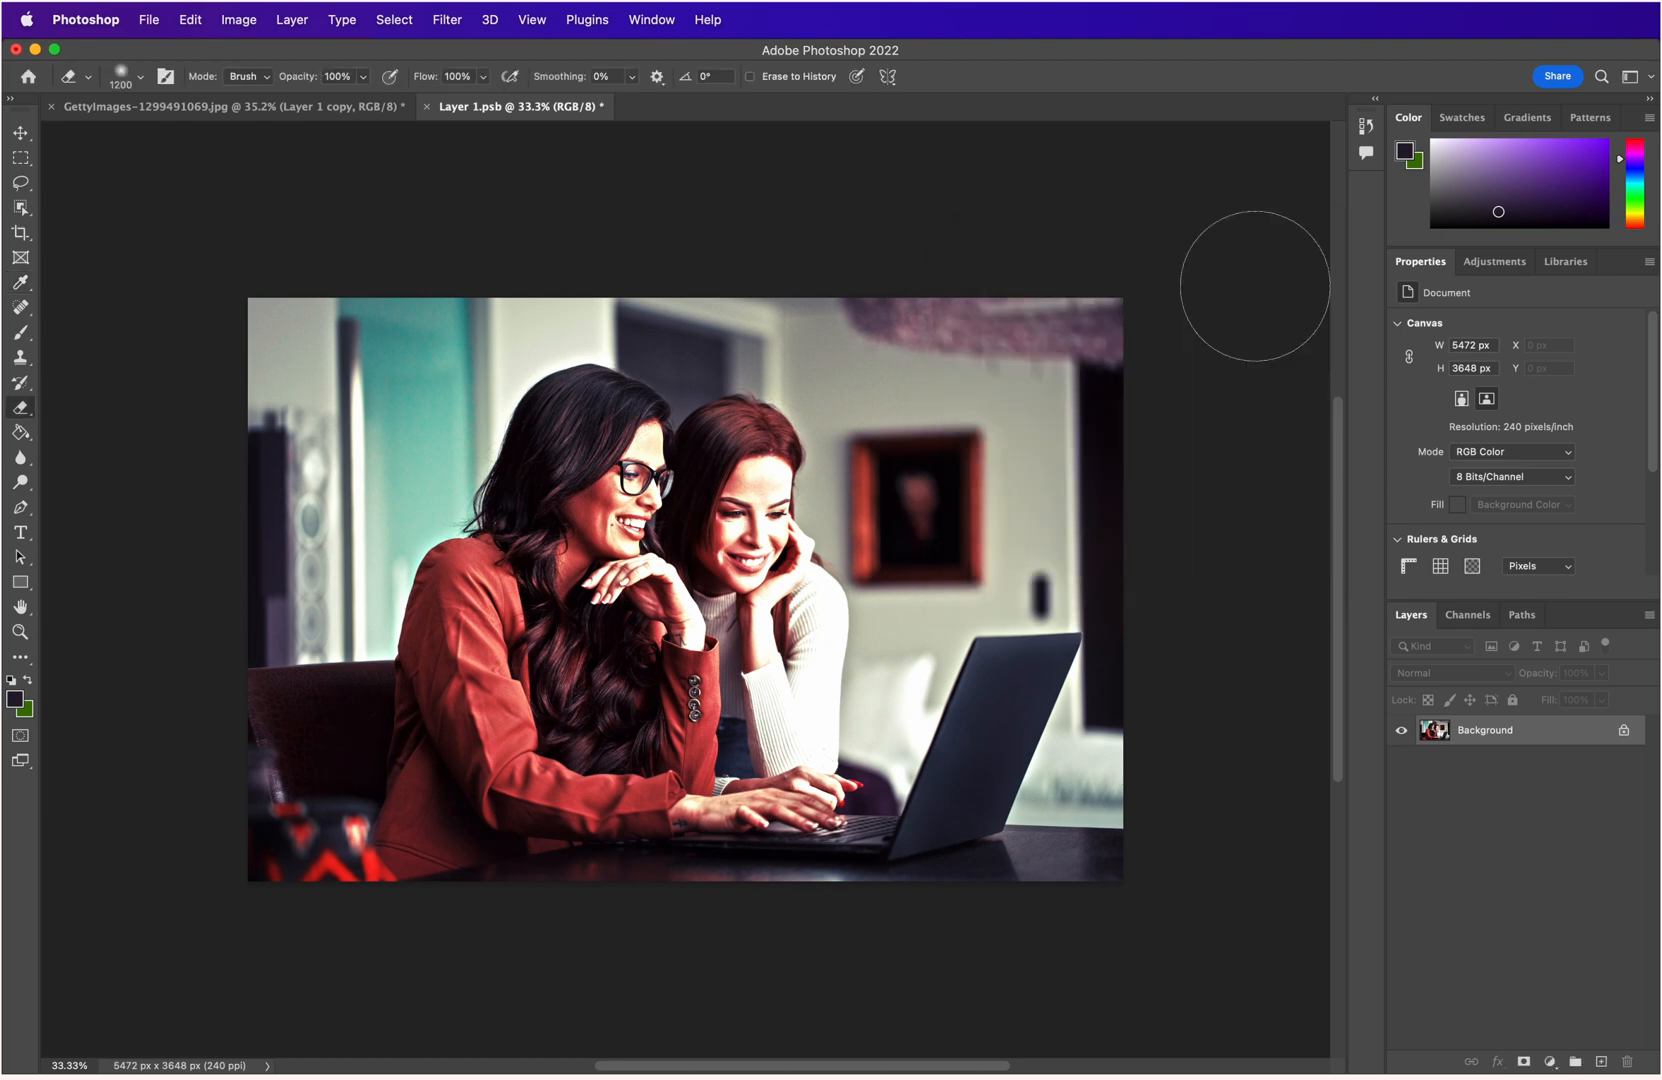
Save and close the smart object contents, and compare the photo with and without Layer 1 copy.
{"action": "left_click", "coordinate": [427, 107]}
{"action": "left_click", "coordinate": [798, 418]}
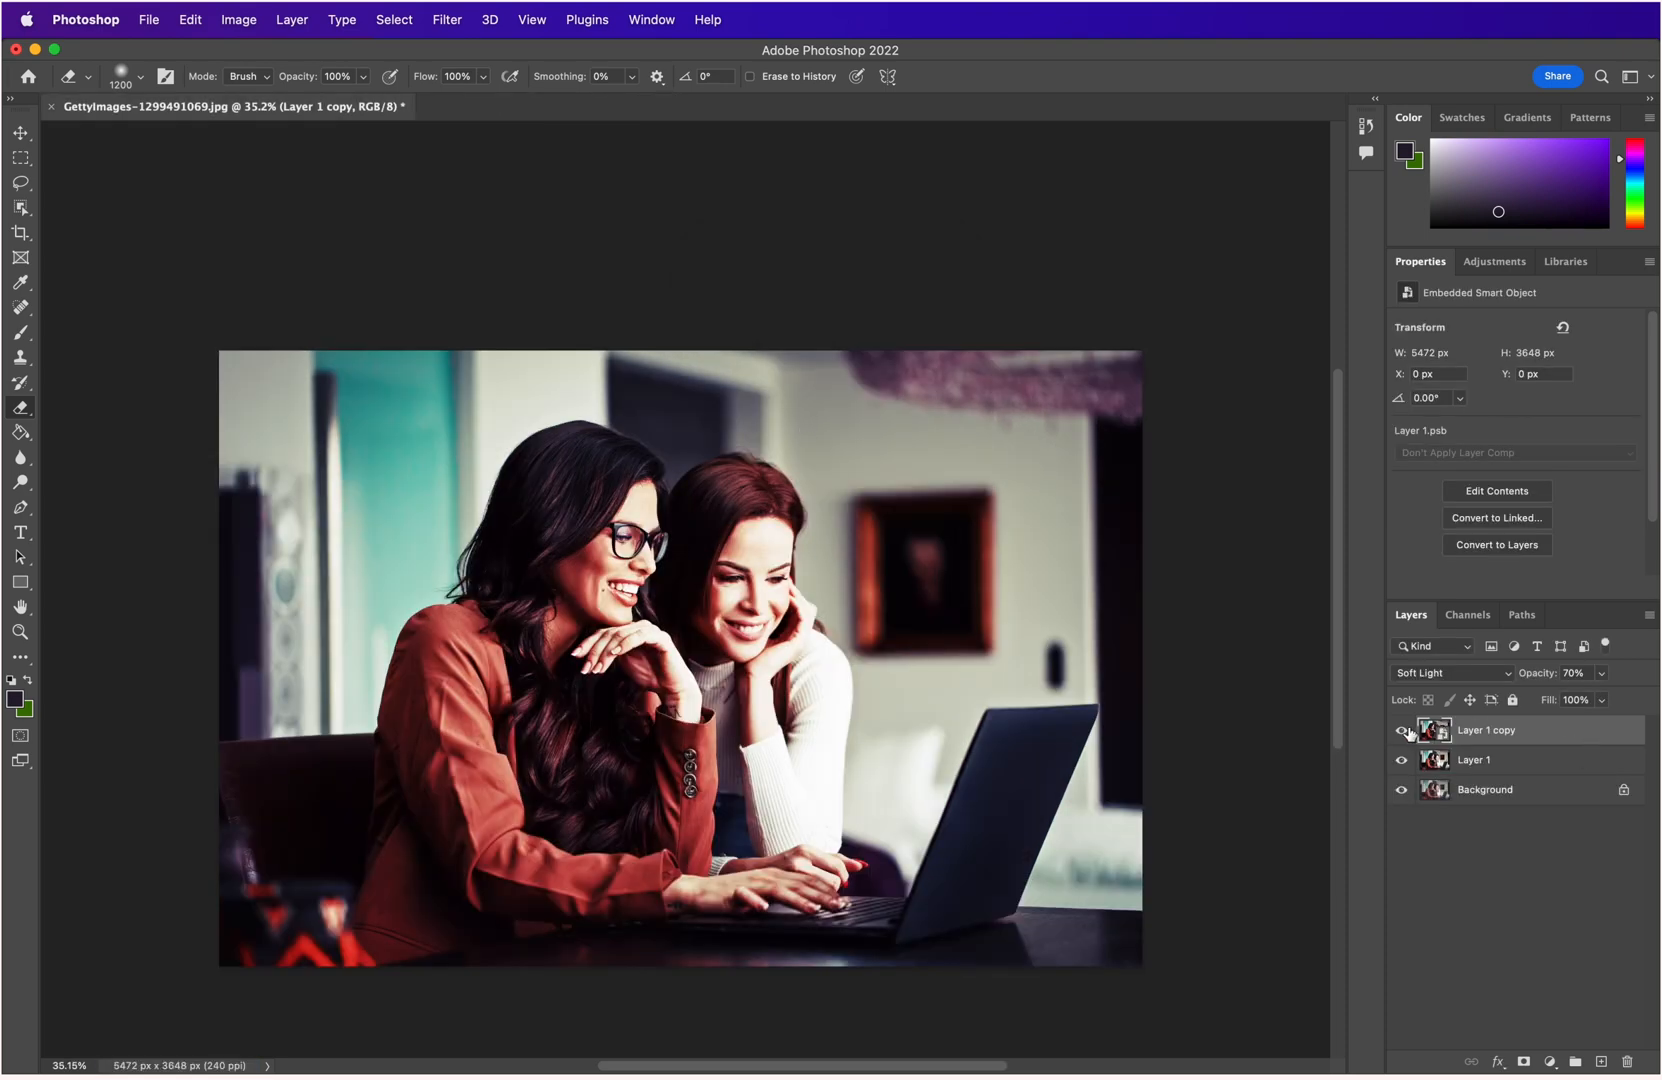
{"action": "left_click", "coordinate": [1402, 731]}
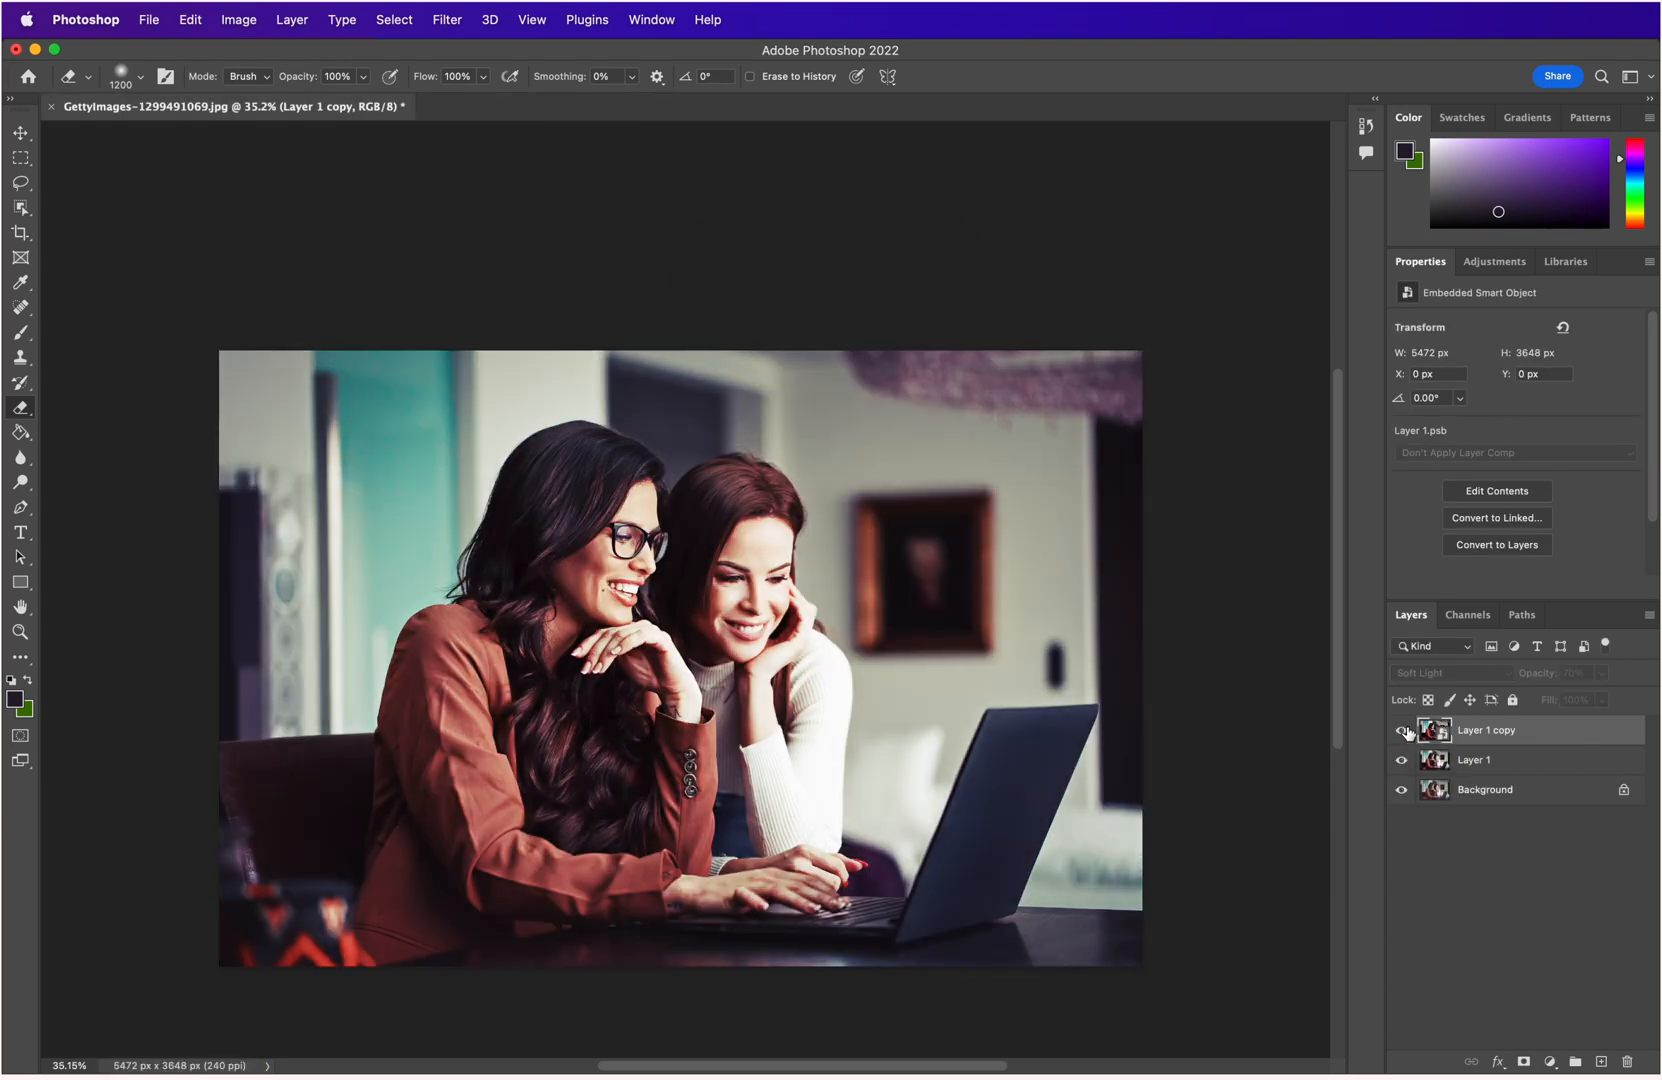
{"action": "left_click", "coordinate": [1402, 731]}
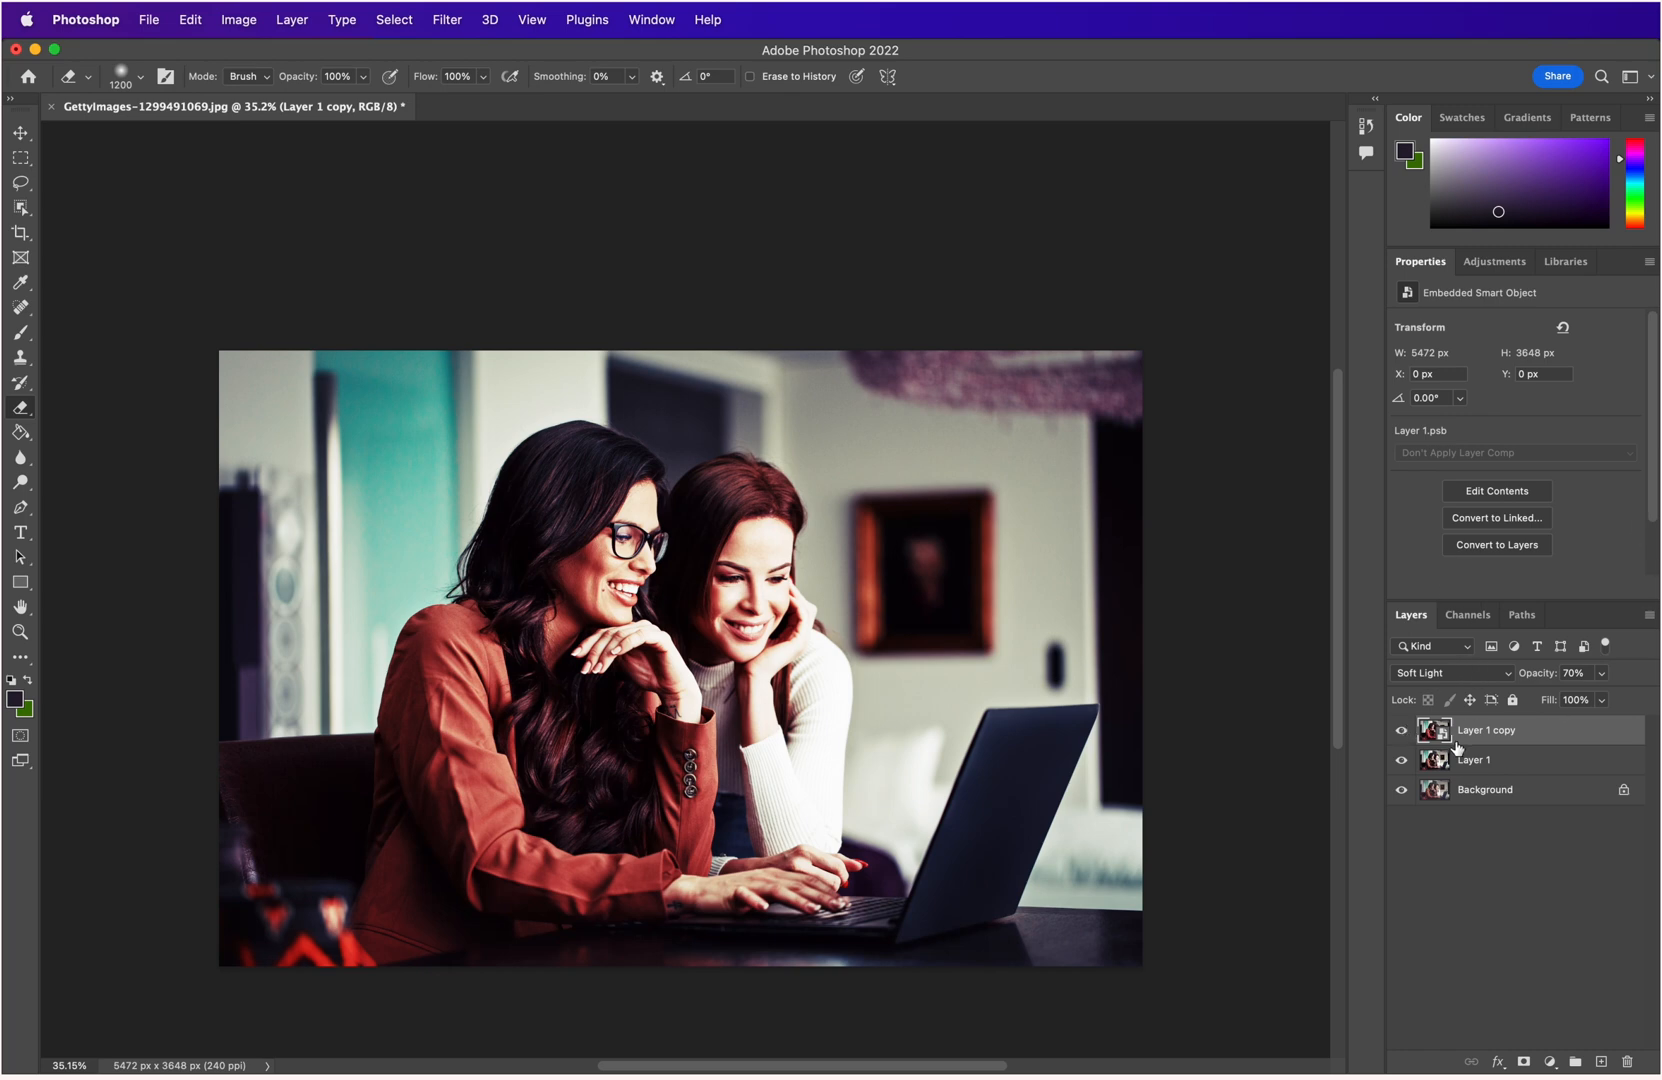
Add a layer mask to Layer 1 copy and fill it with black.
{"action": "left_click", "coordinate": [1524, 1061]}
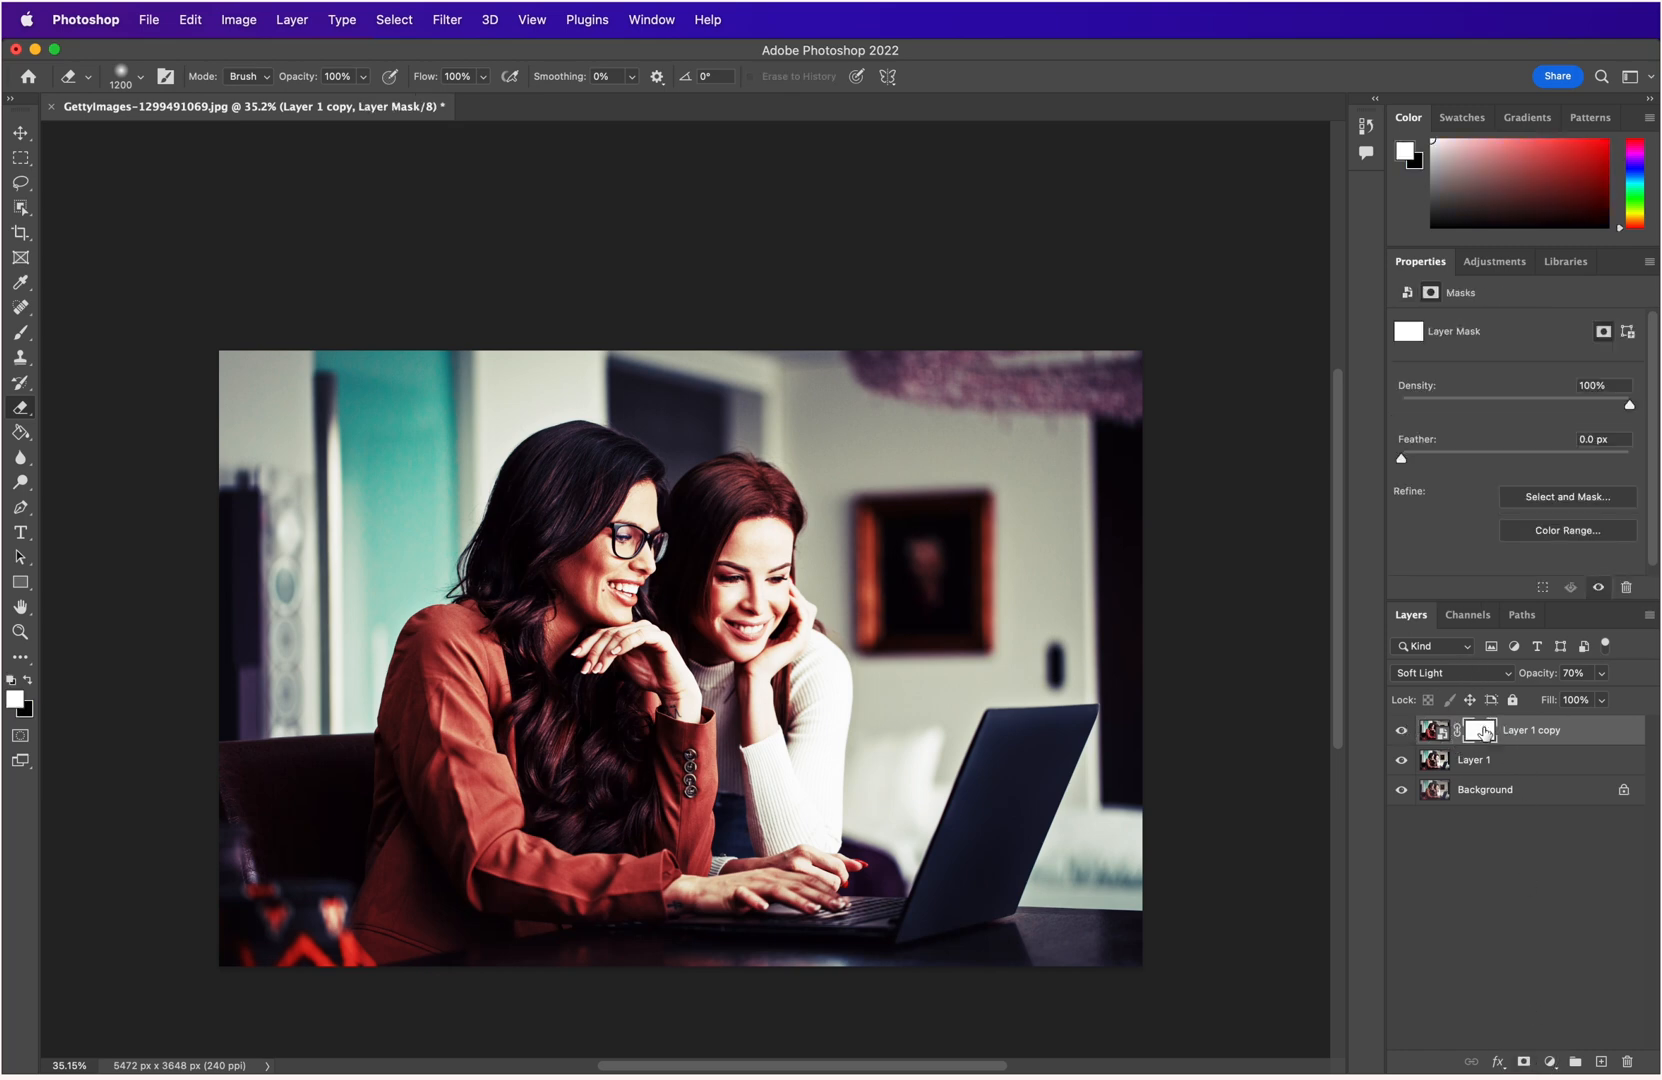
{"action": "left_click", "coordinate": [29, 682]}
{"action": "left_click", "coordinate": [20, 432]}
{"action": "left_click", "coordinate": [662, 584]}
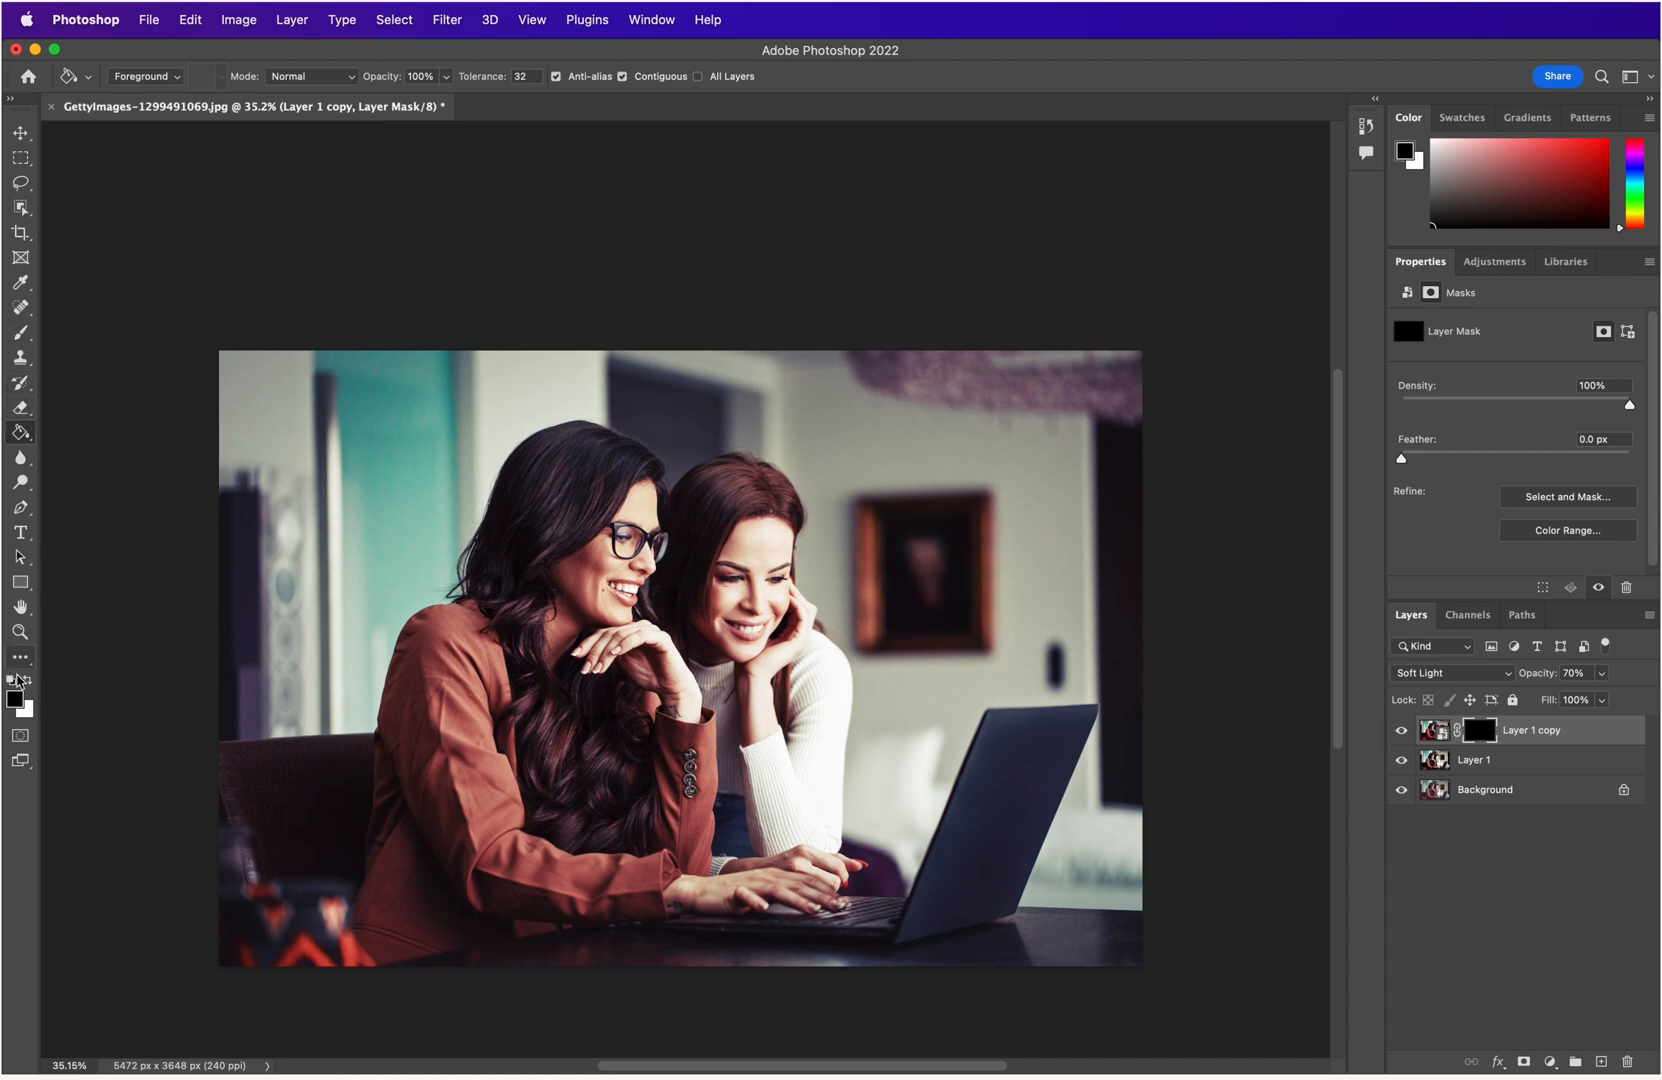
Paint white on the layer mask over the woman's rust-coloured jacket with a 1200 px soft brush.
{"action": "left_click", "coordinate": [28, 680]}
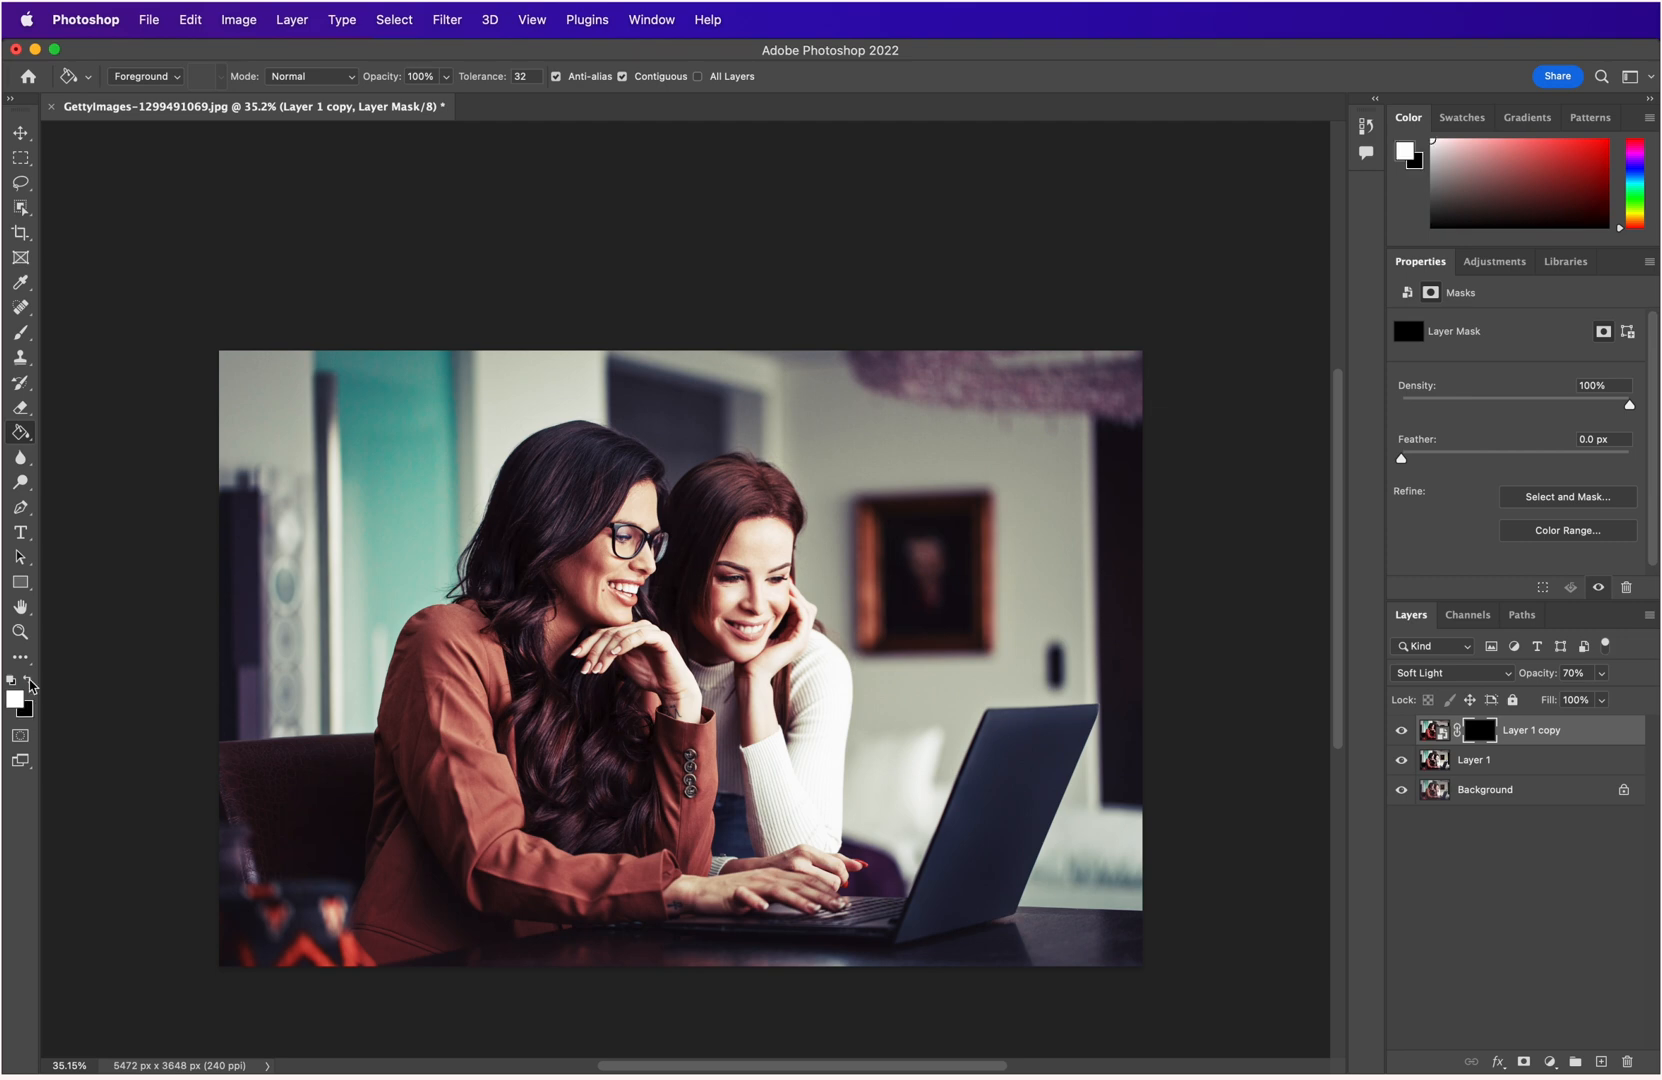
{"action": "key", "text": "b"}
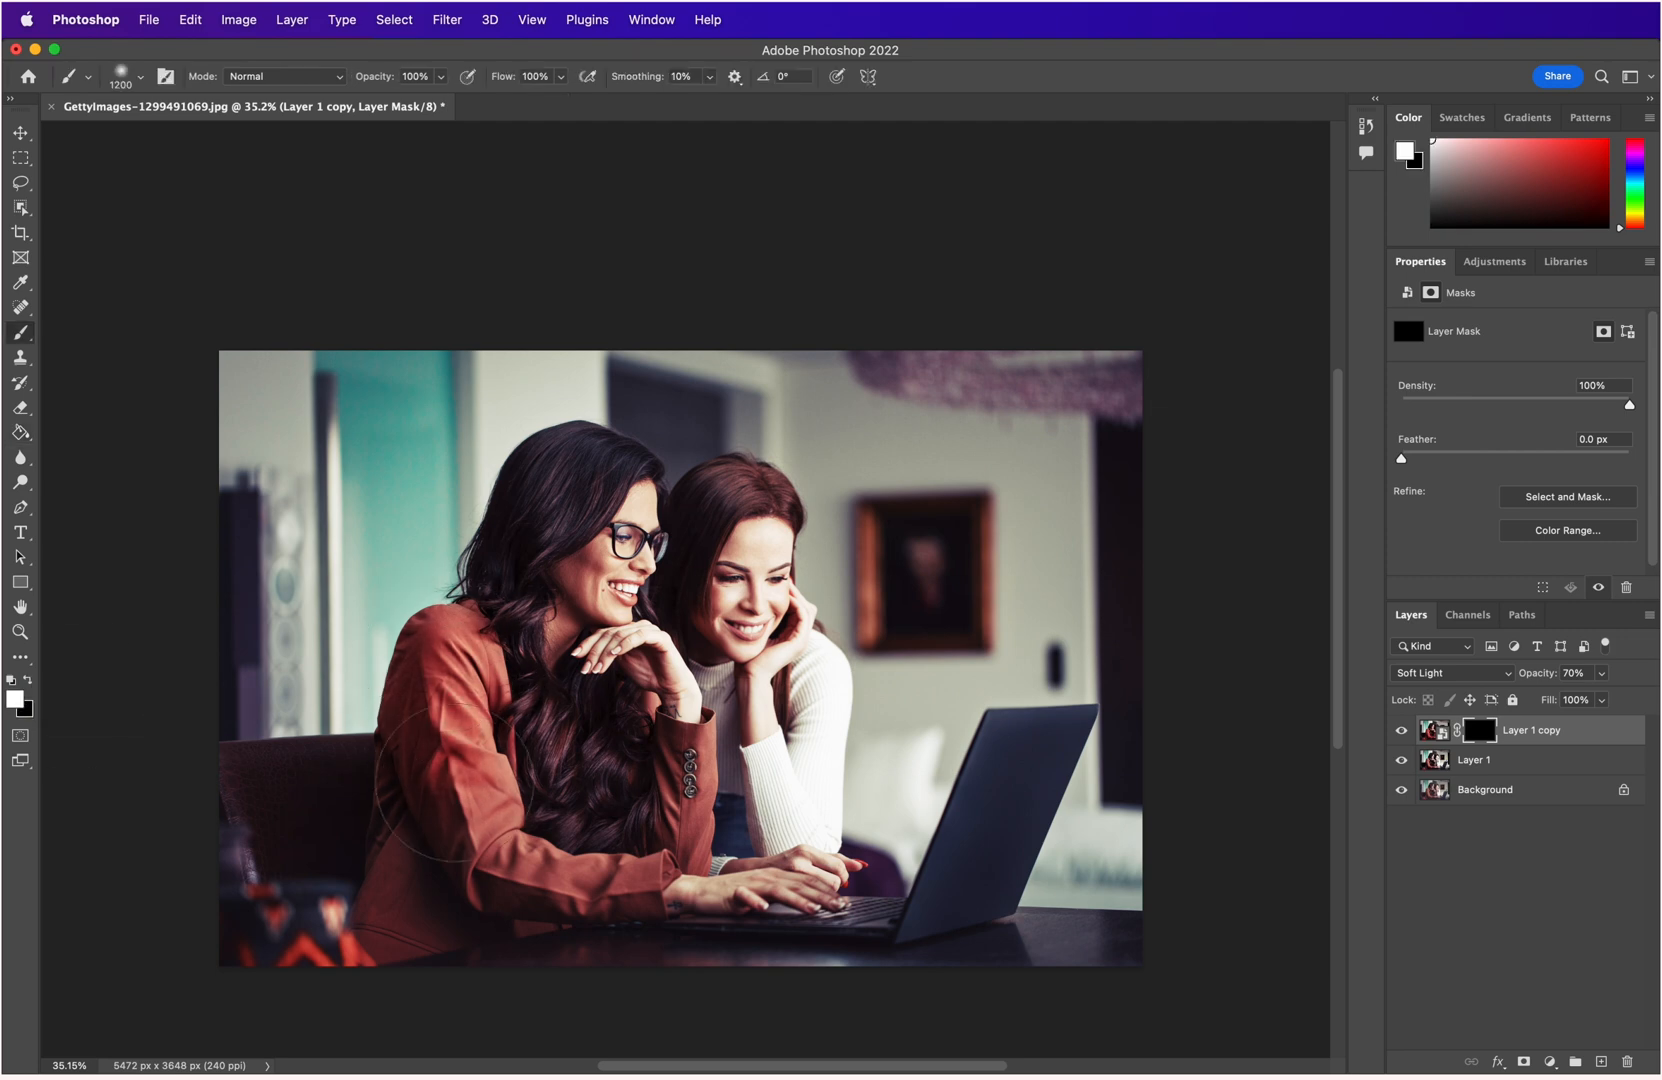
{"action": "mouse_move", "coordinate": [456, 783]}
{"action": "left_mouse_down"}
{"action": "mouse_move", "coordinate": [480, 831]}
{"action": "mouse_move", "coordinate": [626, 876]}
{"action": "mouse_move", "coordinate": [471, 750]}
{"action": "mouse_move", "coordinate": [371, 1000]}
{"action": "mouse_move", "coordinate": [178, 890]}
{"action": "mouse_move", "coordinate": [326, 983]}
{"action": "mouse_move", "coordinate": [460, 815]}
{"action": "mouse_move", "coordinate": [490, 722]}
{"action": "mouse_move", "coordinate": [470, 657]}
{"action": "left_mouse_up"}
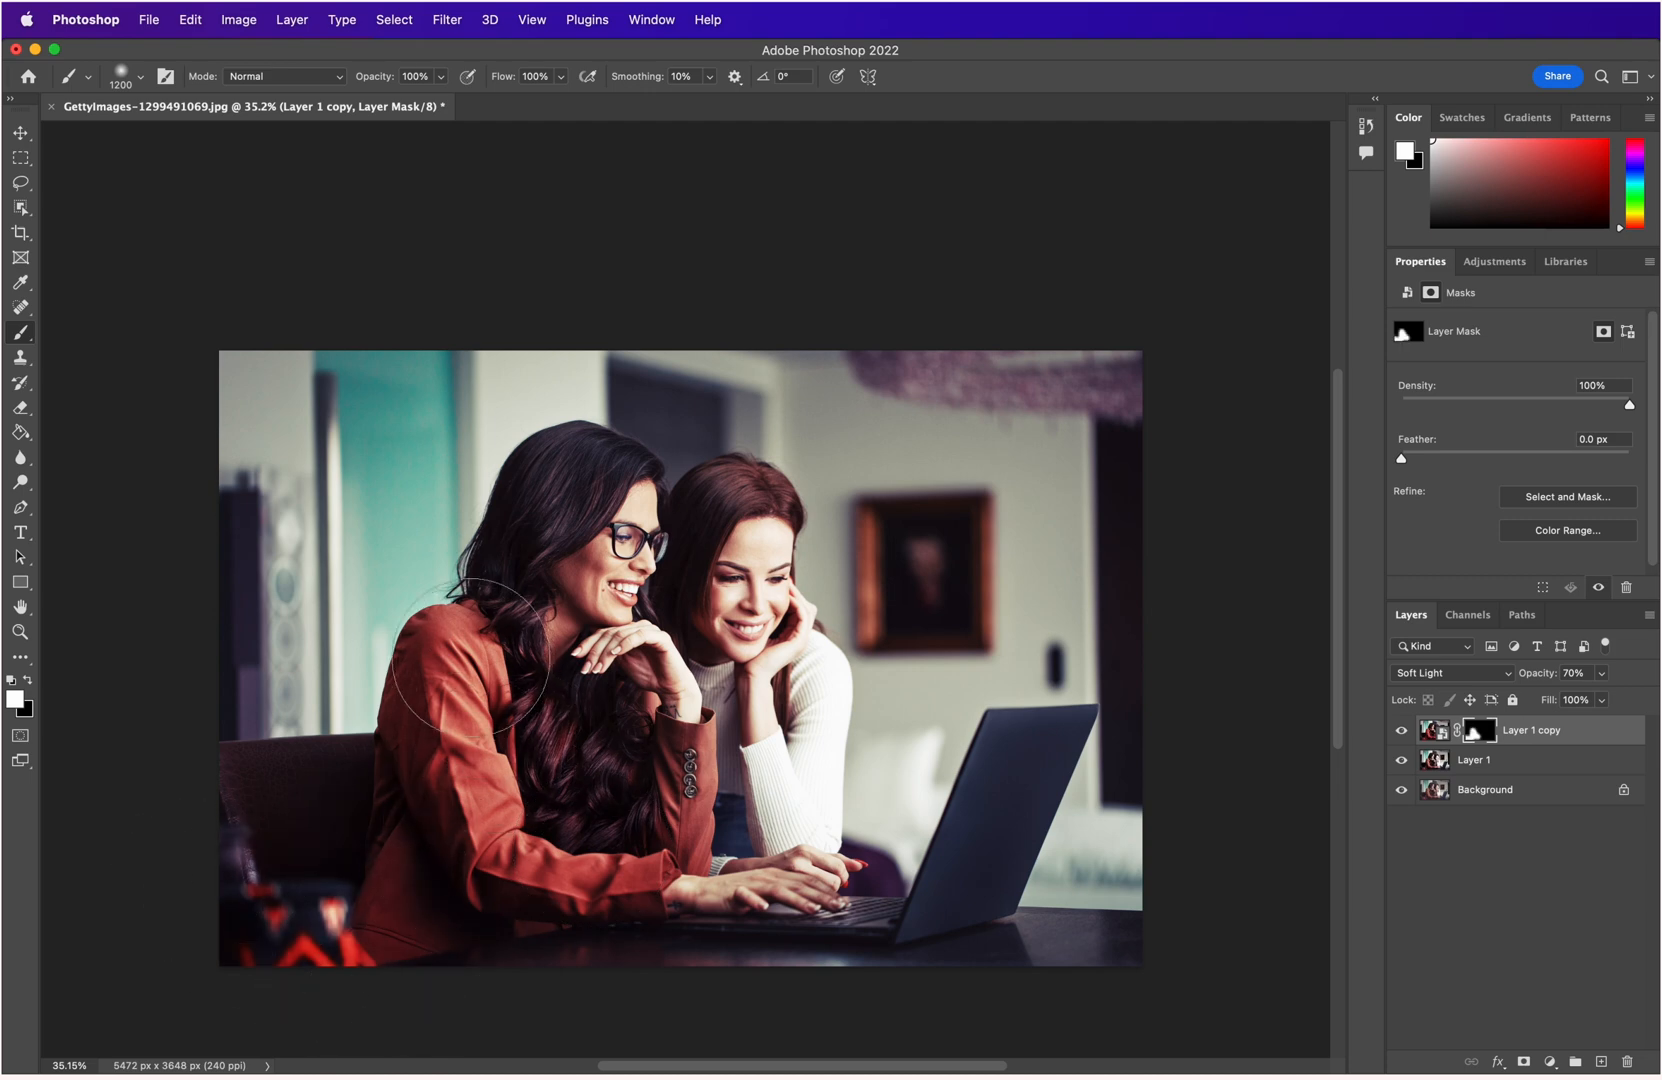
Reduce the brush to 900 px and paint white on the mask over both women's hair, the rest of the jacket and the framed picture.
{"action": "key", "text": "bracketleft"}
{"action": "key", "text": "bracketleft"}
{"action": "key", "text": "bracketleft"}
{"action": "left_click_drag", "start_coordinate": [515, 560], "coordinate": [606, 460]}
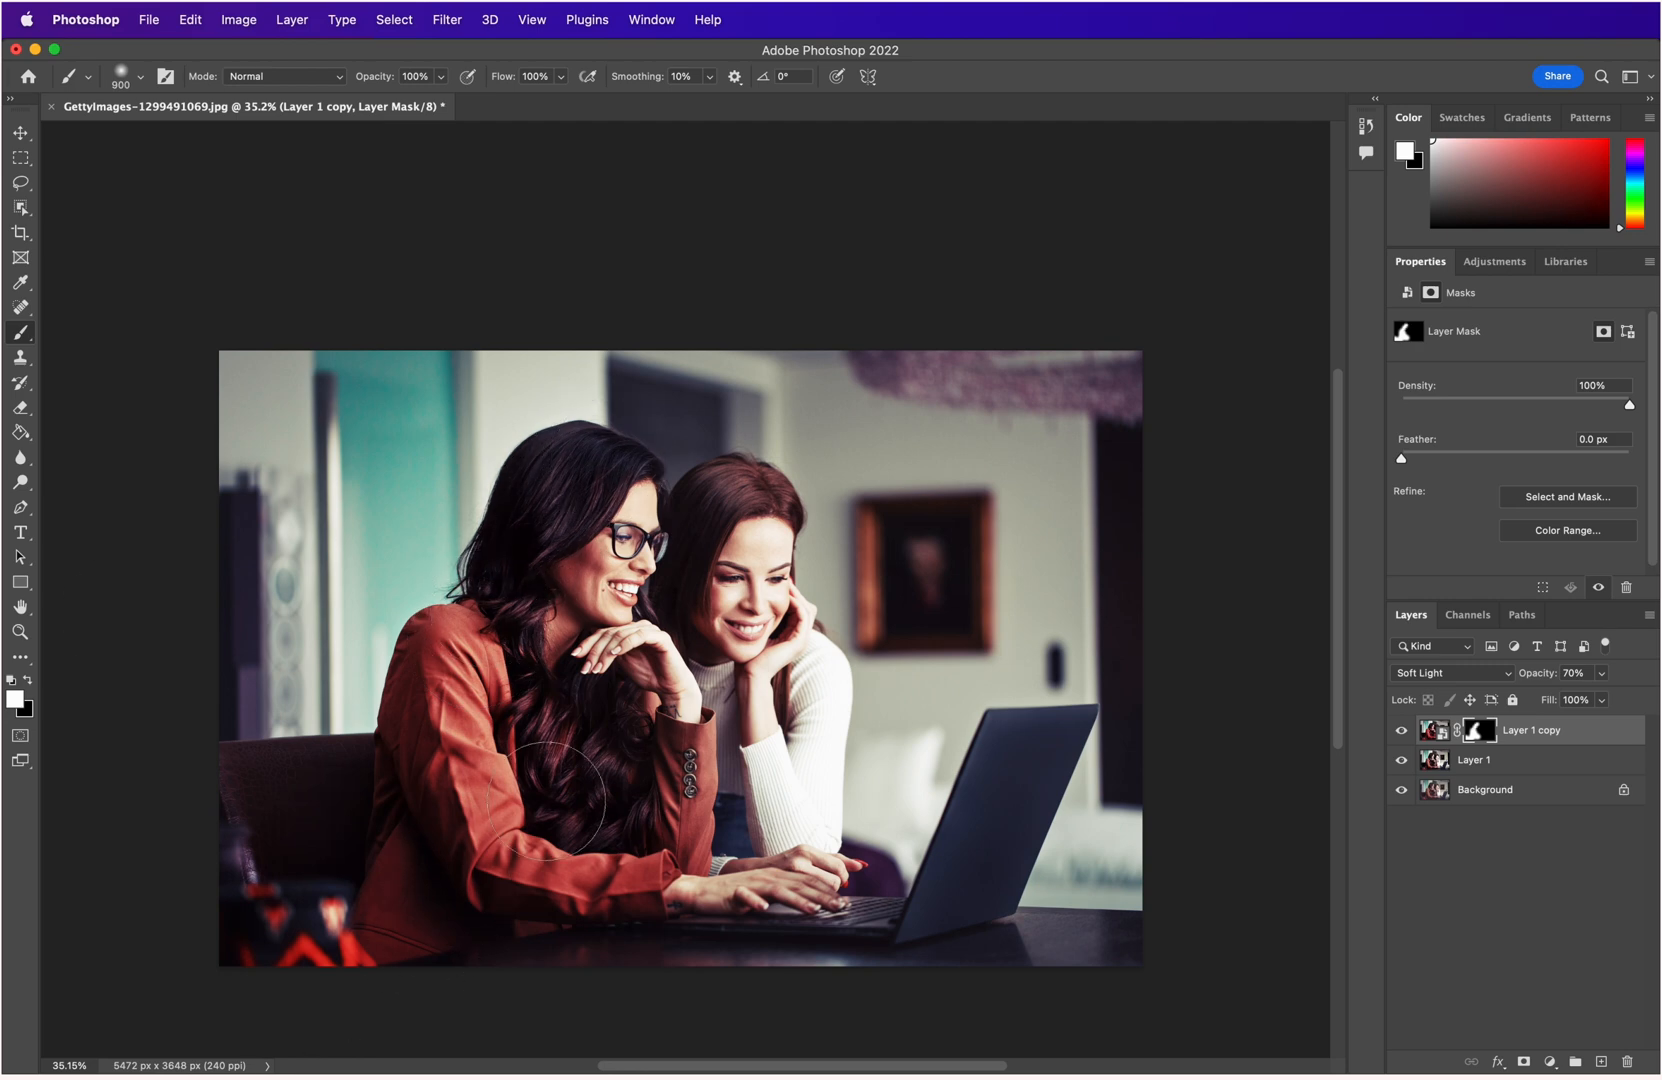
{"action": "mouse_move", "coordinate": [547, 801]}
{"action": "left_mouse_down"}
{"action": "mouse_move", "coordinate": [576, 765]}
{"action": "mouse_move", "coordinate": [607, 792]}
{"action": "mouse_move", "coordinate": [687, 767]}
{"action": "mouse_move", "coordinate": [641, 864]}
{"action": "mouse_move", "coordinate": [482, 898]}
{"action": "mouse_move", "coordinate": [586, 898]}
{"action": "left_mouse_up"}
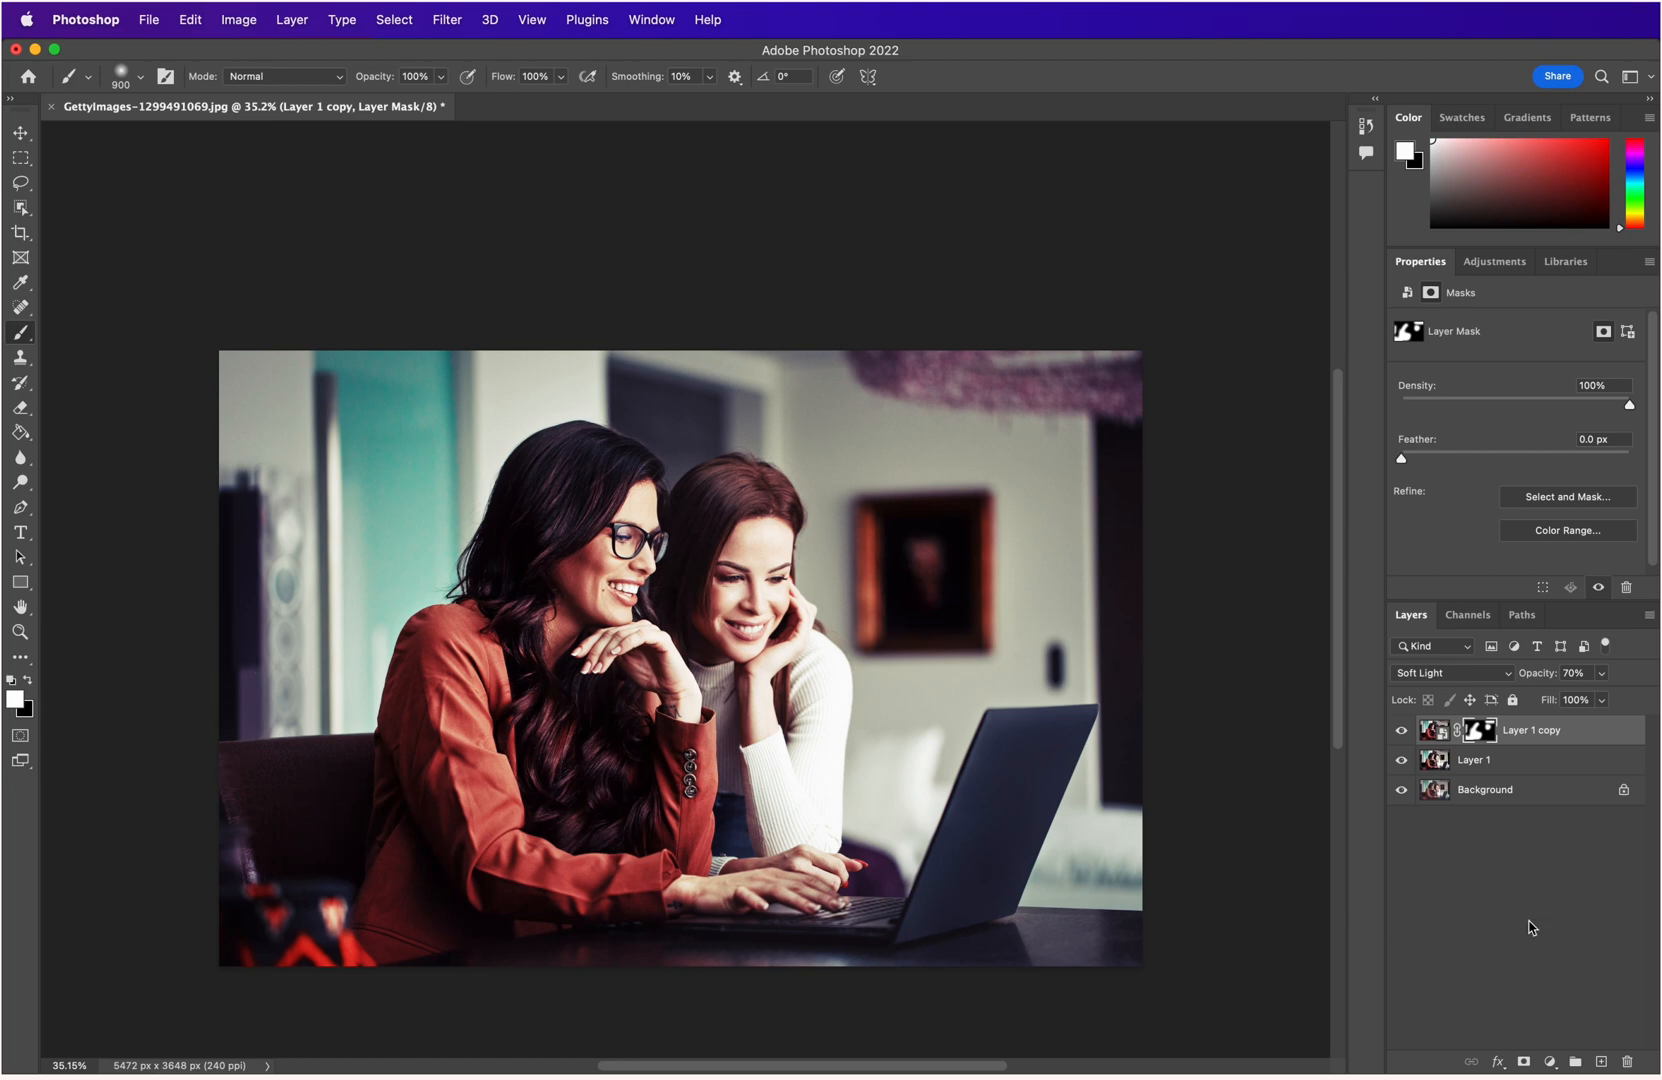
{"action": "mouse_move", "coordinate": [1030, 769]}
{"action": "left_mouse_down"}
{"action": "mouse_move", "coordinate": [1012, 779]}
{"action": "mouse_move", "coordinate": [947, 993]}
{"action": "left_mouse_up"}
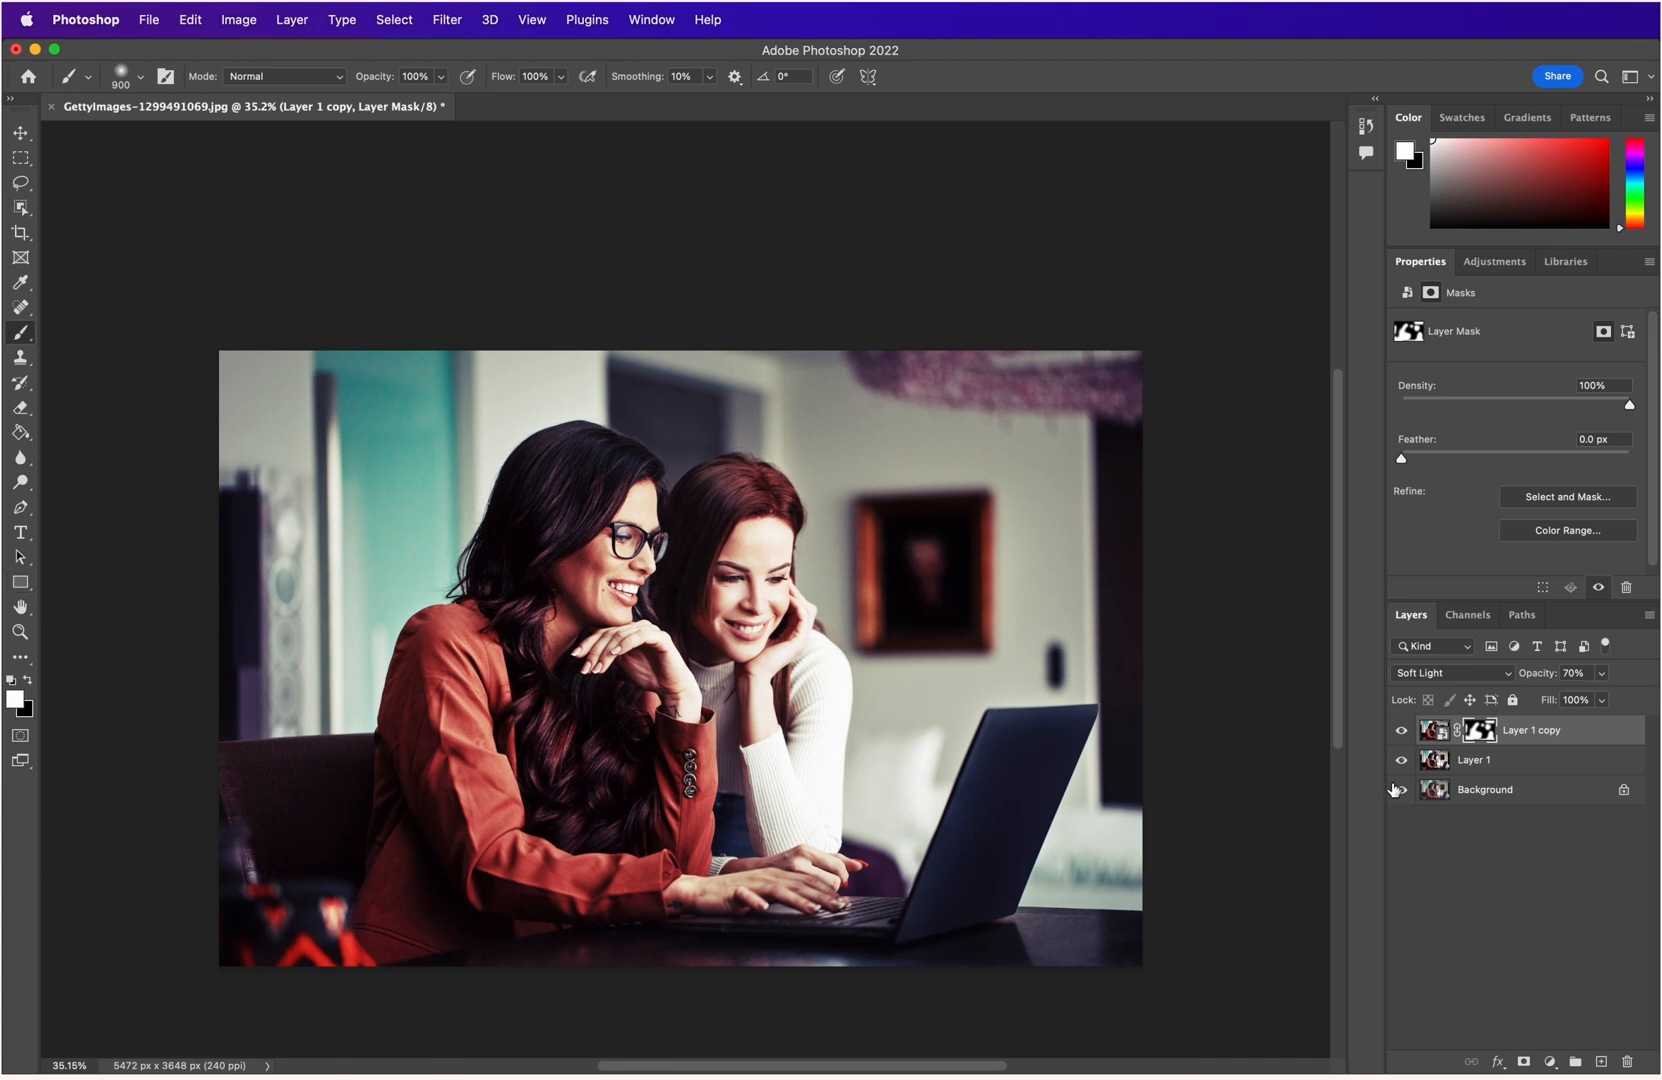
Compare the photo with and without the masked Layer 1 copy.
{"action": "left_click", "coordinate": [1400, 731]}
{"action": "left_click", "coordinate": [1400, 731]}
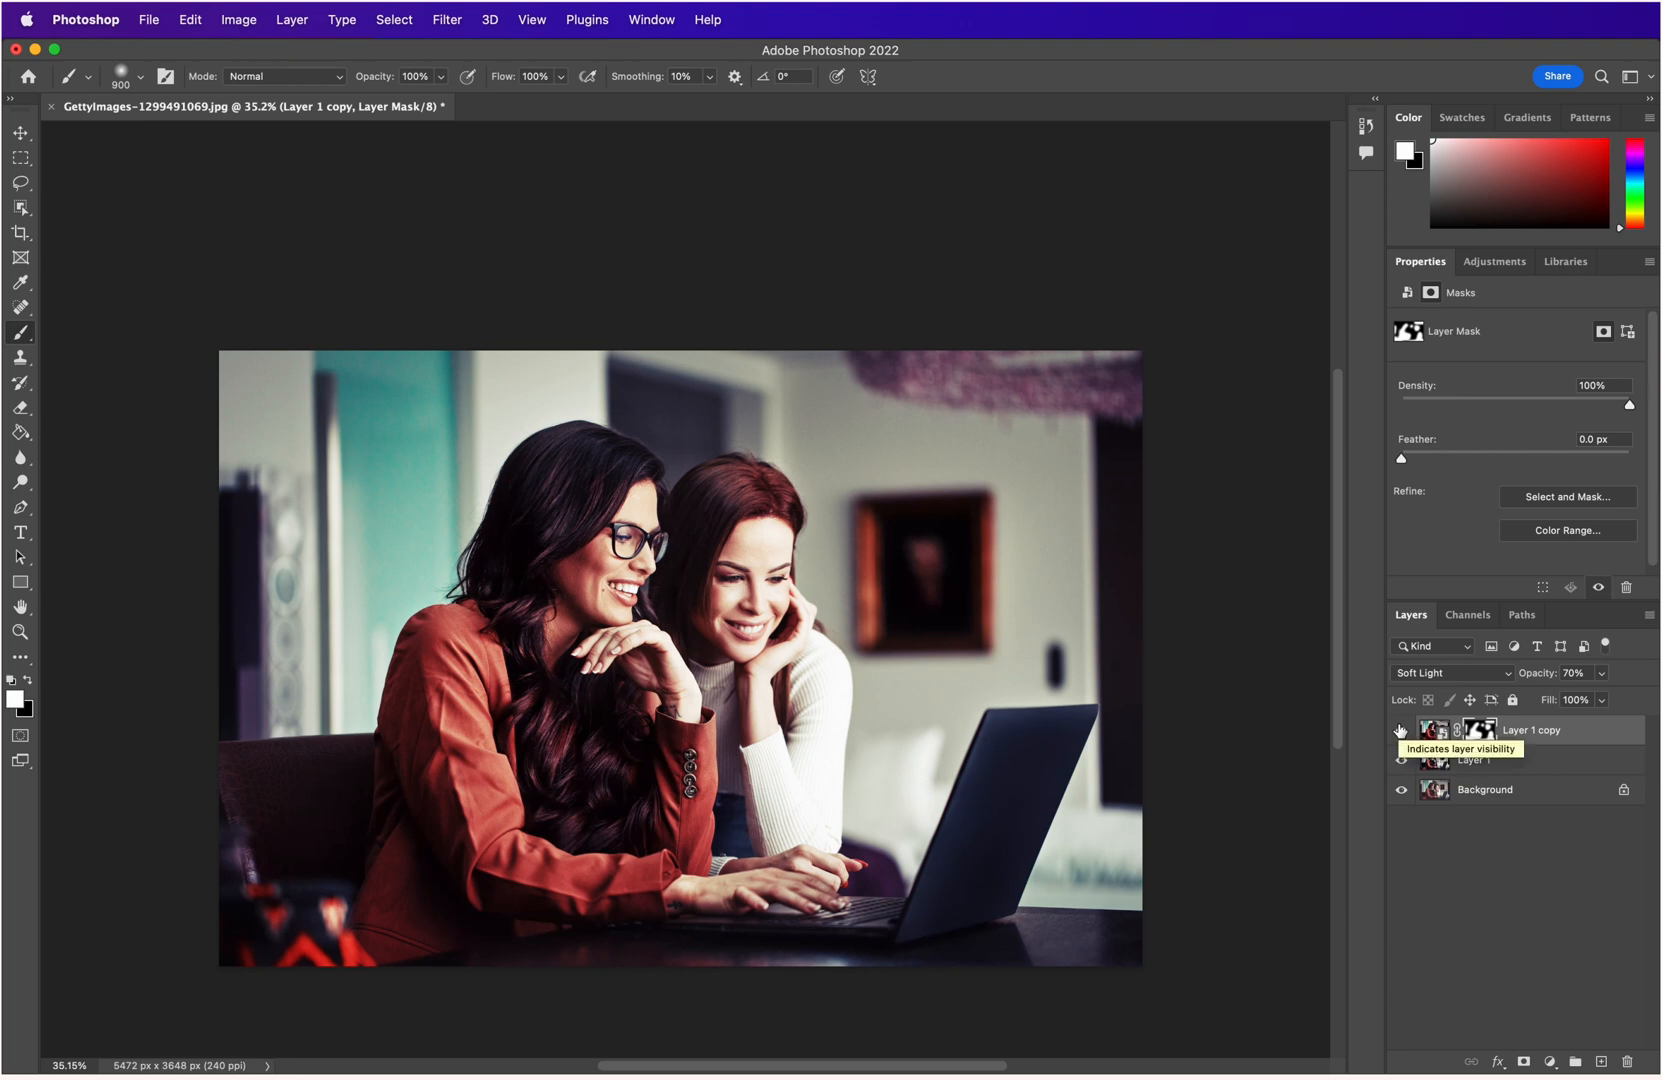
{"action": "left_click", "coordinate": [1400, 731]}
{"action": "left_click", "coordinate": [1400, 731]}
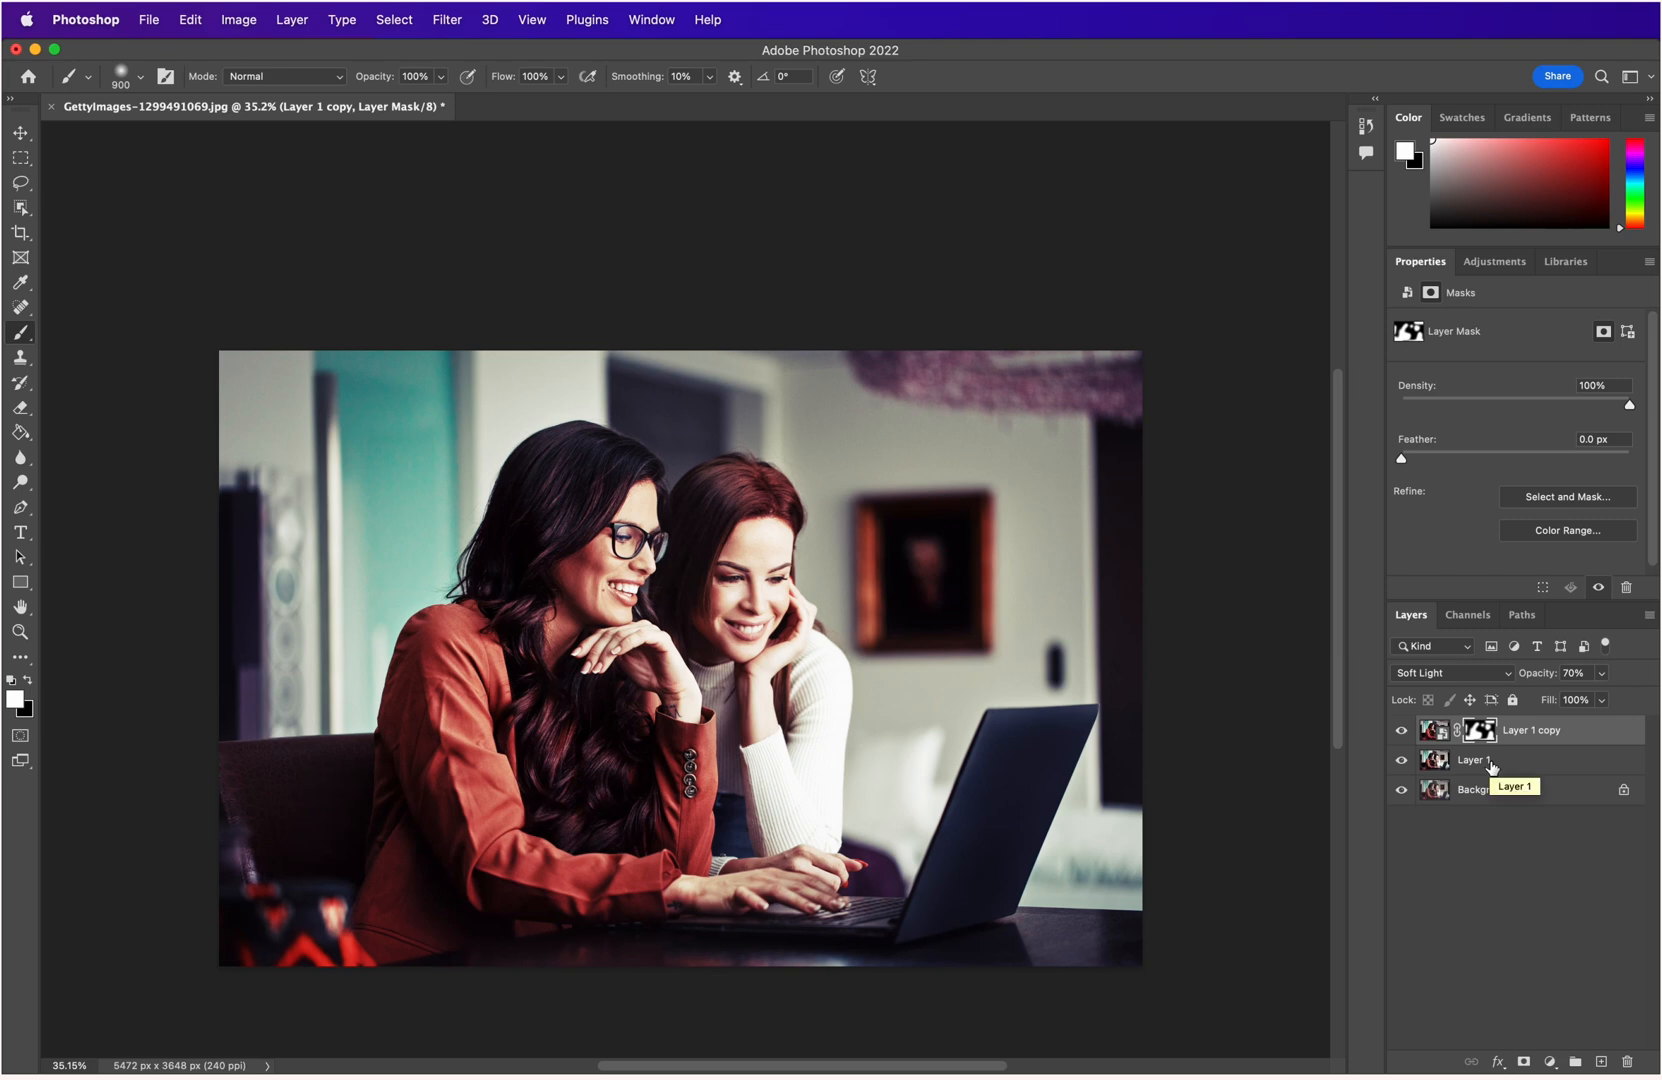
Set the blend mode of Layer 1 copy to Normal and compare the photo with and without the layer.
{"action": "left_click", "coordinate": [1441, 680]}
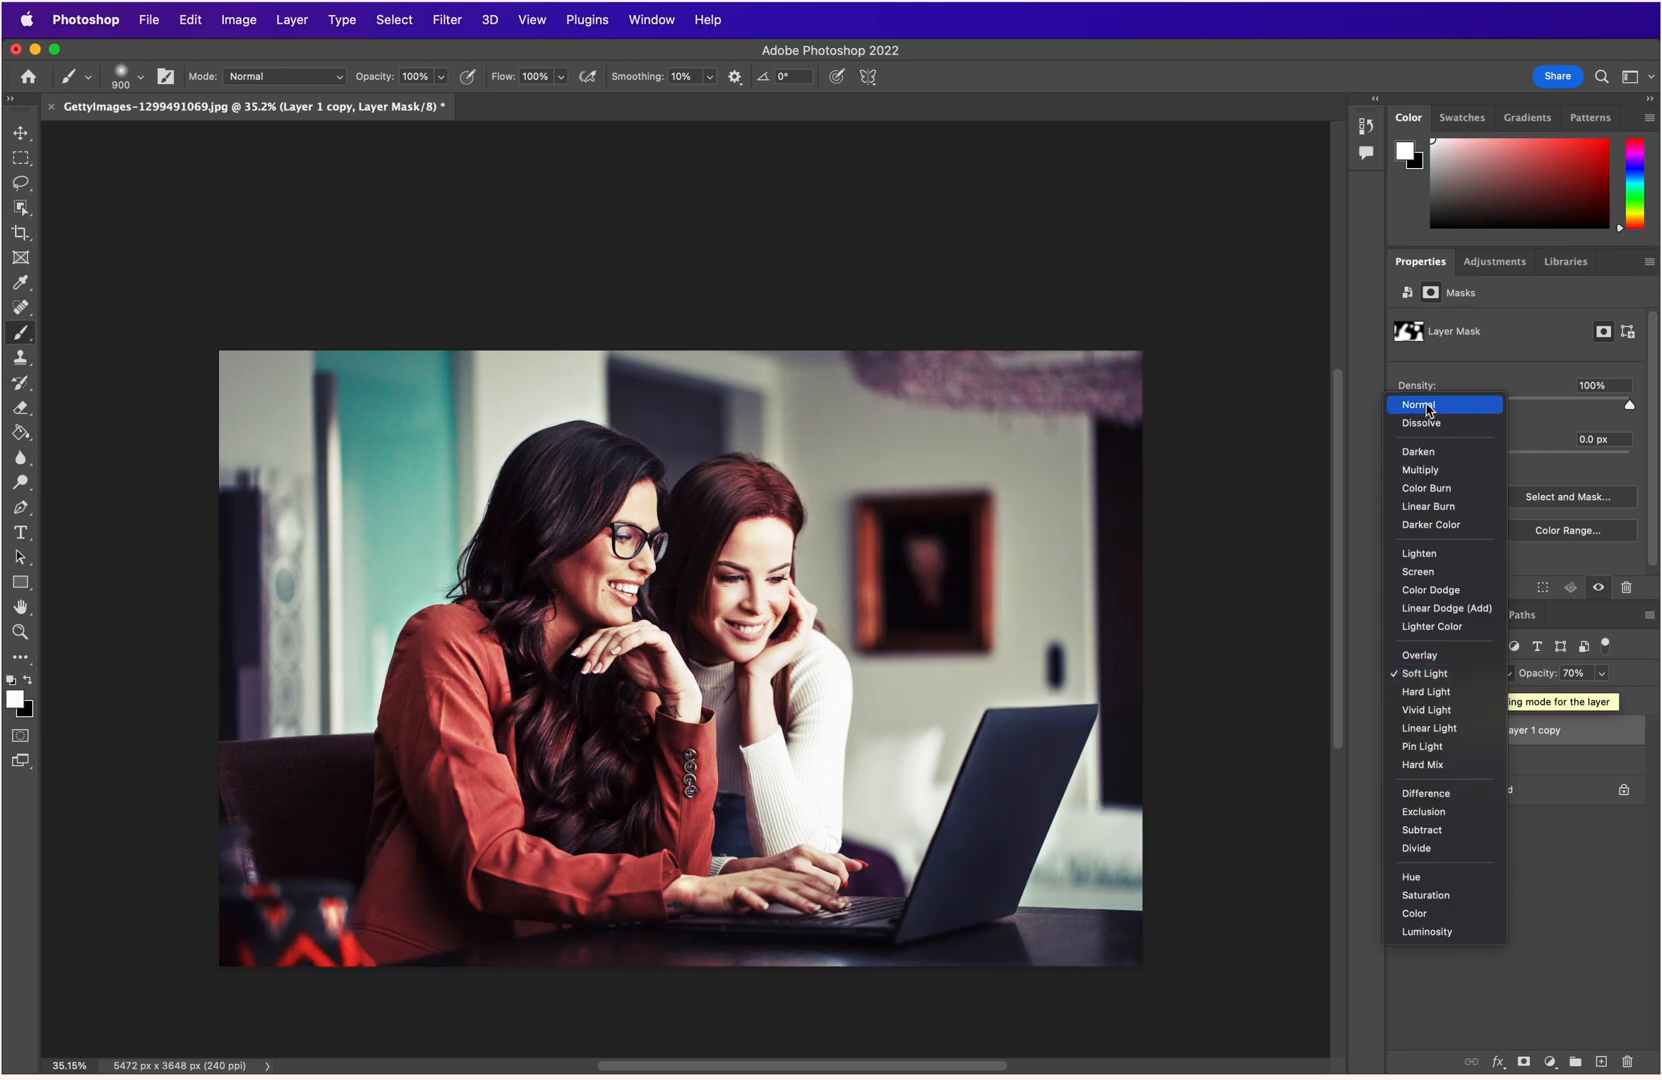
{"action": "left_click", "coordinate": [1428, 405]}
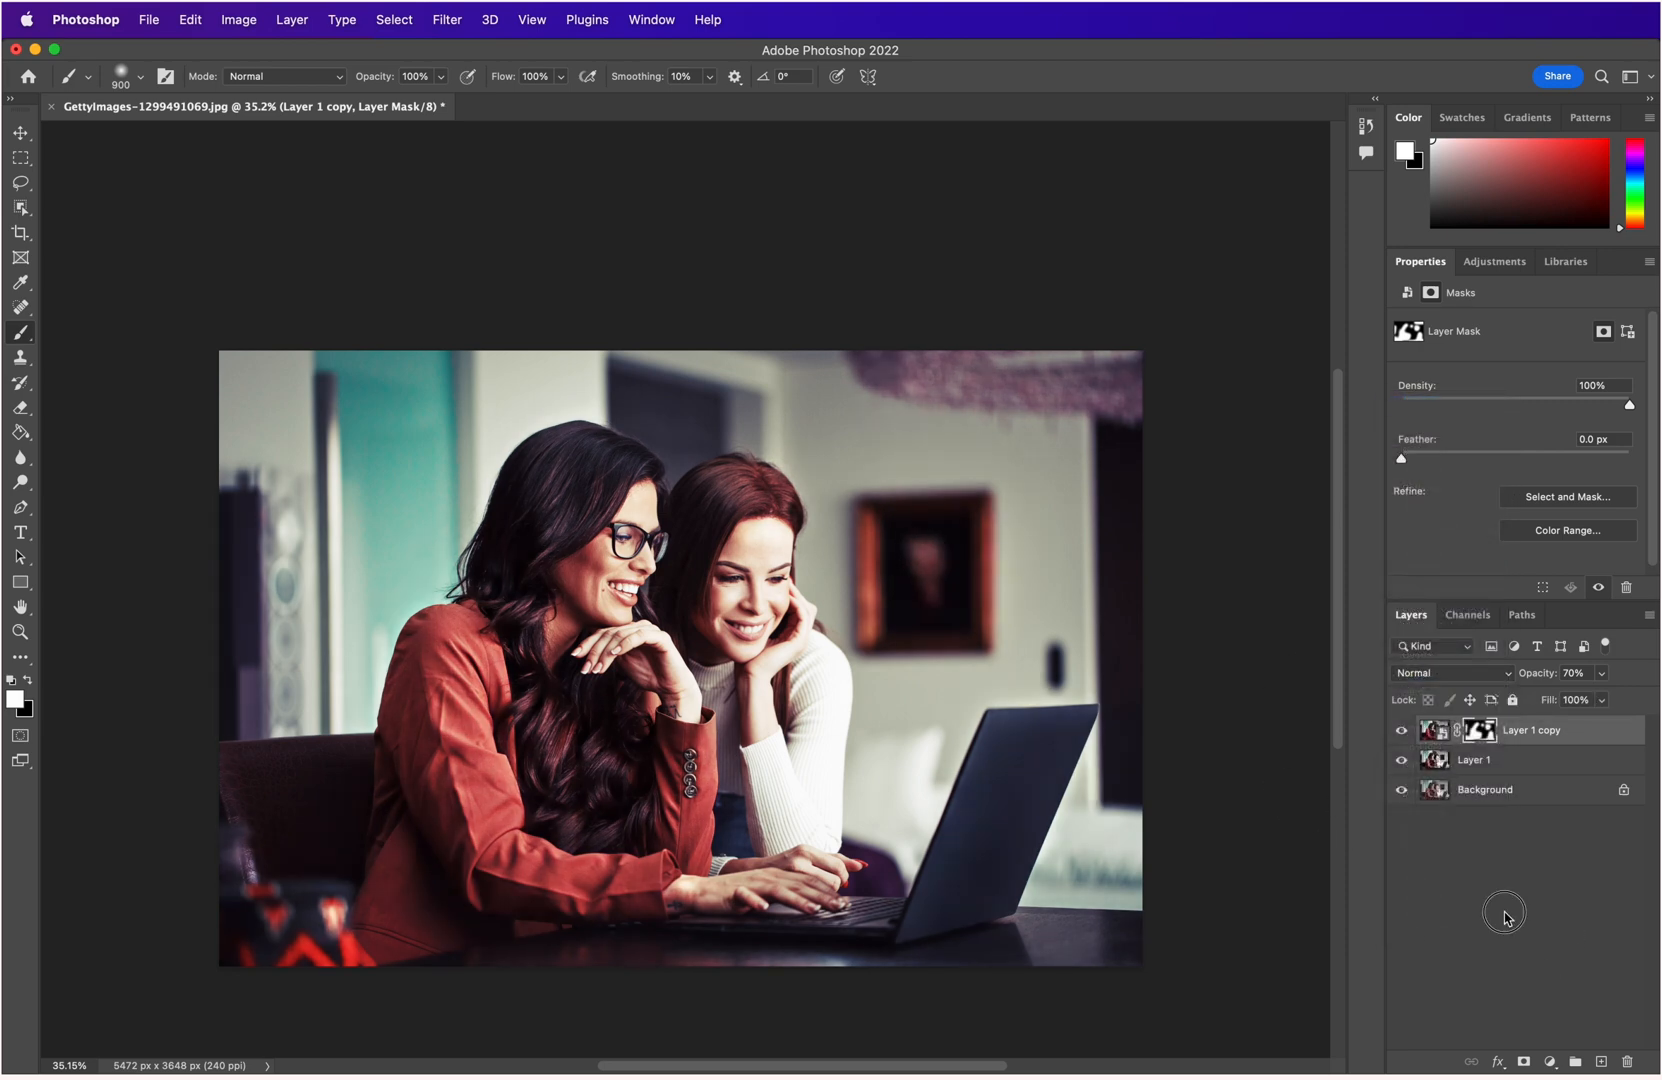
{"action": "left_click", "coordinate": [1481, 888]}
{"action": "left_click", "coordinate": [1401, 731]}
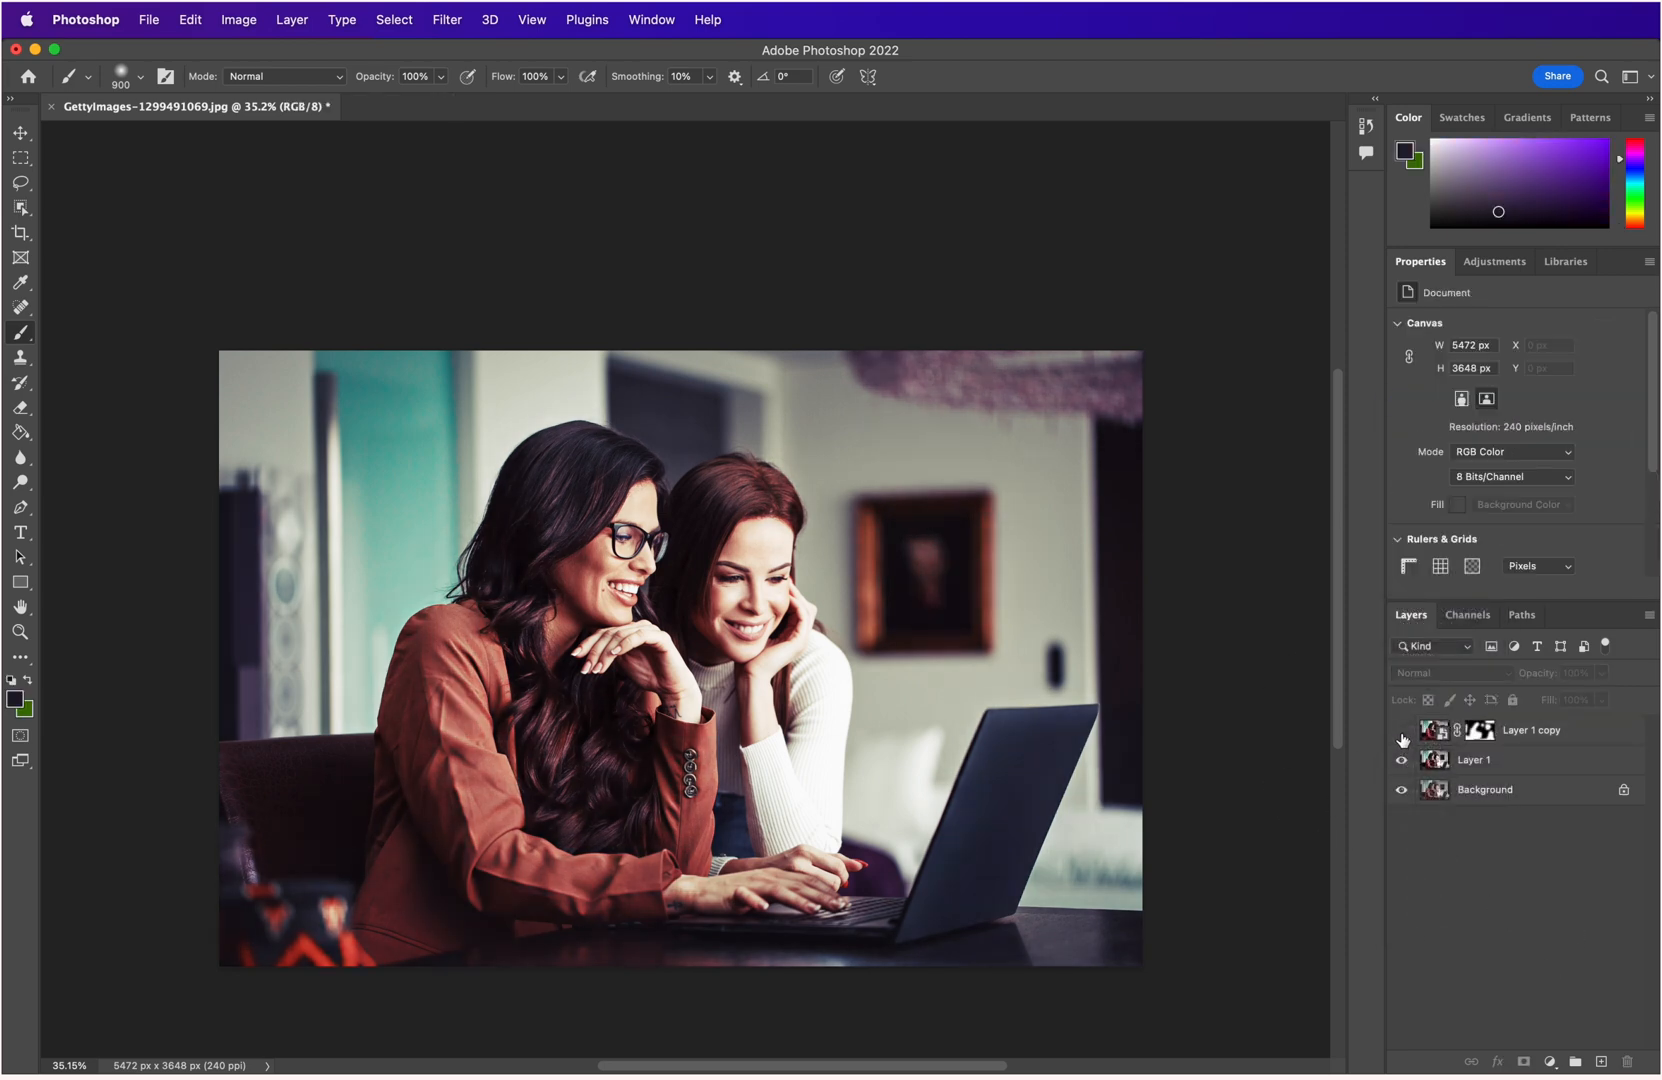
{"action": "left_click", "coordinate": [1401, 731]}
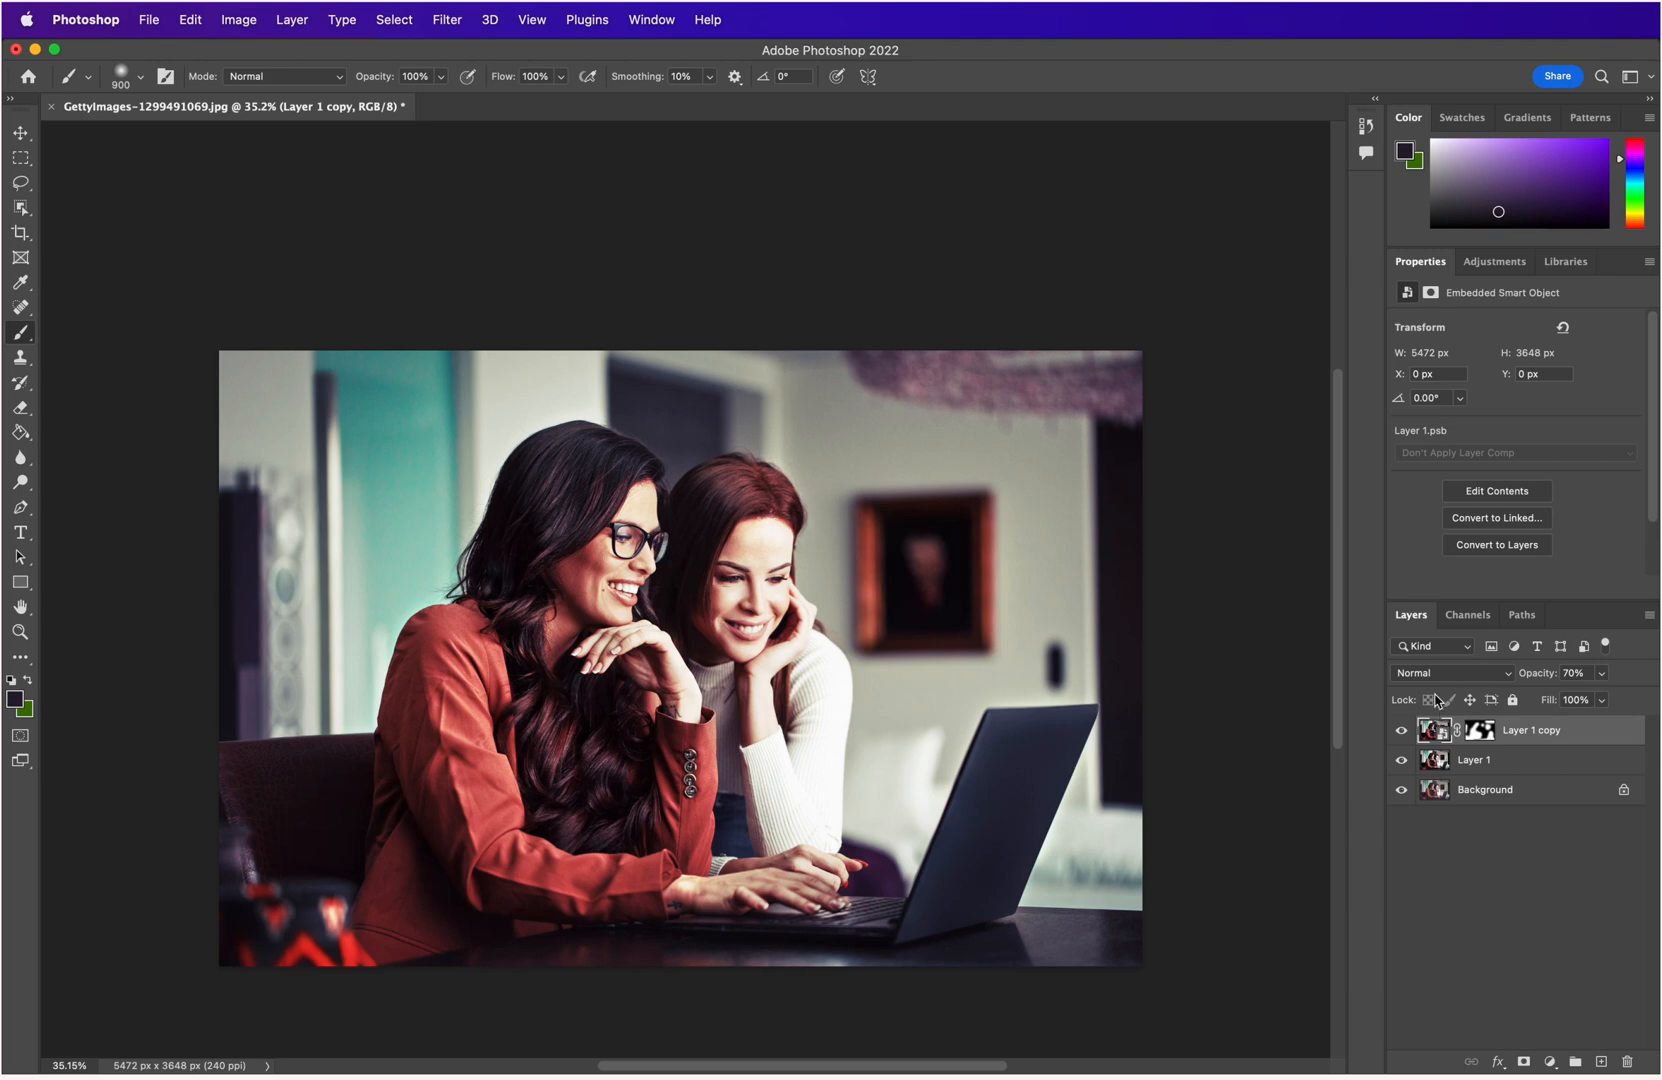
Preview other blend modes on Layer 1 copy and compare the photo with and without Layer 1 copy and Layer 1.
{"action": "left_click", "coordinate": [1443, 677]}
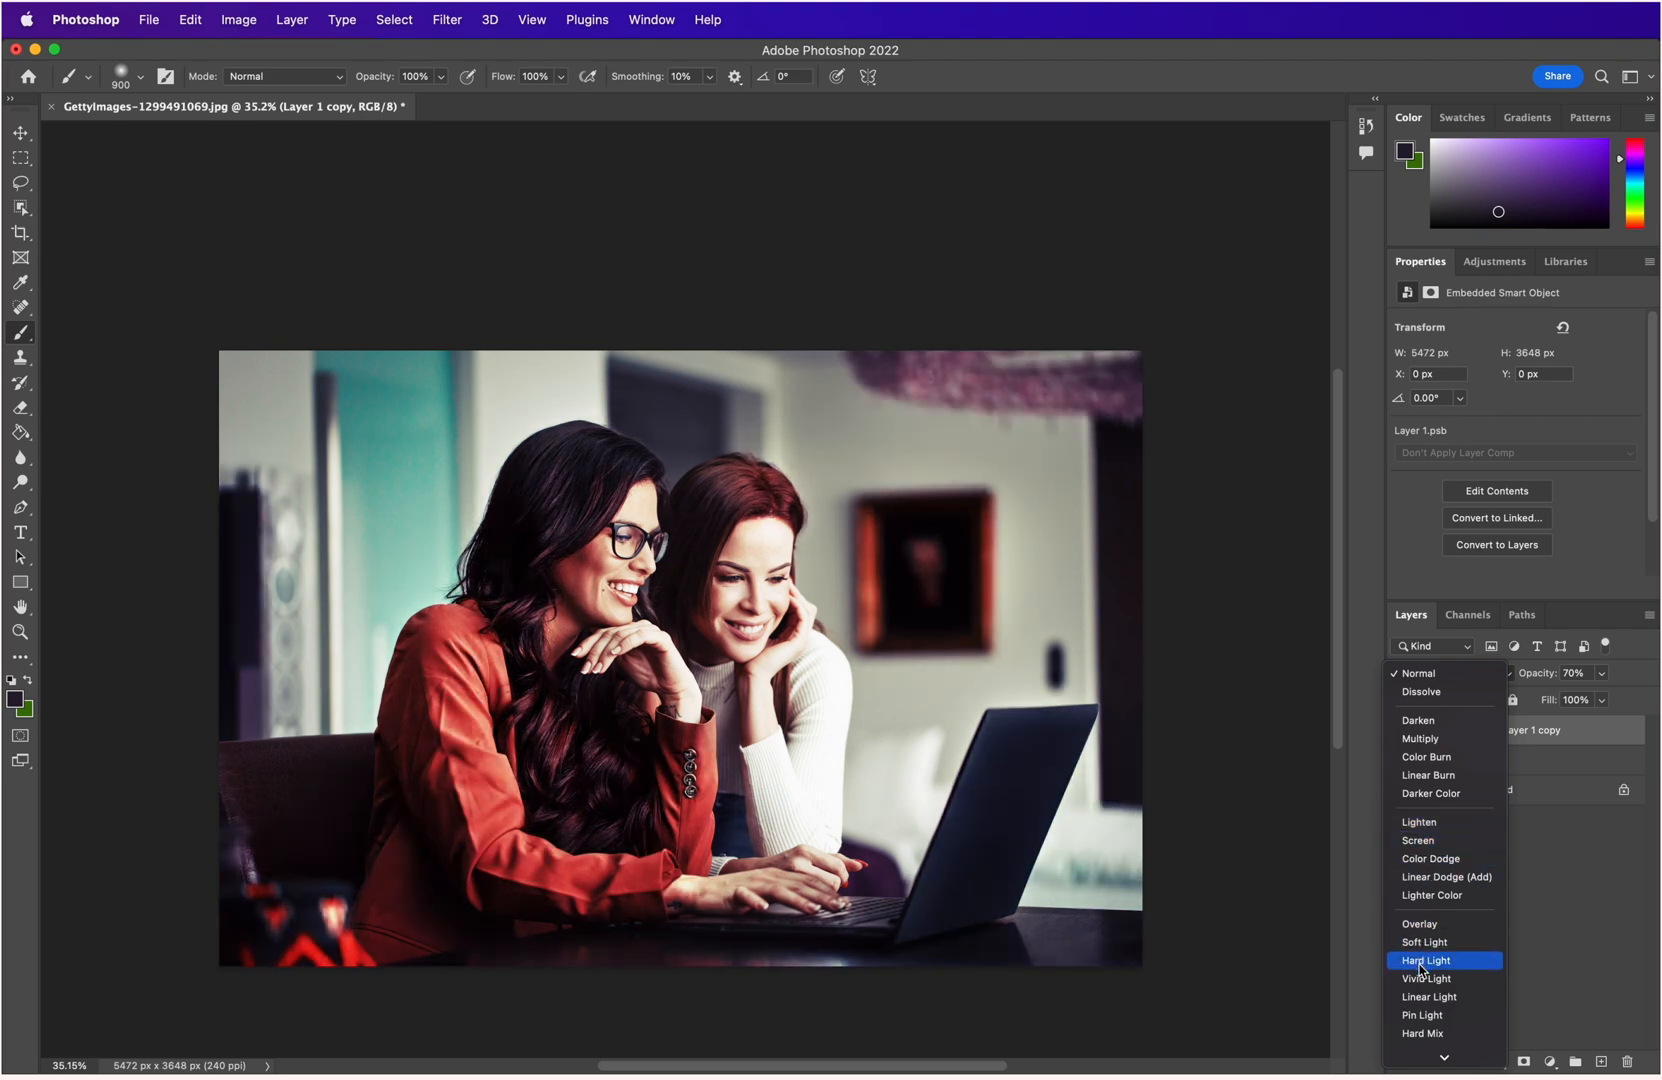
{"action": "left_click", "coordinate": [1557, 855]}
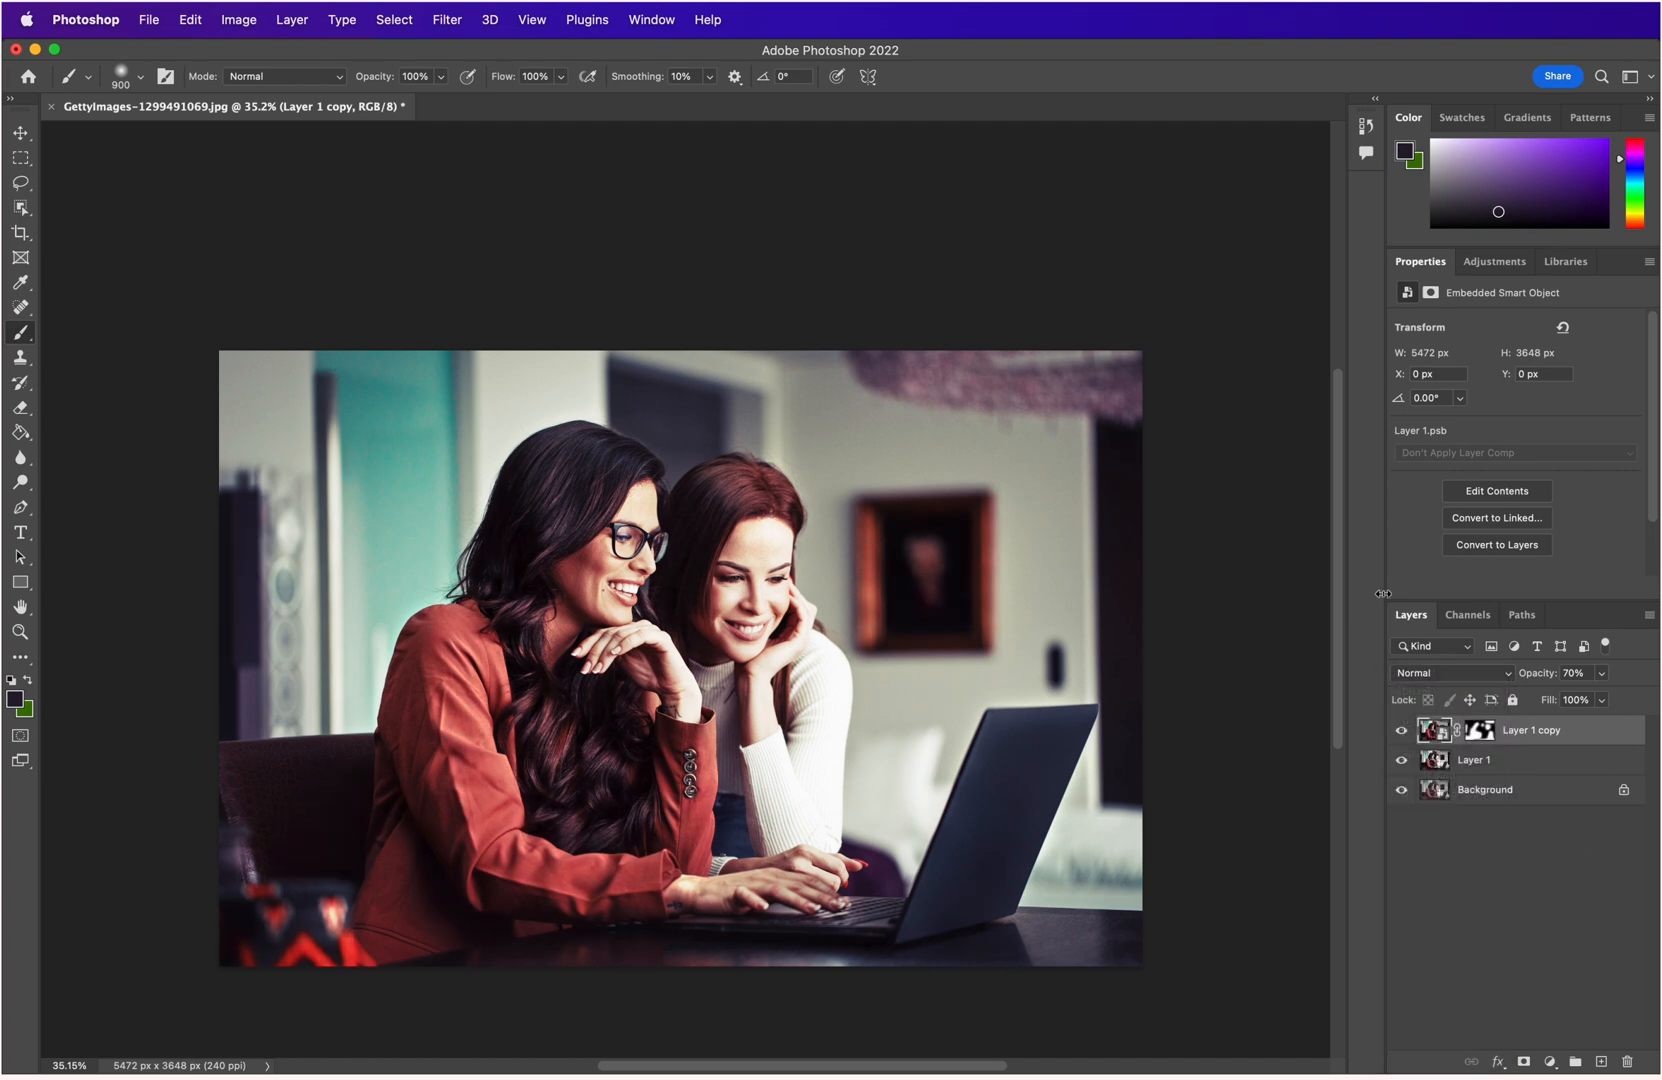
{"action": "left_click", "coordinate": [1402, 731]}
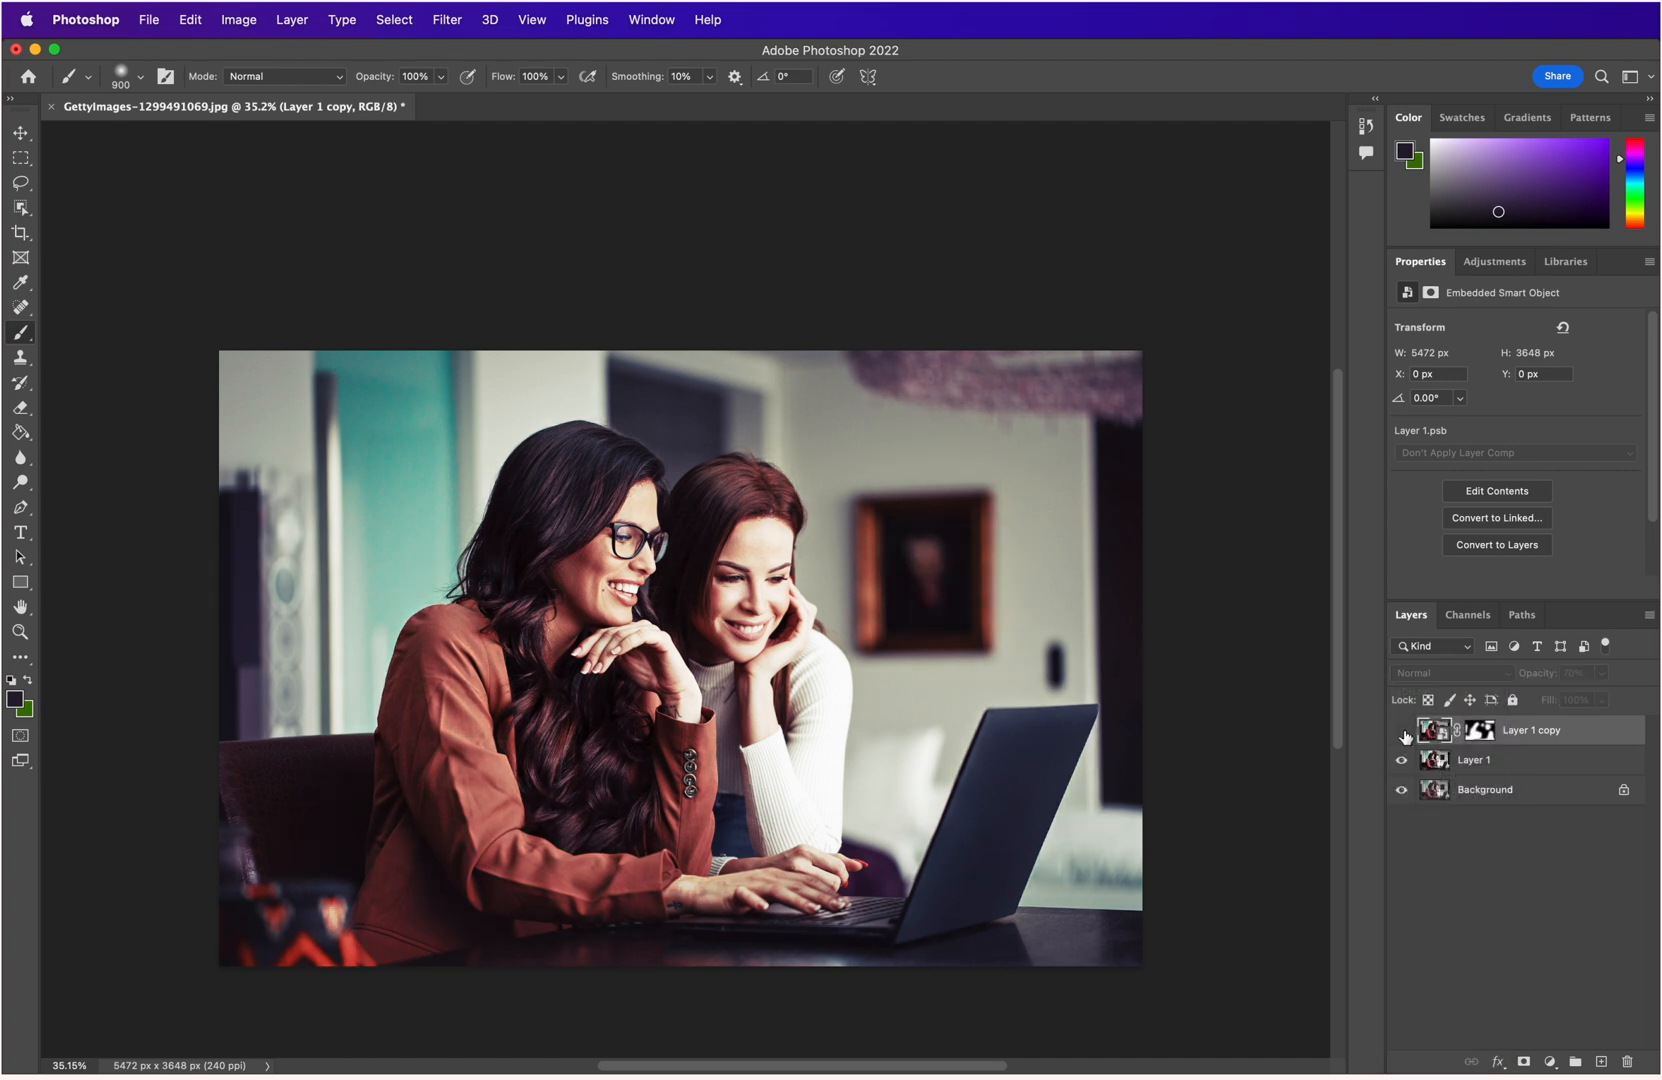
{"action": "left_click", "coordinate": [1402, 731]}
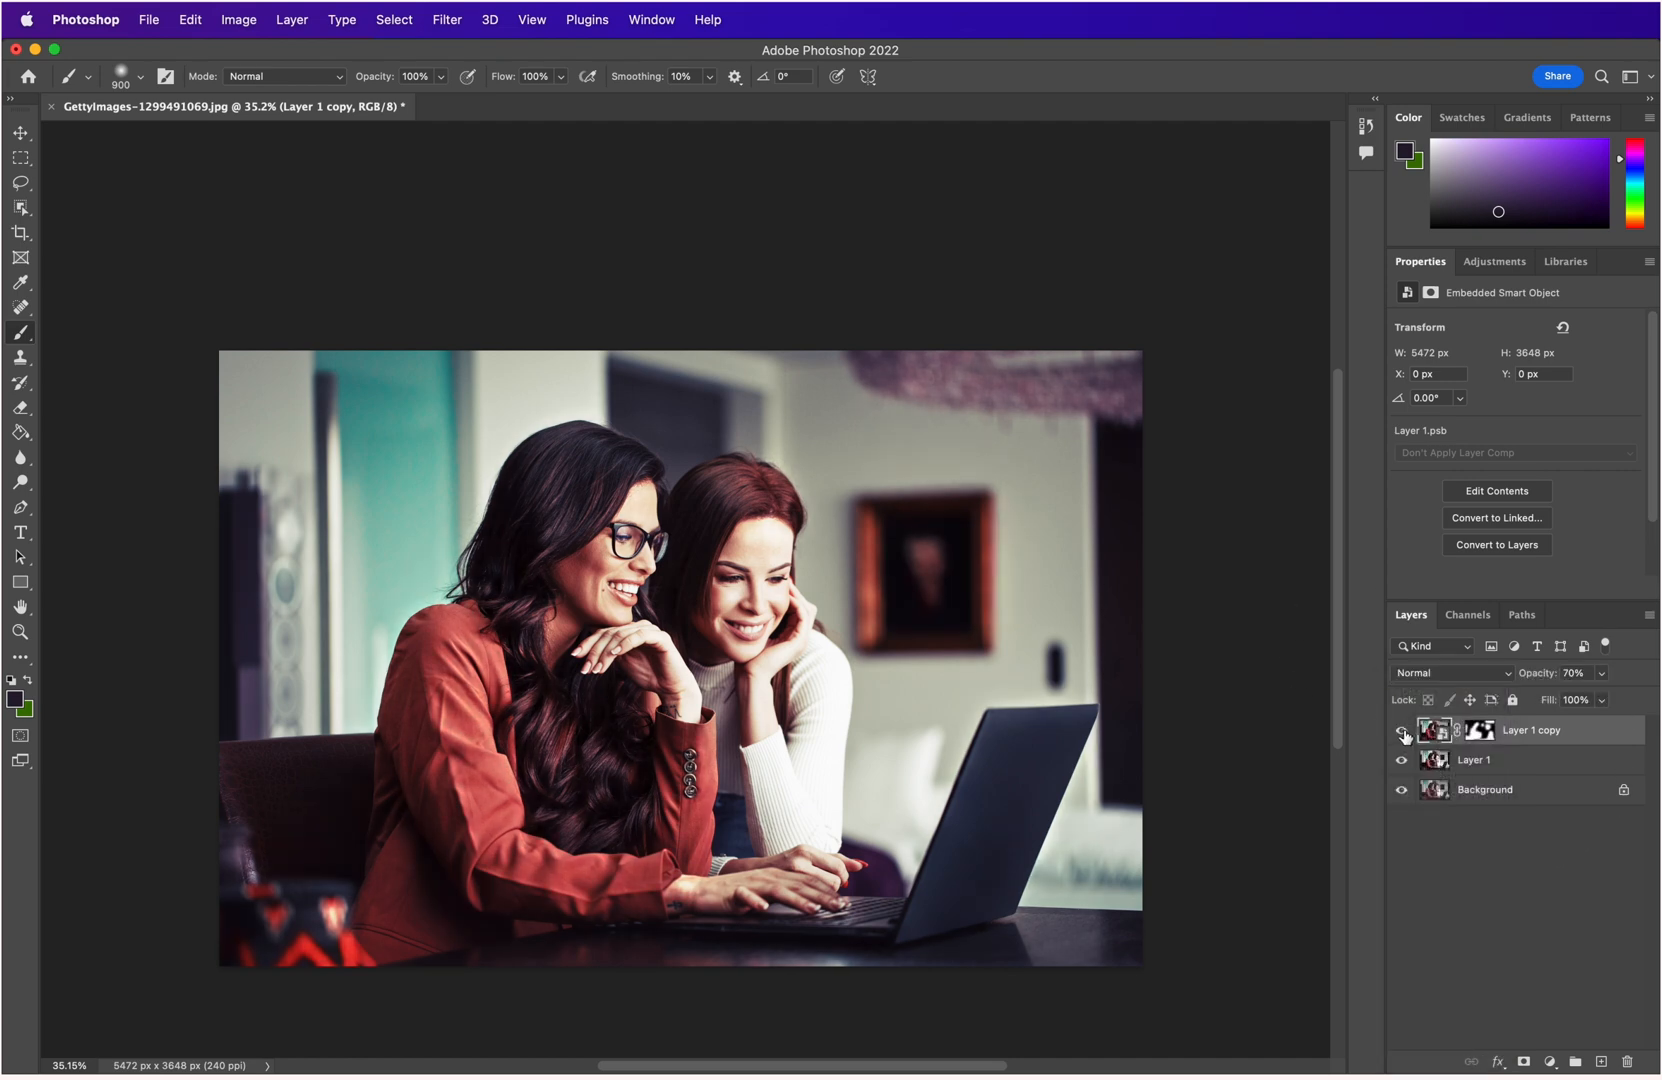
{"action": "left_click", "coordinate": [1402, 731]}
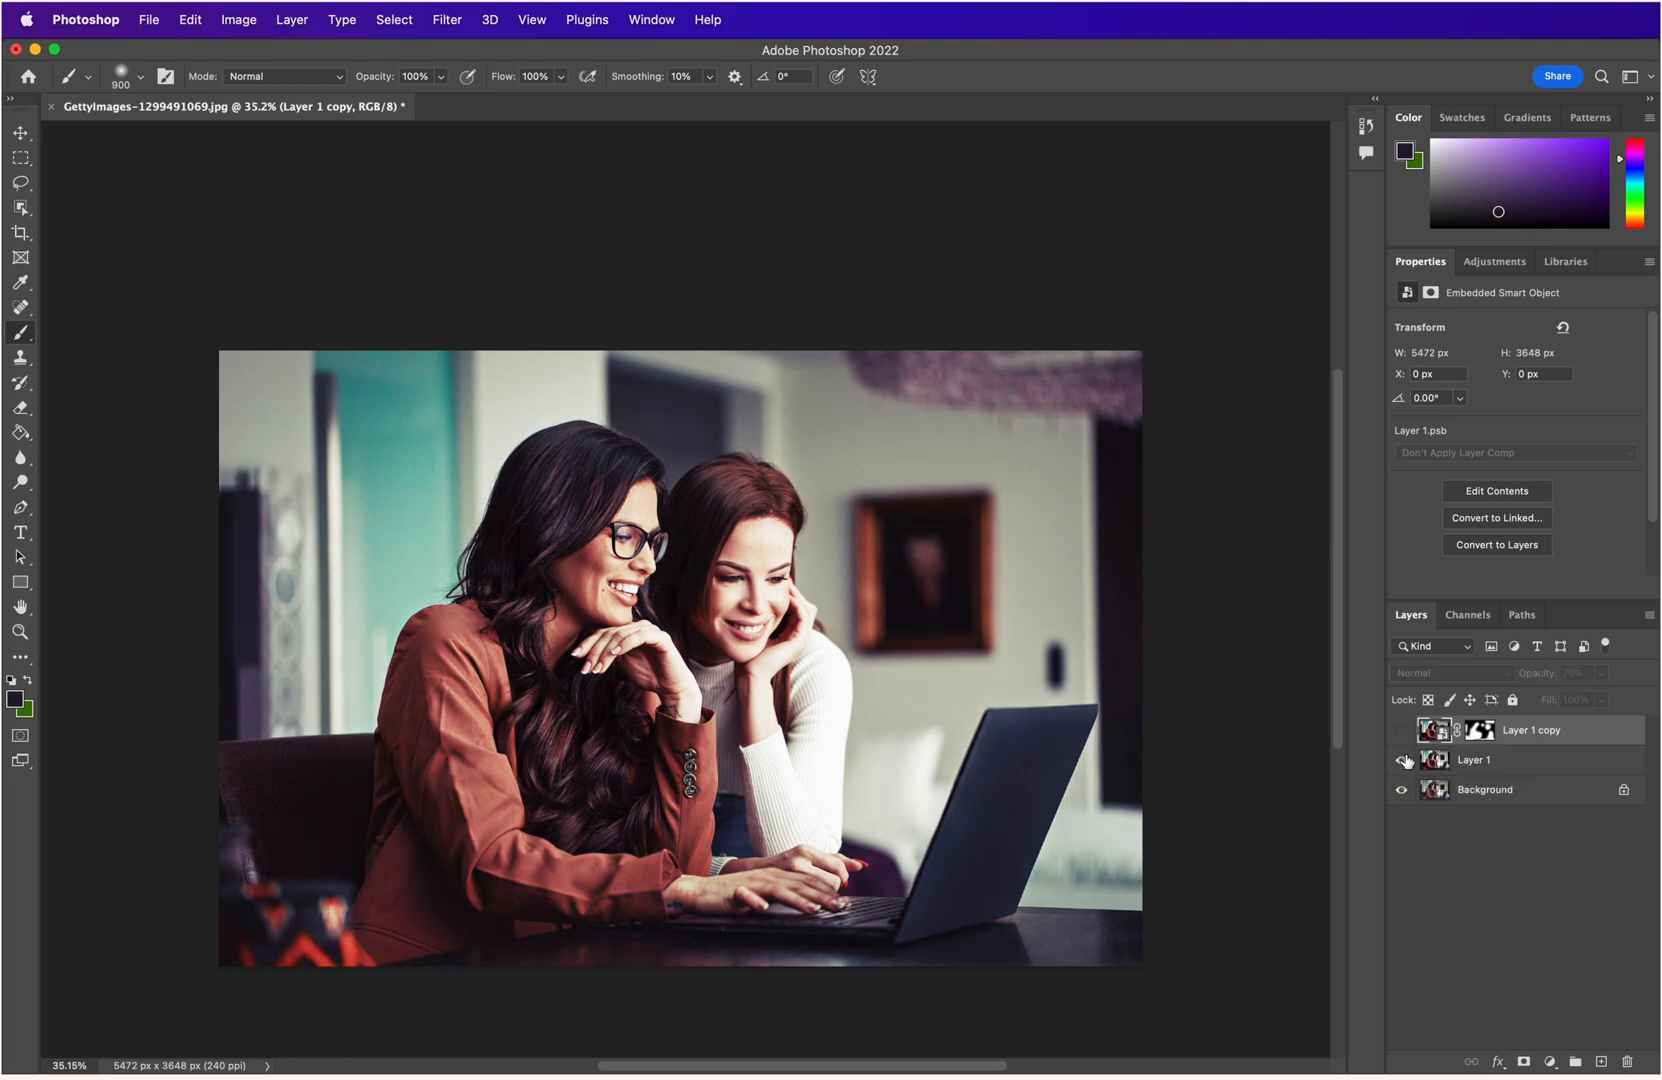
{"action": "left_click", "coordinate": [1403, 760]}
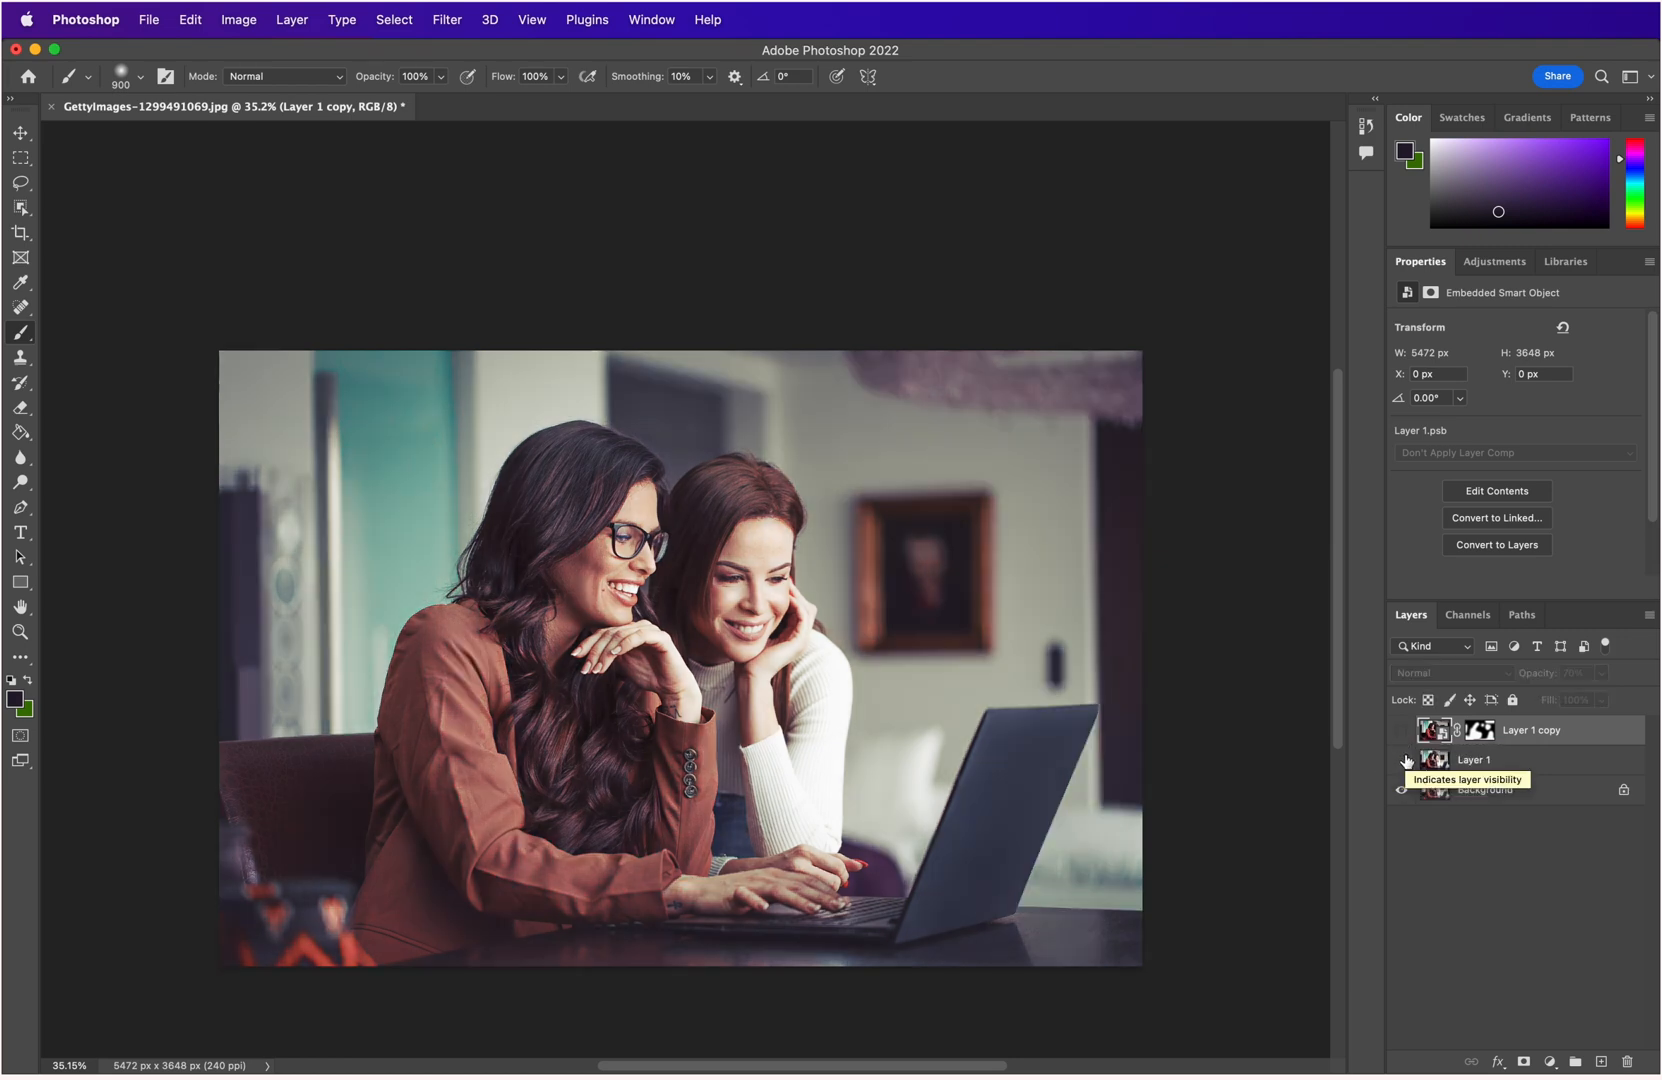
{"action": "left_click", "coordinate": [1402, 760]}
{"action": "left_click", "coordinate": [1402, 731]}
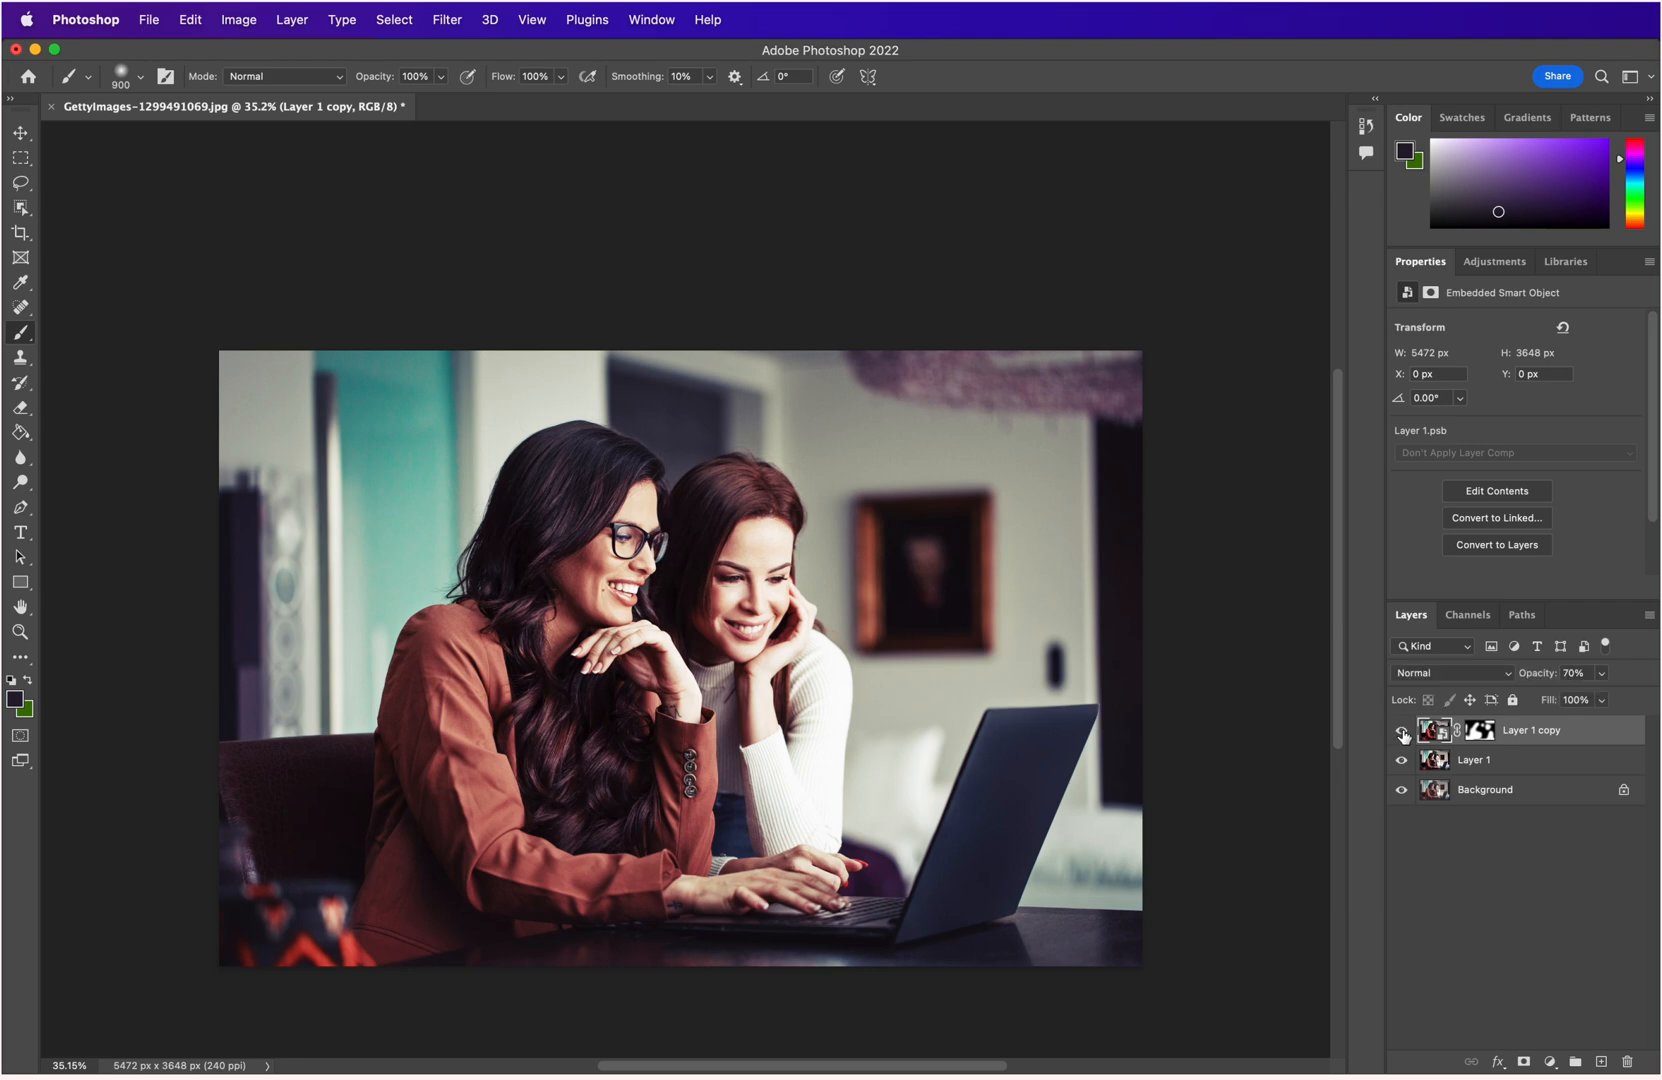
Stamp all three visible layers into a new merged layer on top and hide the layers beneath it.
{"action": "scroll", "coordinate": [626, 747], "scroll_direction": "down", "scroll_amount": 3}
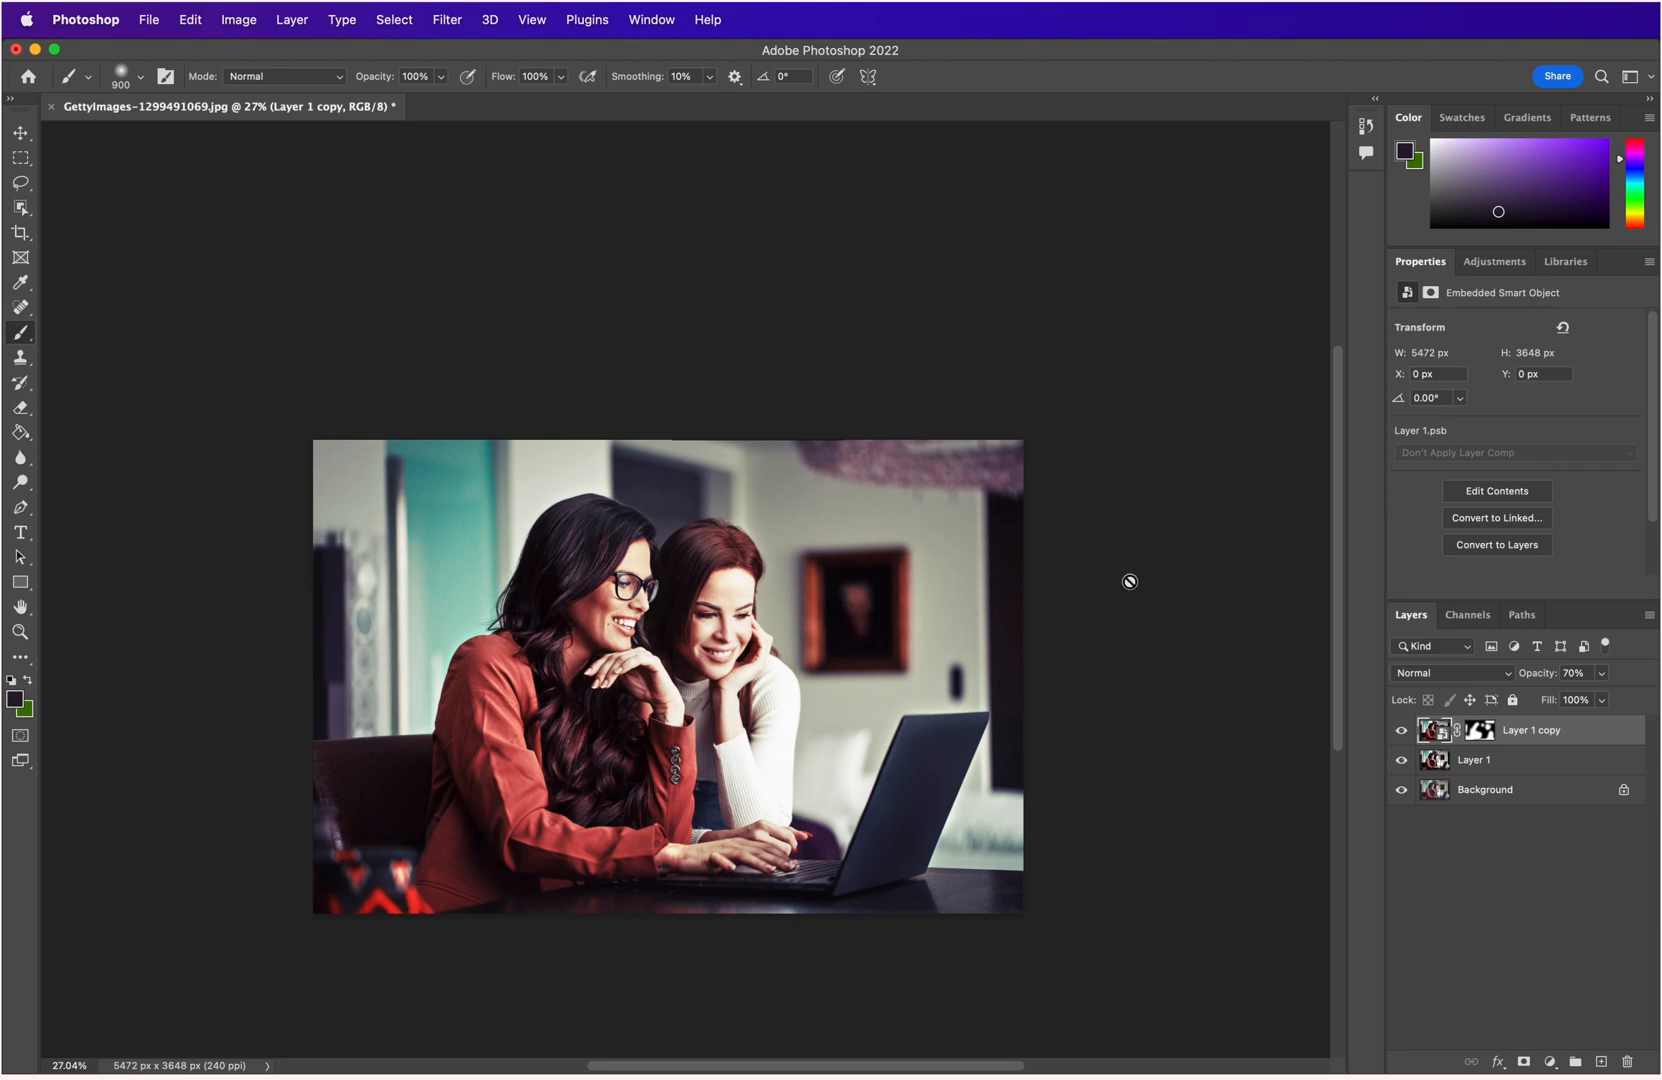
{"action": "left_click", "coordinate": [1467, 794], "text": "shift"}
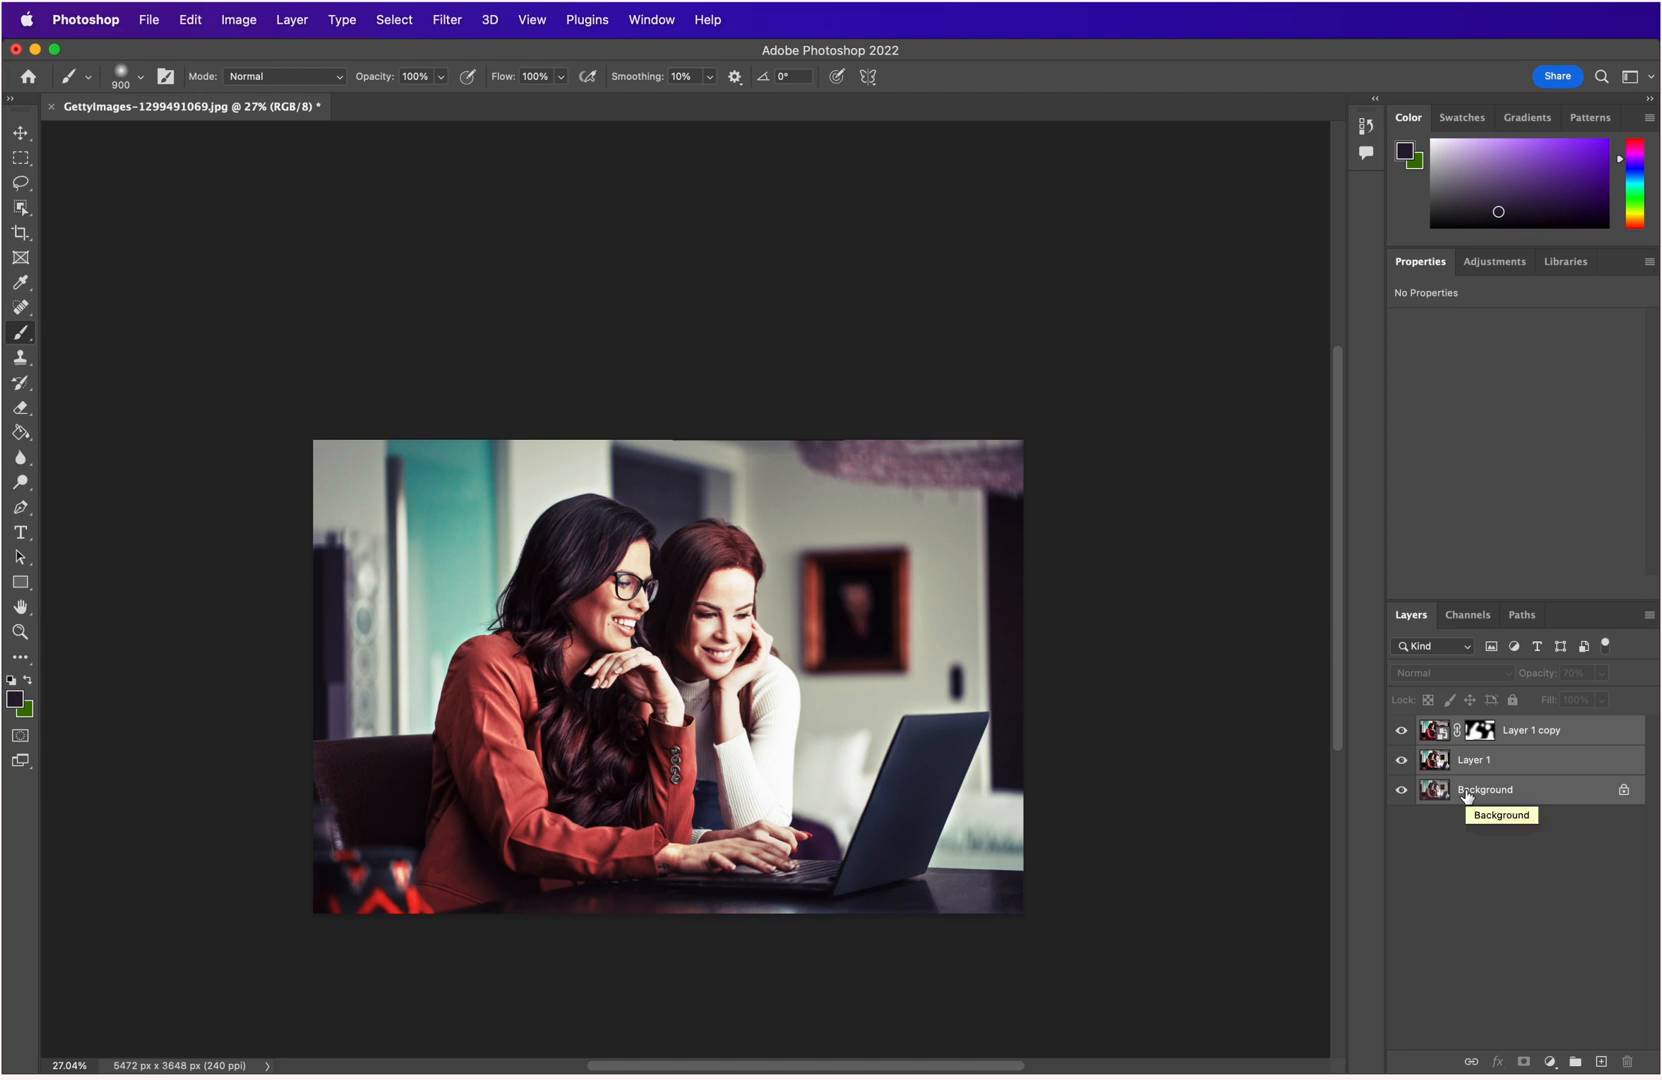
{"action": "key", "text": "super+alt+shift+e"}
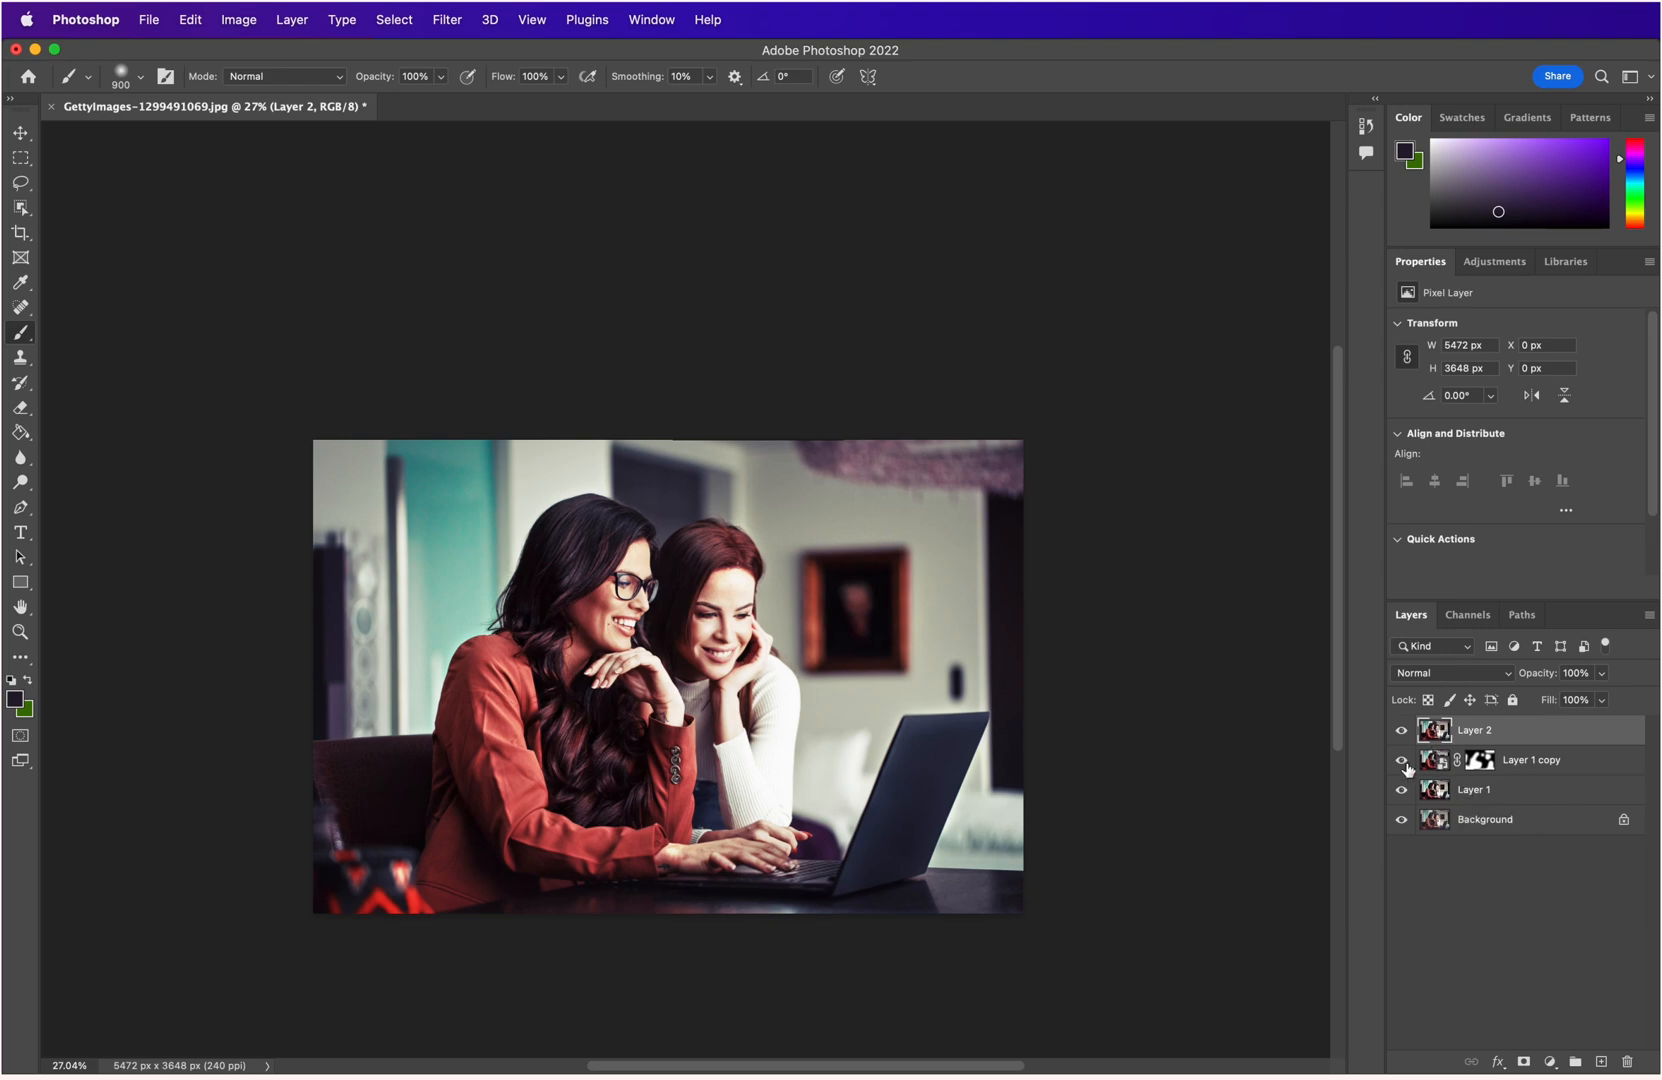
{"action": "left_click_drag", "start_coordinate": [1401, 760], "coordinate": [1401, 900]}
{"action": "left_click", "coordinate": [1402, 731]}
{"action": "left_click", "coordinate": [1402, 731]}
Switch to Finder and place GettyImages-1299491069.jpg from the Downloads folder over the merged photo as a new layer.
{"action": "key", "text": "super+Tab"}
{"action": "key", "text": "super+Tab"}
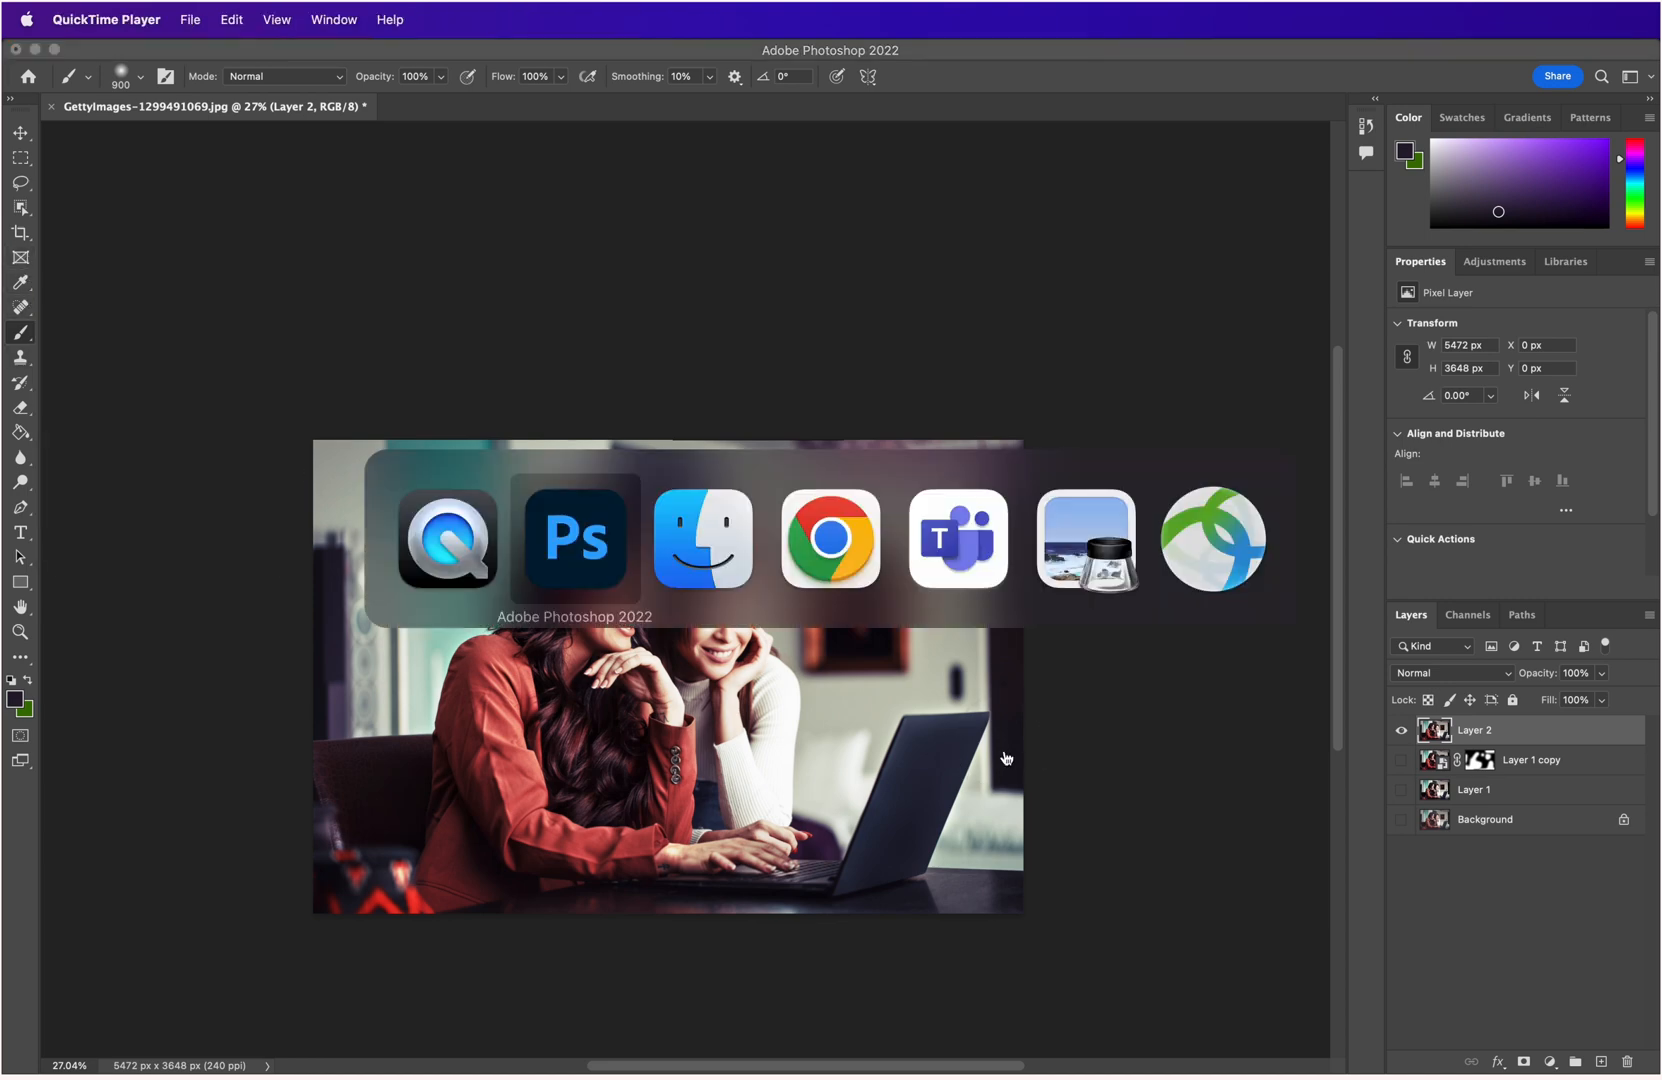
{"action": "key", "text": "super+Tab"}
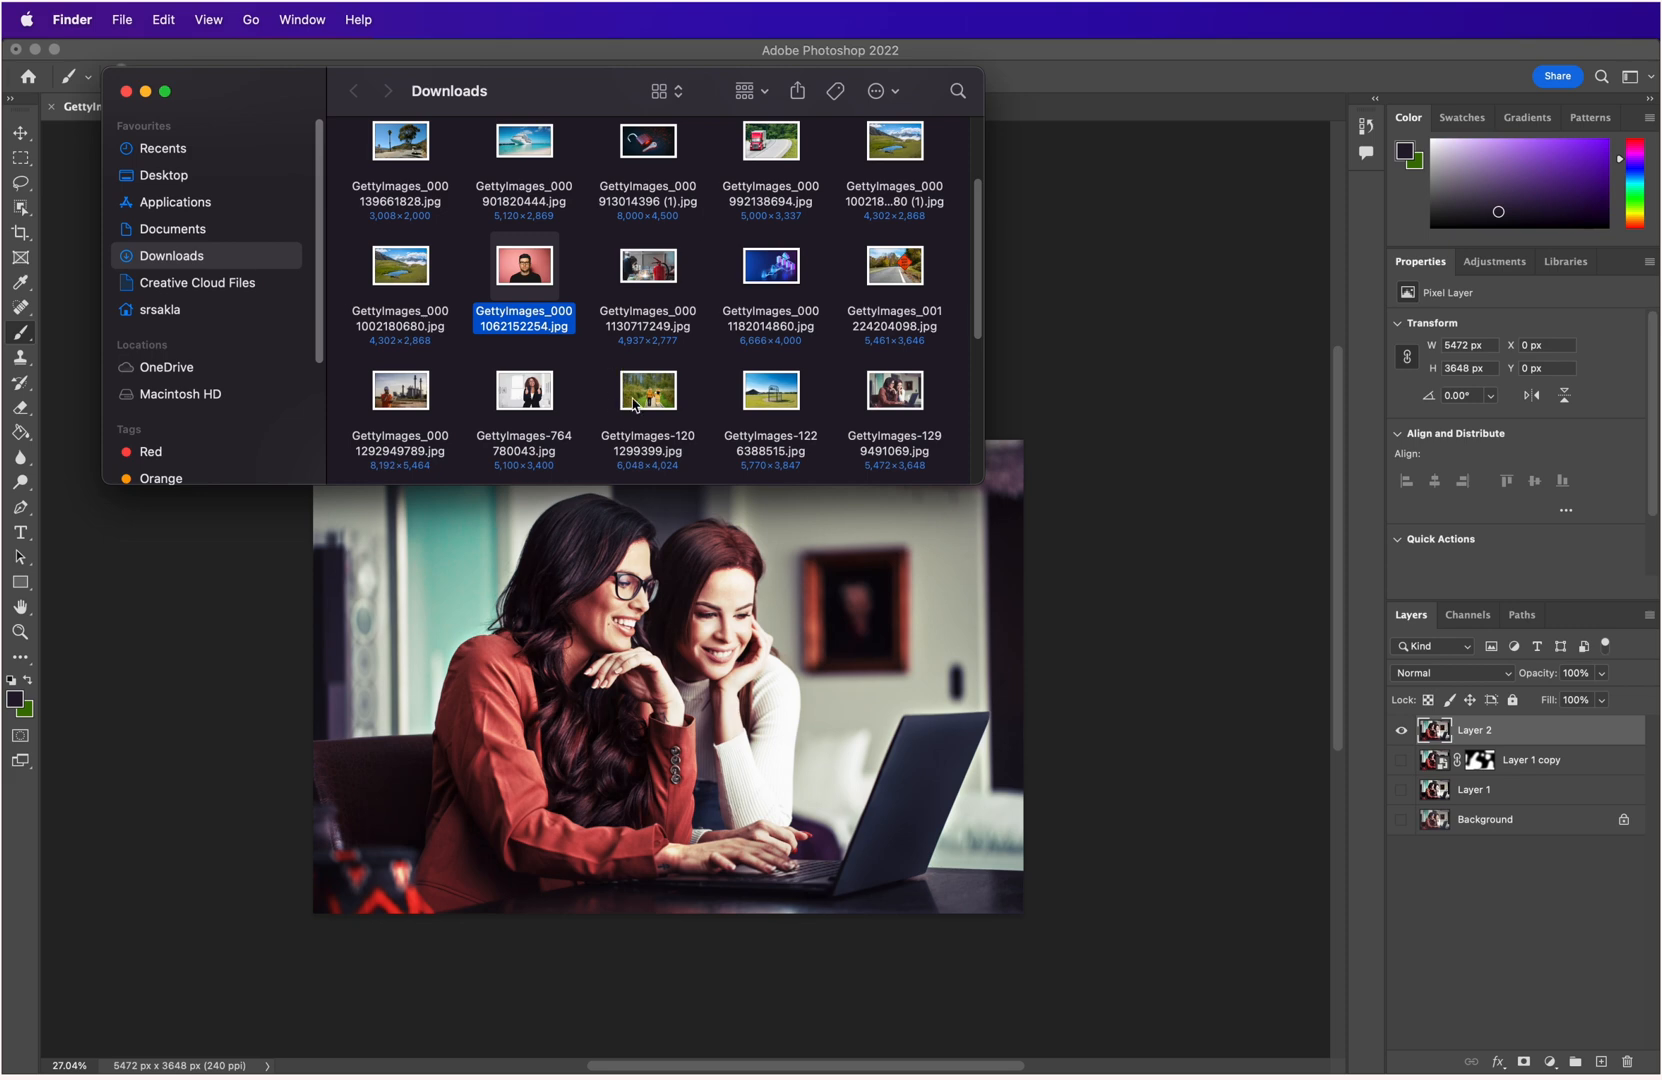
{"action": "left_click_drag", "start_coordinate": [895, 390], "coordinate": [712, 688]}
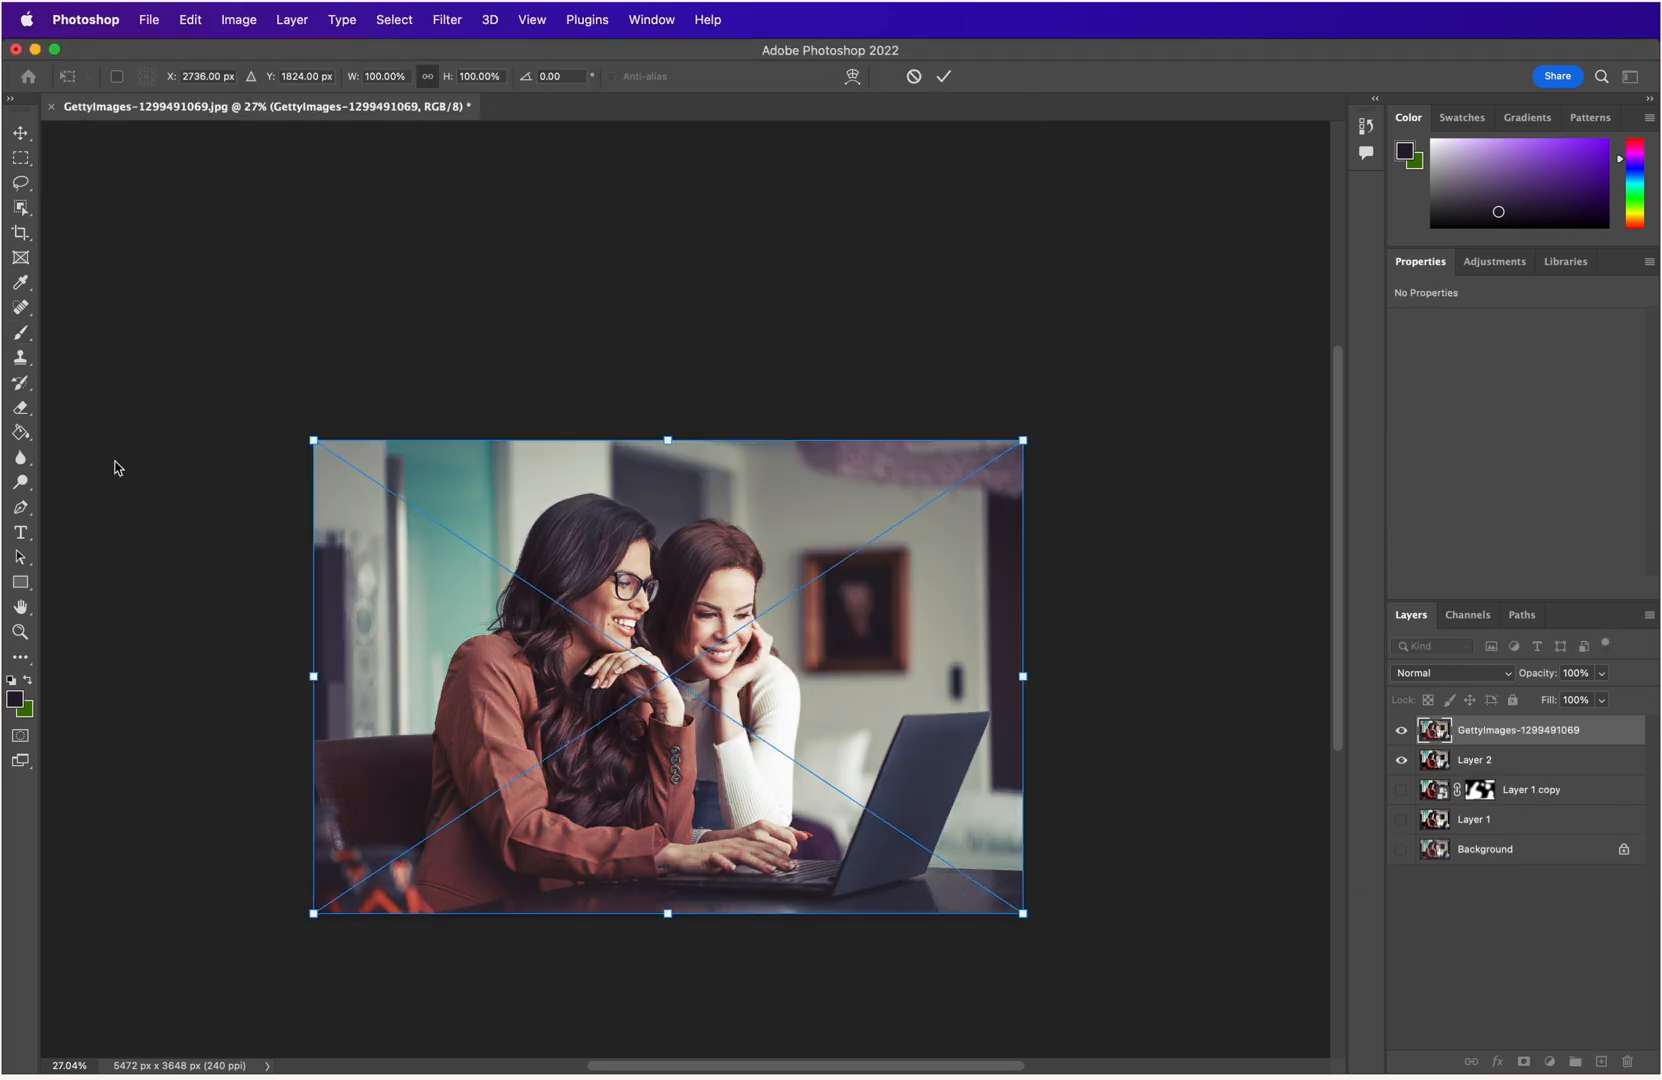
Extend the canvas to the right with the Crop tool to about 11092 px wide, leaving room beside the photo.
{"action": "left_click", "coordinate": [20, 232]}
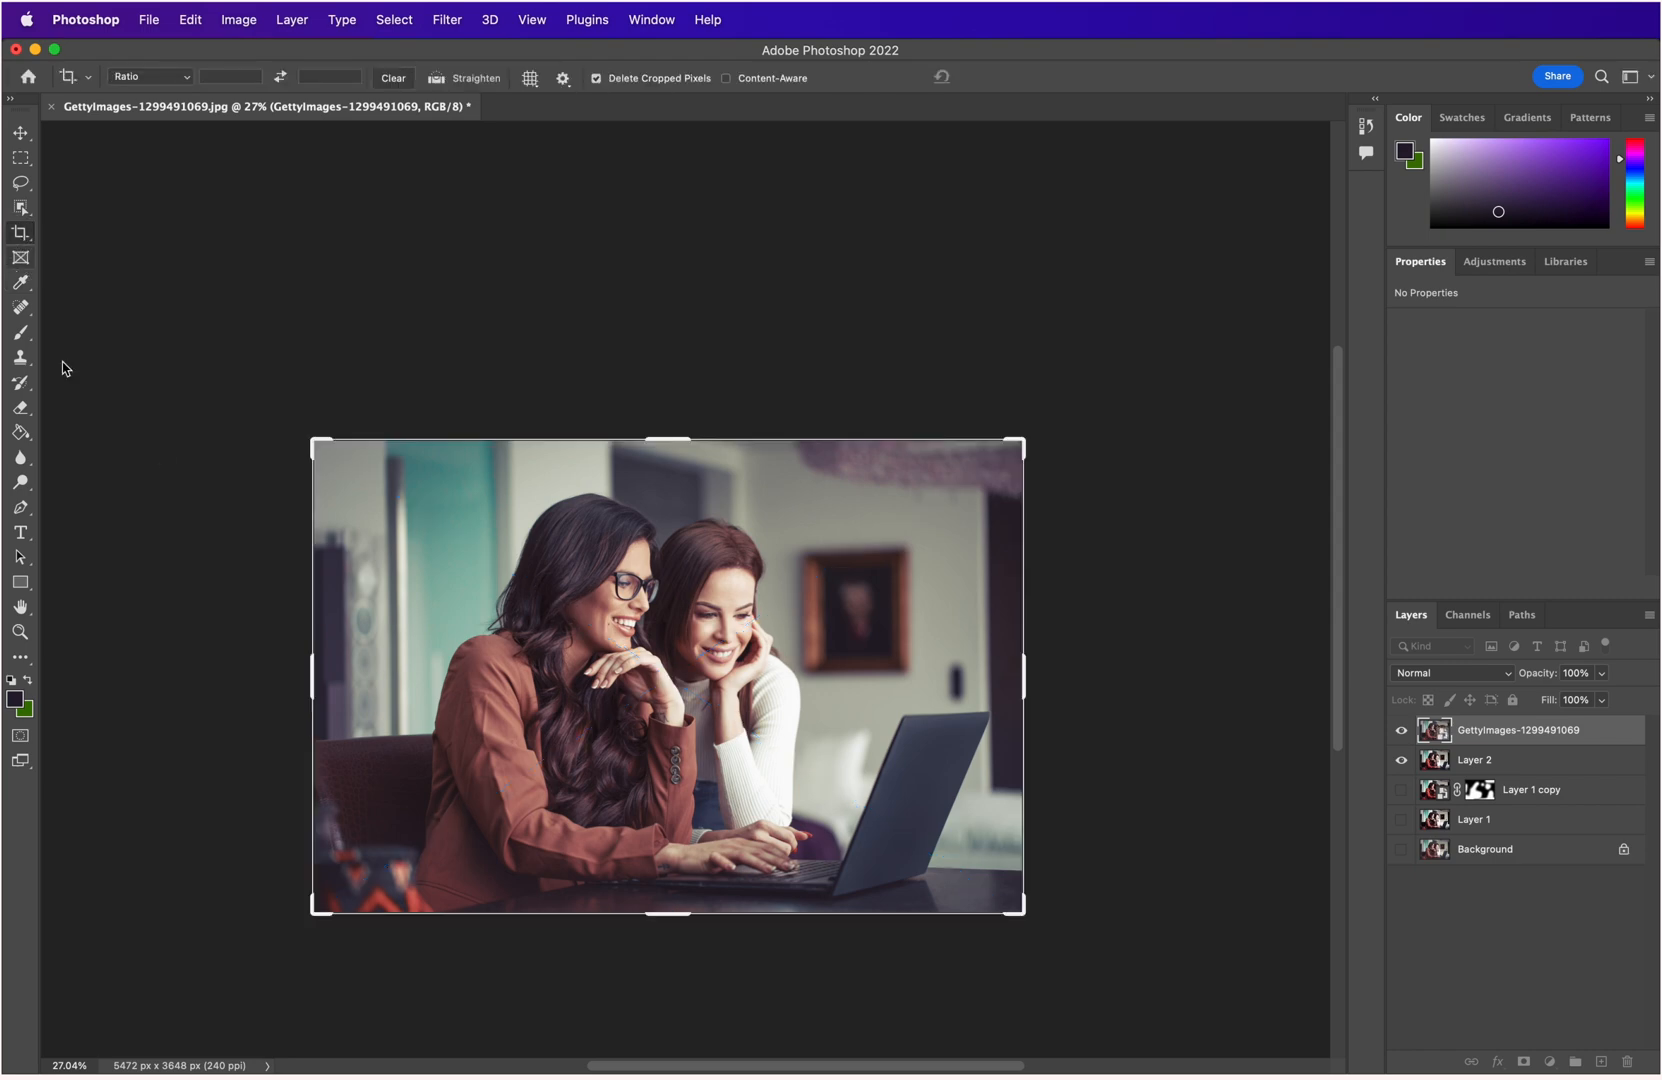
{"action": "left_click_drag", "start_coordinate": [1020, 679], "coordinate": [1055, 694]}
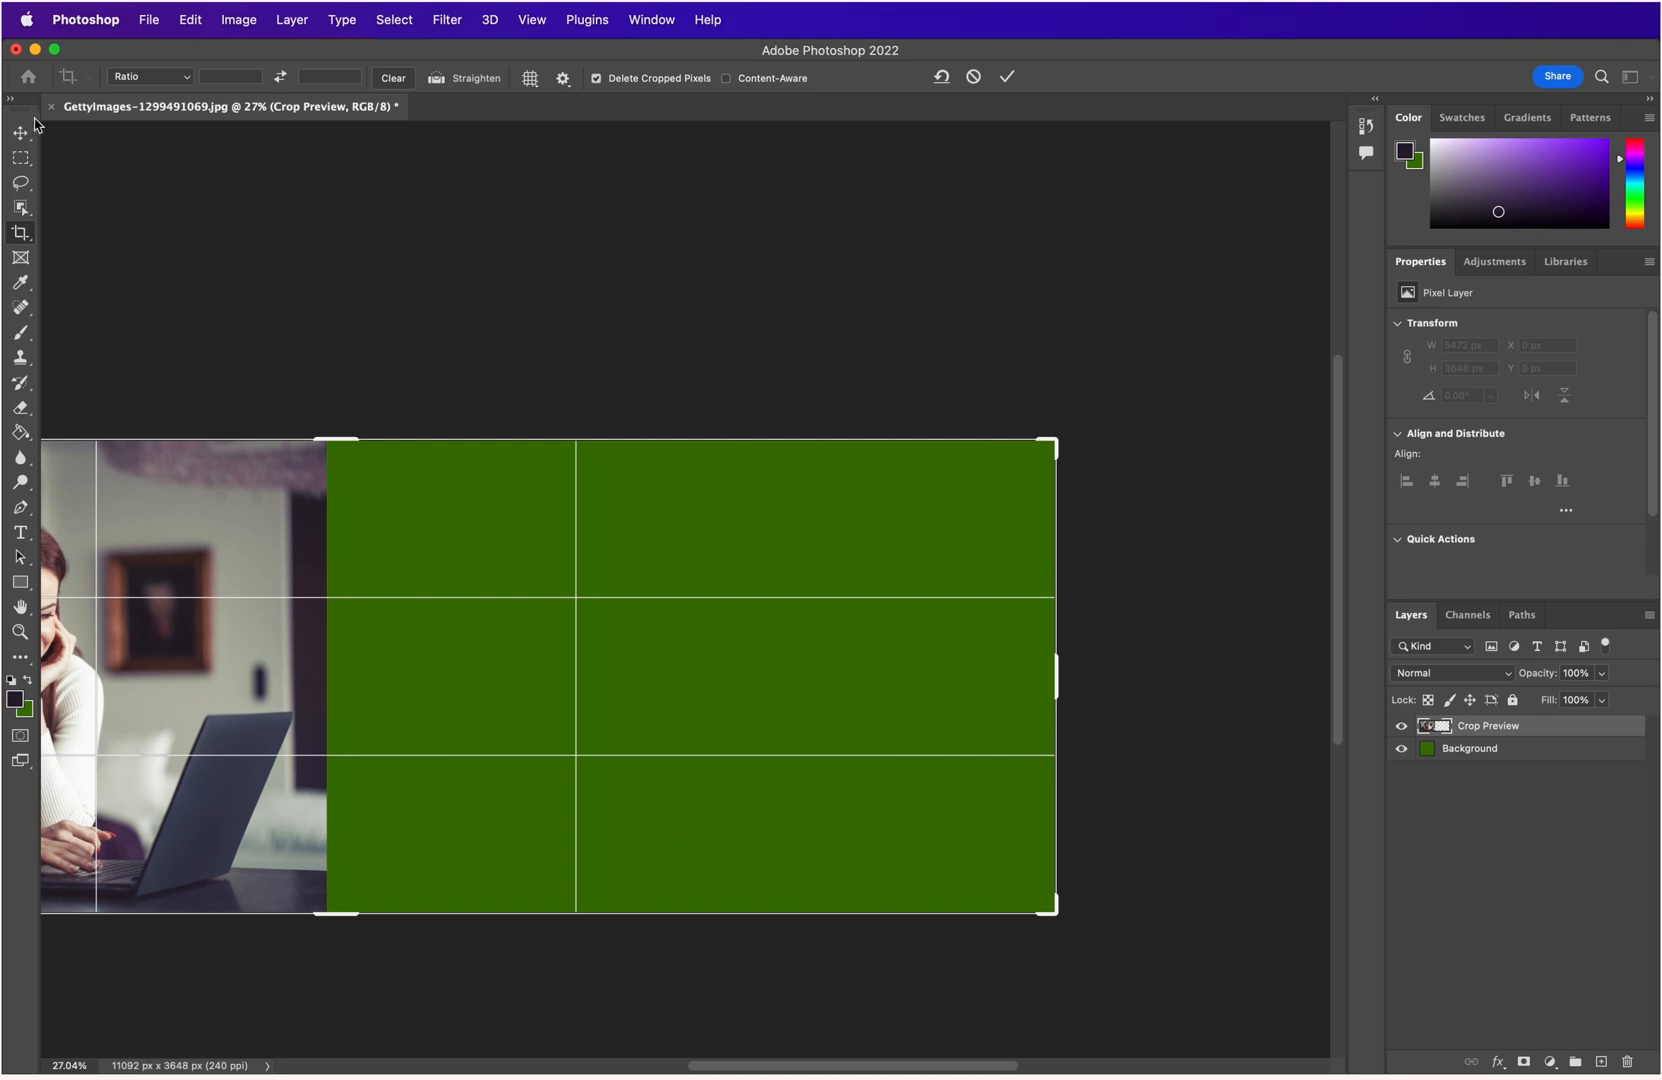
{"action": "key", "text": "Return"}
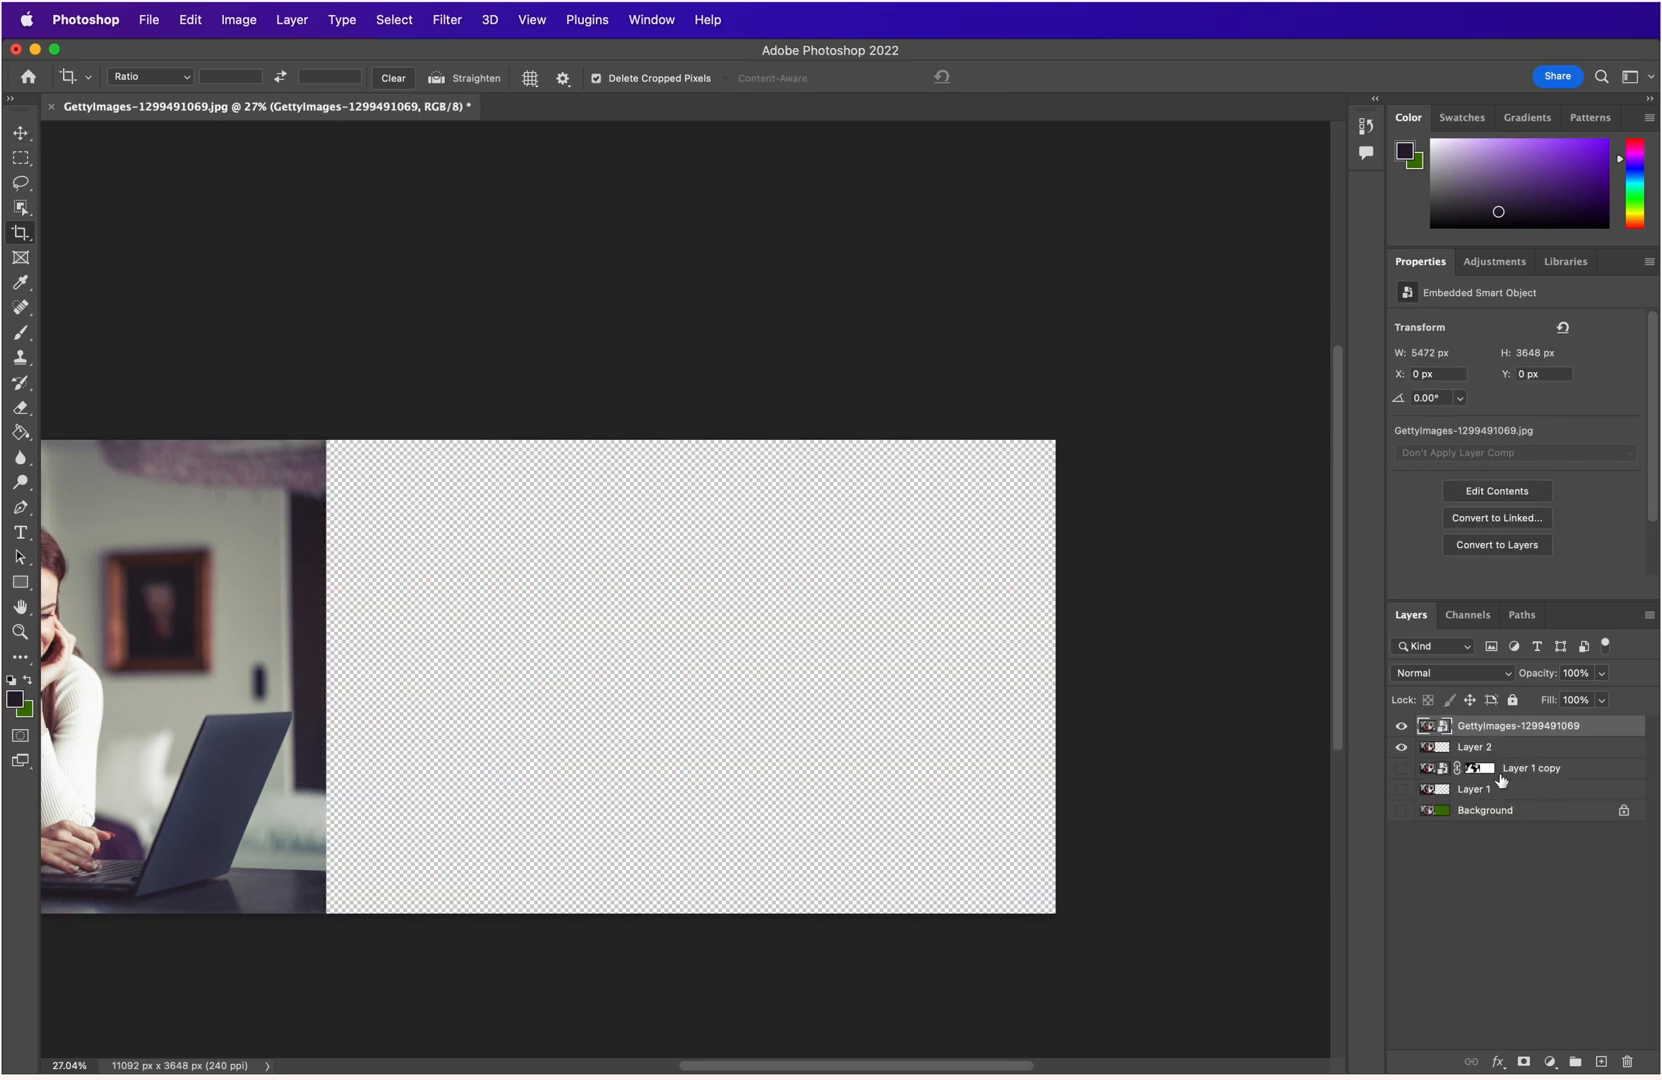
Move the placed original photo into the empty canvas area, directly beside the retouched version at X 5472 px.
{"action": "scroll", "coordinate": [594, 712], "scroll_direction": "down", "scroll_amount": 2}
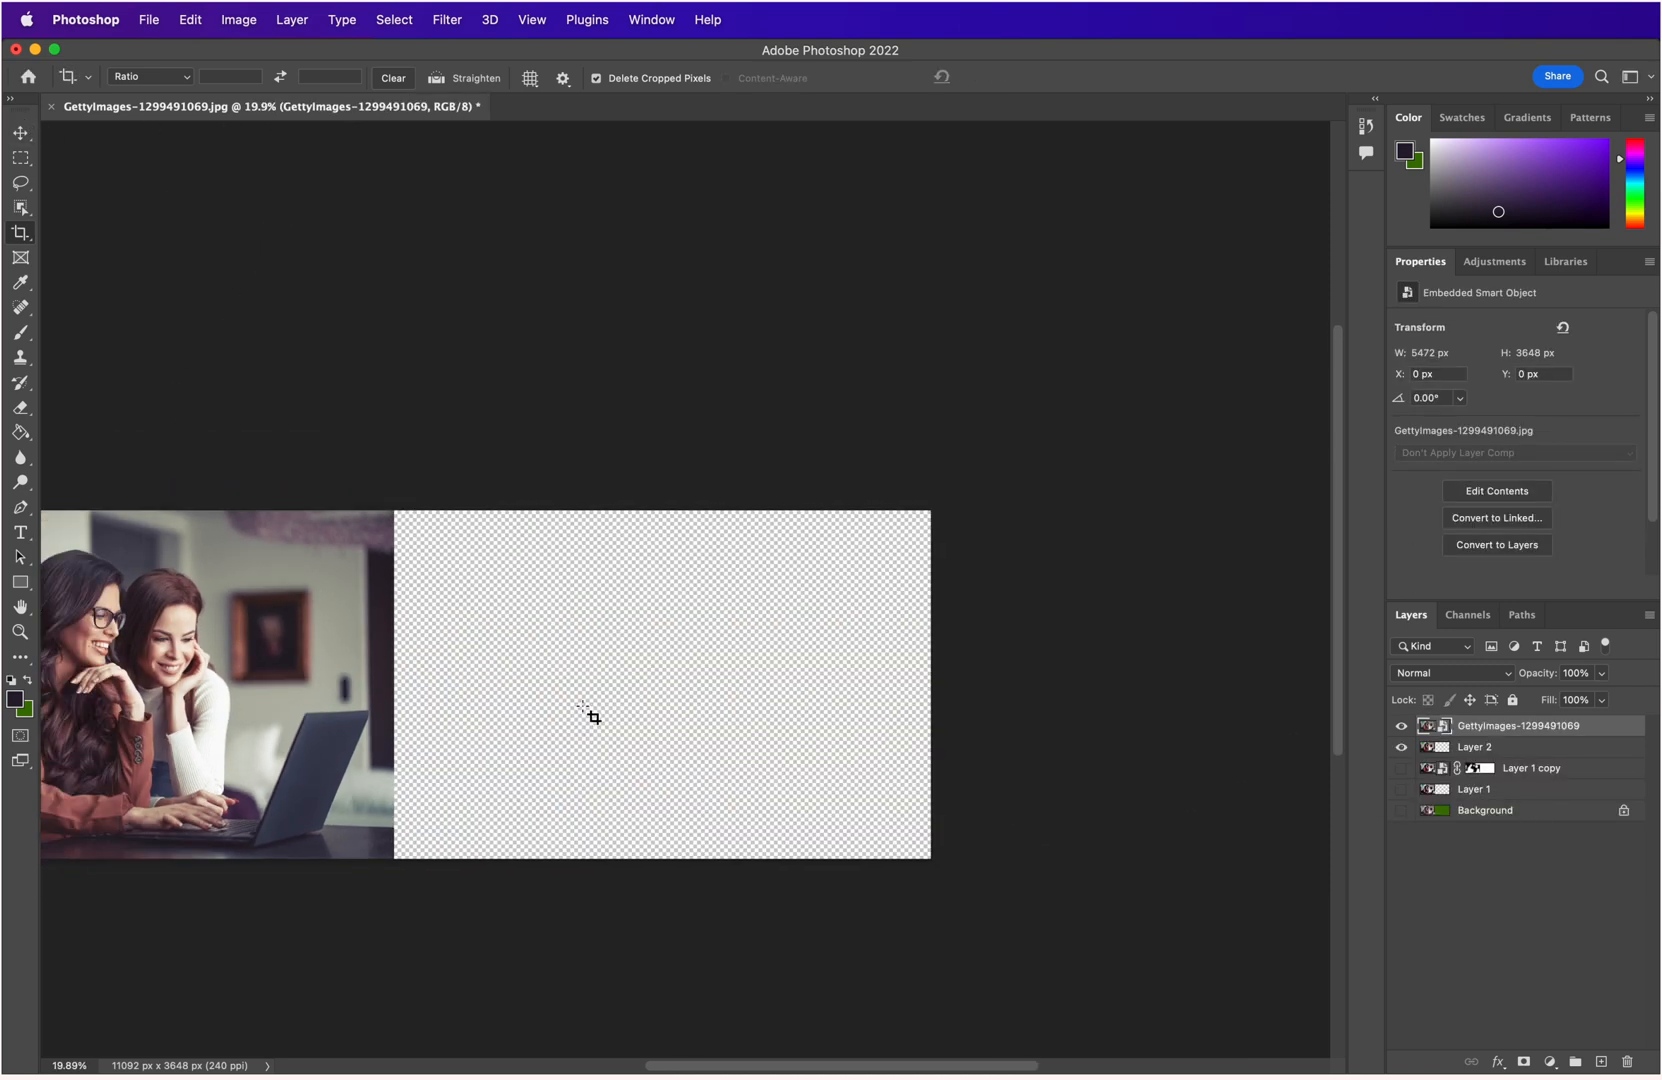
{"action": "scroll", "coordinate": [592, 714], "scroll_direction": "down", "scroll_amount": 2}
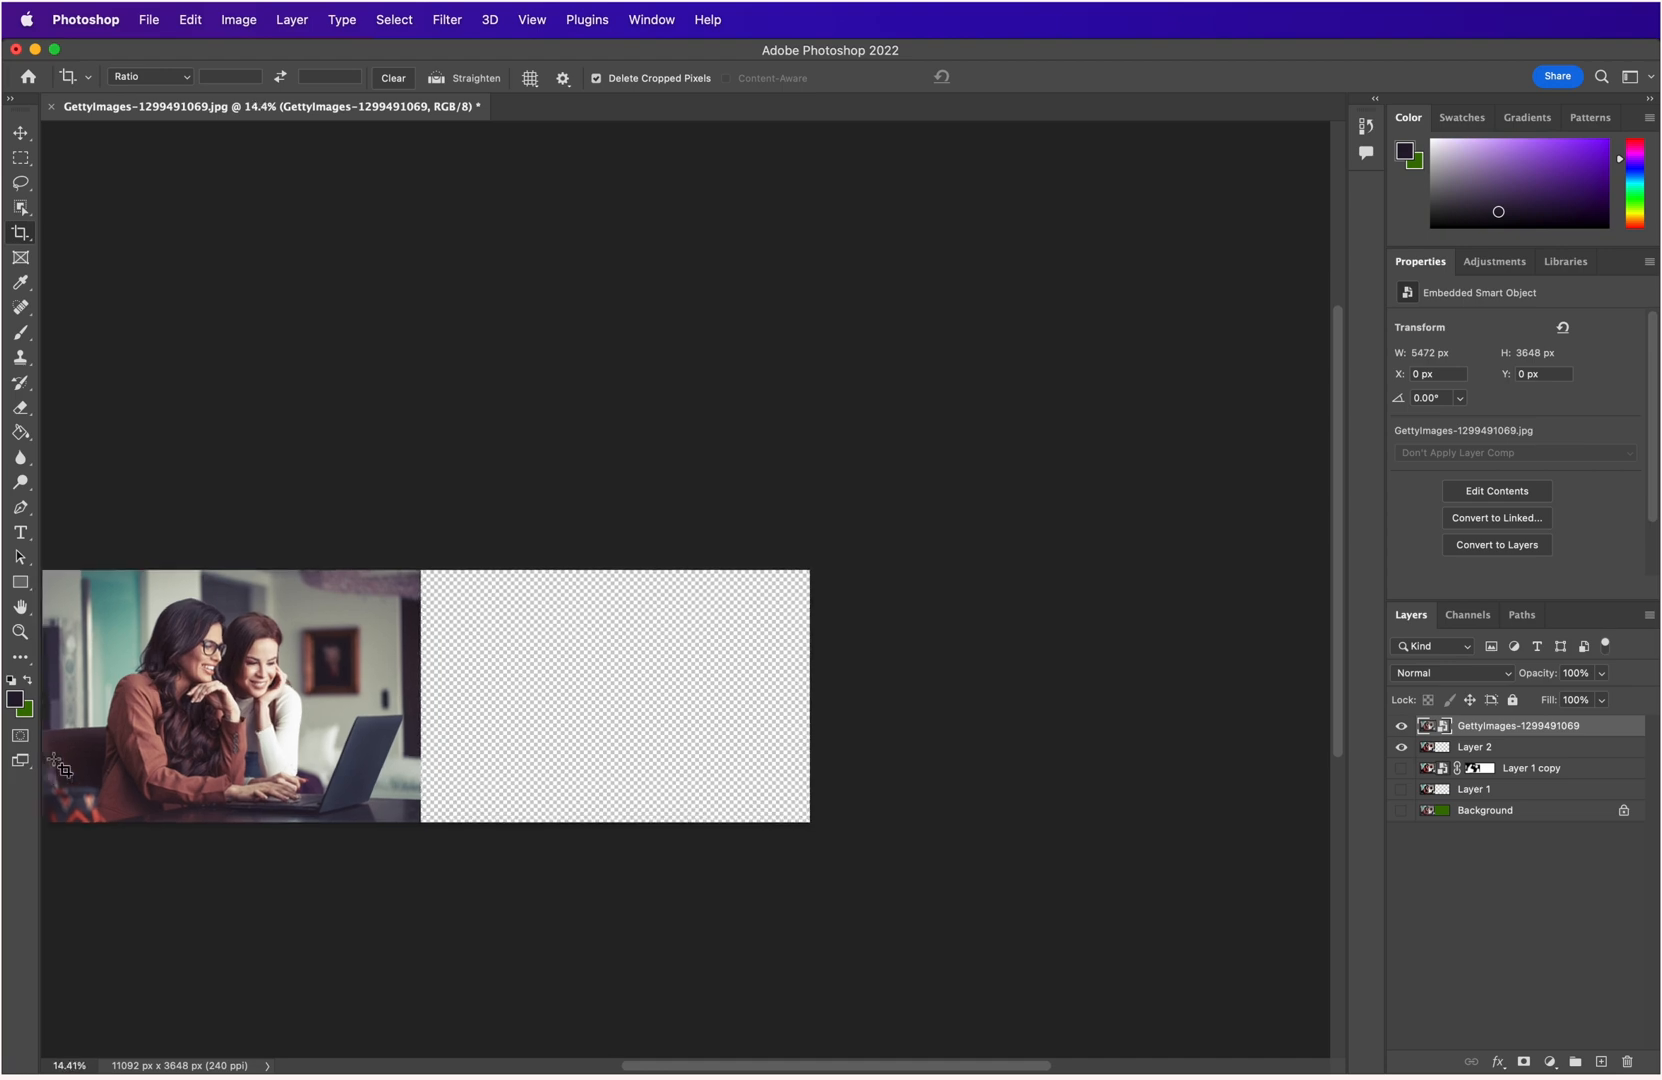
{"action": "scroll", "coordinate": [60, 768], "scroll_direction": "down", "scroll_amount": 1}
{"action": "scroll", "coordinate": [60, 768], "scroll_direction": "up", "scroll_amount": 2}
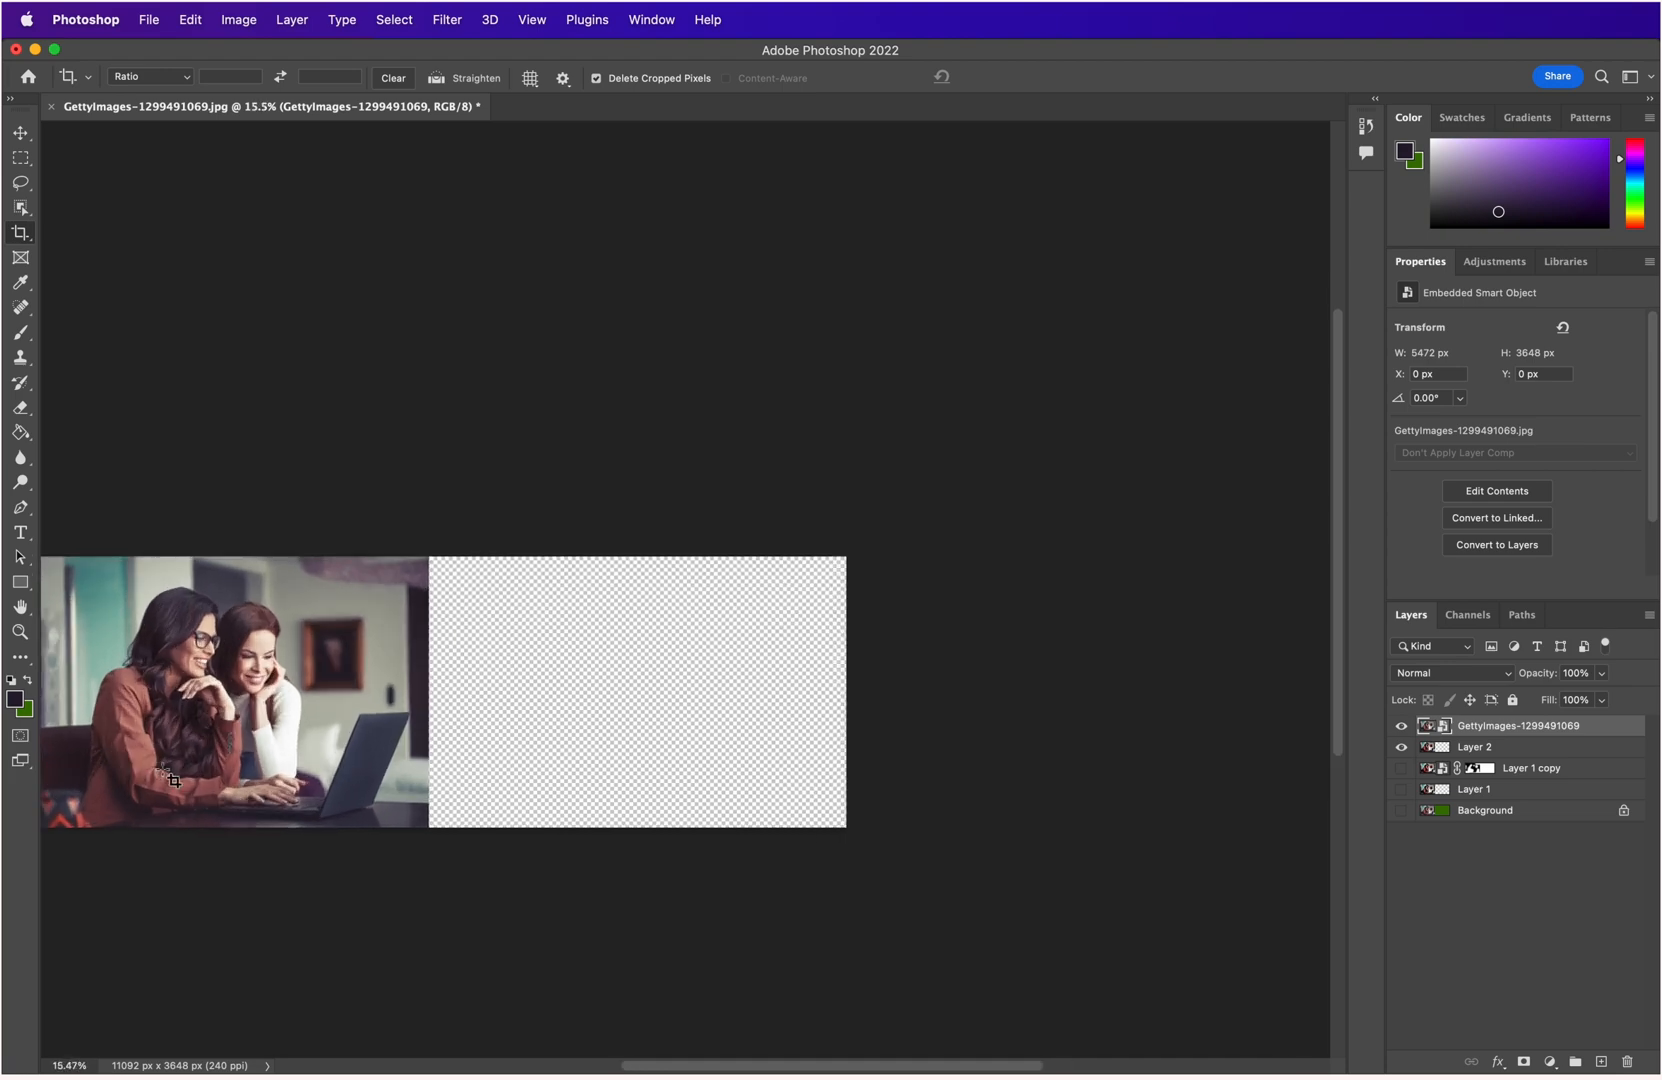
{"action": "left_click_drag", "start_coordinate": [263, 730], "coordinate": [579, 561]}
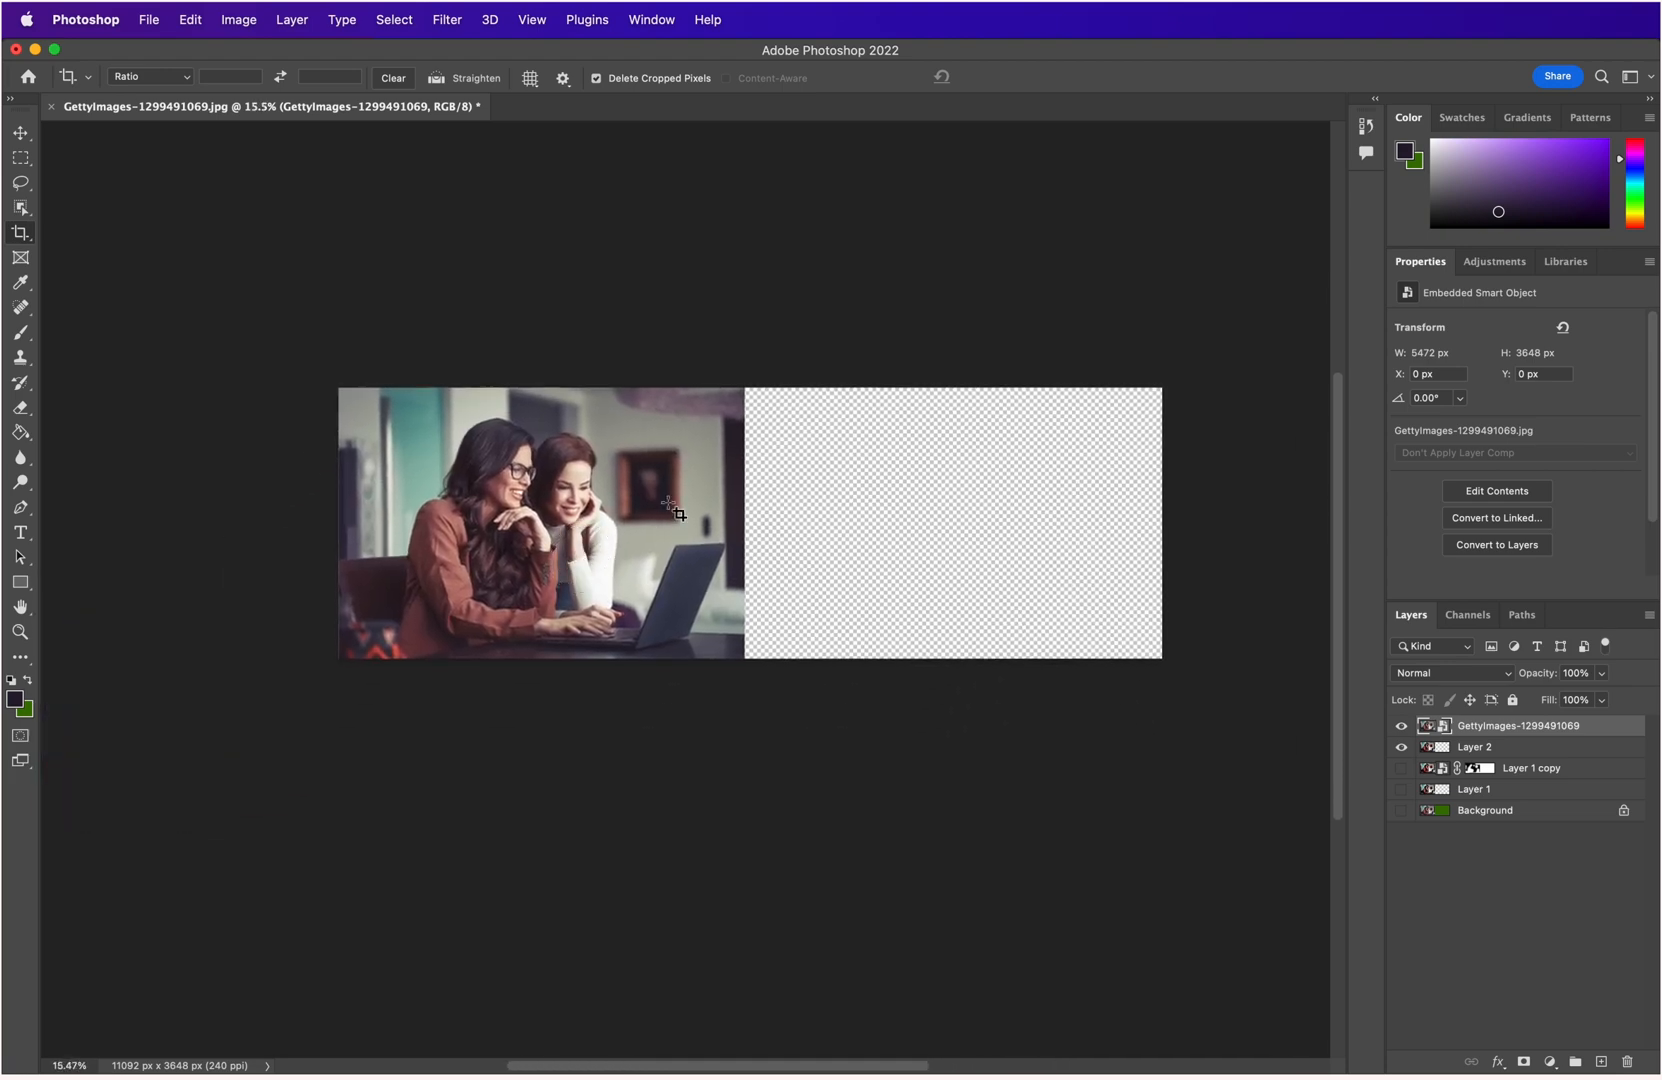
{"action": "scroll", "coordinate": [688, 500], "scroll_direction": "up", "scroll_amount": 3}
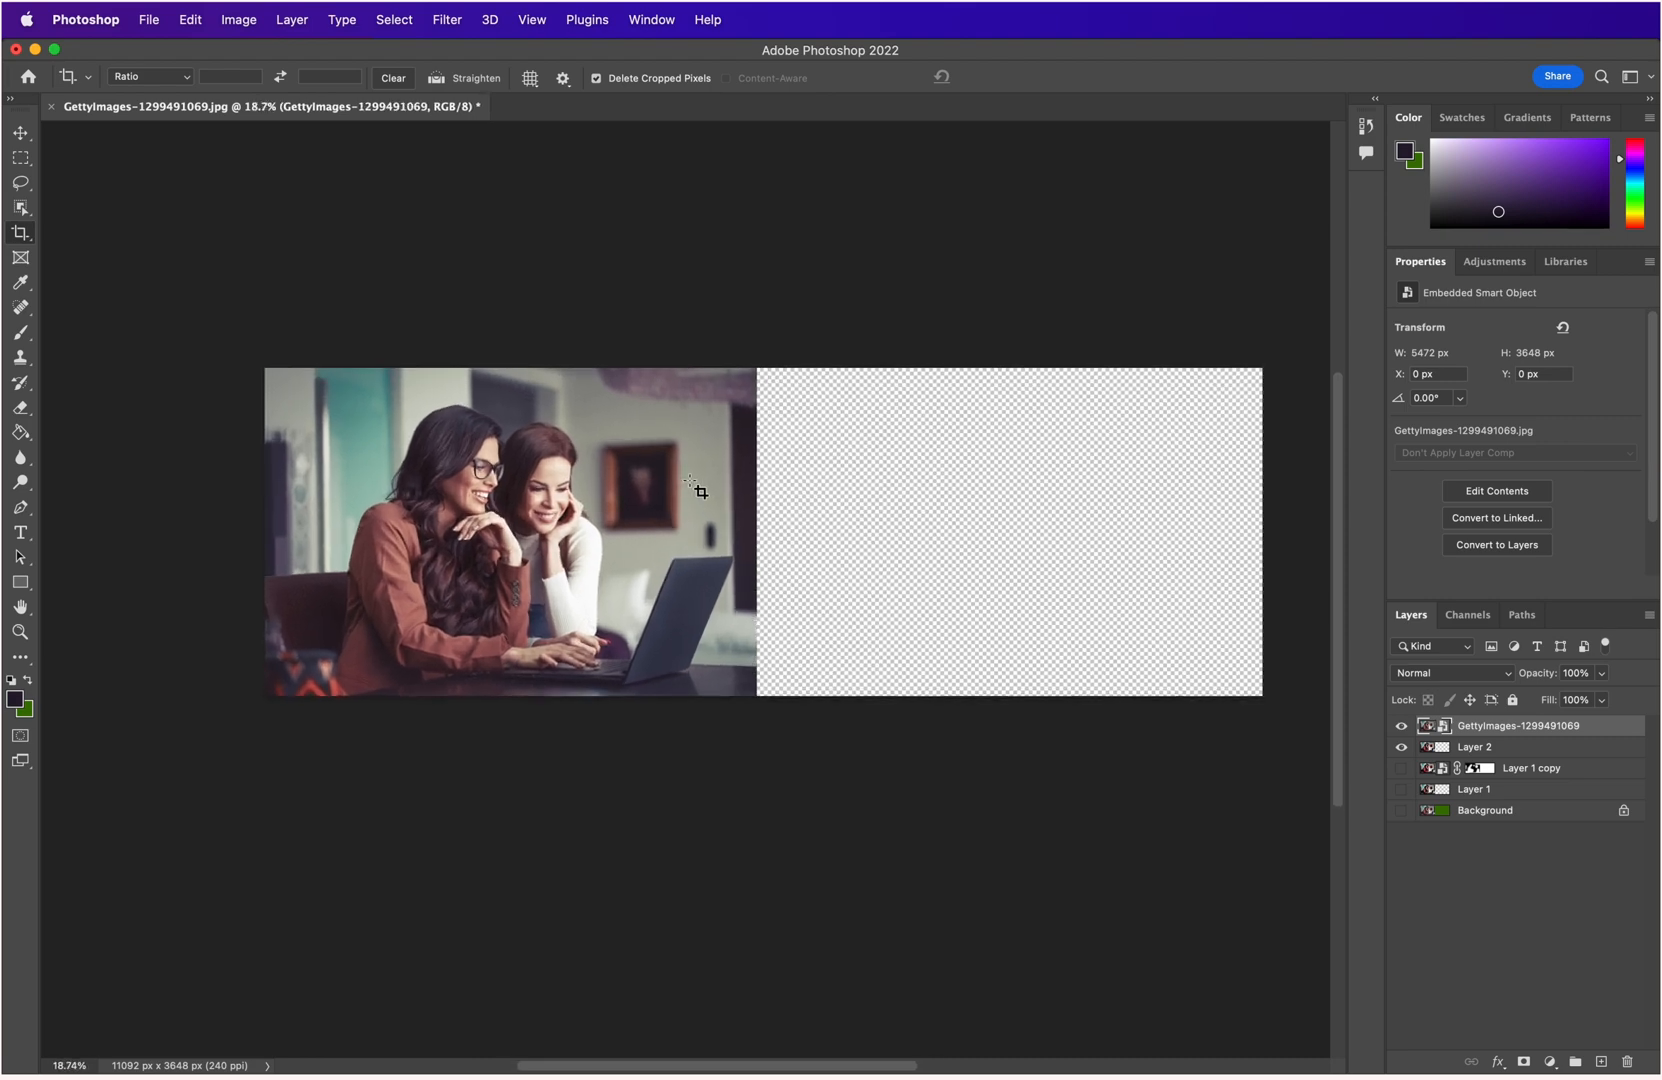
{"action": "scroll", "coordinate": [697, 490], "scroll_direction": "up", "scroll_amount": 2}
{"action": "scroll", "coordinate": [697, 490], "scroll_direction": "down", "scroll_amount": 1}
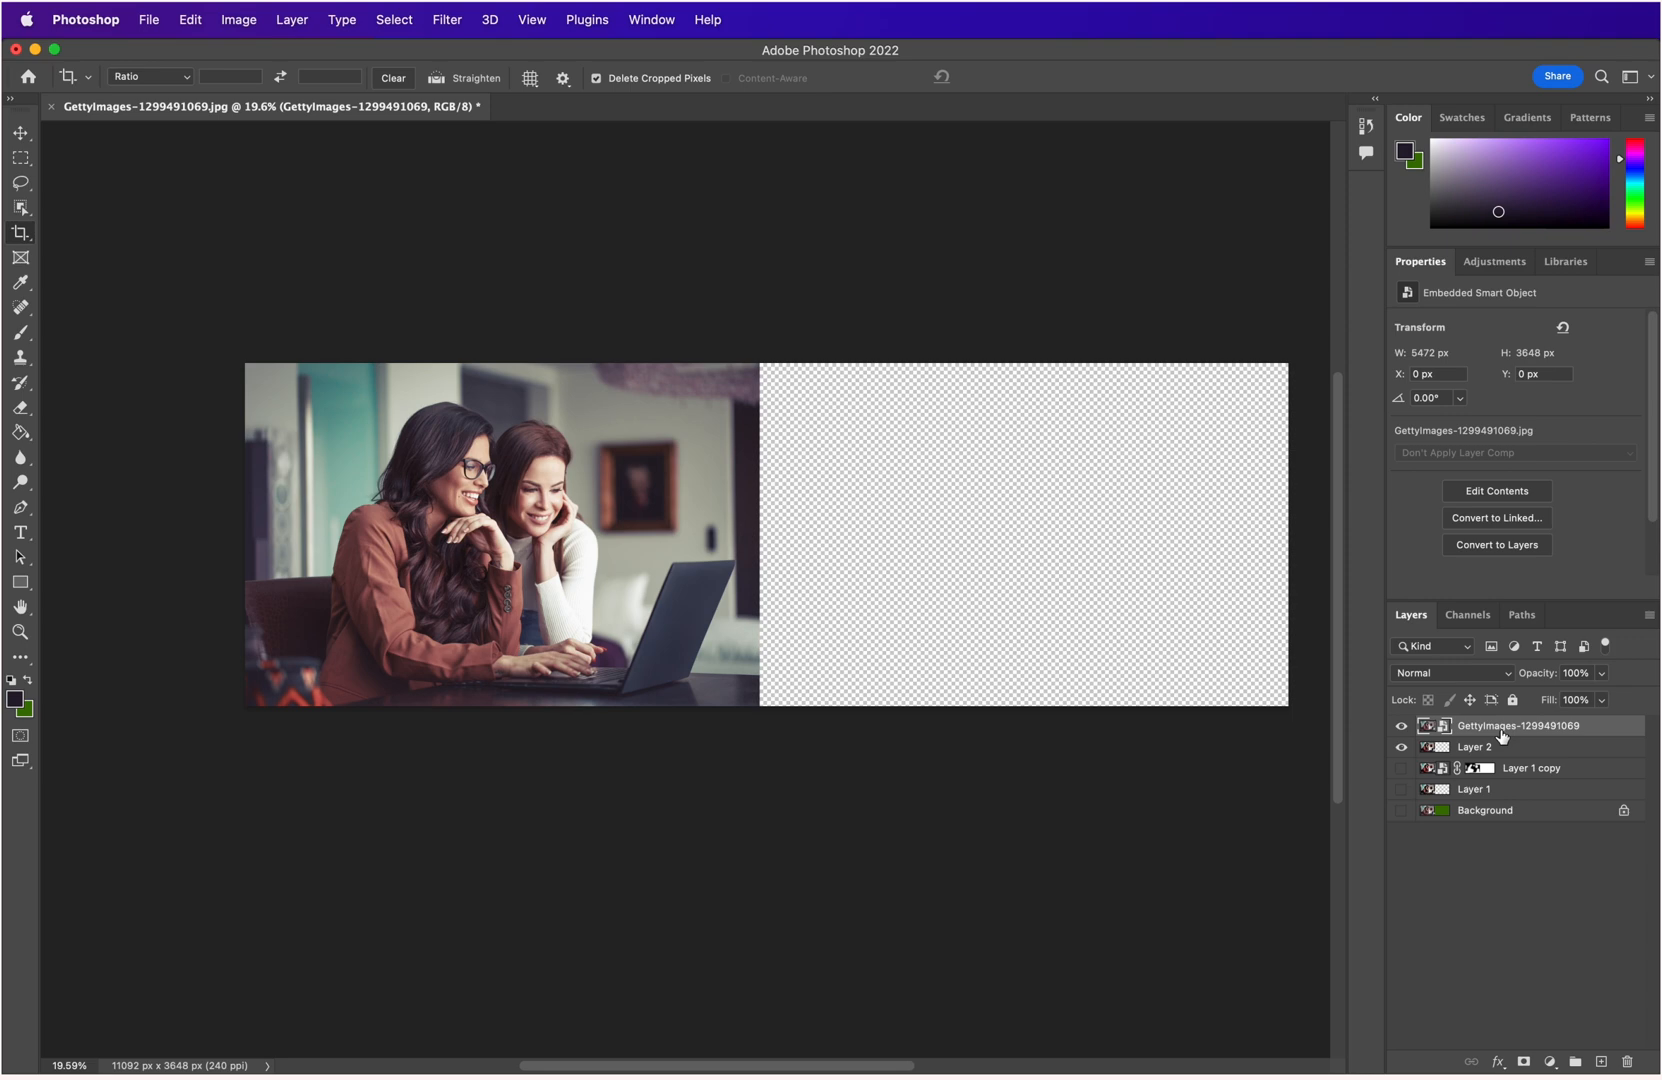
{"action": "key", "text": "super+t"}
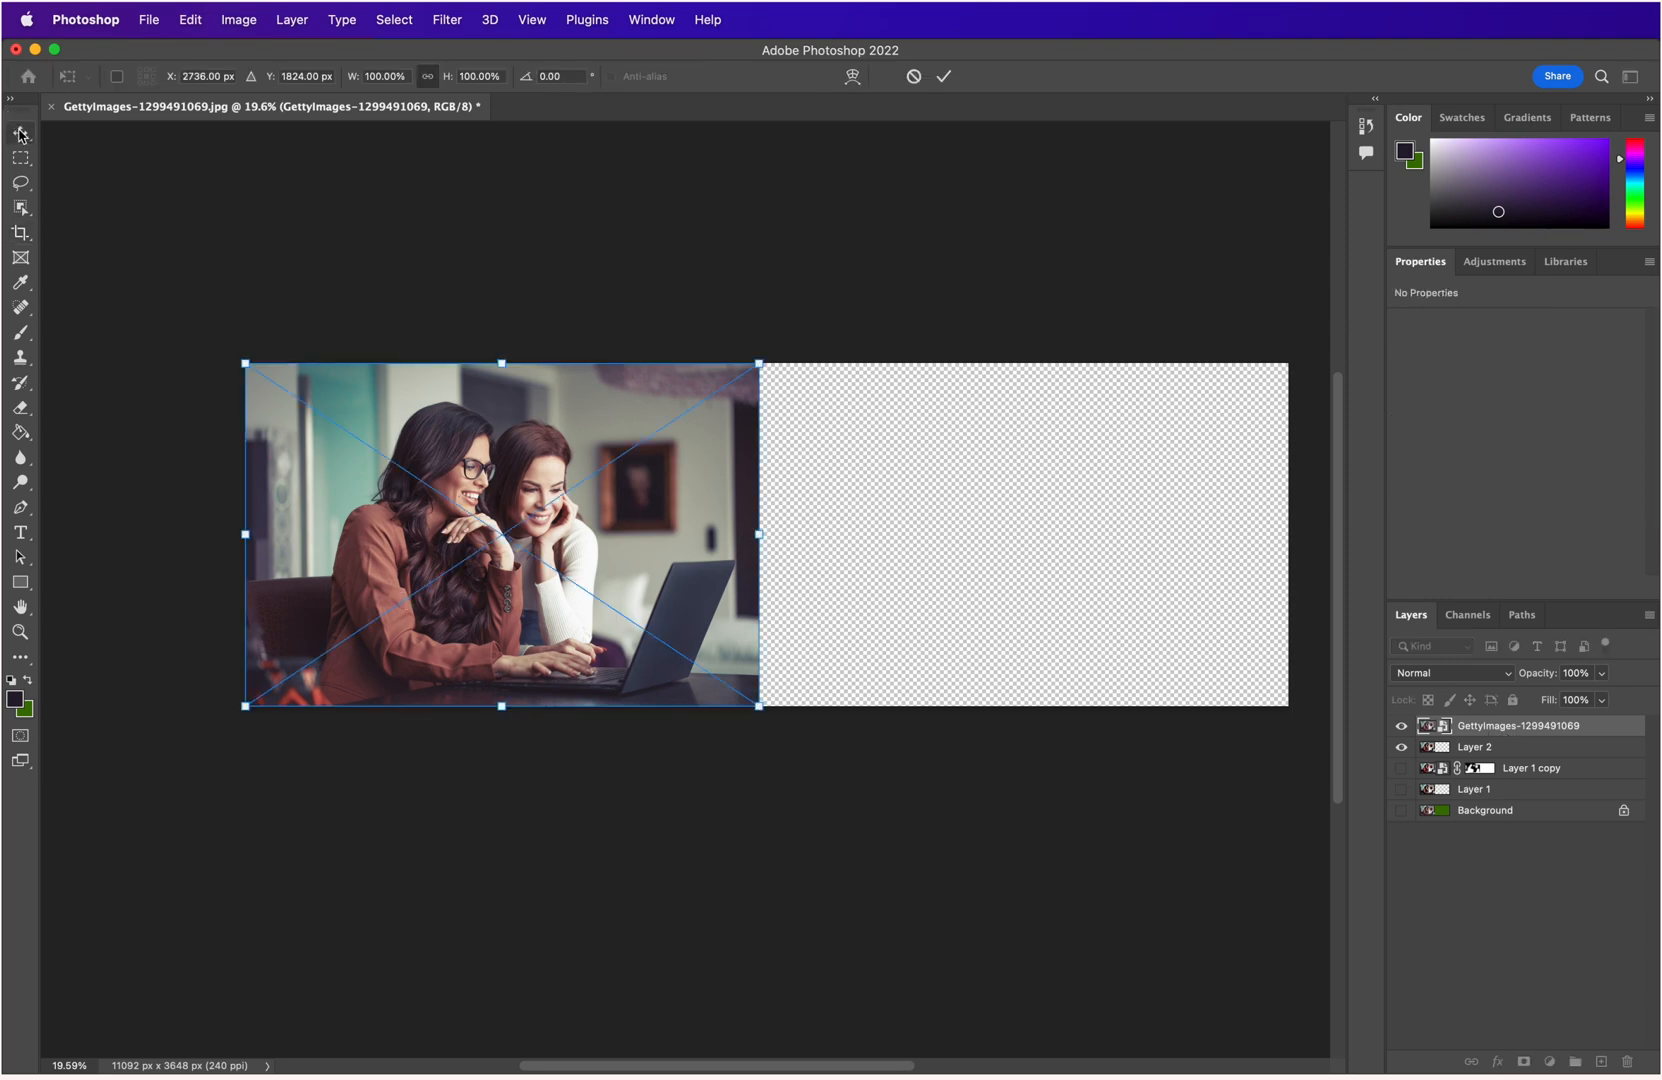
{"action": "key", "text": "Return"}
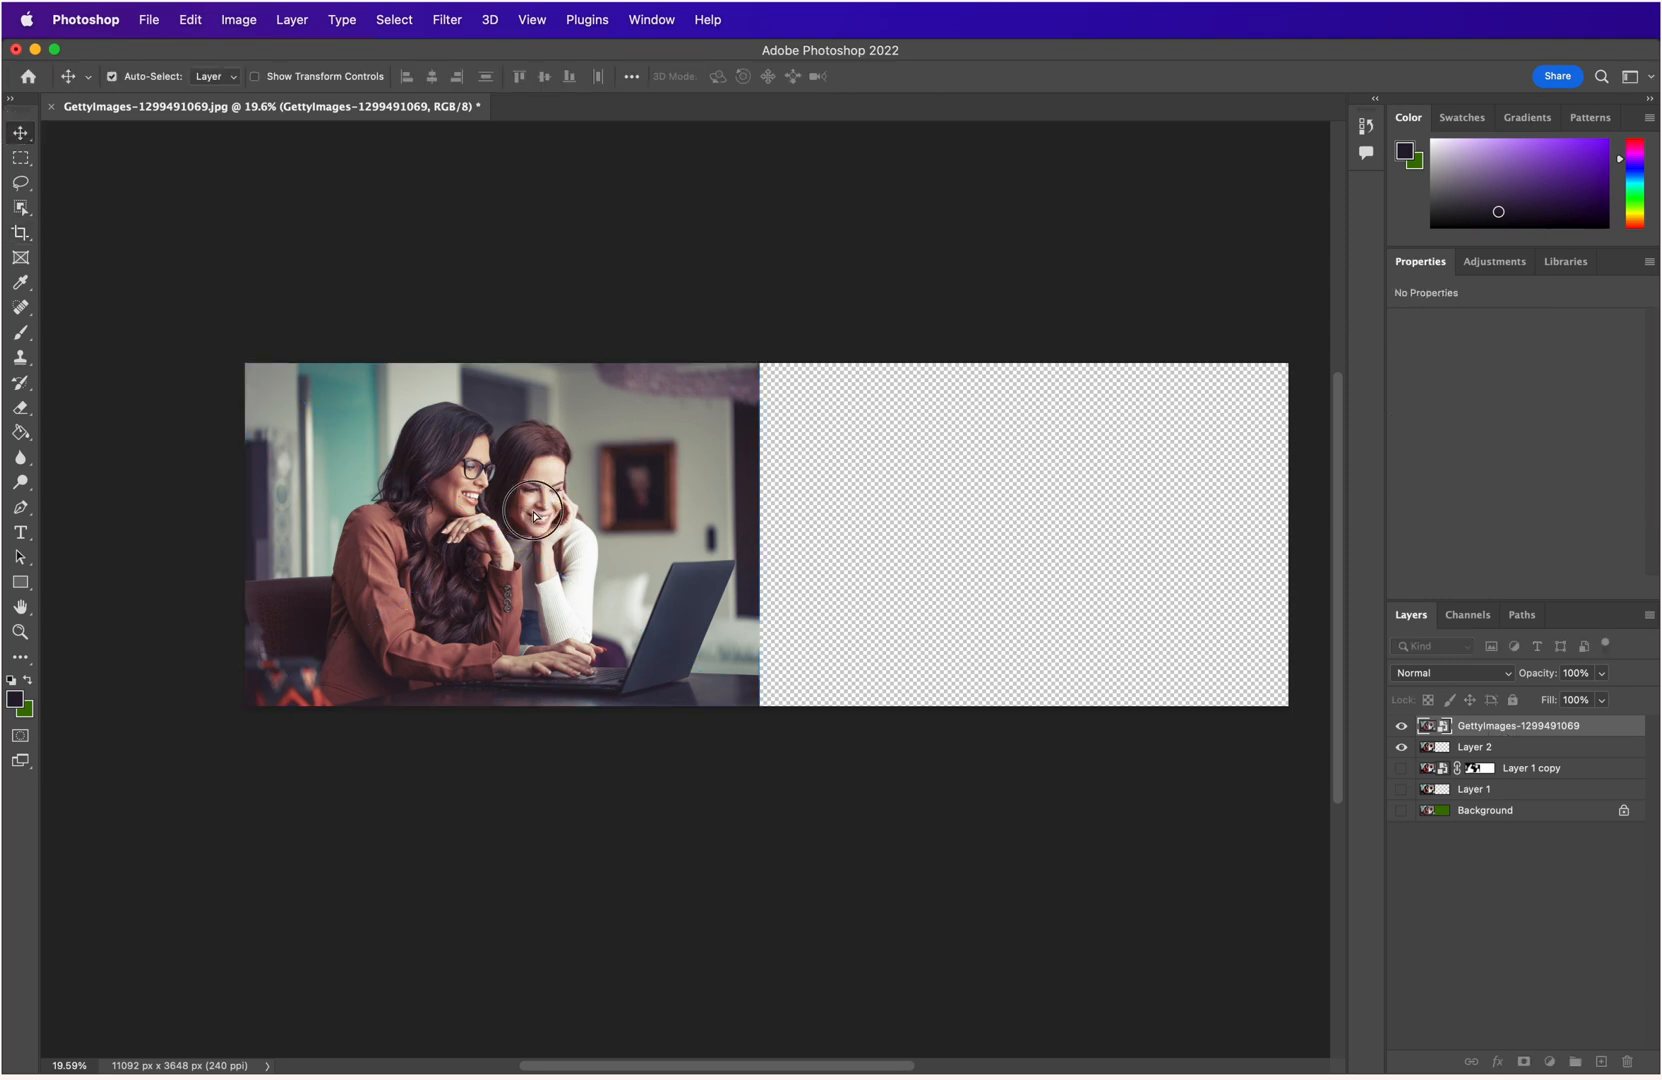
{"action": "left_click_drag", "start_coordinate": [527, 513], "coordinate": [1043, 545]}
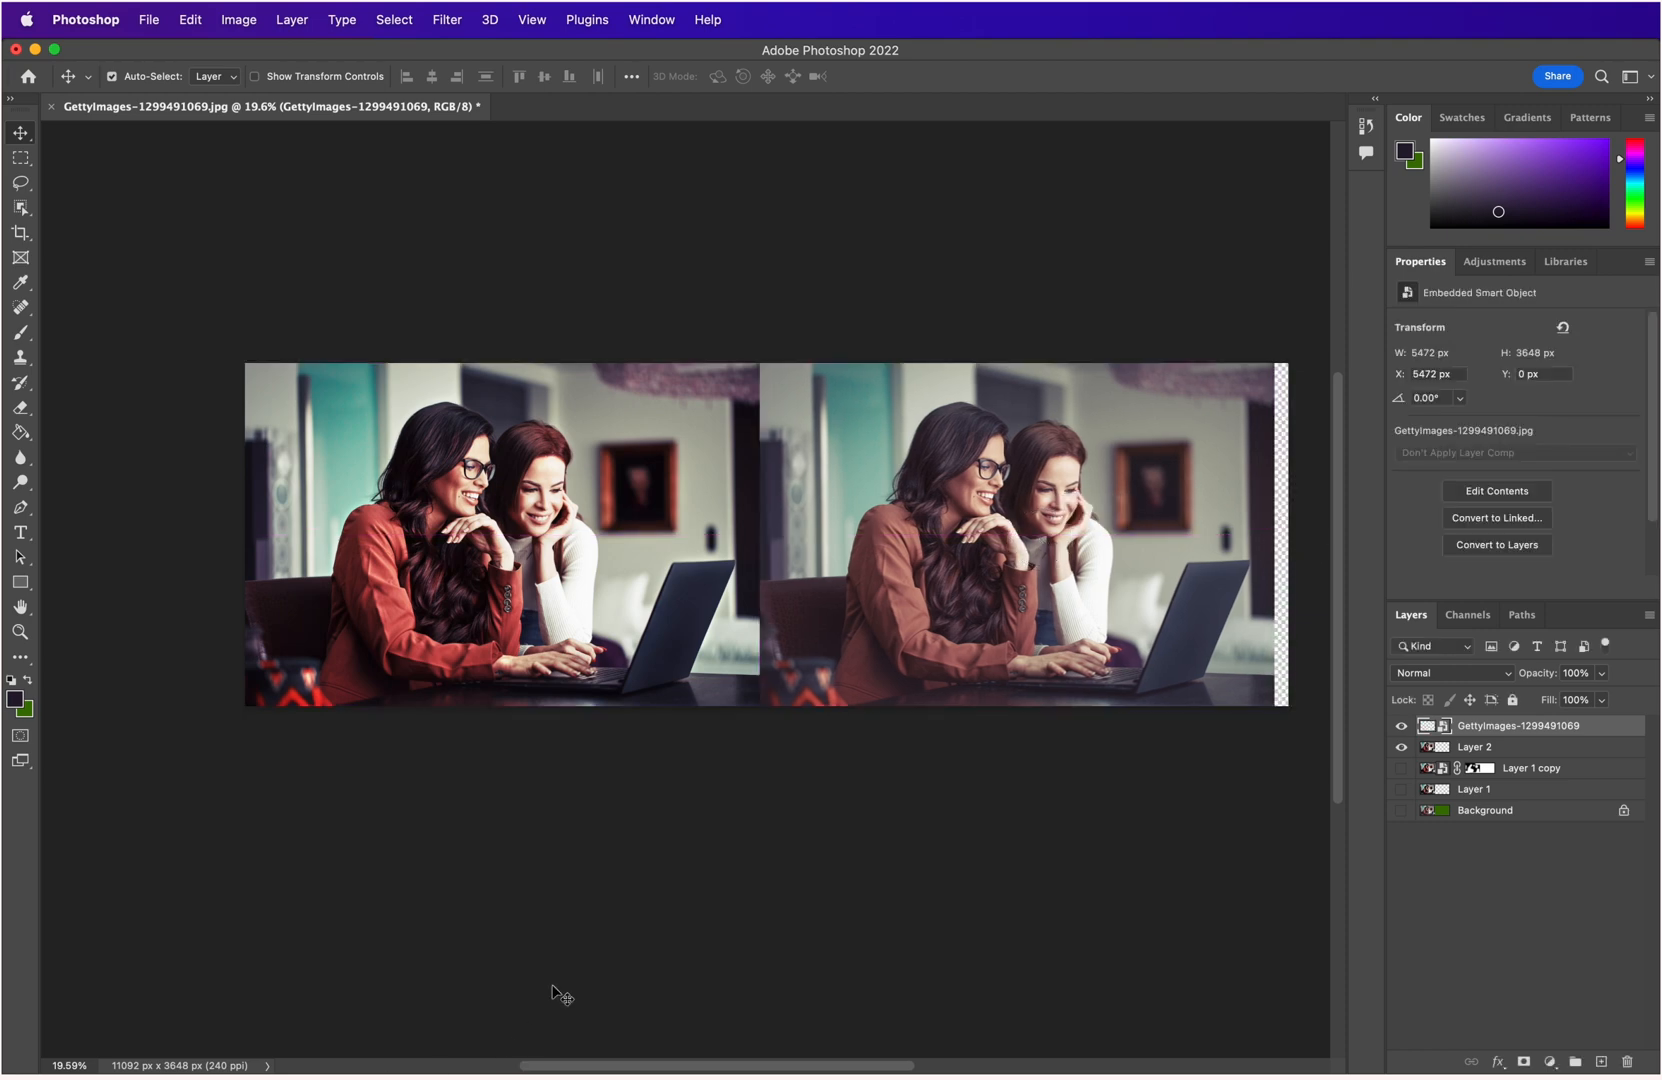
Crop the empty strip off the canvas's right edge so it is 10944 px wide, and return to the Move tool.
{"action": "left_click", "coordinate": [21, 234]}
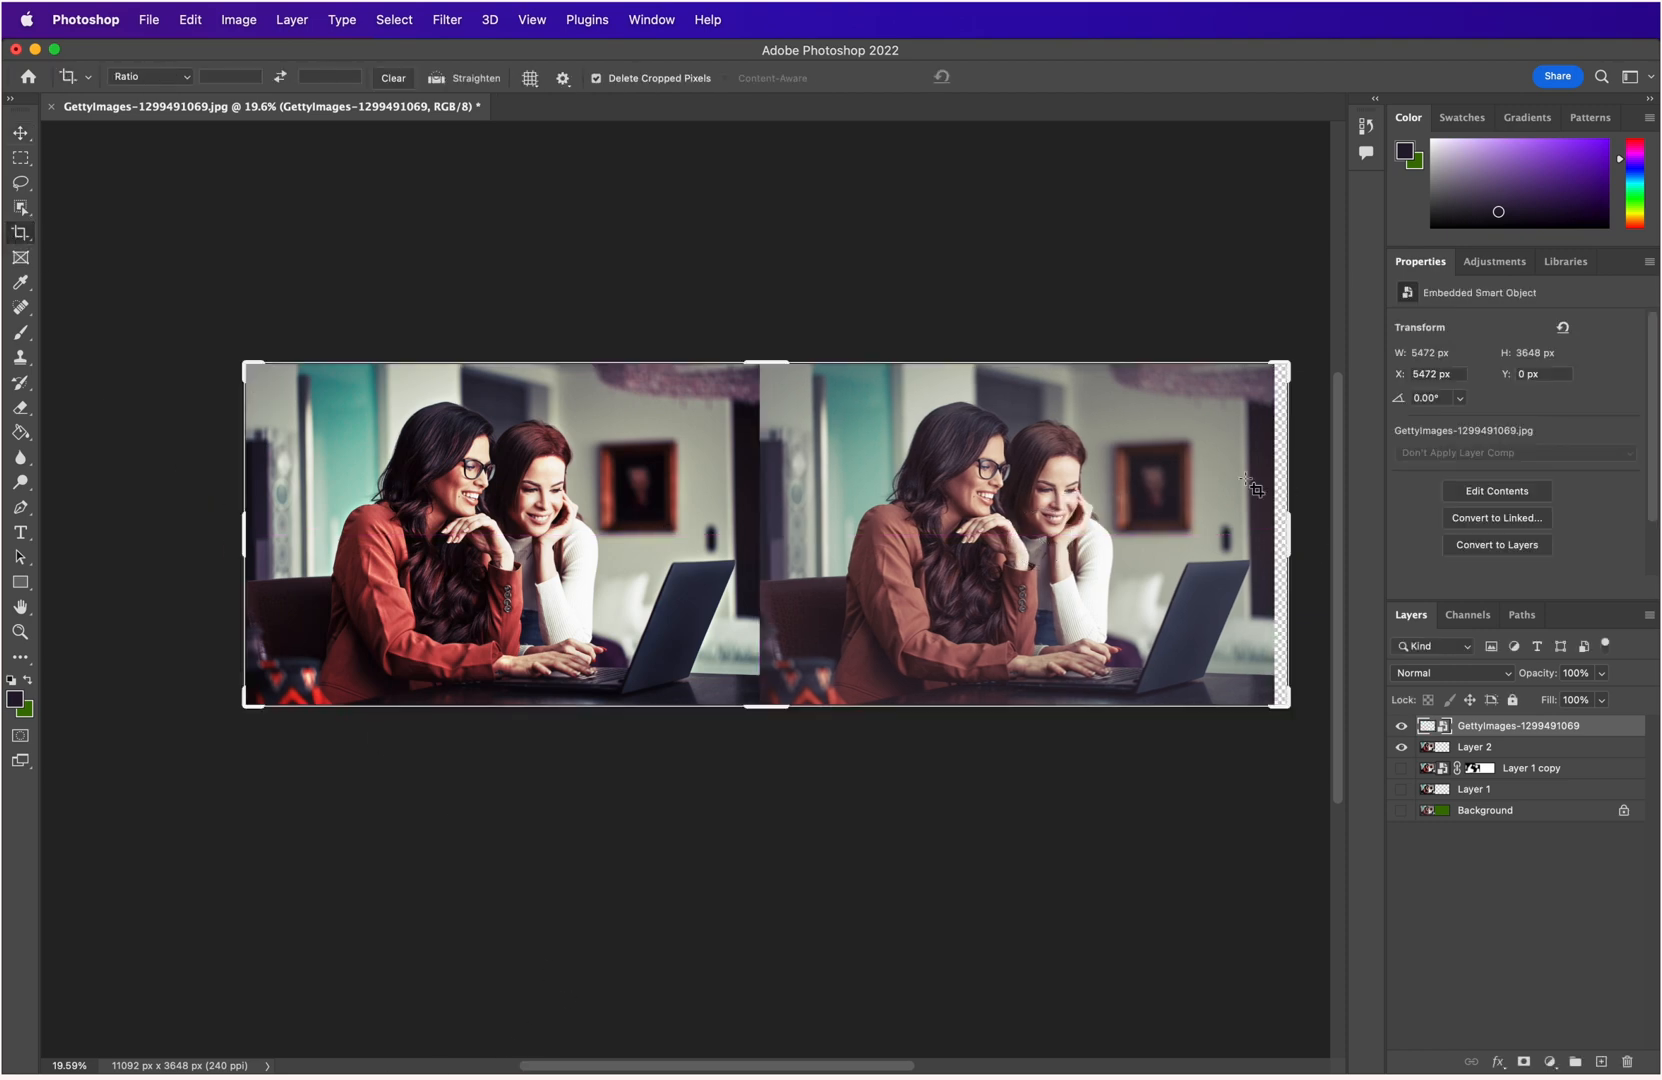
{"action": "left_click_drag", "start_coordinate": [1290, 530], "coordinate": [1286, 529]}
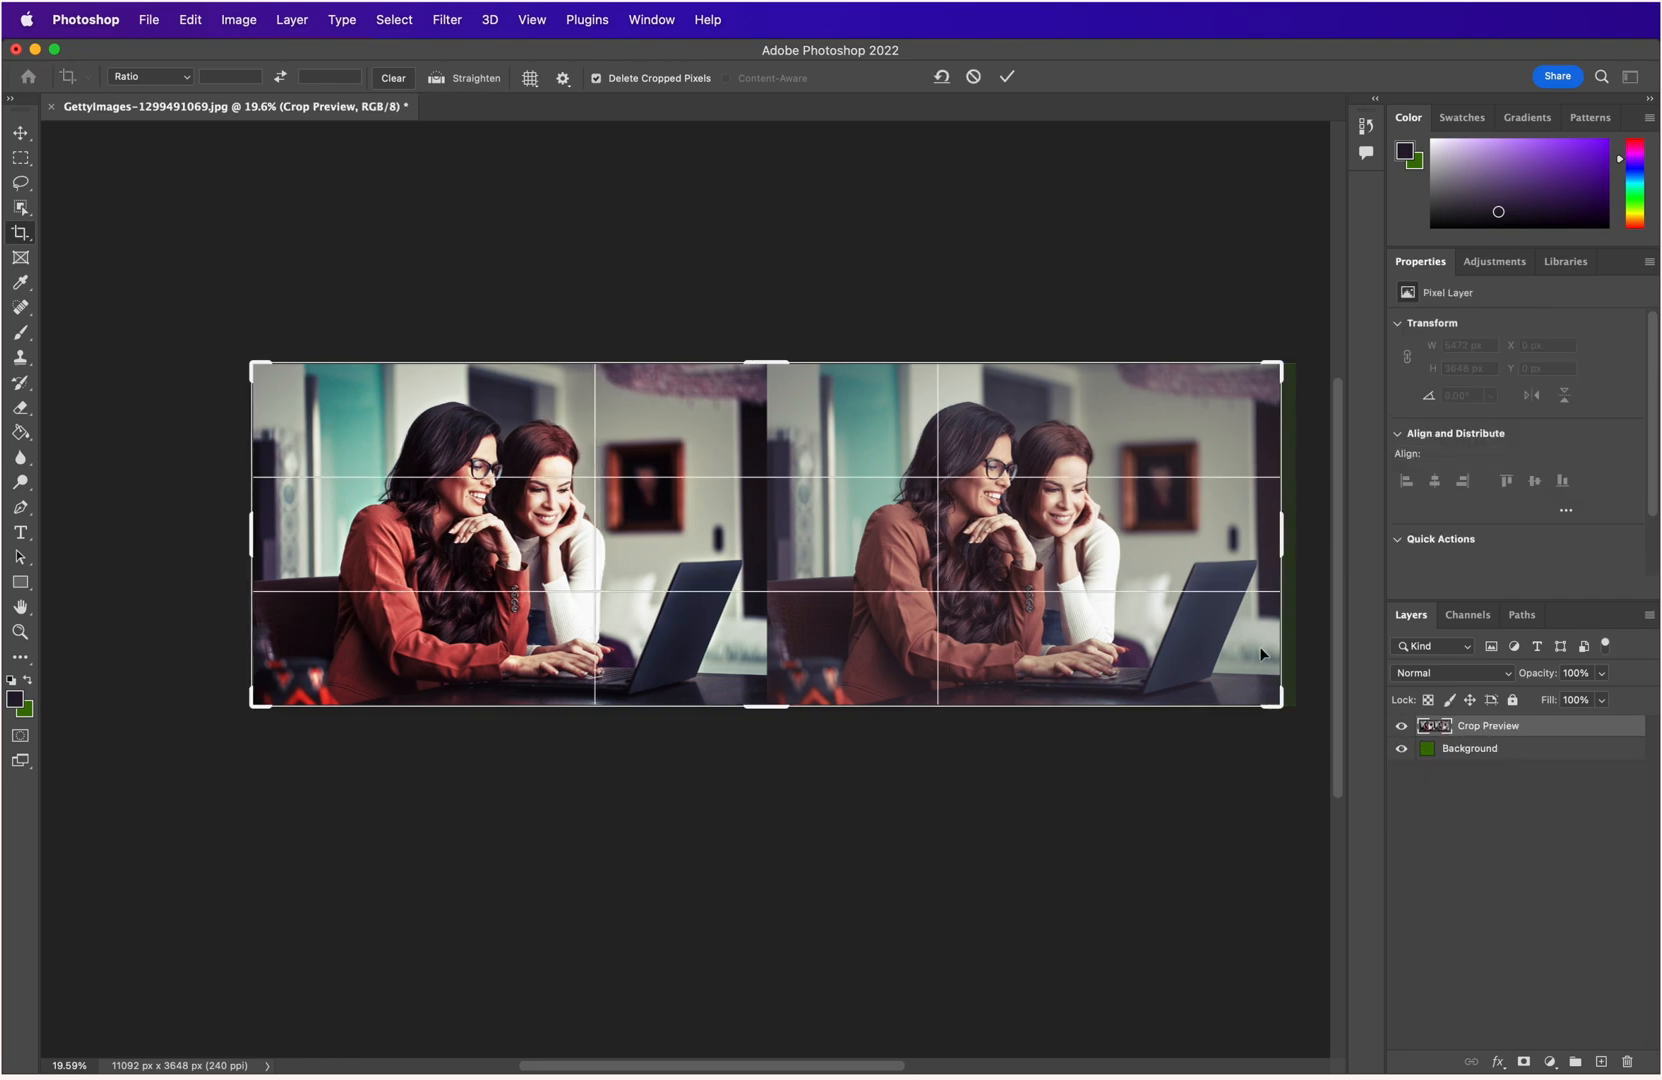
{"action": "left_click", "coordinate": [1007, 76]}
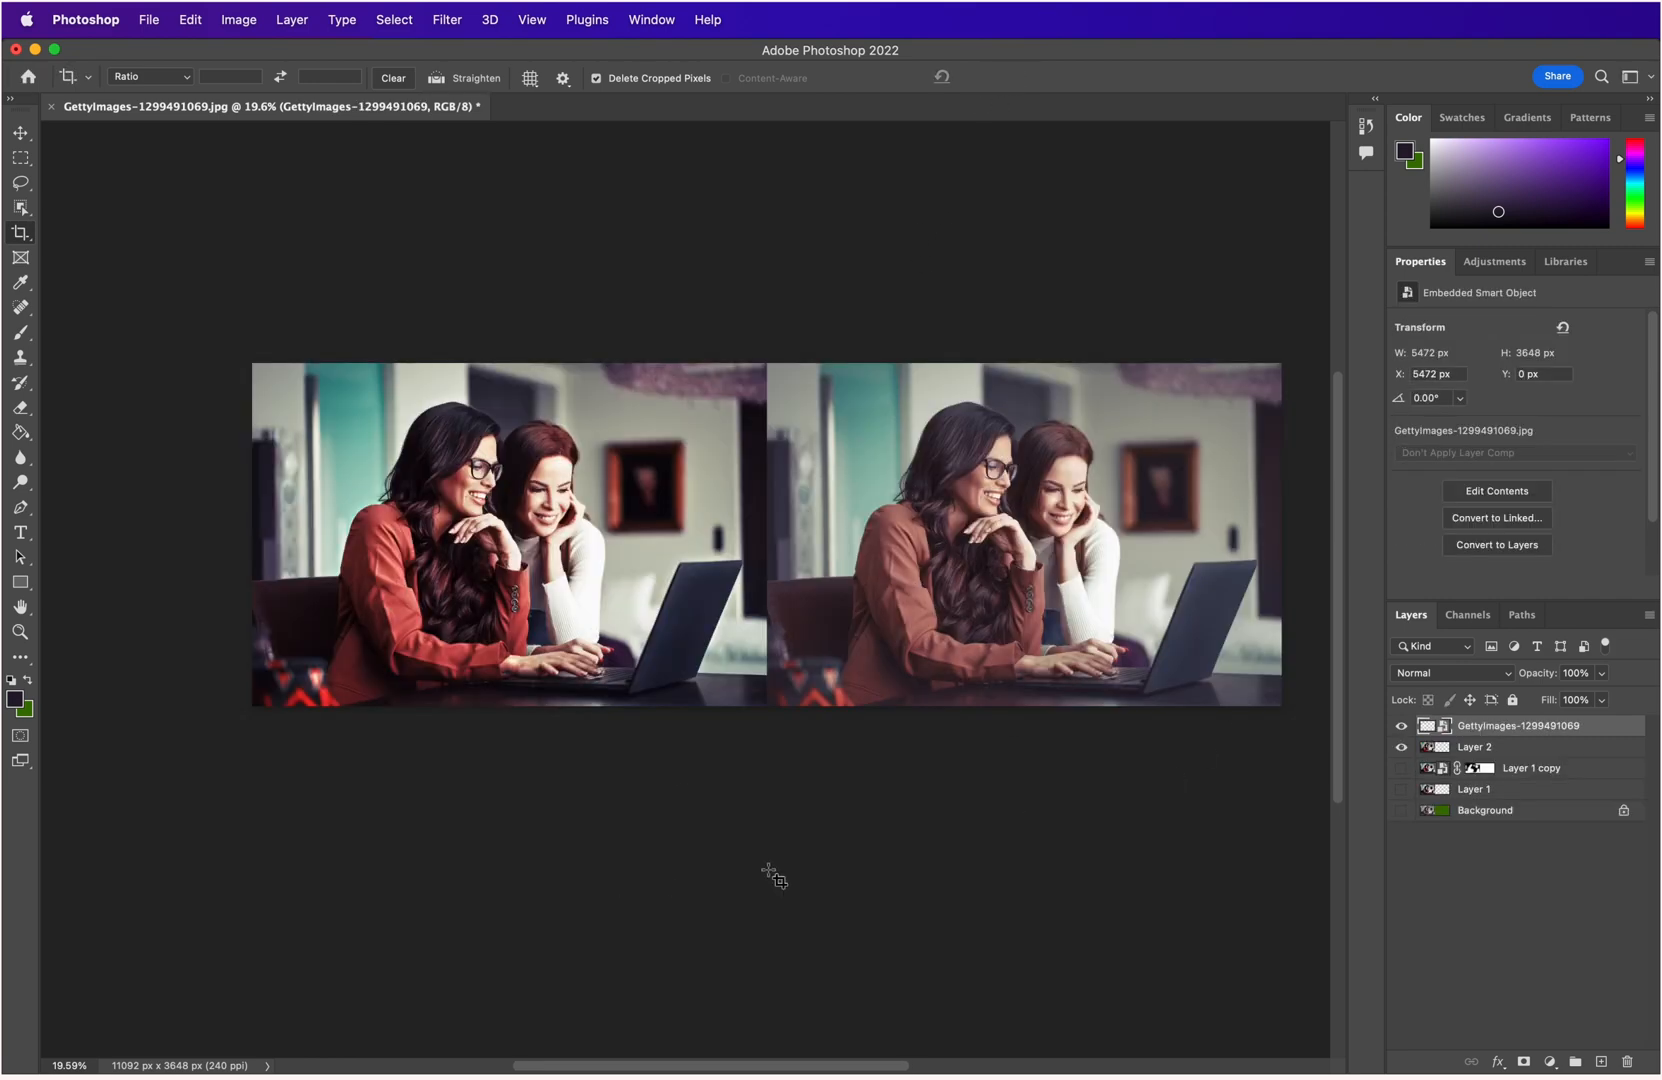
{"action": "left_click", "coordinate": [879, 284]}
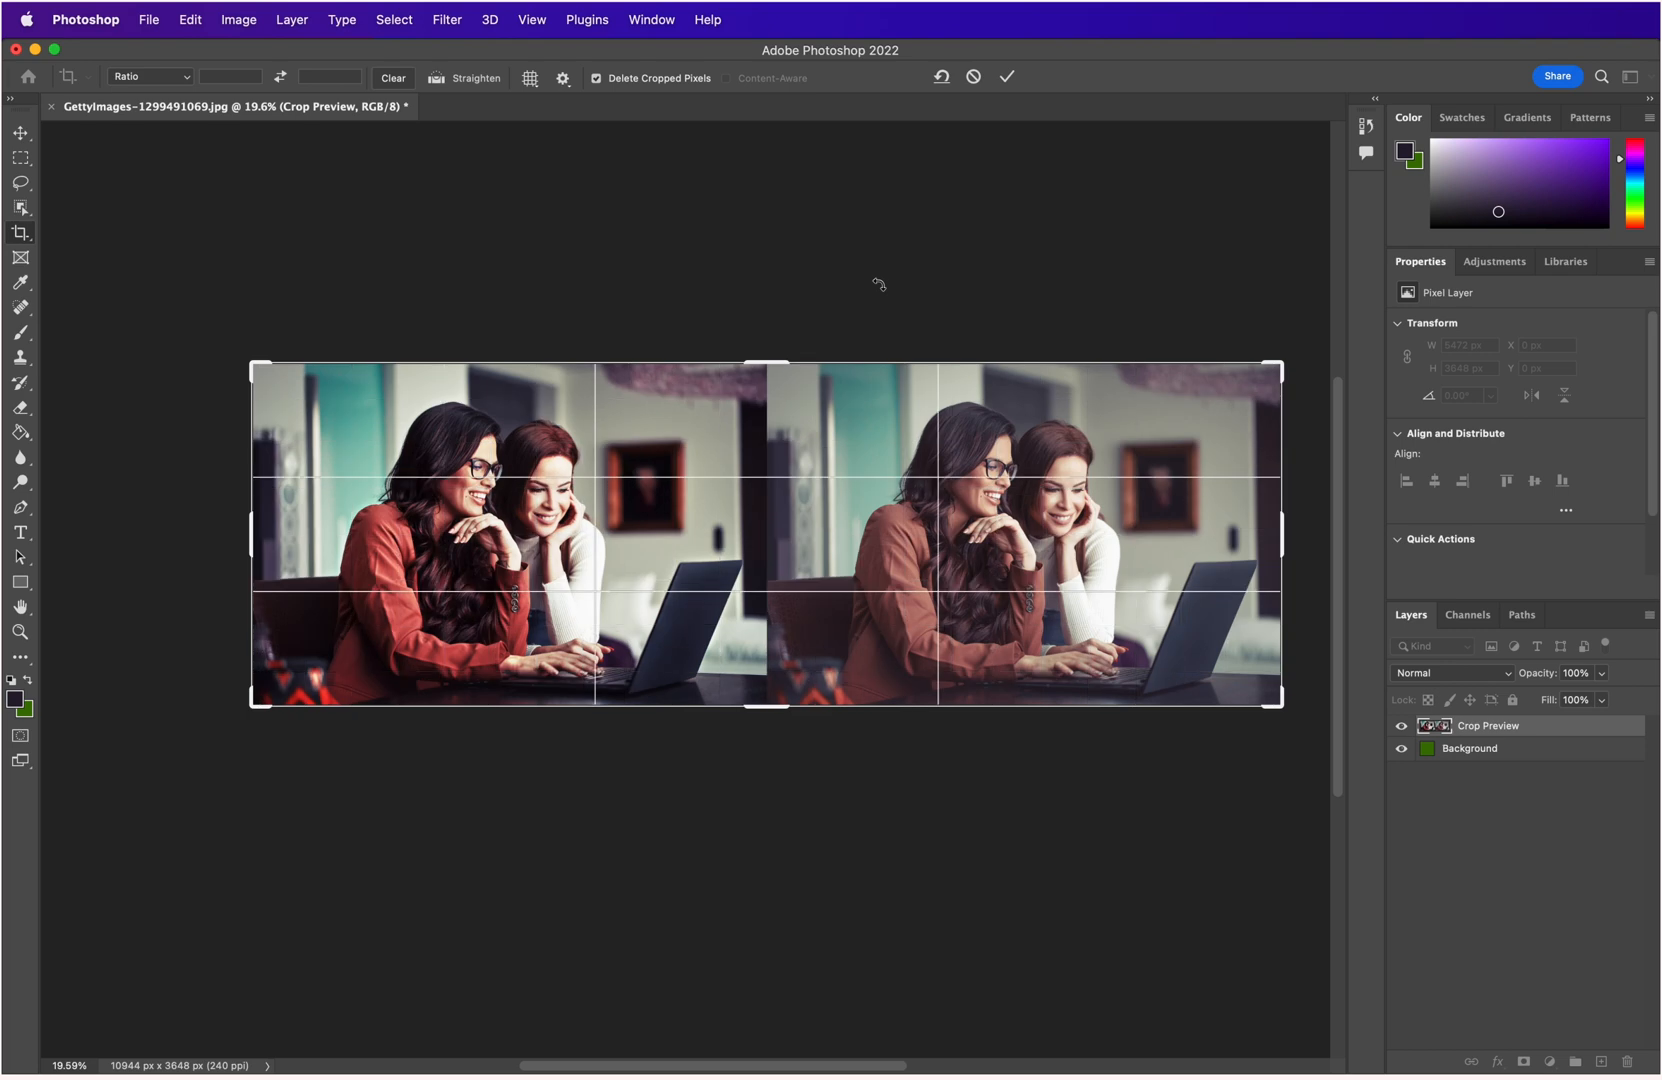
{"action": "left_click", "coordinate": [20, 132]}
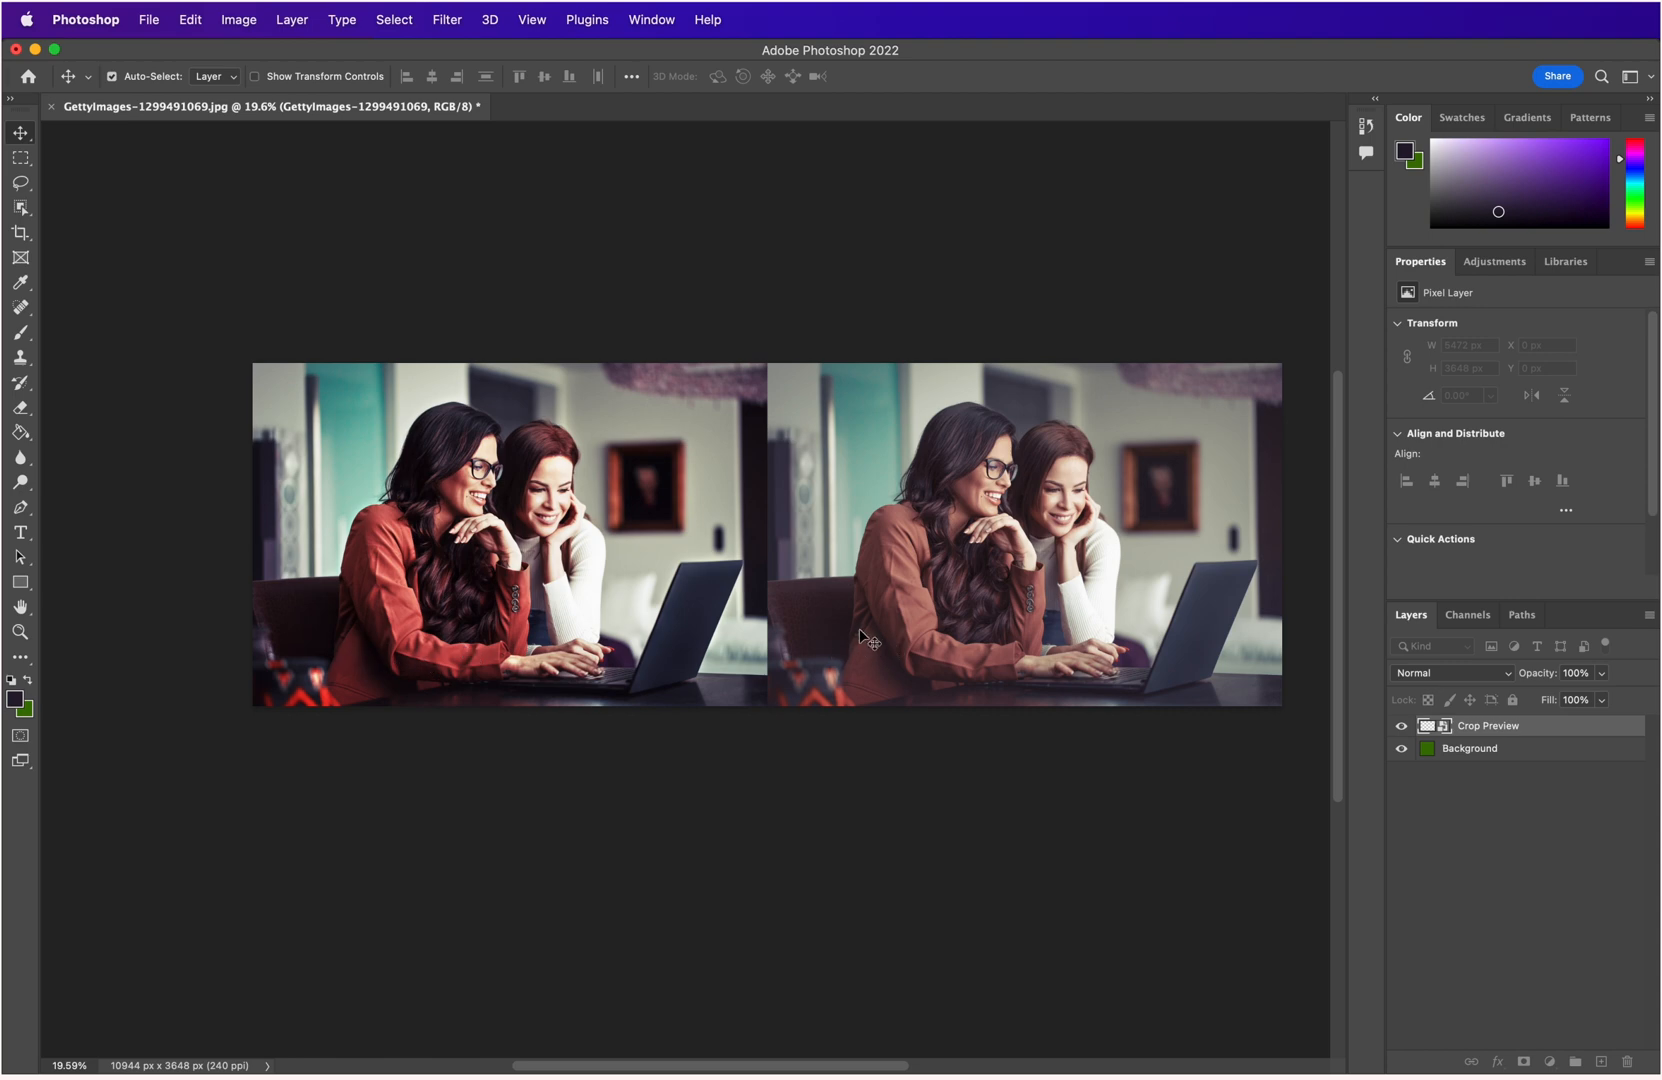
{"action": "mouse_move", "coordinate": [528, 1072]}
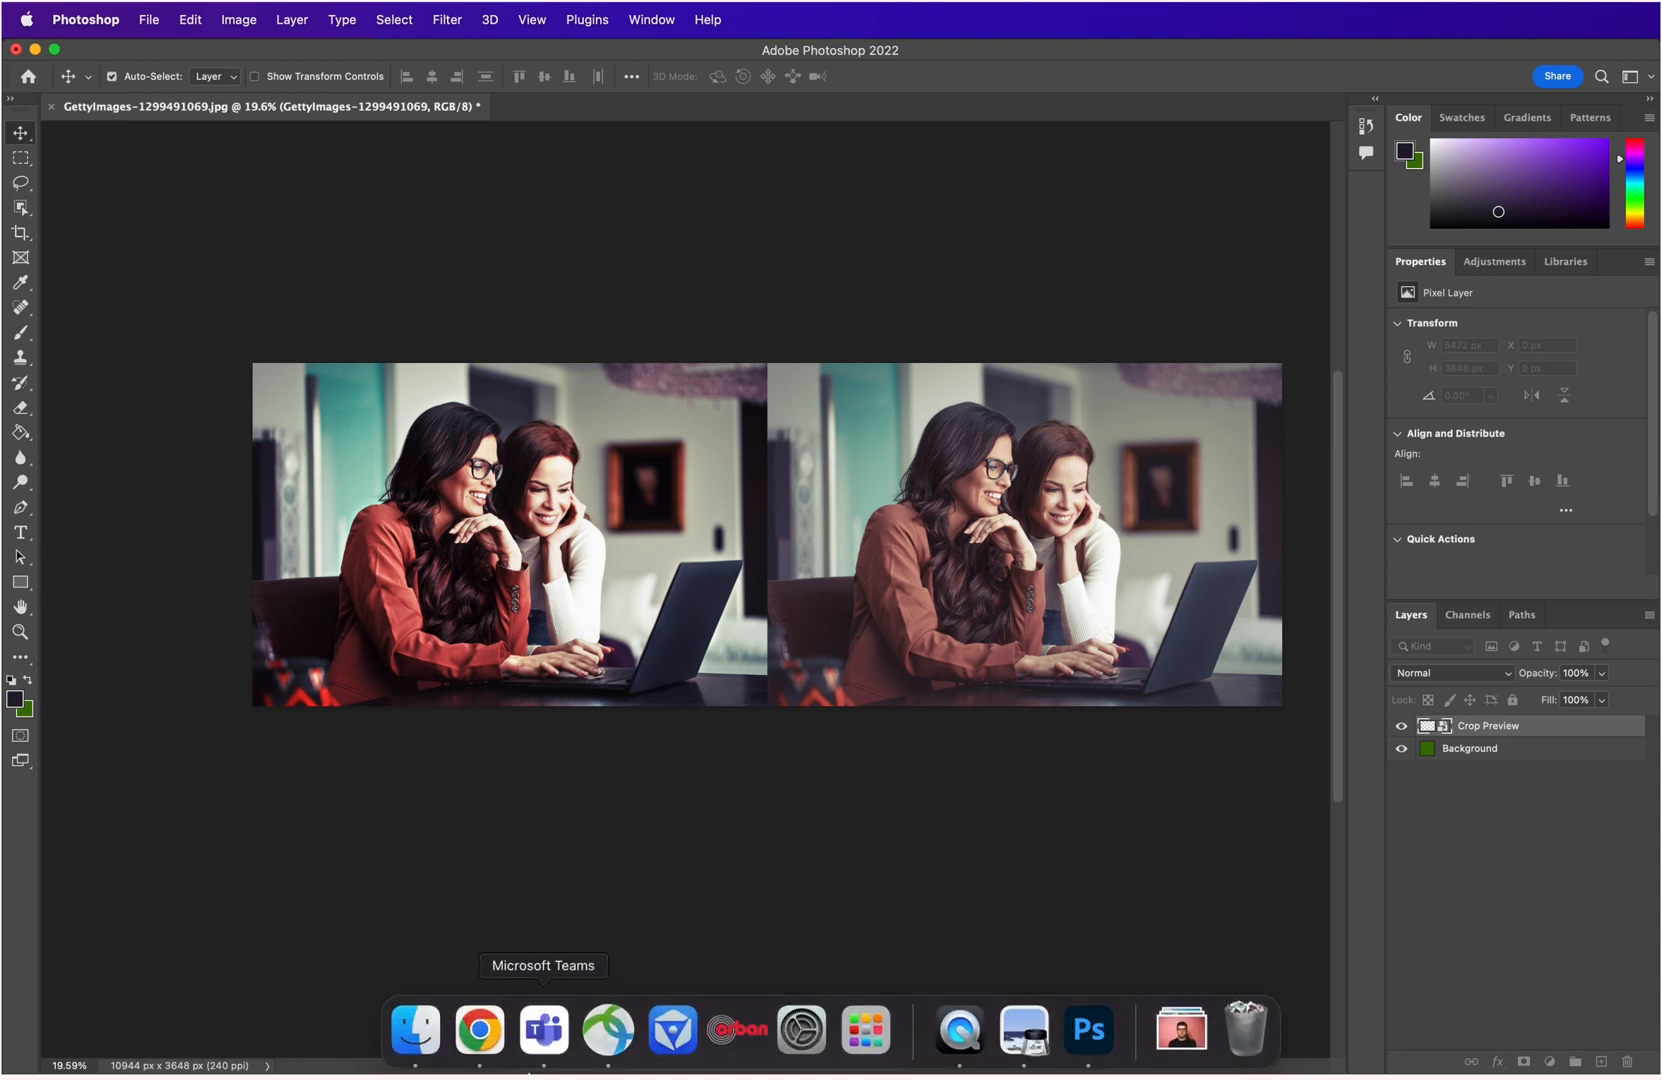